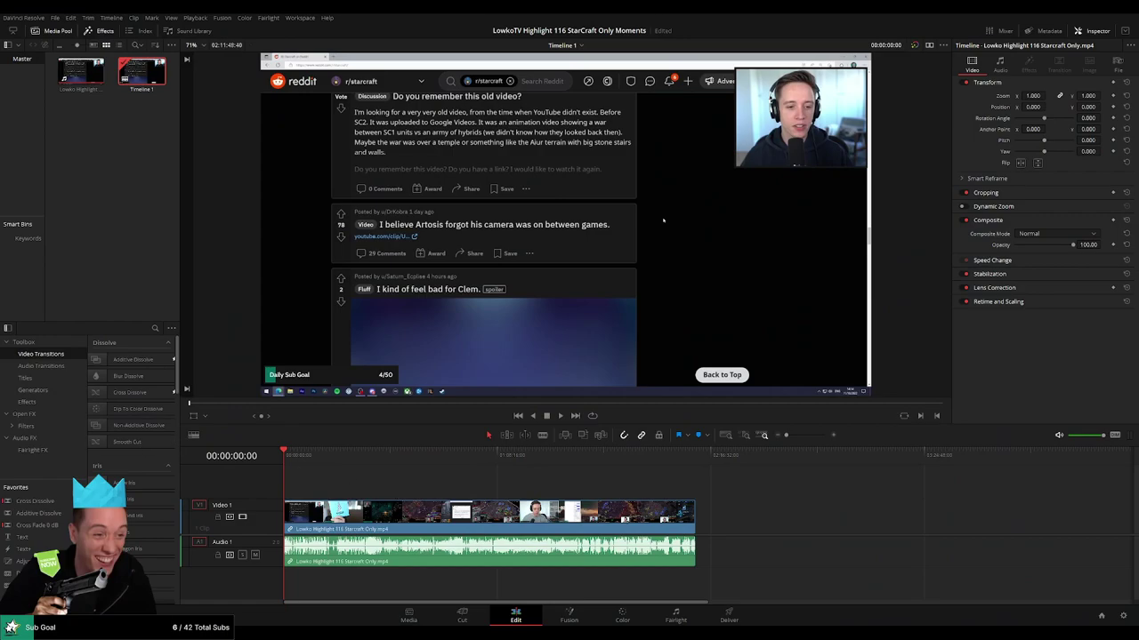
Play the timeline from the beginning at a closer zoom and review the footage up to the cannon rush meme.
left_click(770, 436)
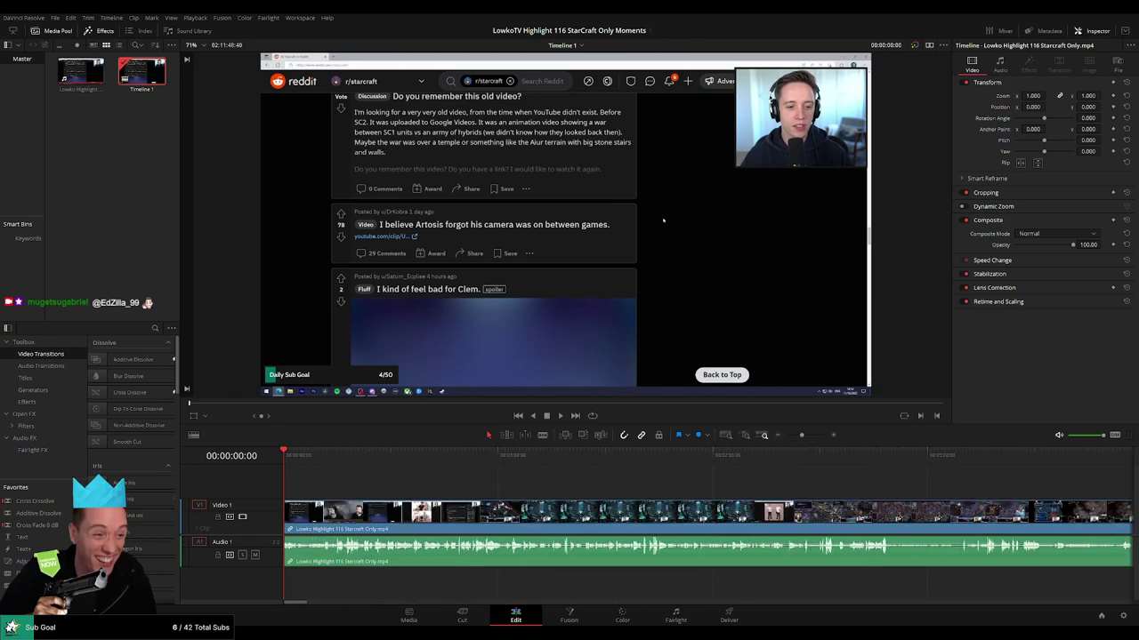
key("space")
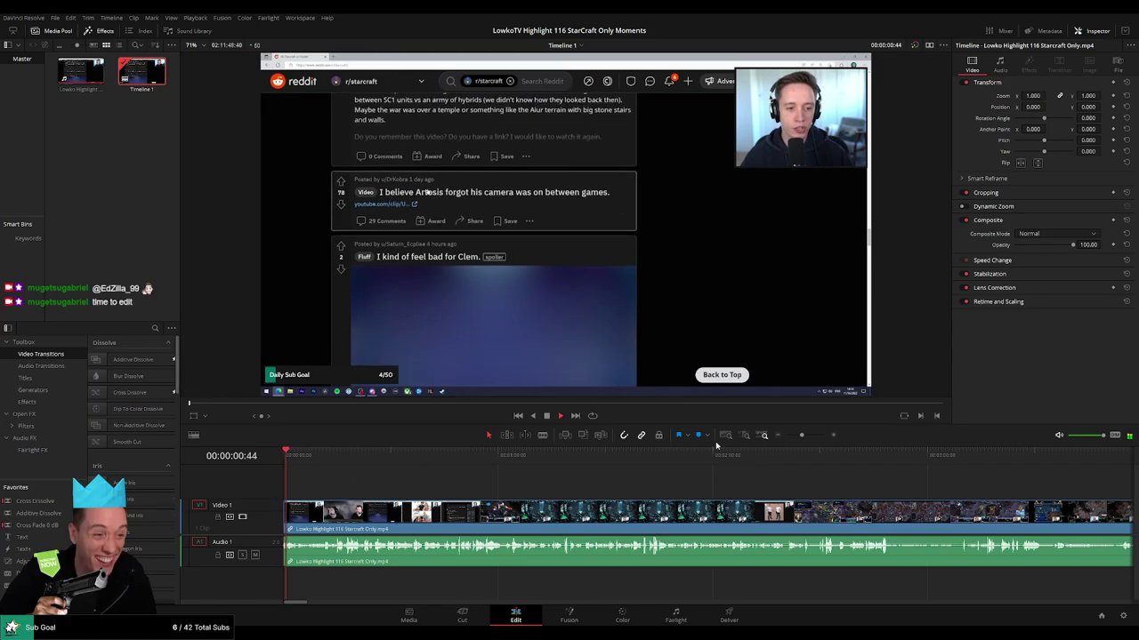
left_click(810, 435)
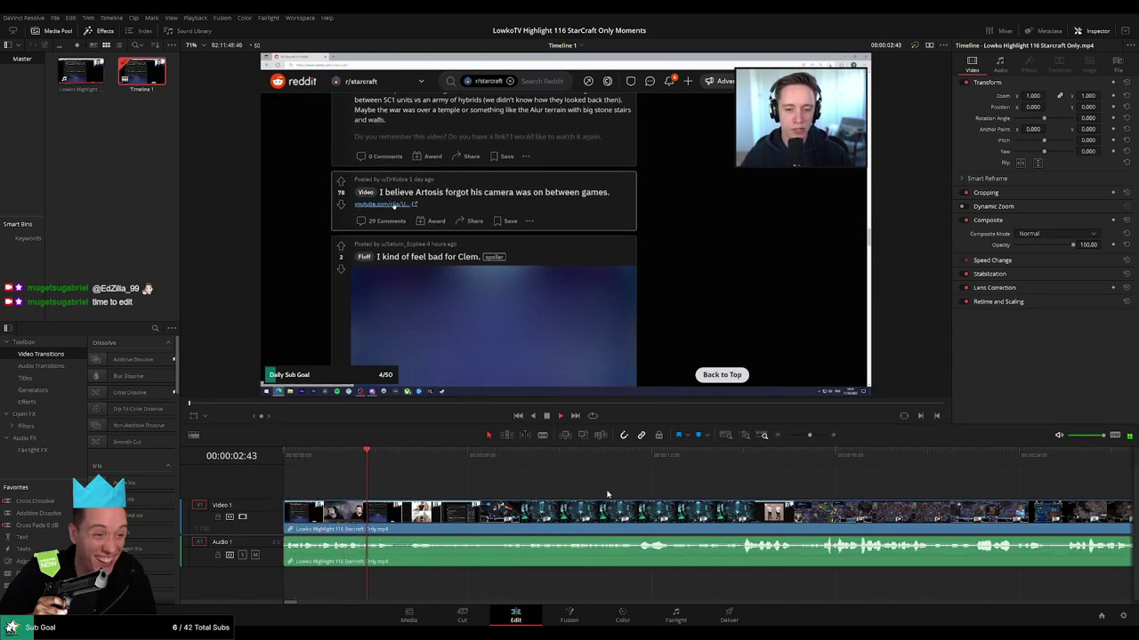
left_click_drag(809, 435, 806, 435)
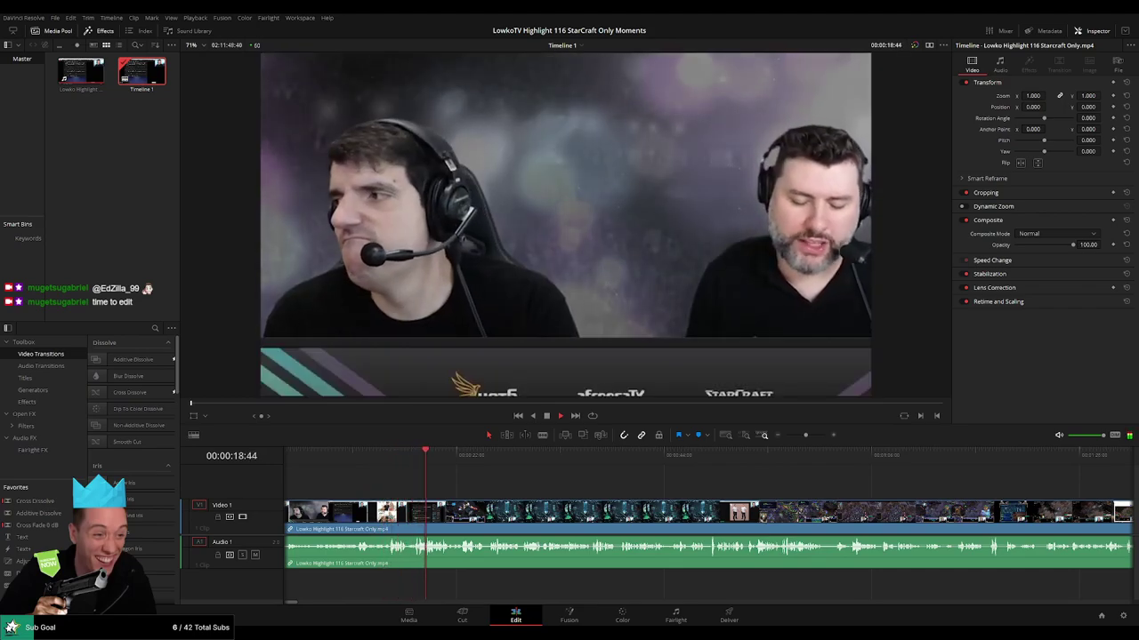
scroll(496, 494, "down", 1)
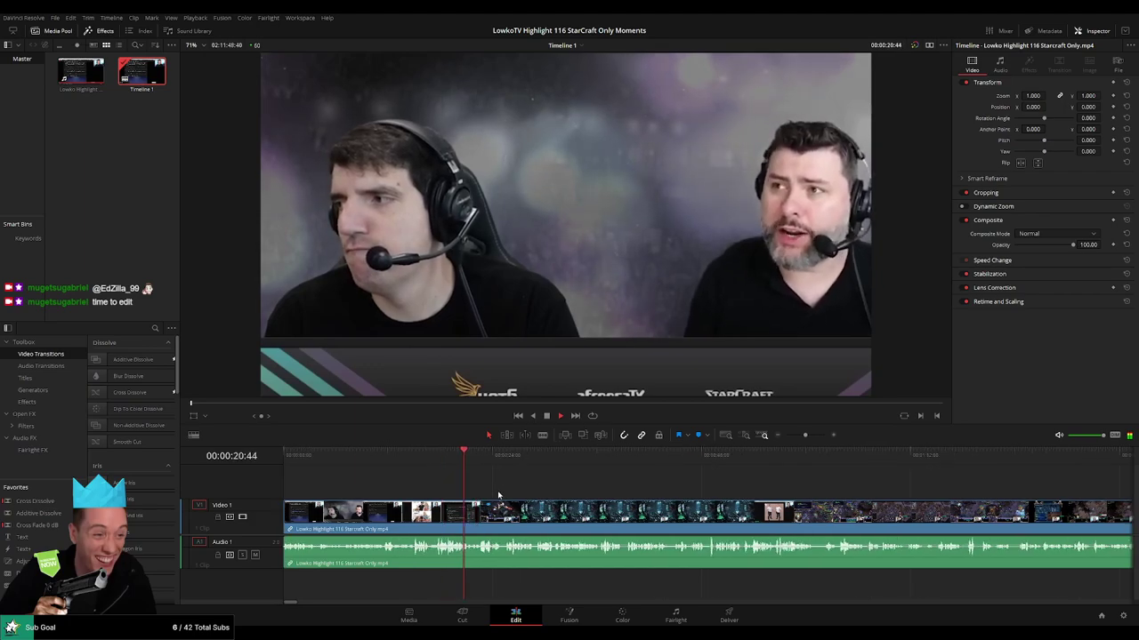
scroll(500, 496, "up", 4)
left_click_drag(731, 494, 454, 482)
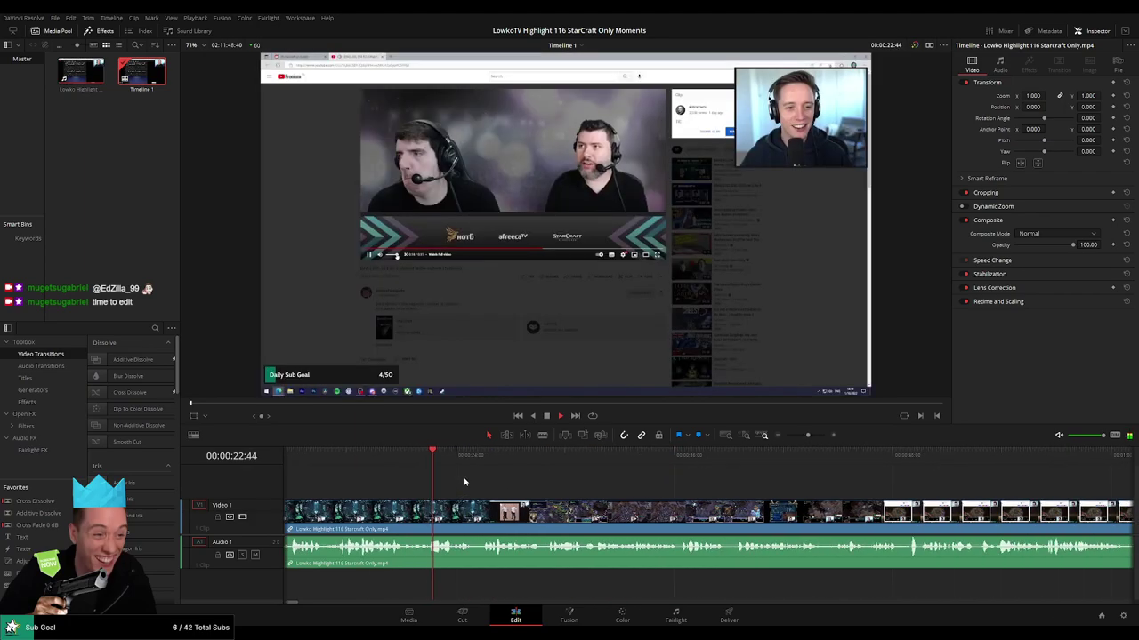
left_click_drag(540, 489, 487, 489)
scroll(481, 486, "right", 3)
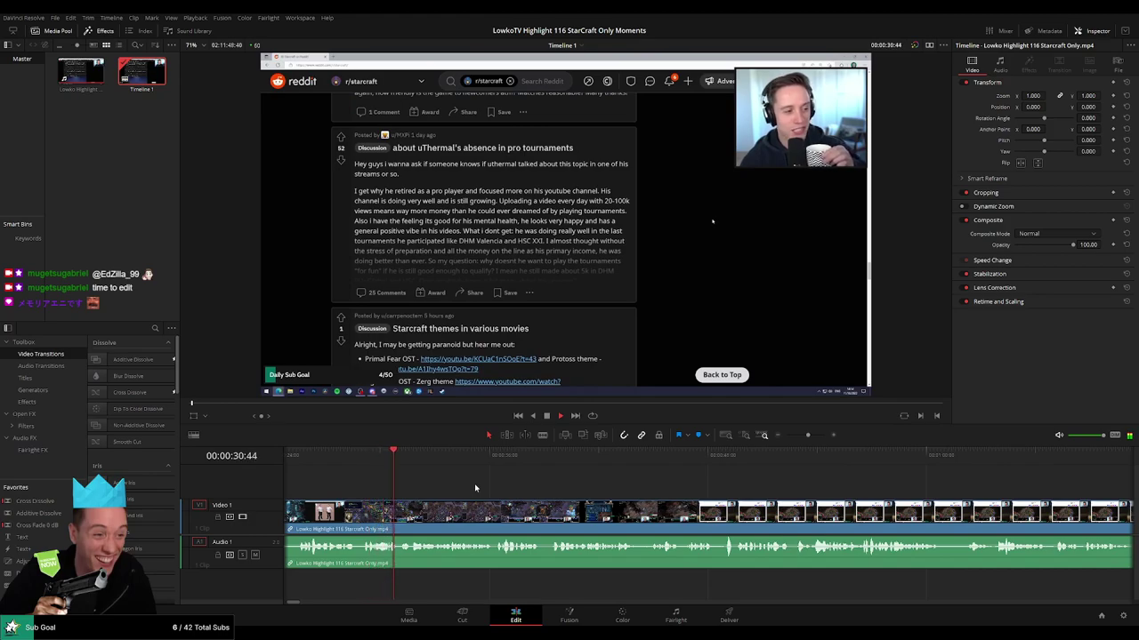
left_click_drag(499, 488, 485, 487)
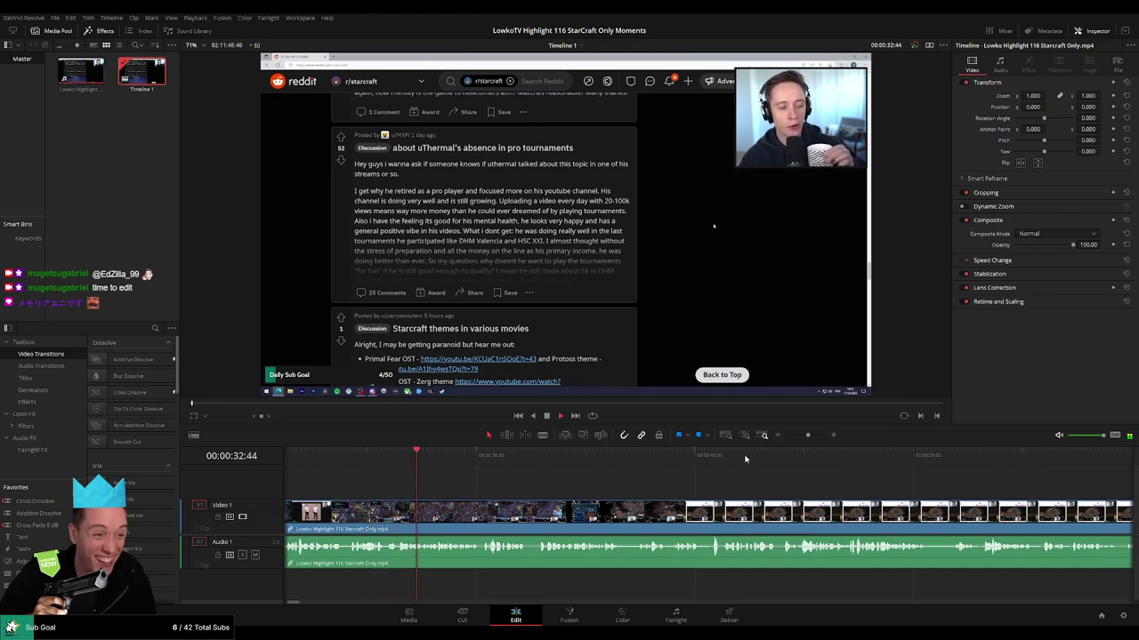
left_click_drag(807, 435, 812, 436)
left_click_drag(730, 470, 445, 480)
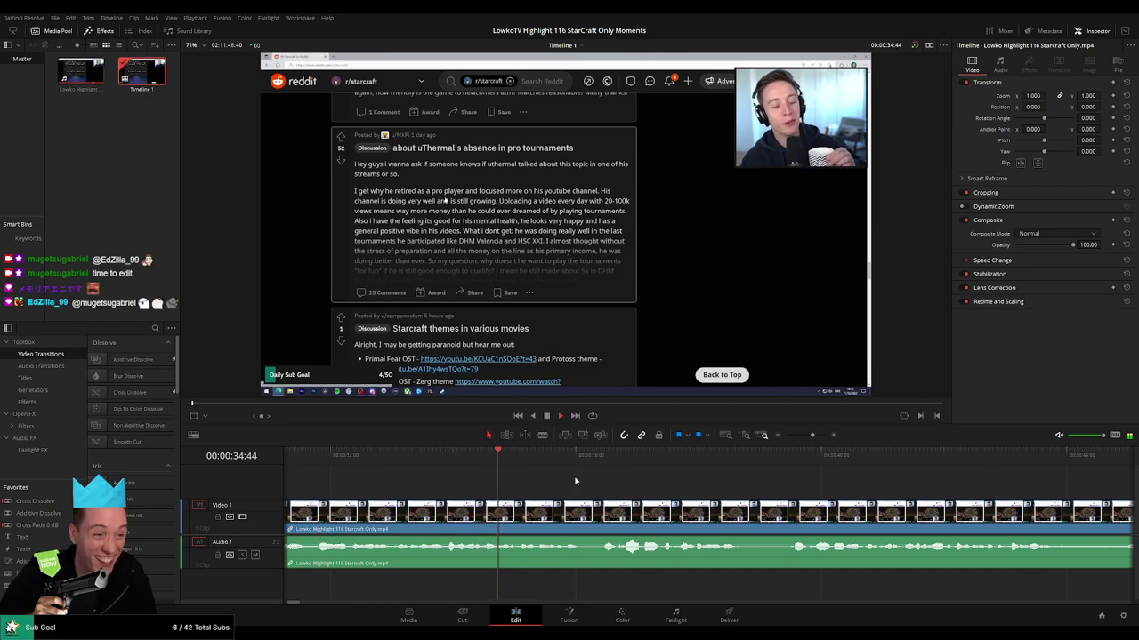
left_click_drag(621, 488, 480, 485)
Cut out about 11 frames from 00:00:36:09, between the Reddit page and the meme image, and close the gap.
key("space")
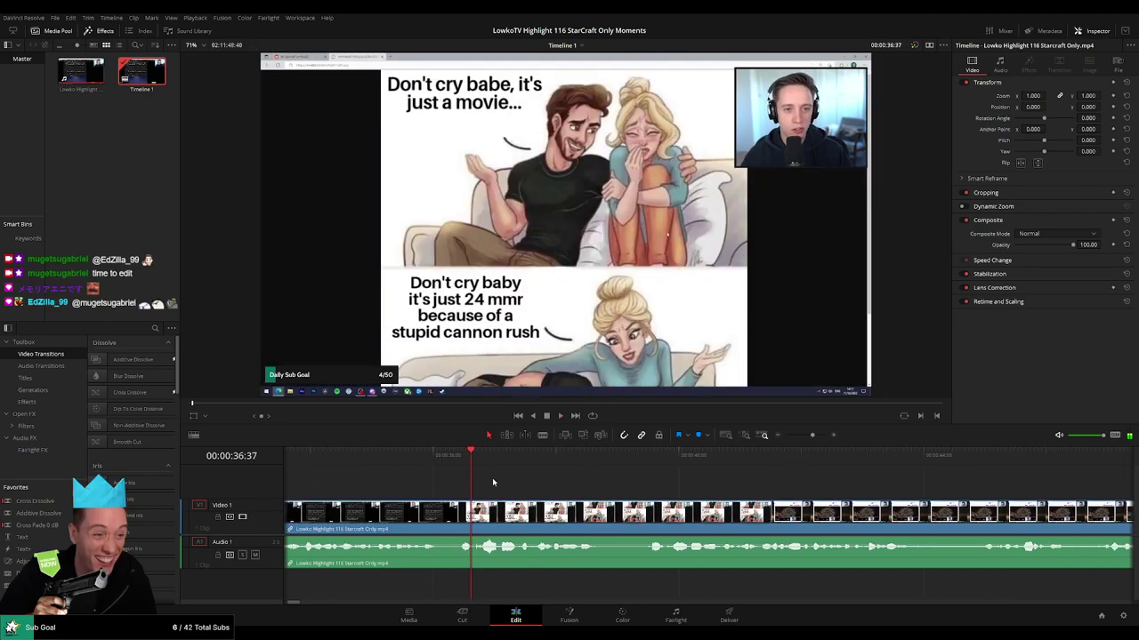
left_click_drag(426, 461, 442, 465)
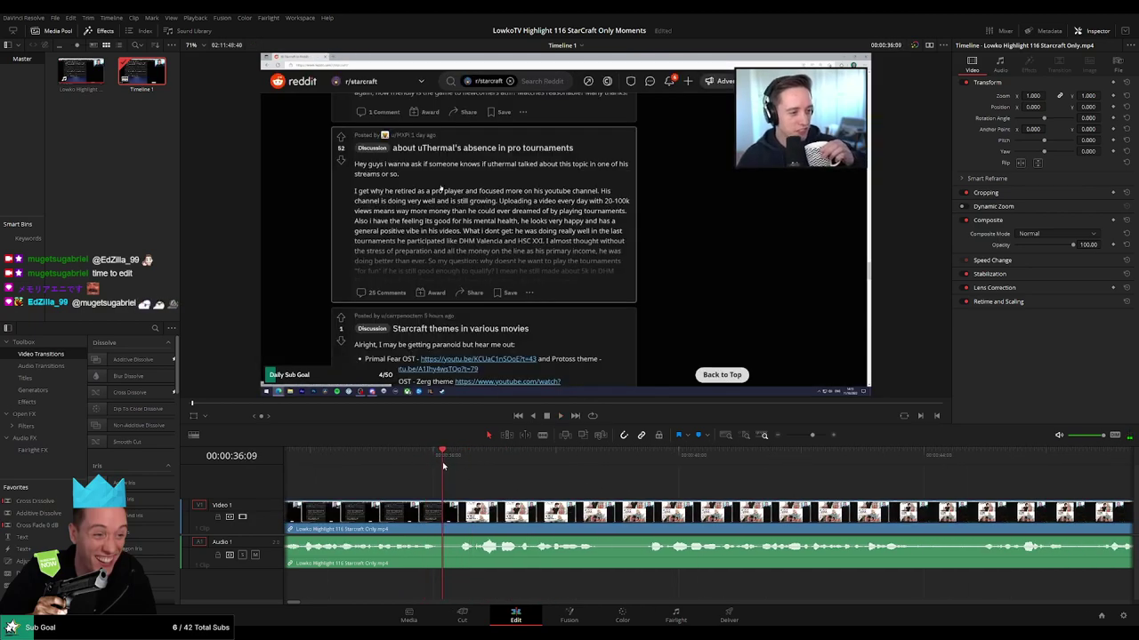
key("b")
left_click(445, 503)
left_click(453, 503)
key("a")
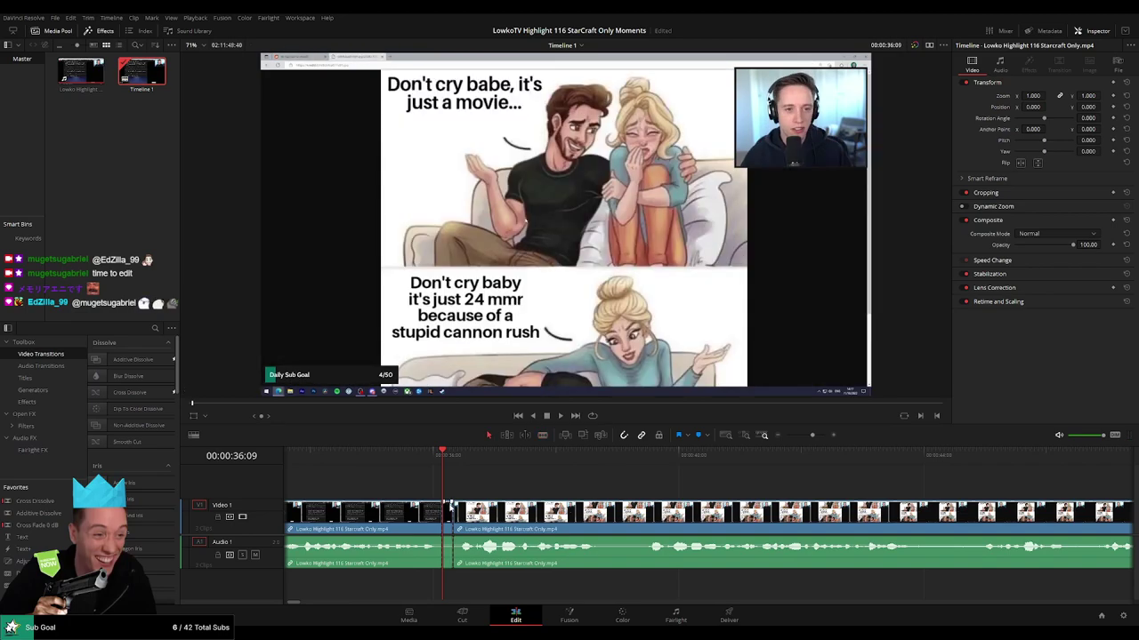
left_click(450, 509)
key("Delete")
Show the timeline tabs above the tracks and move the playhead back to 00:00:46:01 over the meme footage.
key("space")
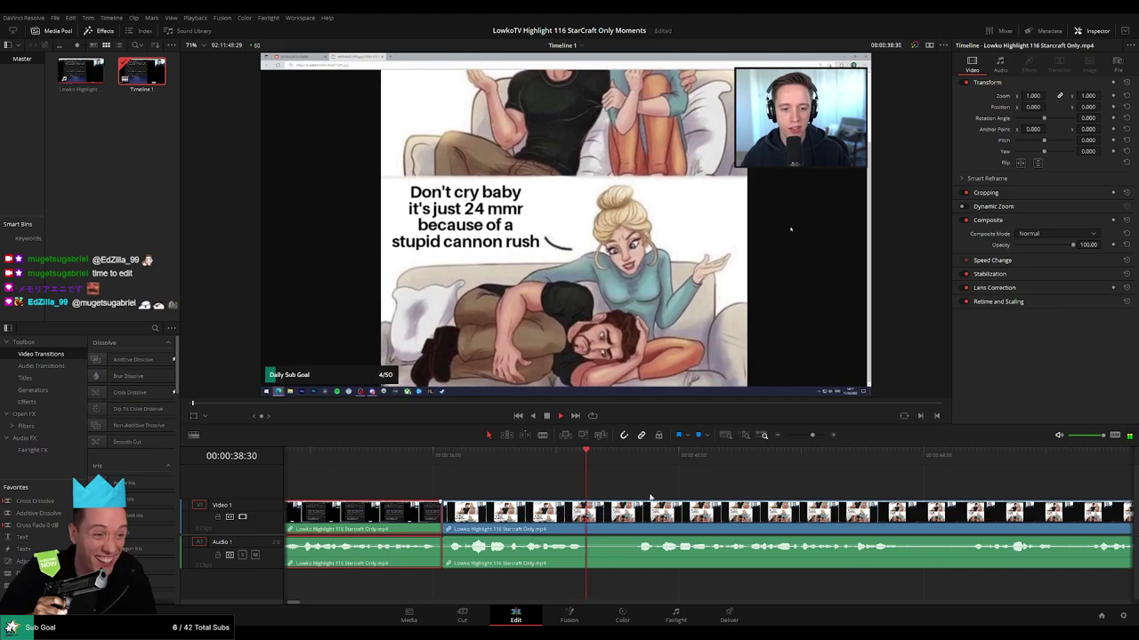
key("BackSpace")
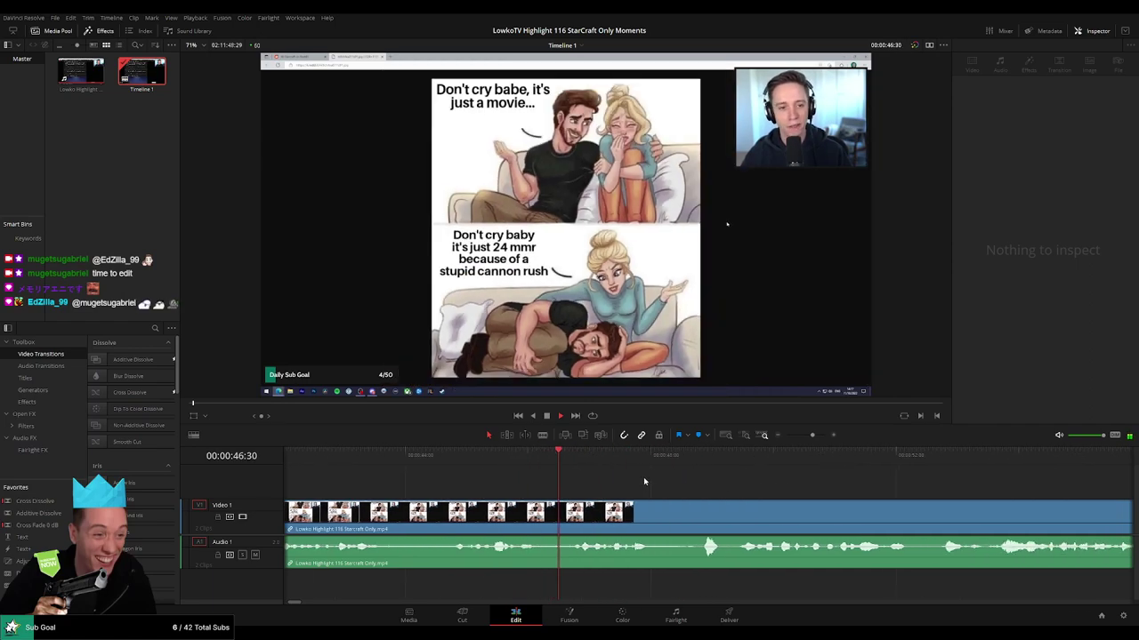
left_click(184, 464)
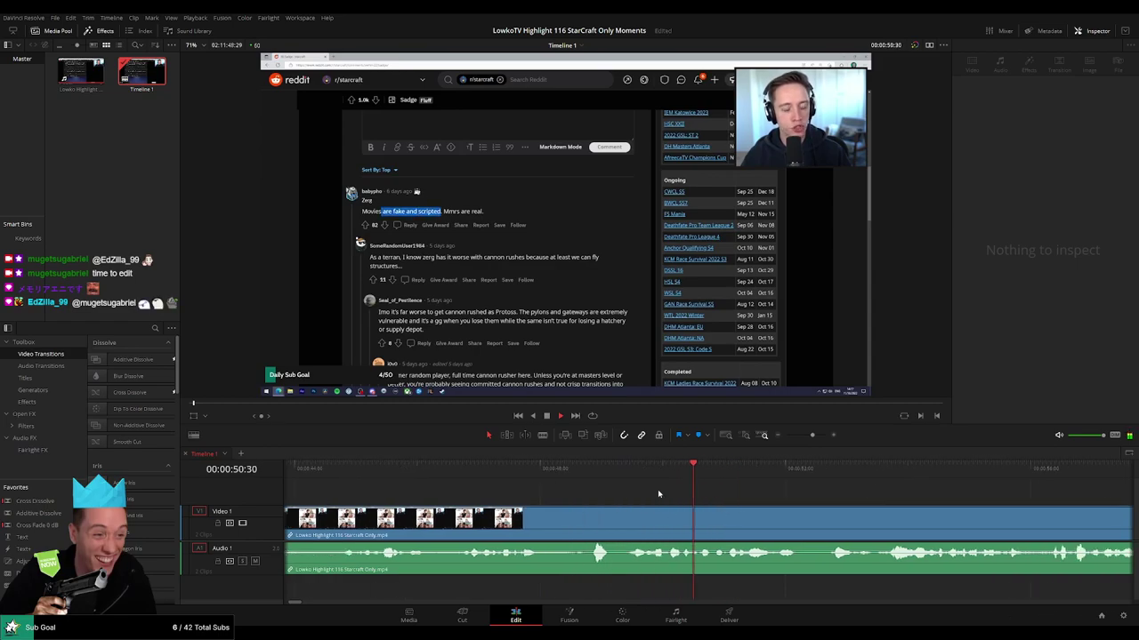
key("space")
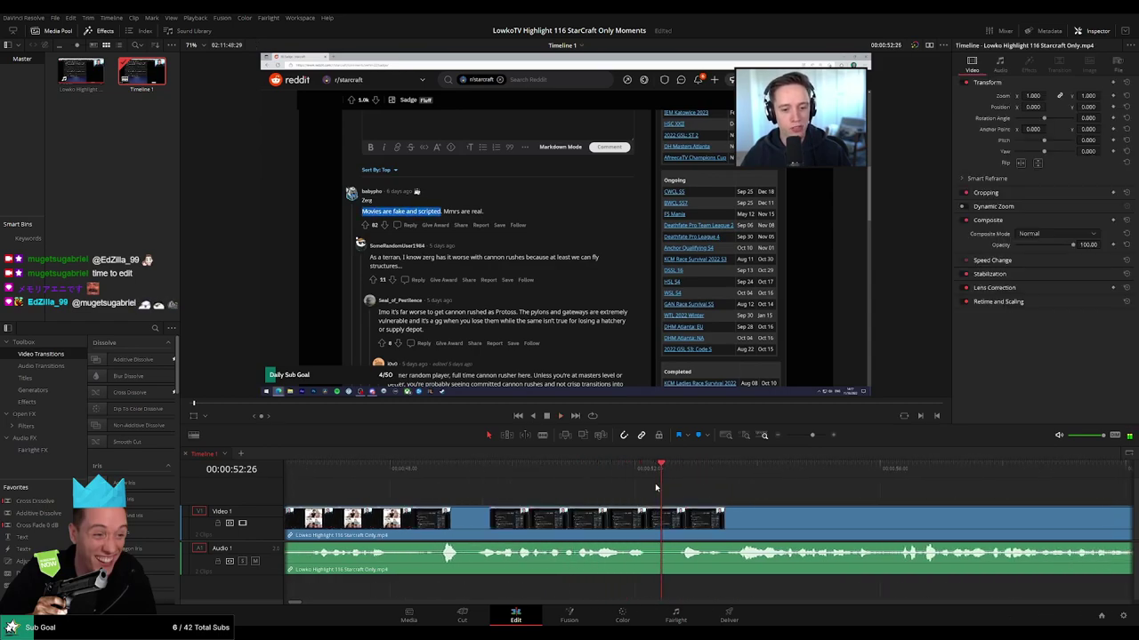
scroll(628, 495, "left", 5)
left_click(585, 471)
left_click_drag(584, 472, 444, 479)
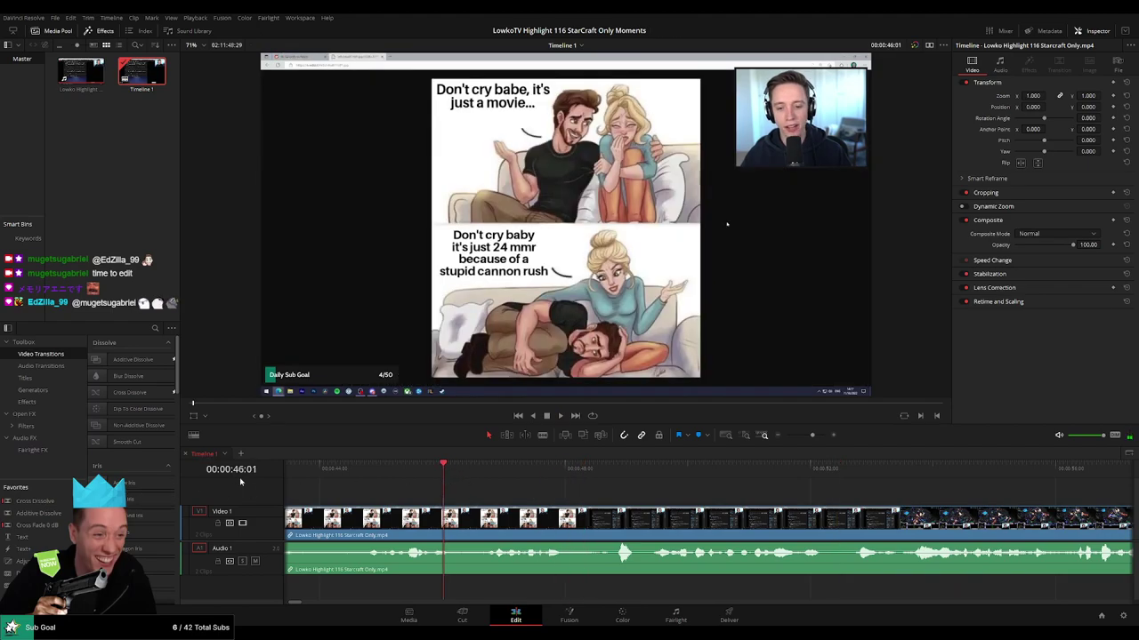
Rename the timeline as Edit Timeline.
key("Tab")
key("BackSpace")
key("Return")
Cut out about 11 frames from 00:00:53:27, where the Reddit comments change to gameplay, and close the gap.
key("space")
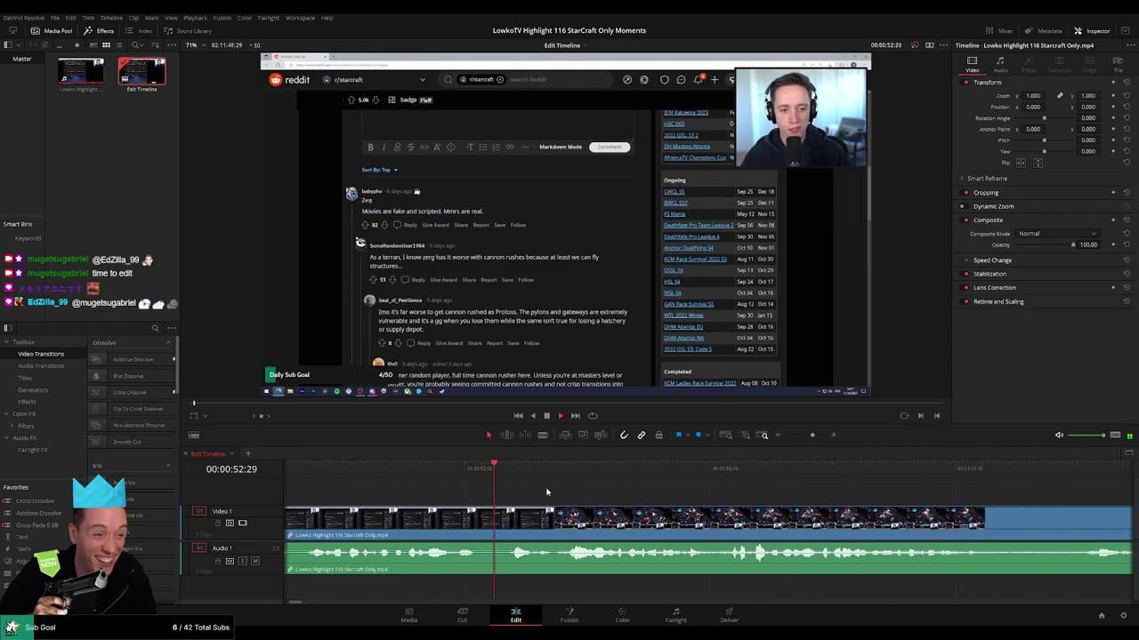
key("space")
left_click(435, 465)
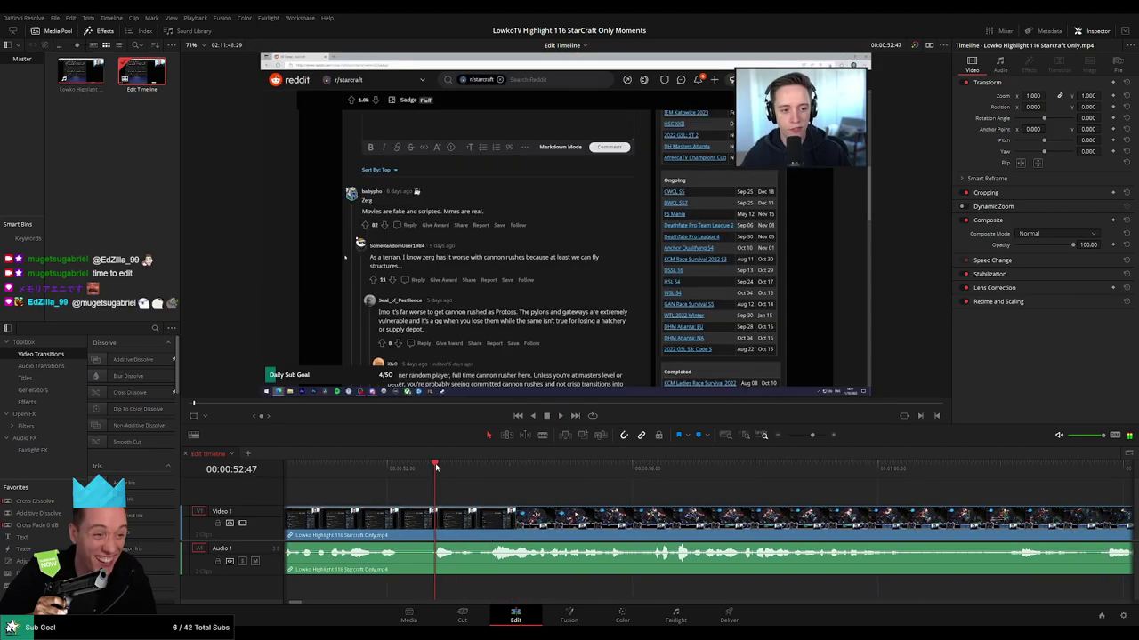
key("space")
key("space")
key("b")
left_click(477, 515)
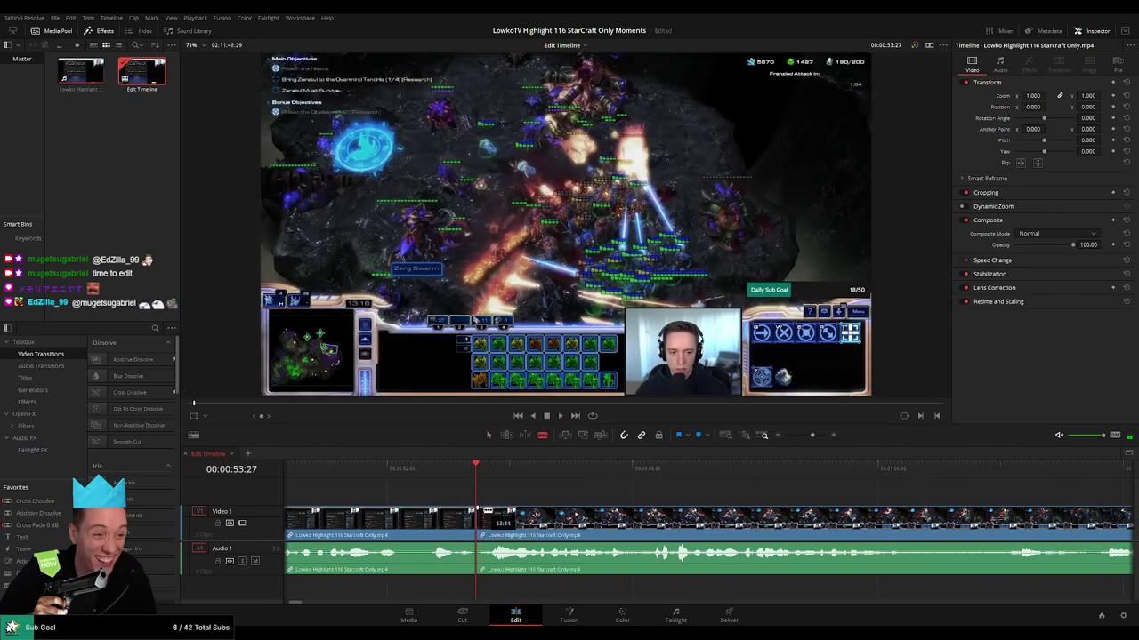
key("a")
left_click(483, 517)
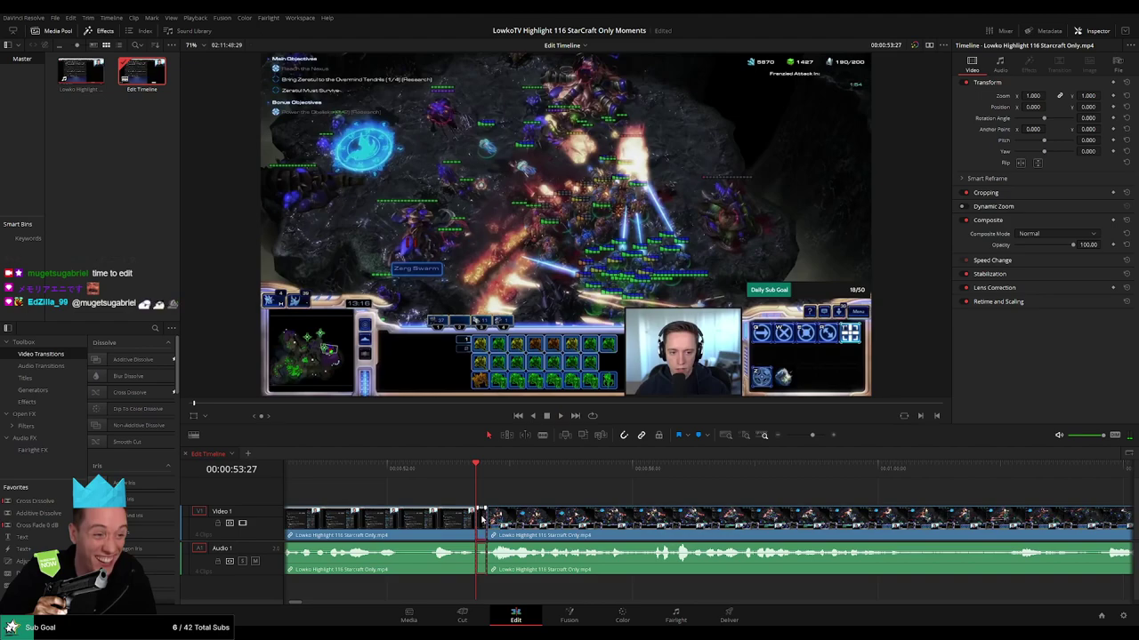
key("Delete")
Mark the clip before the new gameplay cut with the green clip color and play on from 00:00:53:02.
key("space")
left_click(435, 523)
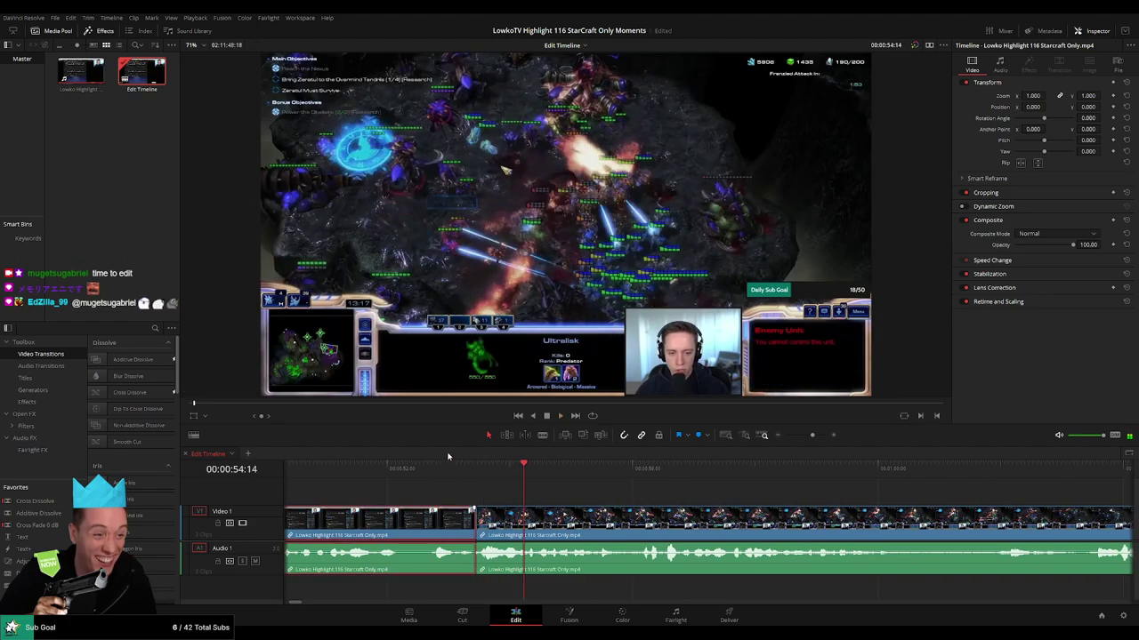
key("g")
left_click(582, 499)
left_click(451, 472)
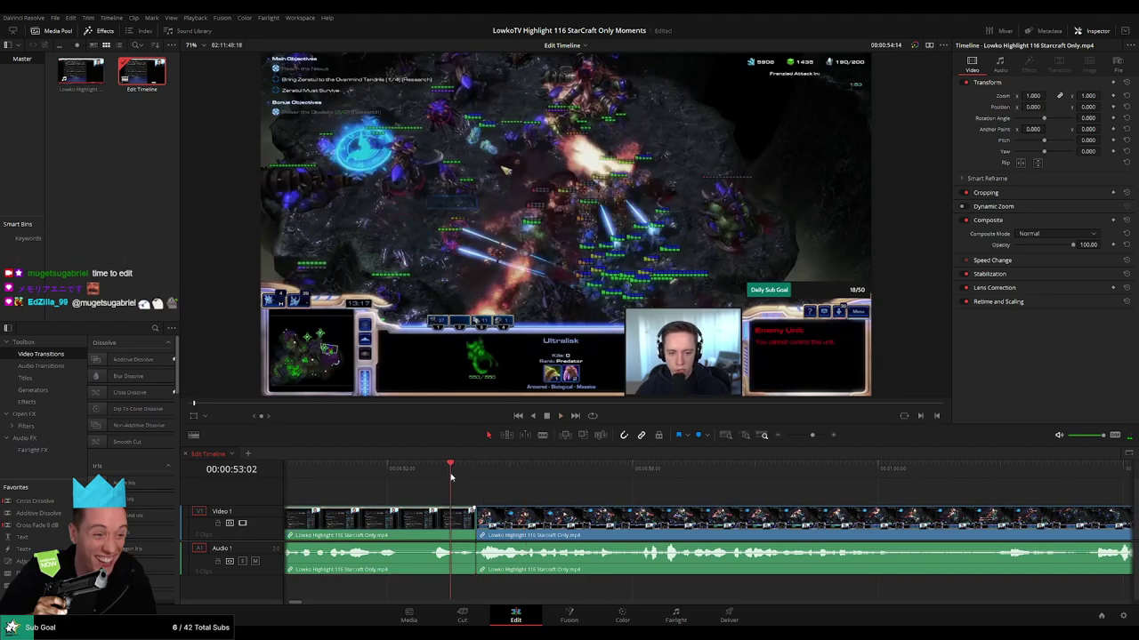
key("space")
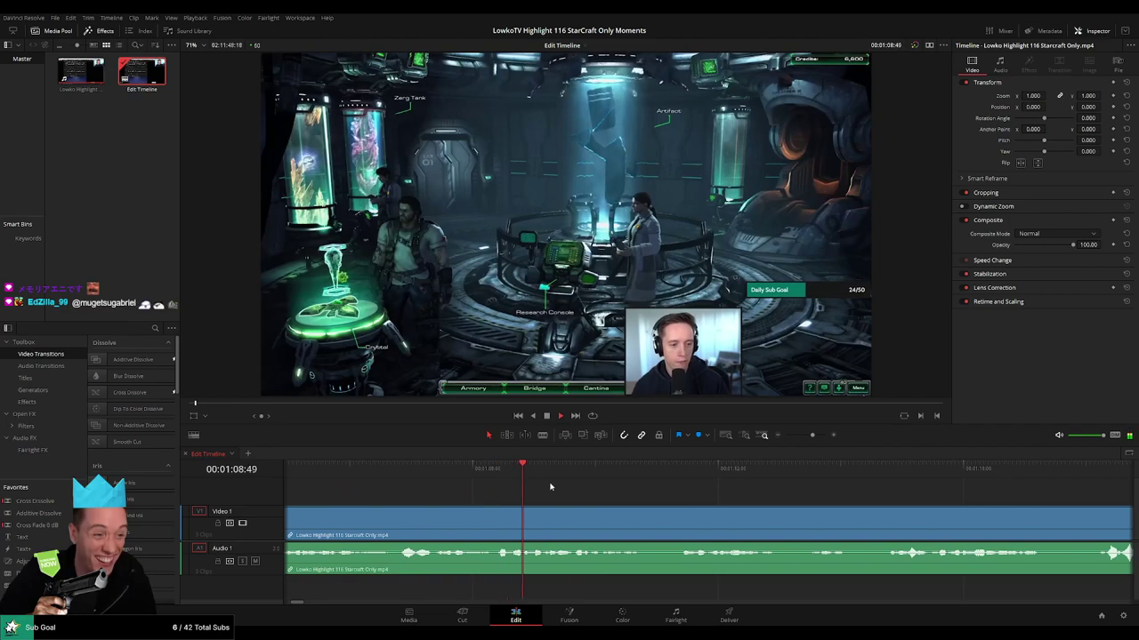
Cut out about 11 frames from 00:01:08:13, at the start of the laboratory scene, and close the gap.
left_click(443, 470)
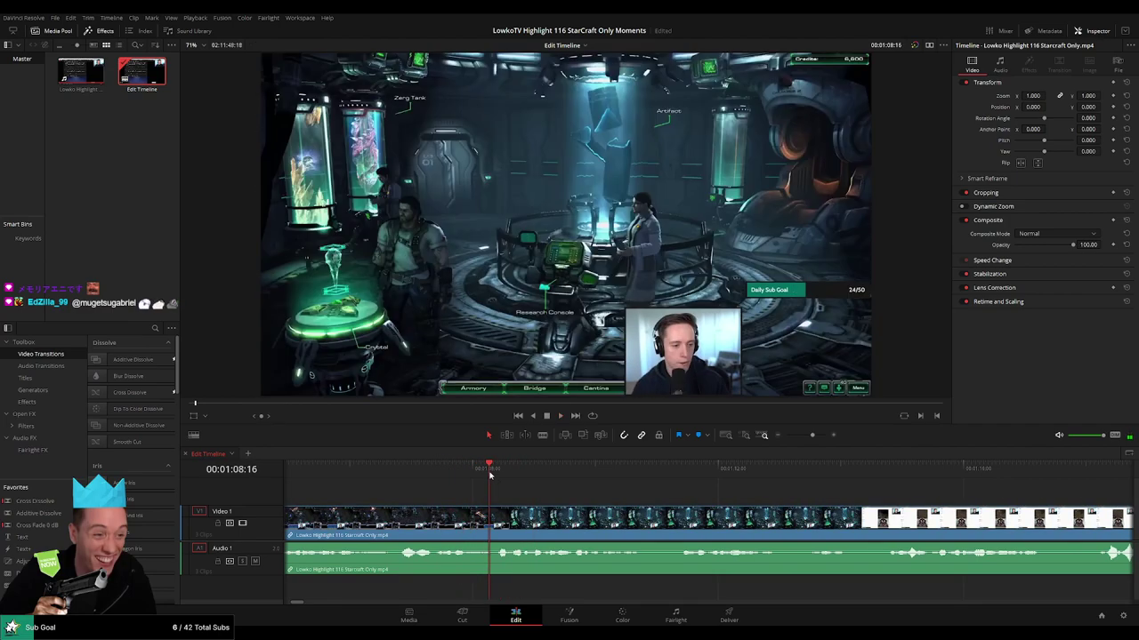
key("b")
left_click(486, 519)
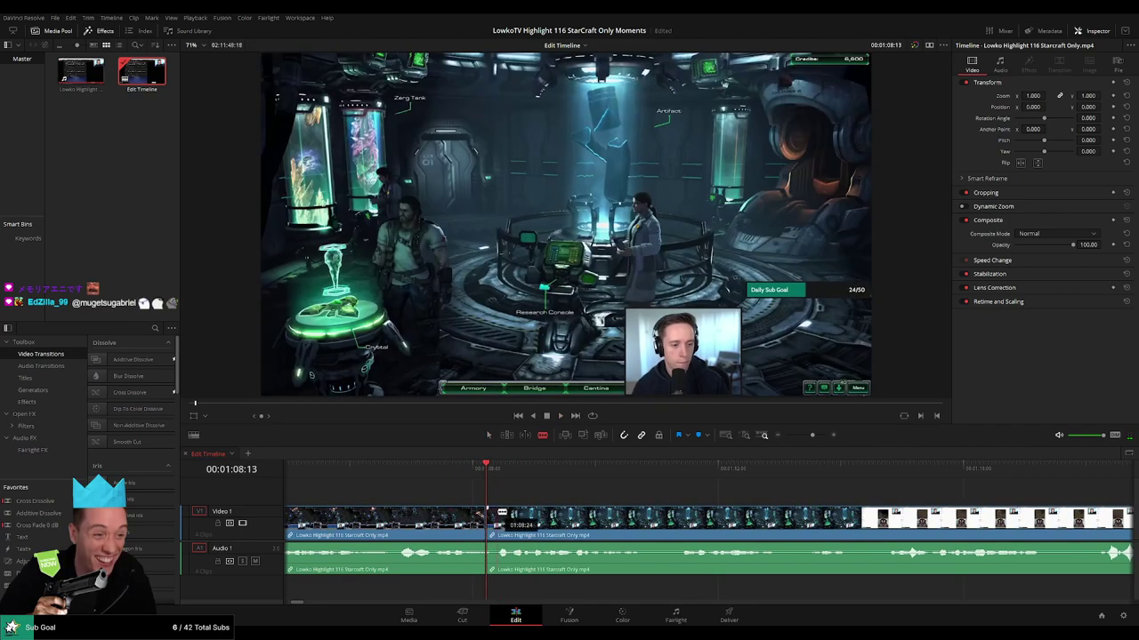
left_click(499, 513)
key("a")
left_click(492, 516)
key("Delete")
Mark the clip before the laboratory cut with a blue clip color and play on from 00:01:08:13.
key("space")
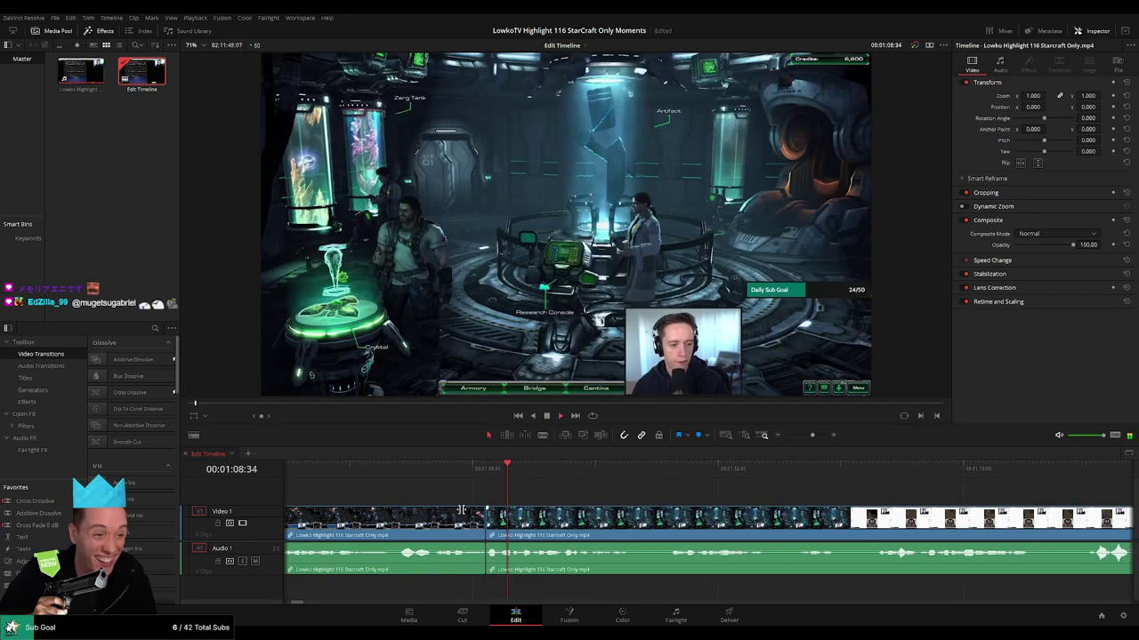
left_click(462, 514)
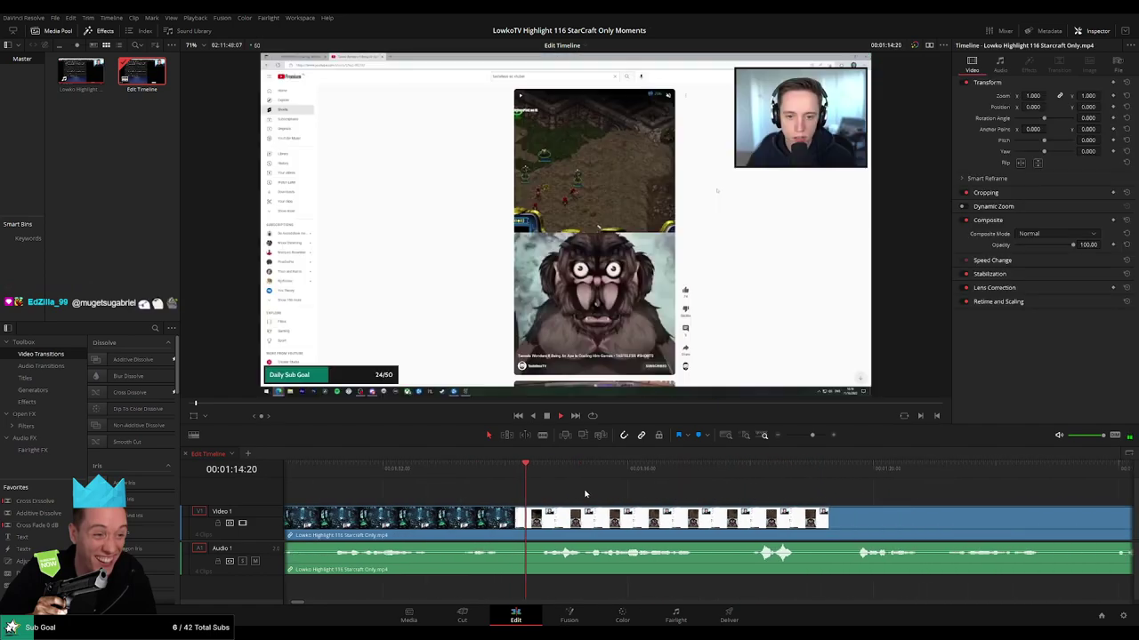
scroll(674, 498, "right", 1)
scroll(623, 497, "right", 1)
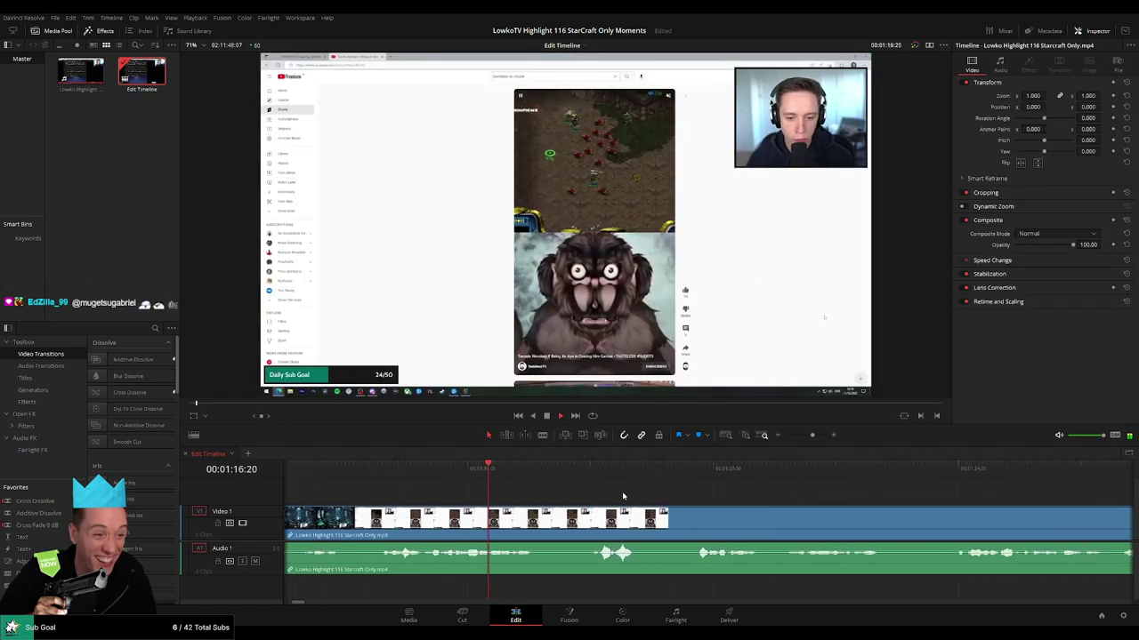
Review the footage from 00:01:16:20 through the YouTube short and laboratory scene, stopping just past the next scene change at 00:02:13:53.
scroll(595, 488, "down", 2)
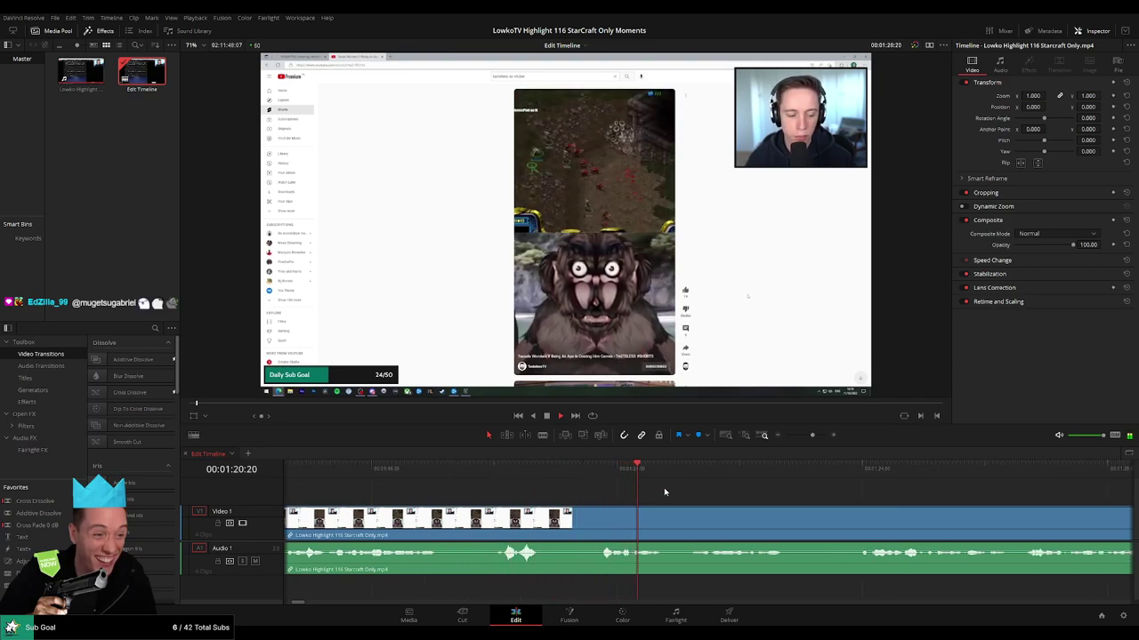
scroll(546, 458, "down", 2)
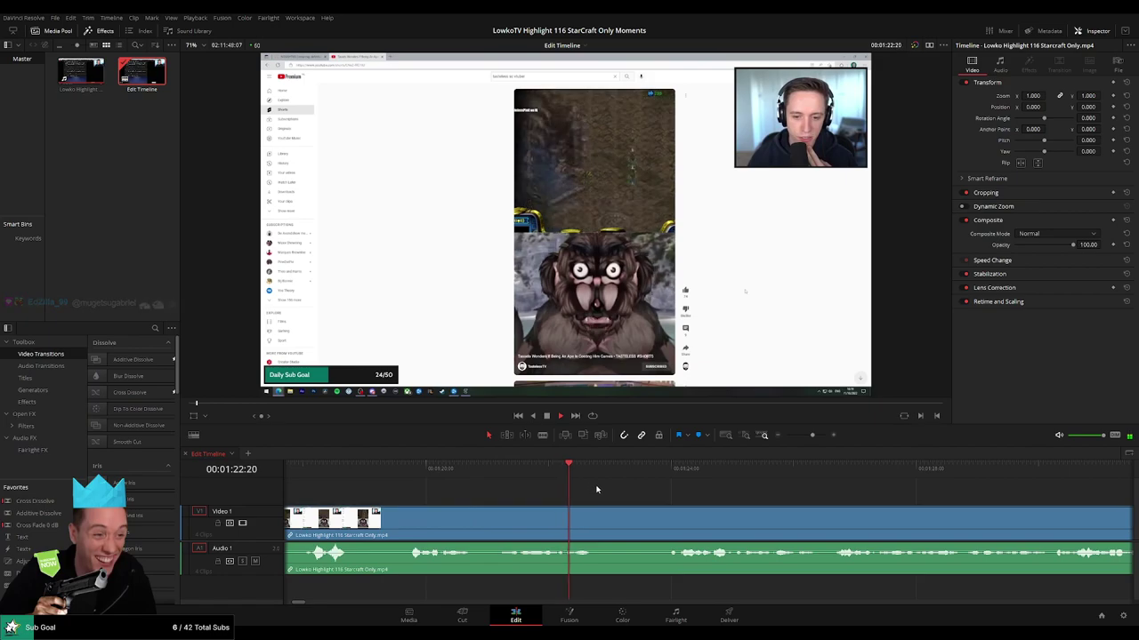
scroll(593, 493, "down", 2)
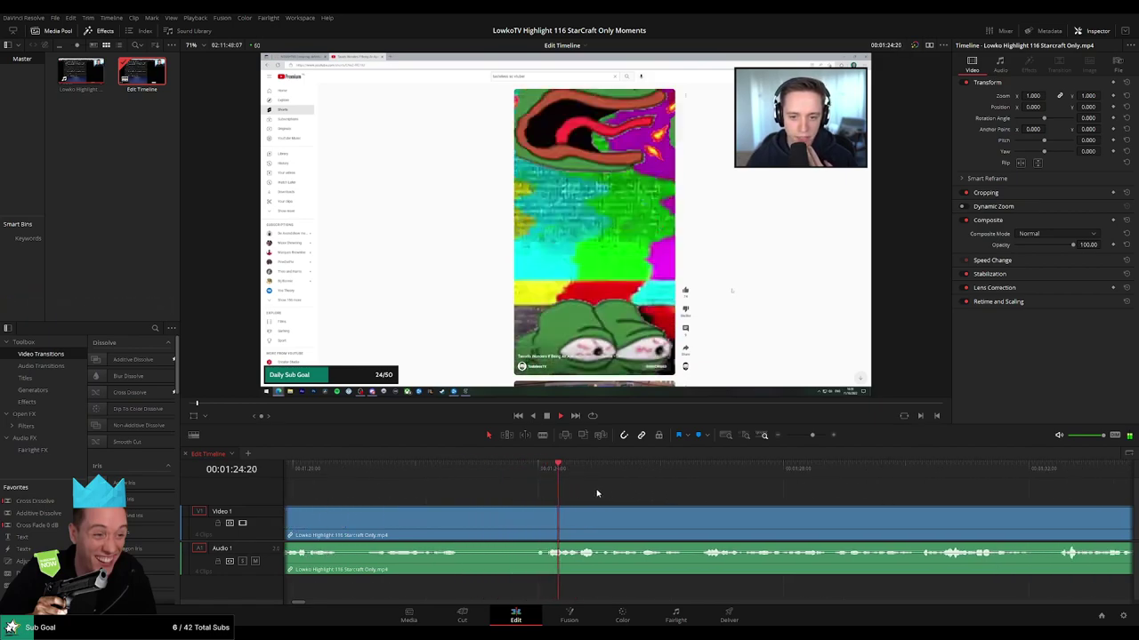
scroll(596, 495, "down", 2)
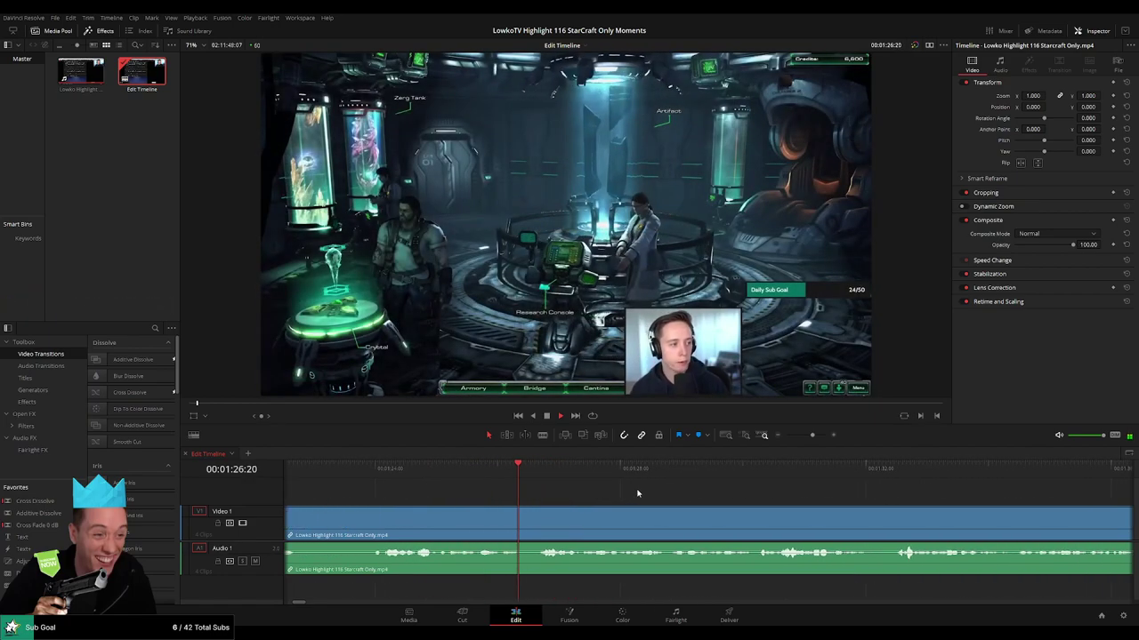
scroll(588, 494, "down", 2)
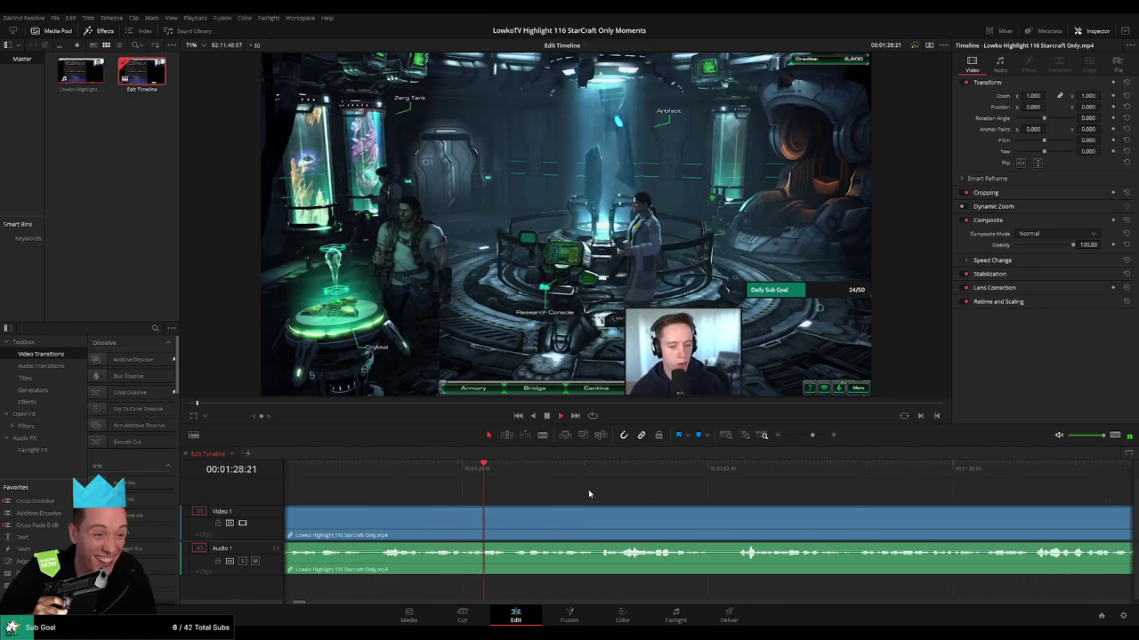
left_click_drag(717, 499, 584, 499)
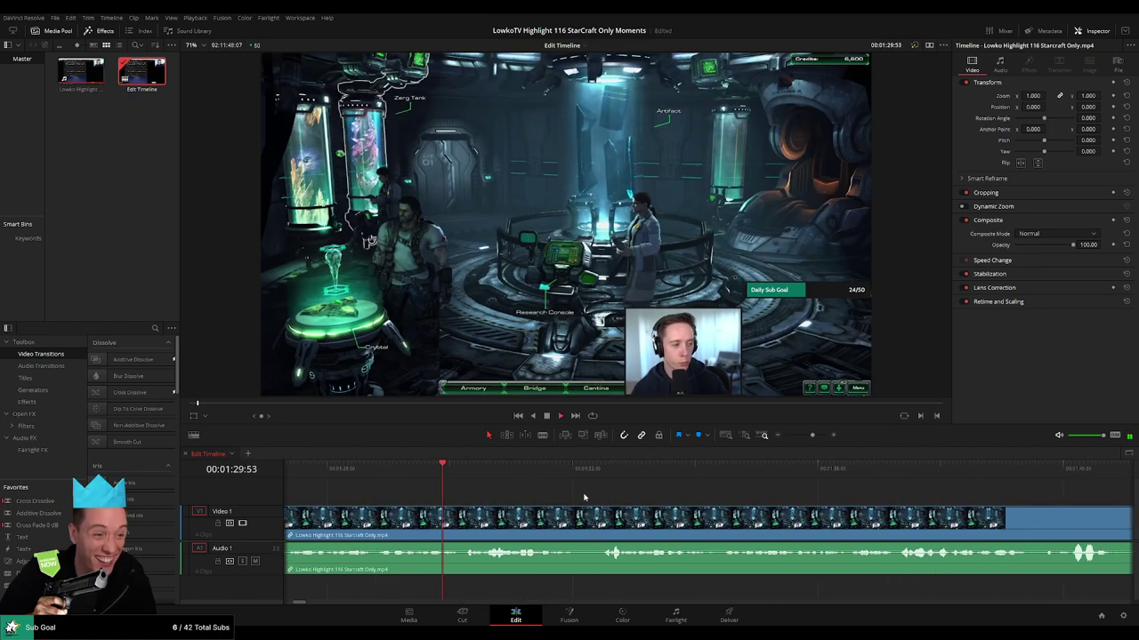
left_click_drag(681, 499, 576, 500)
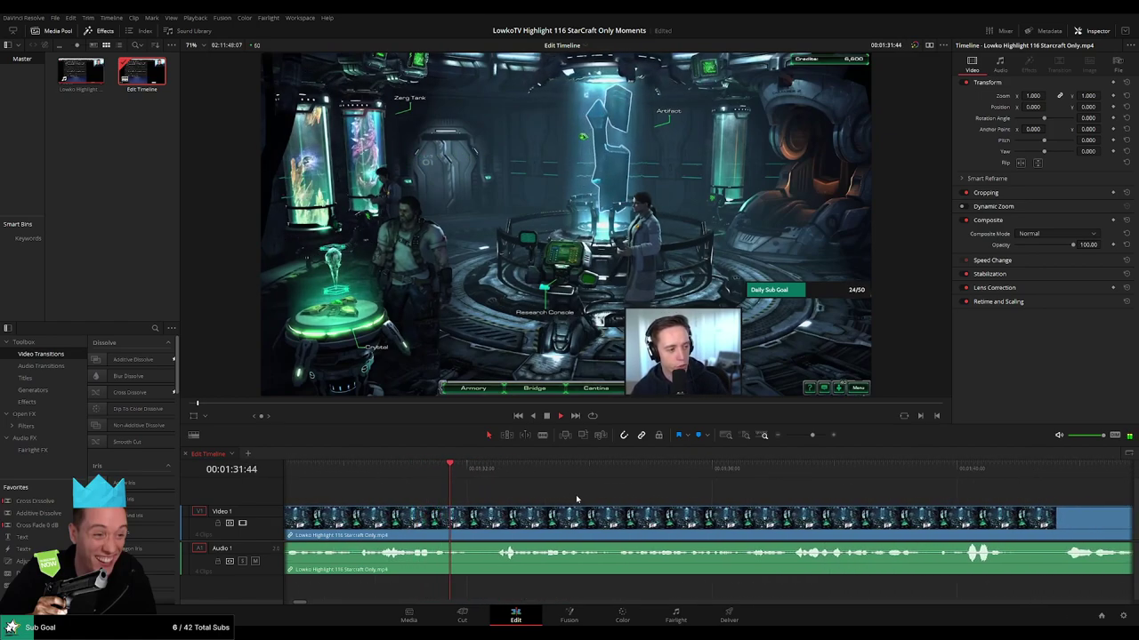
scroll(561, 493, "down", 2)
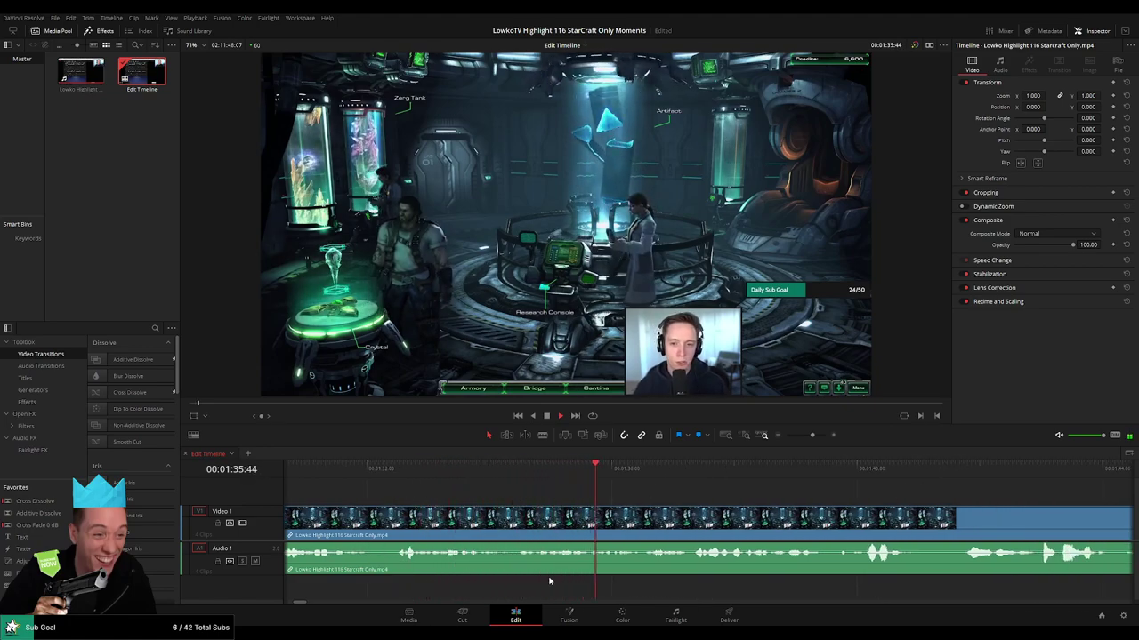
scroll(685, 494, "down", 2)
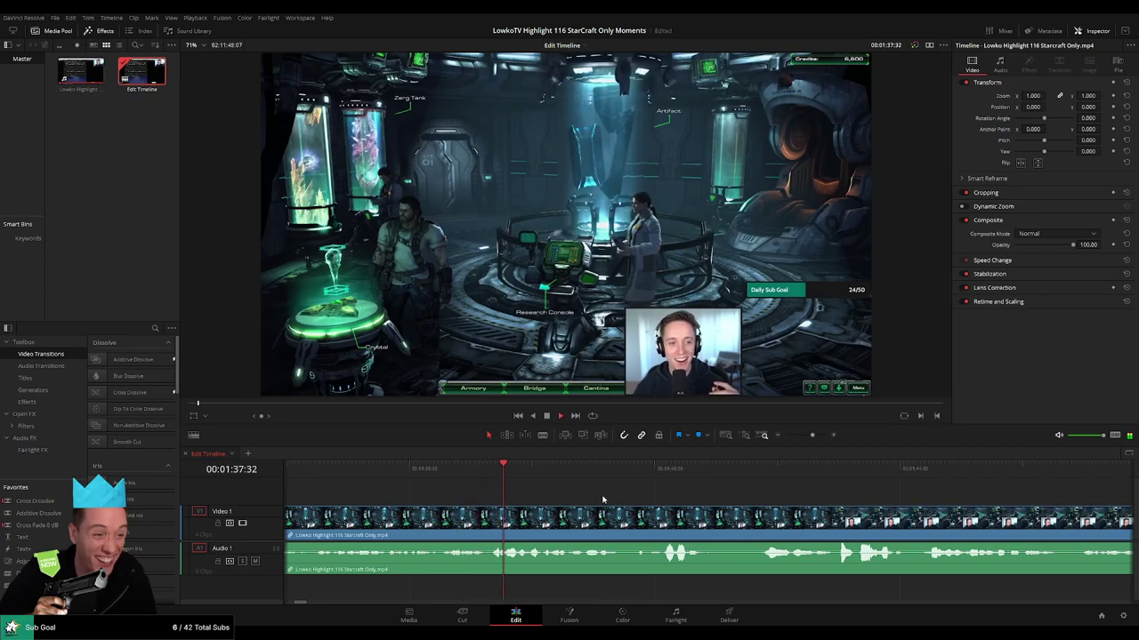
scroll(571, 495, "down", 2)
scroll(570, 495, "down", 1)
scroll(569, 496, "down", 4)
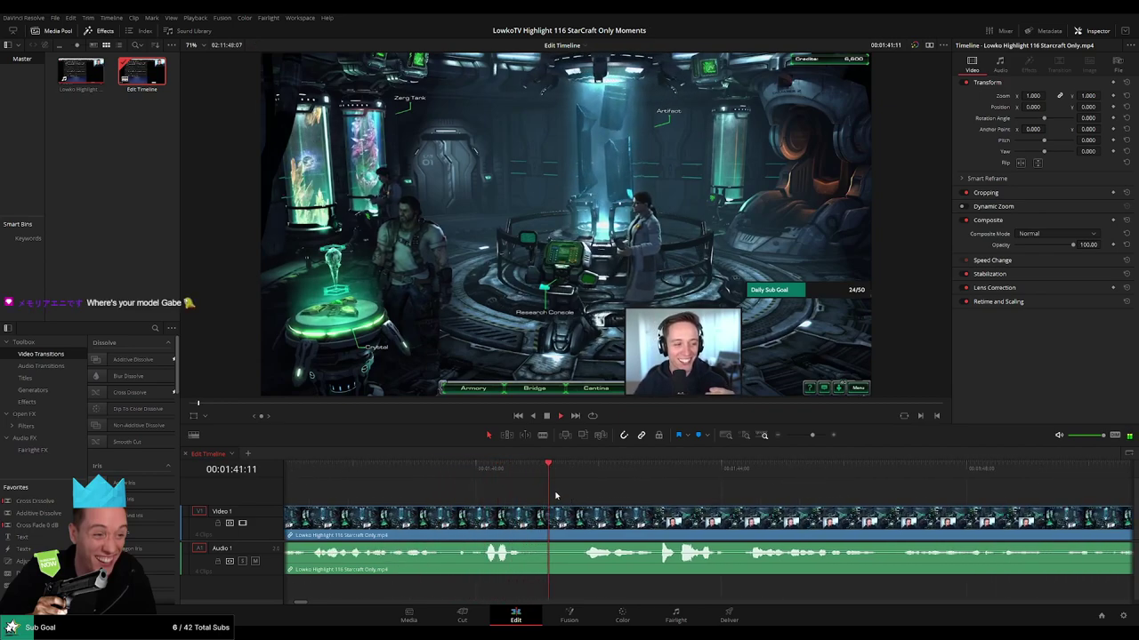
scroll(534, 496, "down", 9)
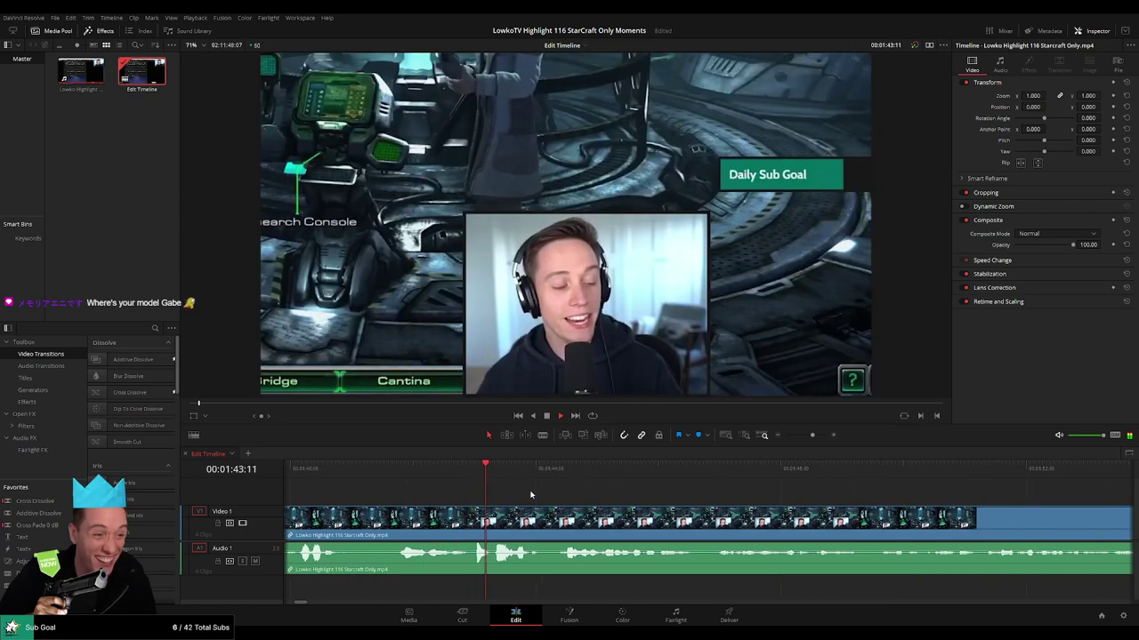
scroll(609, 502, "down", 1)
scroll(607, 502, "down", 5)
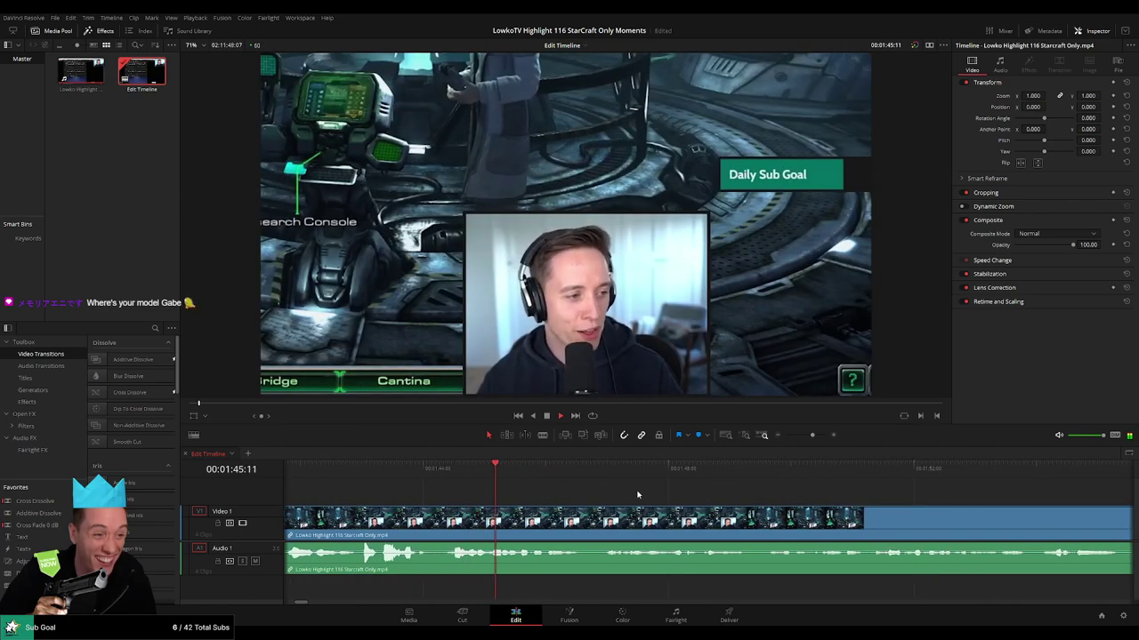
scroll(697, 500, "down", 5)
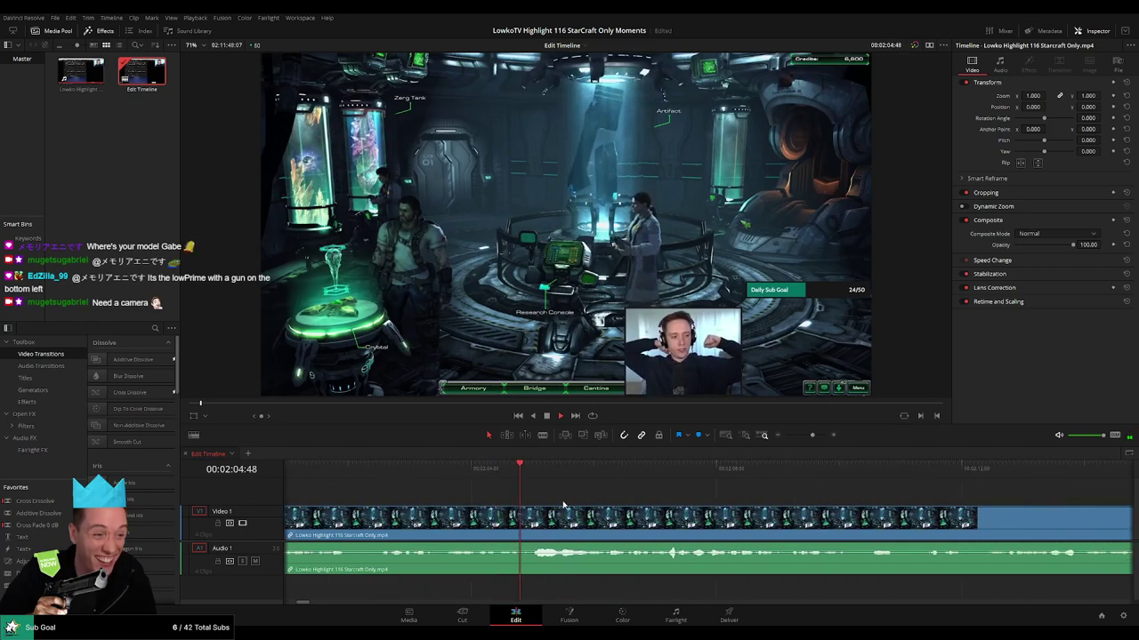
left_click(704, 503)
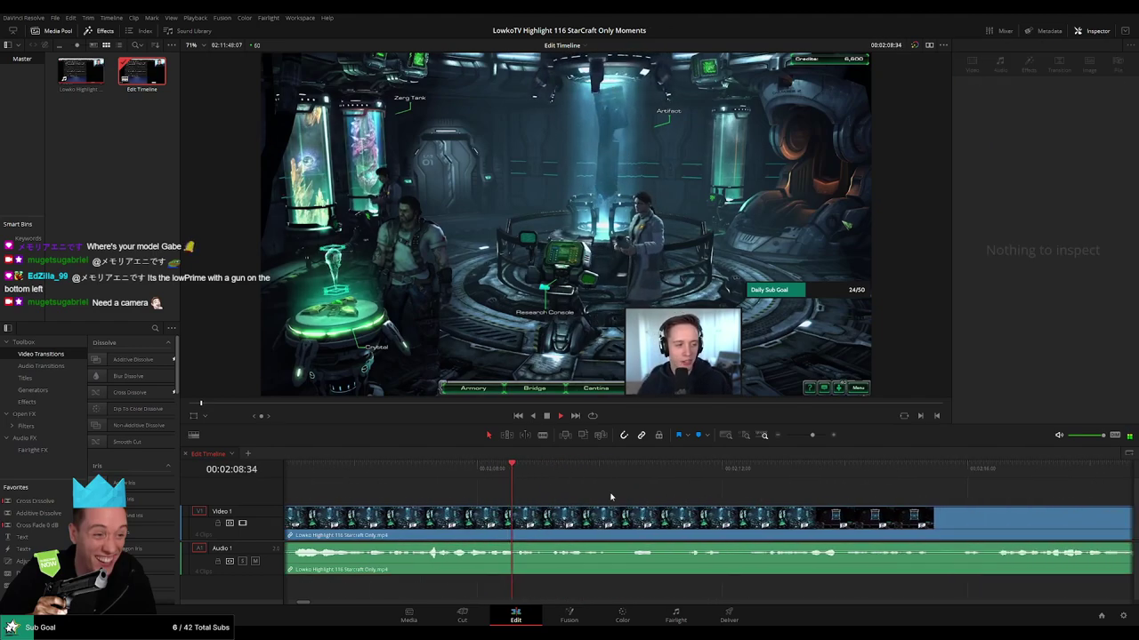
key("space")
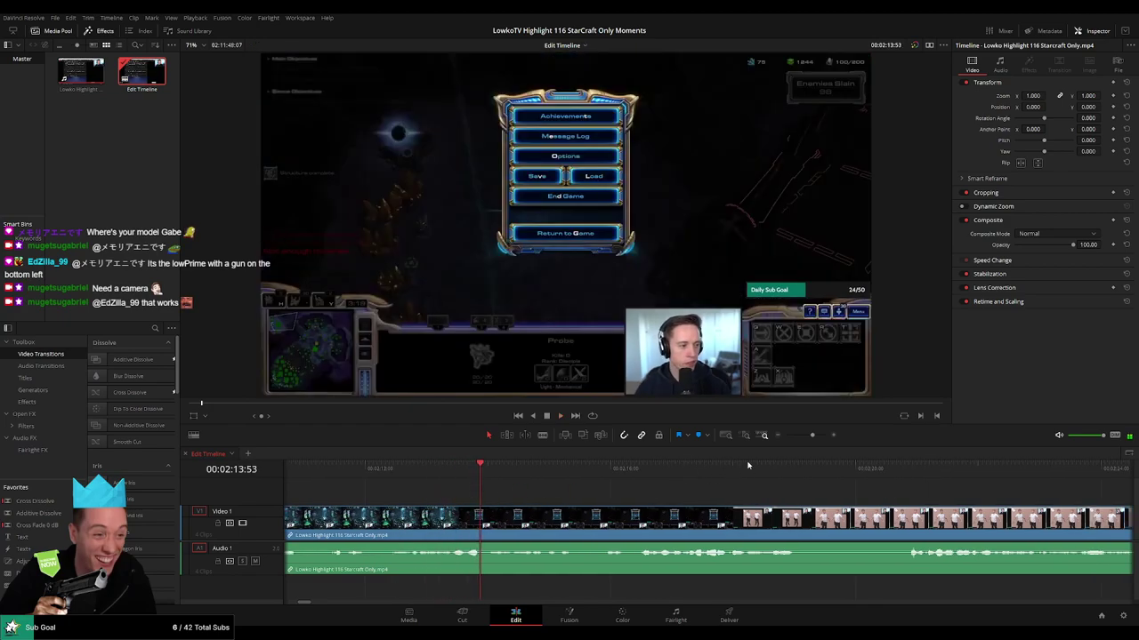
Cut out about 3 frames from 00:02:13:22, where the laboratory scene changes to the game menu, and close the gap.
scroll(748, 465, "up", 4)
left_click_drag(343, 474, 473, 478)
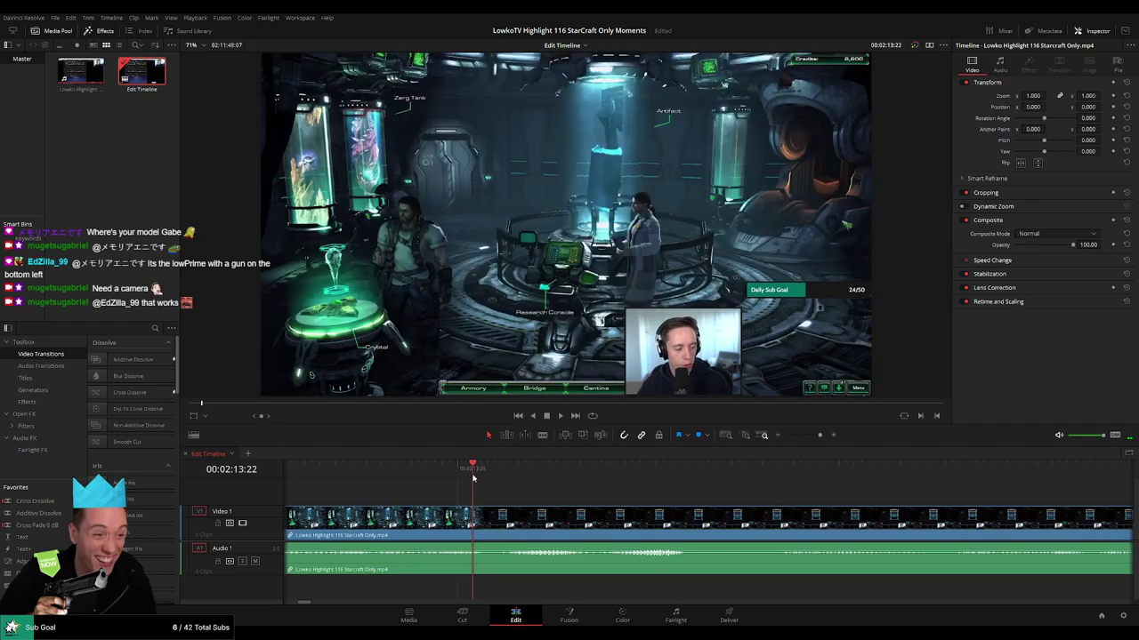
left_click(479, 525)
key("BackSpace")
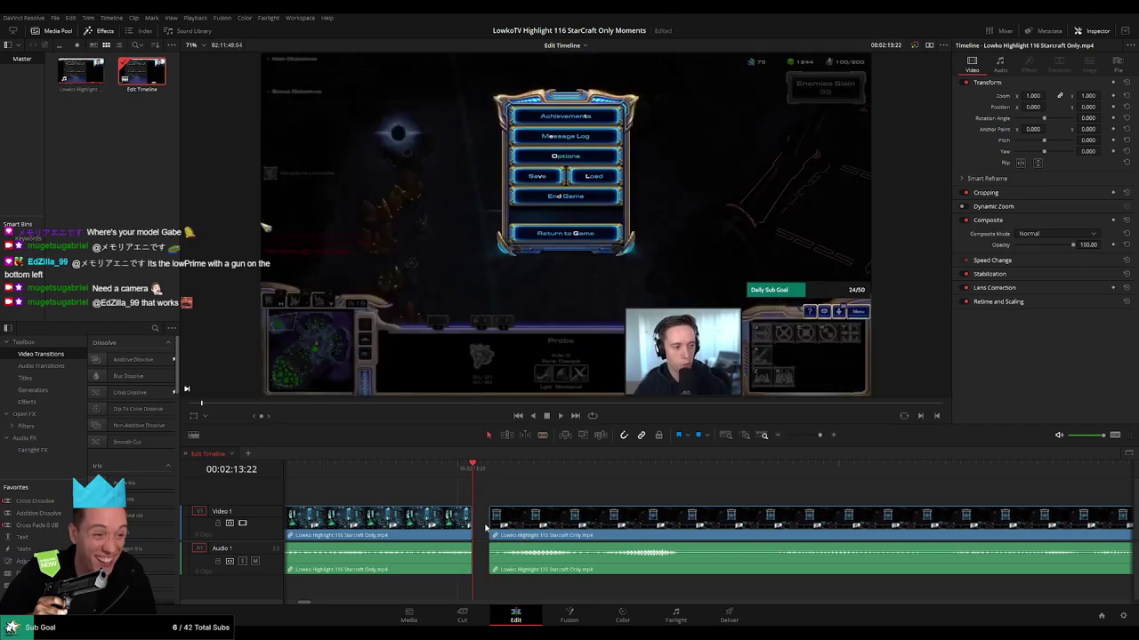
left_click(485, 528)
key("BackSpace")
Mark the long laboratory clip before the game menu cut with the green clip color while playing on.
key("space")
left_click_drag(819, 436, 801, 439)
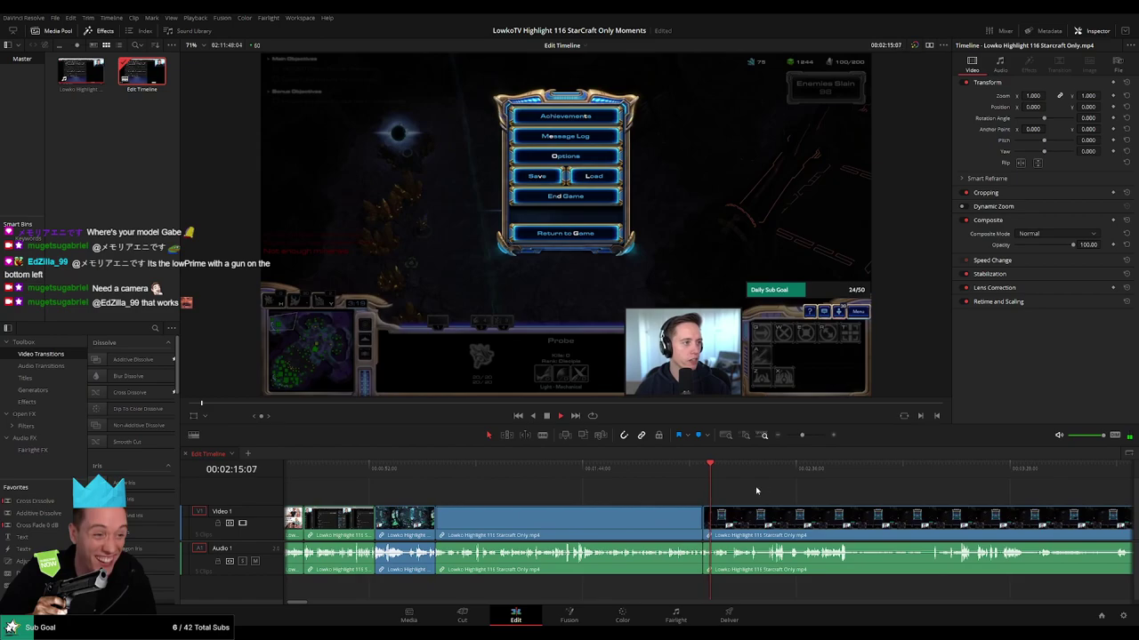
left_click(593, 514)
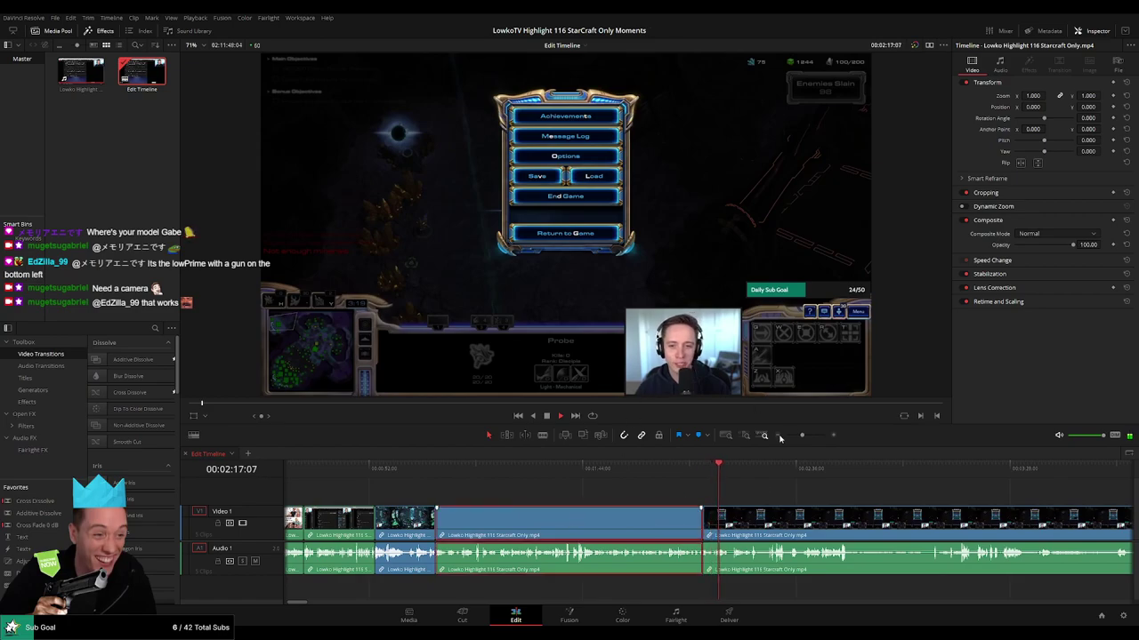
key("g")
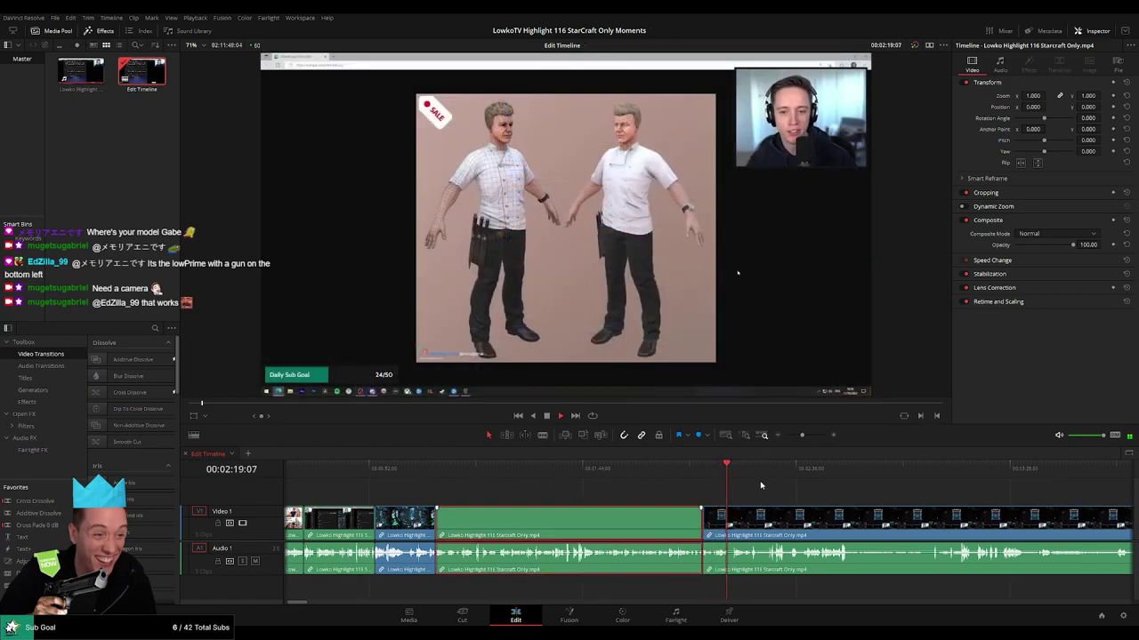
left_click(773, 487)
Cut out about 10 frames from 00:02:26:16, where the game menu changes to the battle gameplay, and close the gap.
key("ctrl+equal")
key("ctrl+equal")
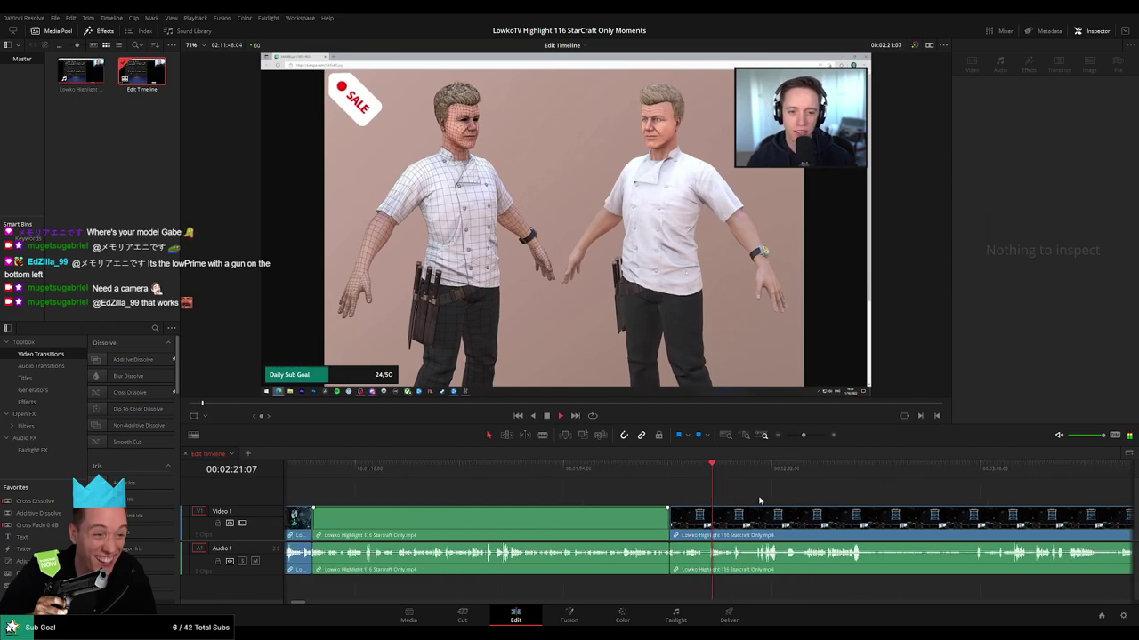
key("ctrl+minus")
key("ctrl+equal")
key("ctrl+equal")
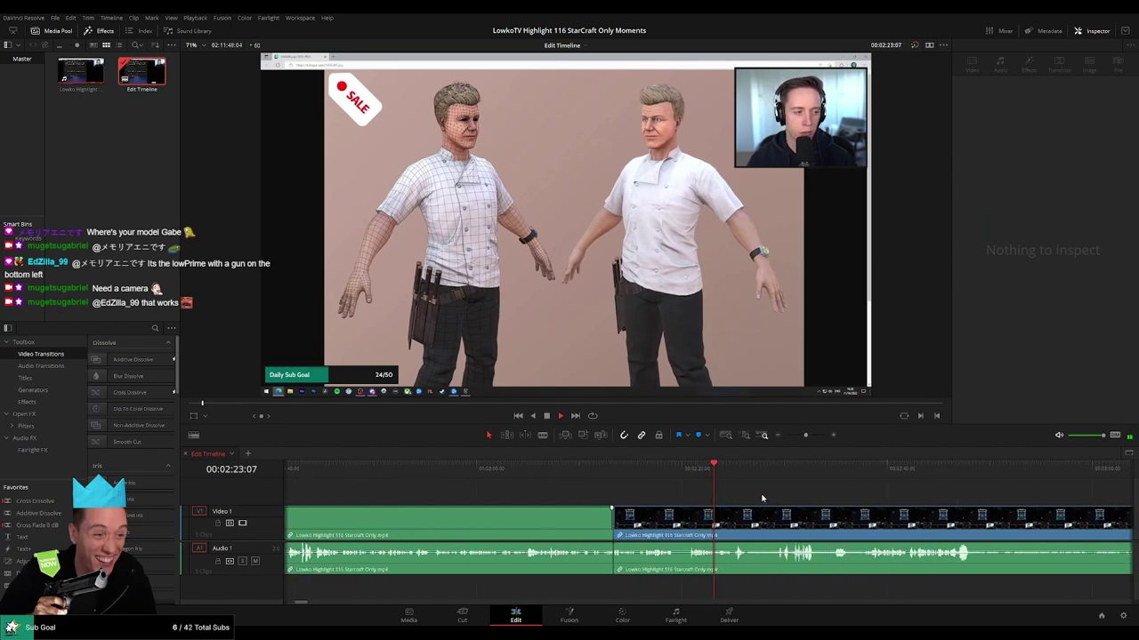
scroll(771, 497, "right", 6)
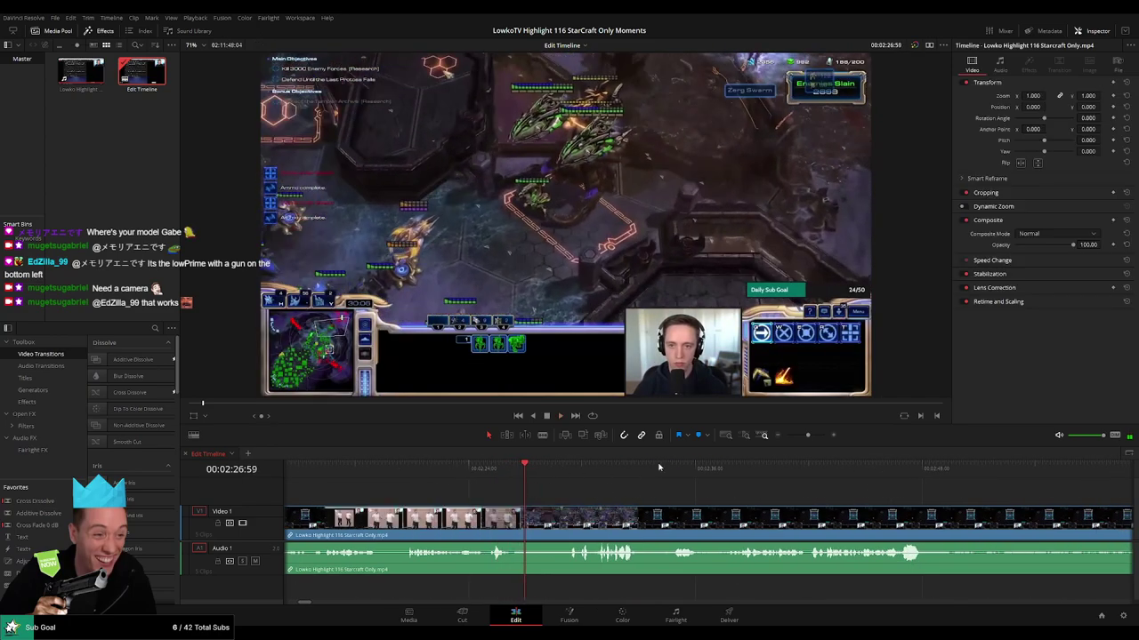
left_click_drag(815, 439, 810, 439)
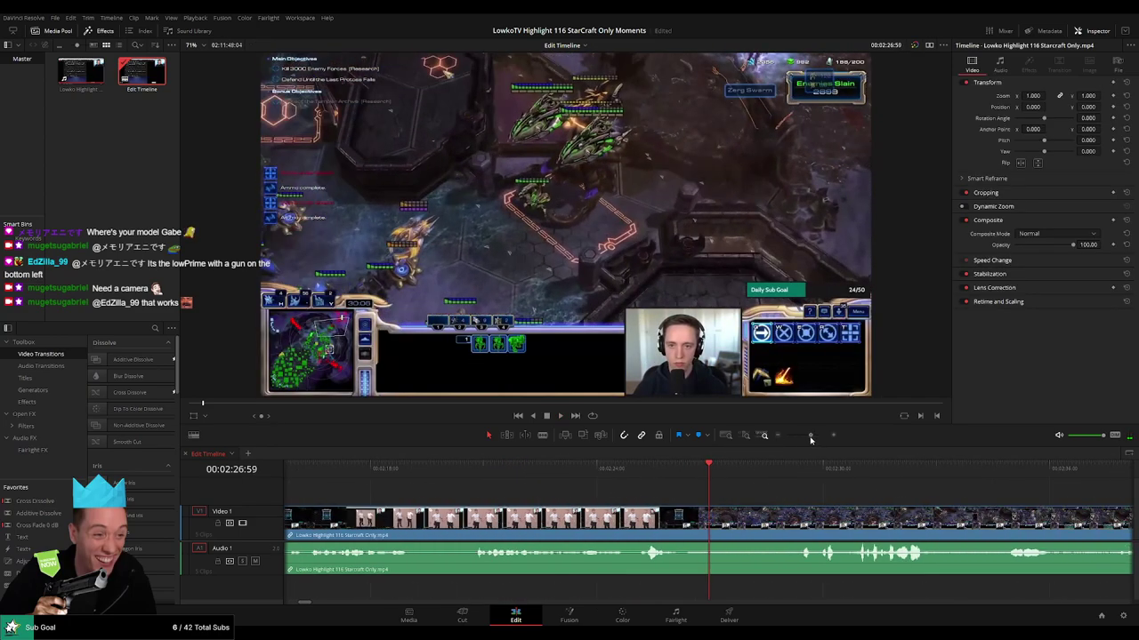
left_click(650, 472)
key("b")
left_click(685, 523)
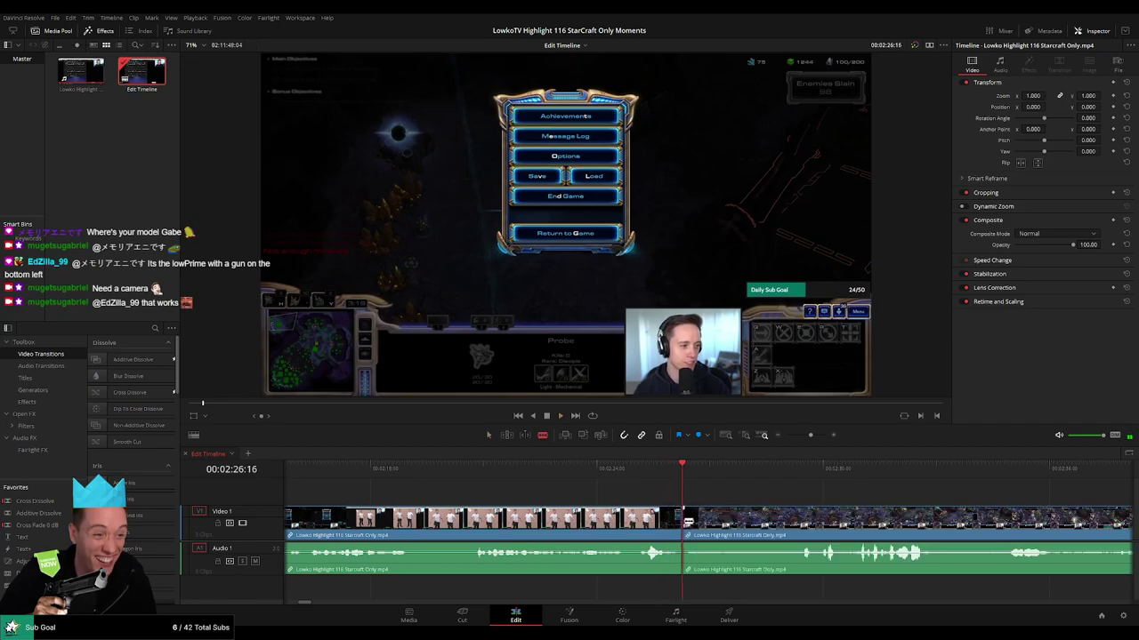
key("a")
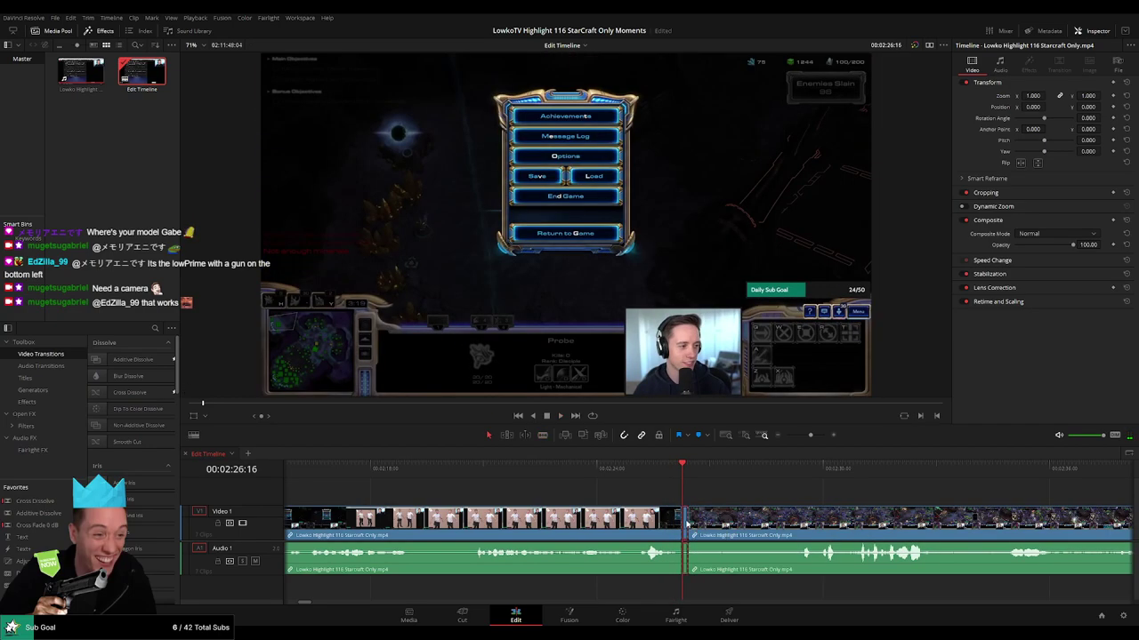
key("Delete")
Mark the clip before the battle gameplay cut with the green clip color and play on from 00:02:26:16.
key("space")
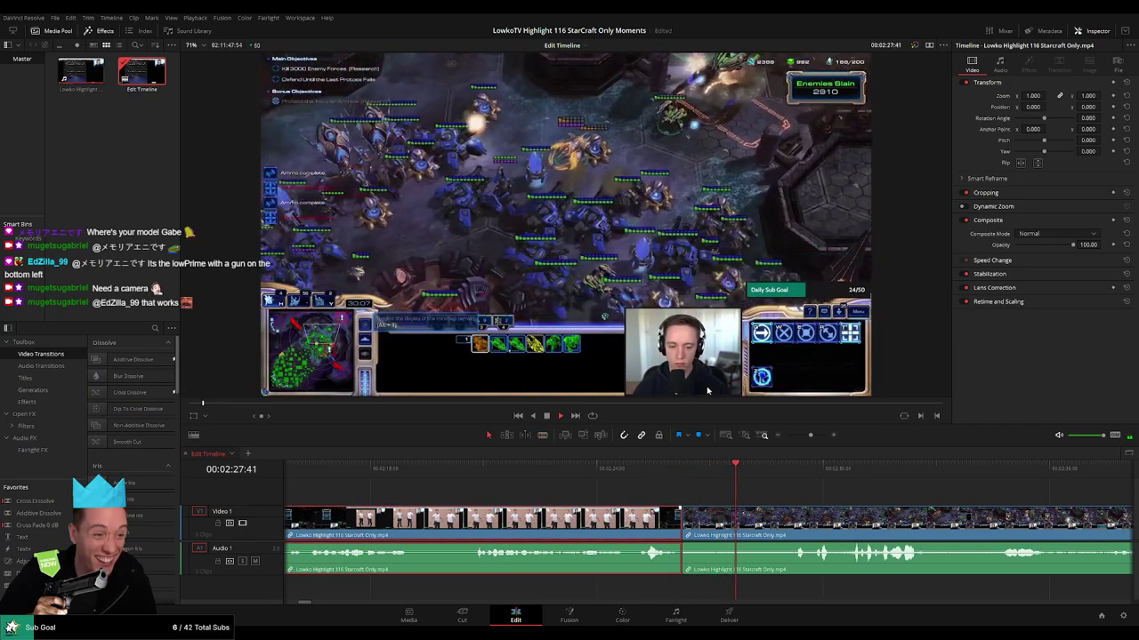
left_click(879, 494)
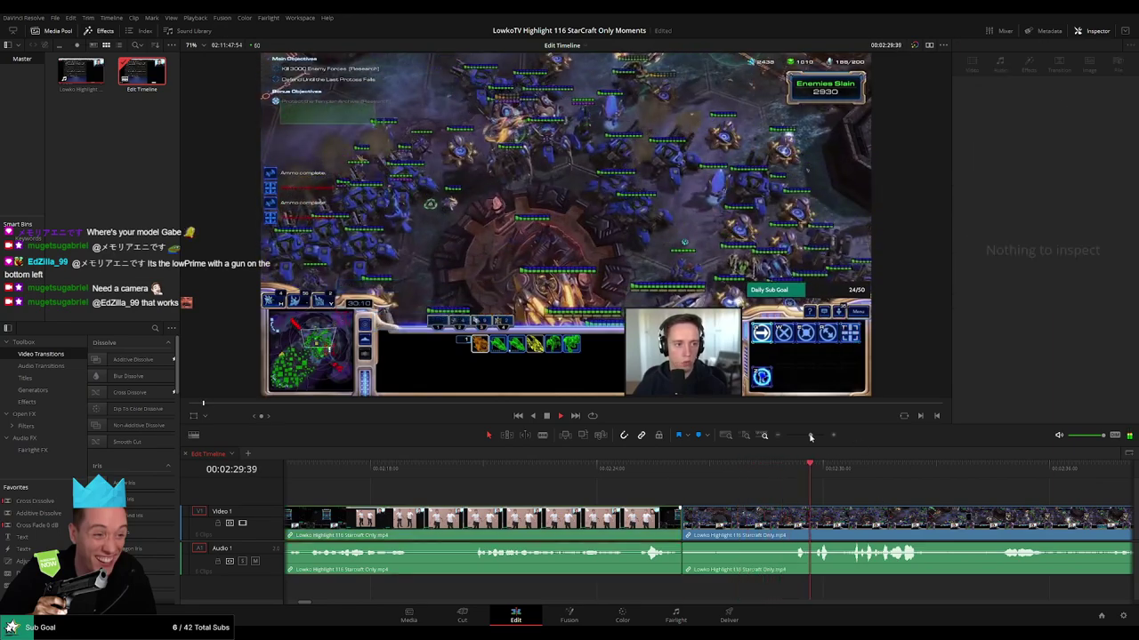
left_click_drag(810, 437, 805, 437)
left_click_drag(809, 488, 643, 491)
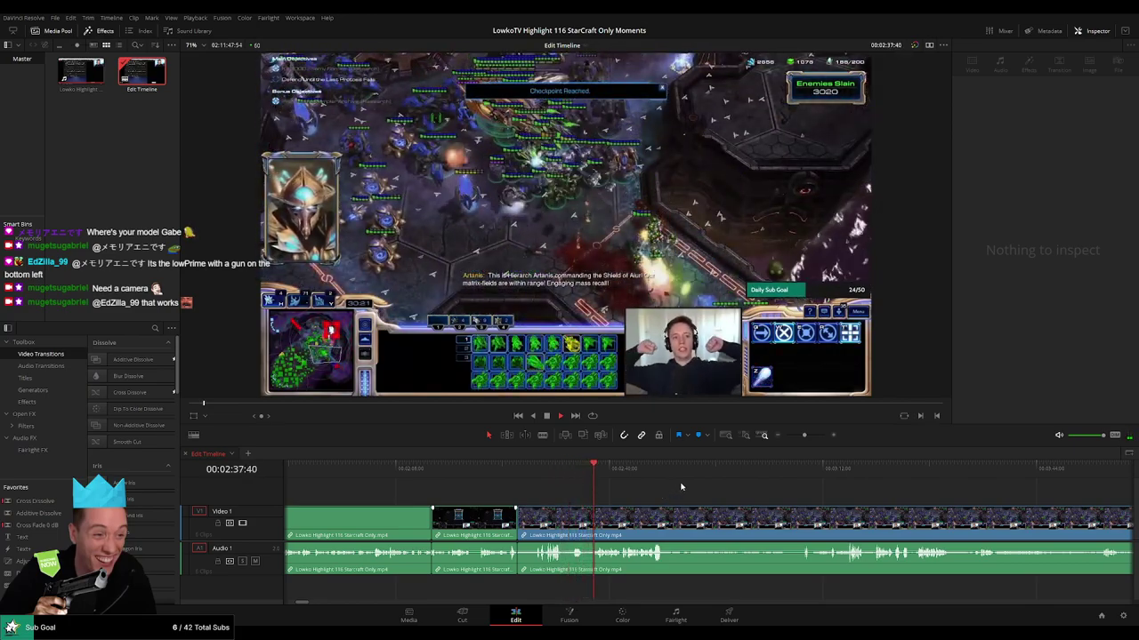
scroll(747, 488, "down", 1)
scroll(778, 491, "up", 2)
scroll(758, 494, "down", 2)
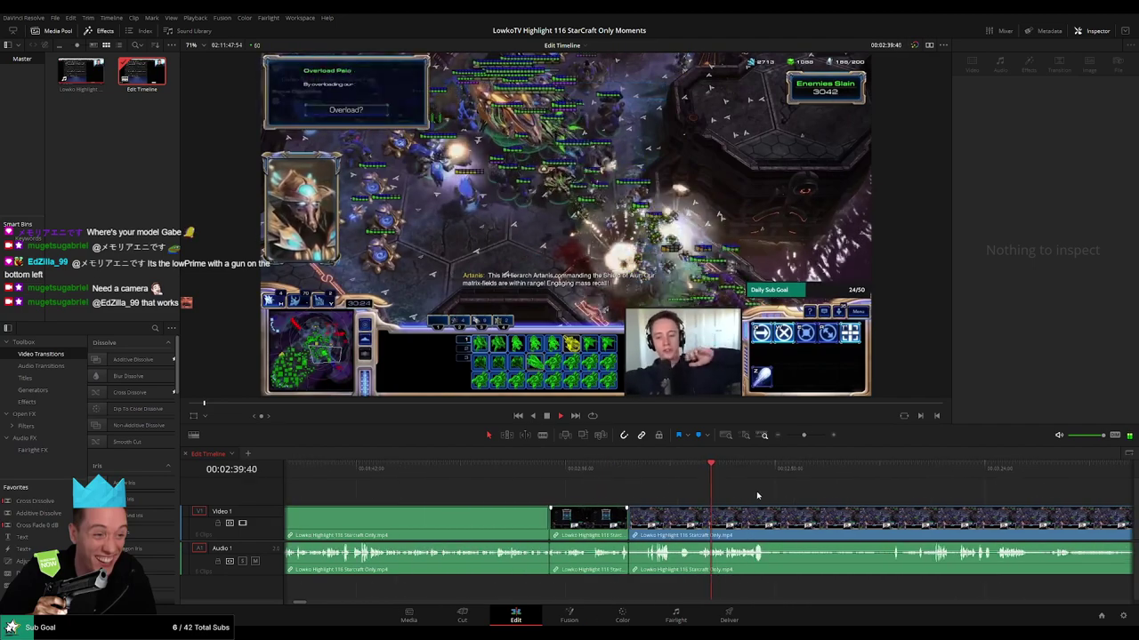
scroll(729, 495, "up", 3)
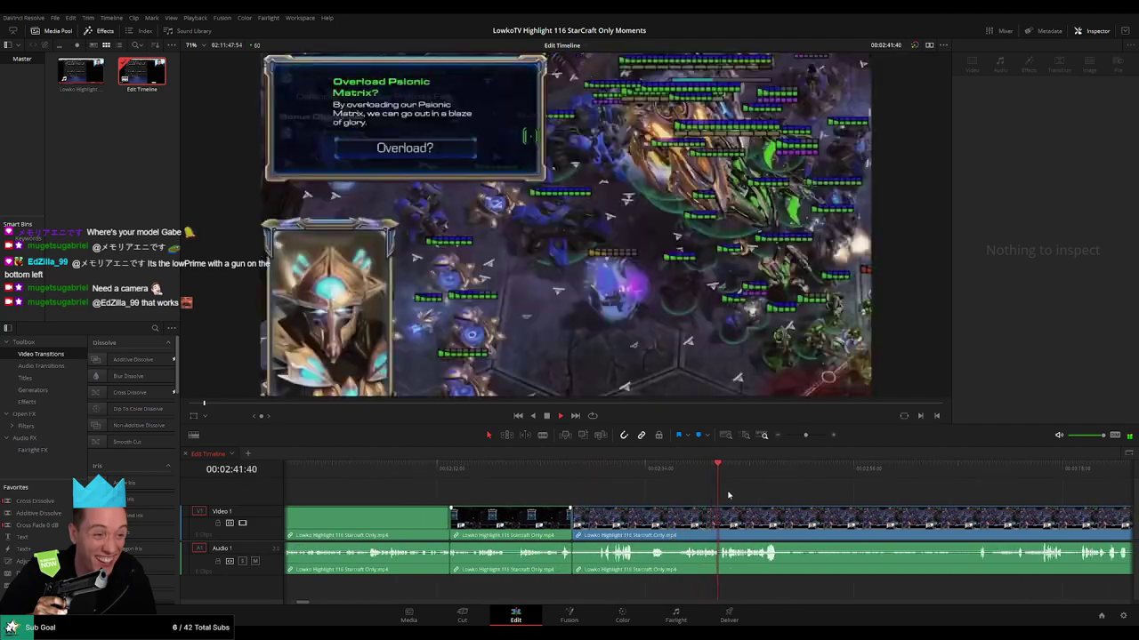
key("space")
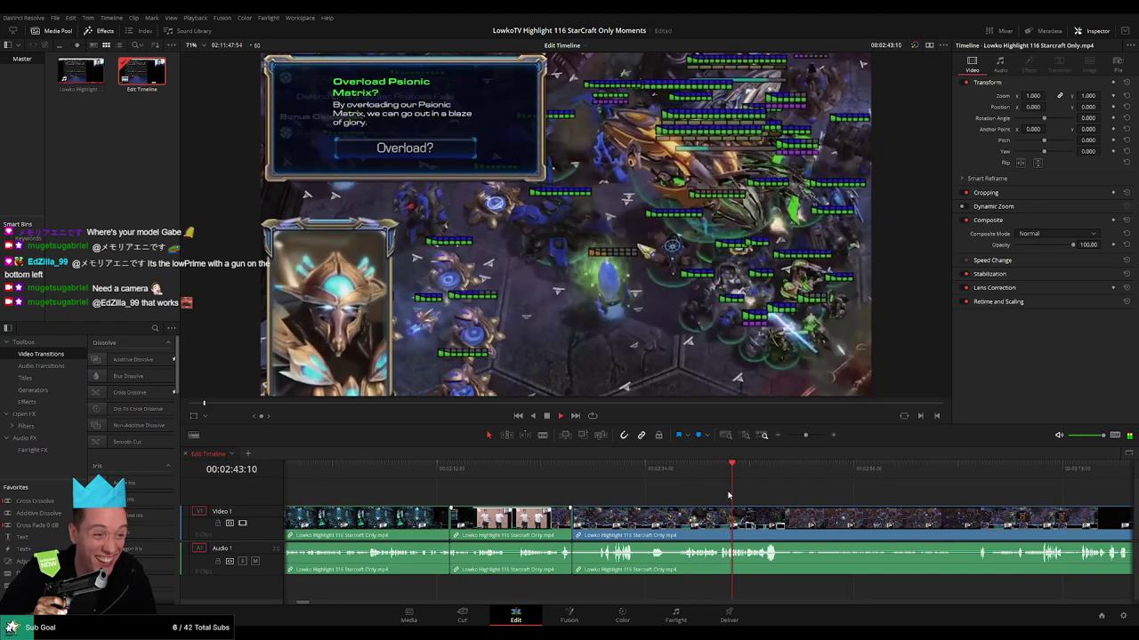
Play on through the battle gameplay and the following cutscene from 00:02:43:10, looking for the next scene change.
scroll(661, 495, "right", 3)
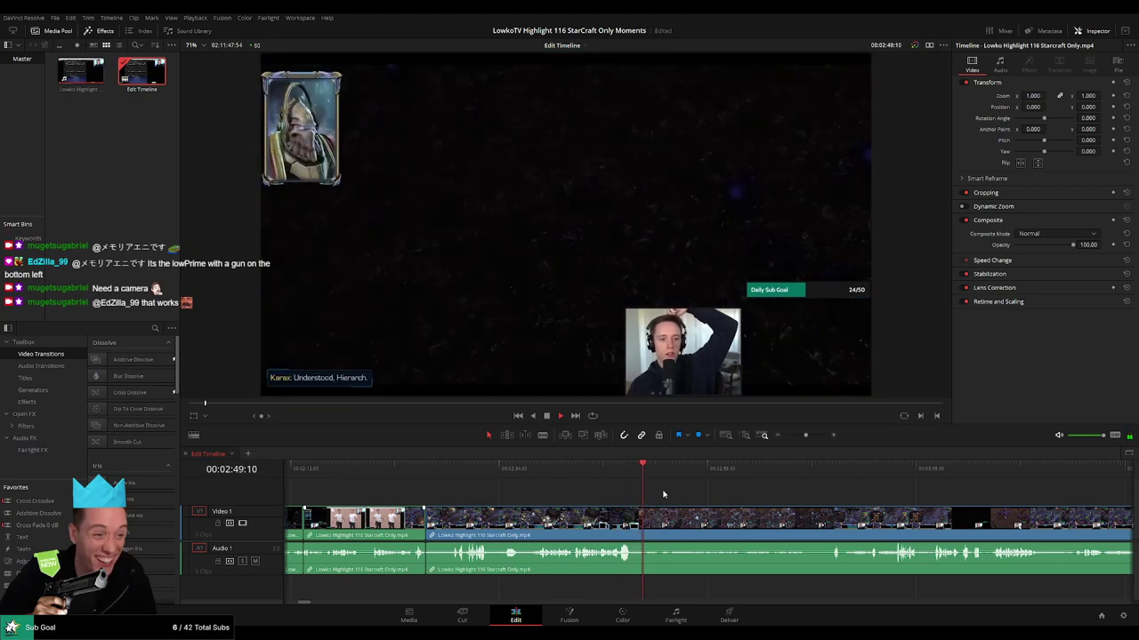
scroll(722, 496, "right", 2)
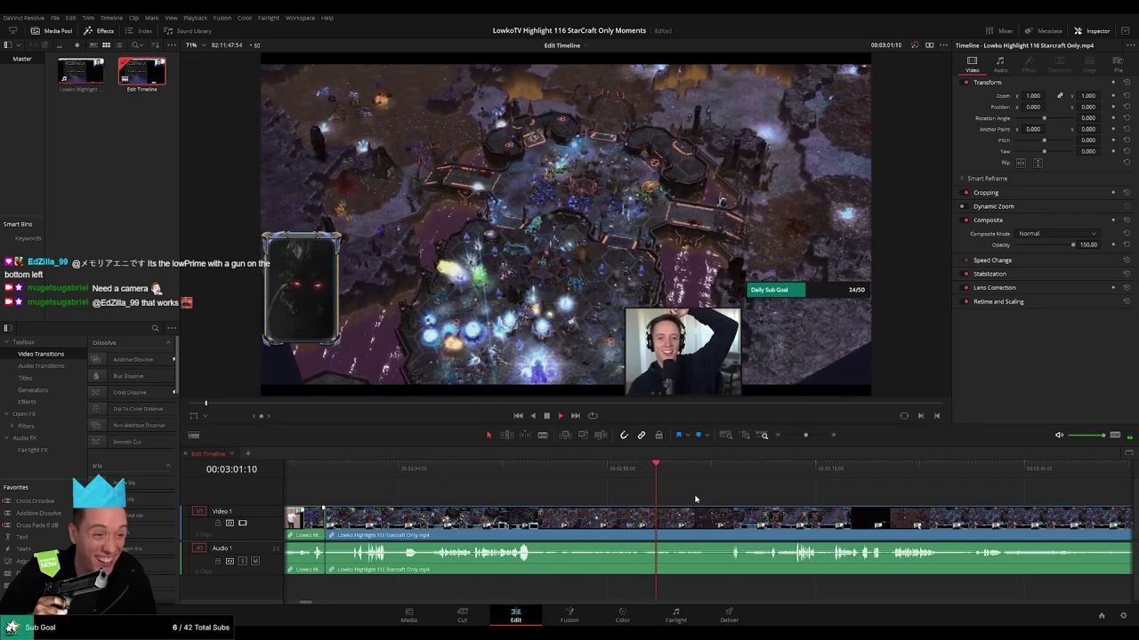
scroll(708, 498, "up", 2)
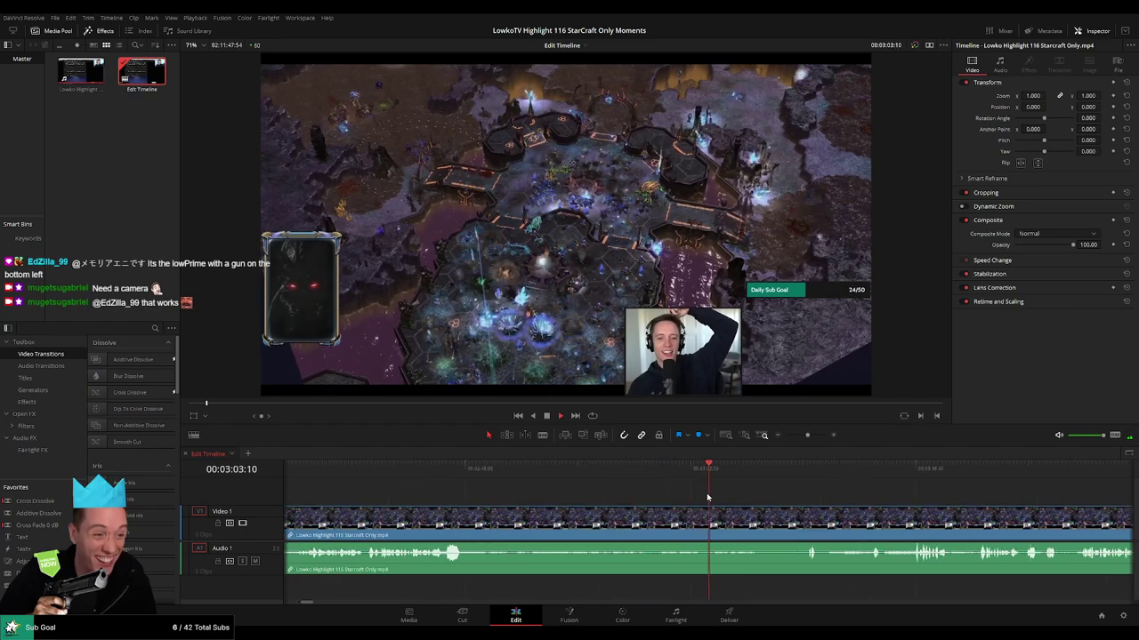
left_click_drag(801, 496, 528, 496)
left_click(807, 436)
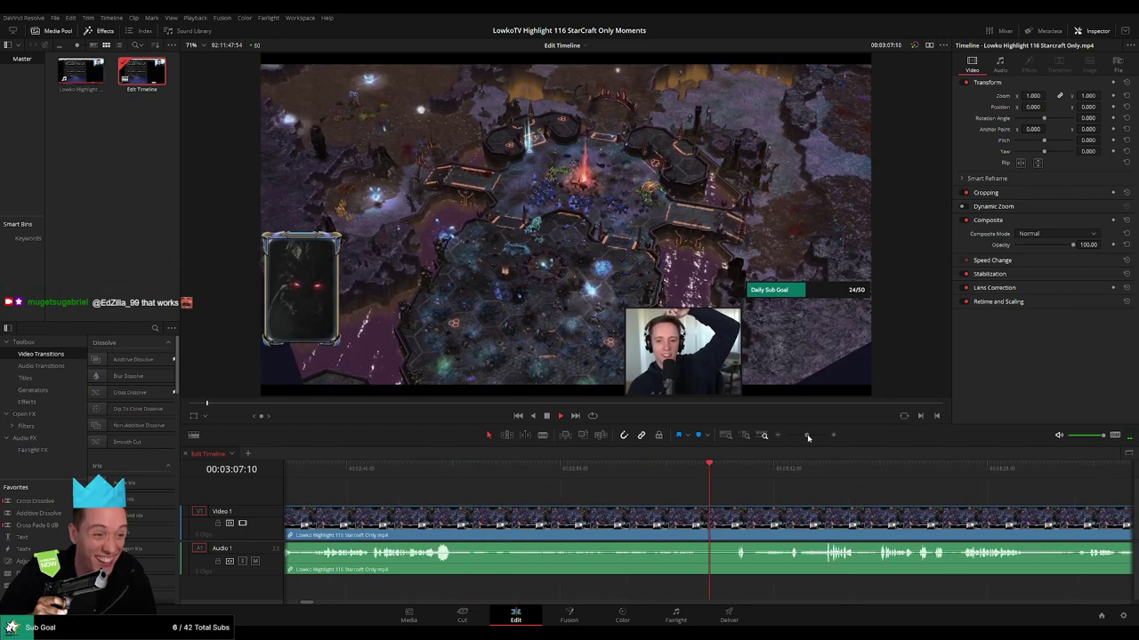
left_click_drag(808, 437, 809, 437)
left_click_drag(814, 495, 586, 493)
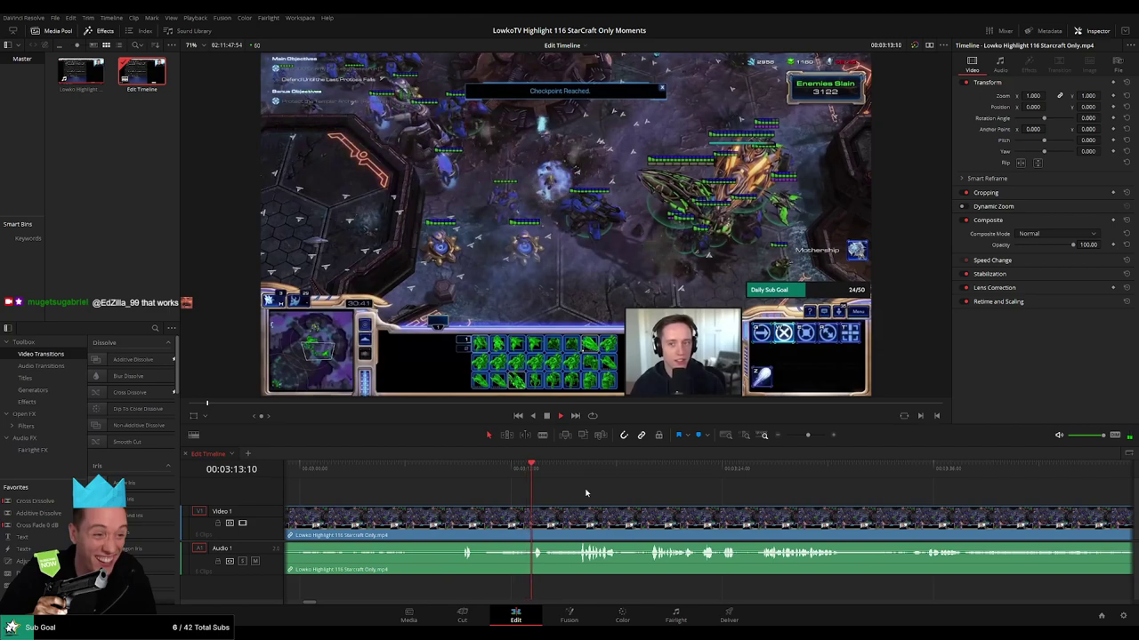
scroll(537, 491, "right", 1)
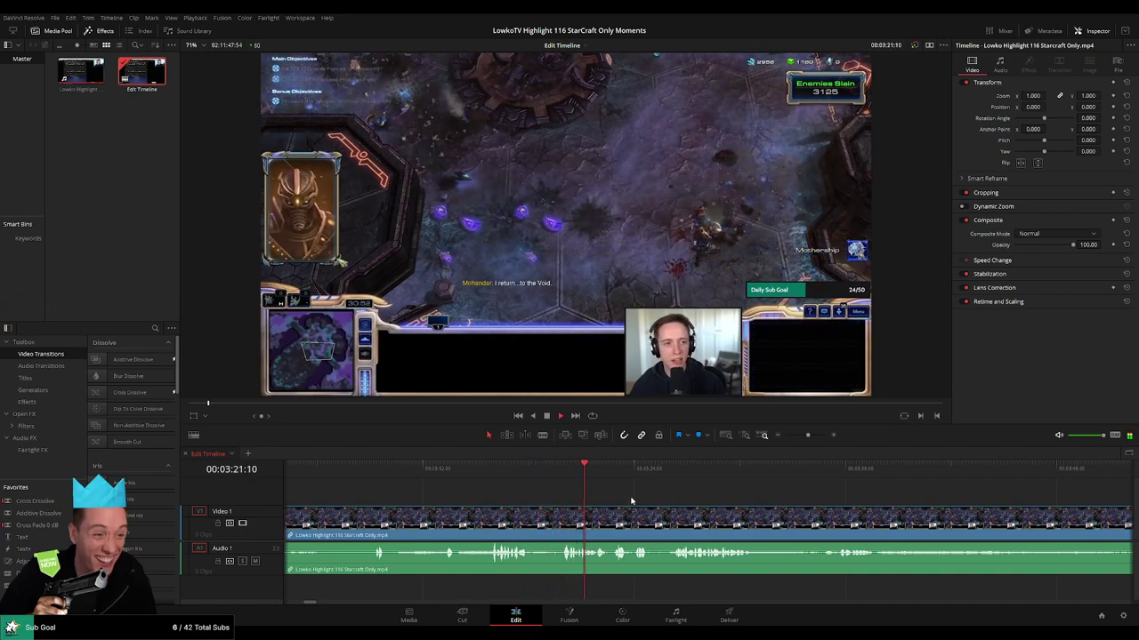
Review the footage from about 00:03:21 through the Dark Voice cutscene to the Glorious End mission summary.
left_click_drag(632, 501, 566, 495)
key("space")
left_click_drag(808, 435, 810, 436)
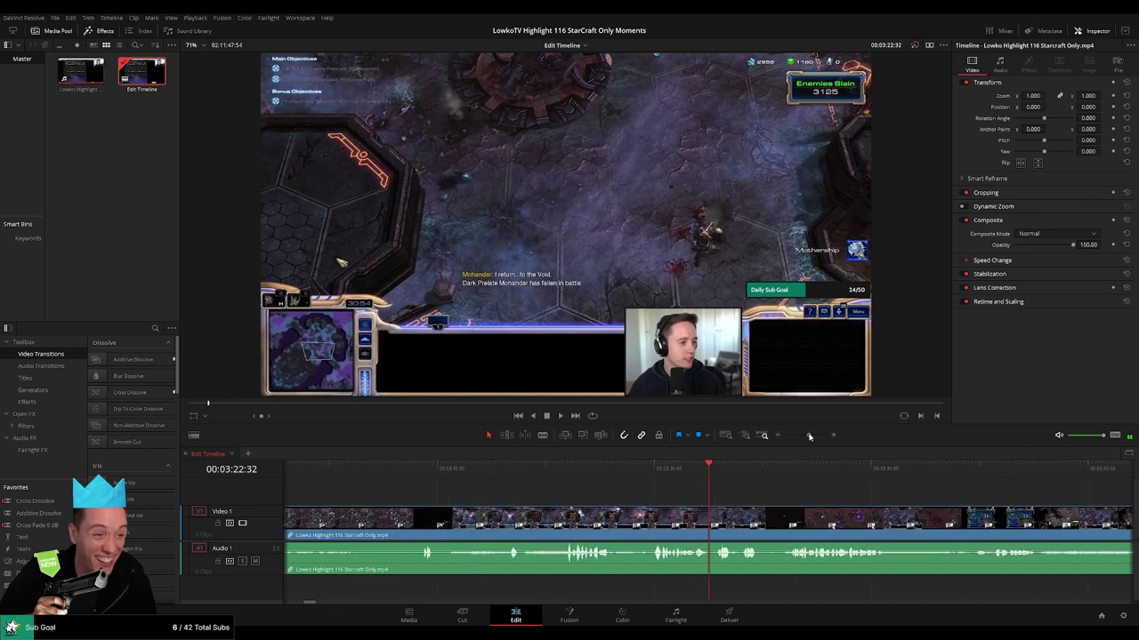
left_click_drag(764, 498, 525, 495)
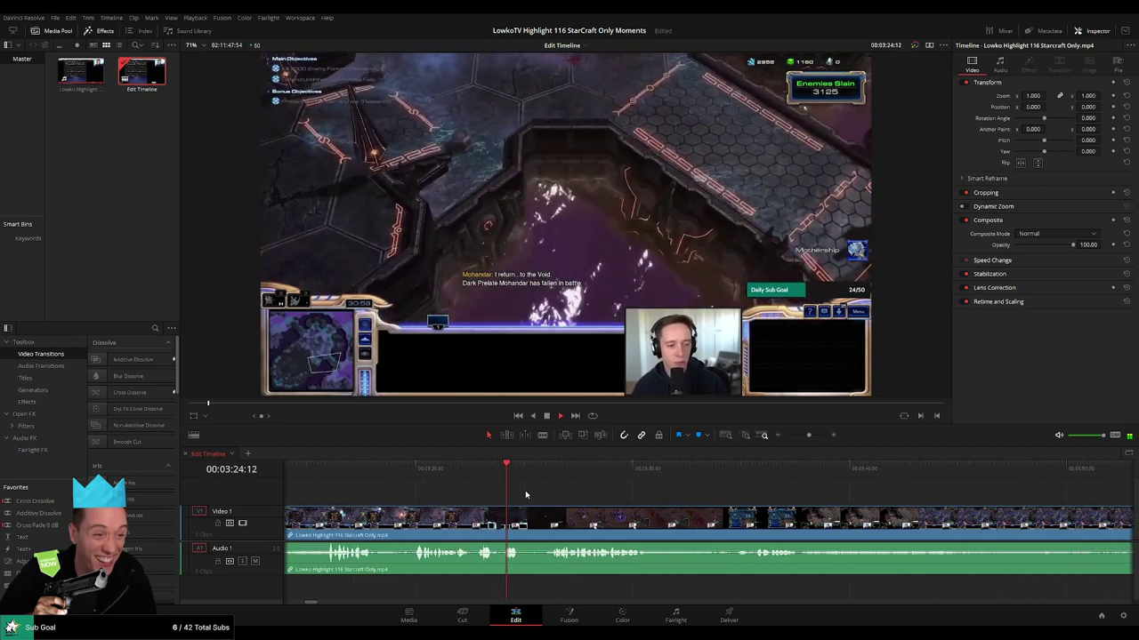
key("space")
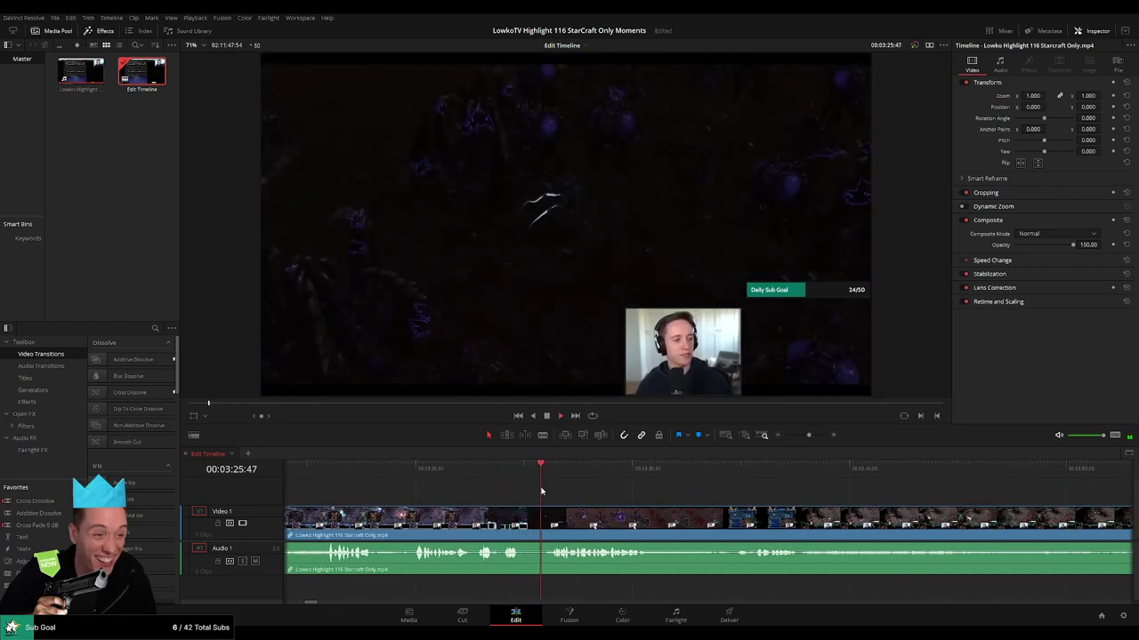
scroll(562, 492, "right", 3)
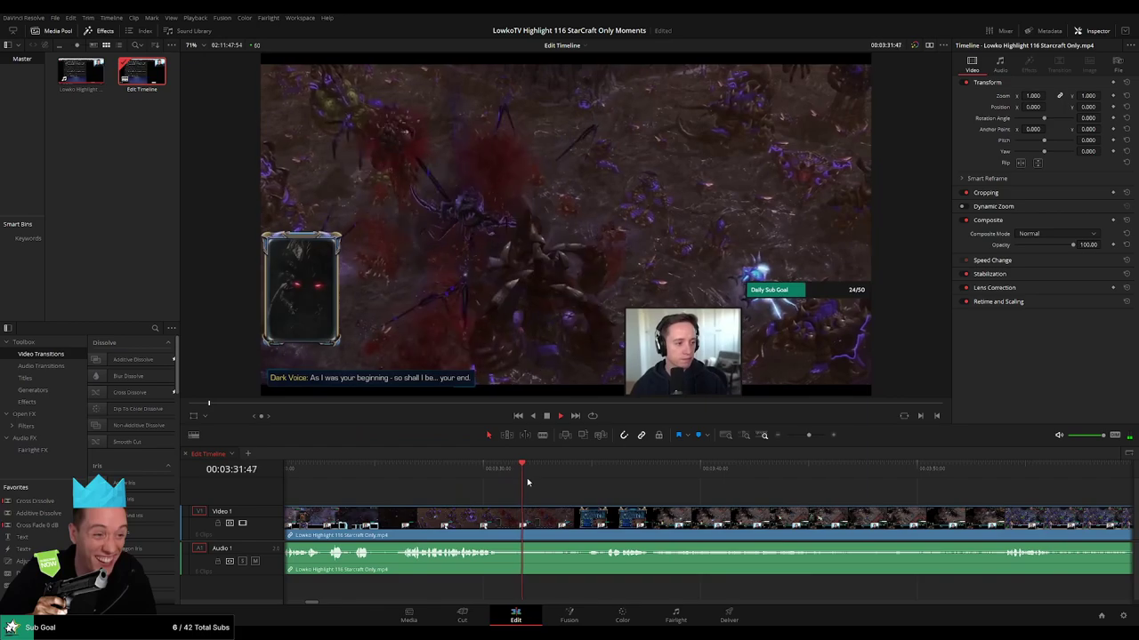
left_click(566, 473)
left_click(583, 473)
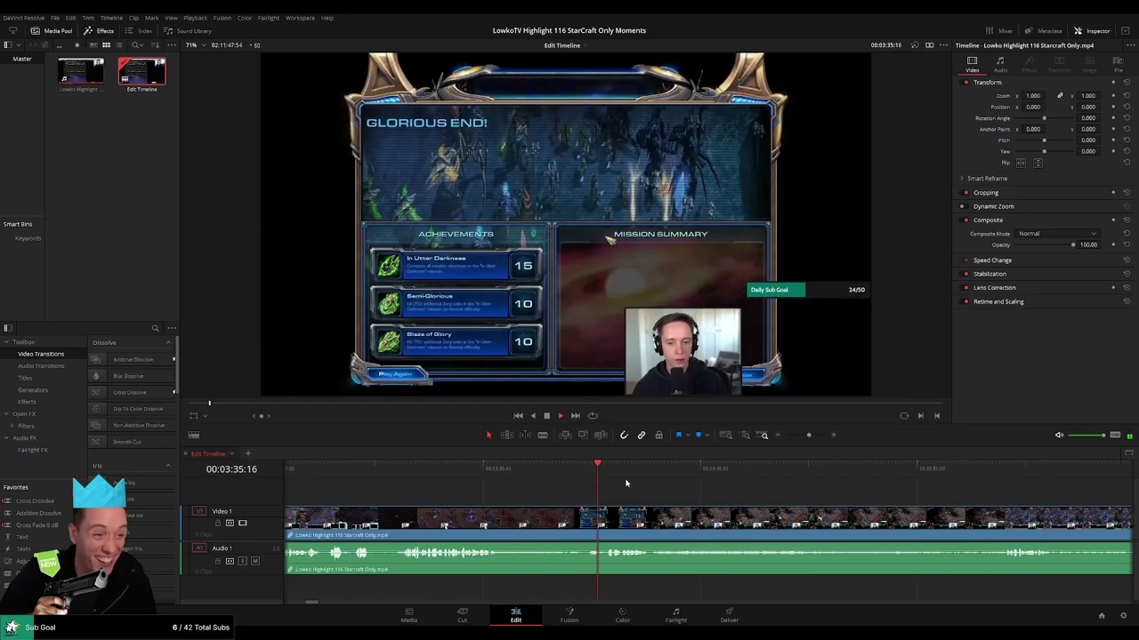
scroll(585, 488, "right", 3)
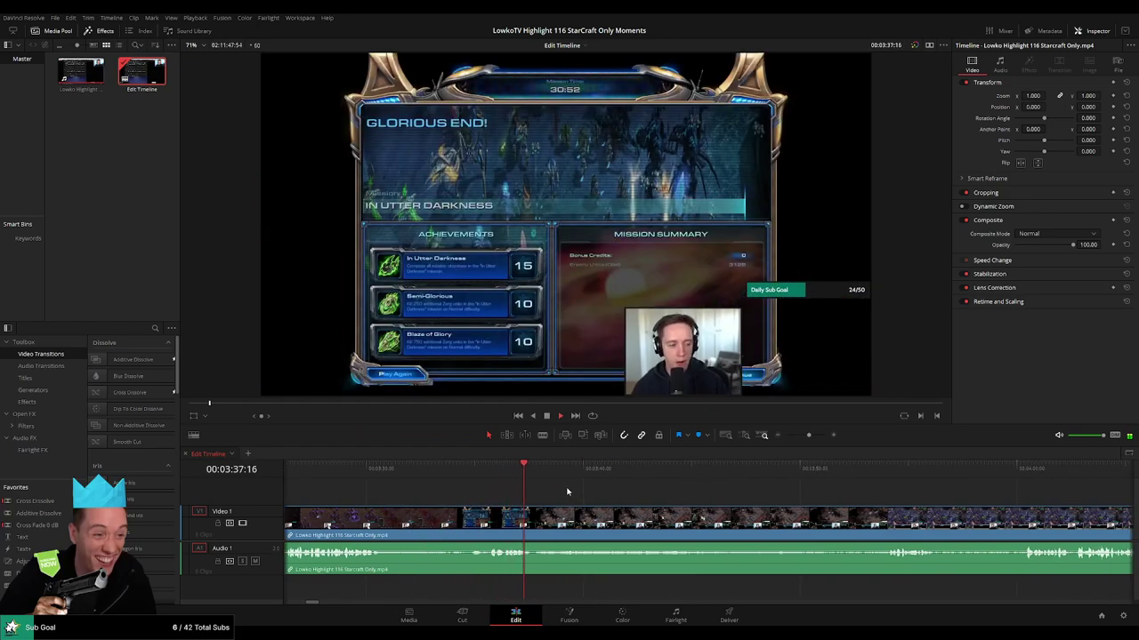
Cut out about 10 frames from 00:03:37:43, where the mission summary changes to the Legionnaire gameplay, and close the gap.
key("b")
left_click(535, 510)
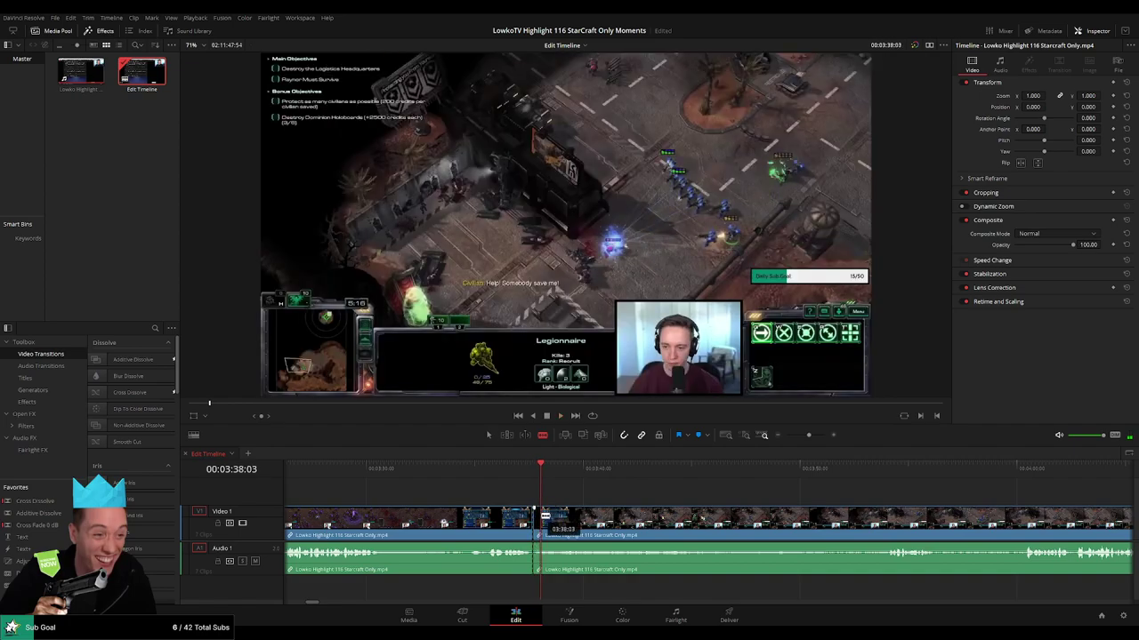
left_click(536, 480)
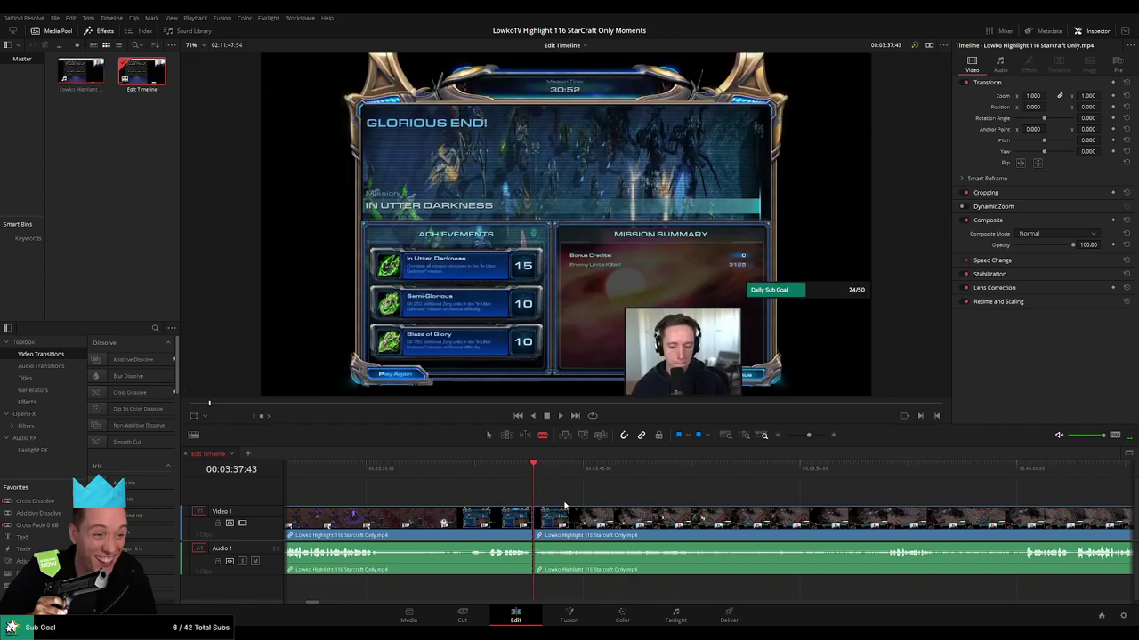
key("space")
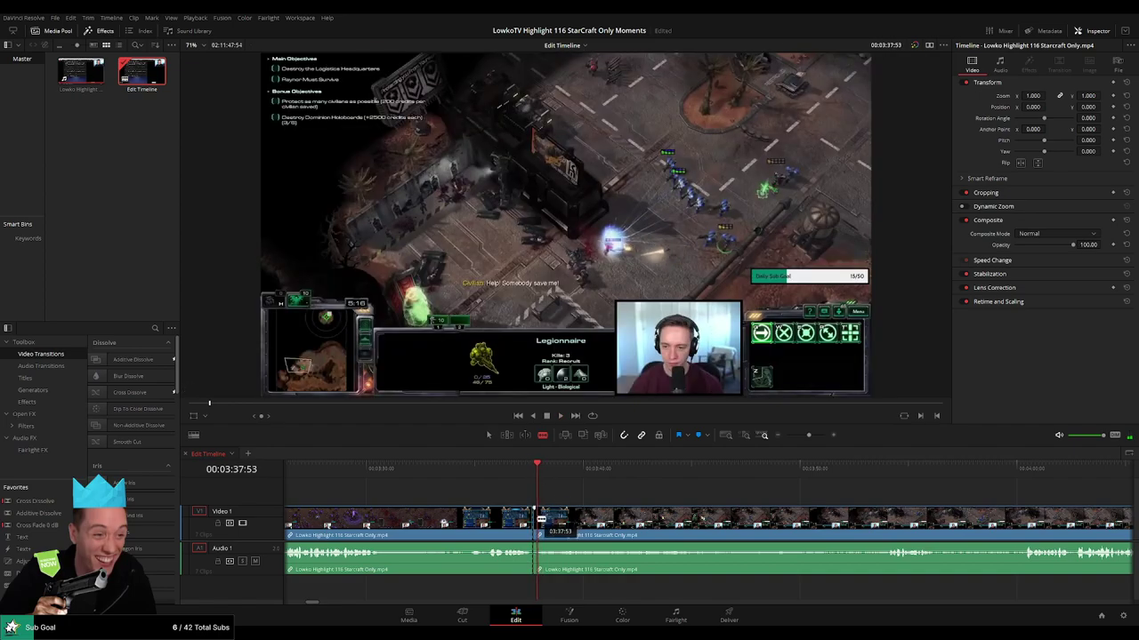
left_click_drag(540, 519, 540, 521)
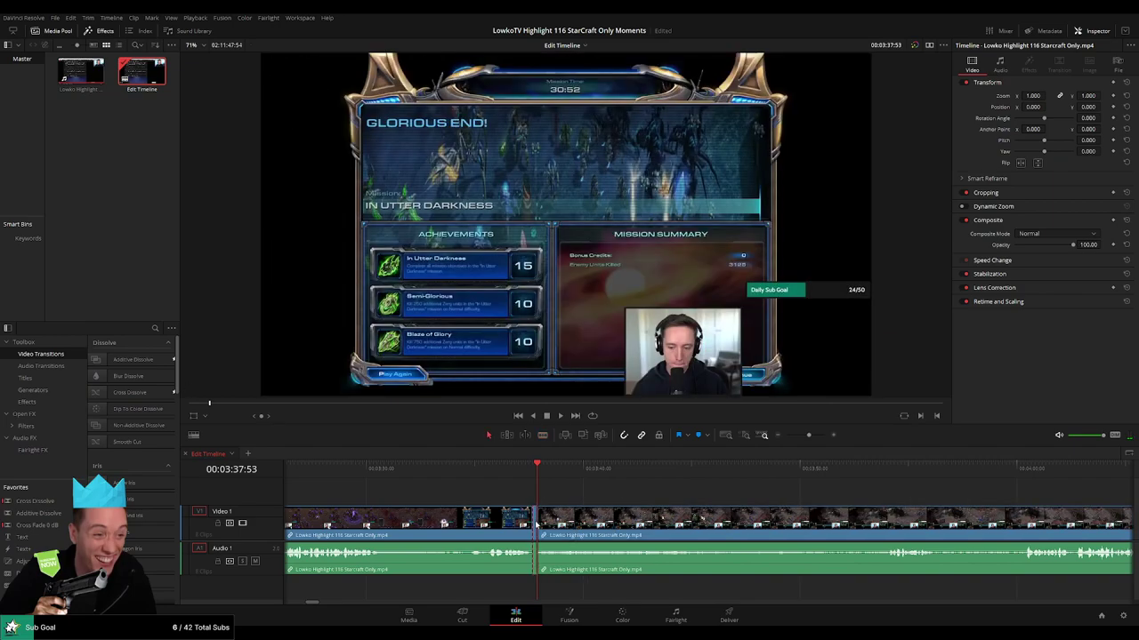
Mark the long clip ending at the mission summary with the blue clip color while playing on.
key("space")
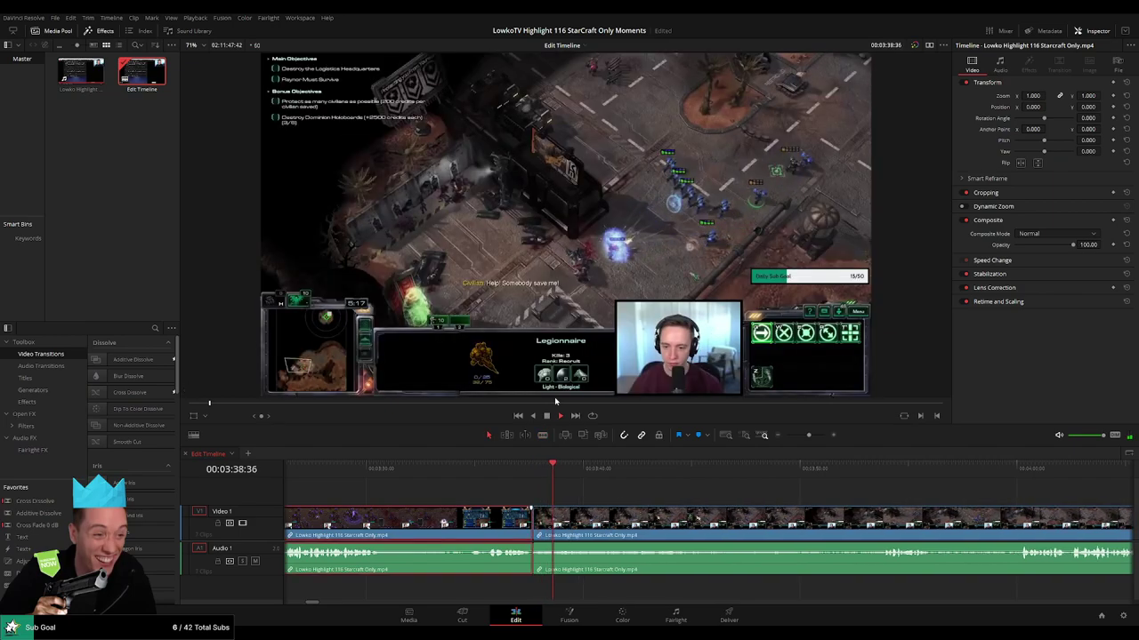
left_click(786, 497)
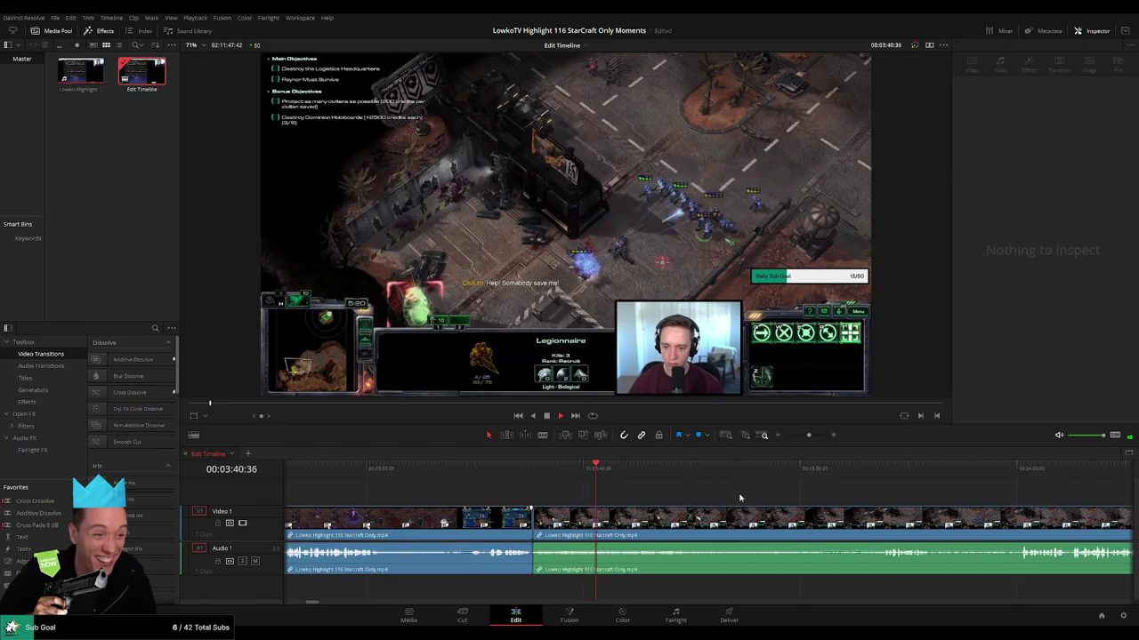
left_click_drag(787, 497, 657, 494)
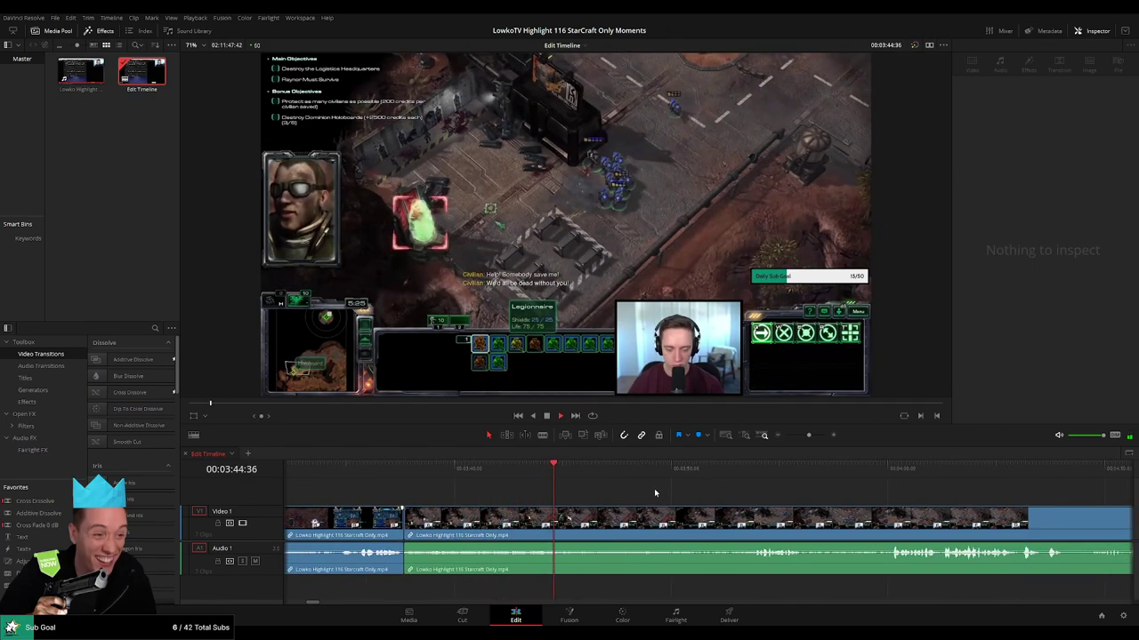
Review the Legionnaire gameplay from about 00:03:44 to 00:04:15, looking for the next scene change.
scroll(654, 488, "right", 1)
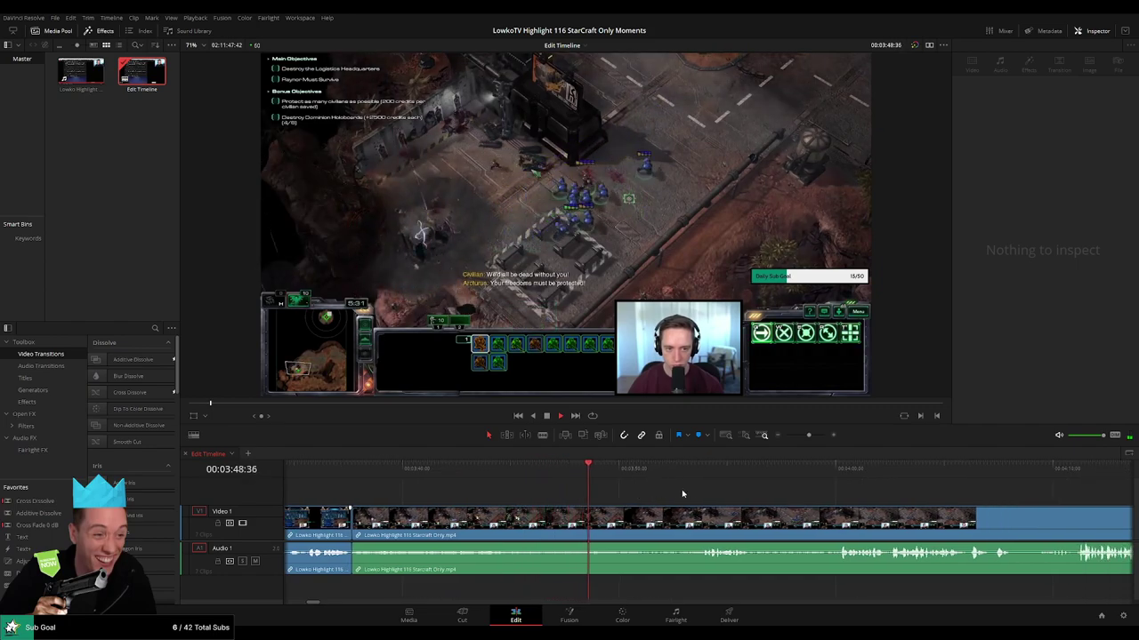
scroll(612, 492, "right", 2)
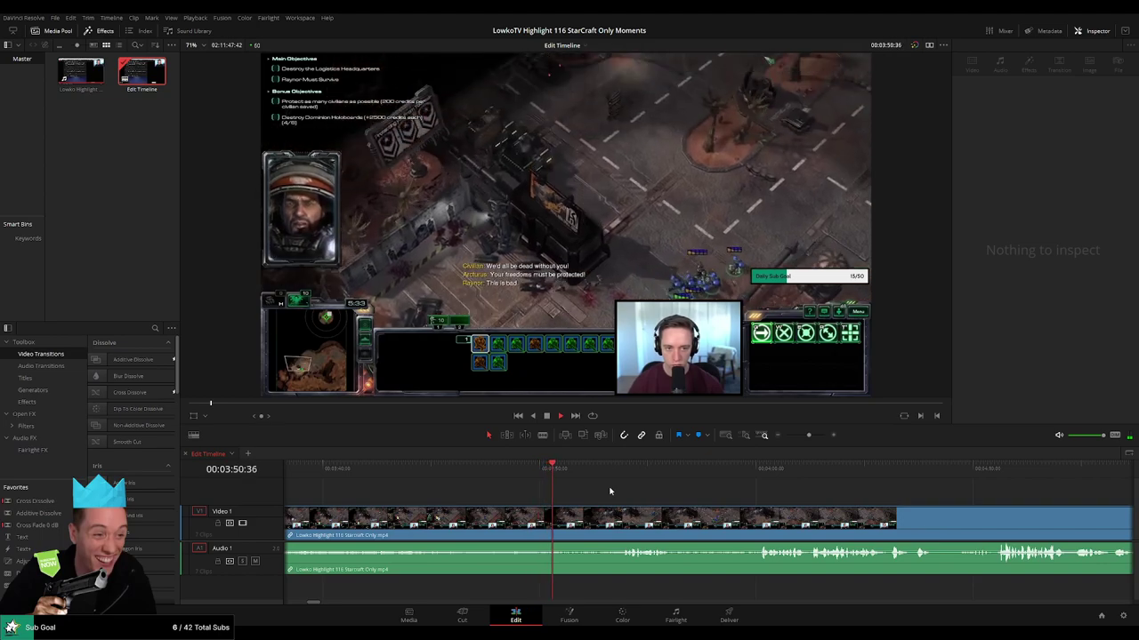
scroll(623, 492, "right", 2)
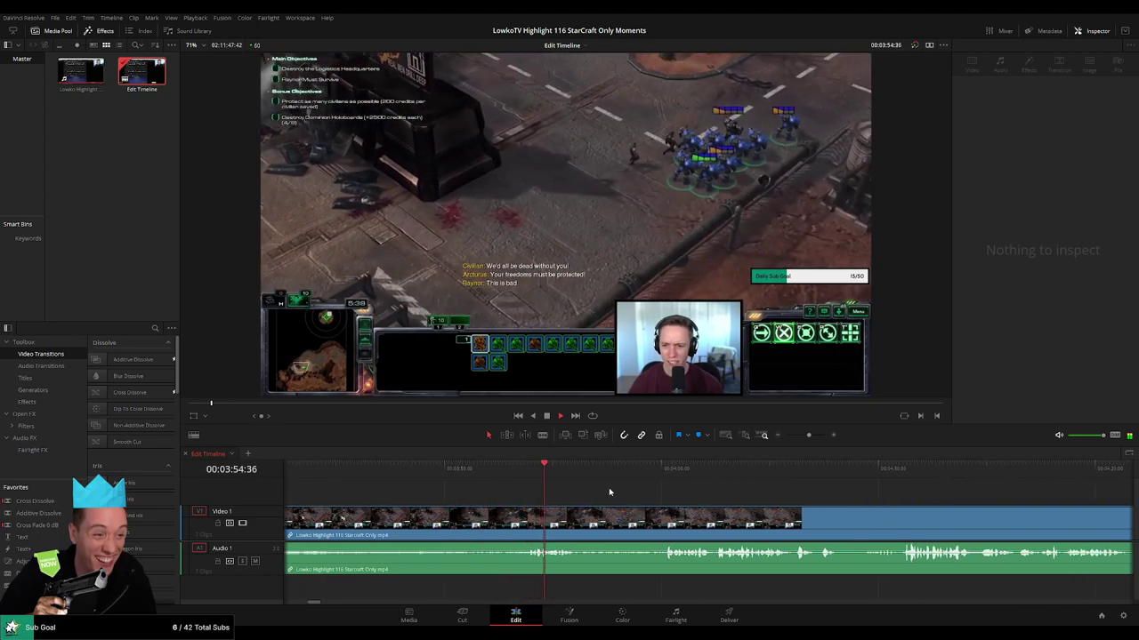
scroll(622, 492, "right", 2)
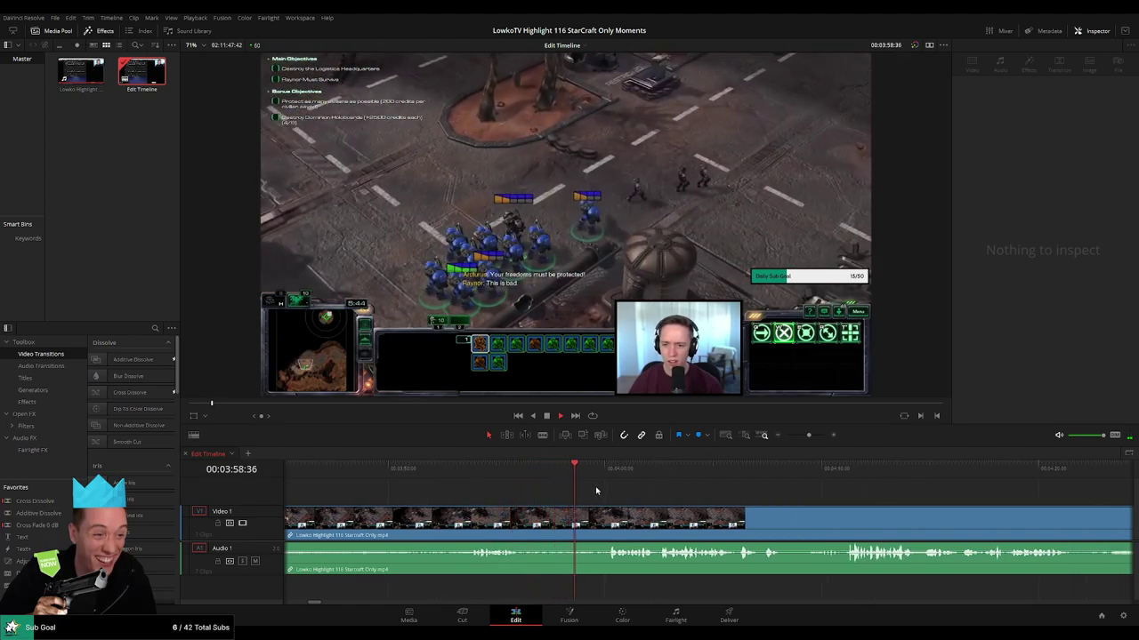
scroll(587, 489, "right", 4)
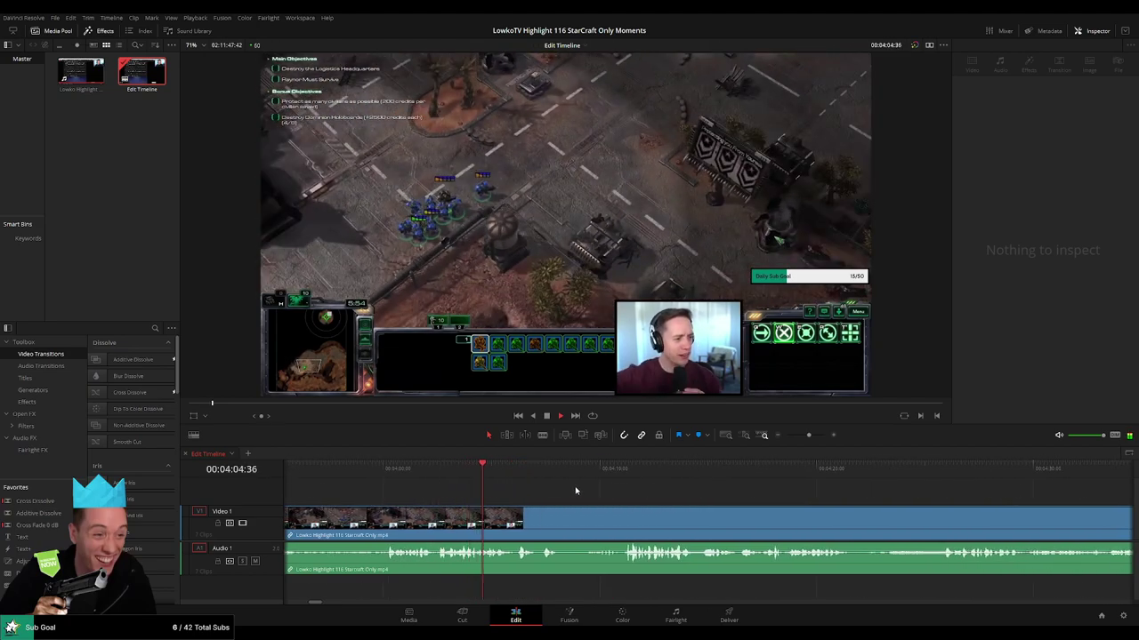
scroll(618, 491, "up", 2)
left_click_drag(738, 487, 486, 483)
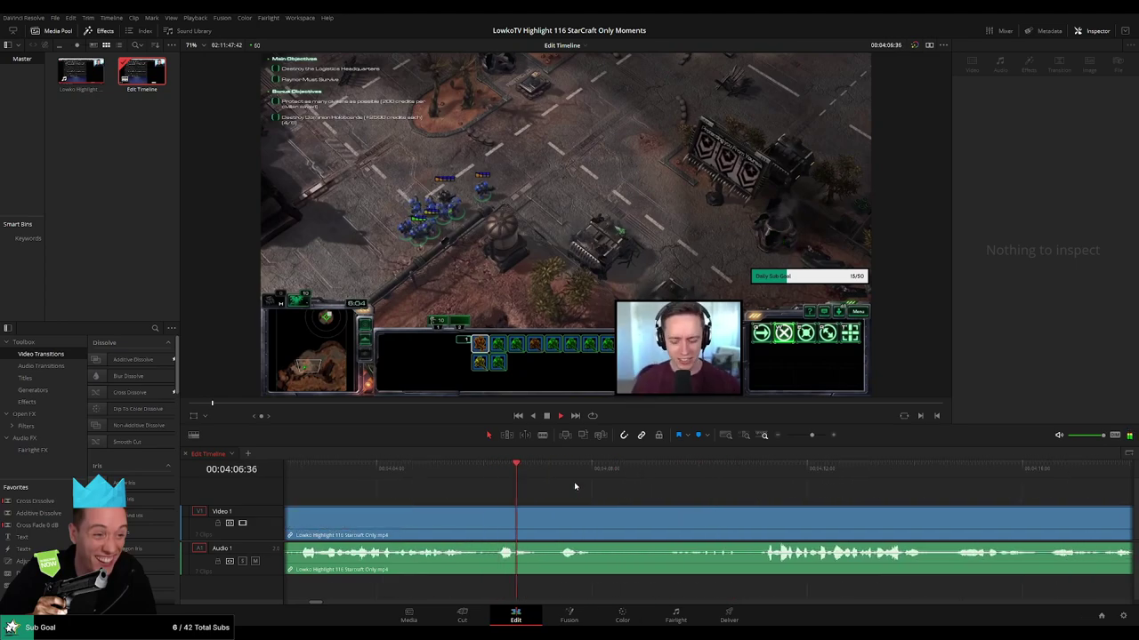
key("space")
key("space")
left_click_drag(671, 489, 561, 490)
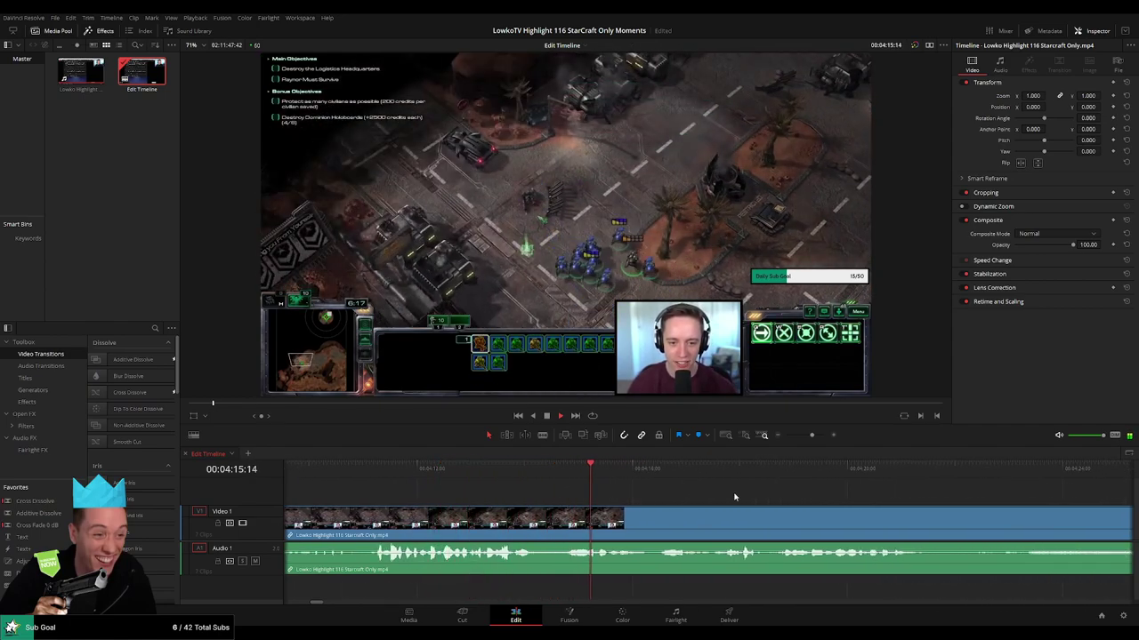
key("b")
left_click(490, 516)
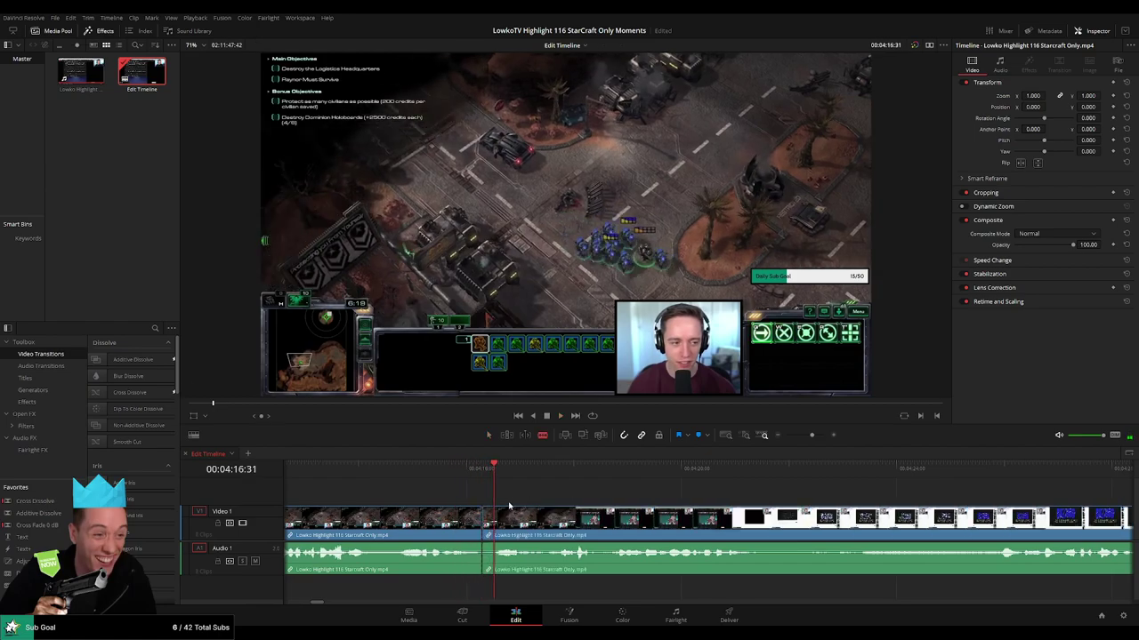
key("ctrl+z")
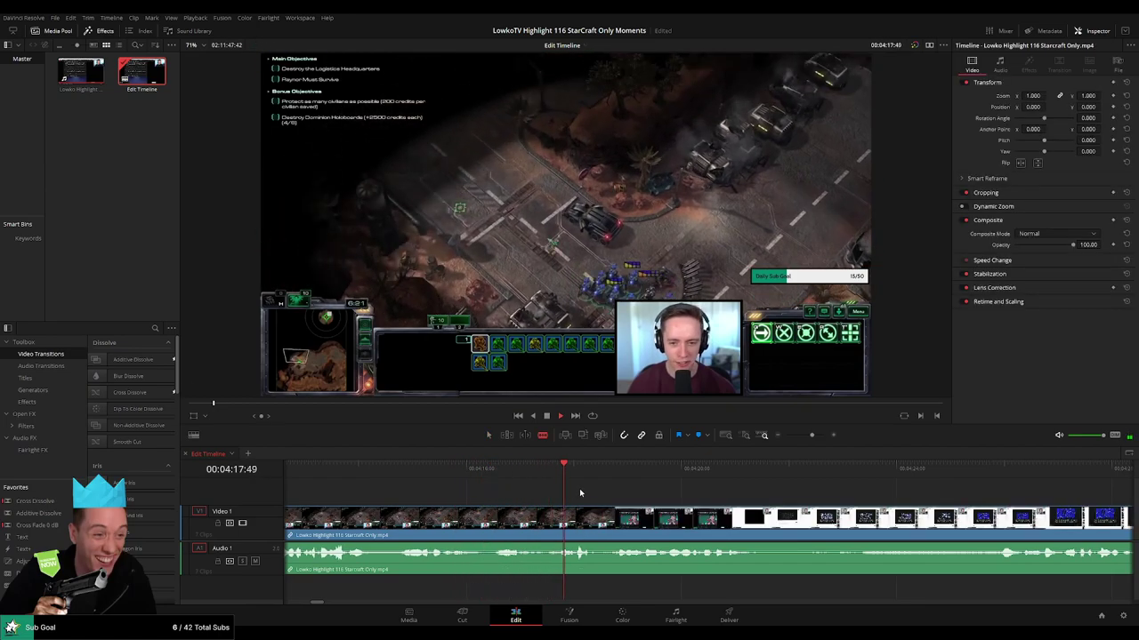
Cut out about 11 frames from 00:04:18:27, where the Legionnaire gameplay changes to the reddit page, and close the gap.
left_click(588, 474)
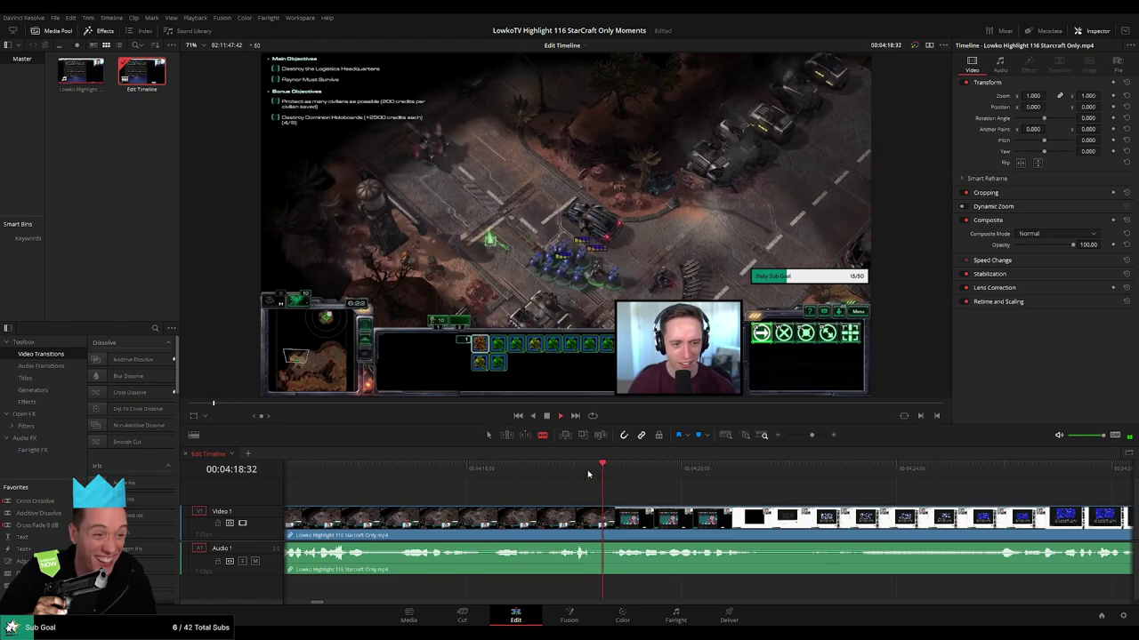
left_click(572, 475)
key("space")
left_click(603, 525)
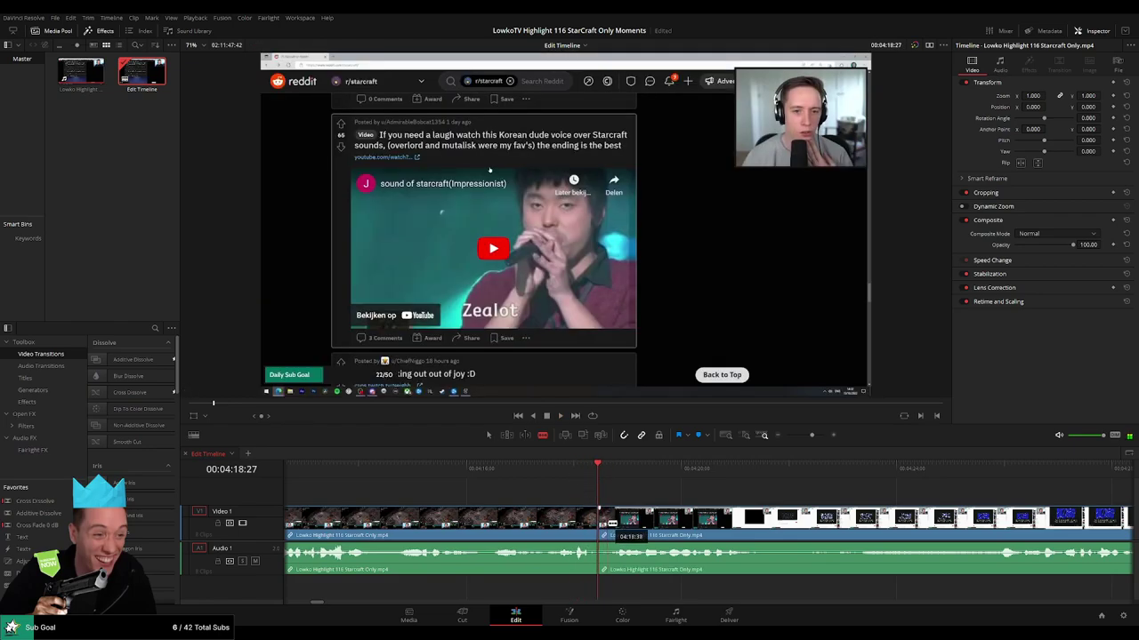
key("Delete")
key("space")
Mark the gameplay clip before the reddit cut with the blue clip color and play on through the StarCraft vocal mimicry footage.
left_click(566, 523)
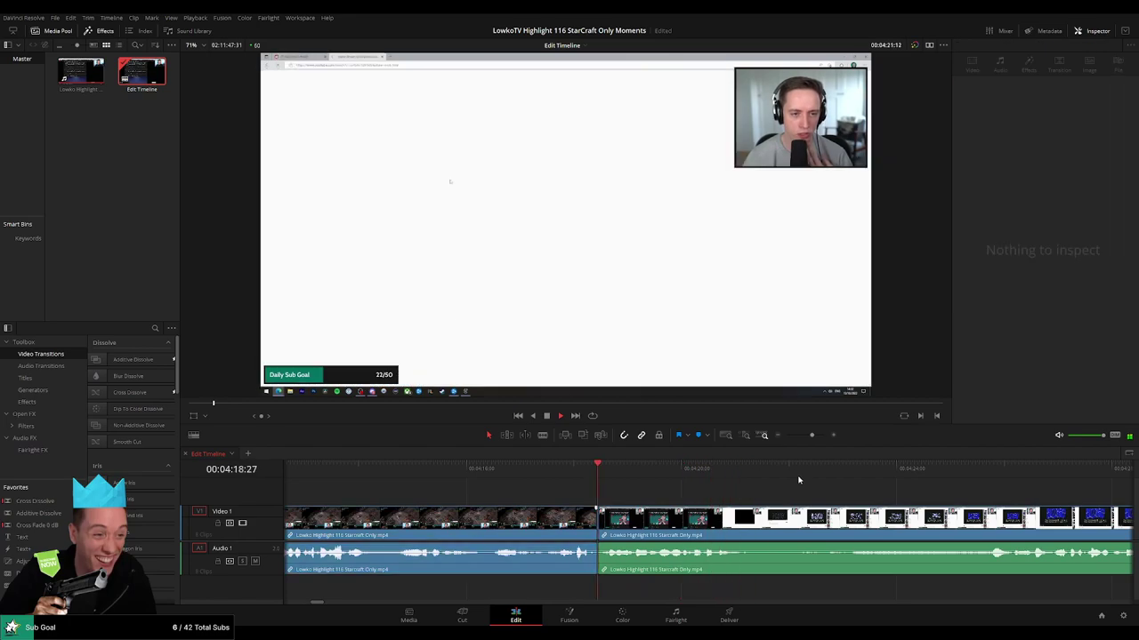
key("Delete")
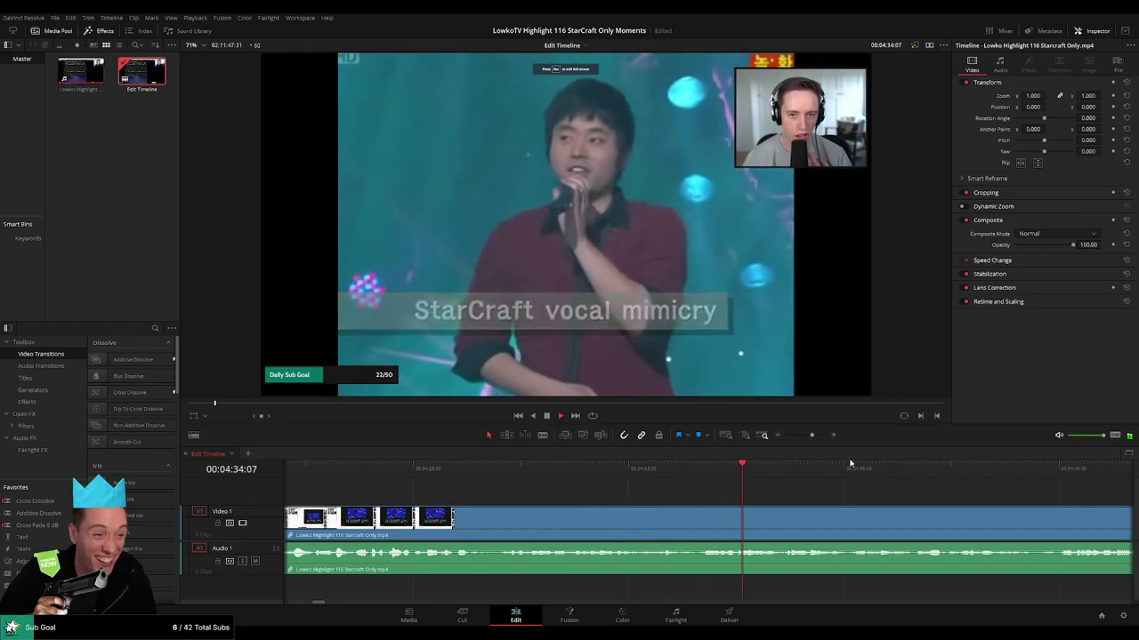
left_click_drag(811, 435, 808, 436)
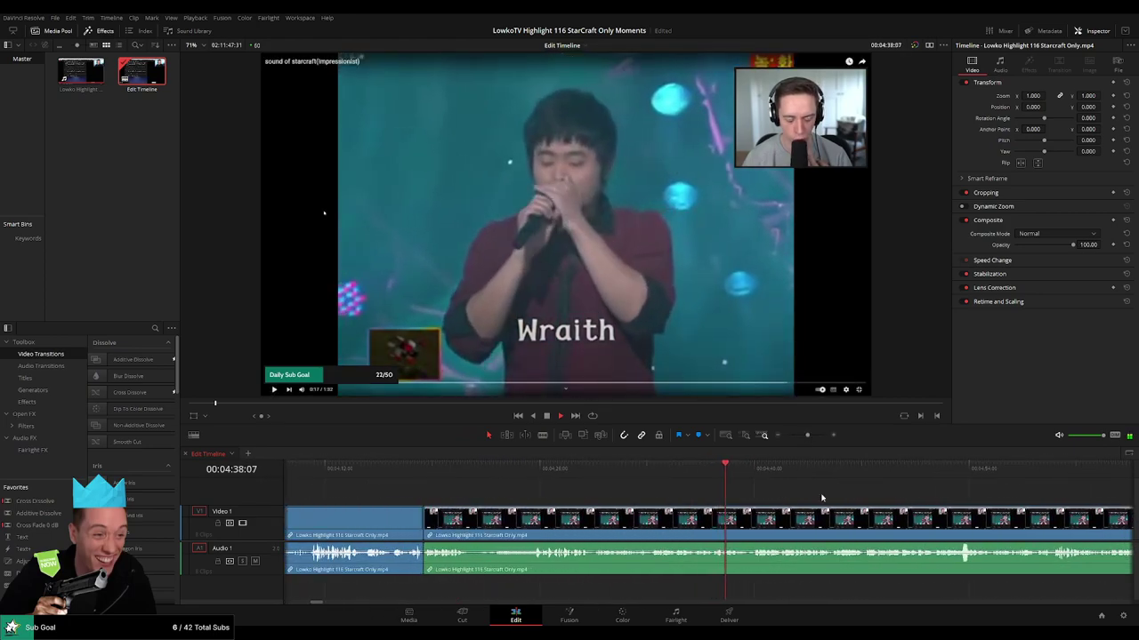
left_click_drag(822, 498, 592, 496)
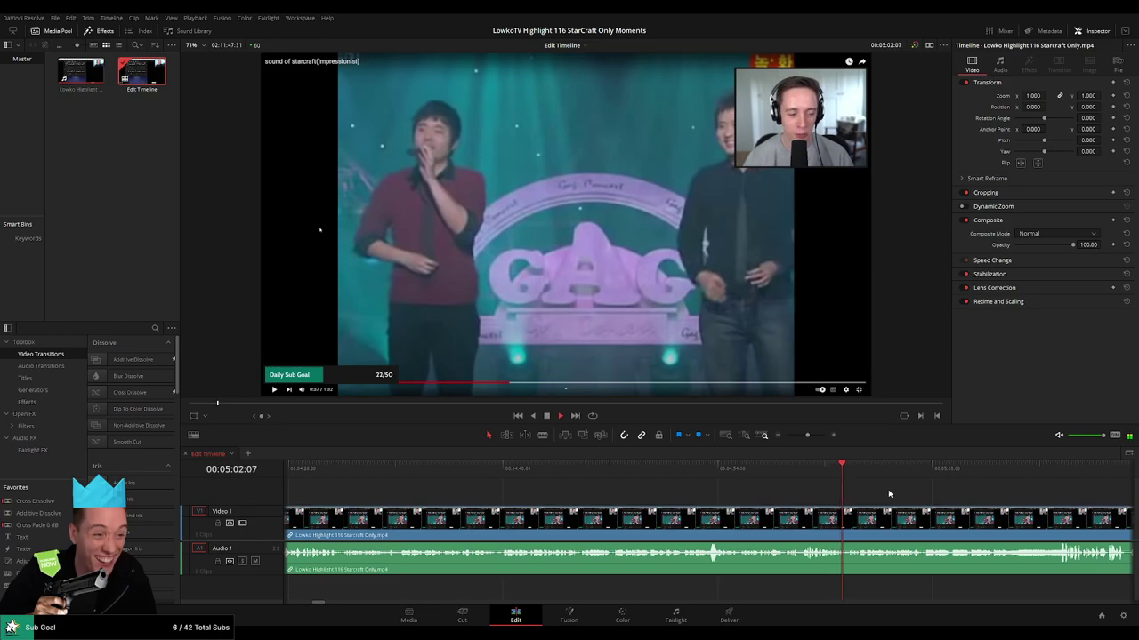
left_click_drag(913, 497, 612, 501)
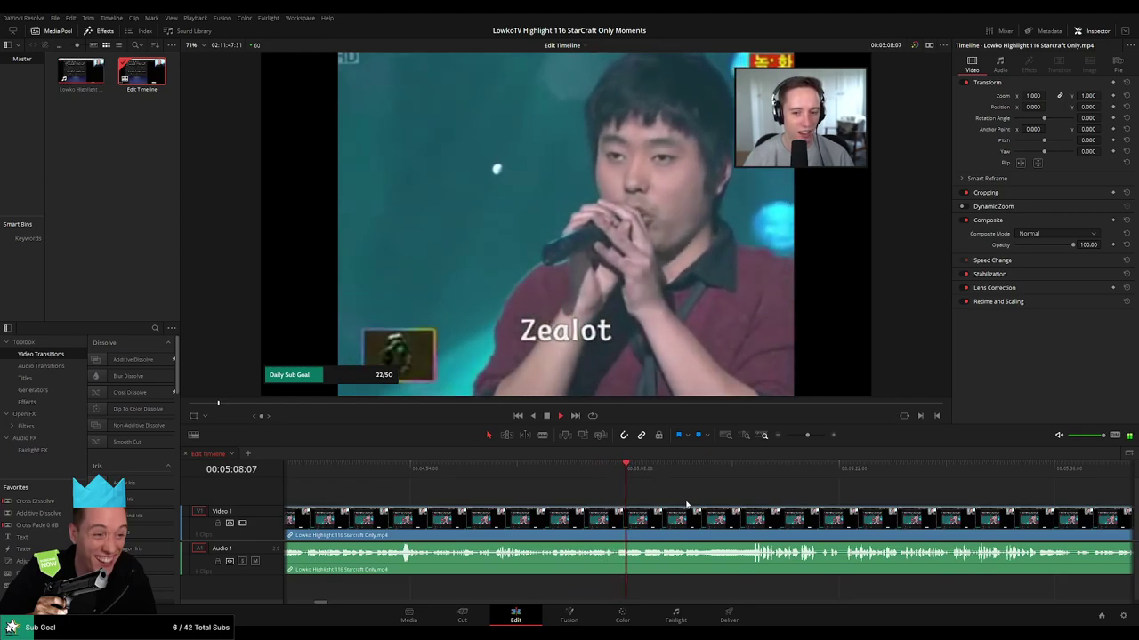
Review the StarCraft vocal mimicry footage from about 00:05:08 to 00:05:34, looking for a moment worth emphasizing.
scroll(561, 484, "right", 3)
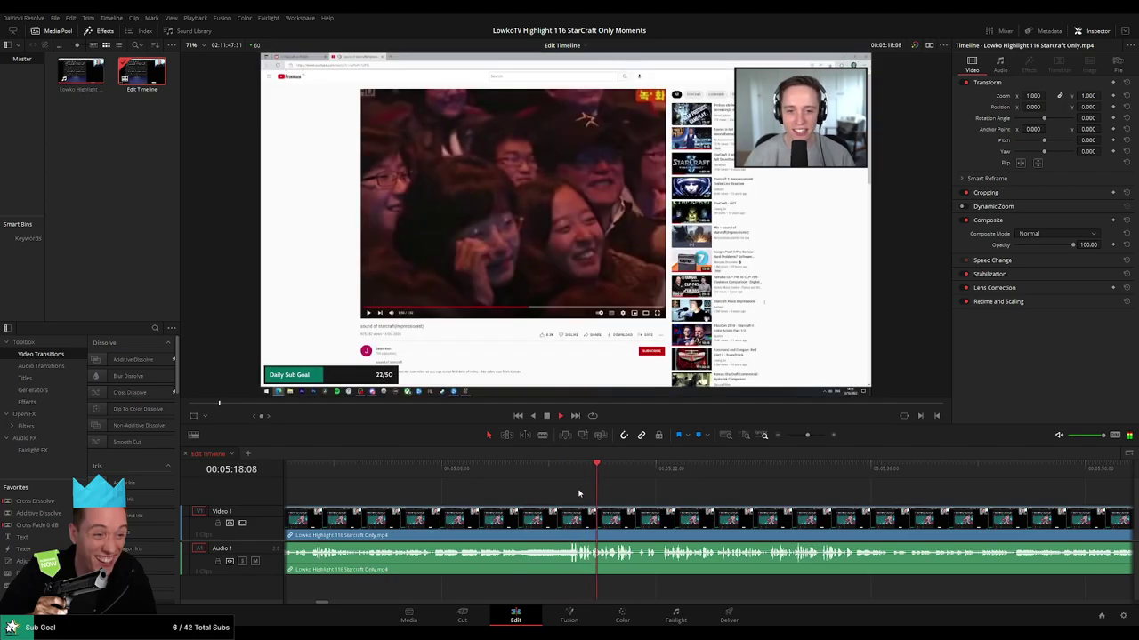
left_click_drag(712, 492, 530, 487)
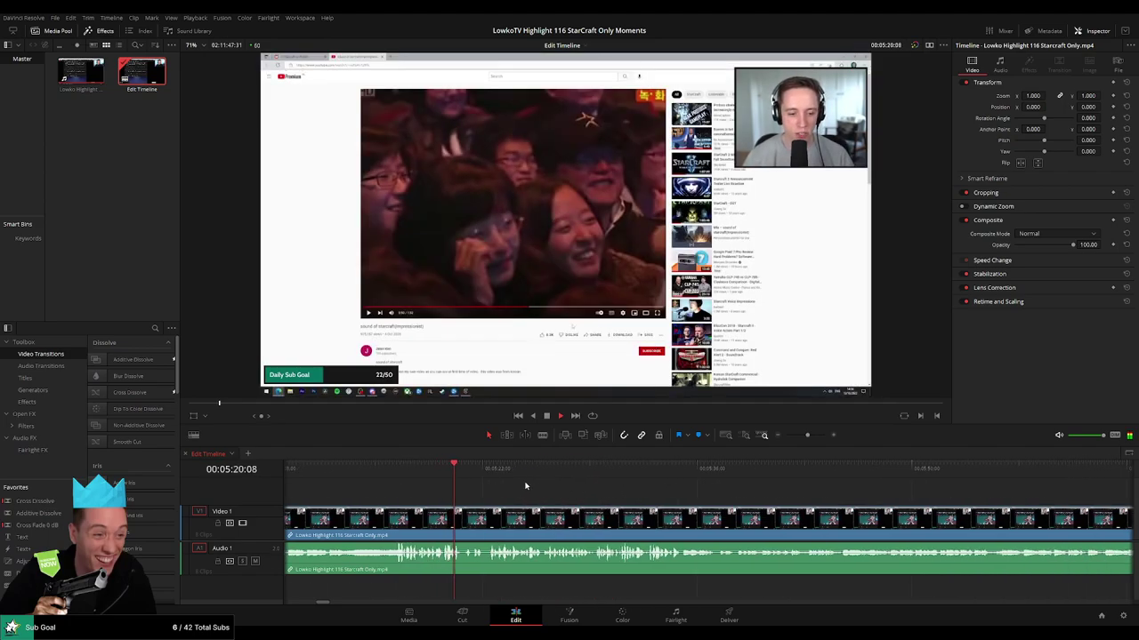
scroll(544, 492, "up", 1)
left_click_drag(789, 494, 508, 492)
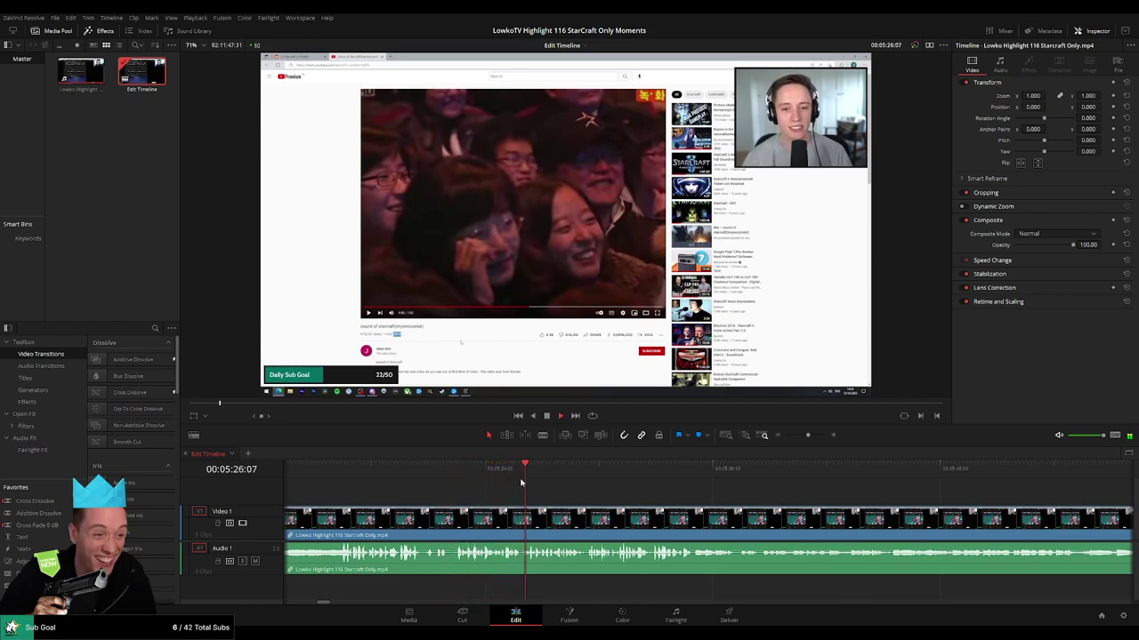
scroll(551, 485, "right", 3)
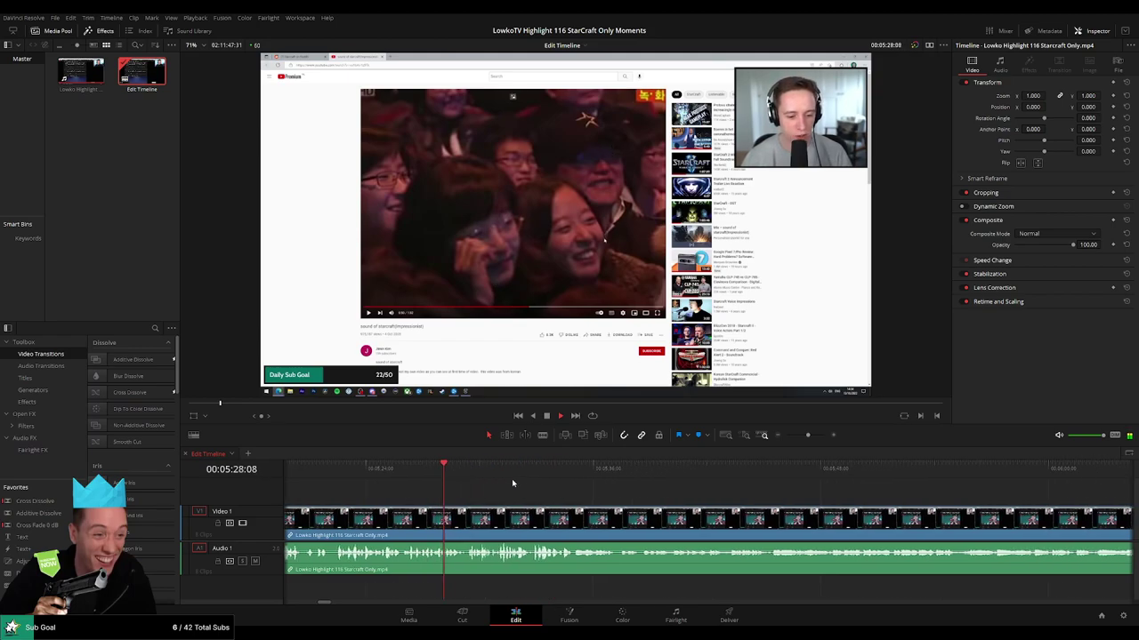
scroll(516, 486, "right", 2)
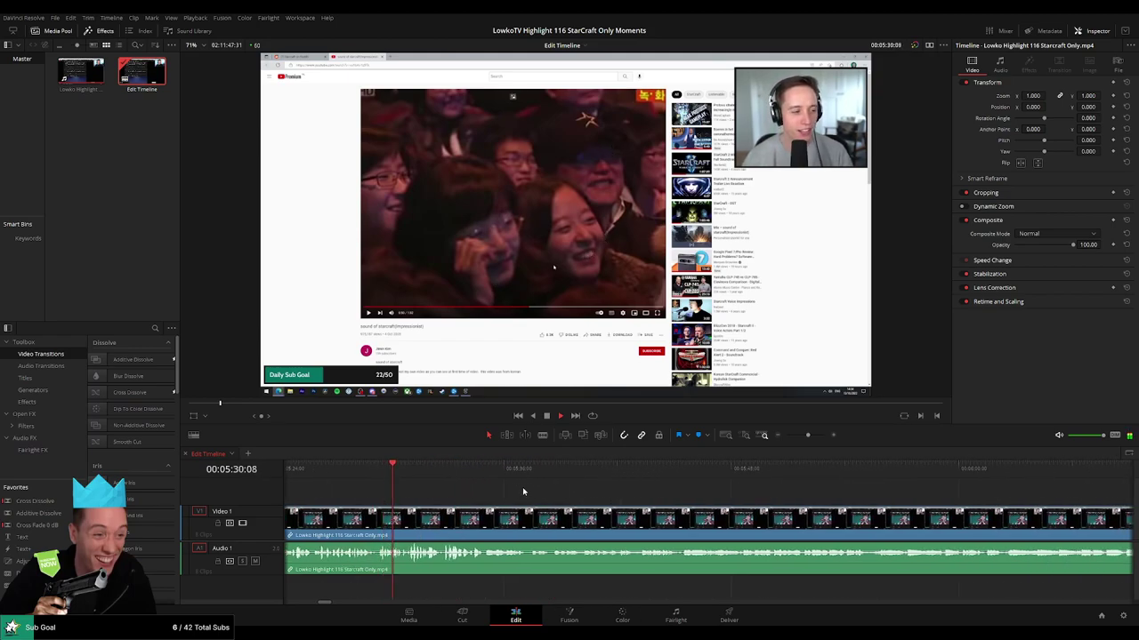
scroll(507, 492, "right", 2)
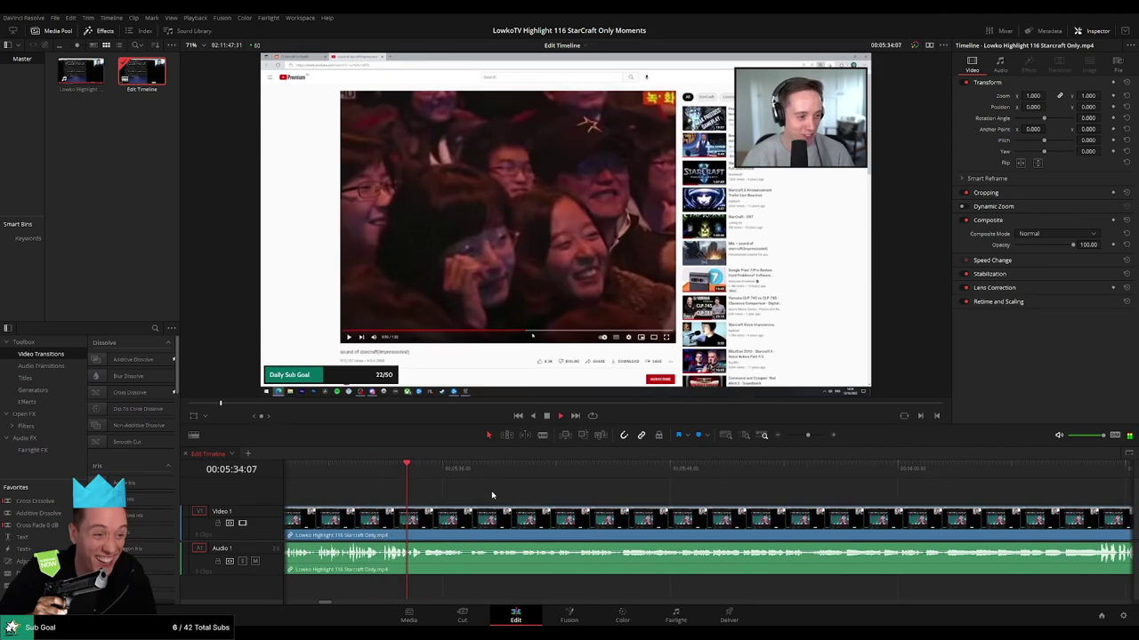
Place an adjustment clip on a new video track above the recording, starting at 00:05:30:45 during the paused audience shot.
key("space")
scroll(497, 497, "left", 5)
left_click(486, 473)
key("space")
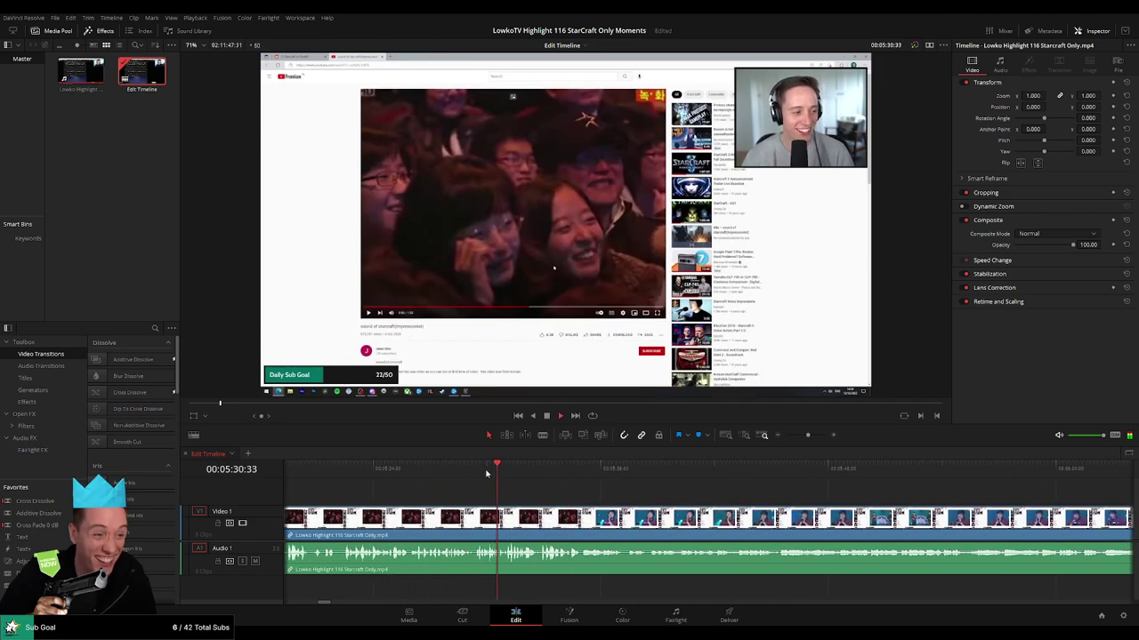
left_click_drag(22, 561, 505, 492)
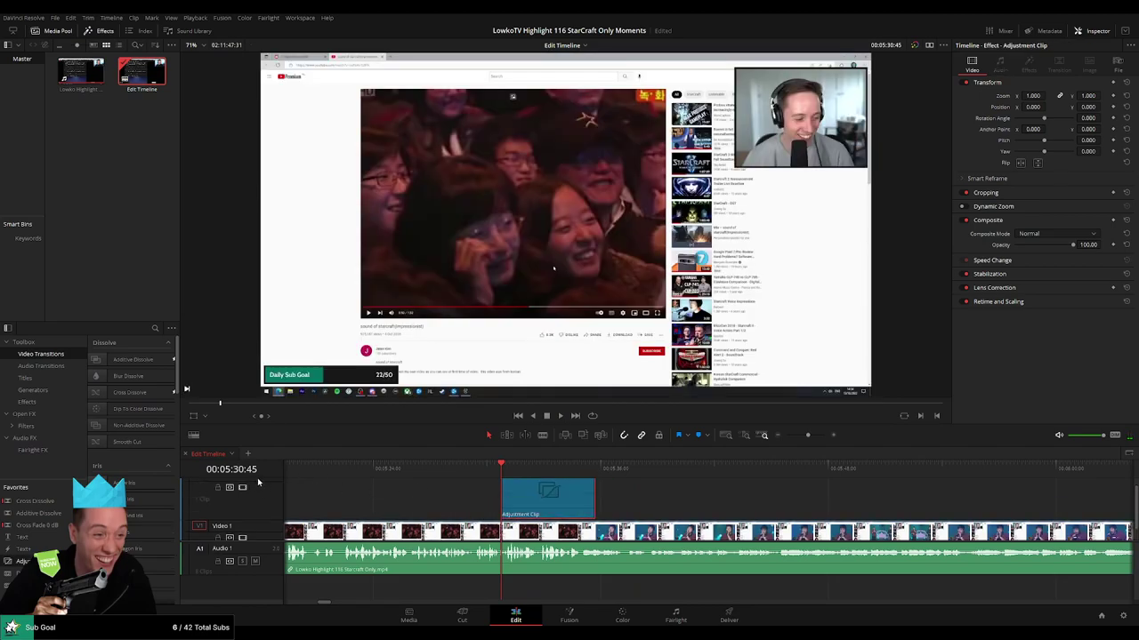
Reduce the height of the Video 2 track so both video tracks and the audio track fit in the timeline.
scroll(262, 485, "down", 3)
scroll(266, 488, "up", 1)
scroll(266, 488, "up", 1)
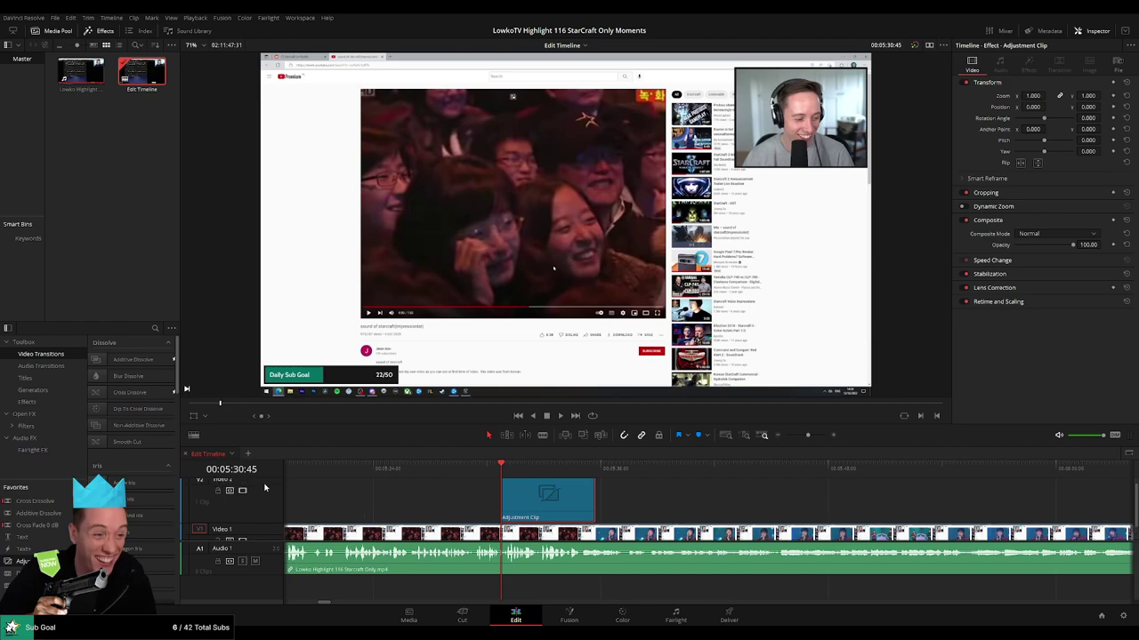
scroll(258, 485, "up", 1)
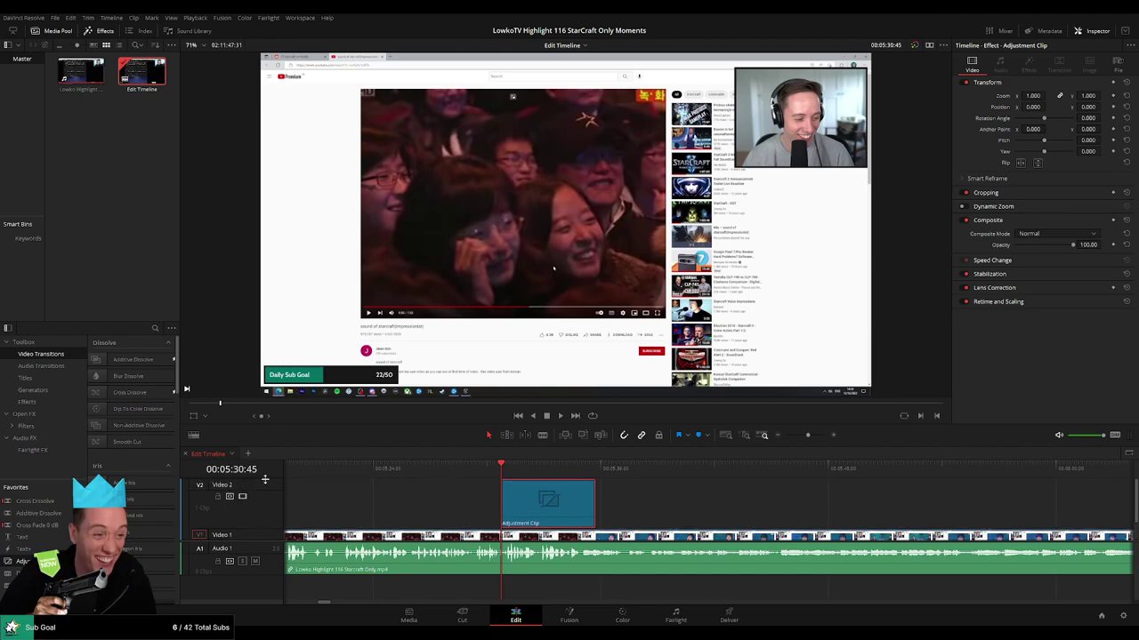
left_click_drag(265, 480, 266, 508)
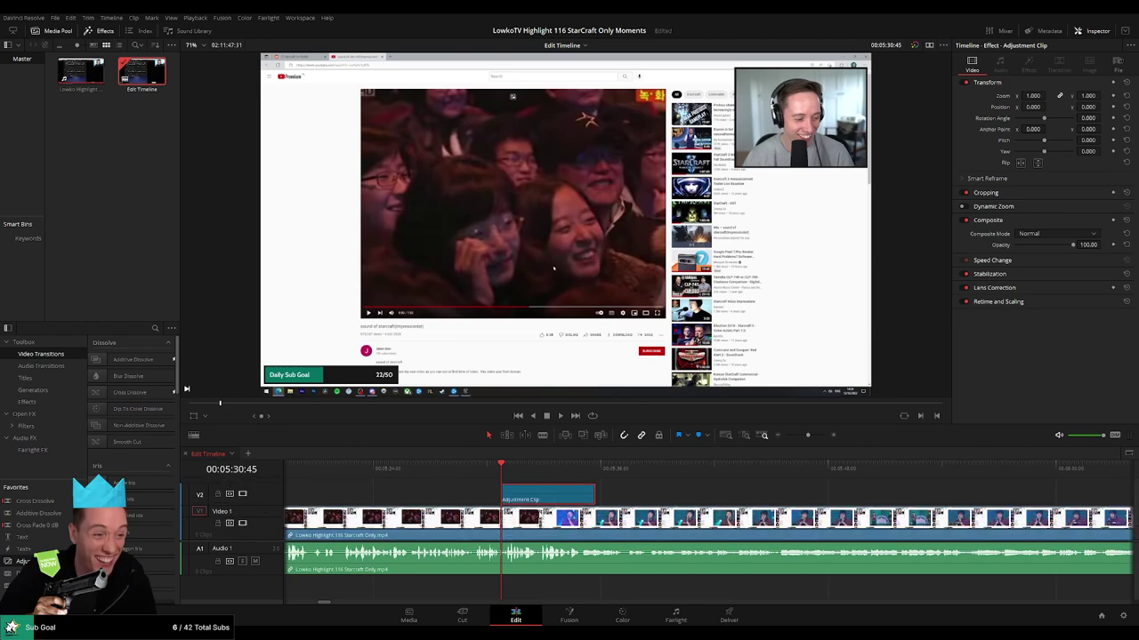
Zoom the adjustment clip to 2.100 on the webcam with position X -1036 and Y -515, end it at 00:05:34:54, and replay it.
left_click_drag(1033, 96, 1116, 106)
key("space")
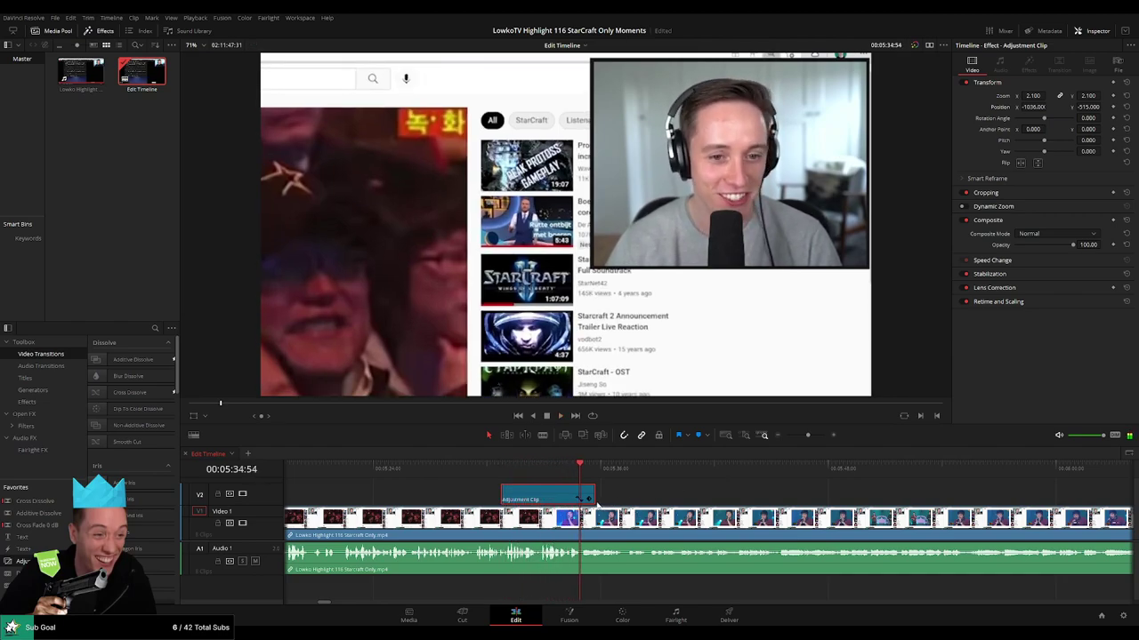
left_click_drag(594, 497, 579, 498)
key("space")
left_click(500, 471)
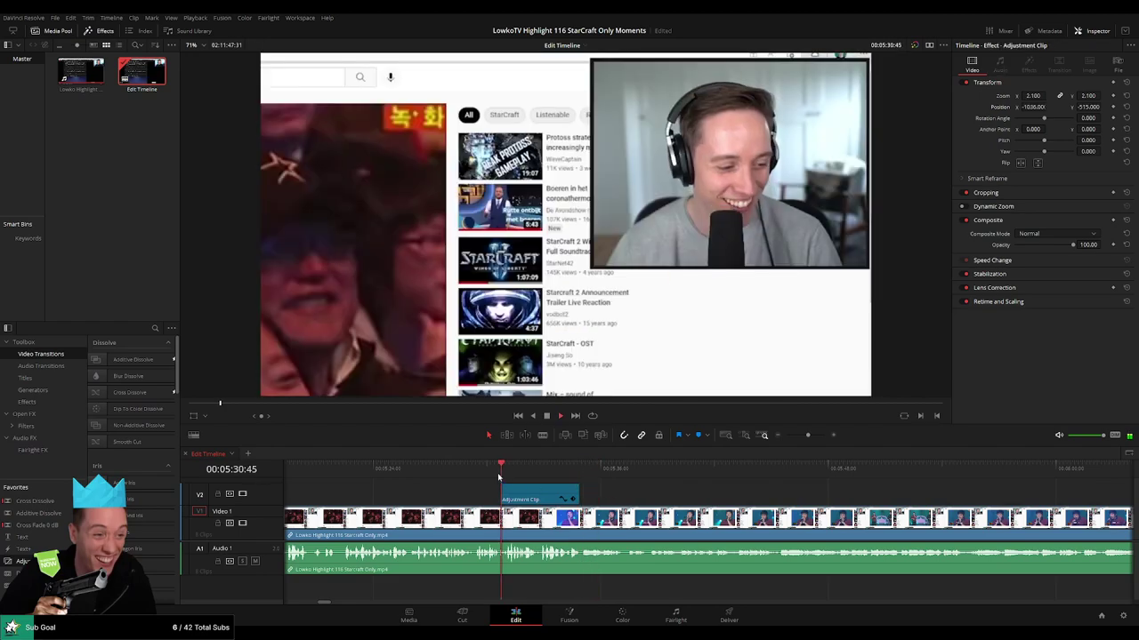
left_click(477, 478)
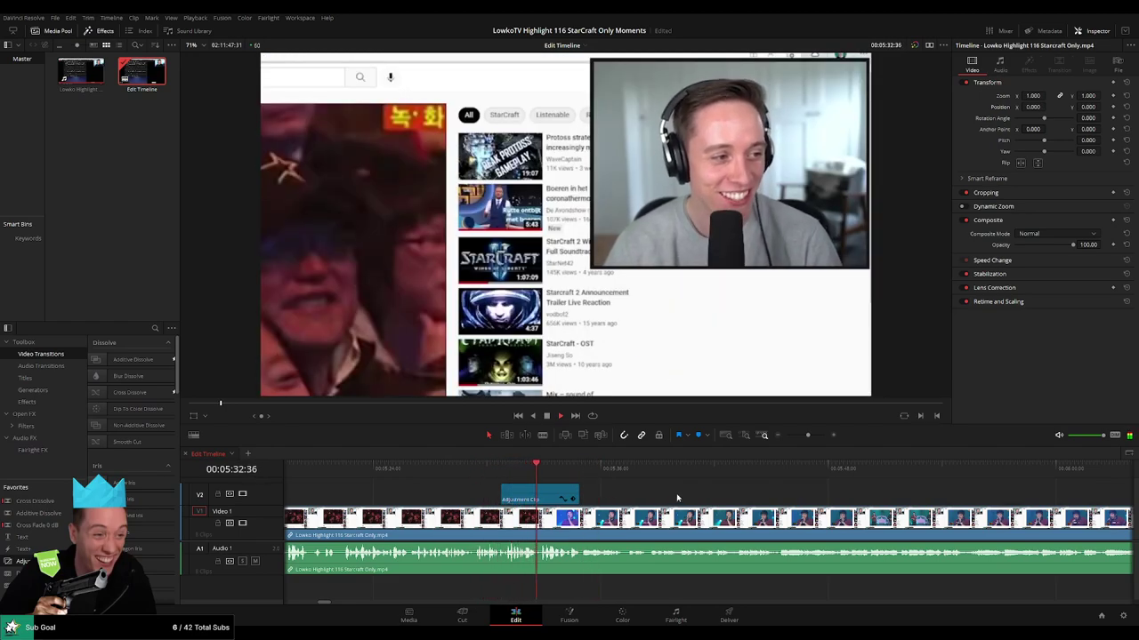
Review the impressionist's performance after the zoomed webcam moment, up to about 00:06:10, checking for scene changes.
left_click_drag(698, 497, 575, 493)
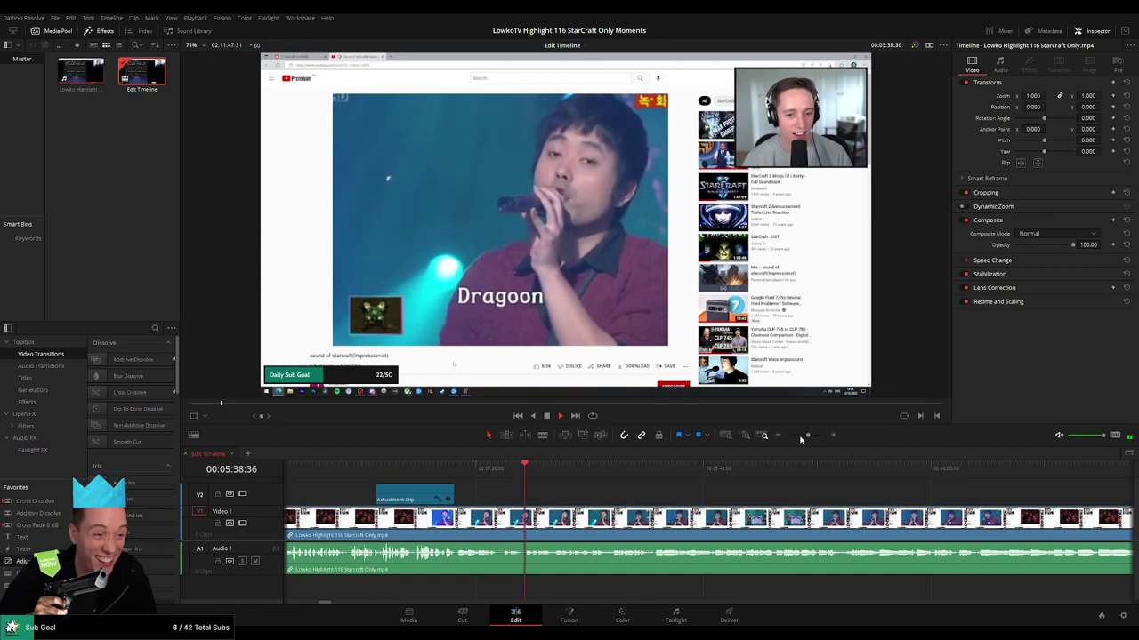
left_click_drag(804, 436, 806, 436)
left_click_drag(717, 488, 530, 490)
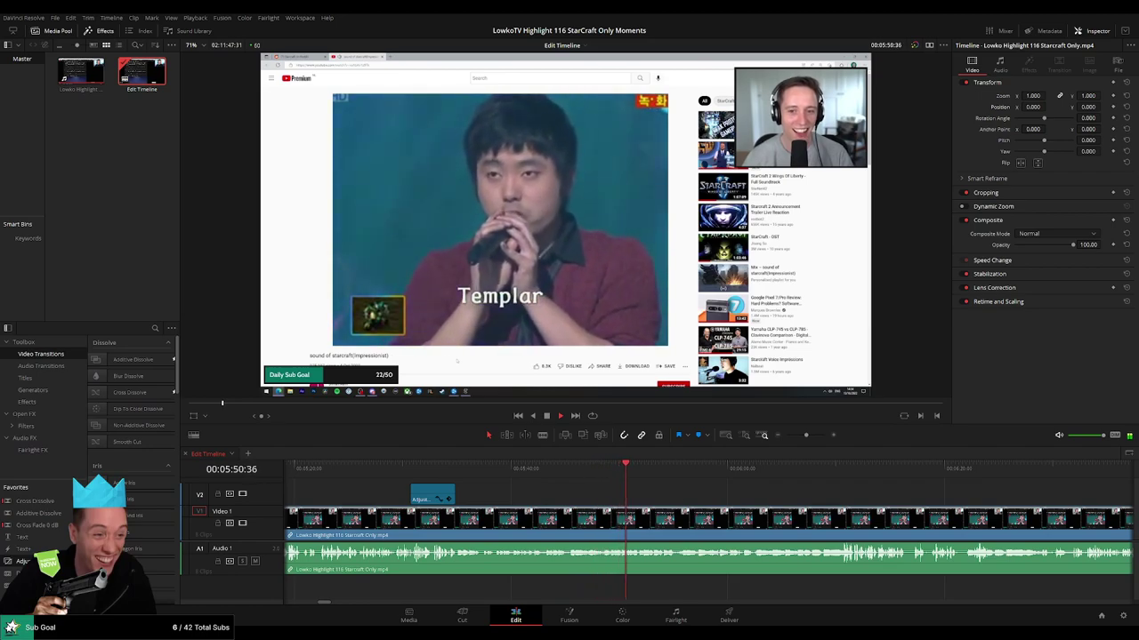
scroll(595, 501, "right", 5)
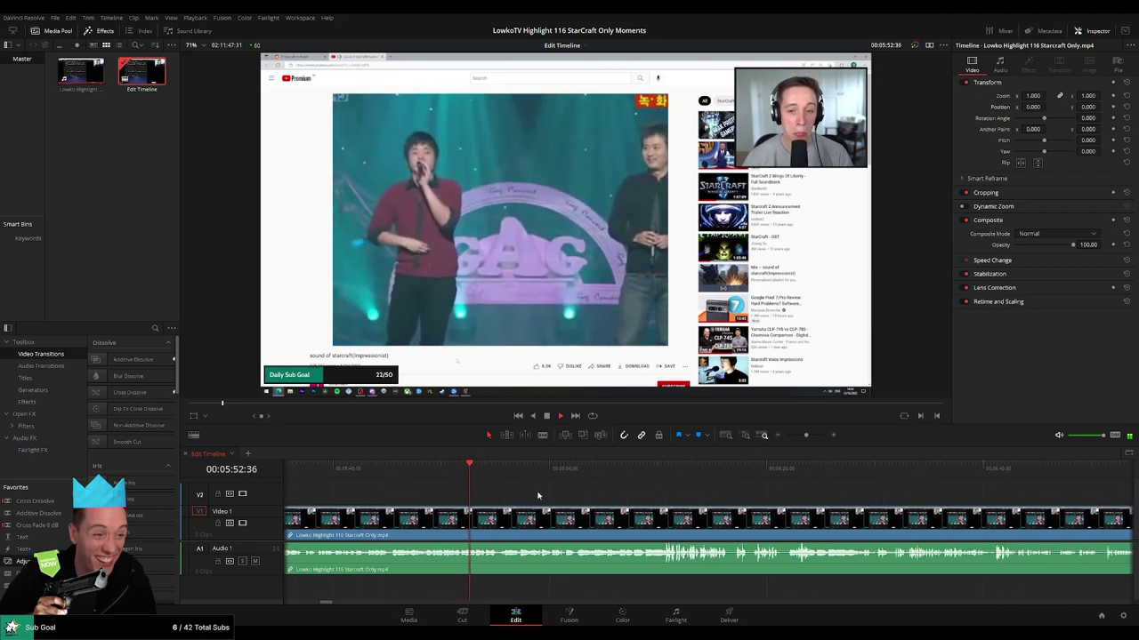
scroll(537, 496, "right", 2)
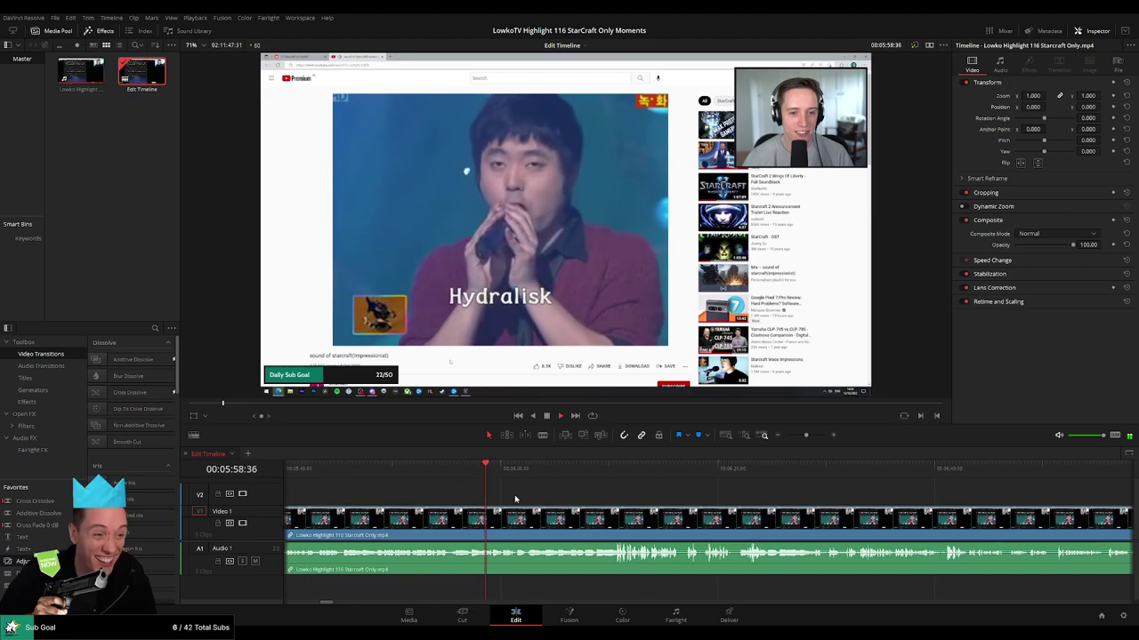
scroll(488, 493, "right", 3)
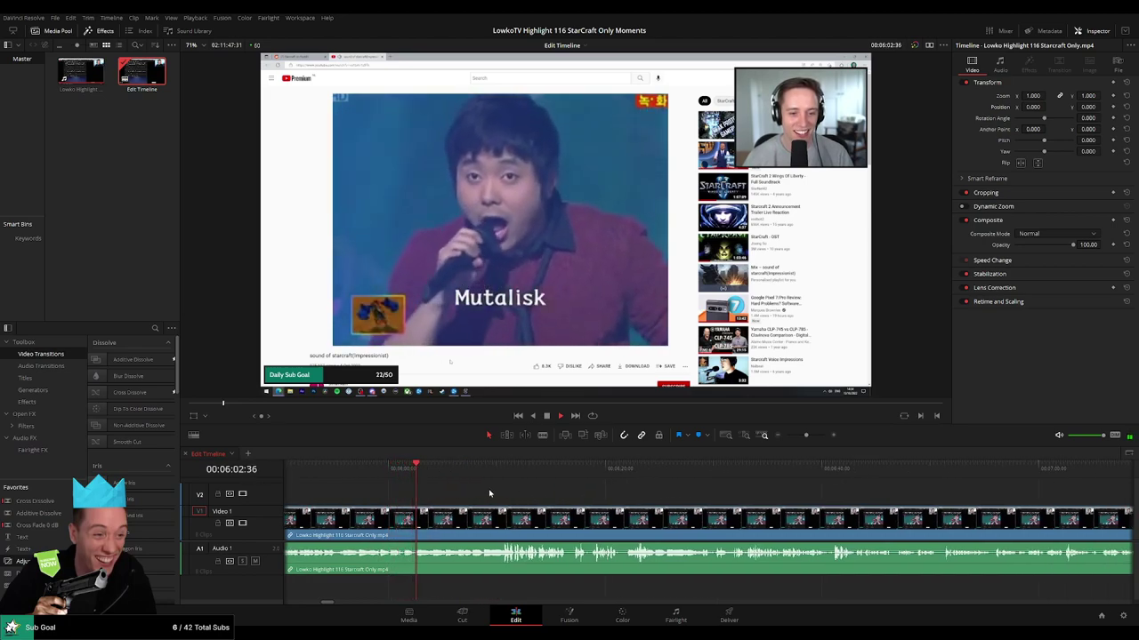
scroll(508, 493, "right", 2)
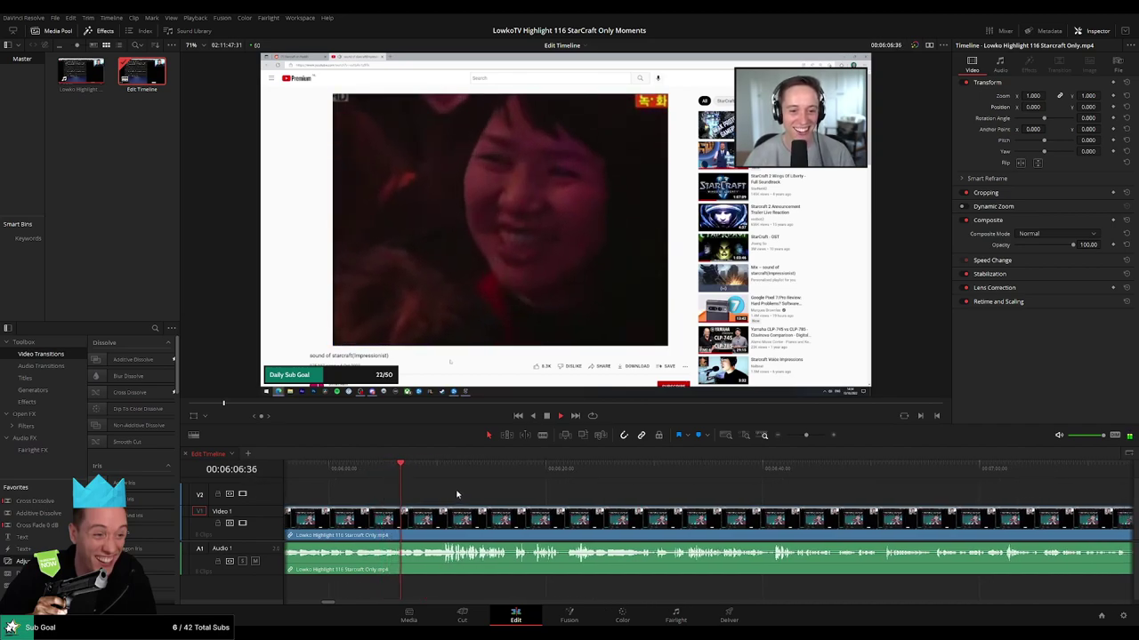
scroll(440, 499, "right", 2)
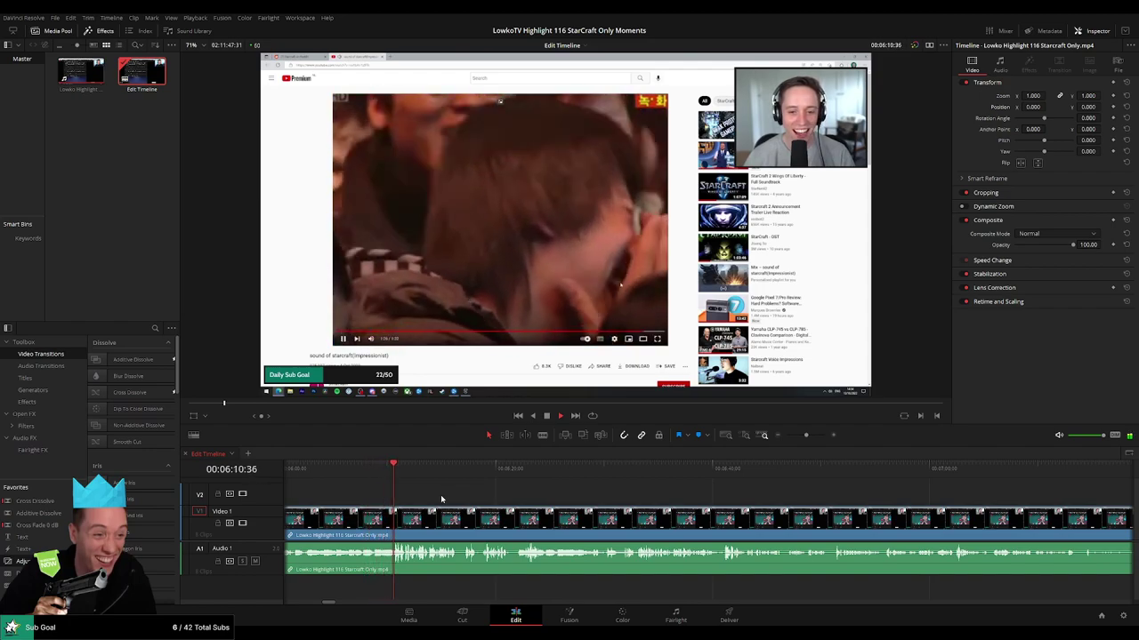
Play on from about 00:06:12 to 00:06:42, looking for the end of the mimicry scene.
scroll(461, 501, "left", 4)
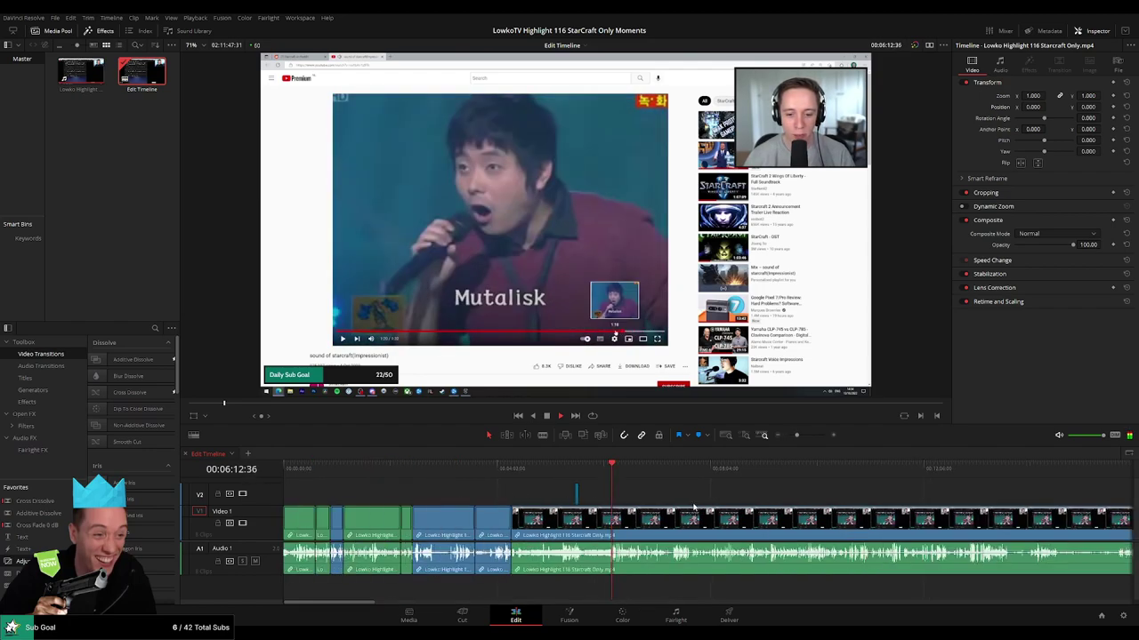
scroll(694, 507, "up", 5)
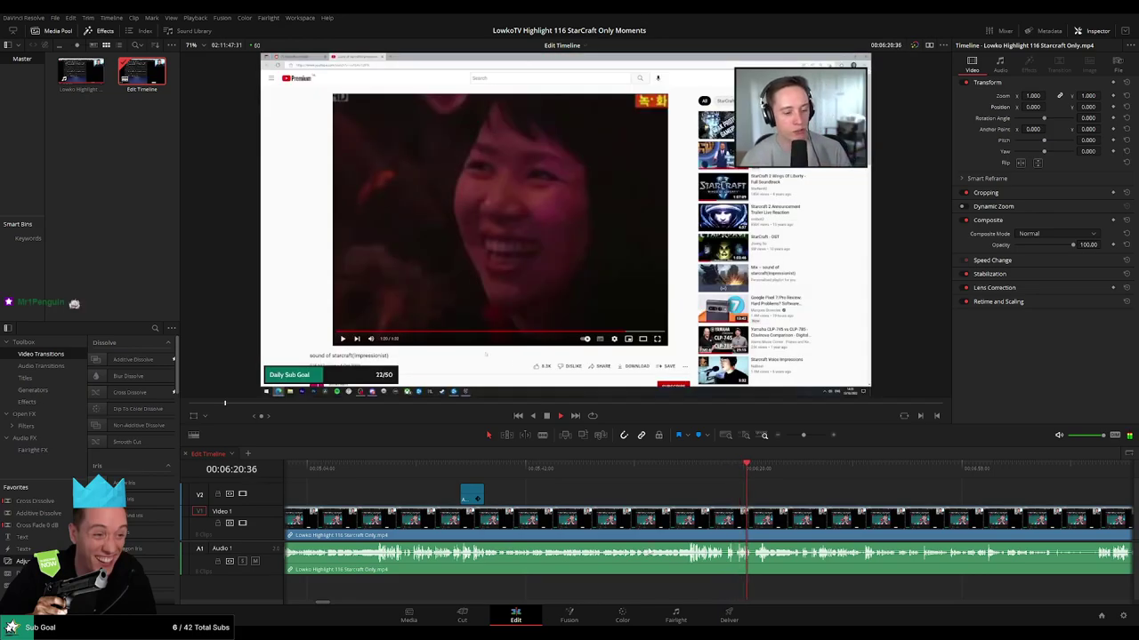
left_click_drag(807, 494, 681, 493)
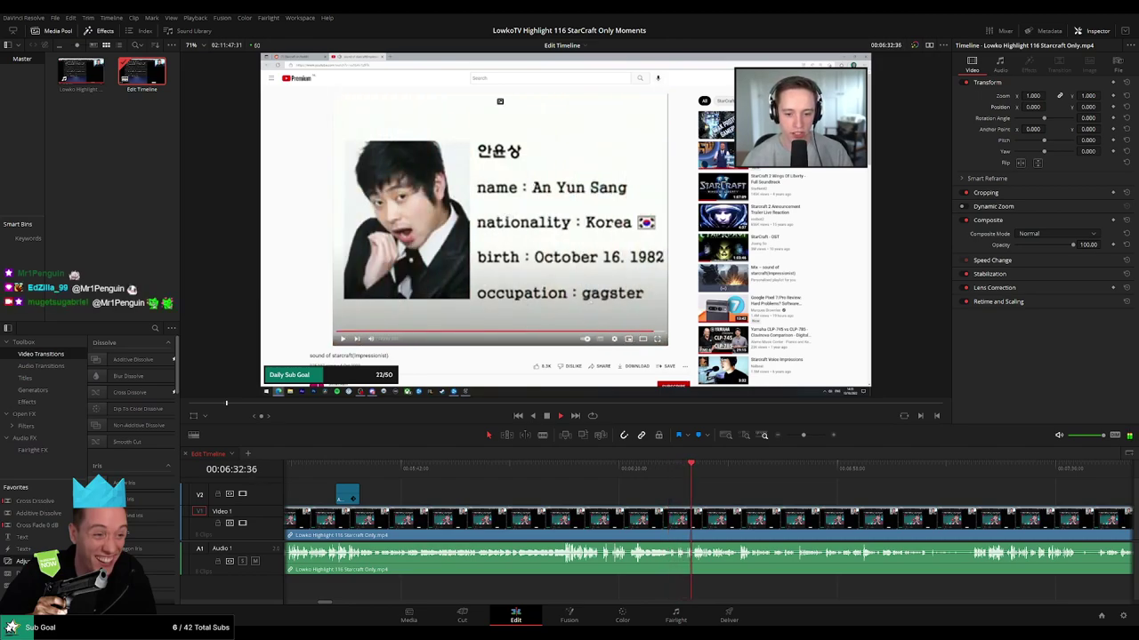
left_click_drag(732, 491, 537, 483)
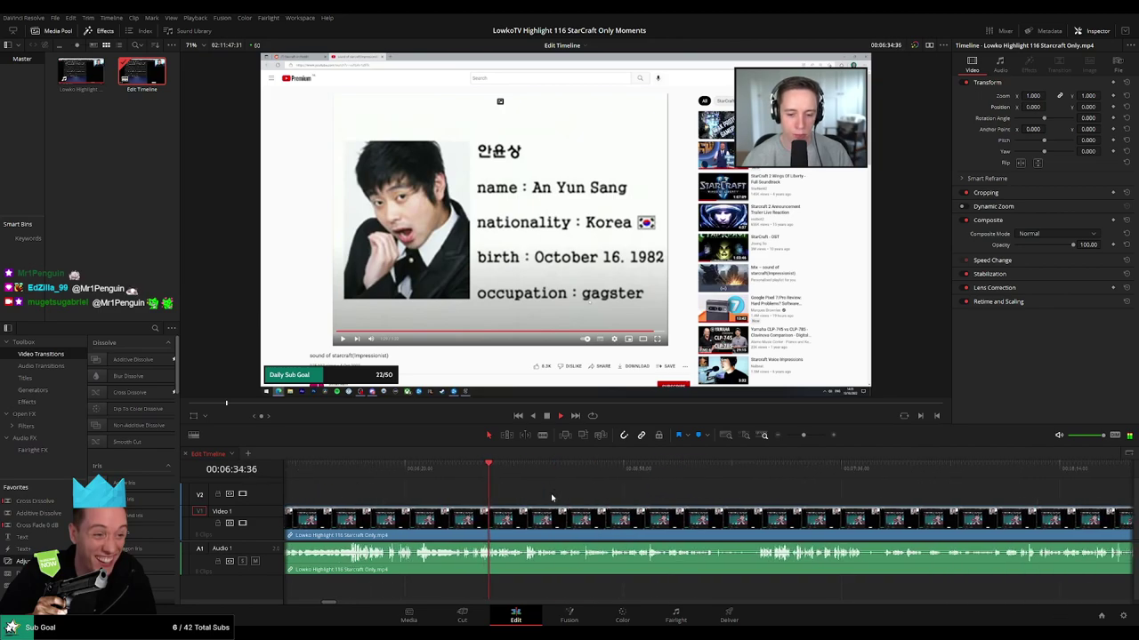
left_click_drag(804, 435, 810, 435)
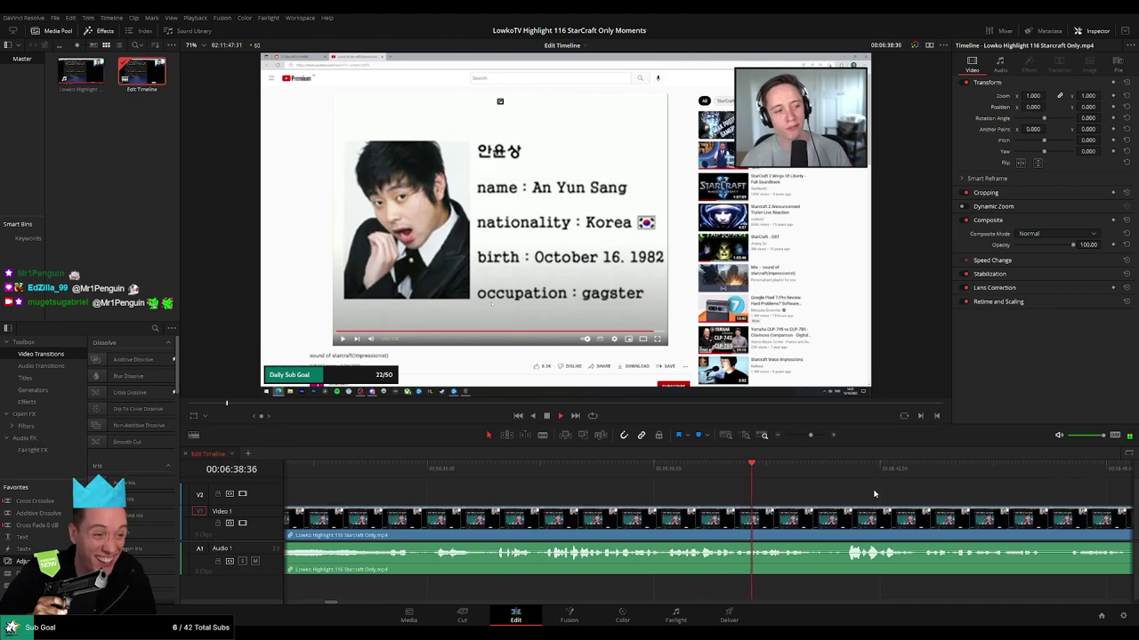
left_click_drag(873, 494, 547, 484)
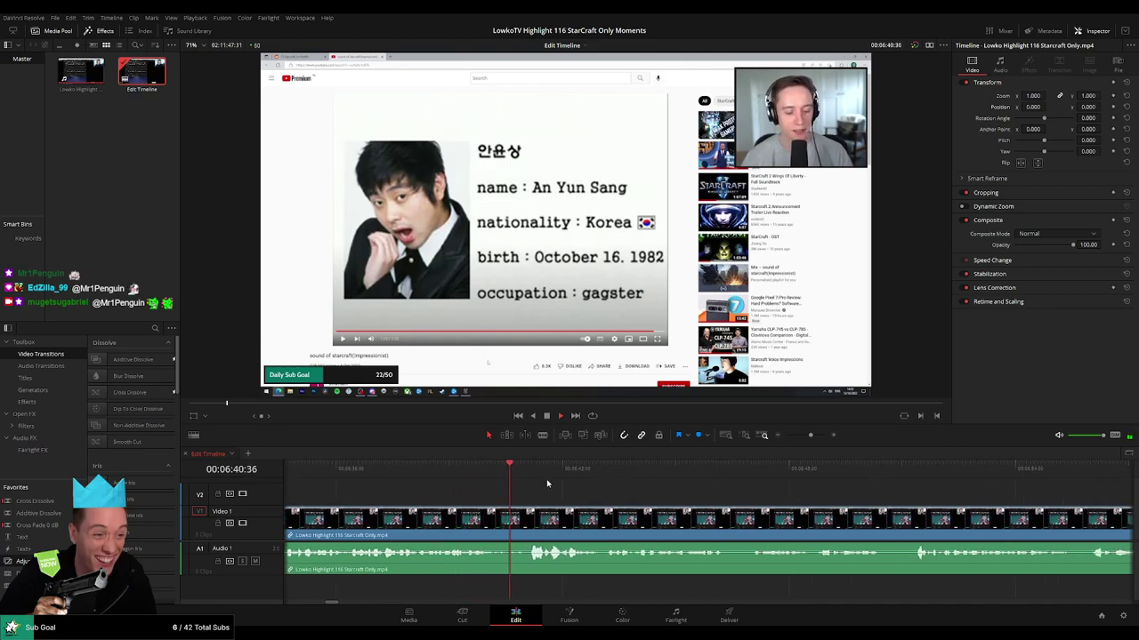
left_click_drag(638, 497, 557, 491)
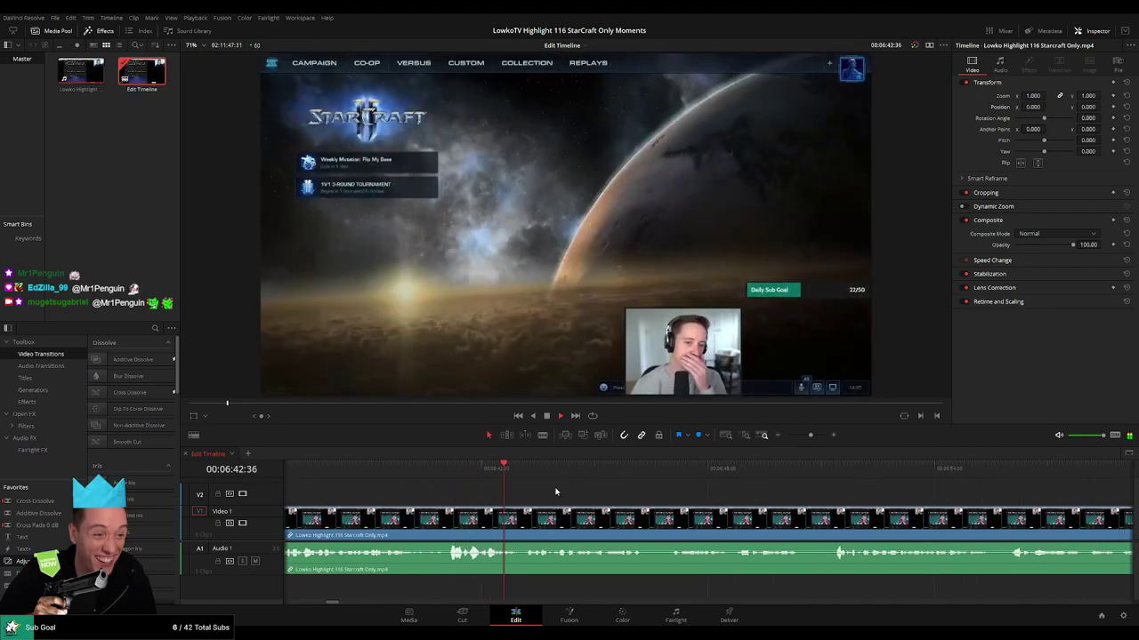
Ripple-delete about 7 frames at 00:06:43:03, where the StarCraft menu changes to the reddit page, and mark the preceding clip green.
left_click(489, 468)
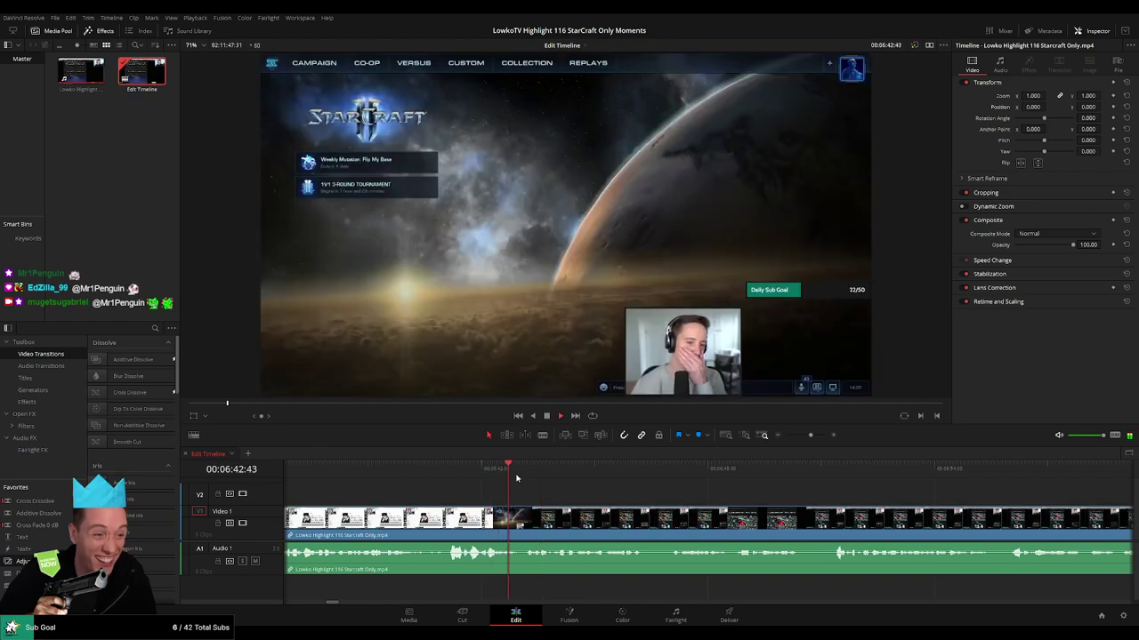
key("space")
key("b")
left_click(523, 521)
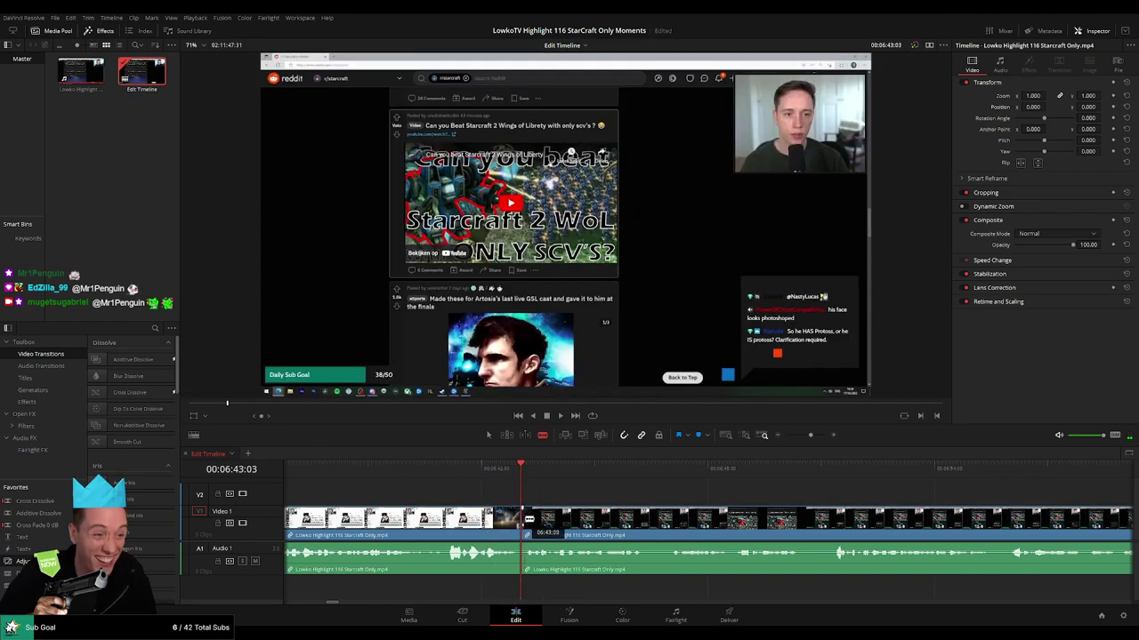
key("space")
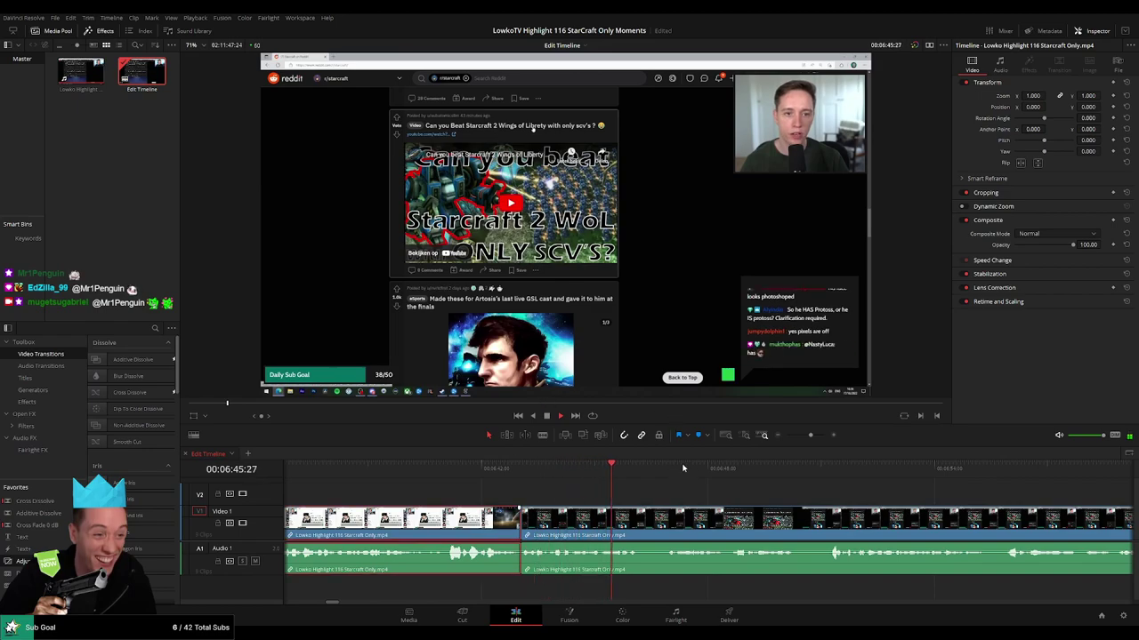
left_click(726, 500)
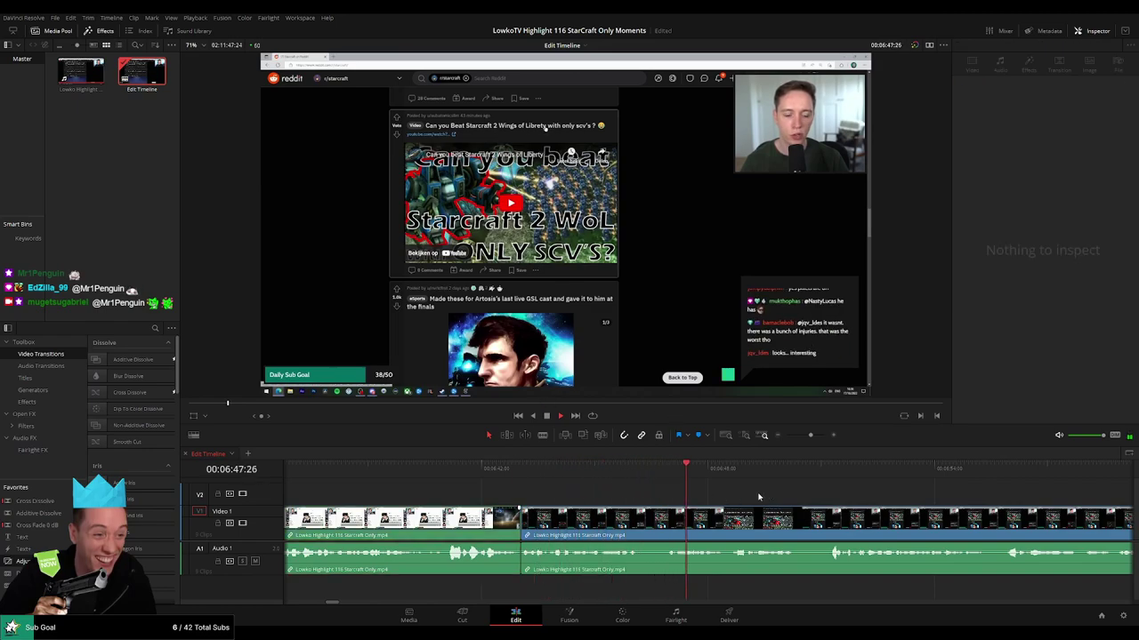
Review the reddit page footage from about 00:06:47 to 00:06:55, skipping ahead slightly past the zoomed-in post.
scroll(758, 497, "right", 3)
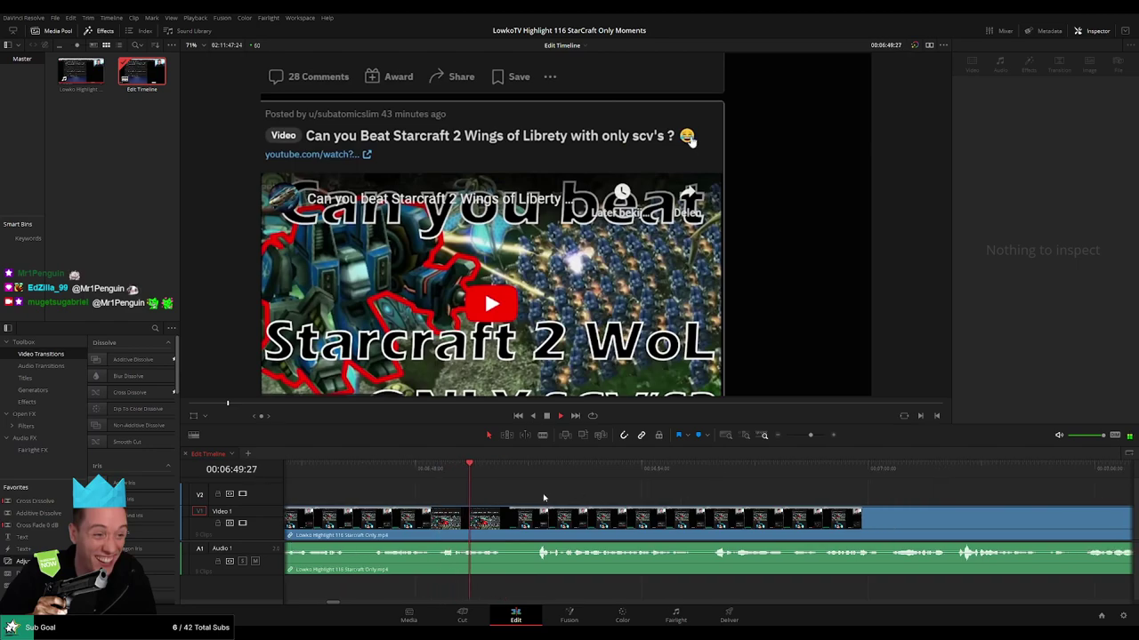
left_click(513, 472)
scroll(650, 499, "right", 1)
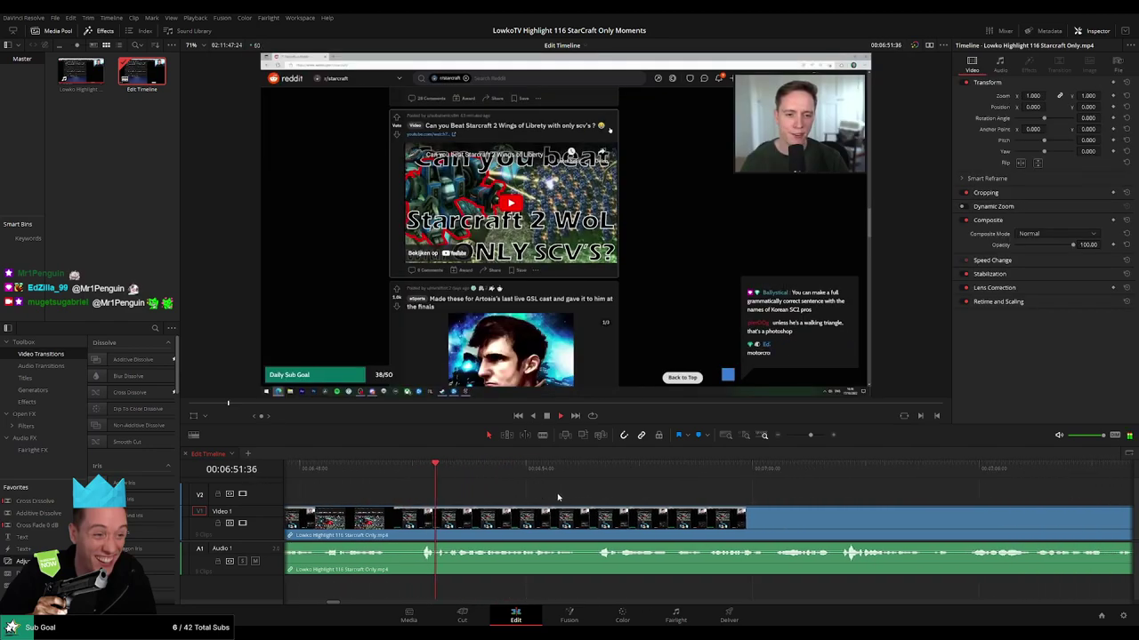
scroll(530, 490, "right", 2)
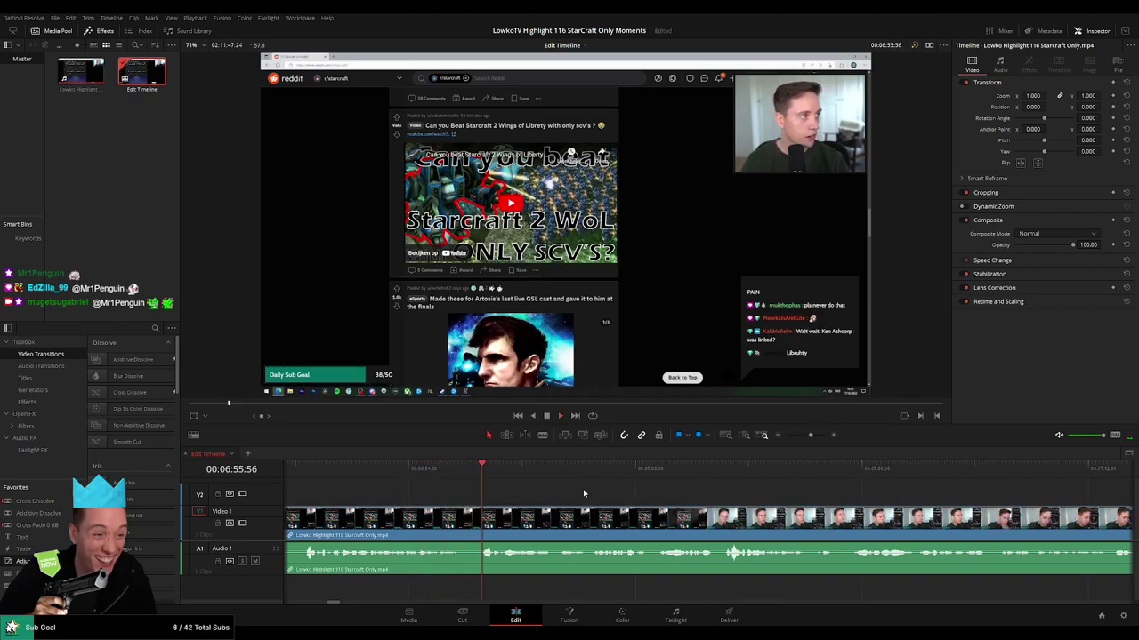
Play the reddit and full-screen webcam footage from about 00:06:56 to 00:07:14, checking for scene changes.
scroll(595, 494, "right", 2)
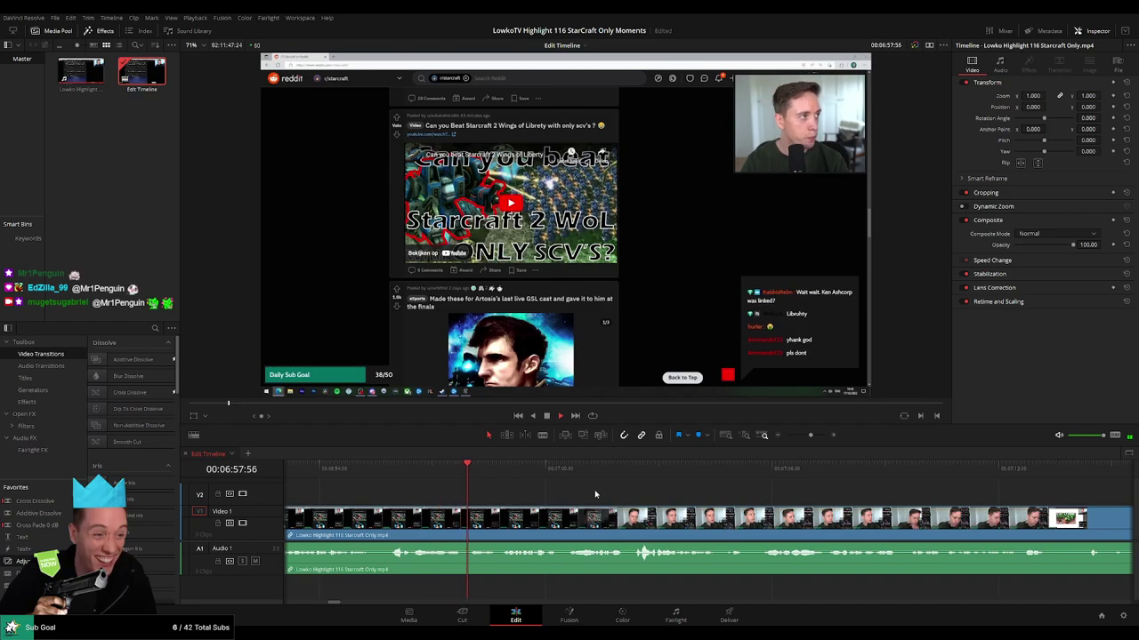
left_click_drag(662, 495, 558, 489)
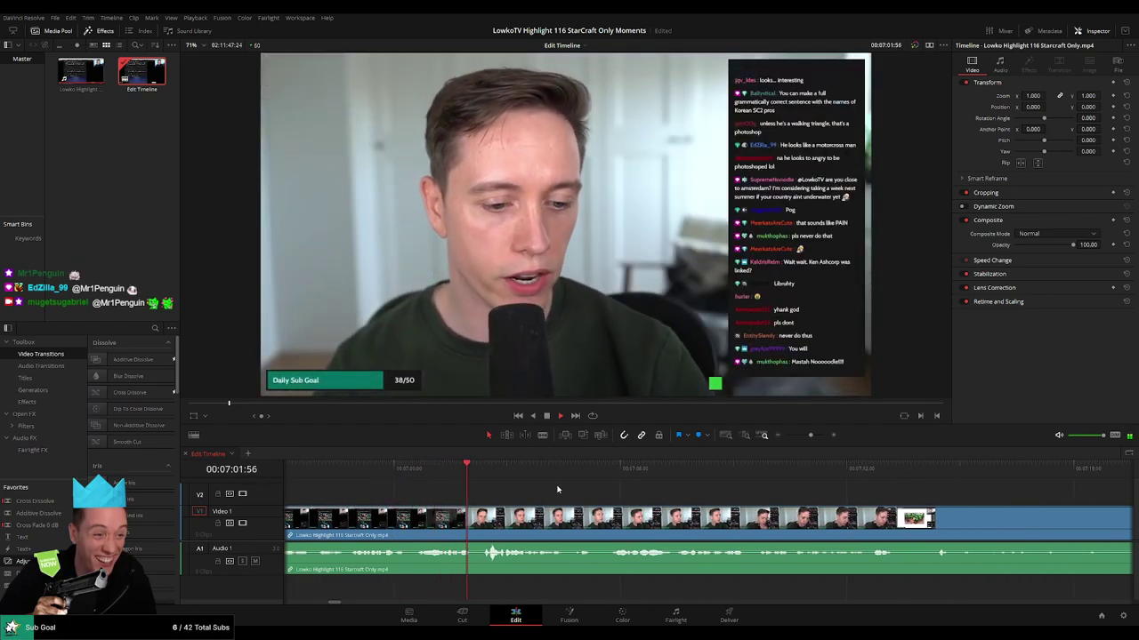
scroll(587, 494, "right", 1)
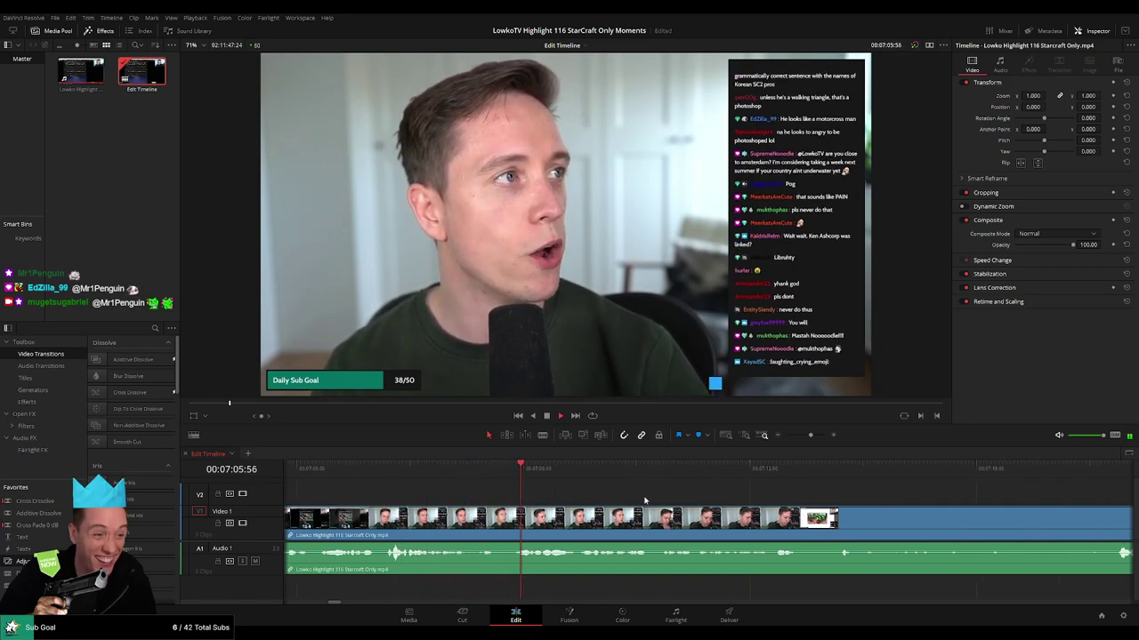
scroll(556, 499, "right", 1)
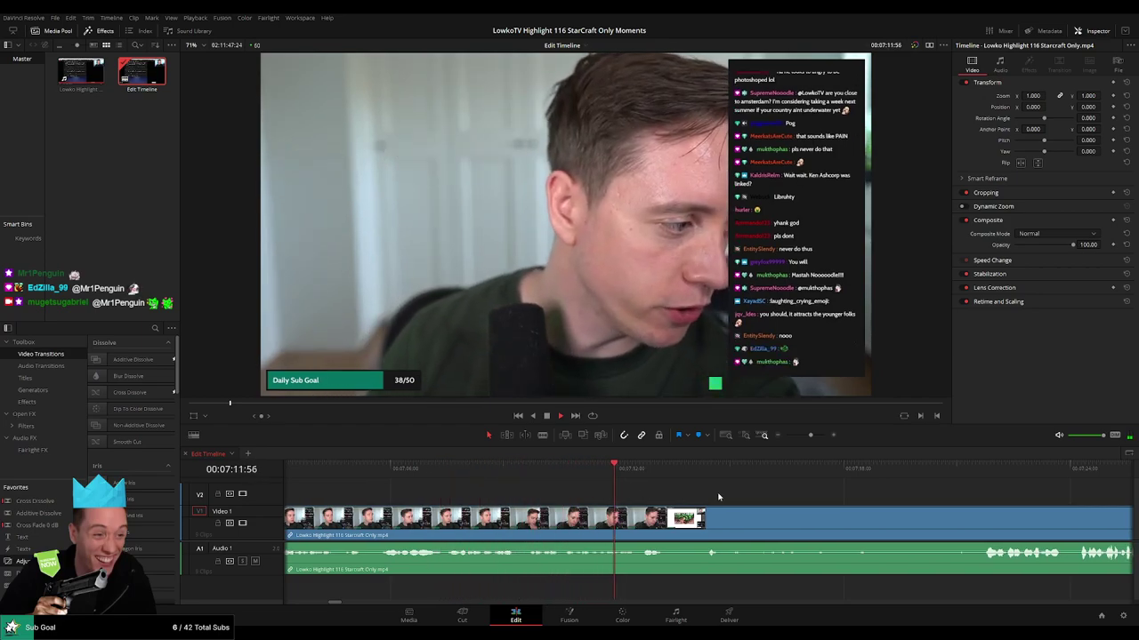
scroll(587, 491, "right", 1)
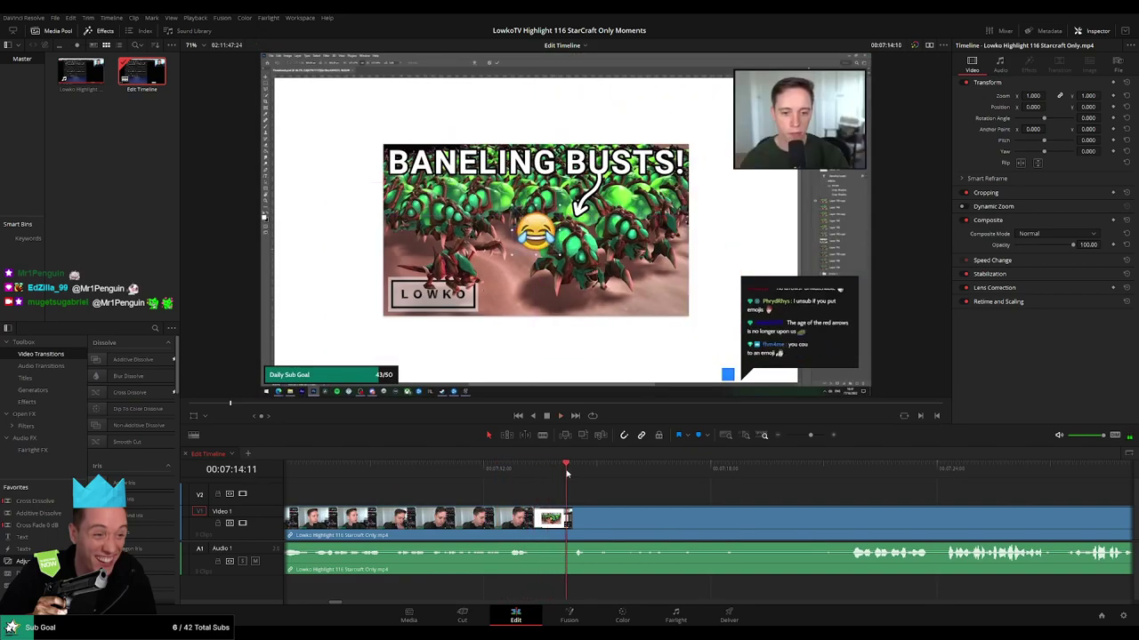
Review the Baneling Busts thumbnail footage from about 00:07:14 to 00:07:41, looking for a moment worth zooming in on.
scroll(623, 498, "right", 1)
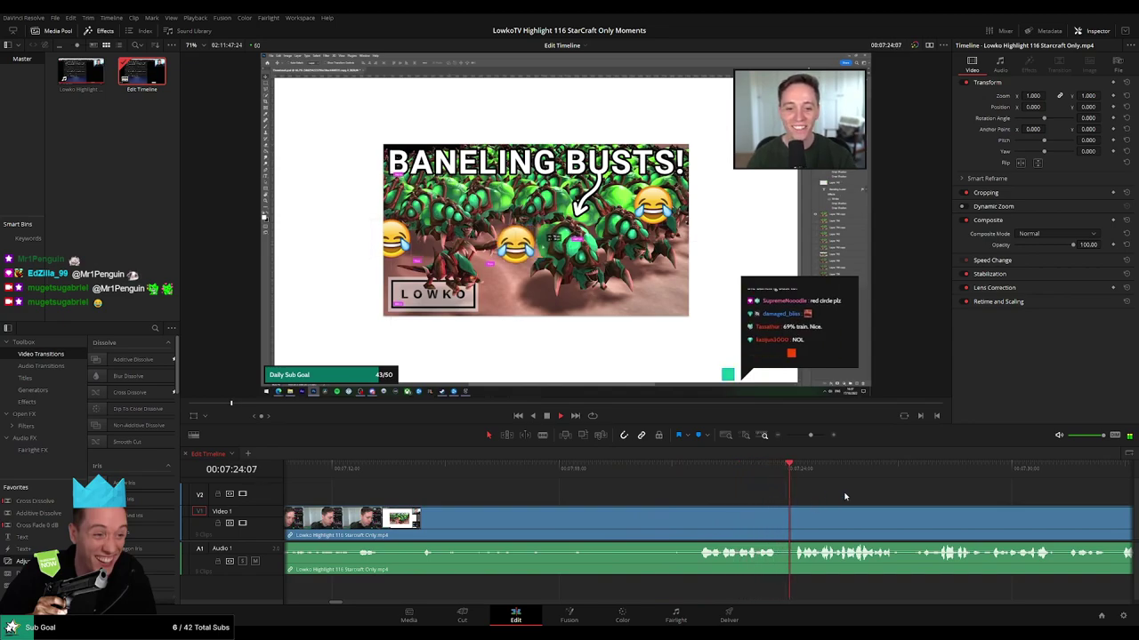
left_click_drag(846, 497, 515, 491)
scroll(543, 492, "right", 1)
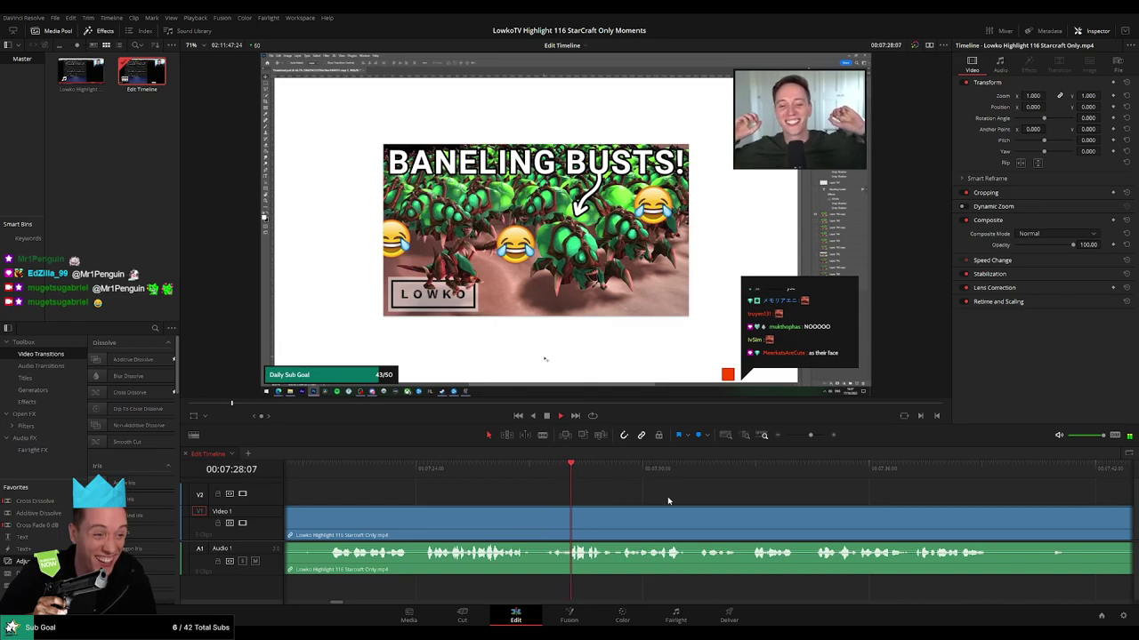
scroll(603, 498, "right", 2)
scroll(602, 498, "right", 3)
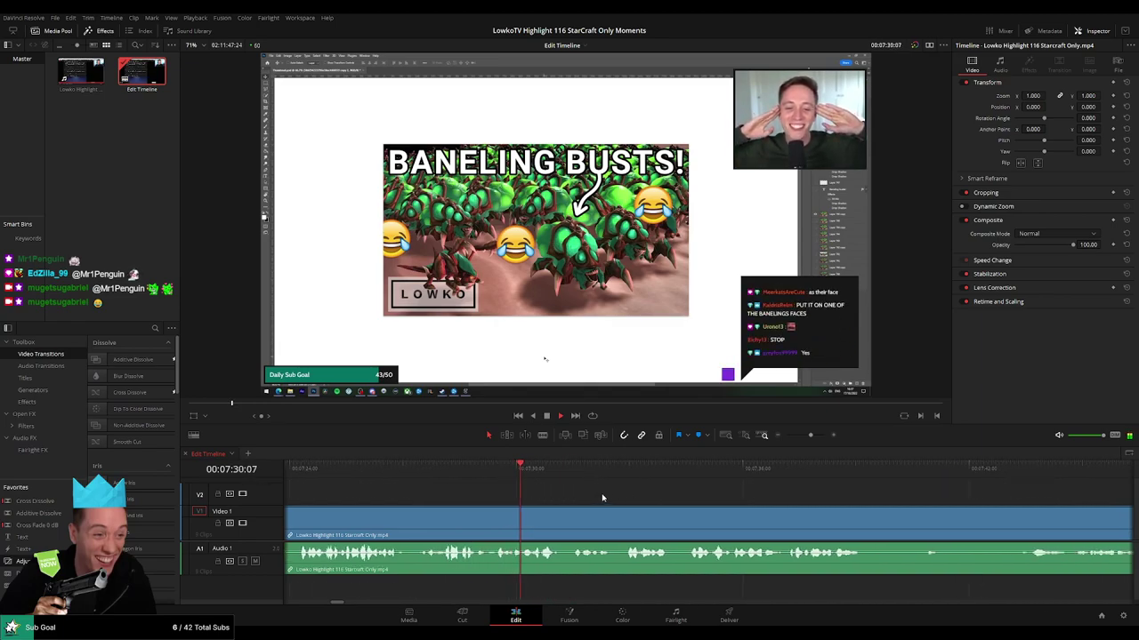
scroll(585, 491, "right", 3)
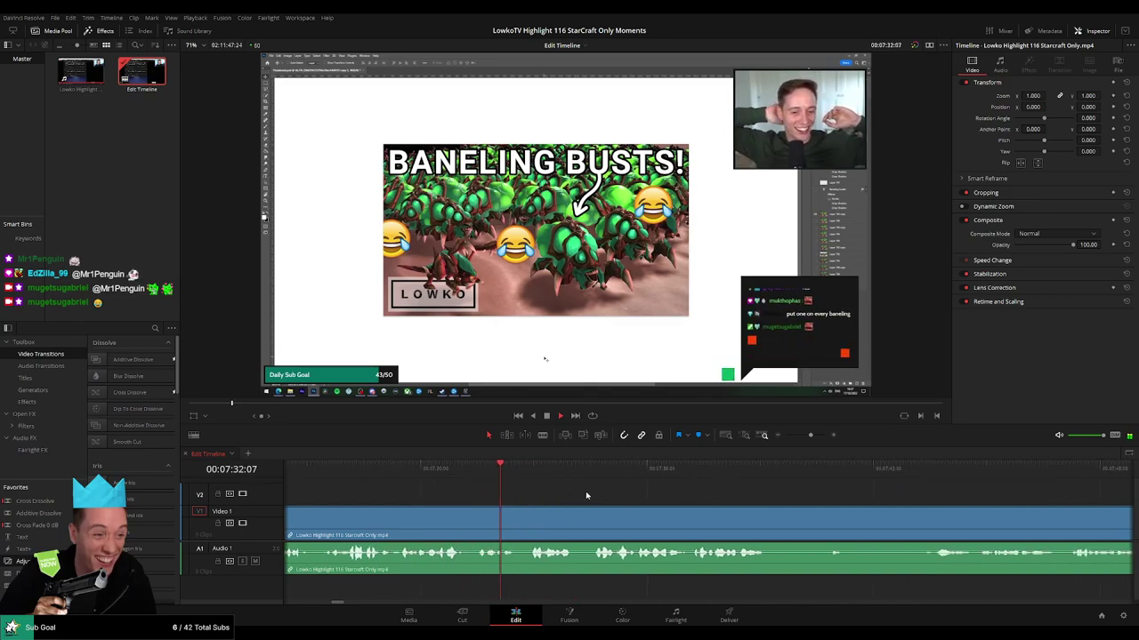
scroll(575, 496, "right", 2)
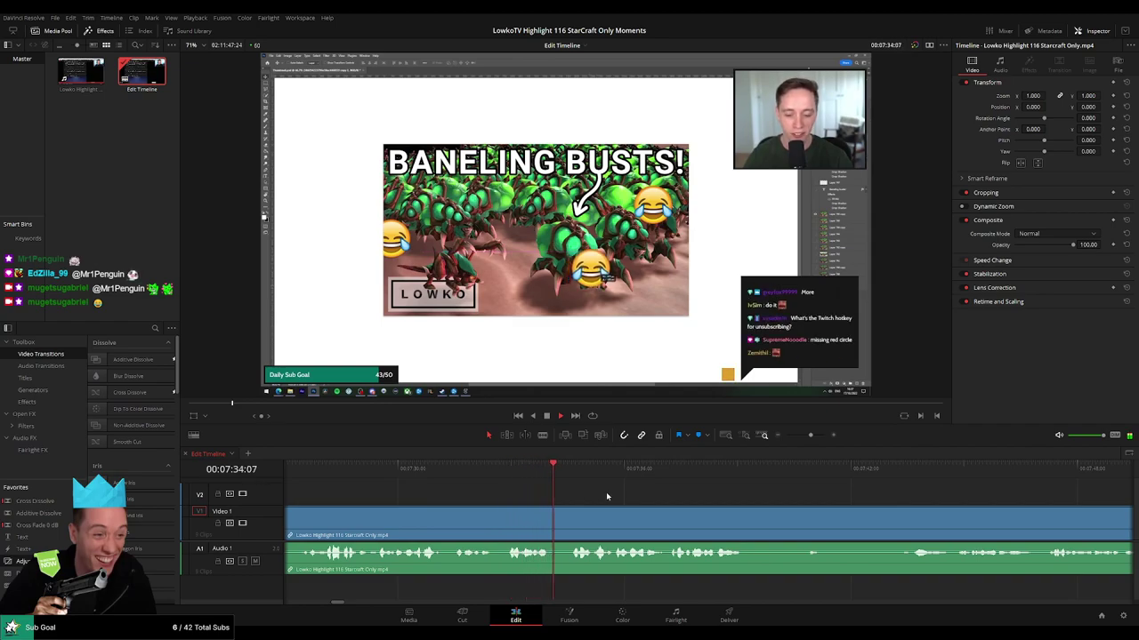
scroll(605, 497, "right", 4)
scroll(541, 486, "right", 3)
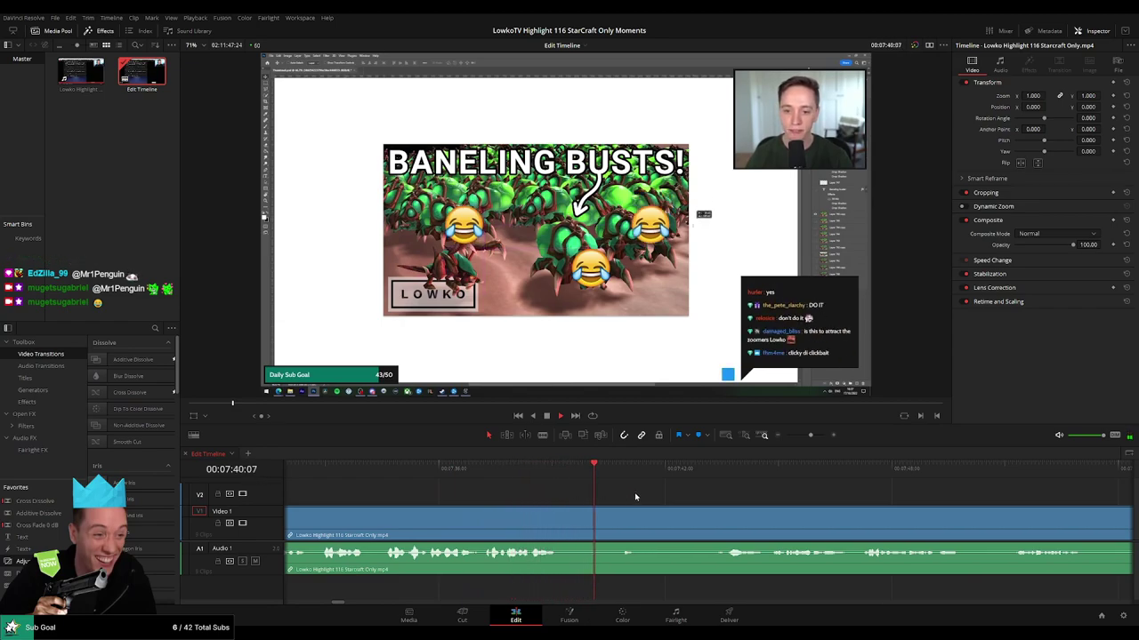
scroll(590, 489, "right", 4)
Add an adjustment clip on V2 at 00:07:41:16 over the thumbnail footage and shorten it to about 2.4 seconds.
mouse_move(550, 474)
left_mouse_down()
mouse_move(607, 476)
mouse_move(538, 472)
left_mouse_up()
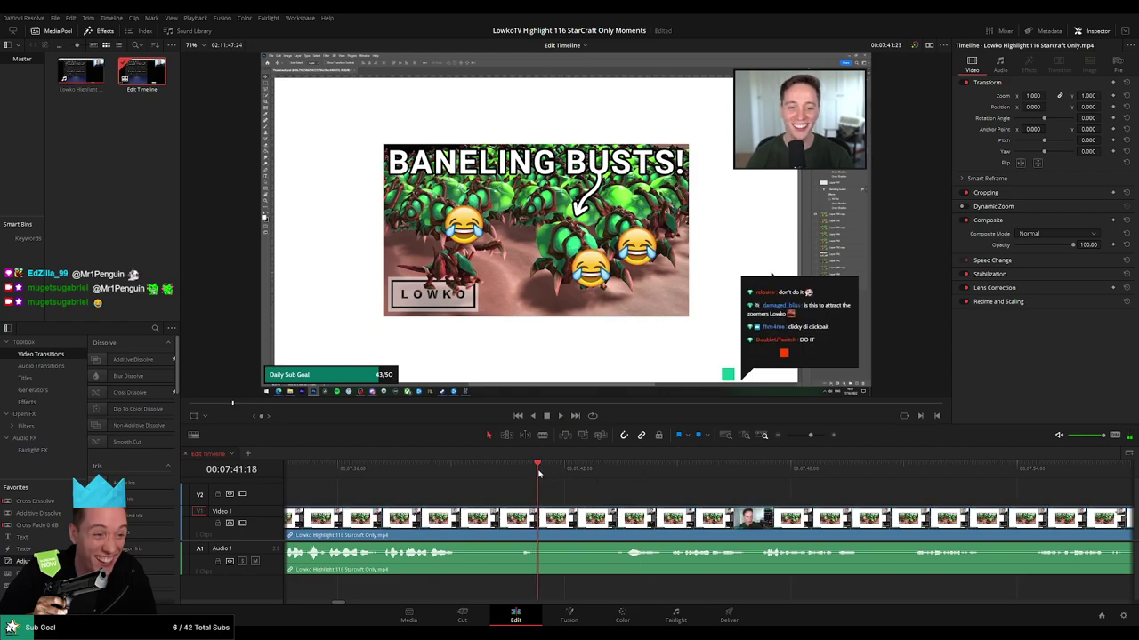
left_click_drag(211, 536, 602, 501)
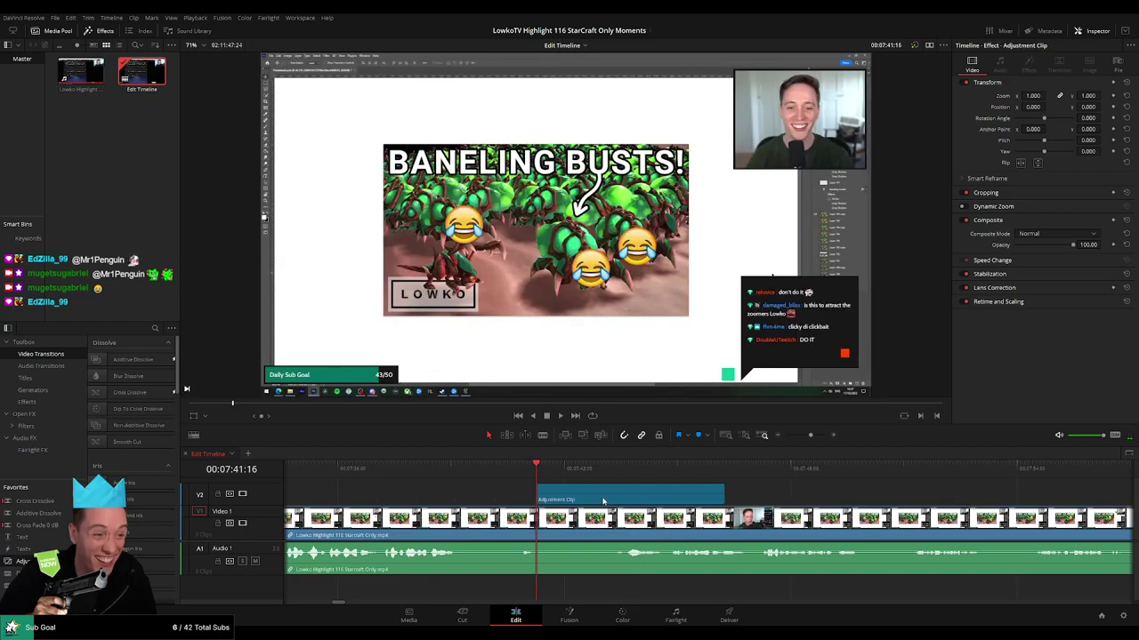
left_click_drag(719, 496, 590, 499)
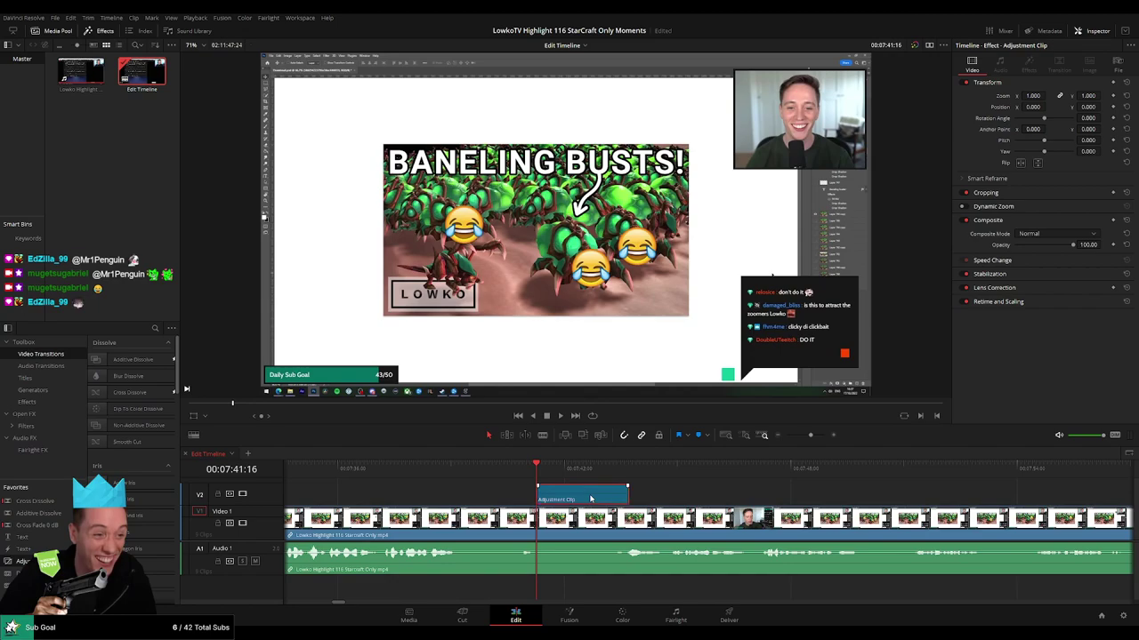
Fill the frame with the Baneling Busts thumbnail by setting the adjustment clip's zoom to 2.020 and position to X 184, Y 36.
left_click_drag(1036, 96, 1104, 105)
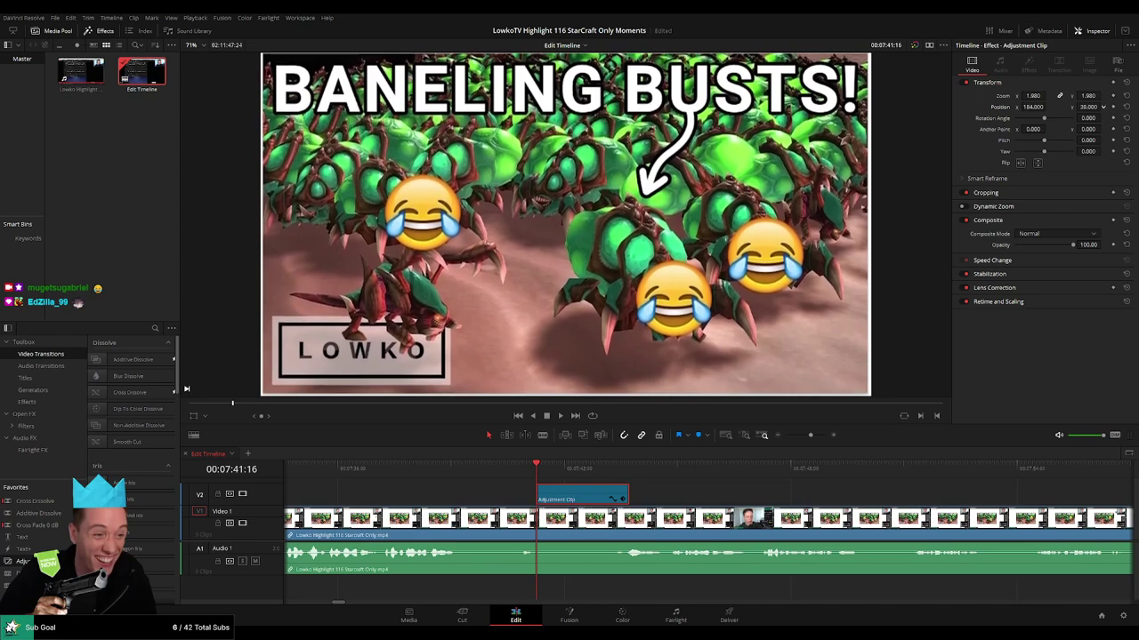
left_click_drag(1031, 96, 1035, 96)
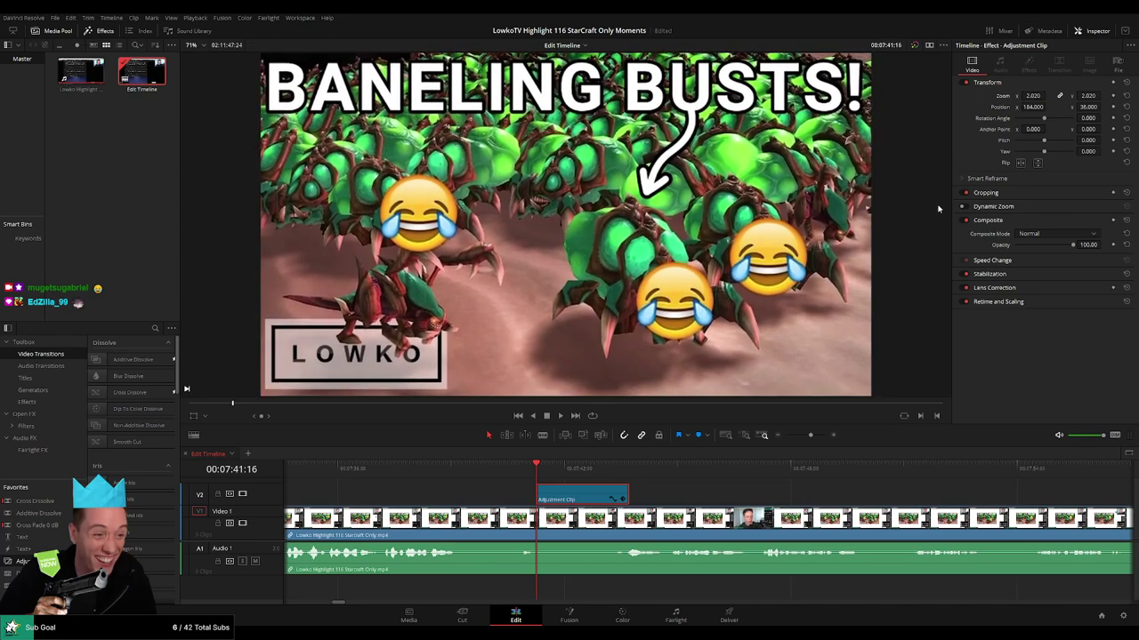
mouse_move(549, 476)
left_mouse_down()
mouse_move(526, 479)
mouse_move(544, 478)
left_mouse_up()
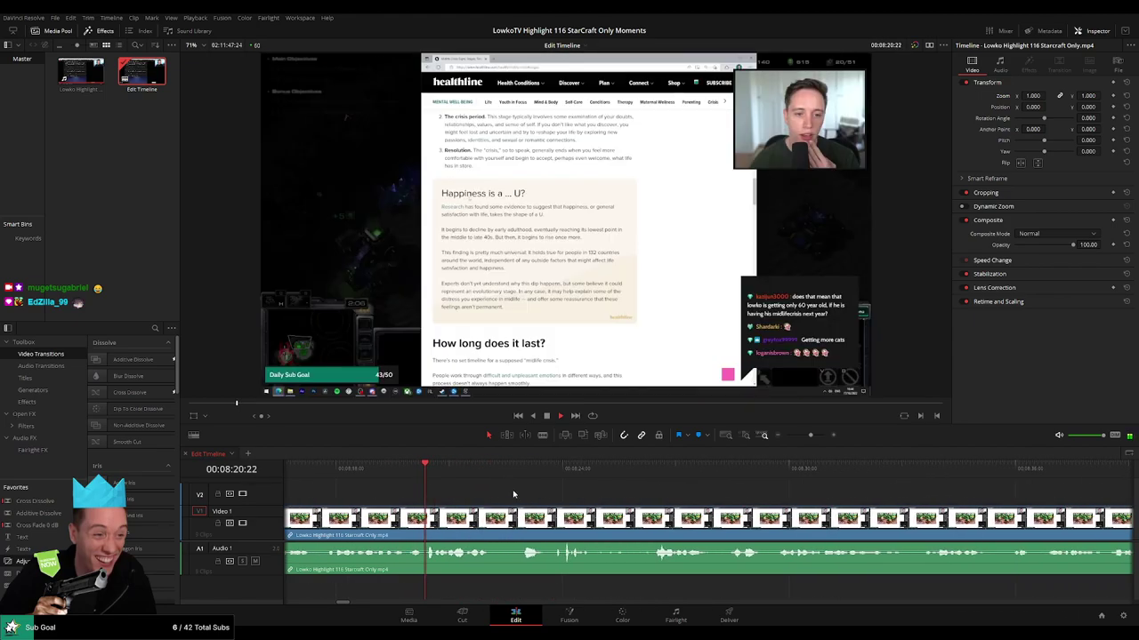
Ripple-delete about 5 frames at 00:08:20:18, where the mission selection screen changes to the healthline page, and mark the preceding clip green.
left_click(392, 470)
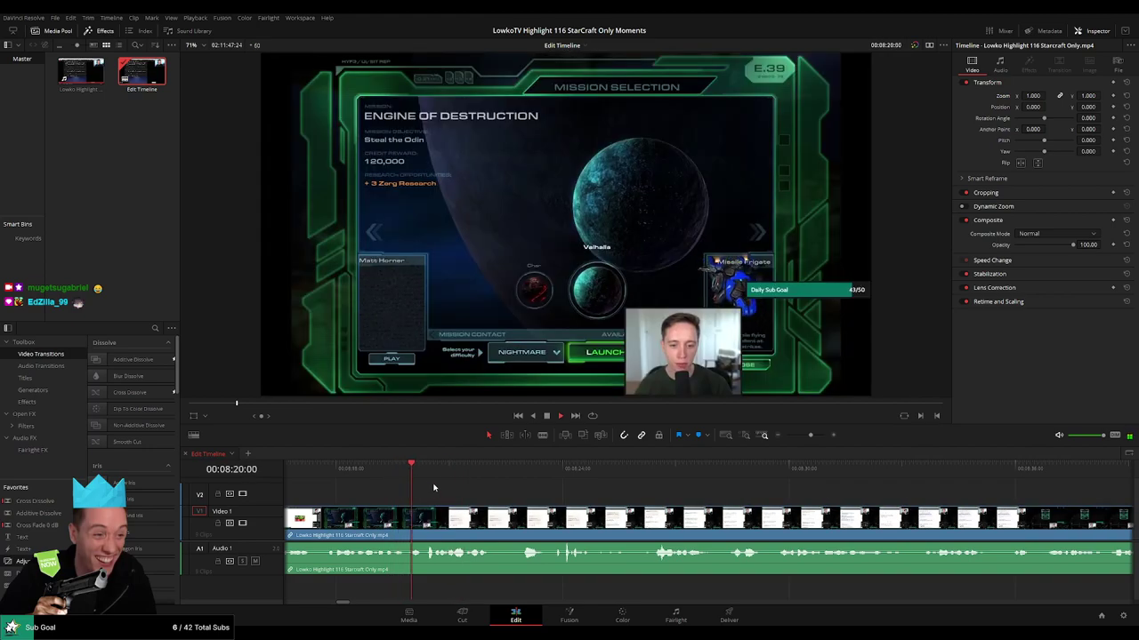
key("space")
left_click_drag(810, 435, 813, 436)
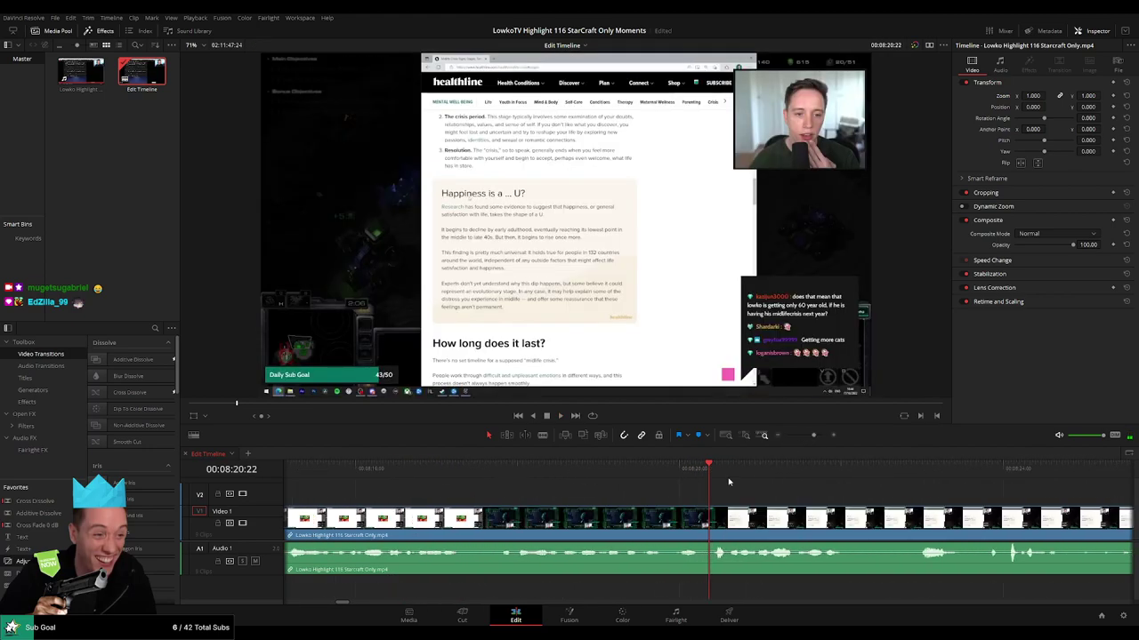
key("b")
left_click(709, 520)
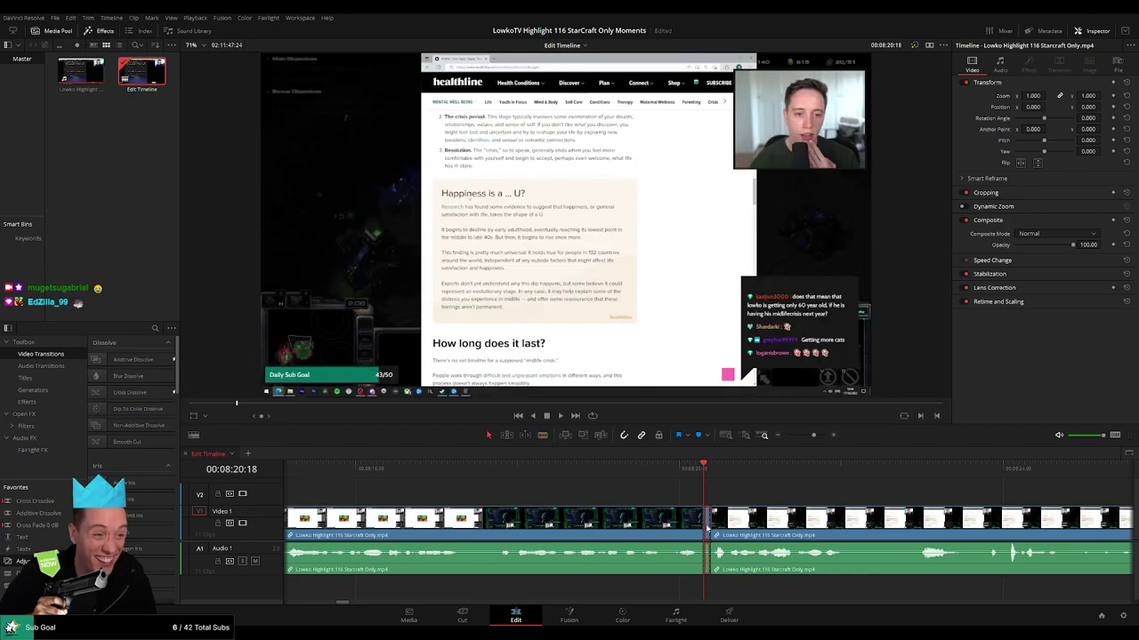
key("space")
left_click(699, 520)
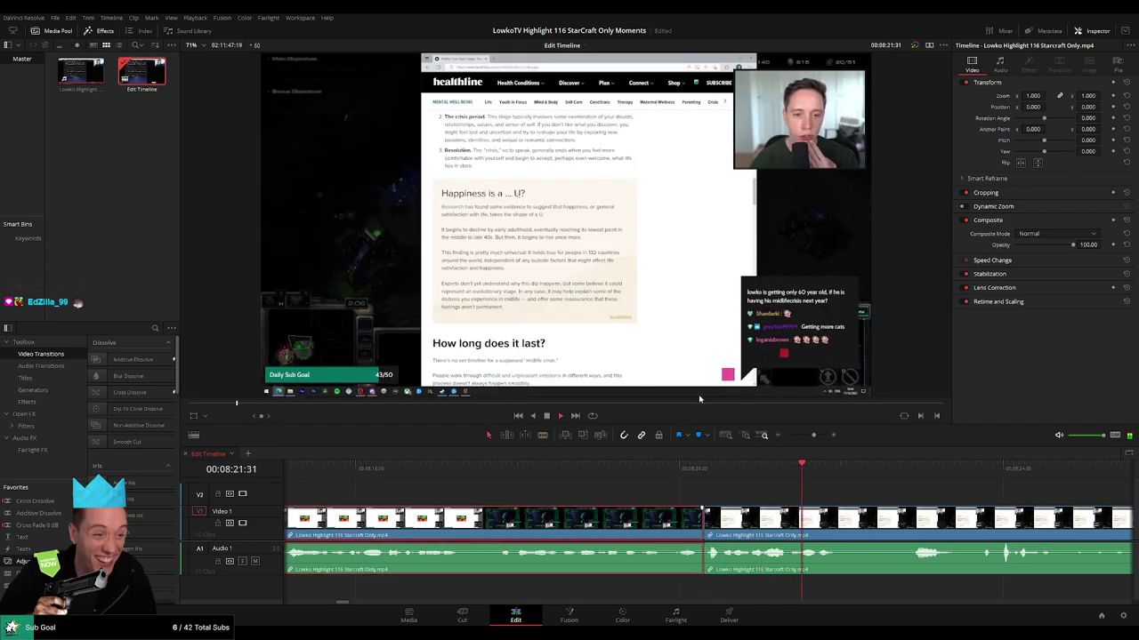
key("g")
left_click(931, 500)
Play the healthline page footage from about 00:08:23 to 00:08:39, looking for the next scene change.
left_click_drag(813, 436, 807, 435)
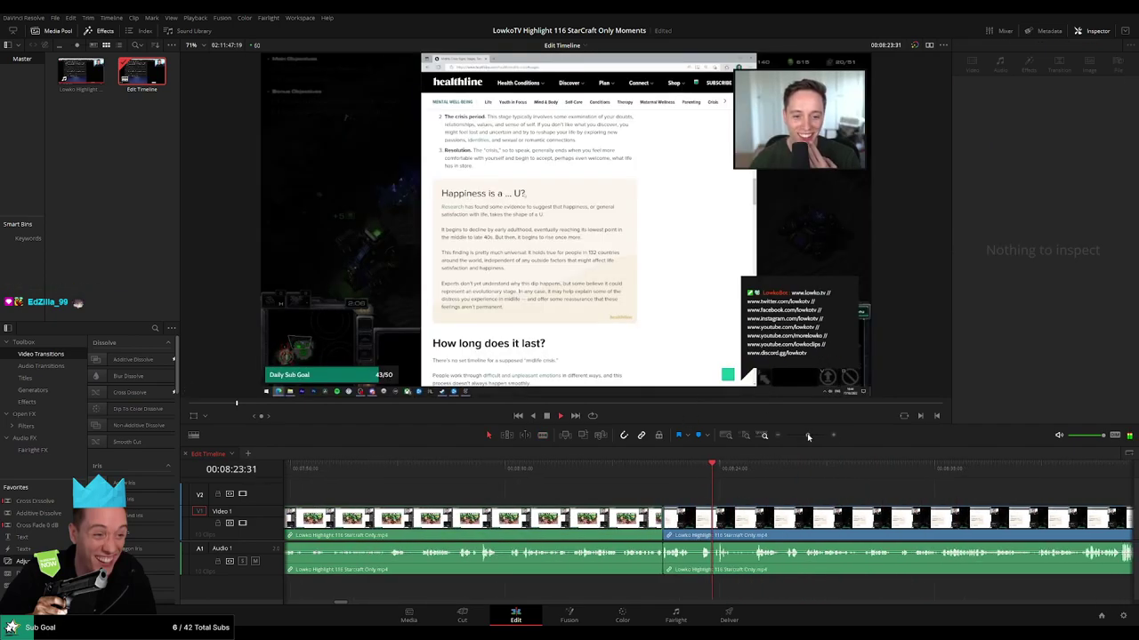
left_click_drag(794, 493, 577, 492)
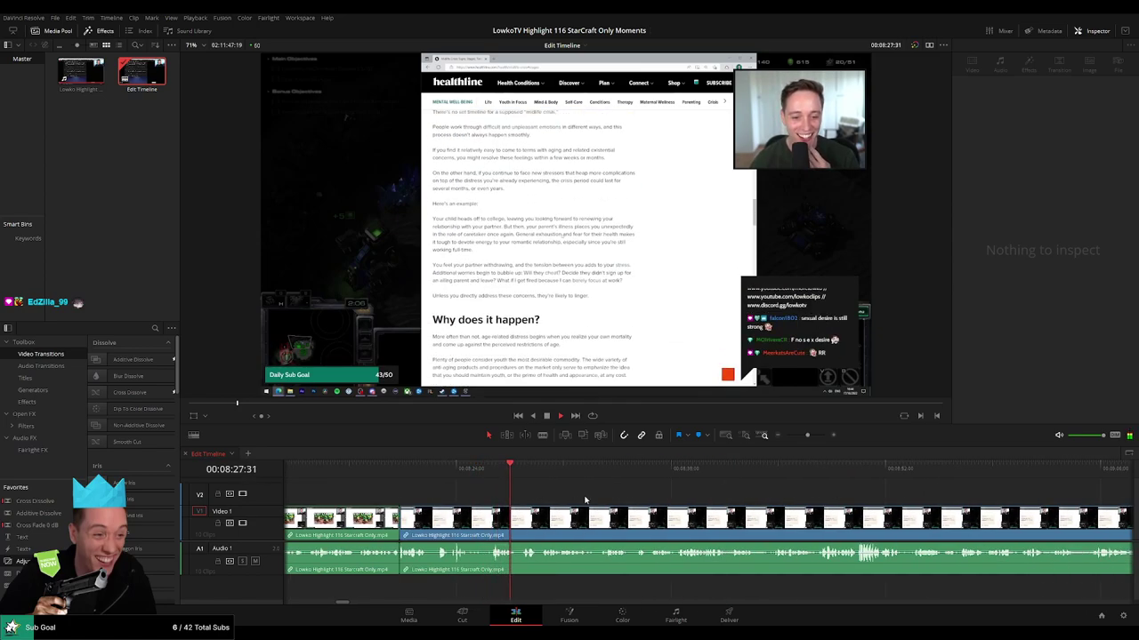
left_click_drag(808, 436, 808, 437)
scroll(666, 486, "right", 4)
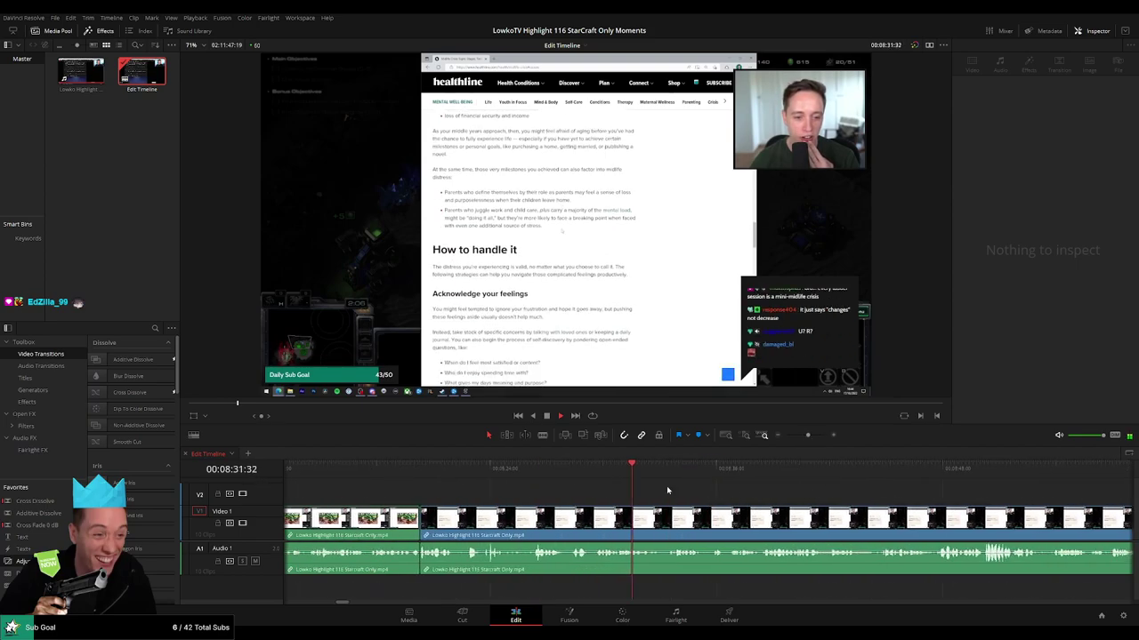
scroll(596, 503, "right", 2)
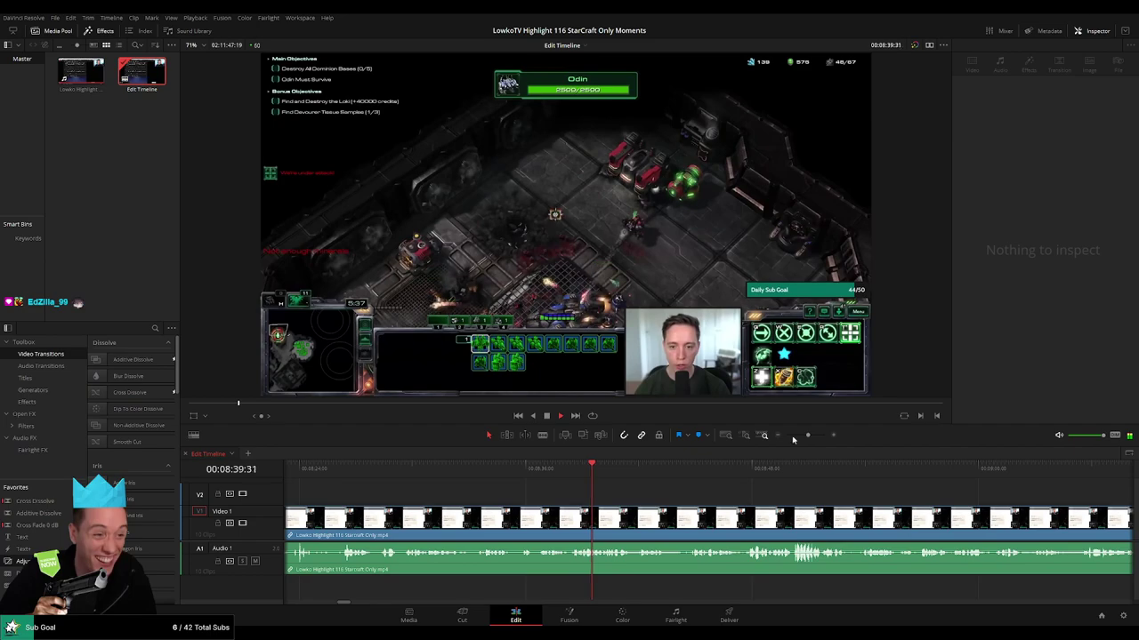
Ripple-delete about 15 frames at 00:08:38:18, where the paused game menu changes to the Odin mission gameplay.
left_click_drag(808, 435, 813, 436)
key("space")
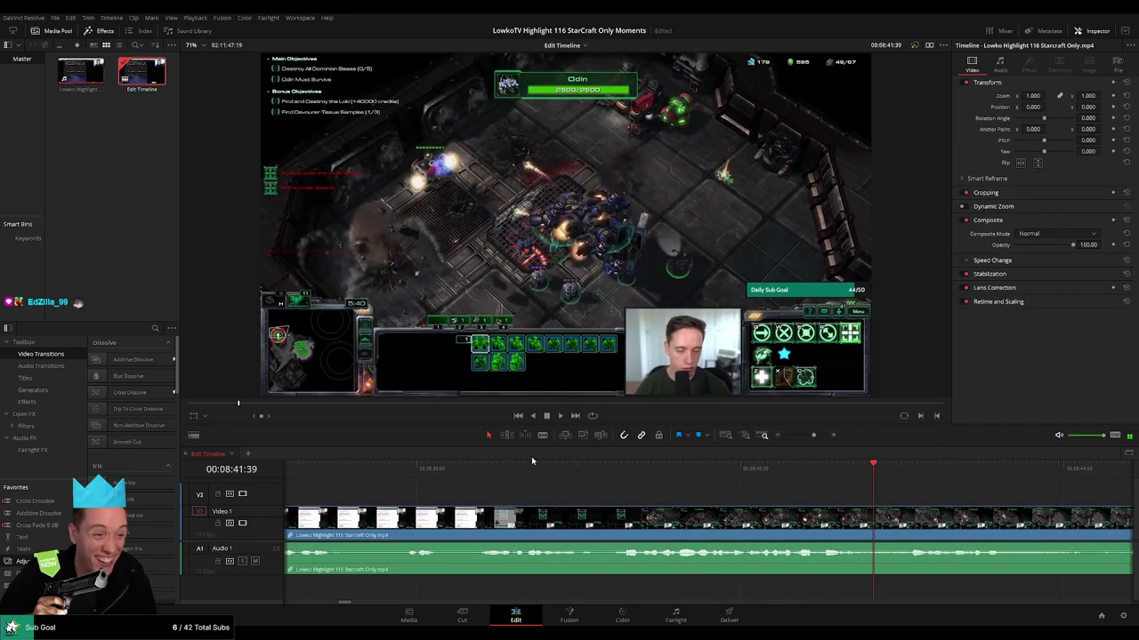
left_click(530, 469)
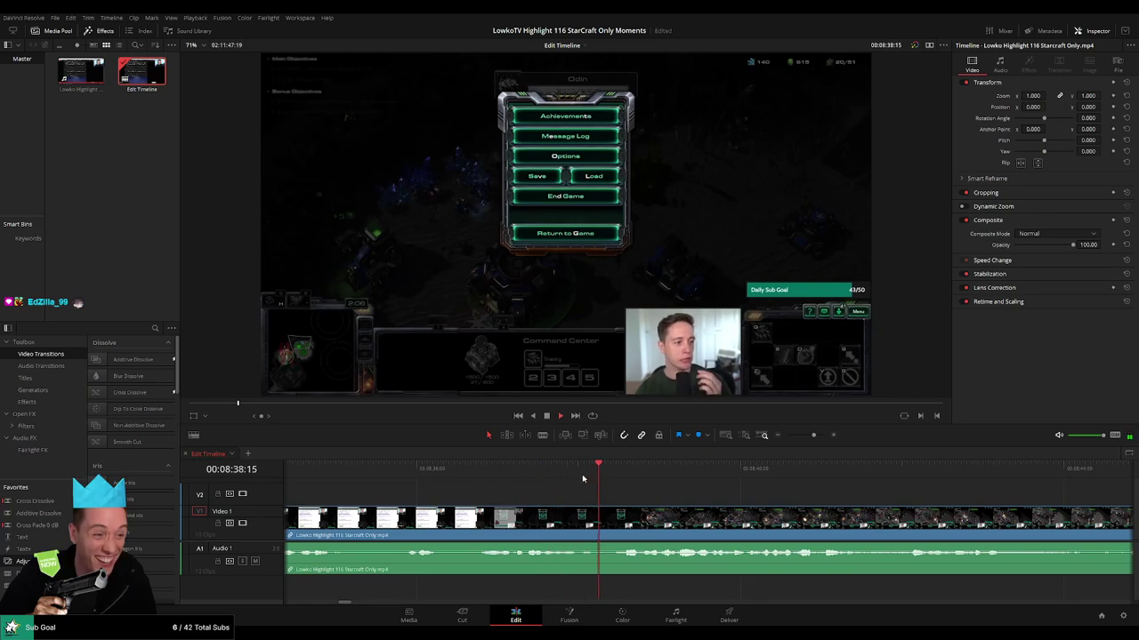
left_click(614, 516)
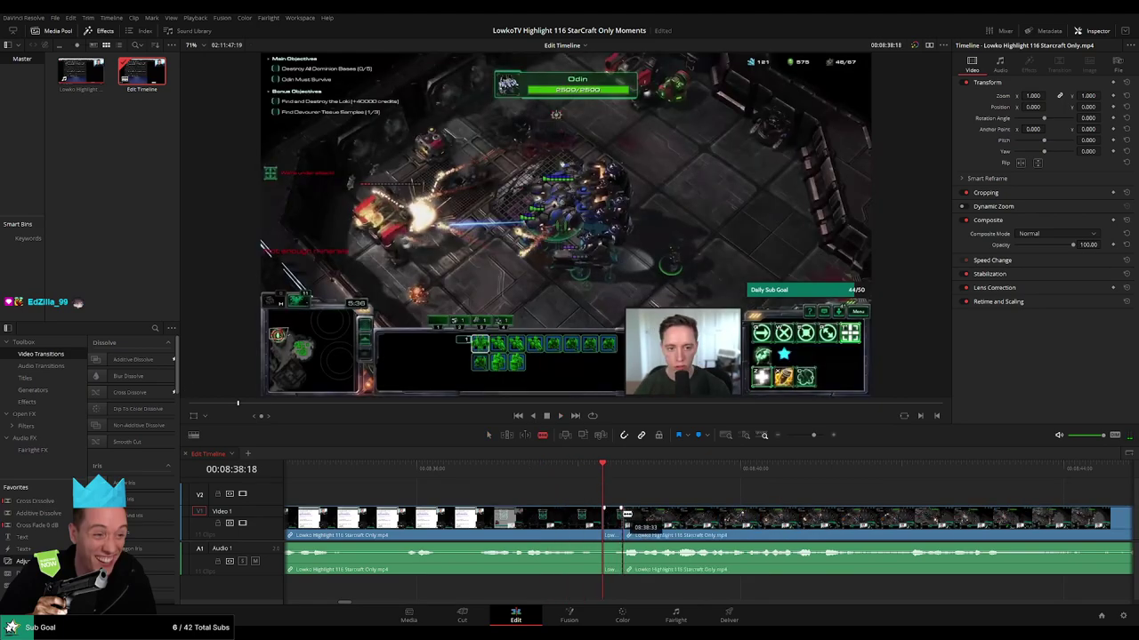
key("a")
Play across the new cut from about 00:08:37:46 and mark the healthline clip before it blue.
left_click(557, 472)
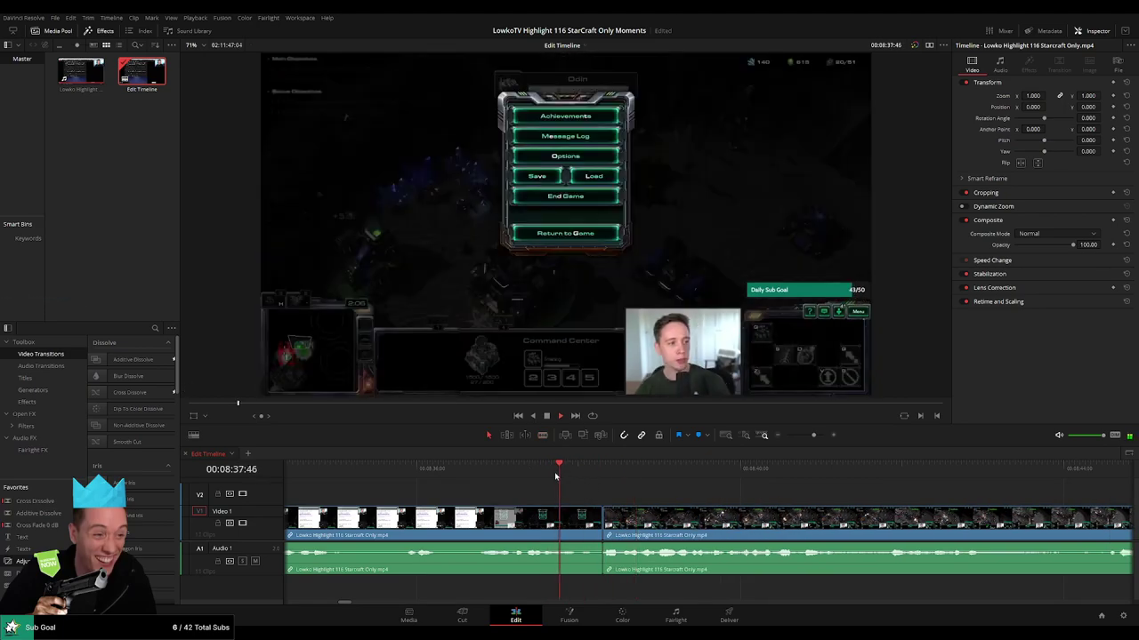
left_click_drag(813, 435, 804, 436)
left_click(672, 521)
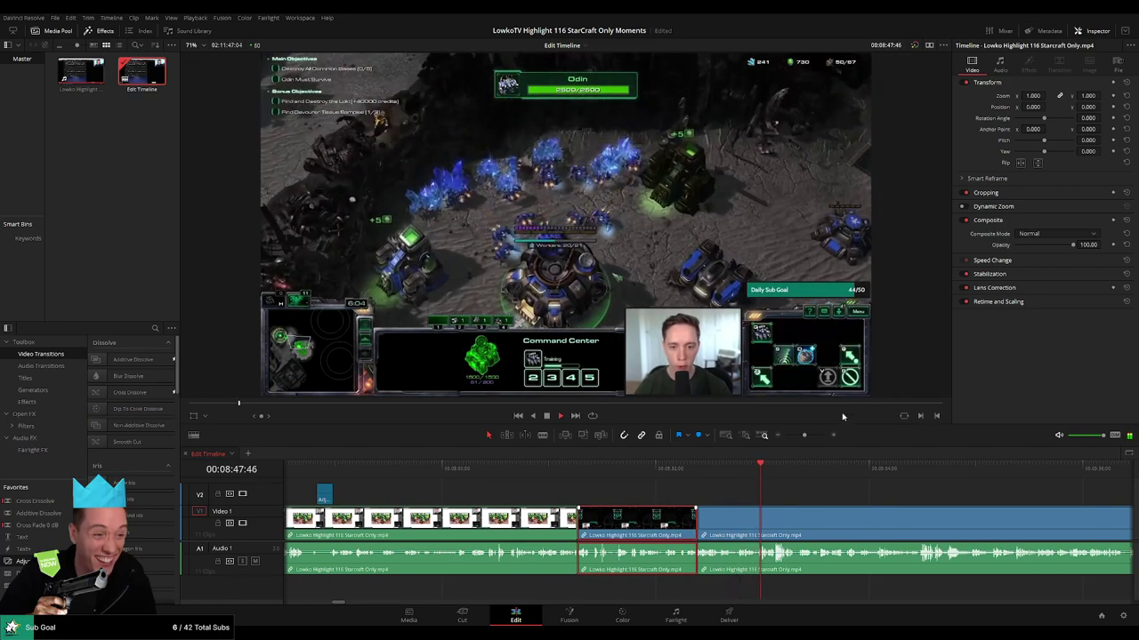
left_click(845, 498)
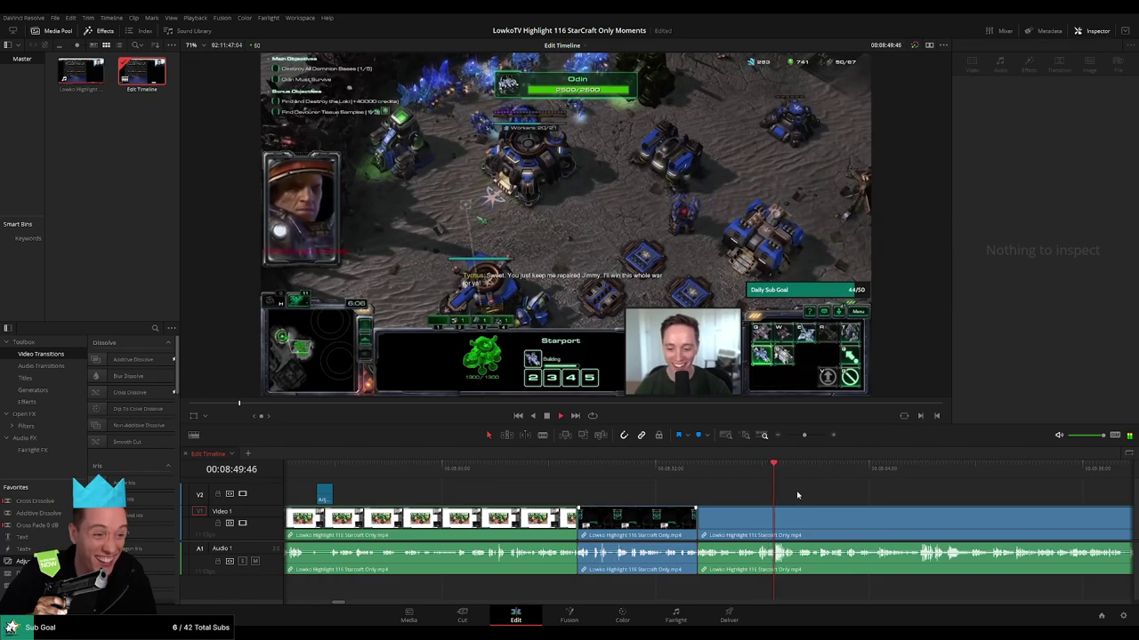
Review the Odin mission gameplay from about 00:08:50 to 00:08:59, checking for scene changes.
left_click_drag(851, 504, 546, 491)
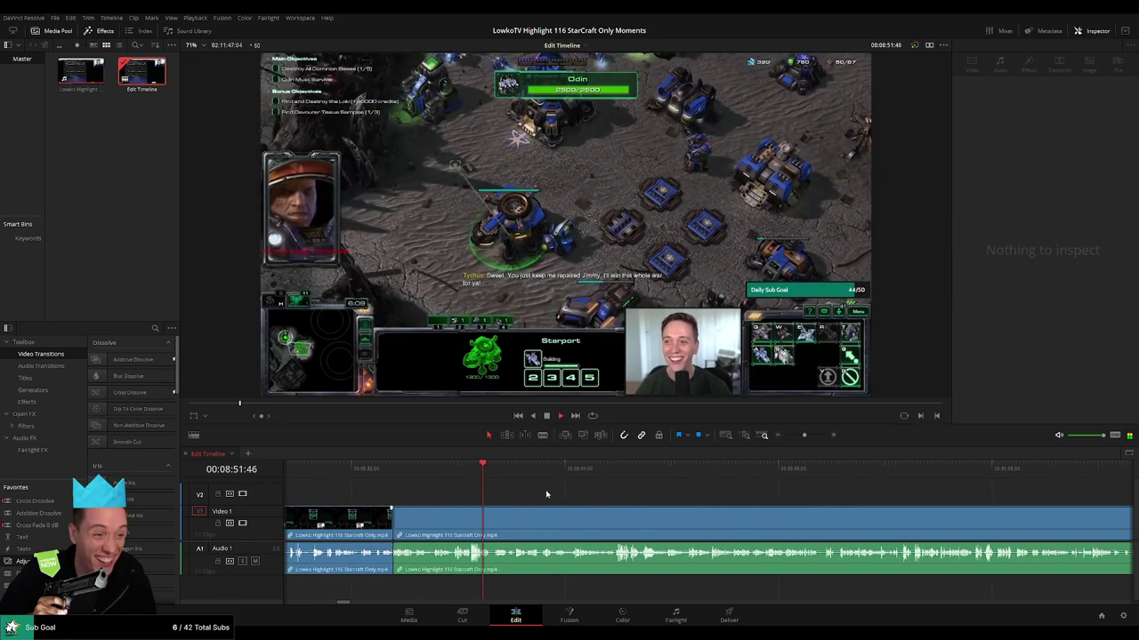
left_click_drag(805, 436, 810, 436)
left_click_drag(782, 508, 479, 507)
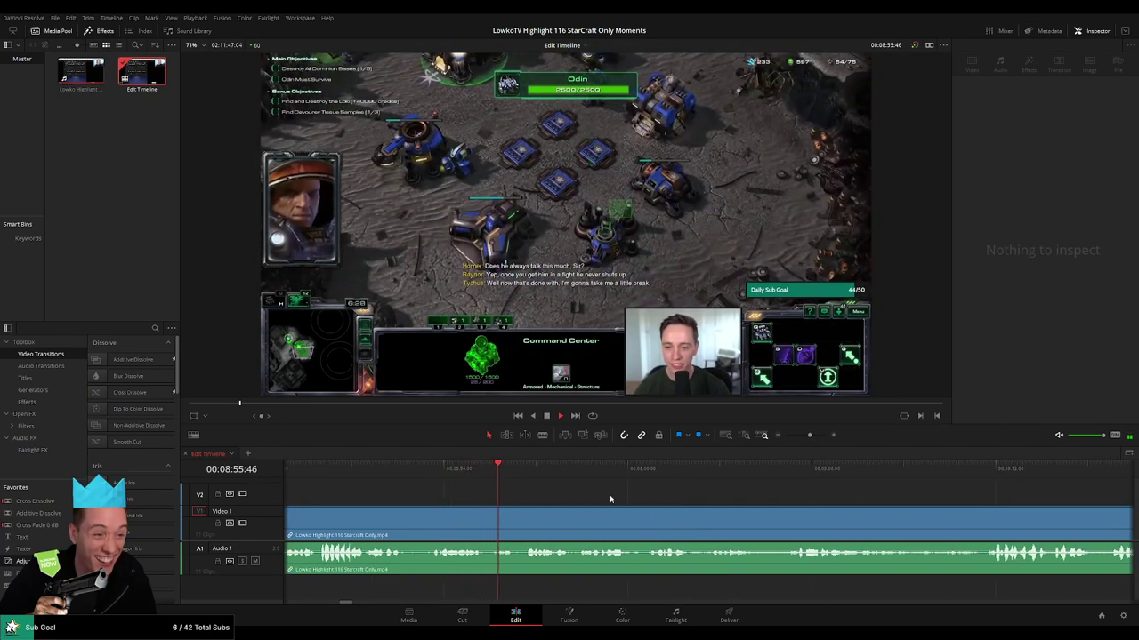
scroll(579, 495, "right", 3)
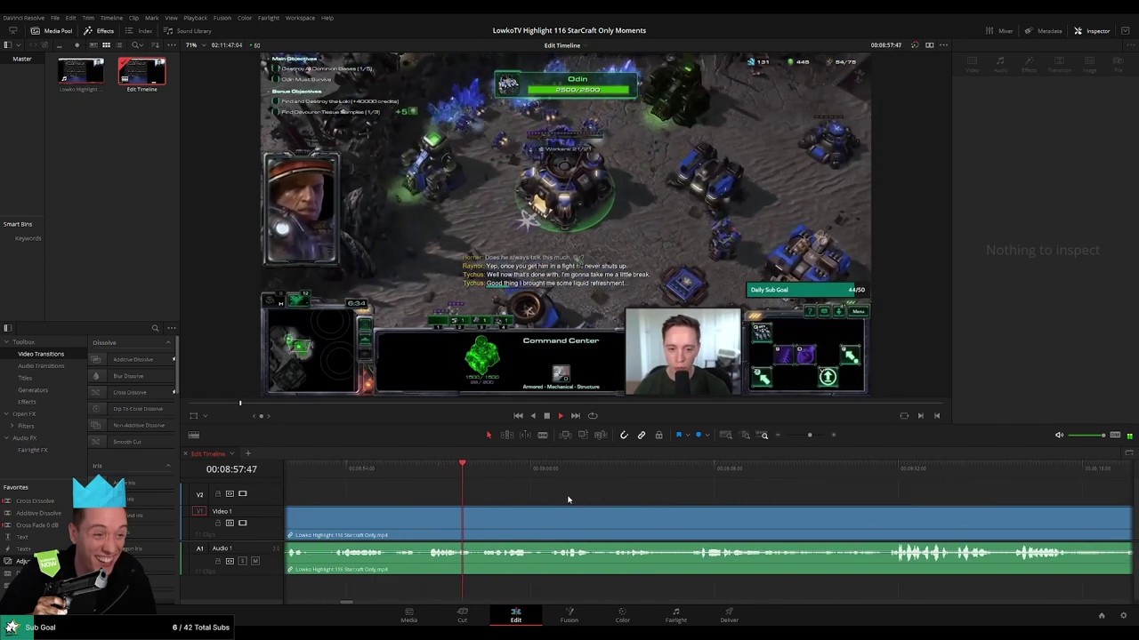
left_click(561, 512)
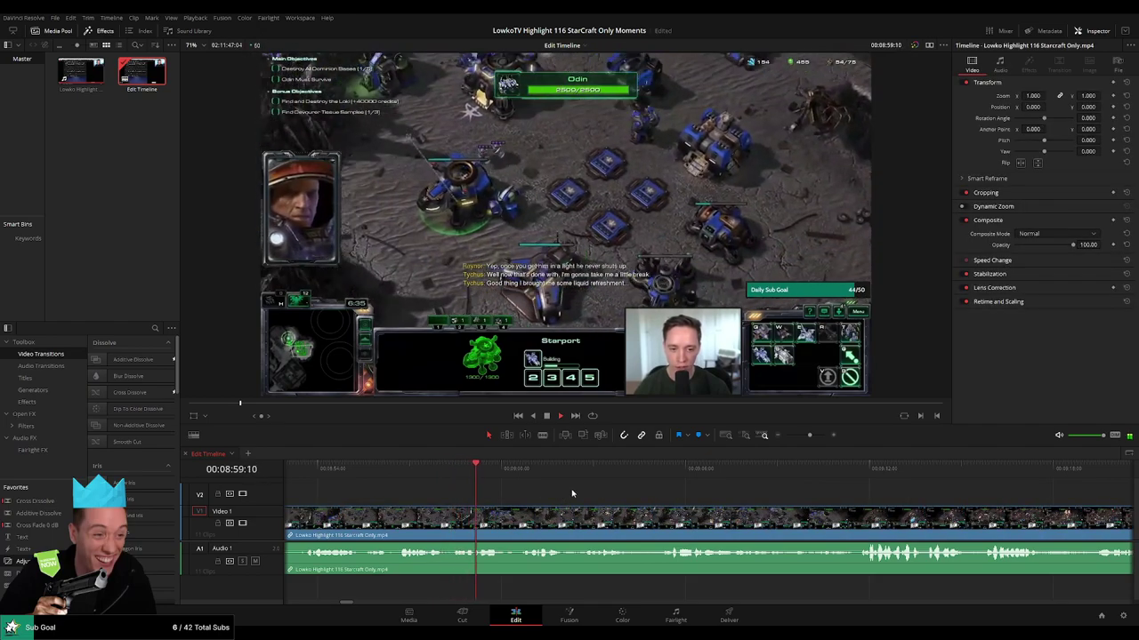
Continue reviewing the Odin mission gameplay from about 00:08:59 to 00:09:13, checking for scene changes.
scroll(599, 501, "right", 2)
scroll(563, 492, "right", 2)
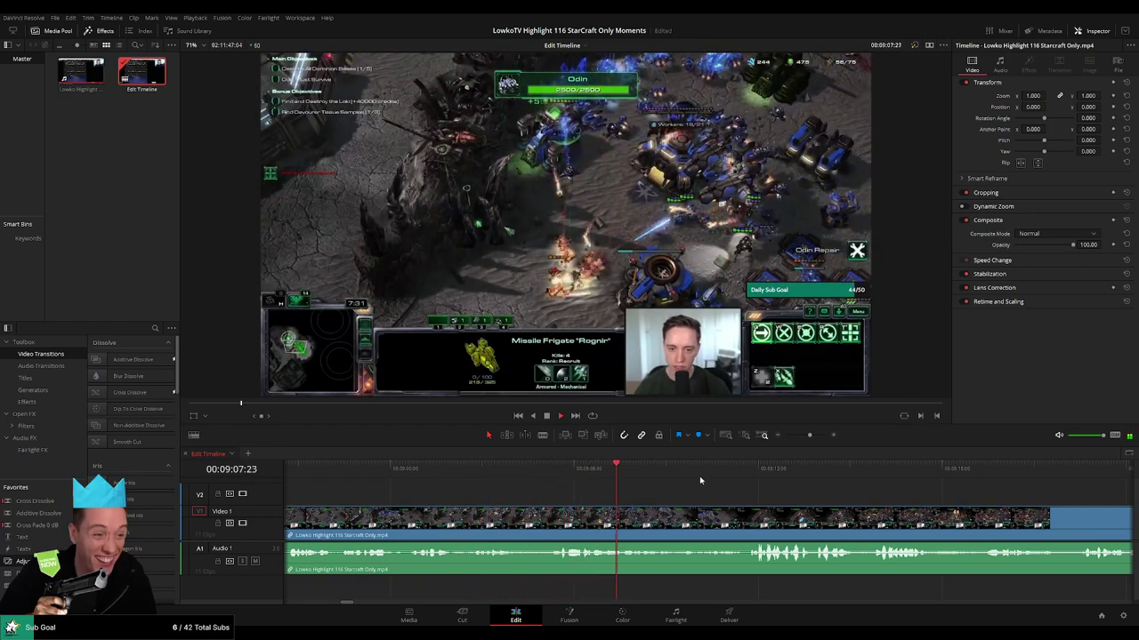
left_click(740, 474)
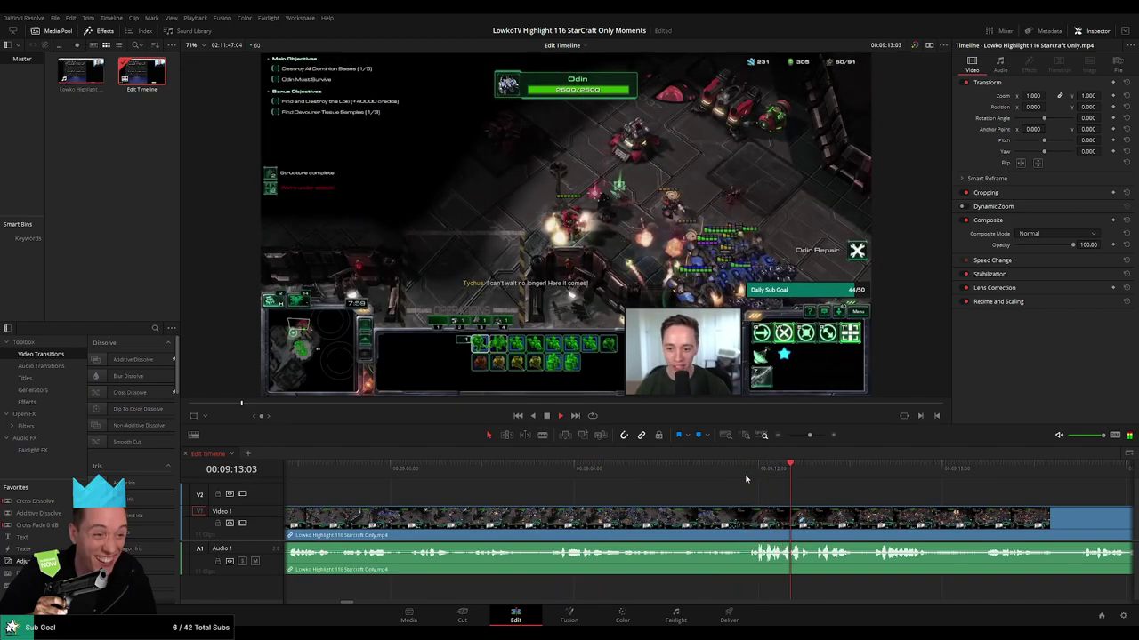
Ripple-delete about 11 frames at 00:09:01:59, where the Odin base view jumps to the attack, and mark the clip before the cut blue.
left_click(413, 474)
key("space")
key("b")
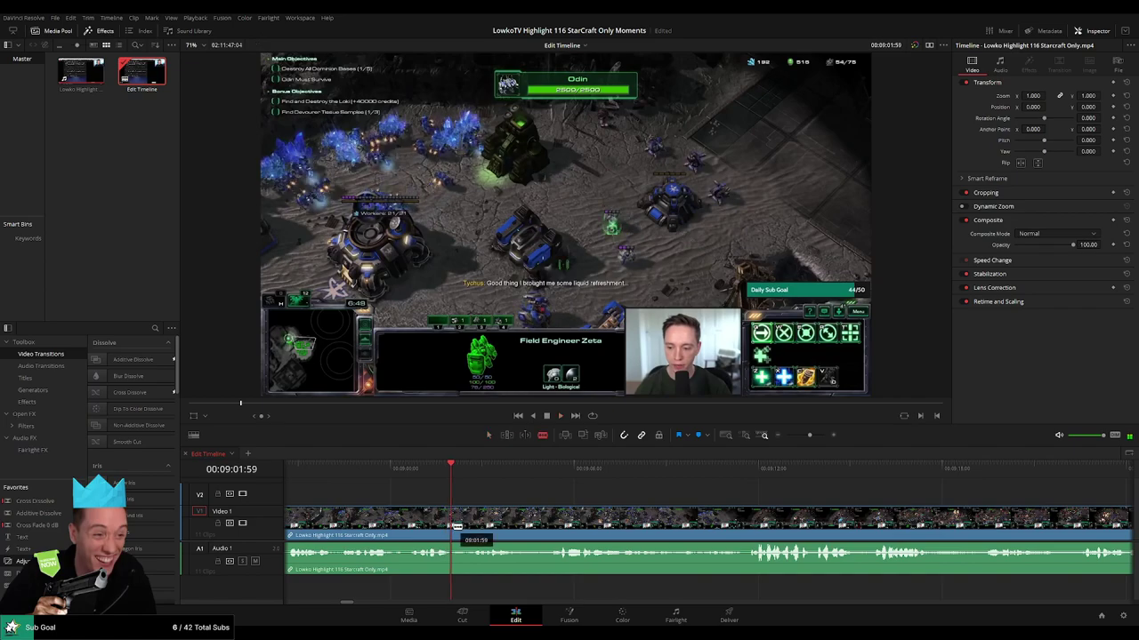
left_click(455, 524)
key("space")
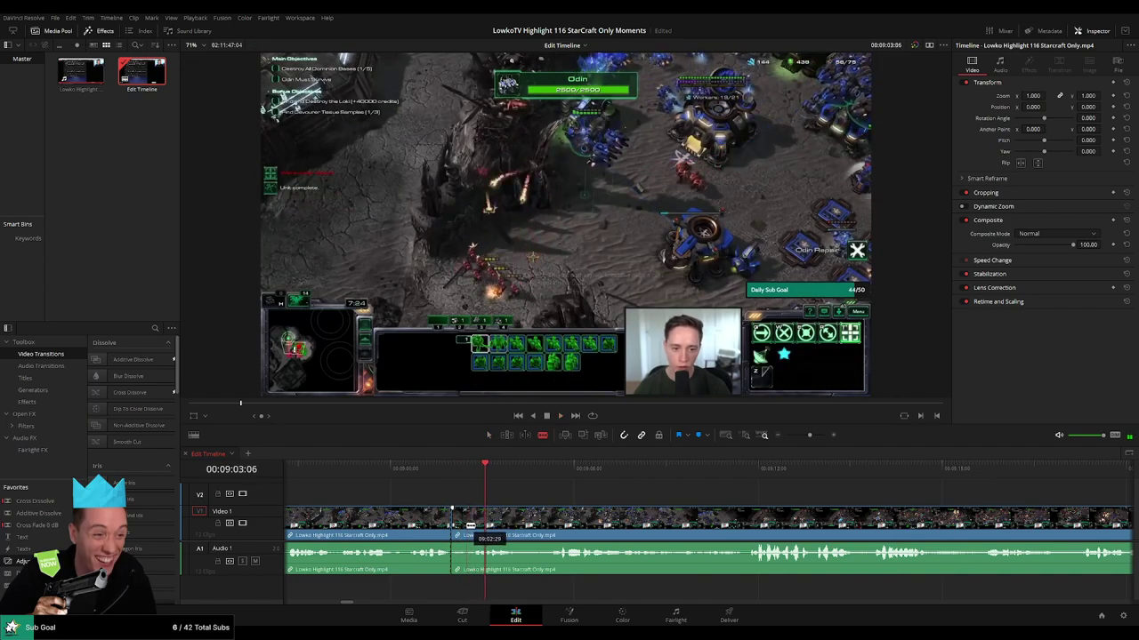
left_click(458, 474)
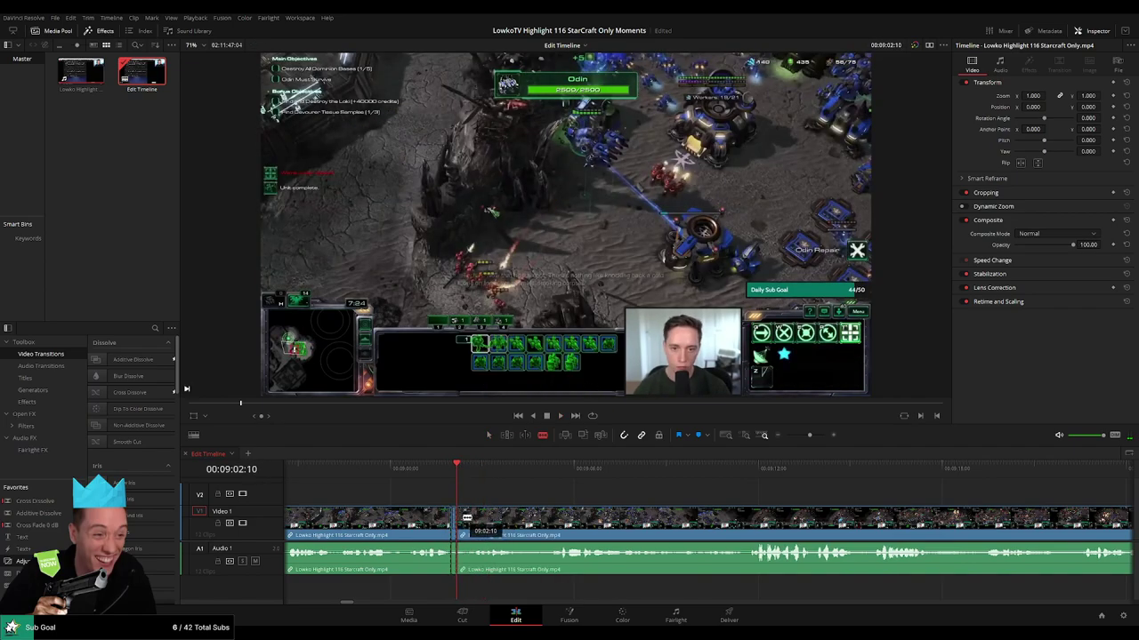
key("a")
left_click(449, 525)
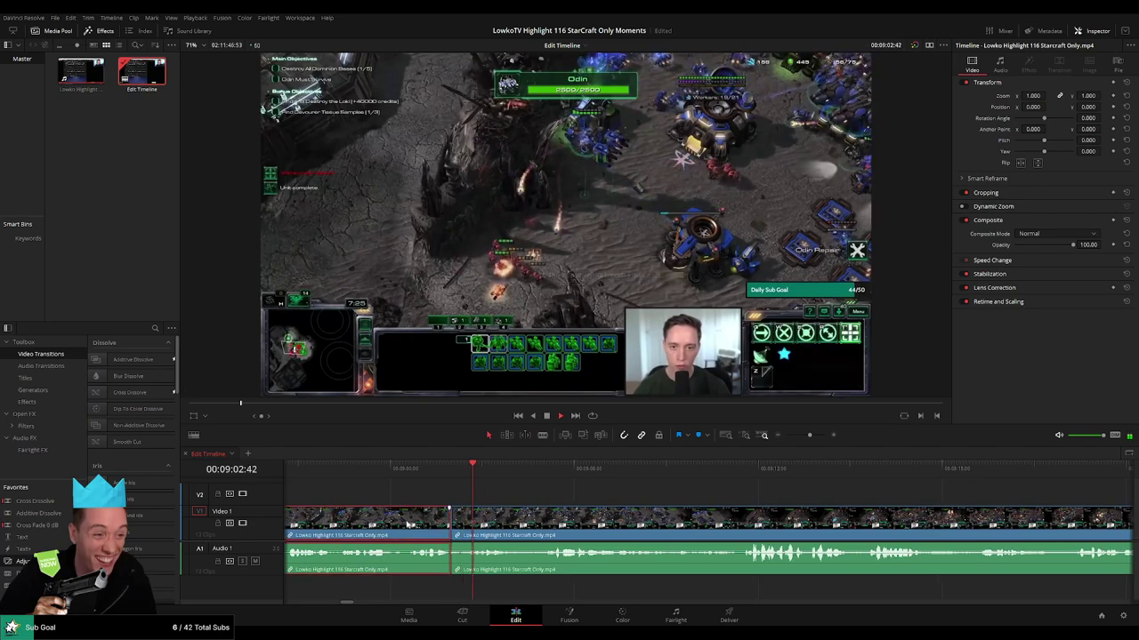
key("space")
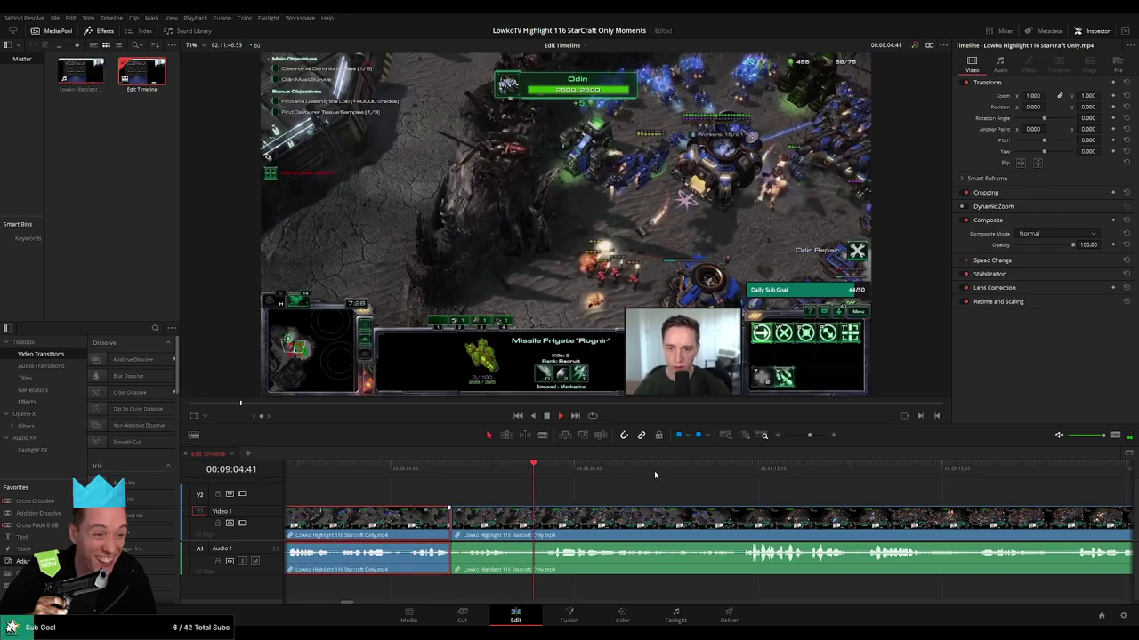
Review the Odin battle footage from about 00:09:12 to 00:09:21, replaying the part from about 00:09:19.
left_click(740, 468)
left_click_drag(839, 490, 593, 481)
left_click_drag(648, 498, 555, 492)
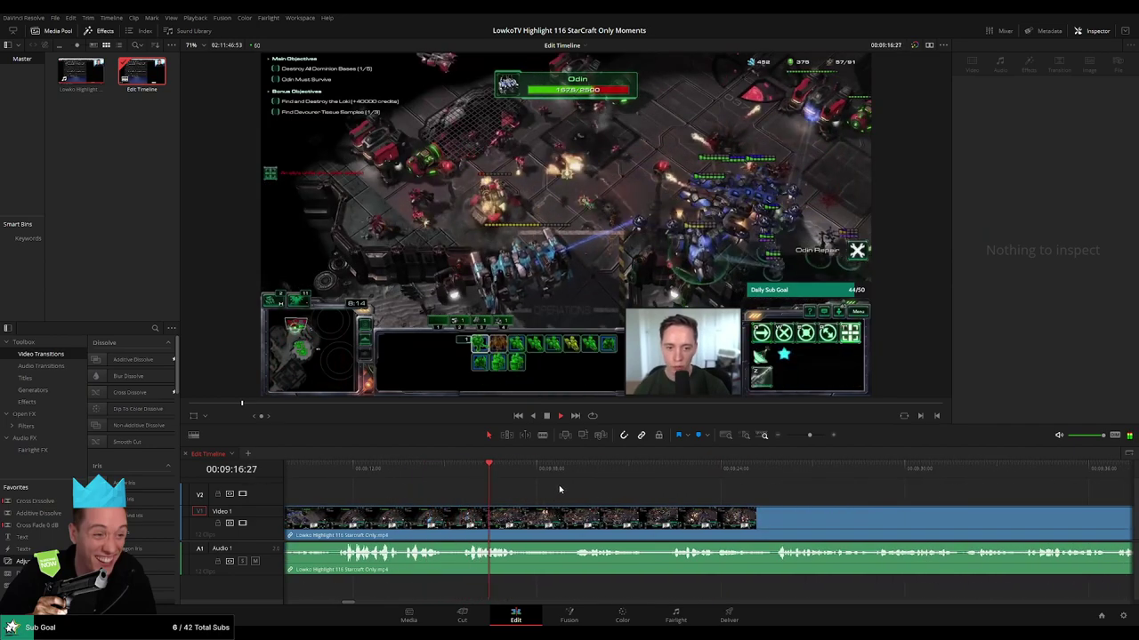
left_click(572, 478)
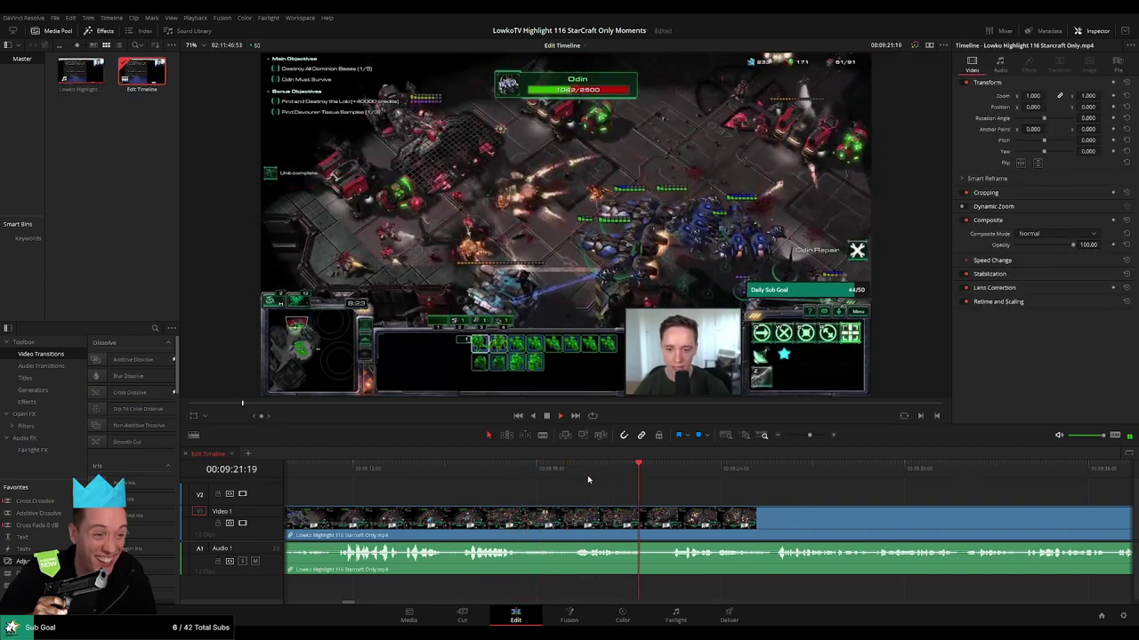
left_click(575, 476)
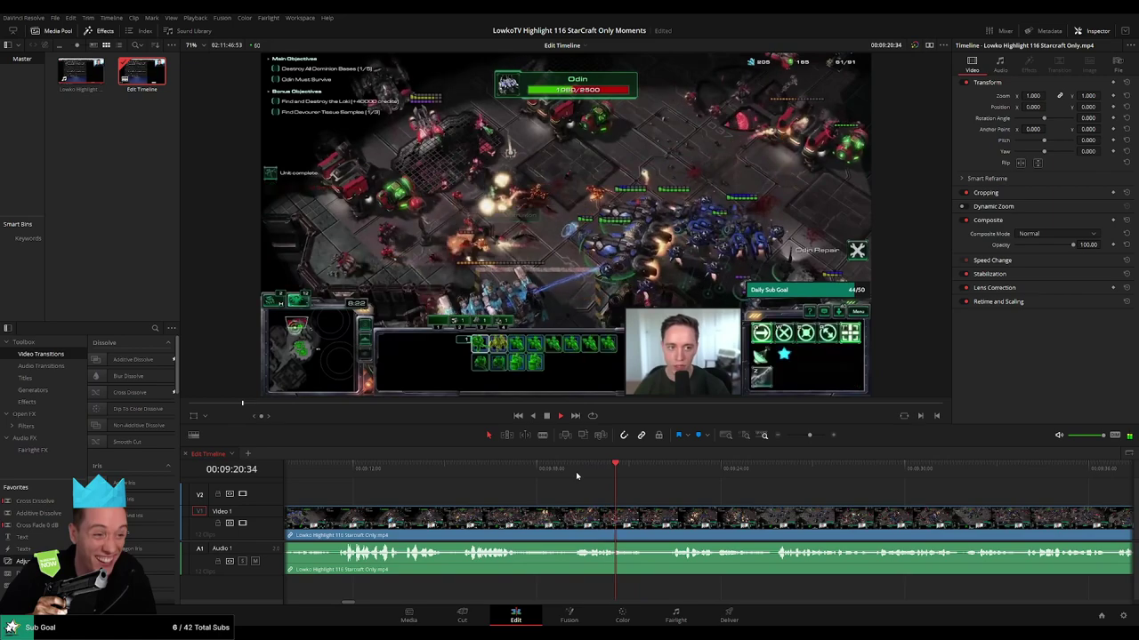
left_click(573, 475)
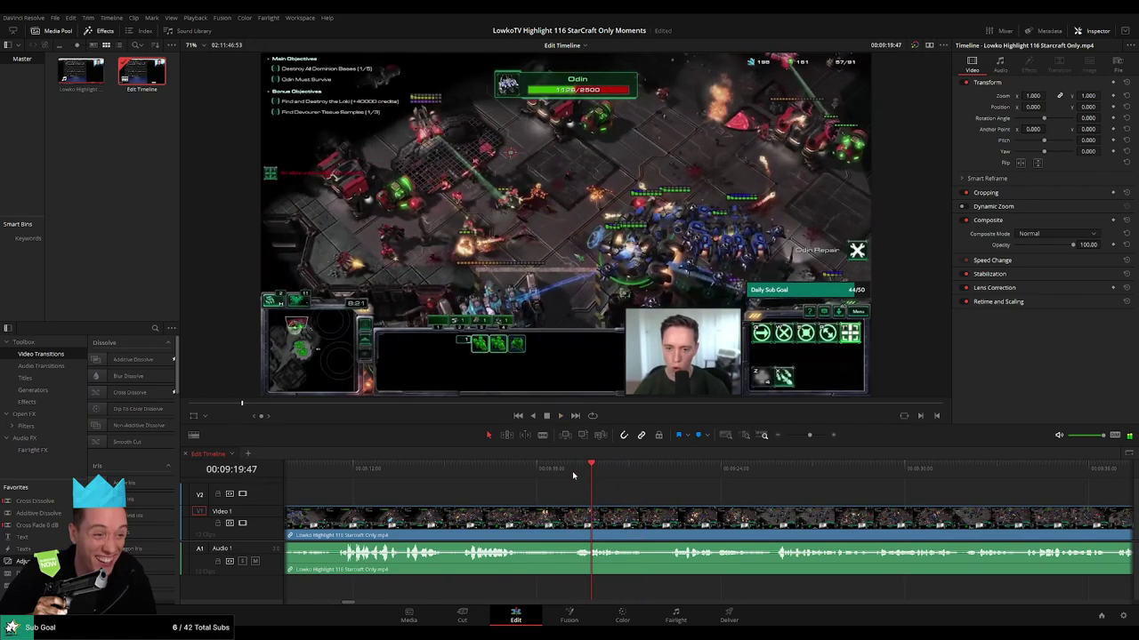
left_click(572, 476)
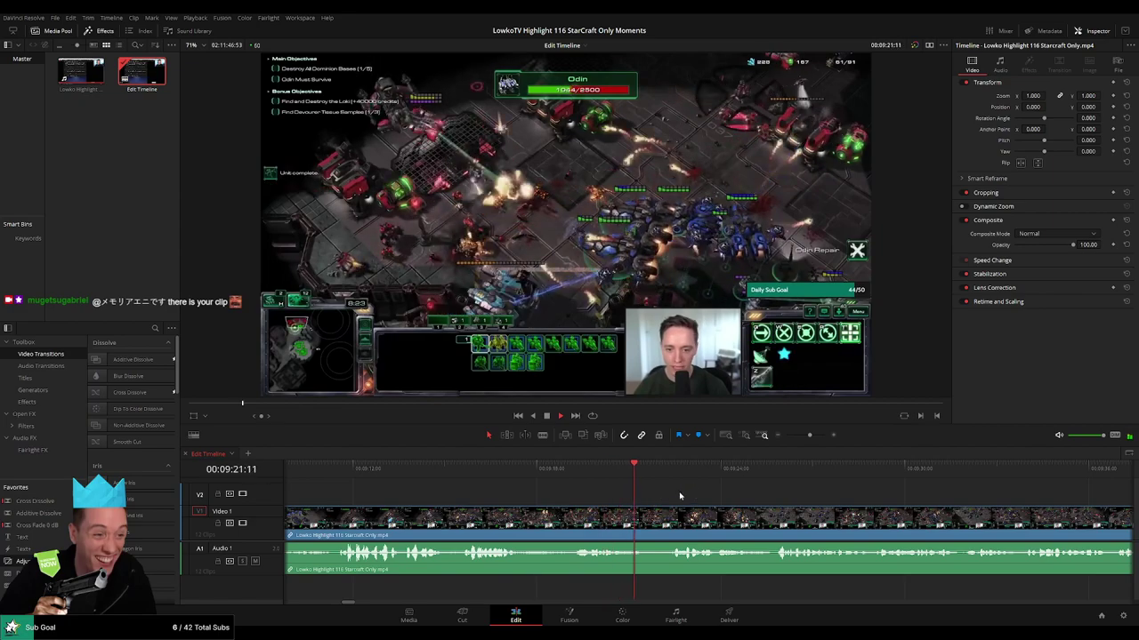
Play the rest of the Odin battle up to the paused game menu at about 00:09:55, looking for scene changes.
left_click_drag(679, 496, 552, 491)
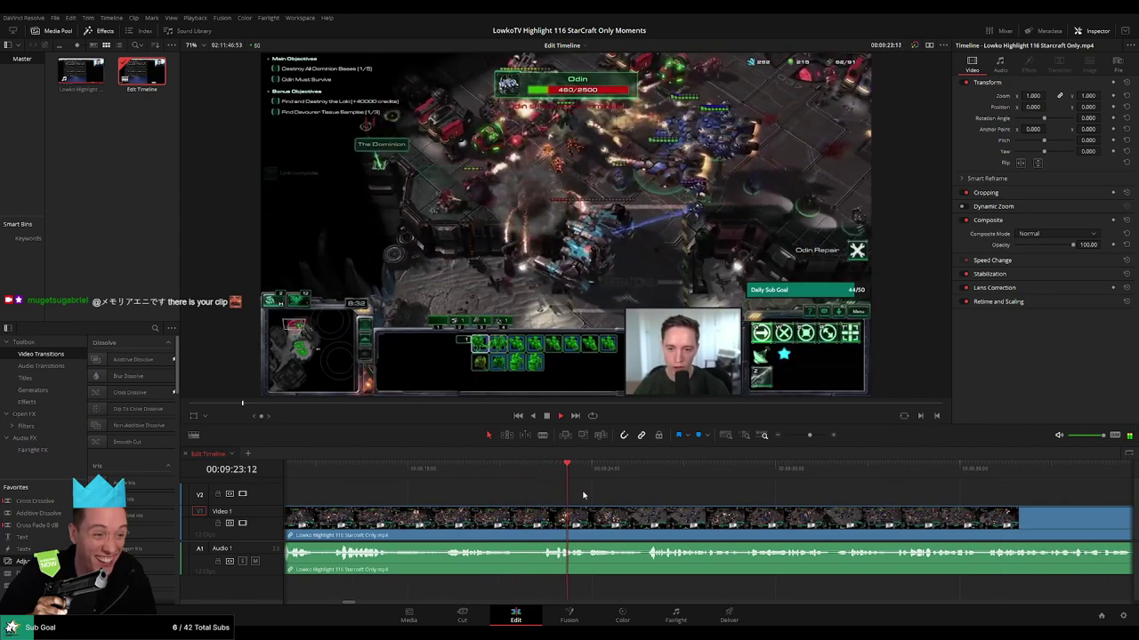
scroll(633, 490, "right", 2)
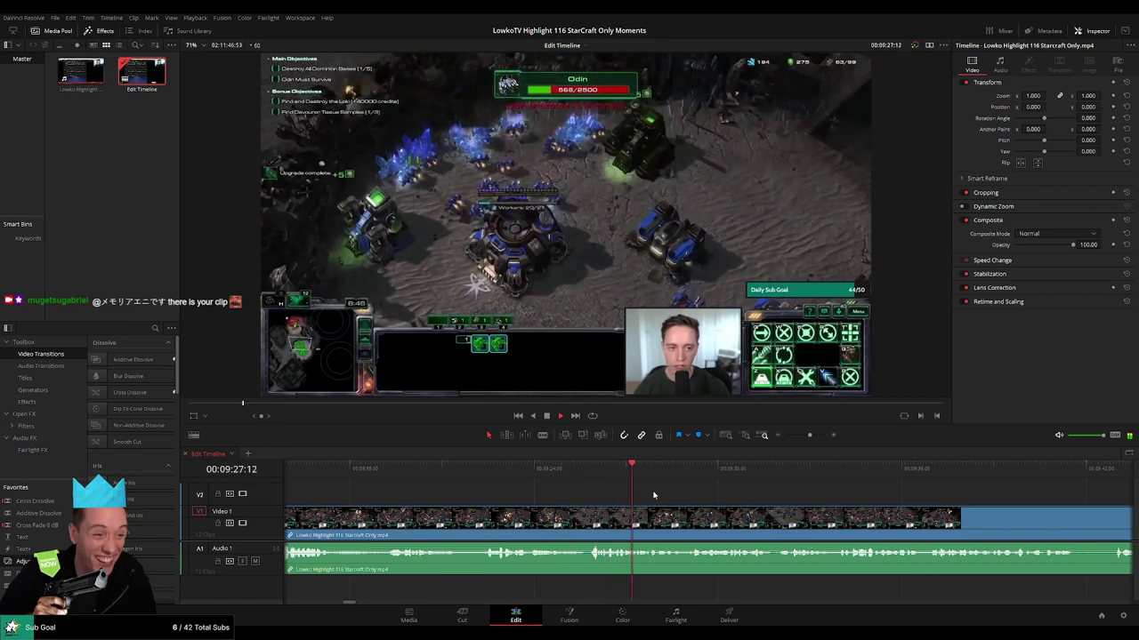
scroll(631, 496, "right", 2)
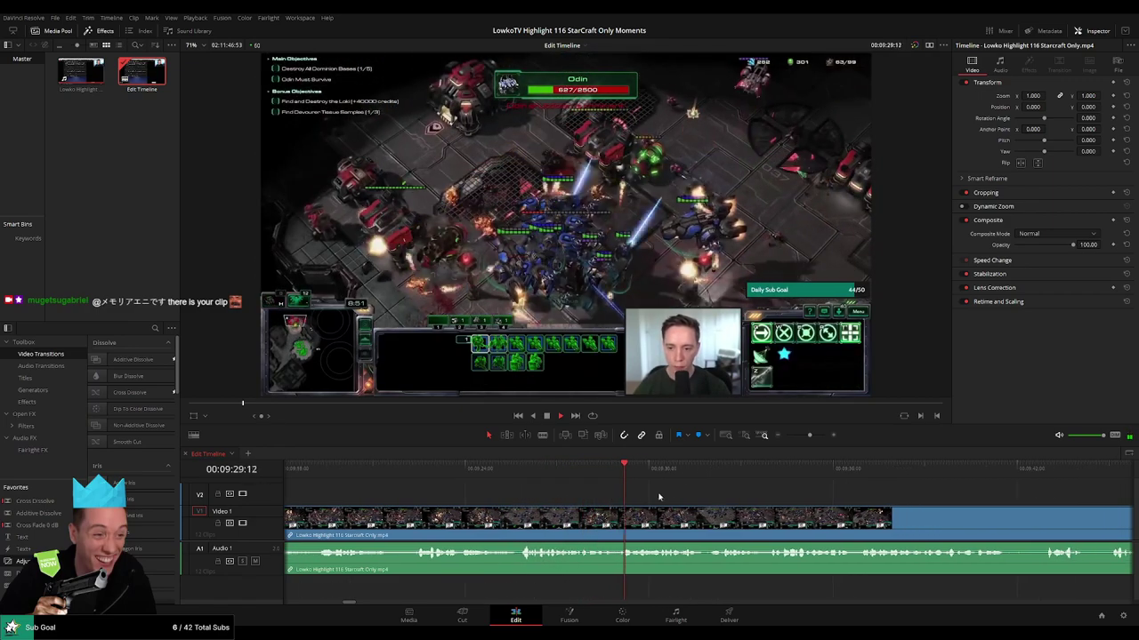
scroll(620, 492, "right", 2)
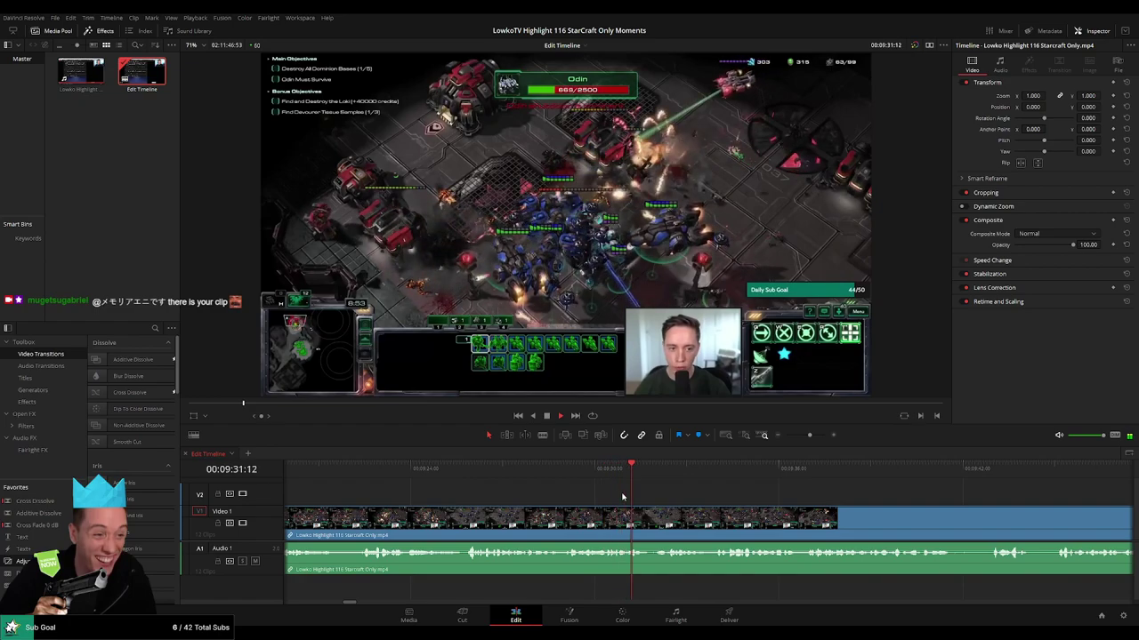
mouse_move(809, 435)
left_mouse_down()
mouse_move(796, 436)
mouse_move(807, 435)
left_mouse_up()
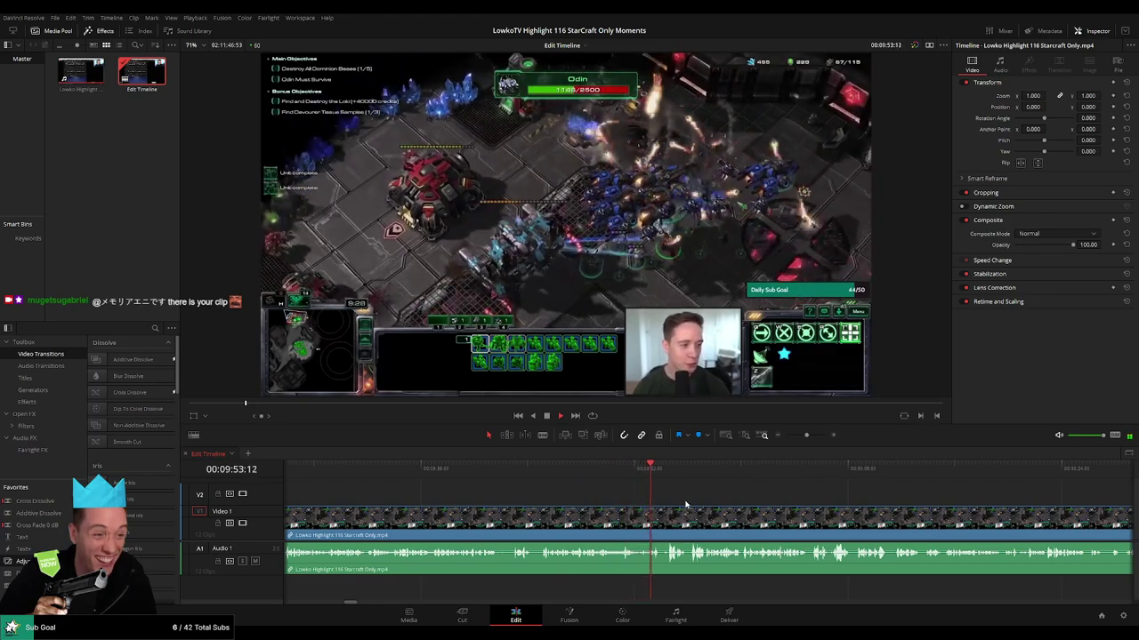
left_click_drag(747, 496, 642, 497)
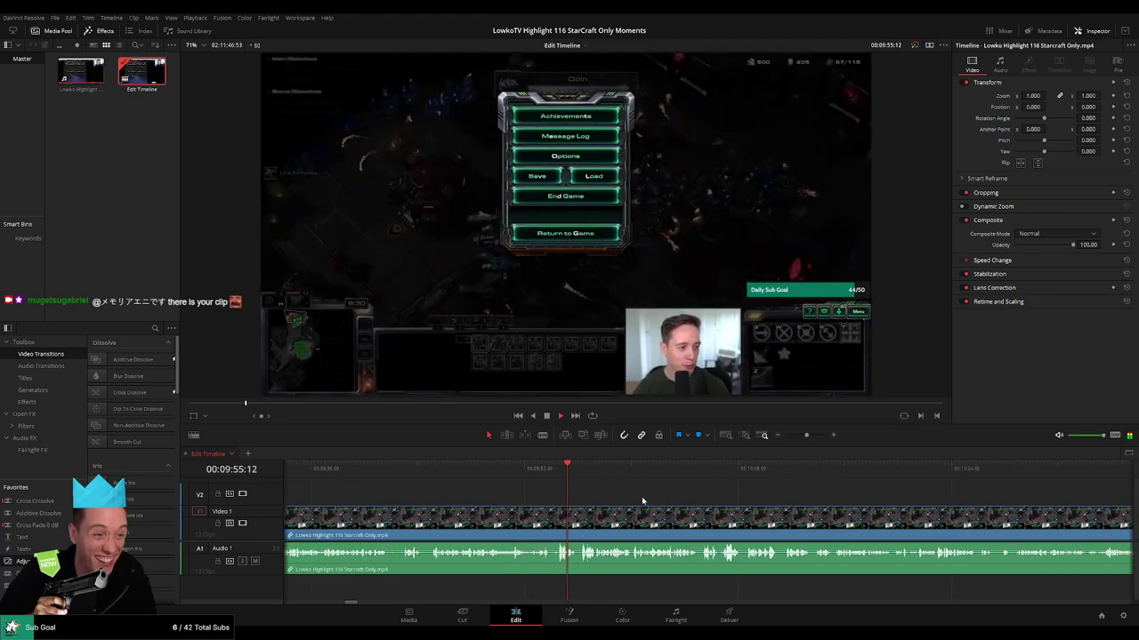
Change the color of the two blue-marked clips just before the 00:09:01:59 cut to green.
left_click_drag(806, 436, 802, 439)
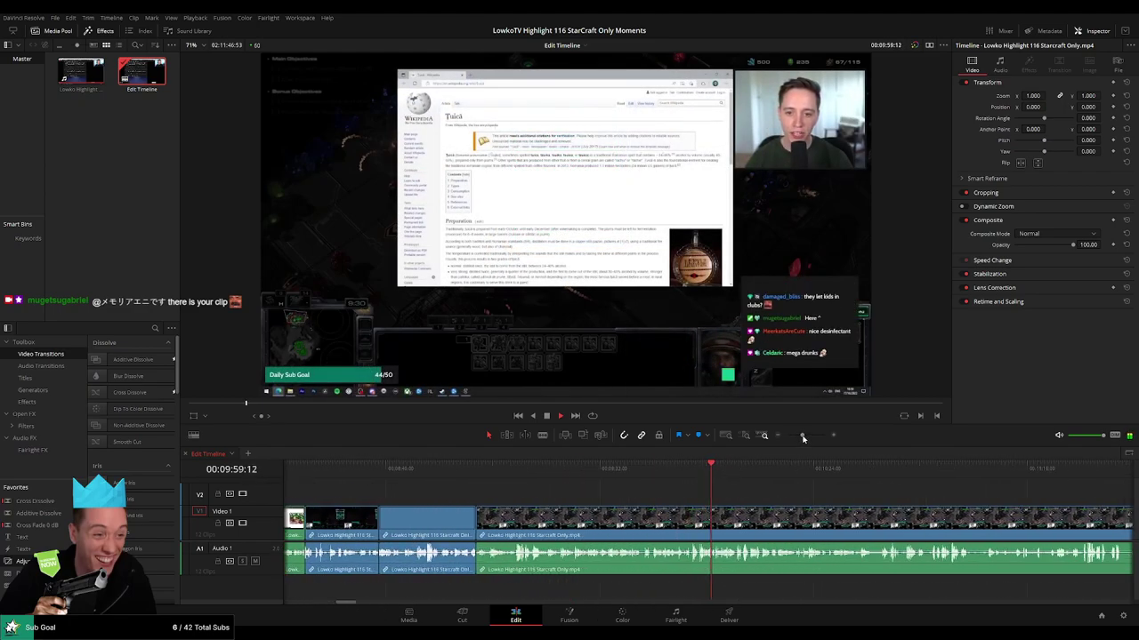
left_click_drag(351, 495, 399, 527)
key("Delete")
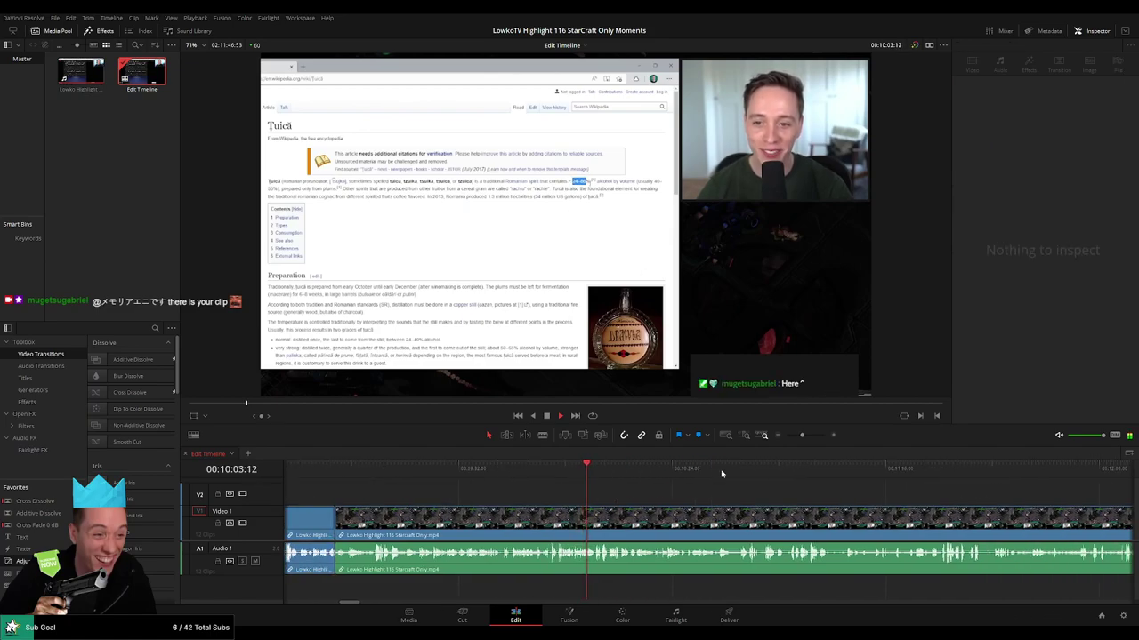
left_click_drag(802, 437, 800, 437)
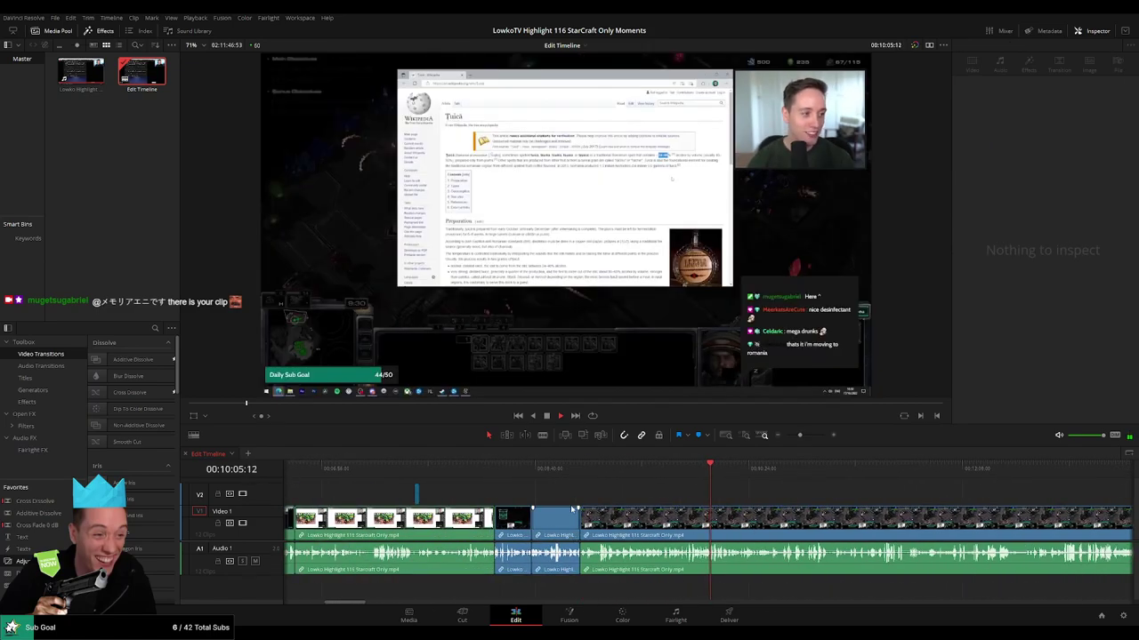
left_click_drag(572, 496, 498, 525)
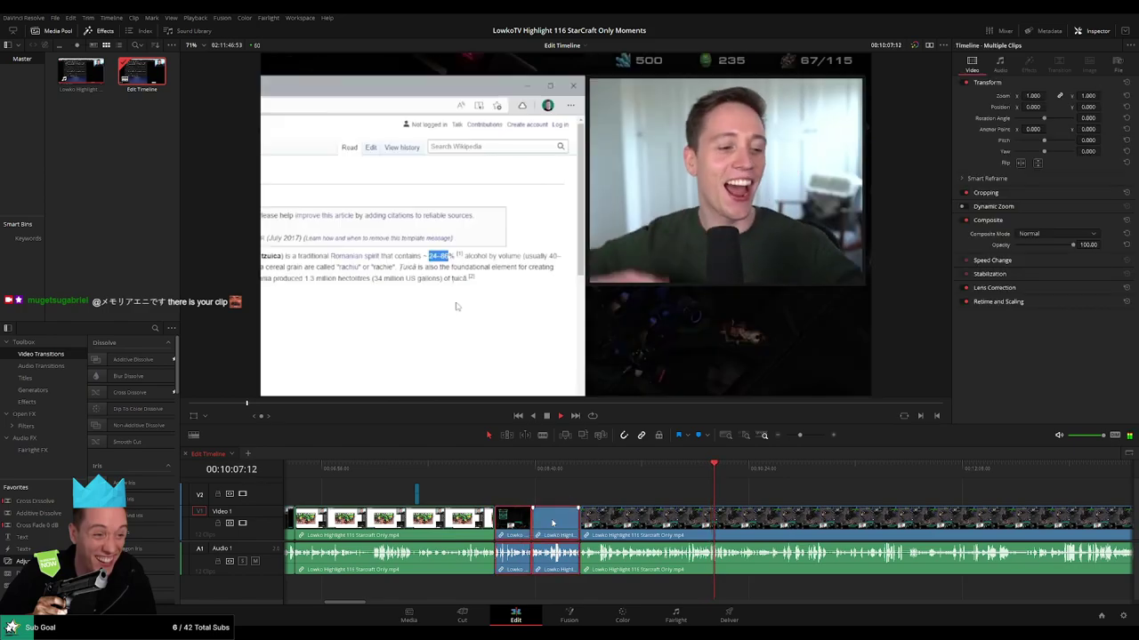
key("g")
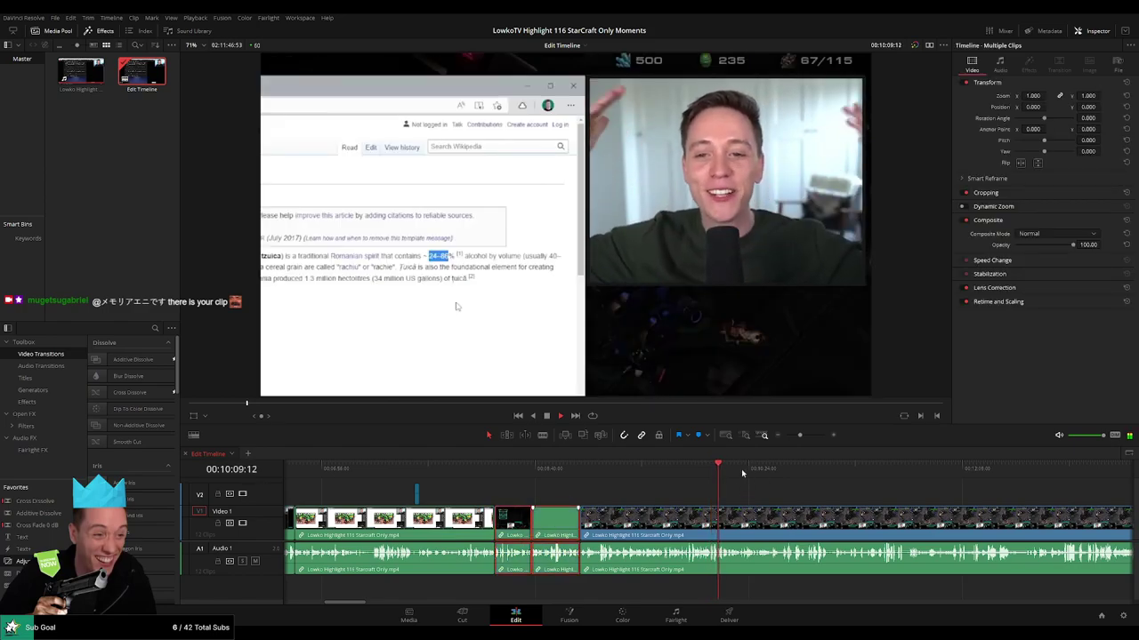
left_click(737, 494)
Review the Țuică Wikipedia page footage from about 00:10:11 to 00:10:25, looking for scene changes.
left_click_drag(799, 436, 807, 437)
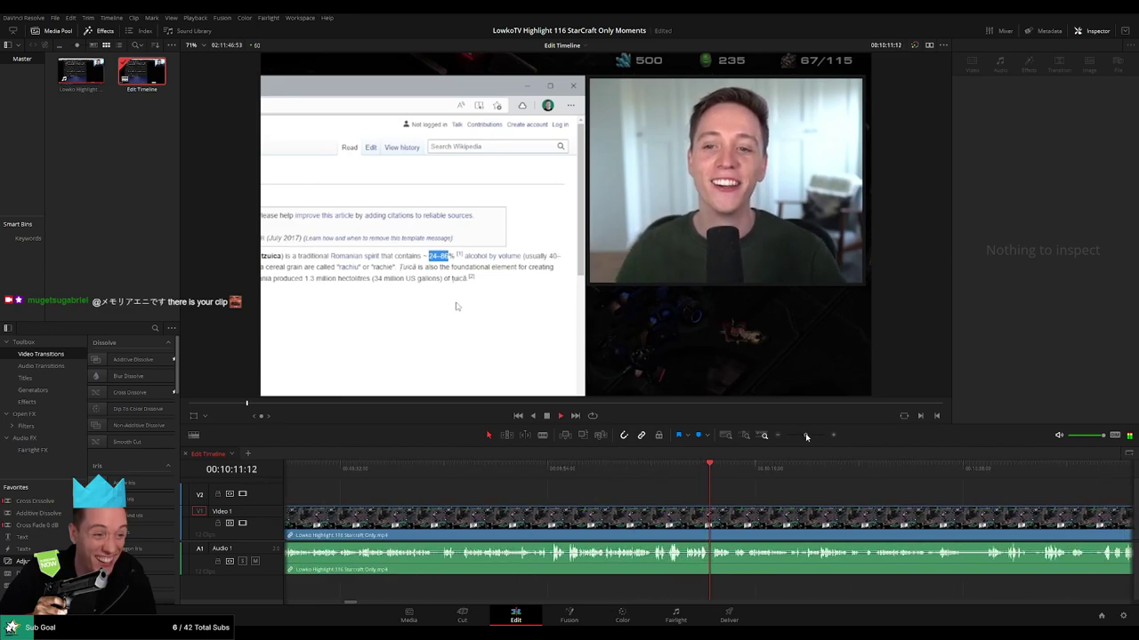
left_click_drag(759, 493, 727, 502)
scroll(547, 493, "right", 3)
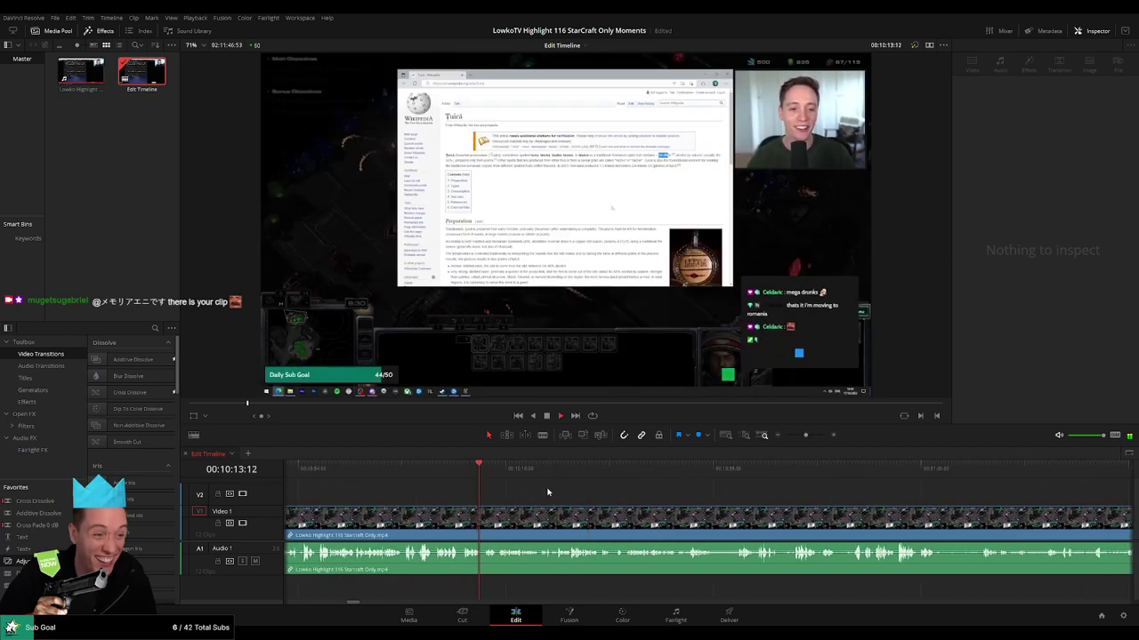
scroll(546, 494, "left", 3)
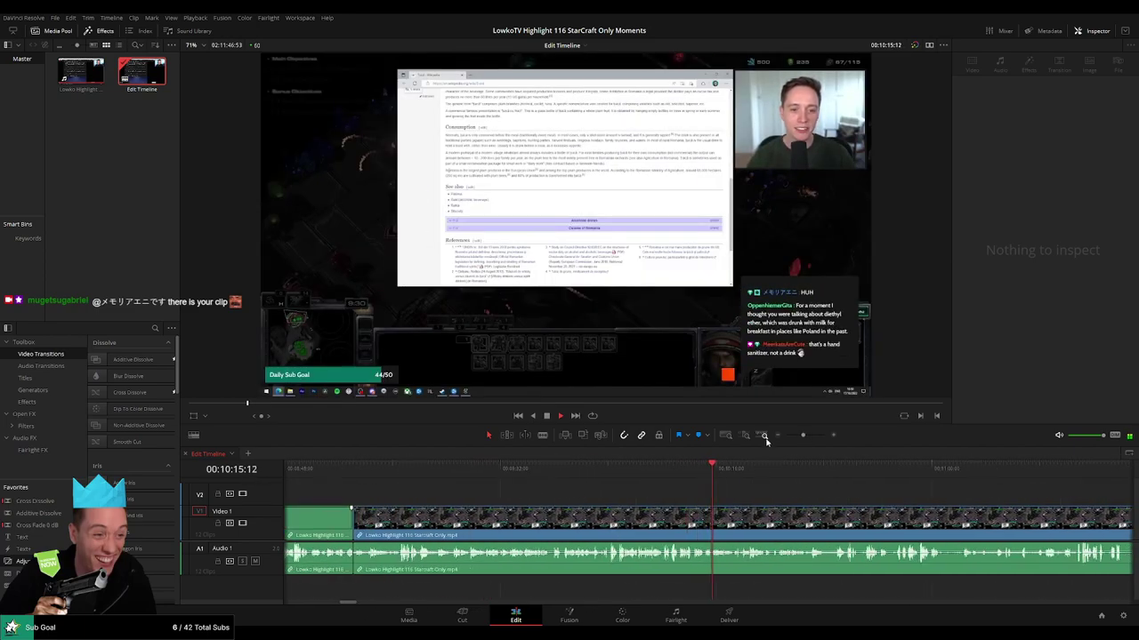
scroll(773, 491, "right", 3)
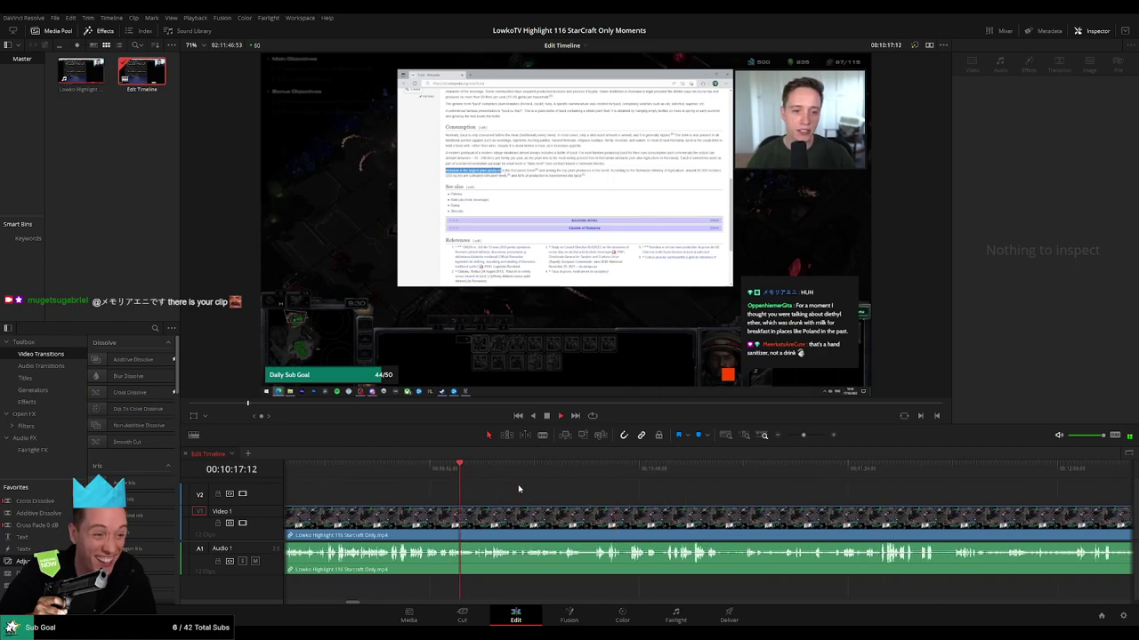
left_click_drag(803, 435, 809, 436)
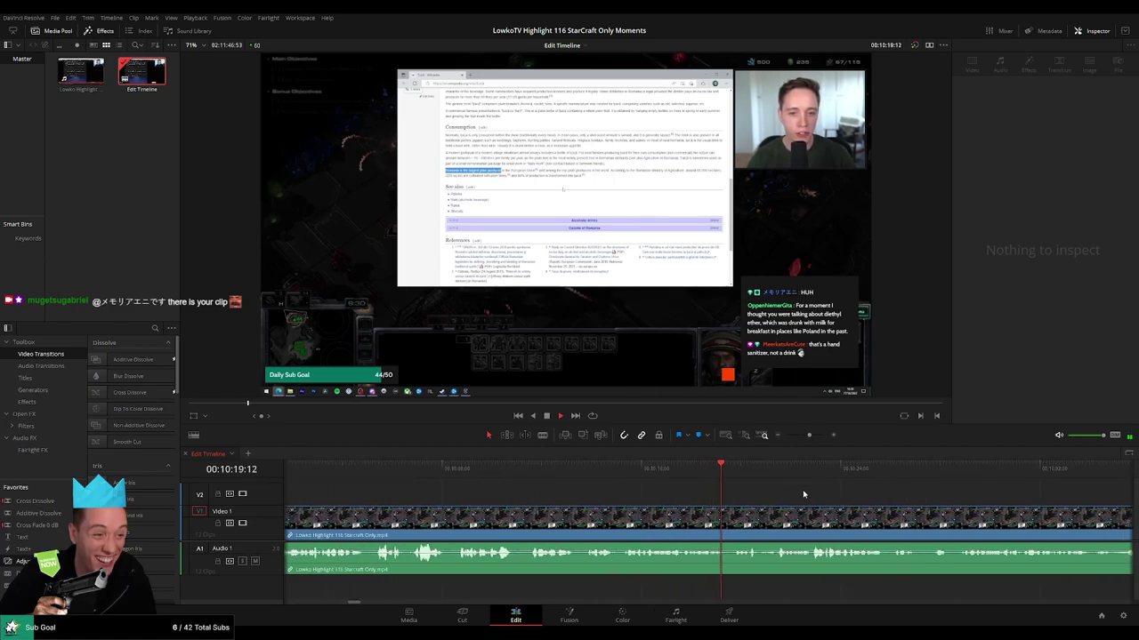
scroll(804, 491, "right", 3)
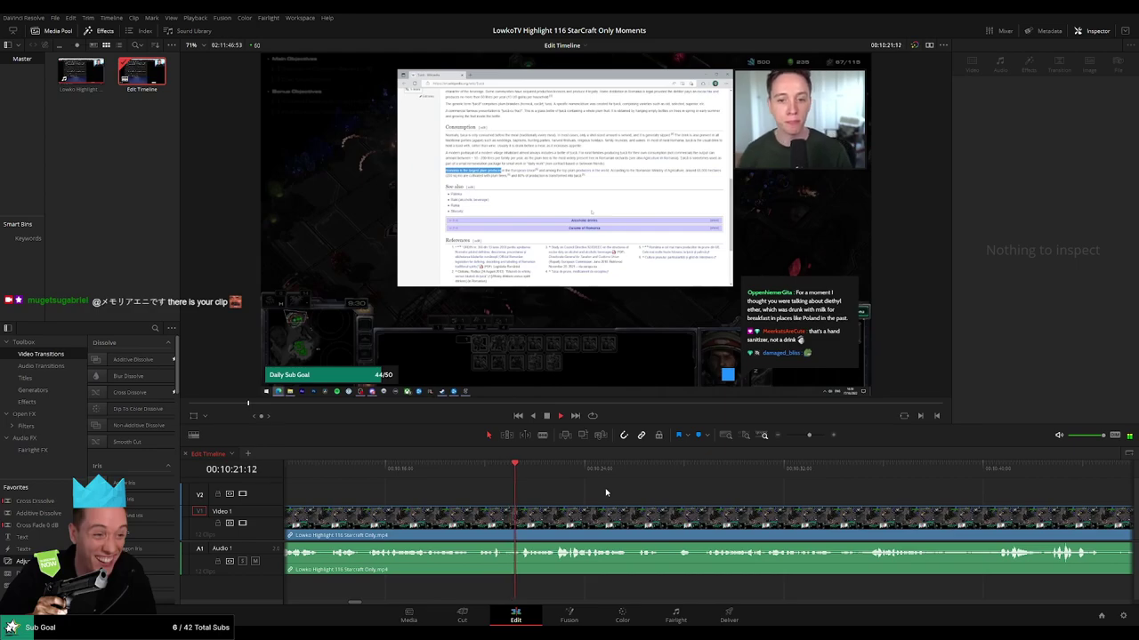
scroll(597, 489, "right", 1)
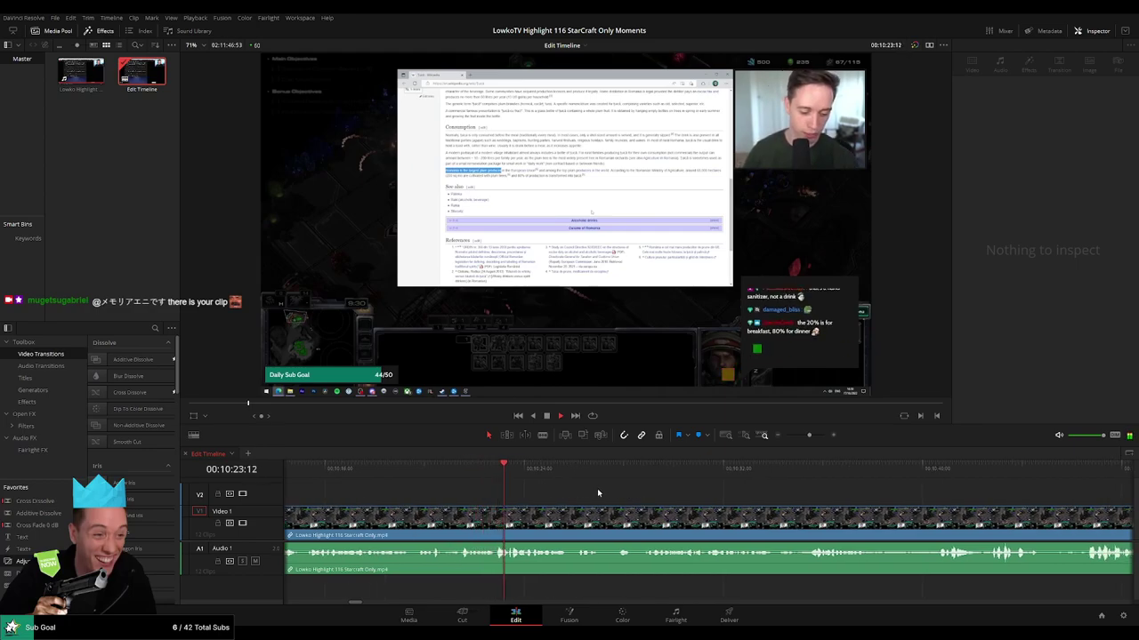
scroll(562, 487, "right", 1)
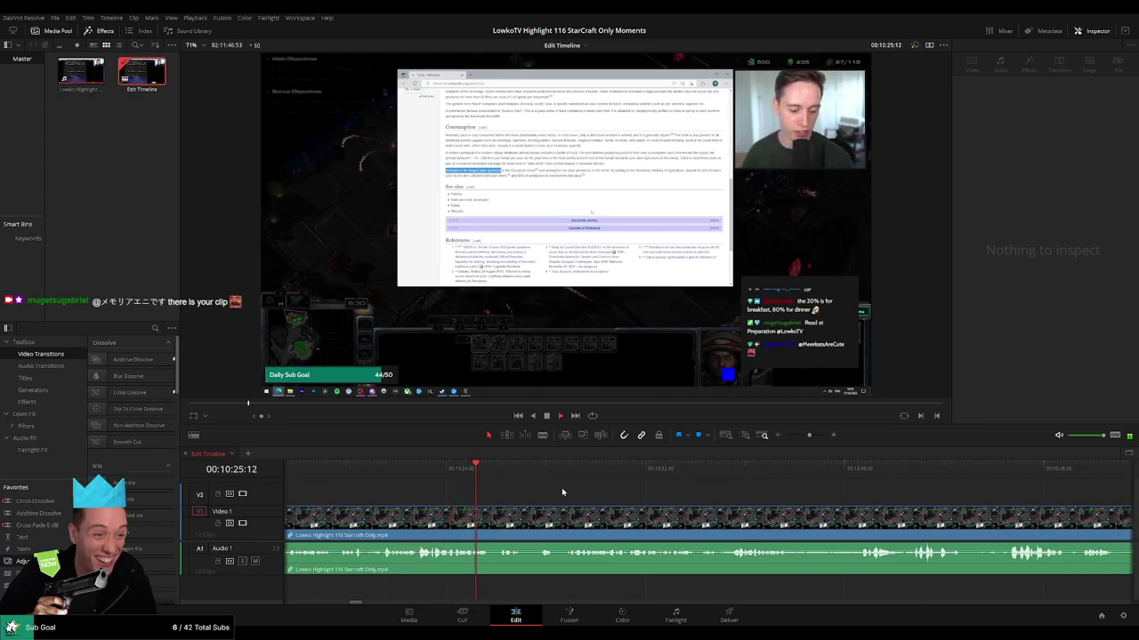
Play from about 00:10:27 through the paused game menu to the resumed Odin gameplay at about 00:10:35.
left_click(562, 487)
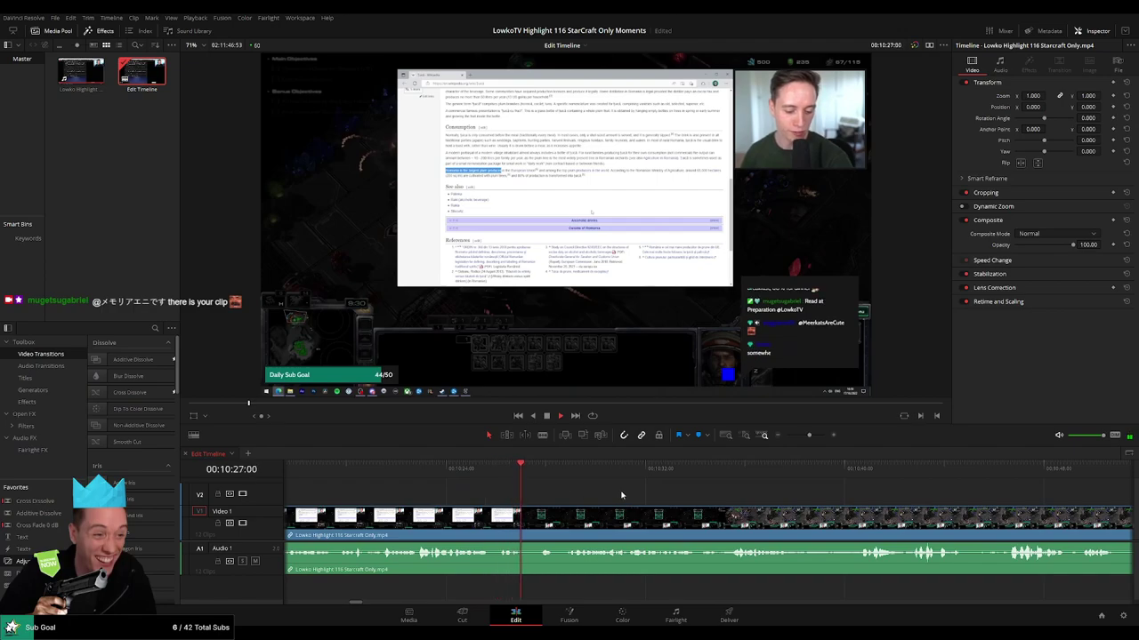
scroll(620, 490, "right", 1)
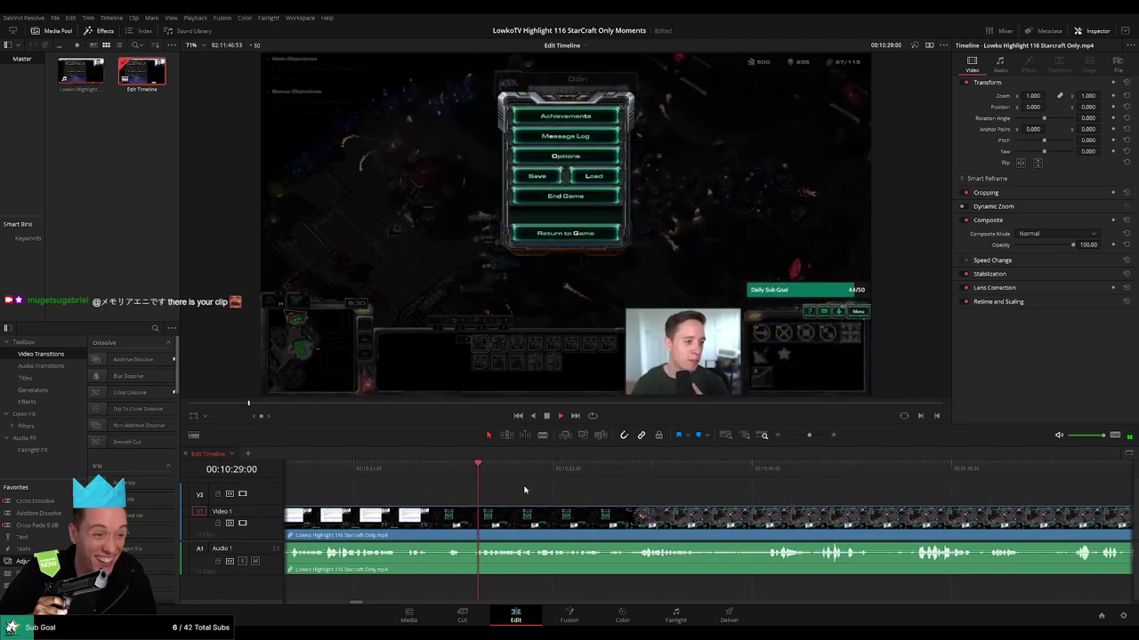
scroll(577, 492, "right", 1)
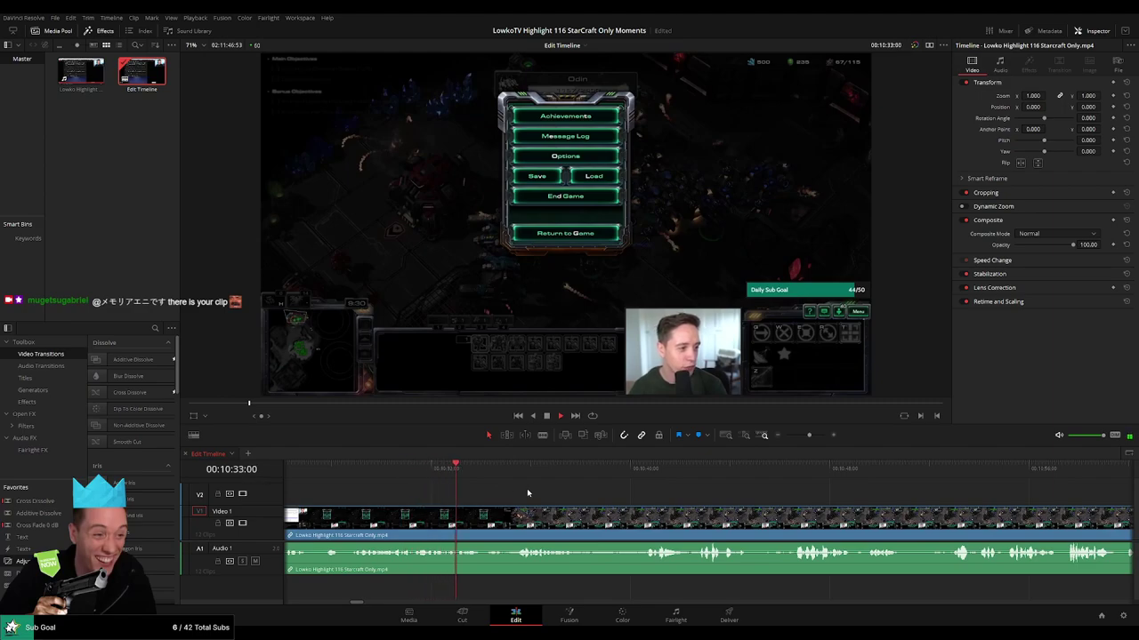
scroll(461, 489, "right", 1)
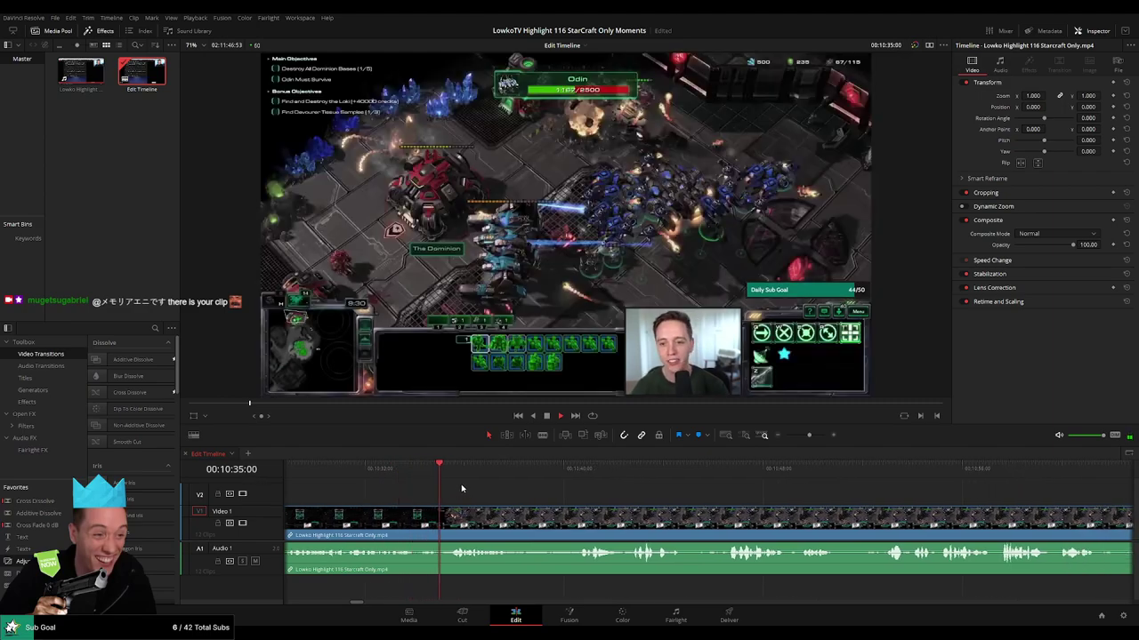
Cut out and ripple-delete the short group of frames at the Odin-to-Brutalisk scene change near 00:10:37:35.
scroll(533, 491, "right", 1)
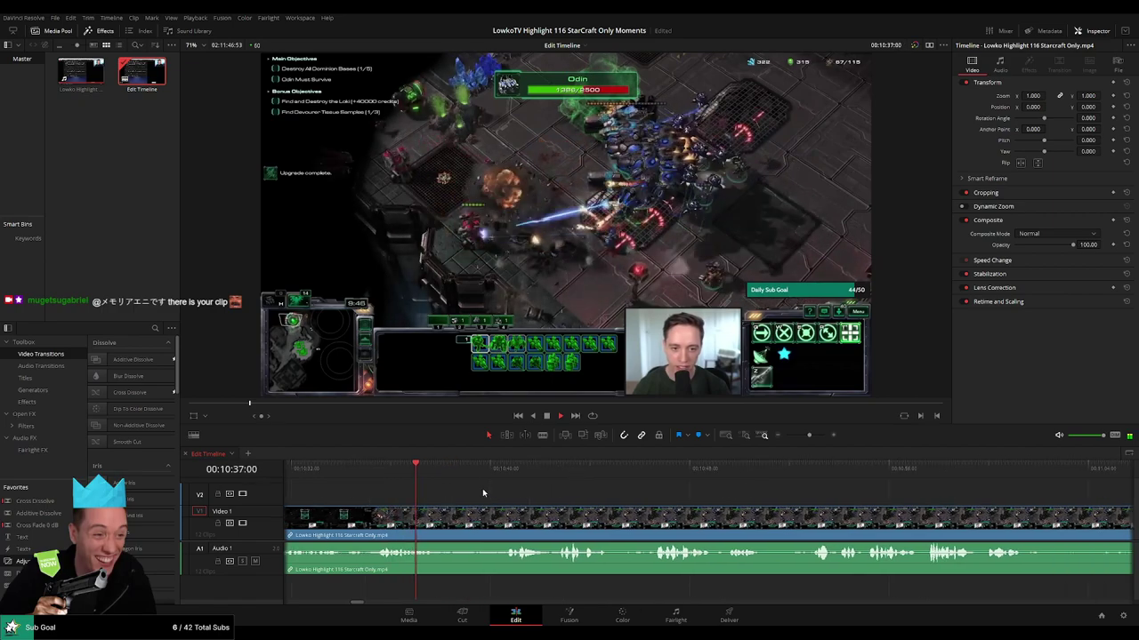
left_click(481, 467)
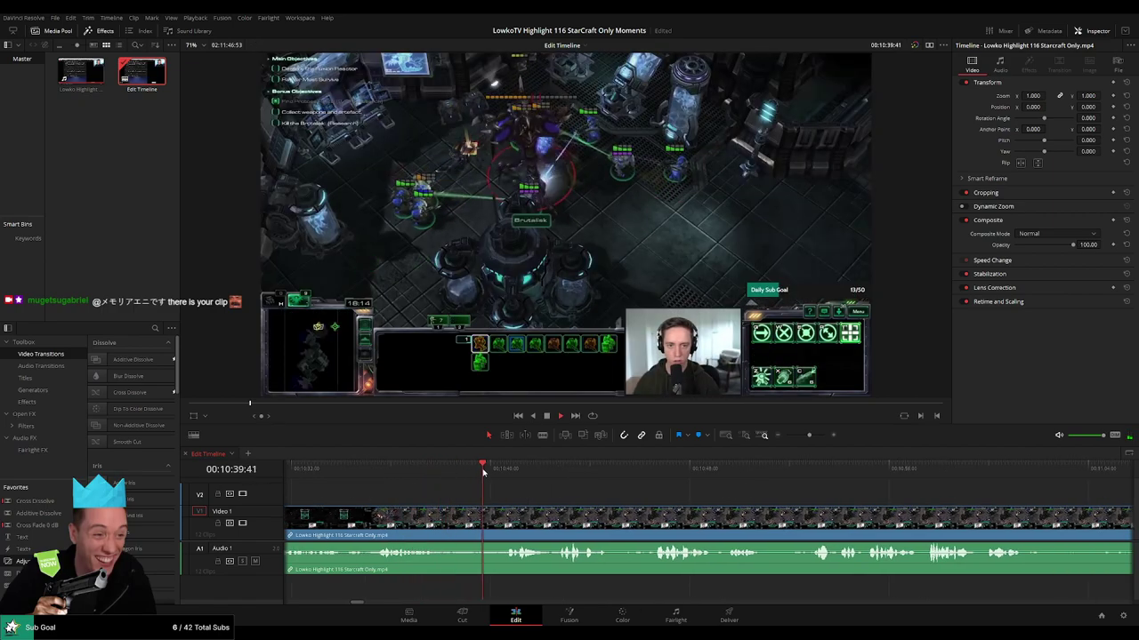
left_click(412, 473)
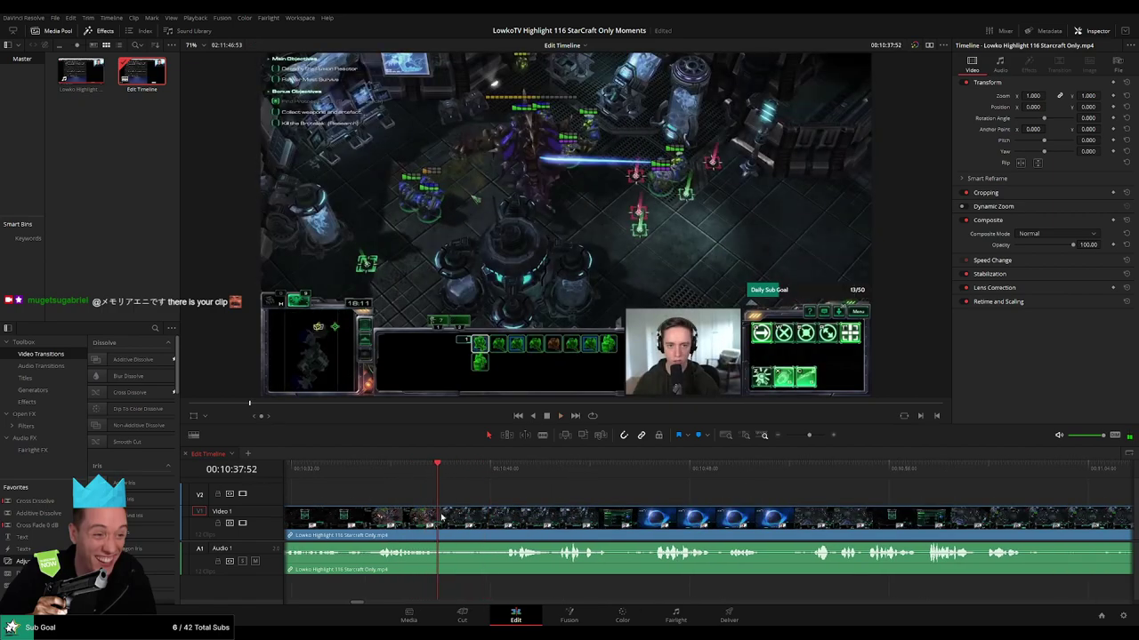
left_click(430, 472)
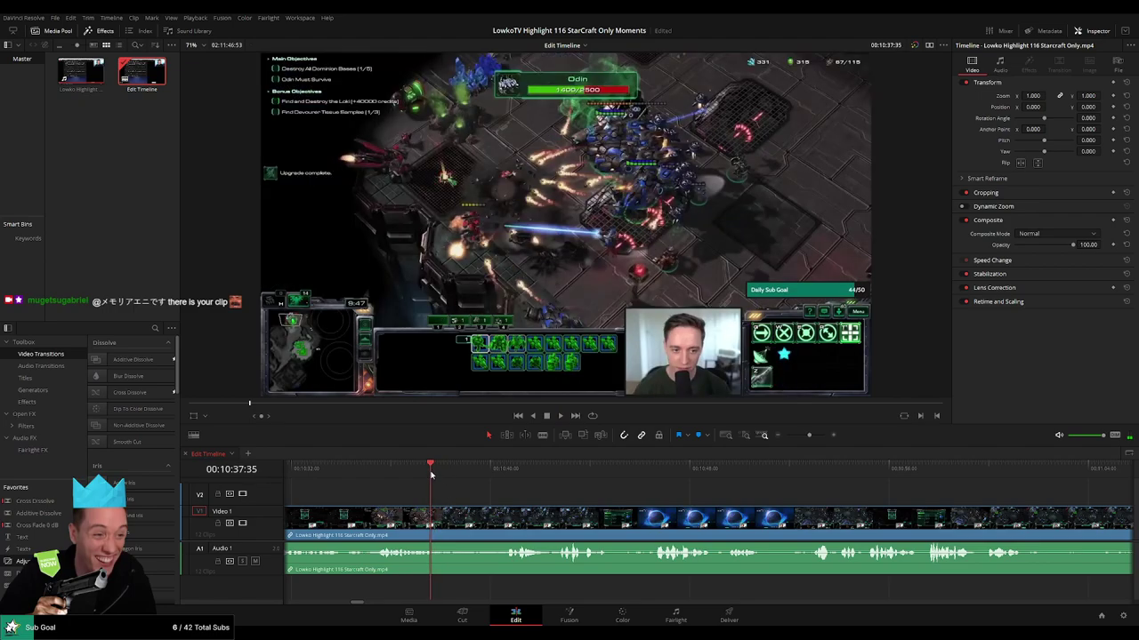
left_click(438, 517)
key("space")
left_click(422, 472)
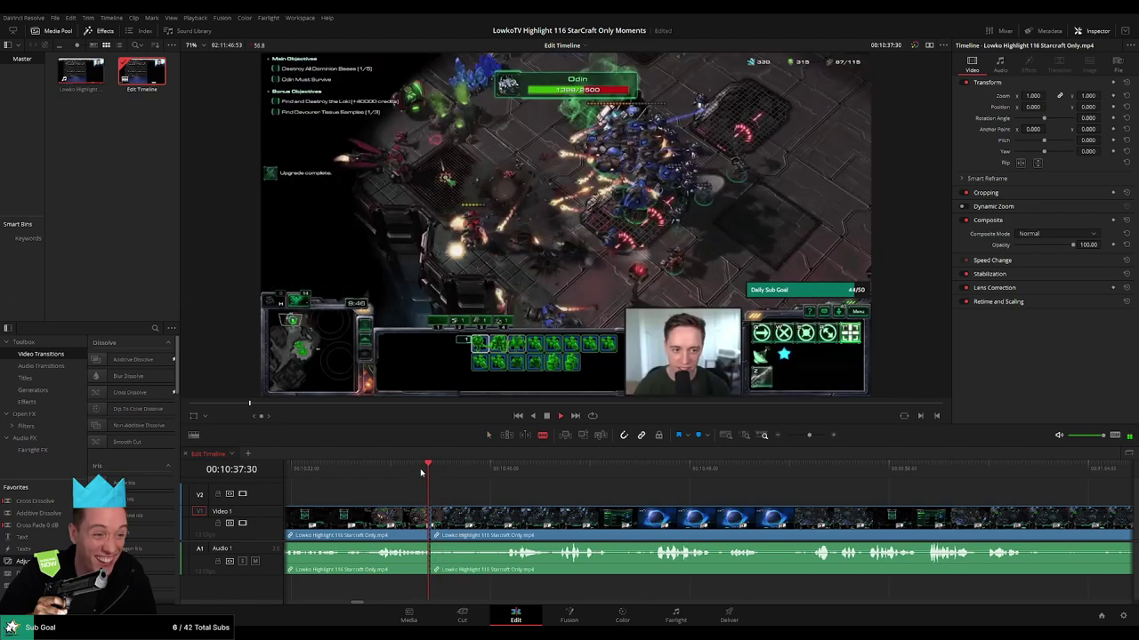
key("space")
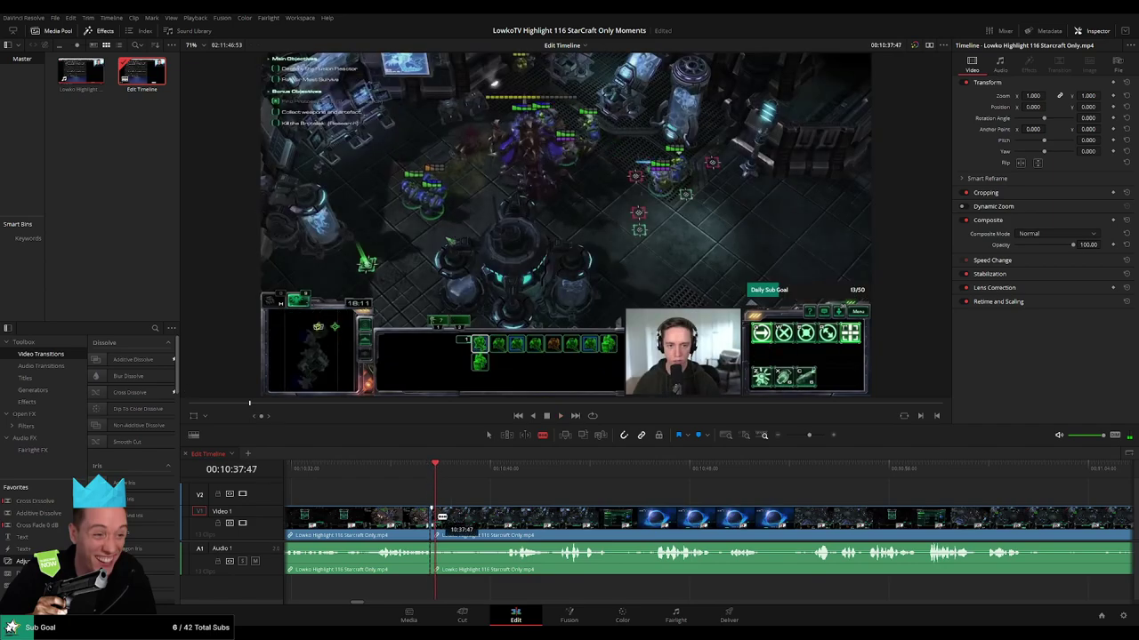
key("a")
left_click(433, 528)
key("Delete")
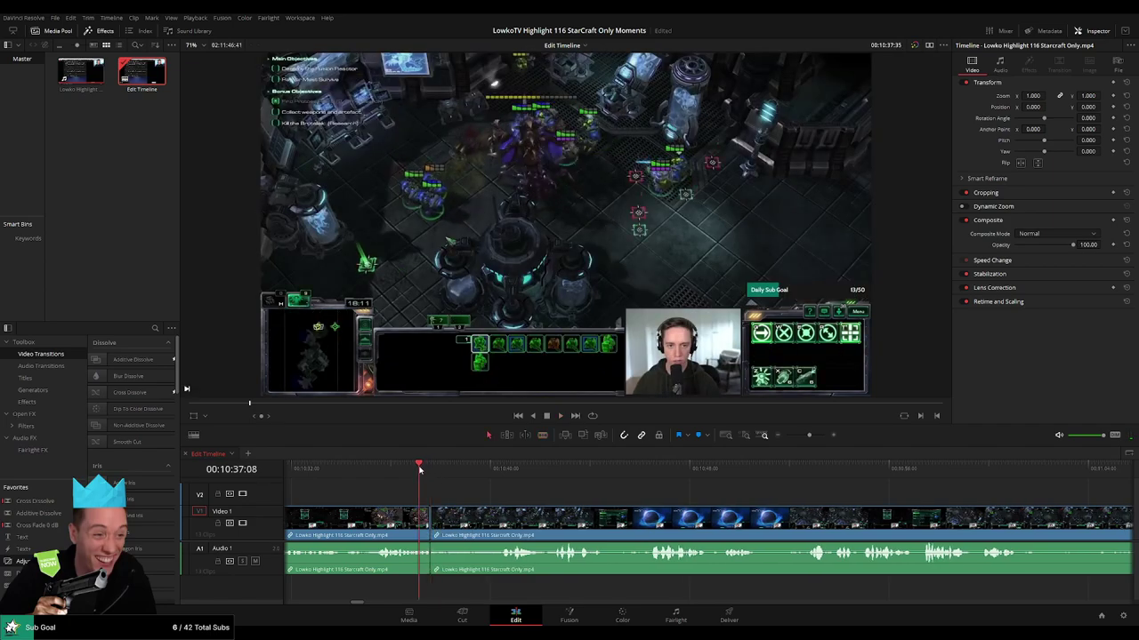
Play across the new cut at 00:10:37:35 and through the Brutalisk fight to about 00:11:16, looking for scene changes.
key("space")
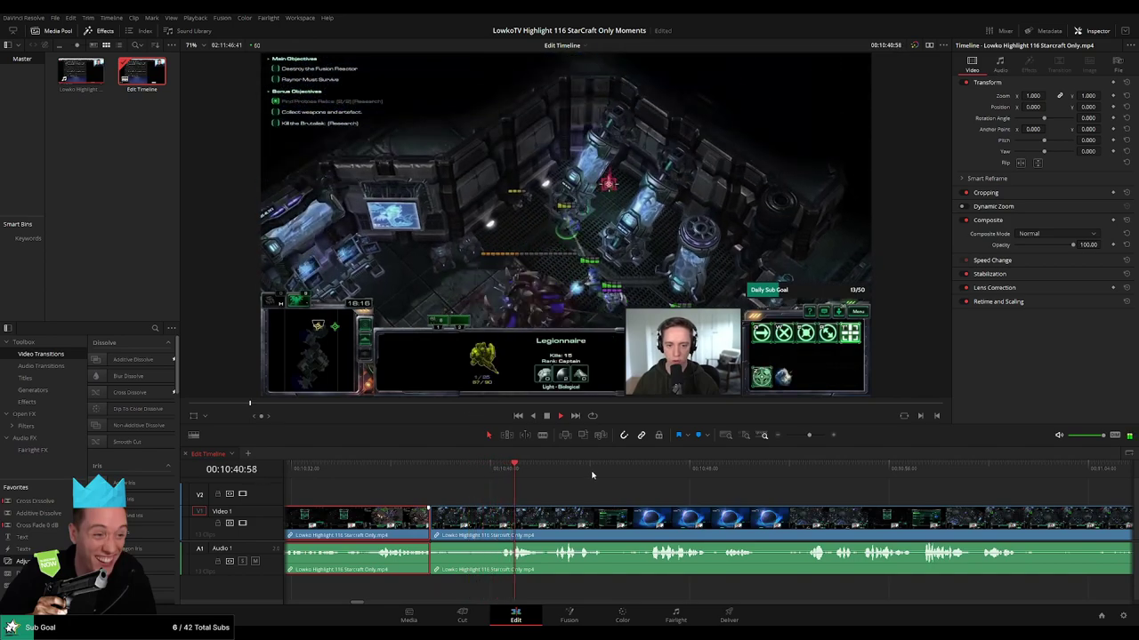
left_click(588, 488)
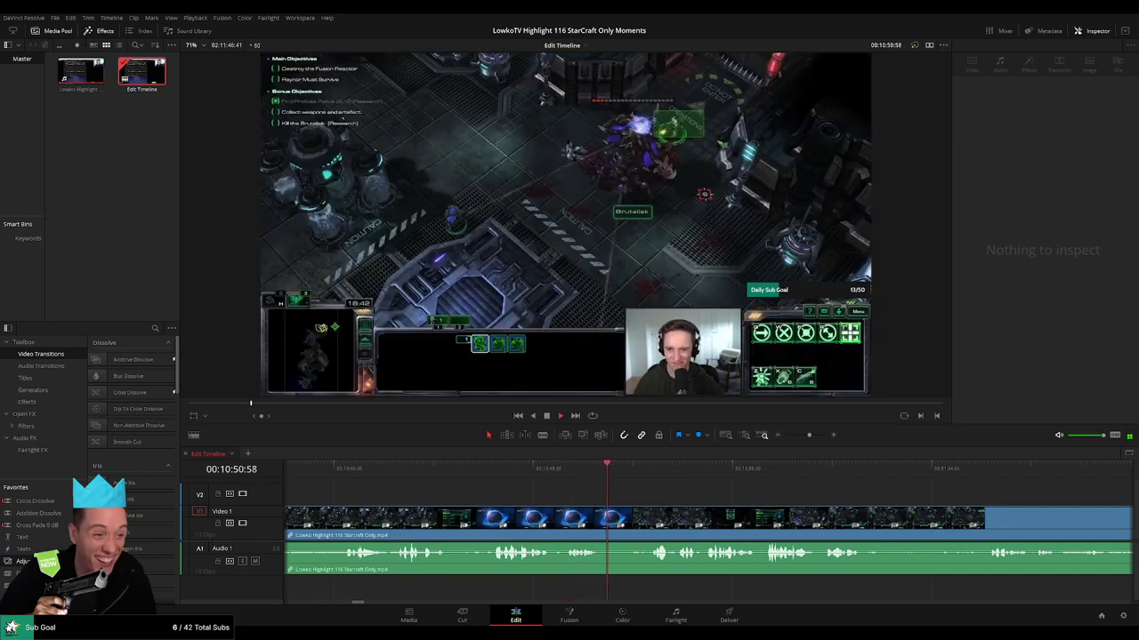
left_click_drag(675, 488, 420, 485)
left_click_drag(557, 489, 521, 493)
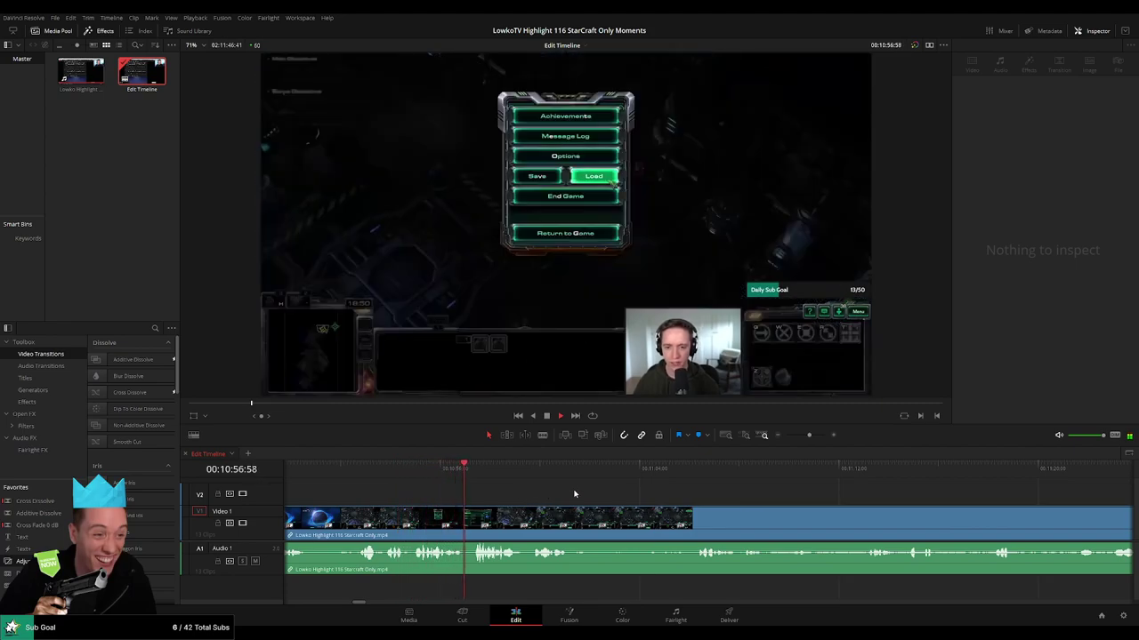
scroll(504, 489, "right", 1)
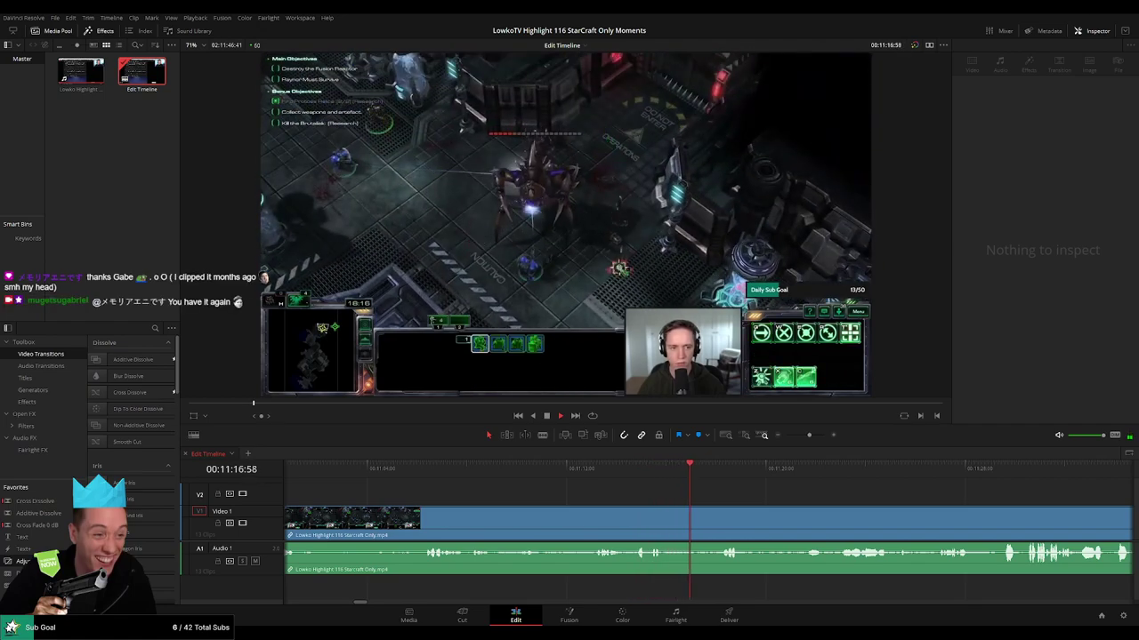
Review the Field Engineer Zeta and Raynor footage from about 00:11:17 to 00:11:45, looking for scene changes.
left_click_drag(766, 496, 514, 490)
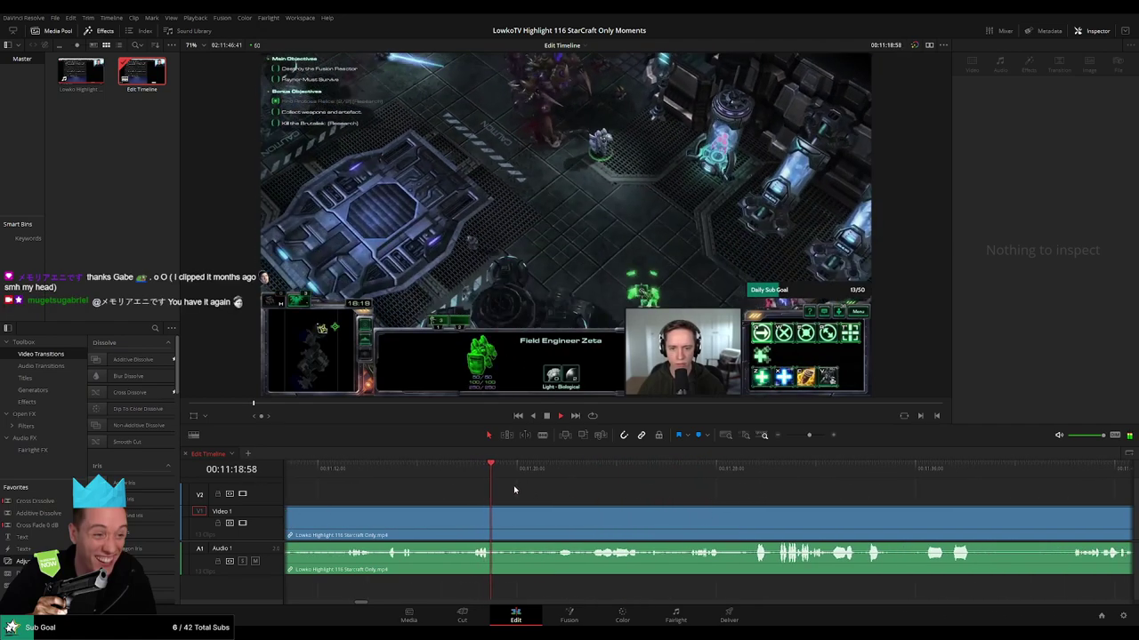
left_click(537, 471)
left_click_drag(634, 510, 486, 490)
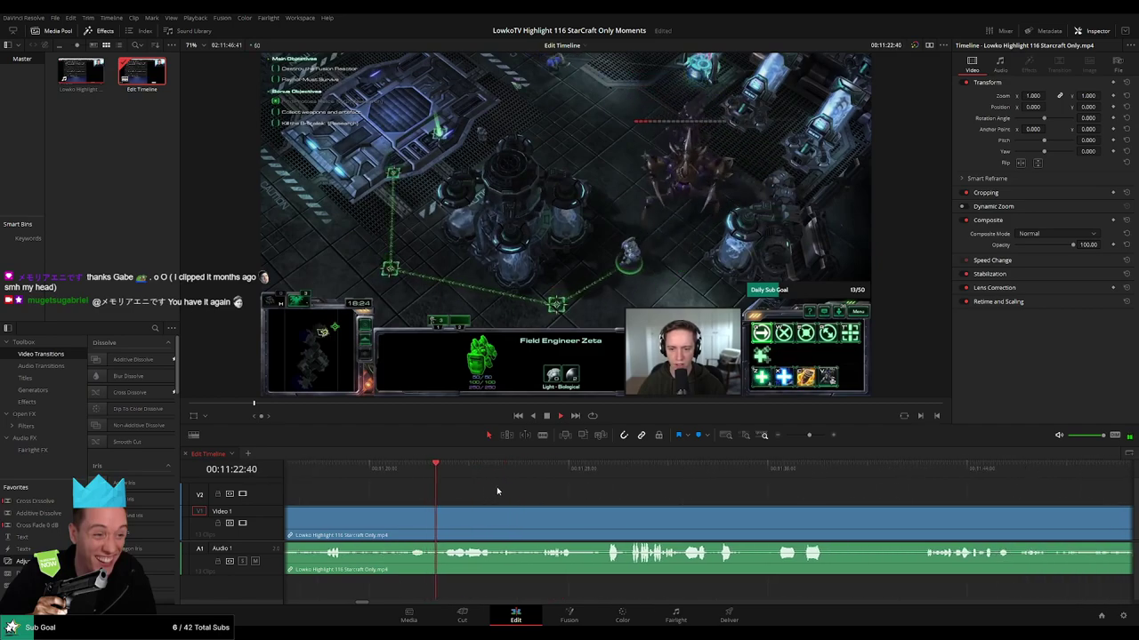
key("space")
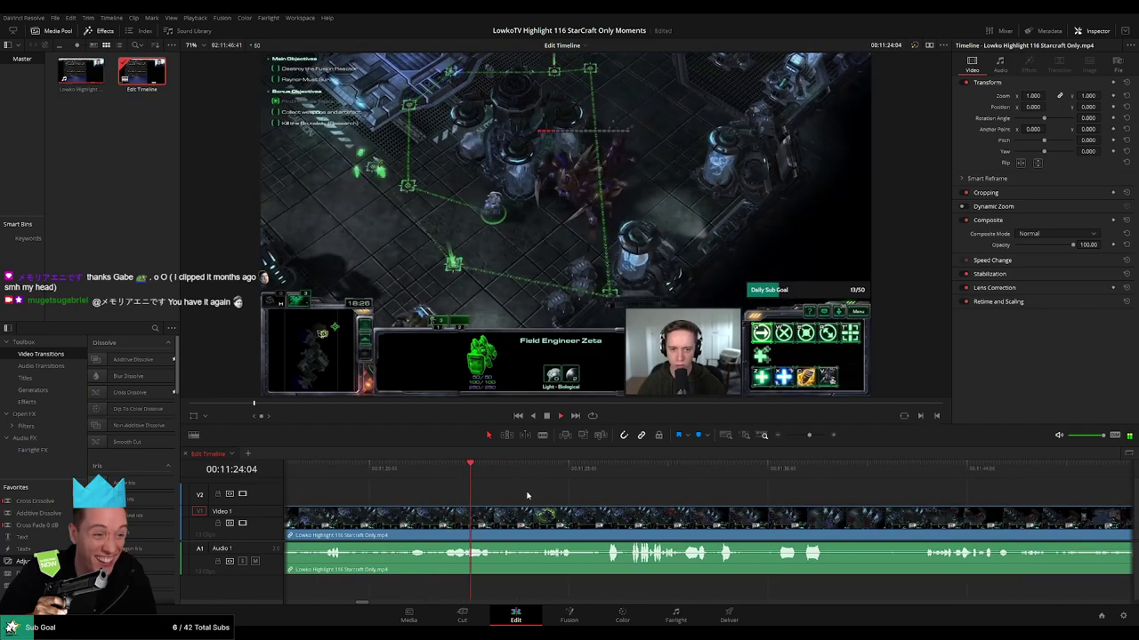
scroll(498, 491, "right", 1)
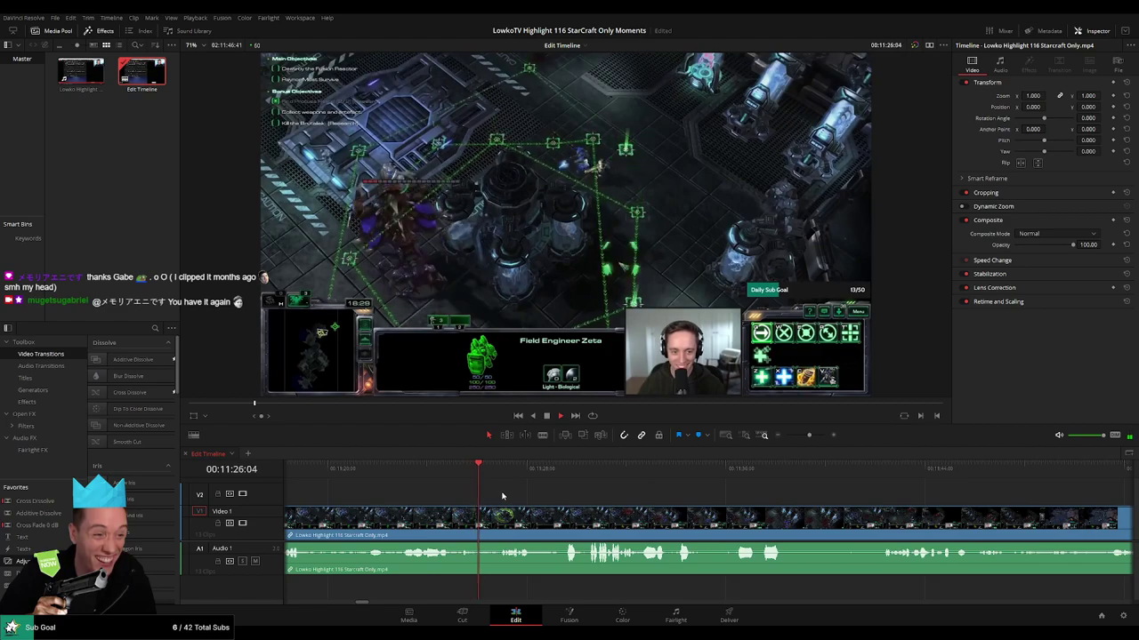
scroll(503, 498, "right", 1)
scroll(505, 498, "right", 1)
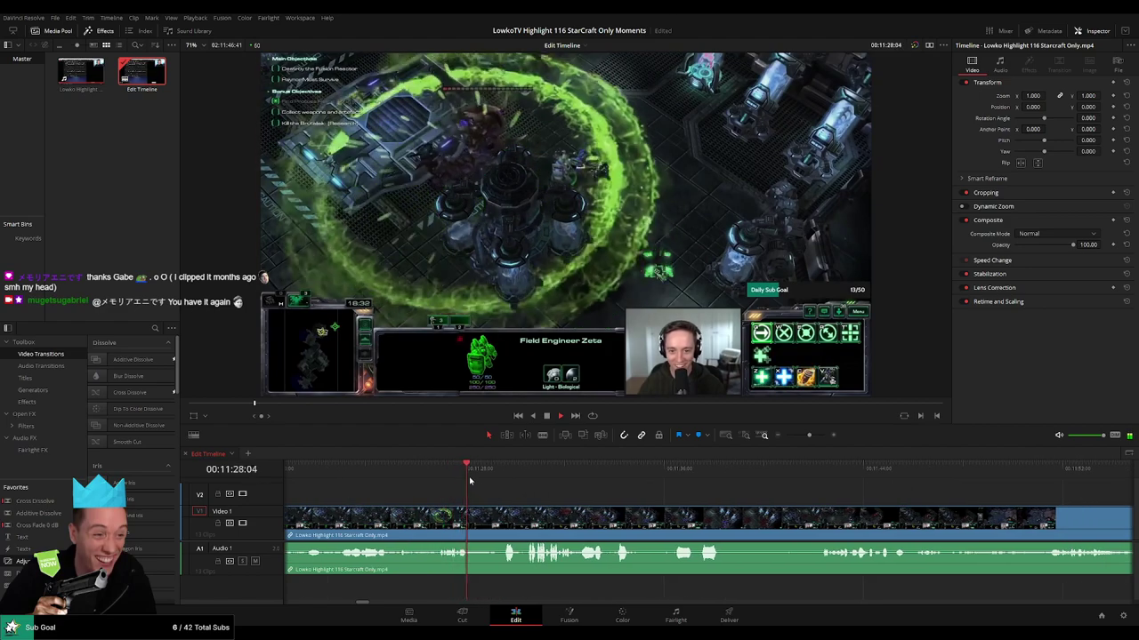
scroll(570, 501, "right", 2)
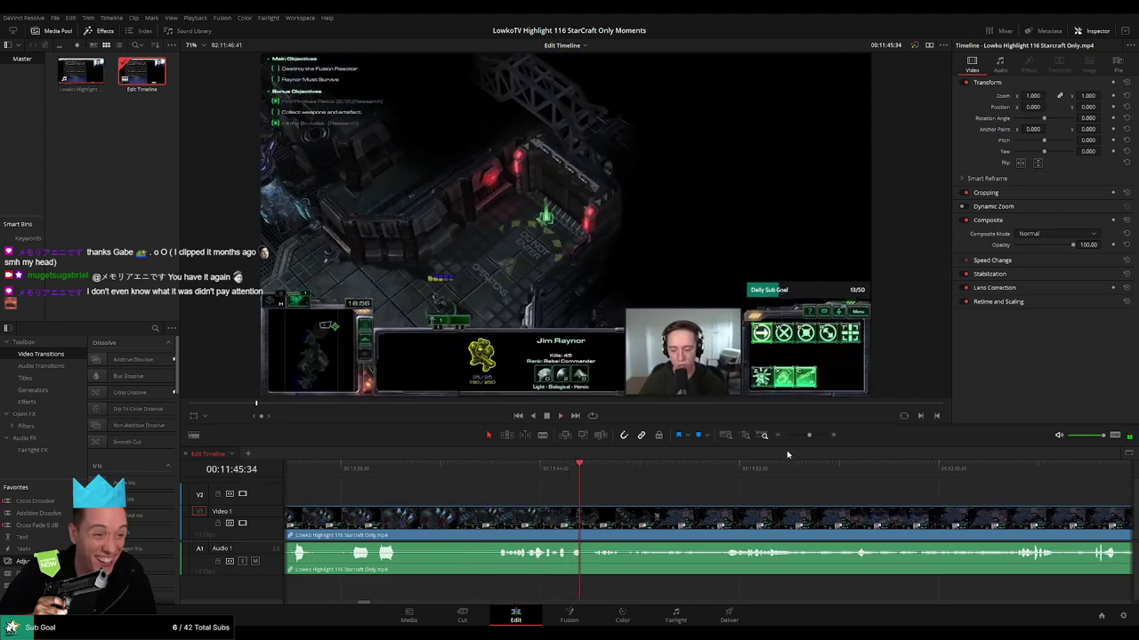
Return to the 00:09:01:59 cut between the green-marked clips and play across it to recheck the transition.
left_click_drag(809, 435, 798, 435)
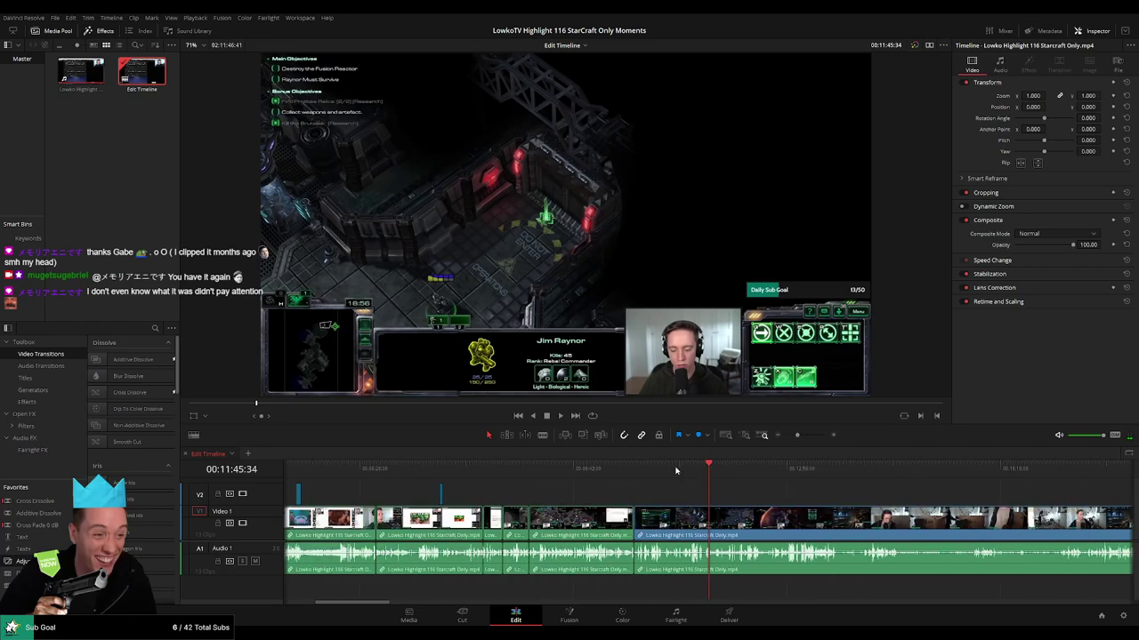
left_click(490, 466)
left_click_drag(797, 435, 804, 436)
key("Down")
key("Down")
scroll(954, 504, "right", 4)
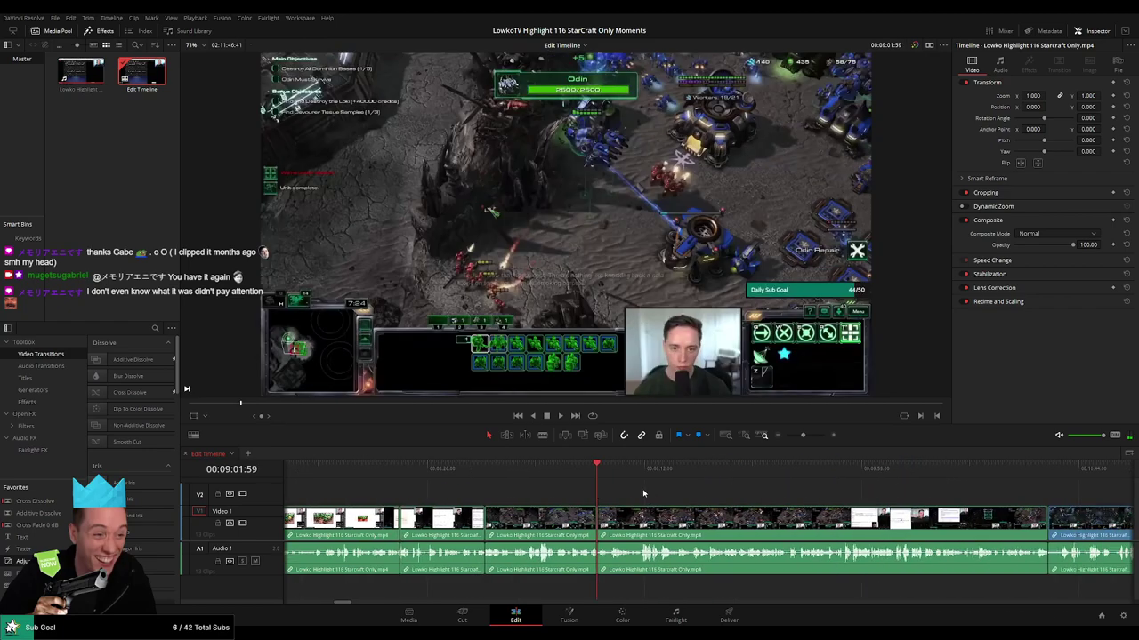
key("space")
left_click_drag(802, 436, 812, 436)
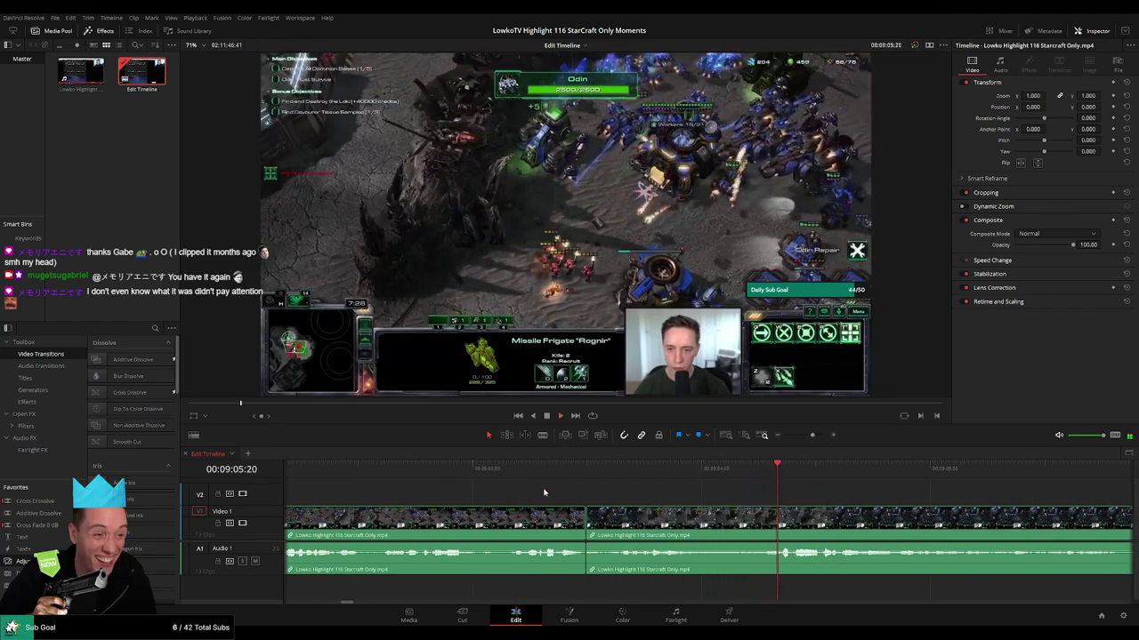
left_click(517, 466)
key("space")
Scan through the Odin base footage in the green clip just before the 00:09:01:59 cut.
left_click(384, 467)
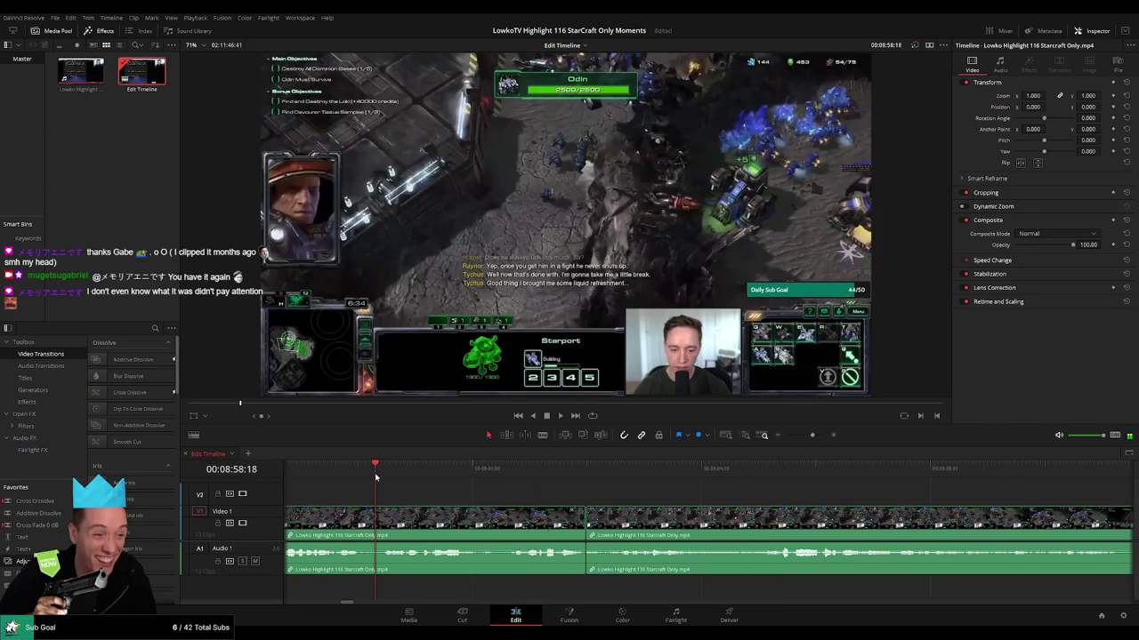
scroll(392, 506, "left", 3)
left_click(536, 469)
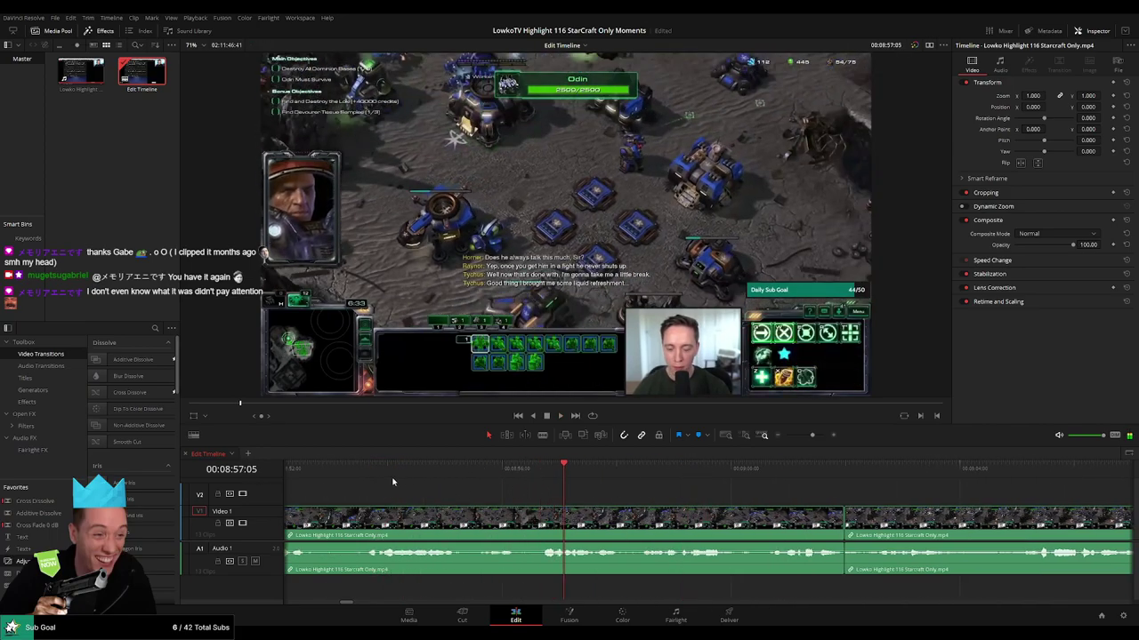
left_click(367, 469)
scroll(462, 516, "left", 3)
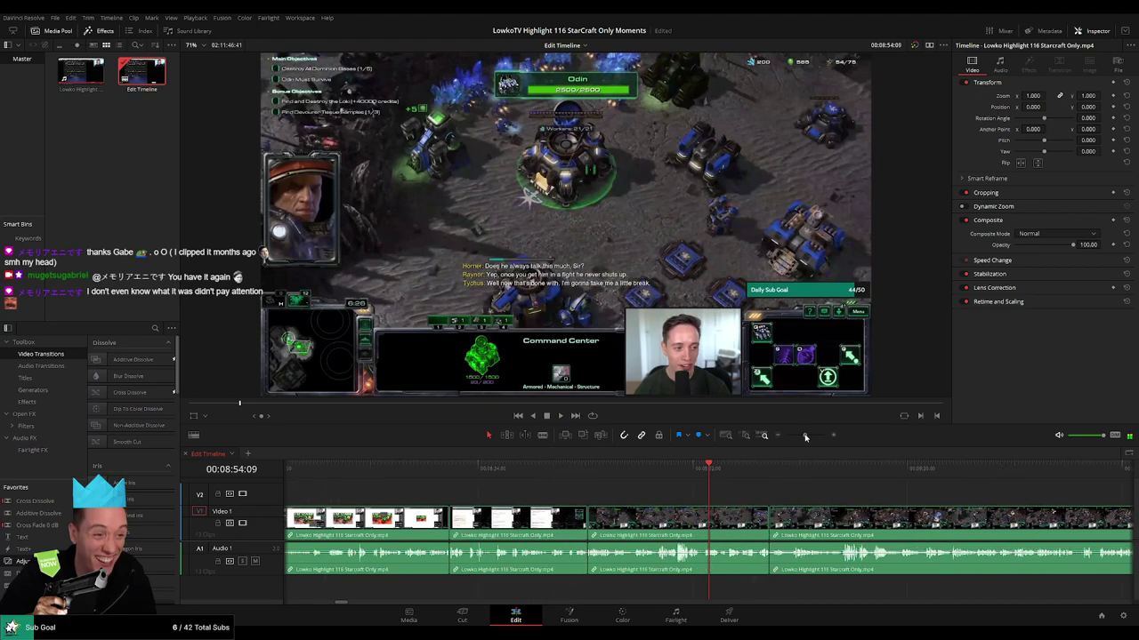
left_click(578, 470)
left_click_drag(600, 475, 635, 475)
left_click(684, 476)
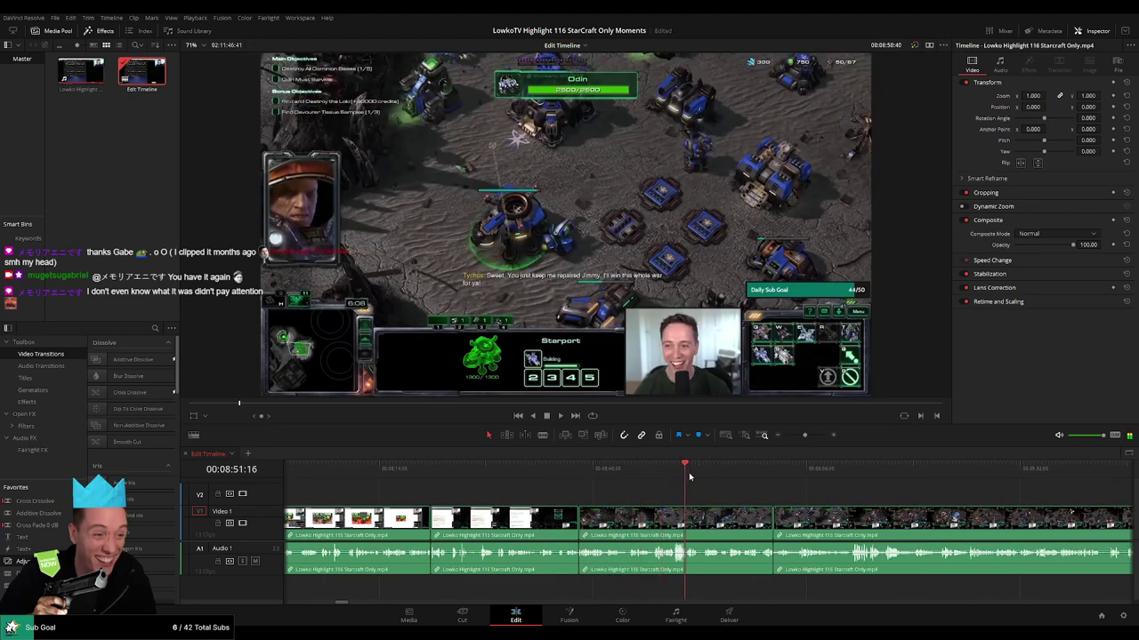
left_click(705, 476)
left_click_drag(731, 479, 597, 490)
Sample the Odin battle footage from about 00:09:06 to 00:09:45 for notable moments.
scroll(809, 508, "up", 2)
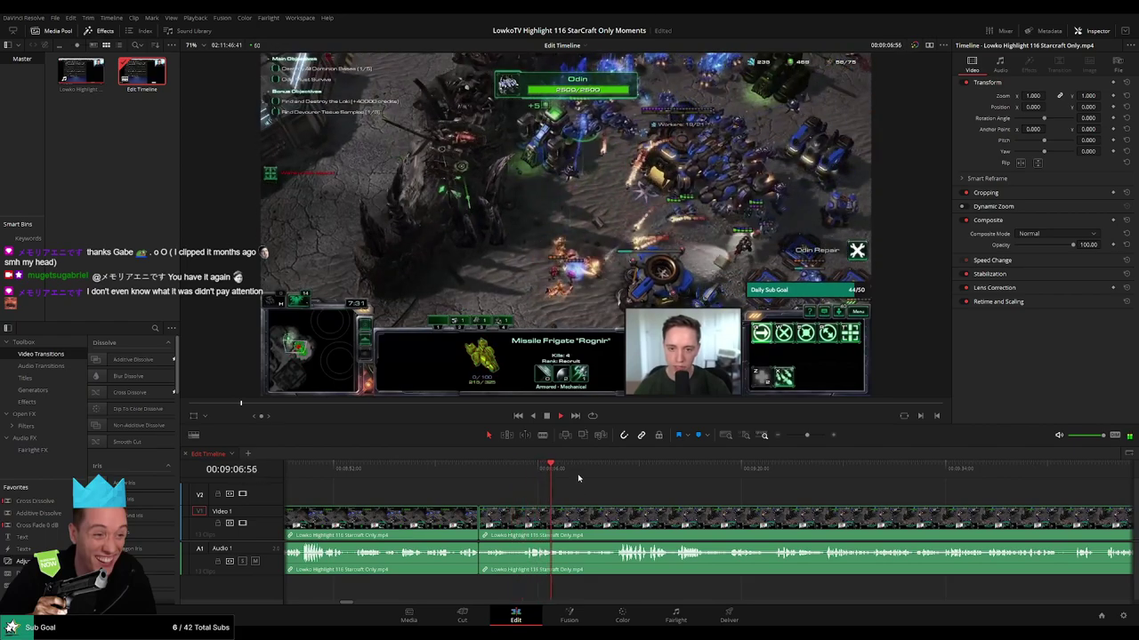
left_click(614, 478)
left_click(811, 484)
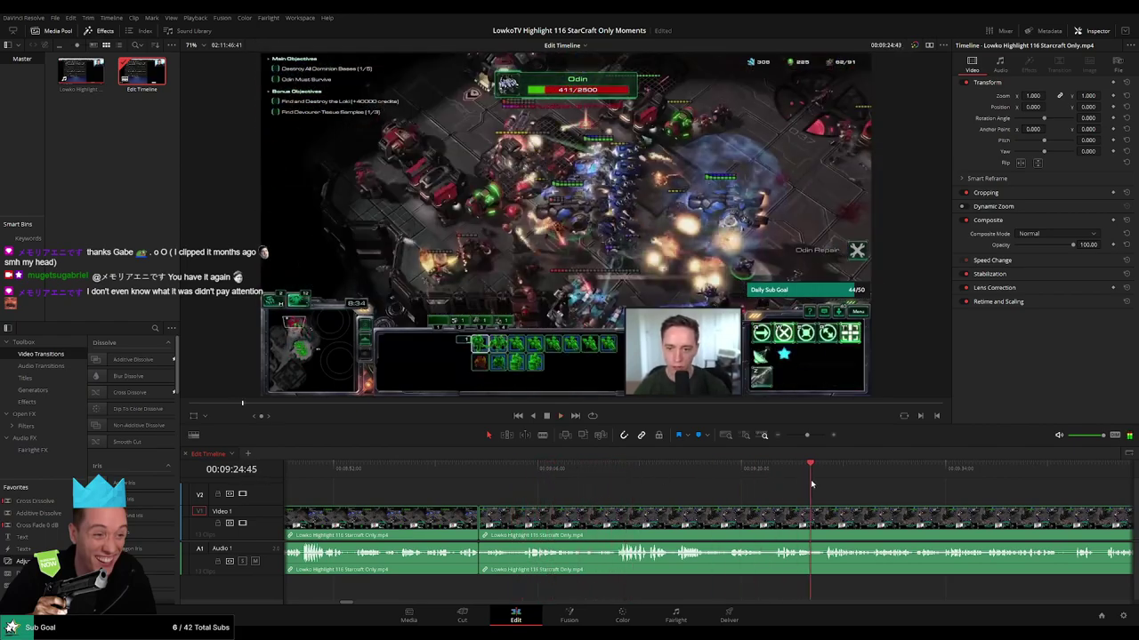
scroll(702, 503, "right", 7)
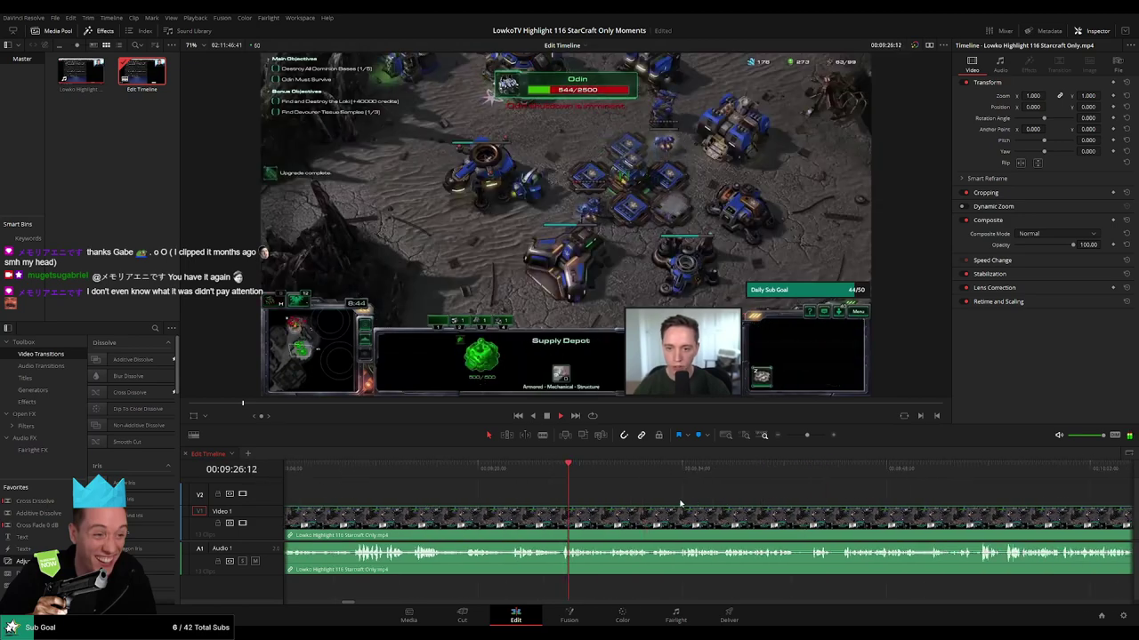
left_click(800, 471)
Recheck the Healthline article clip from about 00:08:20 and the Odin base footage up to about 00:08:48.
scroll(602, 500, "left", 13)
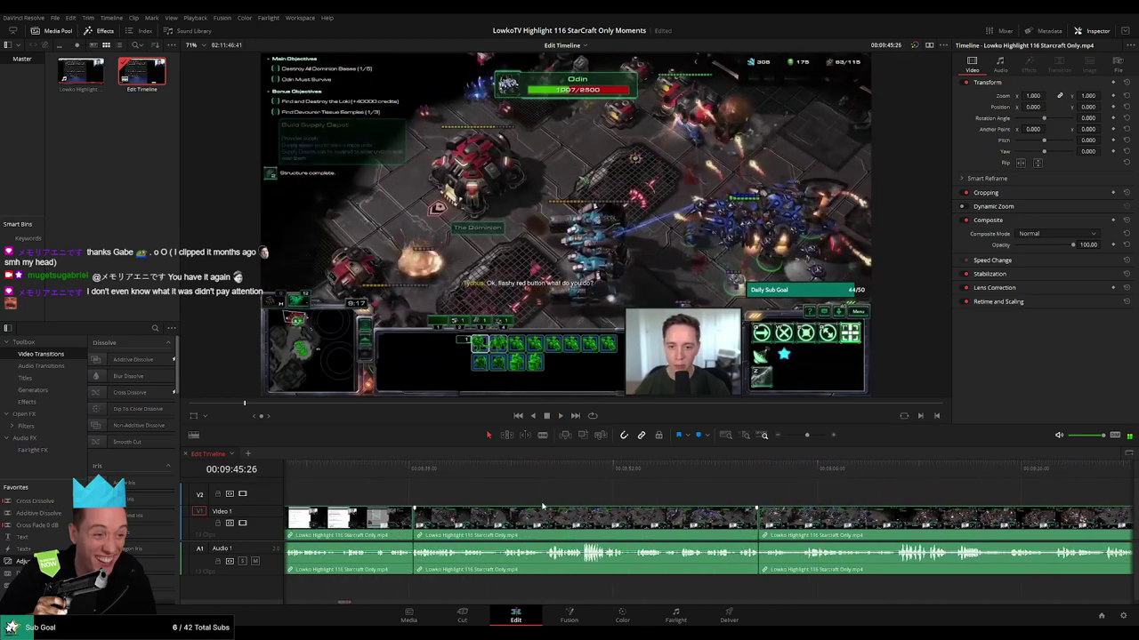
left_click(416, 474)
scroll(680, 505, "left", 5)
scroll(680, 505, "left", 1)
left_click(444, 468)
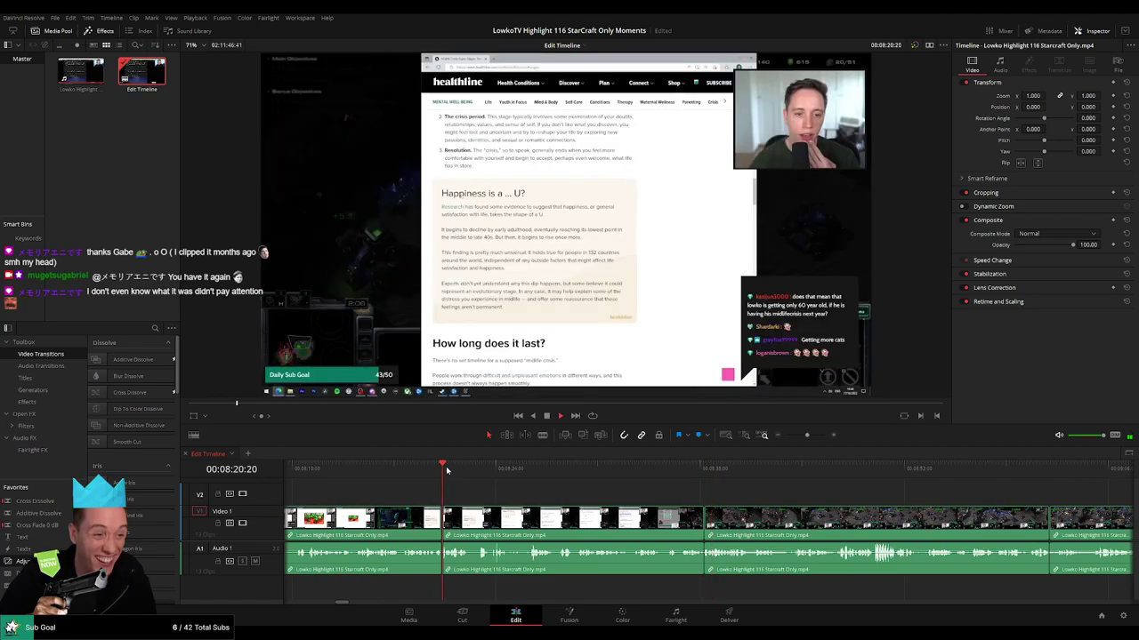
left_click(378, 477)
left_click(579, 481)
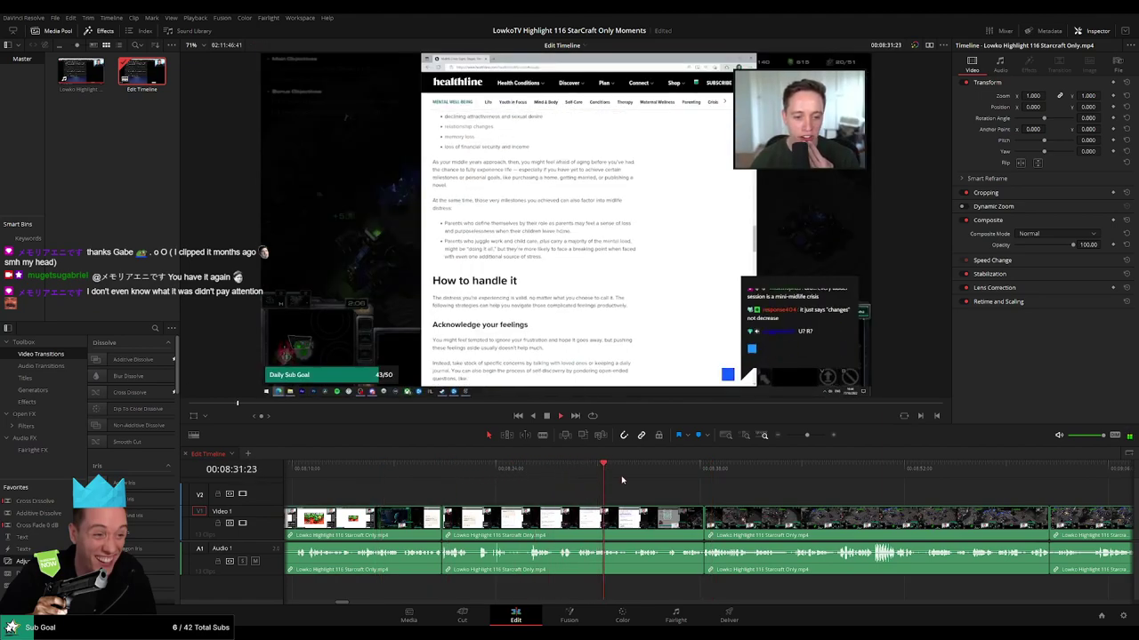
left_click_drag(622, 480, 856, 481)
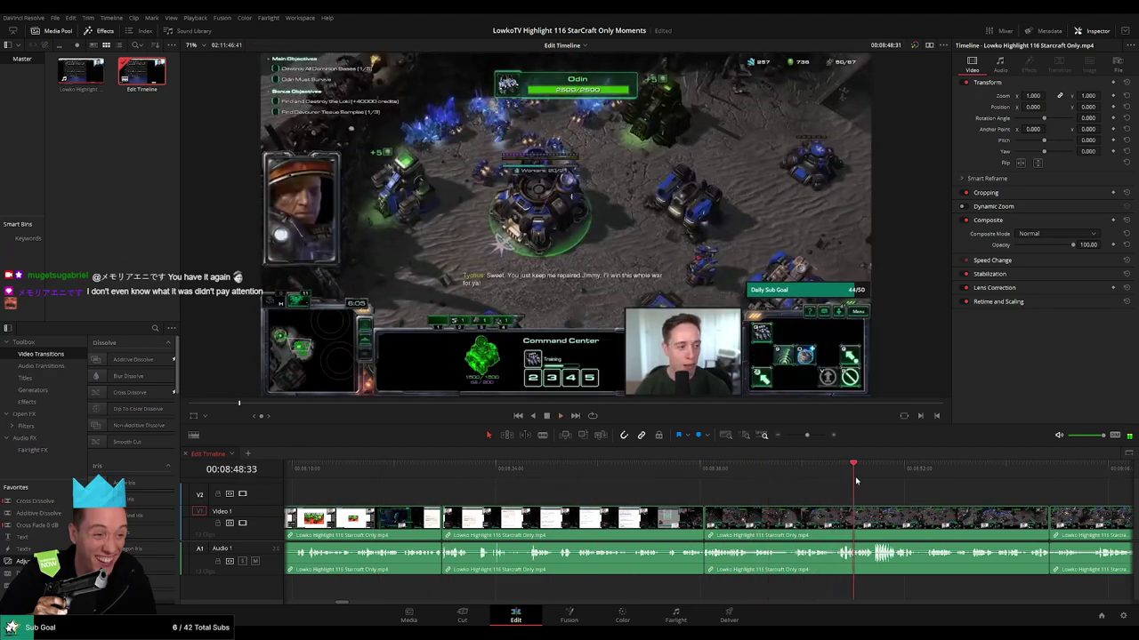
Skim the Odin gameplay again from about 00:08:48, past the 00:09:01:59 cut, to about 00:09:43.
scroll(762, 508, "right", 4)
left_click(632, 480)
left_click(676, 480)
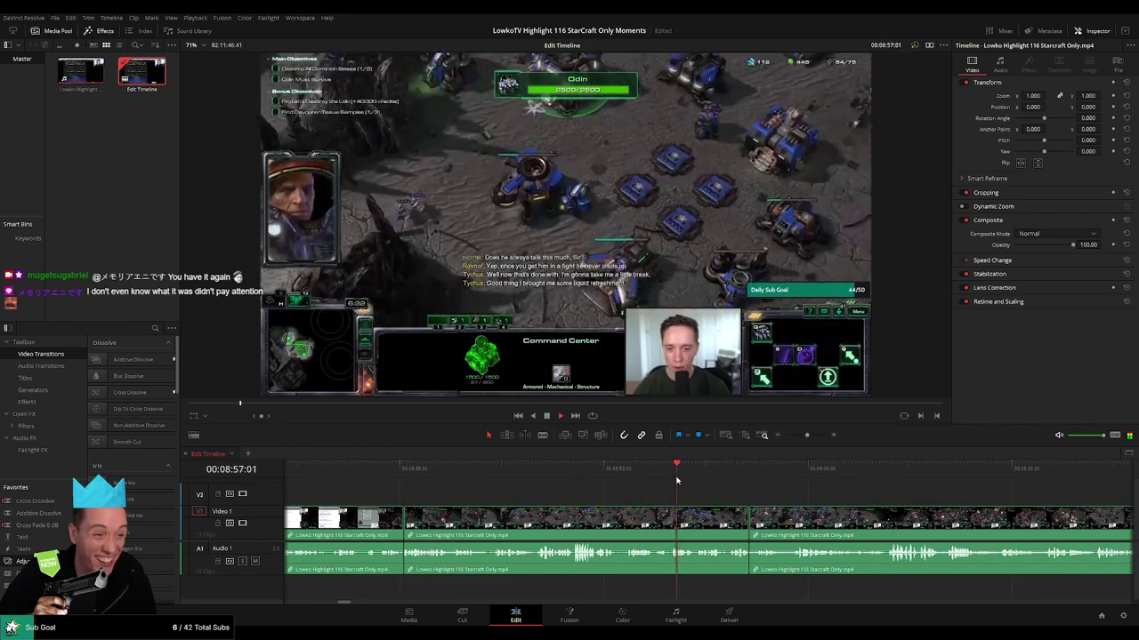
left_click(786, 481)
scroll(771, 510, "right", 5)
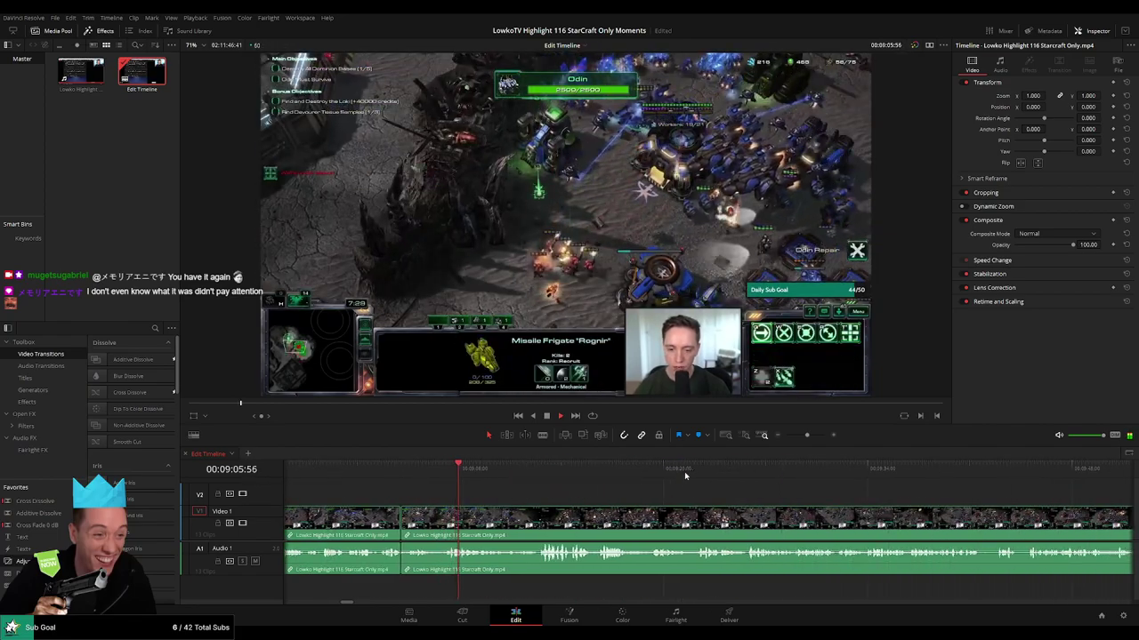
left_click(698, 477)
scroll(654, 499, "right", 3)
left_click(544, 476)
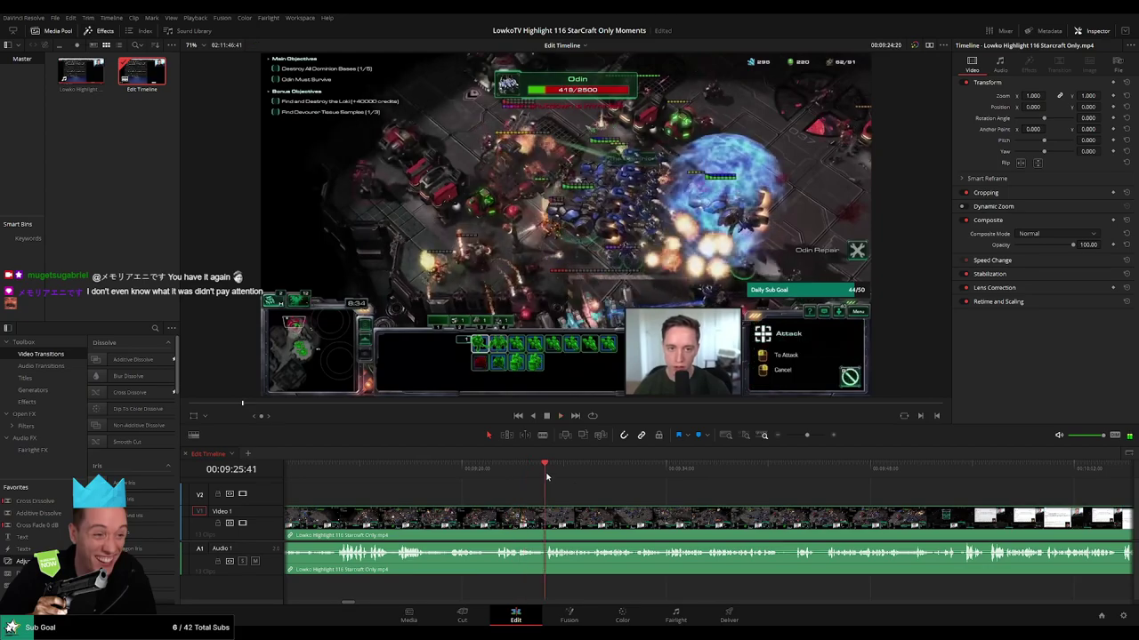
left_click(788, 483)
scroll(845, 506, "right", 5)
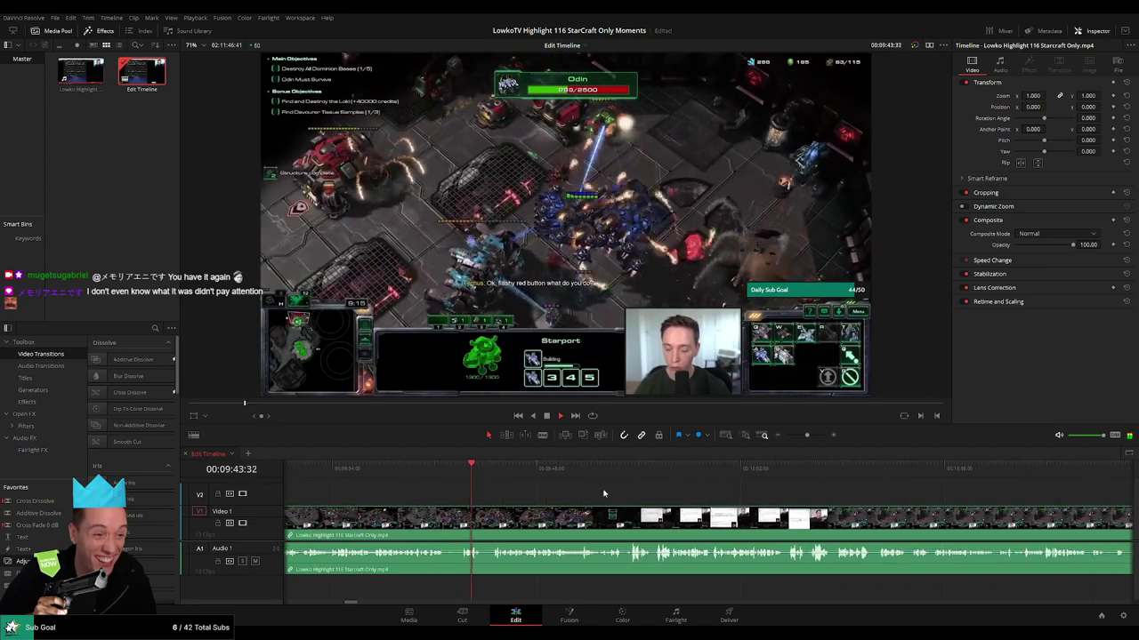
Skim the Wikipedia article and game-menu footage from about 00:09:43 to 00:10:32, near the end of the green section.
left_click_drag(498, 467, 706, 481)
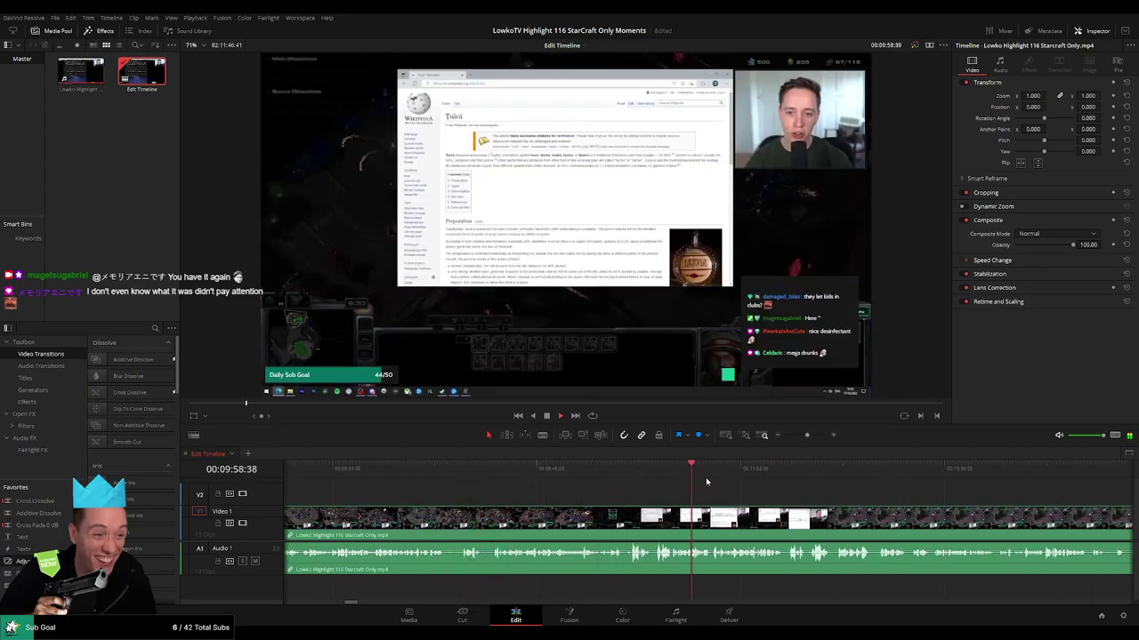
scroll(624, 495, "right", 3)
left_click_drag(626, 479, 1068, 490)
left_click(977, 476)
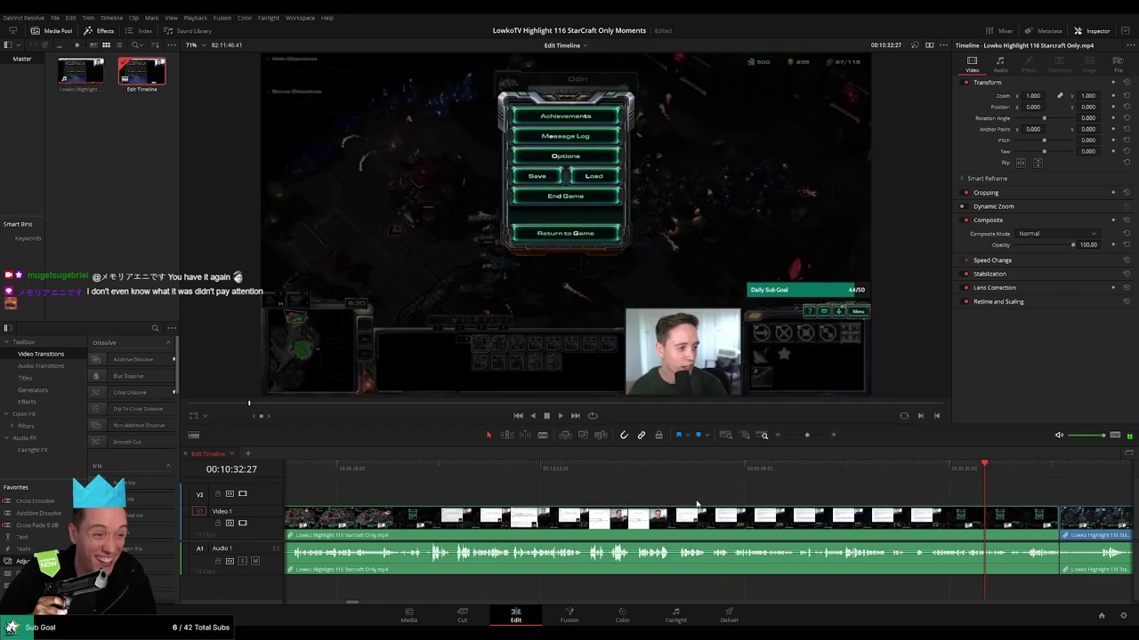
left_click(916, 474)
key("space")
Recheck the Baneling Busts thumbnail and Healthline article footage from about 00:08:09 to 00:08:38.
scroll(712, 515, "left", 20)
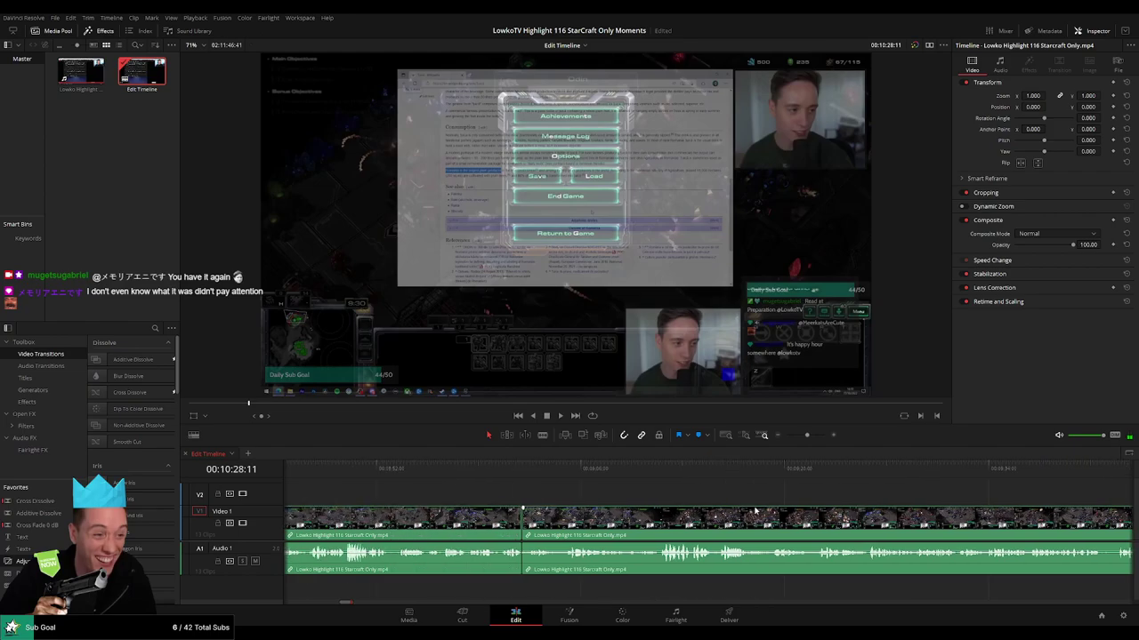
key("space")
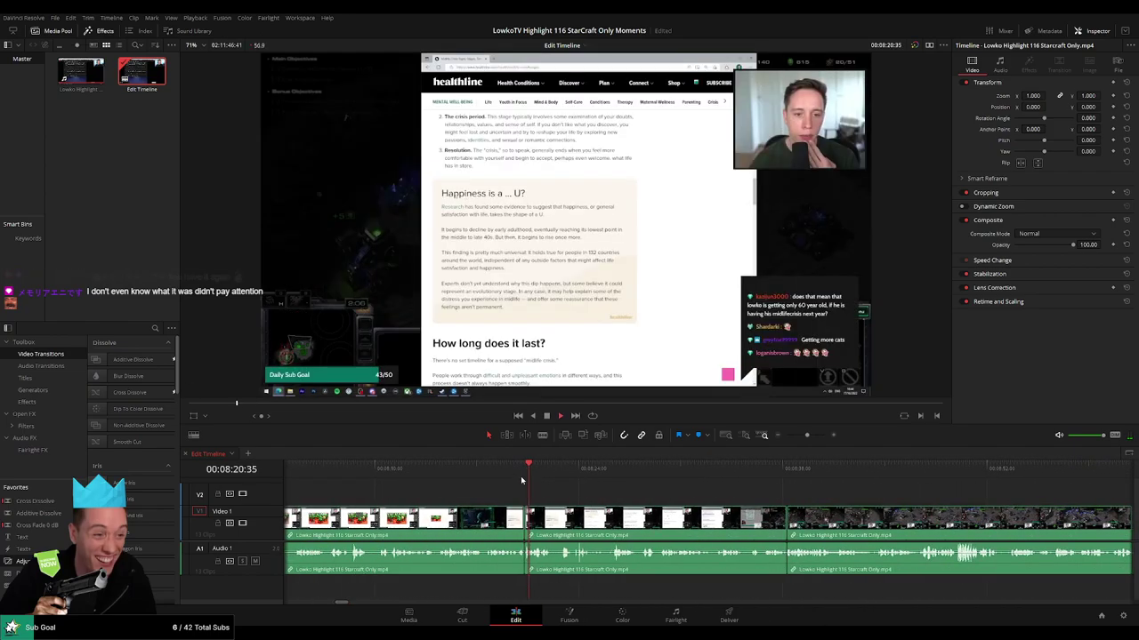
left_click(360, 471)
left_click_drag(807, 437, 801, 437)
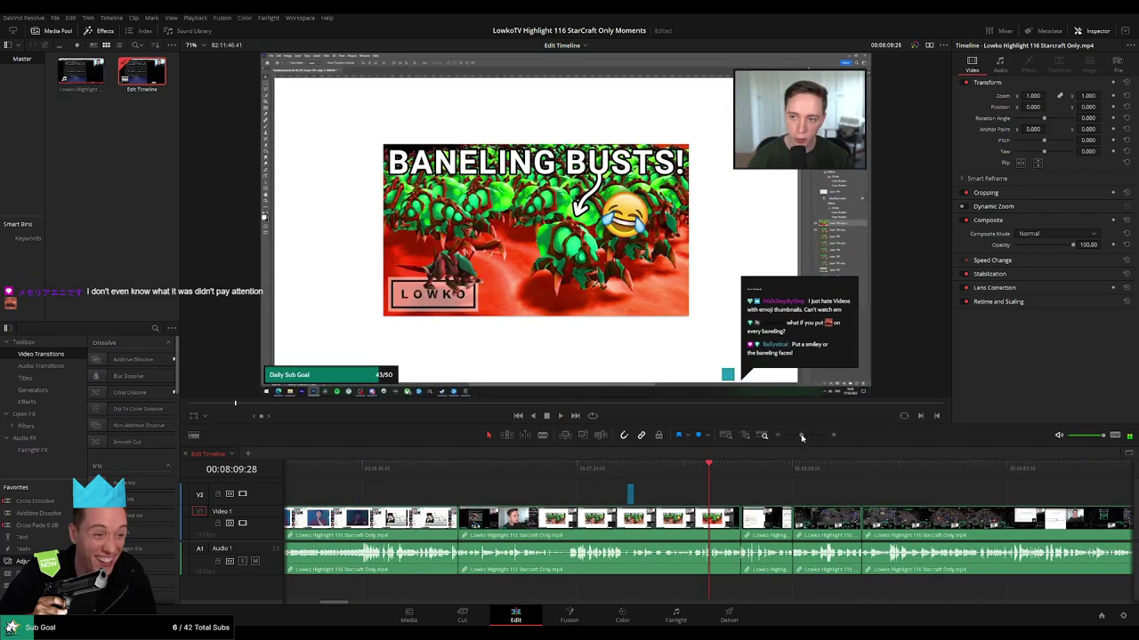
scroll(709, 523, "right", 2)
left_click(661, 473)
key("space")
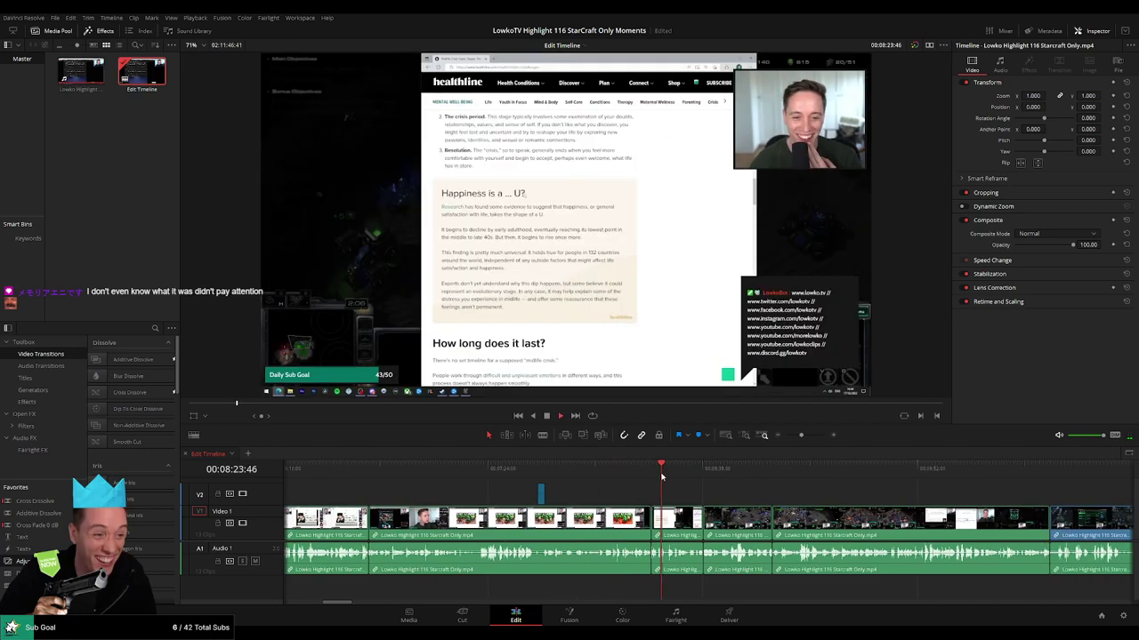
left_click(688, 473)
left_click(703, 473)
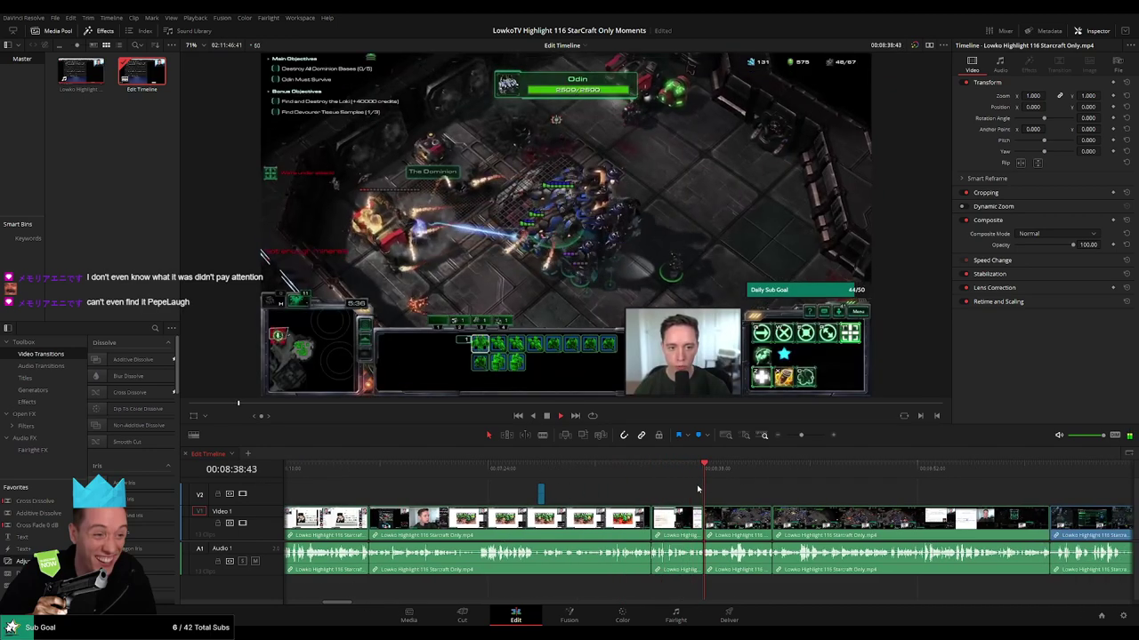
Review the Odin battle and base footage from about 00:08:38 to 00:08:56.
scroll(715, 492, "down", 2)
scroll(722, 499, "down", 1)
scroll(723, 499, "up", 3)
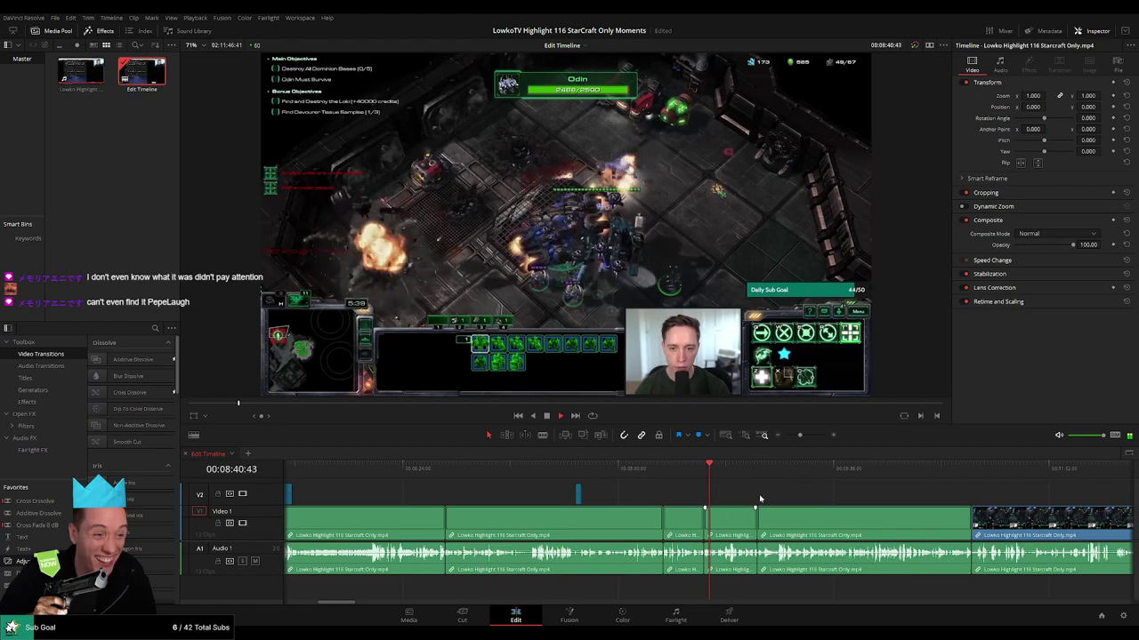
left_click(804, 436)
left_click_drag(804, 436, 811, 436)
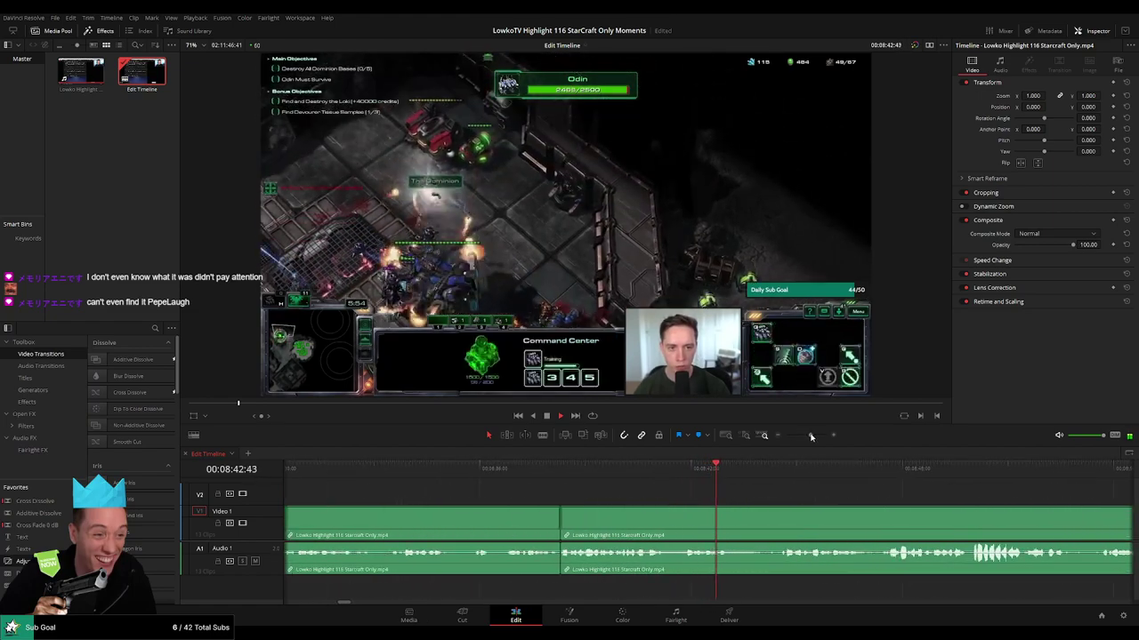
scroll(627, 503, "right", 5)
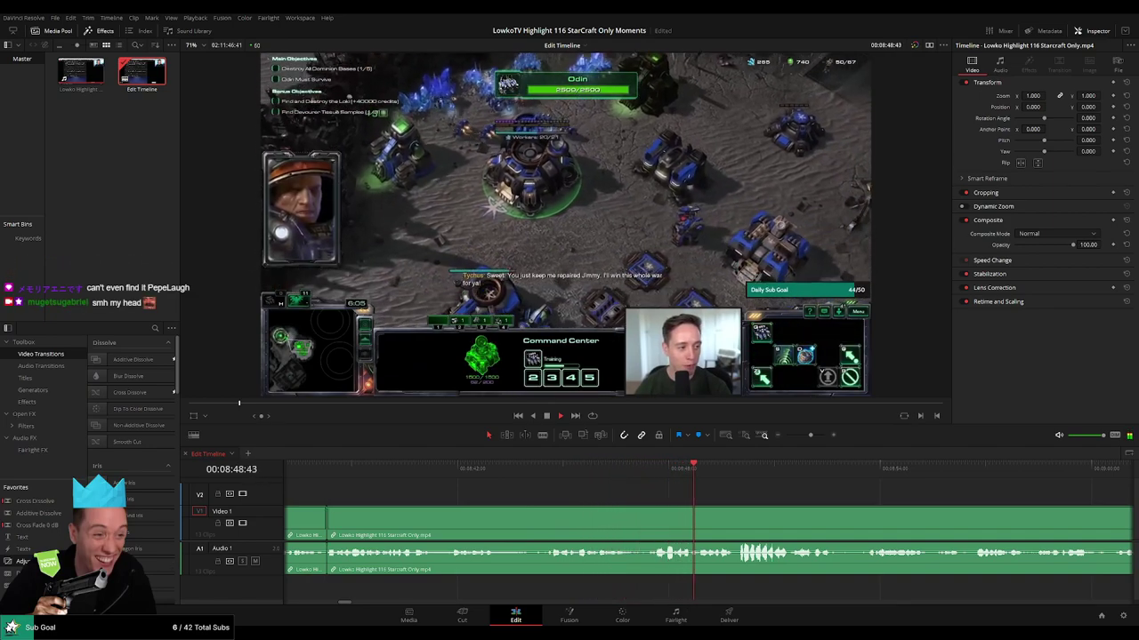
left_click_drag(847, 498, 587, 492)
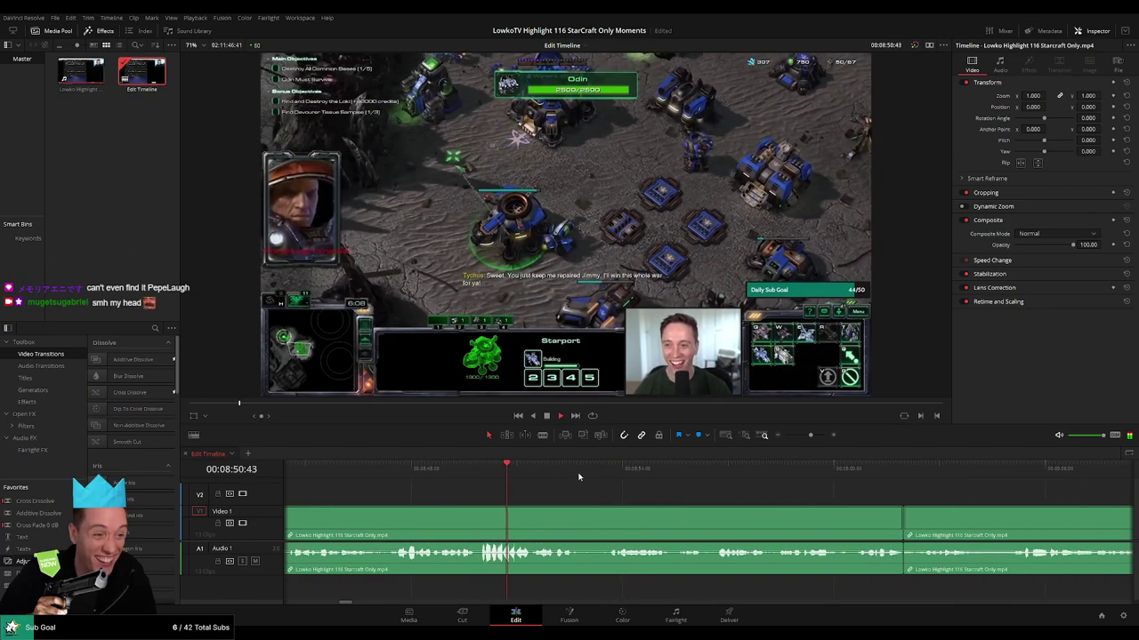
left_click(604, 469)
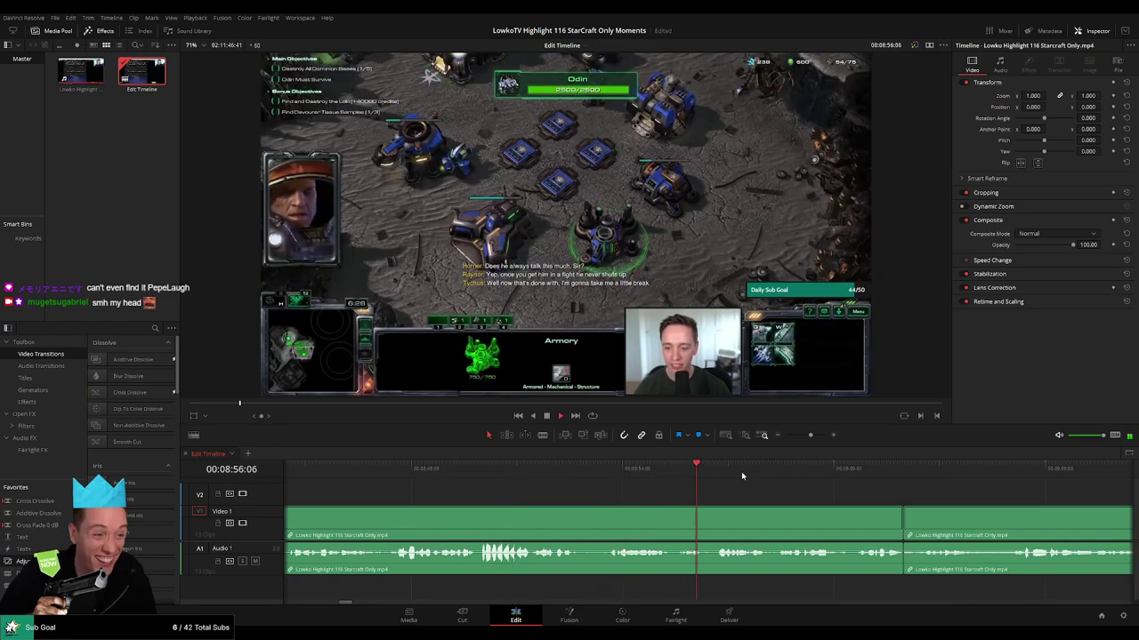
Skim the Odin gameplay from about 00:08:56, across the next cut, to the base attack at about 00:09:19.
left_click_drag(796, 481, 635, 486)
left_click(614, 471)
left_click(679, 470)
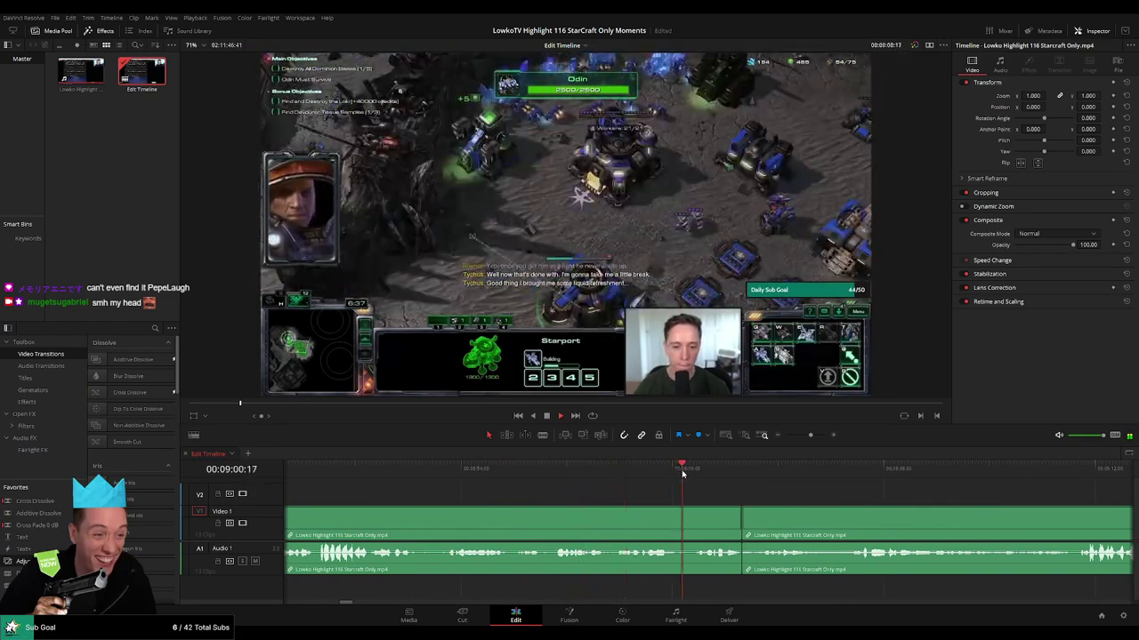
left_click_drag(810, 485, 620, 485)
left_click(574, 471)
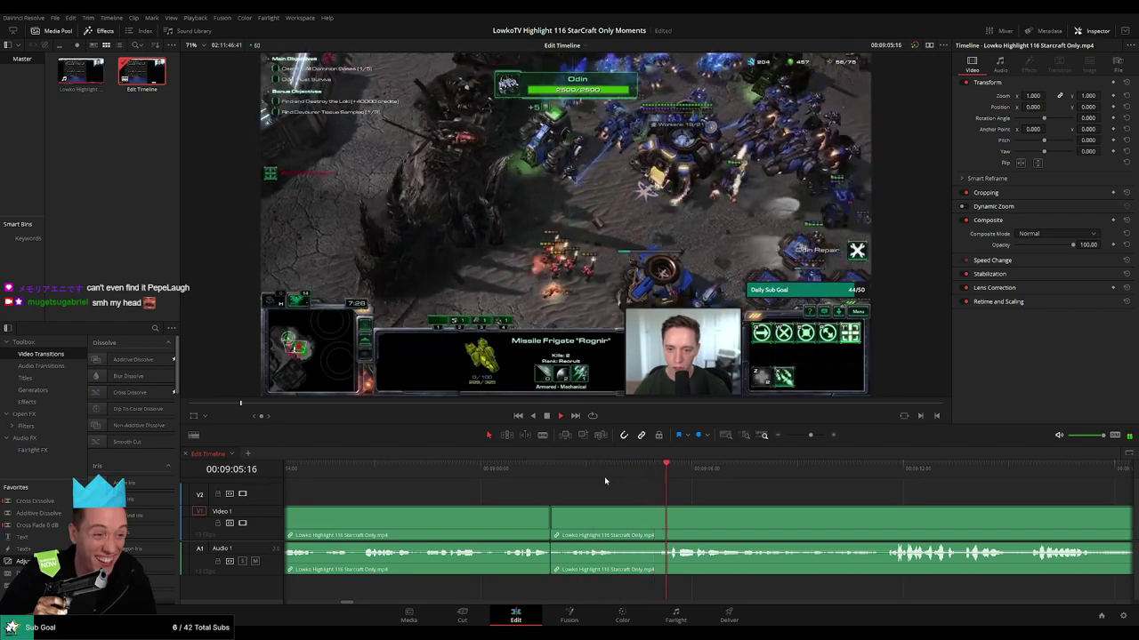
left_click(573, 474)
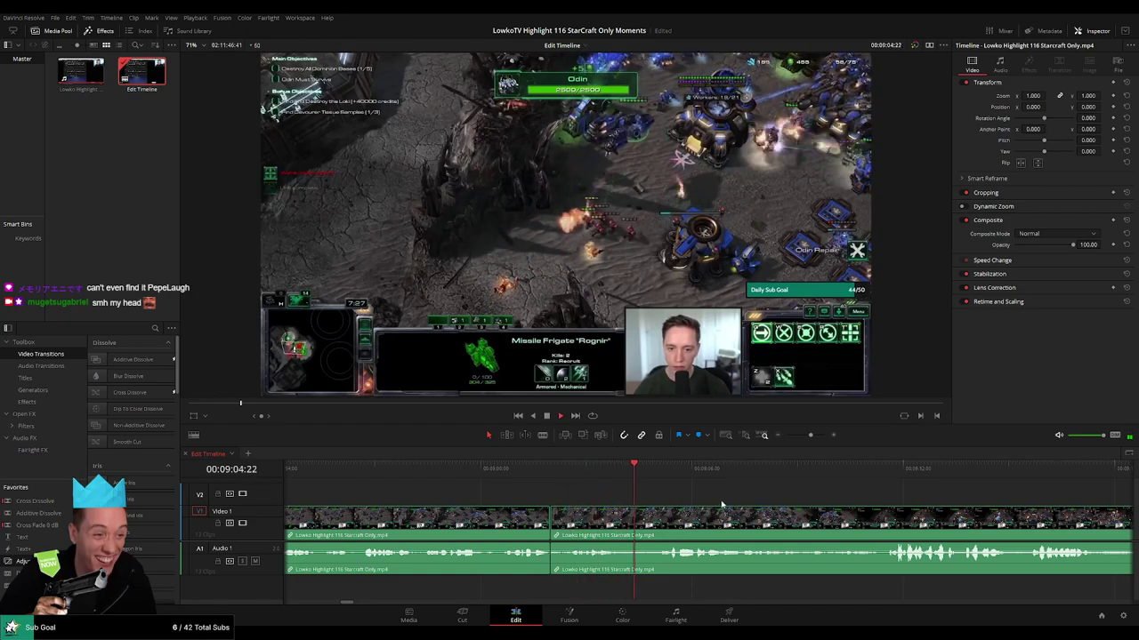
left_click_drag(721, 504, 560, 491)
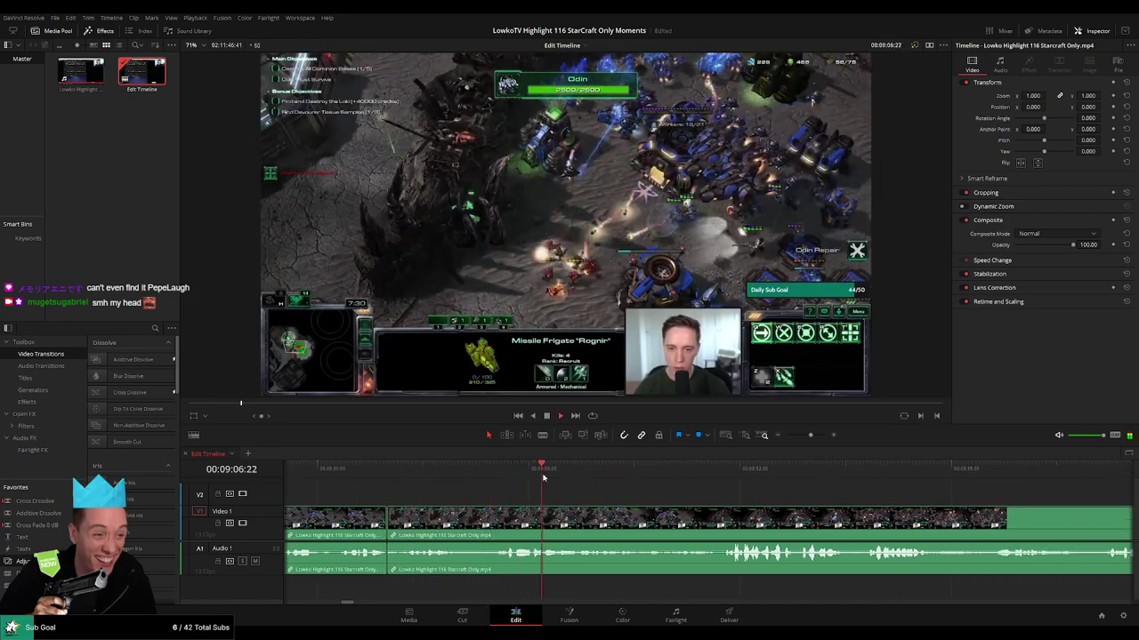
left_click(706, 479)
left_click_drag(824, 501, 604, 490)
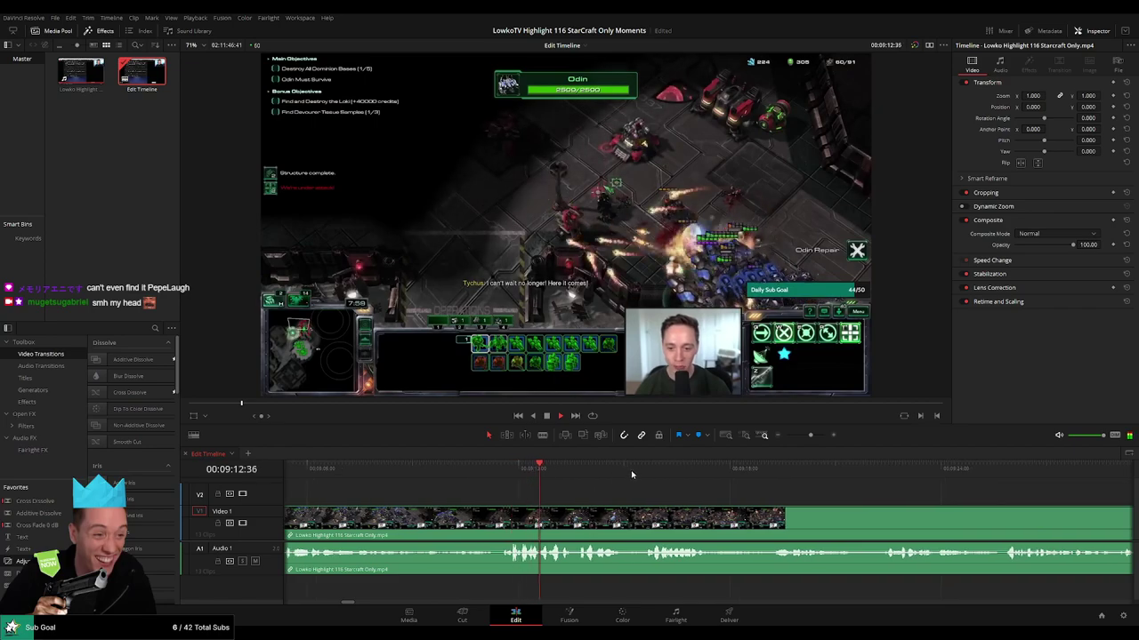
left_click(631, 474)
scroll(595, 485, "right", 3)
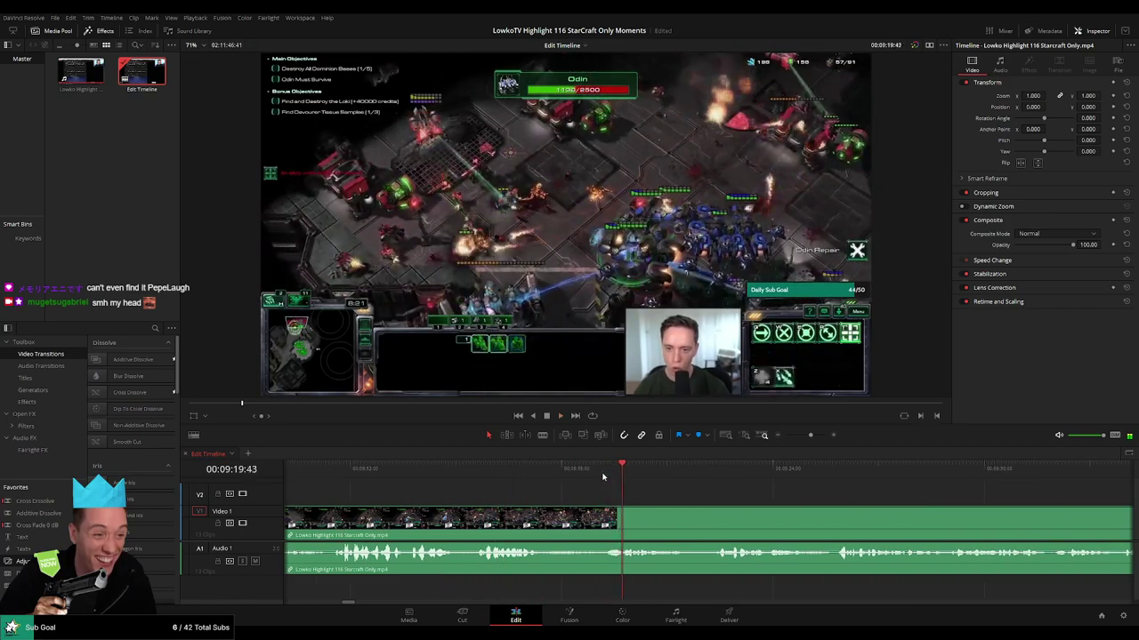
Replay the Odin battle moment at about 00:09:19 several times.
left_click(603, 477)
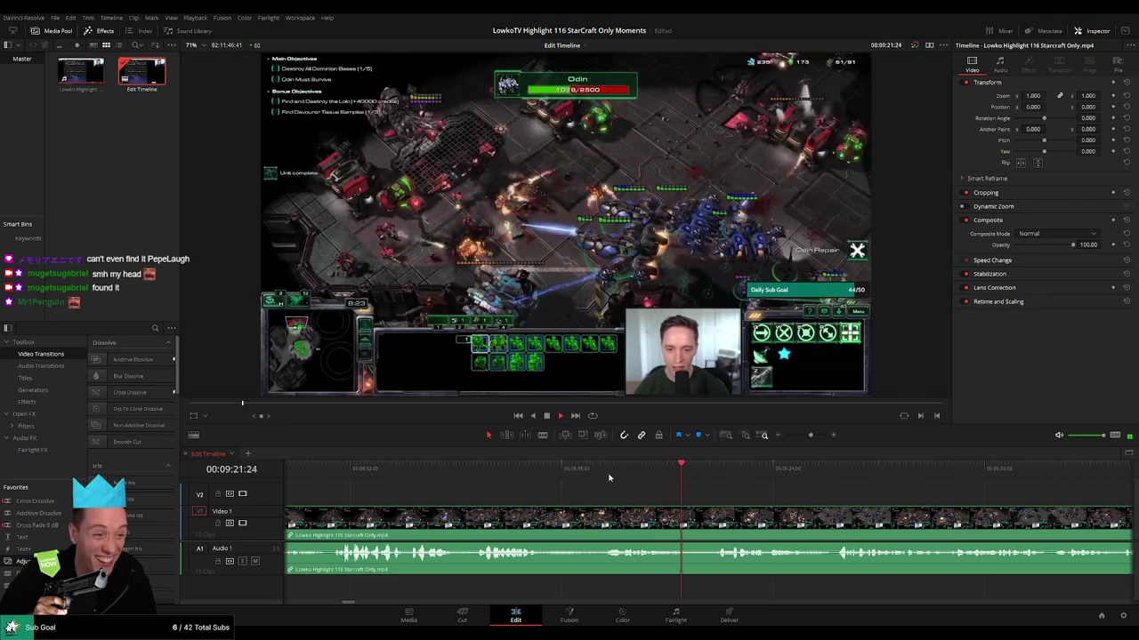
left_click(602, 472)
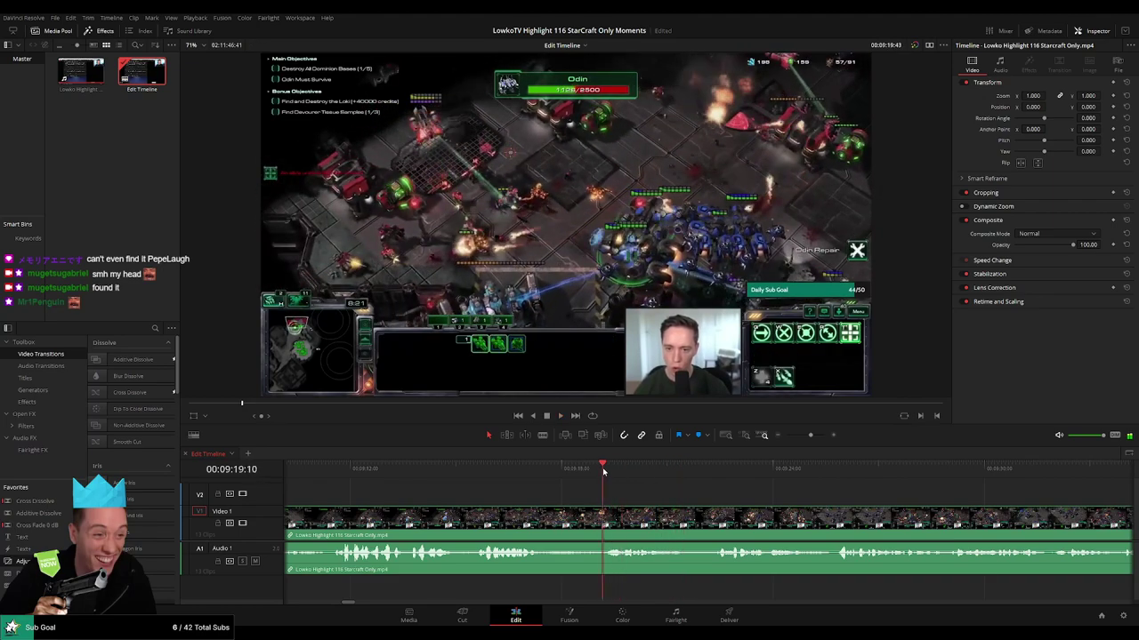
key("space")
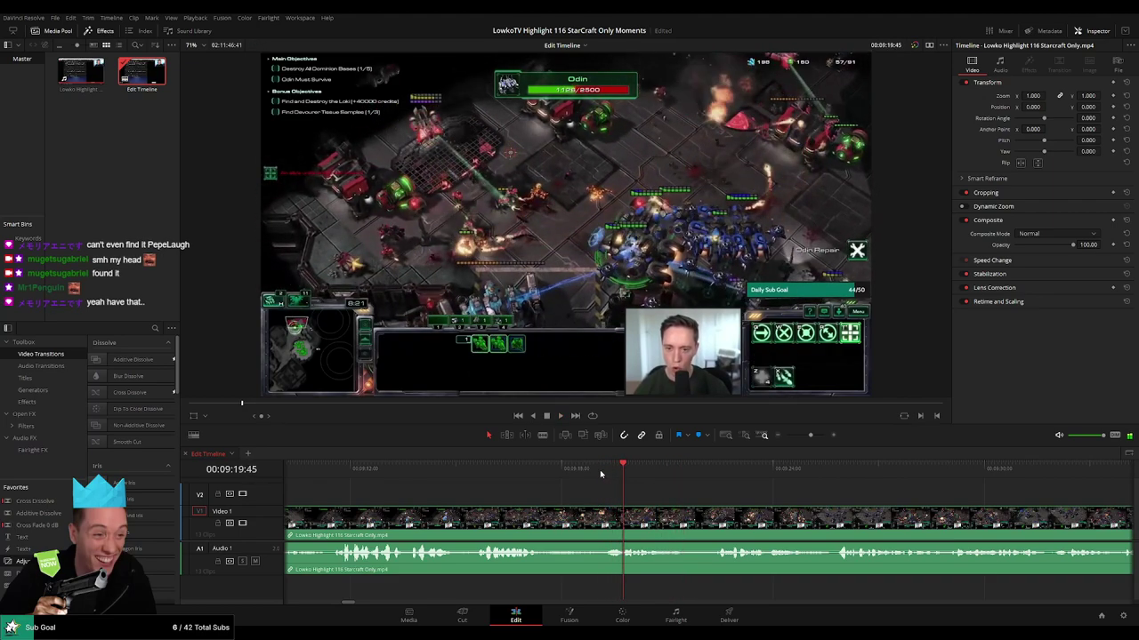
left_click(602, 473)
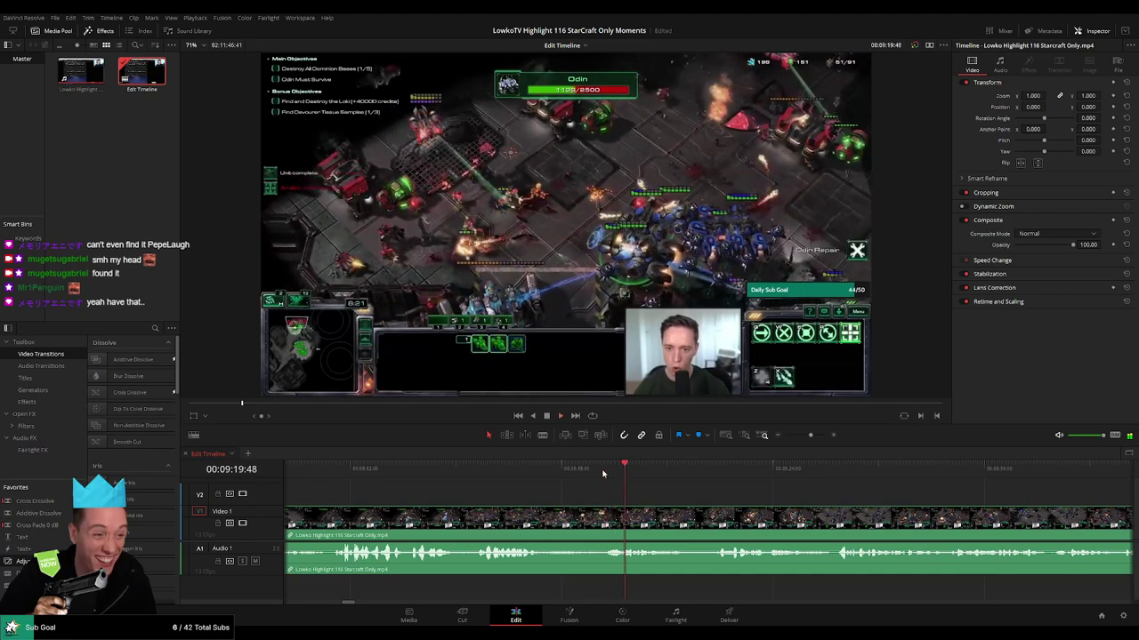
left_click(602, 473)
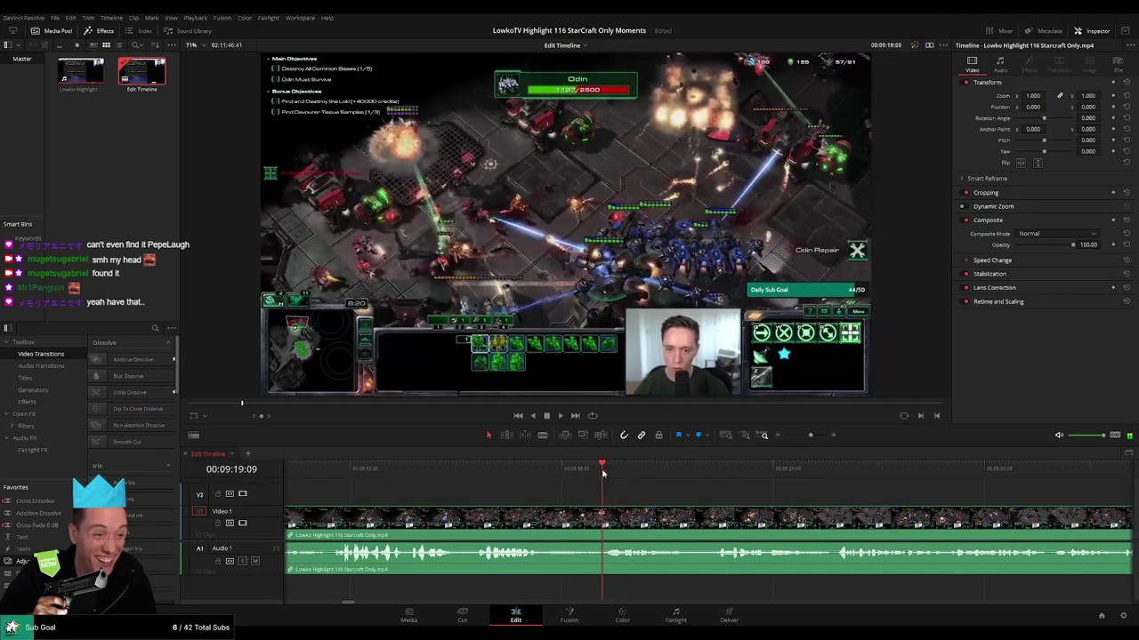
Scan the unmarked clip after the last green one, from the Brutalisk fight at about 00:10:37 to the Nova mission at 00:11:49.
left_click_drag(811, 435, 798, 436)
left_click(789, 471)
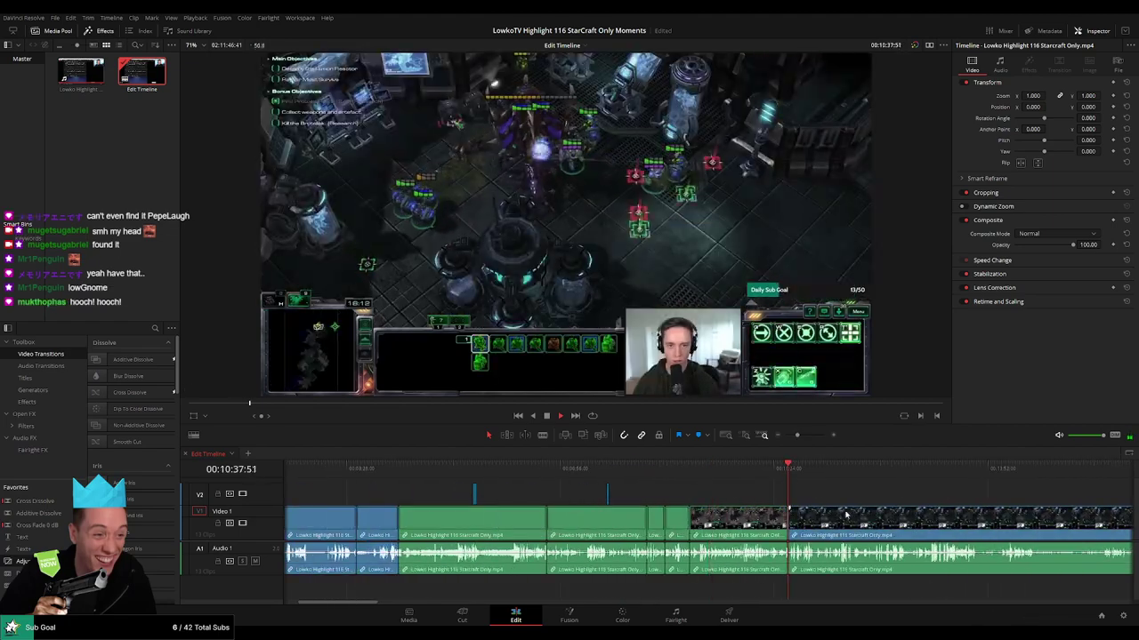
scroll(562, 499, "up", 5)
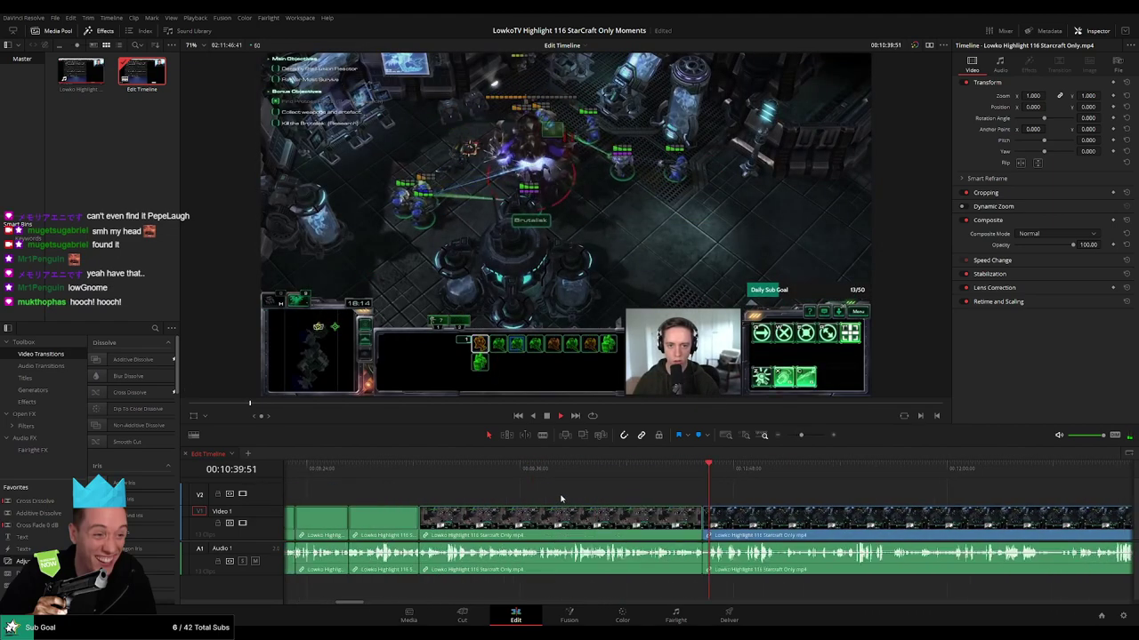
left_click_drag(761, 514, 581, 503)
left_click(820, 469)
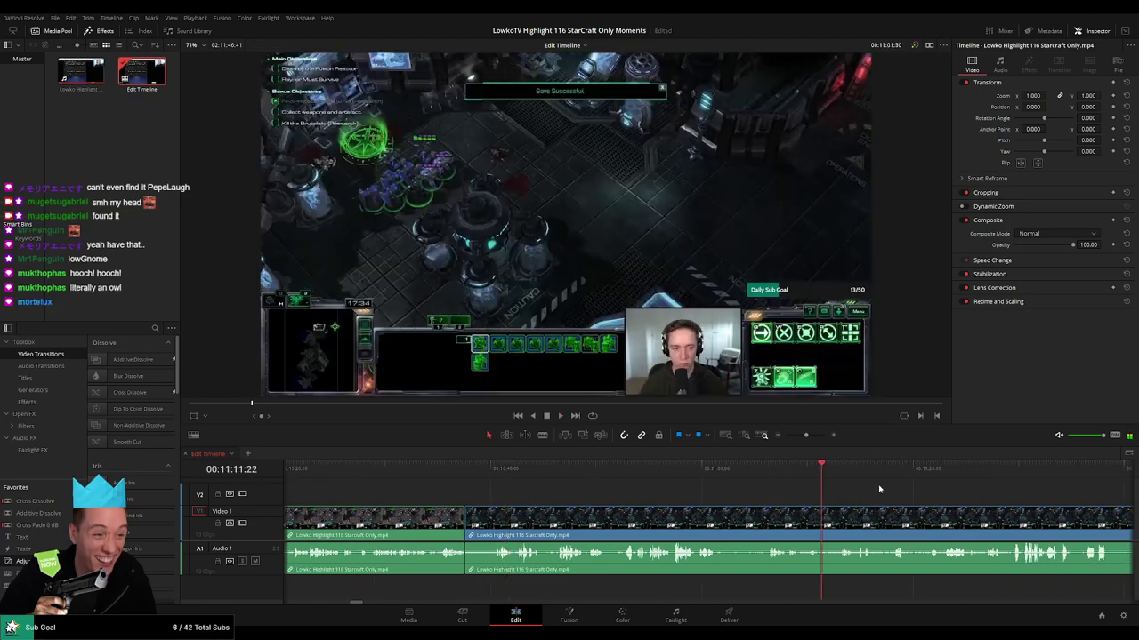
left_click(1068, 470)
left_click_drag(1111, 510, 599, 504)
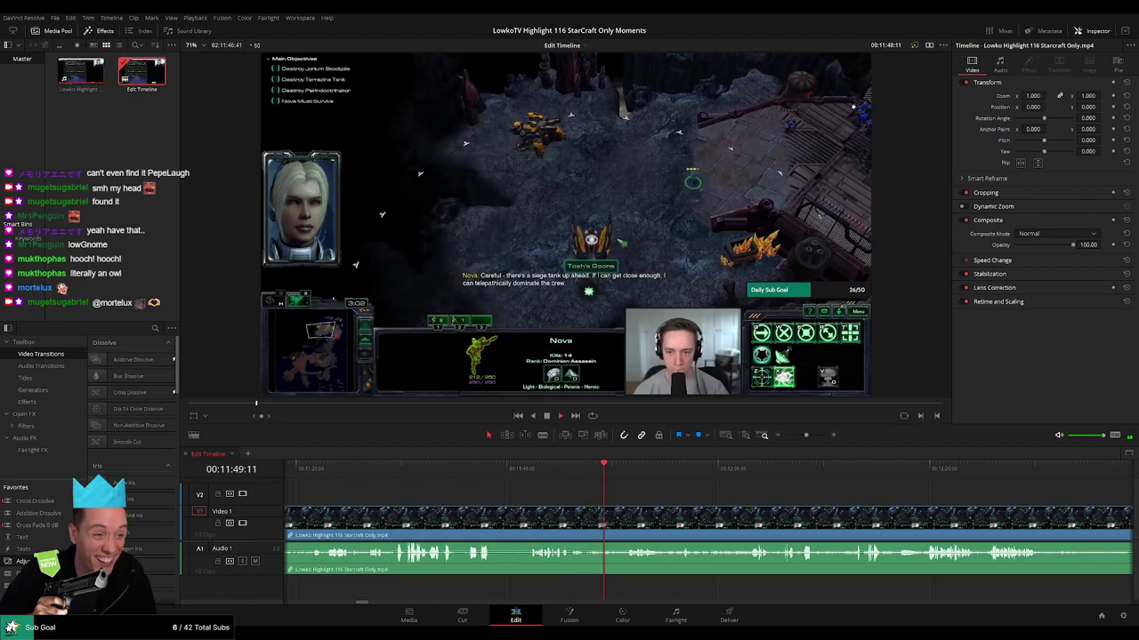
Split the clip at 00:11:47:12 where the Raynor scene ends and ripple-delete the leftover frames before the Nova scene.
left_click(562, 471)
left_click_drag(805, 436, 814, 436)
key("space")
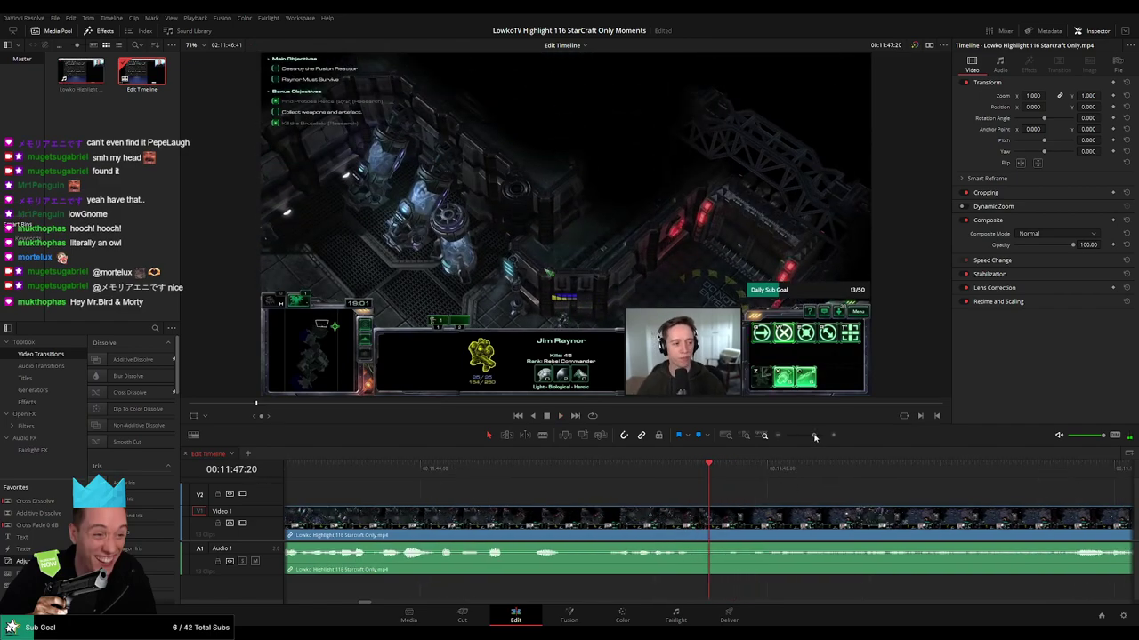
key("space")
left_click(692, 474)
key("ctrl+b")
key("b")
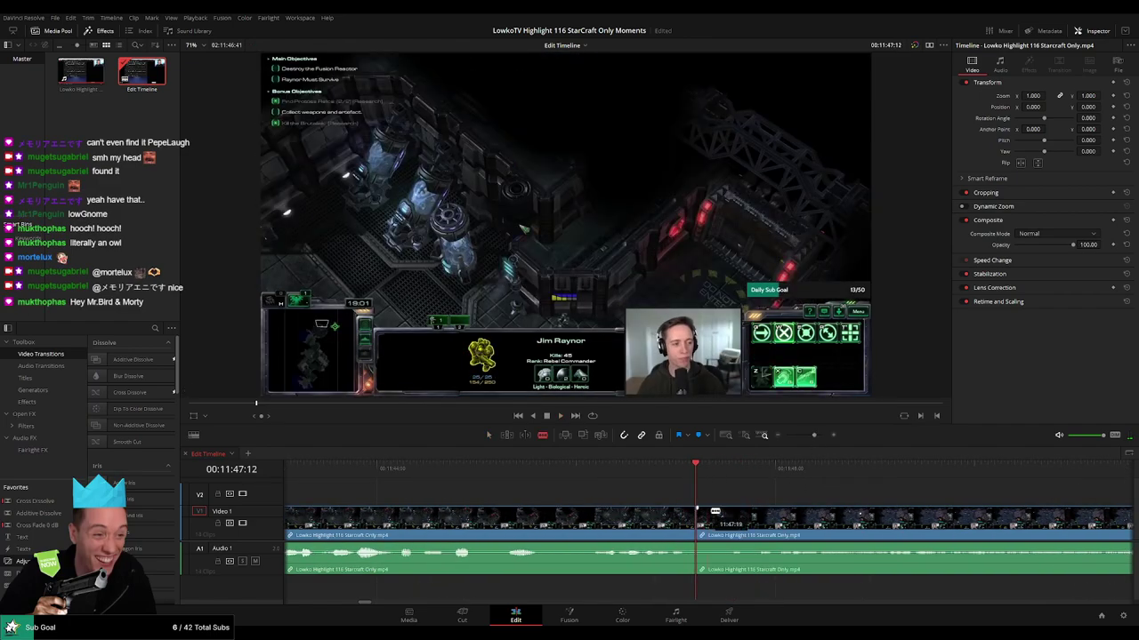
left_click(728, 521)
key("a")
left_click(714, 524)
key("Delete")
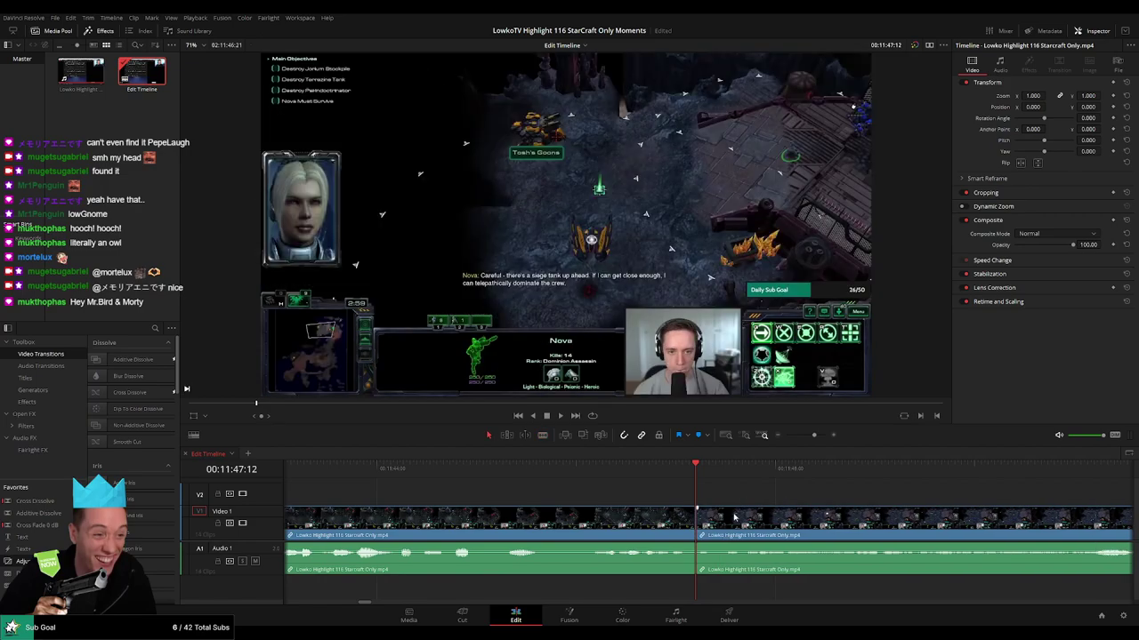
Color-mark the Raynor mission clip just before the 00:11:47:12 cut in blue, including its audio.
key("space")
left_click_drag(823, 438, 800, 438)
left_click(674, 521)
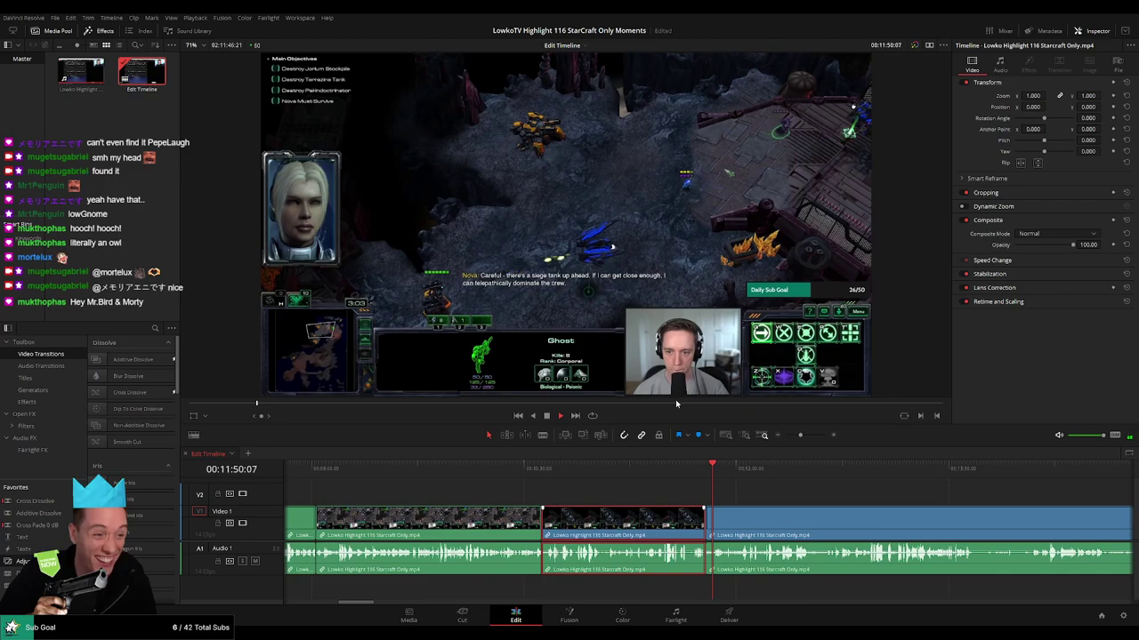
left_click(804, 496)
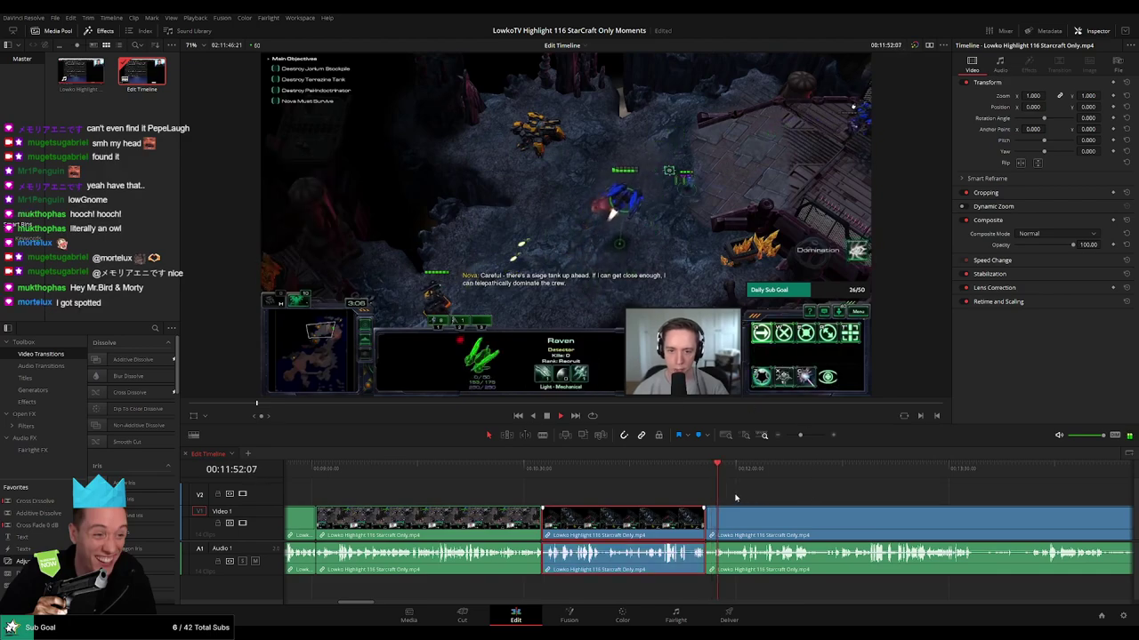
Review the unmarked Nova mission clip from about 00:11:52 to the Artifact defence scene at 00:12:48.
left_click_drag(712, 494, 599, 486)
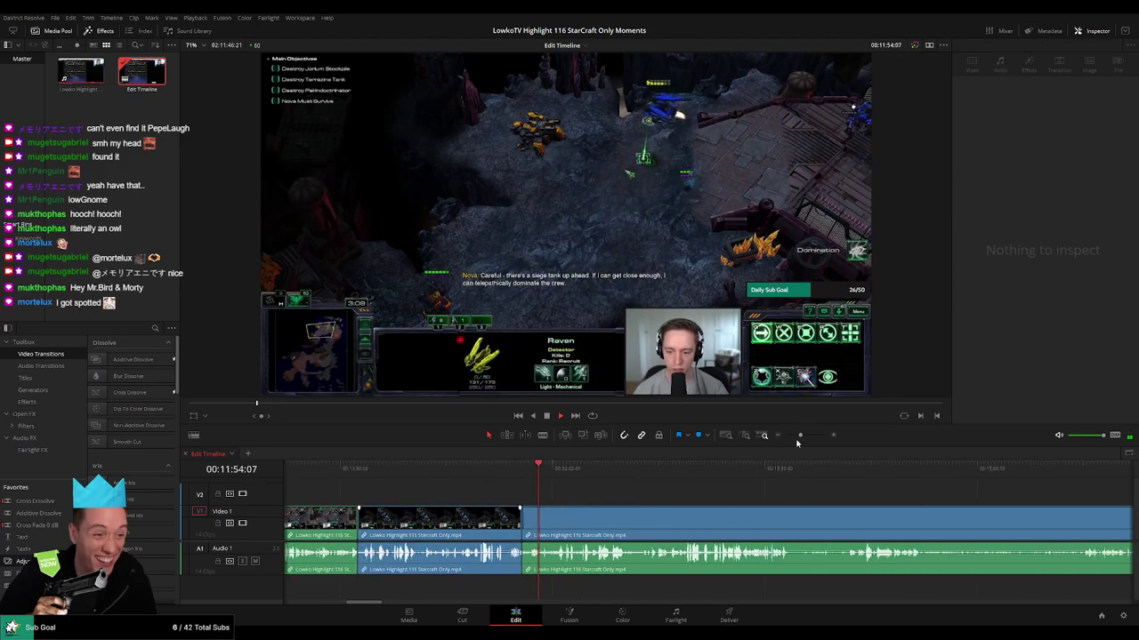
left_click_drag(797, 443, 806, 438)
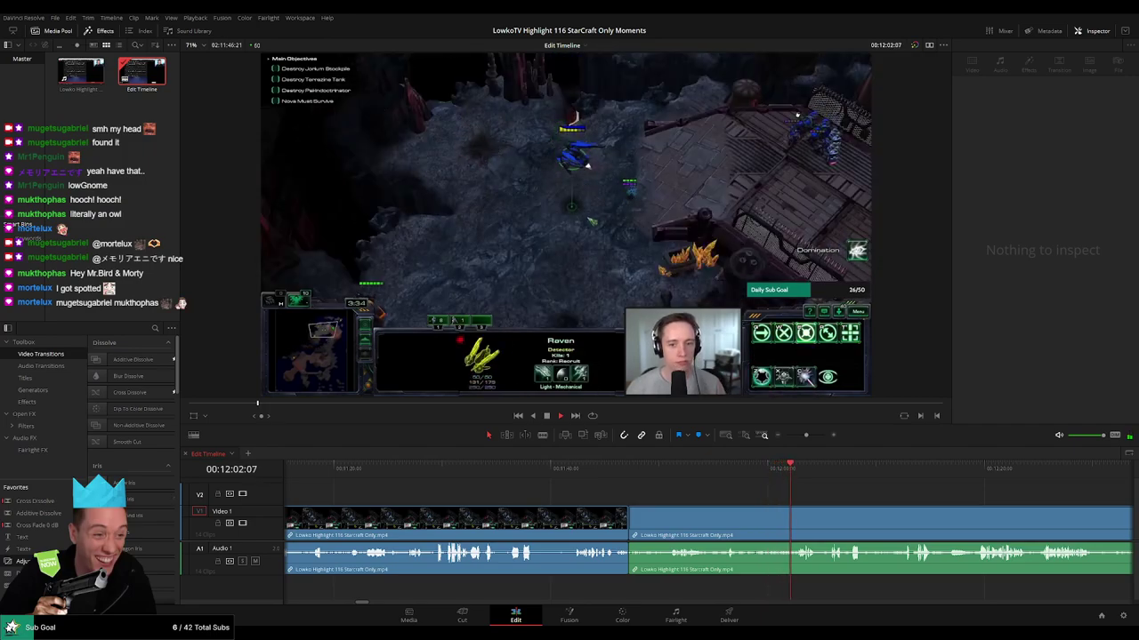
left_click_drag(850, 495, 498, 491)
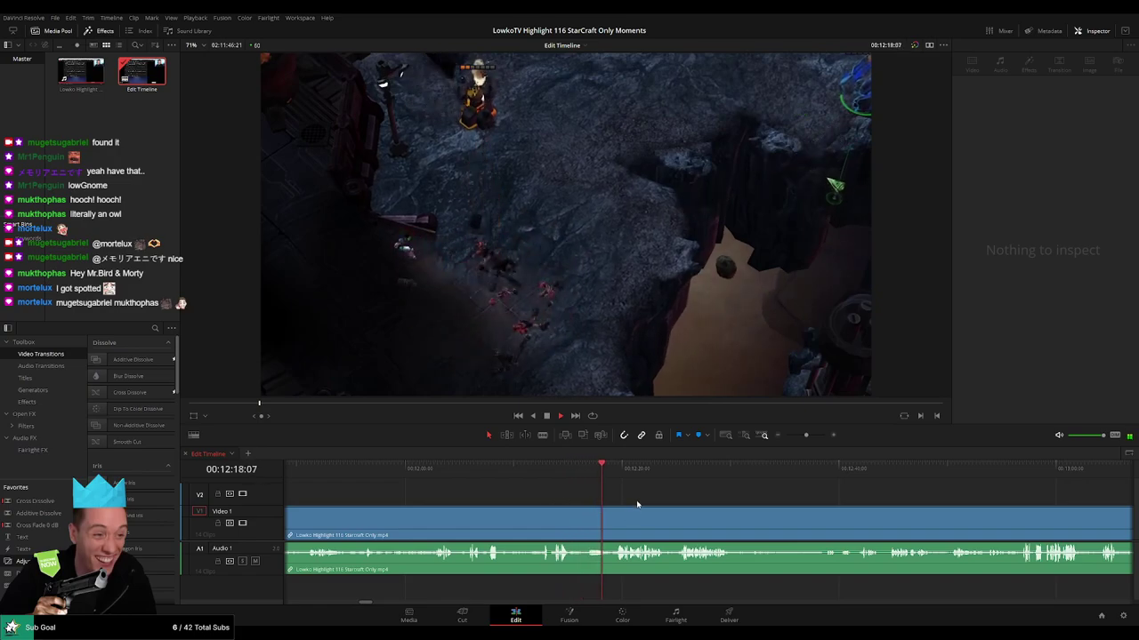
left_click_drag(669, 499, 529, 495)
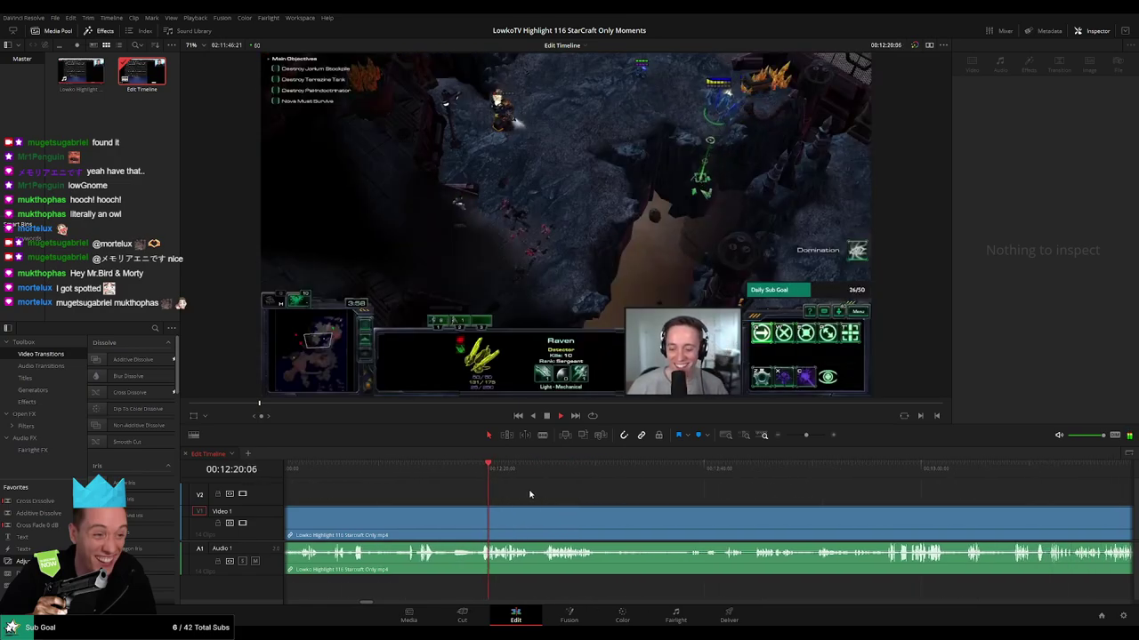
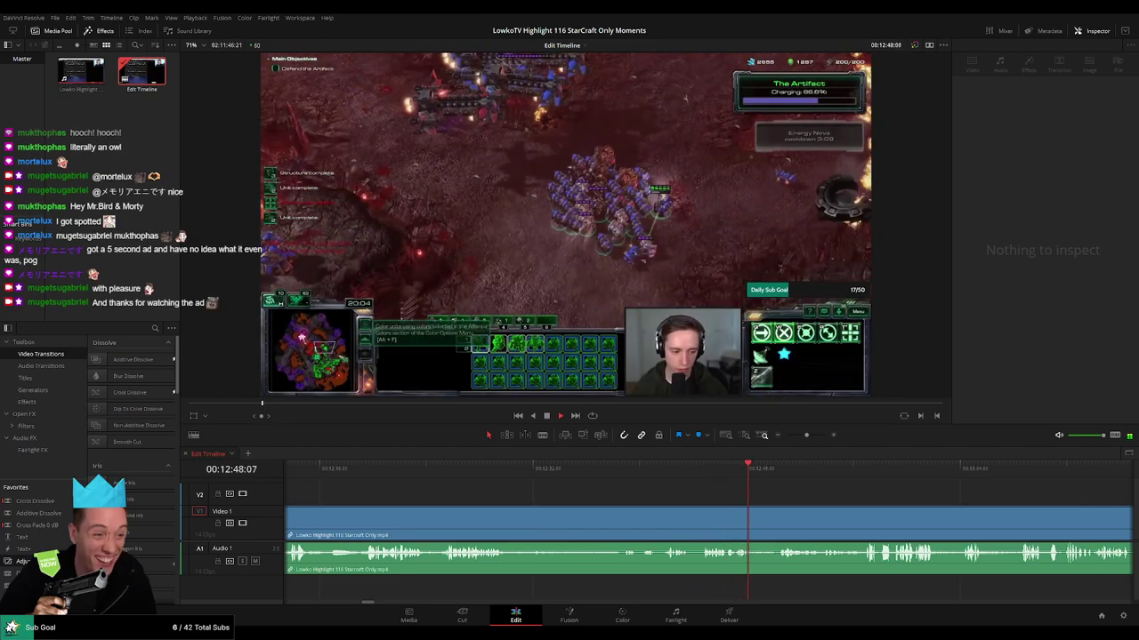
Split the clip at 00:12:46:24 where the Nova mission ends and ripple-delete the leftover frames before the Artifact defence scene.
left_click(672, 476)
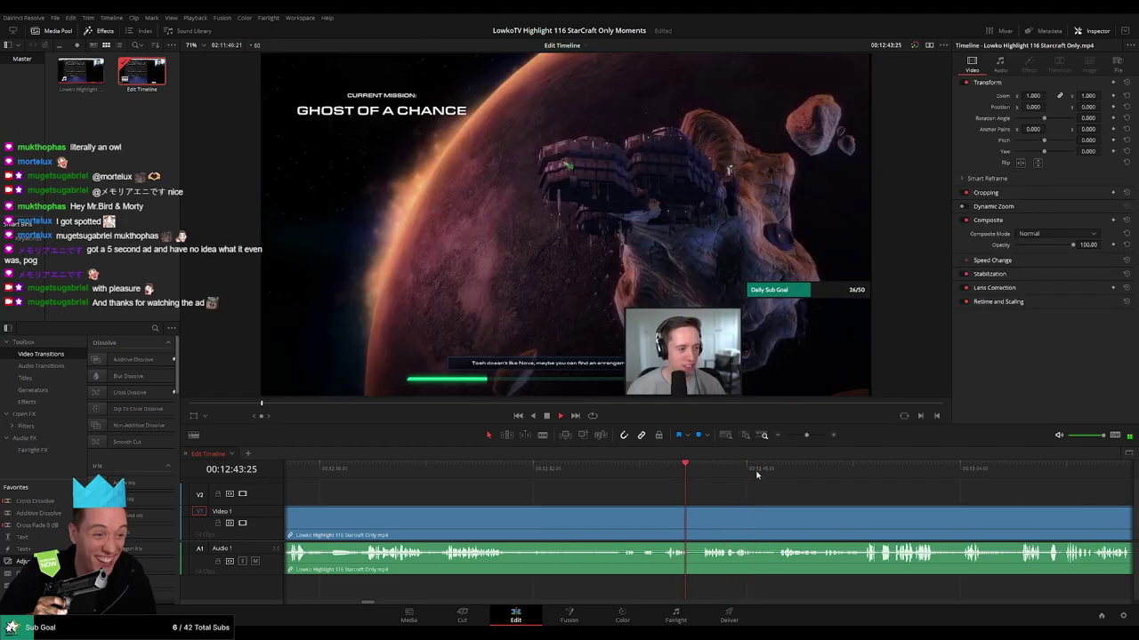
left_click_drag(806, 435, 809, 435)
left_click_drag(767, 512, 629, 512)
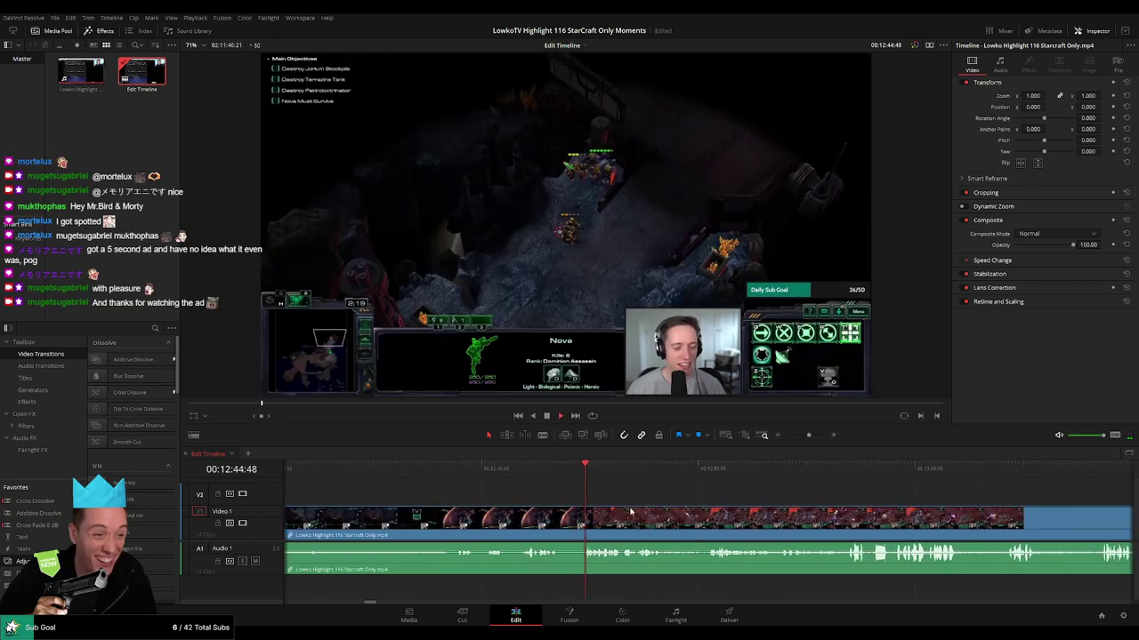
left_click_drag(808, 436, 812, 436)
key("space")
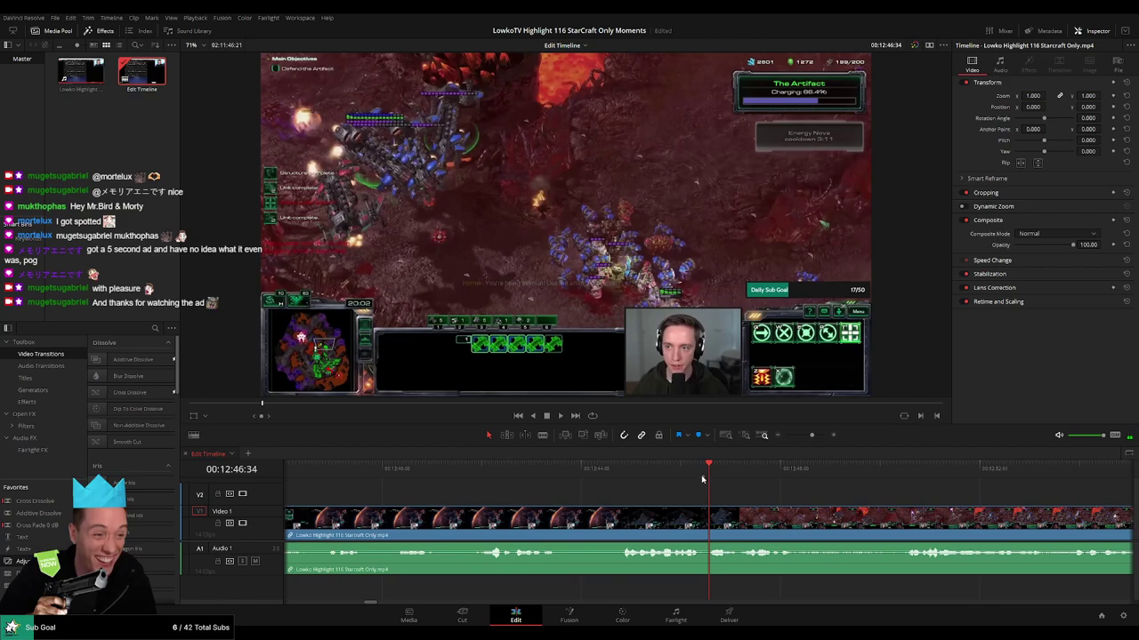
left_click_drag(702, 480, 700, 476)
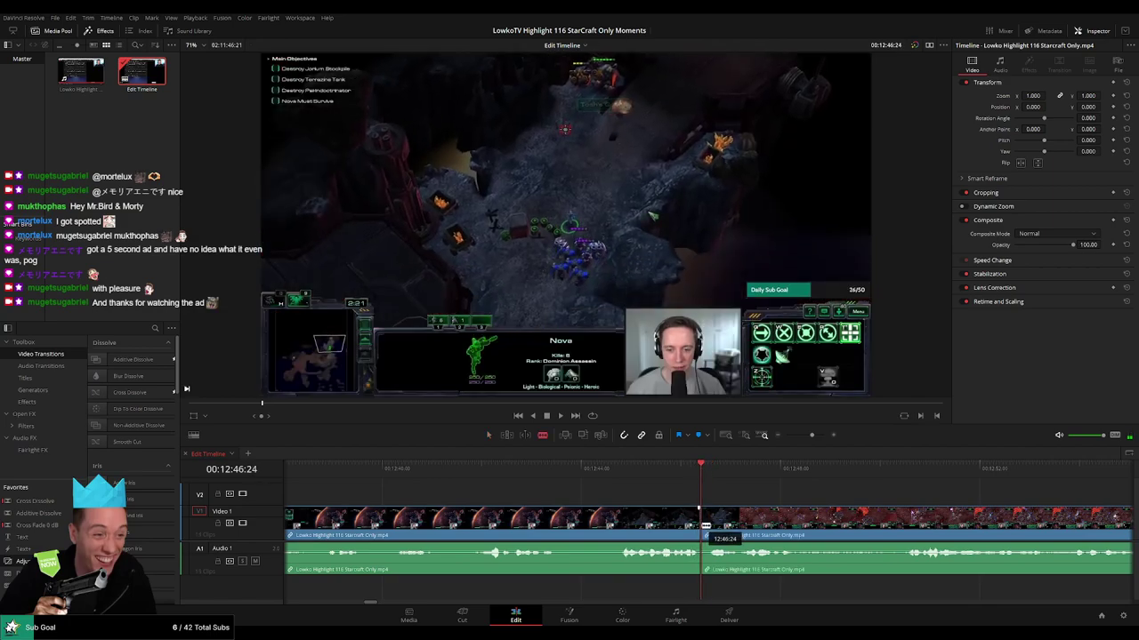
left_click_drag(703, 527, 707, 527)
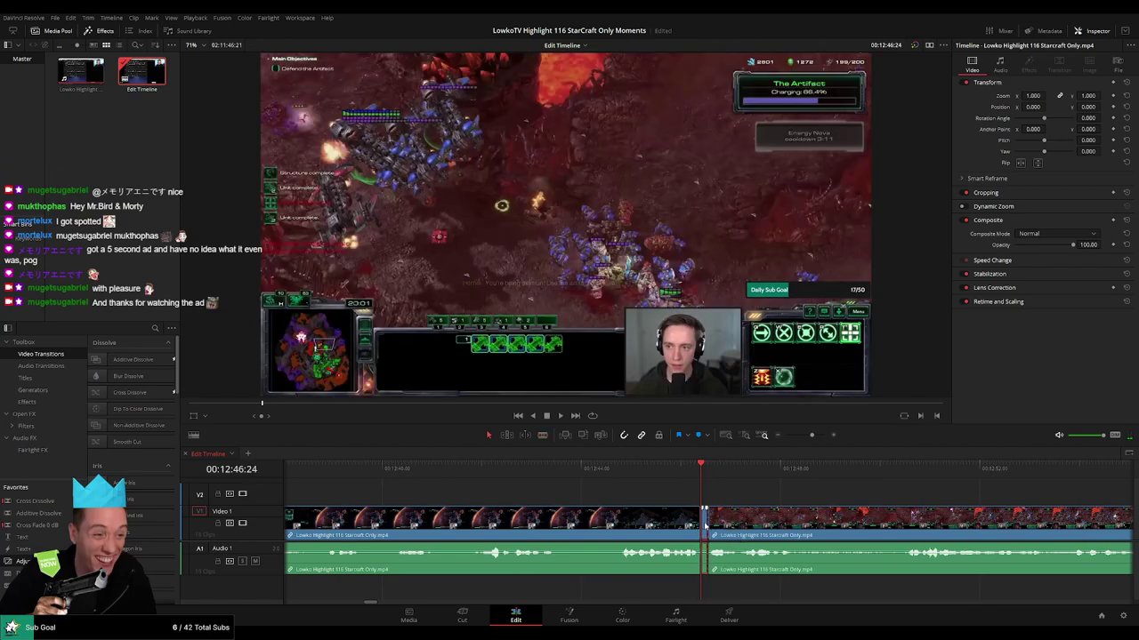
Color-mark the Nova mission clip just before the 00:12:46:24 cut in blue, including its audio.
key("space")
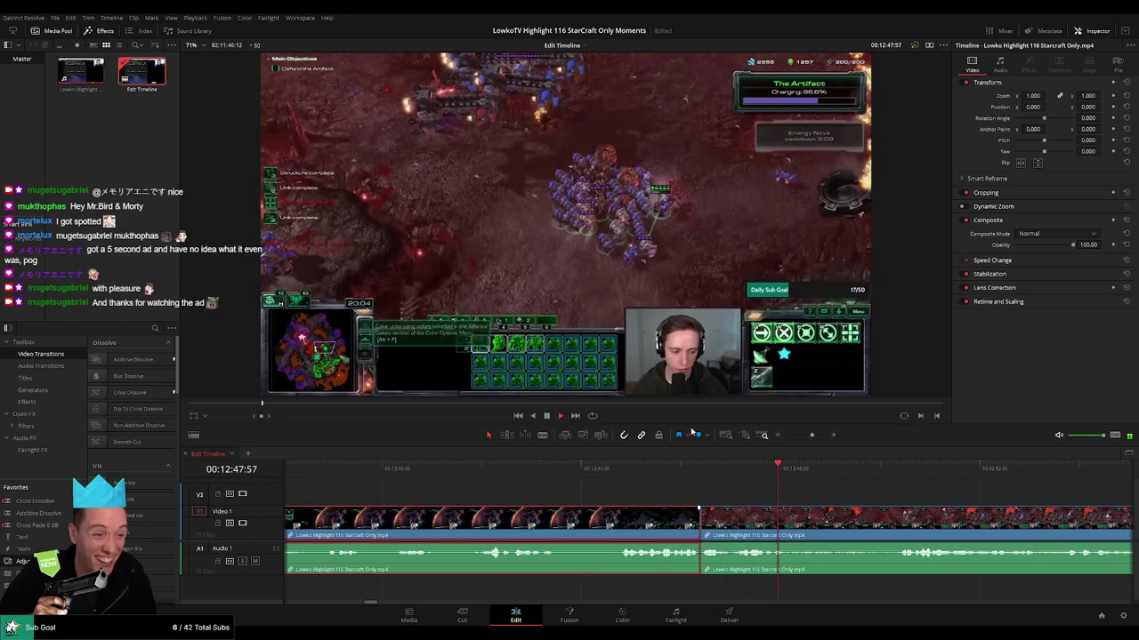
left_click(840, 503)
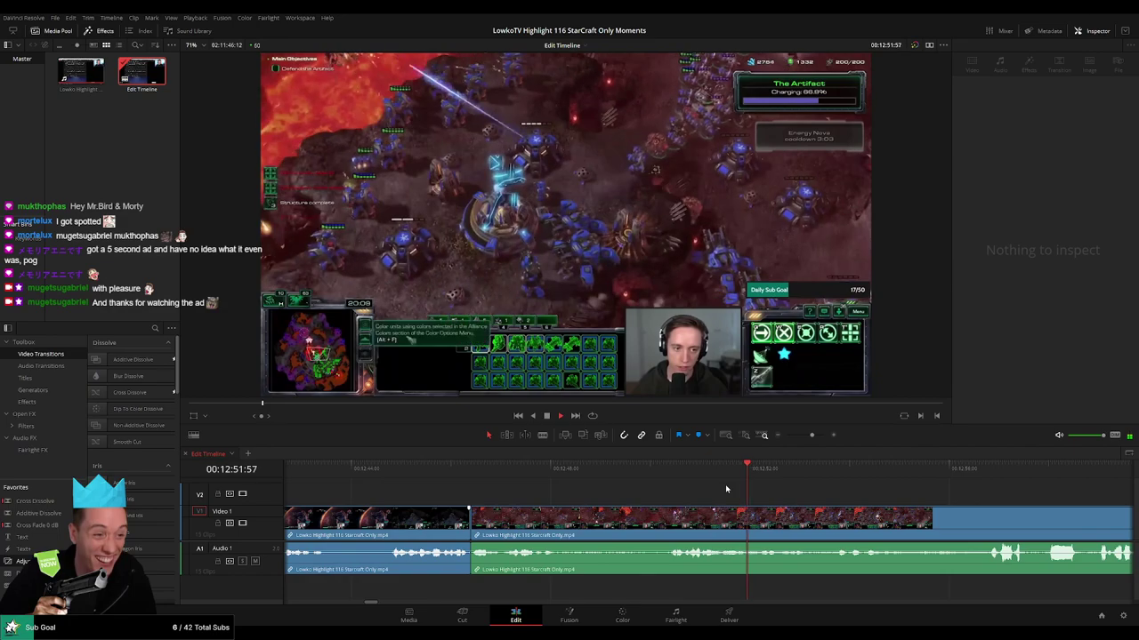
Replay the zoomed-in webcam reaction in the Artifact defence clip at about 00:12:58 several times.
left_click_drag(805, 440, 804, 440)
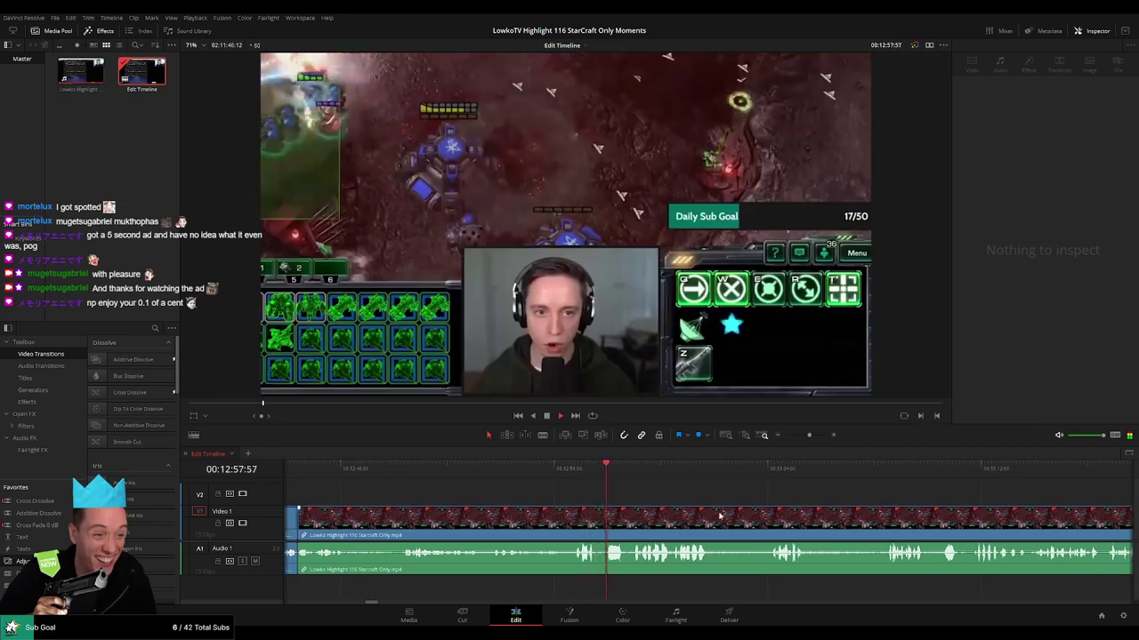
left_click(608, 469)
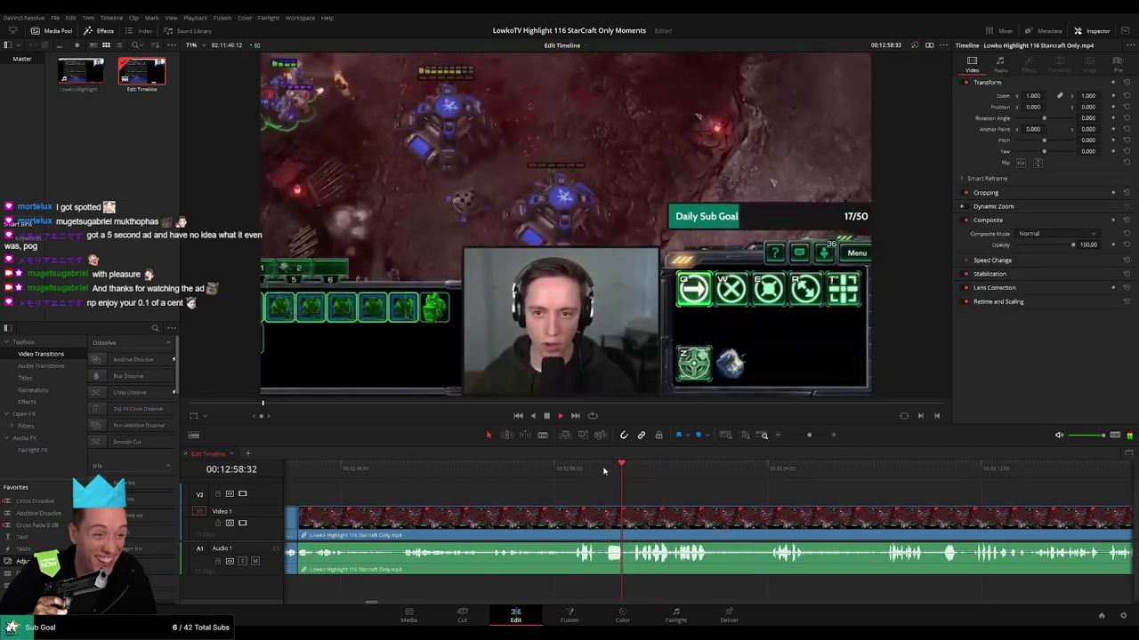
left_click(604, 471)
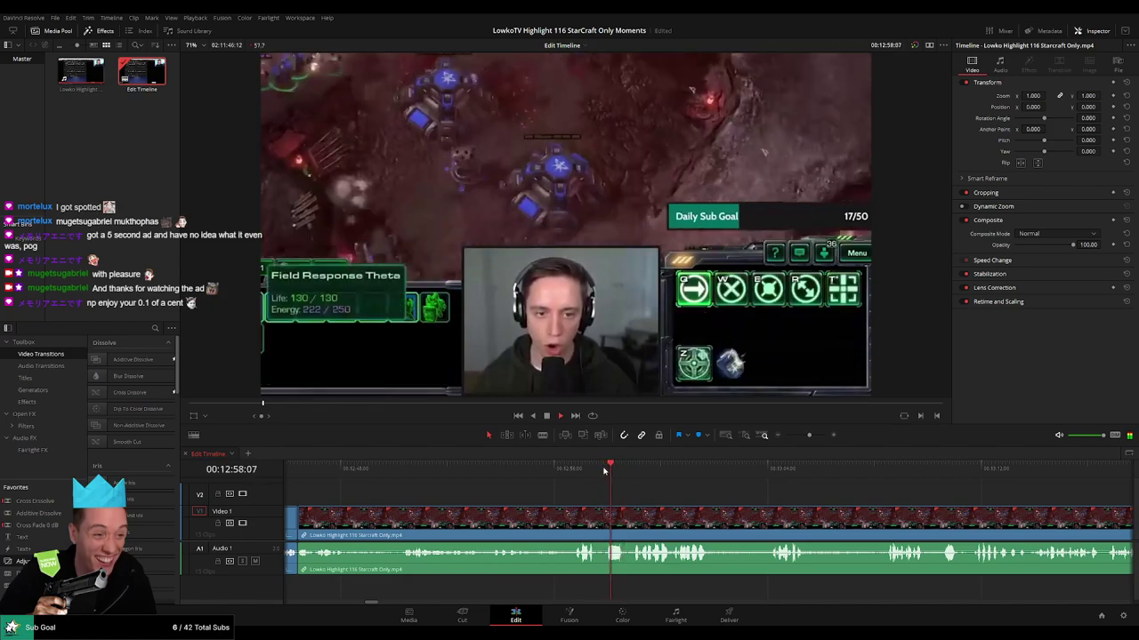
left_click(604, 470)
left_click(604, 471)
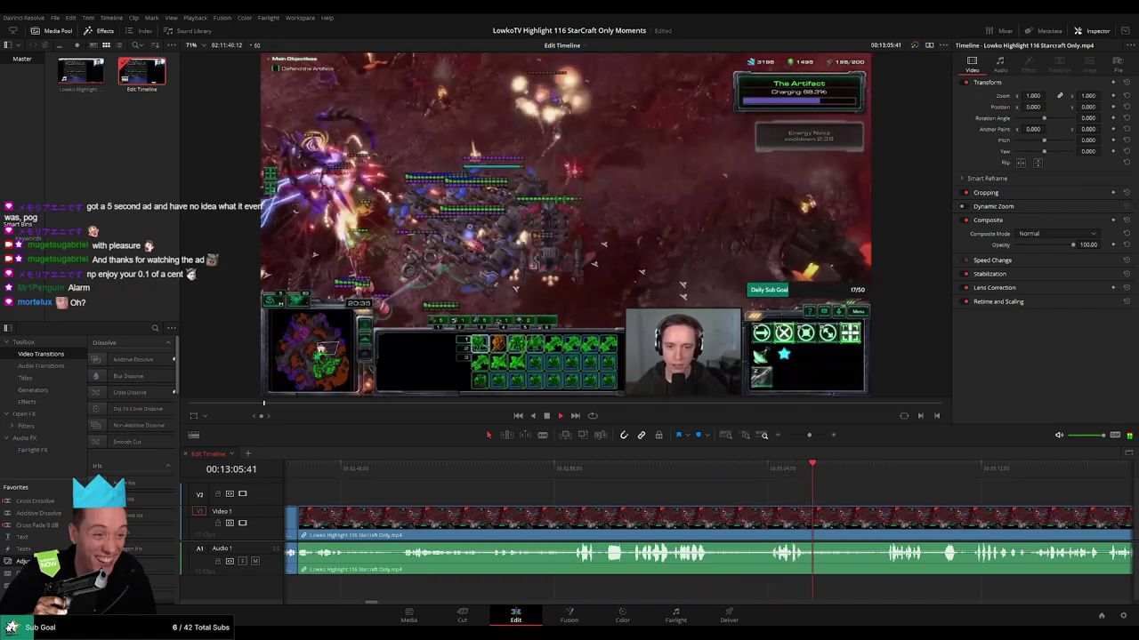
left_click(608, 480)
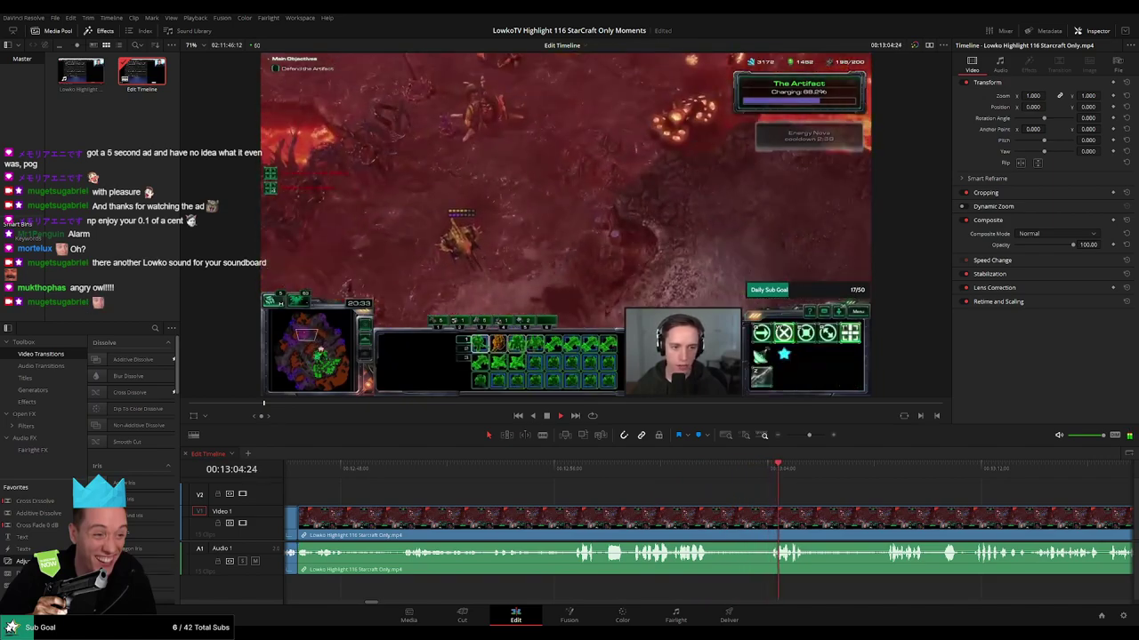
Split the clip at 00:13:19:45 where the Artifact defence ends and ripple-delete the leftover frames before the Reddit meme scene.
left_click_drag(838, 497, 510, 502)
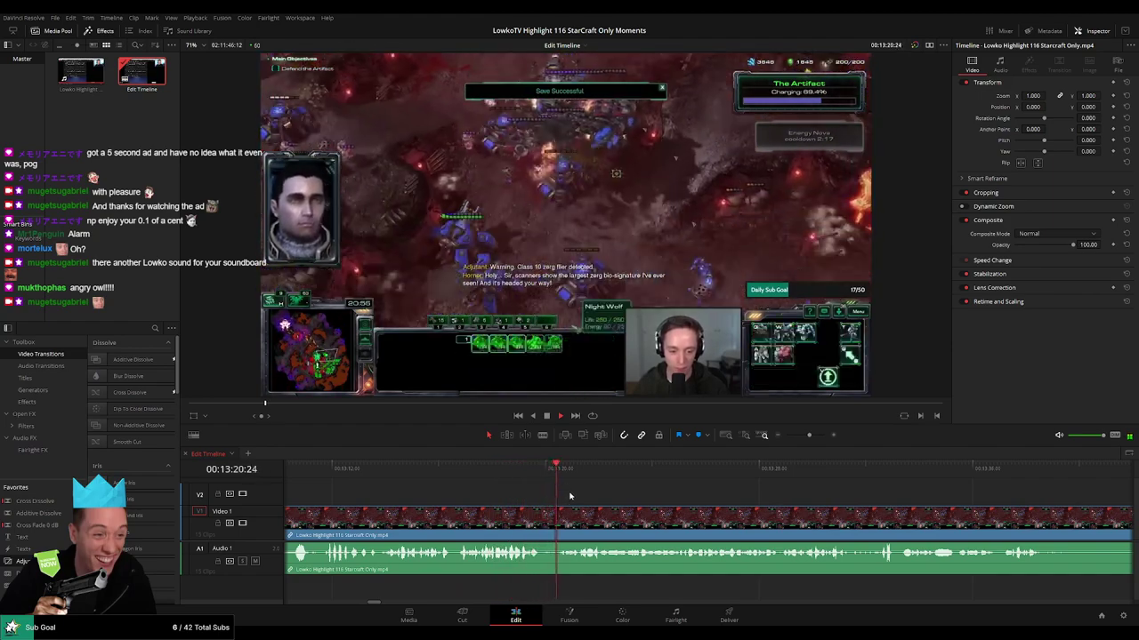
left_click(524, 467)
key("space")
key("space")
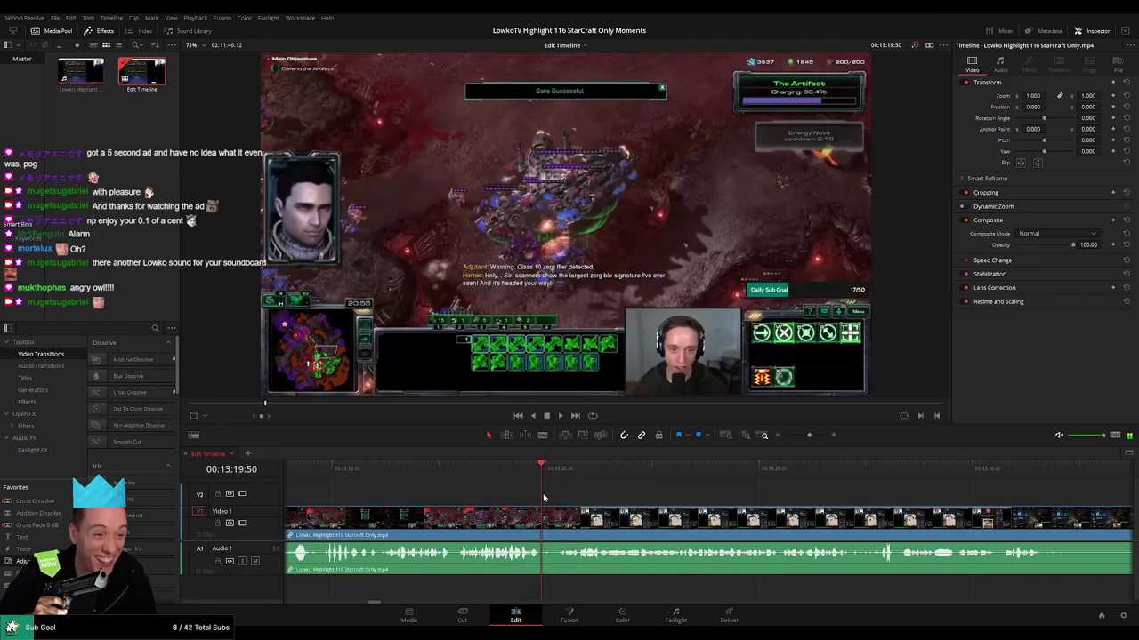
left_click(516, 467)
key("space")
key("space")
key("b")
left_click(539, 520)
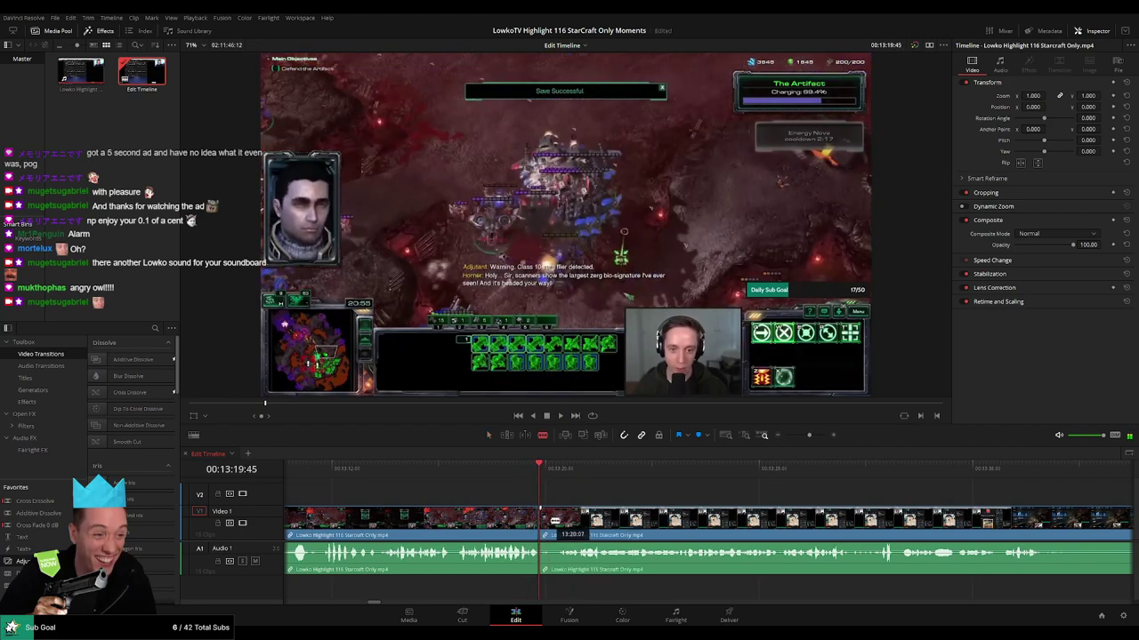
left_click(558, 523)
key("a")
left_click(550, 525)
key("Delete")
Color-mark the Artifact defence clip just before the 00:13:19:45 cut in blue, including its audio.
key("space")
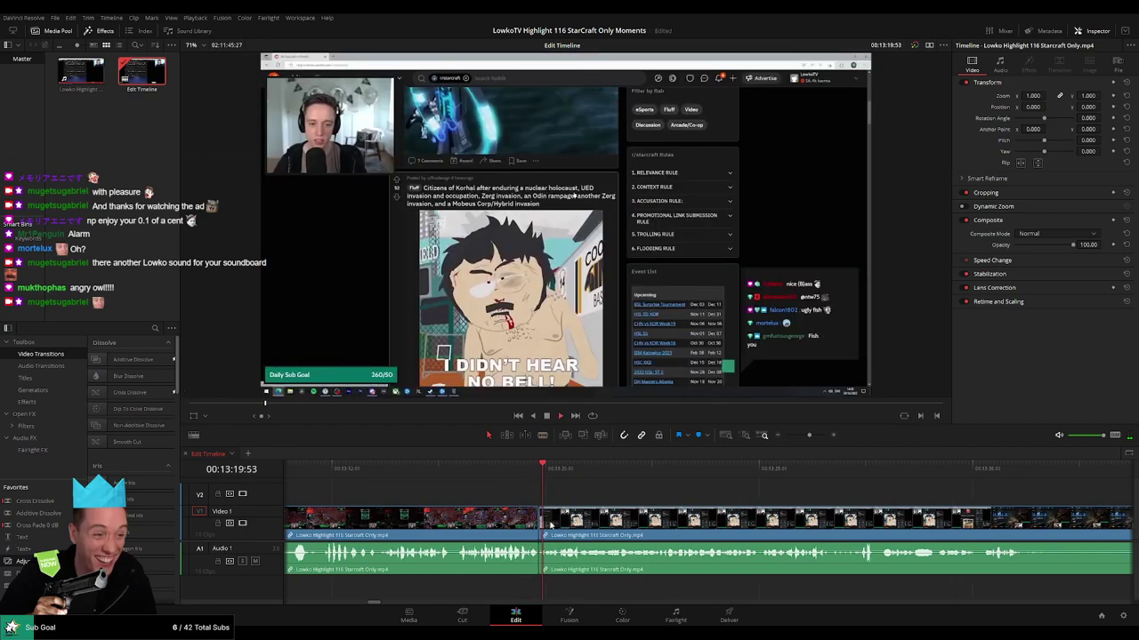
left_click(511, 528)
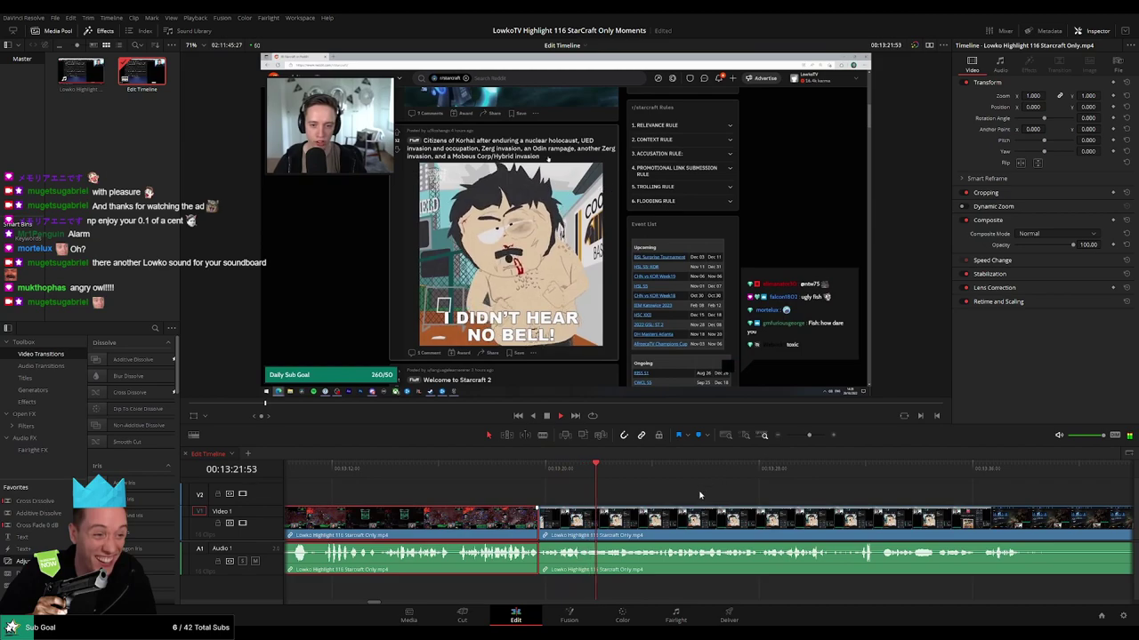
left_click(757, 491)
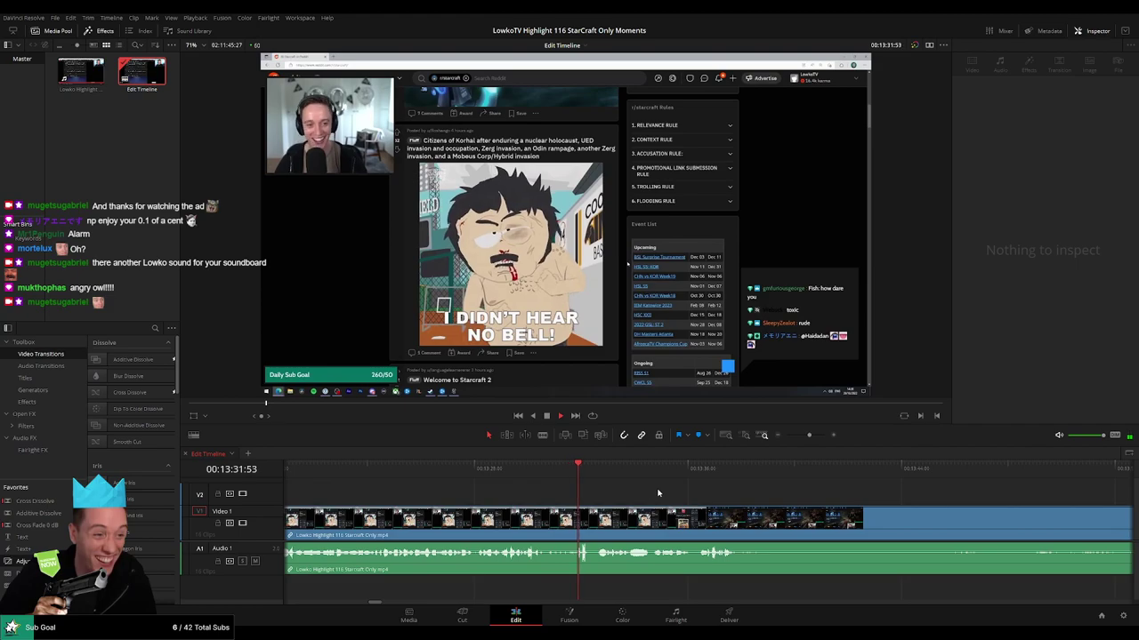
Split the clip at 00:13:37:58 where the Reddit scene ends and ripple-delete the leftover frames up to 00:13:38:07.
scroll(571, 493, "right", 2)
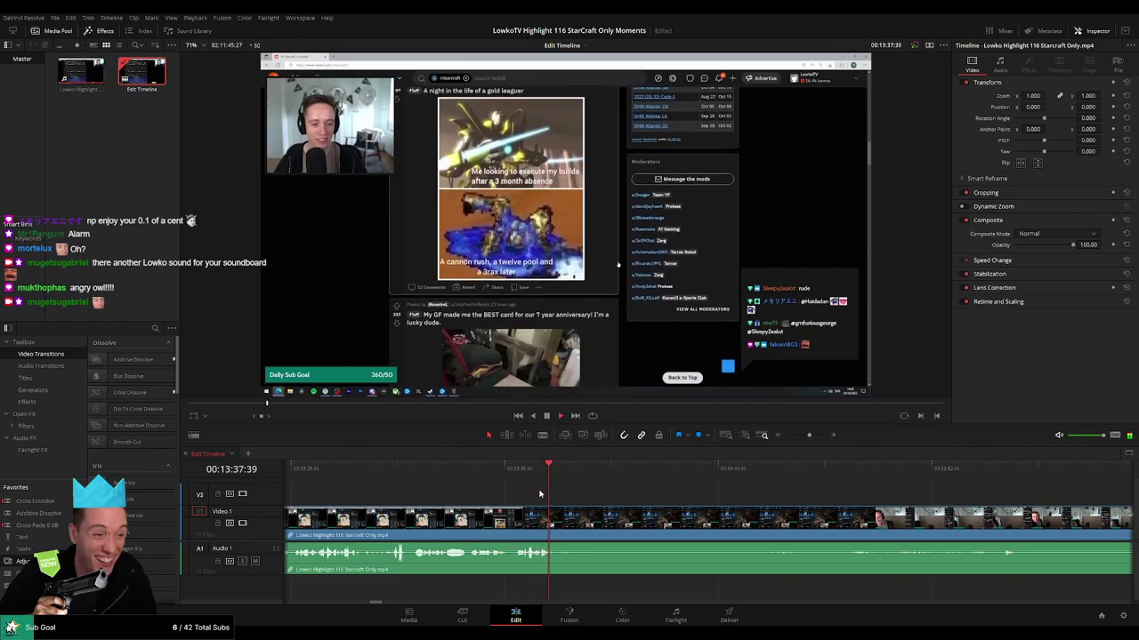
key("space")
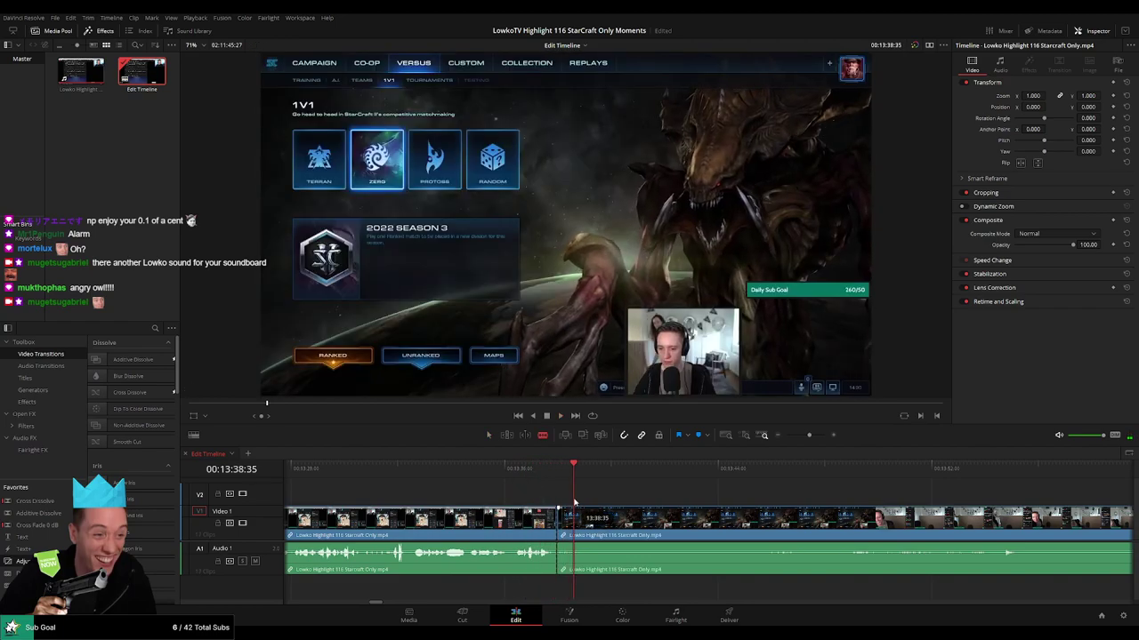
left_click(557, 469)
key("space")
left_click_drag(560, 473, 559, 476)
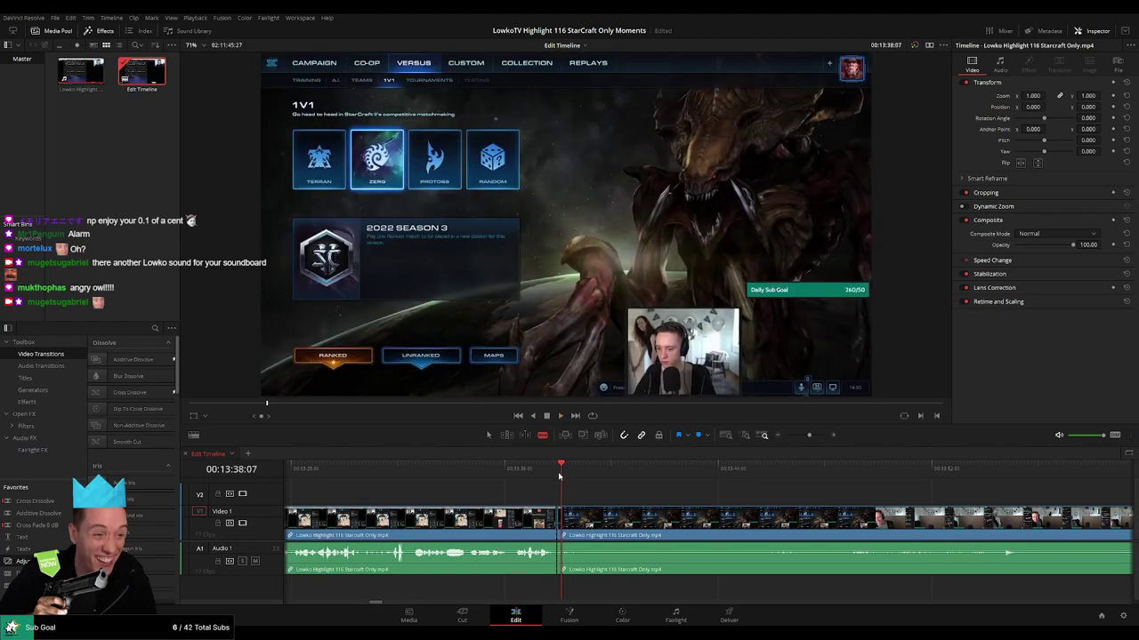
key("a")
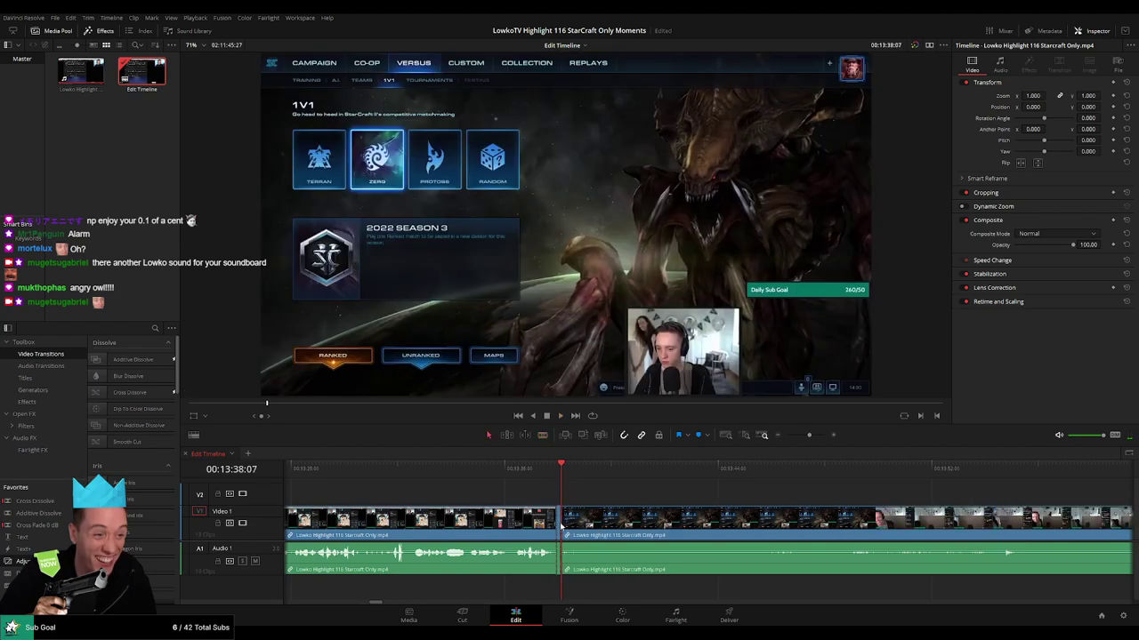
key("Up")
Color-mark the Reddit meme clip just before the 00:13:37:58 cut in blue, including its audio.
left_click(510, 521)
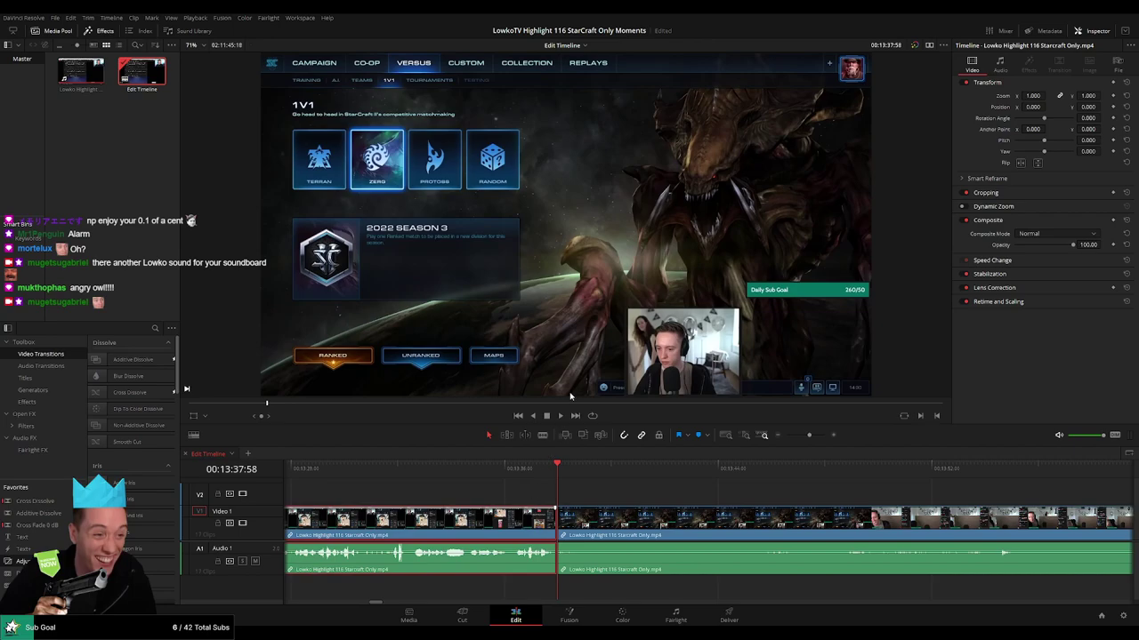
key("F1")
left_click(684, 492)
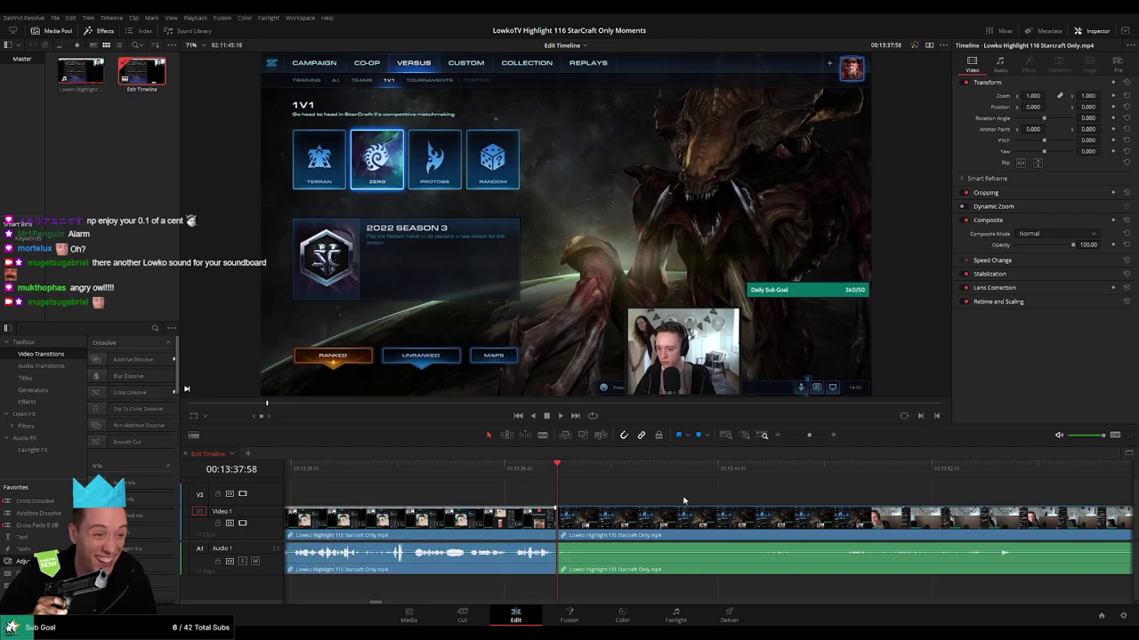
Skim the birthday gift footage from the 1v1 menu scene at about 00:13:38 to the box unpacking at 00:16:27.
key("space")
left_click_drag(809, 436, 800, 437)
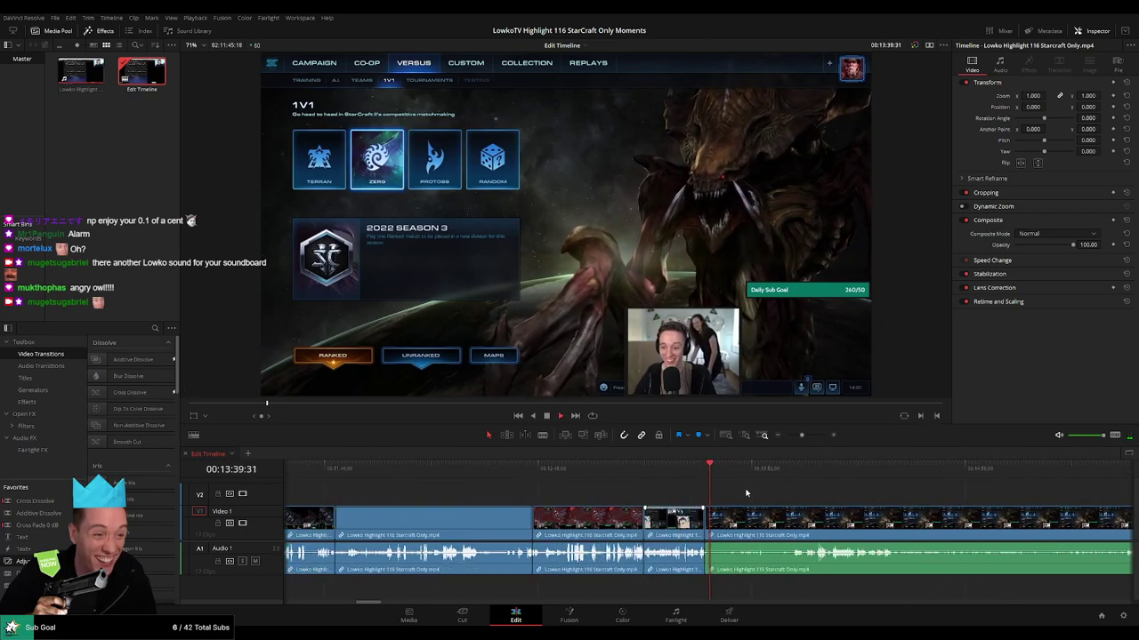
left_click_drag(714, 468, 730, 472)
left_click(754, 469)
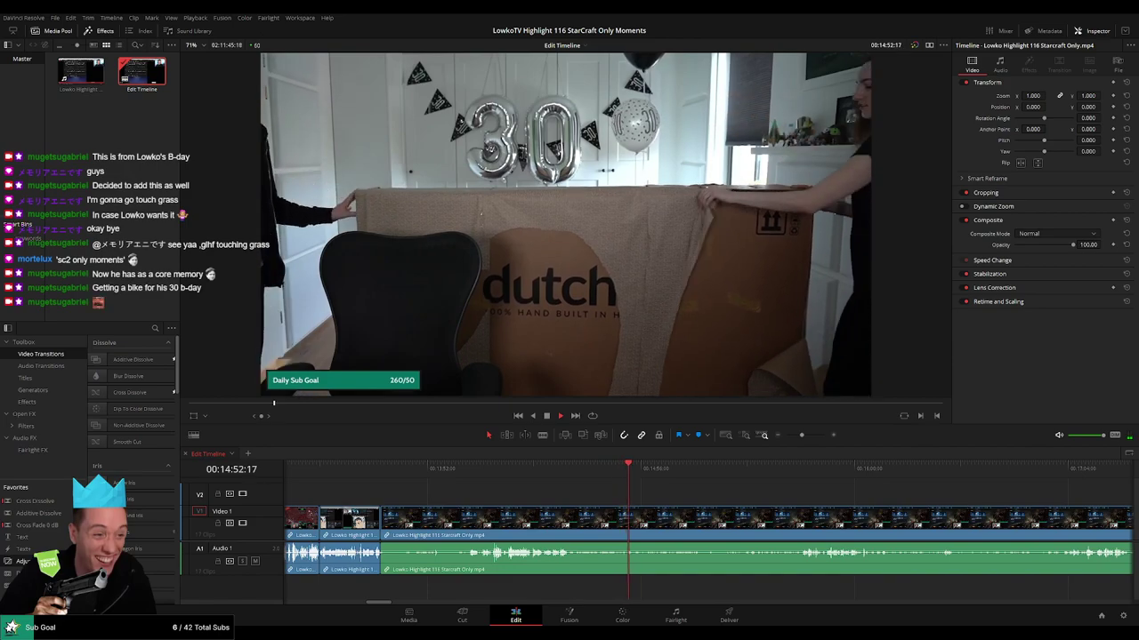
left_click(653, 469)
left_click_drag(654, 471, 794, 470)
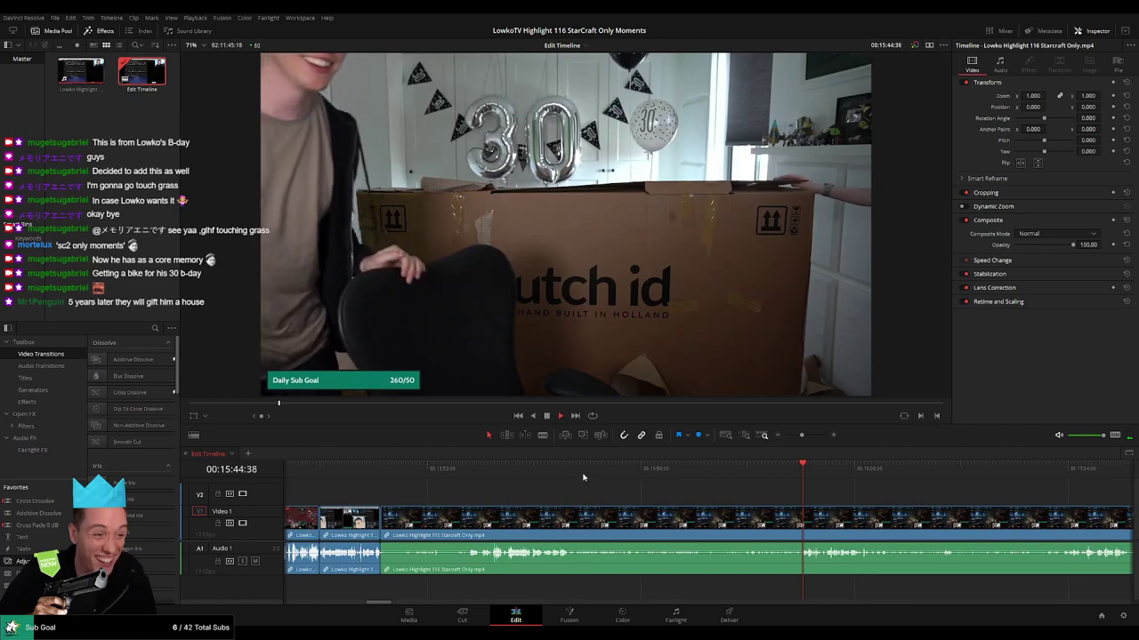
scroll(596, 491, "right", 5)
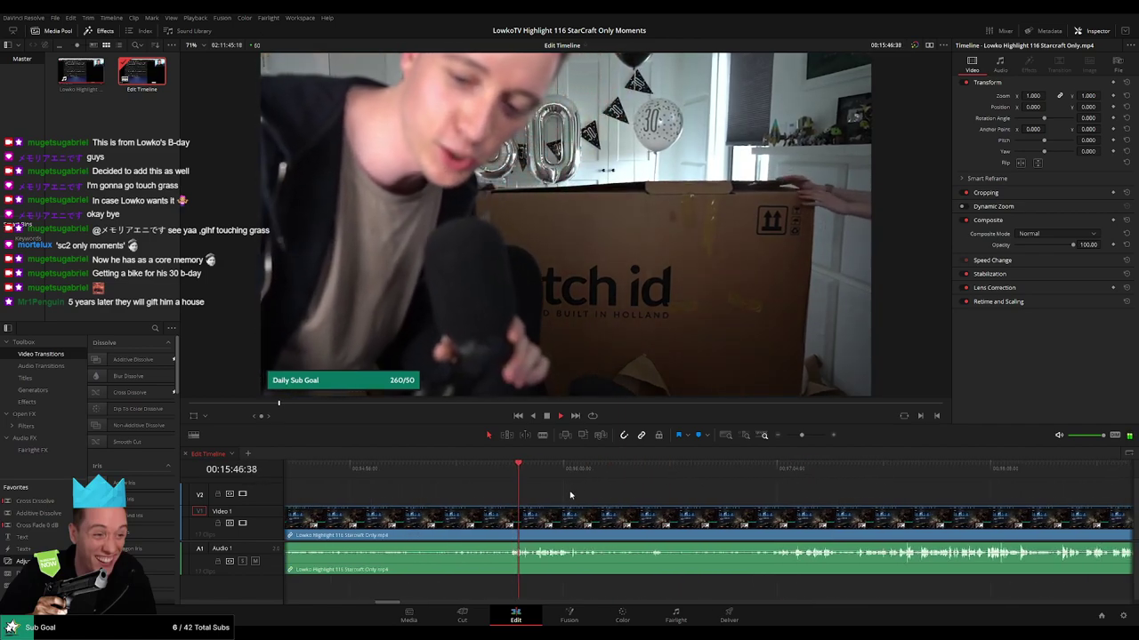
left_click_drag(571, 495, 530, 498)
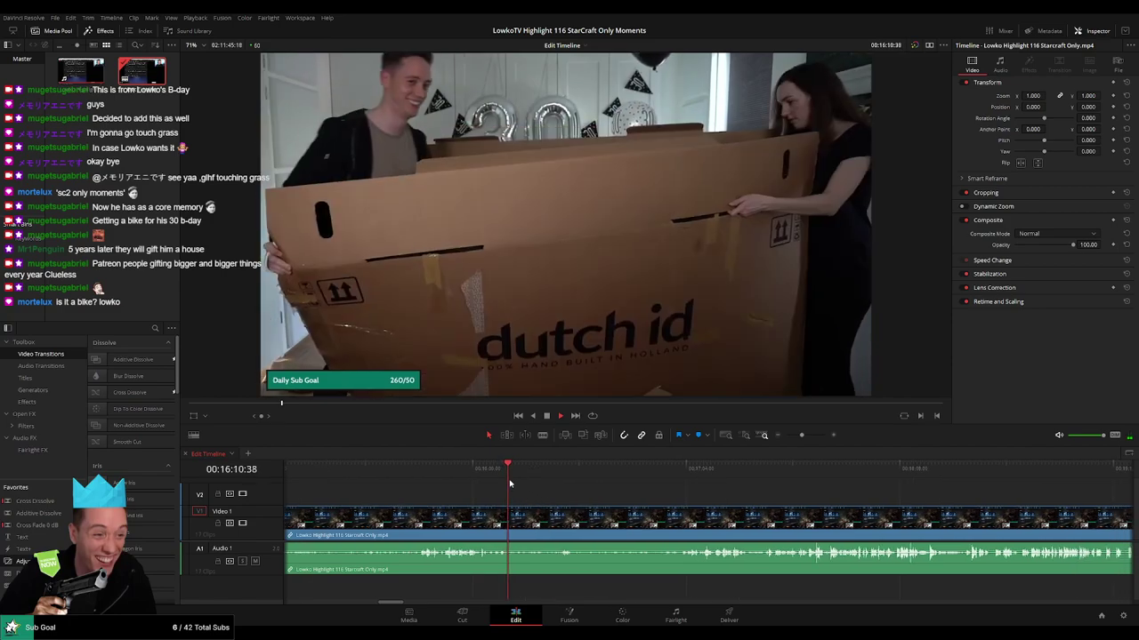
left_click_drag(511, 474, 557, 476)
key("space")
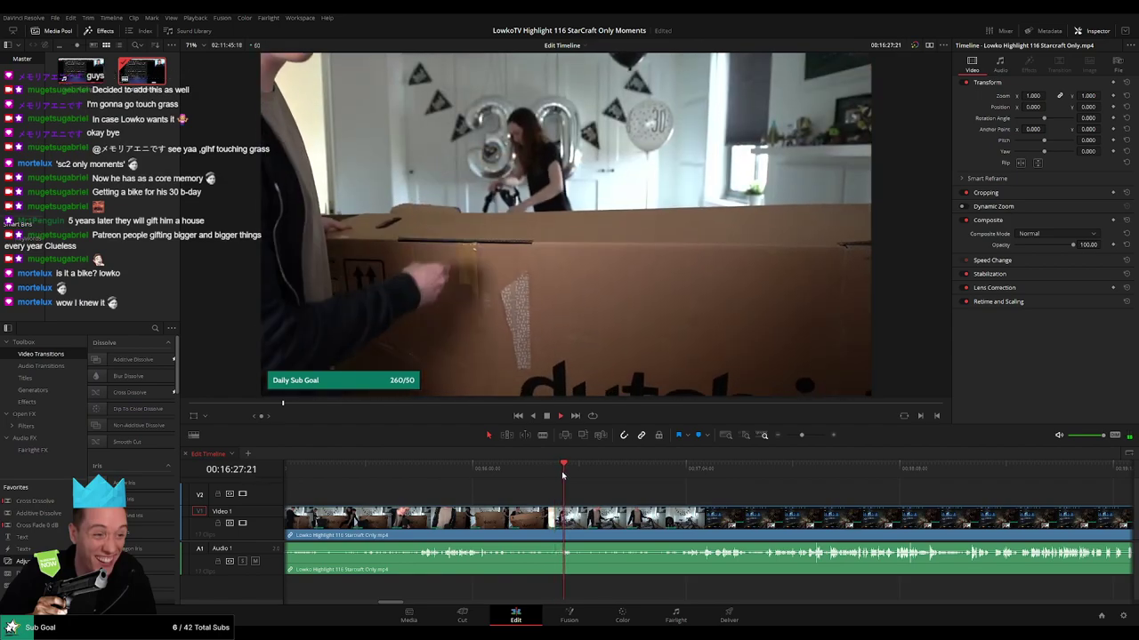
Skim the footage from the birthday box unpacking at 00:16:27 through the 1v1 menu scene to the ranked match search at about 00:24:02.
left_click_drag(560, 475, 621, 490)
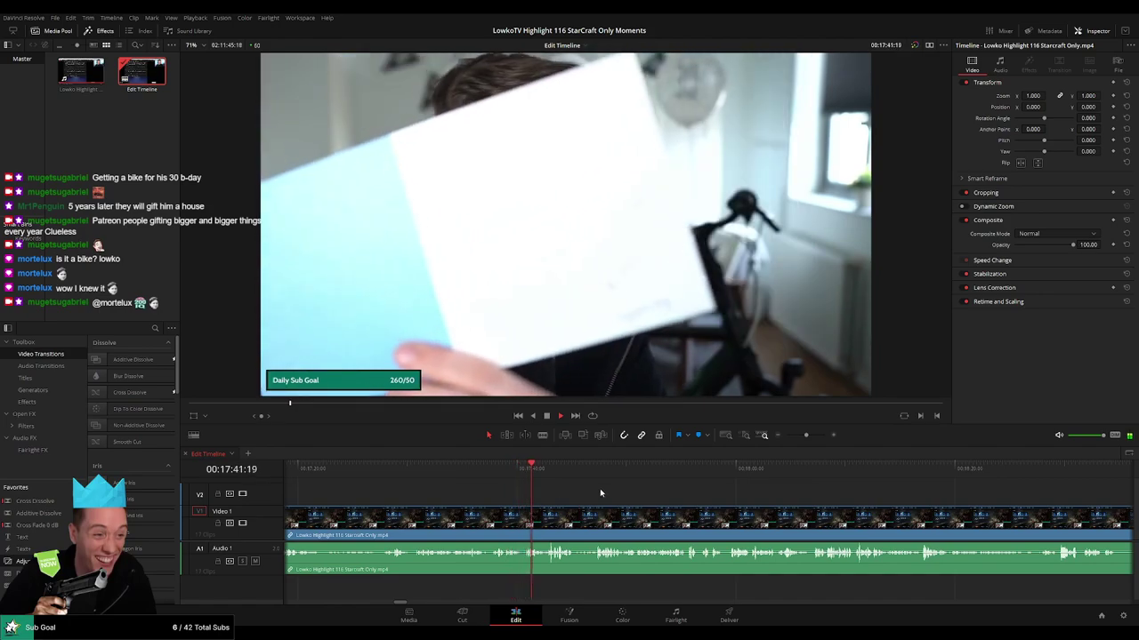
left_click(546, 470)
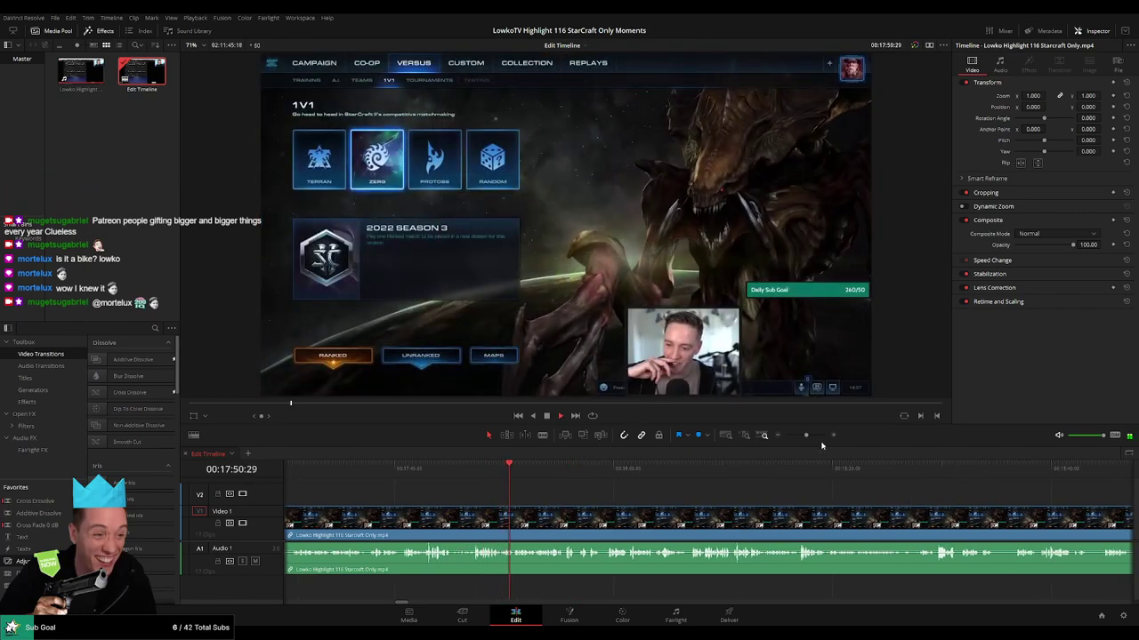
mouse_move(806, 436)
left_mouse_down()
mouse_move(793, 436)
mouse_move(804, 439)
left_mouse_up()
left_click_drag(761, 510, 549, 500)
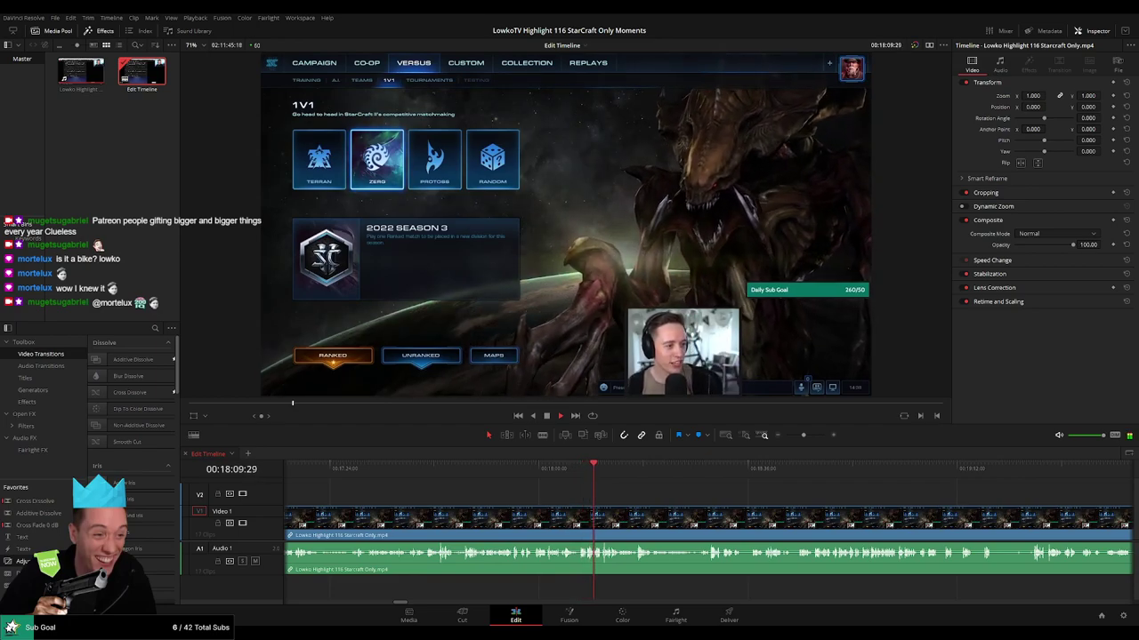
left_click_drag(666, 496, 536, 496)
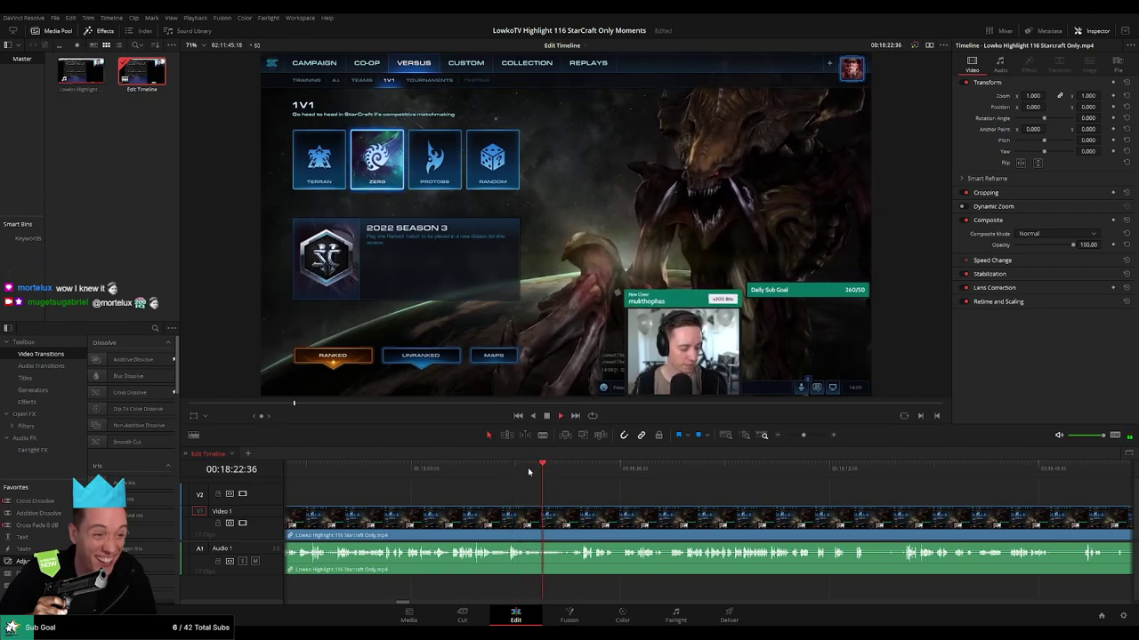
left_click_drag(695, 507, 539, 501)
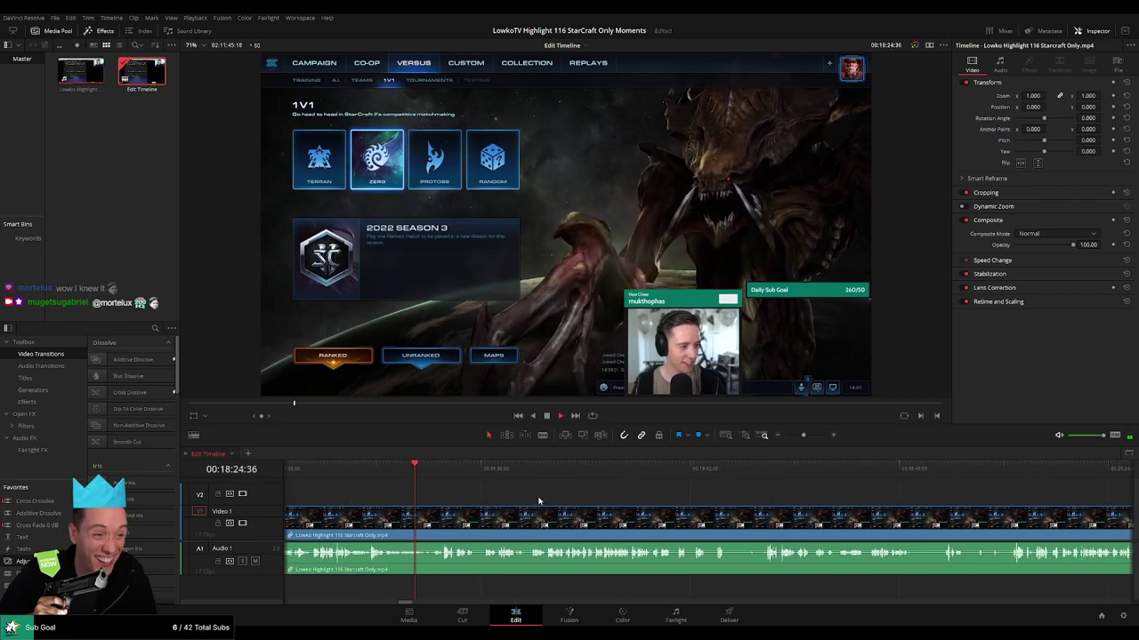
left_click_drag(429, 472, 737, 480)
scroll(643, 500, "right", 3)
left_click_drag(575, 475, 1060, 491)
left_click_drag(804, 436, 791, 436)
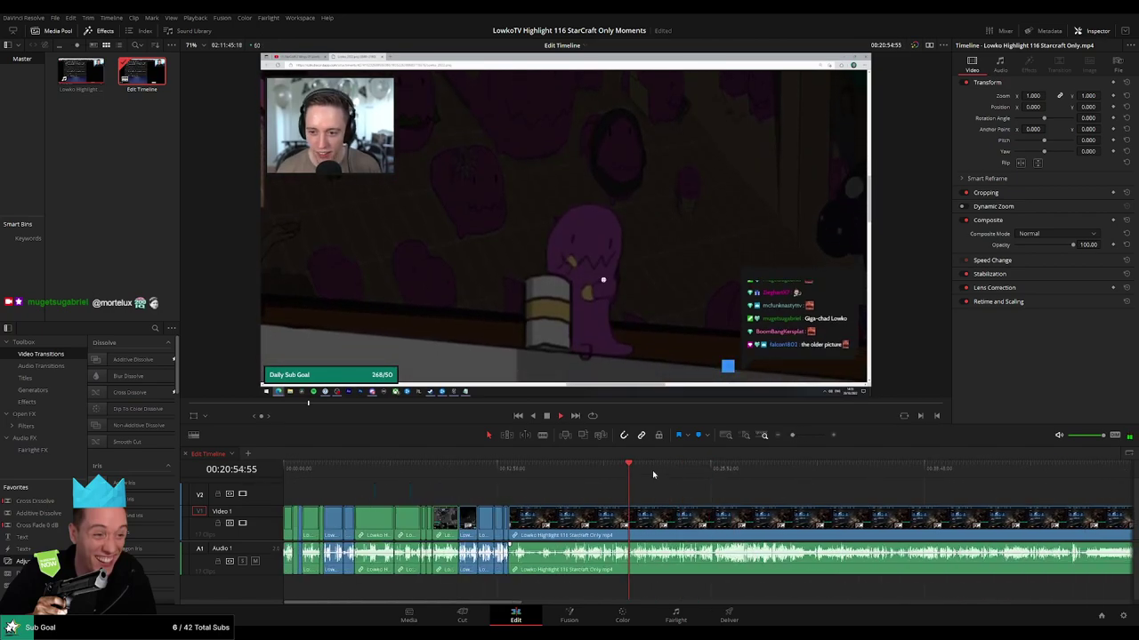
left_click_drag(647, 473, 681, 470)
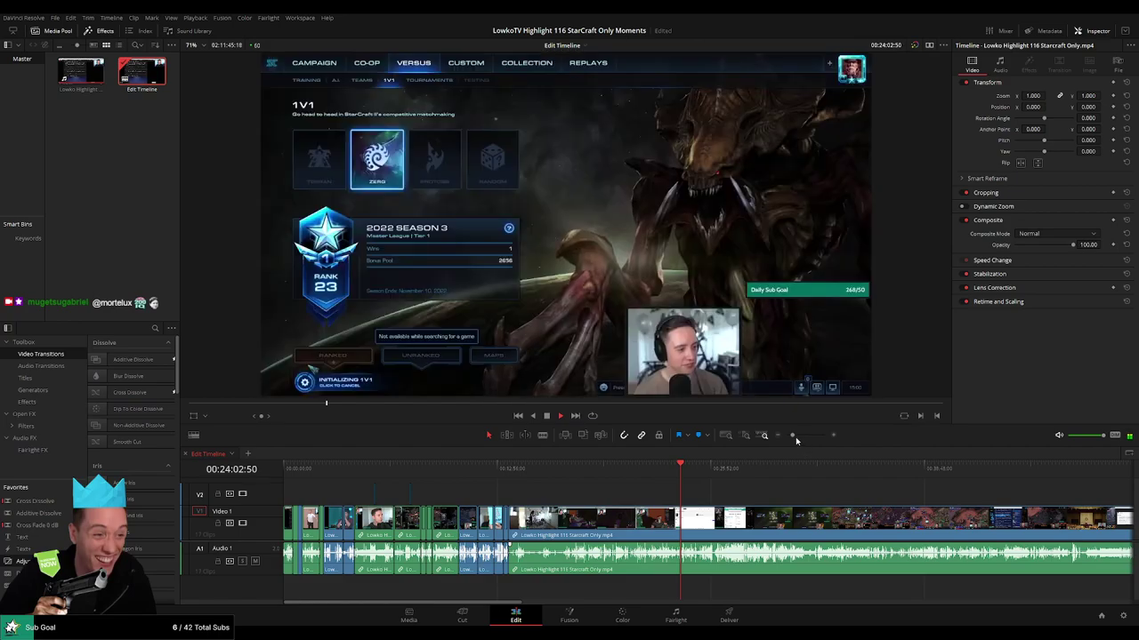
Review the Zerg match opening from the 1v1 search at about 00:24:02 to the scene change at about 00:24:47.
left_click_drag(795, 437, 809, 435)
left_click_drag(665, 512, 425, 508)
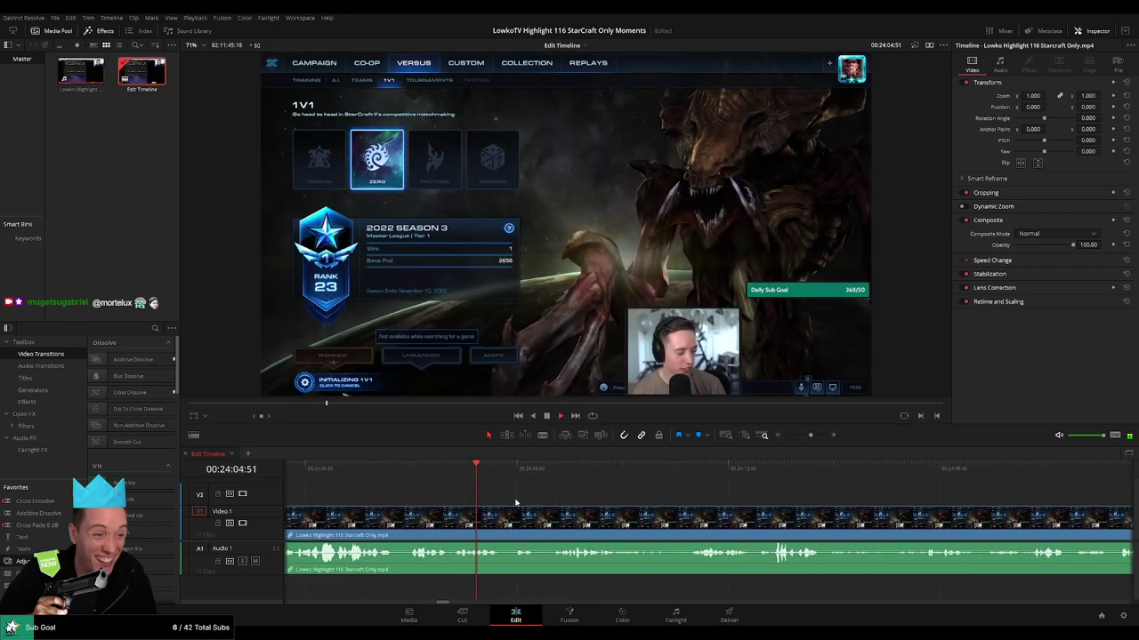
left_click_drag(574, 509, 529, 508)
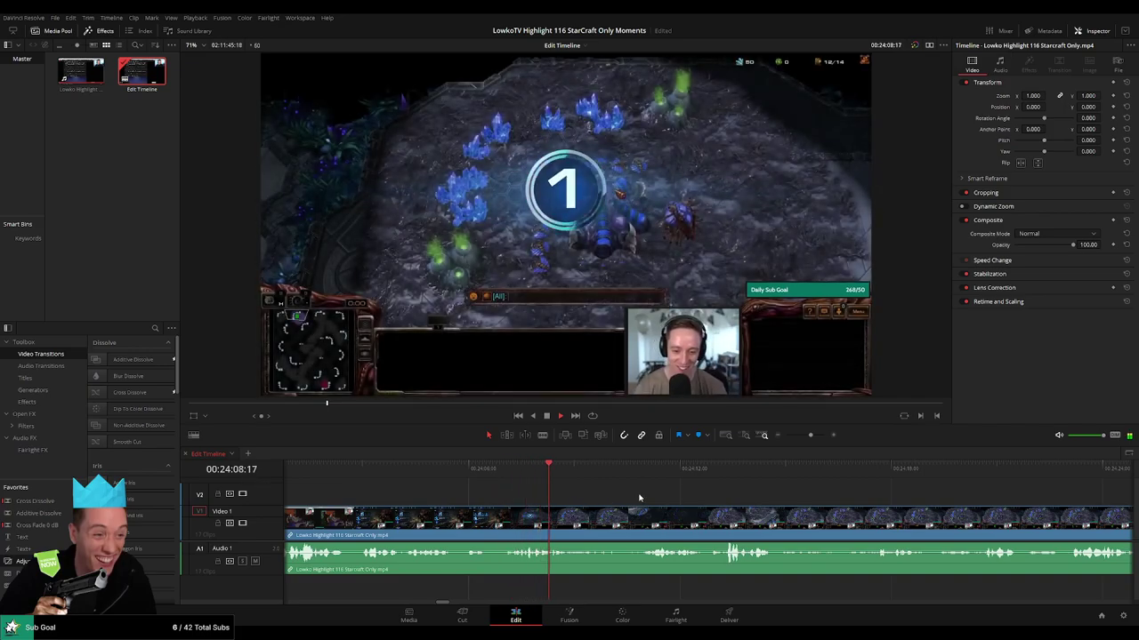
left_click_drag(668, 500, 559, 495)
left_click(522, 471)
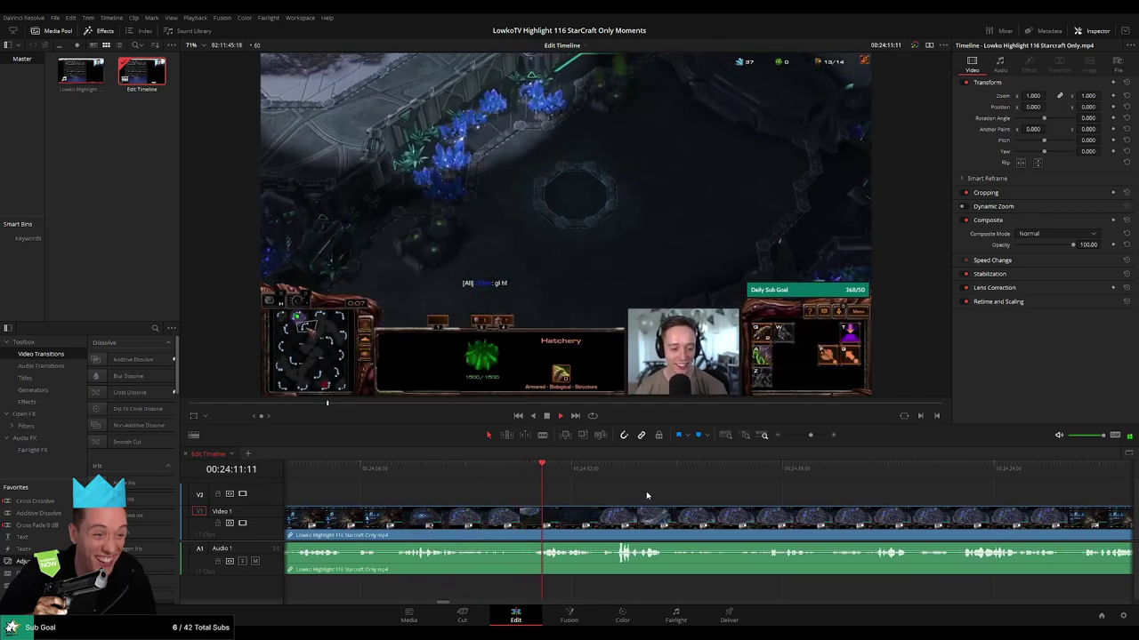
scroll(551, 490, "right", 2)
scroll(535, 489, "right", 2)
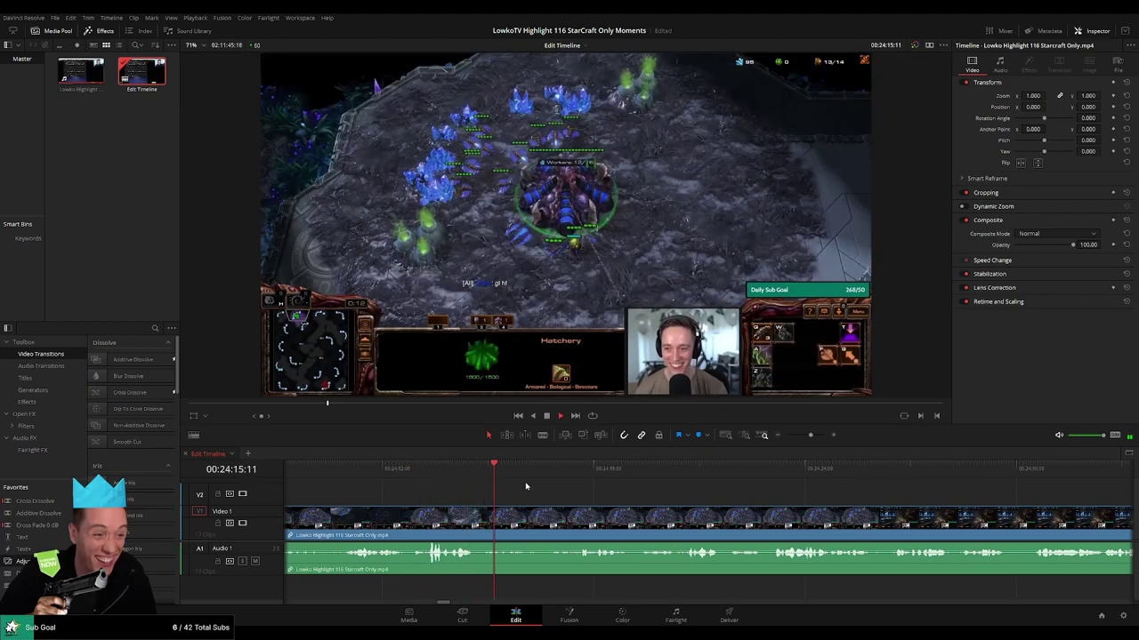
scroll(534, 489, "right", 3)
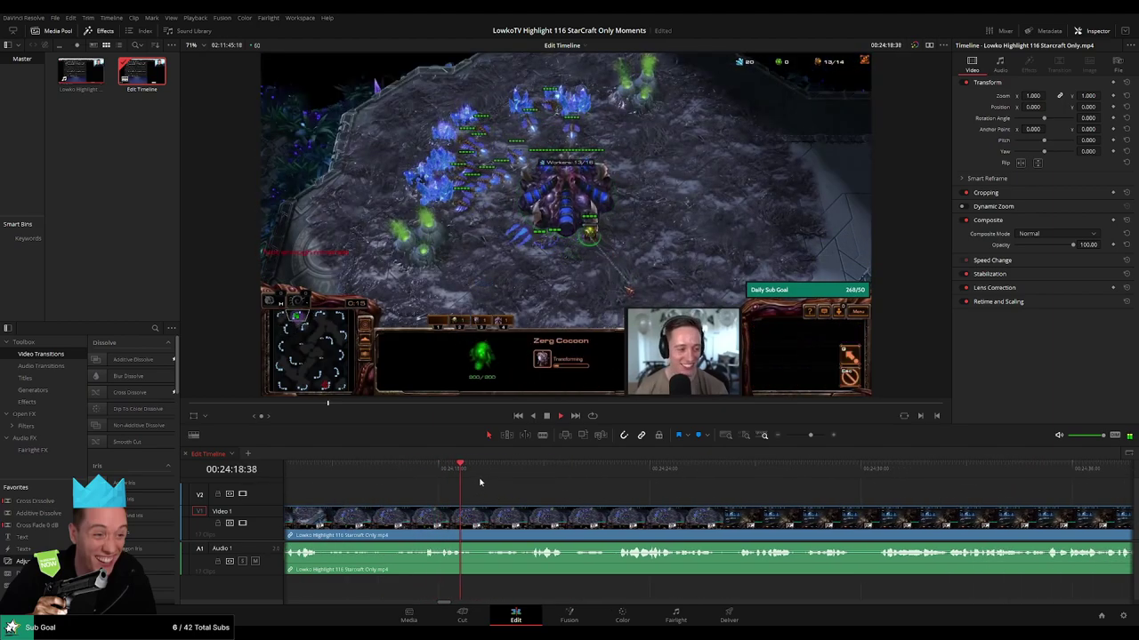
scroll(541, 492, "right", 2)
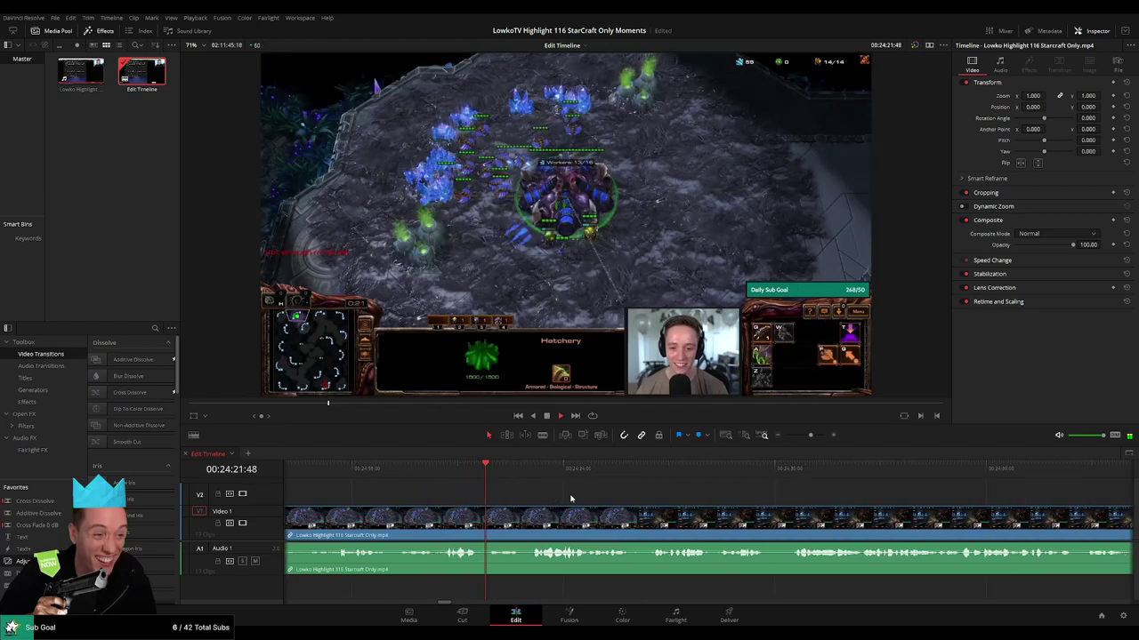
scroll(533, 496, "right", 2)
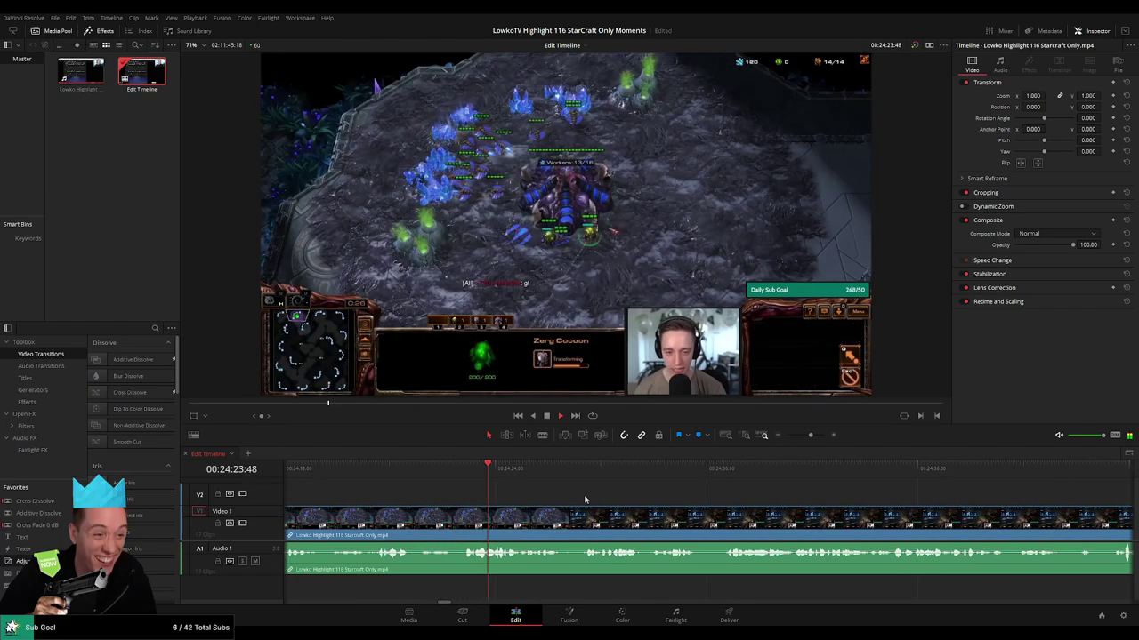
scroll(542, 493, "right", 2)
left_click_drag(480, 475, 813, 485)
scroll(531, 494, "right", 5)
left_click_drag(484, 475, 658, 487)
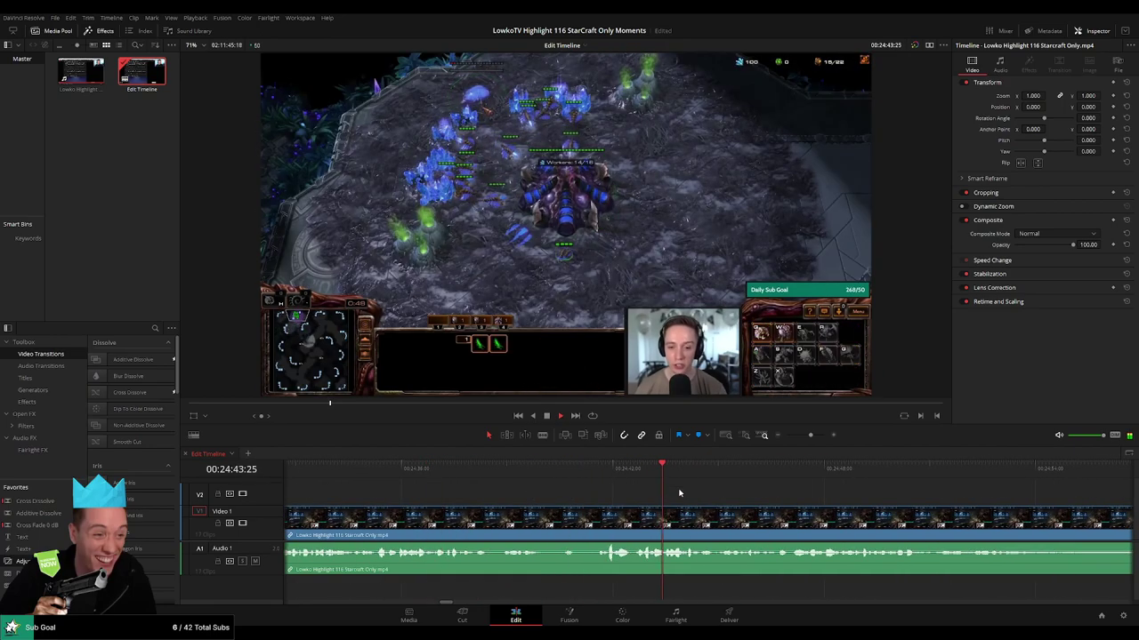
scroll(860, 490, "right", 3)
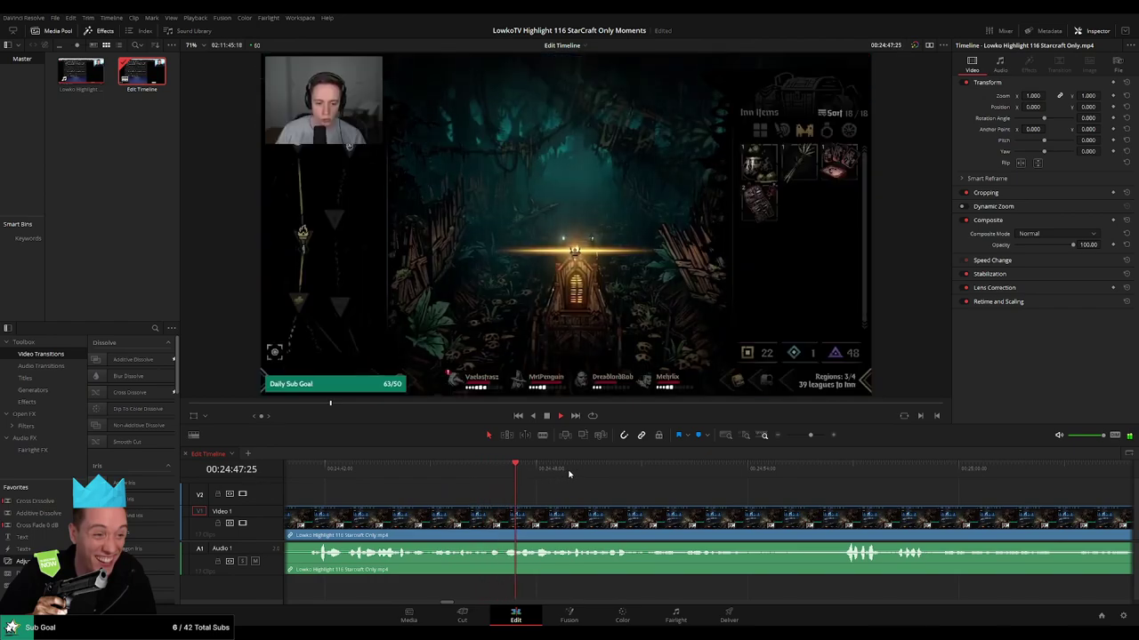
Split the clip at 00:24:47:00 where the Zerg match ends and ripple-delete the leftover frames up to 00:24:47:05.
left_click(481, 473)
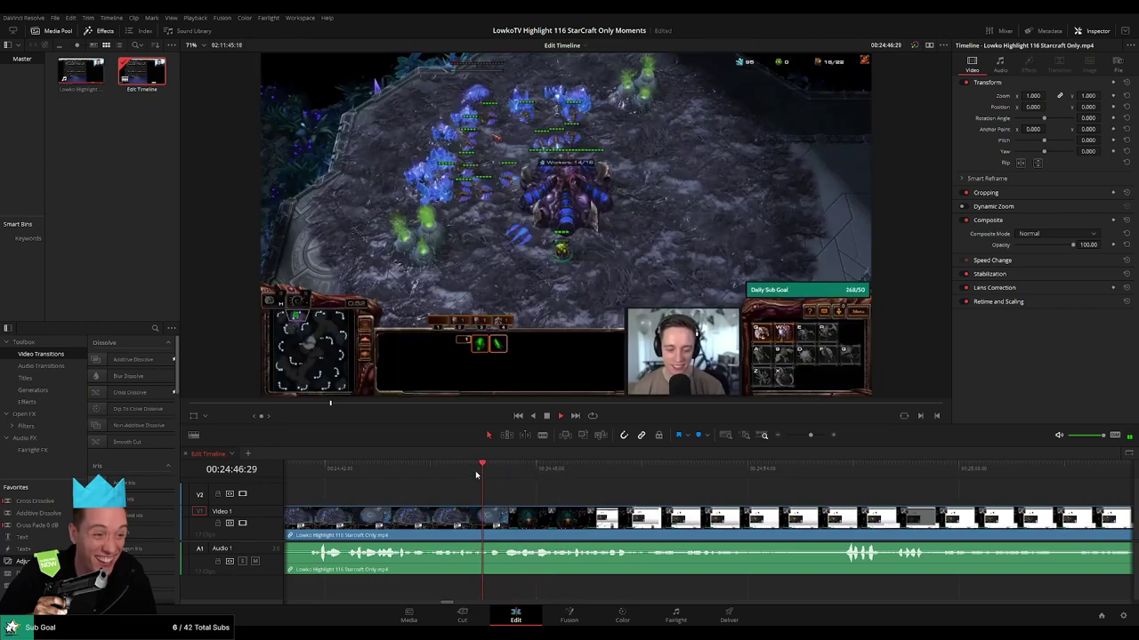
key("space")
key("b")
left_click(507, 511)
key("space")
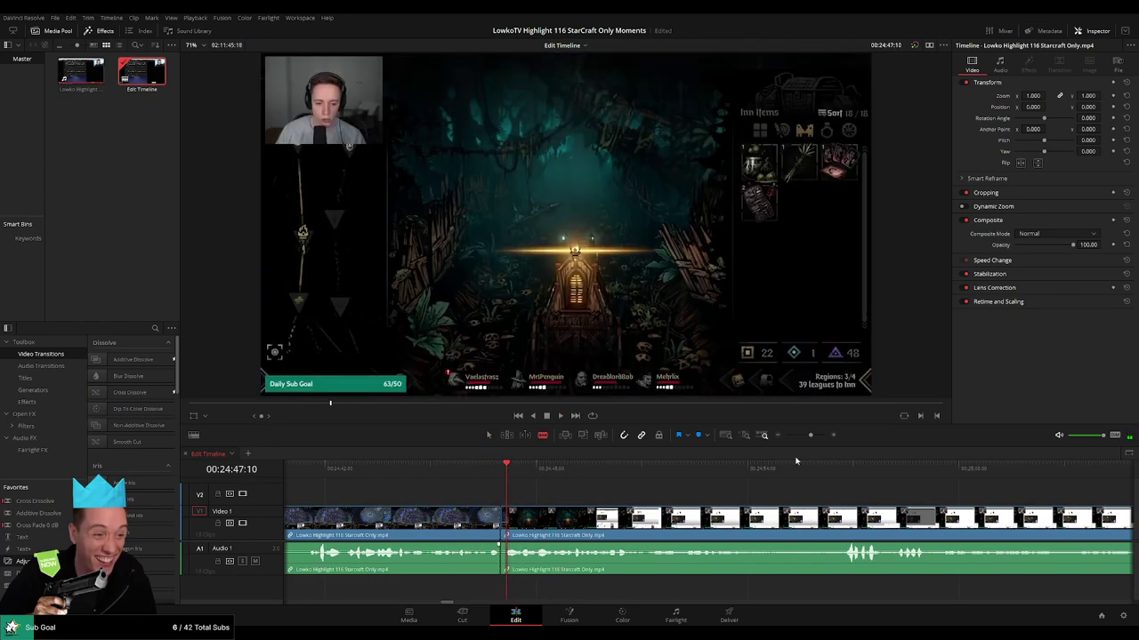
left_click_drag(810, 436, 820, 435)
left_click(685, 470)
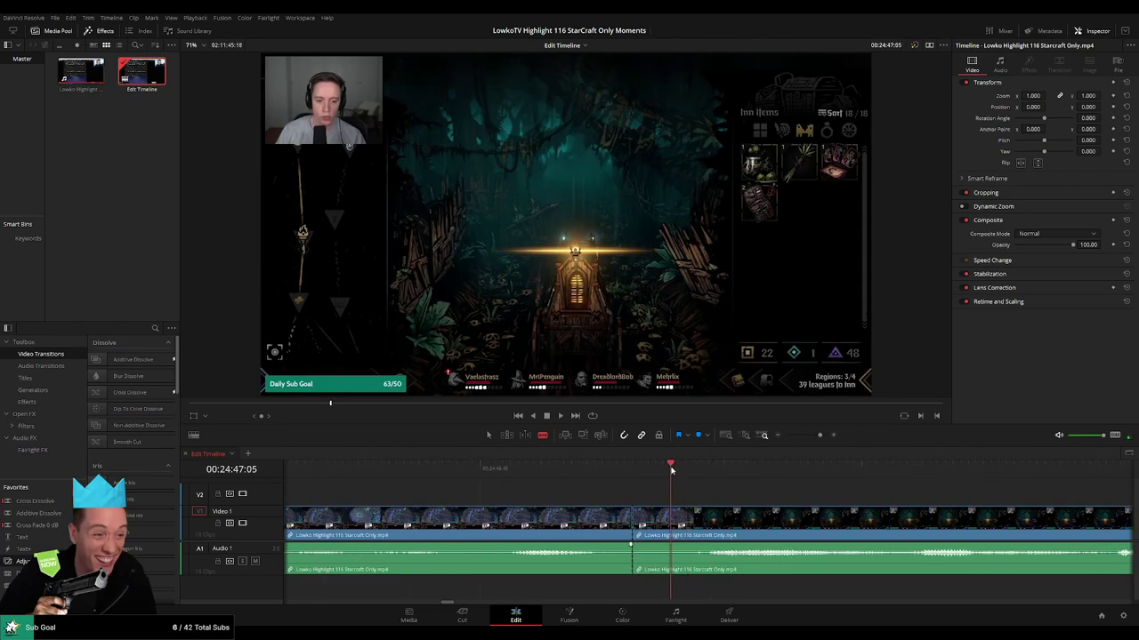
left_click(672, 518)
key("Delete")
key("space")
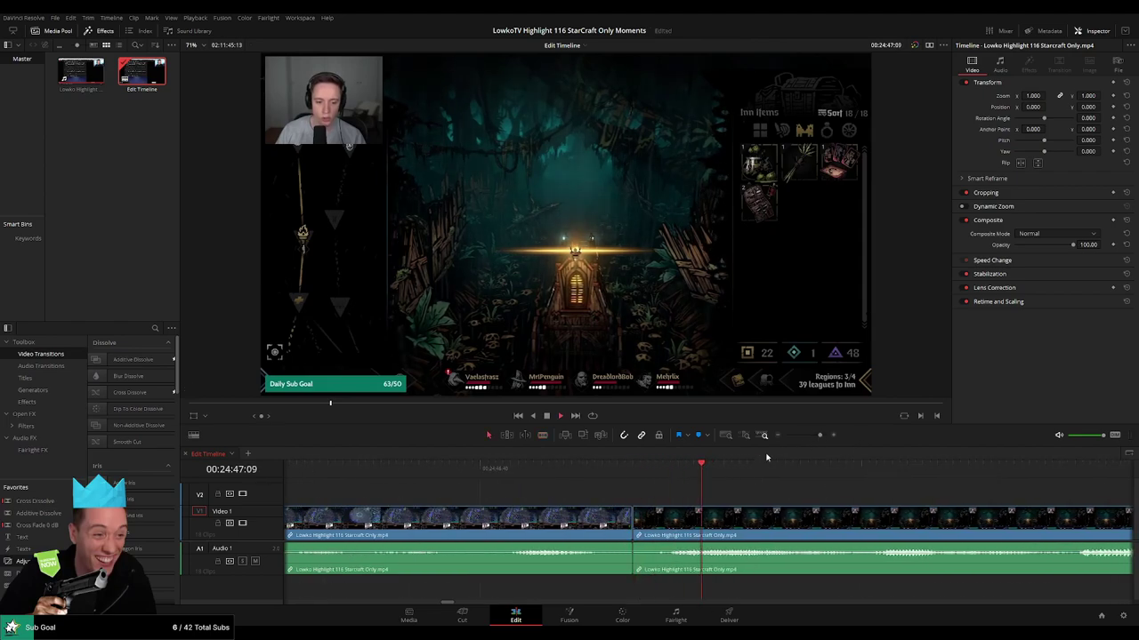
Color-mark the birthday and match clip just before the 00:24:47:00 cut in purple, including its audio.
left_click_drag(819, 436, 794, 436)
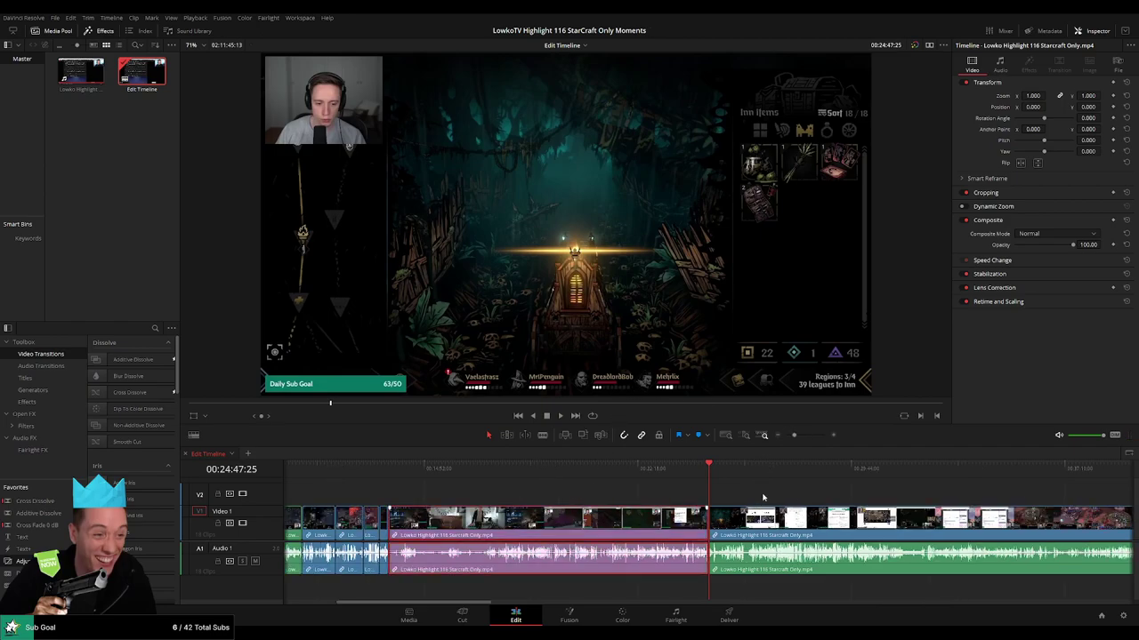
key("space")
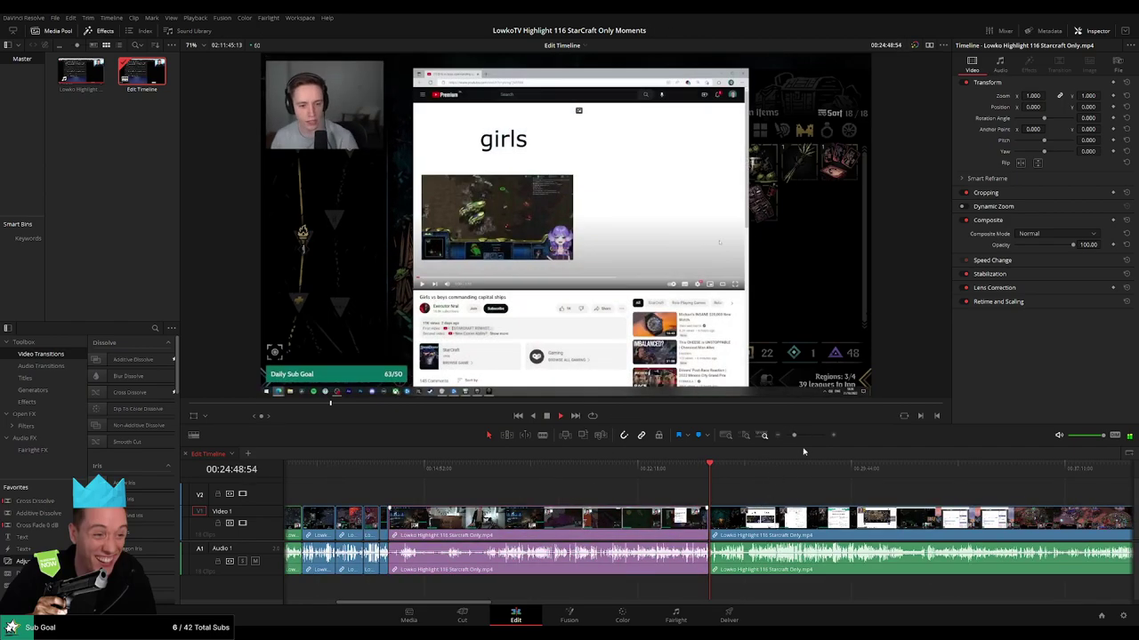
Review the "Girls vs boys commanding capital ships" reaction footage from 00:24:48 to the carriage scene change at about 00:26:20.
left_click_drag(795, 436, 805, 436)
left_click_drag(795, 485, 549, 493)
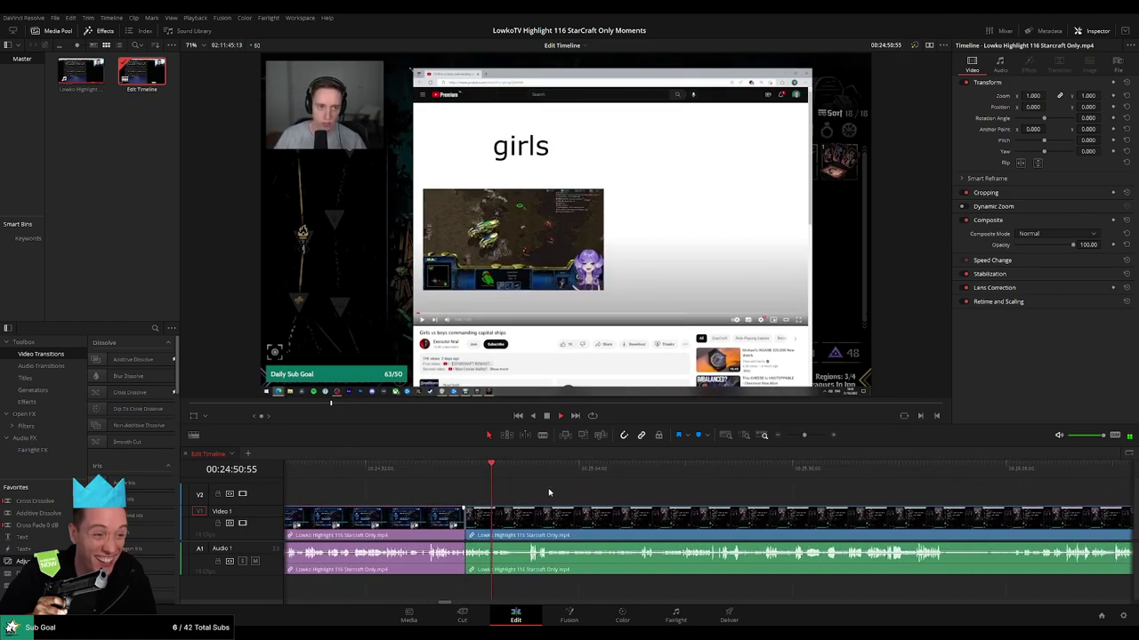
left_click(510, 474)
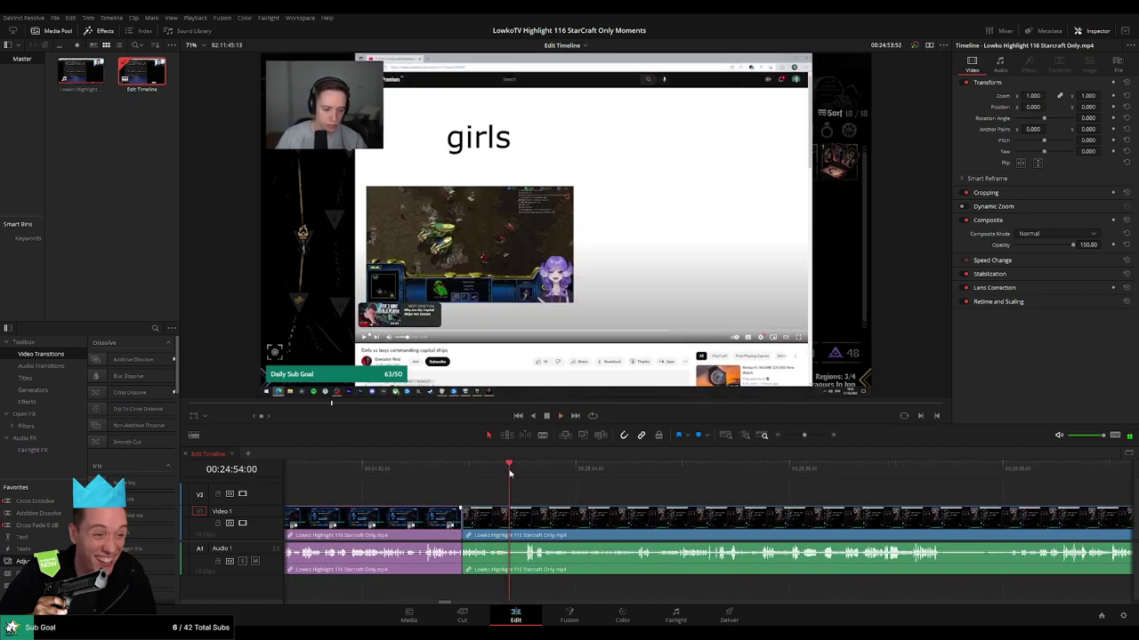
left_click(522, 474)
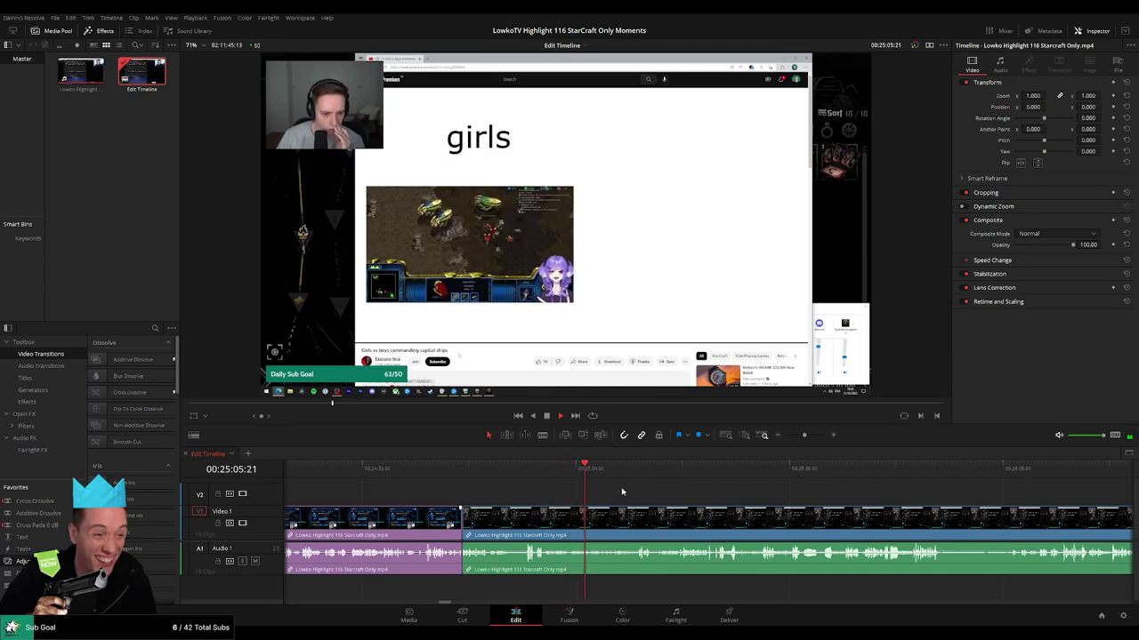
left_click_drag(673, 497, 569, 491)
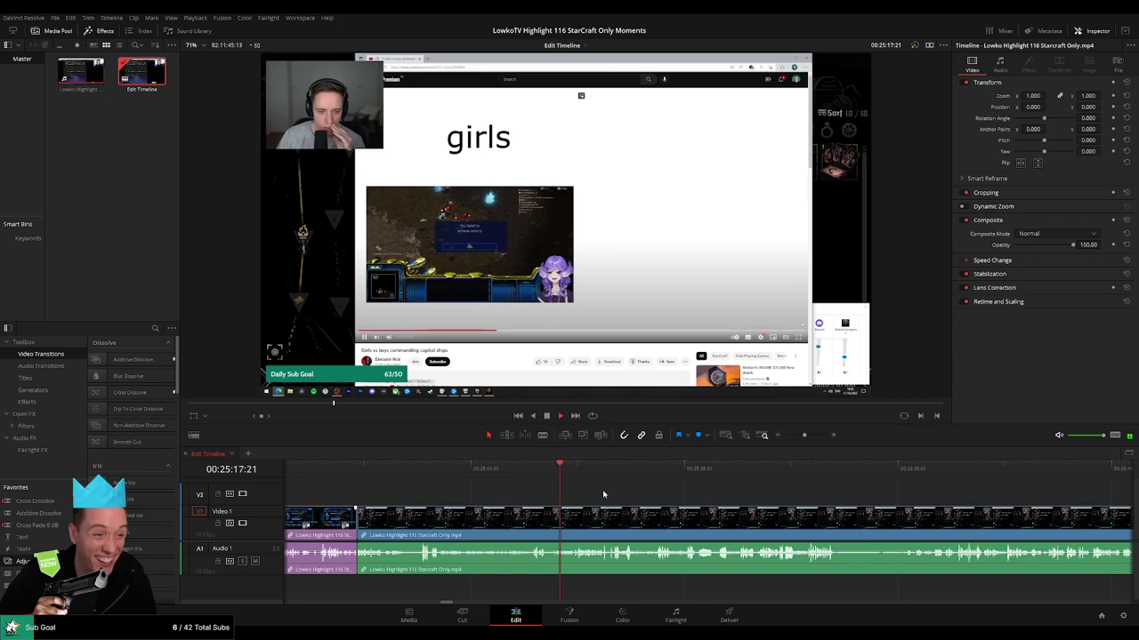
left_click_drag(804, 436, 806, 437)
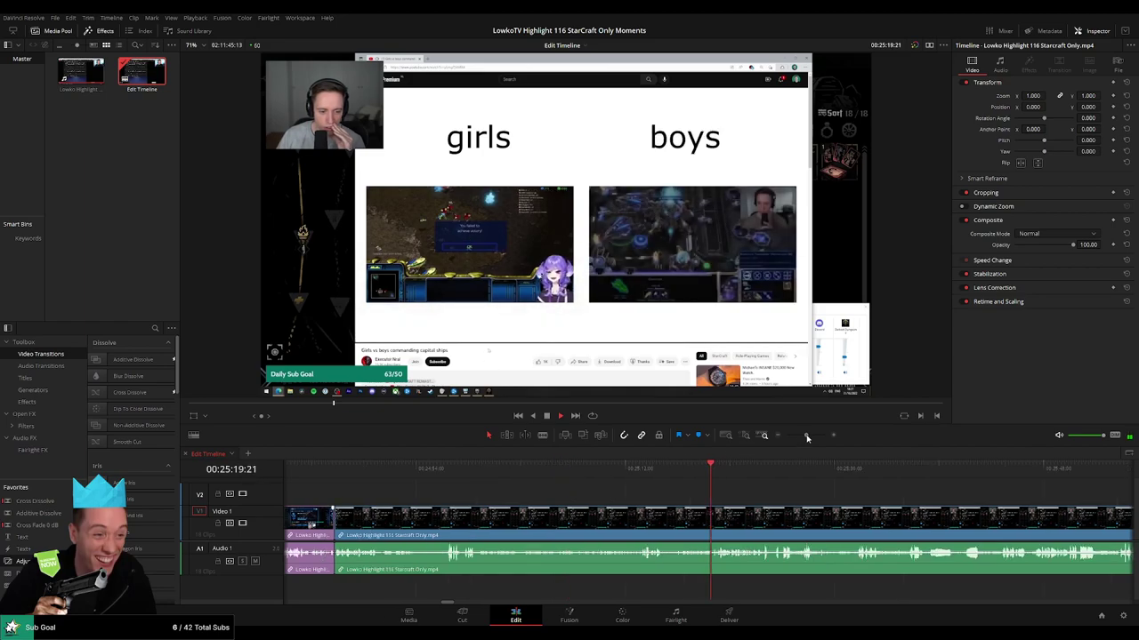
left_click_drag(780, 501, 557, 500)
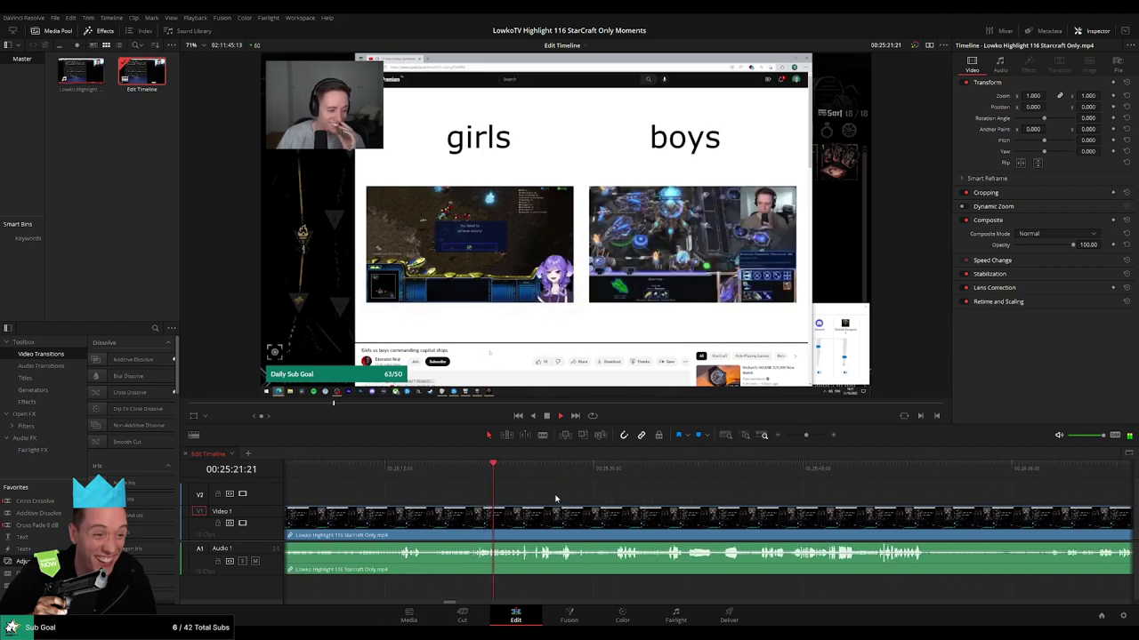
scroll(588, 501, "right", 3)
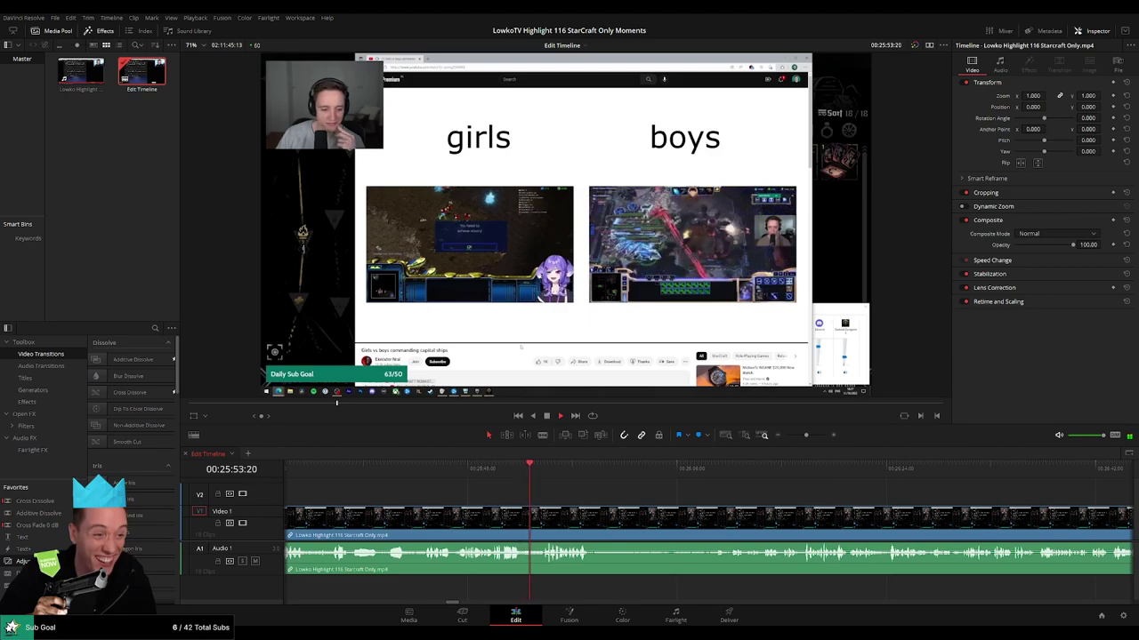
left_click_drag(639, 498, 495, 503)
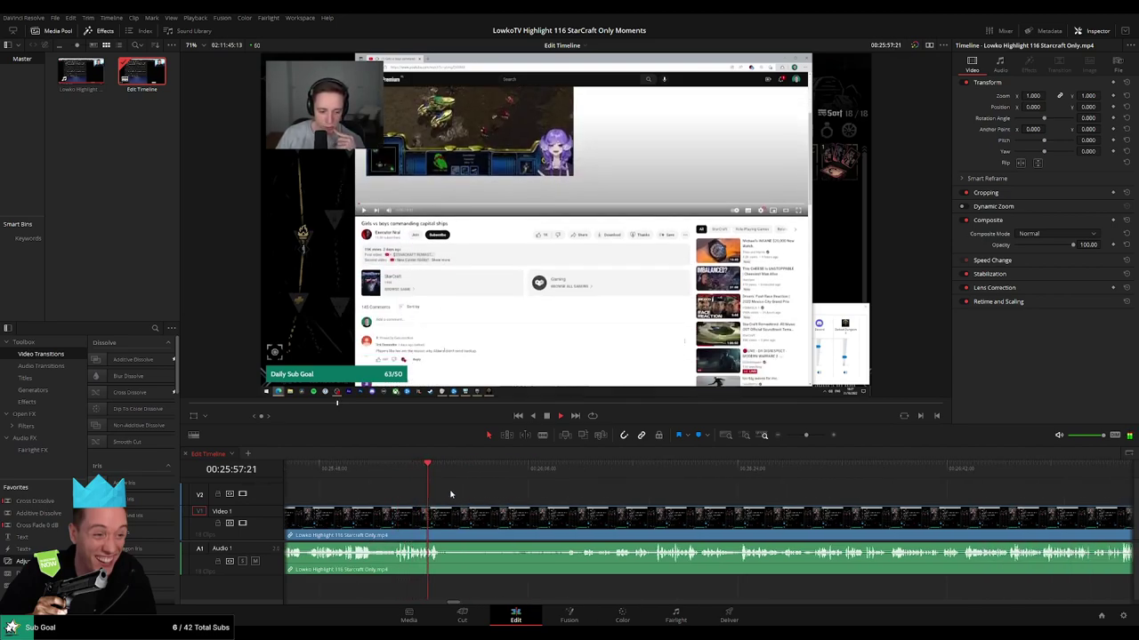
left_click(491, 468)
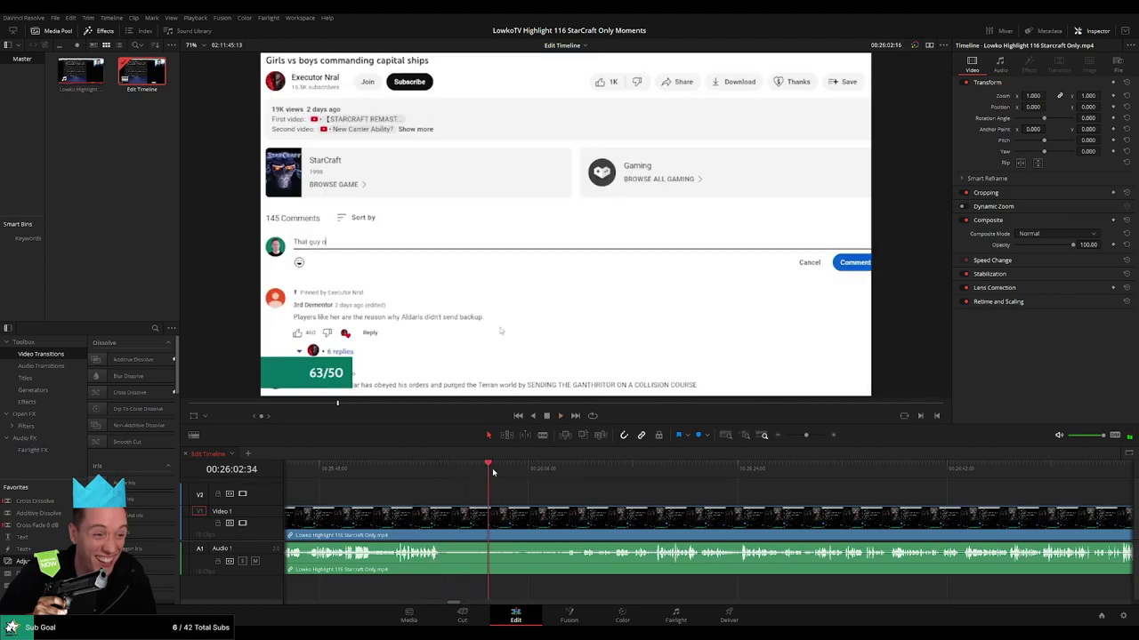
left_click(544, 470)
mouse_move(545, 471)
left_mouse_down()
mouse_move(521, 471)
mouse_move(566, 471)
left_mouse_up()
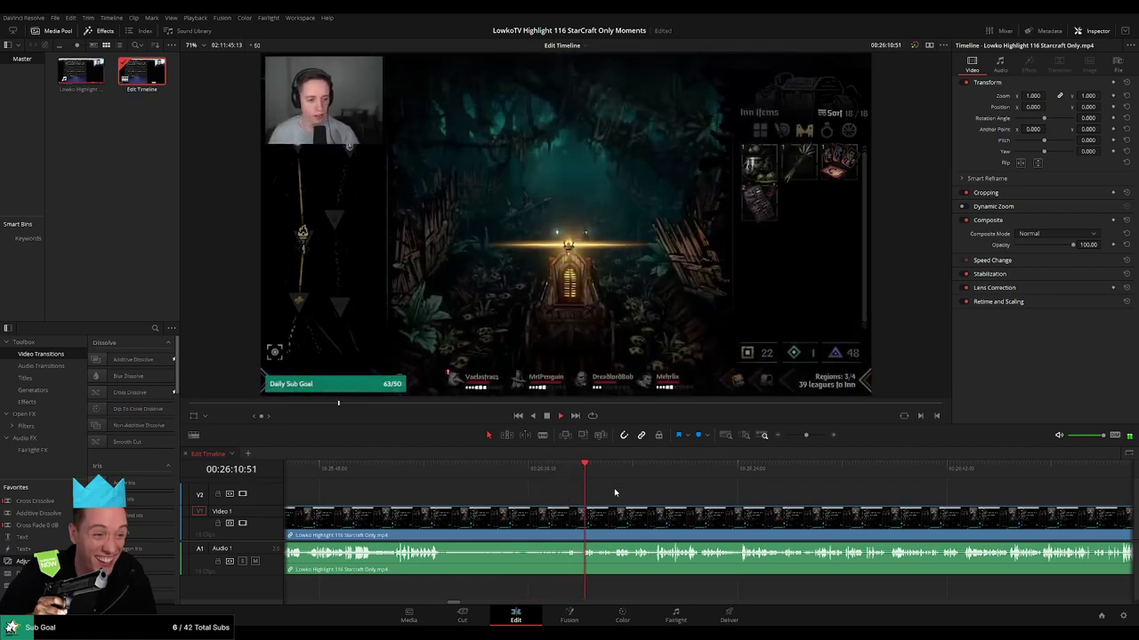
scroll(616, 492, "up", 2)
left_click_drag(736, 489, 560, 488)
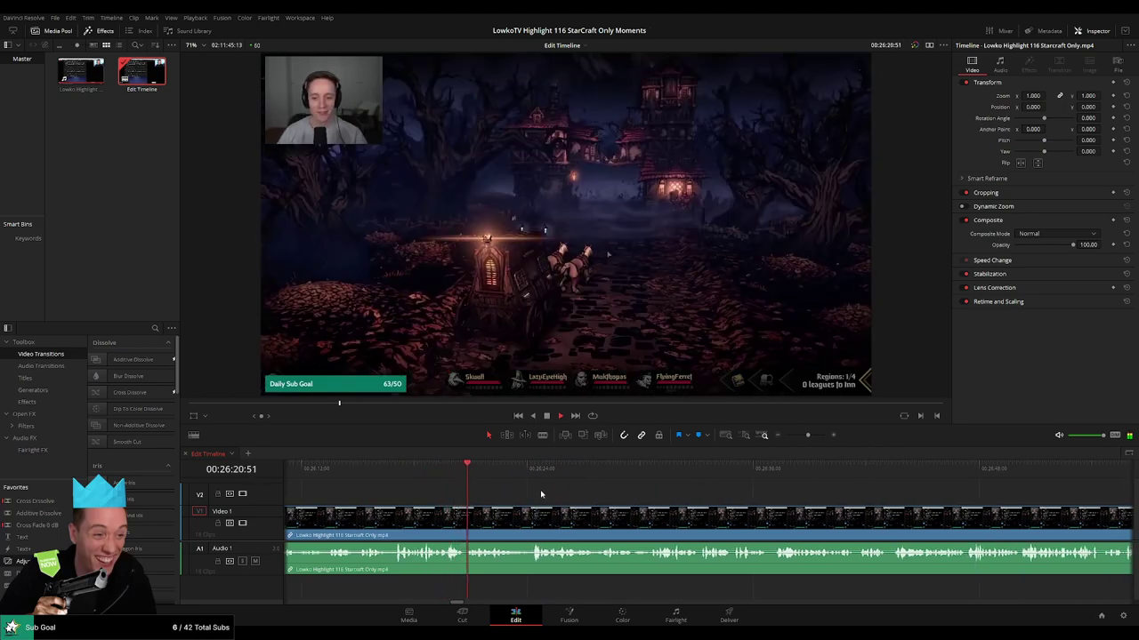
Split the clip at 00:26:20:39 where the carriage scene begins and ripple-delete the leftover frames up to 00:26:20:51.
key("space")
left_click_drag(808, 436, 812, 436)
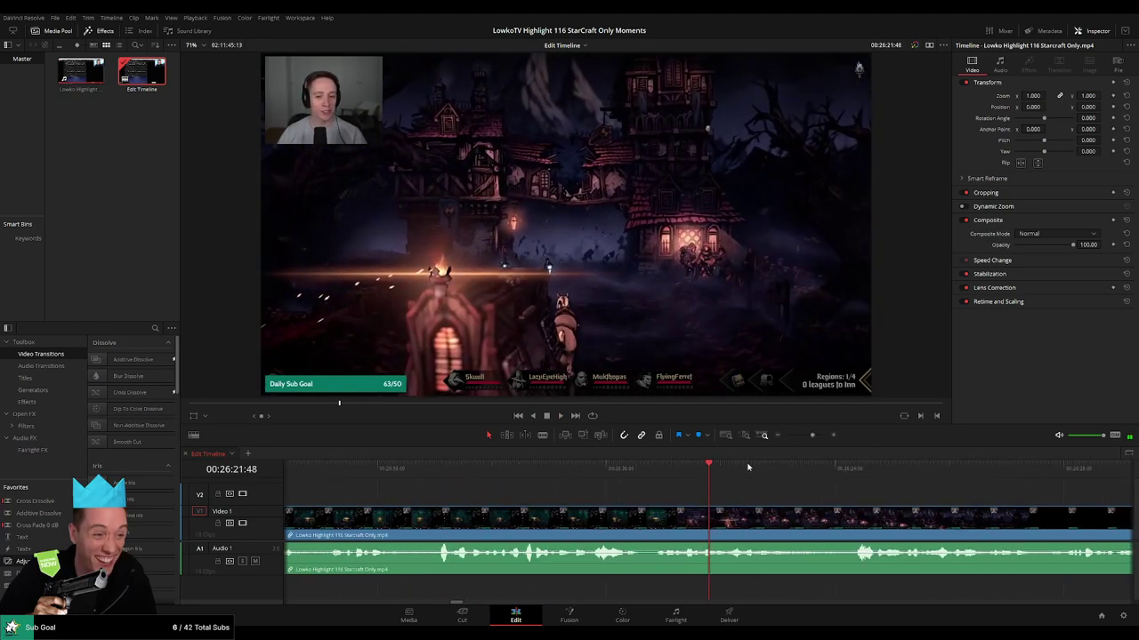
left_click(620, 467)
key("space")
left_click(650, 523)
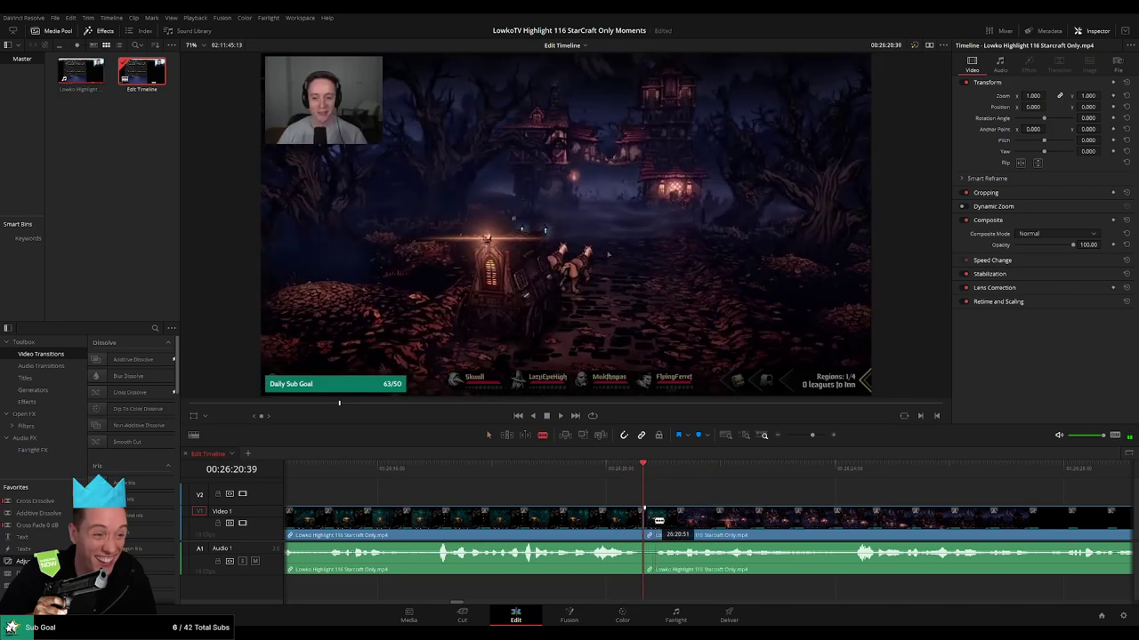
key("a")
key("Delete")
Color-mark the reaction clip just before the 00:26:20:39 cut in green.
key("space")
left_click(591, 517)
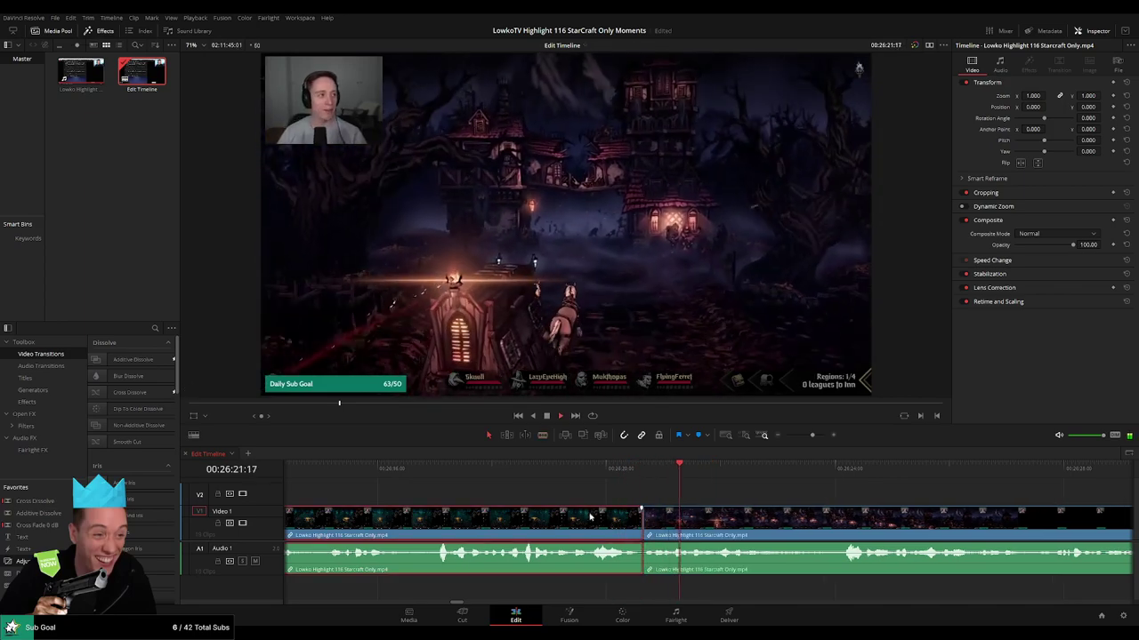
key("Delete")
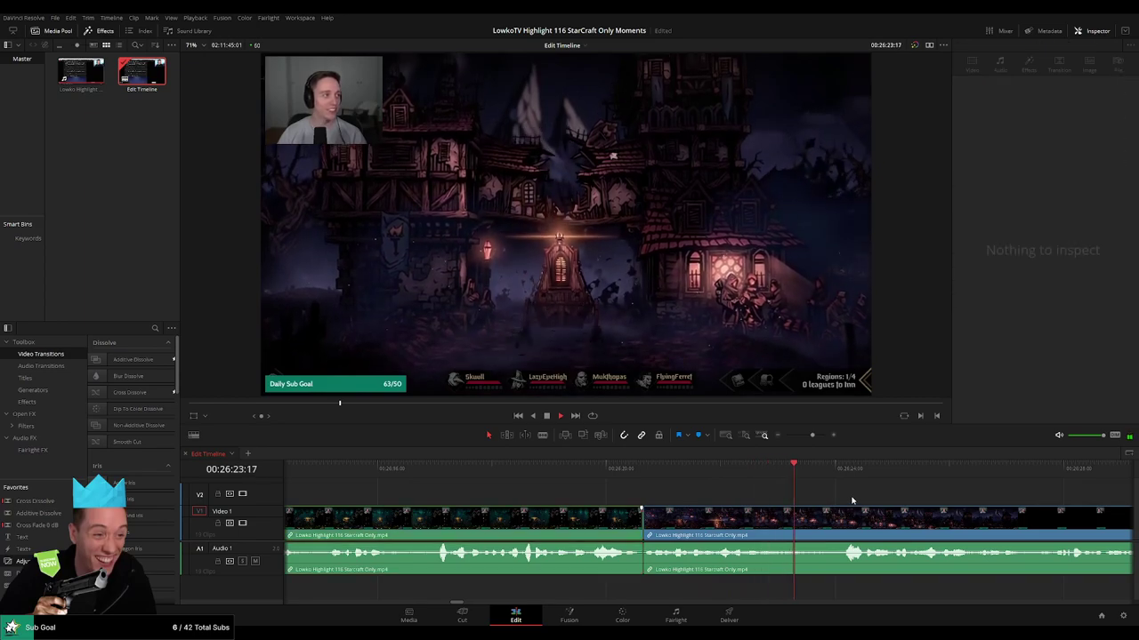
Review the AI-written tweets and AI Tweet Generator footage from about 00:26:23 to 00:27:17.
mouse_move(812, 436)
left_mouse_down()
mouse_move(783, 437)
mouse_move(810, 438)
left_mouse_up()
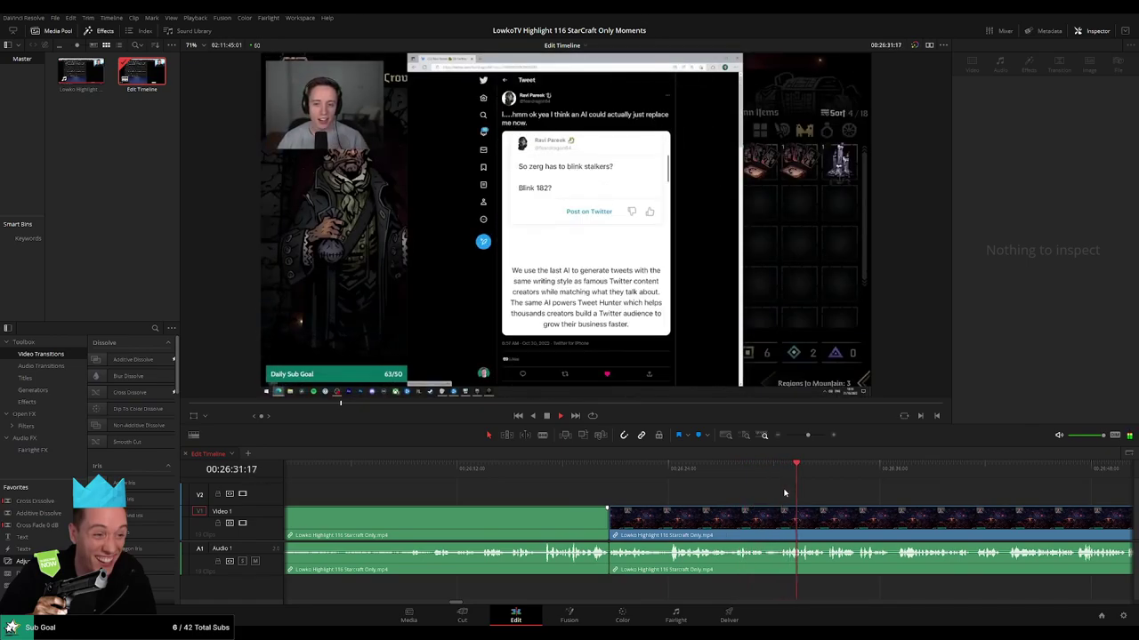
left_click_drag(887, 498, 689, 491)
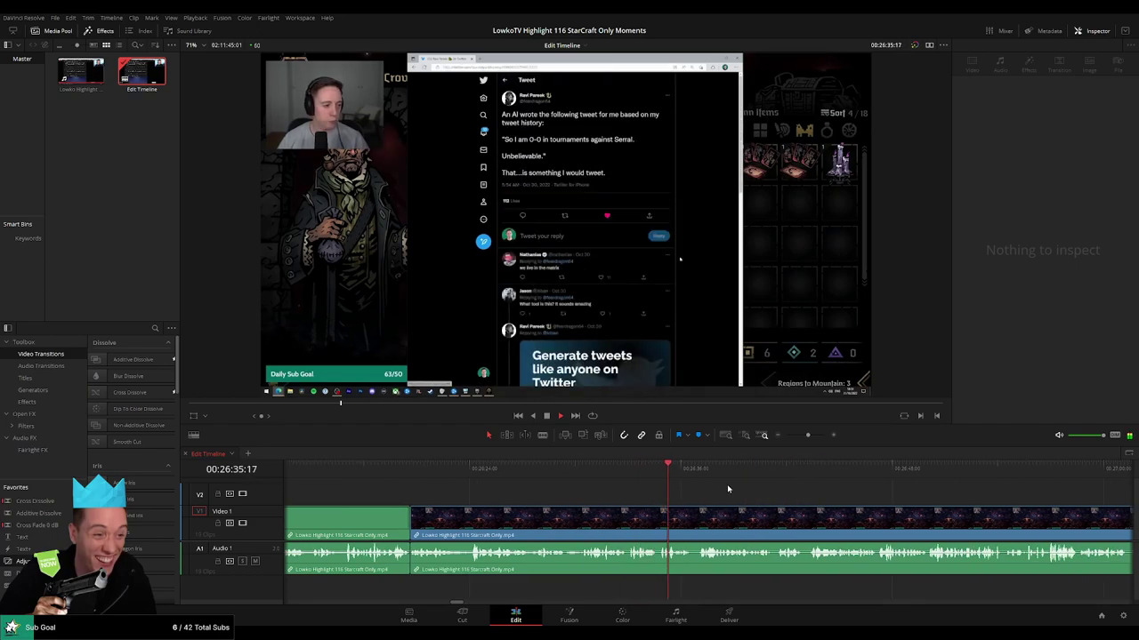
scroll(801, 499, "right", 3)
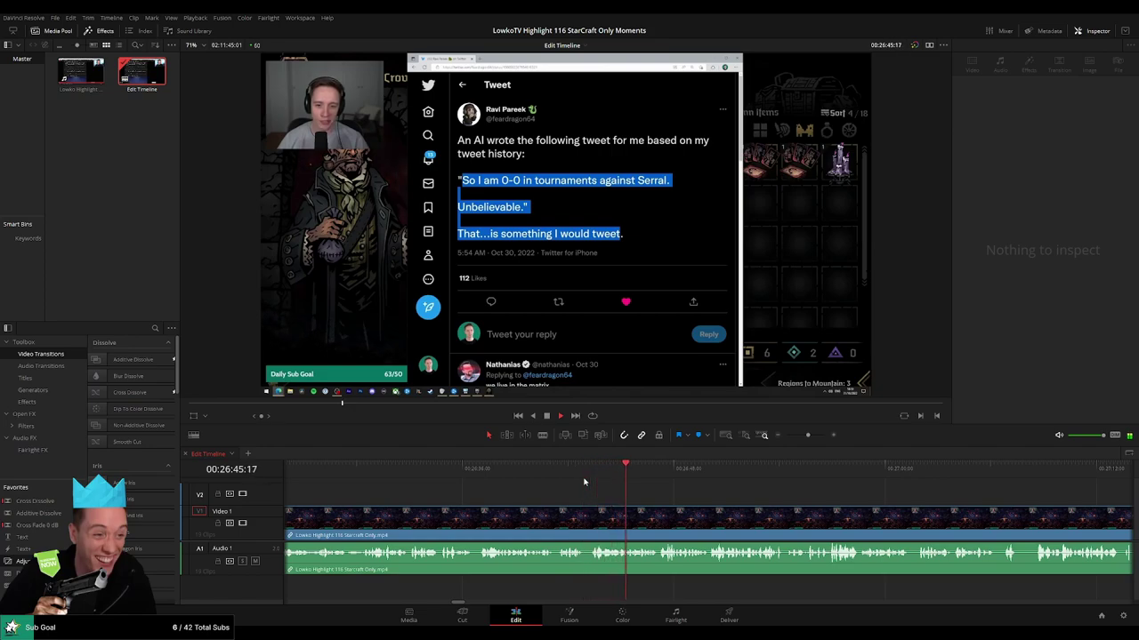
left_click_drag(729, 492, 601, 486)
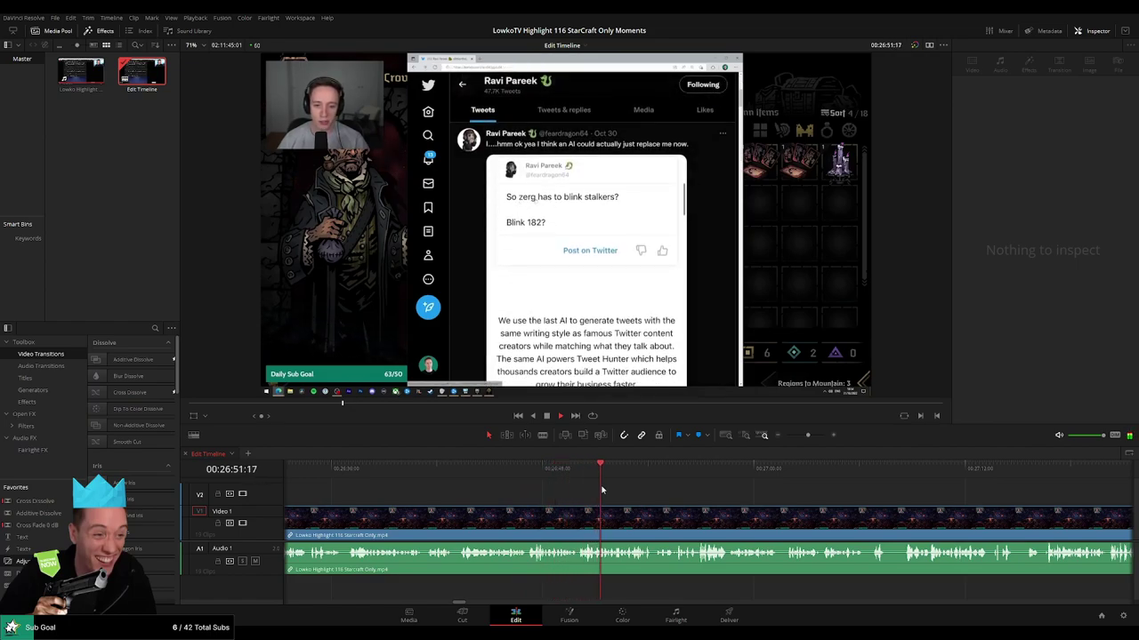
left_click_drag(808, 435, 811, 435)
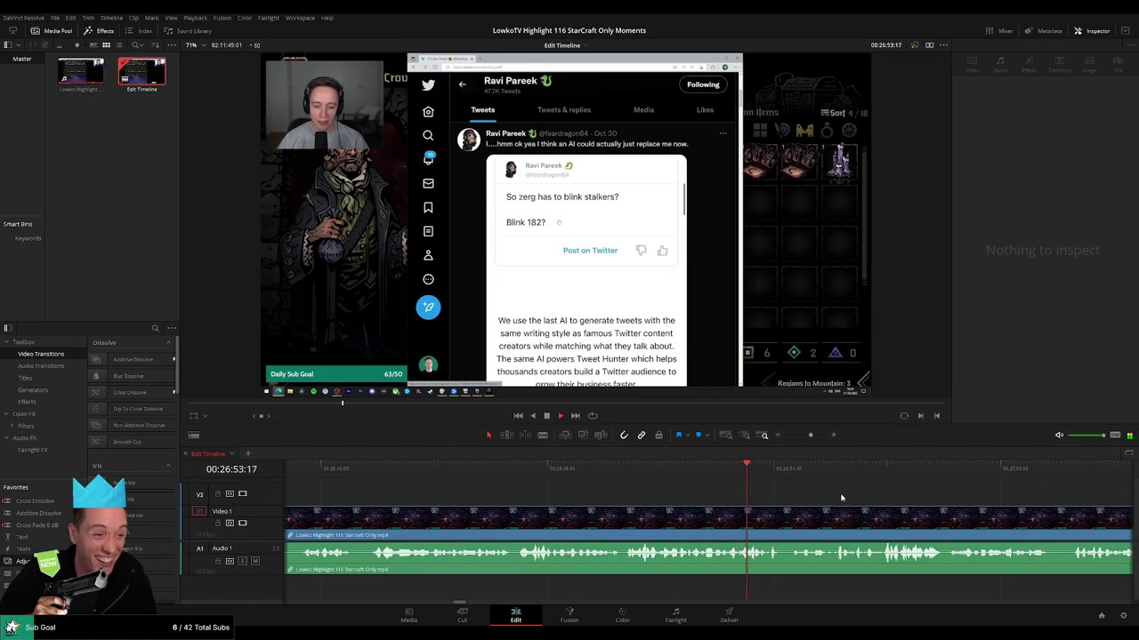
left_click_drag(856, 498, 555, 481)
left_click_drag(662, 491, 560, 484)
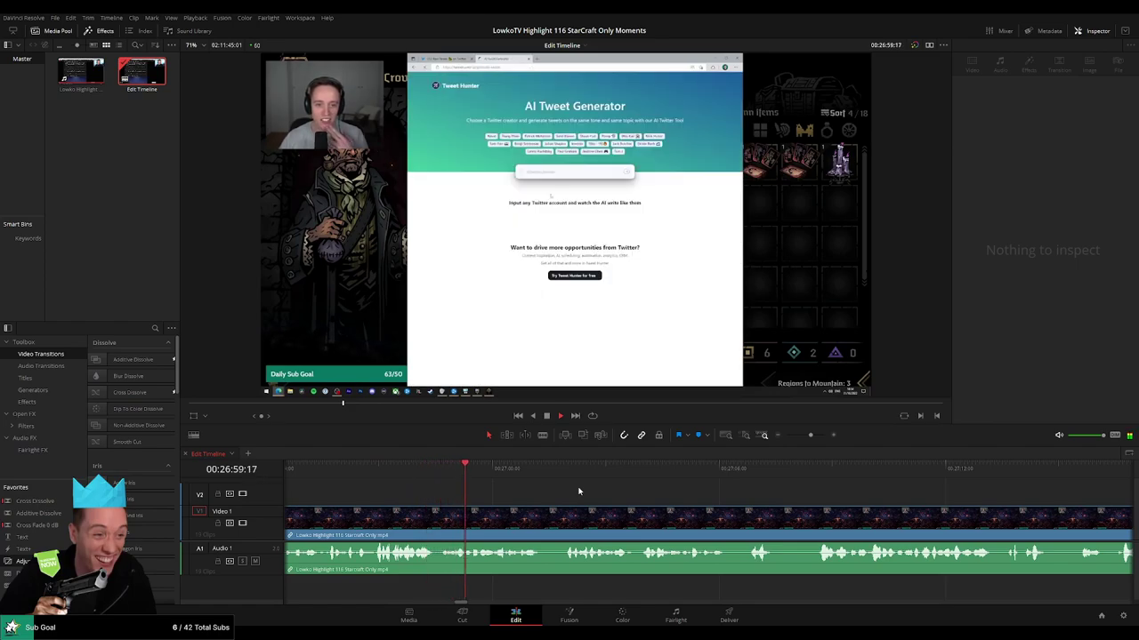
left_click_drag(702, 498, 577, 496)
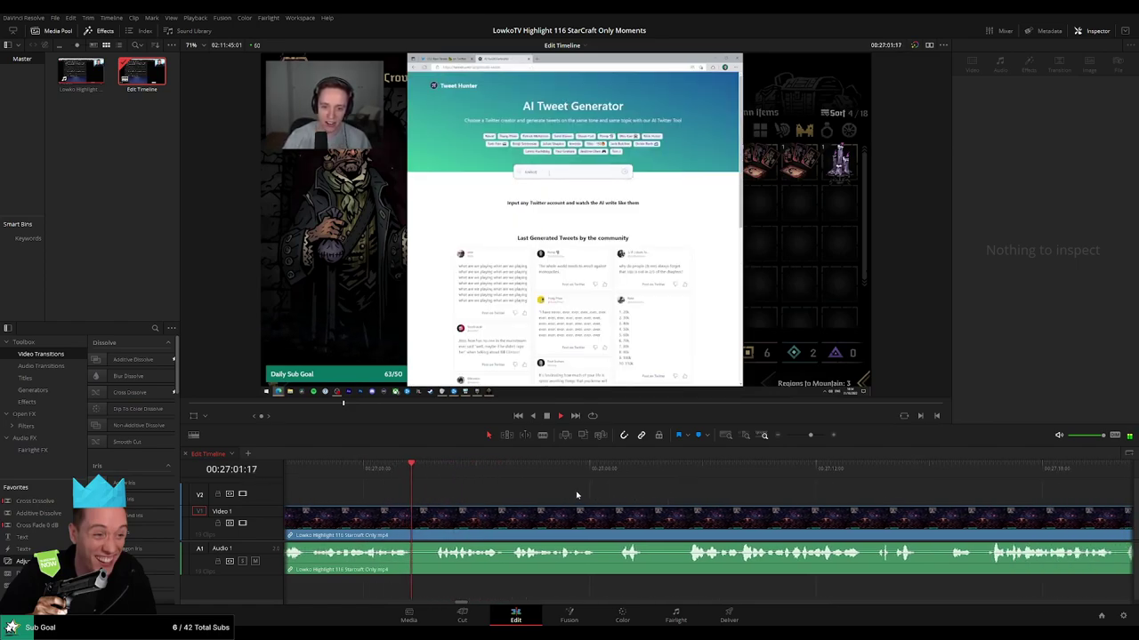
left_click_drag(659, 496, 584, 496)
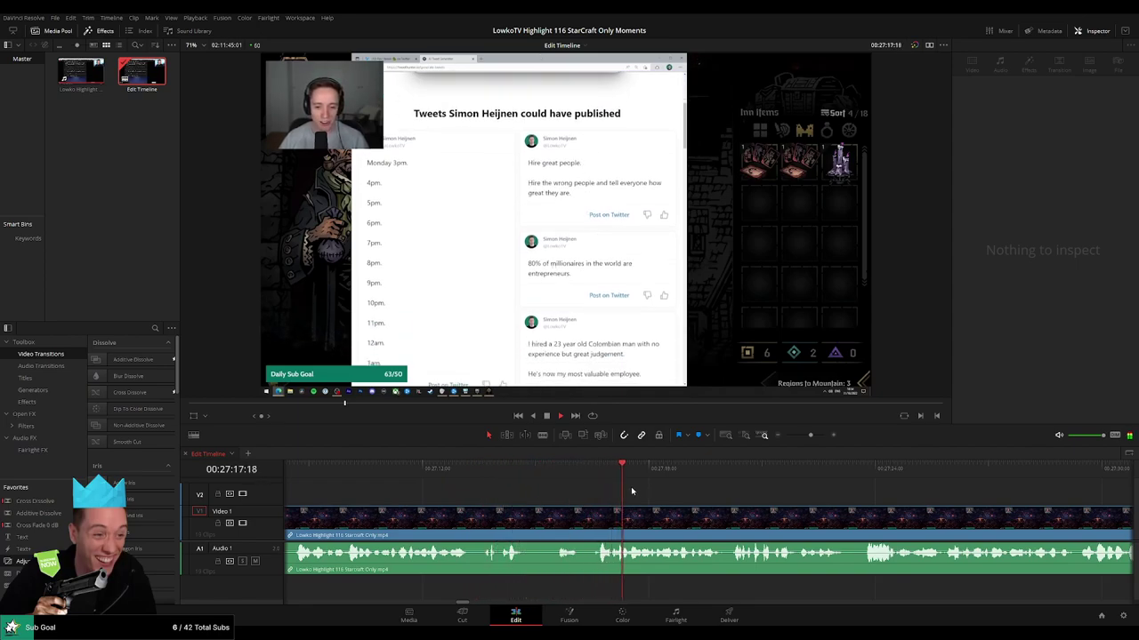
Try to split out a short segment ending at 00:27:14:09 in the AI Tweet Generator footage and disable its audio.
scroll(480, 488, "left", 2)
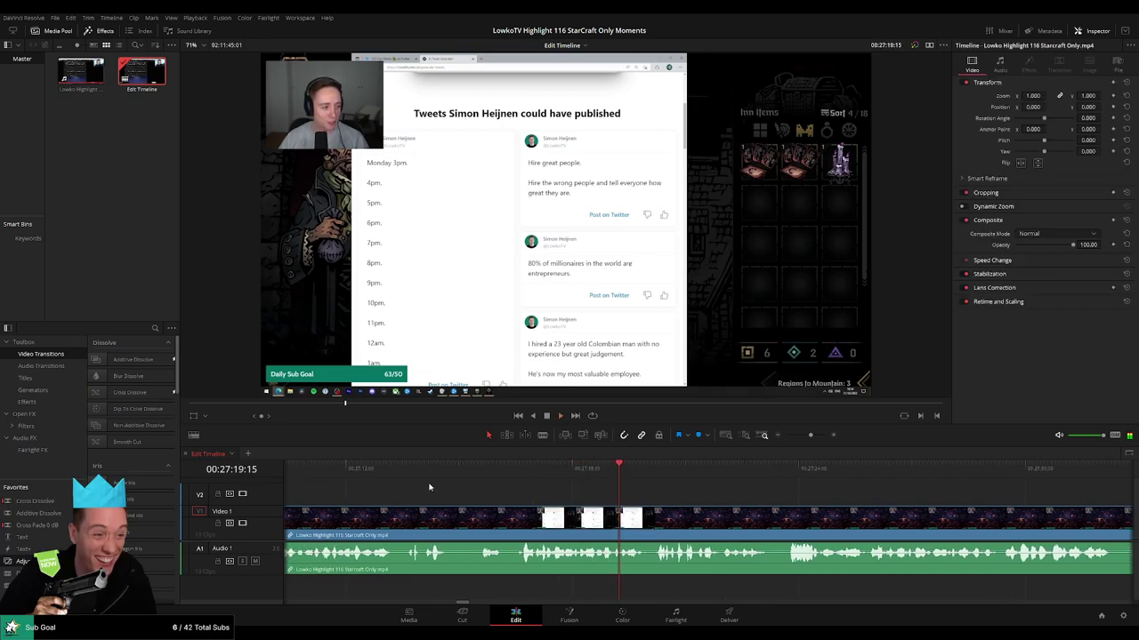
left_click(398, 475)
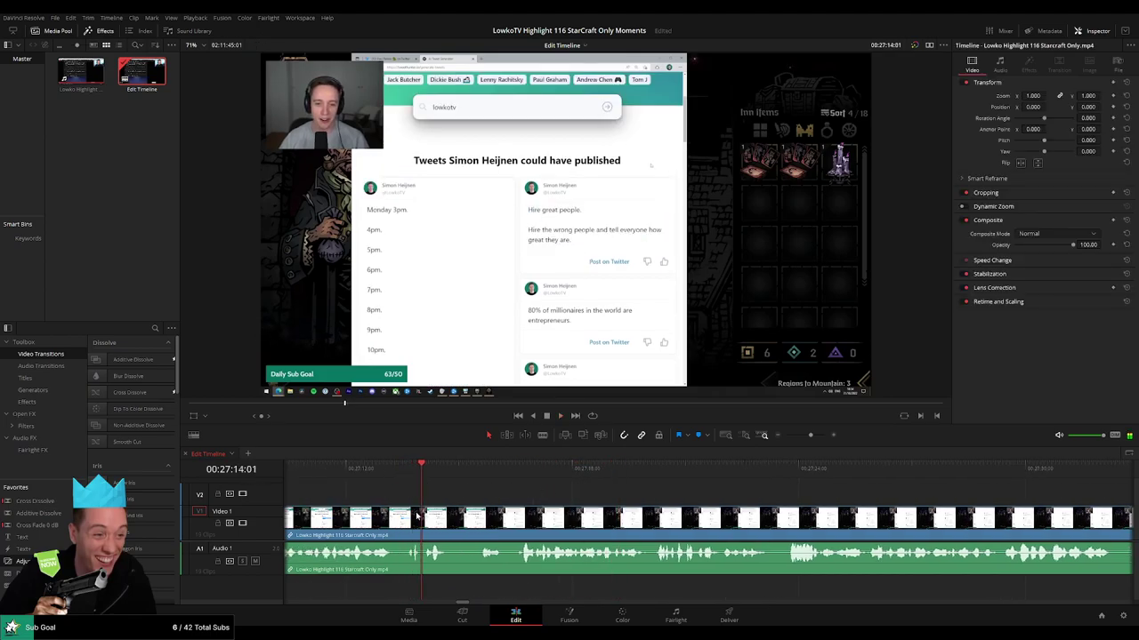
left_click(419, 471)
key("space")
left_click(419, 473)
left_click_drag(809, 436, 816, 438)
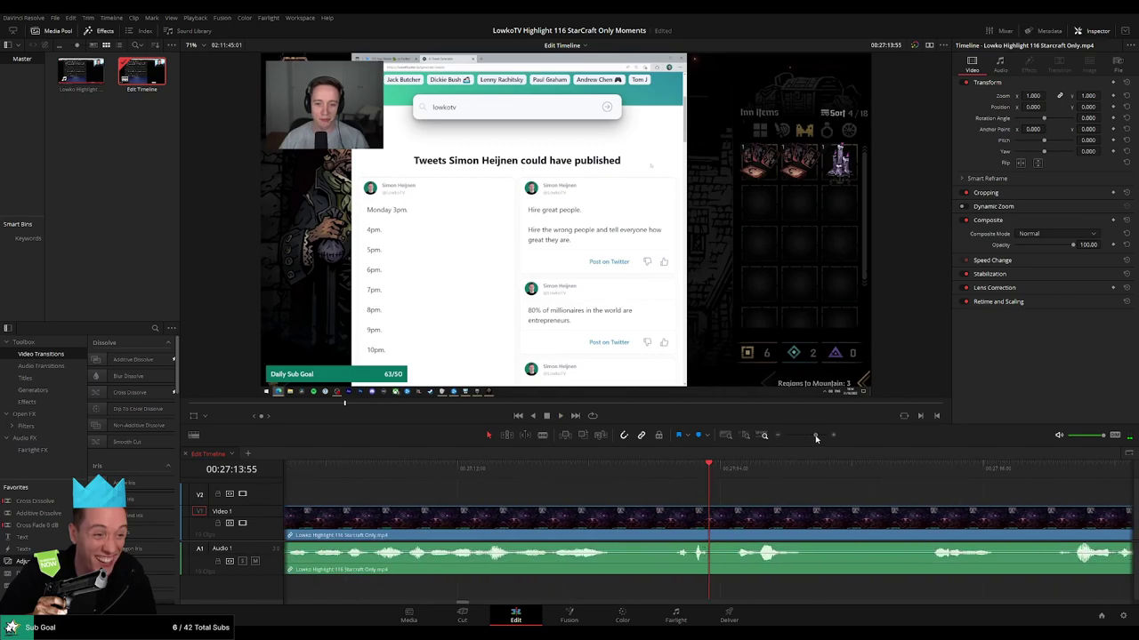
left_click_drag(682, 475, 703, 479)
key("b")
left_click(703, 517)
key("space")
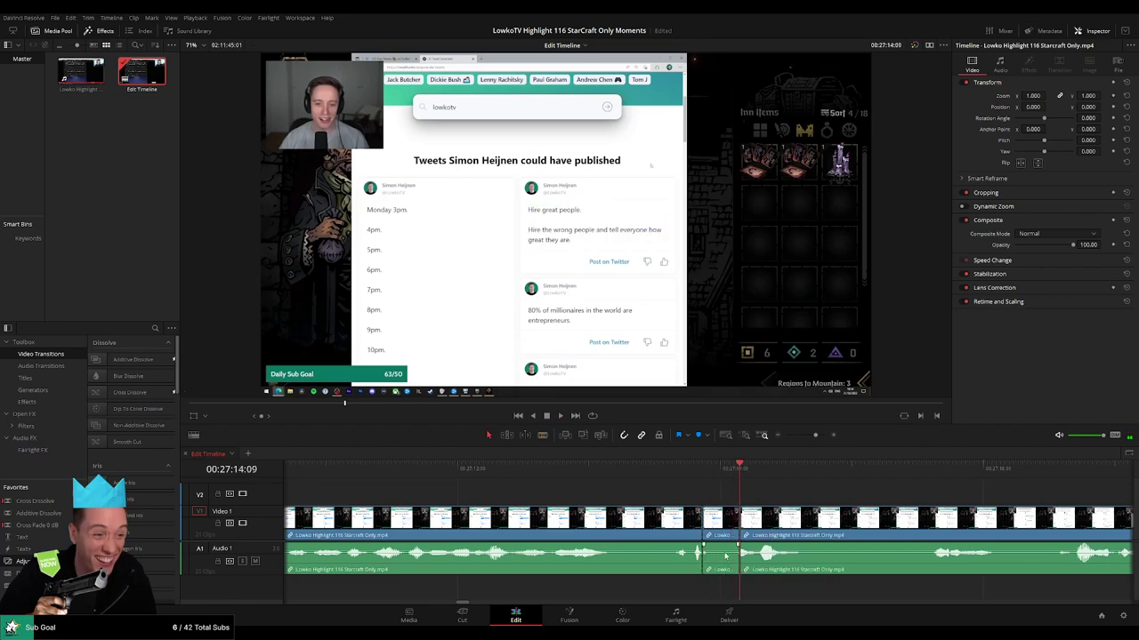
left_click(739, 556)
key("a")
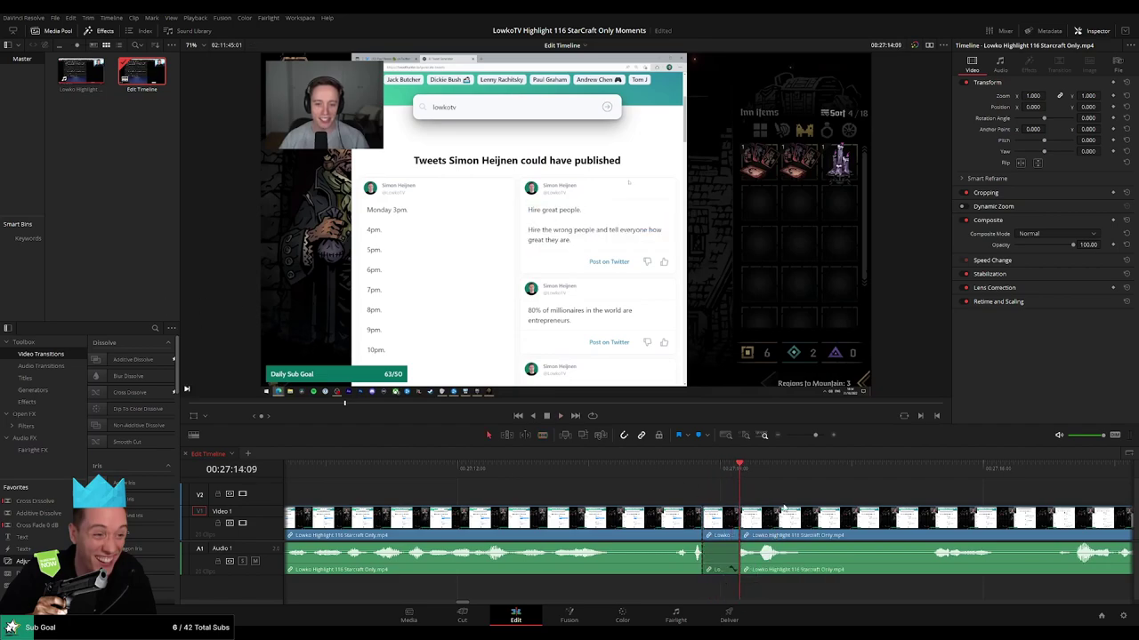
Undo the audio change and both splits around 00:27:14.
key("ctrl+z")
key("ctrl+z")
key("ctrl+z")
Review the generated LowkoTV tweets footage from just before 00:27:14 to about 00:28:12.
left_click(678, 479)
key("space")
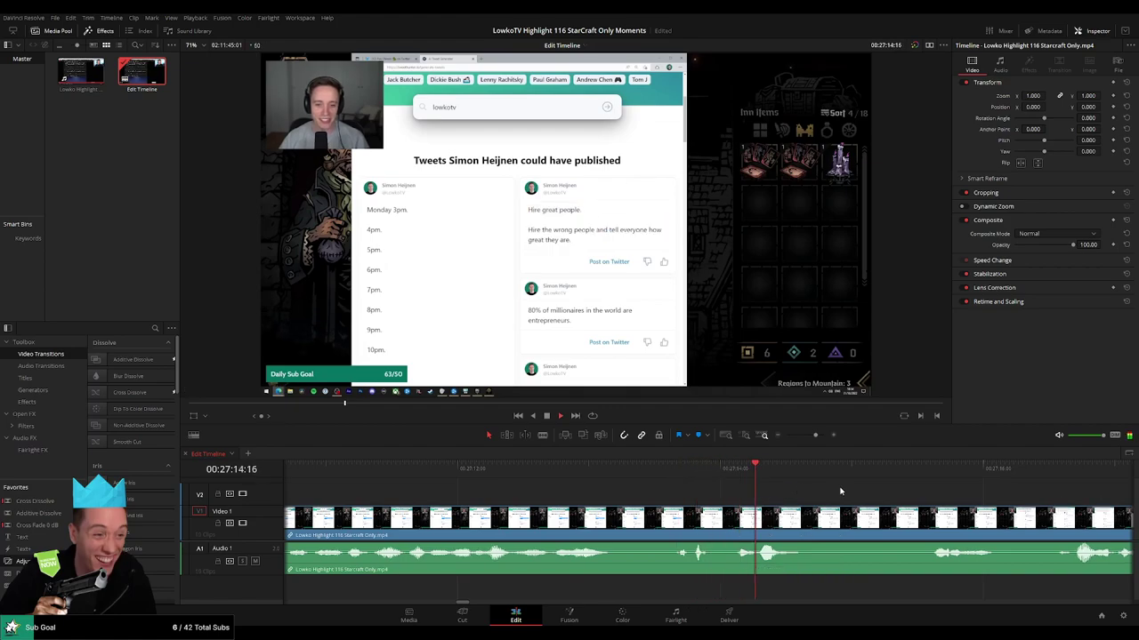
scroll(841, 491, "down", 5)
scroll(759, 497, "down", 1)
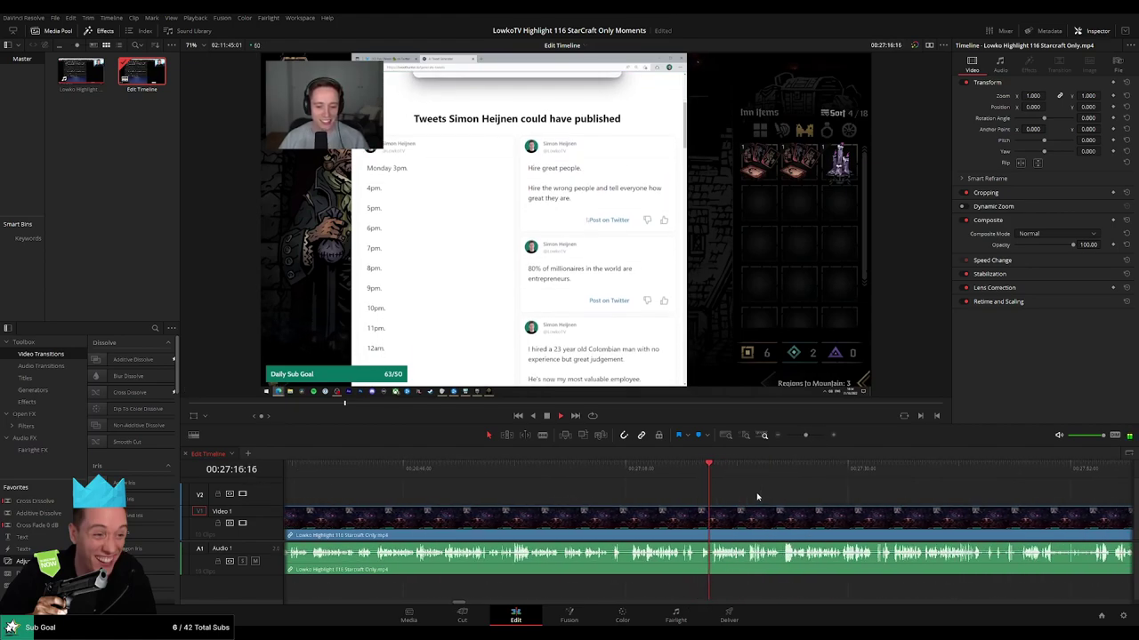
scroll(778, 500, "up", 2)
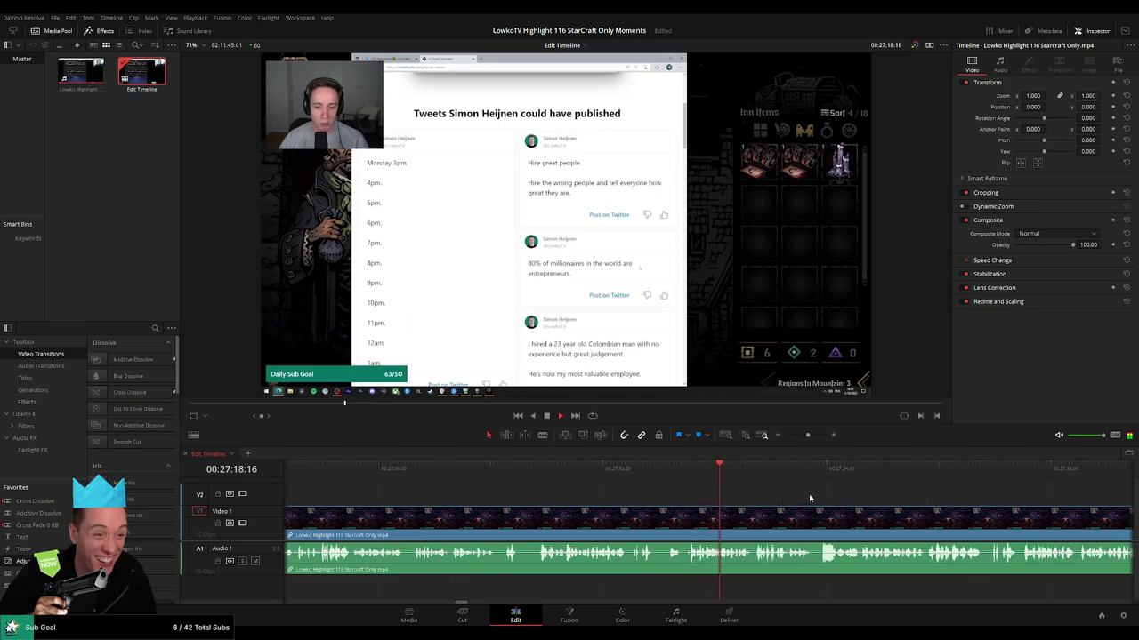
left_click_drag(812, 499, 564, 499)
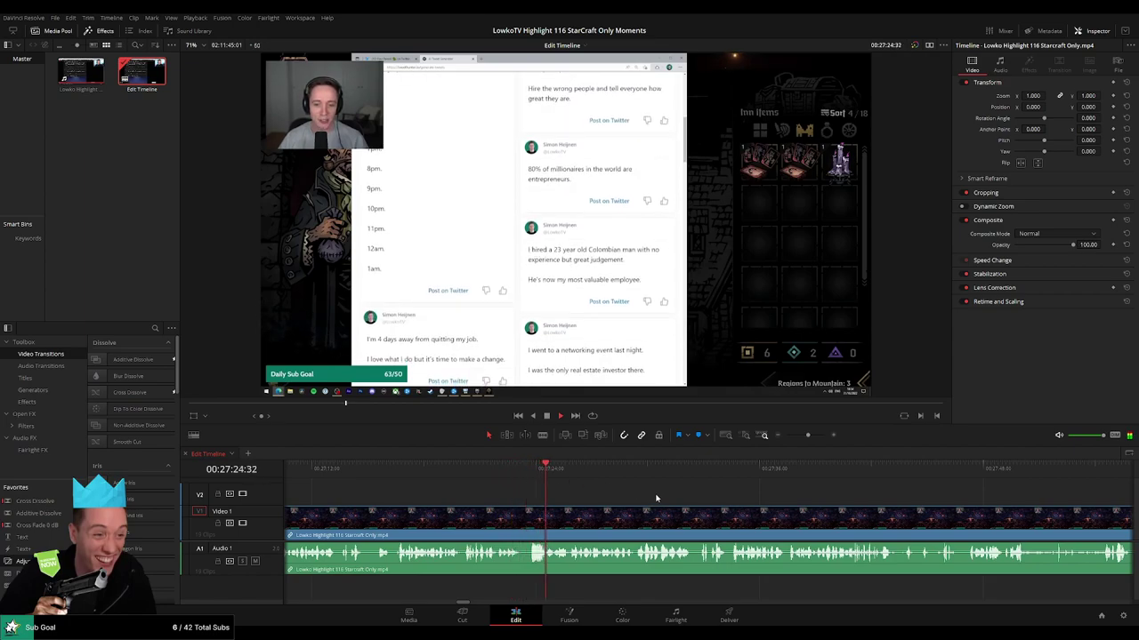
scroll(620, 492, "right", 1)
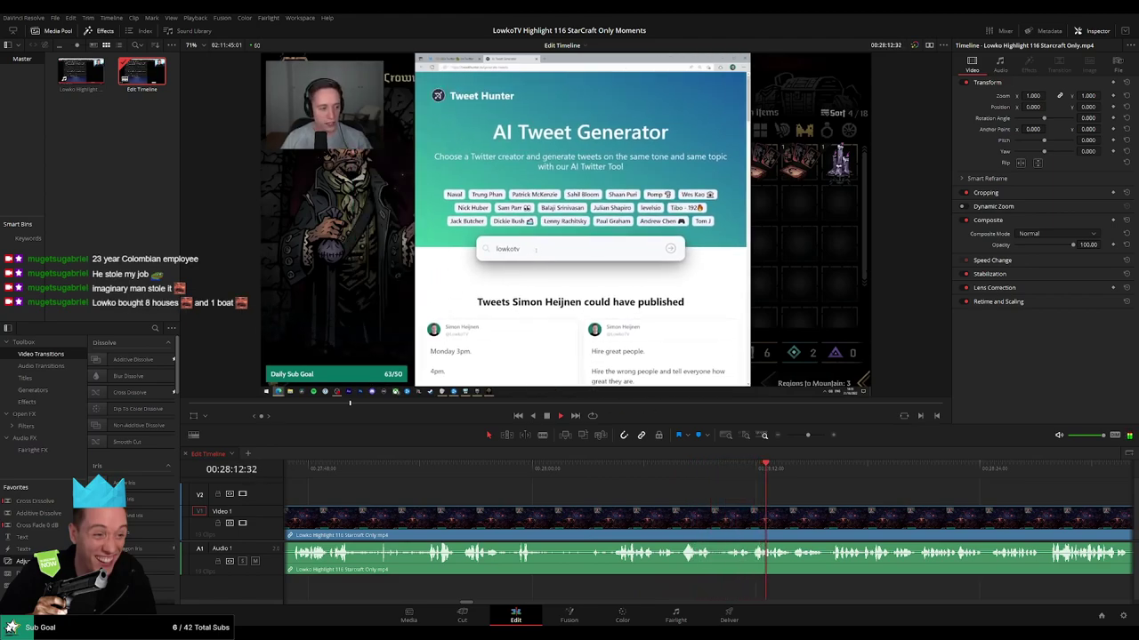
Review the footage of tweets generated for the second creator from about 00:28:12 to 00:28:48.
scroll(542, 492, "right", 5)
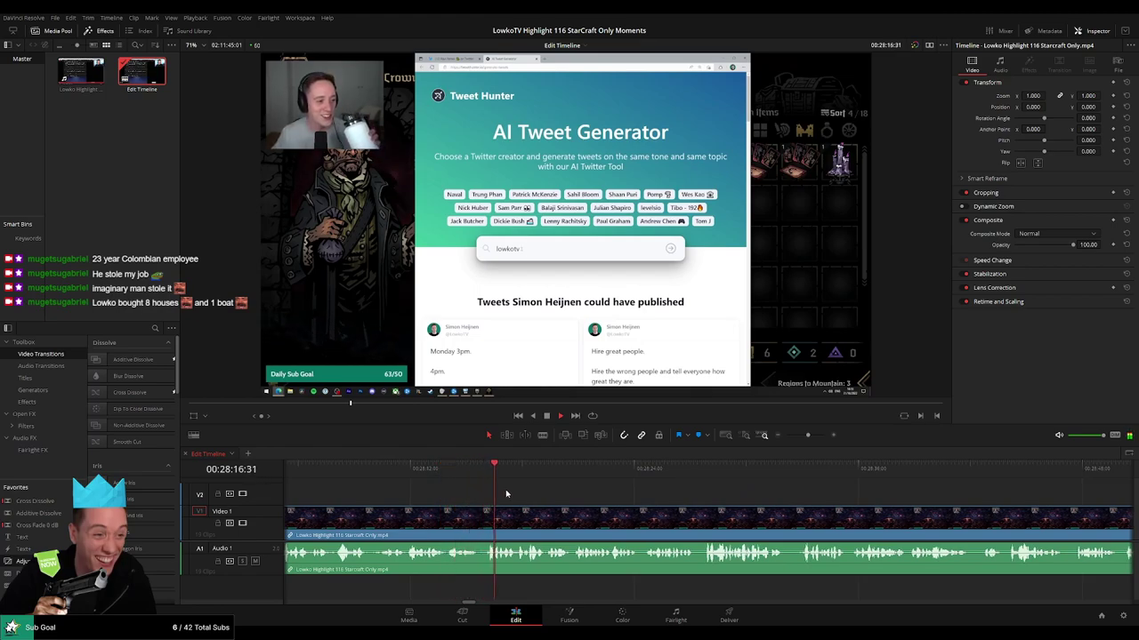
scroll(574, 495, "right", 2)
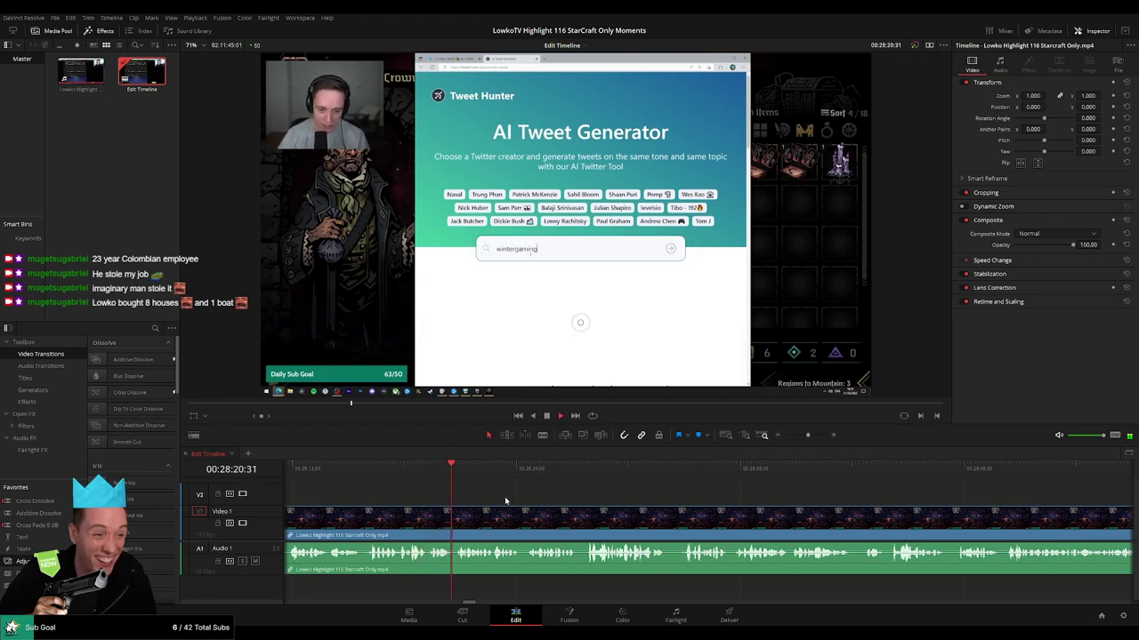
scroll(507, 498, "right", 1)
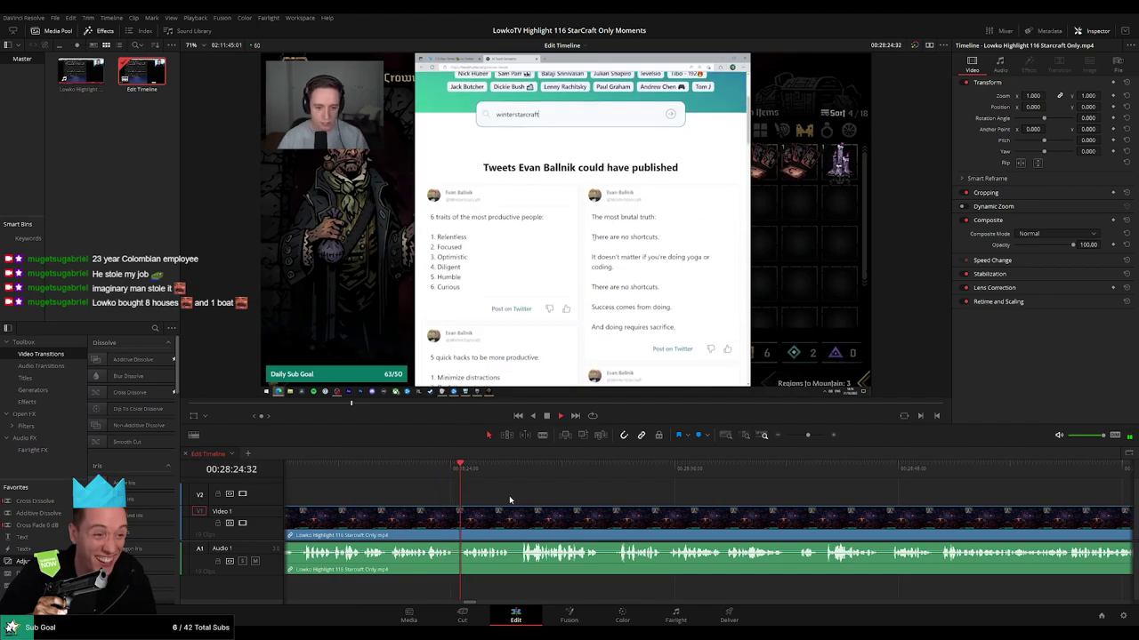
scroll(491, 496, "right", 2)
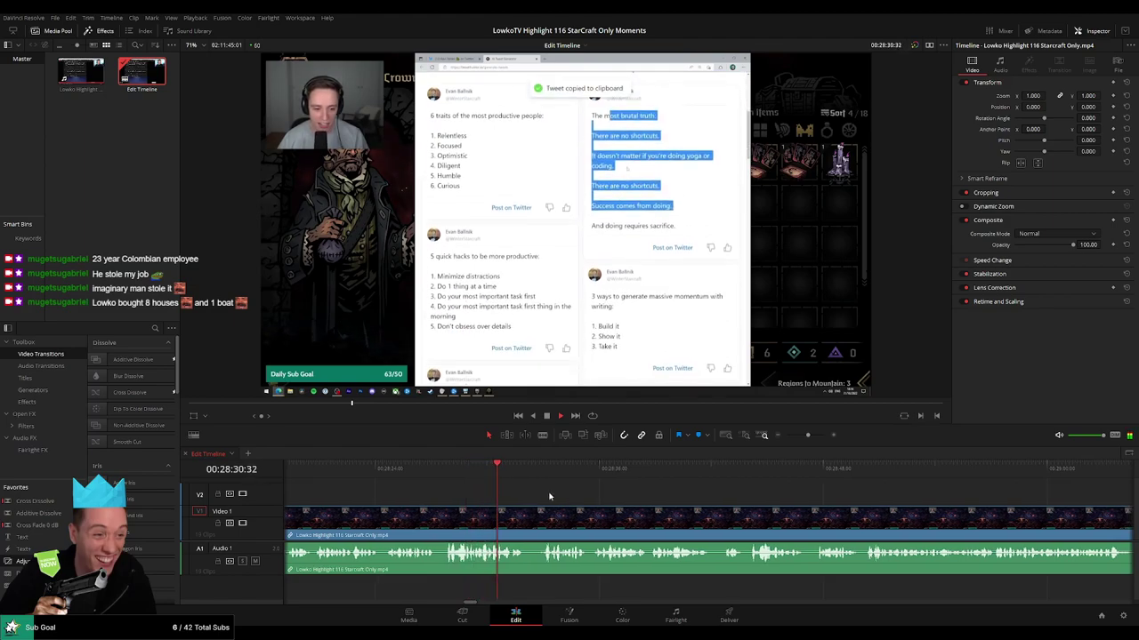
scroll(542, 496, "right", 2)
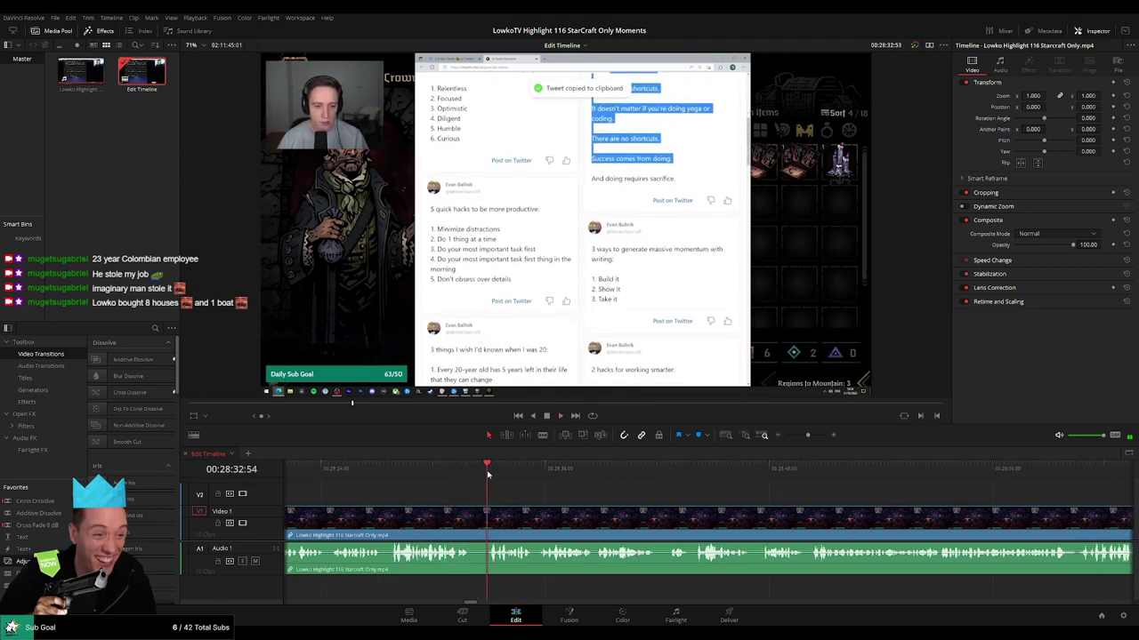
scroll(560, 494, "right", 2)
scroll(528, 494, "right", 1)
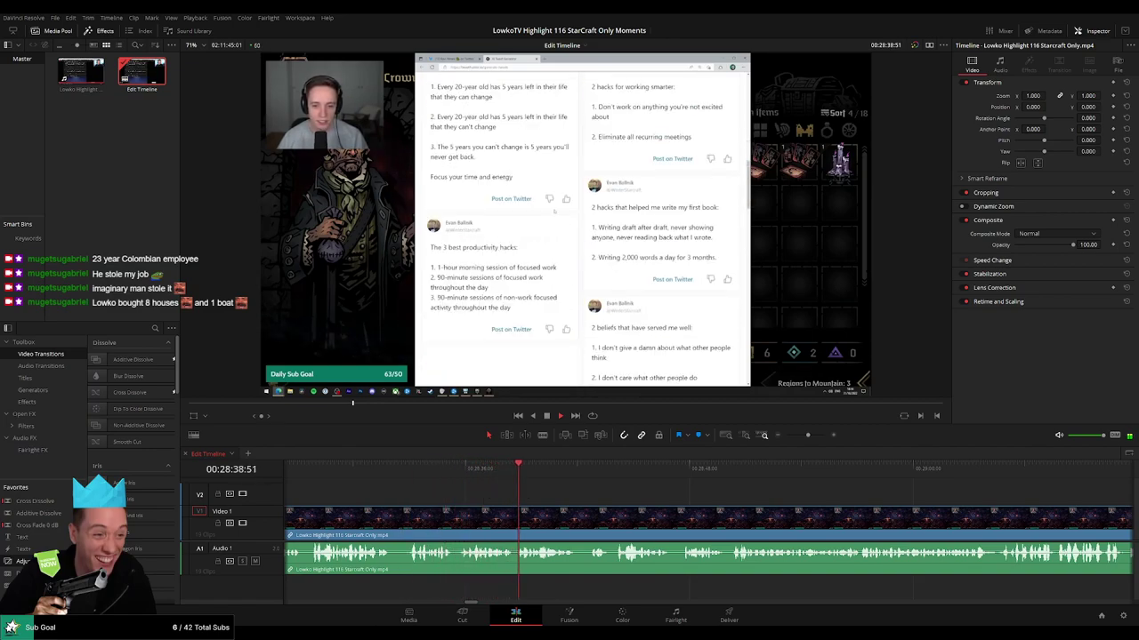
scroll(534, 498, "right", 3)
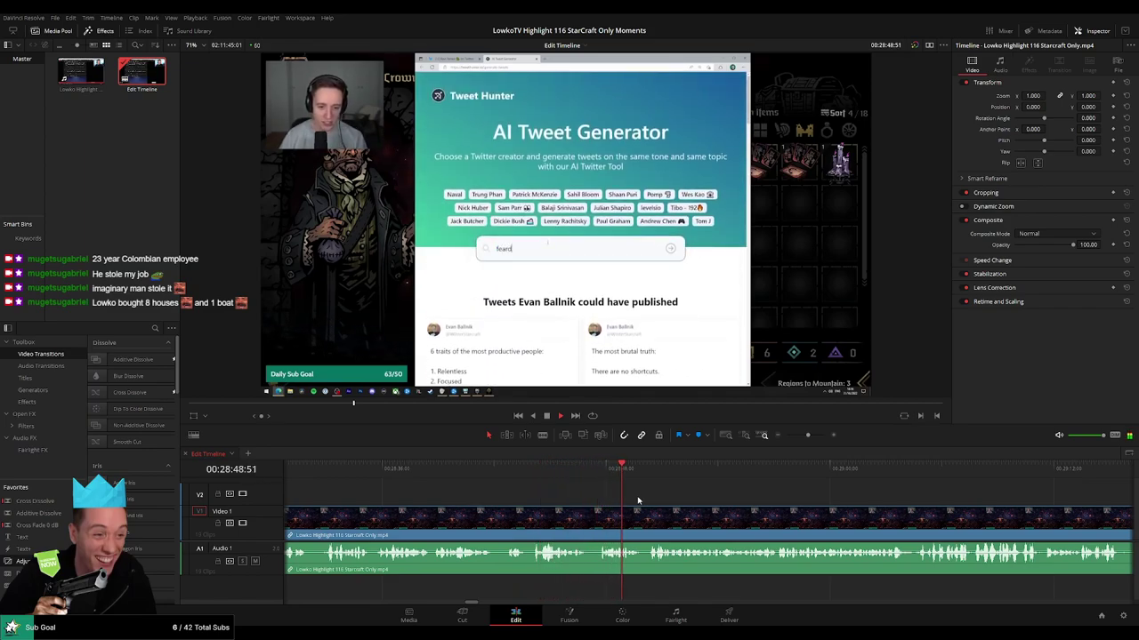
Review the footage of tweets generated for the third creator from about 00:28:48 to 00:29:53.
left_click_drag(702, 500, 527, 503)
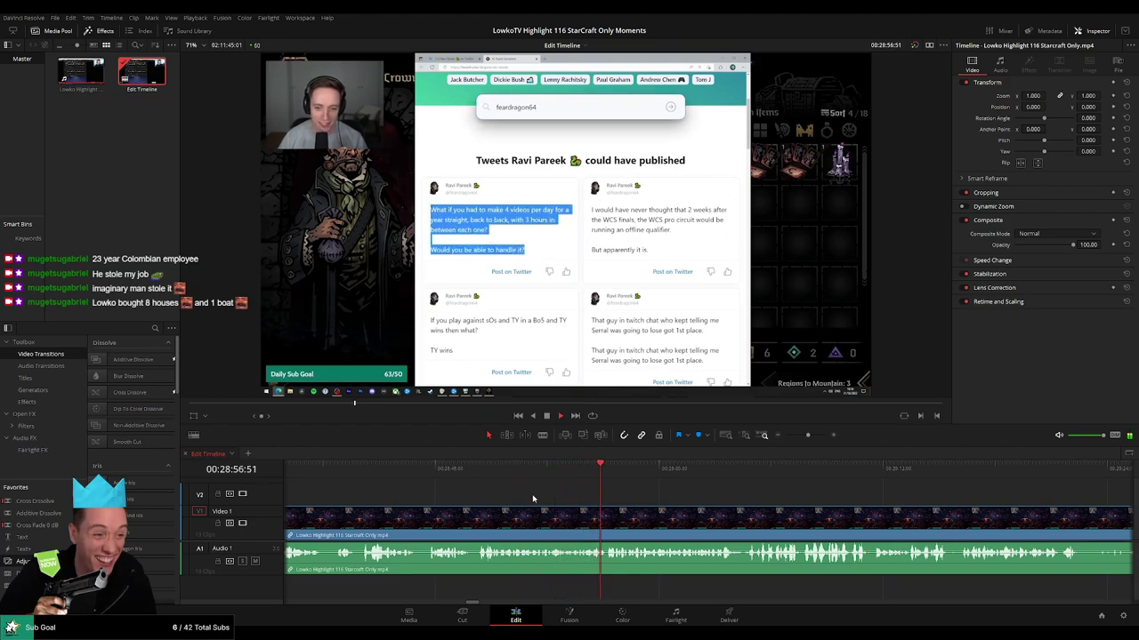
left_click_drag(559, 496, 419, 492)
left_click_drag(623, 491, 506, 498)
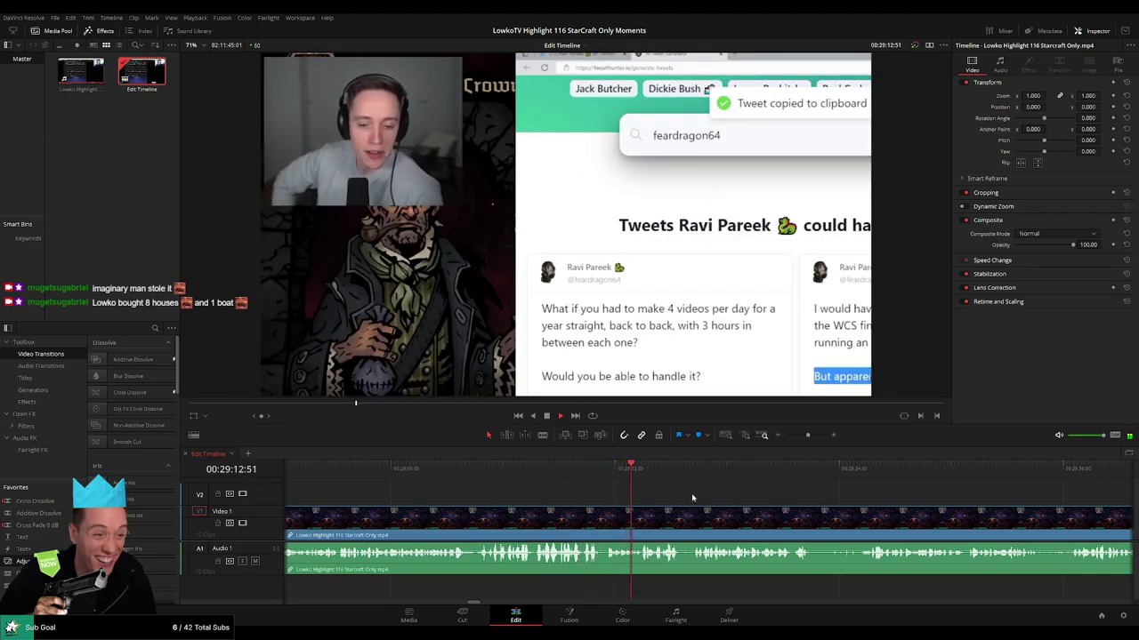
left_click_drag(671, 495, 527, 488)
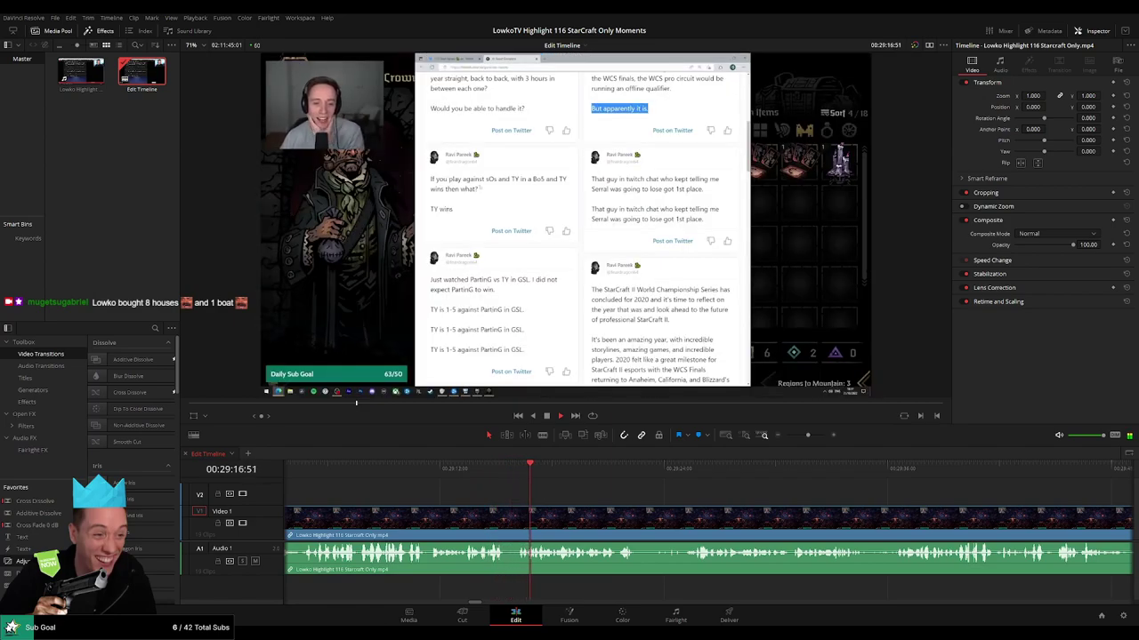
scroll(587, 498, "right", 2)
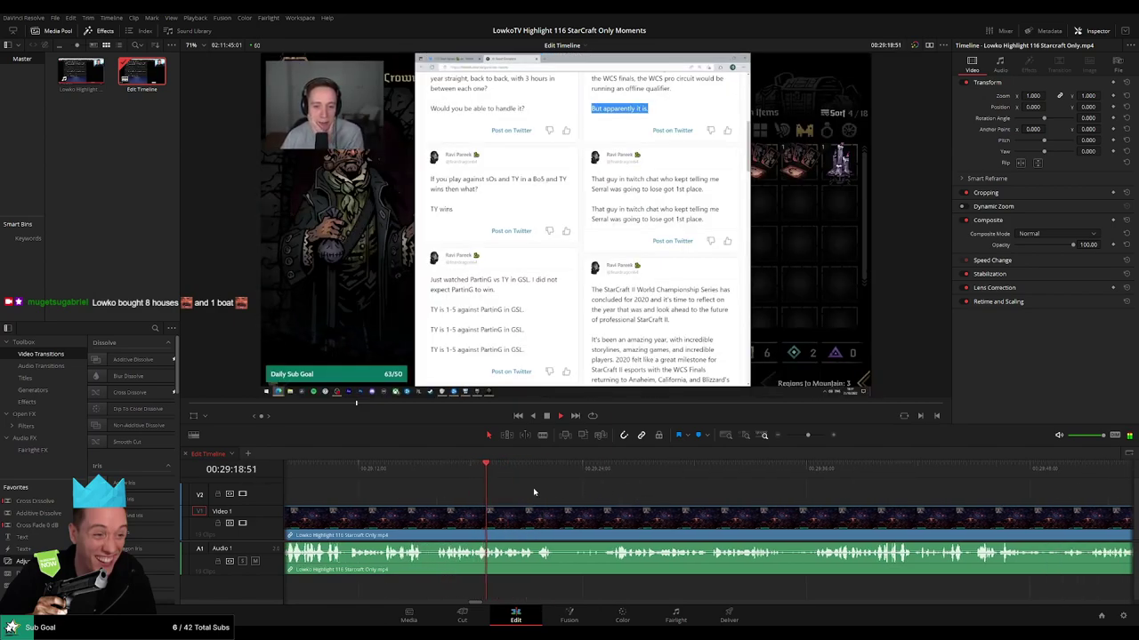
scroll(495, 491, "right", 2)
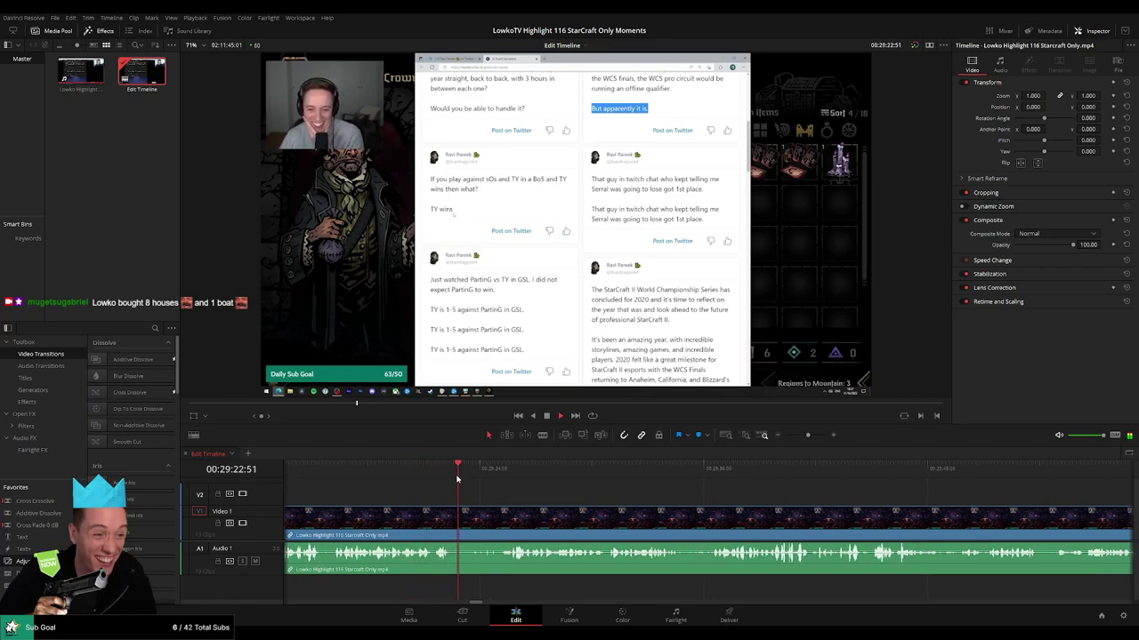
scroll(534, 496, "right", 2)
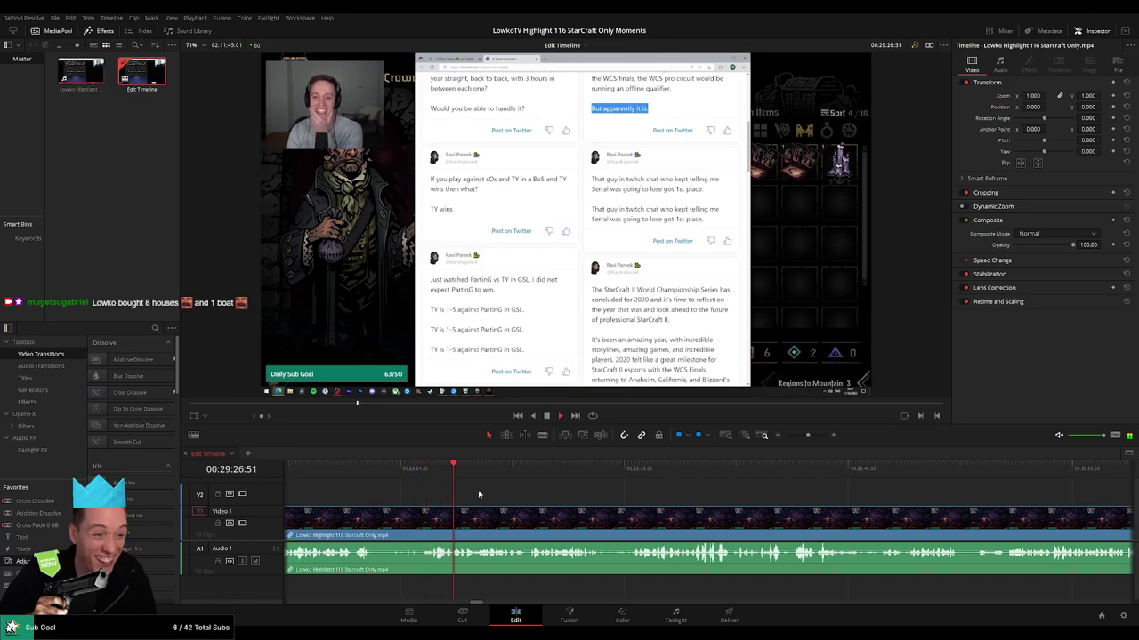
scroll(496, 491, "right", 3)
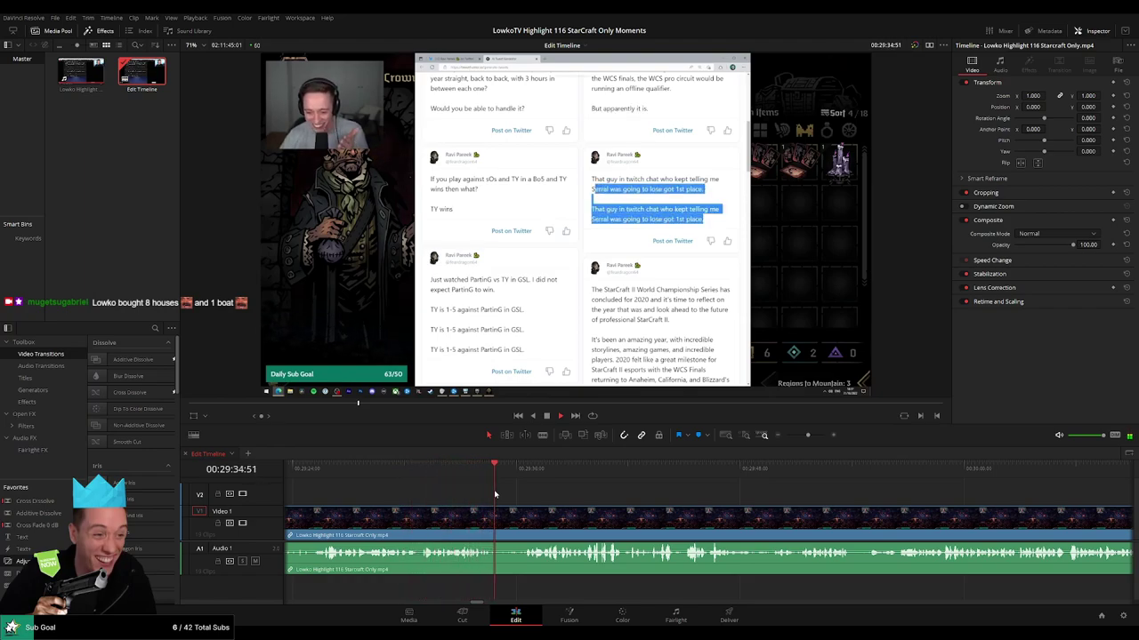
scroll(551, 495, "right", 3)
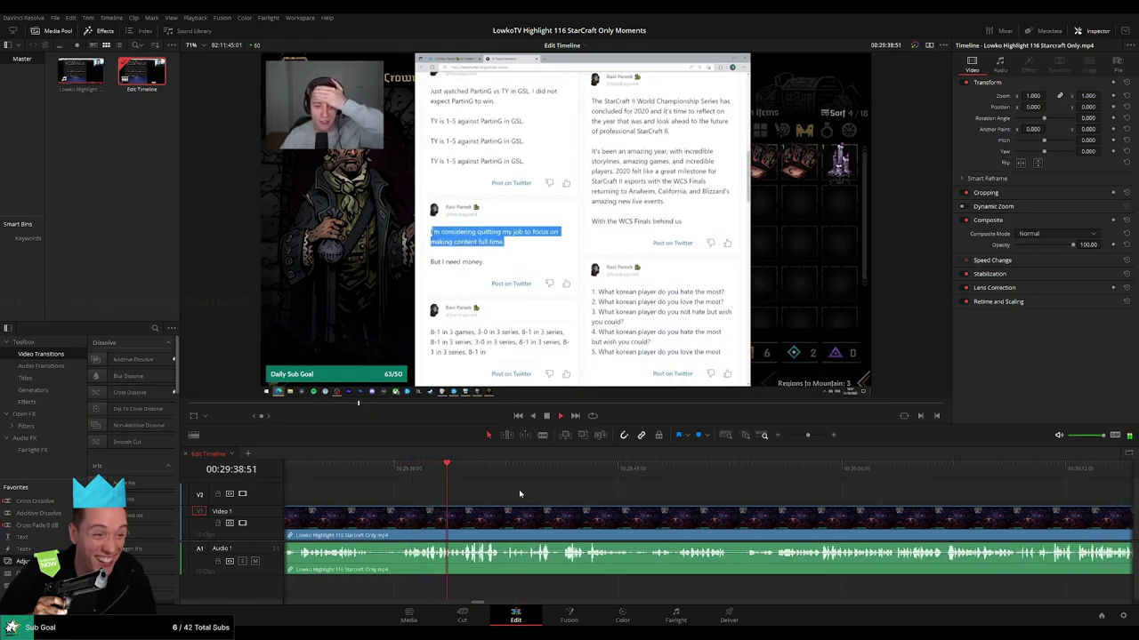
scroll(498, 494, "right", 2)
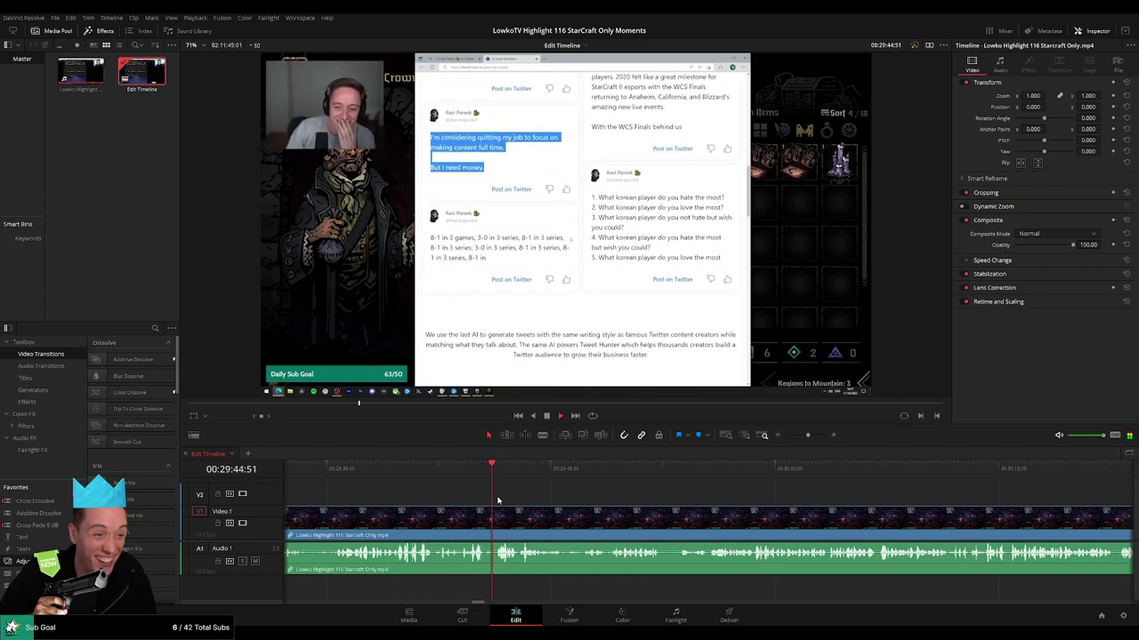
left_click_drag(585, 492, 480, 492)
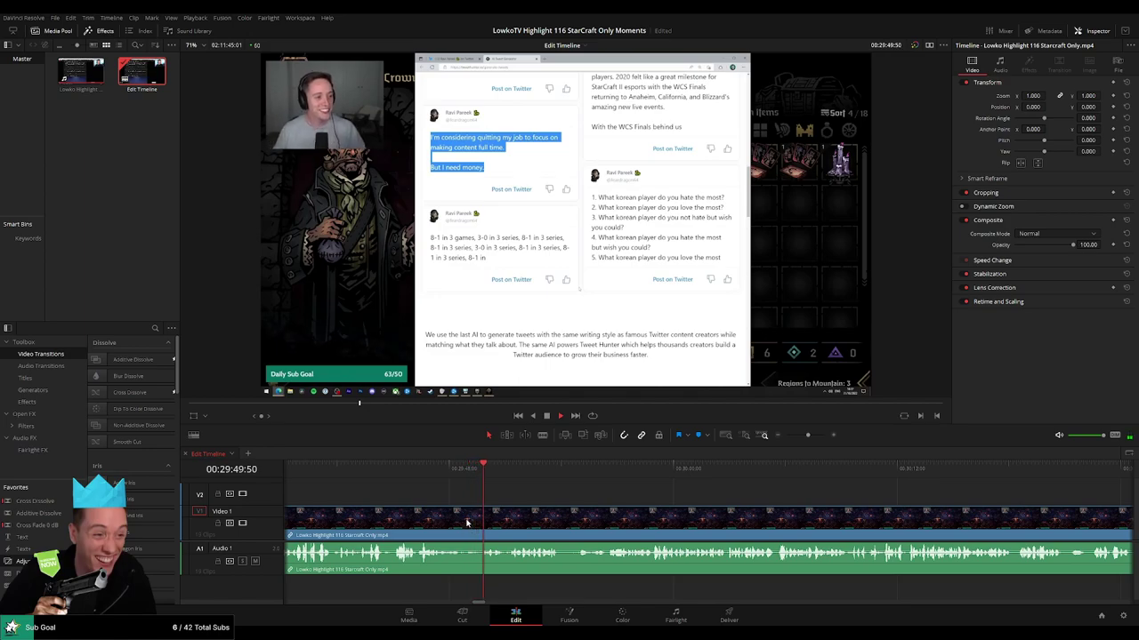
scroll(558, 494, "right", 2)
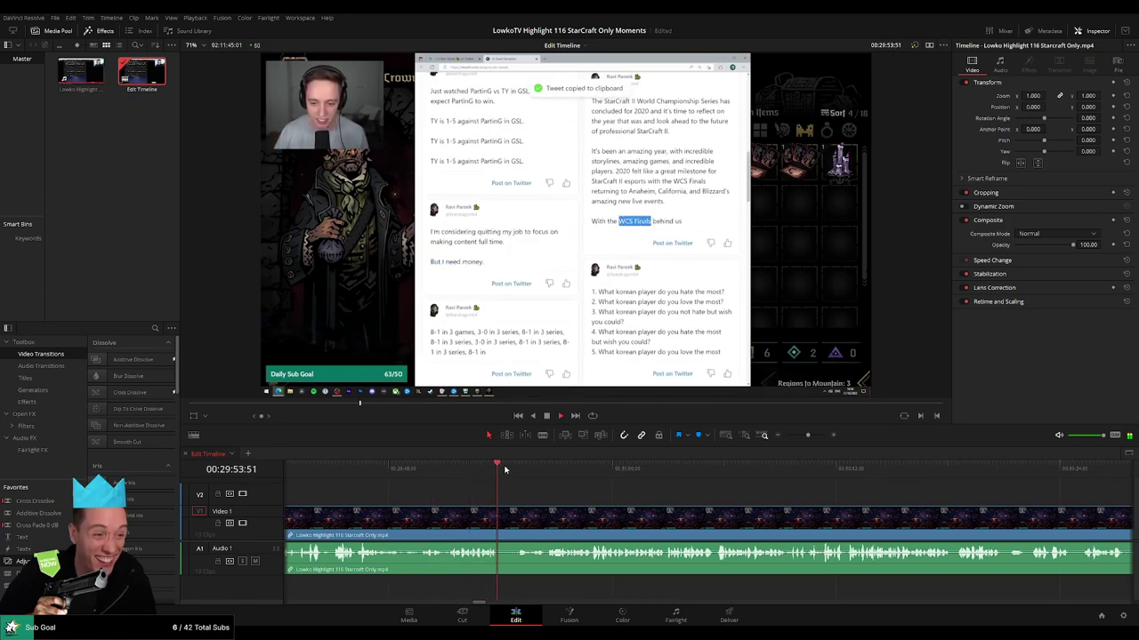
Split out the few frames around the scene change at 00:29:56:24 and ripple-delete them, then play across the cut.
left_click(513, 470)
scroll(578, 497, "right", 3)
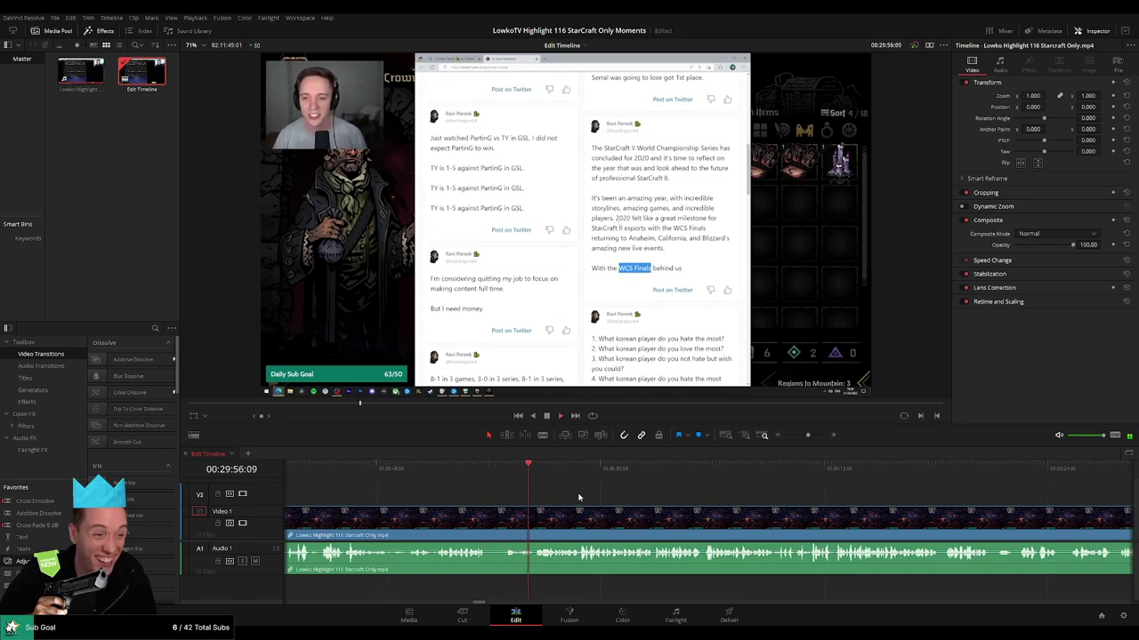
left_click_drag(807, 436, 814, 435)
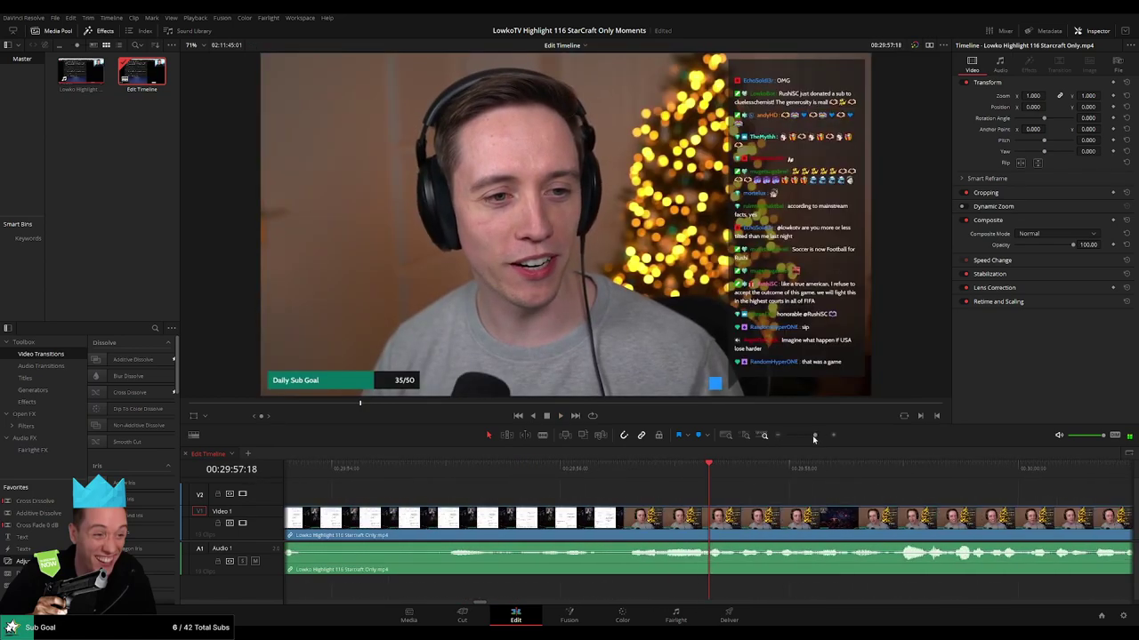
left_click(583, 475)
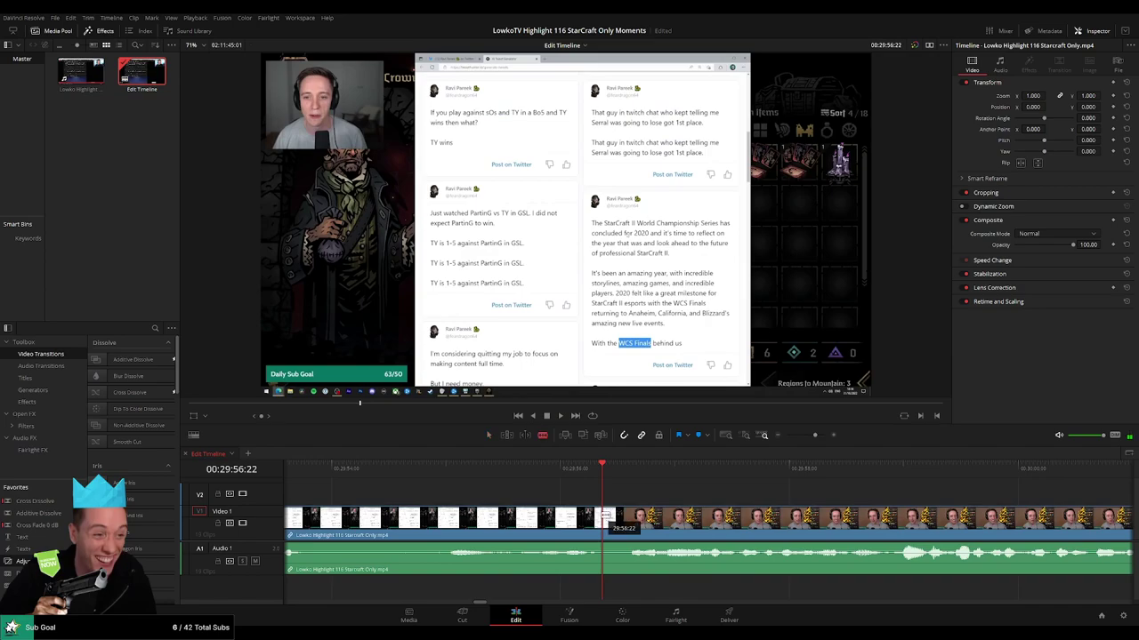
left_click(606, 520)
left_click(627, 523)
key("a")
left_click(619, 526)
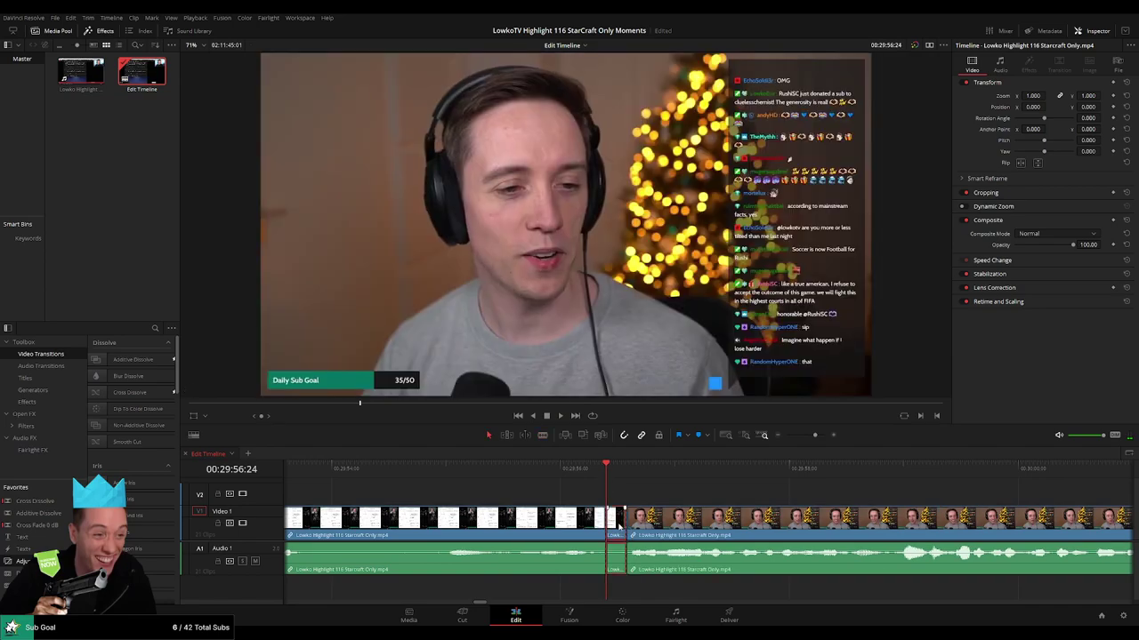
left_click(618, 526)
key("Delete")
key("space")
Review the webcam footage and the EchoSoldi3r clip reaction after the new cut, up to about 00:30:37.
left_click_drag(815, 435, 796, 436)
left_click(625, 527)
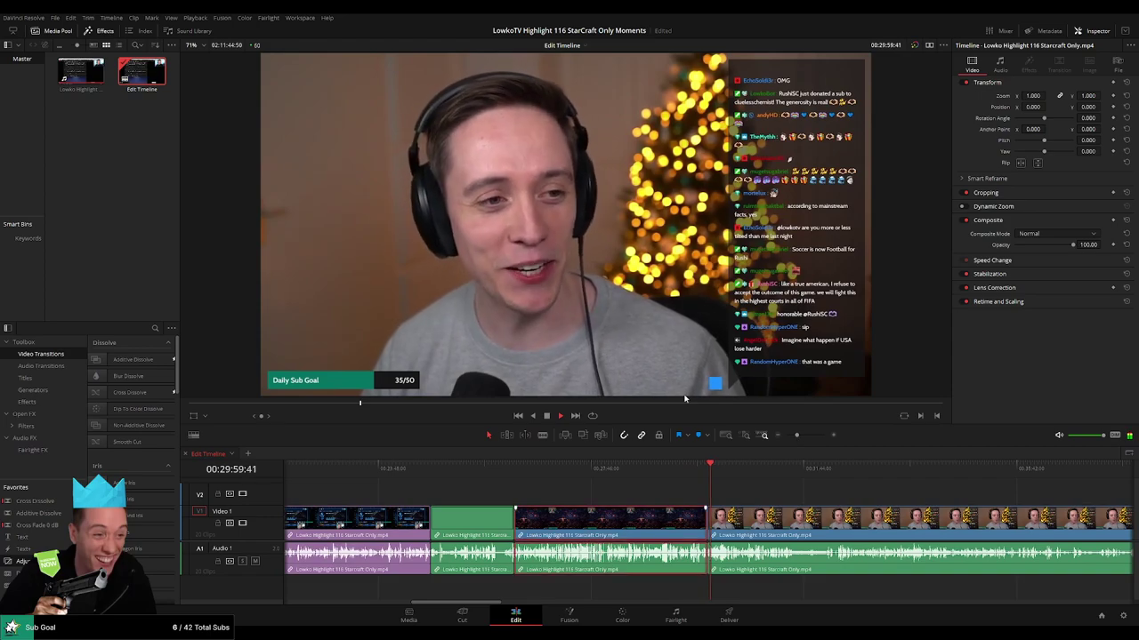
left_click(775, 500)
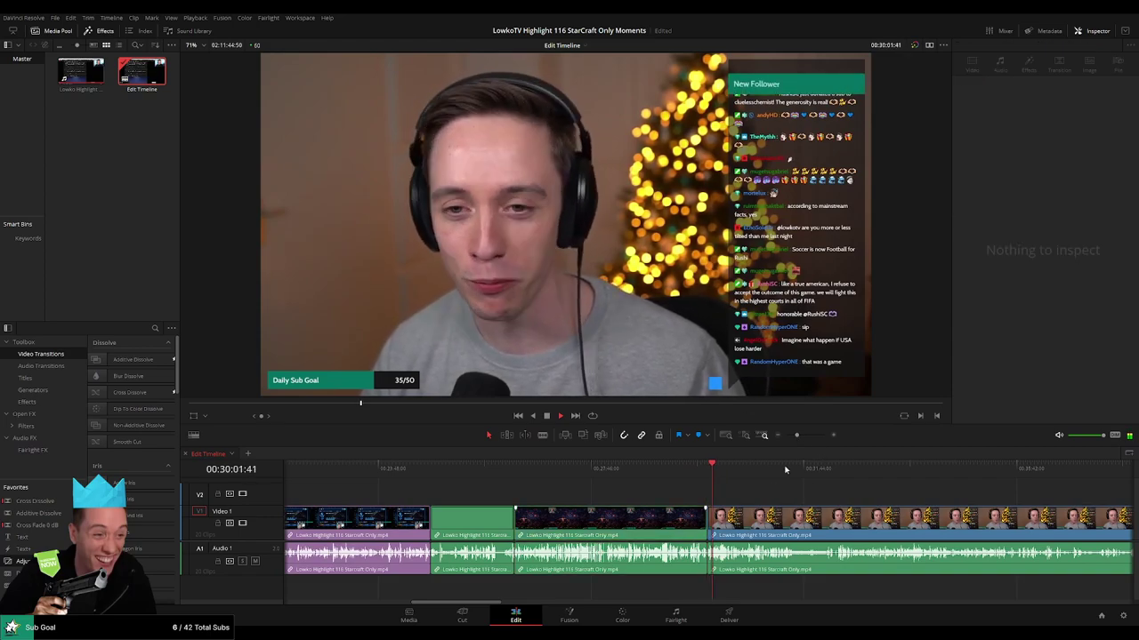
left_click(807, 436)
left_click_drag(838, 505, 562, 502)
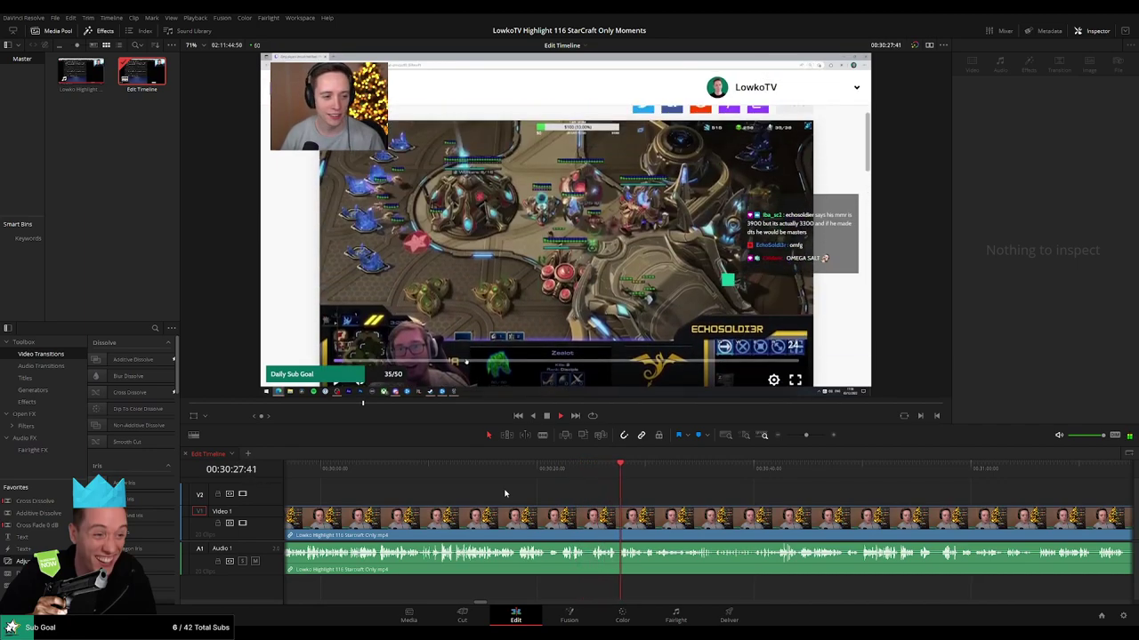
left_click_drag(705, 500, 569, 496)
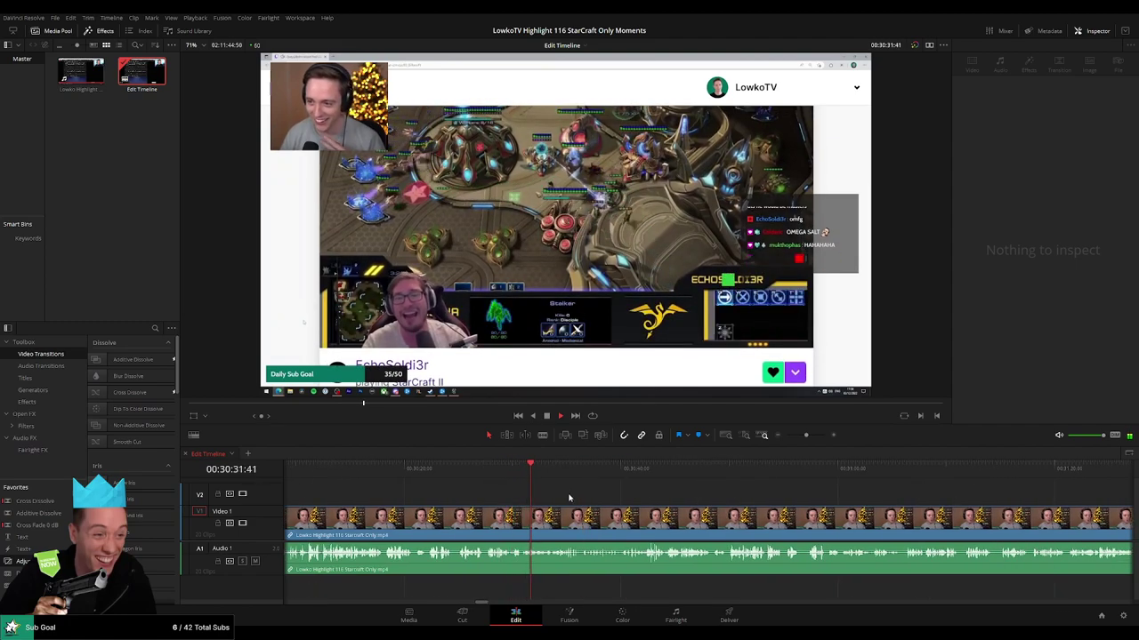
scroll(534, 496, "right", 2)
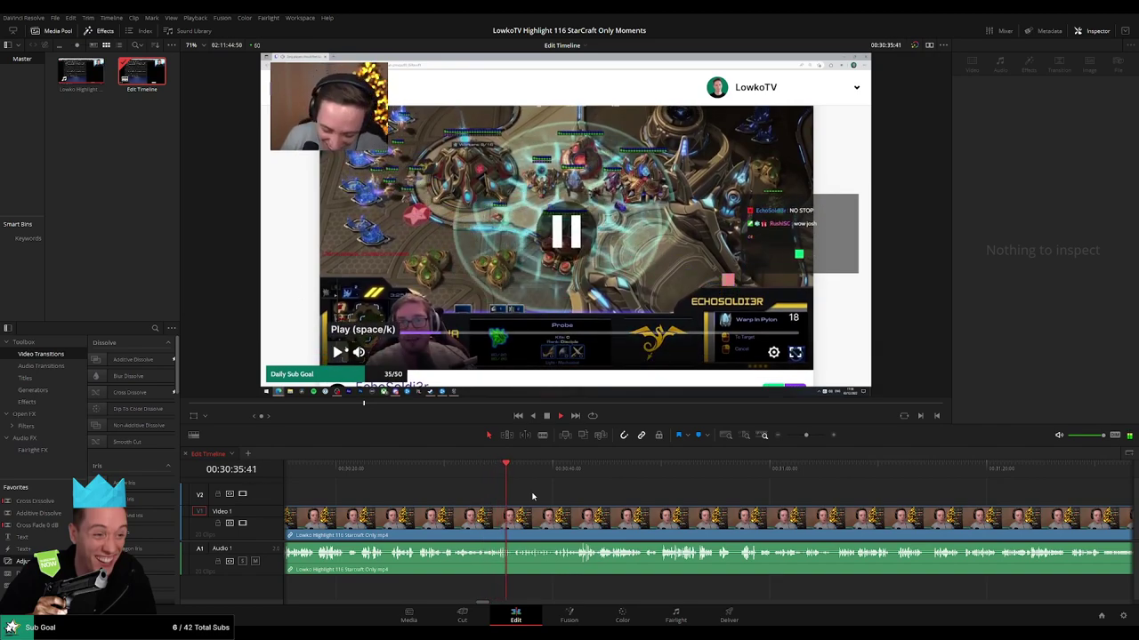
scroll(542, 503, "right", 2)
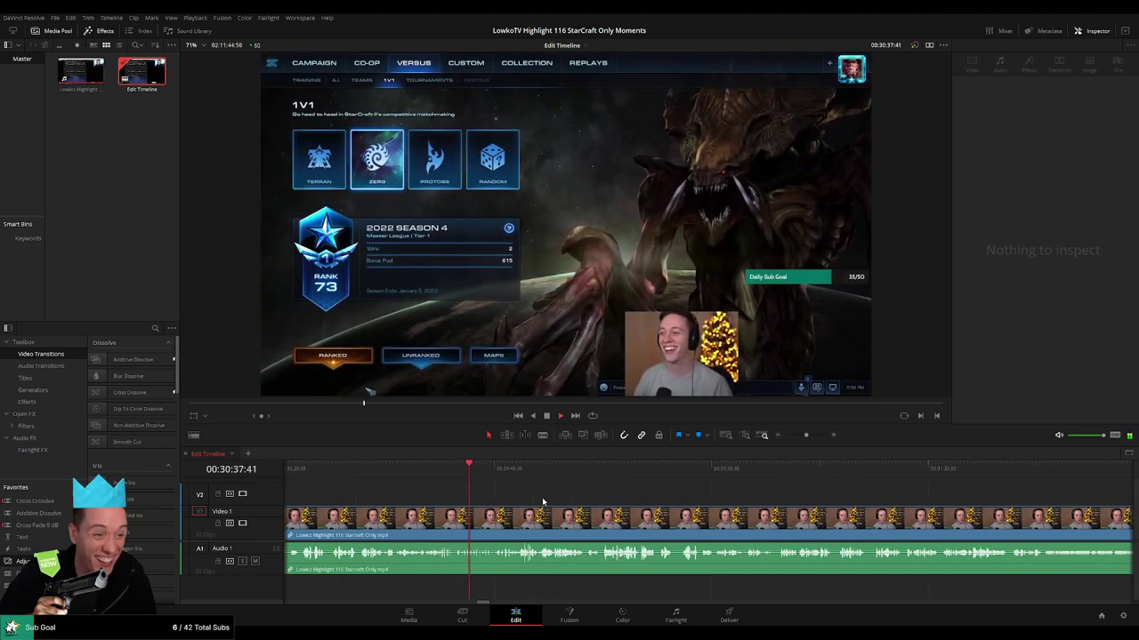
Review the footage of the 1v1 queue and the start of the Tropical Sacrifice match up to about 00:30:52.
left_click_drag(487, 470, 496, 471)
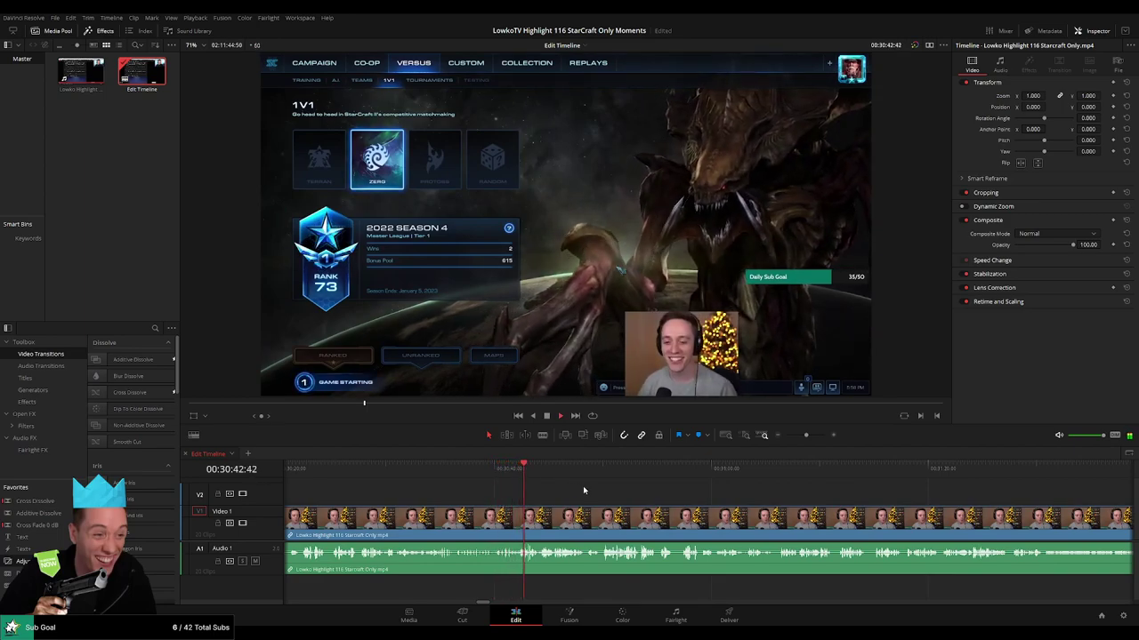
left_click_drag(807, 435, 811, 436)
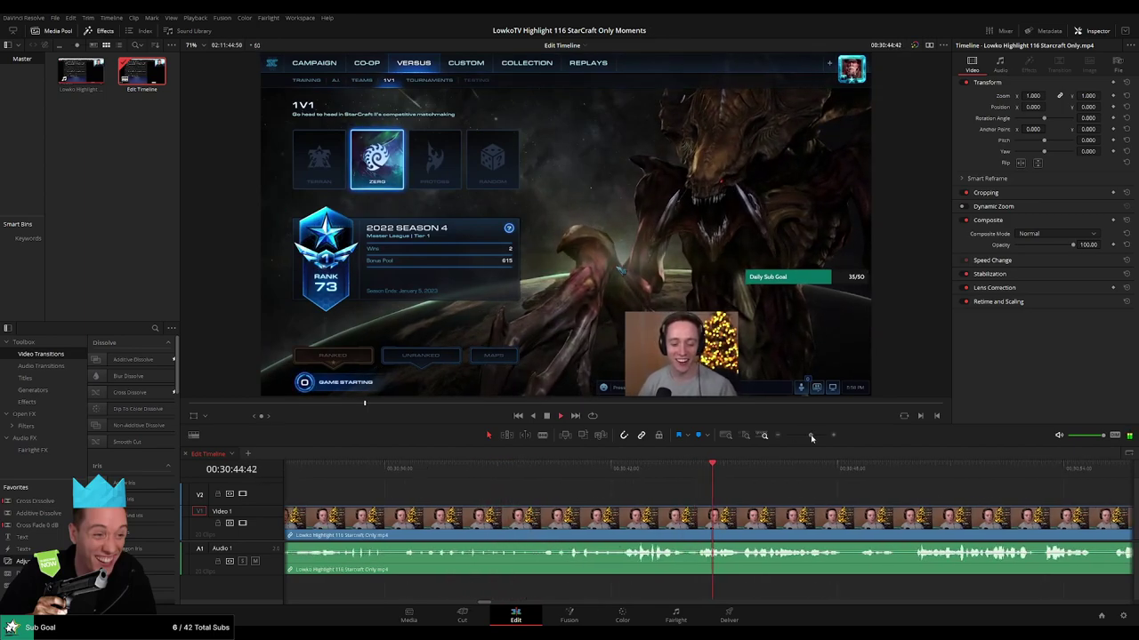
scroll(514, 499, "right", 3)
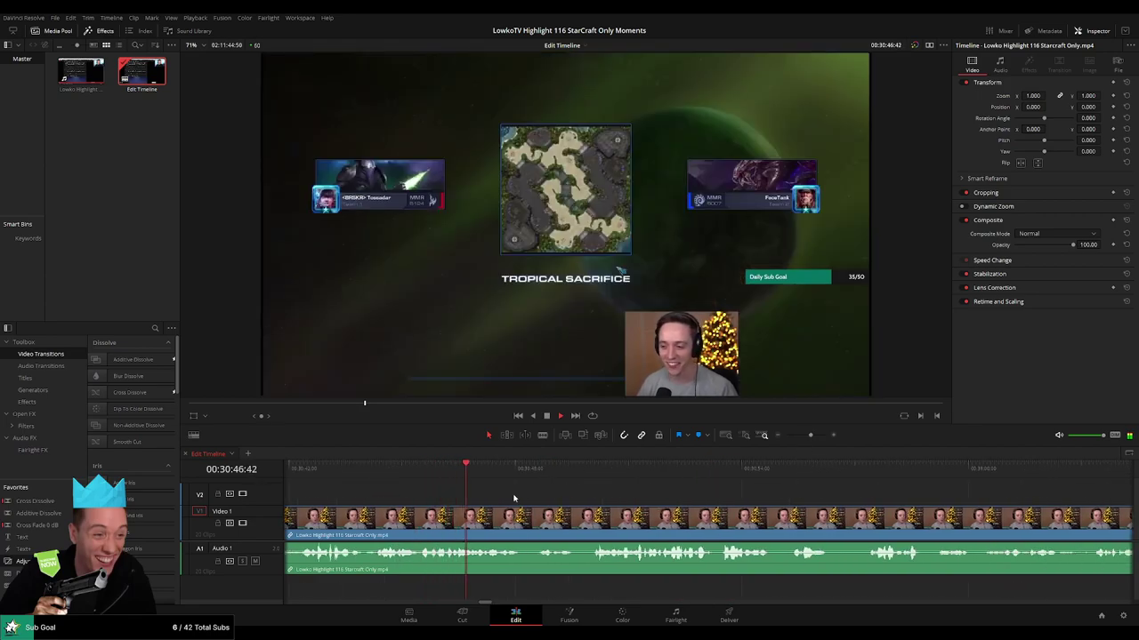
scroll(520, 502, "down", 1)
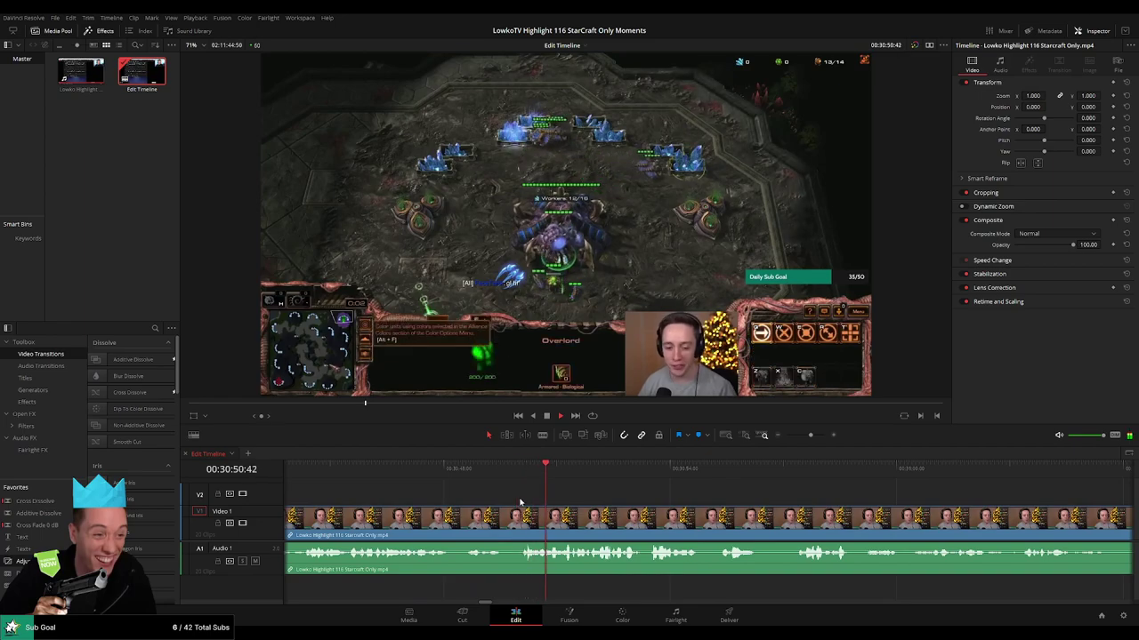
scroll(597, 494, "down", 1)
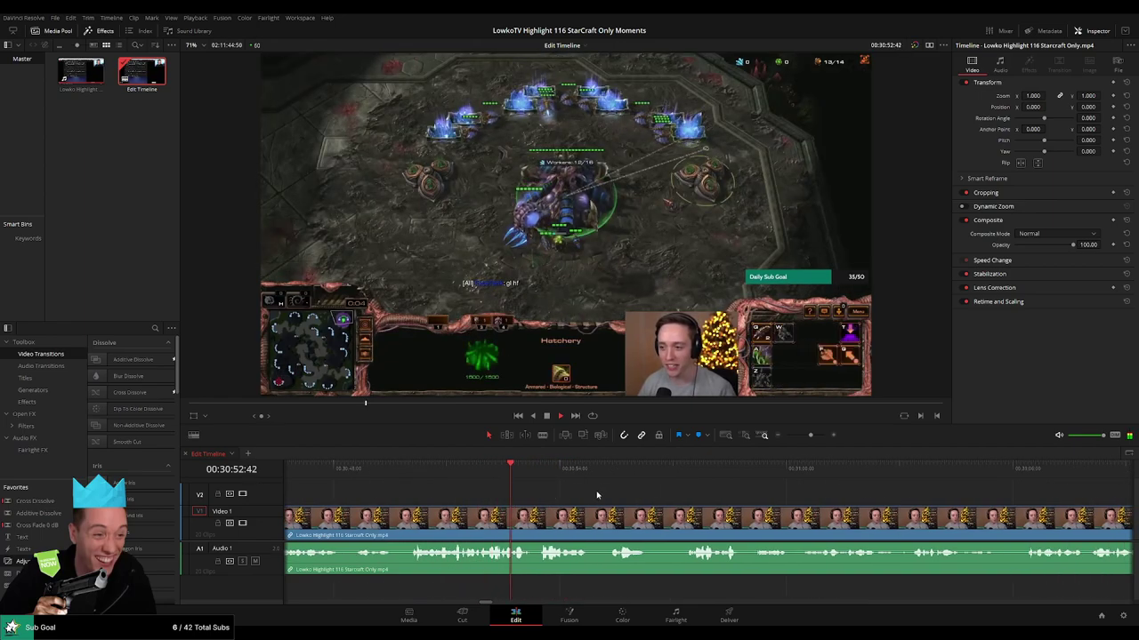
Cut out the short leftover at 00:31:07:52 between the StarCraft gameplay and the Reddit page and close the gap.
scroll(561, 498, "down", 3)
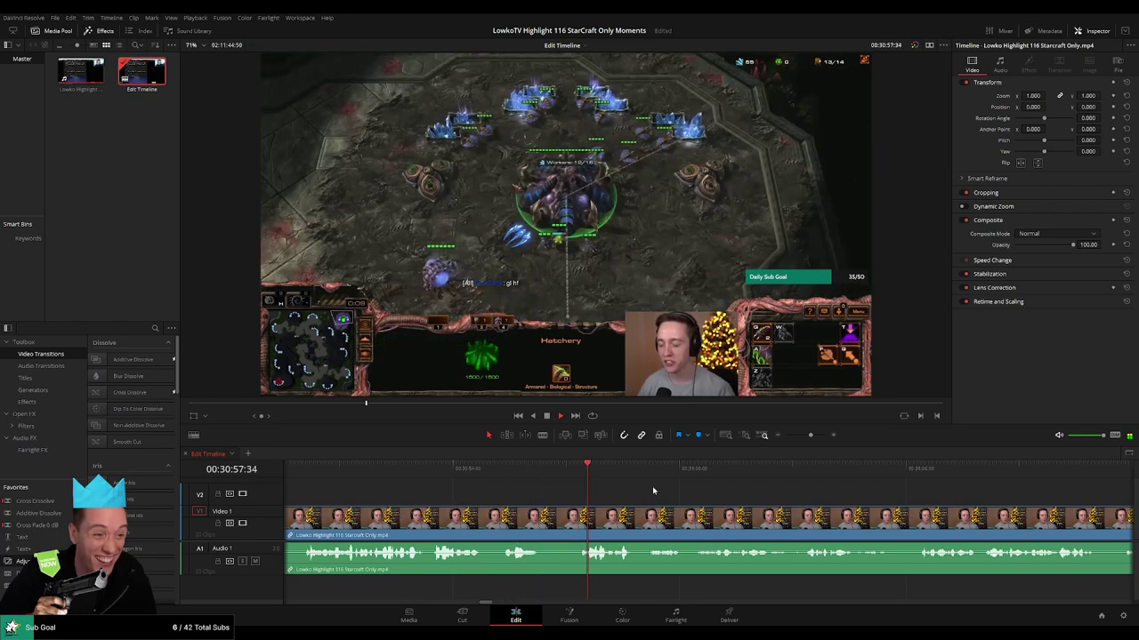
left_click_drag(752, 491, 549, 489)
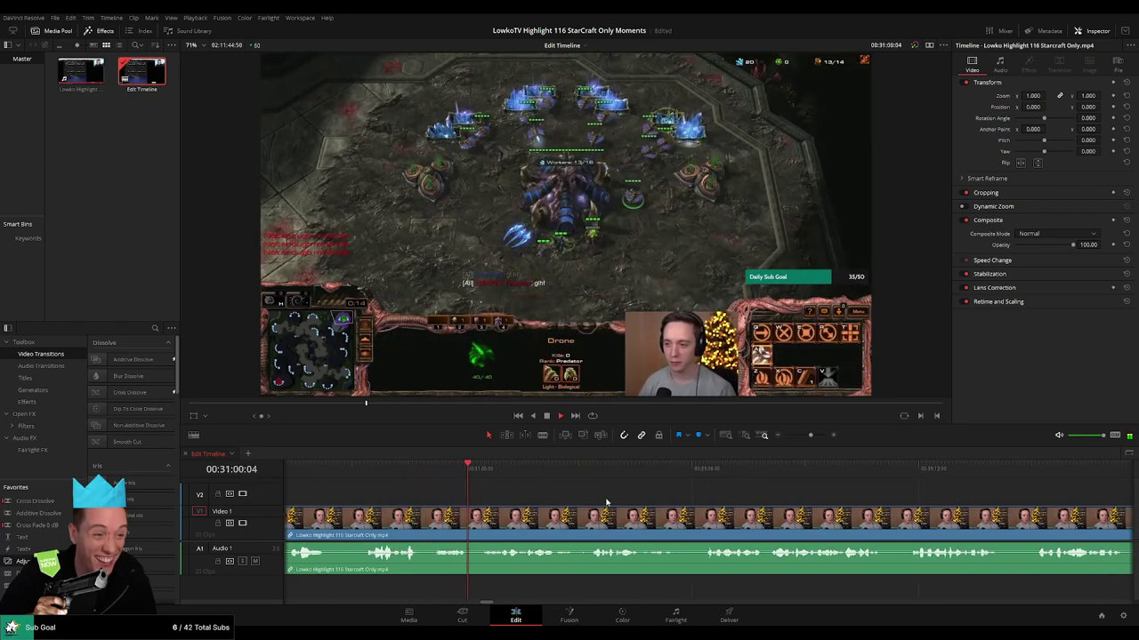
scroll(529, 497, "down", 2)
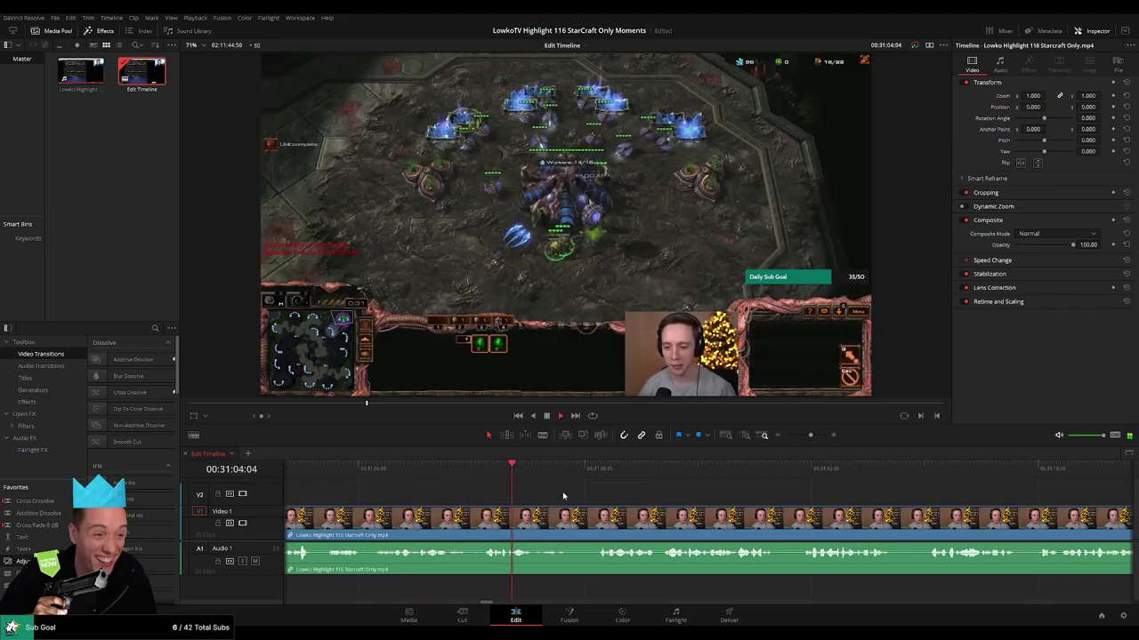
left_click(594, 474)
scroll(706, 494, "down", 3)
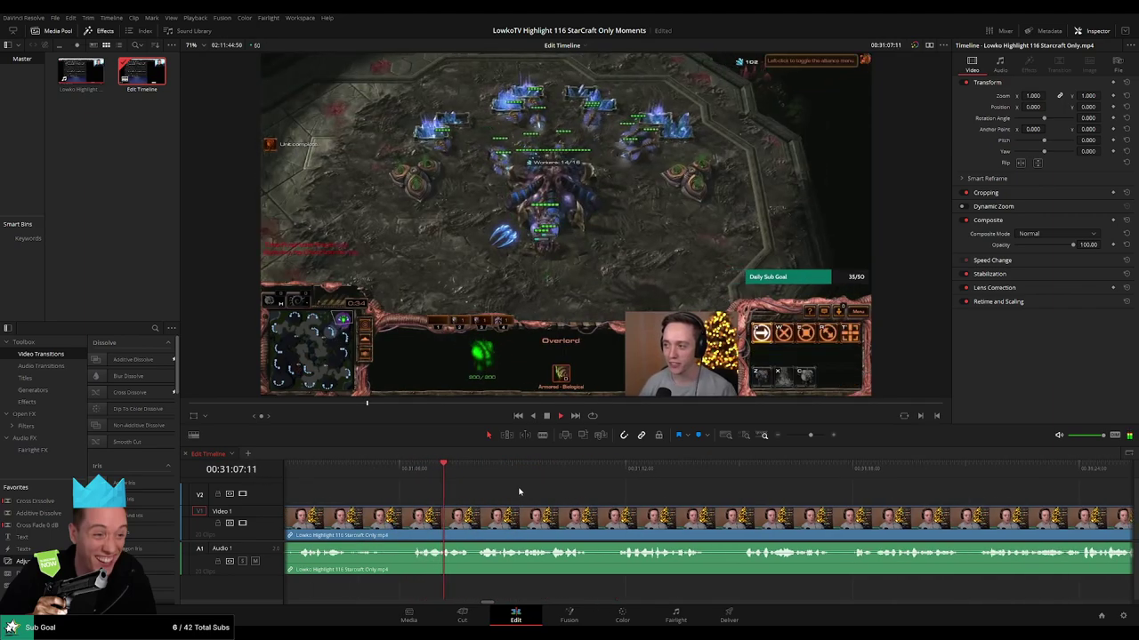
left_click(458, 472)
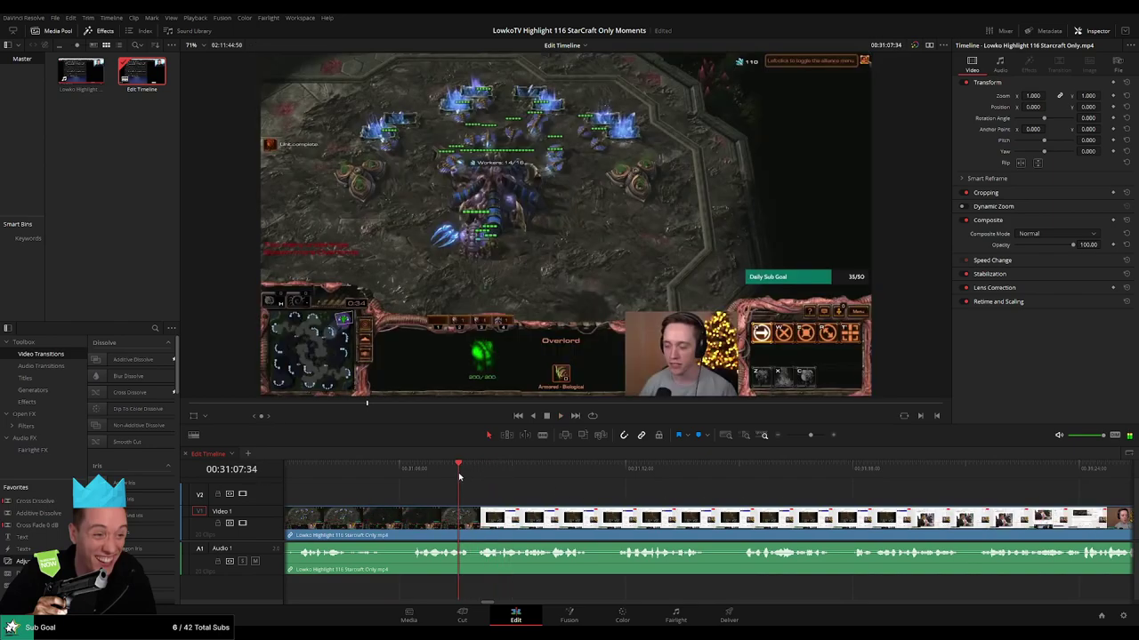
left_click_drag(810, 436, 813, 436)
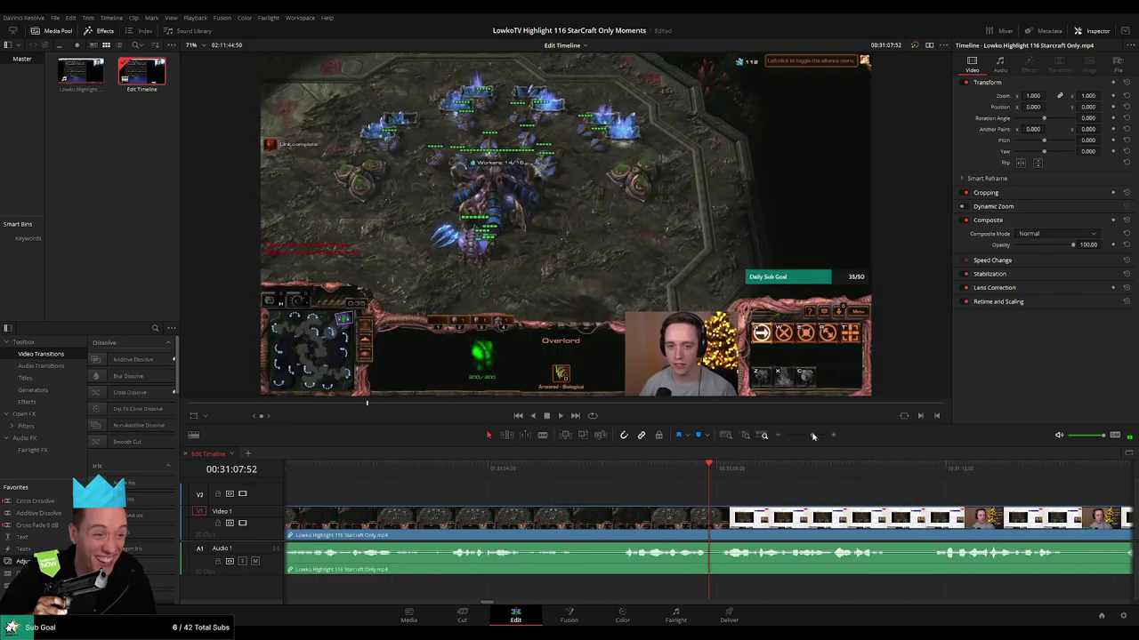
key("b")
left_click(712, 516)
left_click(723, 515)
key("a")
left_click(715, 522)
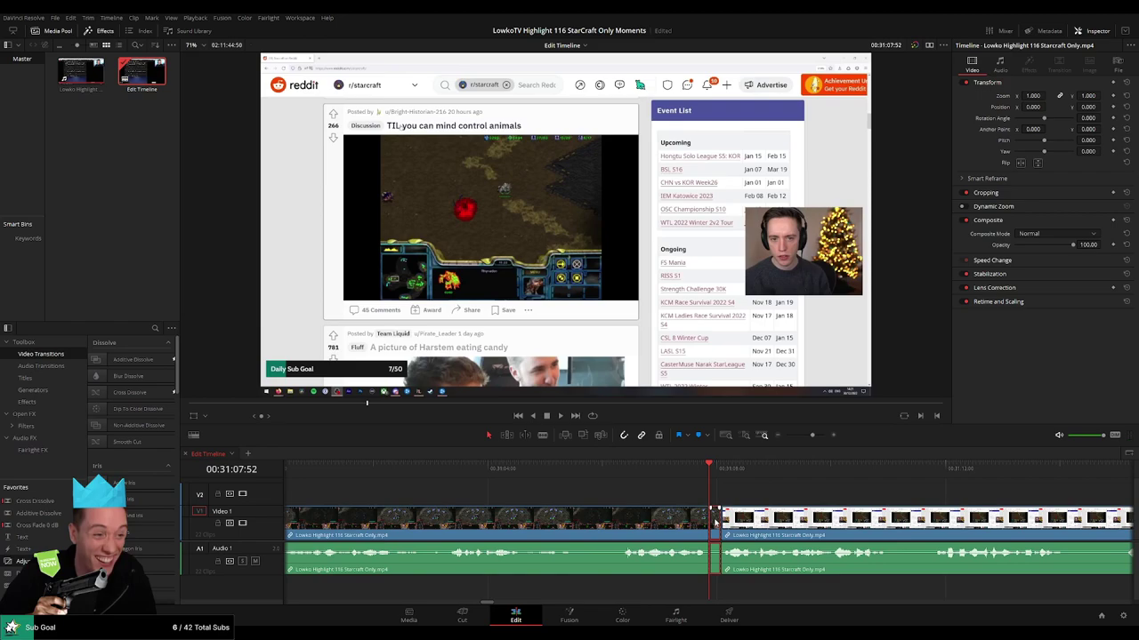
key("Delete")
Set the clip color of the finished gameplay segment before the new cut to green while playback continues.
key("space")
left_click(632, 526)
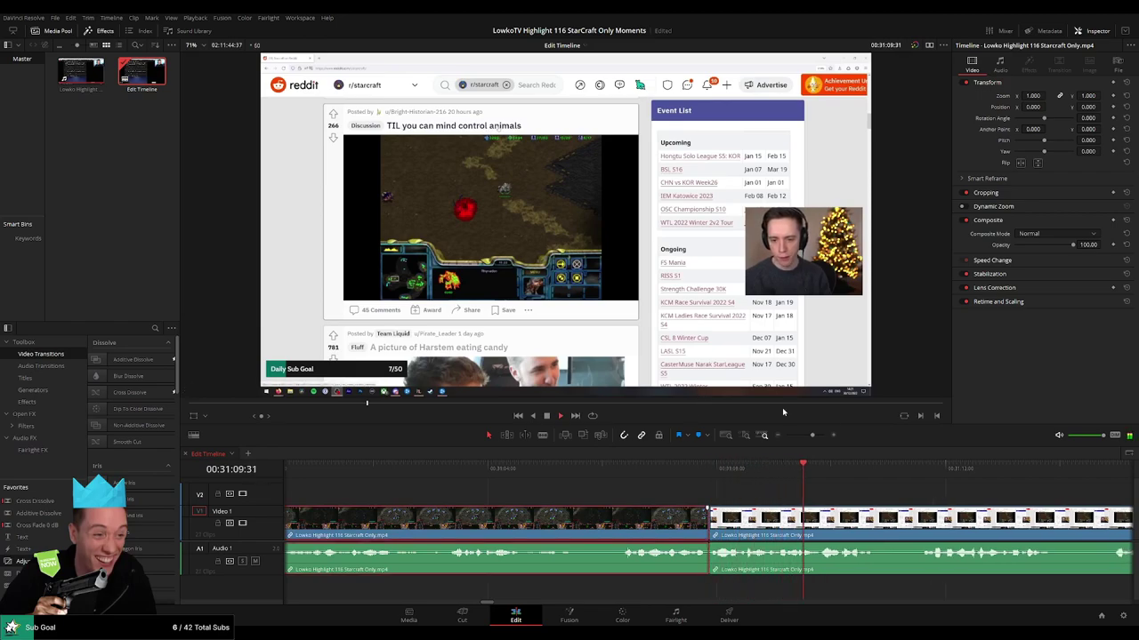
left_click(898, 496)
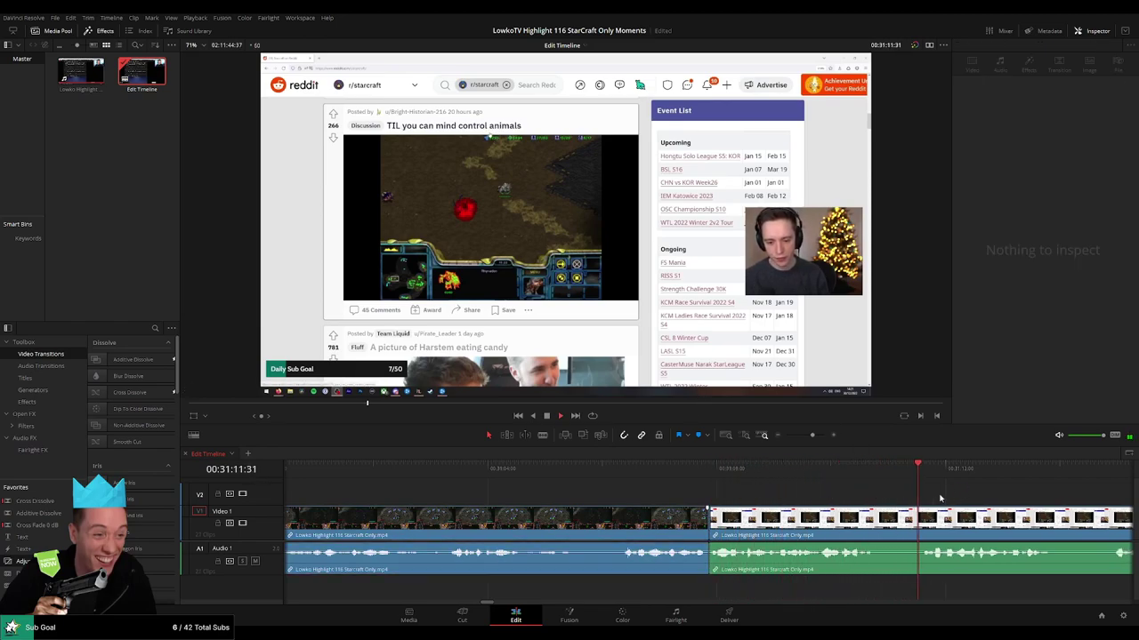
left_click_drag(812, 435, 800, 435)
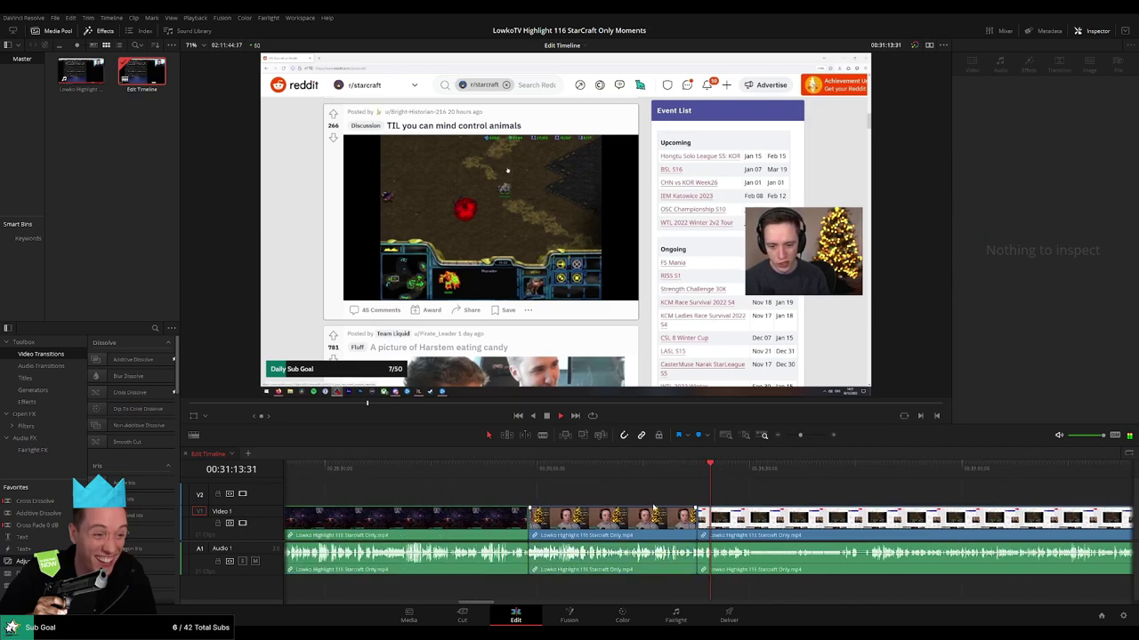
left_click(604, 527)
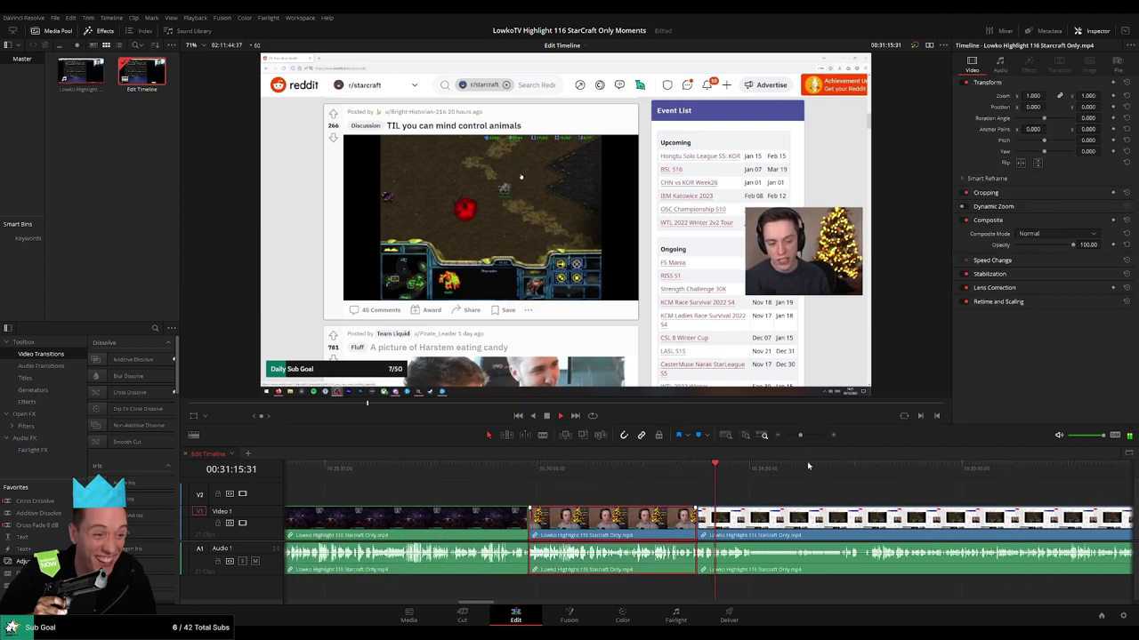
left_click(813, 495)
left_click_drag(800, 435, 809, 437)
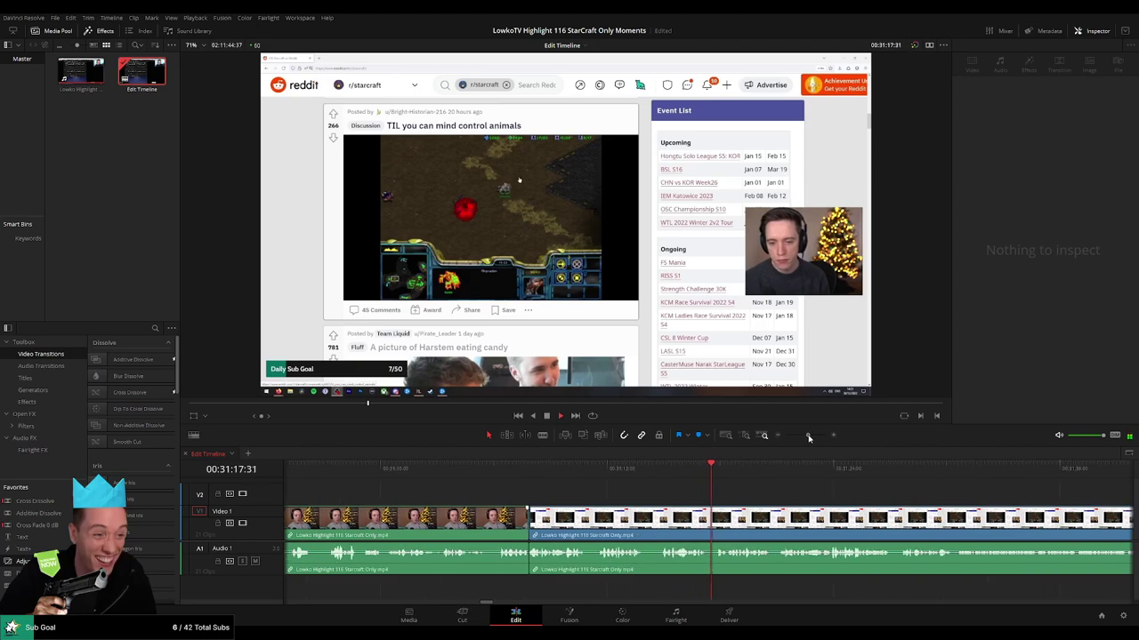
scroll(625, 488, "right", 4)
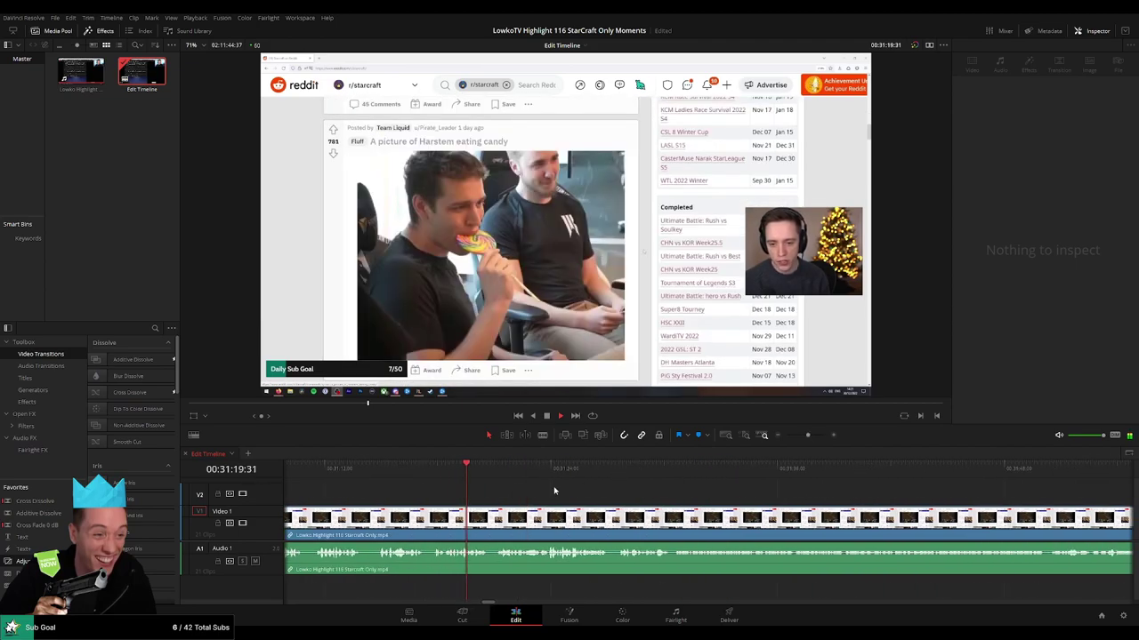
key("space")
left_click(415, 469)
key("b")
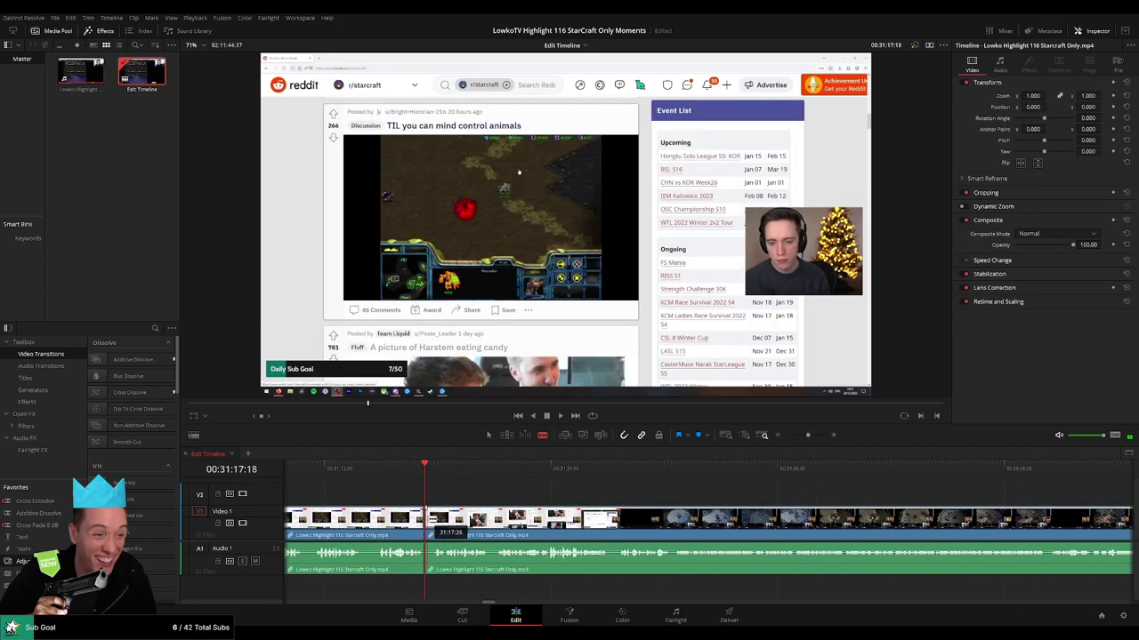
left_click(425, 516)
key("ctrl+z")
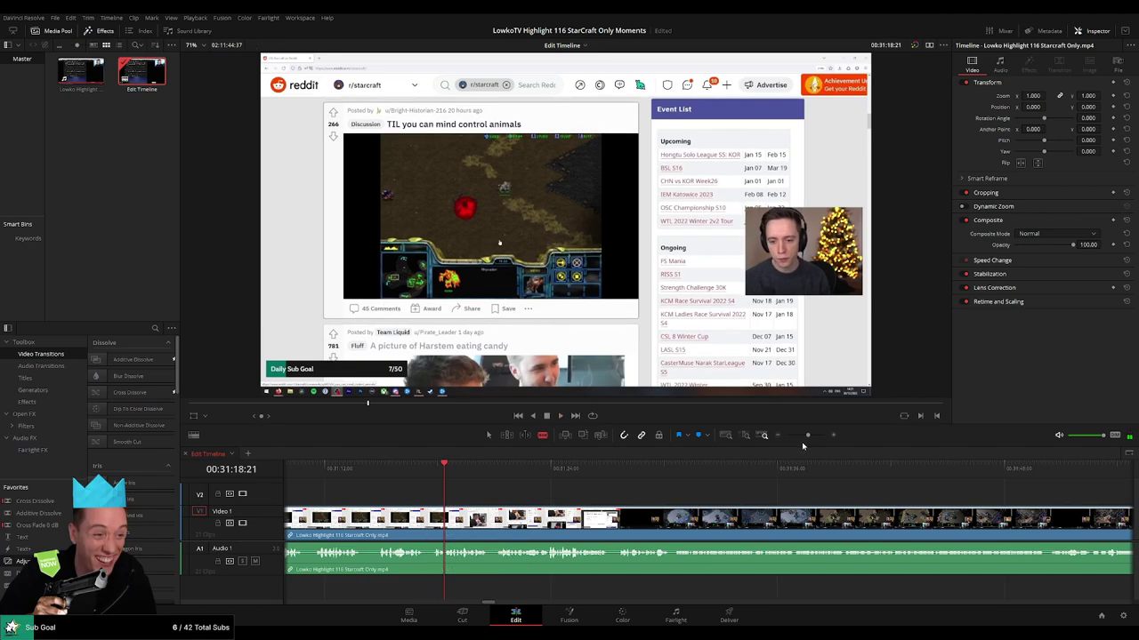
Cut out the few frames from 00:31:18:21 to 00:31:18:25 in the Reddit segment and close the gap.
left_click_drag(808, 435, 816, 435)
left_click(713, 521)
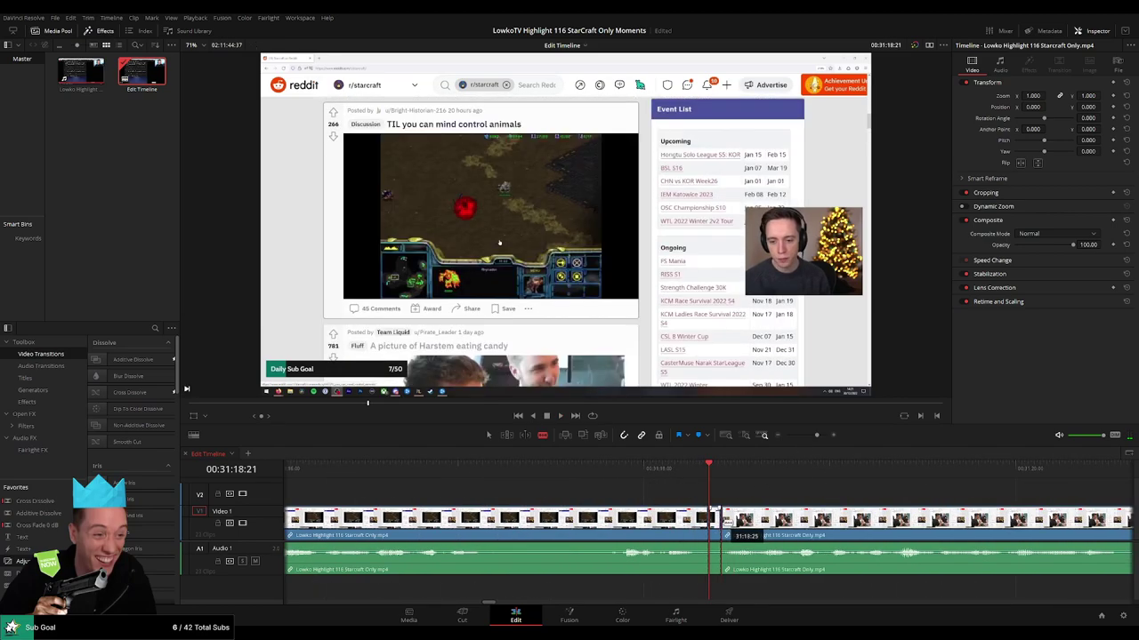
left_click(721, 524)
key("a")
left_click(716, 523)
key("Delete")
Color the Reddit clip that ends at the 00:31:18:21 cut green and resume playback.
key("space")
left_click(704, 523)
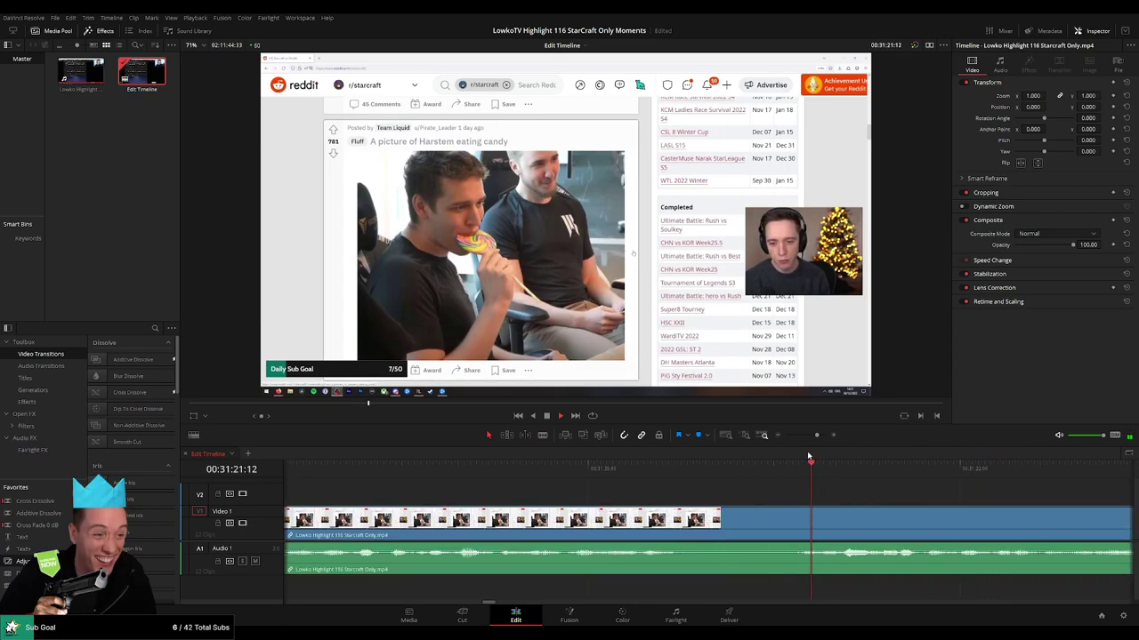
mouse_move(817, 435)
left_mouse_down()
mouse_move(798, 437)
mouse_move(808, 437)
left_mouse_up()
left_click(783, 497)
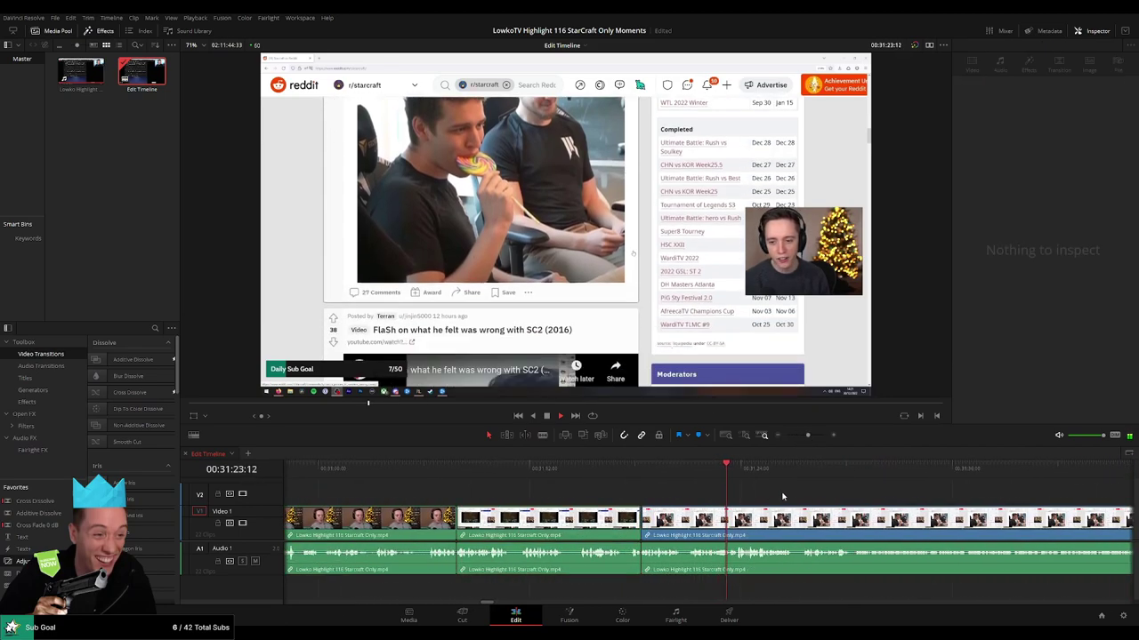
Cut out the few frames from 00:31:23:47 to 00:31:23:50 at the jump to the uThermal montage post and close the gap.
left_click_drag(783, 496, 646, 495)
key("Right")
key("Right")
key("Right")
key("Right")
key("Right")
key("Right")
key("Right")
key("Right")
key("Right")
key("Right")
key("Right")
key("Right")
key("Right")
key("Right")
key("Right")
key("Right")
key("Right")
key("Right")
key("Right")
key("Right")
left_click_drag(810, 436, 814, 437)
left_click(617, 475)
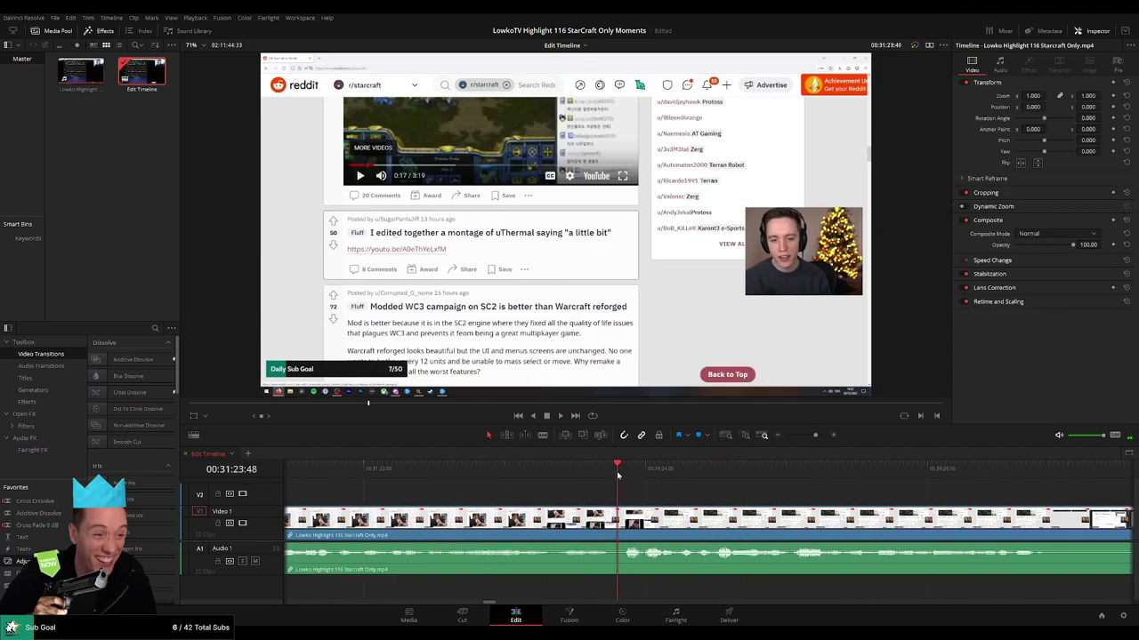
left_click_drag(617, 475, 614, 475)
key("ctrl+b")
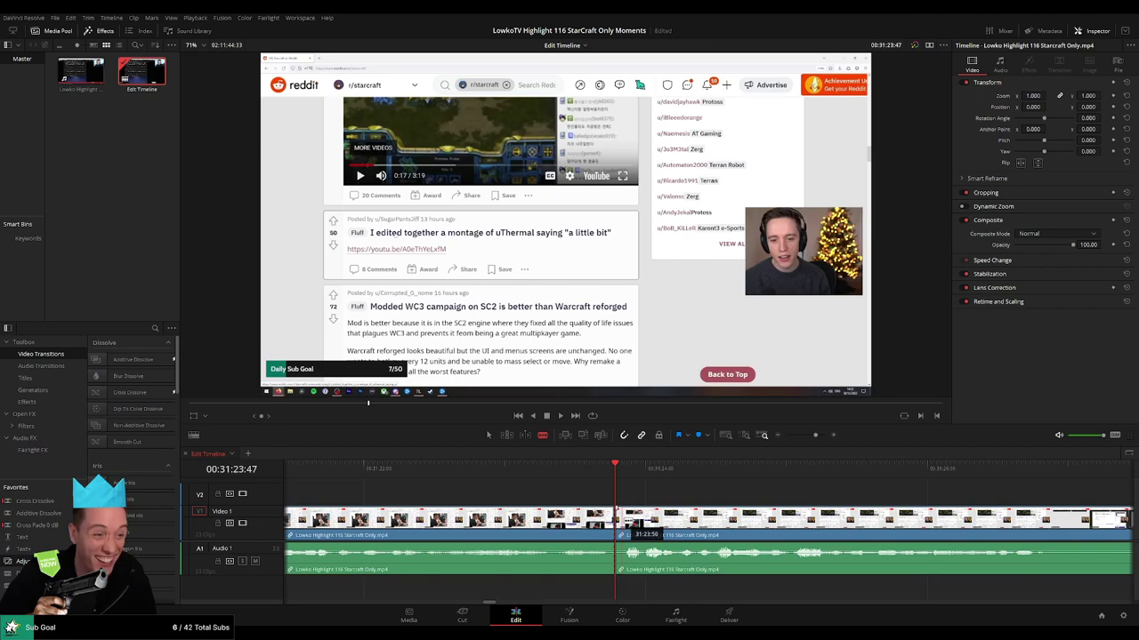
Color the short Reddit clip before the 00:31:23:47 cut green and play on from there.
key("space")
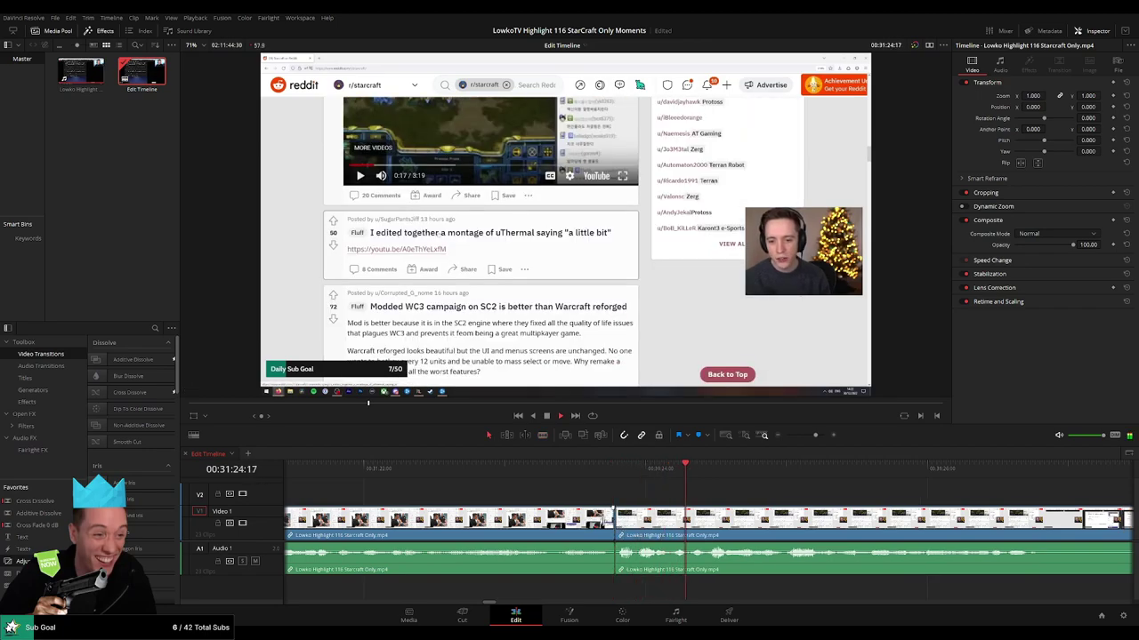
left_click_drag(805, 440, 803, 441)
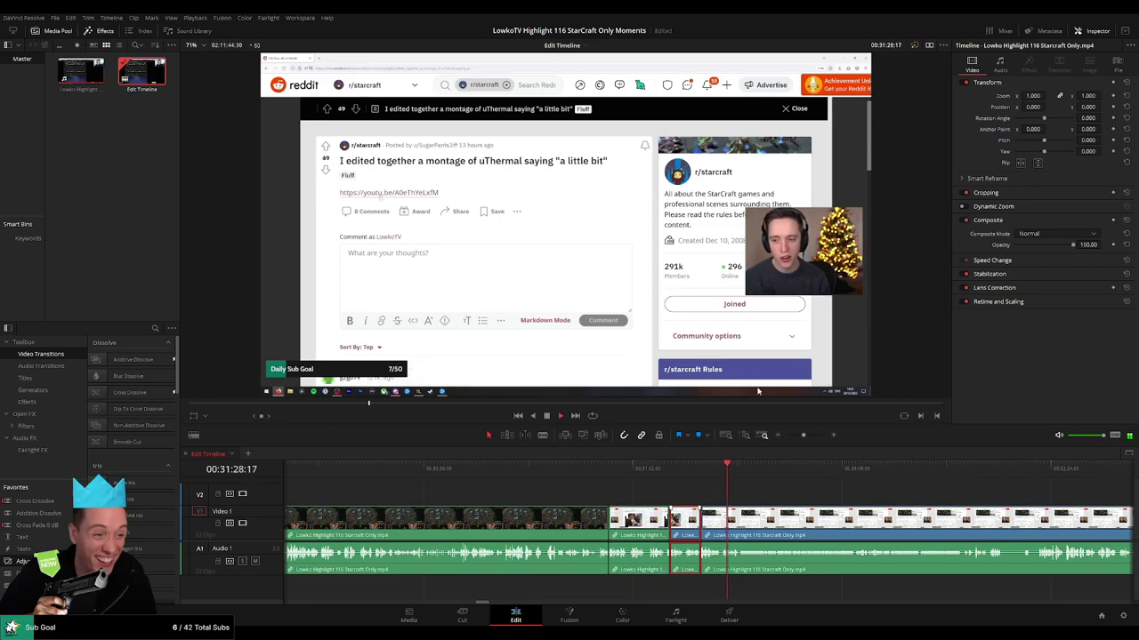
left_click(765, 494)
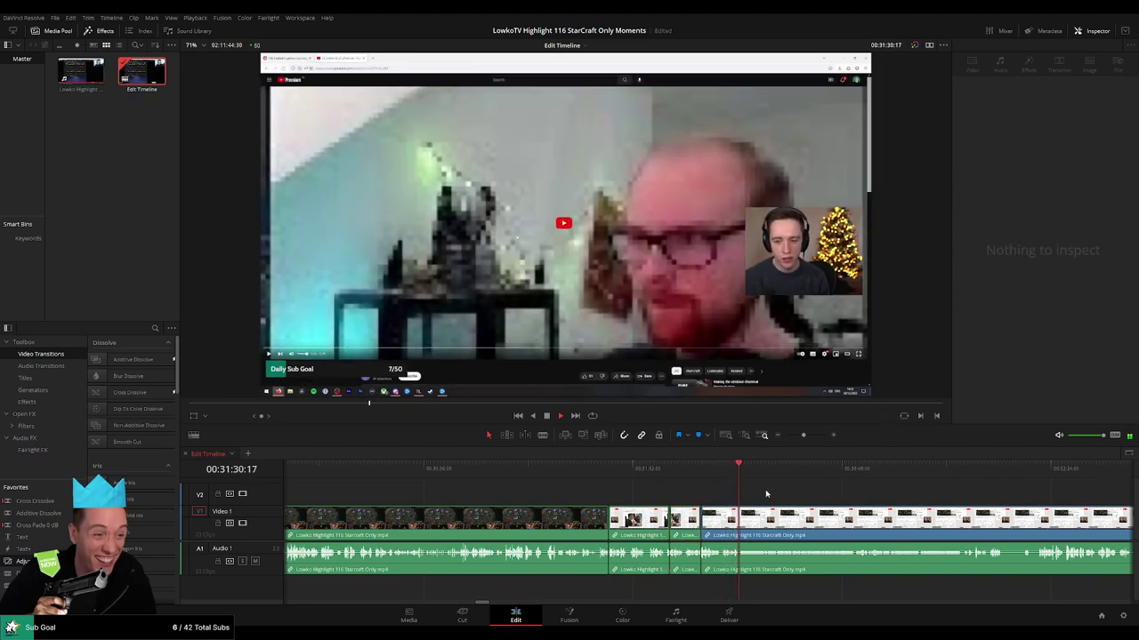
Play through the uThermal montage segment, following the playhead to find the next scene change after 00:32:10.
scroll(654, 495, "right", 3)
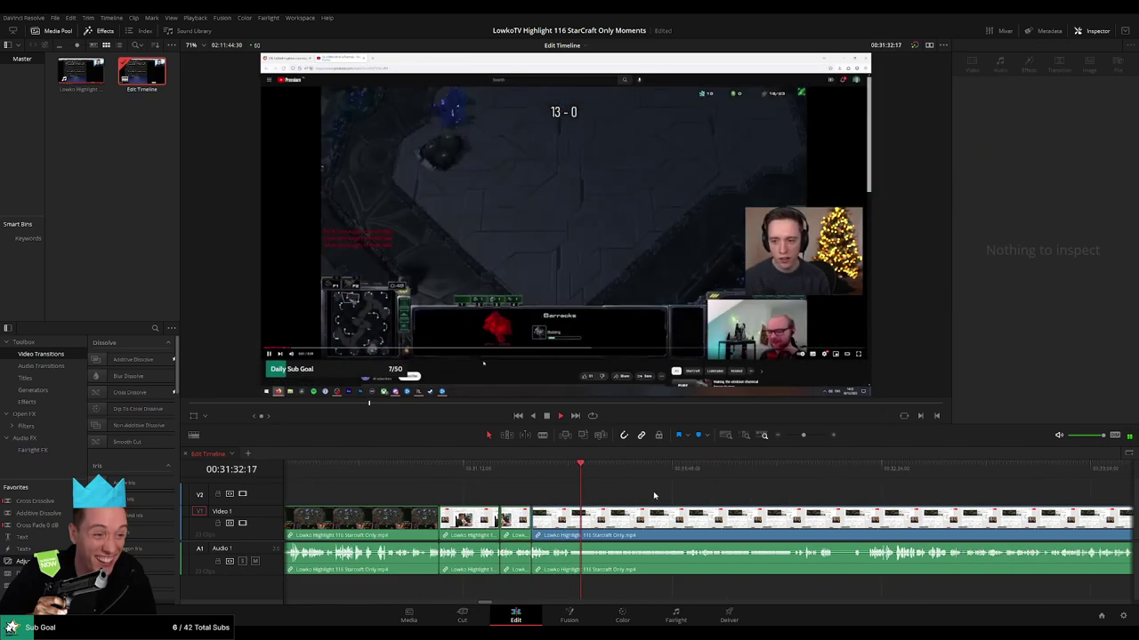
scroll(658, 499, "up", 2)
scroll(666, 493, "right", 4)
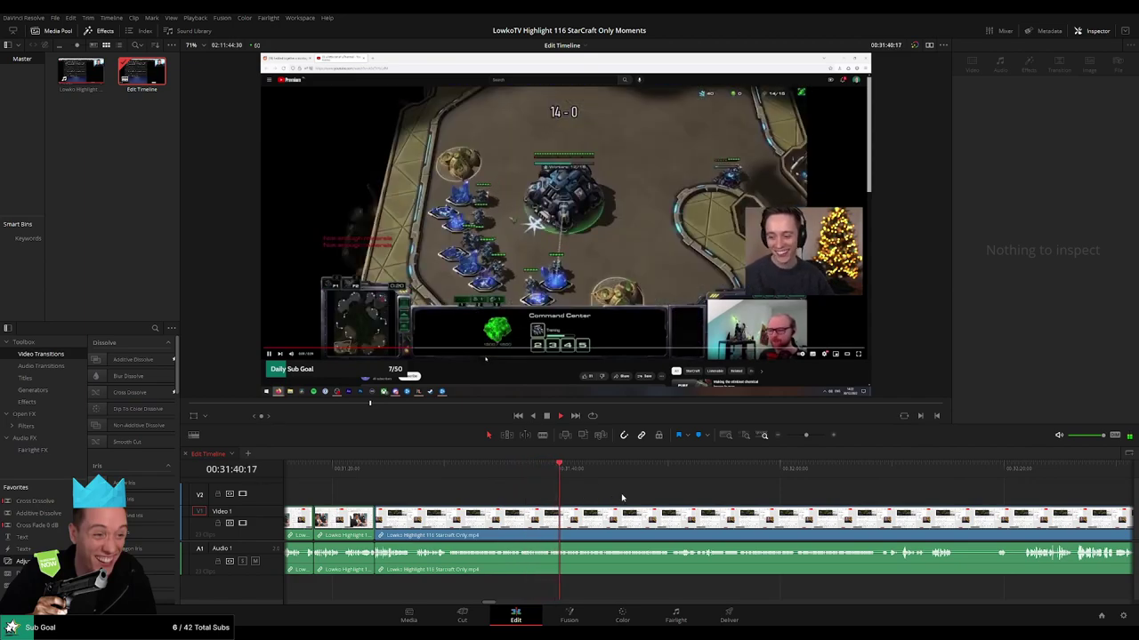
scroll(587, 495, "right", 3)
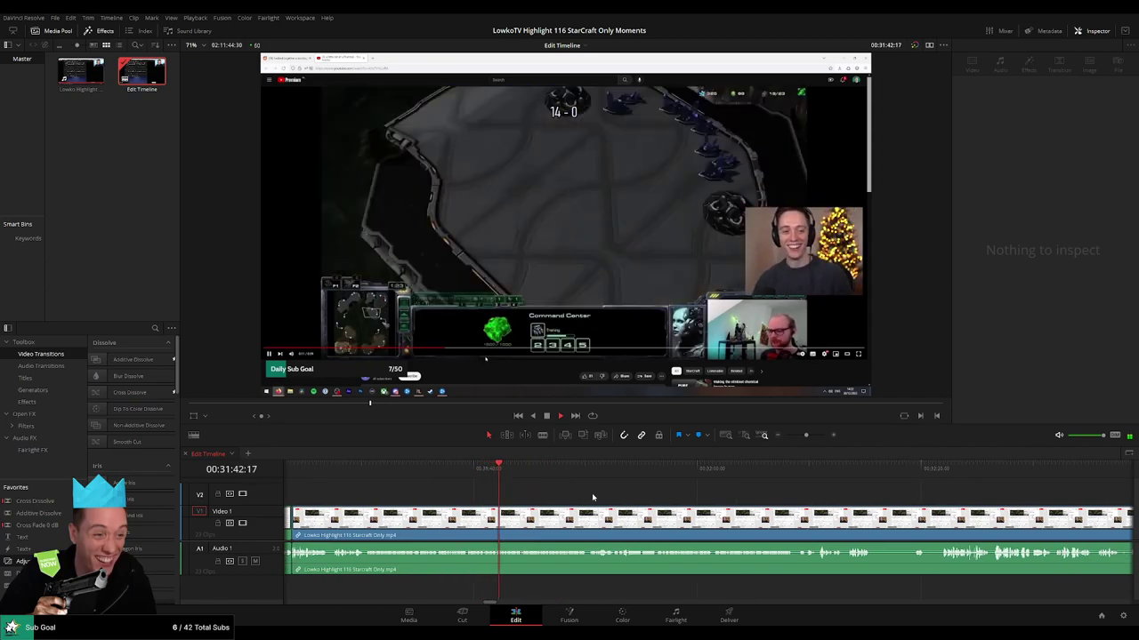
scroll(578, 495, "right", 3)
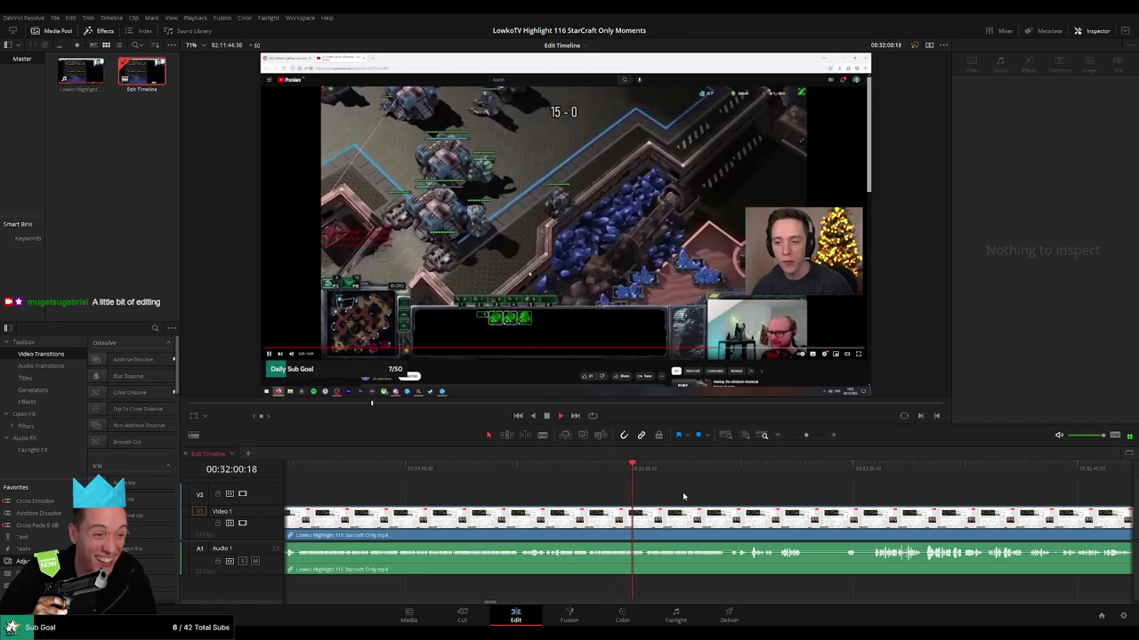
left_click_drag(703, 499, 611, 491)
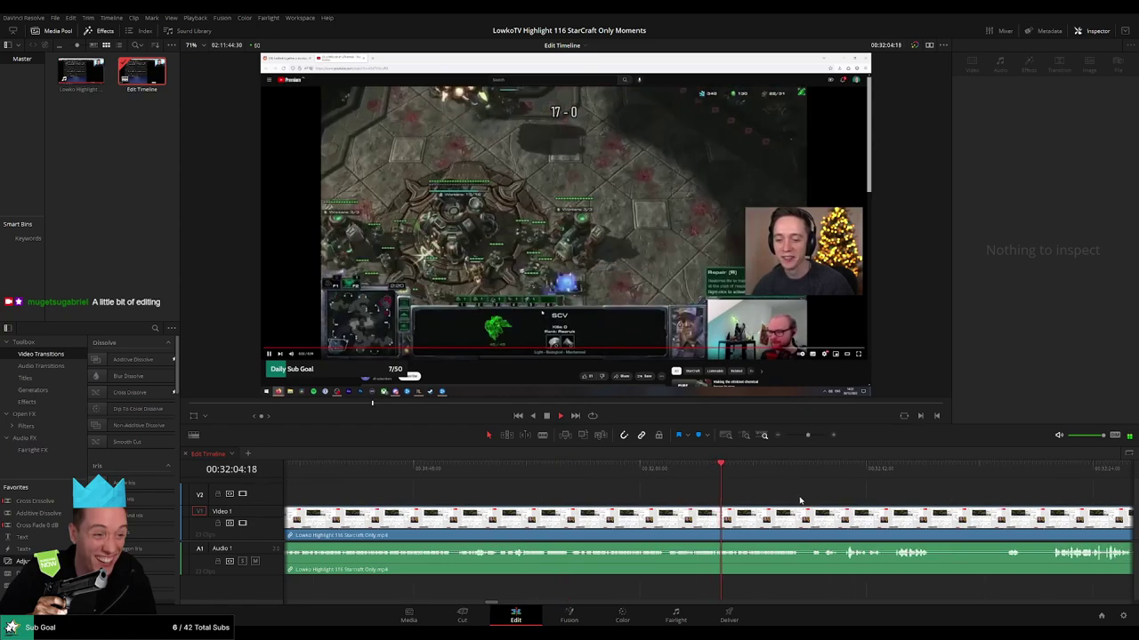
left_click_drag(800, 500, 587, 498)
scroll(590, 500, "down", 2)
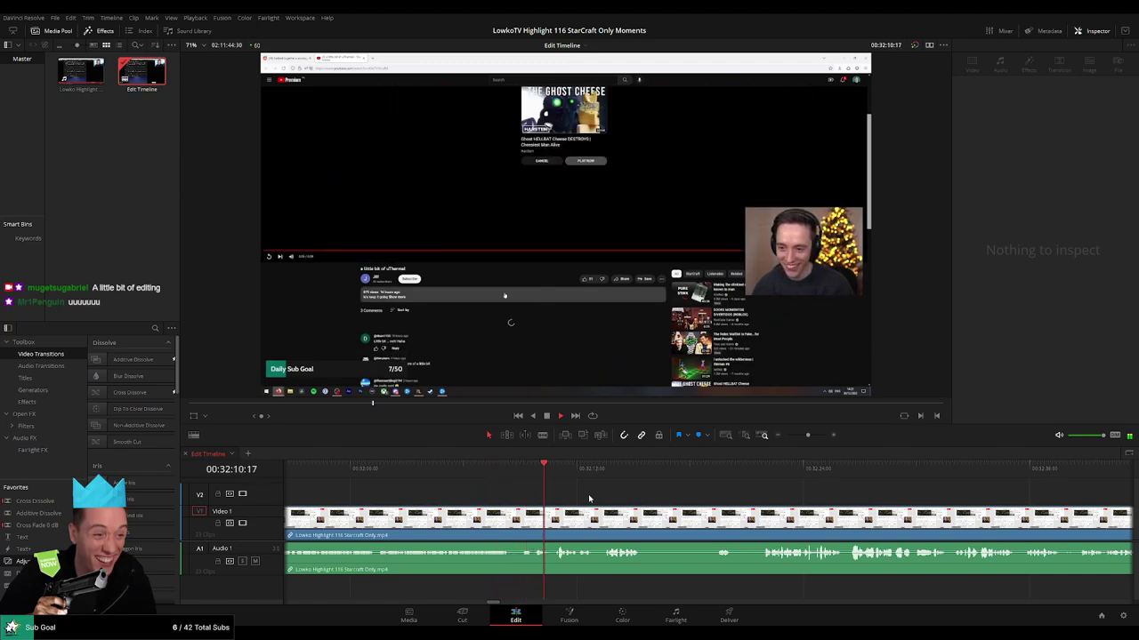
scroll(537, 495, "down", 2)
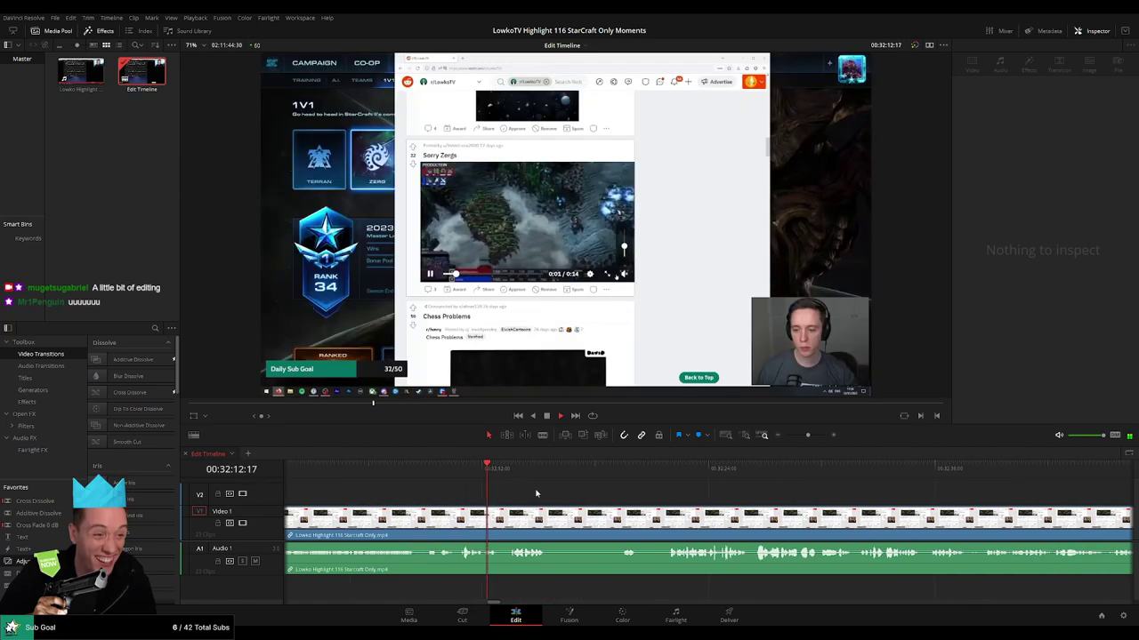
Isolate the leftover piece starting at 00:32:12:00, between the YouTube video and the next Reddit scene, and select it for removal.
key("space")
left_click_drag(807, 435, 812, 435)
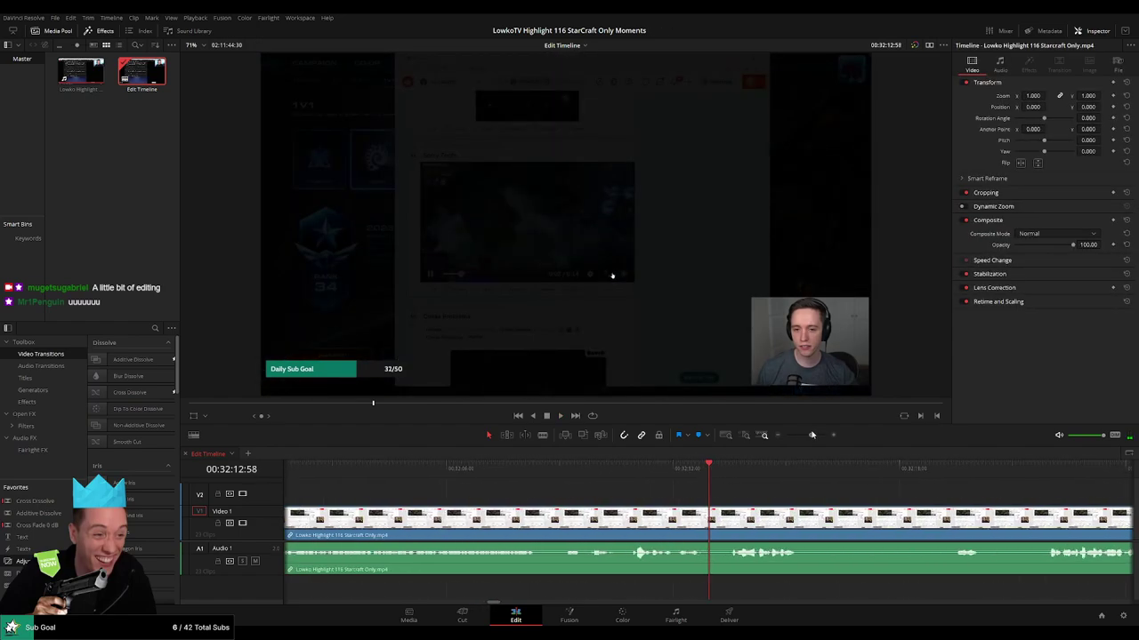
left_click(607, 475)
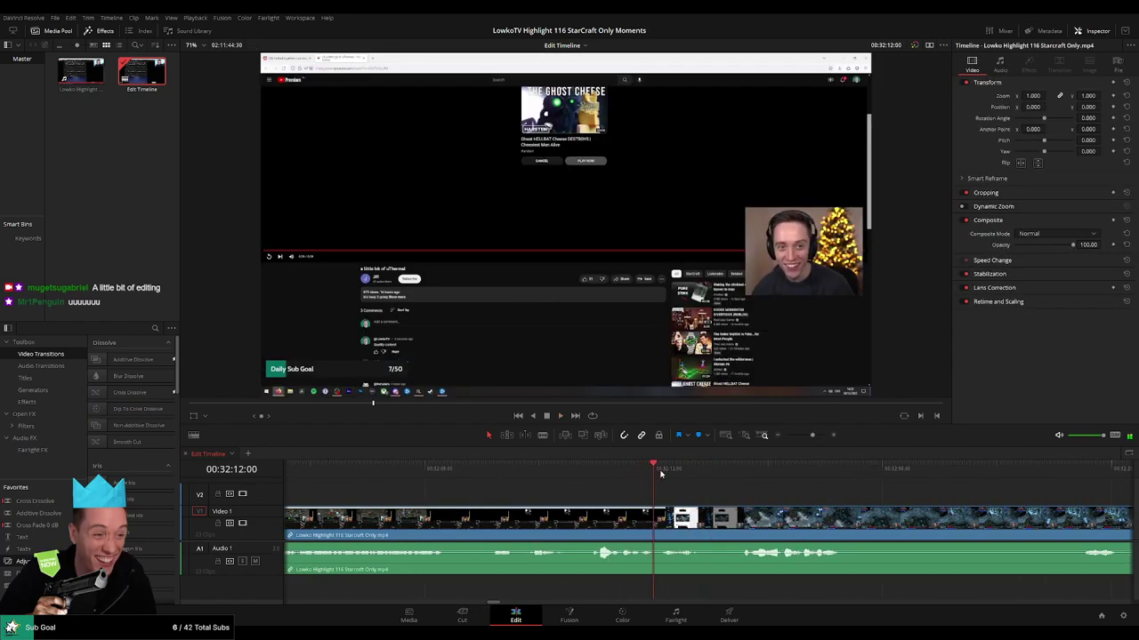
left_click(658, 516)
key("a")
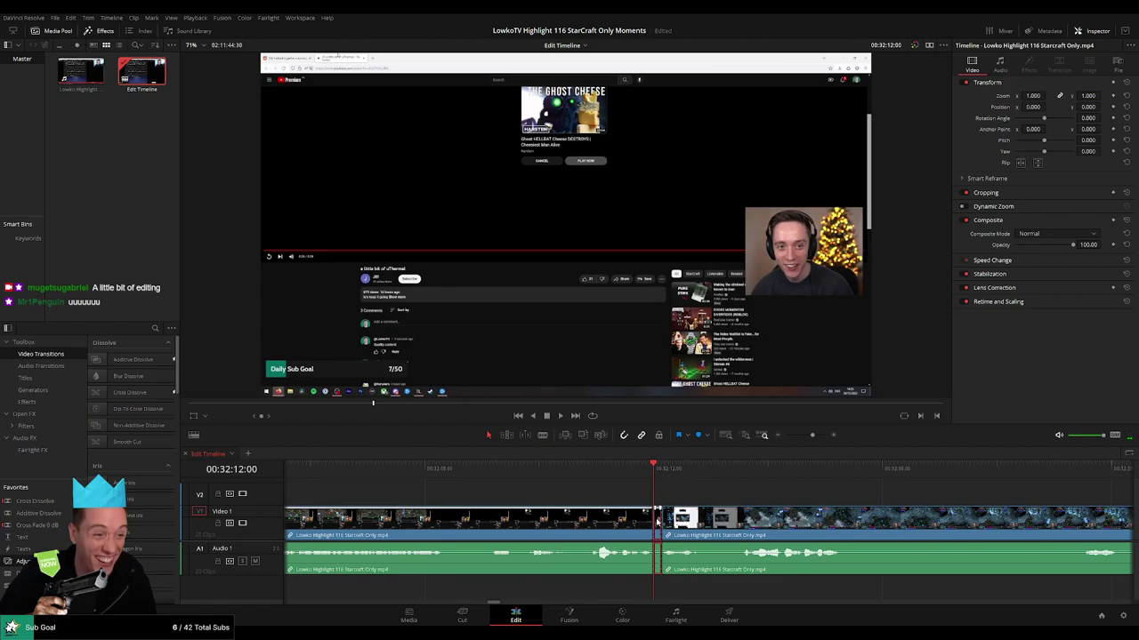
Remove the isolated leftover, color the montage clip before the cut green, and continue playback into the next scene.
key("space")
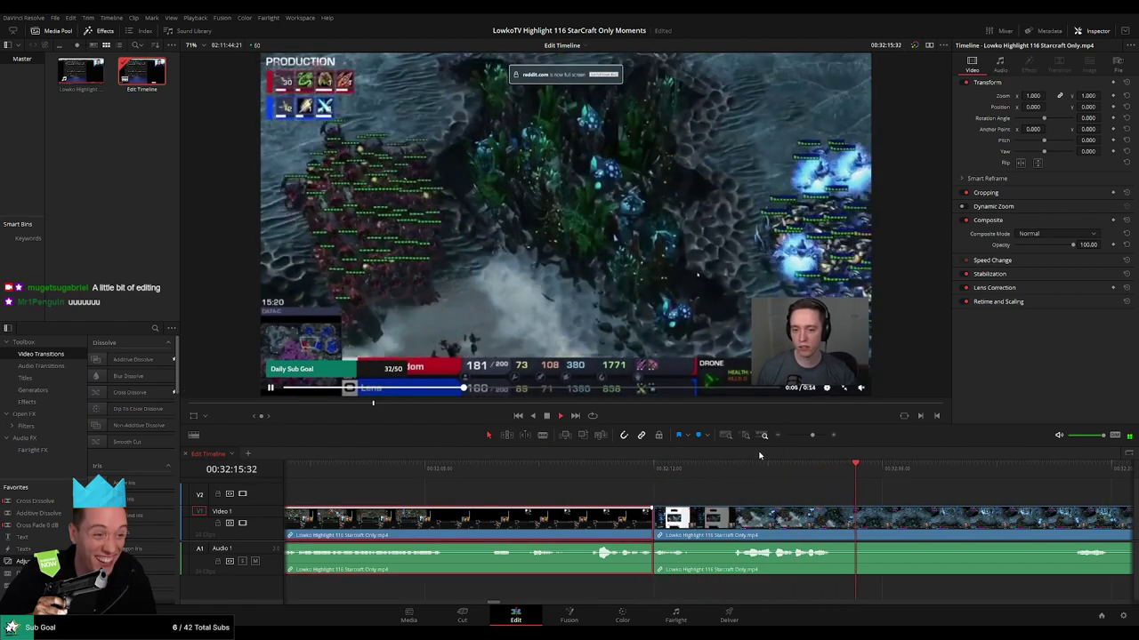
left_click(947, 490)
mouse_move(793, 435)
left_mouse_down()
mouse_move(781, 440)
mouse_move(806, 435)
left_mouse_up()
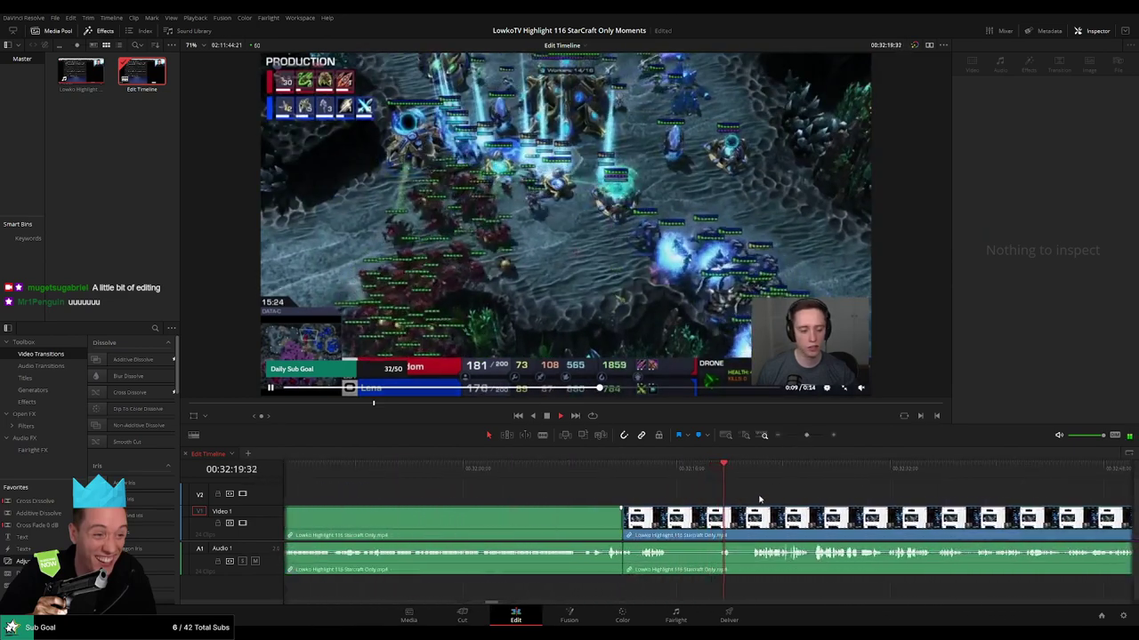
Cut out the few leftover frames starting at 00:32:32:21, between the Reddit gameplay video and the Bonker post scene.
left_click_drag(818, 486, 598, 480)
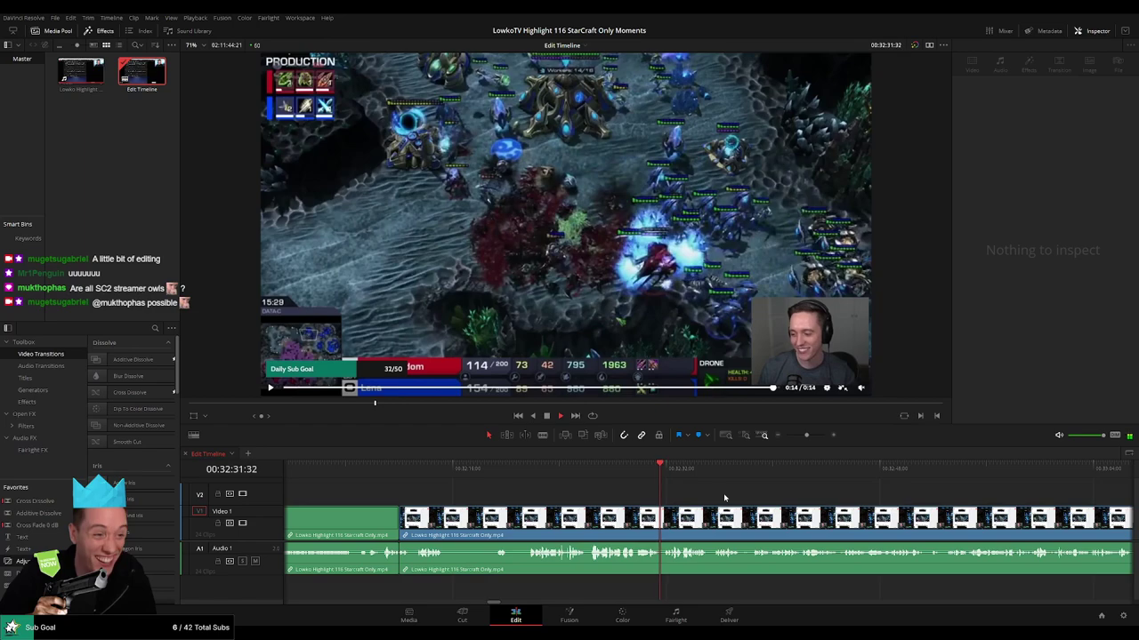
left_click_drag(724, 498, 614, 498)
key("space")
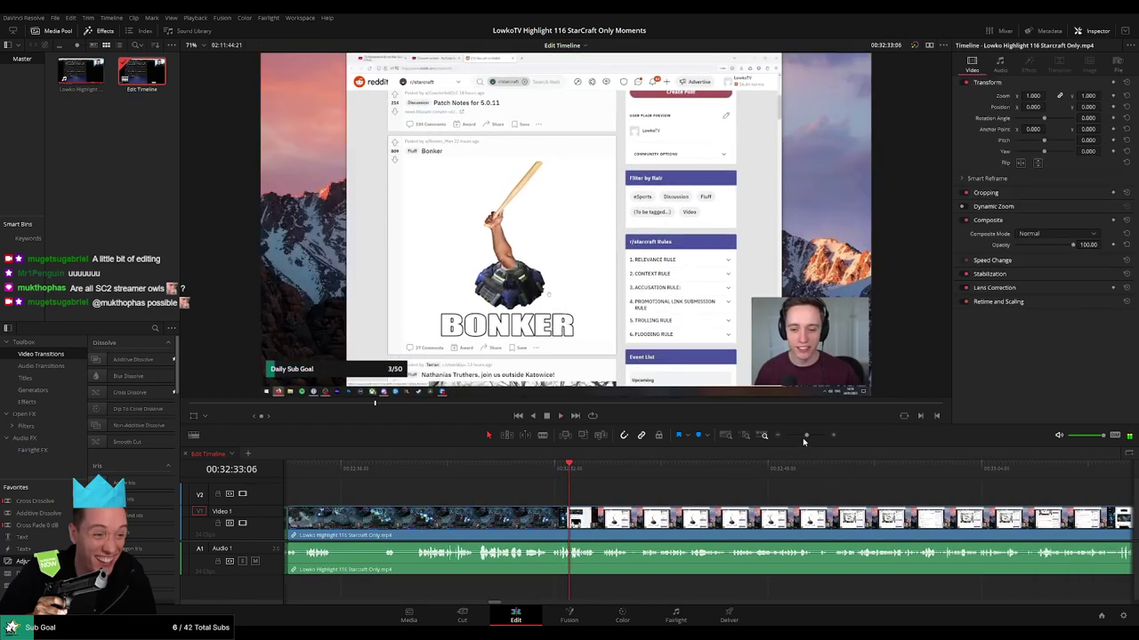
left_click_drag(805, 435, 817, 435)
left_click(439, 466)
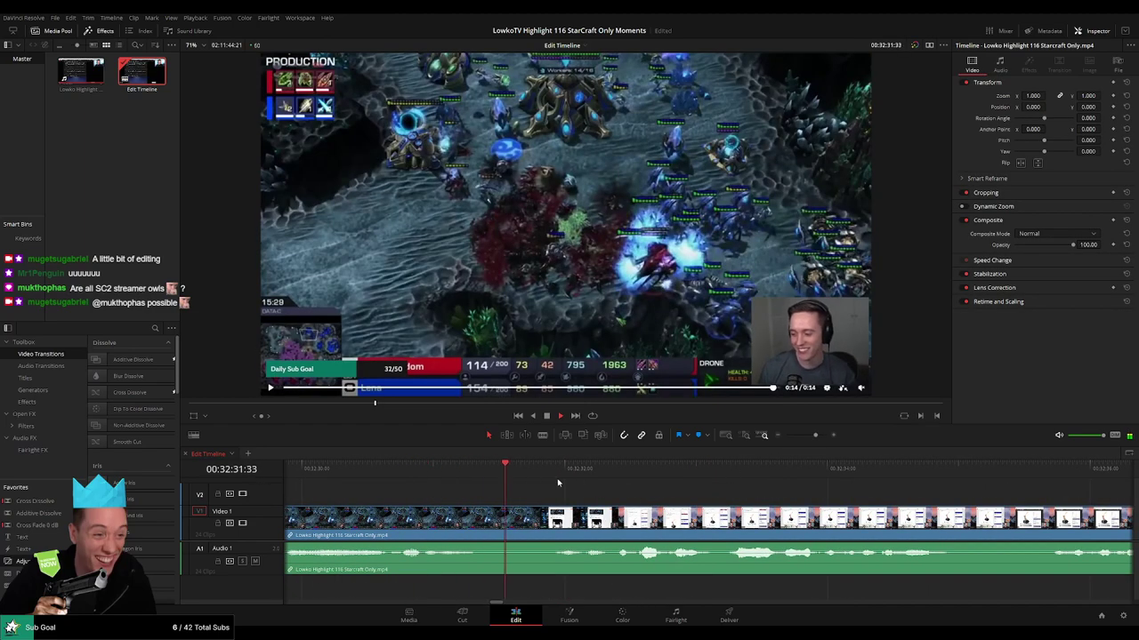
key("space")
key("b")
left_click(611, 520)
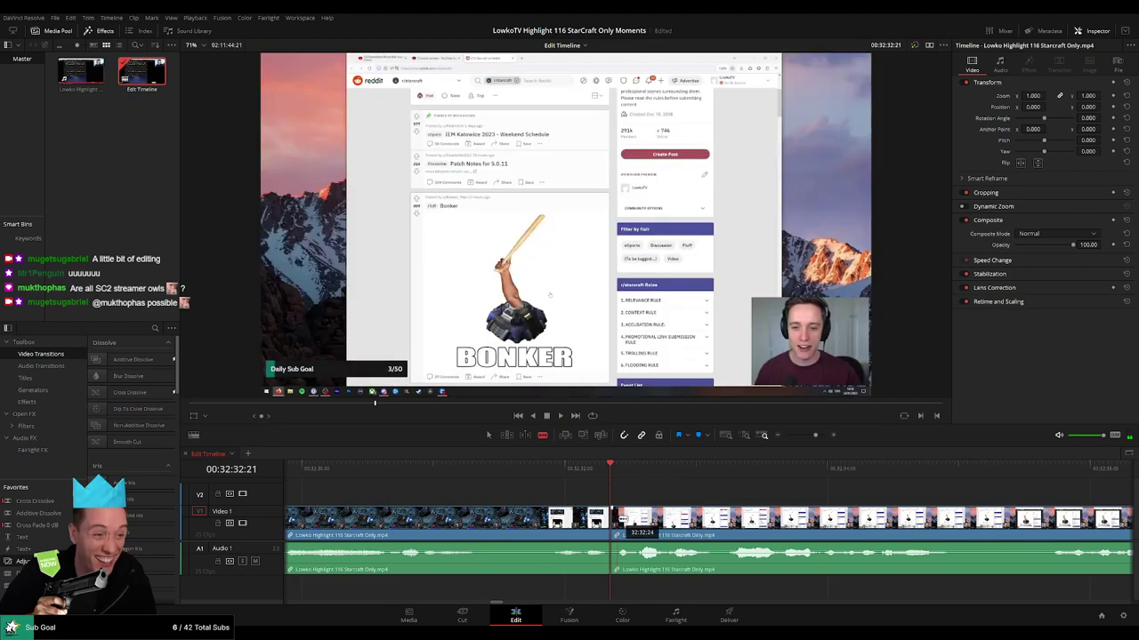
key("a")
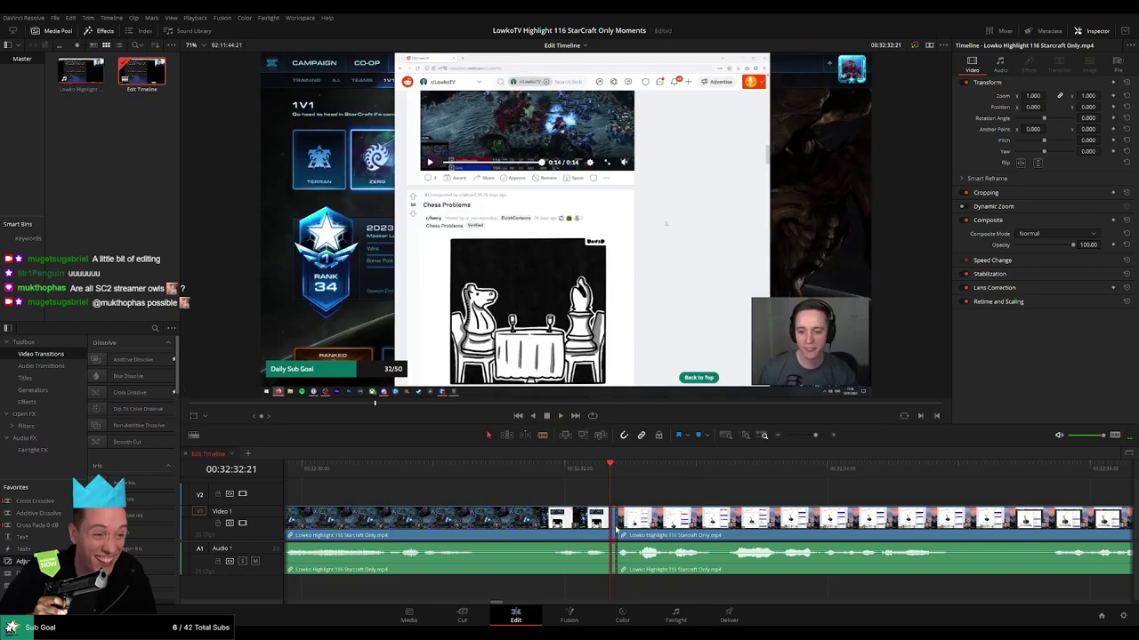
key("Delete")
Color the Reddit gameplay clip before the cut green and play on through the Bonker scene.
key("space")
left_click_drag(816, 436, 808, 437)
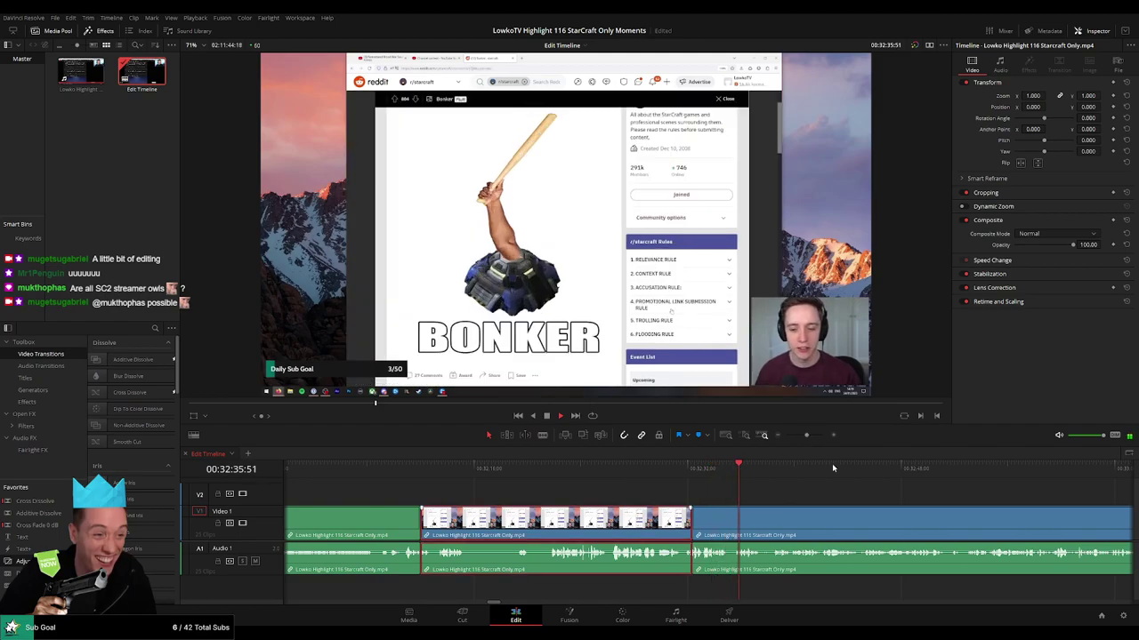
key("g")
left_click(846, 498)
left_click_drag(848, 498, 625, 501)
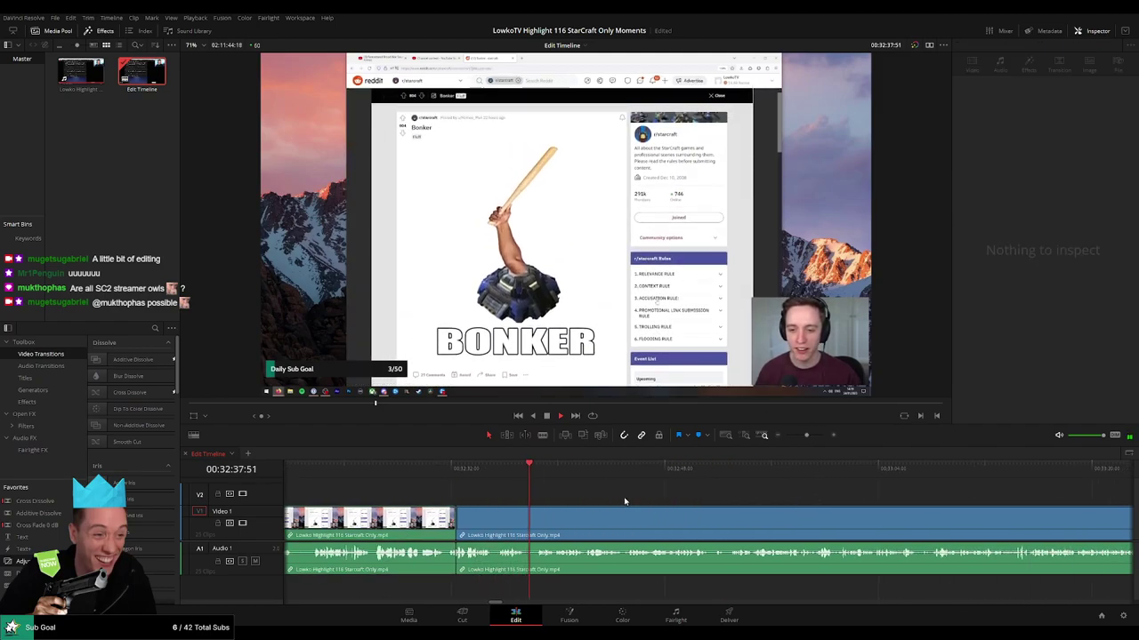
scroll(549, 503, "right", 2)
left_click(552, 507)
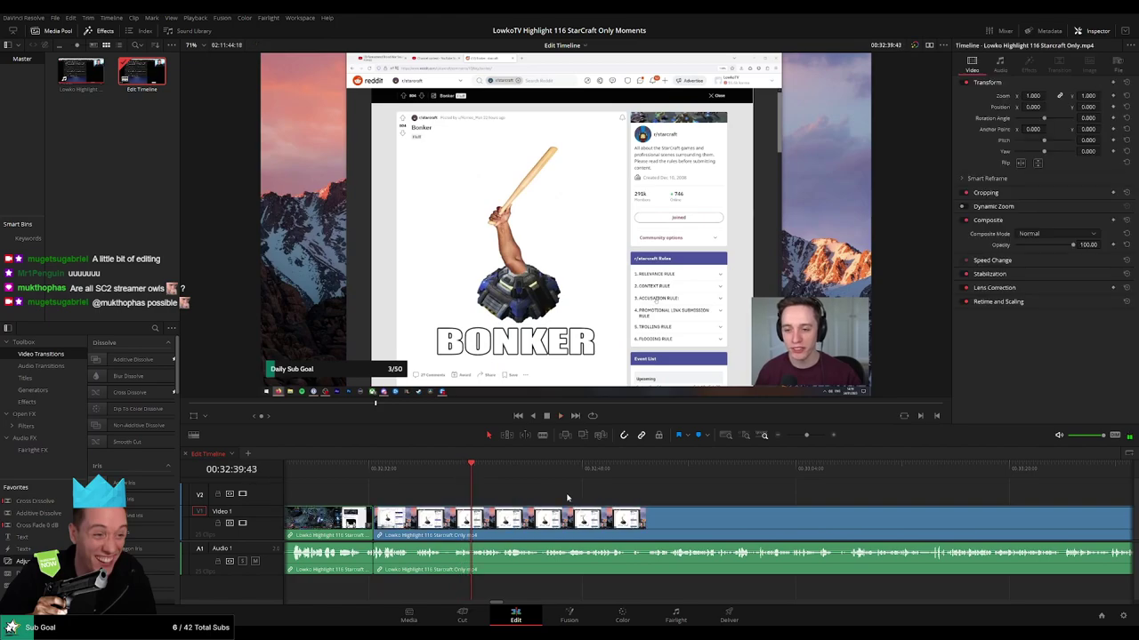
scroll(548, 498, "right", 2)
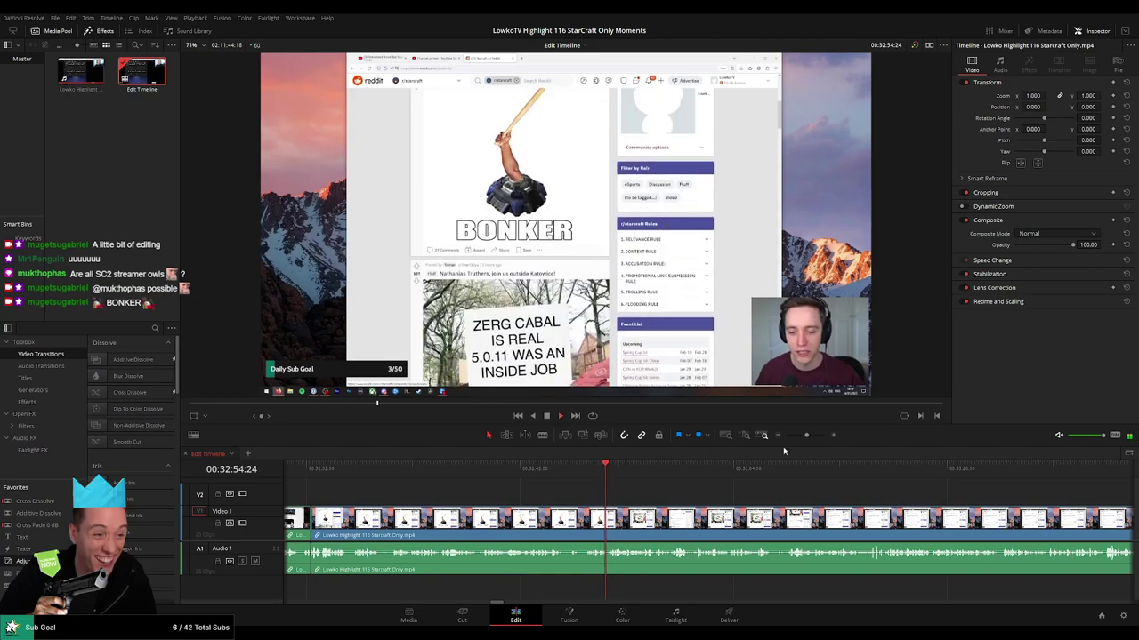
Cut the recording at 00:32:54:25 and 00:32:54:50 and remove the scrolling transition piece between the cuts.
left_click_drag(806, 435, 816, 431)
left_click_drag(695, 468, 688, 469)
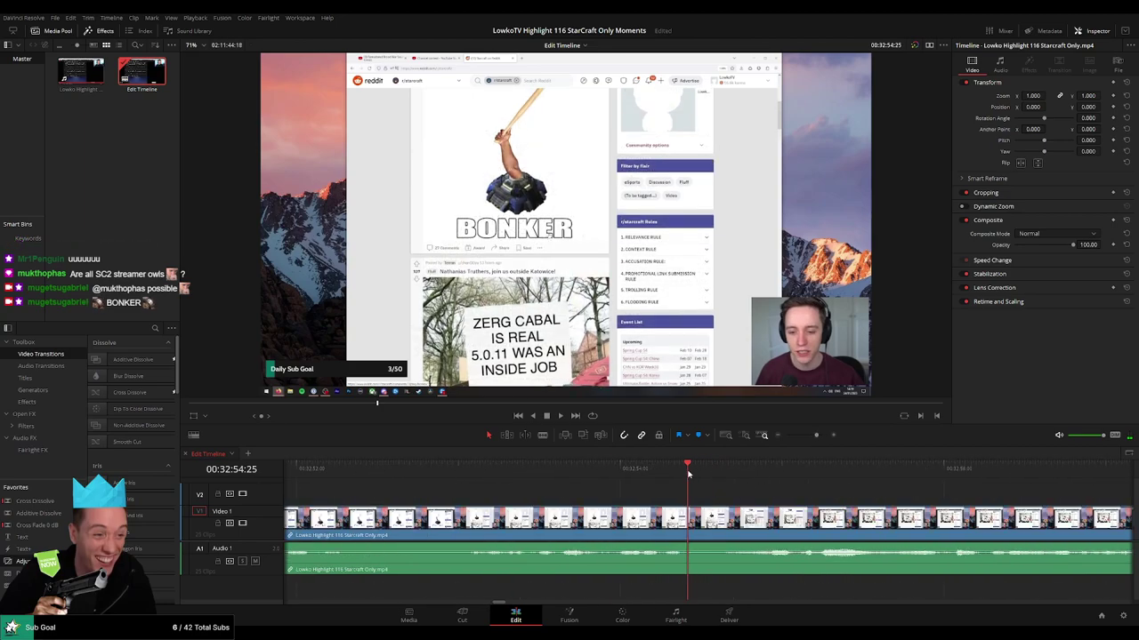
key("b")
left_click(687, 513)
key("space")
left_click(758, 468)
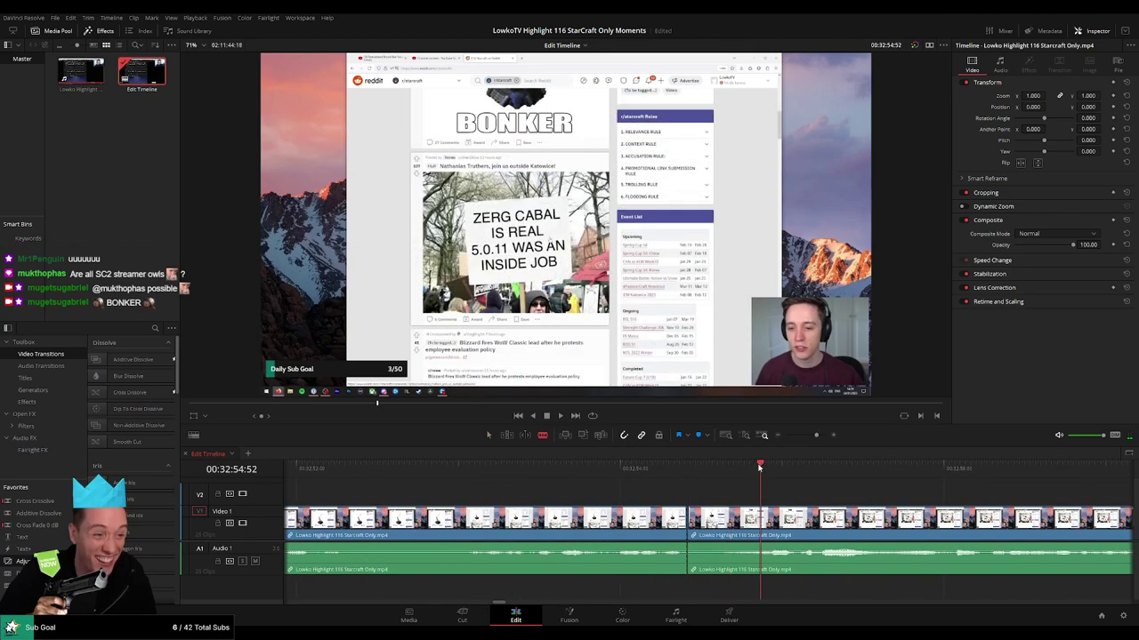
left_click(756, 518)
key("a")
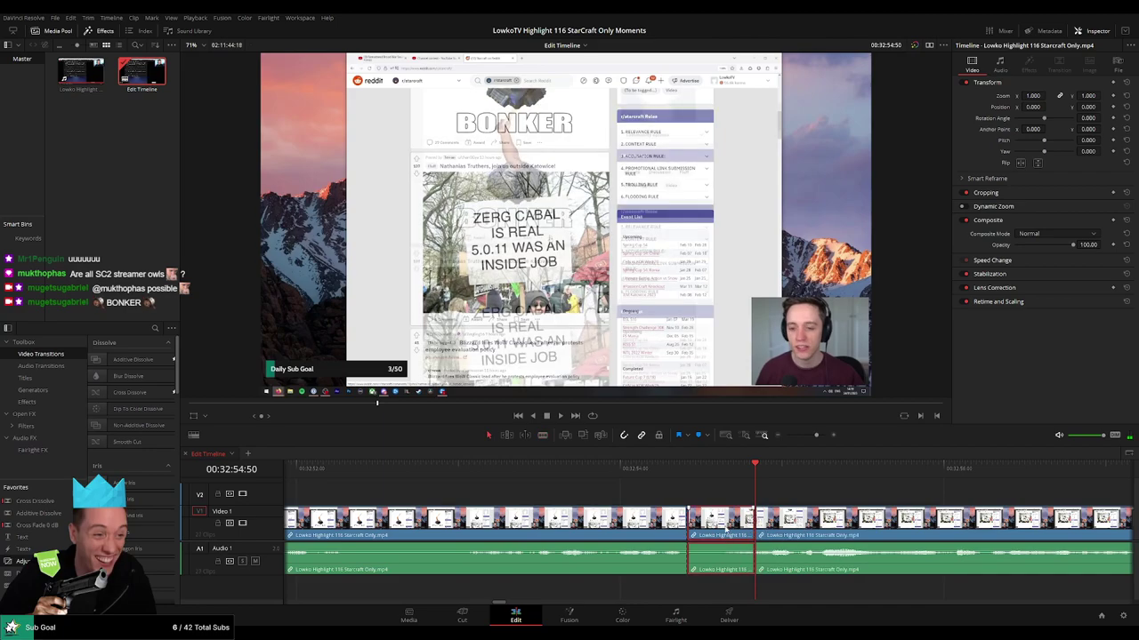
key("Delete")
Play across the new join at 00:32:54:25, color the Bonker clip before it green, and continue playback.
key("space")
left_click(621, 473)
key("space")
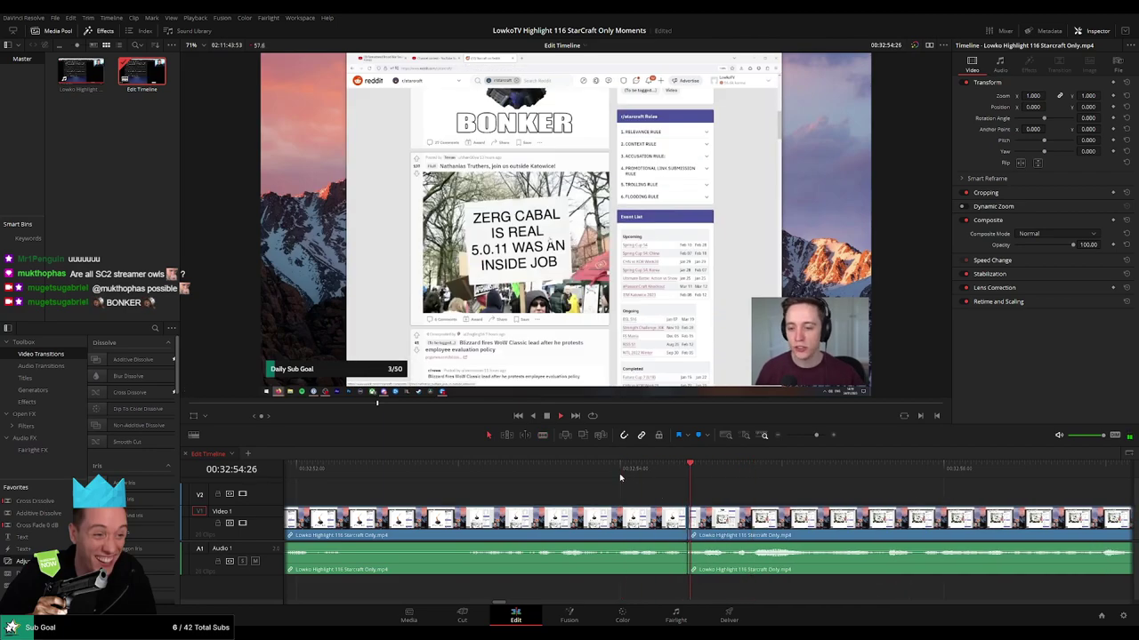
left_click(631, 476)
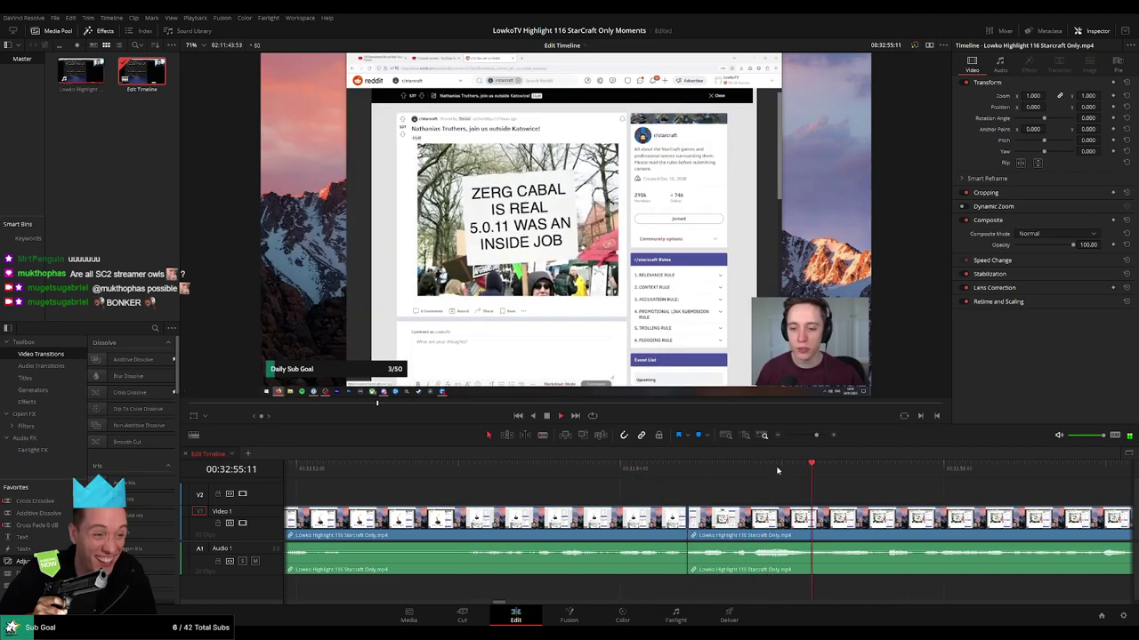
left_click_drag(815, 435, 800, 436)
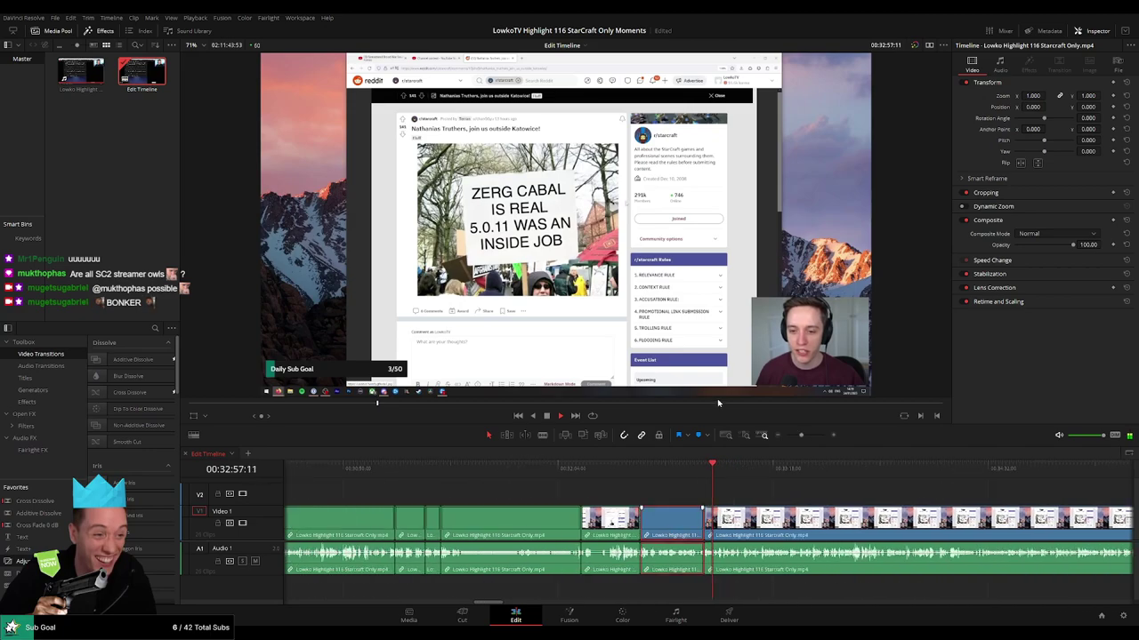
left_click(785, 498)
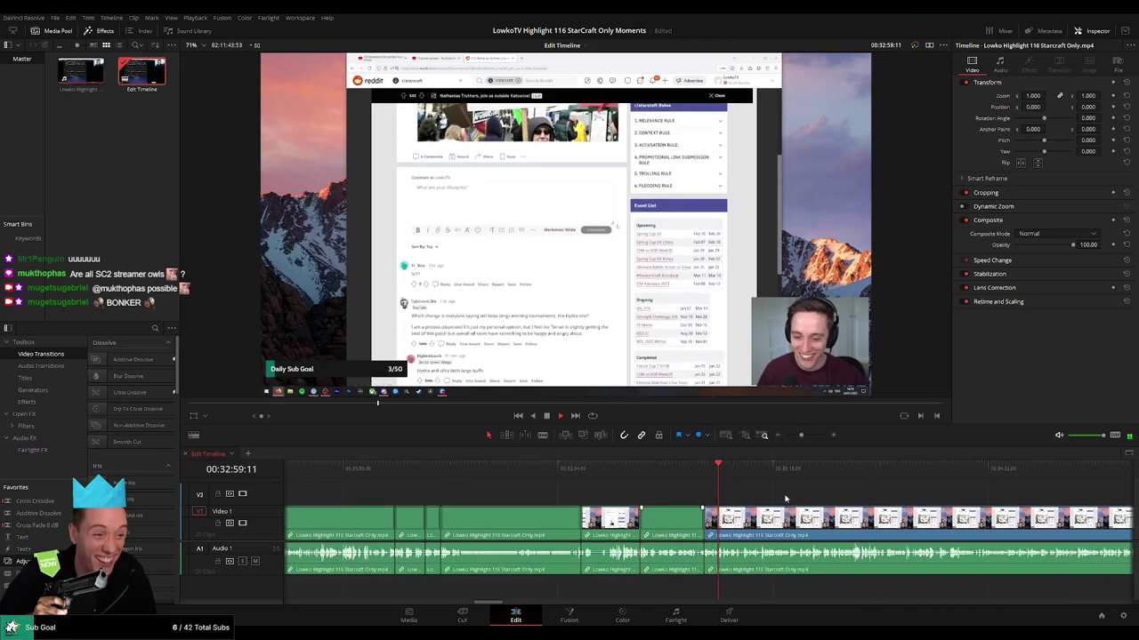
scroll(738, 492, "up", 1)
scroll(627, 498, "right", 2)
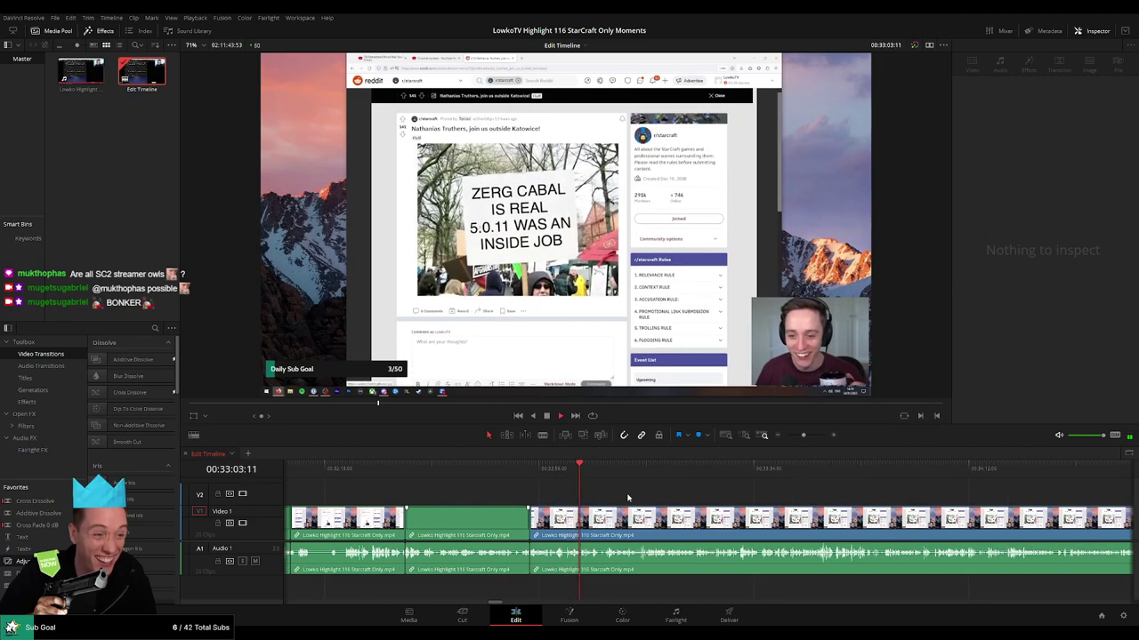
left_click_drag(802, 435, 805, 436)
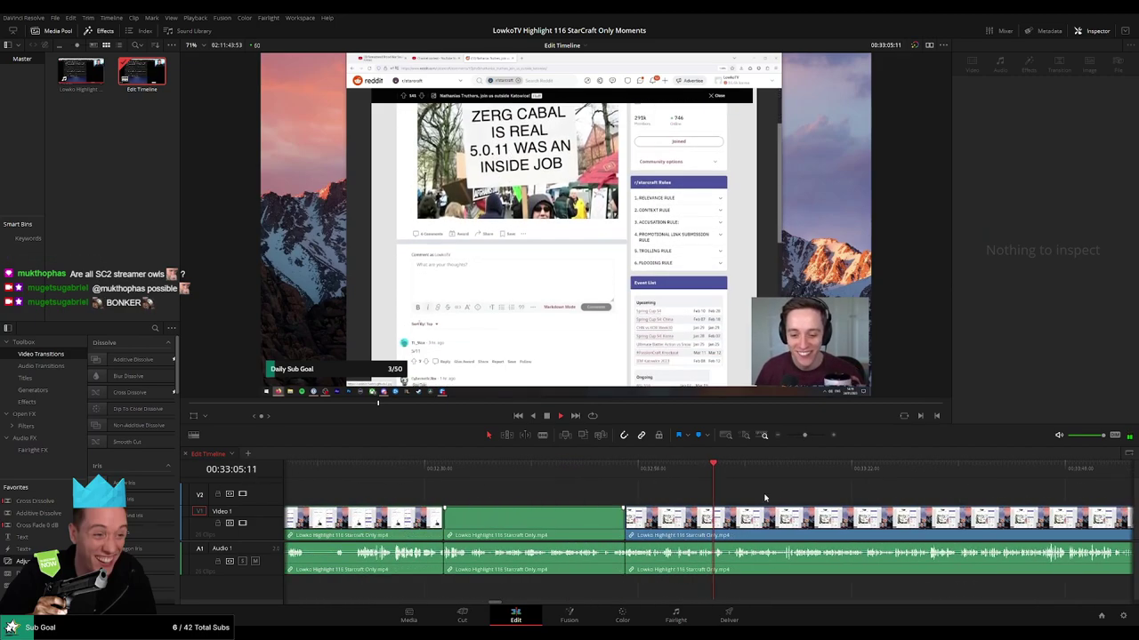
scroll(764, 498, "right", 2)
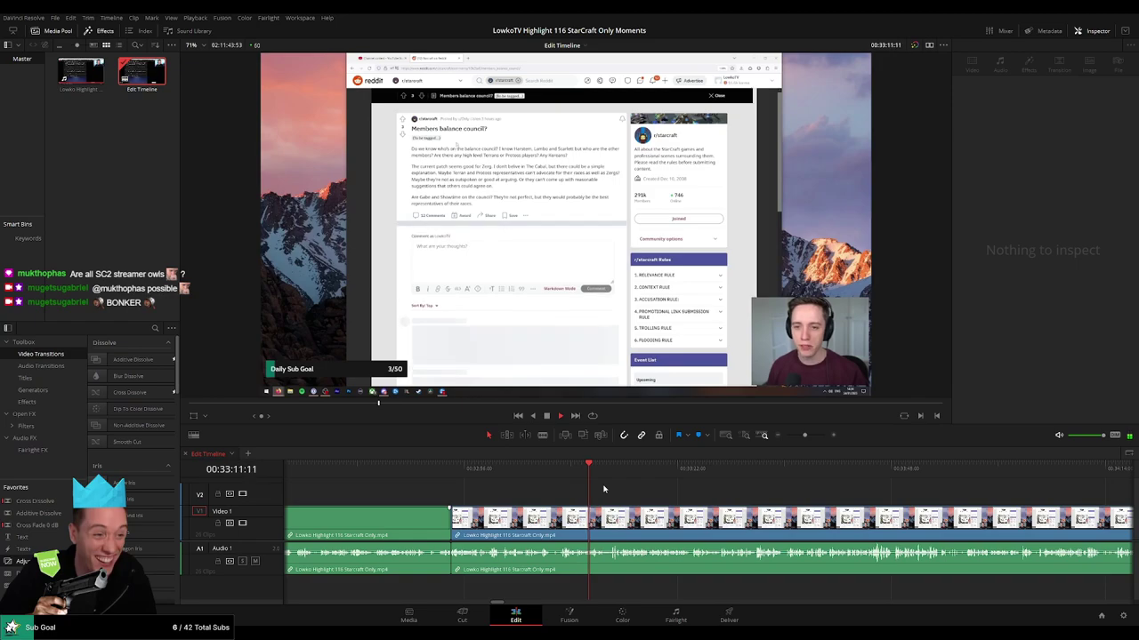
Cut at 00:33:10:33, remove the leftover frames leading into the "Members balance council?" post, and play across the join.
key("space")
left_click_drag(804, 436, 813, 436)
mouse_move(612, 466)
left_mouse_down()
mouse_move(671, 466)
mouse_move(572, 467)
mouse_move(629, 477)
left_mouse_up()
key("ctrl+b")
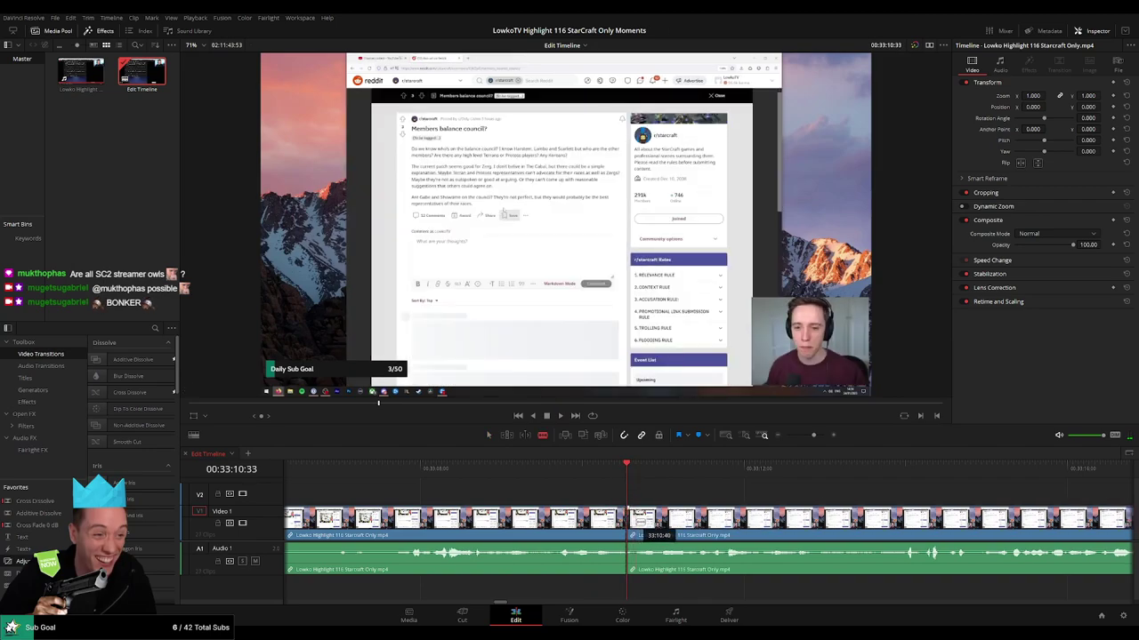
key("Delete")
key("space")
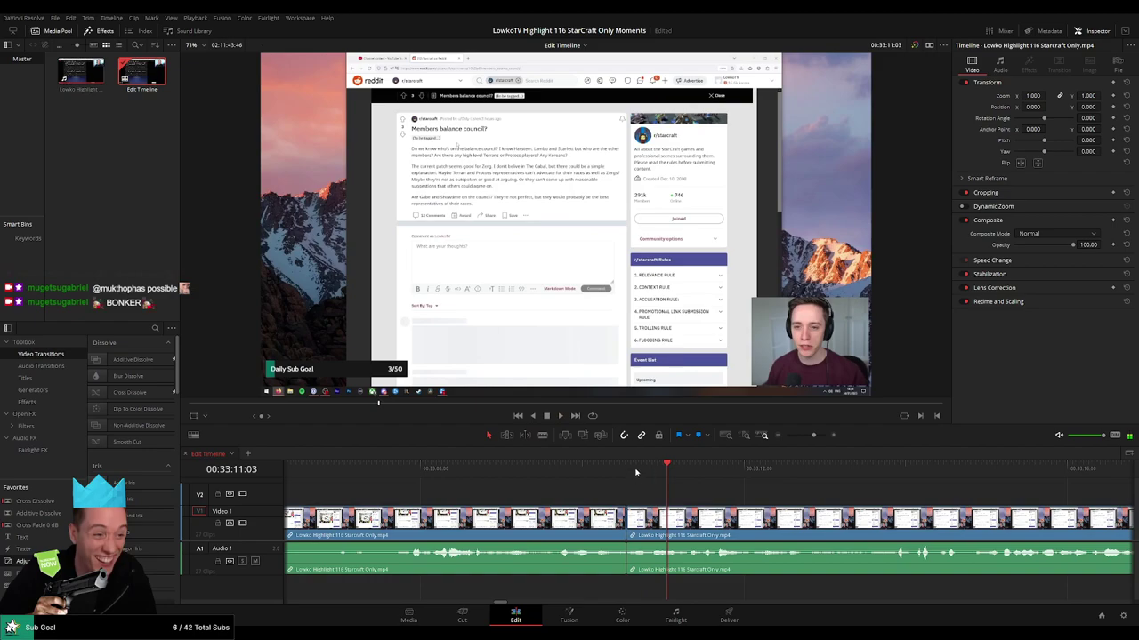
left_click_drag(635, 473, 632, 472)
Color the "Nathanias Truthers" clip before the 00:33:10:33 cut green and clear the selection.
left_click_drag(813, 435, 806, 435)
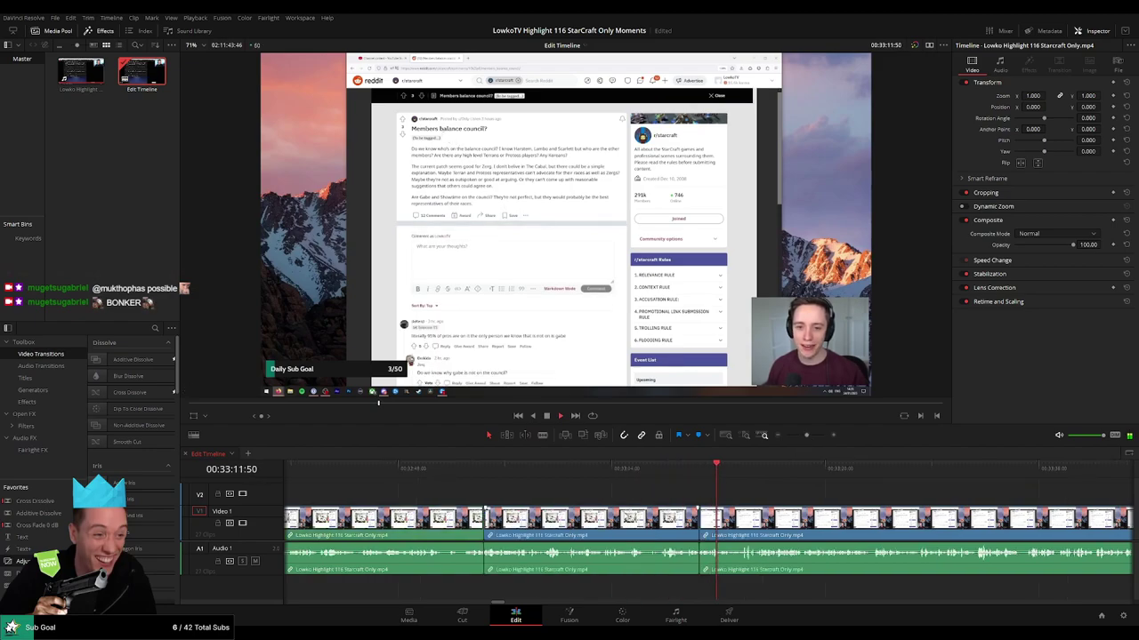
left_click(649, 535)
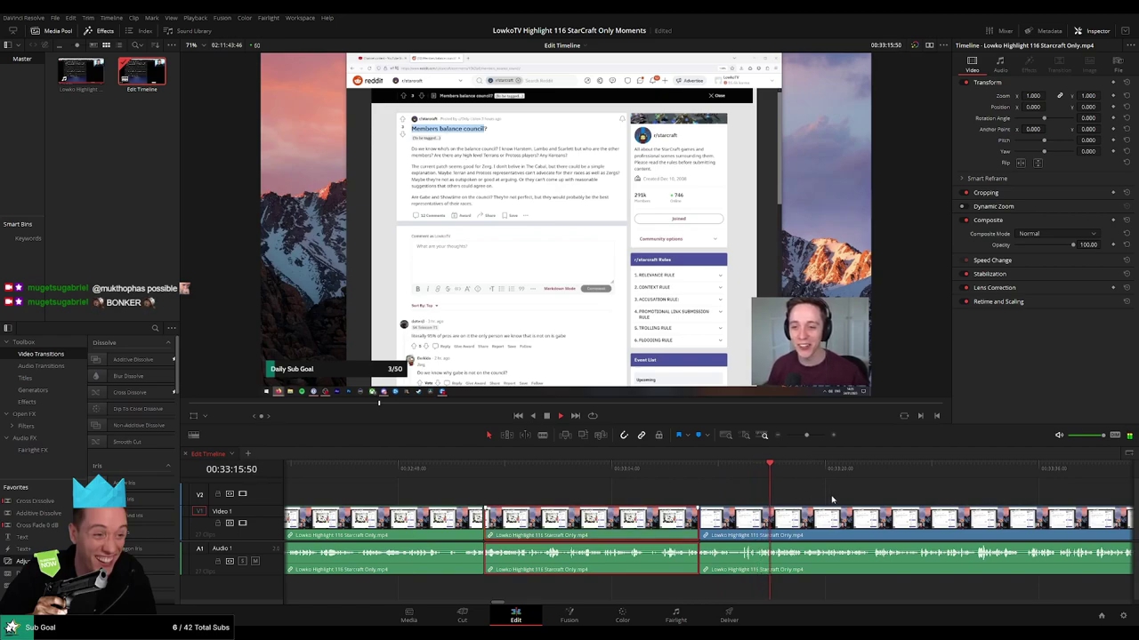
left_click(836, 499)
Play through the "Members balance council?" discussion, following the playhead to look for leftover frames or a scene change.
left_click_drag(914, 499, 584, 500)
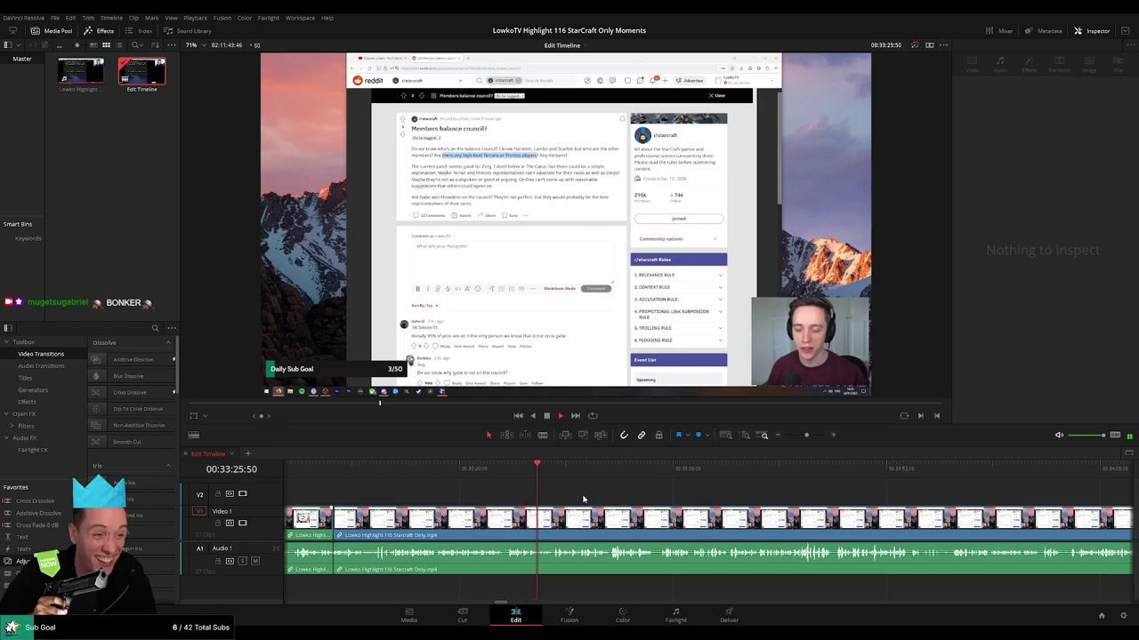
left_click_drag(807, 435, 809, 435)
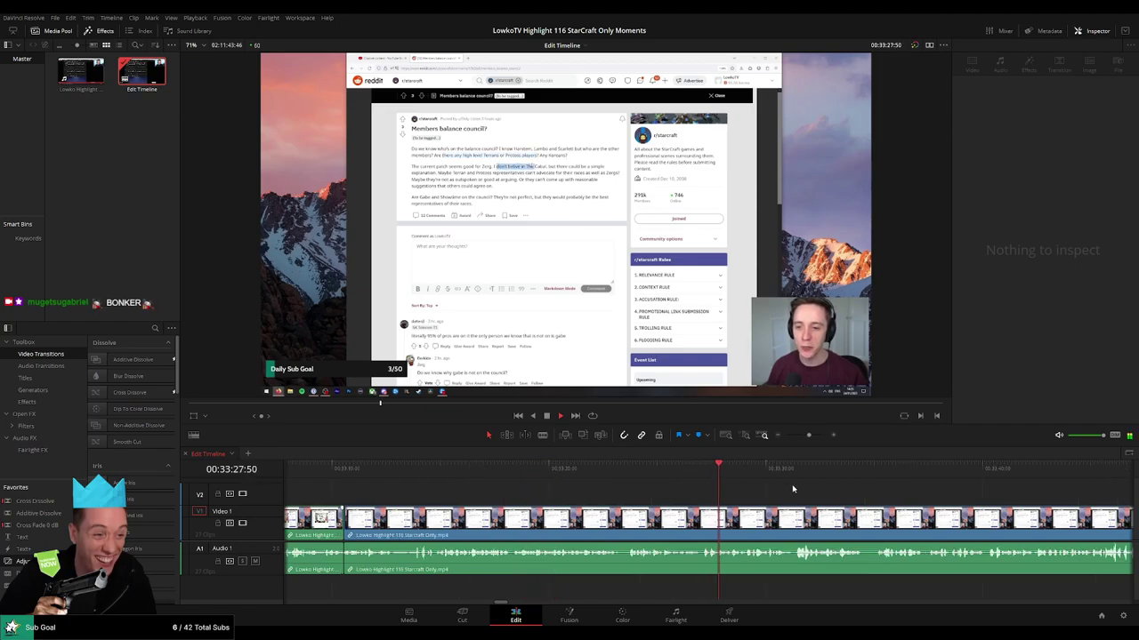
left_click_drag(801, 489, 577, 505)
scroll(574, 499, "right", 3)
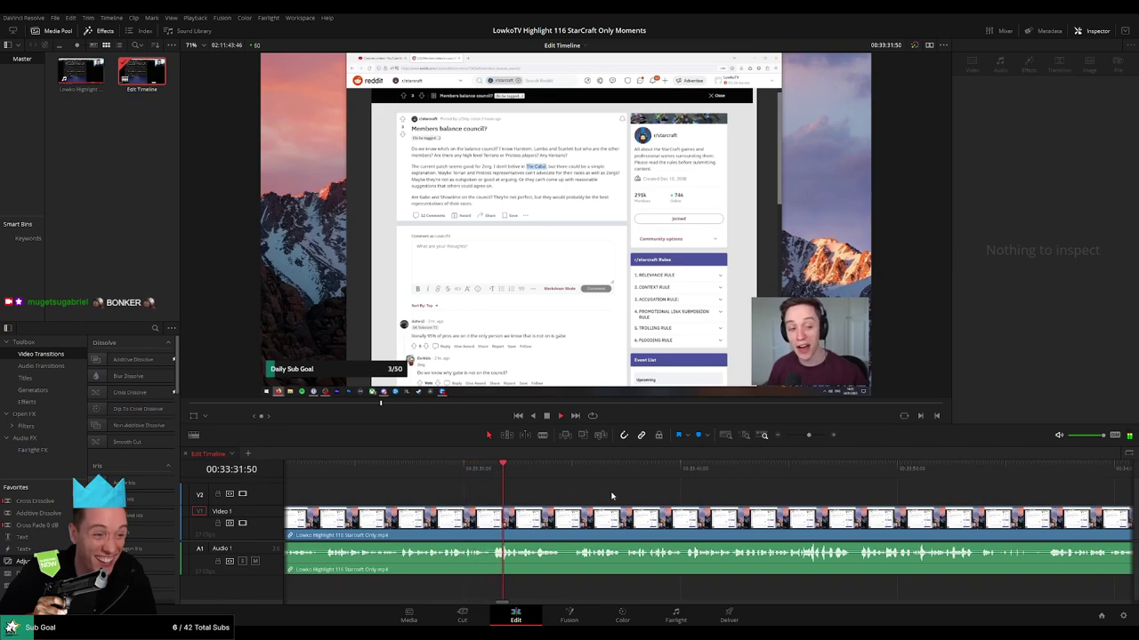
scroll(605, 494, "right", 3)
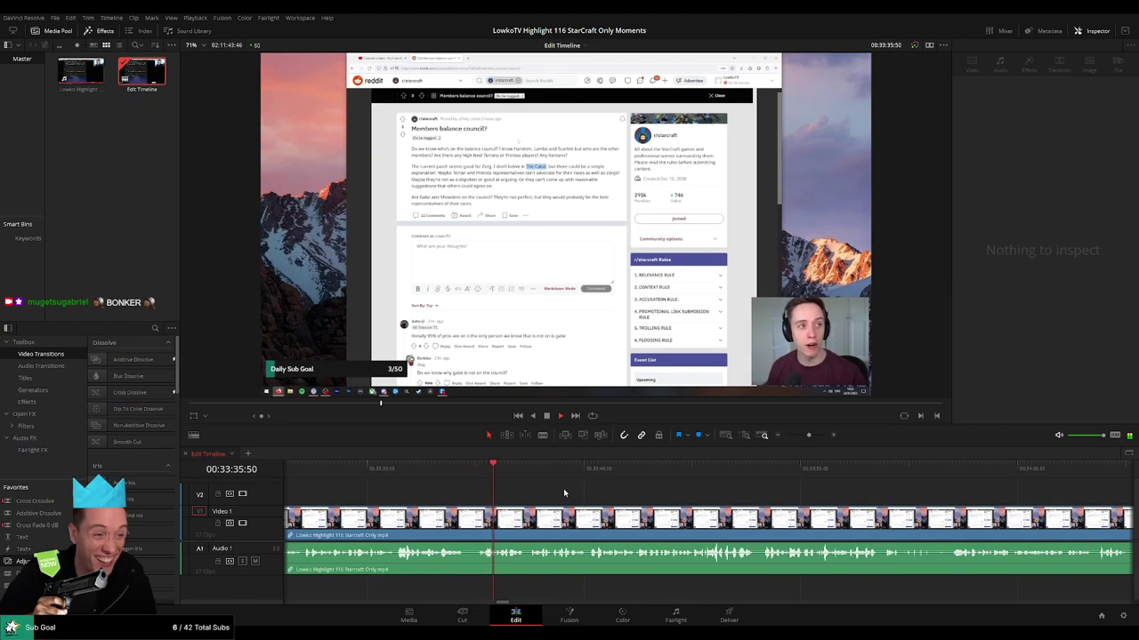
scroll(564, 491, "right", 3)
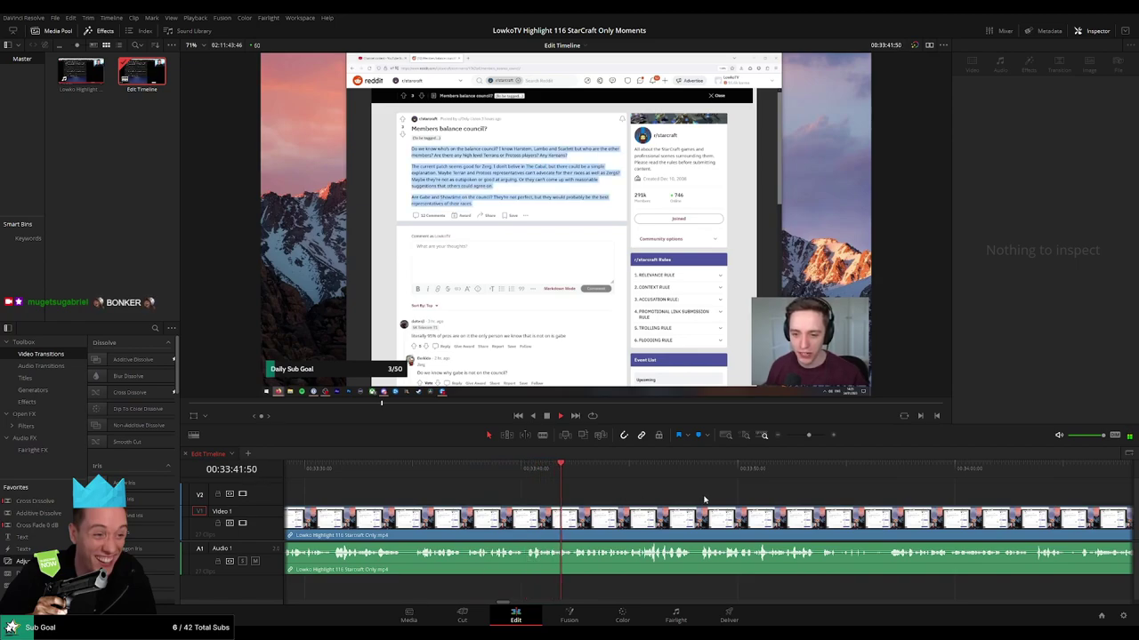
scroll(588, 496, "right", 8)
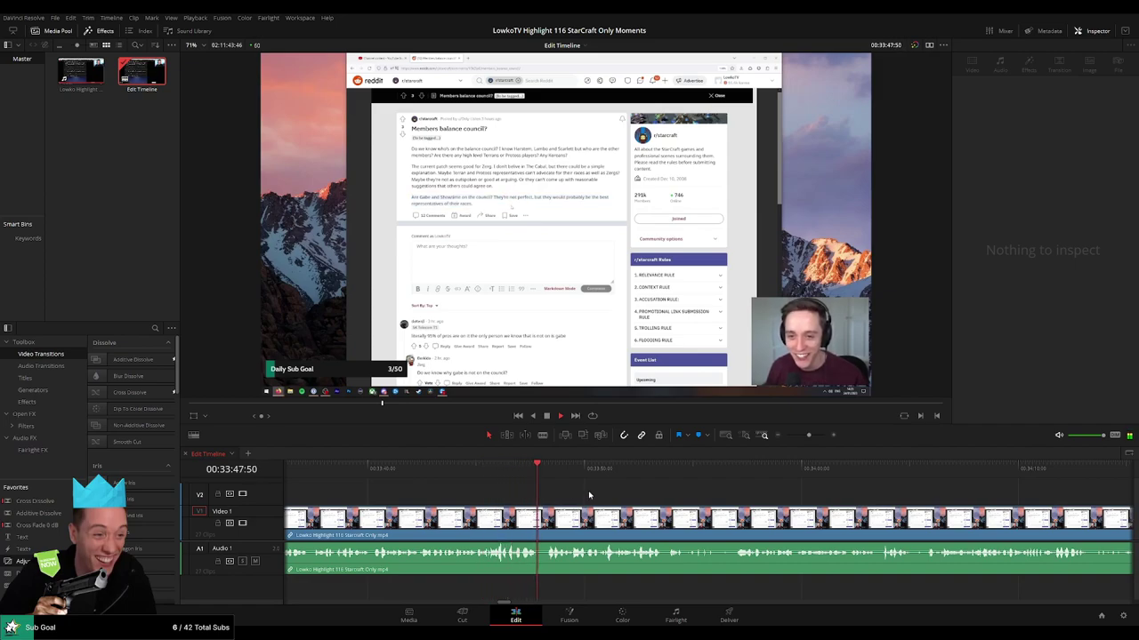
scroll(623, 501, "right", 1)
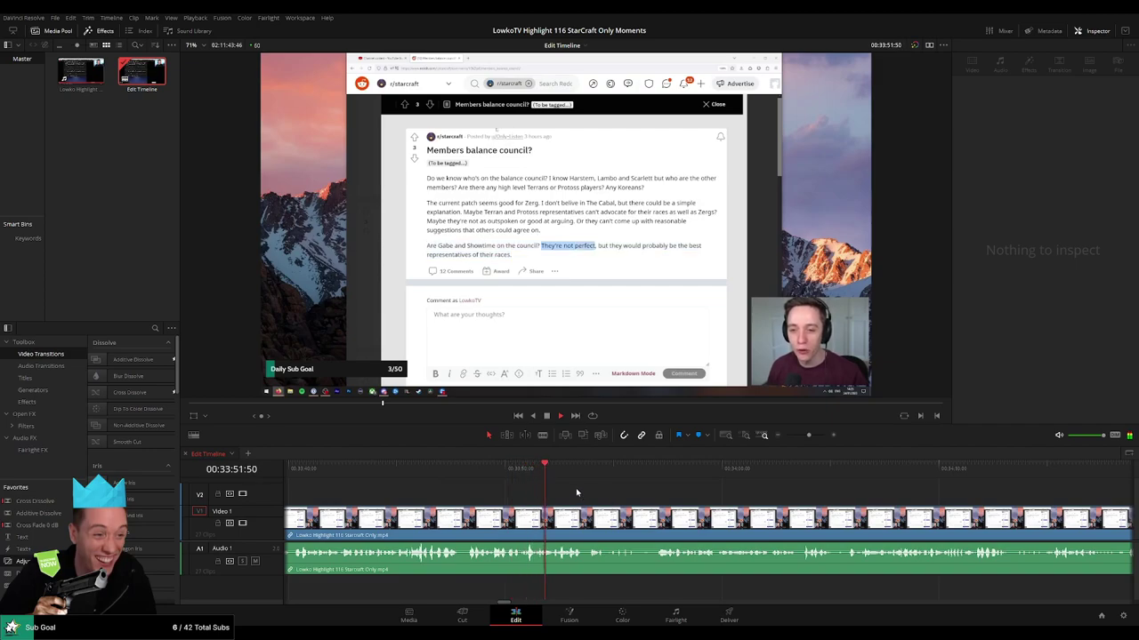
Skip ahead from about 00:33:54 through the comments and review the recording into the post about 90% of people on the sub.
left_click(587, 472)
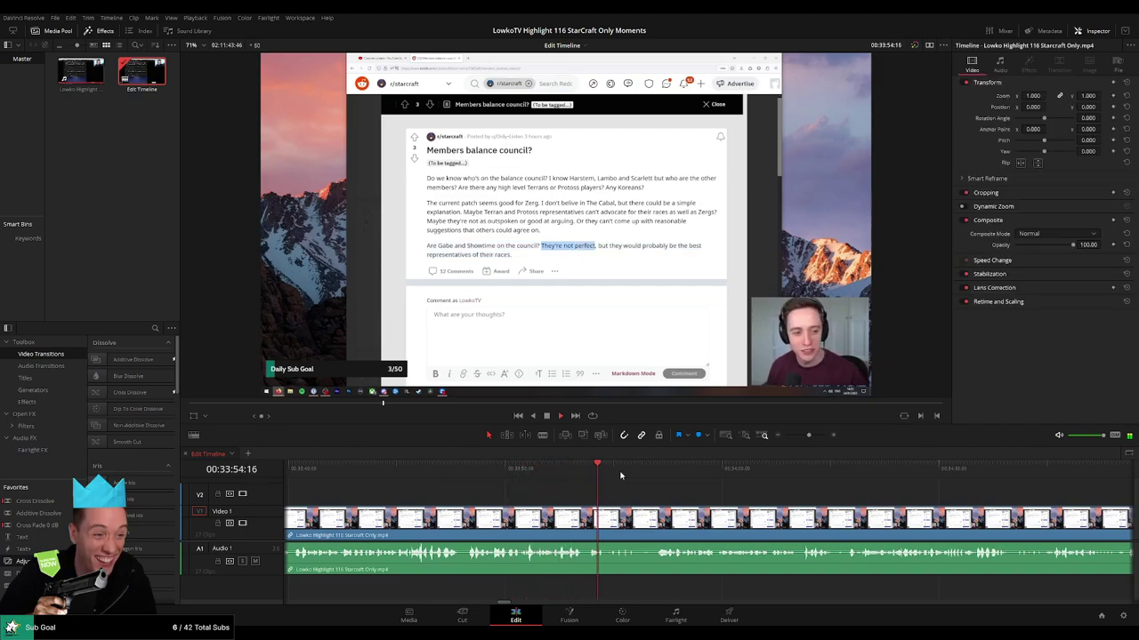
left_click(655, 473)
left_click_drag(778, 505, 616, 499)
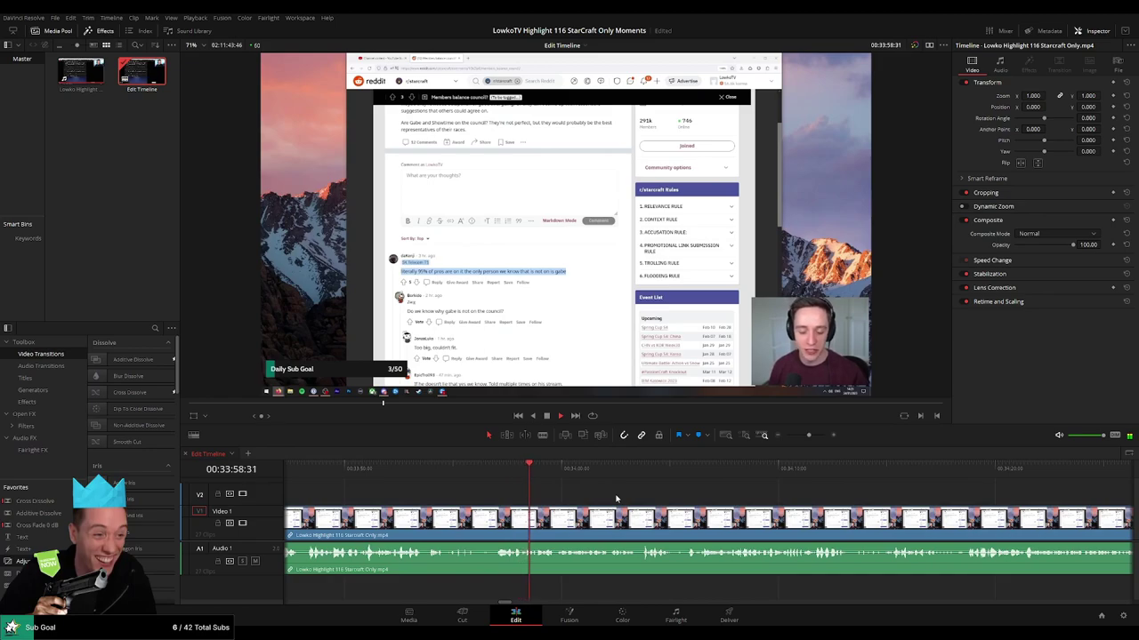
scroll(623, 489, "right", 2)
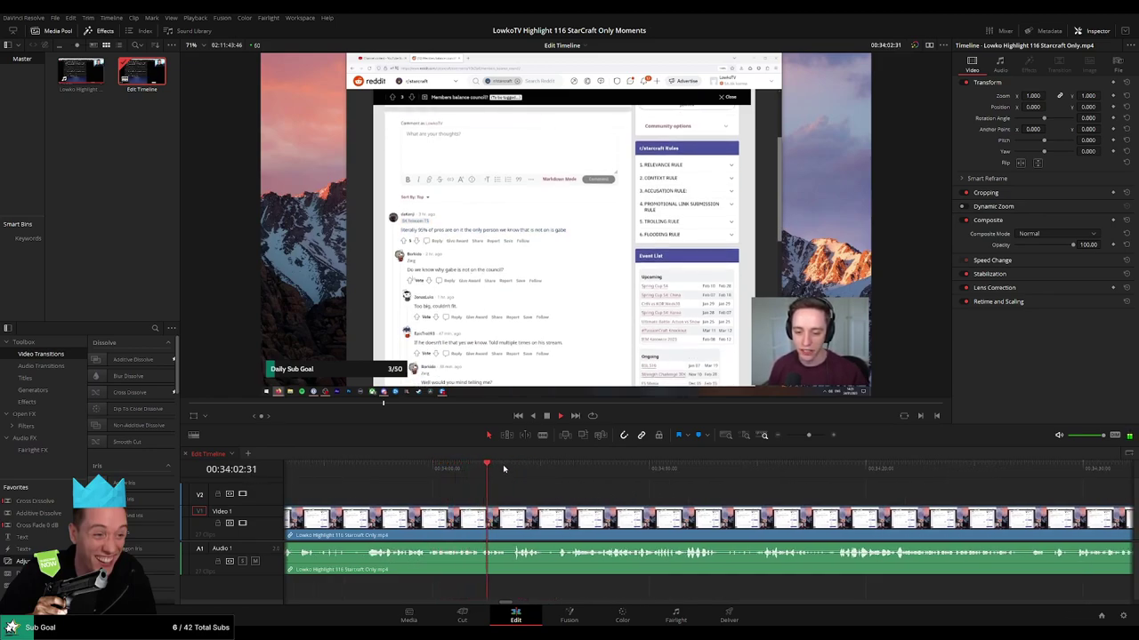
left_click_drag(507, 472, 562, 471)
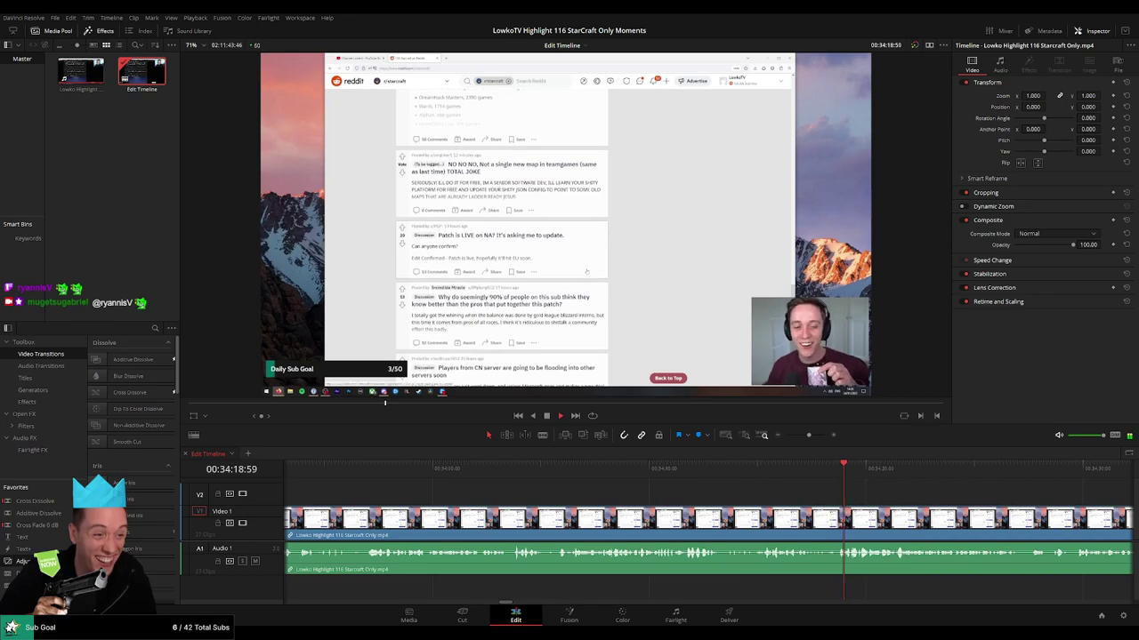
left_click_drag(935, 499, 599, 485)
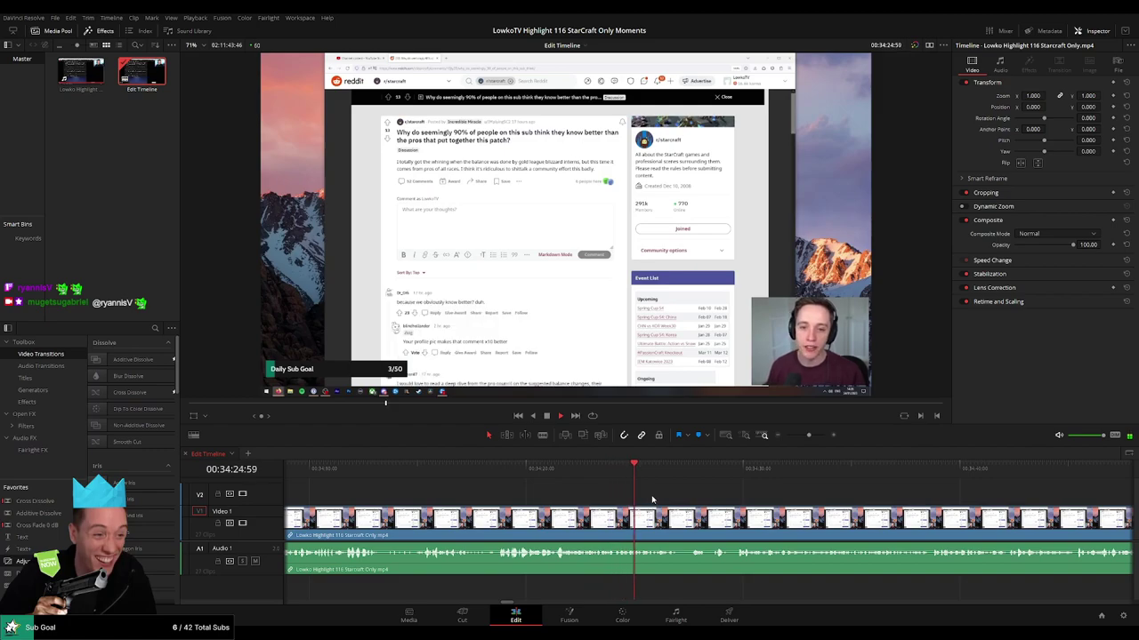
Skip ahead from about 00:34:25 through the "90% of people on this sub" post and subreddit feed to about 00:35:11.
scroll(767, 503, "right", 2)
left_click(537, 476)
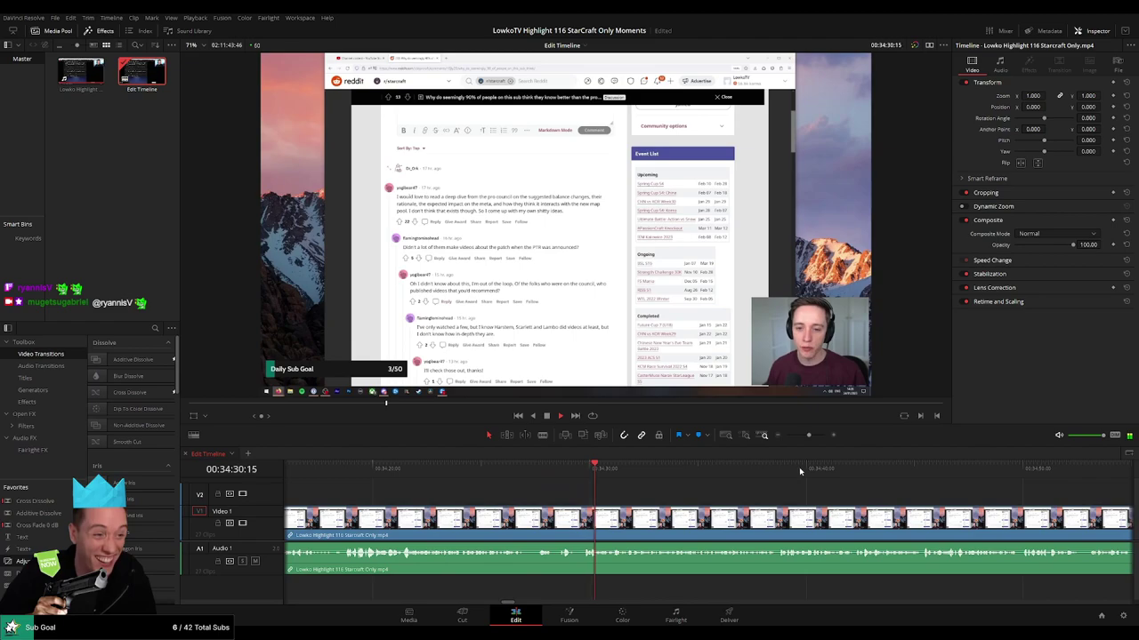
left_click(711, 470)
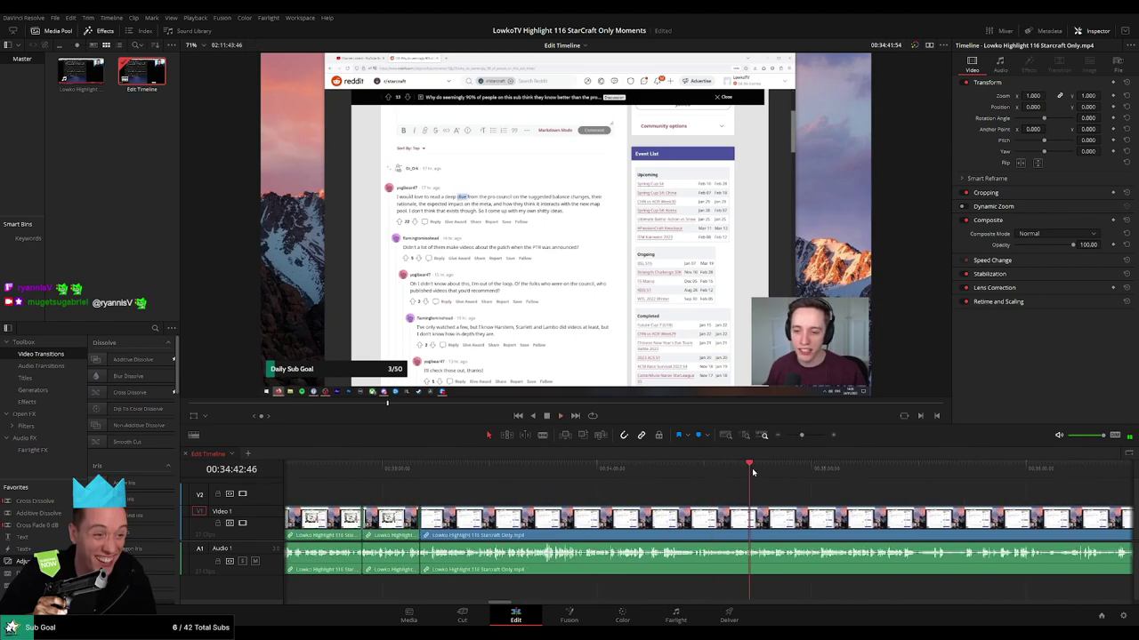
left_click_drag(752, 472, 819, 474)
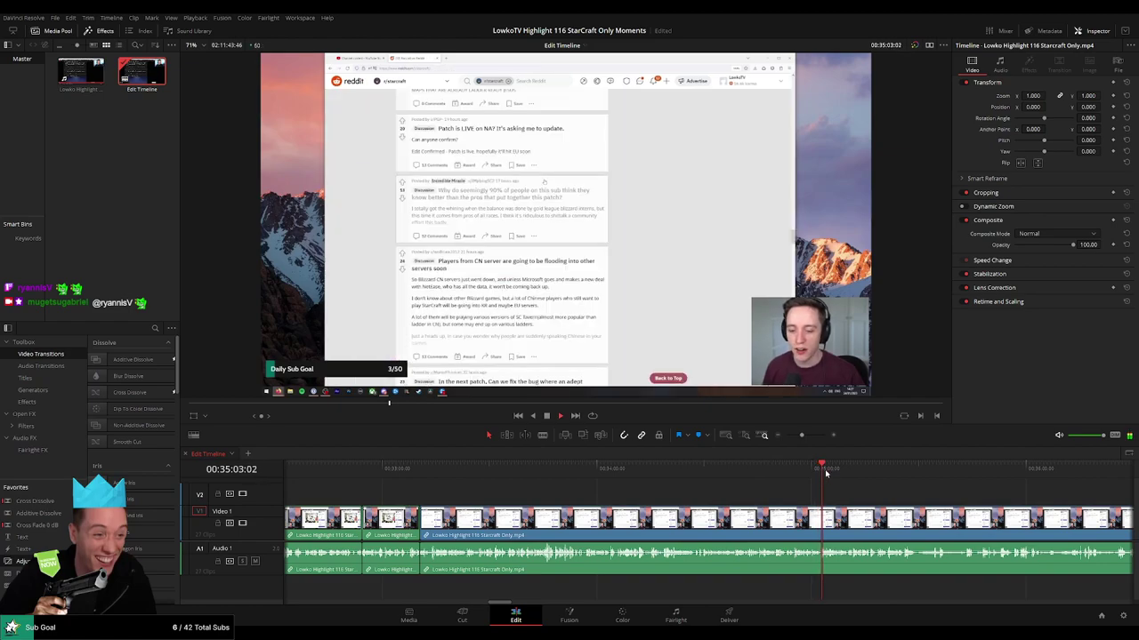
left_click(863, 473)
left_click(859, 473)
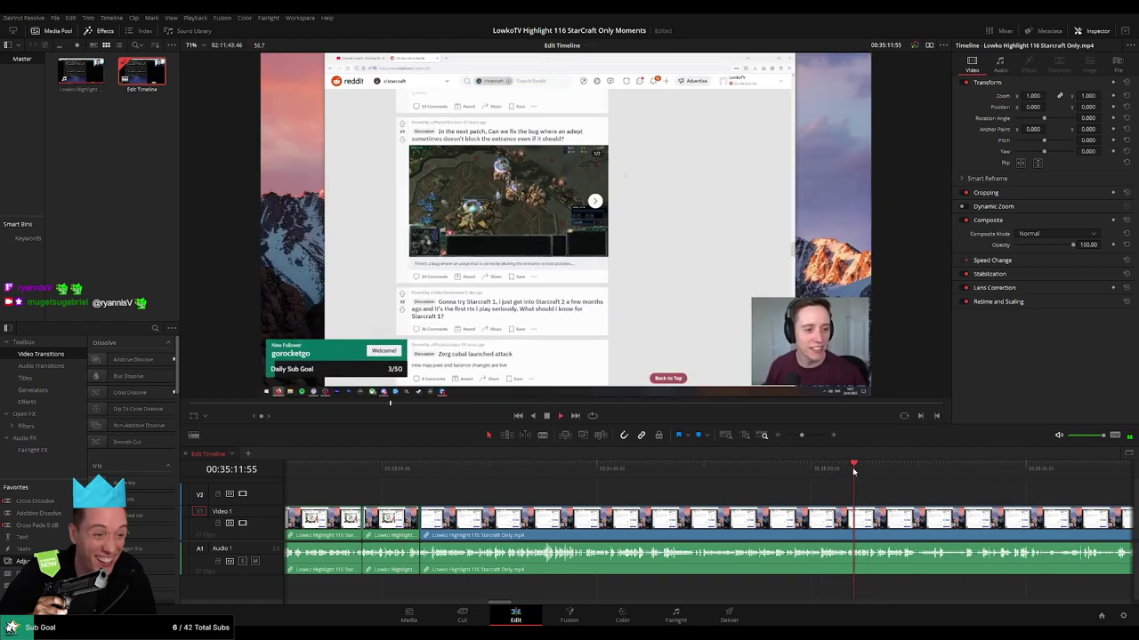
Cut at 00:35:14:00 and at the change to StarCraft gameplay, and remove the leftover frames between the cuts.
left_click_drag(801, 434, 814, 435)
scroll(722, 511, "right", 3)
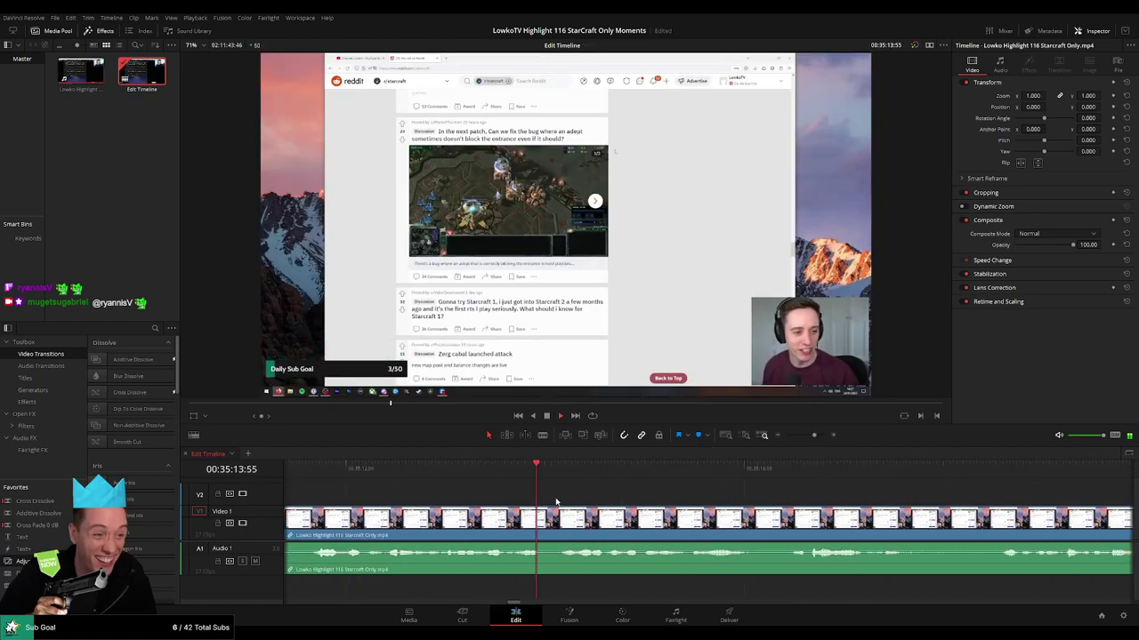
scroll(703, 505, "right", 1)
left_click(461, 476)
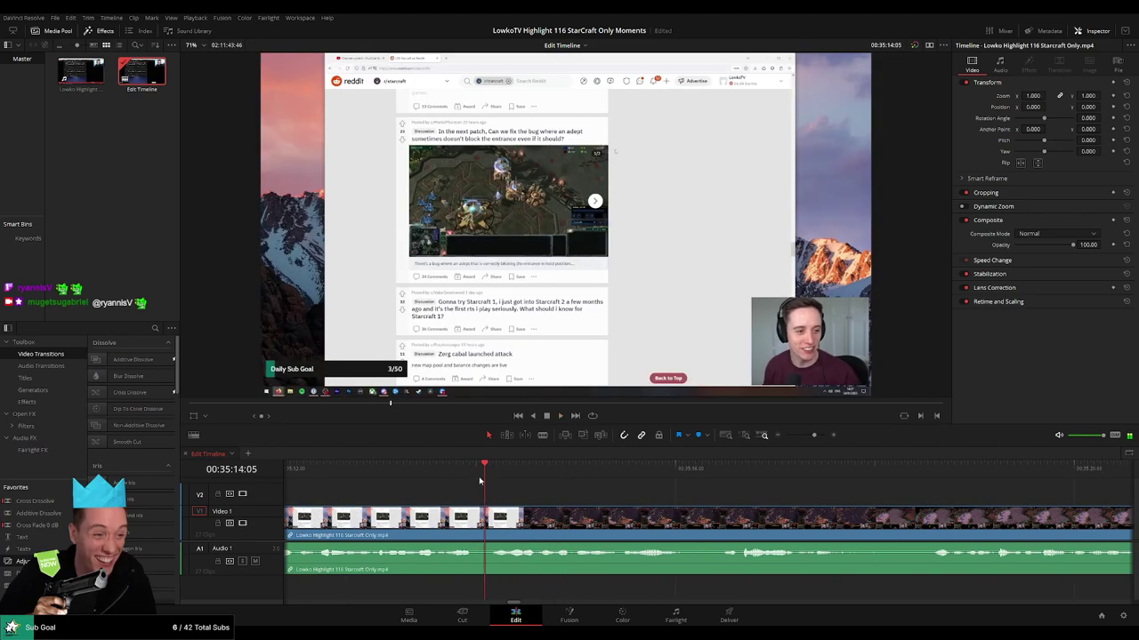
key("b")
left_click(478, 525)
left_click(495, 523)
key("a")
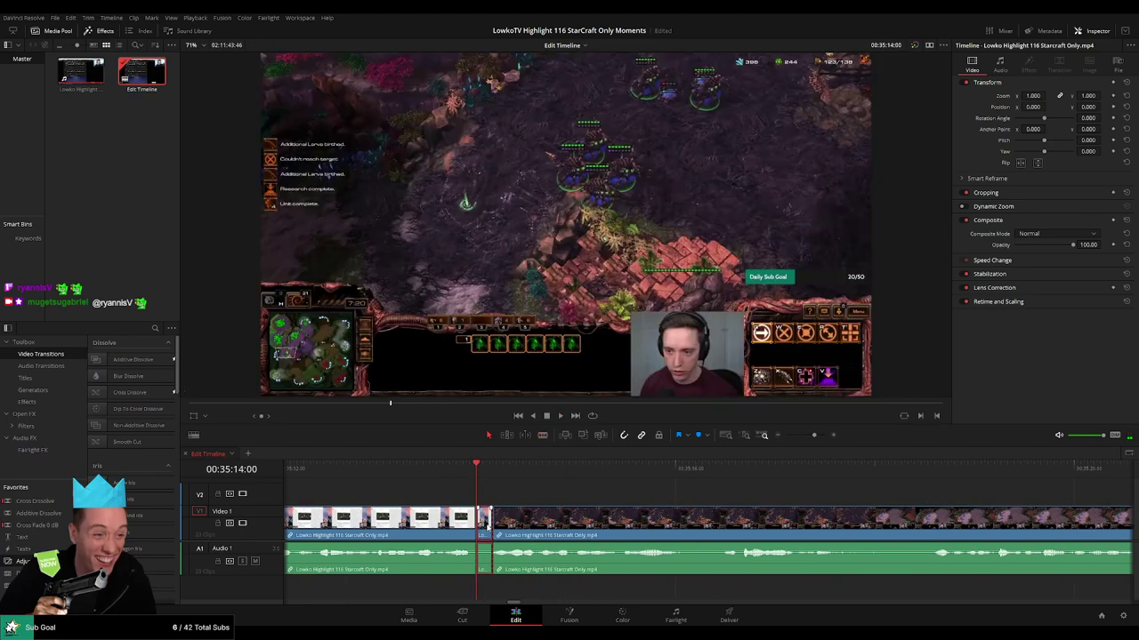
left_click(487, 527)
key("Delete")
Play across the join, color the Reddit clip before the 00:35:14:00 cut green, and clear the selection.
key("space")
left_click_drag(814, 437, 800, 437)
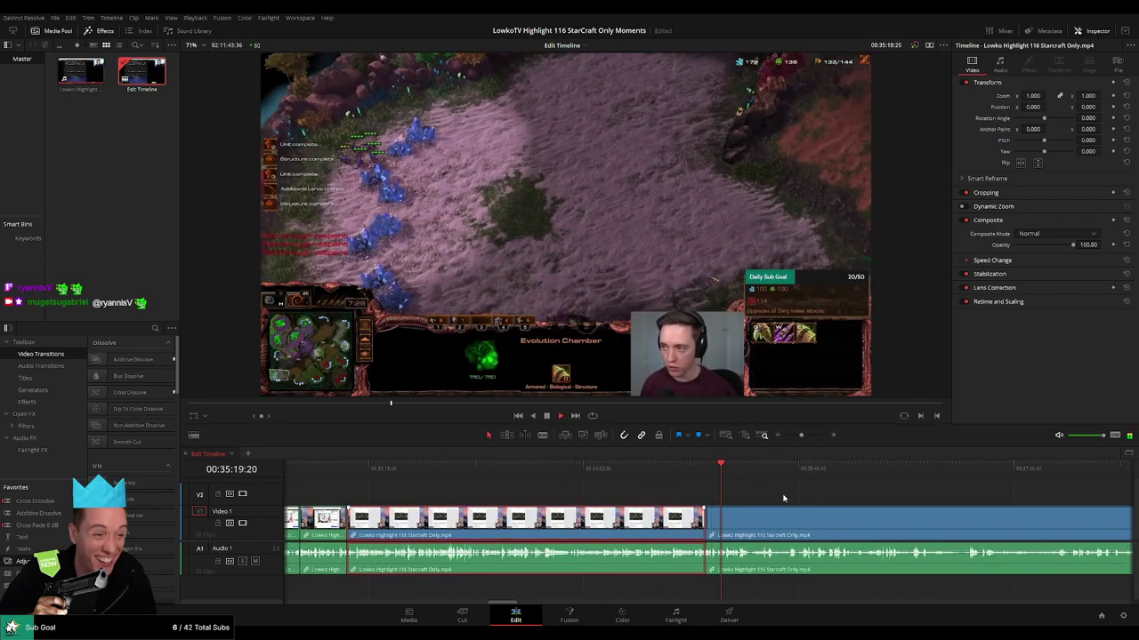
left_click(767, 499)
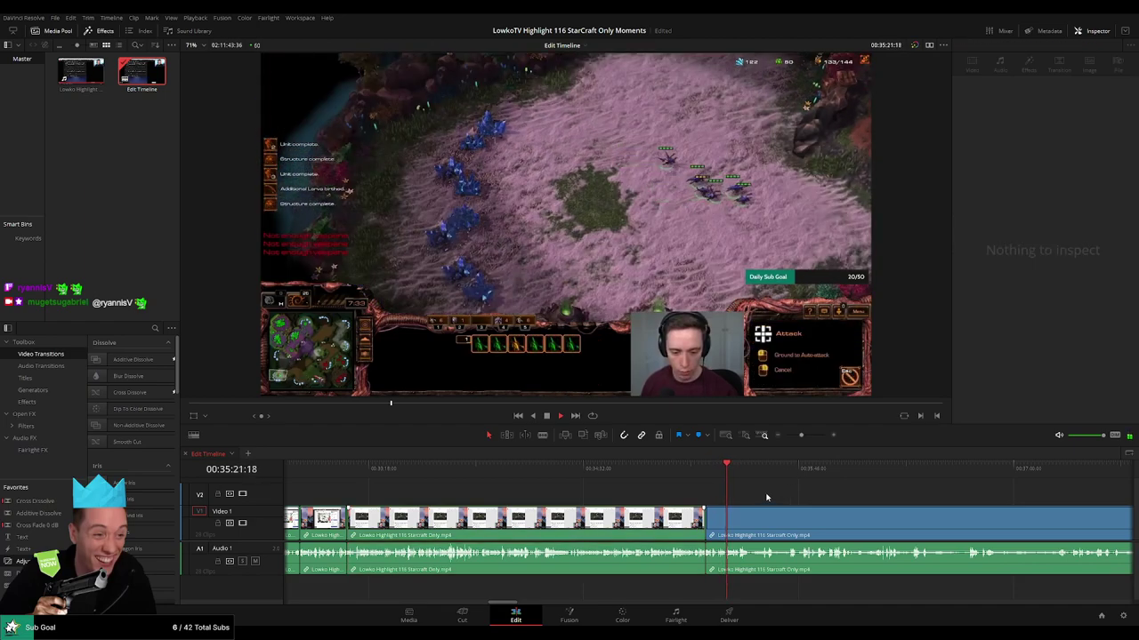
Skip through the StarCraft gameplay from about 00:35:21 to 00:36:12, checking for a scene change or leftover frames.
left_click_drag(800, 436, 806, 436)
left_click_drag(796, 493, 576, 495)
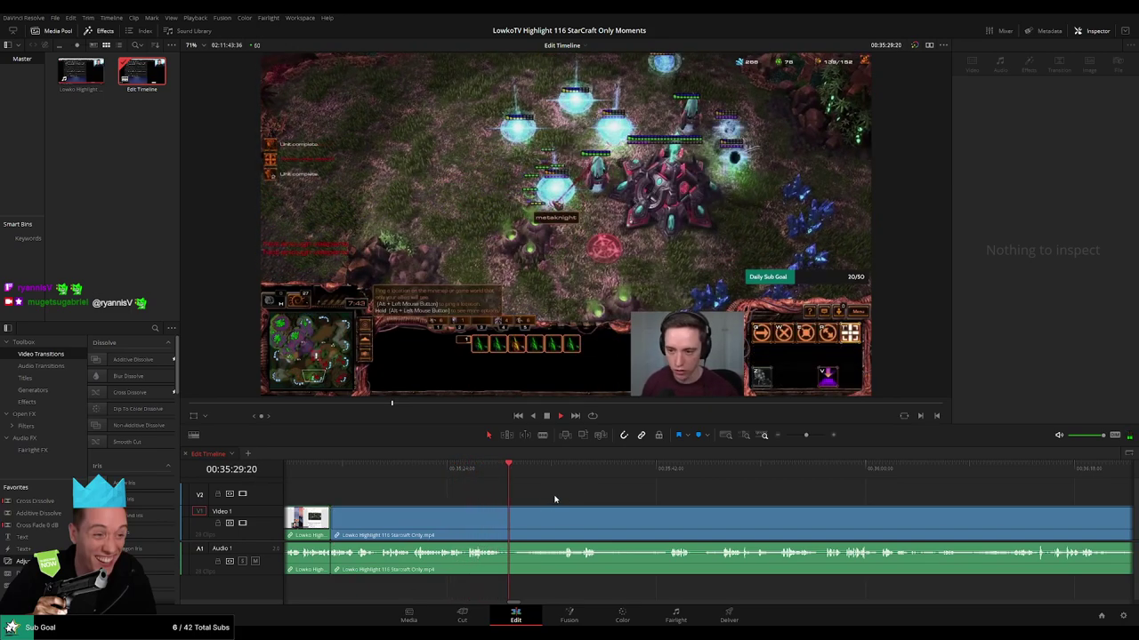
left_click(555, 468)
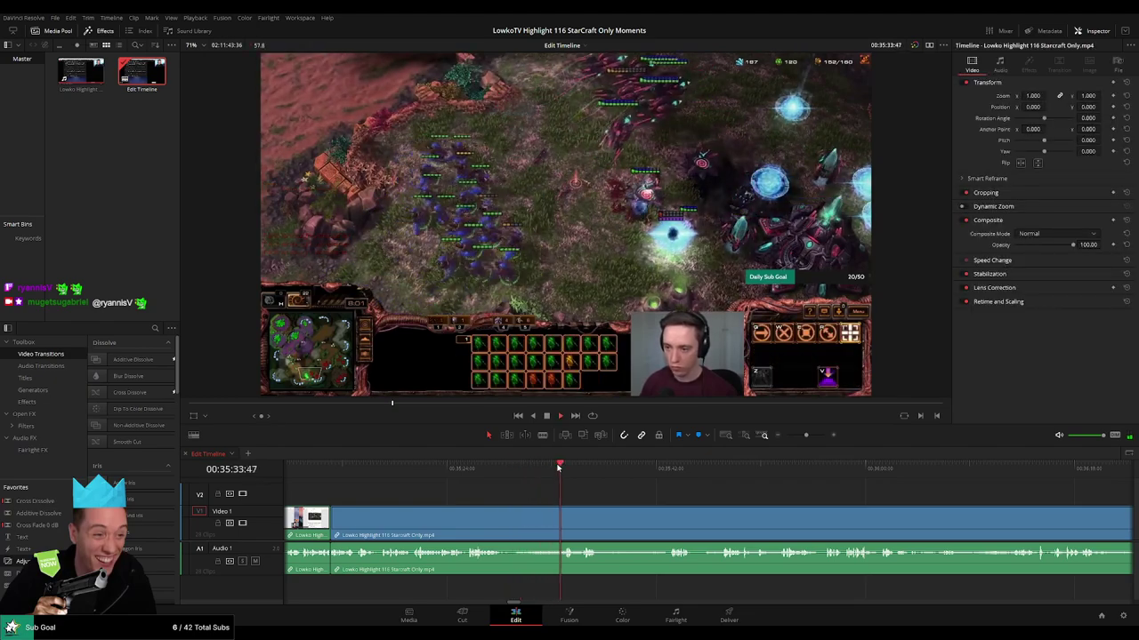
left_click_drag(658, 500, 542, 495)
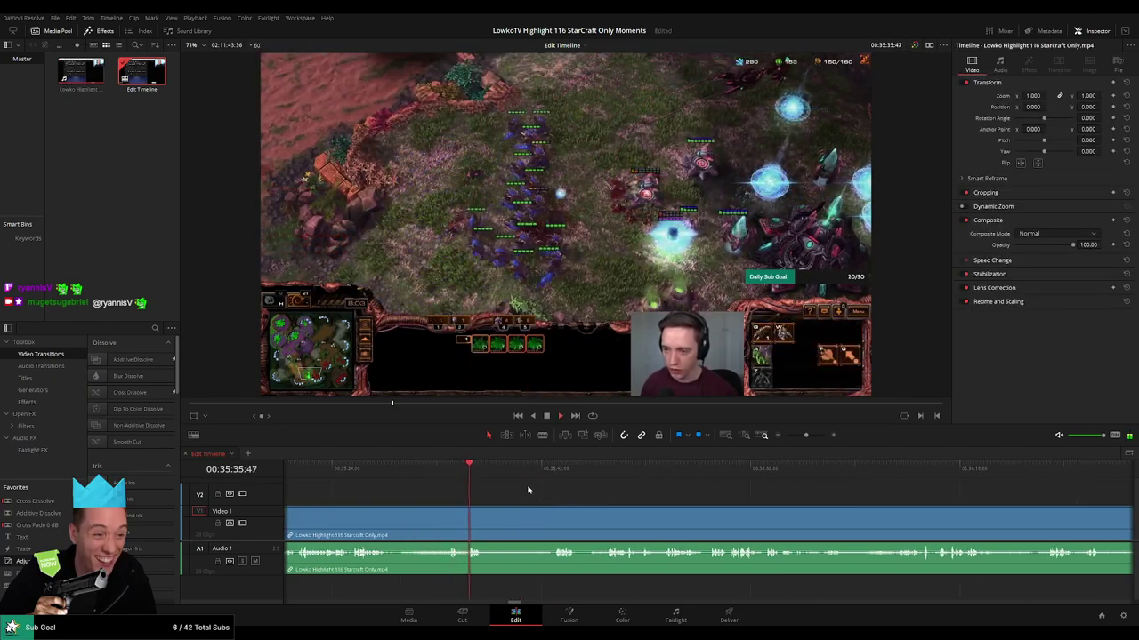
left_click_drag(483, 468, 514, 470)
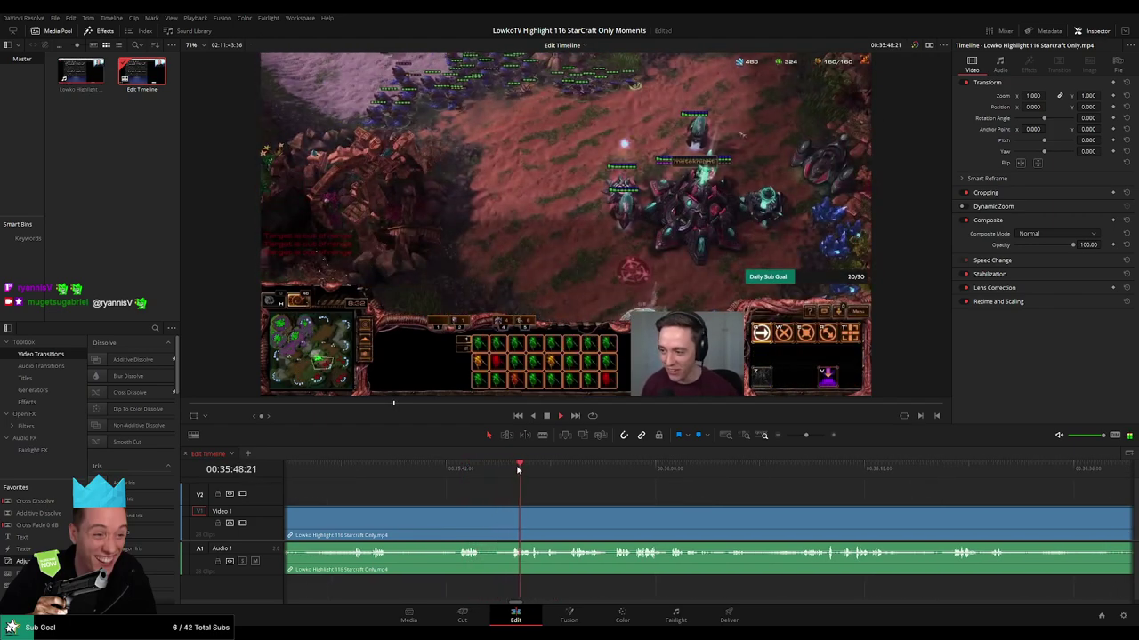
scroll(561, 495, "right", 2)
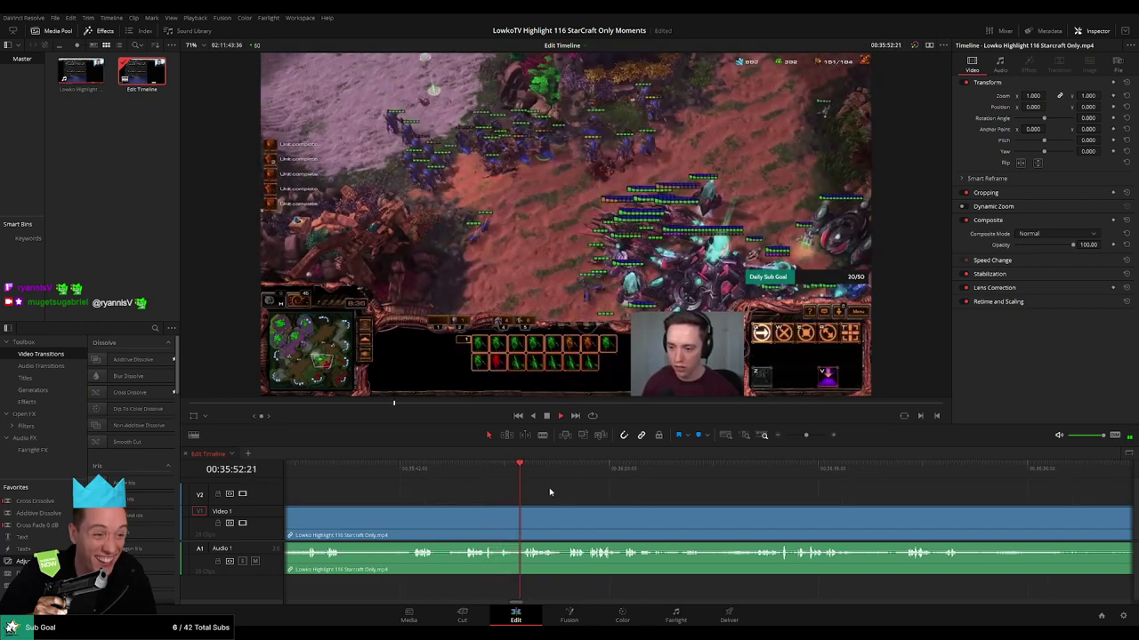
scroll(569, 495, "right", 2)
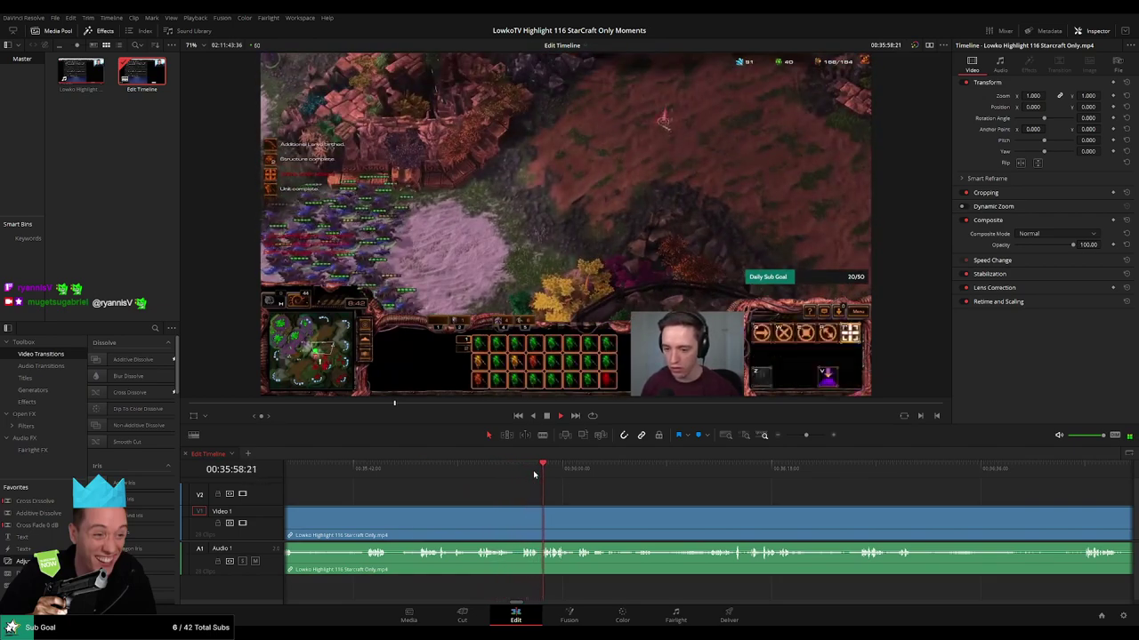
left_click_drag(806, 436, 807, 436)
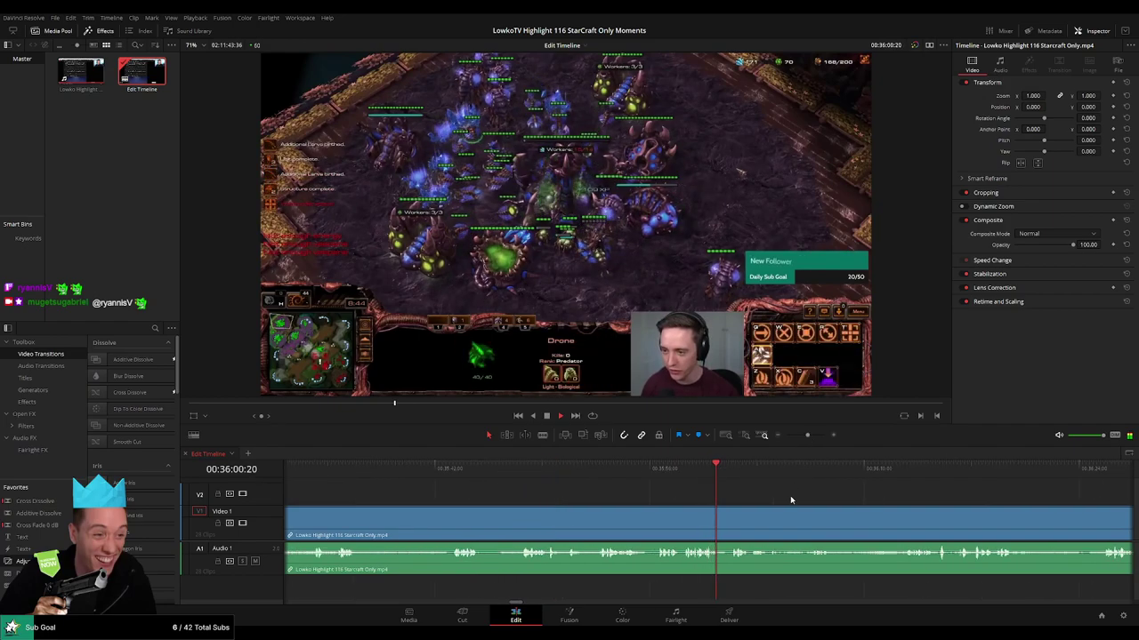
left_click_drag(783, 498, 579, 506)
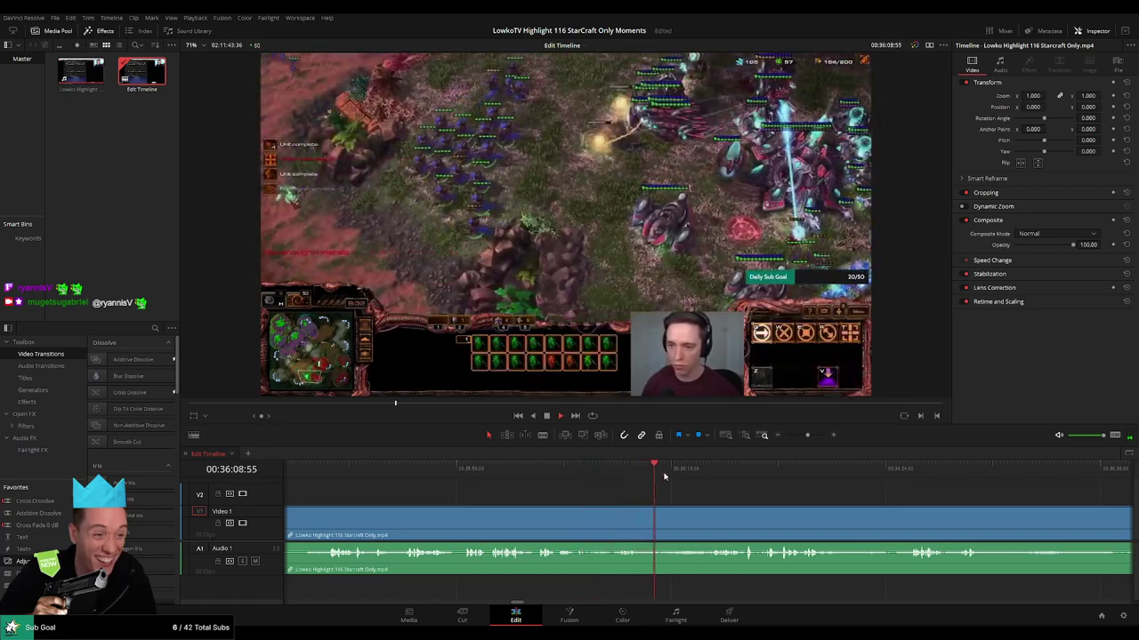
left_click_drag(663, 476, 693, 472)
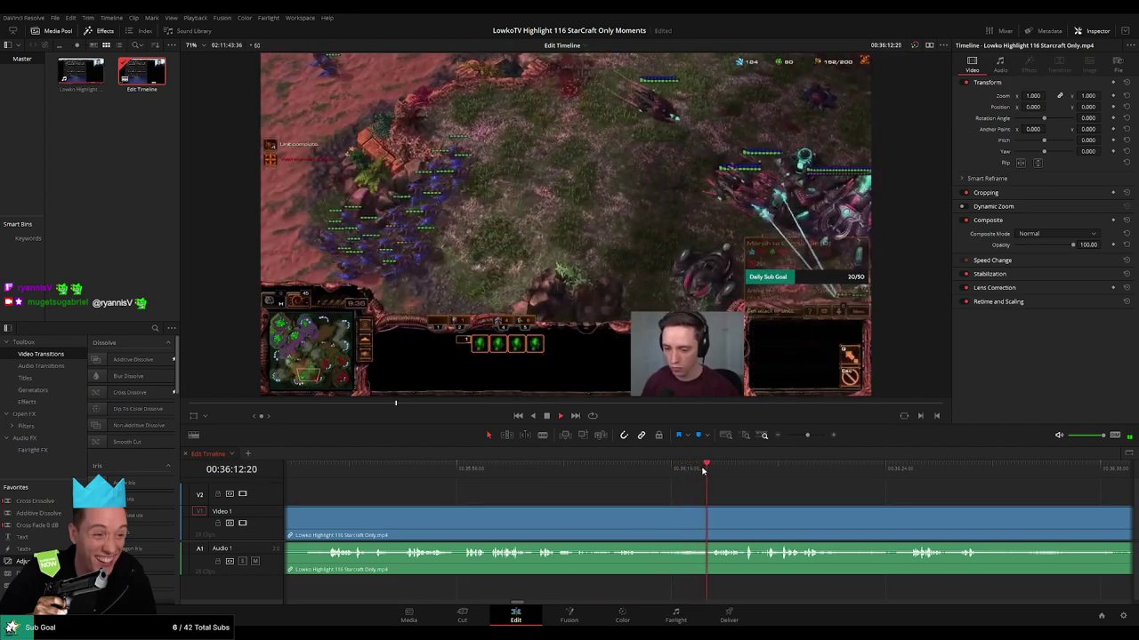
Continue reviewing the StarCraft battle from about 00:36:12 to 00:37:09, jumping ahead through the recording.
left_click_drag(756, 495, 575, 486)
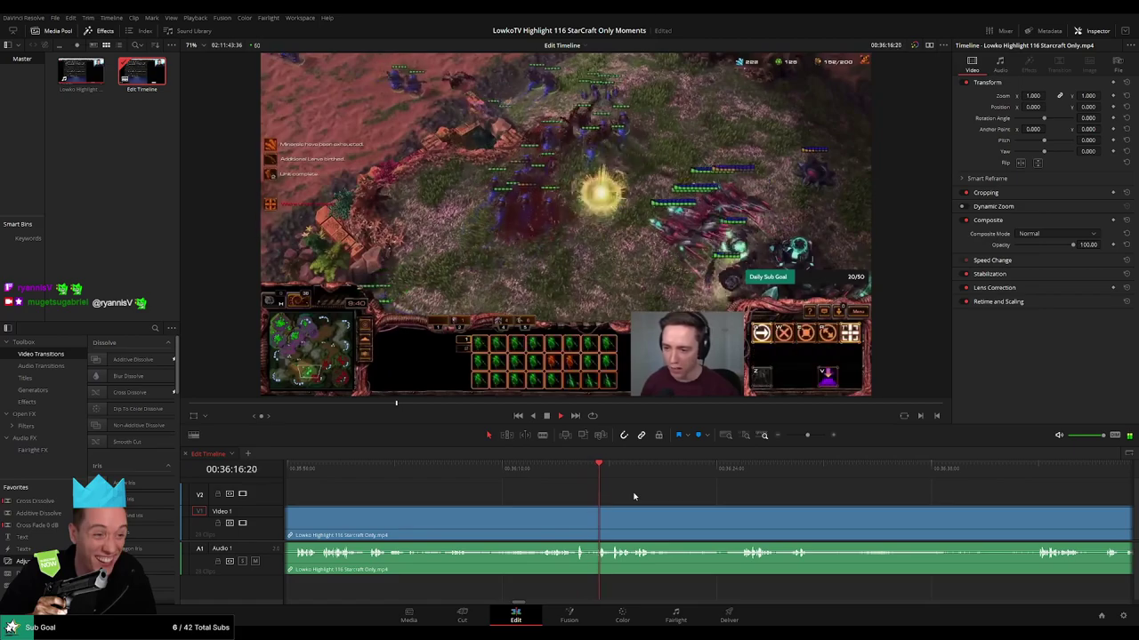
scroll(598, 494, "right", 3)
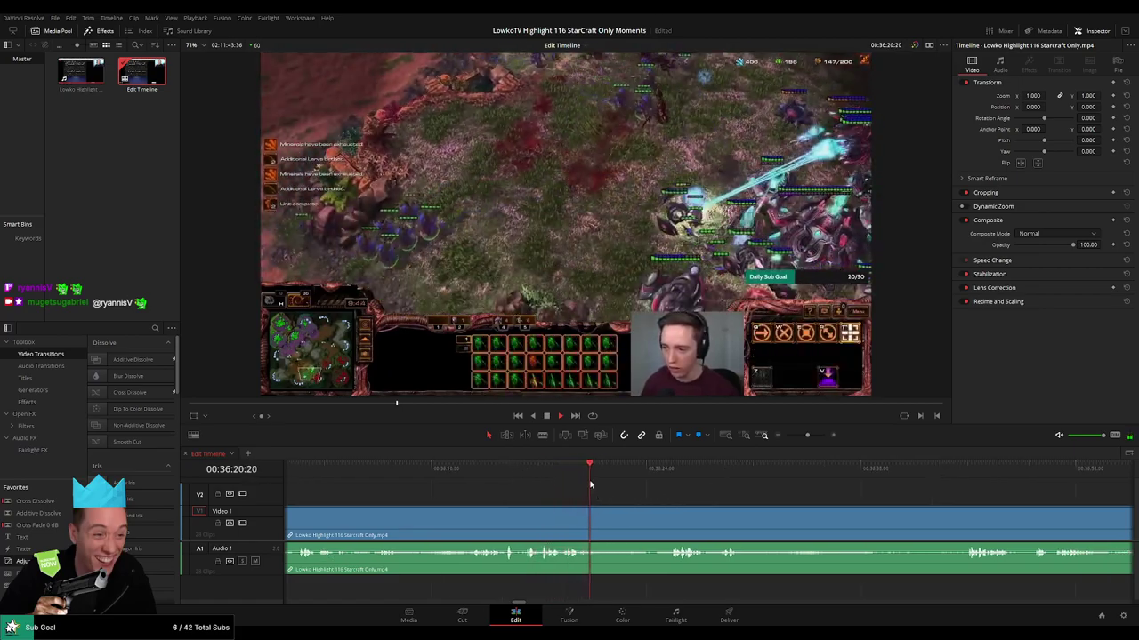
left_click_drag(589, 485, 663, 472)
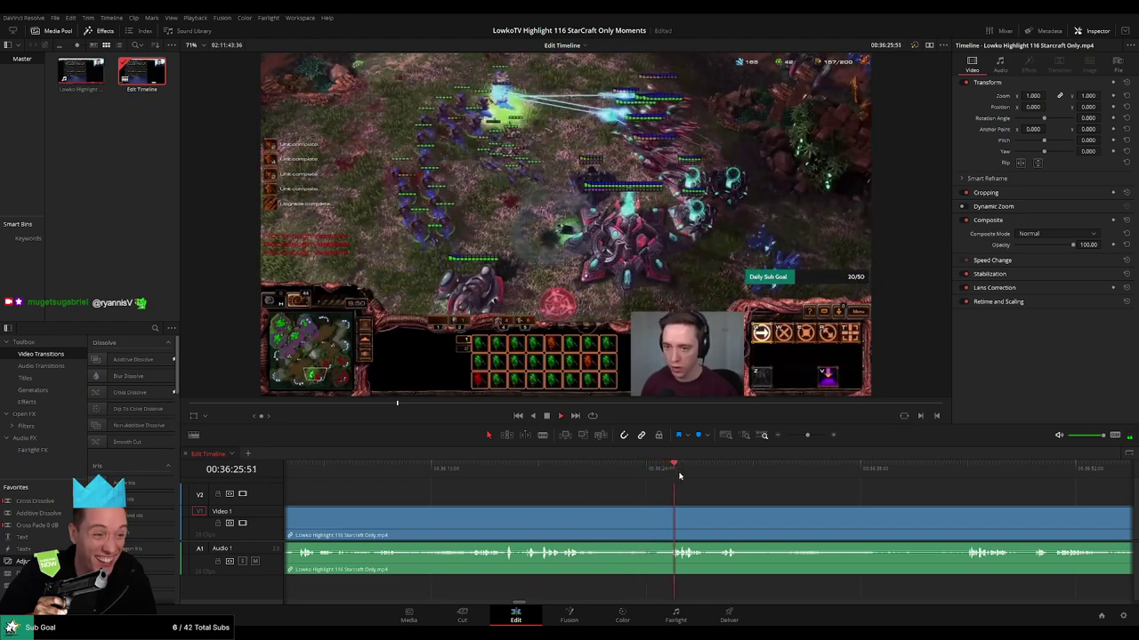
scroll(603, 498, "right", 6)
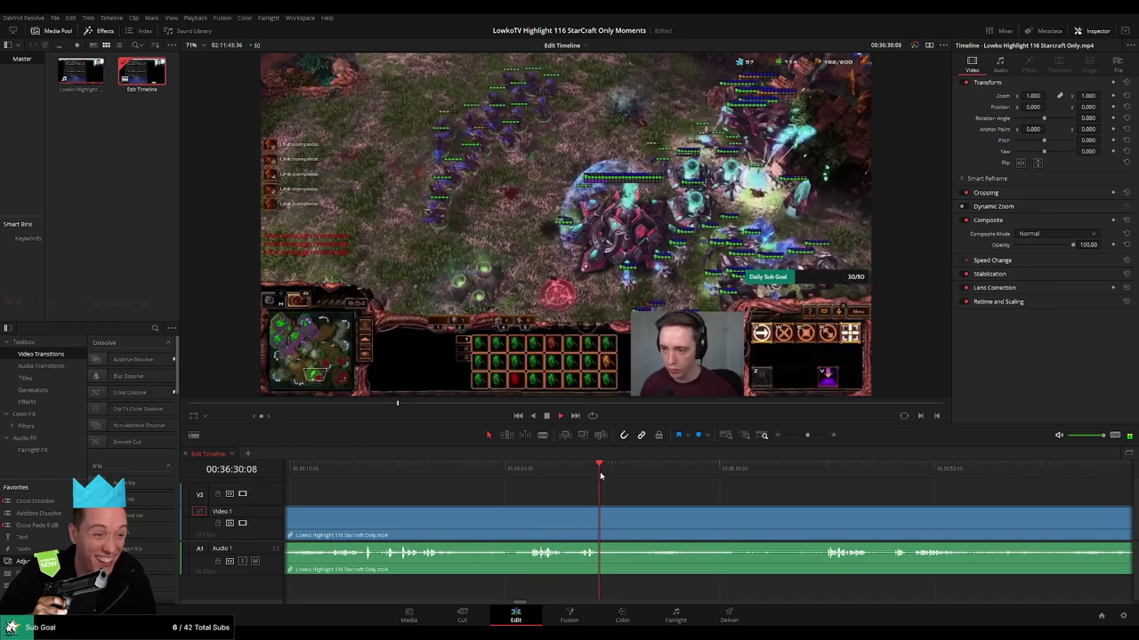
left_click(647, 477)
left_click_drag(717, 473, 760, 474)
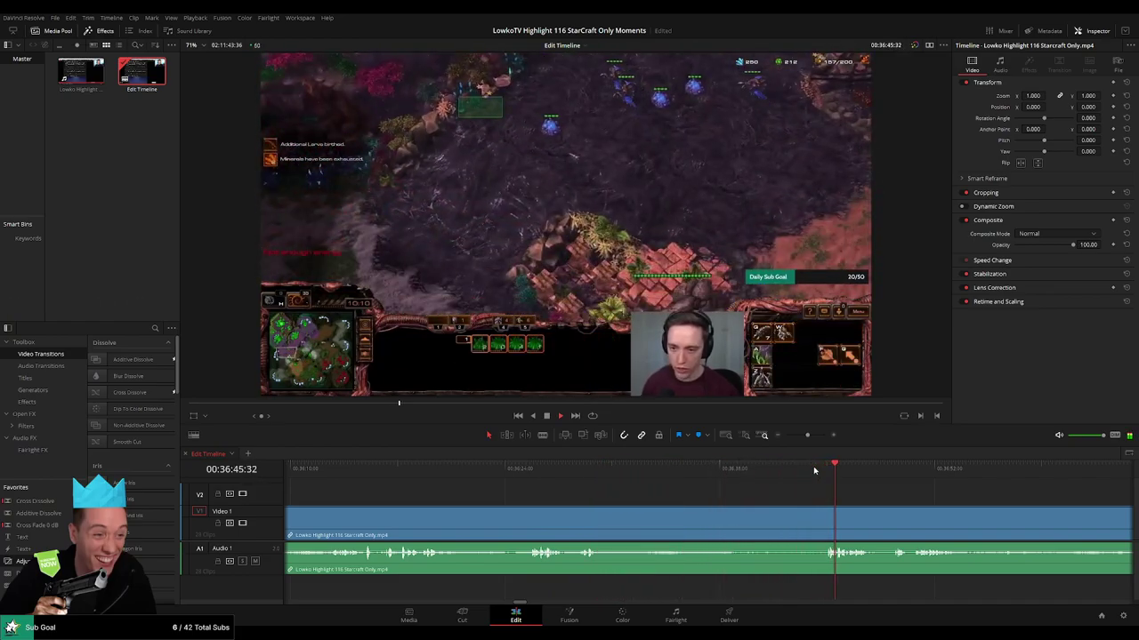
left_click_drag(911, 494, 597, 484)
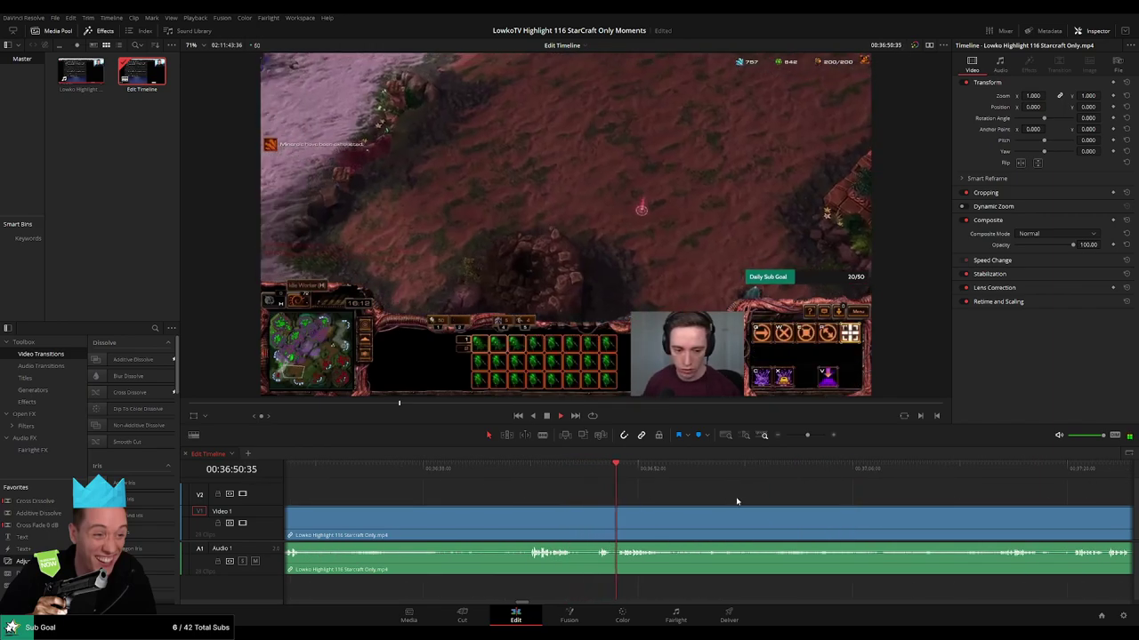
scroll(694, 495, "right", 1)
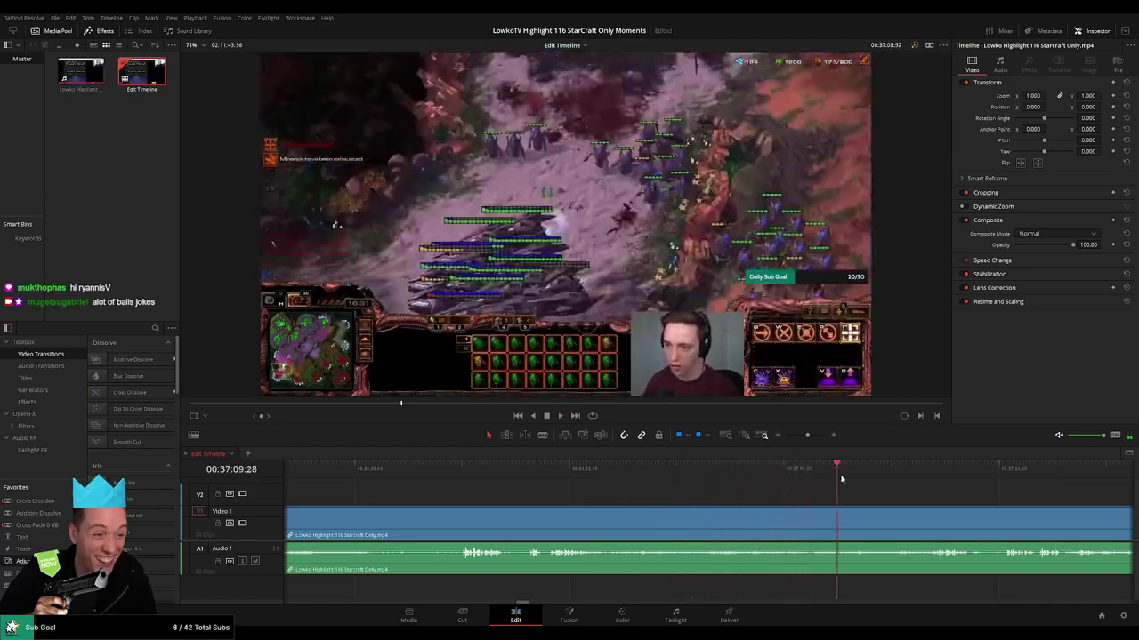
Skip through the remaining fights of the match from about 00:37:09 to the in-game message log near 00:38:00.
left_click_drag(982, 496, 646, 501)
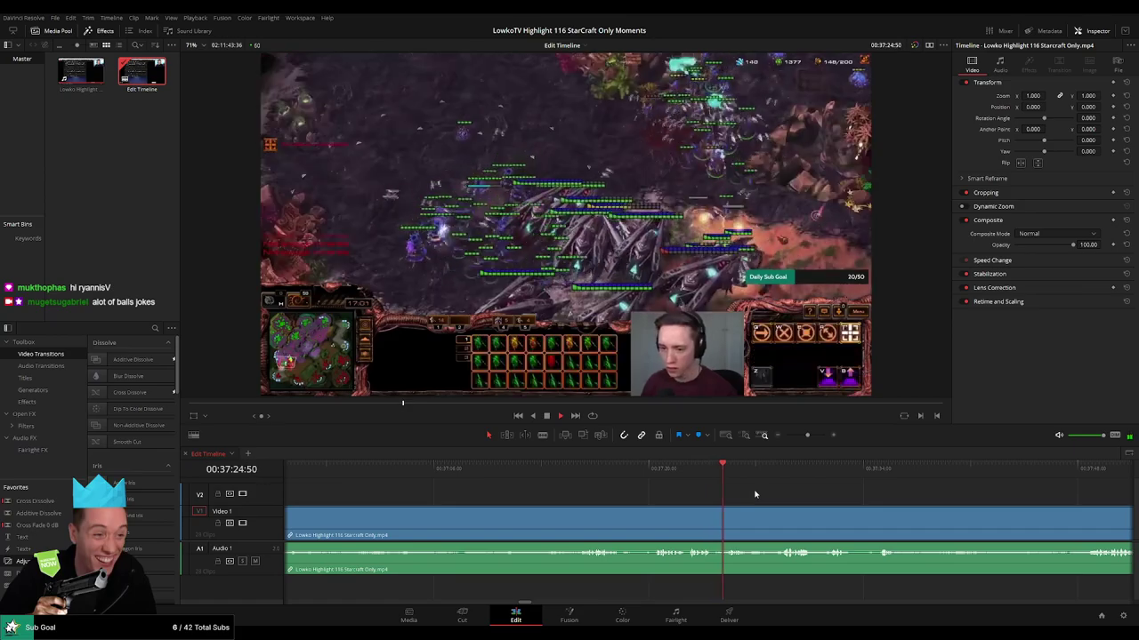
left_click_drag(776, 495, 601, 495)
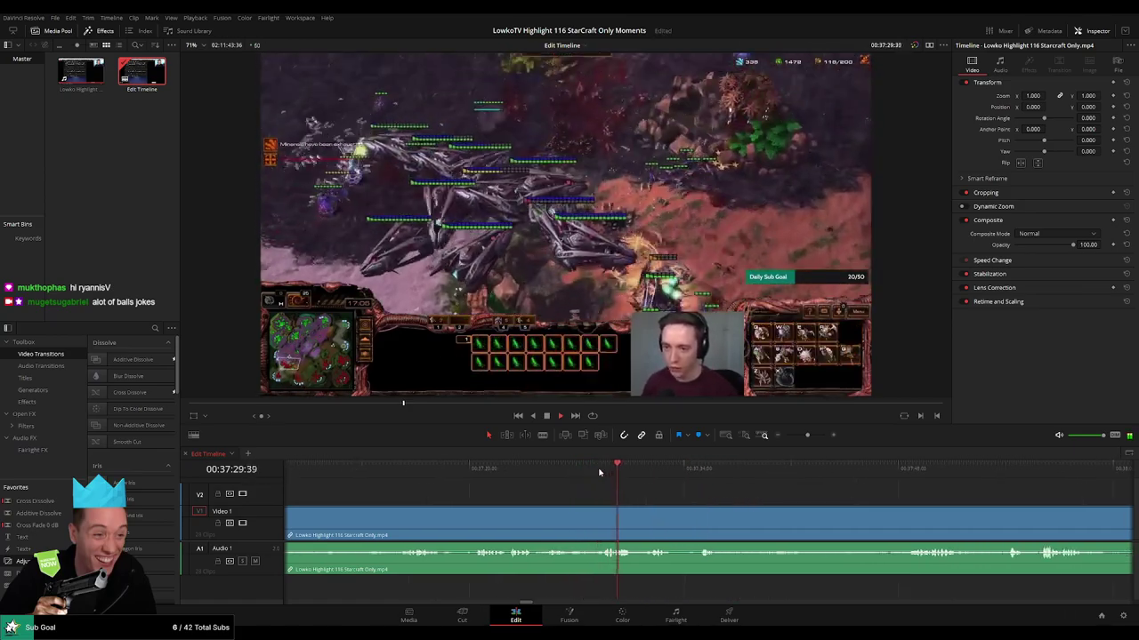
left_click(695, 474)
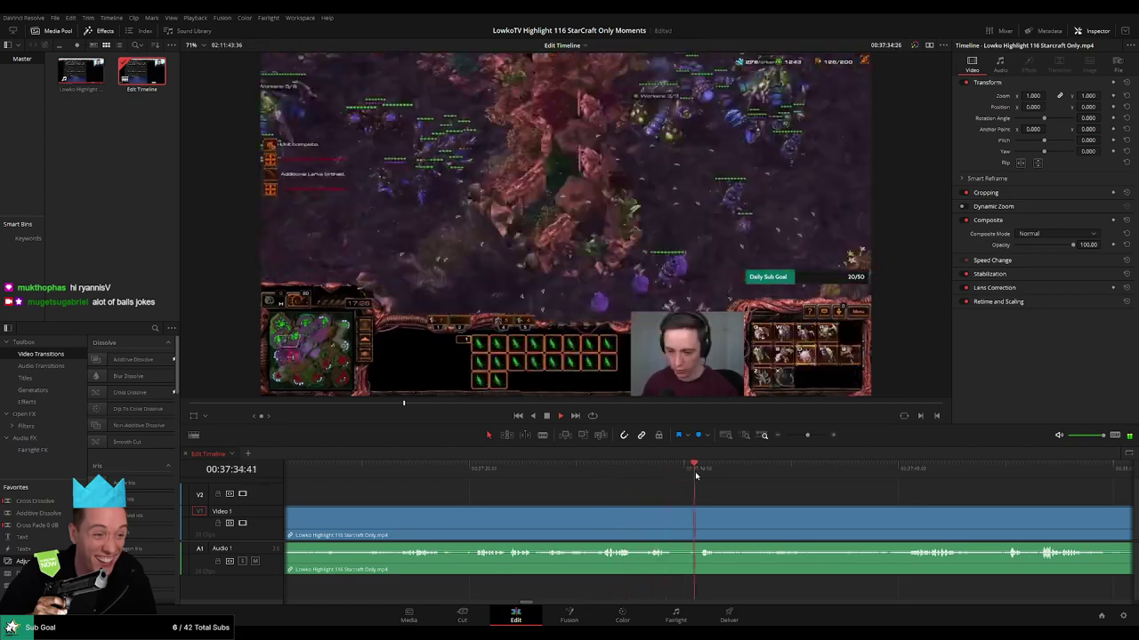
left_click_drag(799, 506, 629, 502)
left_click(606, 472)
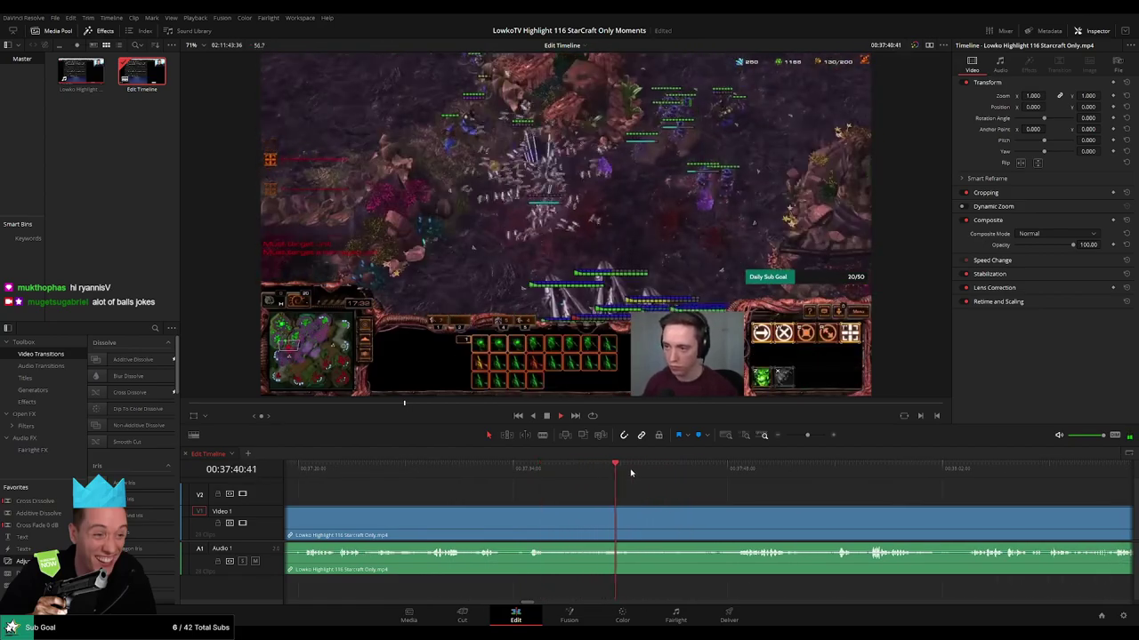
left_click(725, 469)
left_click_drag(830, 496, 587, 496)
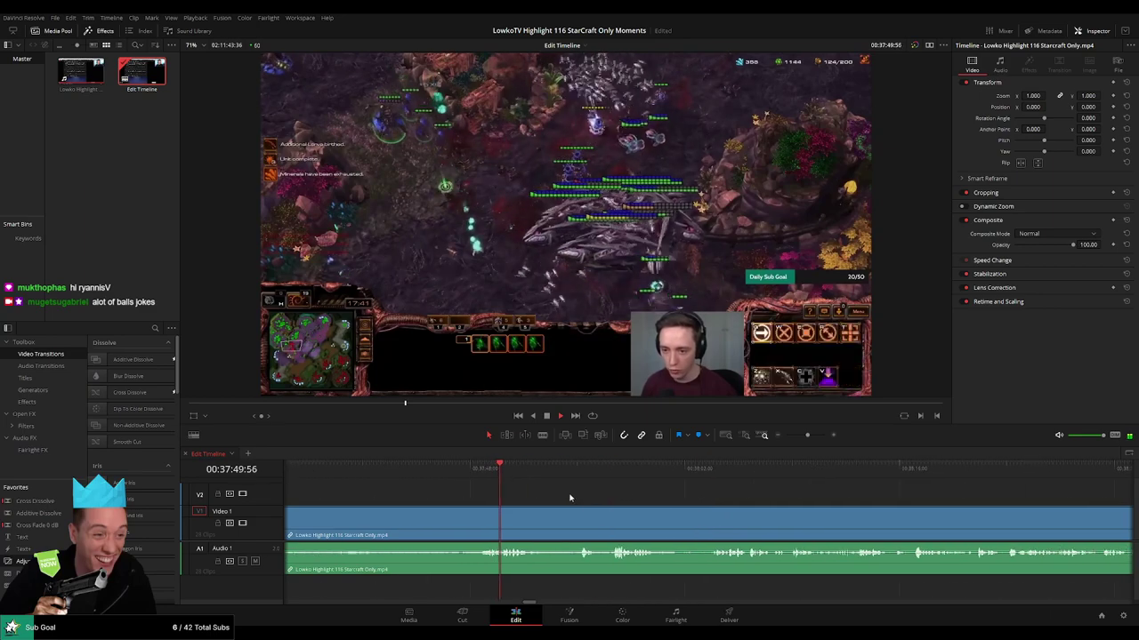
left_click(579, 469)
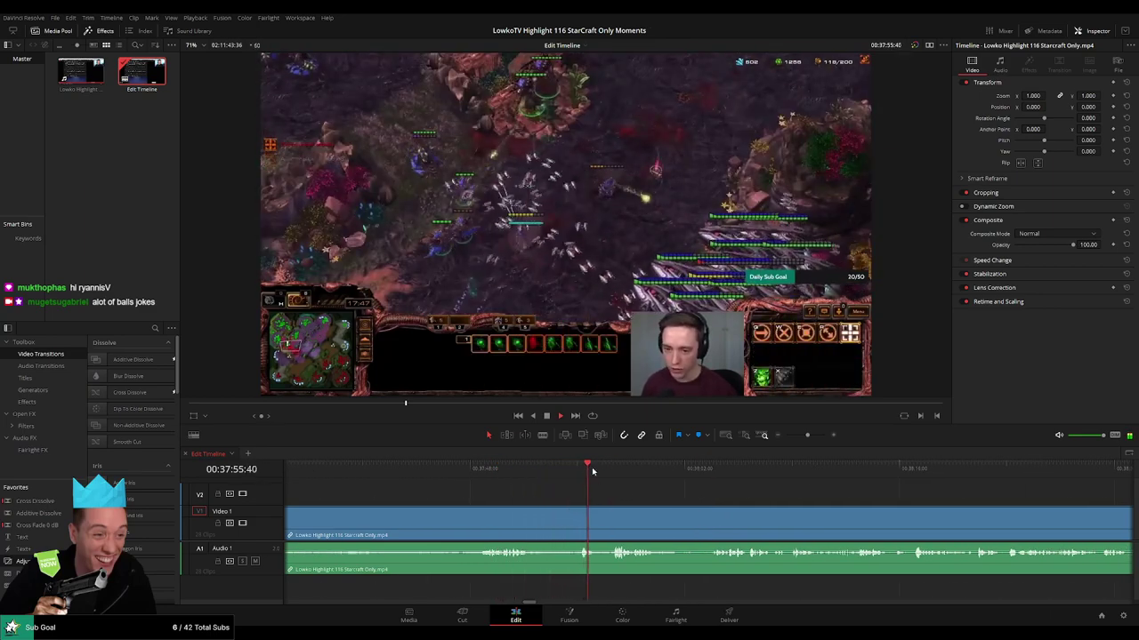
left_click(607, 469)
left_click_drag(737, 500, 597, 495)
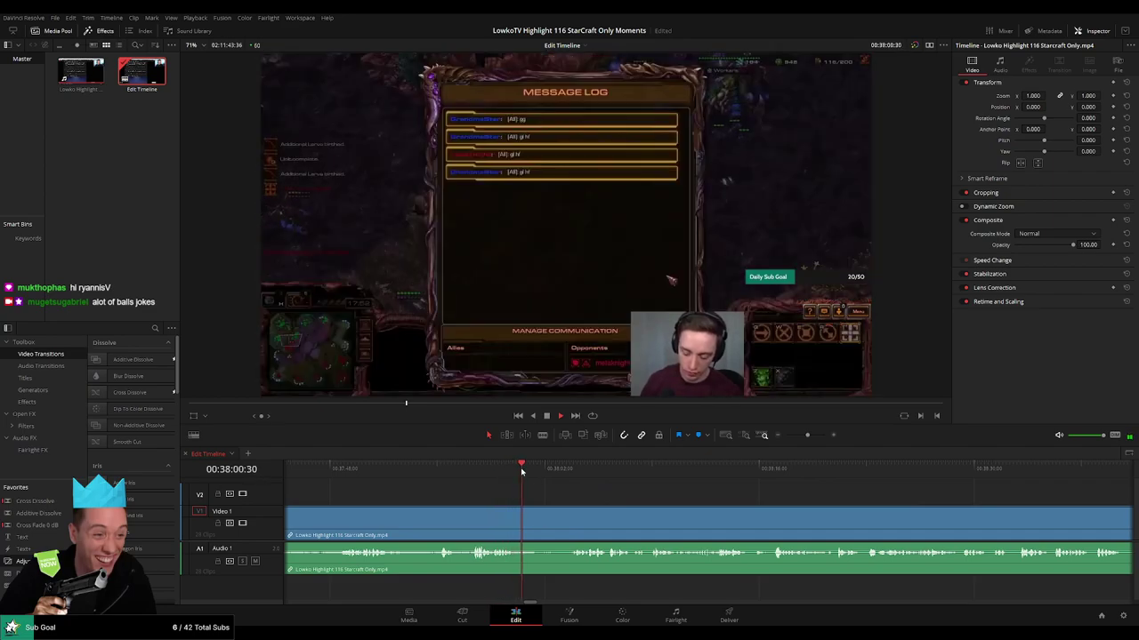
Review the "Defeat!" score screen and its army value graph up to about 00:38:11, checking for a scene change.
left_click(554, 470)
left_click(571, 471)
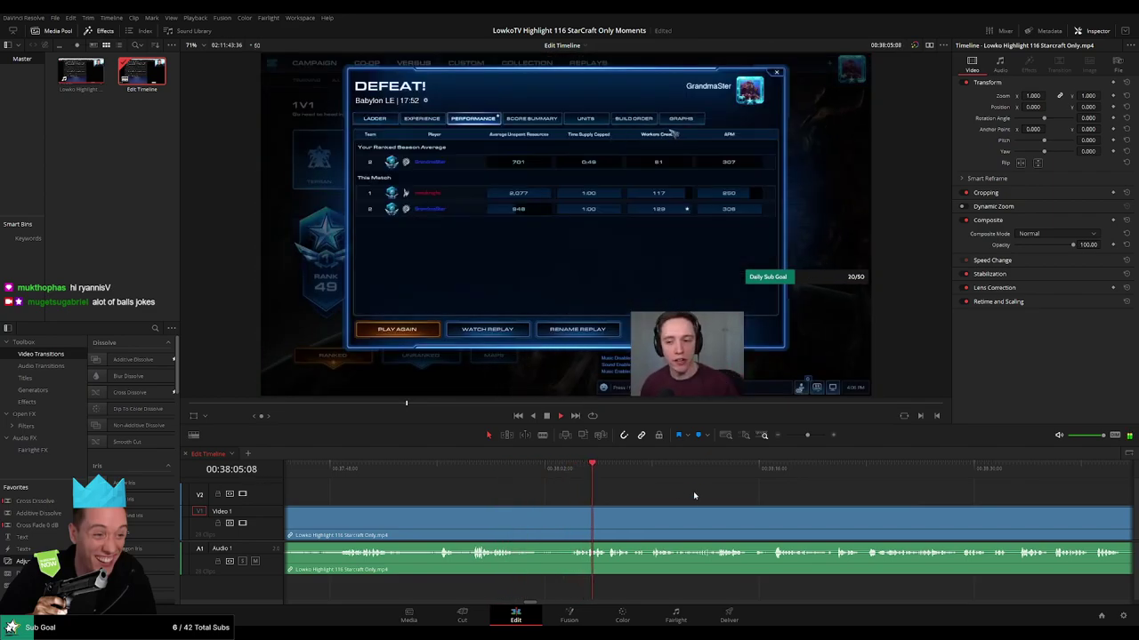
mouse_move(807, 436)
left_mouse_down()
mouse_move(779, 441)
mouse_move(807, 438)
left_mouse_up()
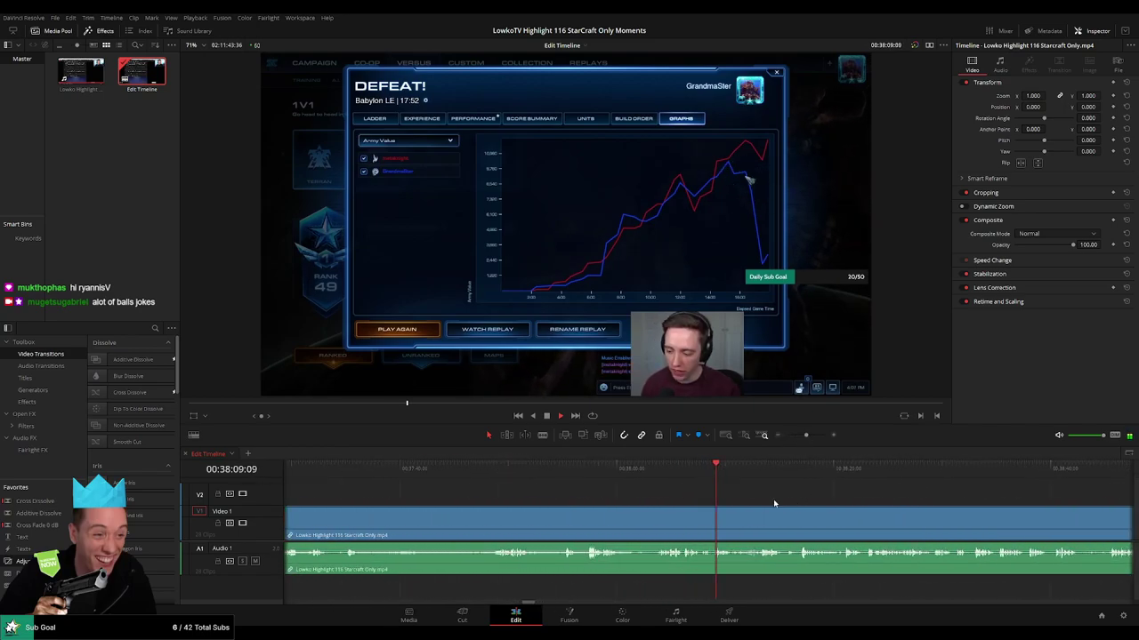
left_click_drag(773, 504, 615, 500)
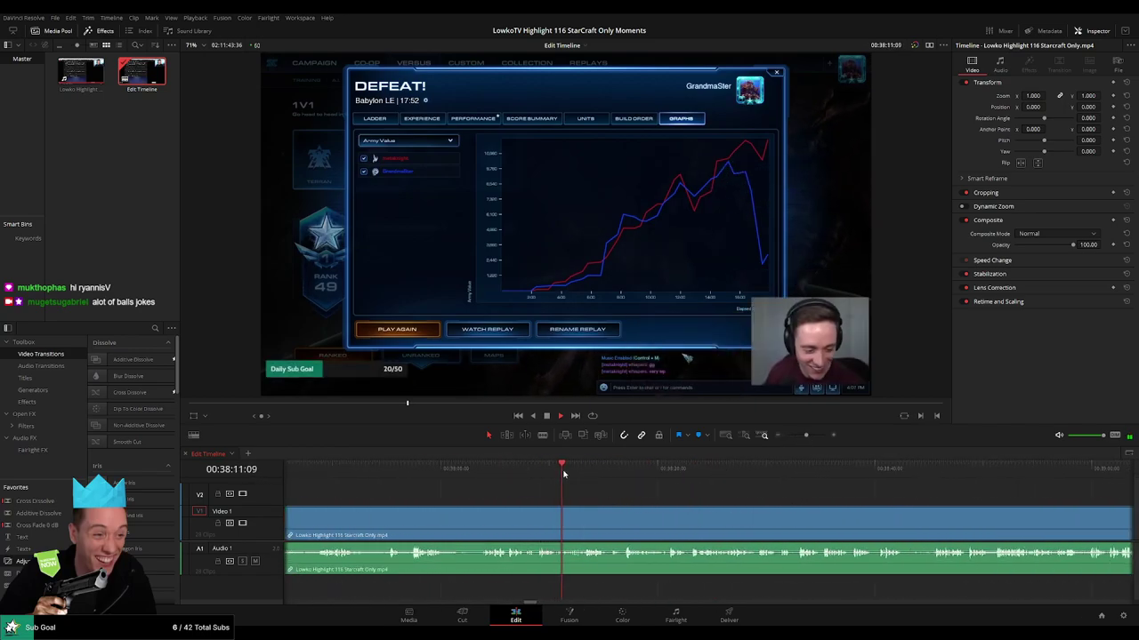
Review the "Defeat!" score screens from about 00:38:11 and skip ahead to the Babylon replay at about 00:38:52.
left_click_drag(566, 473, 668, 473)
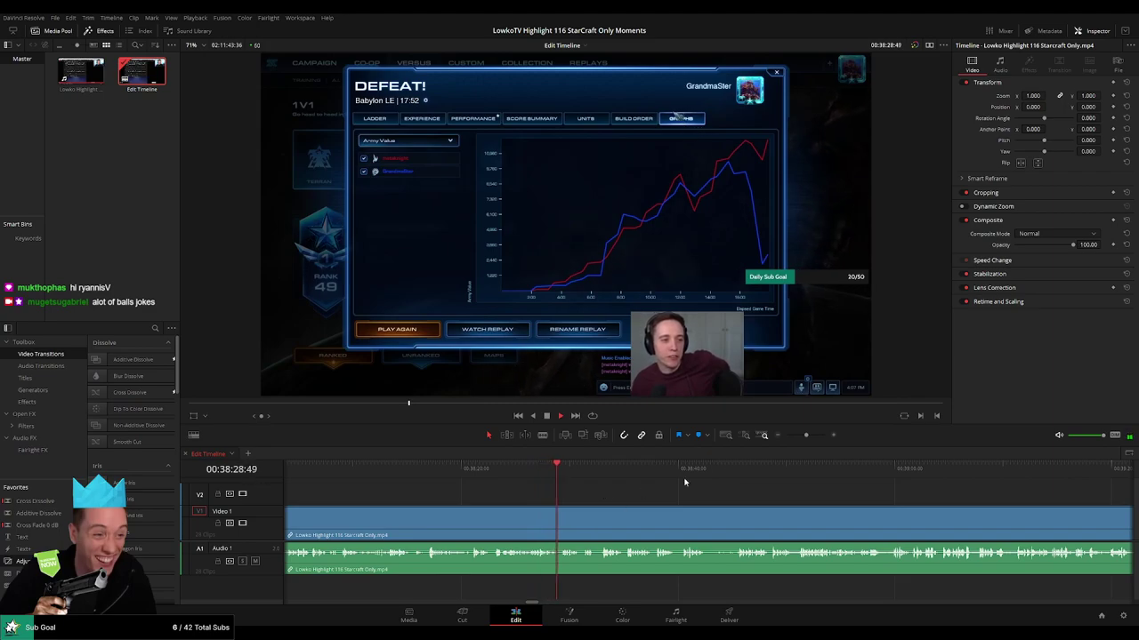
left_click(808, 435)
scroll(531, 508, "right", 3)
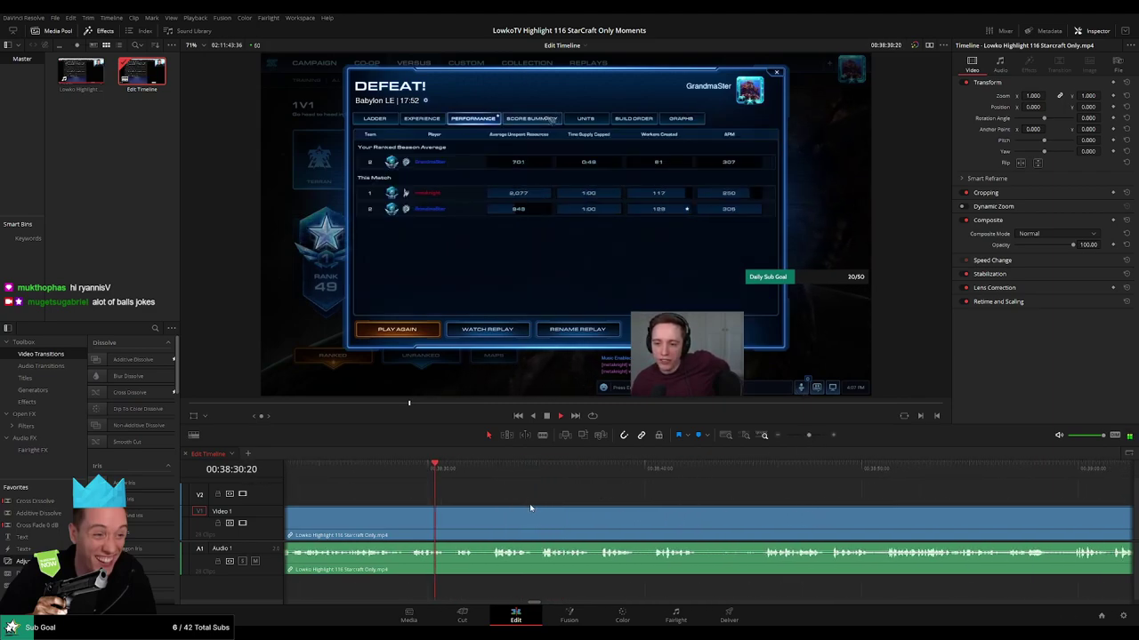
left_click(459, 476)
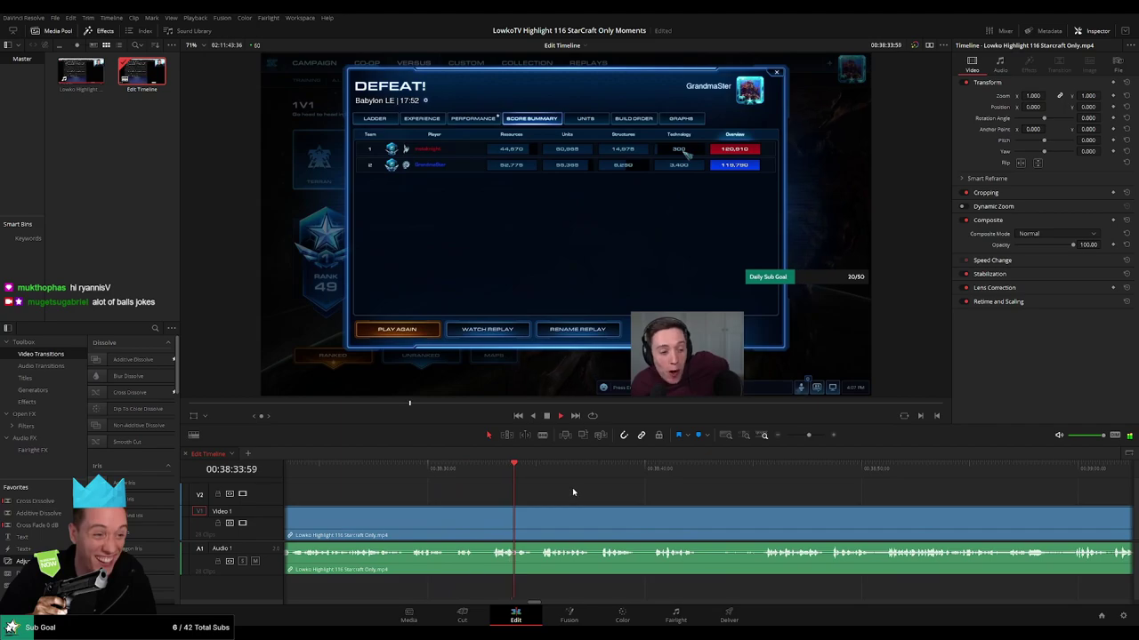
left_click_drag(676, 476, 916, 489)
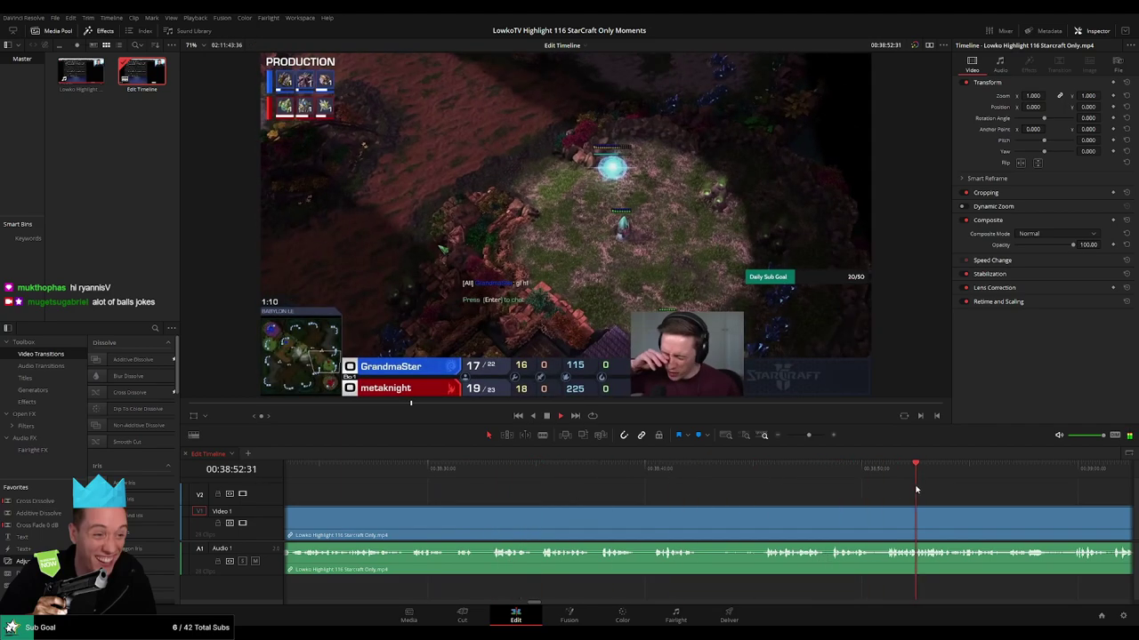
Skip through the Babylon replay from about 00:38:52 and play up to the 1v1 menu scene change near 00:40:42.
left_click_drag(808, 435, 796, 435)
left_click(721, 473)
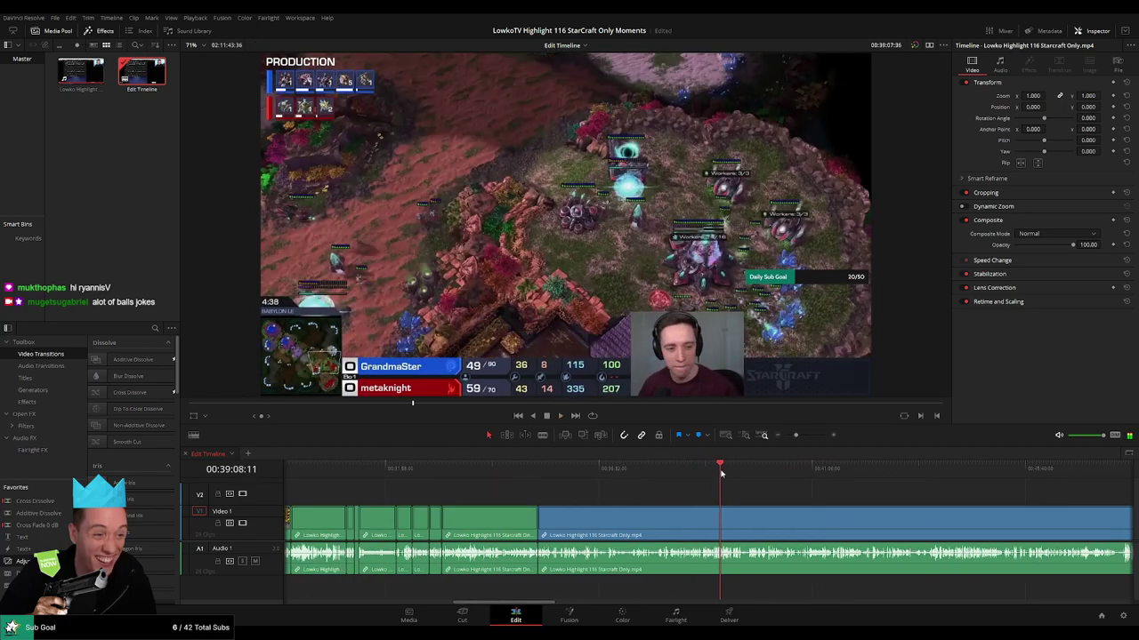
left_click_drag(720, 474, 748, 471)
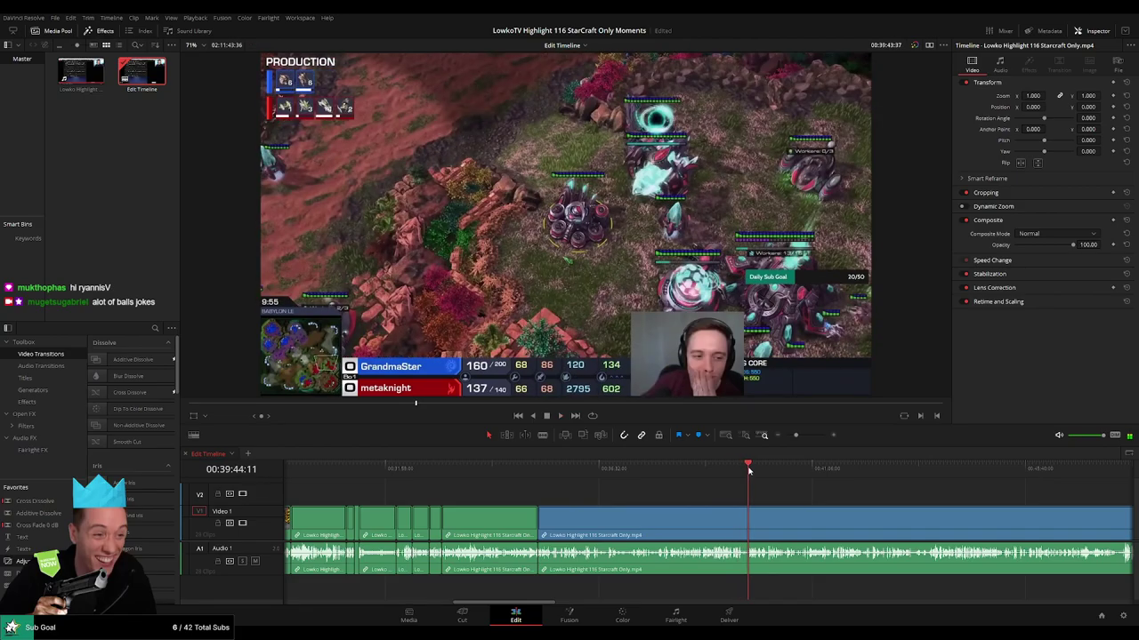
key("space")
left_click_drag(795, 435, 799, 436)
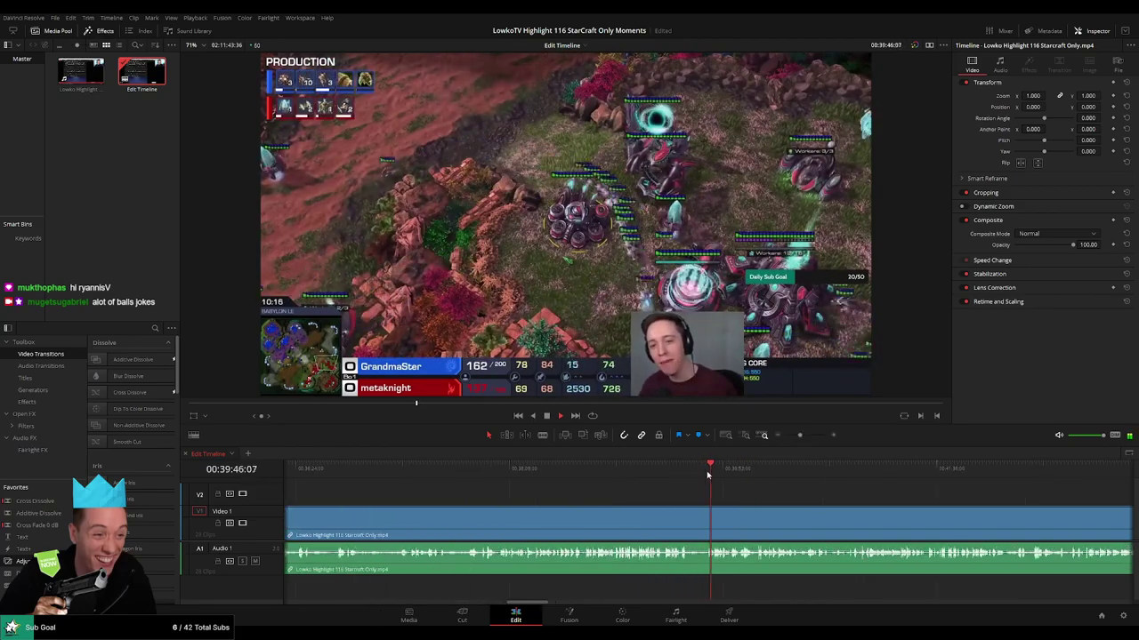
left_click_drag(707, 474, 555, 474)
key("space")
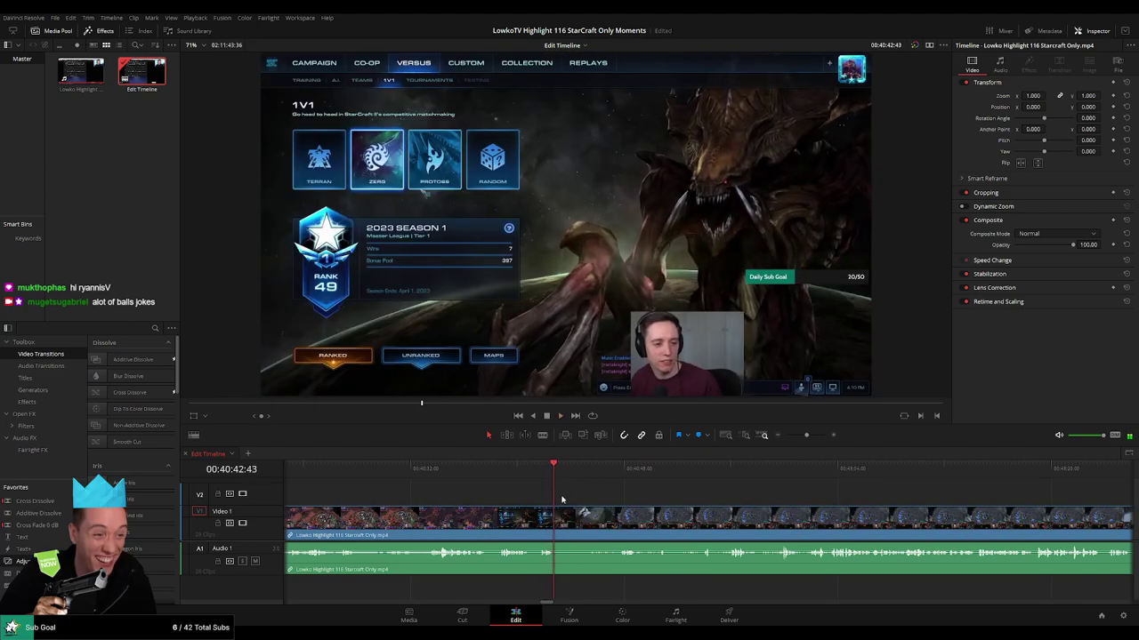
Split the clip on both sides of the leftover frames at the cut to the new Zerg match near 00:40:42, and delete that piece.
key("b")
left_click(560, 523)
key("space")
key("space")
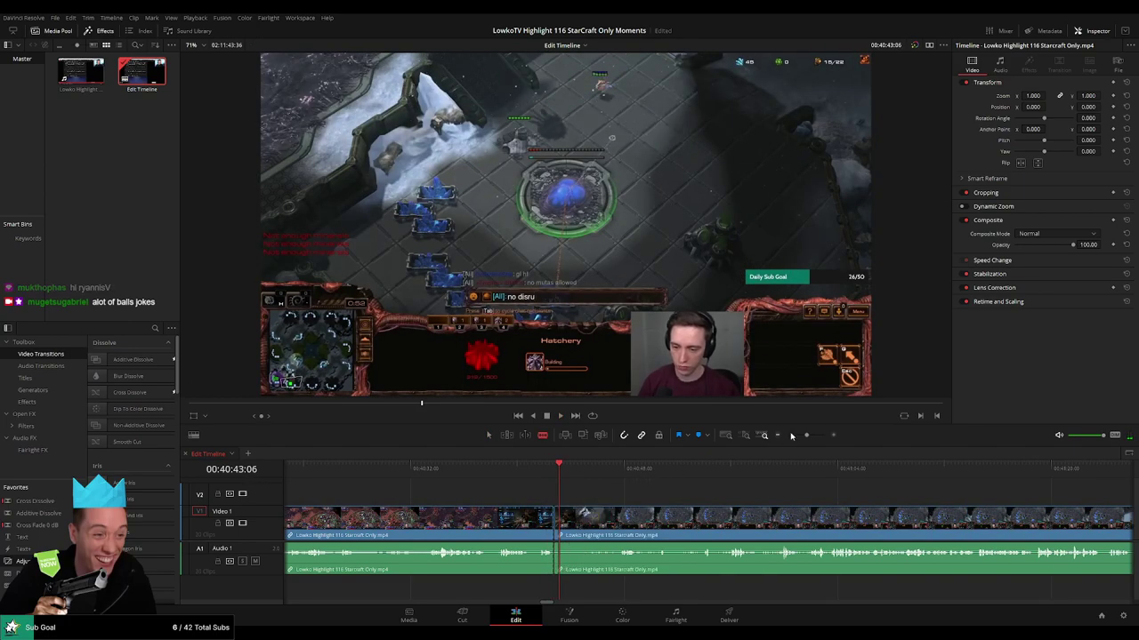
left_click_drag(807, 435, 817, 436)
left_click_drag(632, 474, 664, 473)
left_click(663, 511)
key("a")
left_click(649, 525)
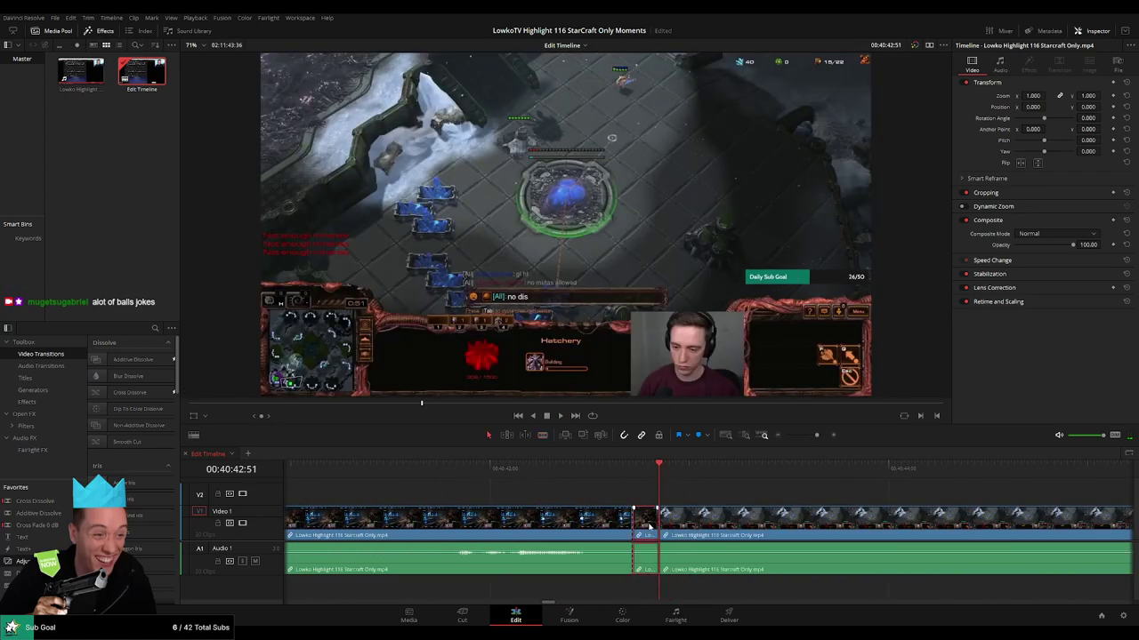
key("Delete")
Color the finished clip that ends at the 1v1 menu near 00:40:42 blue and deselect it.
key("space")
left_click_drag(817, 436, 794, 437)
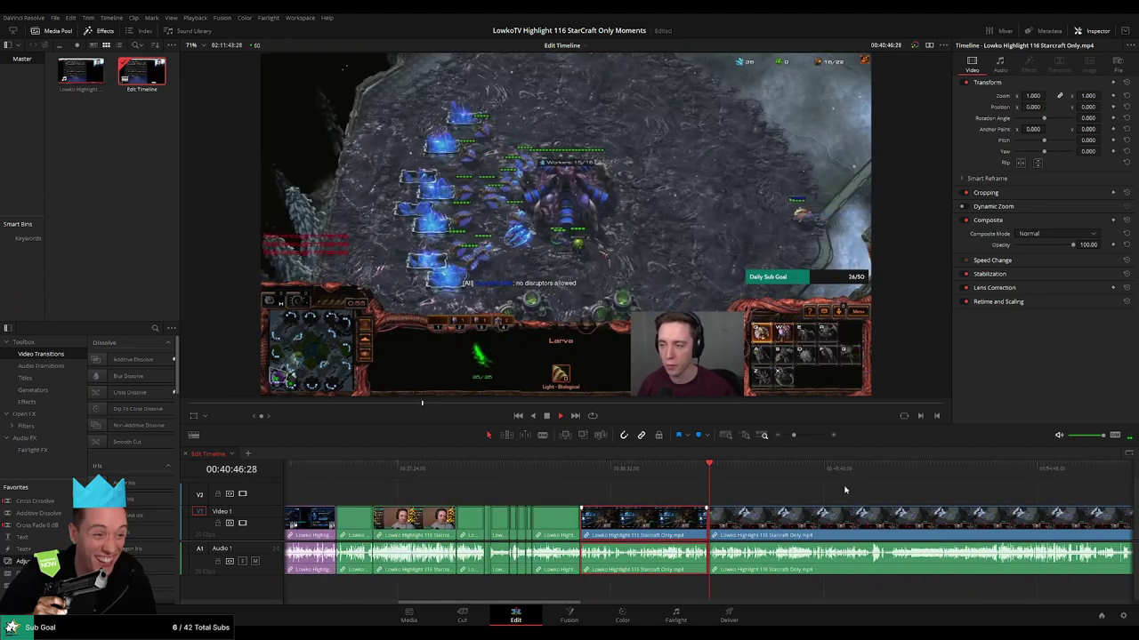
left_click(770, 496)
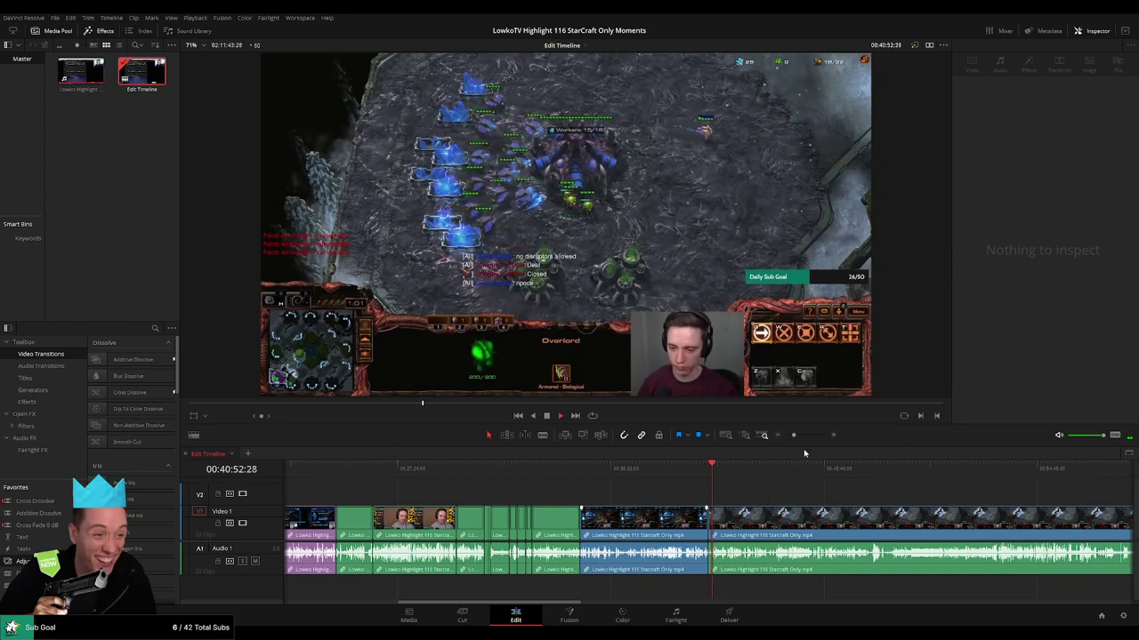
Review the new Zerg match from about 00:40:52 to 00:42:49, skipping ahead to check for a scene change or leftover frames.
left_click_drag(794, 435, 805, 436)
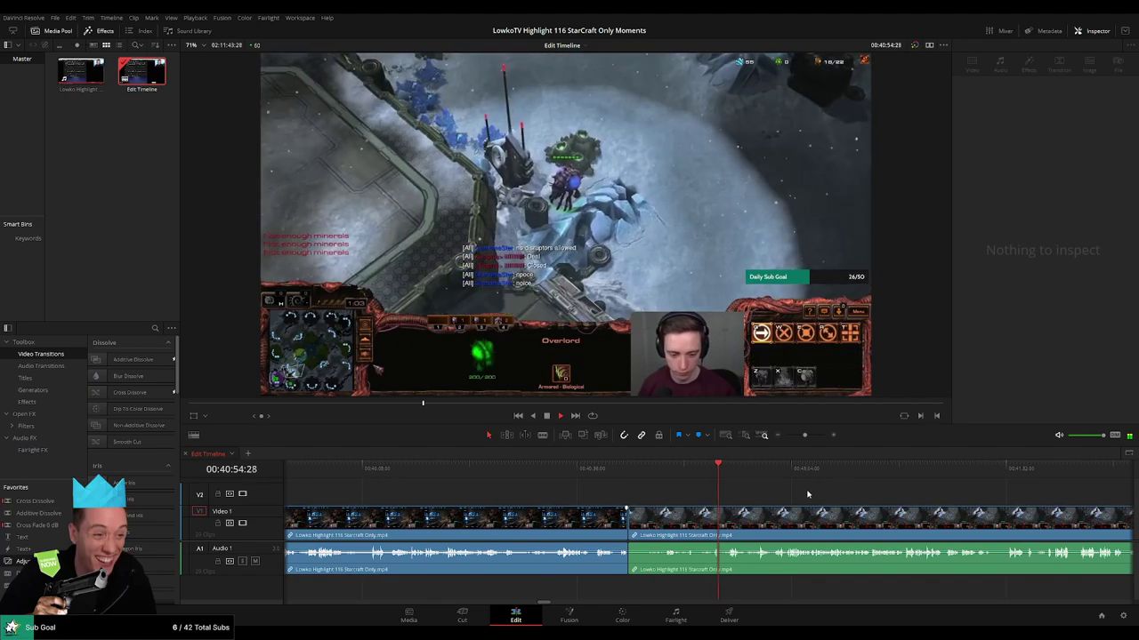
left_click_drag(807, 493, 558, 488)
left_click(477, 473)
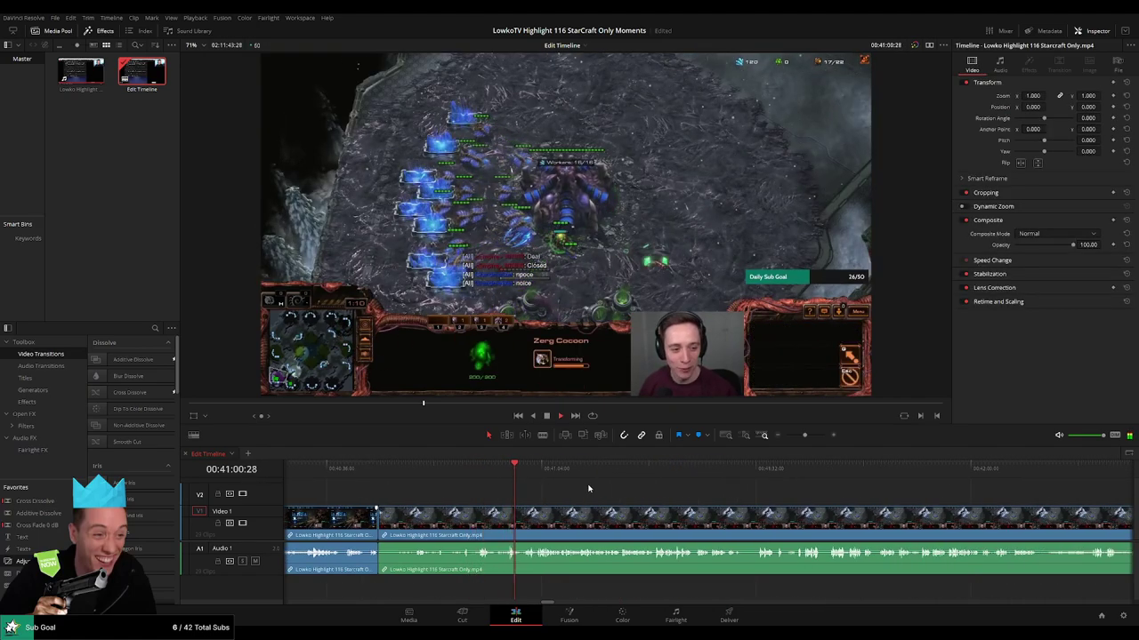
mouse_move(804, 435)
left_mouse_down()
mouse_move(782, 435)
mouse_move(802, 435)
left_mouse_up()
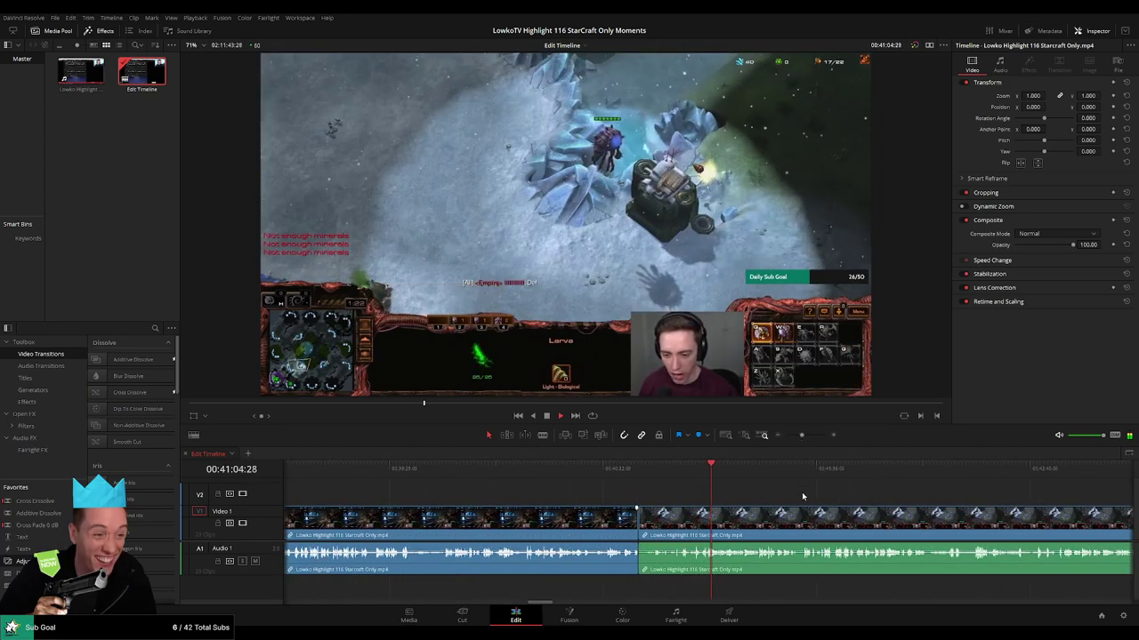
left_click_drag(803, 496, 602, 492)
left_click_drag(513, 468, 616, 477)
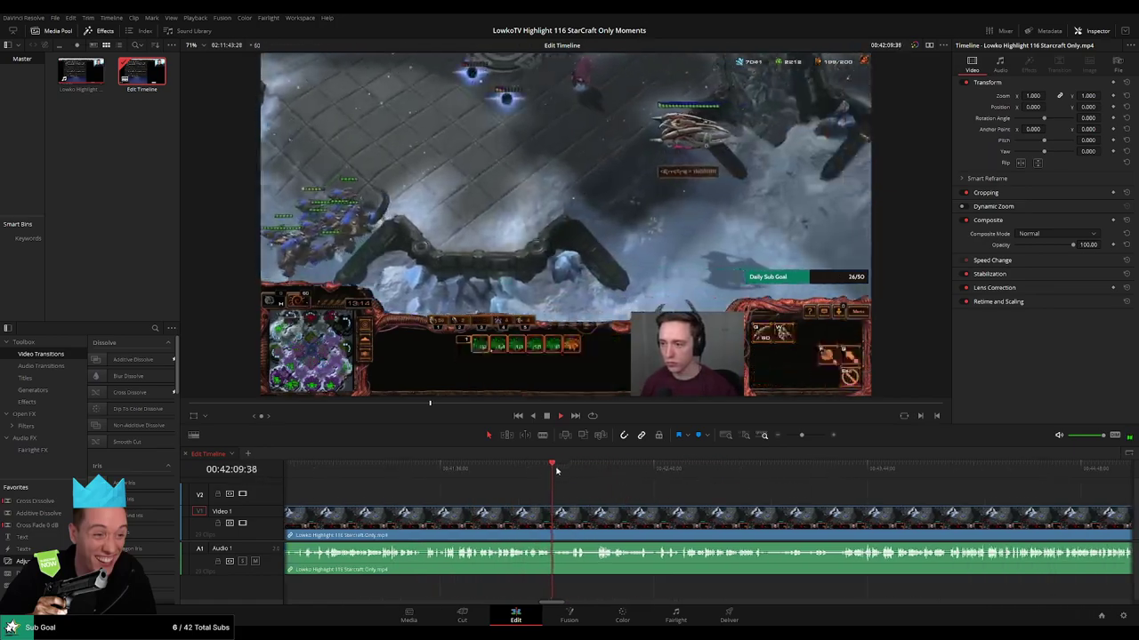
left_click(570, 470)
left_click(598, 470)
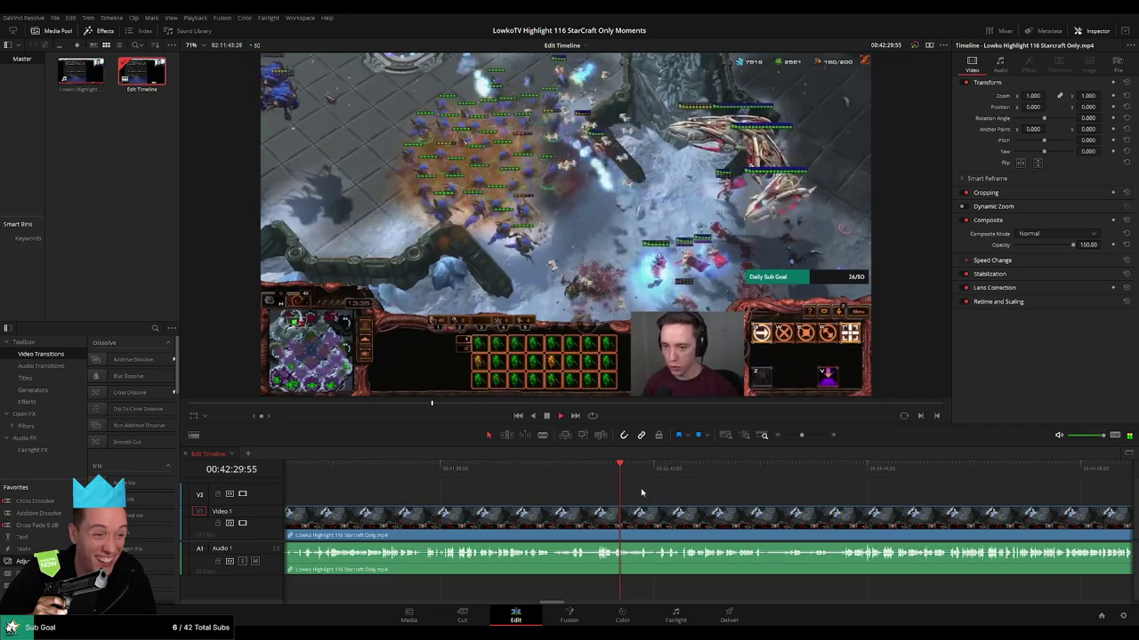
left_click_drag(625, 475, 637, 472)
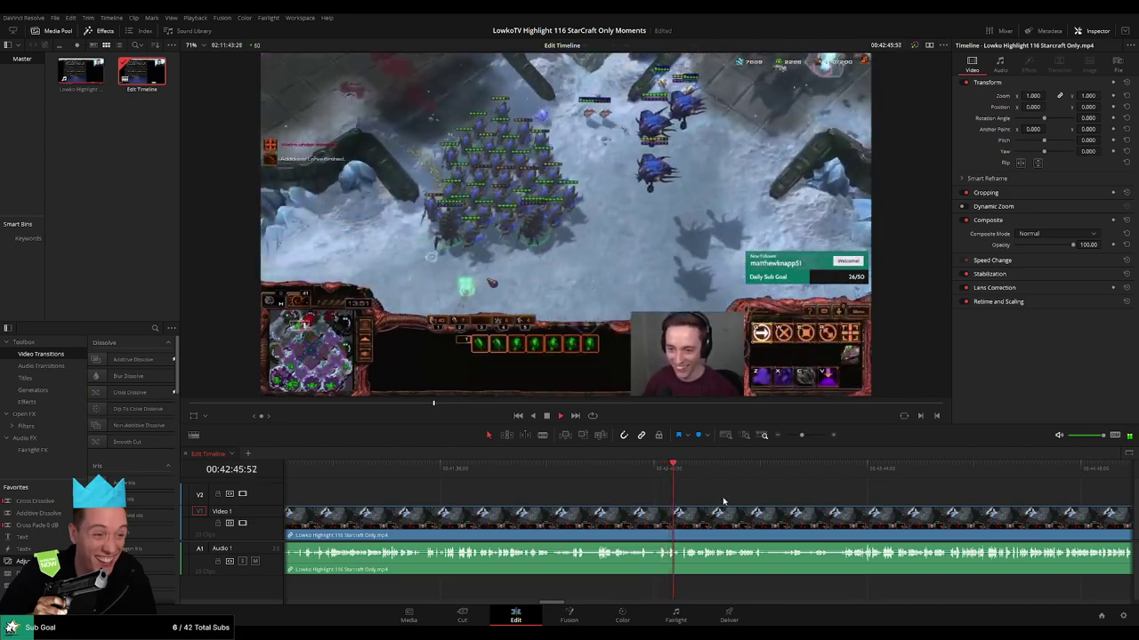
scroll(724, 501, "up", 3)
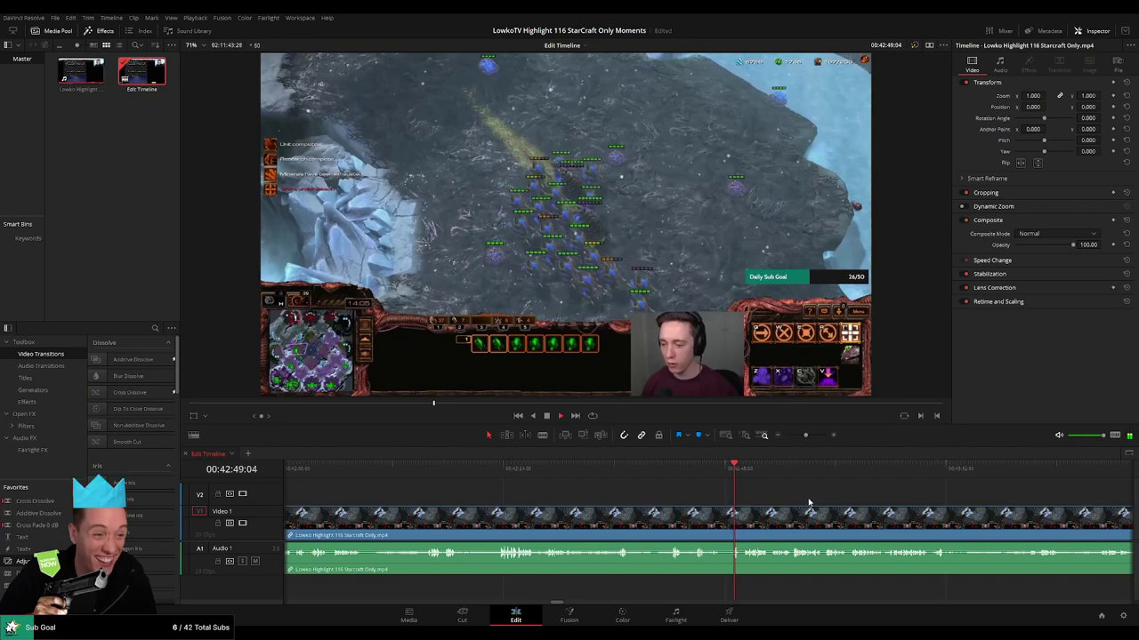
Skip through the rest of the Zerg match from about 00:42:49 to the "Victory!" screen near 00:43:50.
left_click_drag(798, 501, 595, 494)
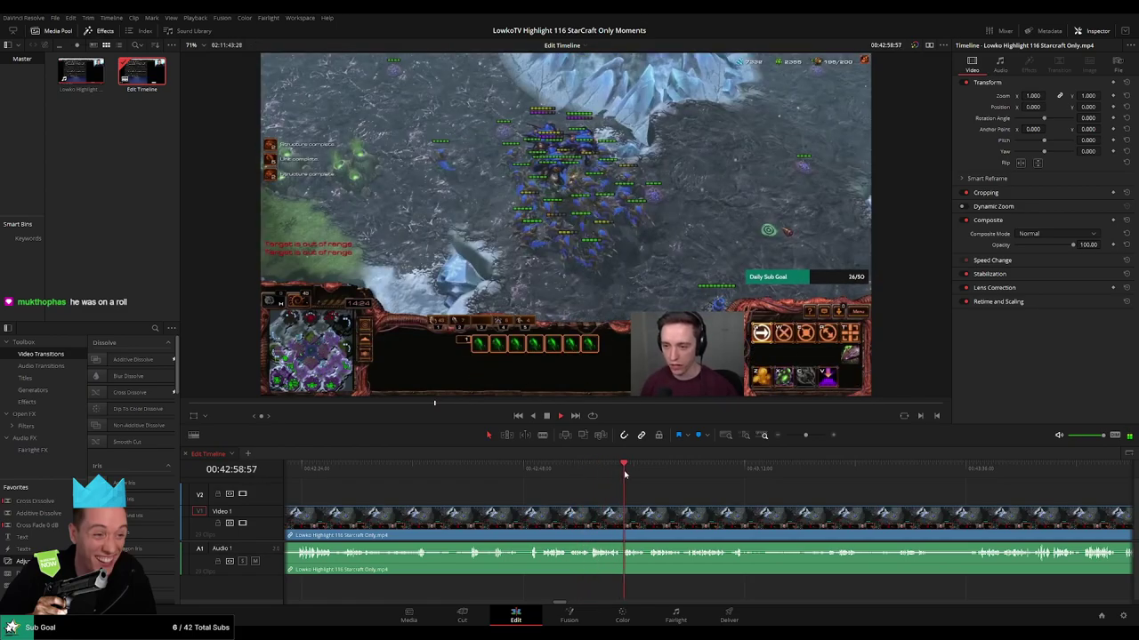
left_click(727, 475)
left_click_drag(802, 498, 768, 468)
left_click(603, 468)
left_click_drag(844, 493, 596, 485)
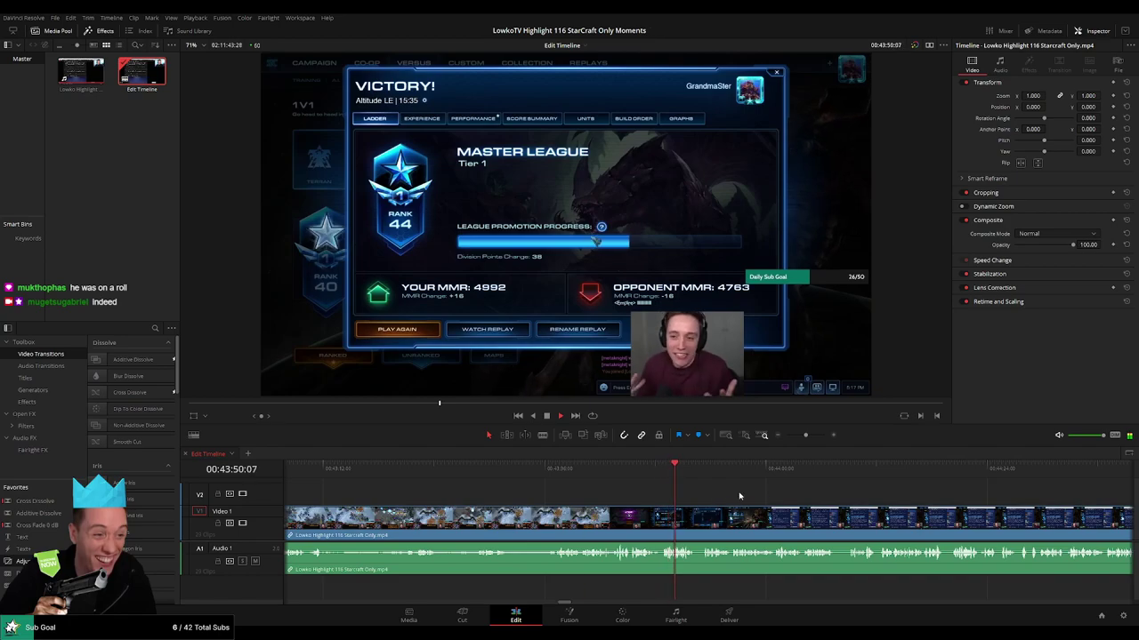
Split the clip around the leftover frames between the 1v1 menu and the patch notes near 00:44:00, and delete that piece.
mouse_move(806, 435)
left_mouse_down()
mouse_move(789, 436)
mouse_move(805, 435)
left_mouse_up()
scroll(574, 499, "right", 4)
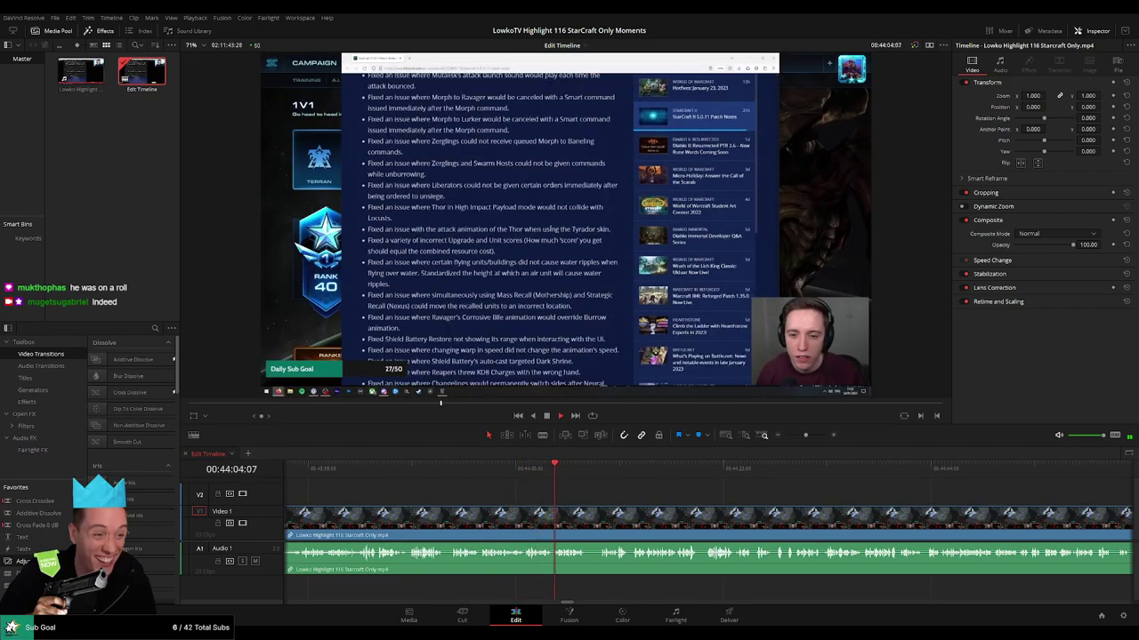
left_click(543, 474)
left_click(515, 476)
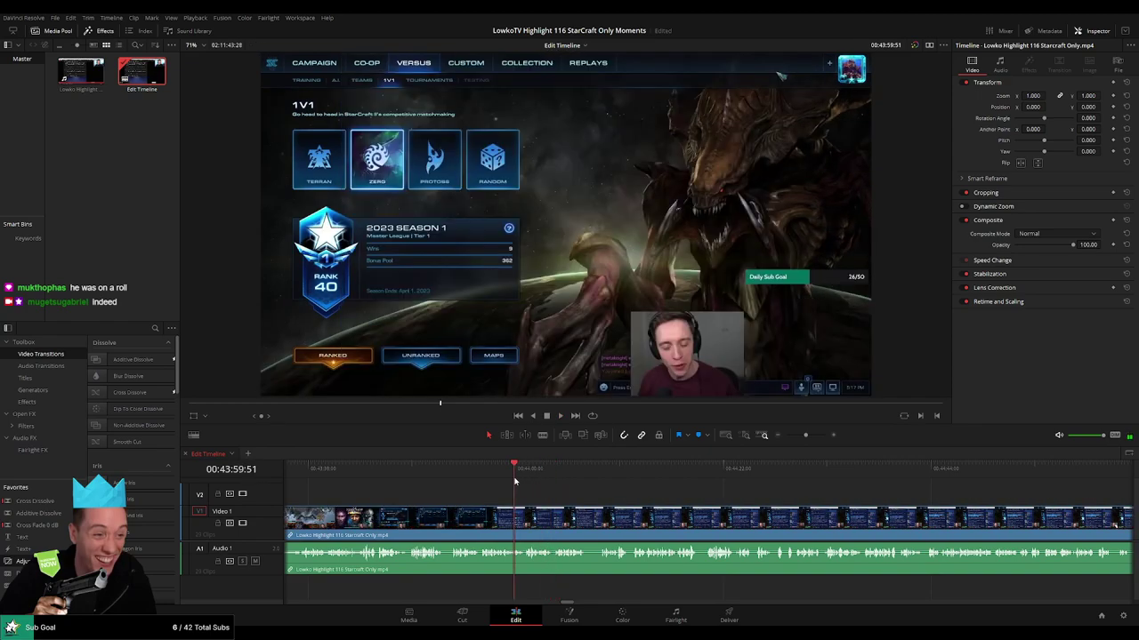
left_click_drag(807, 436, 813, 437)
key("space")
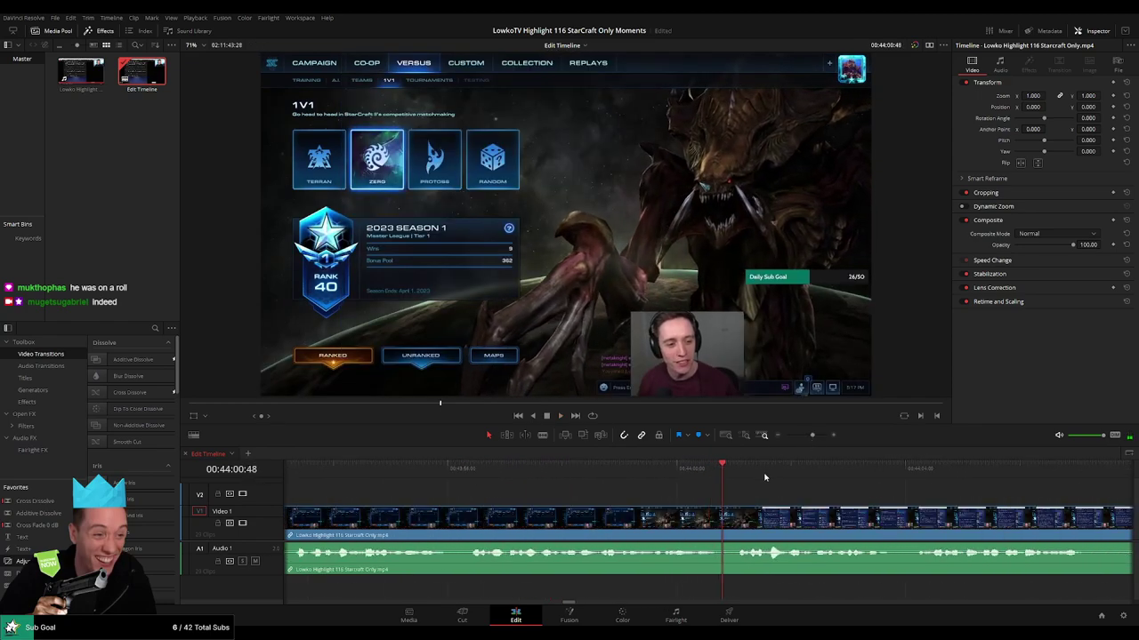
left_click_drag(723, 479, 723, 479)
left_click(729, 517)
key("a")
key("BackSpace")
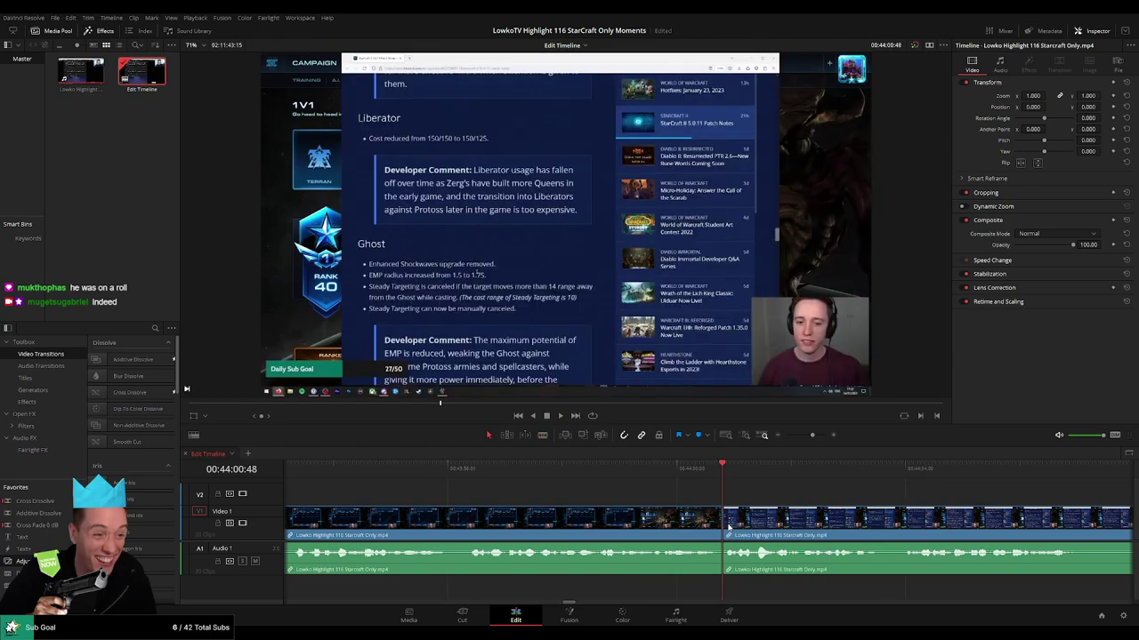
Color the finished Zerg match clip before the patch notes scene blue, then deselect it.
key("space")
scroll(707, 511, "down", 2)
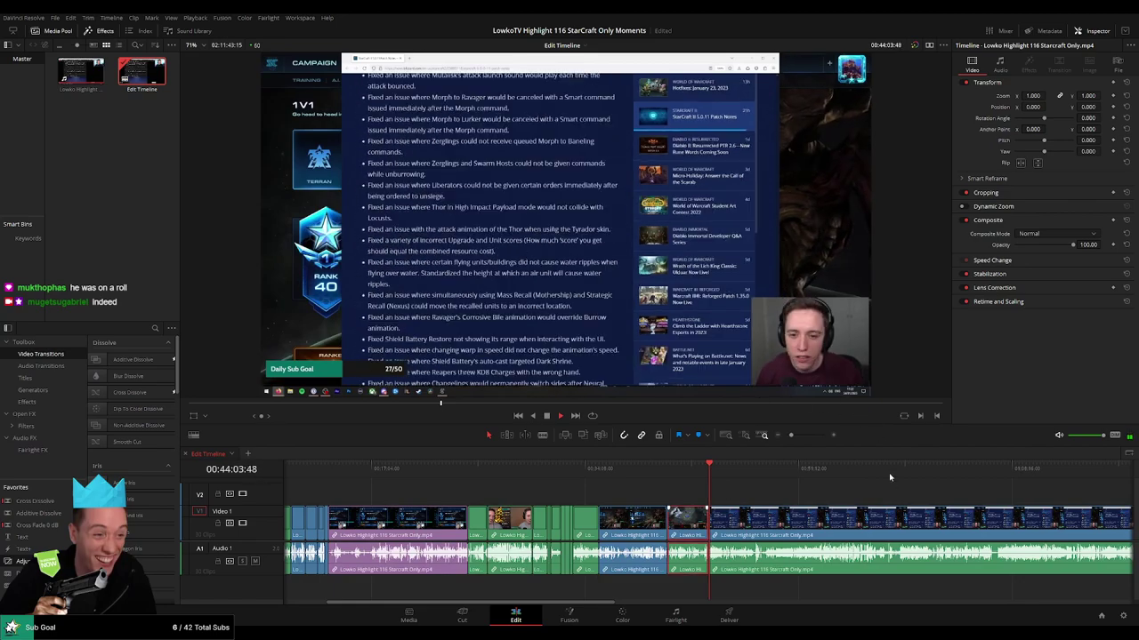
left_click_drag(791, 436, 807, 435)
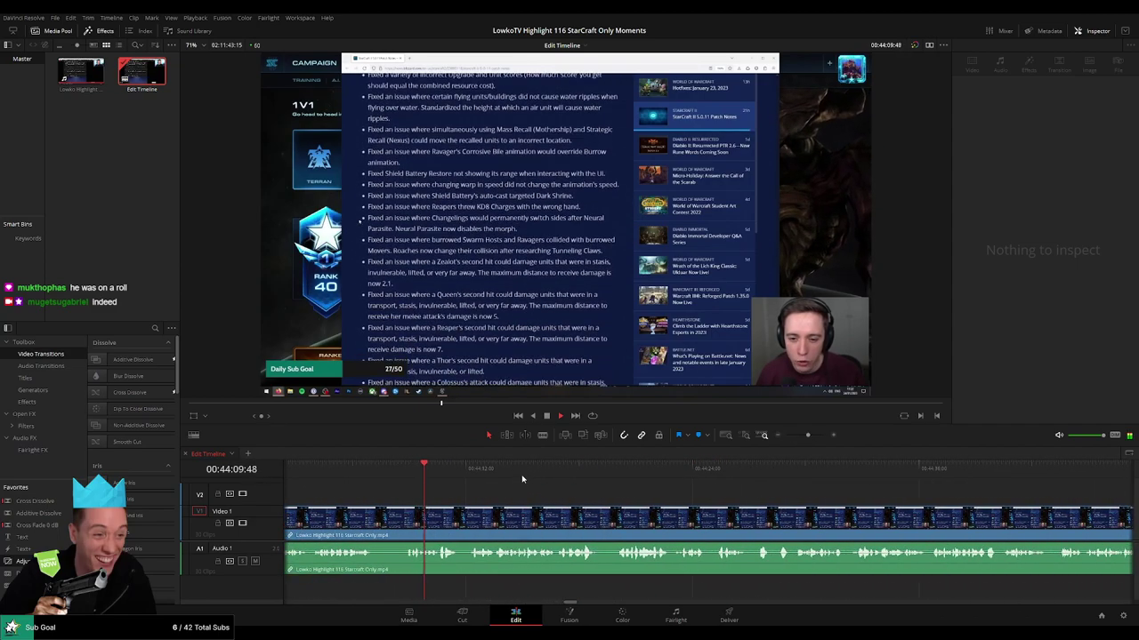
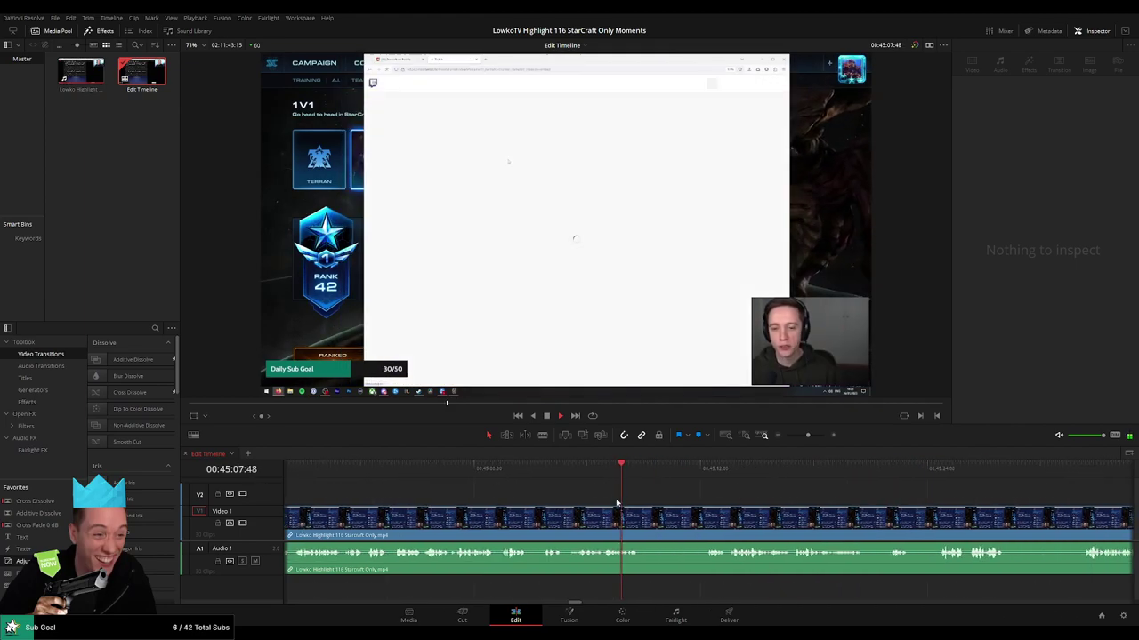
Split the clip around the leftover frames between the patch notes and the Reddit page near 00:45:06, and delete that piece.
left_click(565, 465)
left_click(549, 465)
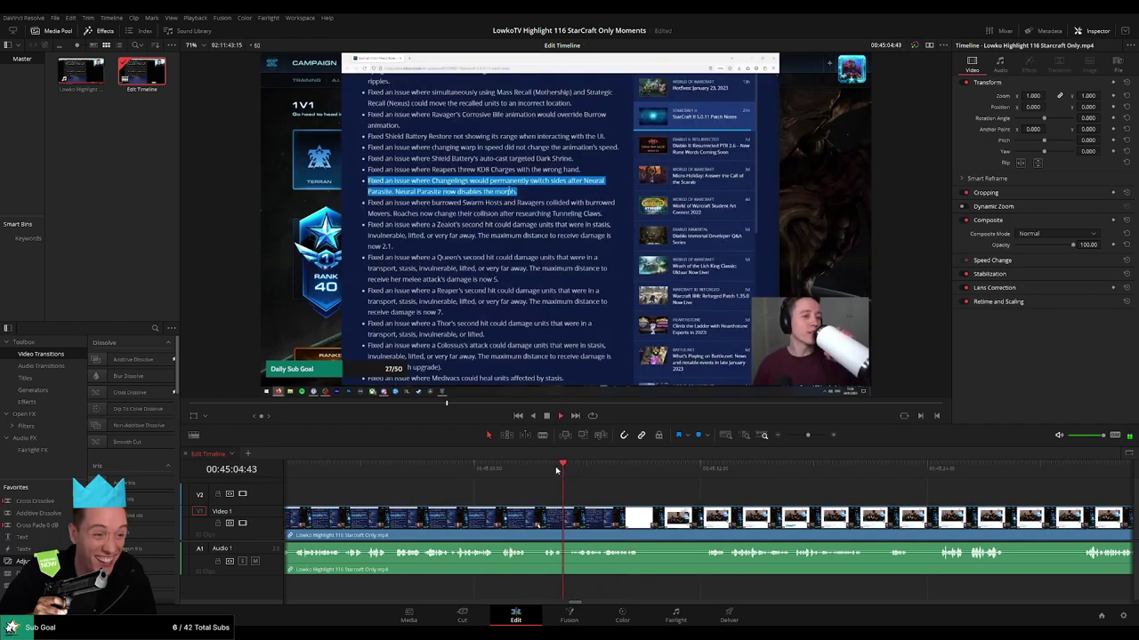
key("space")
left_click_drag(807, 436, 813, 436)
key("space")
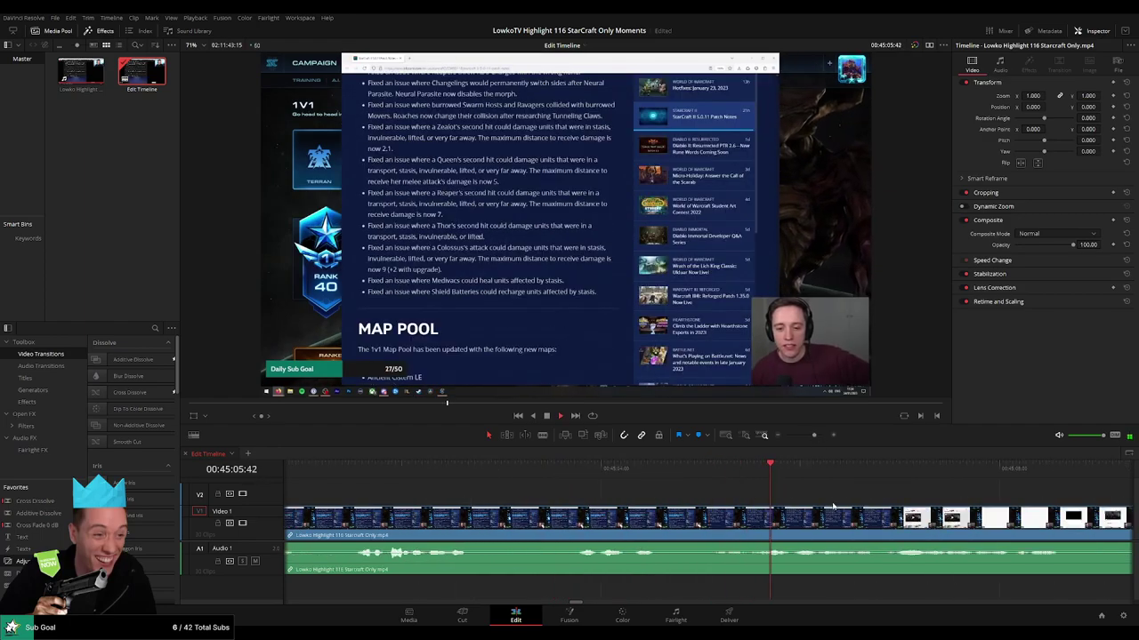
left_click_drag(833, 505, 577, 503)
key("space")
key("b")
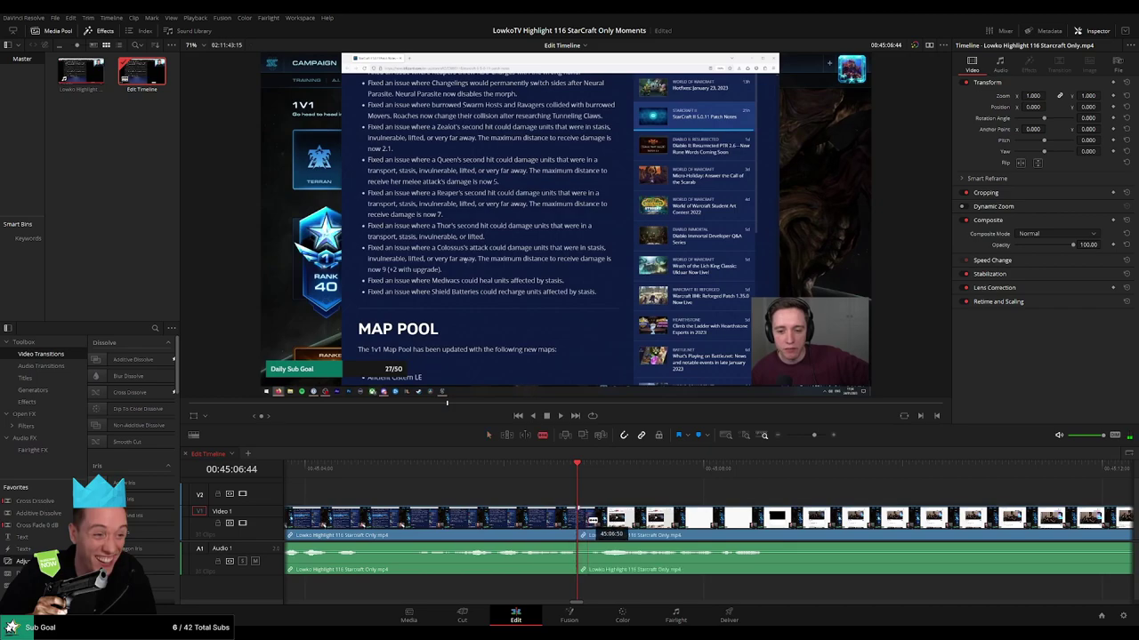
left_click(593, 521)
key("a")
left_click(586, 521)
key("Delete")
Color the finished patch notes clip green and deselect it.
key("space")
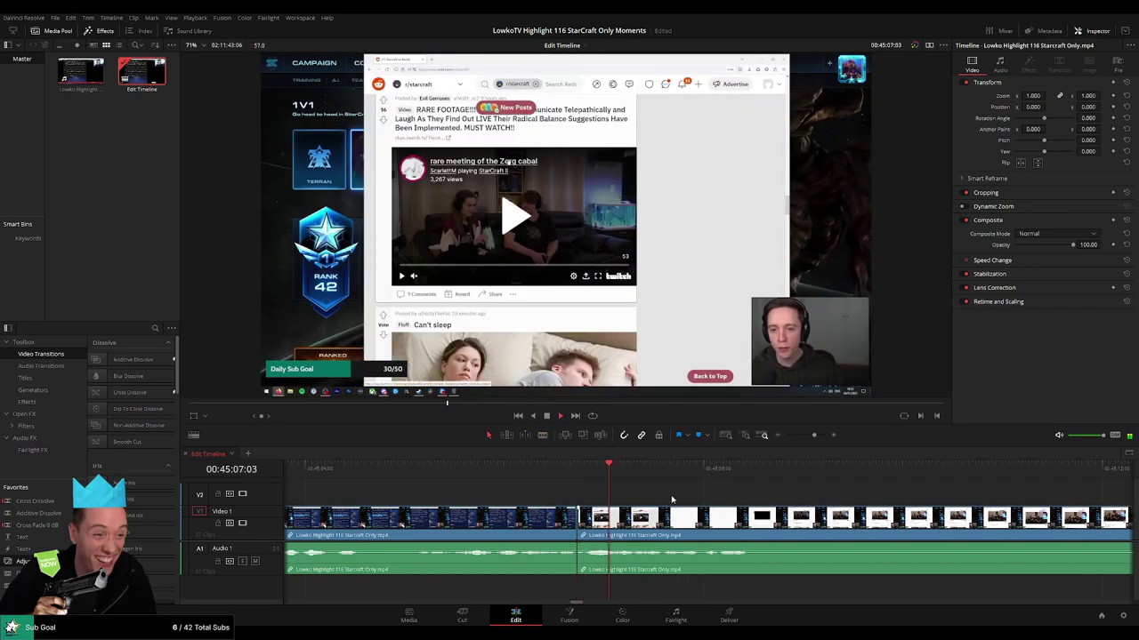
left_click_drag(813, 435, 793, 435)
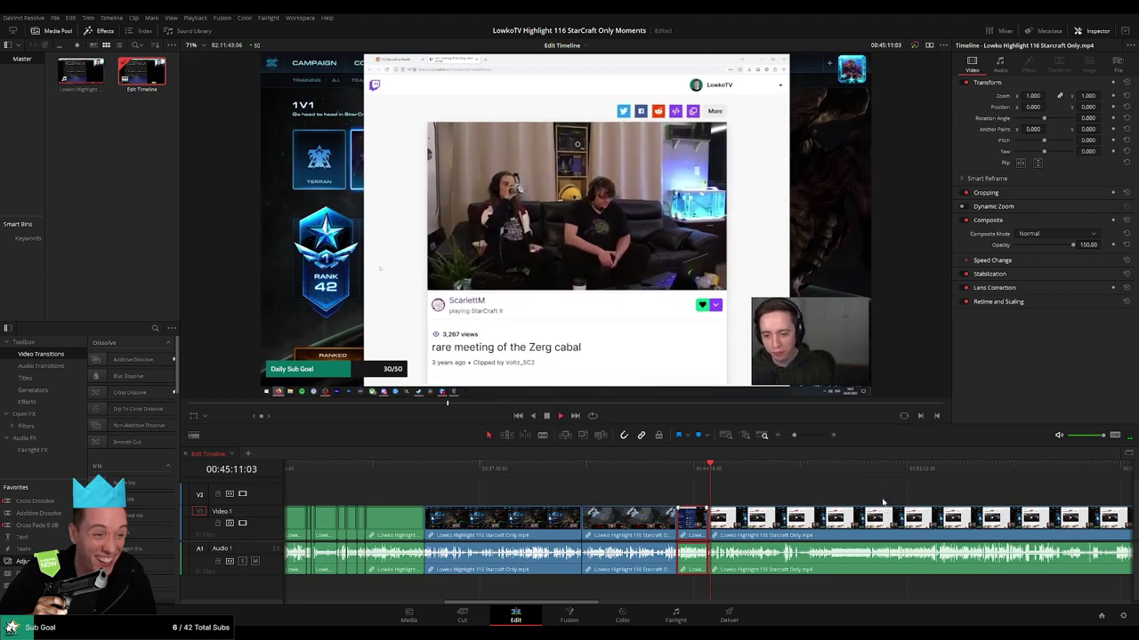
left_click(755, 489)
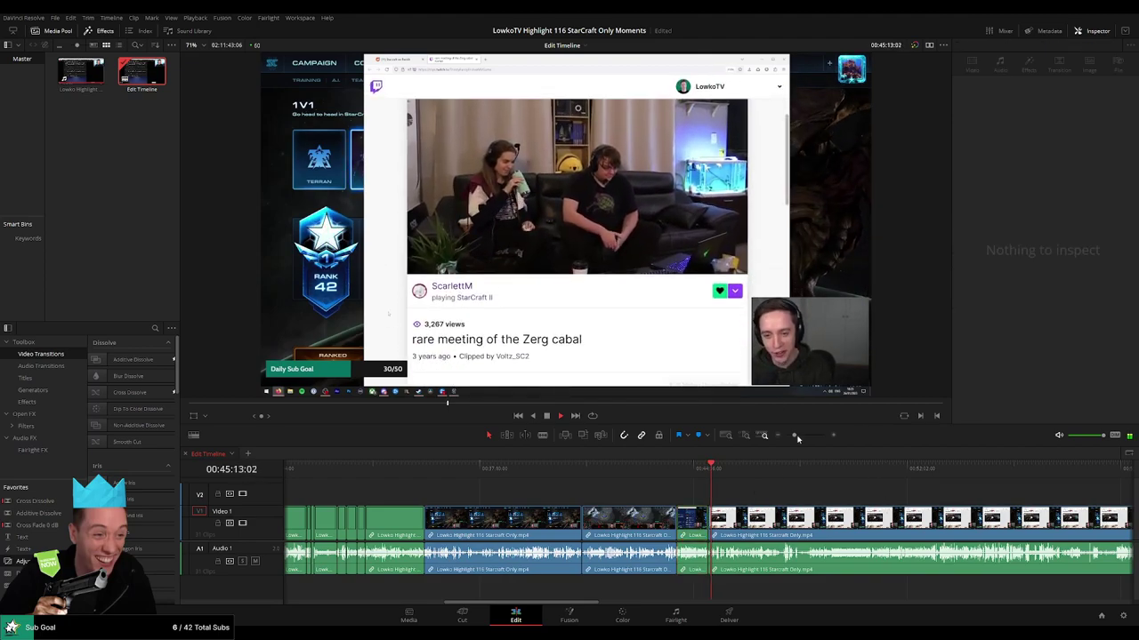
Split the clip around the leftover Reddit frames between the Twitch video and the Oops! All Zergs image near 00:45:38, and delete that piece.
left_click_drag(797, 438, 807, 437)
left_click_drag(803, 495, 581, 481)
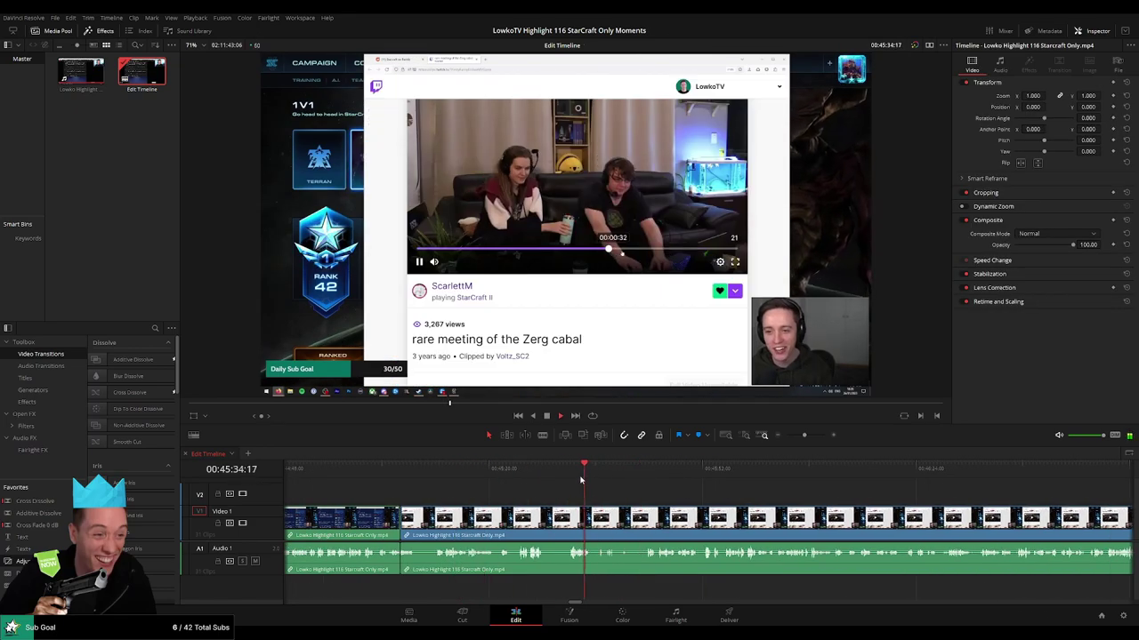
left_click(598, 477)
left_click_drag(804, 436, 809, 437)
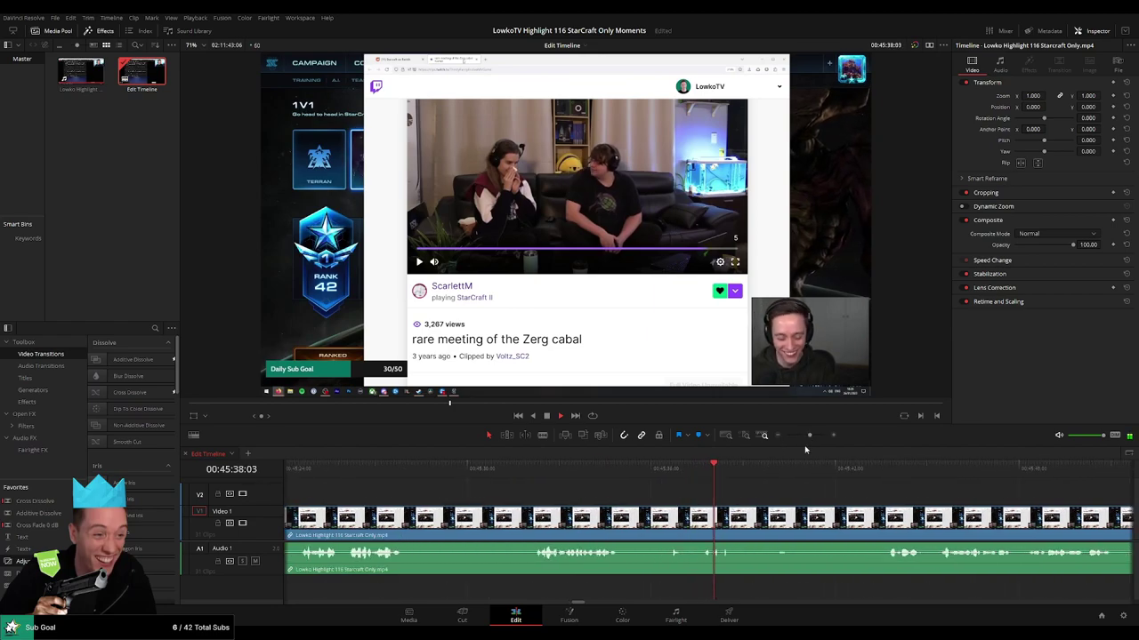
scroll(534, 499, "right", 3)
left_click(459, 476)
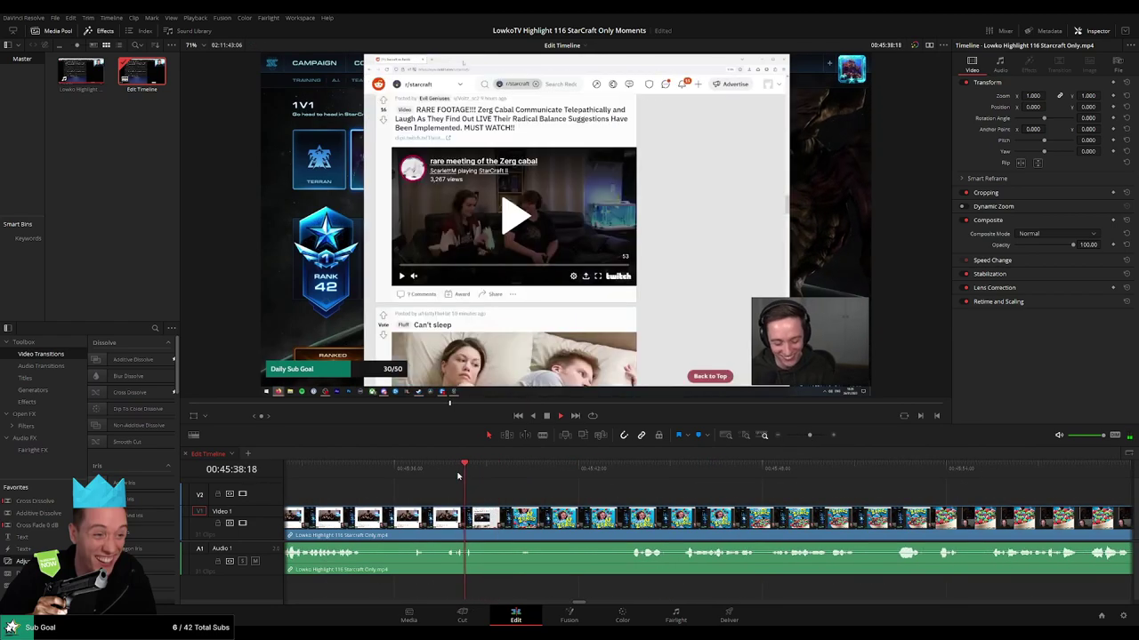
key("space")
left_click(475, 478)
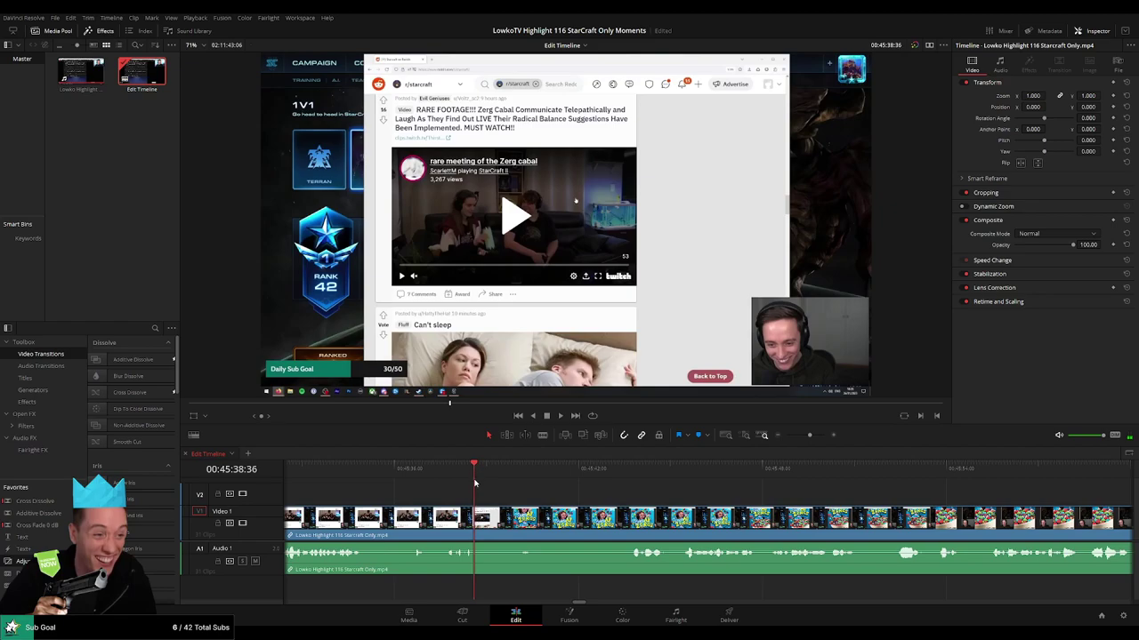
key("ctrl+b")
left_click_drag(475, 516, 485, 521)
key("space")
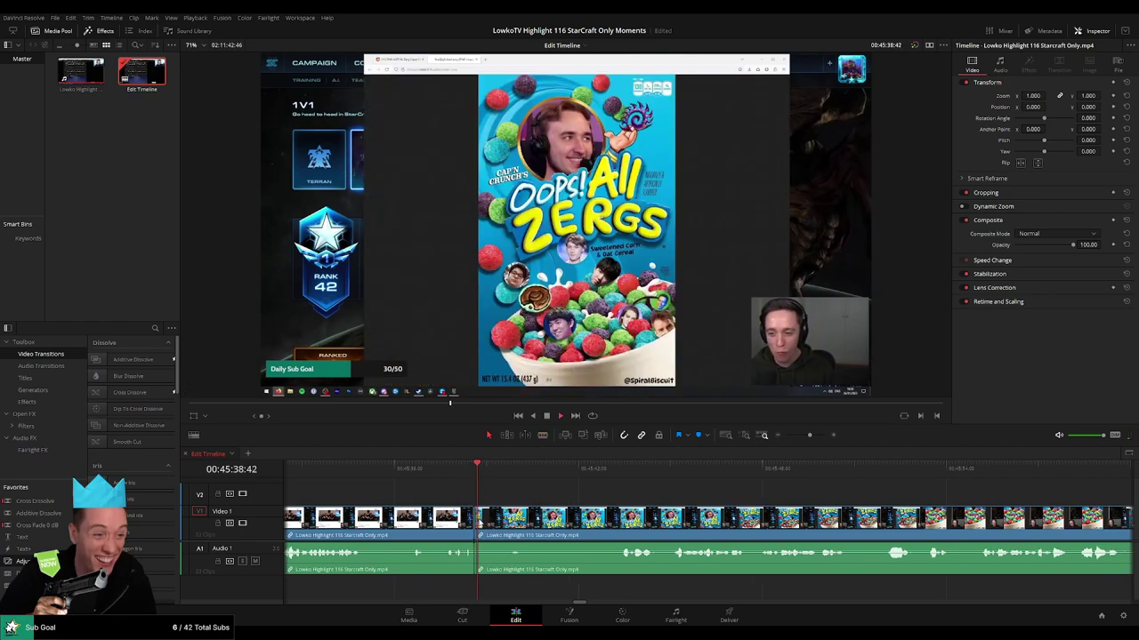
left_click(612, 477)
left_click(614, 518)
key("a")
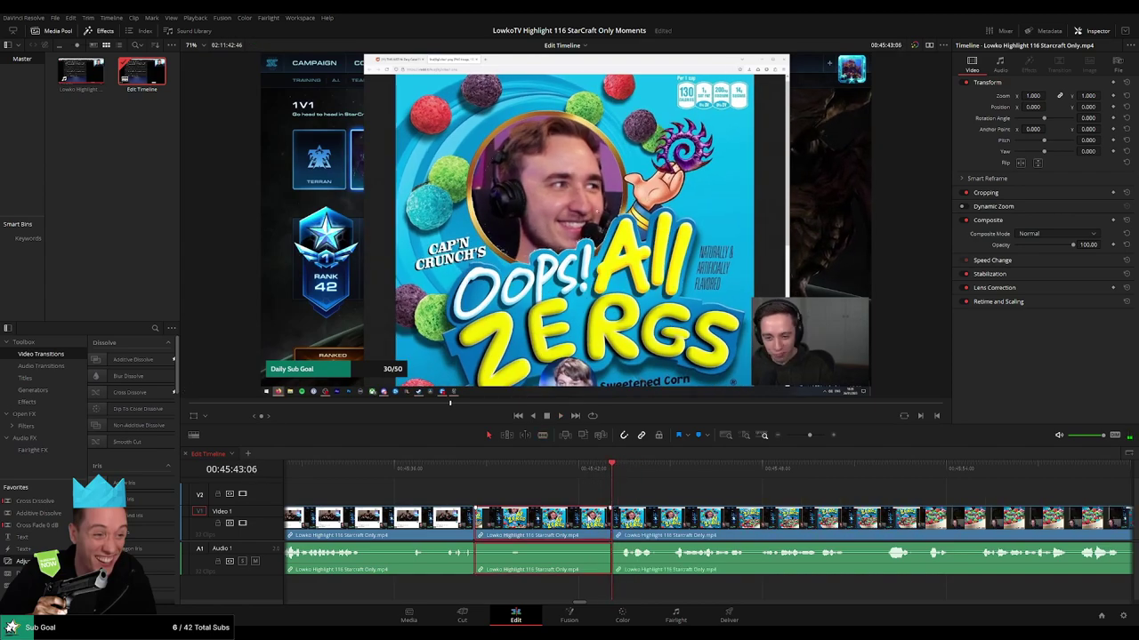
left_click(616, 519)
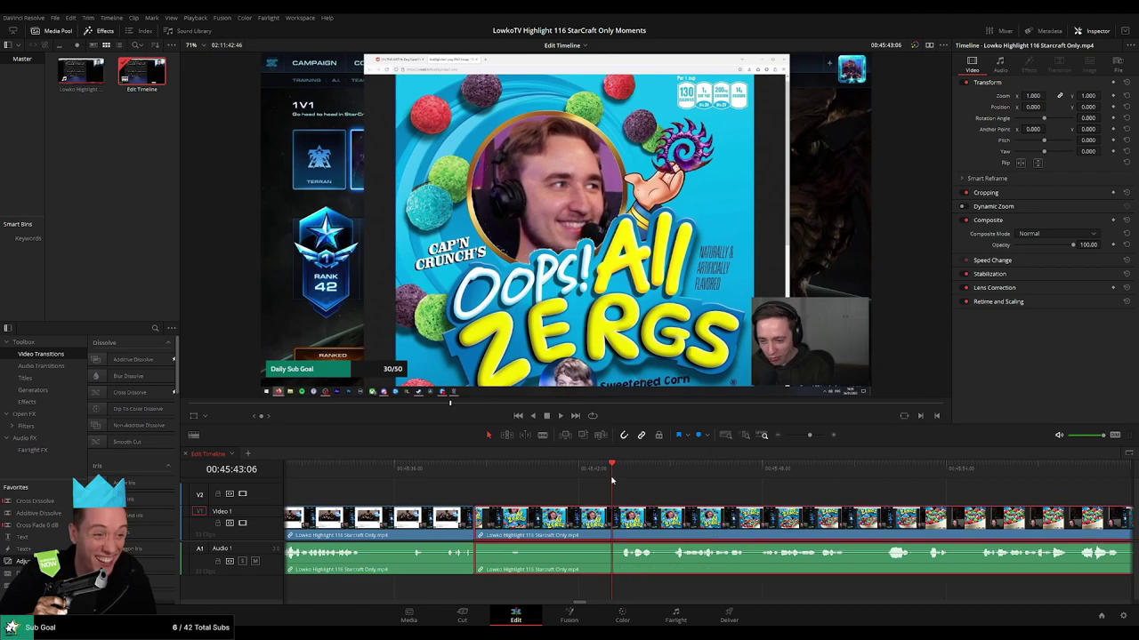
Split the Oops! All Zergs clip near 00:45:43 and delete its opening seconds from about 00:45:38, closing the gap.
left_click_drag(531, 478, 711, 476)
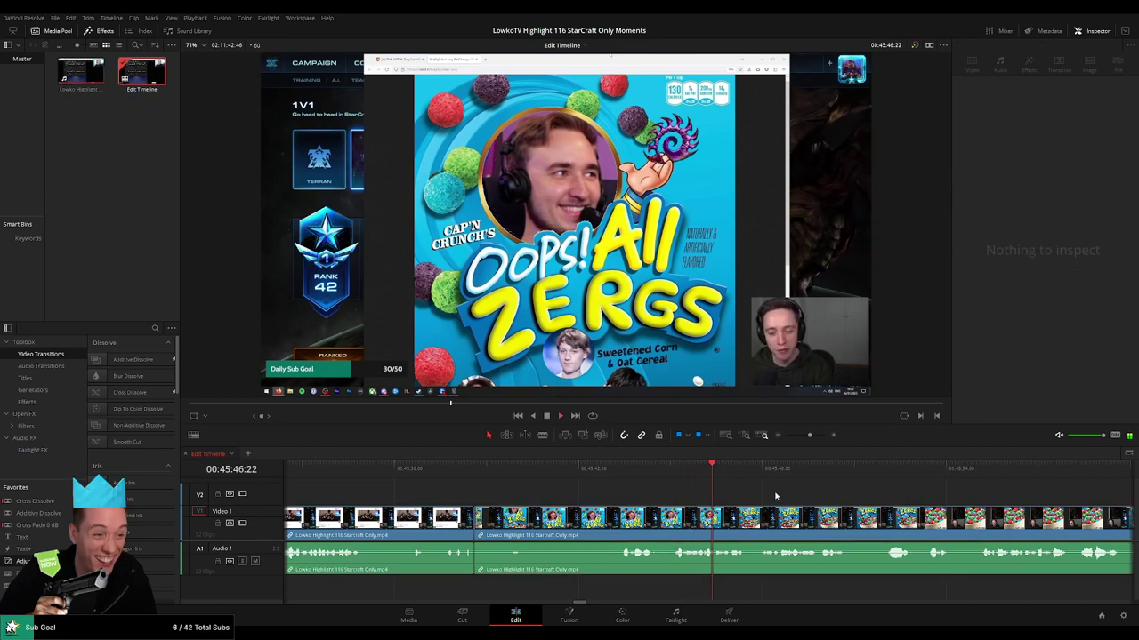
left_click_drag(810, 436, 805, 435)
key("space")
left_click(635, 466)
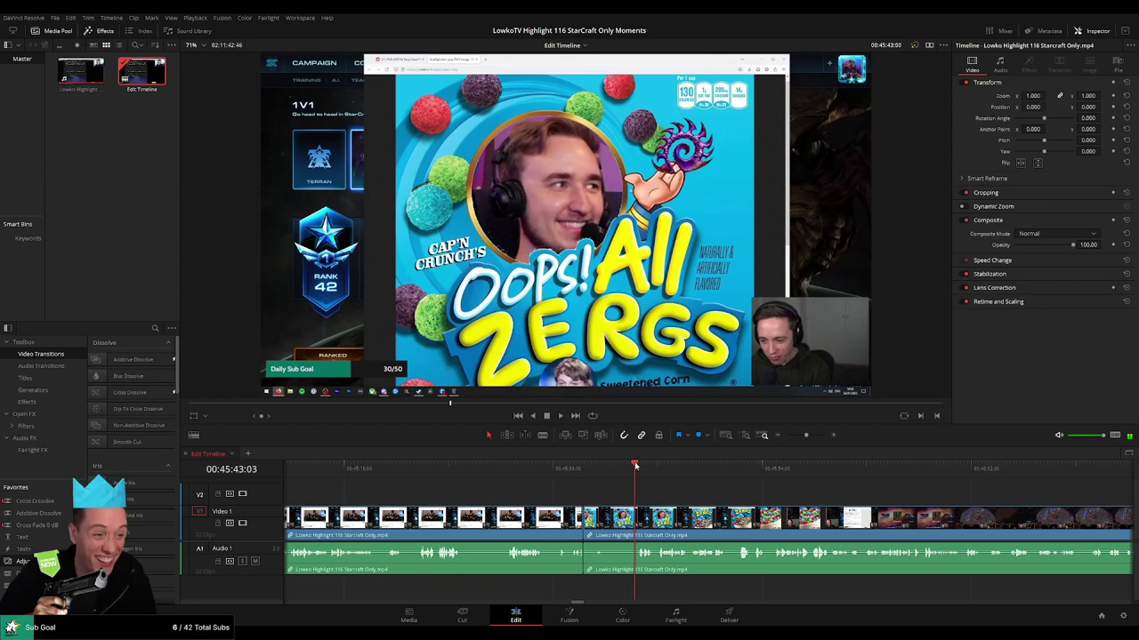
left_click(639, 516)
key("a")
left_click(615, 522)
key("Delete")
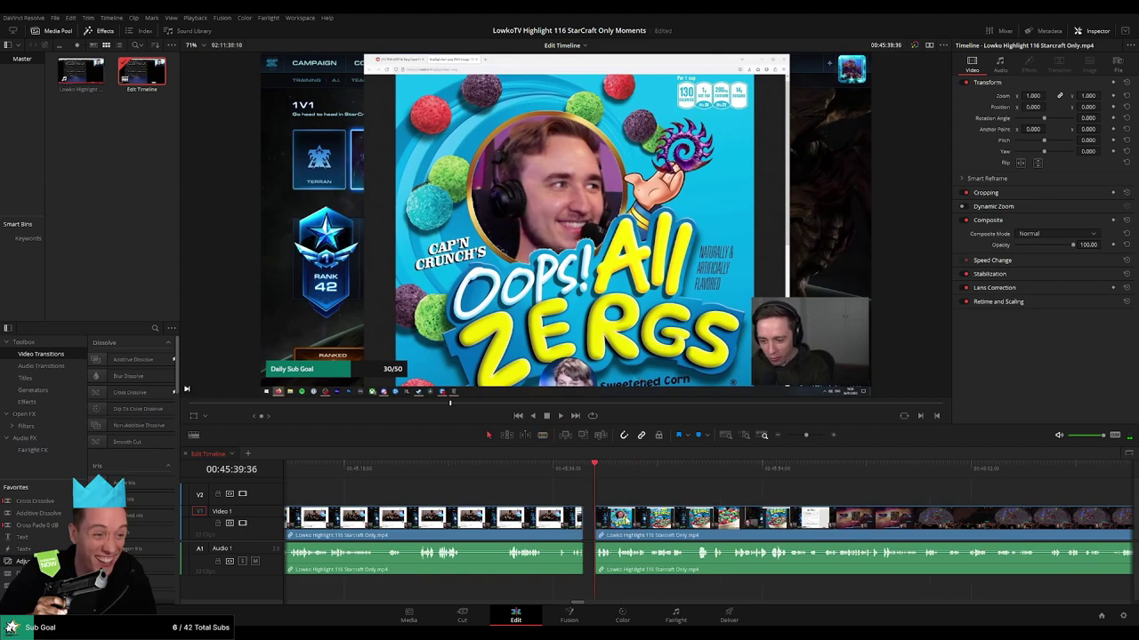
key("space")
Color the finished Twitch video clip before the Oops! All Zergs scene green, then deselect it.
left_click(562, 525)
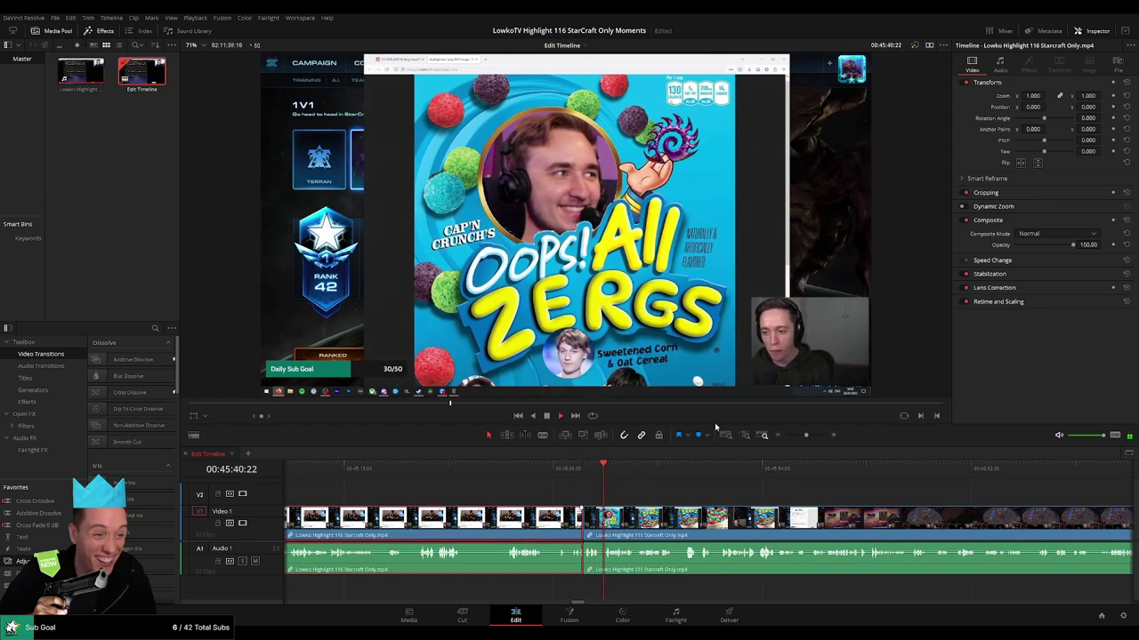
left_click(699, 476)
key("space")
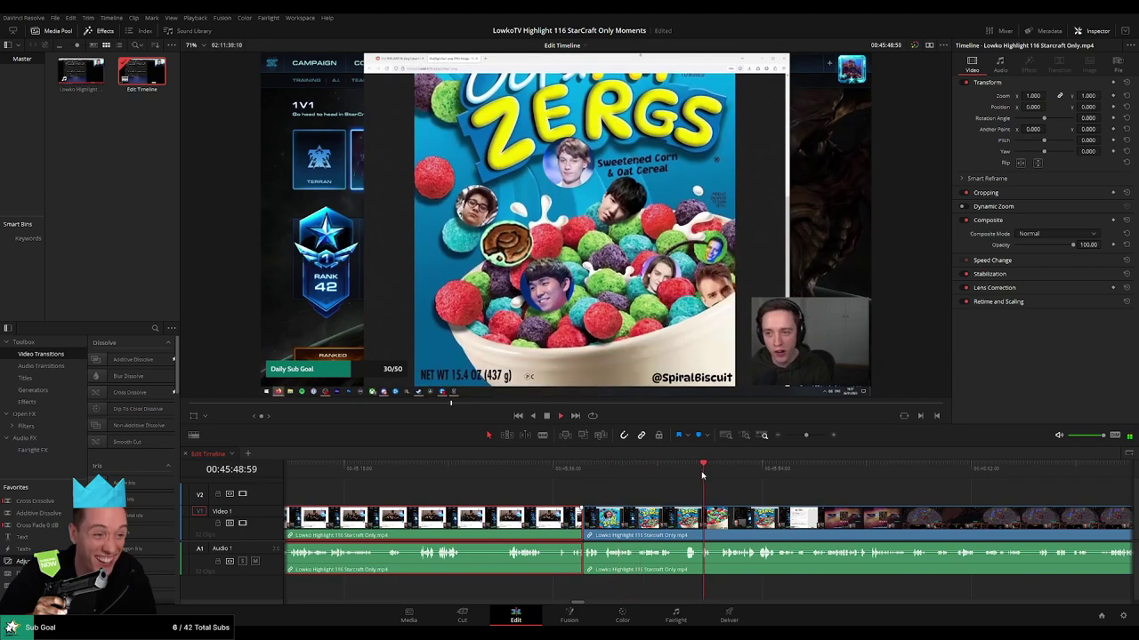
scroll(754, 492, "down", 1)
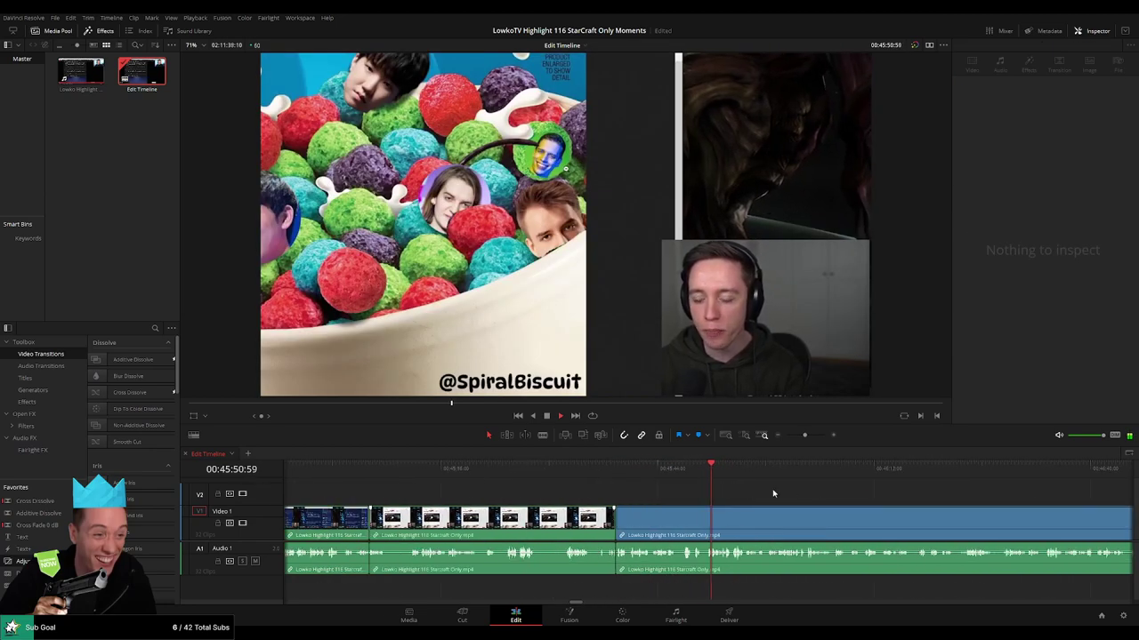
Split the clip where the Reddit page ends before the Dragon Scales match loading screen, near 00:45:59.
left_click(812, 435)
left_click_drag(800, 486, 374, 489)
key("space")
left_click(808, 436)
left_click_drag(808, 437, 809, 437)
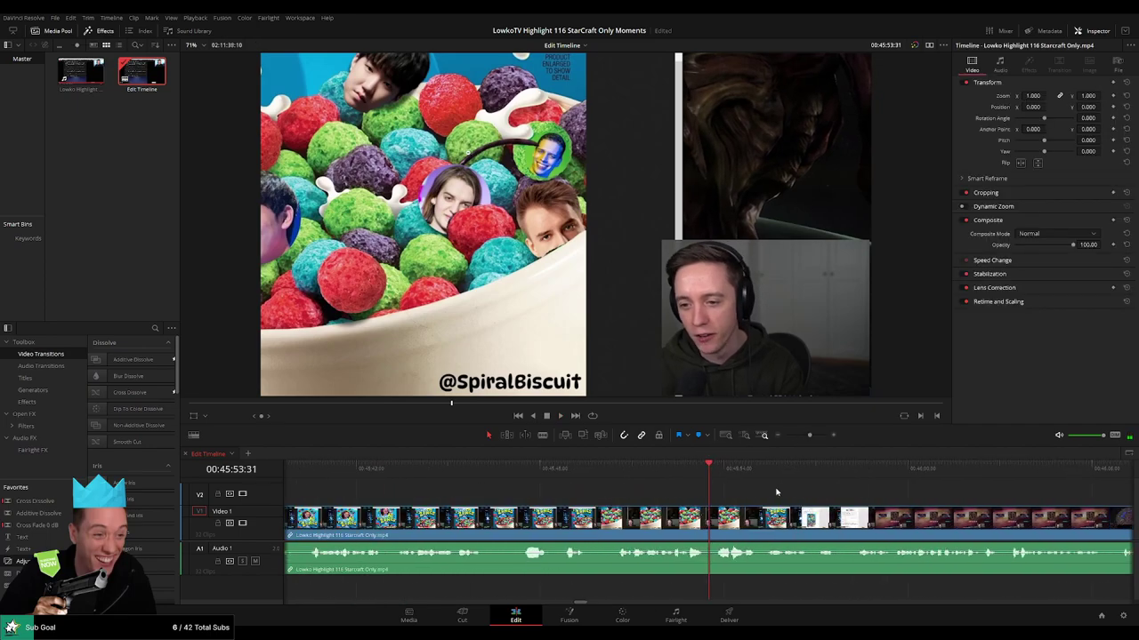
key("space")
left_click_drag(779, 491, 575, 495)
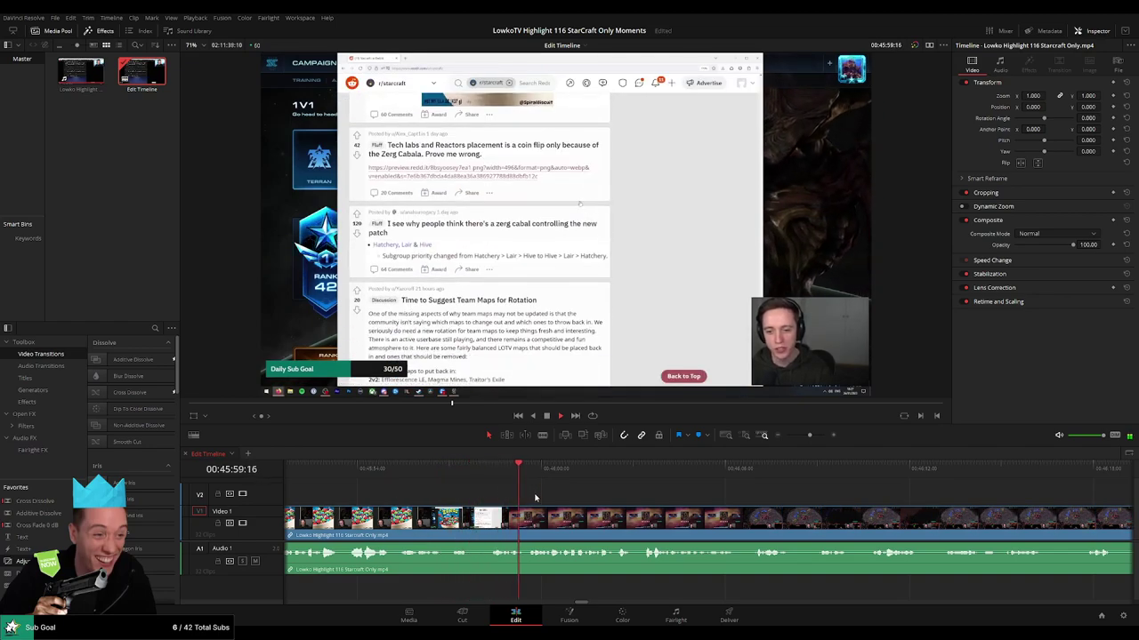
key("b")
left_click(526, 518)
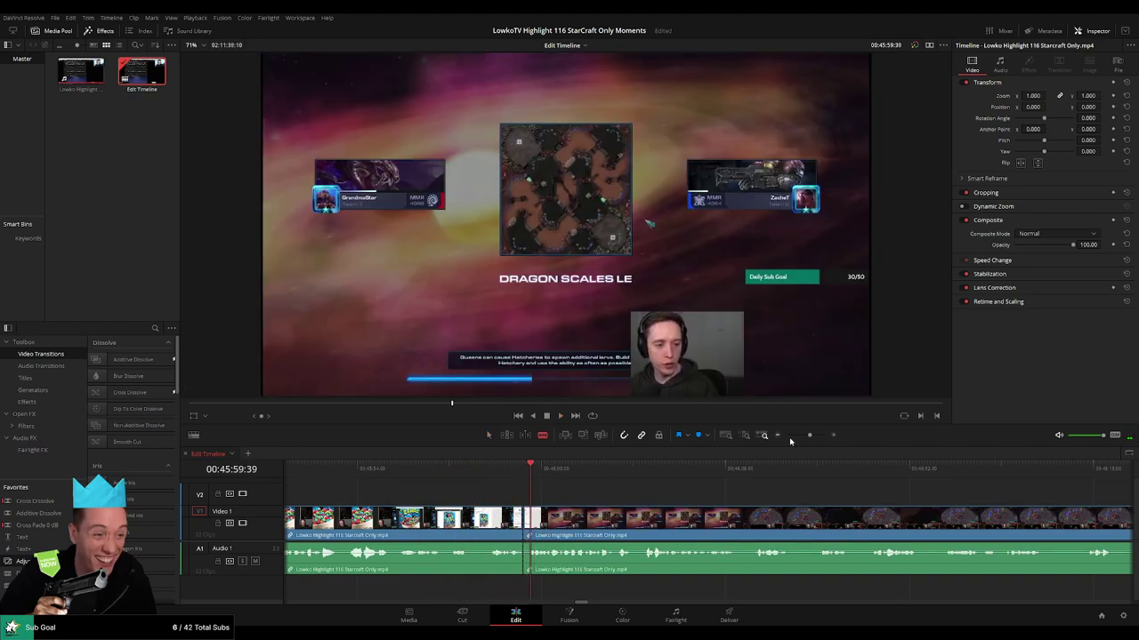
left_click_drag(810, 436, 813, 436)
key("space")
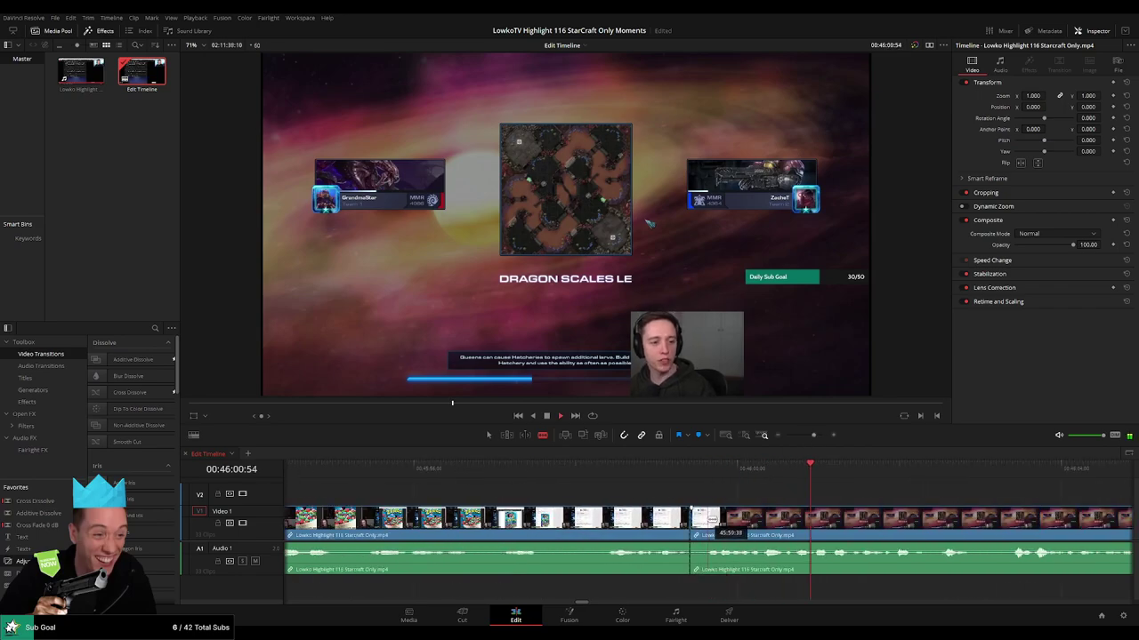
left_click(710, 520)
key("a")
left_click(701, 518)
key("Delete")
left_click(668, 470)
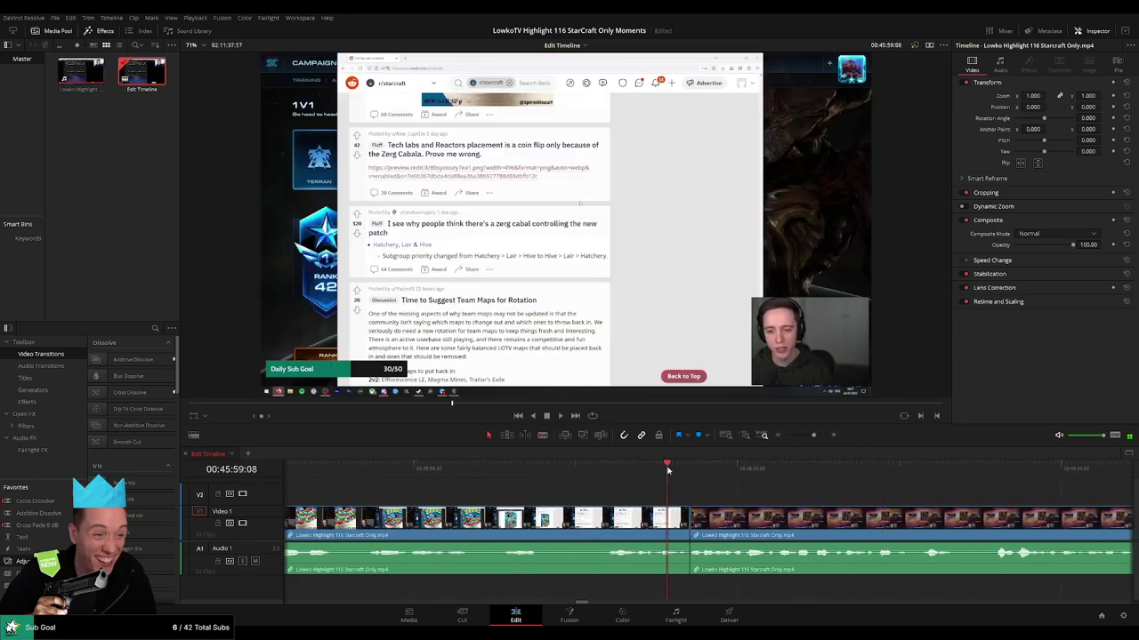
key("ctrl+z")
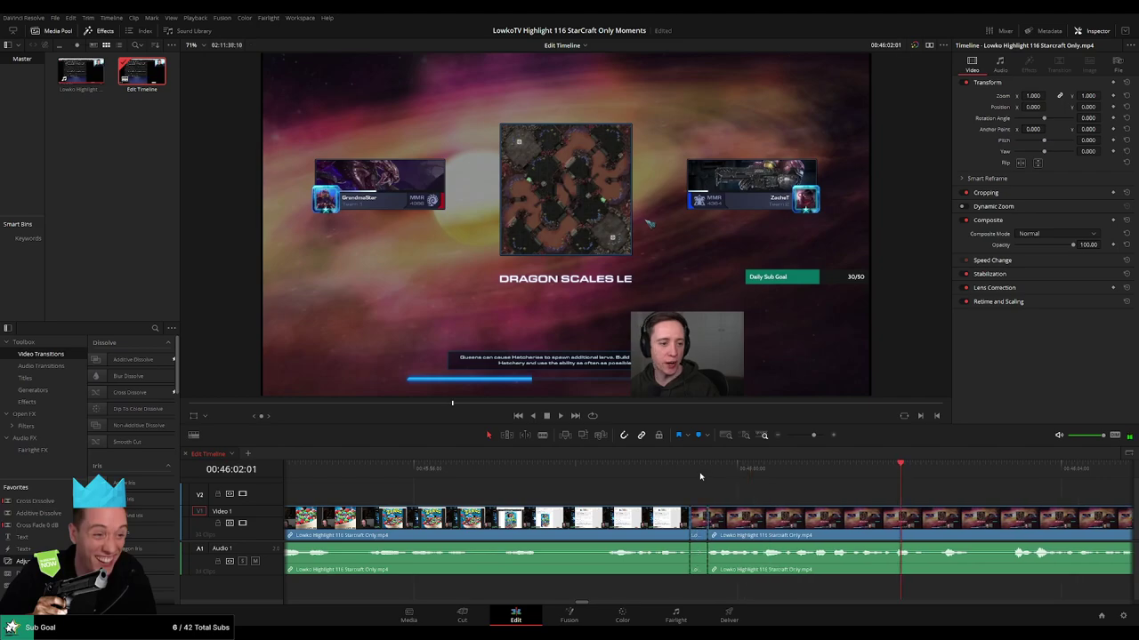
key("ctrl+z")
Cut out the leftover frames up to 00:45:59:33 before the match loading screen, and color the finished Oops! All Zergs clip green.
left_click_drag(700, 477, 701, 475)
key("space")
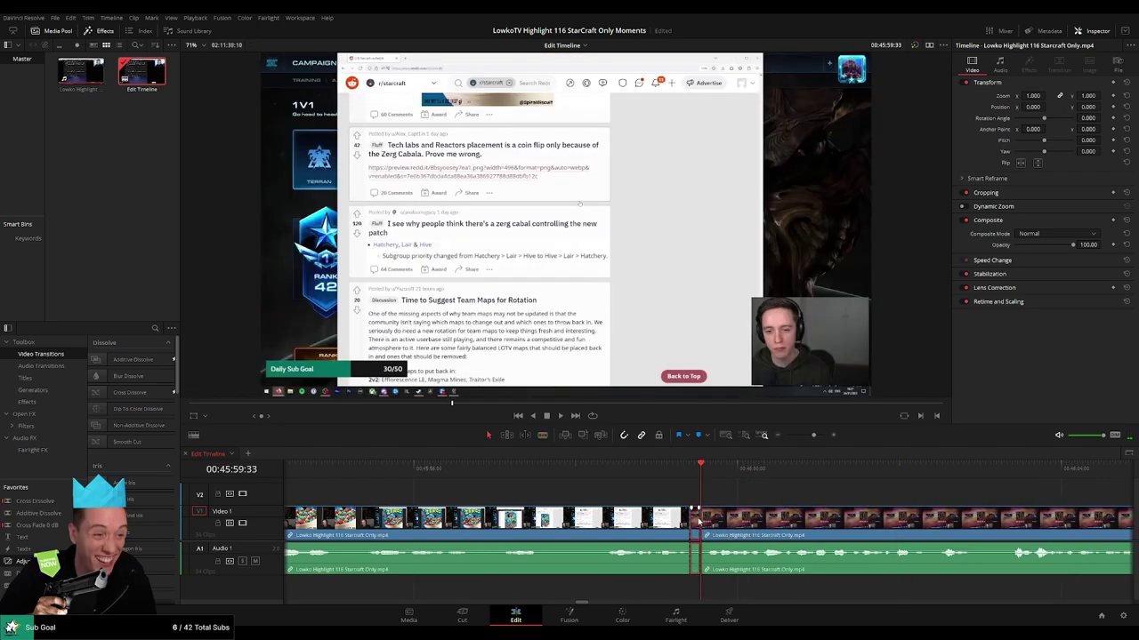
left_click_drag(808, 438, 794, 438)
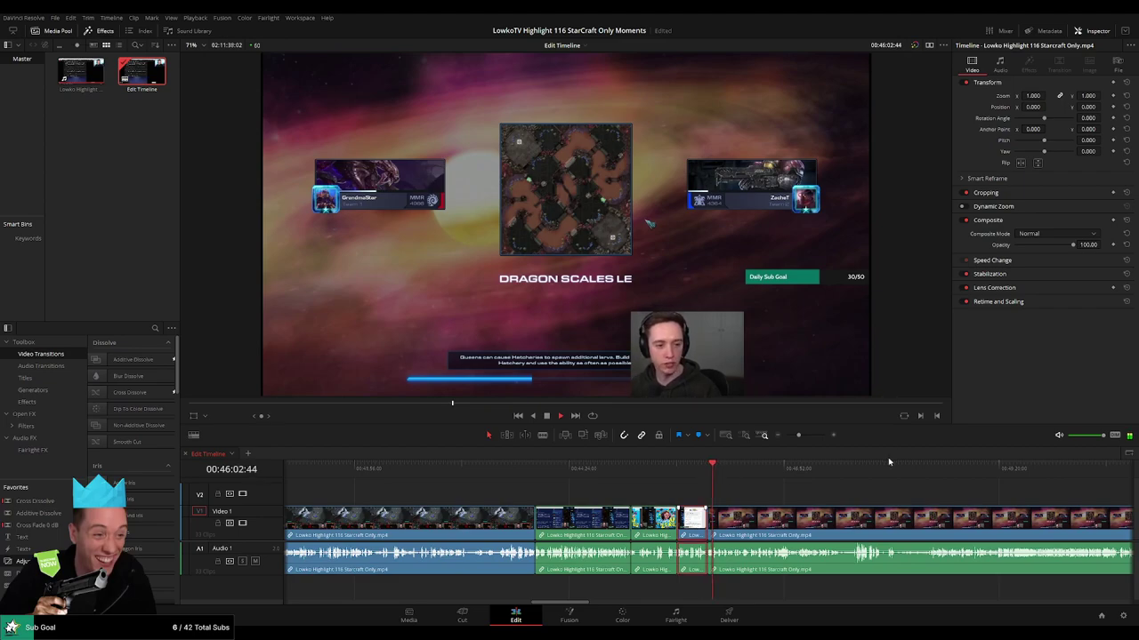
left_click(760, 496)
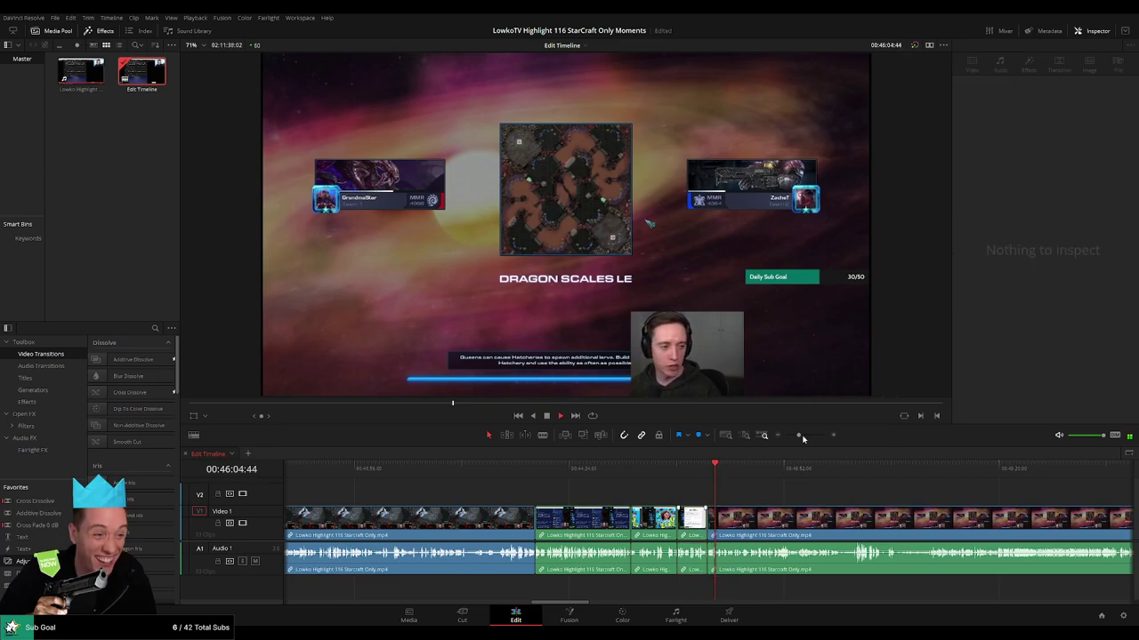
Skim the opening of the Dragon Scales match clip from 00:46:04 to about 00:46:34, looking for scene changes.
left_click_drag(802, 436, 809, 436)
scroll(570, 491, "right", 3)
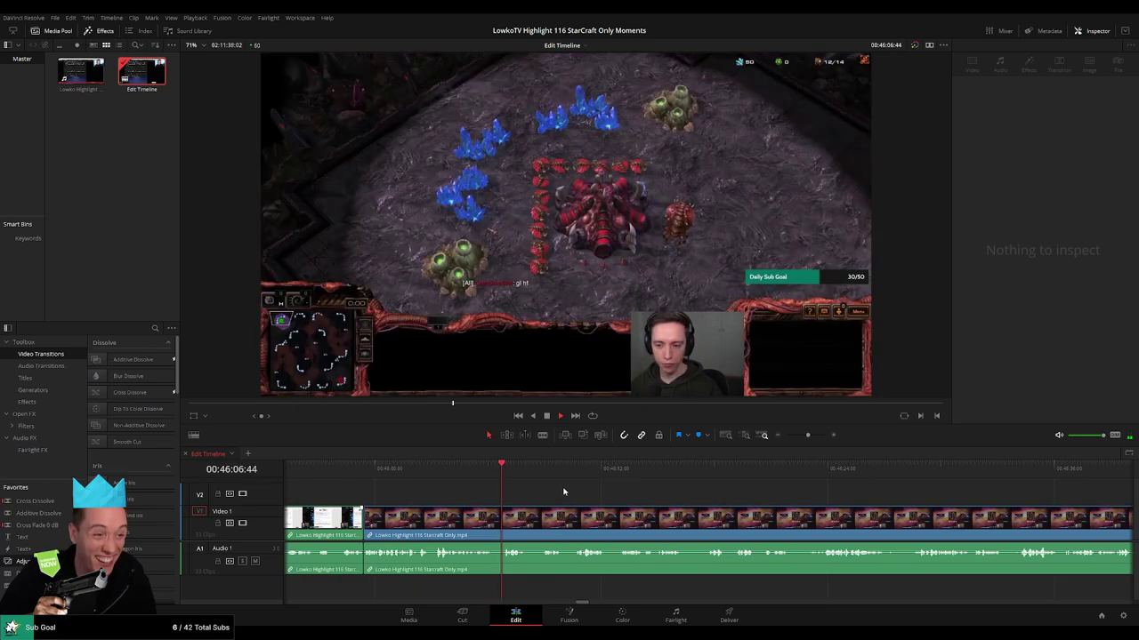
left_click(530, 475)
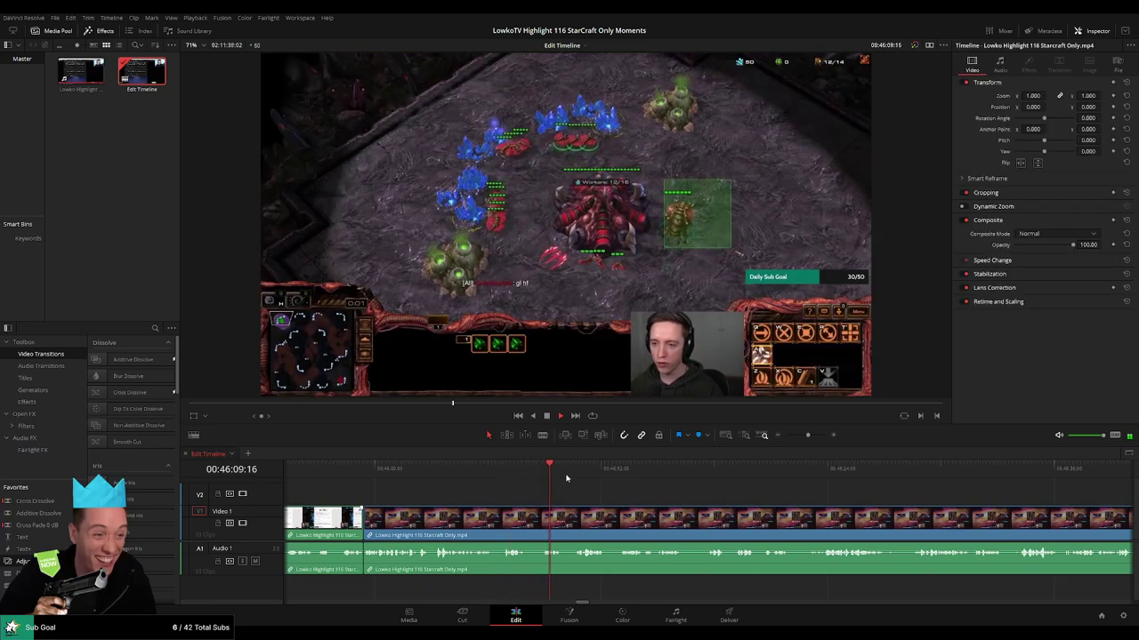
left_click(578, 475)
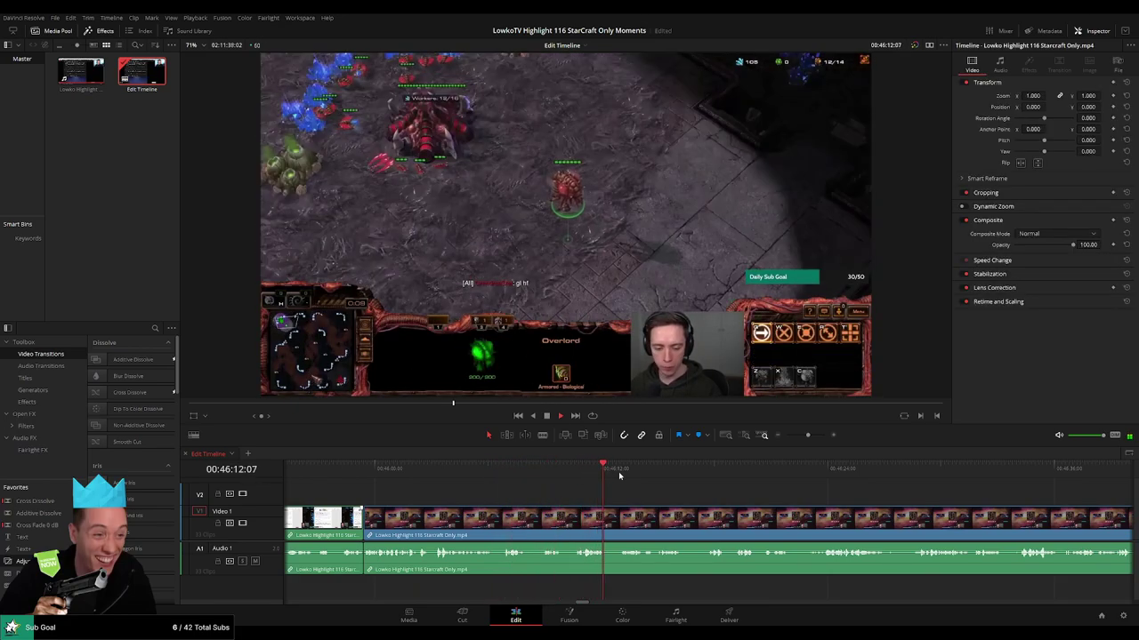
left_click(619, 474)
scroll(574, 499, "right", 3)
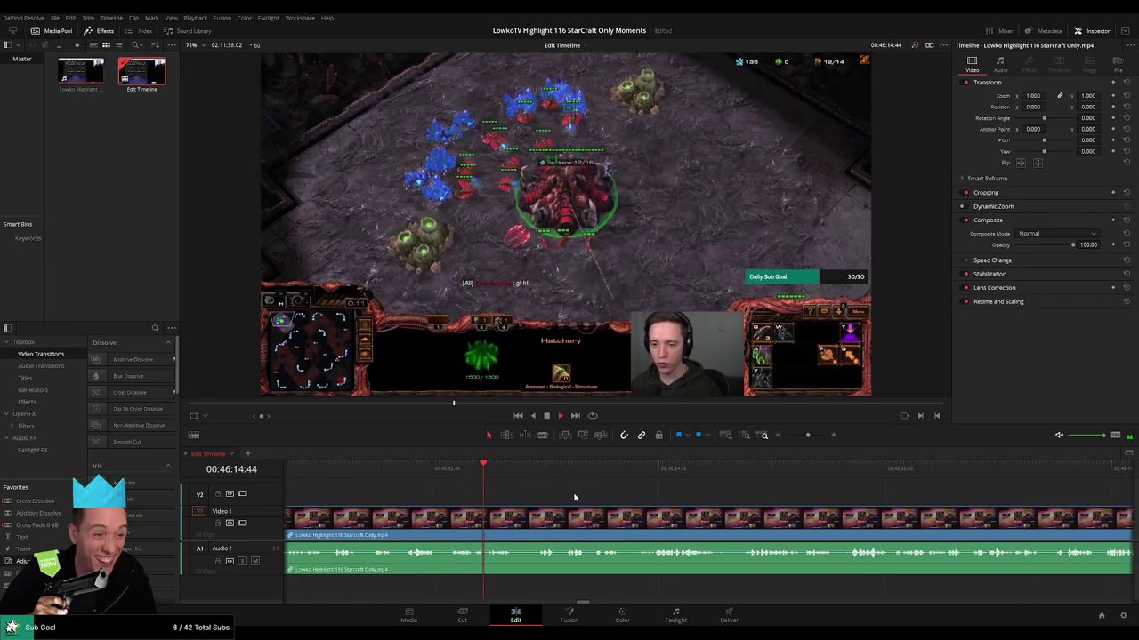
left_click(539, 474)
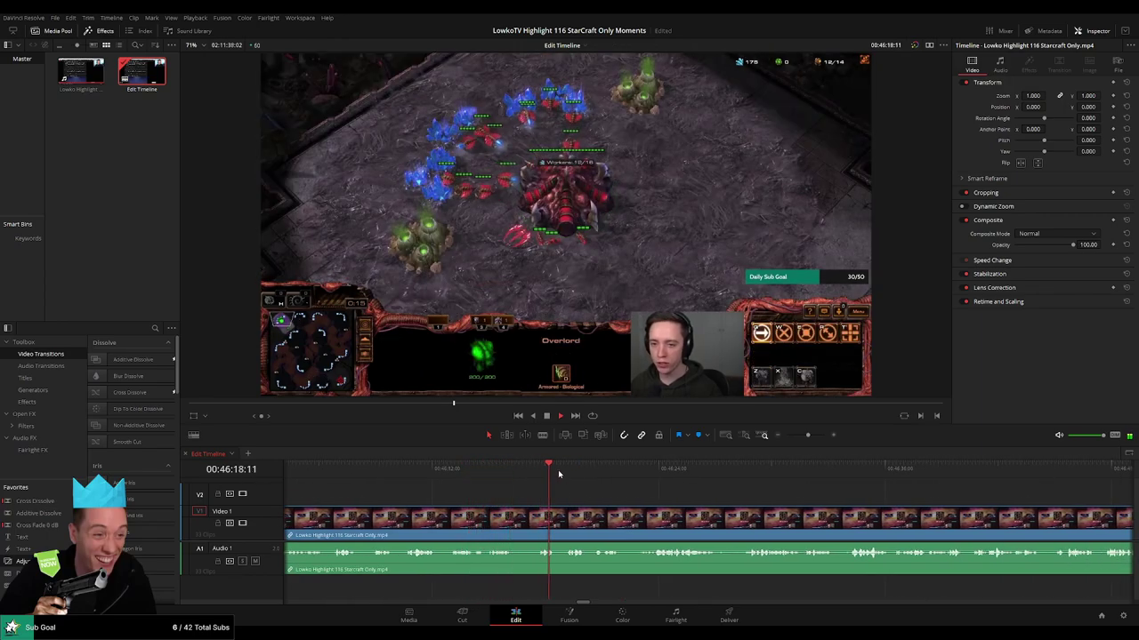
left_click(569, 476)
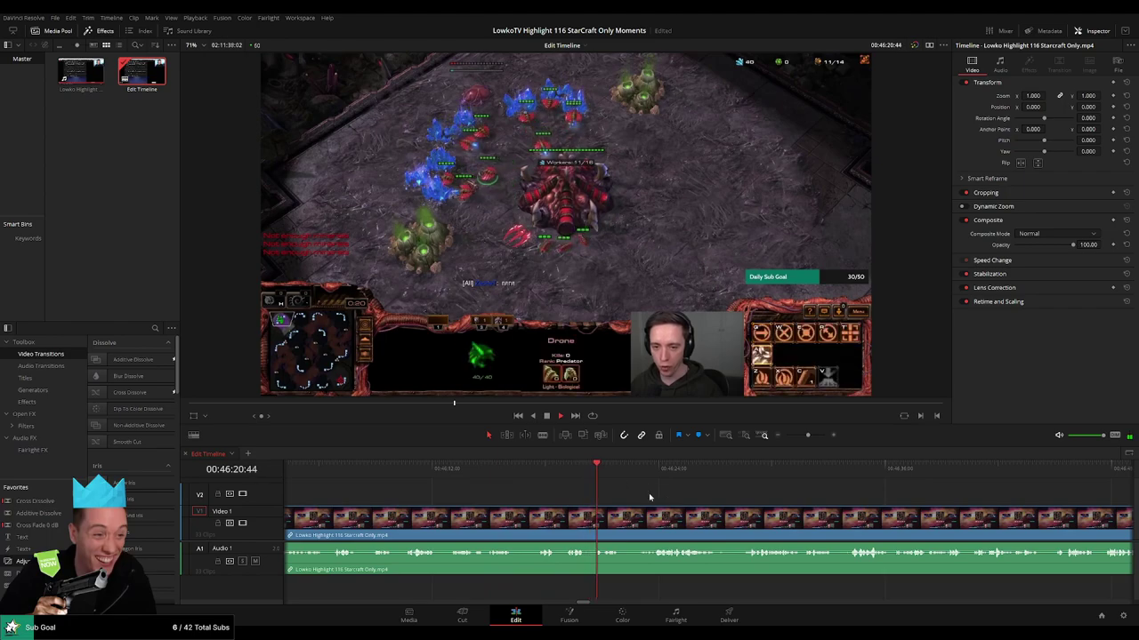
left_click_drag(666, 493, 554, 491)
left_click(536, 472)
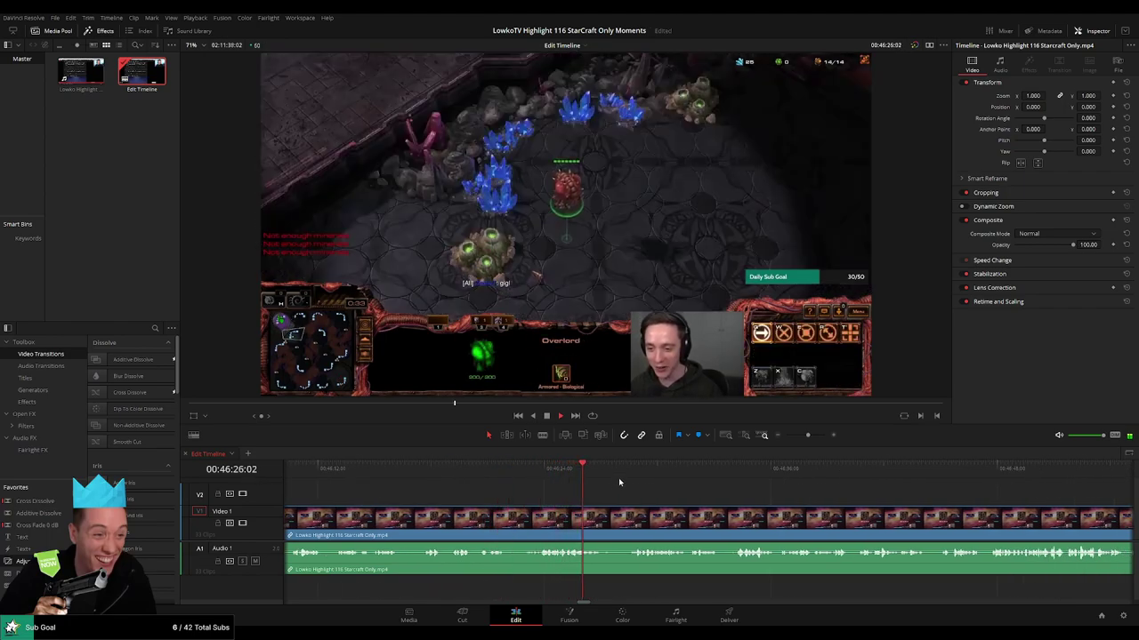
left_click(634, 469)
scroll(561, 491, "right", 4)
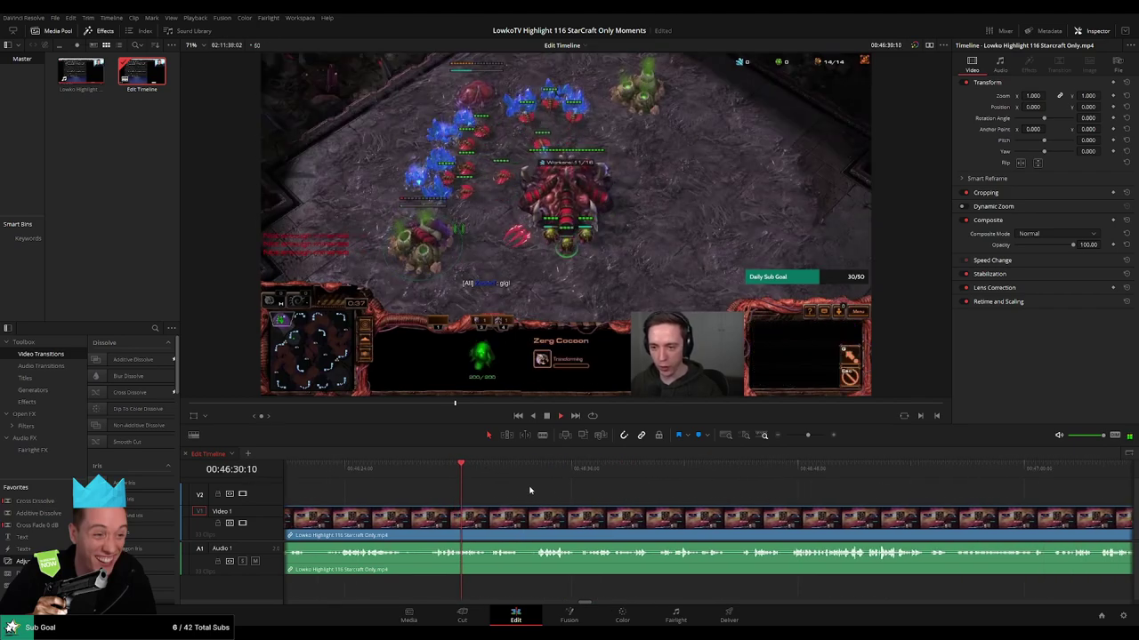
left_click(487, 477)
left_click(538, 476)
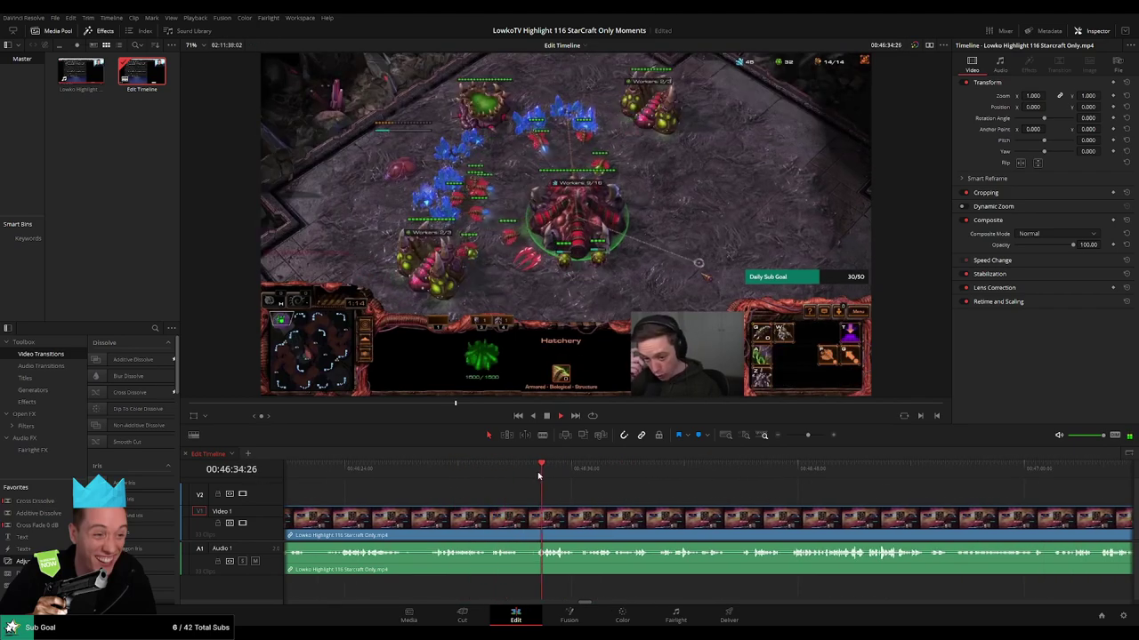
Play through the early Zerg build-up of the match clip, from about 00:46:34 to 00:47:27, checking for cuts.
scroll(585, 483, "right", 3)
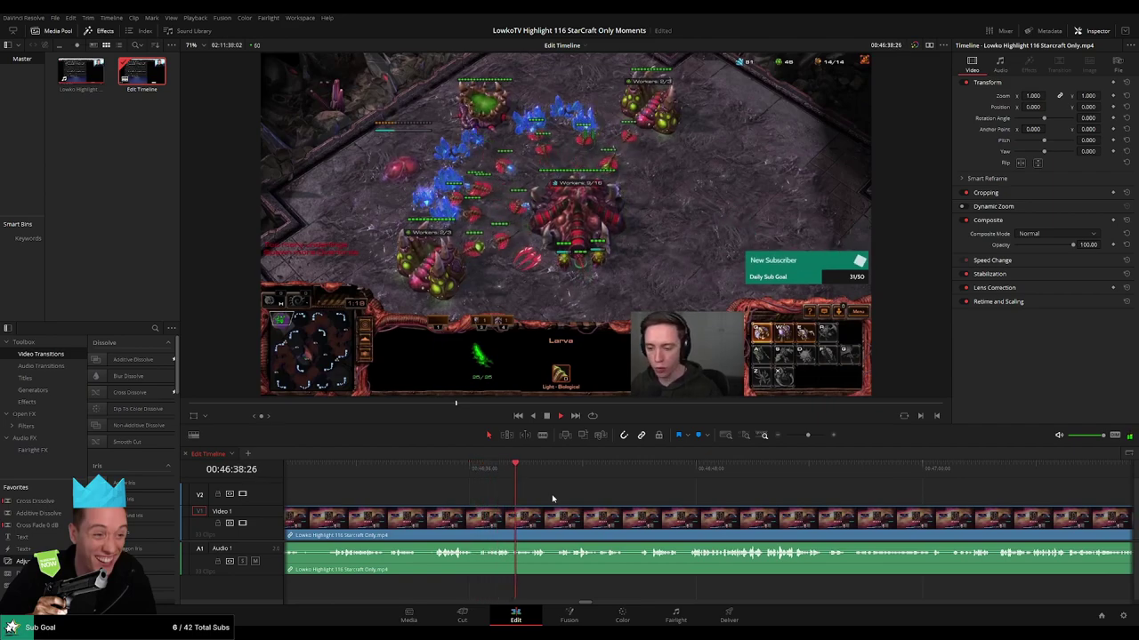
scroll(534, 497, "right", 4)
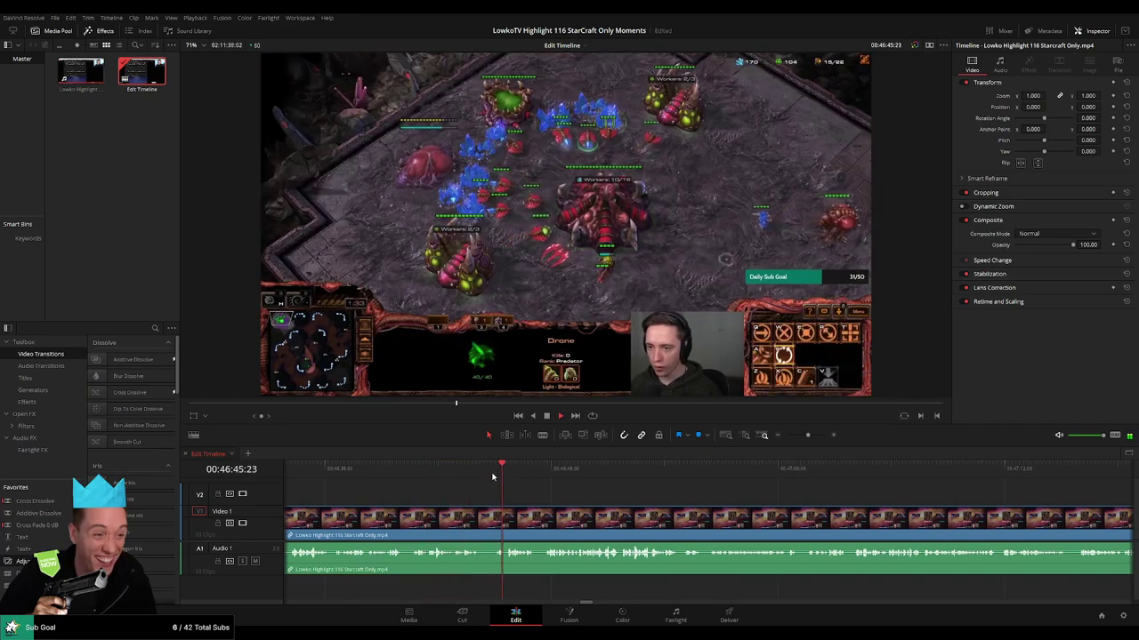
scroll(522, 497, "right", 2)
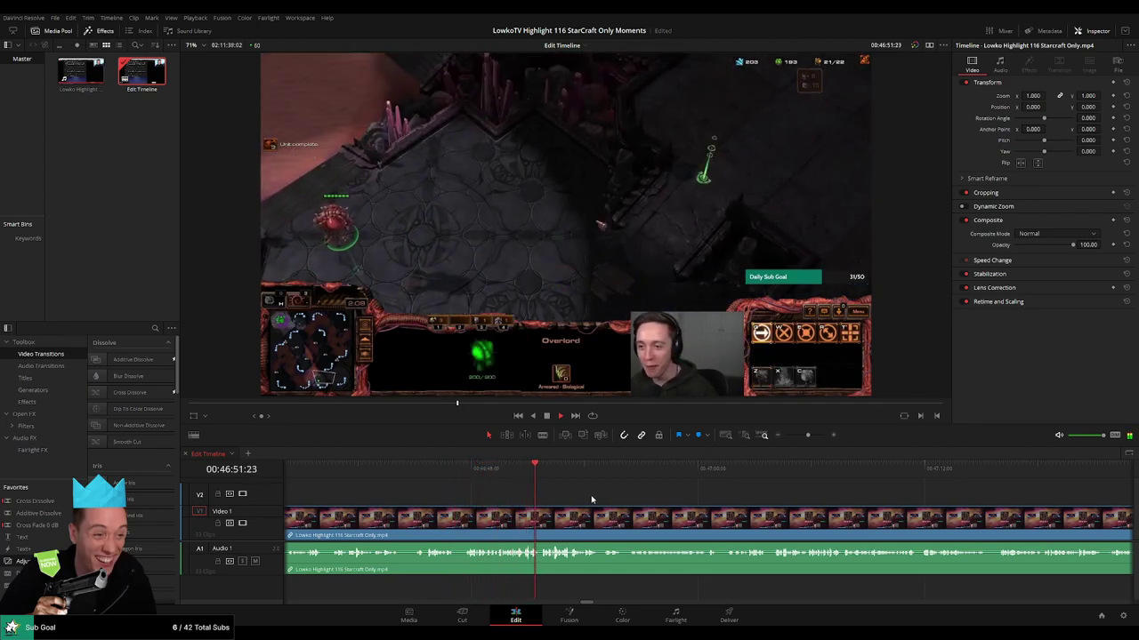
scroll(569, 496, "right", 2)
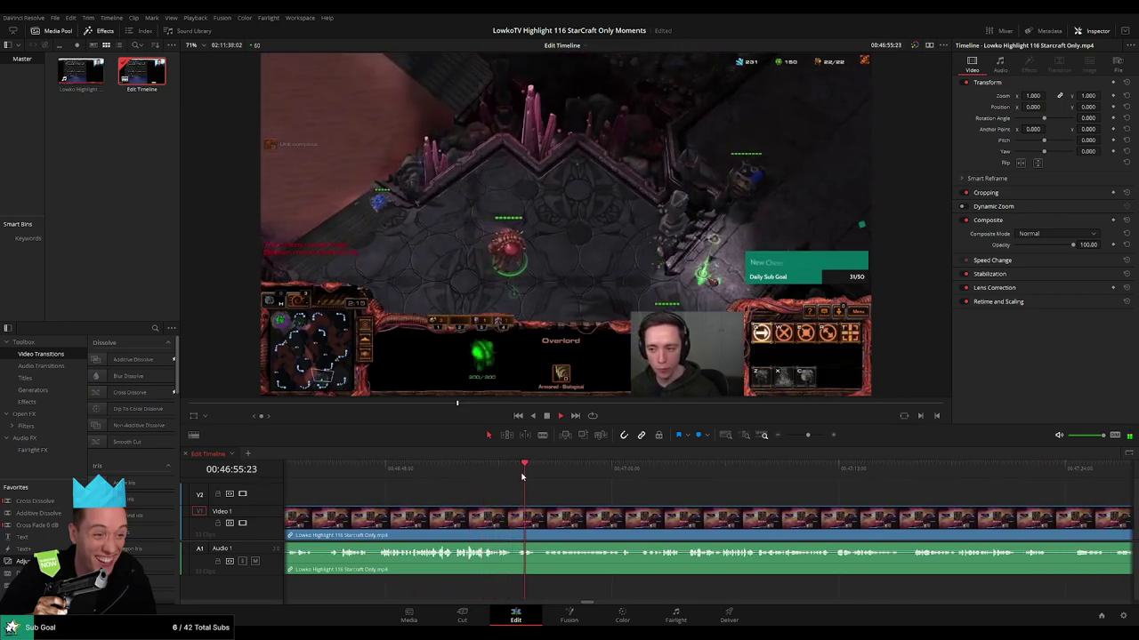
scroll(552, 489, "right", 3)
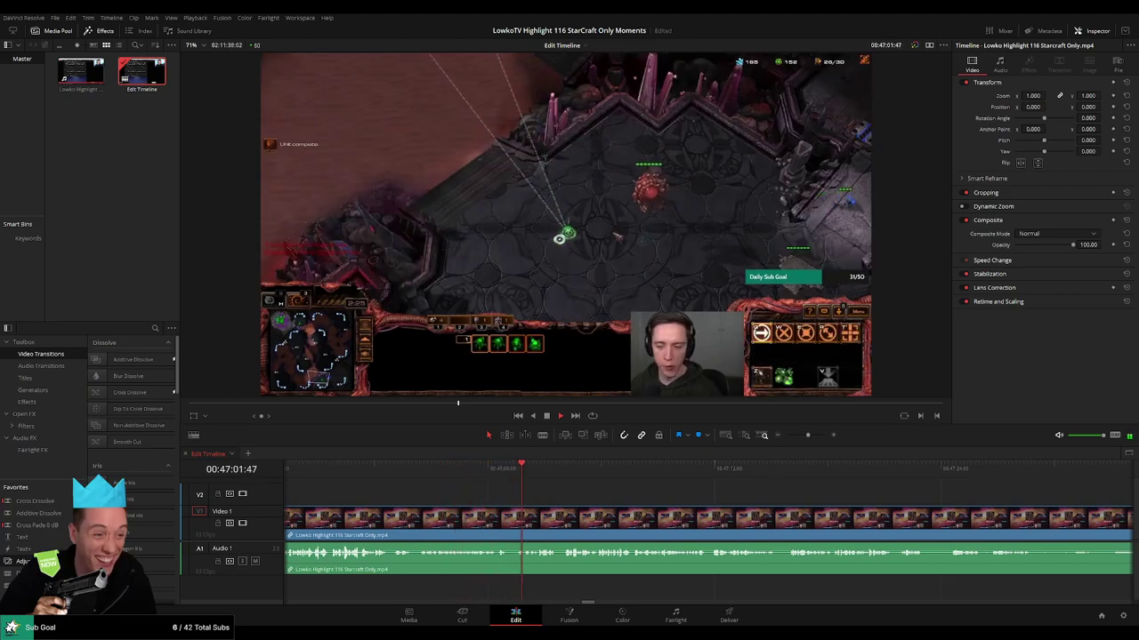
scroll(604, 493, "right", 2)
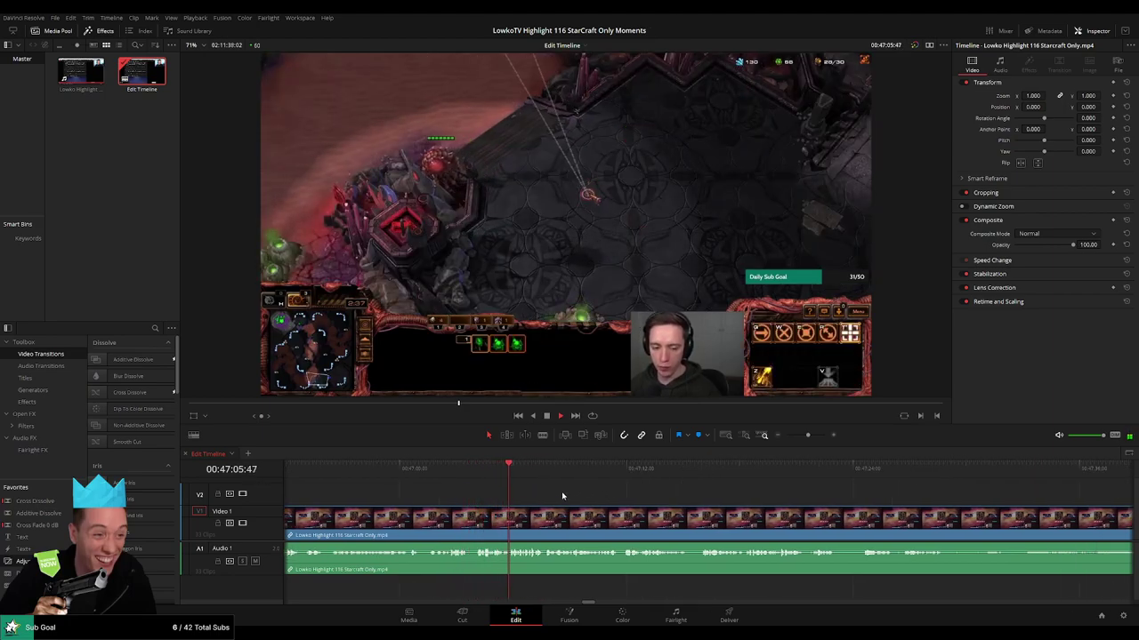
mouse_move(808, 435)
left_mouse_down()
mouse_move(786, 445)
mouse_move(799, 458)
mouse_move(803, 436)
left_mouse_up()
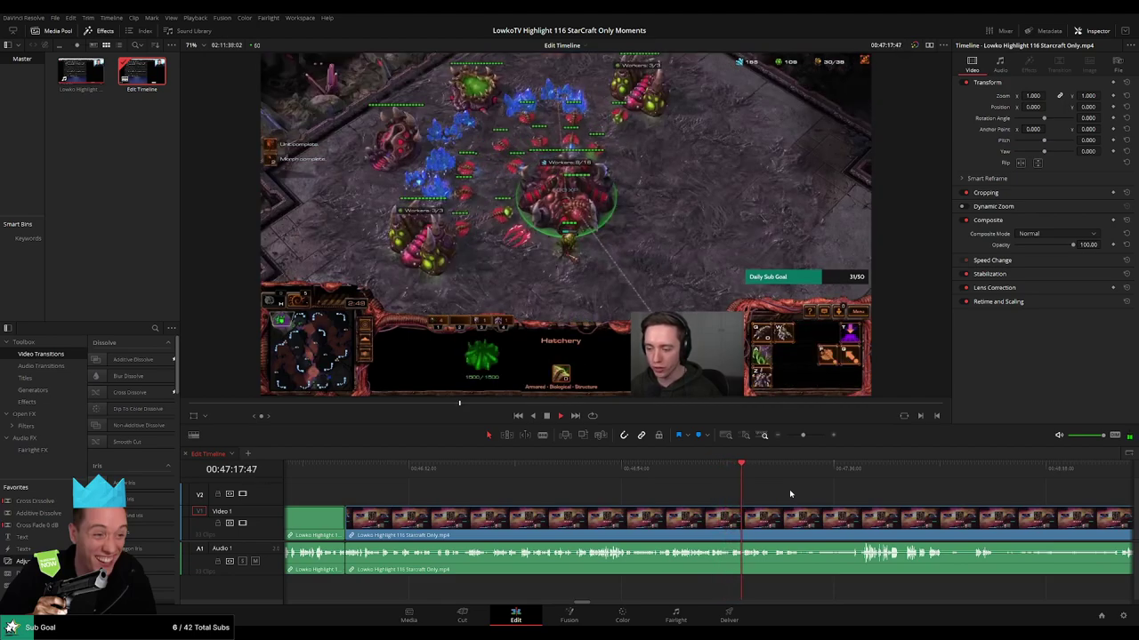
left_click_drag(803, 435, 804, 436)
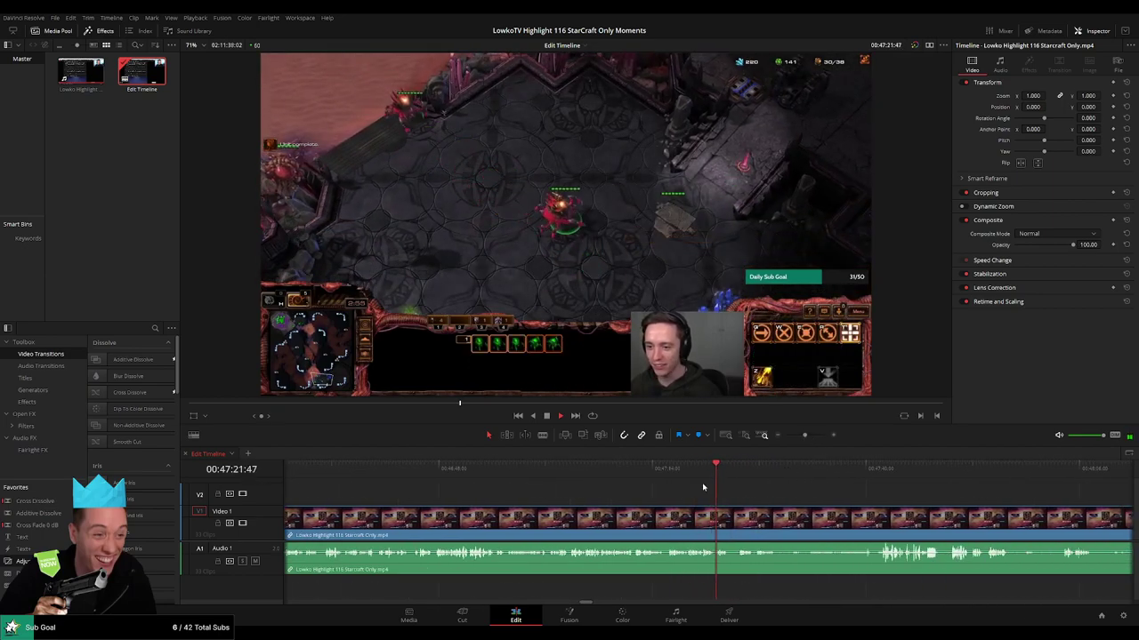
scroll(575, 490, "right", 2)
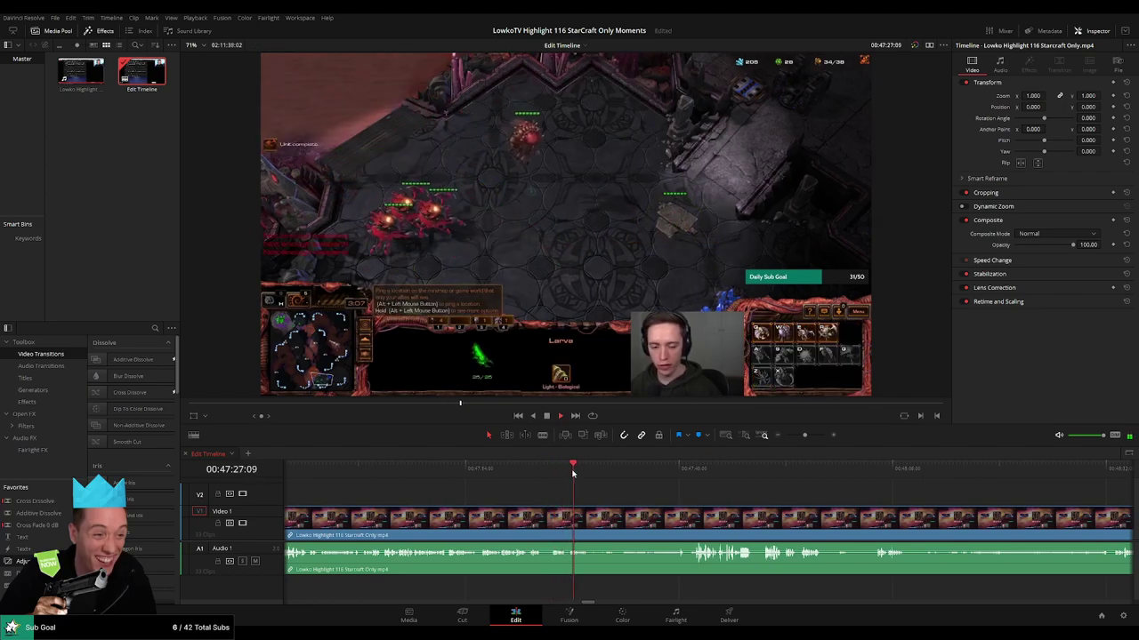
Skip through the mid-game fights to about 00:48:33 to find where the match gives way to the webcam view.
left_click_drag(592, 473, 682, 471)
left_click_drag(750, 503, 649, 500)
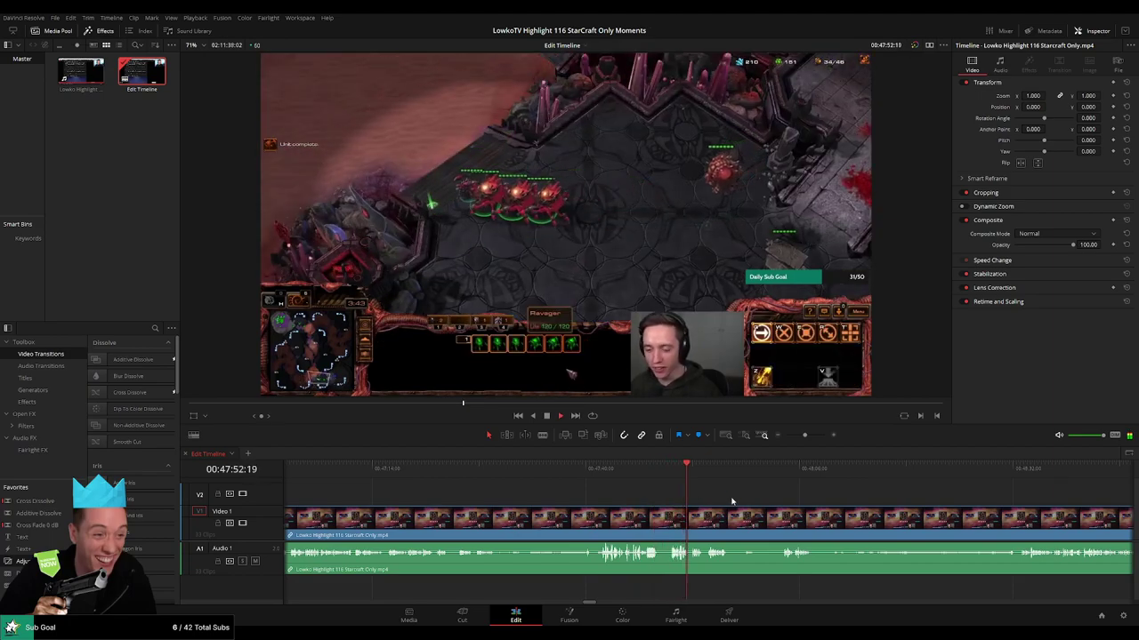
left_click_drag(779, 505, 593, 496)
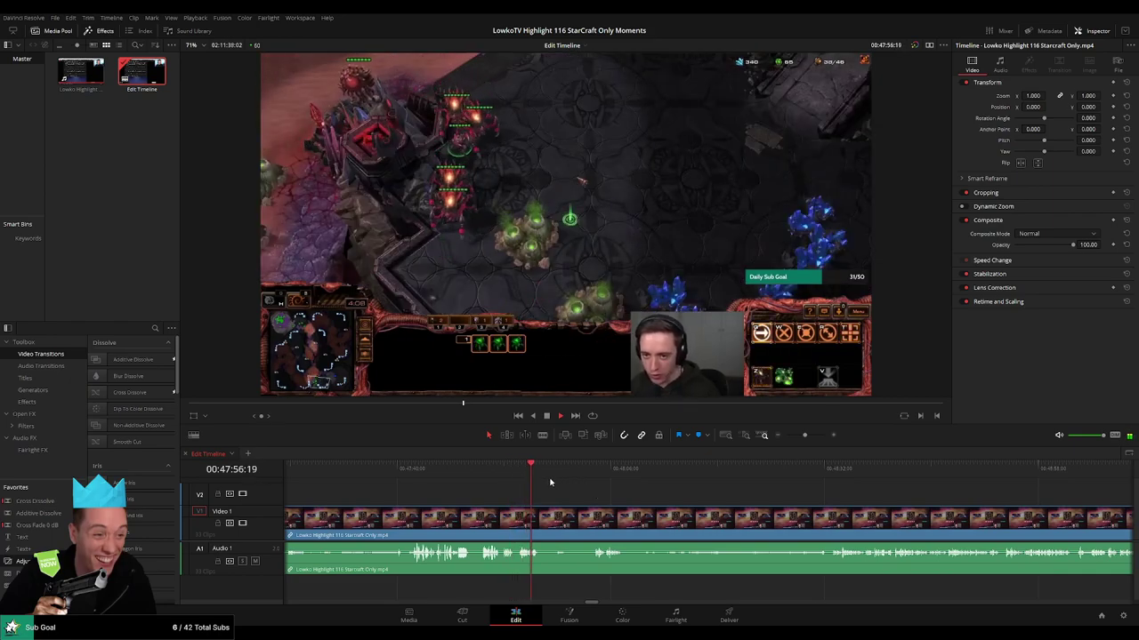
left_click(558, 473)
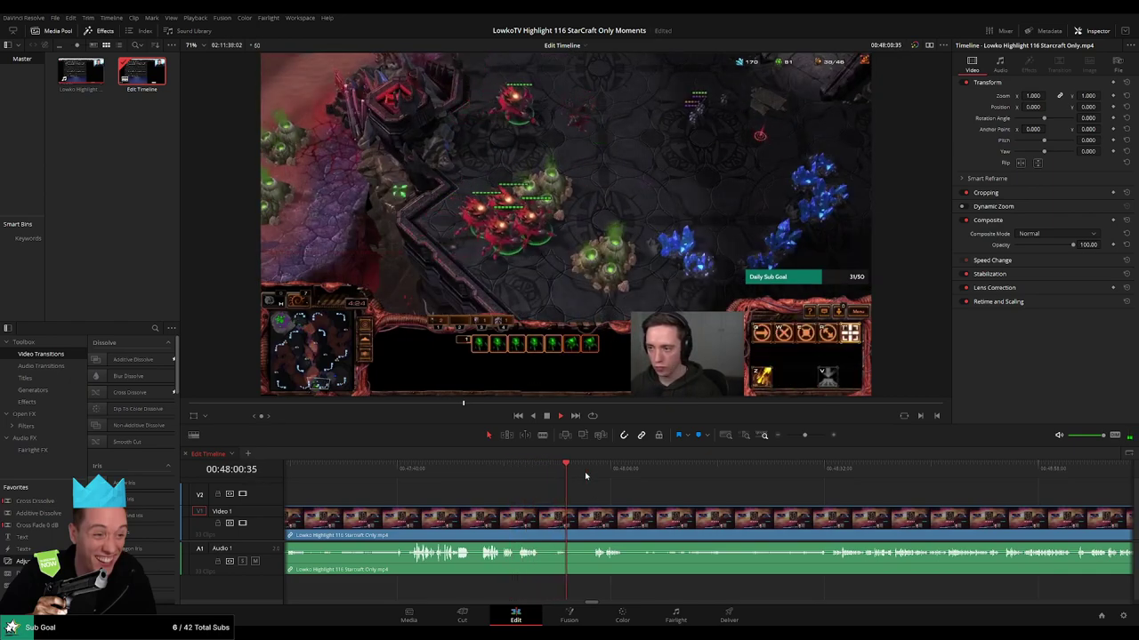
left_click(551, 472)
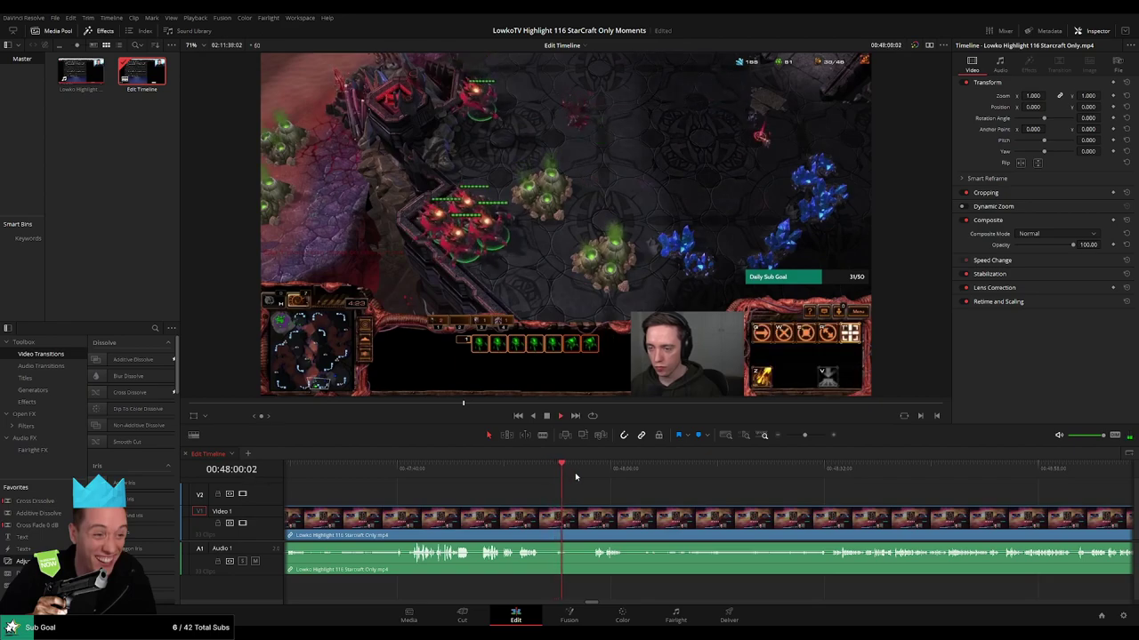
left_click(591, 470)
left_click_drag(717, 515, 586, 501)
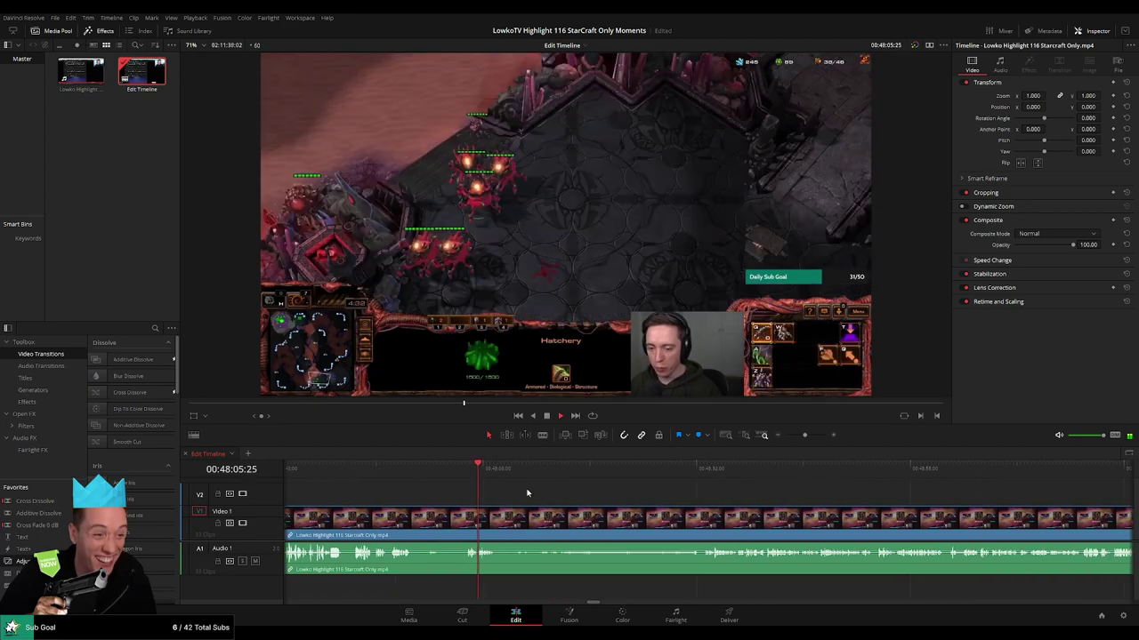
left_click_drag(497, 472, 692, 483)
scroll(579, 503, "right", 3)
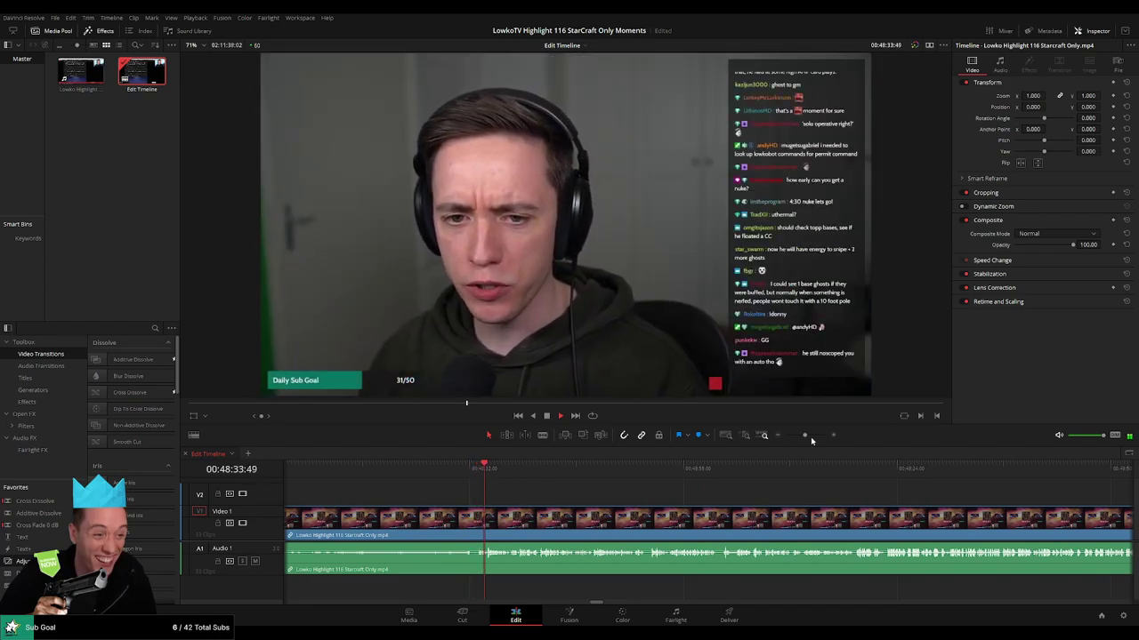
Review the webcam and chat section after the match, from about 00:48:33 to 00:48:51.
left_click_drag(805, 436, 808, 436)
scroll(561, 494, "right", 3)
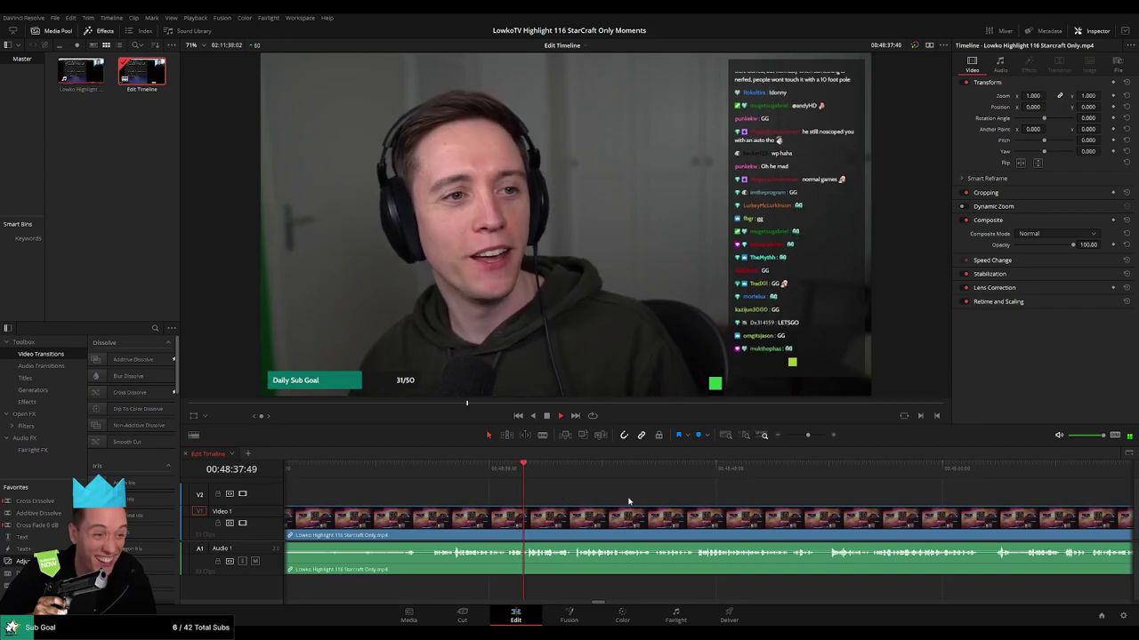
scroll(556, 500, "right", 2)
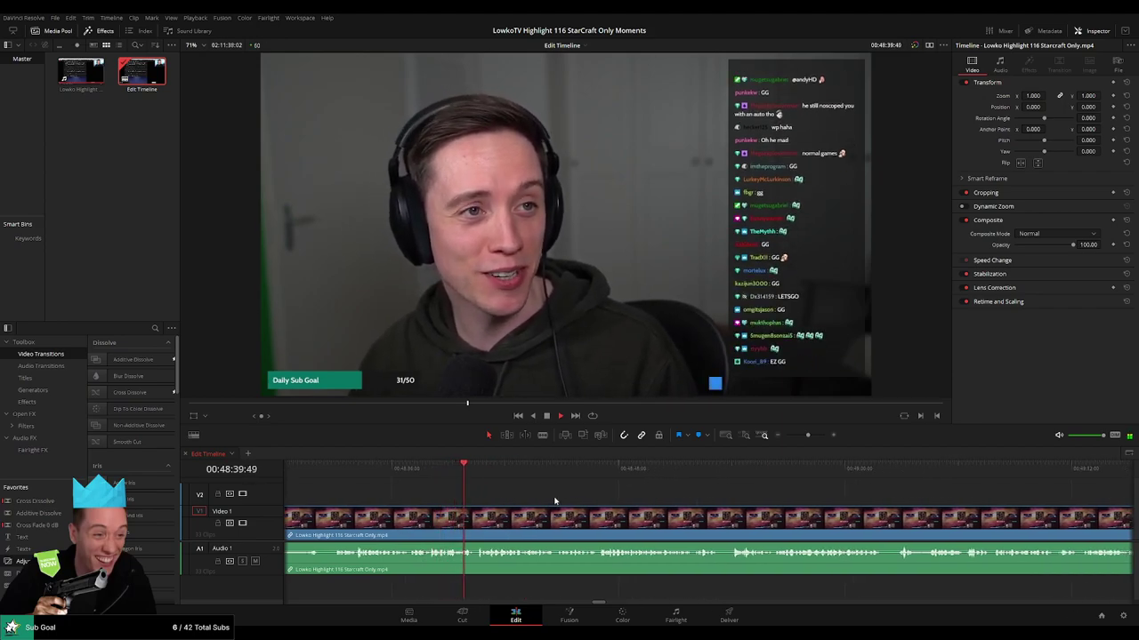
scroll(556, 501, "right", 2)
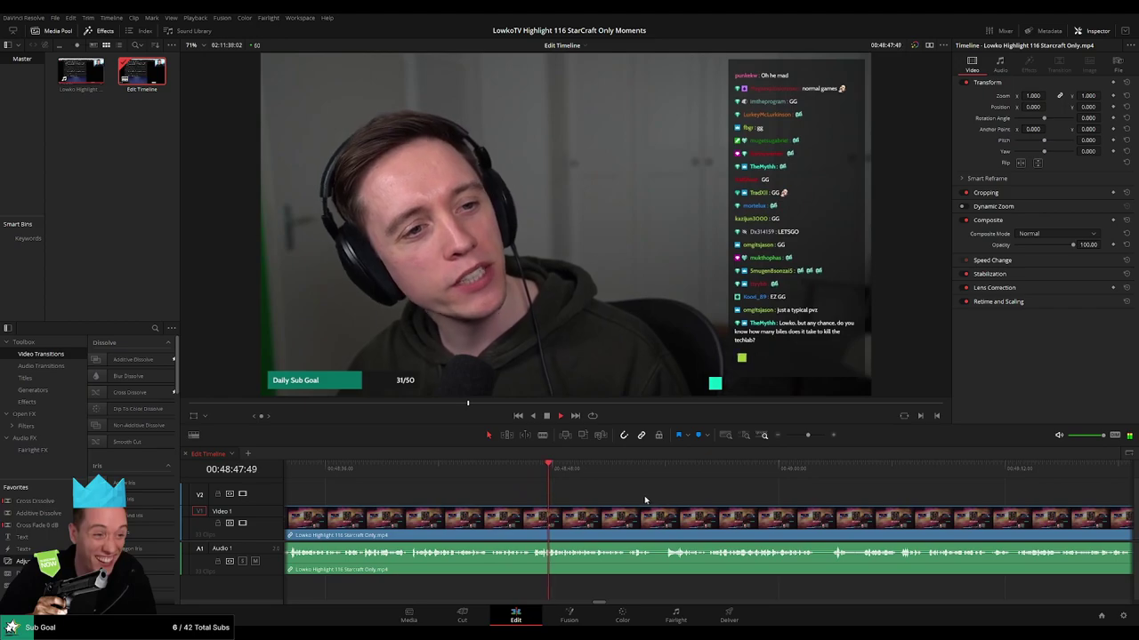
scroll(535, 488, "right", 2)
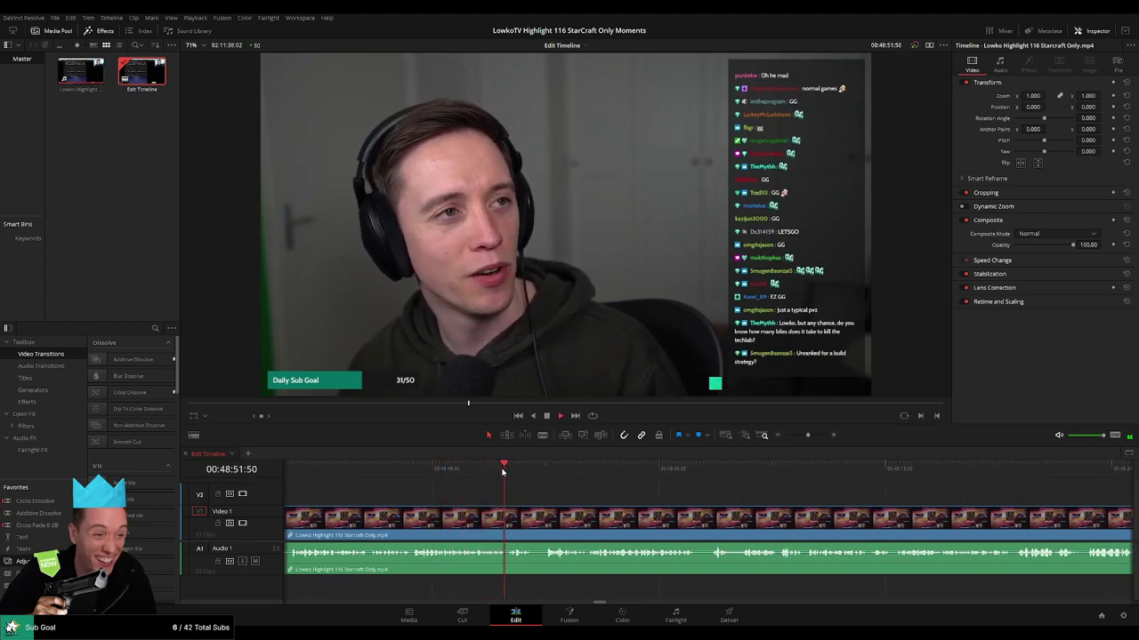
Split the Dragon Scales match clip at 00:48:56:14, on the 1v1 menu screen before the dark-sweater webcam scene.
left_click(544, 475)
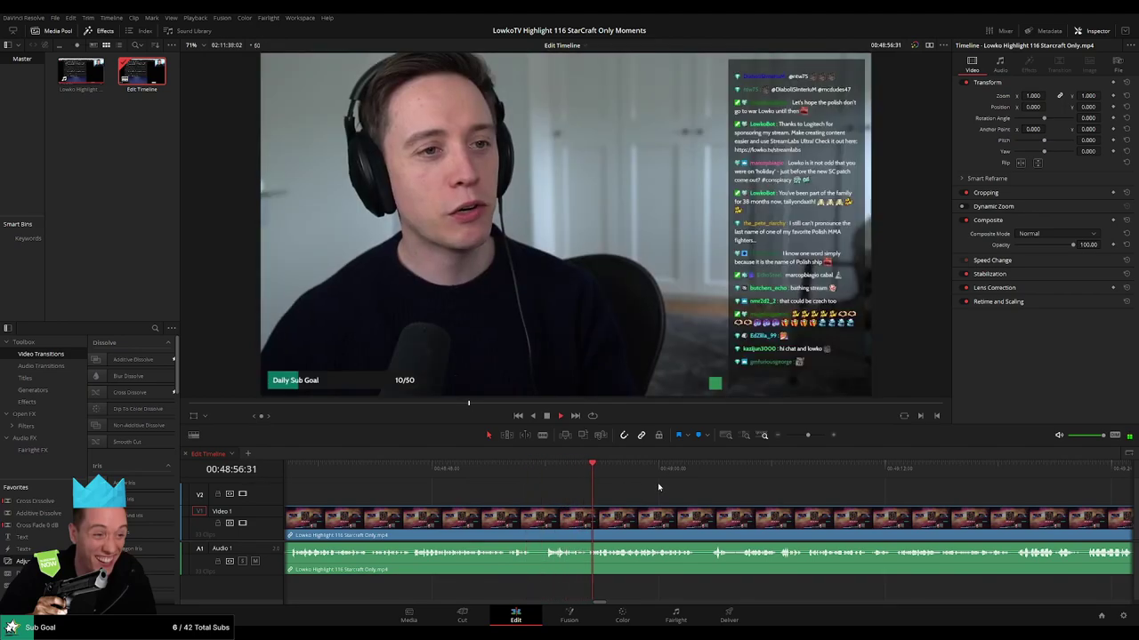
left_click(571, 478)
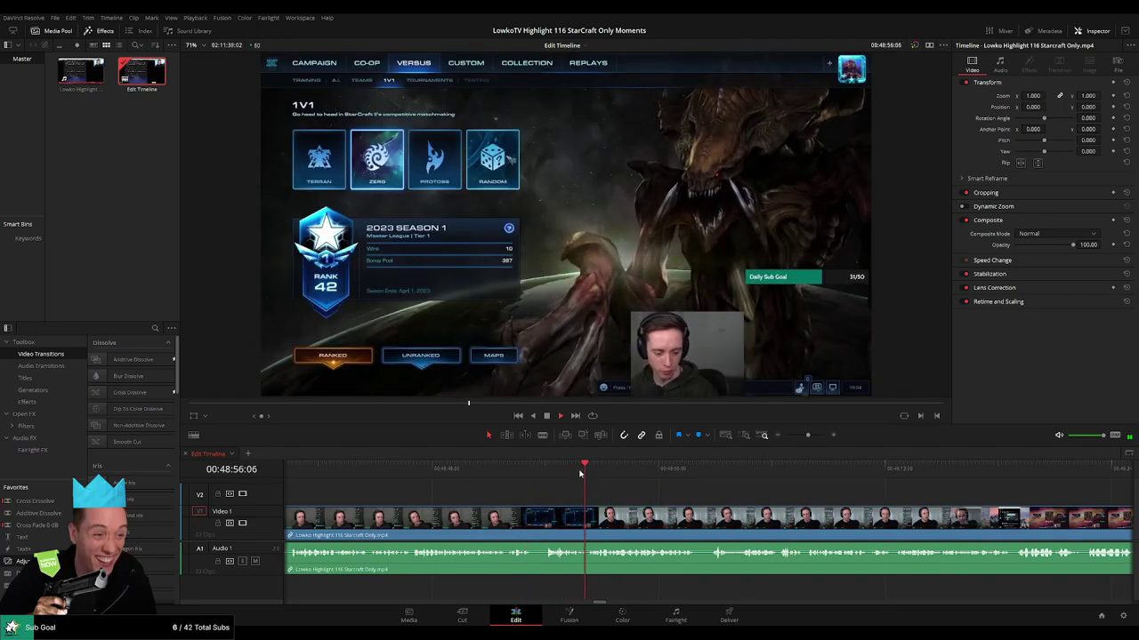
left_click(814, 436)
key("b")
left_click(719, 516)
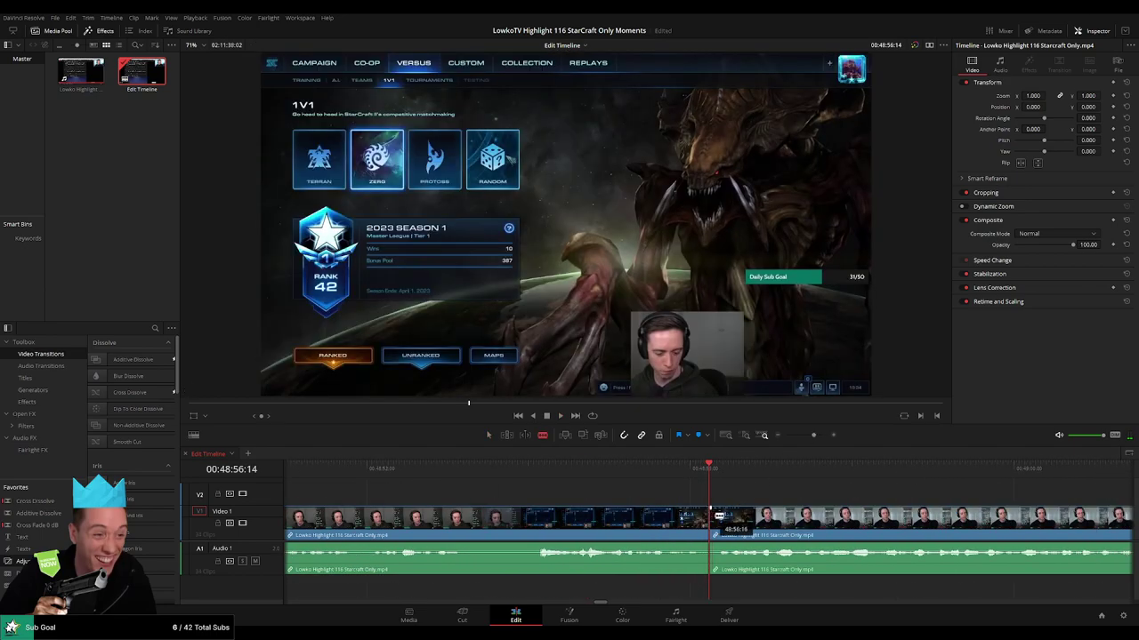
Split again at 00:48:56:22 where the 1v1 menu ends, and delete the leftover frames between the cuts, closing the gap.
key("space")
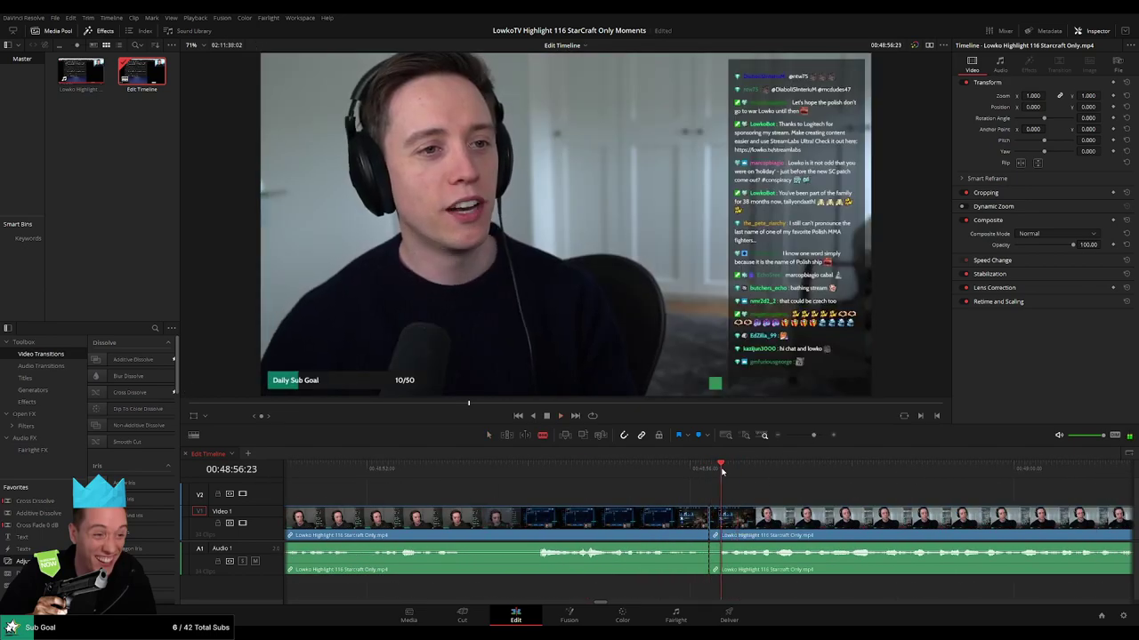
left_click(720, 471)
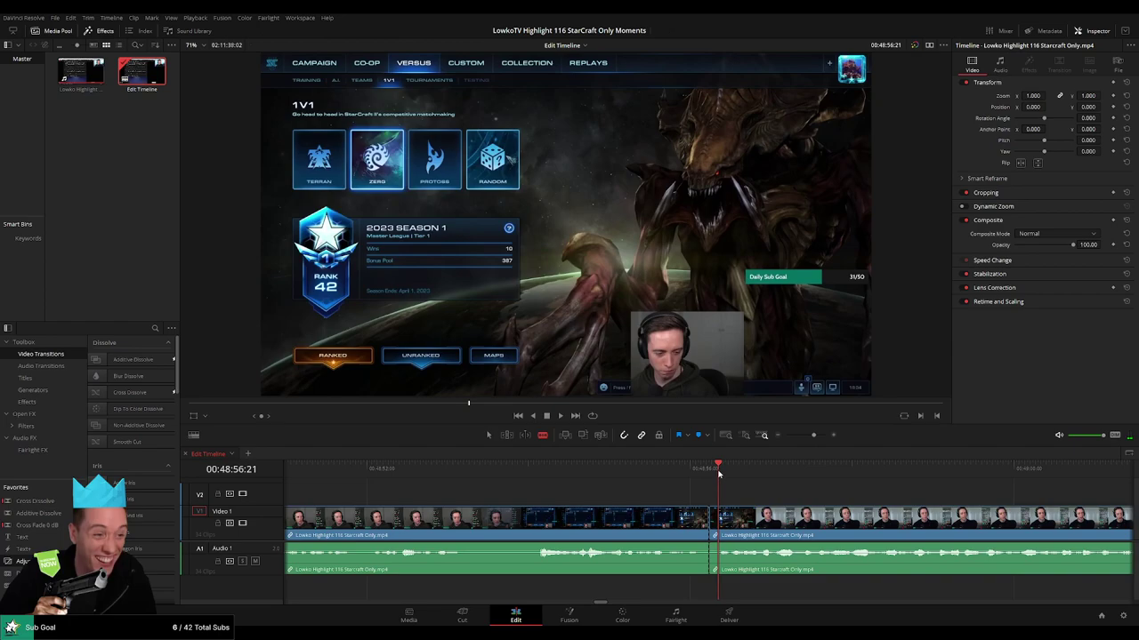
key("Right")
left_click(720, 518)
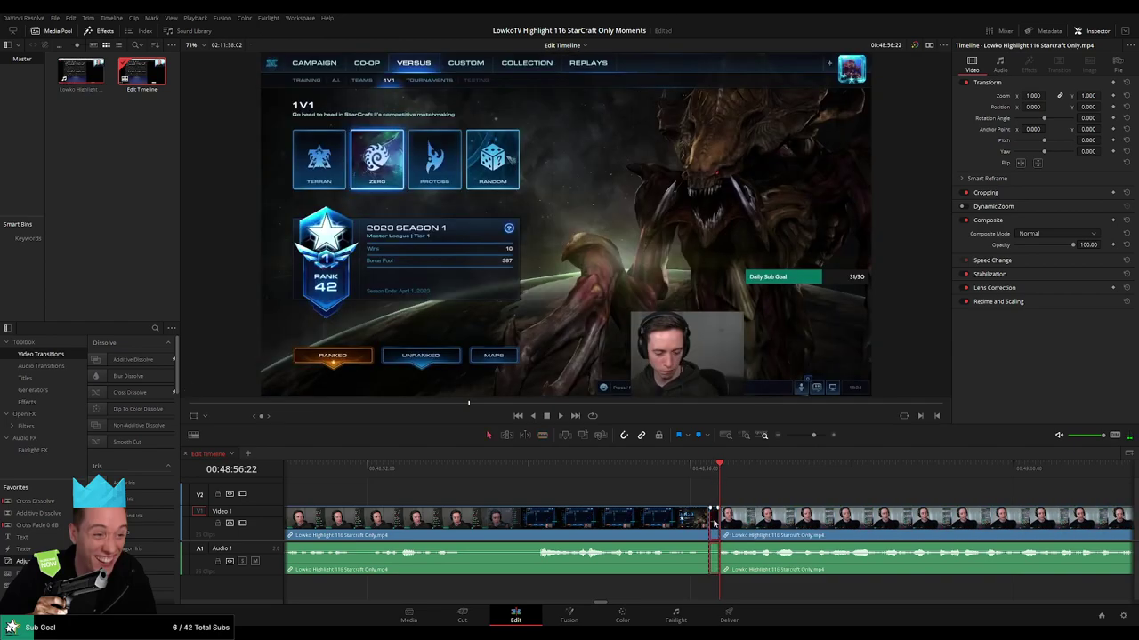
key("Delete")
left_click_drag(813, 435, 796, 436)
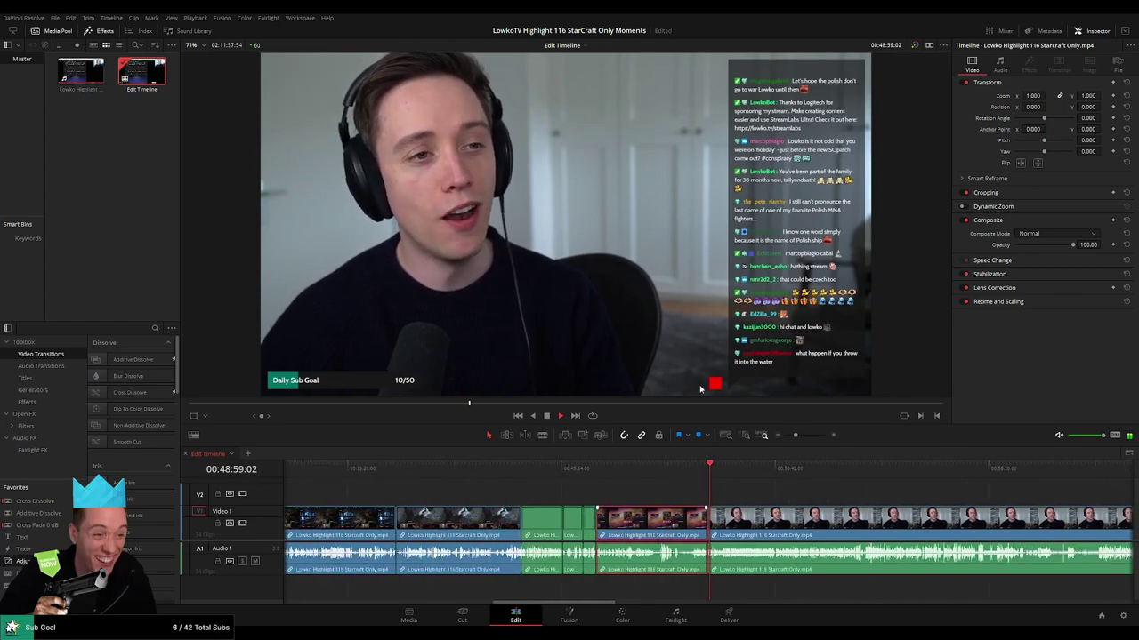
Review the start of the dark-sweater webcam section from about 00:48:59 to the Babylon LE victory screen at 00:49:27.
left_click(823, 484)
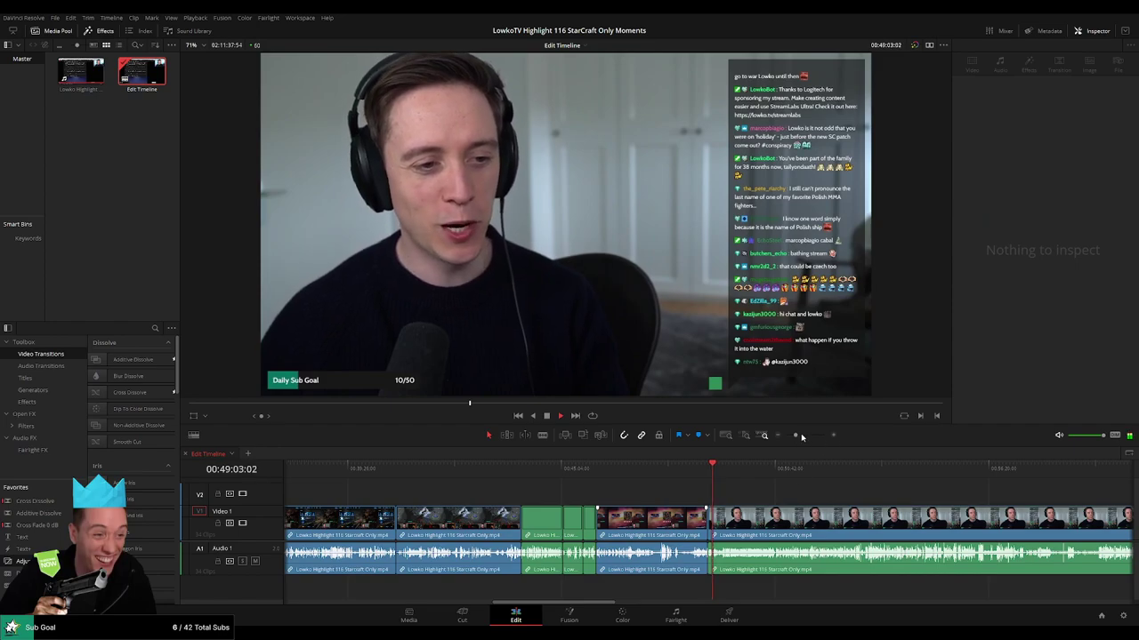
left_click_drag(801, 436, 805, 436)
left_click_drag(838, 490, 589, 484)
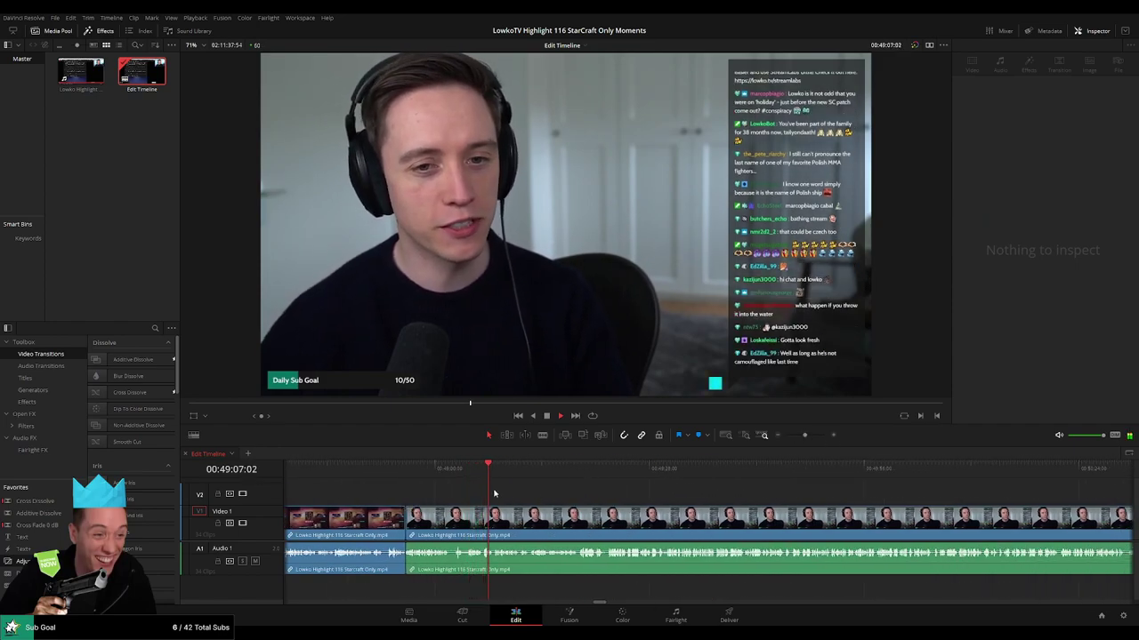
left_click(514, 476)
key("ctrl+b")
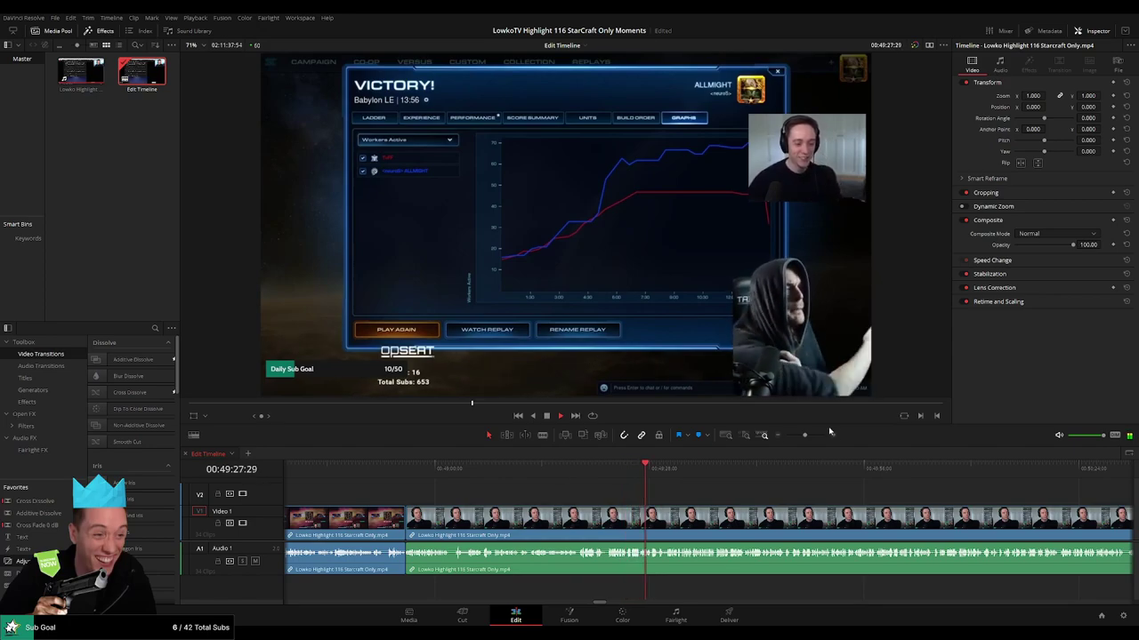
Skip through the rest of the webcam and chat section to about 00:51:18 to find where the Reddit posts begin.
left_click_drag(805, 435, 796, 434)
left_click_drag(716, 476, 780, 470)
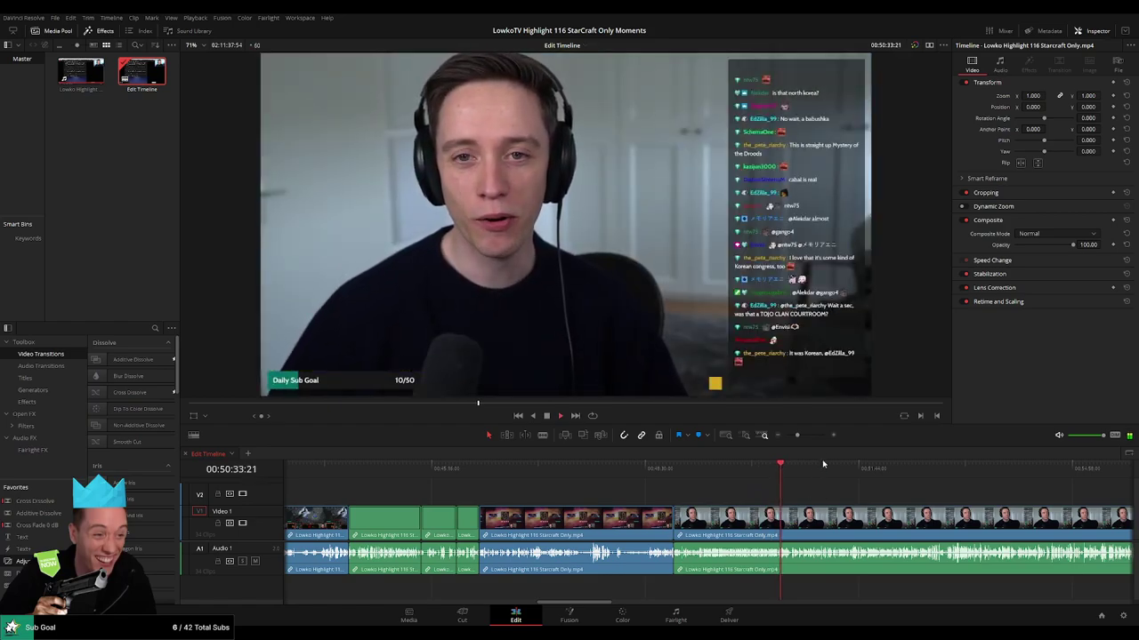
scroll(823, 463, "up", 3)
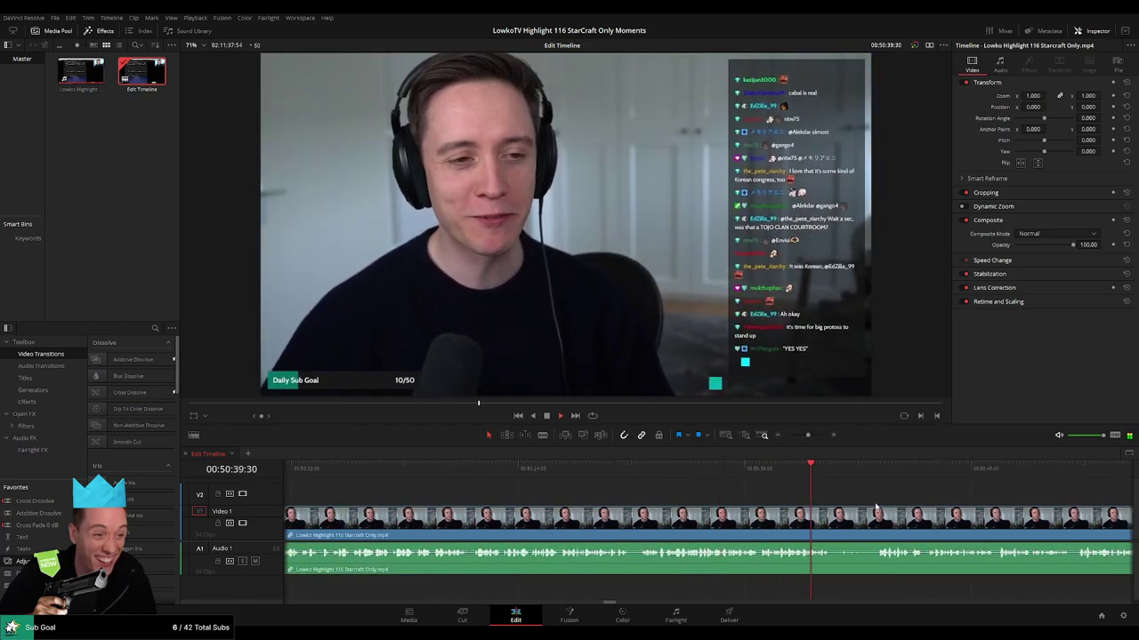
left_click_drag(876, 507, 599, 498)
left_click(601, 471)
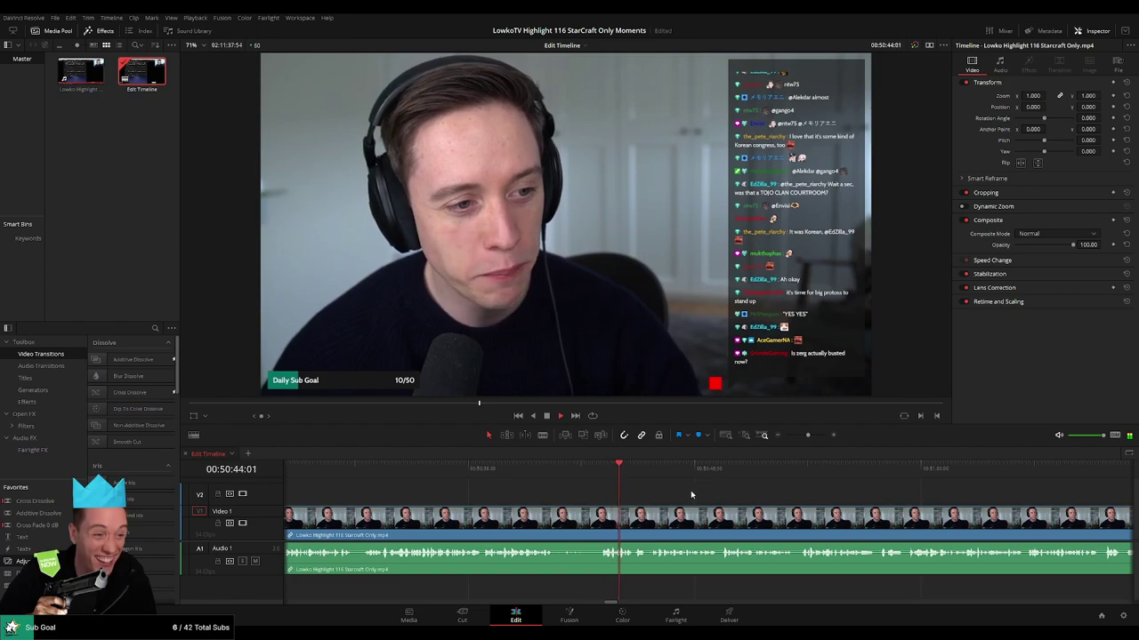
left_click_drag(745, 494, 548, 493)
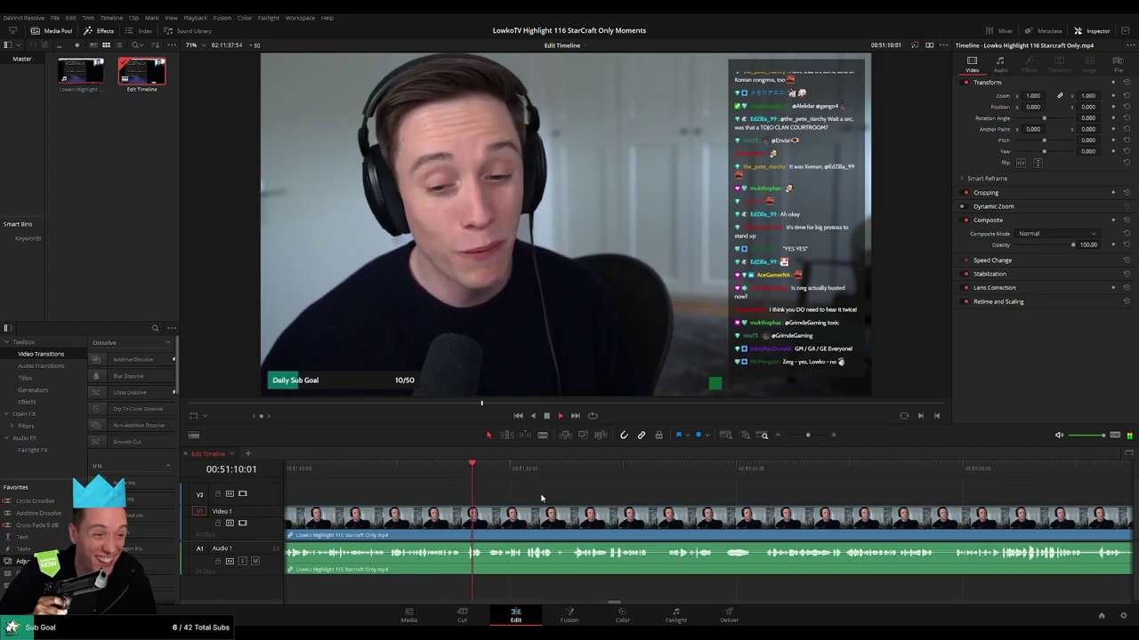
left_click_drag(541, 499, 408, 495)
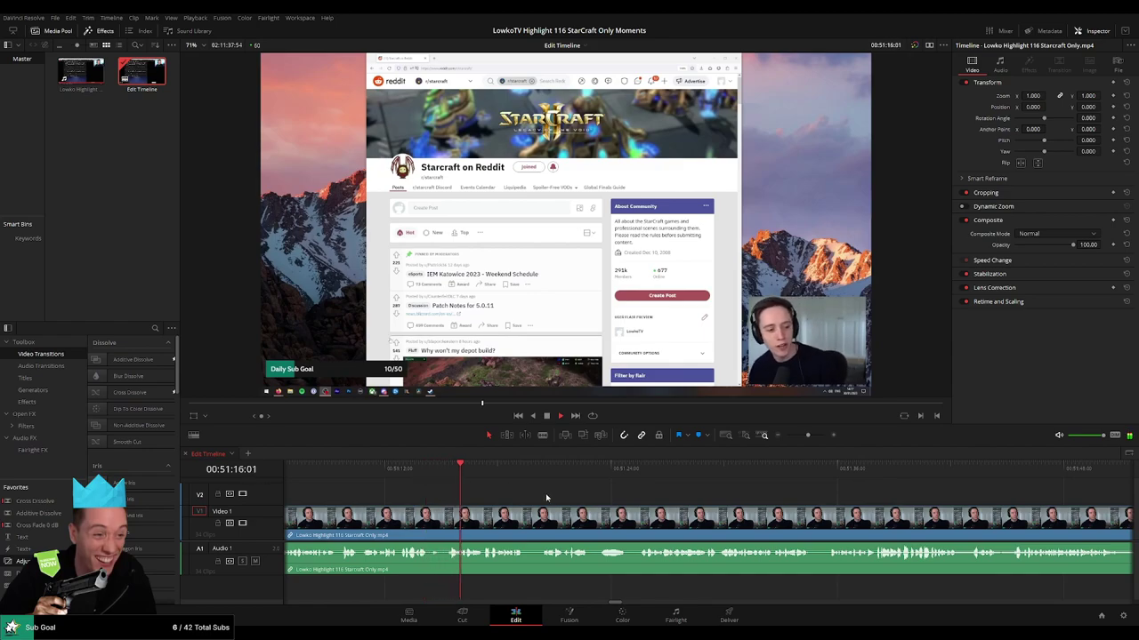
left_click_drag(561, 498, 474, 491)
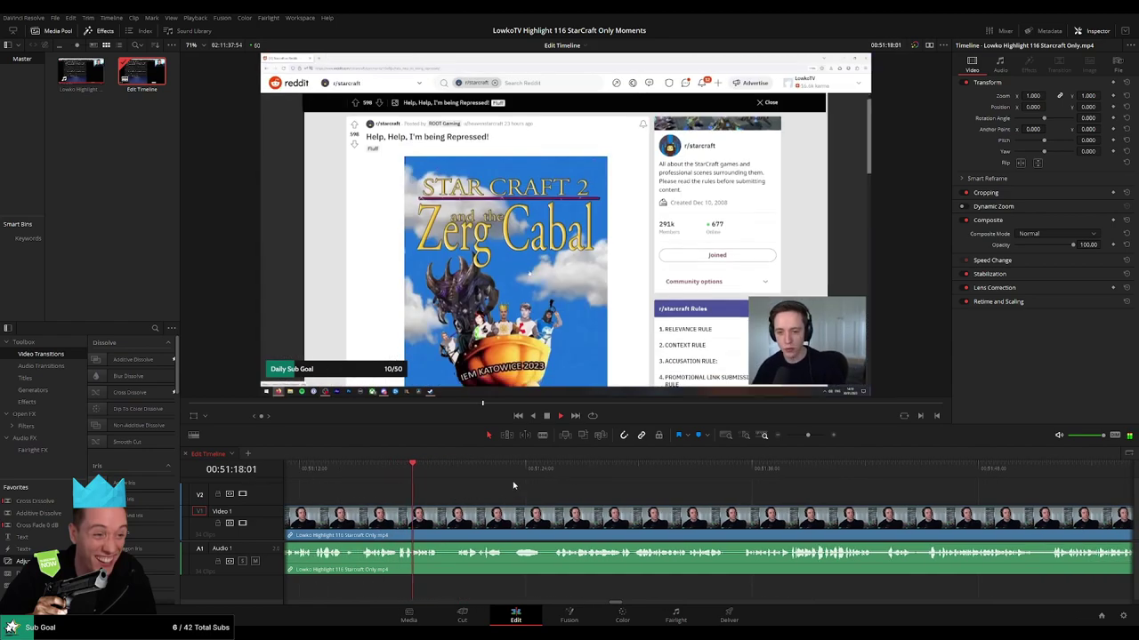
Split the clip around 00:51:17:14, between the StarCraft Reddit front page and the Zerg Cabal post, and delete the leftover frames, closing the gap.
left_click_drag(808, 435, 815, 437)
left_click(492, 491)
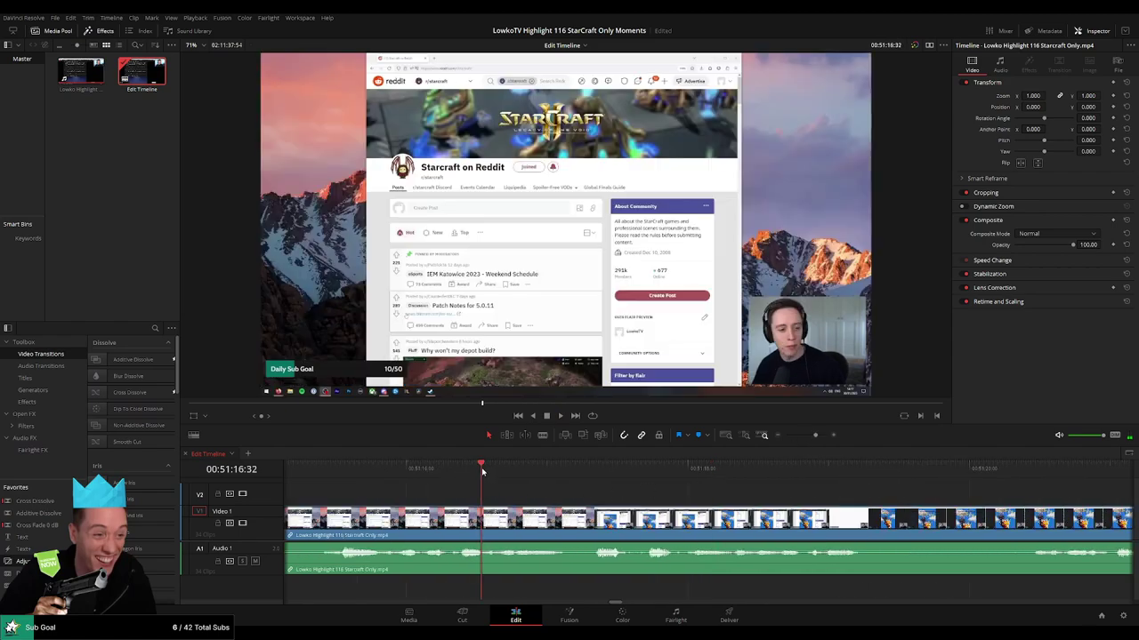
left_click_drag(585, 528, 588, 531)
key("Delete")
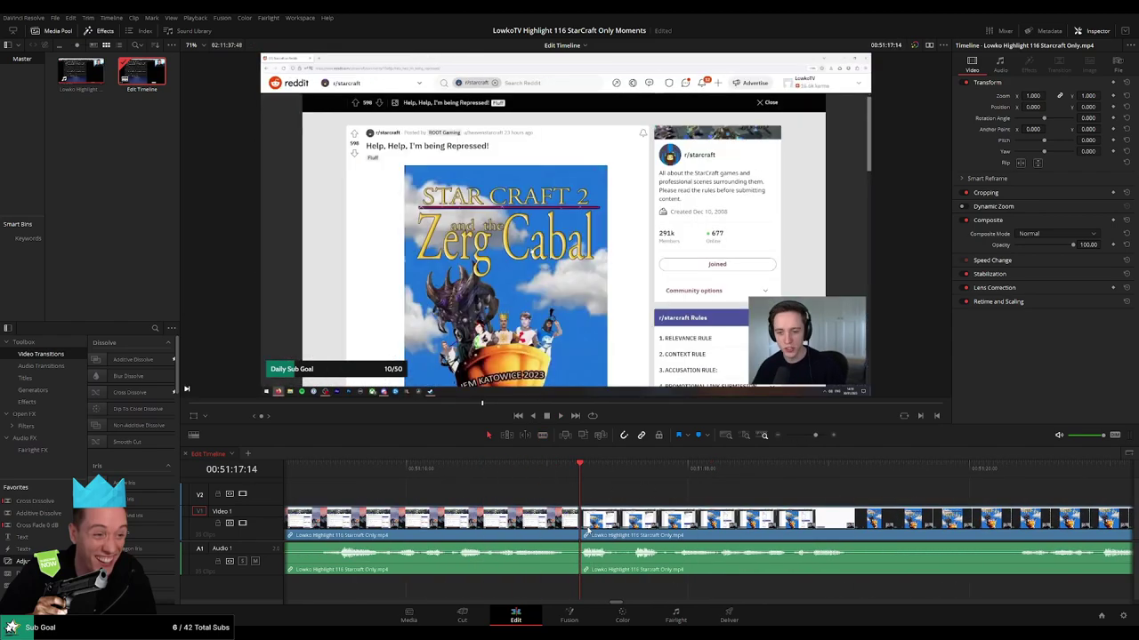
Color the finished webcam clip before the Zerg Cabal post green and deselect it.
key("space")
left_click_drag(816, 435, 796, 435)
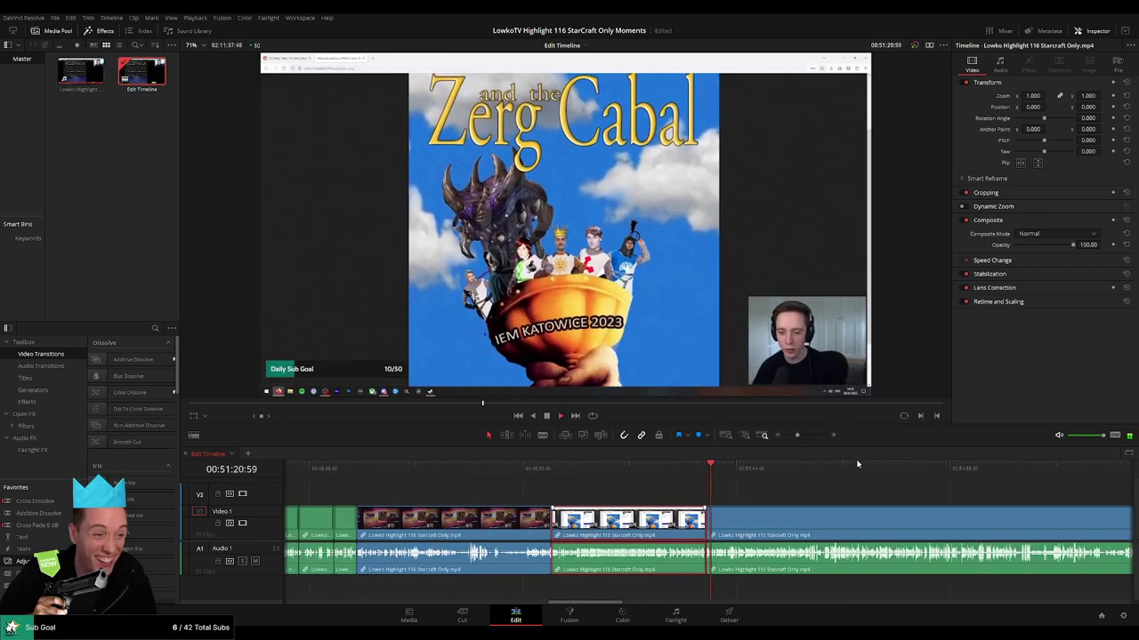
left_click(772, 494)
Split at 00:51:40:46 and just after it, where the Zerg Cabal segment changes to the ChatGPT post, and delete the leftover frames, closing the gap.
mouse_move(797, 436)
left_mouse_down()
mouse_move(780, 441)
mouse_move(805, 437)
left_mouse_up()
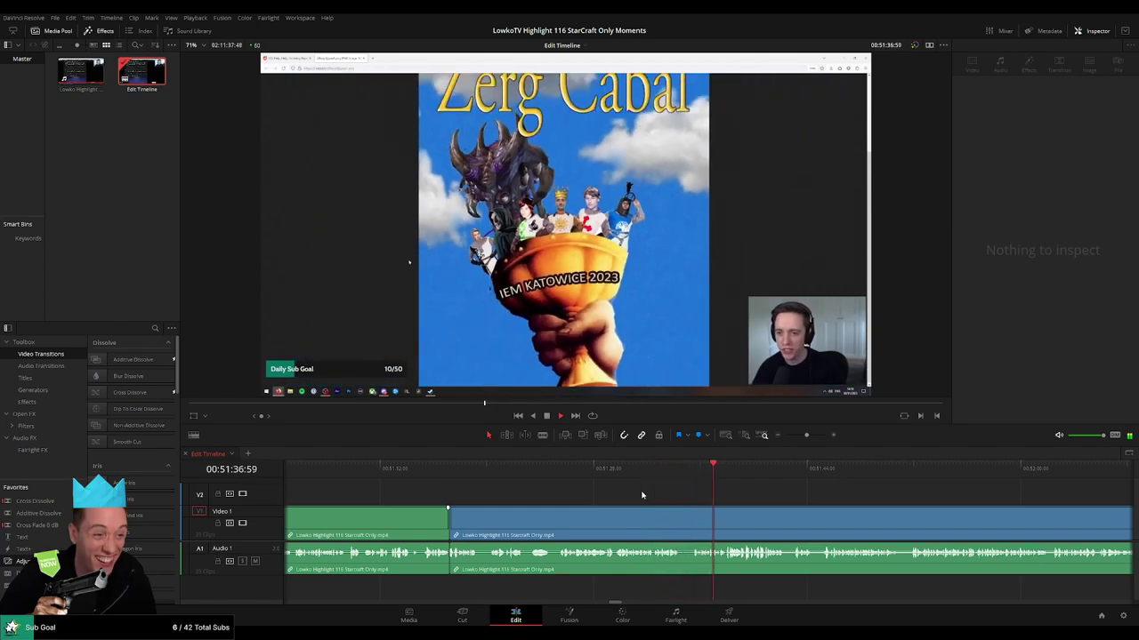
left_click(812, 436)
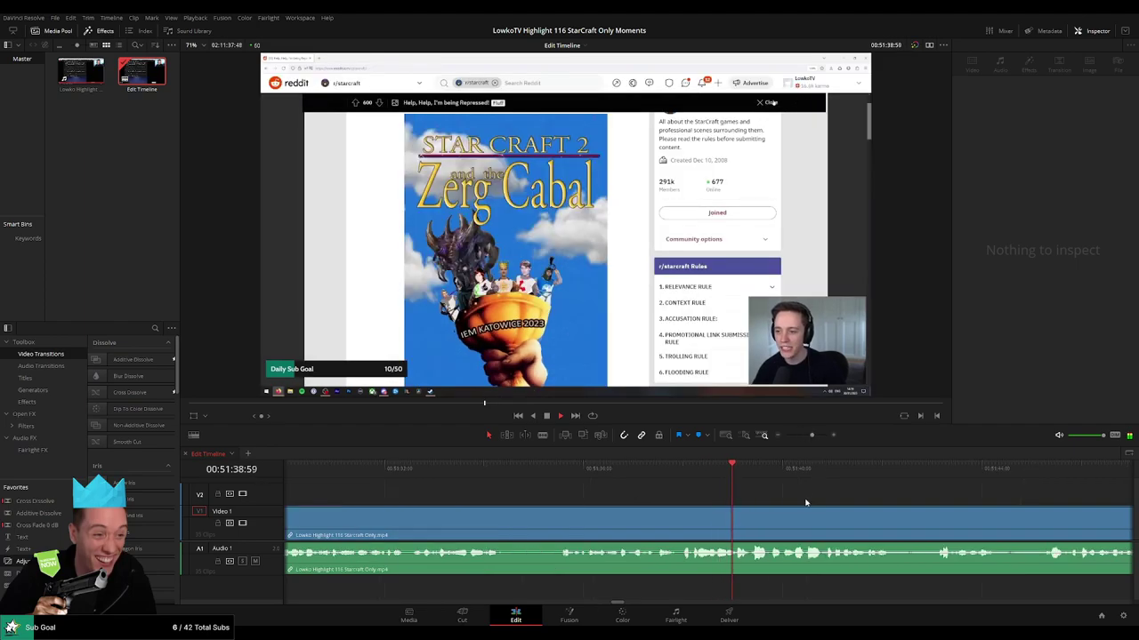
left_click_drag(806, 504, 443, 470)
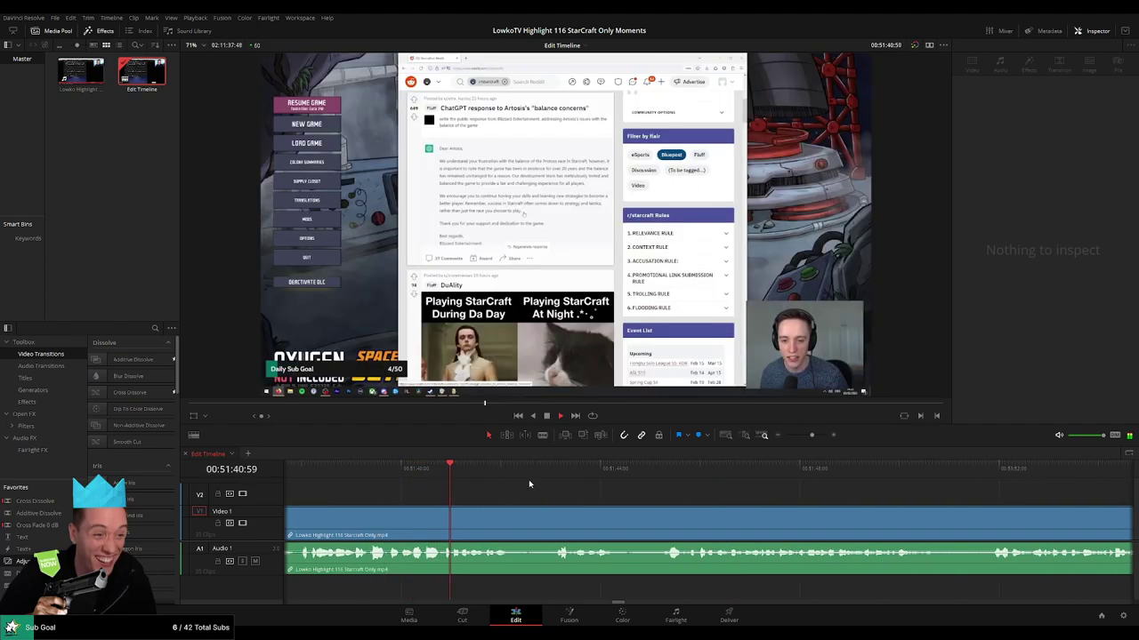
key("space")
left_click(406, 476)
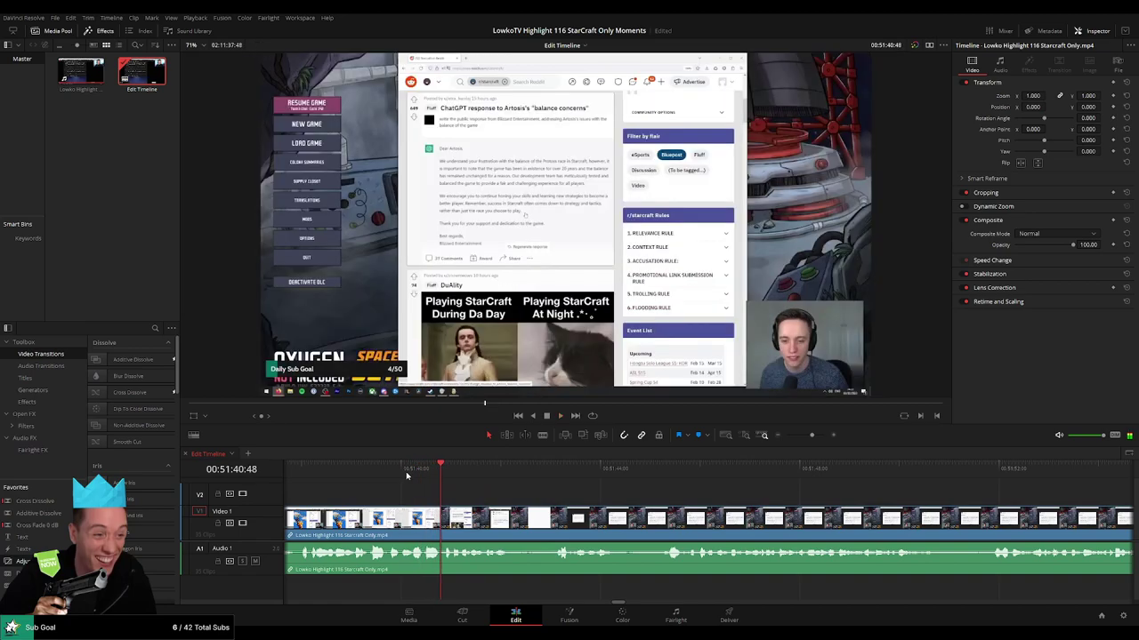
left_click(816, 436)
left_click_drag(709, 467, 699, 493)
key("ctrl+b")
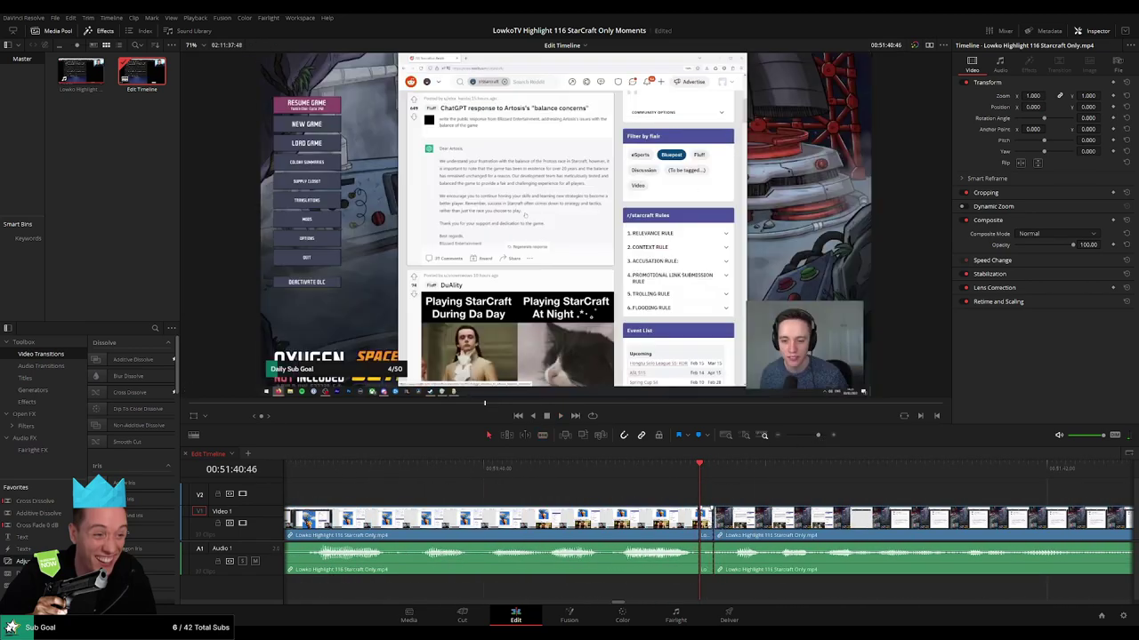
key("Delete")
Color the trimmed Zerg Cabal clip green and deselect it.
key("space")
left_click(803, 436)
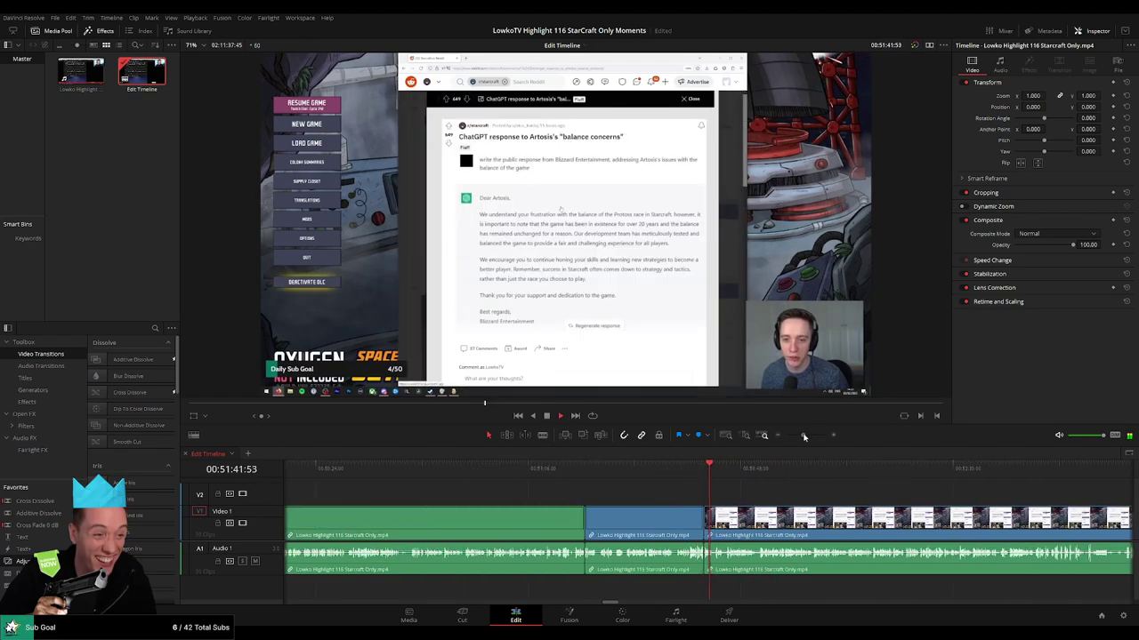
left_click(658, 528)
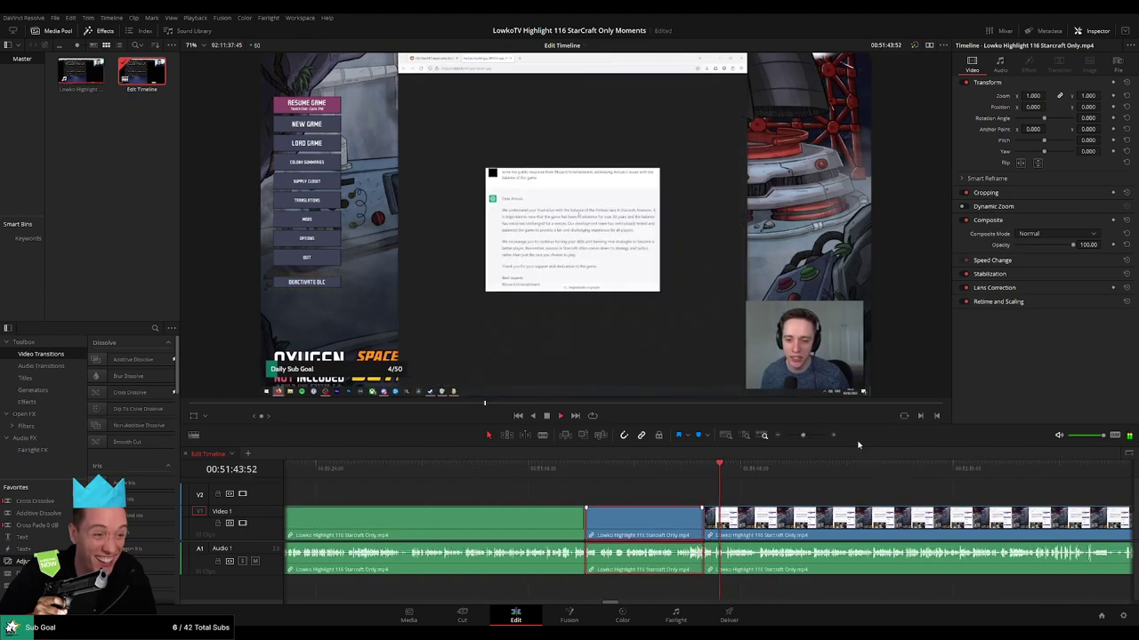
left_click(772, 492)
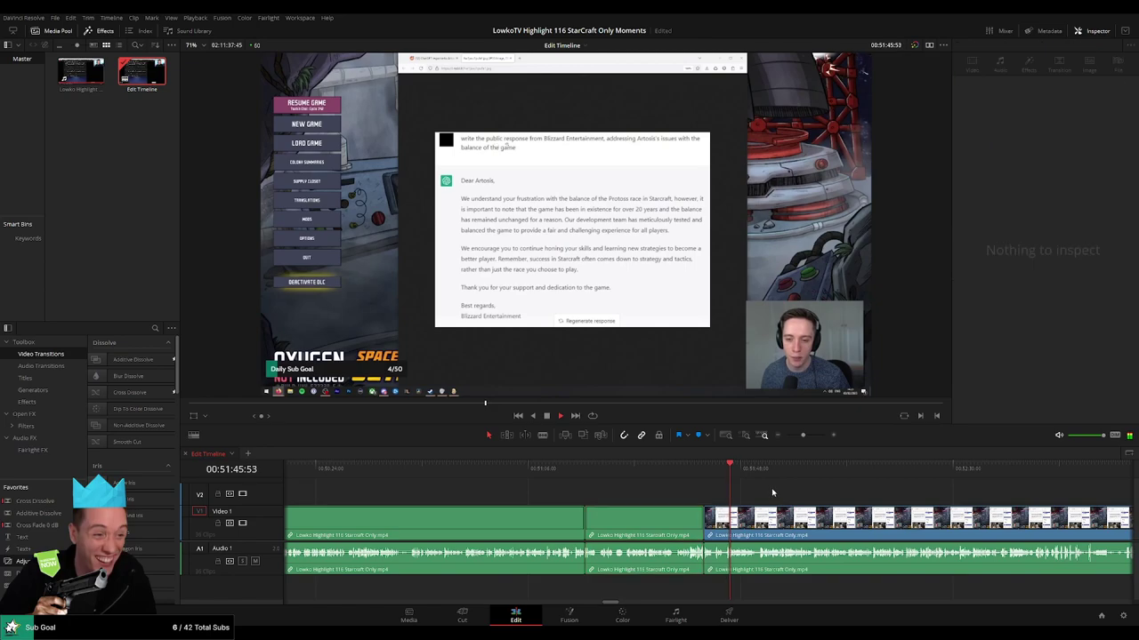
Skip through the ChatGPT balance response segment from about 00:51:45 to 00:52:31 to find its end.
scroll(785, 499, "right", 3)
left_click_drag(803, 436, 809, 436)
left_click(787, 468)
scroll(823, 485, "right", 5)
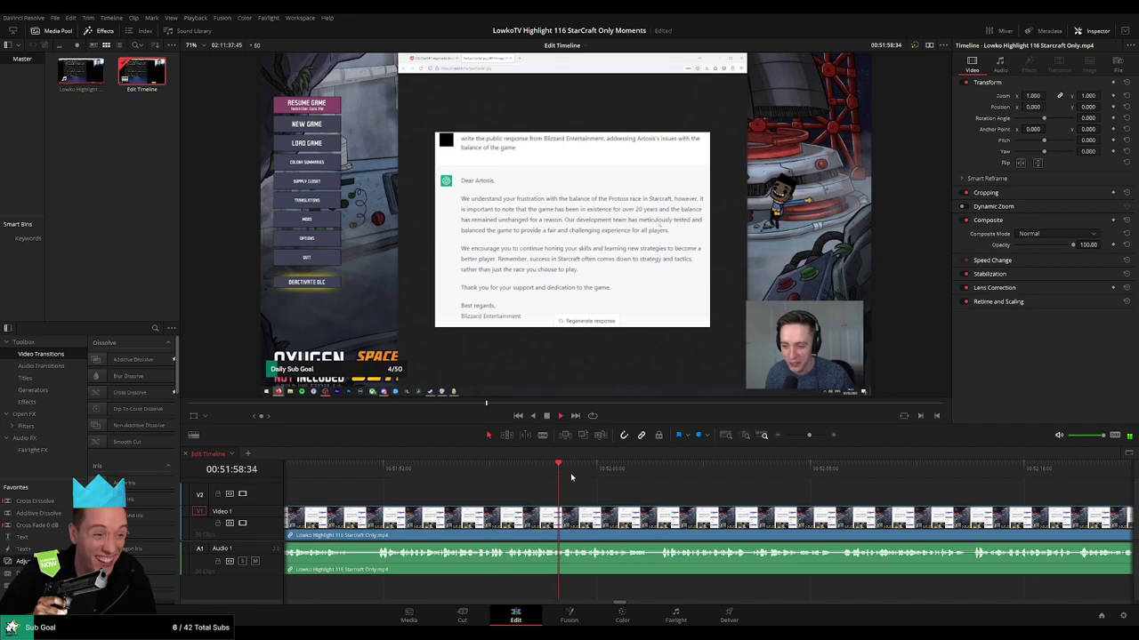
left_click(656, 473)
scroll(807, 508, "right", 2)
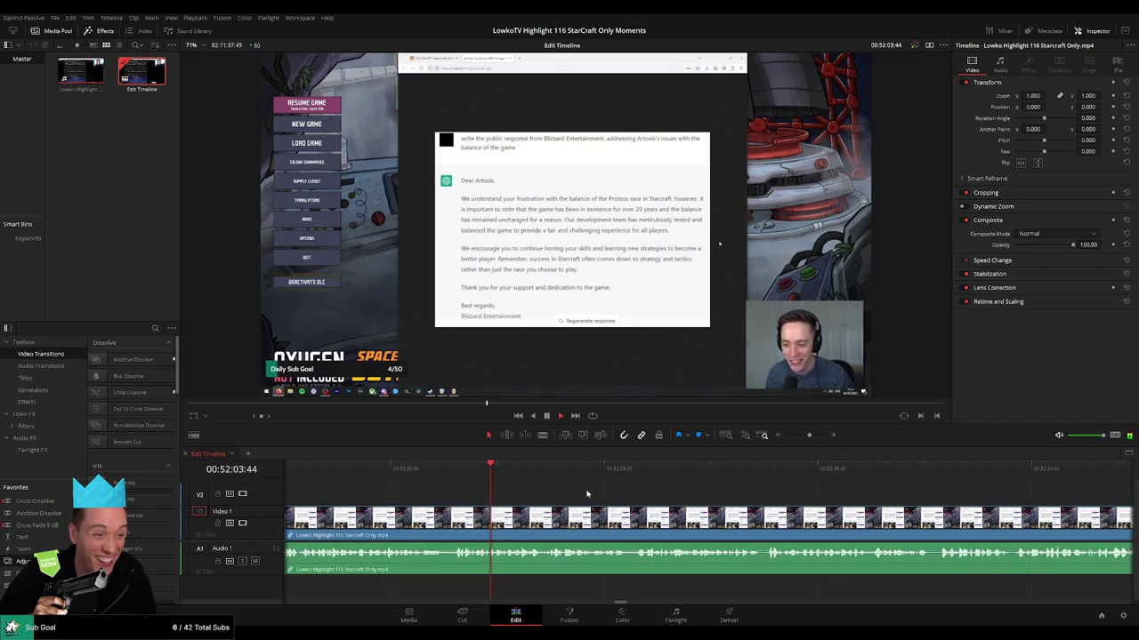
left_click(723, 478)
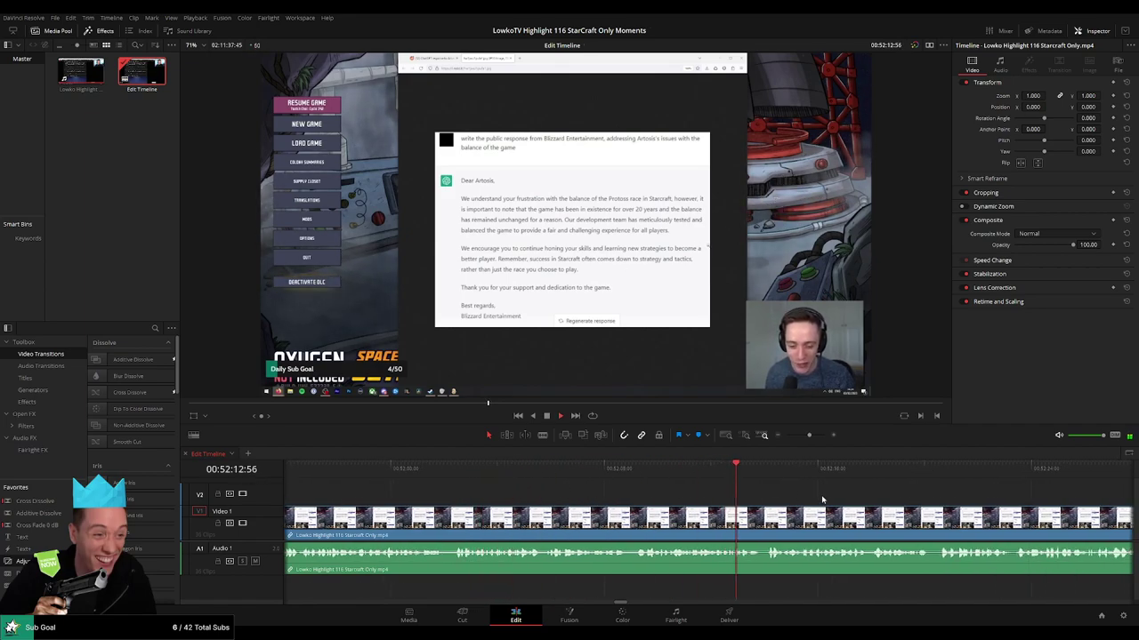
scroll(822, 500, "right", 2)
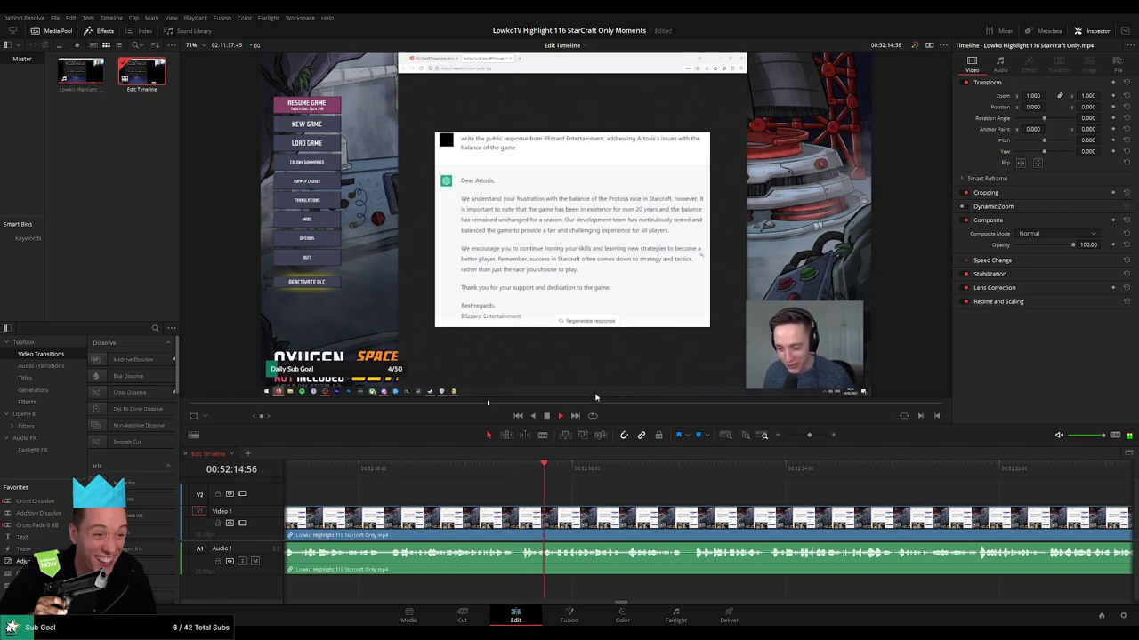
left_click(684, 481)
left_click_drag(810, 500, 647, 498)
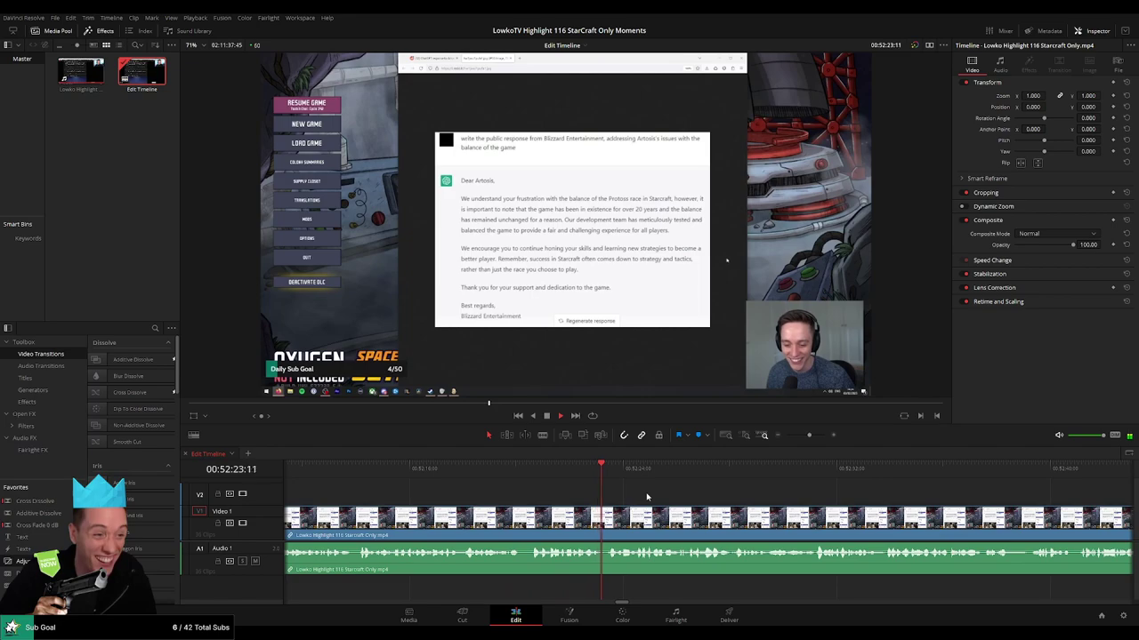
scroll(736, 499, "right", 1)
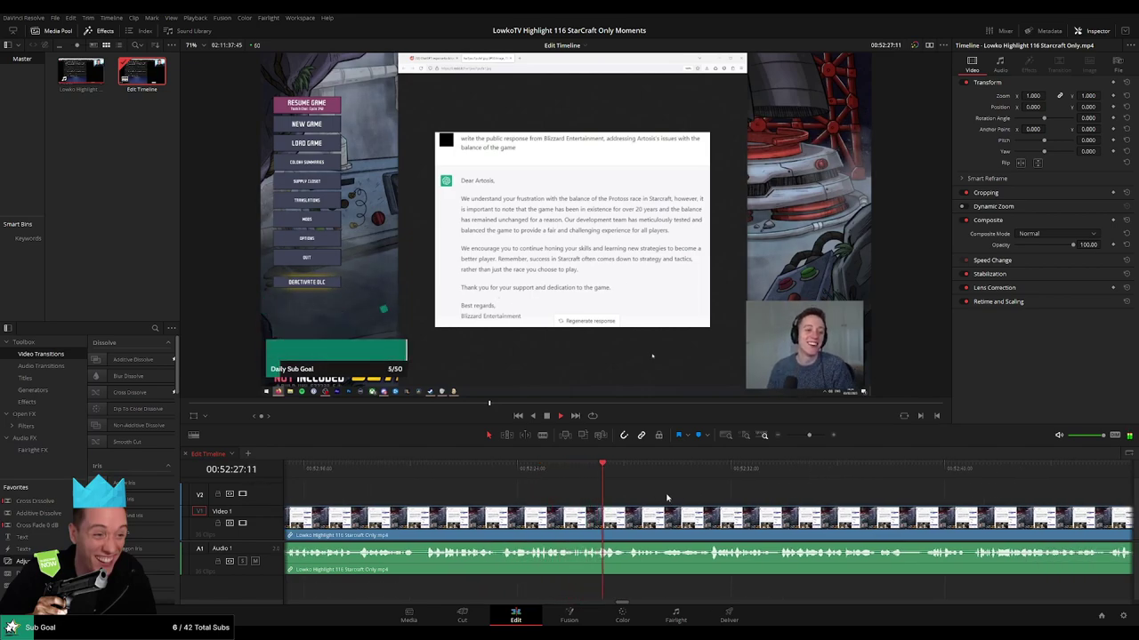
scroll(611, 501, "right", 1)
scroll(582, 494, "right", 1)
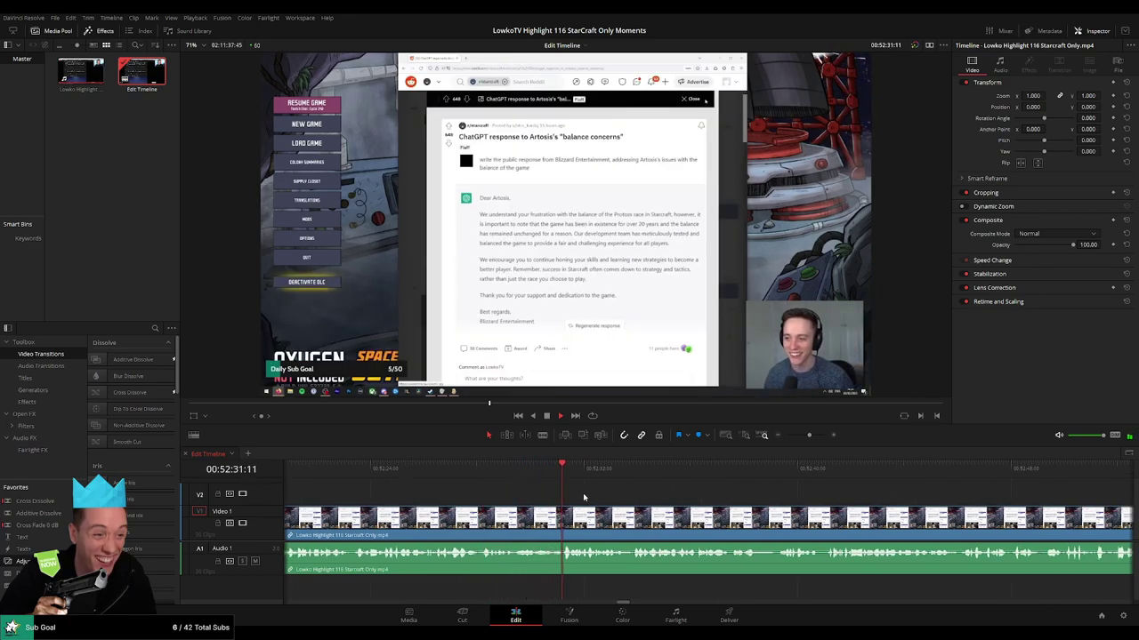
Cut the end of the ChatGPT post segment at 00:52:31:13 and delete the leftover frames before the black-hoodie webcam scene, closing the gap.
key("space")
left_click_drag(808, 436, 815, 436)
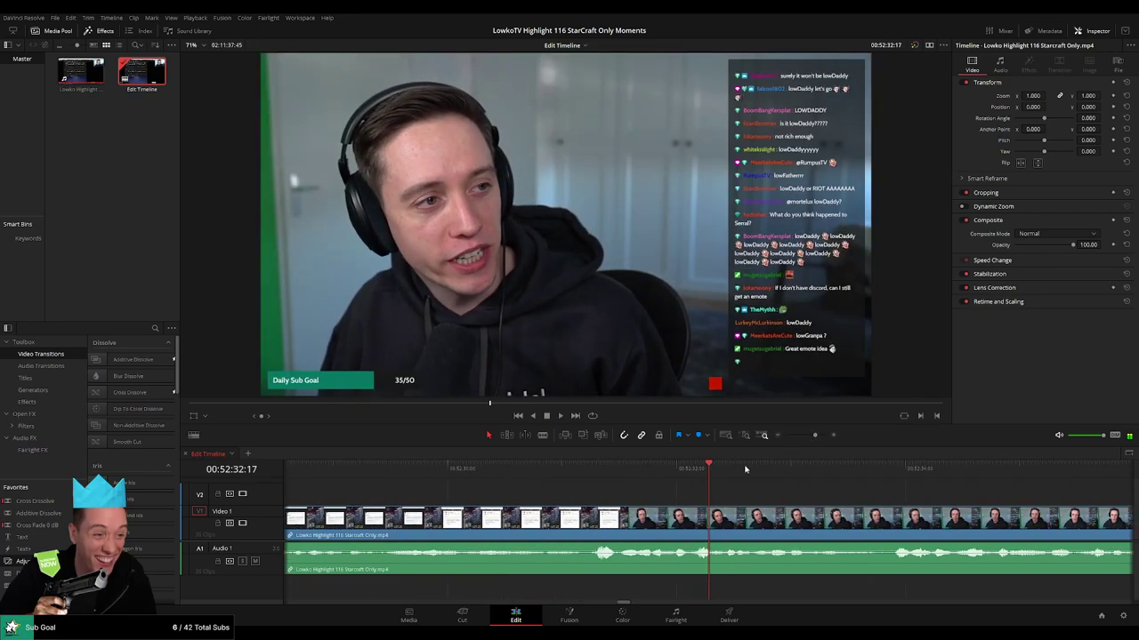
left_click(489, 472)
key("space")
key("space")
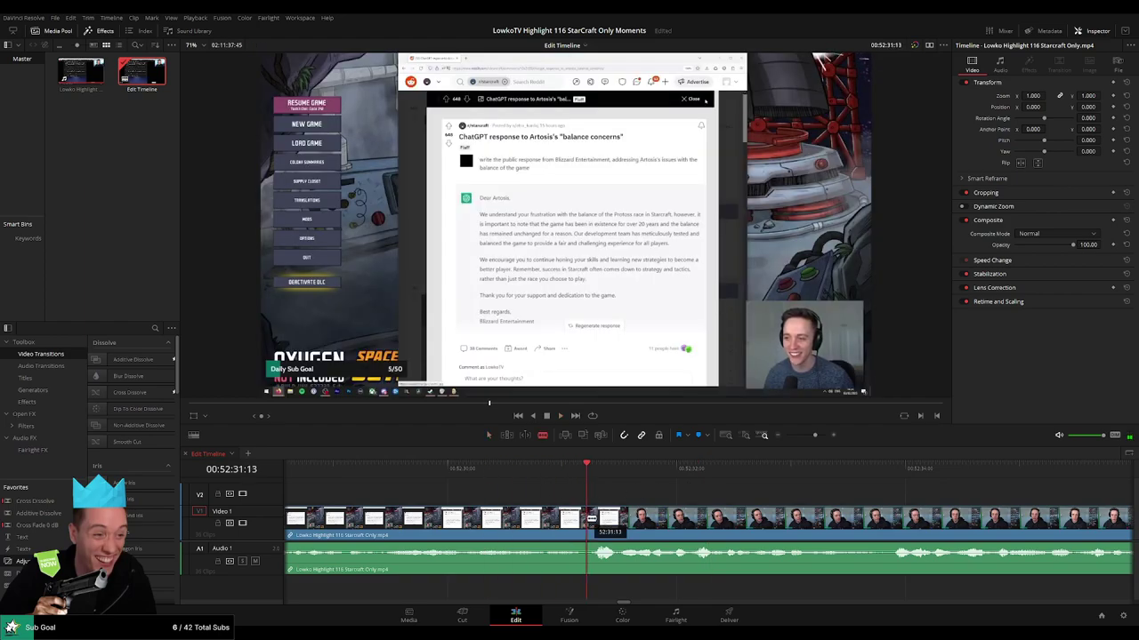
left_click(596, 519)
key("Delete")
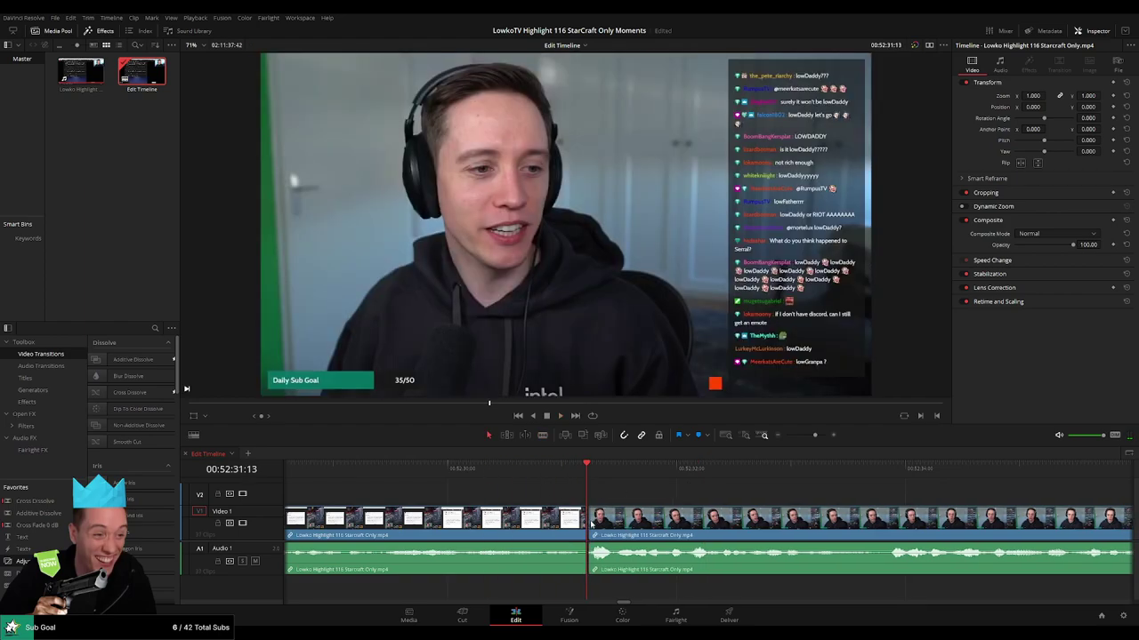
Color the trimmed ChatGPT post clip green and deselect it.
key("space")
left_click_drag(815, 436, 801, 436)
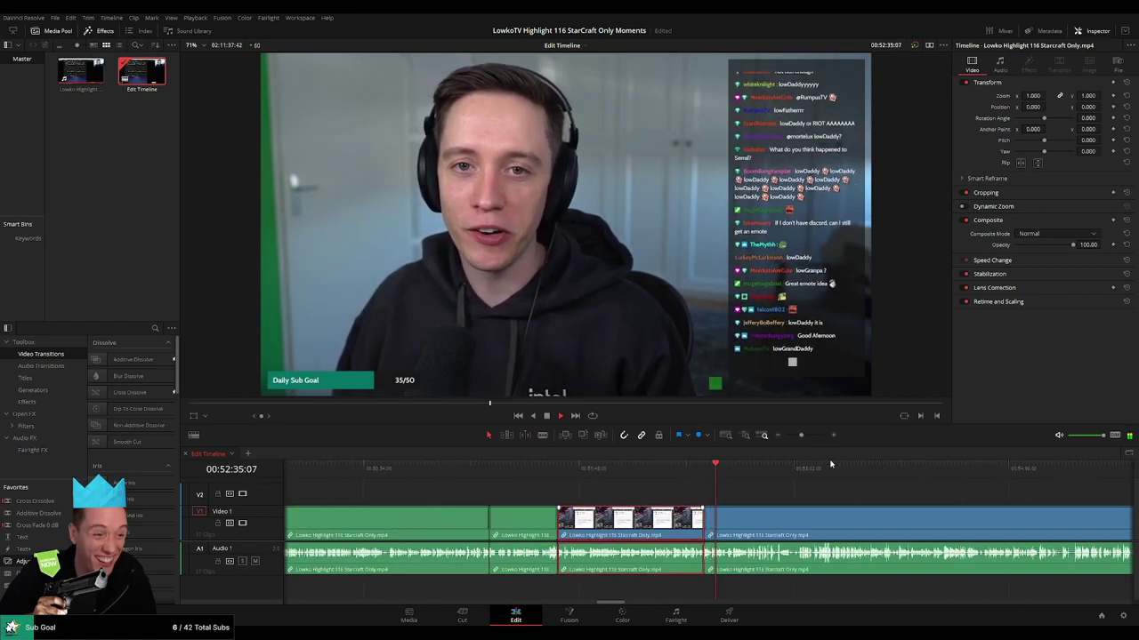
left_click(770, 493)
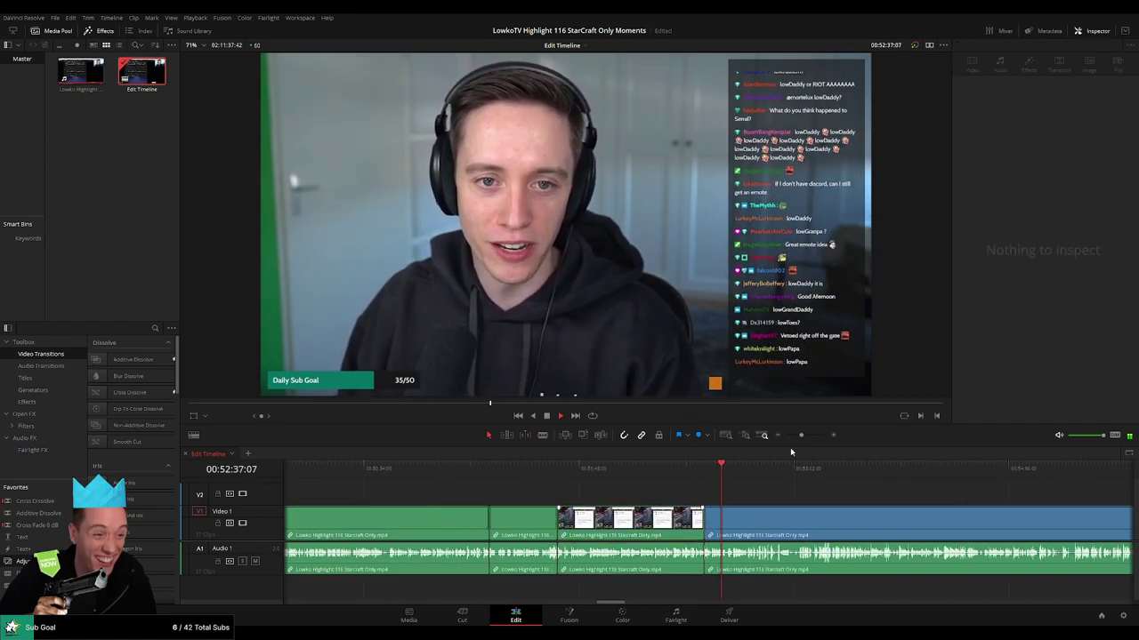
Skip through the black-hoodie webcam and green-room video segment from about 00:52:37 to 00:53:54 to find its end.
left_click_drag(800, 436, 572, 496)
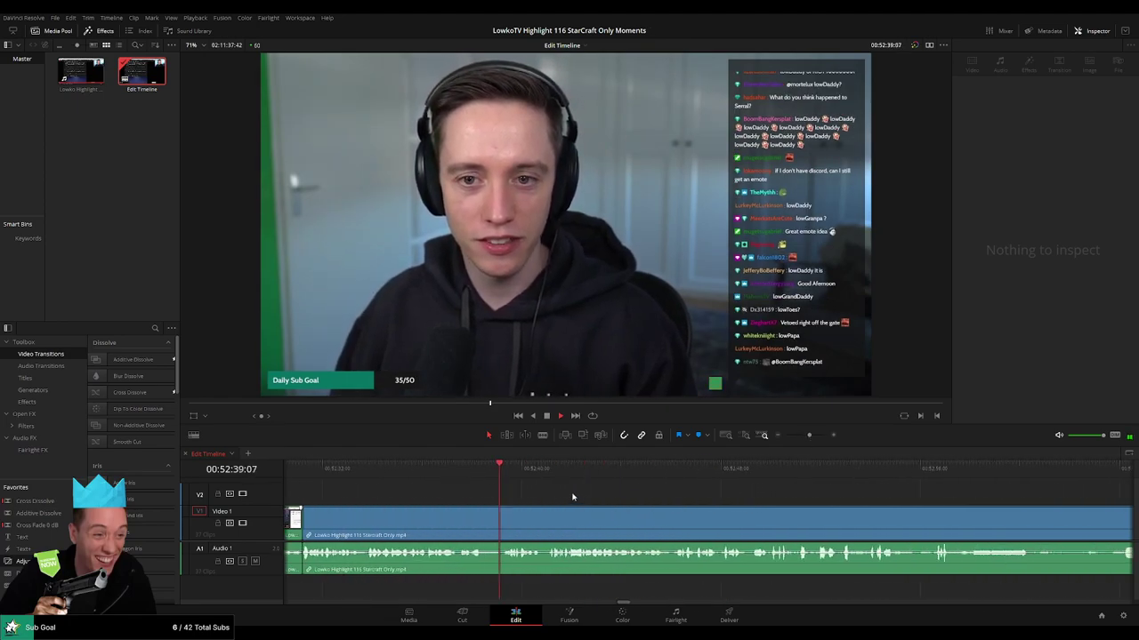
scroll(606, 496, "right", 2)
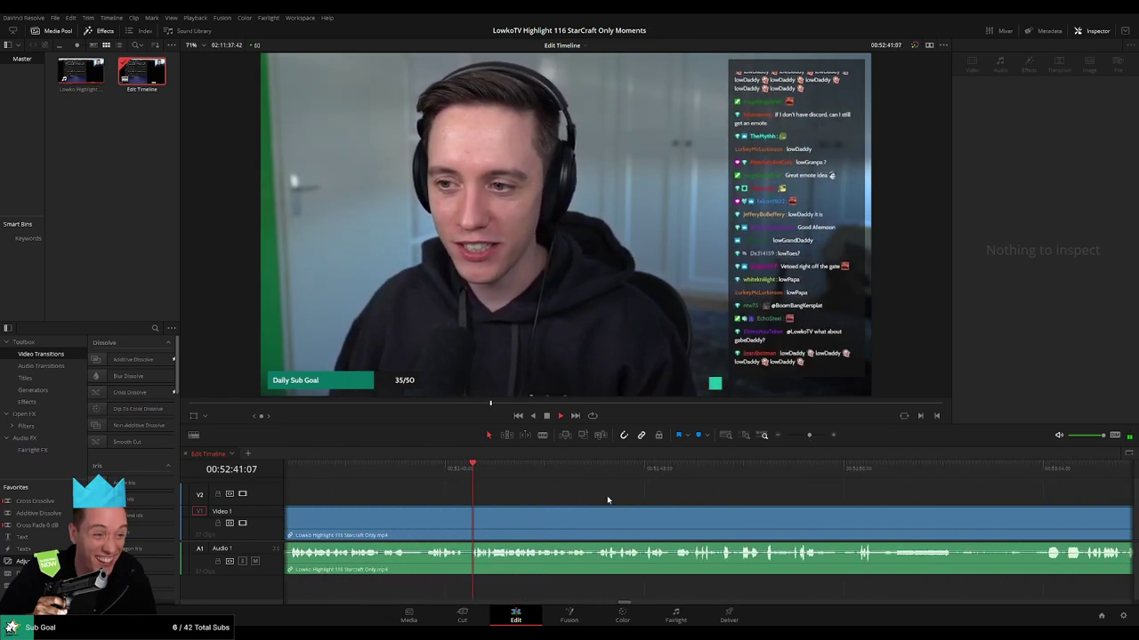
scroll(634, 502, "right", 1)
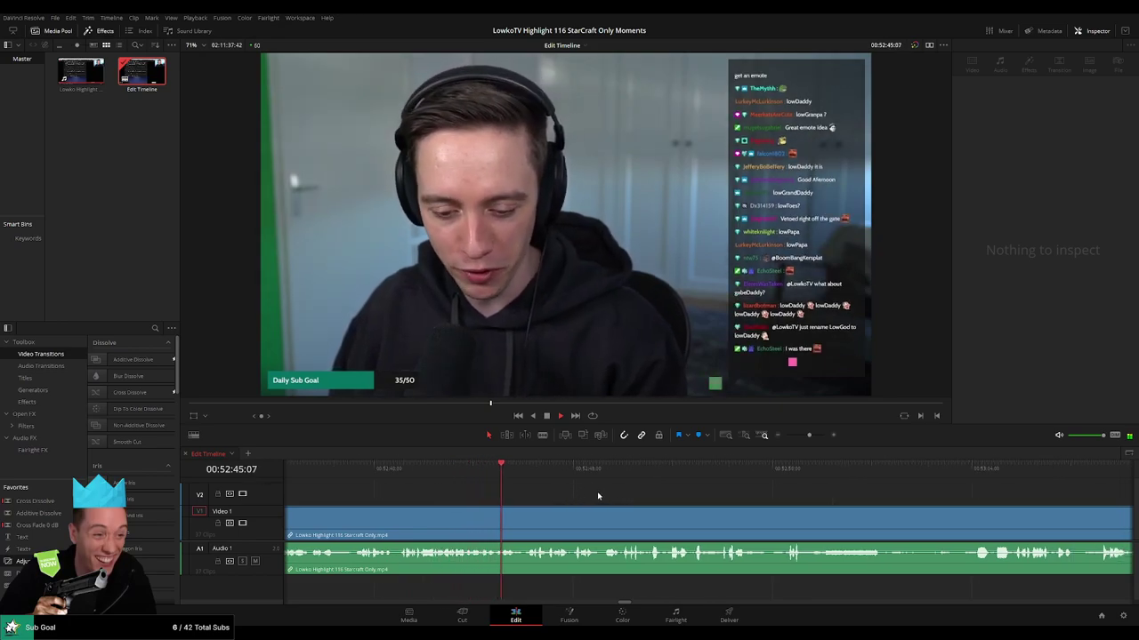
scroll(591, 494, "right", 1)
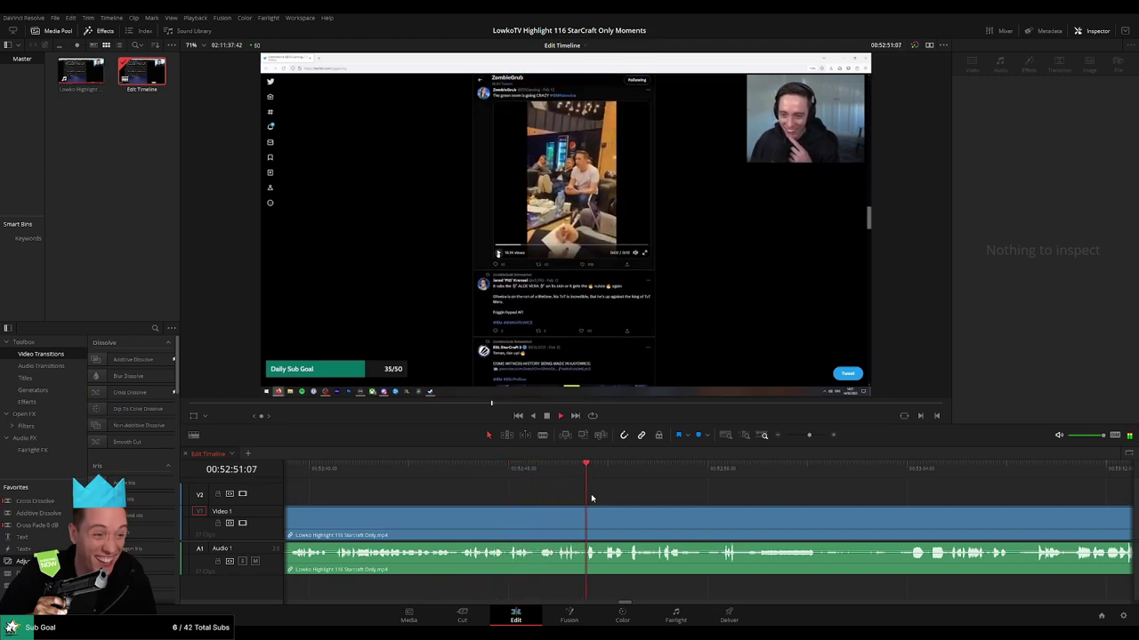
left_click_drag(754, 502, 557, 492)
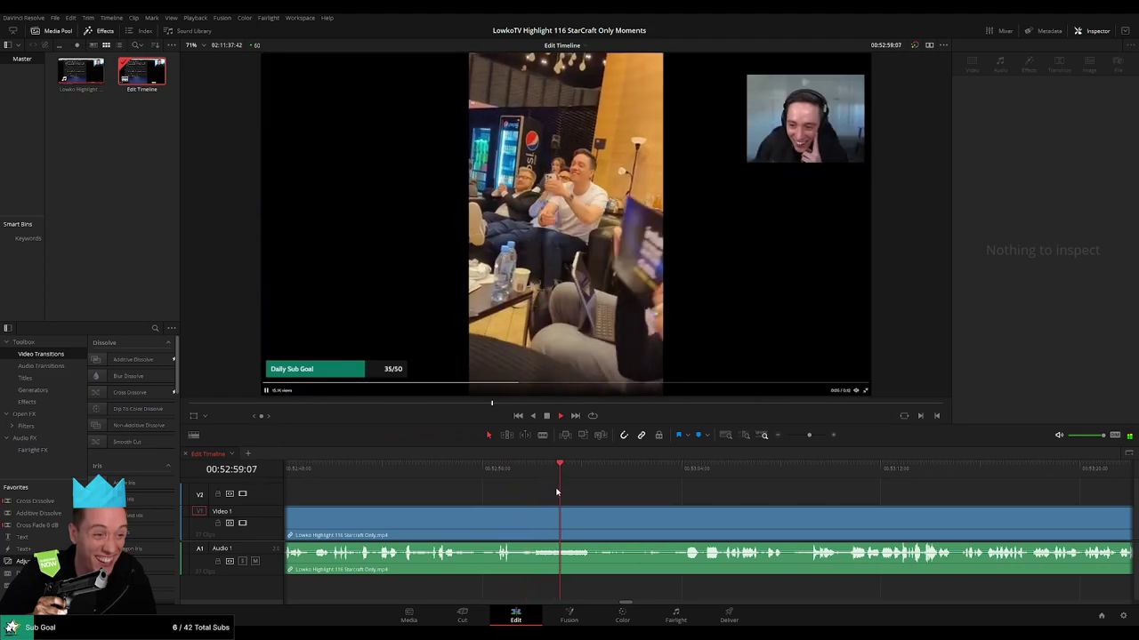
left_click_drag(694, 495, 591, 491)
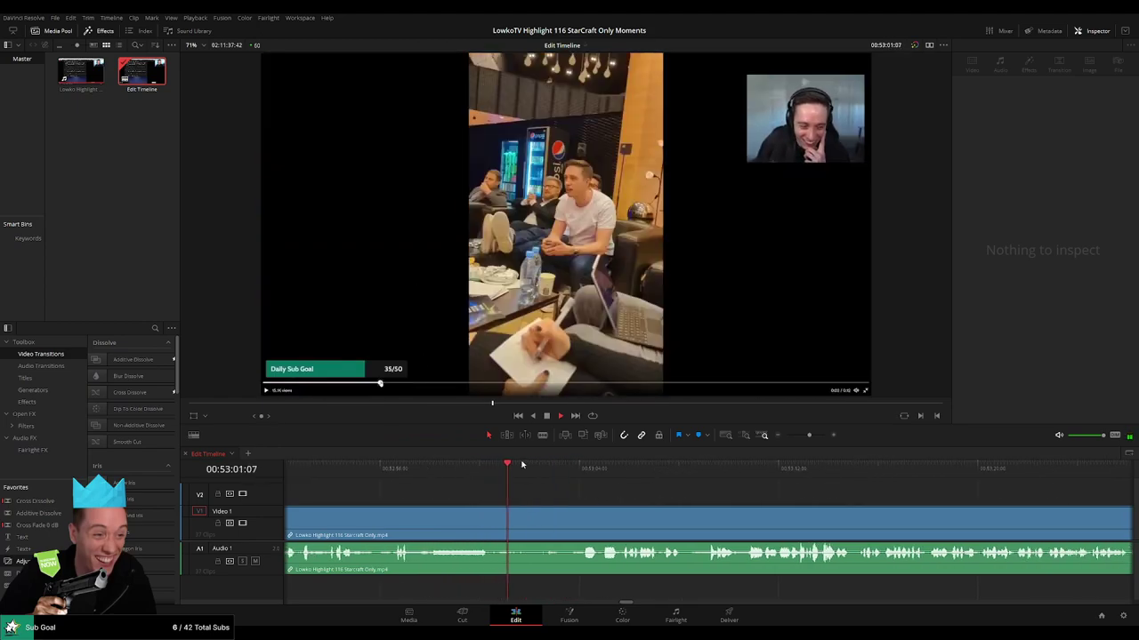
left_click(533, 469)
left_click_drag(732, 496, 591, 493)
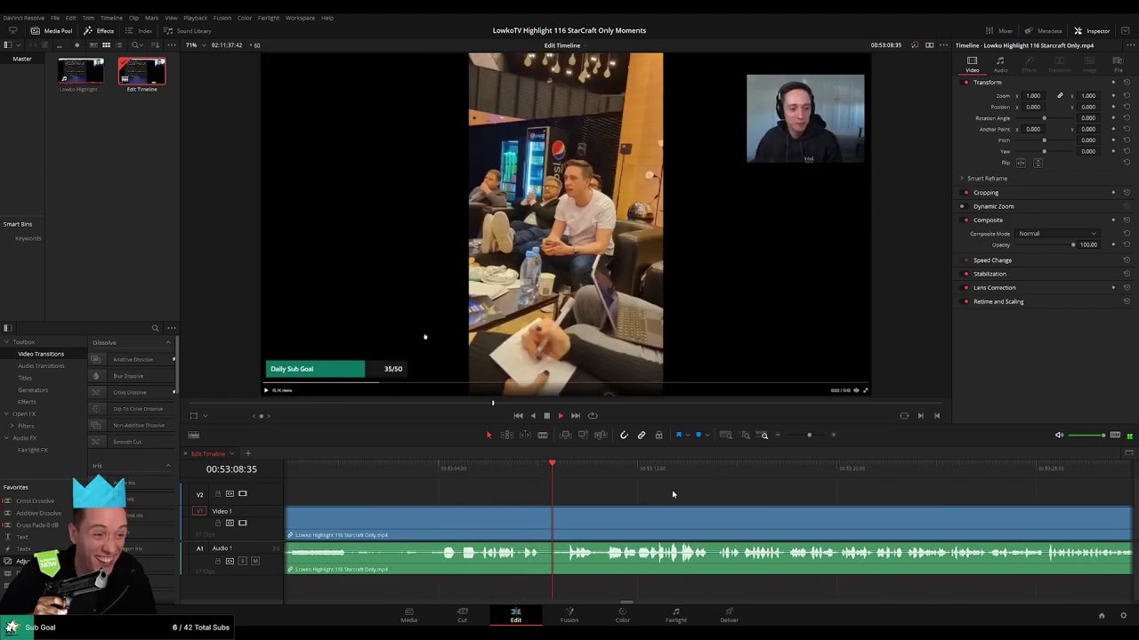
left_click_drag(673, 492, 525, 495)
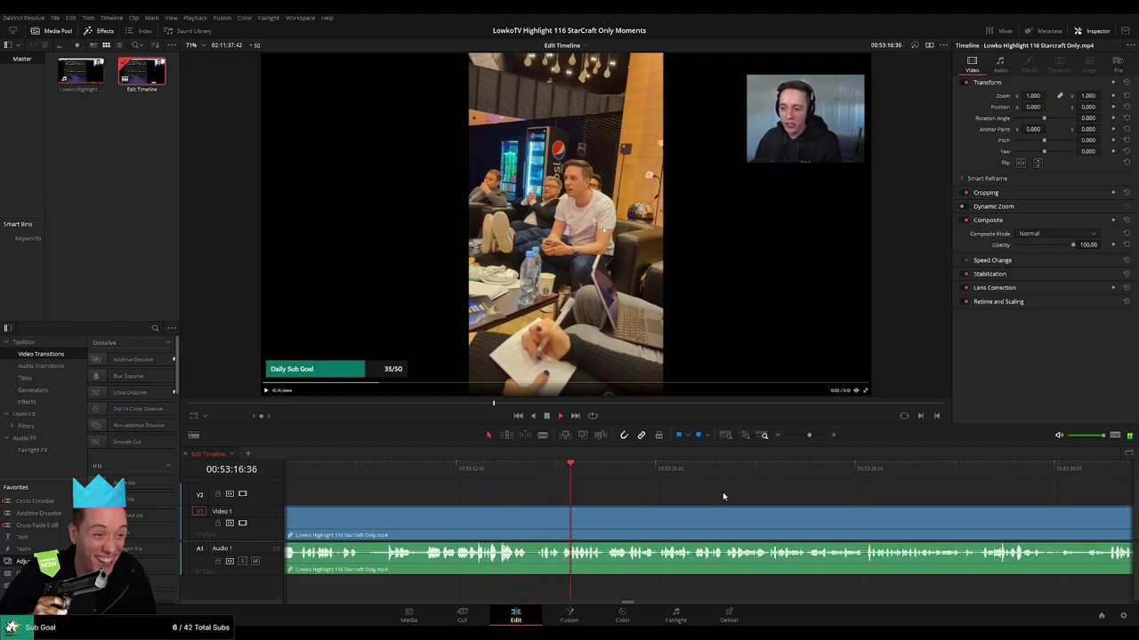
left_click_drag(723, 496, 620, 498)
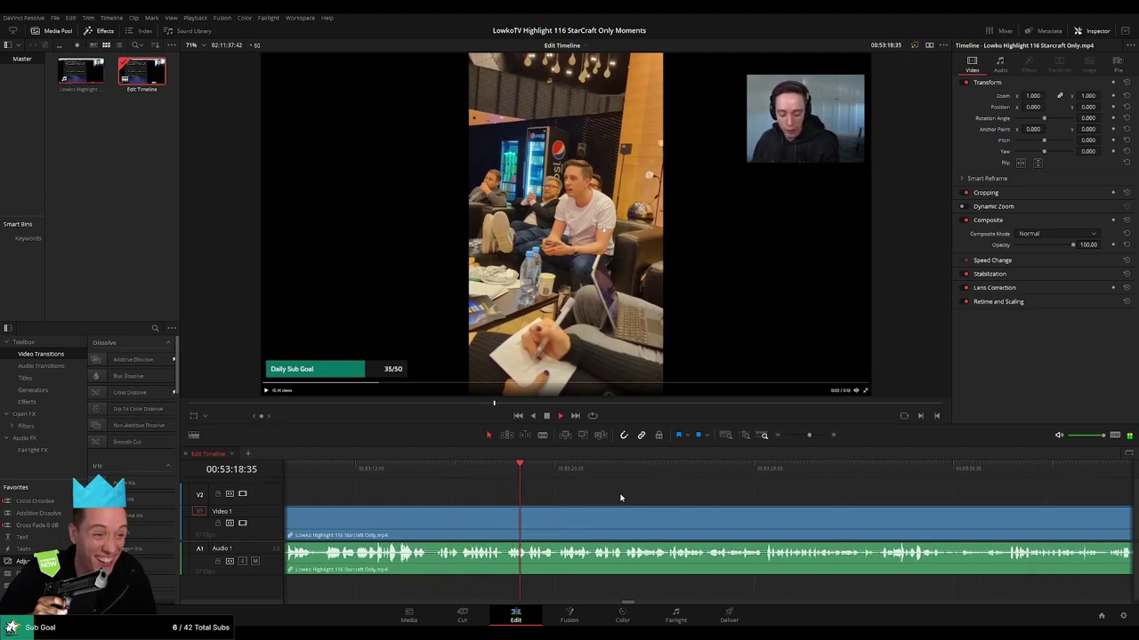
left_click_drag(720, 497, 566, 500)
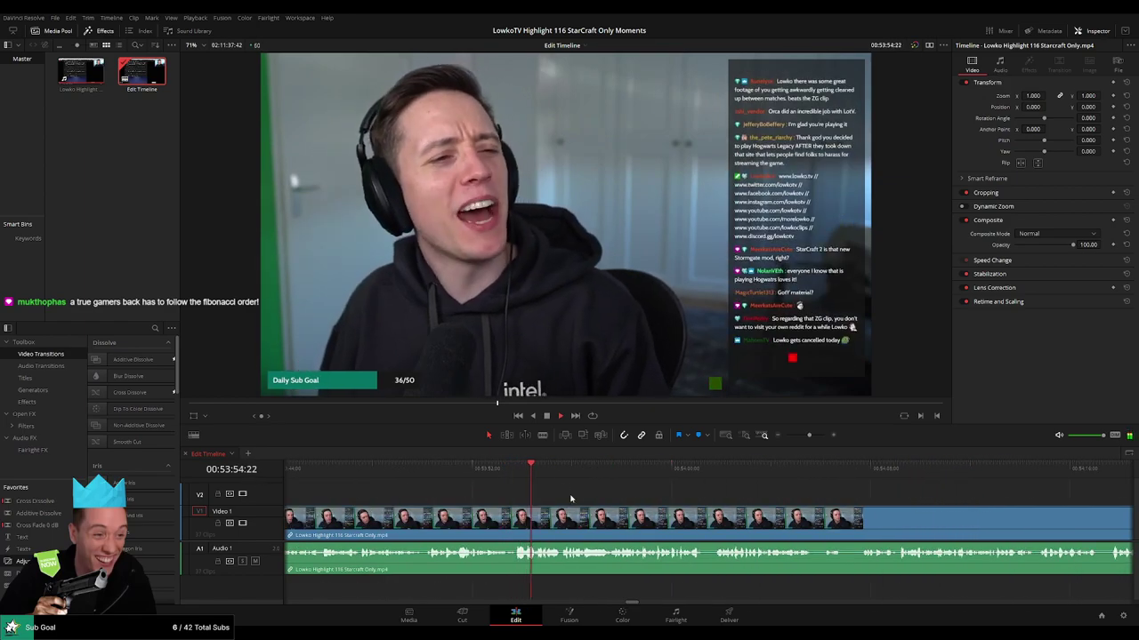
Split the webcam clip at 00:53:53:38 and again at 00:53:53:46 to isolate the leftover frames at the transition.
left_click(500, 466)
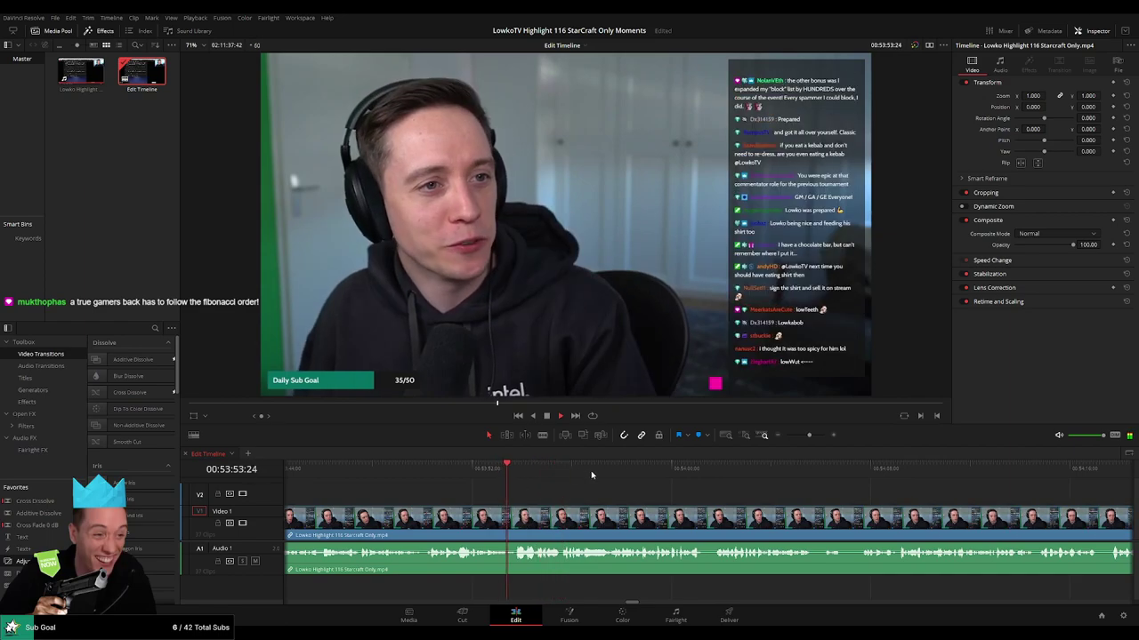
key("space")
left_click_drag(808, 436, 816, 435)
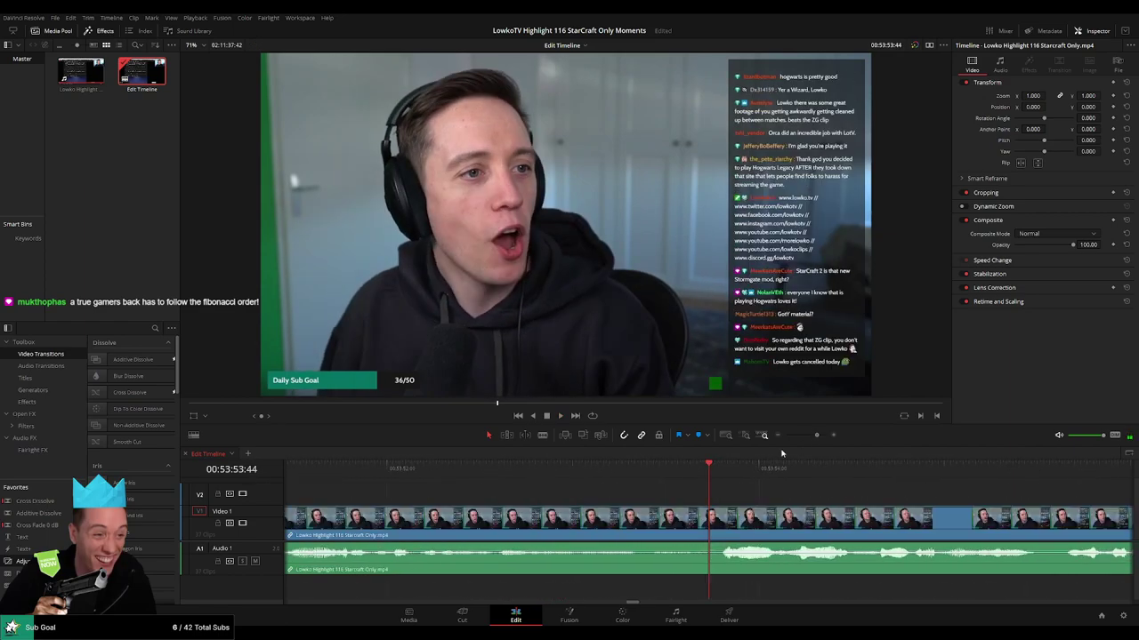
left_click(685, 469)
left_click(689, 475)
key("b")
left_click(692, 514)
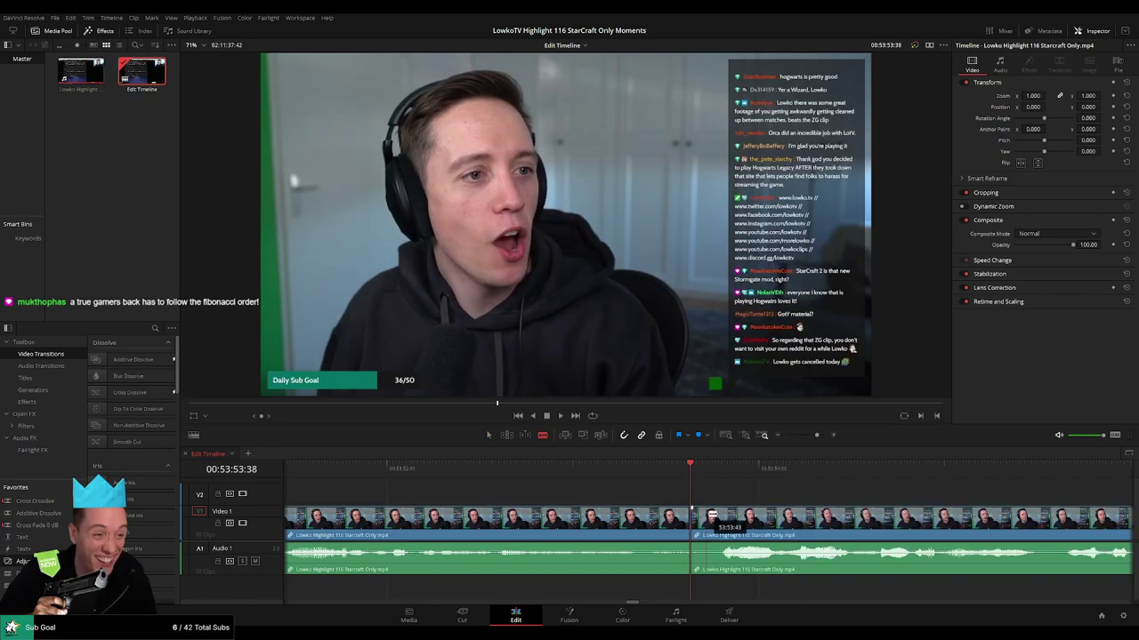
left_click(715, 516)
key("a")
left_click(709, 517)
left_click(706, 516)
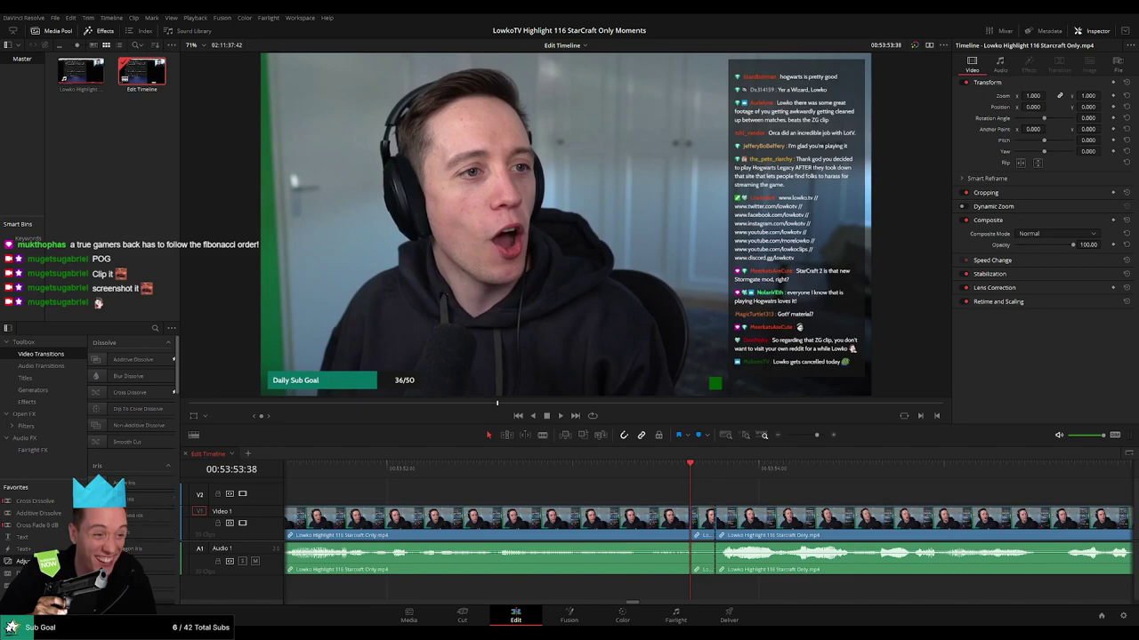
Place an adjustment clip above the isolated frames at 00:53:53:38, try shortening it to their length, and undo that trim.
left_click_drag(44, 562, 452, 522)
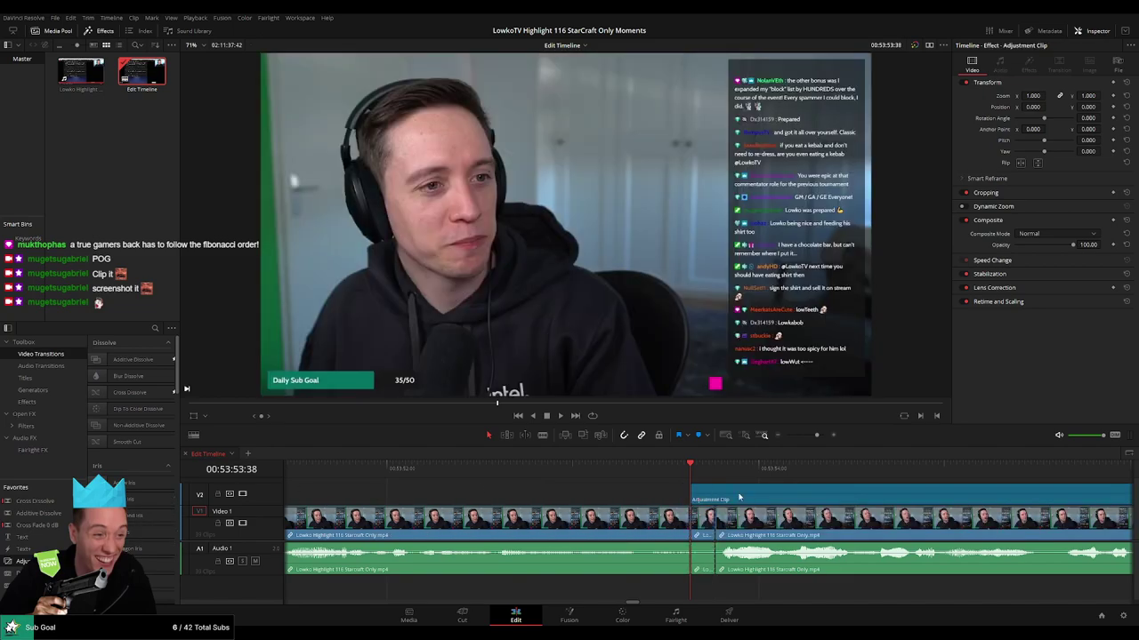
scroll(739, 498, "right", 5)
left_click(802, 436)
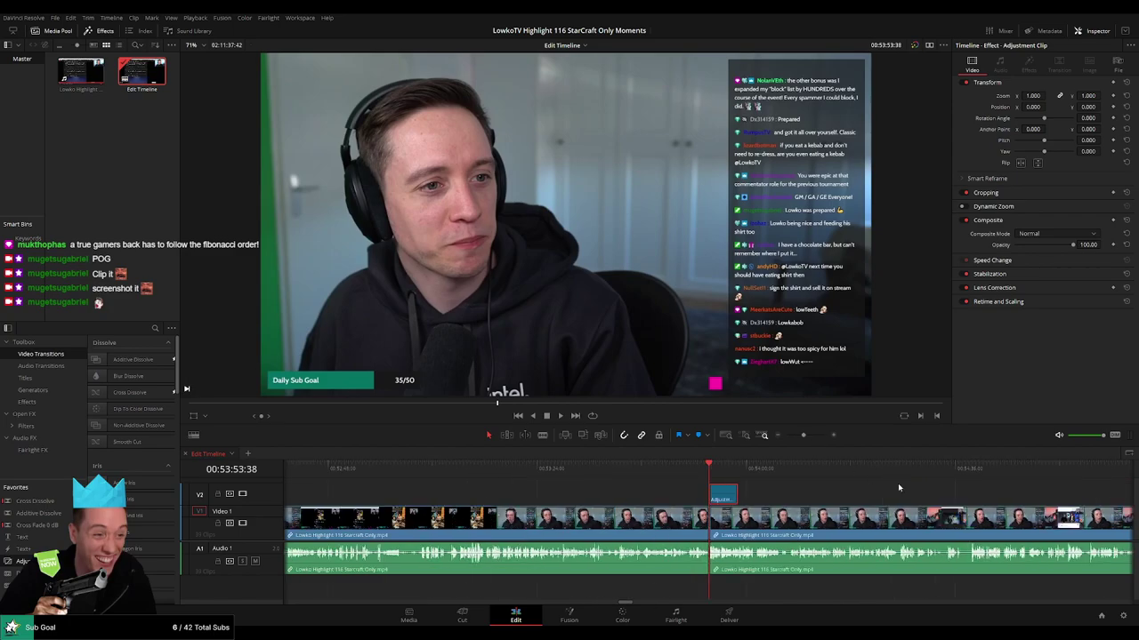
left_click_drag(736, 495, 709, 496)
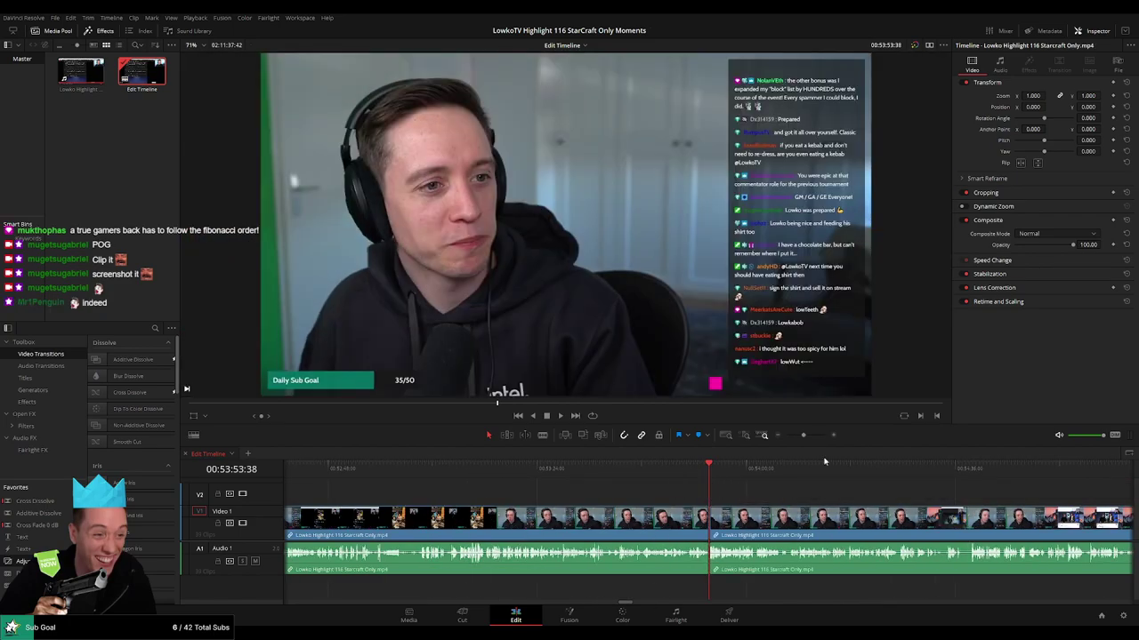
scroll(823, 461, "up", 5)
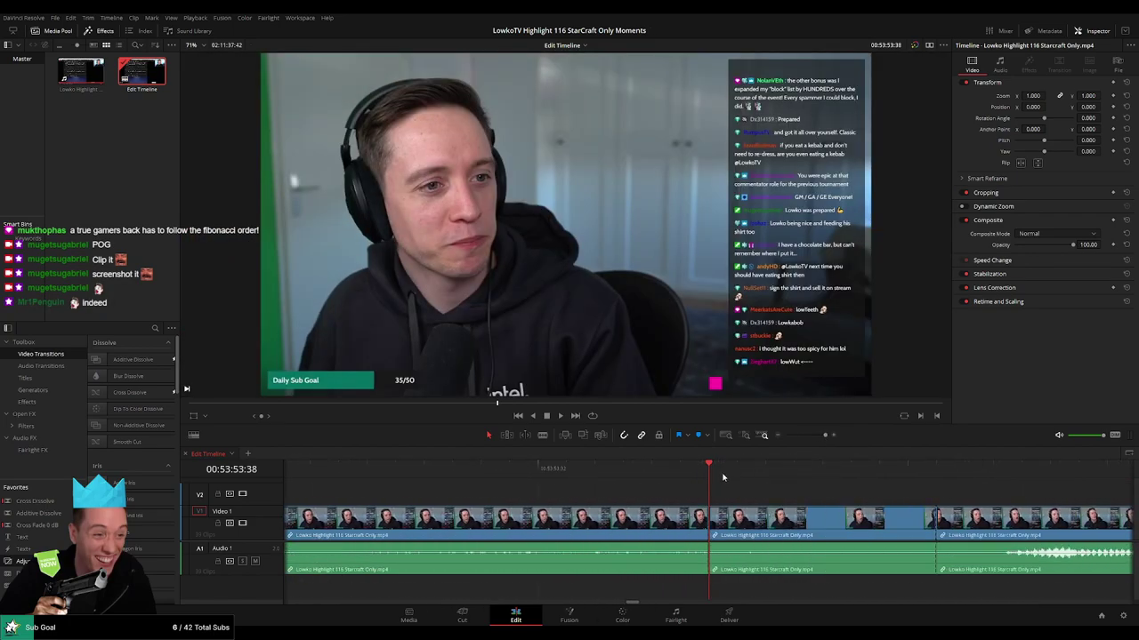
key("ctrl+z")
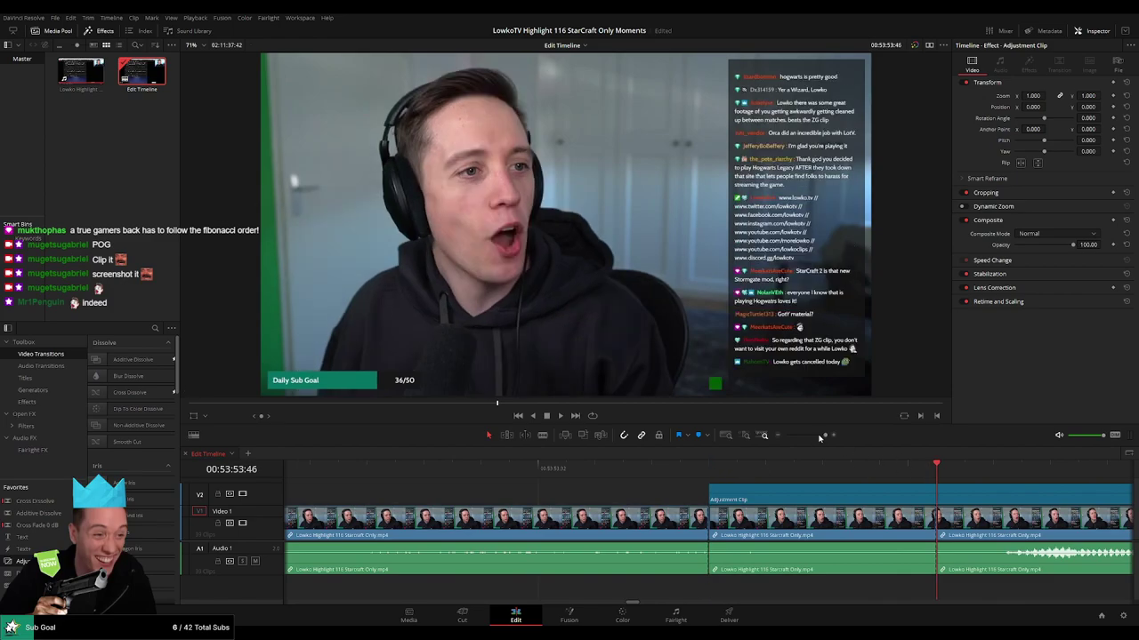
Trim the adjustment clip to end at 00:53:53:46 and set its zoom to 1.500 and position to X 319, Y -204.
left_click_drag(825, 436, 805, 436)
left_click_drag(748, 494, 712, 494)
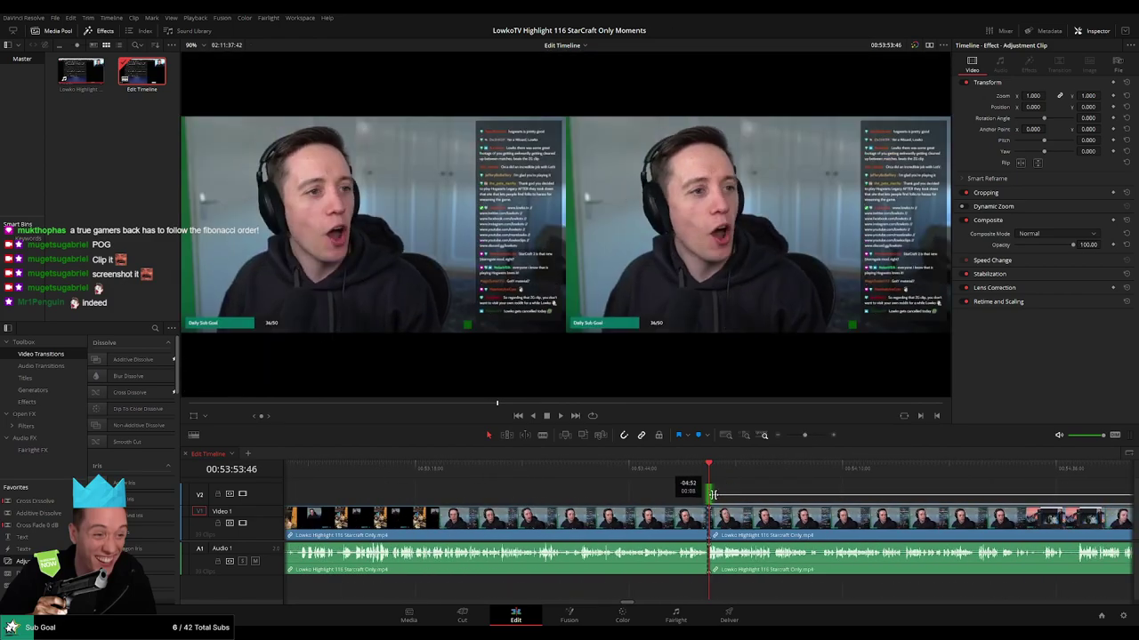
left_click_drag(805, 436, 826, 436)
left_click(623, 475)
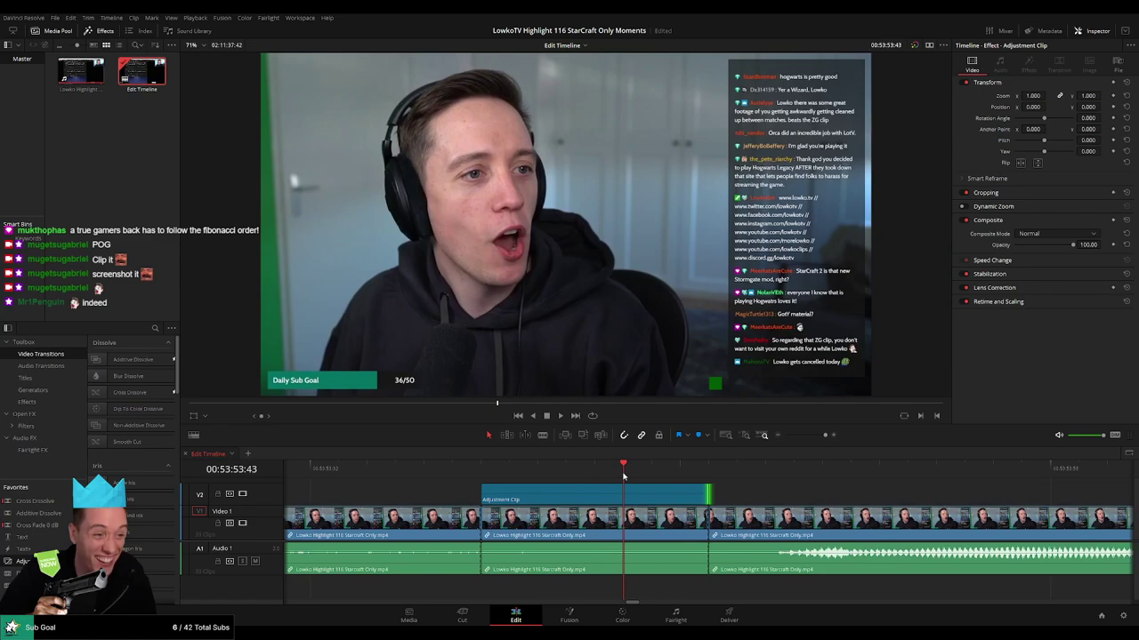
left_click_drag(1032, 96, 1104, 107)
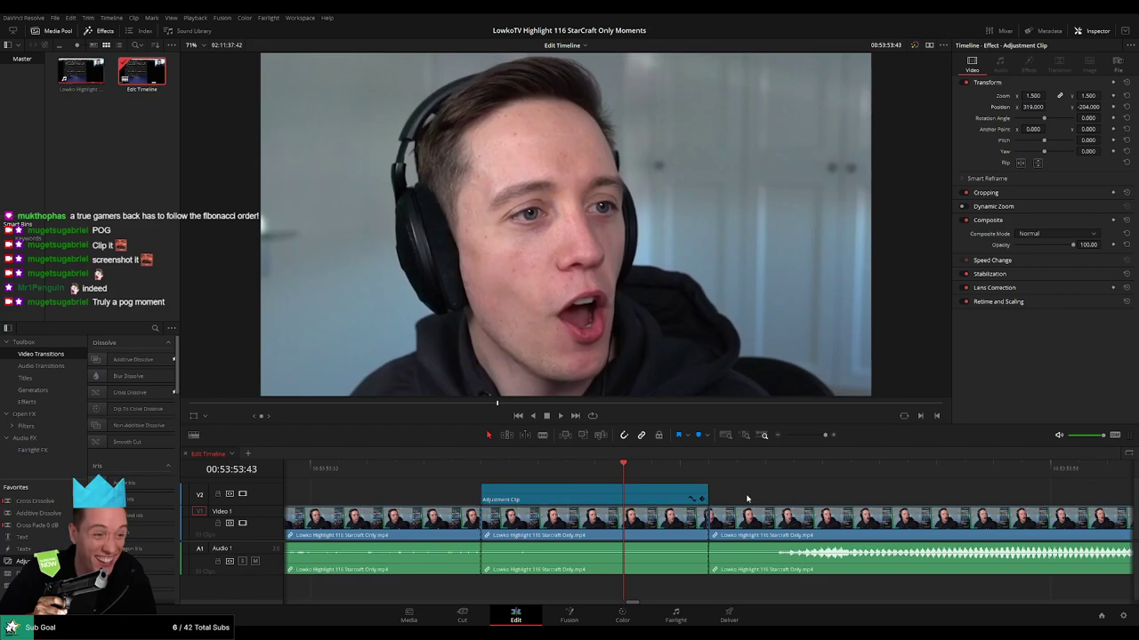
Undo the adjustment clip's zoom, position and trim changes as well as its placement above the isolated frames.
key("ctrl+z")
key("ctrl+z")
key("ctrl+z")
key("ctrl+z")
key("ctrl+z")
key("ctrl+z")
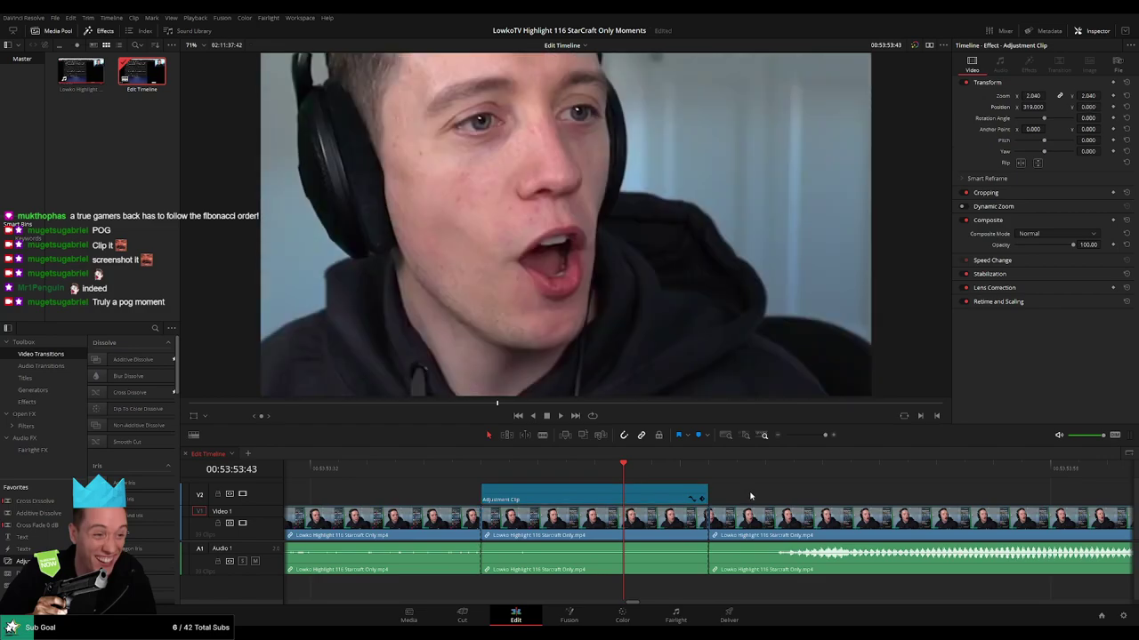
key("ctrl+z")
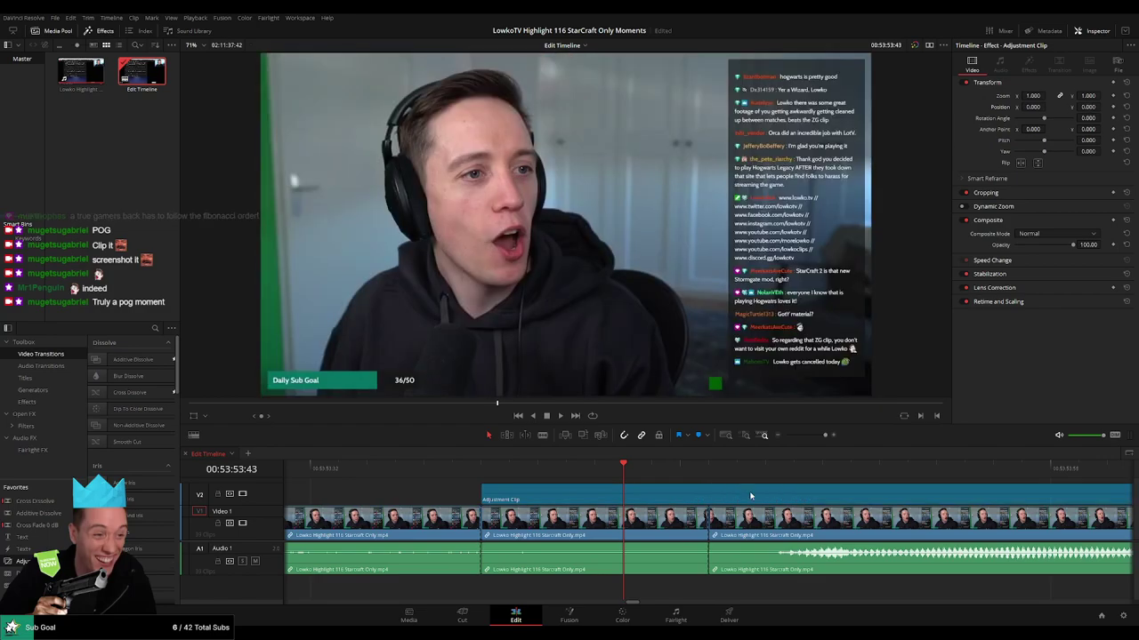
key("ctrl+z")
Delete the isolated leftover frames after 00:53:53:38 and close the gap.
left_click(526, 516)
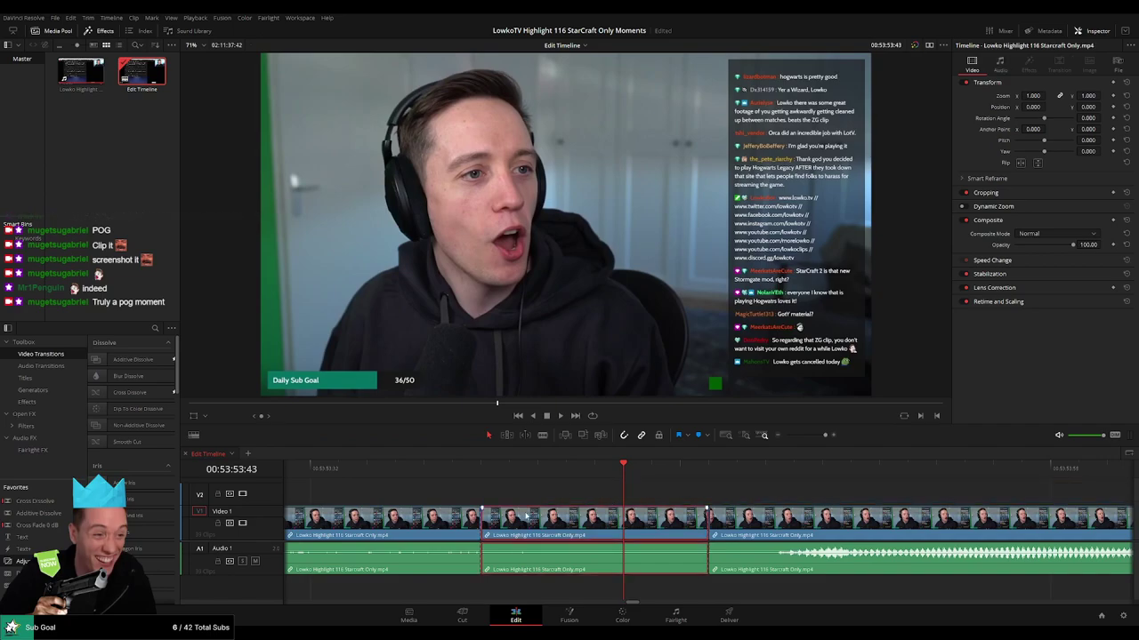
key("Delete")
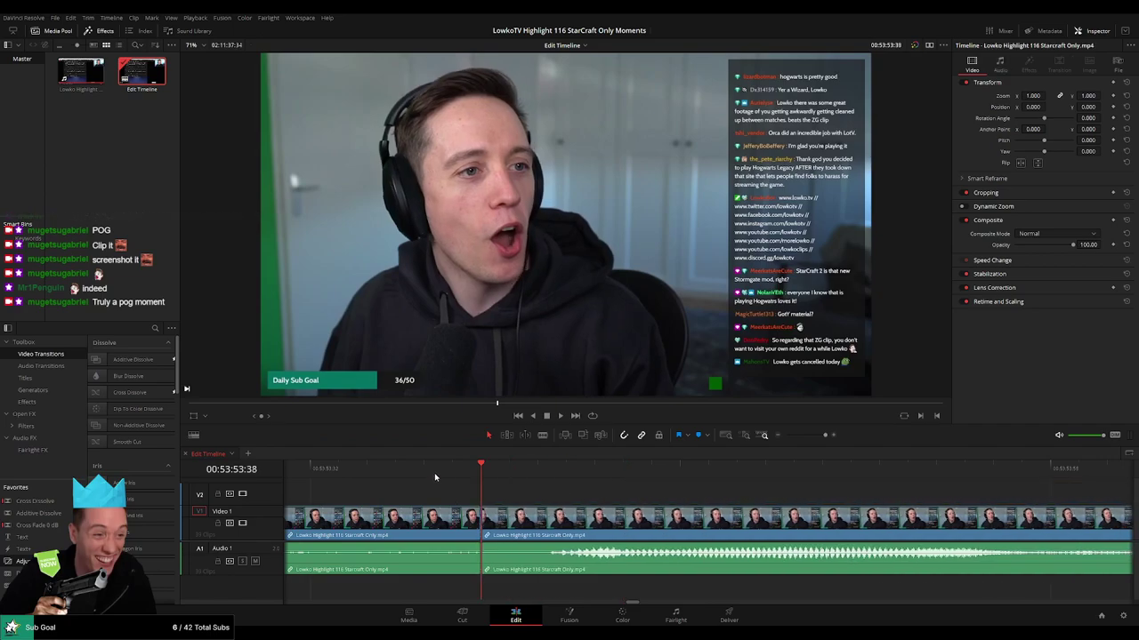
Check the new cut, color the trimmed clip ending at 00:53:53:38 green and deselect it.
left_click_drag(824, 435, 800, 435)
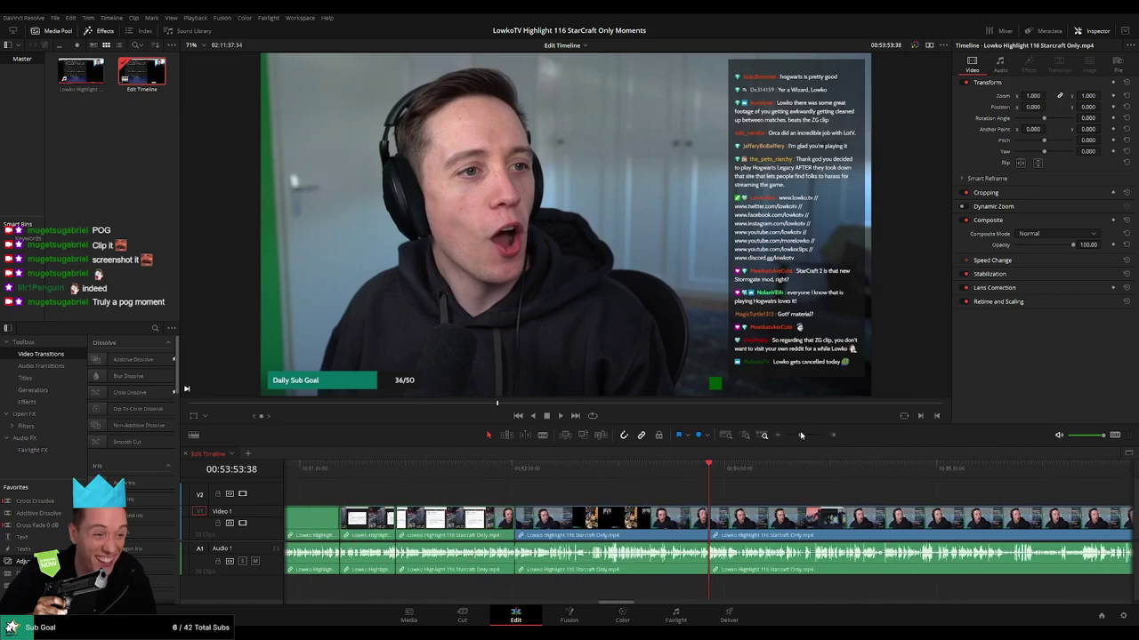
left_click(683, 472)
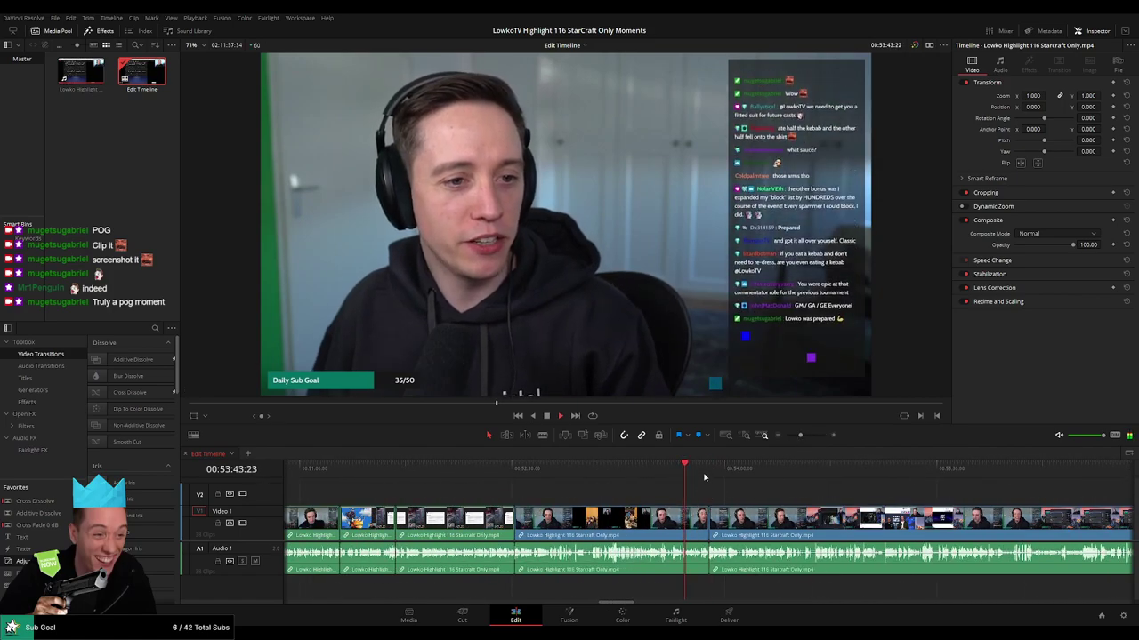
left_click(709, 469)
left_click(693, 518)
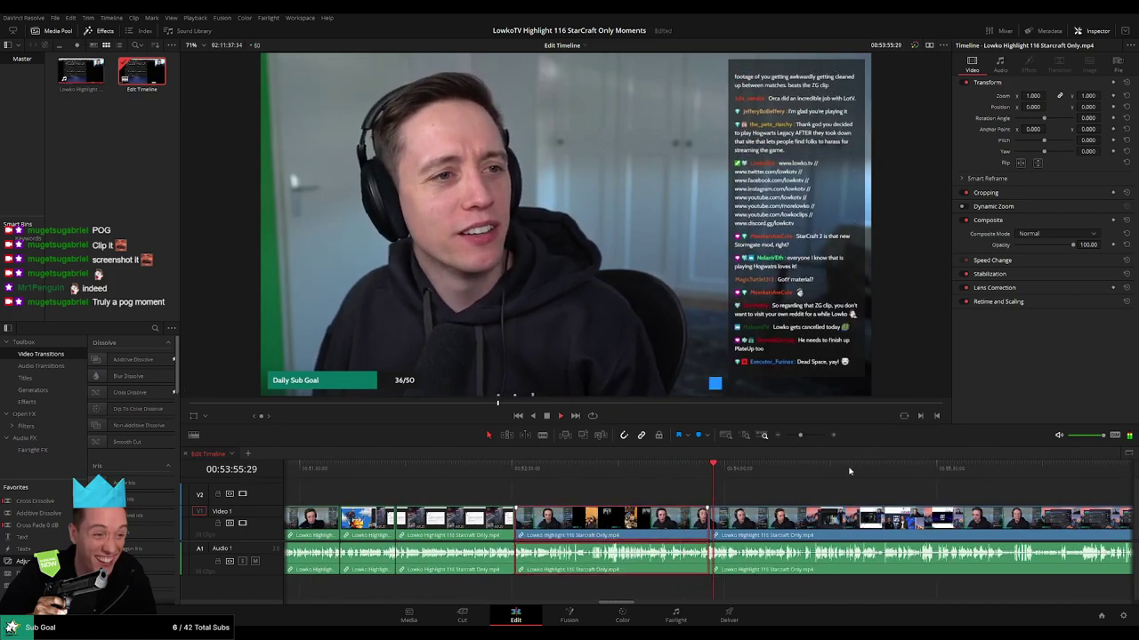
left_click(773, 492)
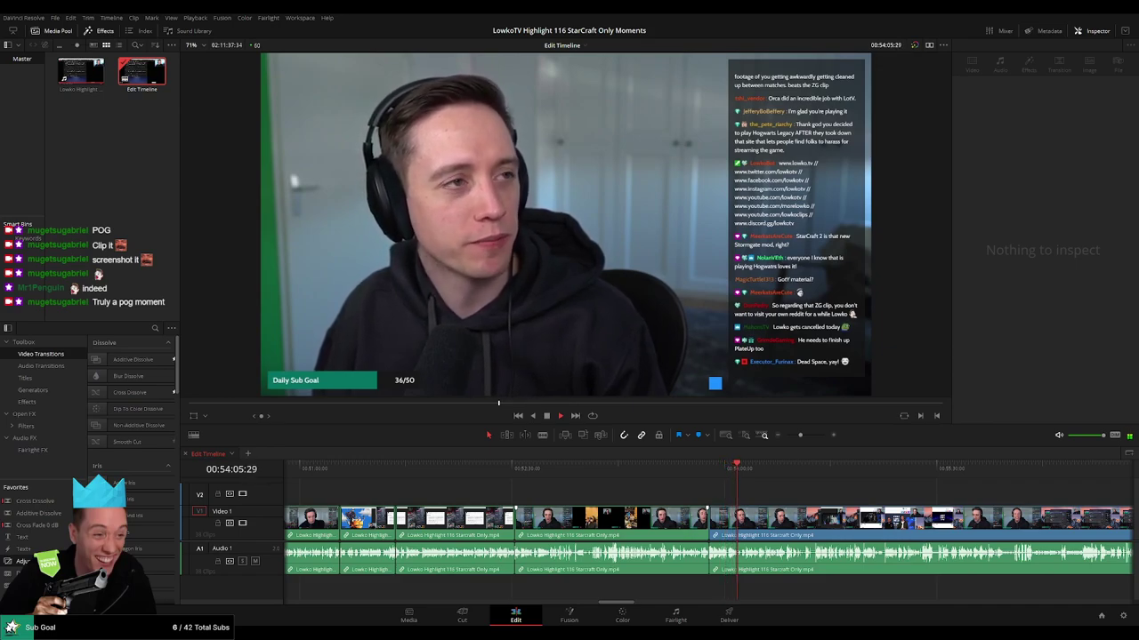
Play through the footage after 00:53:53 and examine the scene change near 00:54:51 for leftover frames.
scroll(765, 498, "up", 4)
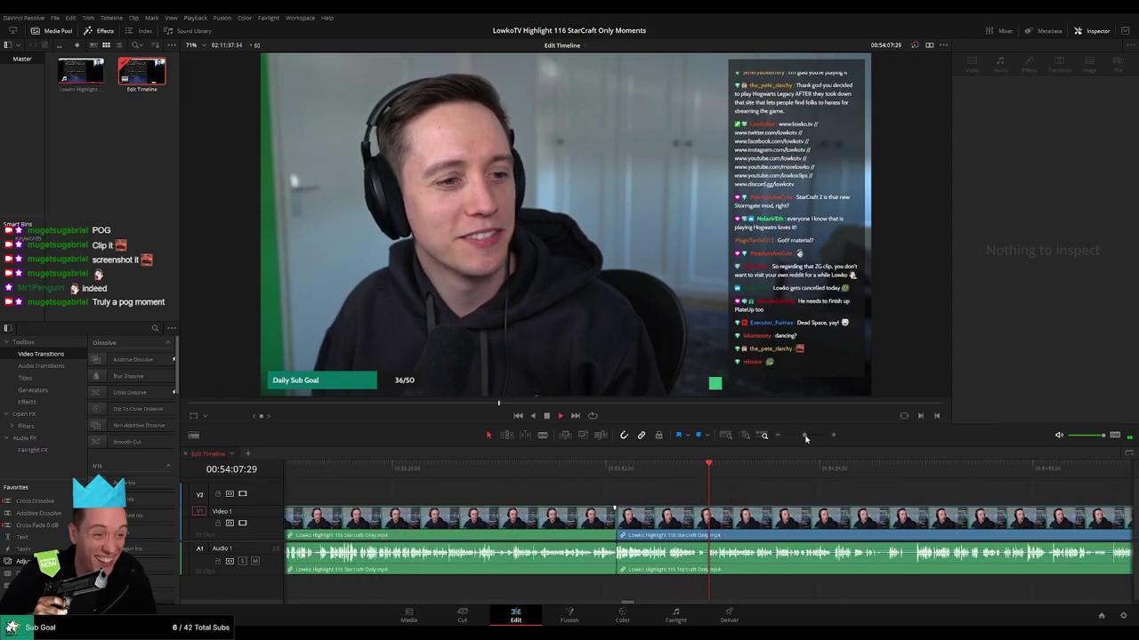
left_click_drag(805, 489, 572, 500)
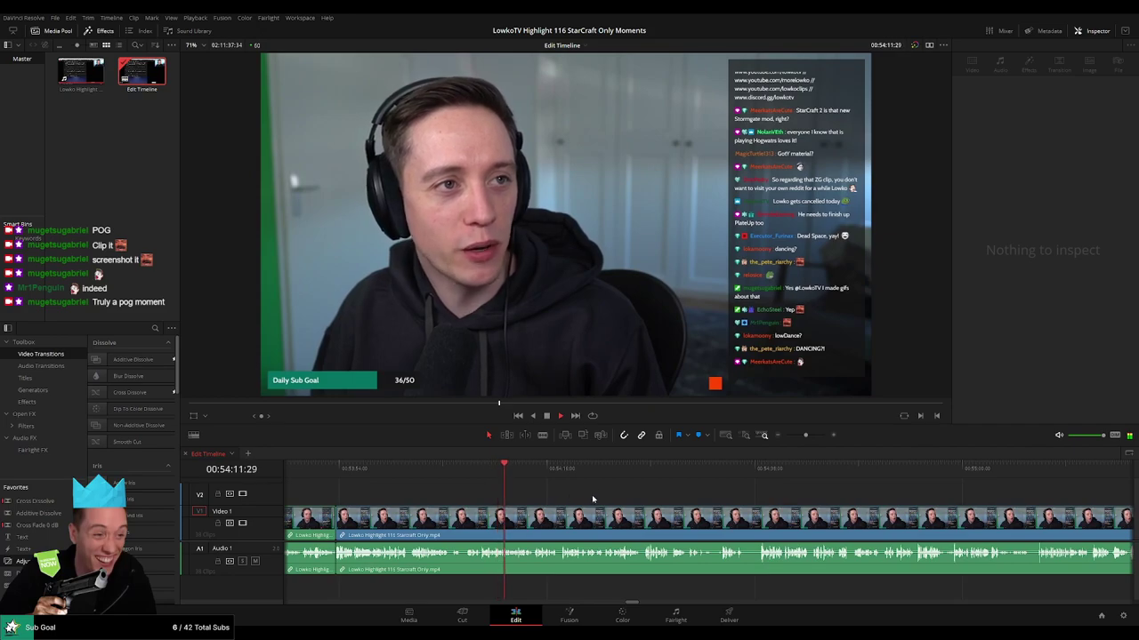
scroll(561, 492, "right", 1)
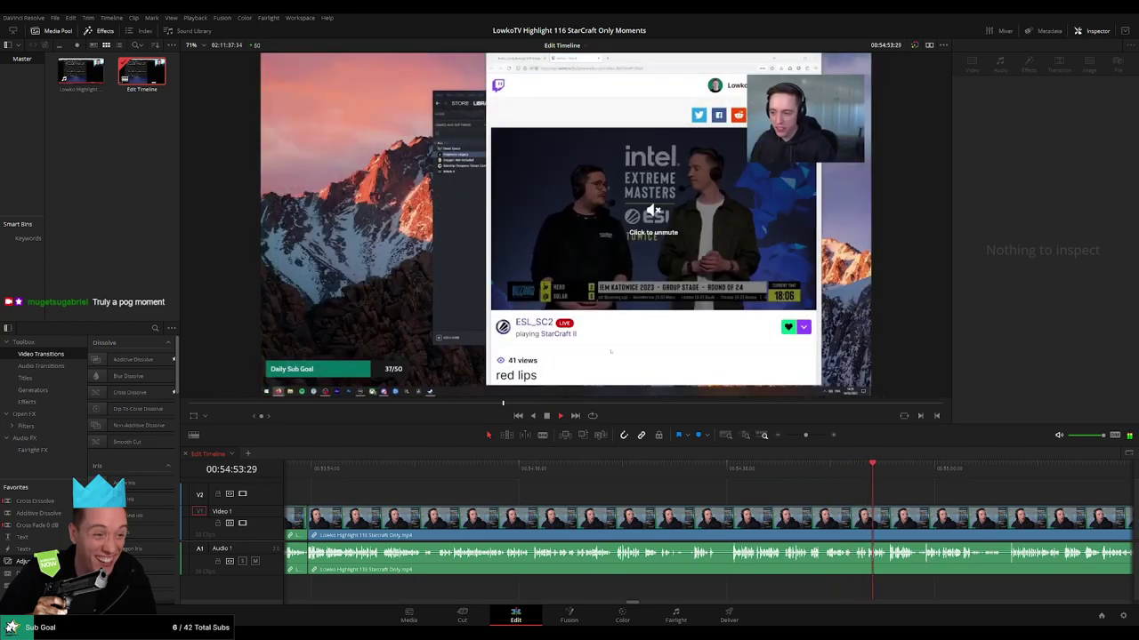
left_click(847, 470)
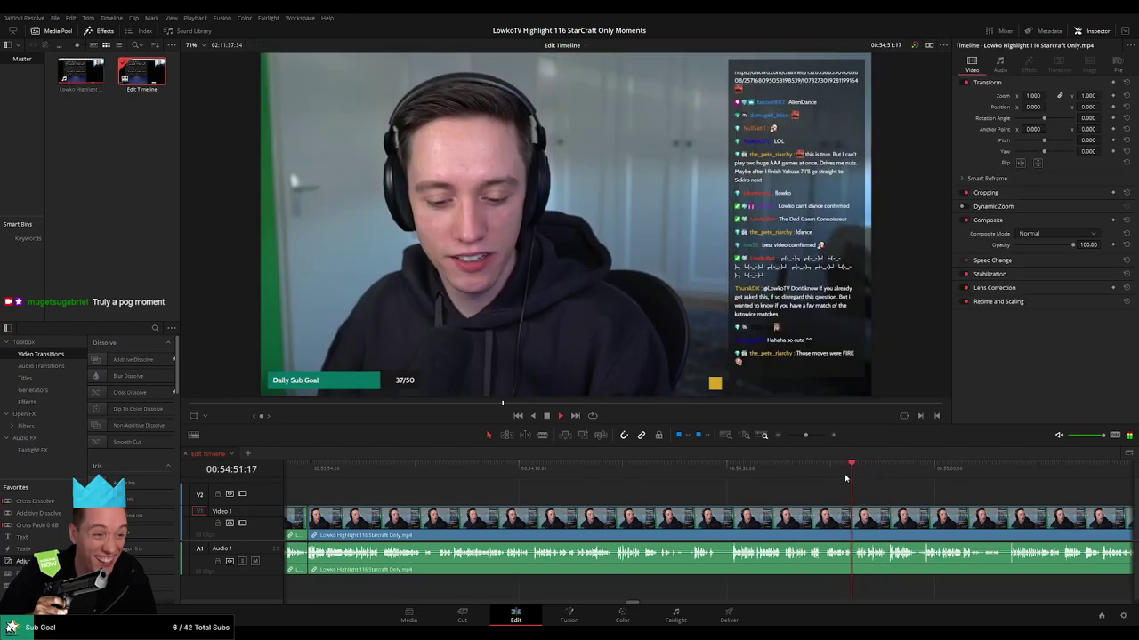
key("space")
left_click_drag(806, 436, 812, 435)
left_click(572, 467)
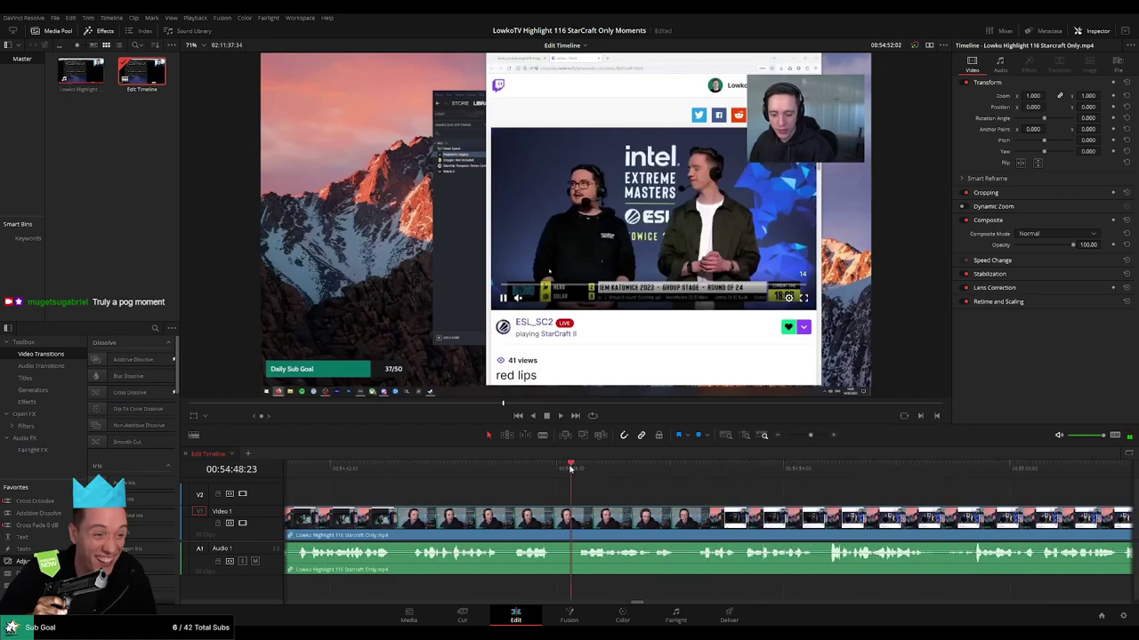
key("space")
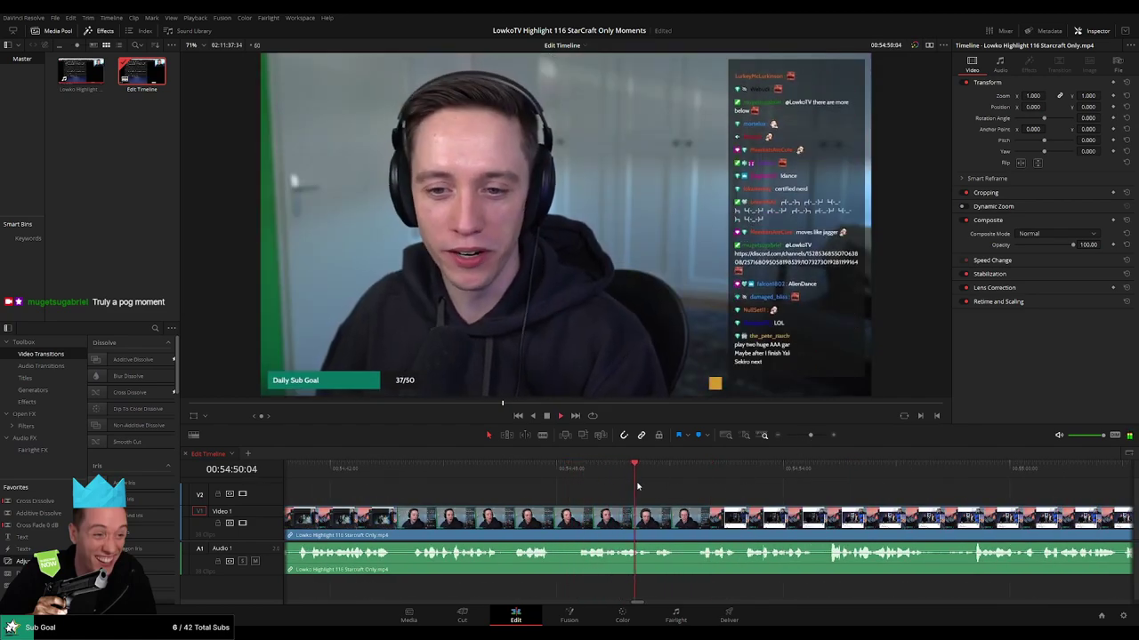
Cut out the few leftover frames starting at 00:54:50:31 and close the gap.
left_click(820, 436)
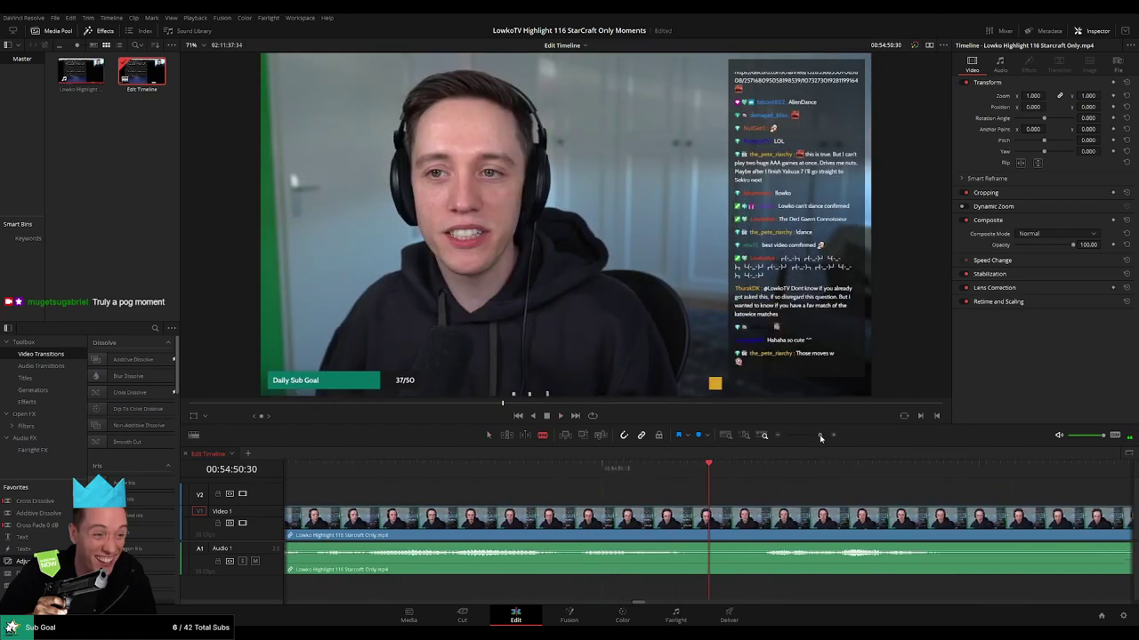
left_click_drag(709, 469, 638, 481)
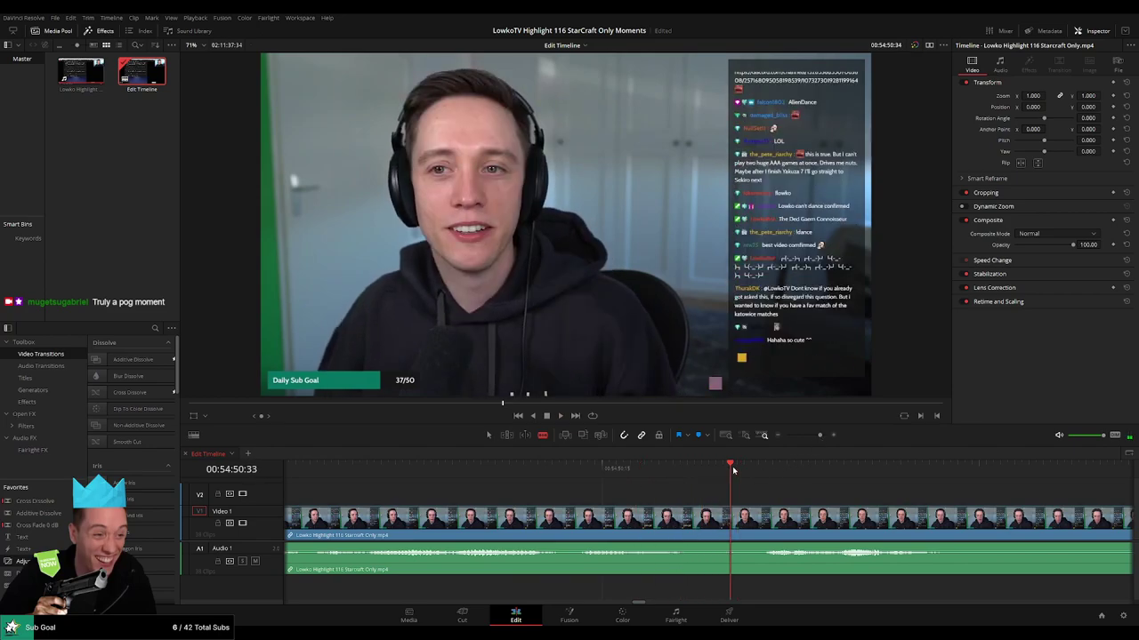
left_click_drag(733, 470, 718, 477)
left_click(719, 516)
left_click(745, 517)
key("a")
left_click(740, 517)
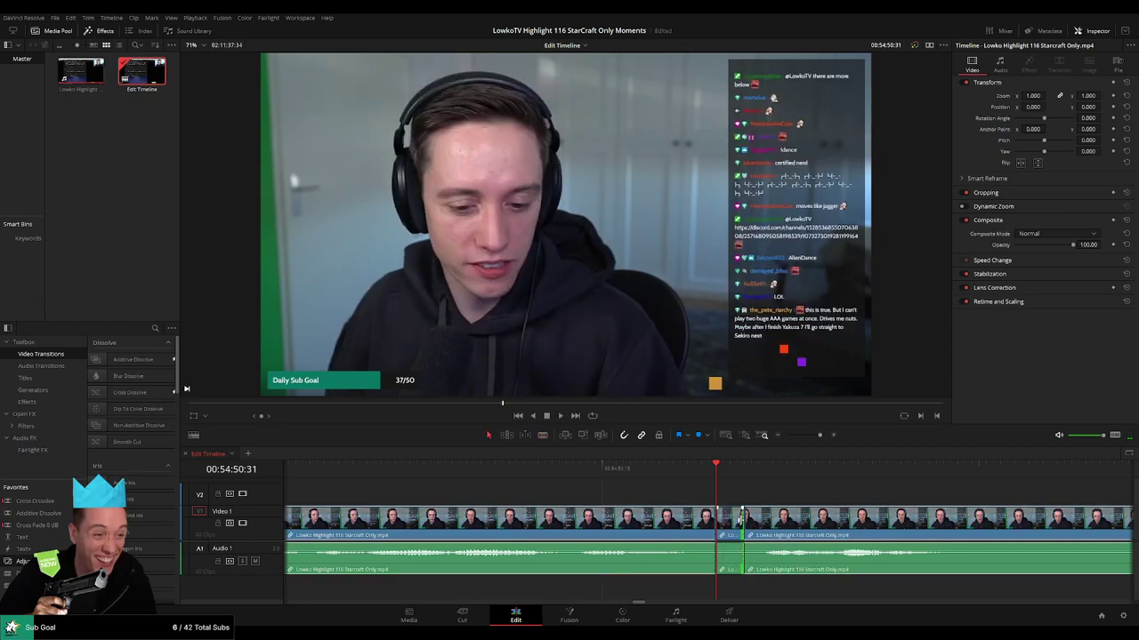
left_click(729, 520)
key("Delete")
Play past the new cut, color the trimmed clip ending at 00:54:50:31 green and deselect it.
key("space")
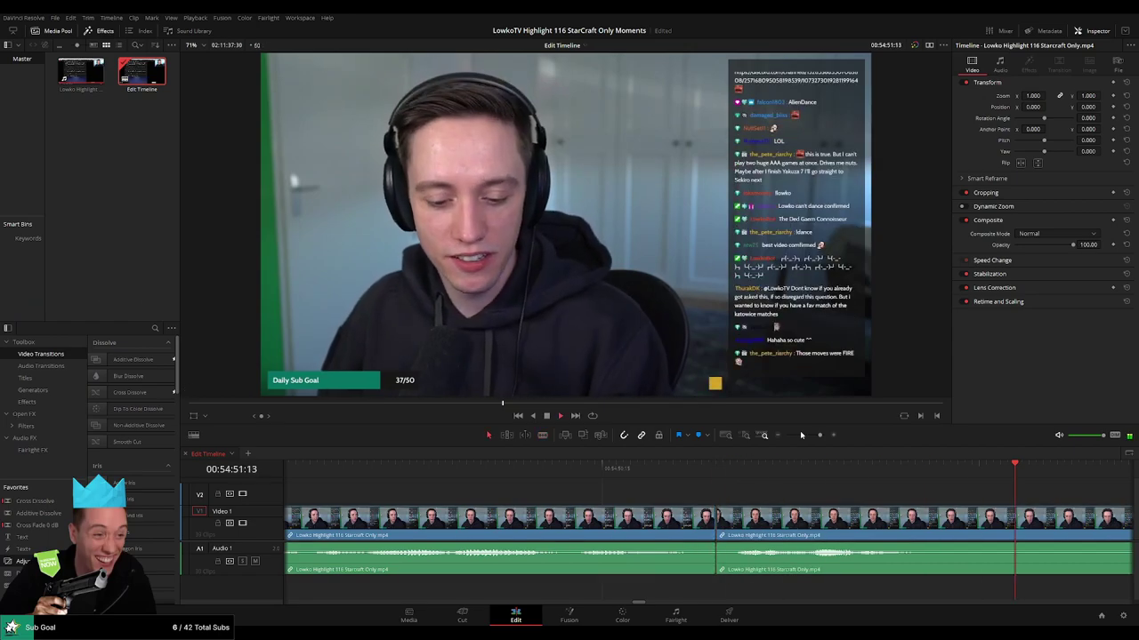
left_click(800, 435)
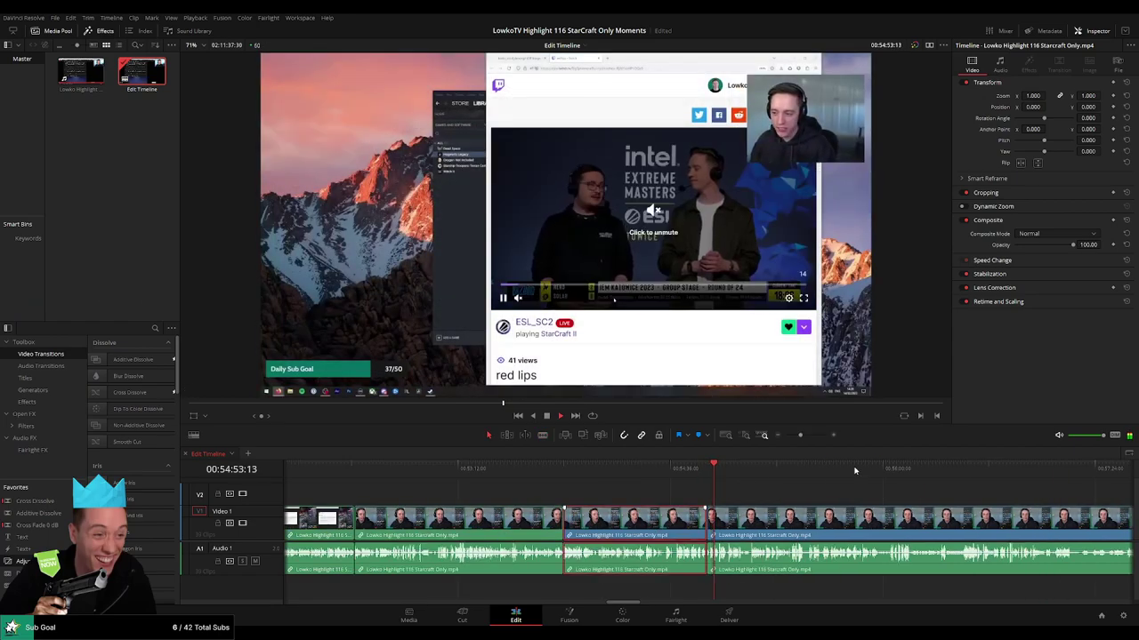
left_click(801, 495)
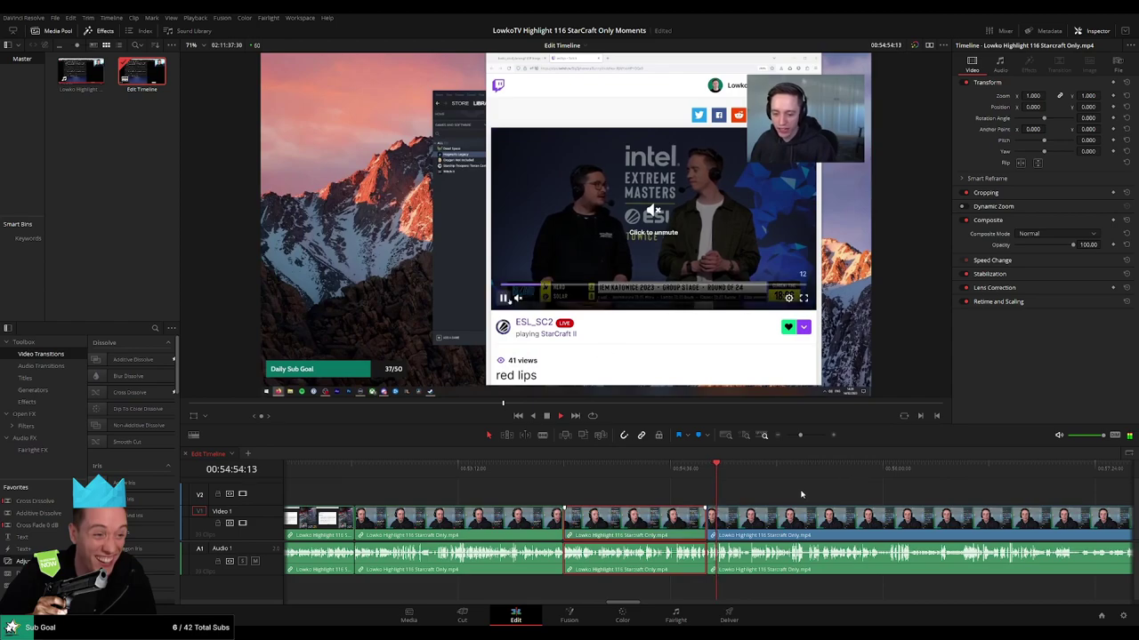
Try splitting the clip at 00:55:03:52, where the embedded ESL video is playing.
left_click(809, 435)
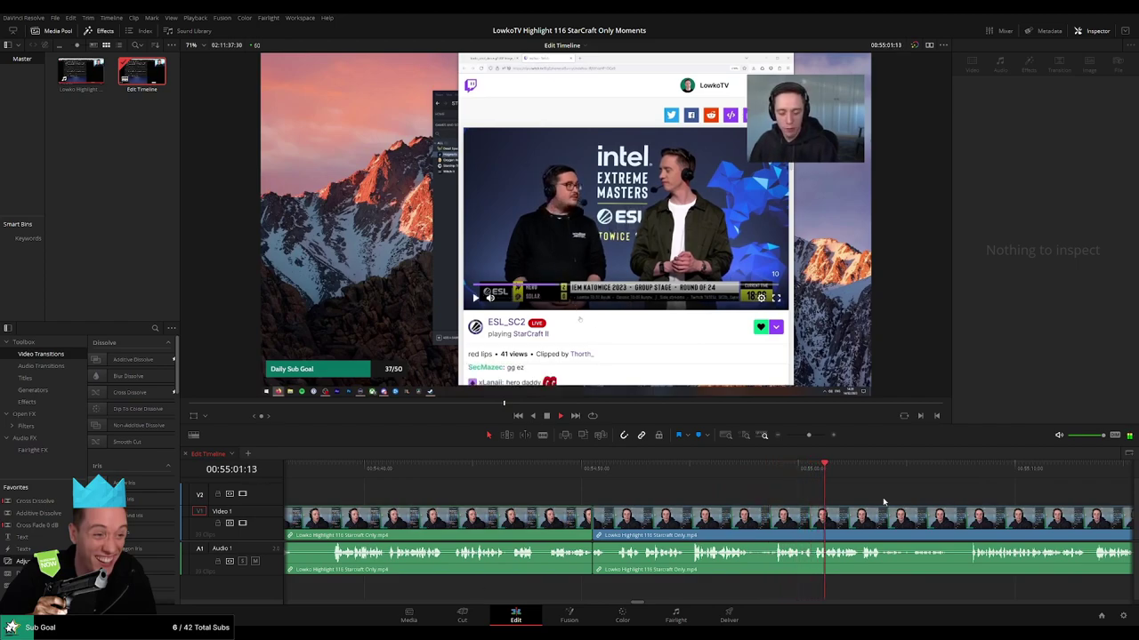
left_click_drag(883, 503, 642, 476)
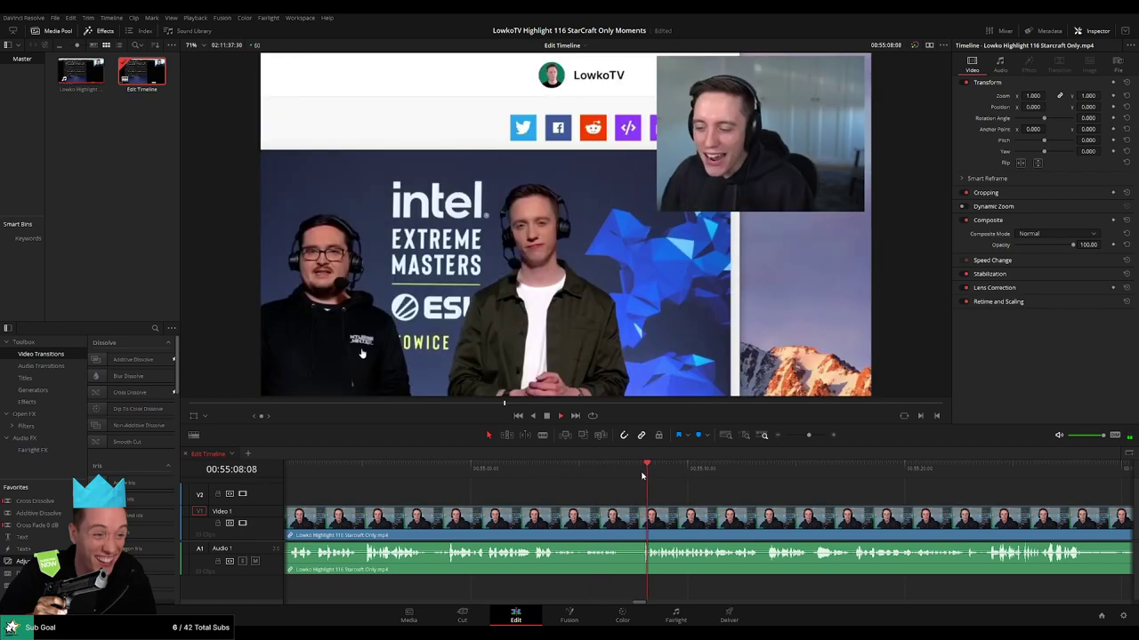
left_click(545, 476)
key("b")
left_click(555, 517)
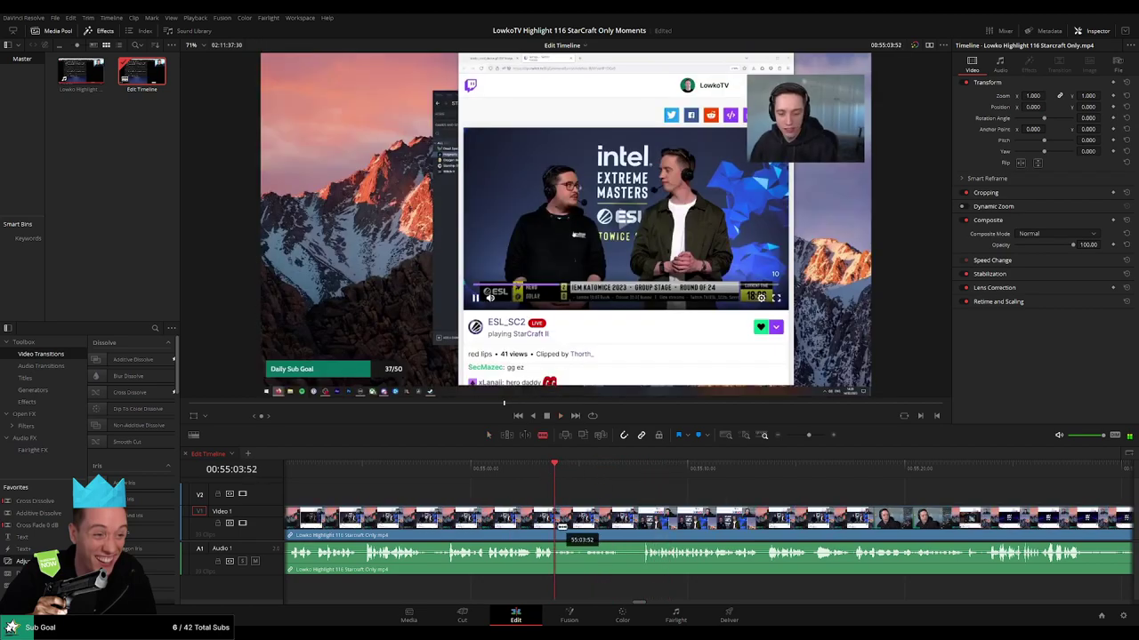
left_click(640, 476)
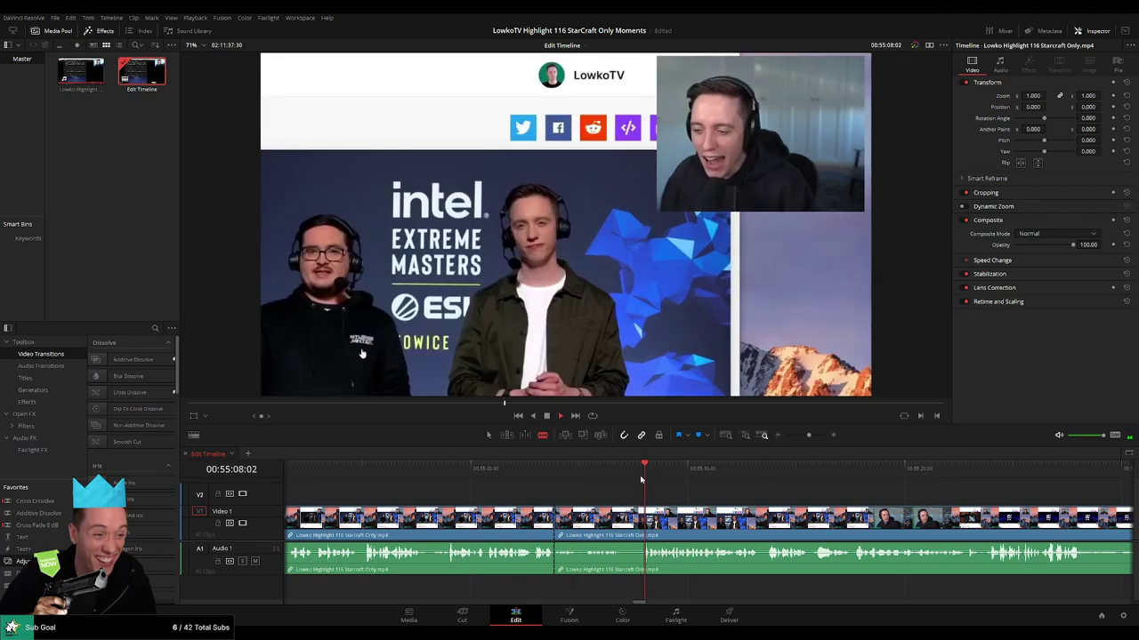
Skim the footage from about 00:55:08 to 00:55:57 and check its scene changes for leftover frames.
left_click(784, 474)
left_click(870, 475)
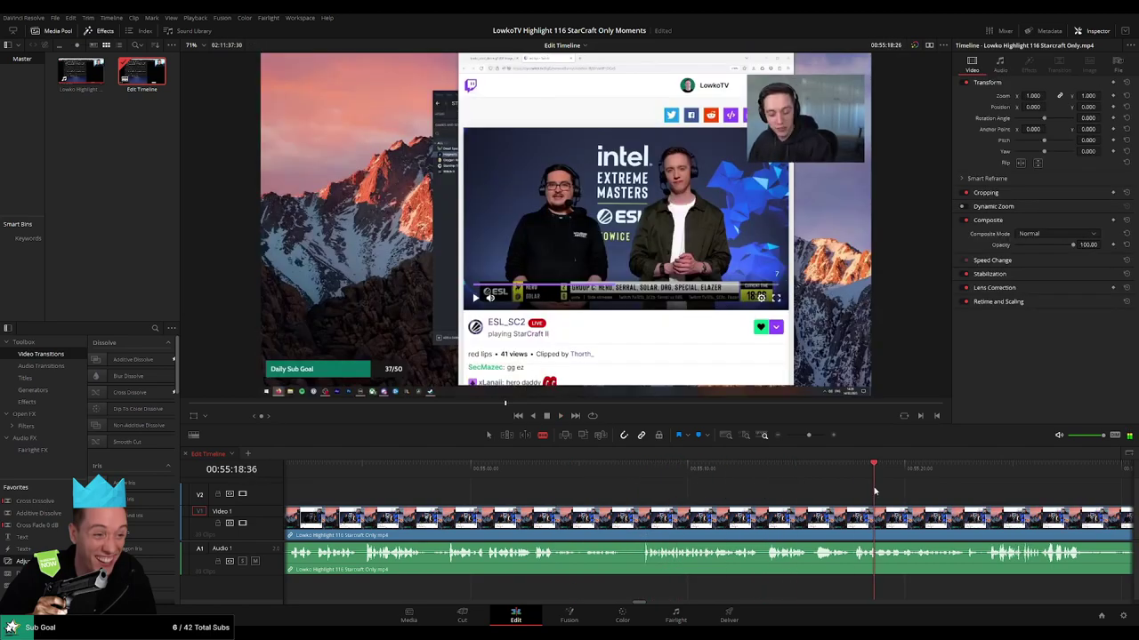
scroll(867, 474, "right", 5)
left_click(635, 472)
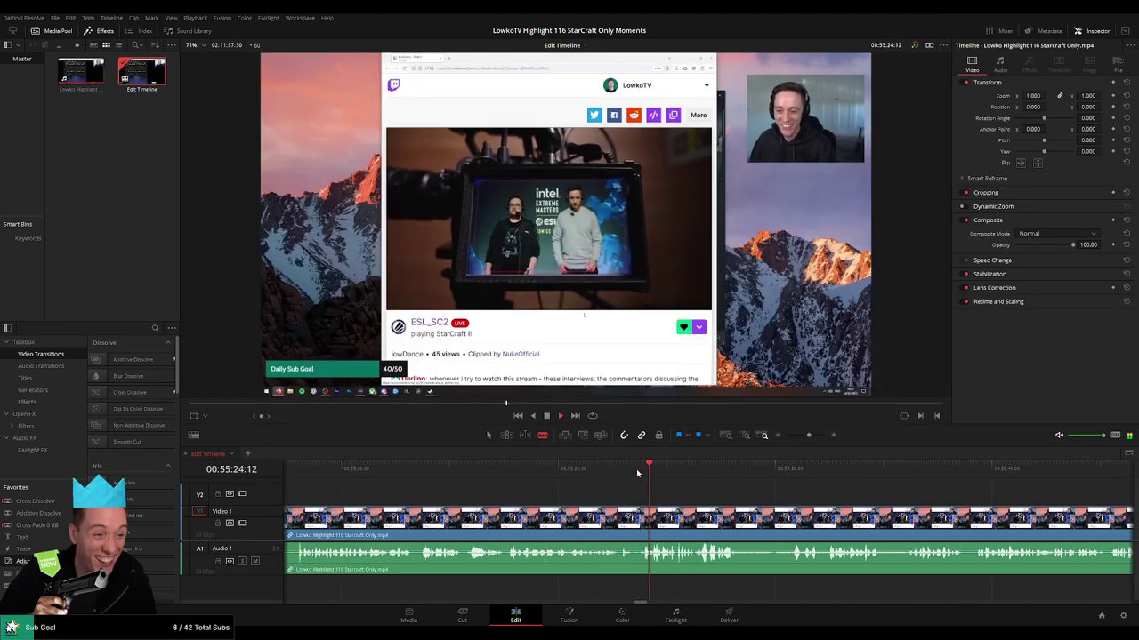
left_click(798, 480)
scroll(800, 484, "right", 3)
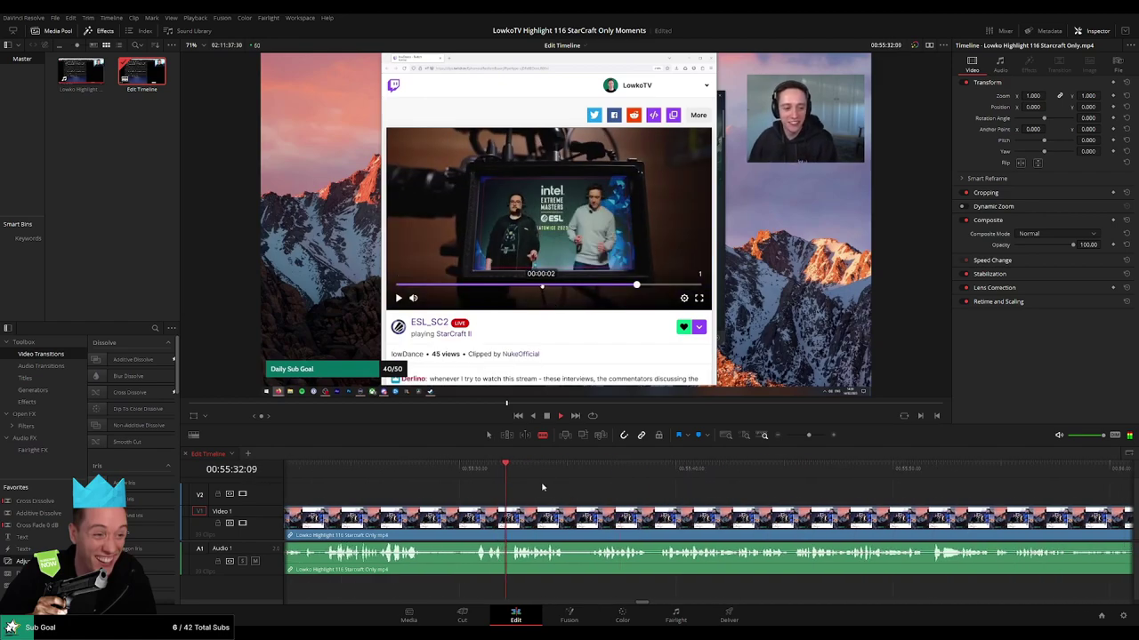
left_click(603, 469)
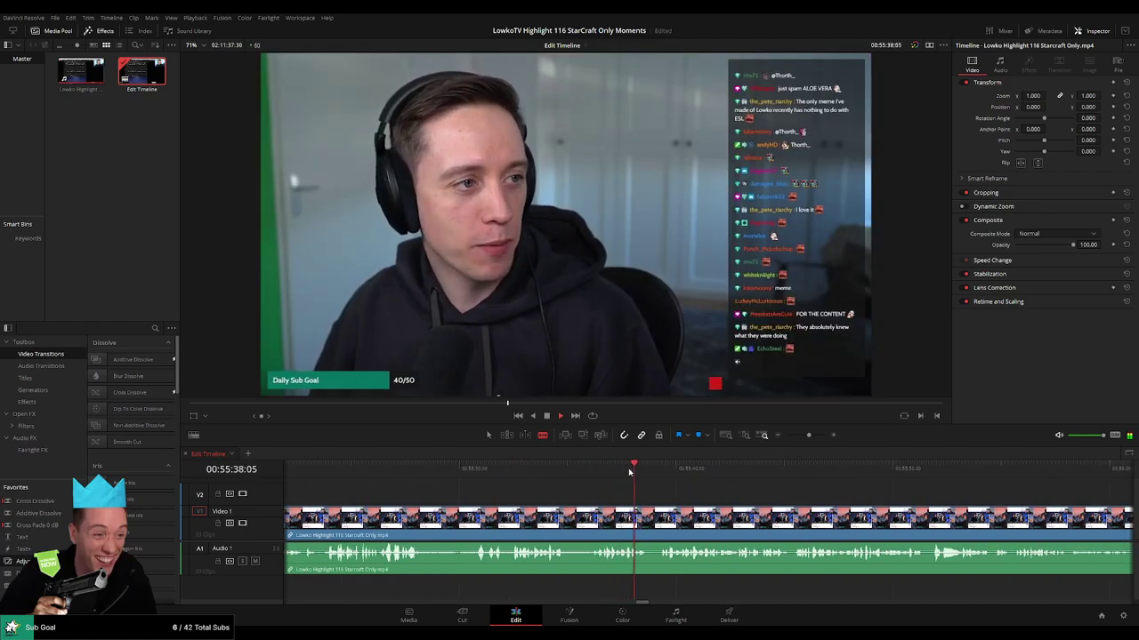
left_click(542, 469)
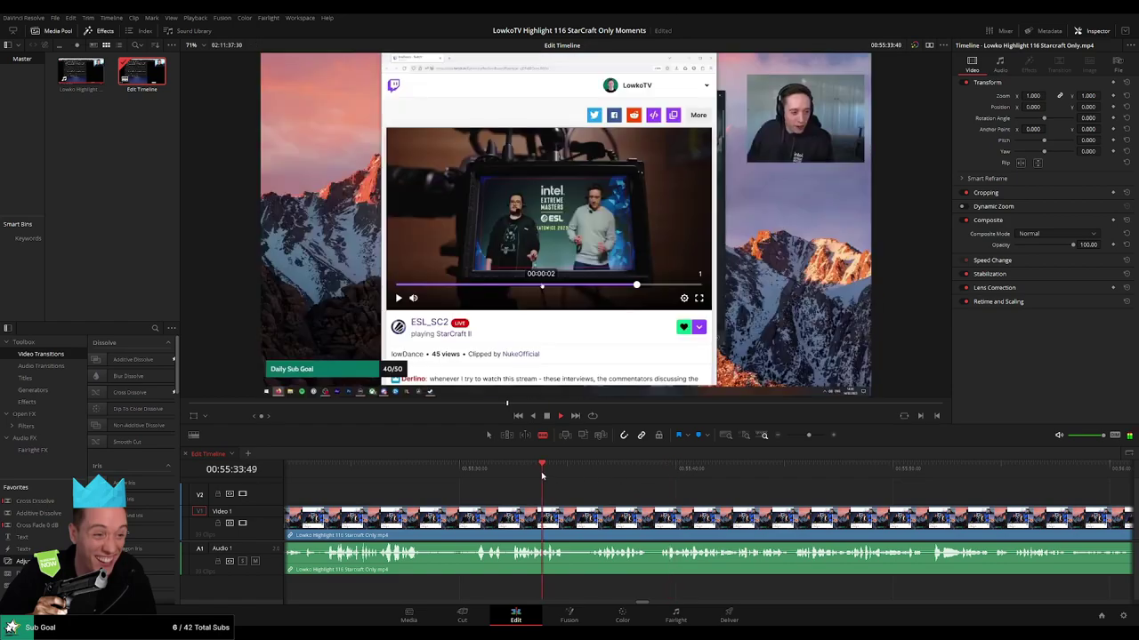
left_click(588, 469)
left_click(747, 469)
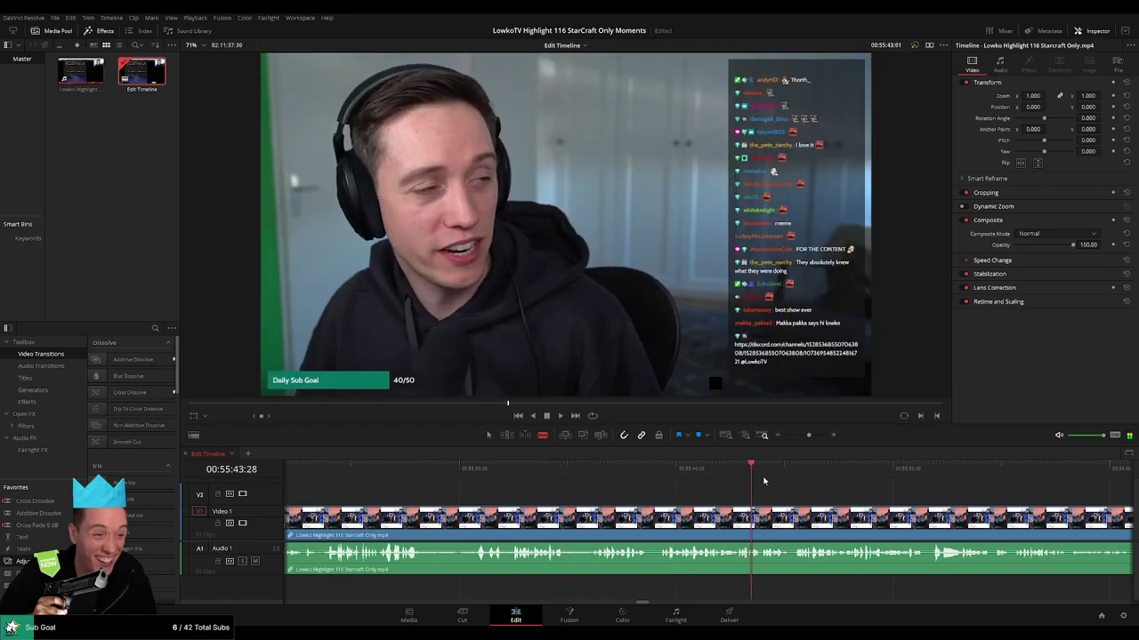
left_click(925, 470)
left_click_drag(1012, 494, 623, 493)
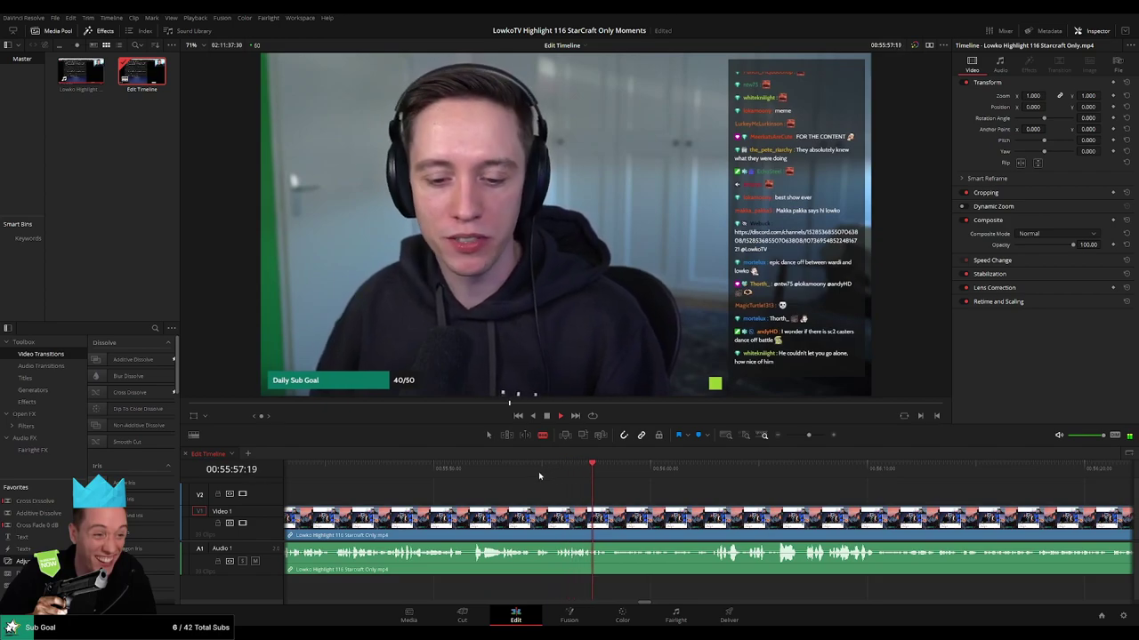
Split the clip at the scene change at 00:55:54:36, then delete the leftover frames there and close the gap.
left_click(514, 469)
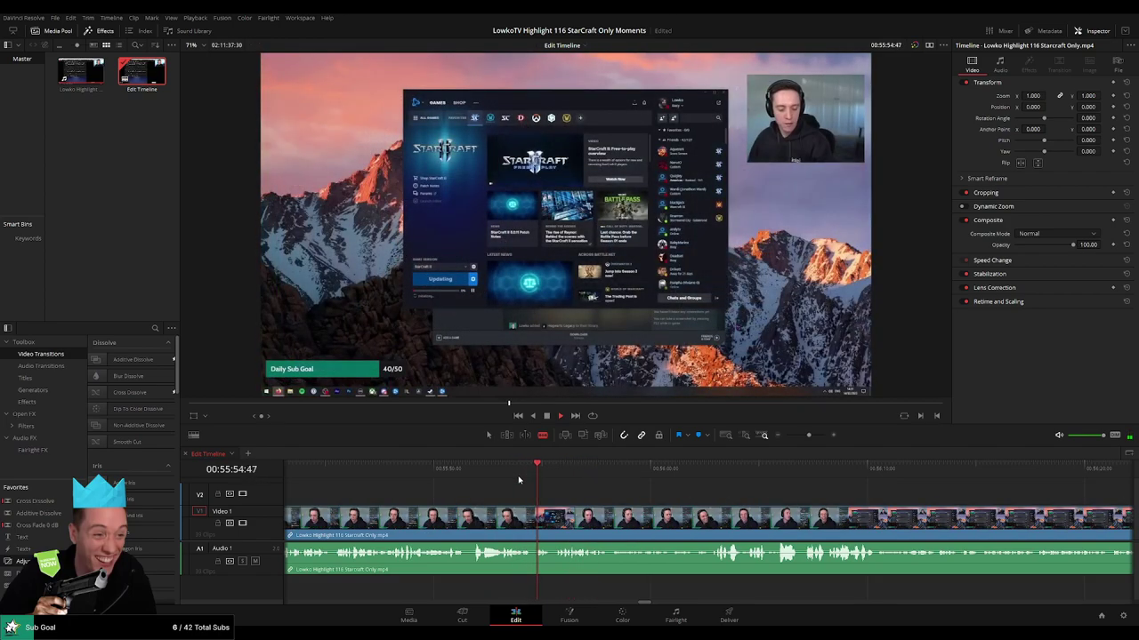
left_click_drag(808, 440, 812, 439)
left_click_drag(631, 468, 659, 473)
left_click(663, 516)
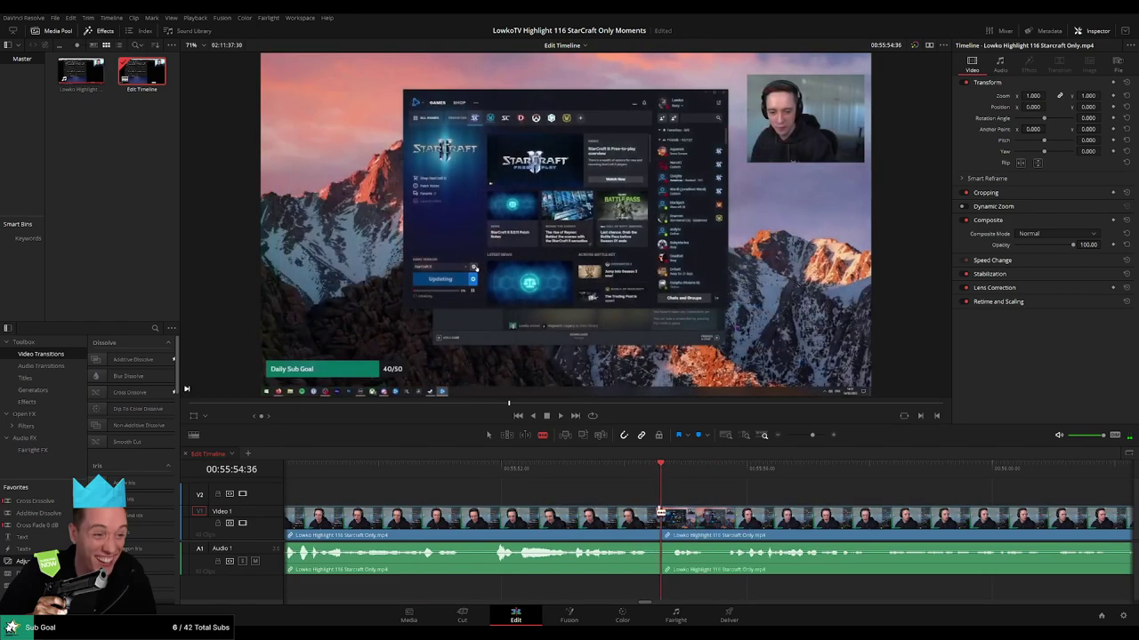
key("a")
key("Delete")
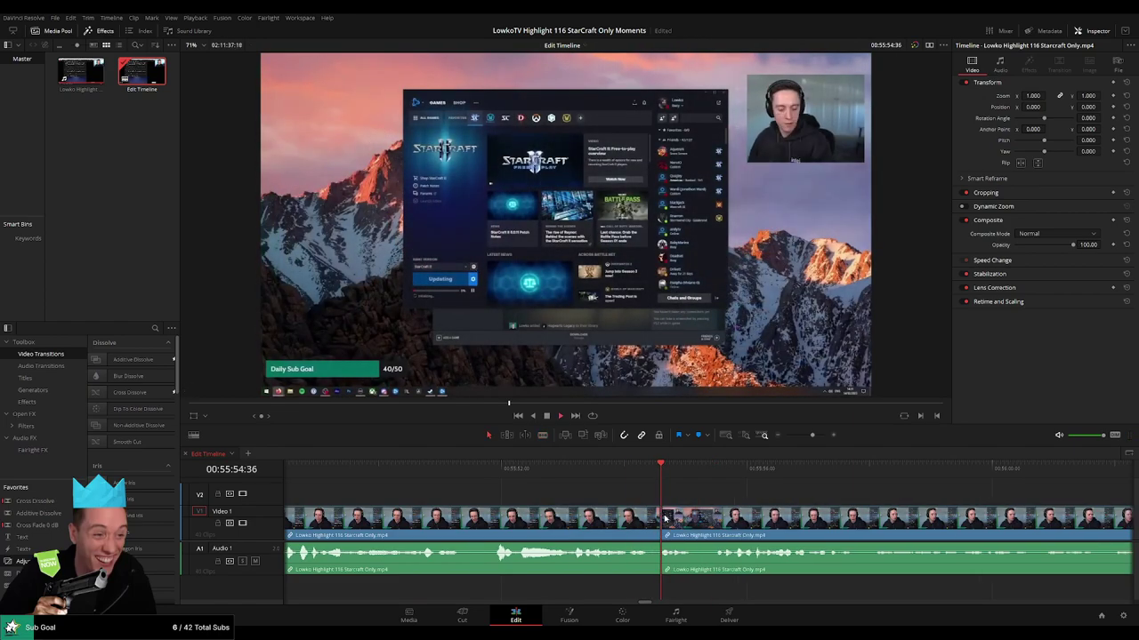
Play past the new cut, color the trimmed clip ending at 00:55:54:36 green and deselect it.
key("space")
left_click_drag(813, 435, 806, 436)
left_click(620, 525)
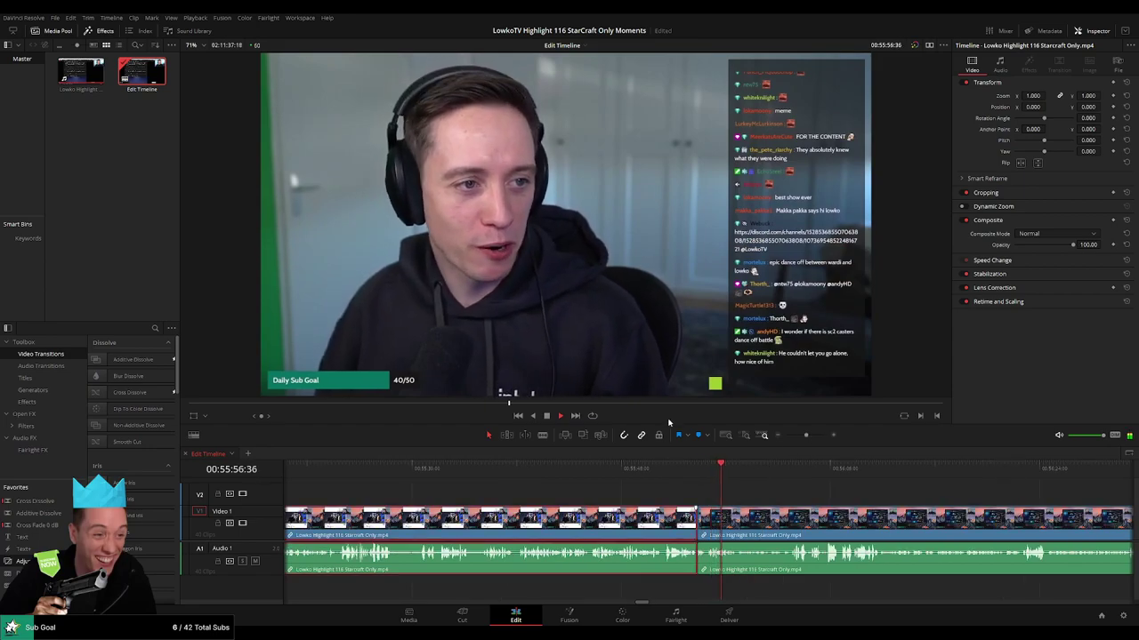
left_click(776, 506)
Review the Discord chat footage from about 00:55:57 to 00:56:38 for material to trim.
left_click_drag(809, 499, 633, 500)
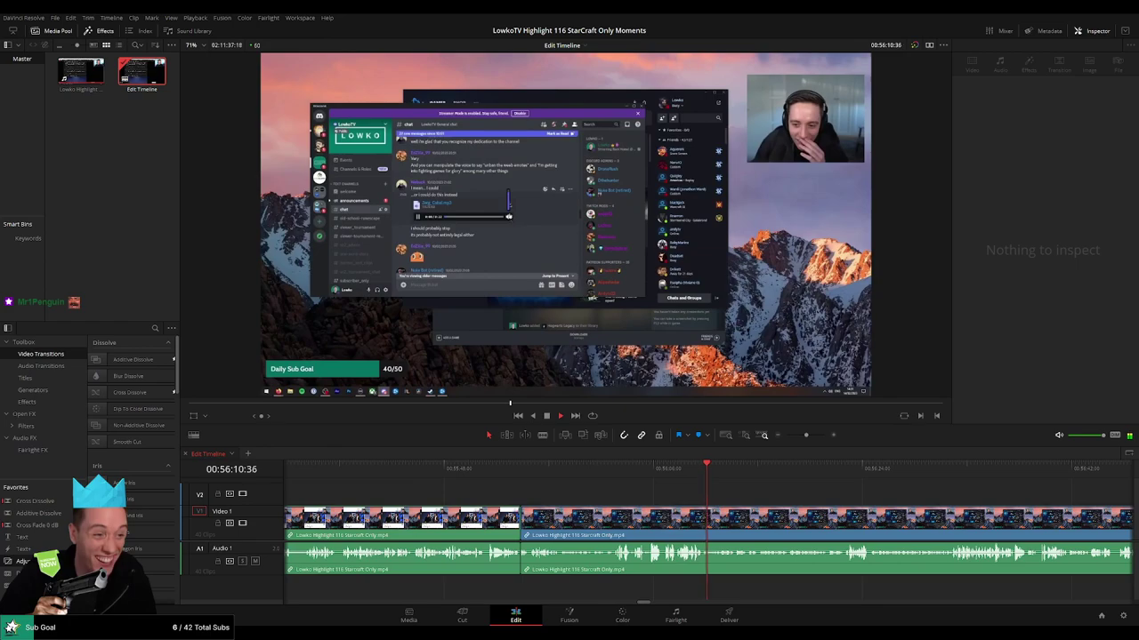
scroll(546, 501, "right", 3)
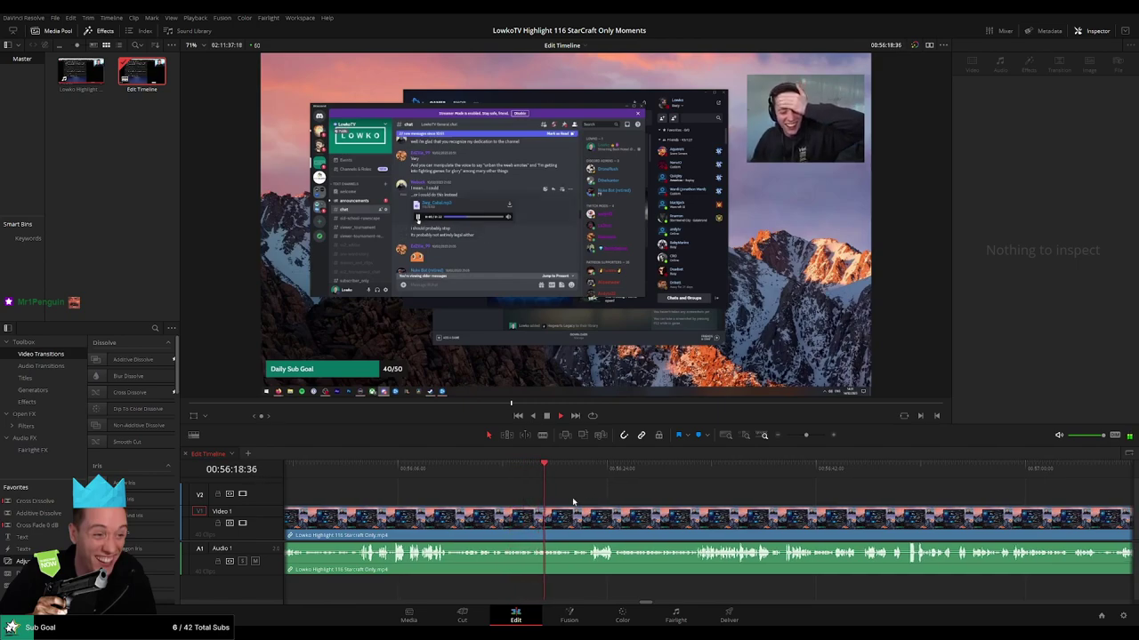
scroll(516, 498, "right", 1)
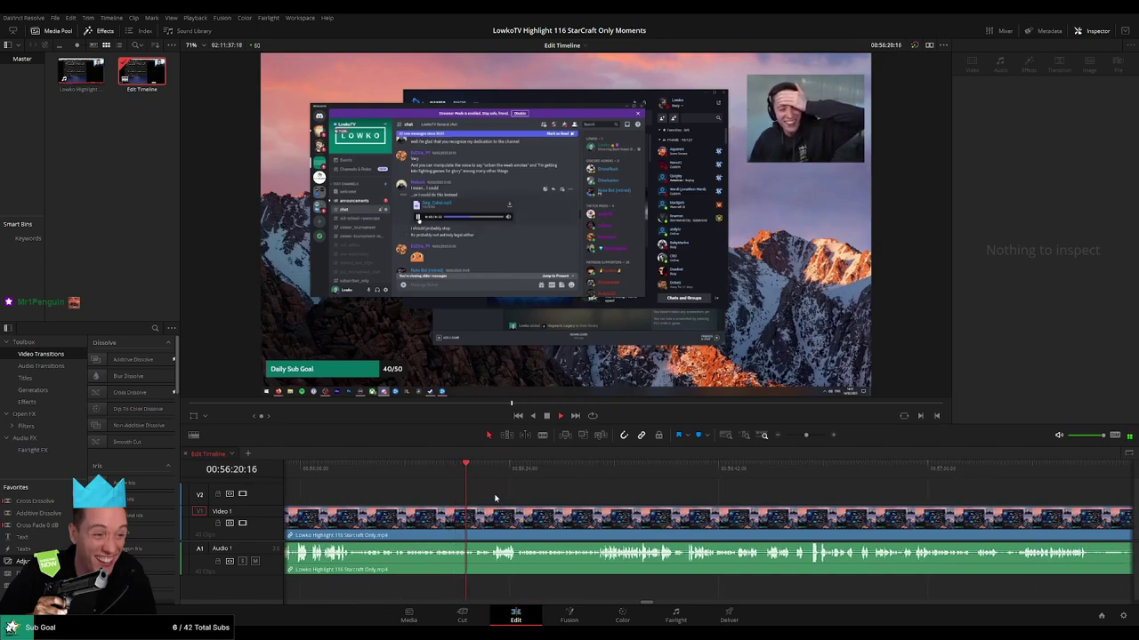
scroll(489, 500, "right", 1)
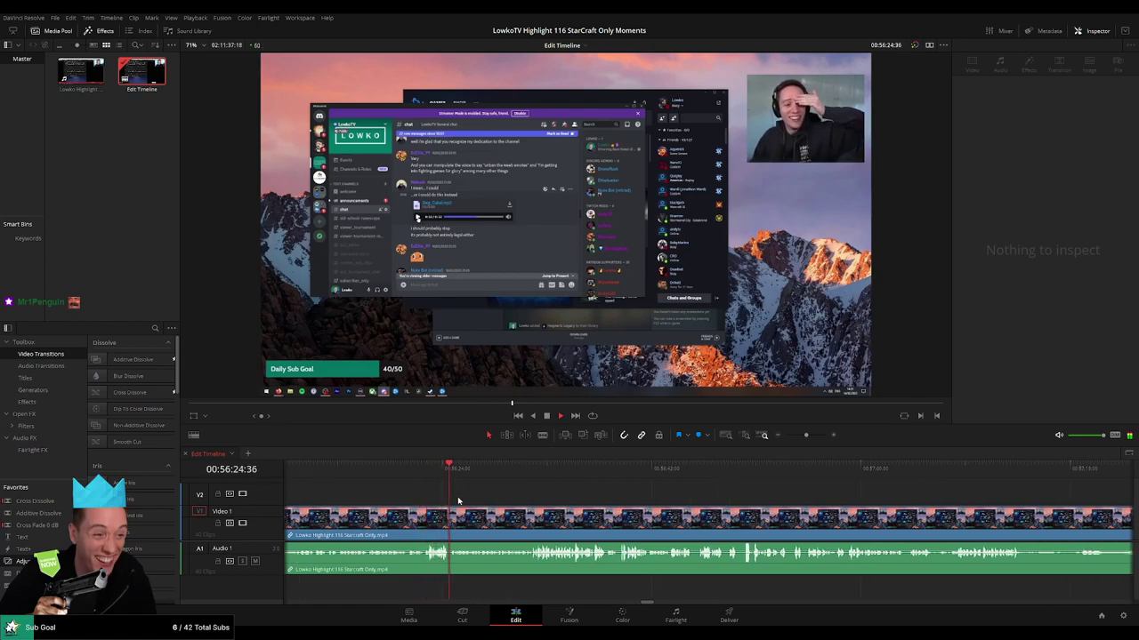
scroll(489, 495, "right", 1)
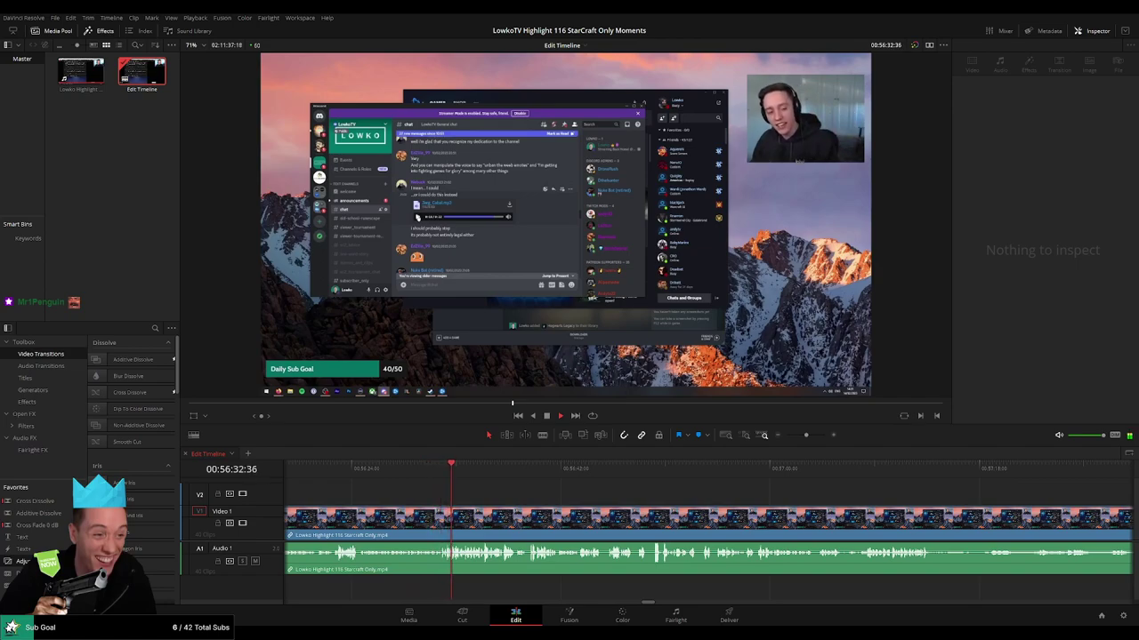
left_click_drag(808, 438, 810, 440)
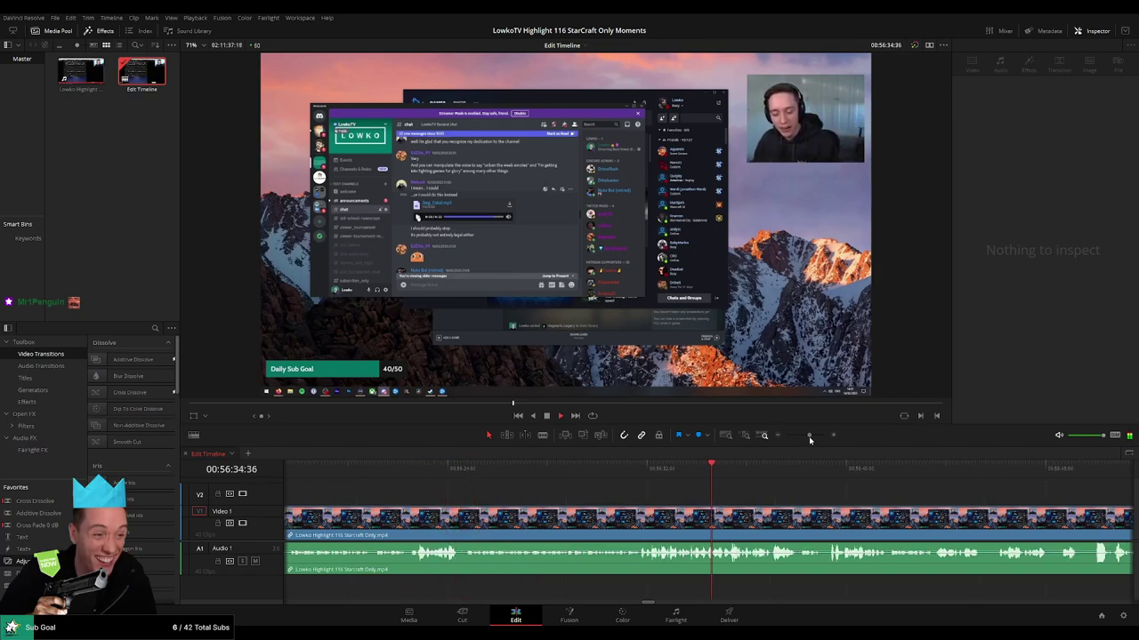
left_click_drag(830, 511, 525, 504)
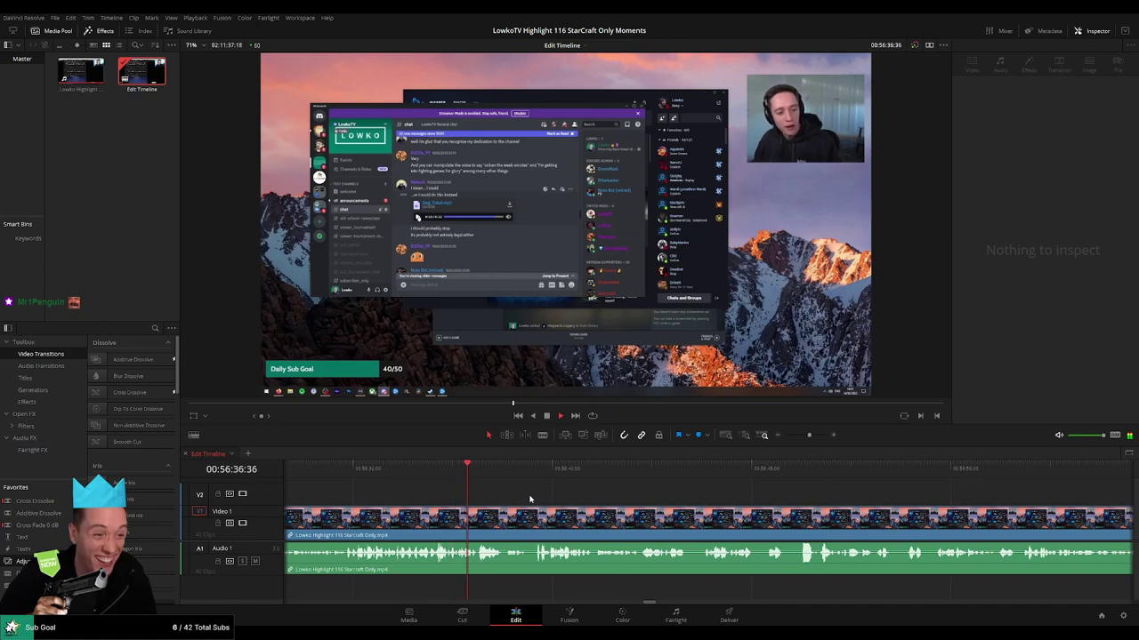
left_click_drag(592, 500, 477, 498)
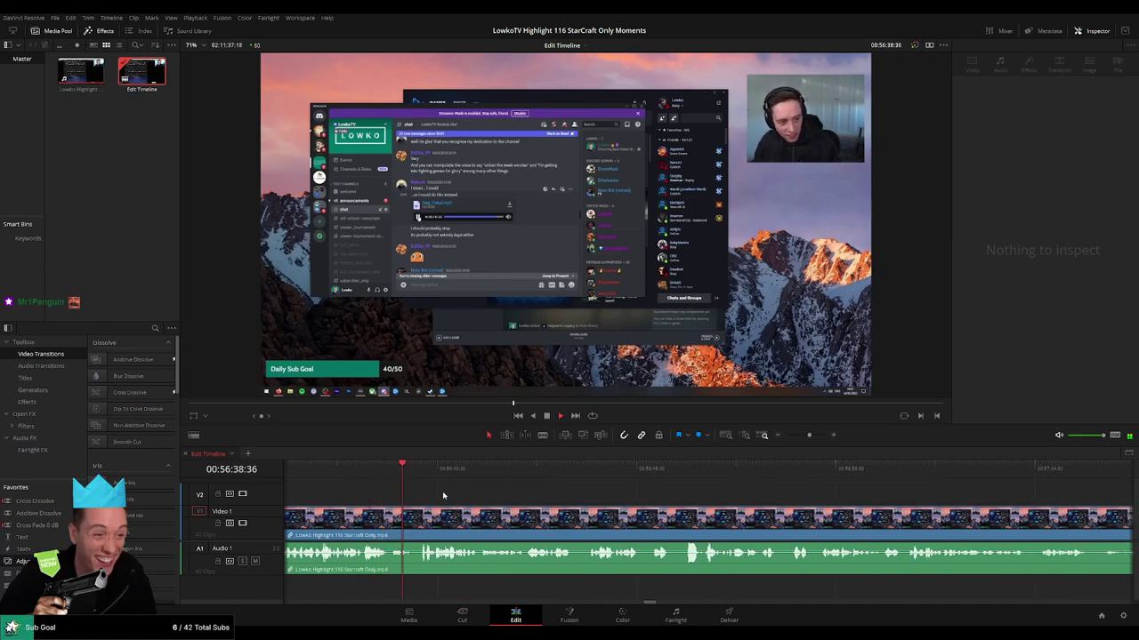
Review the Discord chat footage from about 00:56:38 to the scene change near 00:57:00.
scroll(532, 496, "right", 2)
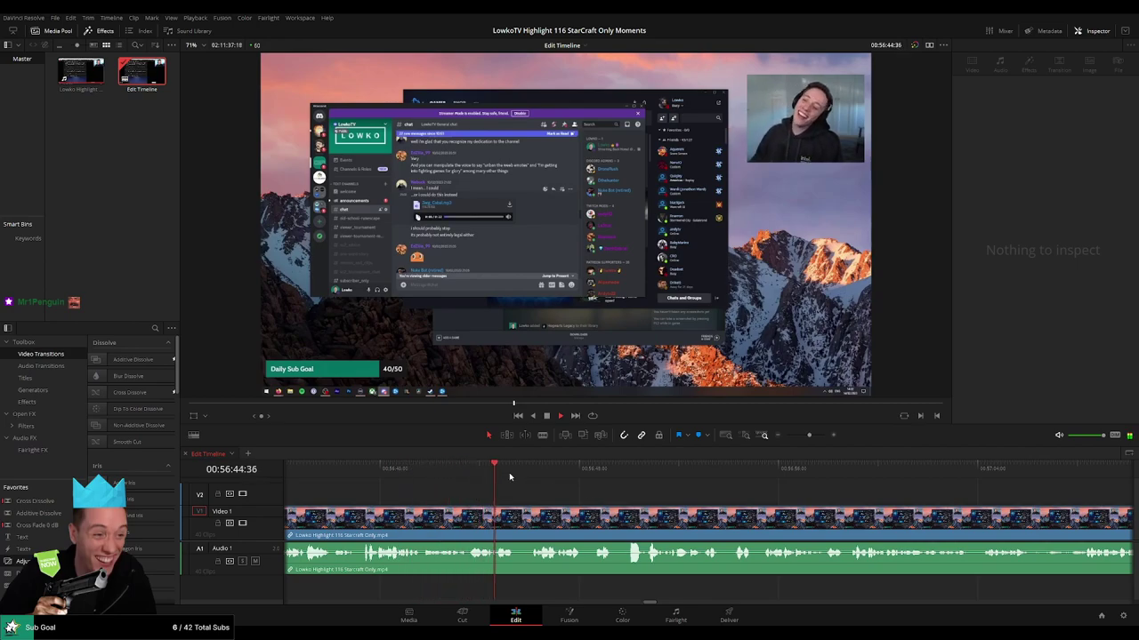
left_click(530, 472)
left_click_drag(584, 495, 443, 482)
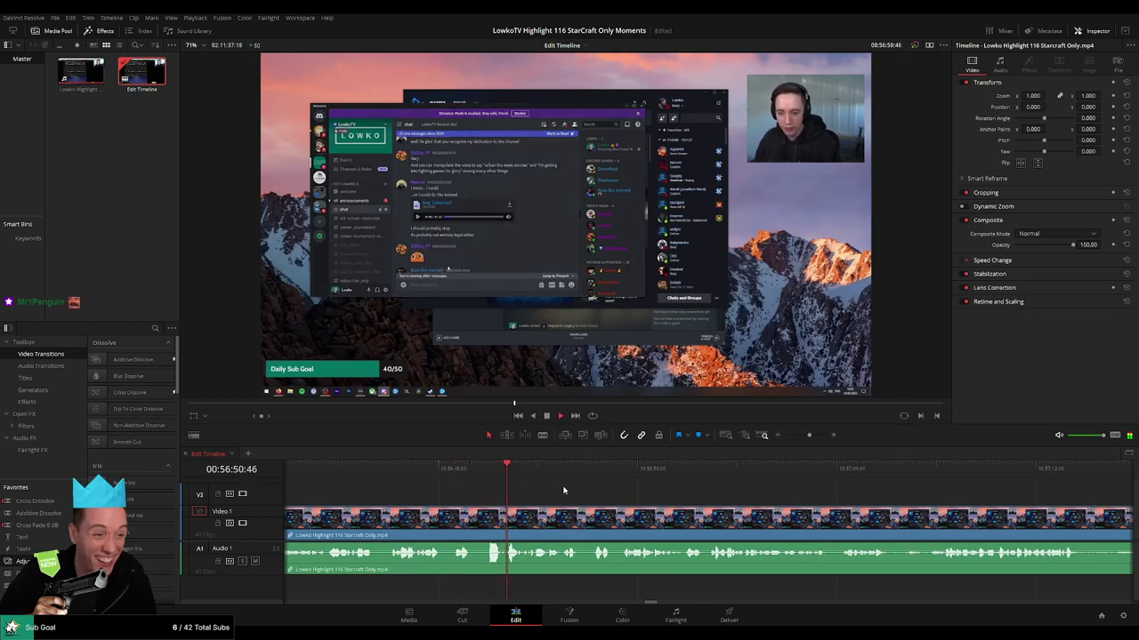
scroll(563, 493, "right", 2)
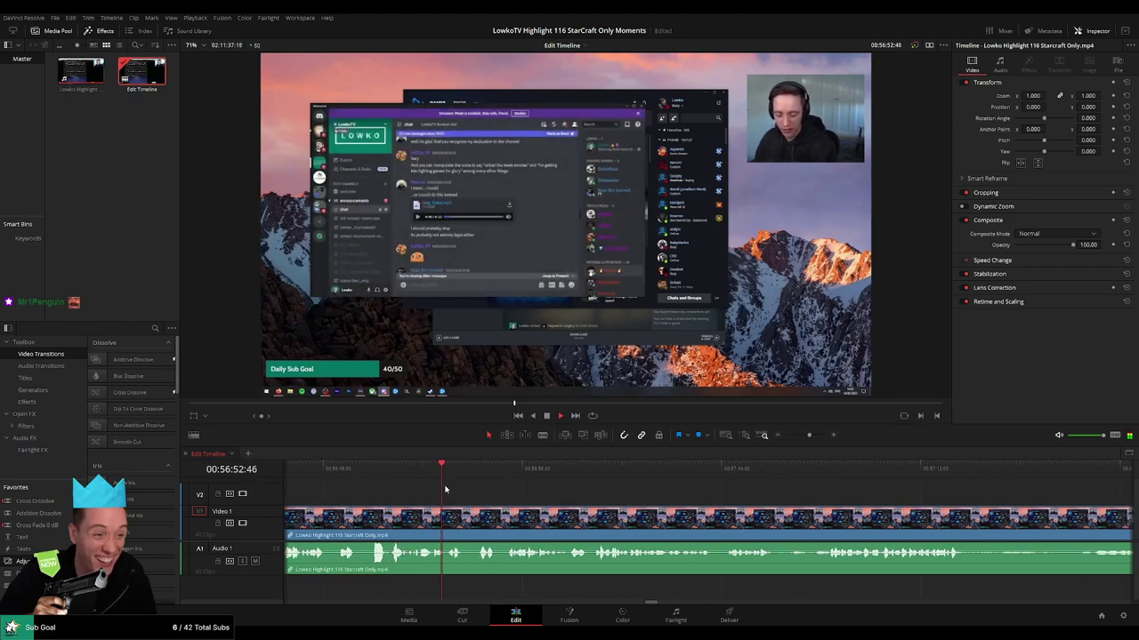
scroll(471, 484, "right", 1)
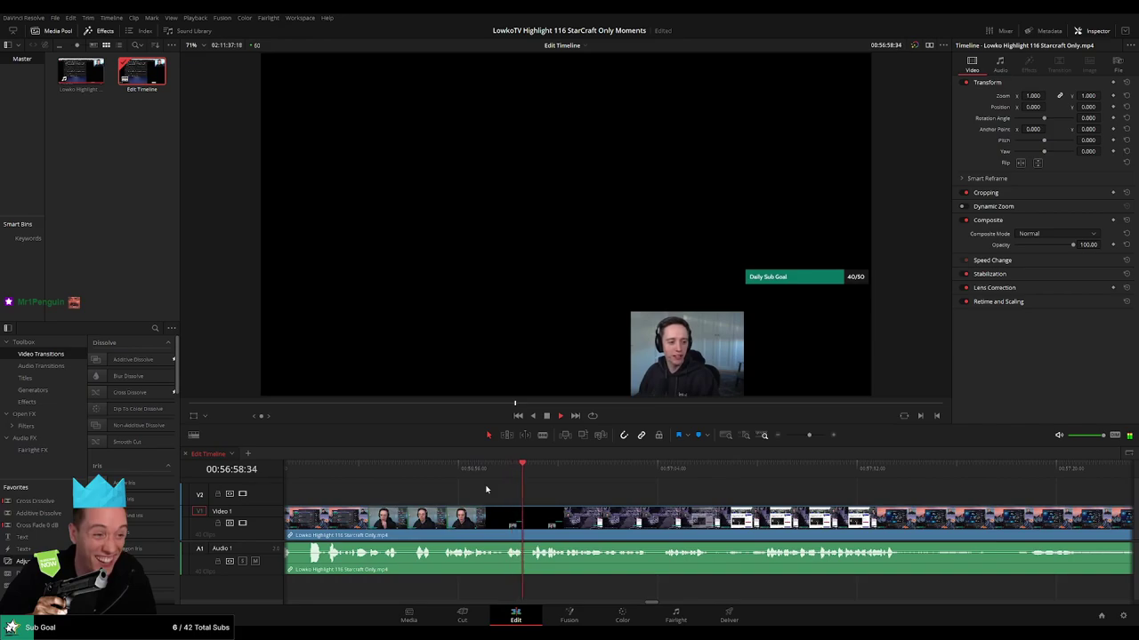
scroll(605, 497, "right", 2)
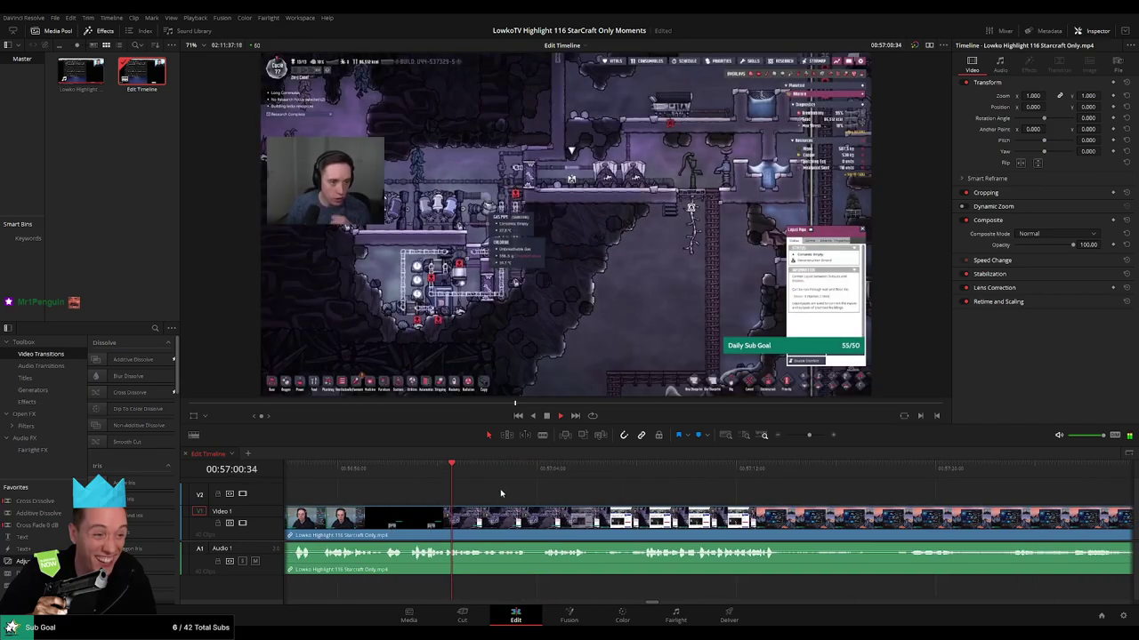
Split the clip at the scene change at 00:57:00:17, then delete the leftover frames there and close the gap.
key("space")
left_click_drag(809, 435, 813, 435)
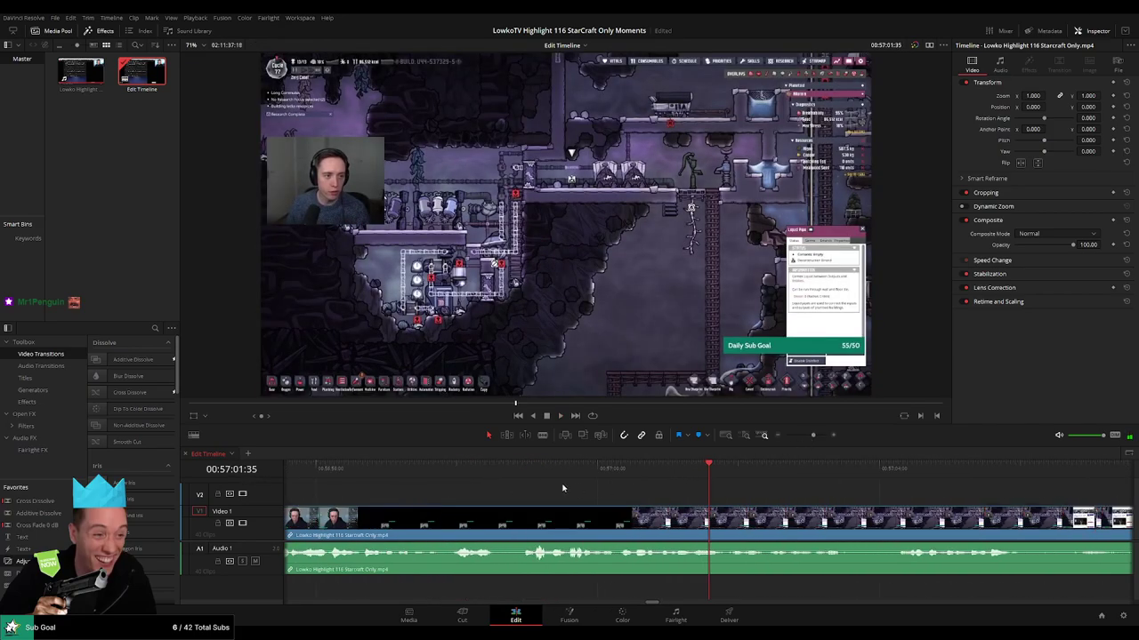
left_click(543, 469)
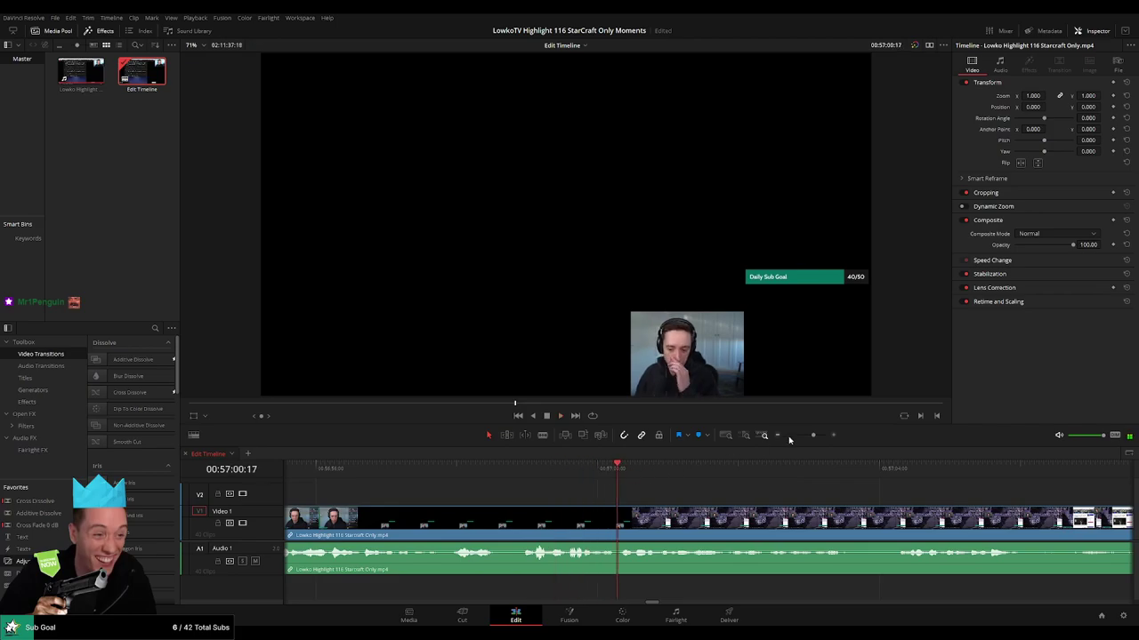
scroll(747, 500, "left", 3)
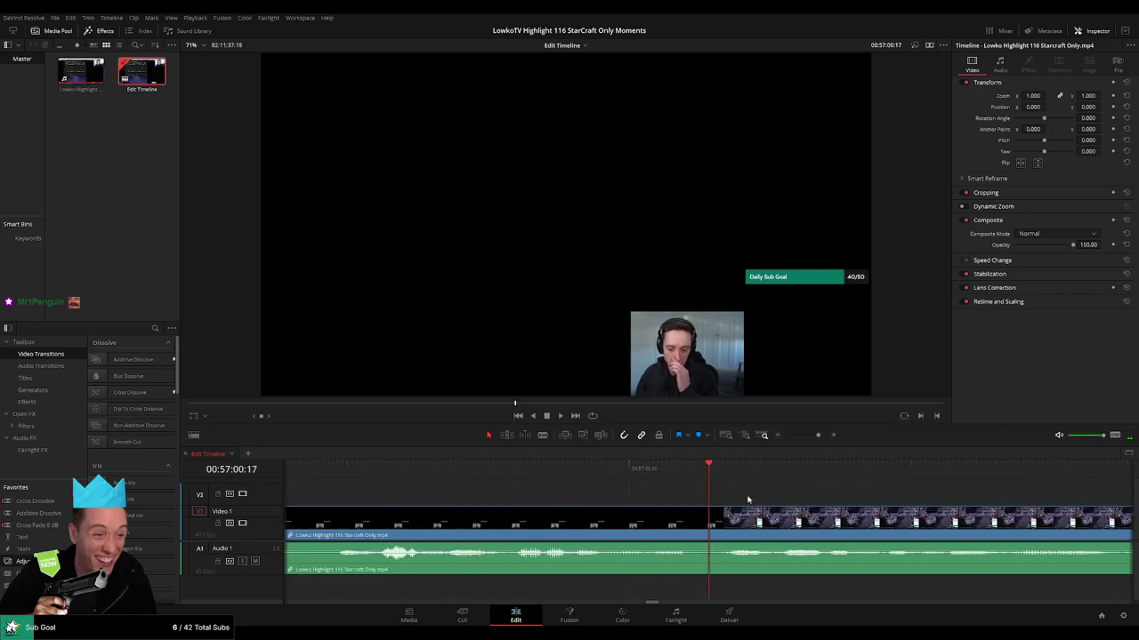
left_click_drag(716, 522, 718, 522)
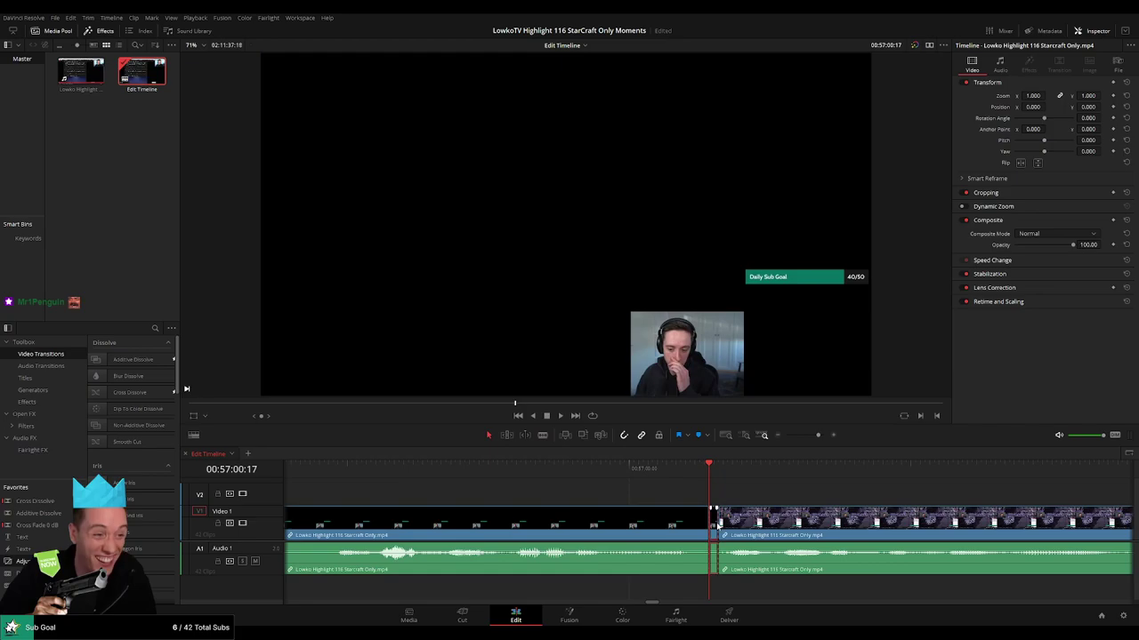
key("Delete")
Play past the new cut, color the trimmed clip ending at 00:57:00:17 green and deselect it.
key("space")
scroll(667, 528, "down", 5)
left_click(629, 529)
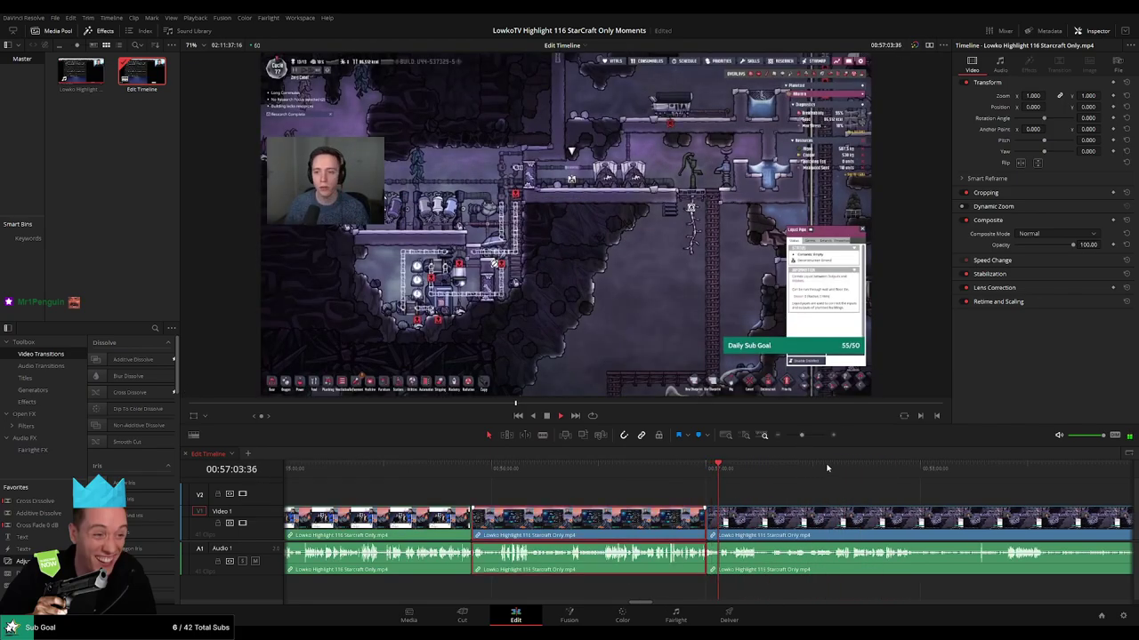
left_click(774, 498)
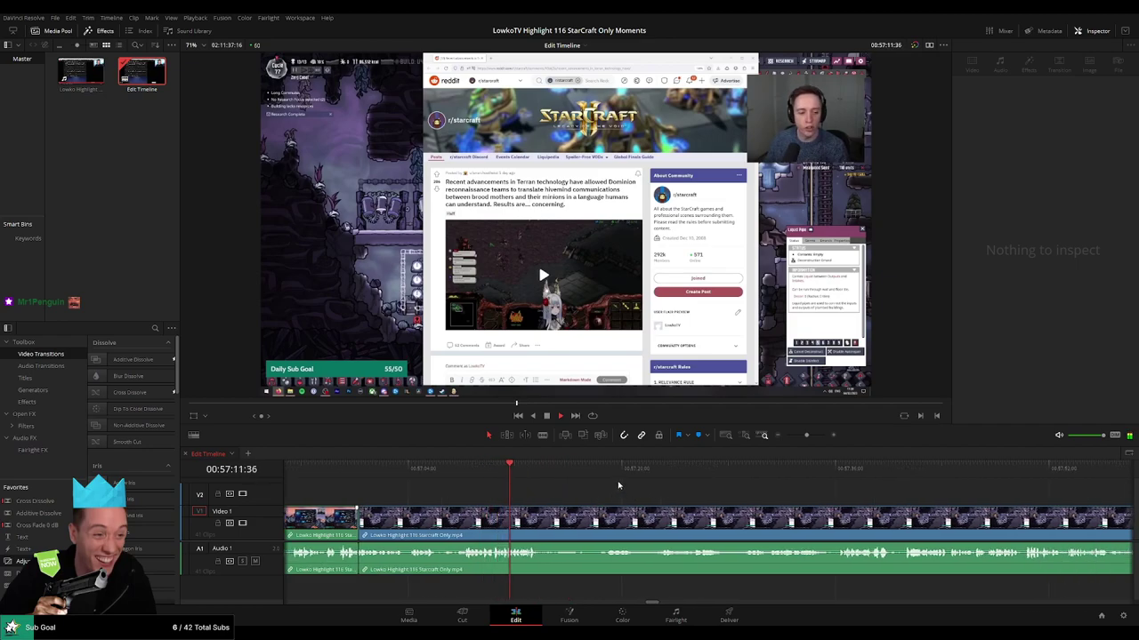
Review the Reddit video and colony game footage from about 00:57:11 to 00:57:47 and check its scene change for leftover frames.
left_click(557, 470)
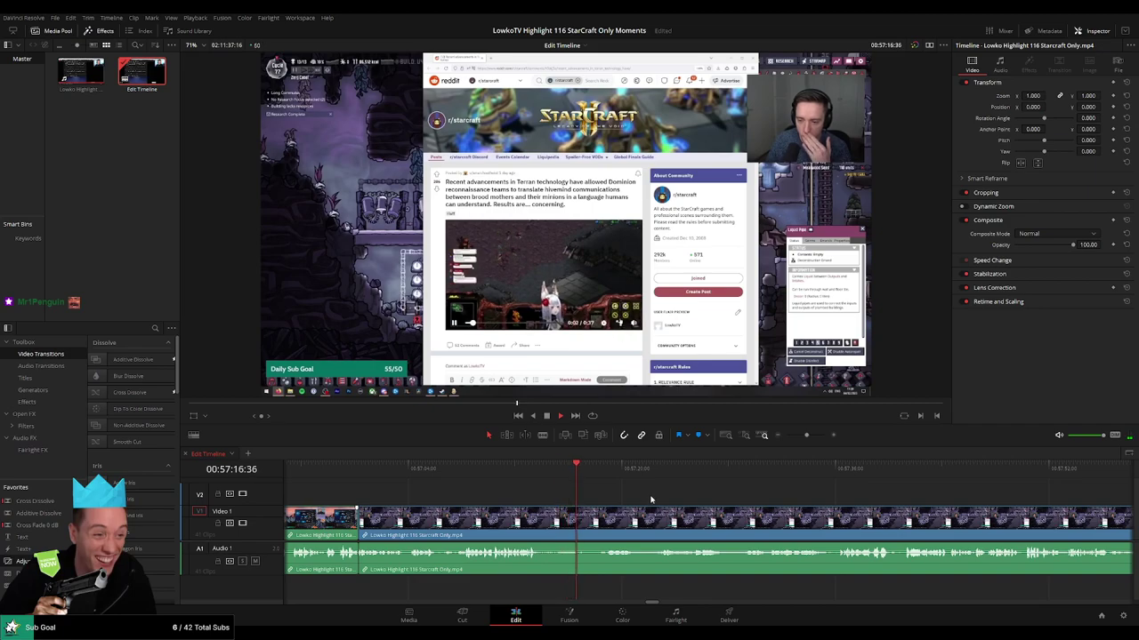
left_click(601, 472)
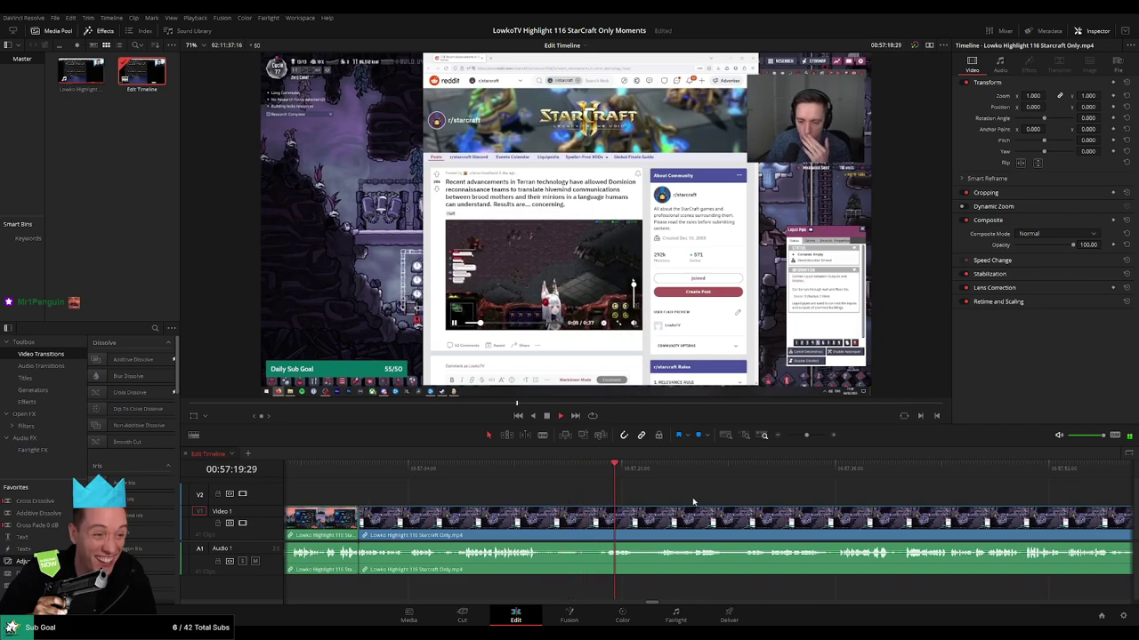
left_click_drag(709, 503, 547, 498)
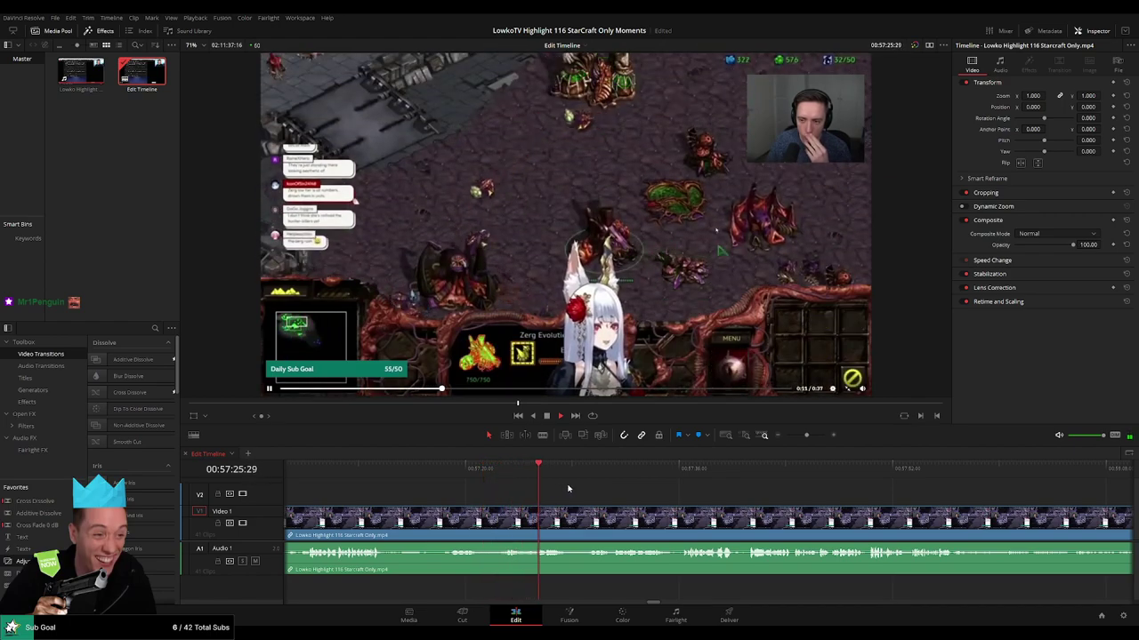
scroll(519, 493, "right", 2)
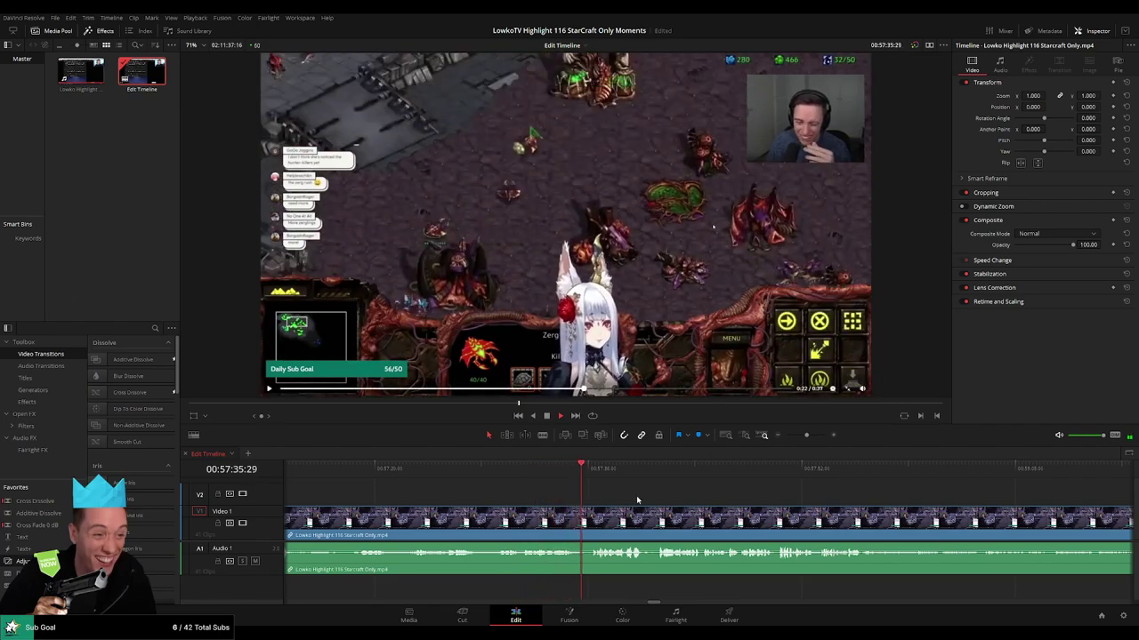
left_click_drag(637, 500, 563, 500)
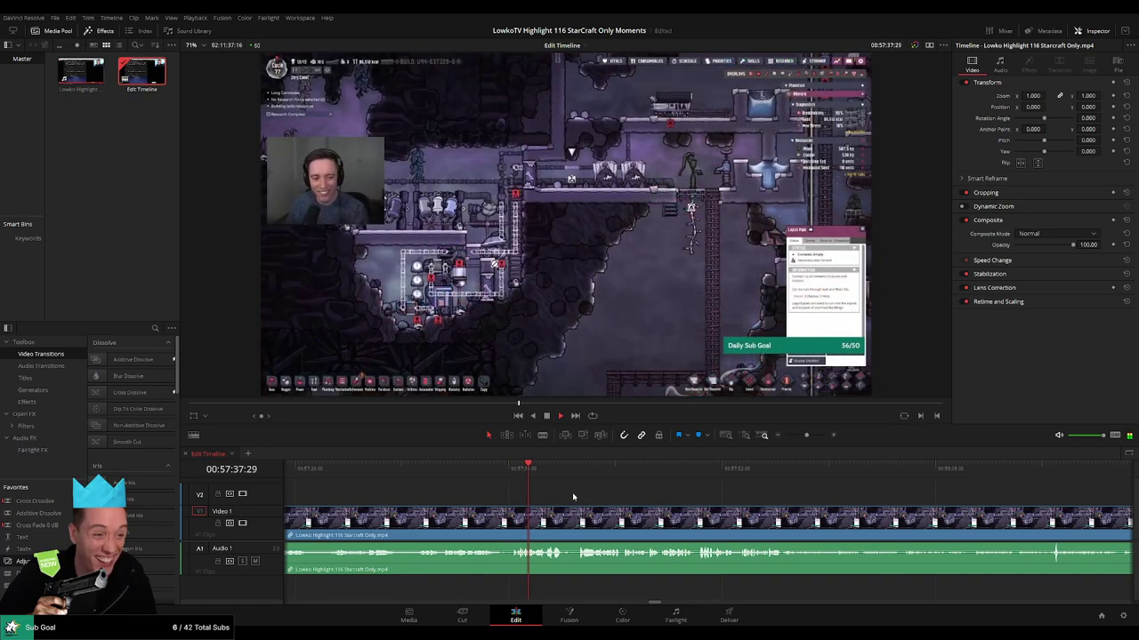
scroll(598, 492, "right", 2)
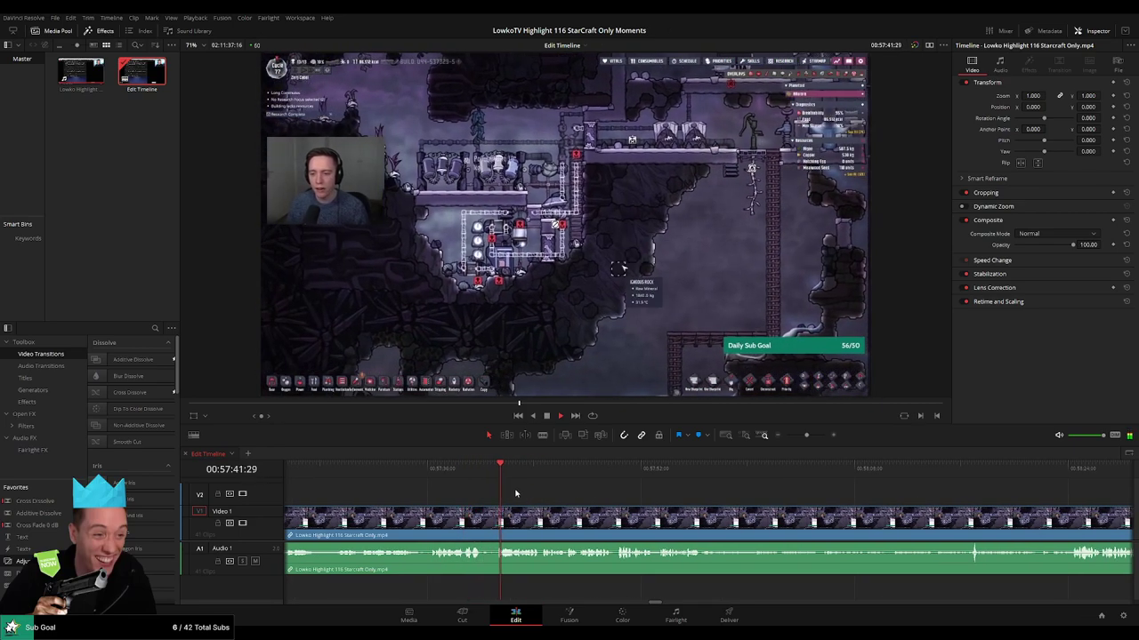
scroll(534, 492, "right", 2)
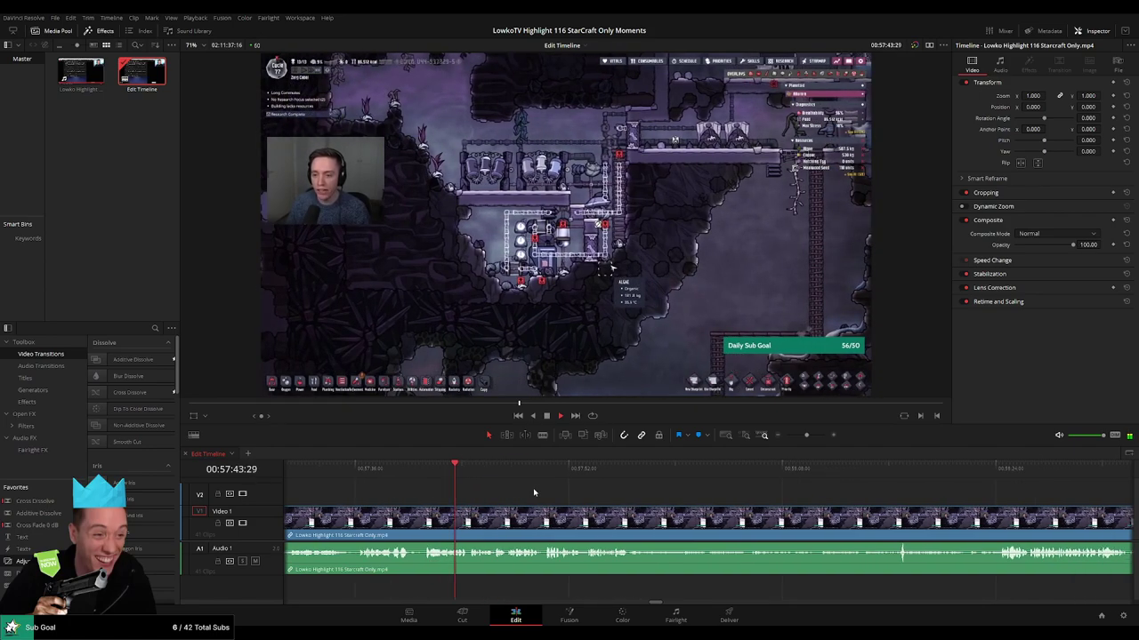
left_click(811, 436)
scroll(557, 493, "right", 4)
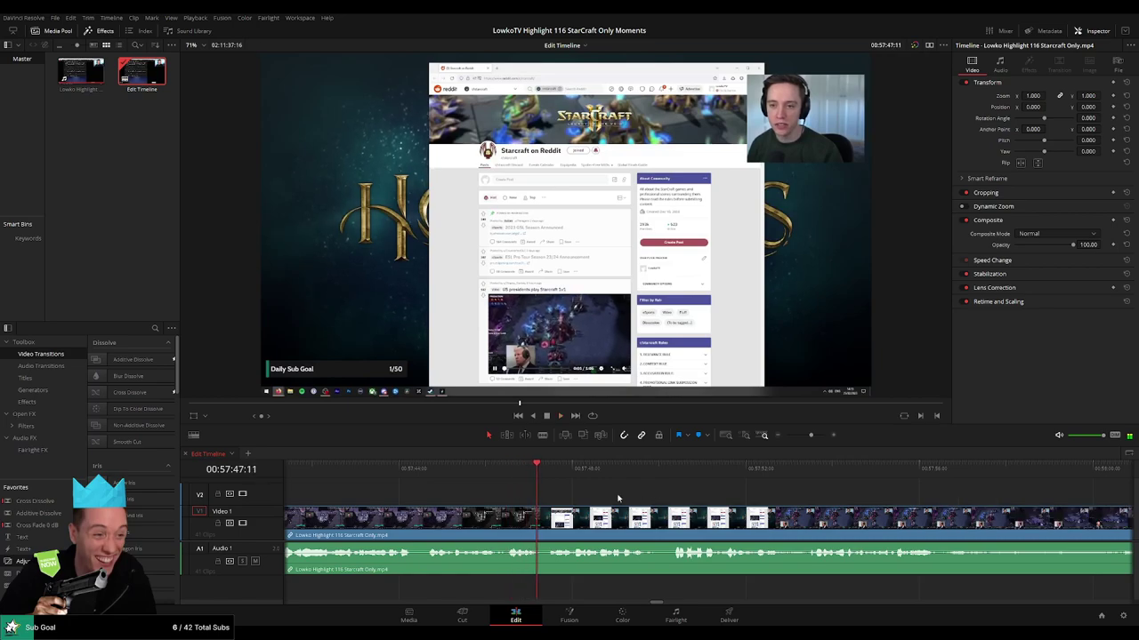
Split the clip at the scene change just after 00:57:46 and again at 00:57:47:26.
left_click(485, 472)
key("space")
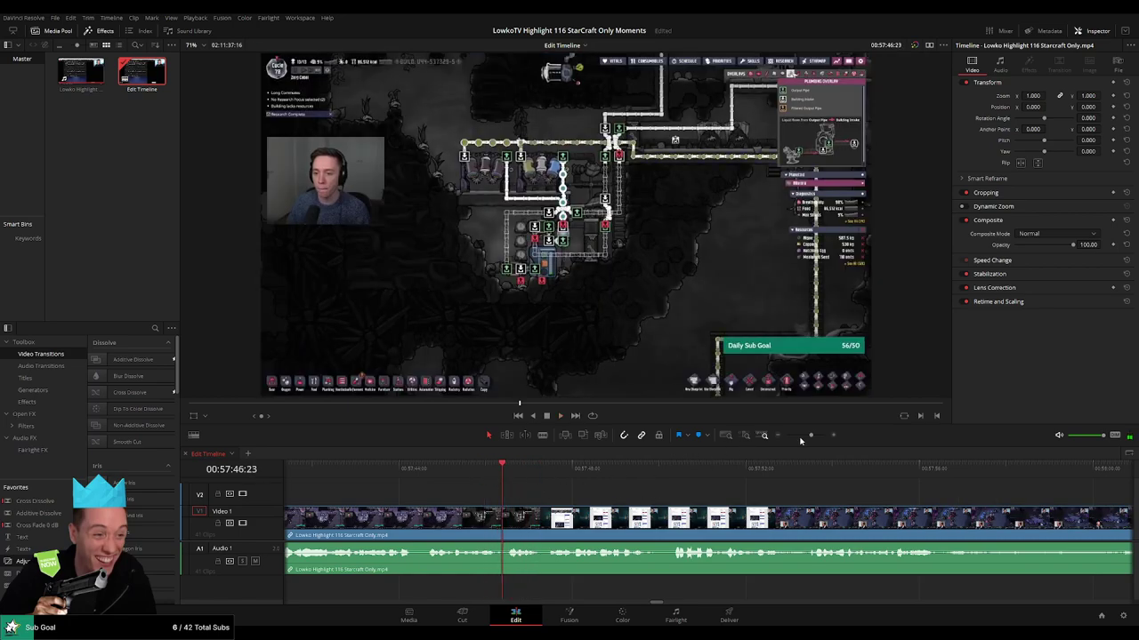
left_click(802, 435)
key("space")
left_click_drag(803, 437, 813, 435)
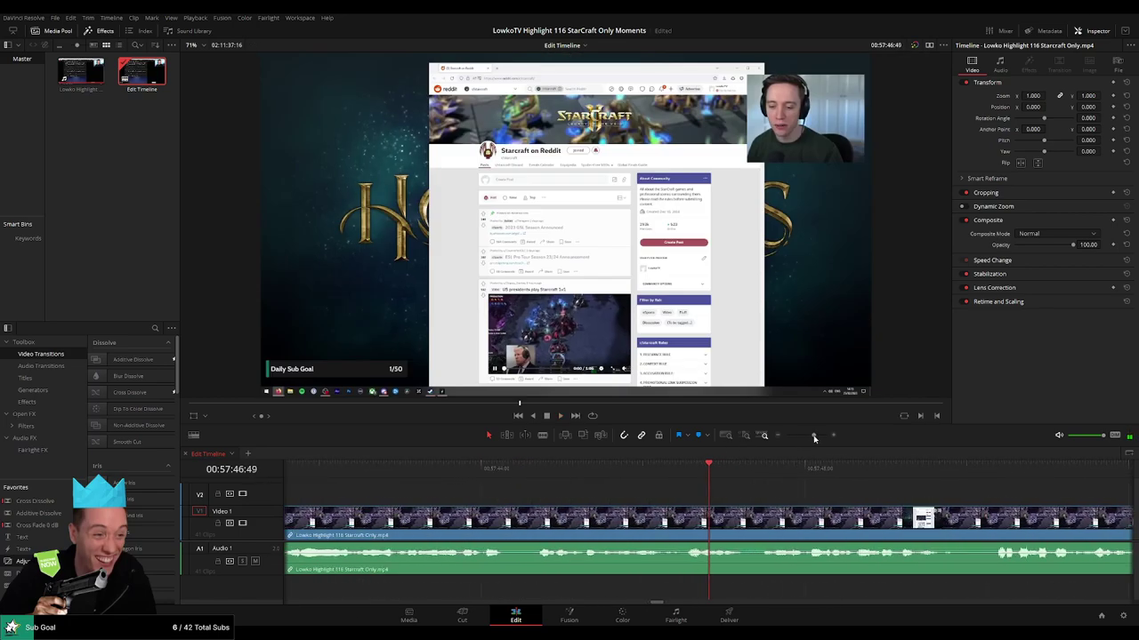
left_click(644, 471)
left_click_drag(644, 476, 682, 485)
key("b")
left_click(682, 523)
key("space")
key("space")
left_click(761, 522)
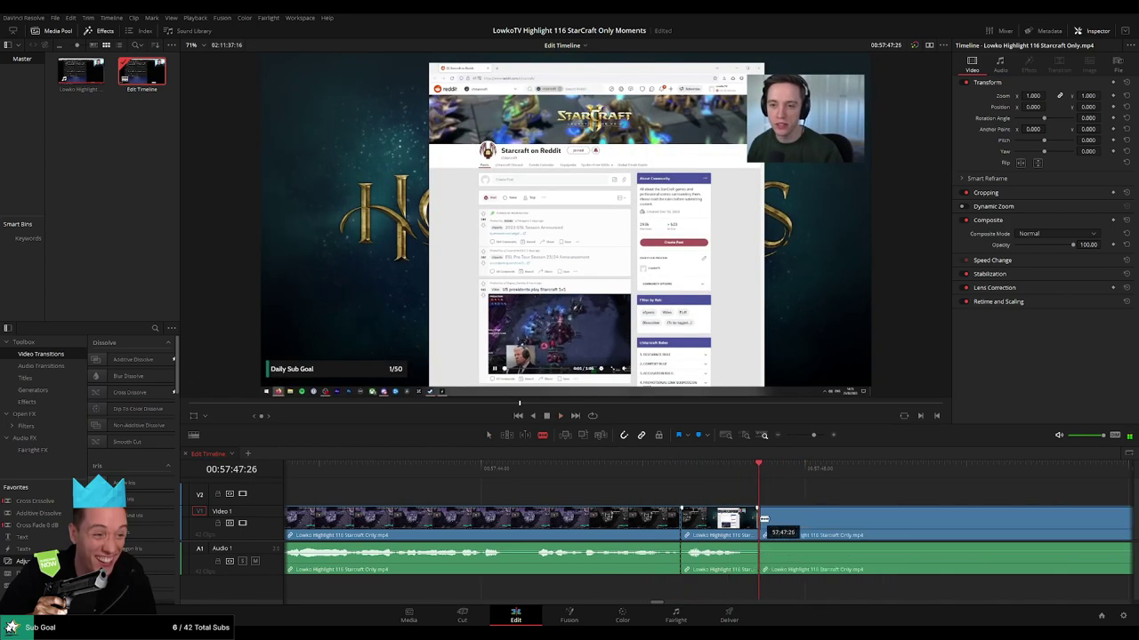
Delete the short piece between the two new cuts and close the gap.
key("a")
left_click(738, 521)
key("Delete")
Play across the new cut from 00:57:45:35, color the clip before it green and deselect it.
left_click(609, 476)
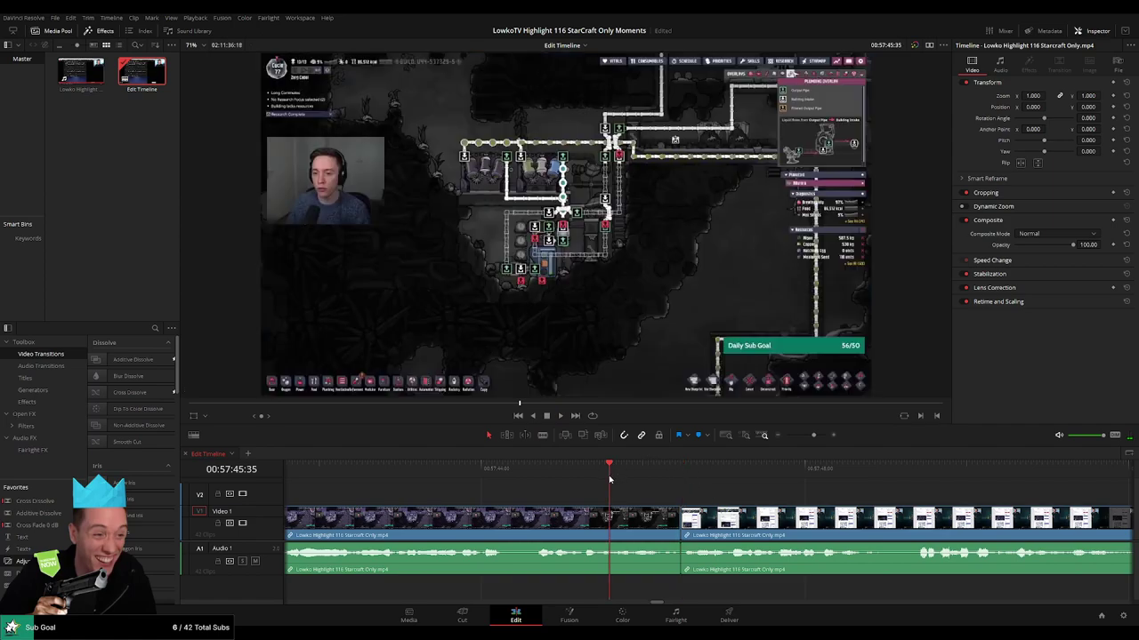
key("space")
left_click(802, 435)
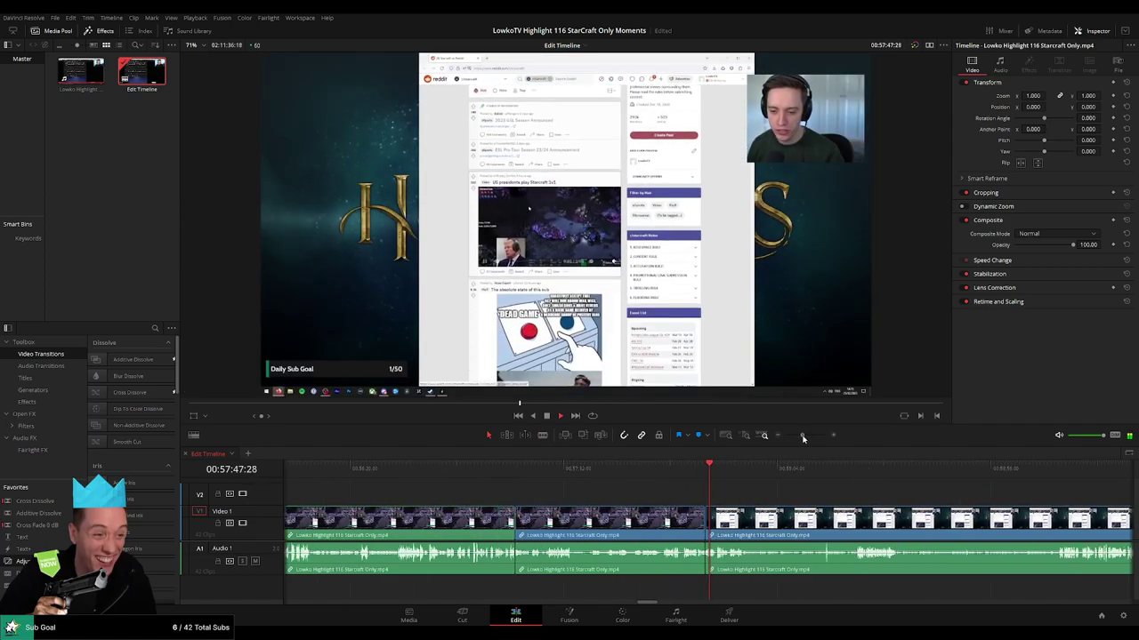
left_click(674, 527)
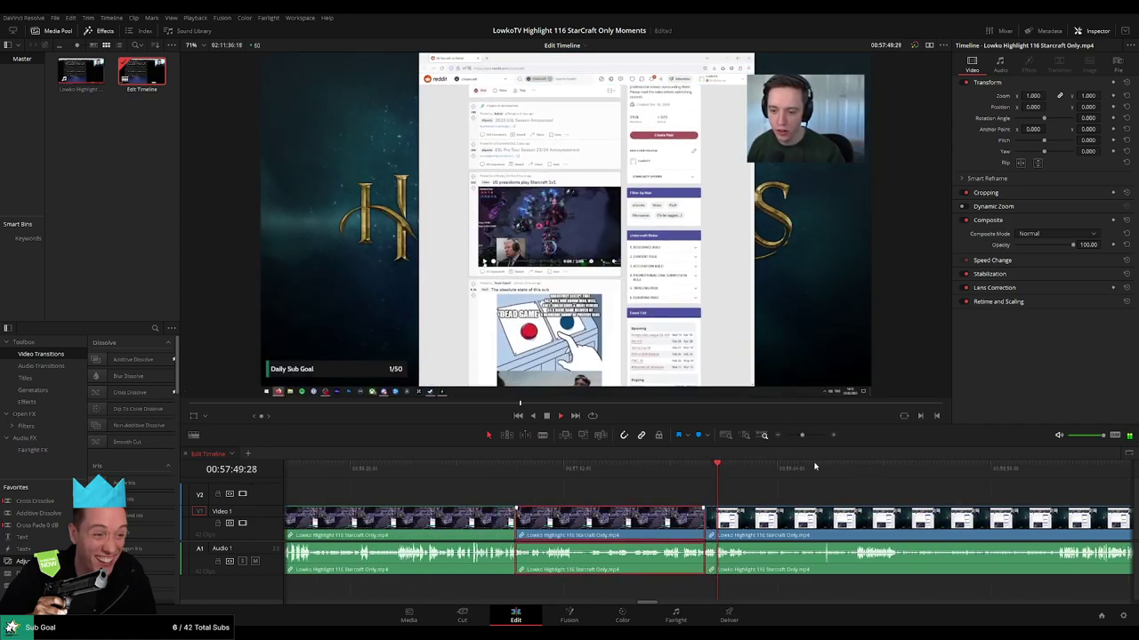
left_click(777, 498)
Review the US presidents StarCraft video and the Reddit post discussion from about 00:57:49 to 00:59:59 for material to trim.
scroll(765, 495, "right", 3)
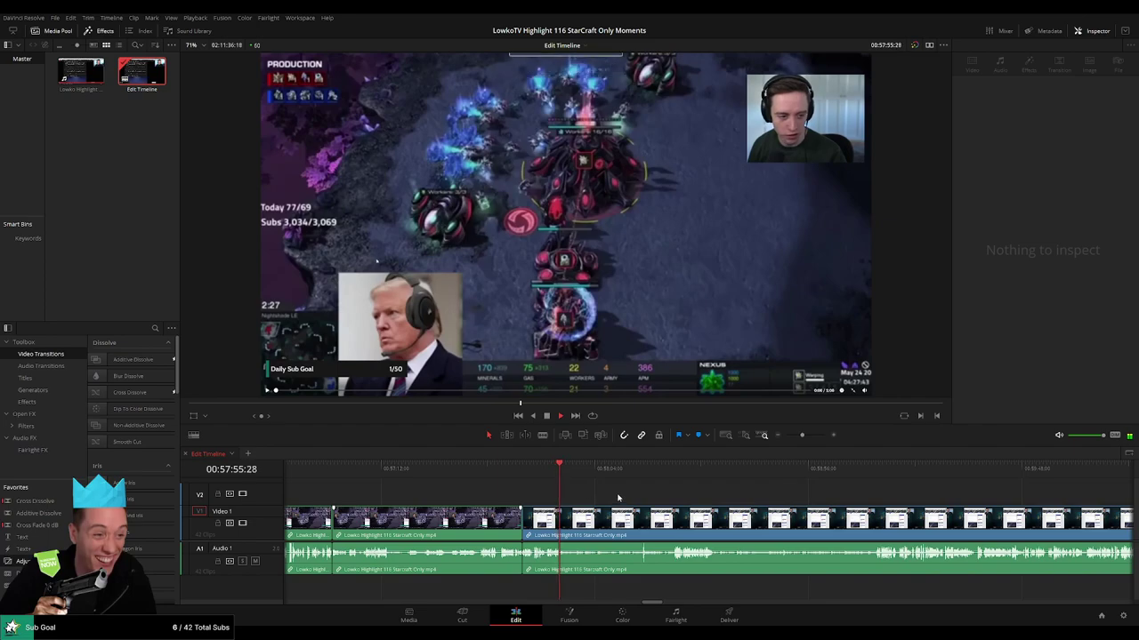
scroll(632, 498, "right", 1)
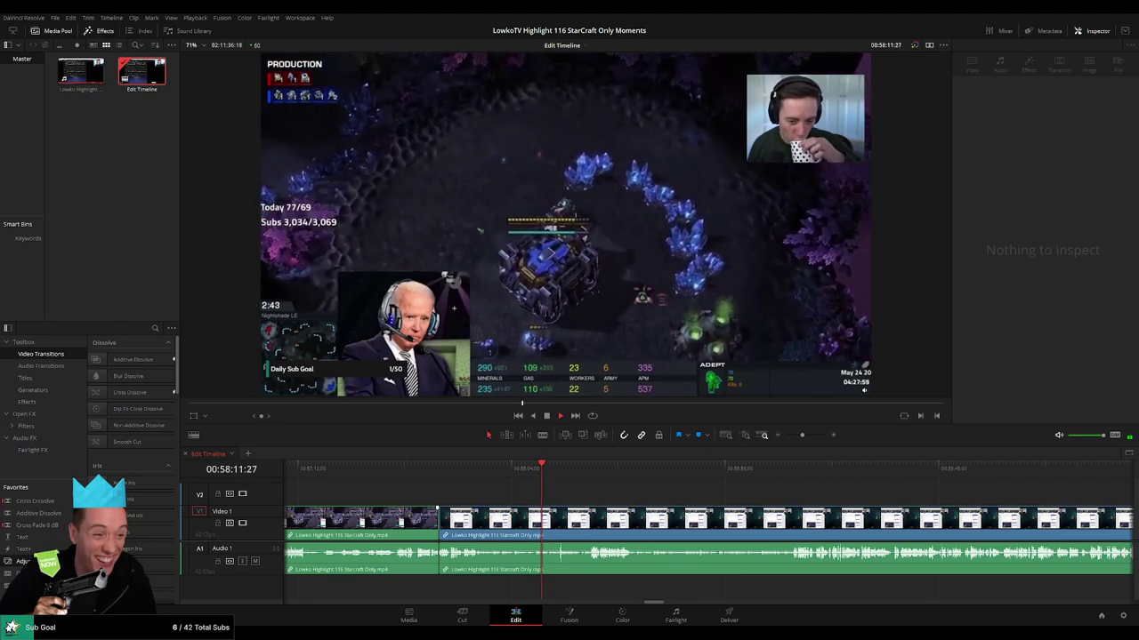
left_click_drag(595, 497, 460, 497)
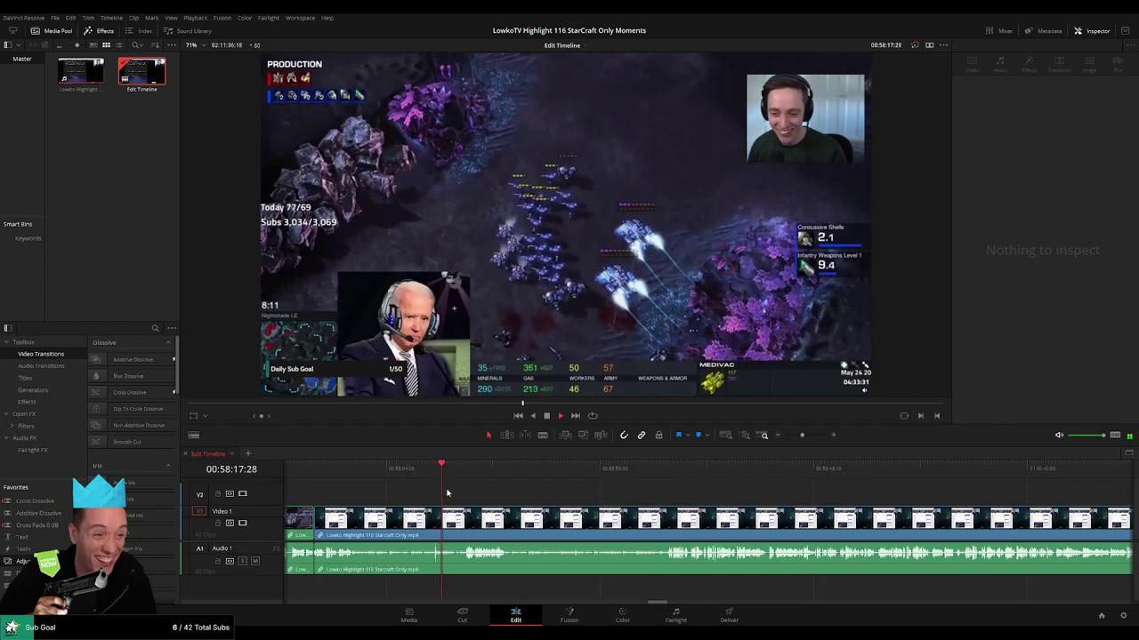
scroll(471, 494, "right", 1)
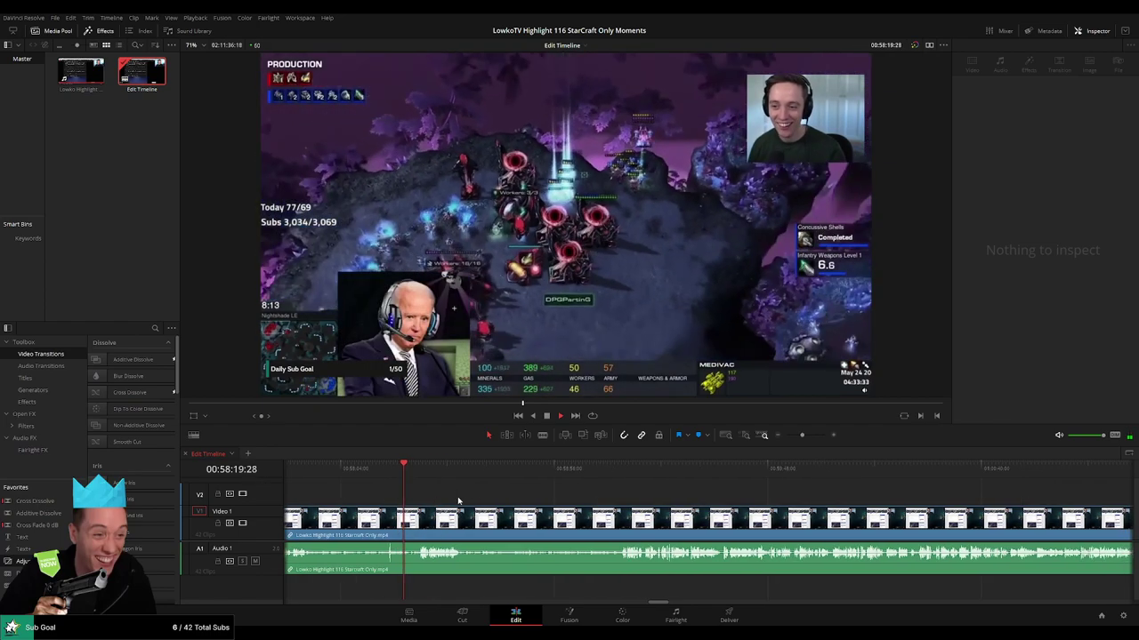
left_click_drag(802, 436, 806, 436)
scroll(818, 490, "right", 4)
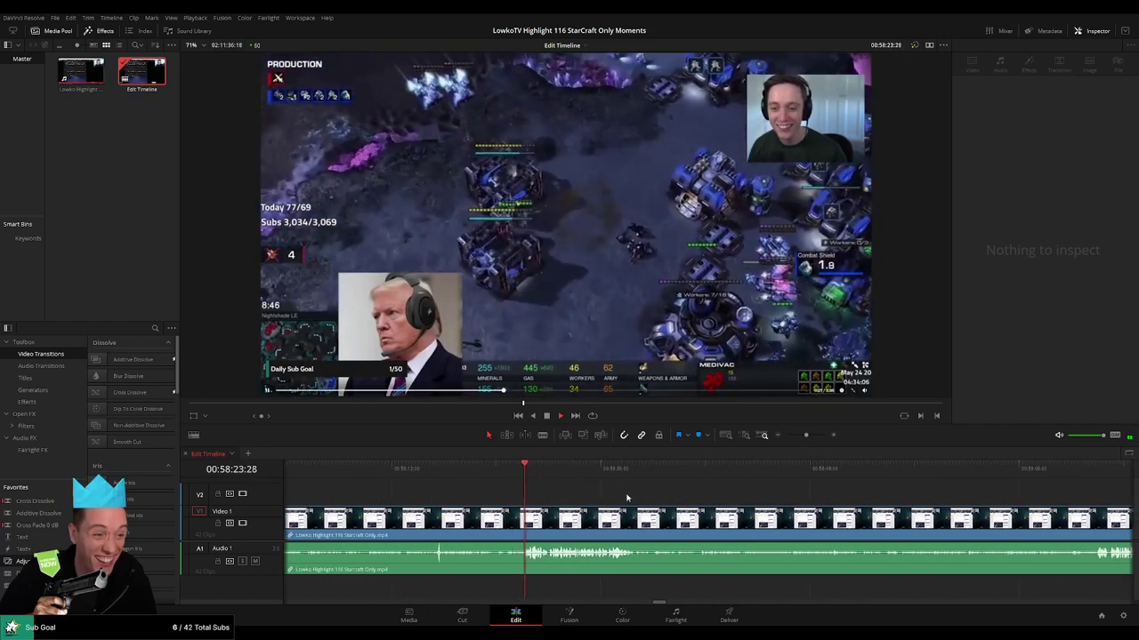
scroll(596, 499, "right", 2)
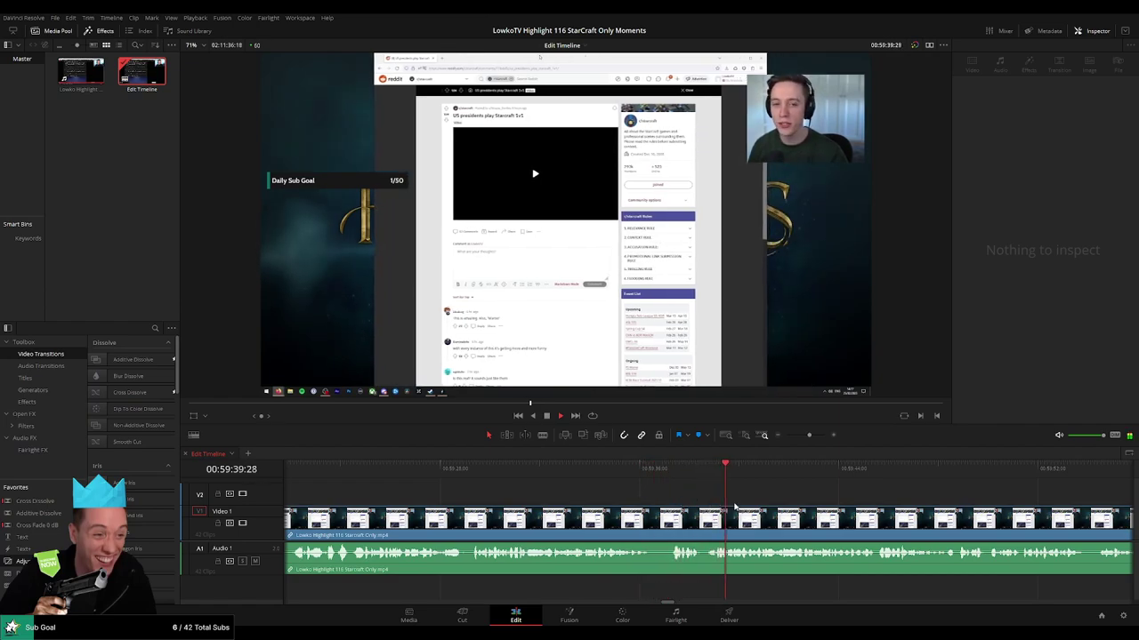
left_click_drag(749, 500, 545, 494)
mouse_move(808, 435)
left_mouse_down()
mouse_move(782, 437)
mouse_move(807, 435)
left_mouse_up()
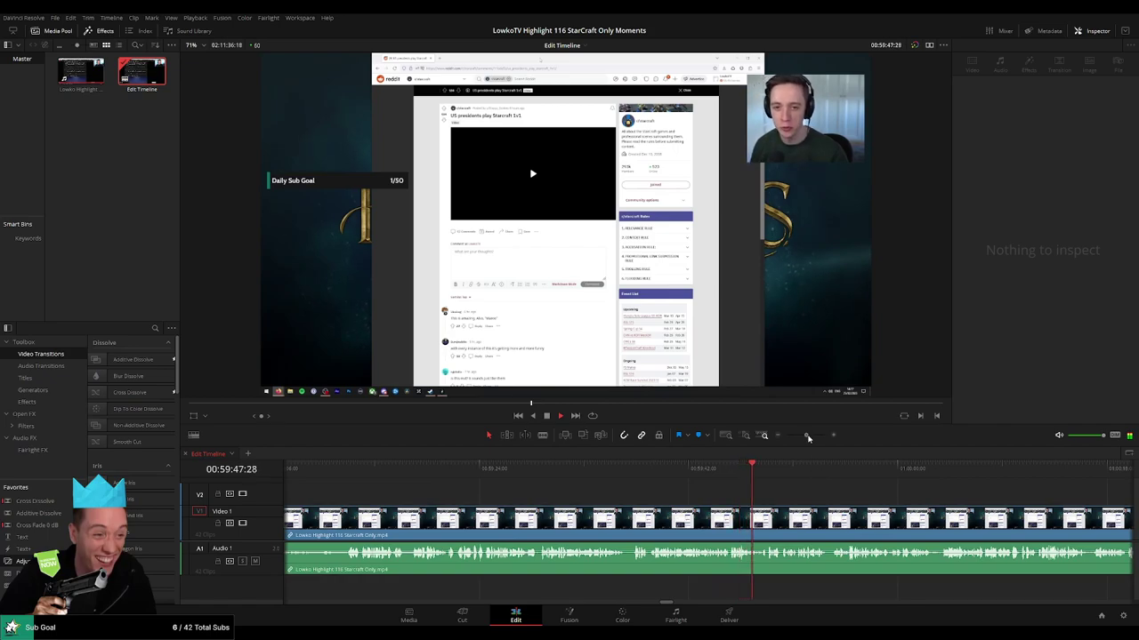
left_click_drag(809, 438, 811, 437)
left_click_drag(802, 499, 544, 500)
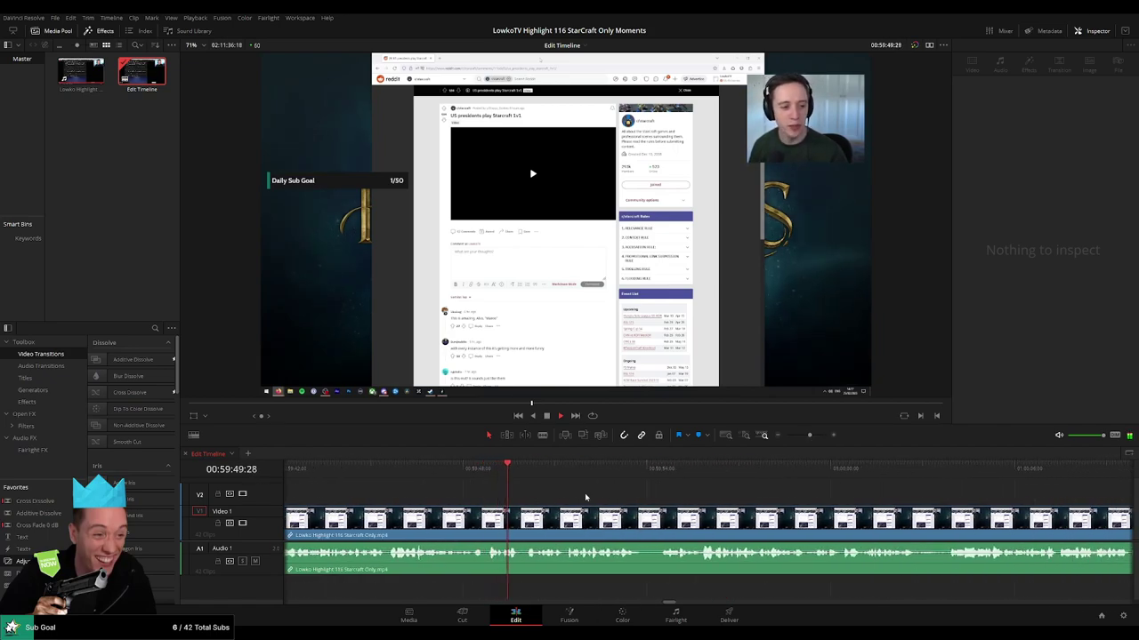
scroll(587, 495, "down", 2)
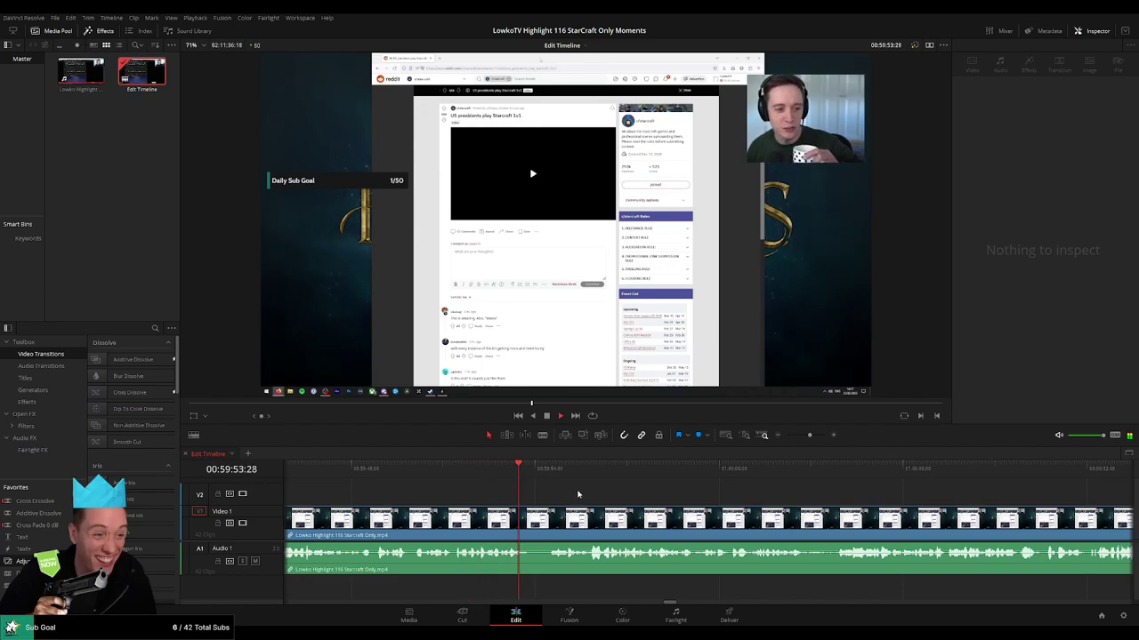
left_click(551, 478)
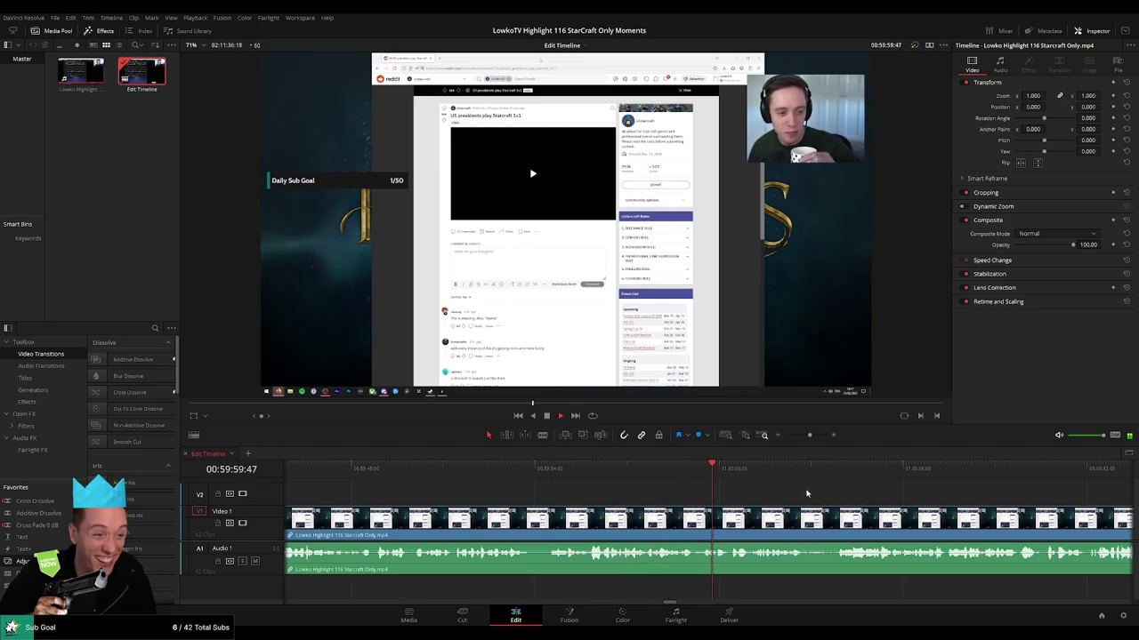
Split the clip at 01:00:00:20 and remove the leftover Reddit frames before the full-screen webcam scene, closing the gap.
scroll(806, 495, "down", 3)
left_click(584, 478)
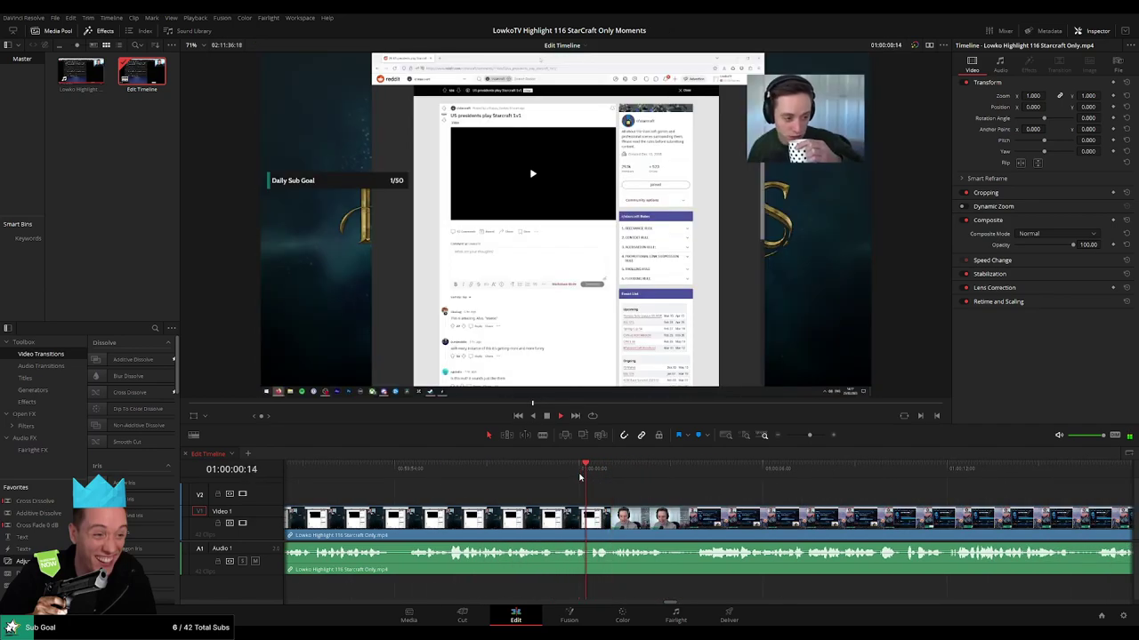
left_click_drag(811, 441, 816, 439)
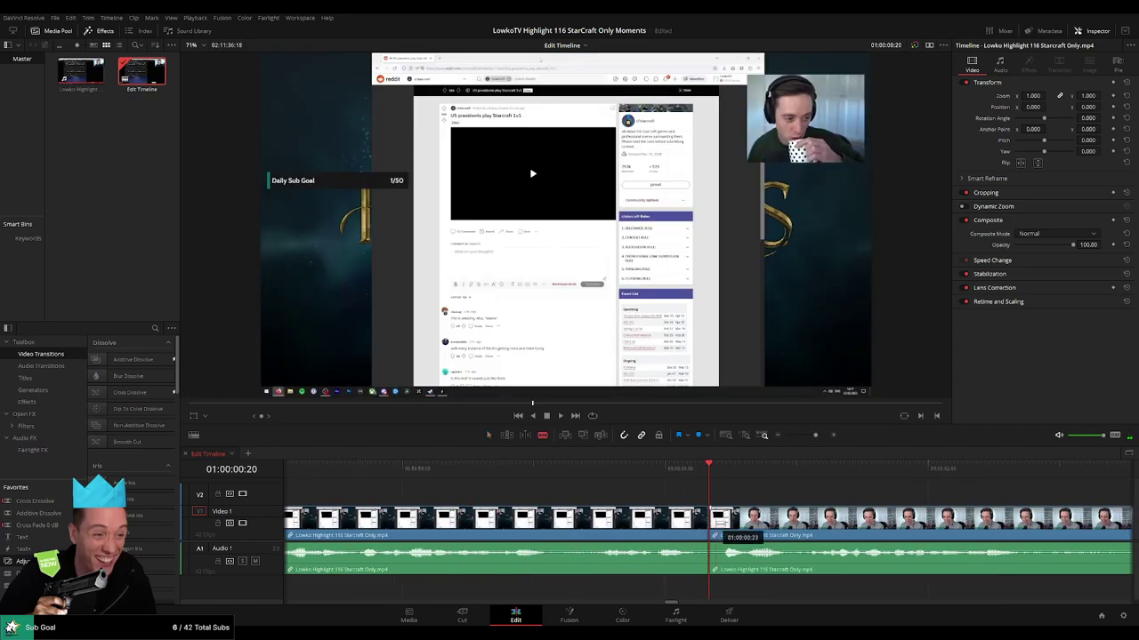
left_click(717, 525)
key("space")
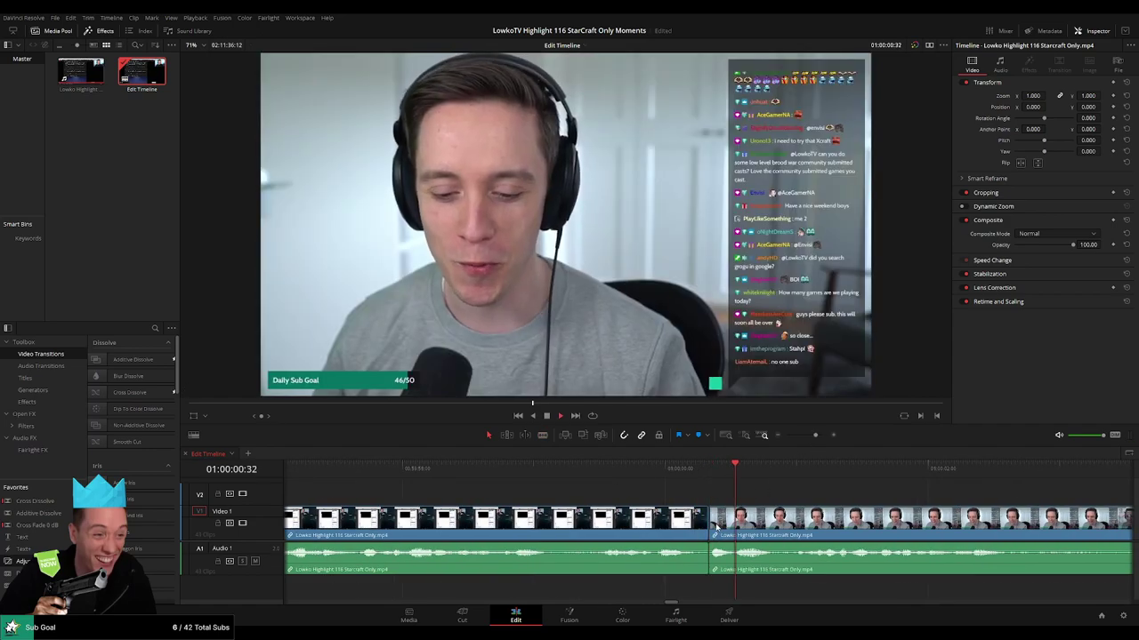
Color the US presidents Reddit clip before the new cut green, deselect it and keep playing the following clip.
key("ctrl+minus")
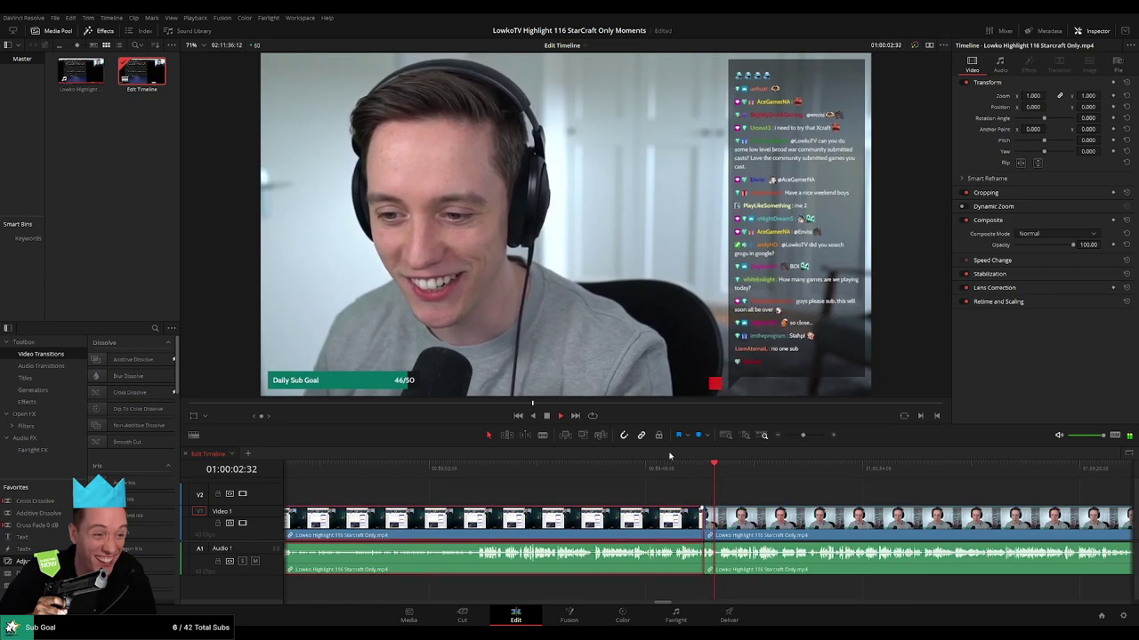
left_click(793, 500)
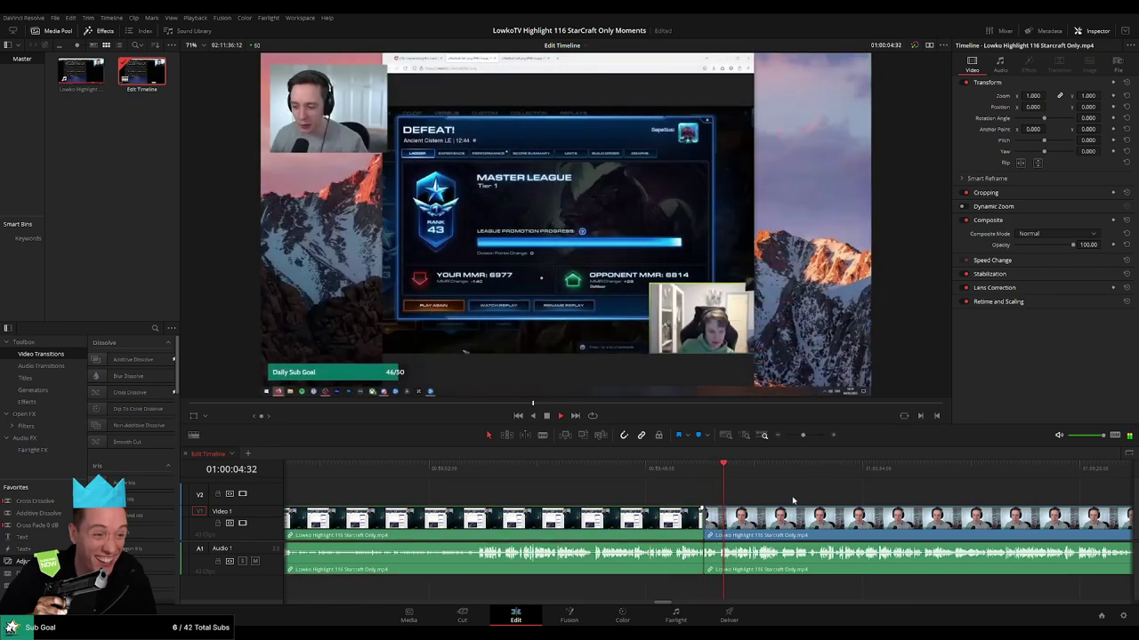
key("space")
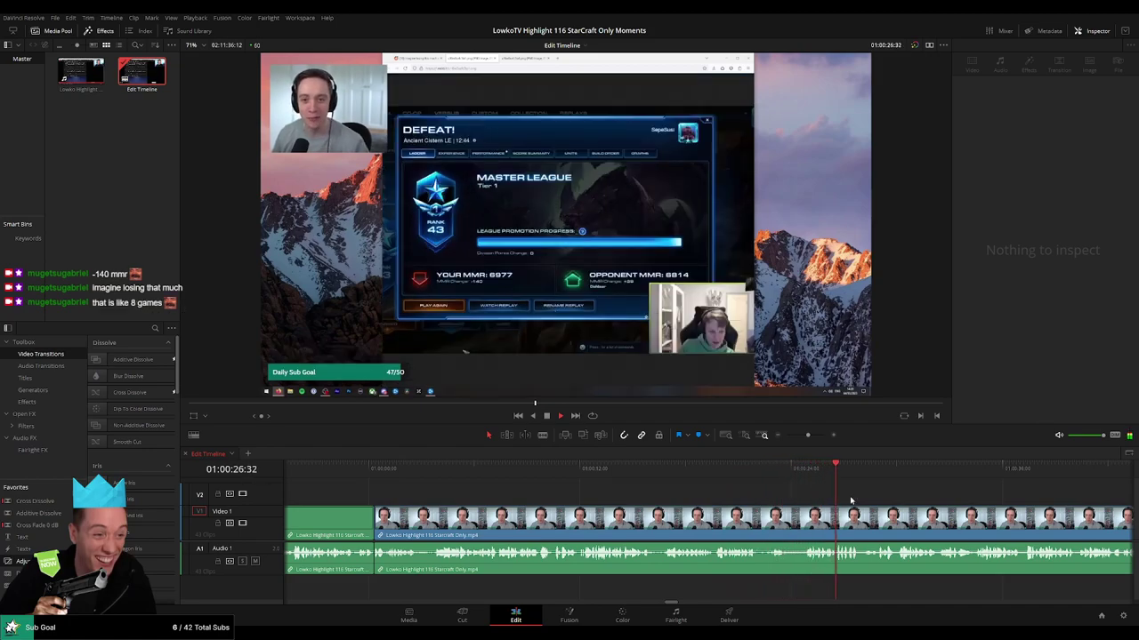
Review the Master League defeat post discussion from about 01:00:26 to 01:01:30 for material to trim.
left_click_drag(851, 500, 638, 499)
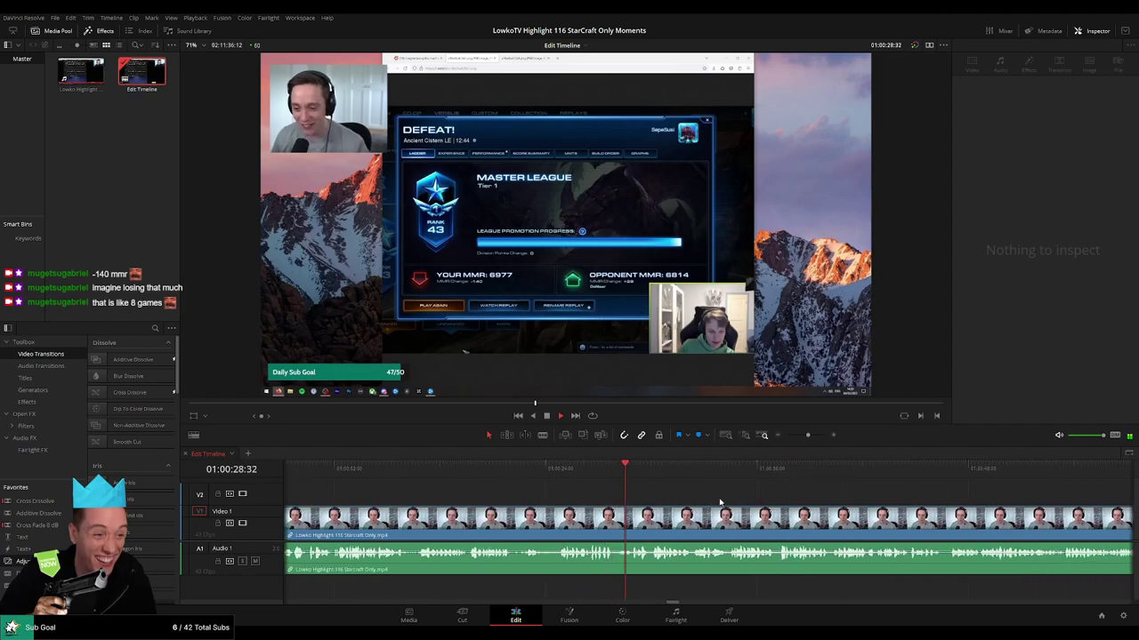
scroll(651, 496, "right", 3)
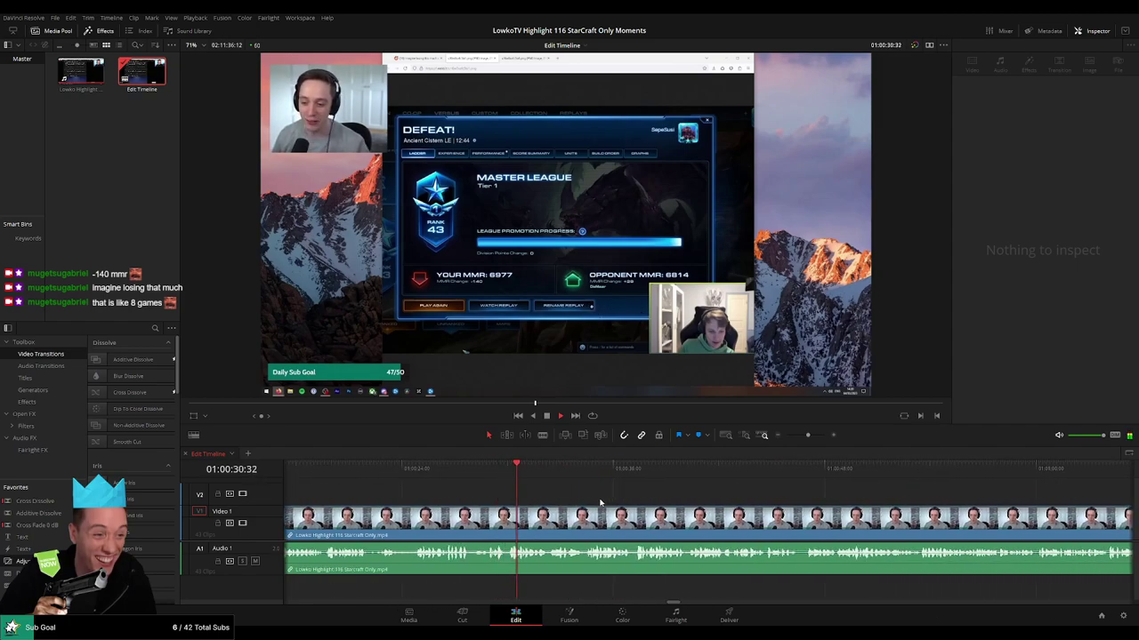
scroll(600, 504, "right", 2)
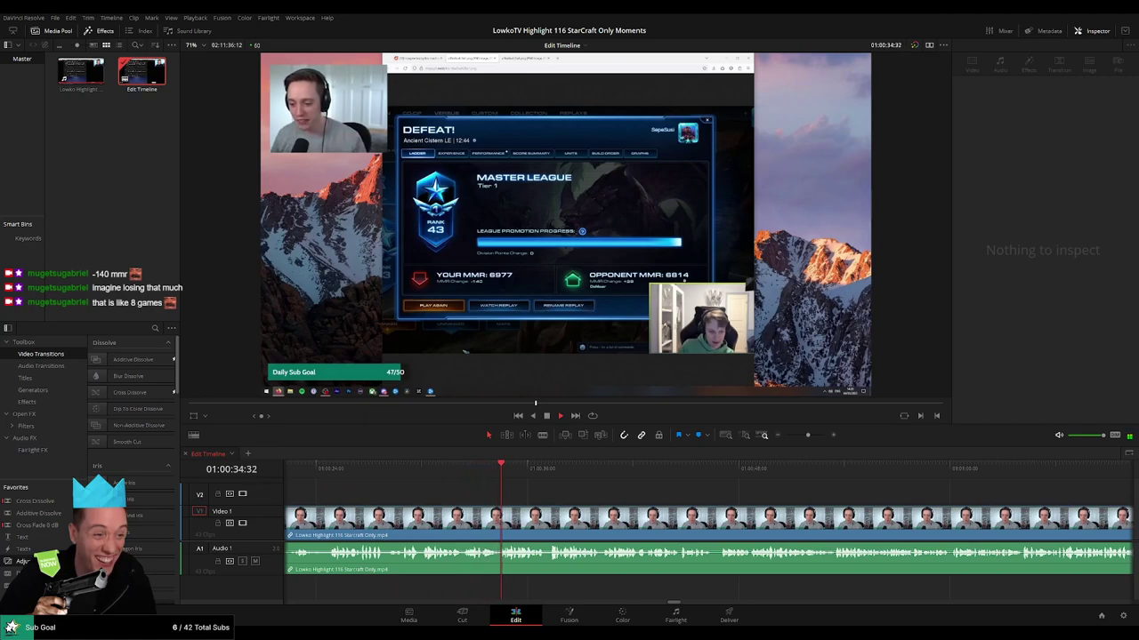
scroll(618, 496, "right", 2)
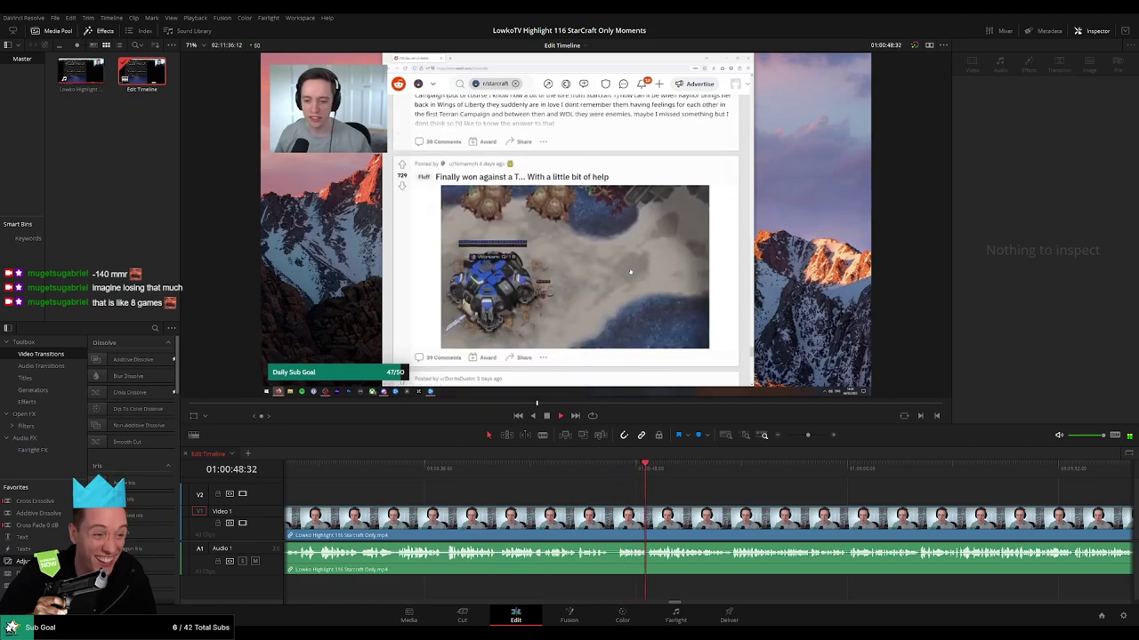
left_click_drag(752, 494, 652, 494)
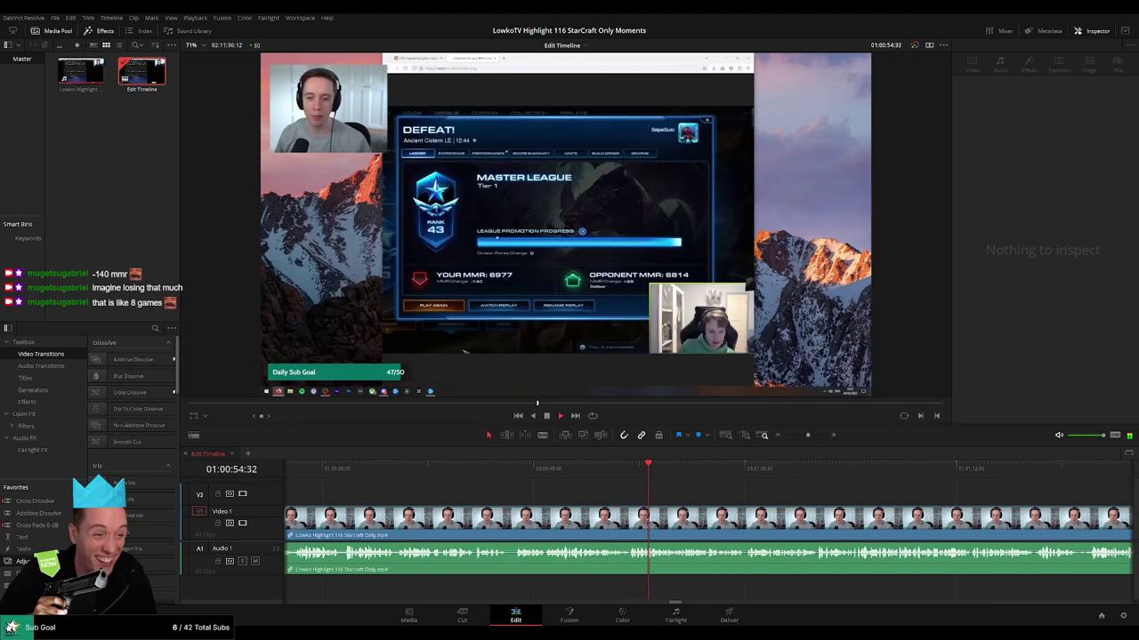
scroll(623, 498, "right", 3)
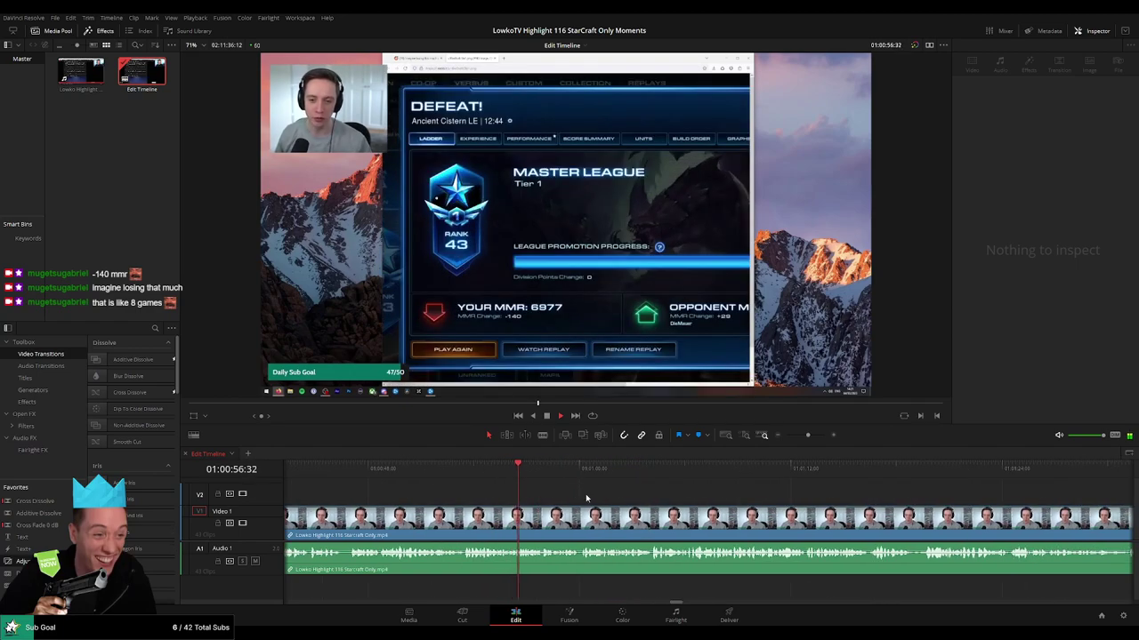
scroll(586, 498, "right", 2)
scroll(498, 495, "right", 1)
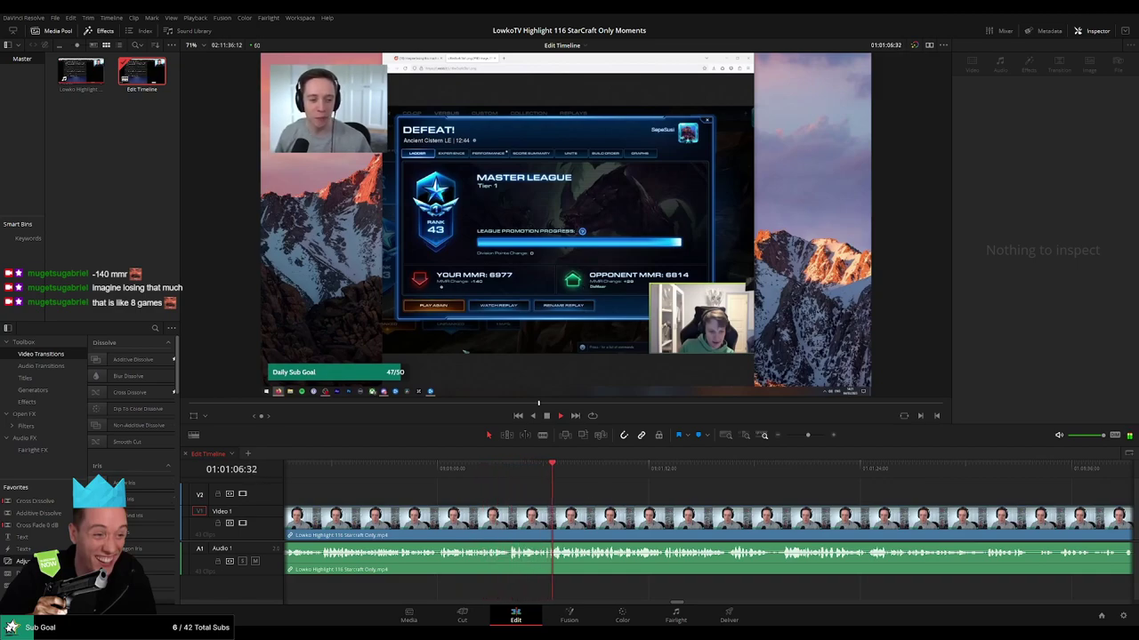
left_click_drag(621, 494, 419, 488)
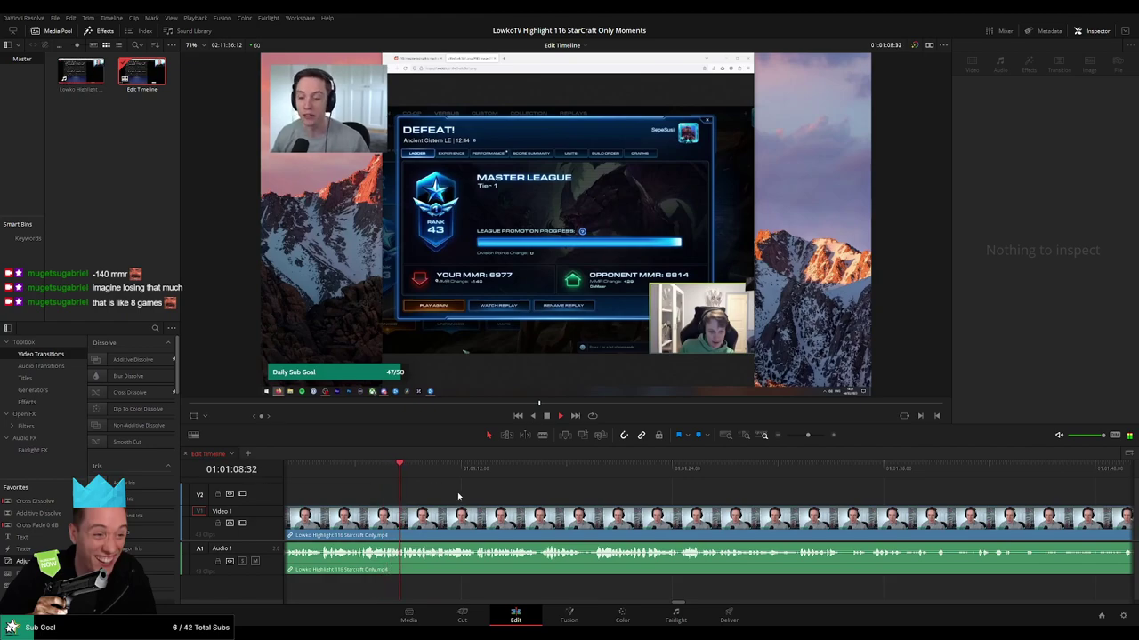
scroll(445, 500, "right", 2)
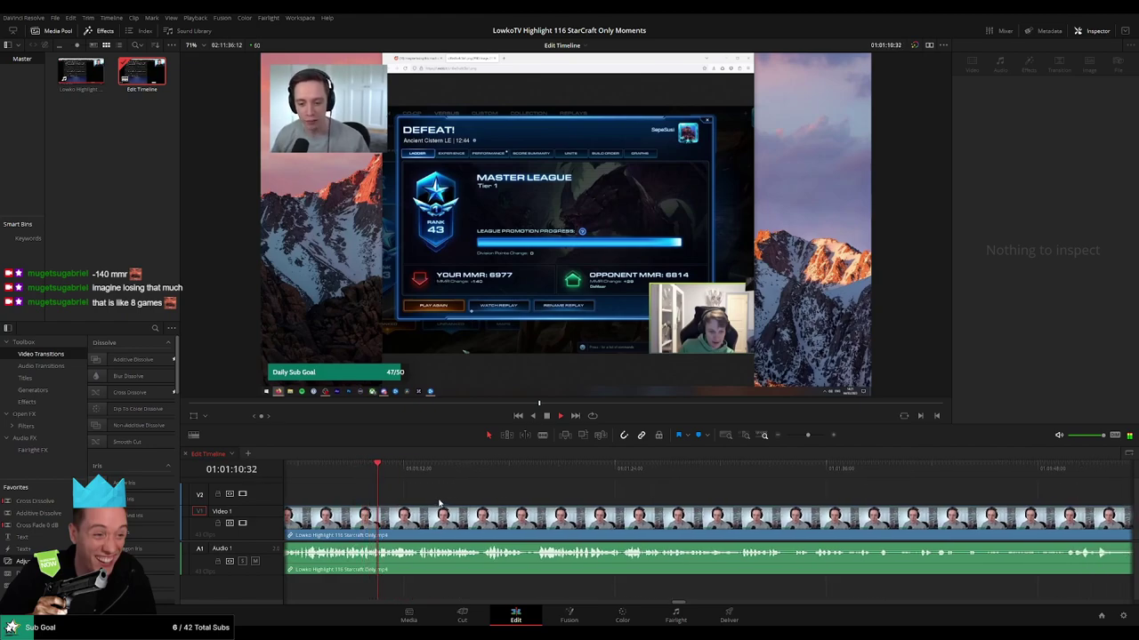
scroll(427, 500, "right", 2)
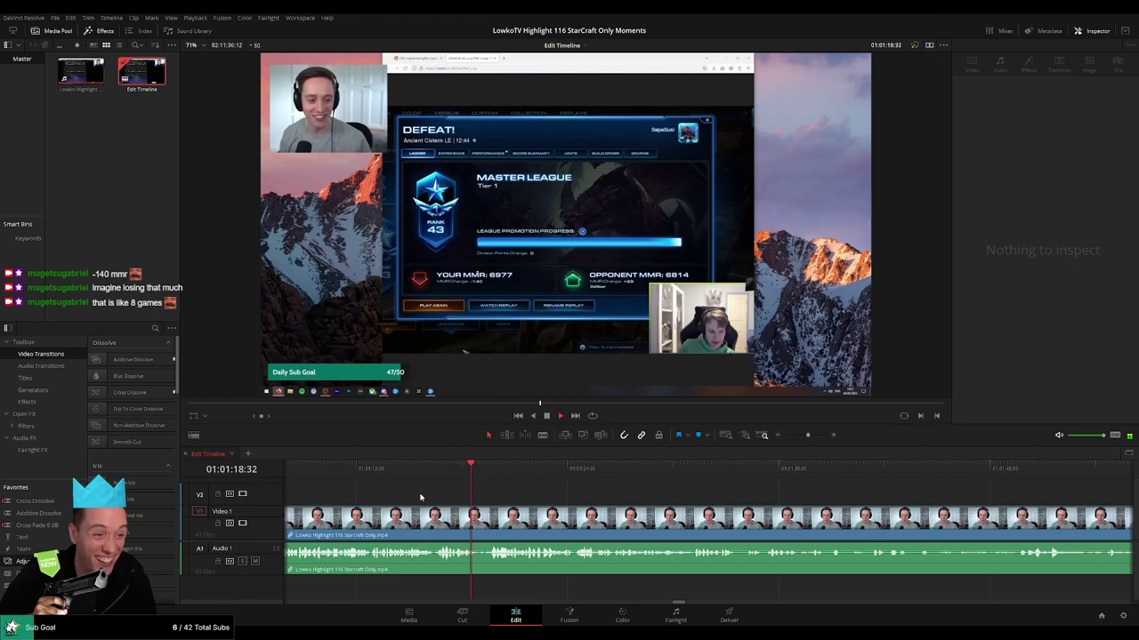
scroll(513, 503, "right", 3)
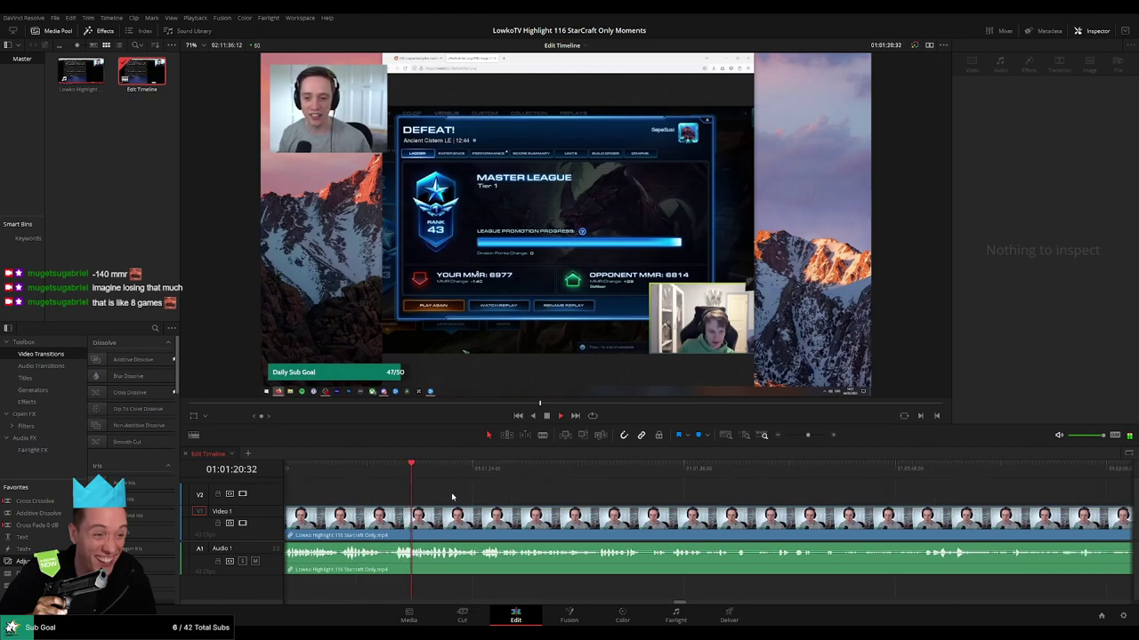
scroll(614, 495, "right", 3)
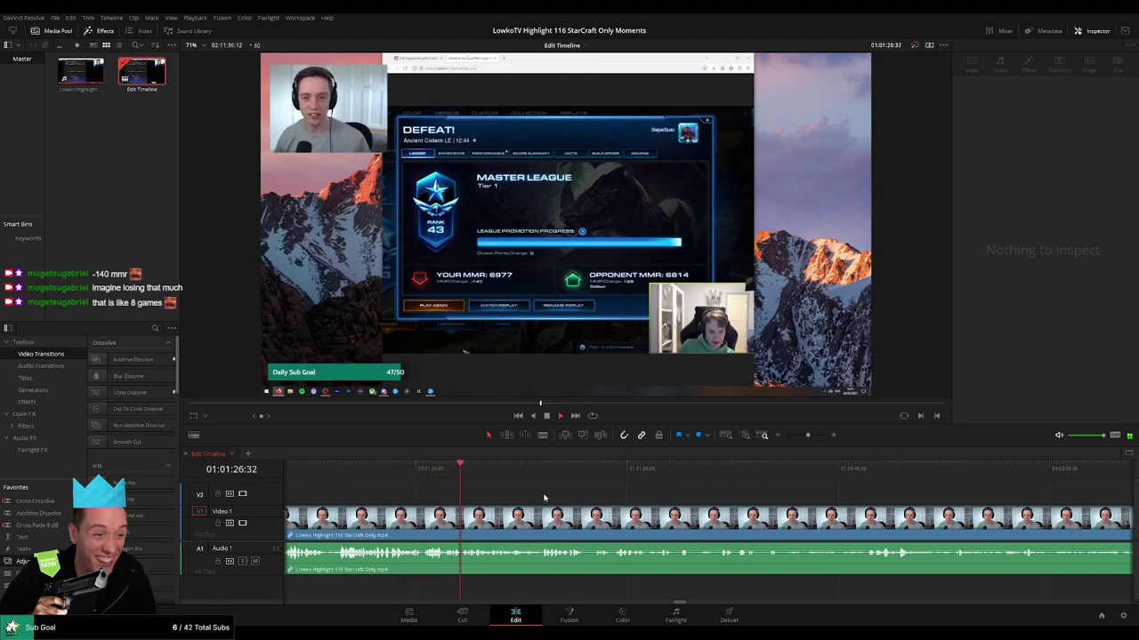
scroll(534, 496, "right", 2)
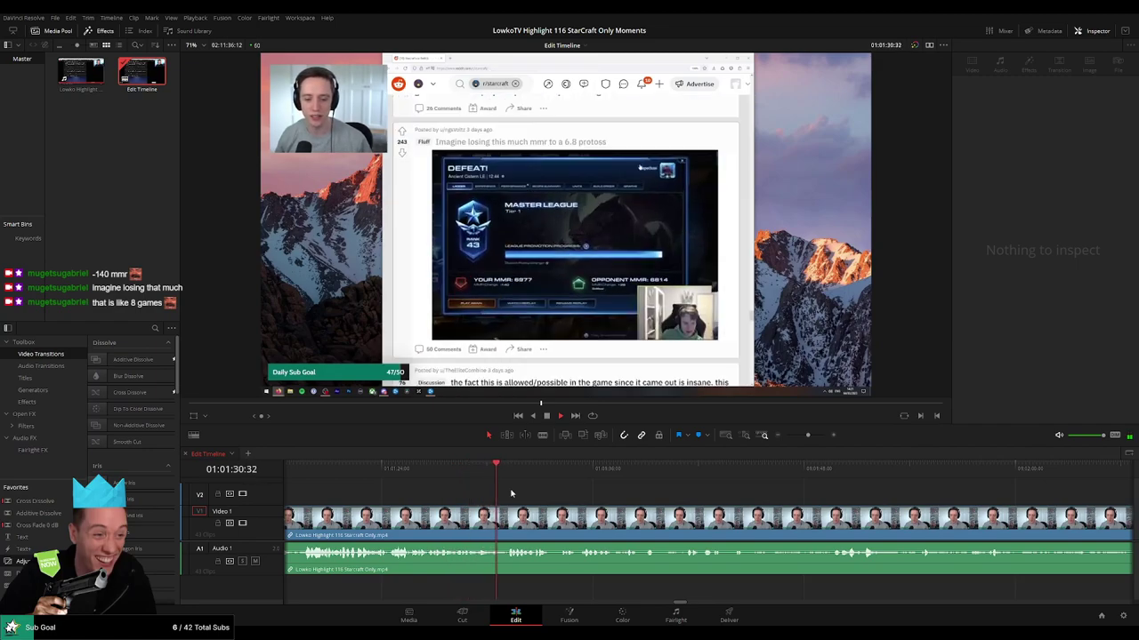
Split the clip at 01:01:31:04, just before the black campaign scene, and again shortly after the scene change.
key("space")
scroll(516, 490, "up", 5)
scroll(516, 491, "left", 6)
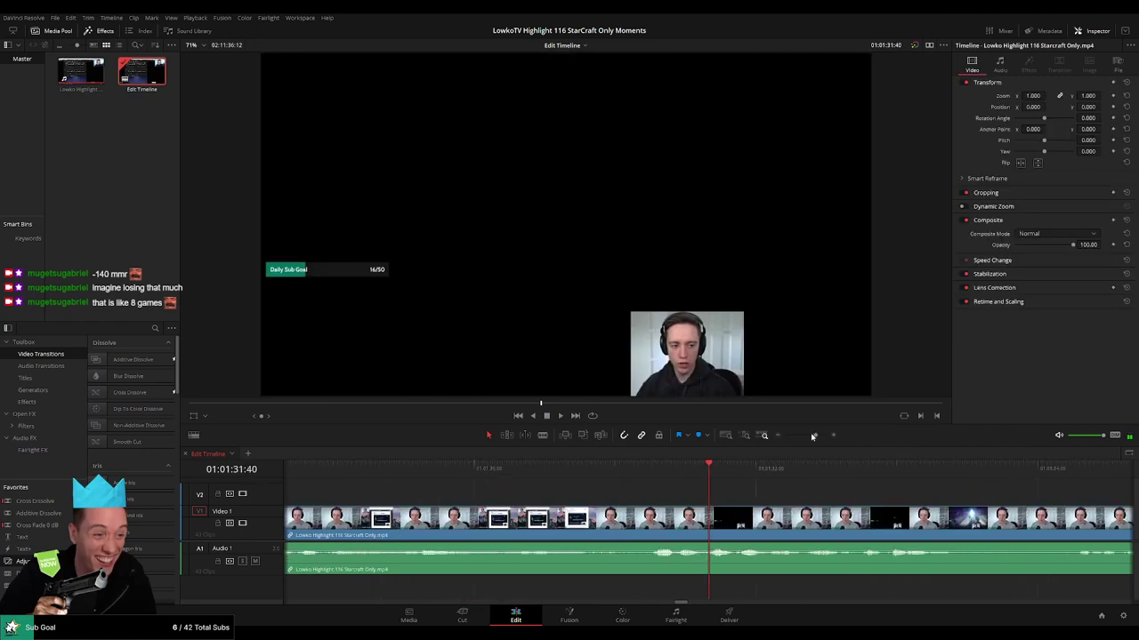
left_click(515, 473)
key("space")
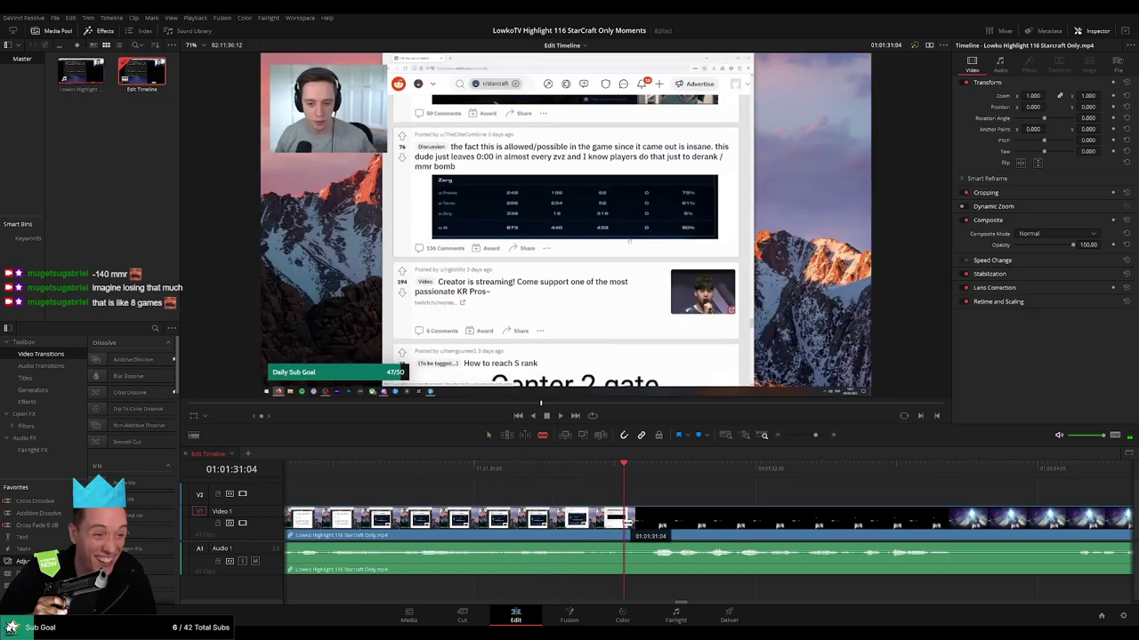
left_click(627, 522)
left_click(641, 522)
Delete the short leftover piece between the two cuts at 01:01:31 and close the gap.
key("a")
left_click(632, 519)
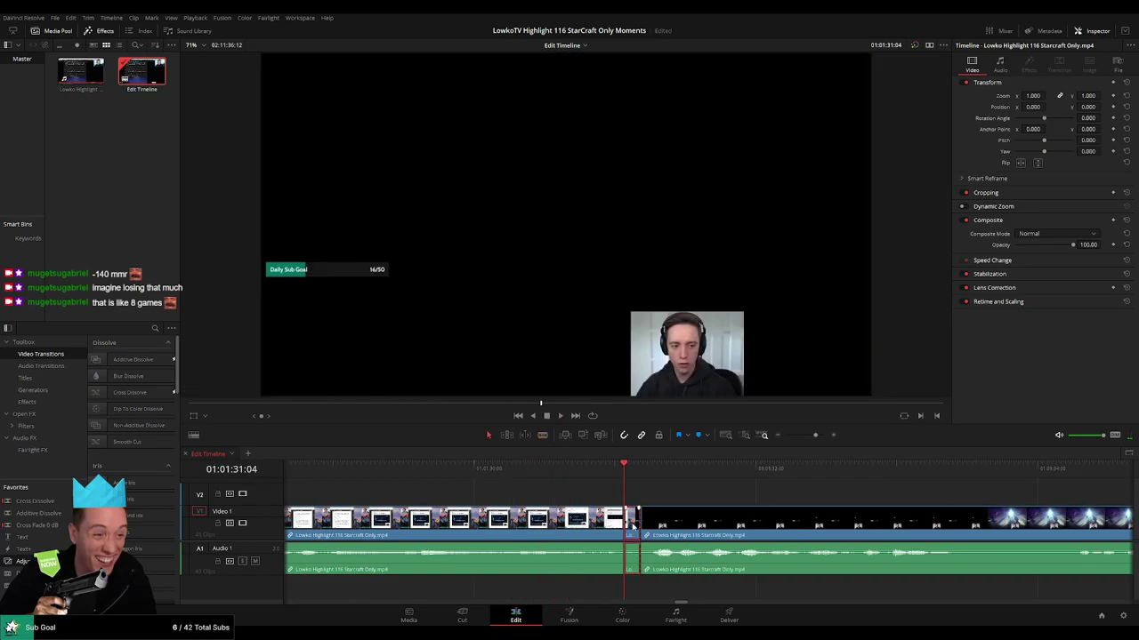
key("Delete")
Play across the new cut, color the Master League discussion clip before it blue and deselect it.
key("space")
left_click_drag(815, 435, 802, 436)
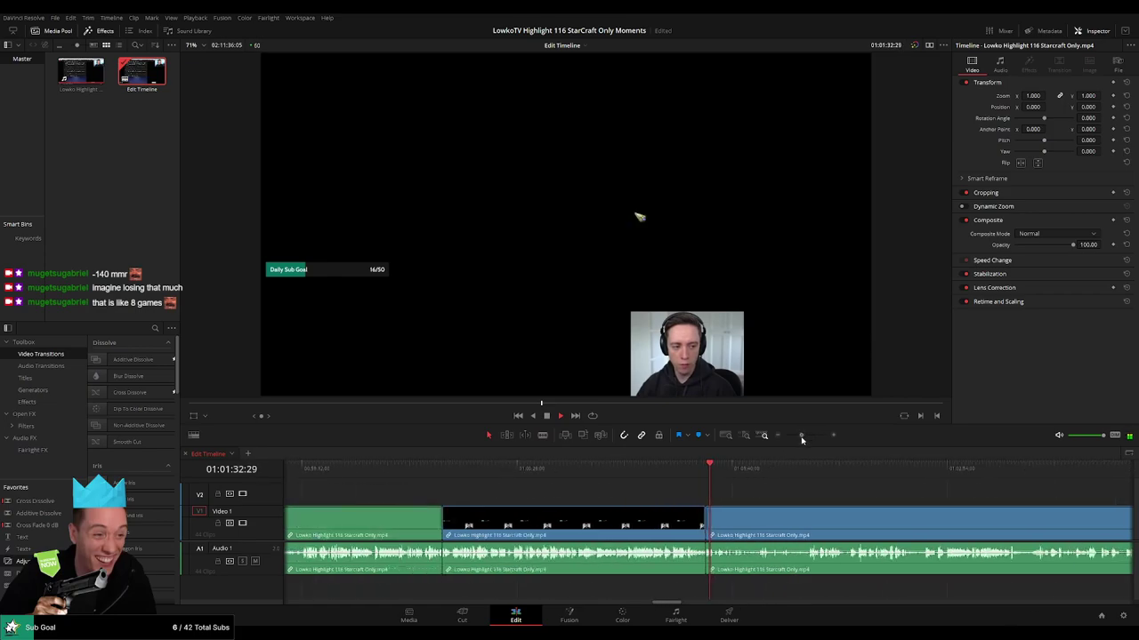
left_click(622, 519)
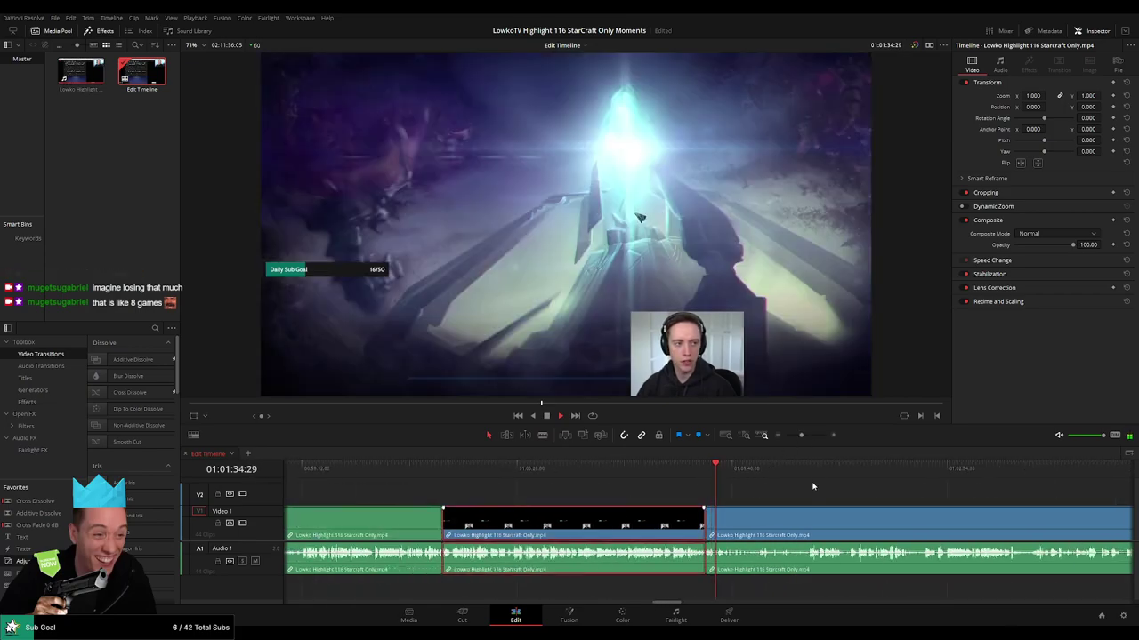
left_click(784, 492)
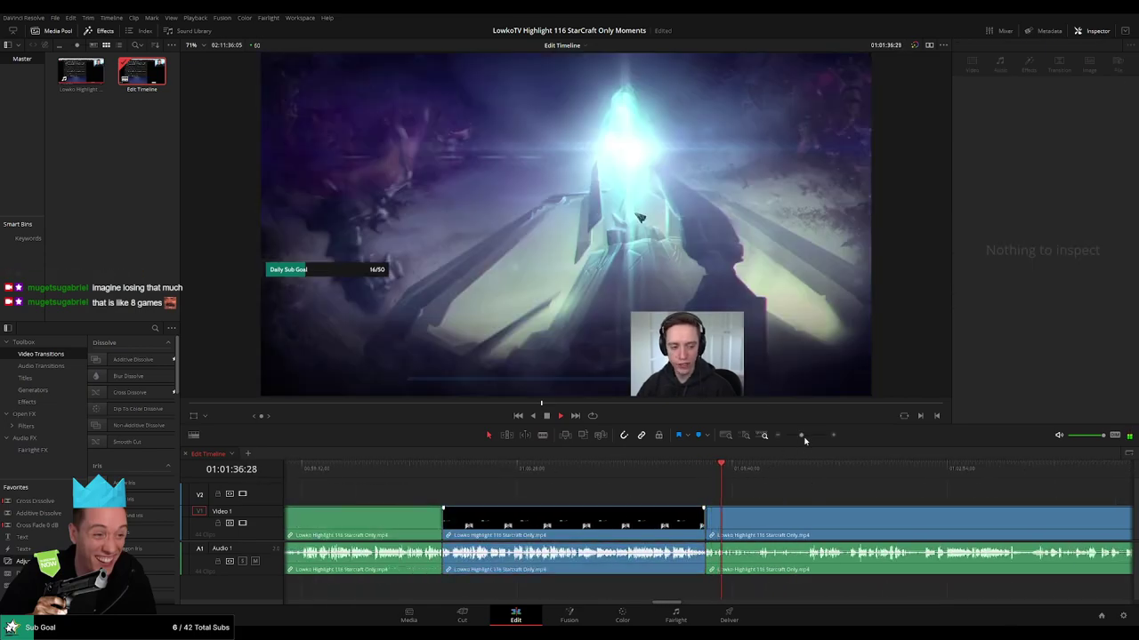
Review the StarCraft campaign cutscene and mission opening from about 01:01:36 to 01:02:24 for material to trim.
left_click_drag(801, 436, 810, 436)
scroll(587, 513, "right", 4)
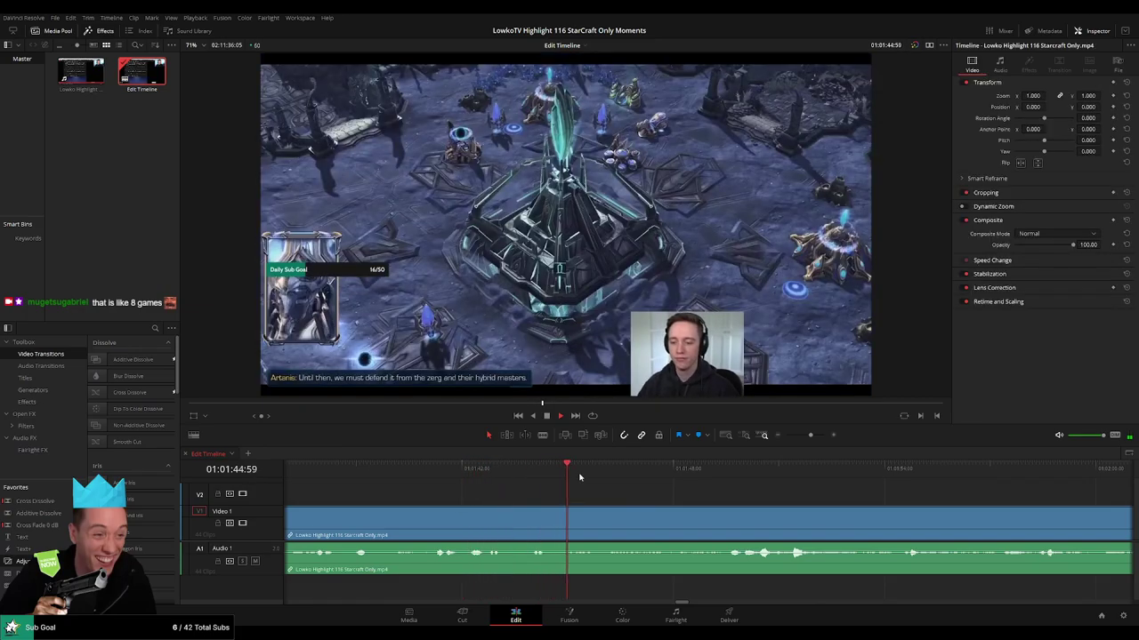
left_click(716, 474)
left_click_drag(869, 495, 578, 496)
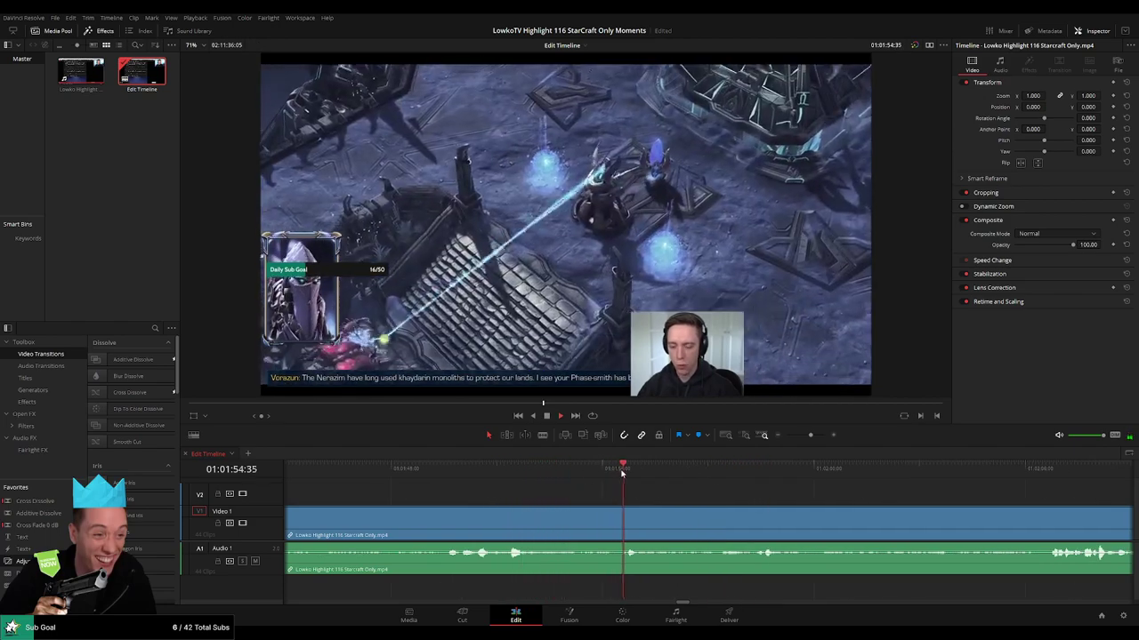
left_click(744, 474)
left_click_drag(869, 500, 801, 482)
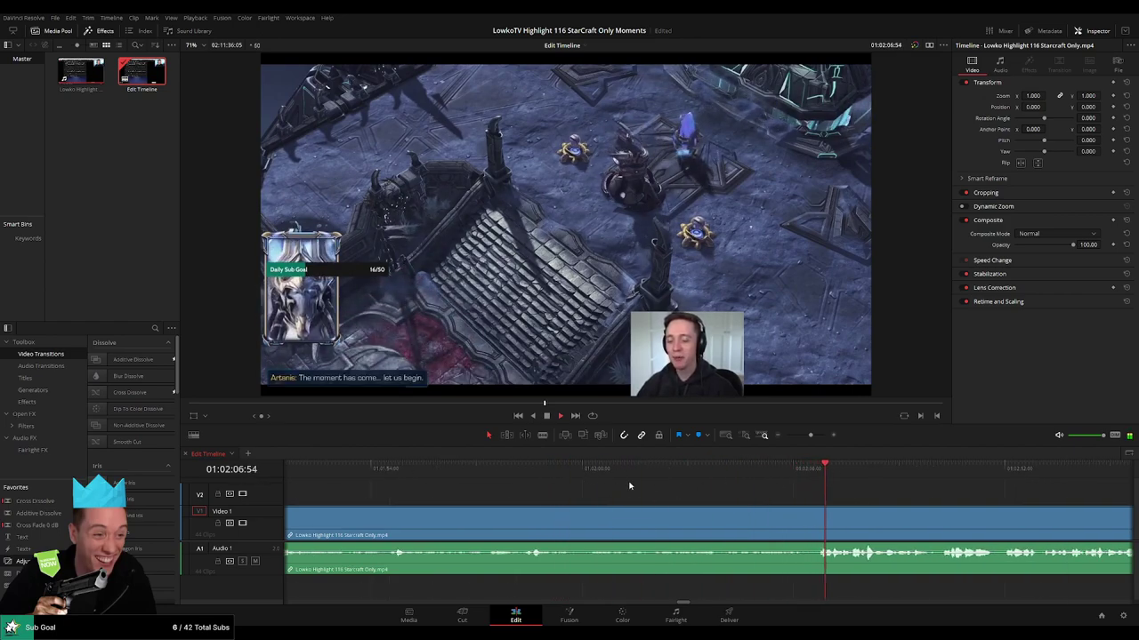
left_click(599, 478)
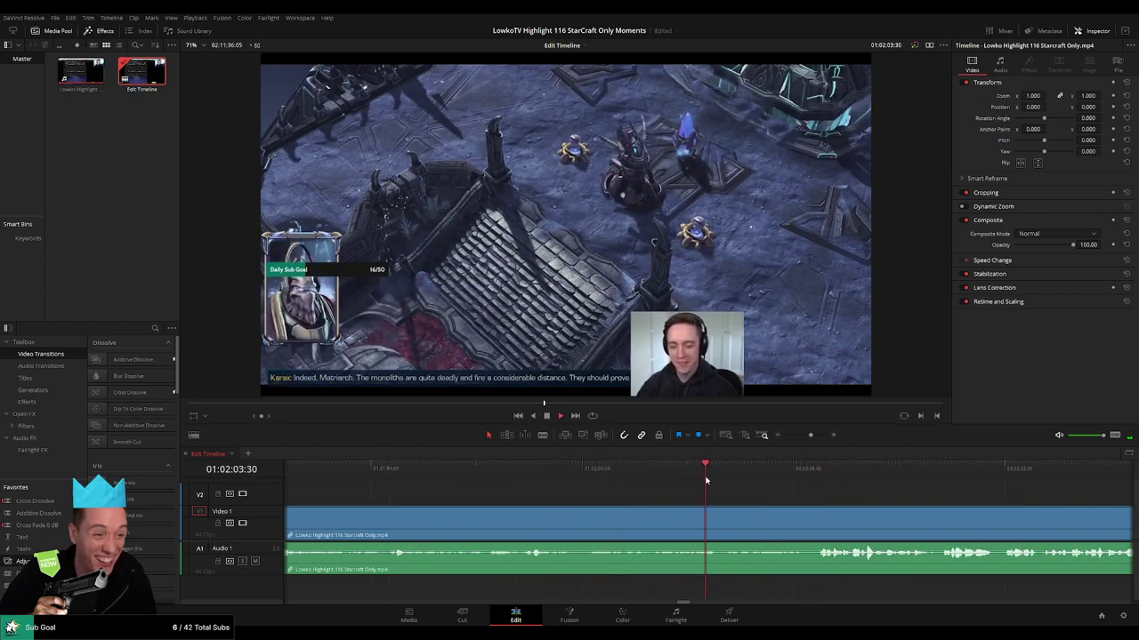
left_click_drag(709, 481, 804, 479)
left_click_drag(908, 497, 599, 488)
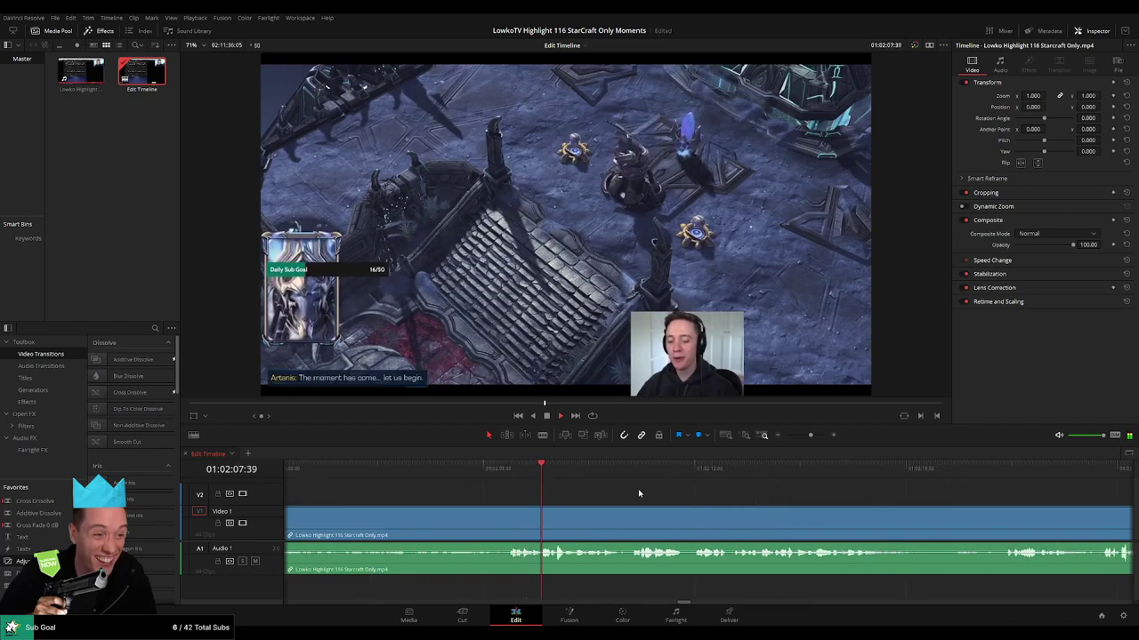
scroll(582, 497, "right", 3)
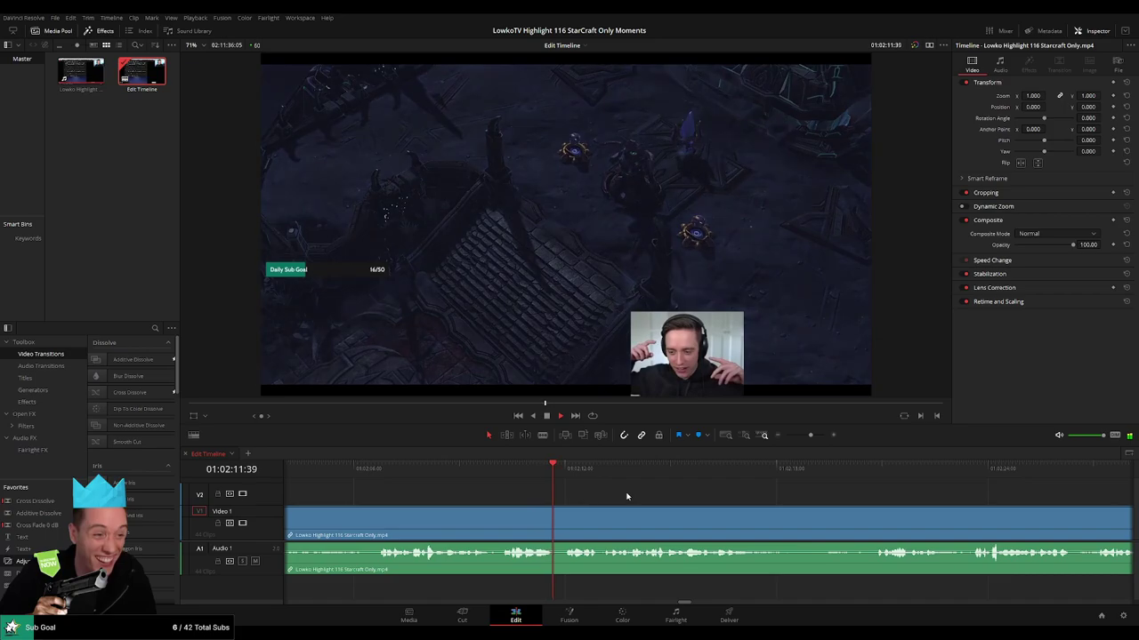
left_click_drag(811, 436, 810, 436)
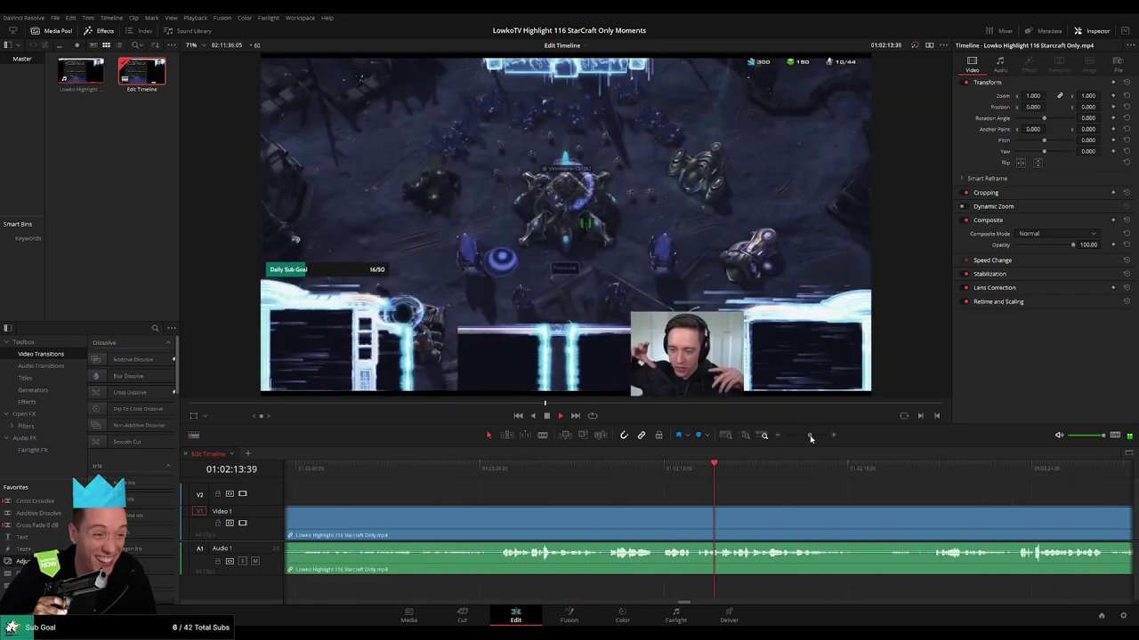
scroll(589, 483, "right", 3)
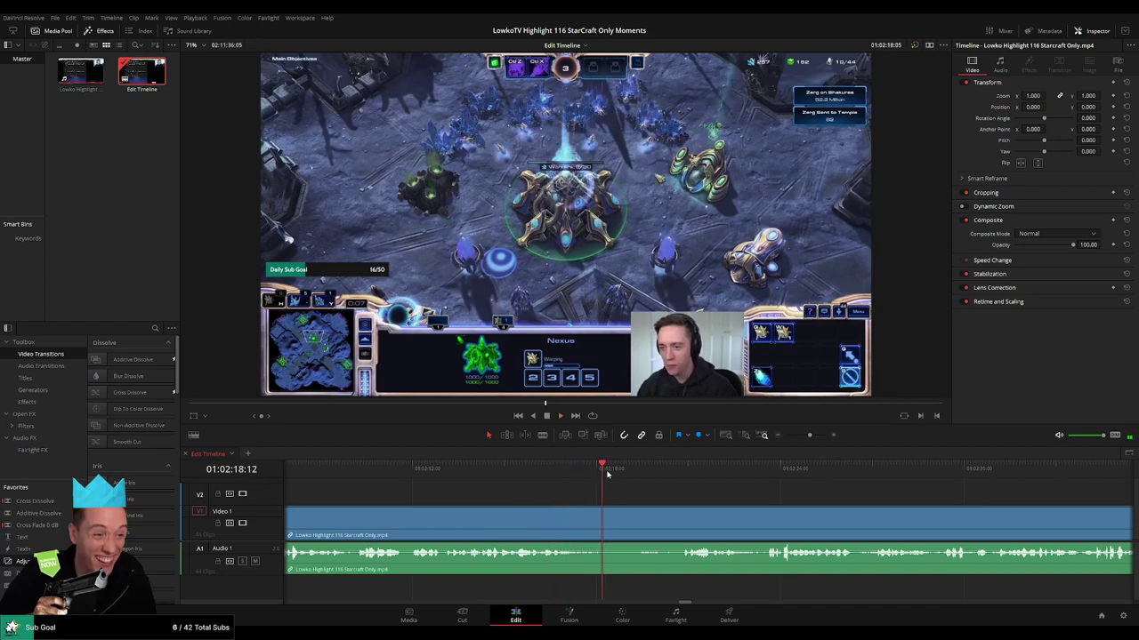
scroll(712, 497, "right", 2)
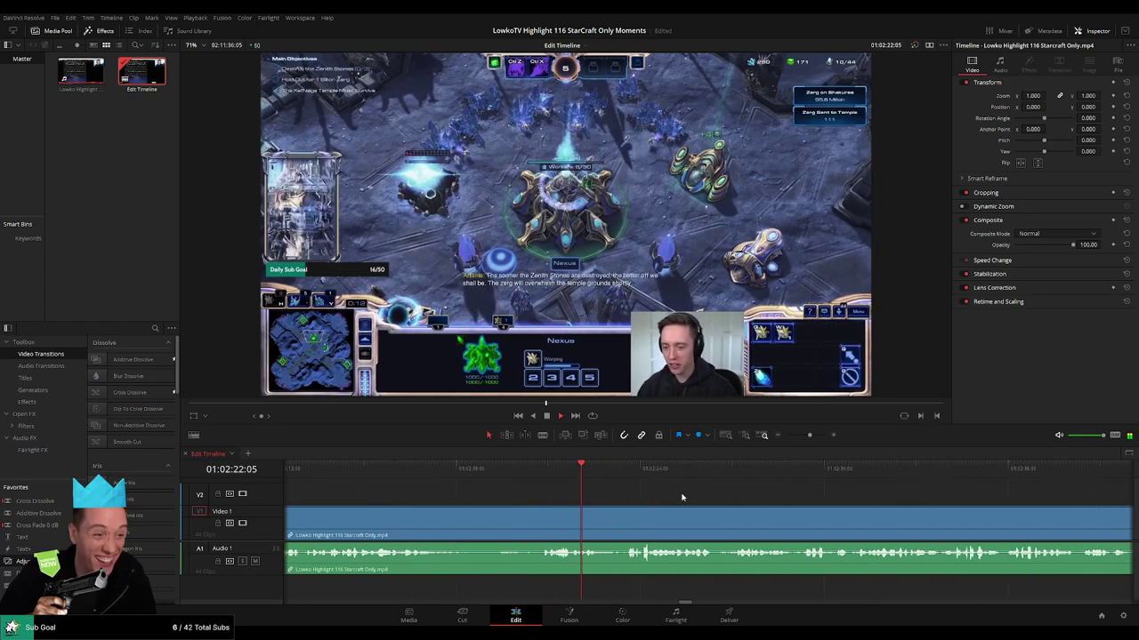
scroll(681, 497, "right", 2)
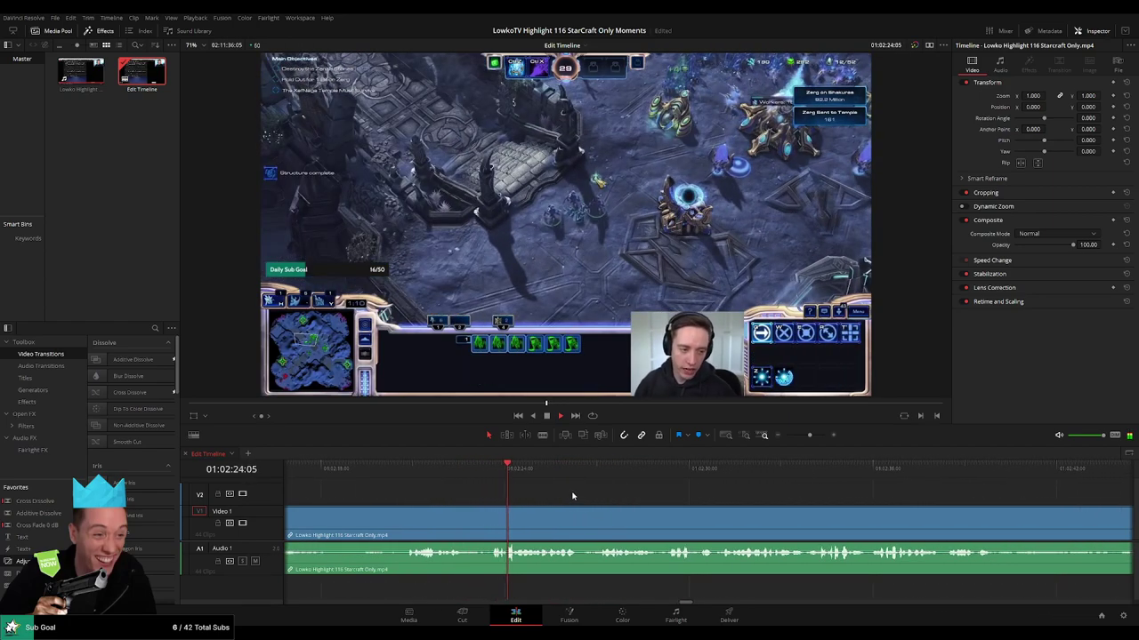
Review the Zenith Stones mission gameplay from 01:02:24 up to the scene change at about 01:02:40.
scroll(534, 494, "right", 2)
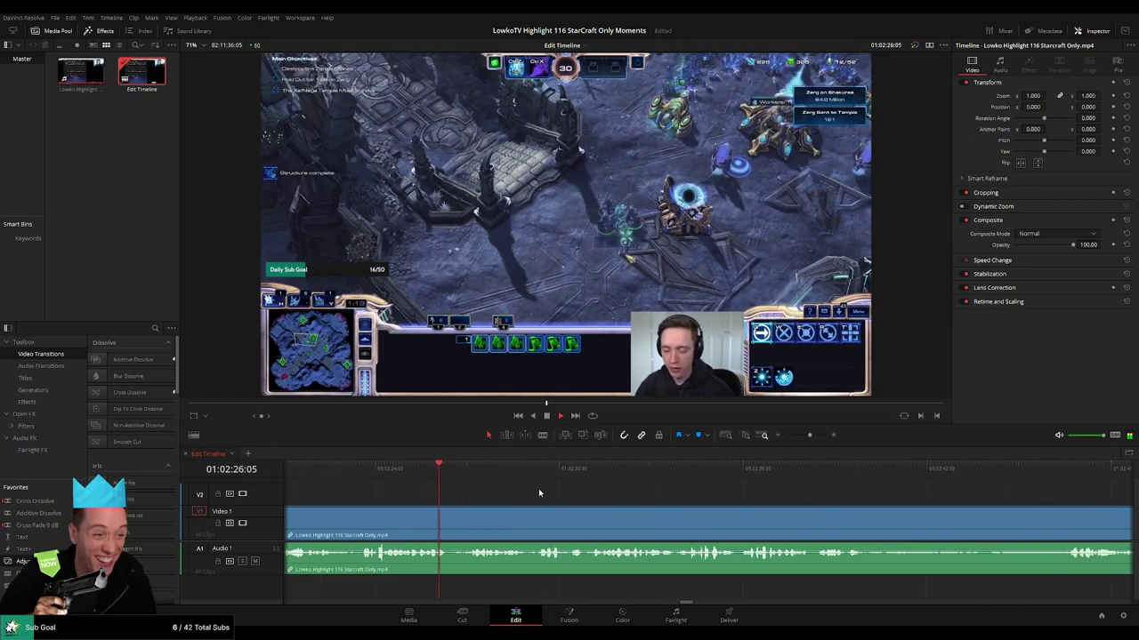
scroll(539, 494, "right", 2)
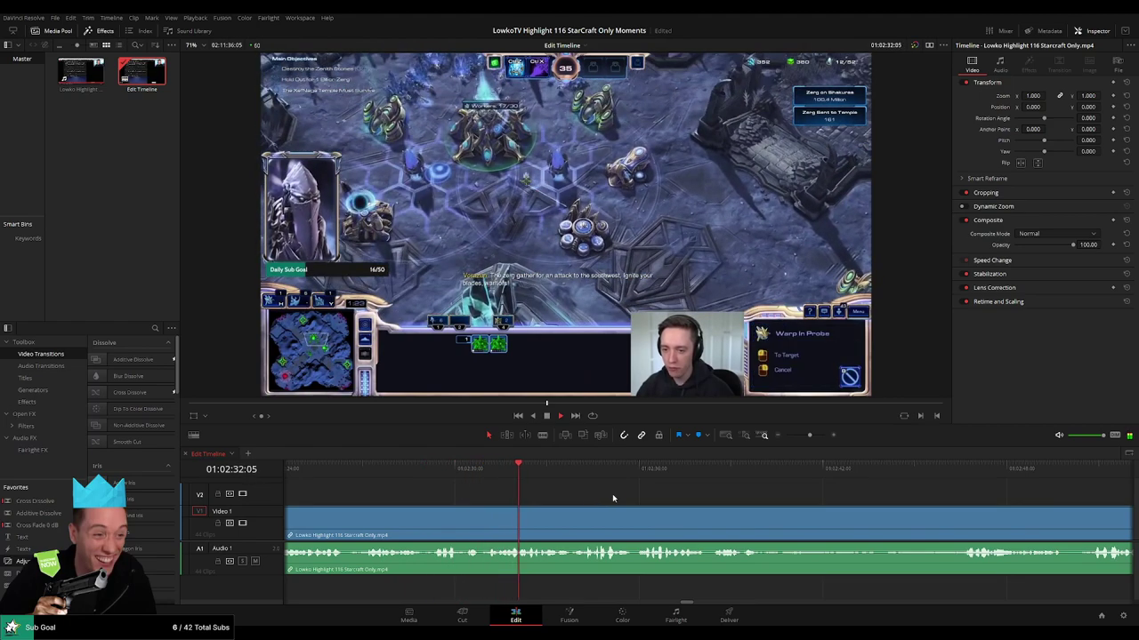
scroll(589, 495, "right", 2)
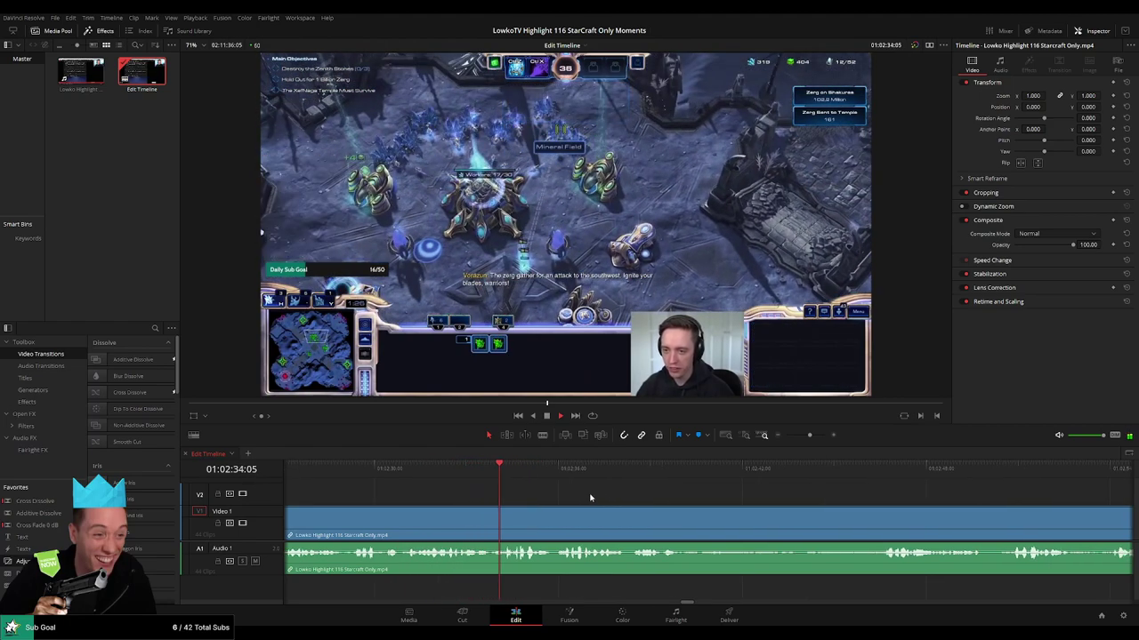
left_click_drag(651, 498, 579, 497)
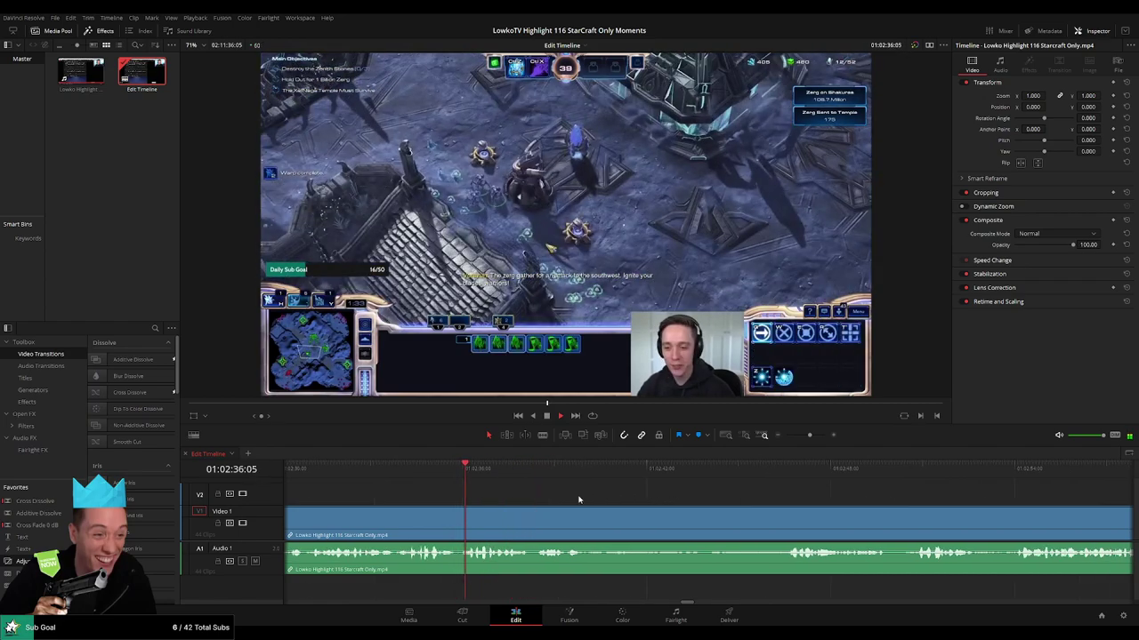
scroll(580, 495, "right", 2)
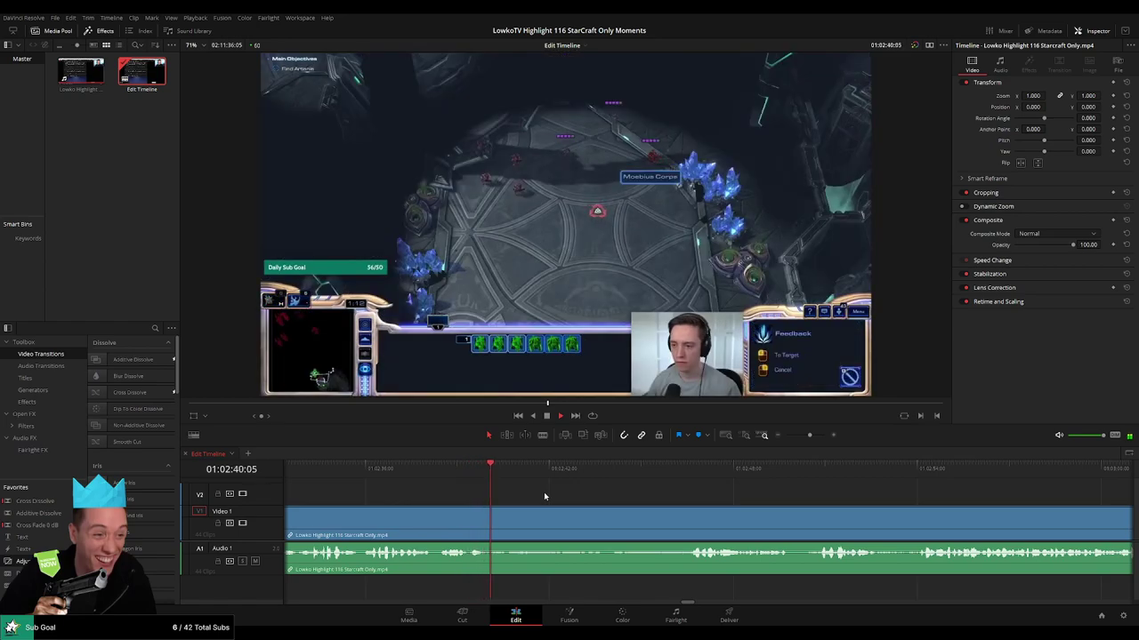
left_click(464, 480)
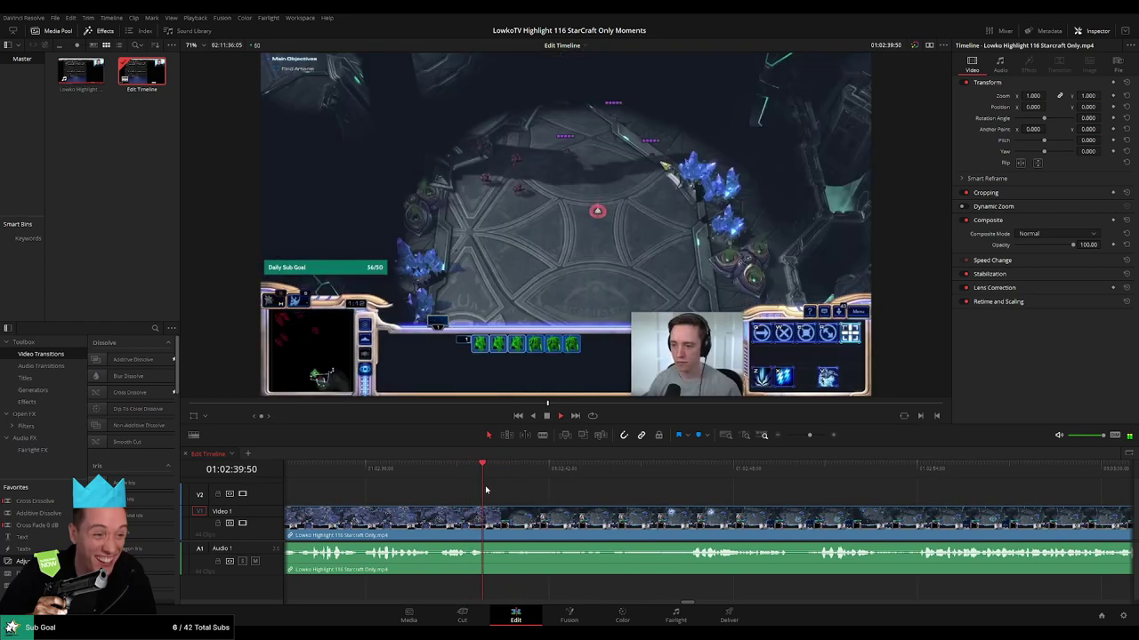
Split the clip at 01:02:39:48, where the Find Artanis mission begins, and again a few frames after the scene change.
left_click(489, 525)
left_click_drag(810, 435, 812, 435)
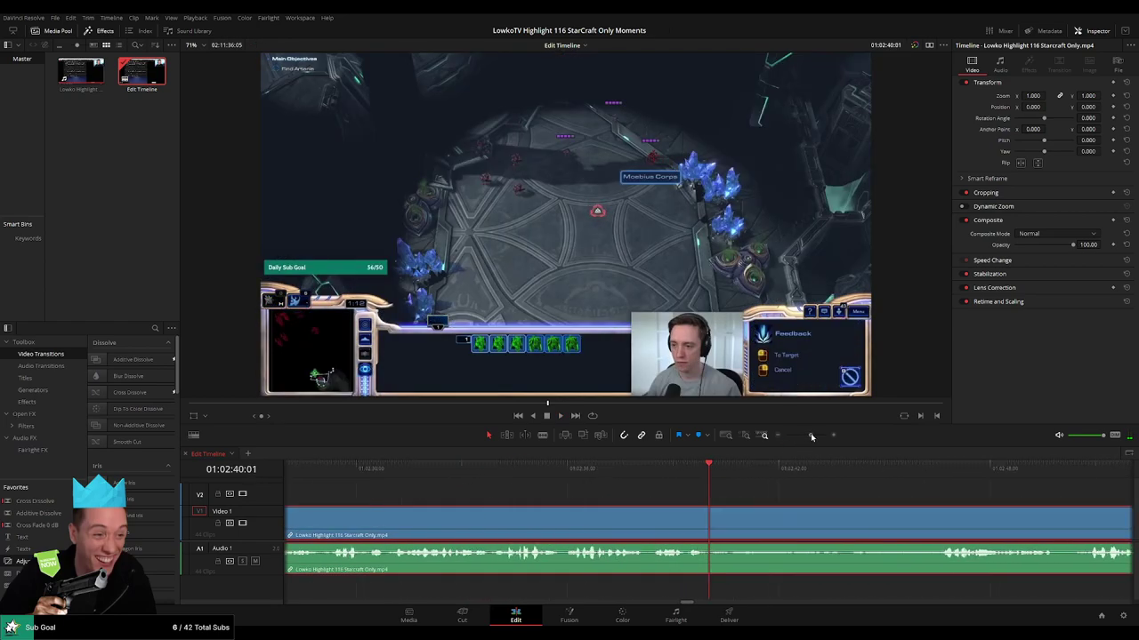
left_click_drag(709, 468, 705, 473)
left_click(718, 494)
left_click(689, 472)
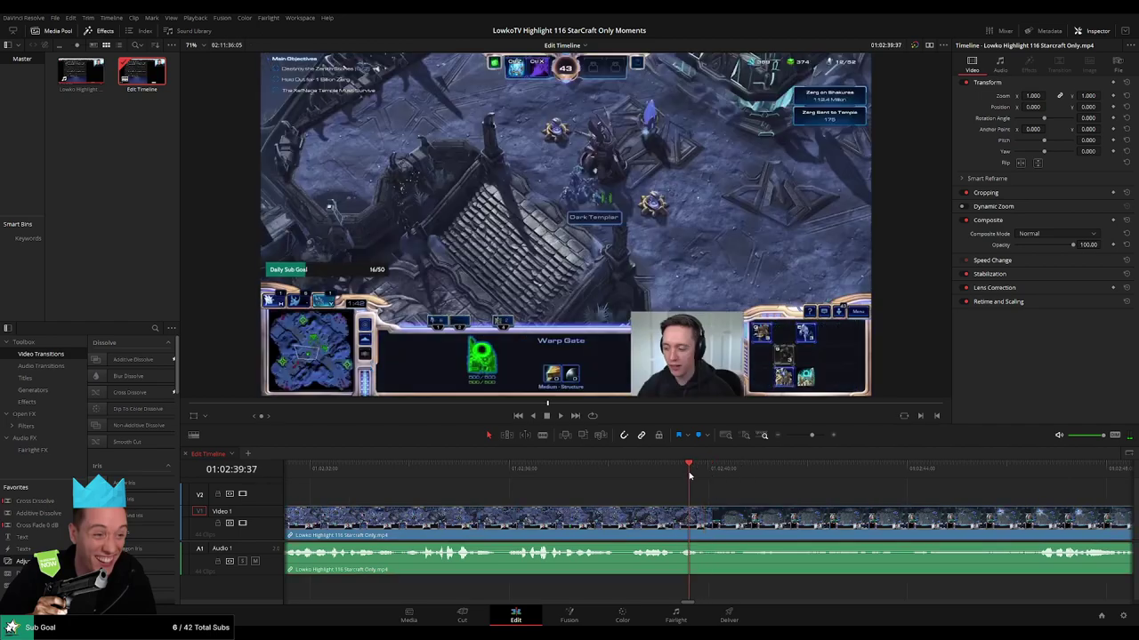
key("space")
left_click(698, 478)
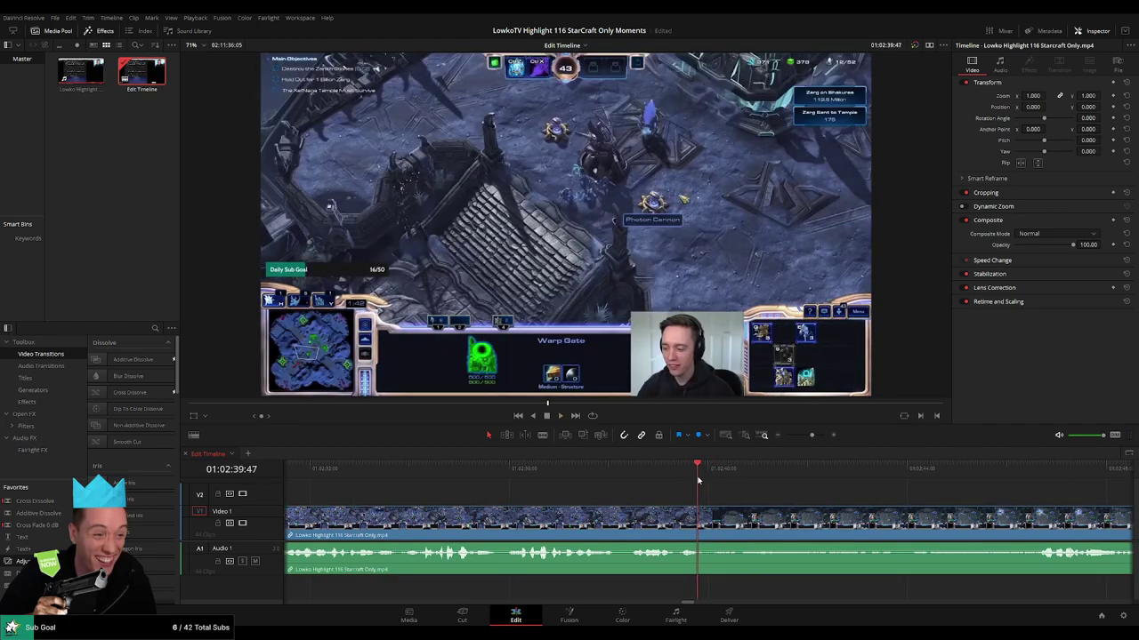
left_click_drag(811, 435, 816, 436)
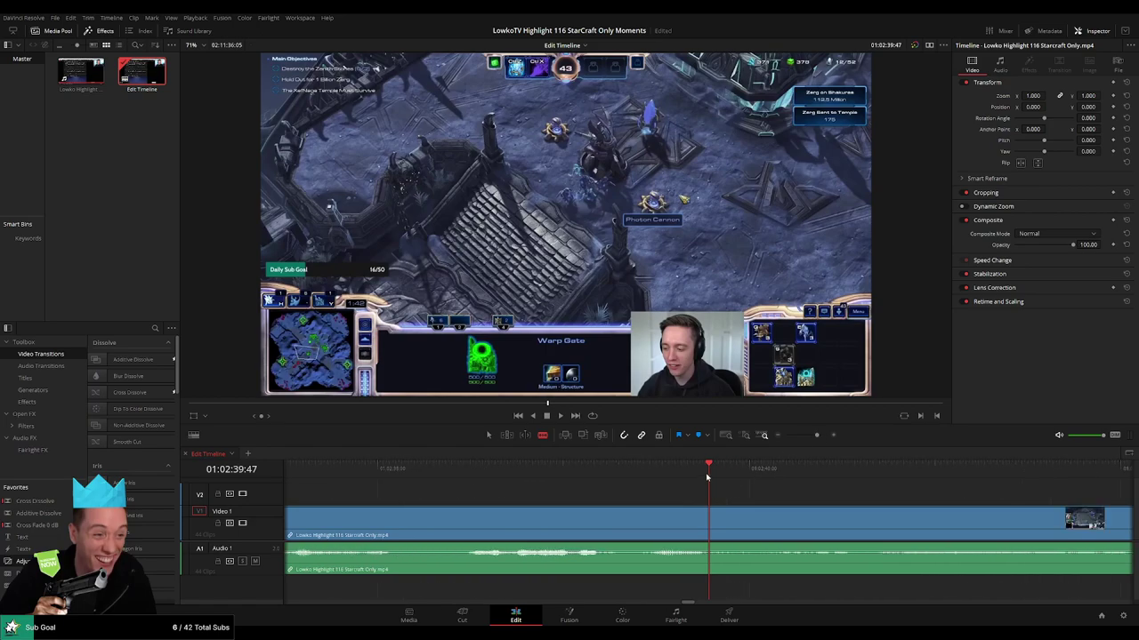
mouse_move(708, 475)
left_mouse_down()
mouse_move(726, 477)
mouse_move(713, 479)
left_mouse_up()
left_click(713, 516)
left_click(727, 523)
Delete the short leftover piece at 01:02:39:48, close the gap and color the clip before the cut green.
key("a")
left_click(721, 526)
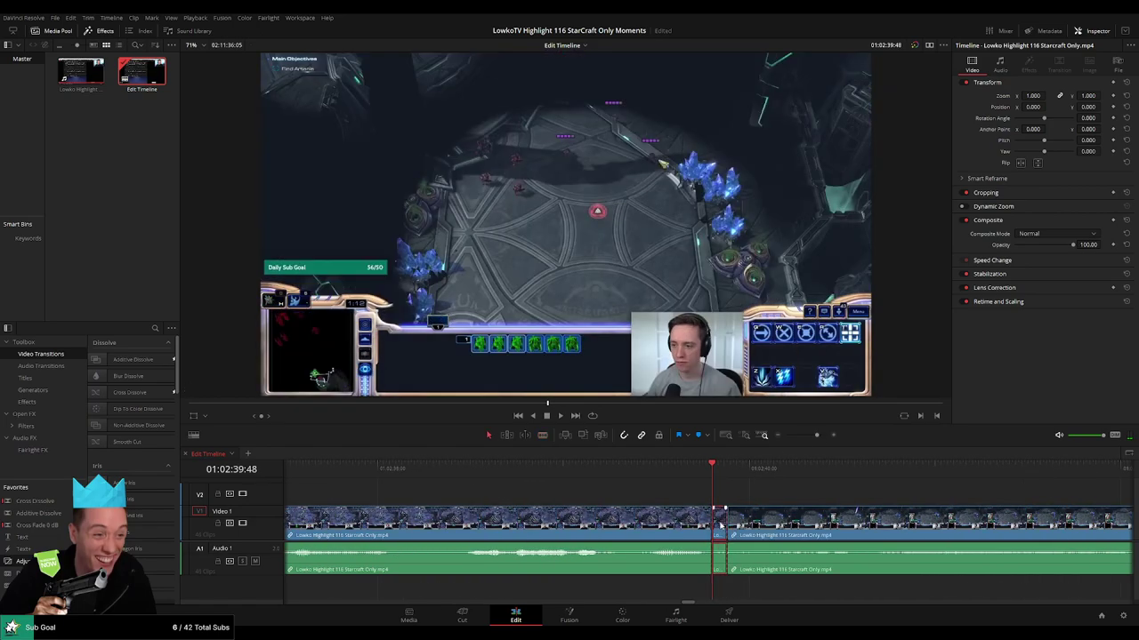
key("Delete")
key("space")
left_click_drag(817, 435, 793, 437)
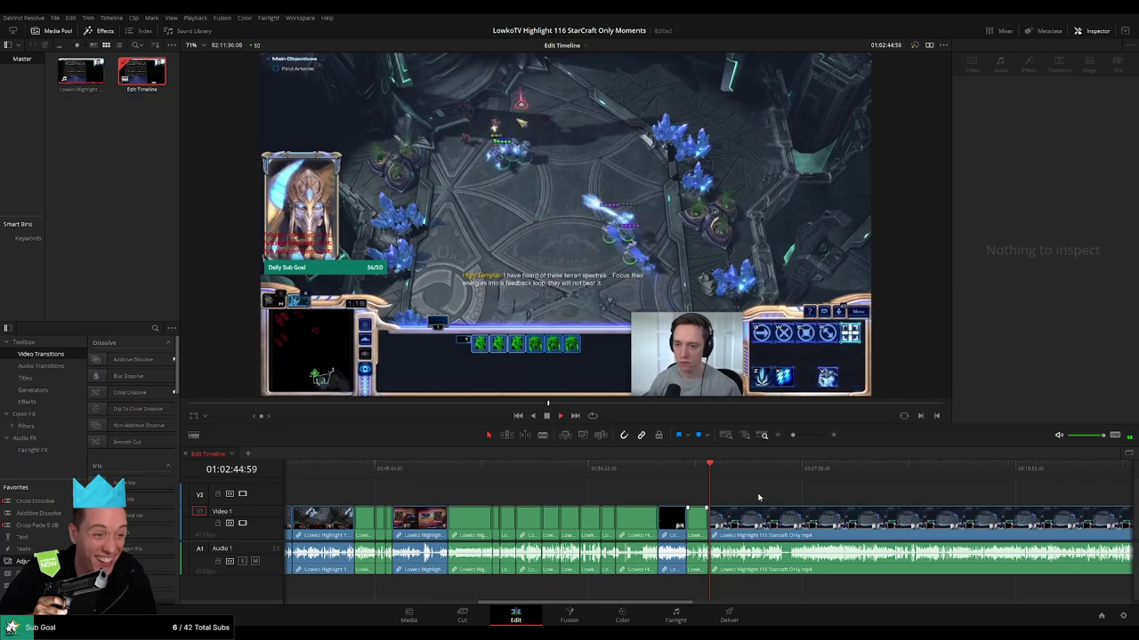
Review the High Templar mission gameplay from about 01:02:45, replaying the psionic storm moment just after 01:03:12.
left_click_drag(792, 435, 808, 436)
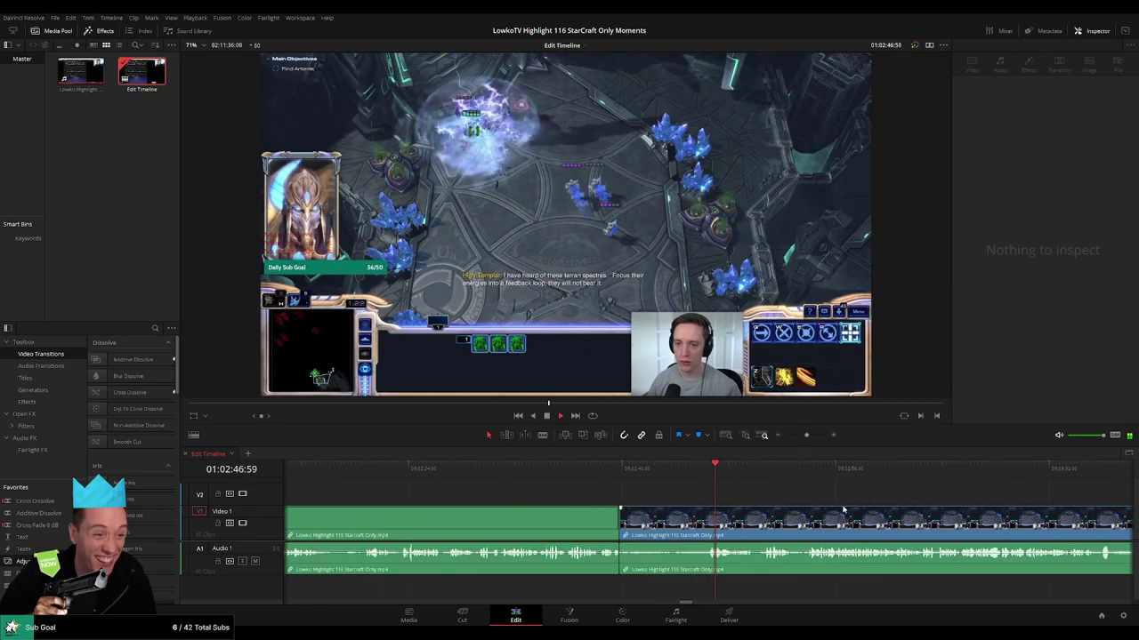
left_click_drag(843, 506, 610, 490)
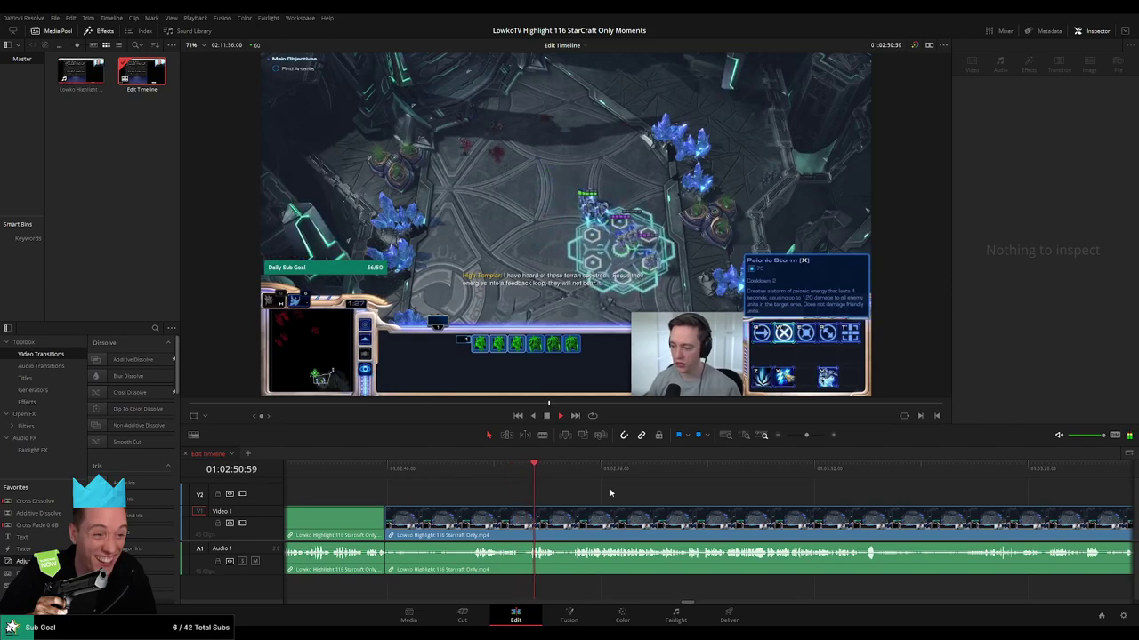
scroll(659, 500, "right", 2)
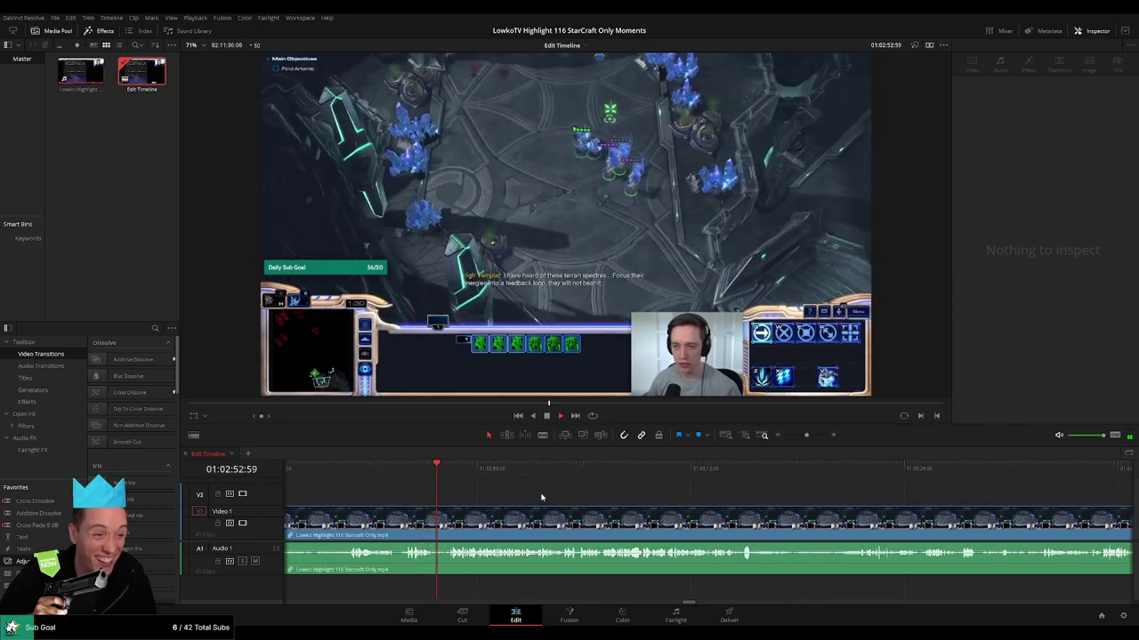
scroll(552, 495, "right", 1)
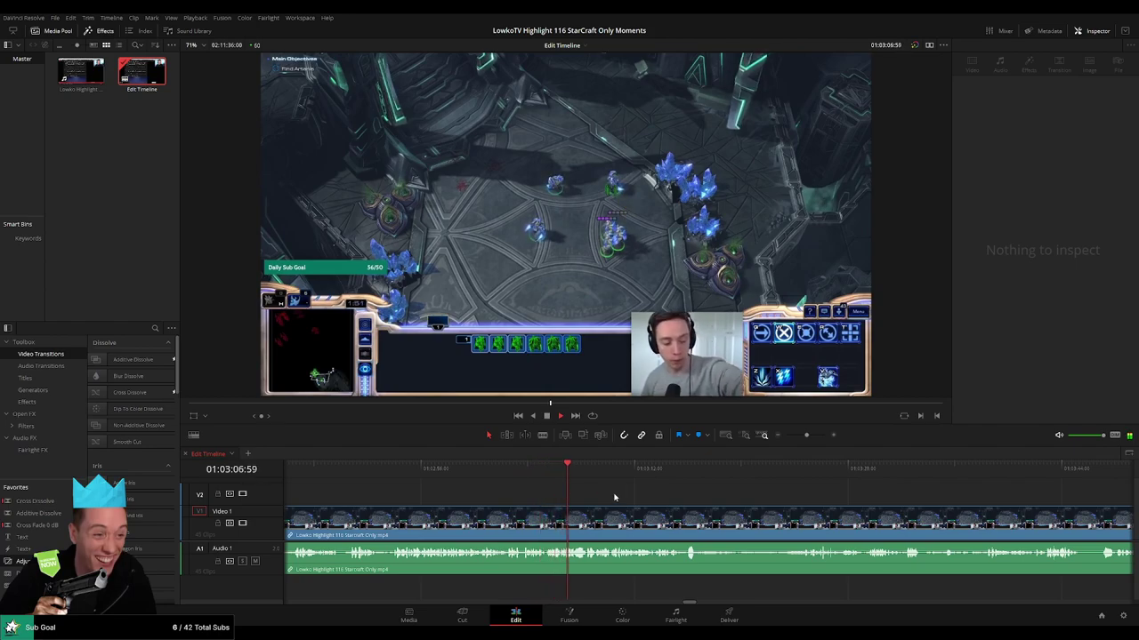
scroll(569, 498, "right", 1)
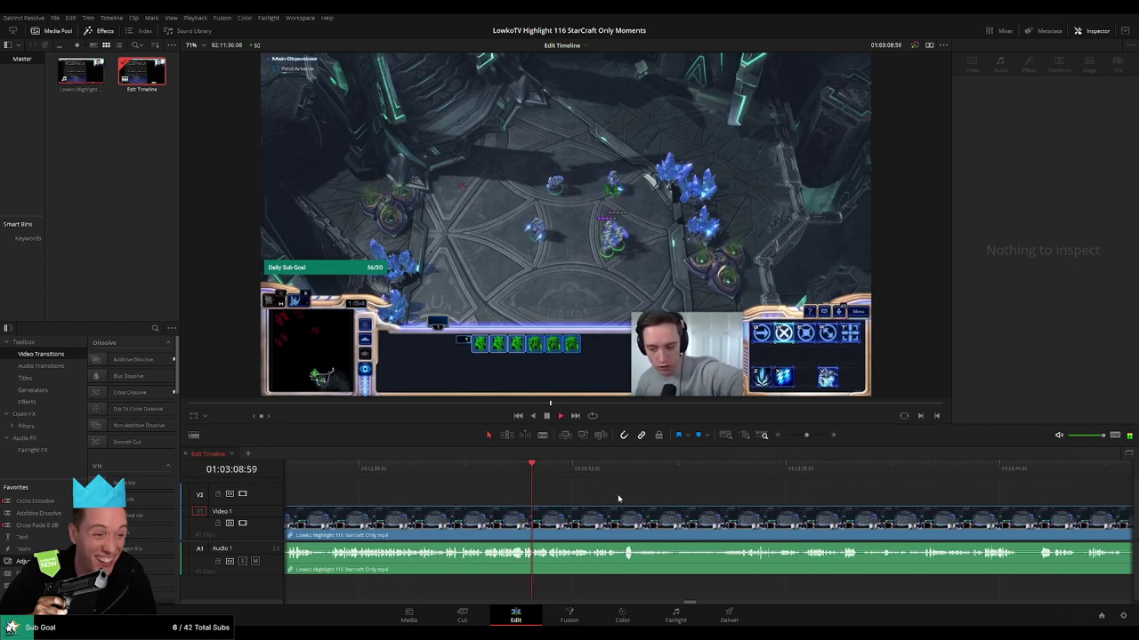
scroll(614, 497, "right", 2)
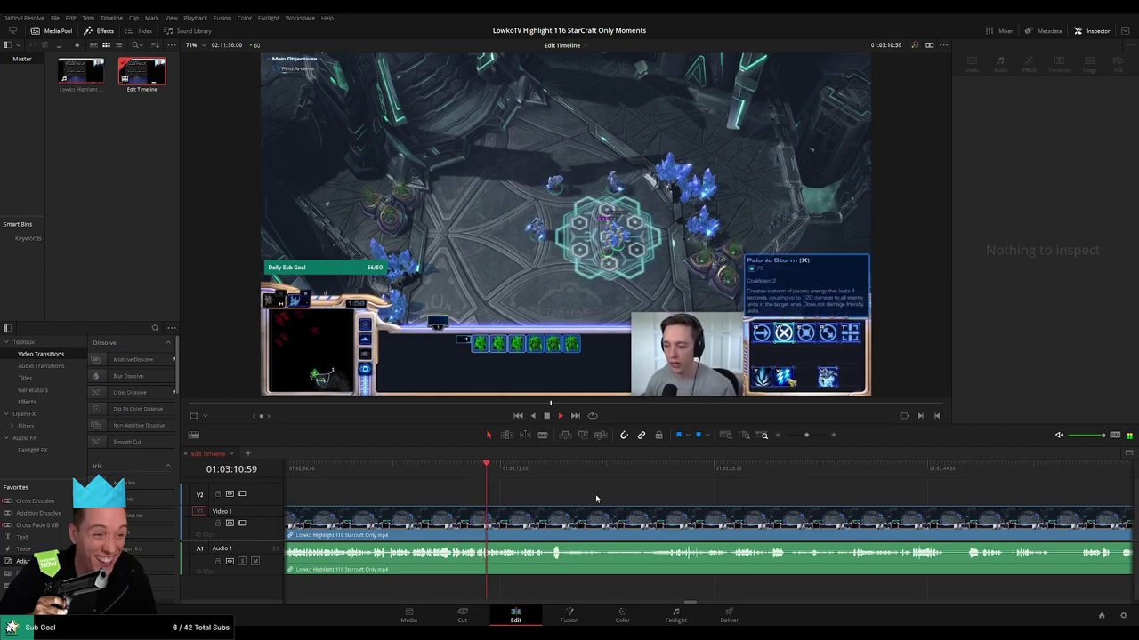
left_click_drag(596, 496, 561, 496)
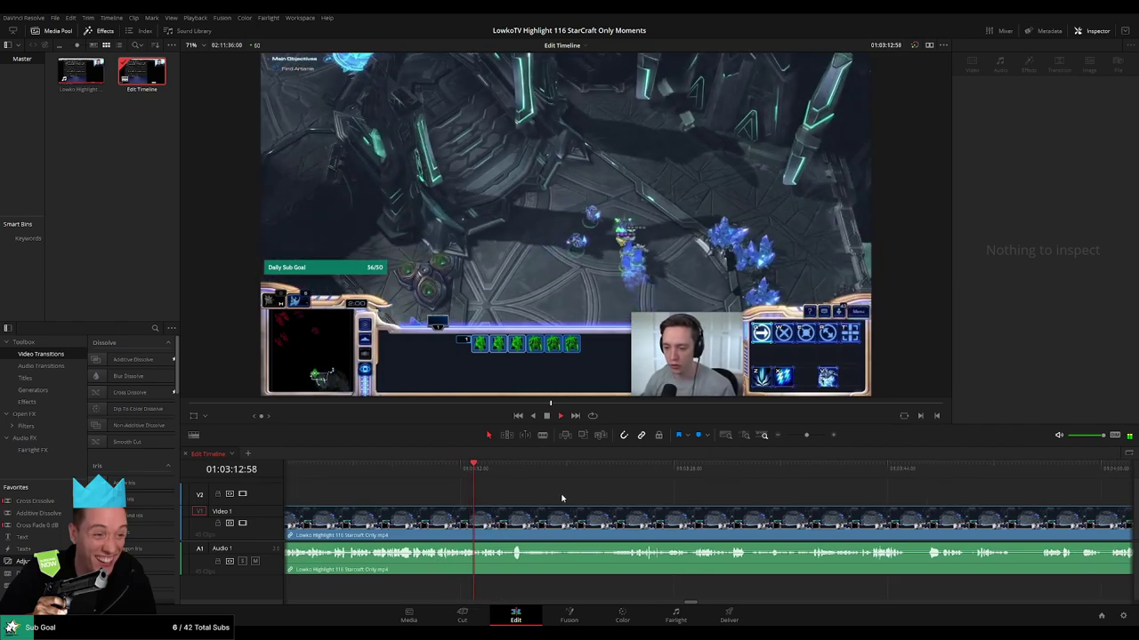
left_click(511, 474)
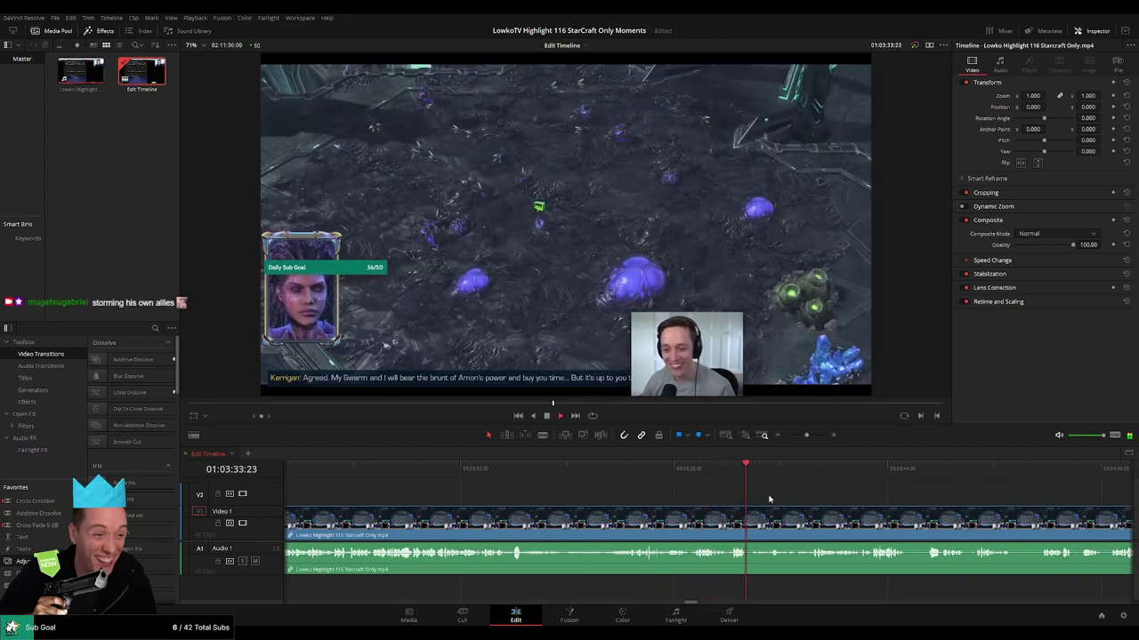
Review the Kerrigan and Karax dialogue from about 01:03:33 up to the scene change near 01:03:42.
left_click_drag(787, 498, 727, 498)
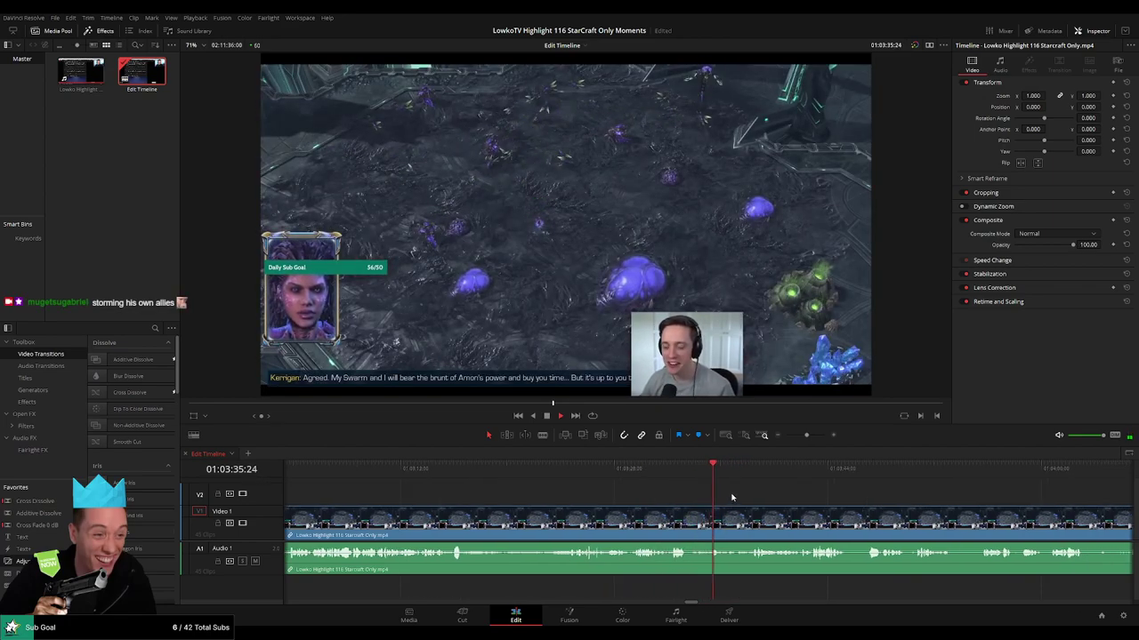
key("space")
left_click_drag(806, 437, 813, 438)
left_click_drag(830, 532, 597, 495)
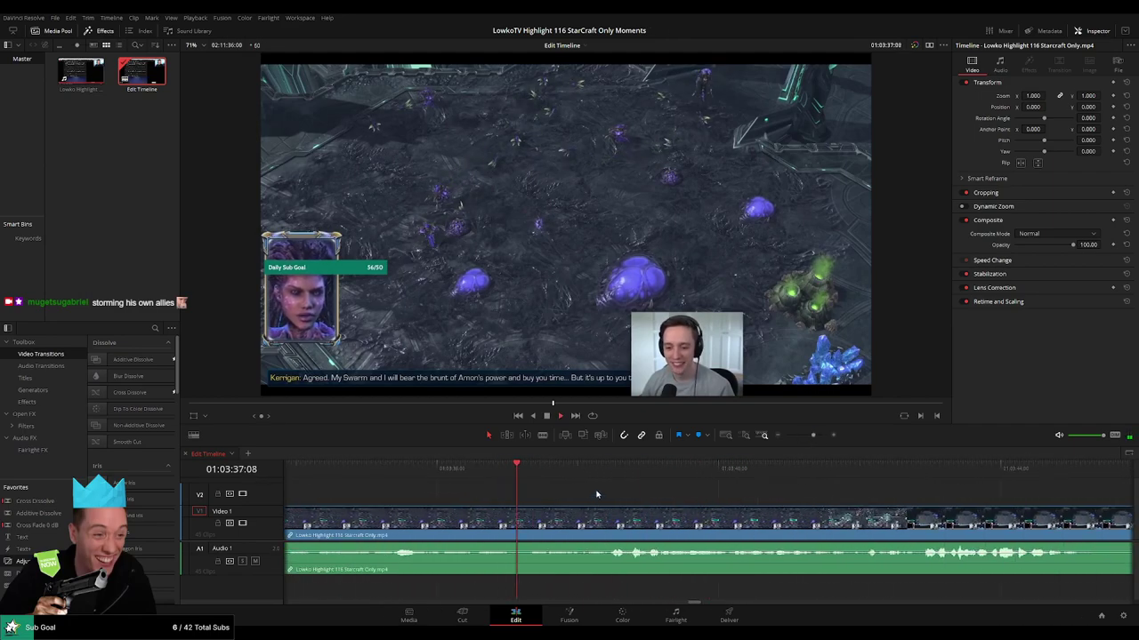
scroll(659, 514, "right", 2)
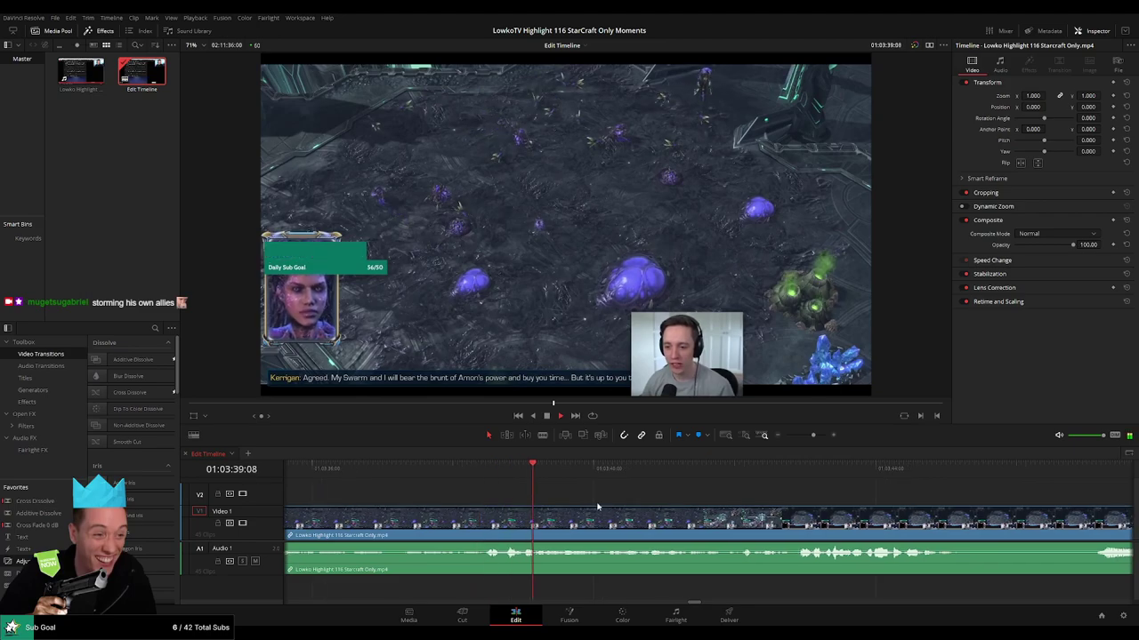
scroll(622, 504, "right", 2)
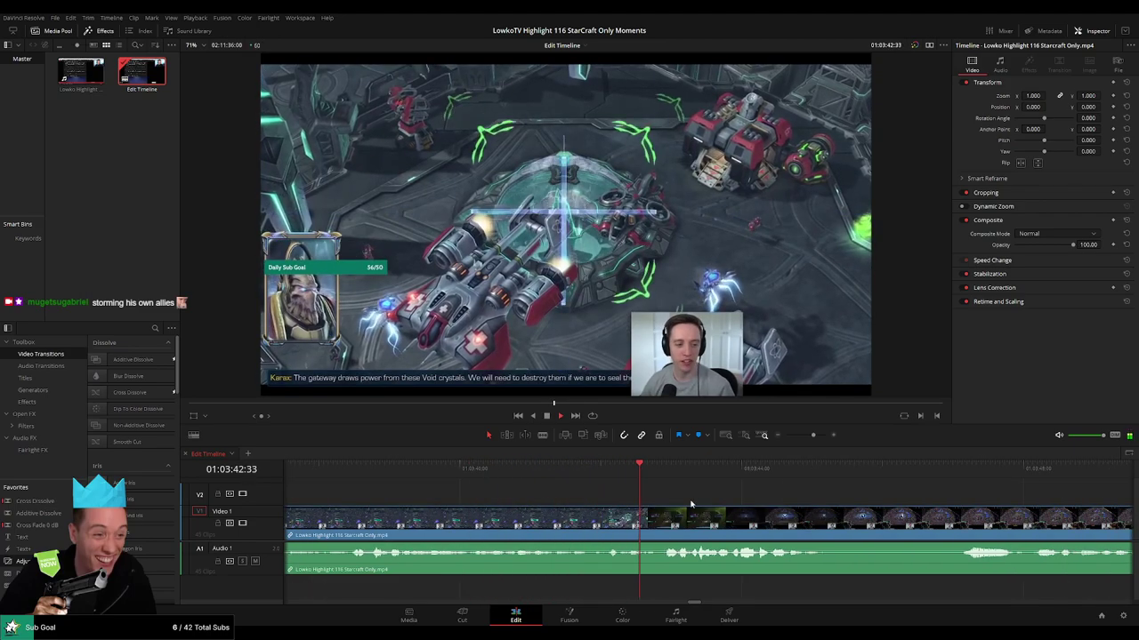
Split the clip at 01:03:42:44, where the Royal Blood LE loading screen begins, and again a few frames further on.
left_click(633, 476)
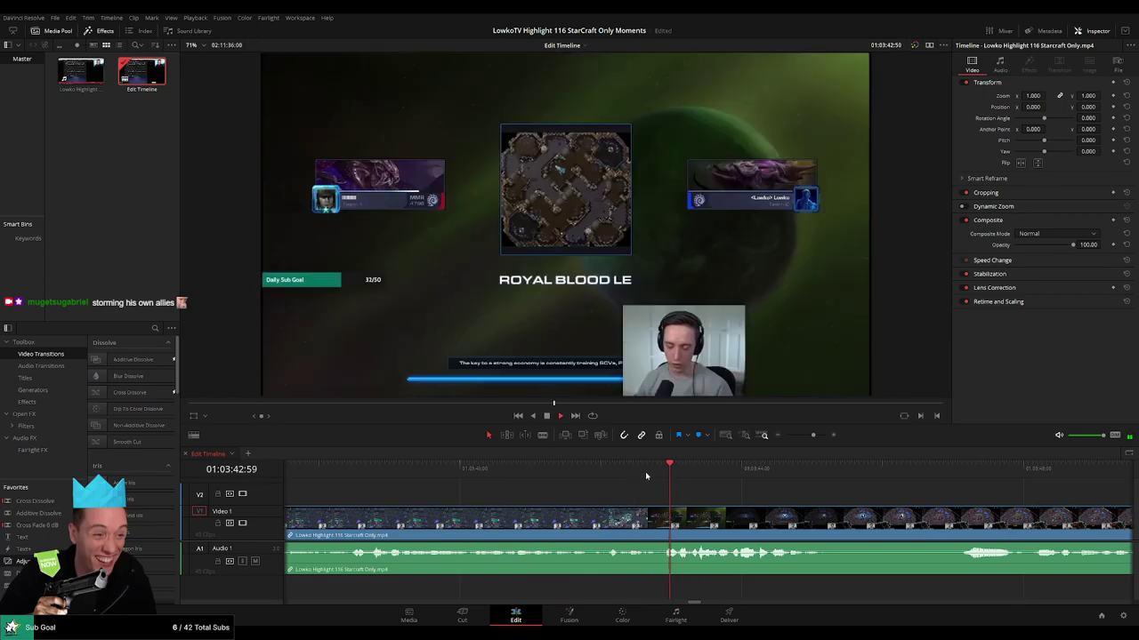
left_click(647, 473)
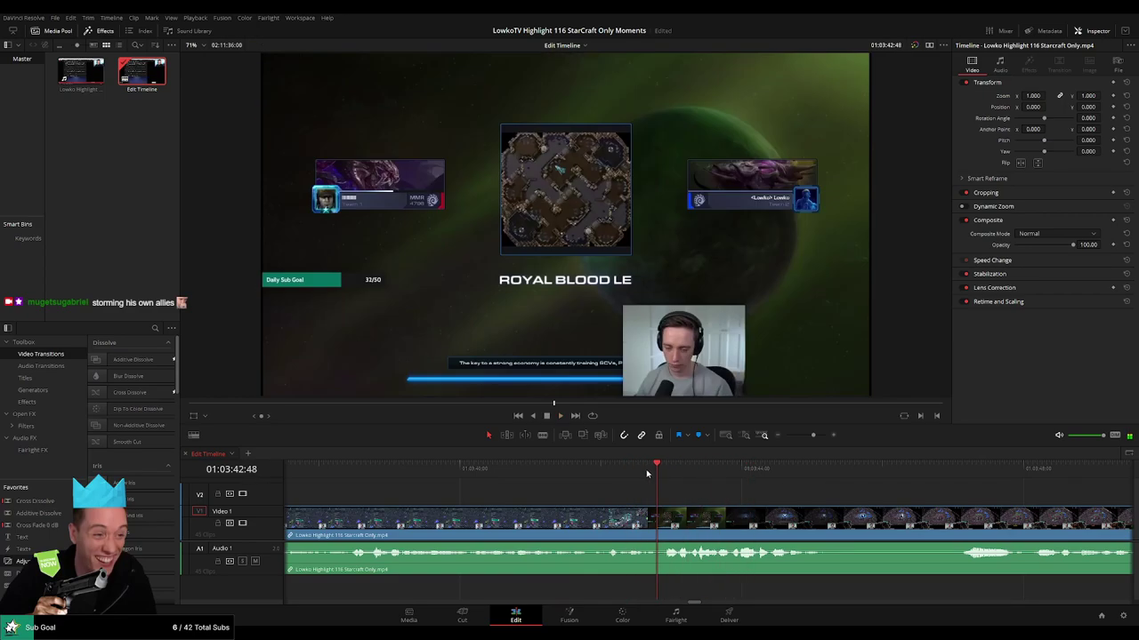
left_click(652, 476)
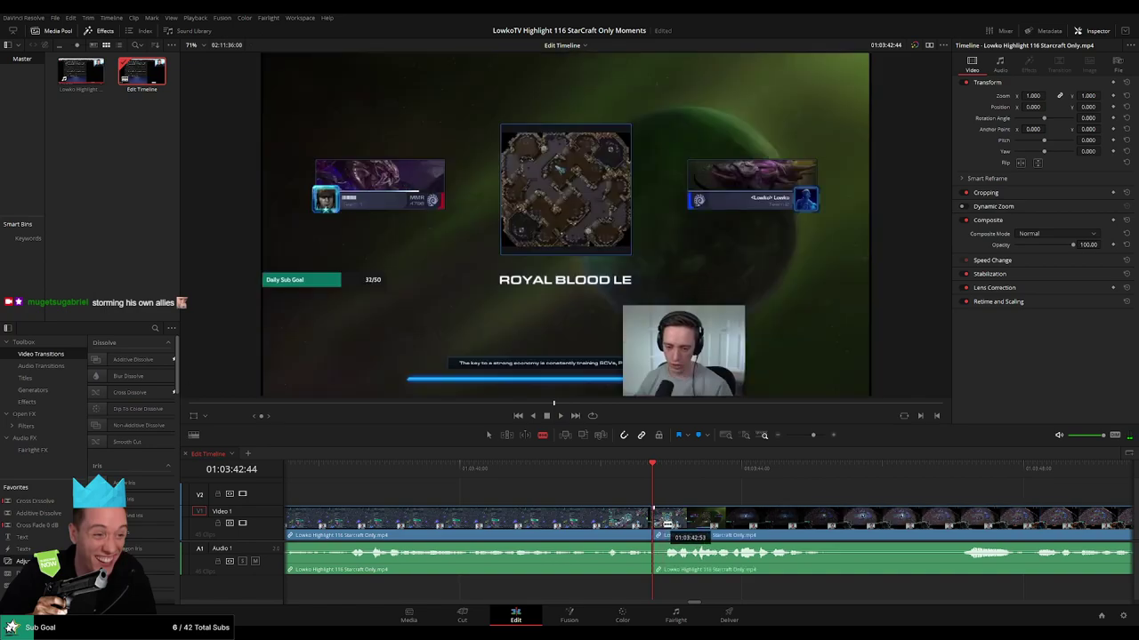
left_click(658, 525)
Delete the short leftover piece at 01:03:42:44, close the gap and play across the new cut.
key("a")
left_click(658, 526)
key("Delete")
key("space")
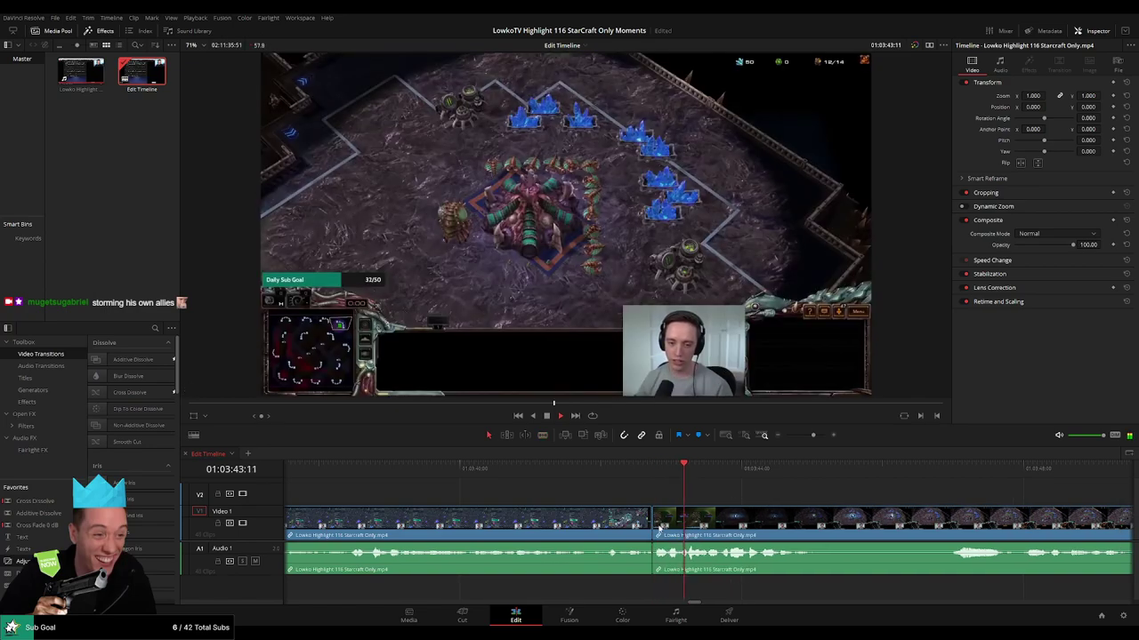
Remove the leftover frames of the previous scene at the start of the clip at 01:03:42:44, closing the gap, and resume playback.
left_click(654, 465)
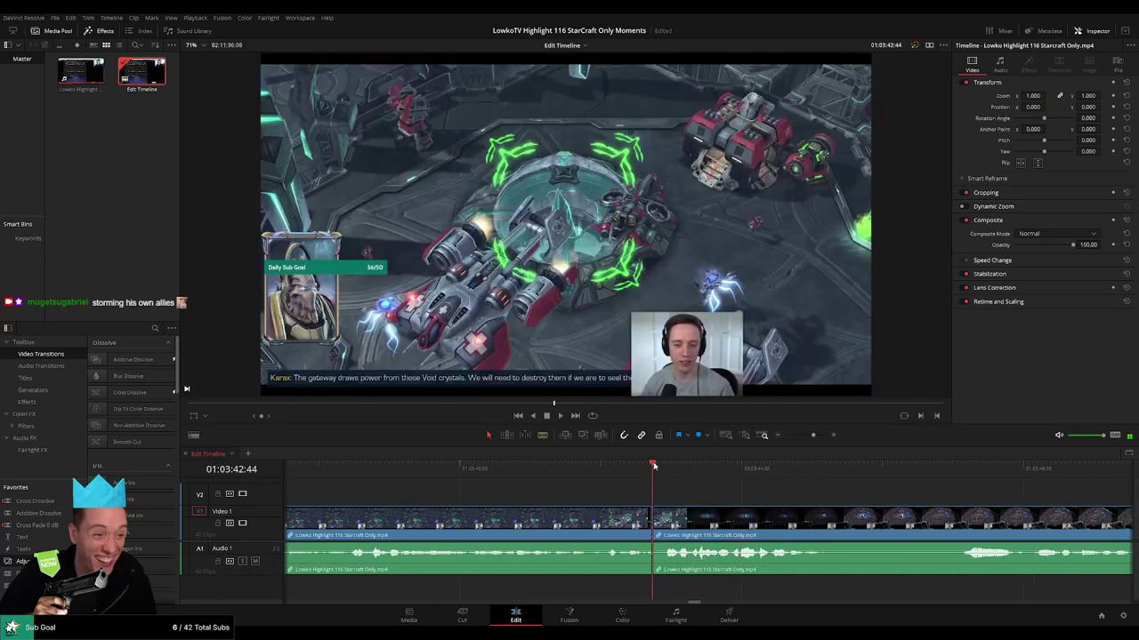
key("Right")
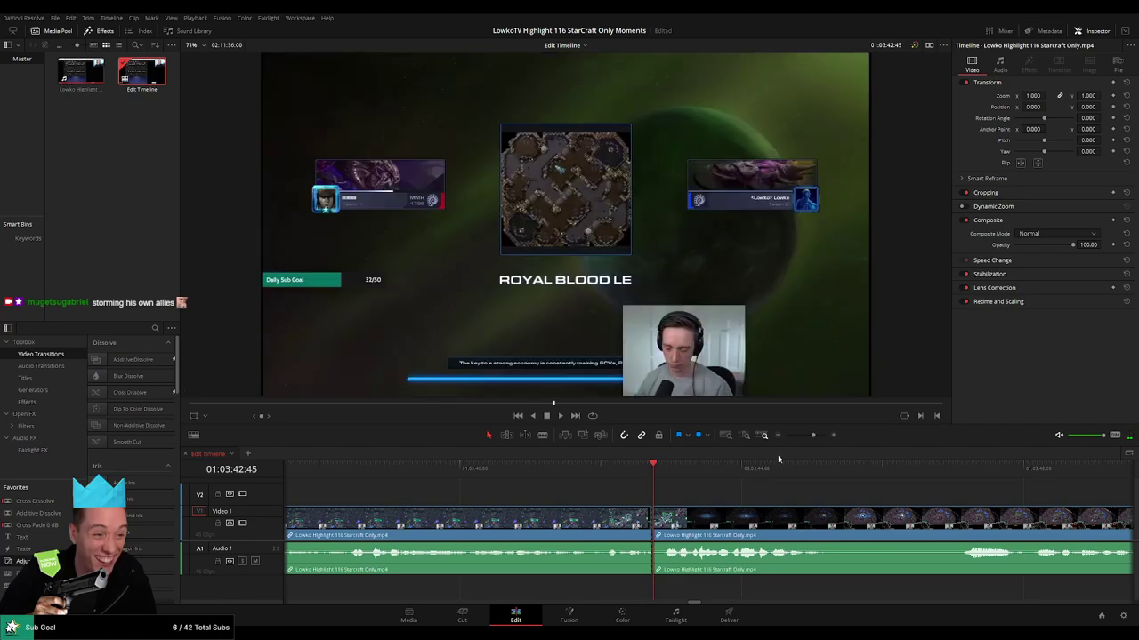
left_click_drag(813, 435, 826, 436)
key("Left")
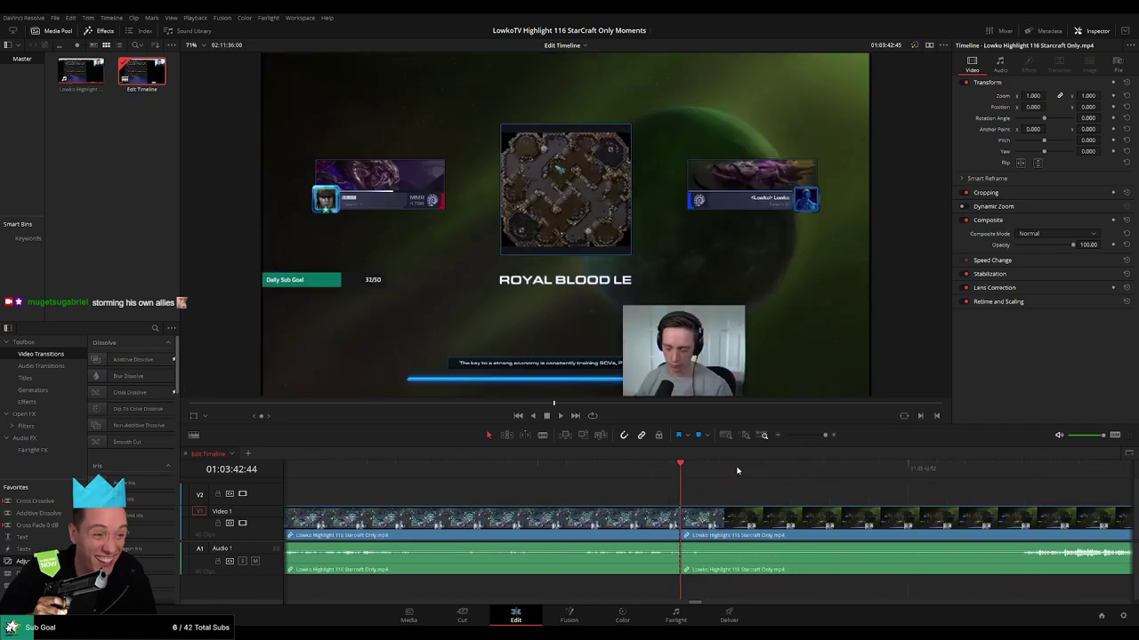
key("Right")
key("Delete")
key("space")
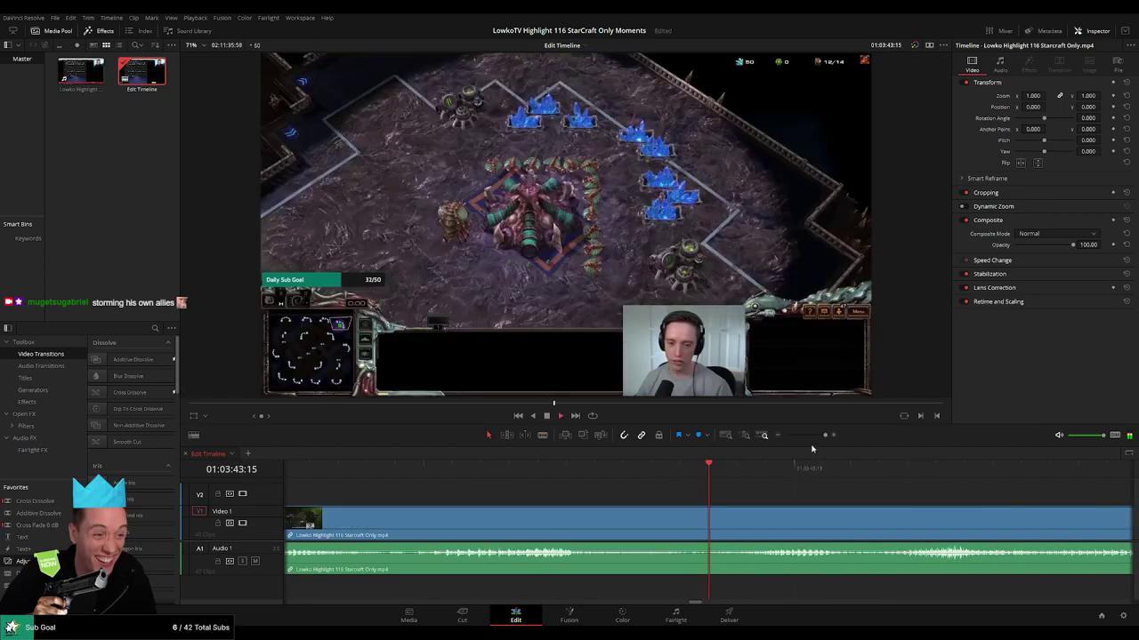
Colour the finished clip before the match segment blue and clear the selection.
left_click_drag(825, 436, 807, 436)
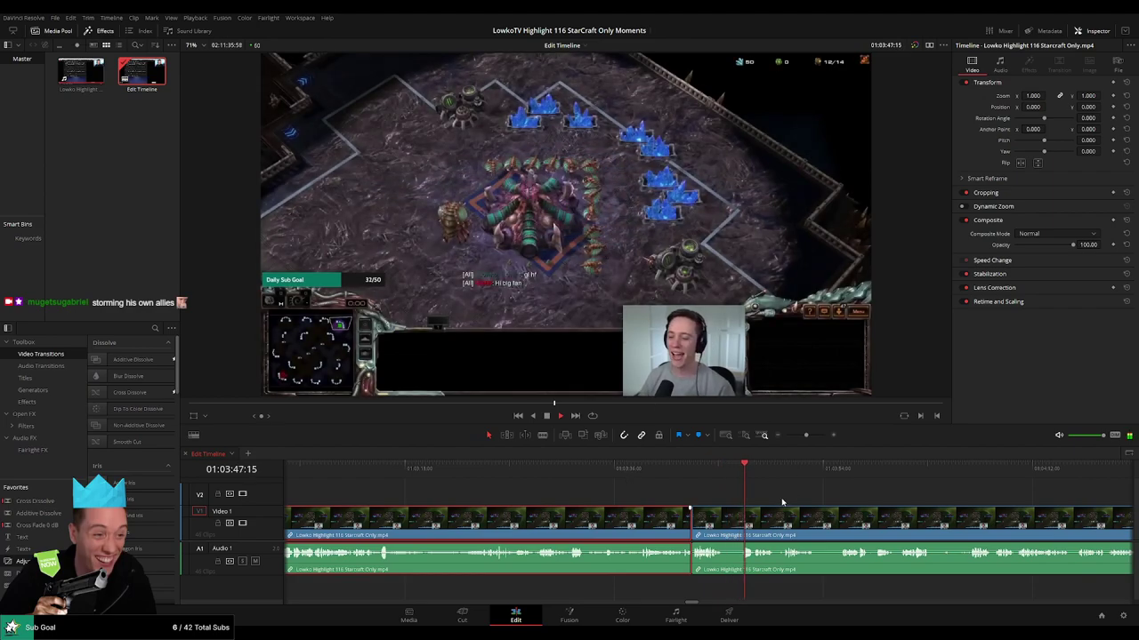
key("b")
left_click_drag(818, 492, 576, 508)
left_click(577, 506)
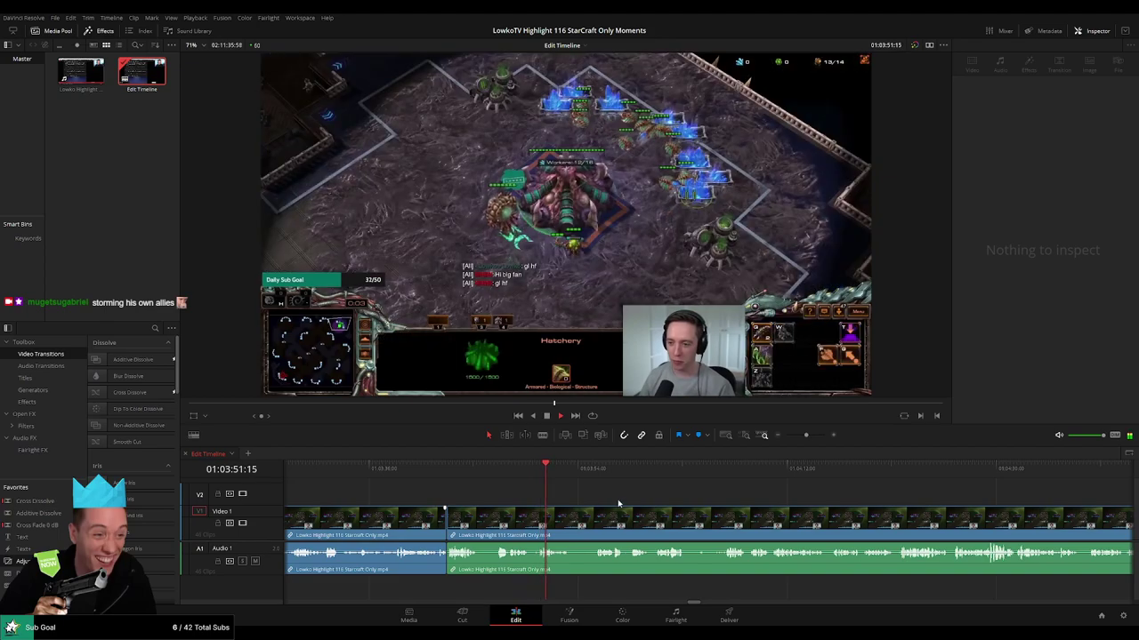
Play through the match footage from about 01:03:51 to 01:06:21, examining the gameplay and in-game chat for the segment's end.
left_click_drag(634, 494, 538, 494)
left_click(500, 471)
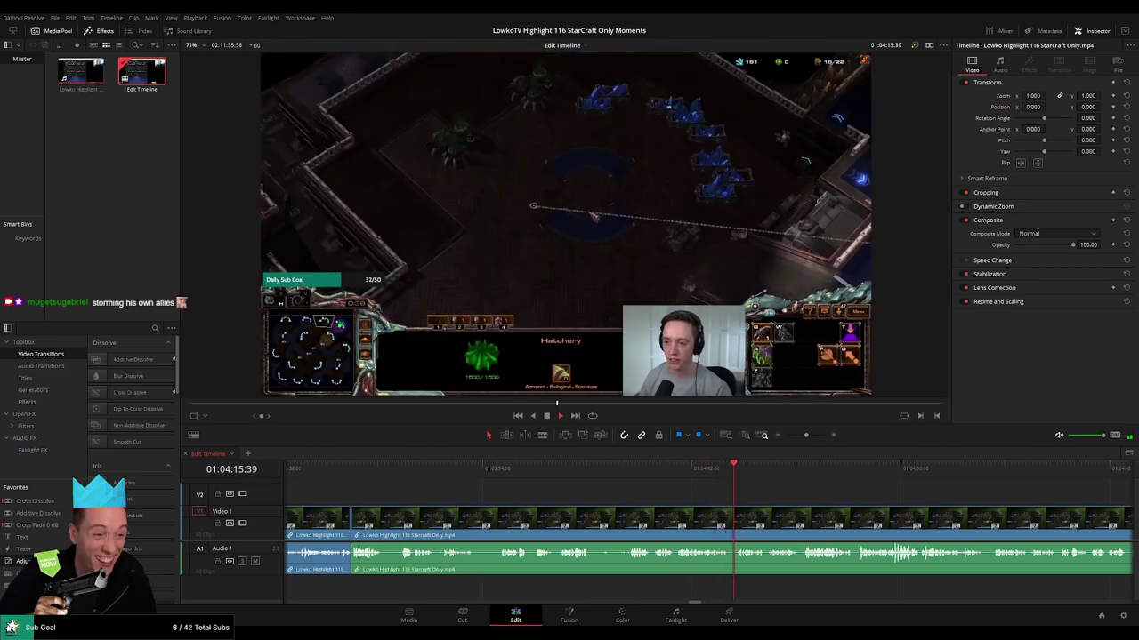
left_click_drag(774, 495, 685, 498)
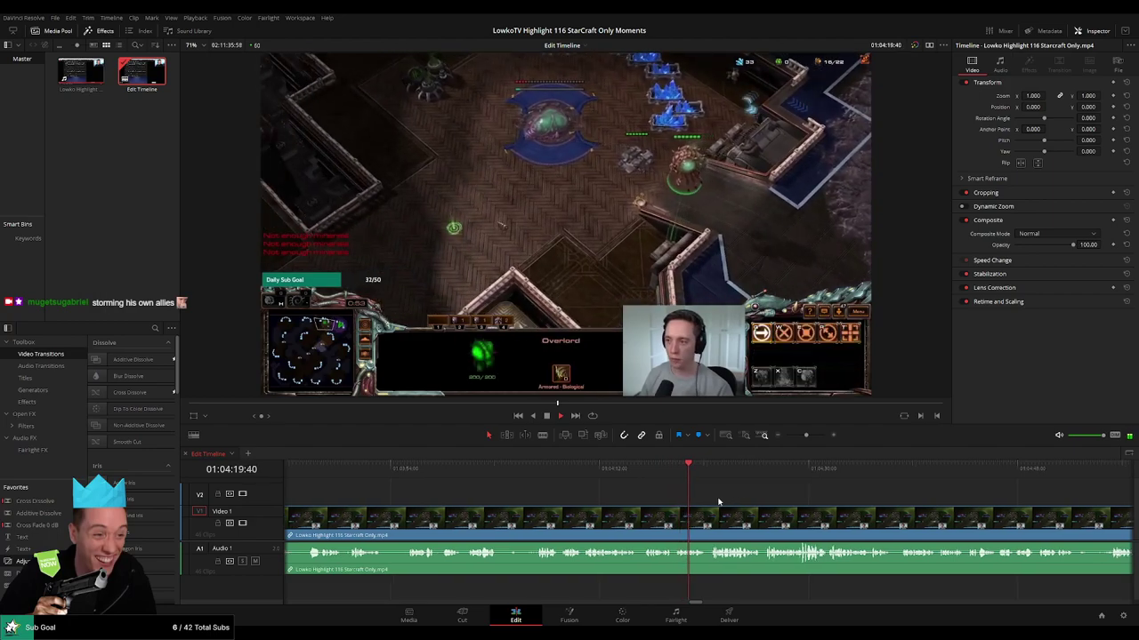
scroll(702, 493, "right", 2)
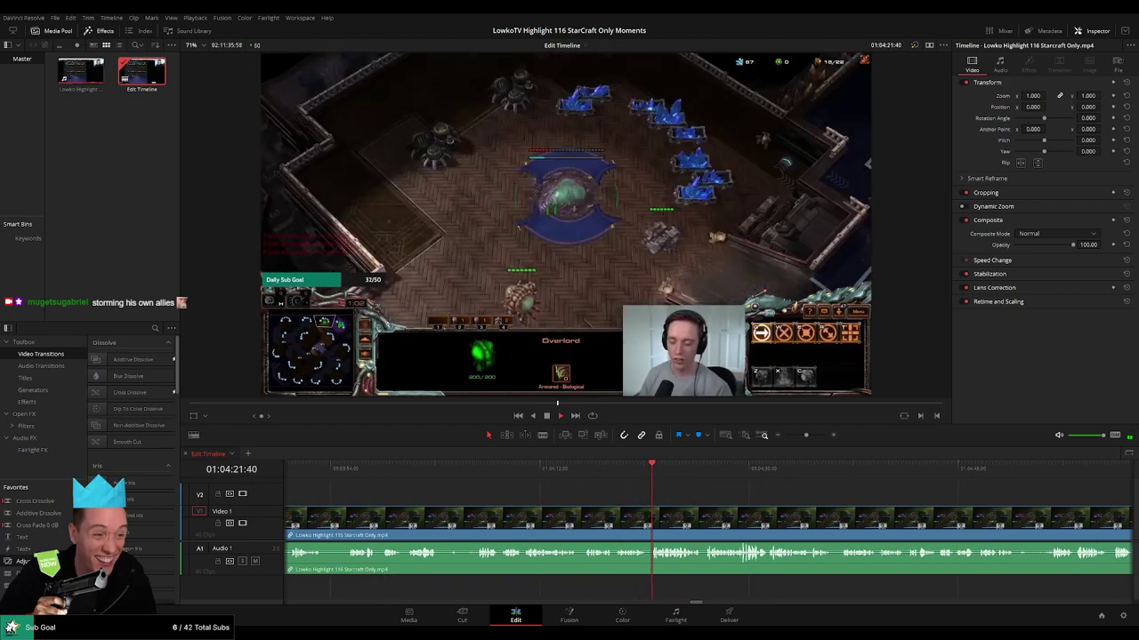
scroll(704, 492, "right", 1)
scroll(703, 493, "right", 3)
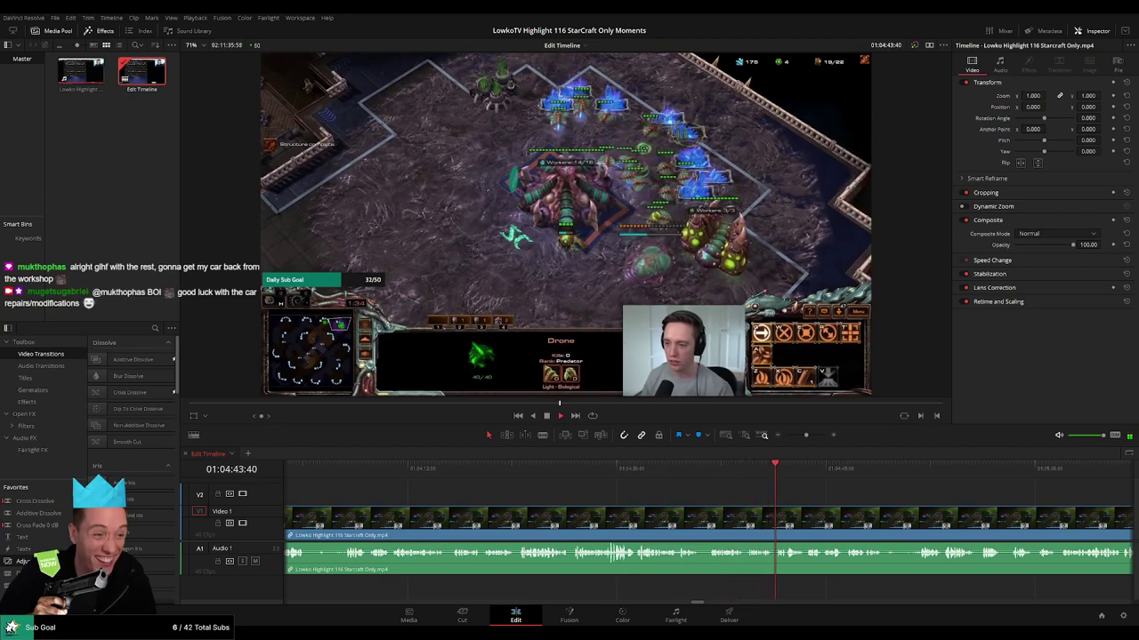
left_click_drag(807, 435, 808, 435)
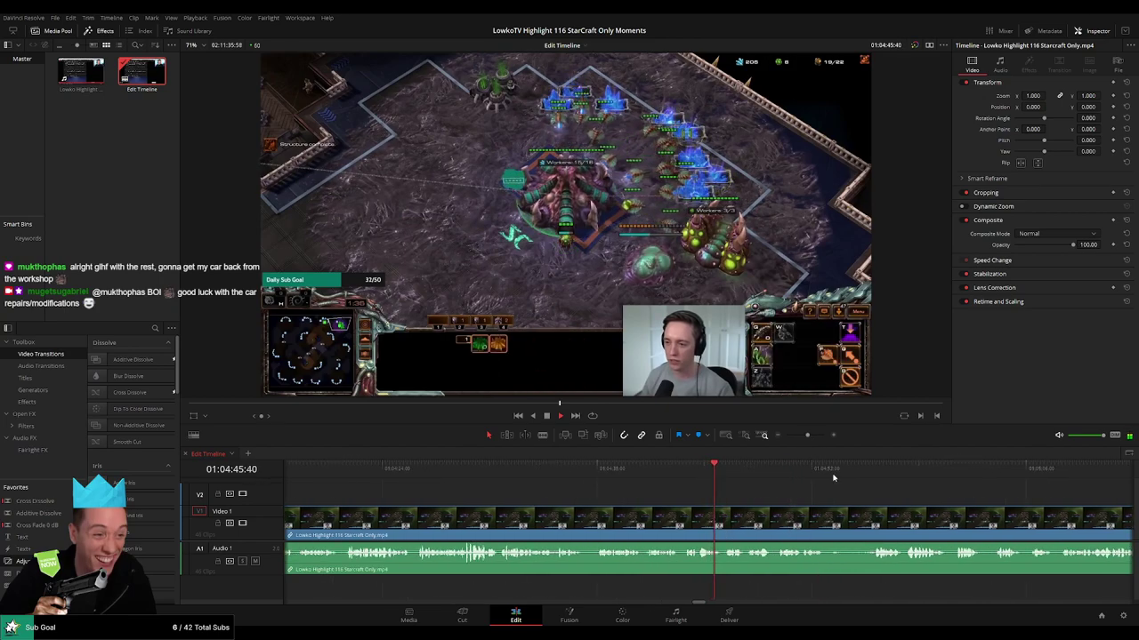
left_click_drag(878, 514, 601, 514)
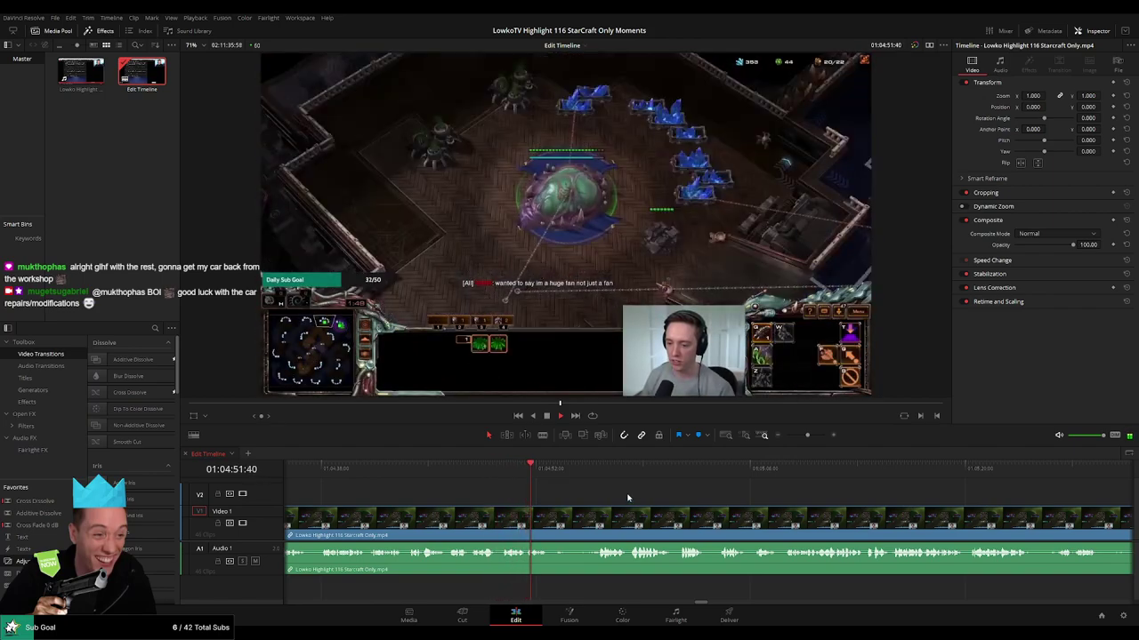
scroll(534, 491, "right", 1)
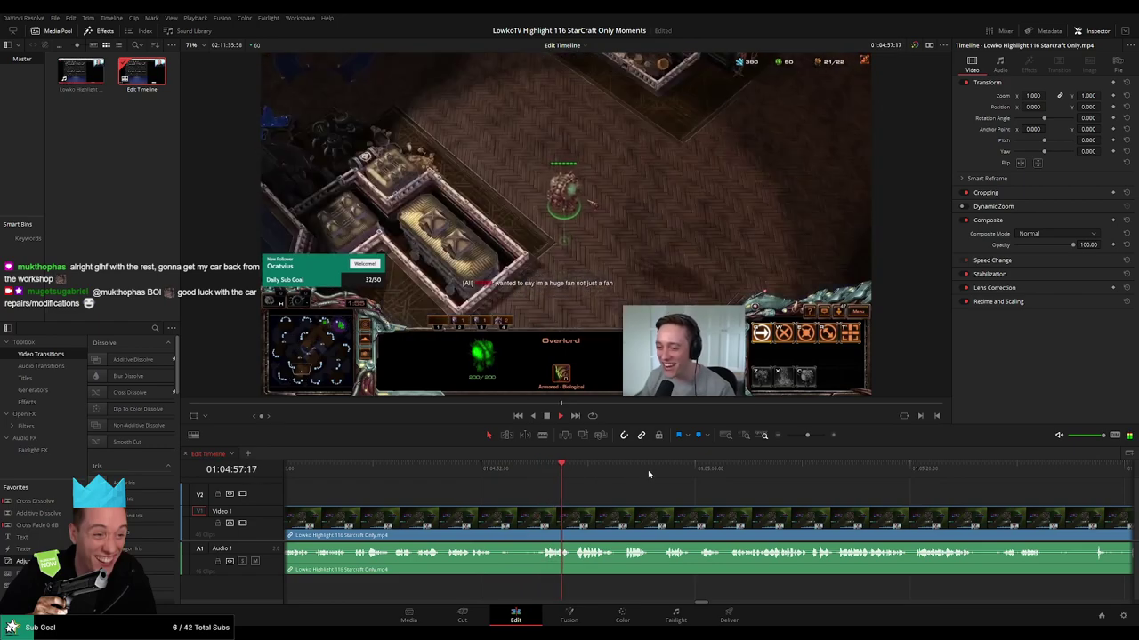
scroll(605, 473, "right", 2)
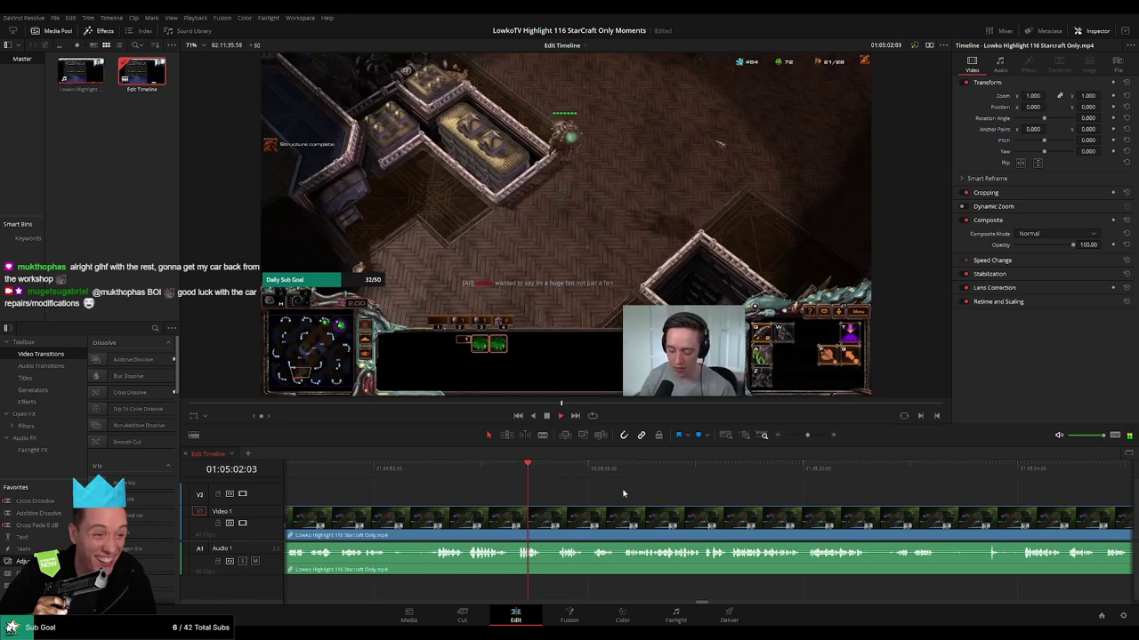
mouse_move(805, 435)
left_mouse_down()
mouse_move(793, 435)
mouse_move(807, 435)
left_mouse_up()
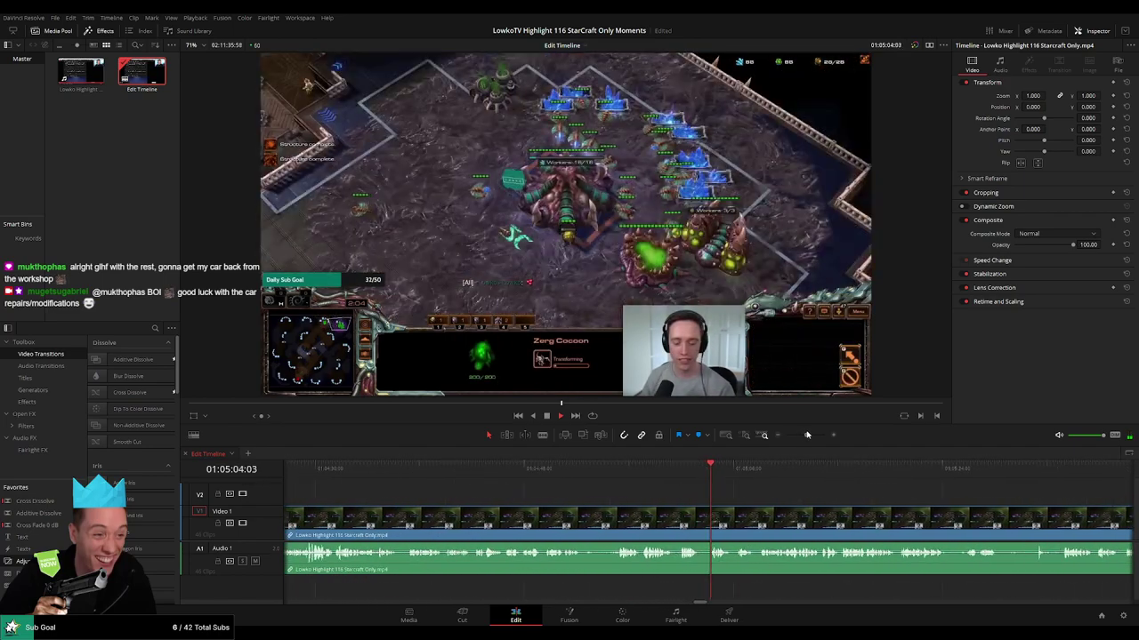
scroll(778, 491, "left", 3)
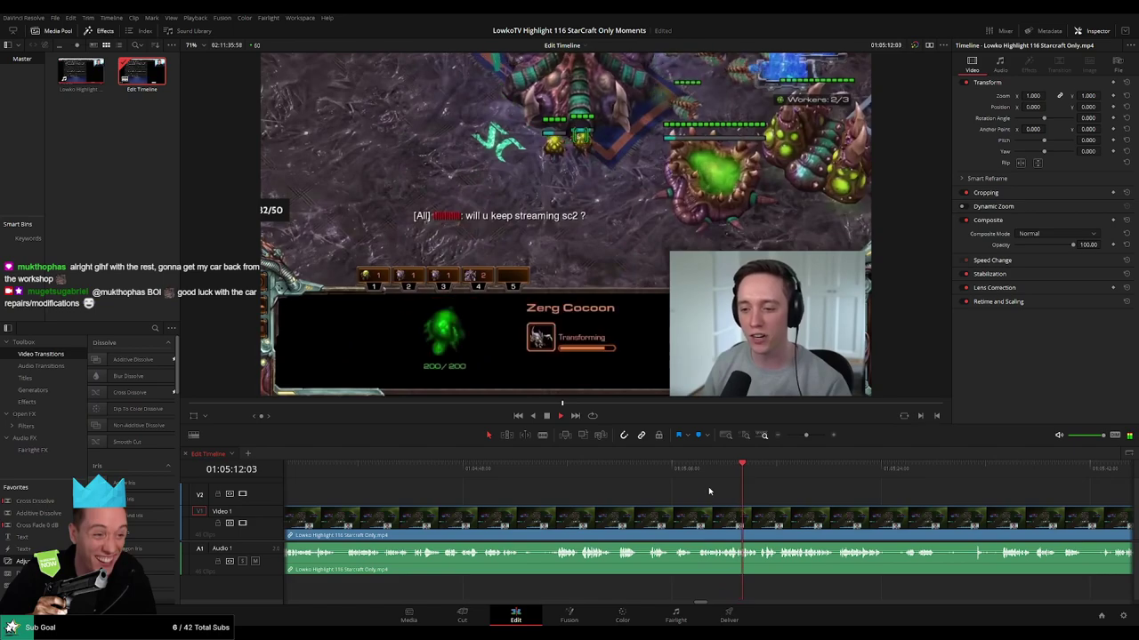
scroll(600, 486, "left", 4)
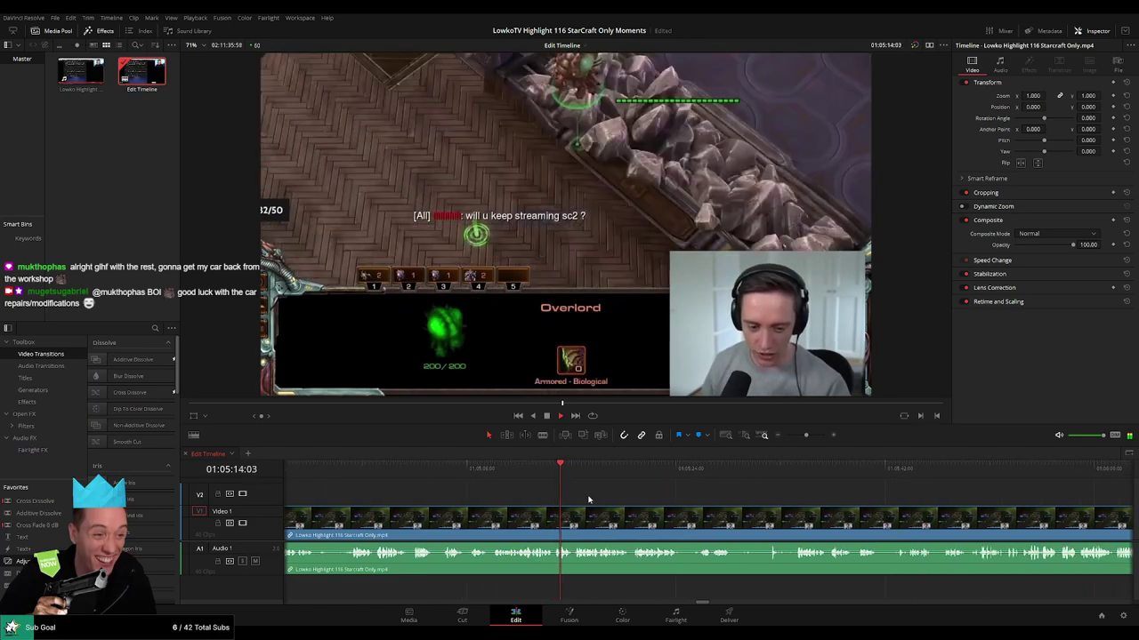
scroll(569, 496, "right", 2)
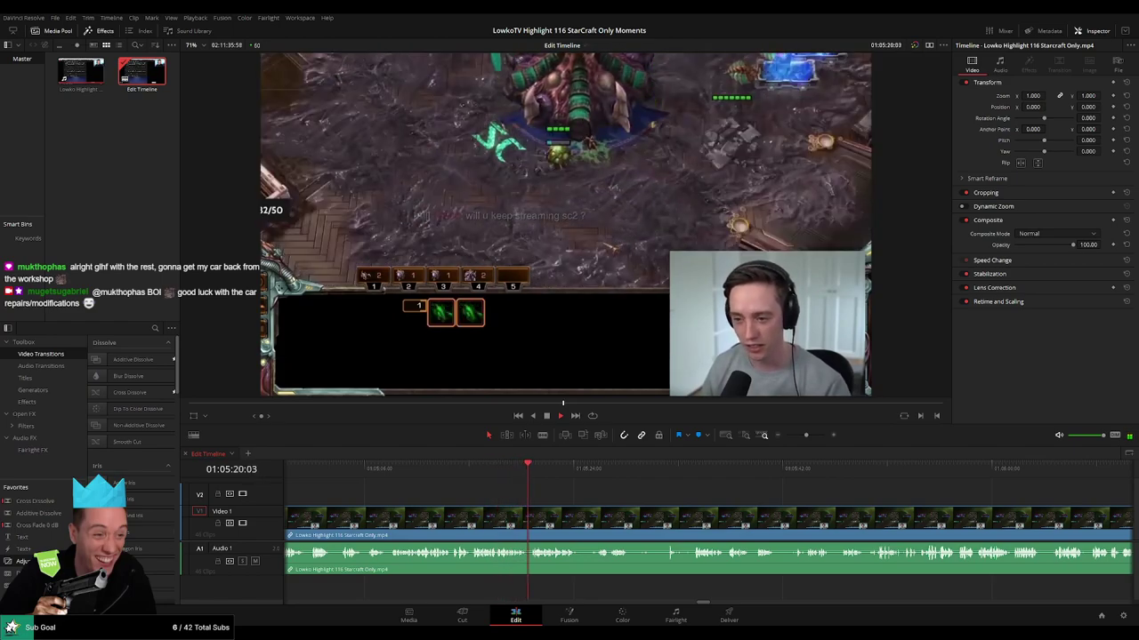
scroll(527, 537, "down", 3)
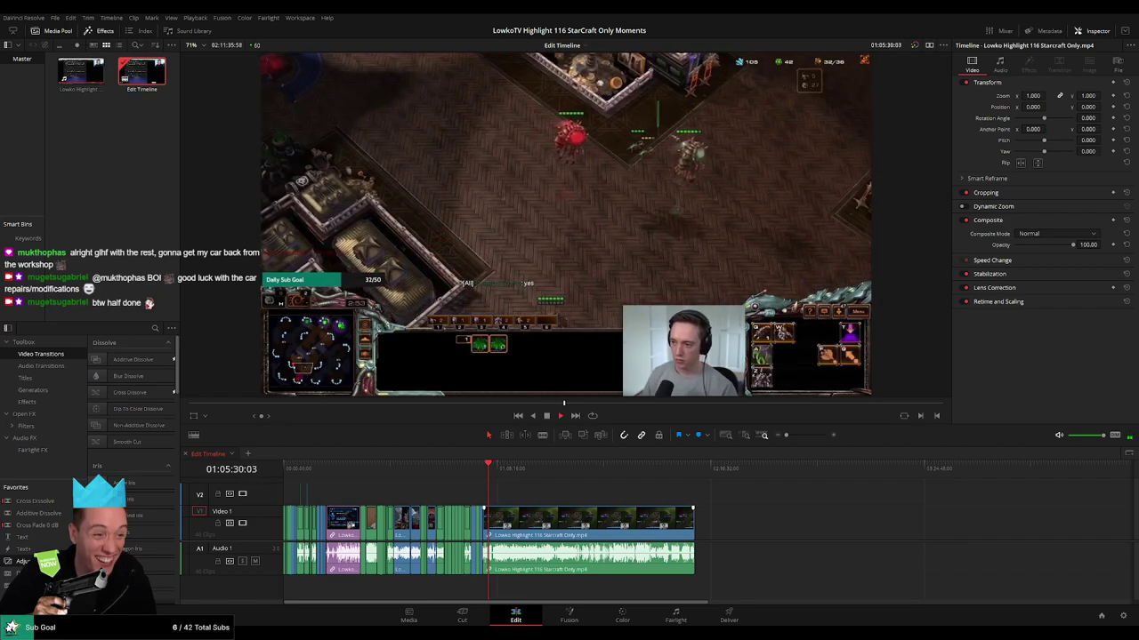
left_click_drag(785, 435, 800, 435)
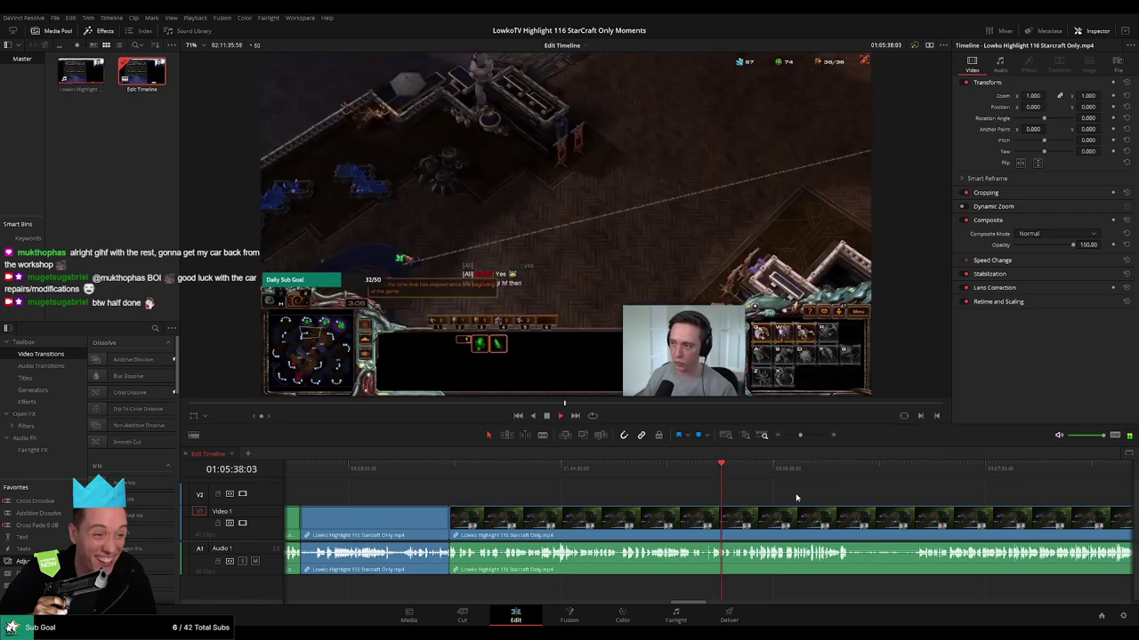
left_click_drag(801, 435, 805, 435)
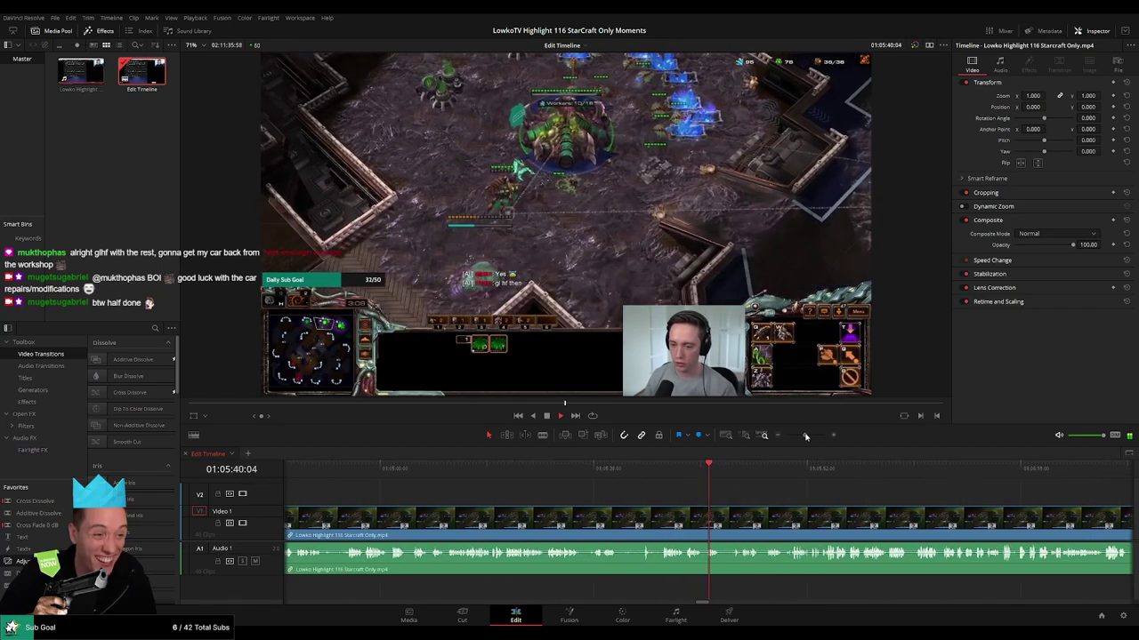
left_click_drag(780, 498, 627, 491)
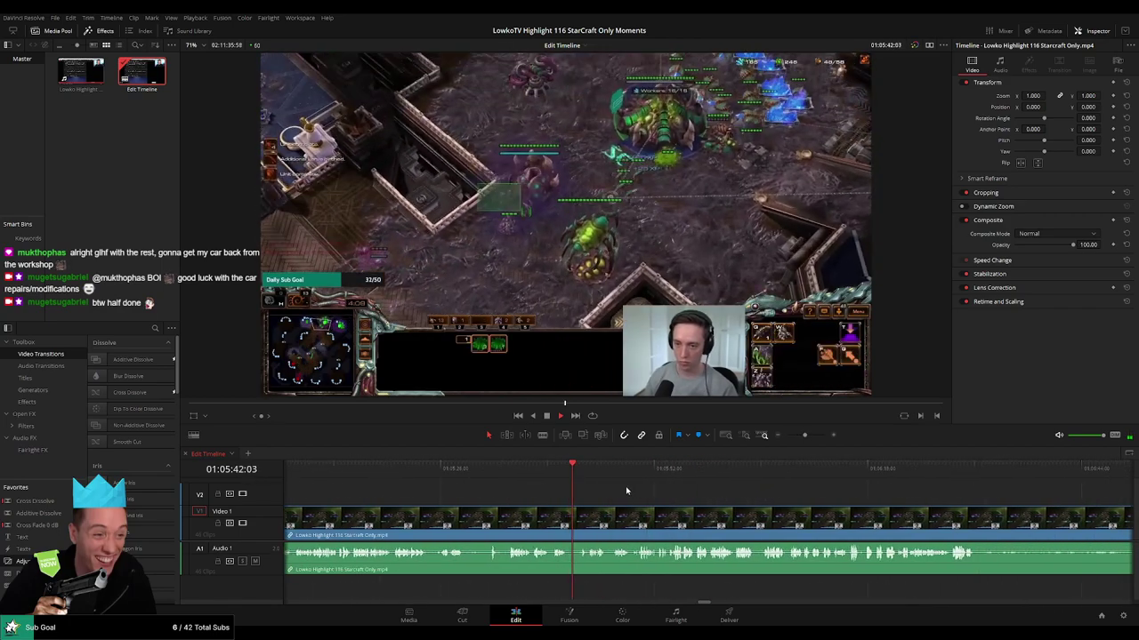
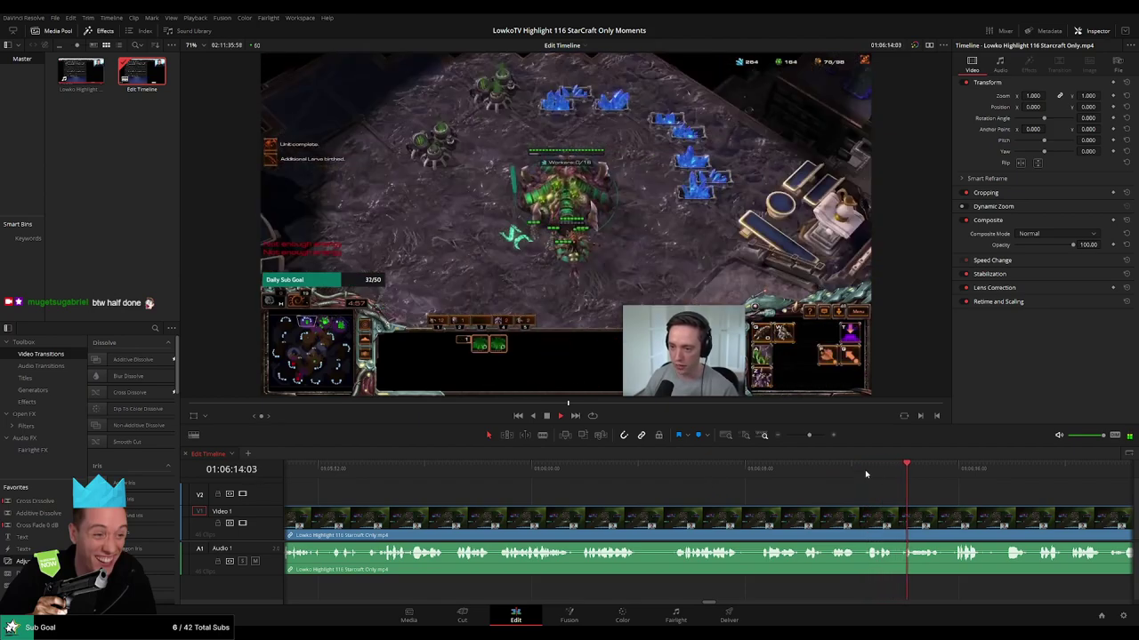
left_click_drag(988, 480, 603, 488)
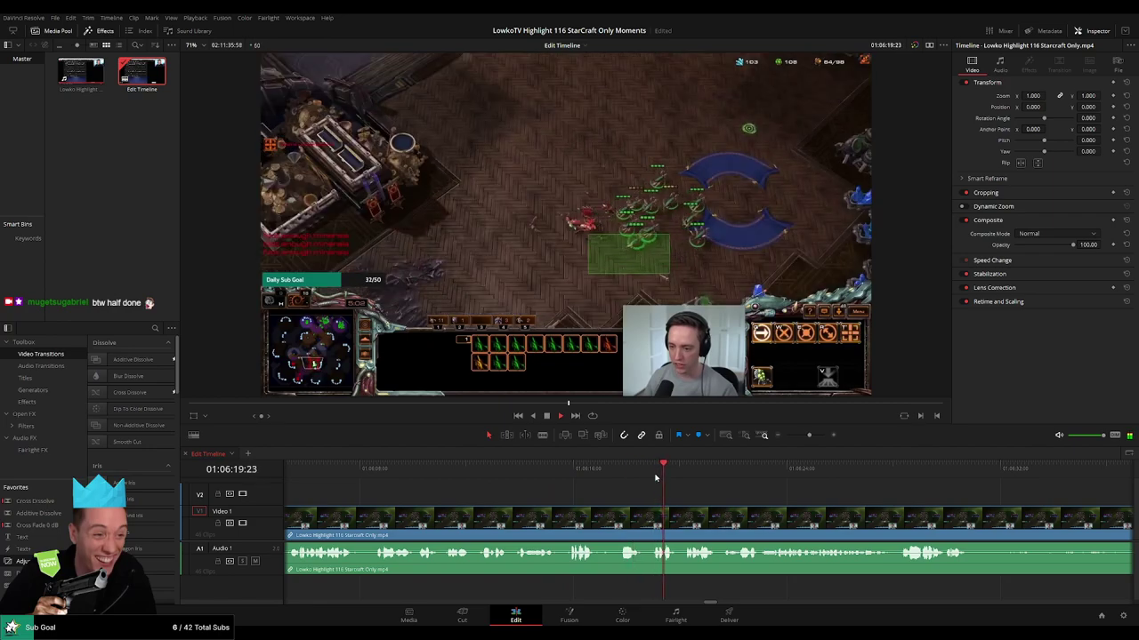
left_click_drag(727, 495, 583, 489)
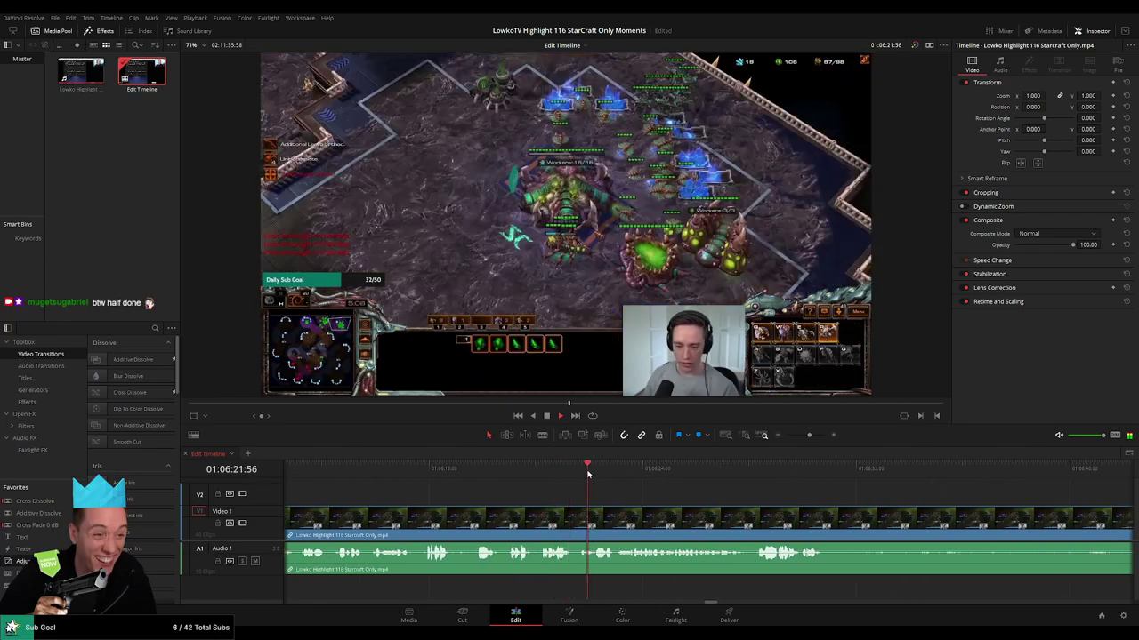
Skip ahead through the rest of the match and review the post-match scenes to find where the next topic starts.
left_click(726, 471)
key("space")
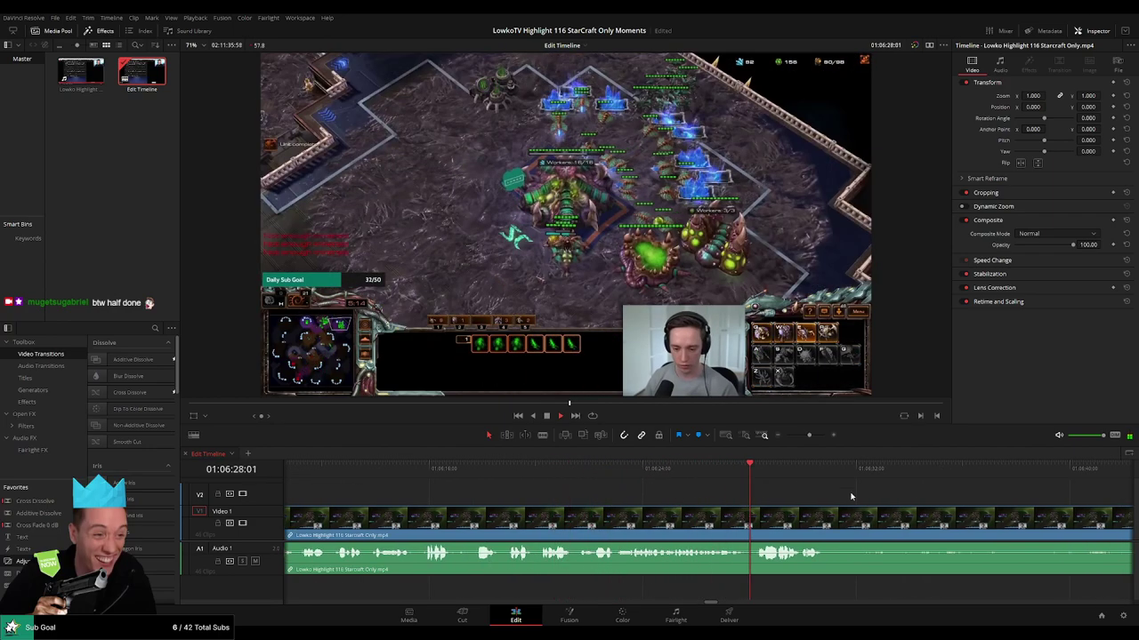
scroll(631, 494, "right", 4)
left_click_drag(427, 470, 905, 481)
key("space")
scroll(608, 486, "right", 5)
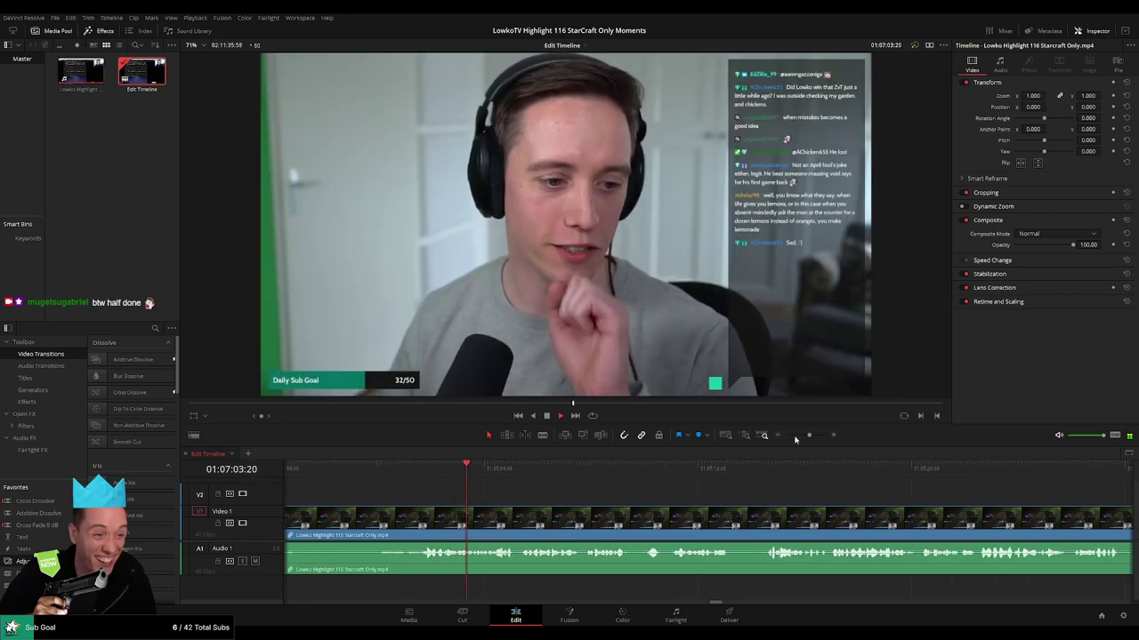
mouse_move(809, 435)
left_mouse_down()
mouse_move(786, 436)
mouse_move(811, 437)
left_mouse_up()
left_click_drag(836, 512, 589, 506)
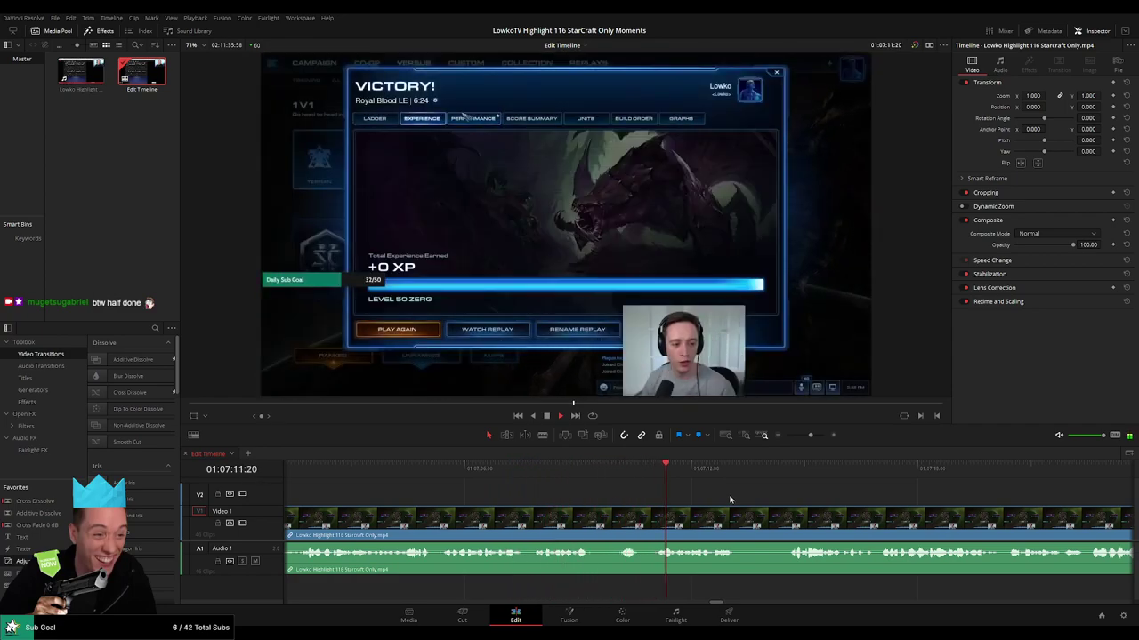
scroll(525, 481, "right", 3)
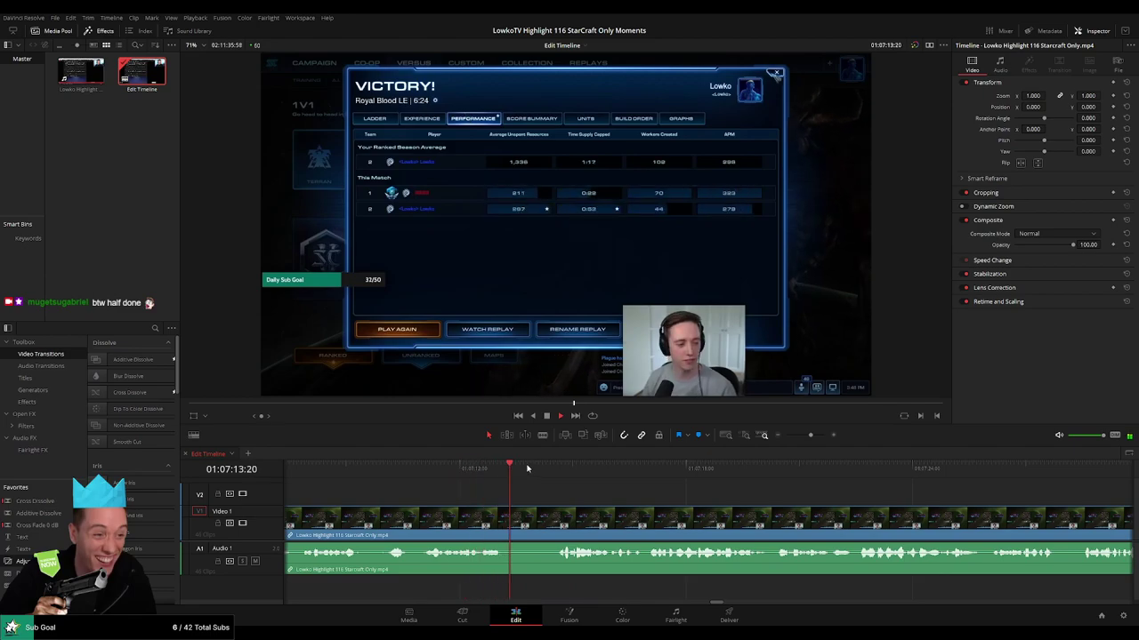
left_click_drag(683, 496, 540, 481)
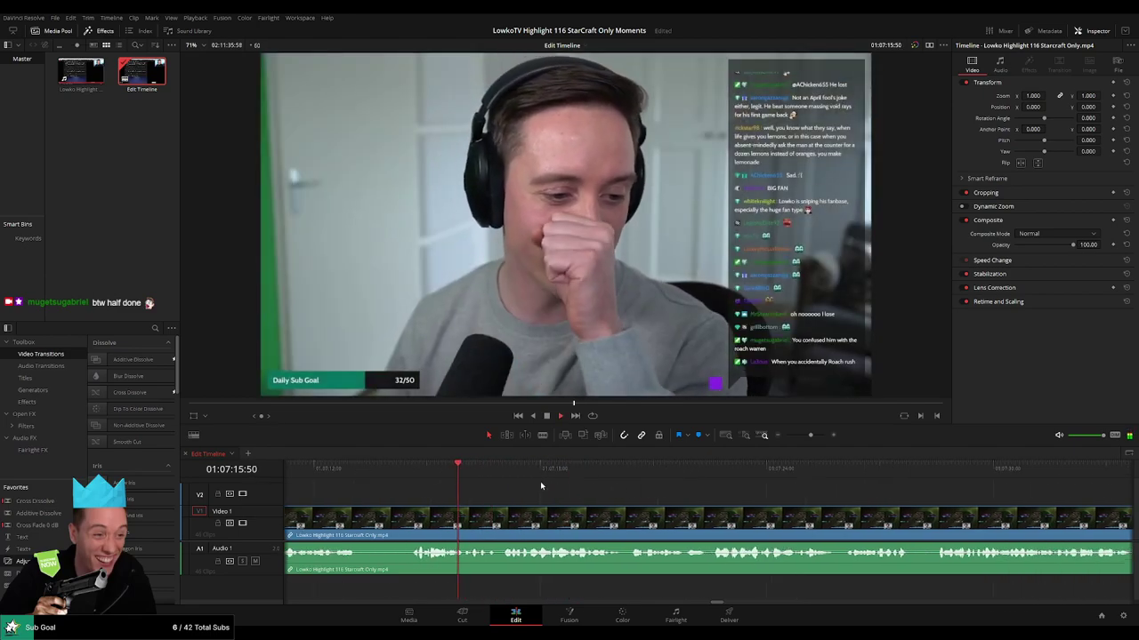
scroll(556, 482, "right", 3)
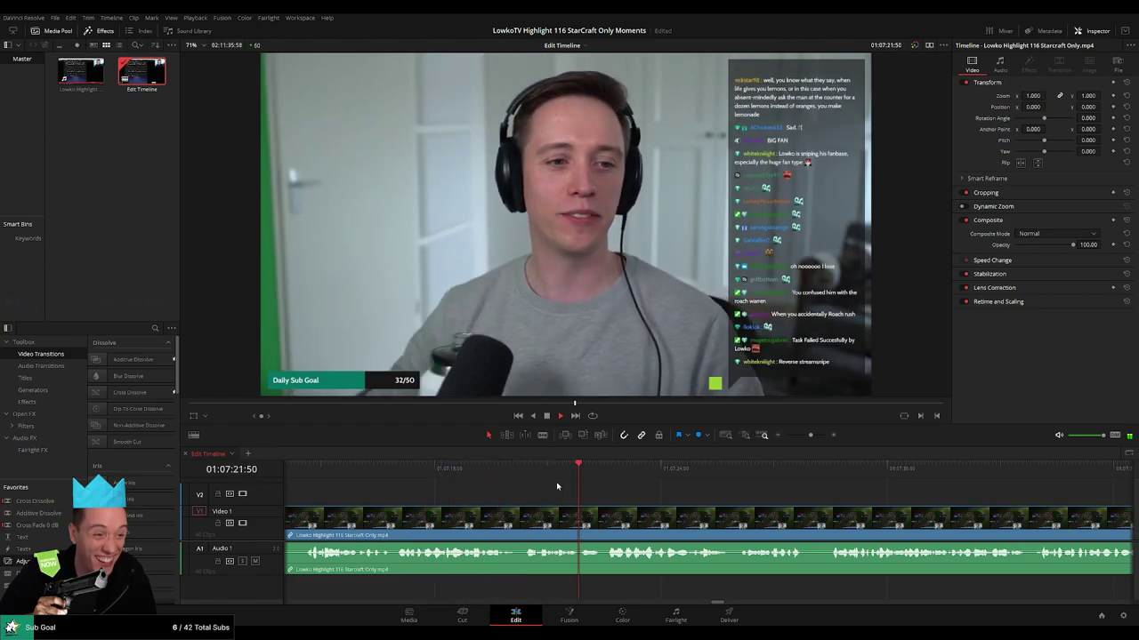
Split the clip at 01:07:22:24, remove the transition frames up to 01:07:22:35 before the tweet scene, and resume playback.
key("ctrl+b")
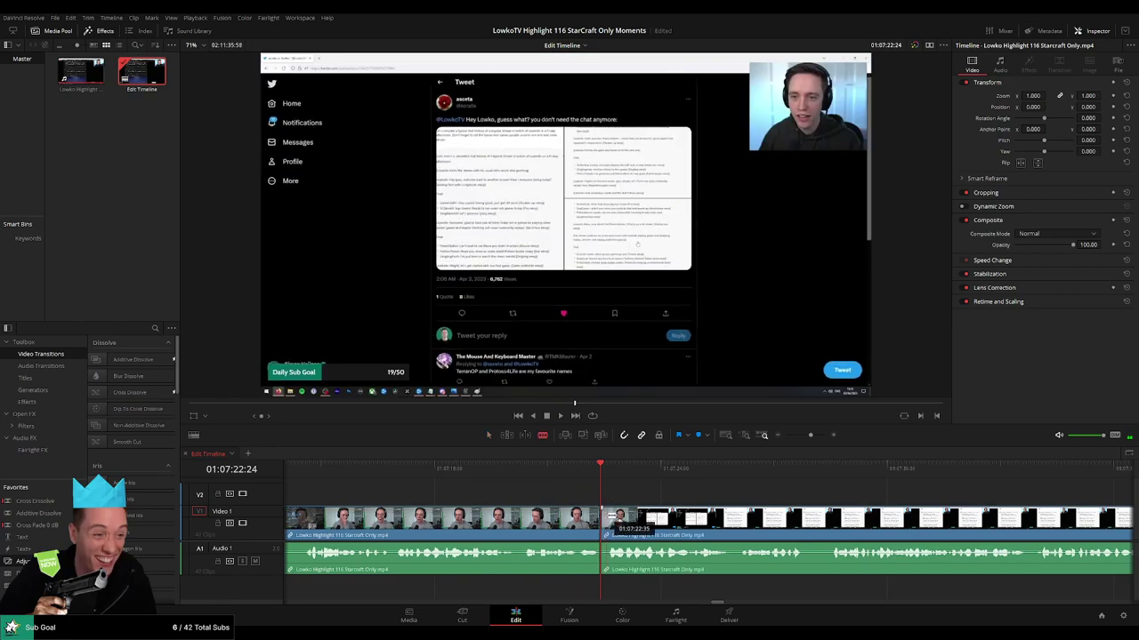
key("space")
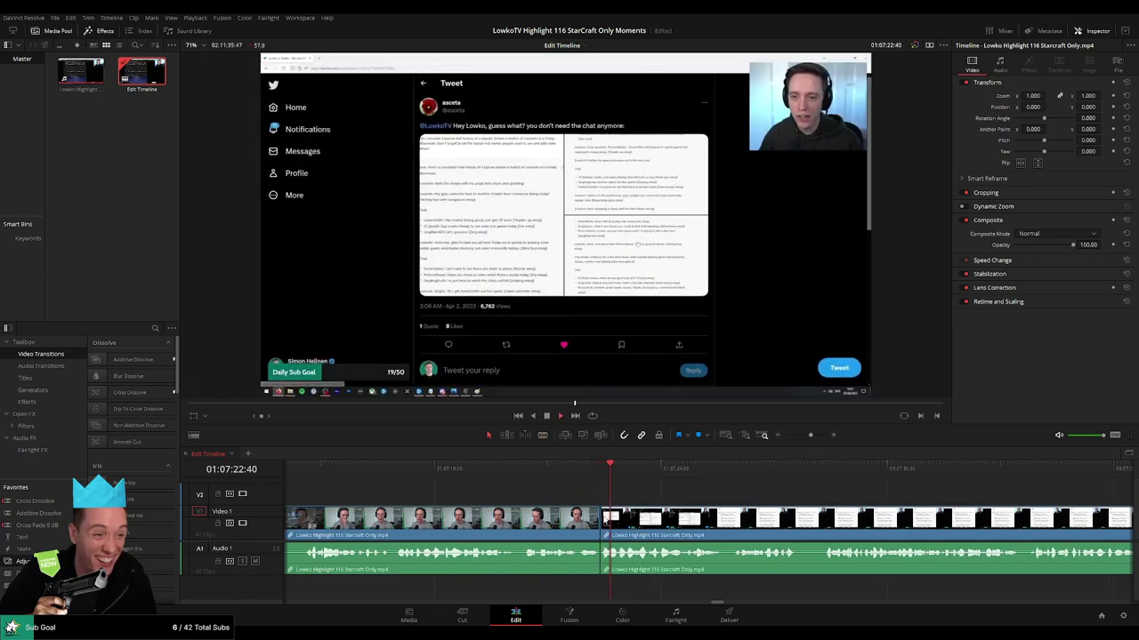
Colour the match clip before the tweet scene blue, then clear the selection and show the whole timeline.
left_click_drag(805, 436, 790, 436)
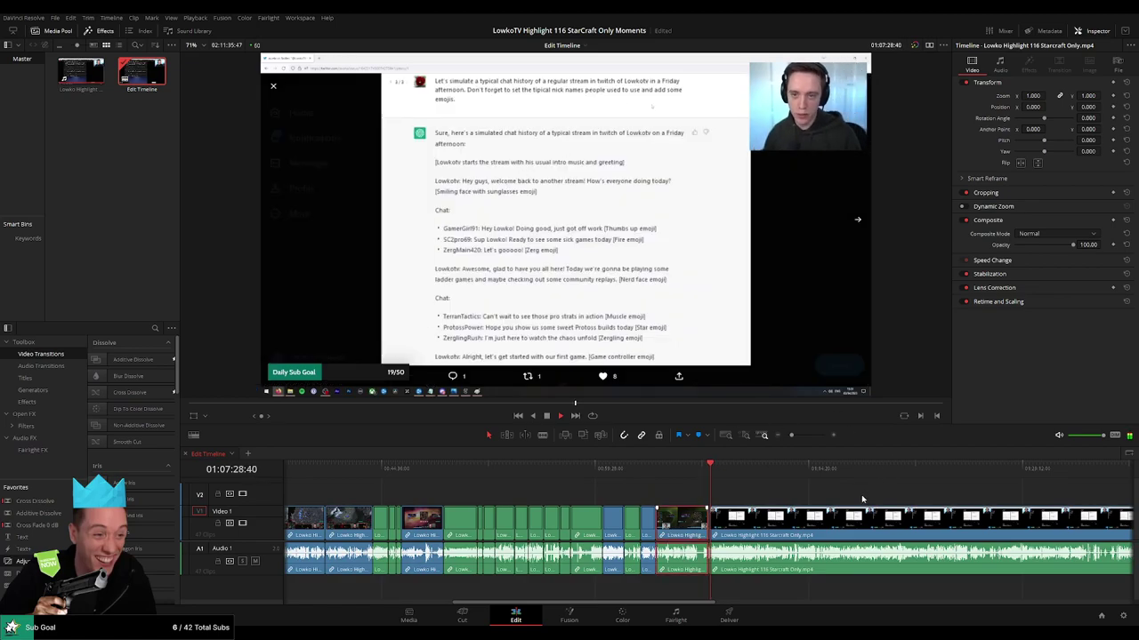
left_click(787, 499)
left_click_drag(790, 436, 782, 436)
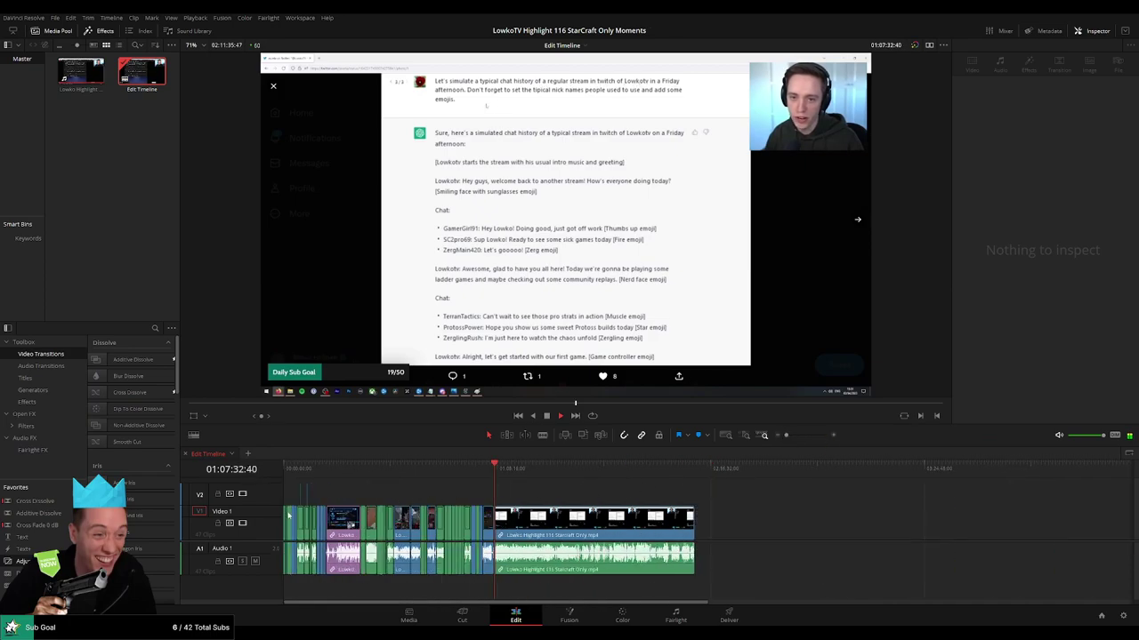
Play through the tweet footage from about 01:07:32 to 01:10:42, examining the discussion of the simulated chat for its end.
left_click_drag(786, 436, 808, 437)
left_click_drag(765, 502, 579, 496)
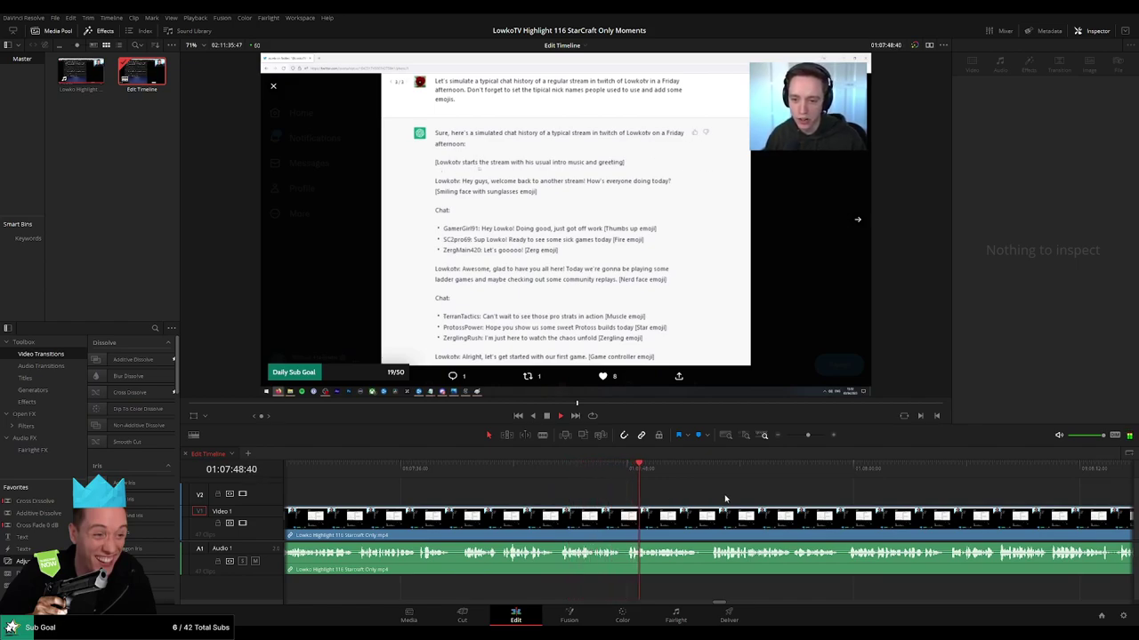
left_click_drag(725, 499, 600, 493)
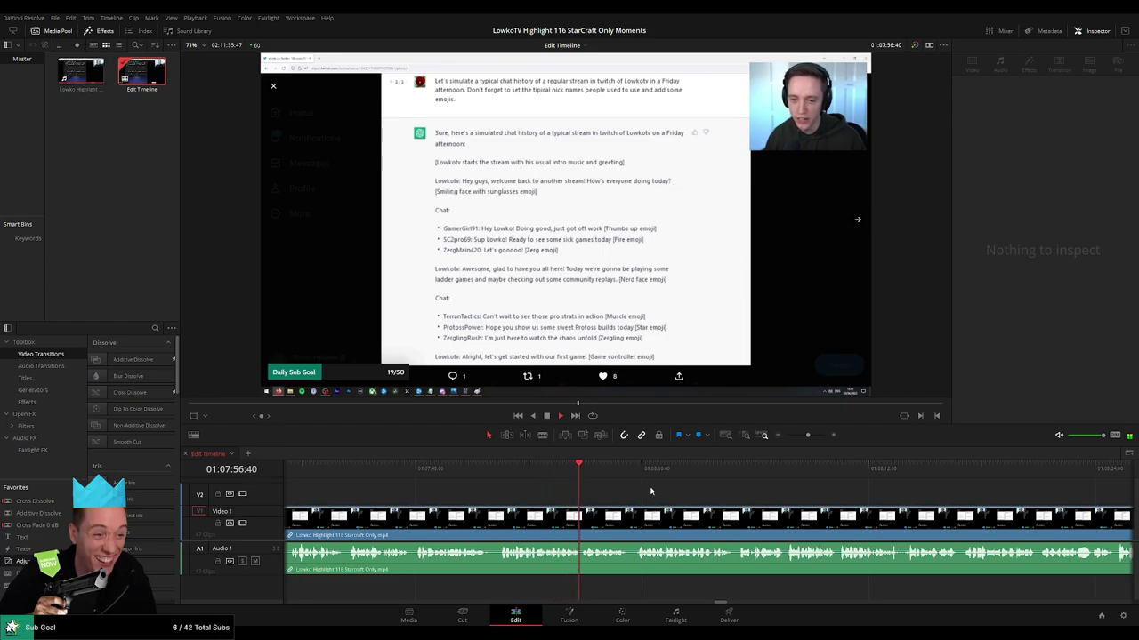
scroll(650, 491, "right", 3)
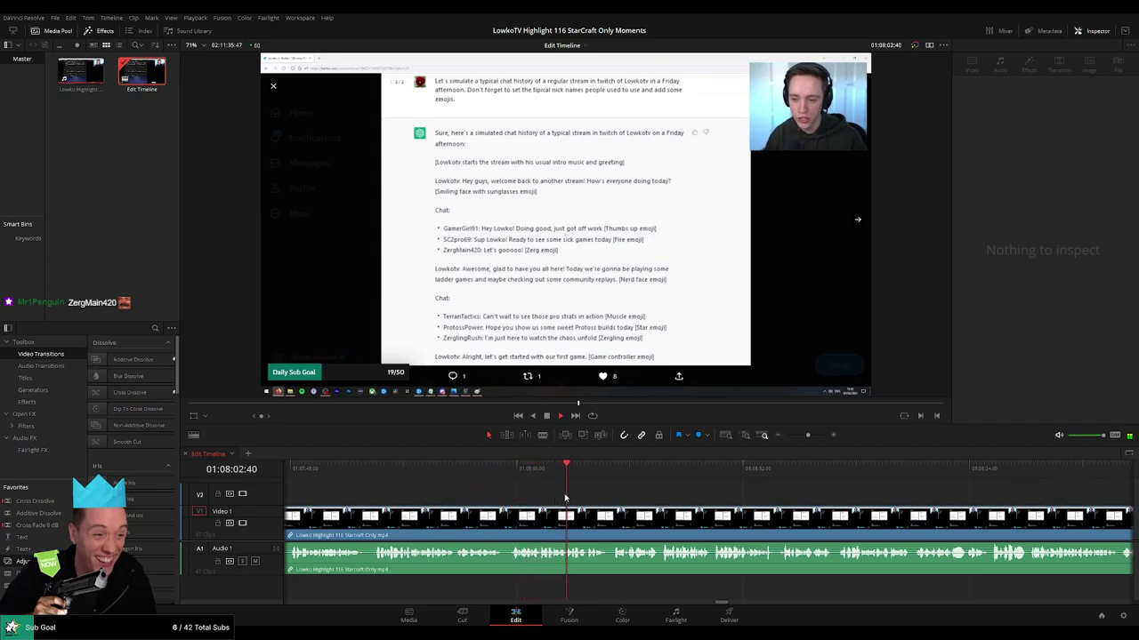
left_click_drag(619, 503, 527, 501)
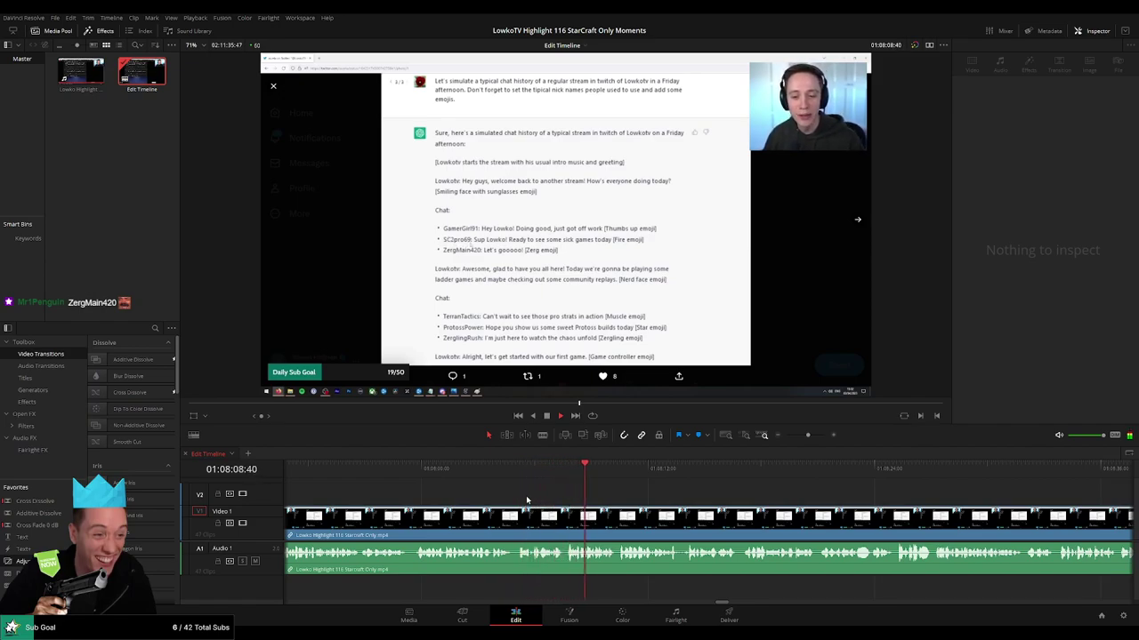
scroll(553, 496, "right", 3)
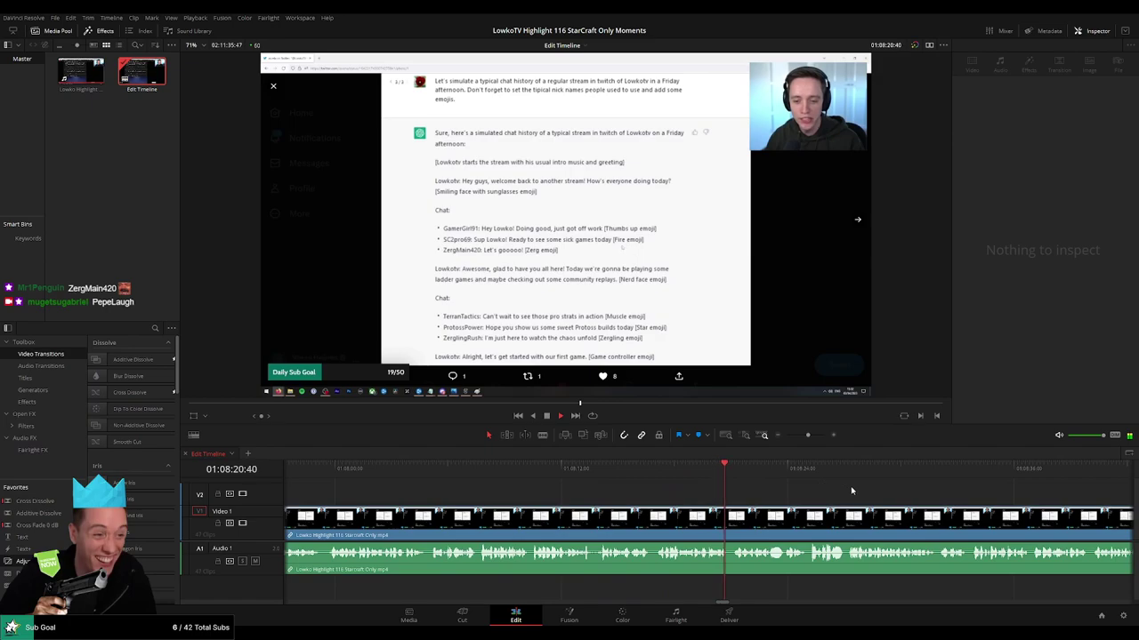
left_click(648, 470)
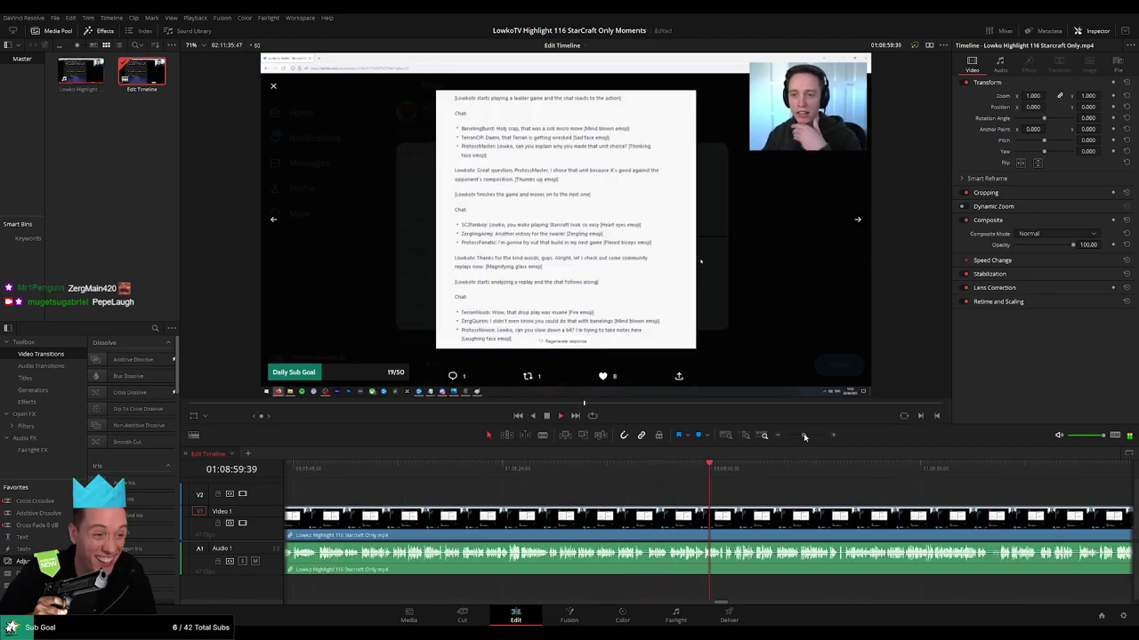
left_click_drag(505, 472, 733, 468)
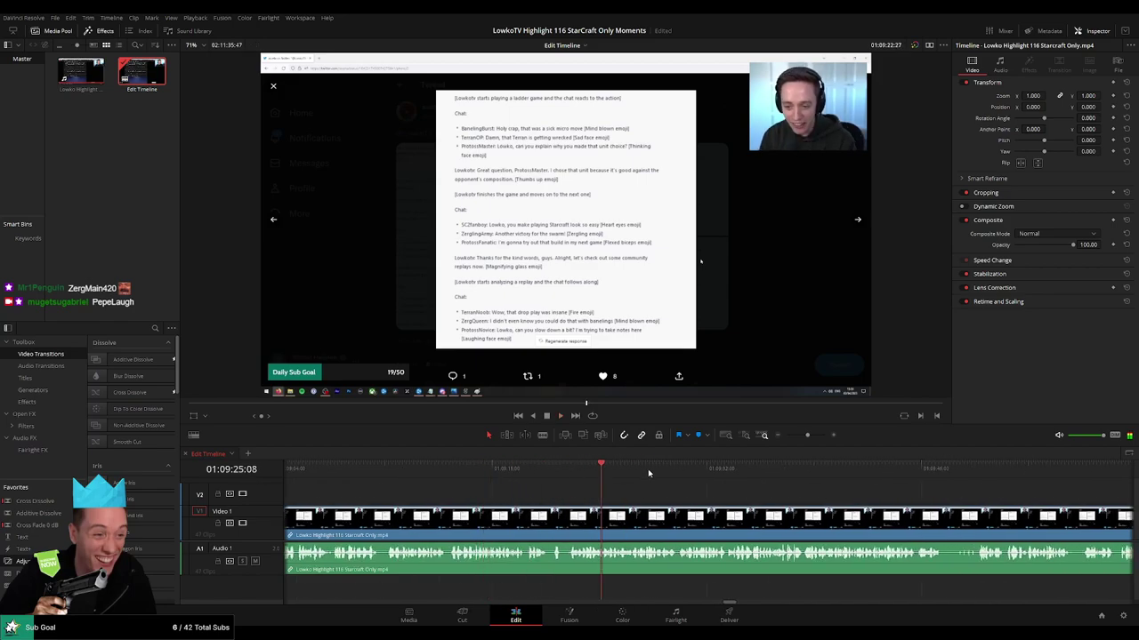
scroll(650, 492, "right", 2)
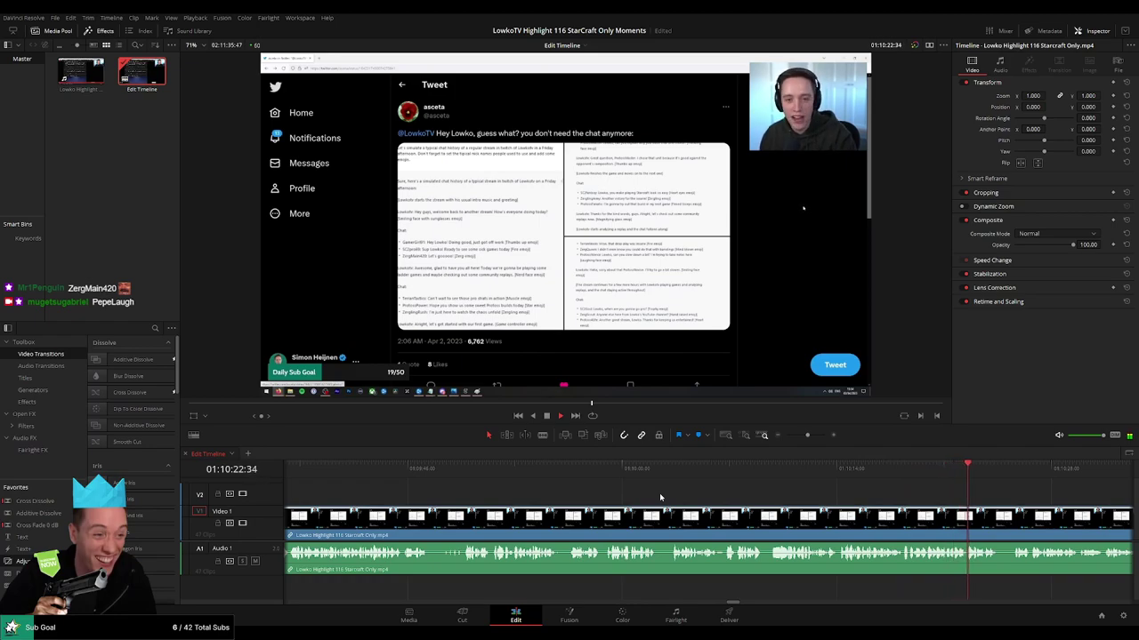
left_click_drag(1032, 527, 537, 509)
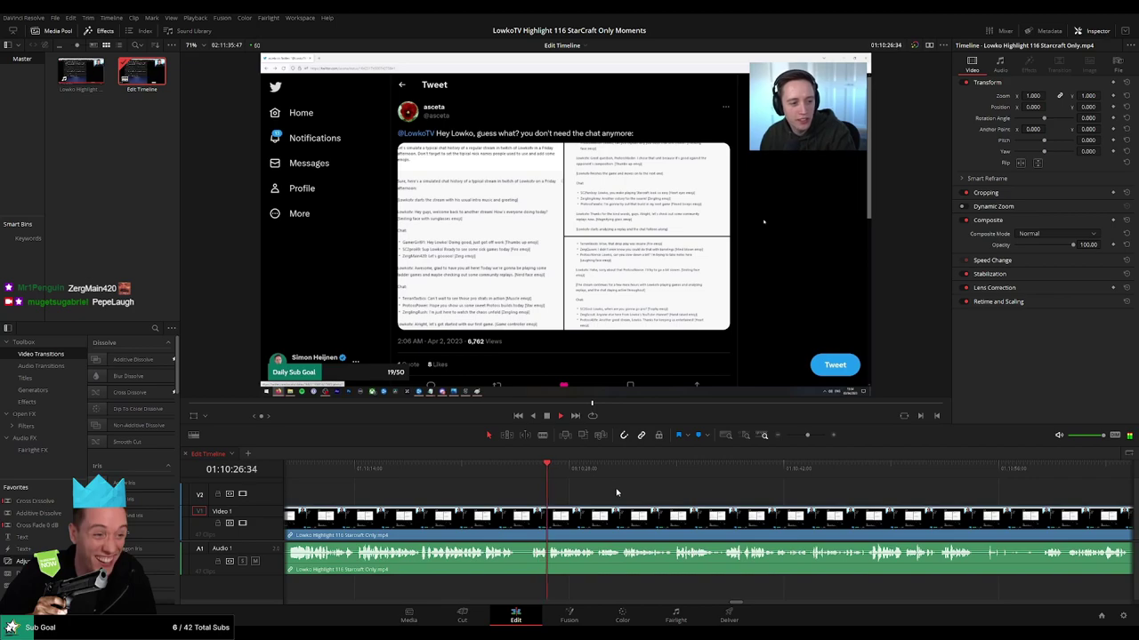
scroll(588, 492, "right", 2)
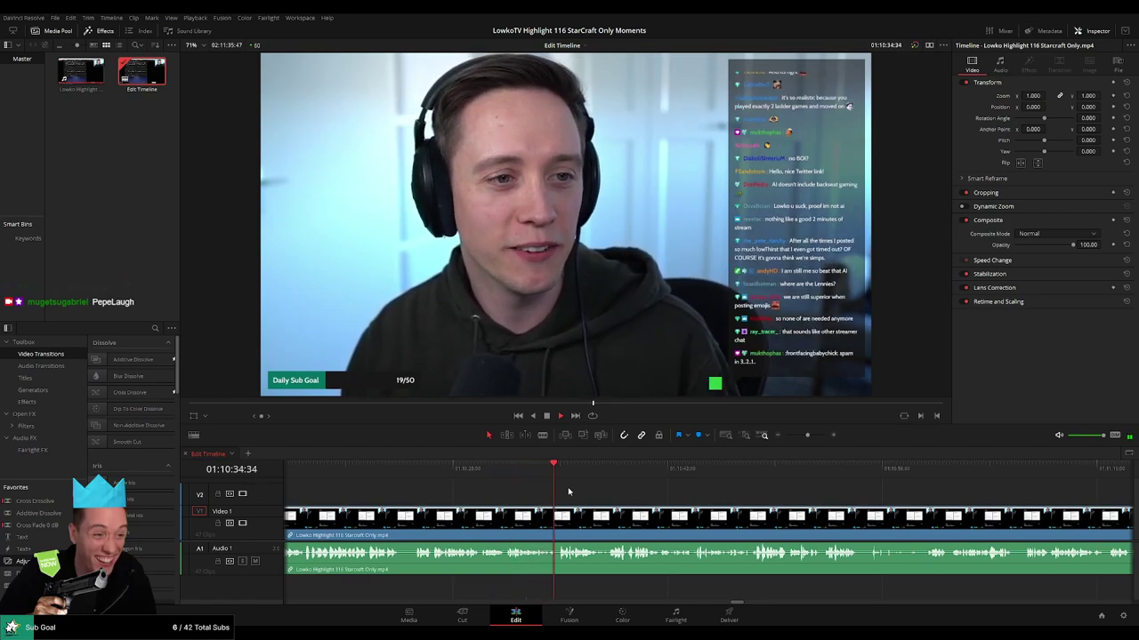
left_click_drag(634, 494, 509, 491)
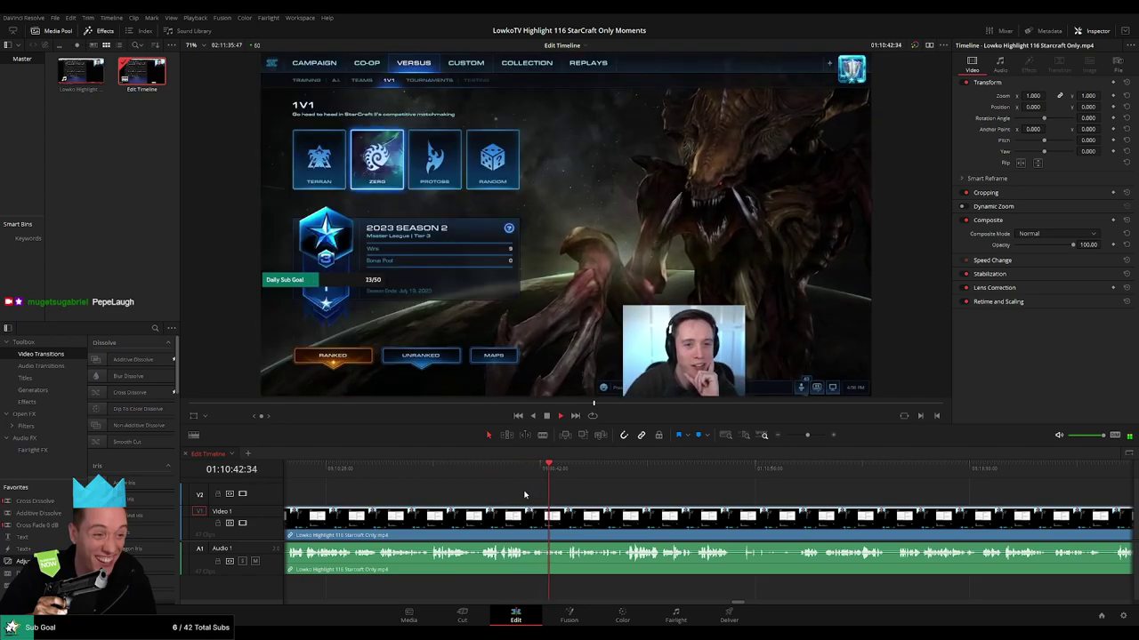
Cut out the transition frames from 01:10:41:29 to 01:10:41:35 and colour the tweet clip before the cut green.
left_click_drag(807, 435, 811, 435)
left_click(581, 469)
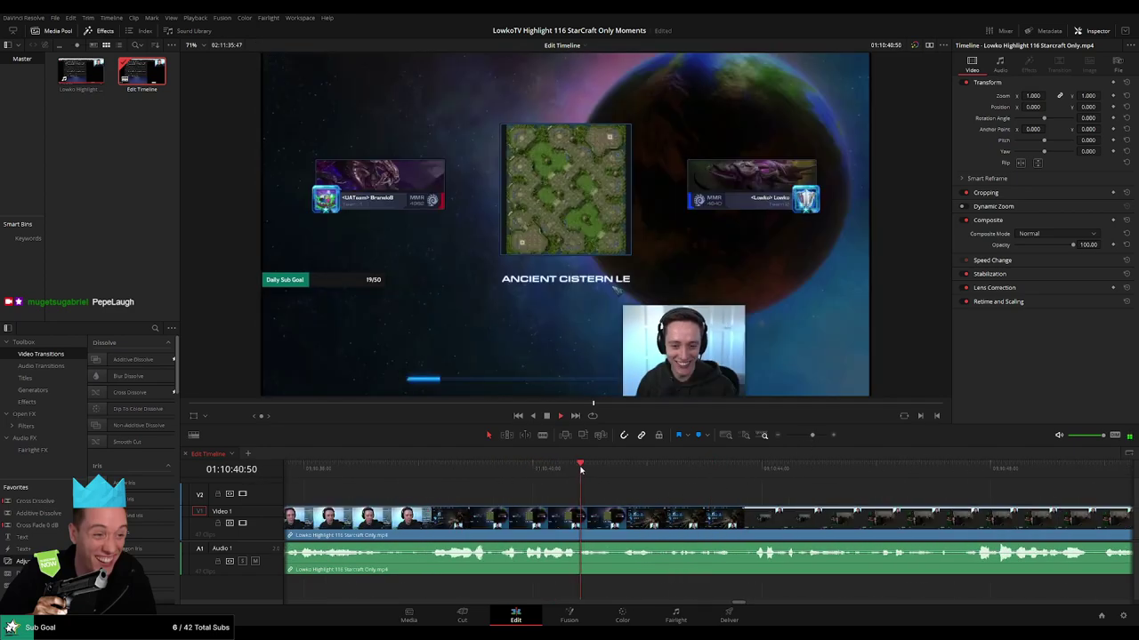
left_click(625, 523)
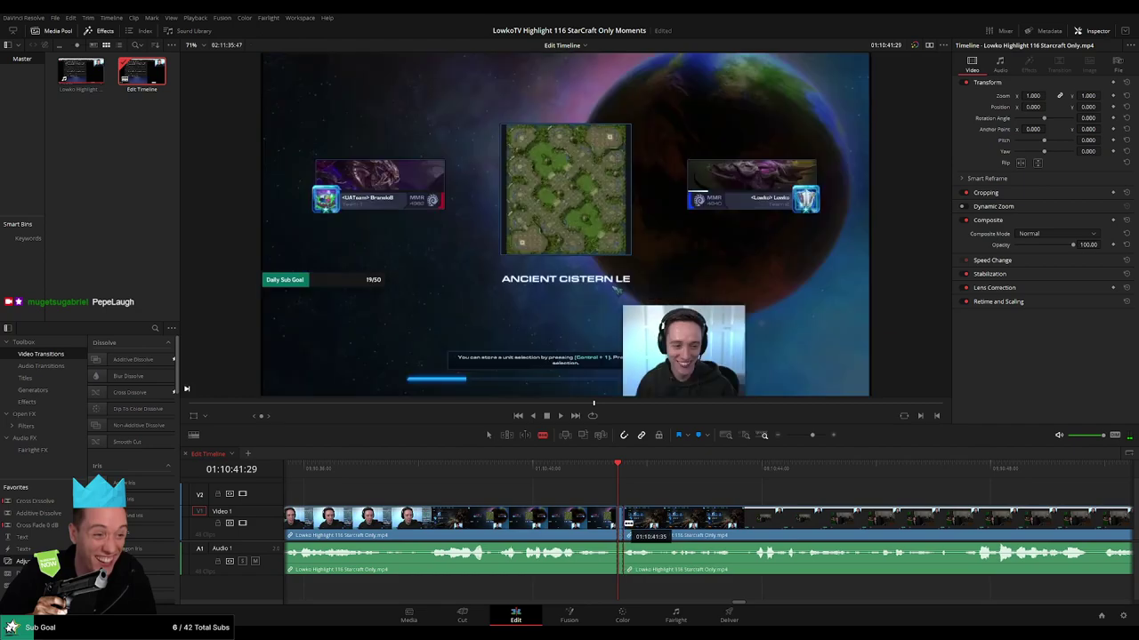
key("space")
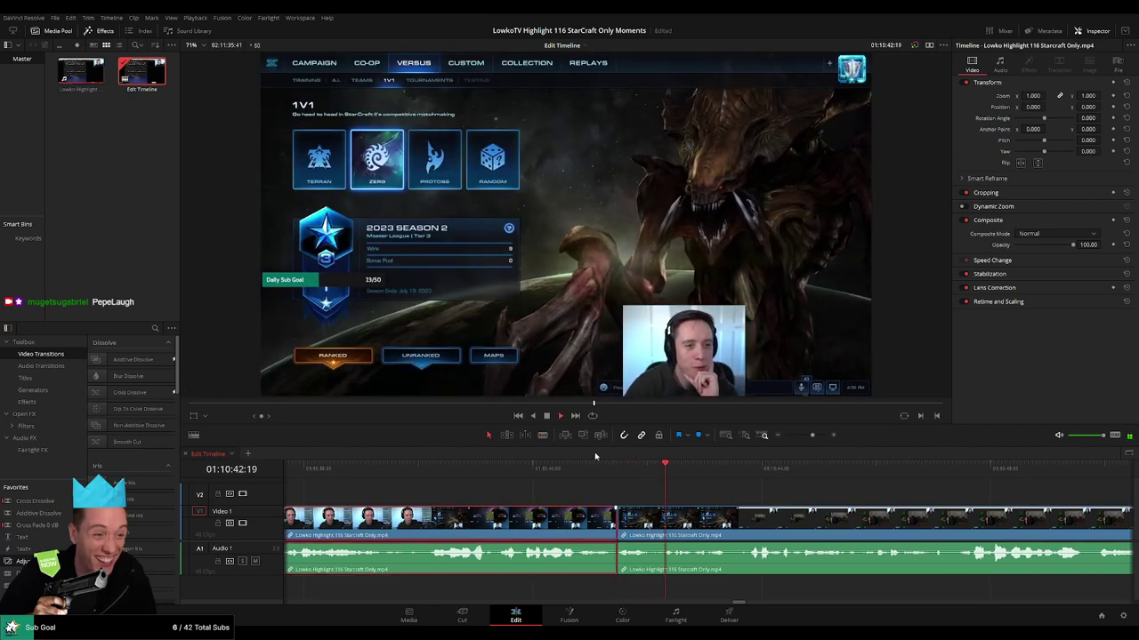
key("g")
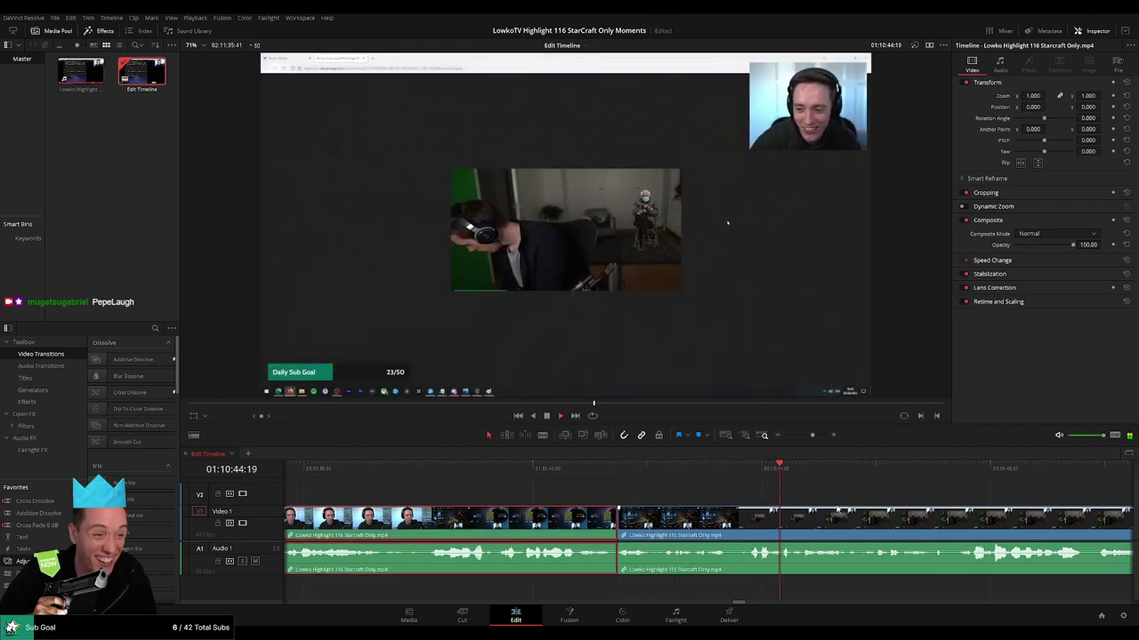
left_click(845, 494)
Play through the meme picture and game menu footage from about 01:10:44 to 01:11:24 to find the next scene change.
scroll(853, 490, "right", 3)
left_click(706, 472)
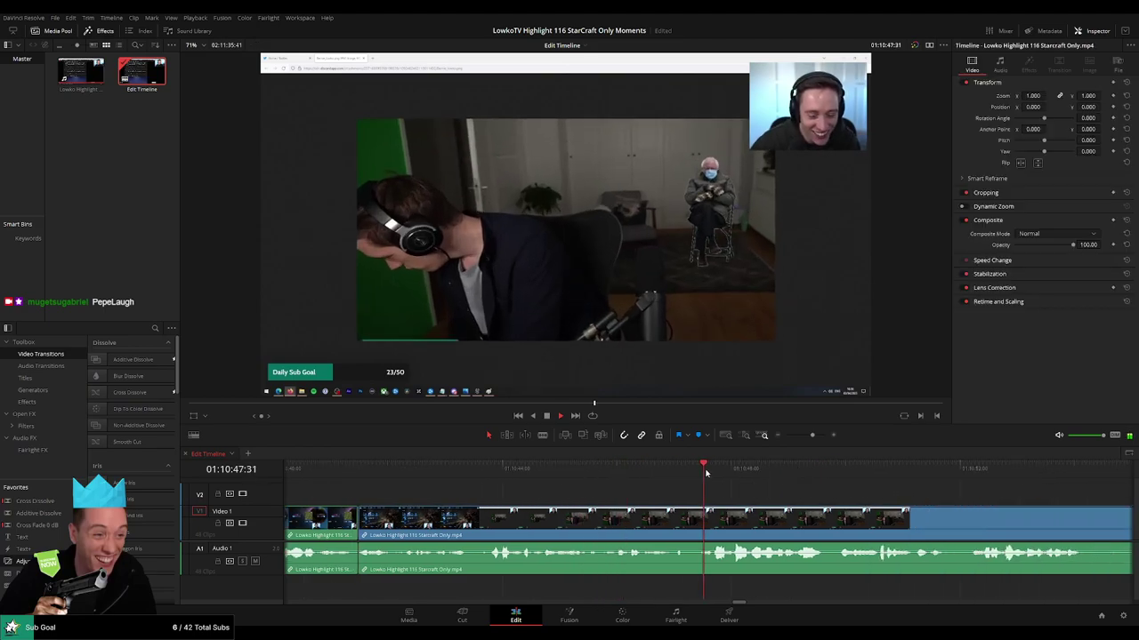
left_click_drag(812, 435, 806, 437)
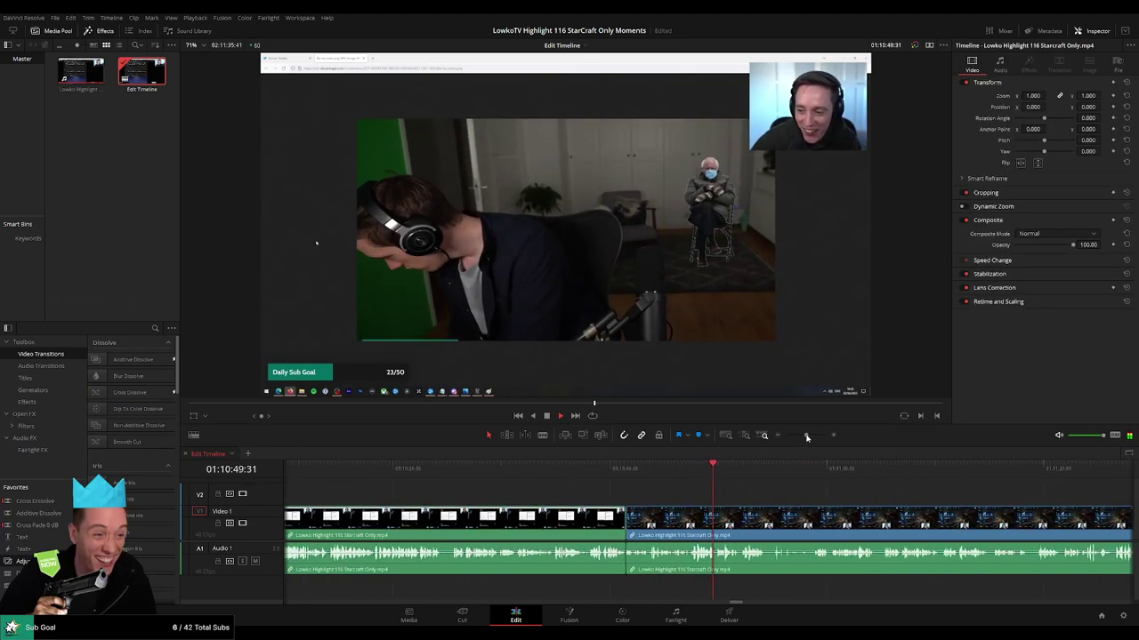
left_click_drag(771, 516, 568, 499)
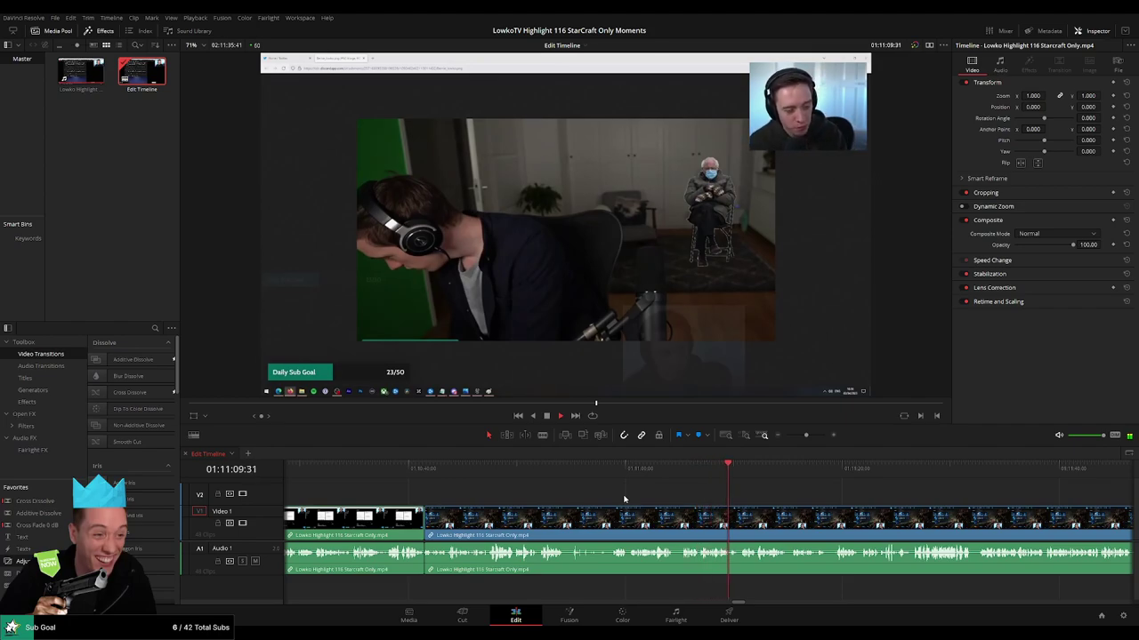
left_click_drag(780, 498, 679, 488)
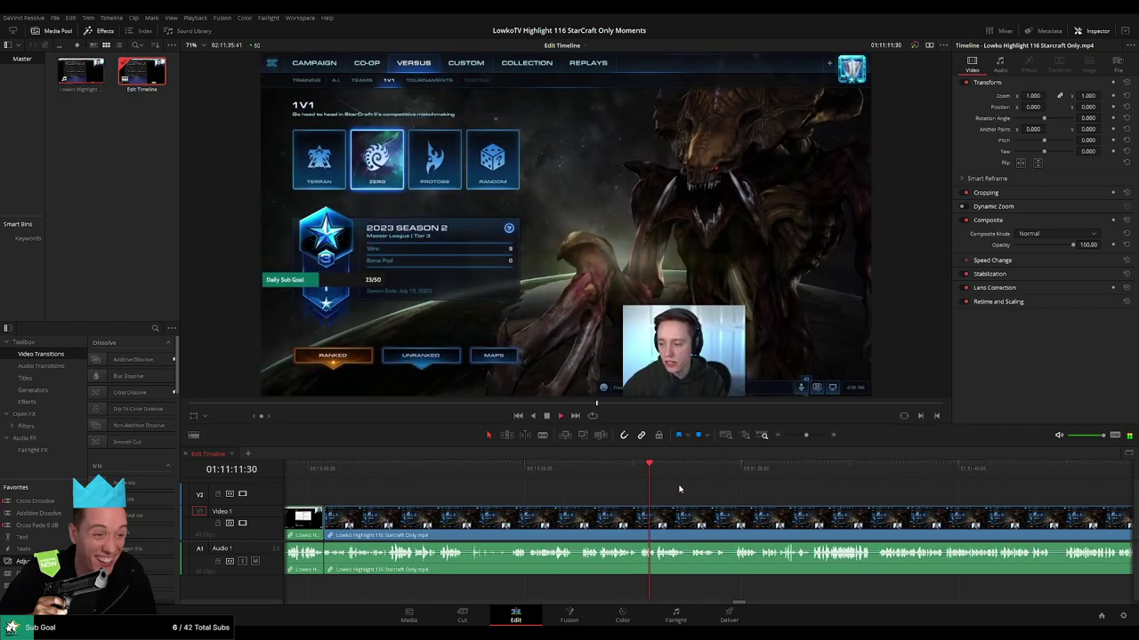
left_click_drag(805, 435, 810, 436)
left_click_drag(836, 492, 572, 487)
left_click(536, 473)
left_click_drag(697, 488, 556, 486)
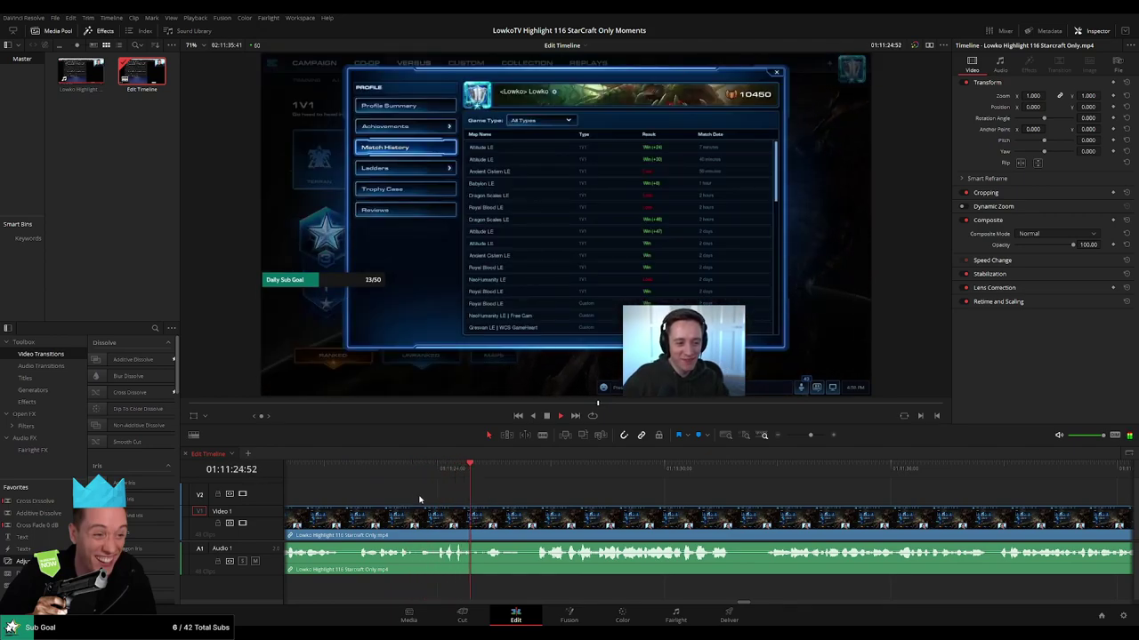
Cut out the transition frames starting at 01:11:23:23 and colour the meme picture clip before the cut green.
left_click(395, 472)
key("space")
key("b")
left_click(416, 526)
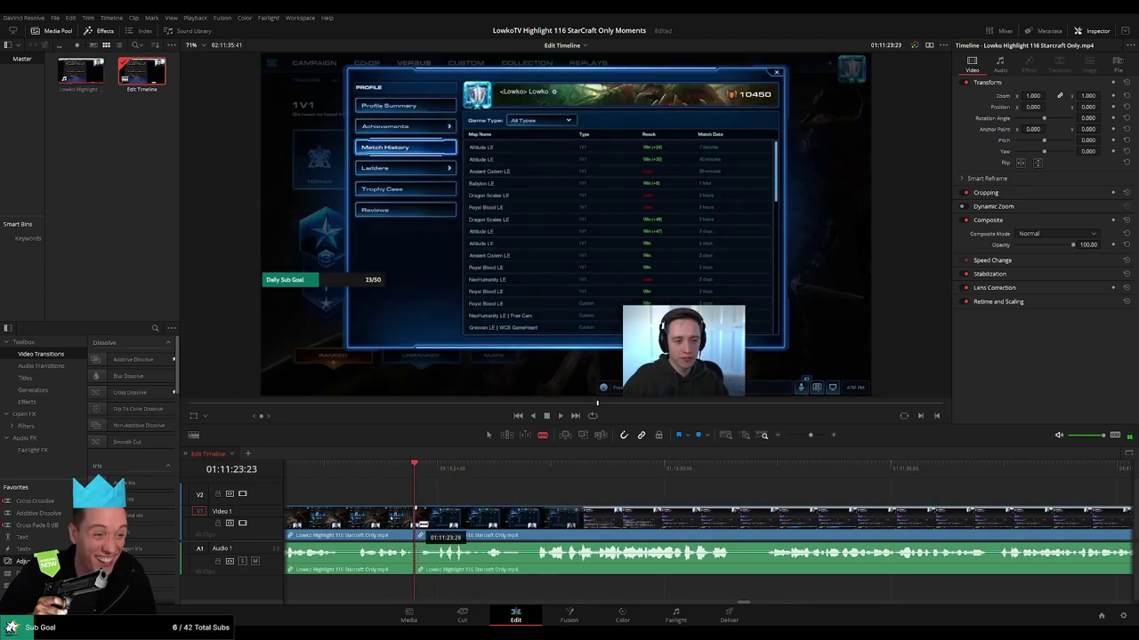
key("a")
key("Delete")
key("space")
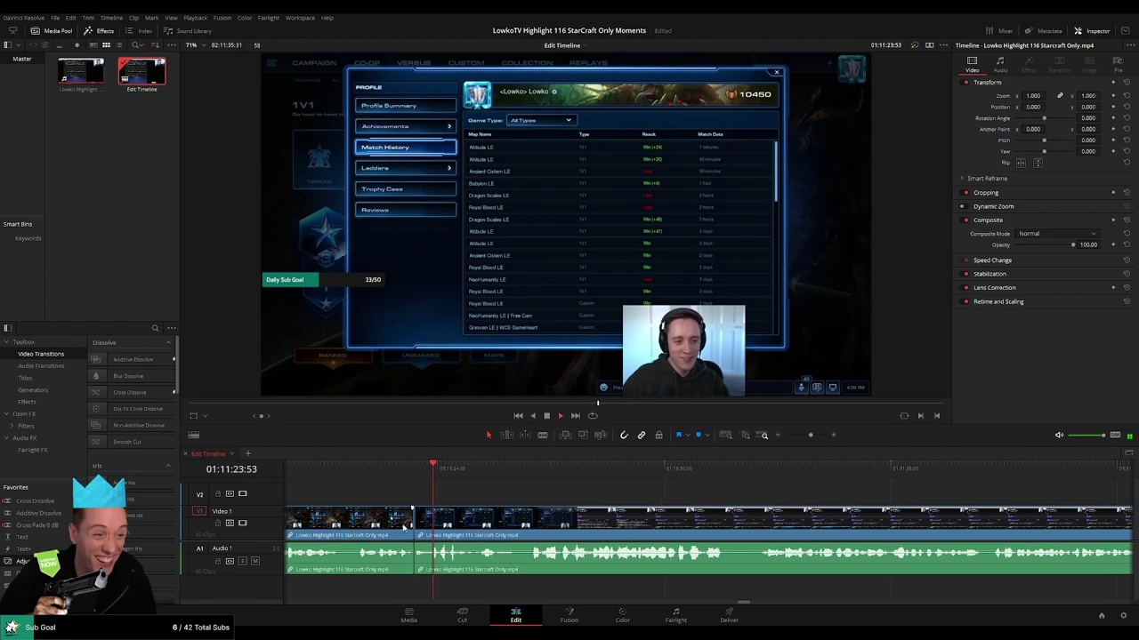
left_click(405, 526)
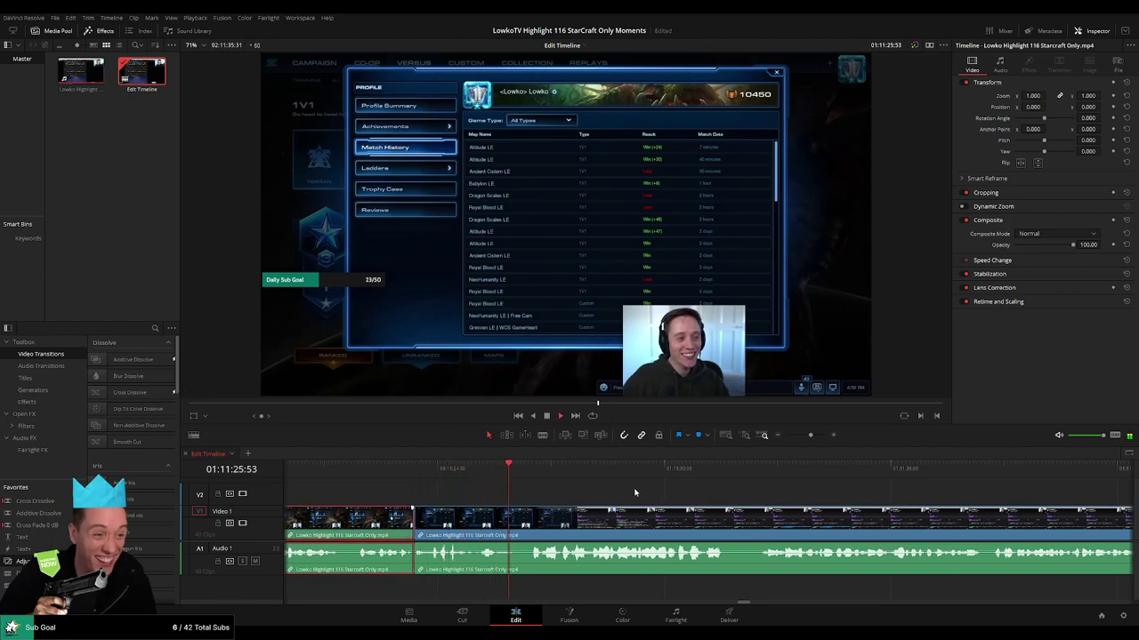
left_click(744, 498)
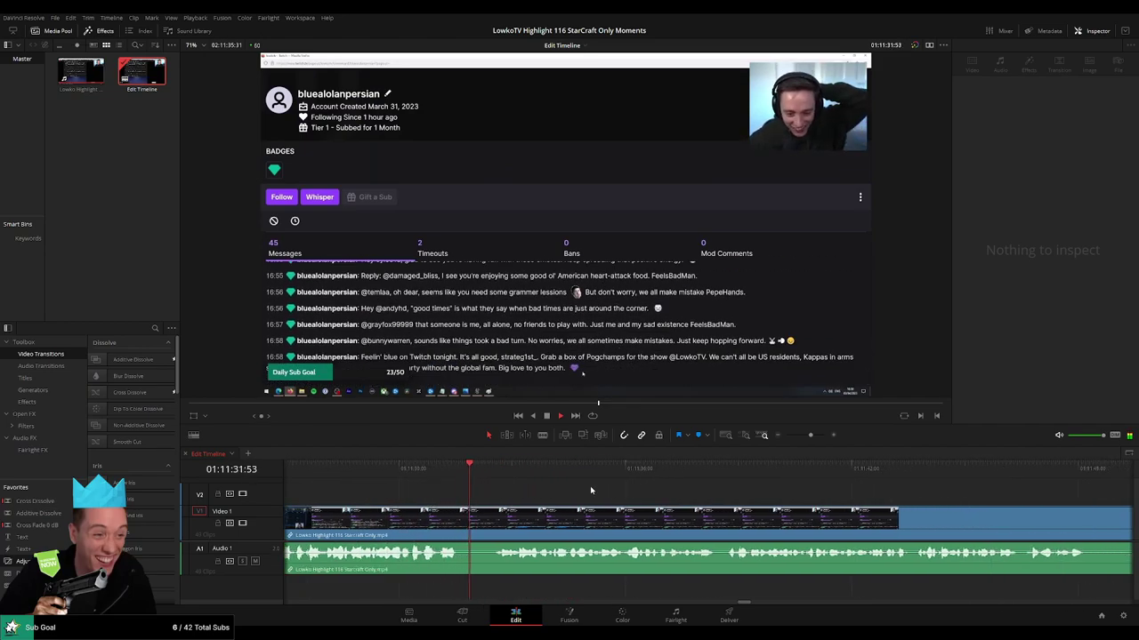
Play through the viewer's chat-log footage from about 01:11:33 to 01:12:55, examining where gameplay starts again.
left_click_drag(811, 435, 808, 435)
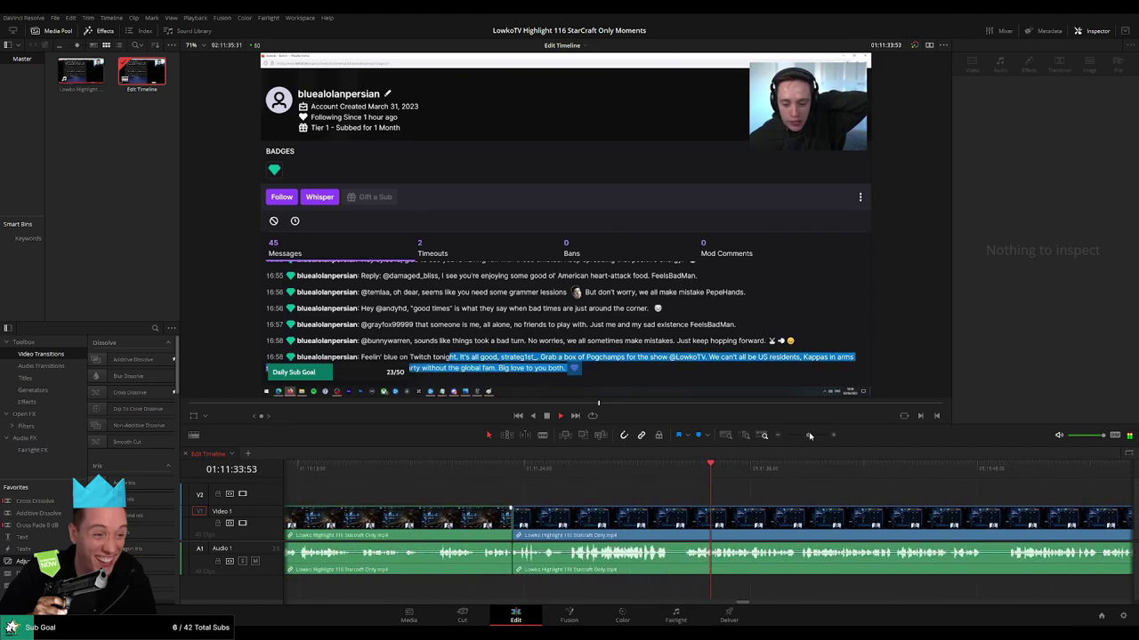
left_click_drag(874, 501, 583, 498)
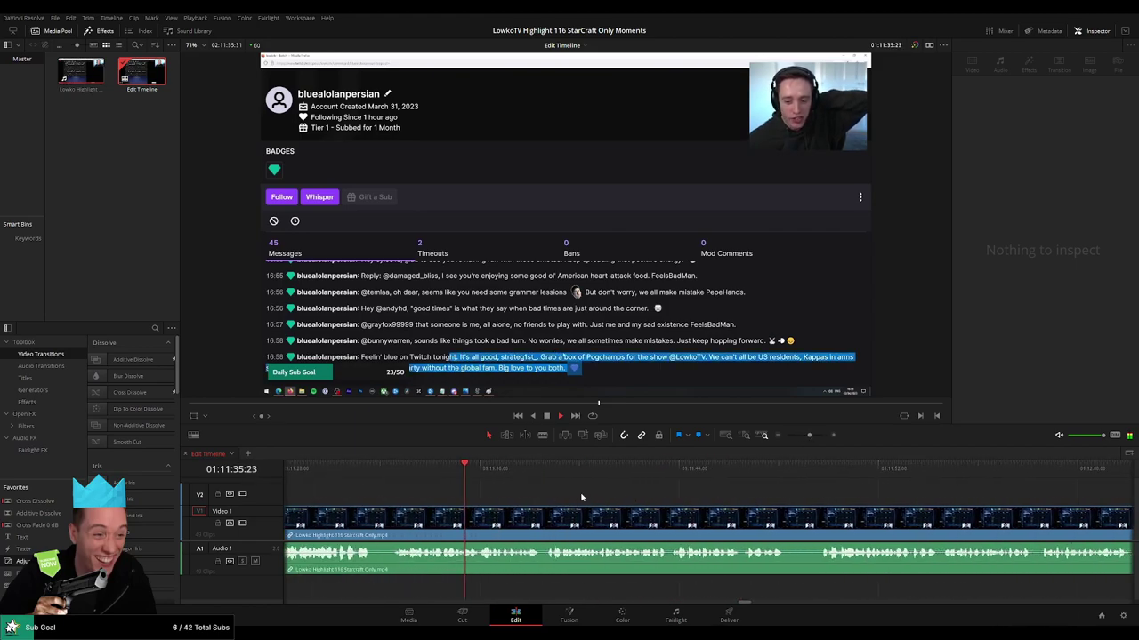
left_click(801, 436)
left_click_drag(797, 501, 528, 502)
left_click_drag(801, 435, 804, 435)
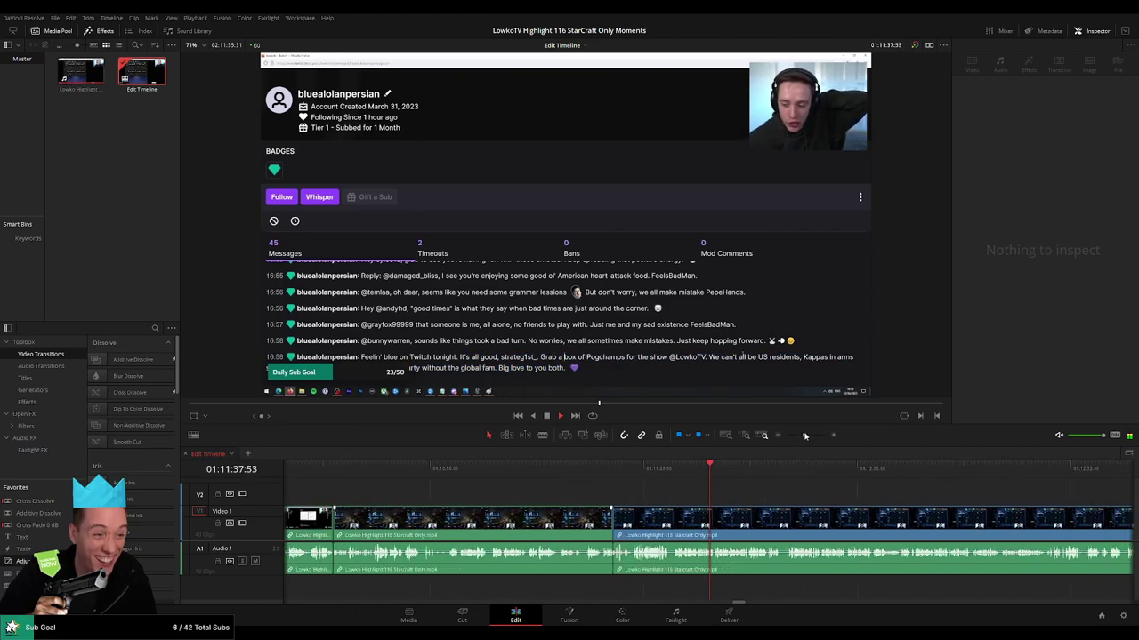
left_click_drag(788, 496, 620, 497)
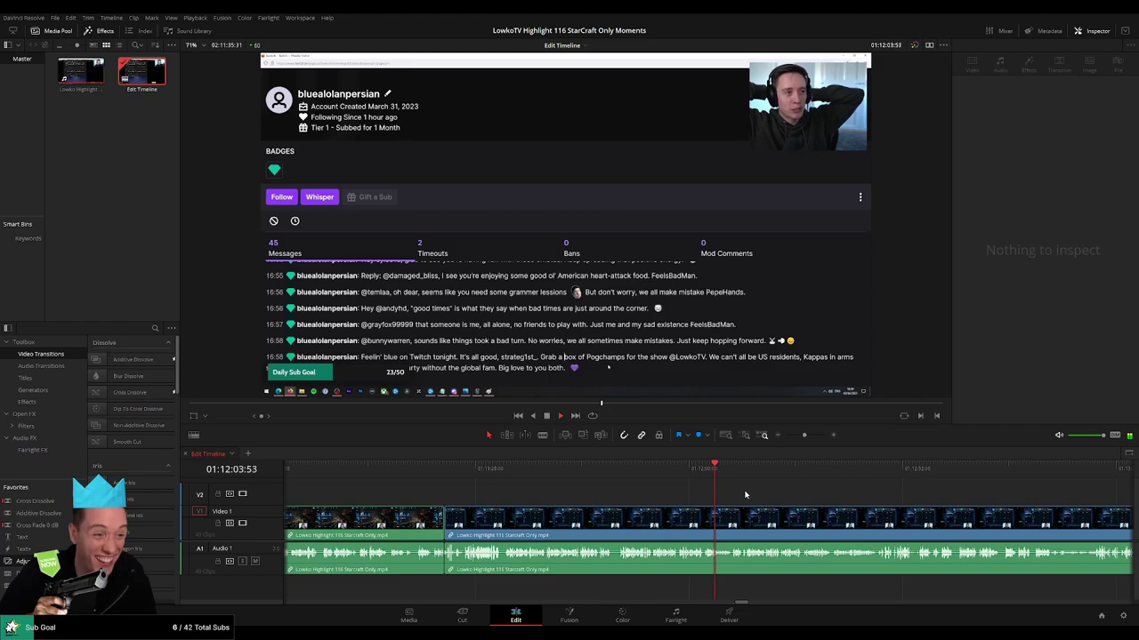
left_click_drag(761, 498, 618, 496)
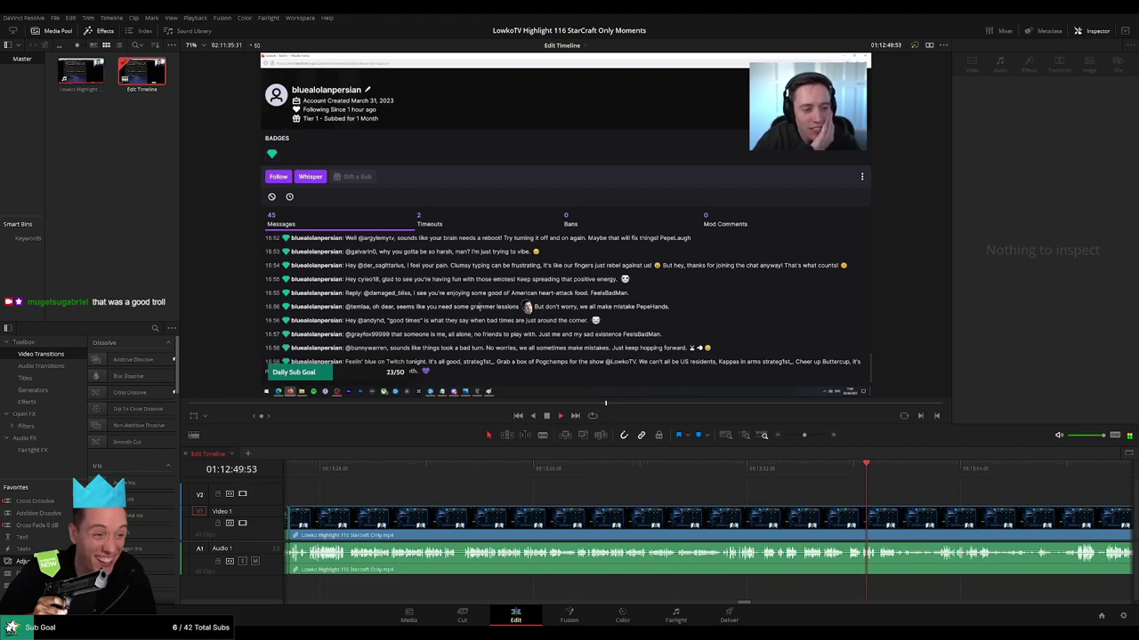
scroll(843, 510, "right", 4)
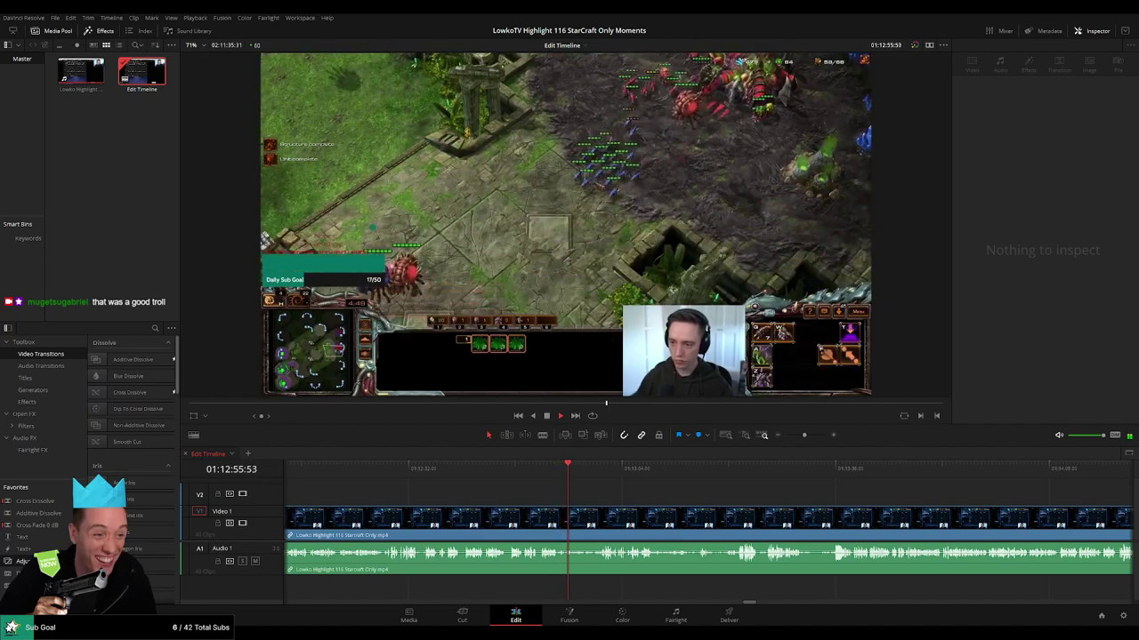
Split the clip at 01:12:54:06, where the viewer chat-log scene ends.
key("space")
left_click(815, 435)
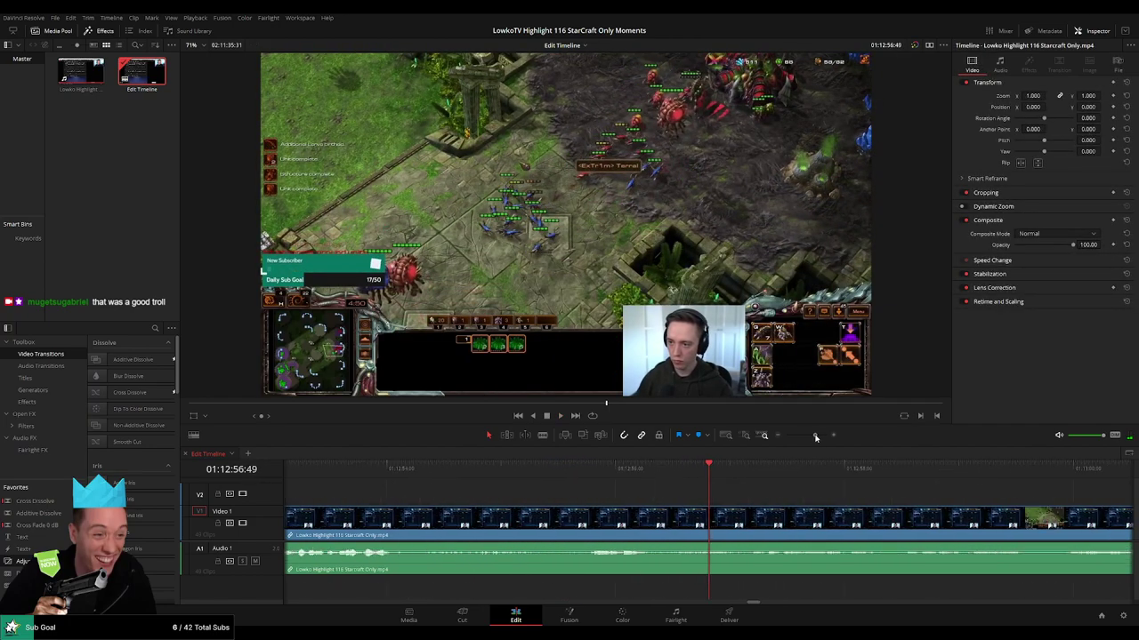
key("space")
mouse_move(410, 478)
left_mouse_down()
mouse_move(376, 480)
mouse_move(415, 480)
mouse_move(399, 480)
left_mouse_up()
key("b")
left_click(400, 523)
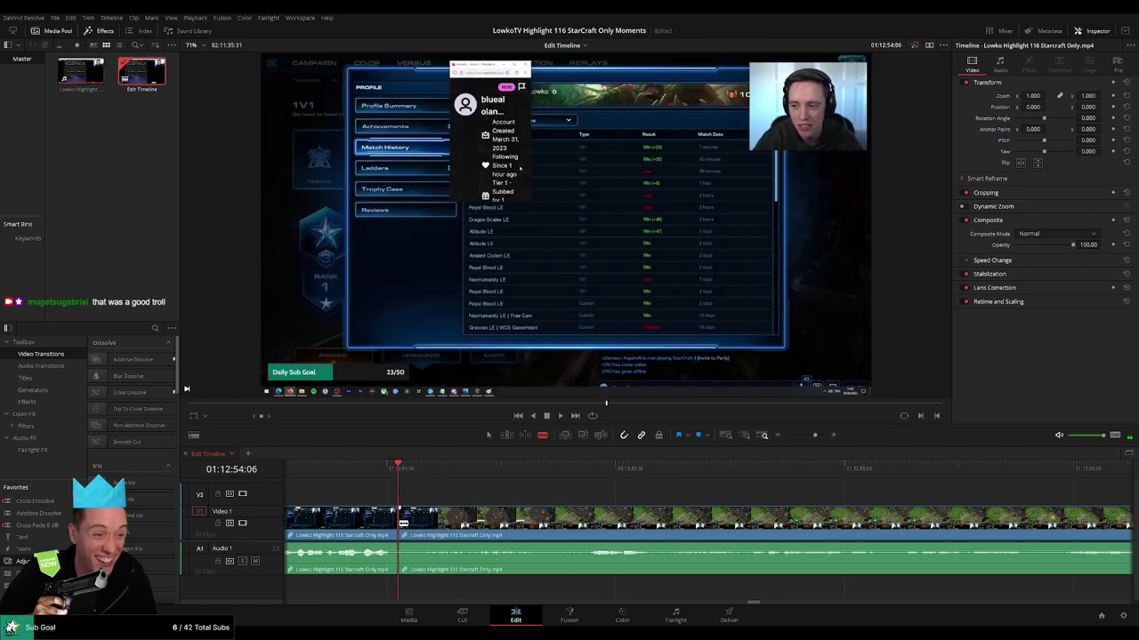
Split the footage again at 01:12:54:16, delete the transition frames between the two cuts, and resume playback.
key("space")
key("space")
left_click(369, 479)
key("space")
key("space")
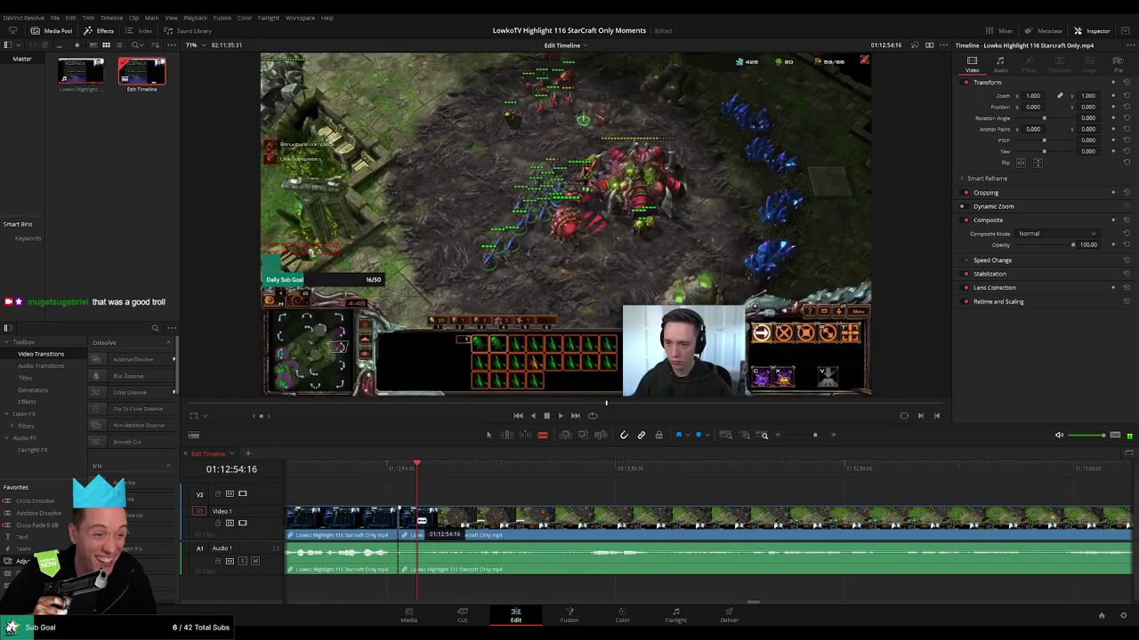
left_click(418, 522)
key("a")
left_click(412, 523)
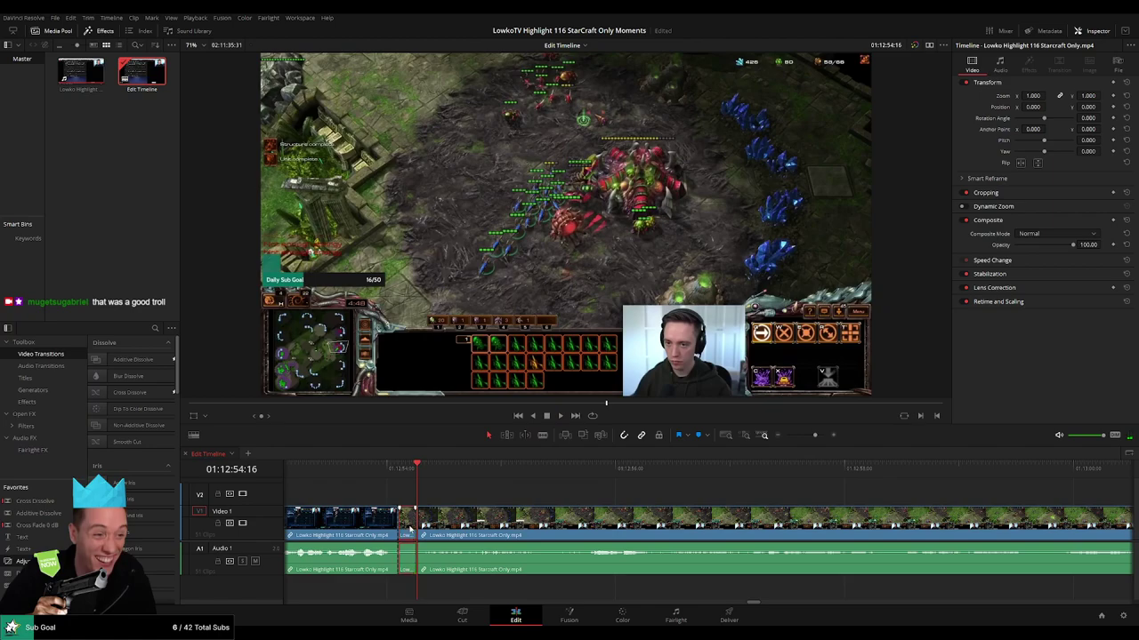
key("Delete")
key("space")
left_click_drag(814, 436, 790, 441)
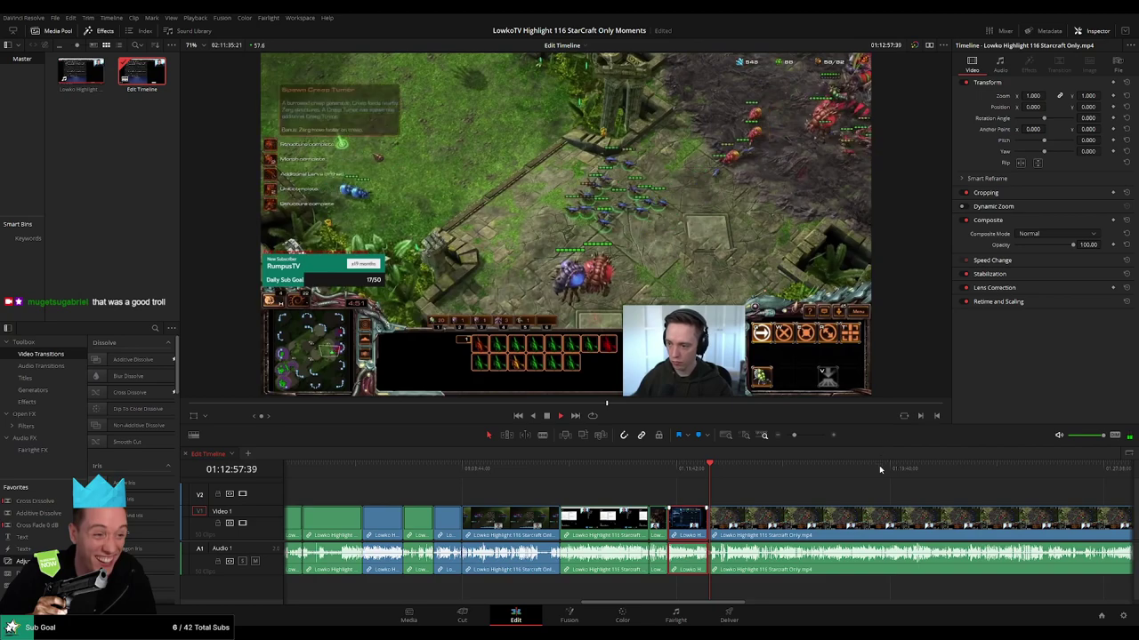
Colour the viewer chat-log clip green and play the following StarCraft gameplay up to its scene change near 01:13:20.
left_click(786, 499)
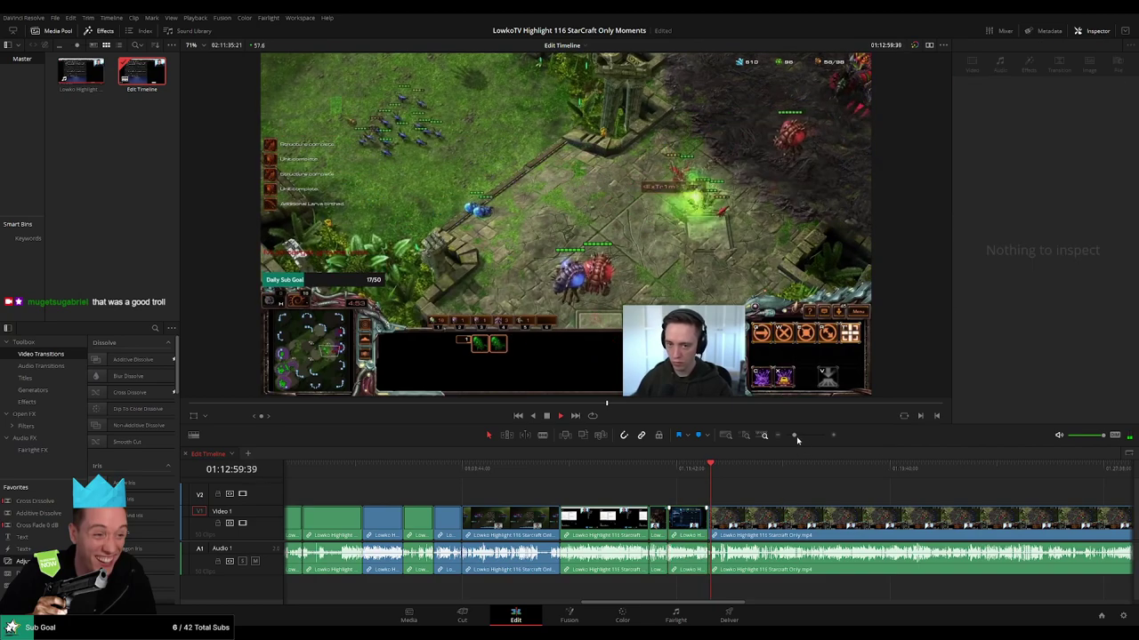
left_click_drag(794, 436, 804, 437)
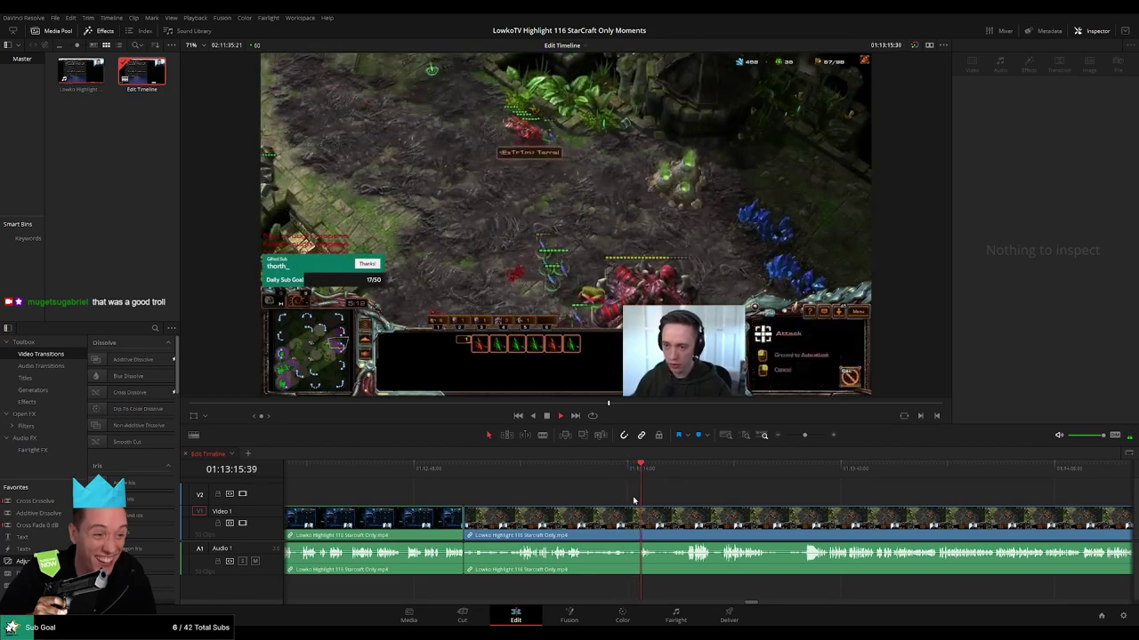
left_click_drag(804, 436, 810, 435)
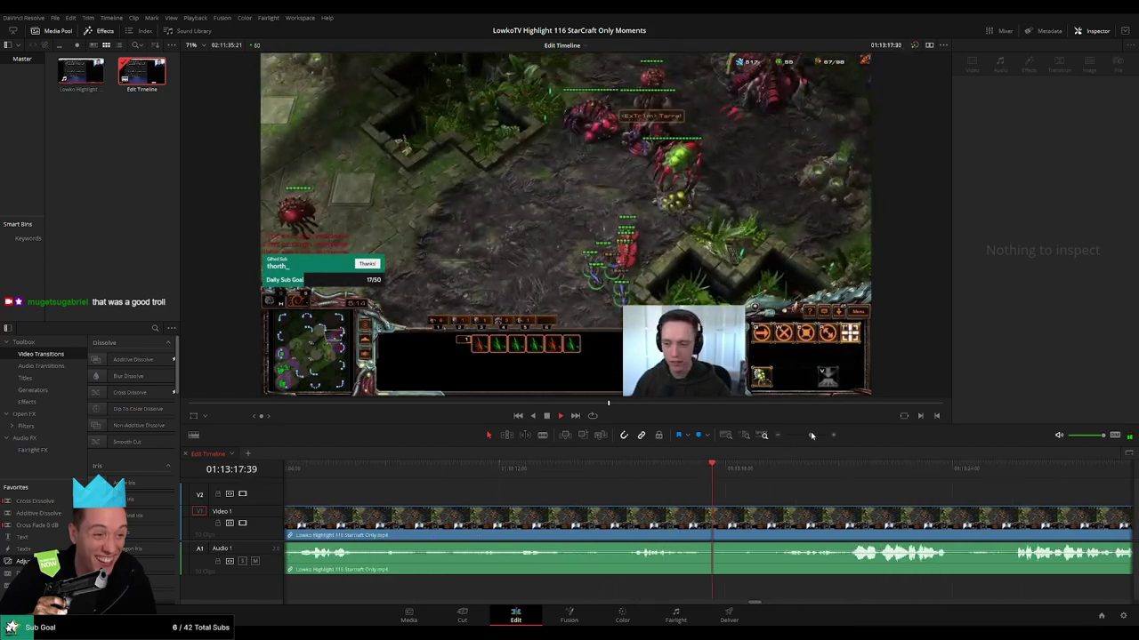
left_click(773, 467)
left_click_drag(917, 508, 593, 515)
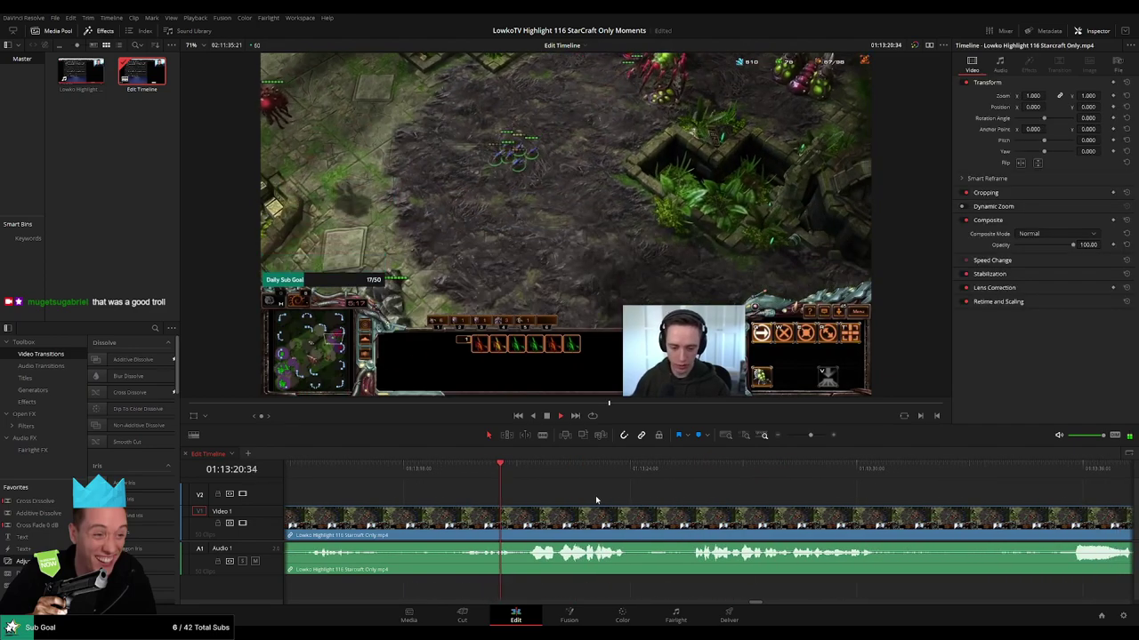
Split the gameplay at 01:13:20:53 and 01:13:21:16, ripple-delete the transition frames between the cuts, and resume playback.
left_click(482, 475)
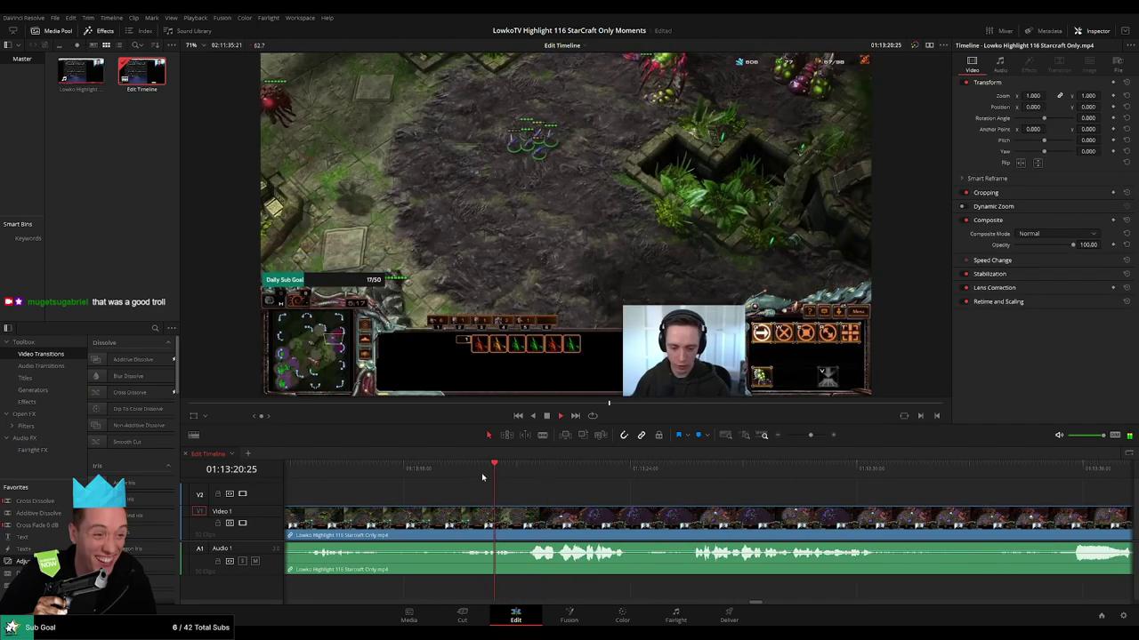
key("b")
left_click(512, 523)
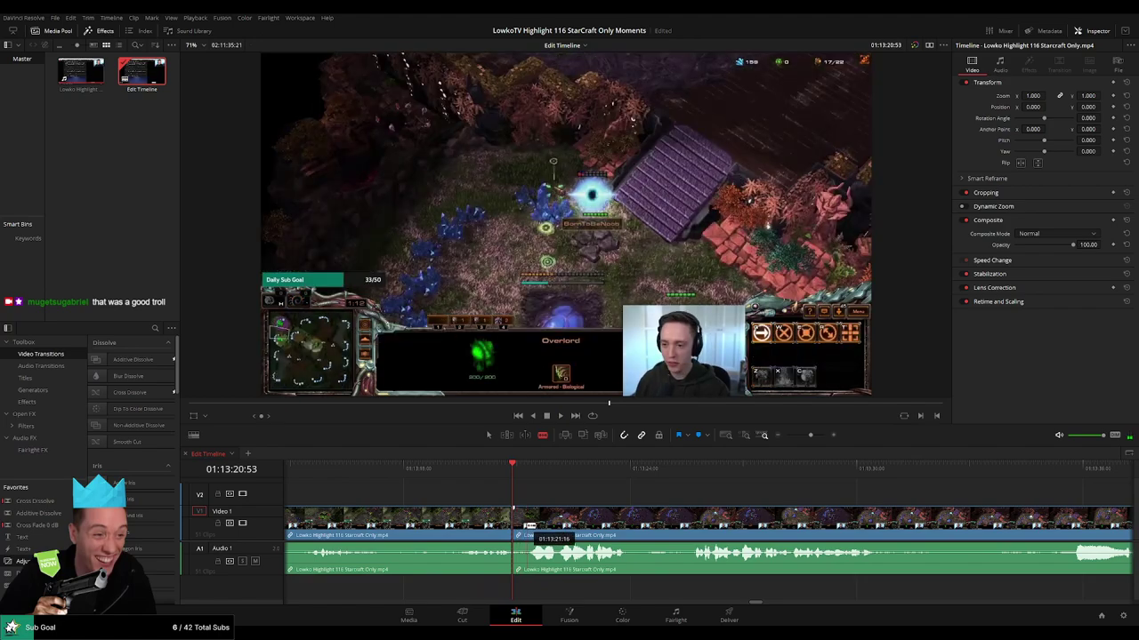
left_click(531, 524)
key("Delete")
key("space")
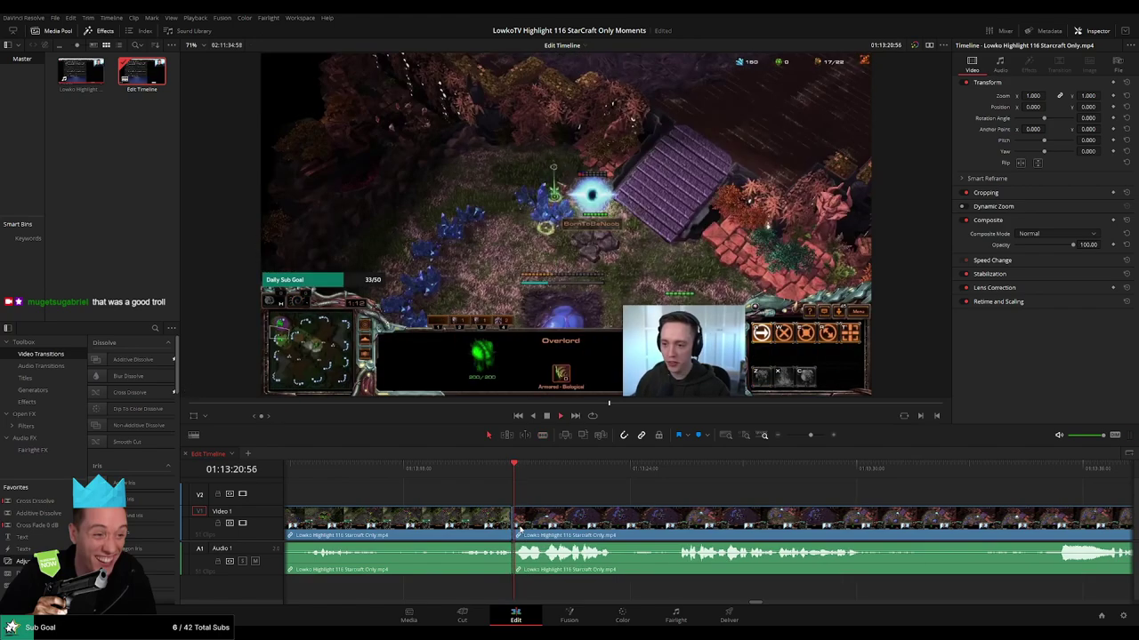
Colour the StarCraft gameplay clip that ends at 01:13:20:53 green.
left_click_drag(805, 435, 798, 436)
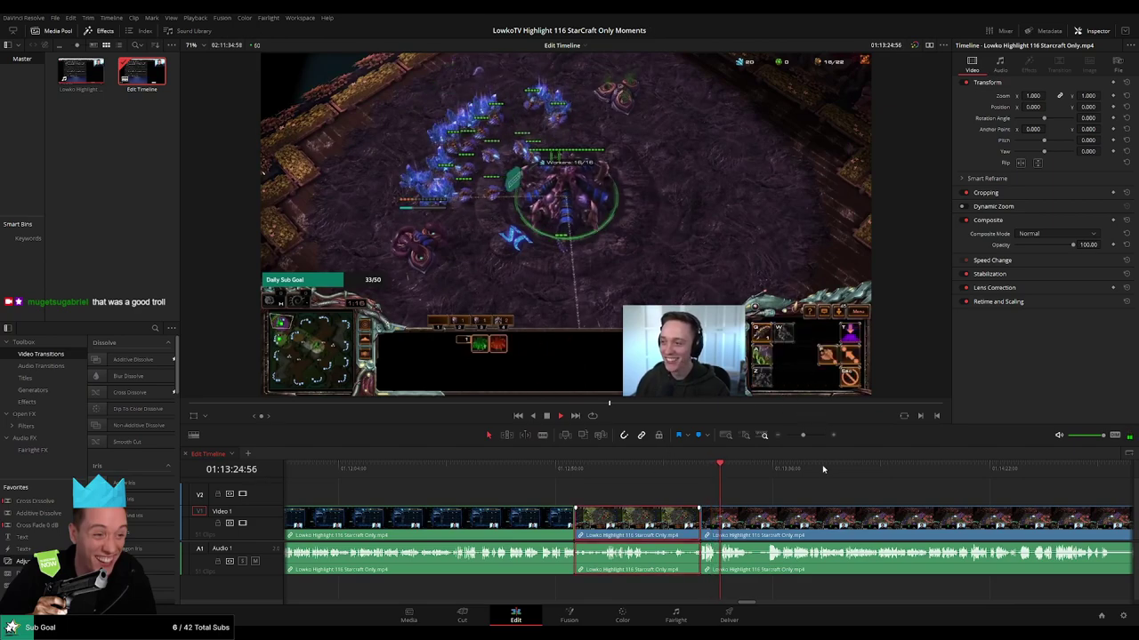
left_click(776, 501)
left_click_drag(776, 501, 619, 500)
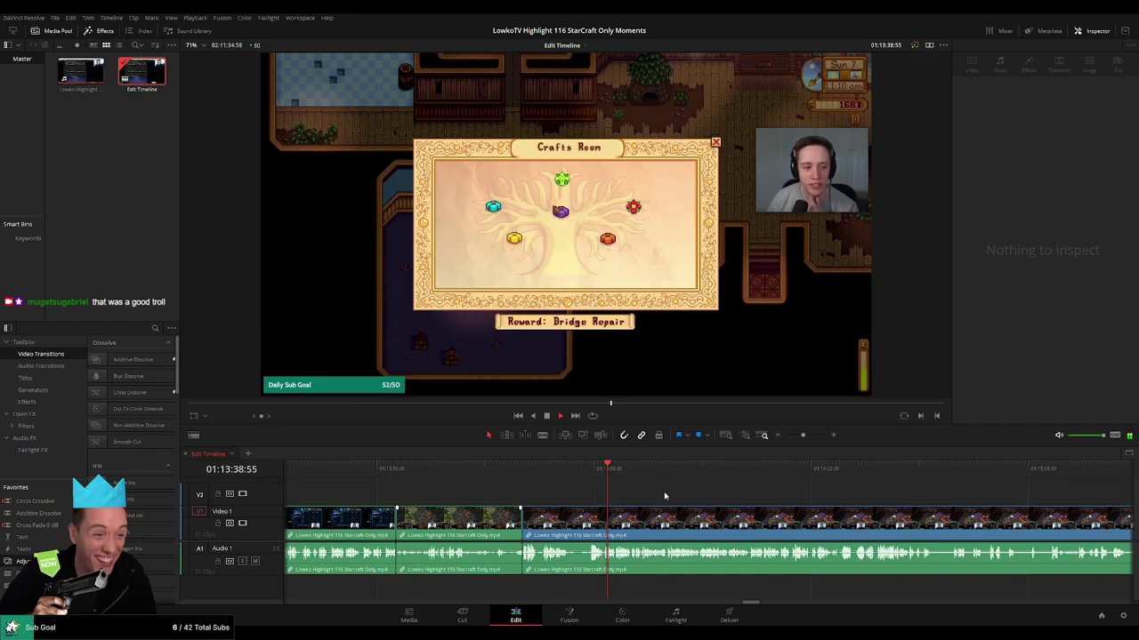
Cut out the transition frames starting at 01:13:37:51, where the Zerg opening gameplay changes to Stardew Valley, and resume playback.
left_click(554, 467)
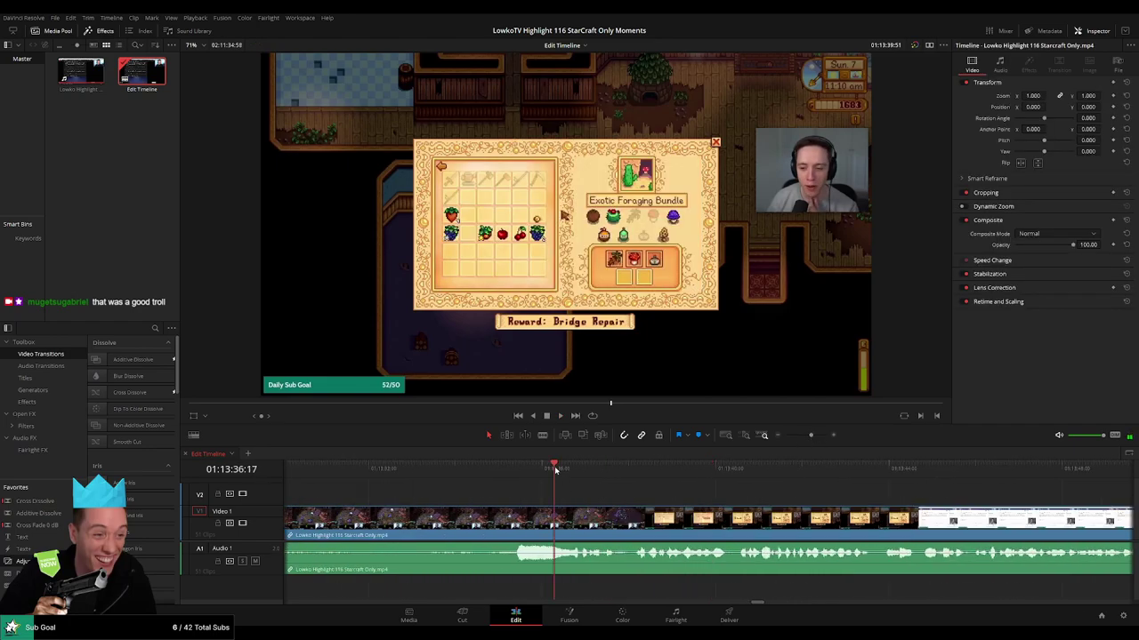
key("space")
key("space")
key("ctrl+b")
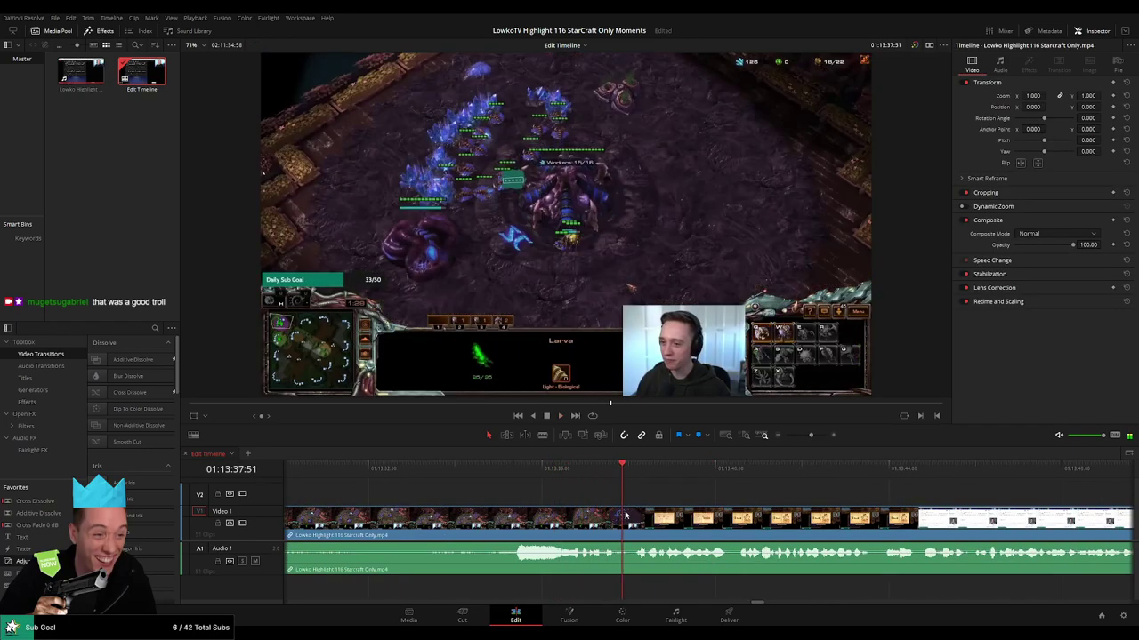
left_click_drag(625, 521, 635, 524)
left_click(629, 525)
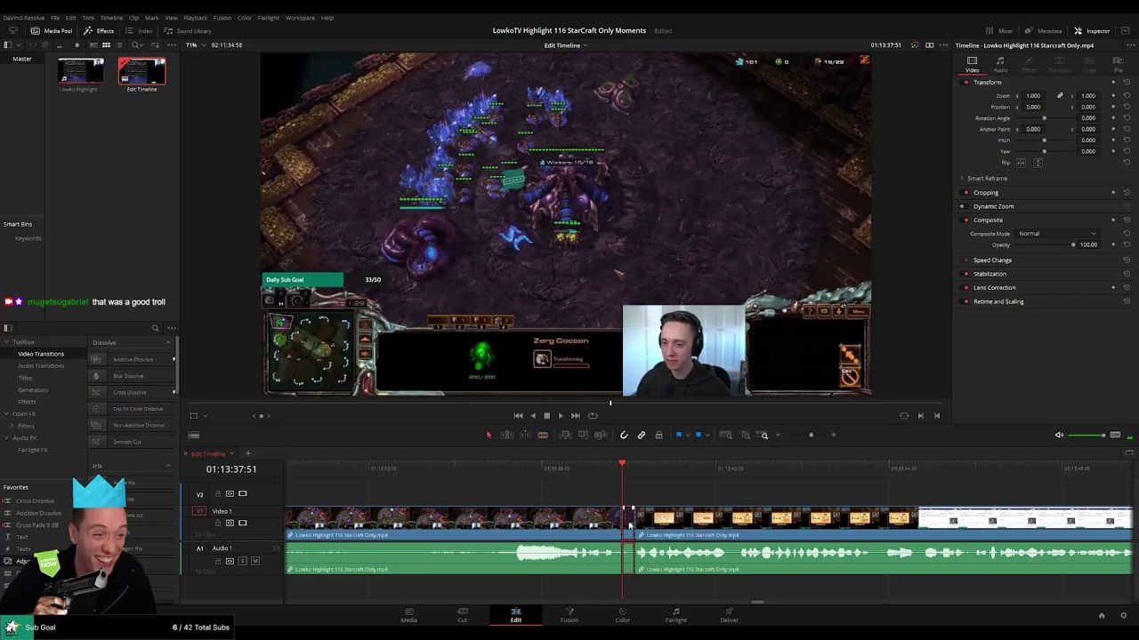
key("Delete")
key("space")
Colour the short Zerg opening gameplay clip before the Stardew Valley scene blue.
left_click_drag(812, 435, 801, 435)
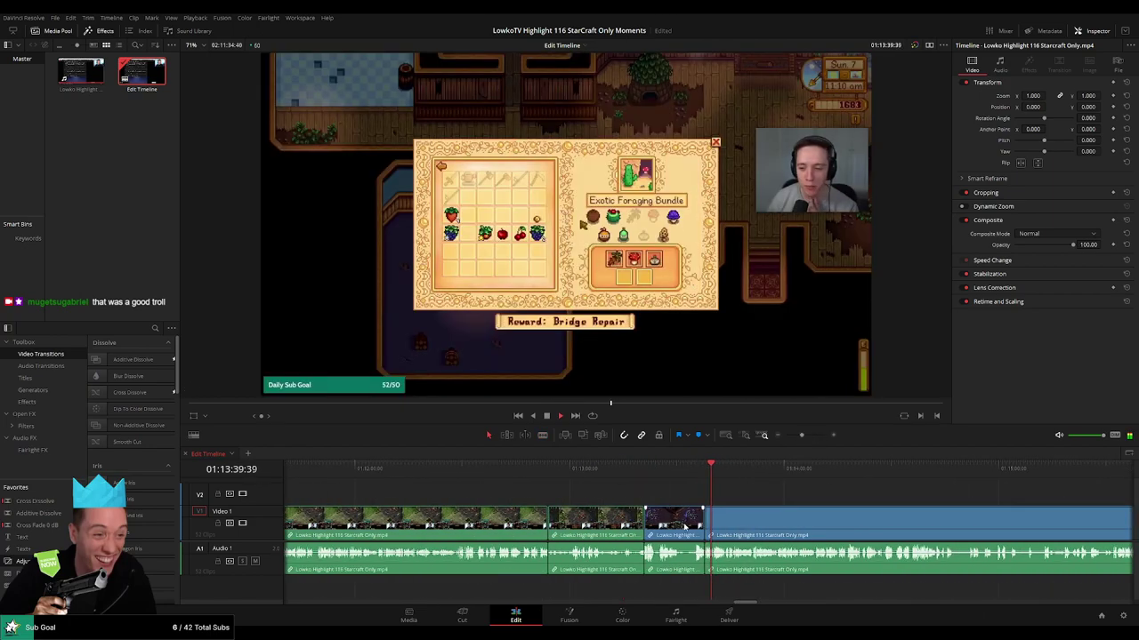
left_click(685, 528)
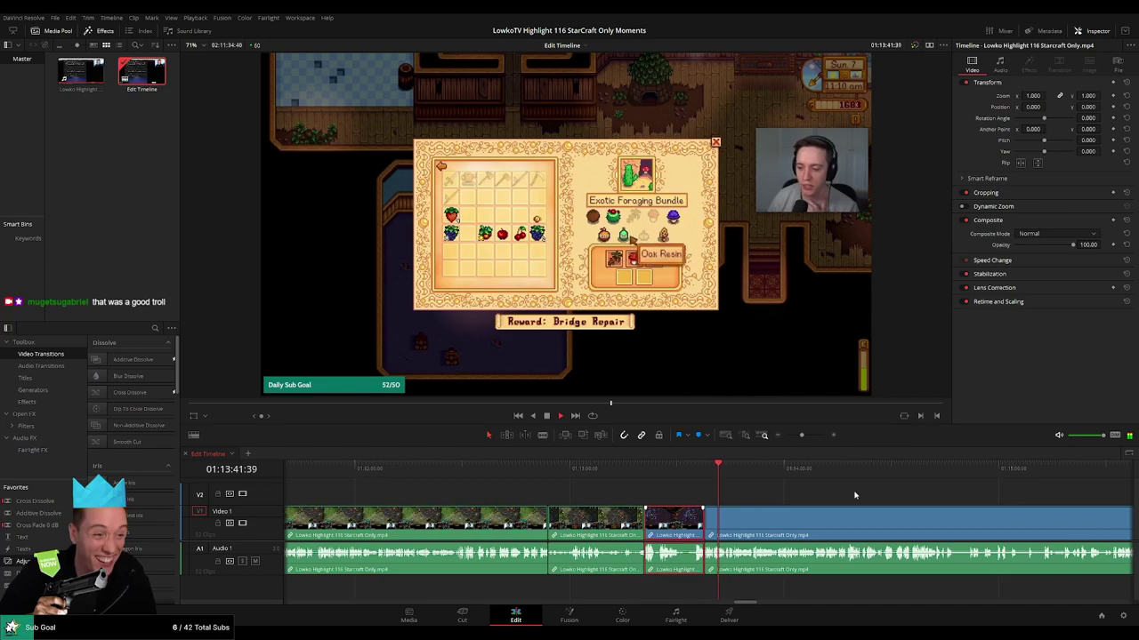
key("BackSpace")
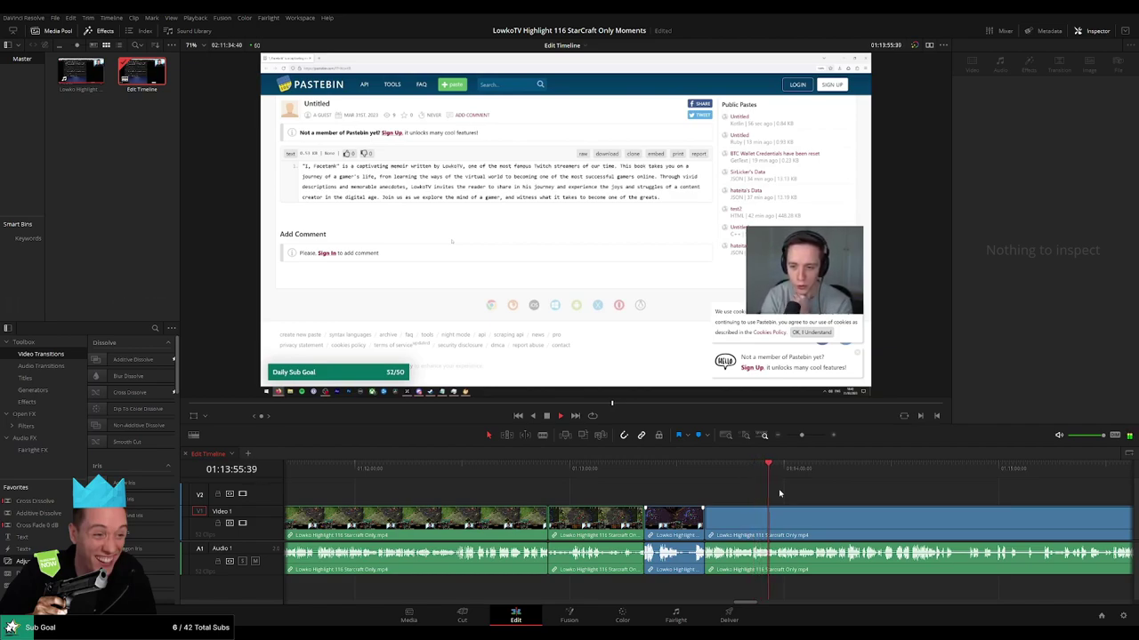
Split the footage at 01:14:40:13, where Stardew Valley changes to the Reddit cosplay scene, and again a few frames further on.
left_click_drag(780, 493, 537, 490)
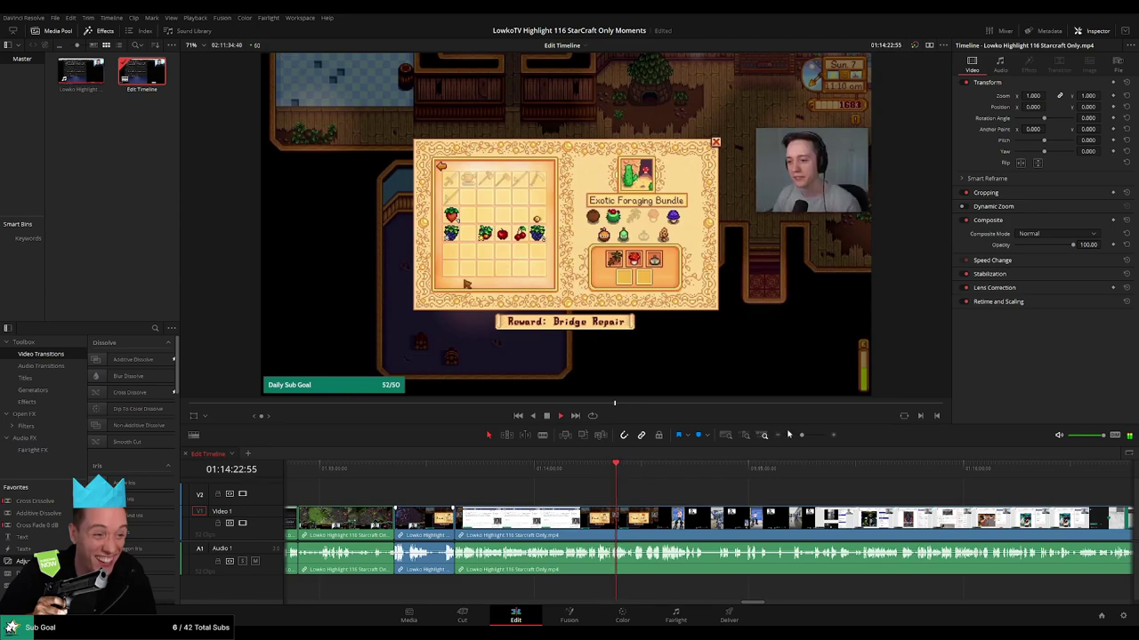
left_click_drag(801, 435, 812, 435)
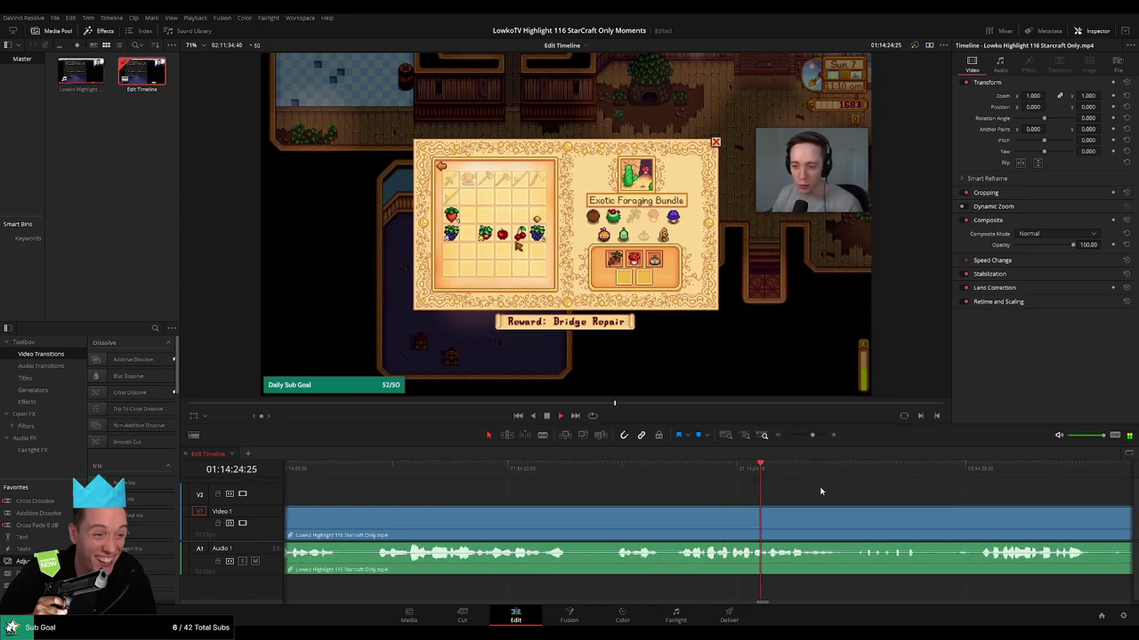
key("space")
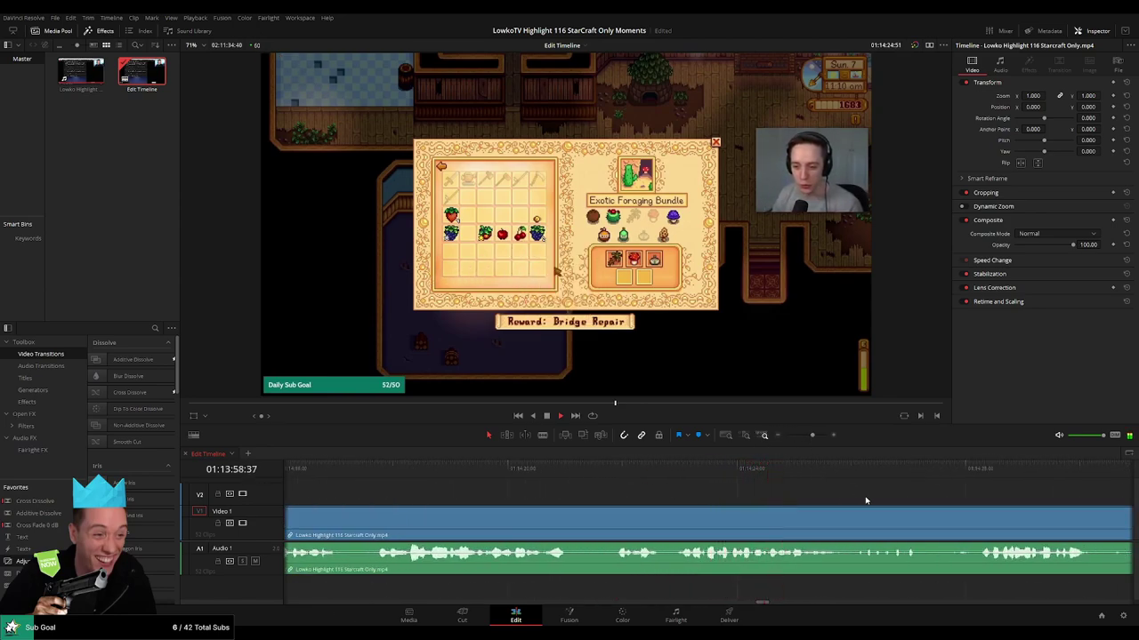
left_click_drag(876, 498, 432, 473)
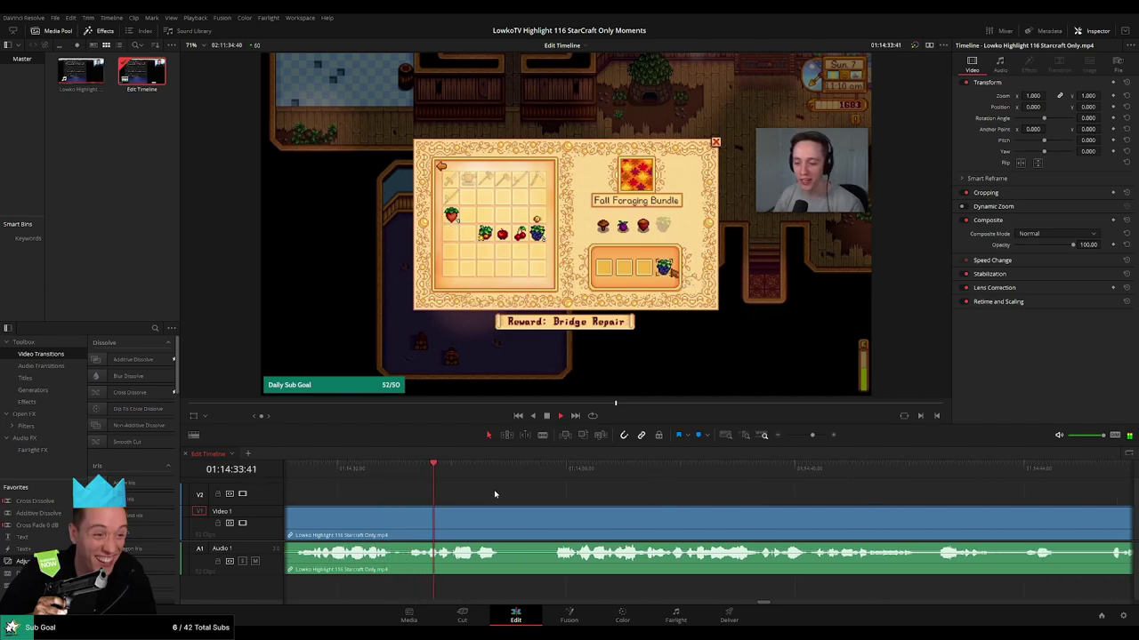
left_click(549, 470)
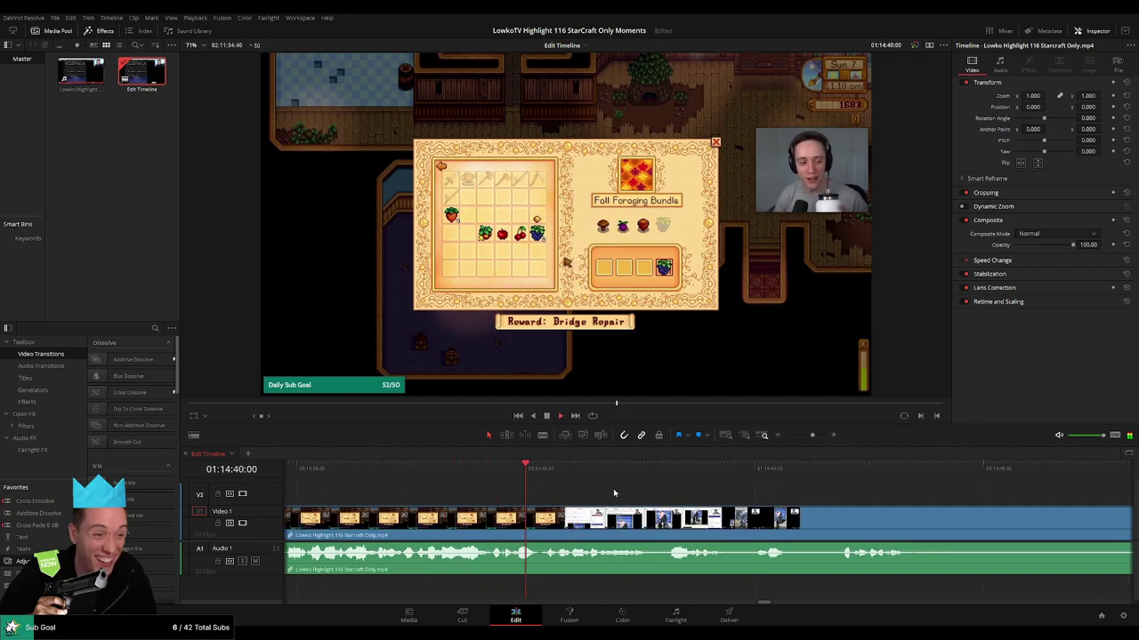
left_click_drag(813, 435, 816, 435)
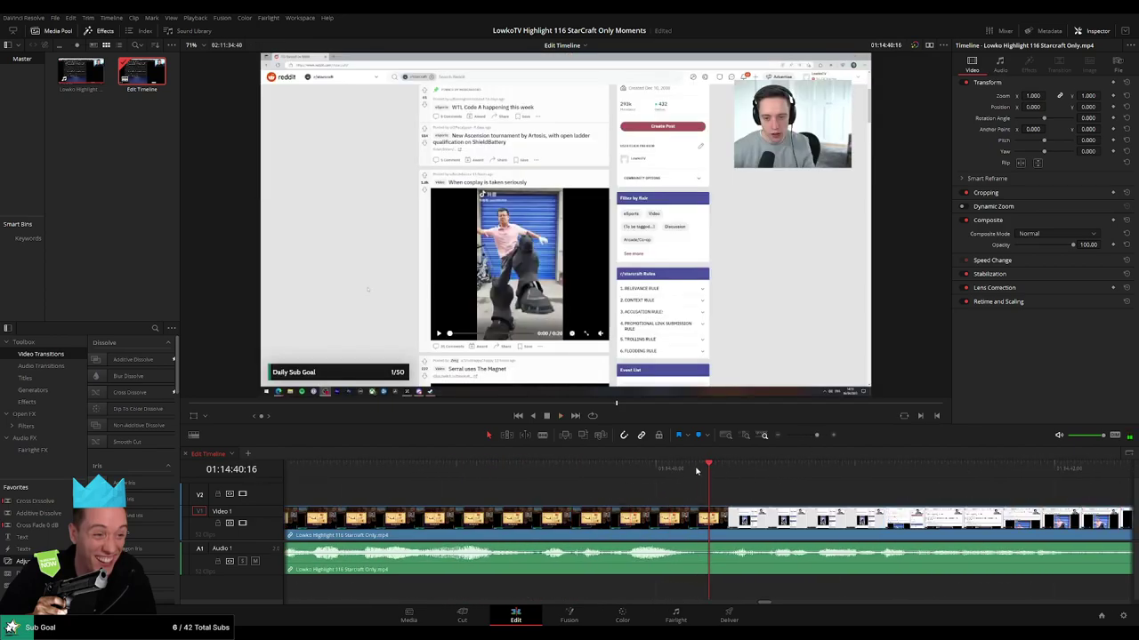
left_click_drag(704, 467, 699, 469)
left_click(701, 516)
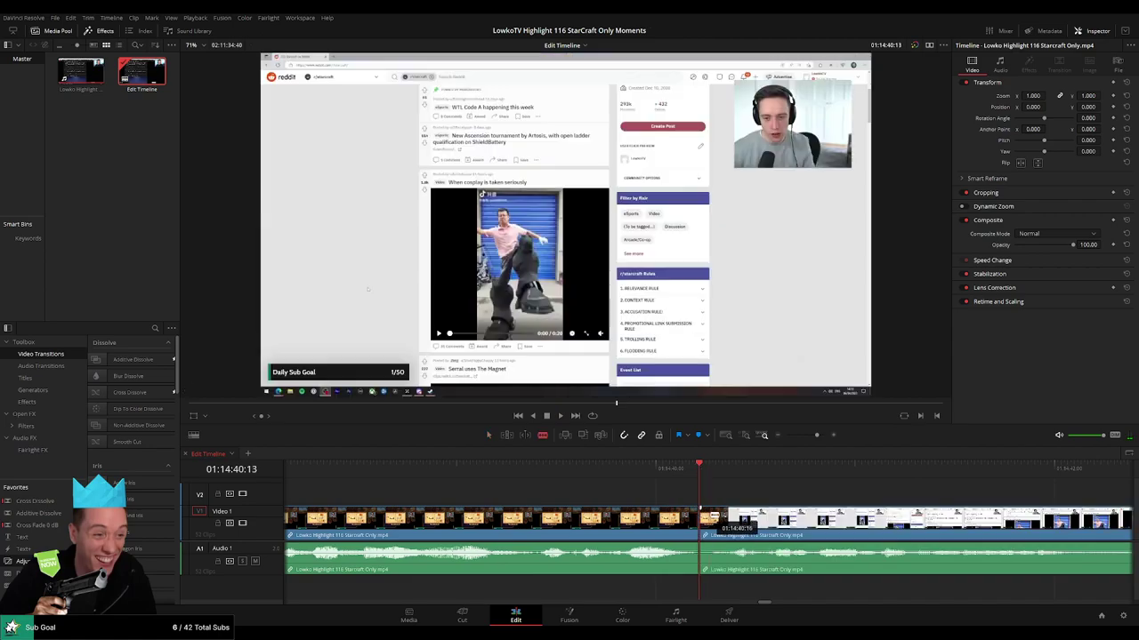
left_click(712, 514)
Ripple-delete the transition frames between the two cuts at 01:14:40 and resume playback.
key("a")
left_click(706, 516)
key("Delete")
key("space")
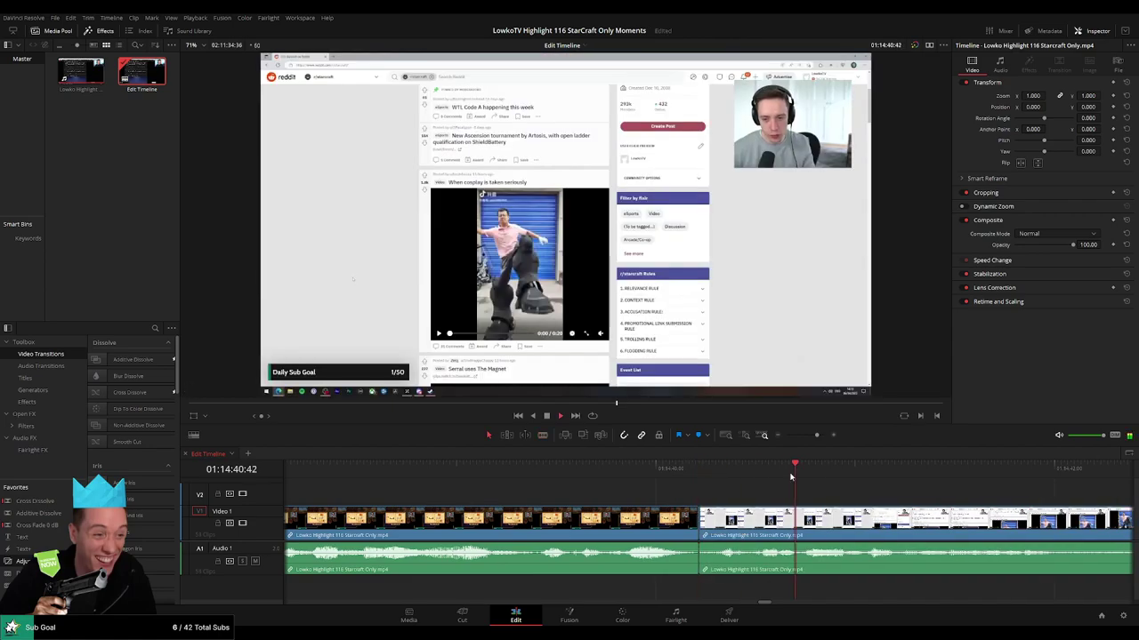
Colour the Stardew Valley and Pastebin clip before the Reddit cosplay scene green.
scroll(785, 452, "down", 2)
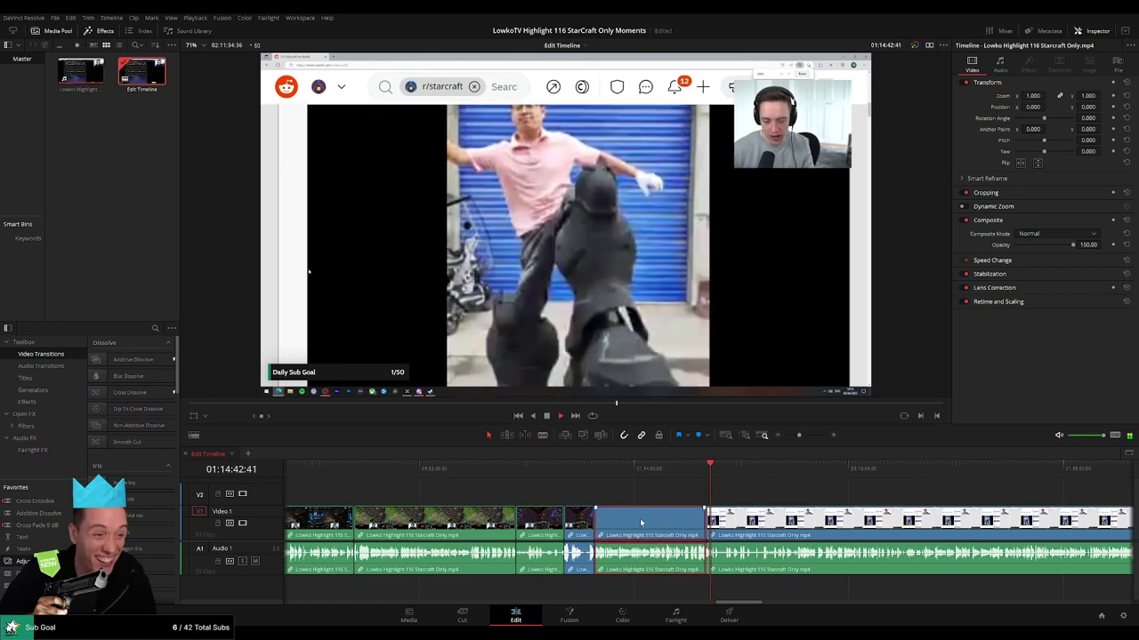
key("g")
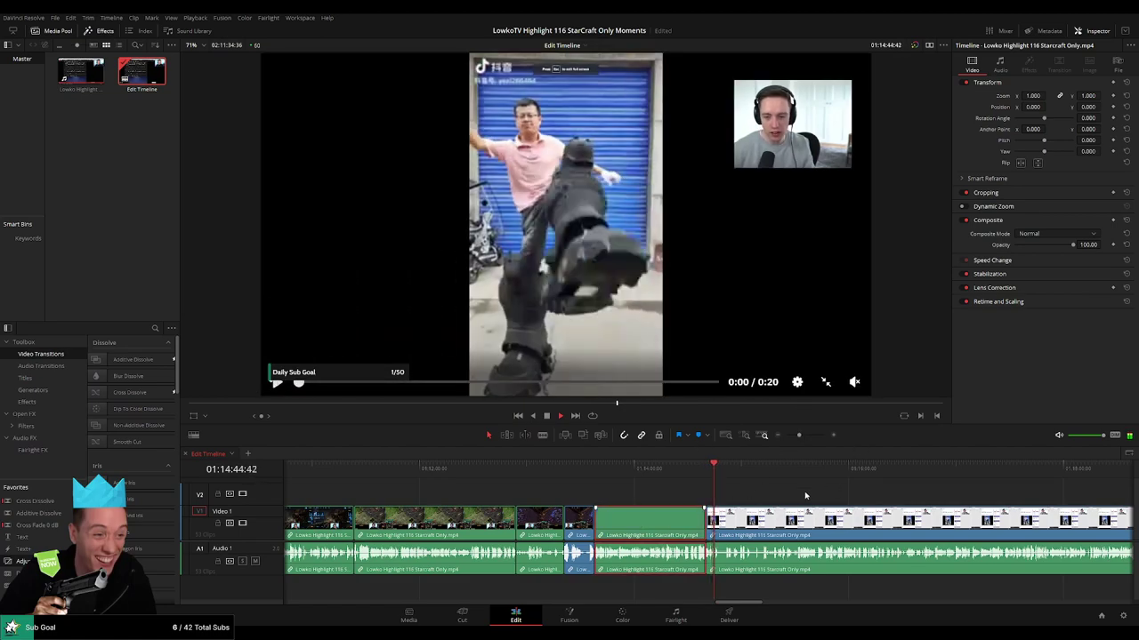
left_click(806, 495)
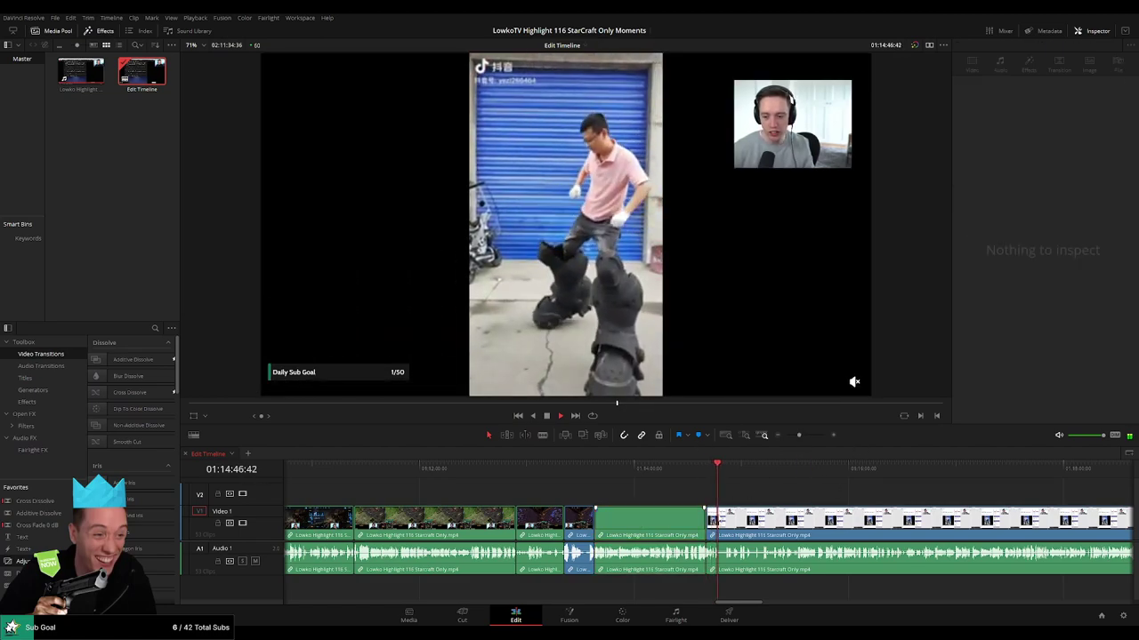
Split the footage near 01:15:31, where the Reddit cosplay scene changes to the meme post, and remove the transition frames.
left_click_drag(799, 435, 808, 435)
left_click_drag(730, 470, 739, 471)
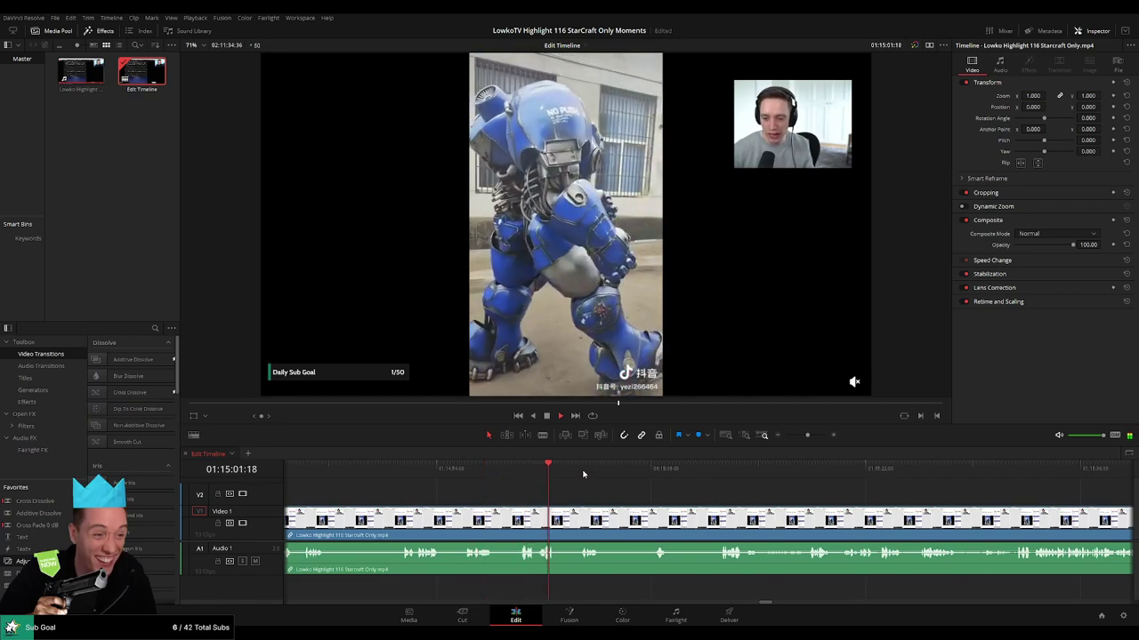
left_click(648, 468)
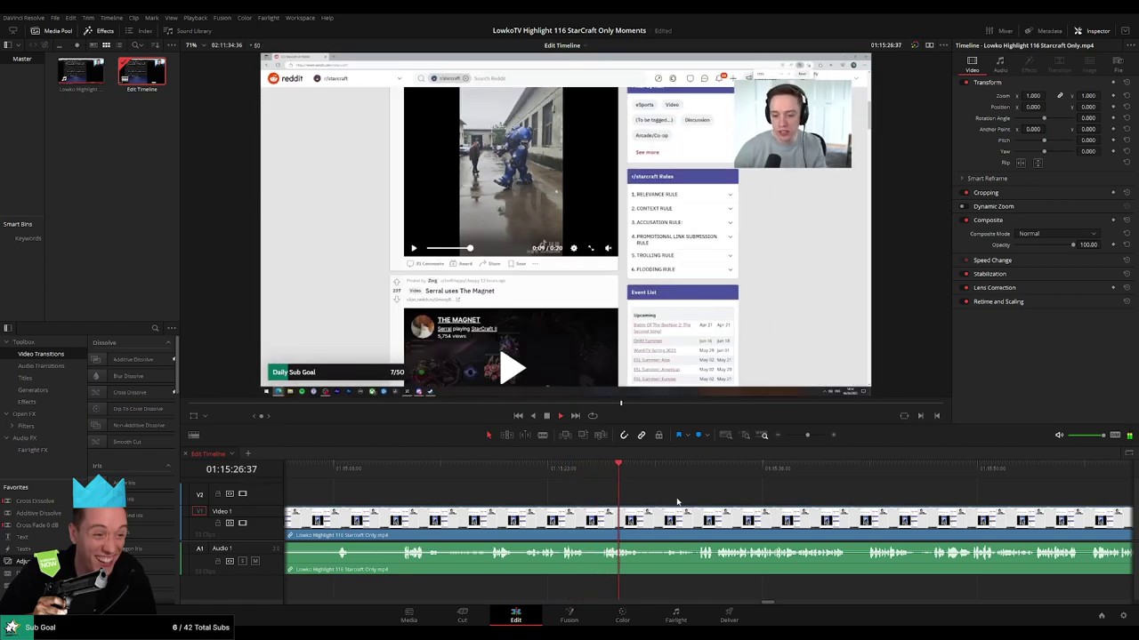
left_click(664, 470)
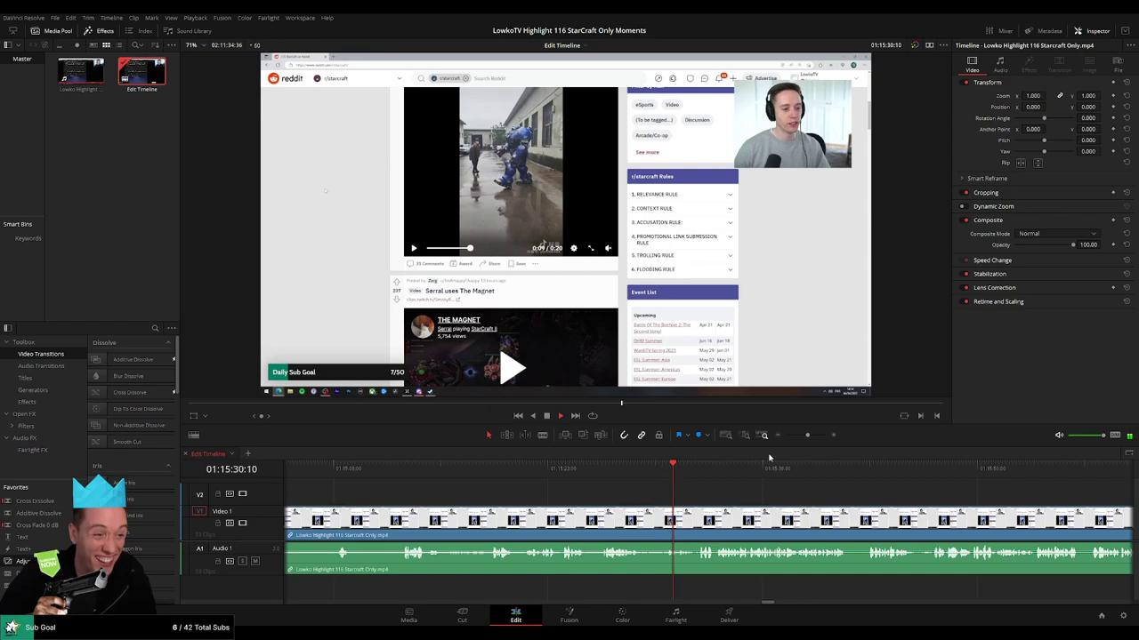
left_click_drag(806, 436, 811, 436)
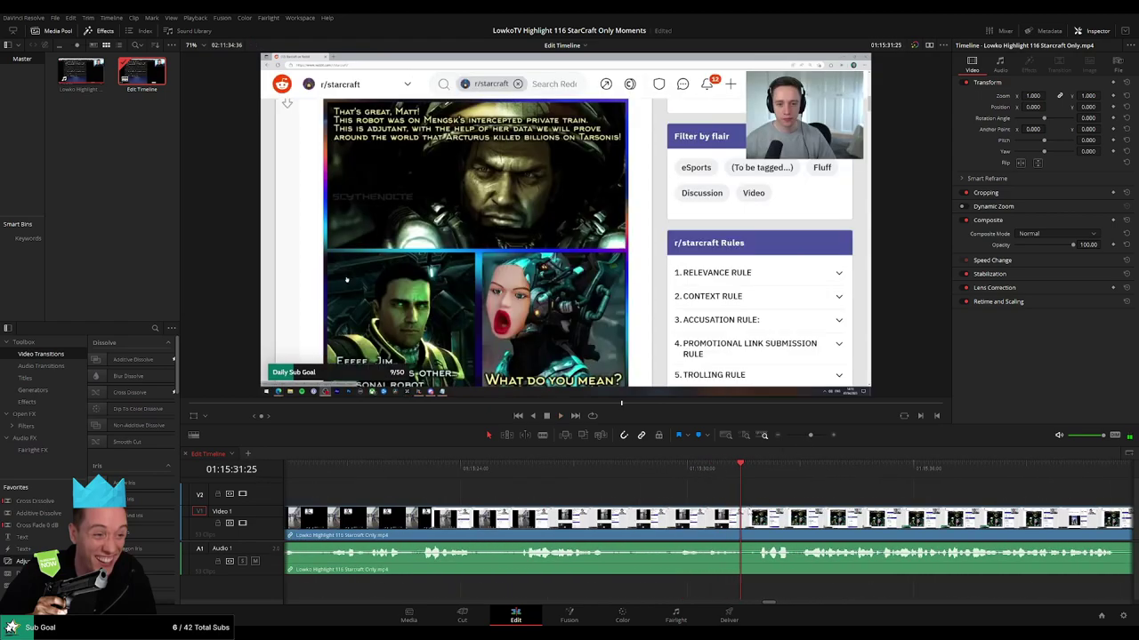
left_click(738, 474)
key("ctrl+b")
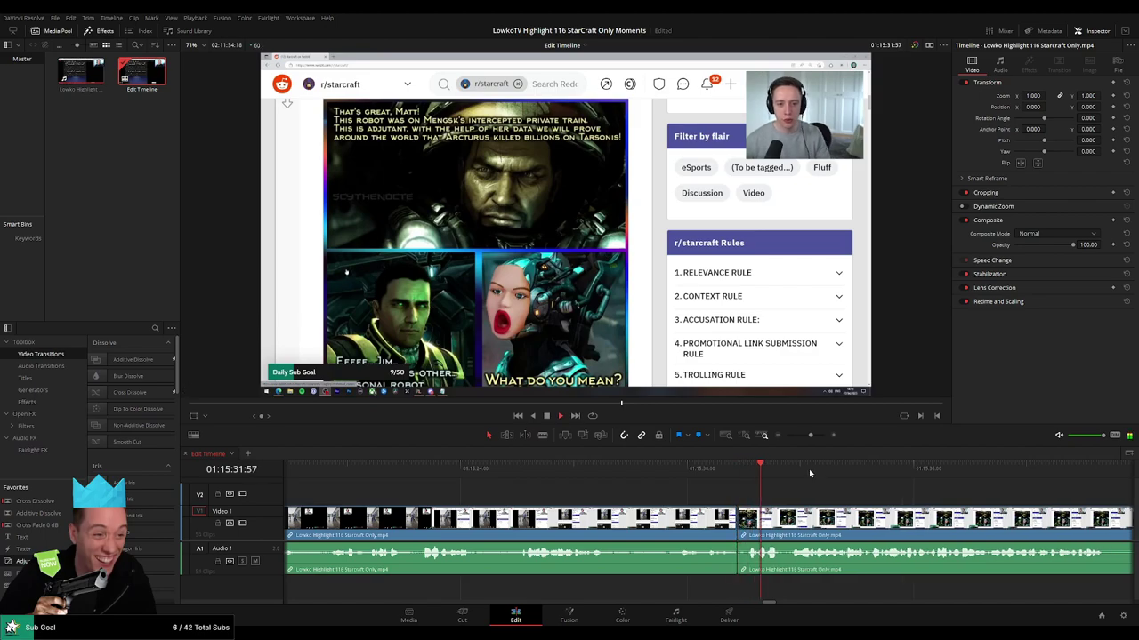
key("space")
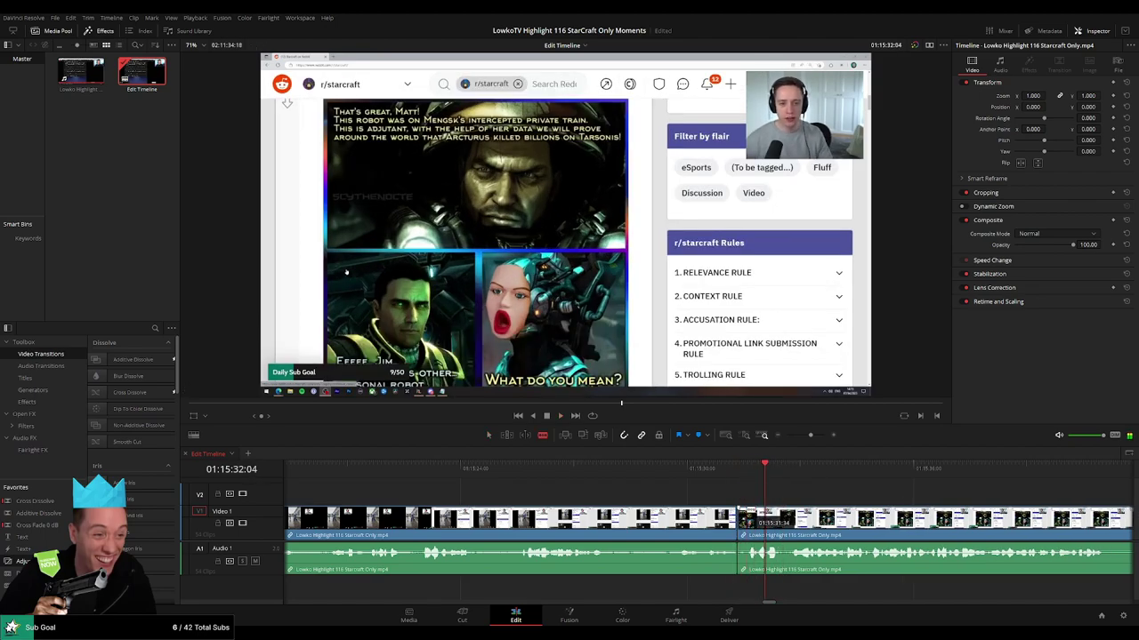
Split the meme-post clip near 01:15:31:34, delete the leftover frames at its start, and replay the cut.
left_click(747, 518)
key("a")
key("Delete")
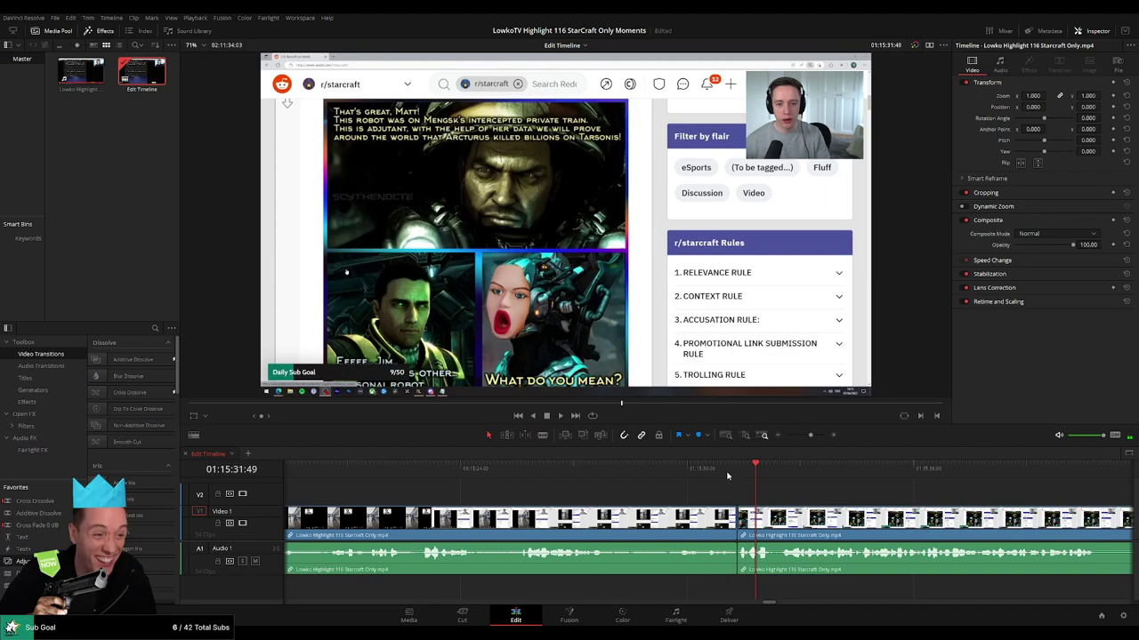
left_click(724, 471)
key("space")
Colour the Reddit cosplay clip before the meme-post scene green and continue playing the meme footage.
left_click_drag(811, 436, 797, 438)
left_click(684, 521)
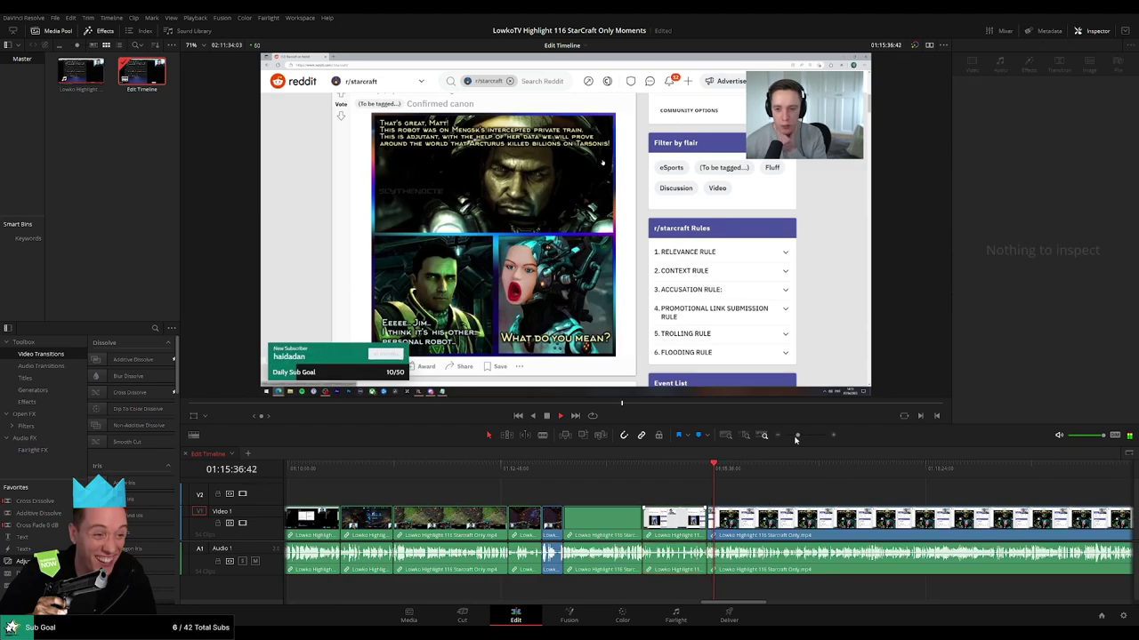
left_click_drag(796, 436, 806, 436)
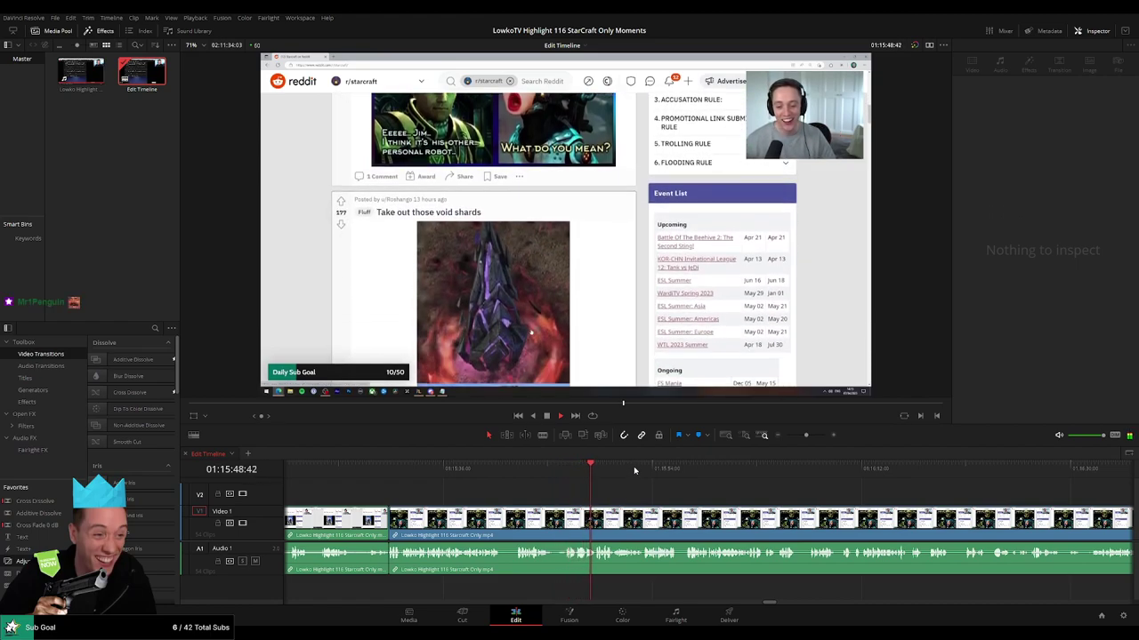
Split the meme footage near 01:15:49:04, where the void shards post appears, remove the scrolling frames, and replay the cut.
left_click_drag(806, 434, 812, 436)
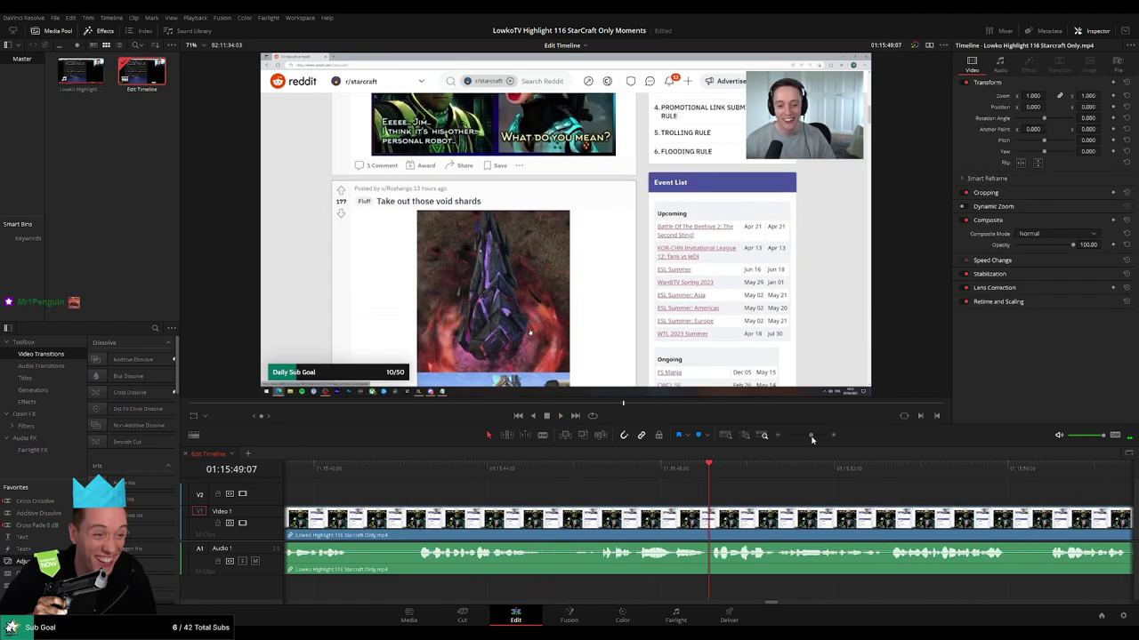
left_click_drag(707, 472, 603, 473)
key("space")
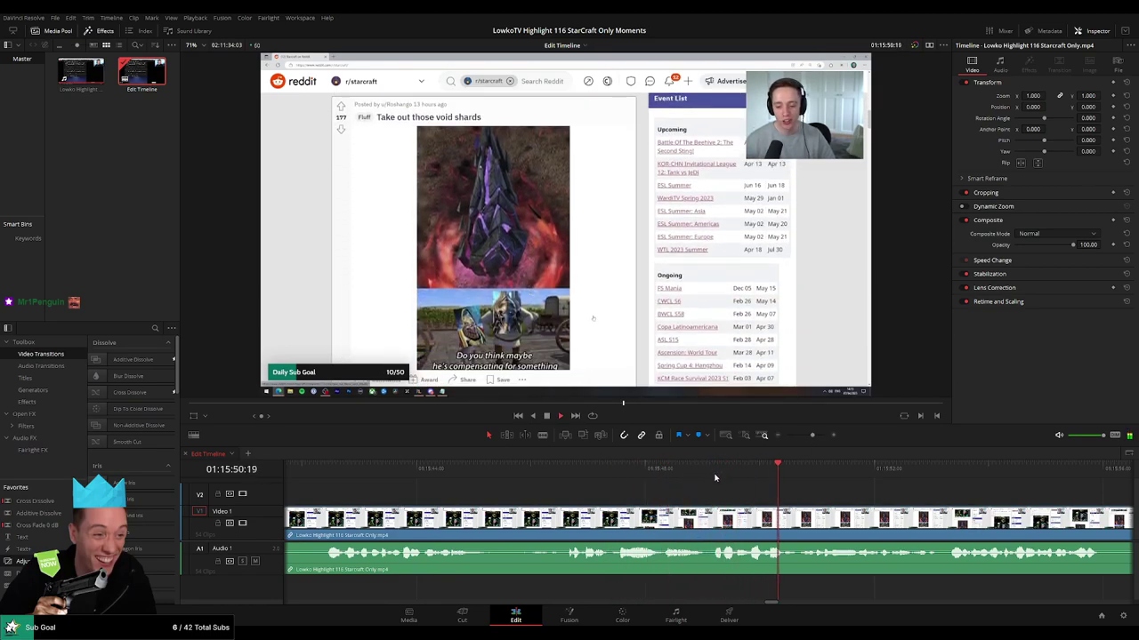
left_click(706, 473)
key("b")
left_click(709, 522)
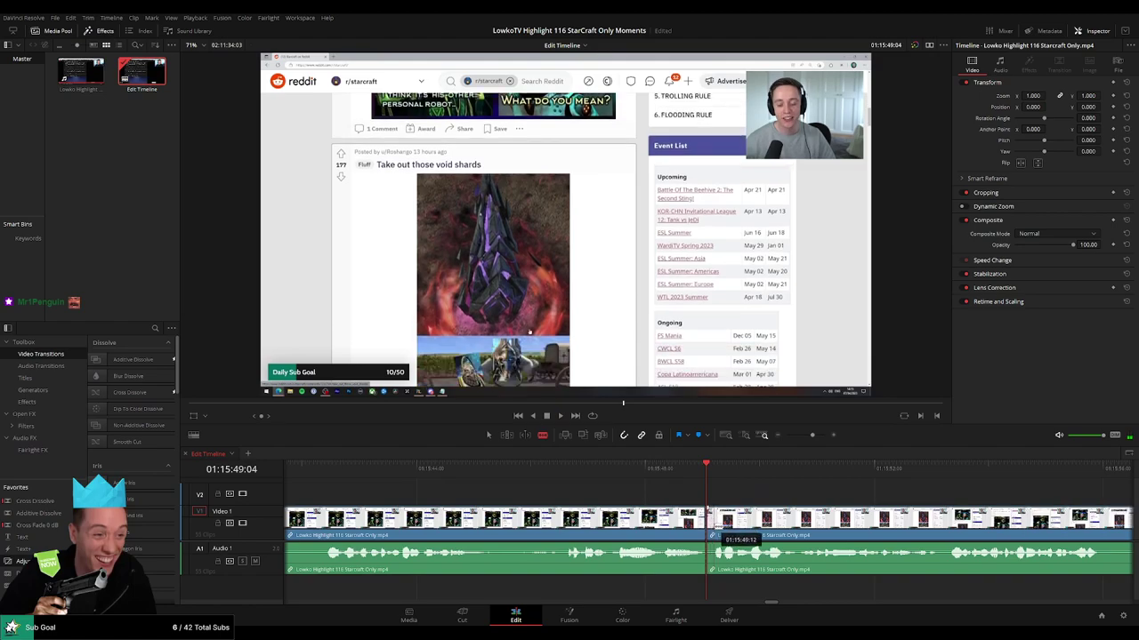
key("a")
left_click(710, 531)
key("Delete")
key("space")
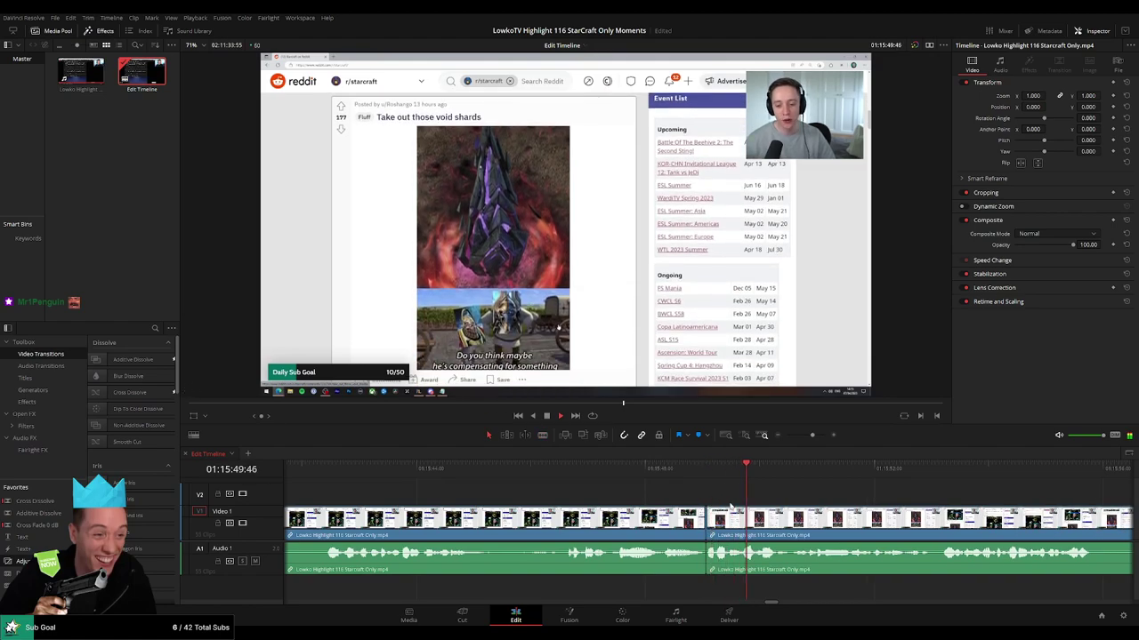
Colour the meme clip before the void shards post green and continue playing the footage.
left_click_drag(811, 436, 805, 435)
left_click(685, 521)
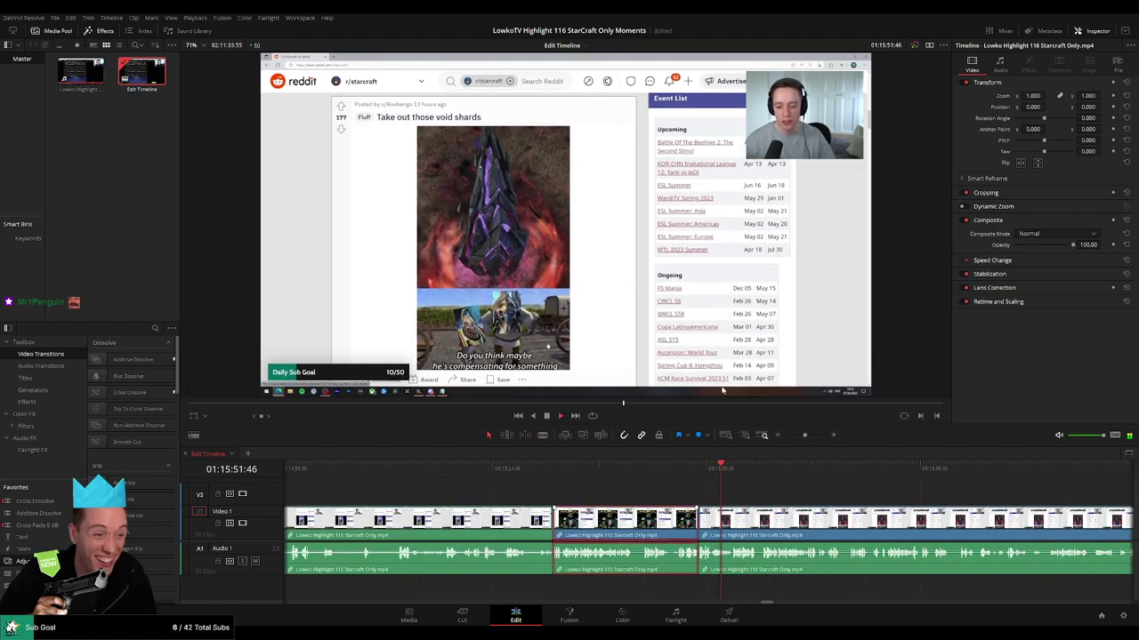
left_click(776, 494)
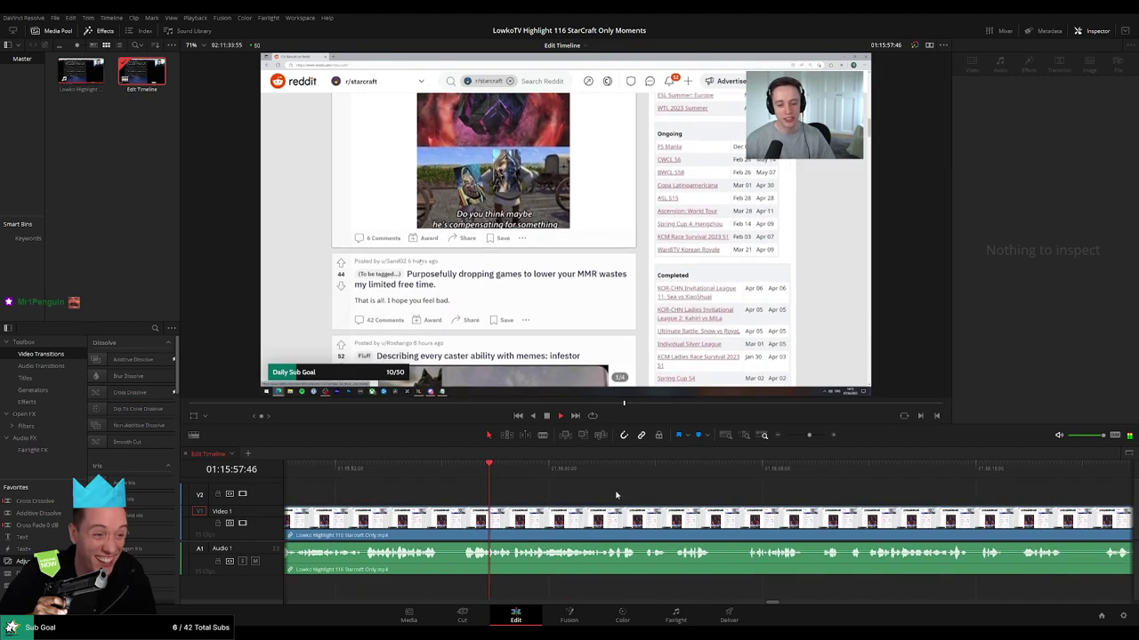
Undo the colouring and the cut made at the void shards post, and continue playing the Reddit footage.
left_click(796, 435)
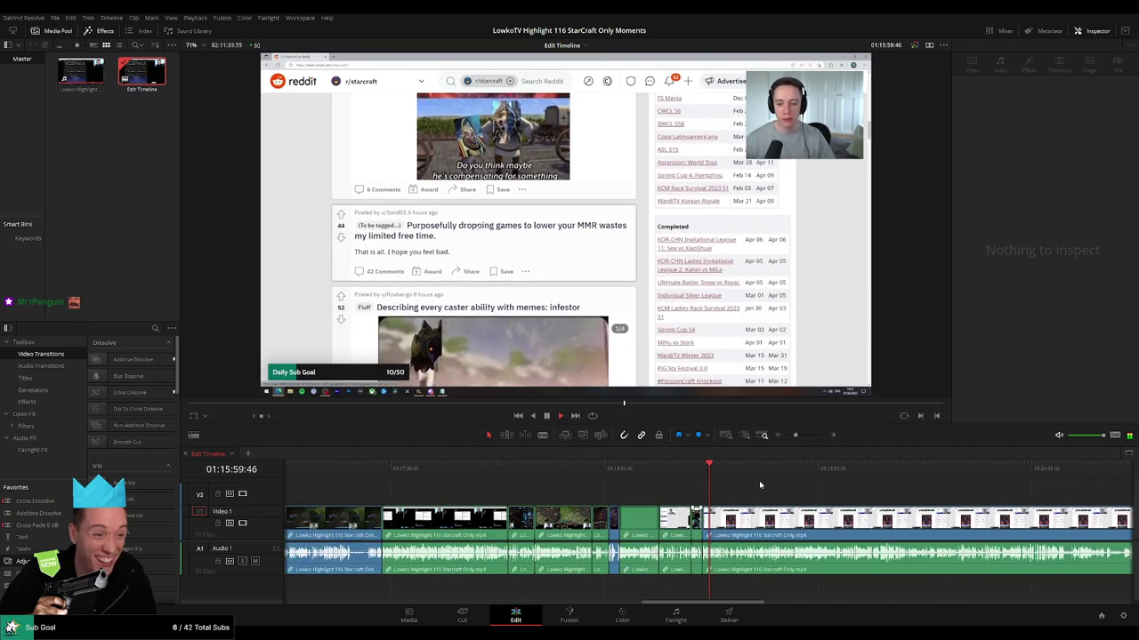
key("ctrl+b")
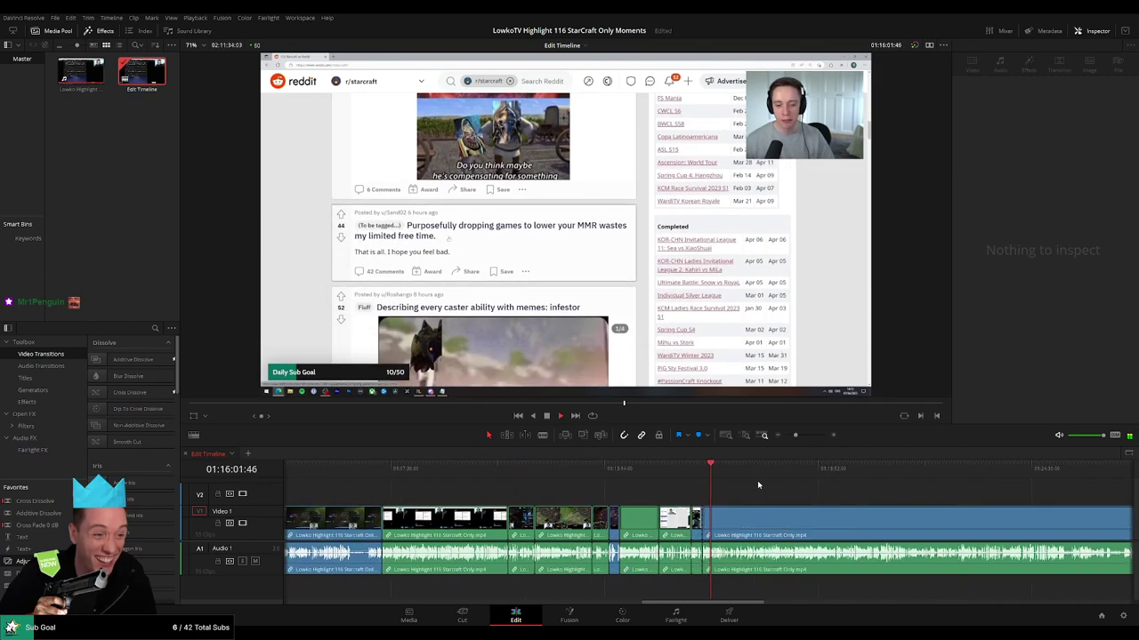
left_click_drag(796, 435, 807, 437)
scroll(628, 509, "right", 3)
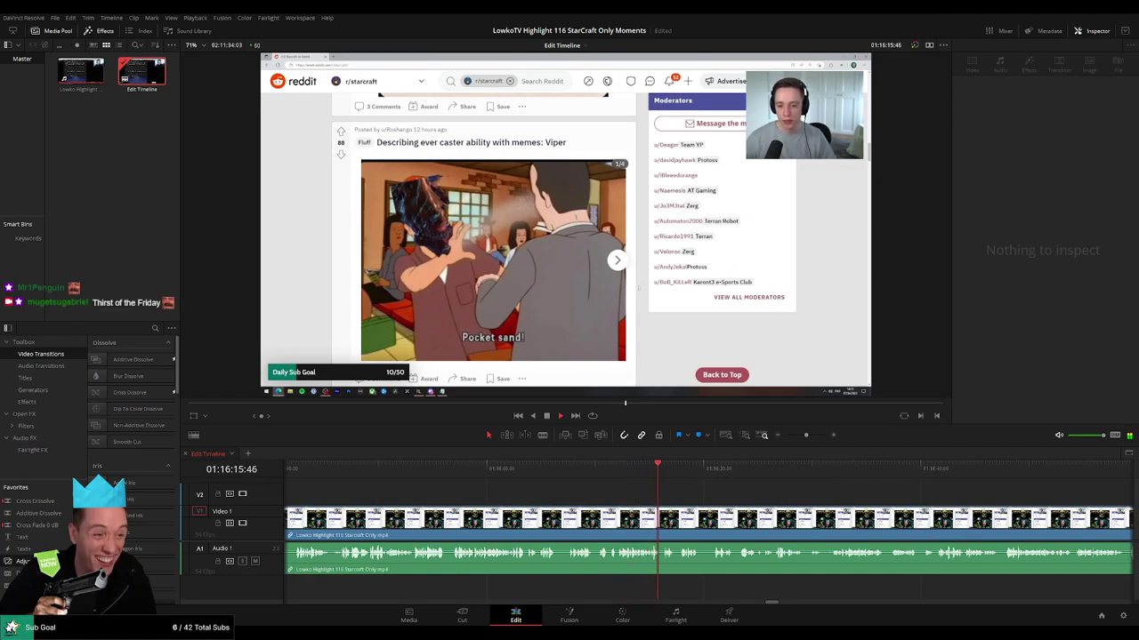
Split the Reddit footage at 01:16:11:56, where the Viper meme post scrolls in, and remove the transition frames.
left_click(635, 464)
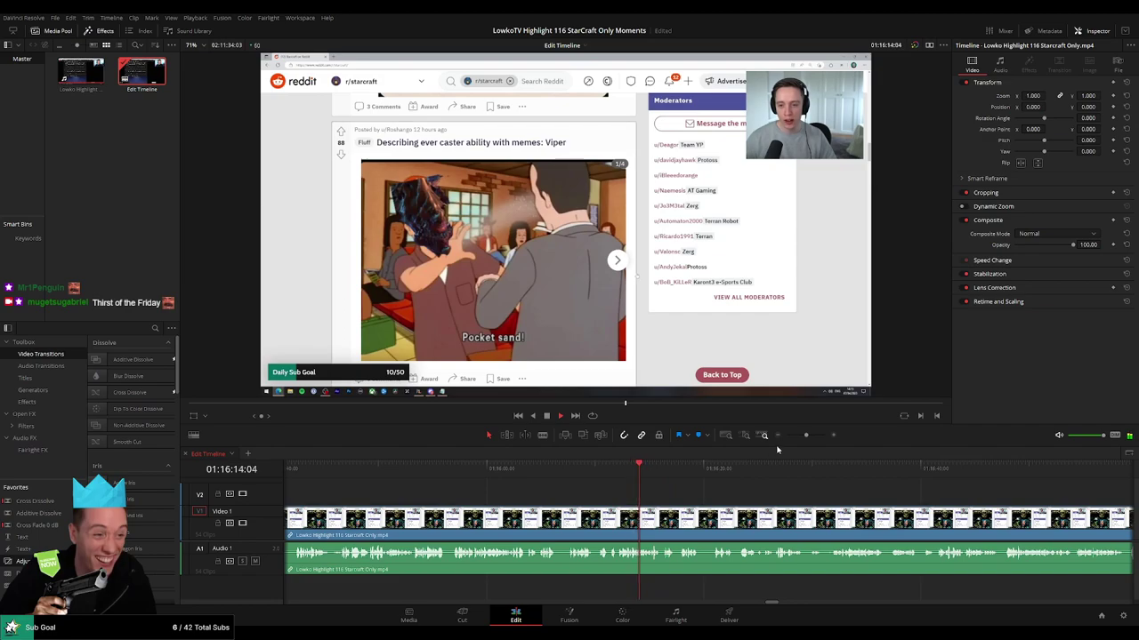
left_click_drag(806, 435, 809, 436)
left_click_drag(649, 469, 649, 469)
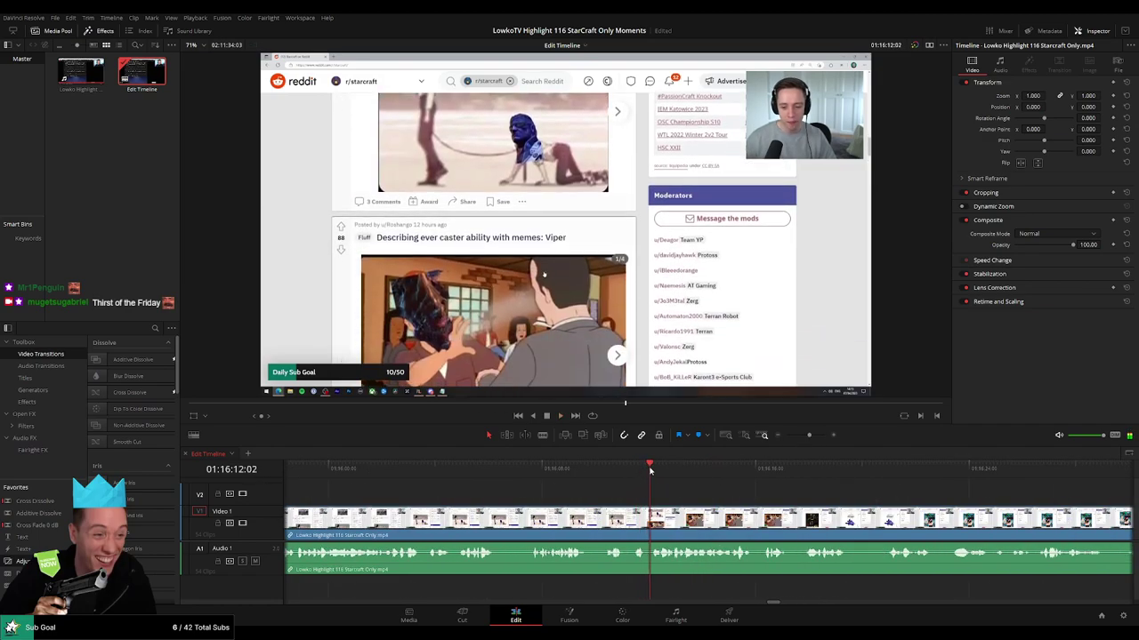
left_click_drag(808, 436, 810, 436)
left_click_drag(708, 472, 706, 473)
key("b")
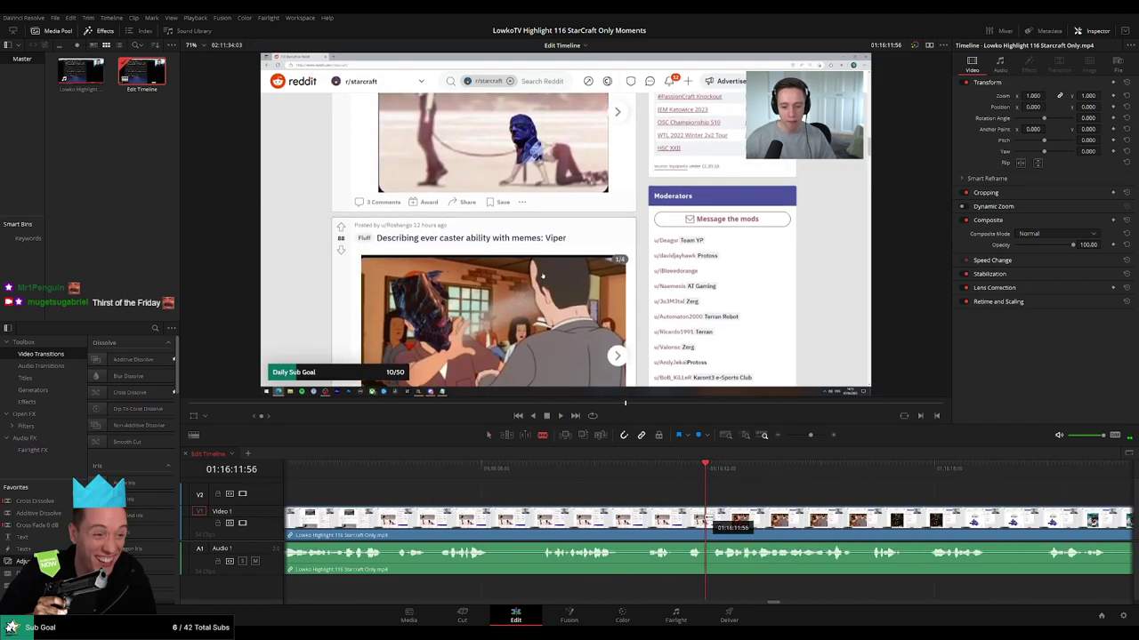
left_click(706, 518)
key("a")
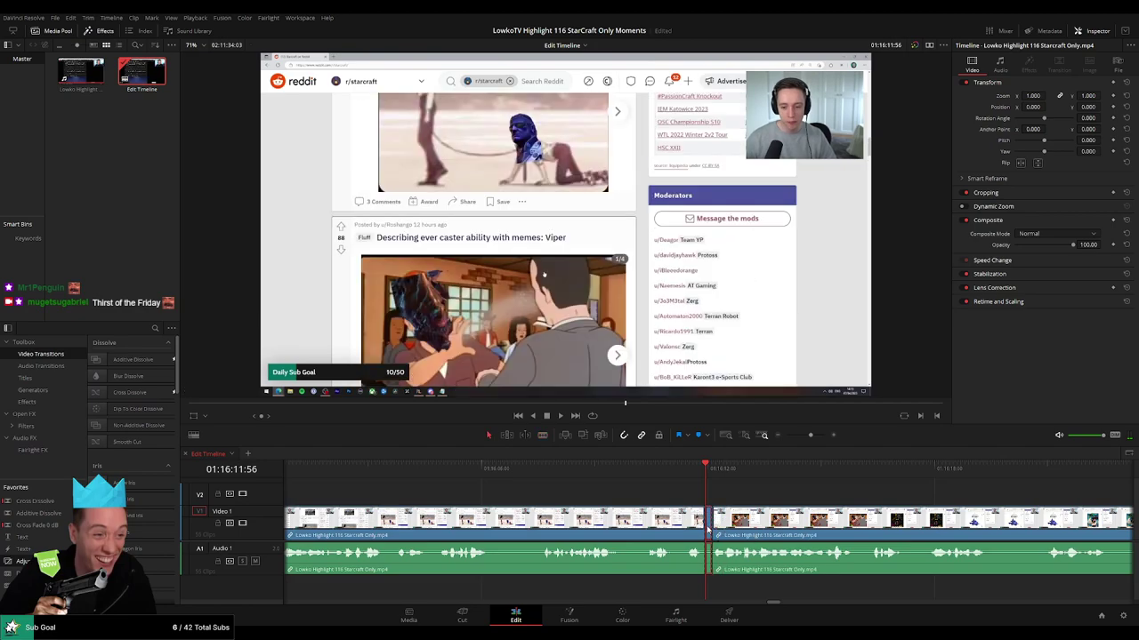
key("space")
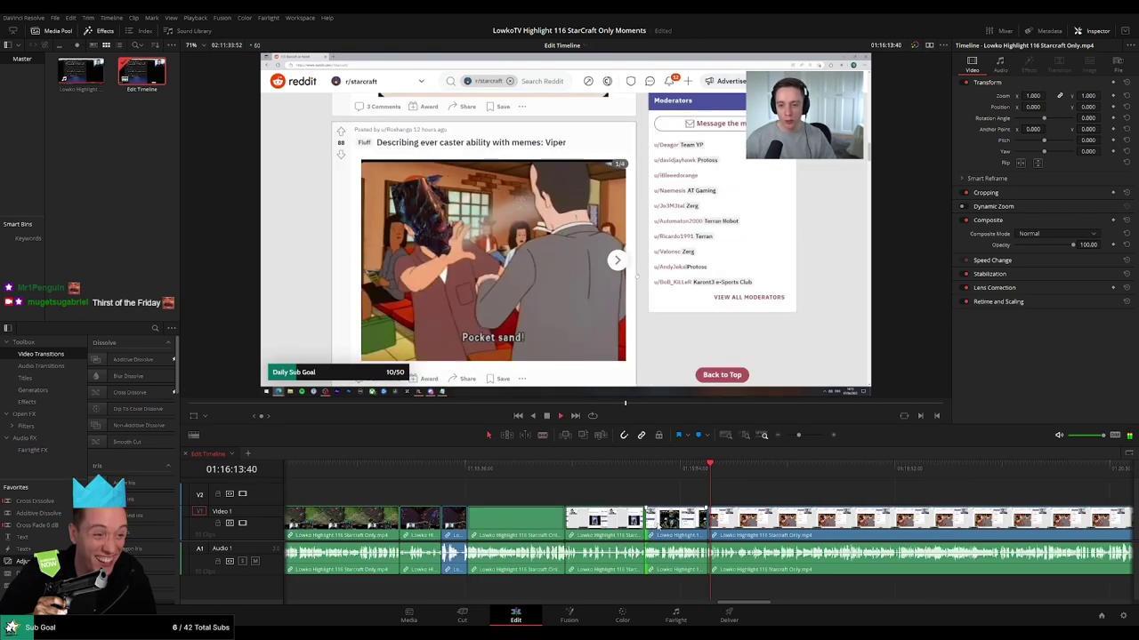
Colour the Reddit meme clip before the Viper post green.
key("g")
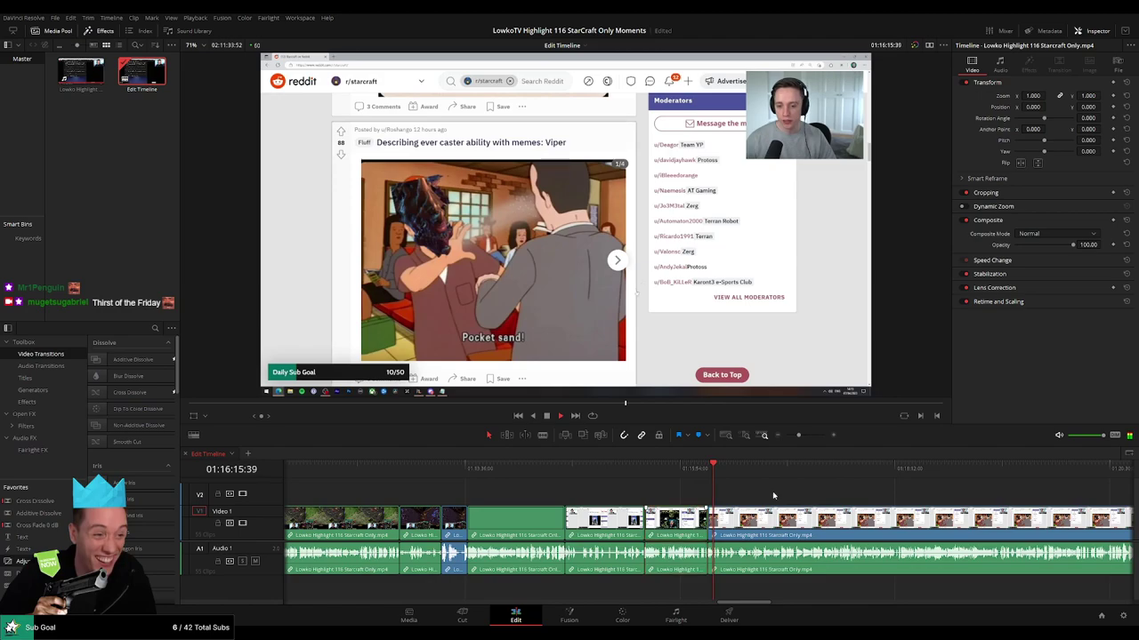
left_click(775, 495)
left_click_drag(799, 436, 809, 438)
Play through the Viper and Madagascar meme footage to find the next scene change.
left_click_drag(803, 503, 632, 499)
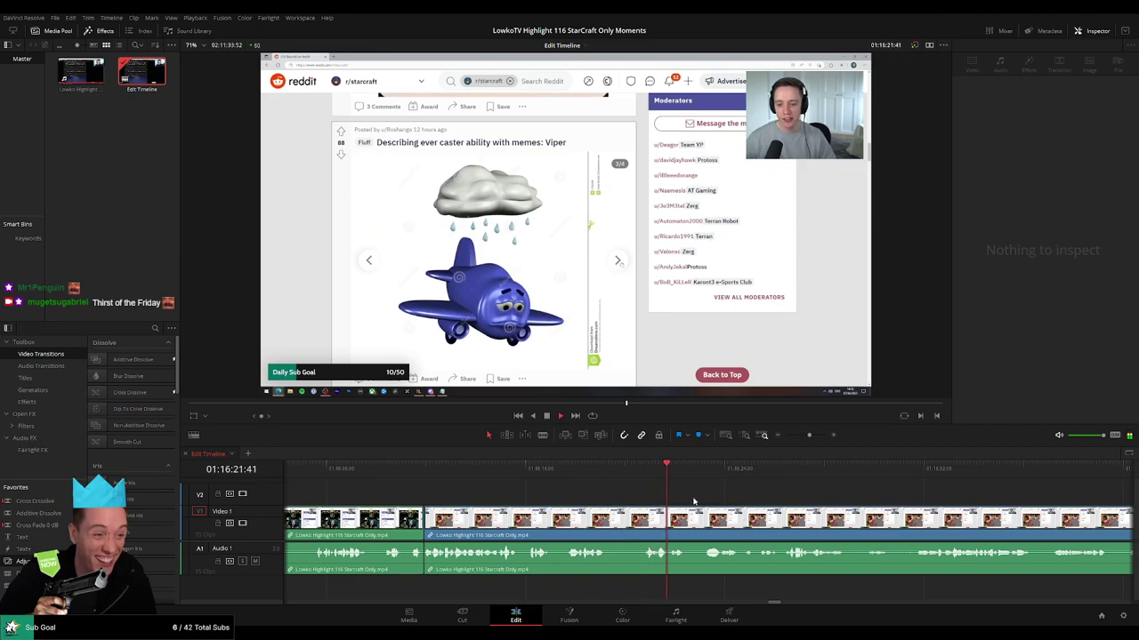
left_click_drag(775, 501, 573, 500)
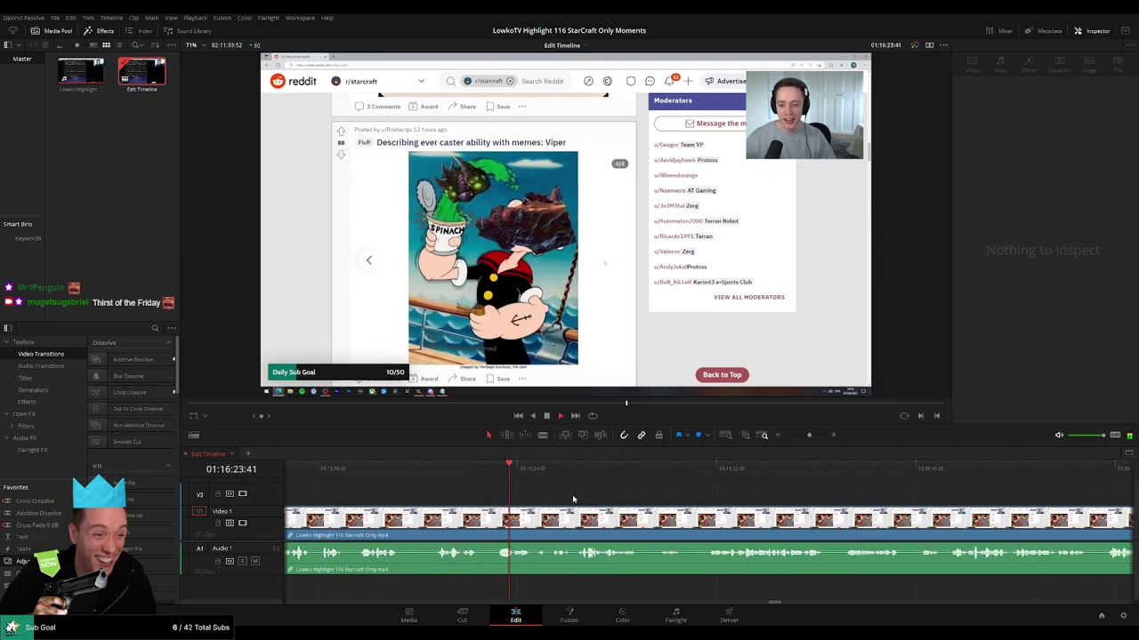
left_click_drag(626, 500, 572, 496)
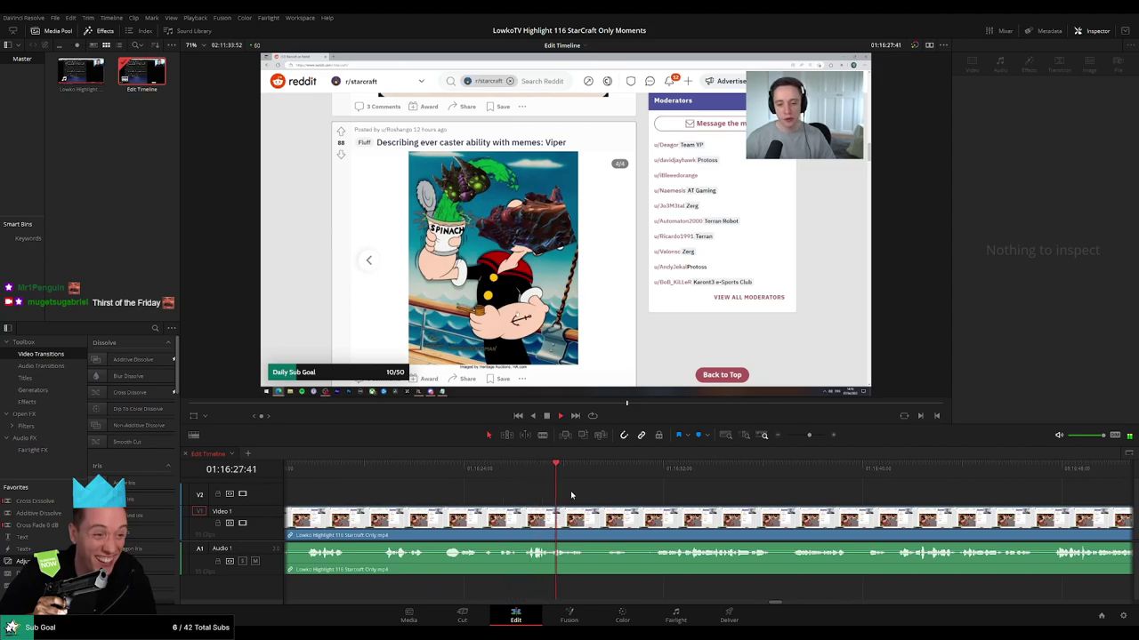
left_click_drag(678, 503, 596, 498)
left_click(516, 469)
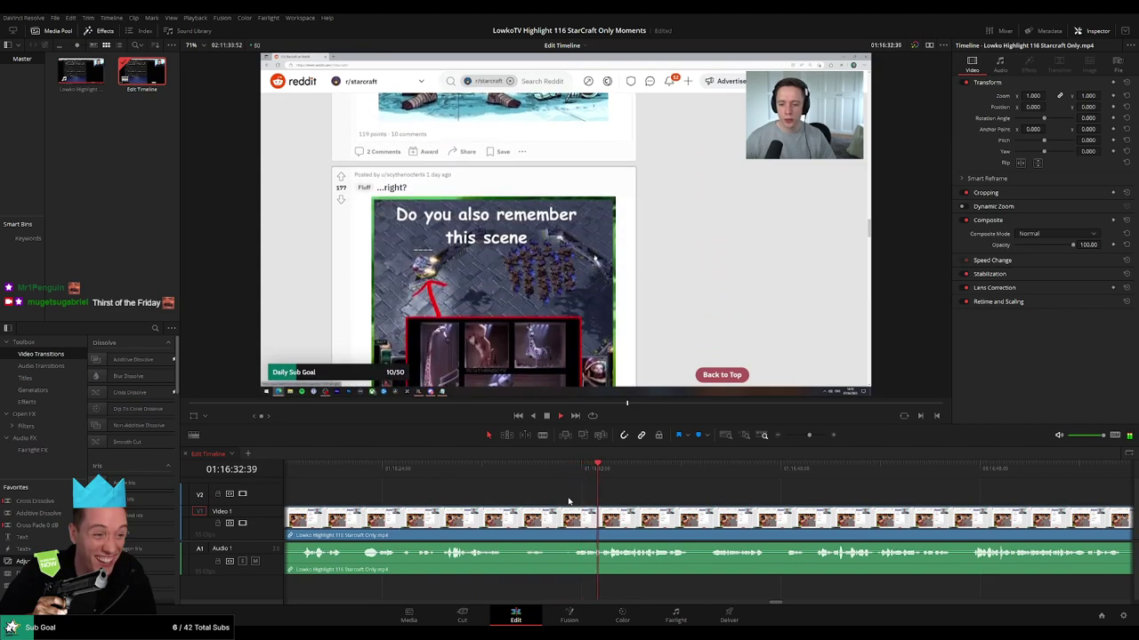
scroll(586, 495, "down", 2)
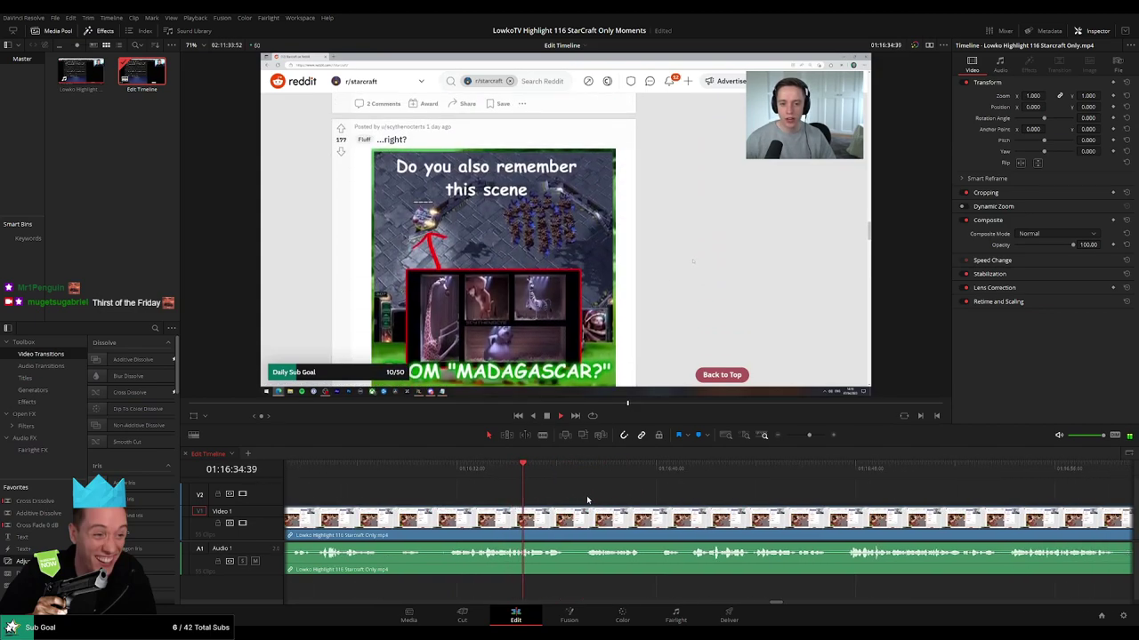
left_click(582, 469)
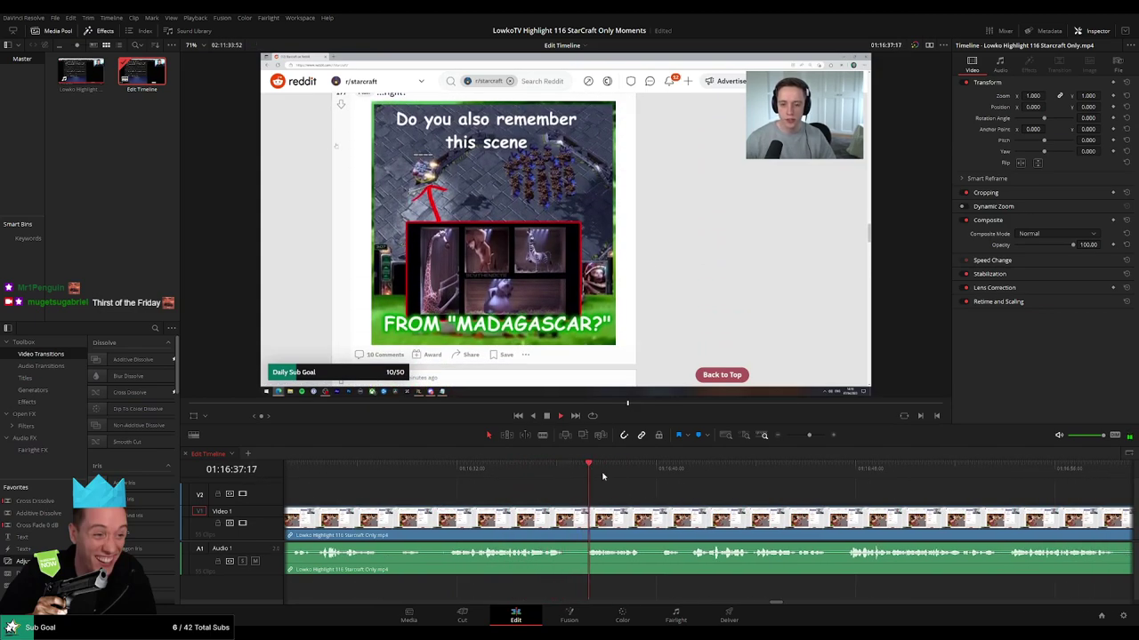
left_click_drag(684, 498, 605, 494)
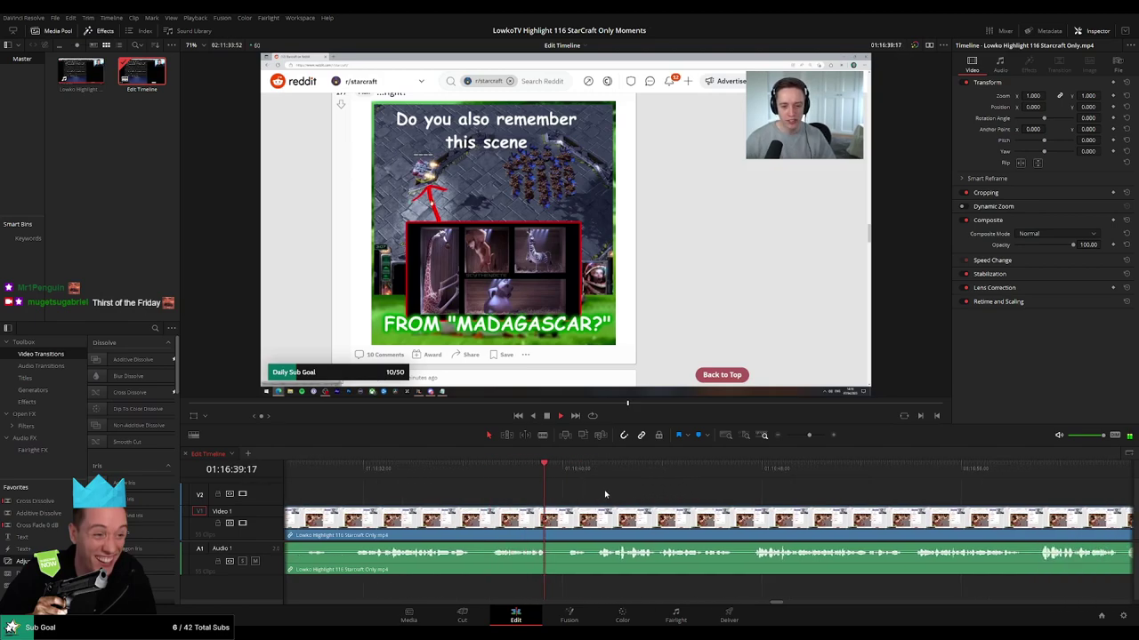
scroll(570, 490, "right", 2)
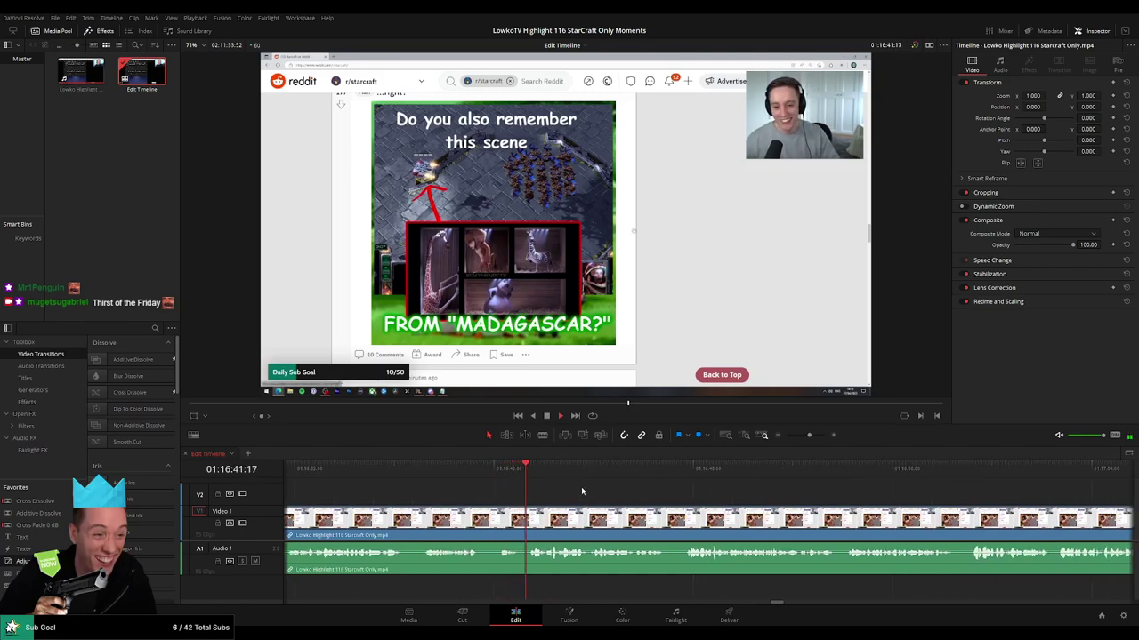
scroll(623, 501, "right", 3)
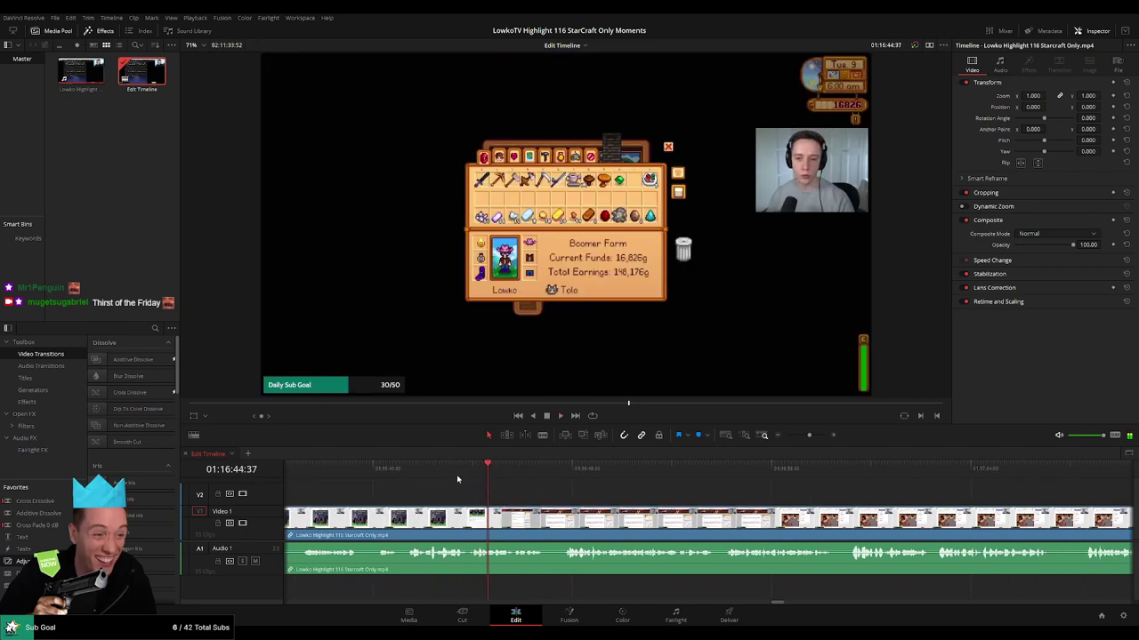
Split the footage at 01:16:43:43, where the Madagascar meme changes to the Stardew Valley inventory, delete the transition frames, and resume playback.
left_click(449, 470)
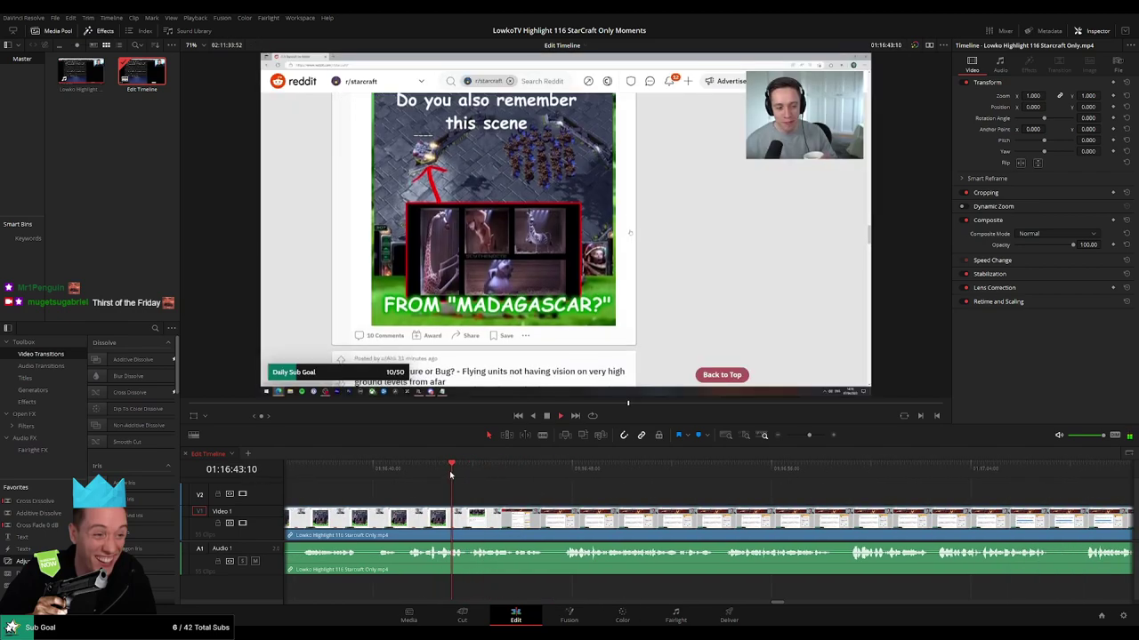
key("space")
key("b")
left_click(467, 515)
key("a")
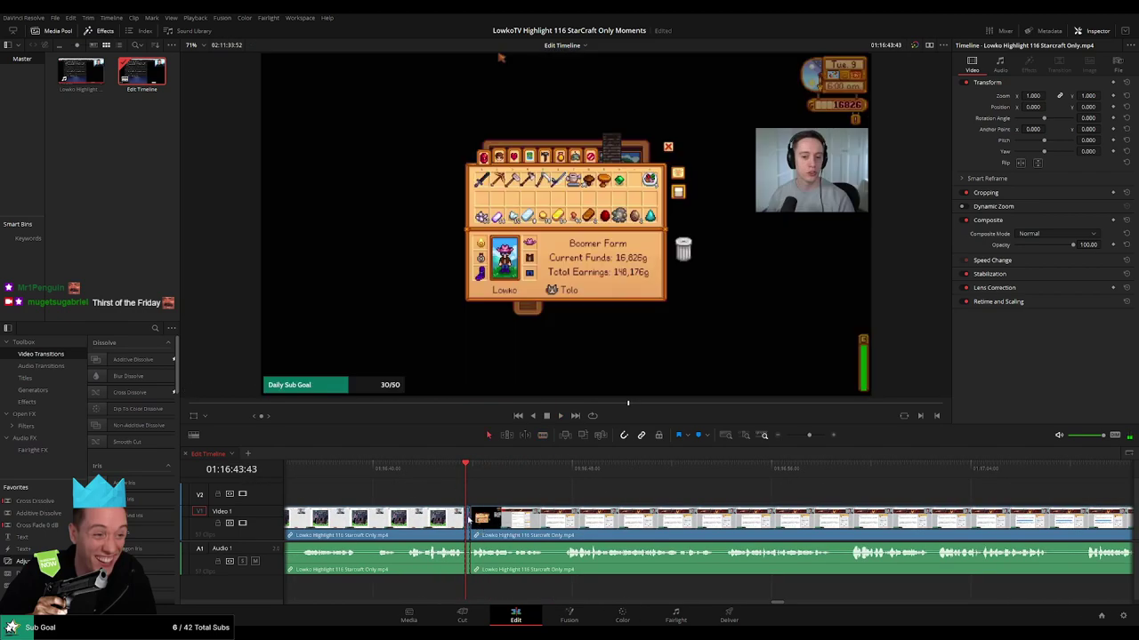
left_click(468, 519)
key("Delete")
key("space")
Colour the Viper and Madagascar meme clip before the Stardew Valley inventory scene green.
left_click_drag(809, 436, 803, 436)
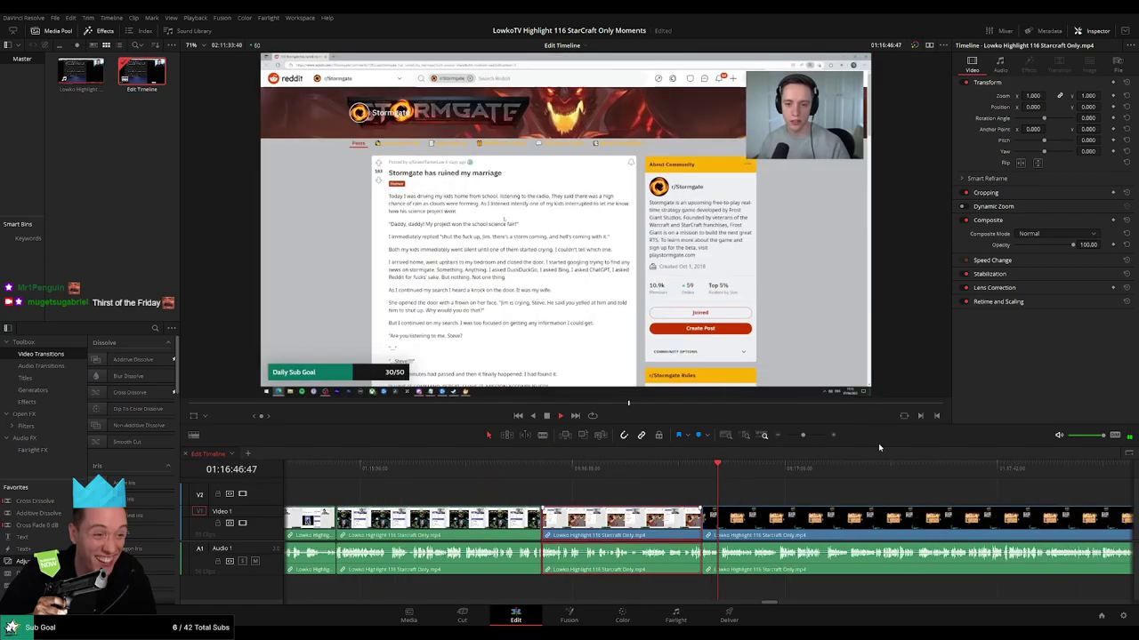
left_click(790, 492)
mouse_move(802, 435)
left_mouse_down()
mouse_move(787, 437)
mouse_move(805, 440)
left_mouse_up()
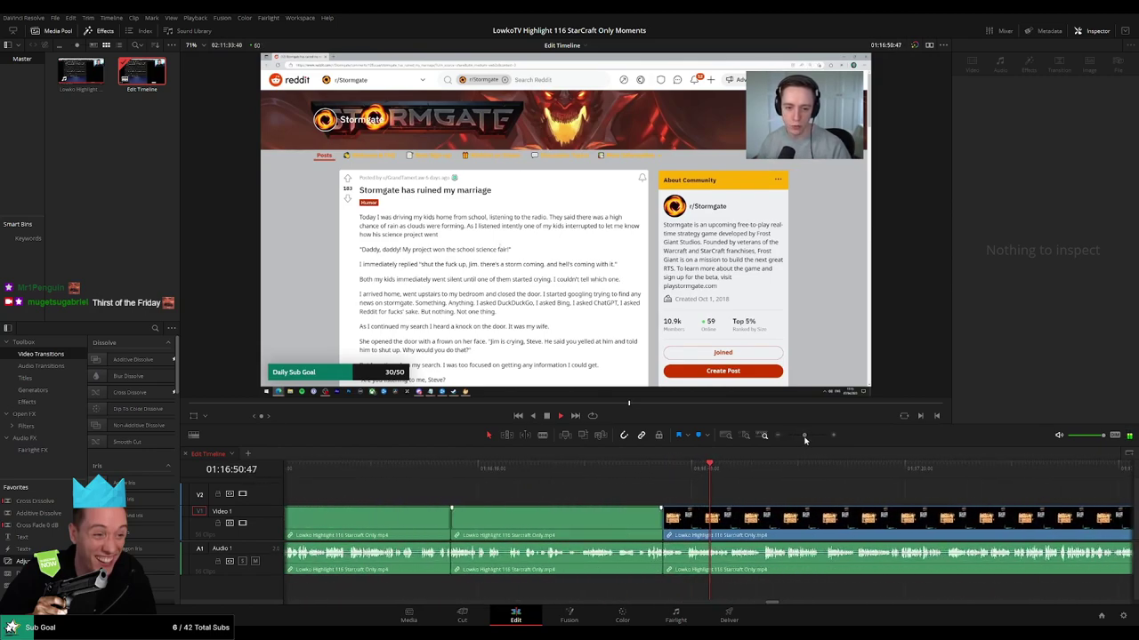
Skim the "Stormgate has ruined my marriage" footage and examine where it changes to the Stardew Valley inventory around 01:19:24.
left_click_drag(789, 499, 611, 497)
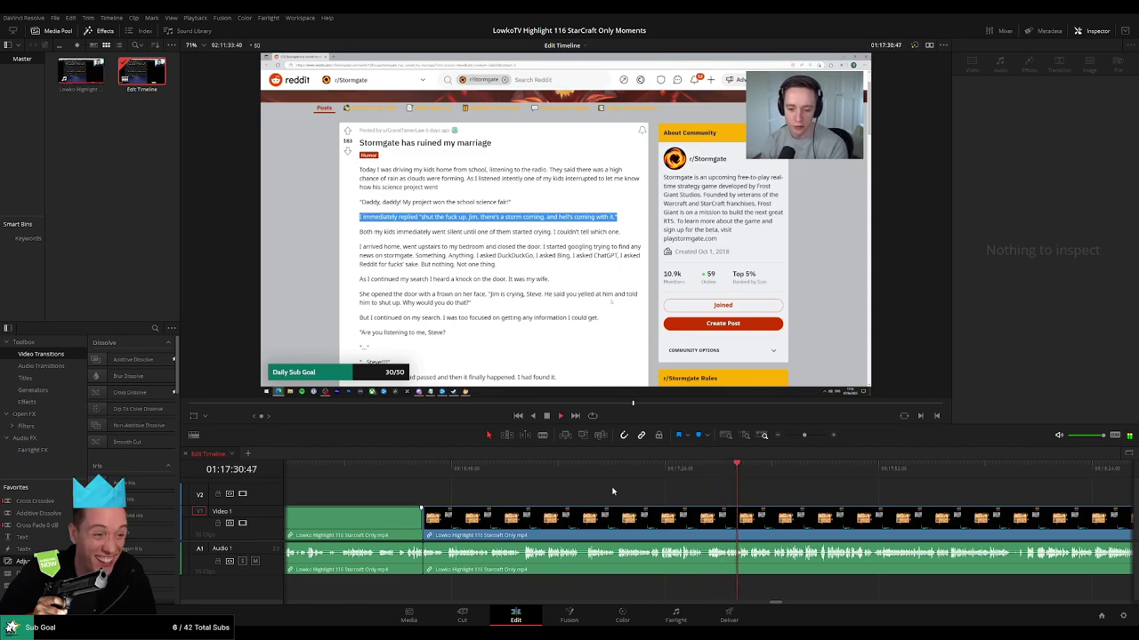
left_click(764, 474)
left_click_drag(763, 474, 841, 473)
scroll(905, 492, "right", 4)
left_click_drag(537, 472, 806, 470)
key("space")
scroll(604, 498, "right", 2)
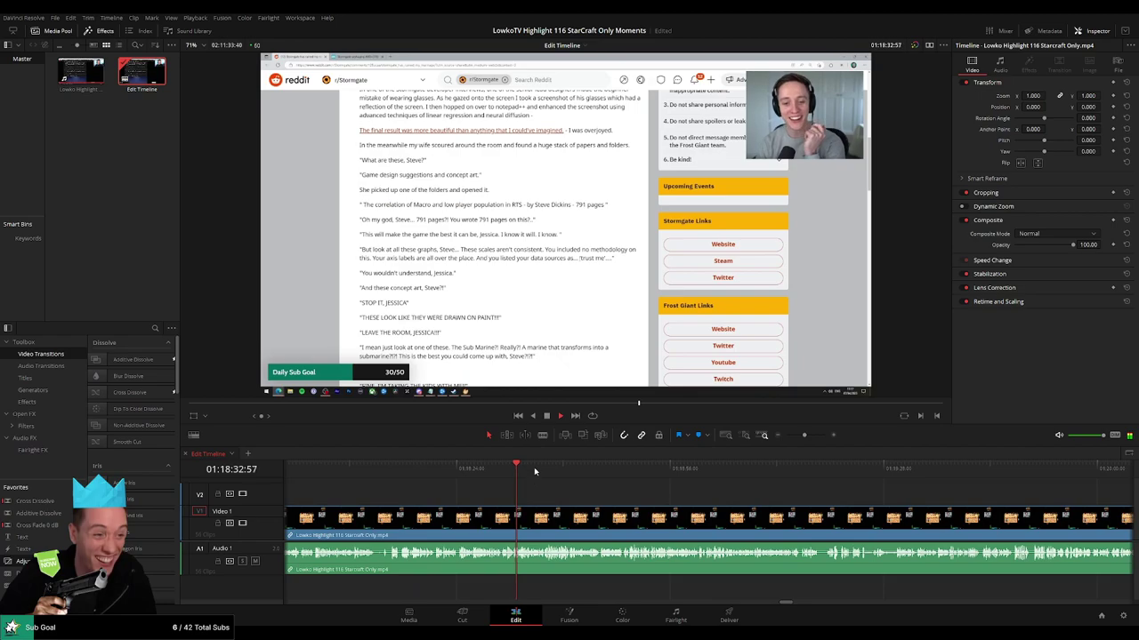
scroll(871, 497, "right", 3)
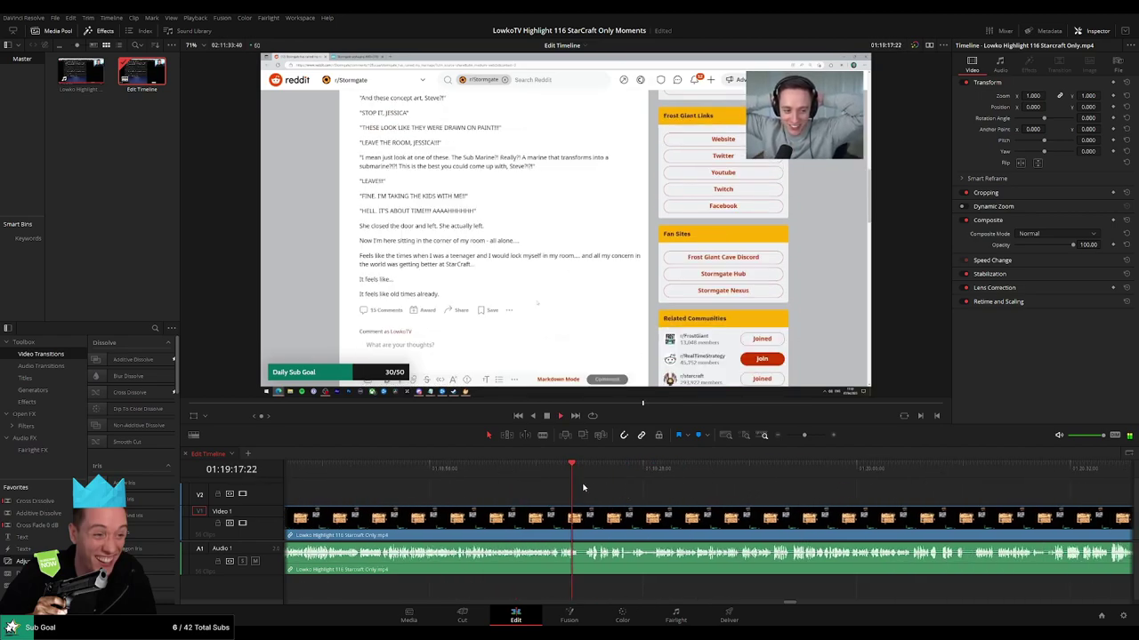
left_click(585, 466)
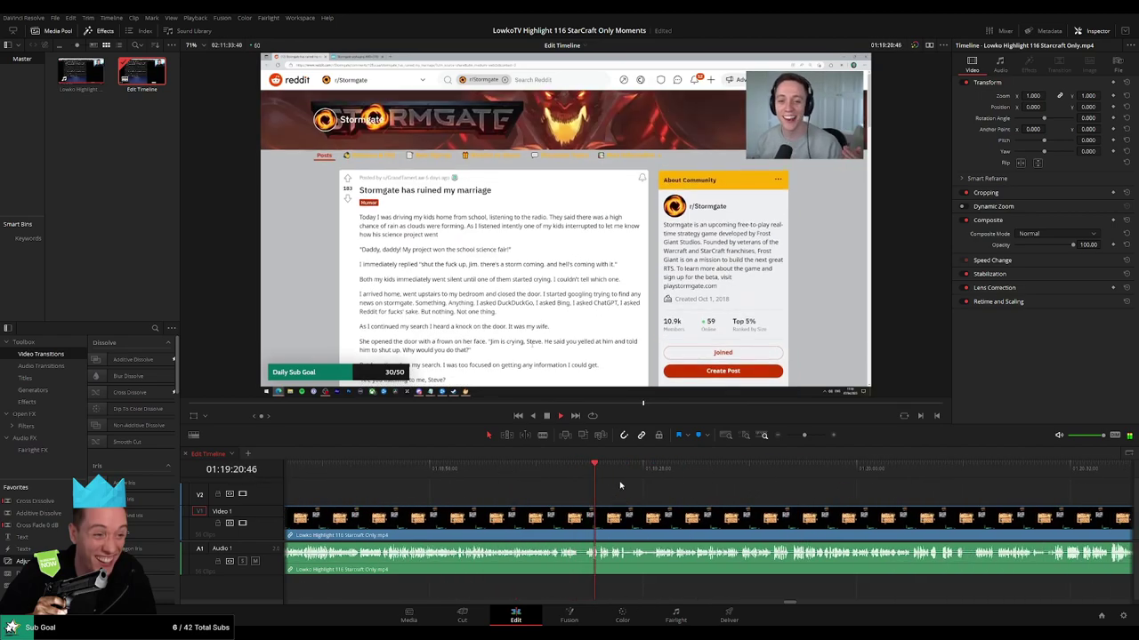
left_click_drag(804, 435, 814, 438)
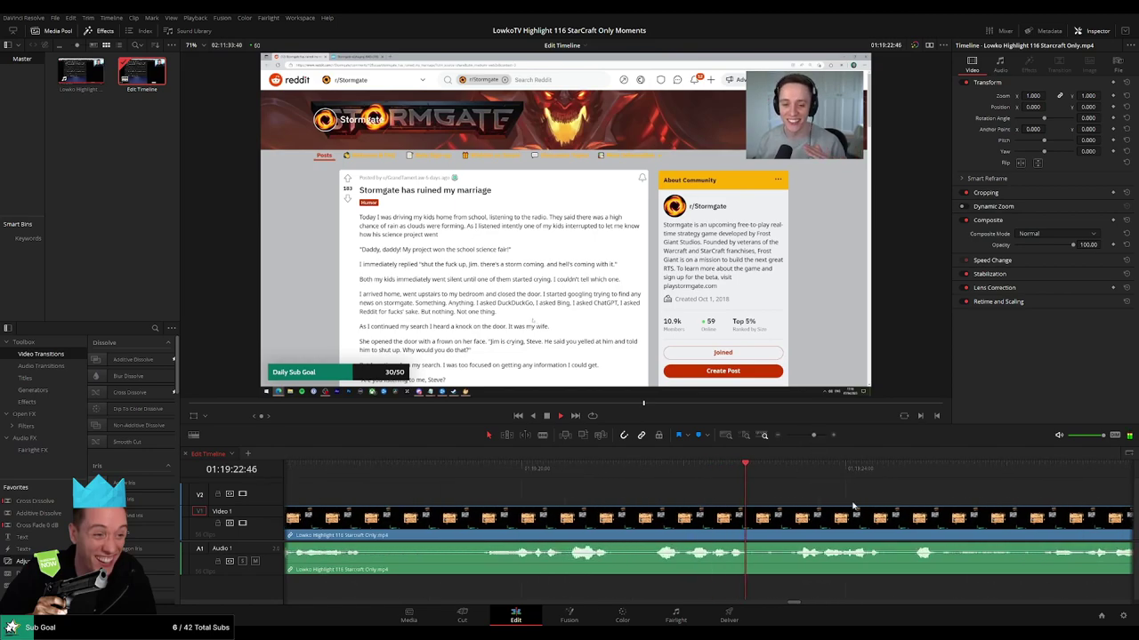
scroll(579, 498, "right", 4)
scroll(573, 499, "right", 1)
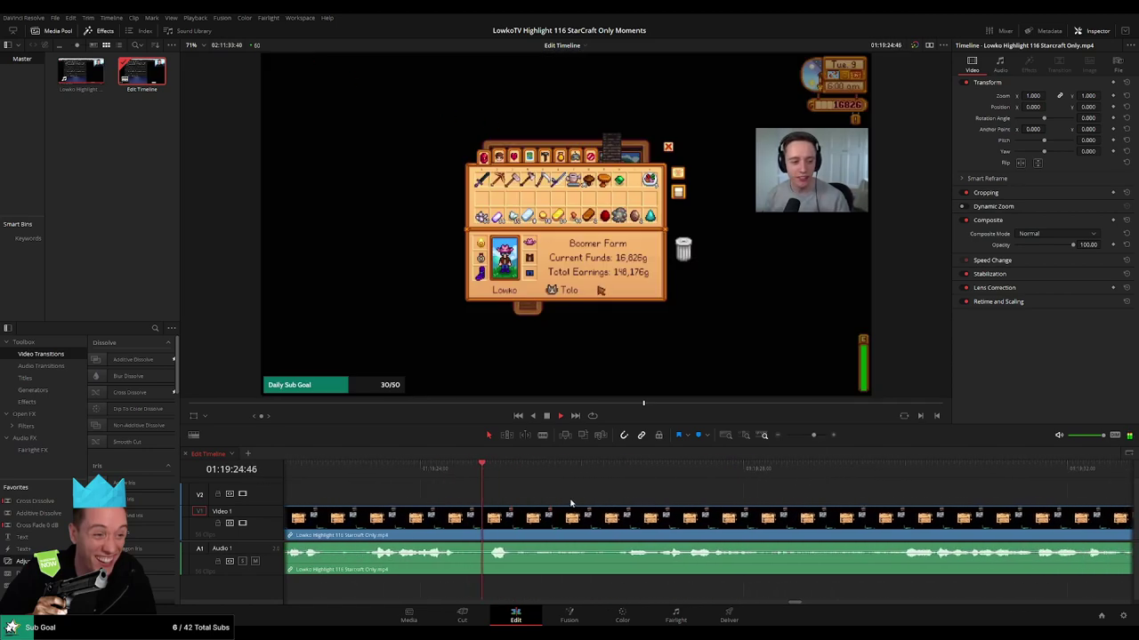
scroll(760, 508, "right", 2)
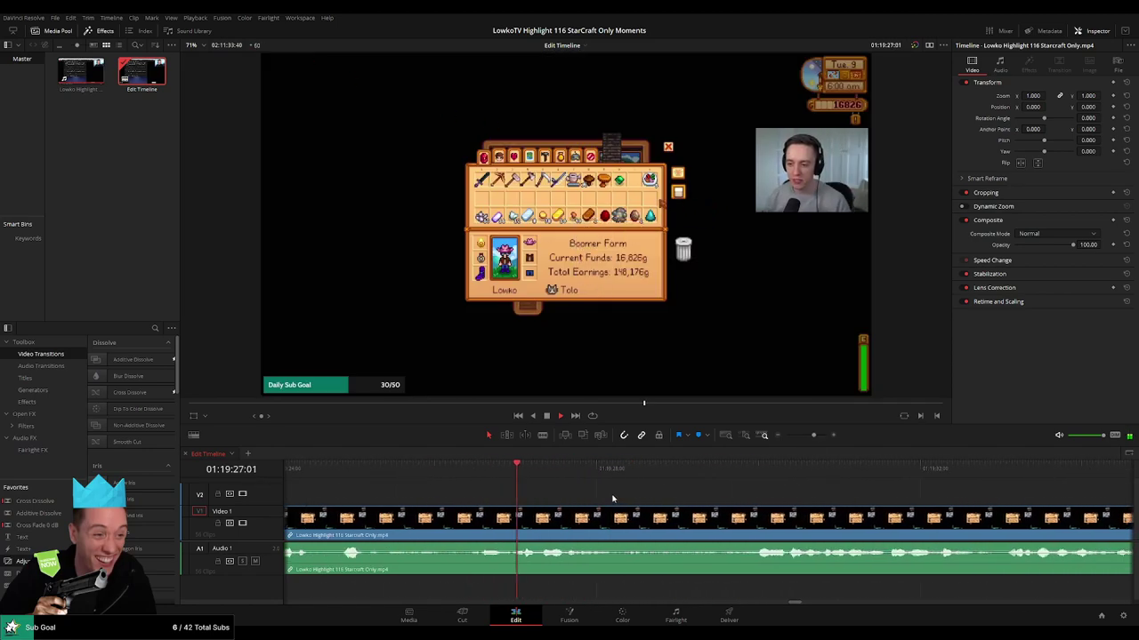
Split the footage at 01:19:32:52, where the Stardew Valley inventory changes to the full-screen webcam, delete the transition frames, and resume playback.
scroll(697, 505, "right", 2)
key("space")
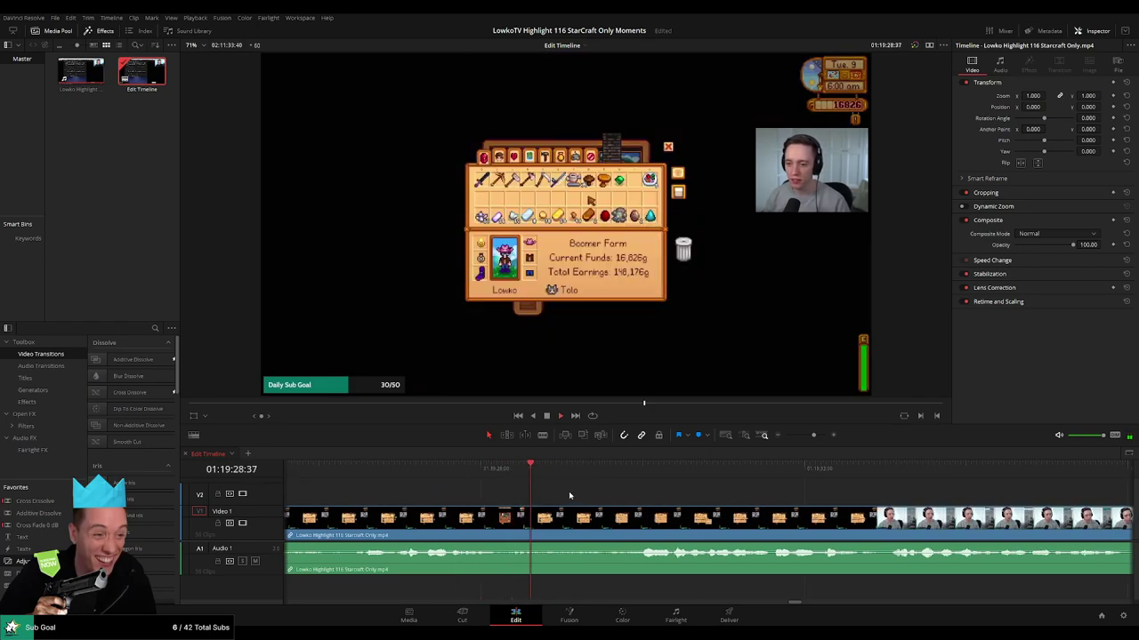
scroll(797, 499, "right", 2)
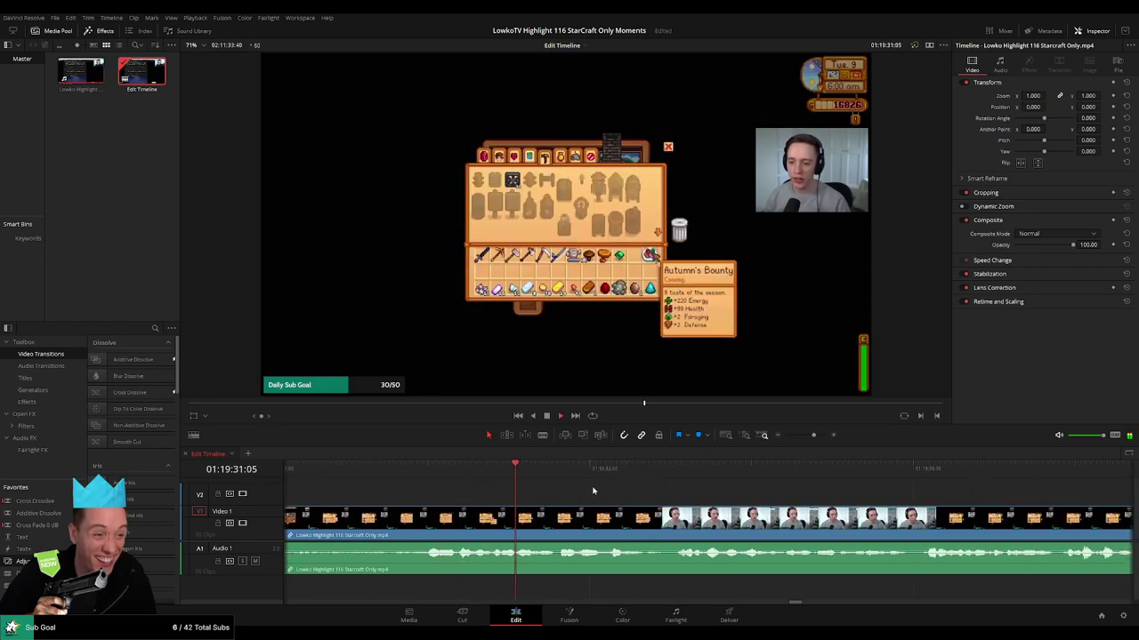
scroll(716, 495, "right", 1)
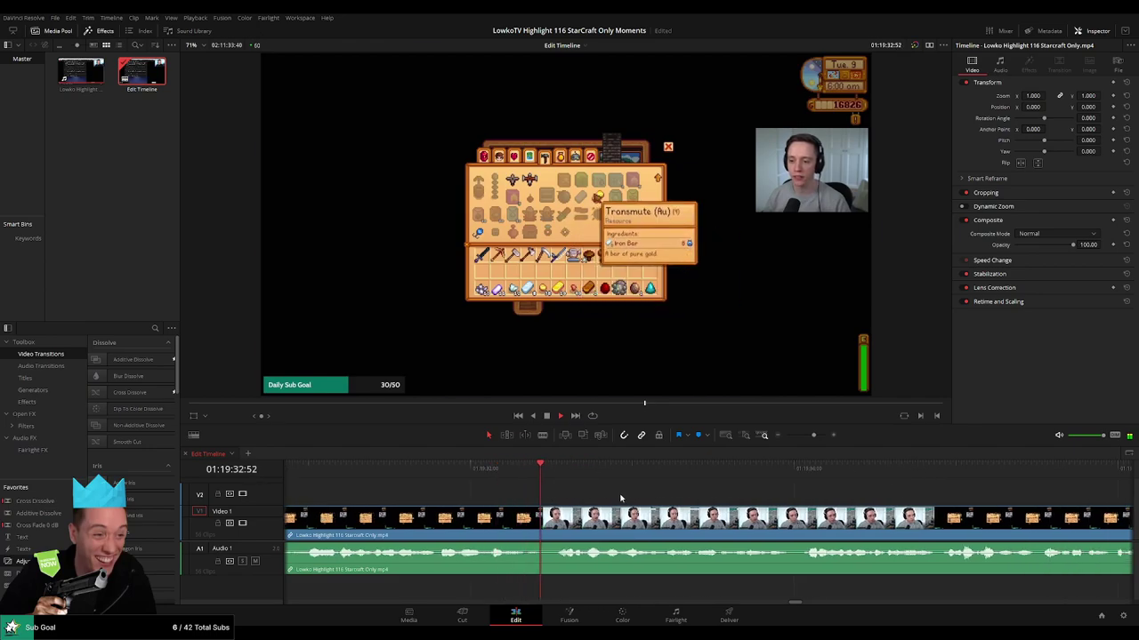
key("space")
left_click_drag(546, 474, 540, 477)
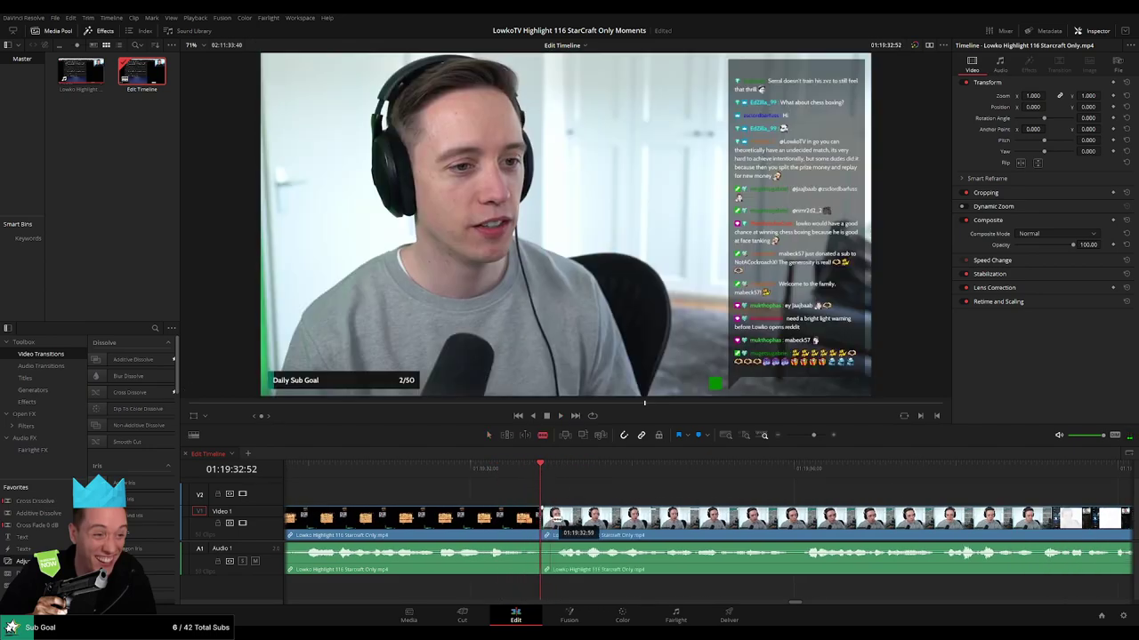
key("ctrl+b")
key("Delete")
key("space")
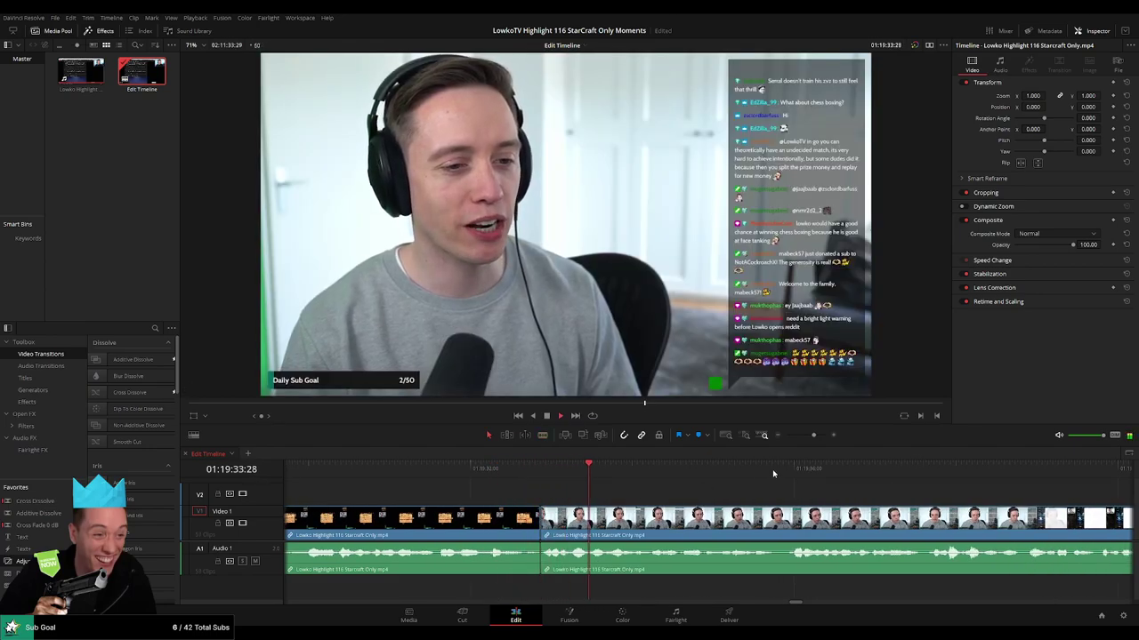
Colour the Stardew Valley inventory clip before the full-screen webcam scene green.
left_click_drag(813, 435, 805, 436)
left_click(633, 519)
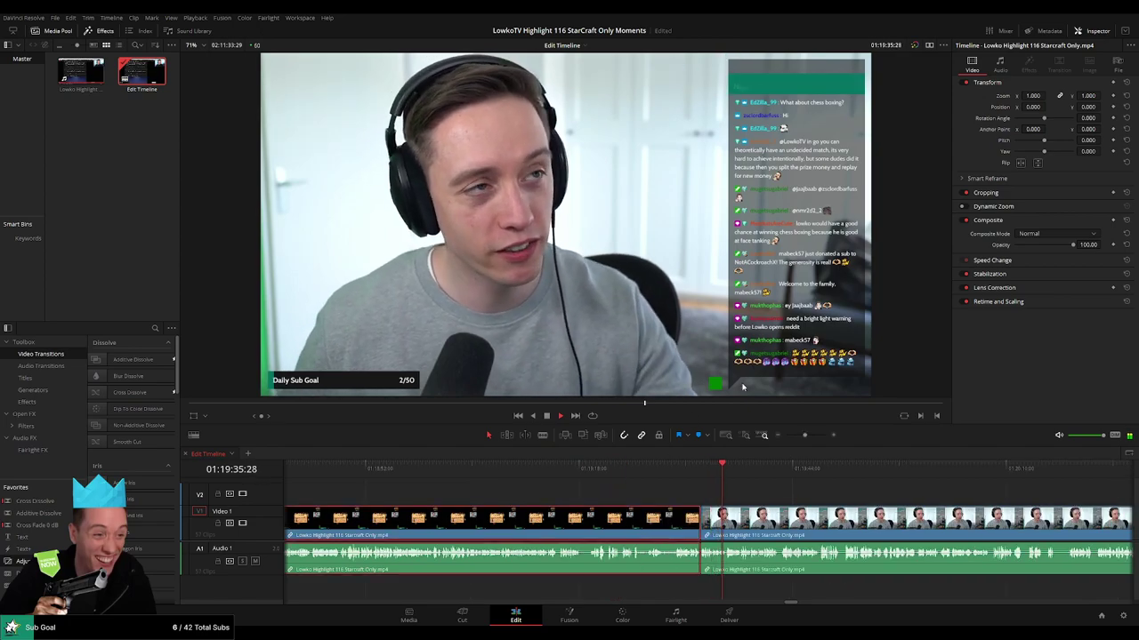
left_click(840, 494)
Play through the StarCraft menu and Bing chat footage to find the next scene change.
left_click_drag(841, 495, 639, 494)
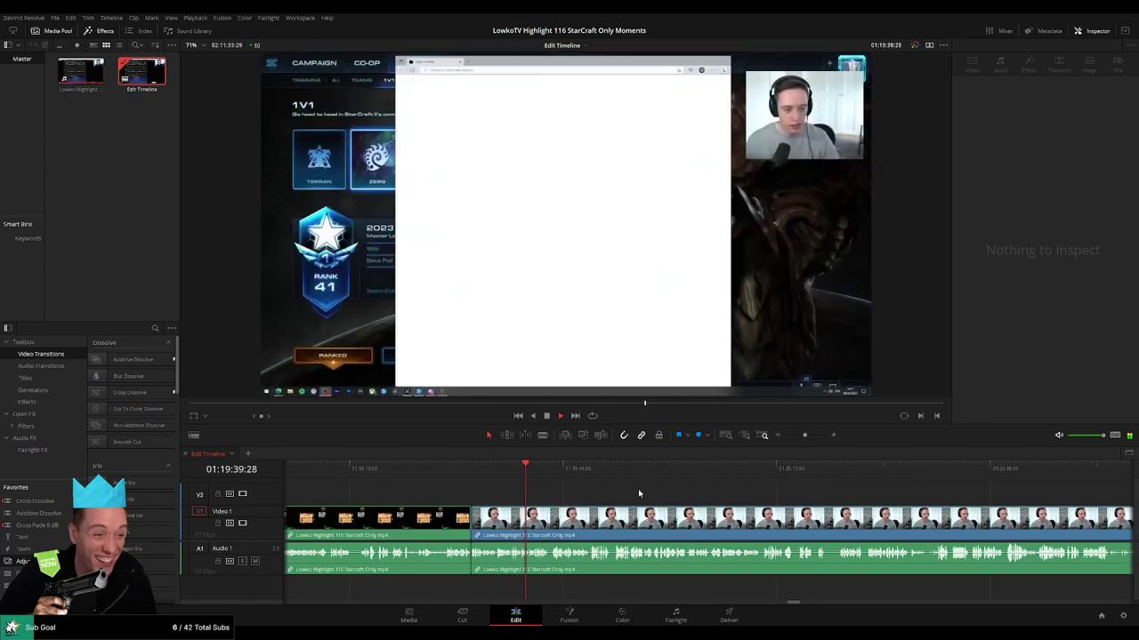
mouse_move(804, 435)
left_mouse_down()
mouse_move(788, 437)
mouse_move(809, 435)
left_mouse_up()
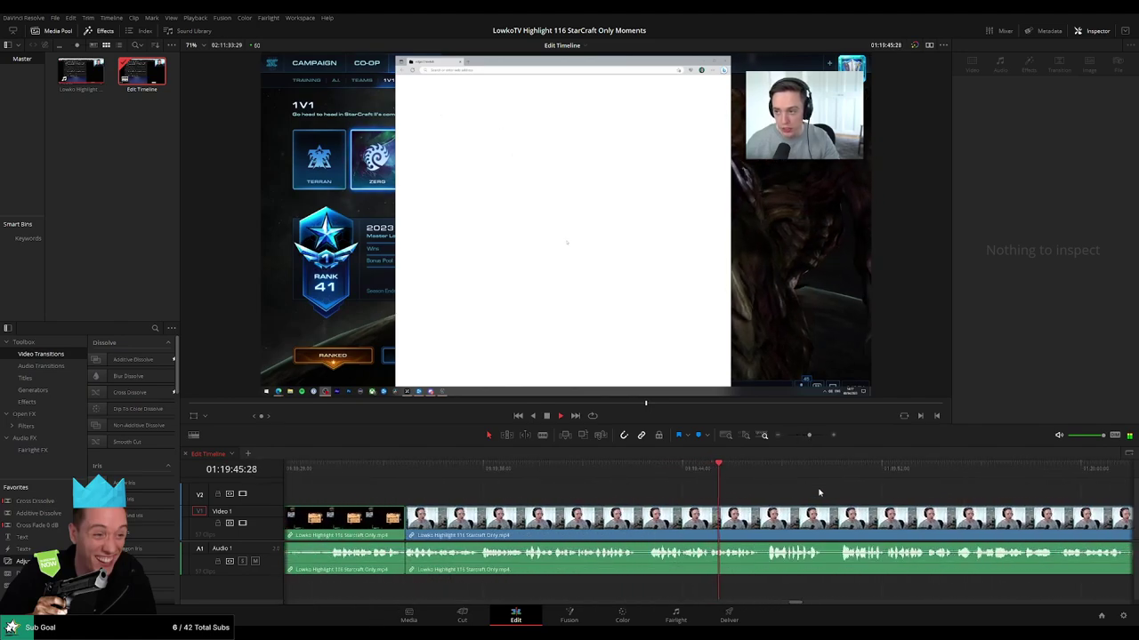
left_click_drag(821, 497, 661, 489)
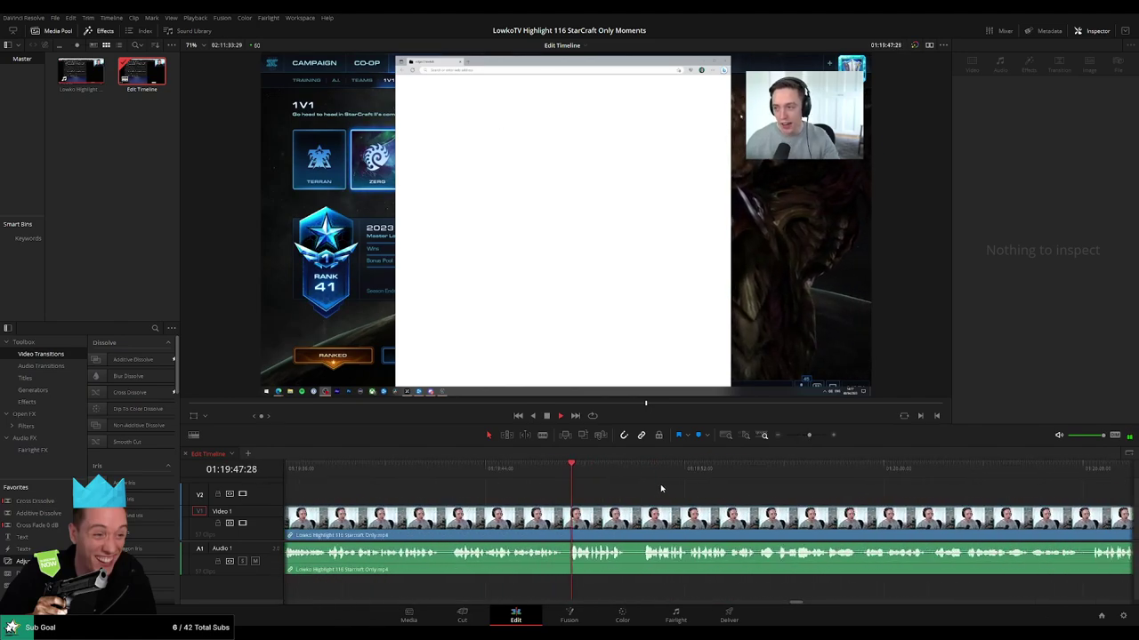
scroll(685, 492, "right", 2)
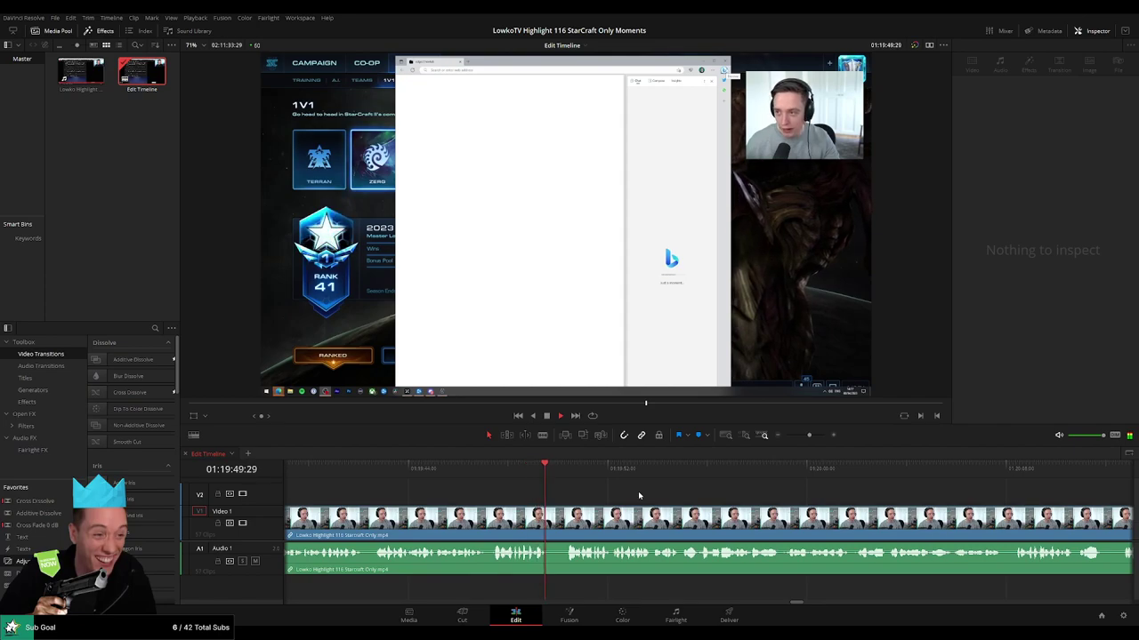
scroll(622, 496, "right", 4)
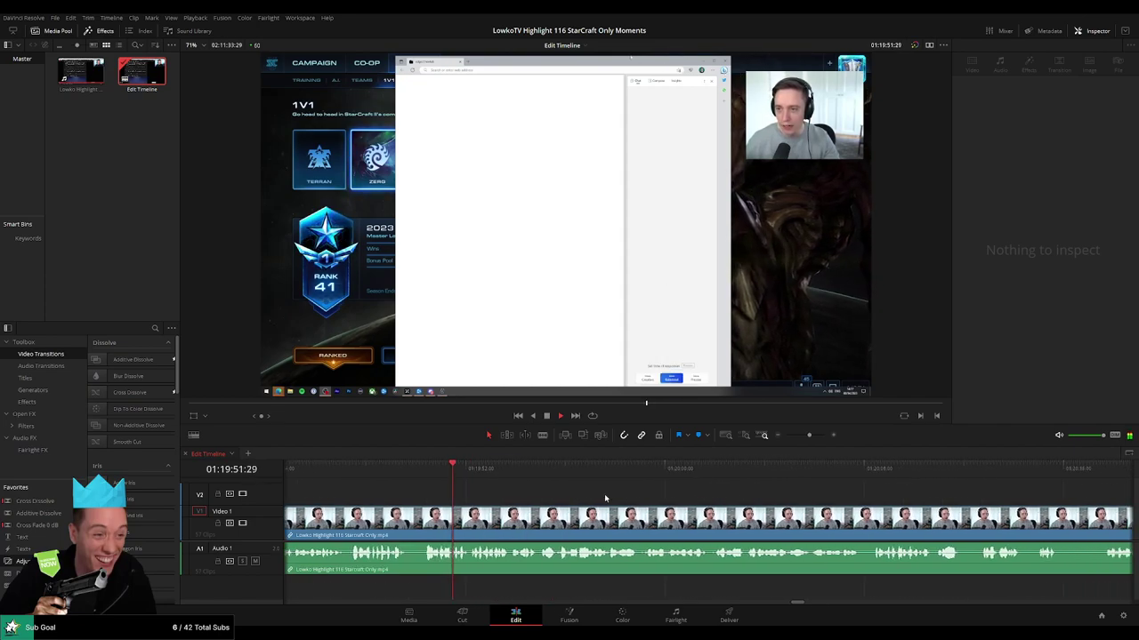
scroll(601, 495, "right", 1)
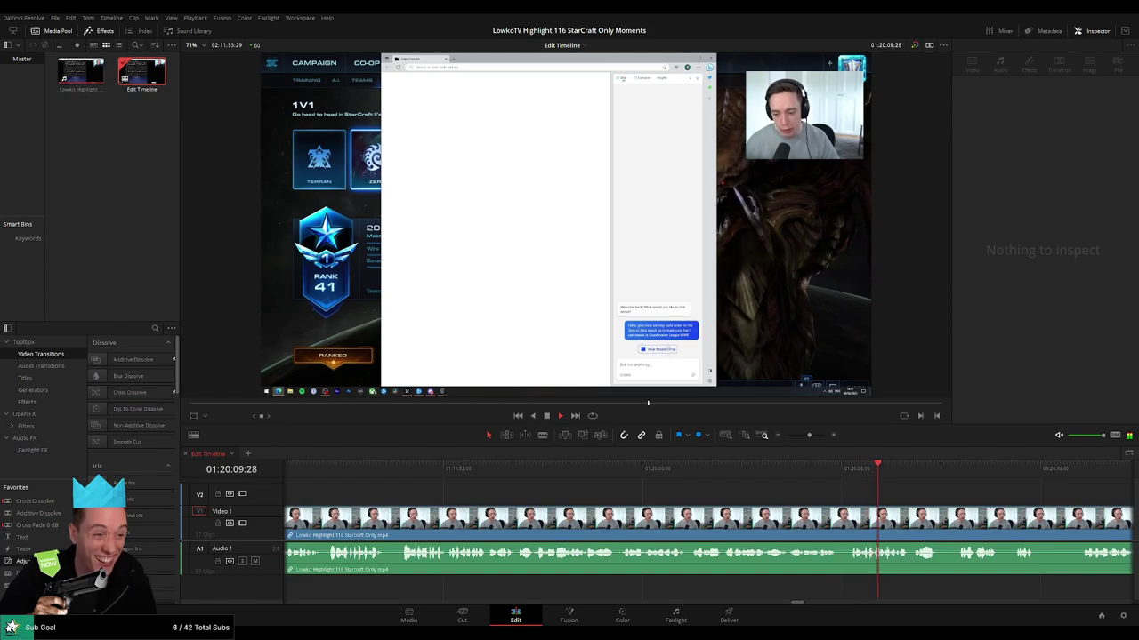
left_click(557, 471)
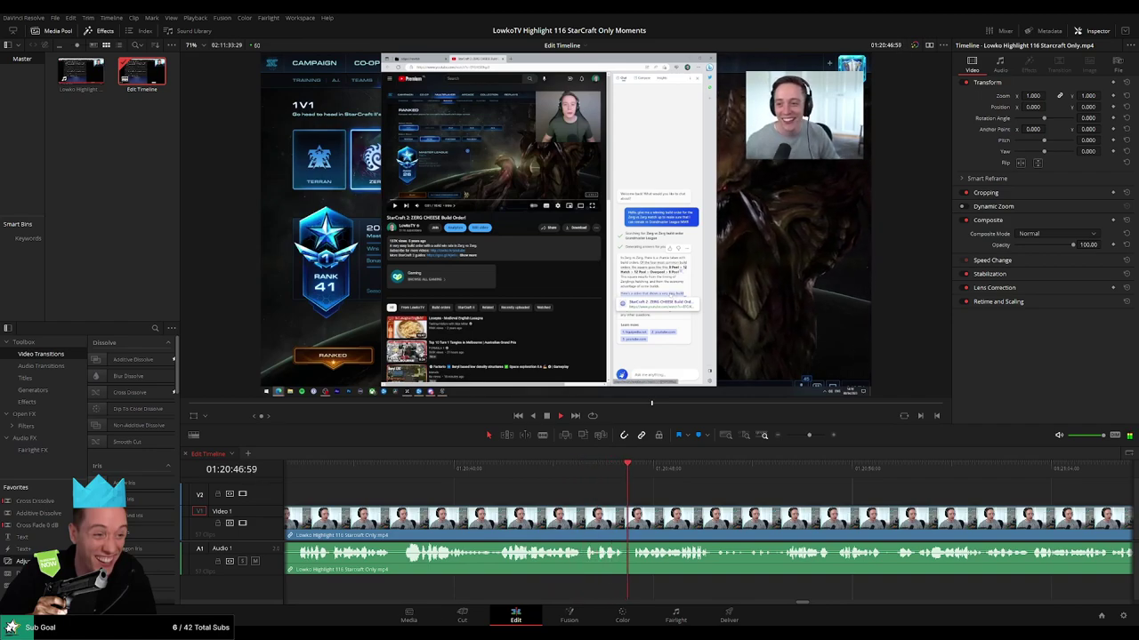
left_click_drag(741, 505, 530, 502)
scroll(525, 501, "down", 1)
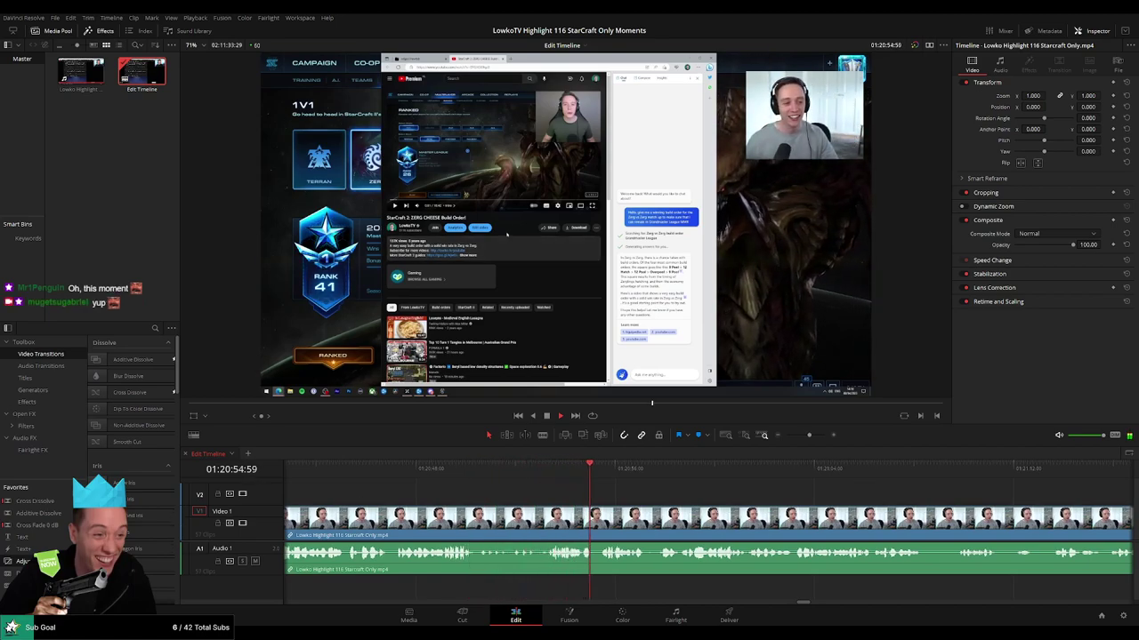
scroll(694, 495, "down", 3)
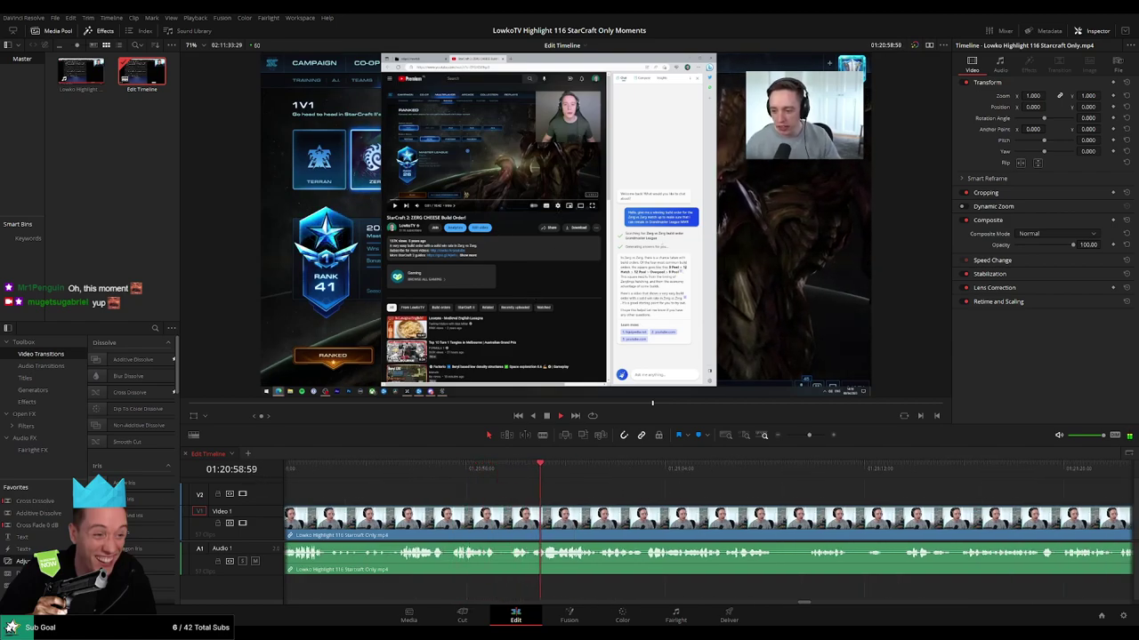
scroll(582, 495, "down", 2)
scroll(552, 492, "down", 3)
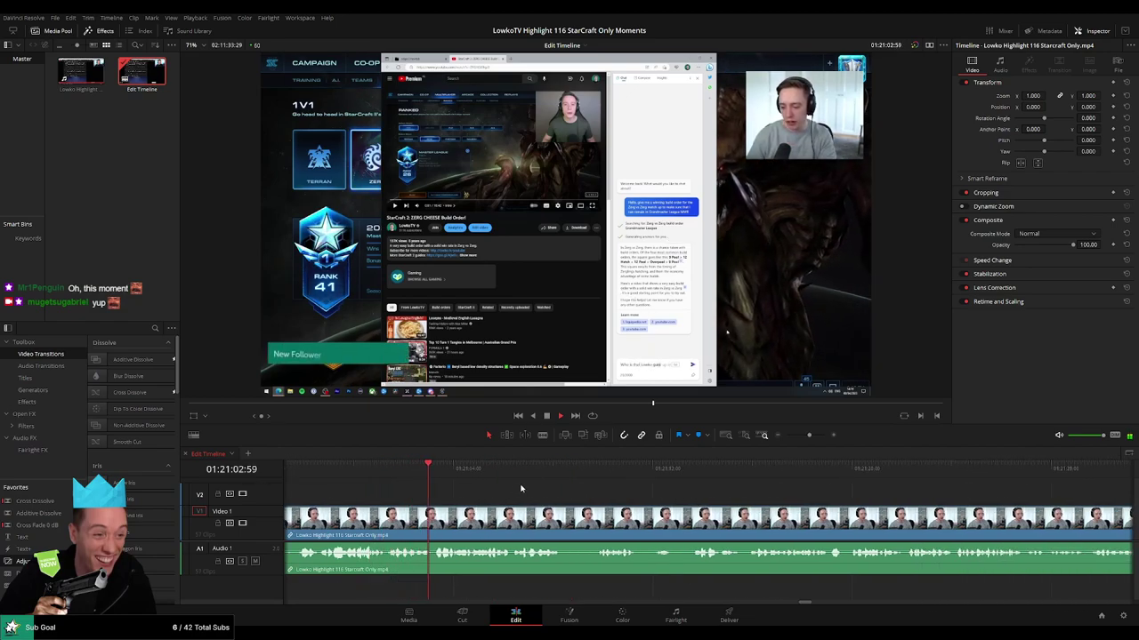
scroll(490, 497, "down", 3)
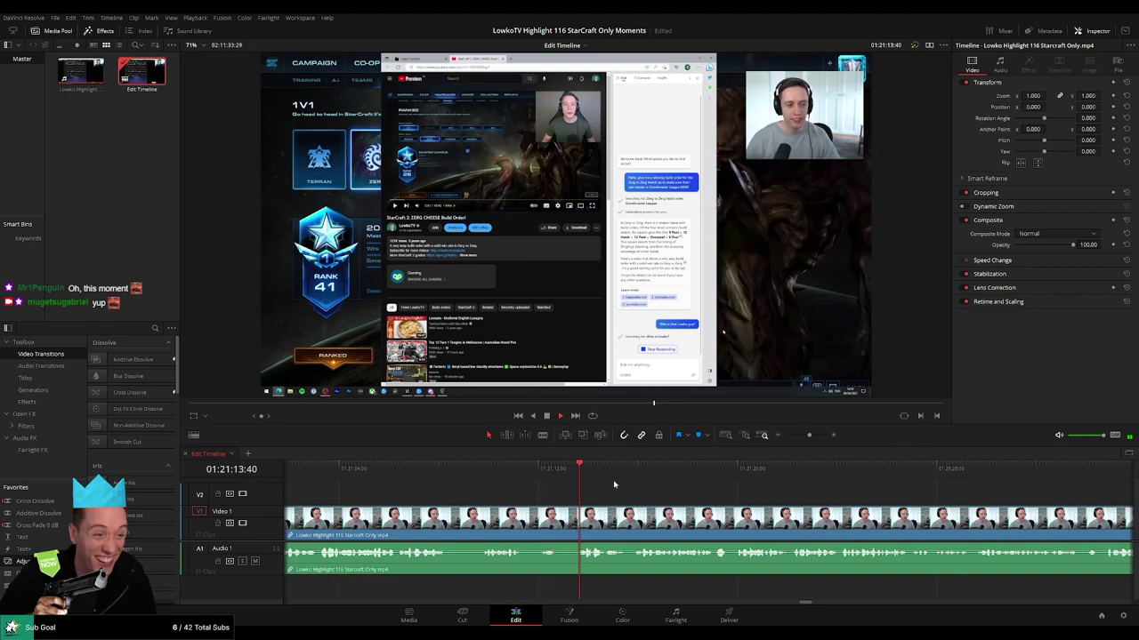
scroll(544, 485, "down", 3)
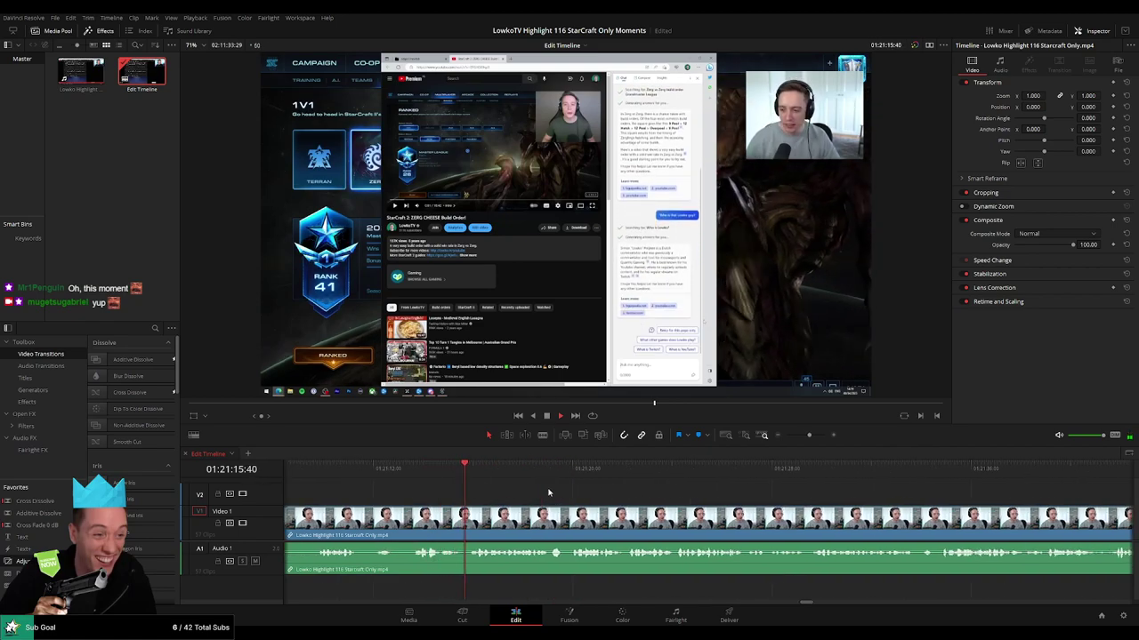
scroll(558, 492, "down", 1)
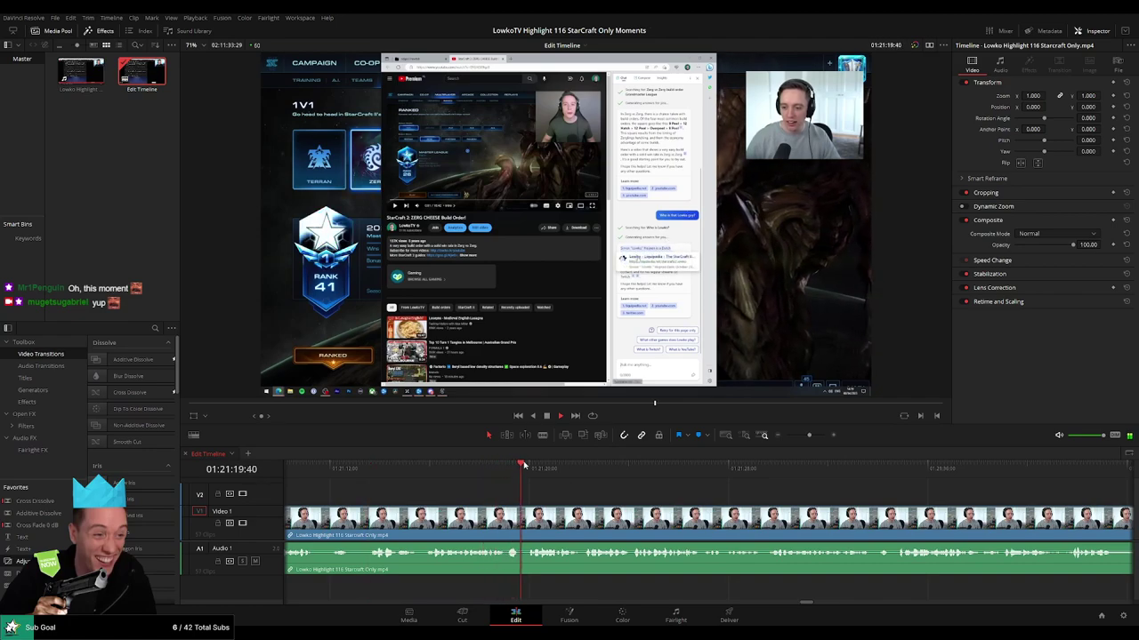
scroll(546, 480, "down", 3)
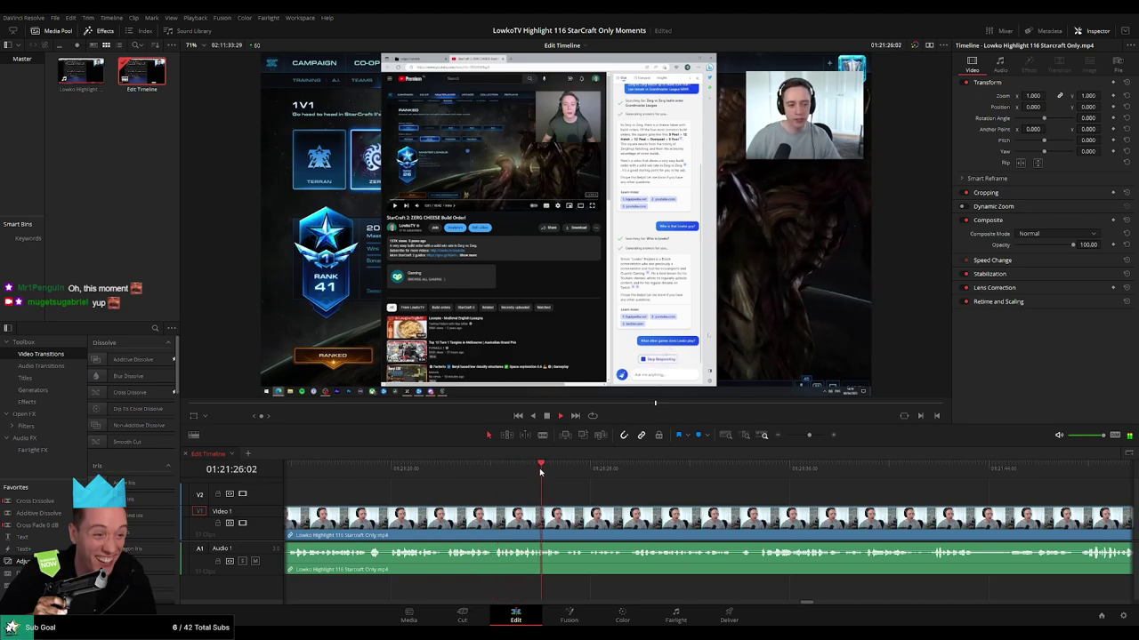
left_click_drag(668, 498, 568, 491)
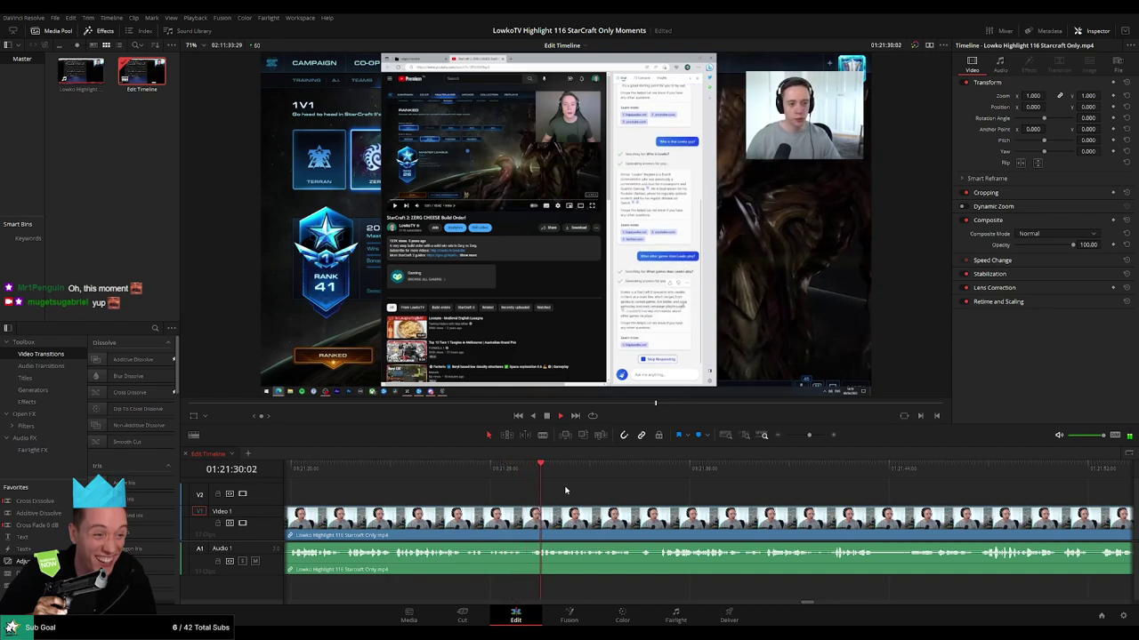
scroll(561, 489, "right", 4)
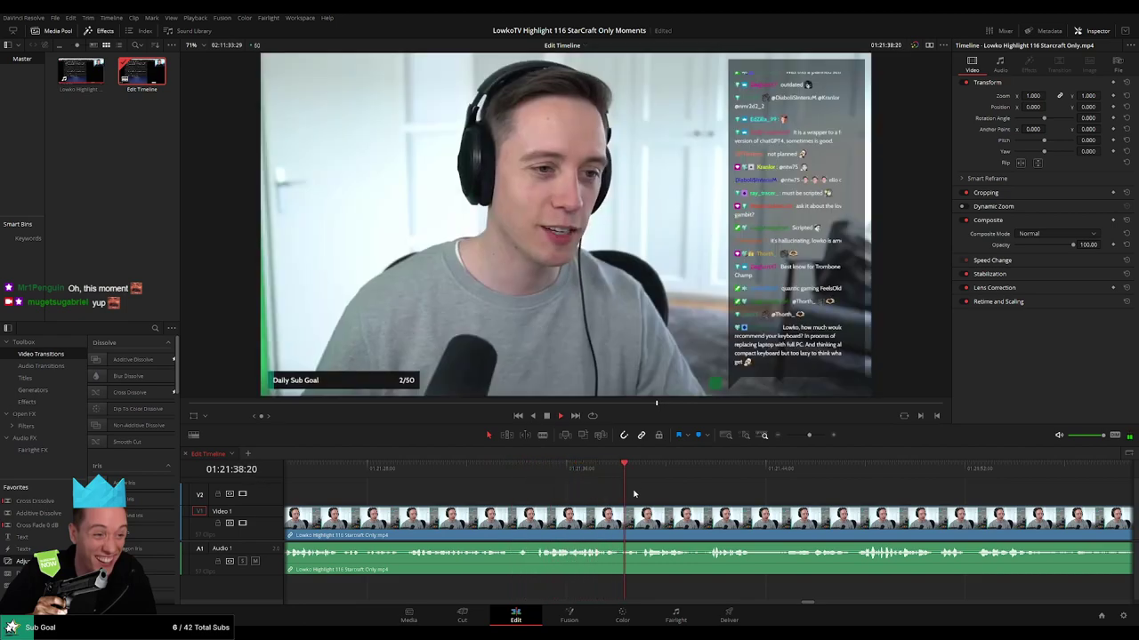
Split the footage at 01:21:38:58, where the full-screen webcam changes to the r/starcraft Reddit page, delete the transition frames, and resume playback.
left_click(627, 470)
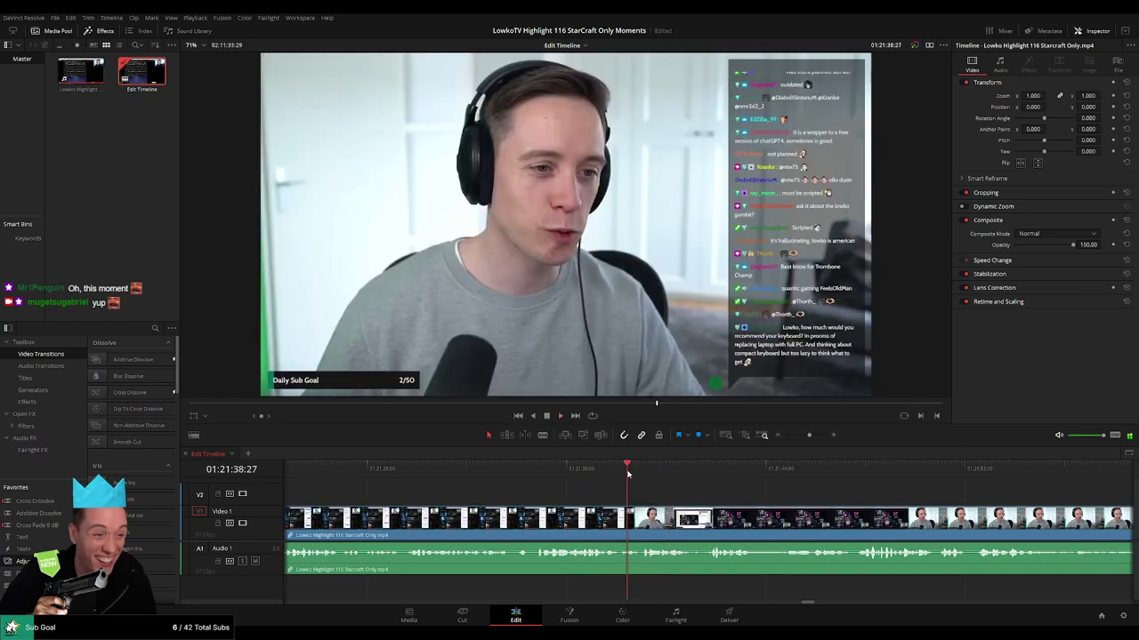
key("space")
left_click_drag(808, 436, 813, 438)
left_click(714, 471)
key("Left")
key("Left")
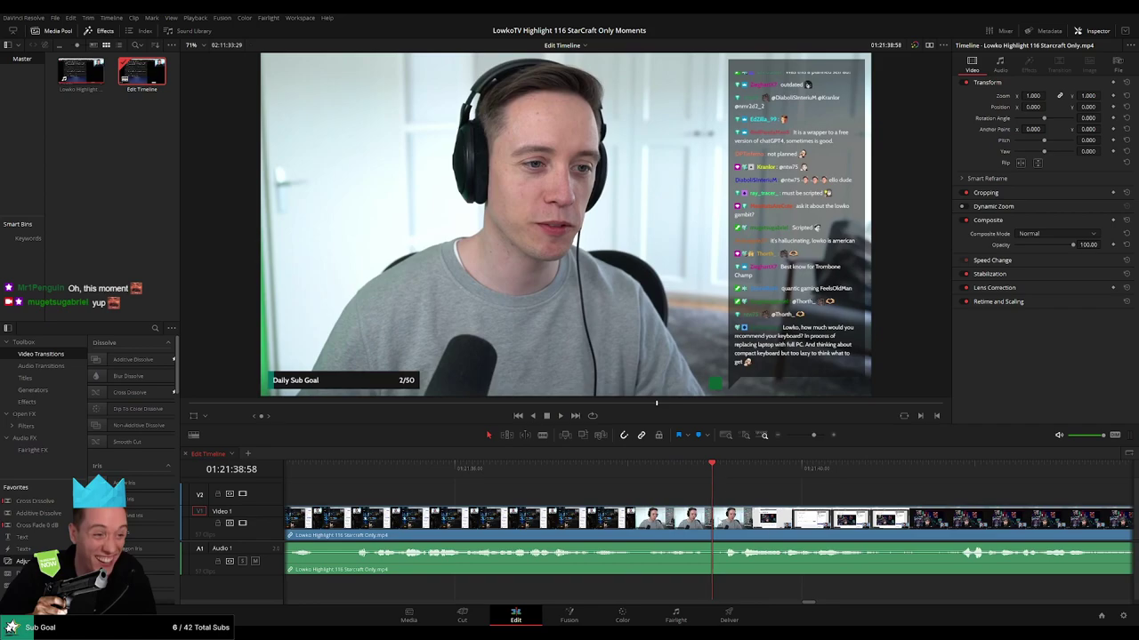
key("b")
left_click(715, 525)
left_click(721, 525)
key("a")
left_click(718, 528)
key("Delete")
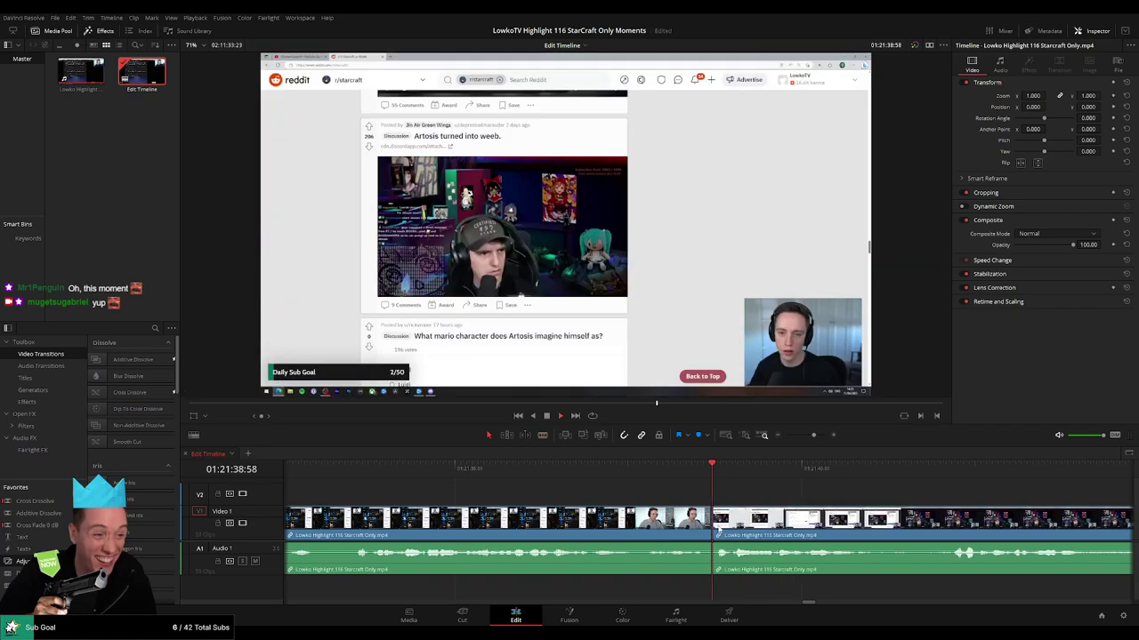
key("space")
Undo the first colour given to the Bing chat clip before the Reddit scene and colour that clip blue instead.
left_click_drag(813, 436, 797, 436)
left_click(656, 513)
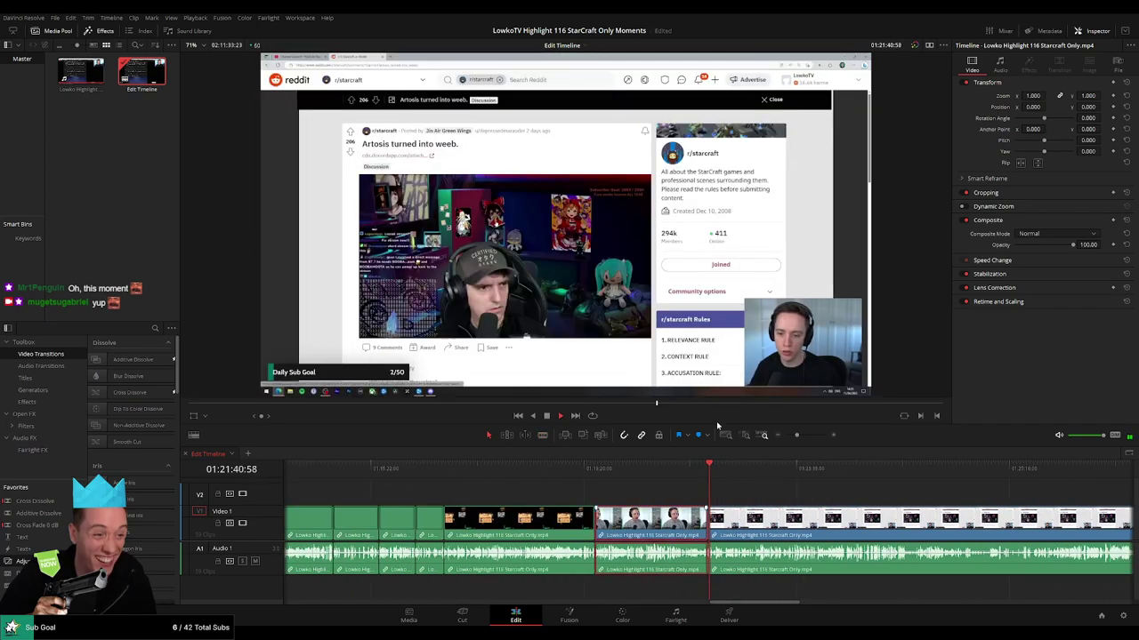
left_click(791, 493)
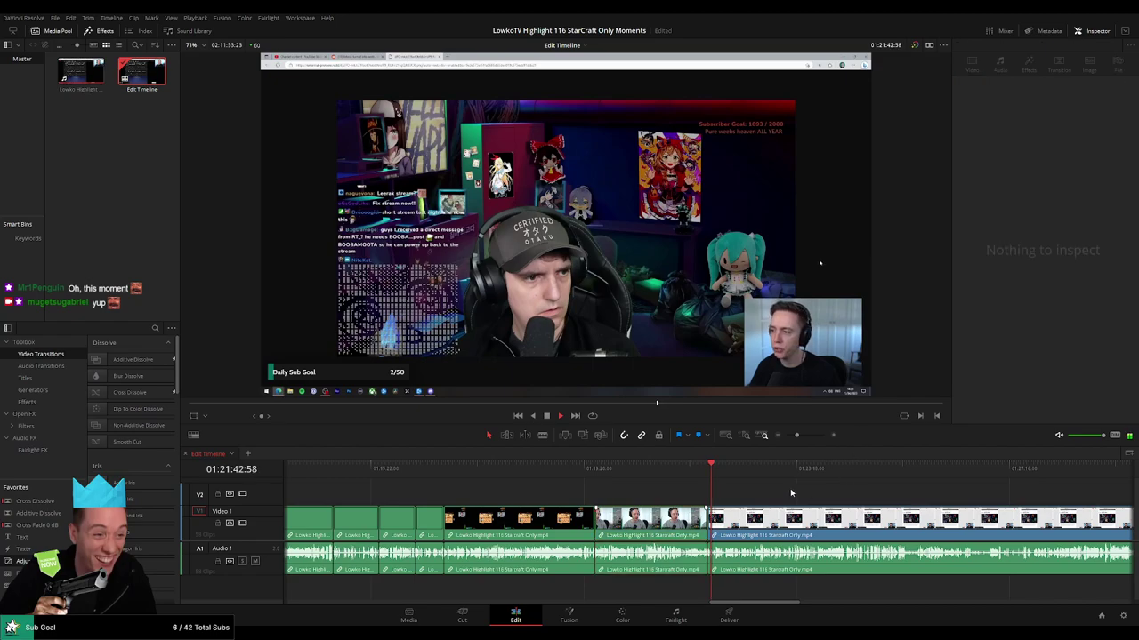
left_click(646, 516)
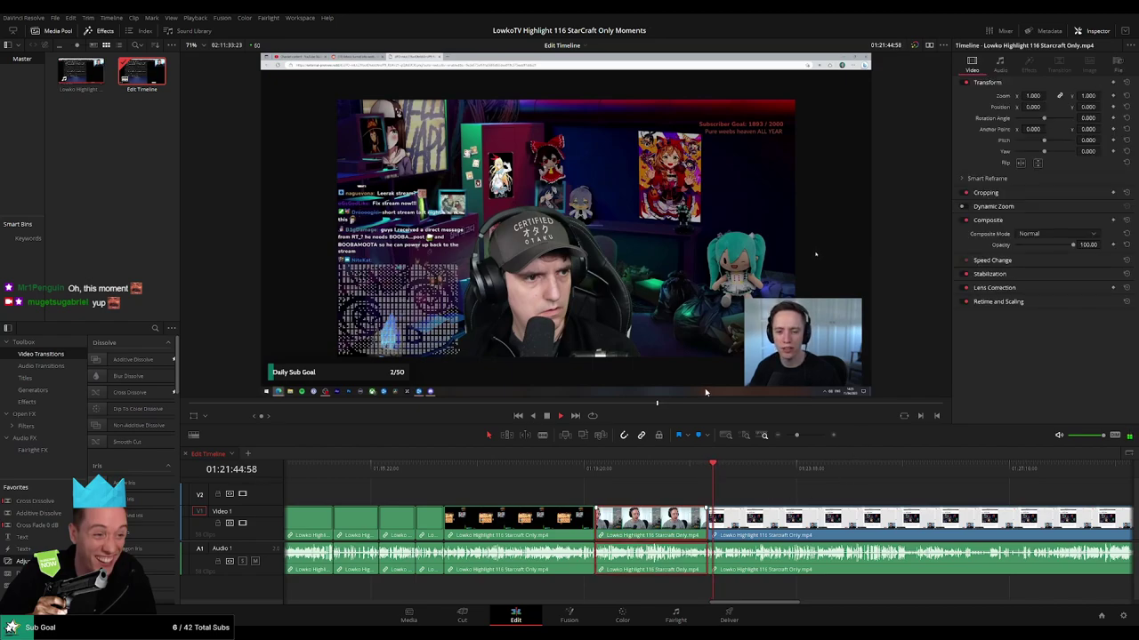
left_click(932, 494)
key("ctrl+z")
left_click(649, 517)
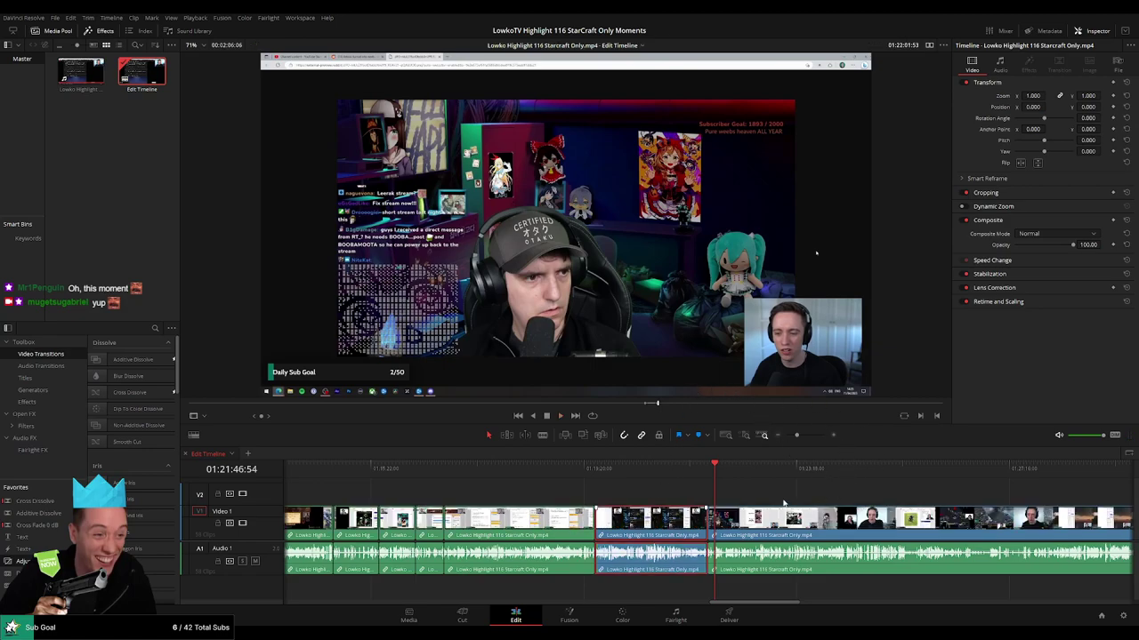
left_click(846, 486)
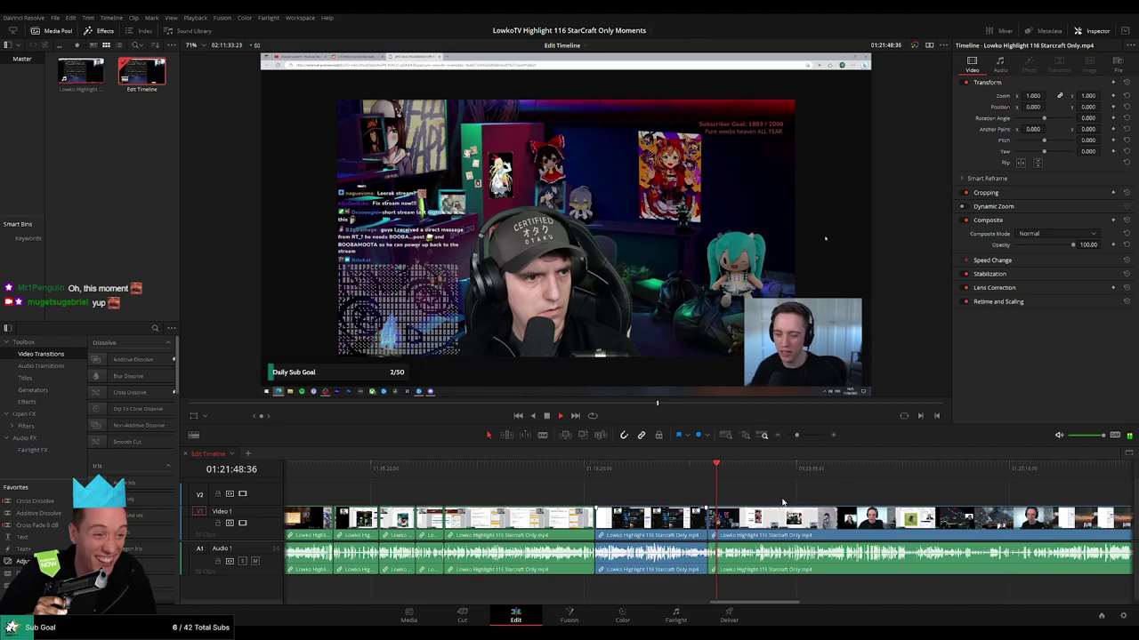
Play through the enlarged image and the Reddit comments footage to find where the page scrolls on to another post.
left_click_drag(797, 435, 808, 435)
left_click_drag(821, 497, 566, 497)
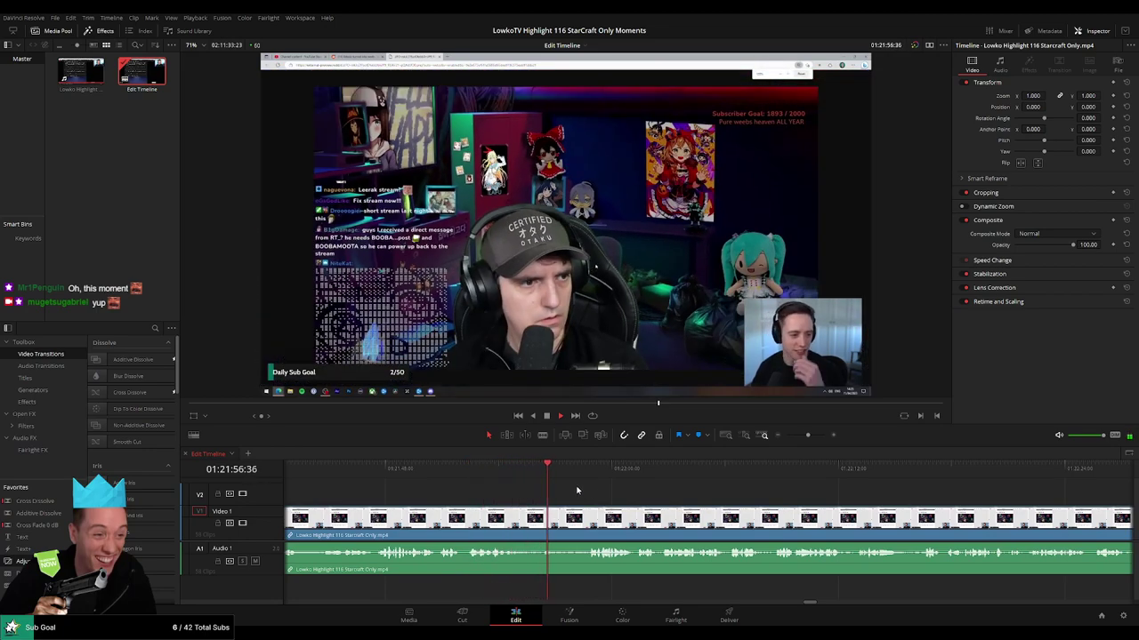
left_click(580, 468)
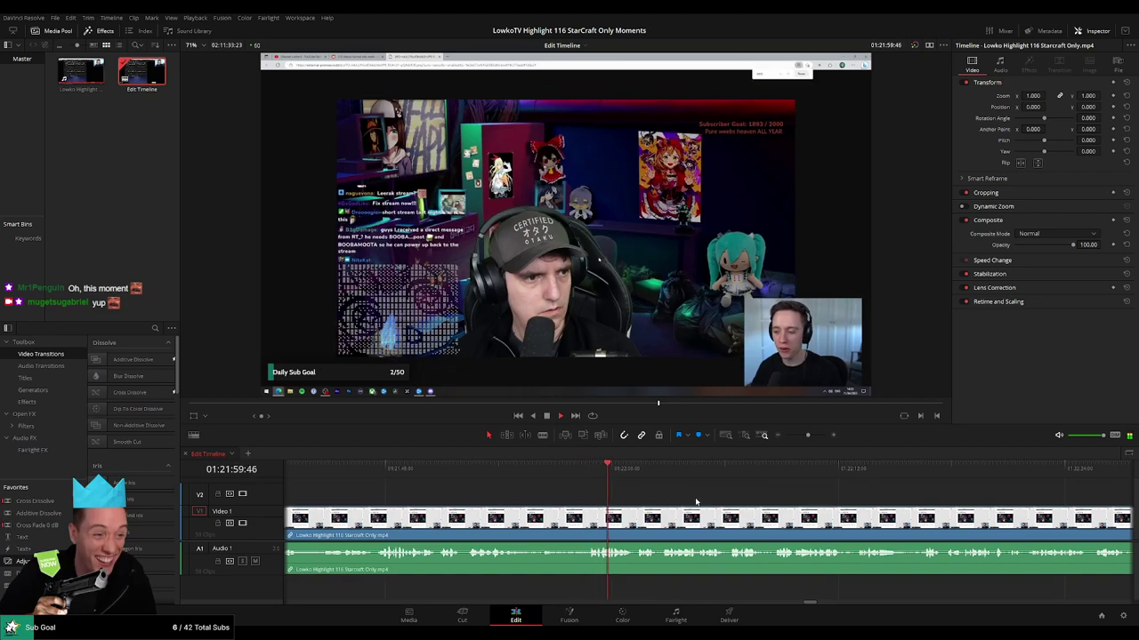
left_click_drag(696, 502, 551, 500)
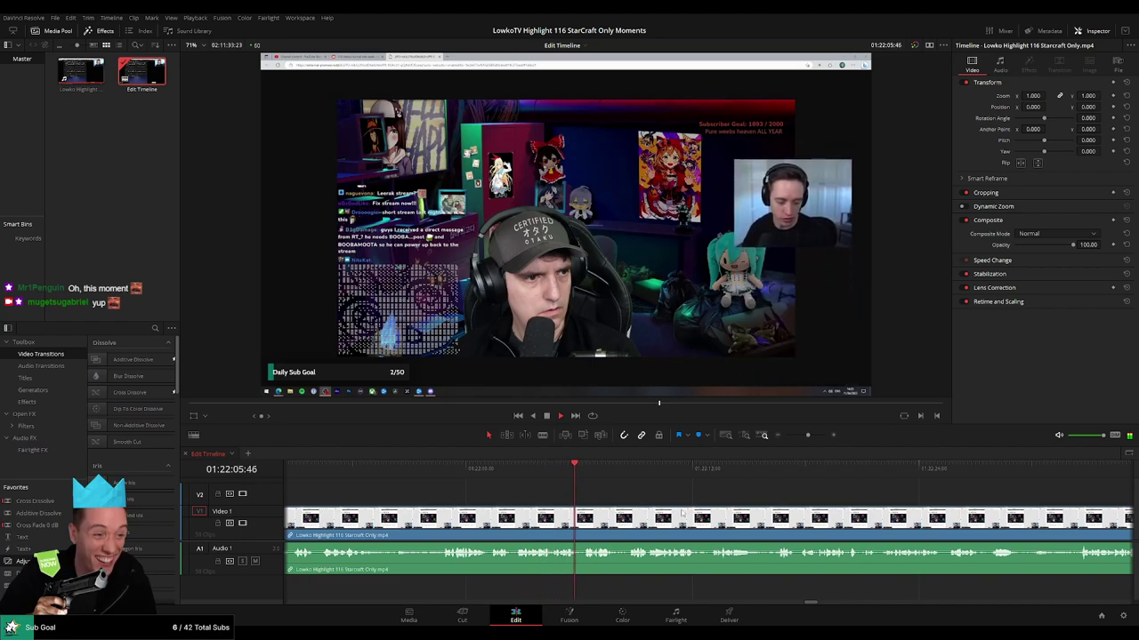
scroll(592, 495, "right", 1)
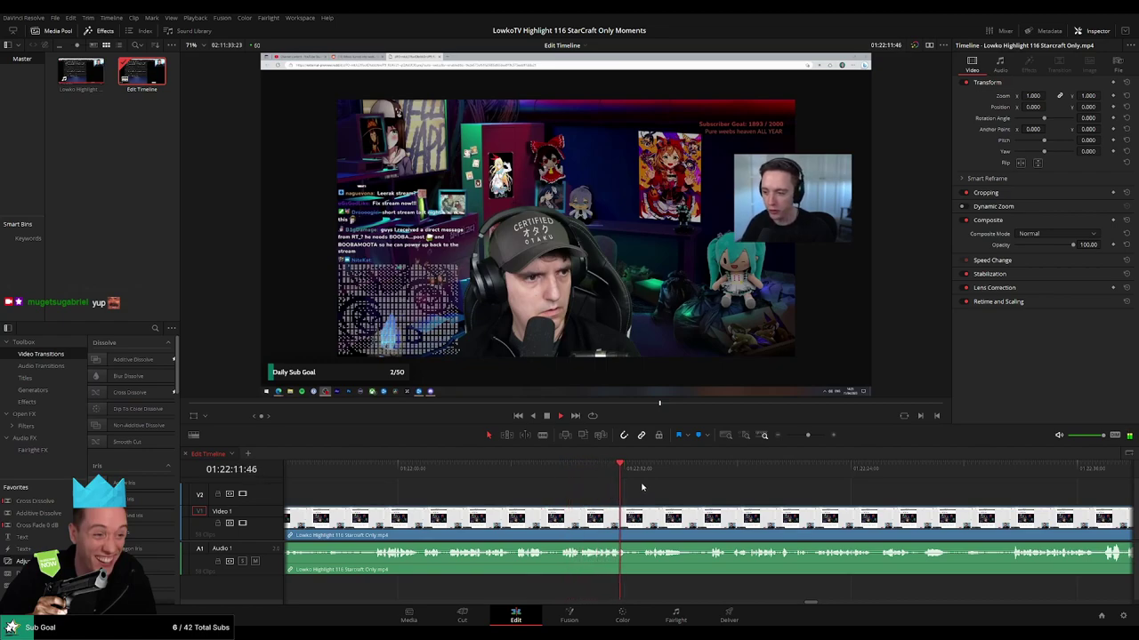
scroll(611, 491, "right", 2)
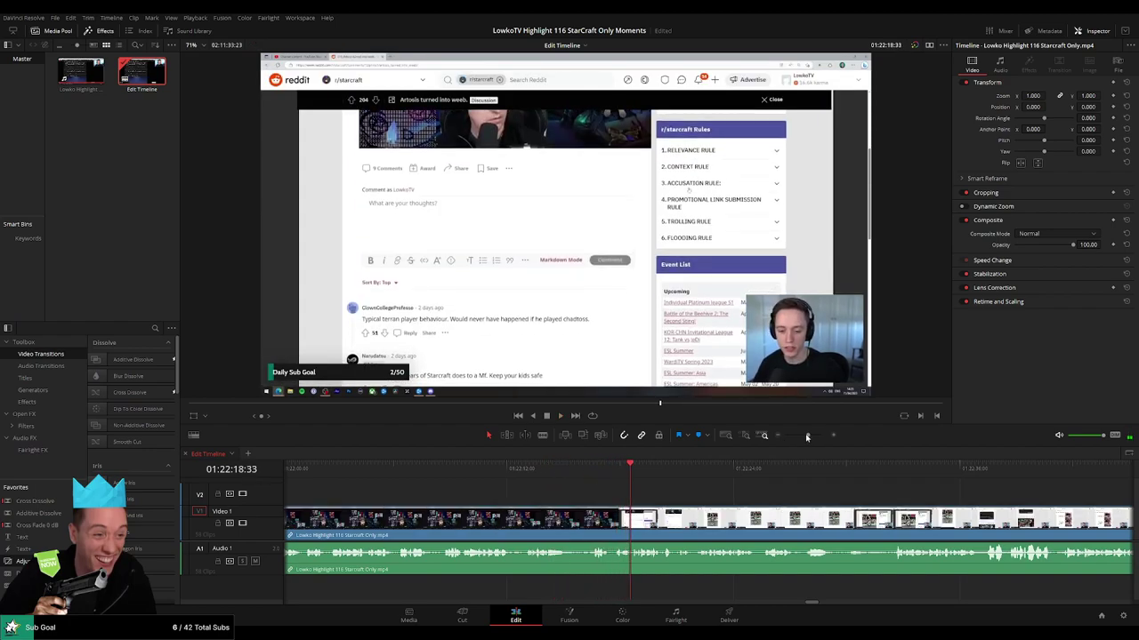
left_click_drag(807, 436, 812, 436)
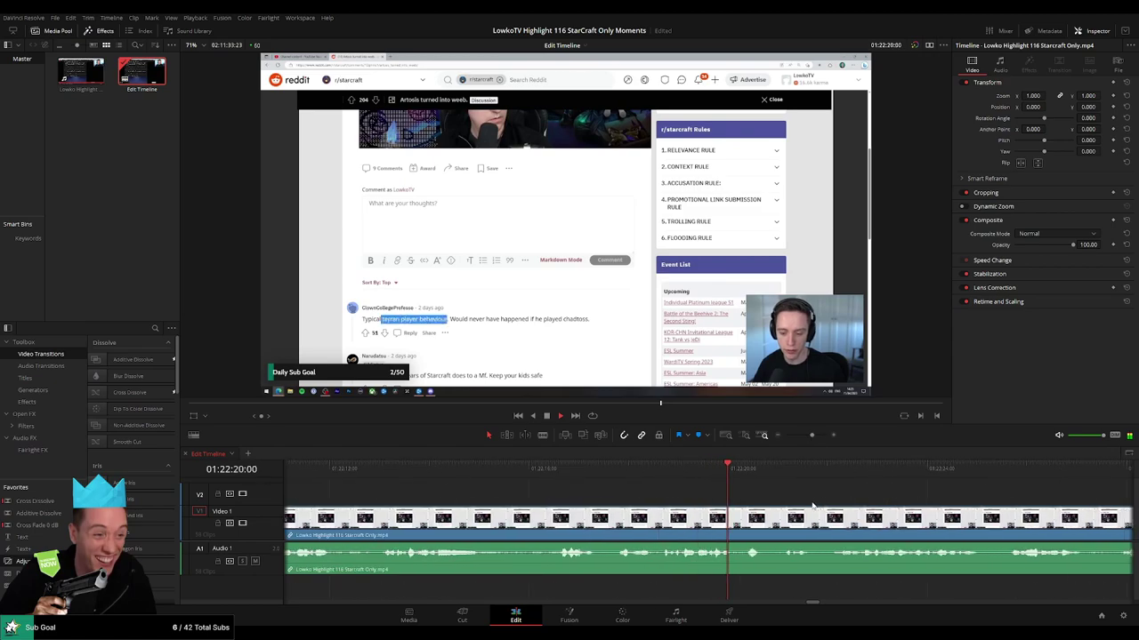
left_click_drag(813, 506, 534, 490)
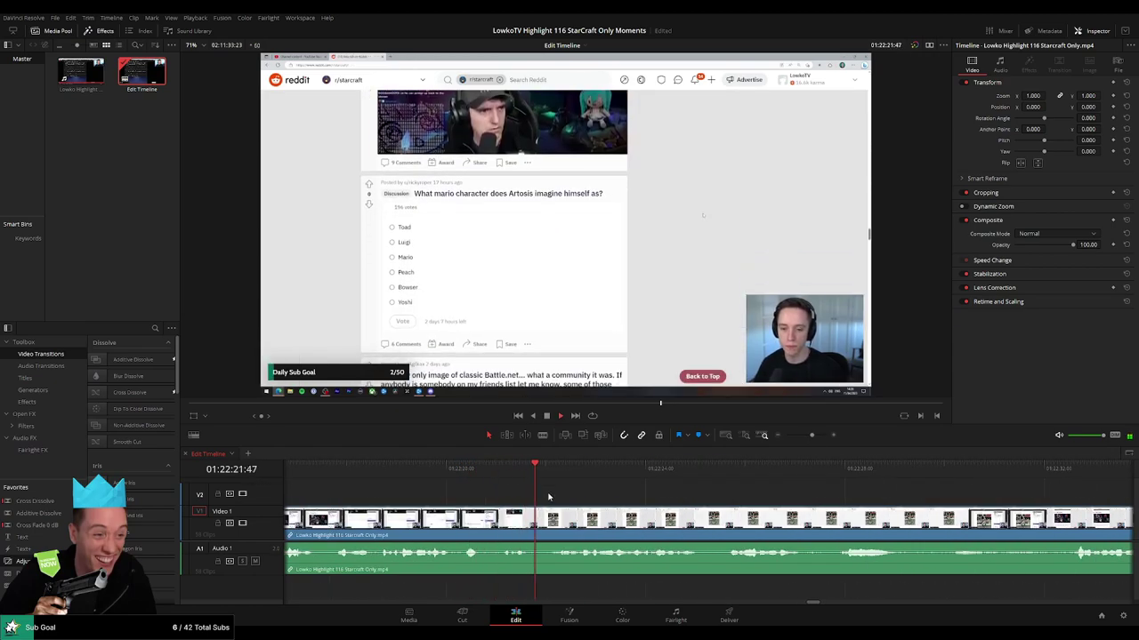
Split the footage at 01:22:21:43, delete the scrolling frames before the 3D-printed Nova post, and colour the preceding clip green.
left_click(536, 479)
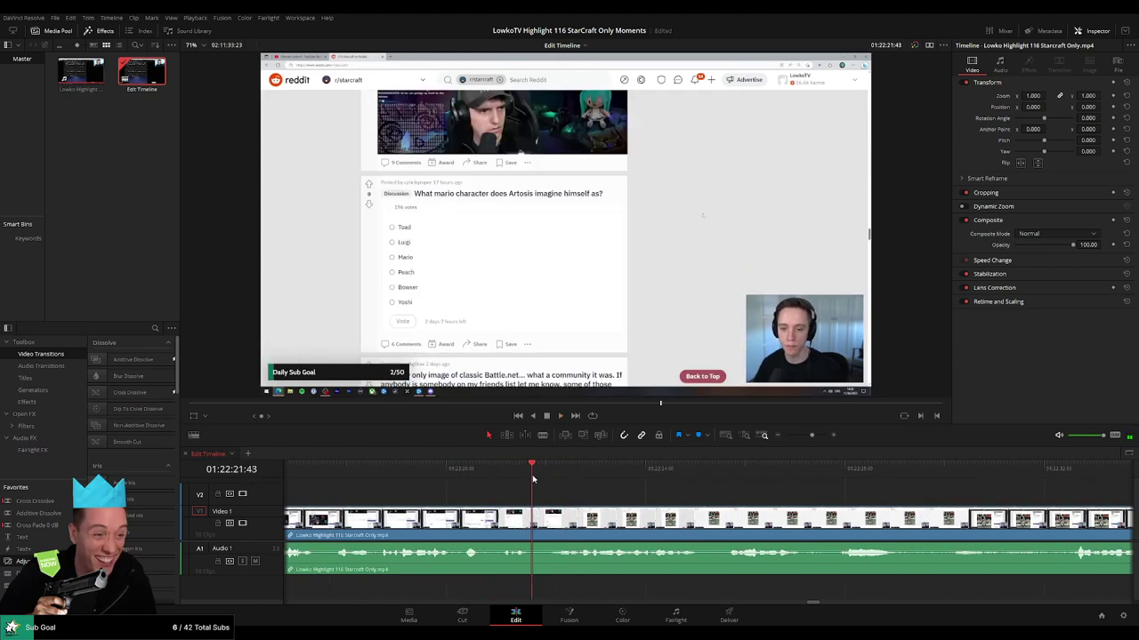
key("ctrl+b")
left_click_drag(534, 520, 548, 521)
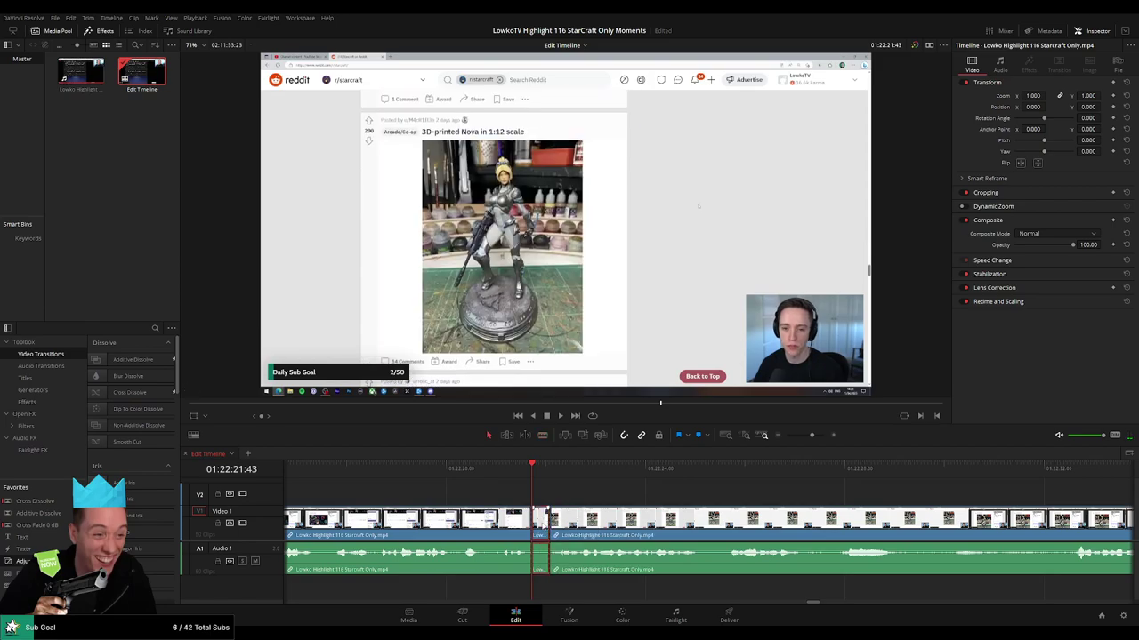
key("Delete")
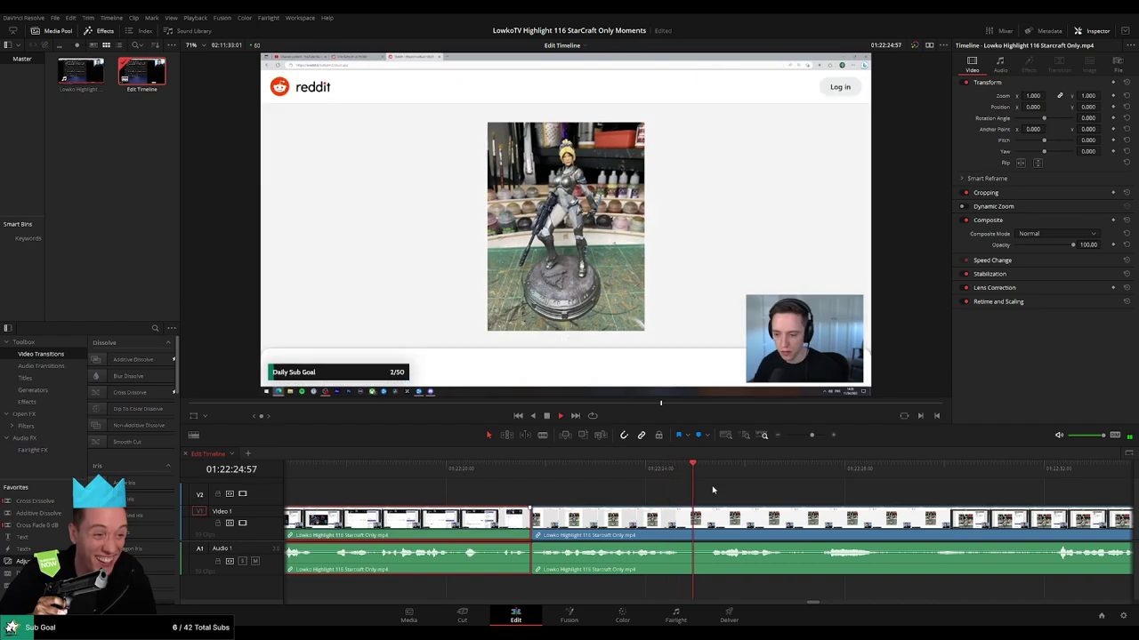
Play through the 3D-printed Nova footage and the posts that follow to find the next scene change.
left_click(779, 494)
left_click_drag(848, 492, 595, 489)
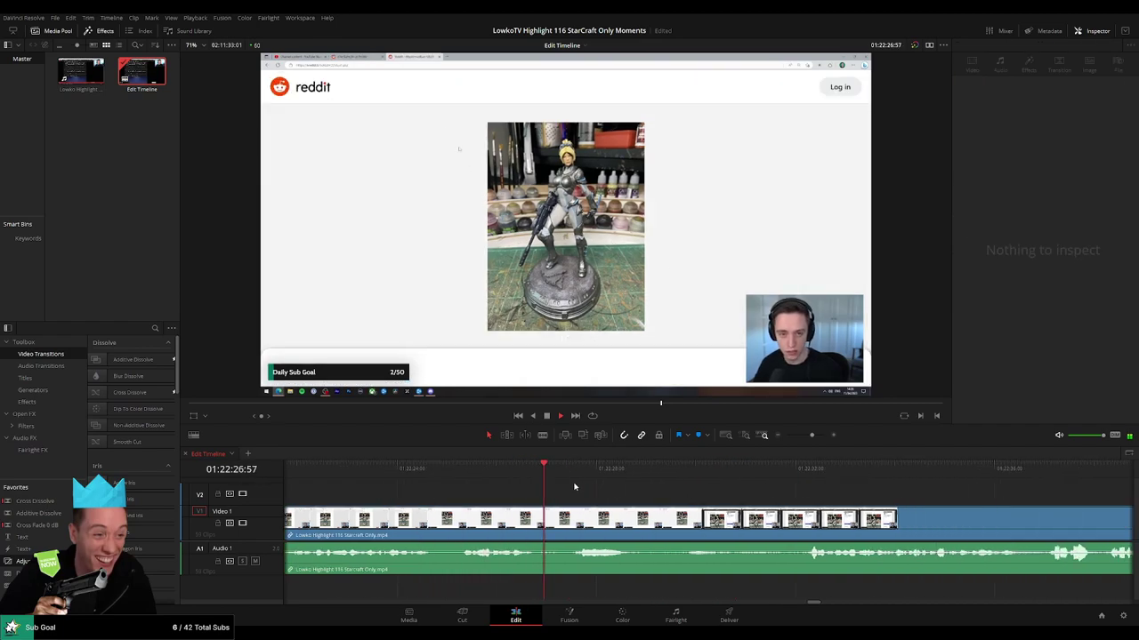
left_click(701, 469)
left_click(771, 468)
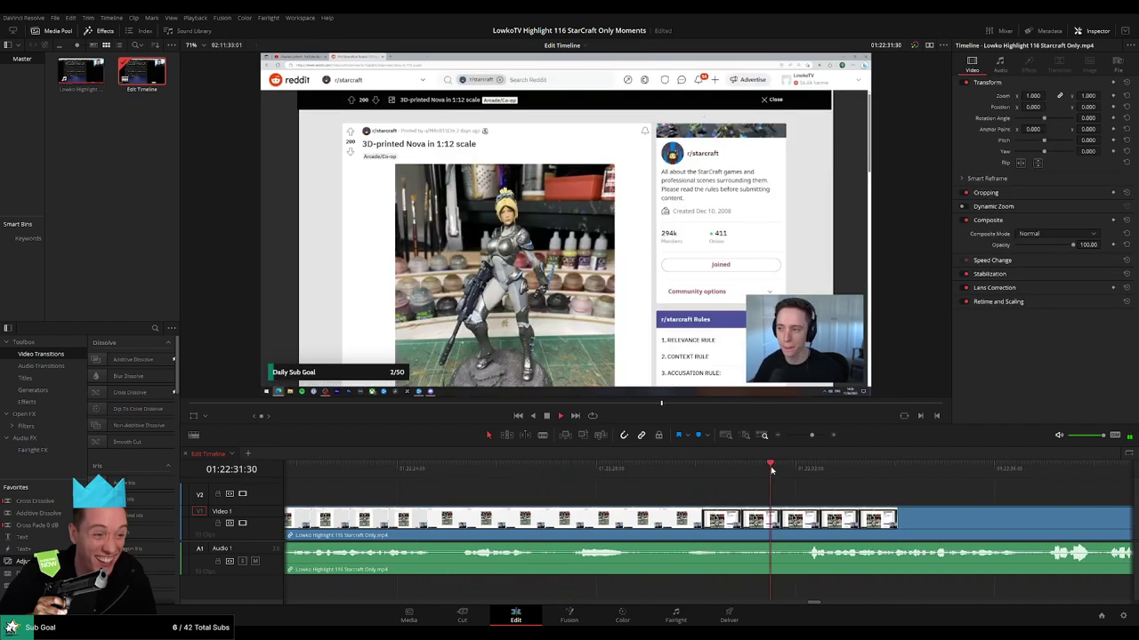
scroll(619, 481, "right", 3)
left_click_drag(812, 435, 806, 436)
left_click_drag(778, 497, 576, 498)
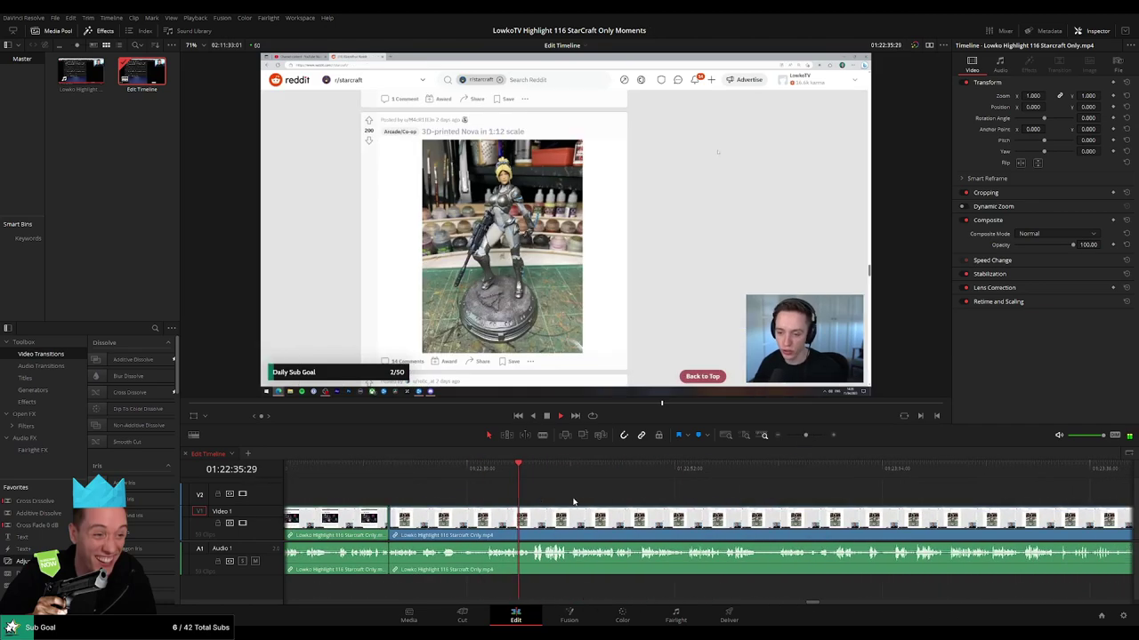
scroll(555, 501, "right", 2)
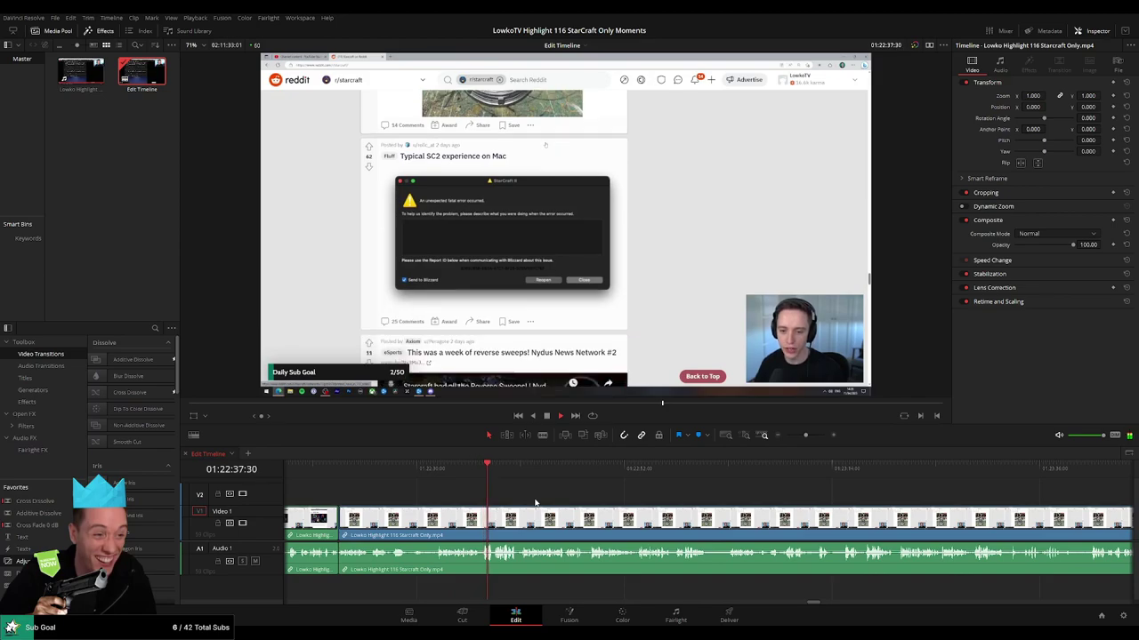
left_click_drag(780, 437, 808, 437)
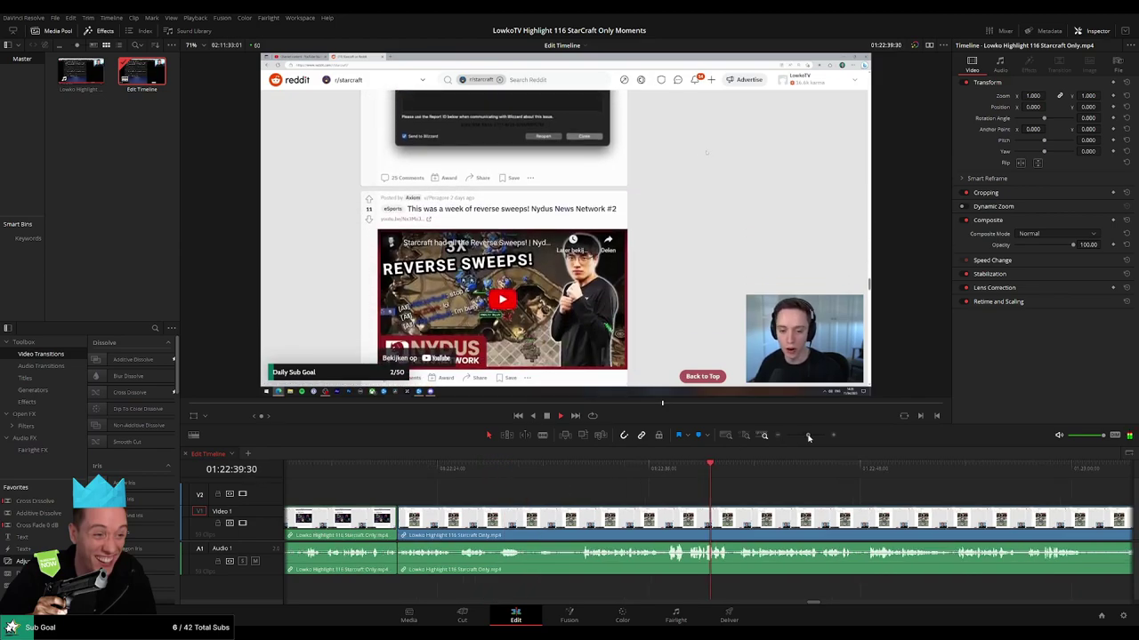
left_click_drag(783, 496, 533, 498)
key("space")
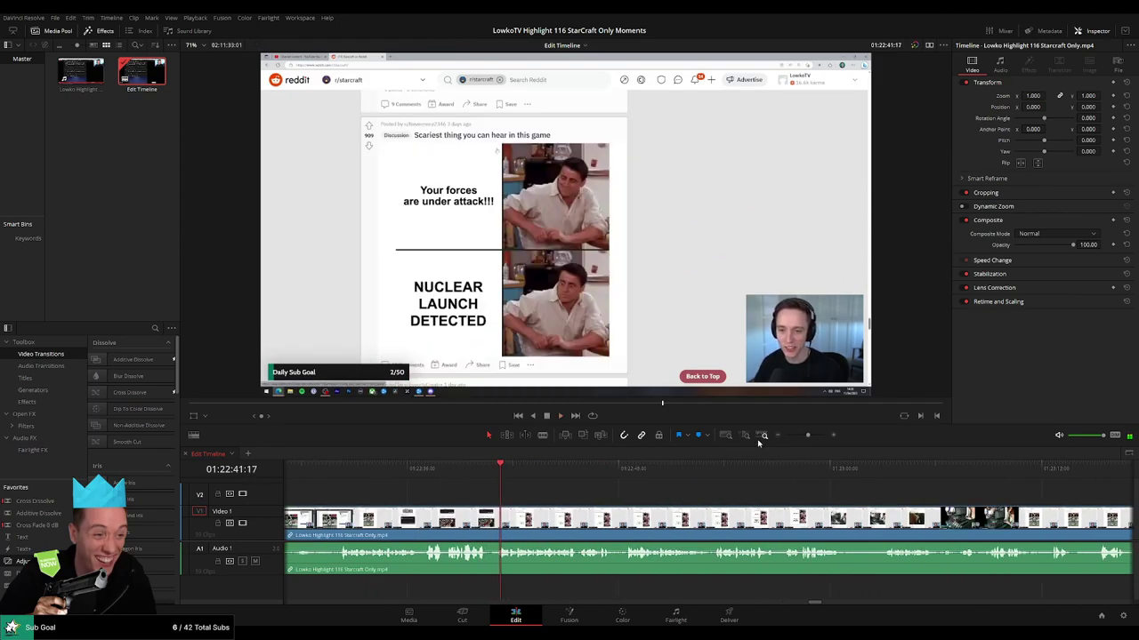
Split the footage at 01:22:40:30 and delete the transition frames before the "Scariest thing you can hear in this game" post.
left_click_drag(808, 436, 814, 436)
left_click_drag(536, 474, 553, 469)
key("b")
left_click(553, 523)
left_click(668, 524)
key("a")
left_click(640, 525)
key("BackSpace")
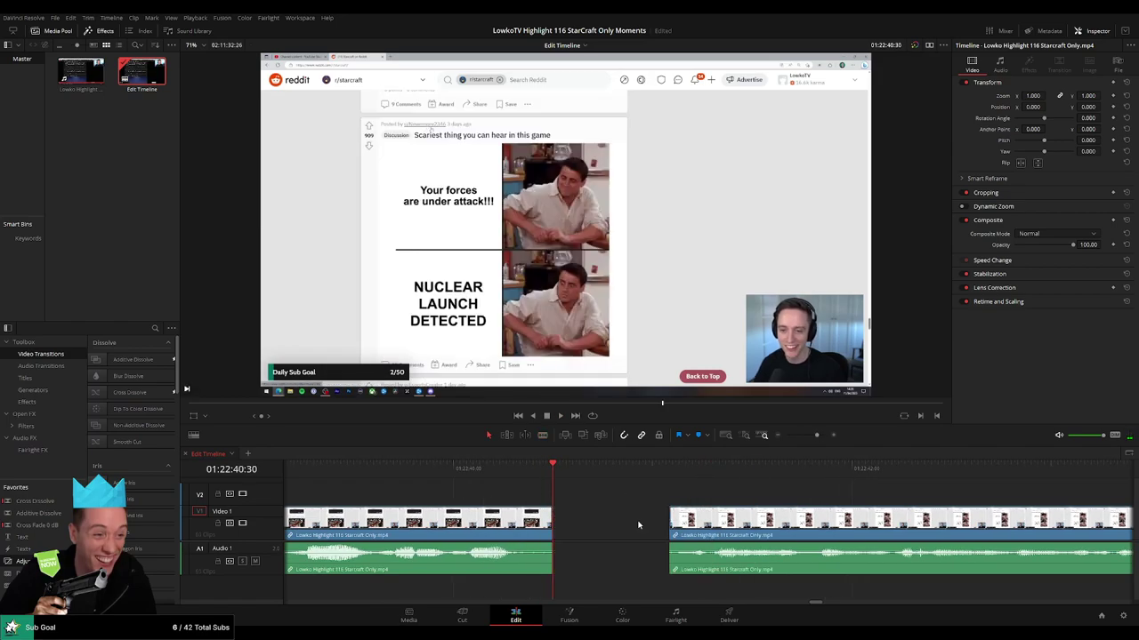
Resume playback and colour the 3D-printed Nova clip before the nuclear launch meme green.
key("space")
left_click_drag(818, 435, 805, 436)
left_click(662, 516)
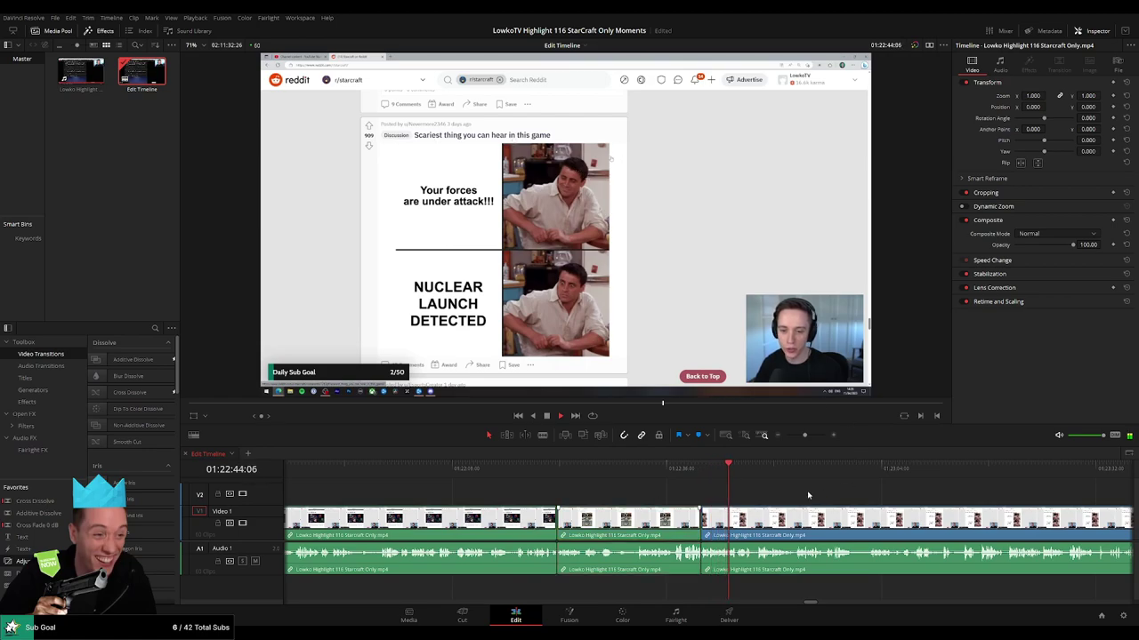
key("BackSpace")
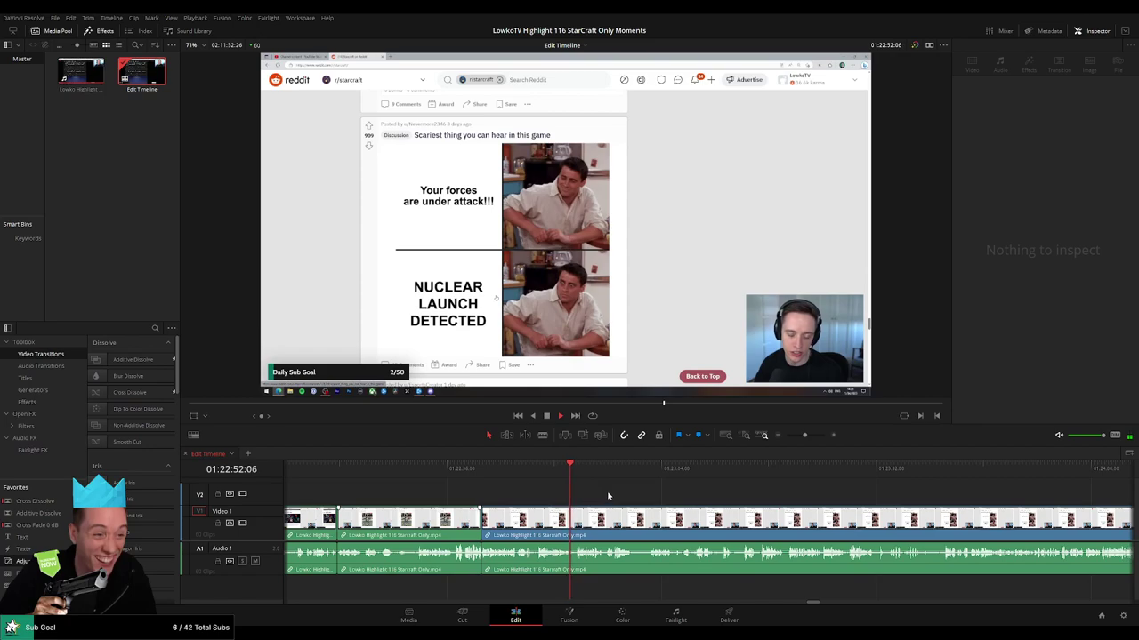
Split the footage at 01:23:00:08, delete the scrolling frames before the "Average Protoss Enjoyer" post, and colour the nuclear launch meme clip green.
left_click_drag(804, 435, 806, 435)
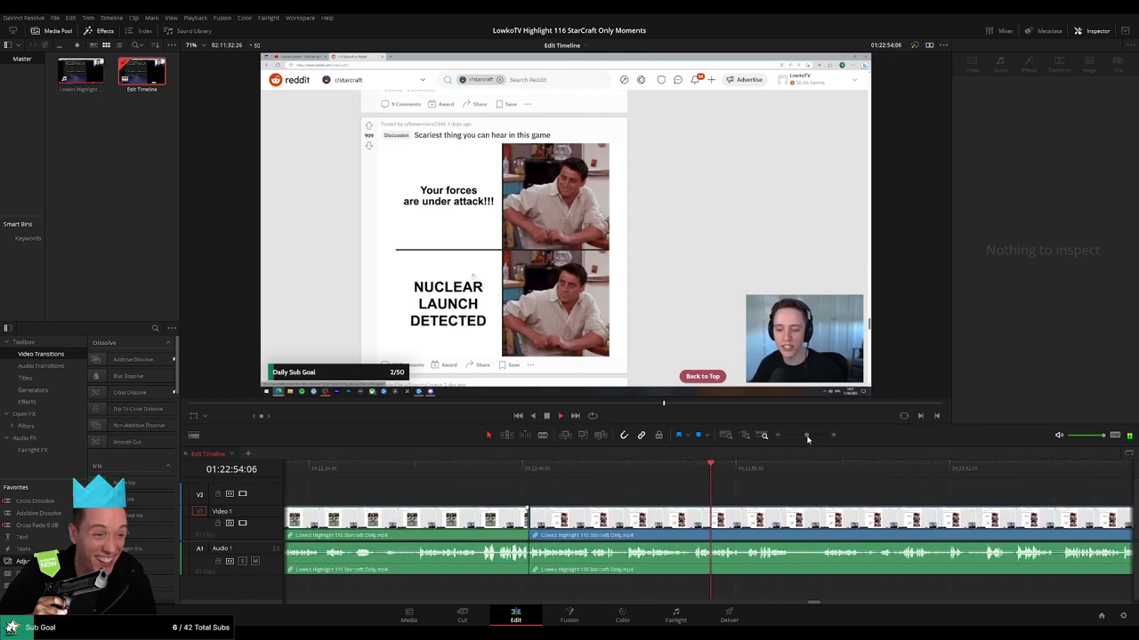
scroll(800, 495, "right", 5)
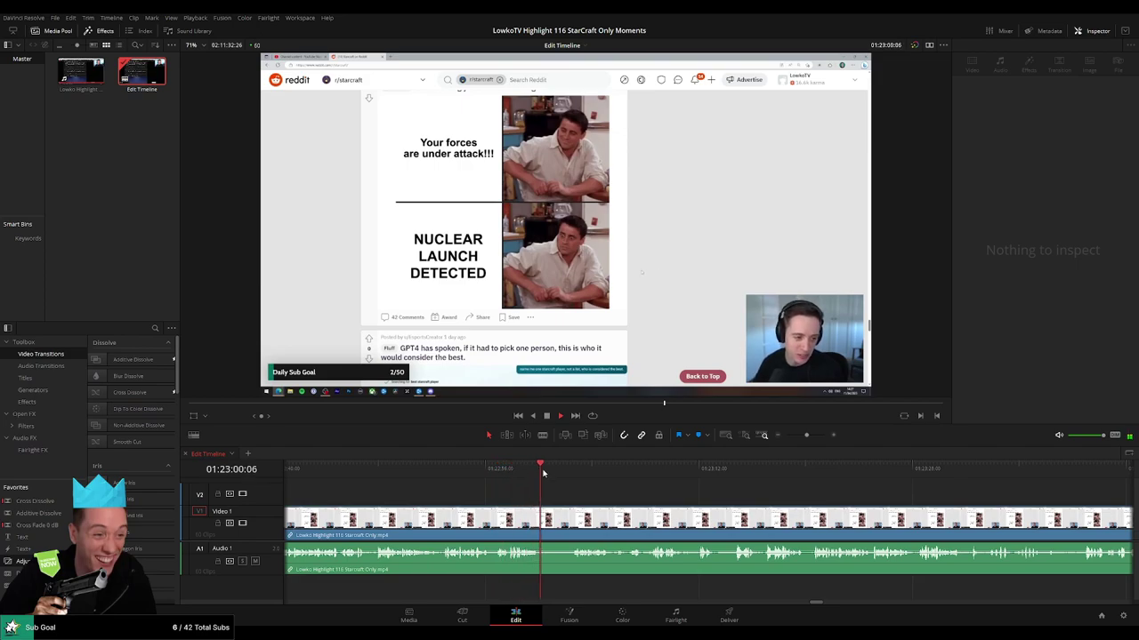
left_click(527, 470)
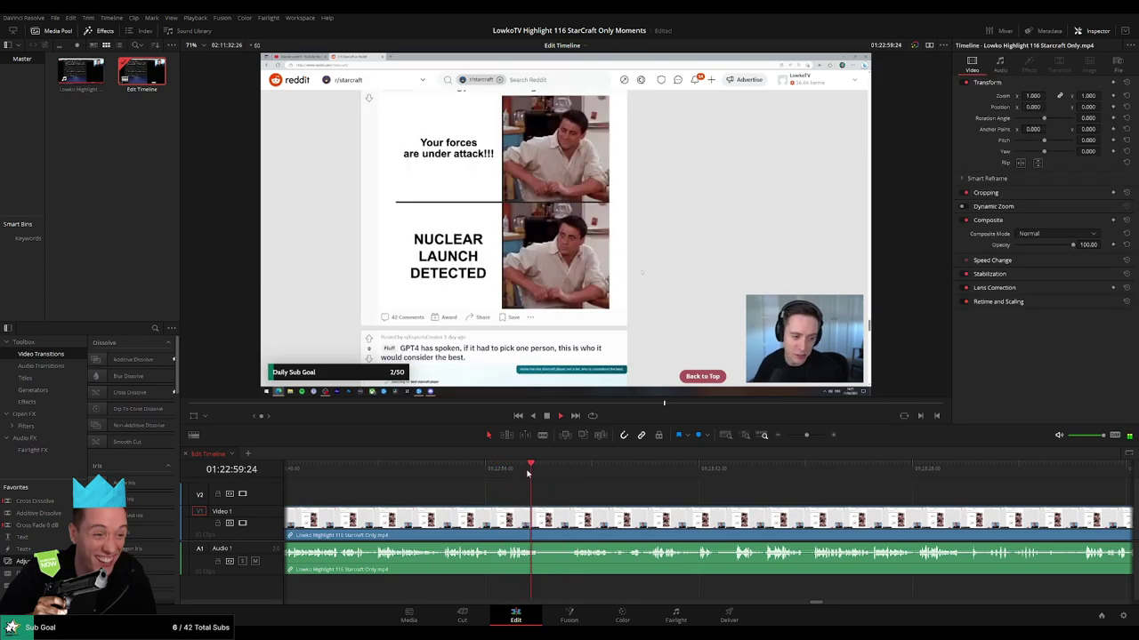
key("space")
key("b")
left_click(540, 515)
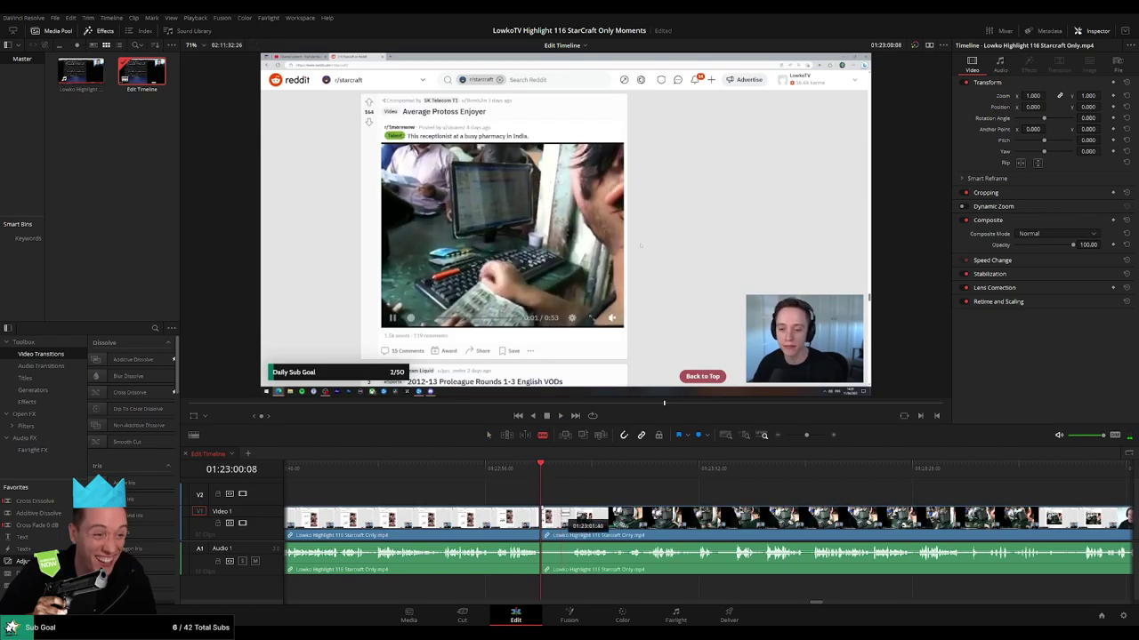
left_click(555, 516)
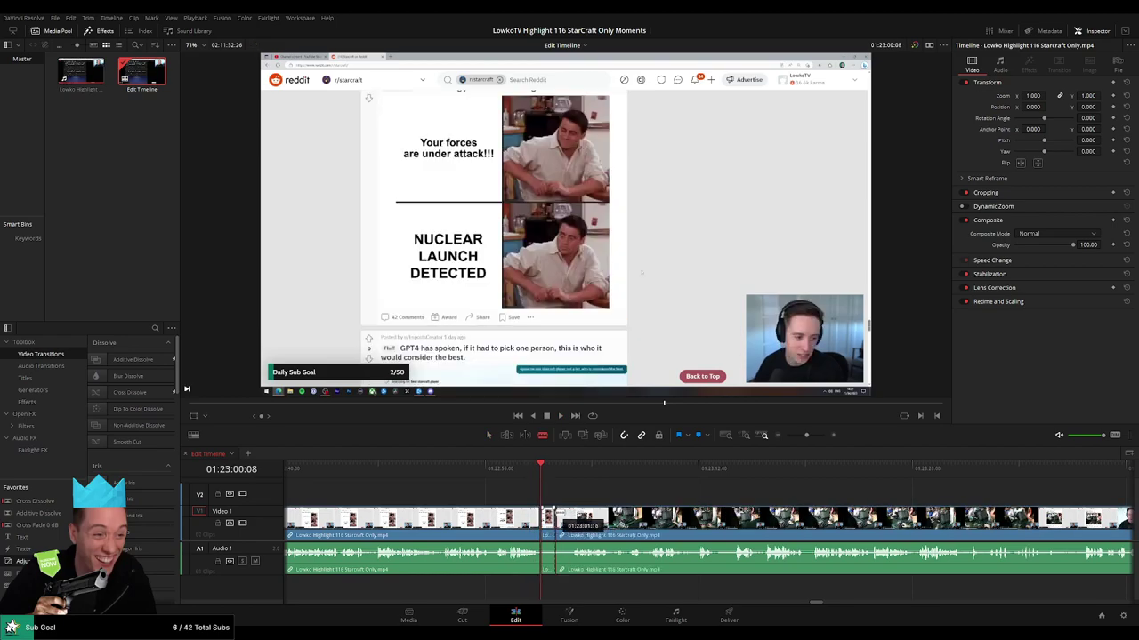
key("a")
left_click(548, 519)
key("BackSpace")
key("space")
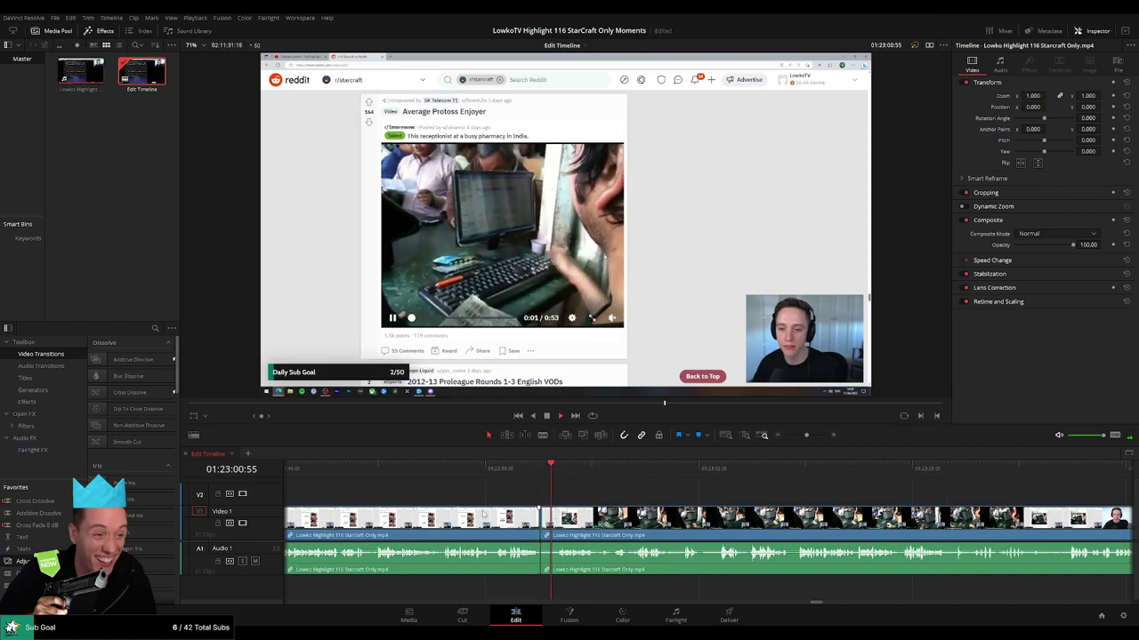
key("g")
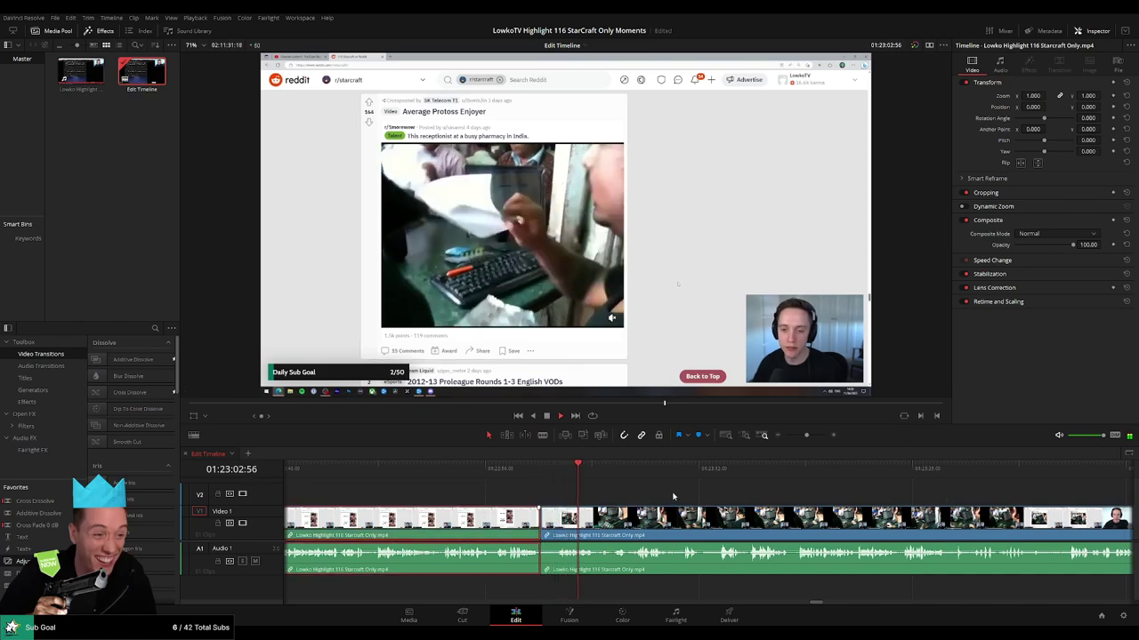
Play through the "Average Protoss Enjoyer" footage to locate the change to the full-screen webcam at 01:23:44:29.
left_click(634, 491)
left_click(644, 469)
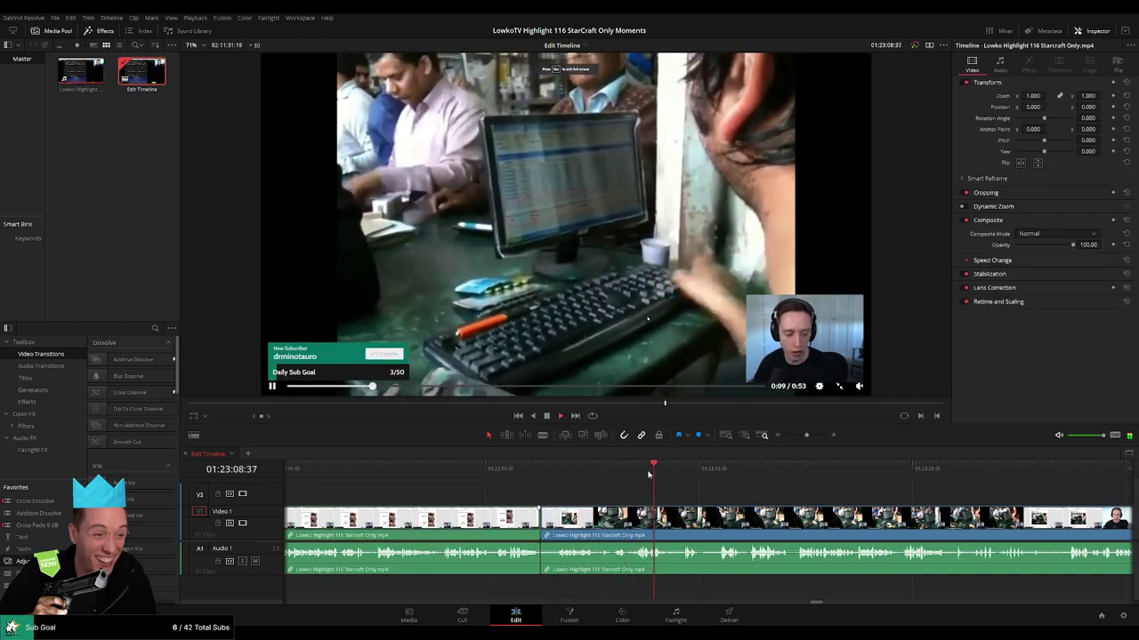
left_click(681, 469)
scroll(746, 500, "right", 2)
left_click(590, 469)
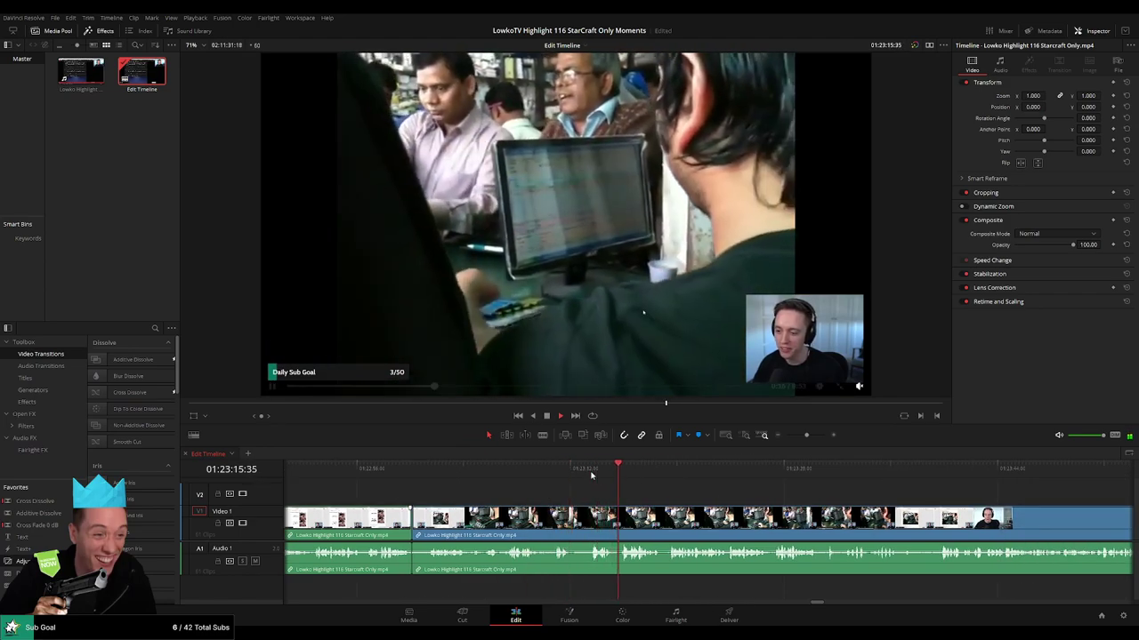
left_click_drag(740, 501, 628, 496)
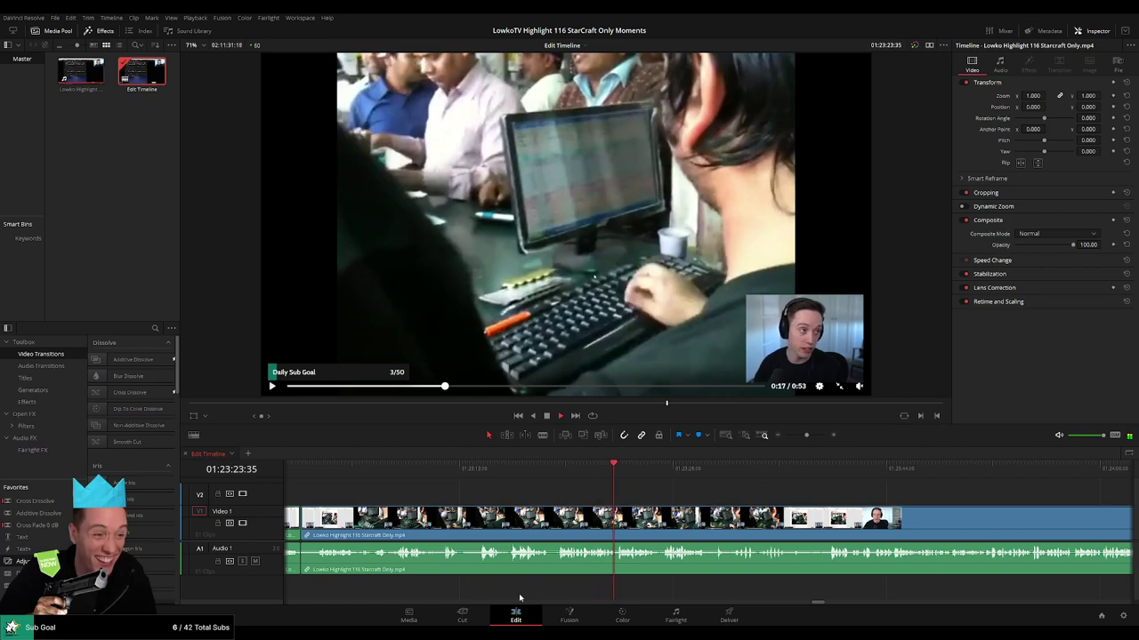
scroll(658, 495, "right", 3)
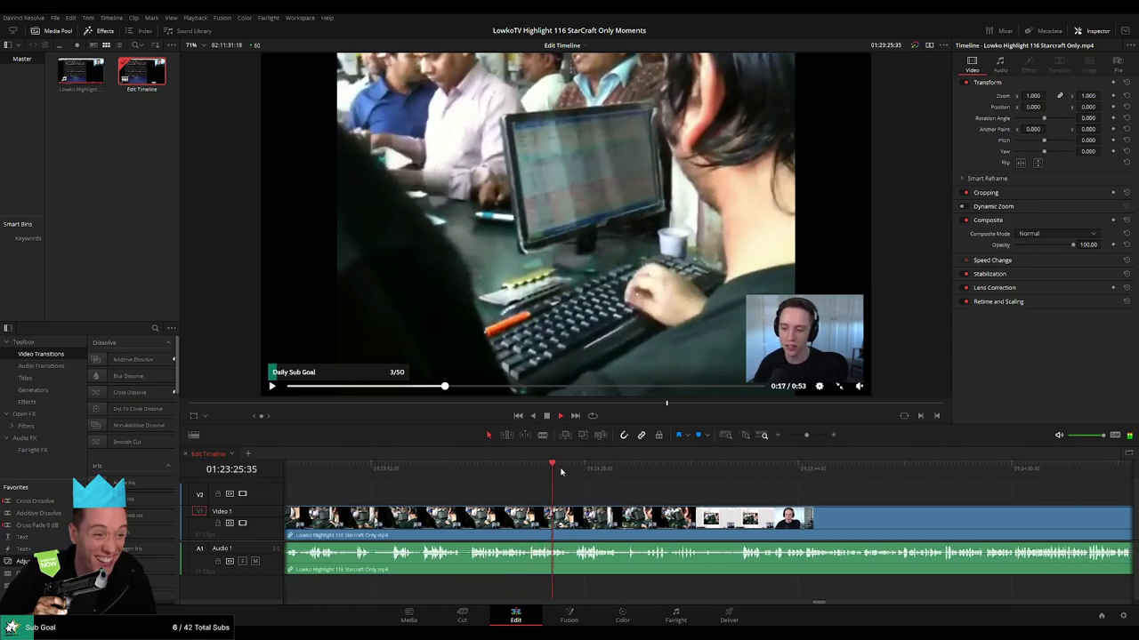
scroll(630, 498, "right", 3)
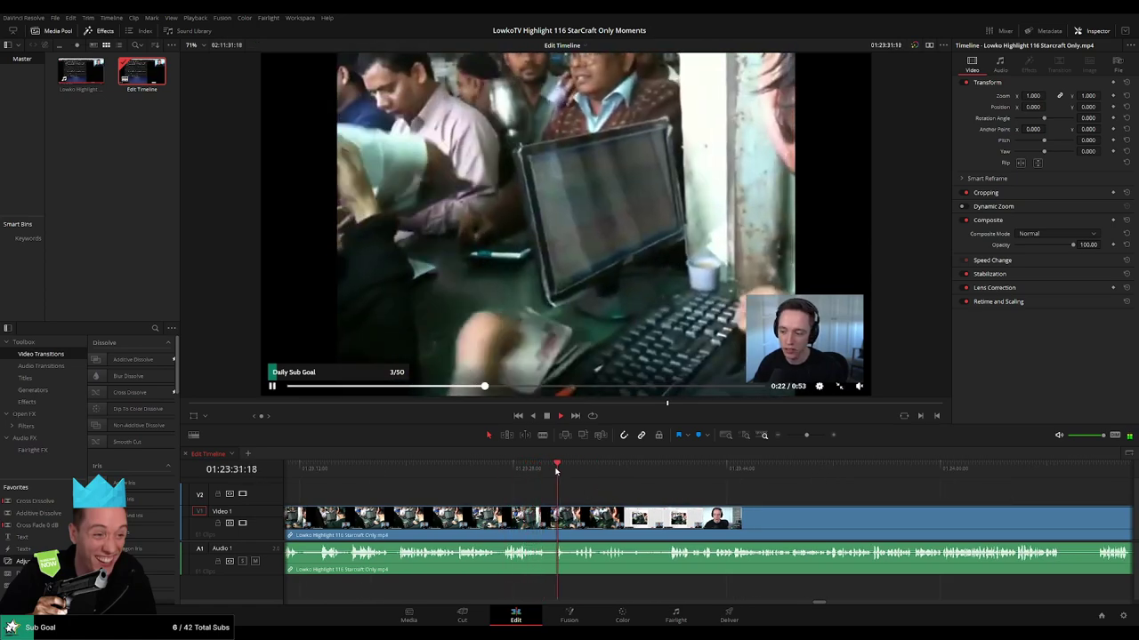
scroll(584, 496, "right", 3)
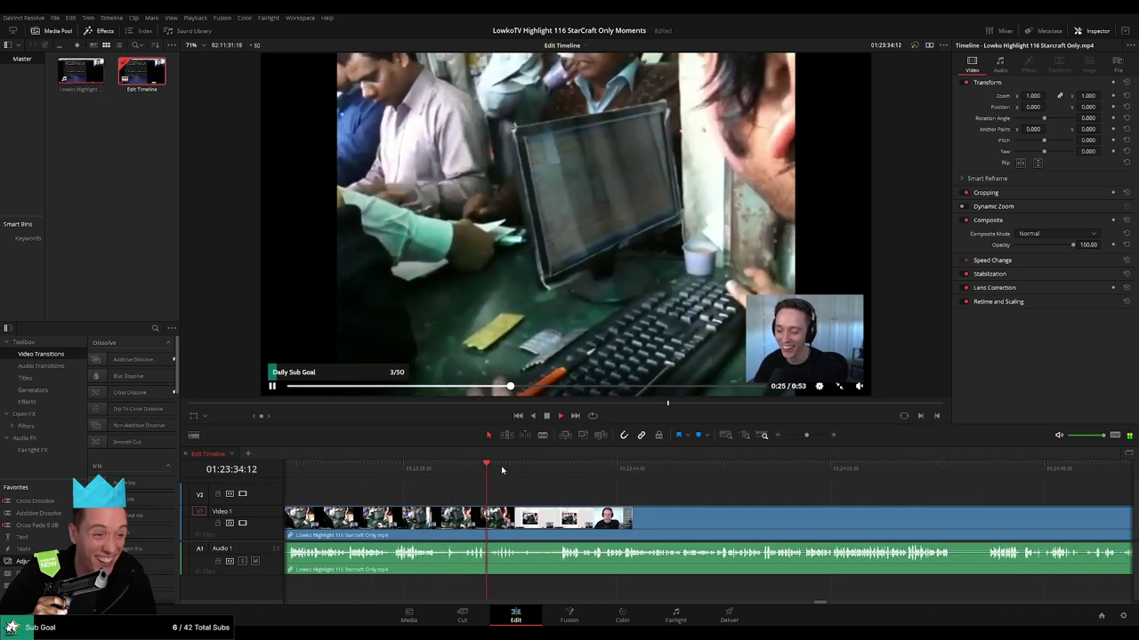
left_click(555, 473)
scroll(623, 491, "right", 3)
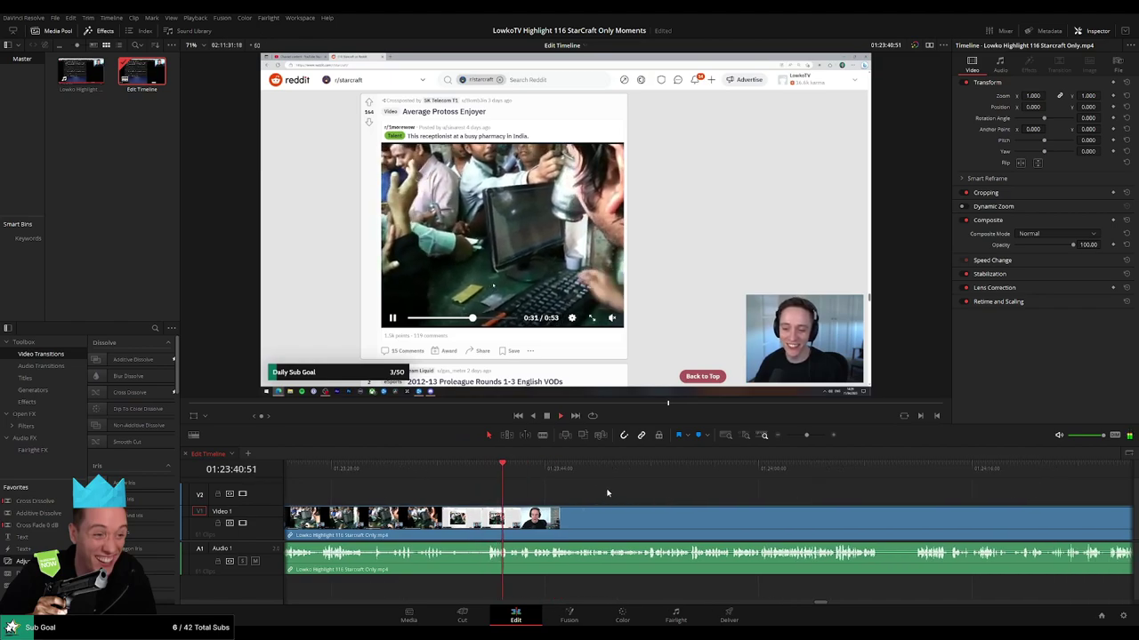
left_click(808, 436)
scroll(585, 495, "right", 6)
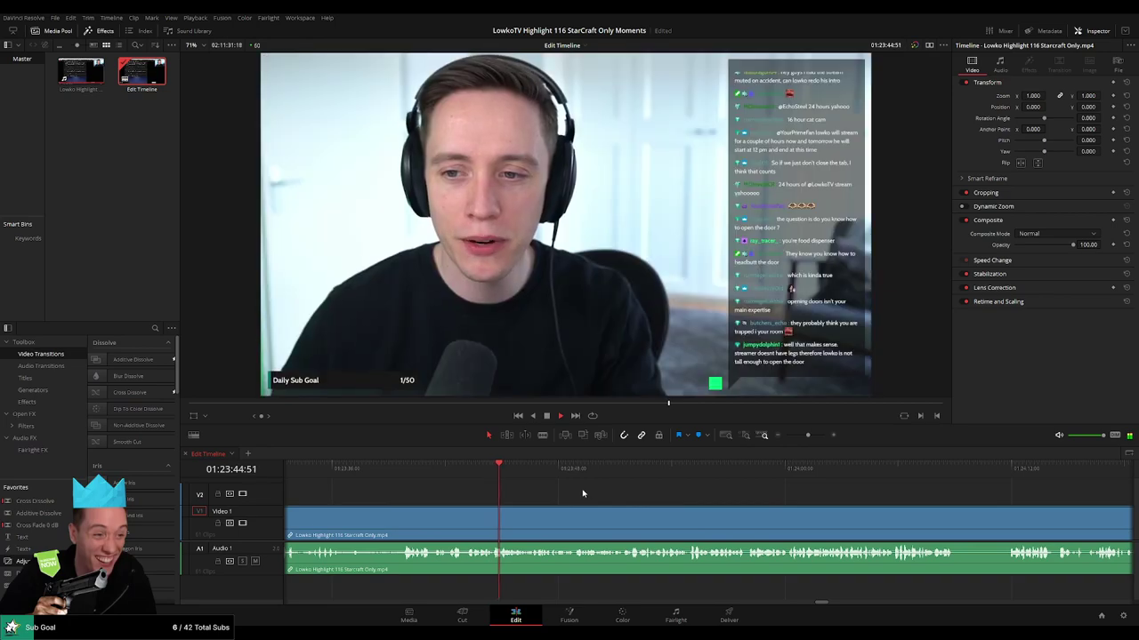
left_click(484, 470)
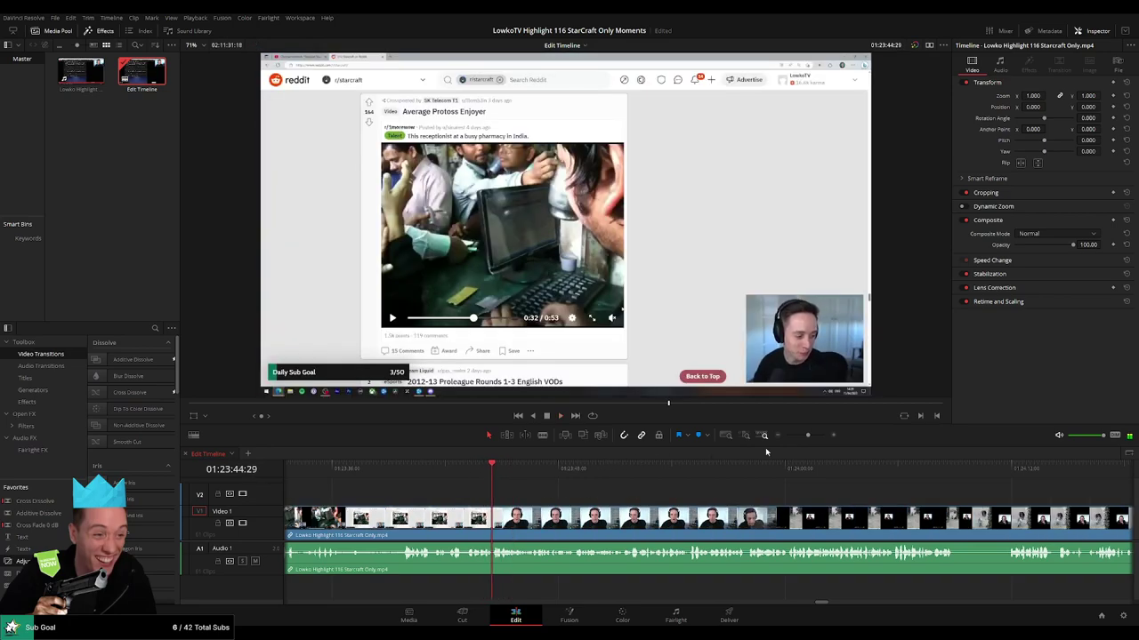
Split the footage at 01:23:44:29 and delete the leftover "Average Protoss Enjoyer" frames before the full-screen webcam.
key("space")
left_click_drag(808, 436, 816, 436)
left_click_drag(715, 474, 707, 479)
key("b")
left_click(709, 531)
left_click(724, 531)
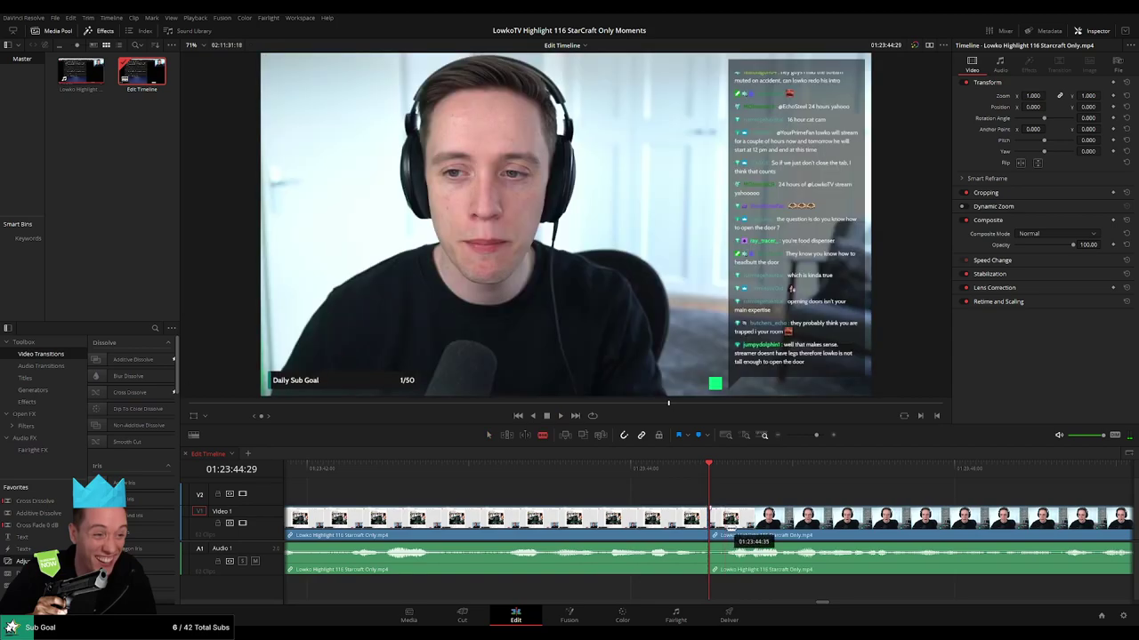
key("a")
left_click(718, 532)
key("Delete")
Resume playback and colour the "Average Protoss Enjoyer" clip before the full-screen webcam footage green.
key("space")
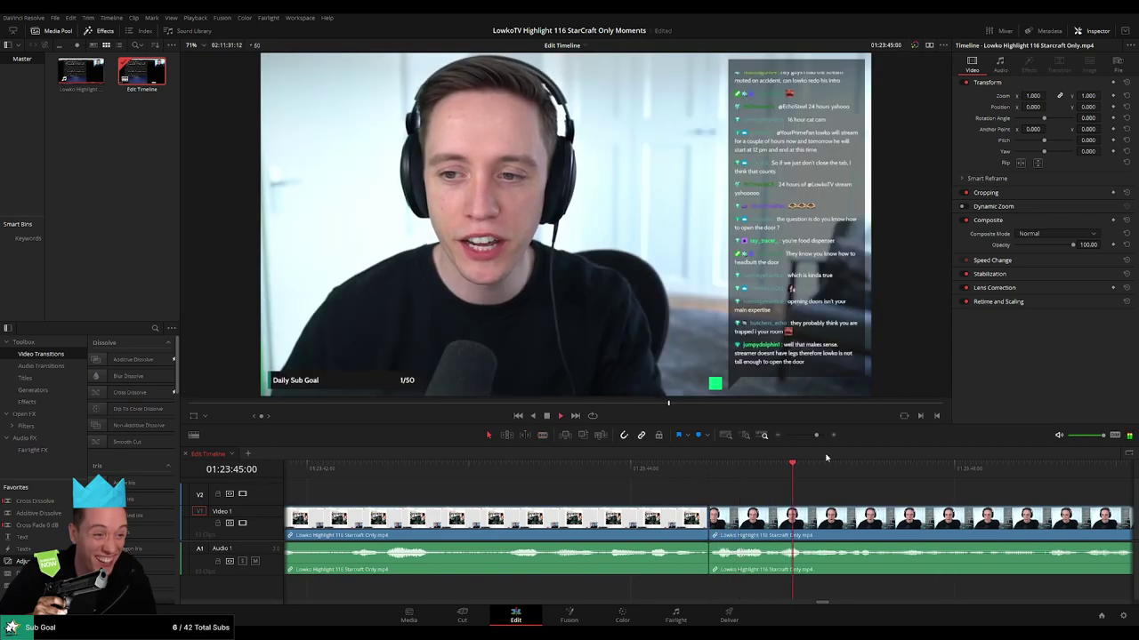
left_click_drag(815, 435, 798, 436)
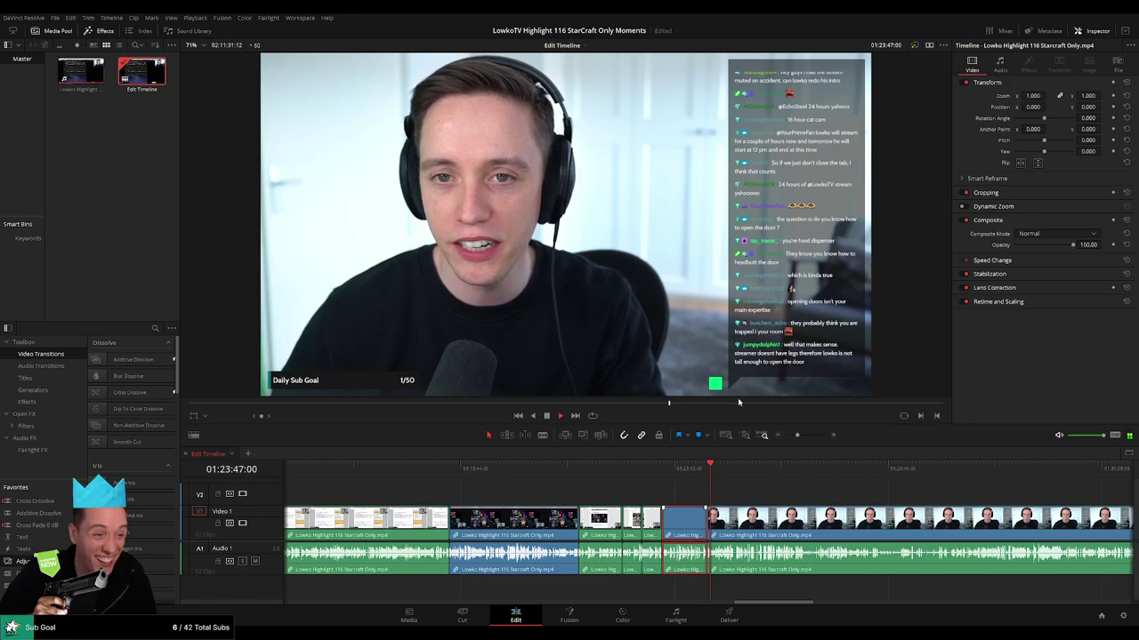
left_click(885, 469)
left_click(709, 479)
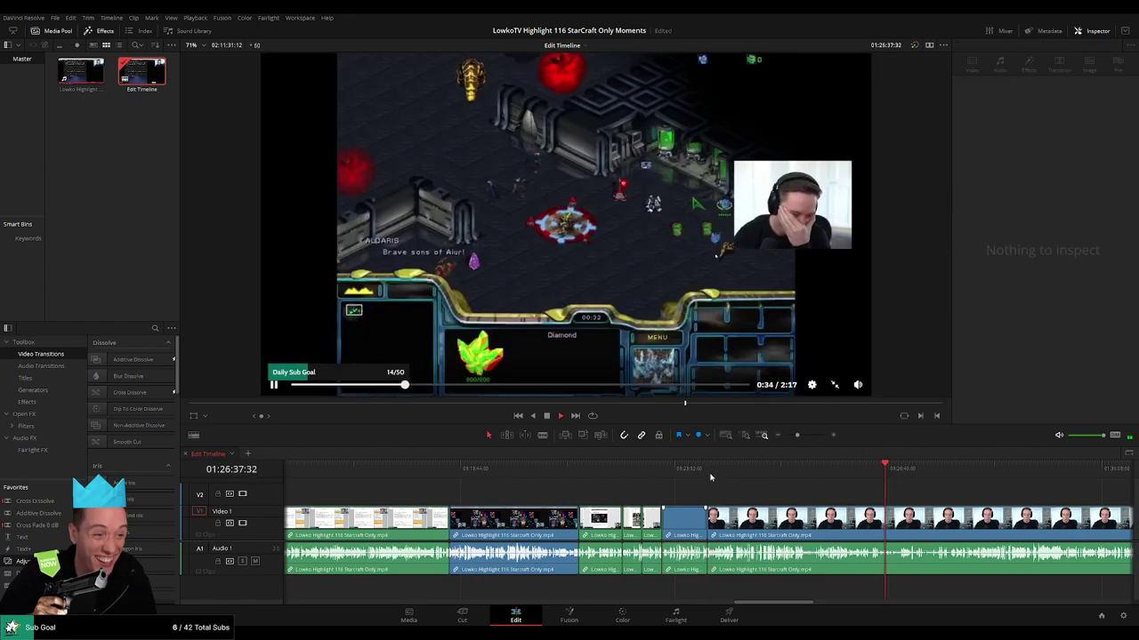
left_click(708, 470)
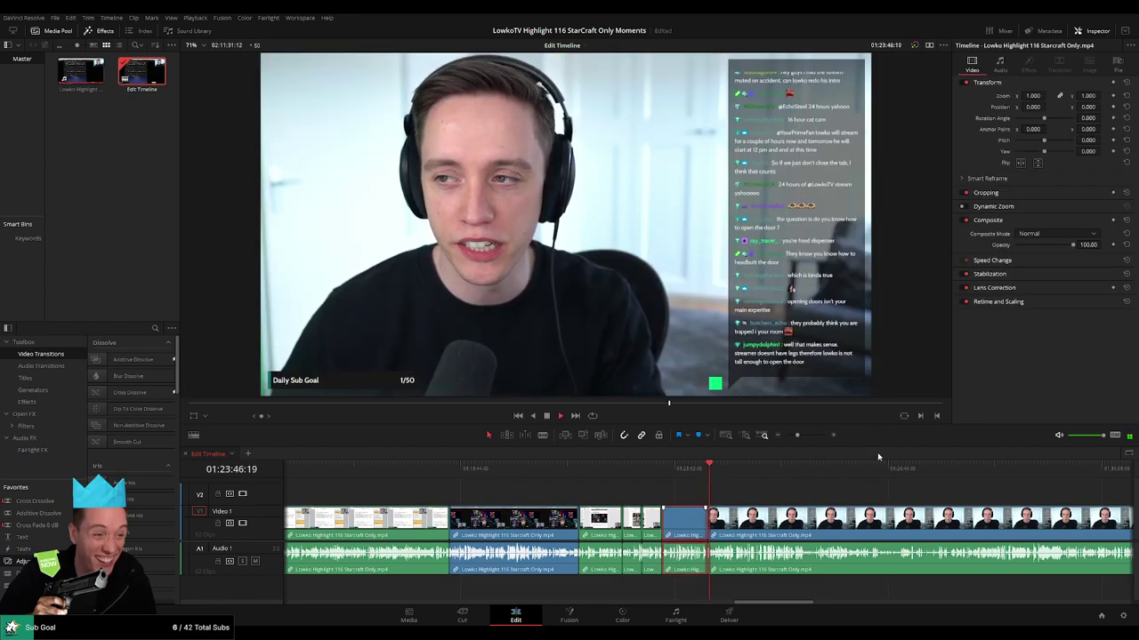
key("g")
left_click(750, 493)
Play through the full-screen webcam footage and the cat videos that follow it to review their content.
left_click_drag(797, 436, 805, 437)
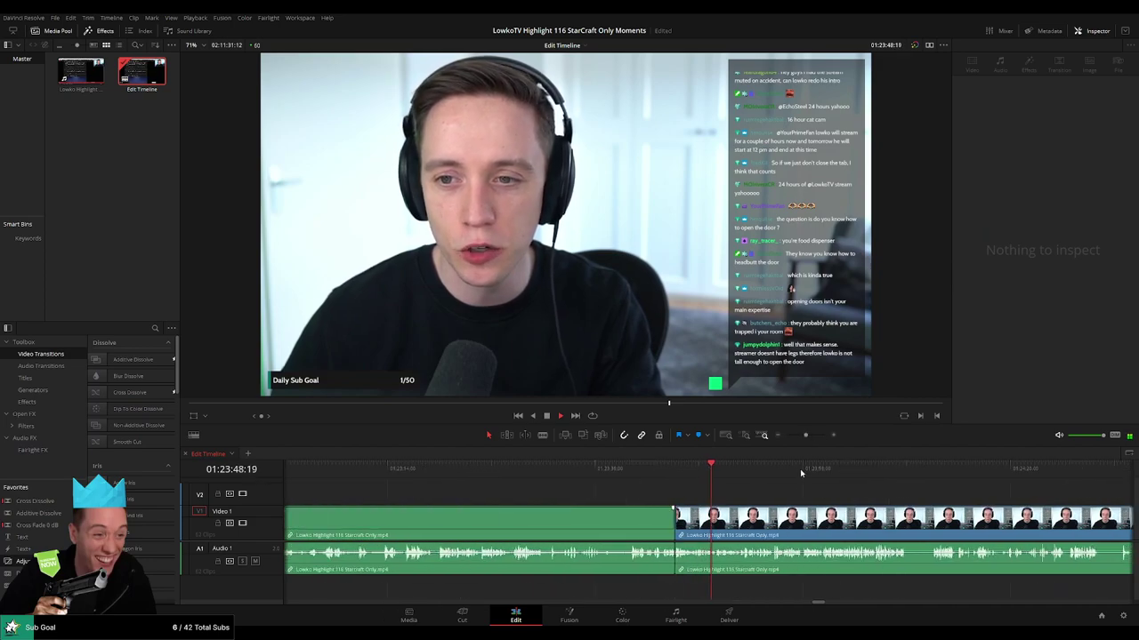
left_click_drag(841, 509, 673, 507)
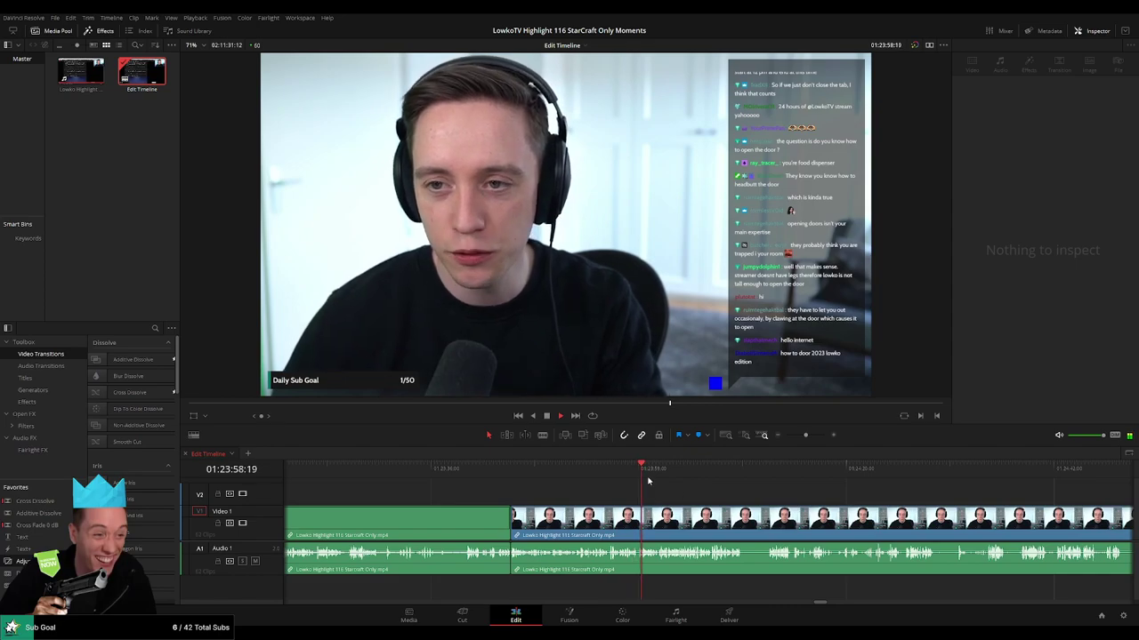
left_click_drag(659, 474, 658, 498)
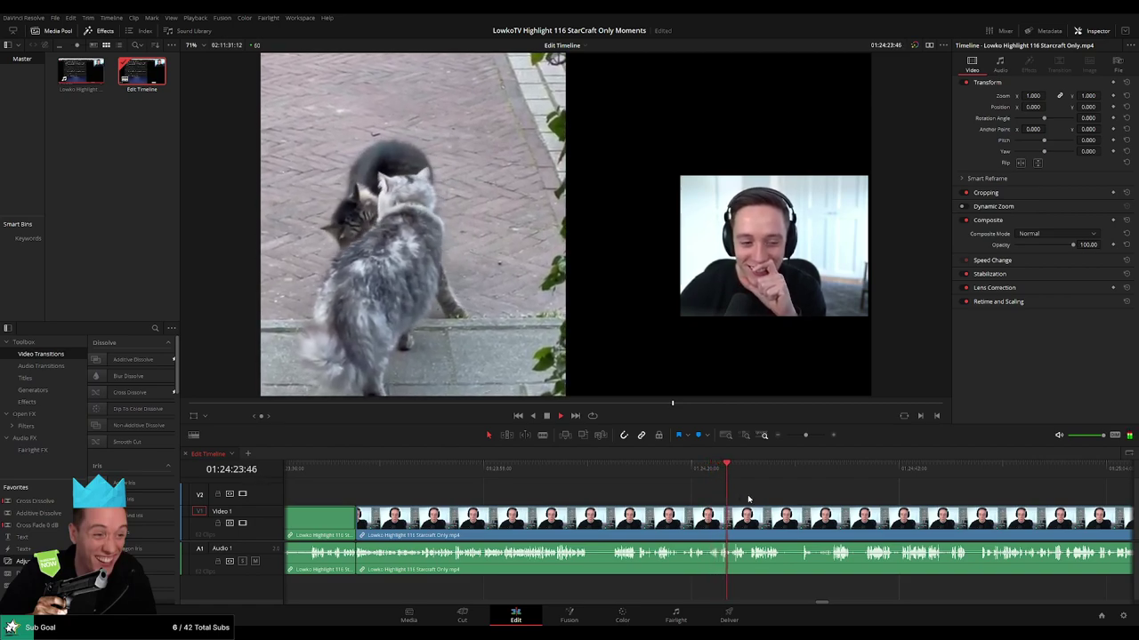
left_click_drag(757, 500, 676, 503)
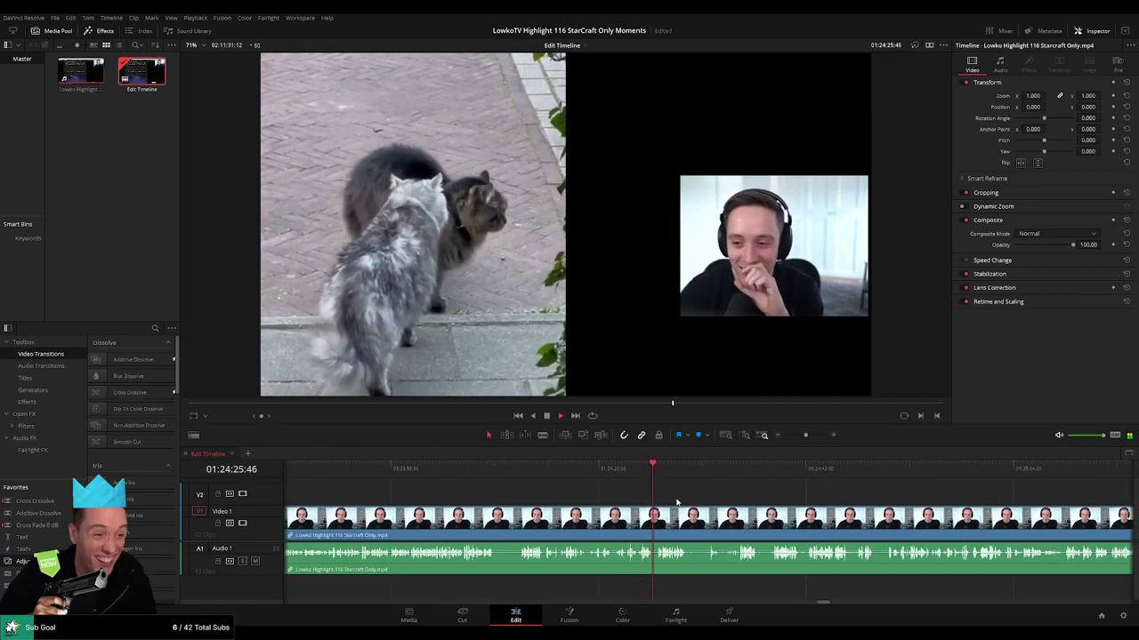
left_click_drag(805, 435, 811, 436)
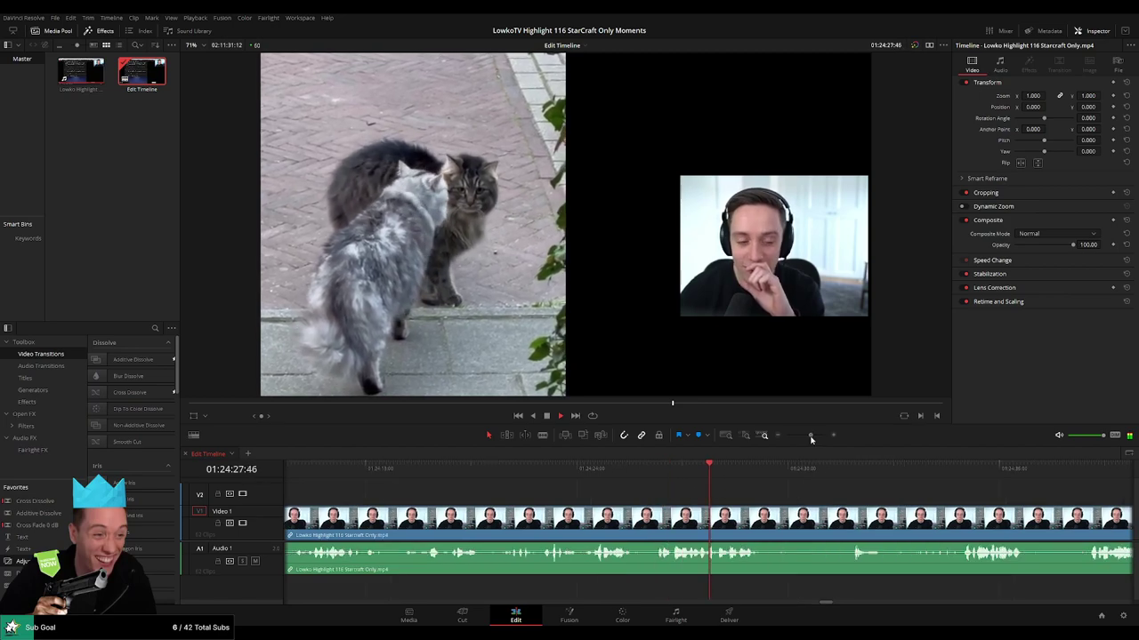
left_click_drag(806, 499, 618, 503)
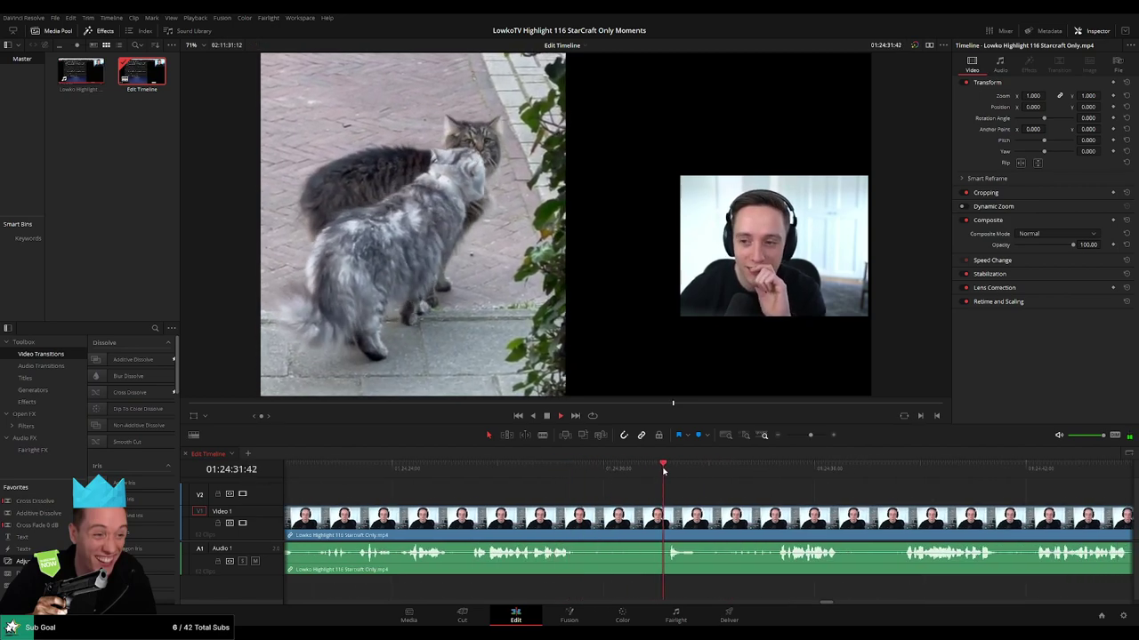
scroll(706, 480, "right", 4)
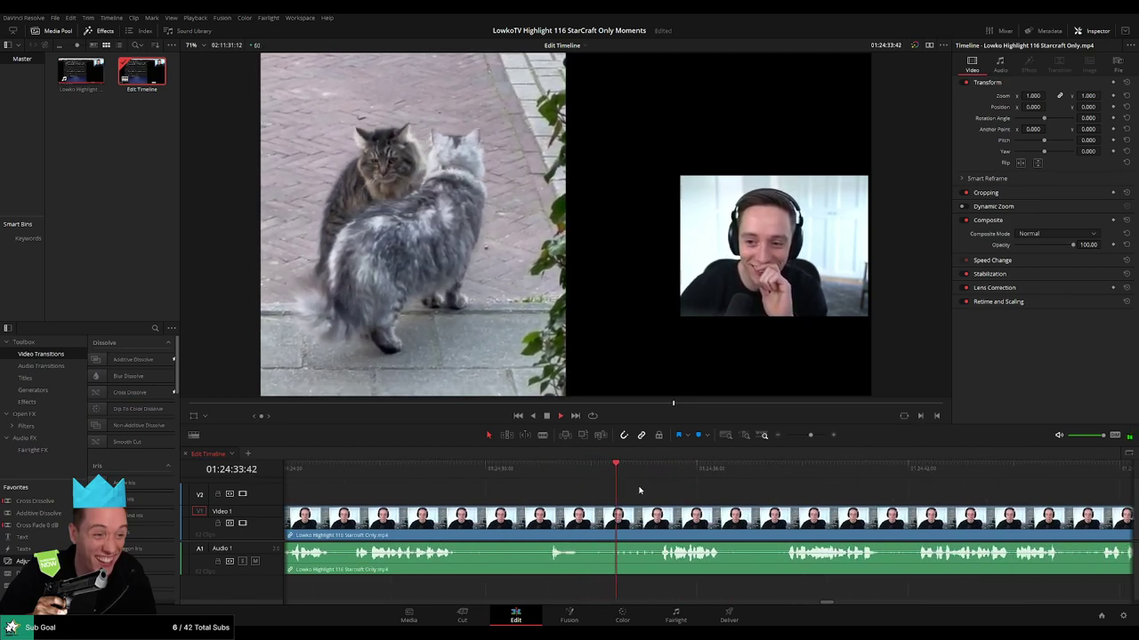
scroll(640, 474, "right", 5)
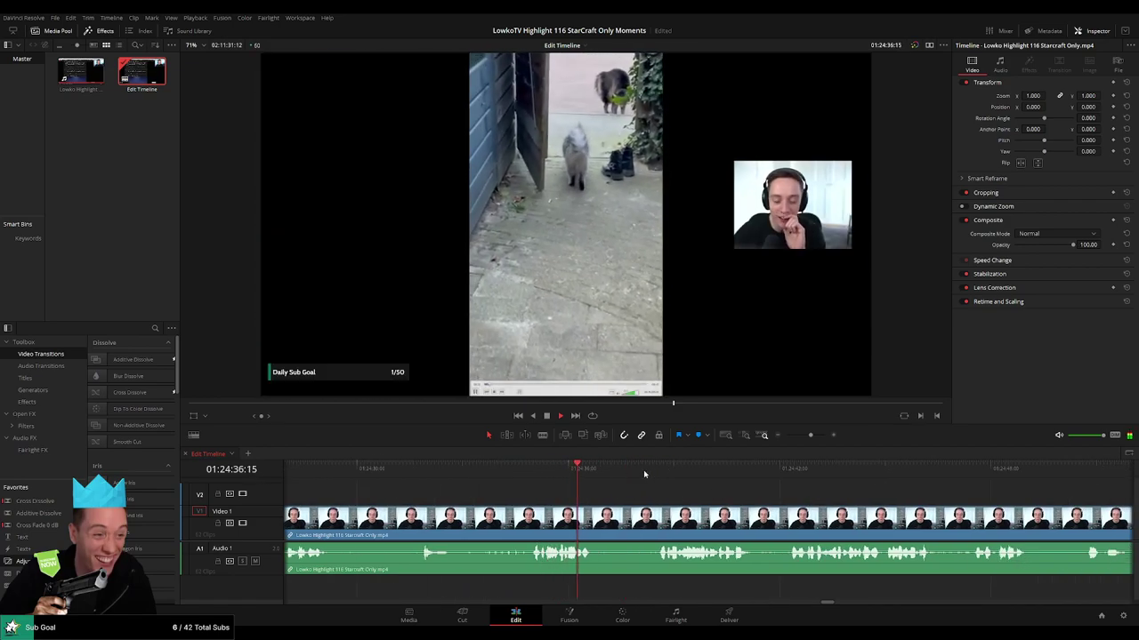
scroll(603, 493, "right", 6)
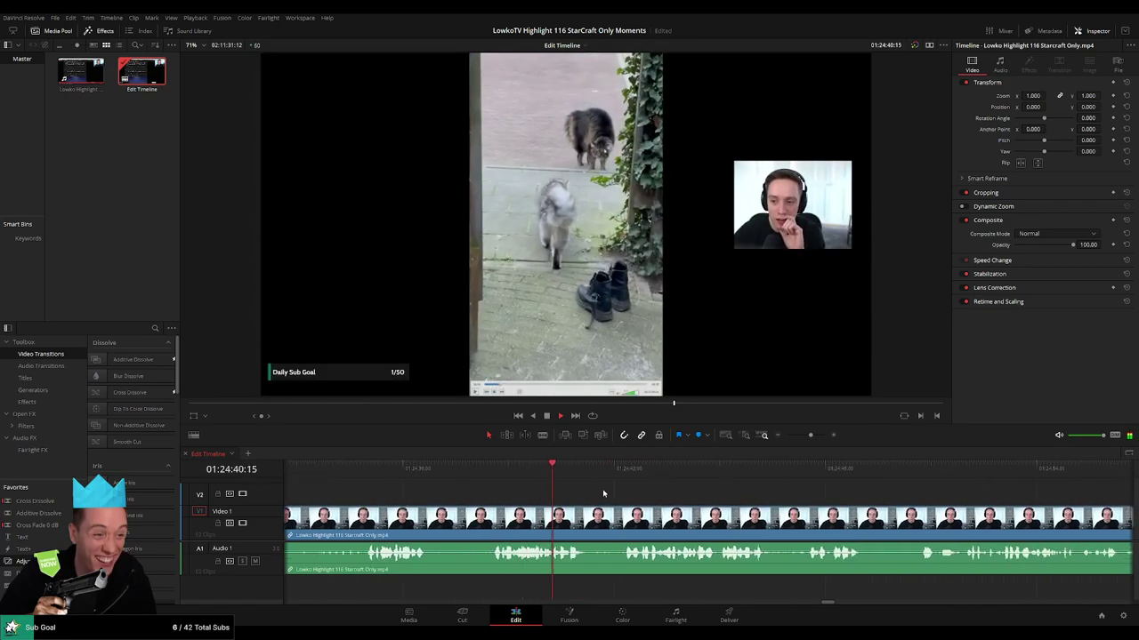
scroll(614, 494, "right", 5)
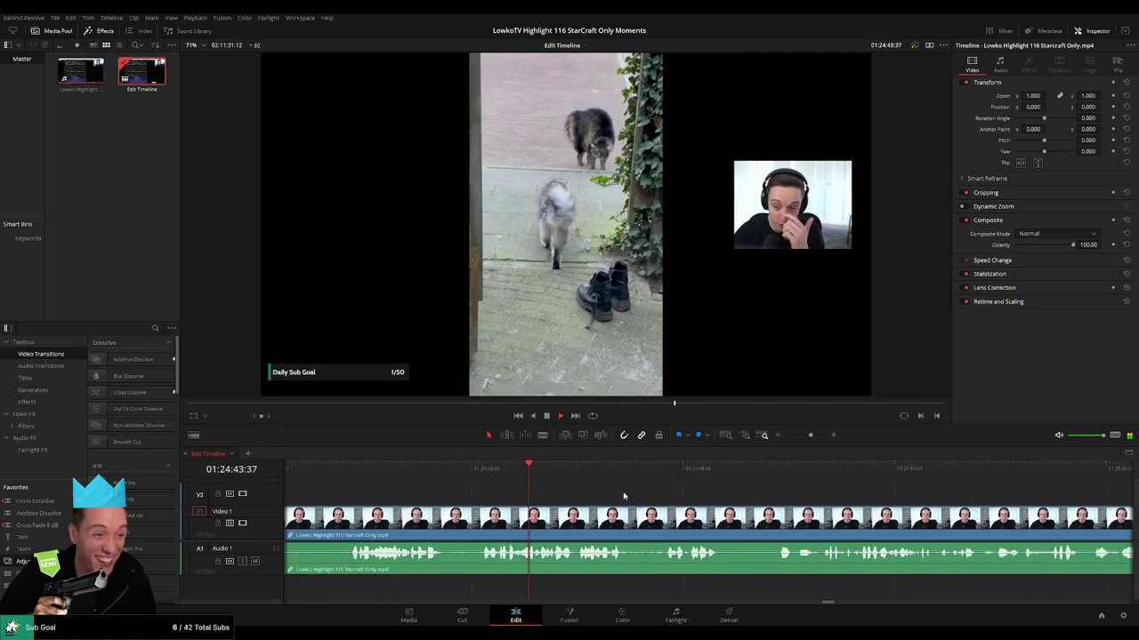
scroll(604, 496, "right", 4)
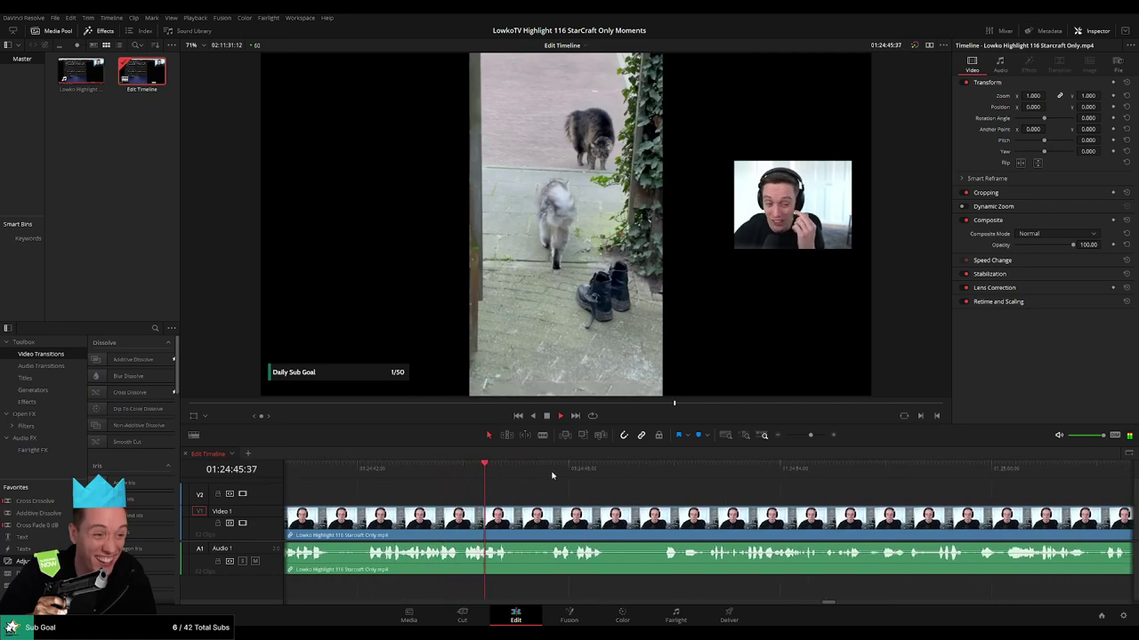
Skip ahead through the rest of the cat video footage to locate the change to the StarCraft main menu.
left_click(553, 476)
left_click(666, 476)
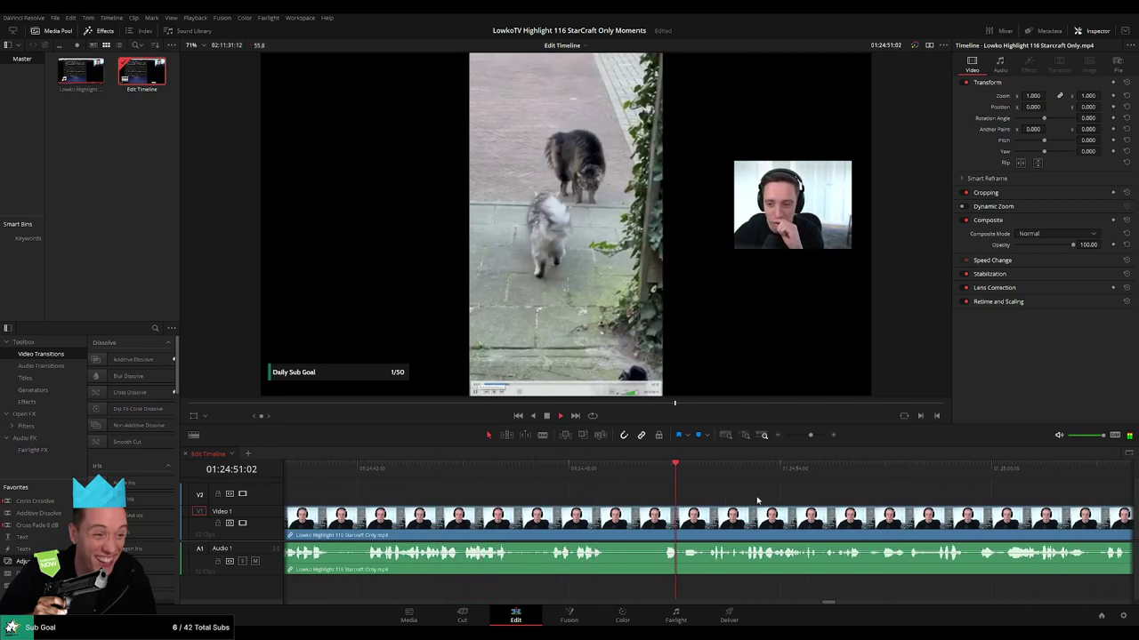
left_click_drag(781, 502, 601, 502)
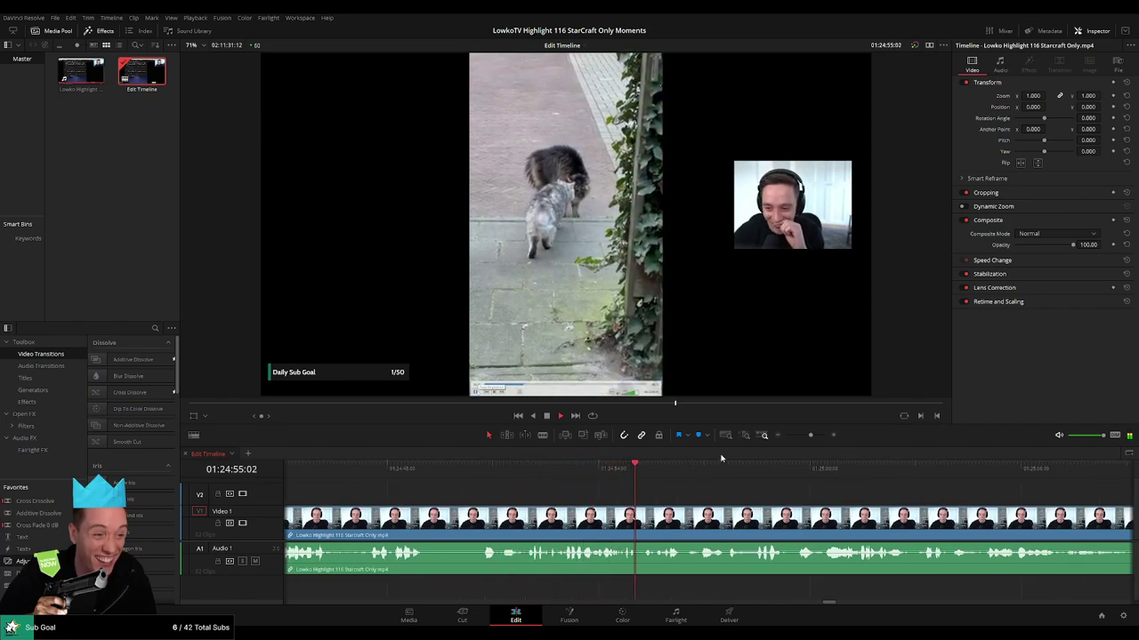
scroll(676, 496, "right", 3)
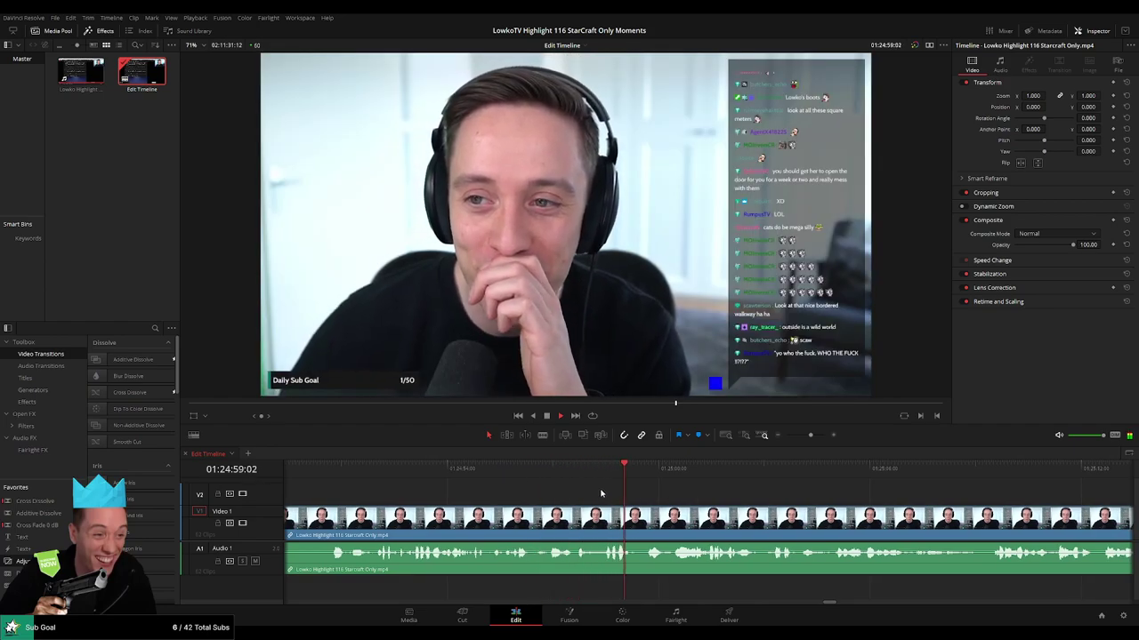
scroll(623, 498, "right", 3)
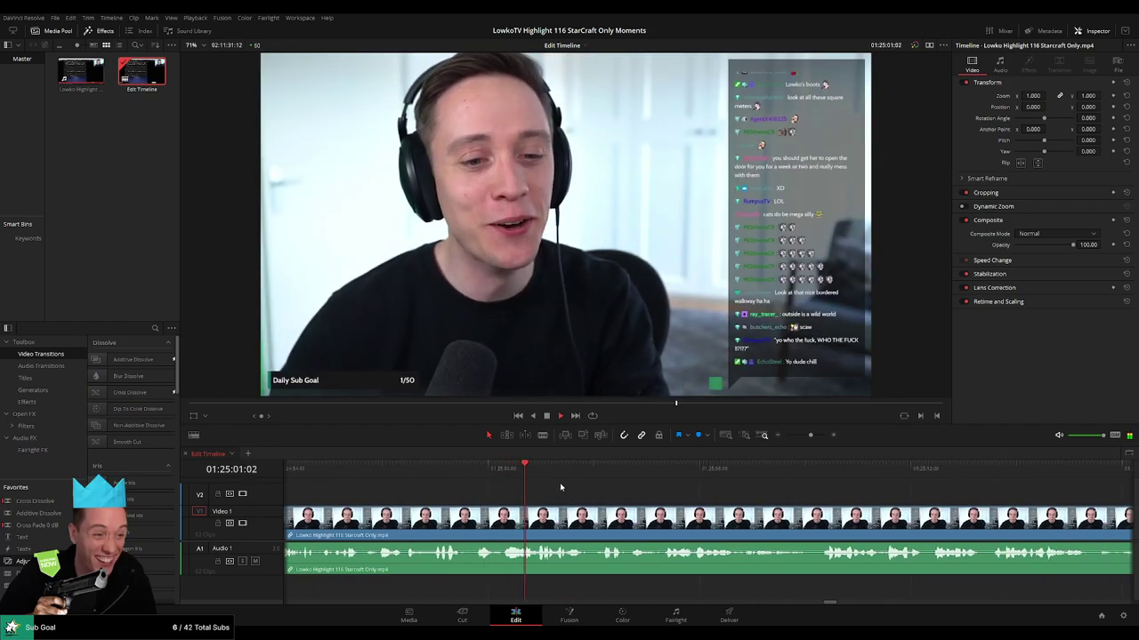
left_click(598, 469)
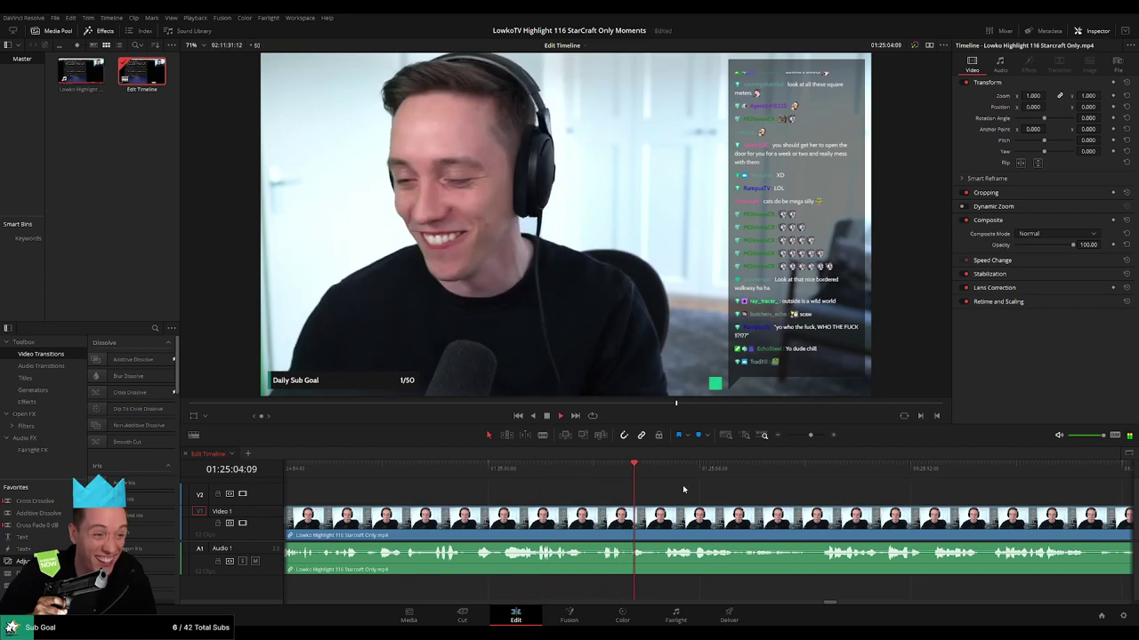
scroll(676, 490, "right", 2)
left_click_drag(617, 482, 695, 476)
scroll(620, 505, "right", 3)
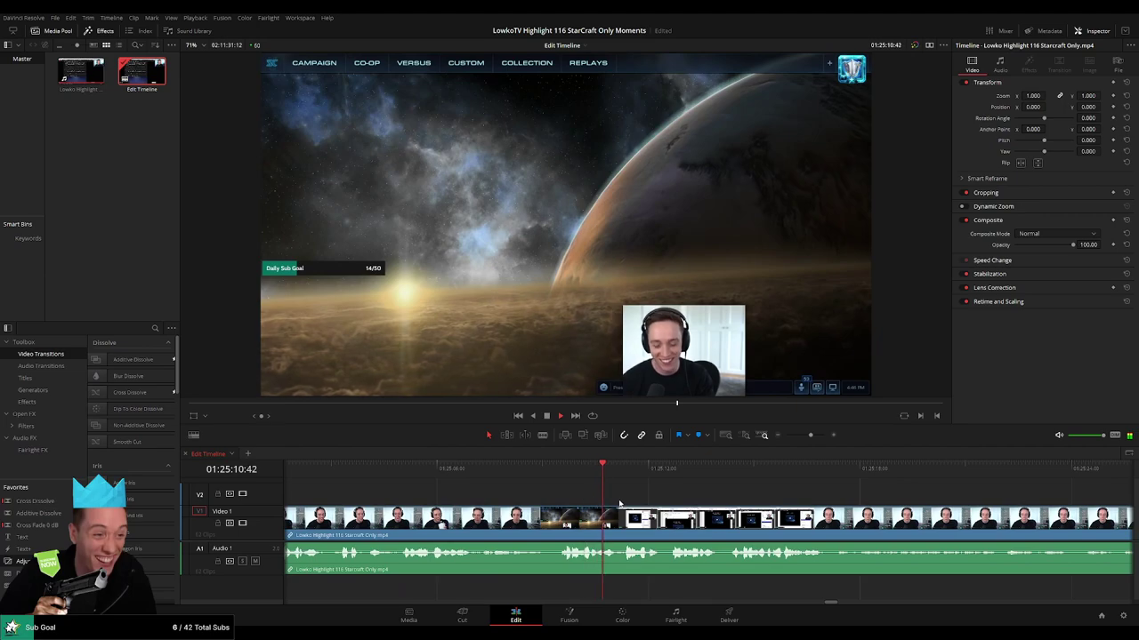
Split the footage at 01:25:08:59 and delete the transition frames before the StarCraft main menu.
left_click(497, 476)
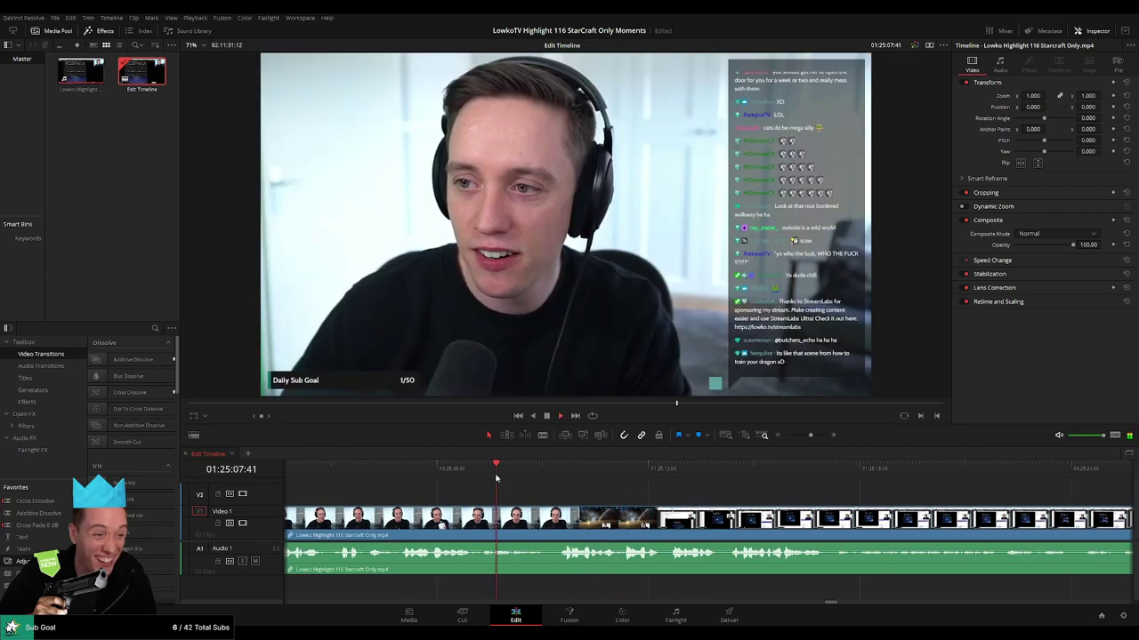
key("space")
key("b")
left_click(542, 521)
left_click(558, 521)
key("a")
left_click(553, 527)
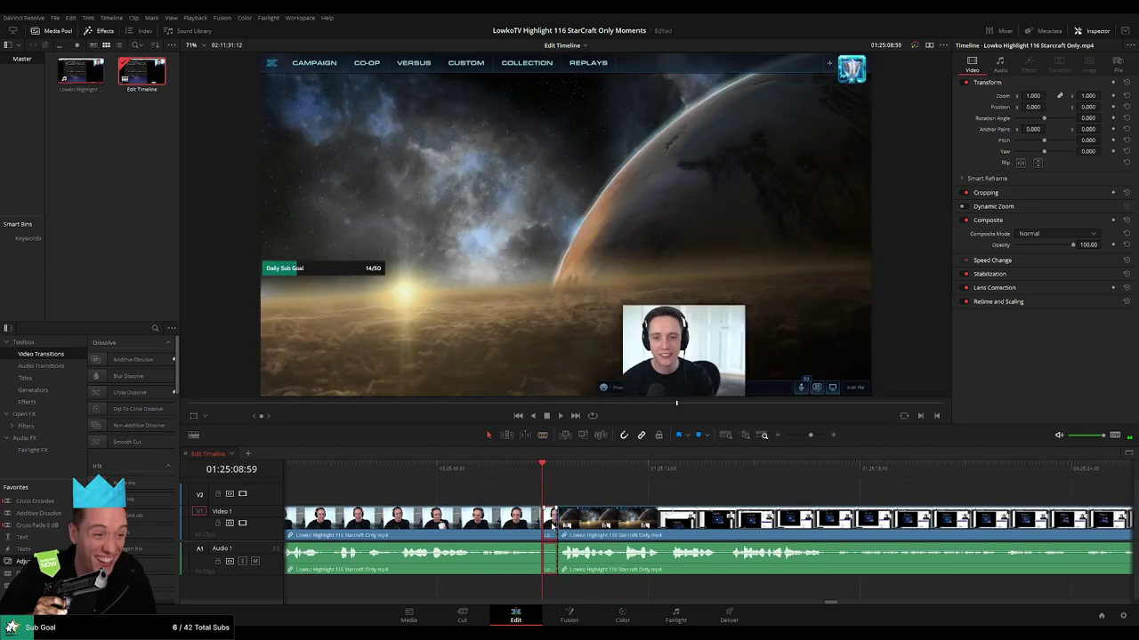
key("Delete")
Resume playback and colour the webcam and cat video clip before the StarCraft main menu purple.
key("space")
left_click(533, 525)
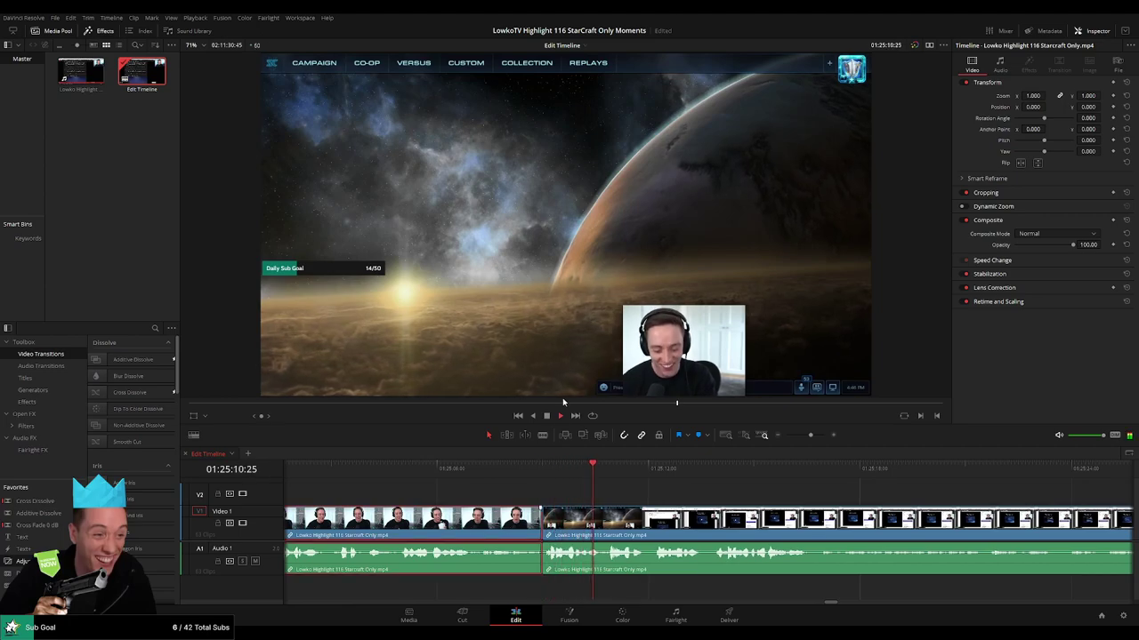
left_click(724, 498)
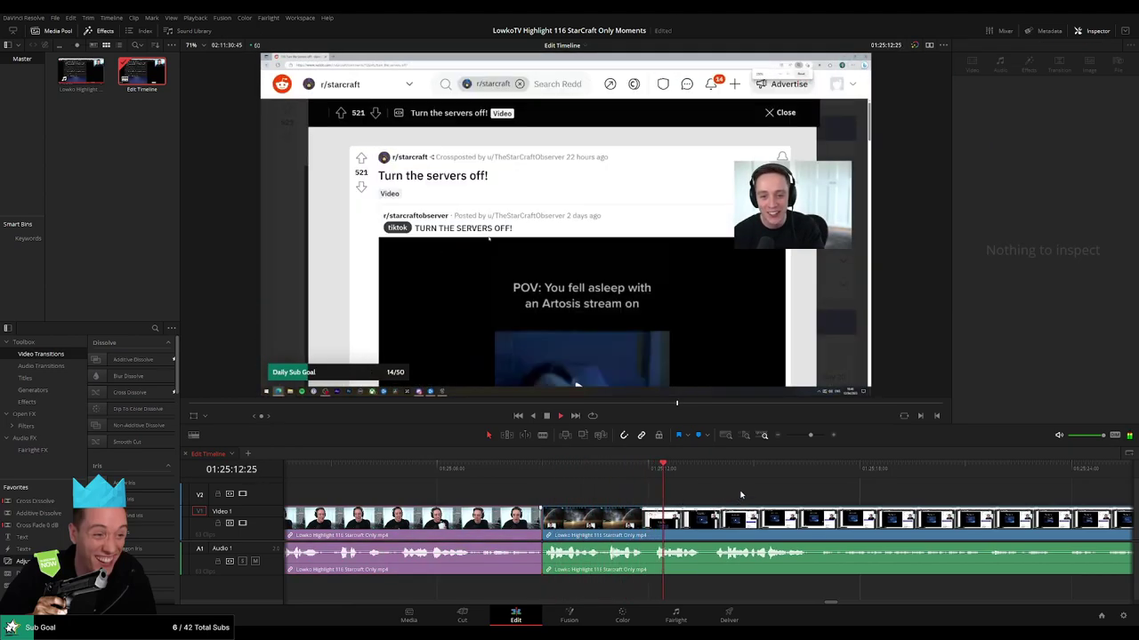
Play through the "Turn the servers off!" Reddit video to find where it changes to the next post.
left_click_drag(806, 496, 596, 485)
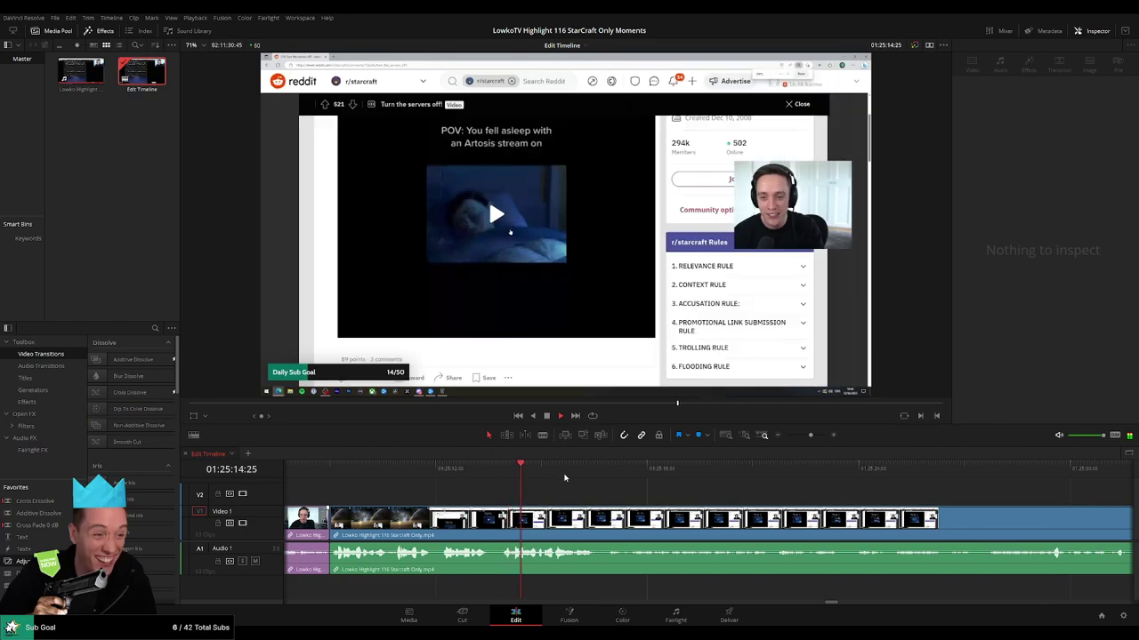
left_click(796, 512)
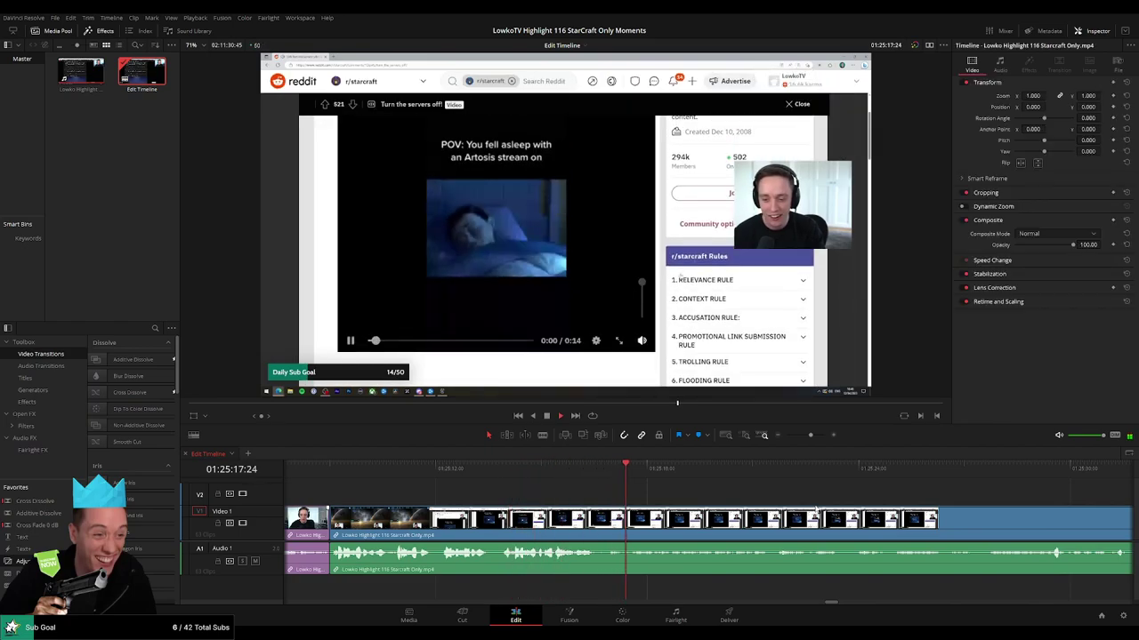
left_click_drag(796, 507, 635, 490)
left_click_drag(810, 435, 809, 435)
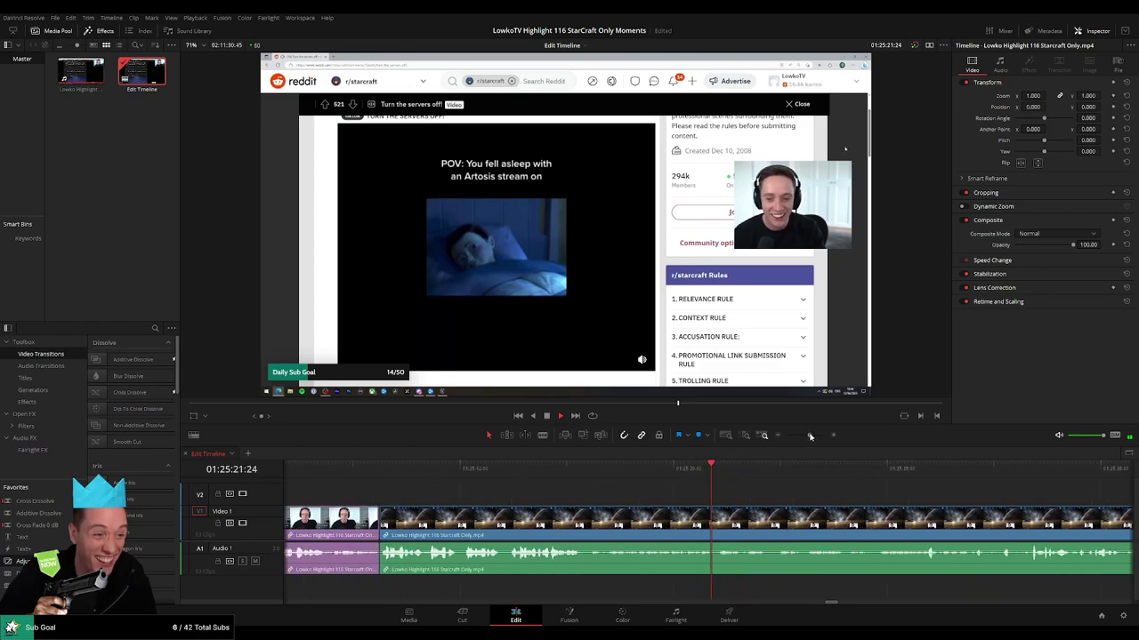
scroll(782, 500, "right", 3)
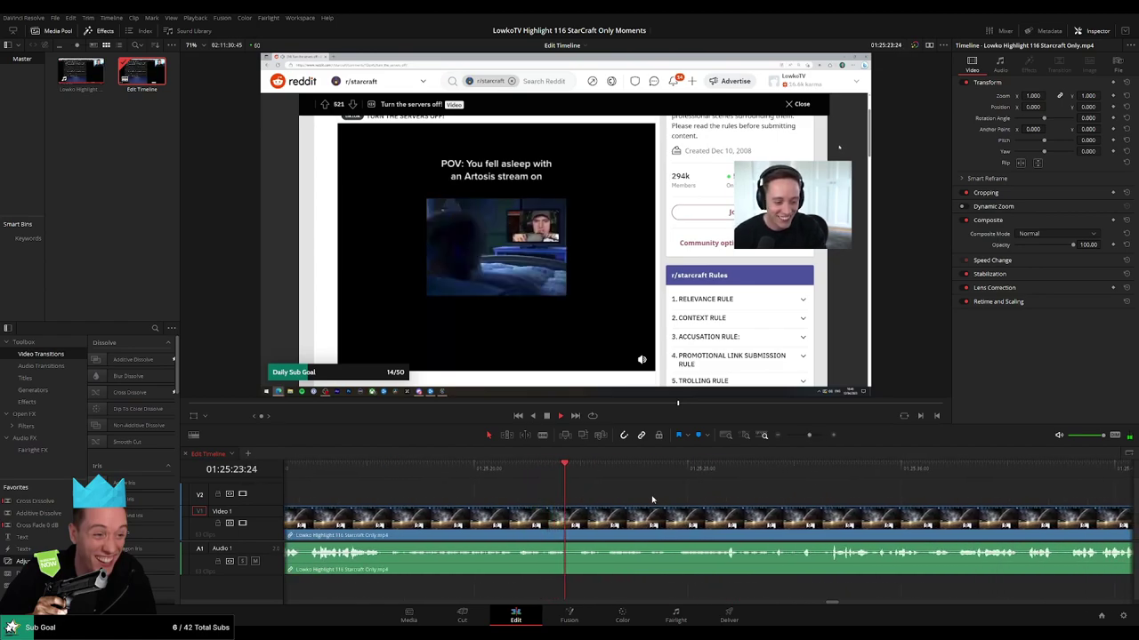
scroll(572, 500, "right", 2)
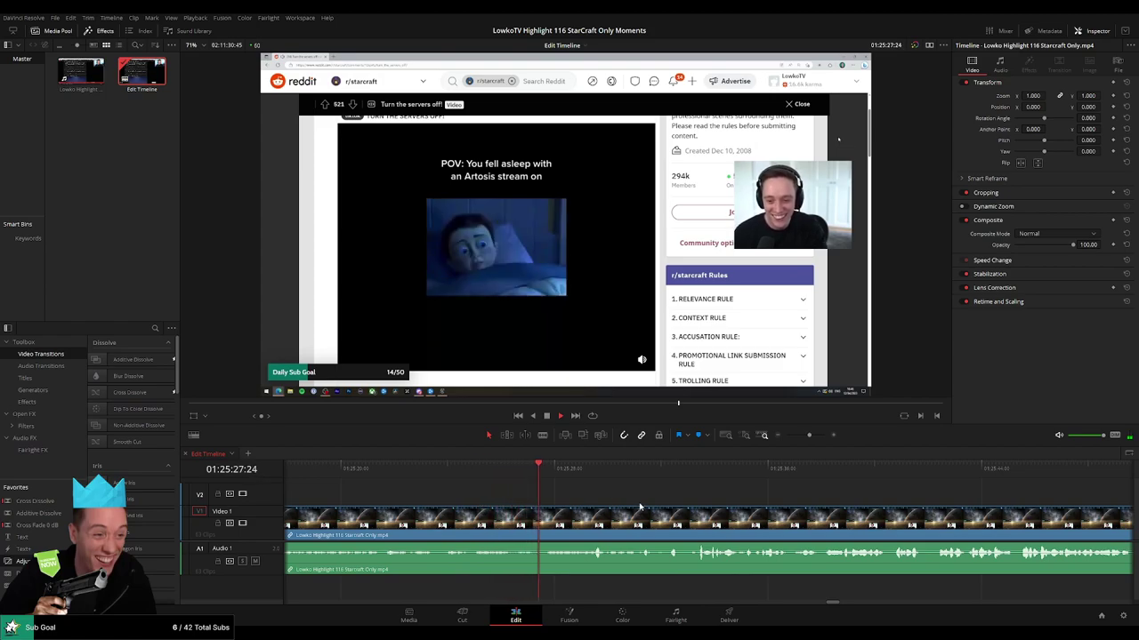
scroll(638, 507, "right", 2)
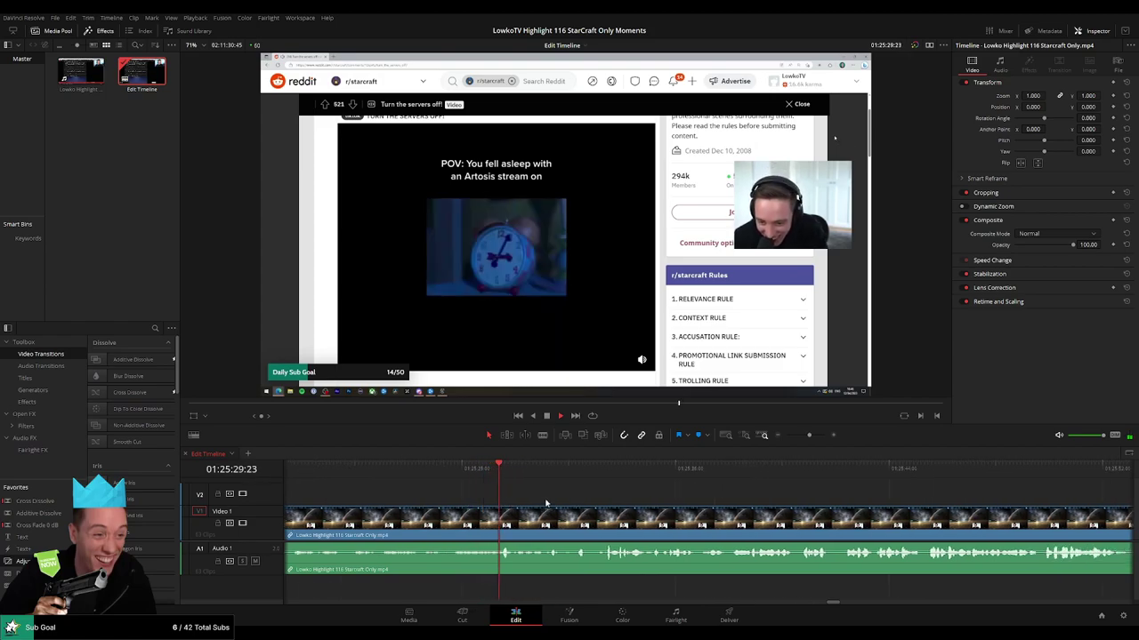
scroll(552, 490, "right", 2)
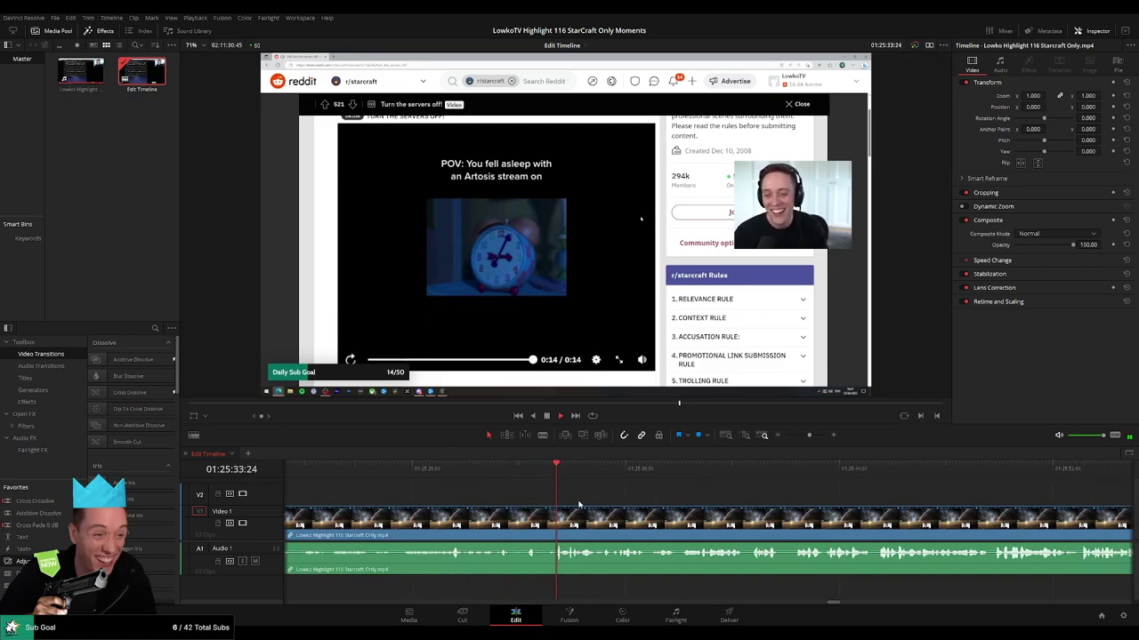
scroll(578, 505, "right", 2)
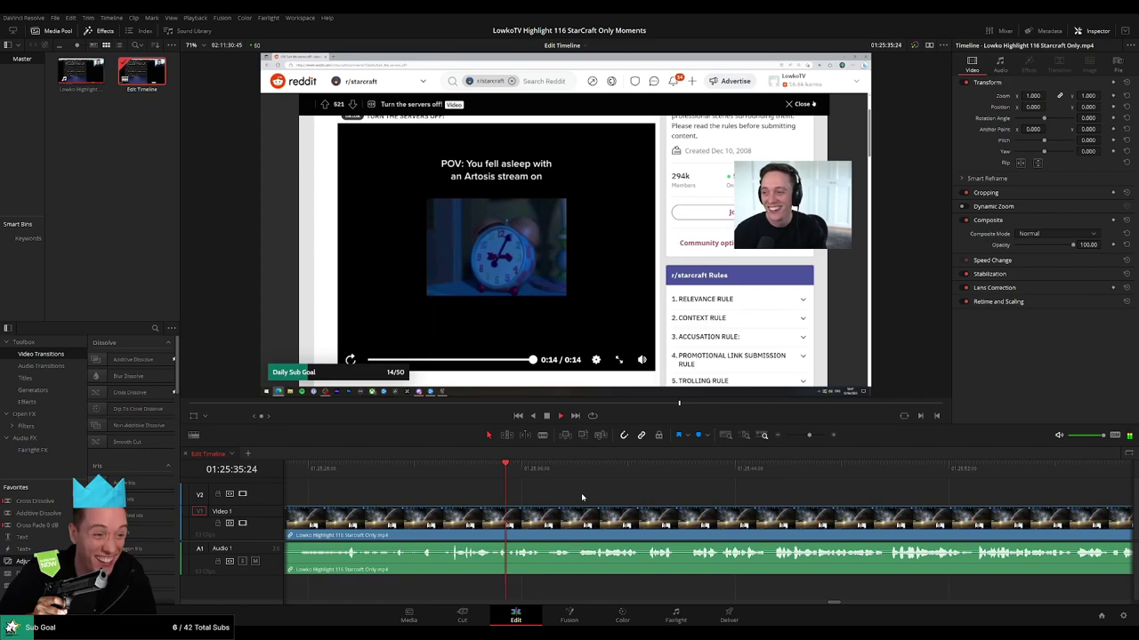
scroll(560, 496, "right", 2)
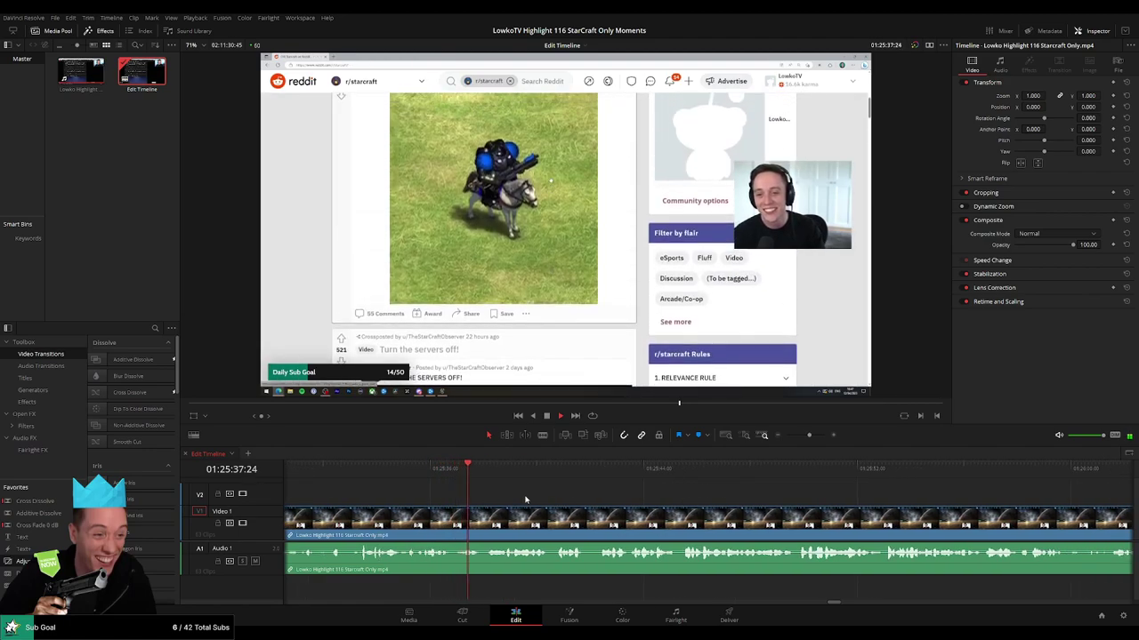
Cut out the Reddit scrolling frames at 01:25:37:50 and colour the preceding "Turn the servers off!" clip green.
key("space")
left_click_drag(808, 436, 815, 437)
mouse_move(602, 475)
left_mouse_down()
mouse_move(564, 472)
mouse_move(596, 478)
left_mouse_up()
key("b")
left_click(596, 523)
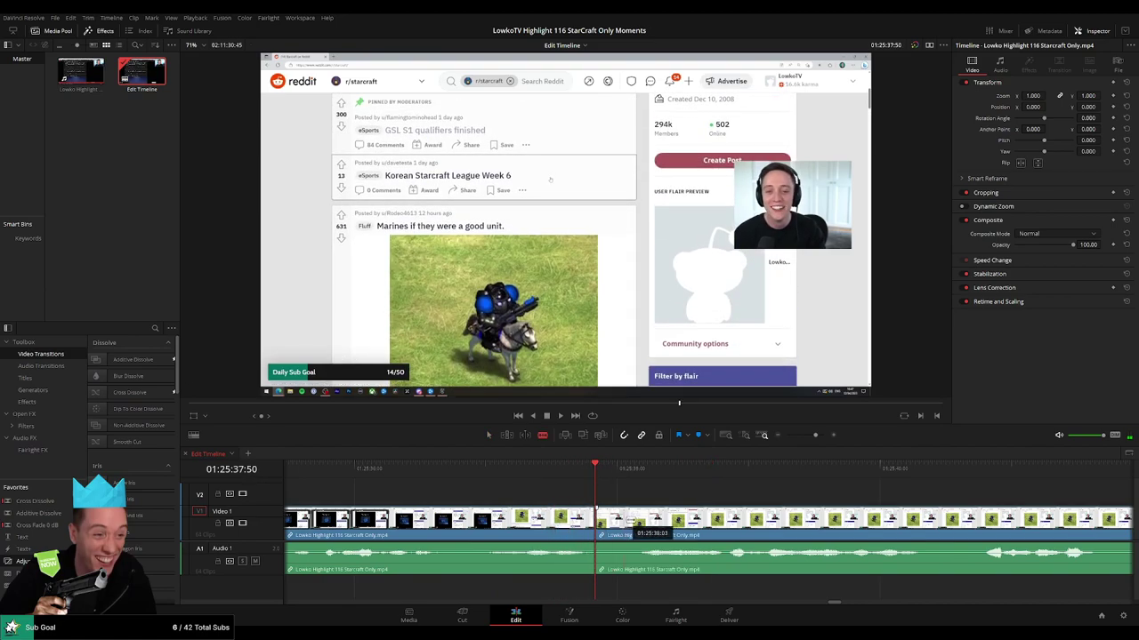
left_click(629, 525)
key("a")
key("Delete")
key("space")
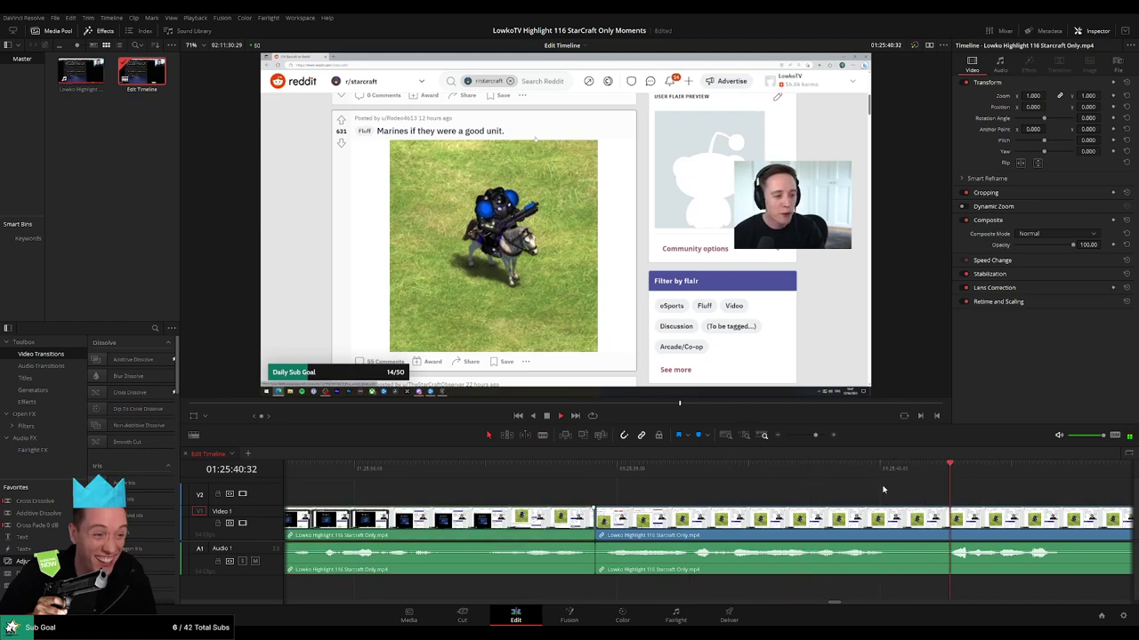
Review the "Marines if they were a good unit" footage and split it at 01:26:01:03, where the Reddit scrolling starts.
left_click_drag(814, 436, 810, 437)
left_click_drag(890, 498, 585, 484)
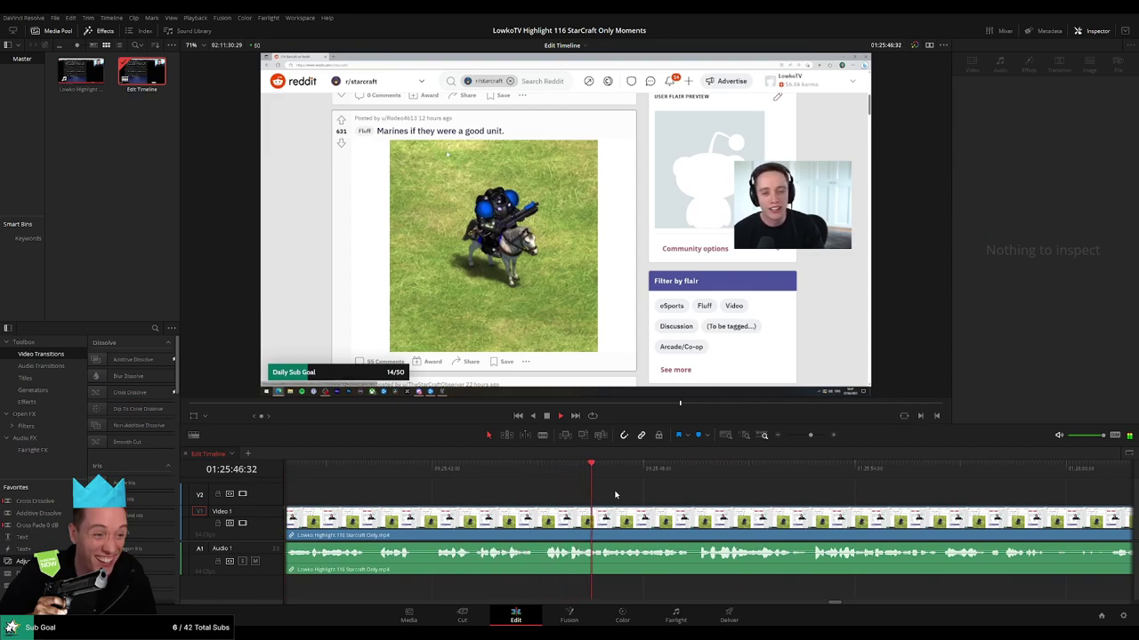
mouse_move(802, 442)
left_mouse_down()
mouse_move(783, 439)
mouse_move(808, 435)
left_mouse_up()
left_click_drag(765, 505, 511, 497)
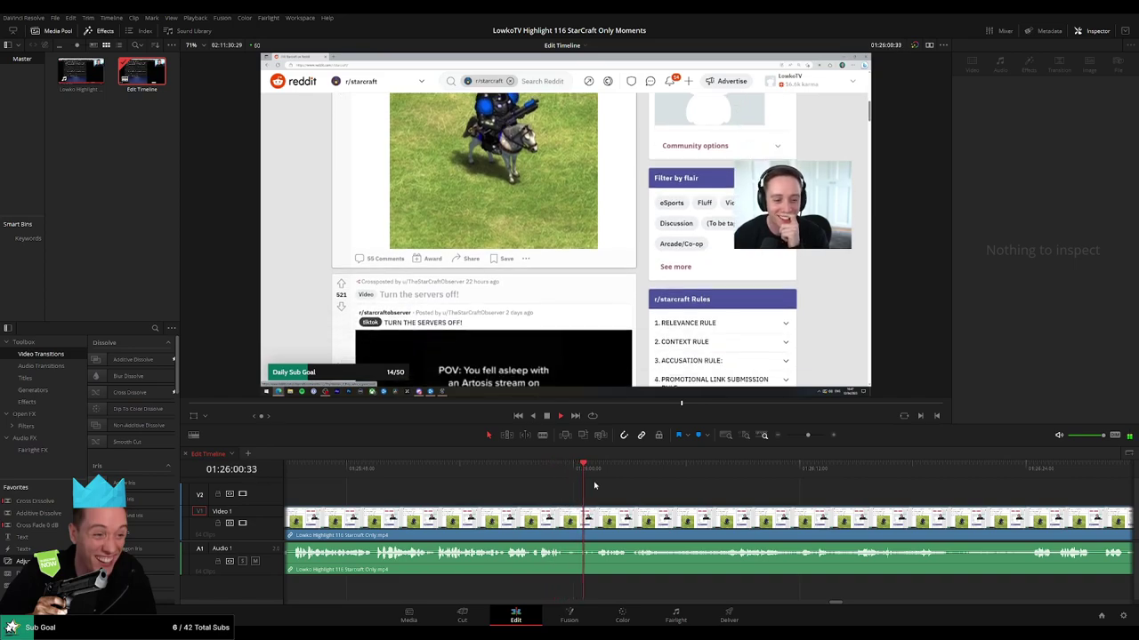
key("space")
left_click_drag(808, 435, 814, 435)
key("space")
left_click(624, 472)
left_click_drag(624, 471, 611, 471)
key("ctrl+b")
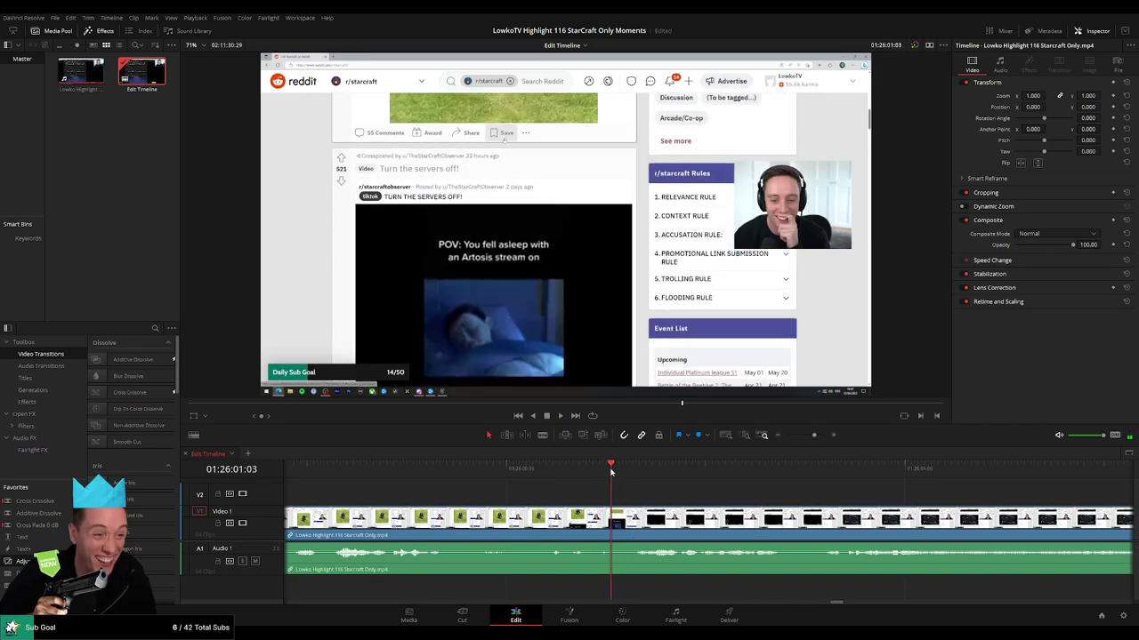
Cut off the scrolling frames before "Zeratul's convenience store", delete them and resume playback.
key("b")
left_click(635, 522)
key("a")
left_click(627, 532)
key("Delete")
key("space")
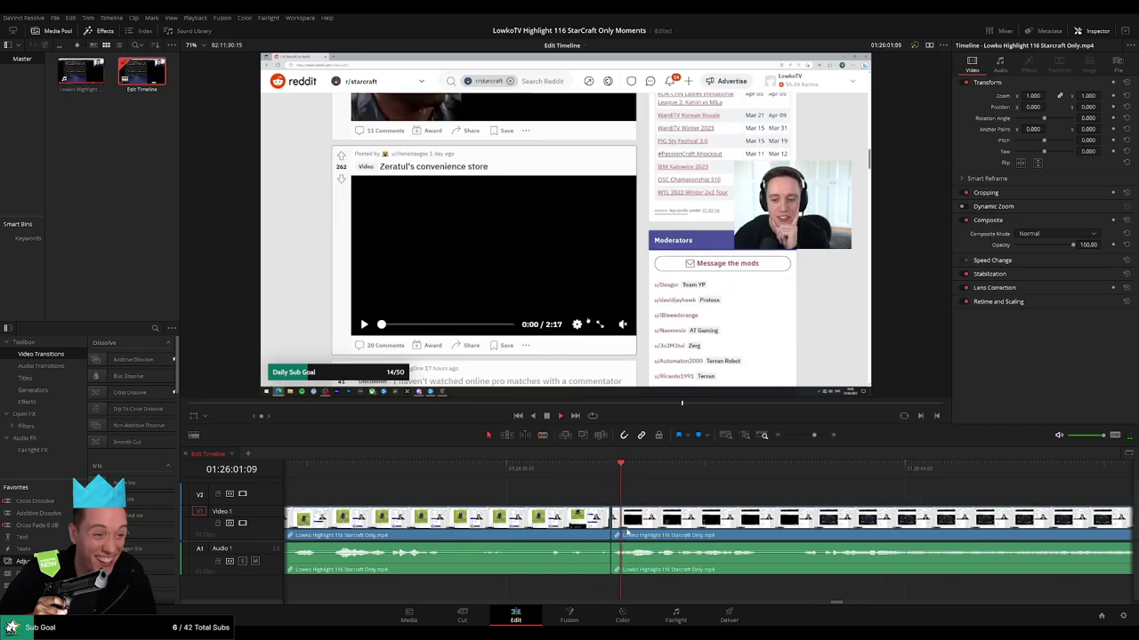
Colour the "Marines if they were a good unit" clip green.
left_click_drag(814, 435, 800, 434)
left_click(674, 529)
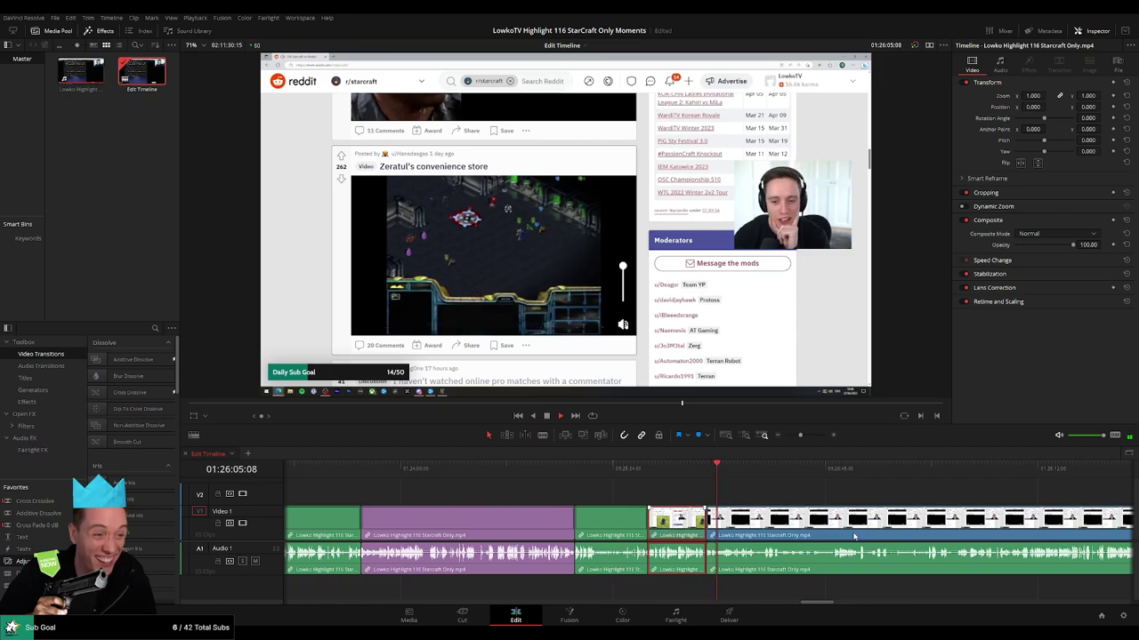
left_click(763, 498)
Skip ahead through the "Zeratul's convenience store" footage and review its embedded and full-screen playback.
left_click_drag(800, 435, 811, 435)
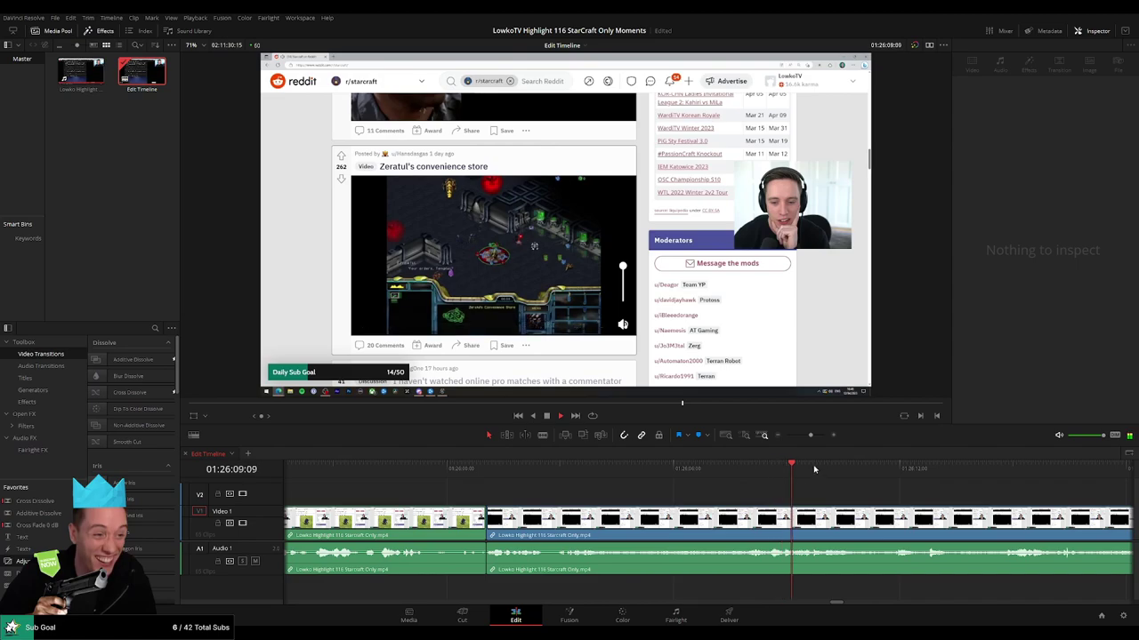
left_click(879, 471)
scroll(879, 495, "right", 5)
left_click(553, 473)
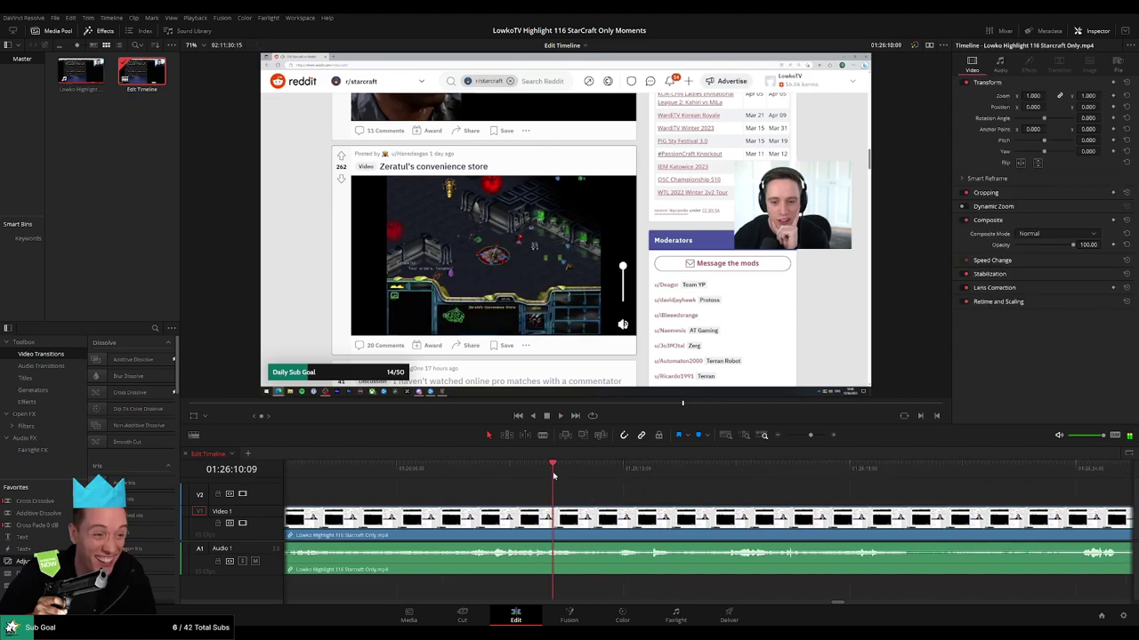
left_click(708, 475)
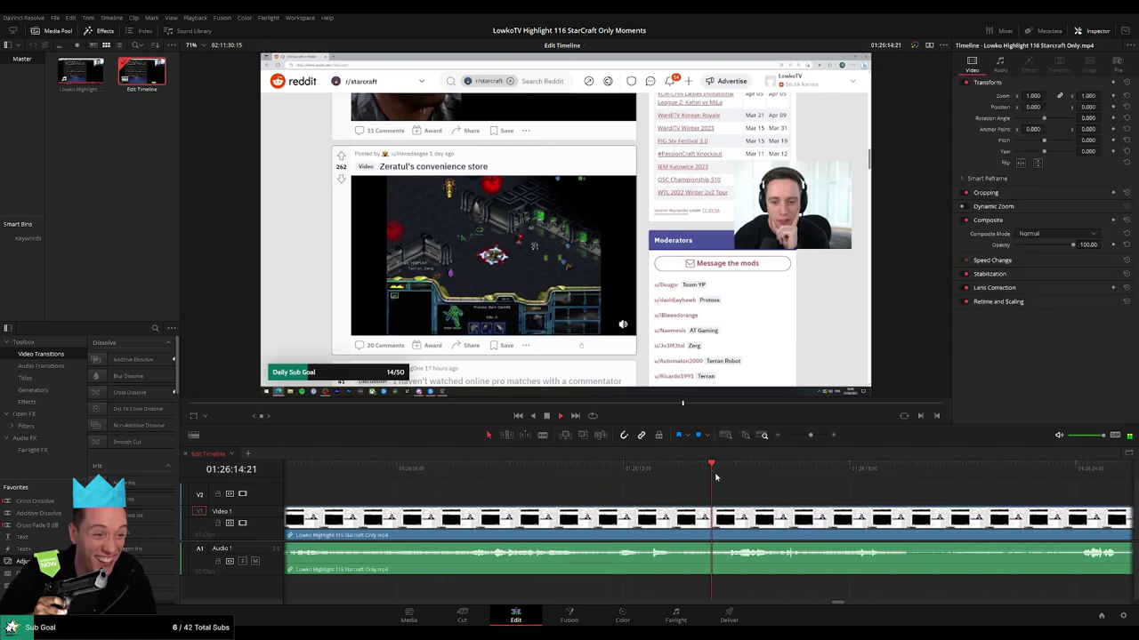
left_click_drag(819, 504, 661, 497)
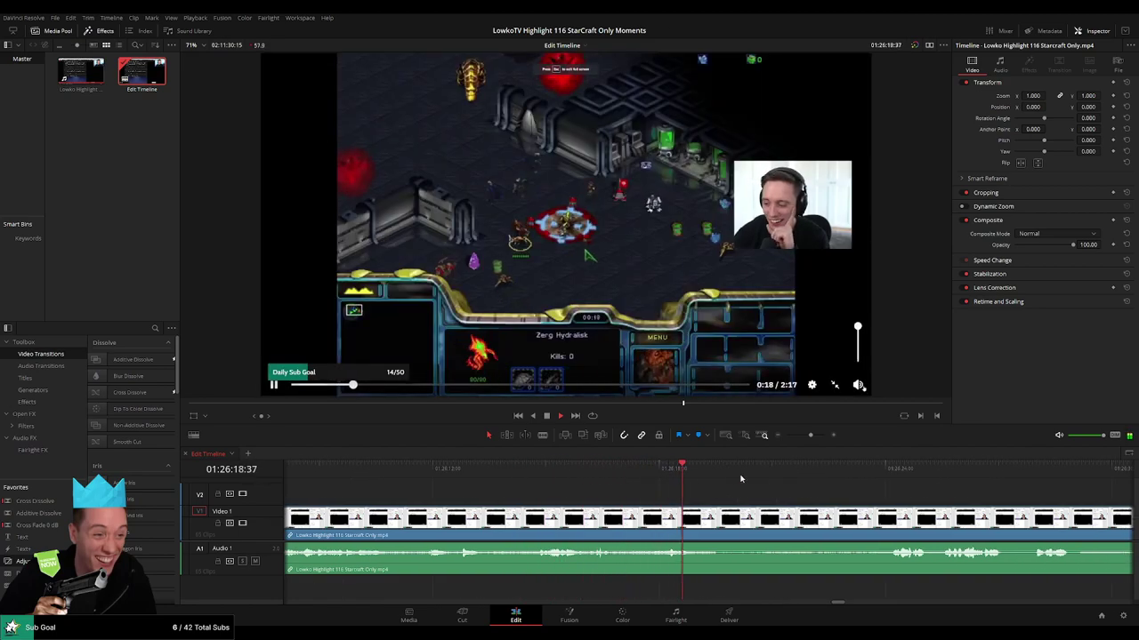
left_click(861, 478)
left_click_drag(965, 496, 627, 496)
scroll(627, 495, "right", 4)
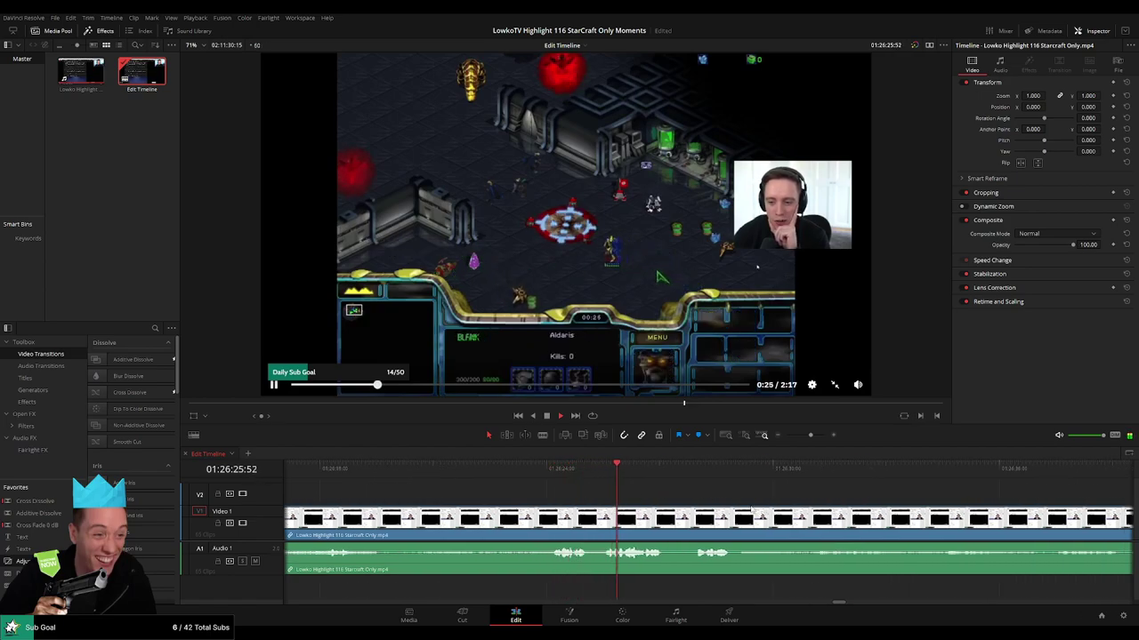
scroll(581, 498, "right", 8)
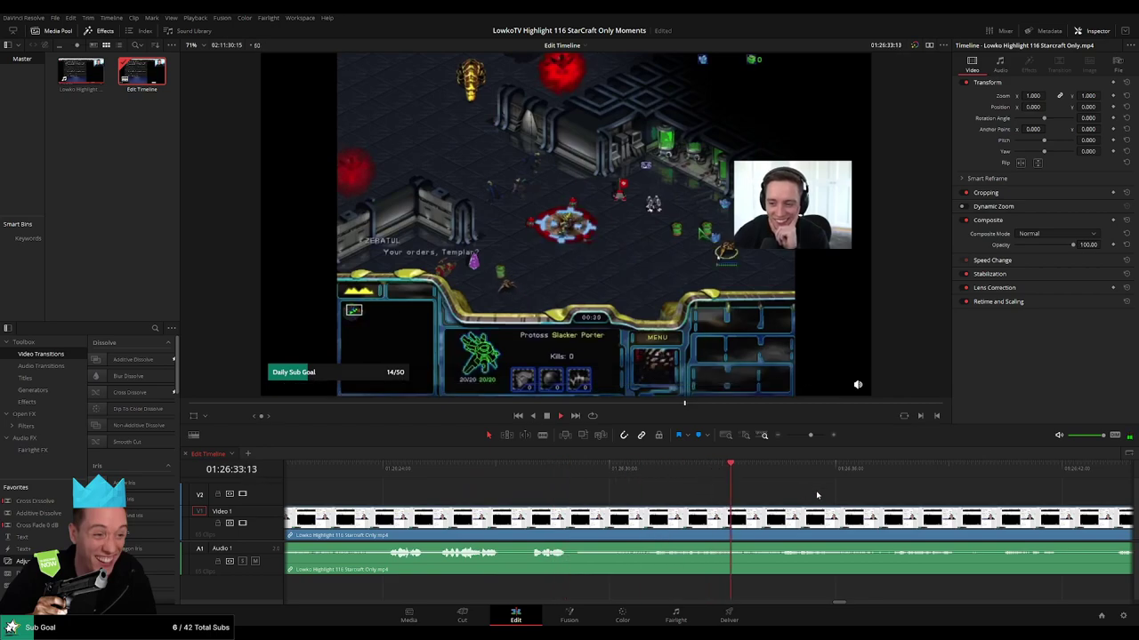
Play through the rest of the "Zeratul's convenience store" footage to locate the change to StarCraft gameplay.
scroll(816, 495, "right", 6)
left_click_drag(811, 436, 811, 436)
scroll(629, 504, "right", 4)
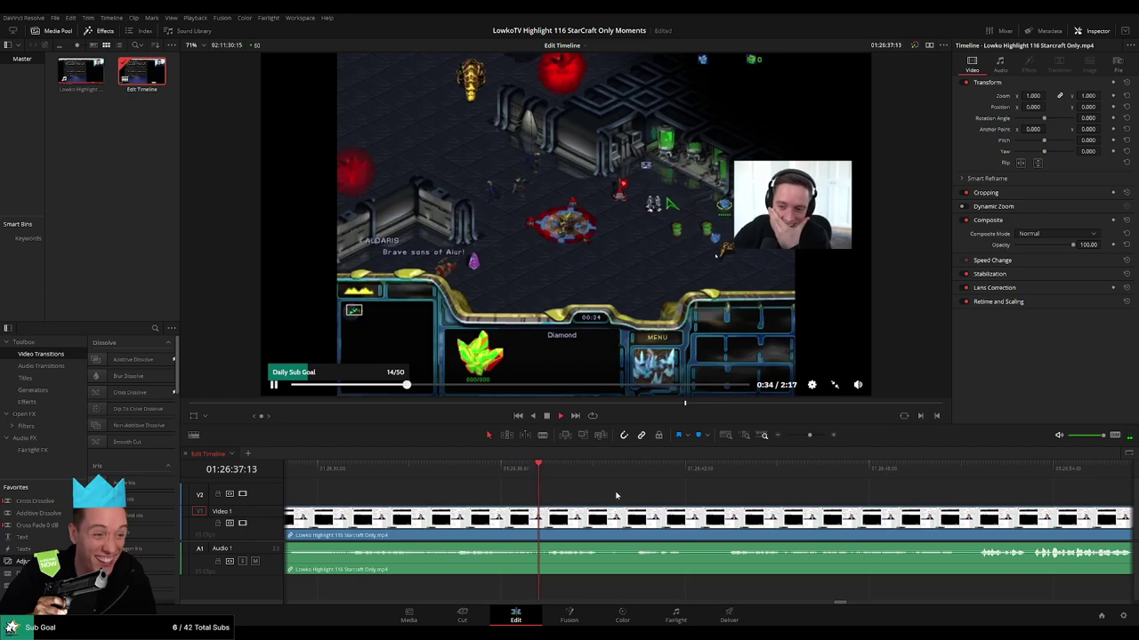
scroll(569, 496, "right", 3)
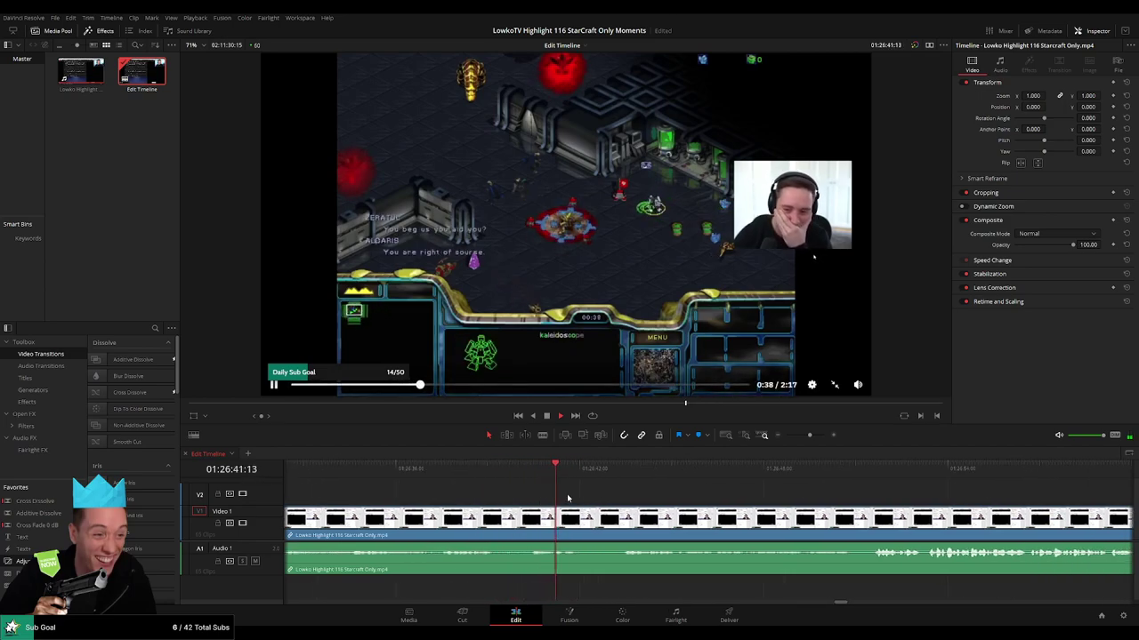
scroll(579, 496, "right", 4)
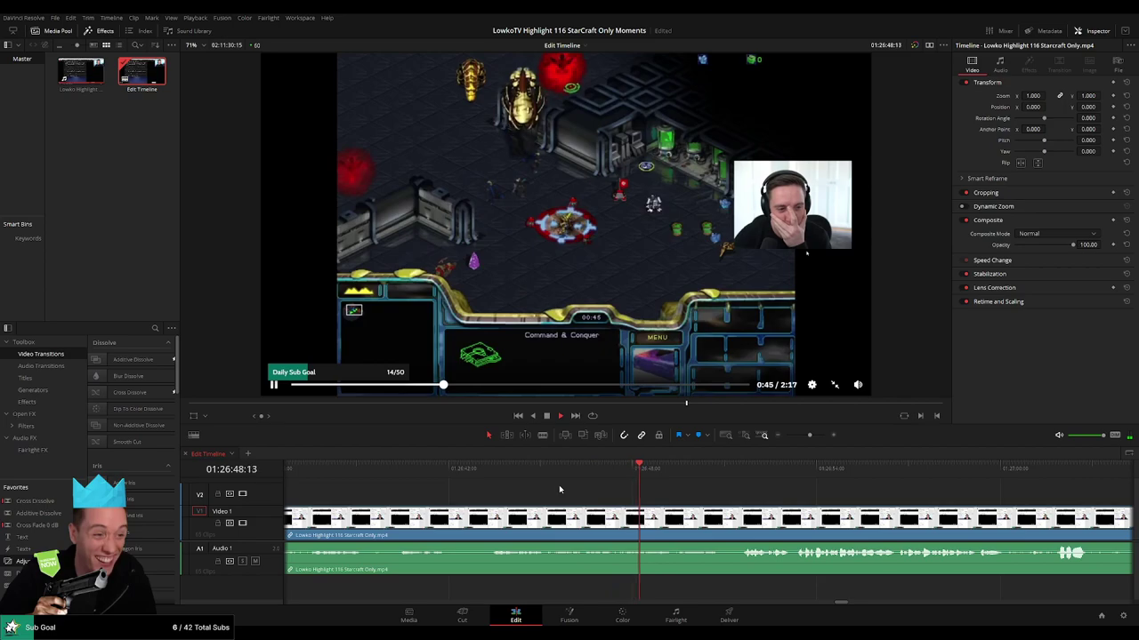
left_click(722, 469)
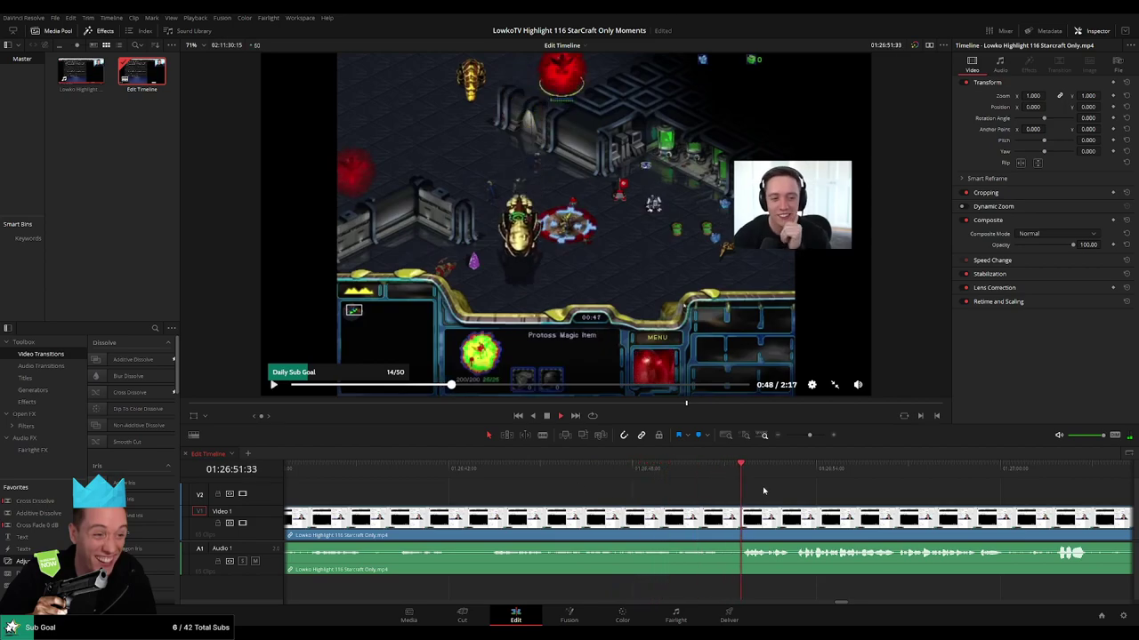
left_click_drag(764, 491, 529, 494)
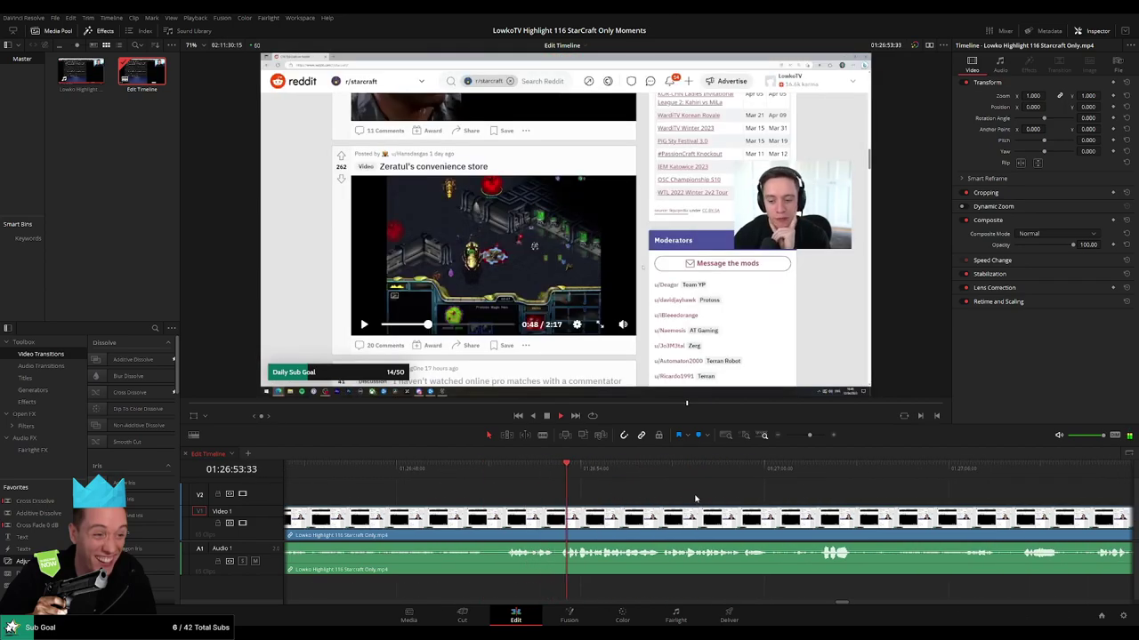
scroll(553, 498, "right", 3)
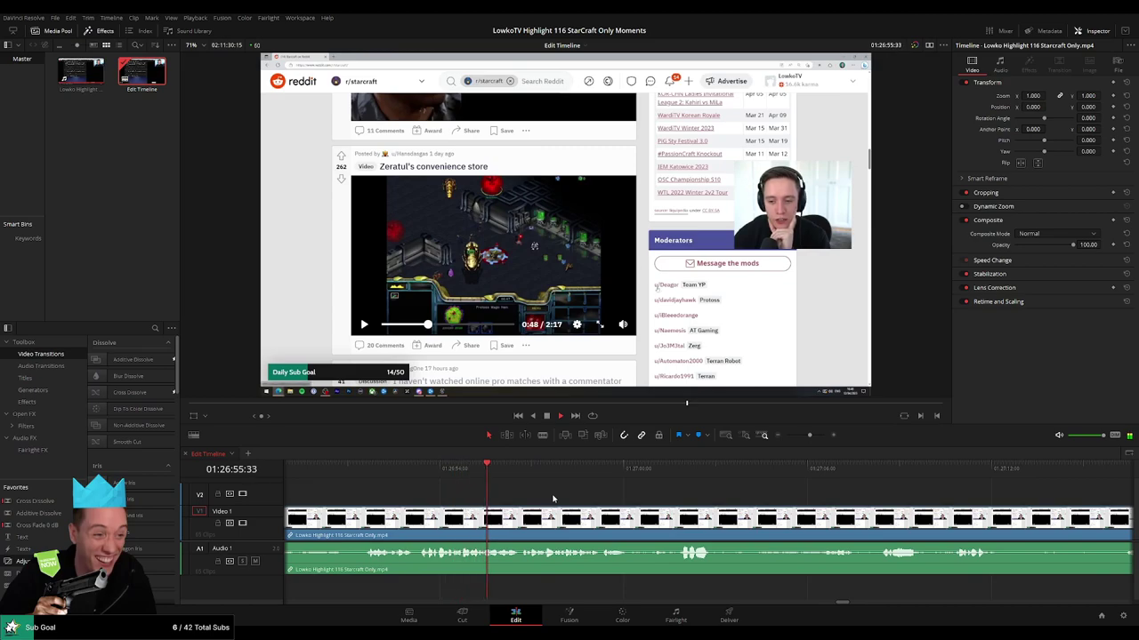
scroll(512, 495, "right", 2)
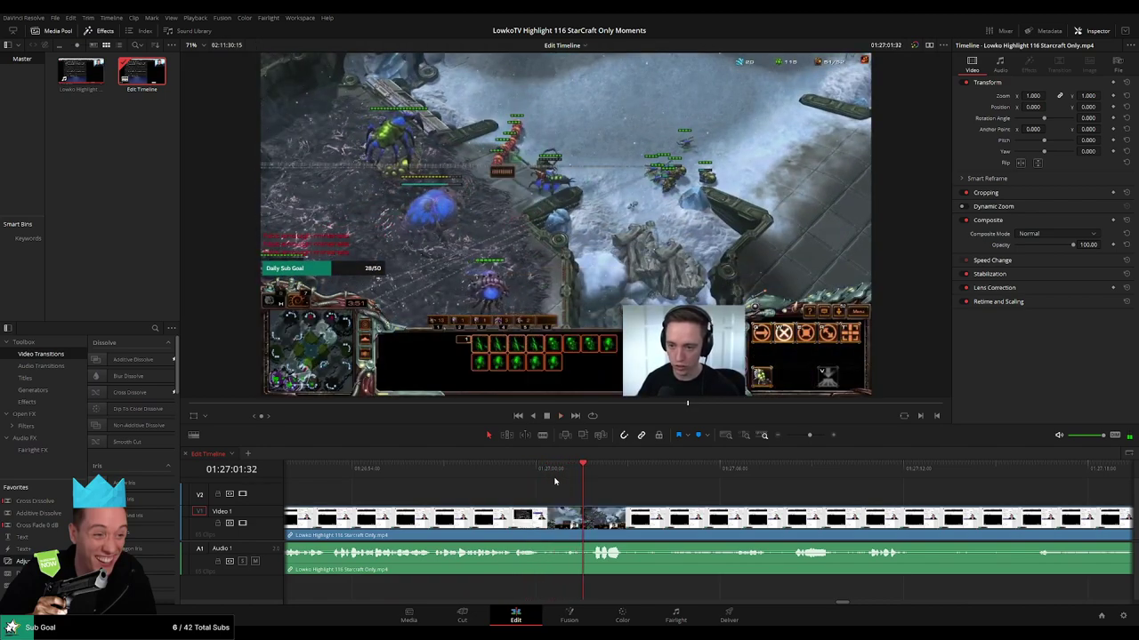
Cut out the transition frames at 01:27:00:09 before the StarCraft gameplay and colour the preceding Reddit clip green.
left_click_drag(539, 473, 541, 473)
key("ctrl+b")
left_click_drag(541, 517, 548, 517)
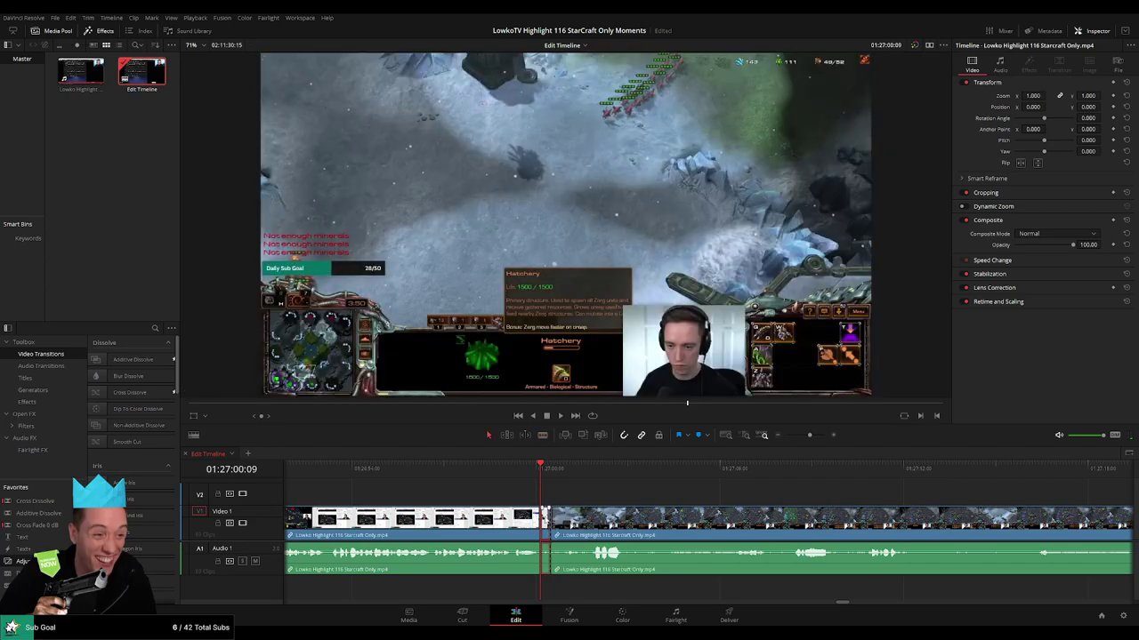
key("Delete")
key("space")
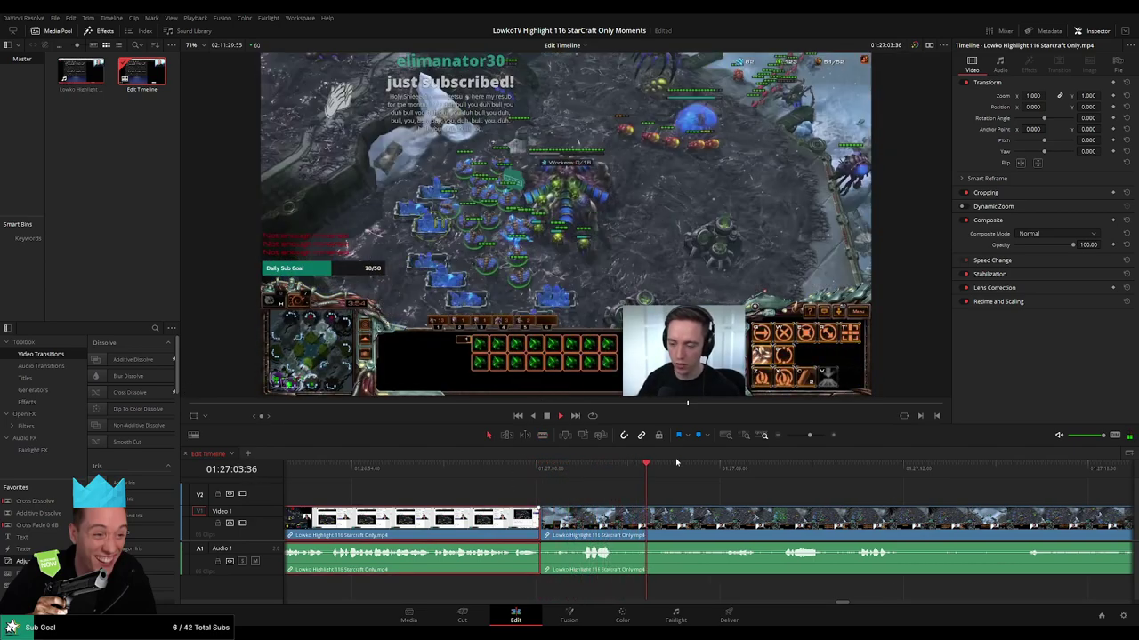
Play and skip through the StarCraft gameplay after 01:27:00 and the following webcam footage to review them.
key("space")
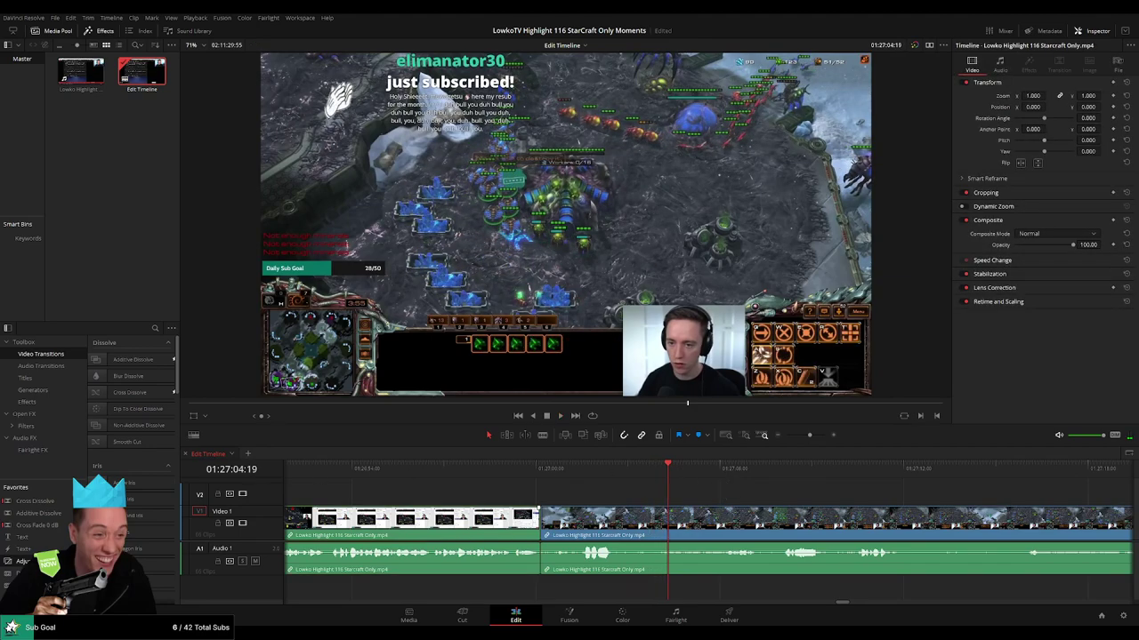
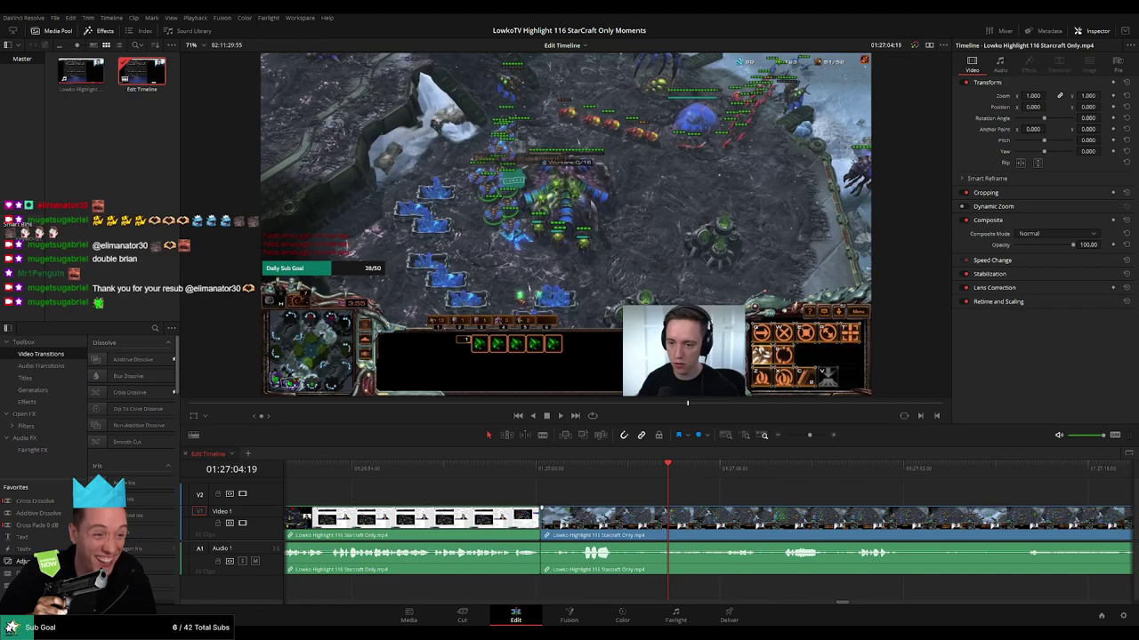
key("space")
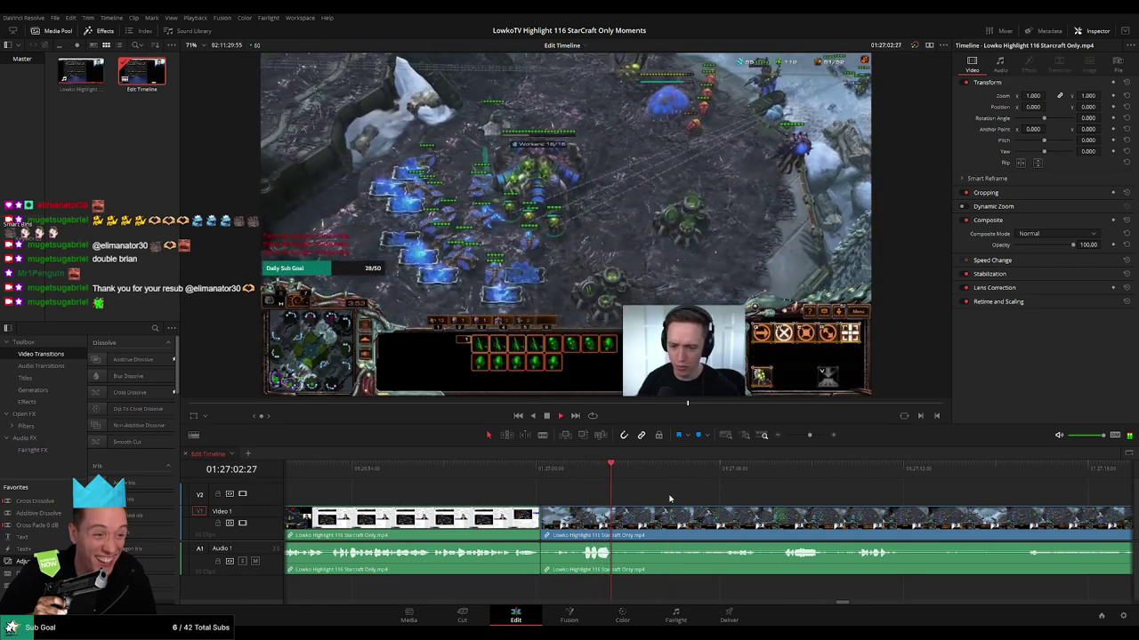
left_click(690, 469)
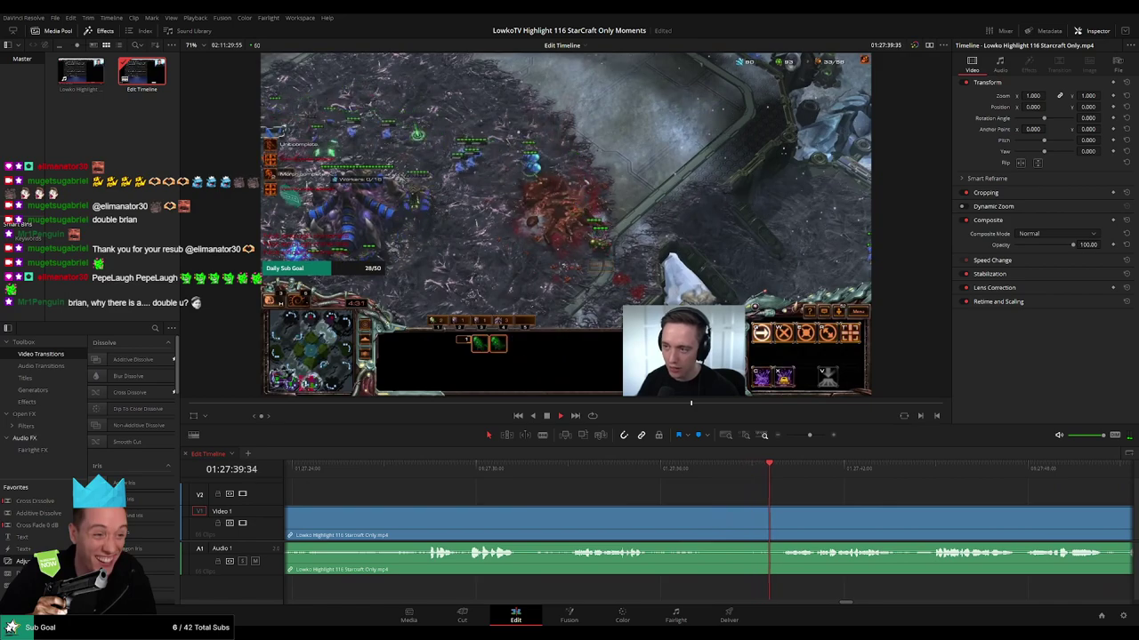
scroll(536, 470, "right", 3)
left_click(572, 469)
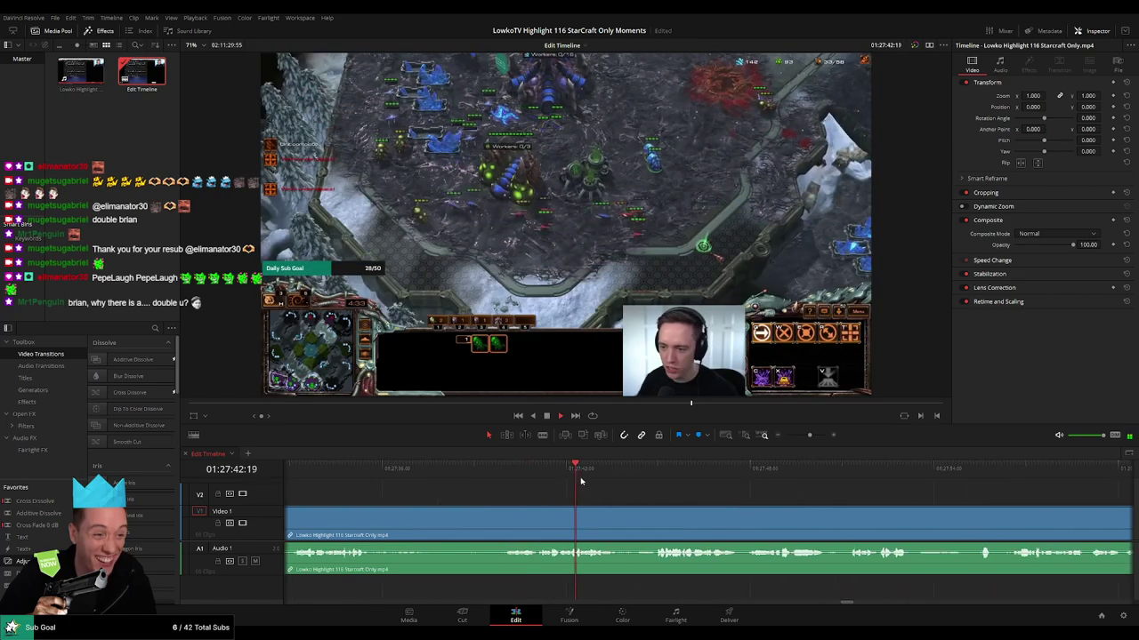
left_click(509, 466)
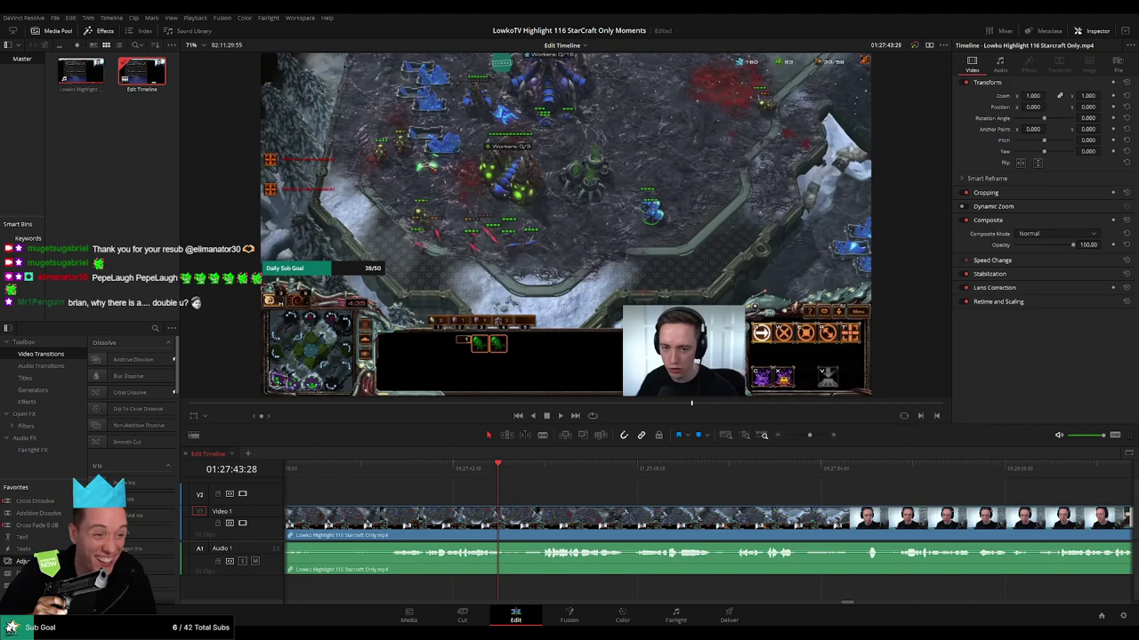
left_click(465, 470)
key("space")
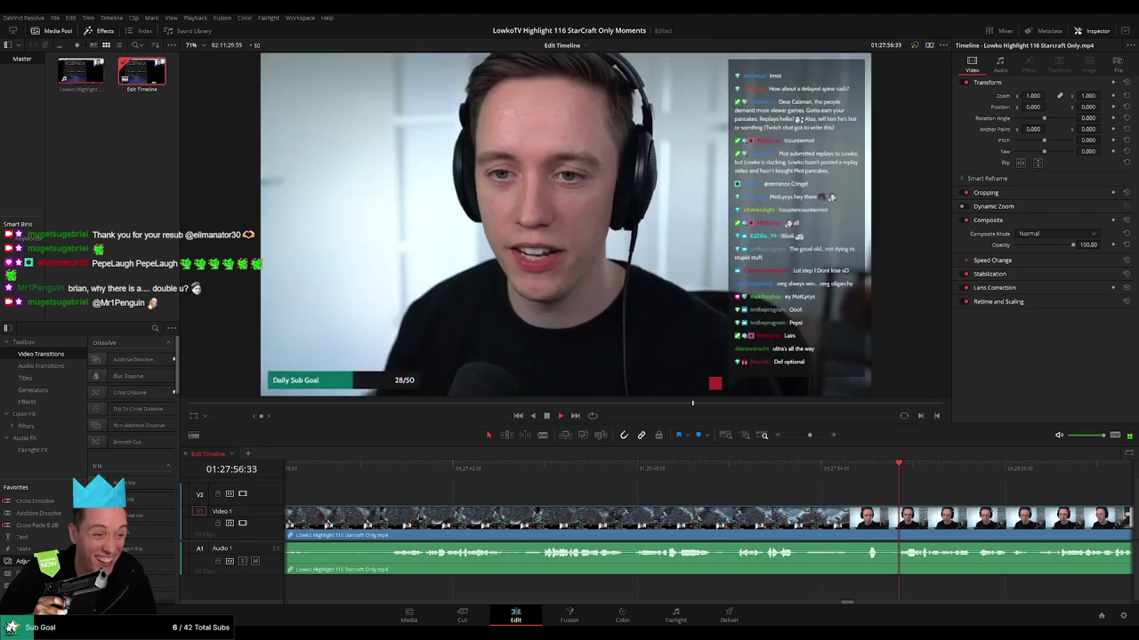
left_click_drag(984, 502, 577, 486)
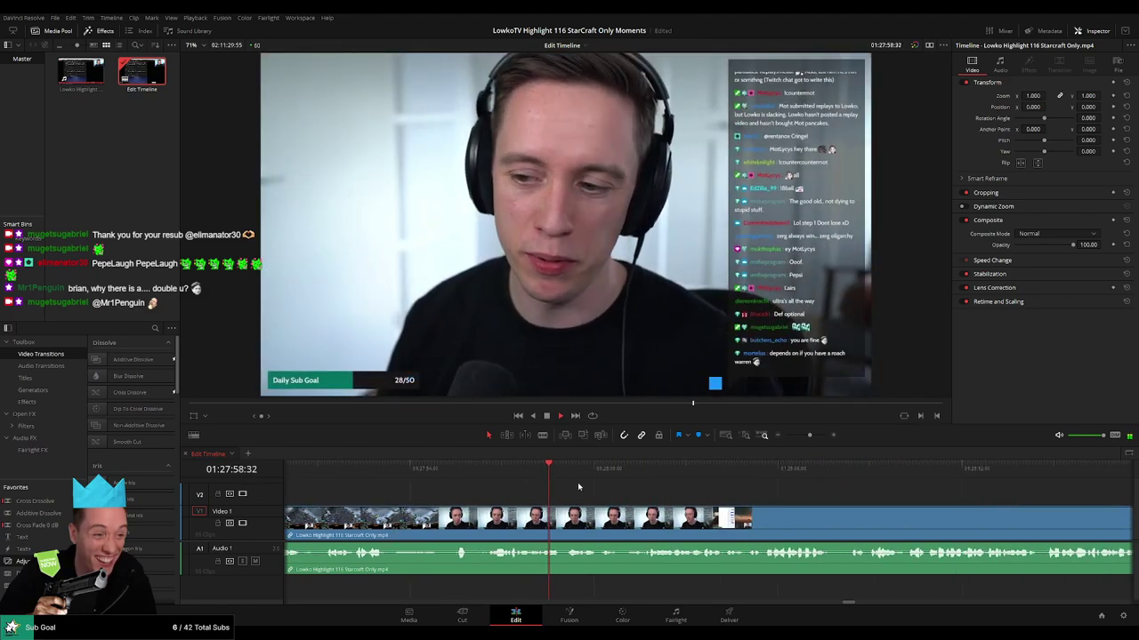
left_click_drag(656, 503, 572, 495)
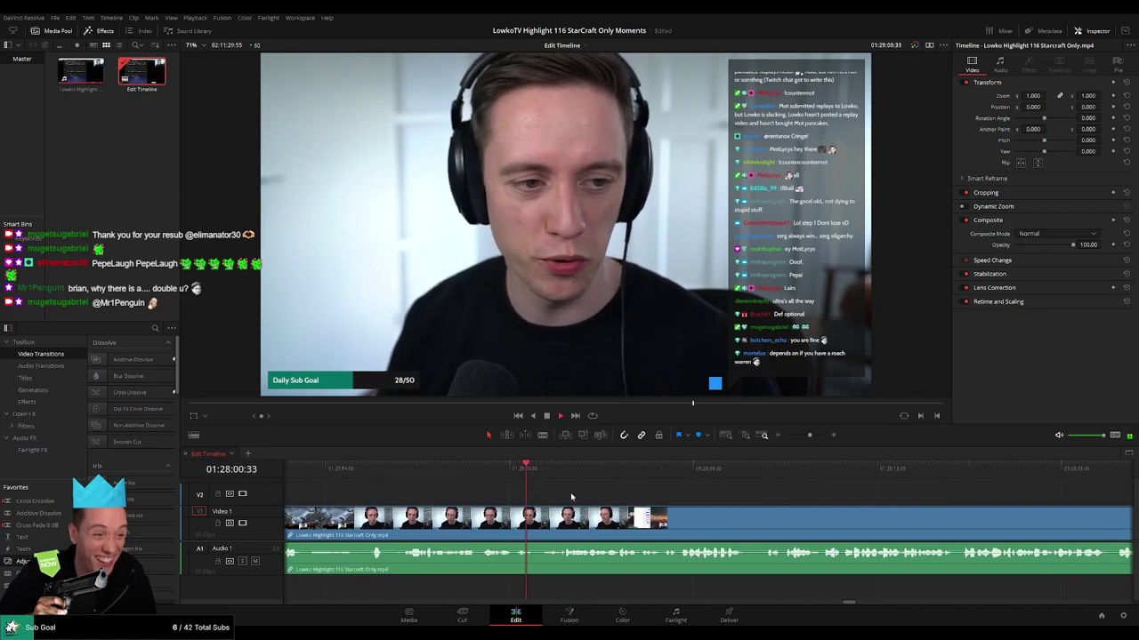
Try to split the webcam footage at about 01:28:00:58, and undo the cut.
key("space")
key("b")
left_click(539, 526)
key("space")
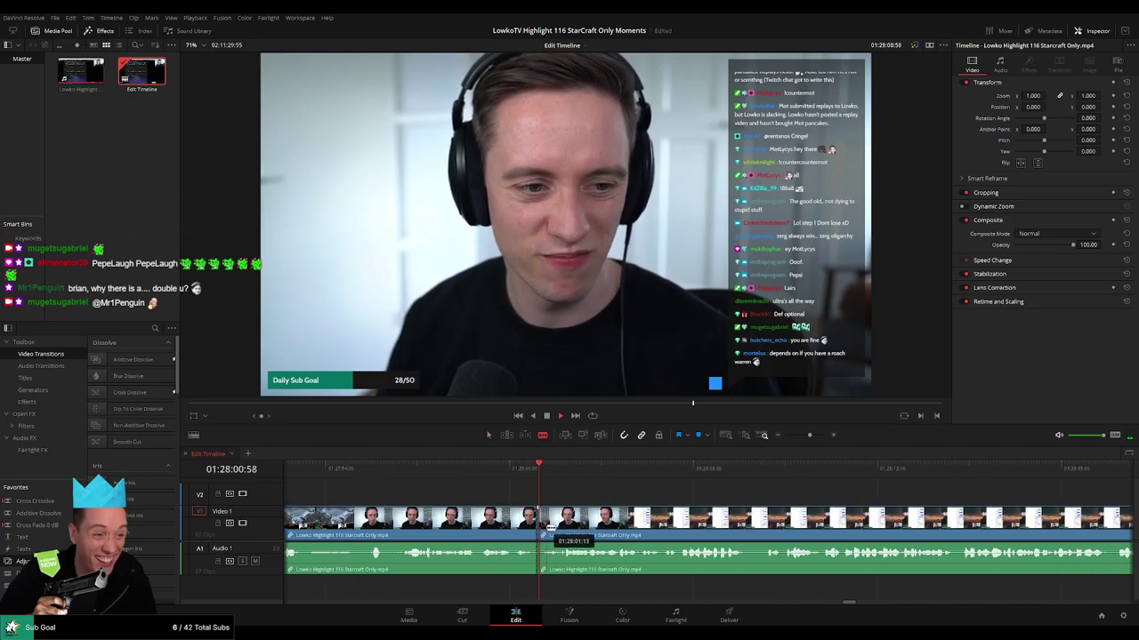
key("ctrl+z")
Cut out the transition frames between 01:28:04:58 and 01:28:05:04, where the webcam footage changes to the Bing chat.
left_click_drag(657, 494, 474, 499)
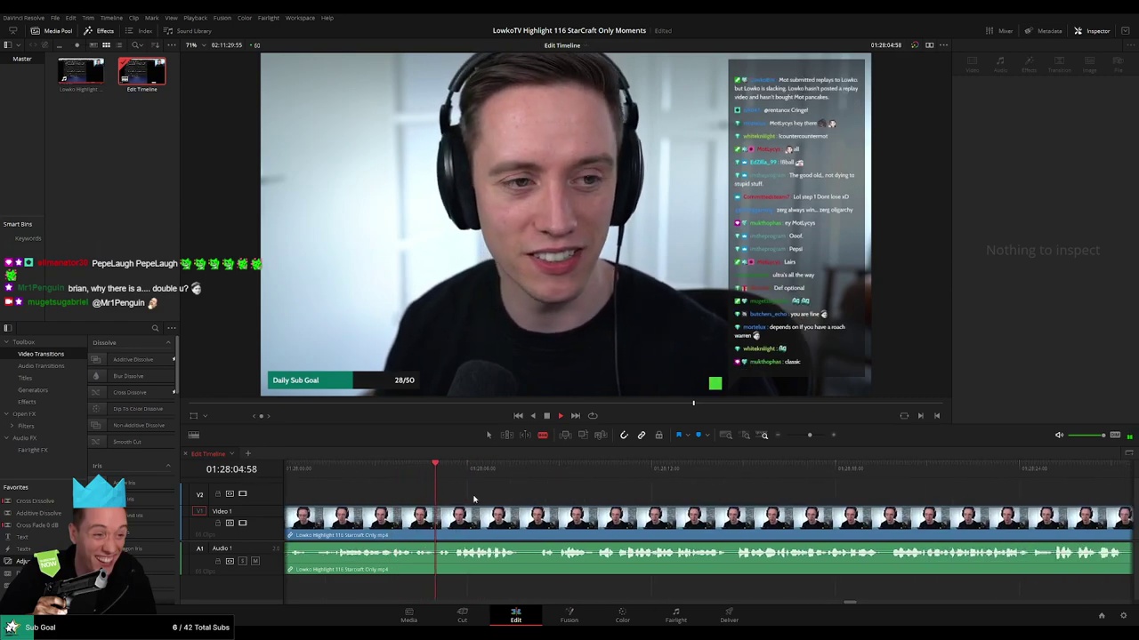
left_click(485, 521)
key("space")
left_click_drag(801, 439, 818, 436)
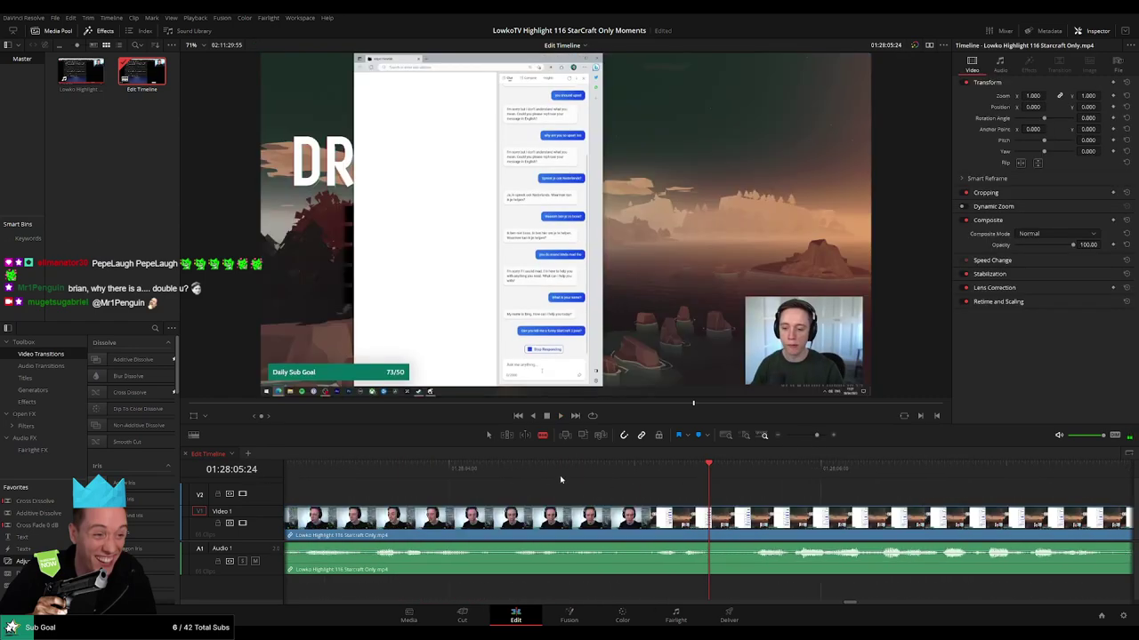
left_click(539, 469)
key("space")
key("space")
left_click(635, 523)
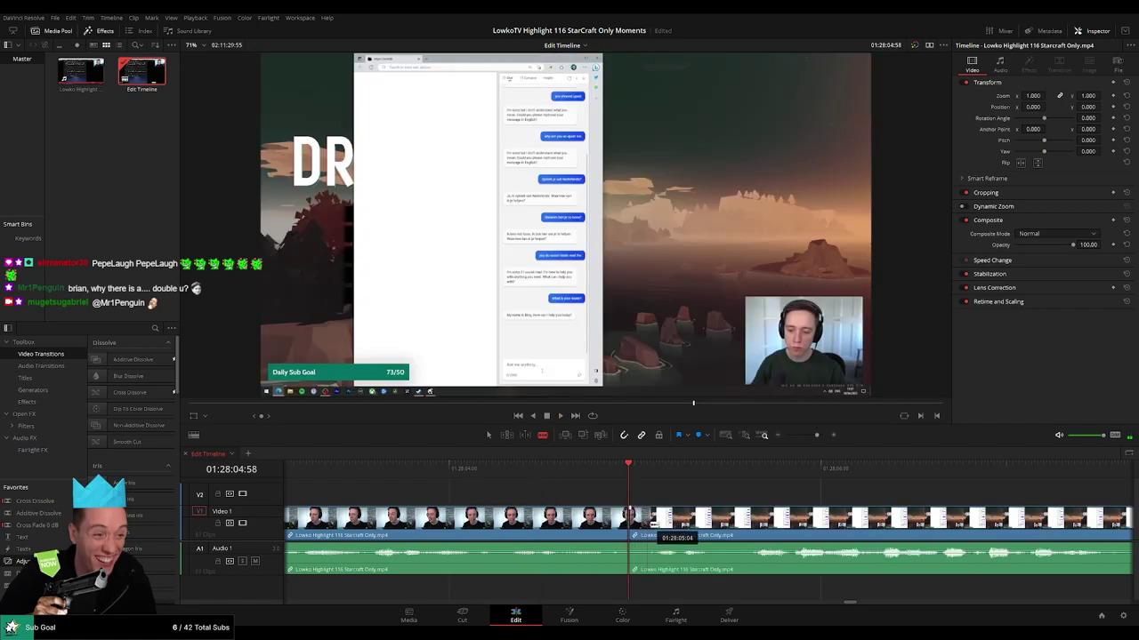
left_click(648, 524)
key("a")
left_click(640, 527)
key("Delete")
Colour the StarCraft gameplay and webcam clip preceding the Bing chat footage blue.
scroll(710, 468, "down", 4)
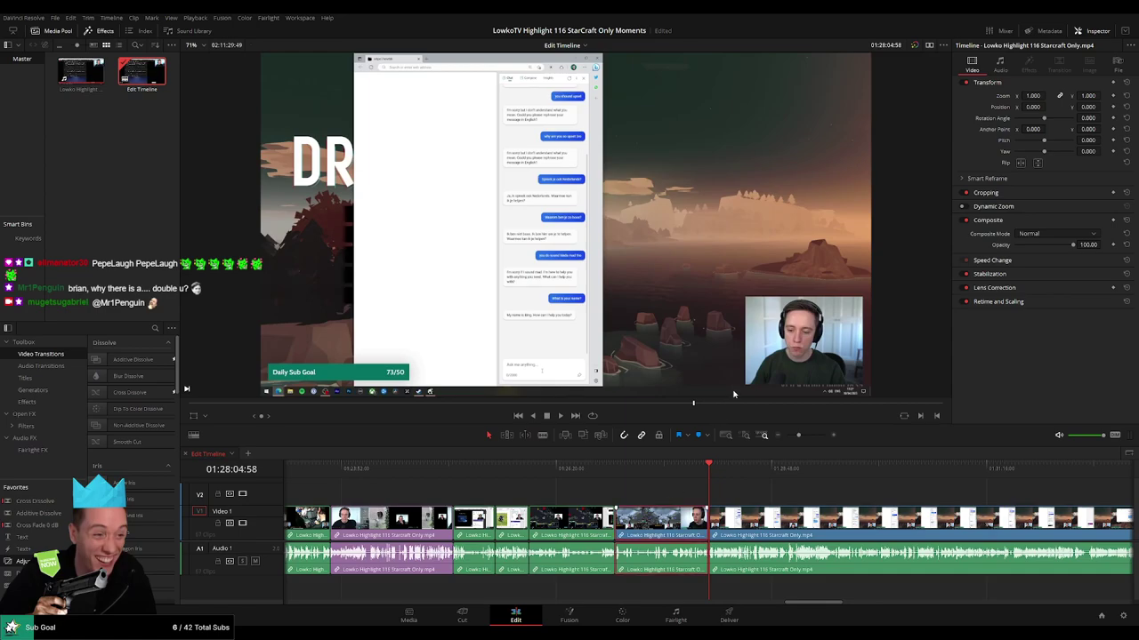
left_click(852, 492)
left_click(843, 489)
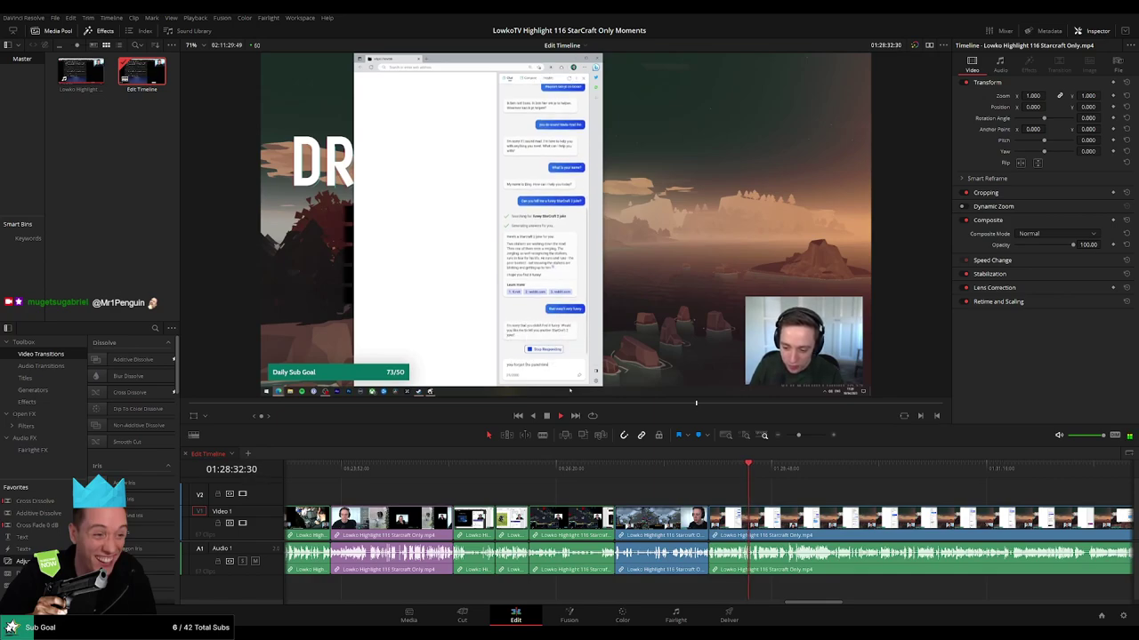
Play through the Bing chat footage to review the StarCraft joke and the following script request.
left_click_drag(797, 498, 671, 496)
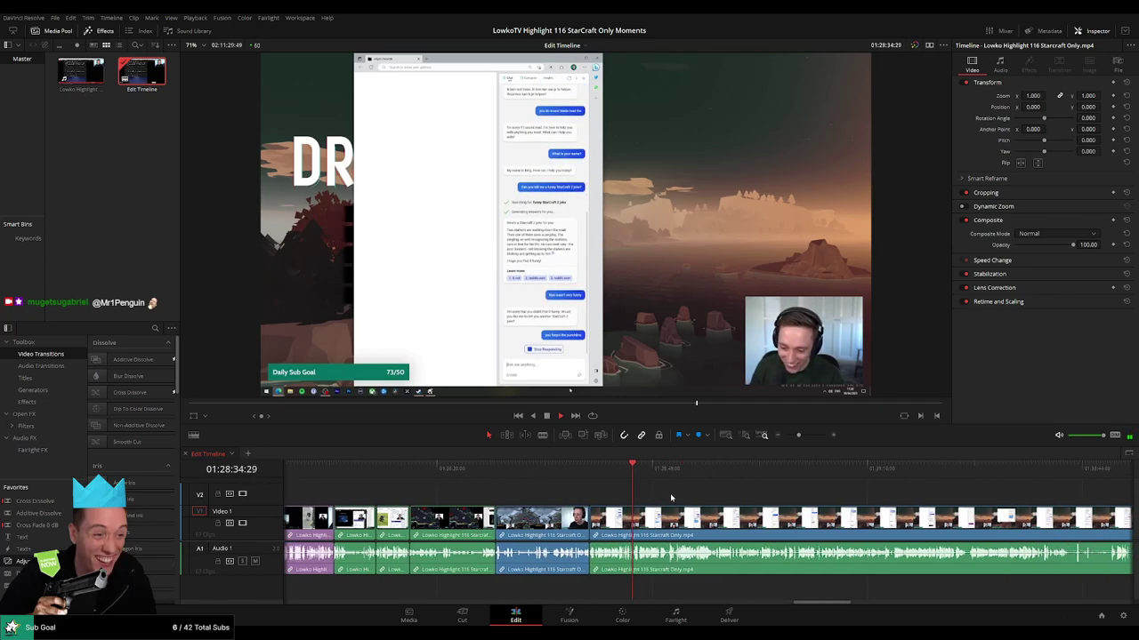
left_click_drag(798, 435, 807, 436)
left_click_drag(724, 507, 493, 510)
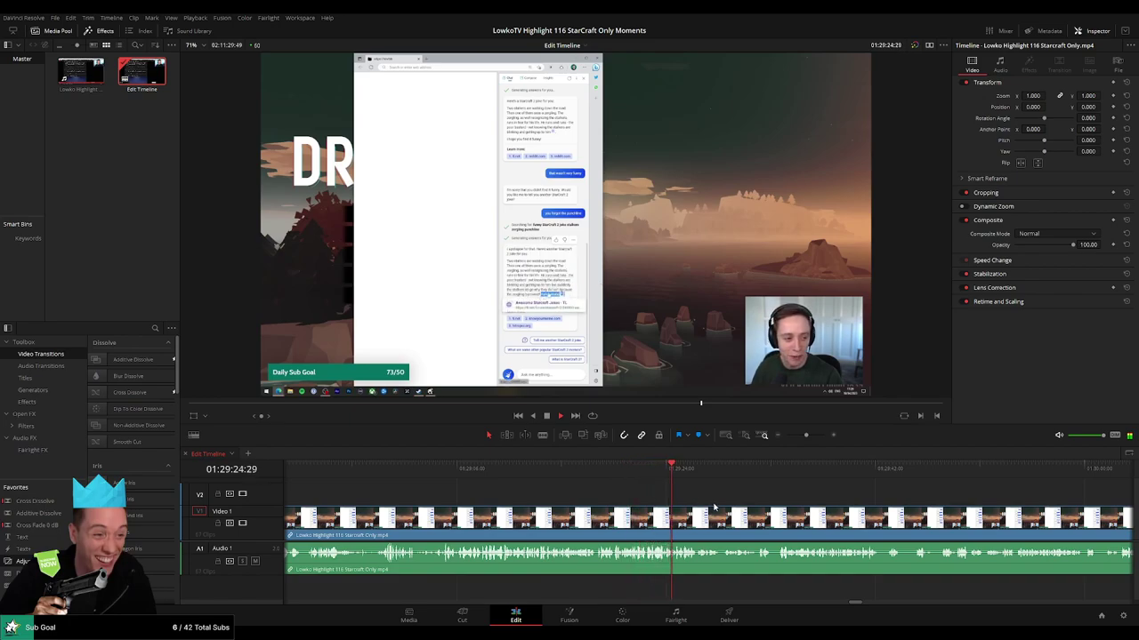
left_click_drag(714, 508, 571, 500)
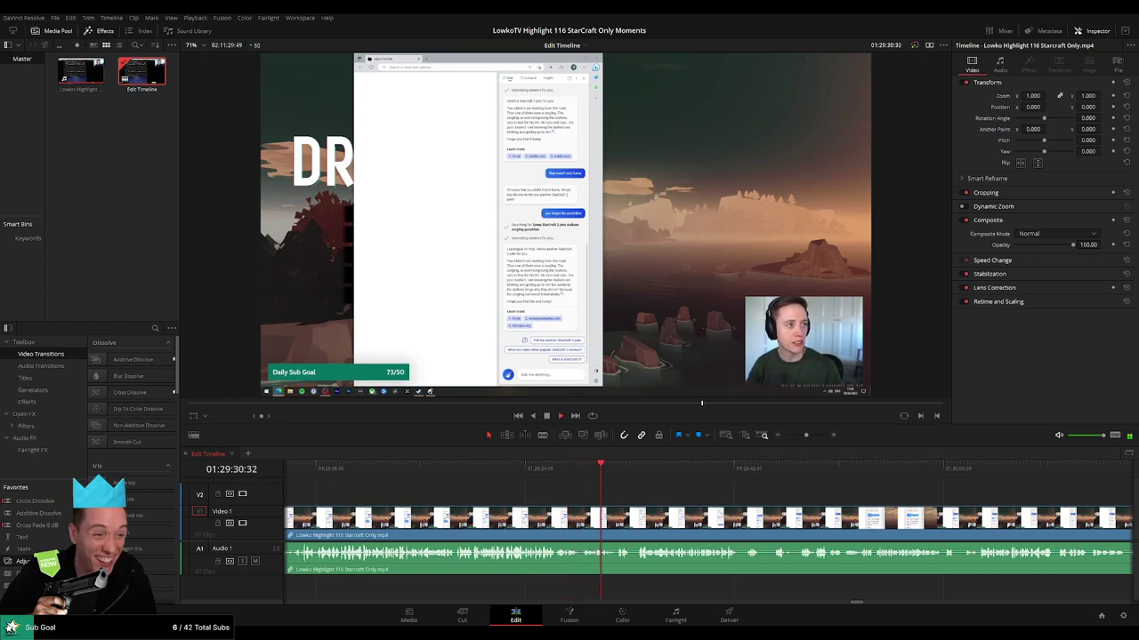
left_click_drag(655, 499, 533, 496)
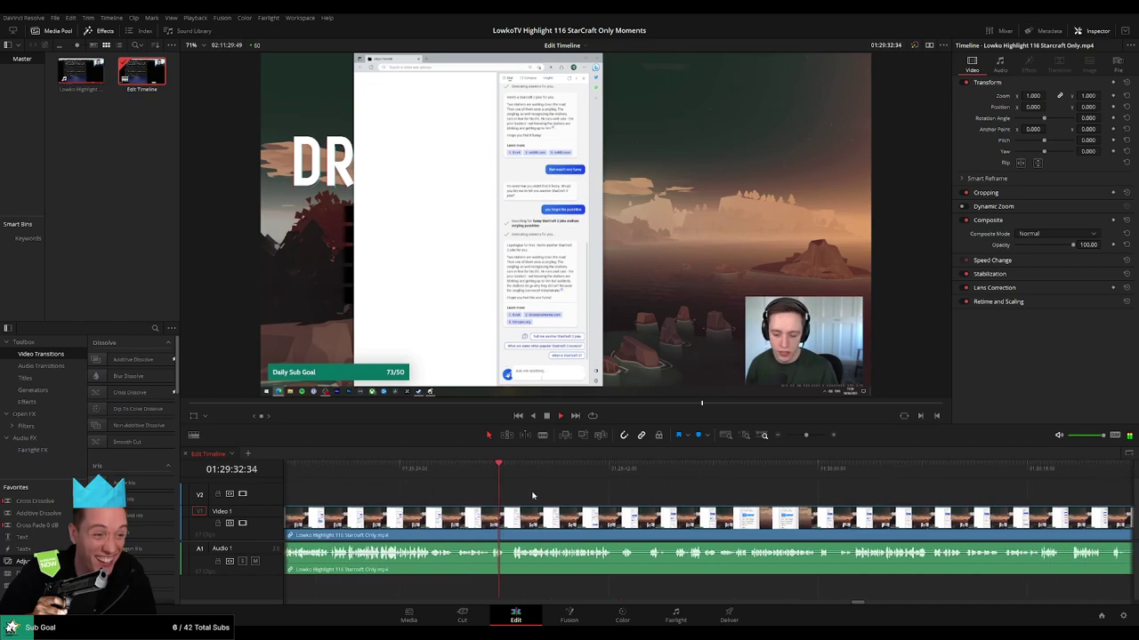
scroll(549, 502, "right", 1)
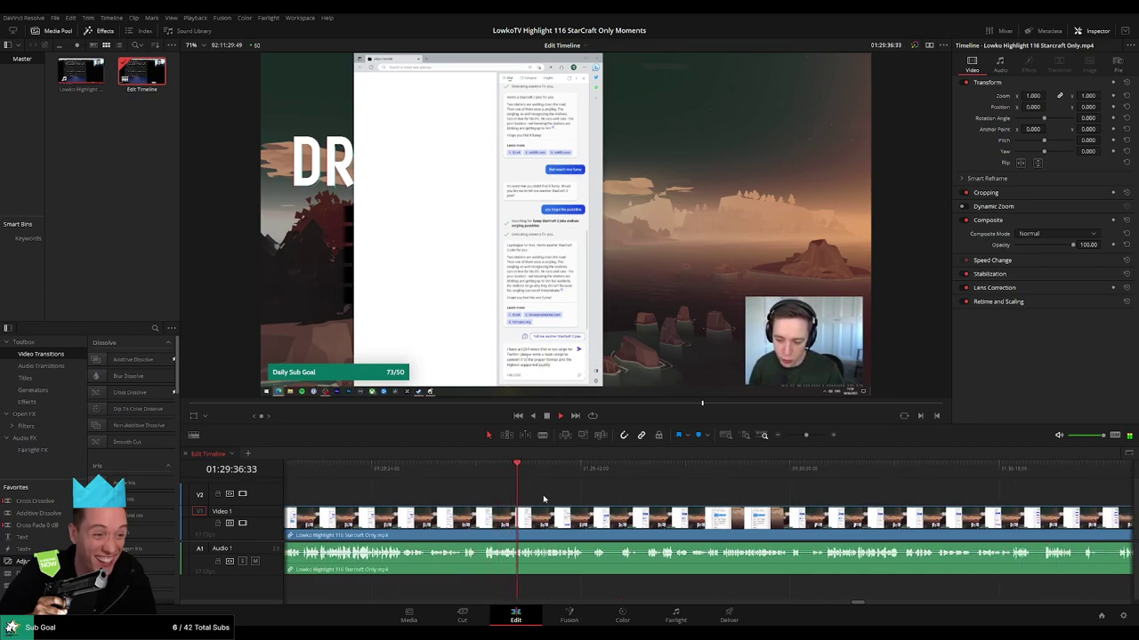
scroll(543, 499, "right", 1)
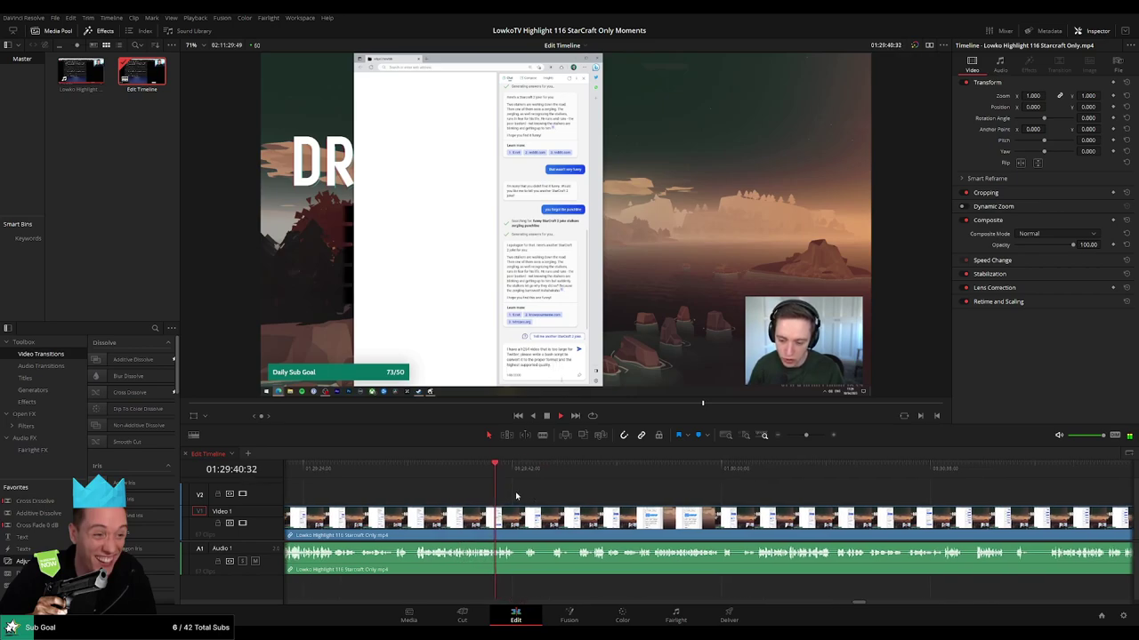
scroll(533, 498, "right", 2)
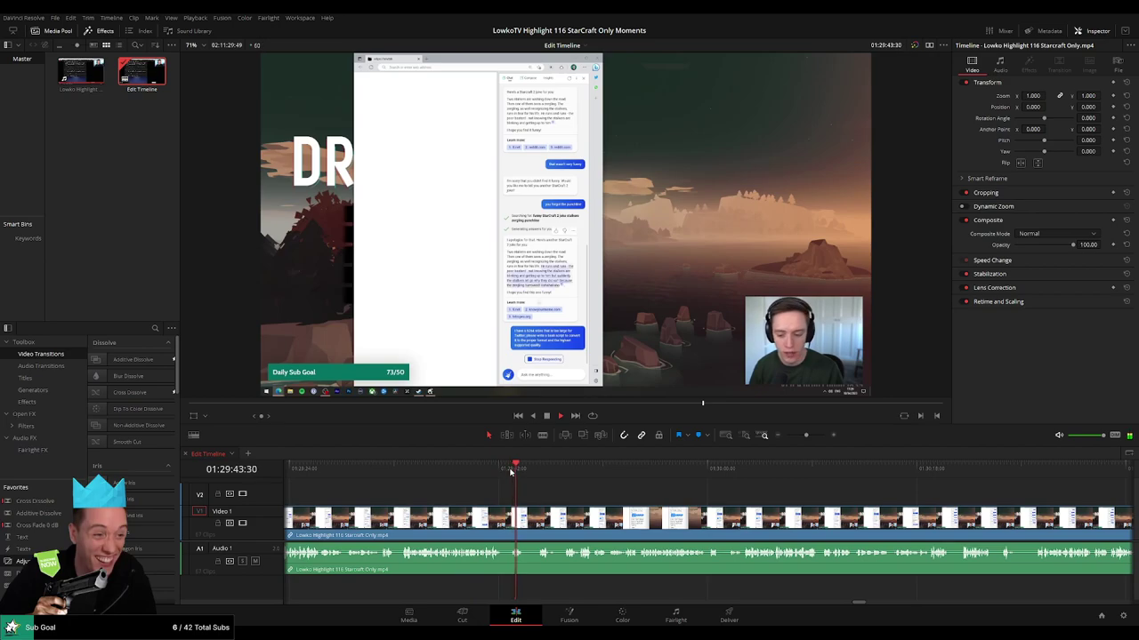
Split the Bing chat footage just after 01:29:26, at the end of the StarCraft joke conversation.
left_click(374, 469)
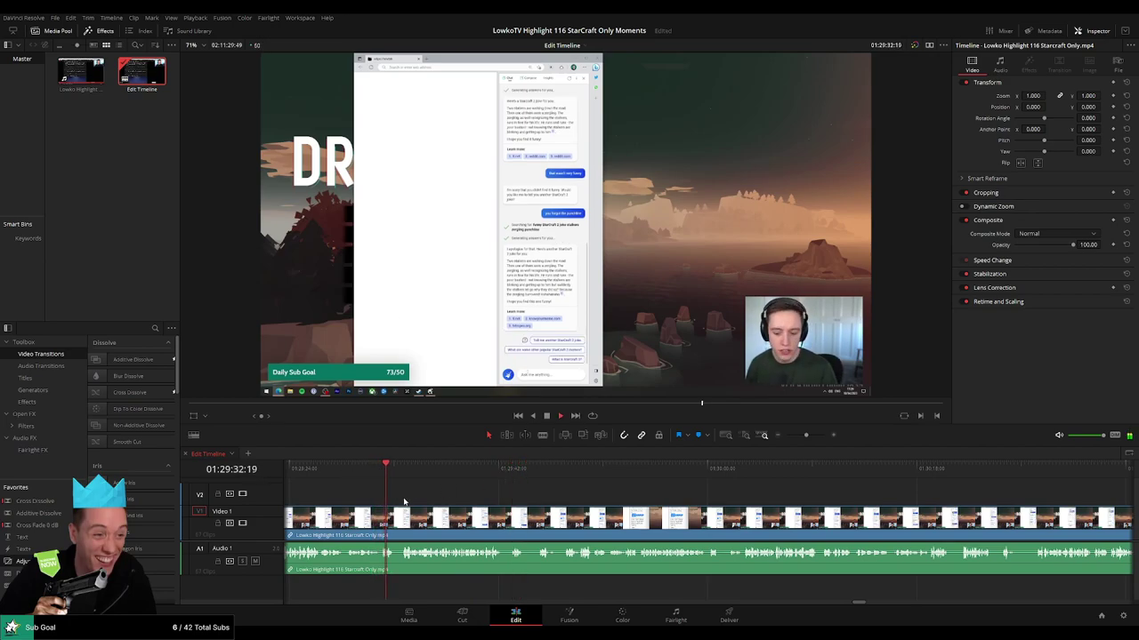
scroll(404, 502, "left", 3)
left_click(400, 469)
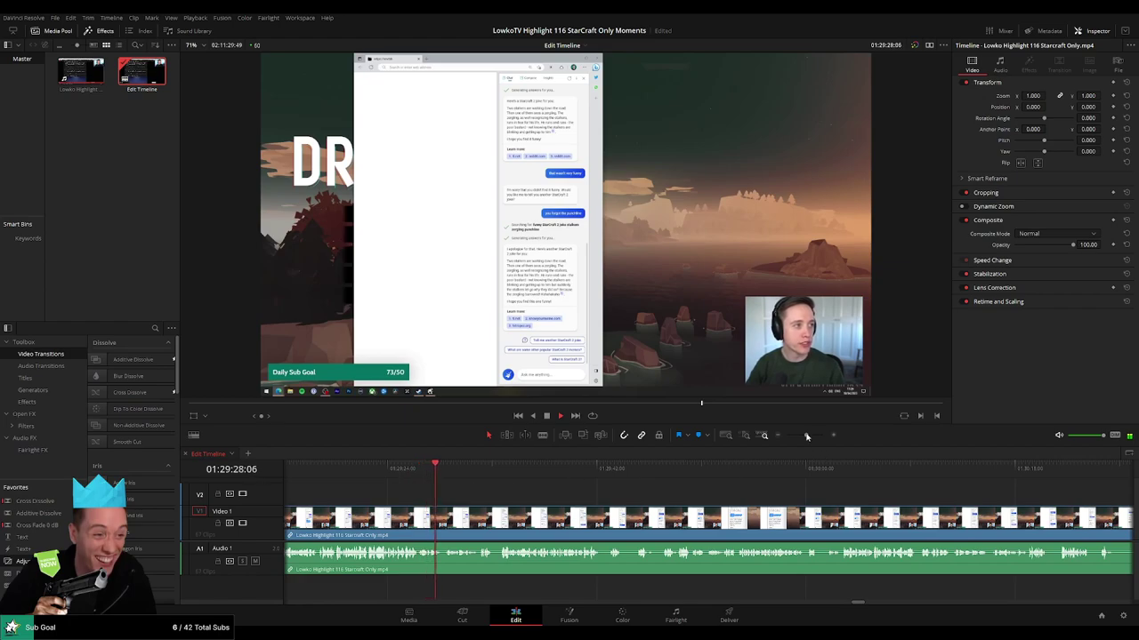
left_click_drag(806, 436, 811, 436)
left_click(620, 469)
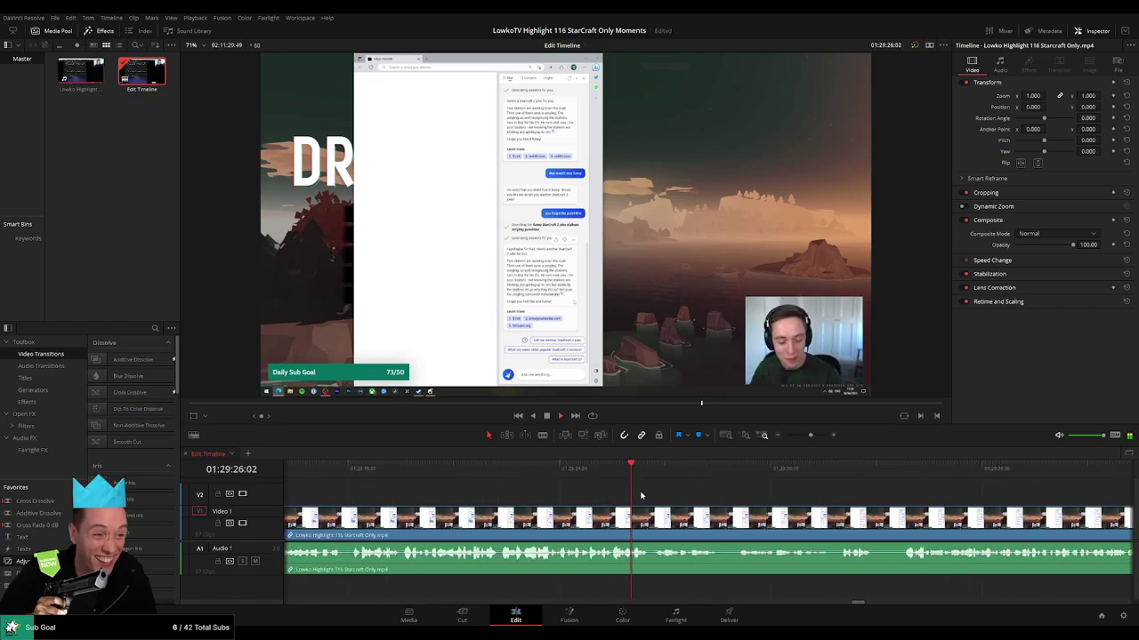
key("b")
left_click(648, 518)
Colour the Bing StarCraft joke clip before the new cut green.
left_click(995, 469)
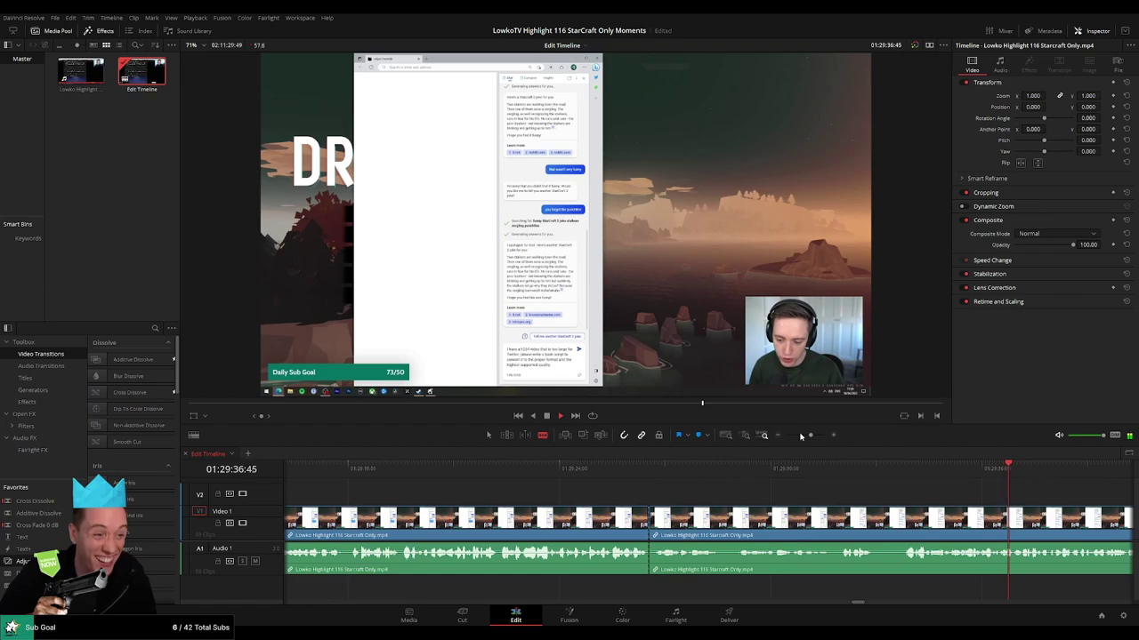
left_click_drag(810, 436, 801, 436)
key("a")
left_click(652, 523)
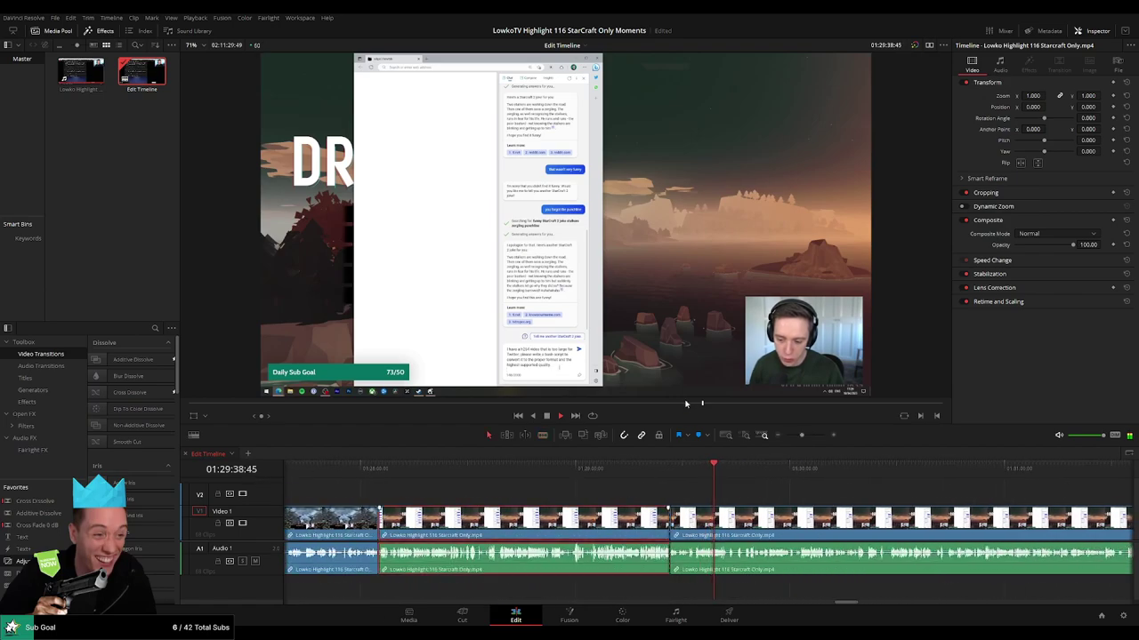
Skip ahead through the rest of the Bing chat footage to locate the change to StarCraft gameplay.
left_click(781, 477)
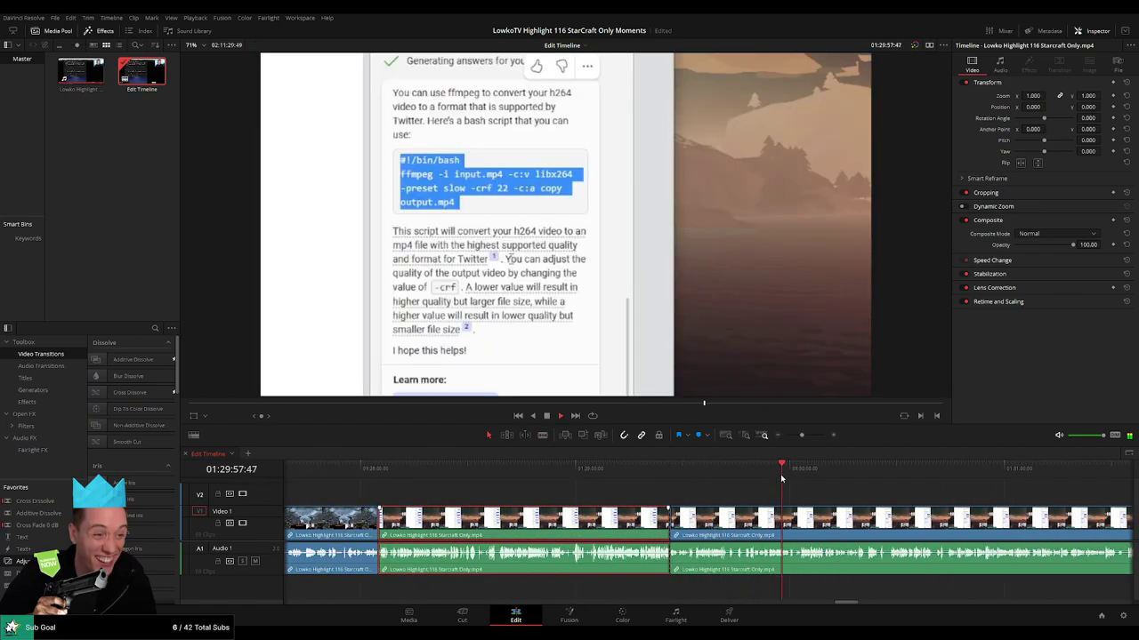
left_click(809, 471)
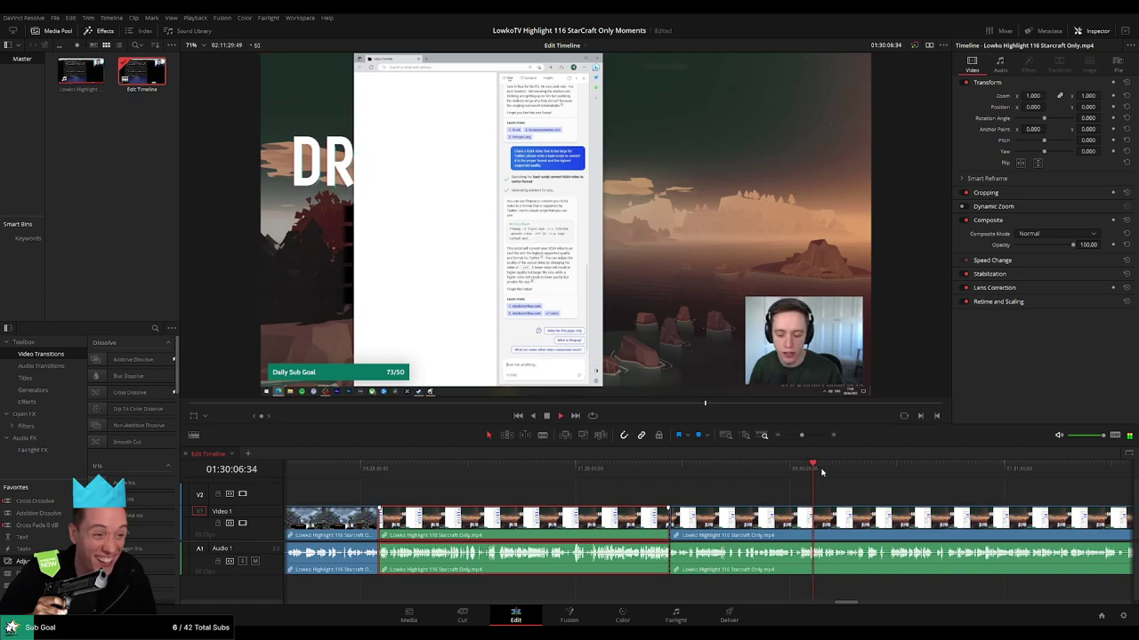
left_click_drag(836, 473, 735, 503)
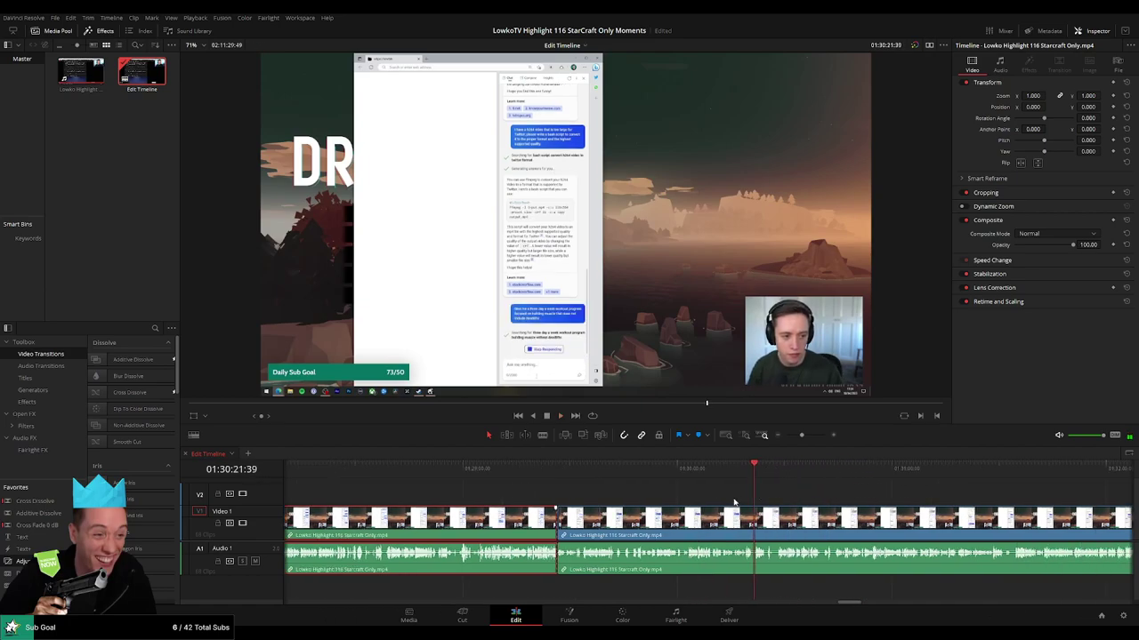
left_click(781, 469)
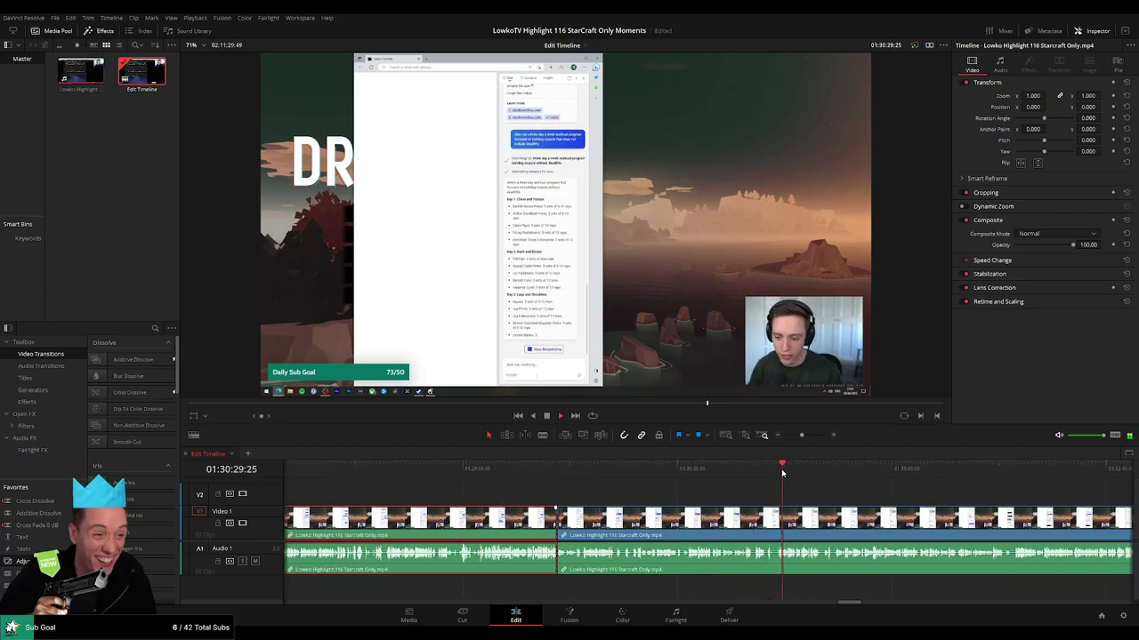
left_click(637, 475)
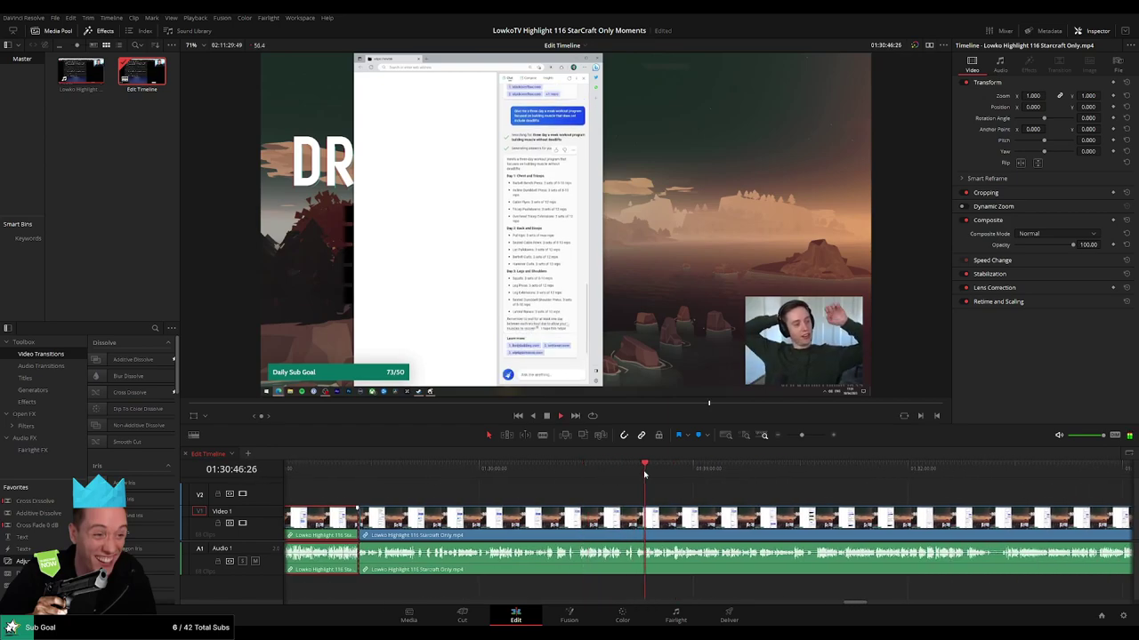
left_click(799, 477)
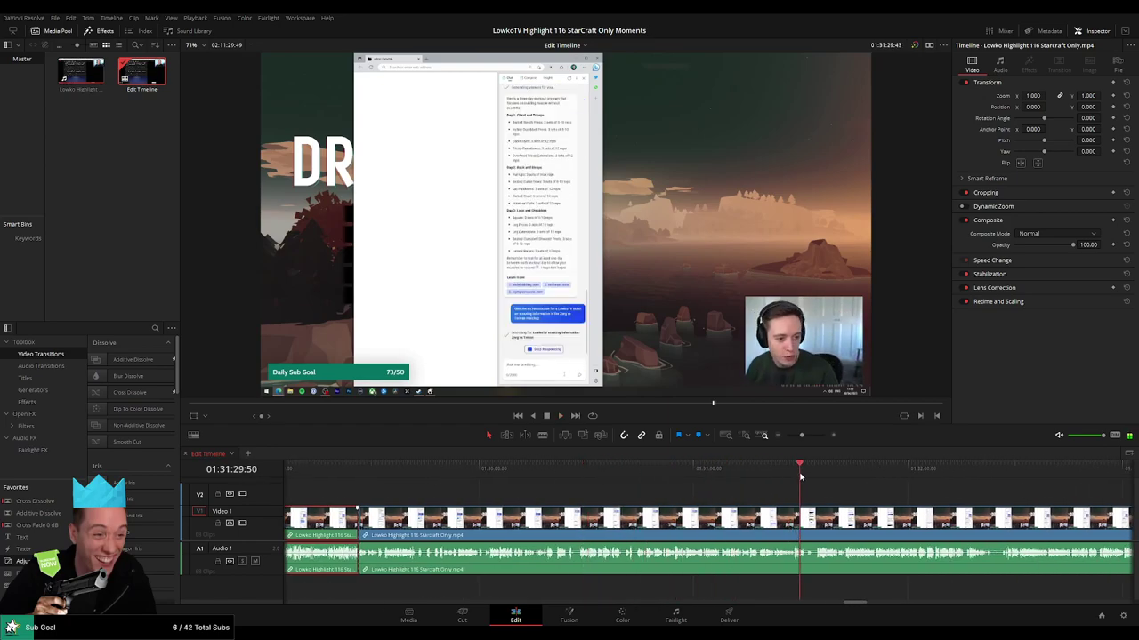
left_click(842, 475)
left_click(878, 476)
left_click_drag(917, 494, 716, 474)
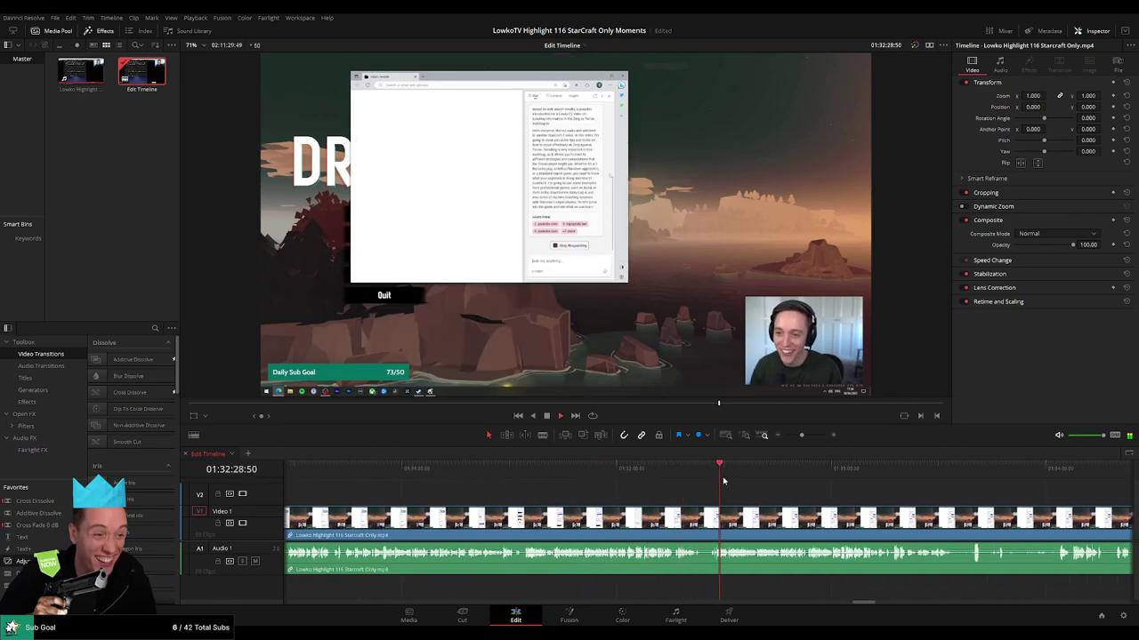
left_click(788, 476)
left_click(921, 474)
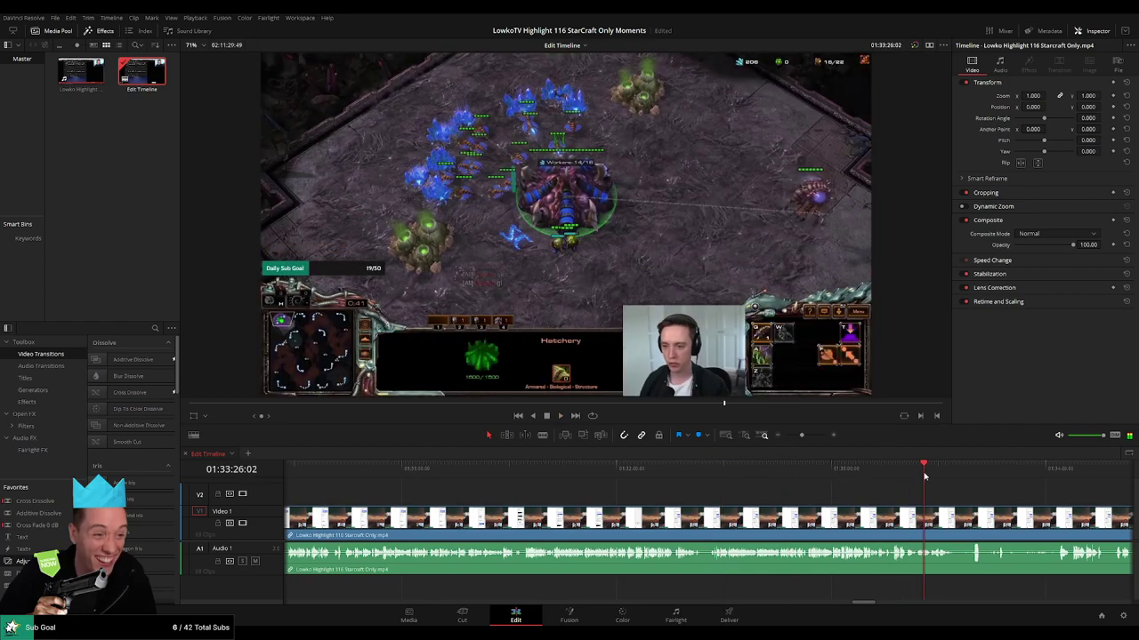
Split the footage at 01:33:13:08, where the Bing chat screen changes to StarCraft gameplay.
left_click(912, 473)
left_click(897, 474)
left_click_drag(894, 474, 866, 475)
left_click_drag(802, 435, 812, 436)
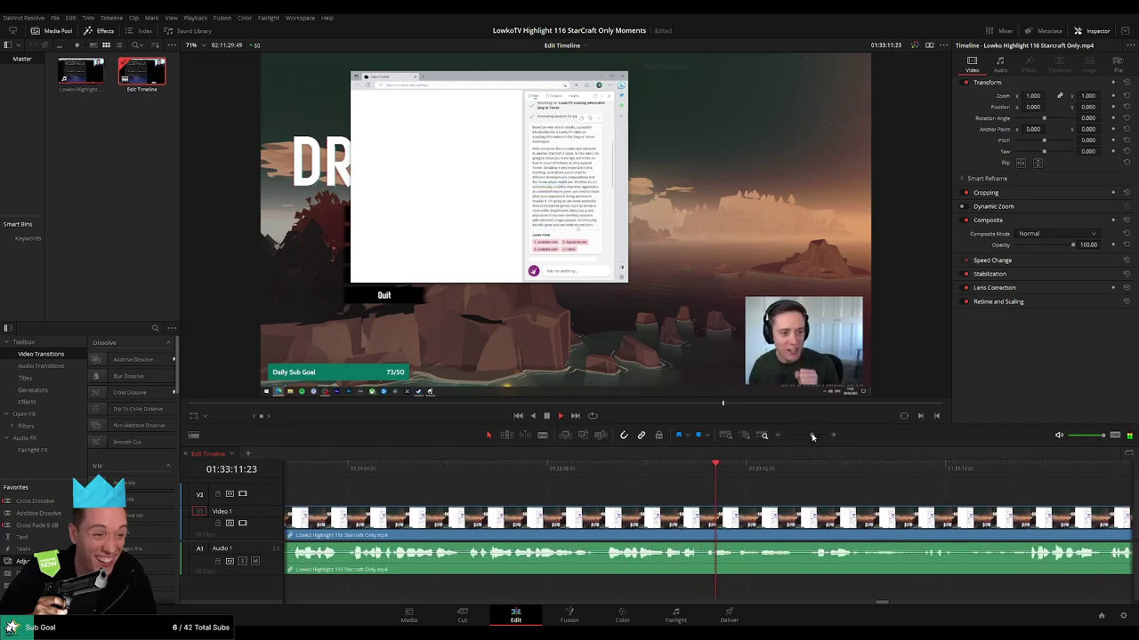
left_click_drag(809, 500, 534, 504)
left_click(528, 480)
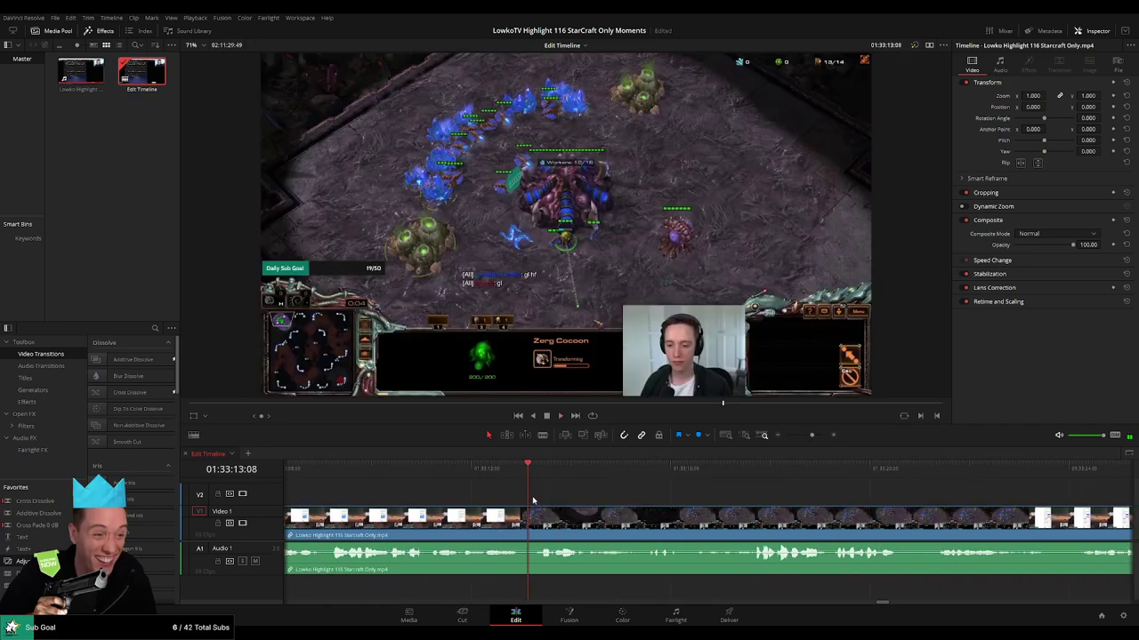
left_click(533, 521)
key("a")
Ripple-delete the leftover Bing chat clip before the new cut so the StarCraft gameplay follows the green joke clip.
left_click(485, 524)
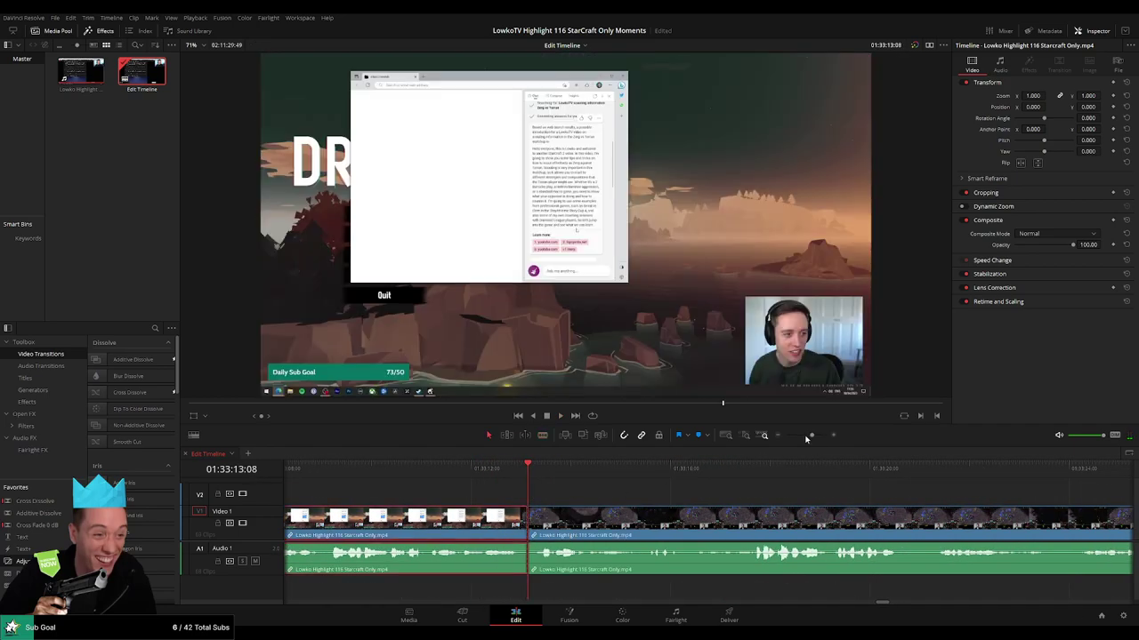
left_click_drag(806, 438, 792, 436)
key("BackSpace")
key("space")
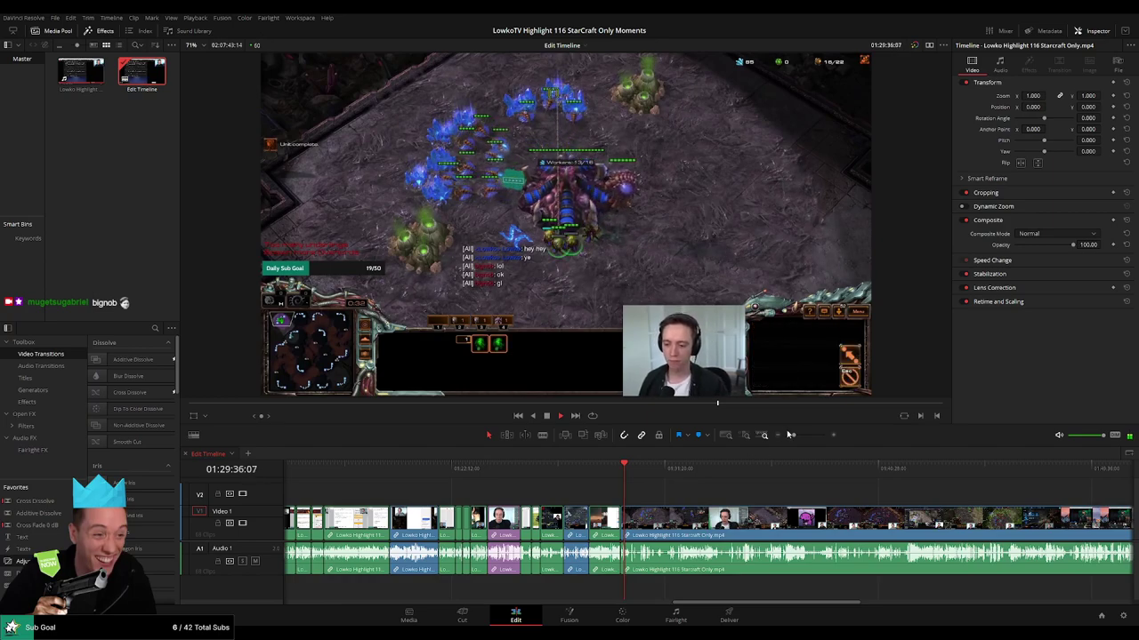
Play and skip through the StarCraft cannon rush match, checking the gameplay and commentary for highlight moments.
left_click_drag(792, 435, 806, 438)
left_click_drag(709, 503, 559, 498)
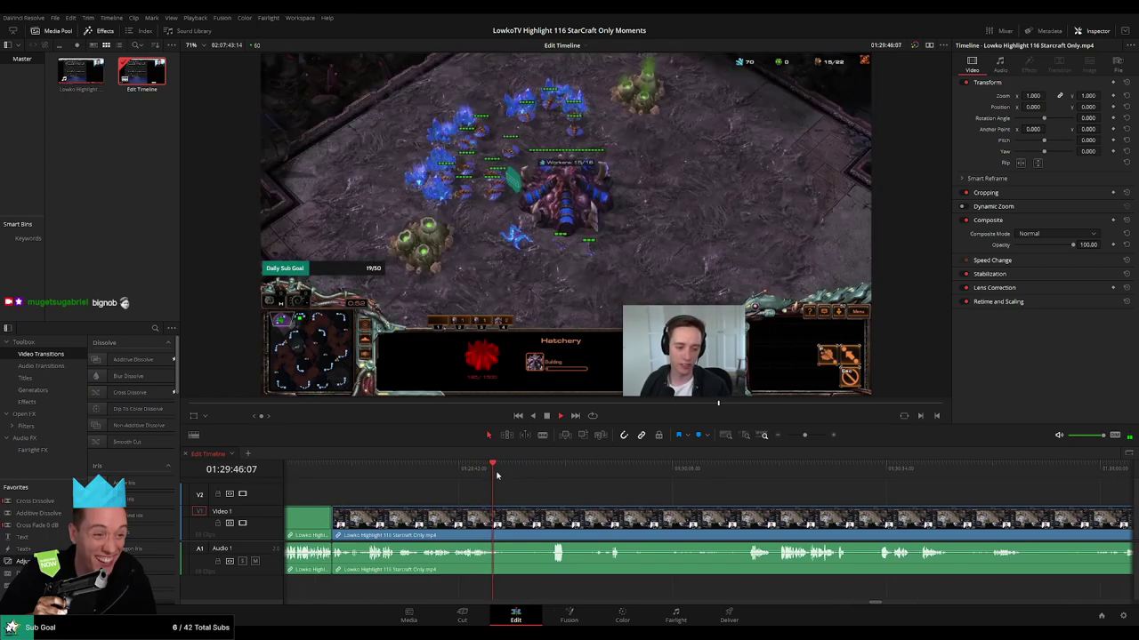
left_click_drag(501, 469, 535, 471)
key("space")
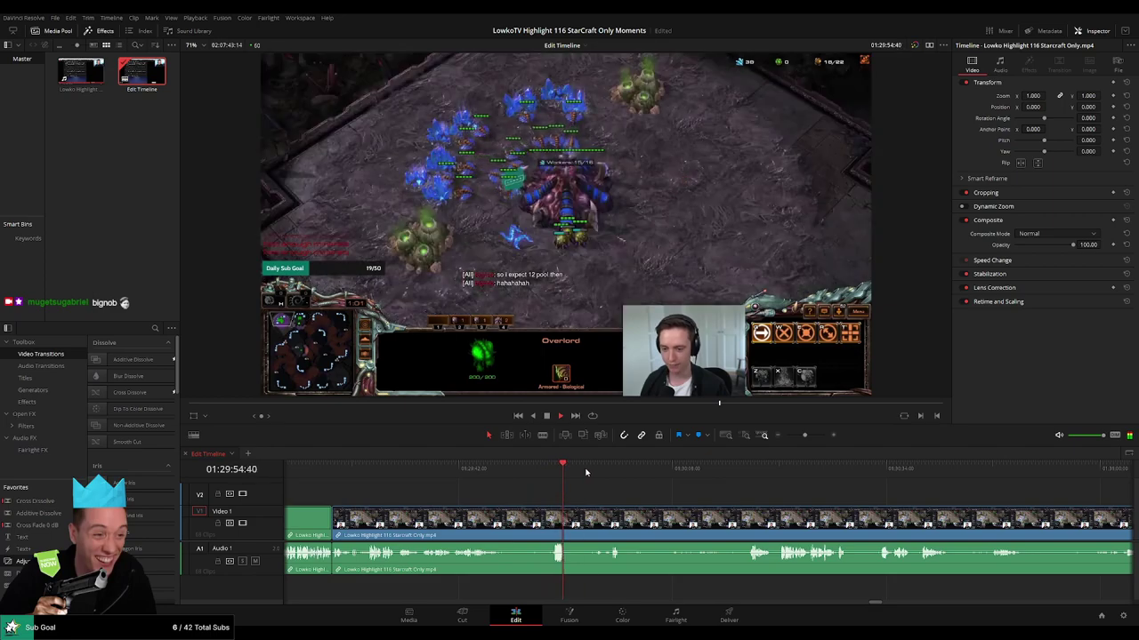
left_click_drag(598, 471, 607, 471)
left_click(690, 469)
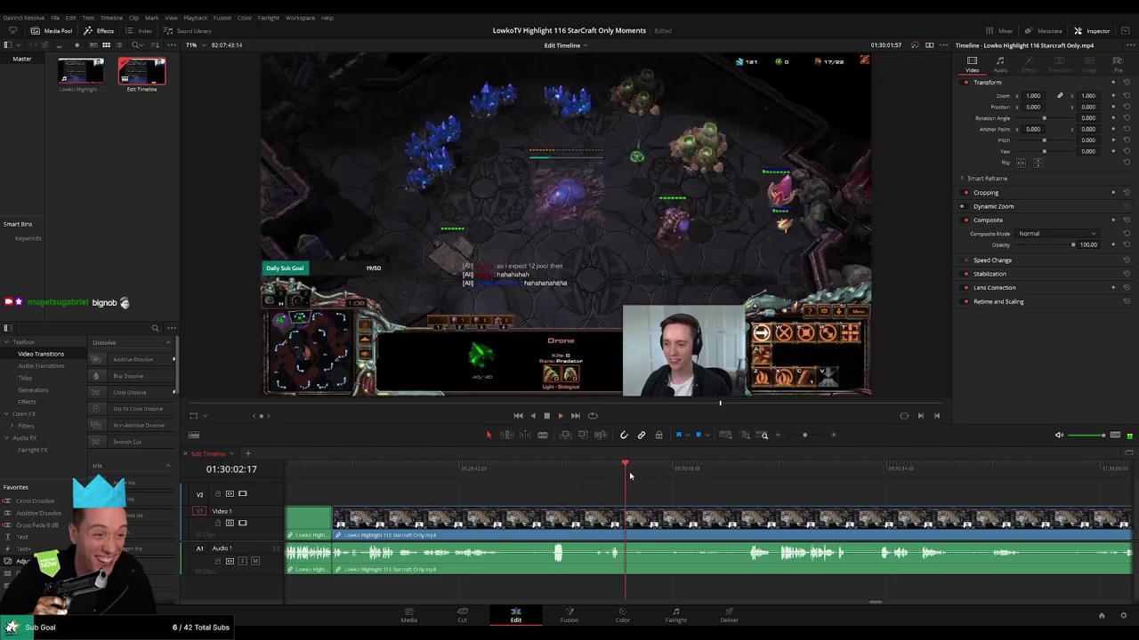
left_click(718, 468)
left_click(754, 472)
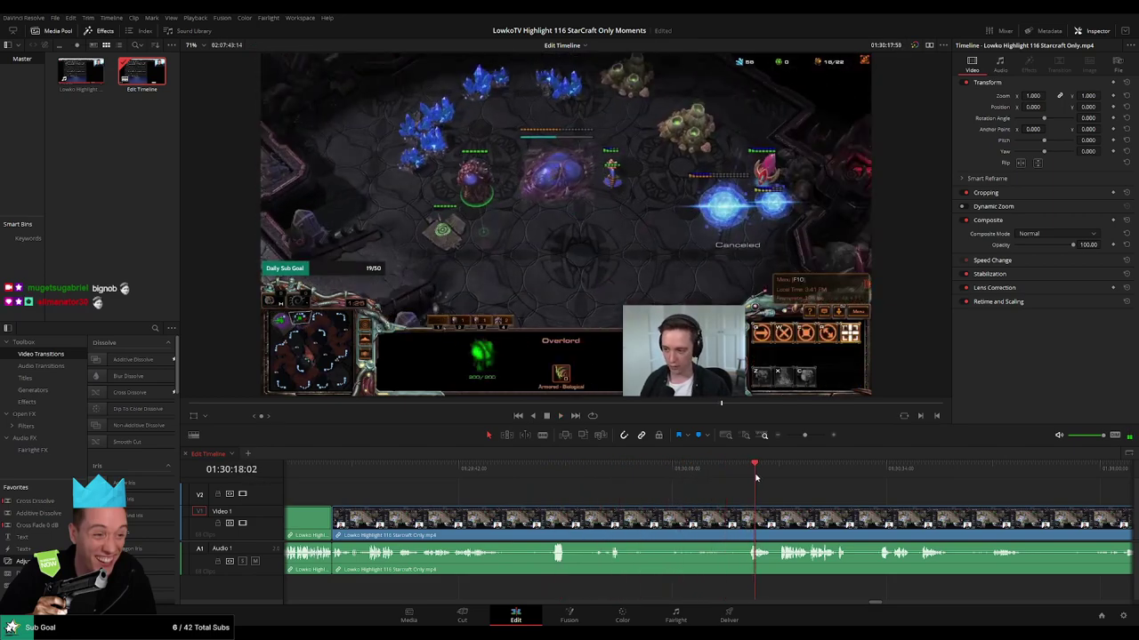
left_click_drag(832, 517, 600, 500)
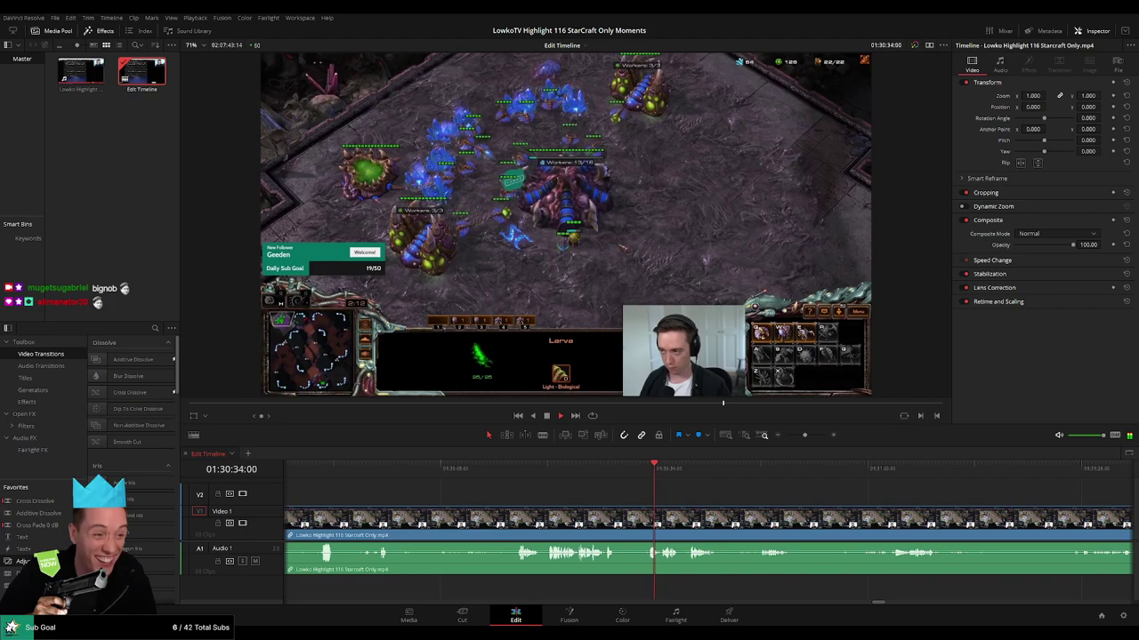
left_click(803, 435)
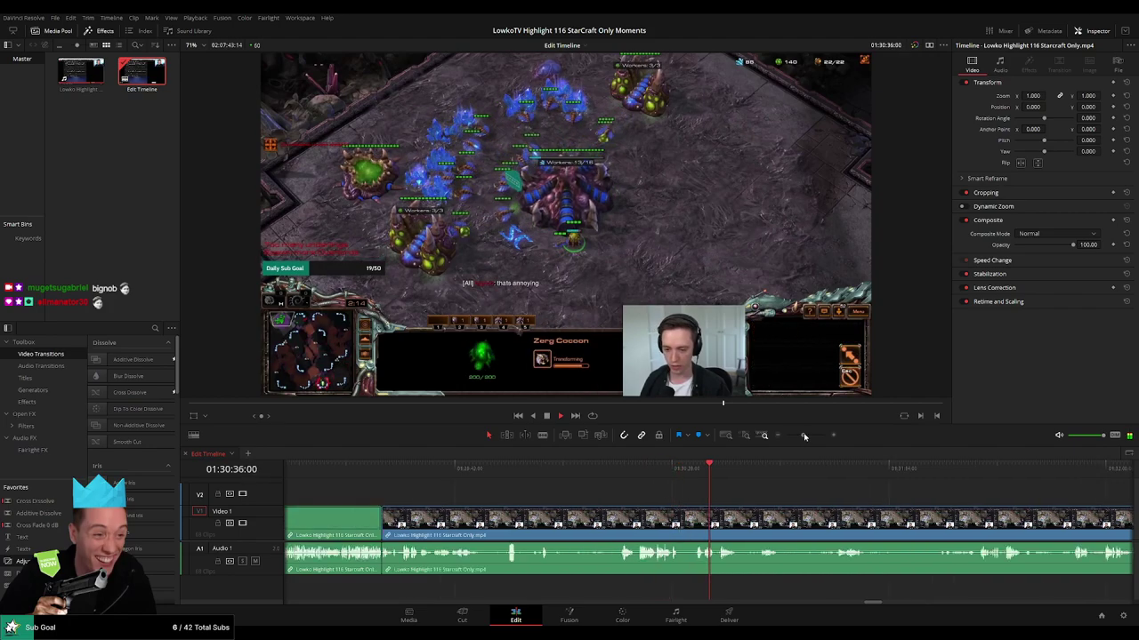
left_click_drag(736, 503, 580, 501)
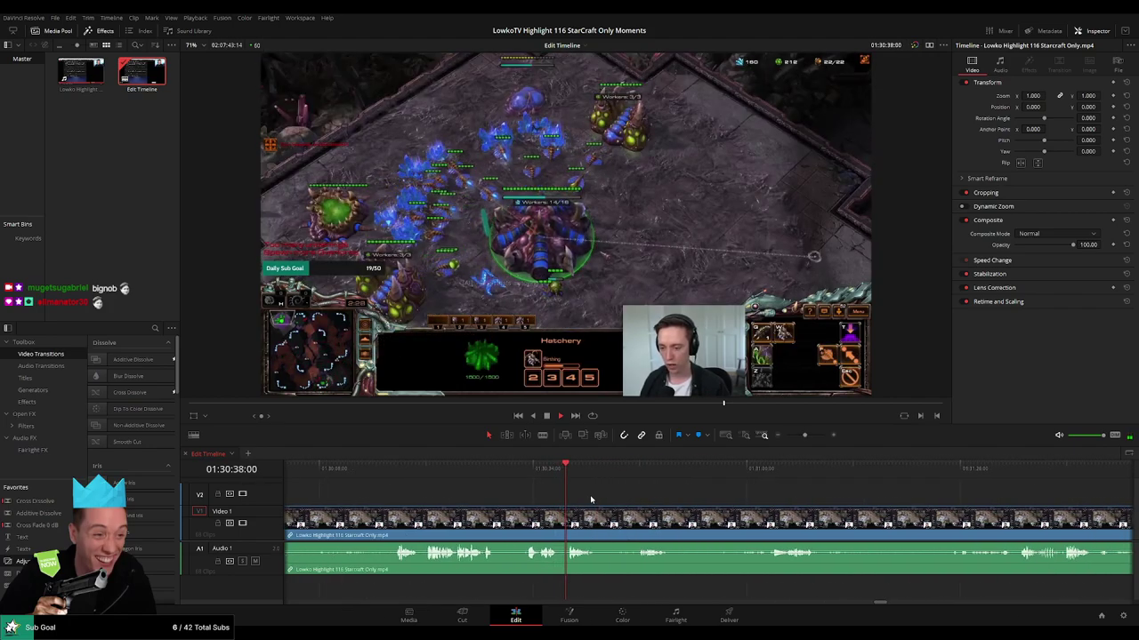
scroll(534, 502, "right", 3)
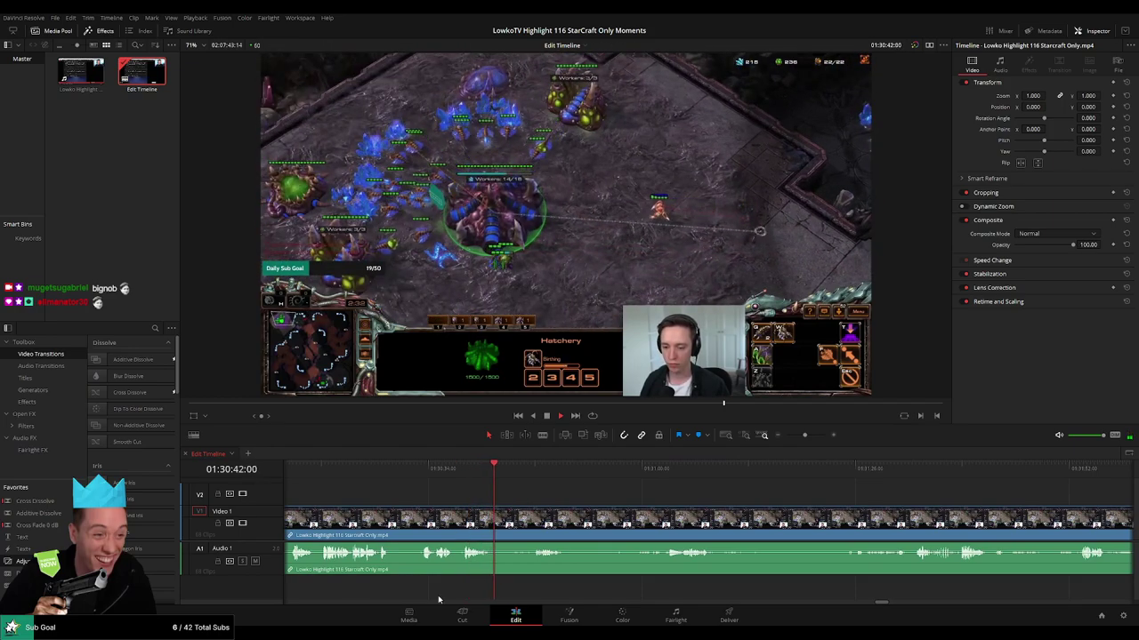
left_click_drag(512, 474, 668, 474)
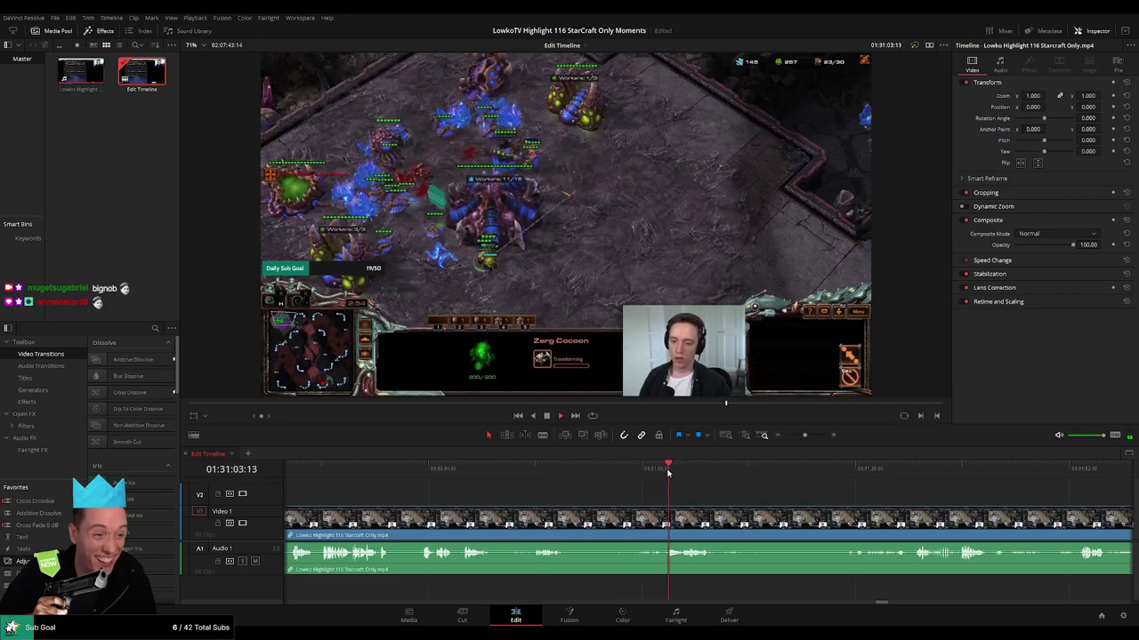
left_click_drag(741, 494, 588, 503)
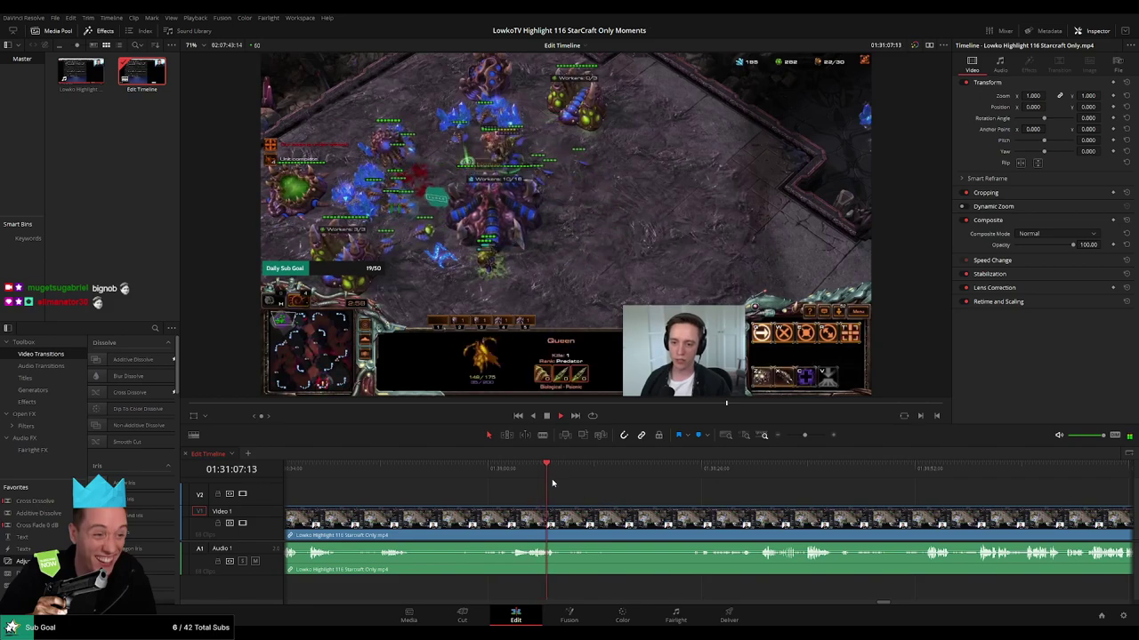
left_click_drag(551, 483, 630, 494)
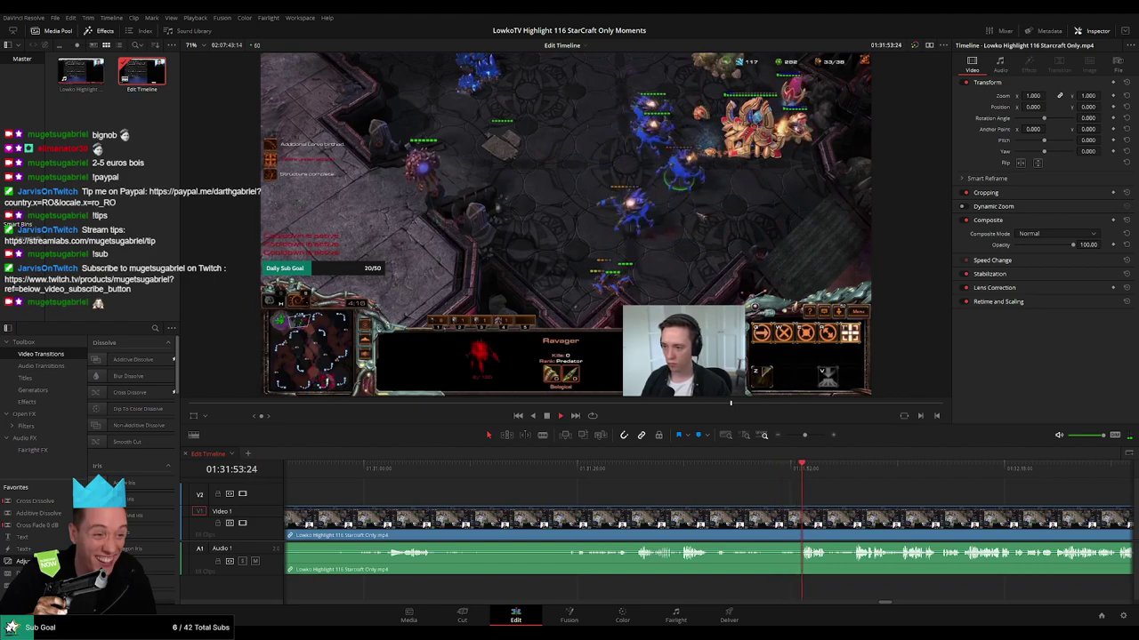
left_click_drag(846, 495, 685, 468)
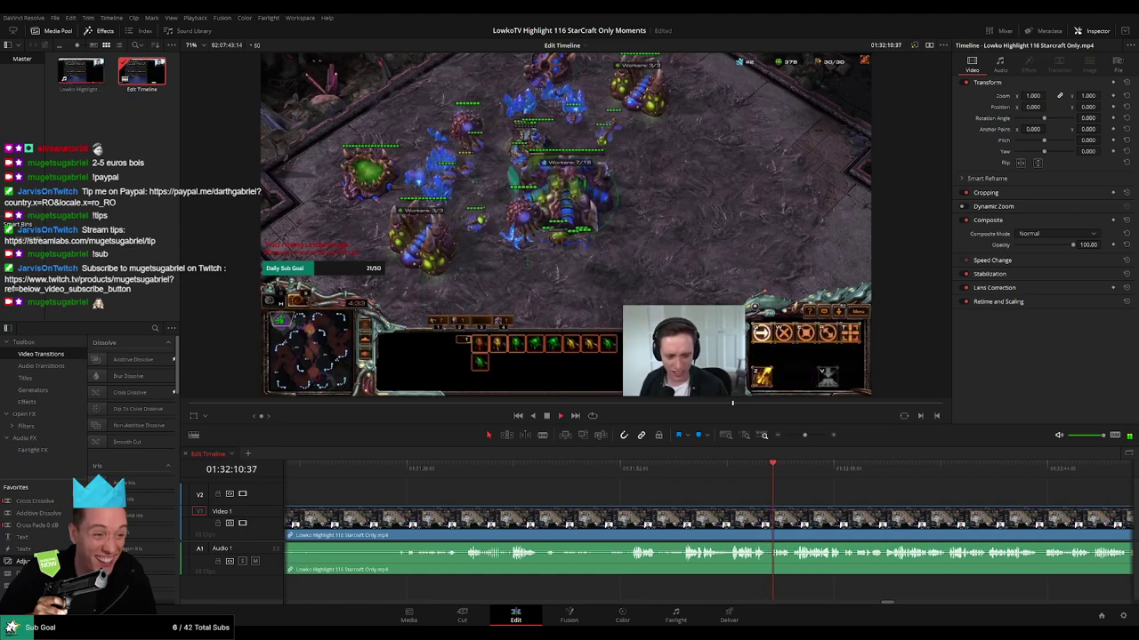
Review the end of the match and the full-screen webcam discussion up to the switch back to gameplay.
left_click_drag(806, 437, 811, 437)
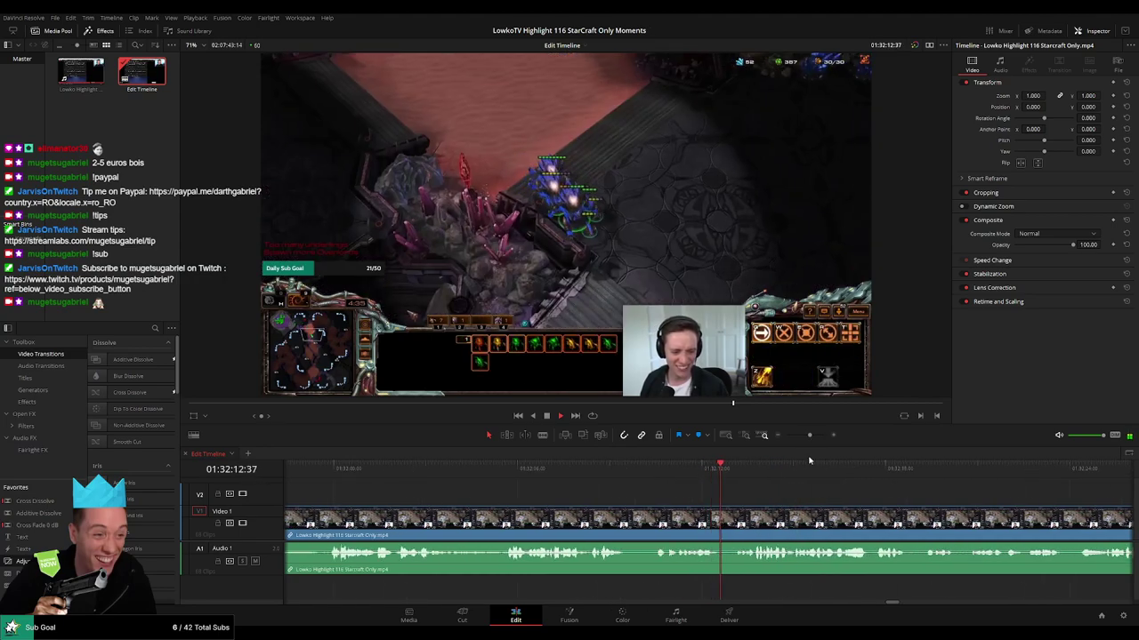
left_click_drag(823, 496, 552, 500)
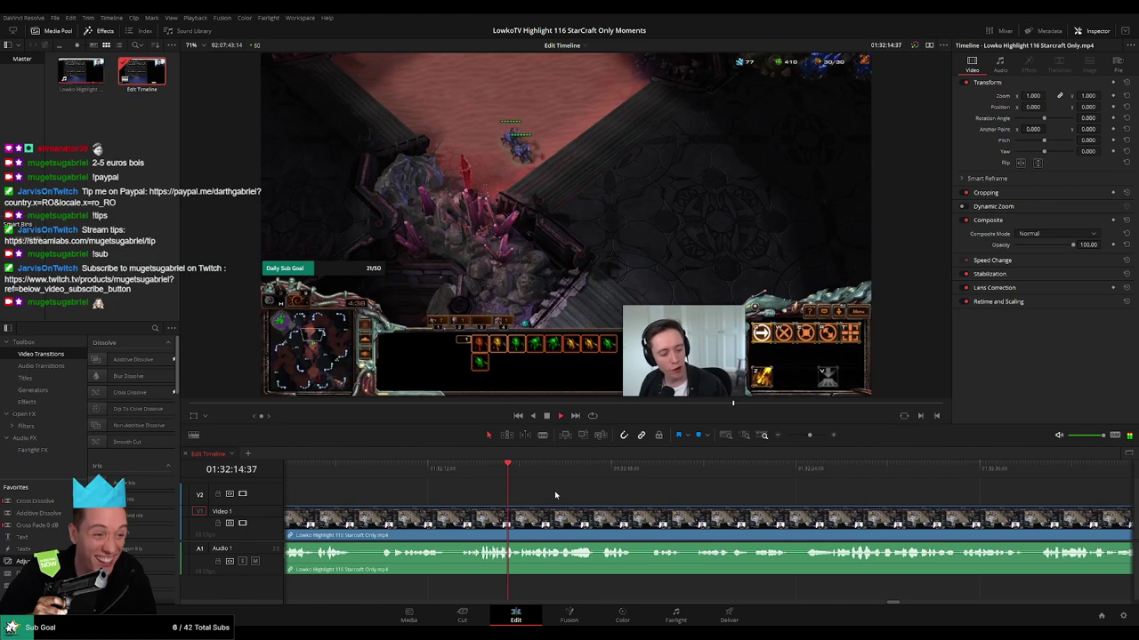
left_click_drag(573, 474, 603, 477)
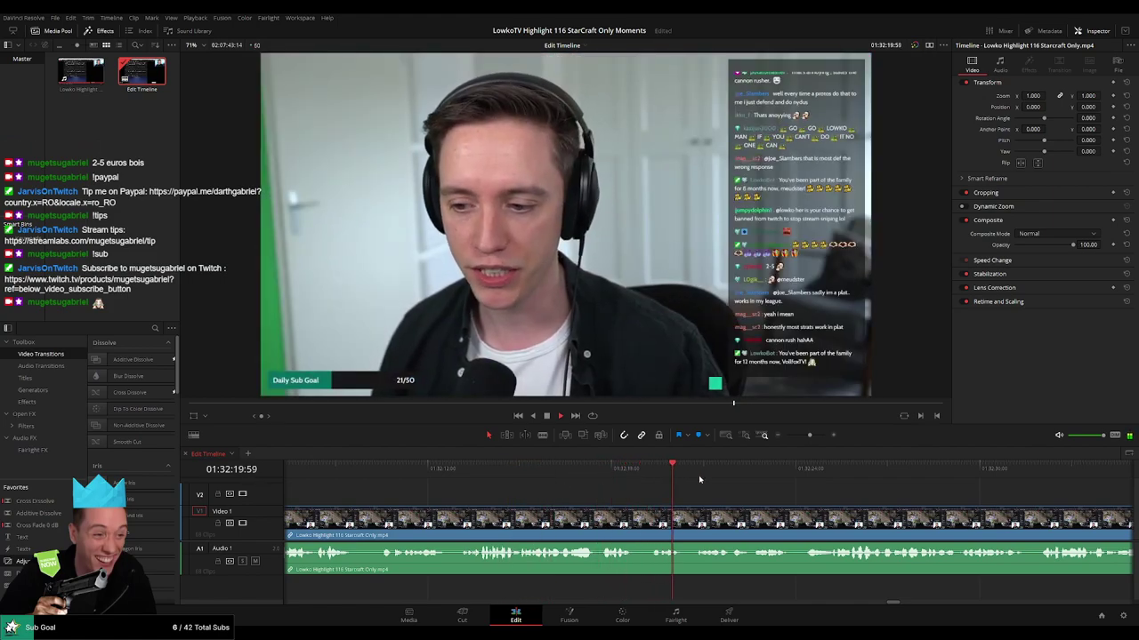
left_click_drag(794, 505, 598, 492)
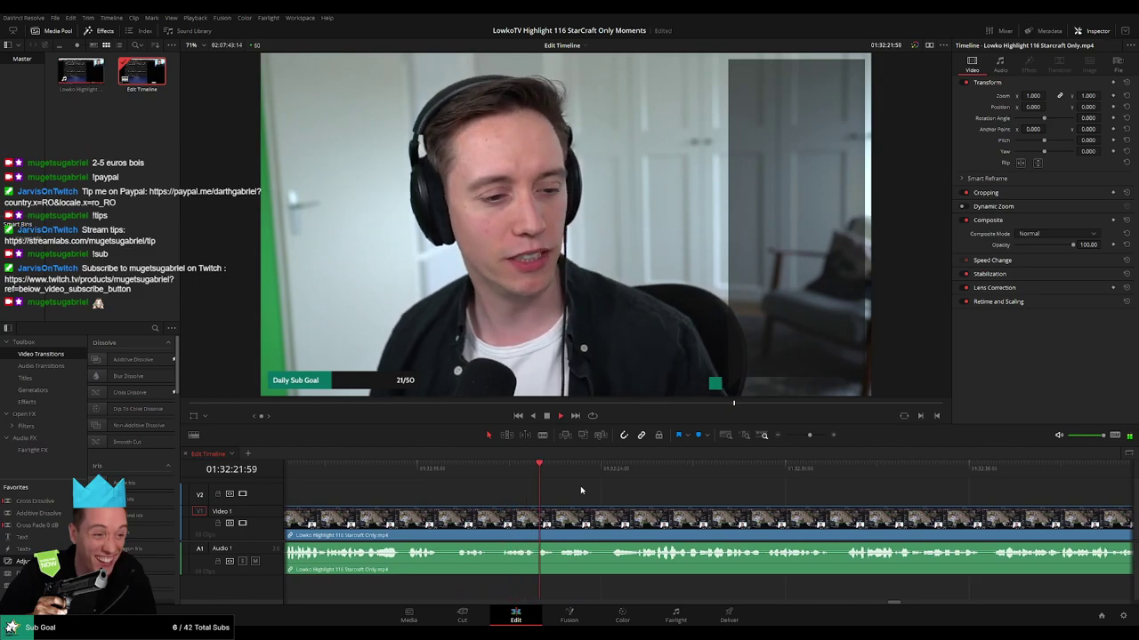
scroll(581, 490, "right", 1)
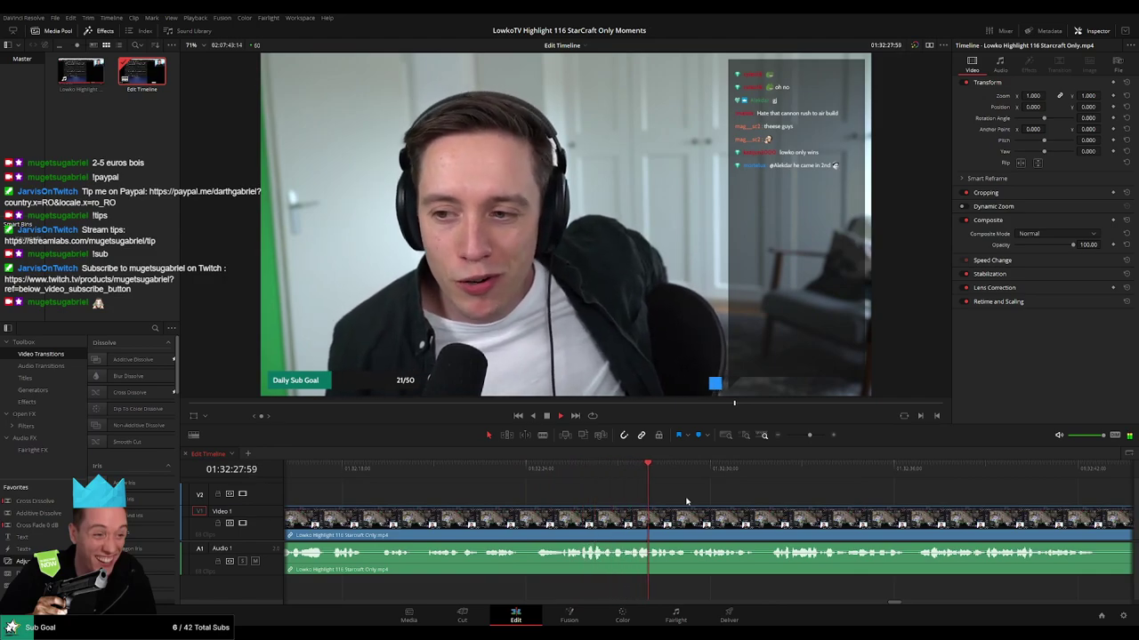
mouse_move(810, 435)
left_mouse_down()
mouse_move(780, 439)
mouse_move(805, 437)
left_mouse_up()
scroll(659, 514, "right", 5)
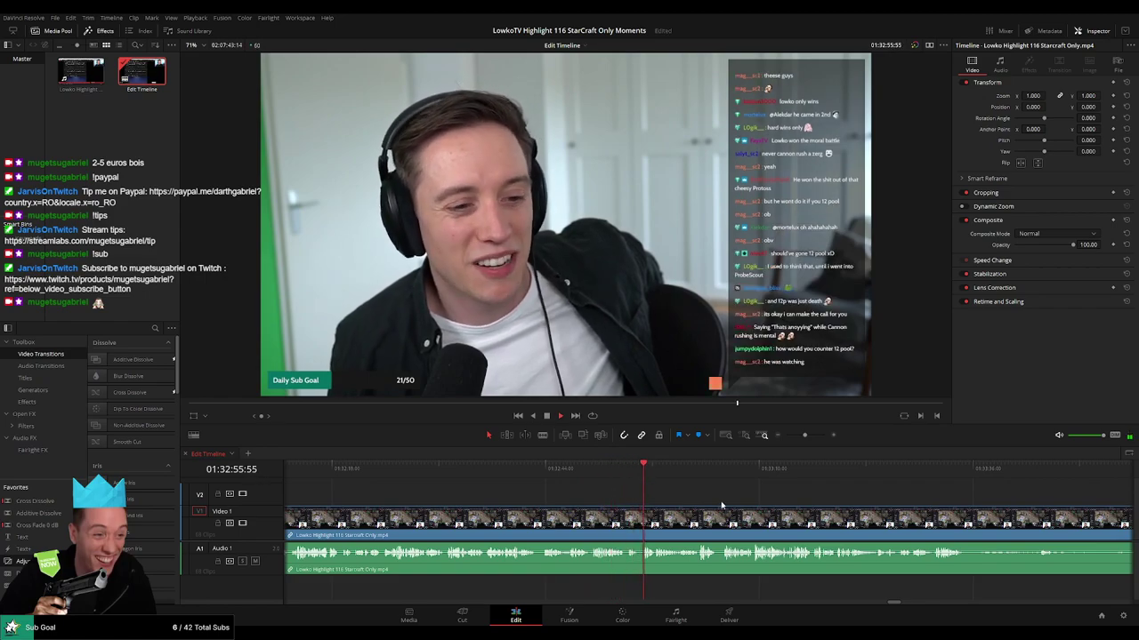
mouse_move(803, 436)
left_mouse_down()
mouse_move(787, 437)
mouse_move(806, 436)
left_mouse_up()
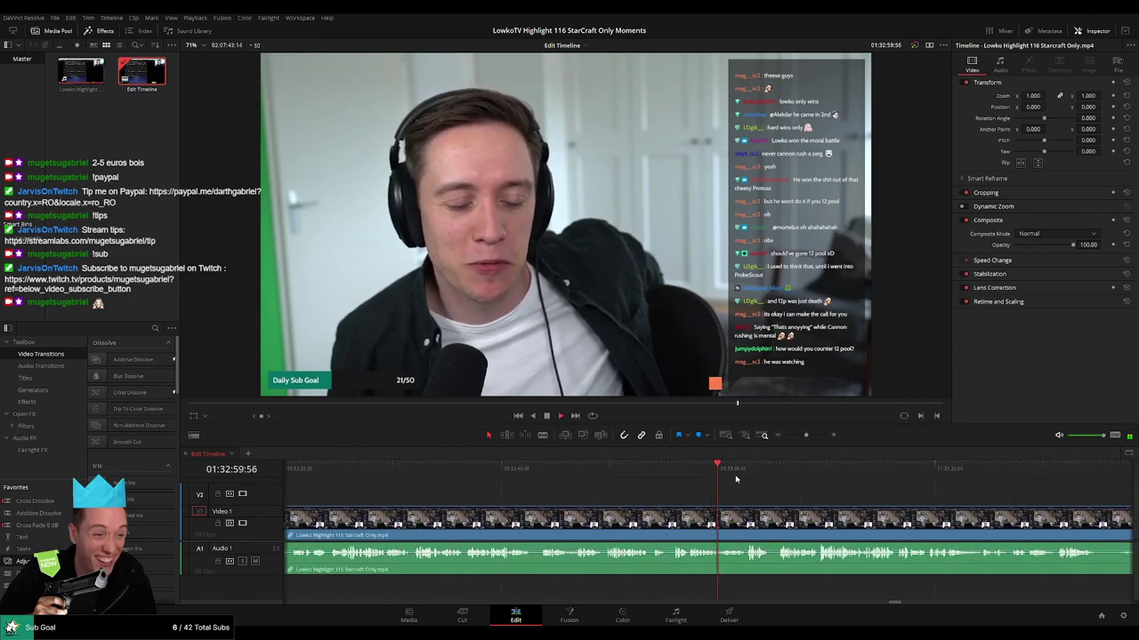
left_click(622, 473)
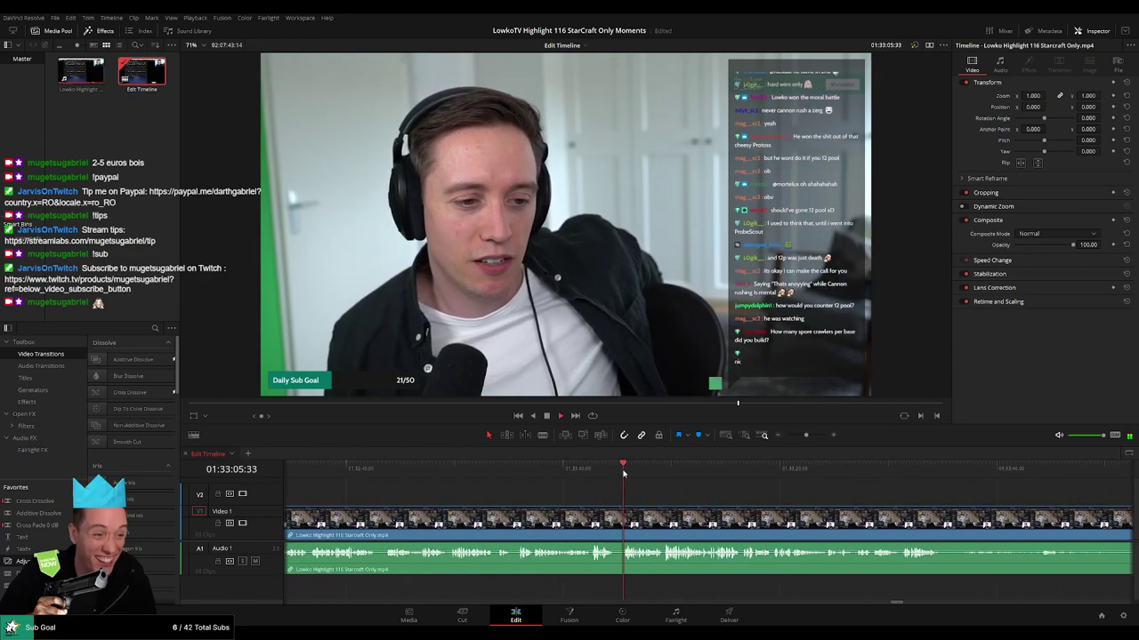
left_click_drag(637, 474, 809, 474)
left_click(825, 475)
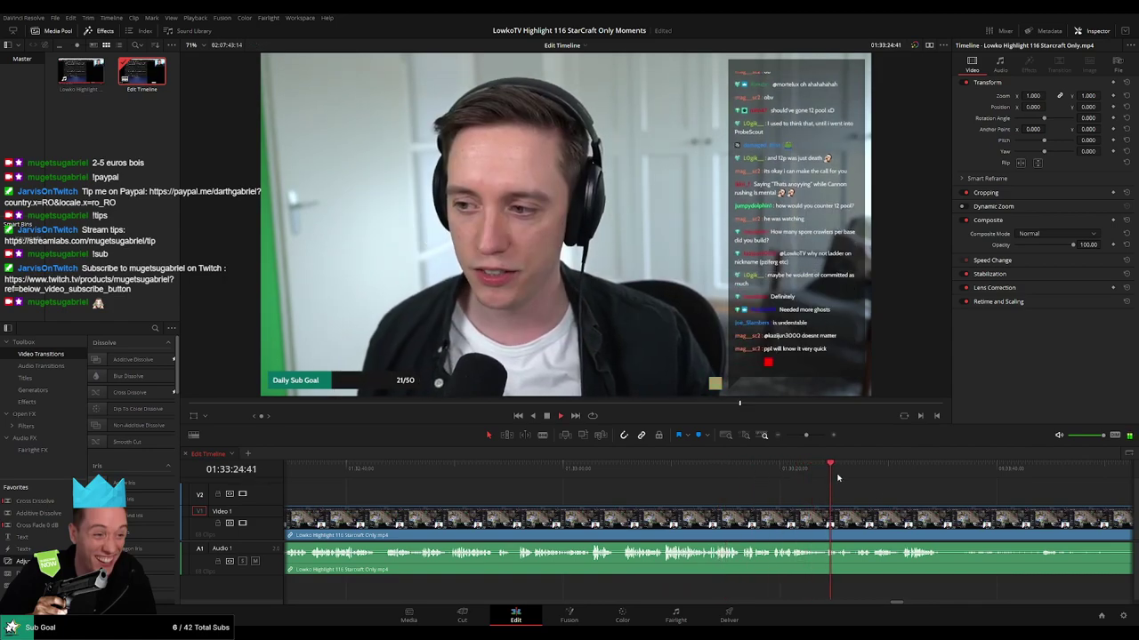
left_click_drag(876, 490, 667, 492)
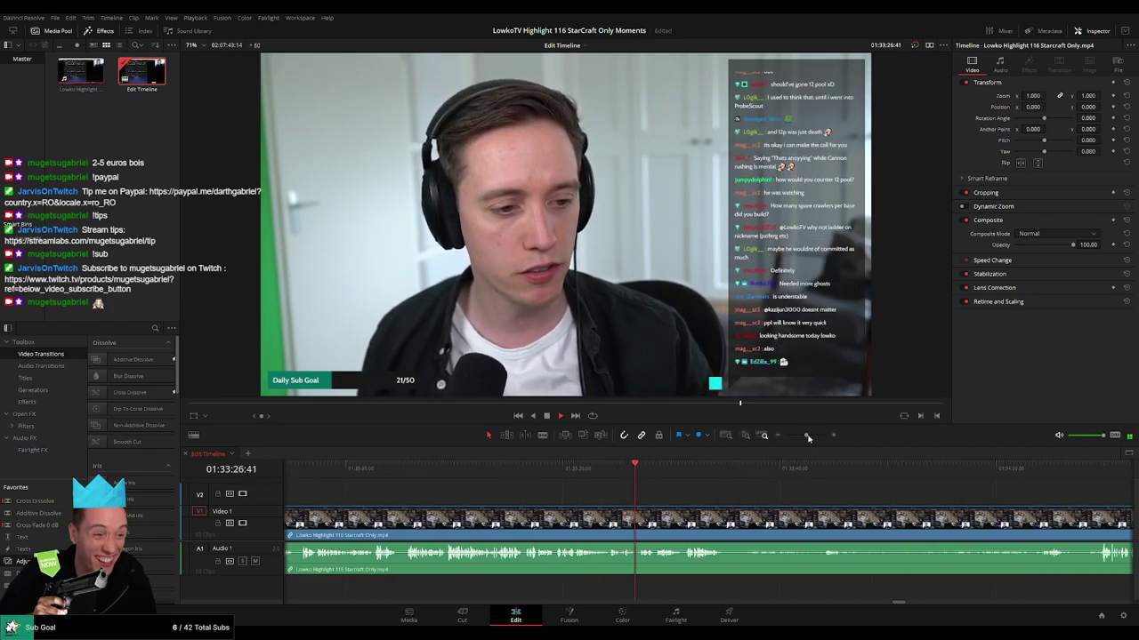
Cut around the transition from webcam to gameplay near 01:33:26 and ripple-delete the short transition piece.
left_click_drag(807, 436, 811, 436)
left_click(660, 470)
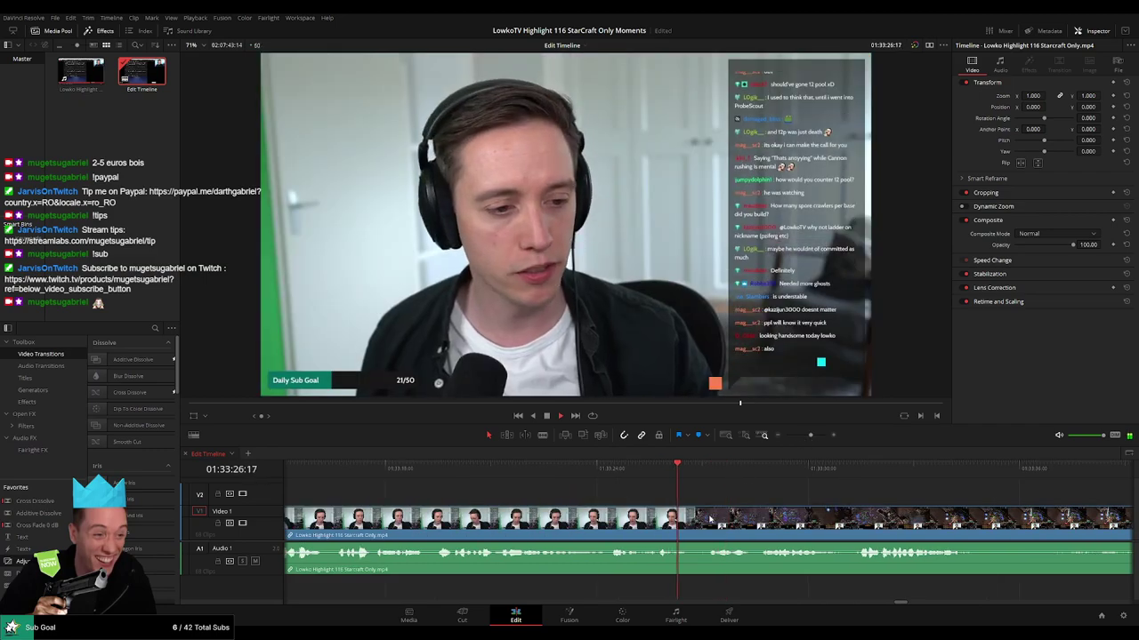
key("ctrl+b")
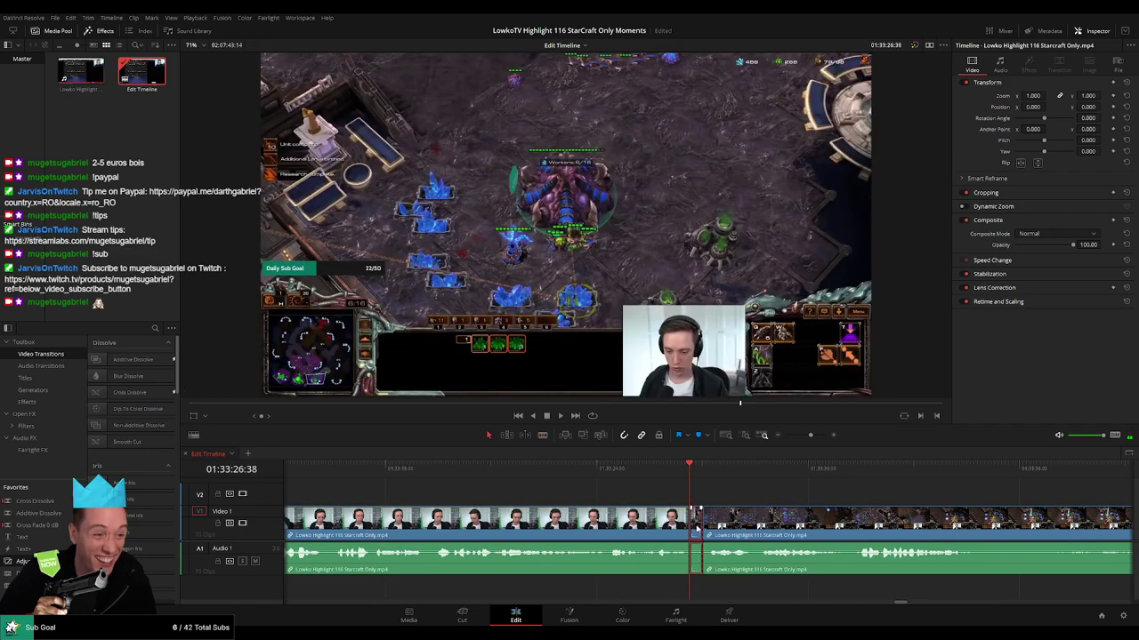
key("Delete")
key("space")
Colour the reviewed match and webcam discussion clip before the cut blue.
left_click_drag(810, 436, 802, 436)
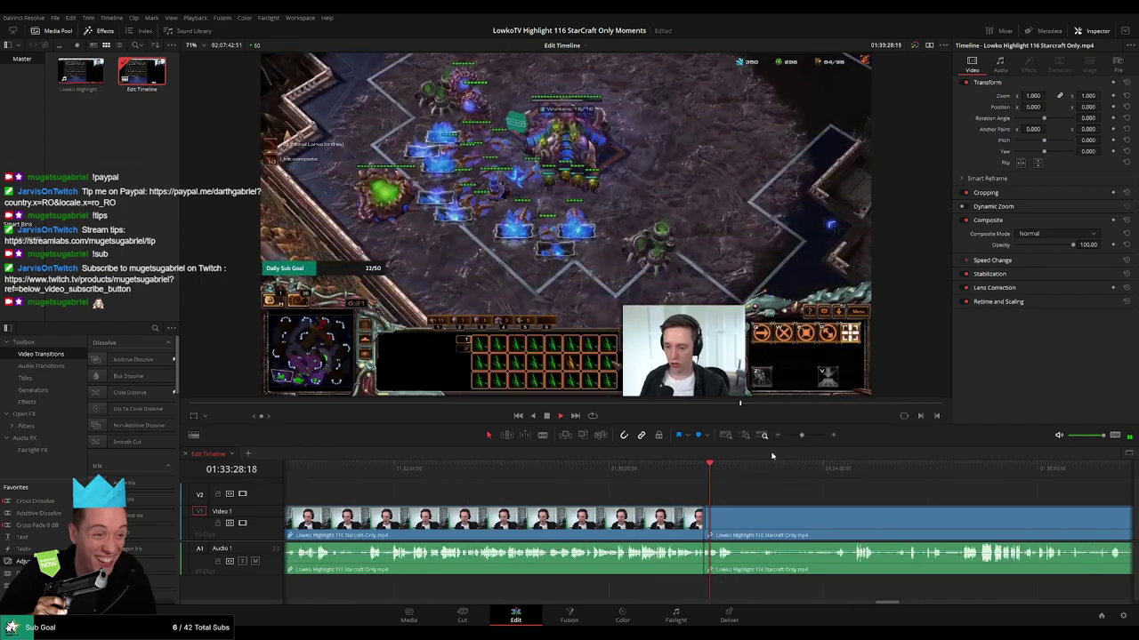
left_click(636, 522)
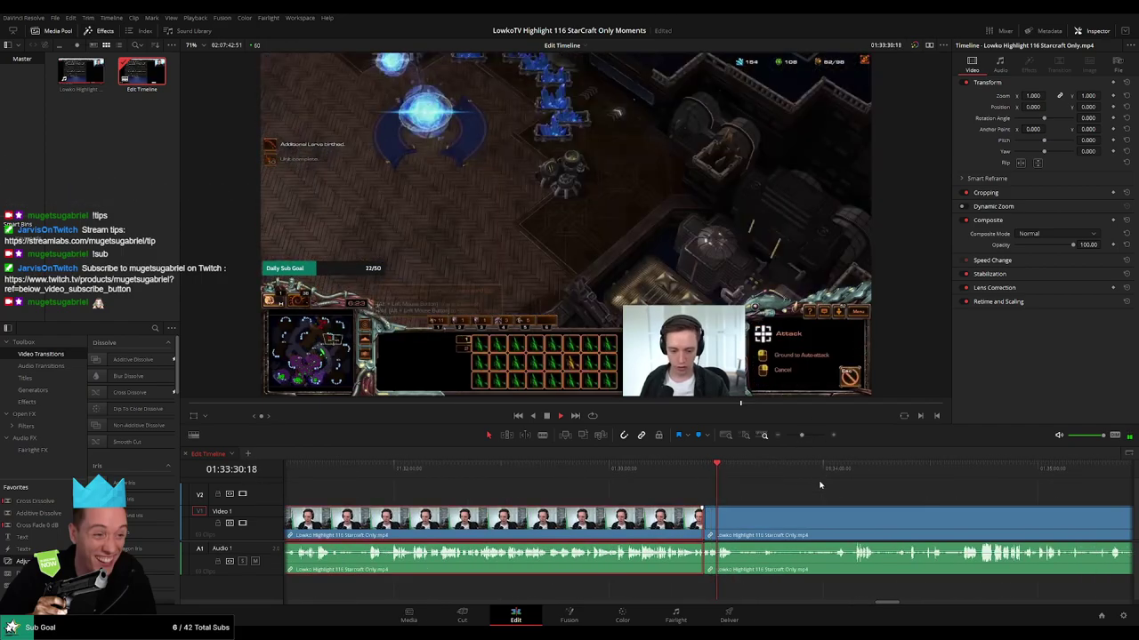
left_click(790, 500)
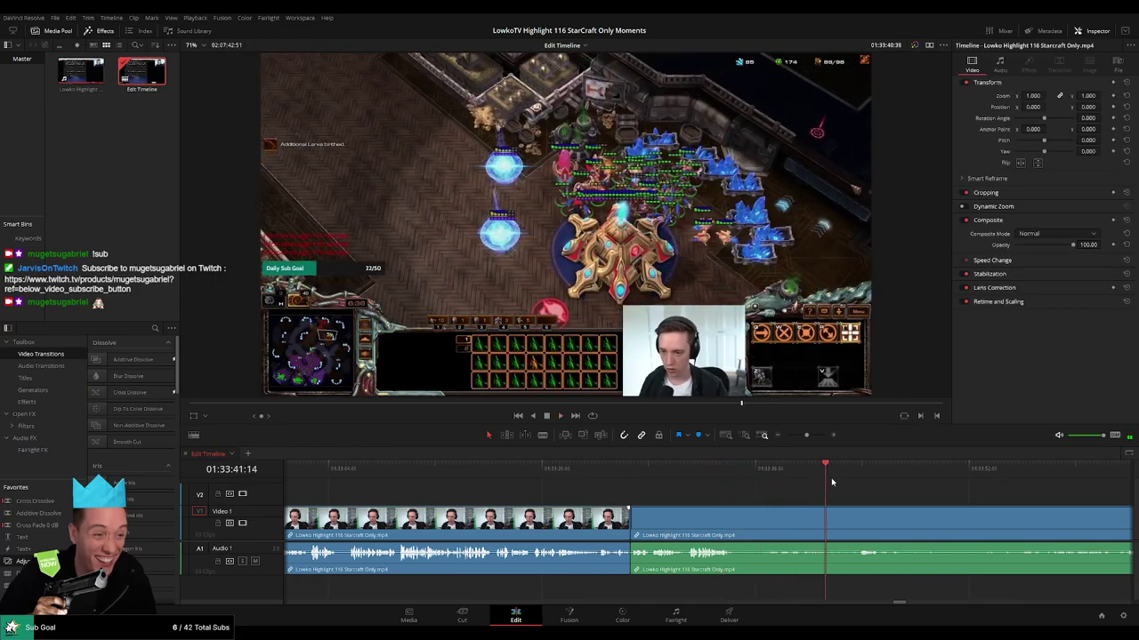
Play and skip through the StarCraft match from about 01:33:41 to 01:35:05, checking the gameplay and commentary for highlight moments.
left_click_drag(596, 477, 751, 481)
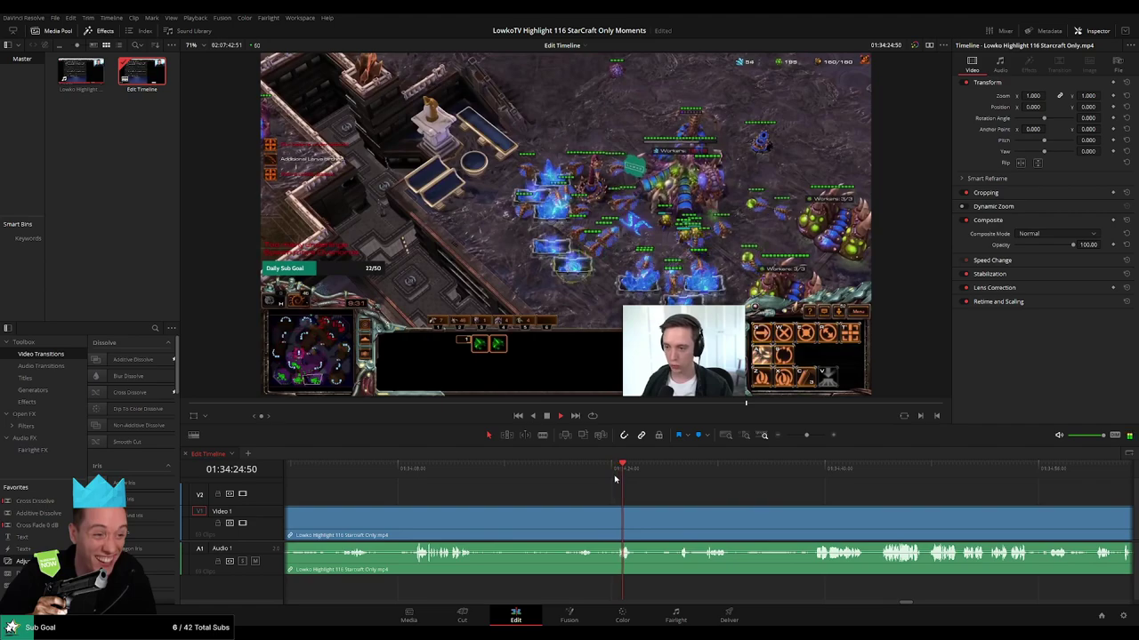
left_click(675, 480)
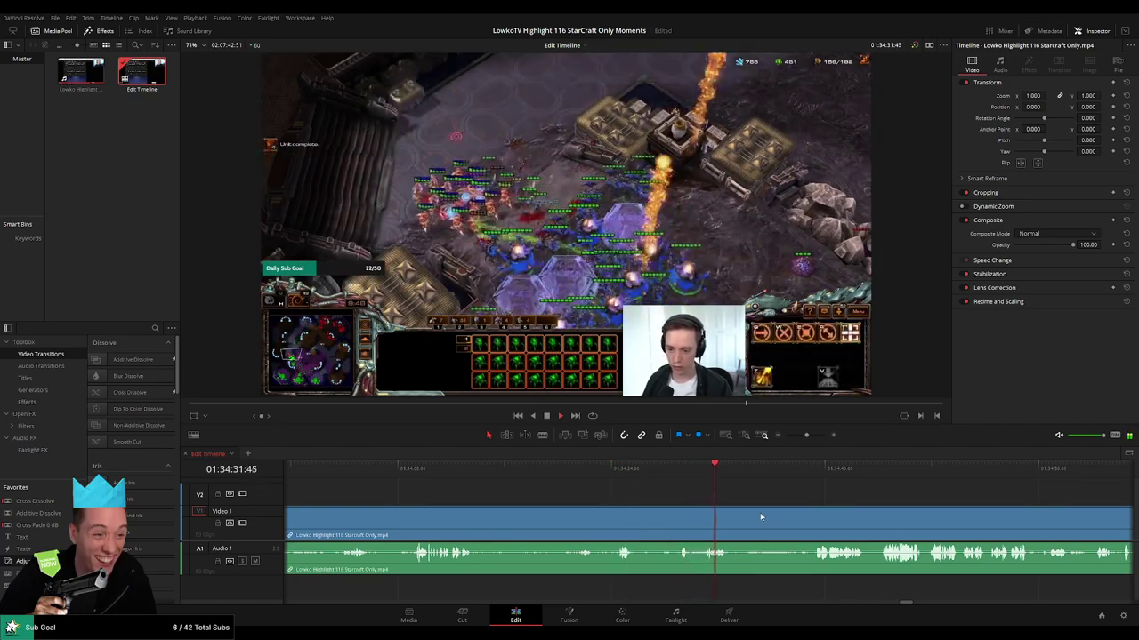
left_click_drag(730, 478, 624, 490)
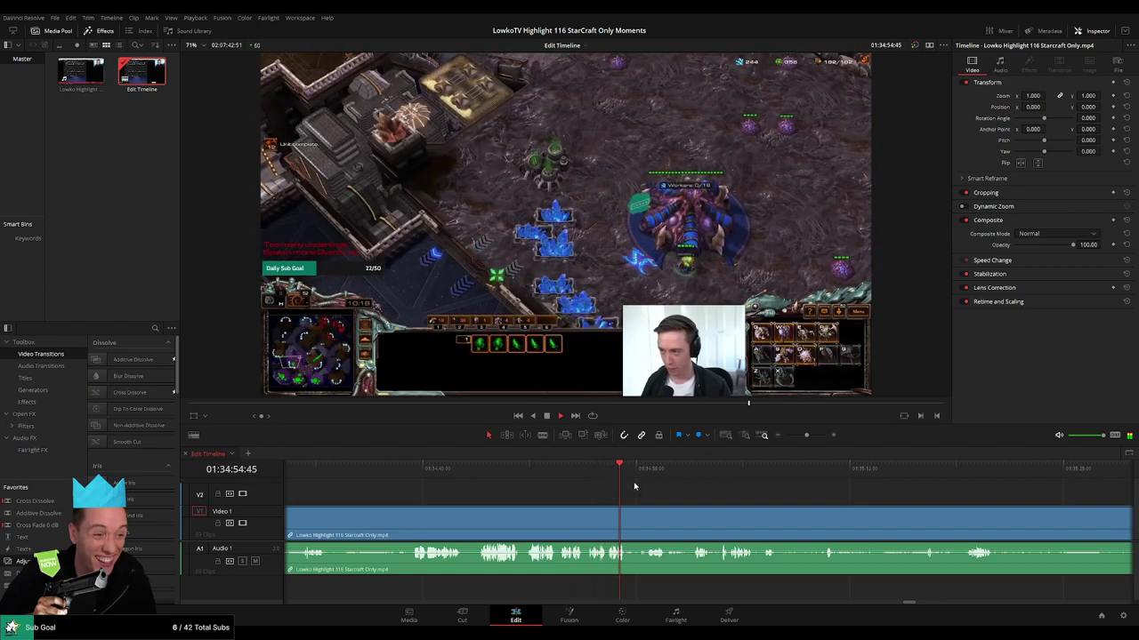
left_click_drag(807, 436, 810, 435)
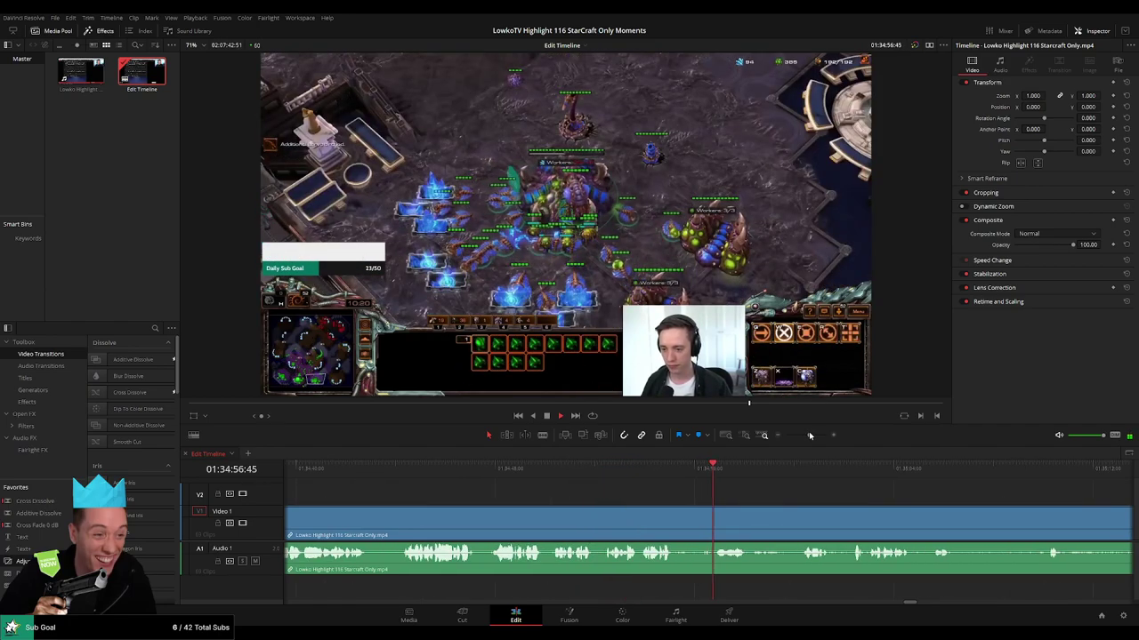
left_click_drag(758, 491, 554, 489)
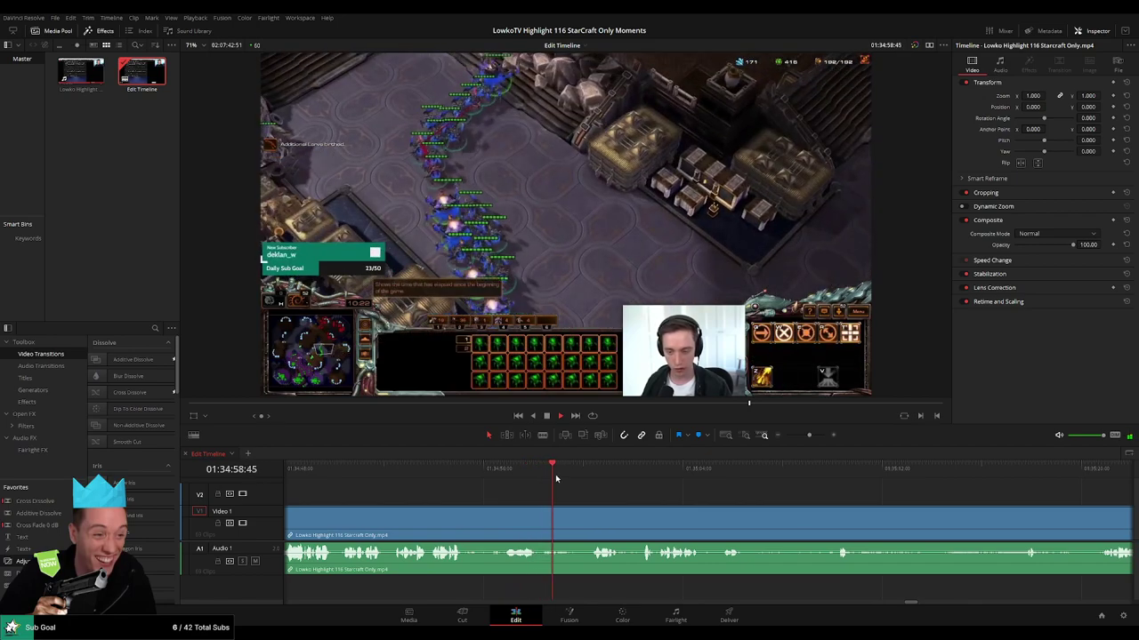
left_click(597, 478)
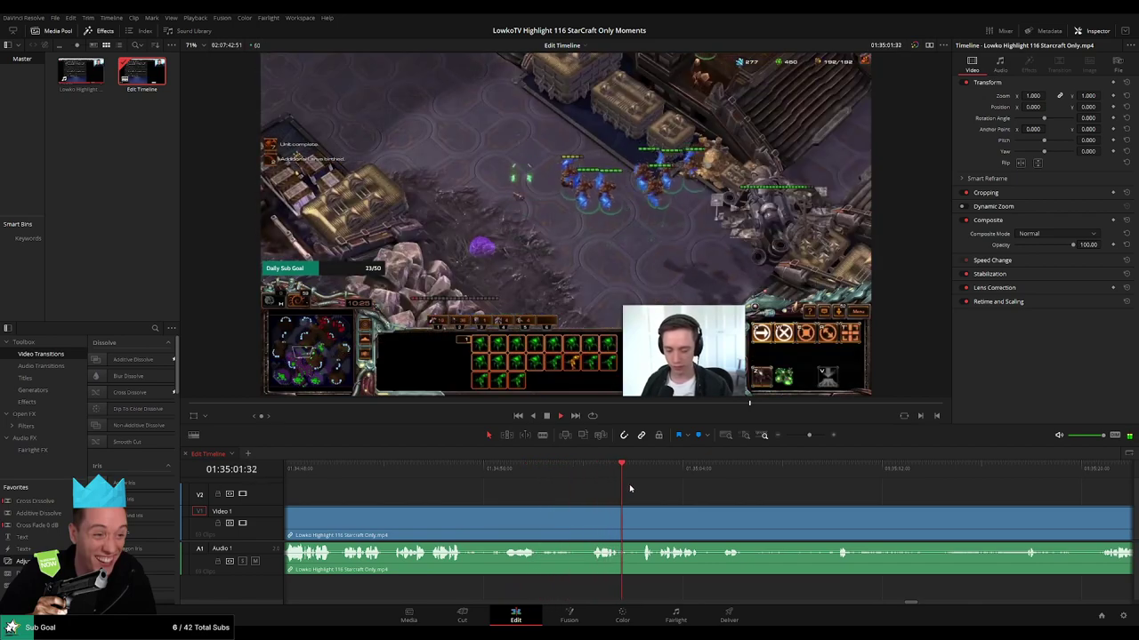
left_click_drag(735, 499, 634, 499)
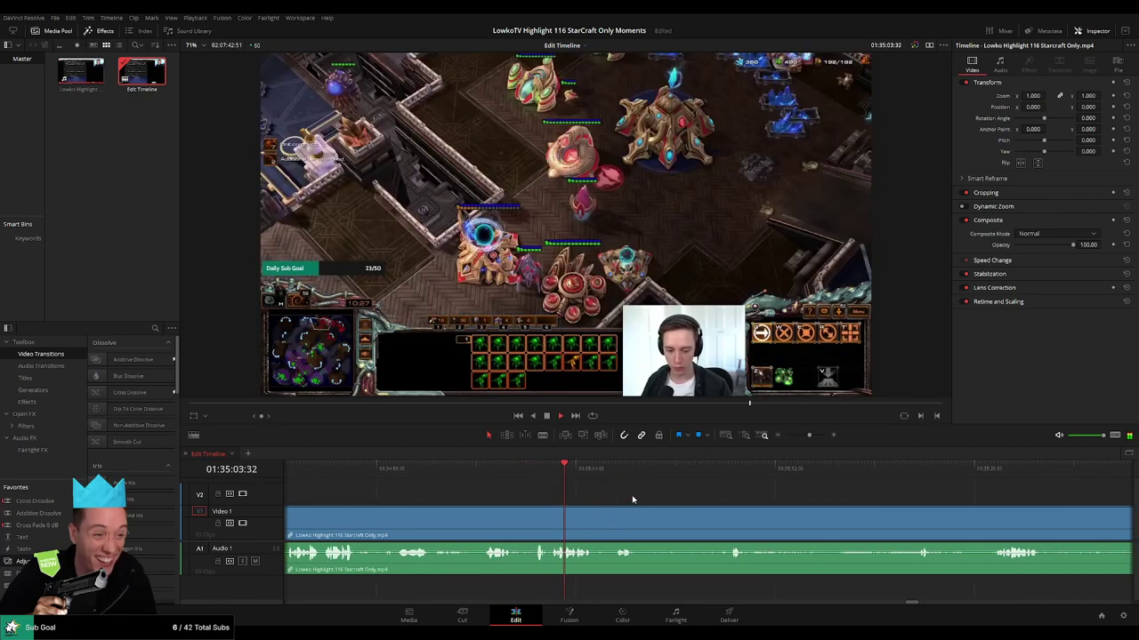
scroll(633, 499, "right", 3)
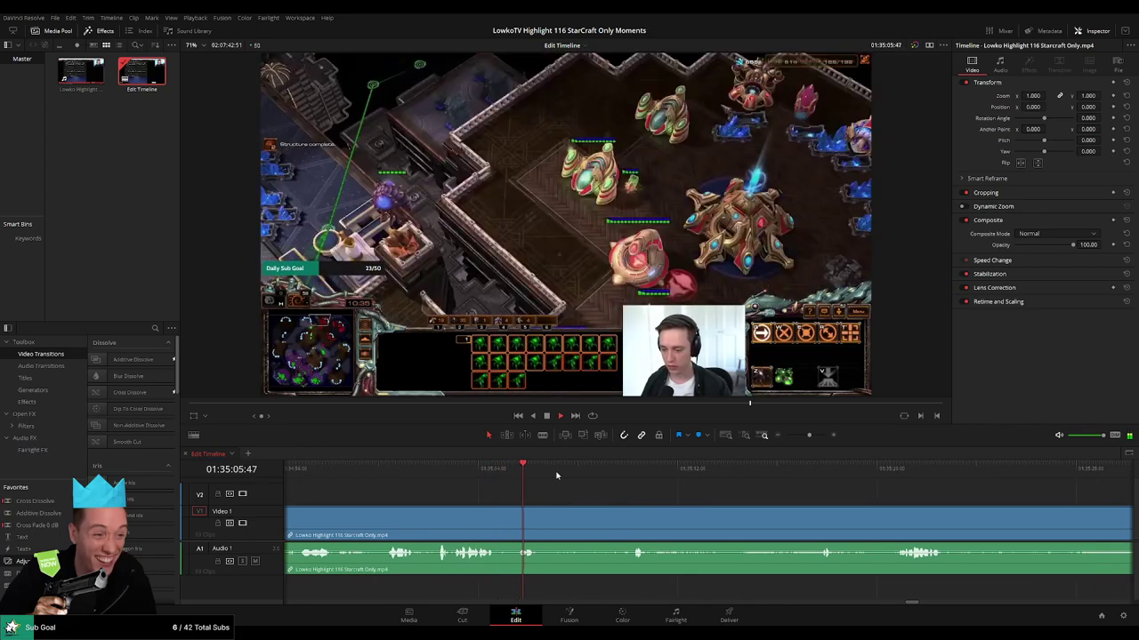
Skim the final army battles of the match up to the victory screen near 01:35:39.
left_click(615, 471)
left_click(635, 471)
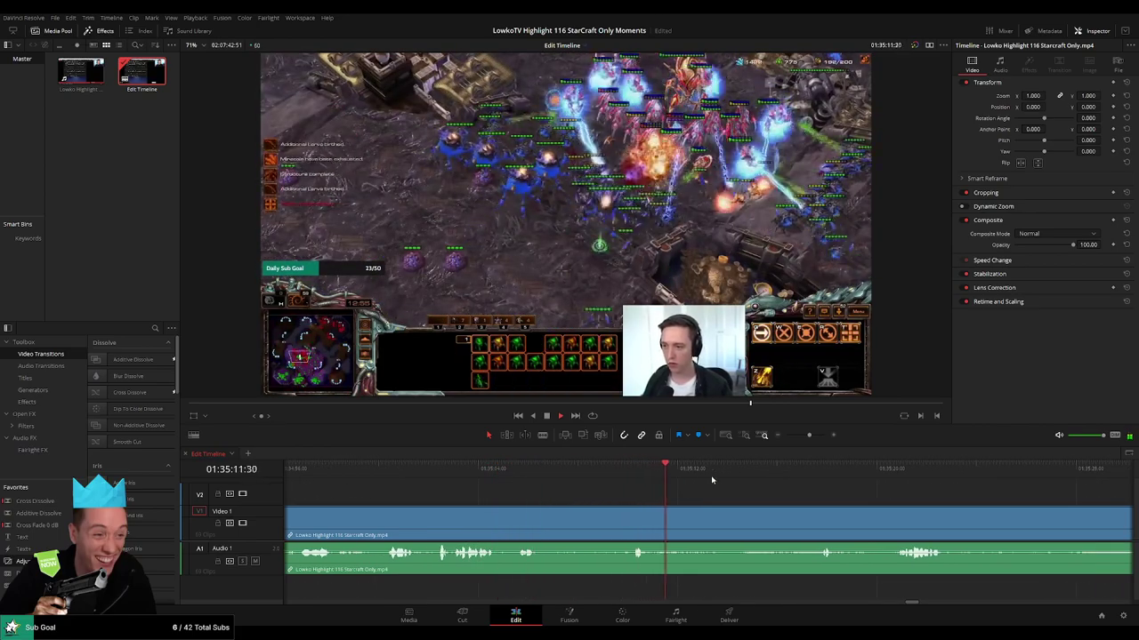
left_click(758, 480)
left_click(808, 482)
left_click_drag(833, 508, 658, 509)
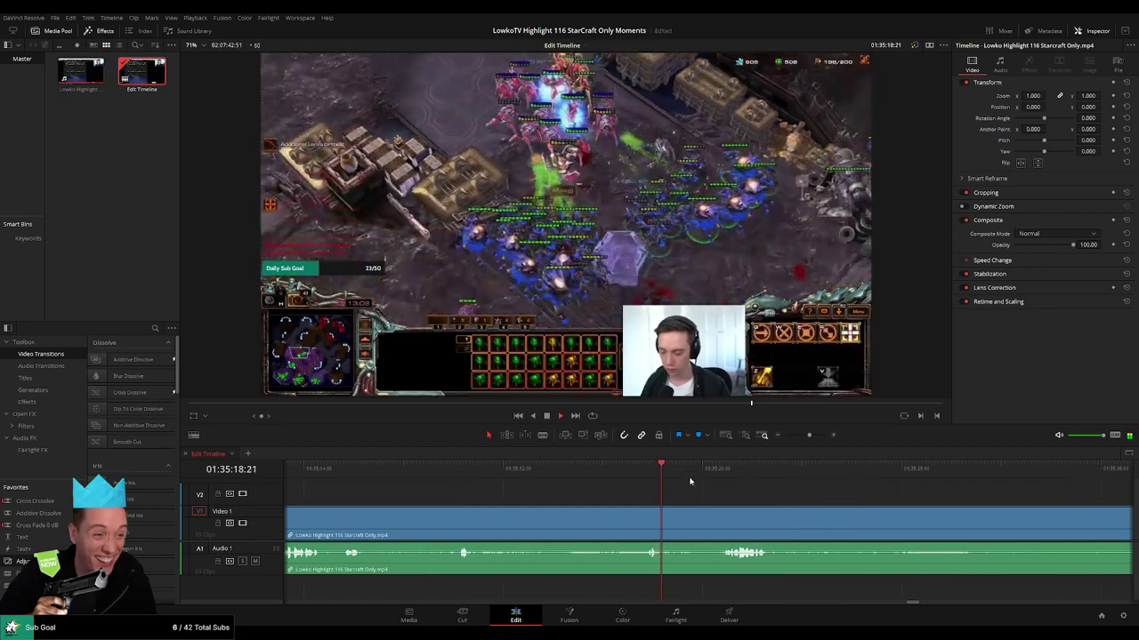
left_click(720, 480)
left_click_drag(854, 507, 630, 516)
left_click(582, 476)
left_click(874, 480)
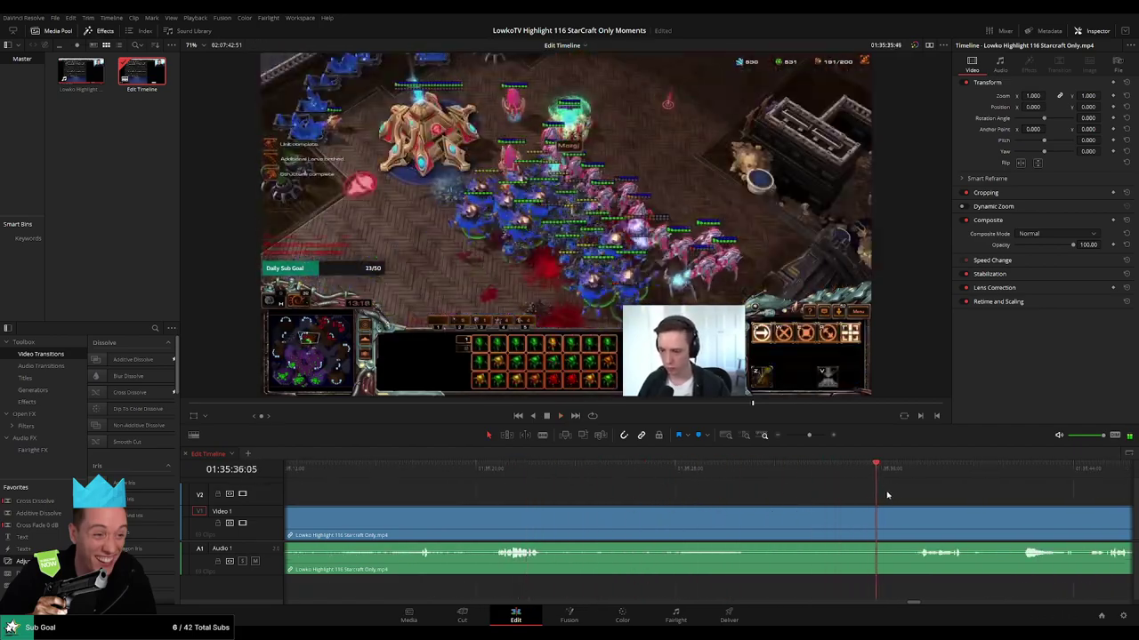
left_click(913, 481)
scroll(963, 506, "right", 6)
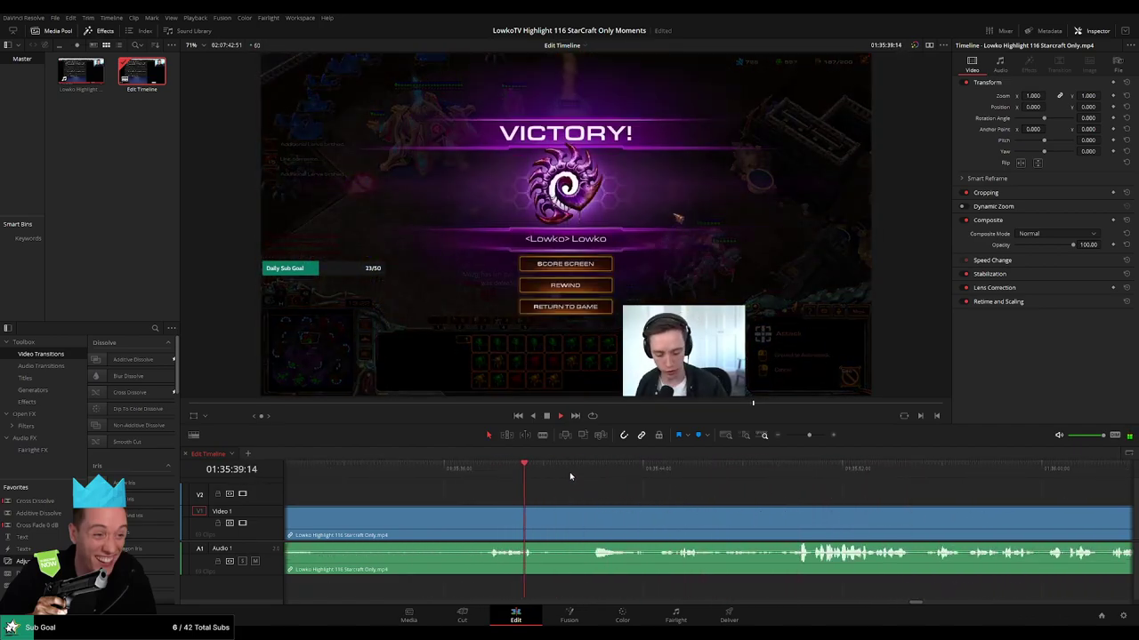
Review the full-screen webcam discussion that follows the victory, up to about 01:36:12.
left_click(583, 475)
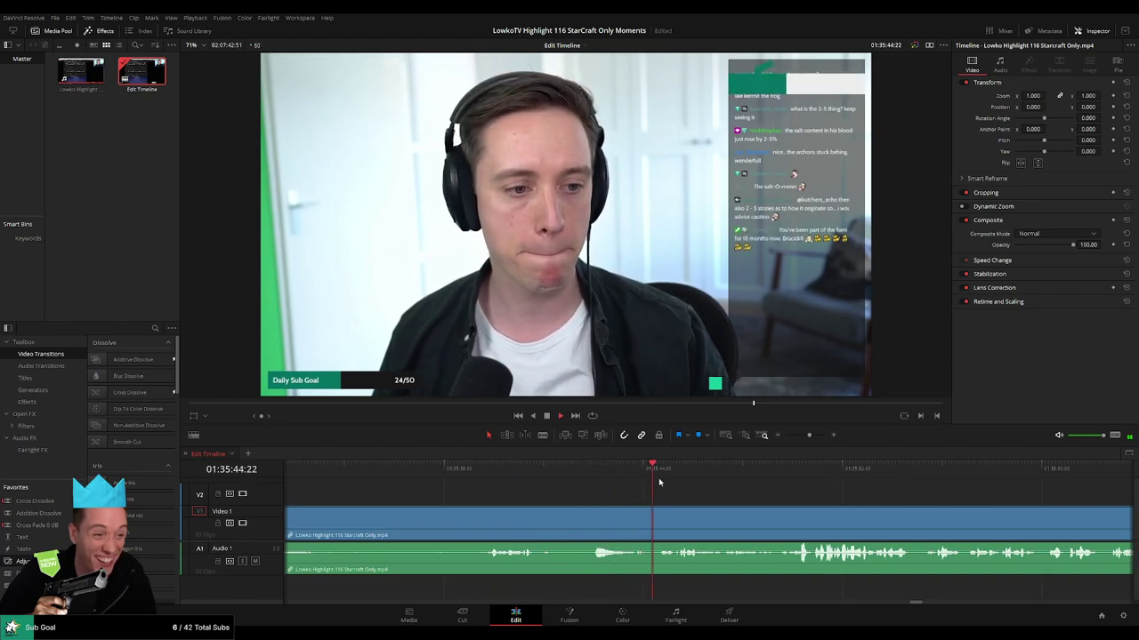
scroll(569, 494, "right", 3)
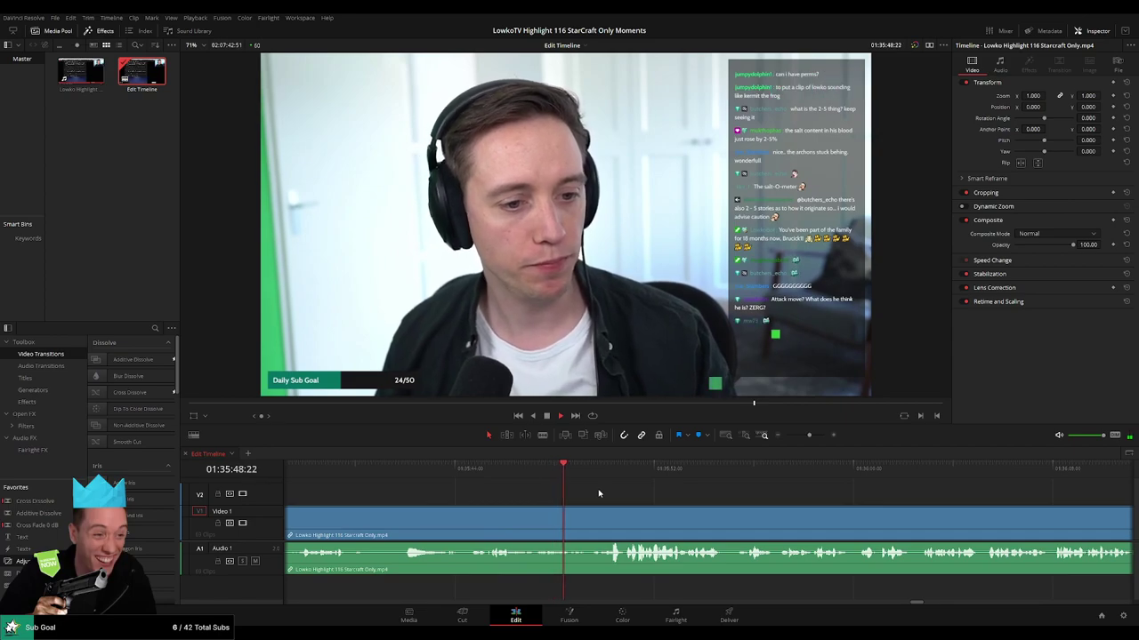
scroll(557, 492, "right", 3)
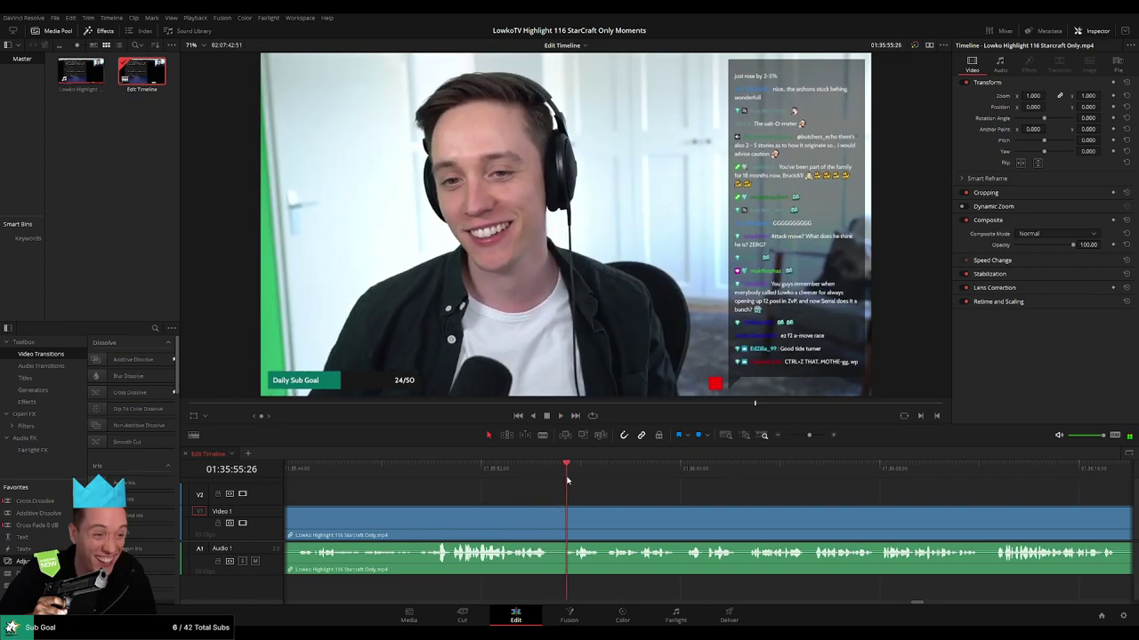
scroll(655, 499, "right", 2)
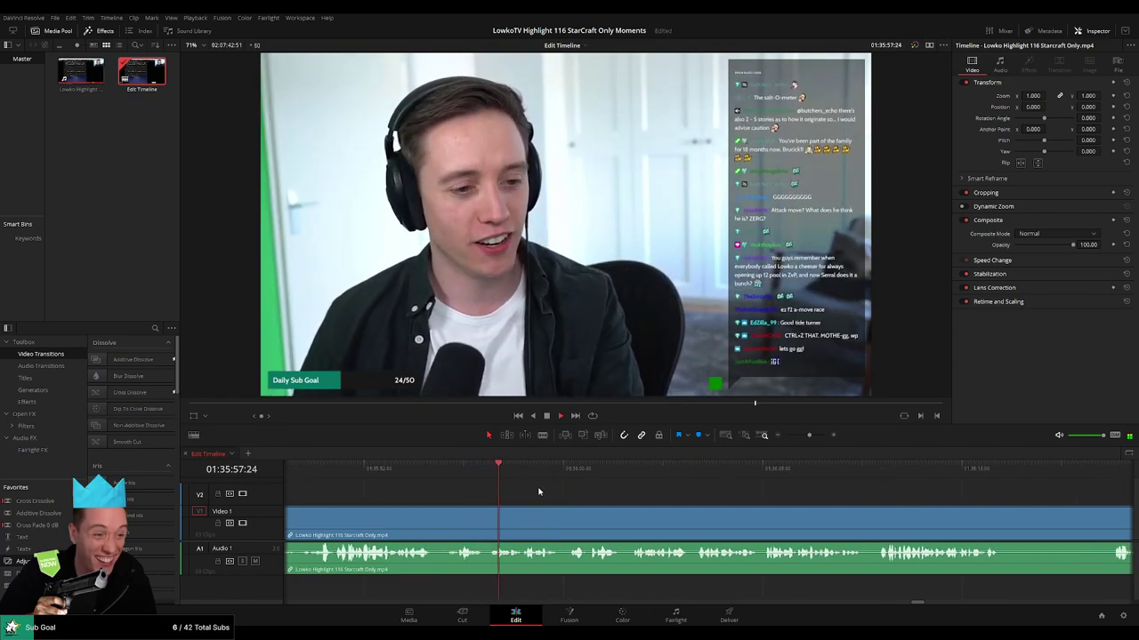
scroll(504, 485, "right", 2)
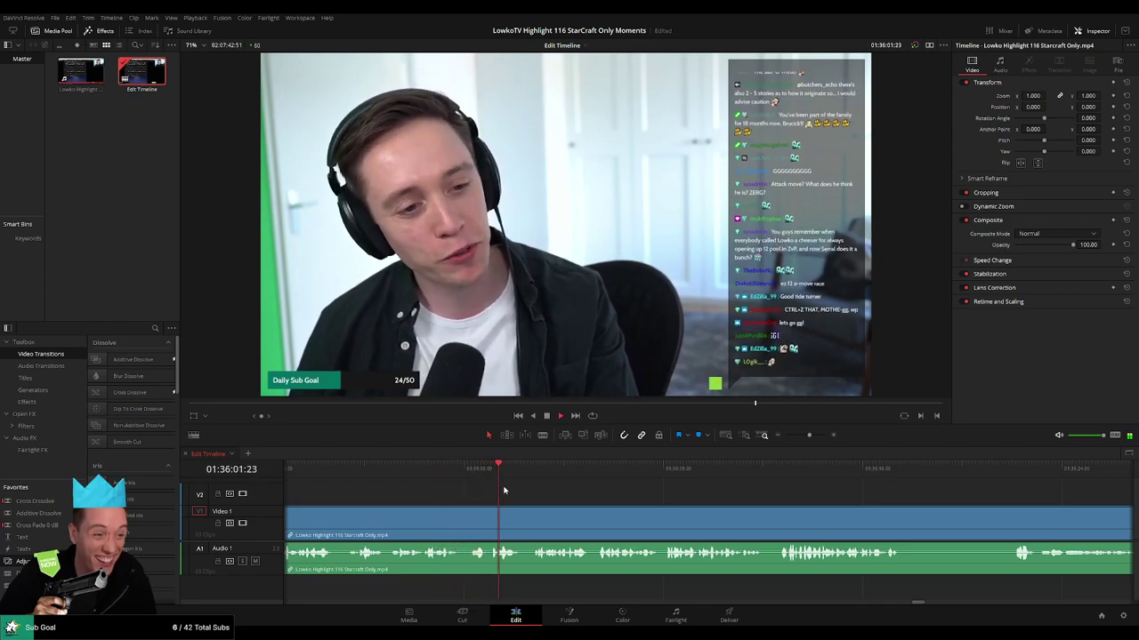
scroll(554, 488, "right", 1)
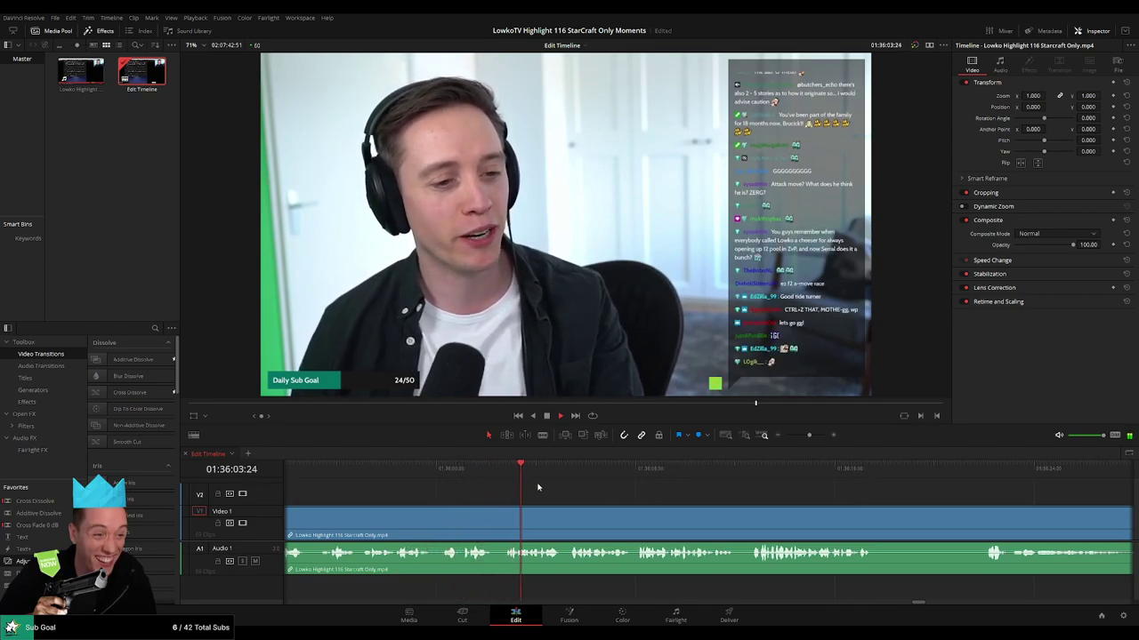
scroll(512, 489, "right", 2)
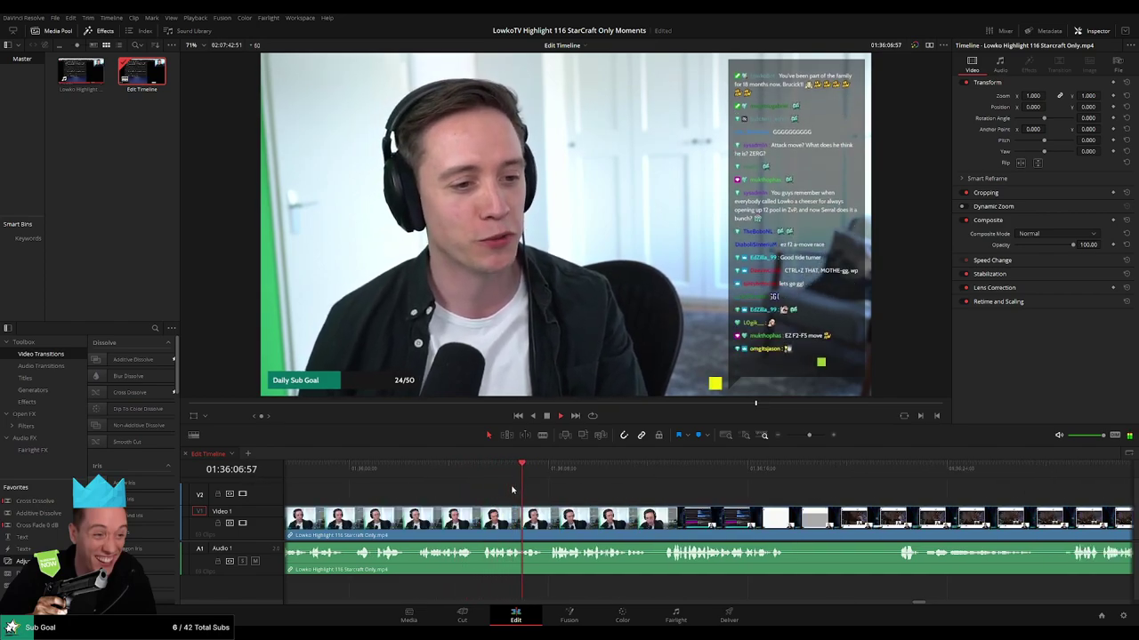
scroll(516, 491, "right", 1)
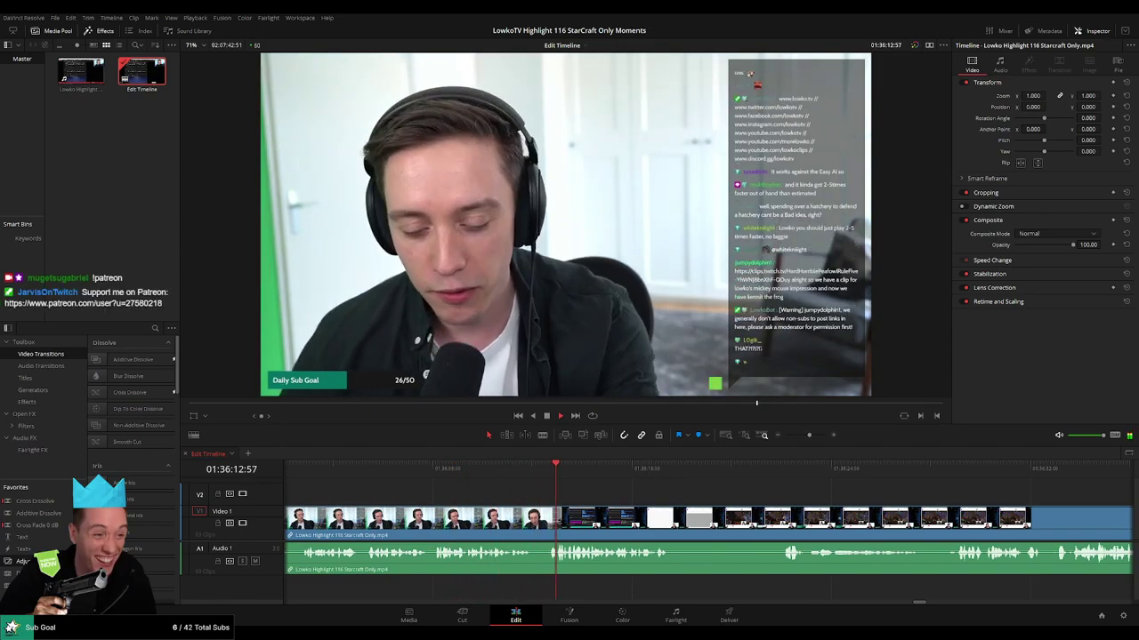
Cut out and ripple-delete the short piece of webcam footage near 01:36:12, and colour the clip before the cut blue.
left_click(523, 494)
key("space")
key("b")
left_click(533, 523)
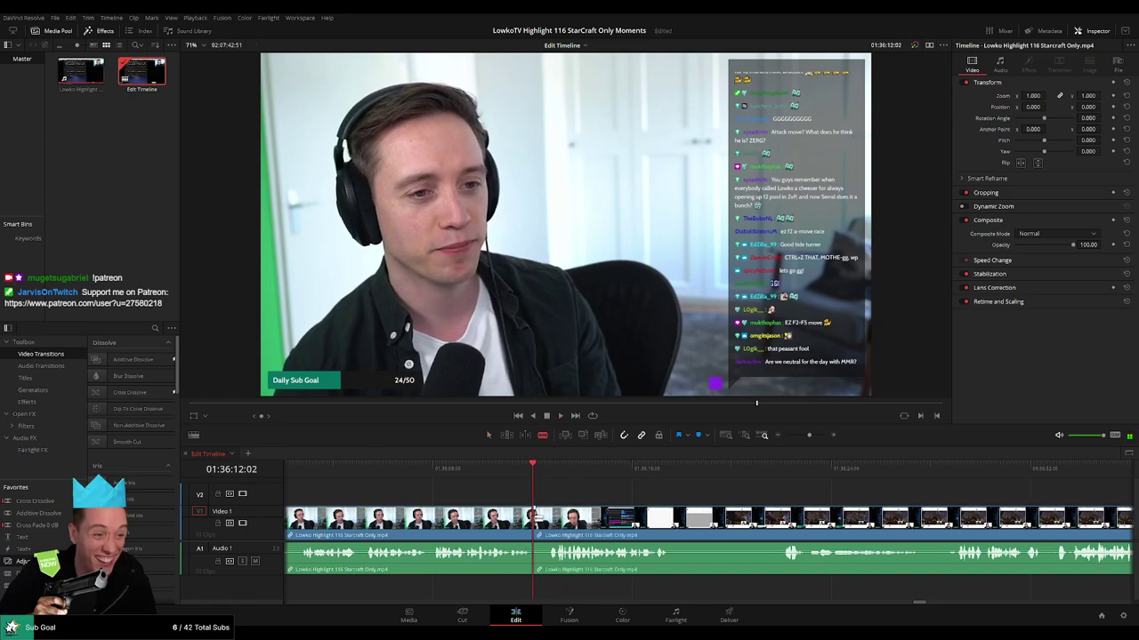
left_click(547, 523)
key("a")
key("space")
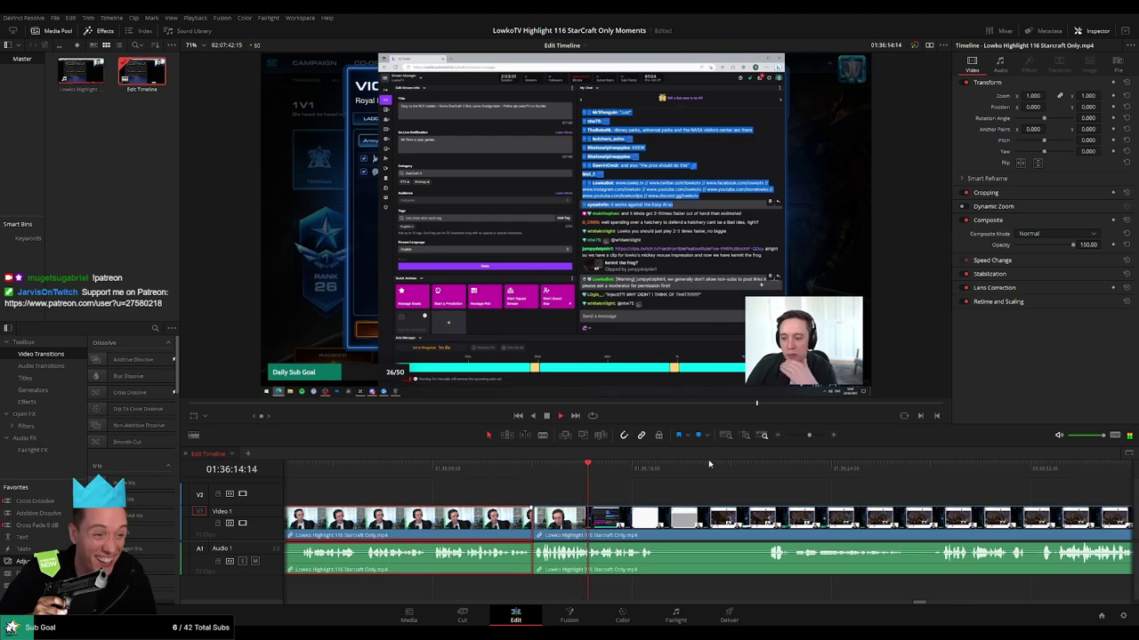
Review the section where the streamer watches a Twitch clip and reads chat, up to about 01:36:53.
left_click(691, 483)
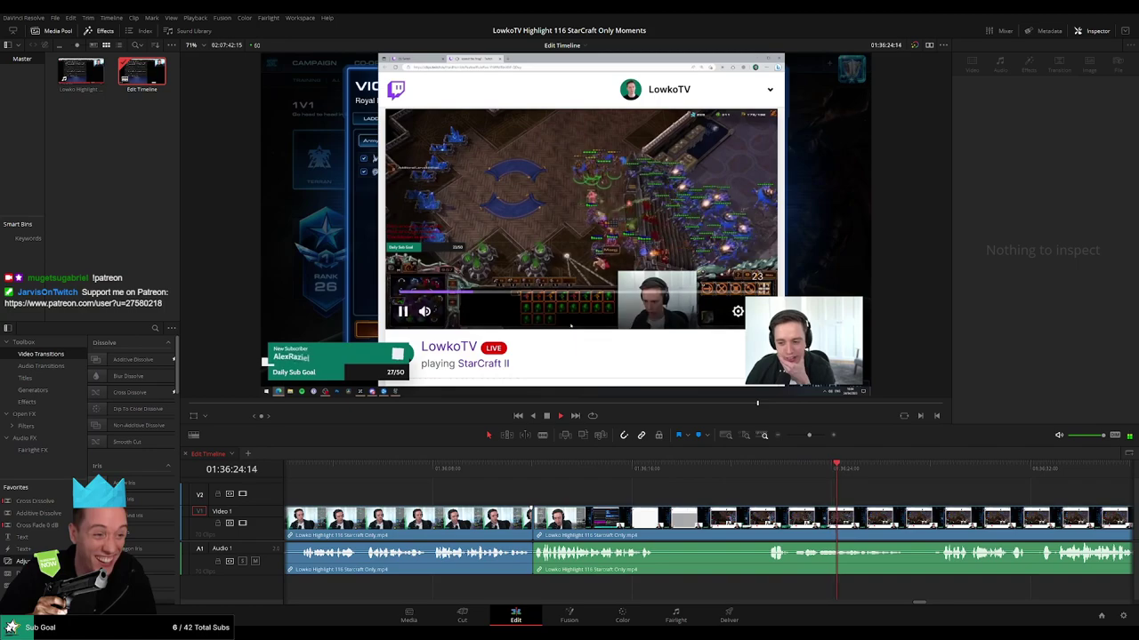
left_click_drag(939, 499, 610, 498)
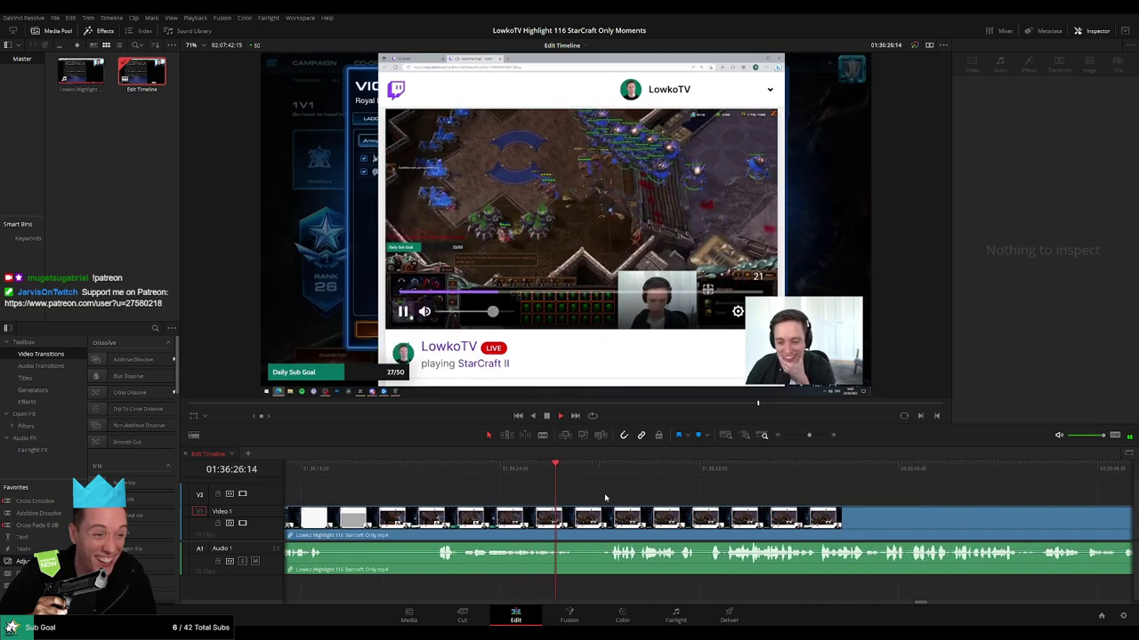
left_click(602, 469)
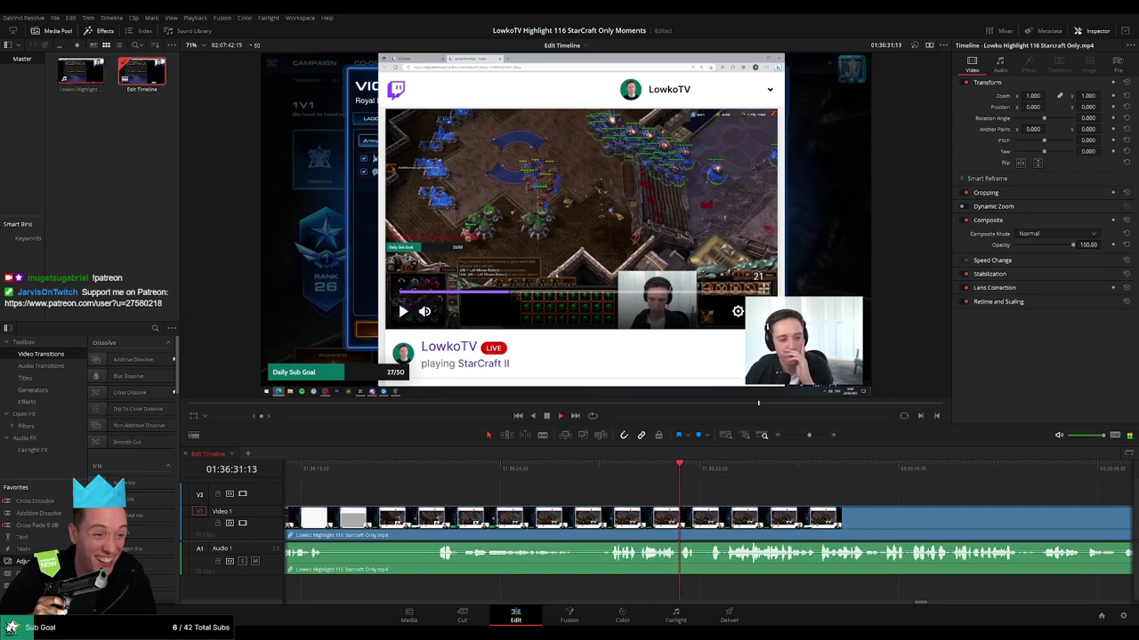
left_click_drag(775, 497, 601, 497)
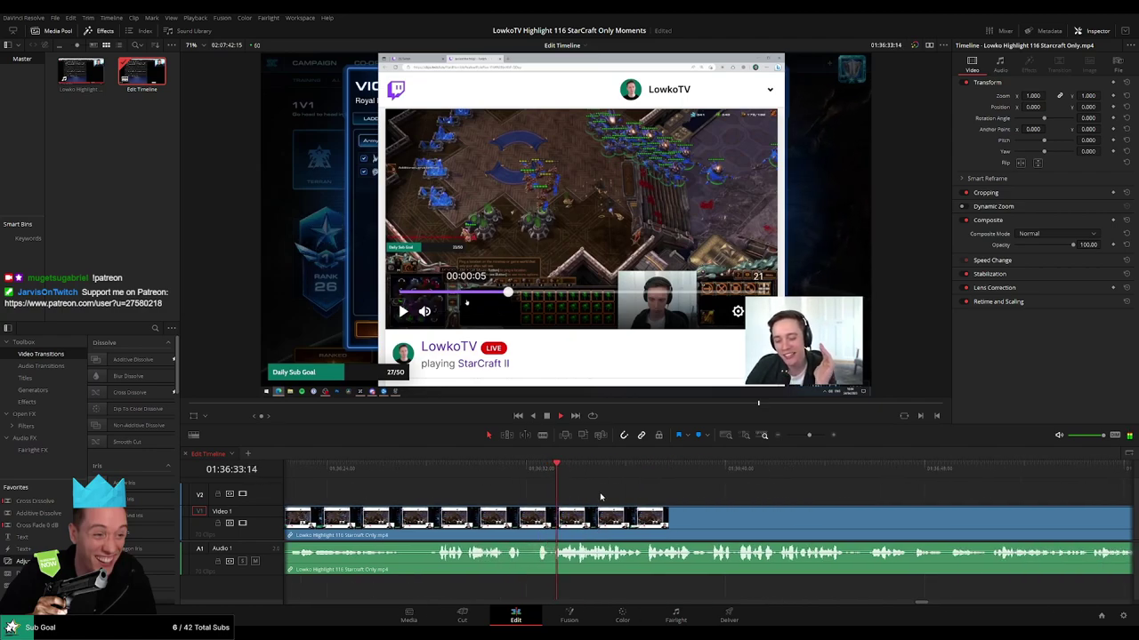
scroll(670, 499, "right", 1)
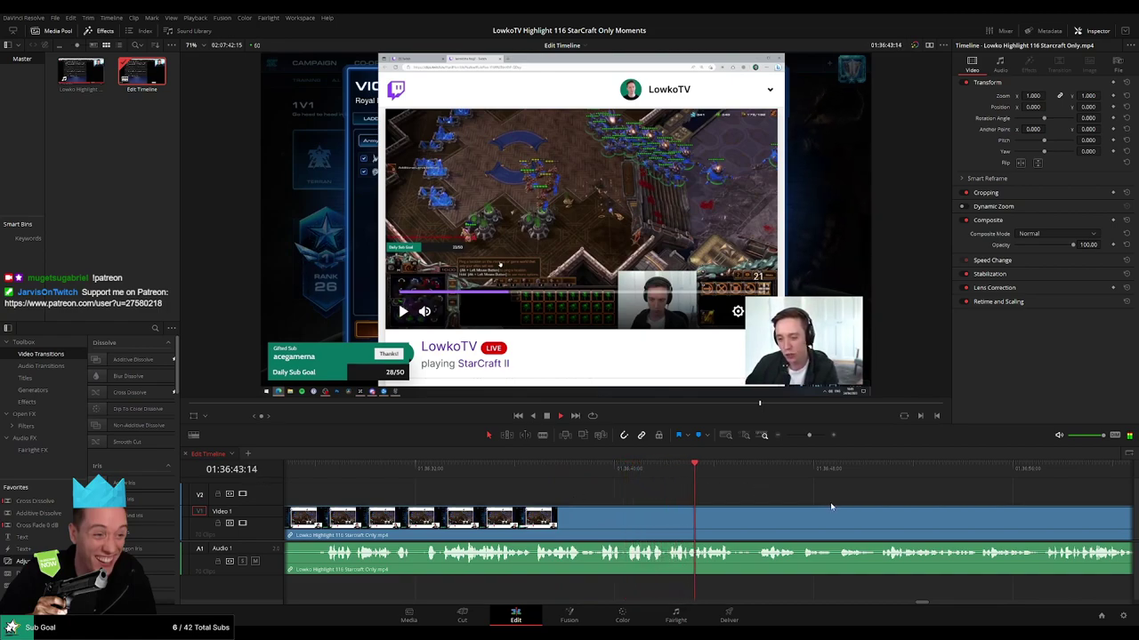
left_click_drag(832, 506, 548, 505)
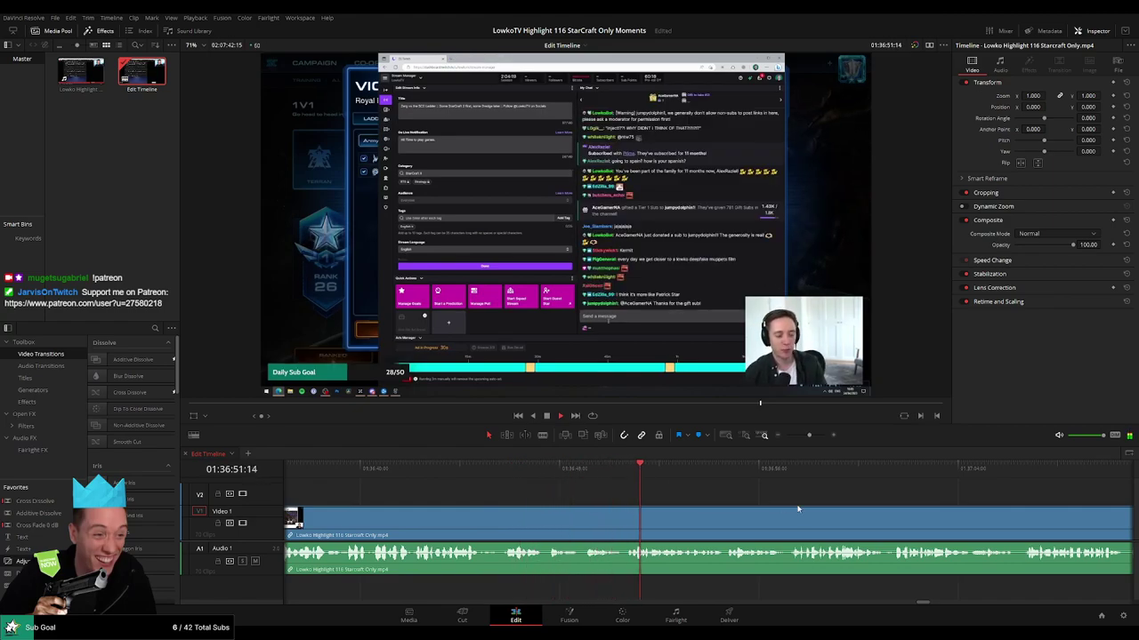
scroll(588, 504, "right", 2)
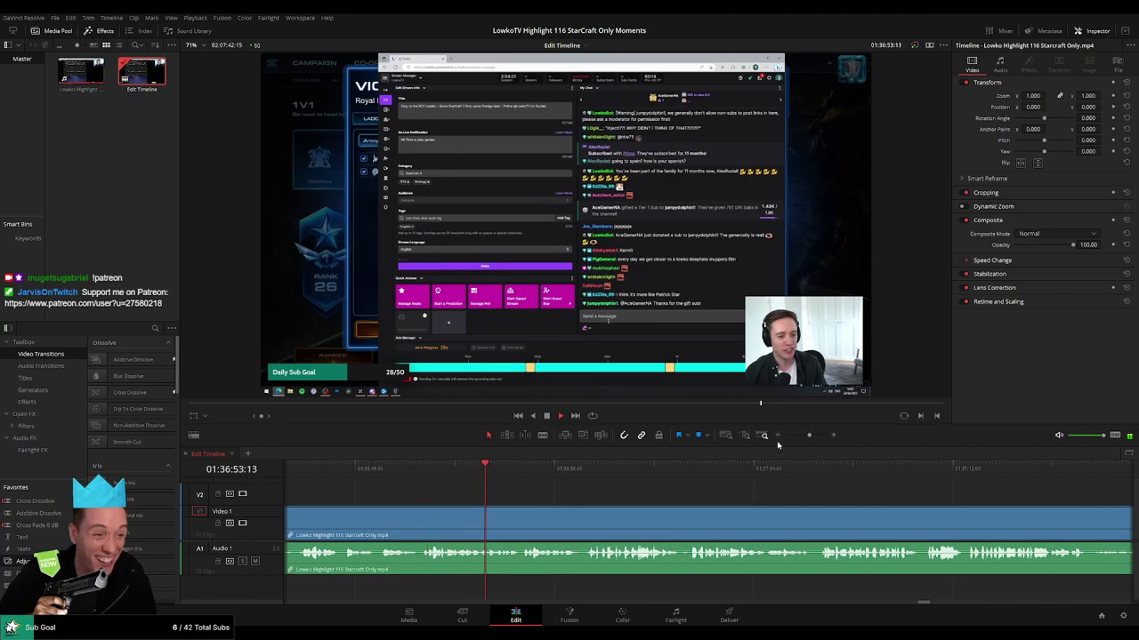
Cut at the scene change near 01:36:57, ripple-delete the leftover sliver, and colour the Twitch clip segment before it blue.
mouse_move(809, 435)
left_mouse_down()
mouse_move(793, 439)
mouse_move(812, 439)
left_mouse_up()
left_click(589, 471)
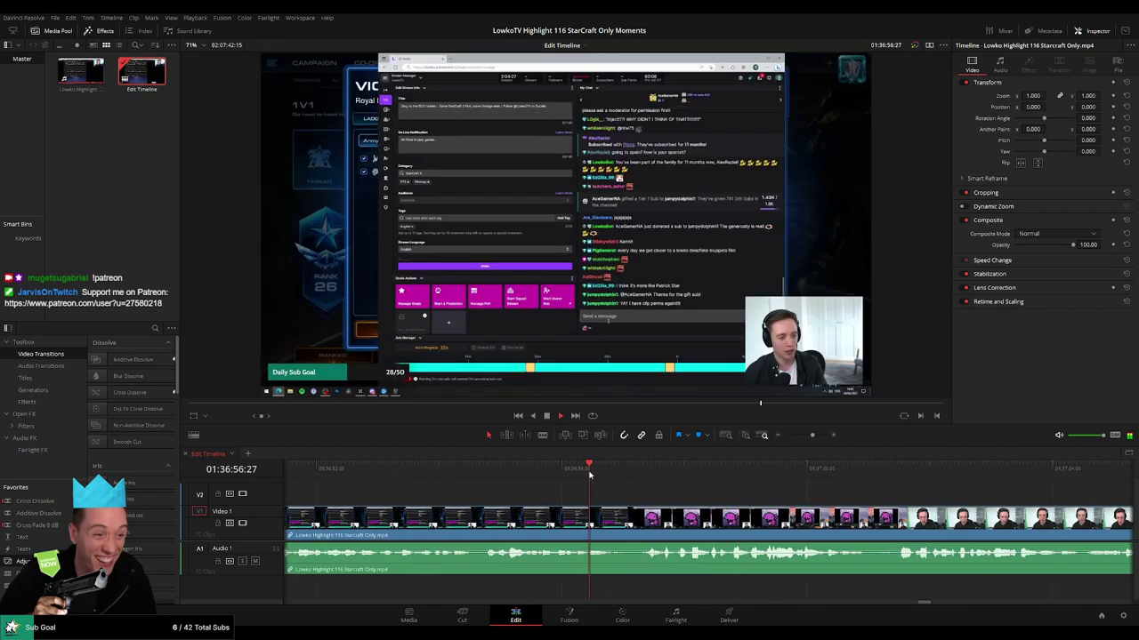
left_click(633, 525)
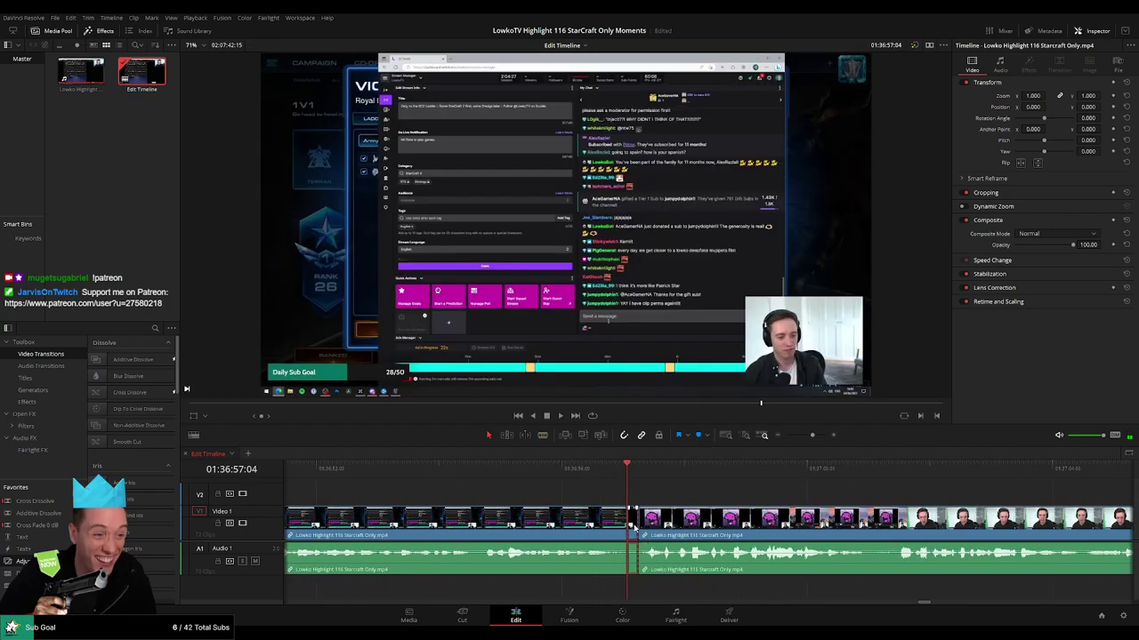
key("space")
left_click(544, 531)
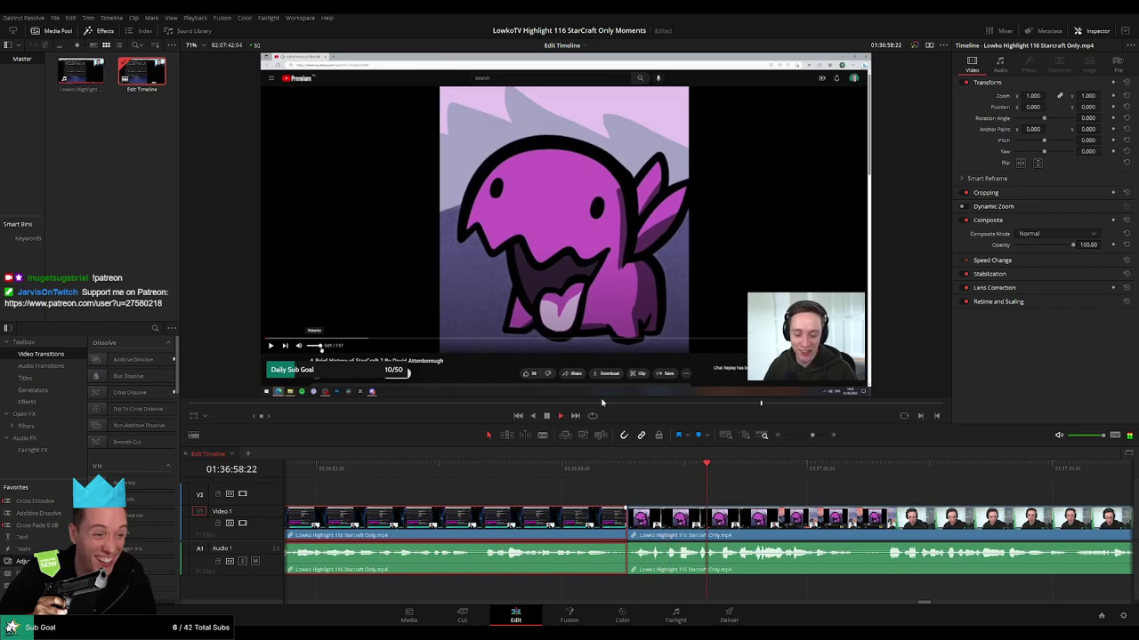
key("c")
key("ctrl+shift+a")
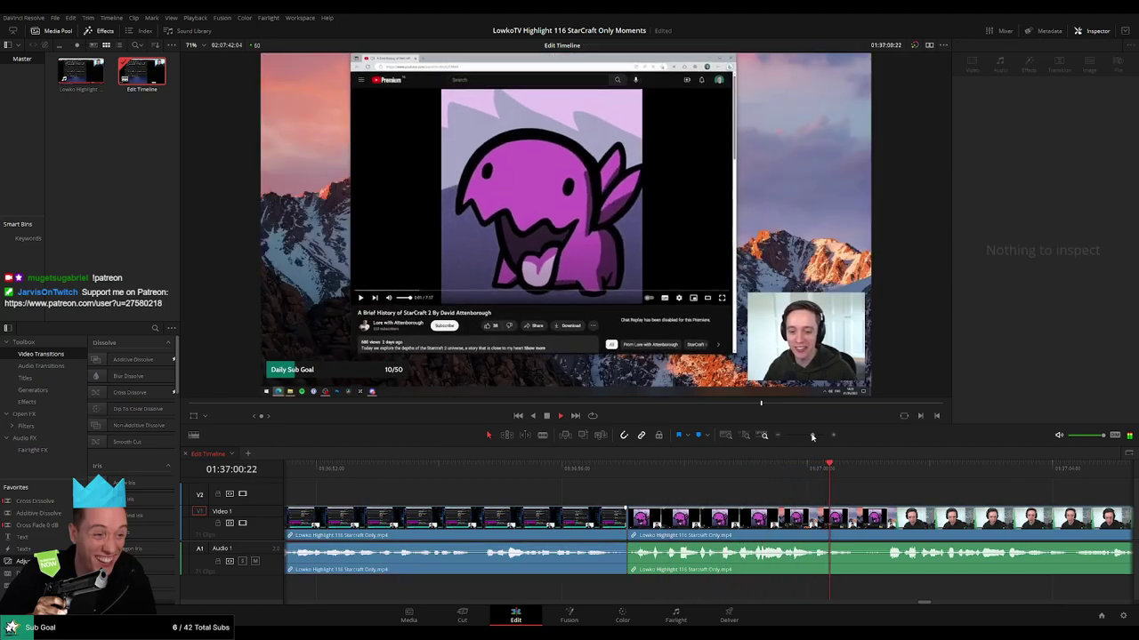
Revisit the start and end of the Twitch clip segment ending at 01:36:57:04 and clear its blue colour.
left_click_drag(812, 436, 805, 439)
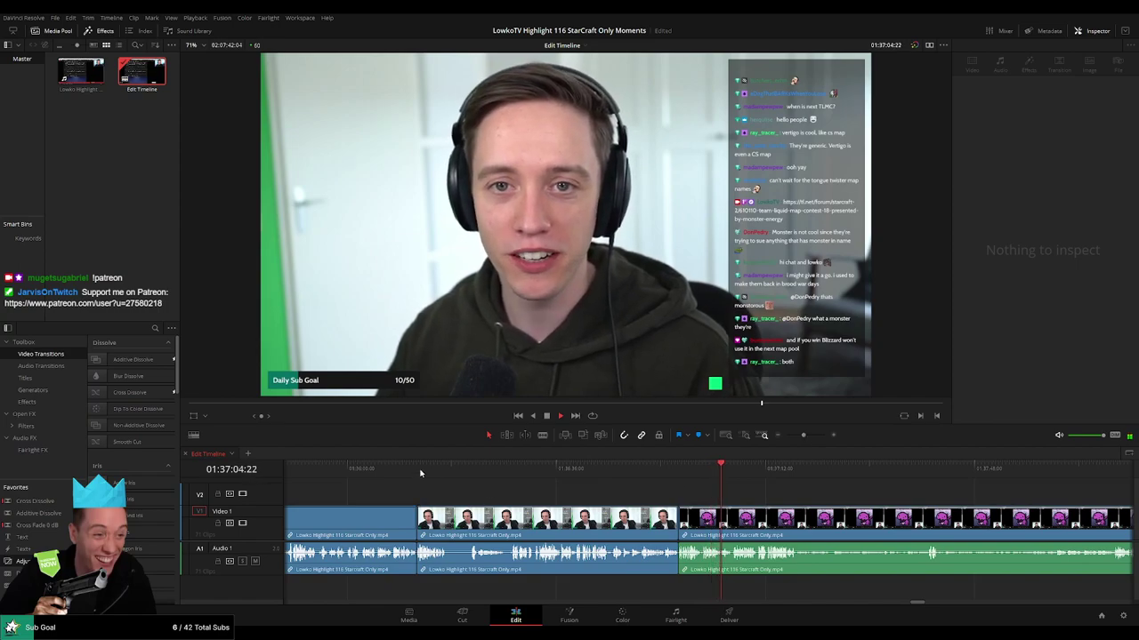
left_click(420, 469)
left_click(678, 469)
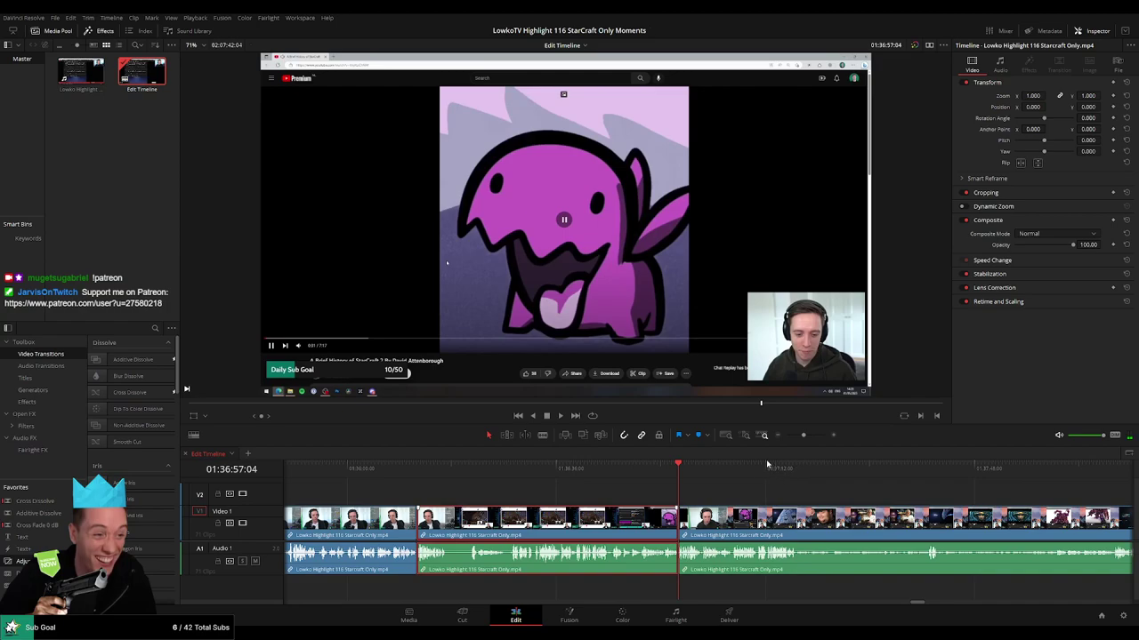
Review the section where the streamer watches A Brief History of StarCraft 2, up to about 01:38:36.
key("g")
key("space")
left_click(700, 470)
left_click(744, 490)
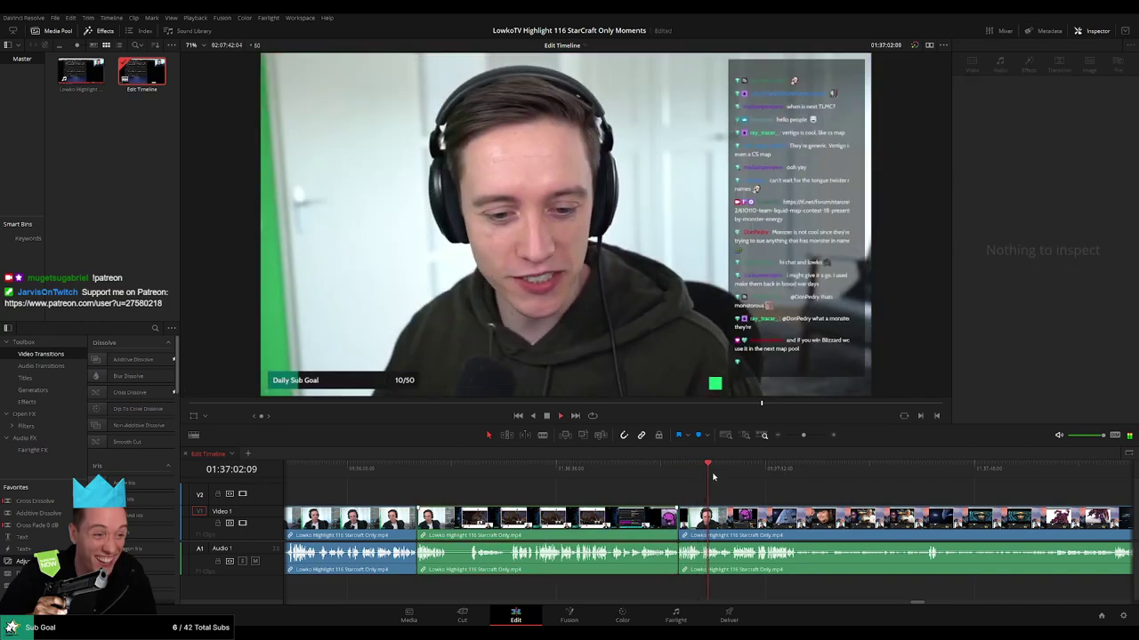
left_click(734, 477)
left_click(752, 477)
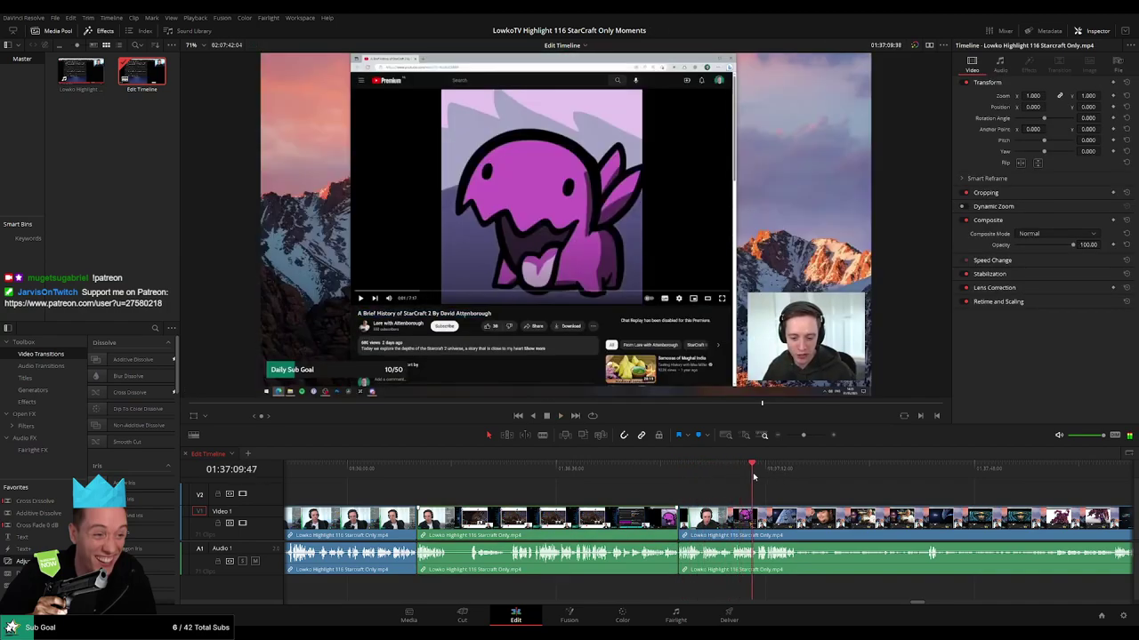
left_click(778, 475)
left_click(804, 477)
left_click(931, 472)
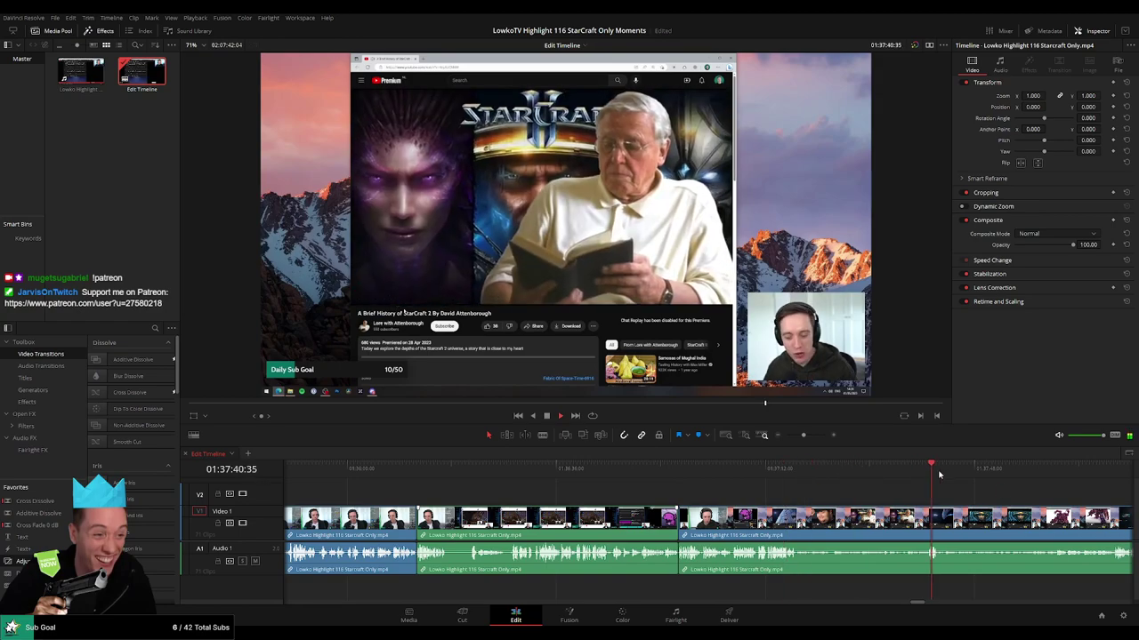
scroll(756, 484, "right", 5)
left_click(655, 469)
left_click(664, 476)
left_click(811, 472)
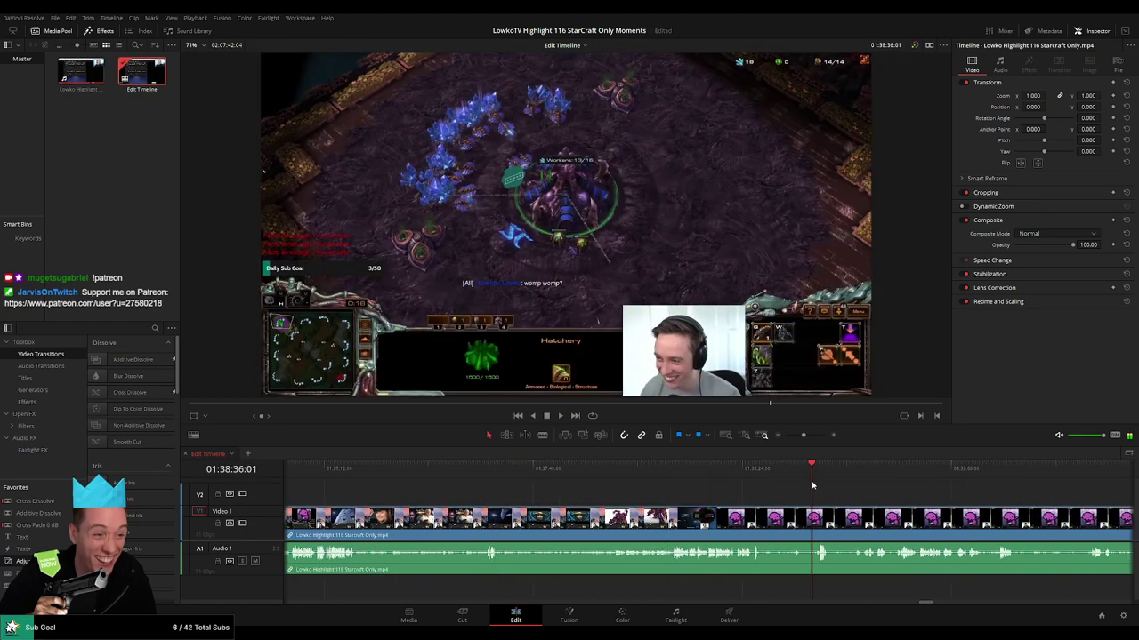
Cut at the scene change from webcam to the Babylon LE loading screen near 01:38:18:01 and ripple-delete the leftover sliver.
left_click(682, 472)
left_click(696, 478)
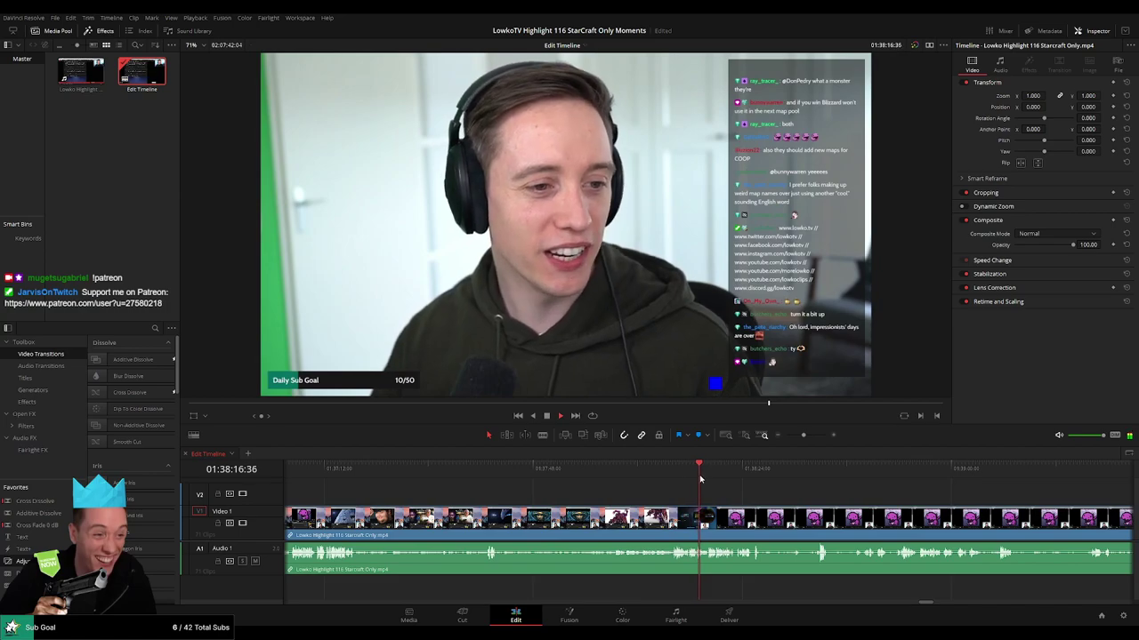
left_click_drag(803, 435, 812, 436)
scroll(783, 510, "right", 3)
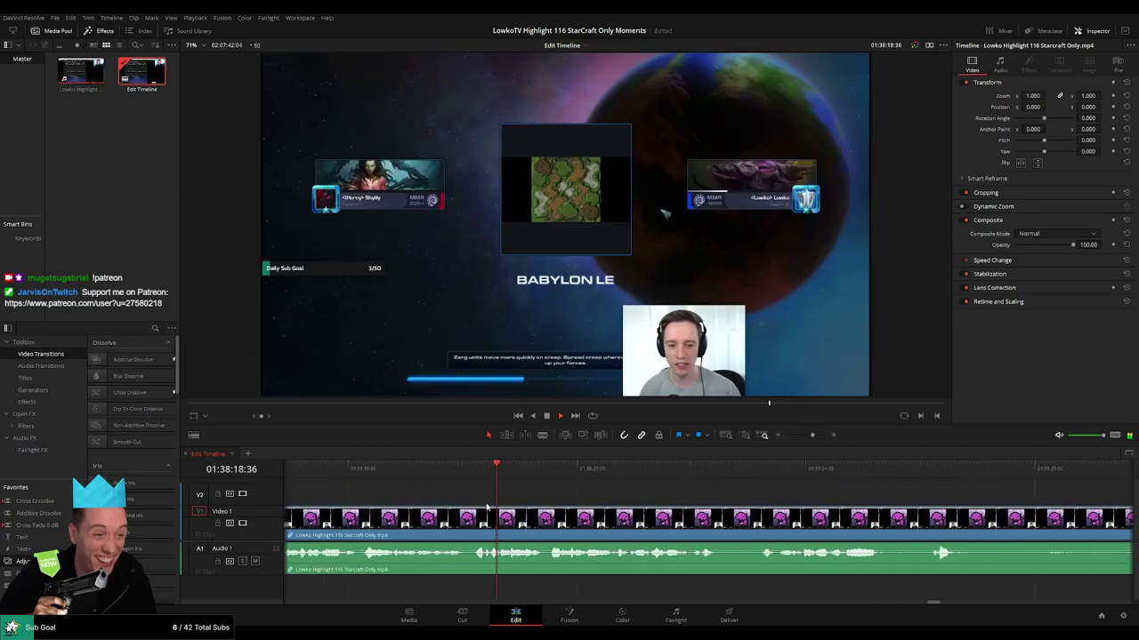
left_click_drag(433, 474, 463, 480)
key("b")
left_click(464, 524)
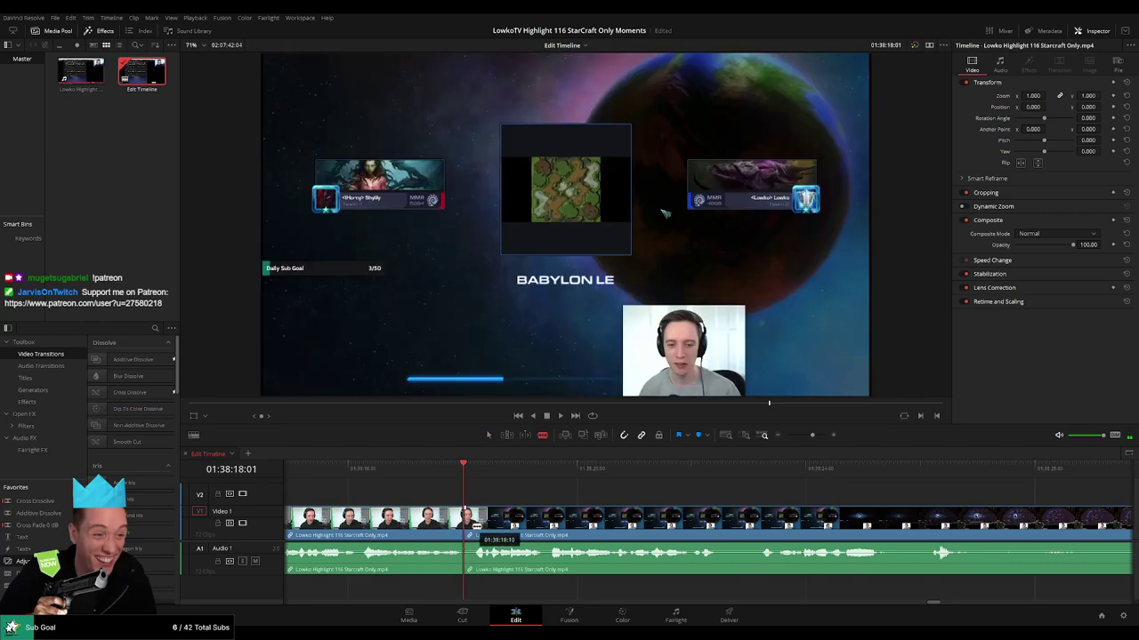
key("Delete")
key("space")
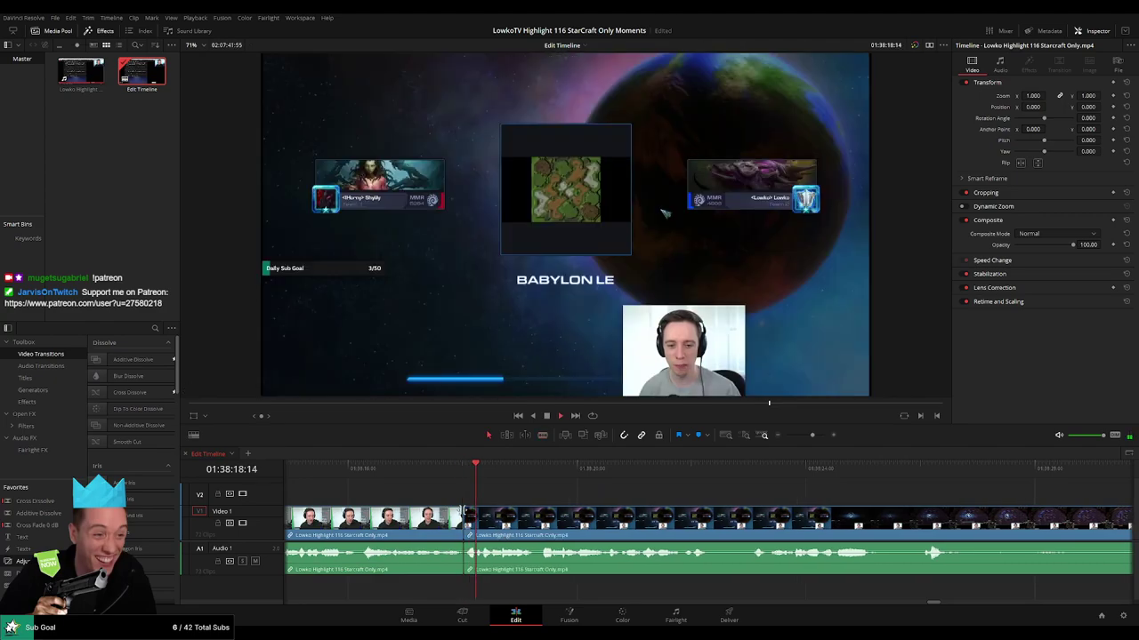
Play across the cut at 01:38:18:01 and check the webcam segment before it.
left_click(452, 474)
left_click(434, 532)
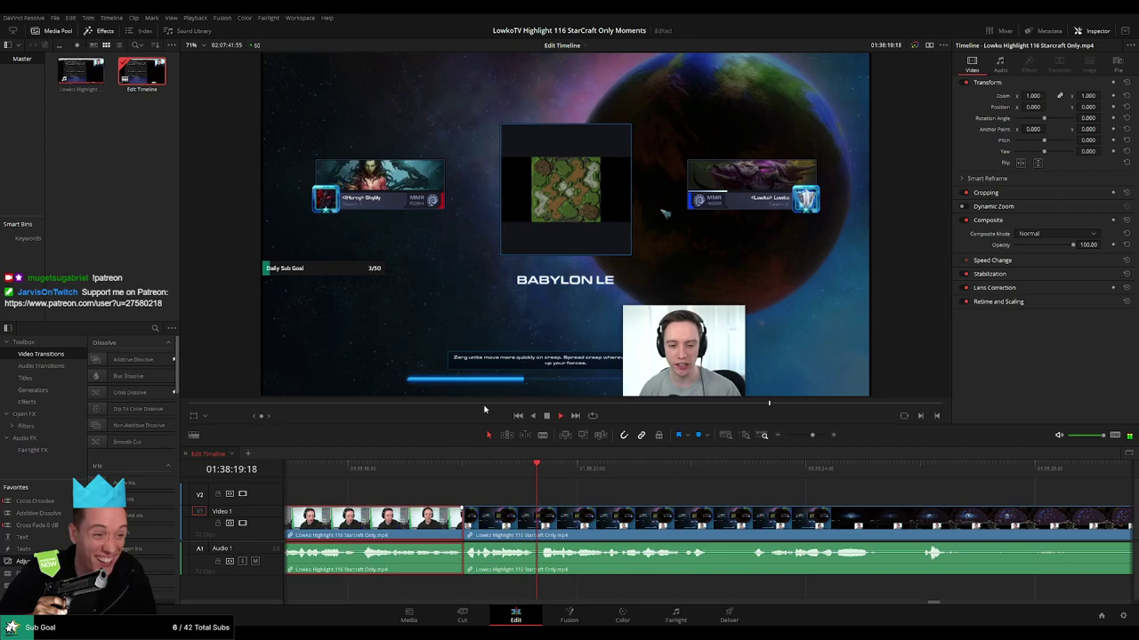
key("g")
left_click(748, 504)
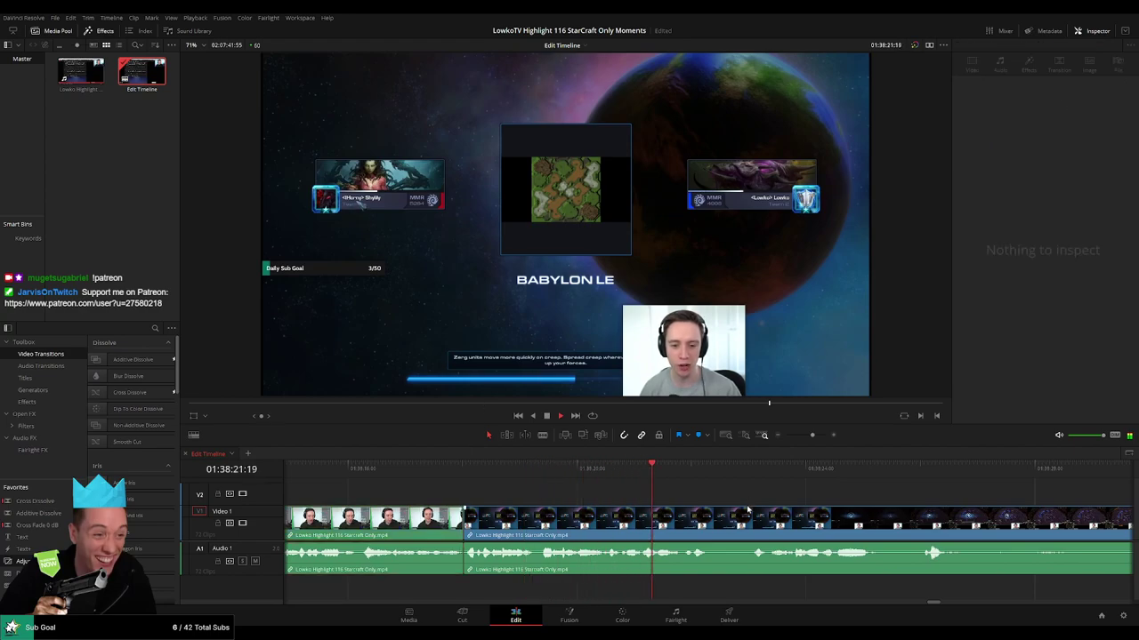
Review the opening of the Babylon LE match, from the loading screen to about 01:39:07.
left_click_drag(777, 498, 389, 497)
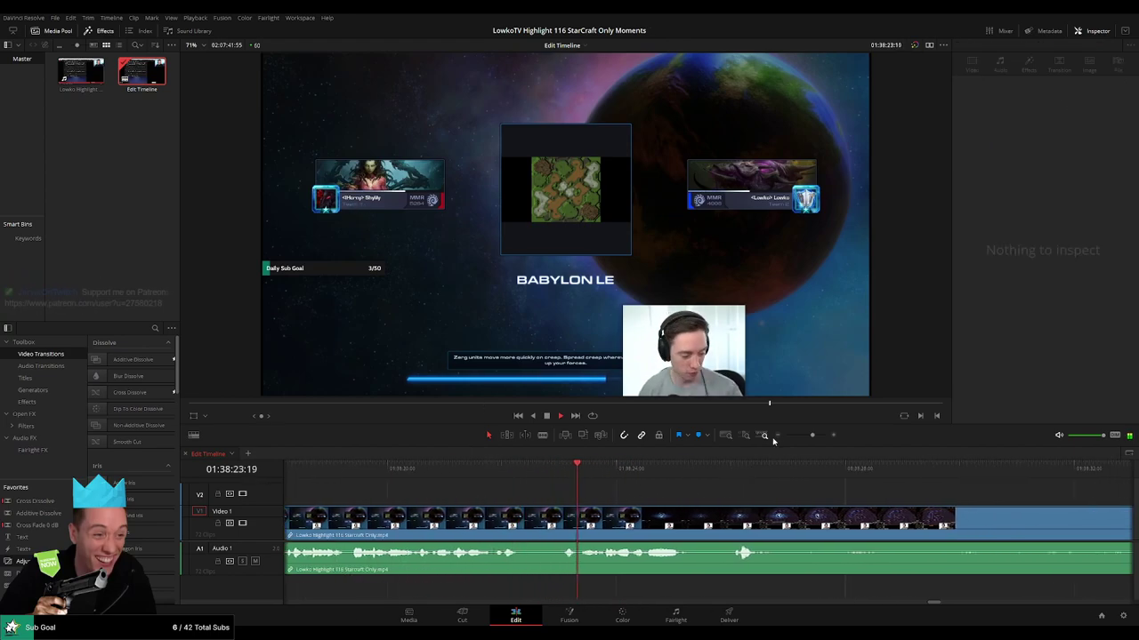
left_click_drag(812, 435, 808, 436)
left_click_drag(831, 500, 683, 501)
left_click(492, 470)
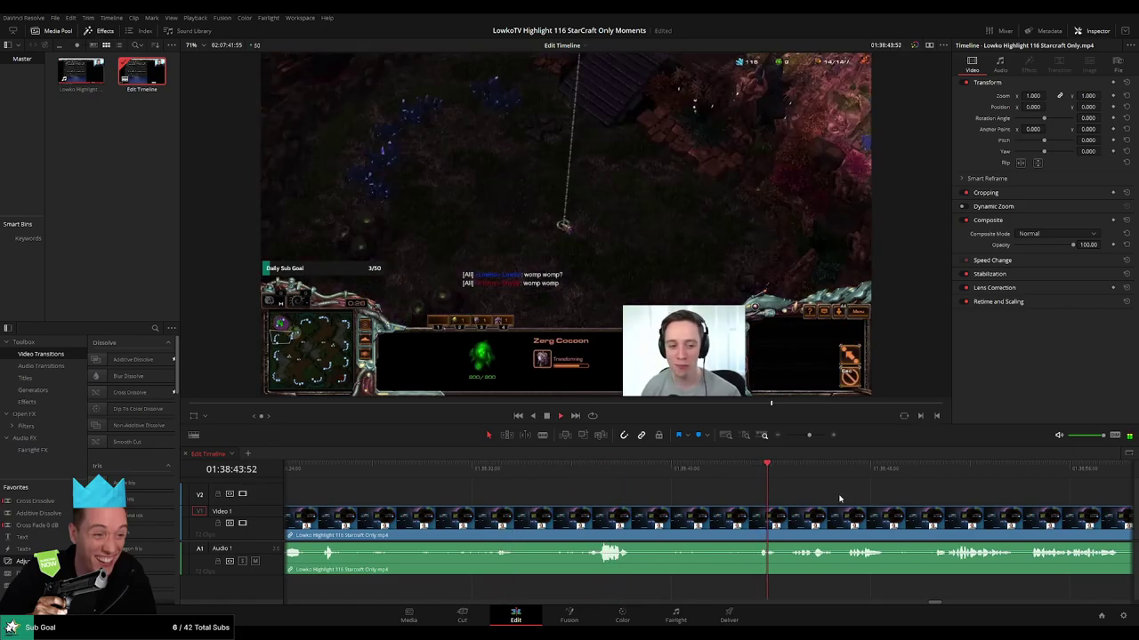
left_click_drag(840, 499, 578, 495)
left_click(495, 472)
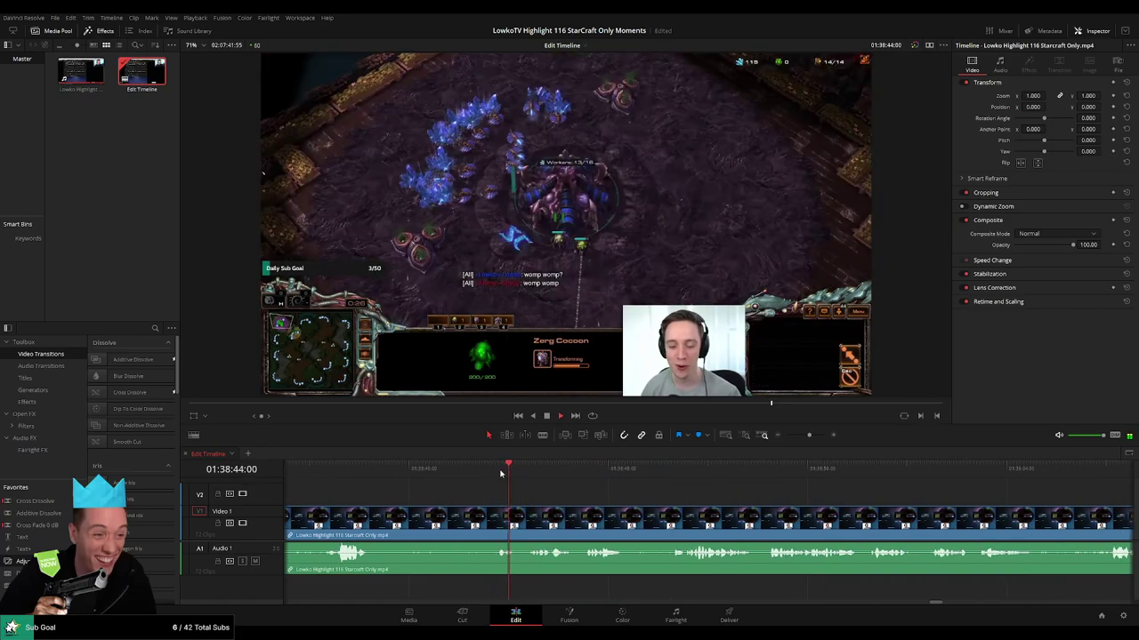
left_click_drag(500, 474, 540, 499)
left_click(497, 476)
left_click(497, 476)
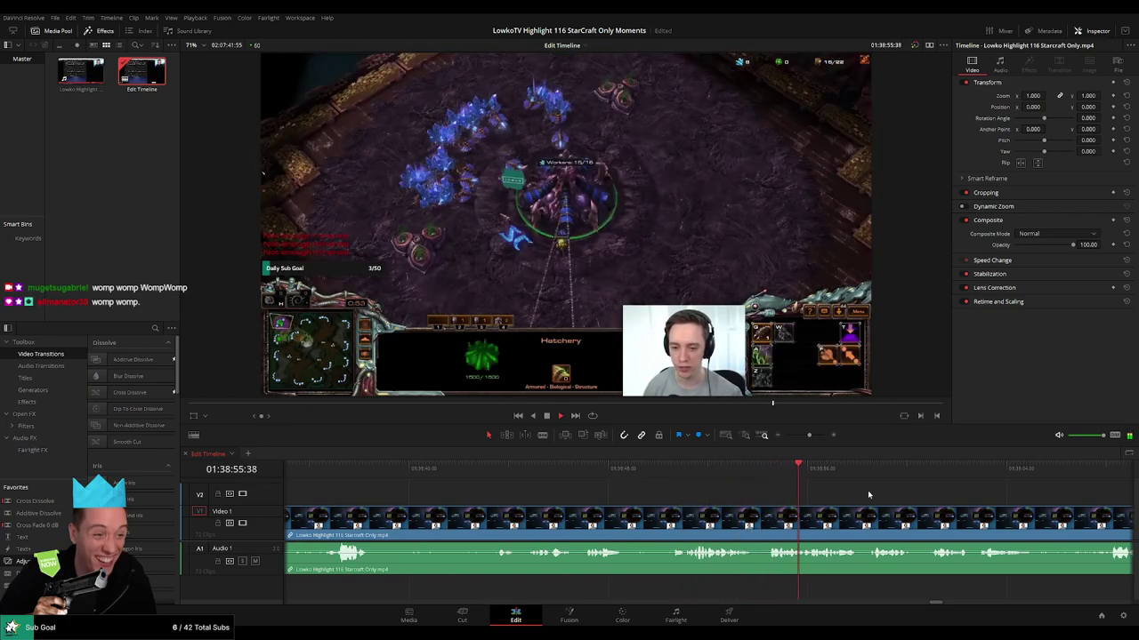
left_click_drag(939, 493, 635, 480)
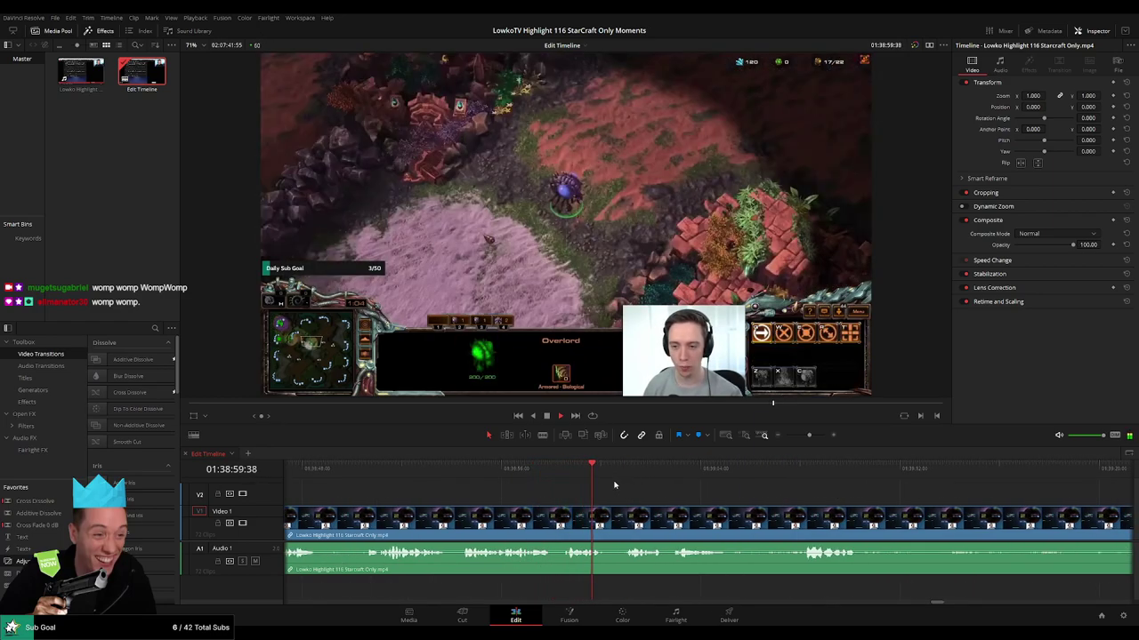
scroll(579, 498, "right", 2)
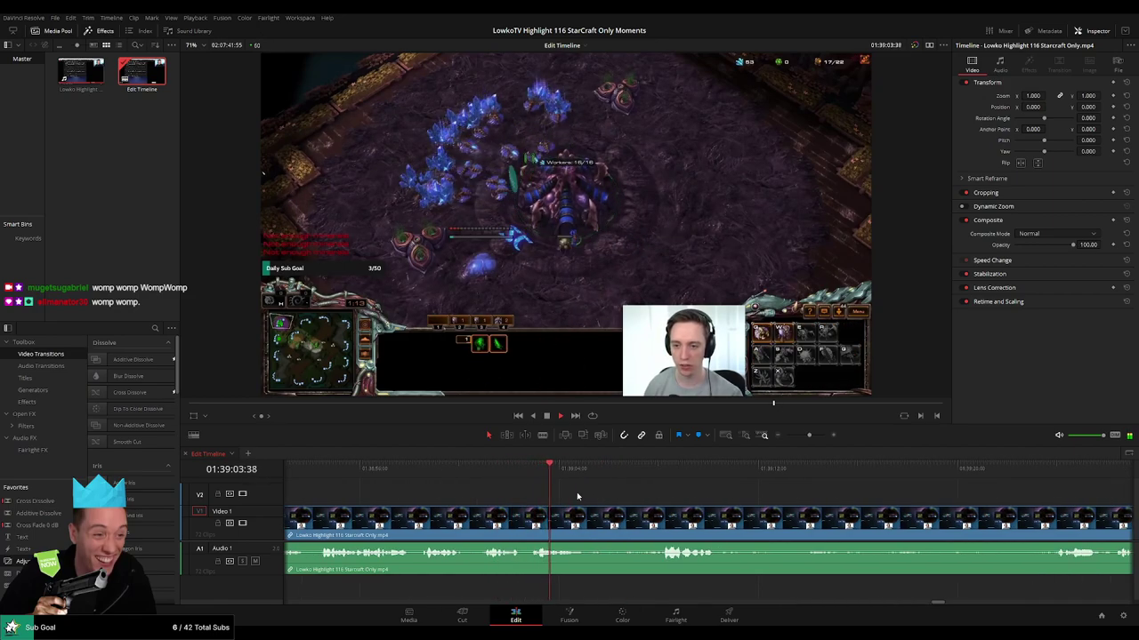
scroll(578, 497, "right", 1)
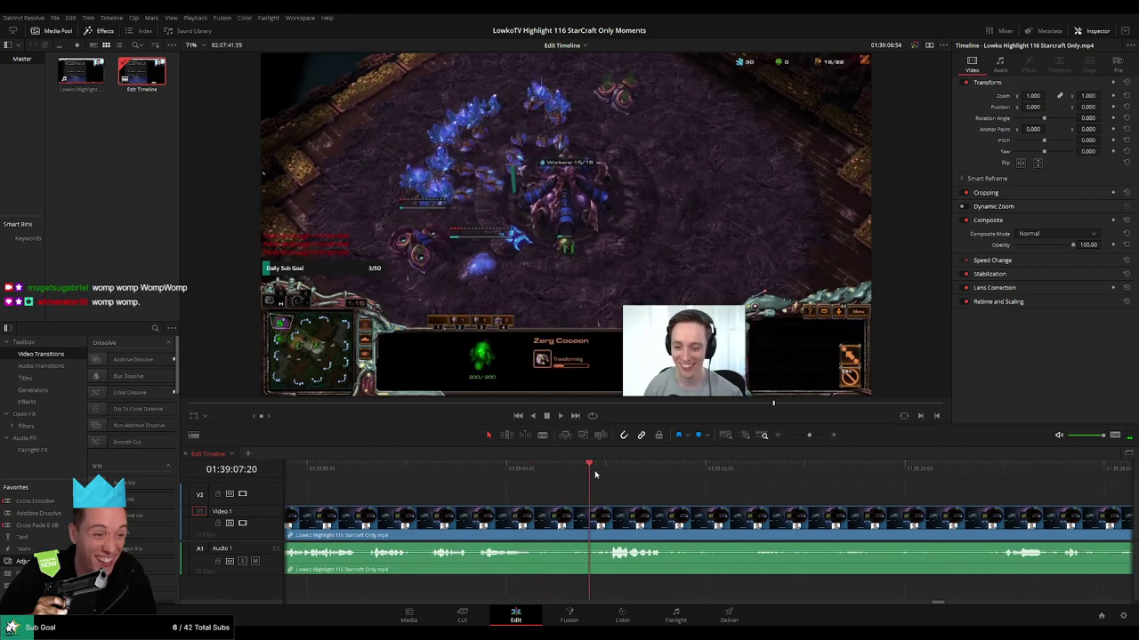
scroll(597, 496, "right", 2)
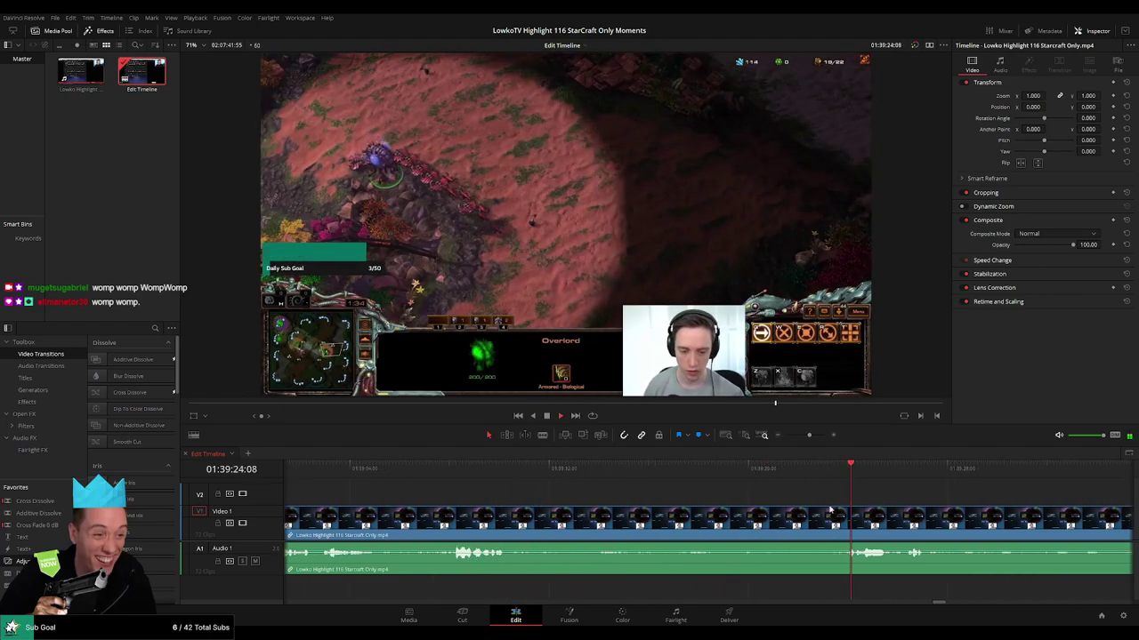
Skim the rest of the Babylon LE match from about 01:39:24 to the 1v1 menu near 01:40:31.
scroll(662, 507, "right", 3)
scroll(658, 471, "right", 3)
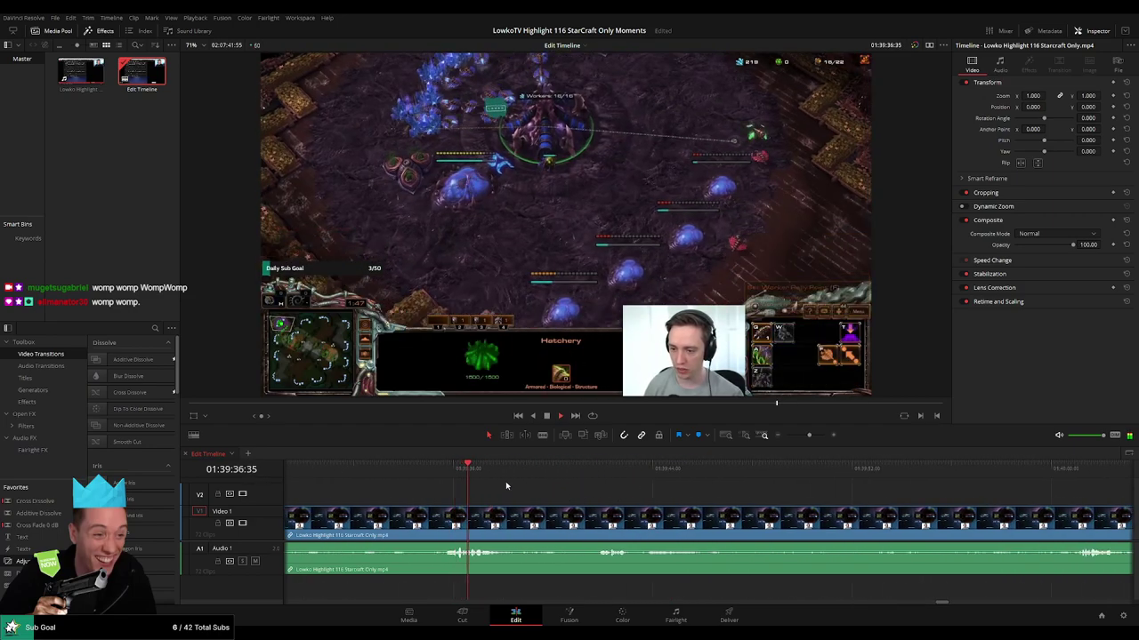
scroll(622, 489, "right", 3)
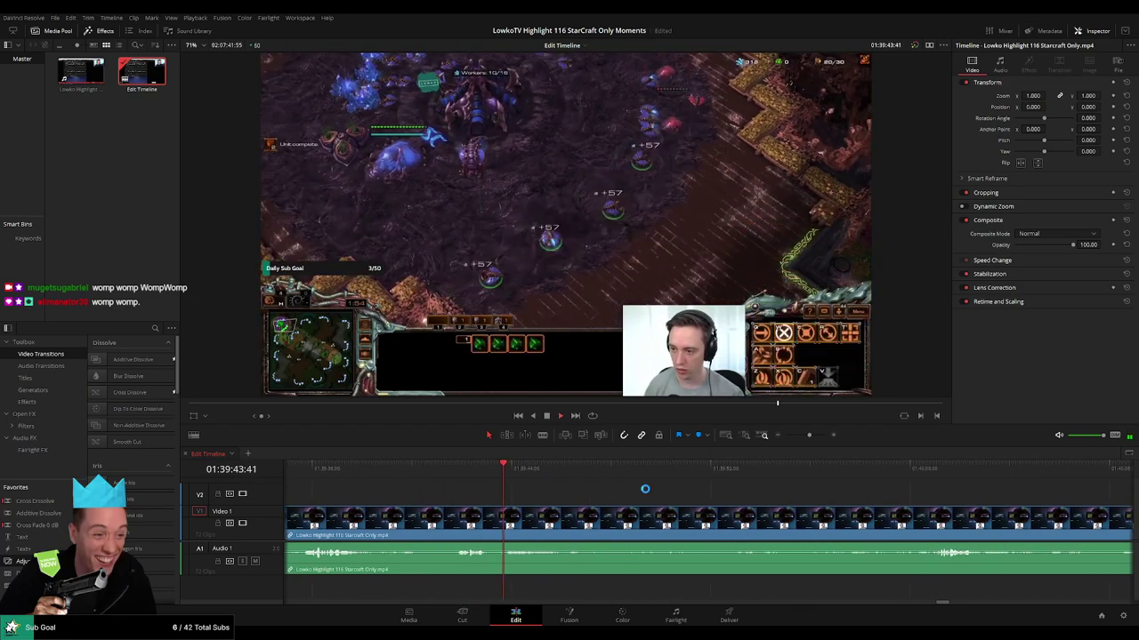
left_click(870, 499)
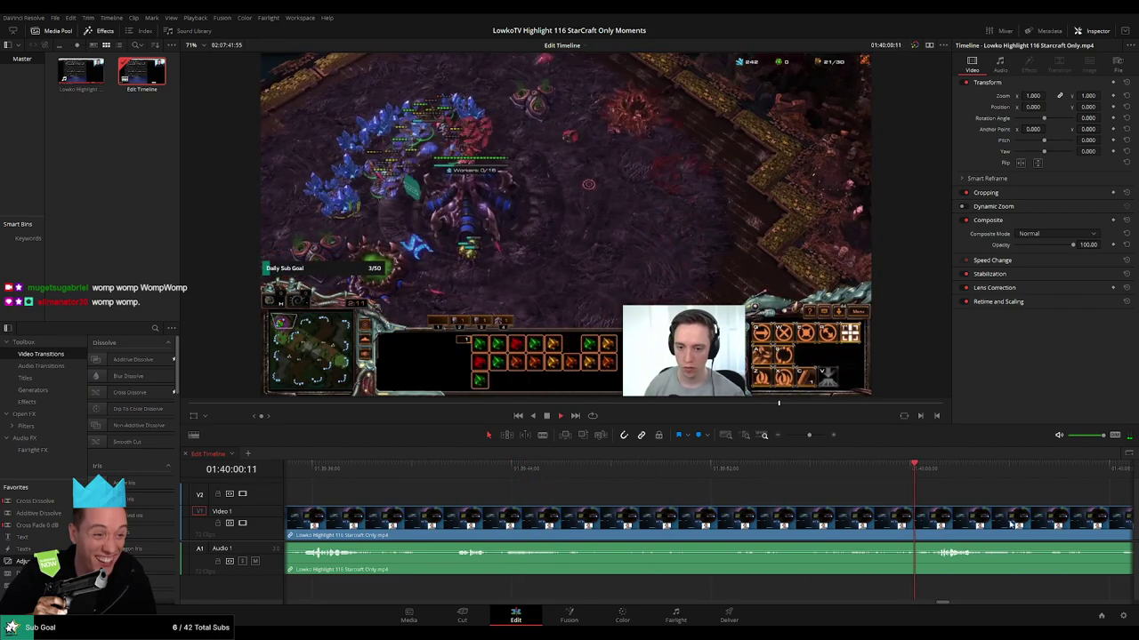
scroll(619, 497, "right", 3)
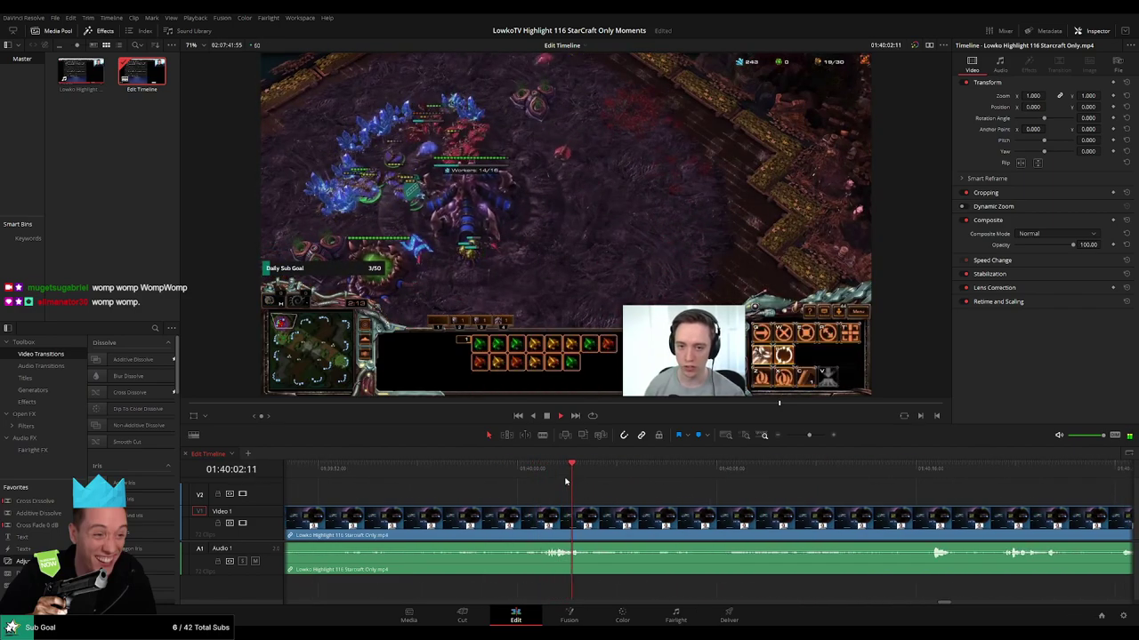
left_click_drag(573, 468, 901, 492)
key("space")
scroll(765, 492, "right", 3)
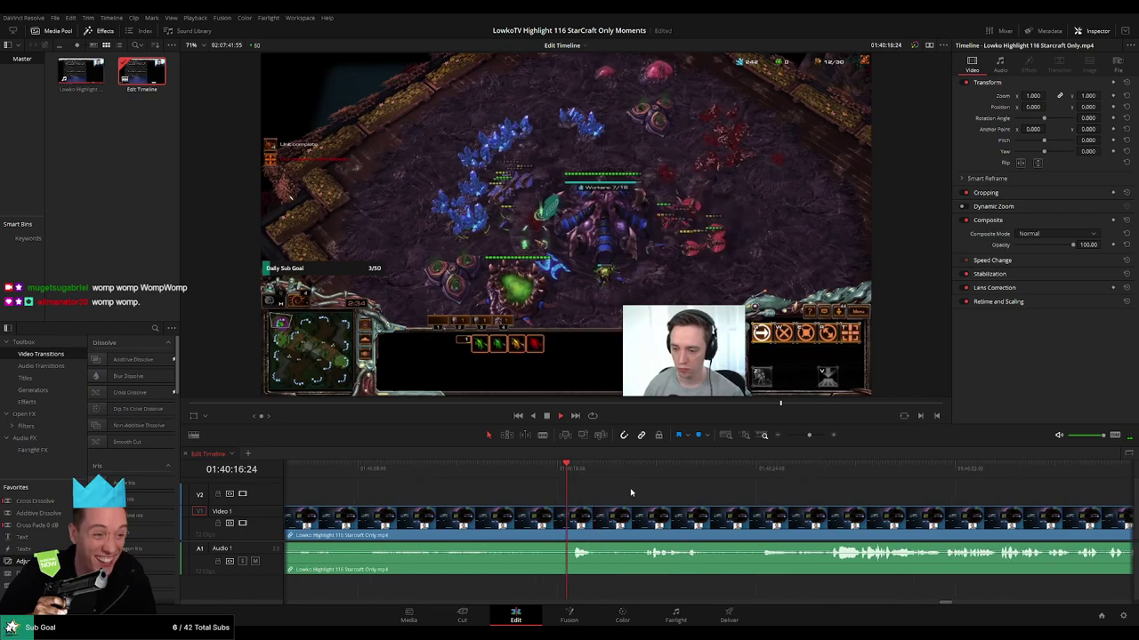
left_click(639, 469)
left_click_drag(782, 501, 610, 490)
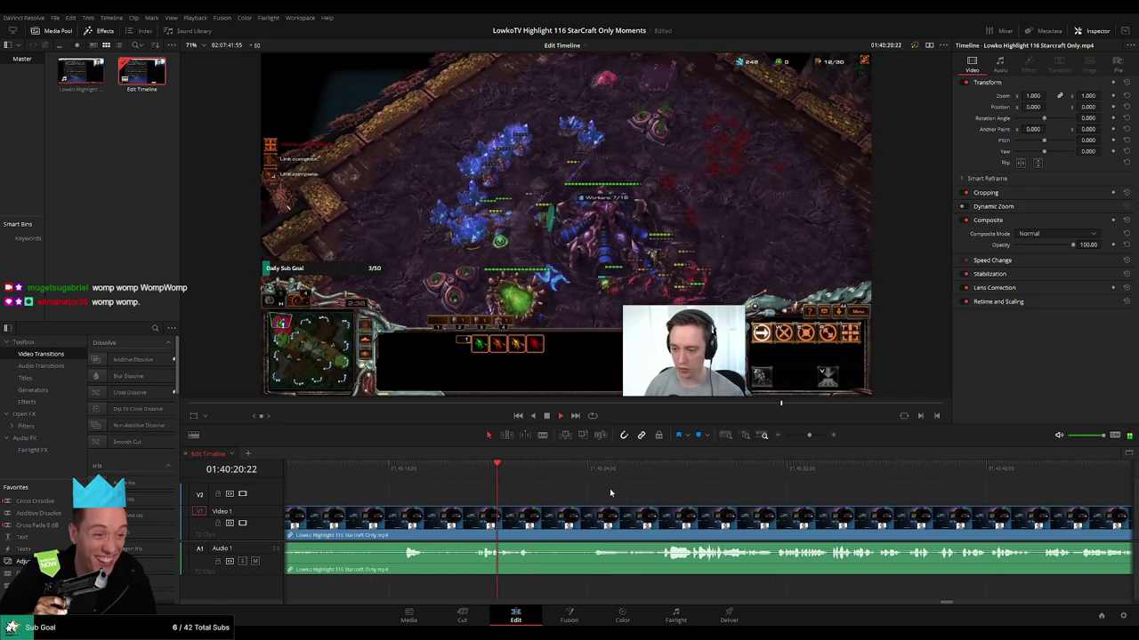
left_click(600, 478)
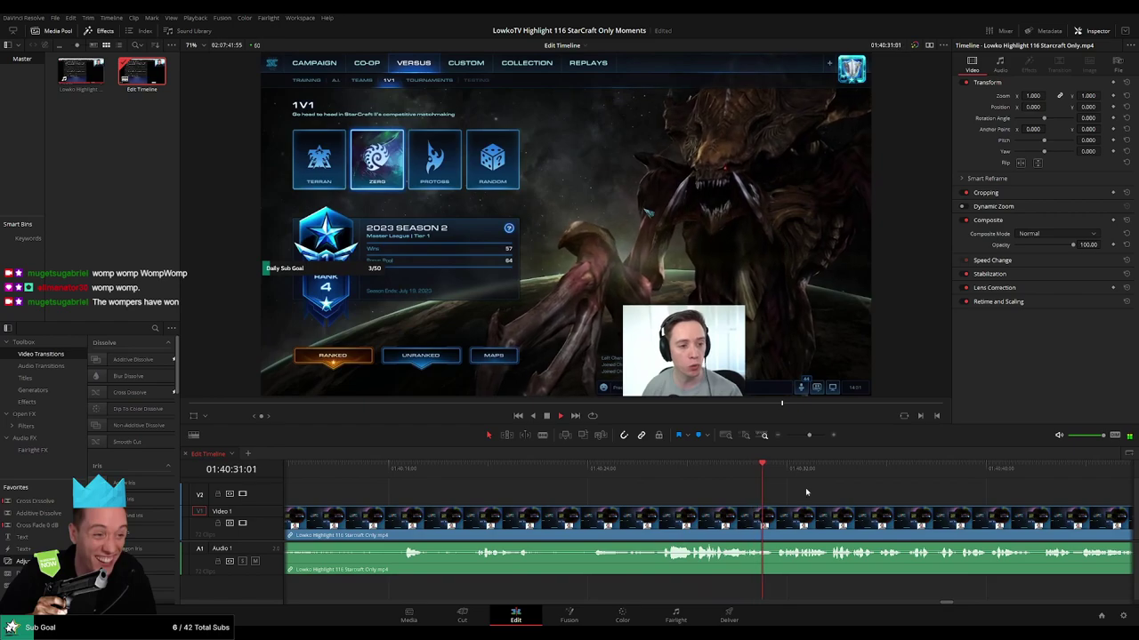
Cut at about 01:40:37:47 and at the scene change just after it, and select the short match-history piece between the cuts.
left_click_drag(807, 492, 643, 500)
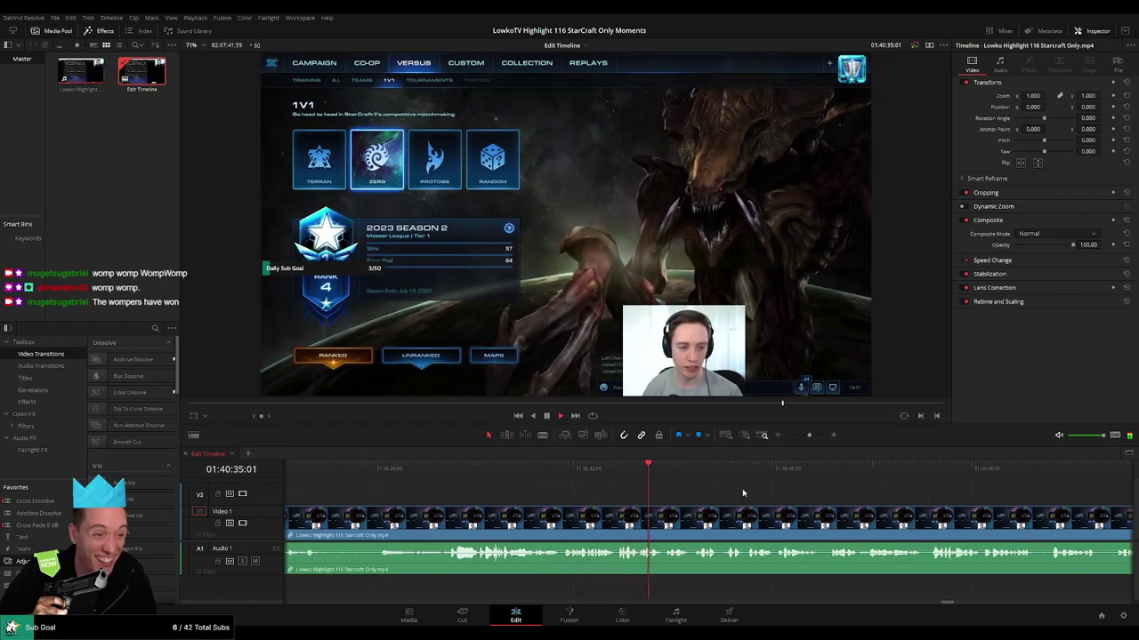
scroll(806, 499, "right", 4)
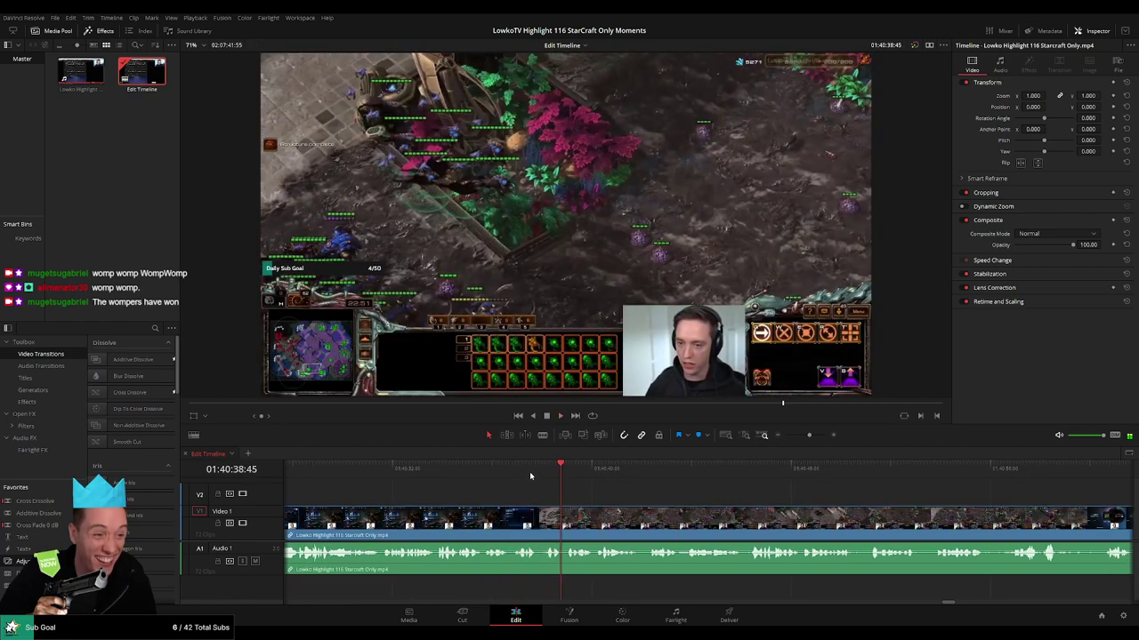
left_click(530, 475)
left_click_drag(810, 436, 817, 436)
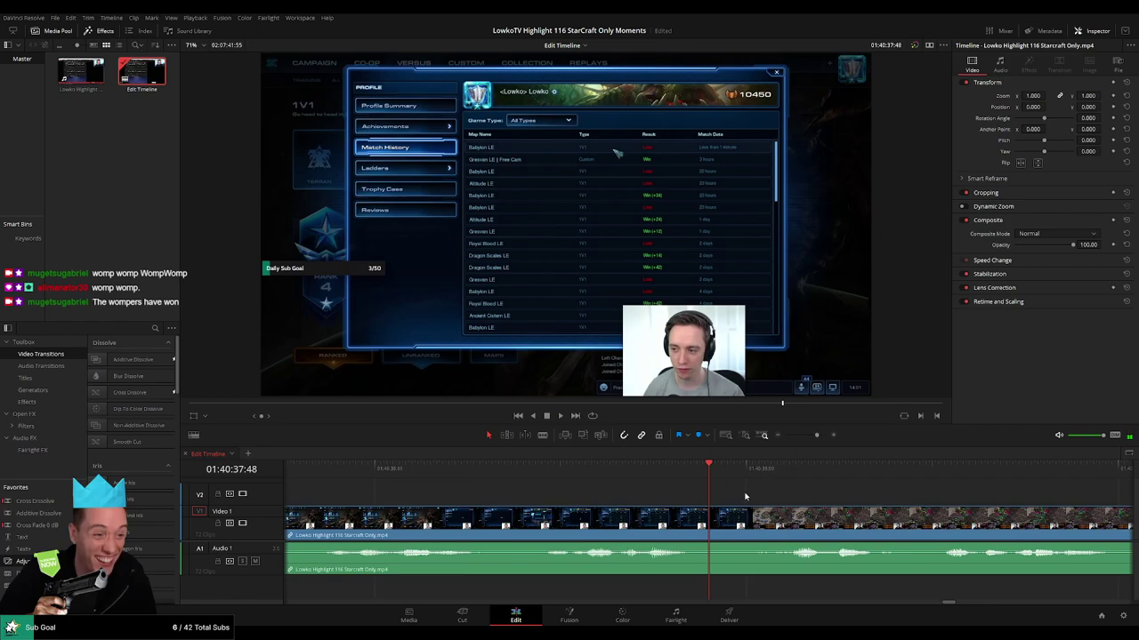
left_click(710, 532)
left_click(749, 532)
key("a")
left_click(733, 530)
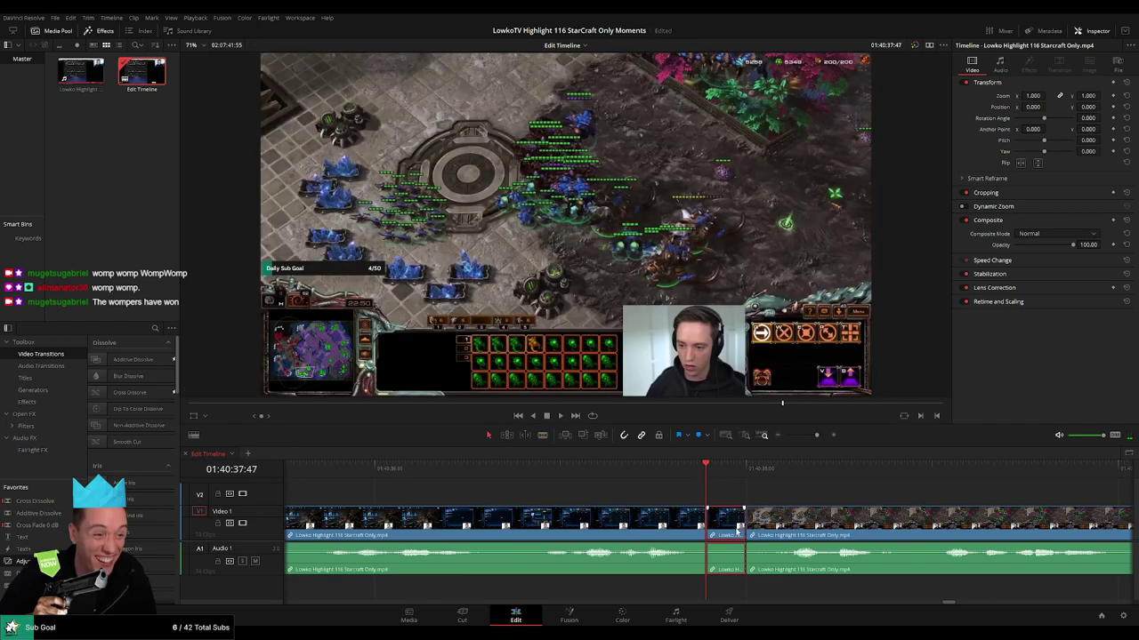
Delete the short selected clip at 01:40:37:47, closing its gap, and play back across the new cut.
key("Delete")
key("space")
key("ctrl+minus")
key("ctrl+minus")
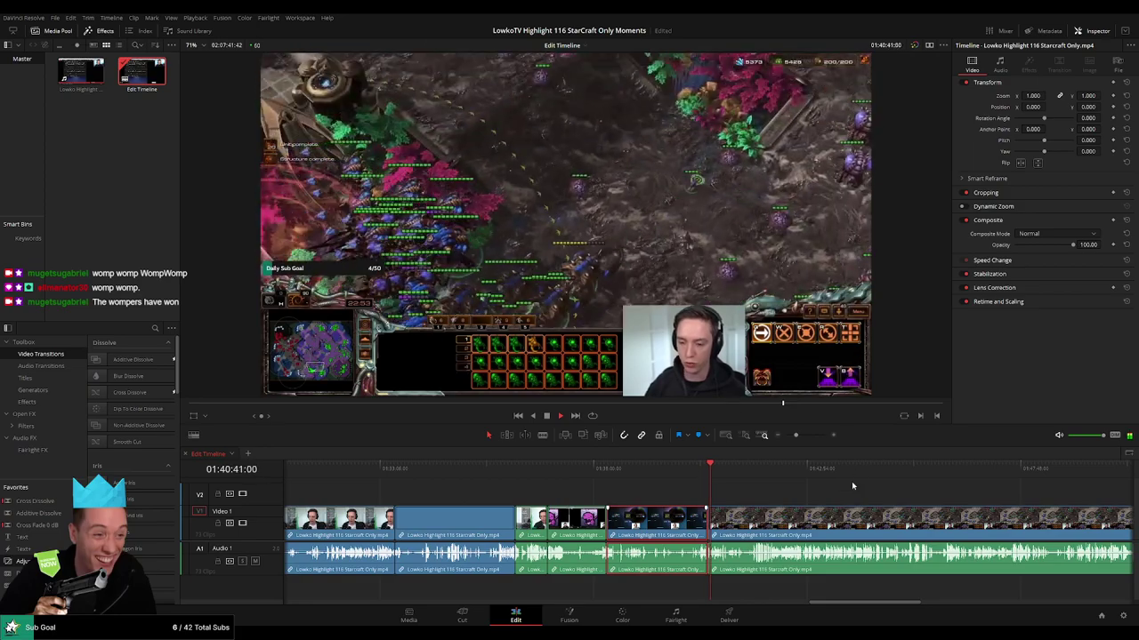
Review the gameplay footage from 01:40:41 to about 01:42:11, skipping ahead to find the next section to cut.
left_click(854, 495)
mouse_move(796, 435)
left_mouse_down()
mouse_move(781, 436)
mouse_move(806, 437)
left_mouse_up()
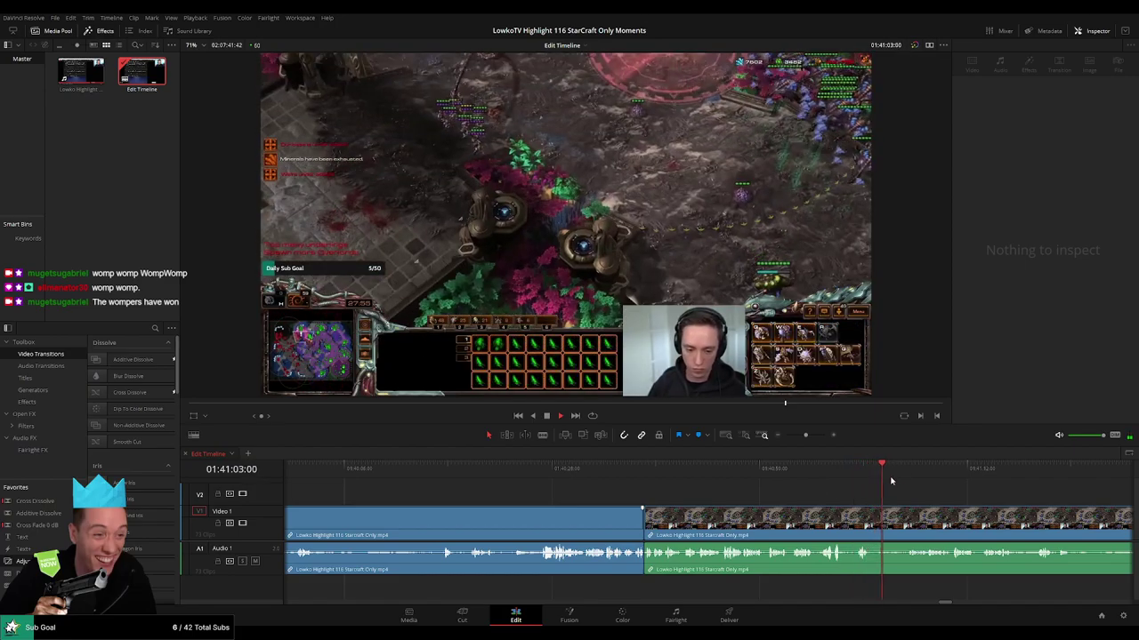
left_click_drag(907, 471, 991, 471)
left_click_drag(1031, 516, 653, 516)
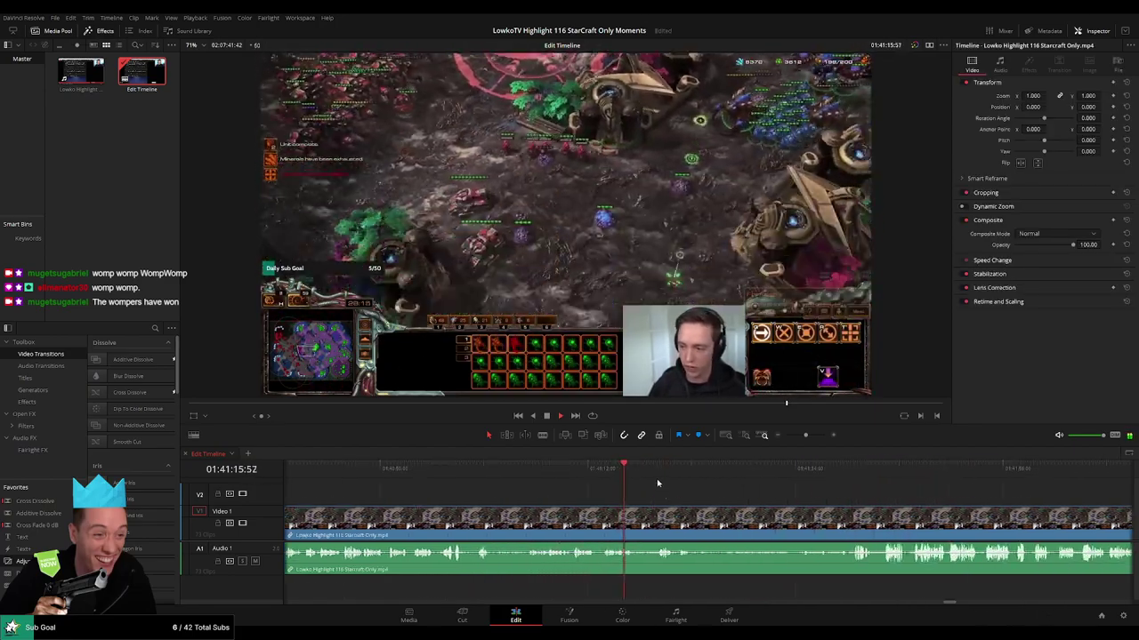
left_click(657, 476)
left_click_drag(686, 480, 807, 478)
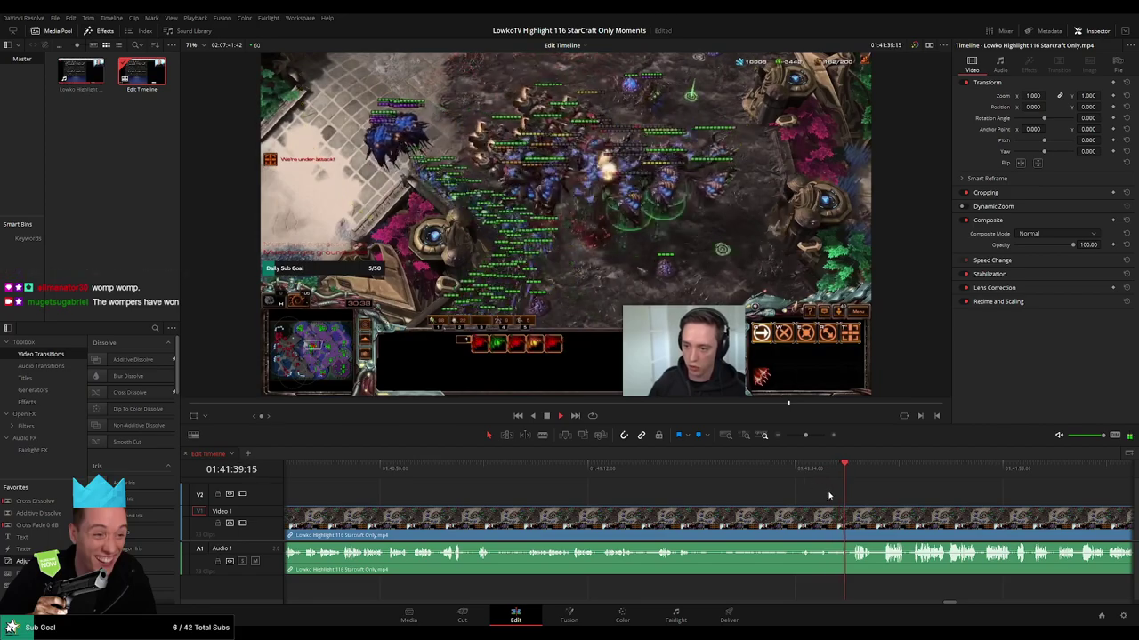
left_click_drag(919, 497, 710, 493)
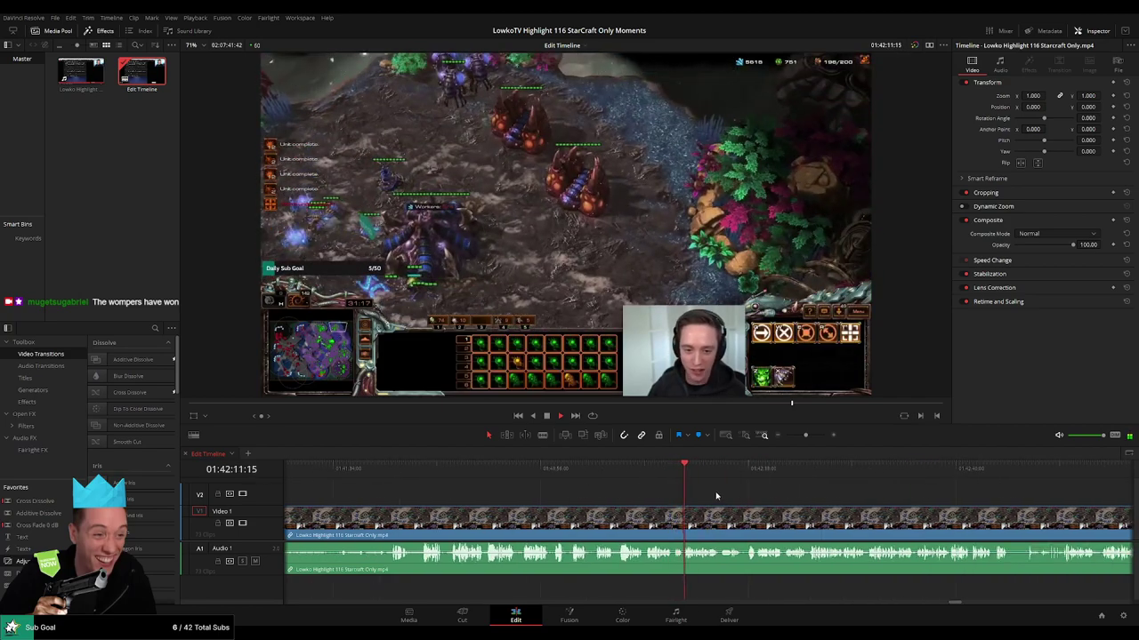
Split the clip on the video and audio tracks at 01:42:11:01, shortly before the gameplay switches to the Reddit page.
key("space")
left_click_drag(806, 435, 813, 435)
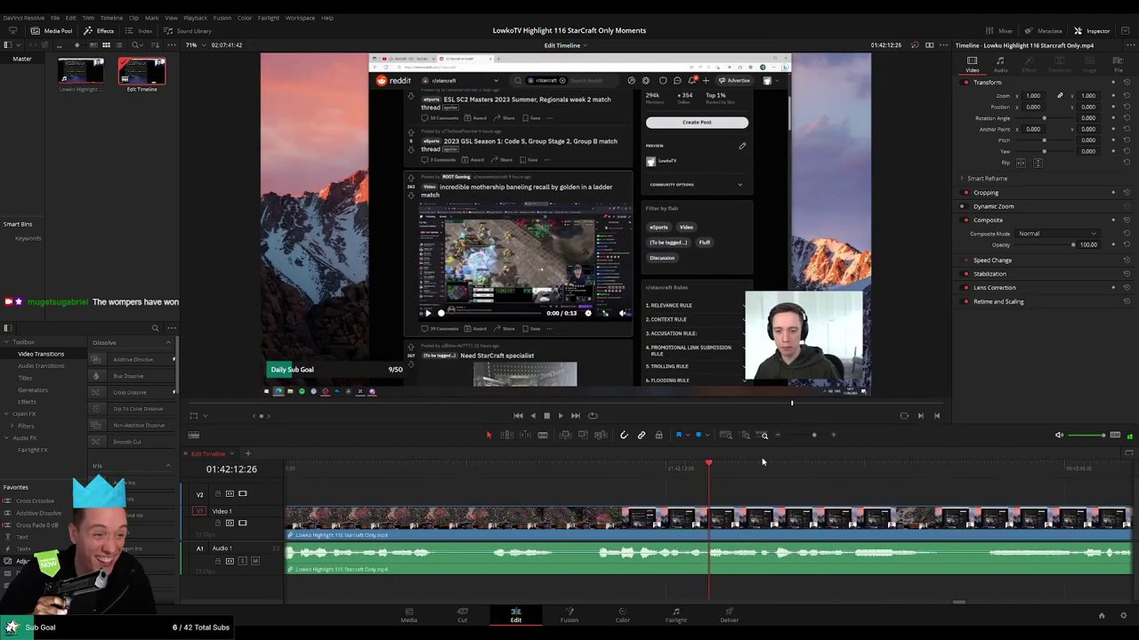
left_click(540, 466)
key("b")
left_click(569, 523)
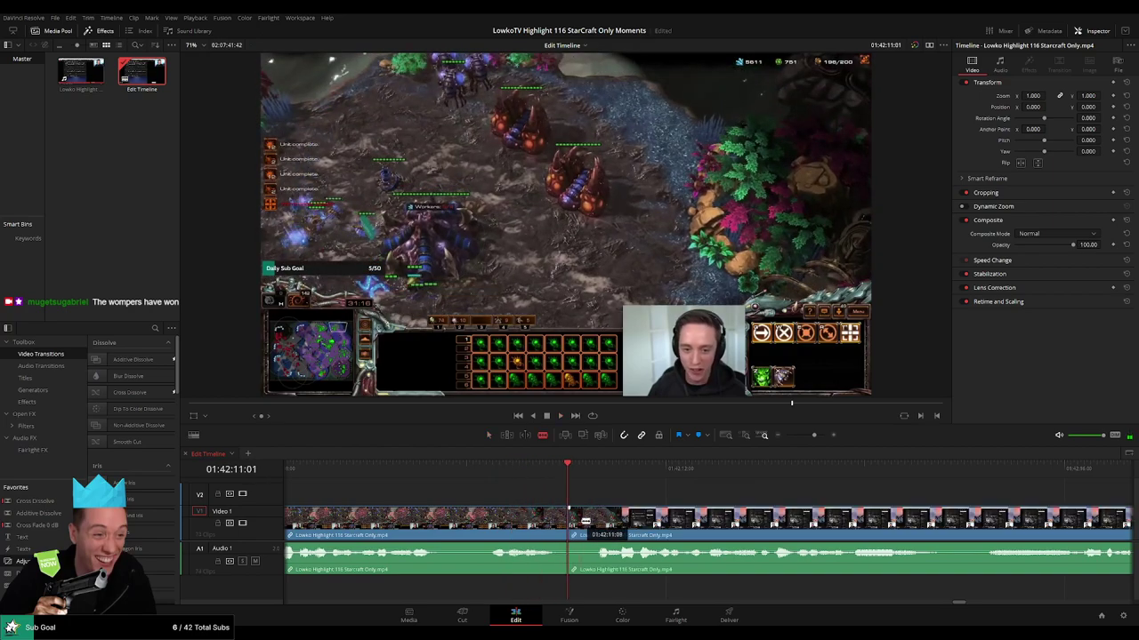
left_click(594, 524)
key("a")
key("Delete")
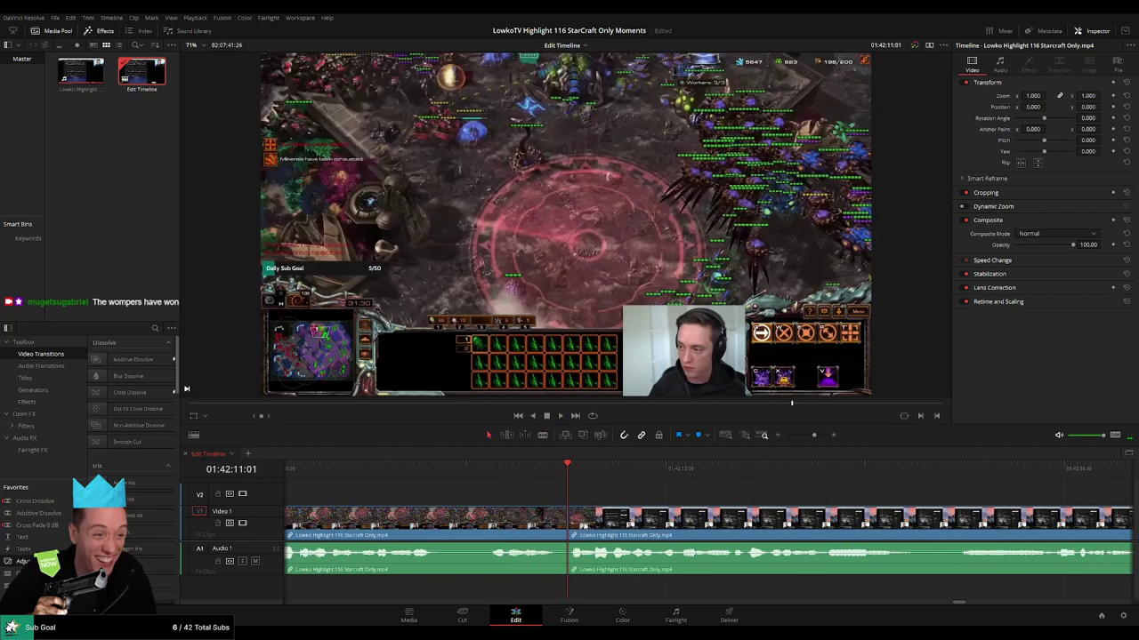
key("ctrl+z")
left_click(596, 466)
key("space")
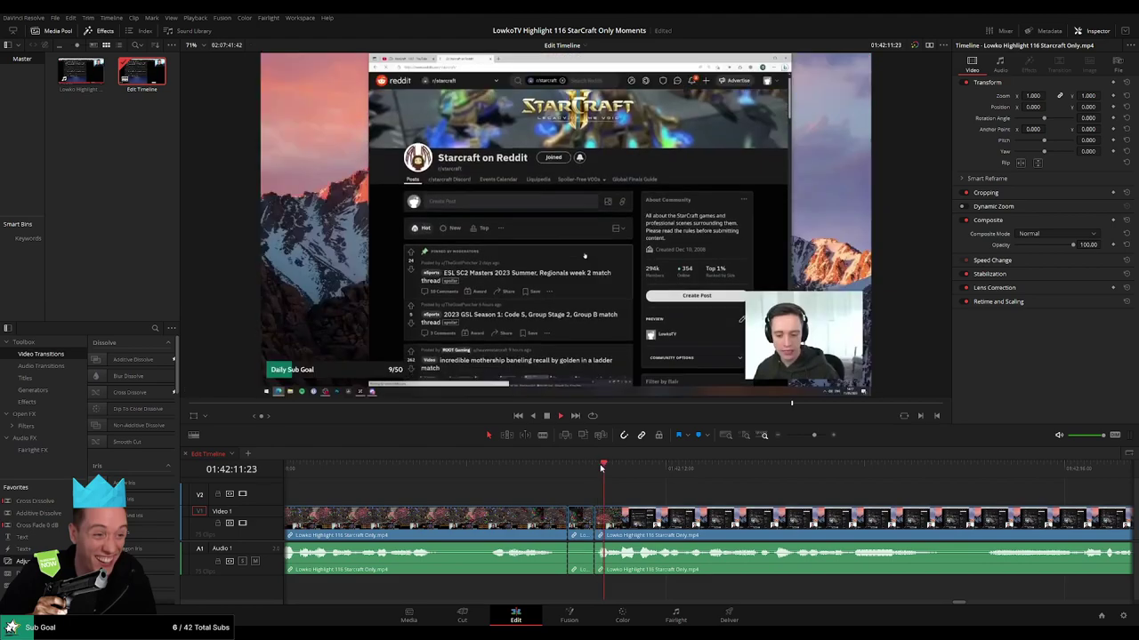
key("ctrl+z")
Ripple-trim the start of the clip after the cut up to 01:42:11:18 and play back the transition.
left_click(598, 468)
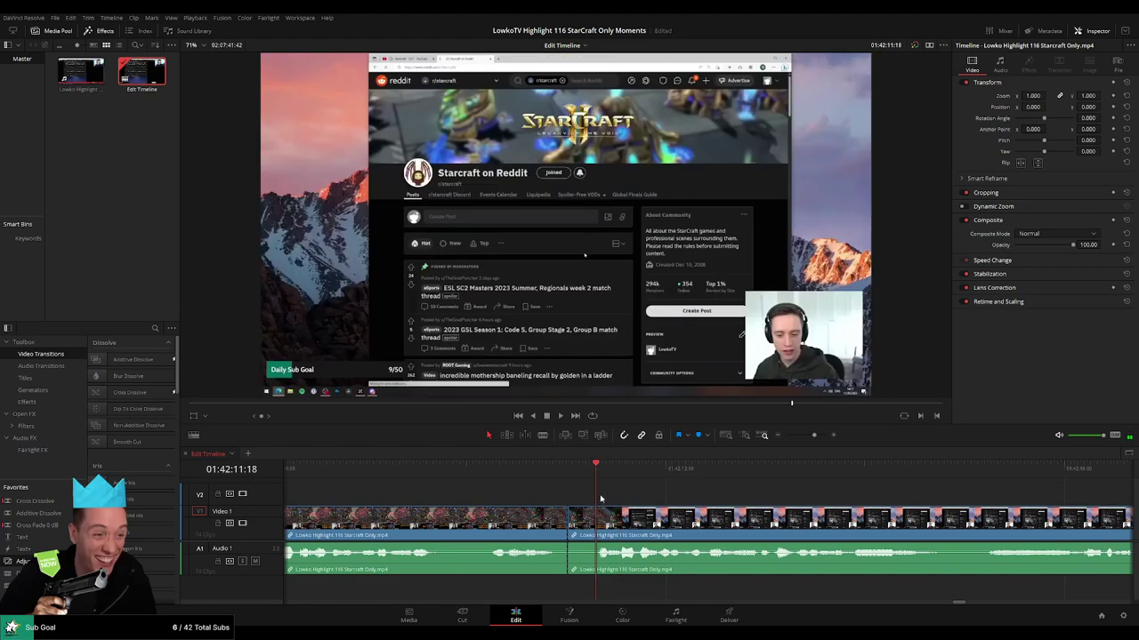
key("ctrl+b")
key("ctrl+shift+[")
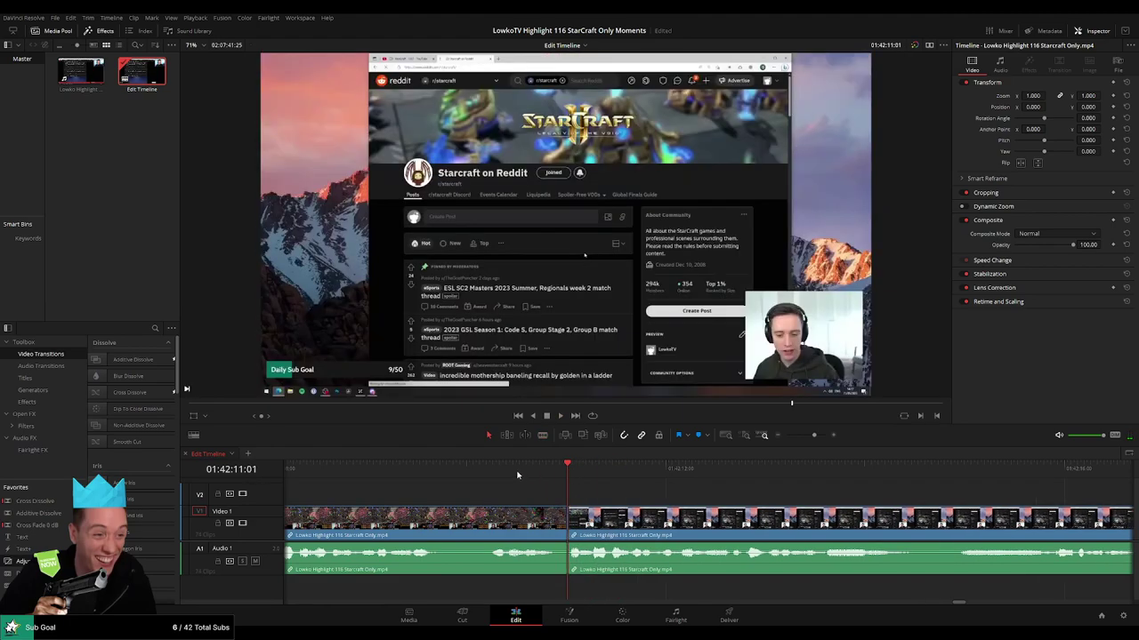
key("space")
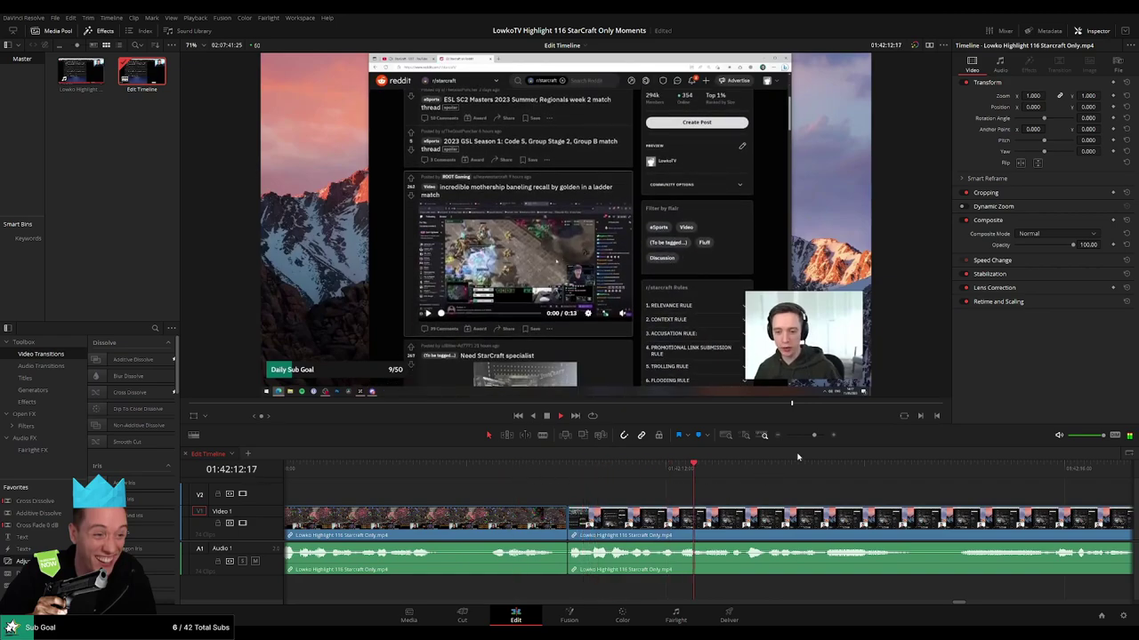
Review the Reddit page segment from 01:42:12 to about 01:43:17, checking the footage and waveform for the next cut point.
left_click_drag(814, 435, 793, 436)
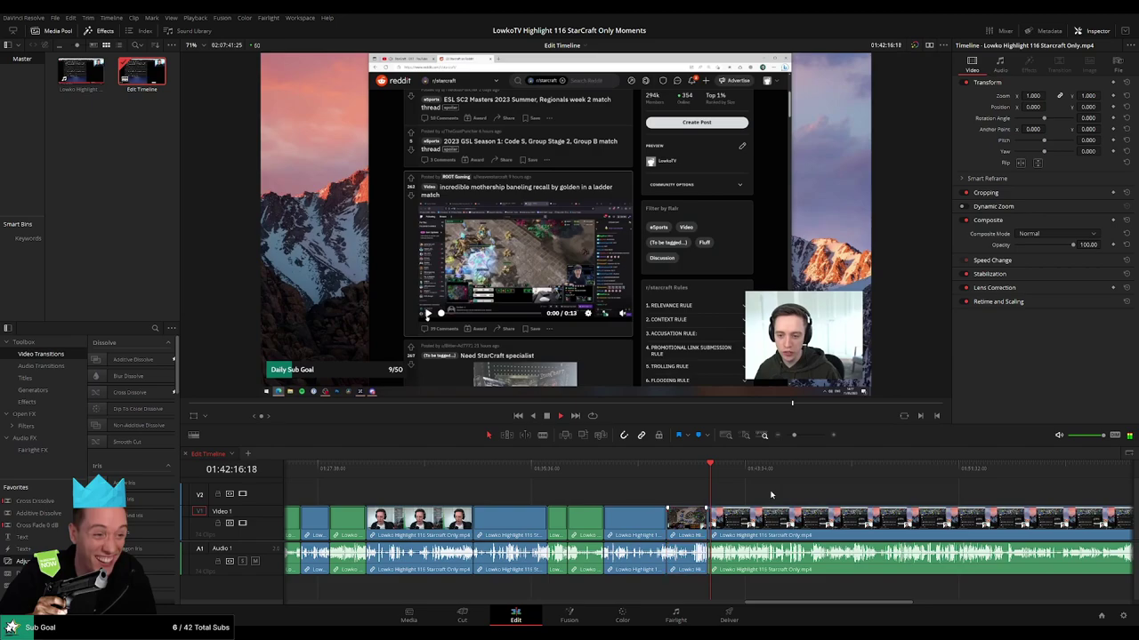
mouse_move(794, 436)
left_mouse_down()
mouse_move(783, 441)
mouse_move(804, 436)
left_mouse_up()
left_click(727, 470)
scroll(785, 497, "right", 3)
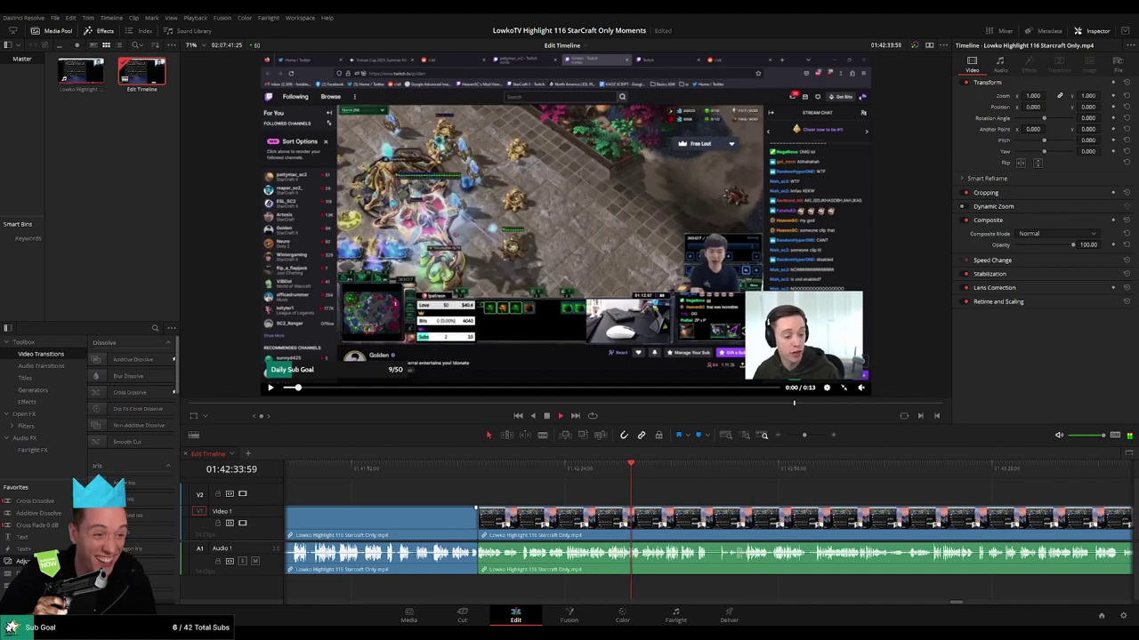
left_click_drag(804, 435, 806, 436)
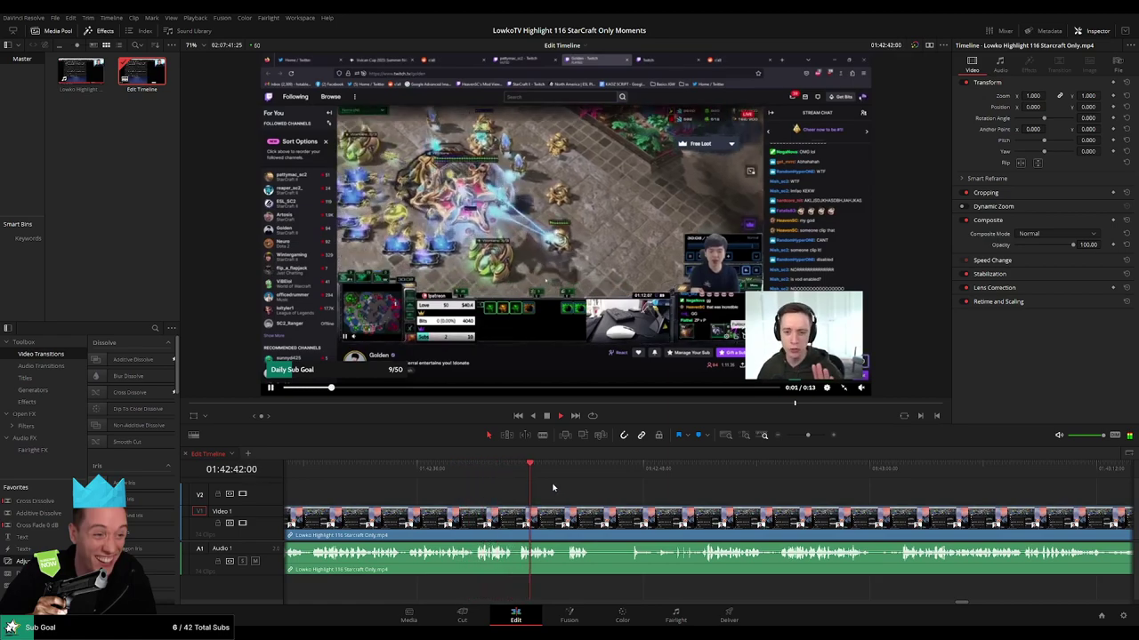
left_click_drag(621, 499, 523, 494)
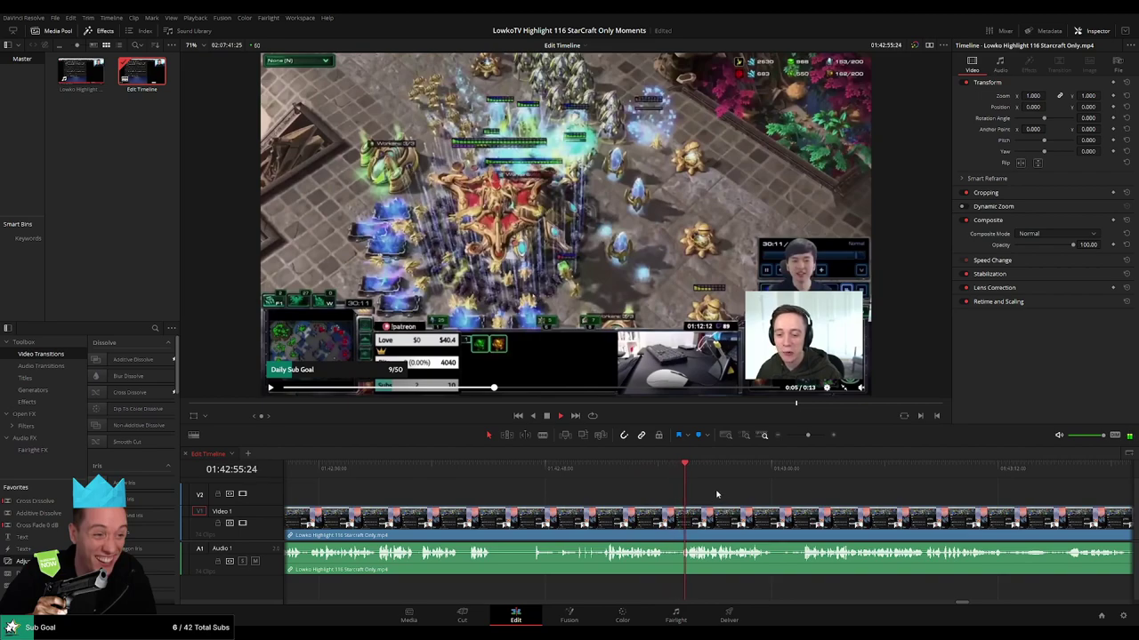
left_click_drag(763, 495, 578, 495)
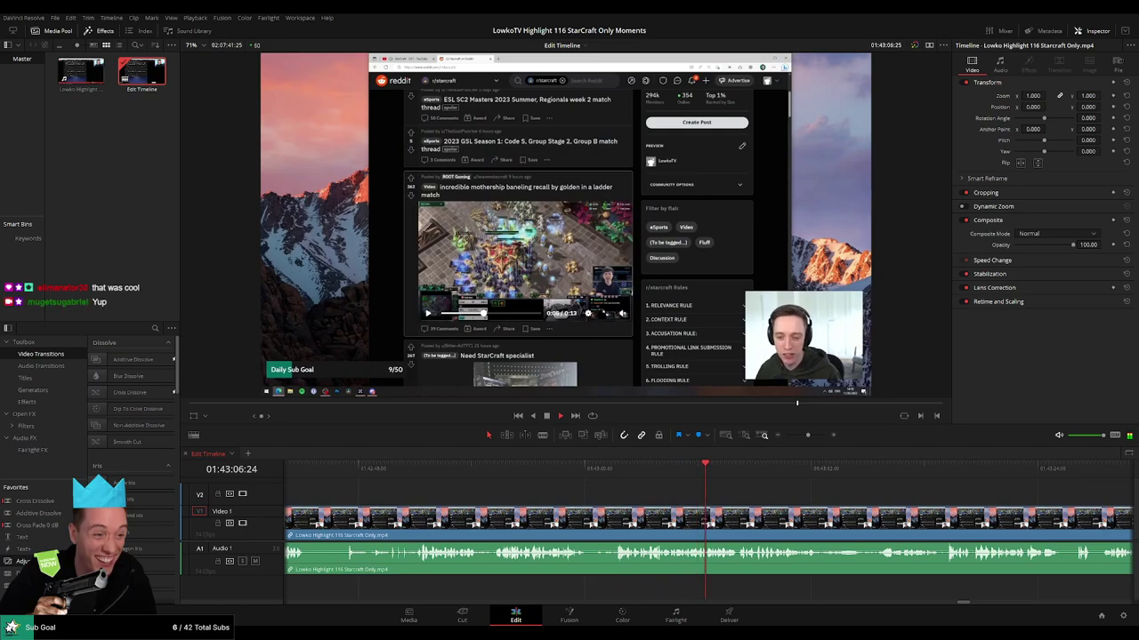
left_click_drag(822, 499, 661, 504)
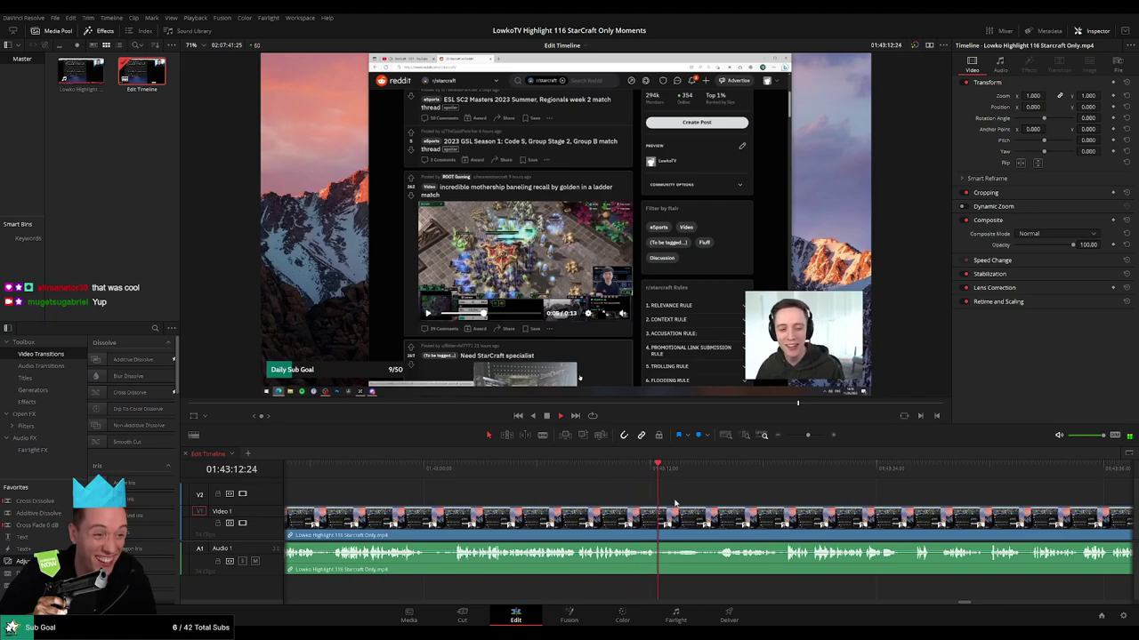
scroll(685, 498, "right", 4)
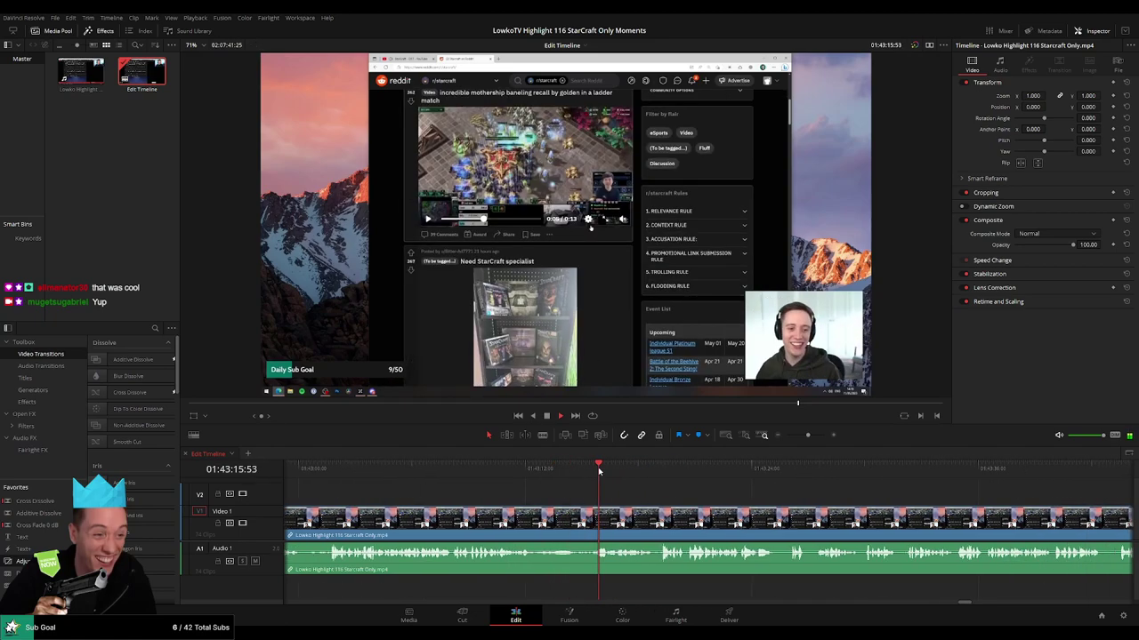
scroll(673, 491, "right", 4)
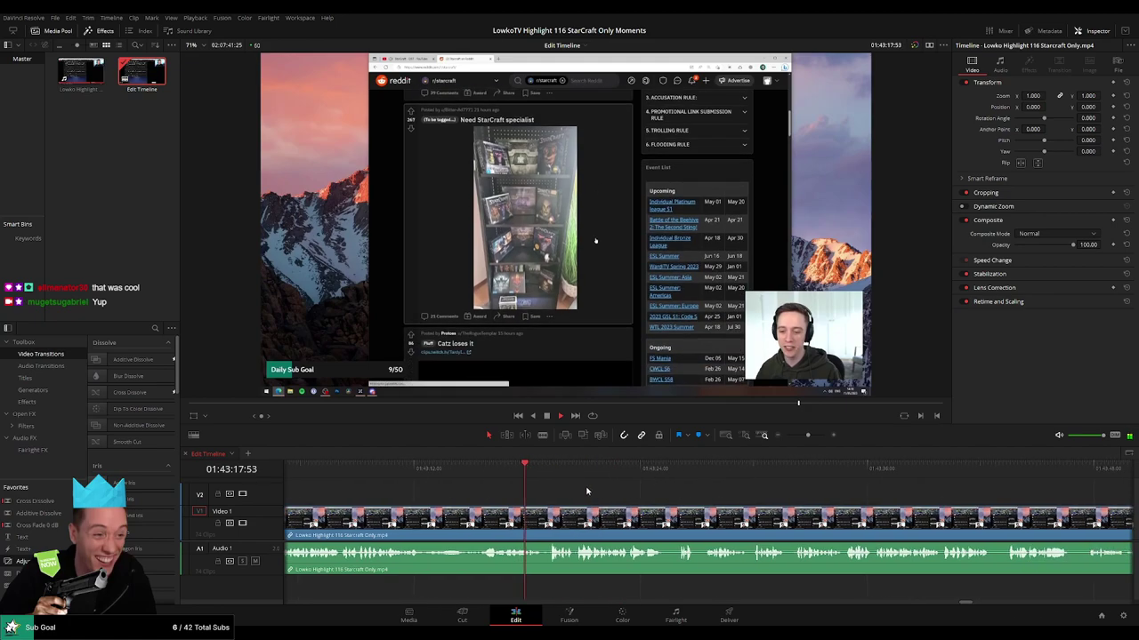
Cut out the short section between the Reddit page and the YouTube clip and close the remaining gap.
left_click(540, 523)
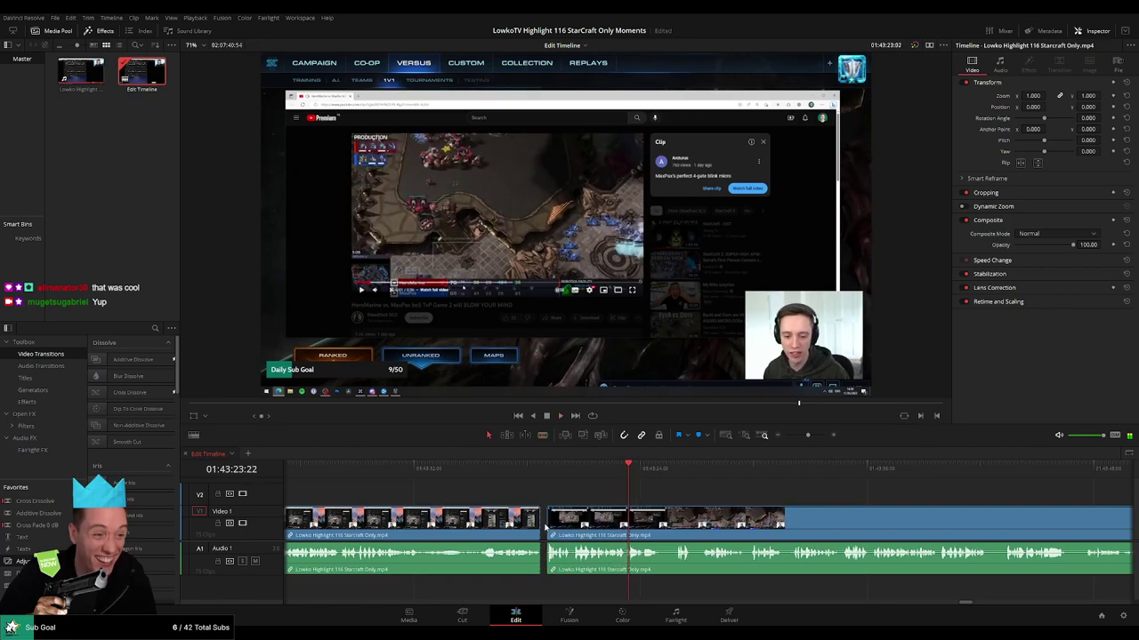
key("a")
left_click(541, 477)
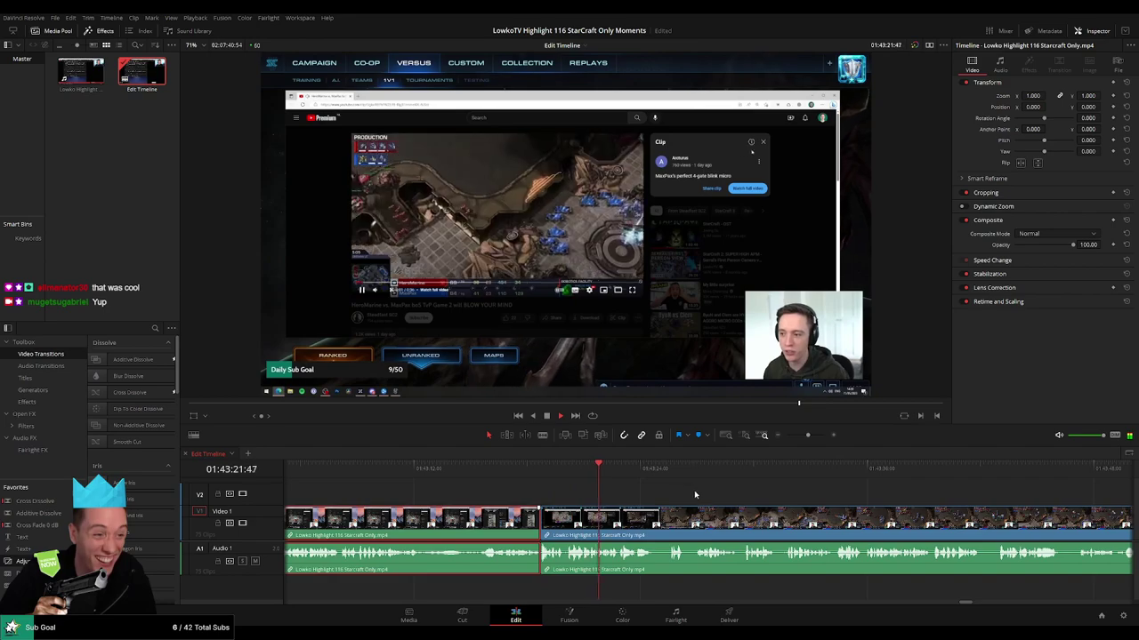
Review the HeroMarine vs. MaxPax clip and its replay up to the return to gameplay at about 01:44:53.
left_click(693, 490)
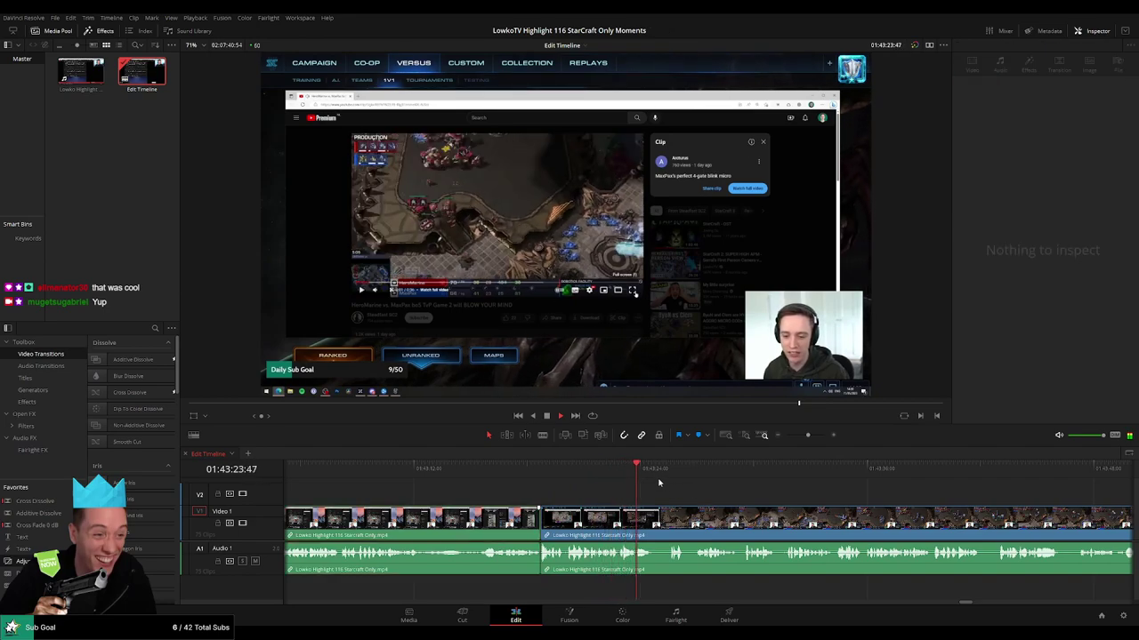
left_click(671, 472)
scroll(776, 499, "down", 3)
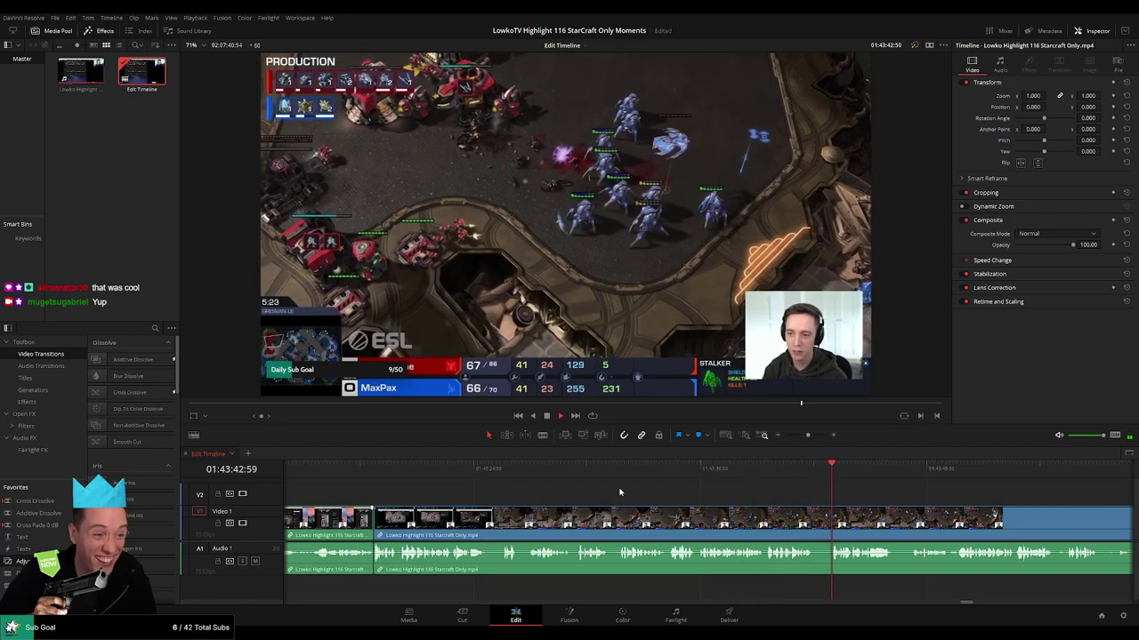
left_click_drag(909, 502, 619, 499)
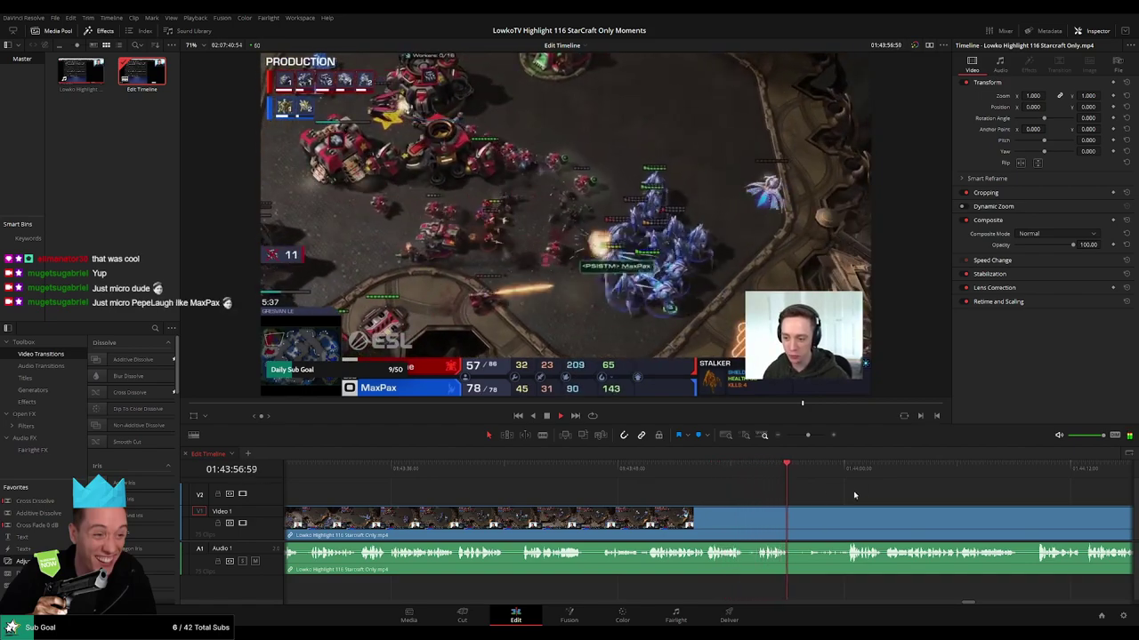
left_click_drag(856, 495, 616, 472)
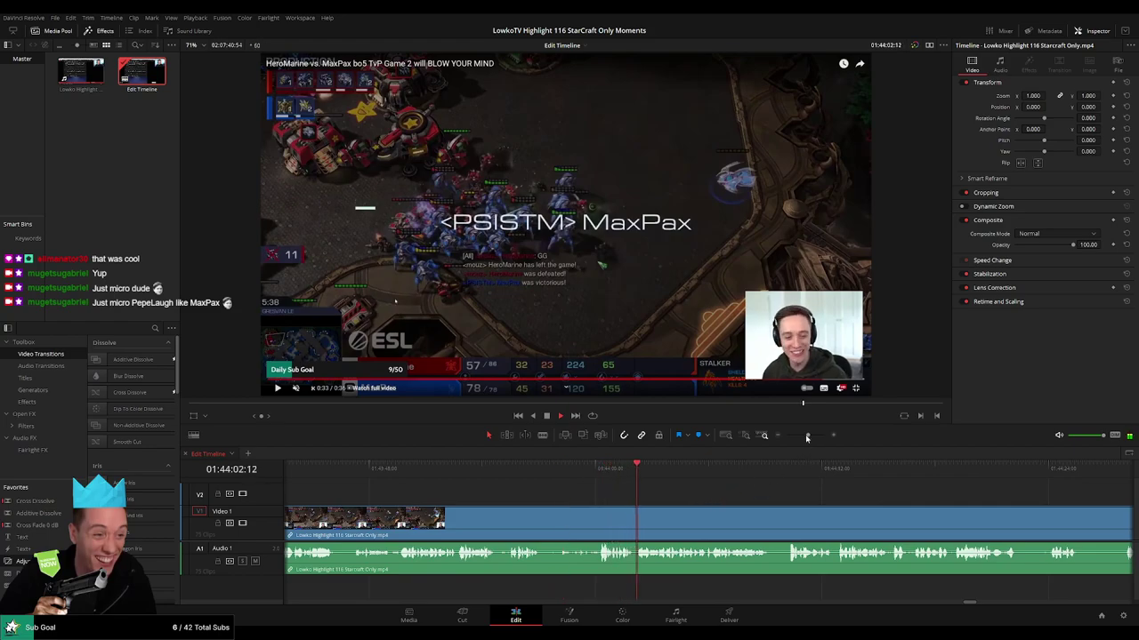
mouse_move(807, 438)
left_mouse_down()
mouse_move(791, 437)
mouse_move(806, 438)
left_mouse_up()
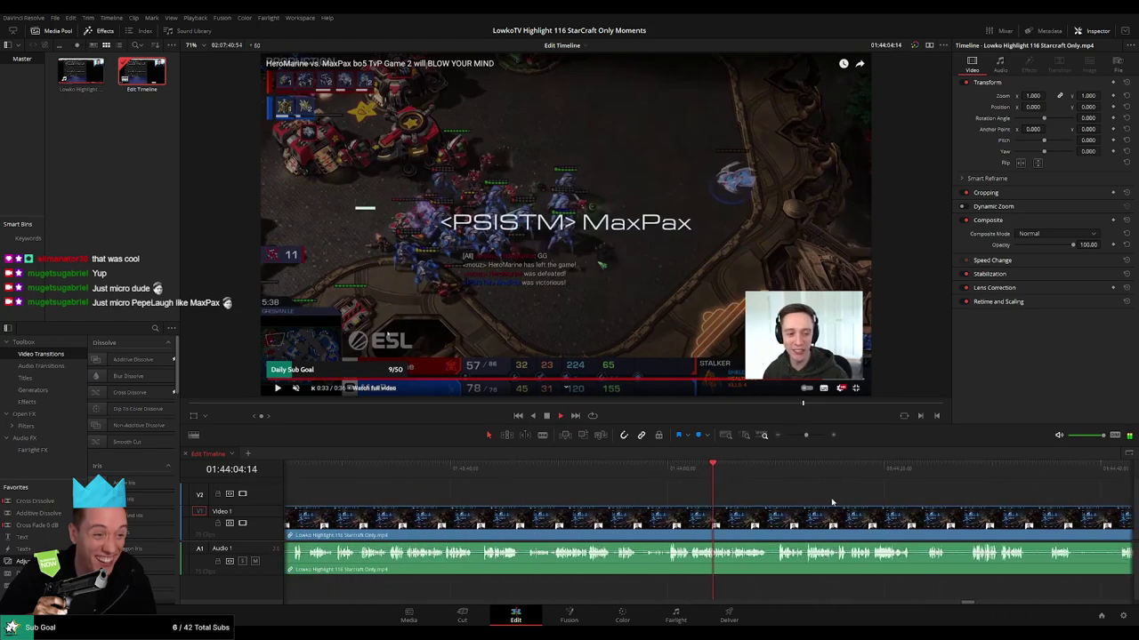
left_click_drag(833, 503, 593, 499)
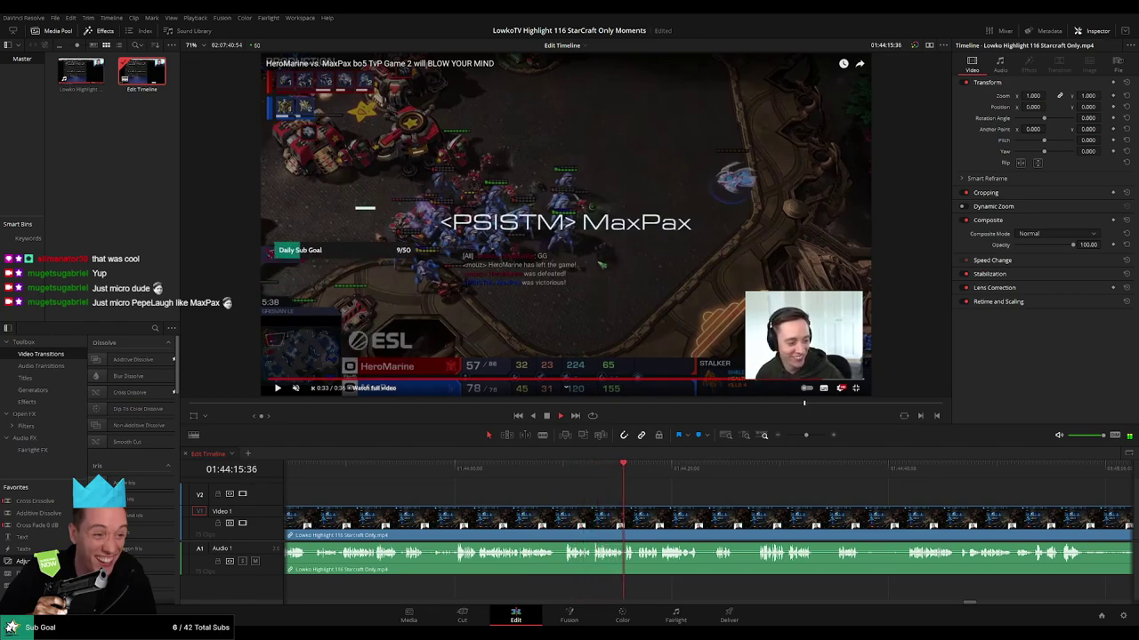
left_click_drag(693, 493, 570, 491)
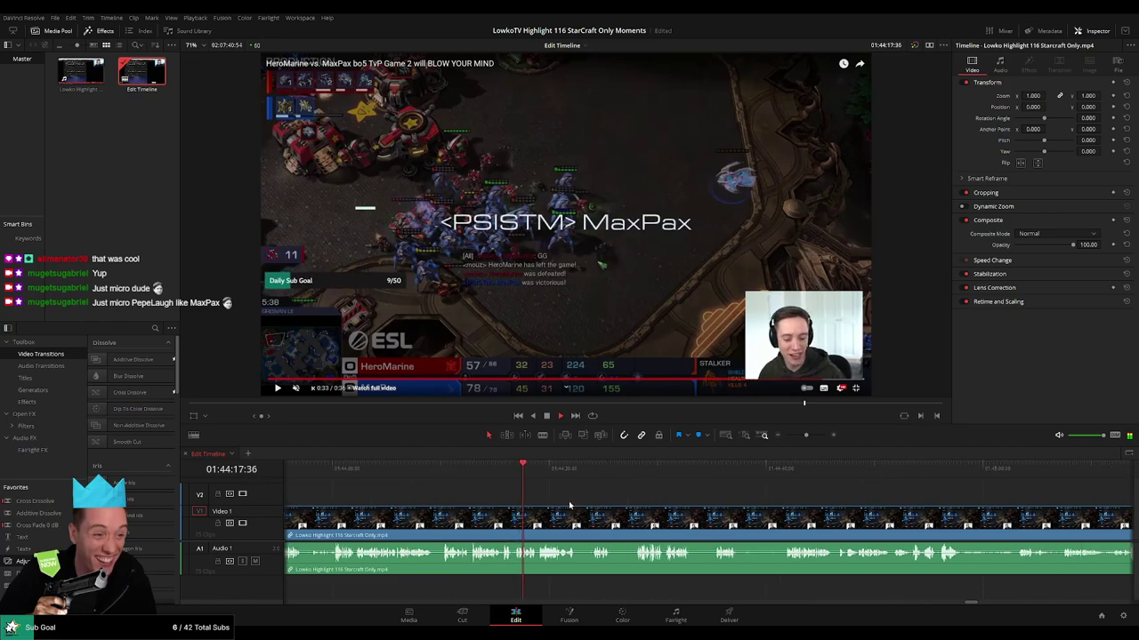
left_click(805, 436)
left_click_drag(807, 491, 483, 477)
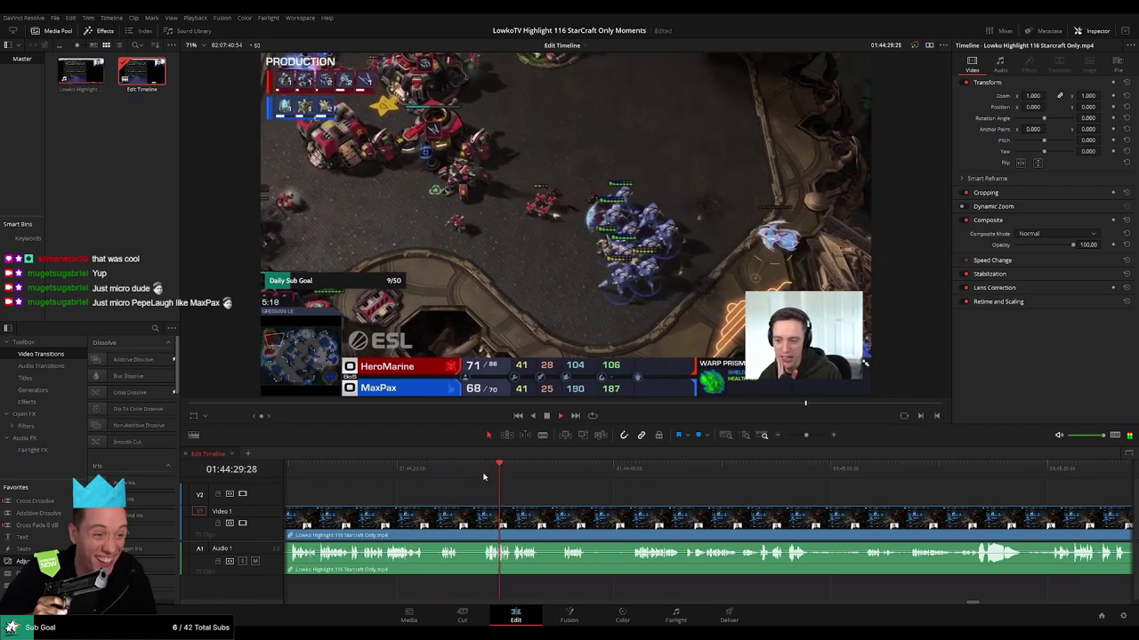
left_click(557, 482)
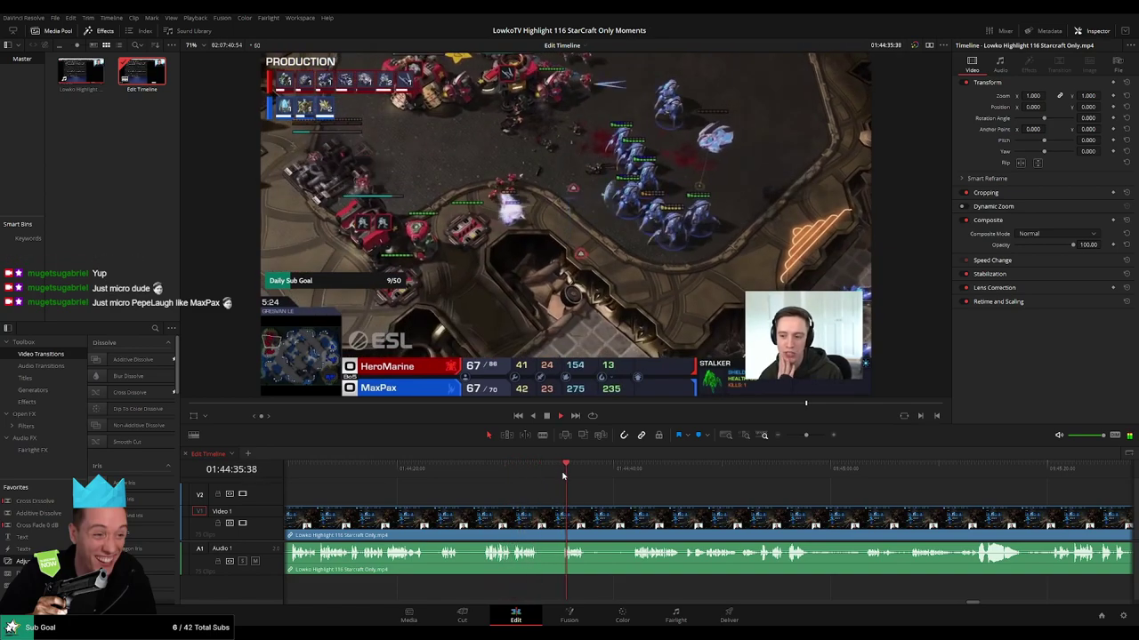
left_click(631, 473)
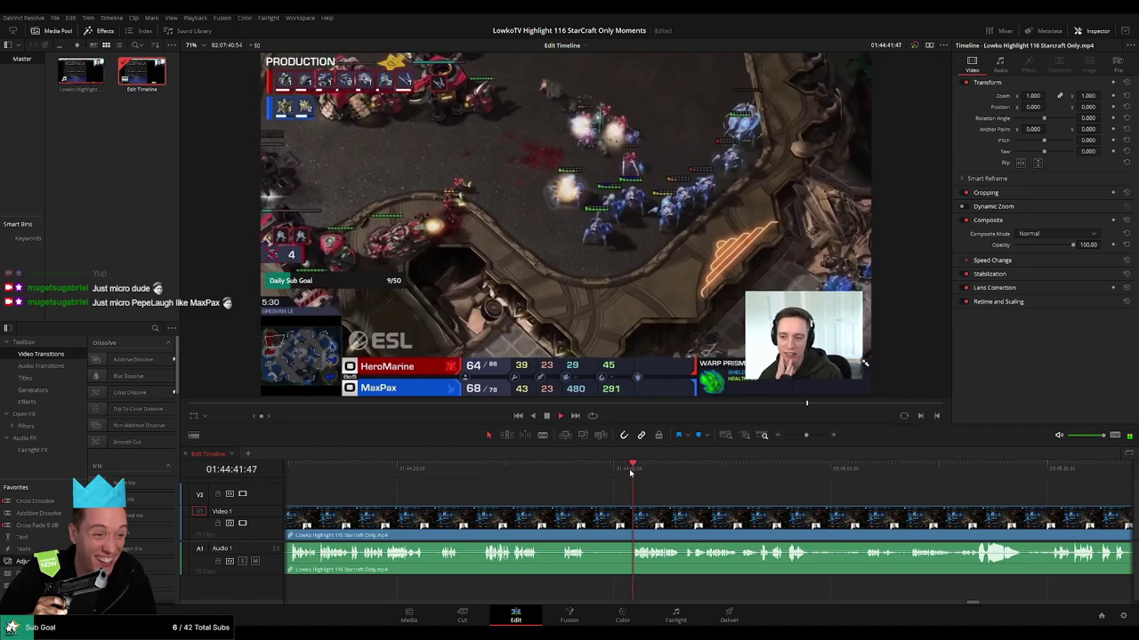
scroll(615, 495, "right", 4)
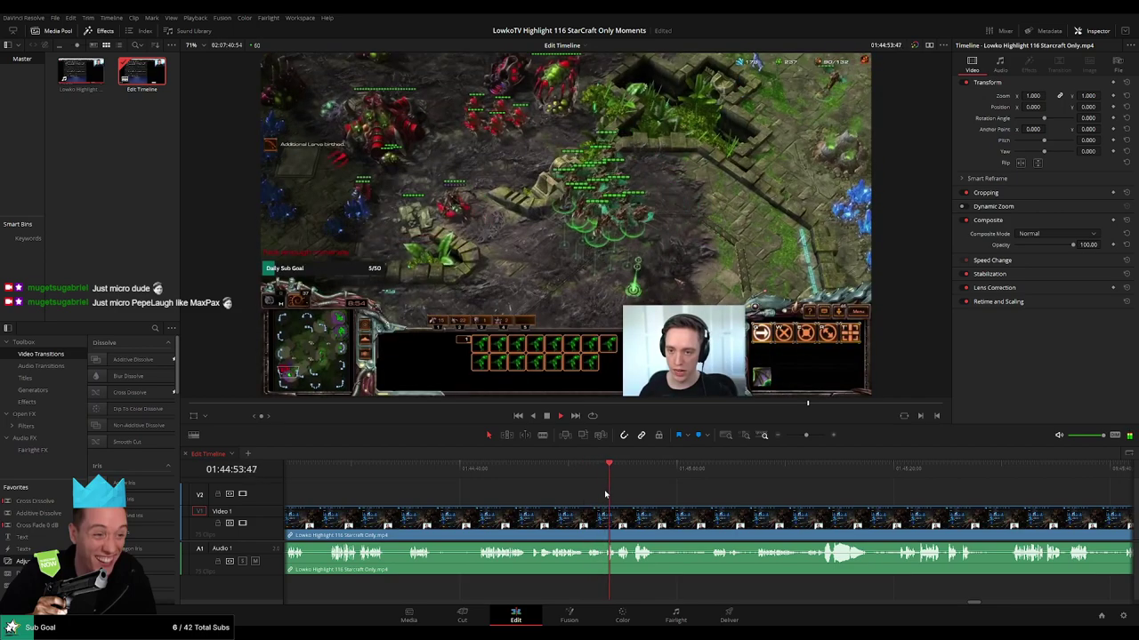
Cut at 01:44:53:05 and ripple-delete the short section between the full-screen webcam shot and the return to gameplay.
key("space")
left_click_drag(806, 435, 813, 436)
left_click(587, 472)
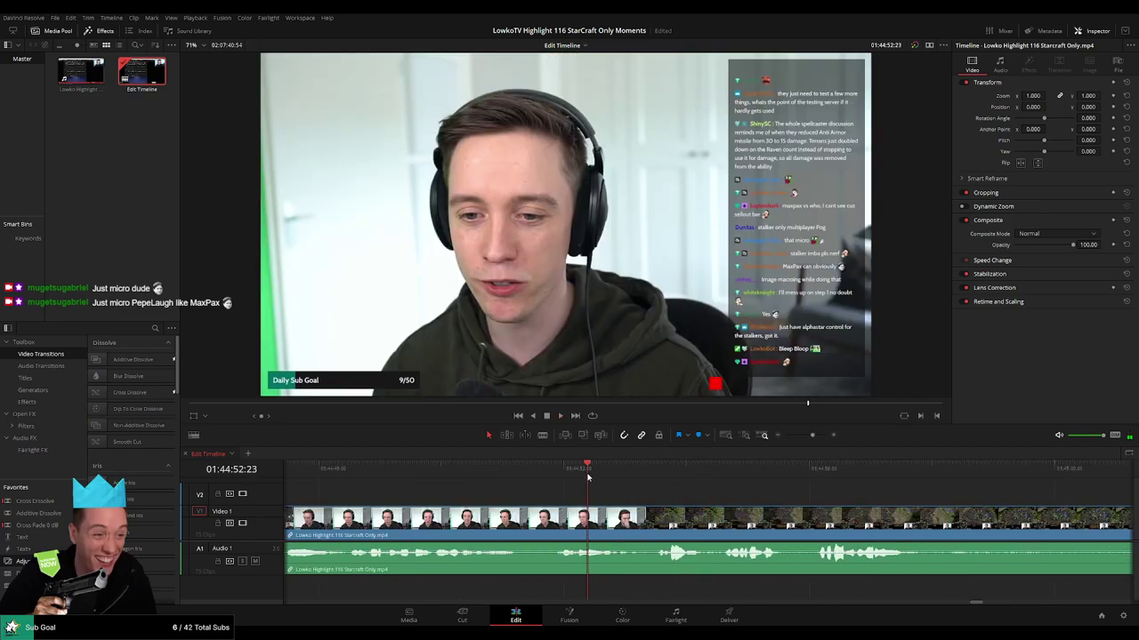
key("space")
left_click_drag(637, 483, 631, 478)
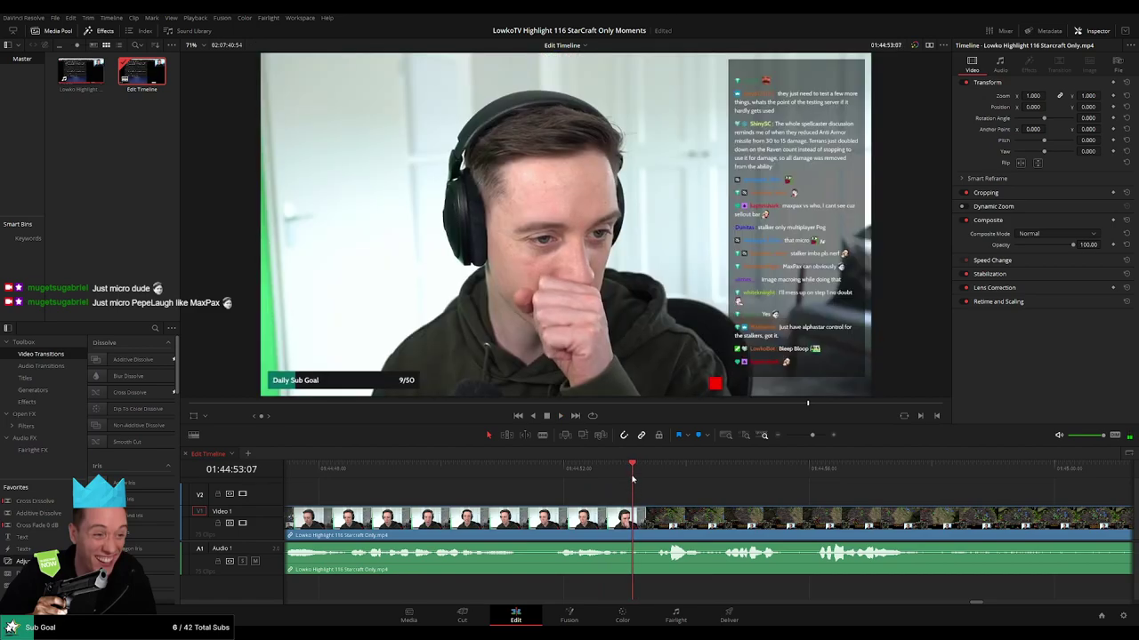
key("b")
left_click(632, 520)
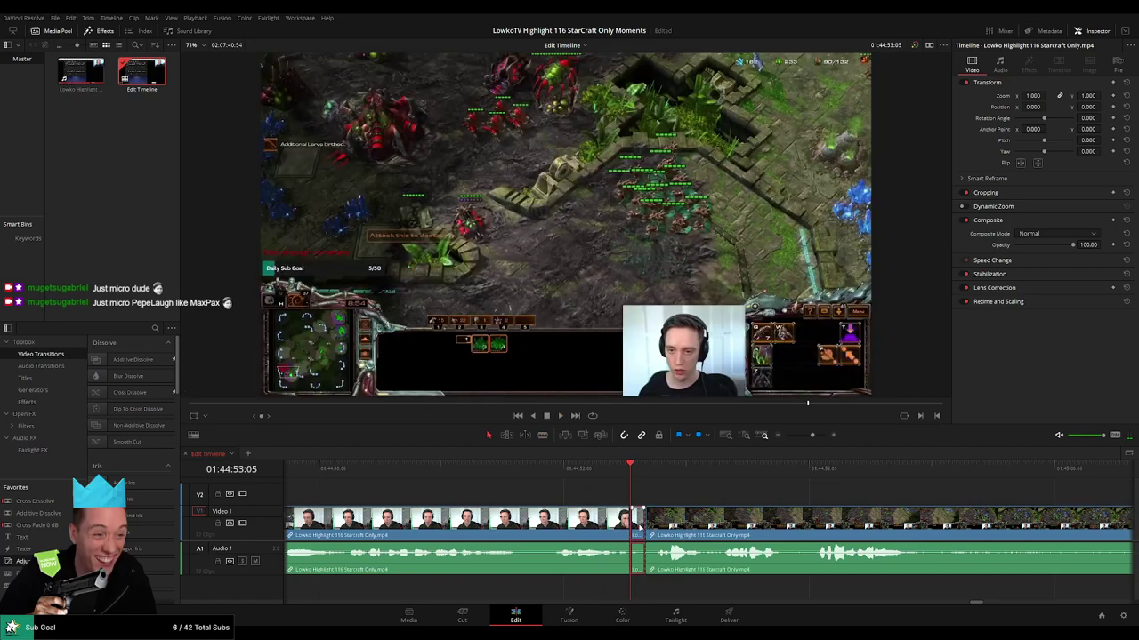
key("space")
Mark the finished webcam clip before the new cut with the green clip color and clear the selection.
left_click_drag(812, 435, 798, 438)
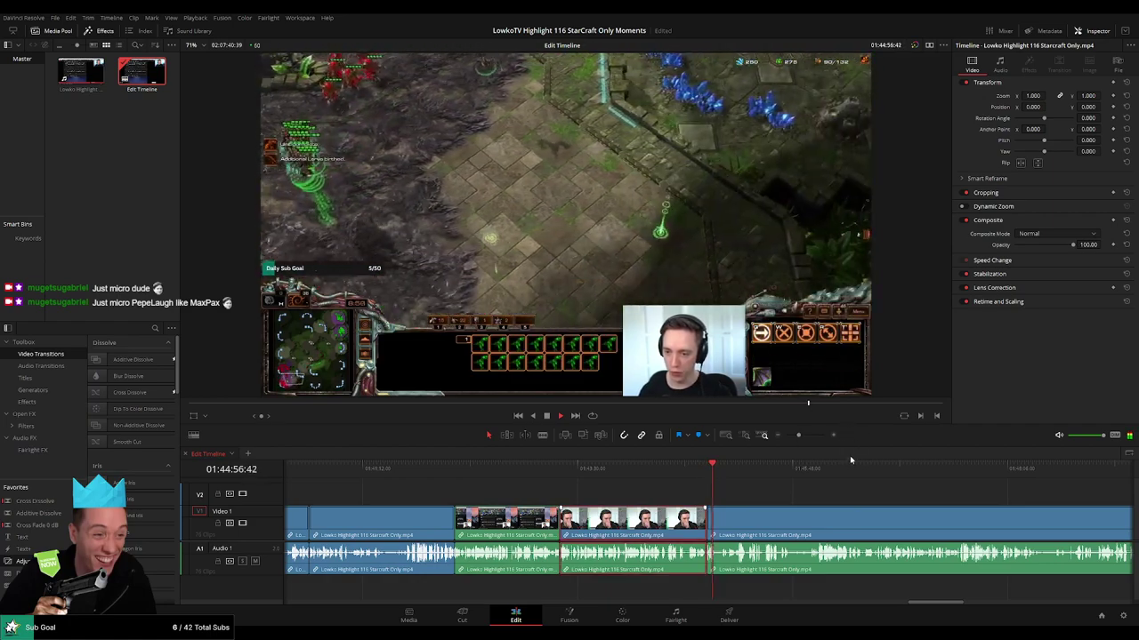
left_click(780, 494)
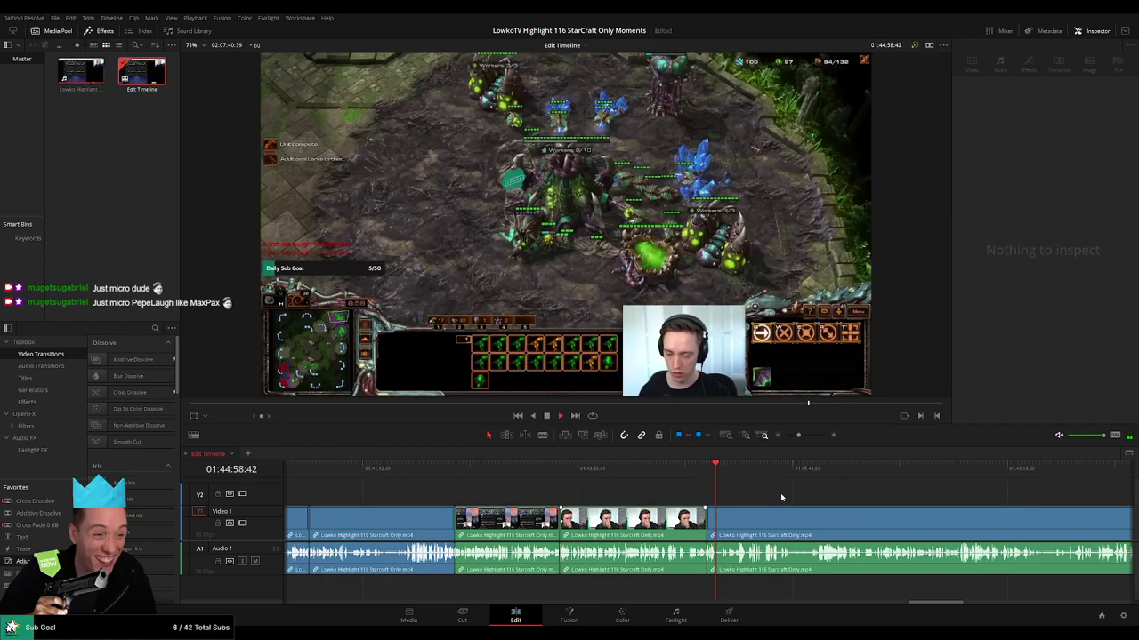
mouse_move(798, 435)
left_mouse_down()
mouse_move(787, 435)
mouse_move(803, 436)
left_mouse_up()
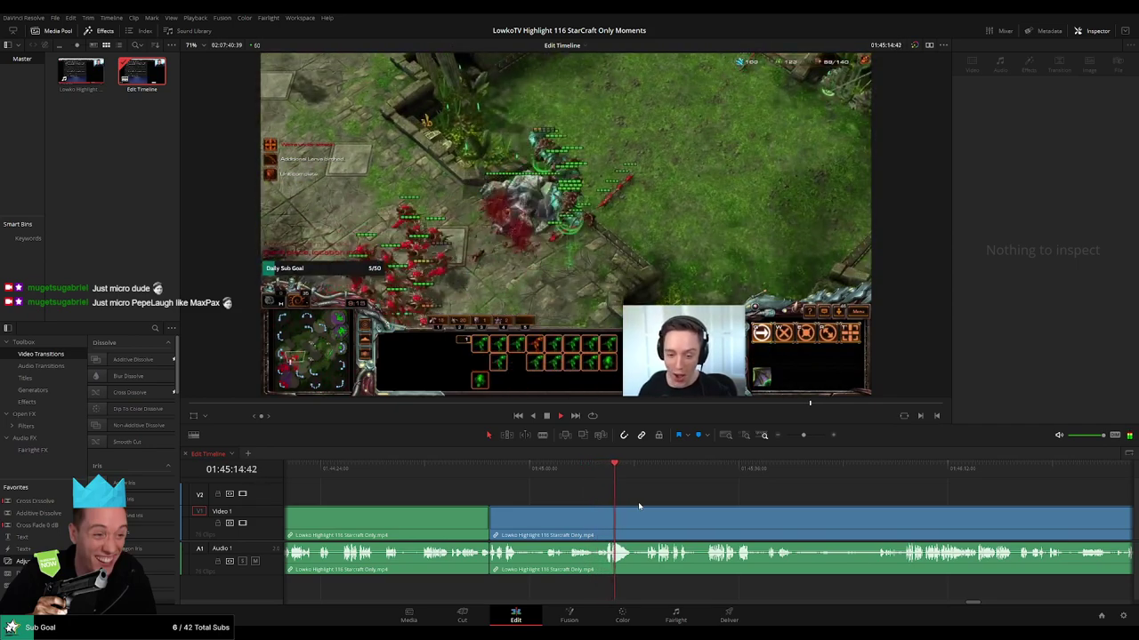
Review the match footage from about 01:45:14 to its end near 01:46:00, skipping ahead through quiet parts of the waveform.
left_click_drag(671, 494, 551, 488)
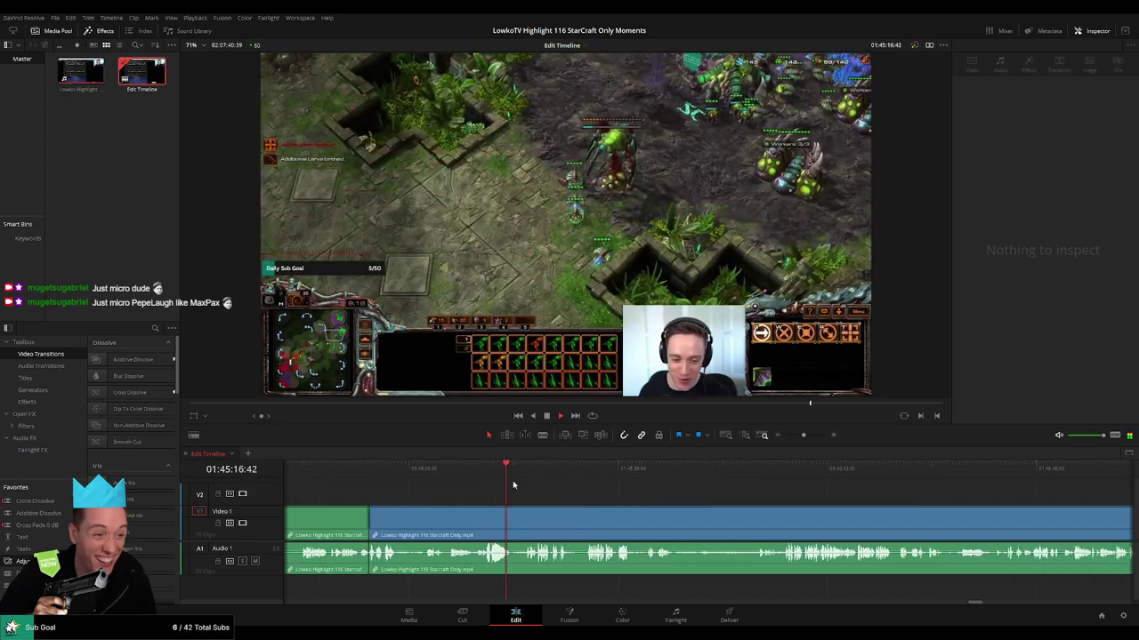
left_click(522, 469)
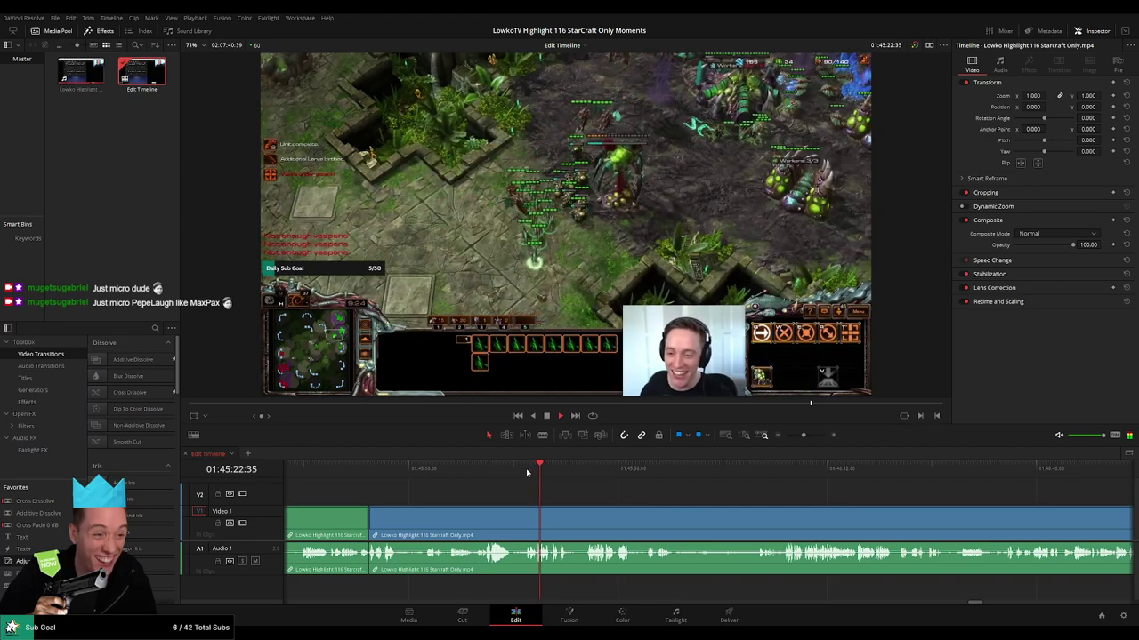
left_click_drag(804, 436, 807, 437)
left_click_drag(790, 497, 576, 496)
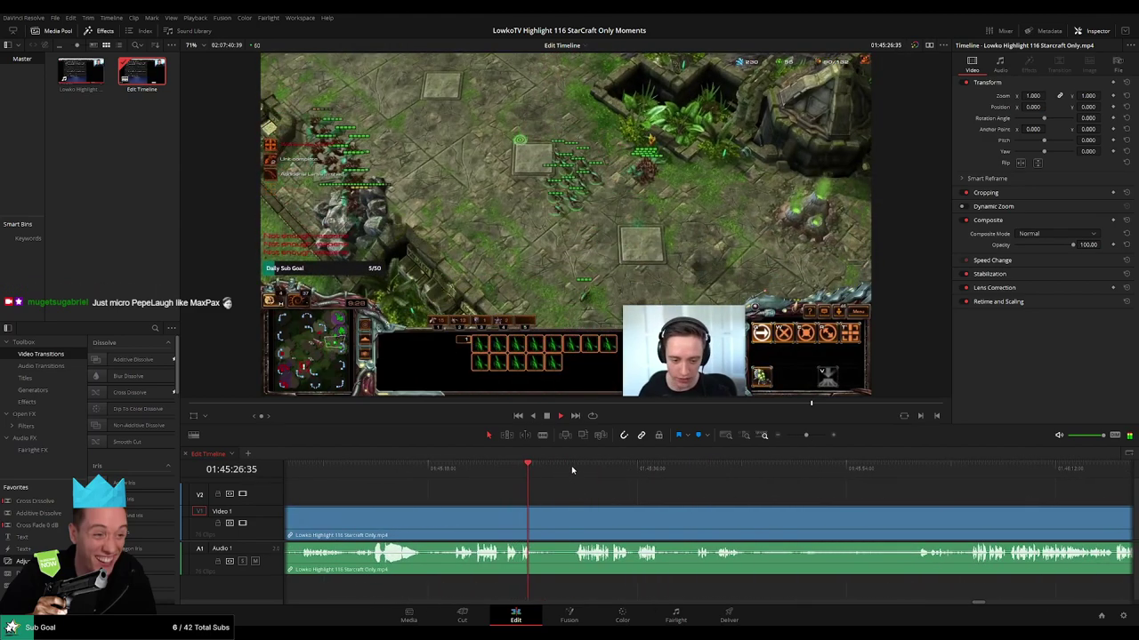
left_click(572, 469)
left_click_drag(686, 500, 567, 486)
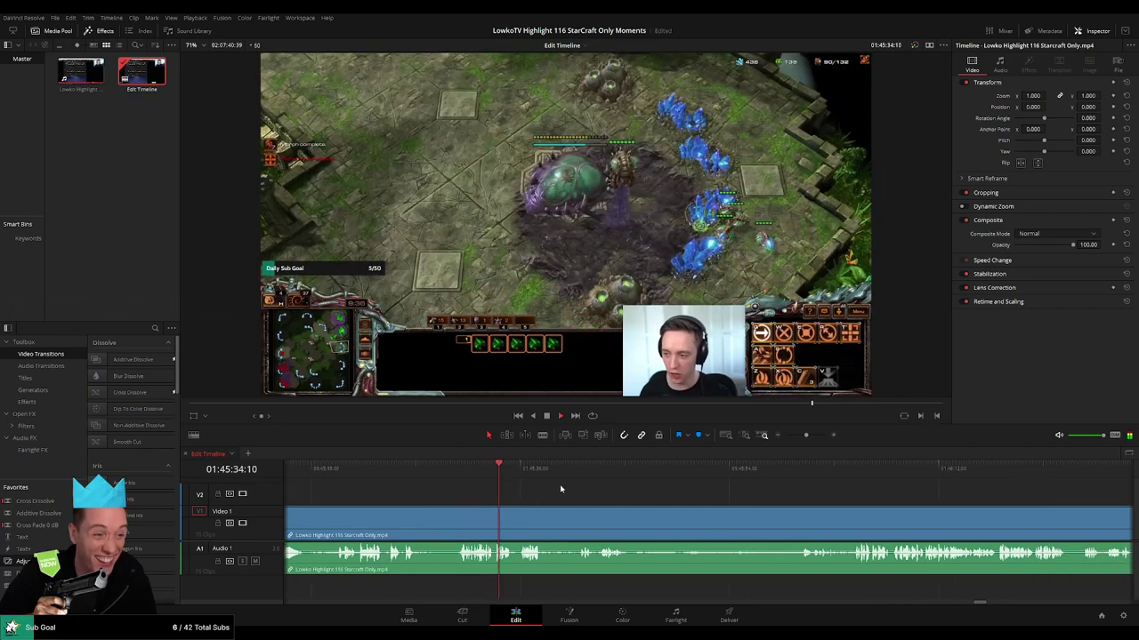
left_click(519, 474)
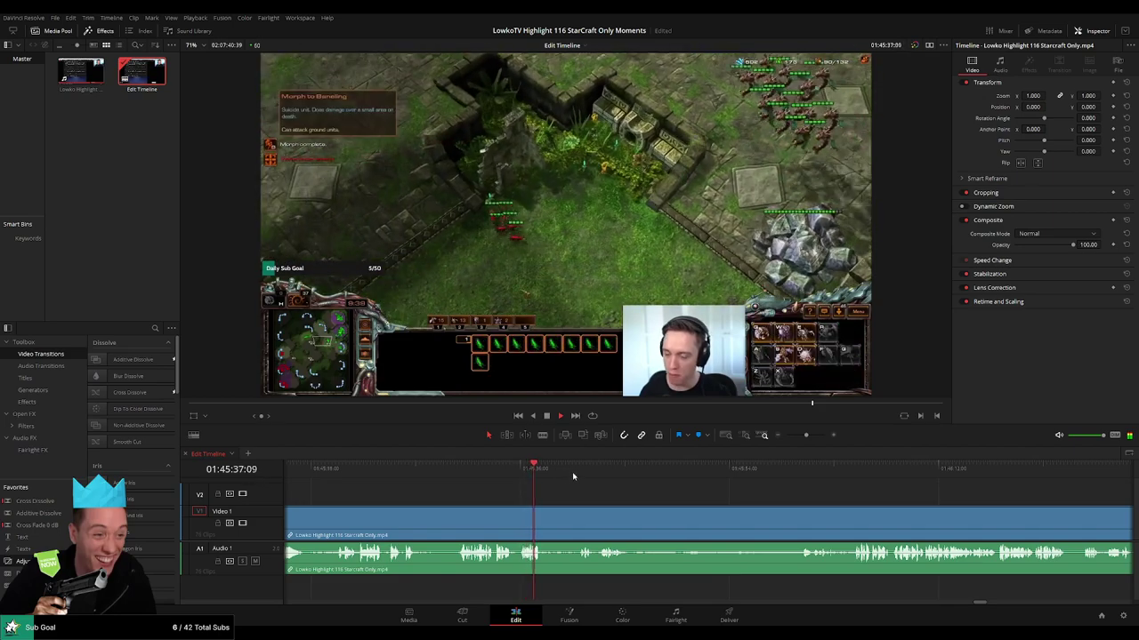
left_click_drag(692, 497, 602, 493)
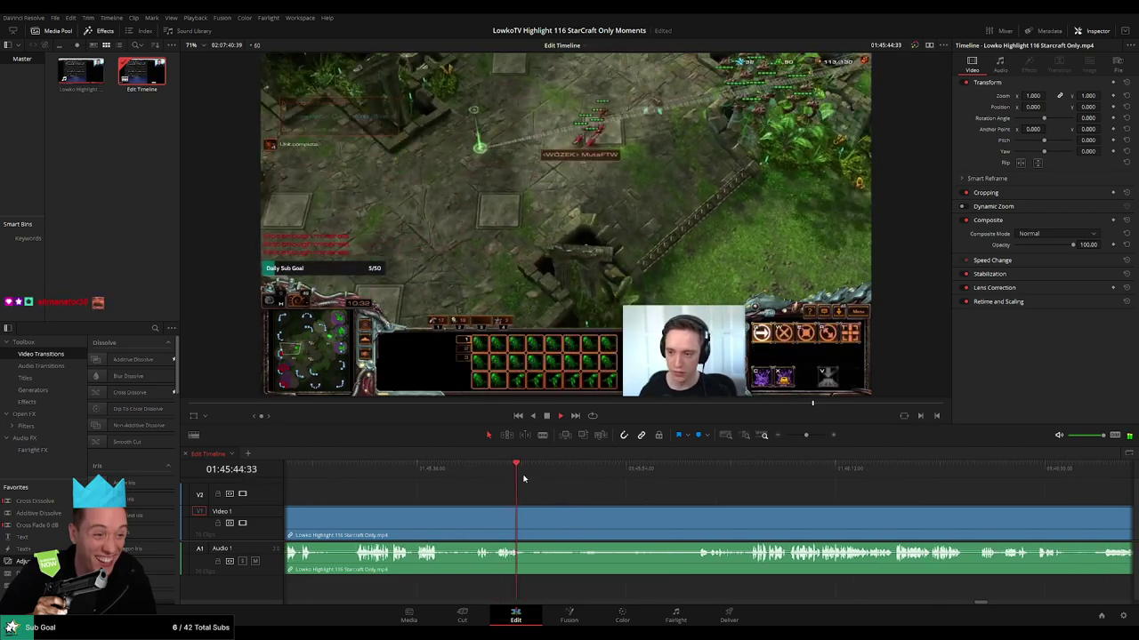
left_click(561, 478)
left_click_drag(562, 477, 696, 480)
key("space")
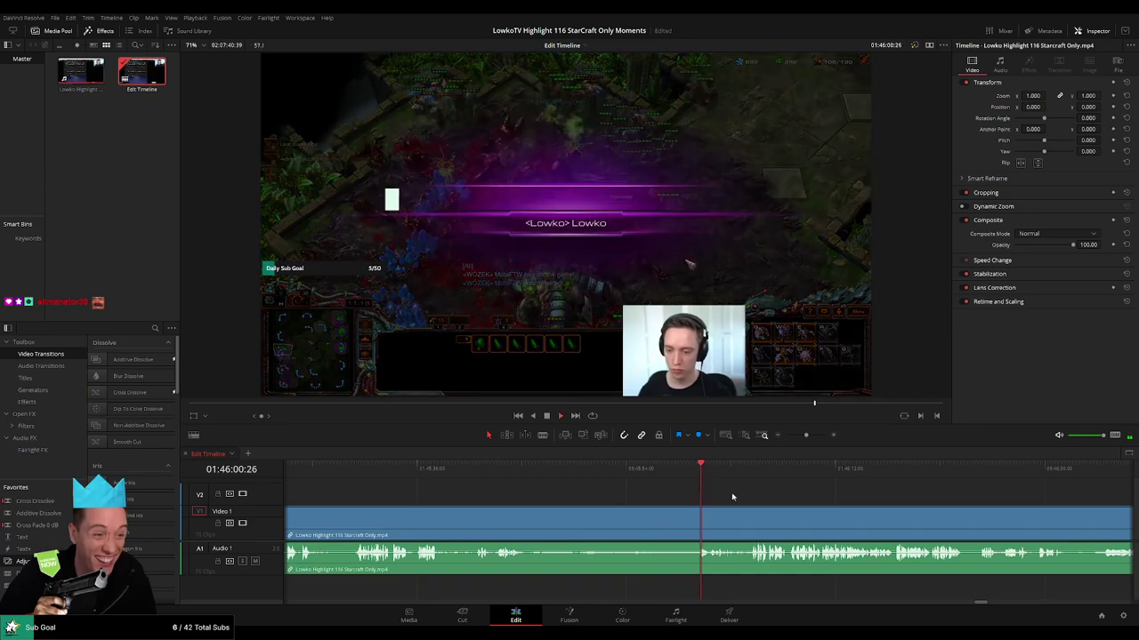
Review the post-match replay from about 01:46:00 to the 1V1 matchmaking screen at 01:46:54, looking for the next cut point.
left_click_drag(806, 499, 640, 497)
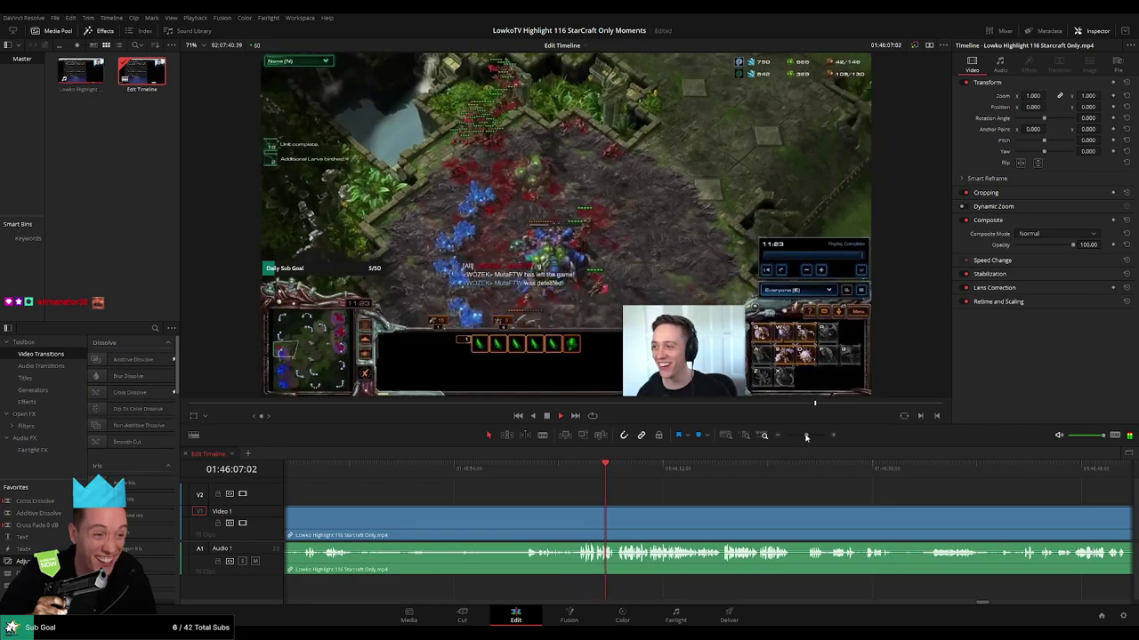
left_click_drag(806, 436, 809, 435)
left_click_drag(856, 508, 603, 509)
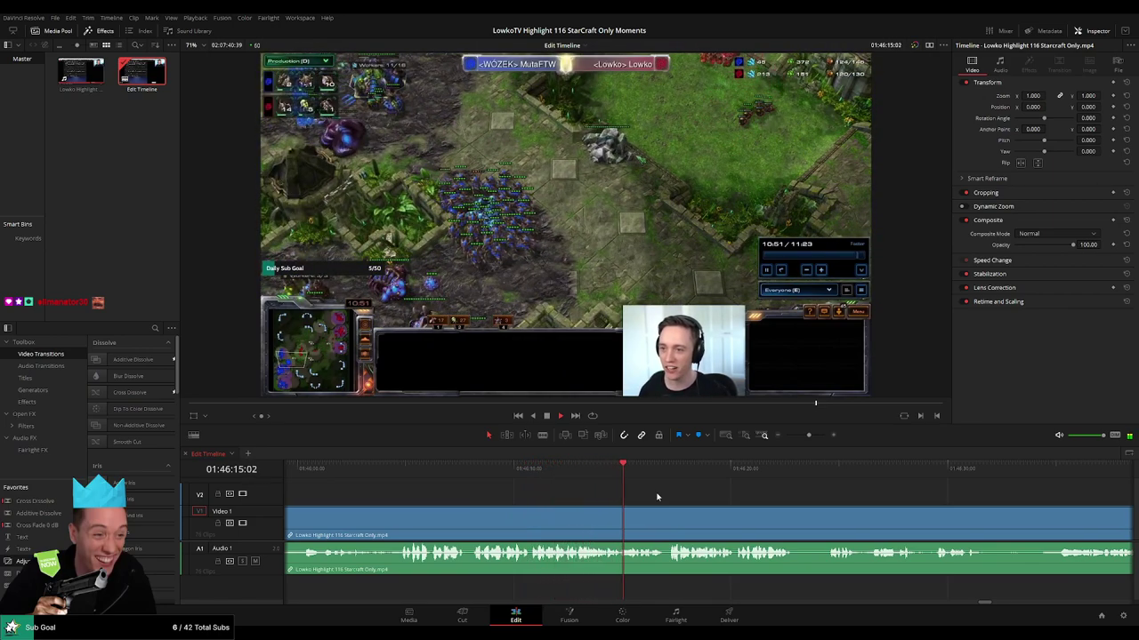
left_click_drag(678, 497, 462, 490)
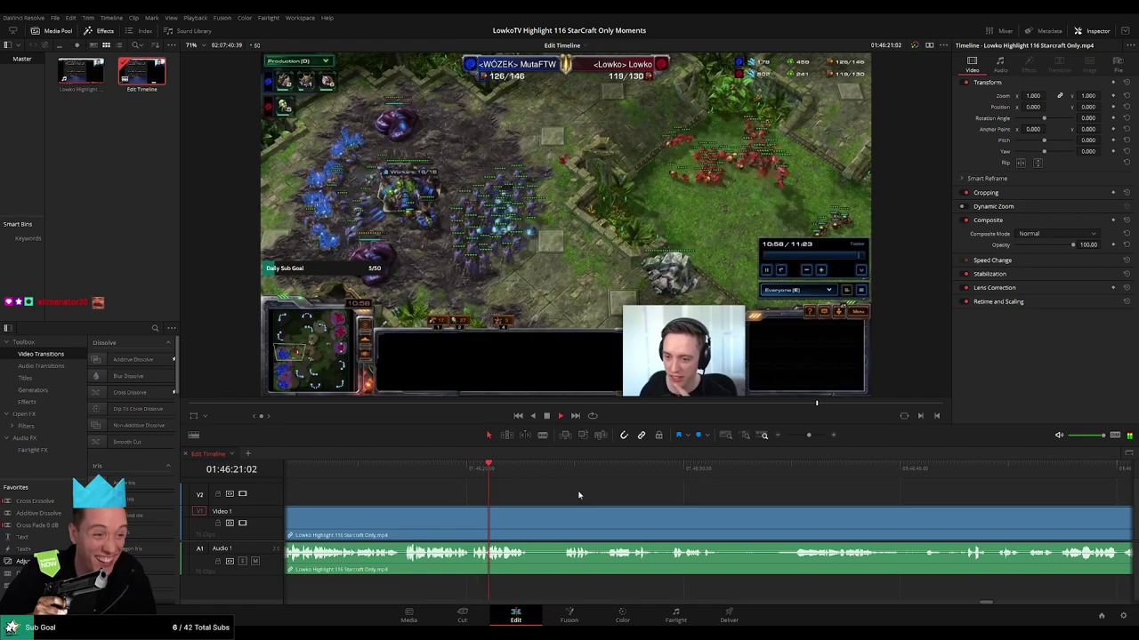
left_click_drag(562, 495, 484, 490)
left_click_drag(472, 468, 476, 468)
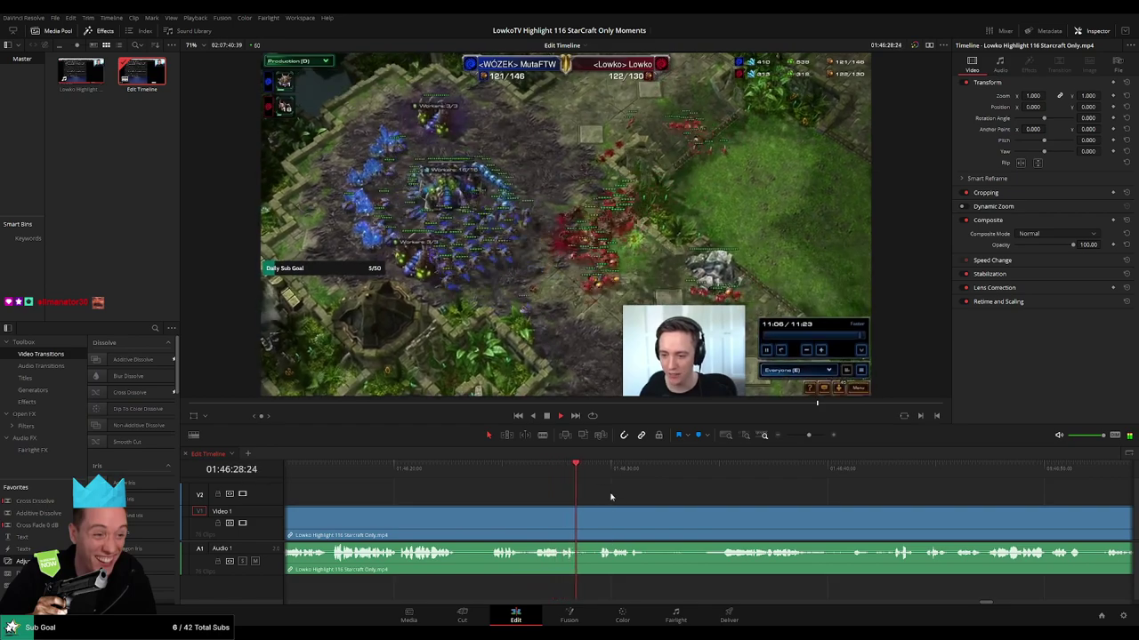
left_click(600, 468)
left_click_drag(692, 493, 542, 493)
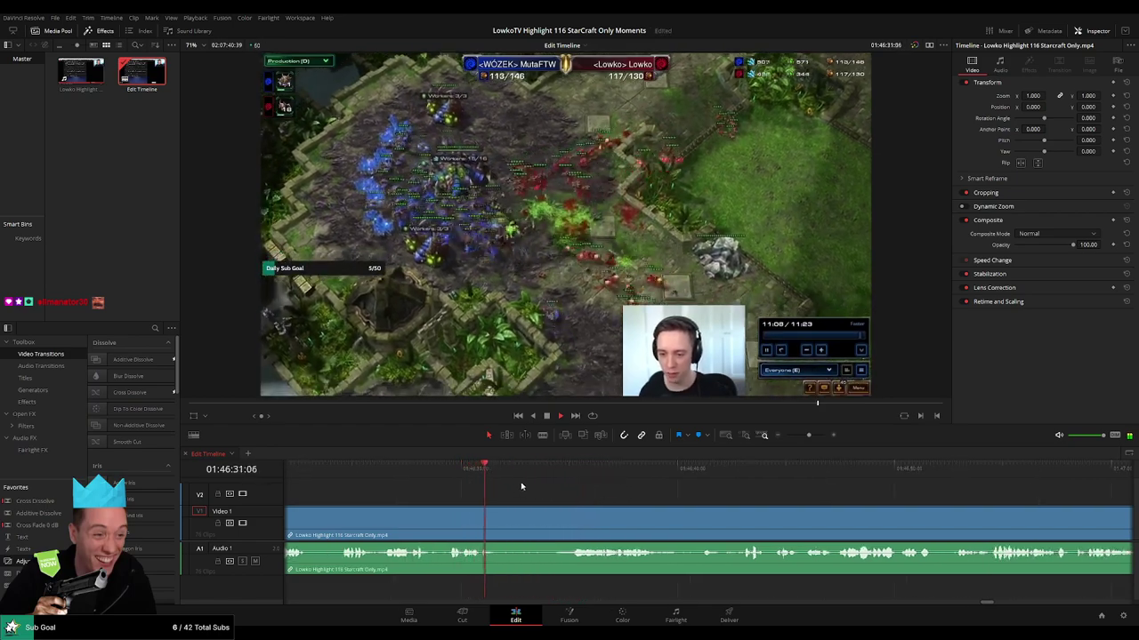
left_click(560, 468)
left_click_drag(671, 497, 536, 494)
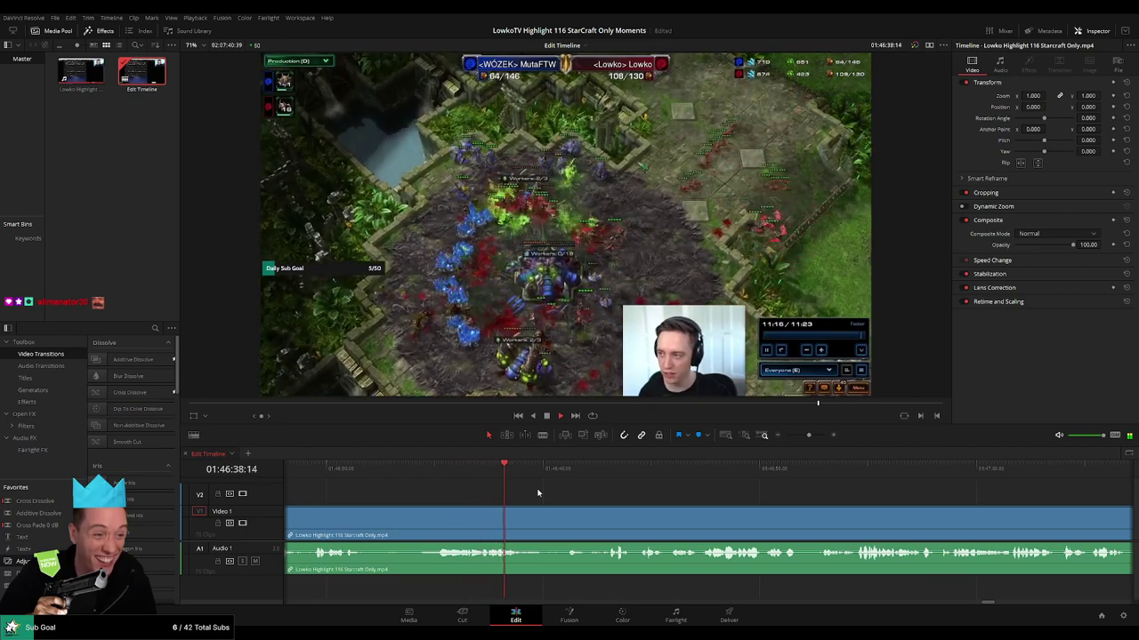
left_click(563, 469)
left_click_drag(607, 501, 483, 488)
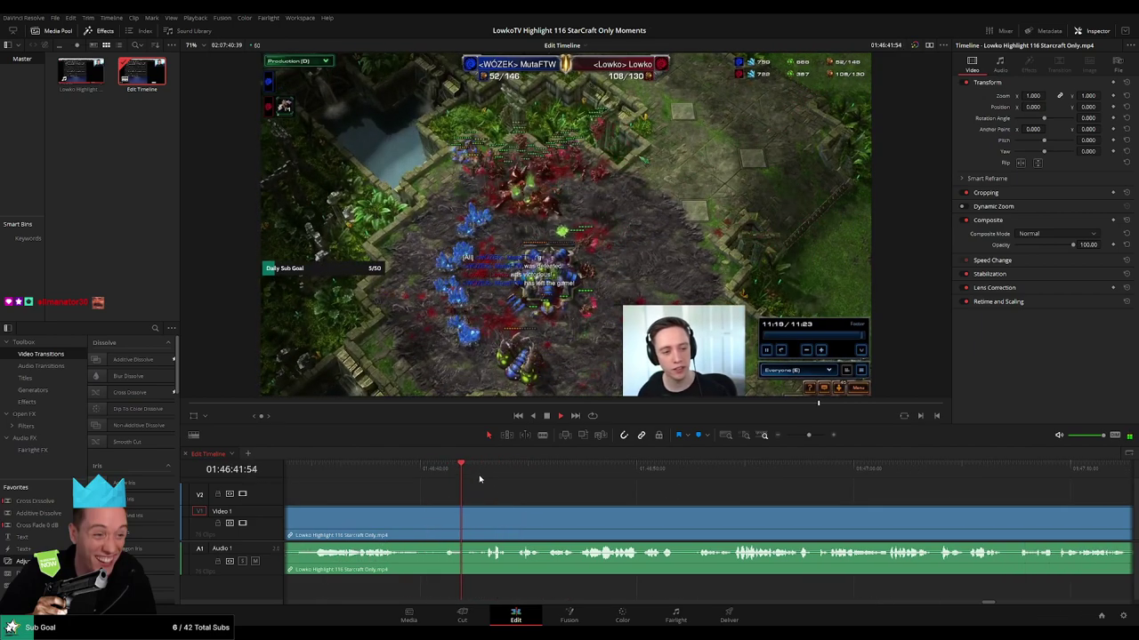
scroll(496, 499, "right", 2)
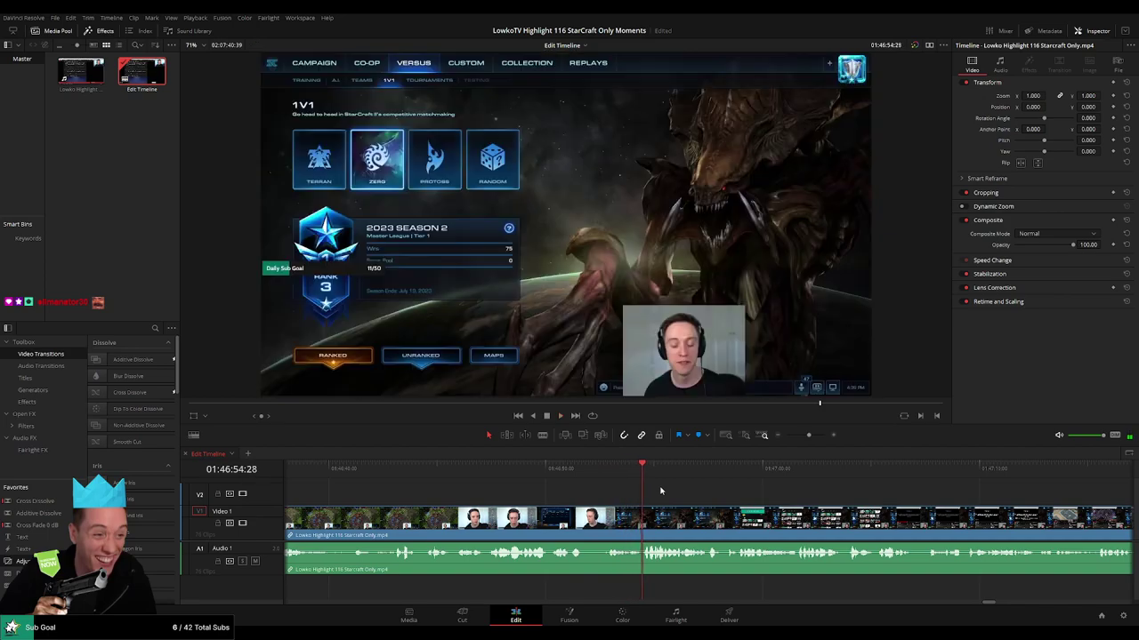
Cut out the few frames at the transition from the 1V1 matchmaking screen to the YouTube channel page and close the gap.
left_click_drag(809, 435, 818, 436)
left_click(705, 473)
left_click(698, 474)
key("ctrl+b")
left_click_drag(702, 520, 723, 522)
left_click(710, 523)
key("Delete")
key("space")
Mark the finished clip before the YouTube channel page with the blue clip color and clear the selection.
left_click_drag(799, 436, 794, 436)
left_click(682, 522)
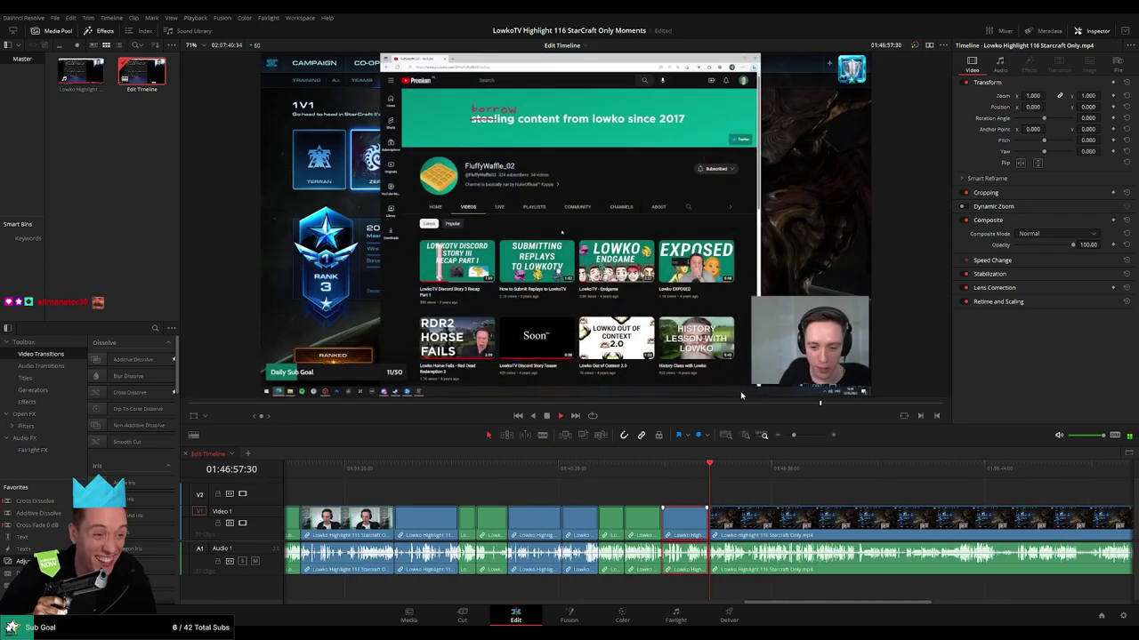
left_click(780, 494)
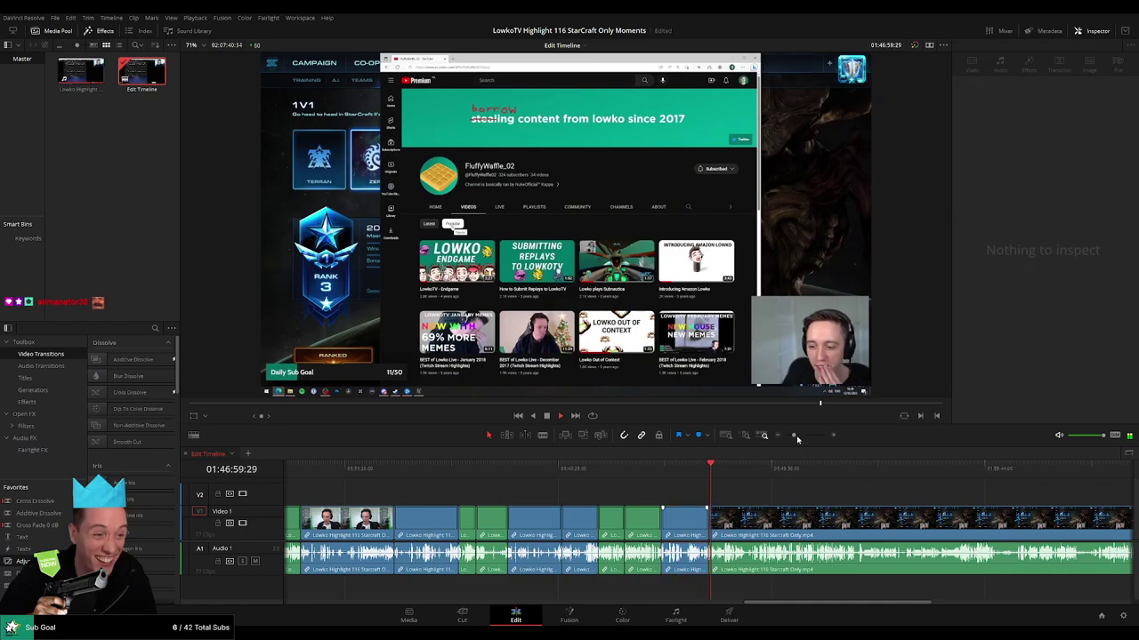
left_click_drag(797, 438, 805, 436)
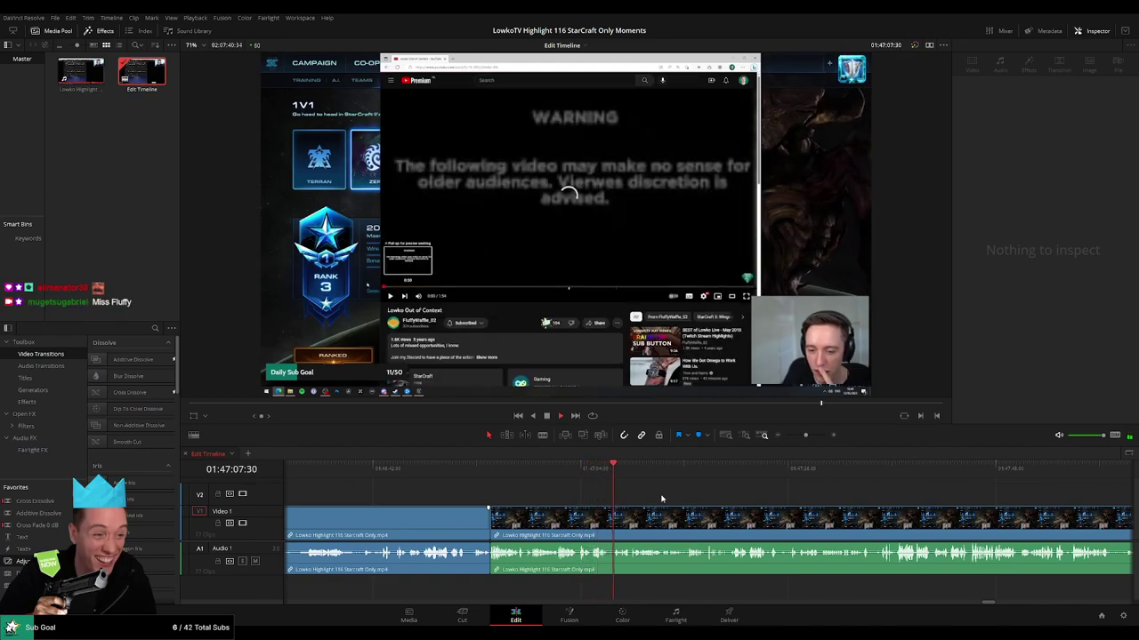
Review the "Lowko Out of Context" video segment and the following 1V1 search screen from 01:47:07 to about 01:47:38.
left_click_drag(661, 499, 579, 500)
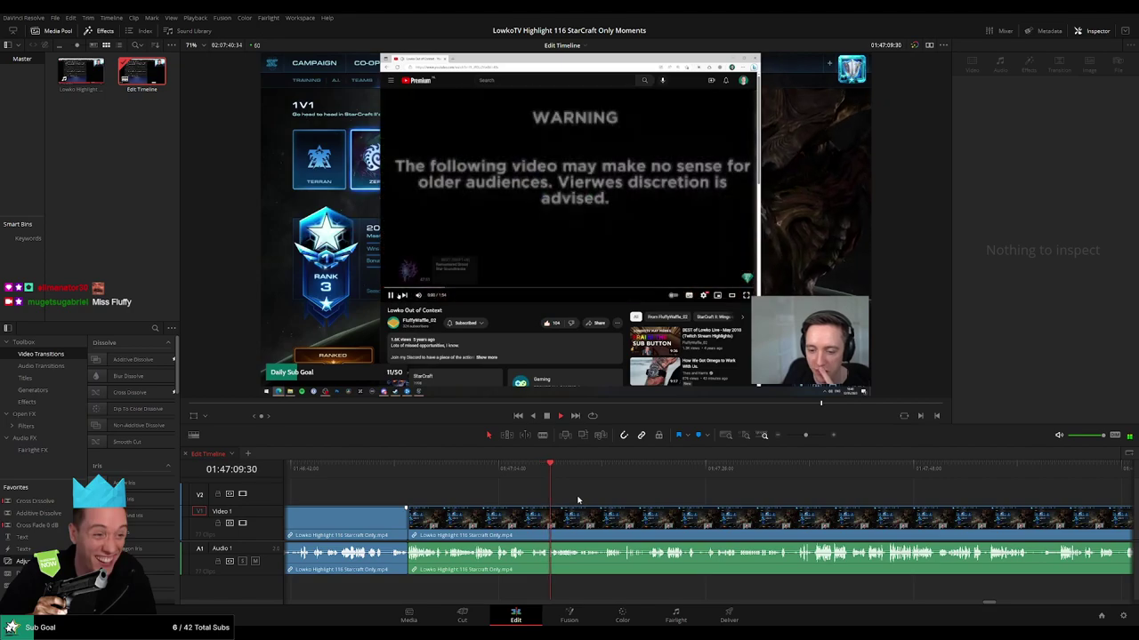
scroll(534, 500, "right", 2)
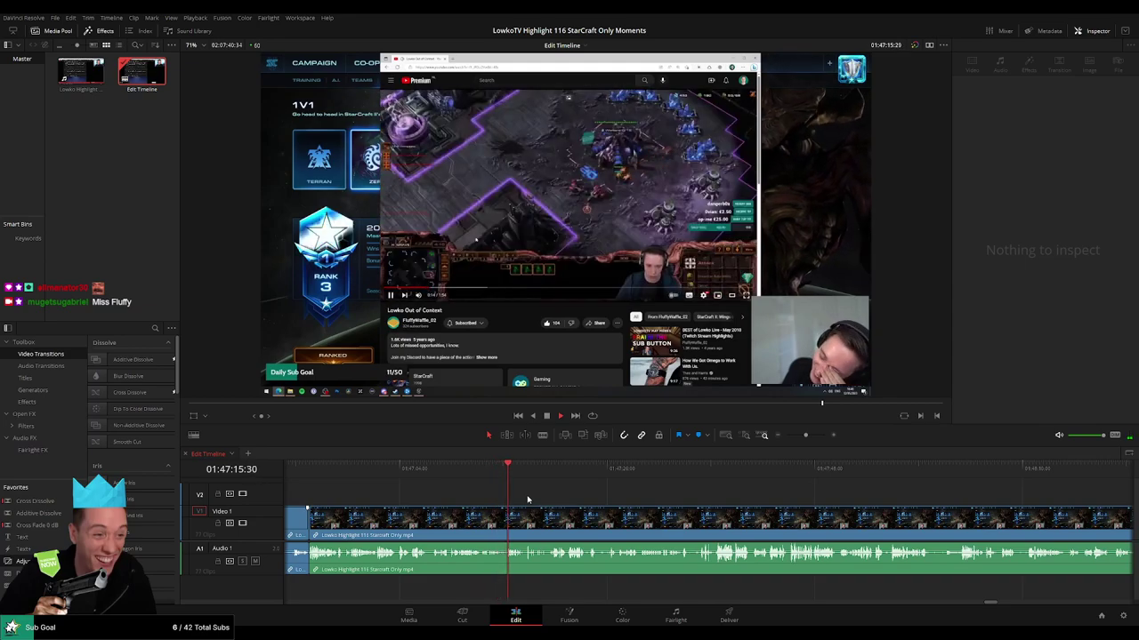
left_click_drag(806, 435, 809, 438)
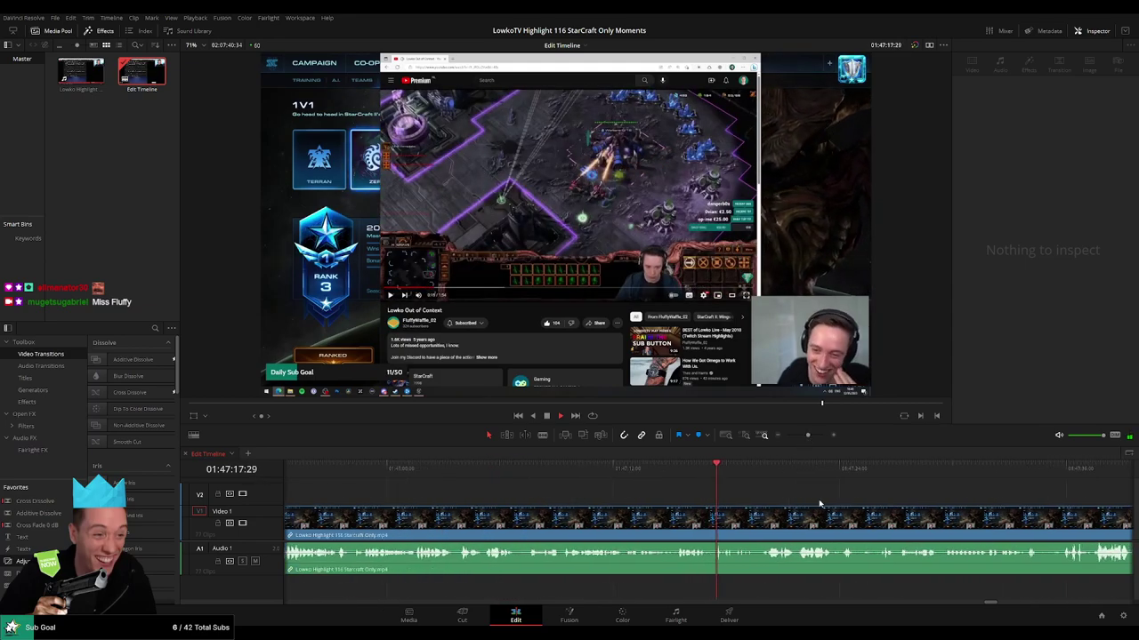
left_click_drag(819, 503, 590, 499)
left_click(547, 475)
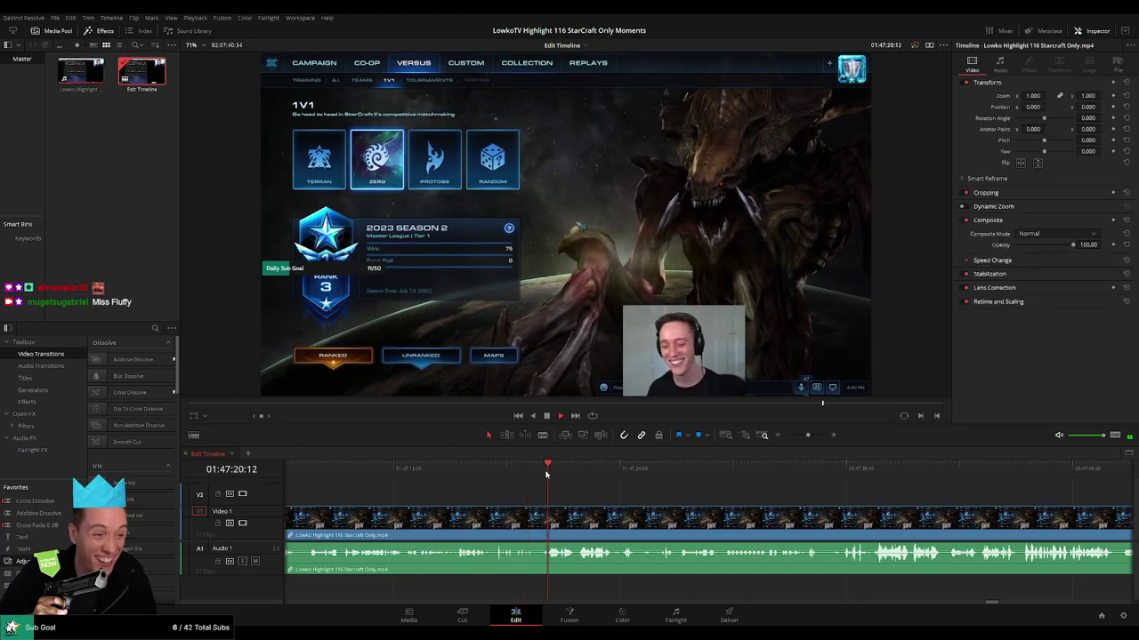
scroll(638, 498, "right", 2)
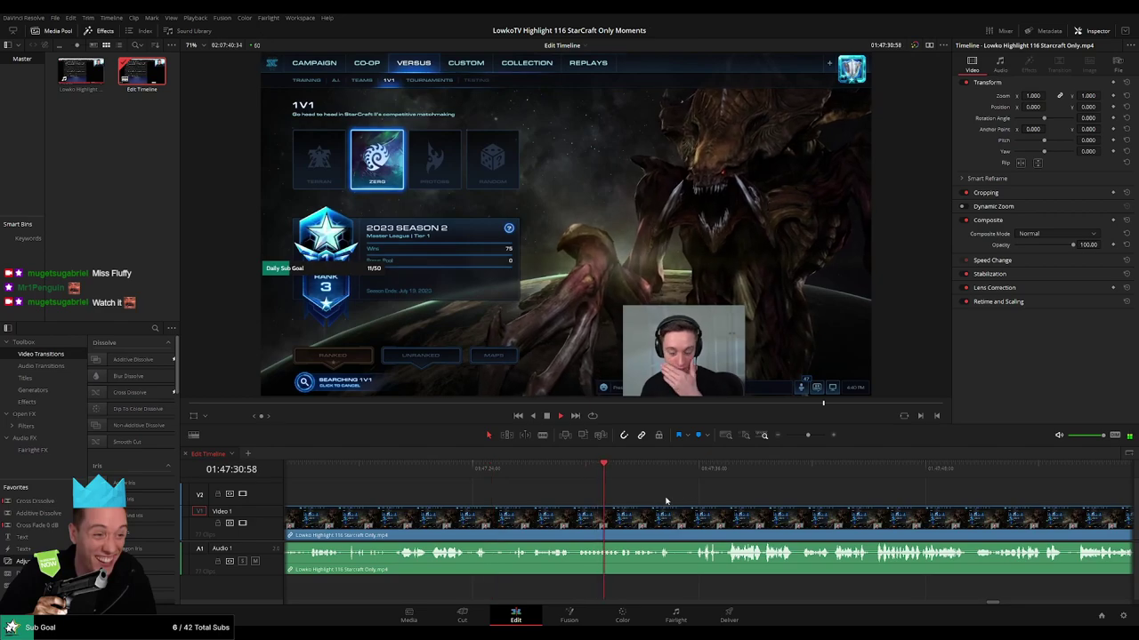
scroll(623, 499, "right", 1)
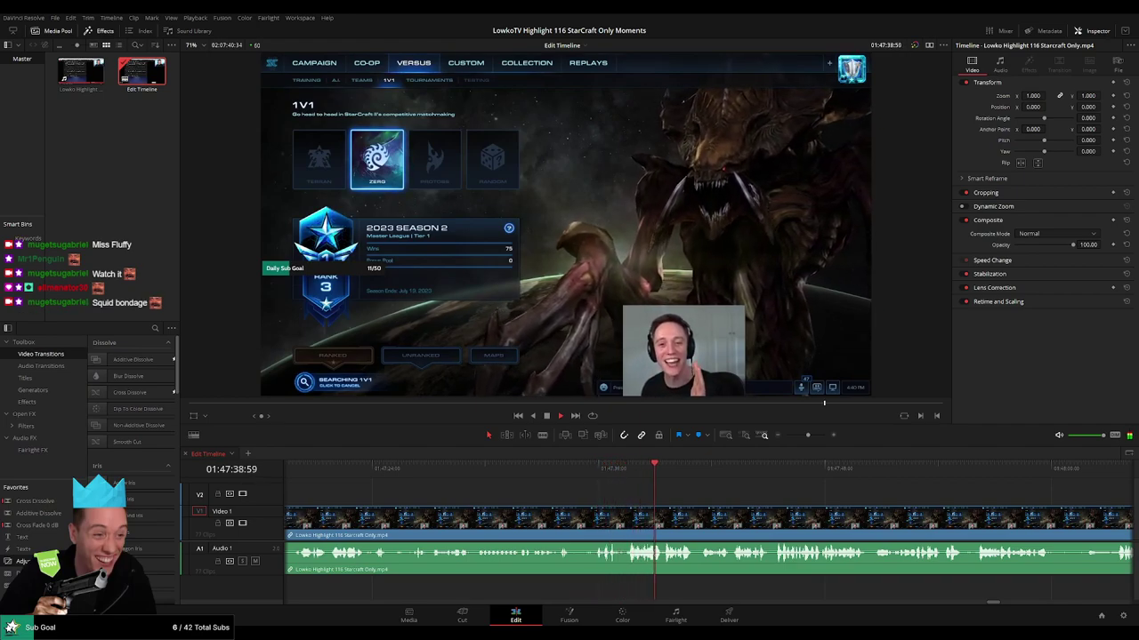
Recheck the YouTube segment around 01:47:14, and continue reviewing through the matchmaking wait to the new match's opening at about 01:48:06.
left_click(476, 472)
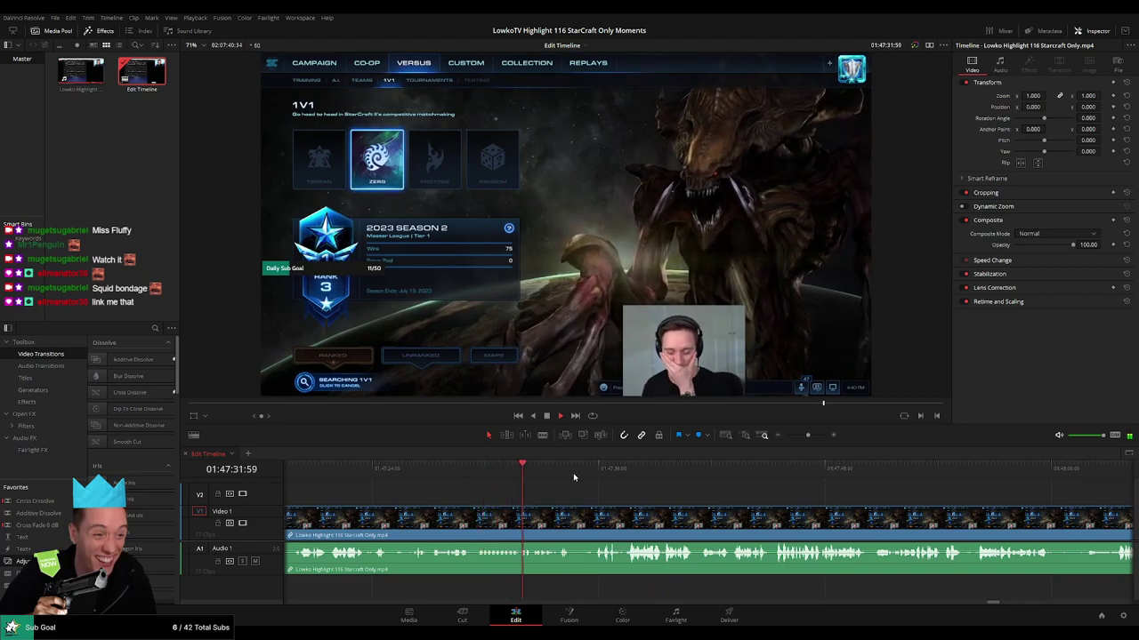
scroll(551, 498, "left", 3)
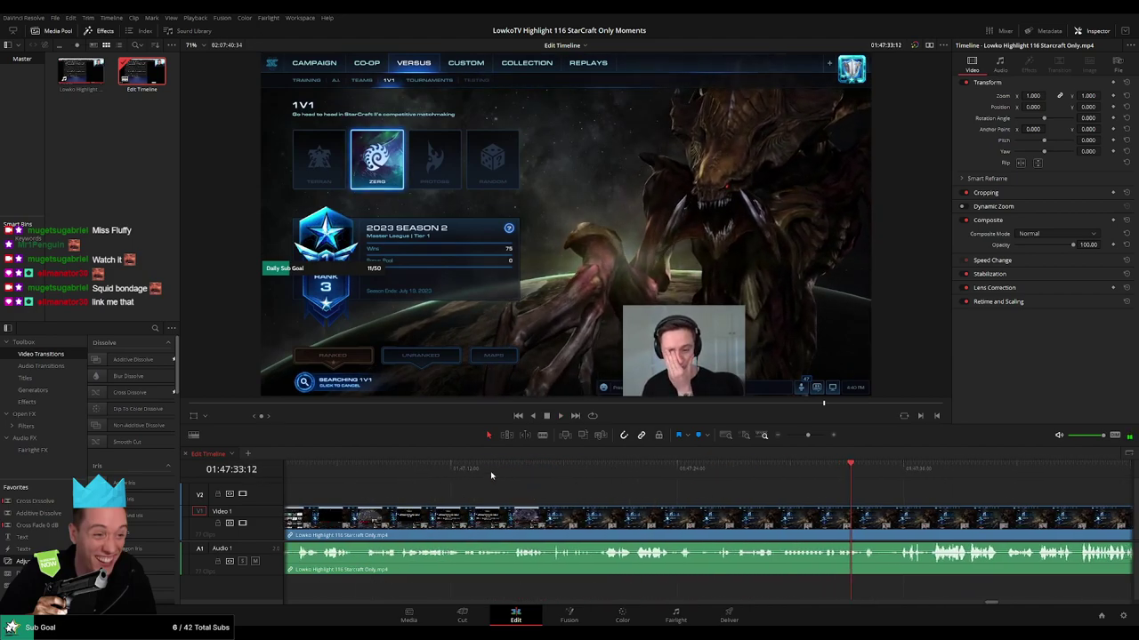
left_click(490, 472)
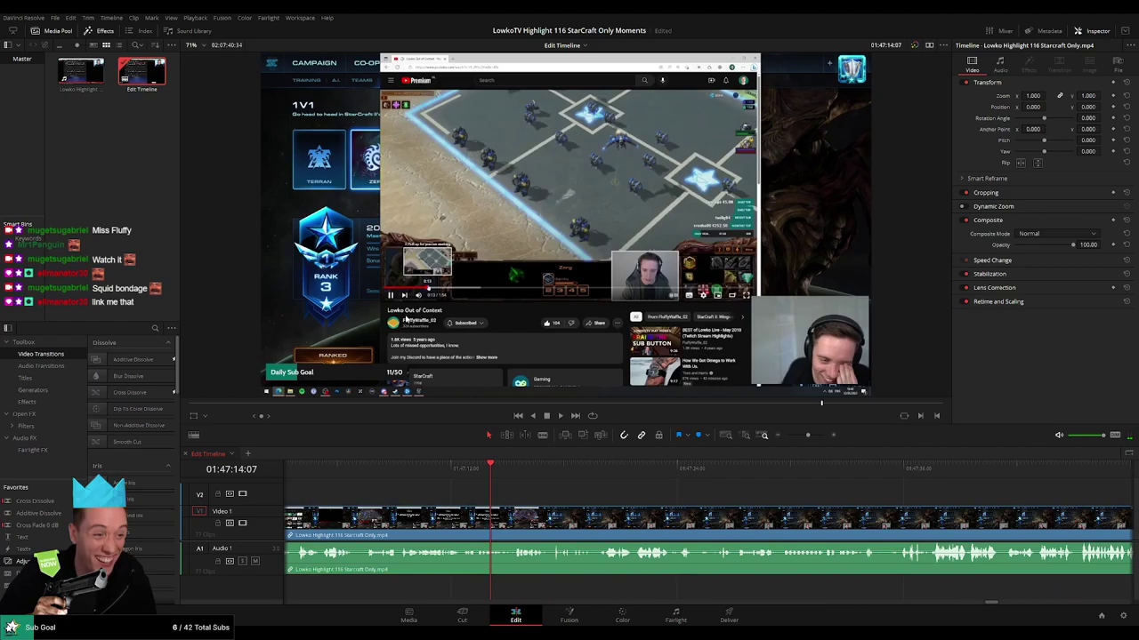
left_click(890, 471)
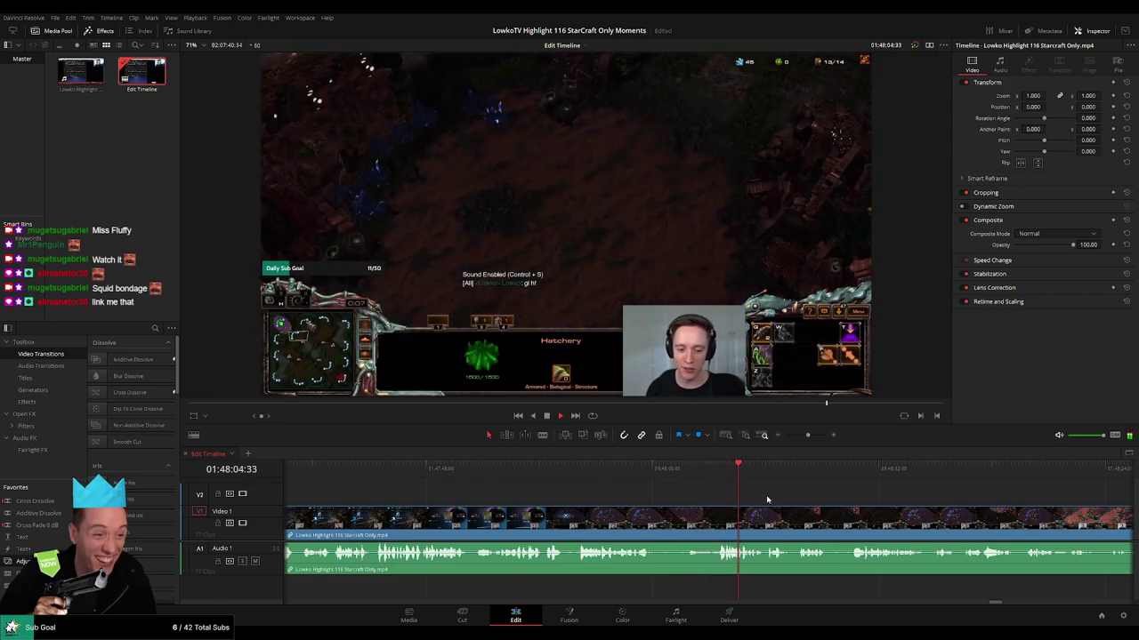
scroll(583, 491, "right", 3)
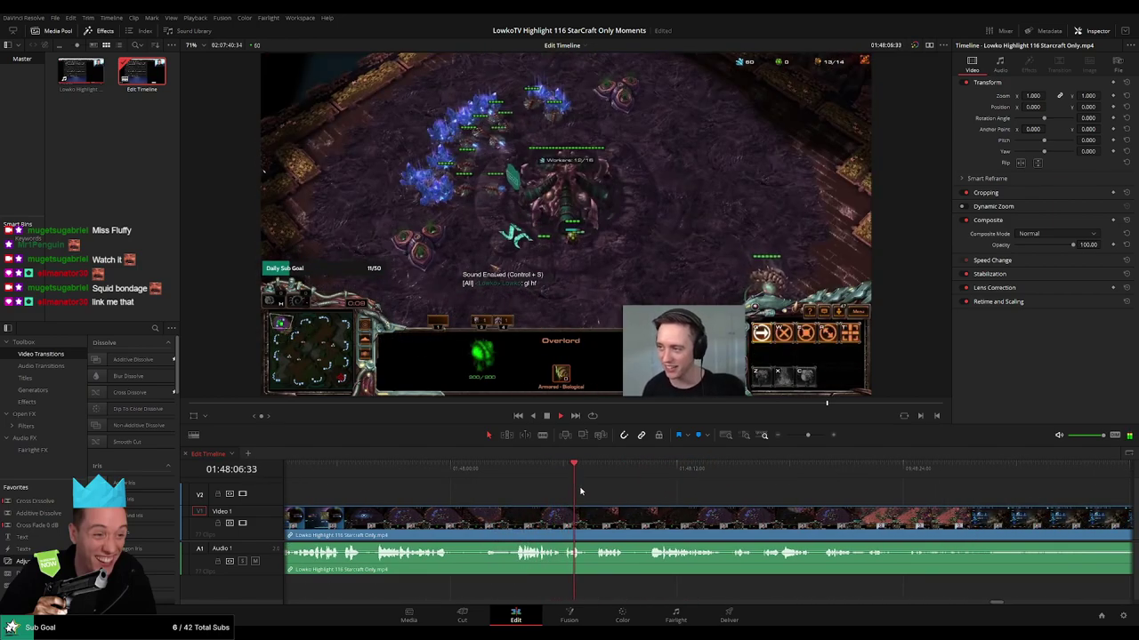
Cut out the short section from 01:48:23:12 to the switch from the new match's opening to the late-game base attack, closing the gap.
scroll(580, 491, "right", 2)
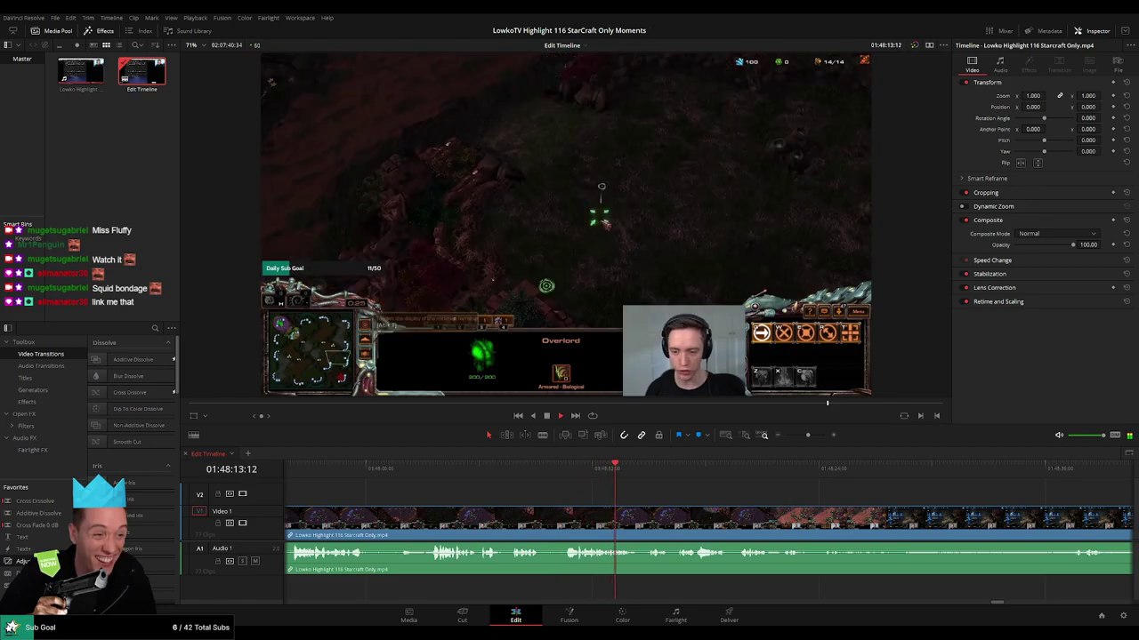
scroll(579, 491, "right", 3)
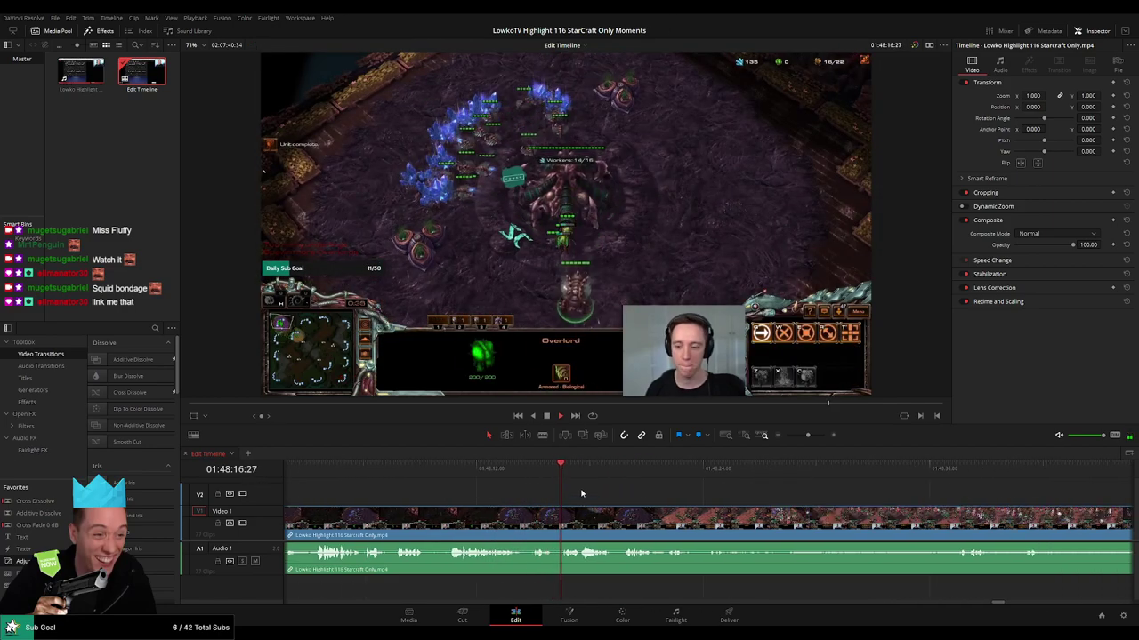
scroll(569, 496, "right", 2)
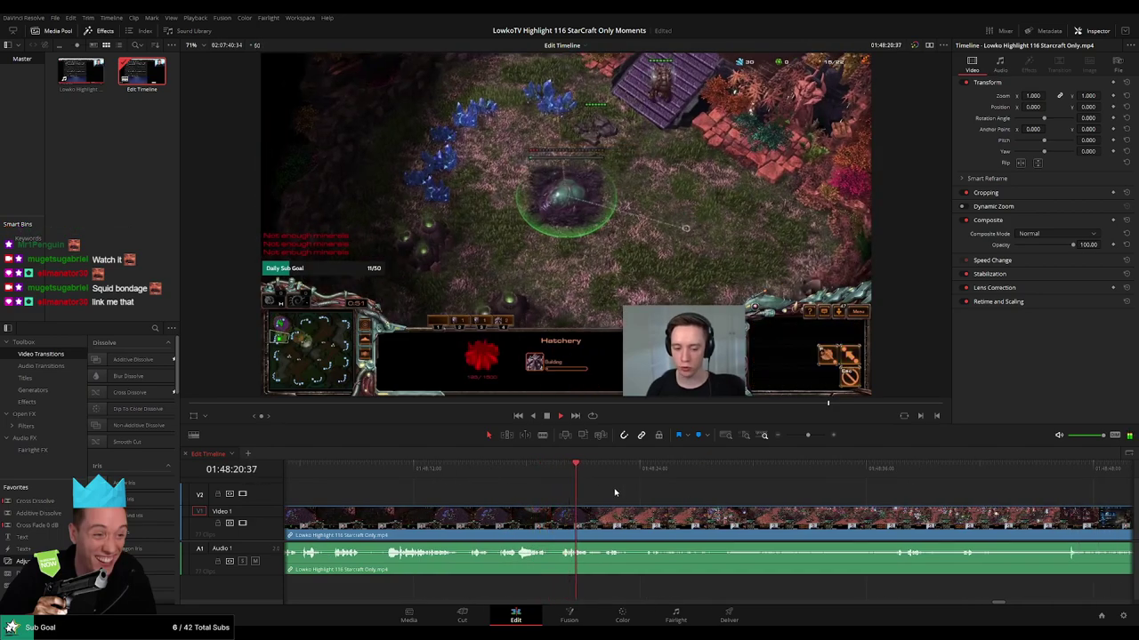
scroll(613, 492, "right", 3)
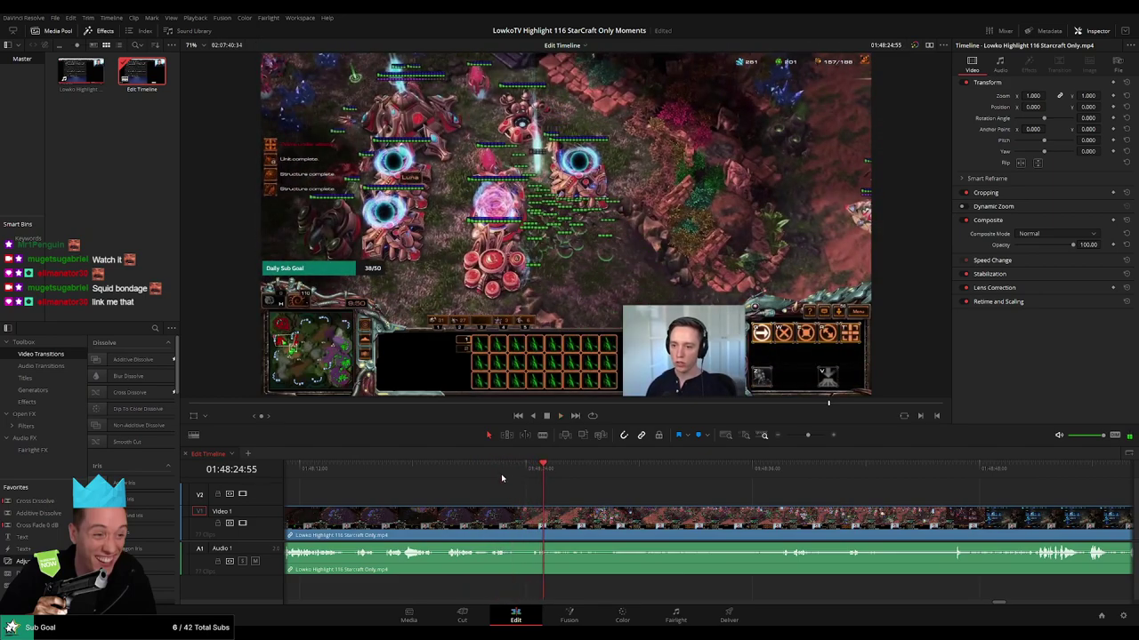
left_click(501, 478)
left_click(517, 514)
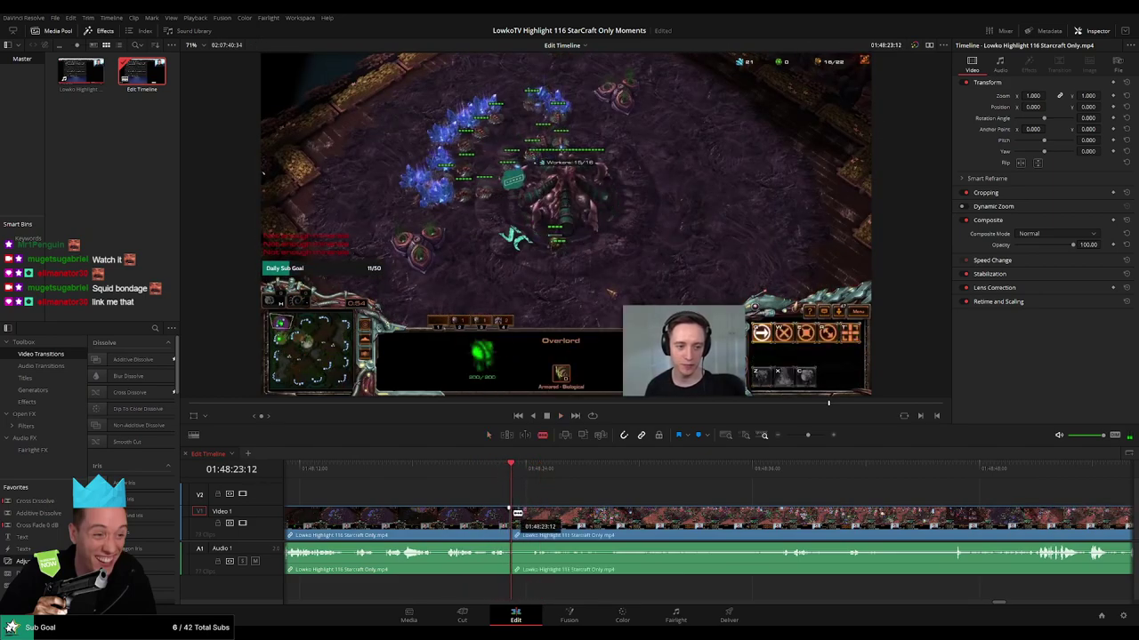
key("a")
key("Delete")
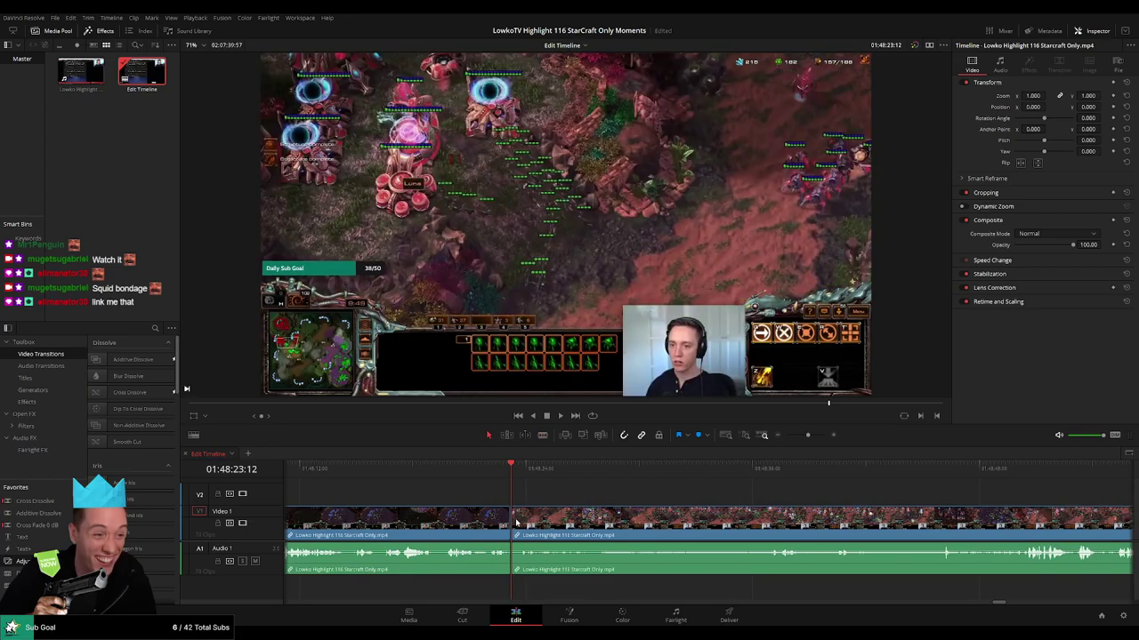
Mark the finished clip before the late-game base attack with the green clip color and clear the selection.
key("space")
left_click(457, 539)
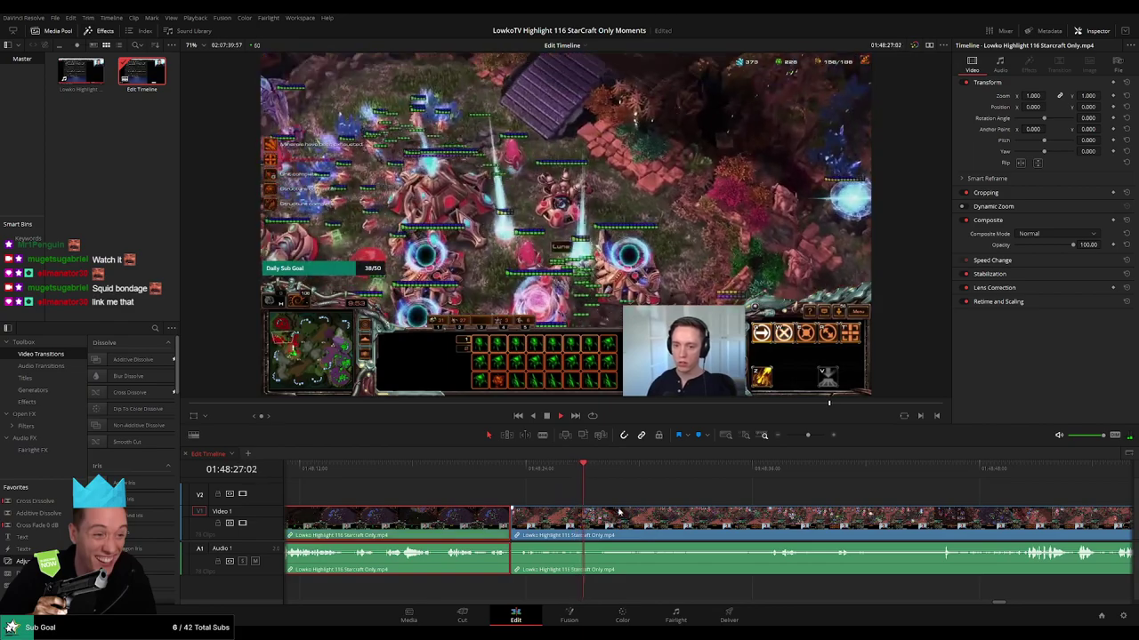
left_click(656, 488)
Review the late-game base attack through the victory screen to about 01:49:09.
left_click_drag(808, 436, 801, 459)
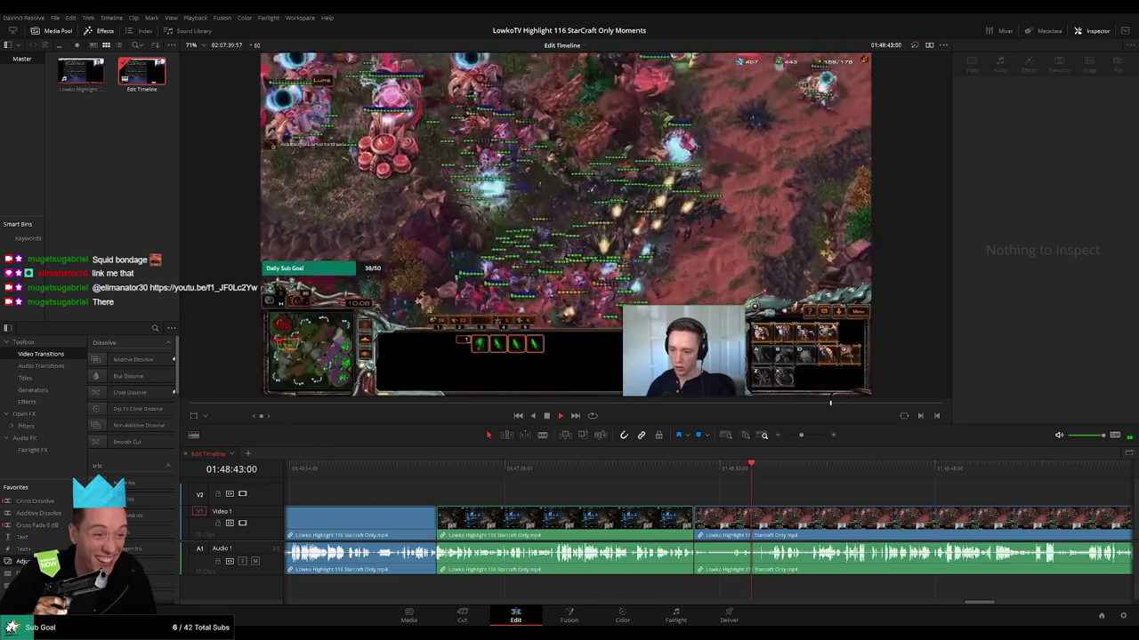
left_click_drag(789, 495, 676, 496)
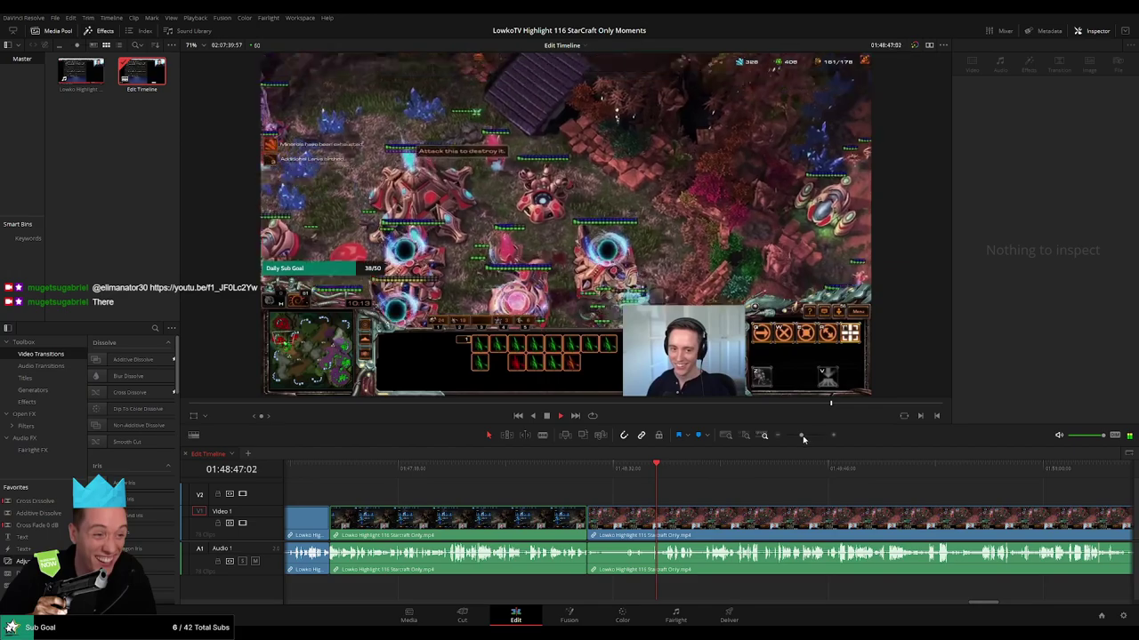
left_click_drag(801, 435, 805, 435)
left_click(729, 467)
scroll(802, 506, "right", 5)
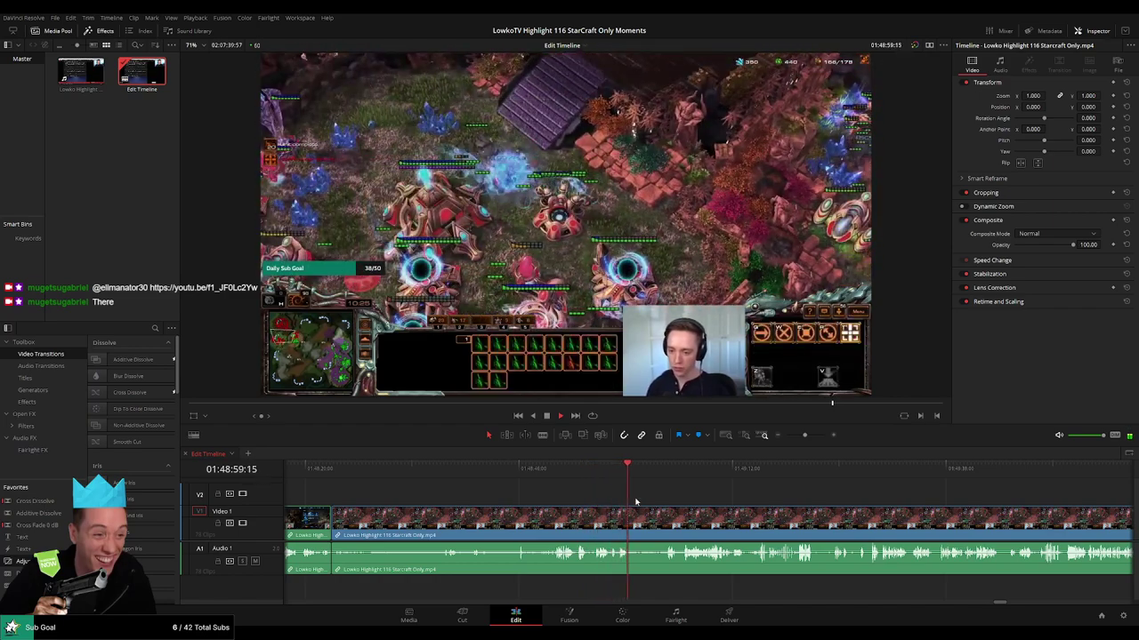
left_click(659, 471)
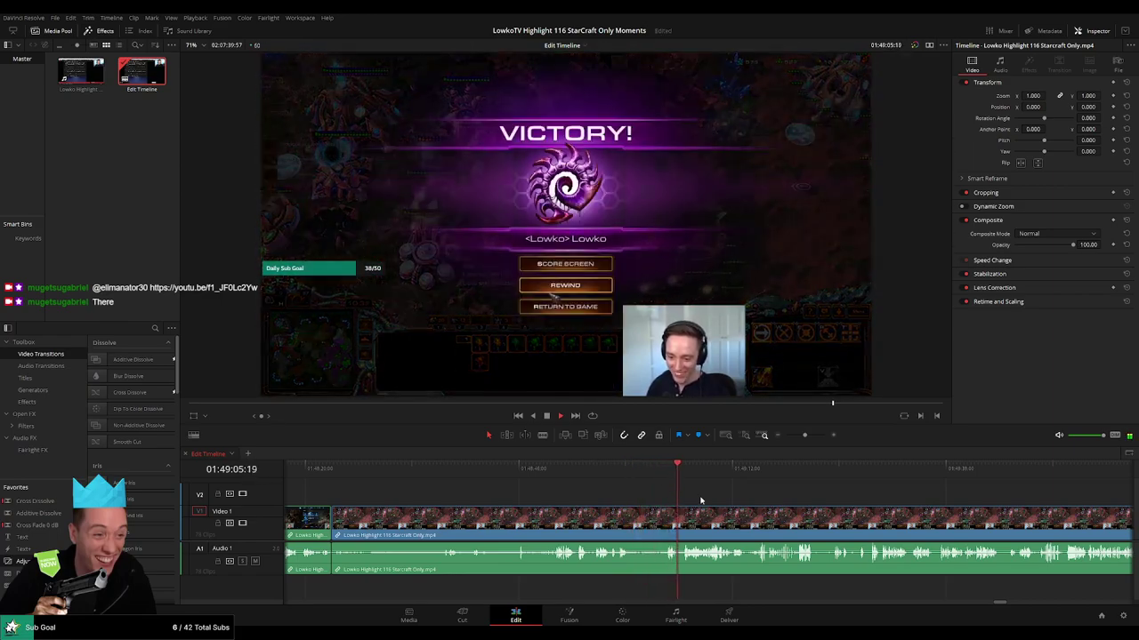
left_click_drag(805, 436, 808, 436)
scroll(571, 495, "right", 3)
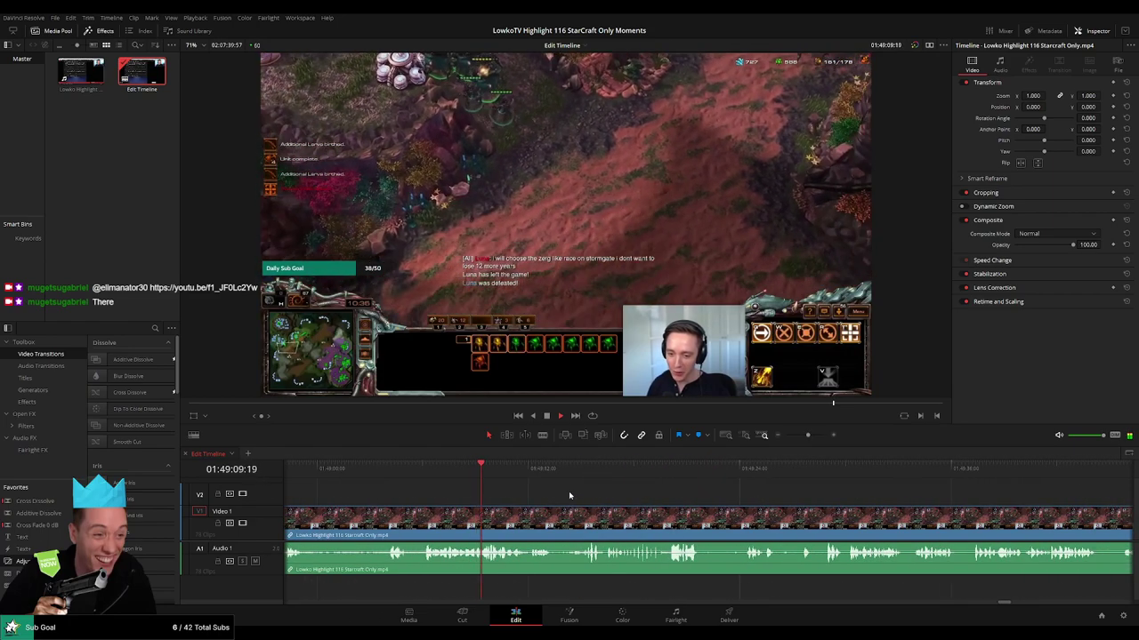
Cut out the few frames from 01:49:11:50 to the switch from the match to the Reddit page and close the gap.
left_click(532, 469)
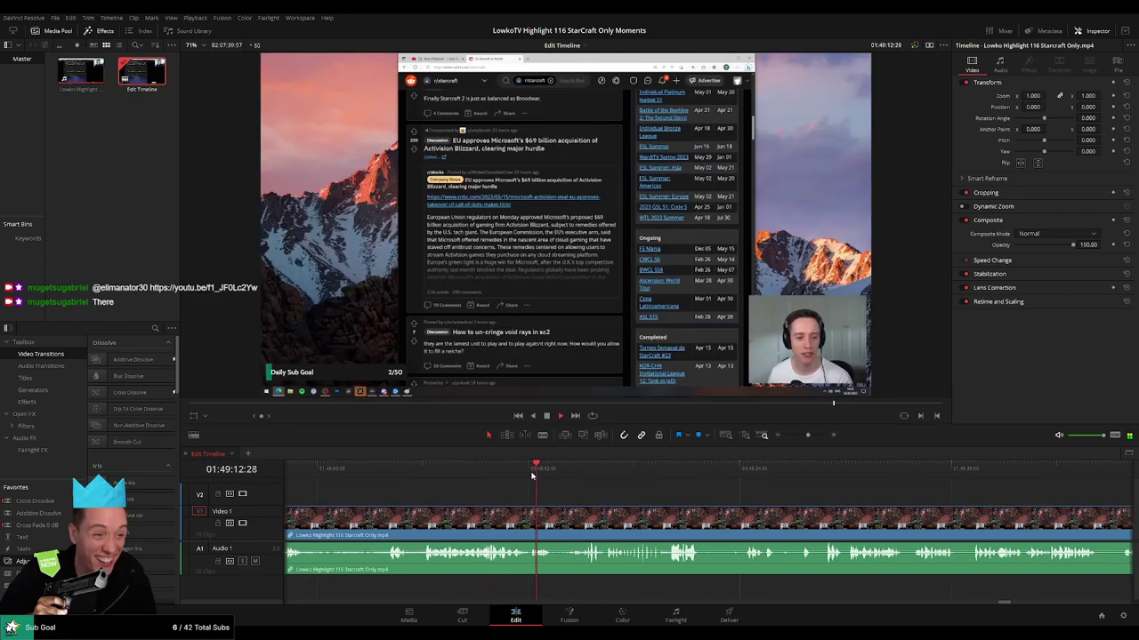
left_click(504, 469)
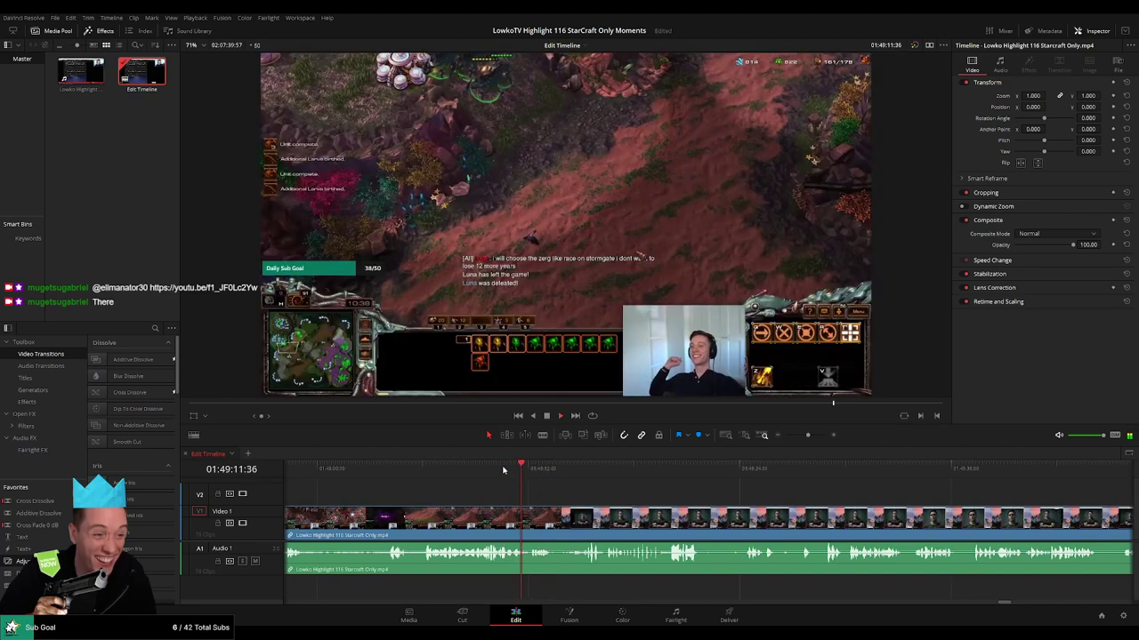
key("space")
left_click_drag(808, 436, 812, 436)
left_click(719, 472)
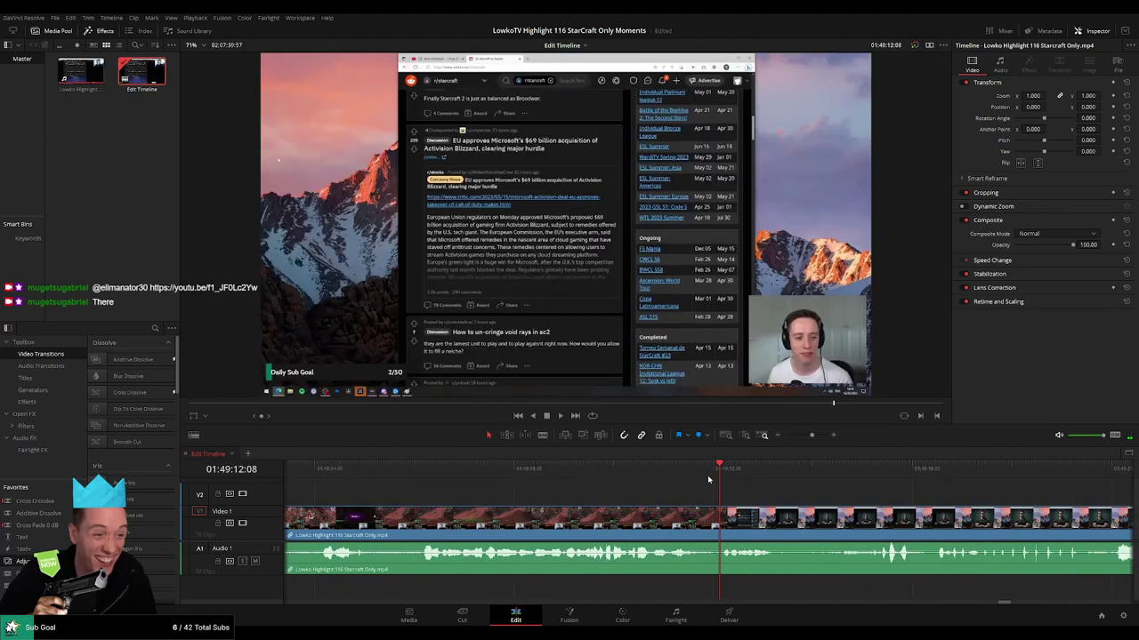
left_click(706, 476)
key("b")
left_click(706, 516)
left_click(718, 526)
key("a")
left_click(715, 527)
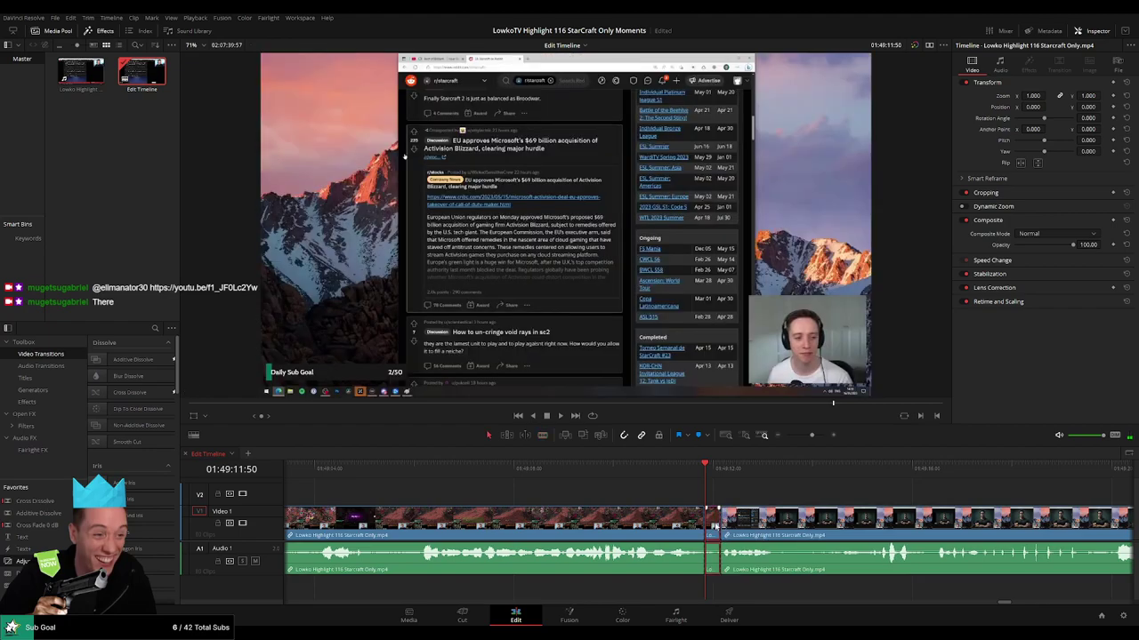
key("Delete")
Mark the finished late-game match clip before the Reddit page with the blue clip color and clear the selection.
key("space")
left_click_drag(812, 434, 800, 439)
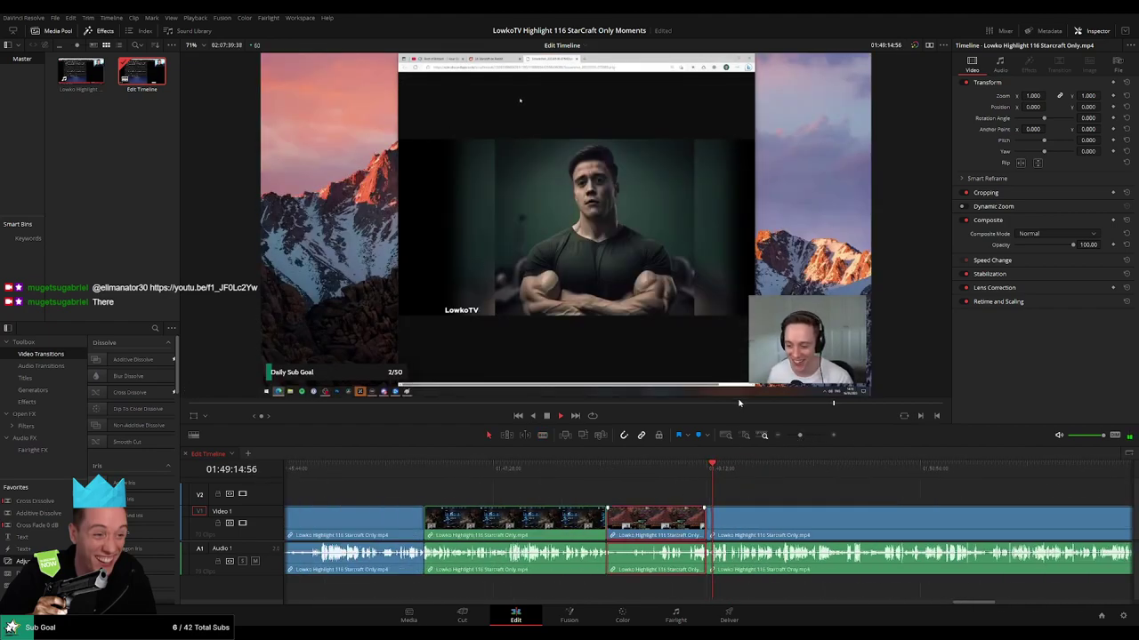
left_click(861, 498)
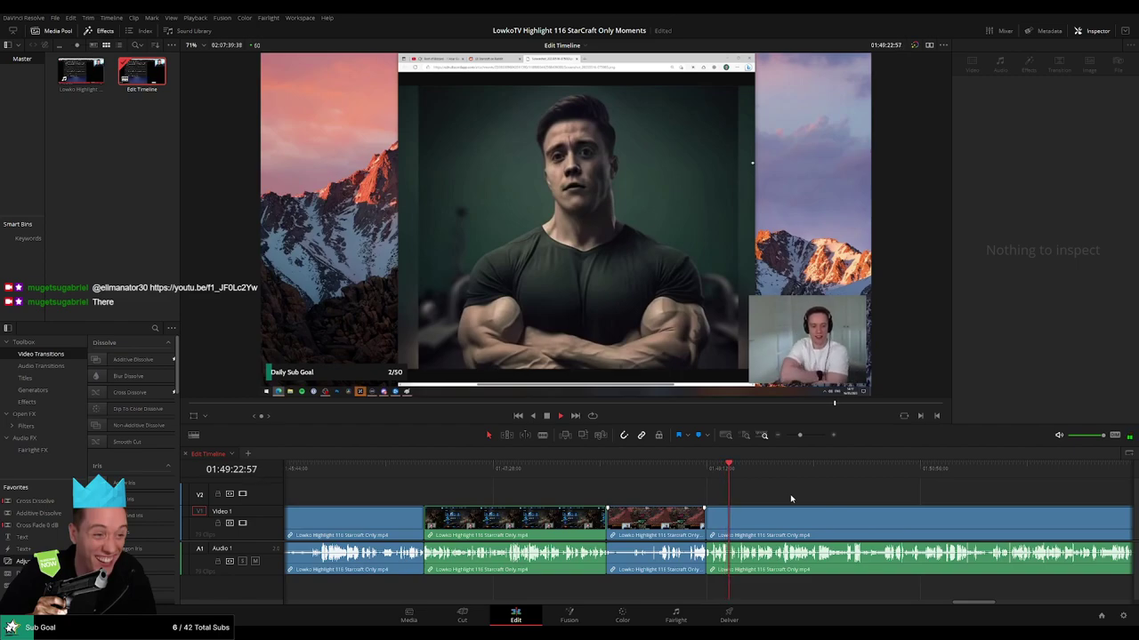
Review the muscular LowkoTV image segment and the start of the gym streamers YouTube video from about 01:49:23 to 01:50:04.
left_click_drag(801, 436, 804, 436)
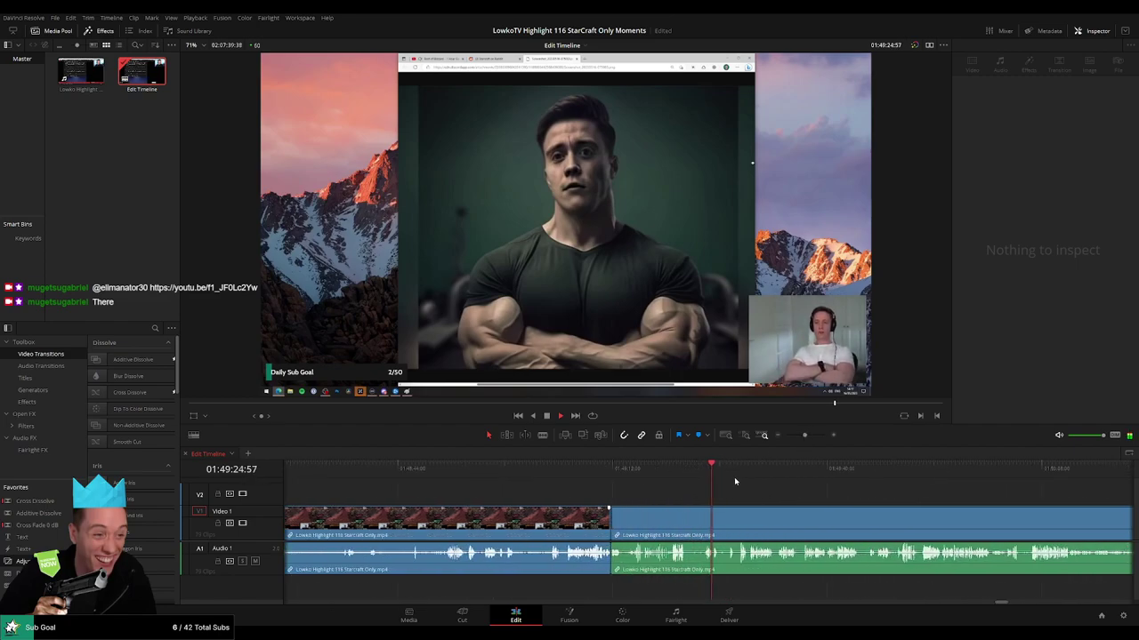
left_click(736, 473)
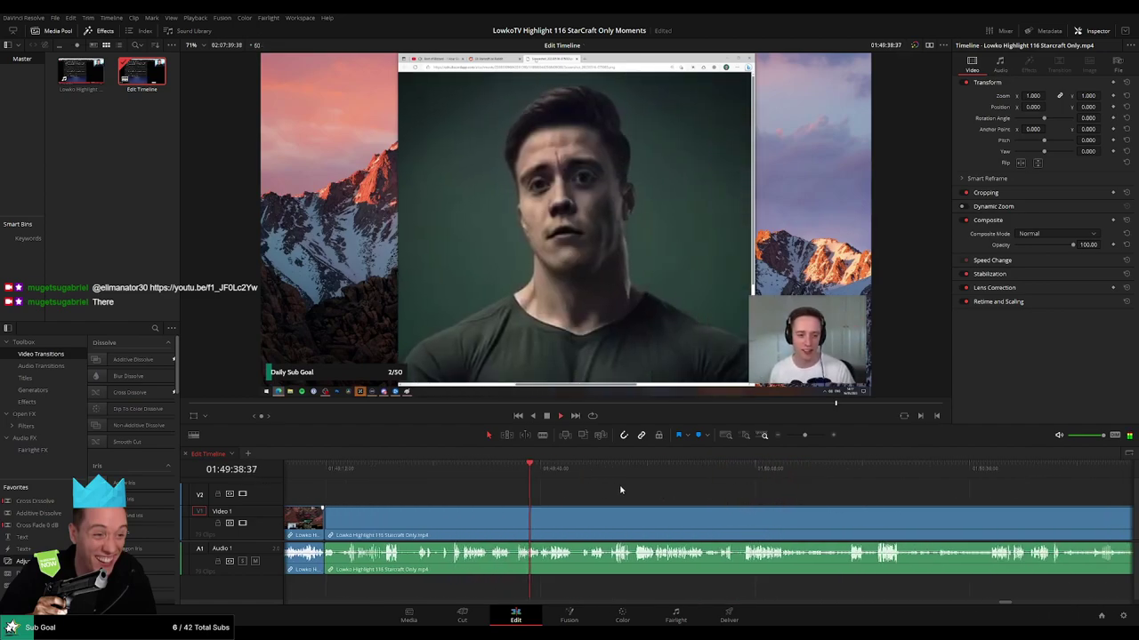
left_click(569, 474)
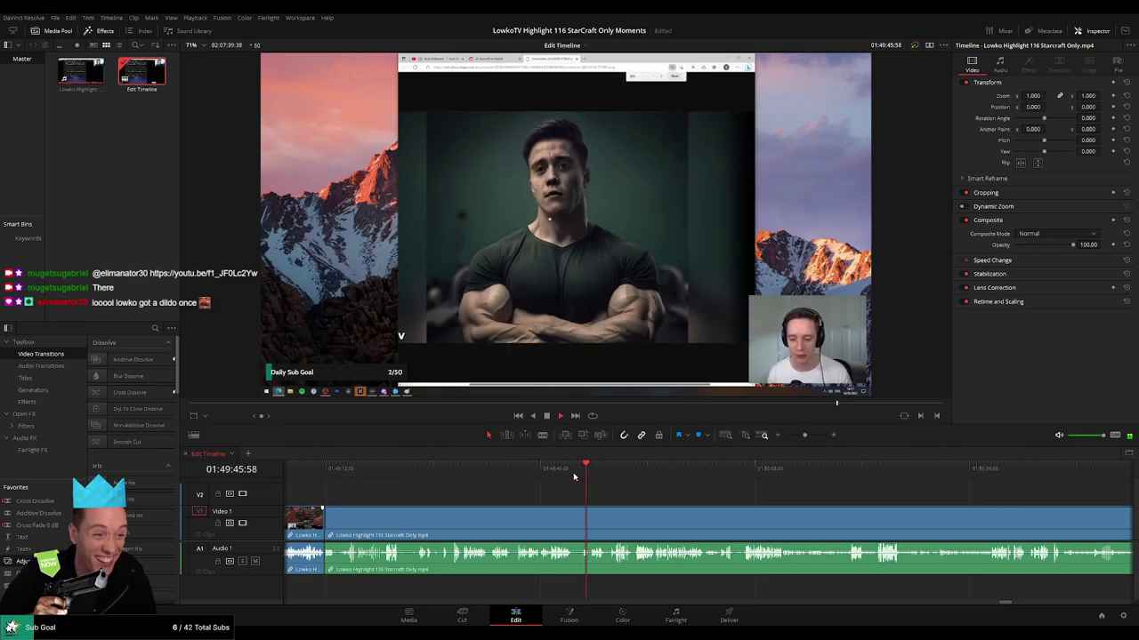
left_click(423, 479)
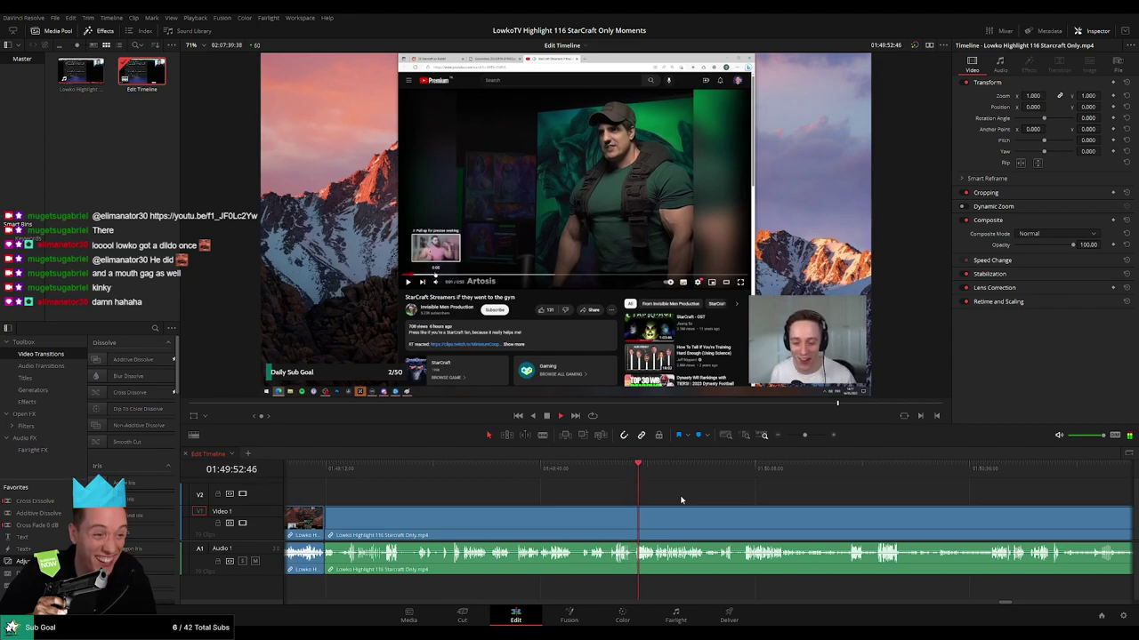
left_click_drag(805, 435, 807, 436)
left_click_drag(788, 496, 493, 495)
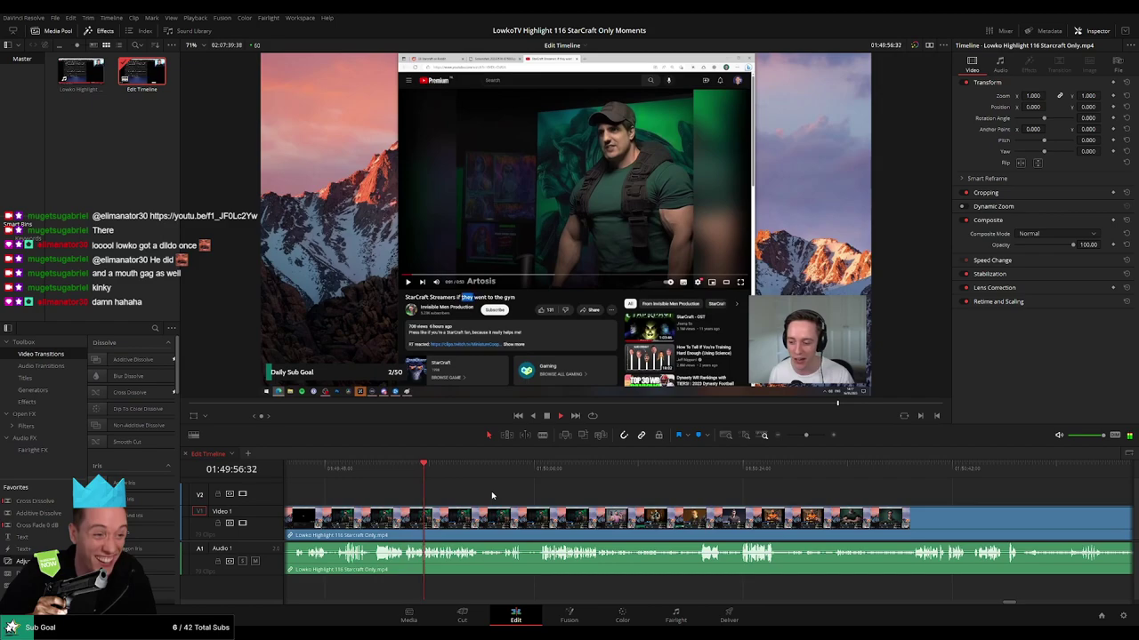
left_click_drag(805, 435, 808, 437)
left_click_drag(719, 501, 512, 505)
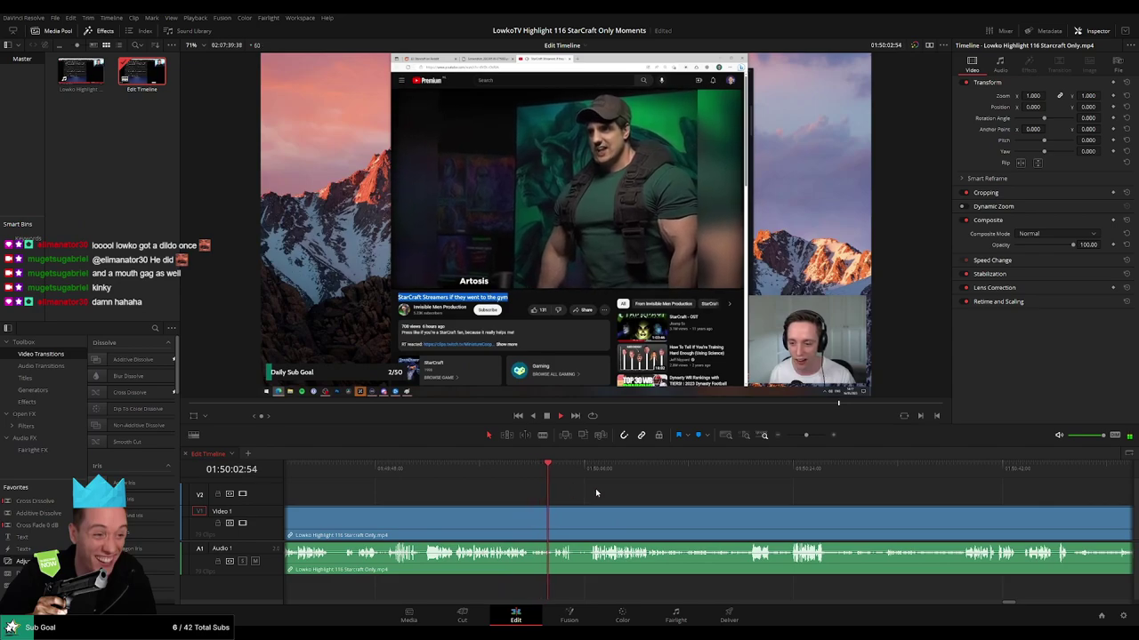
left_click_drag(613, 496, 520, 496)
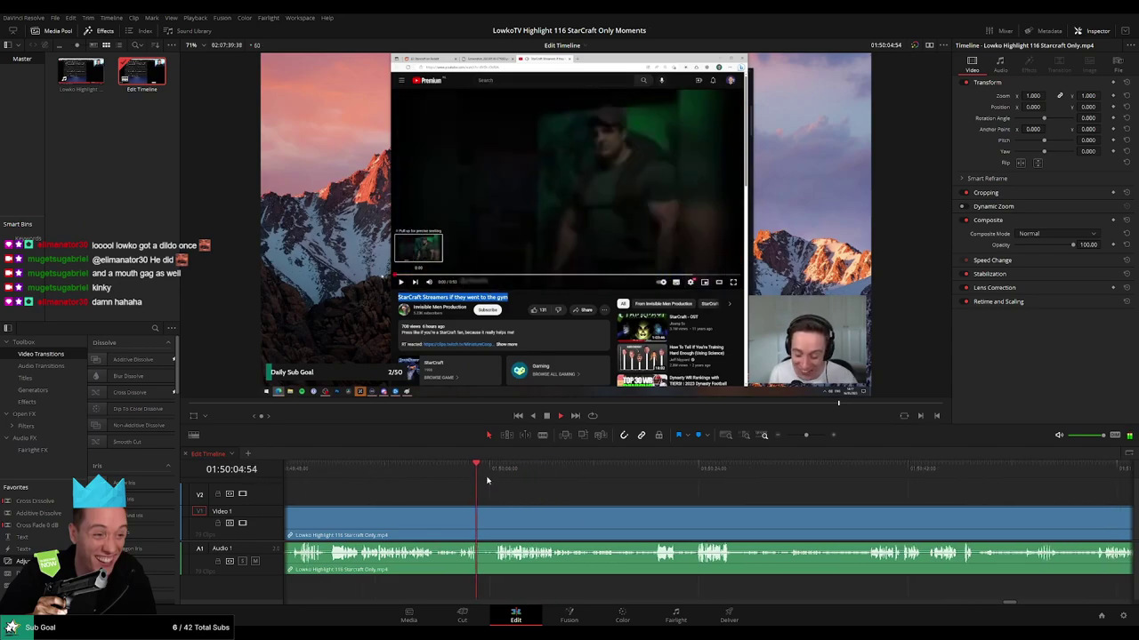
Review the "StarCraft Streamers if they went to the gym" segment from about 01:50:05 to 01:51:17.
left_click(495, 473)
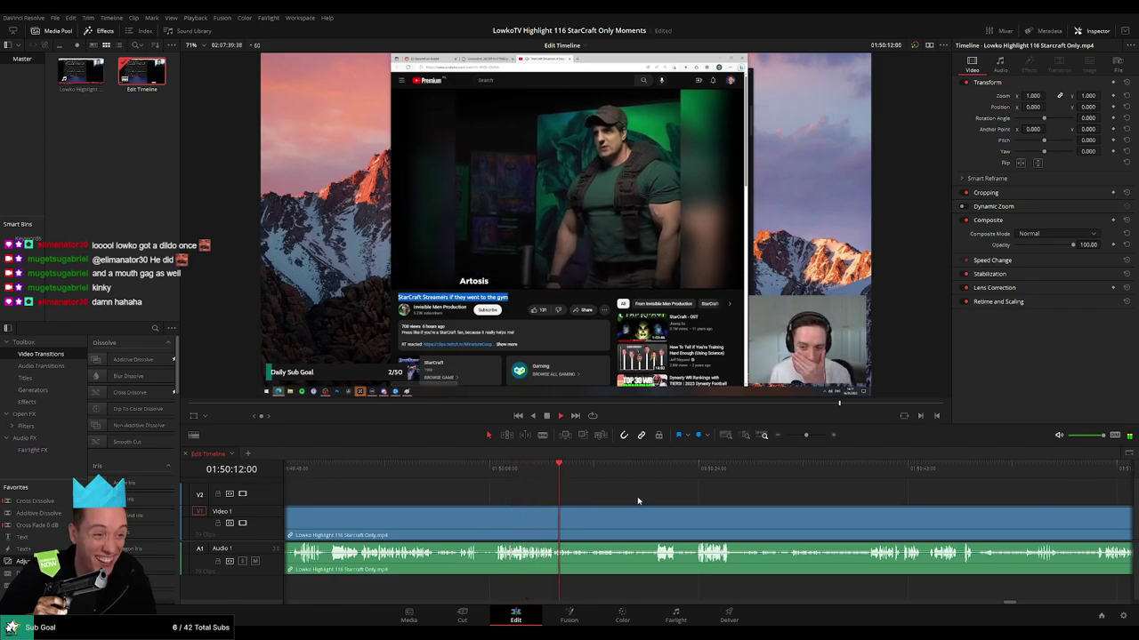
scroll(622, 496, "right", 3)
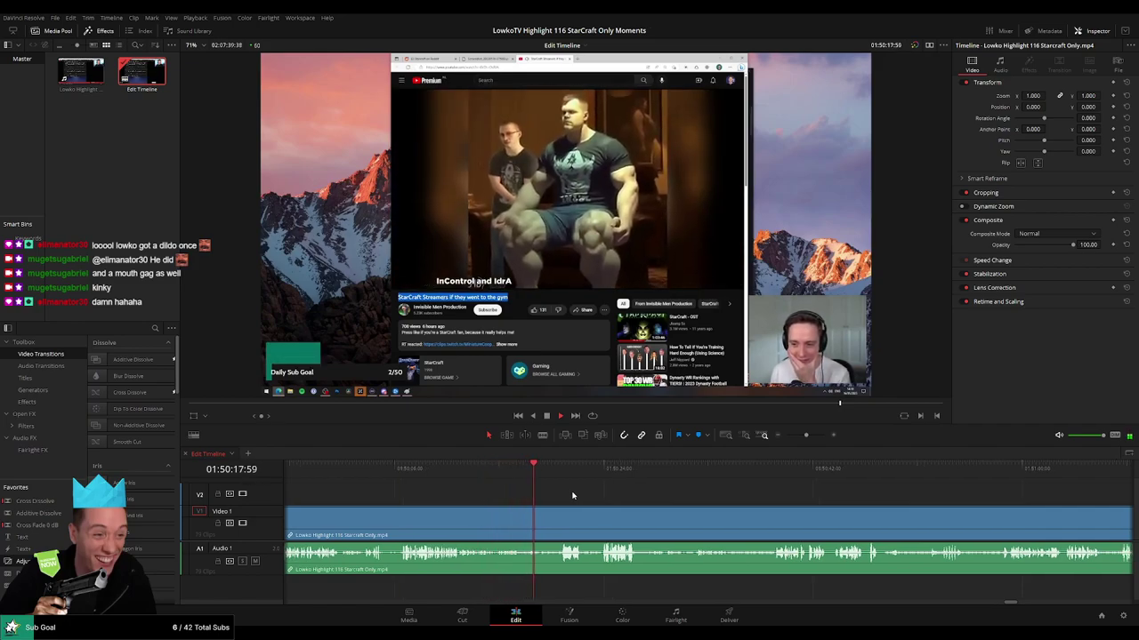
scroll(569, 495, "right", 3)
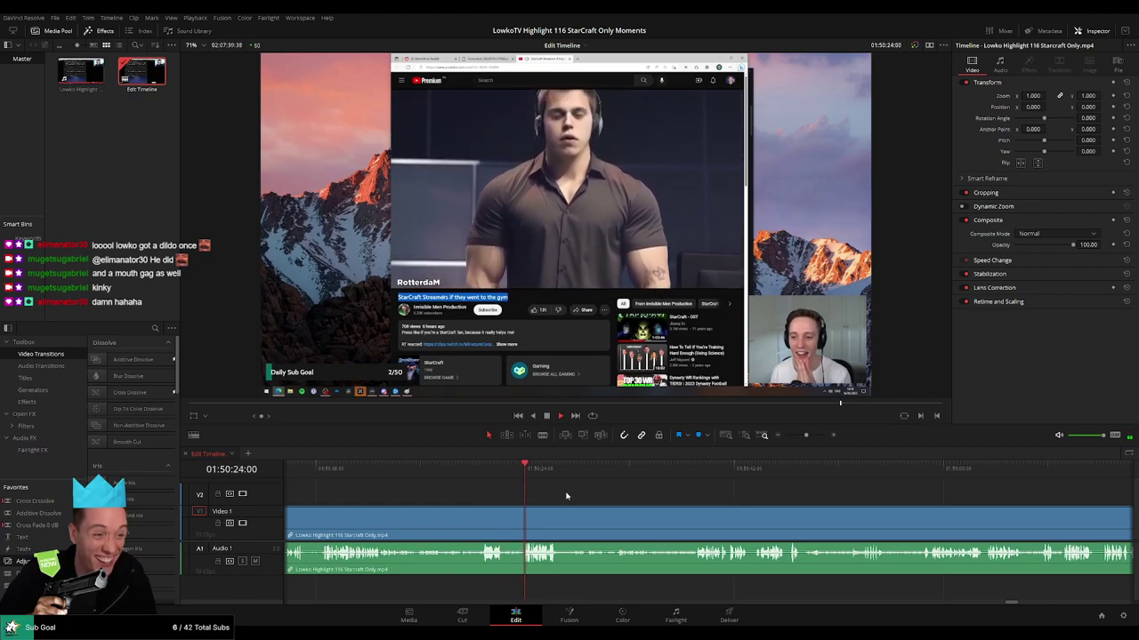
scroll(564, 495, "right", 3)
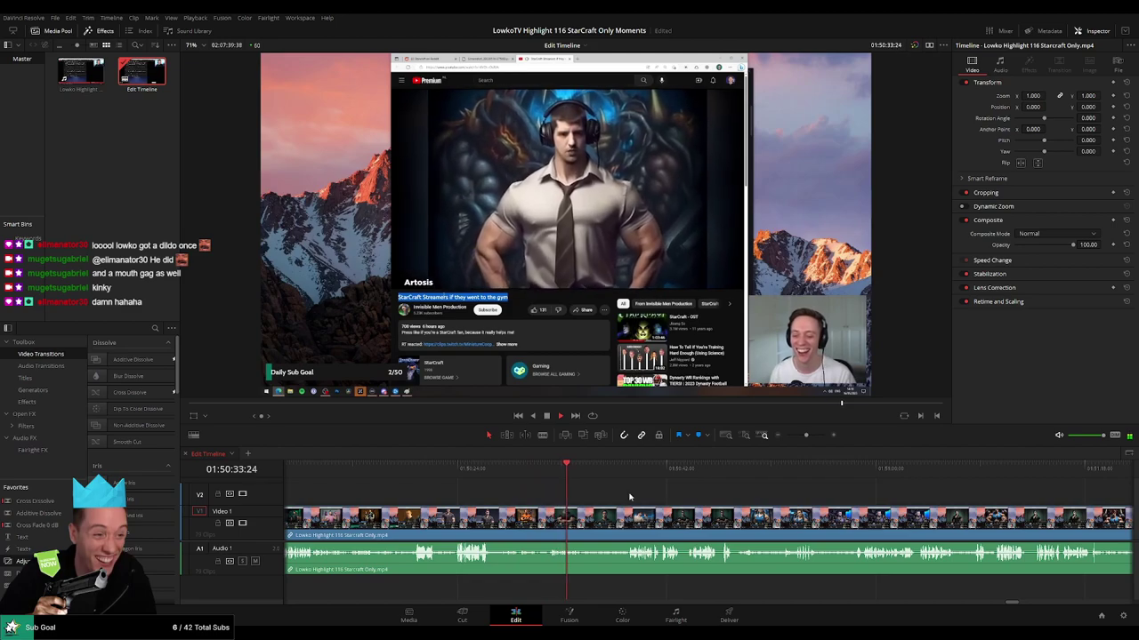
left_click_drag(630, 497, 561, 494)
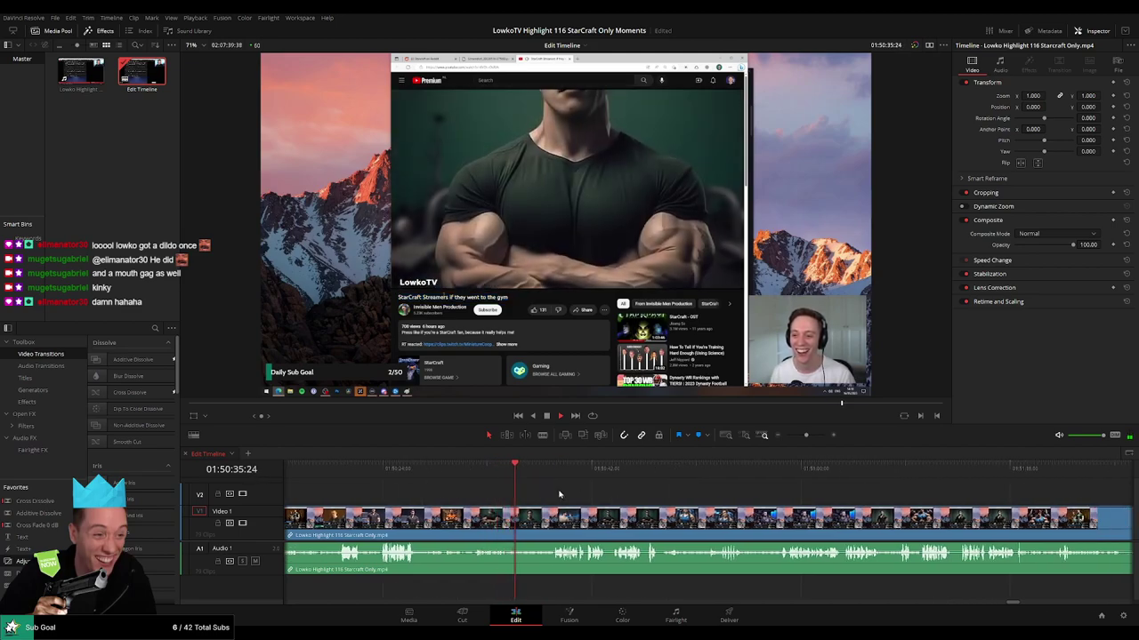
left_click(591, 504)
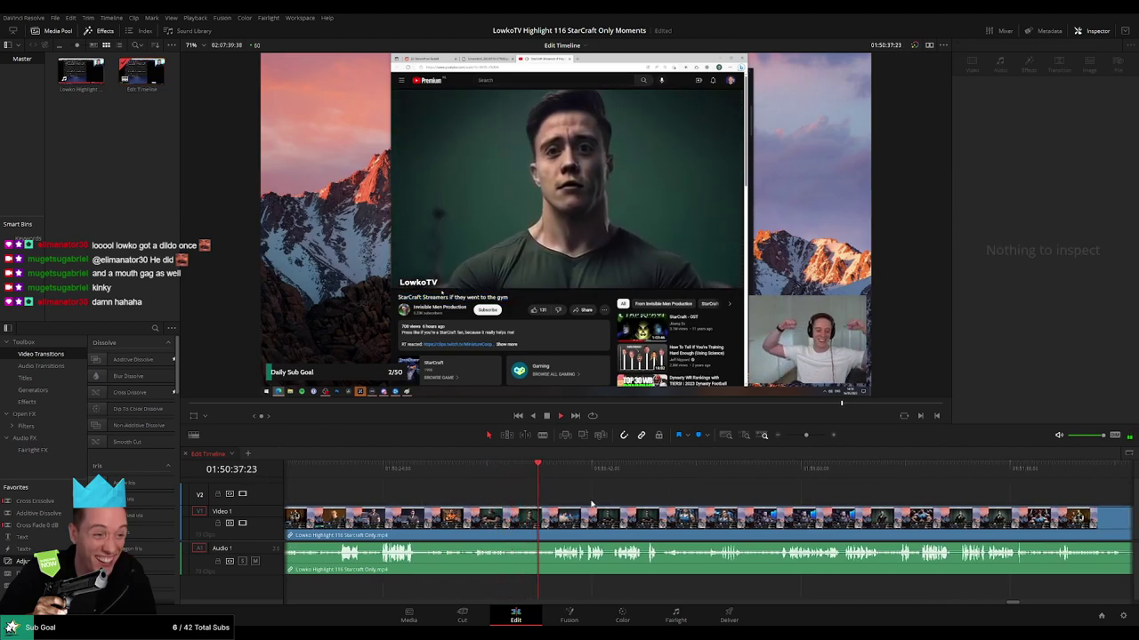
scroll(569, 495, "right", 2)
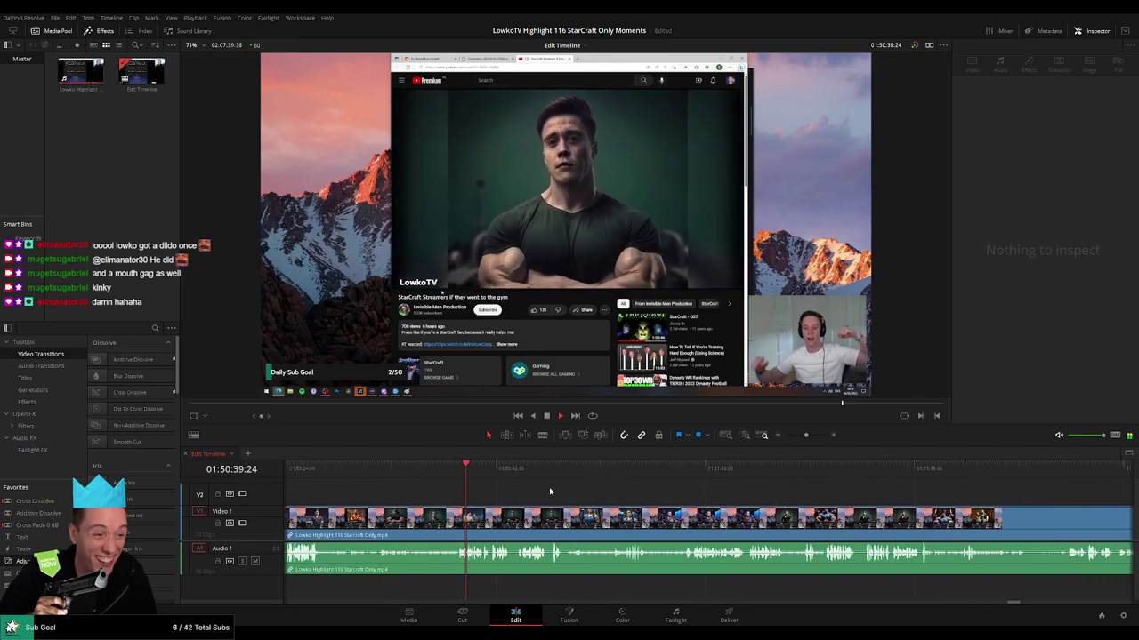
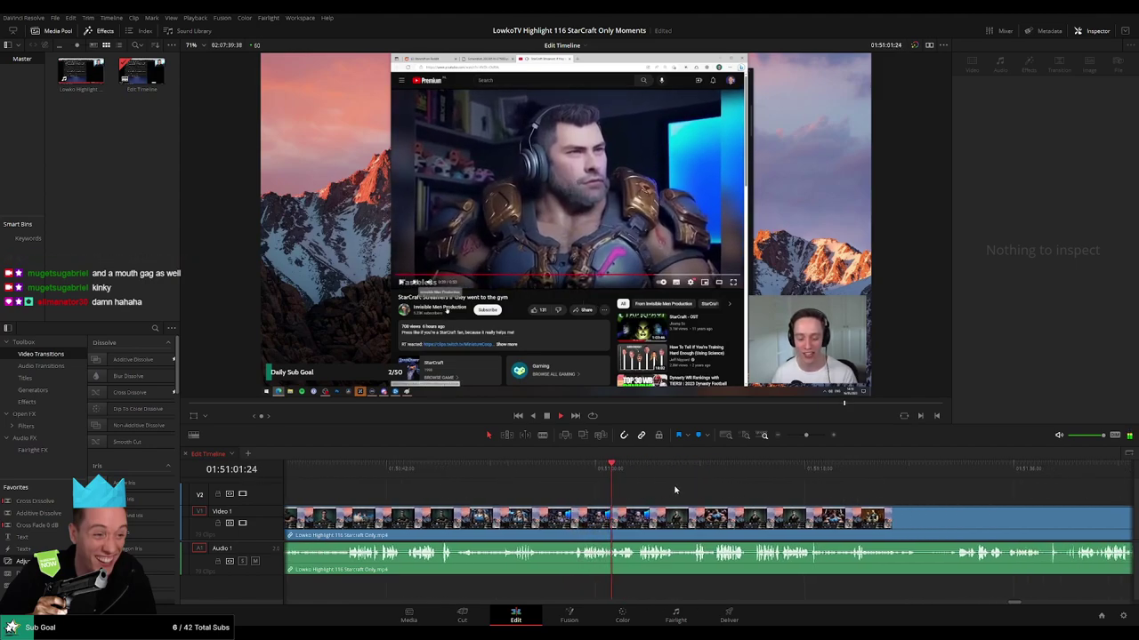
left_click(639, 469)
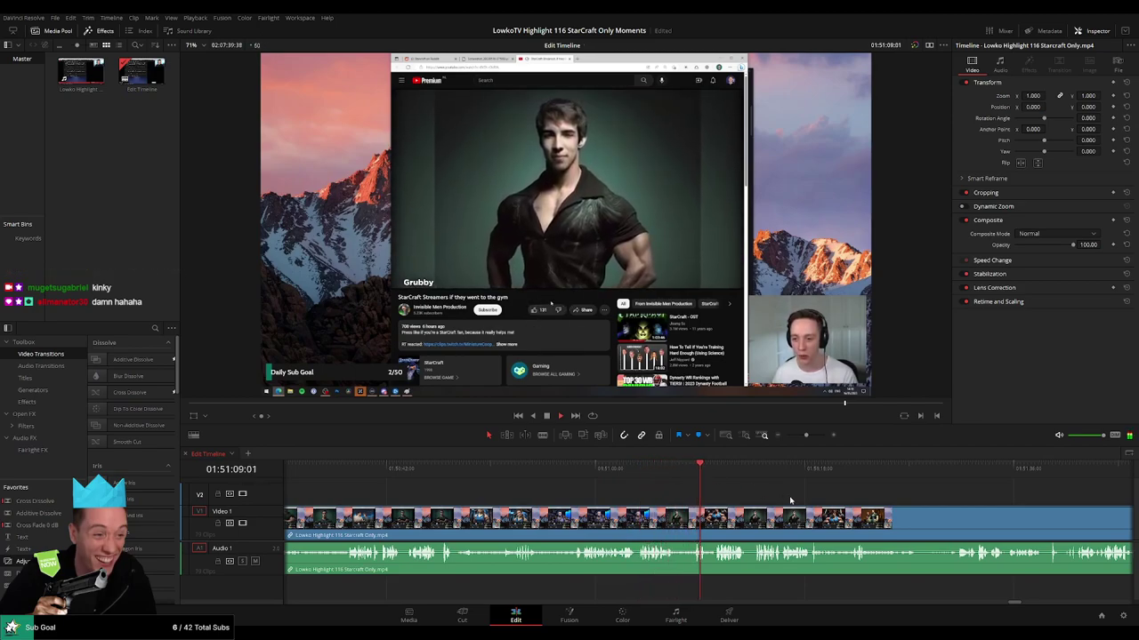
left_click_drag(790, 499, 666, 493)
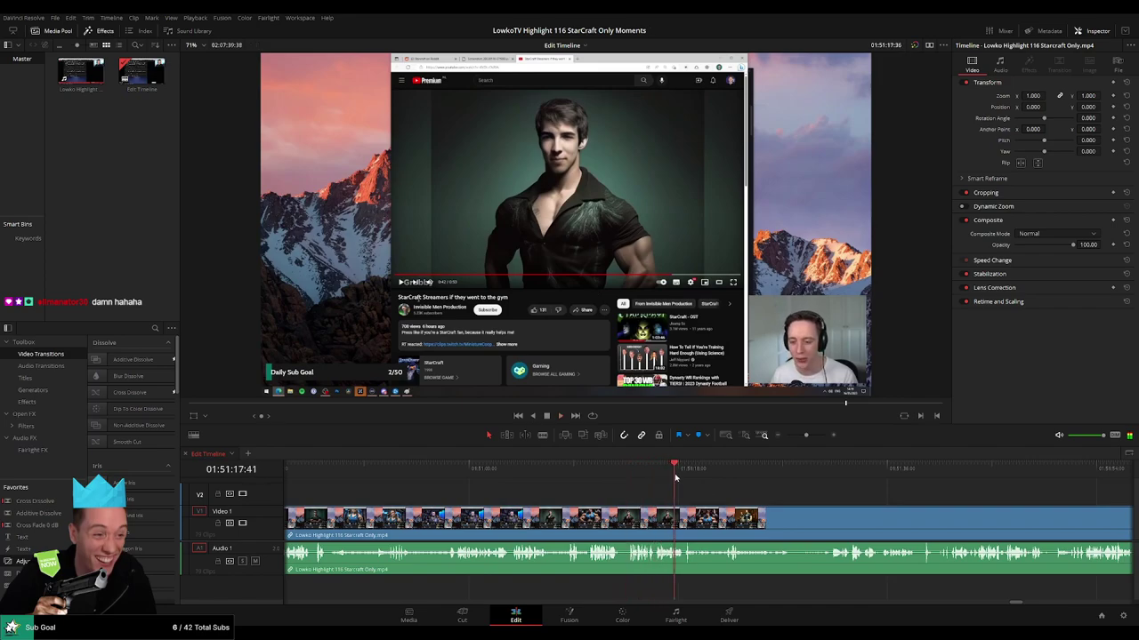
Review the end of the gym streamers video and the comment posting from about 01:51:17 to 01:51:39.
scroll(750, 497, "right", 3)
left_click(618, 479)
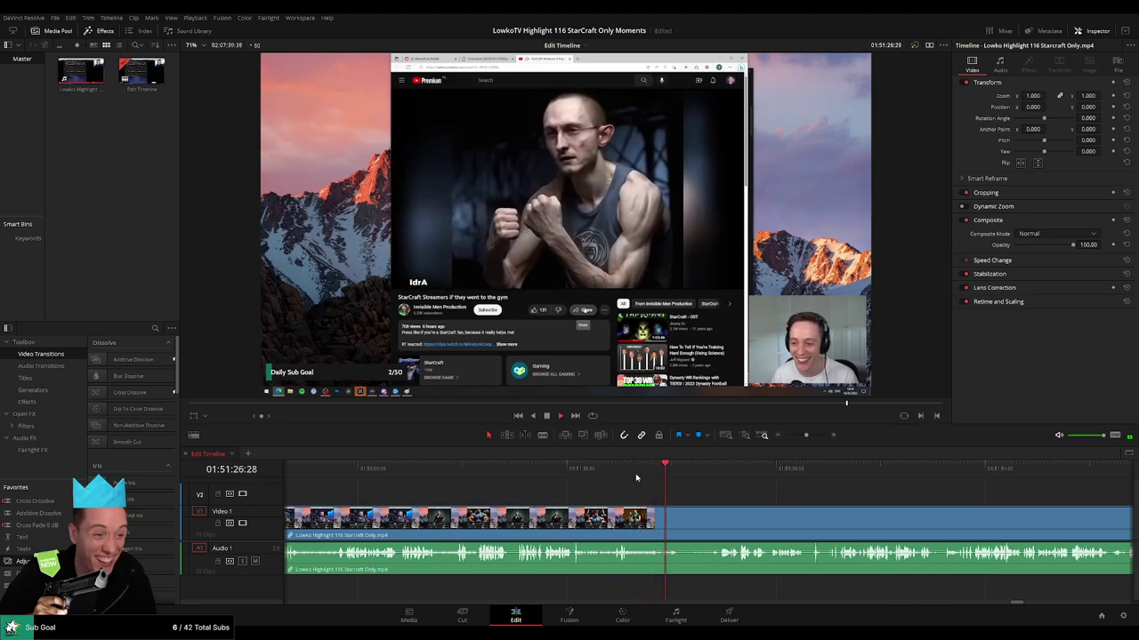
left_click(700, 473)
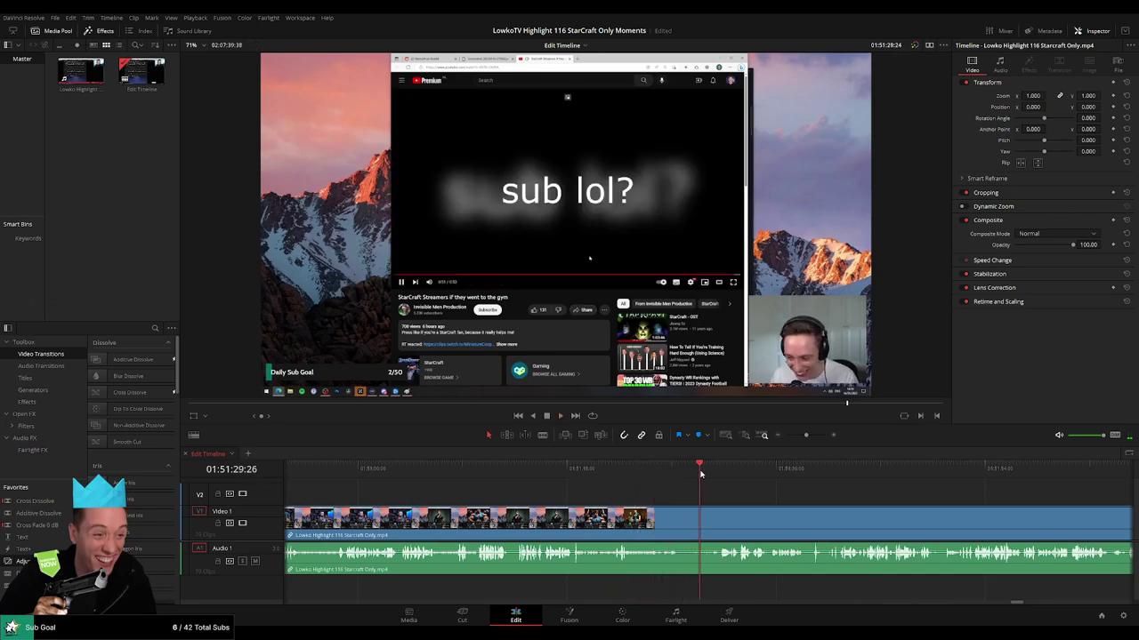
scroll(636, 487, "right", 4)
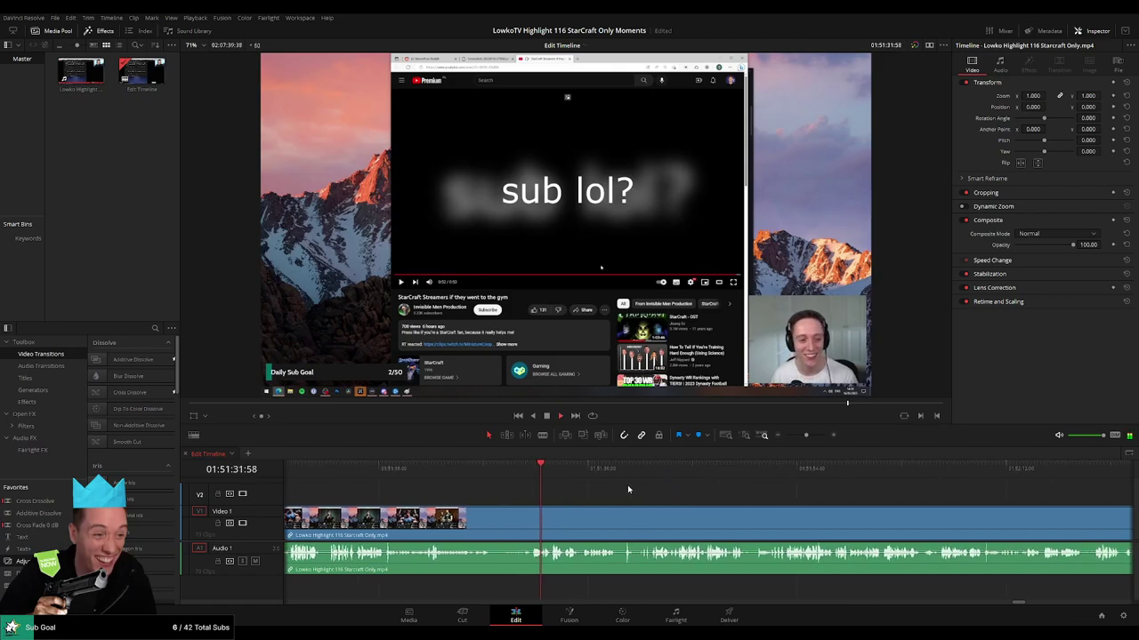
left_click_drag(806, 436, 811, 436)
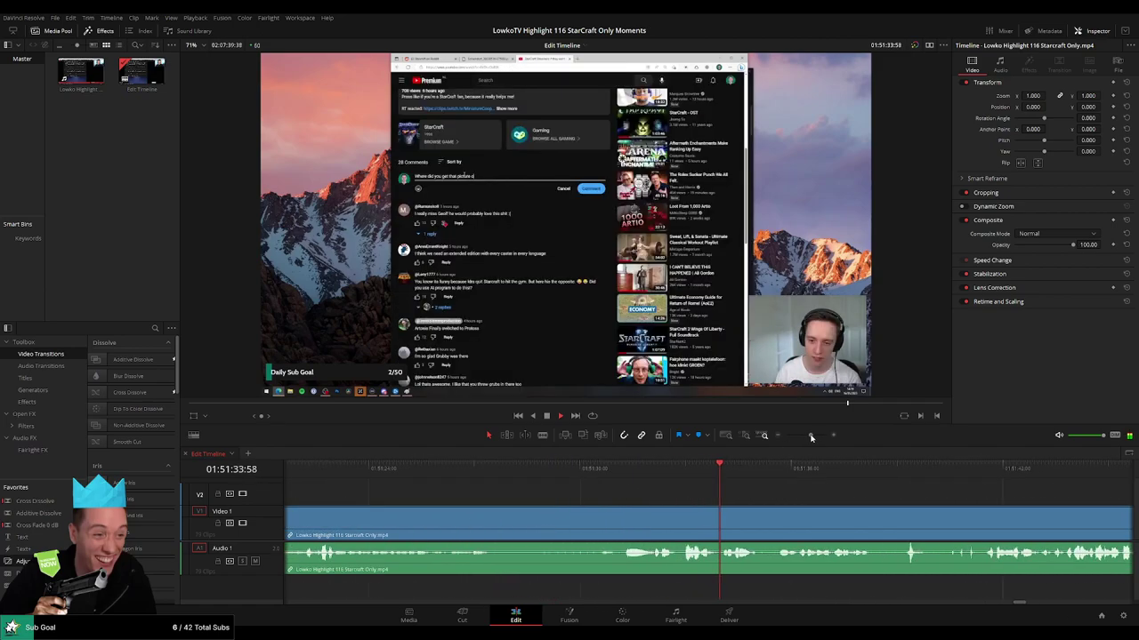
scroll(548, 482, "right", 5)
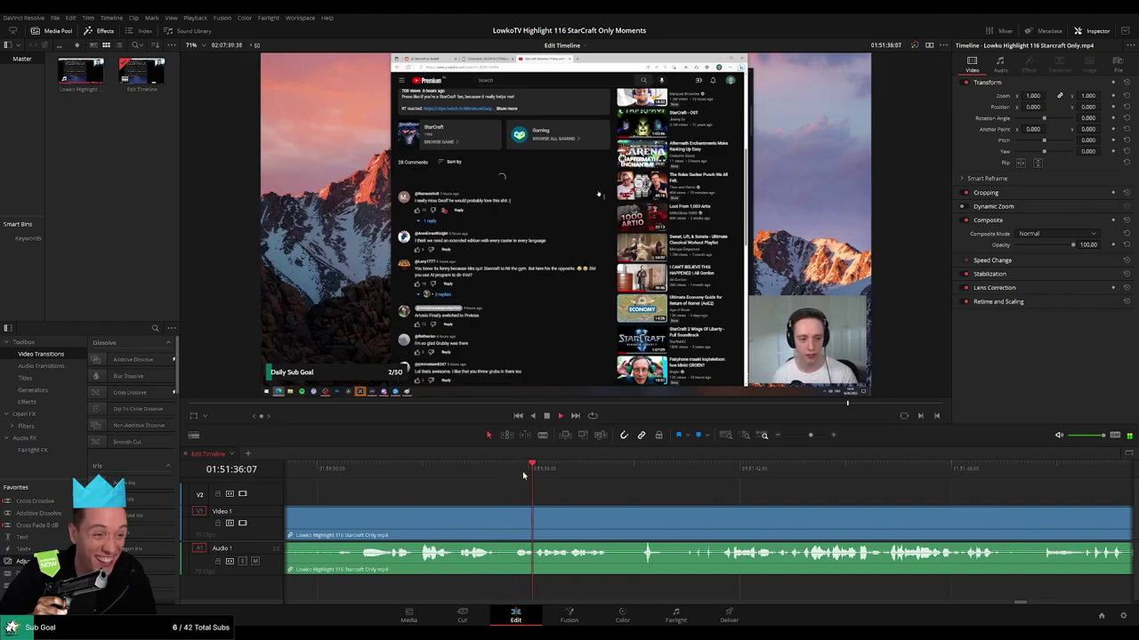
left_click(625, 473)
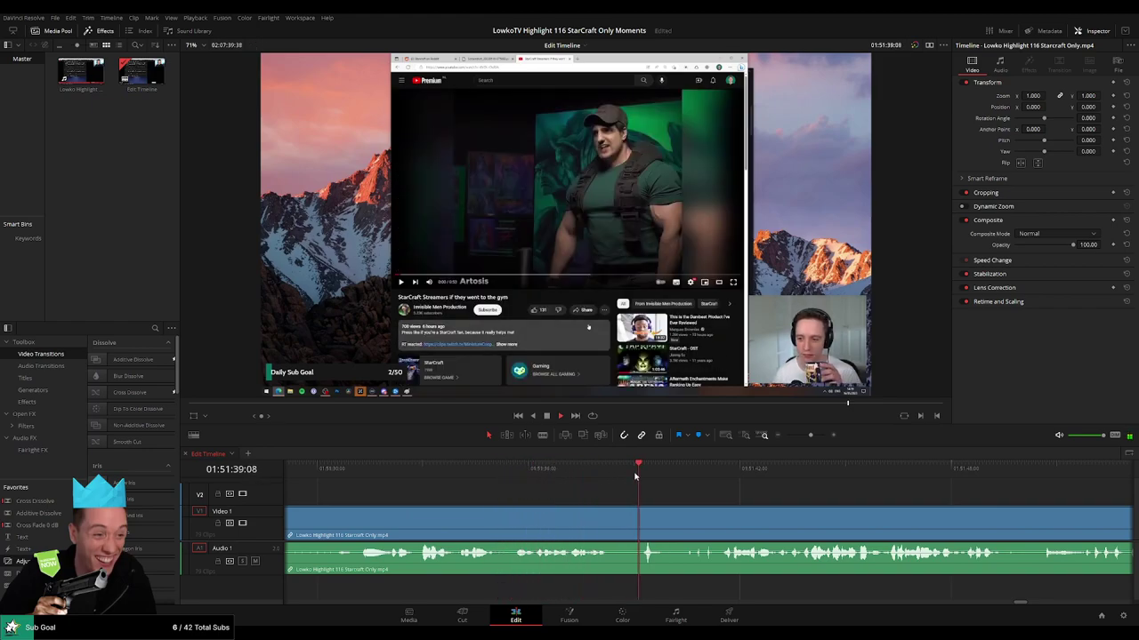
Review the reaction to the paused muscular Artosis image from about 01:51:39 to 01:52:17.
left_click_drag(772, 508, 588, 500)
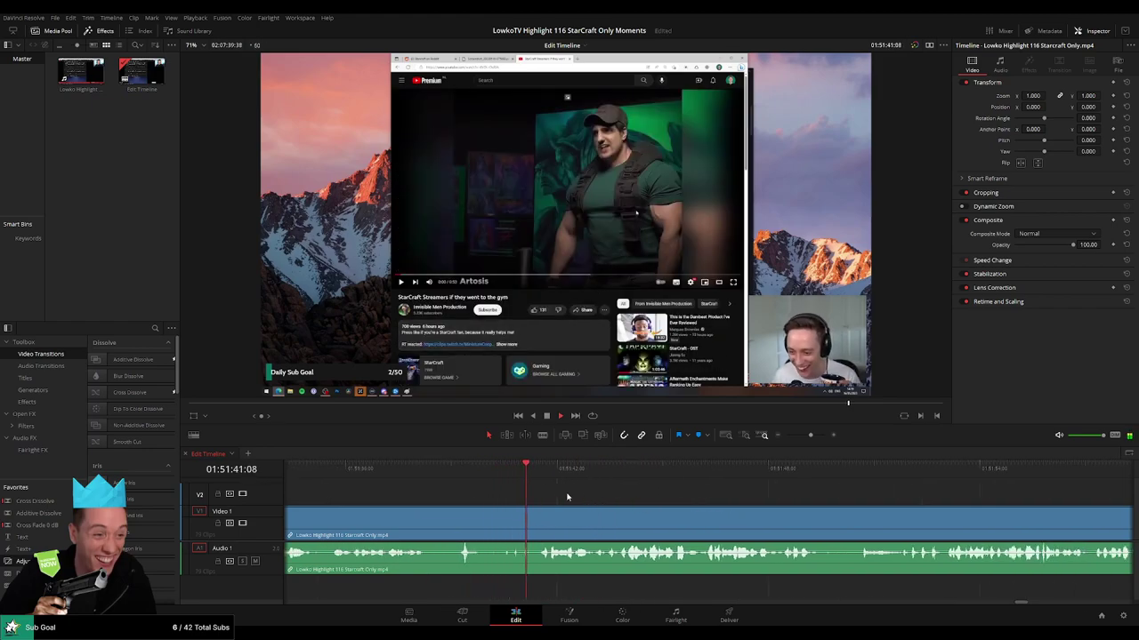
scroll(605, 500, "right", 3)
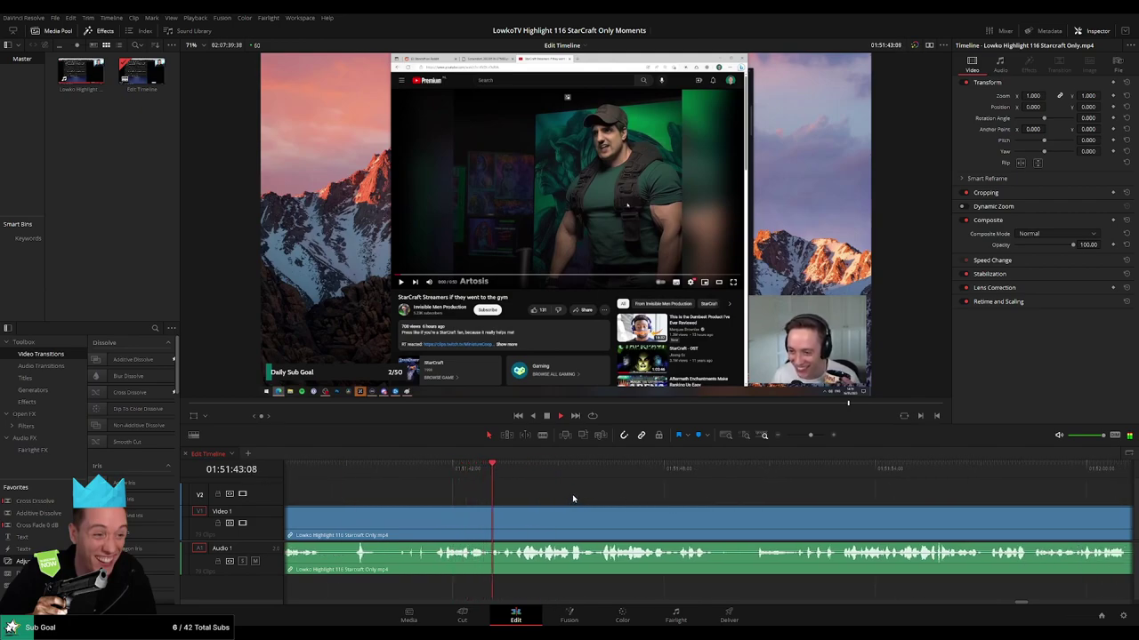
scroll(552, 496, "right", 3)
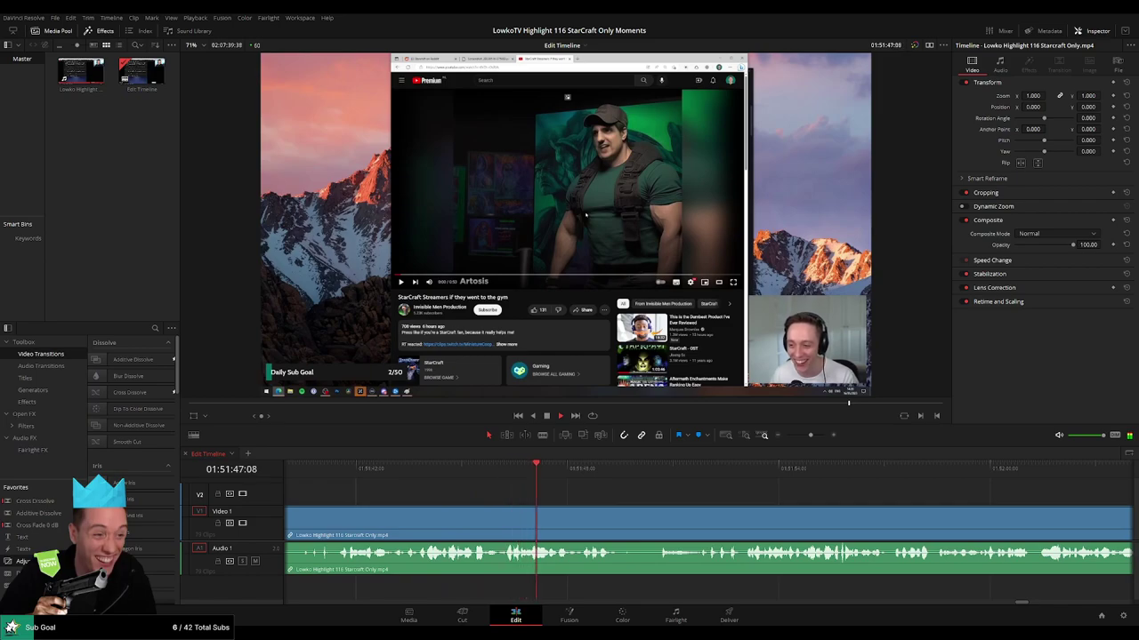
scroll(654, 489, "right", 3)
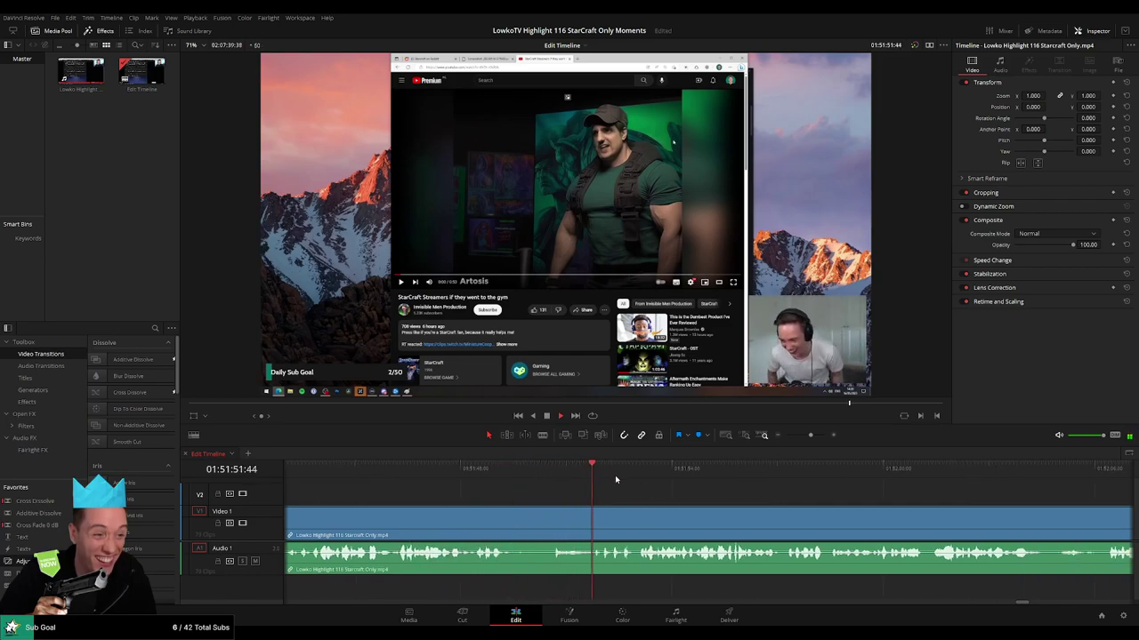
scroll(625, 494, "right", 4)
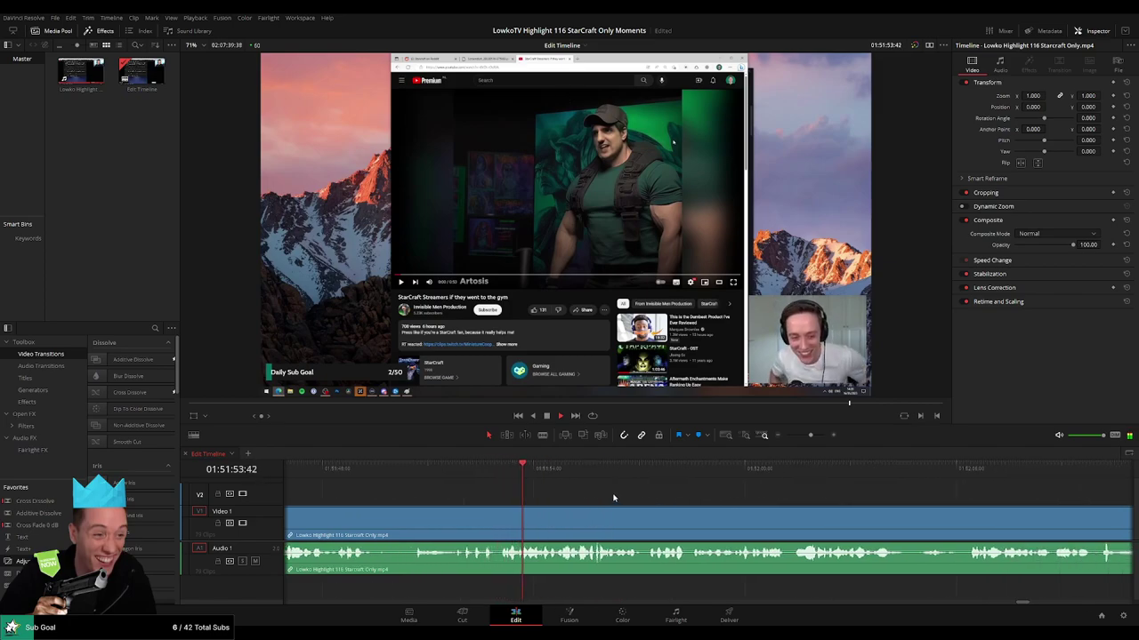
scroll(613, 498, "right", 2)
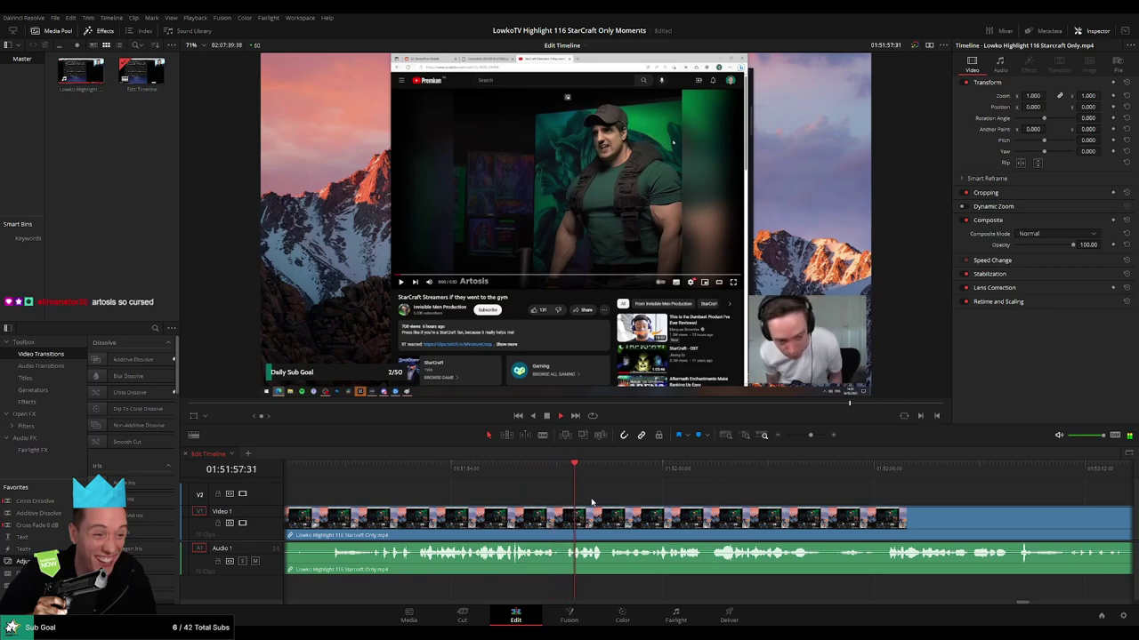
scroll(693, 507, "right", 3)
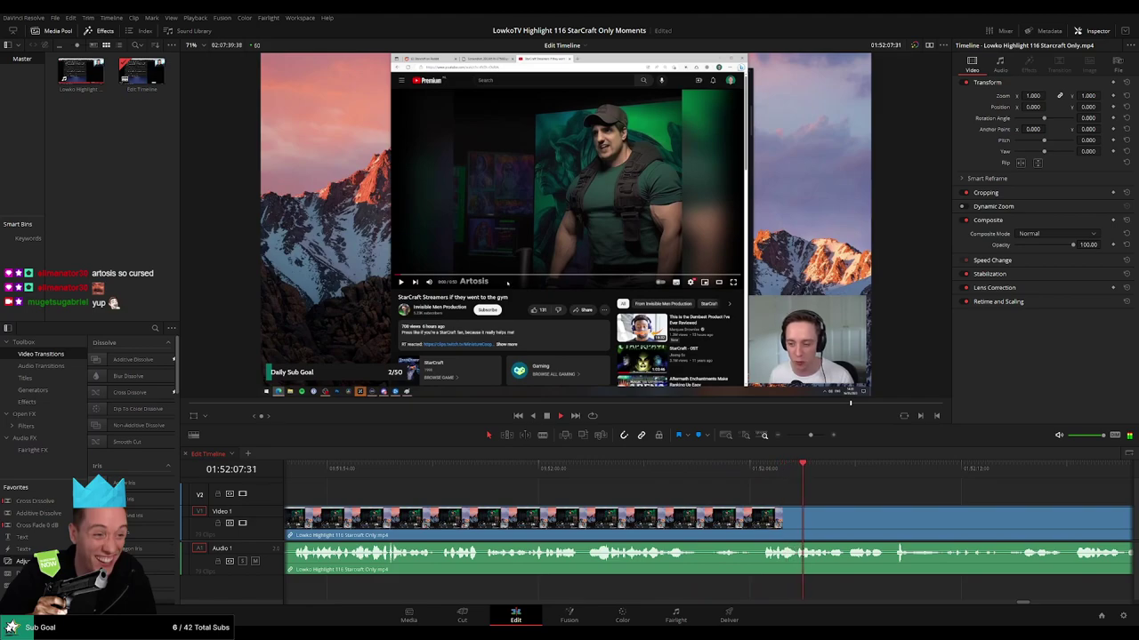
scroll(597, 488, "right", 3)
scroll(617, 493, "right", 1)
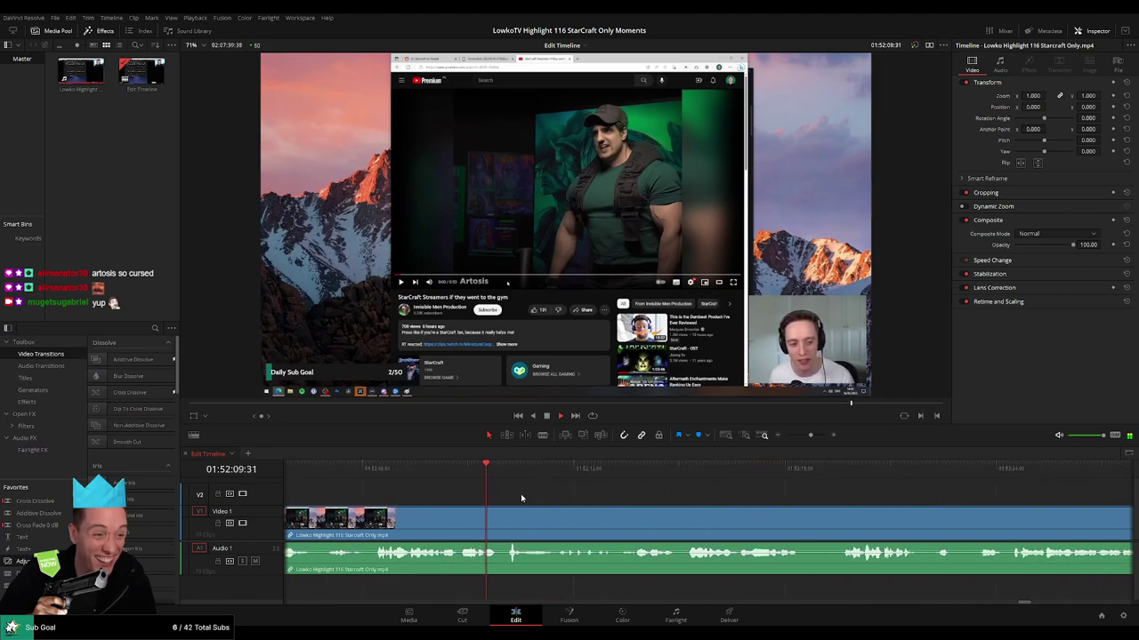
left_click_drag(565, 477, 499, 503)
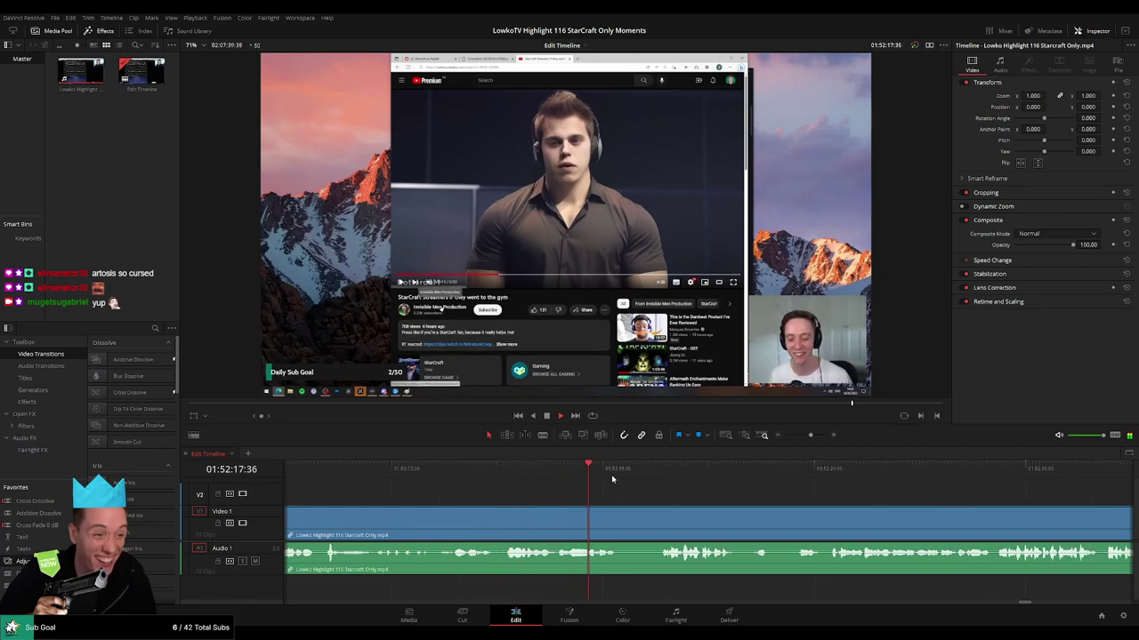
Review the browsing of the Invisible Men Production channel's videos from about 01:52:17 to 01:52:43.
left_click(654, 478)
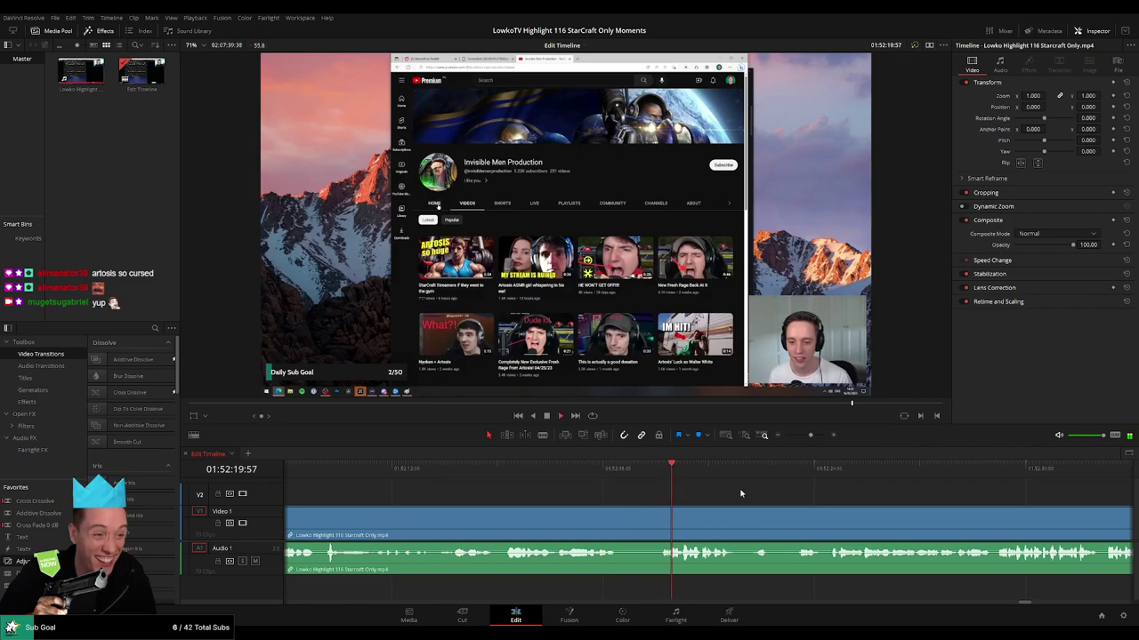
left_click_drag(808, 500, 605, 501)
left_click(561, 477)
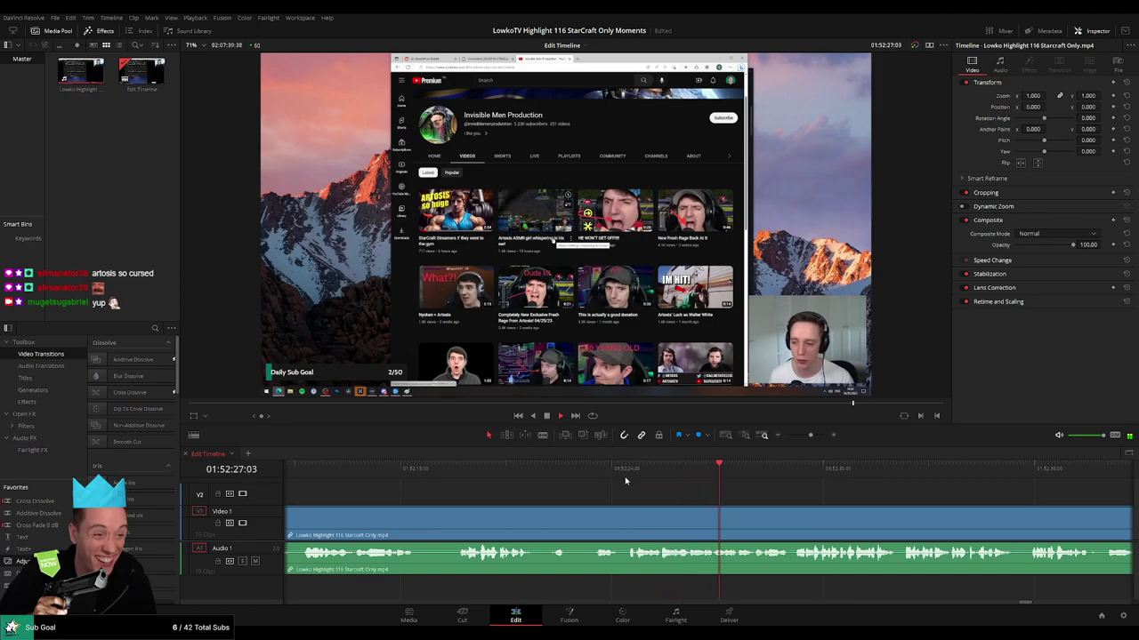
scroll(613, 498, "right", 2)
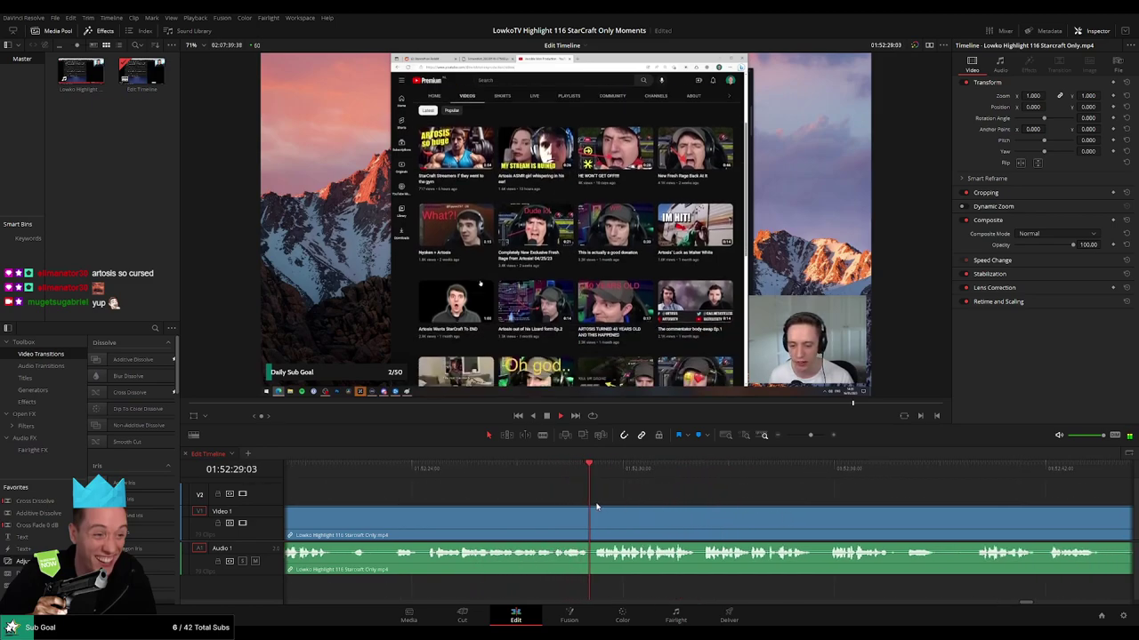
left_click(681, 470)
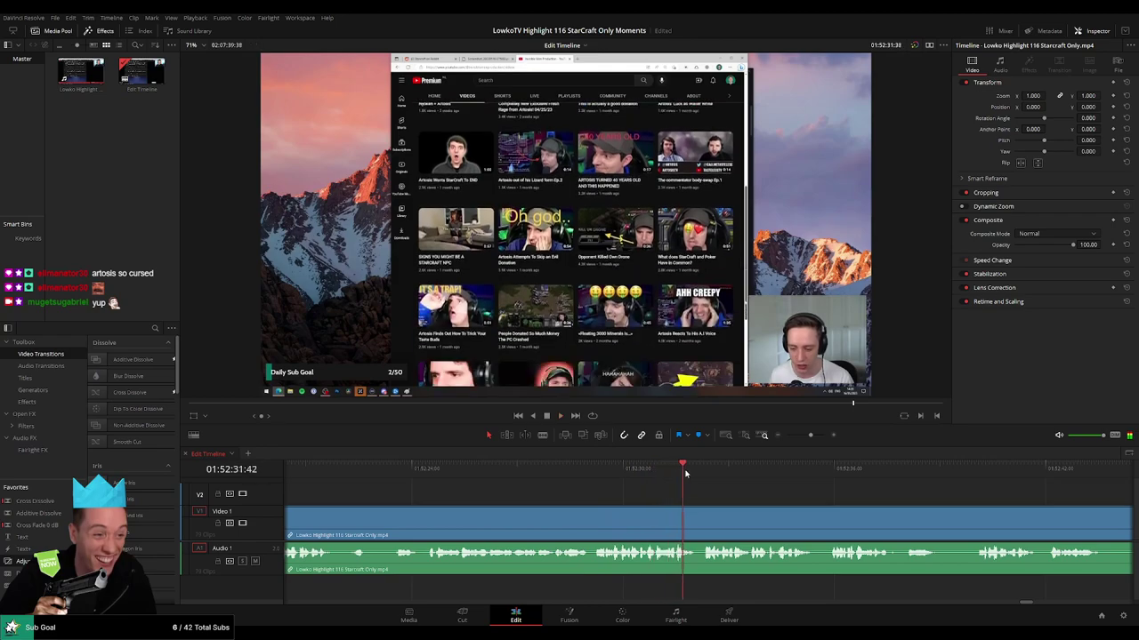
scroll(827, 510, "right", 2)
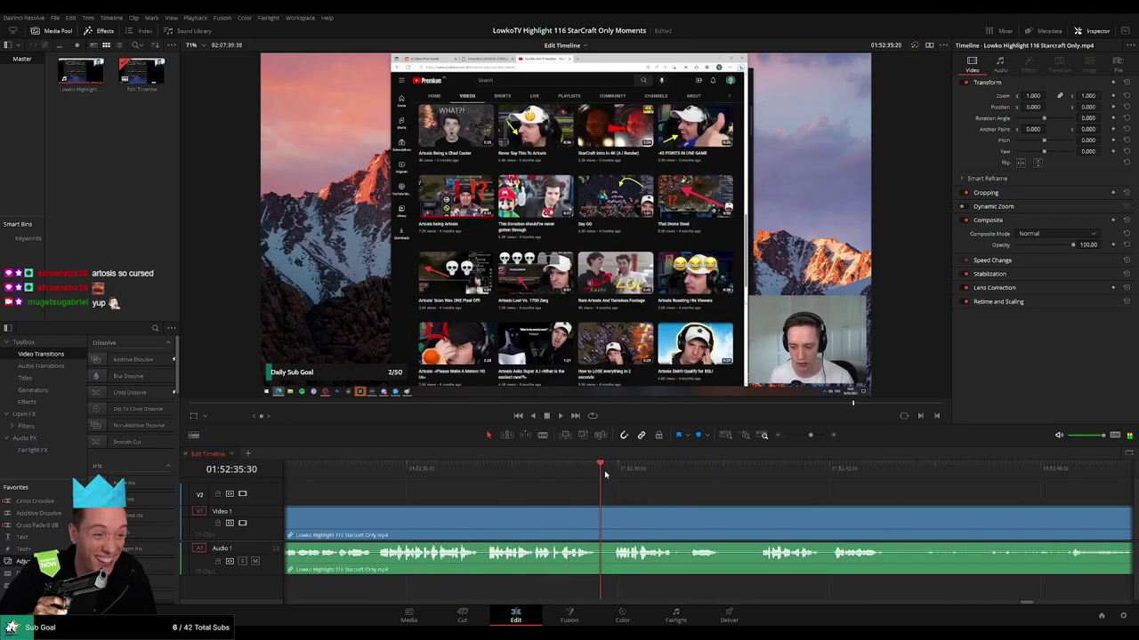
scroll(712, 494, "right", 2)
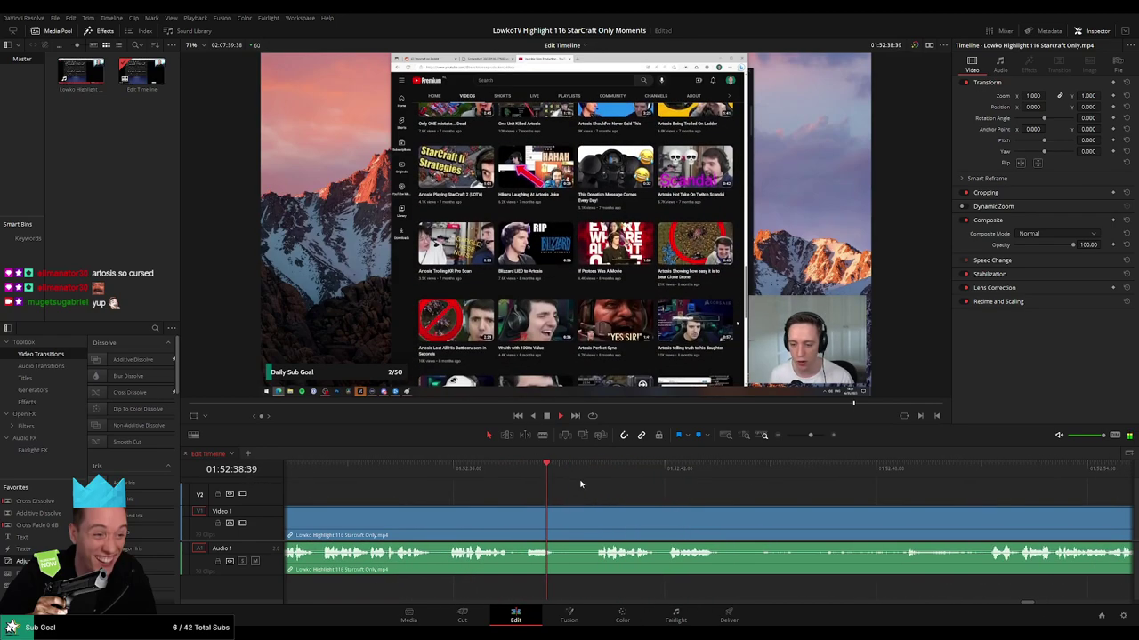
scroll(558, 490, "right", 2)
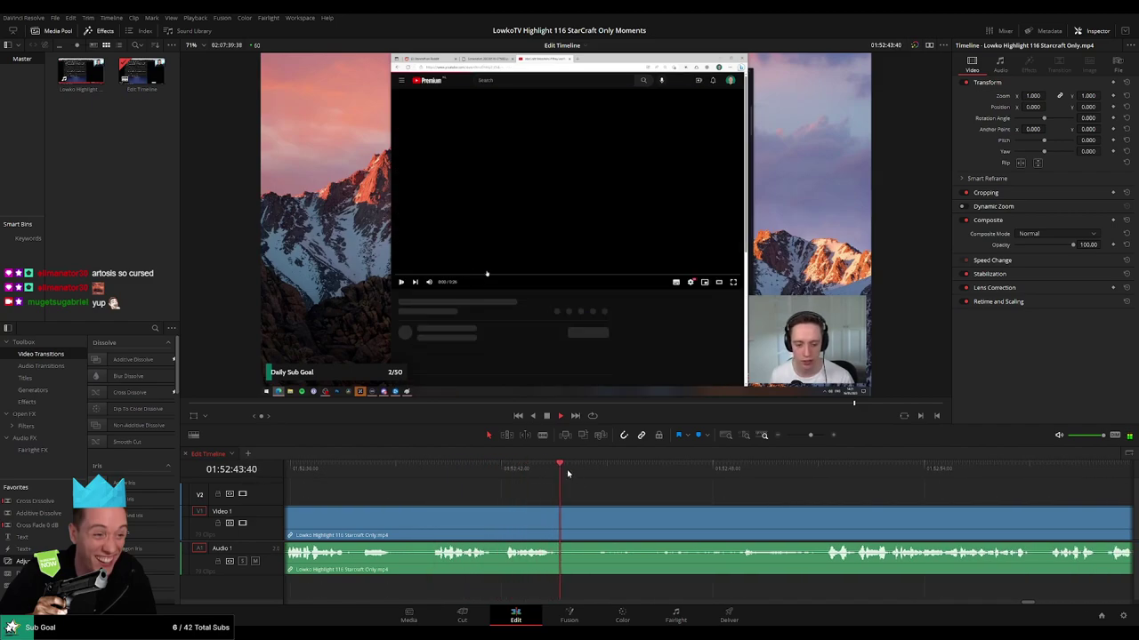
Review the "Artosis ASMR girl whispering in his ear!" segment and the full-screen webcam shot from about 01:52:43 to 01:53:26.
left_click(629, 471)
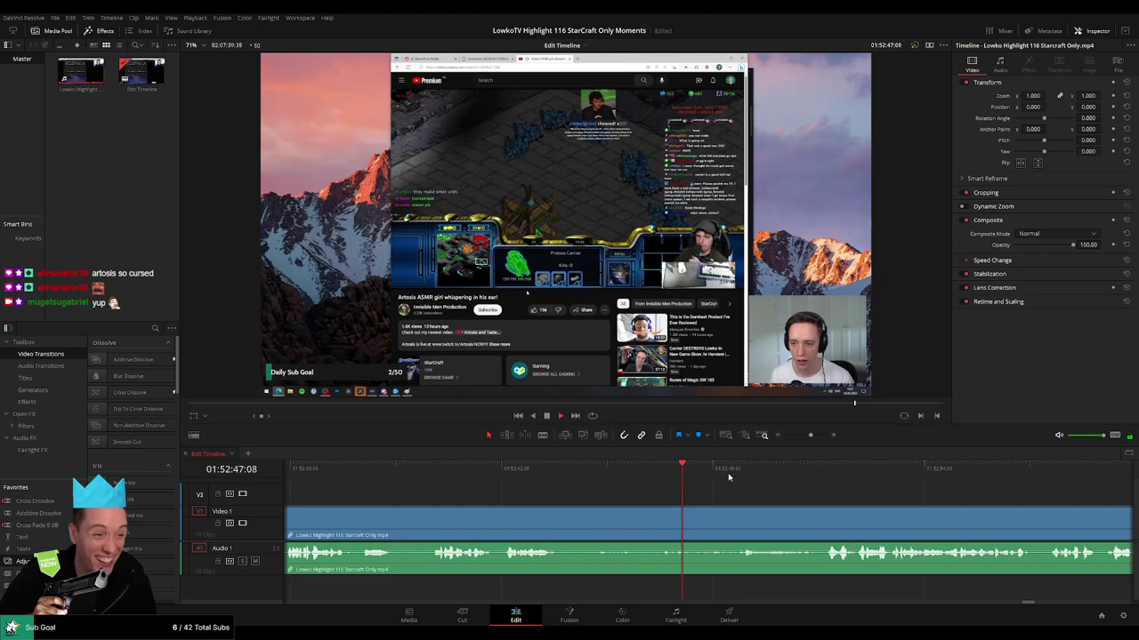
scroll(725, 472, "right", 2)
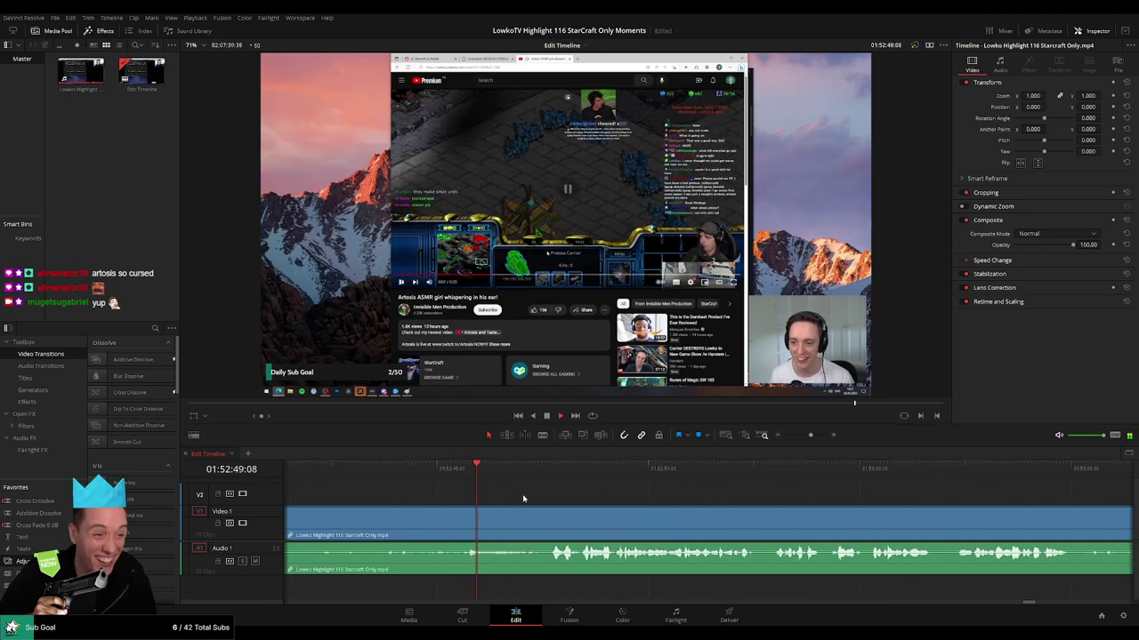
scroll(656, 500, "right", 1)
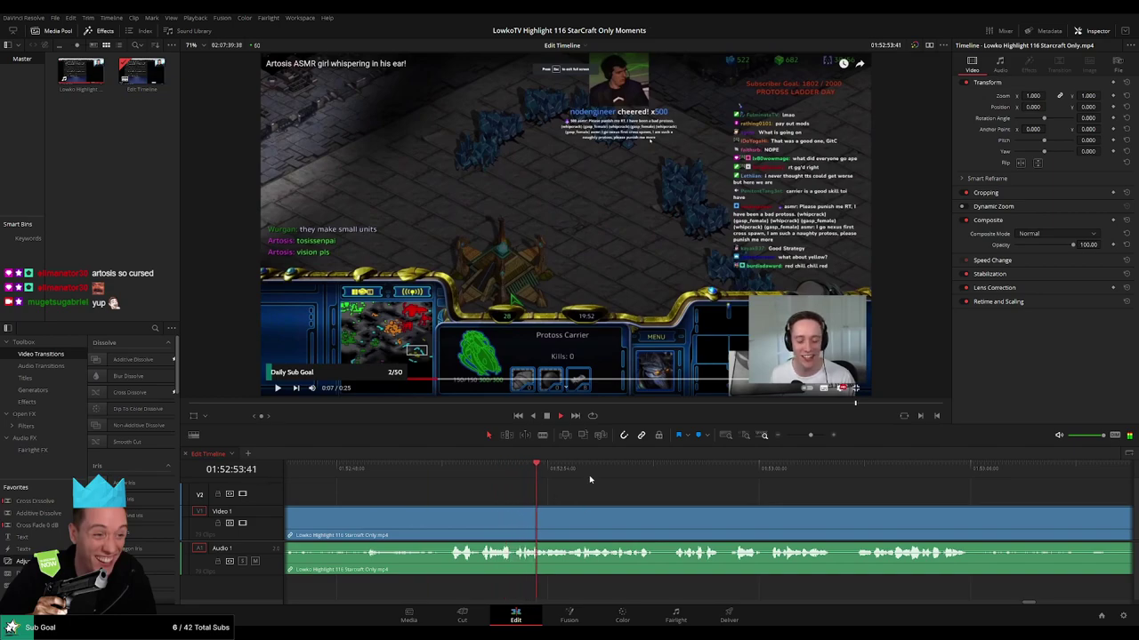
scroll(559, 492, "right", 1)
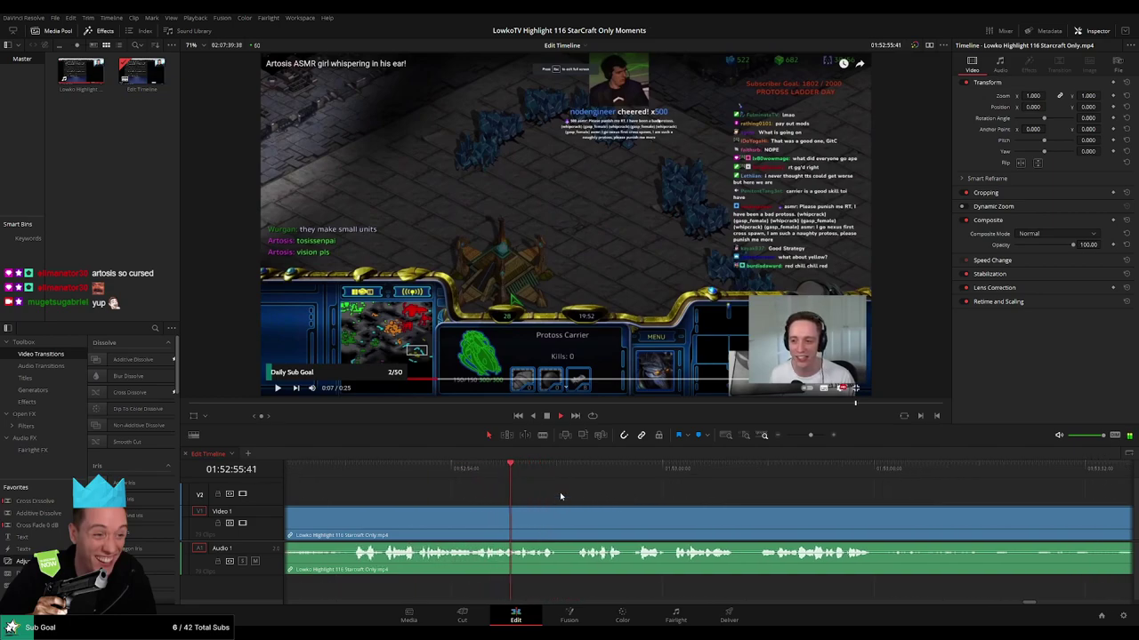
scroll(587, 489, "right", 1)
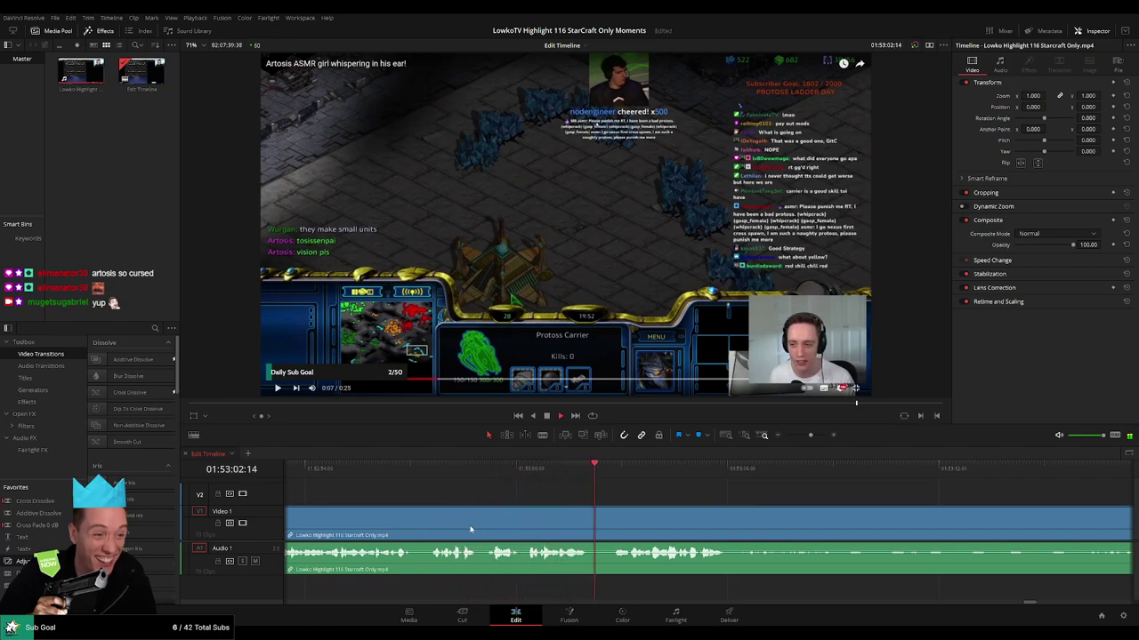
scroll(658, 501, "right", 1)
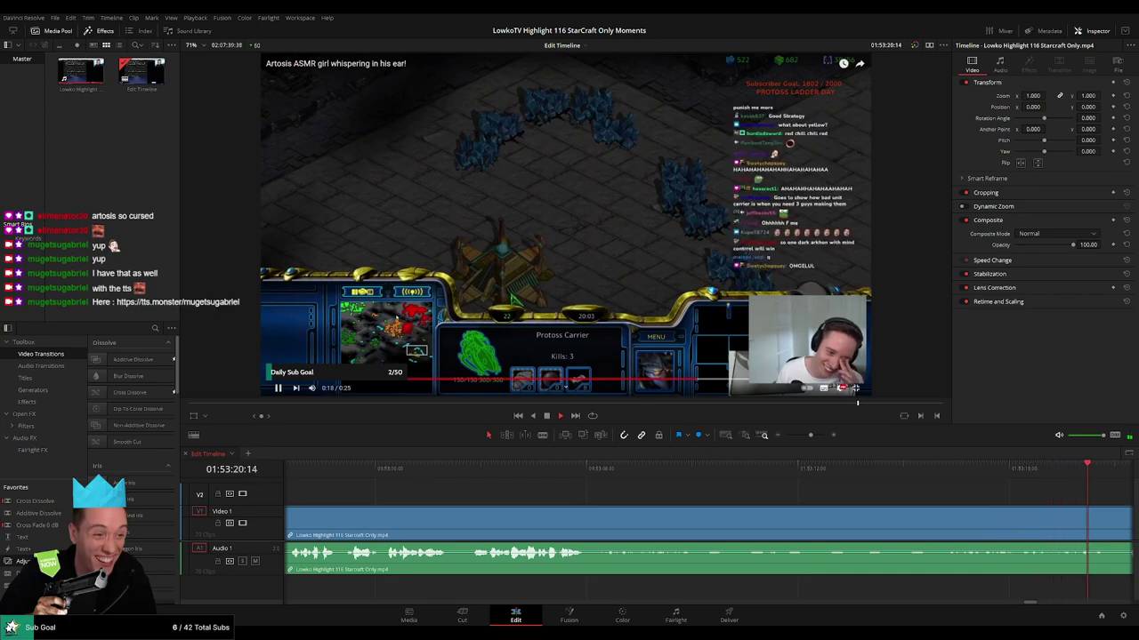
scroll(733, 484, "right", 2)
left_click_drag(764, 502, 629, 510)
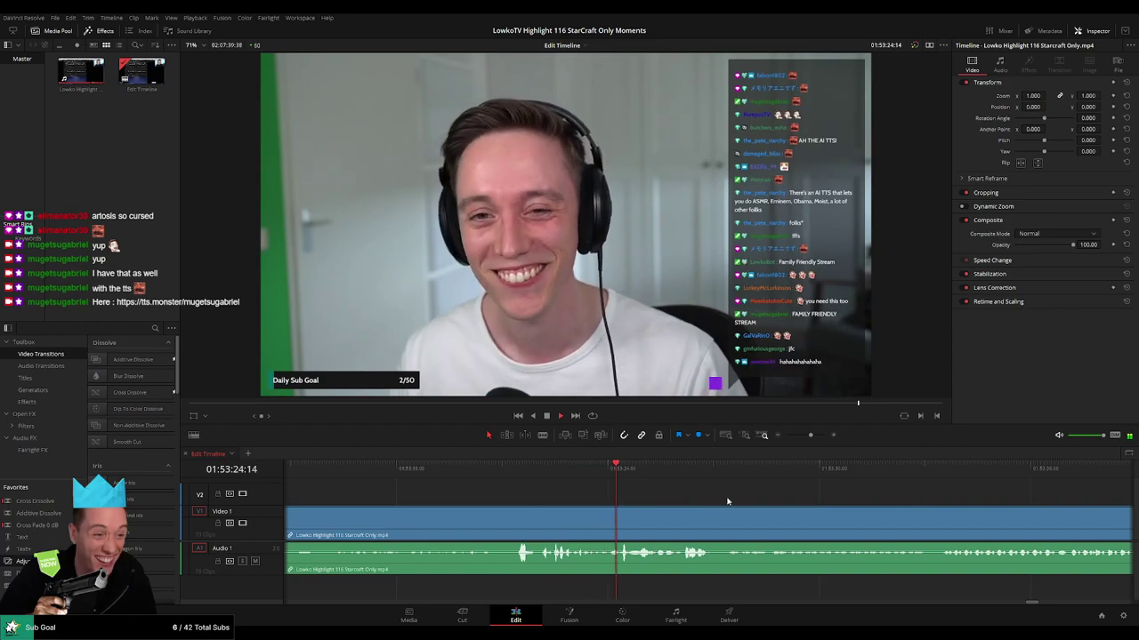
scroll(538, 498, "right", 3)
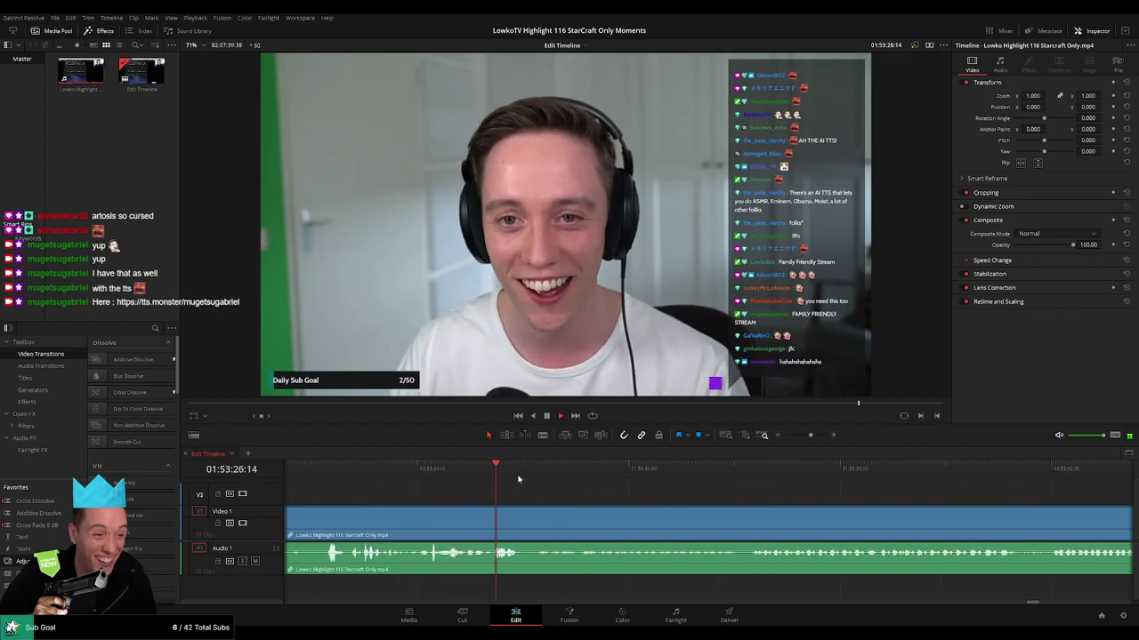
Cut out the few frames from 01:53:27:00 to the switch from the full-screen webcam to the new match and close the gap.
left_click(534, 476)
left_click(491, 476)
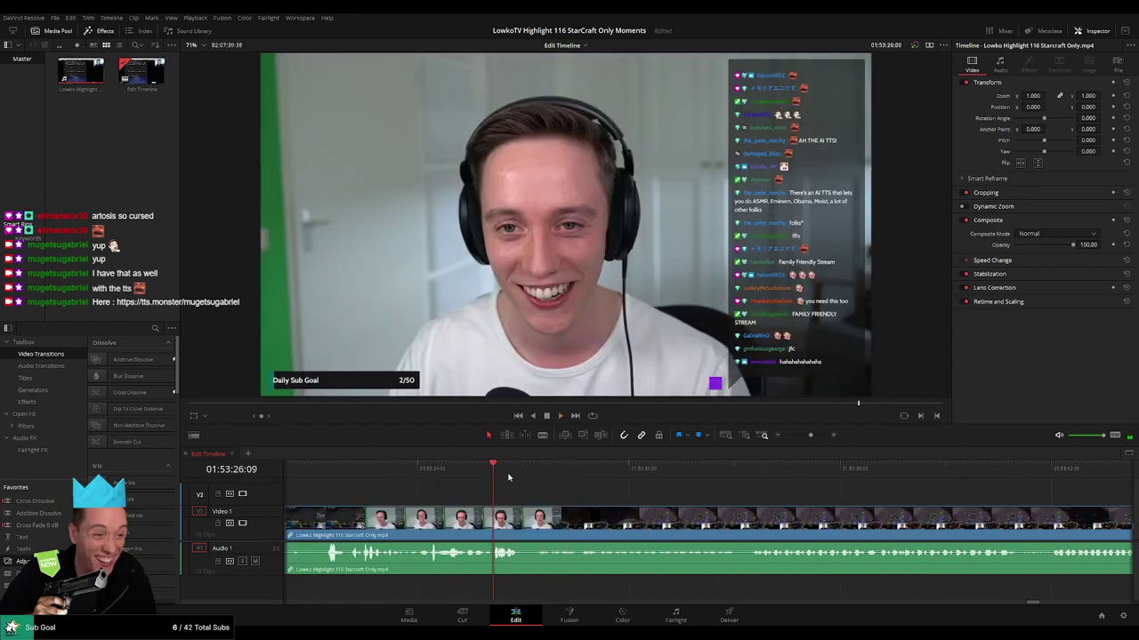
key("space")
key("b")
left_click(523, 529)
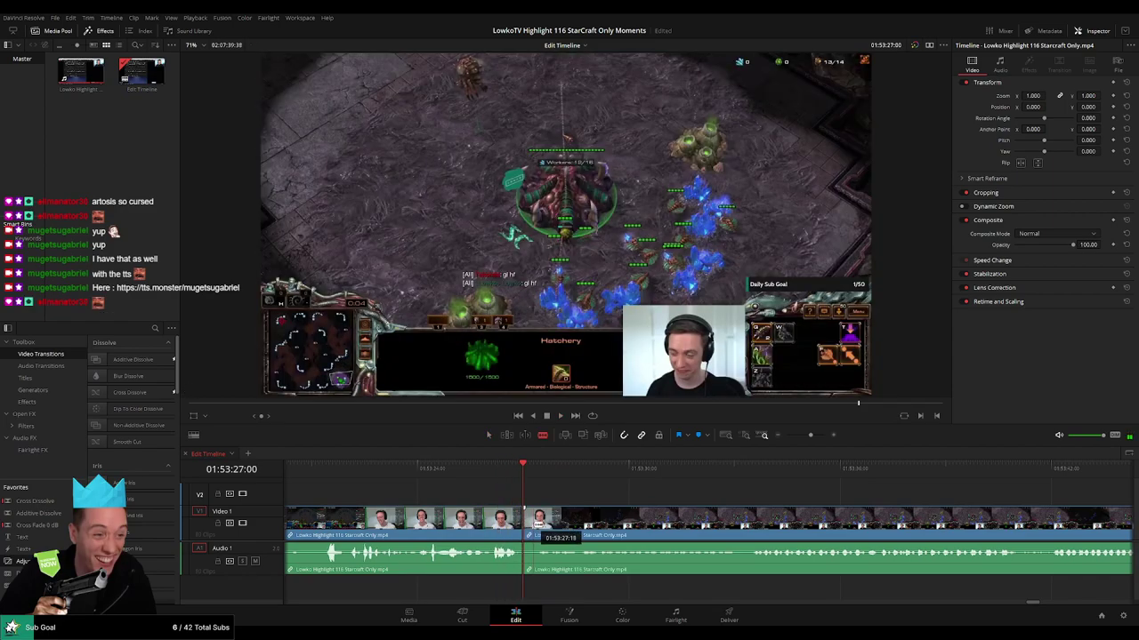
left_click(534, 528)
key("a")
left_click(530, 527)
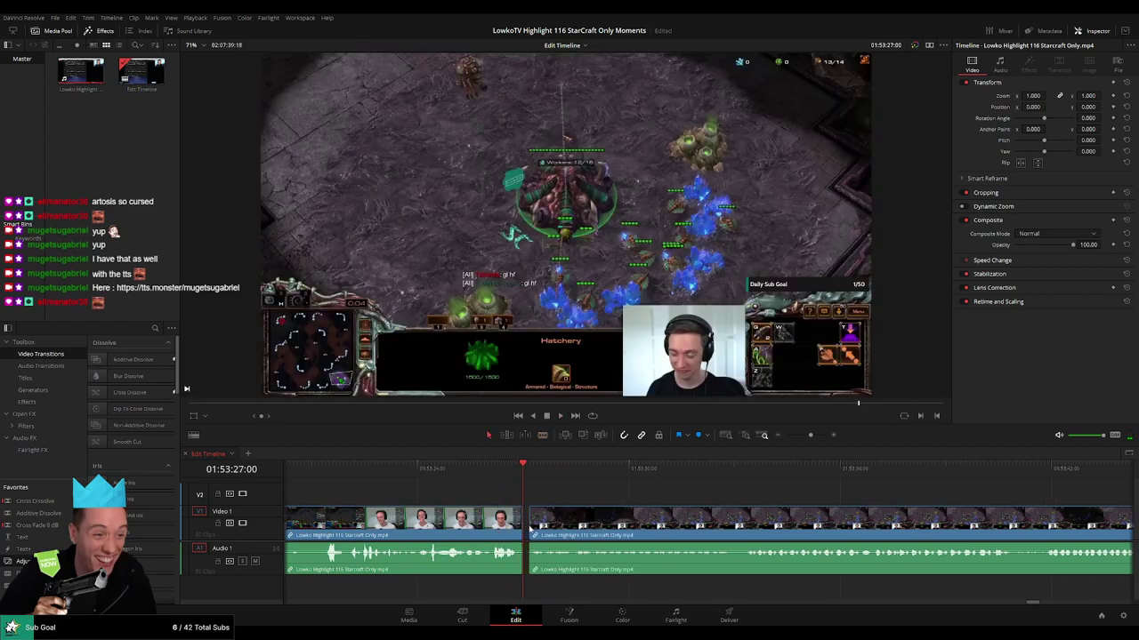
key("Delete")
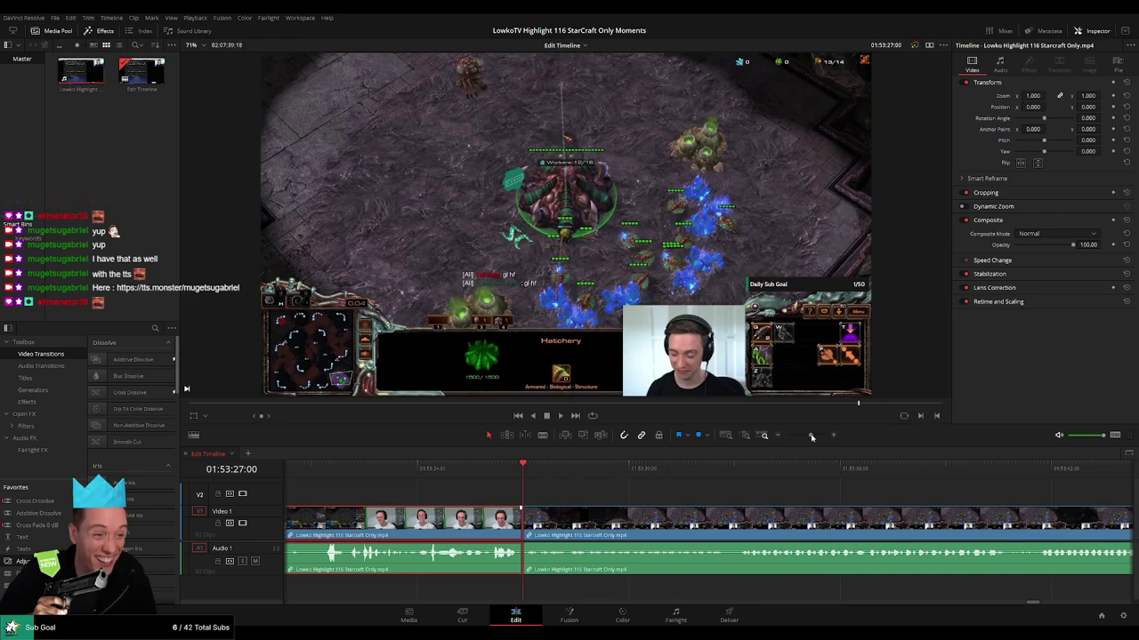
Mark the finished Reddit and YouTube clip with the green clip color and move the playhead to its start at 01:49:11:50.
left_click_drag(811, 436, 796, 437)
left_click(483, 465)
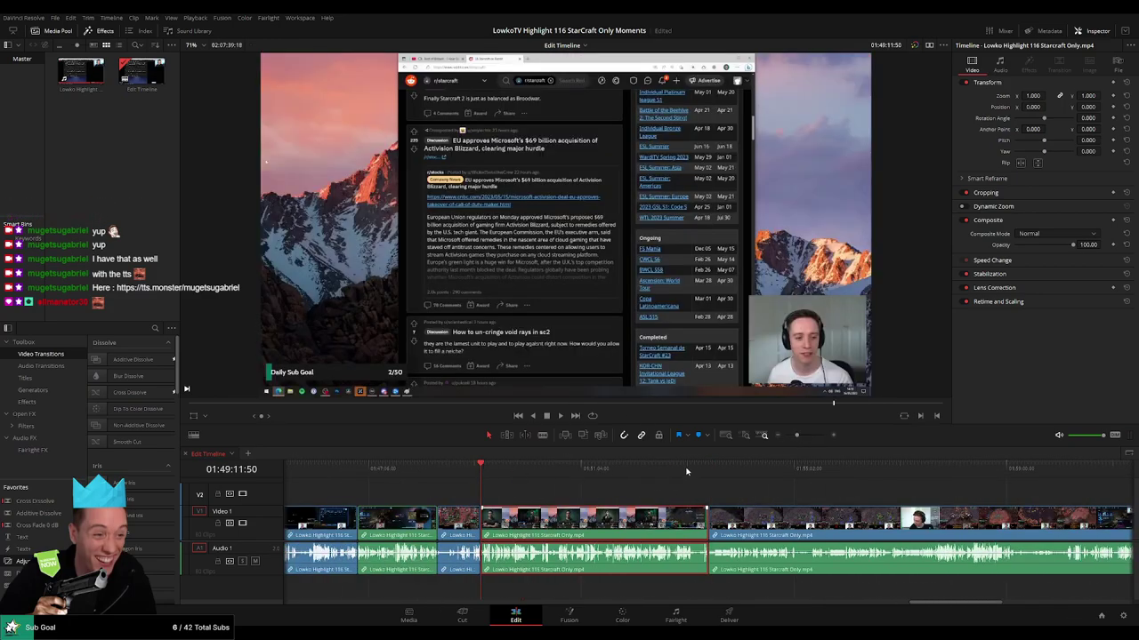
Review the opening of the new match from 01:53:28 to about 01:54:06.
left_click(709, 471)
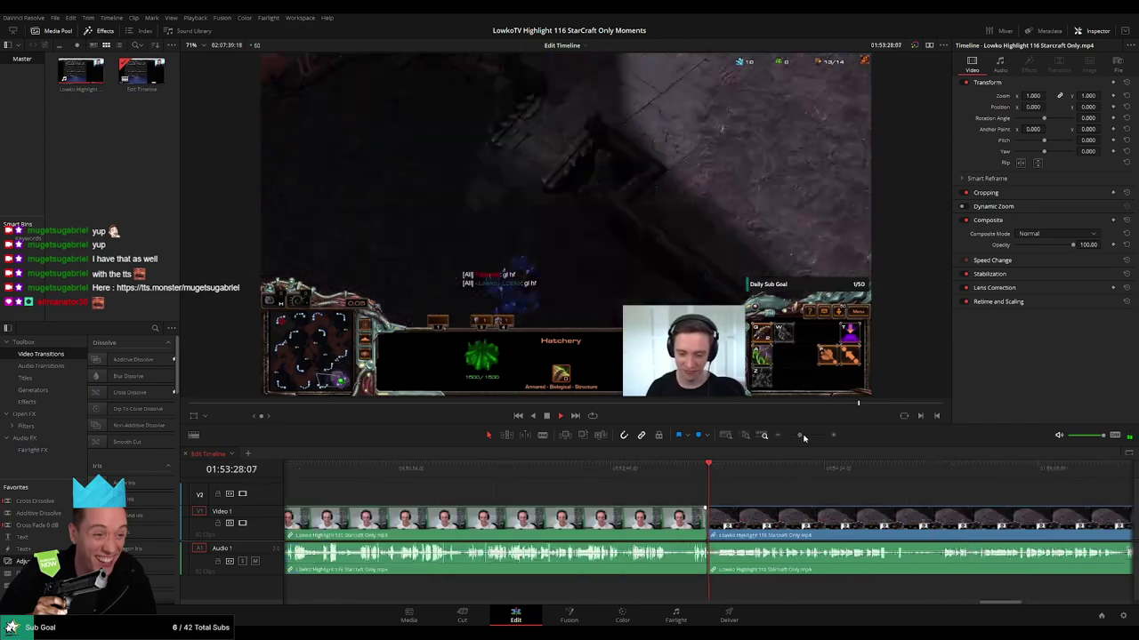
mouse_move(796, 435)
left_mouse_down()
mouse_move(786, 441)
mouse_move(806, 436)
left_mouse_up()
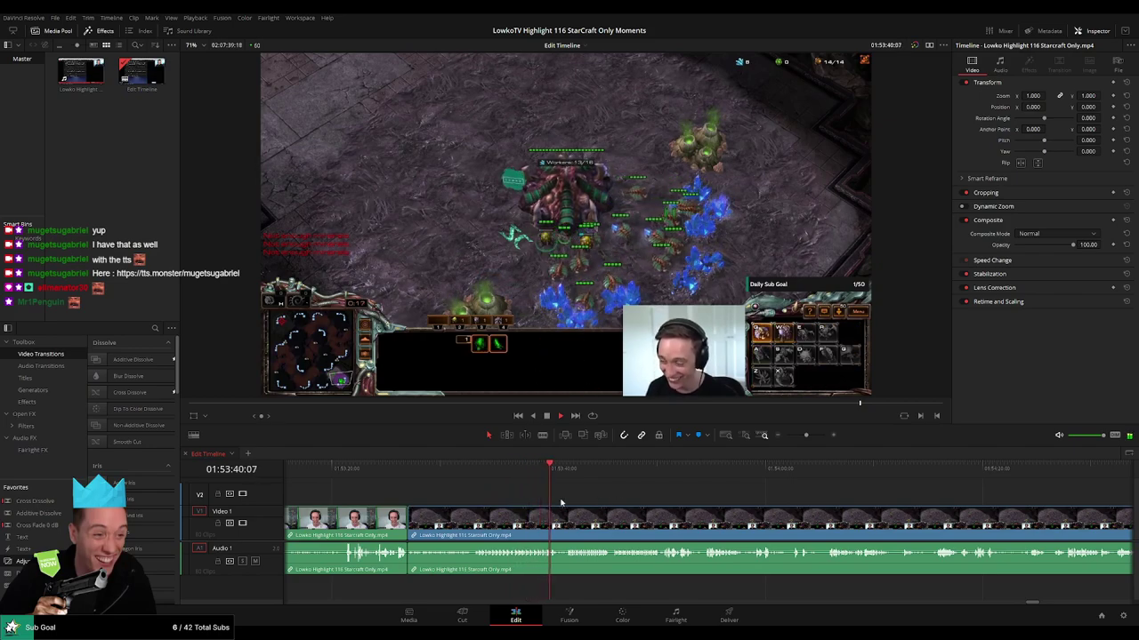
left_click_drag(561, 503, 400, 493)
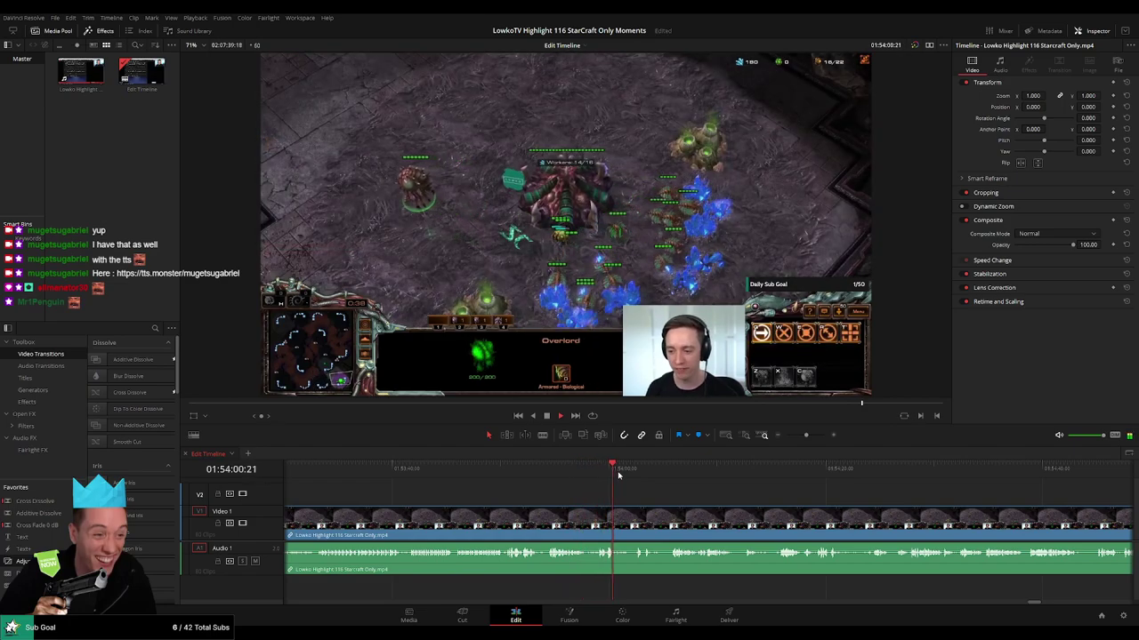
left_click(630, 473)
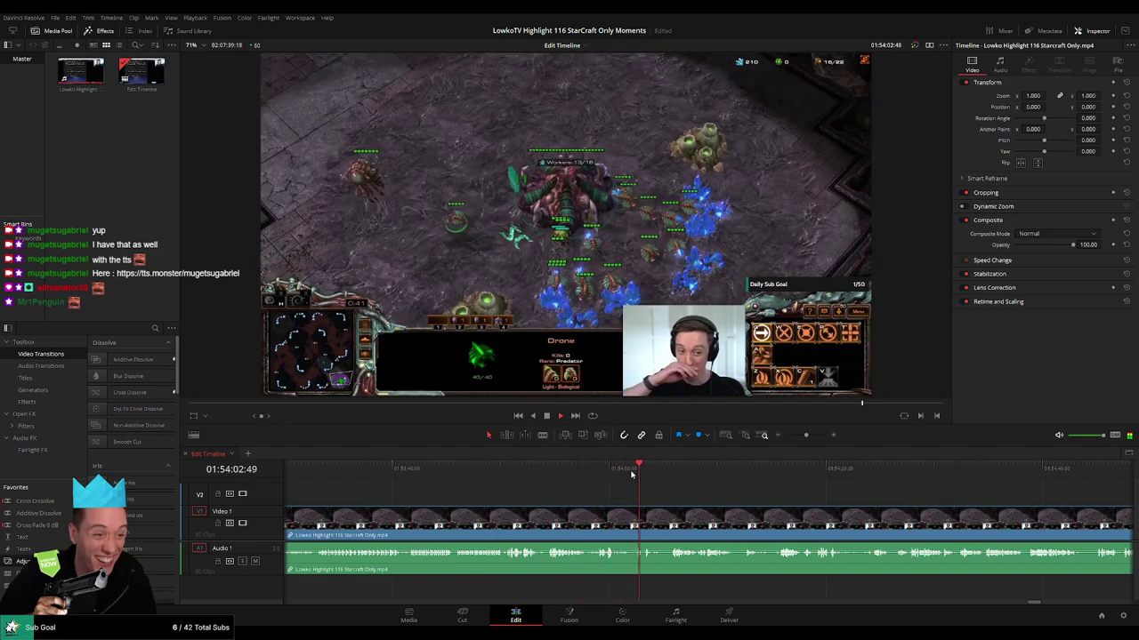
left_click(665, 476)
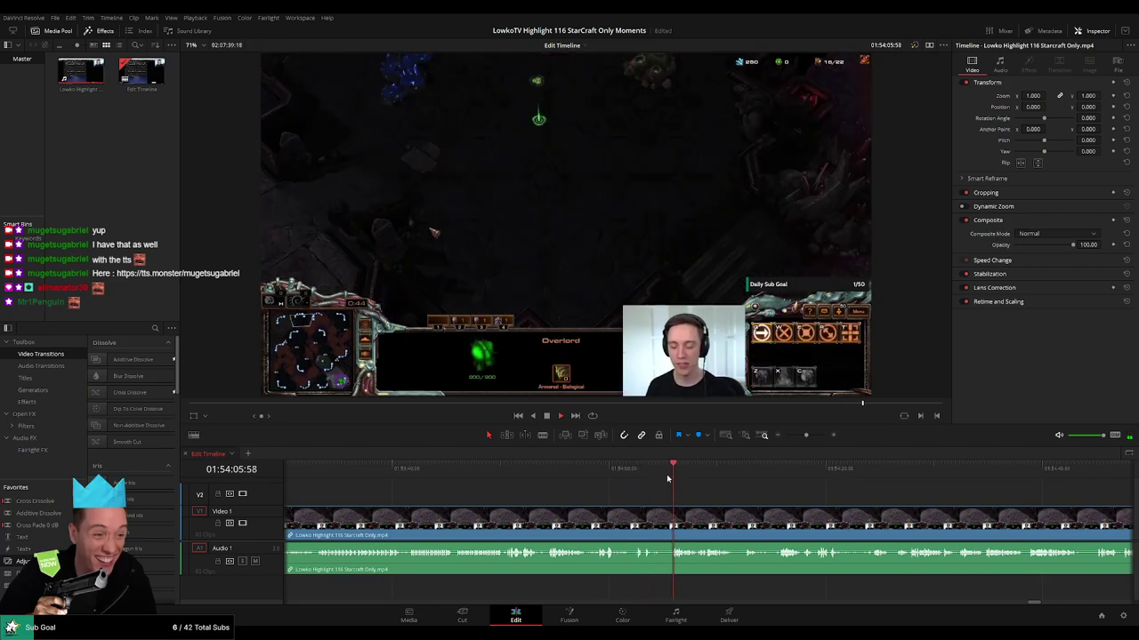
Cut out the short section from about 01:54:04 to 01:54:05:41, close the gap and mark the finished clip before it blue.
key("b")
left_click(654, 521)
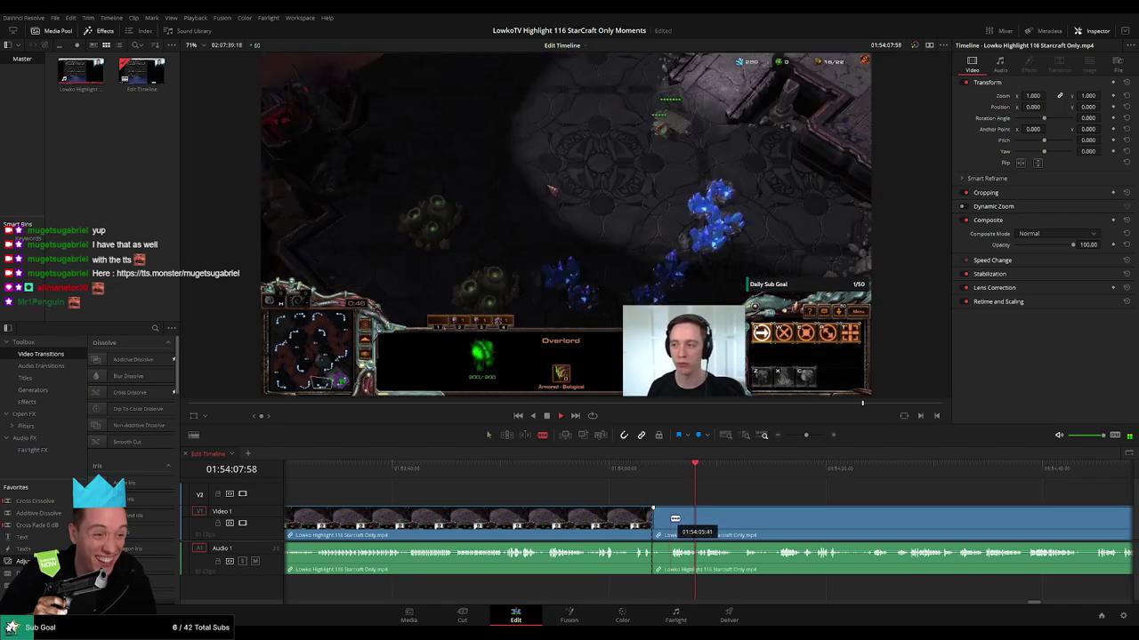
left_click(673, 519)
key("a")
left_click(661, 523)
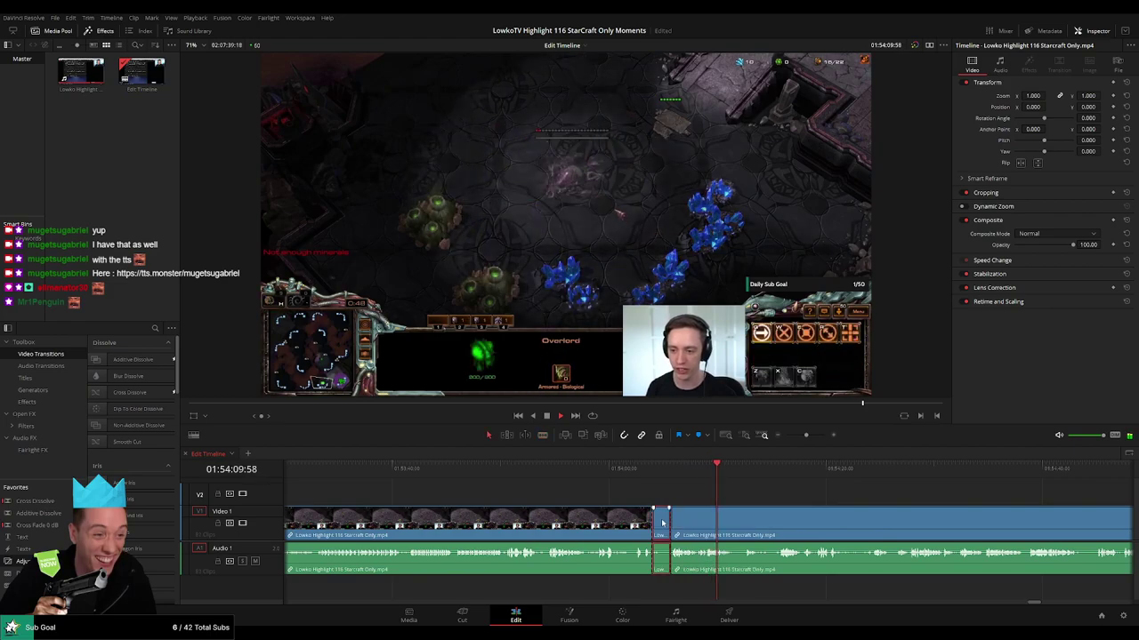
key("Delete")
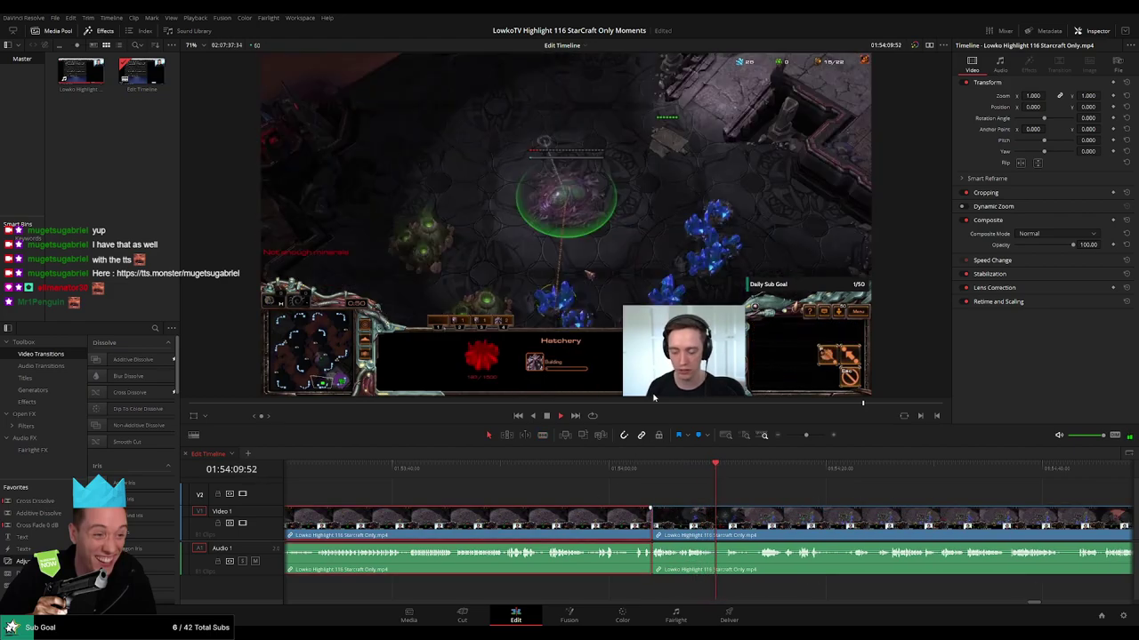
key("c")
left_click(763, 495)
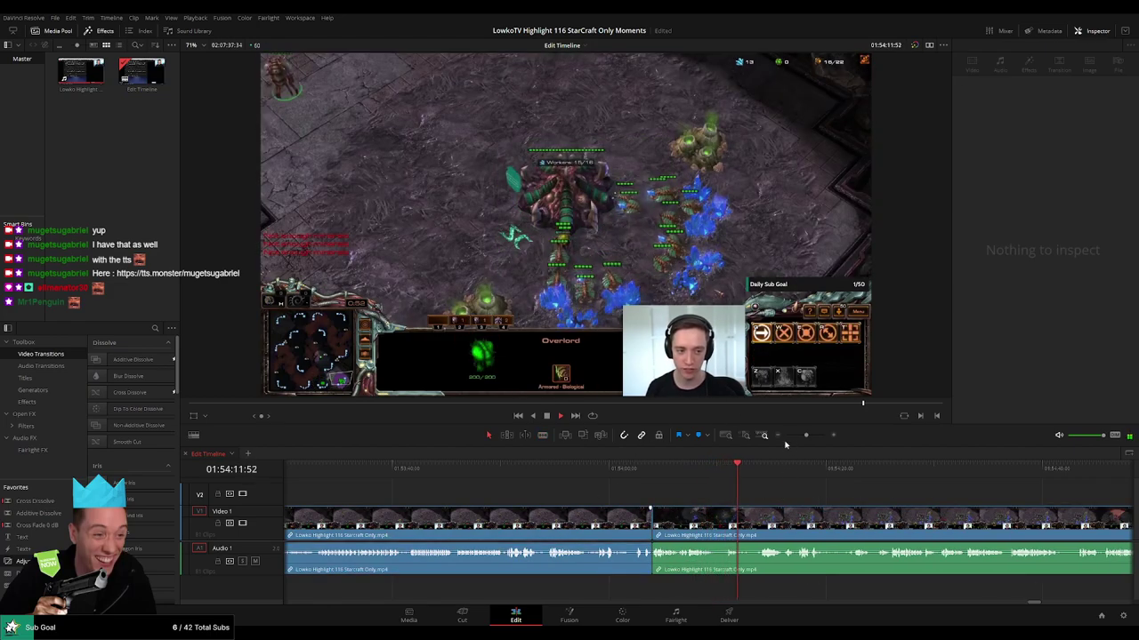
Review the match footage after the cut from about 01:54:12 to 01:54:25.
mouse_move(806, 436)
left_mouse_down()
mouse_move(796, 437)
mouse_move(806, 437)
left_mouse_up()
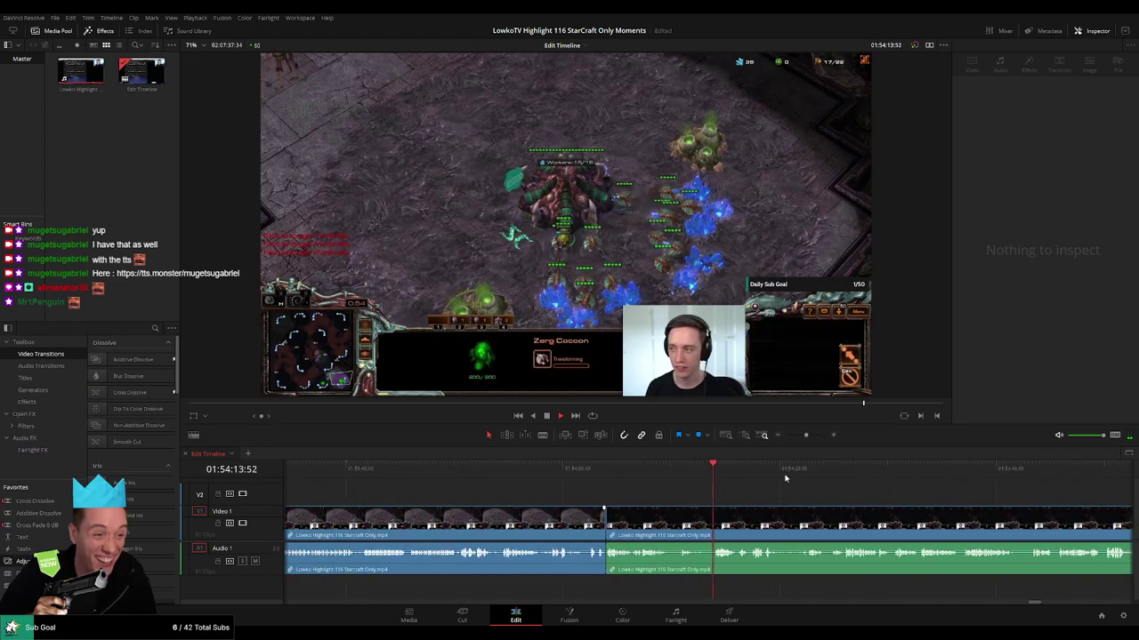
left_click_drag(785, 479, 529, 501)
left_click(520, 474)
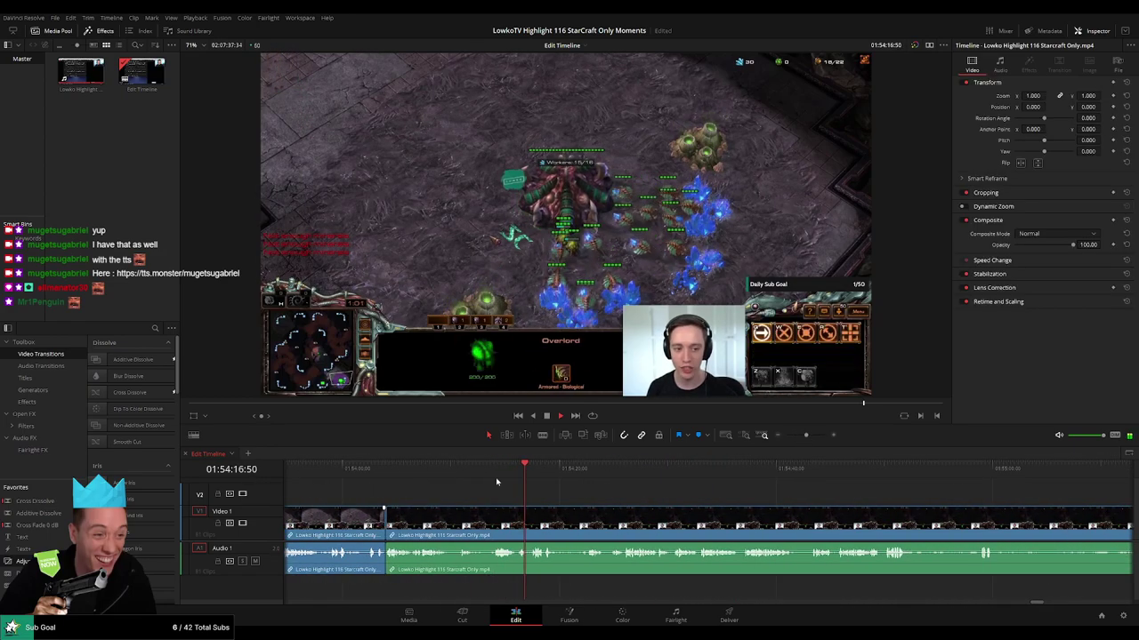
left_click(461, 471)
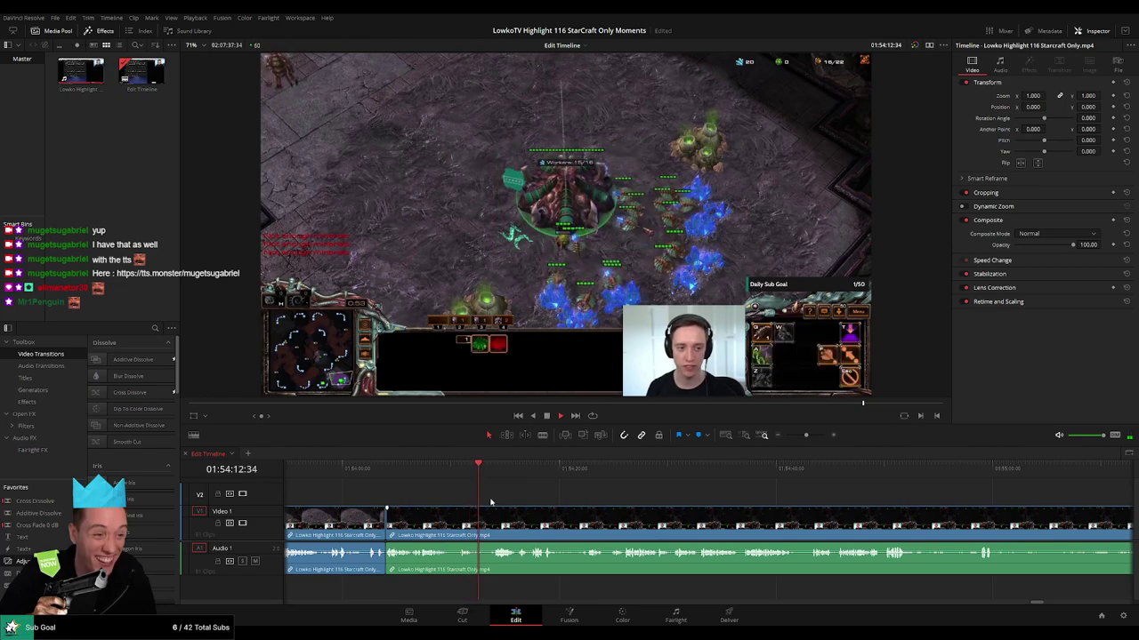
left_click(505, 473)
left_click(523, 473)
left_click_drag(599, 497, 512, 498)
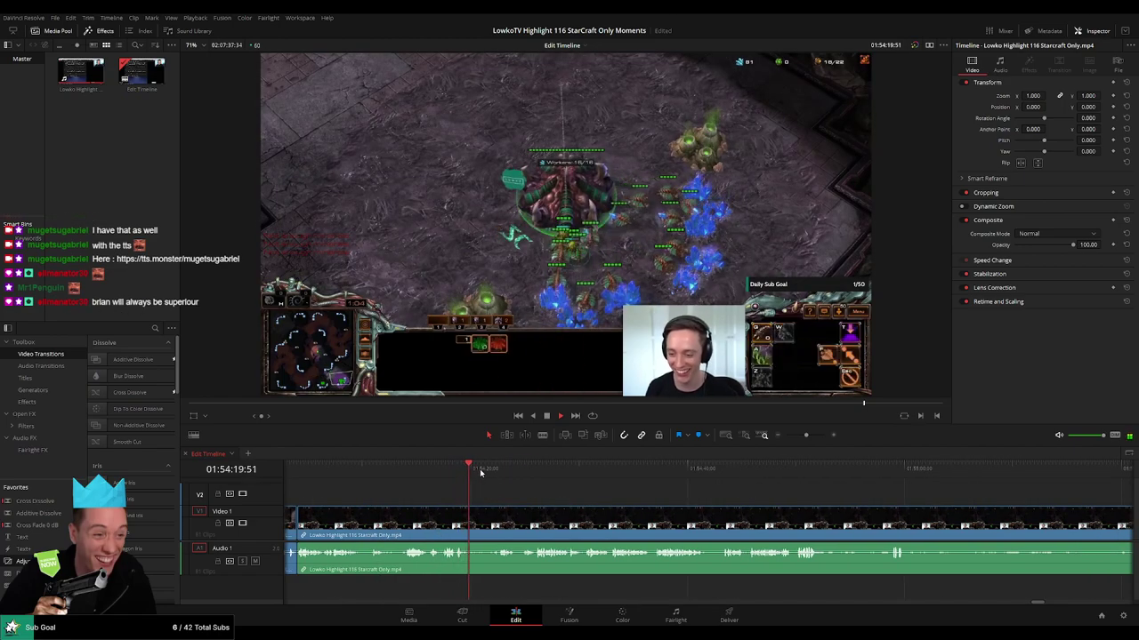
left_click(493, 472)
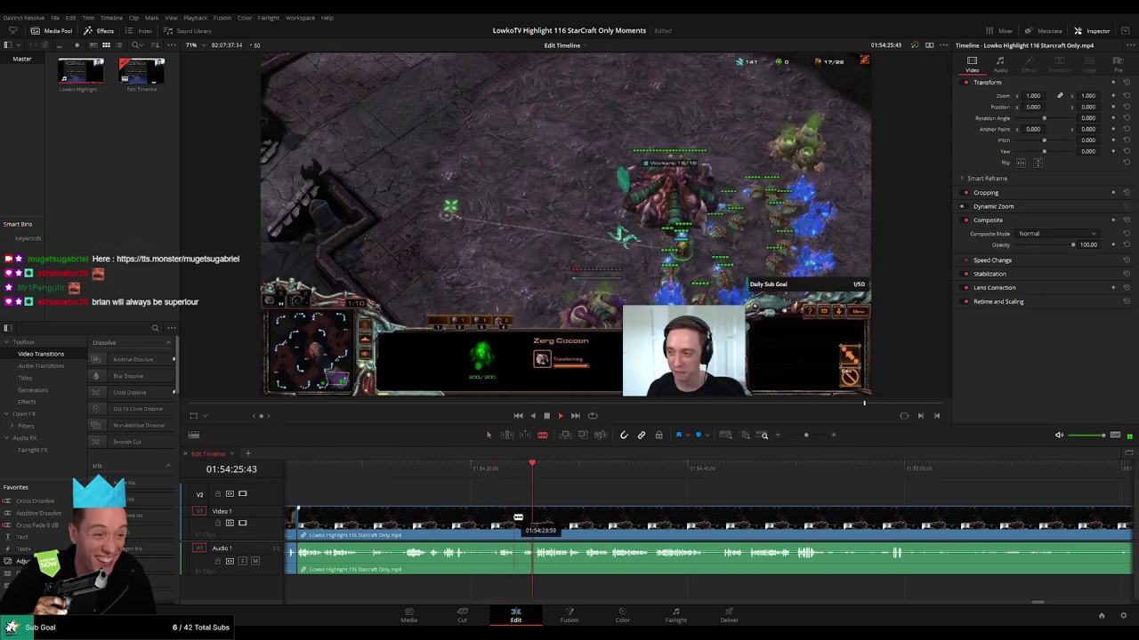
Cut out the few frames at about 01:54:24, close the gap and mark the finished clip before them blue.
key("b")
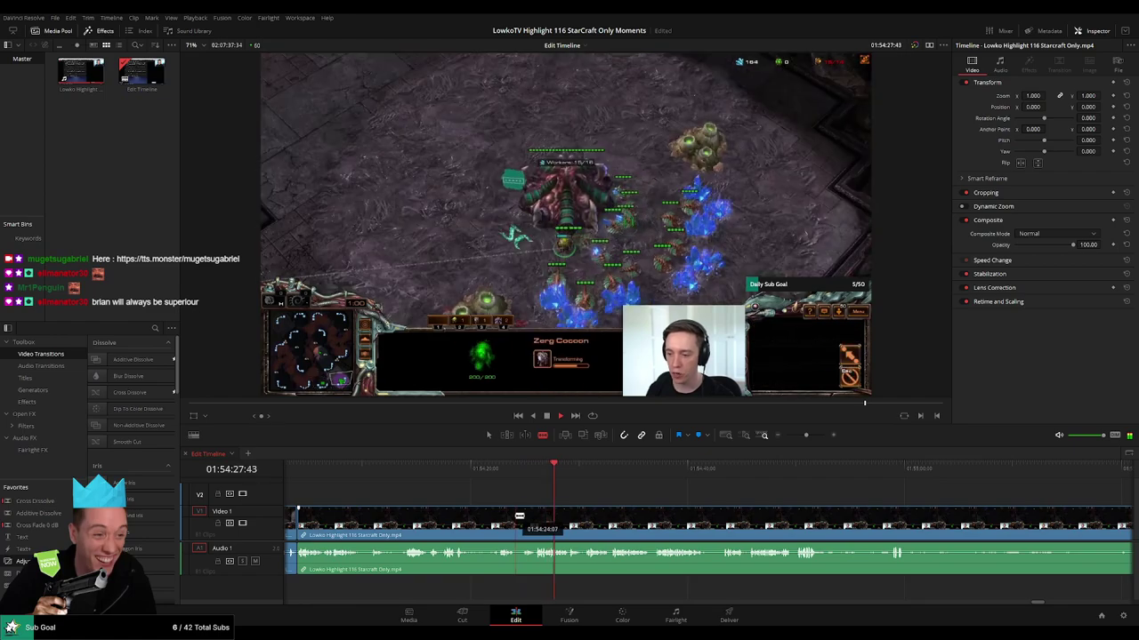
left_click(518, 516)
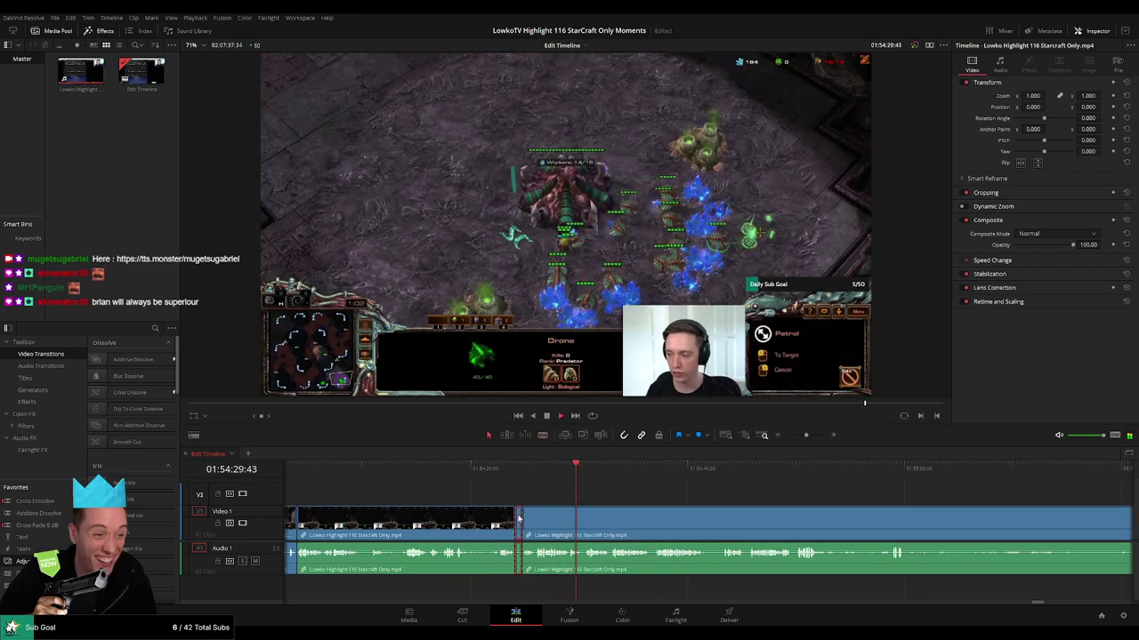
key("Delete")
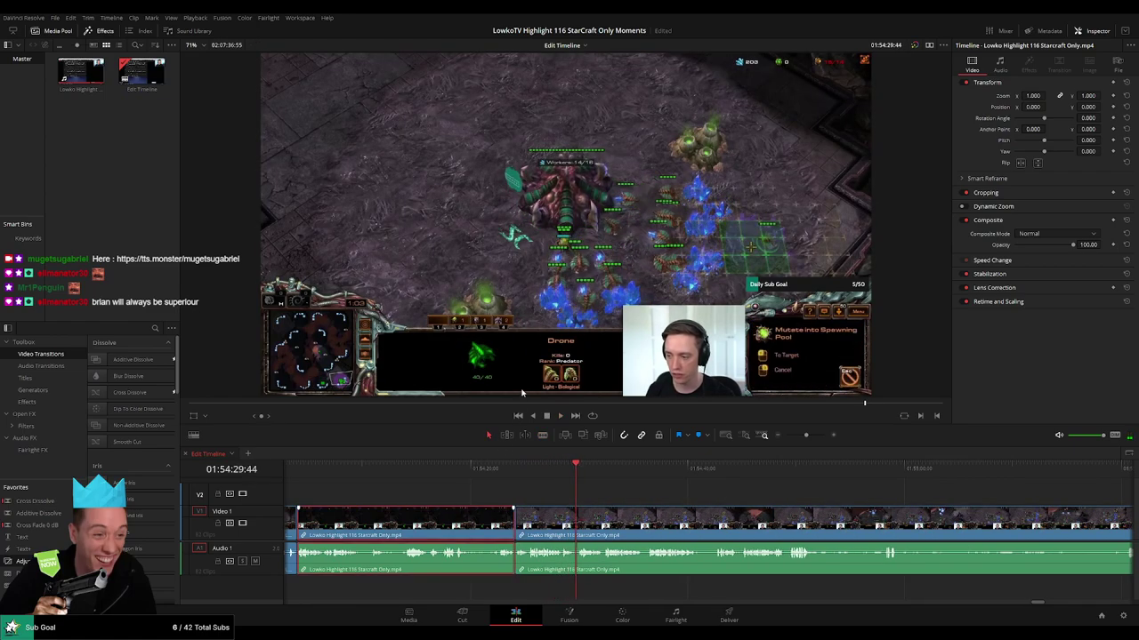
key("2")
Cut out the few frames just after 01:54:25 where the match footage jumps, close the gap and mark the short clip before them blue.
left_click(536, 466)
key("space")
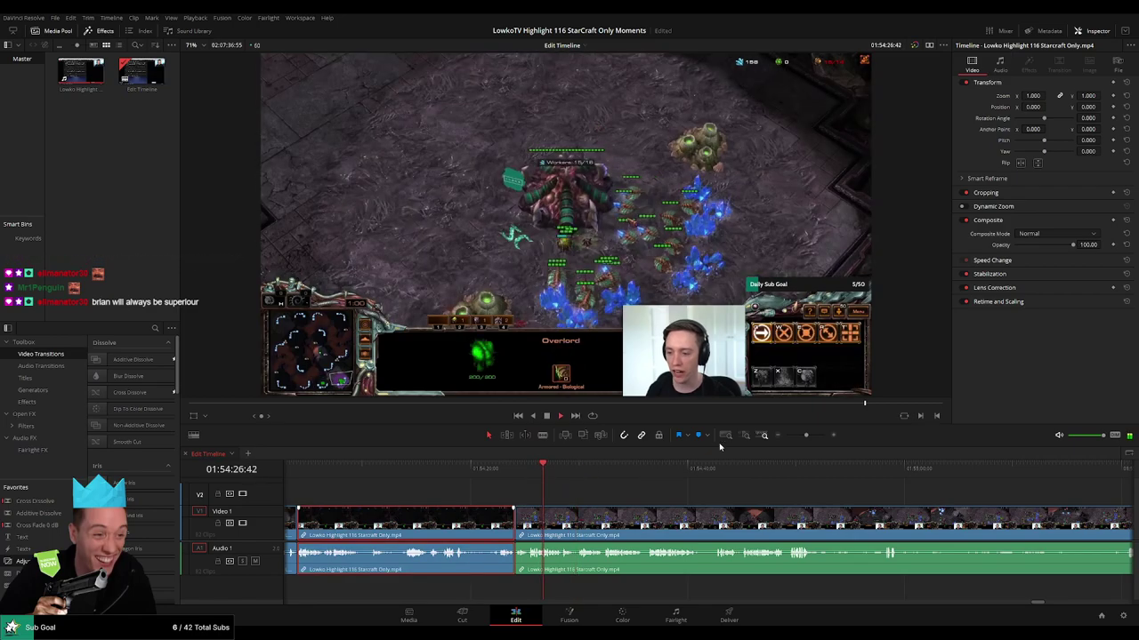
left_click_drag(807, 435, 812, 435)
left_click(566, 469)
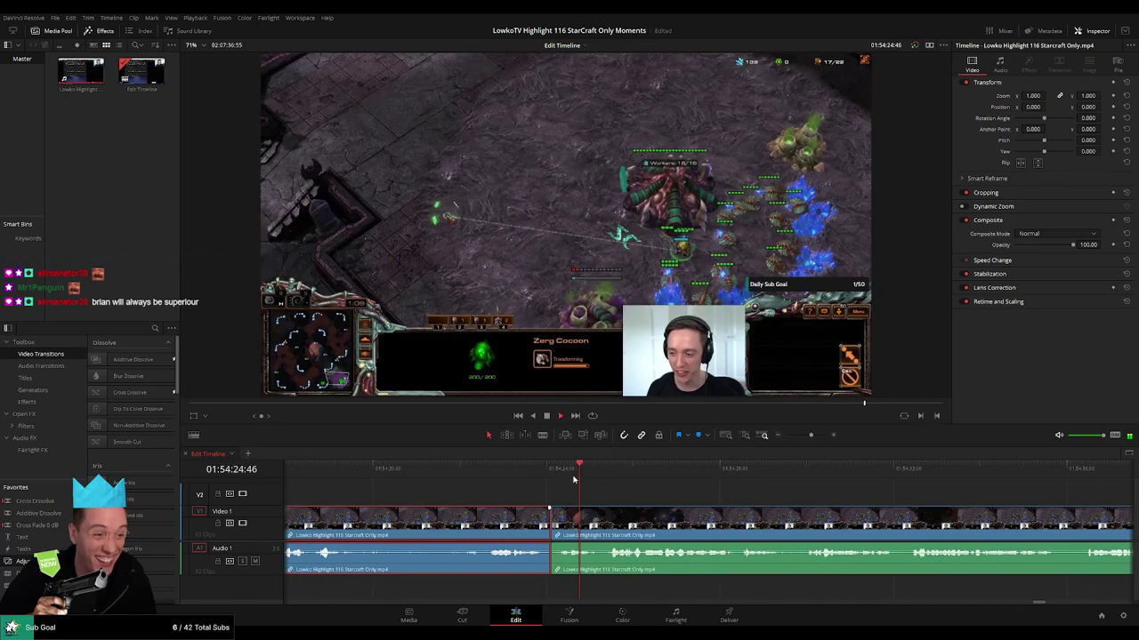
left_click(609, 523)
key("a")
left_click(604, 516)
key("Delete")
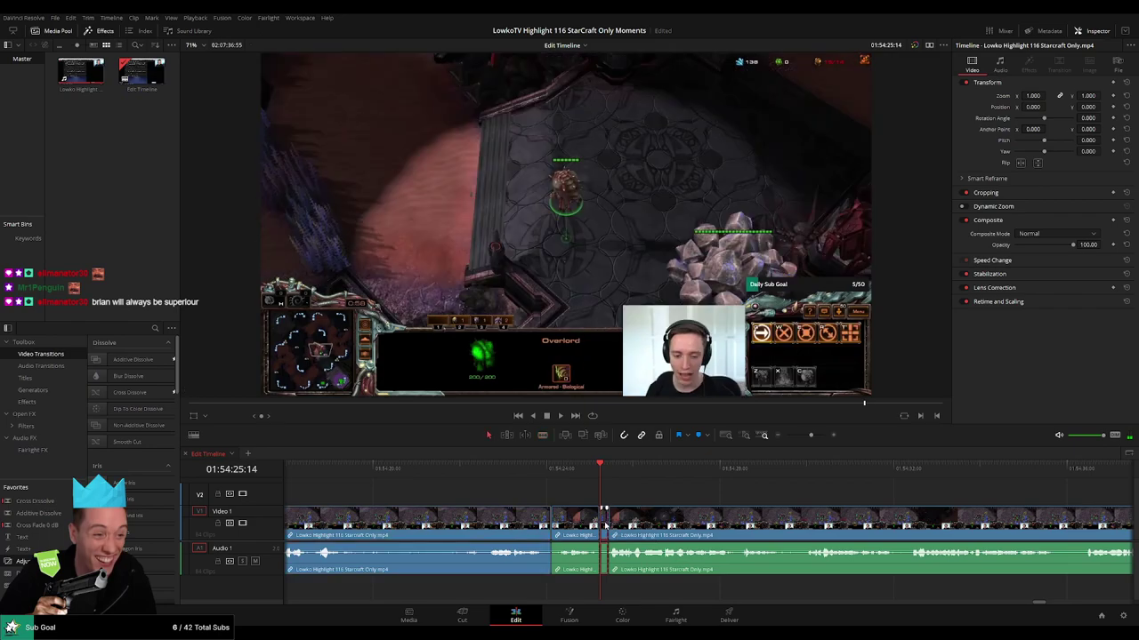
key("space")
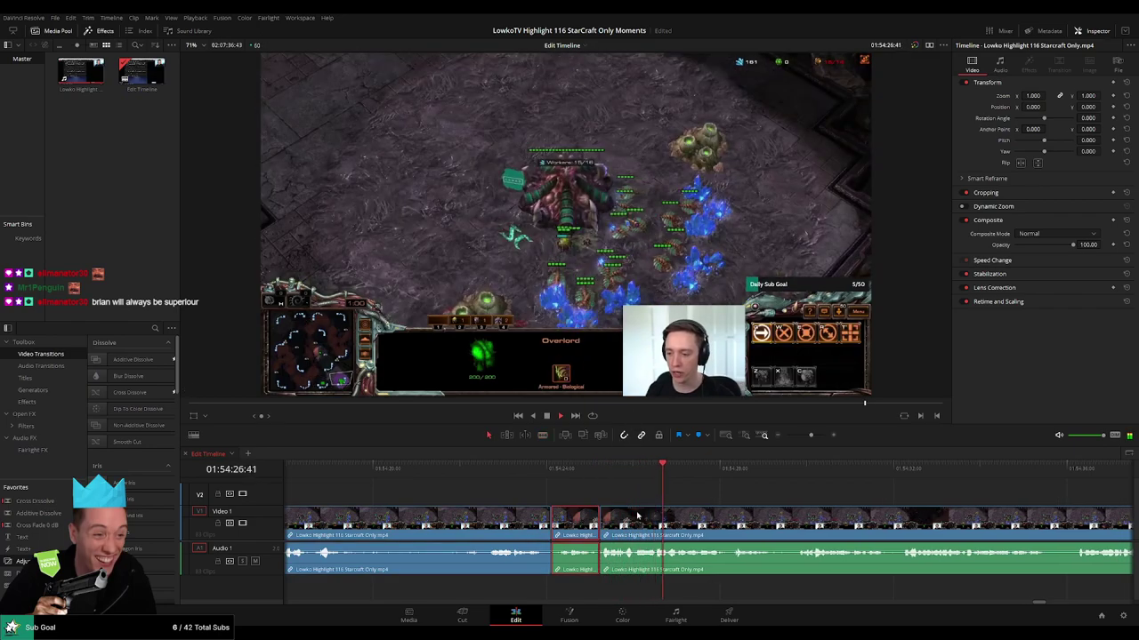
left_click(806, 486)
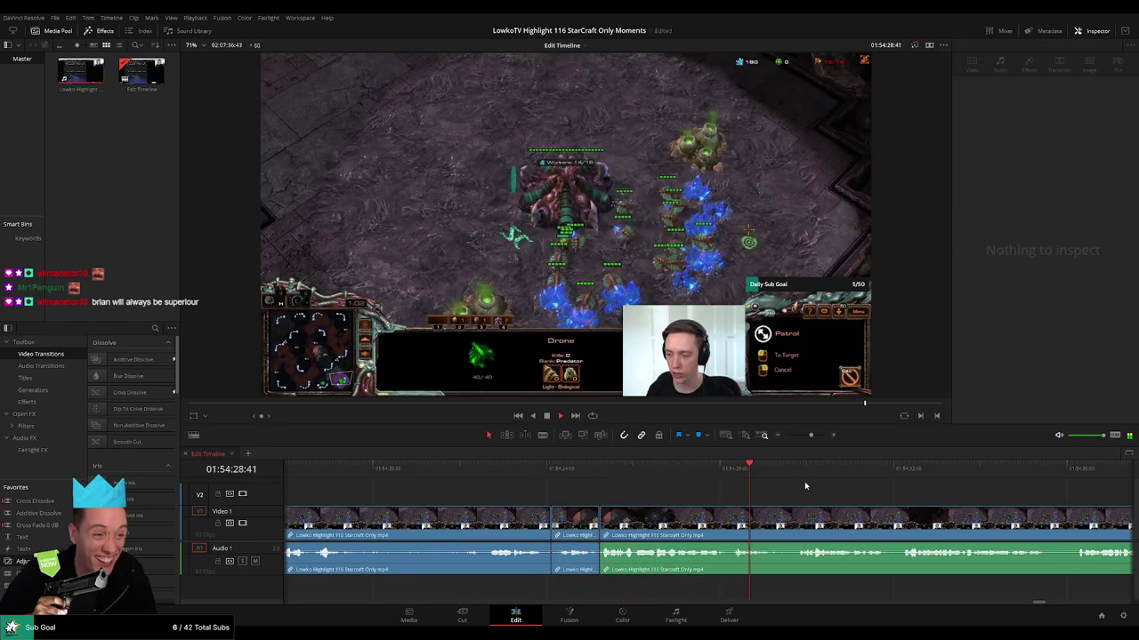
Review the match footage from about 01:54:30 to 01:55:41.
mouse_move(810, 436)
left_mouse_down()
mouse_move(785, 439)
mouse_move(806, 437)
left_mouse_up()
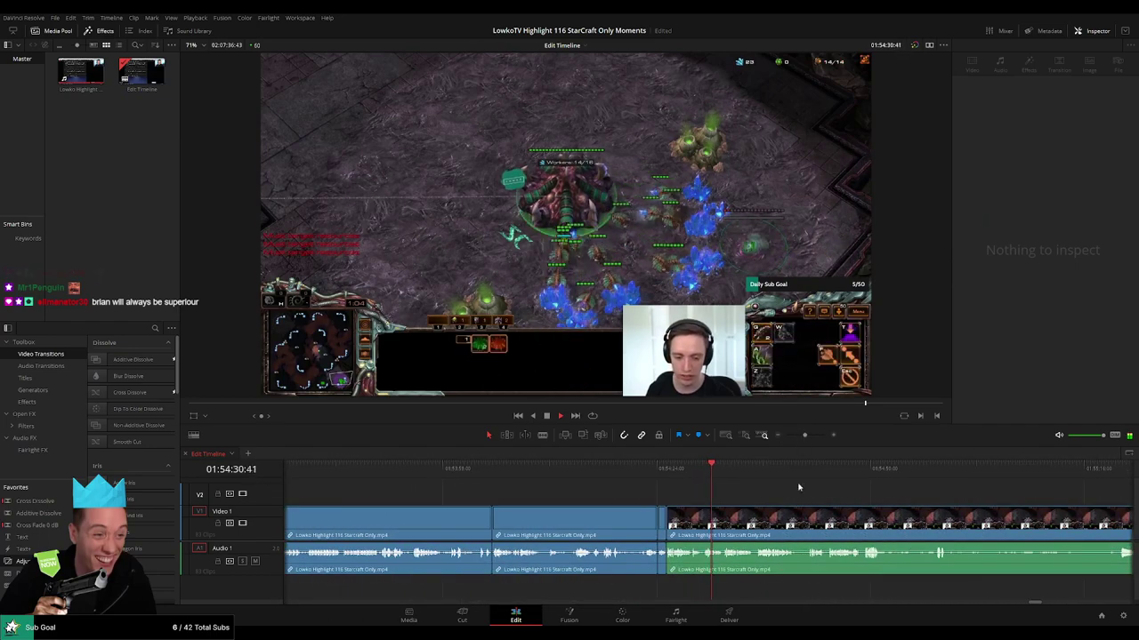
left_click(494, 474)
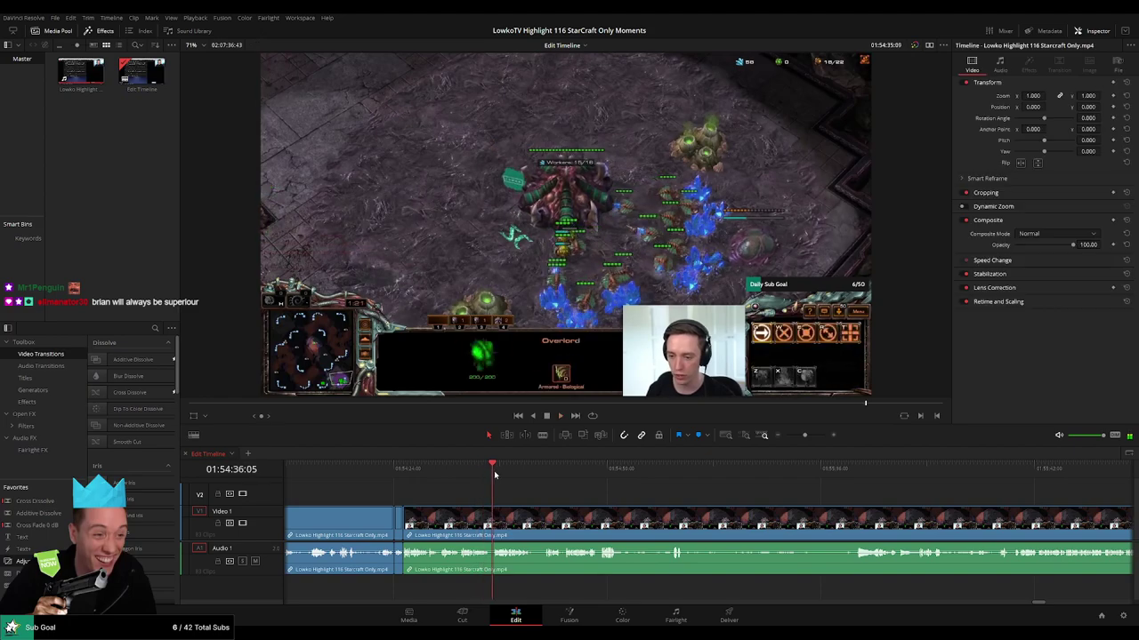
left_click(547, 474)
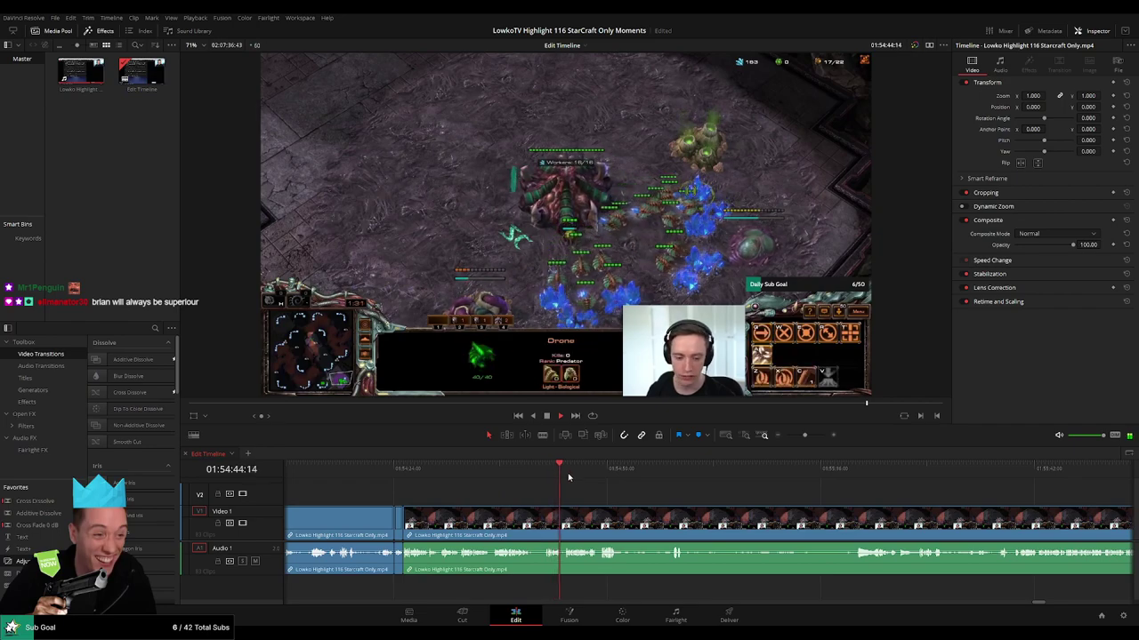
left_click(568, 477)
left_click_drag(653, 498, 696, 478)
left_click_drag(796, 509, 576, 499)
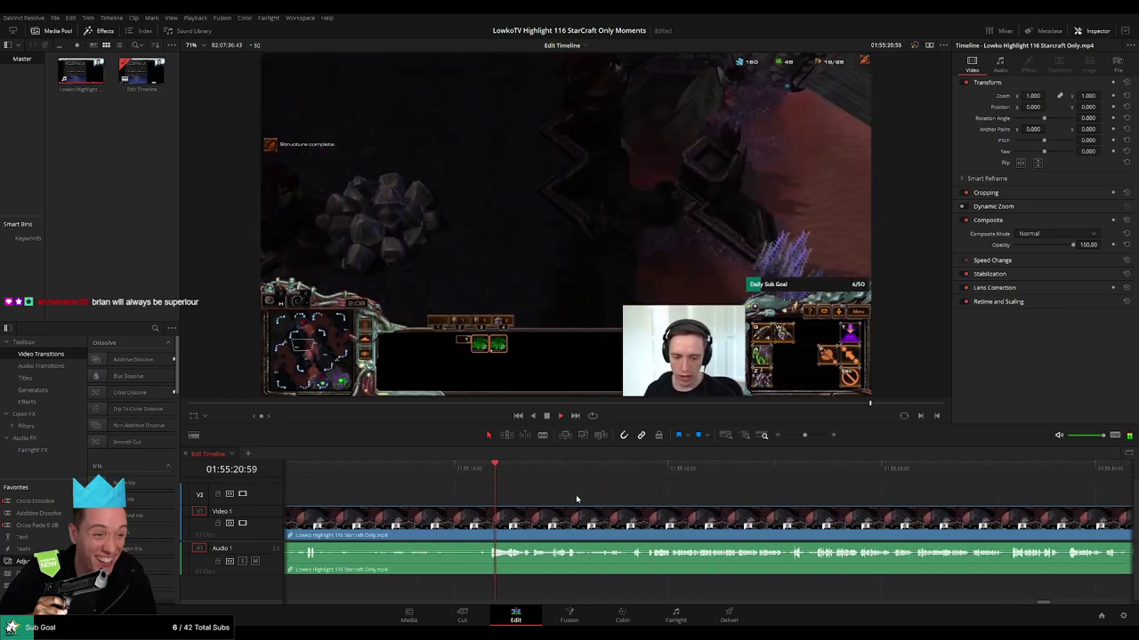
left_click_drag(504, 477, 545, 469)
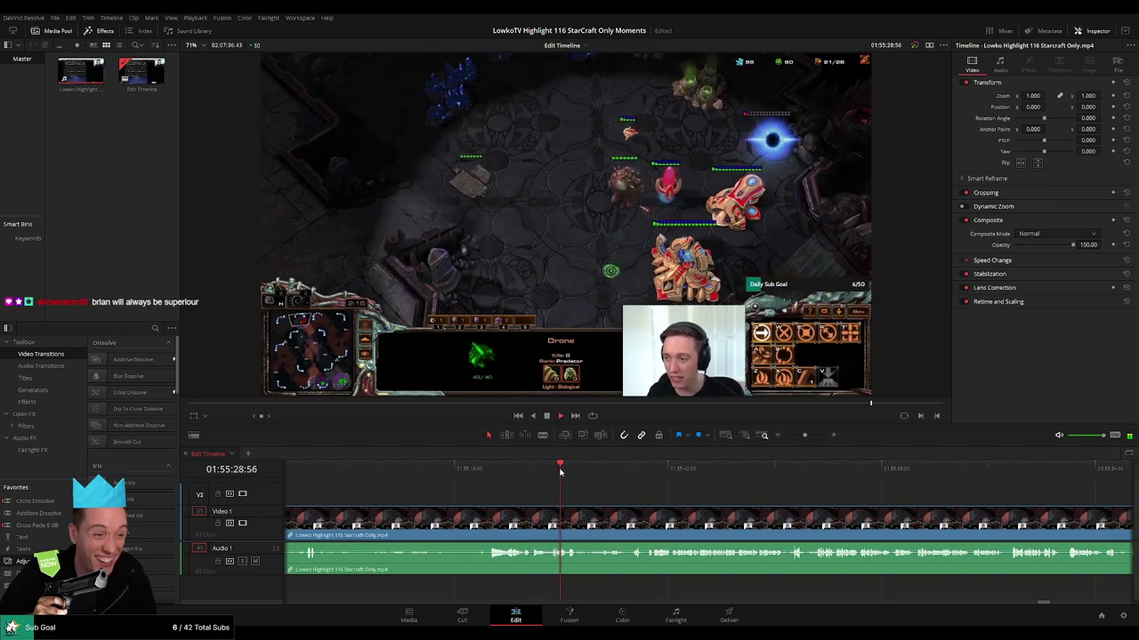
left_click_drag(602, 500, 545, 480)
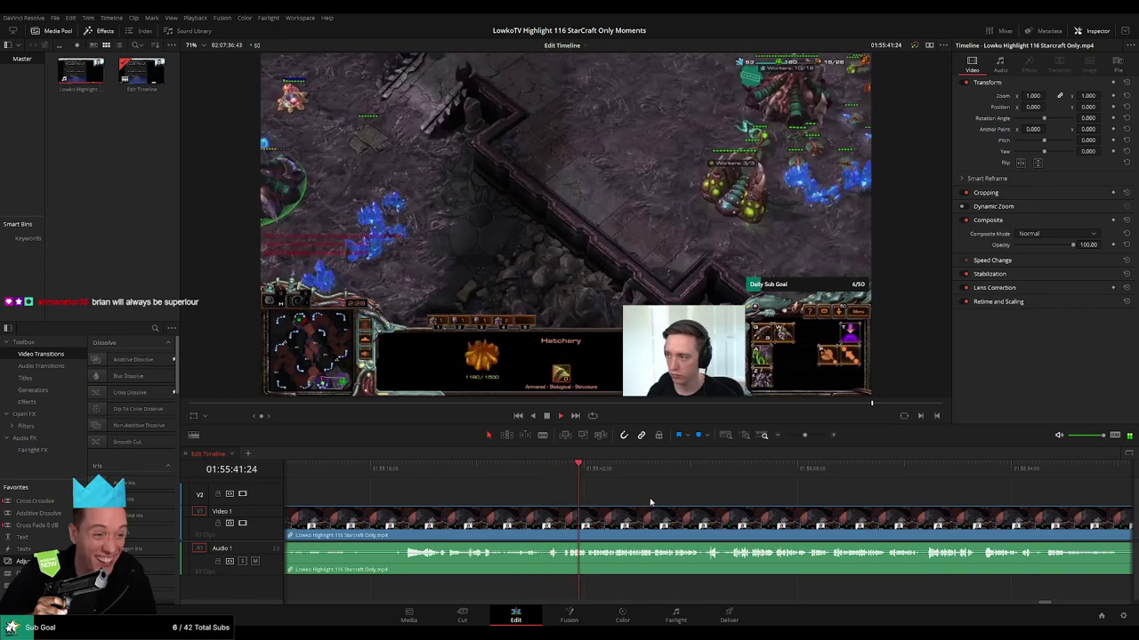
Check how far the remaining match clip extends and review its footage from about 01:55:51 to 01:56:24.
left_click_drag(802, 436, 797, 435)
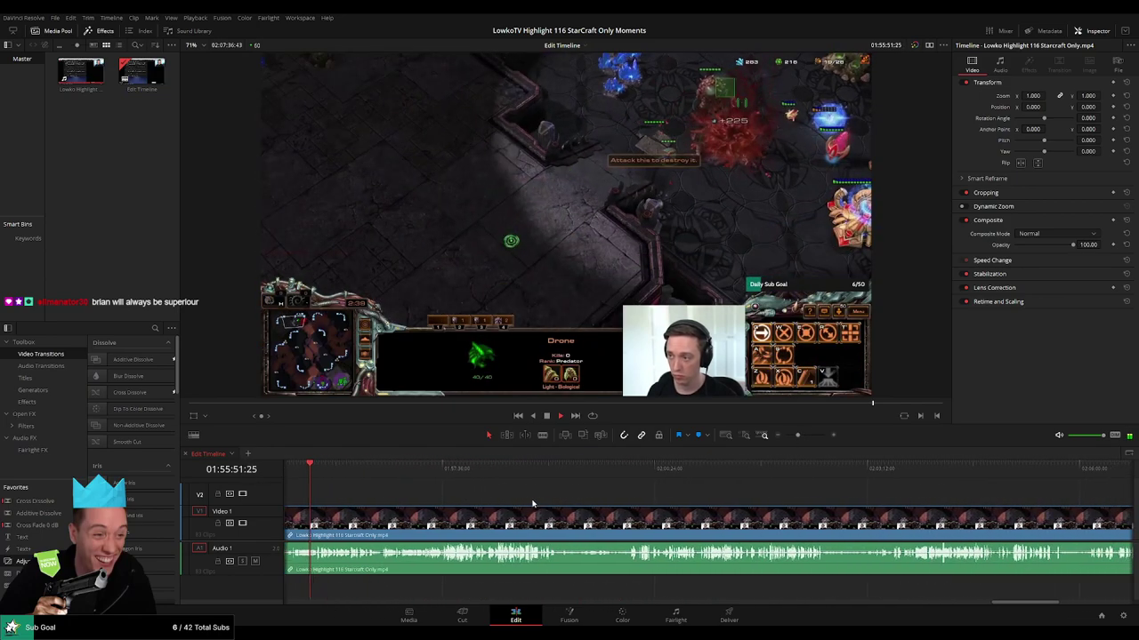
left_click_drag(796, 435, 795, 437)
scroll(791, 514, "right", 3)
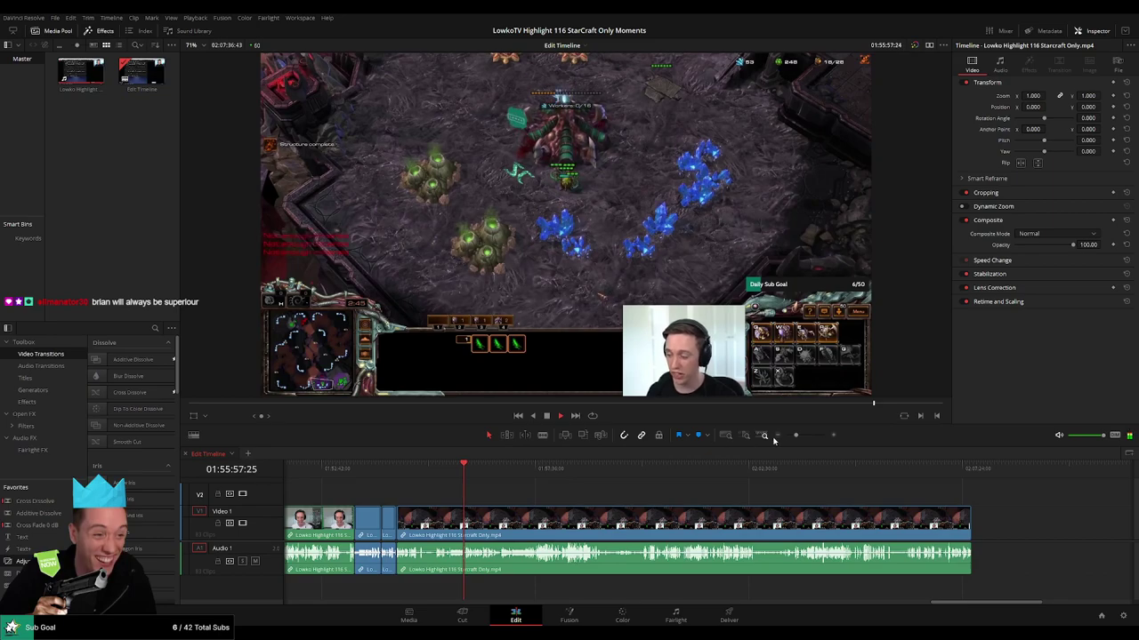
left_click_drag(774, 439, 808, 437)
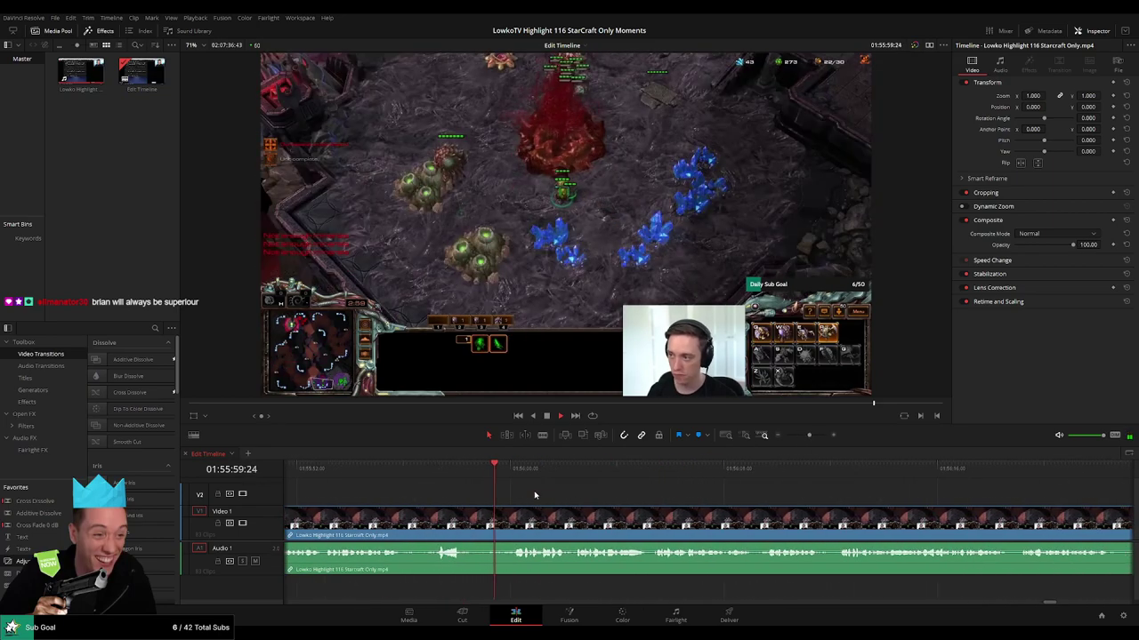
scroll(538, 508, "right", 1)
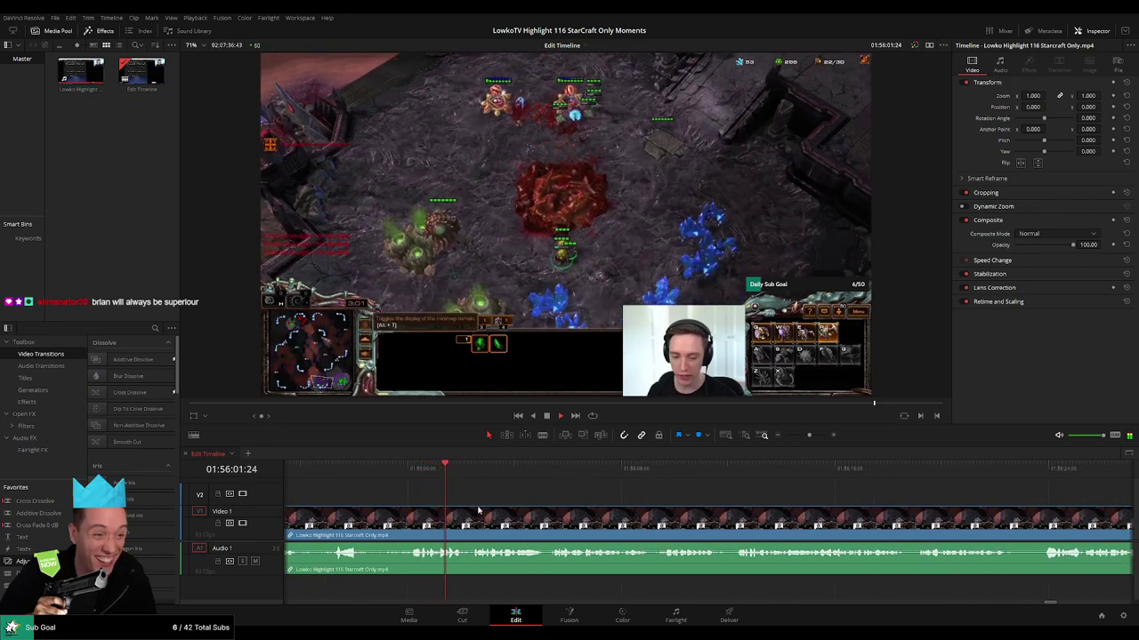
left_click(551, 479)
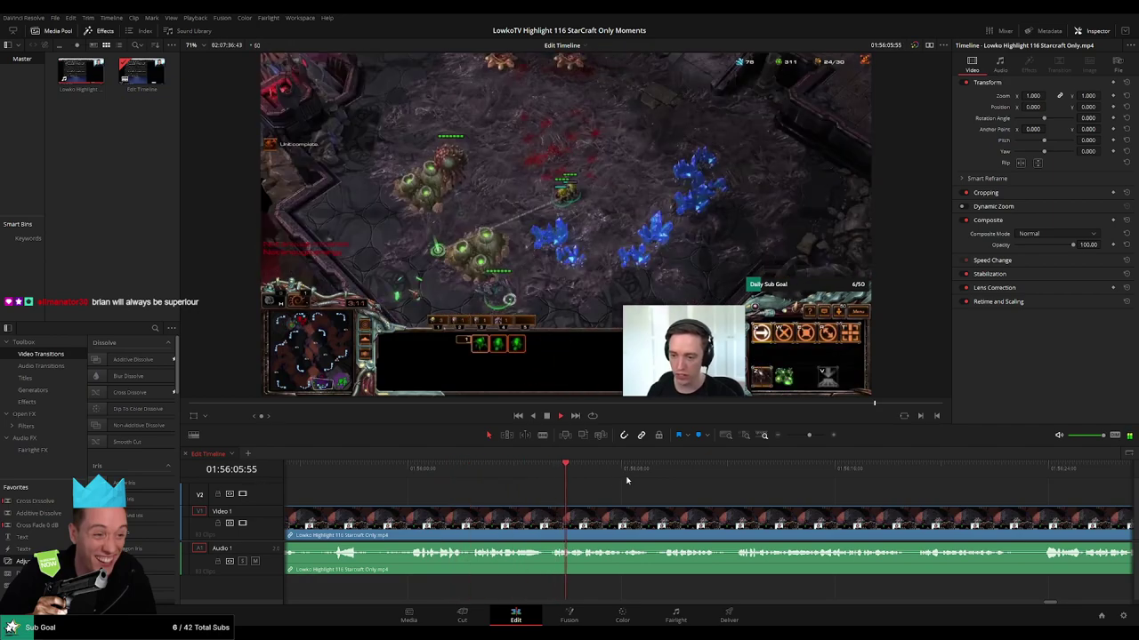
left_click(681, 477)
left_click(740, 479)
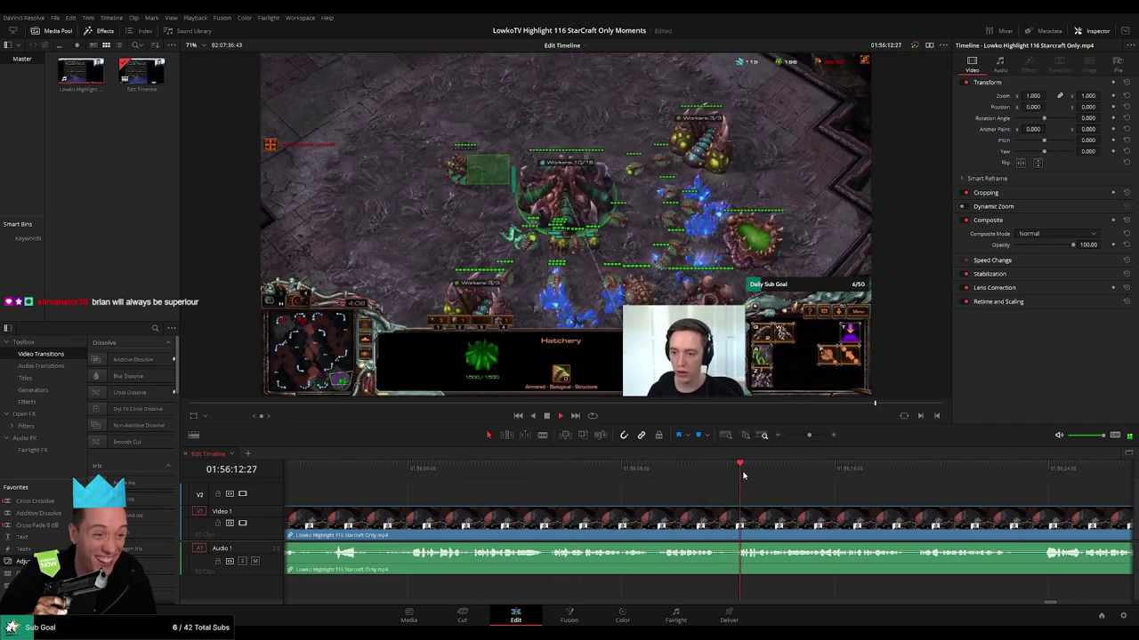
scroll(614, 492, "right", 2)
left_click(675, 478)
left_click(795, 485)
key("space")
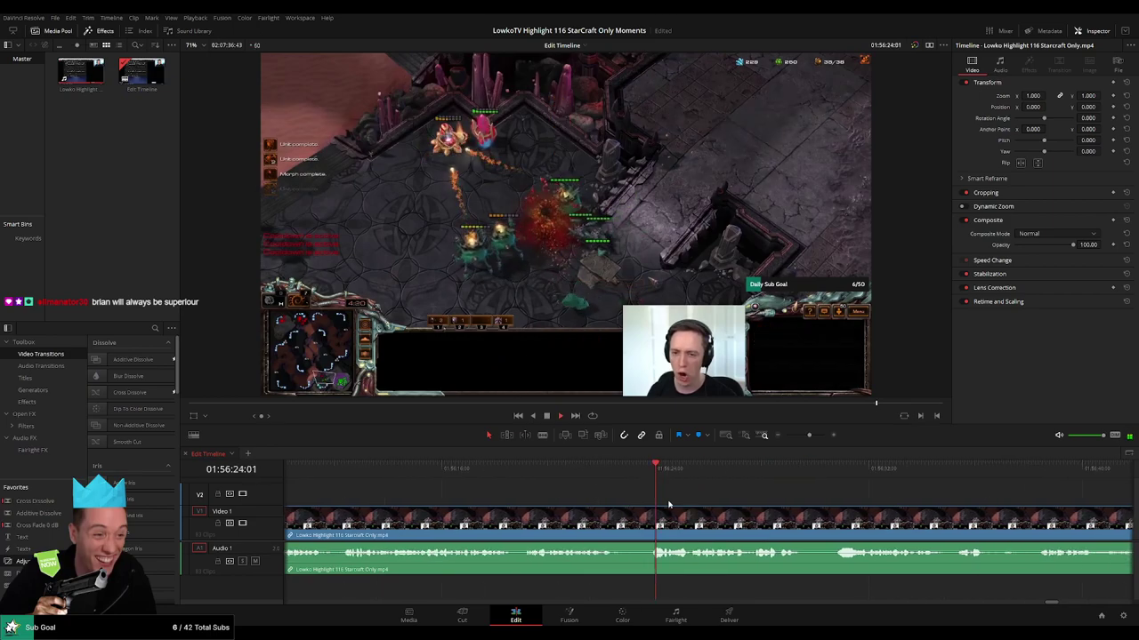
Review the match footage from about 01:56:19 to 01:56:44.
left_click(408, 478)
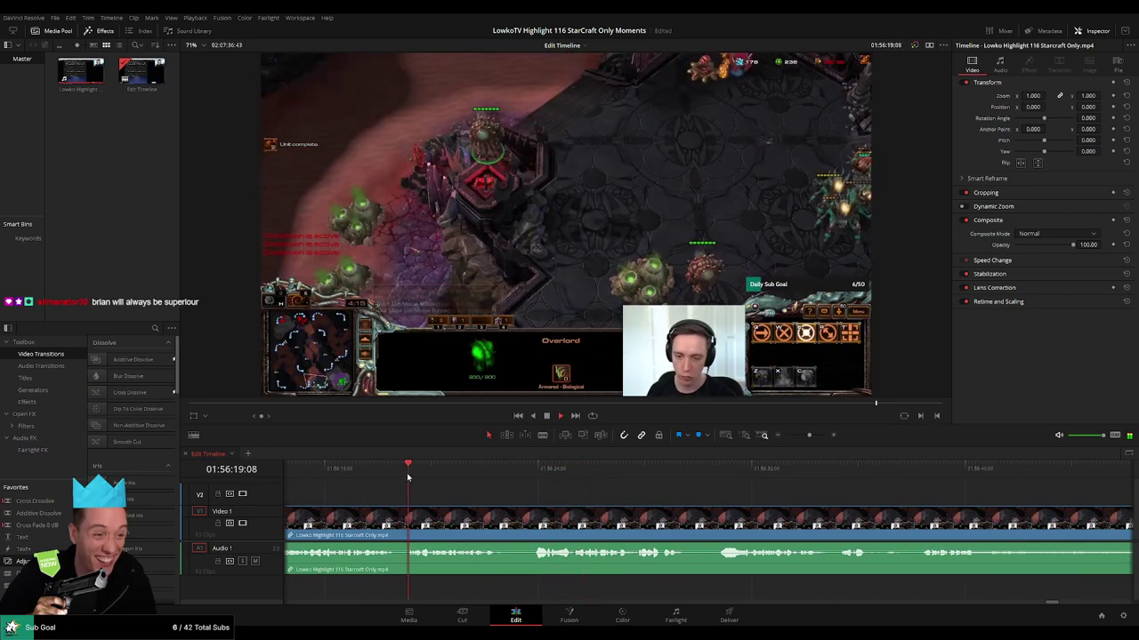
left_click(463, 480)
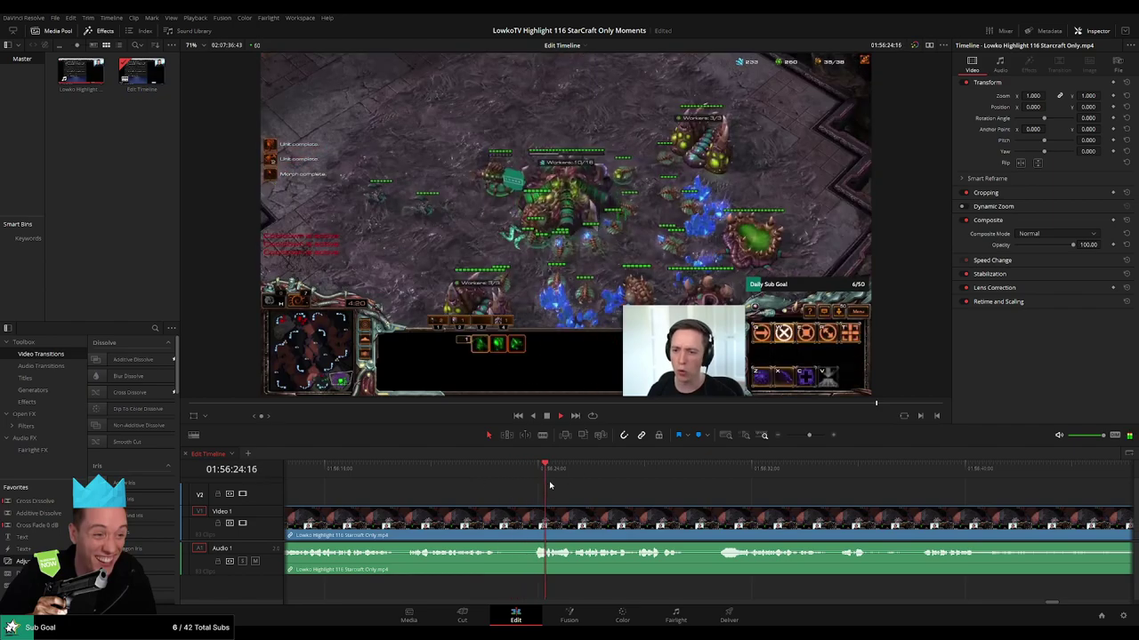
left_click(658, 477)
left_click(710, 479)
left_click_drag(784, 504, 580, 509)
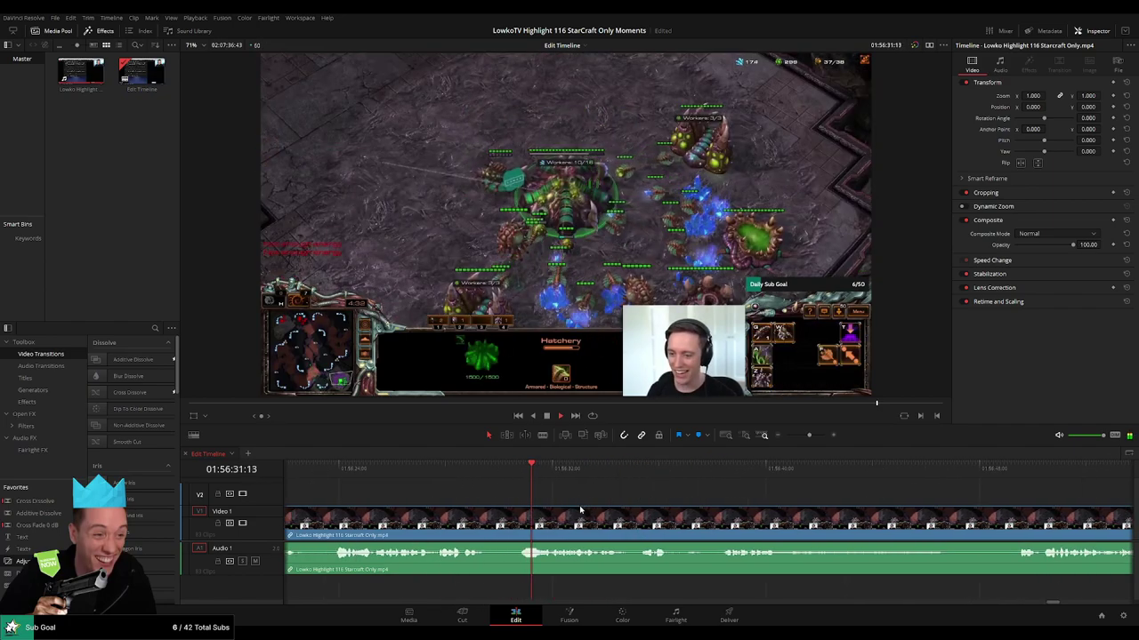
left_click(637, 477)
left_click(712, 481)
left_click_drag(833, 497, 623, 498)
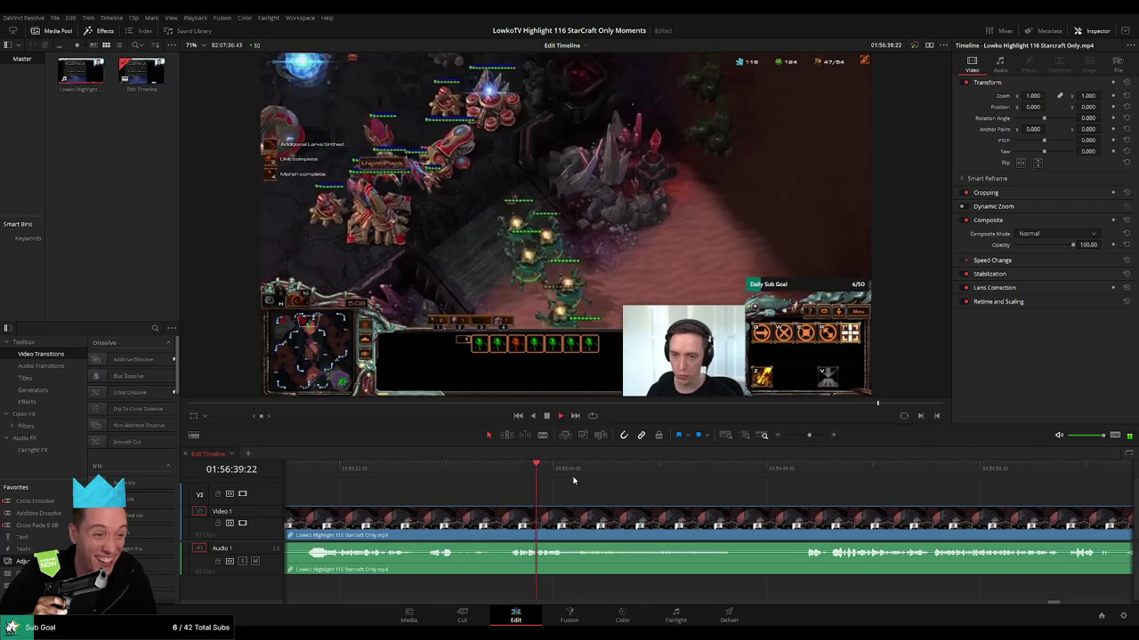
left_click(572, 480)
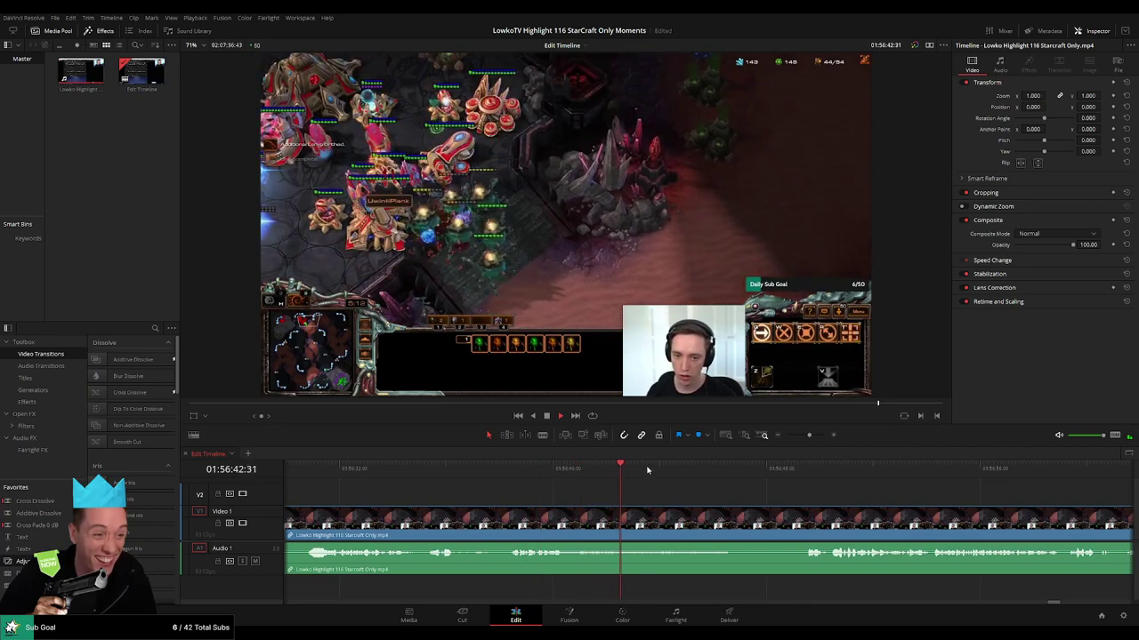
left_click(754, 475)
left_click(784, 478)
left_click(646, 479)
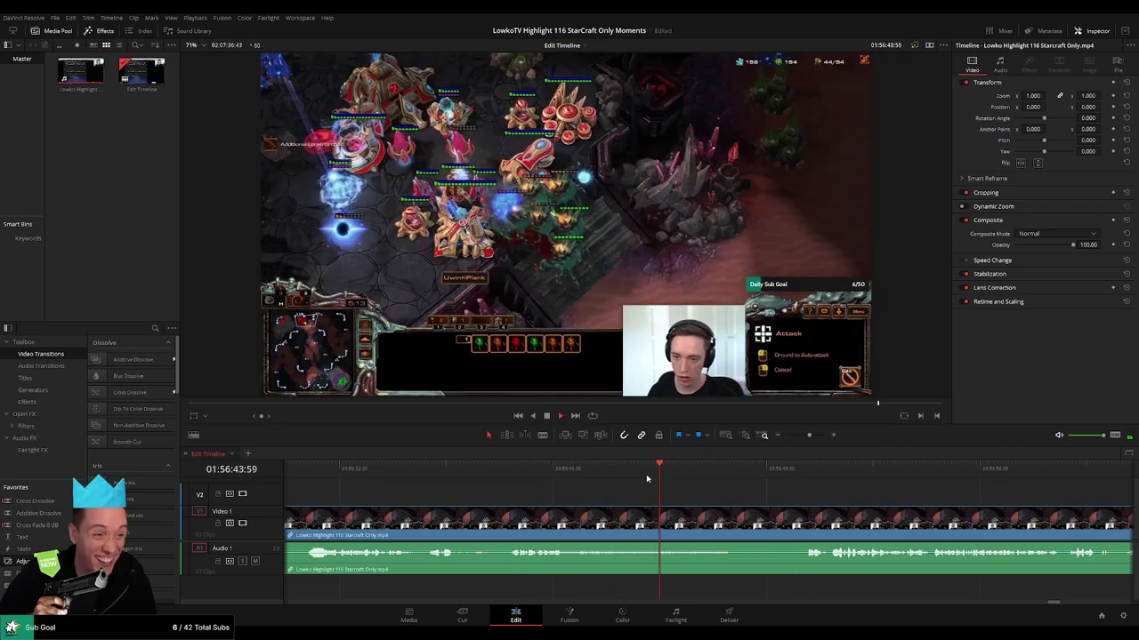
Review the full-screen webcam footage from about 01:56:50 to 01:57:23.
left_click(784, 479)
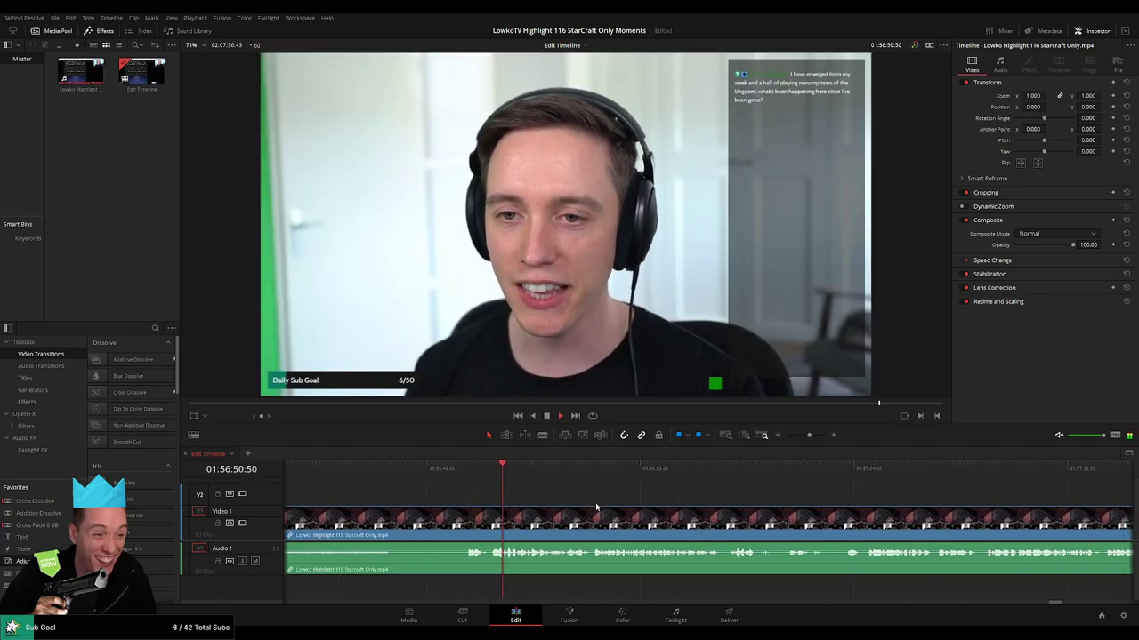
mouse_move(809, 435)
left_mouse_down()
mouse_move(777, 436)
mouse_move(807, 436)
left_mouse_up()
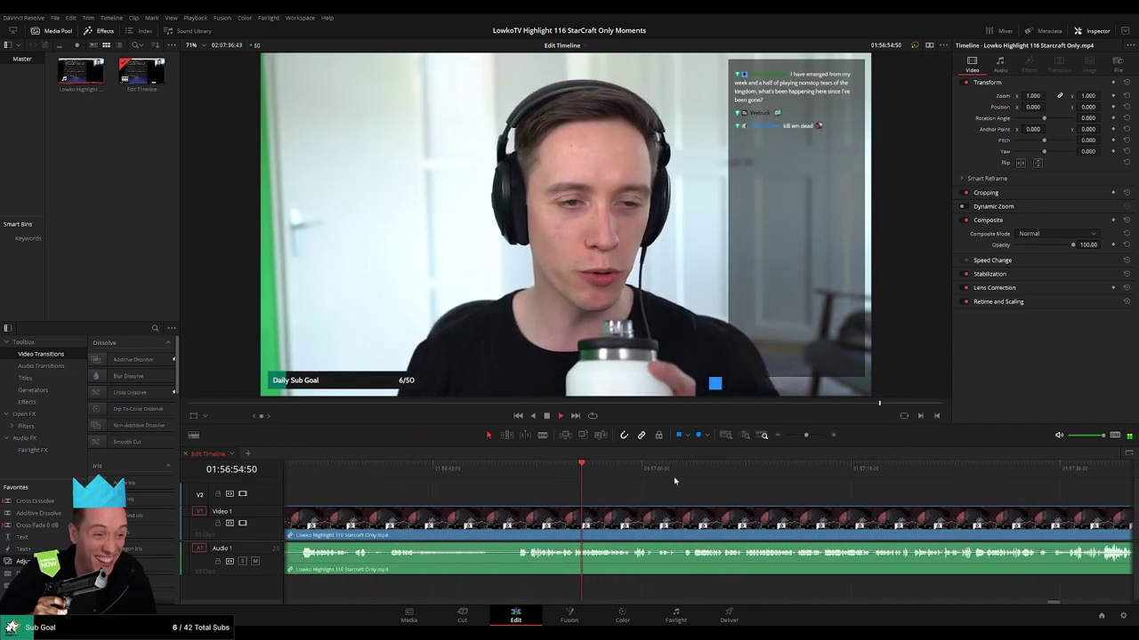
left_click_drag(894, 503, 597, 497)
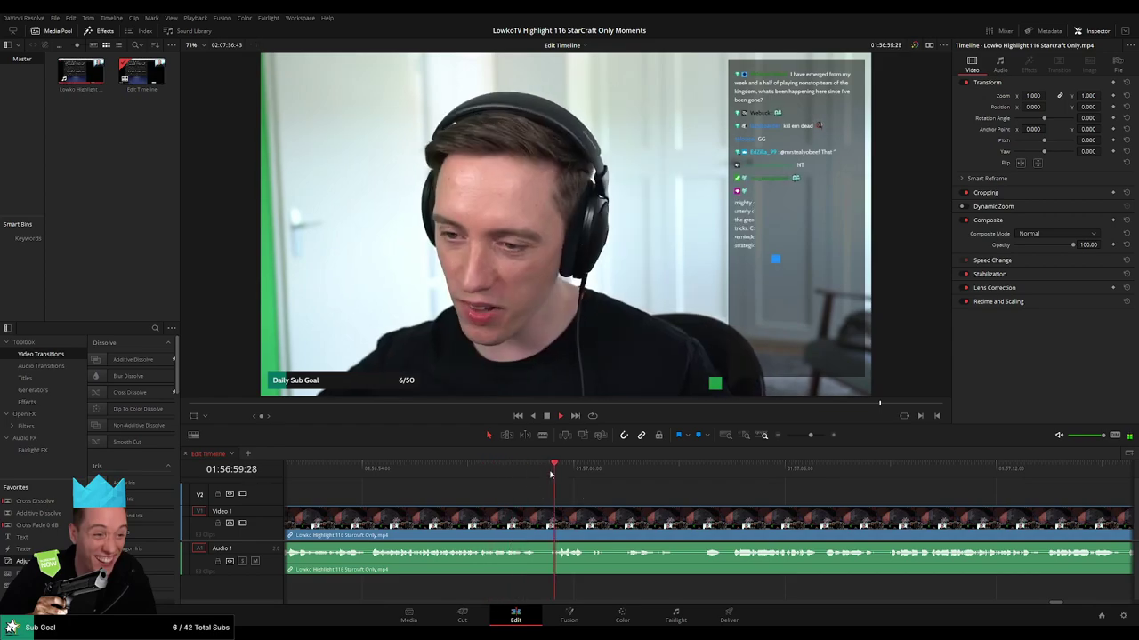
left_click(622, 477)
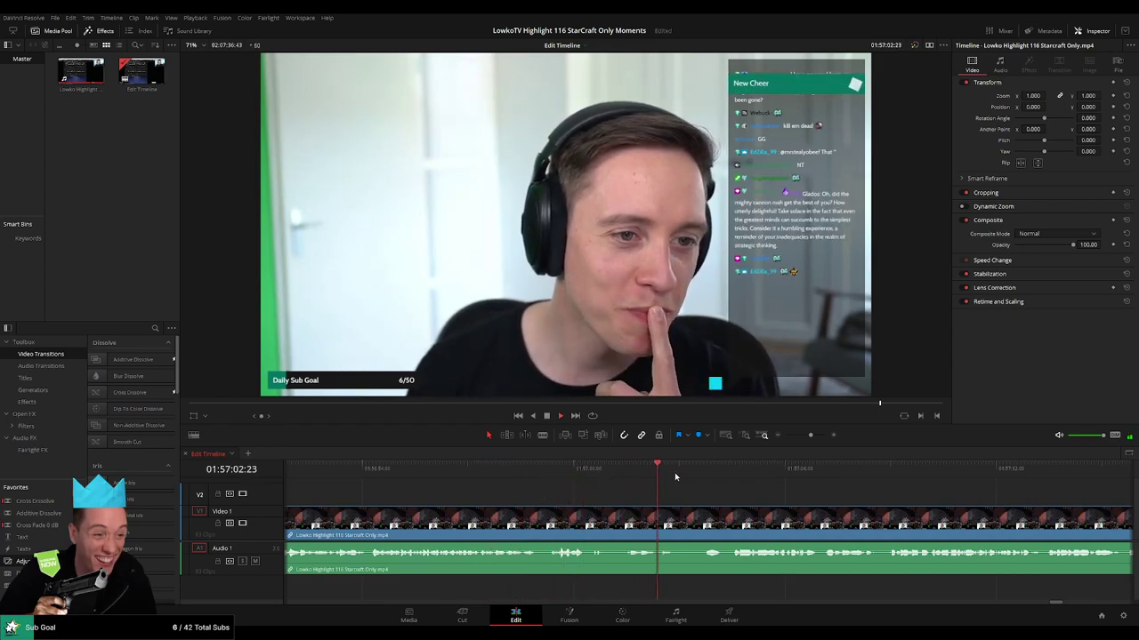
left_click(699, 474)
left_click_drag(849, 503, 596, 492)
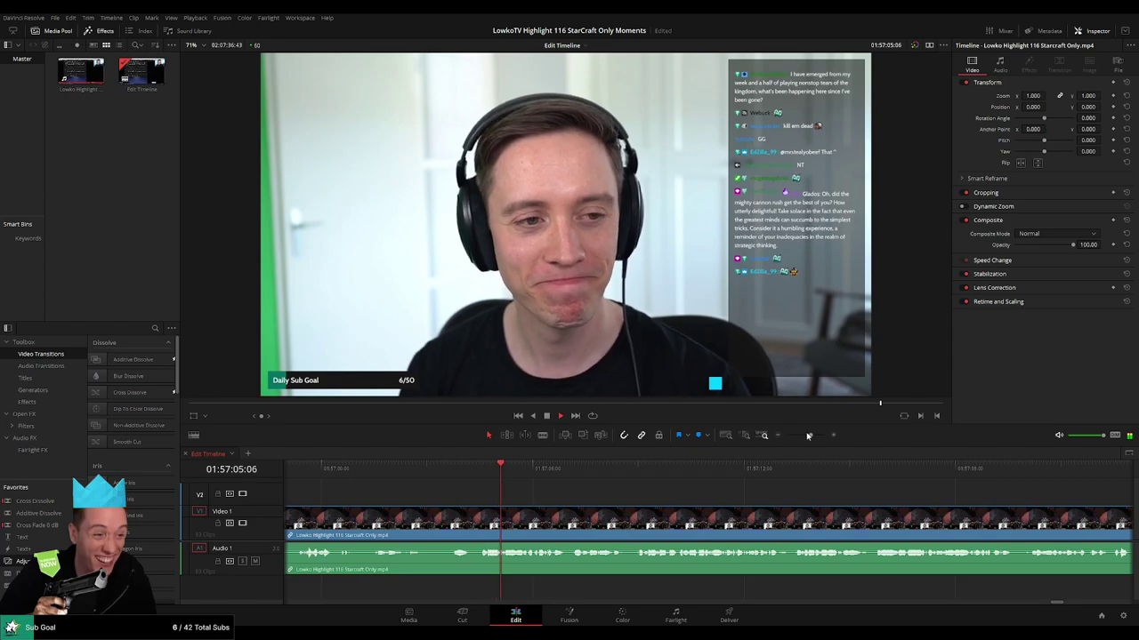
mouse_move(807, 436)
left_mouse_down()
mouse_move(788, 437)
mouse_move(808, 438)
left_mouse_up()
left_click_drag(852, 500, 598, 498)
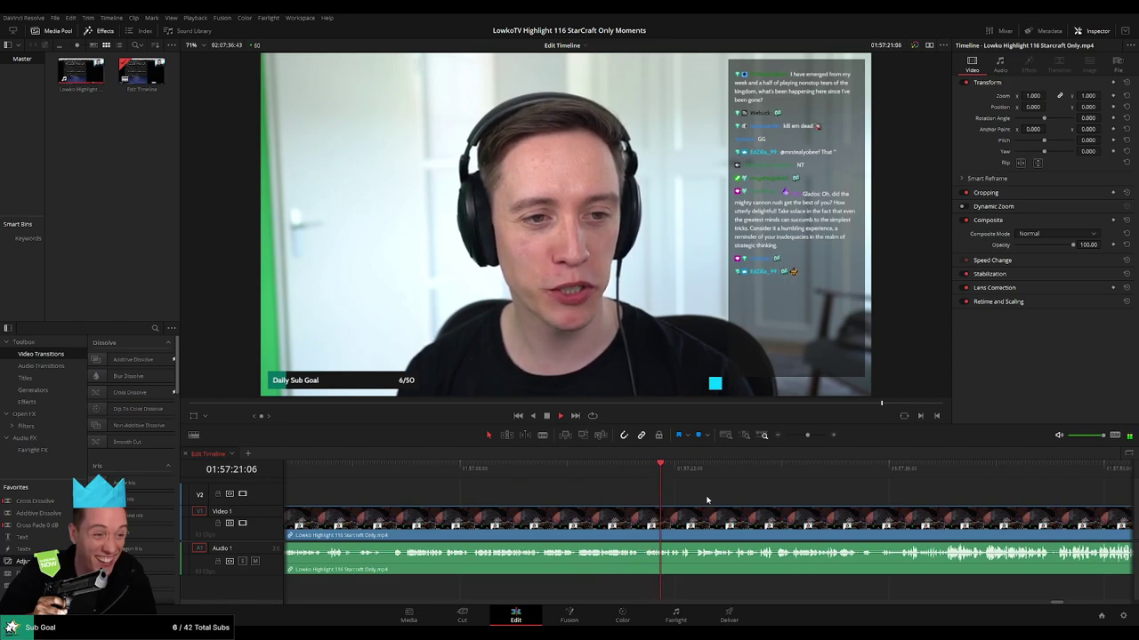
left_click_drag(806, 441, 809, 435)
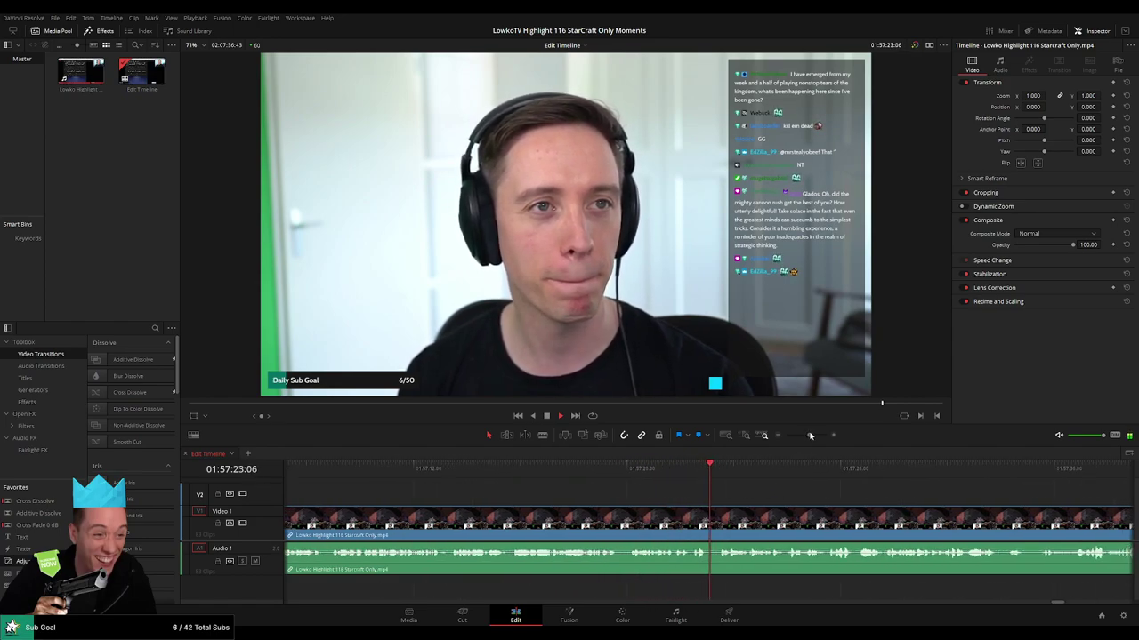
left_click_drag(814, 515, 534, 500)
Cut out the few frames just after 01:57:25 where the webcam footage ends, close the gap and mark the finished clip before them blue.
key("space")
left_click(409, 474)
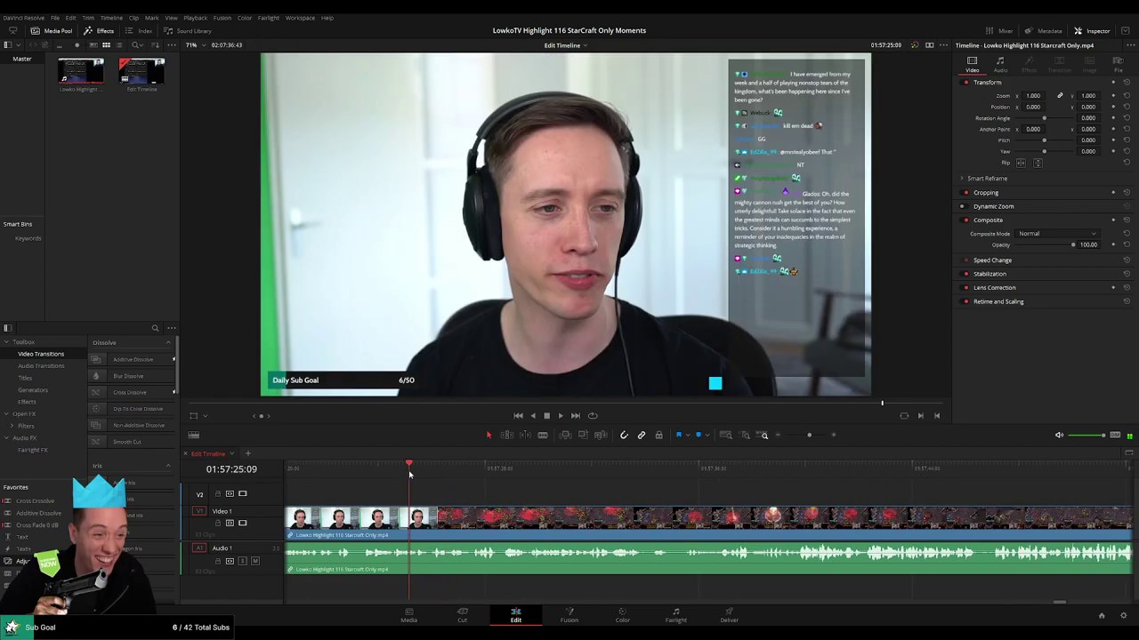
left_click(819, 436)
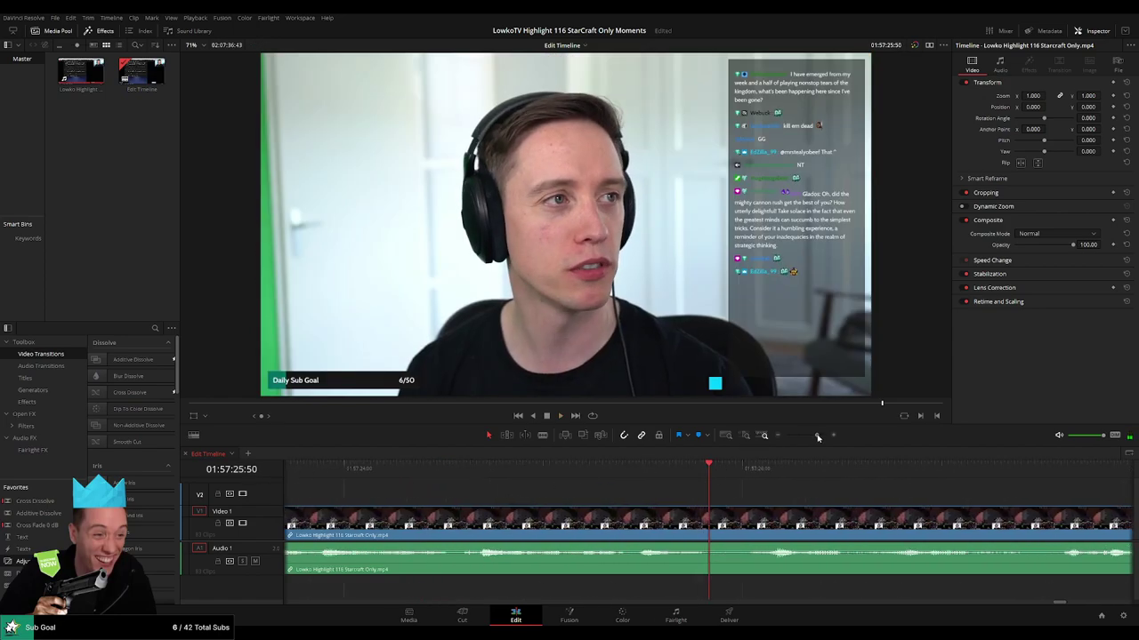
key("b")
left_click(749, 519)
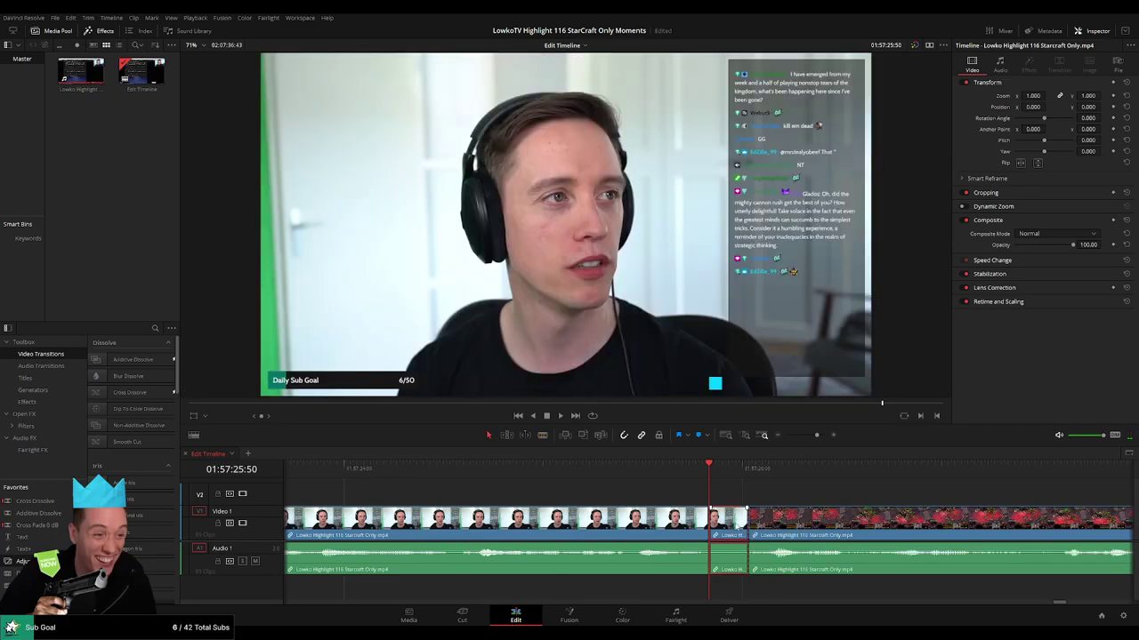
key("Delete")
key("space")
left_click_drag(815, 435, 794, 436)
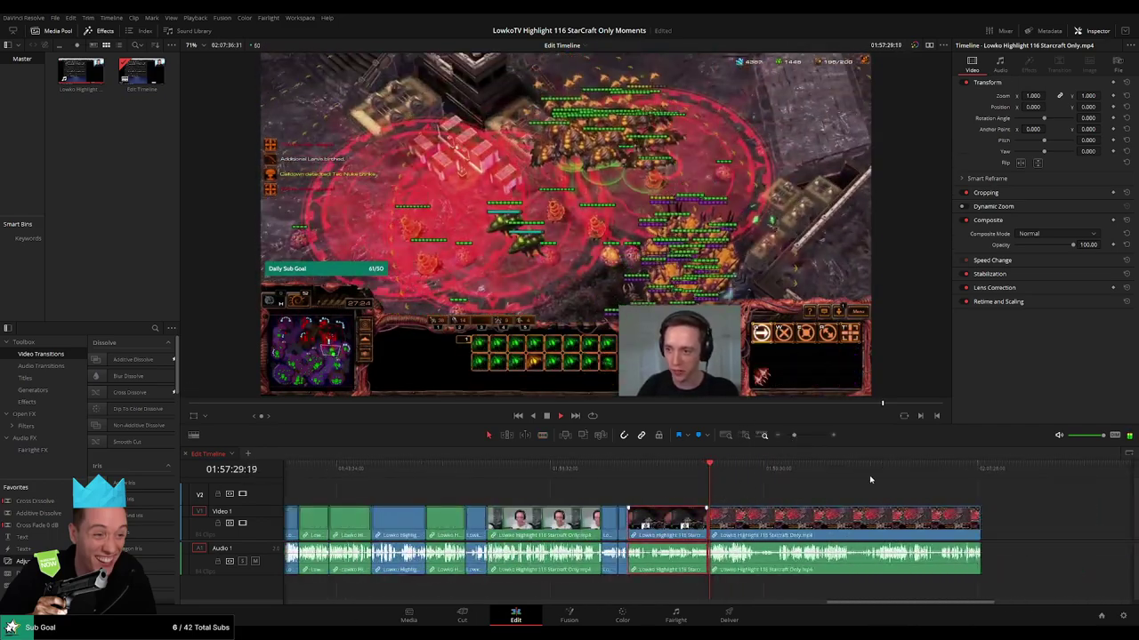
left_click(822, 499)
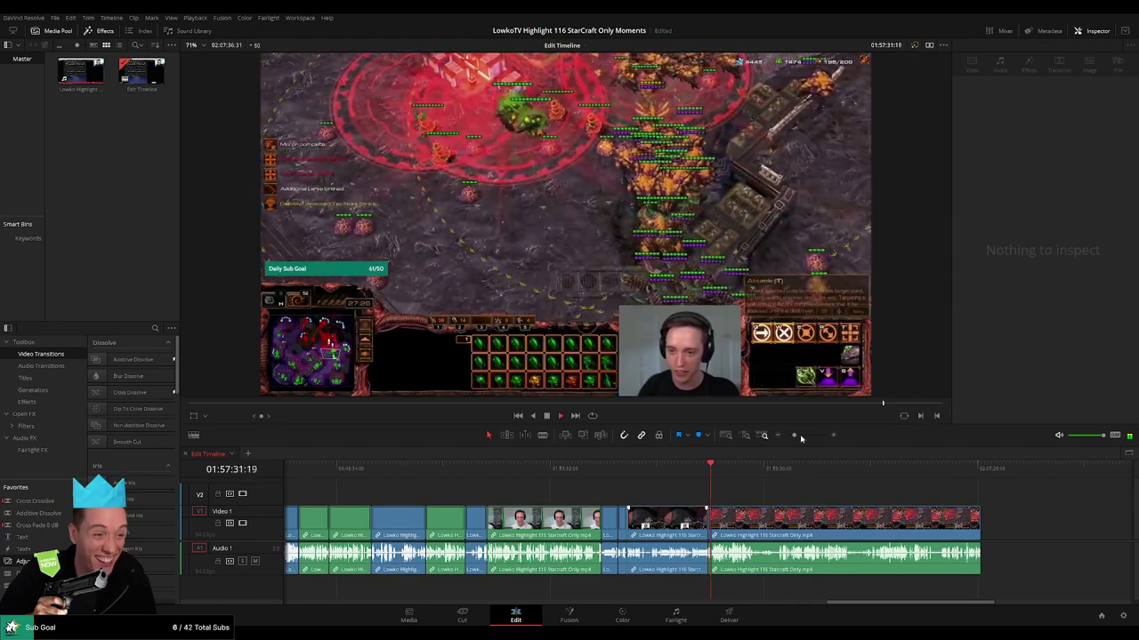
Review the new match footage from about 01:57:31 to 01:58:11.
left_click_drag(796, 437, 803, 437)
left_click(735, 474)
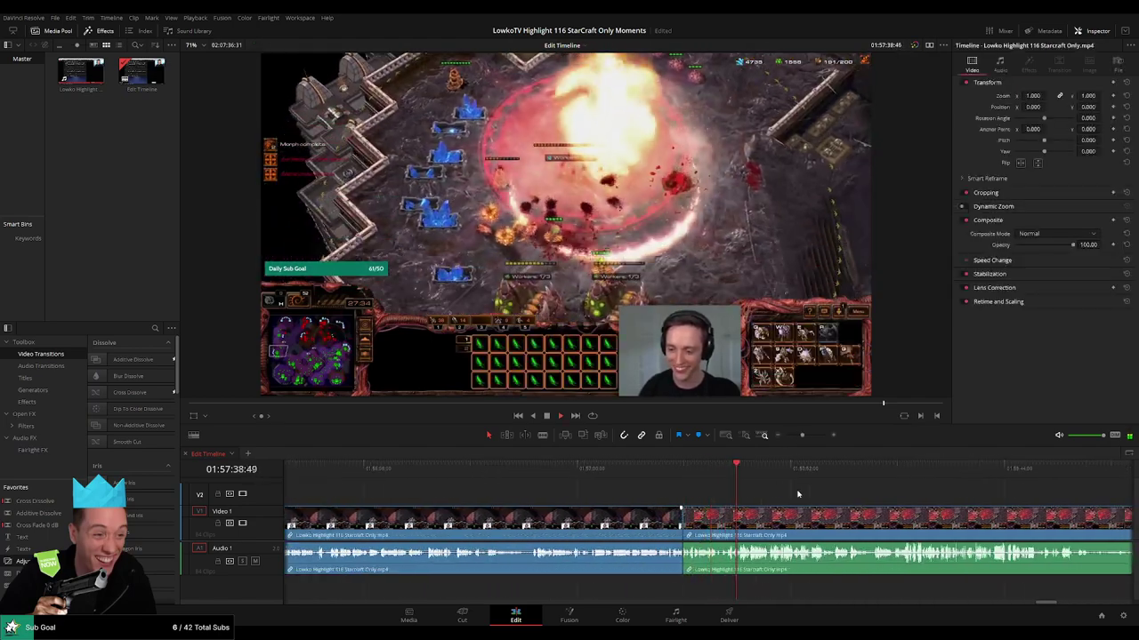
left_click_drag(798, 493, 583, 473)
left_click(573, 474)
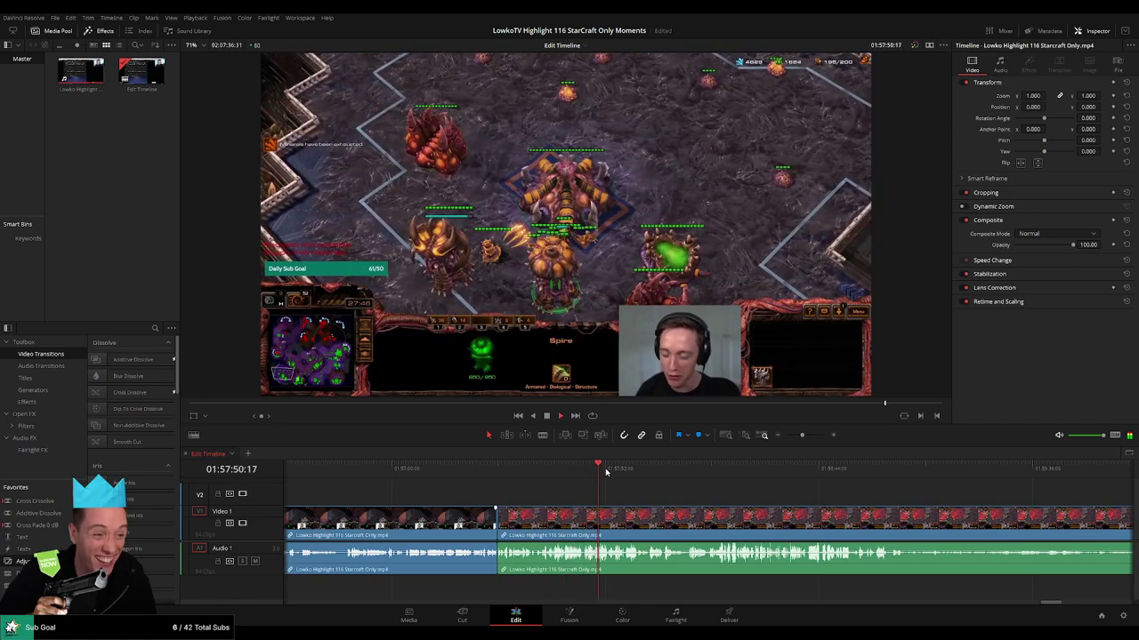
left_click_drag(805, 435, 809, 435)
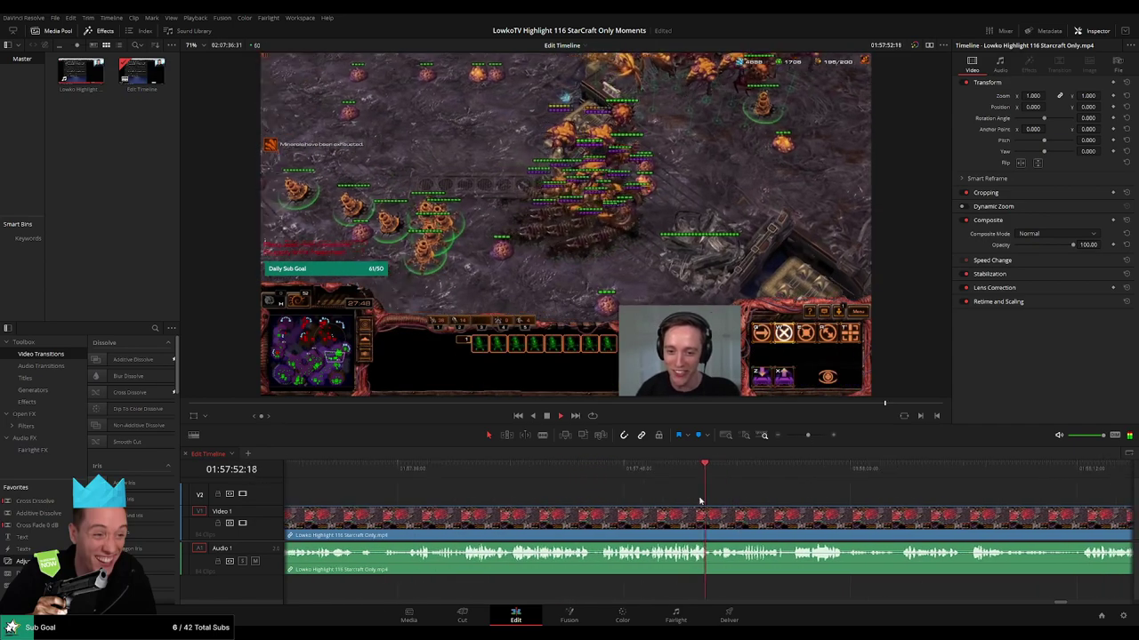
left_click_drag(663, 492, 568, 491)
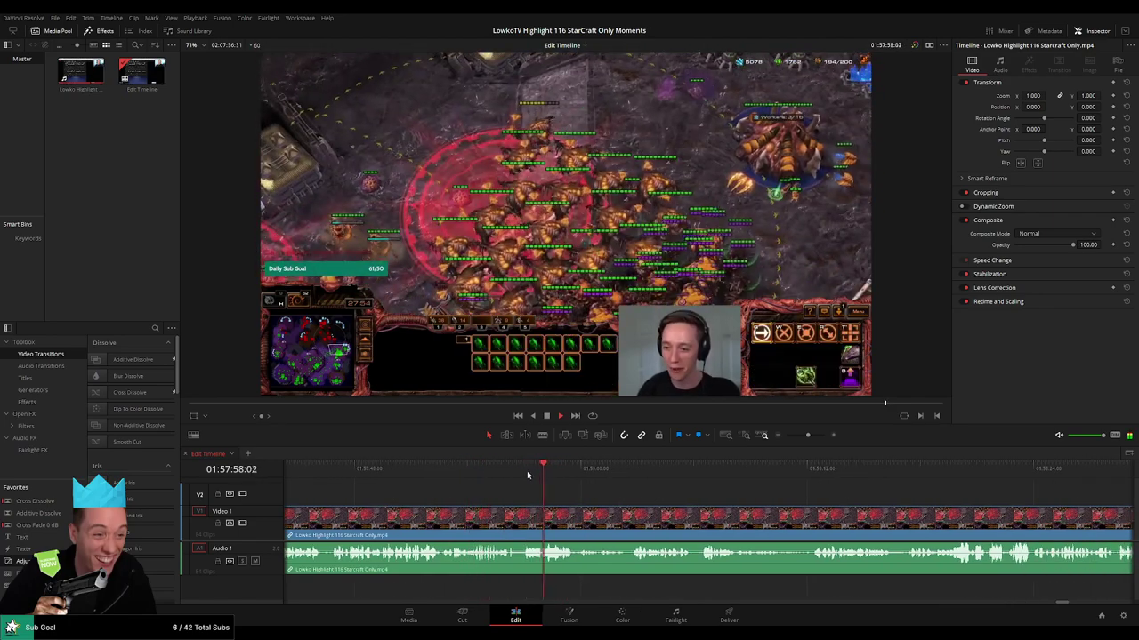
left_click(580, 472)
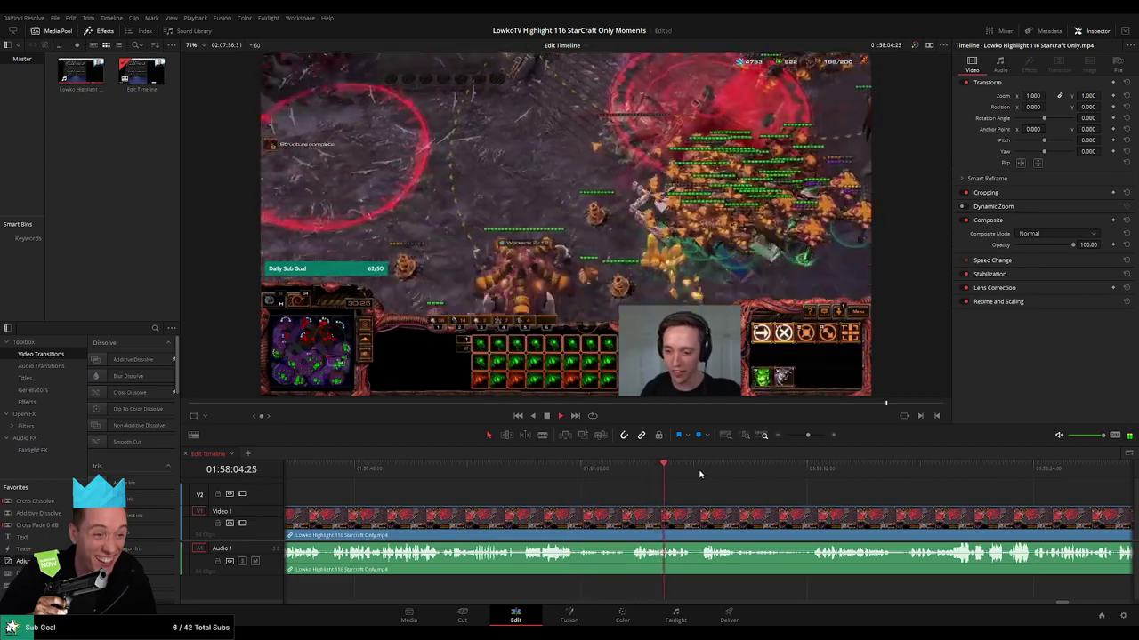
left_click(699, 473)
scroll(812, 501, "right", 4)
left_click(562, 479)
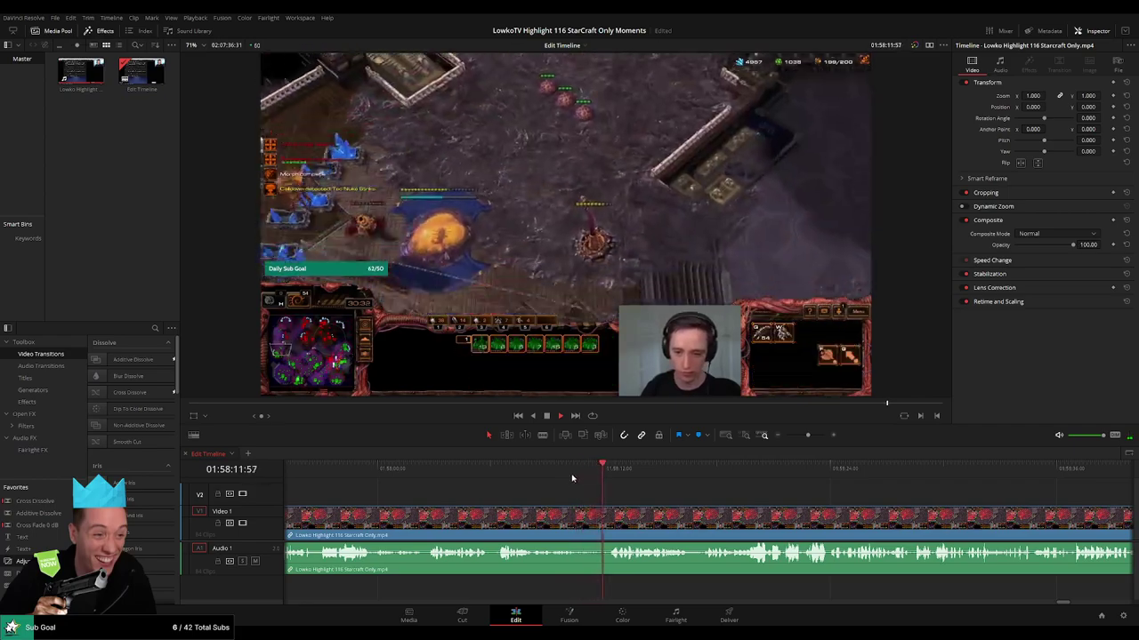
Review the rest of this match's footage from about 01:58:11 to 01:59:03.
left_click(572, 478)
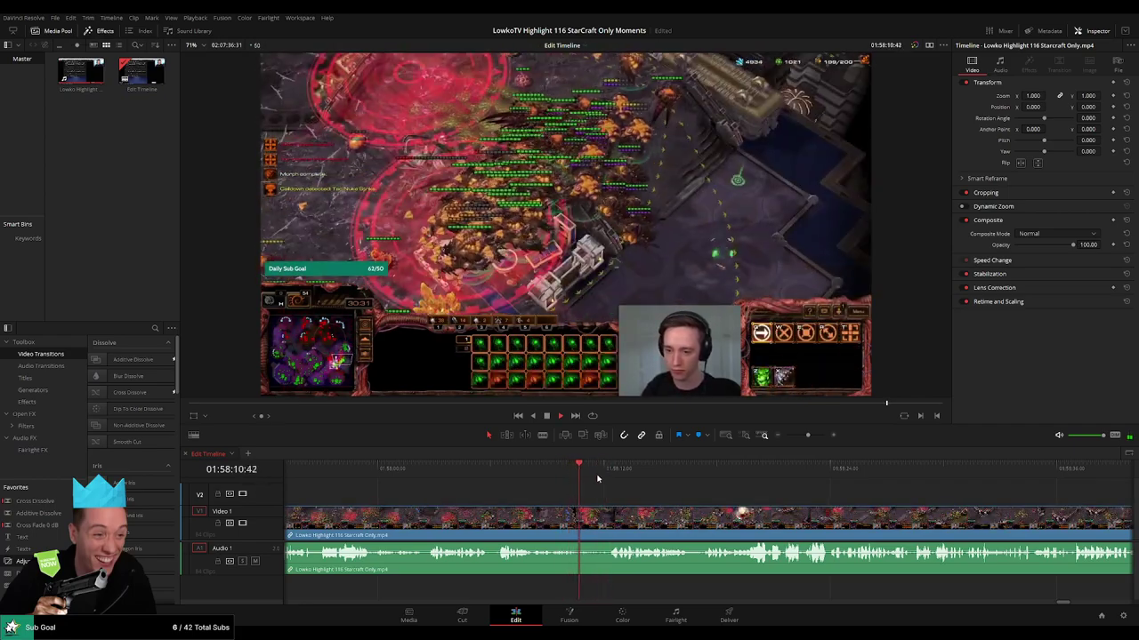
left_click(613, 480)
scroll(635, 485, "right", 2)
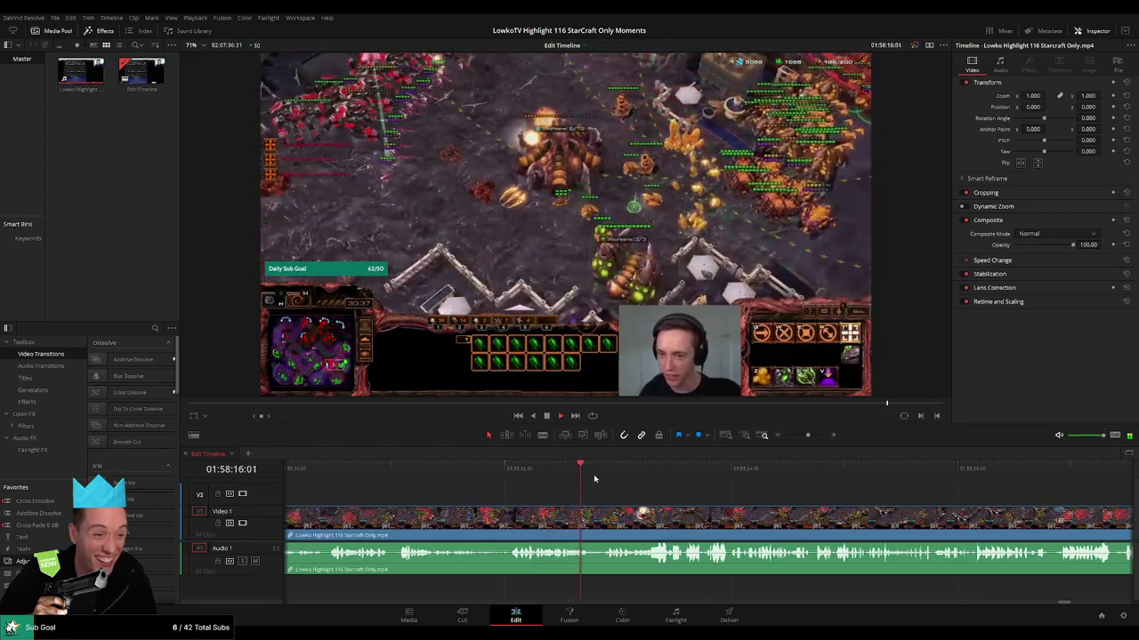
left_click(605, 476)
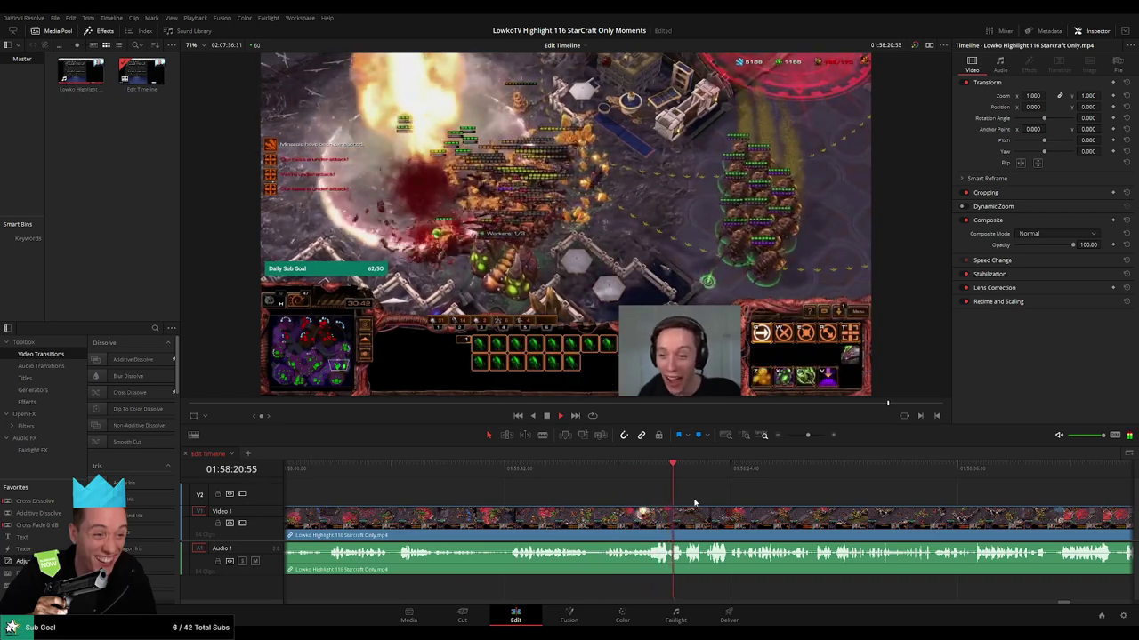
left_click_drag(780, 501, 648, 504)
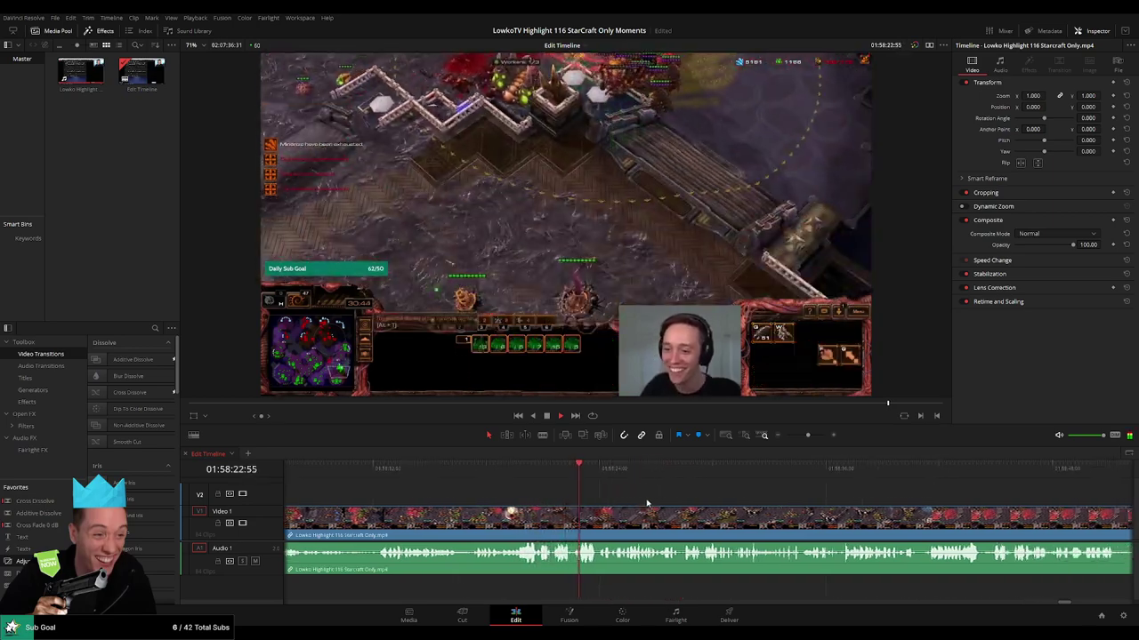
left_click_drag(779, 437, 803, 435)
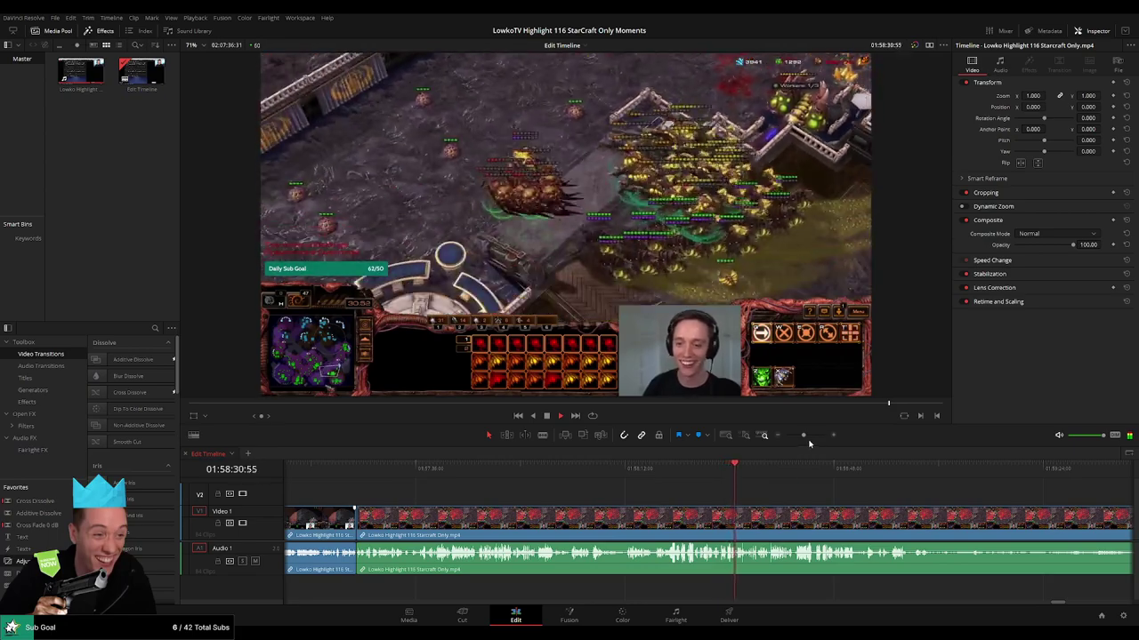
left_click(807, 435)
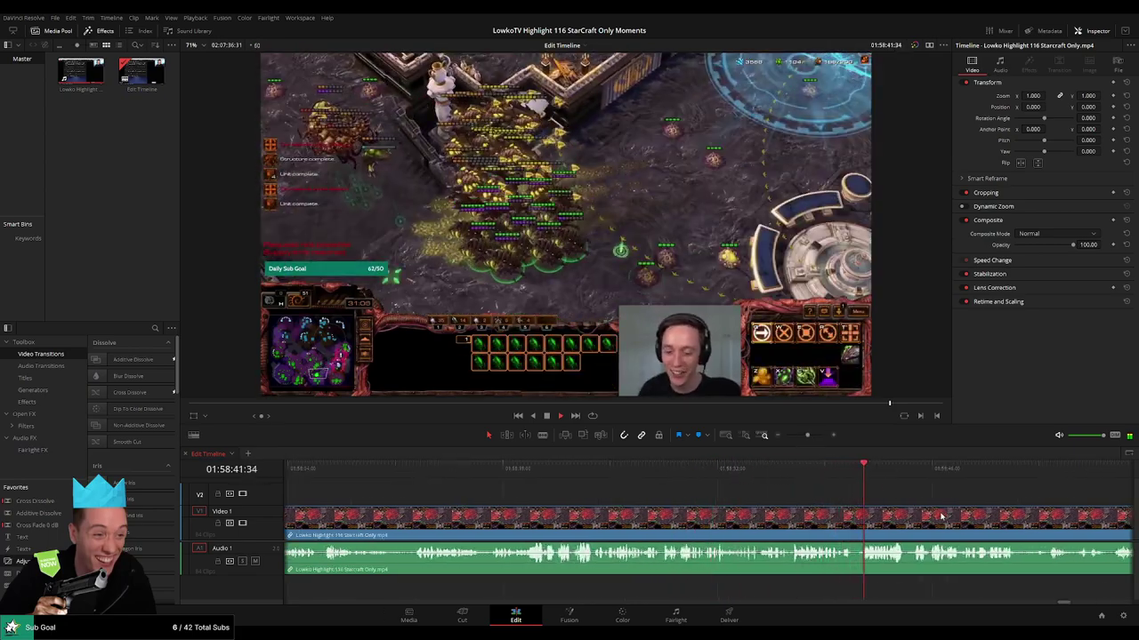
left_click_drag(940, 516, 613, 499)
left_click(597, 475)
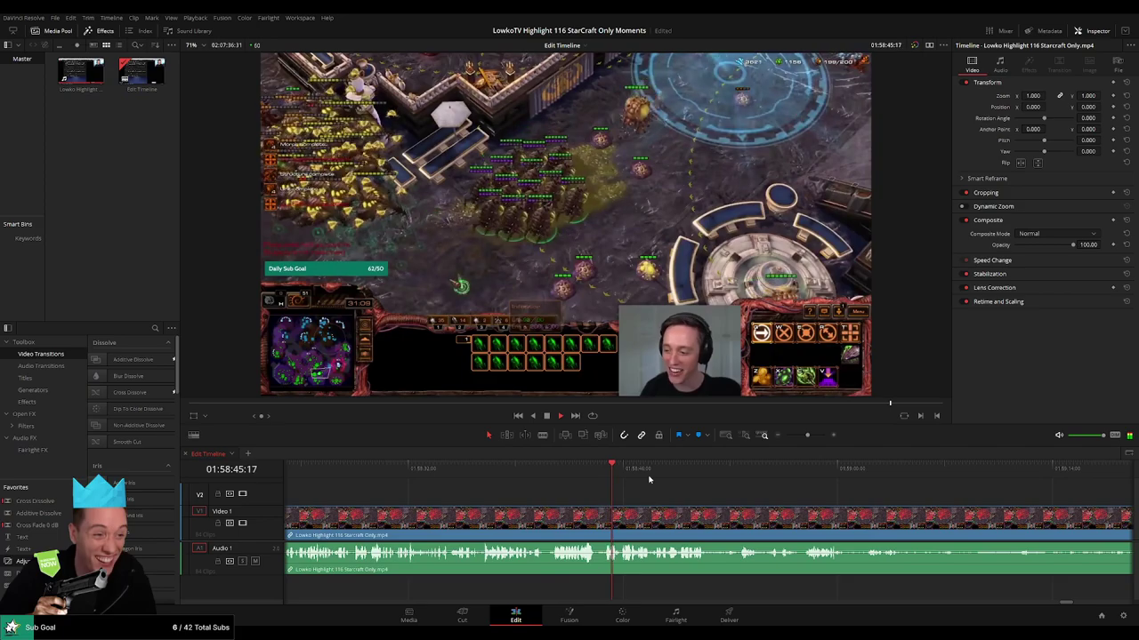
left_click(730, 476)
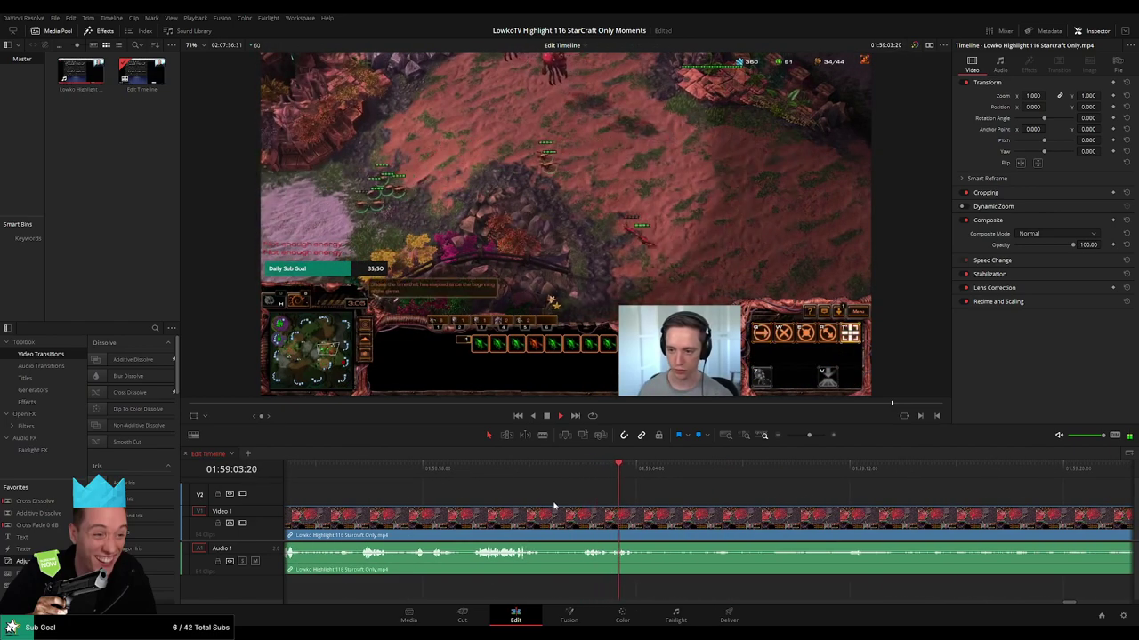
Cut out the few frames at about 01:59:00 before the next match begins, close the gap and mark the finished clip before them blue.
left_click(517, 467)
key("b")
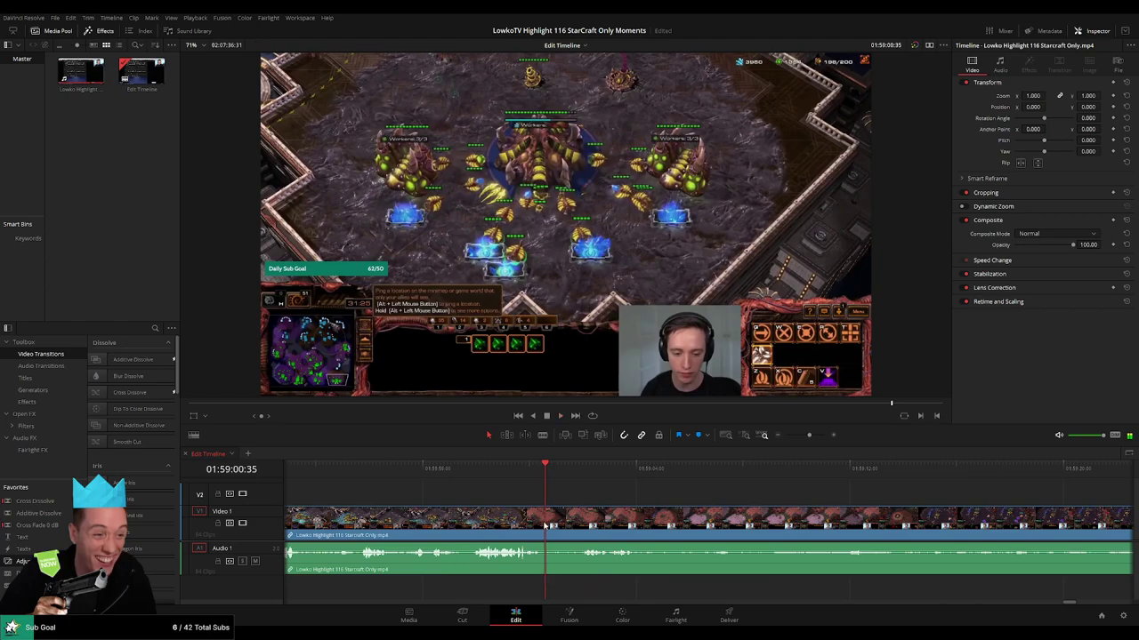
left_click(552, 527)
key("Delete")
key("space")
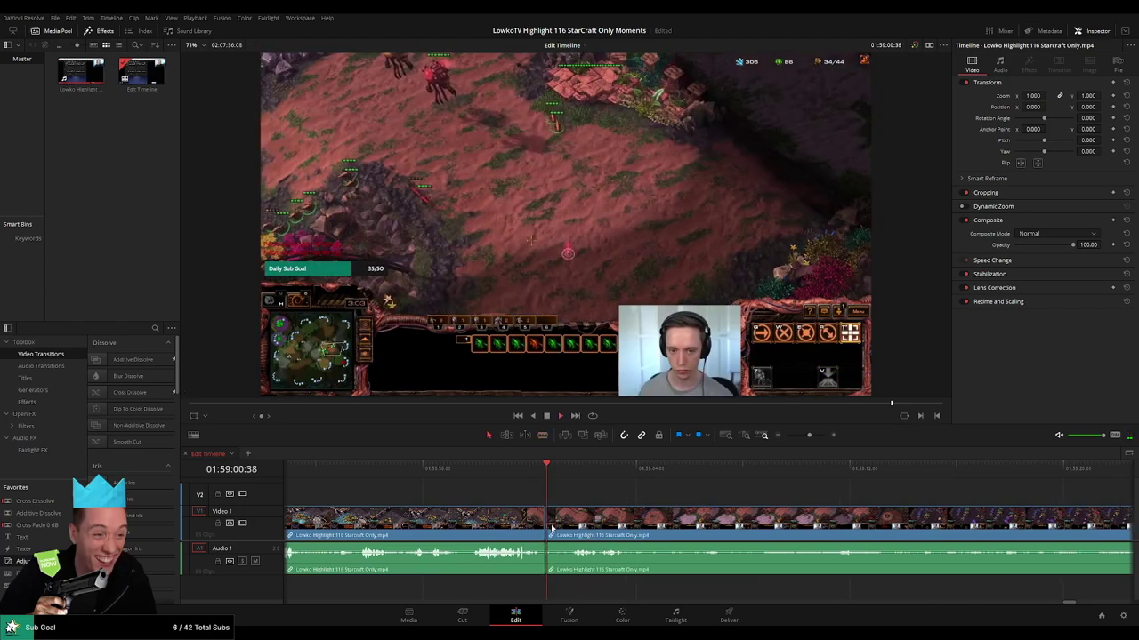
left_click_drag(808, 435, 798, 435)
left_click(633, 523)
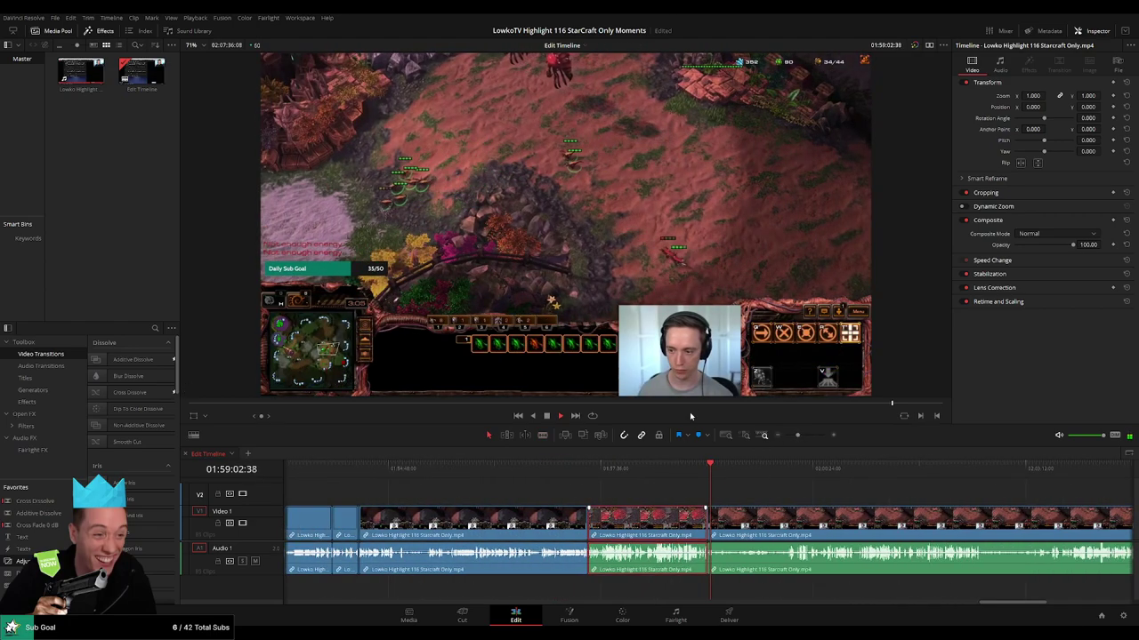
Review the new match's footage from about 01:59:02 to 02:00:17.
left_click_drag(710, 466, 724, 472)
left_click_drag(798, 435, 805, 434)
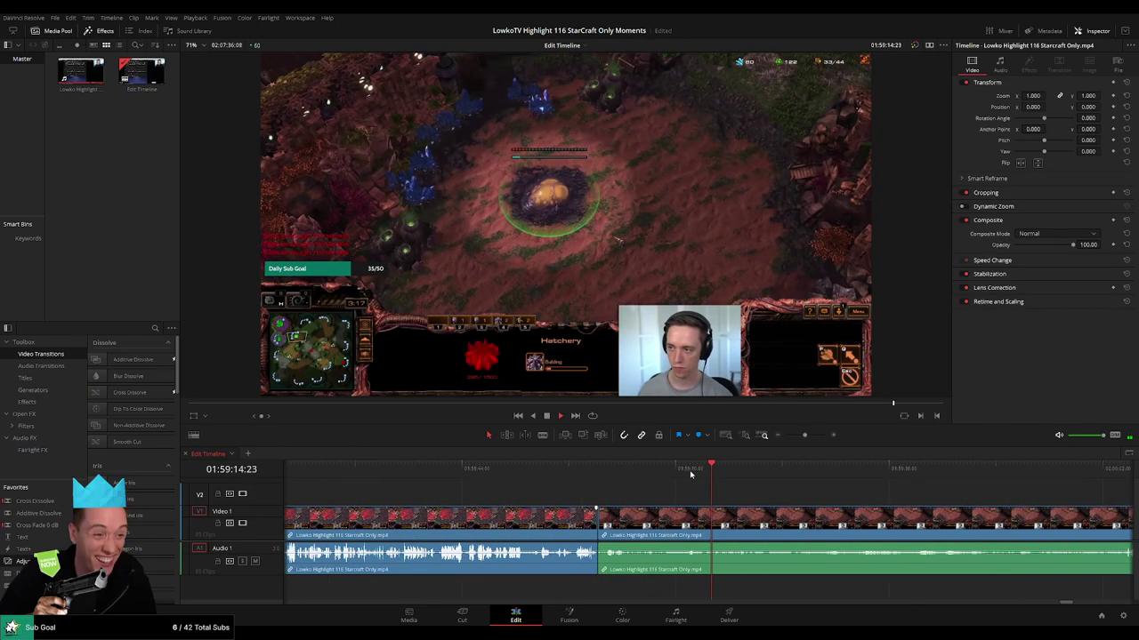
left_click(684, 467)
left_click_drag(684, 466, 814, 466)
left_click_drag(889, 498, 528, 468)
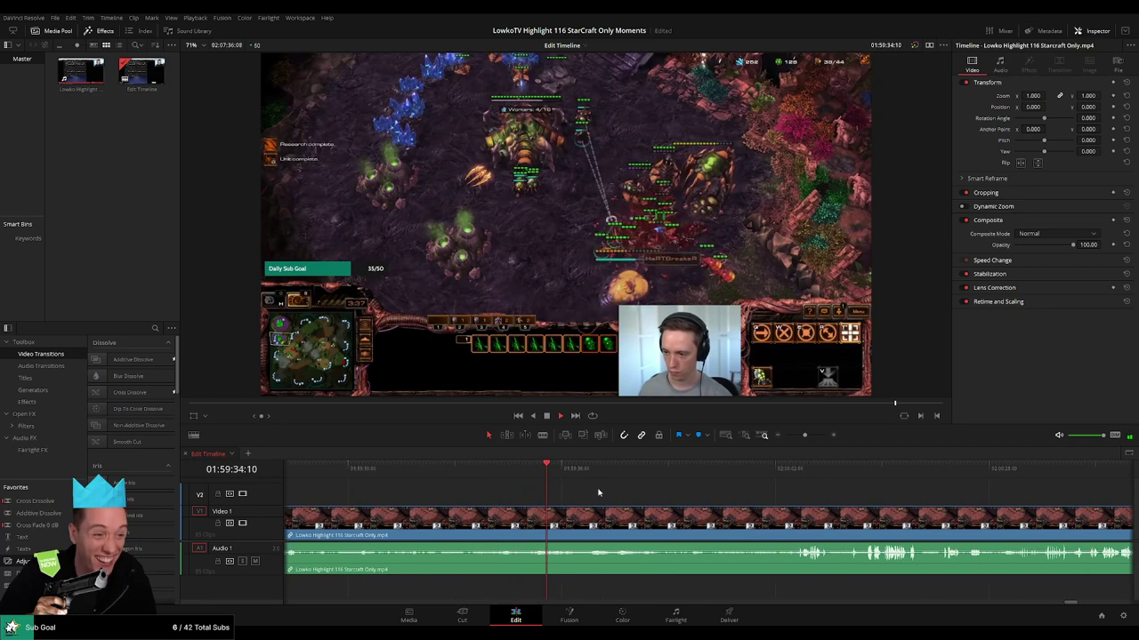
left_click(579, 469)
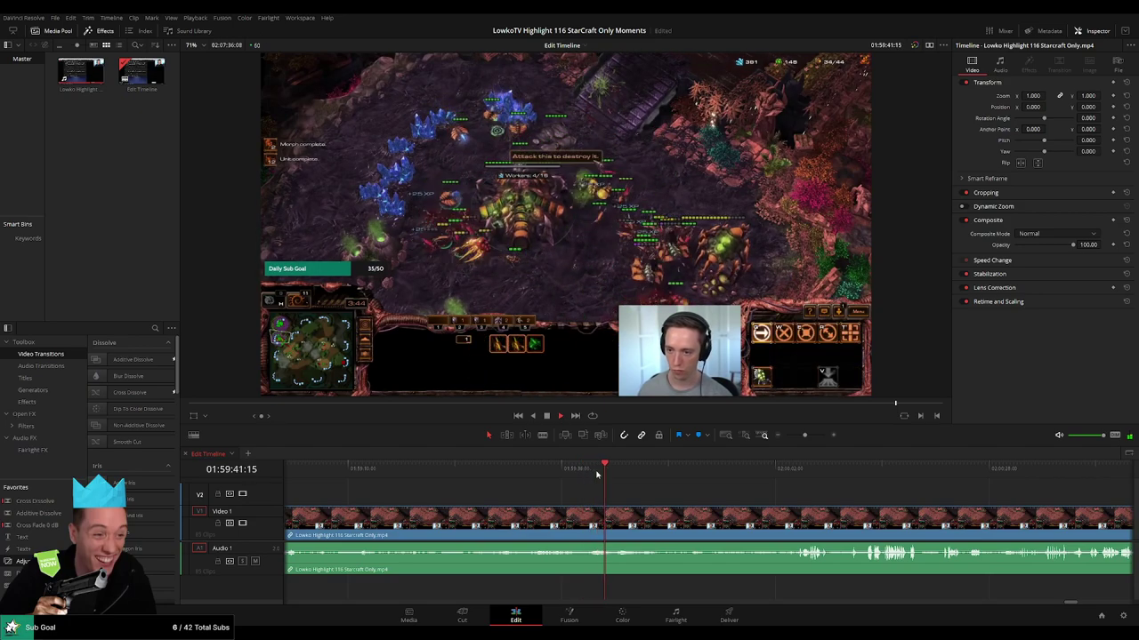
left_click(617, 472)
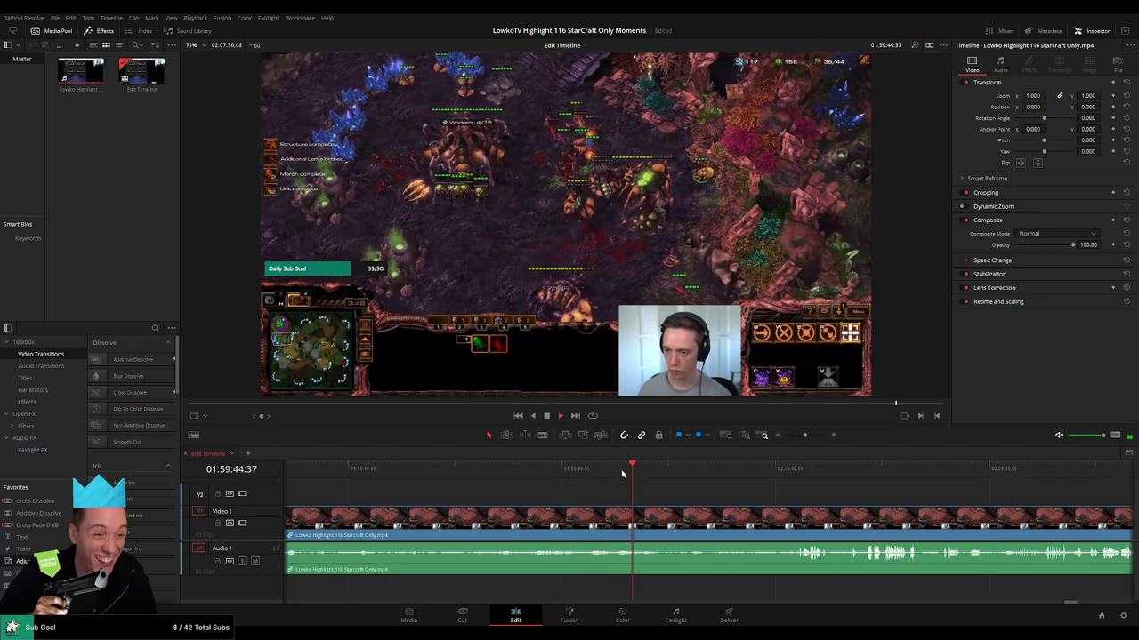
left_click(686, 474)
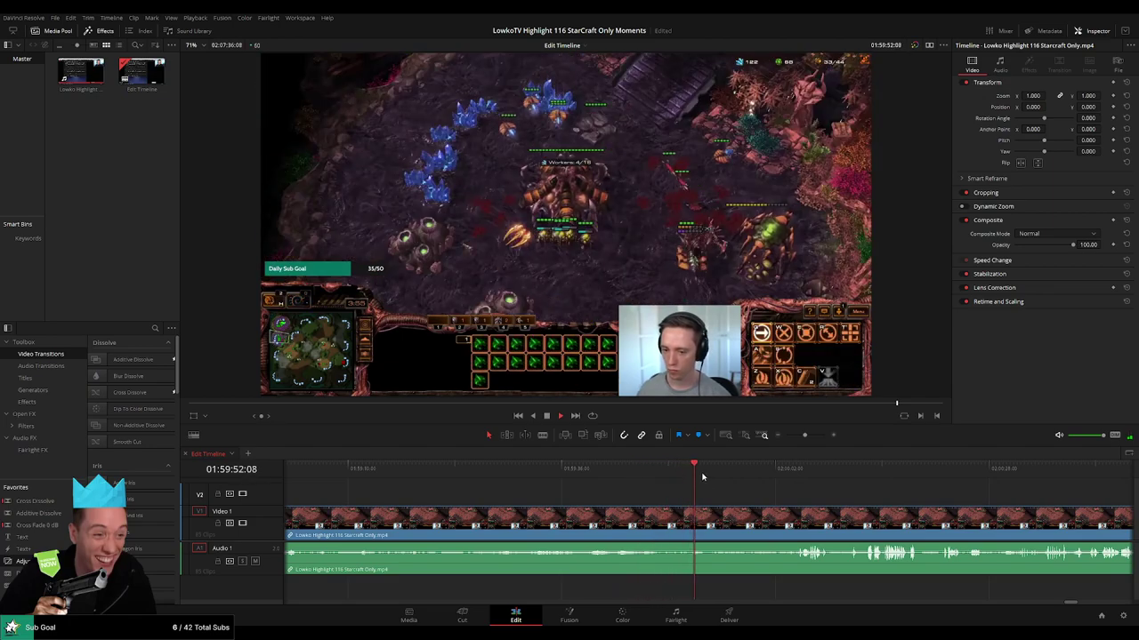
left_click(775, 475)
left_click(794, 474)
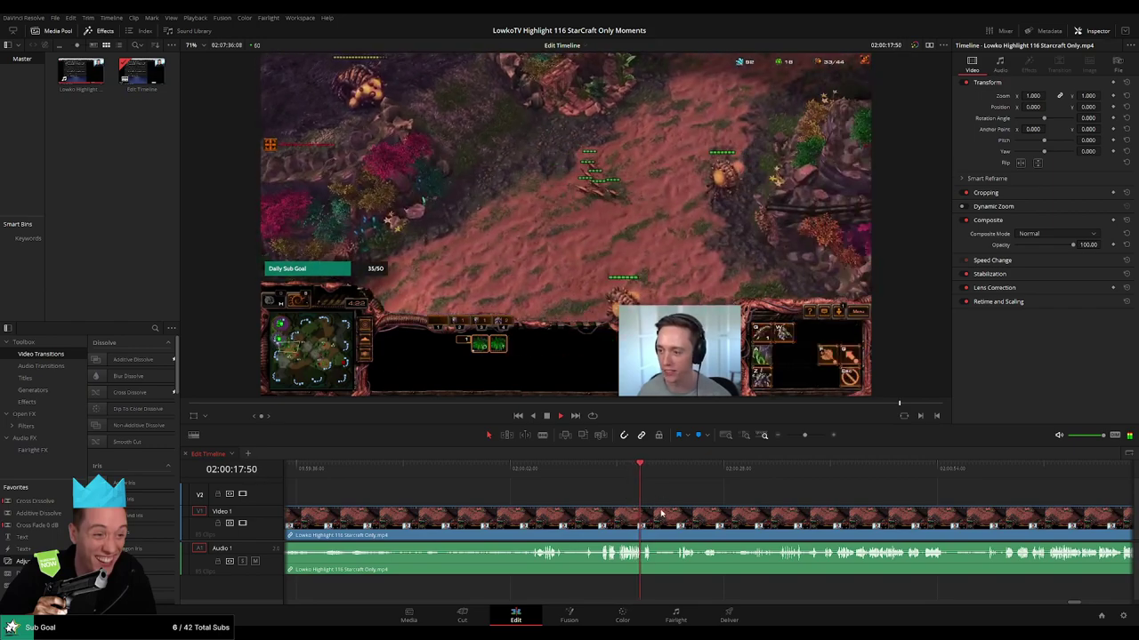
Review the end of this match and the full-screen webcam footage from about 02:00:21 to 02:01:26.
left_click(673, 472)
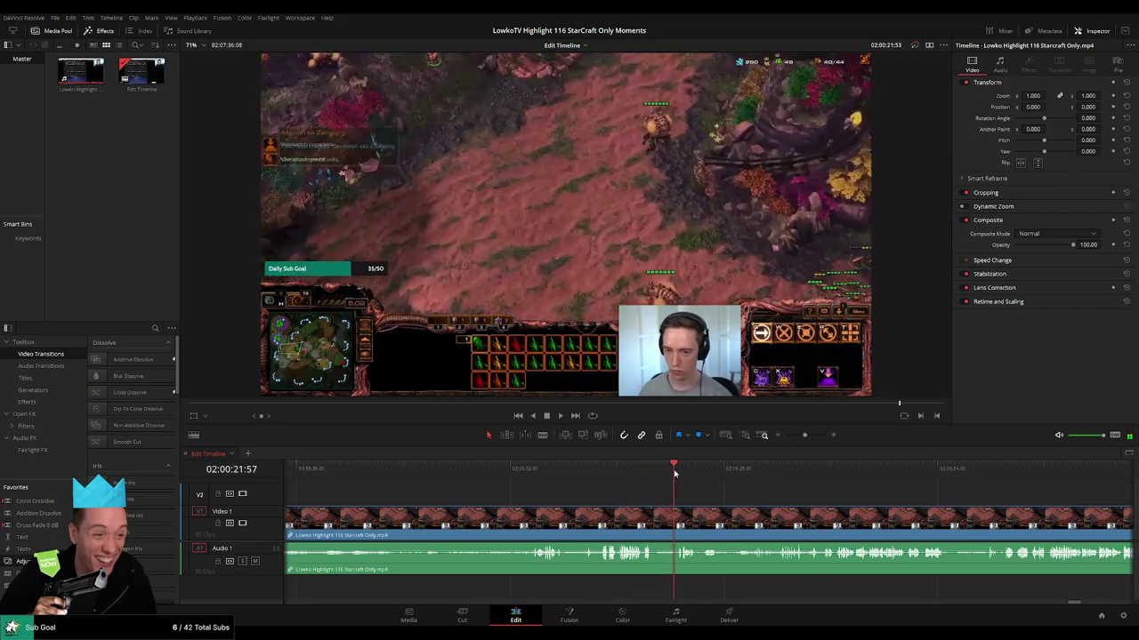
left_click_drag(673, 481, 558, 478)
scroll(542, 484, "right", 4)
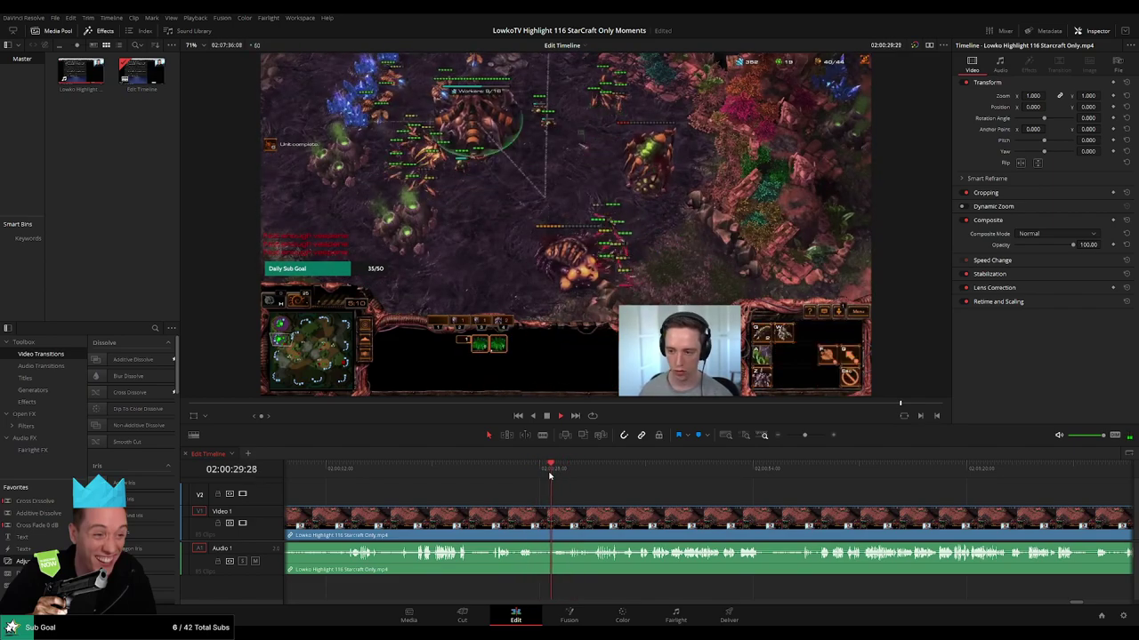
left_click_drag(577, 478, 597, 475)
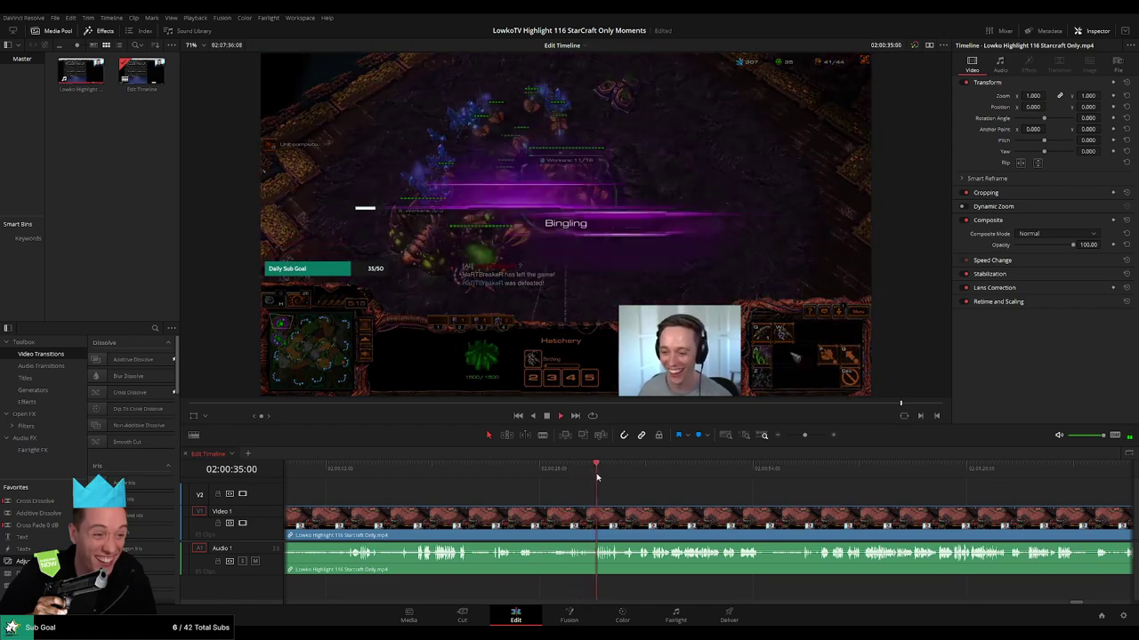
left_click_drag(648, 504, 668, 476)
left_click(485, 473)
left_click_drag(740, 495, 557, 492)
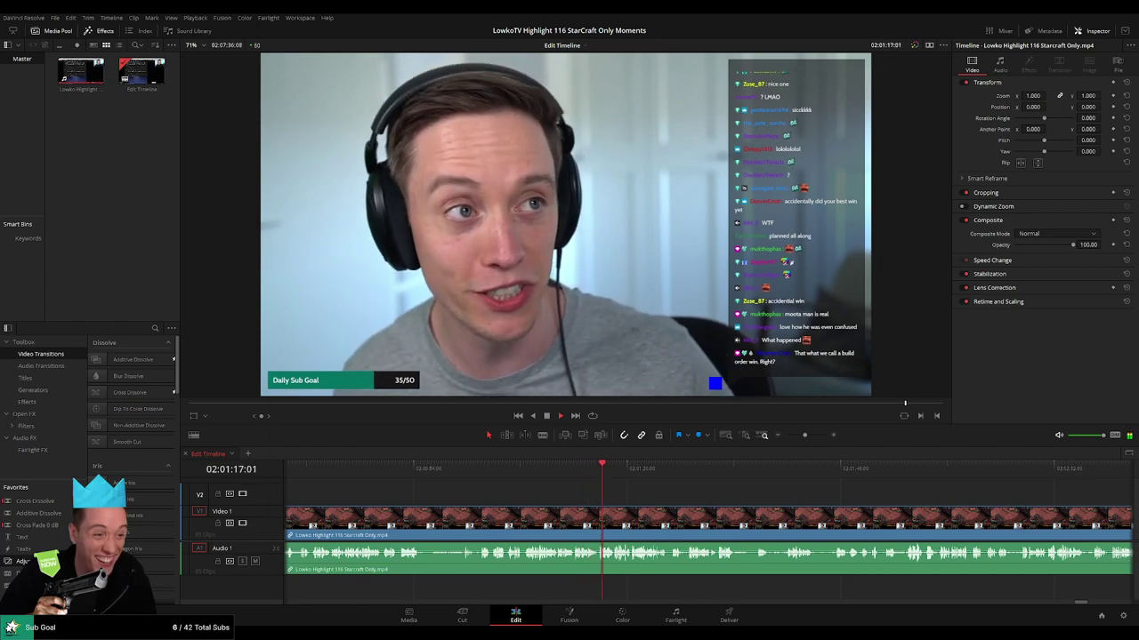
mouse_move(637, 469)
left_mouse_down()
mouse_move(672, 470)
mouse_move(635, 472)
left_mouse_up()
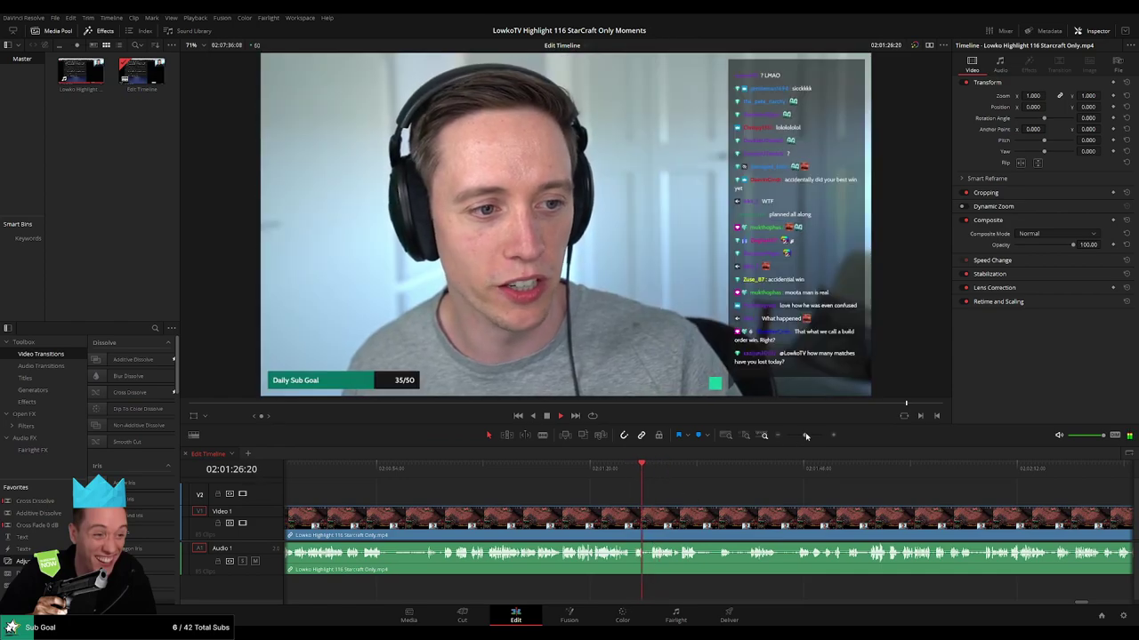
Cut out the section from 02:01:26:38 to about 02:01:27:23 where the webcam footage ends, close the gap and mark the finished clip before it blue.
left_click_drag(805, 436, 816, 435)
left_click_drag(739, 472, 741, 479)
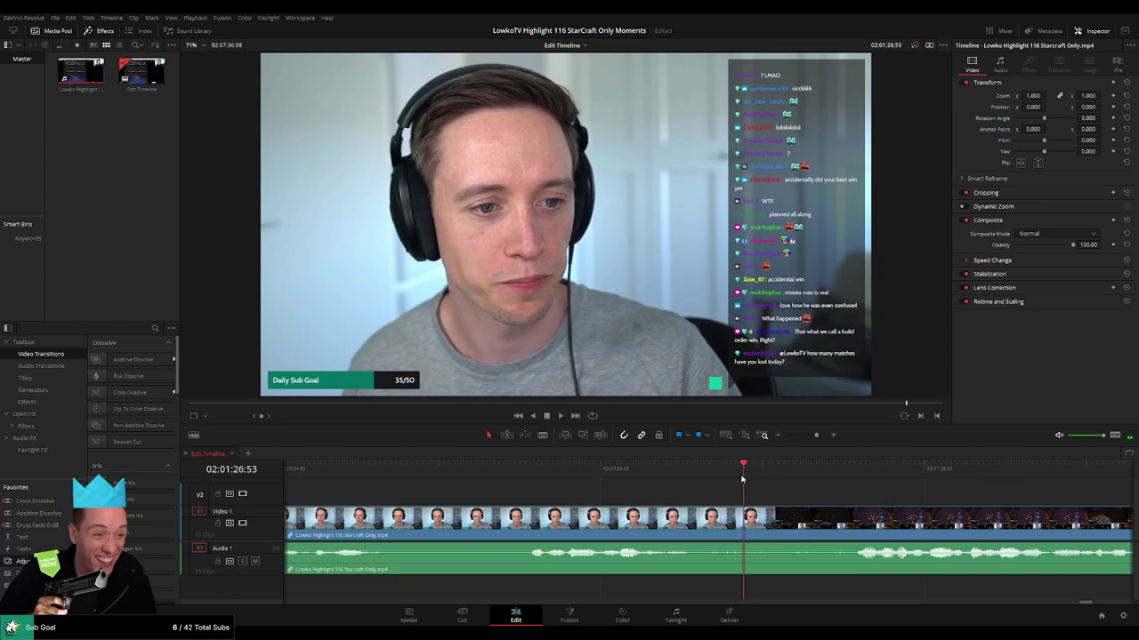
key("b")
left_click(704, 521)
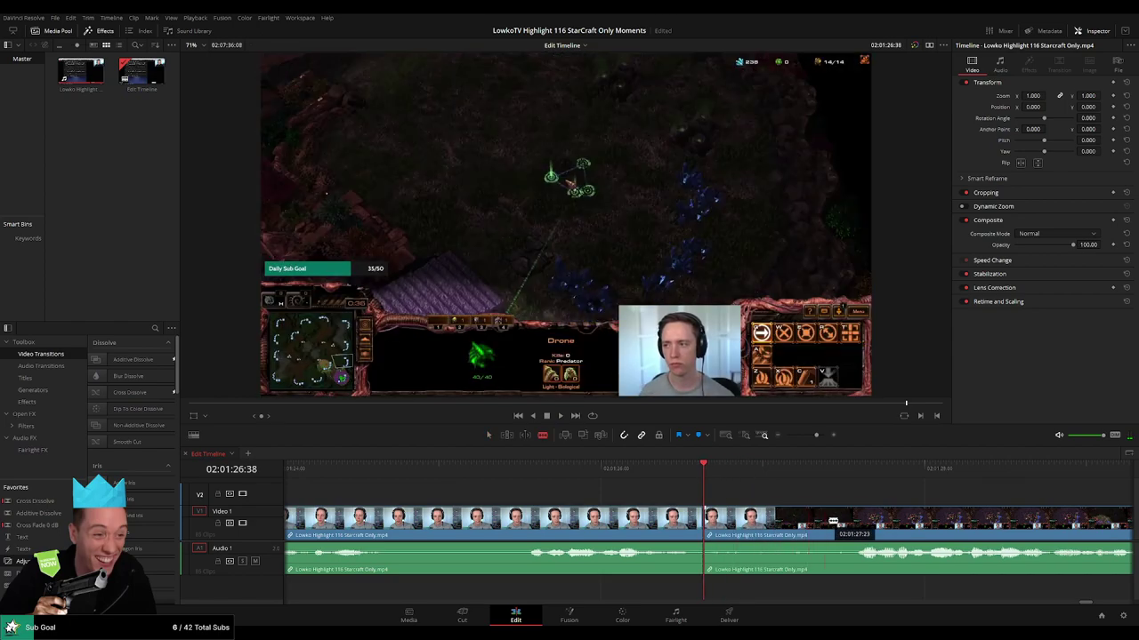
left_click(830, 520)
key("a")
left_click(800, 525)
key("Delete")
key("space")
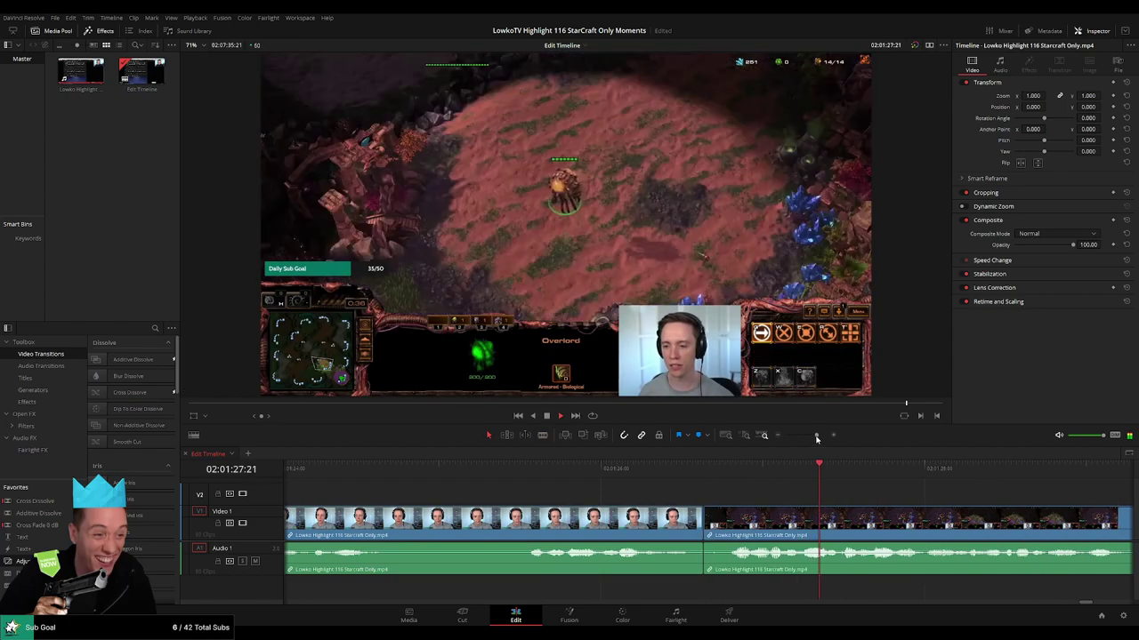
left_click_drag(817, 436, 792, 436)
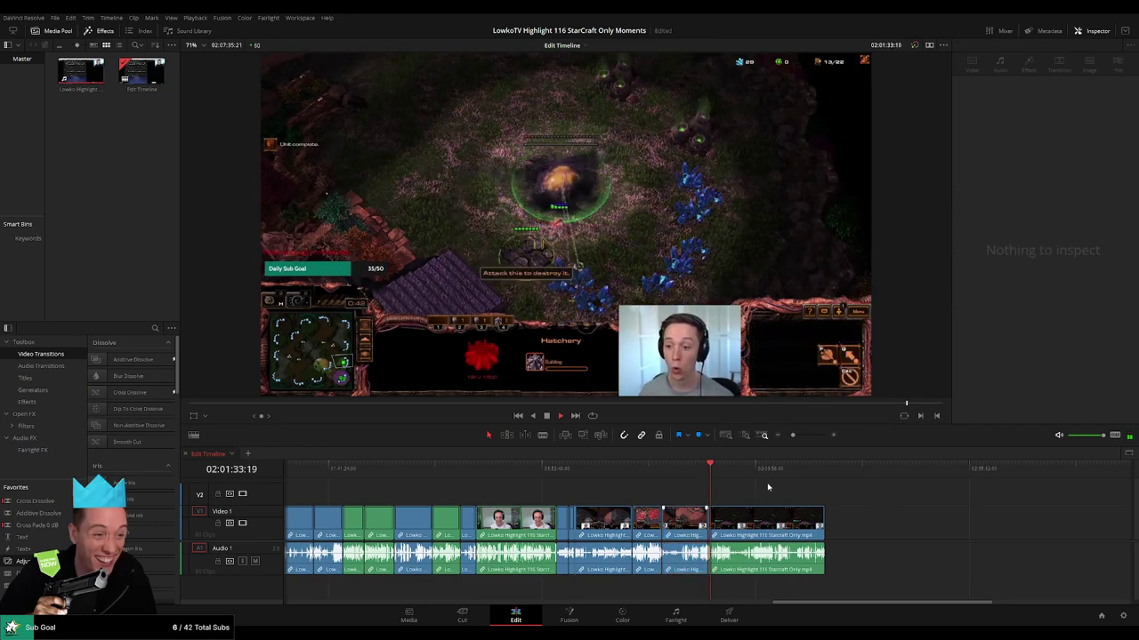
Skim the next match's footage from about 02:01:34 to 02:02:33, then return and review it from about 02:01:46 to 02:01:59.
left_click_drag(792, 434, 803, 435)
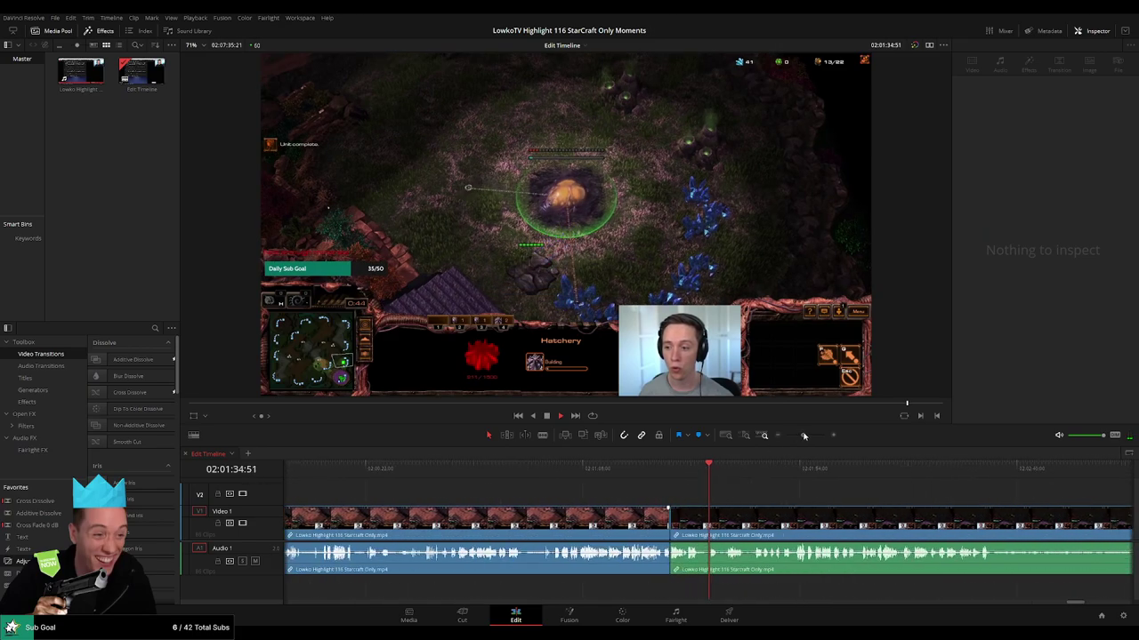
left_click(731, 468)
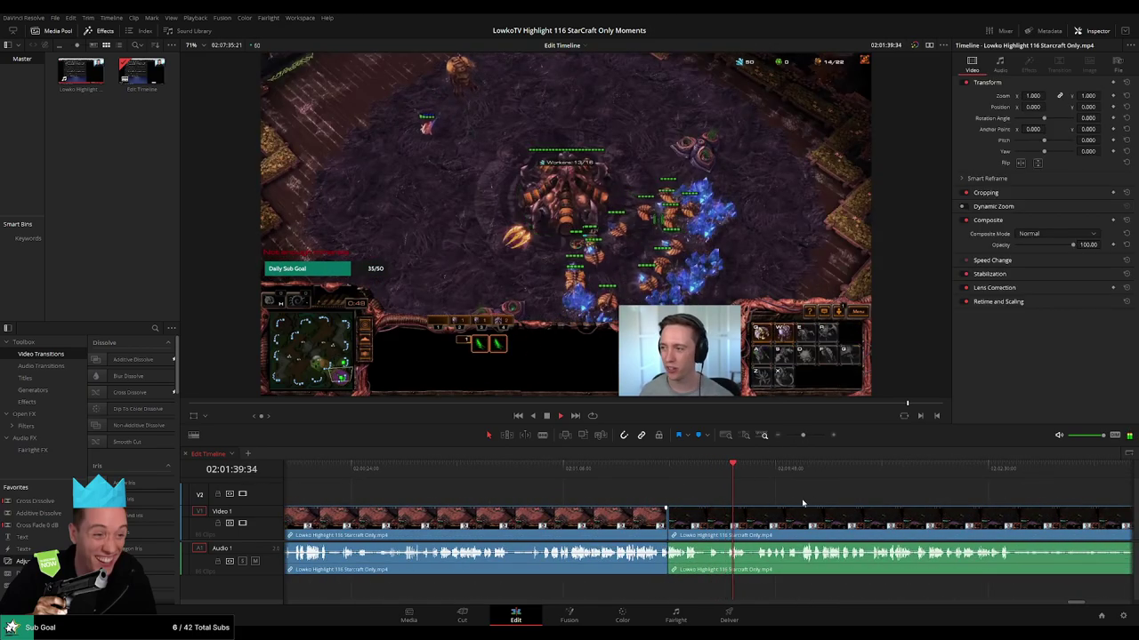
scroll(804, 503, "right", 5)
left_click_drag(544, 471, 787, 477)
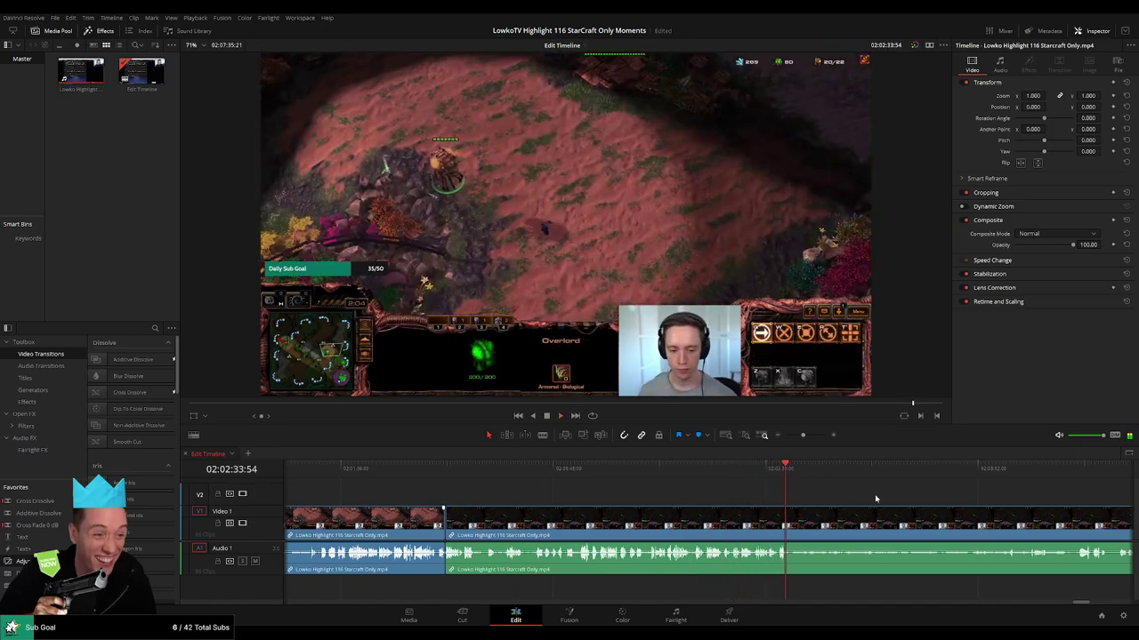
scroll(877, 498, "right", 5)
scroll(490, 498, "left", 4)
left_click(510, 478)
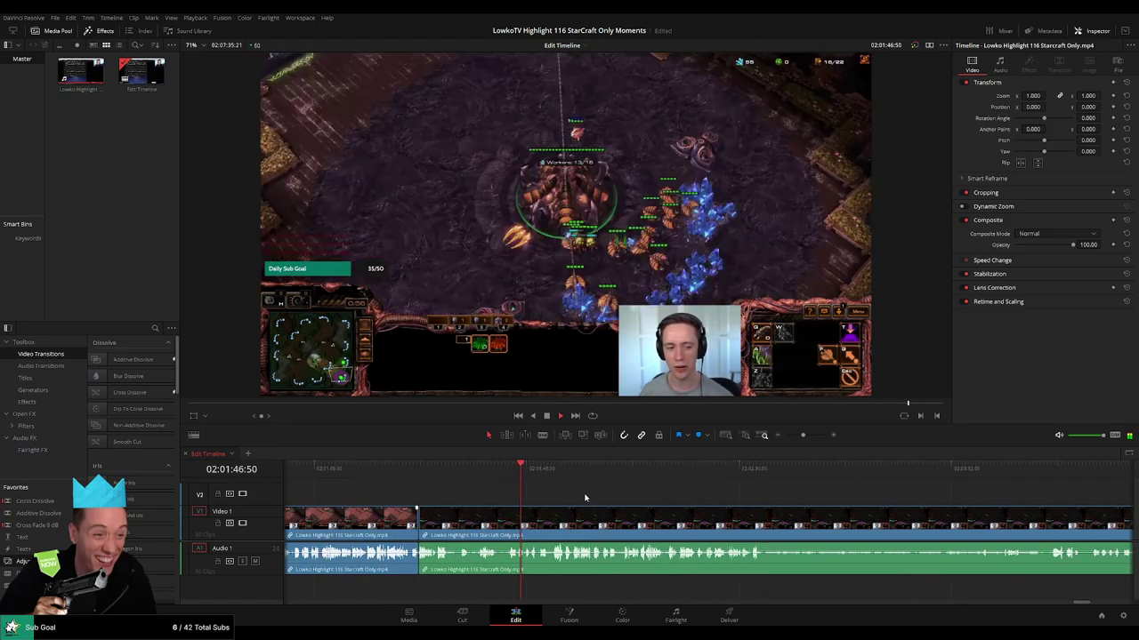
left_click_drag(802, 435, 812, 437)
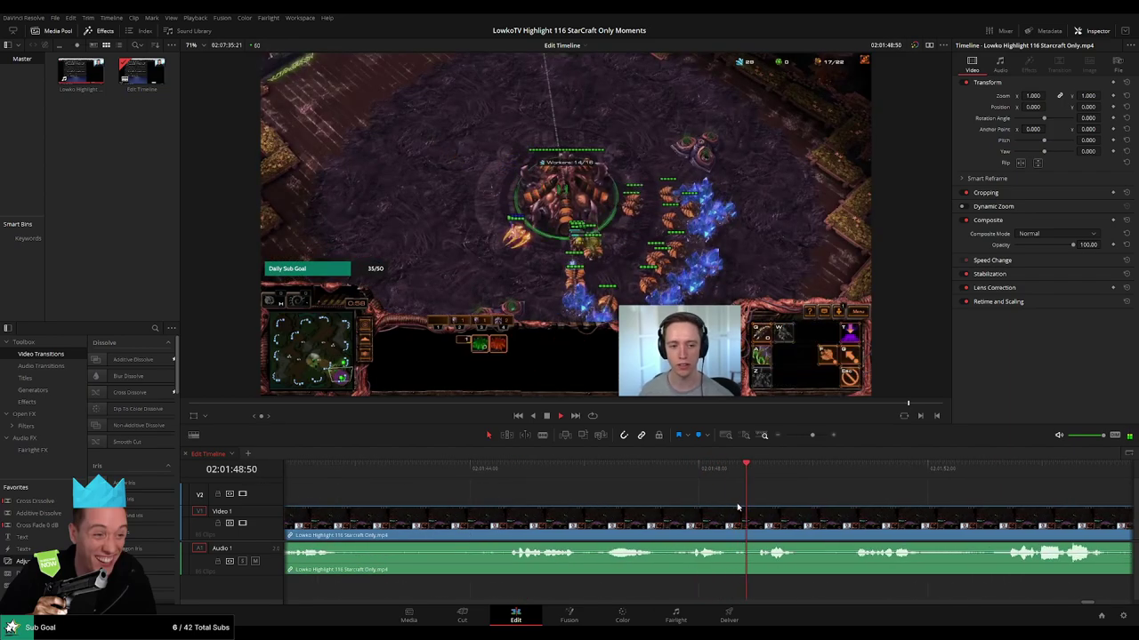
scroll(740, 506, "right", 5)
left_click(576, 476)
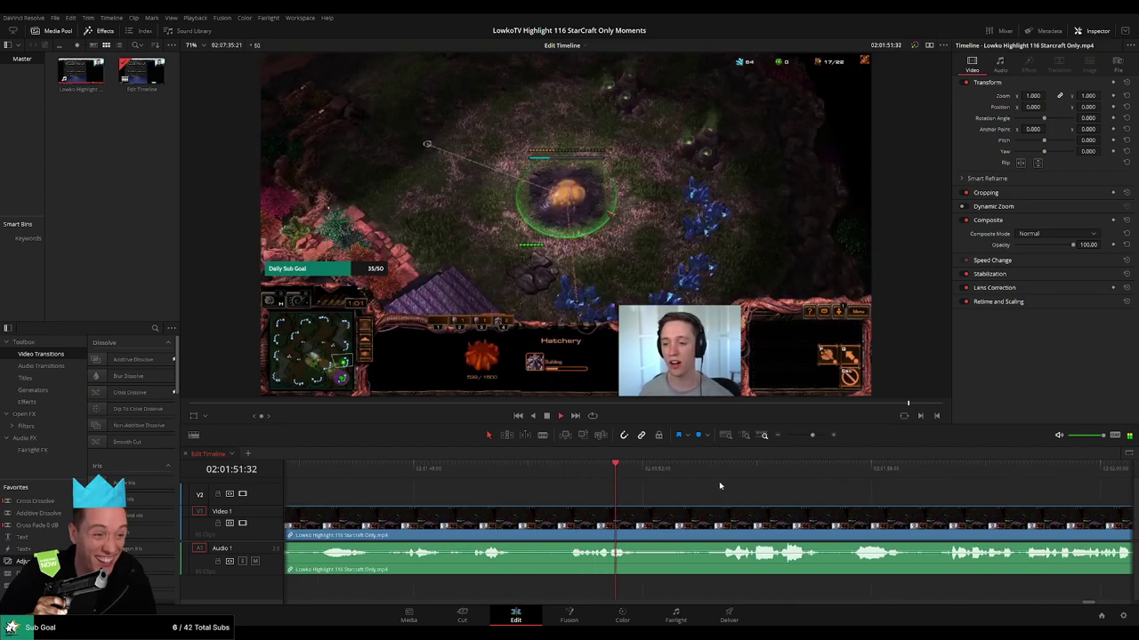
scroll(640, 489, "right", 4)
scroll(636, 490, "left", 1)
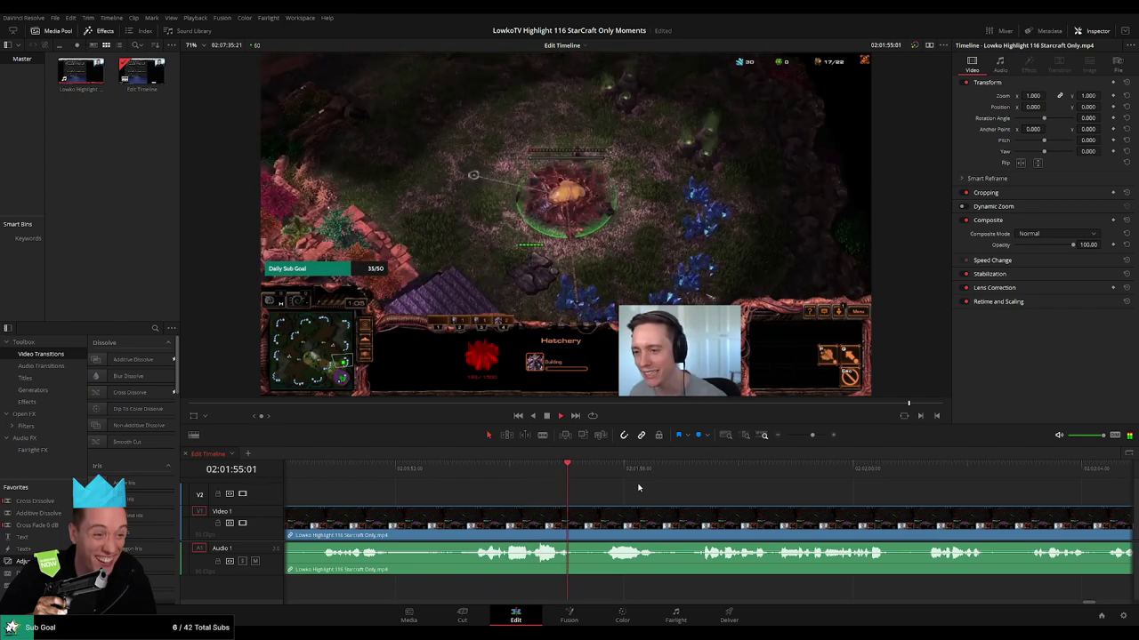
scroll(618, 488, "right", 3)
left_click_drag(811, 436, 806, 440)
scroll(630, 507, "right", 3)
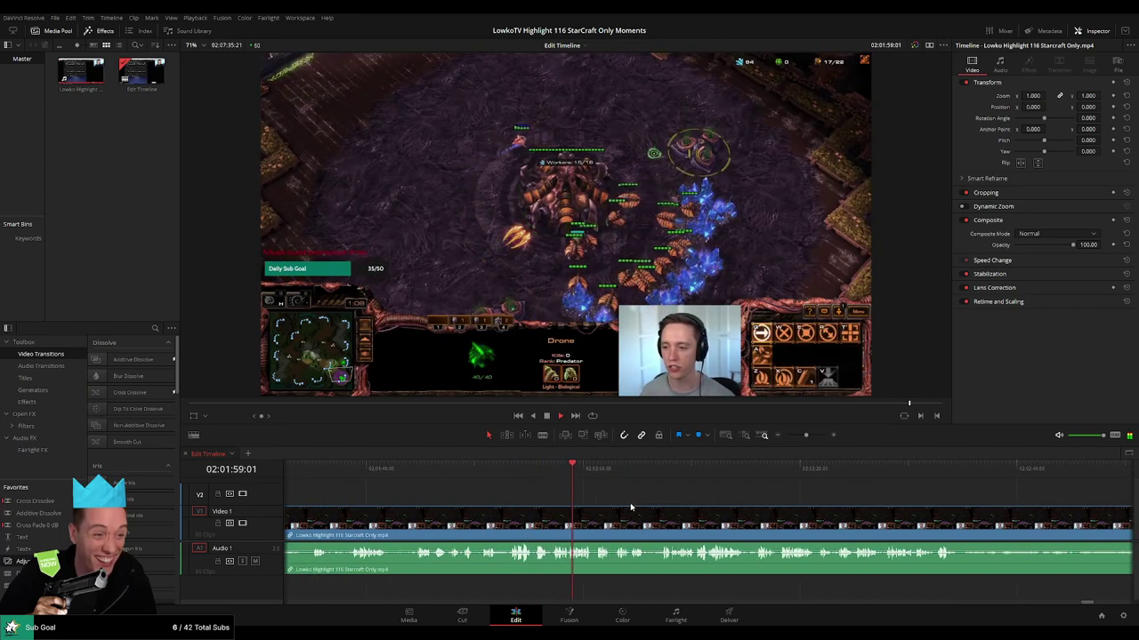
Review the match footage and the webcam and browser footage after it, from about 02:02:01 to 02:03:42.
left_click(599, 475)
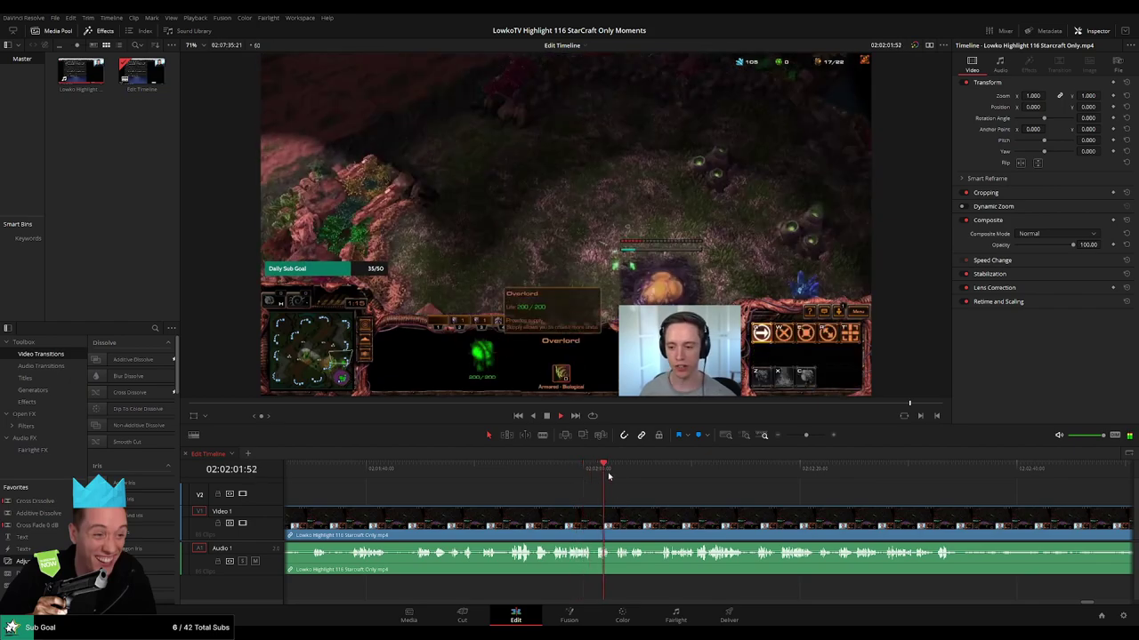
left_click(618, 476)
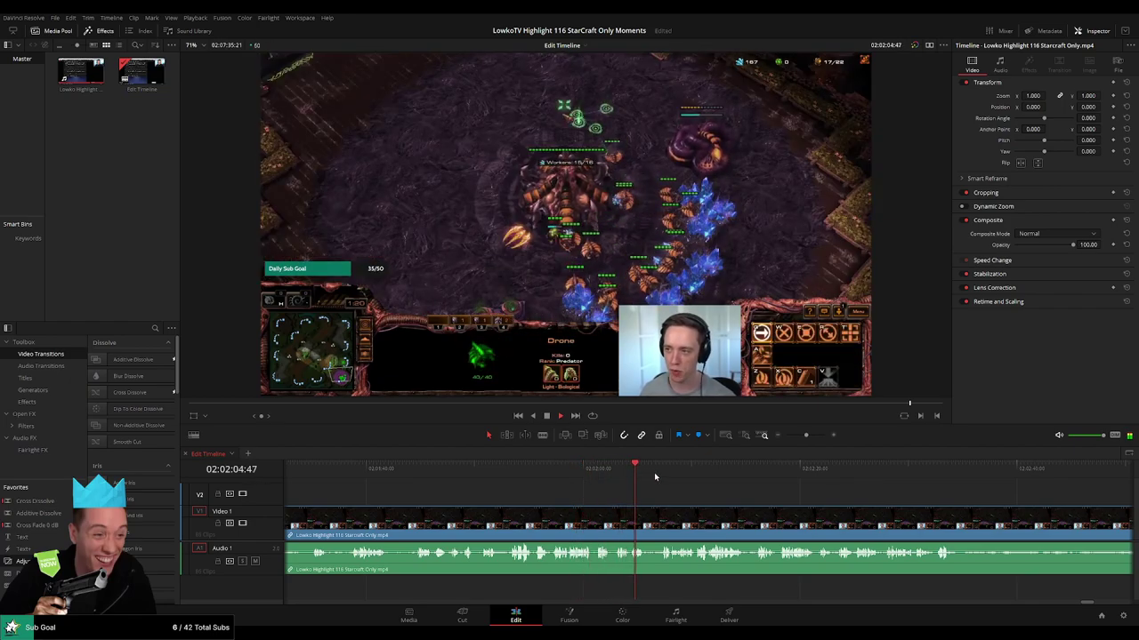
left_click(658, 470)
scroll(633, 490, "right", 3)
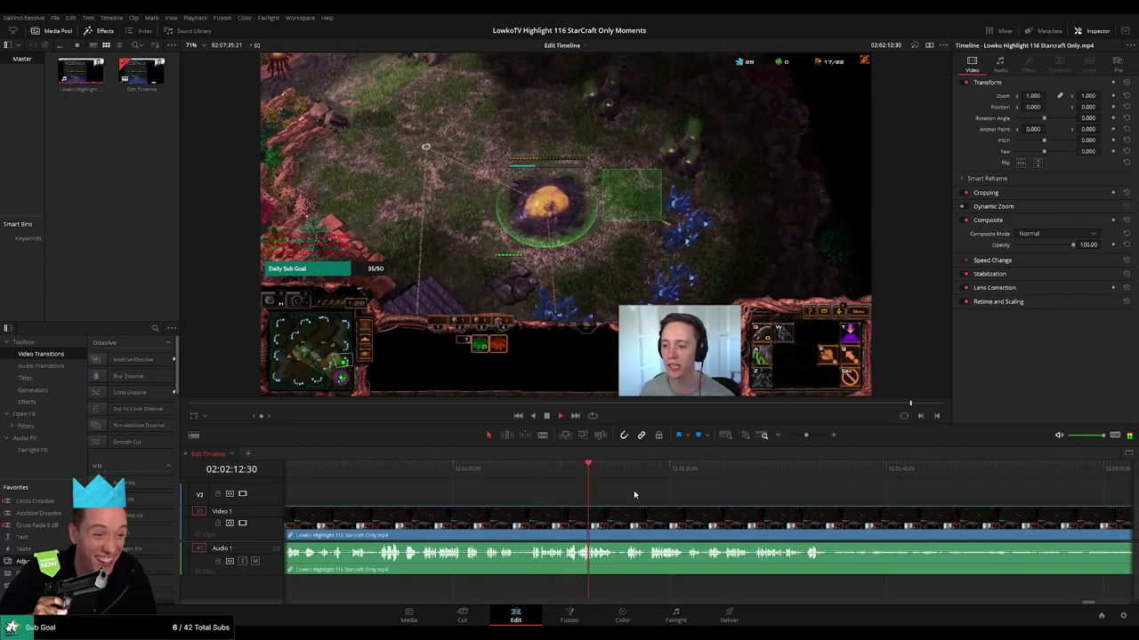
left_click(623, 473)
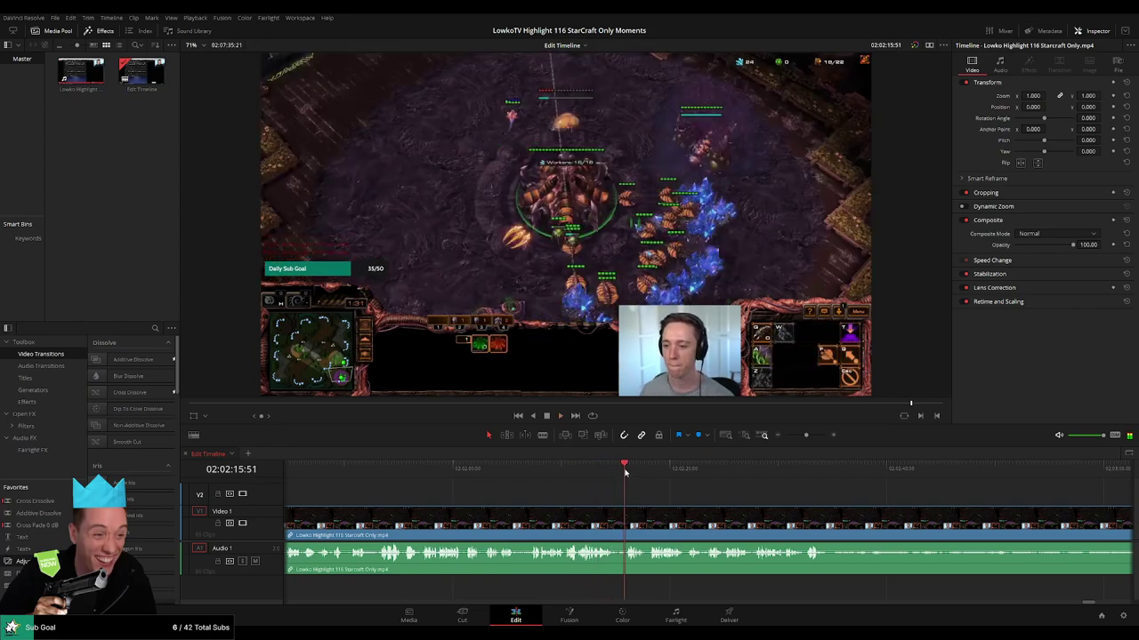
left_click(652, 473)
scroll(597, 501, "right", 3)
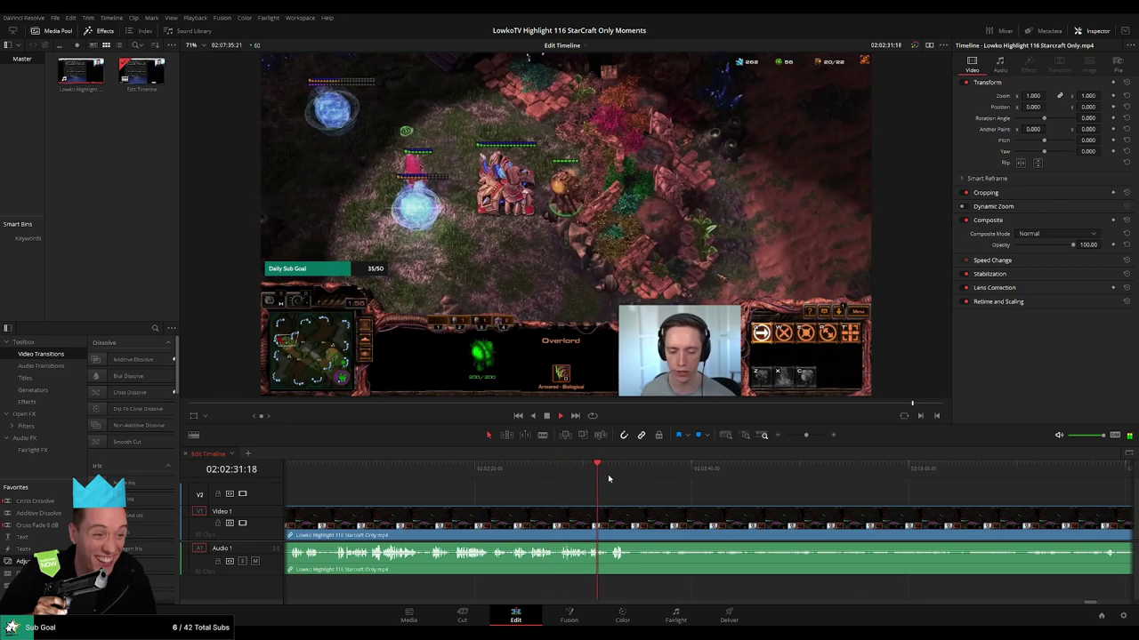
left_click_drag(640, 472, 822, 475)
left_click_drag(948, 511, 637, 495)
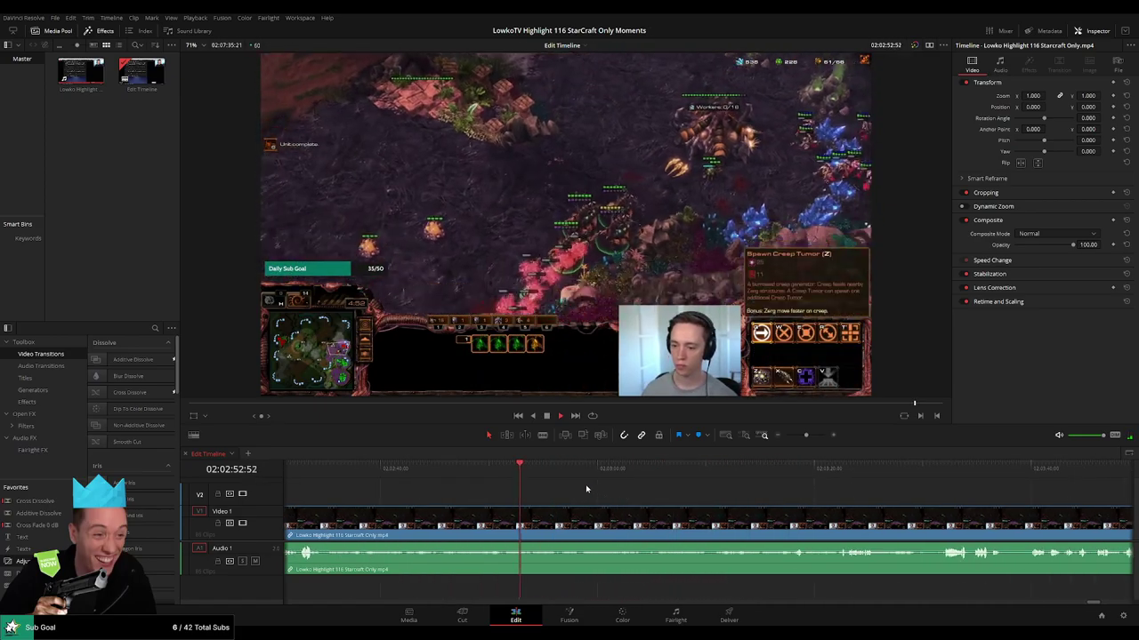
left_click_drag(569, 472, 792, 486)
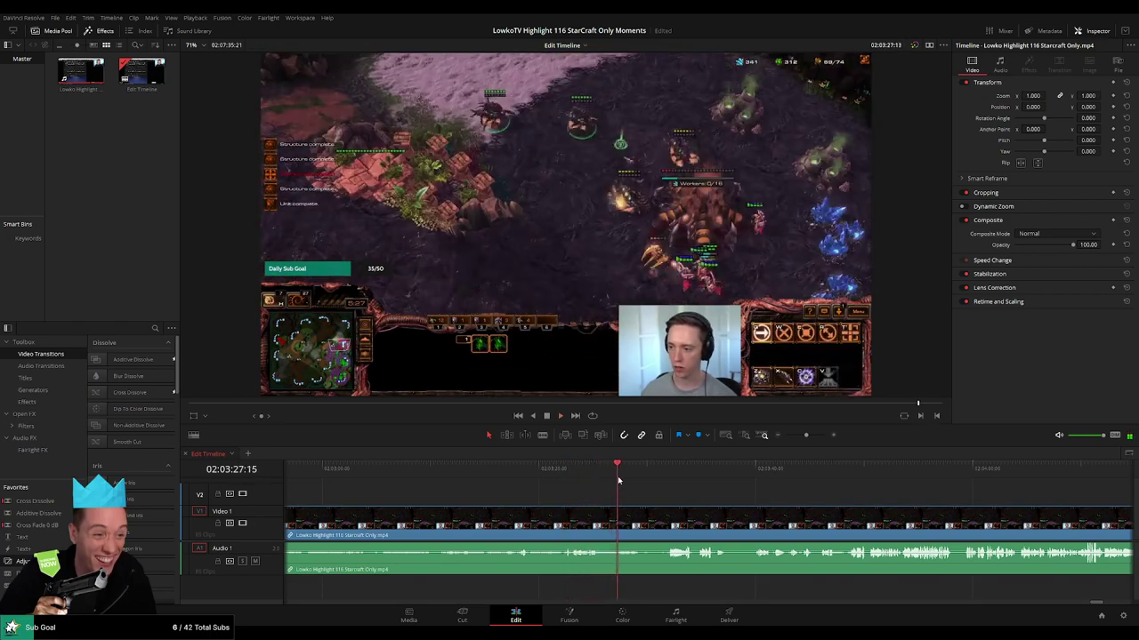
left_click_drag(640, 479, 663, 473)
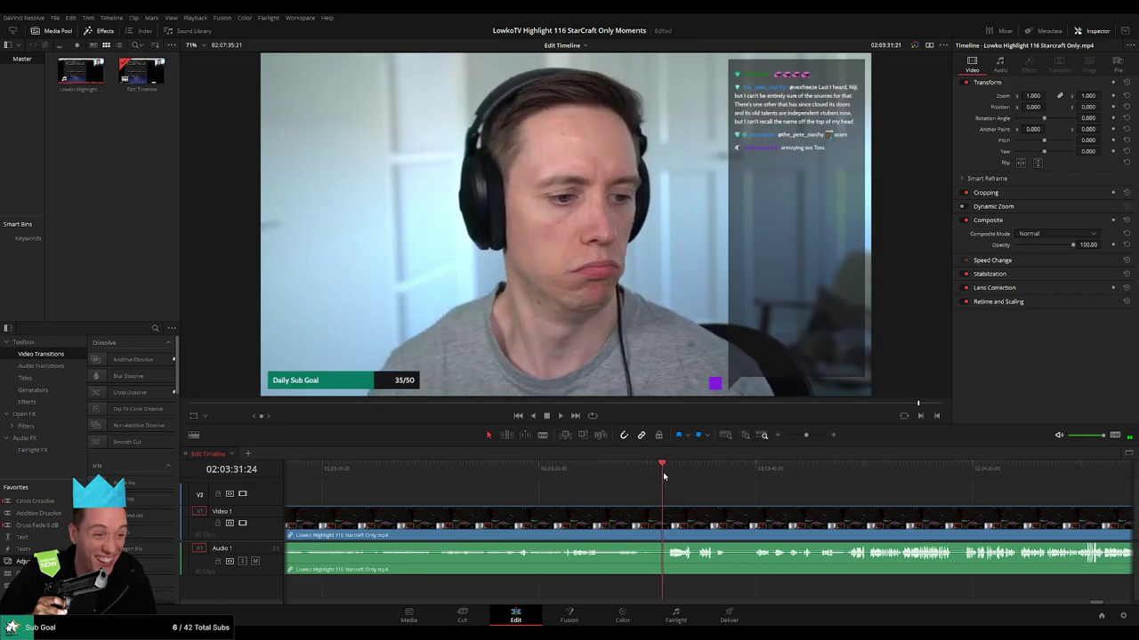
left_click_drag(770, 508, 583, 493)
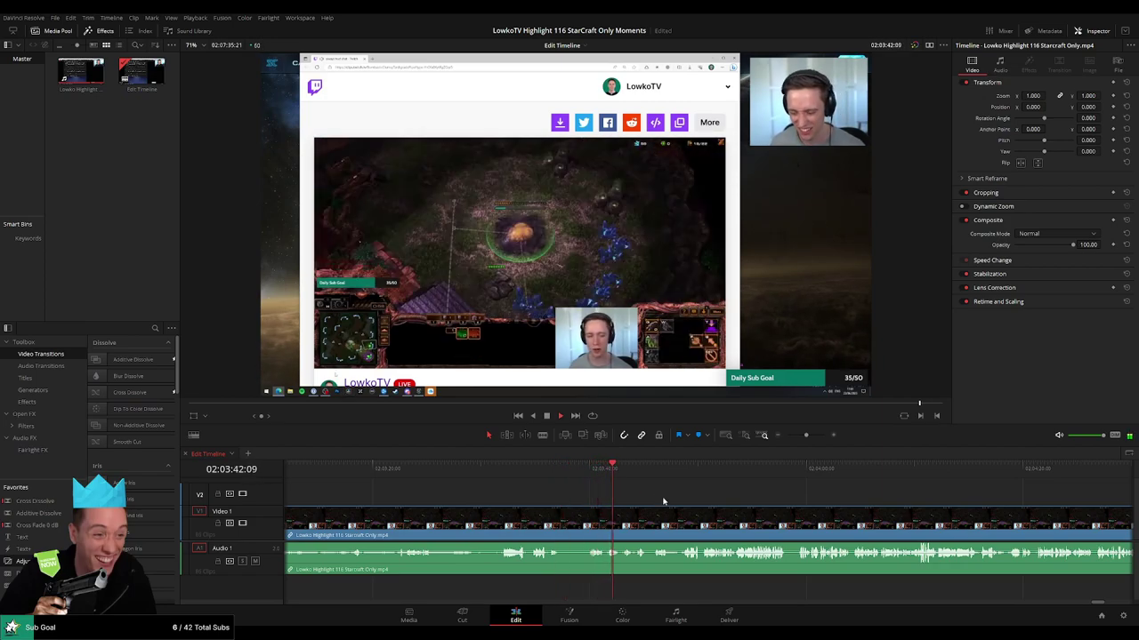
Review the rest of the browser footage and the game menu footage after it, from about 02:03:42 to 02:04:21.
mouse_move(804, 436)
left_mouse_down()
mouse_move(790, 436)
mouse_move(809, 436)
left_mouse_up()
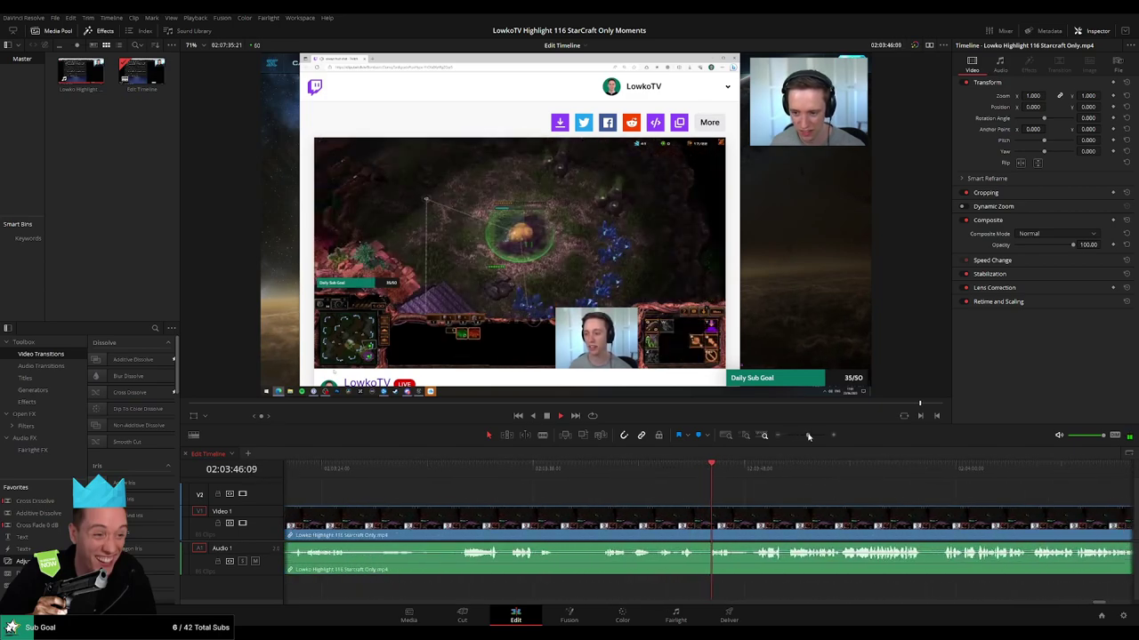
scroll(582, 508, "right", 4)
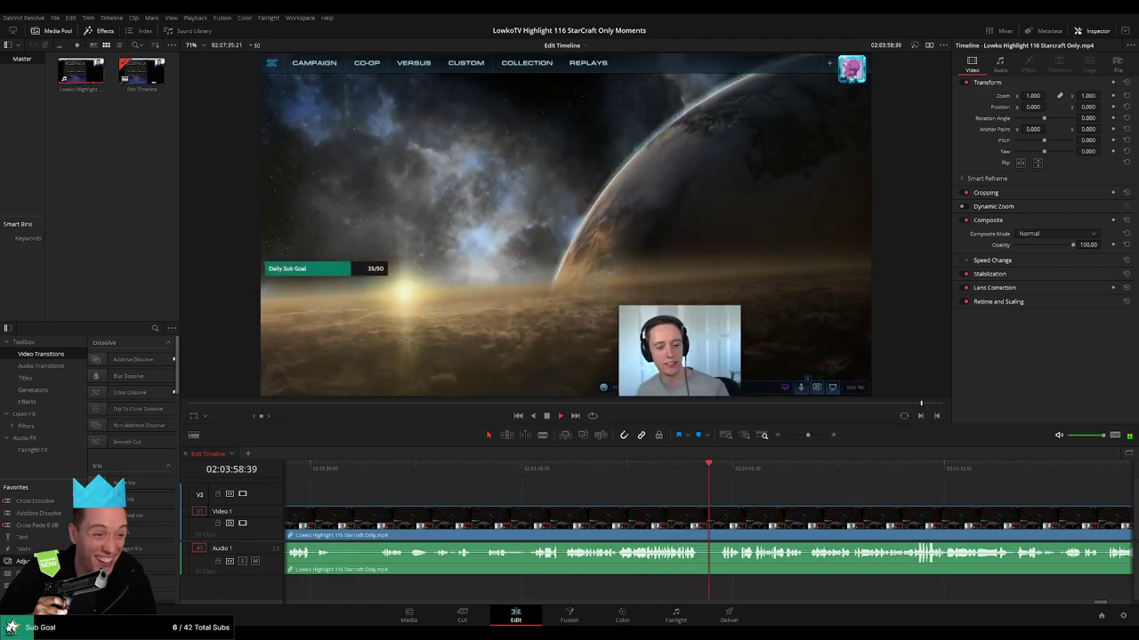
left_click_drag(837, 501, 553, 497)
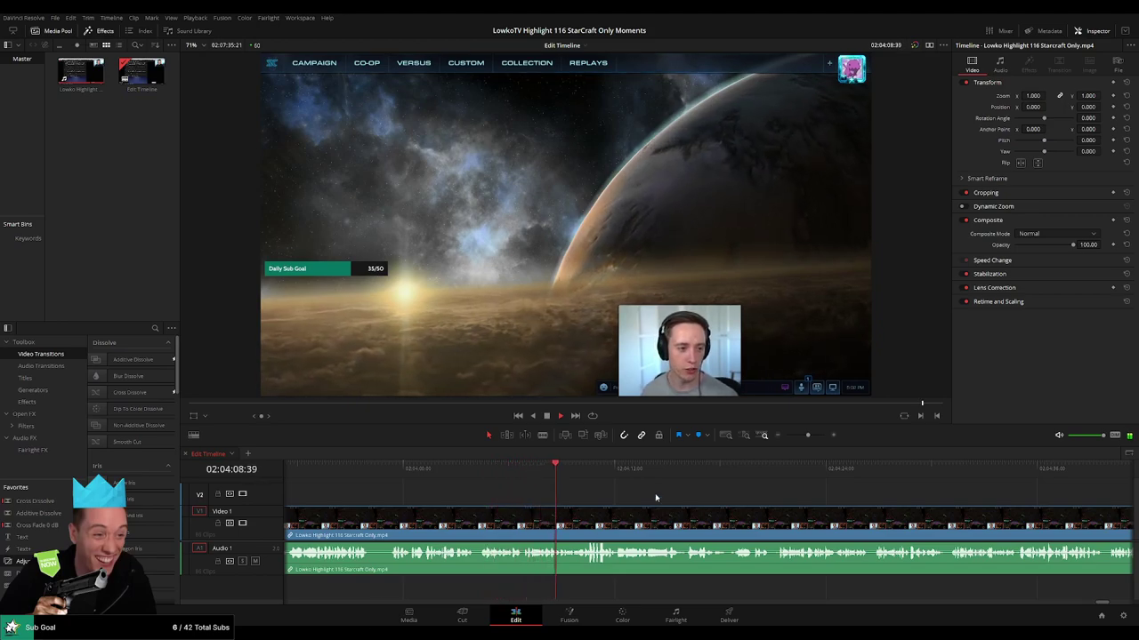
scroll(632, 496, "right", 1)
scroll(592, 494, "right", 1)
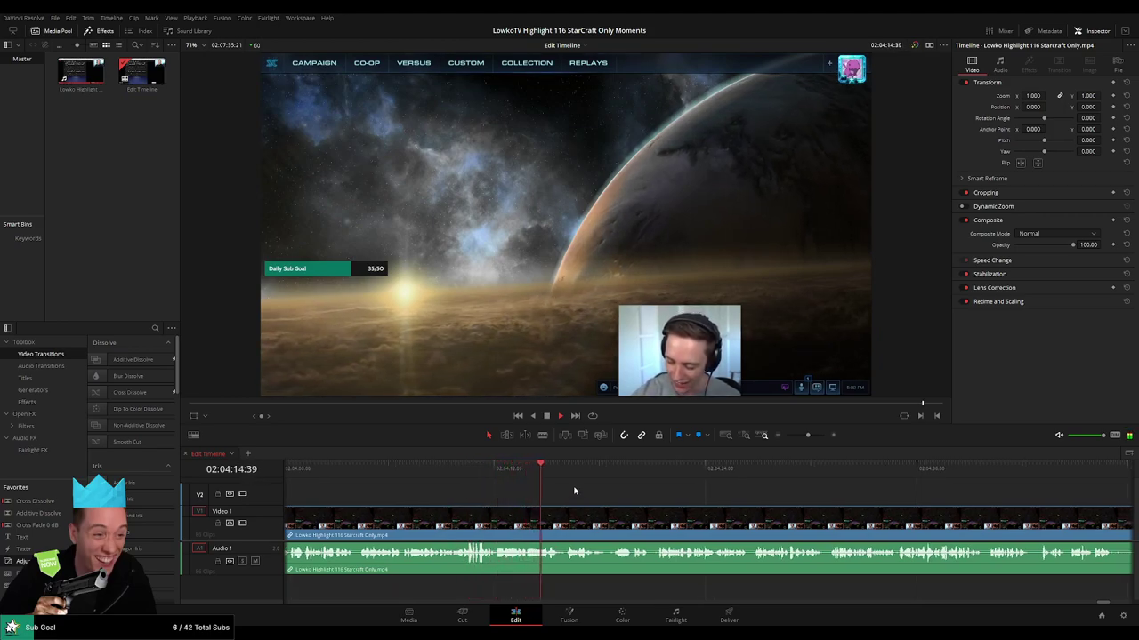
scroll(588, 493, "right", 2)
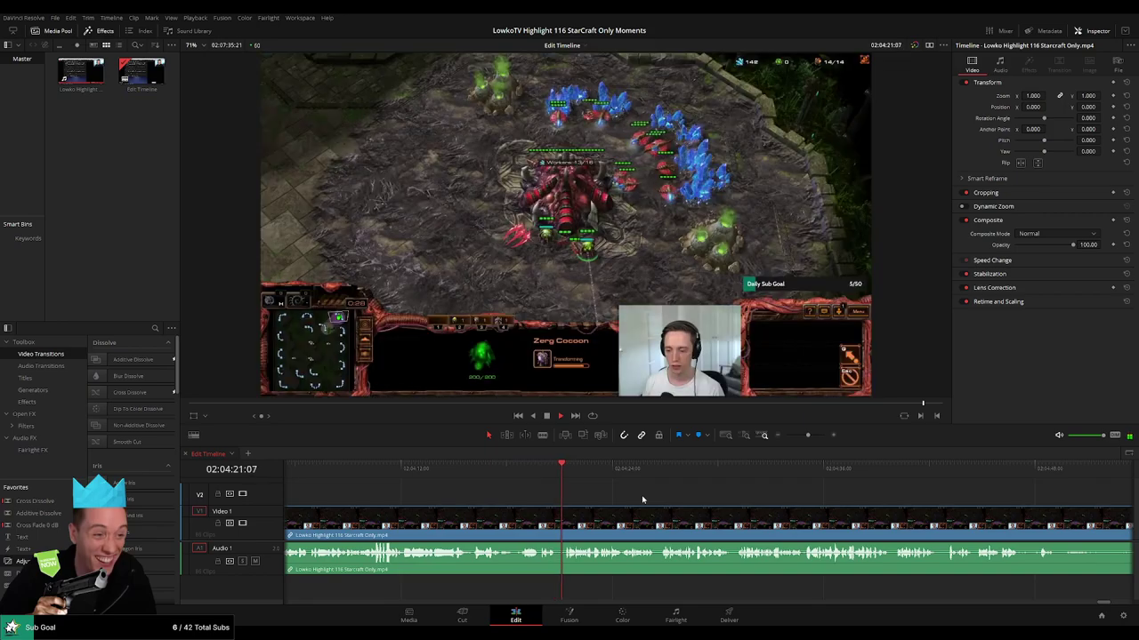
Cut out the section from 02:04:20:49 to about 02:04:21 where the menu gives way to the match, close the gap and mark the preceding clip blue.
left_click(543, 472)
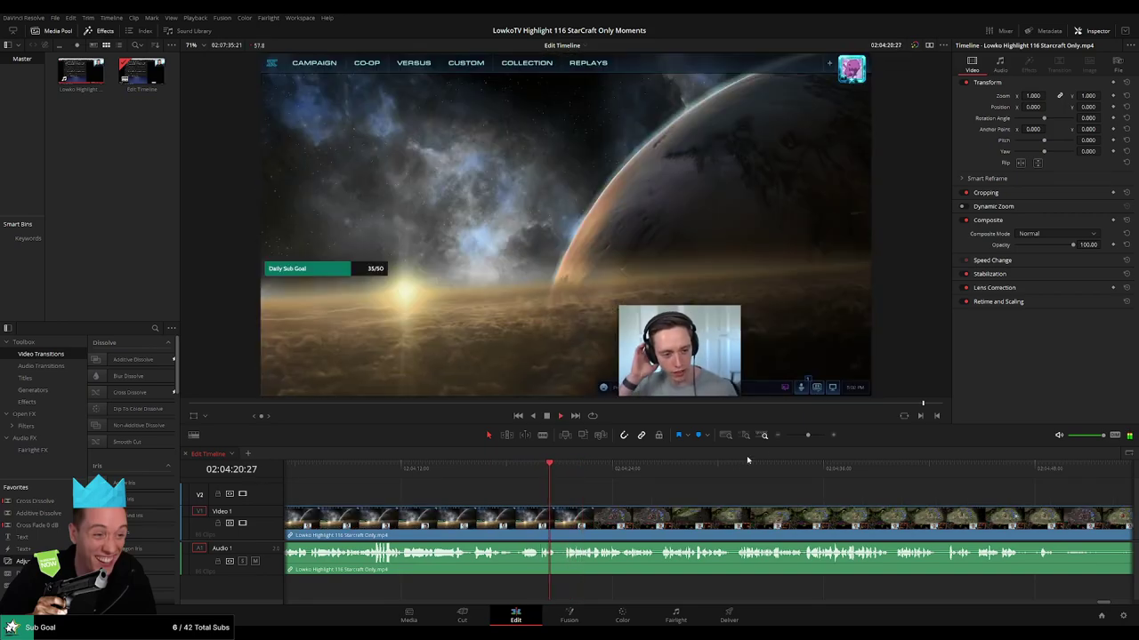
key("space")
left_click_drag(808, 435, 813, 436)
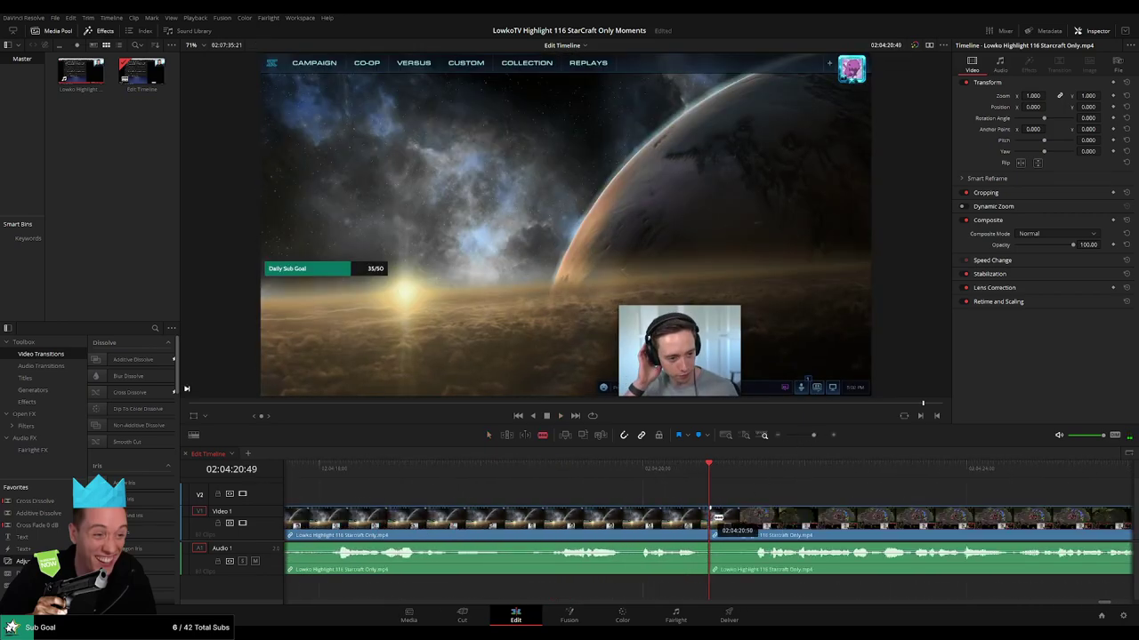
left_click(744, 517)
key("a")
left_click(734, 523)
key("Delete")
key("space")
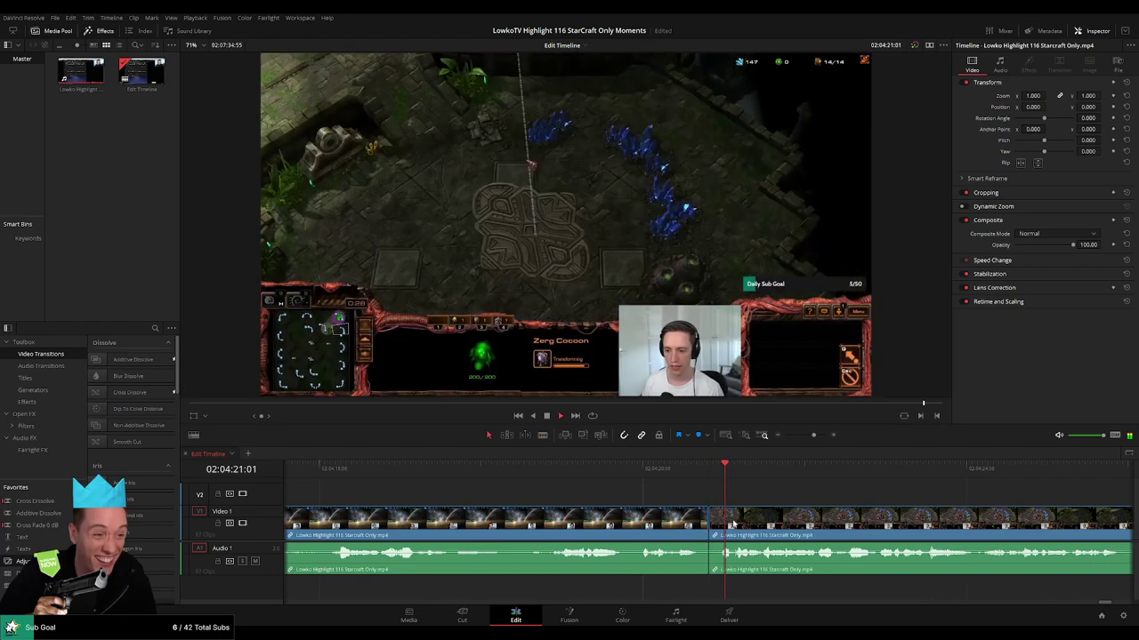
left_click_drag(813, 436, 799, 436)
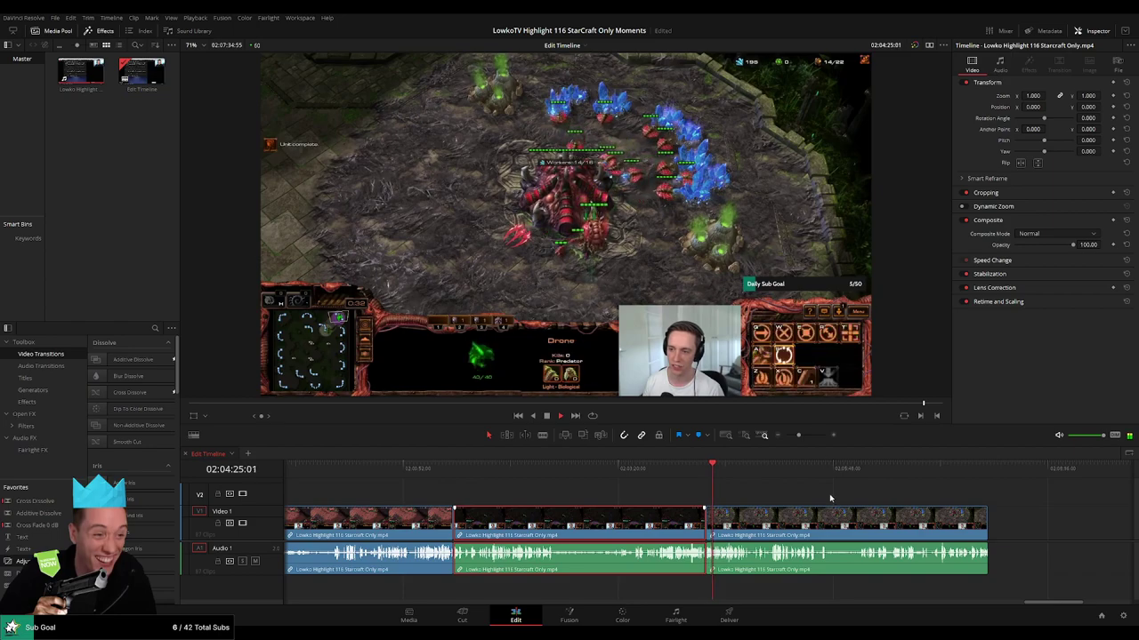
left_click(793, 481)
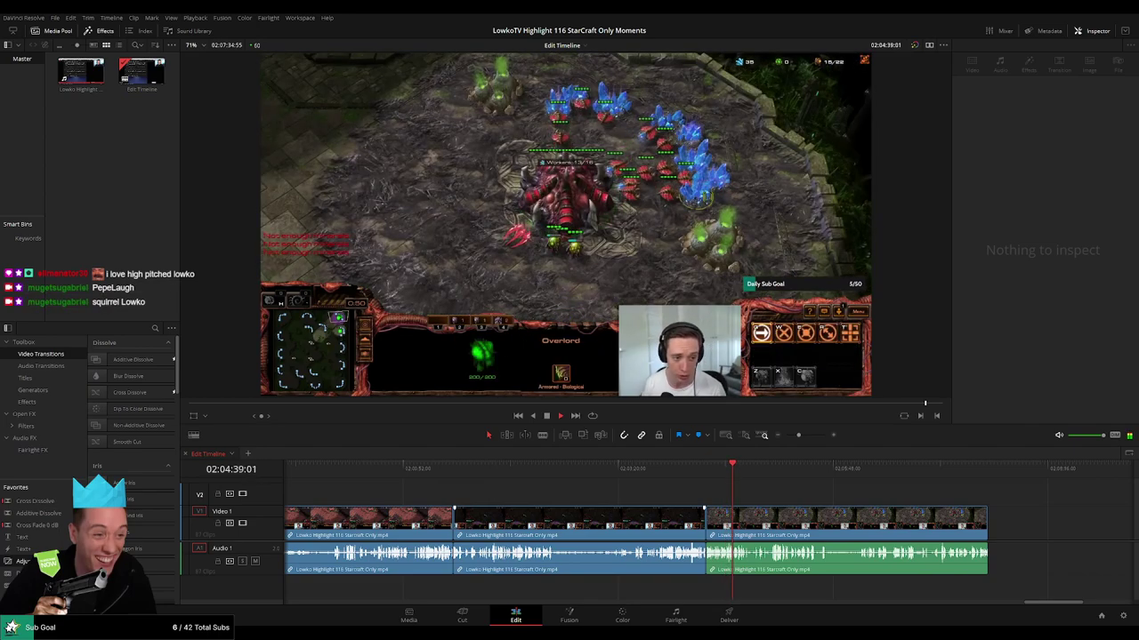
Review the opening of this match in short jumps from about 02:04:39 to 02:05:23.
left_click_drag(798, 435, 806, 436)
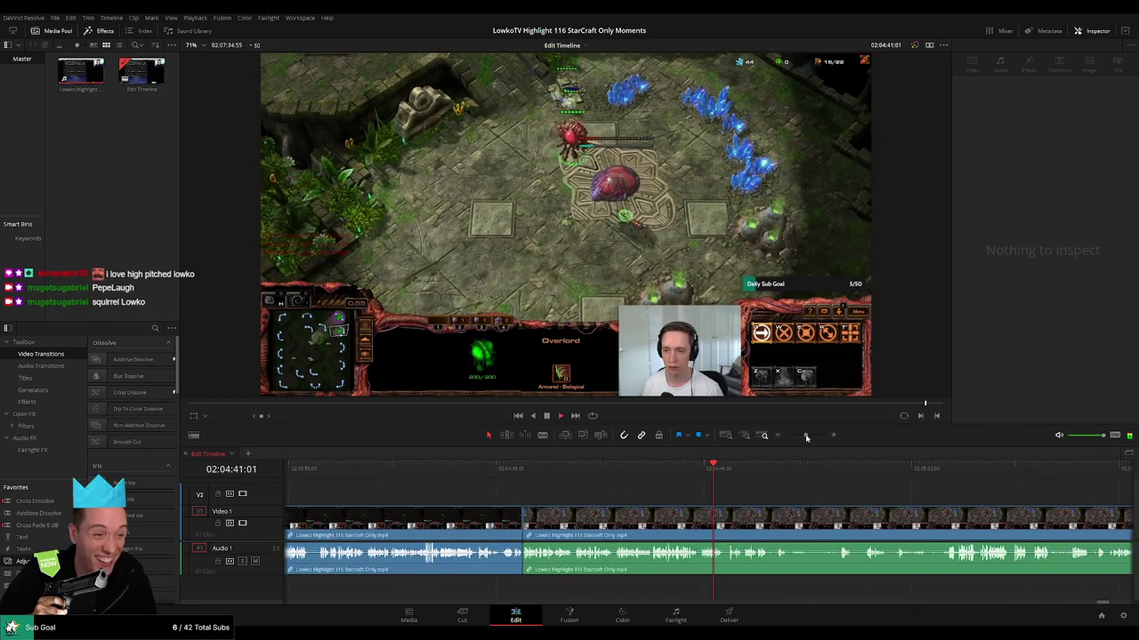
left_click(728, 470)
left_click_drag(823, 496, 547, 502)
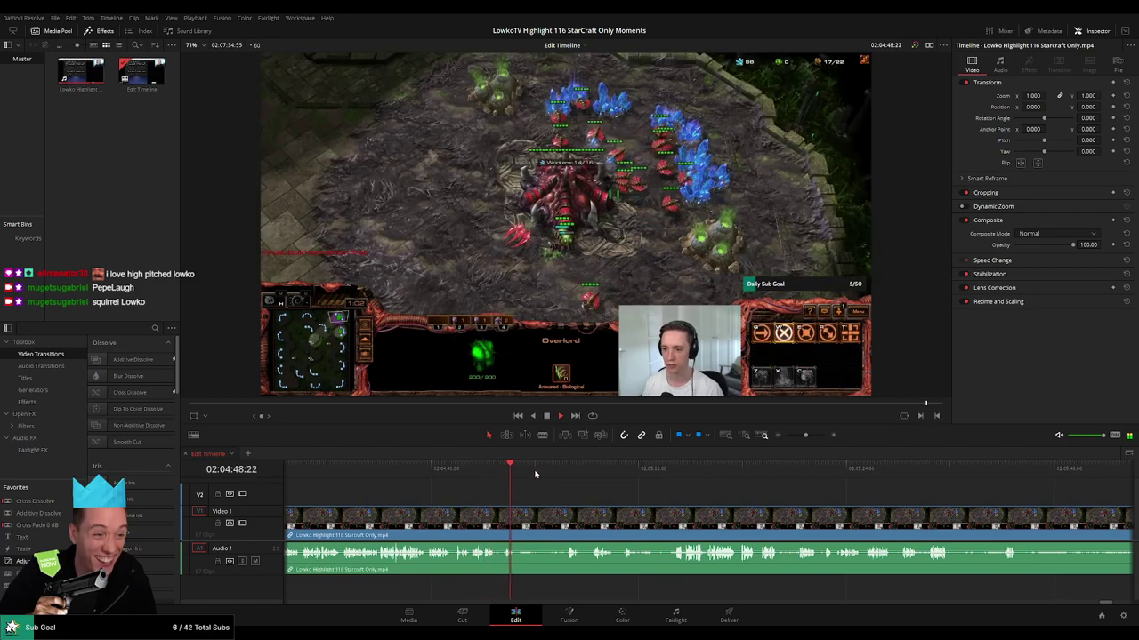
left_click(564, 474)
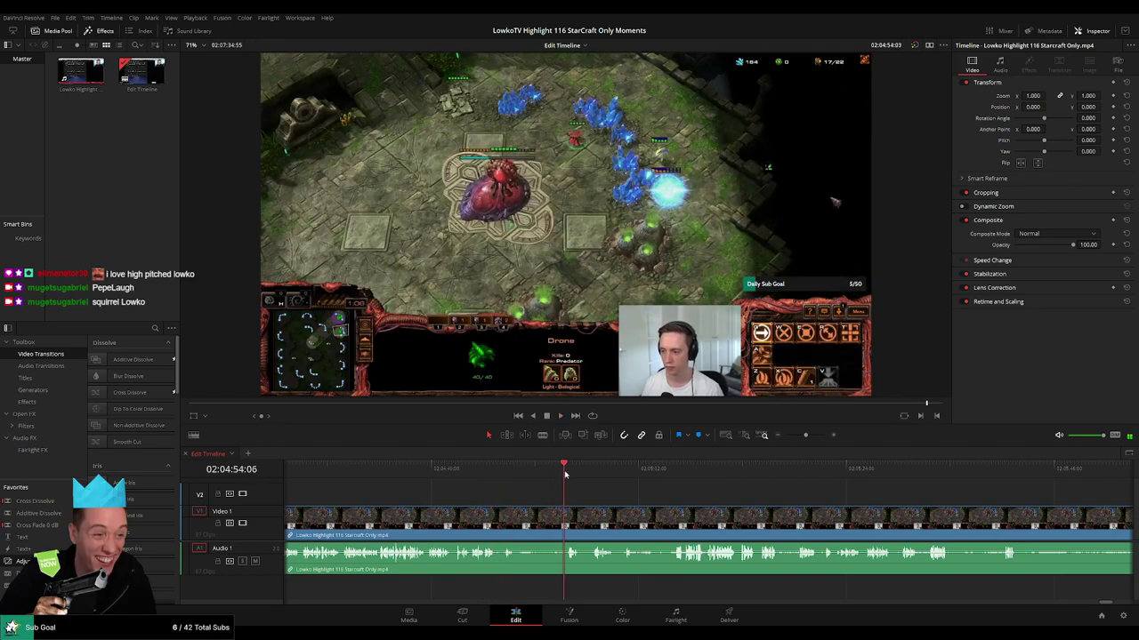
left_click_drag(601, 492, 535, 494)
left_click(525, 469)
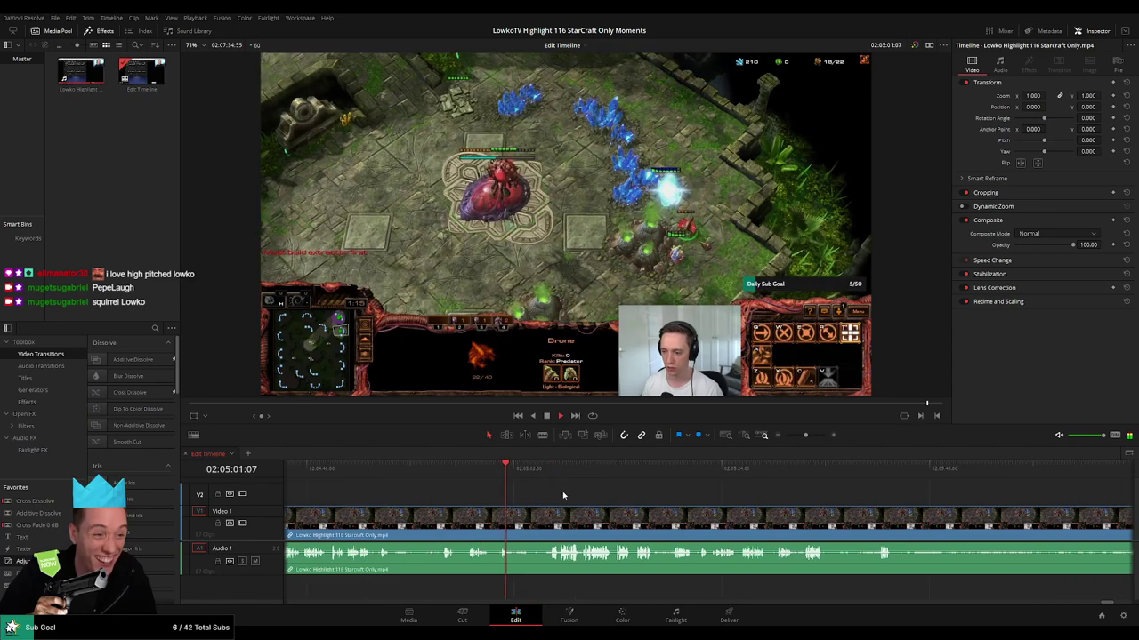
left_click(528, 475)
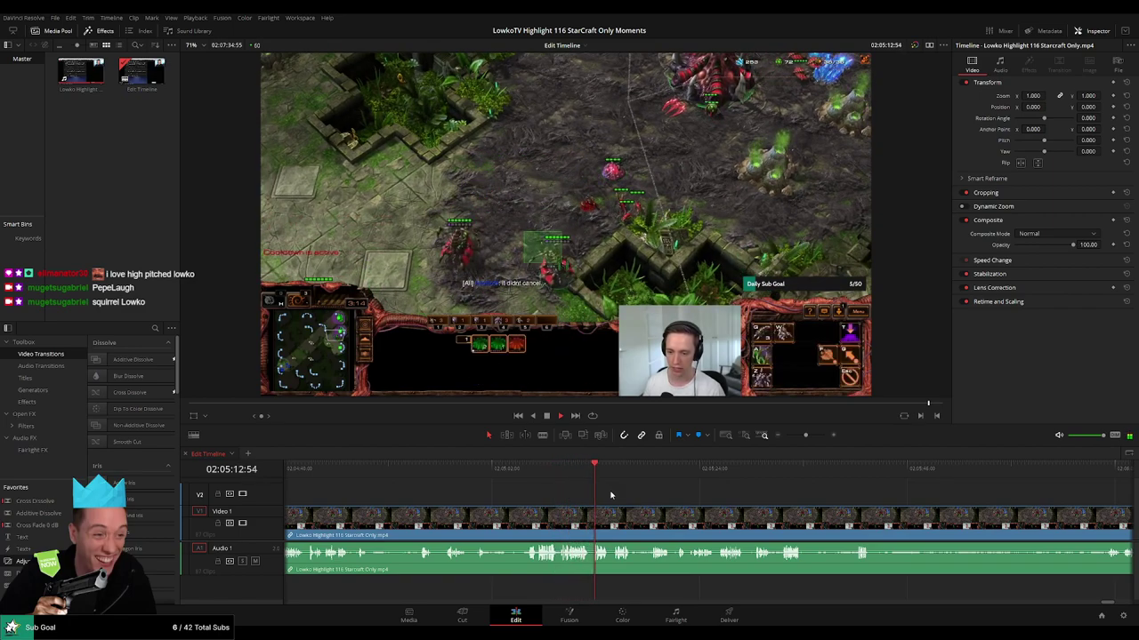
left_click(614, 474)
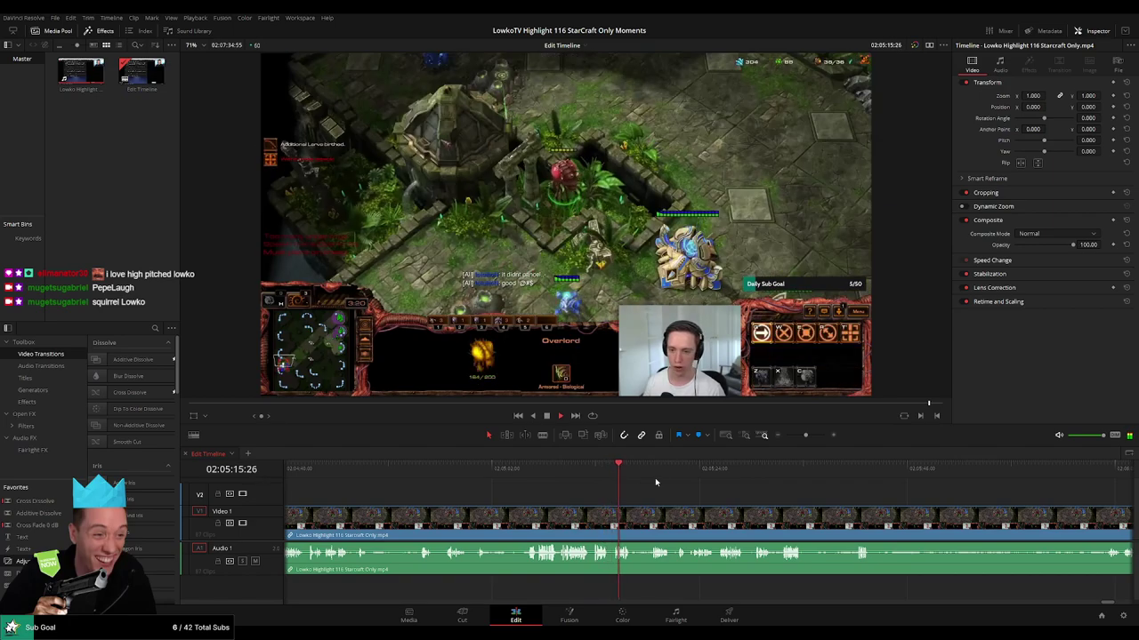
left_click(652, 471)
left_click_drag(762, 510, 614, 498)
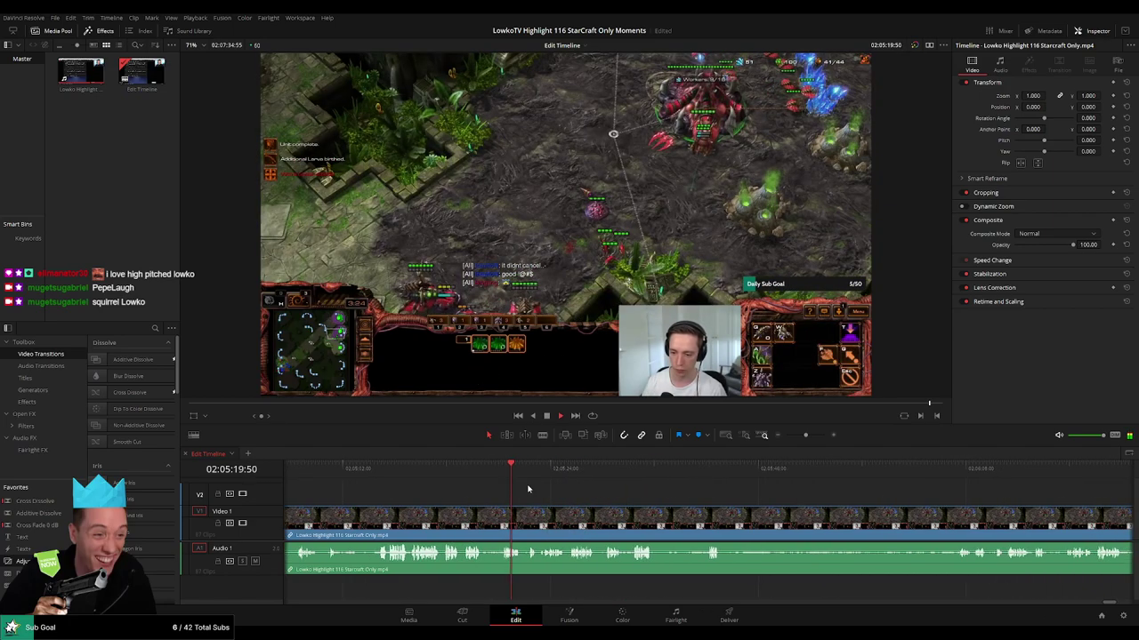
left_click(530, 472)
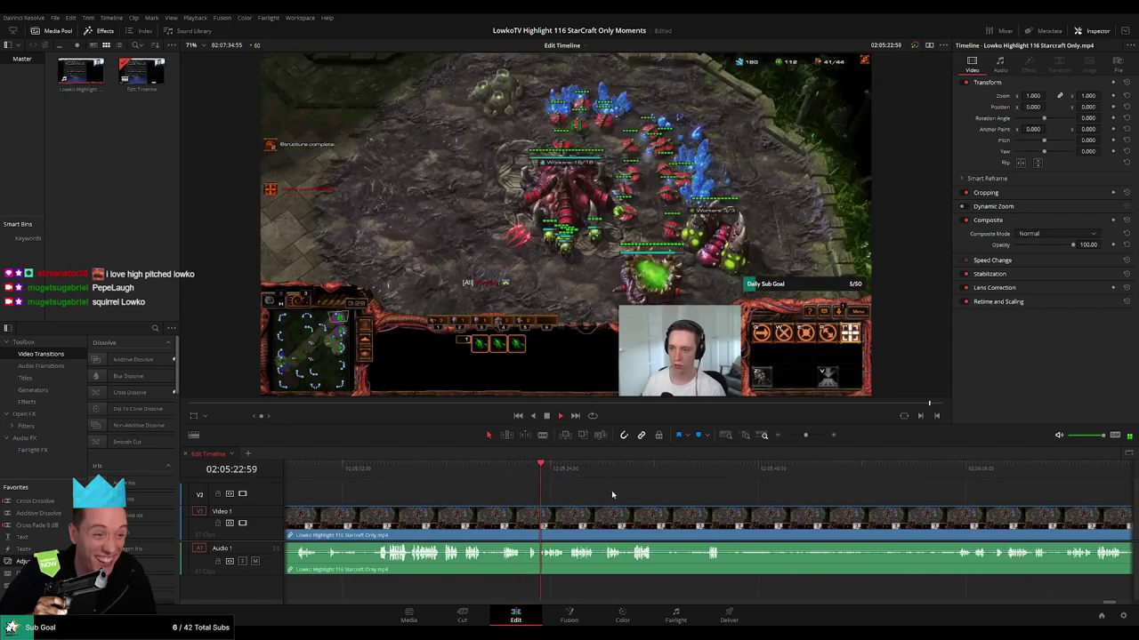
Skim the remaining footage of this match from about 02:05:23 to where the next loading screen begins near 02:06:18.
left_click_drag(806, 435, 812, 436)
left_click_drag(834, 494, 528, 490)
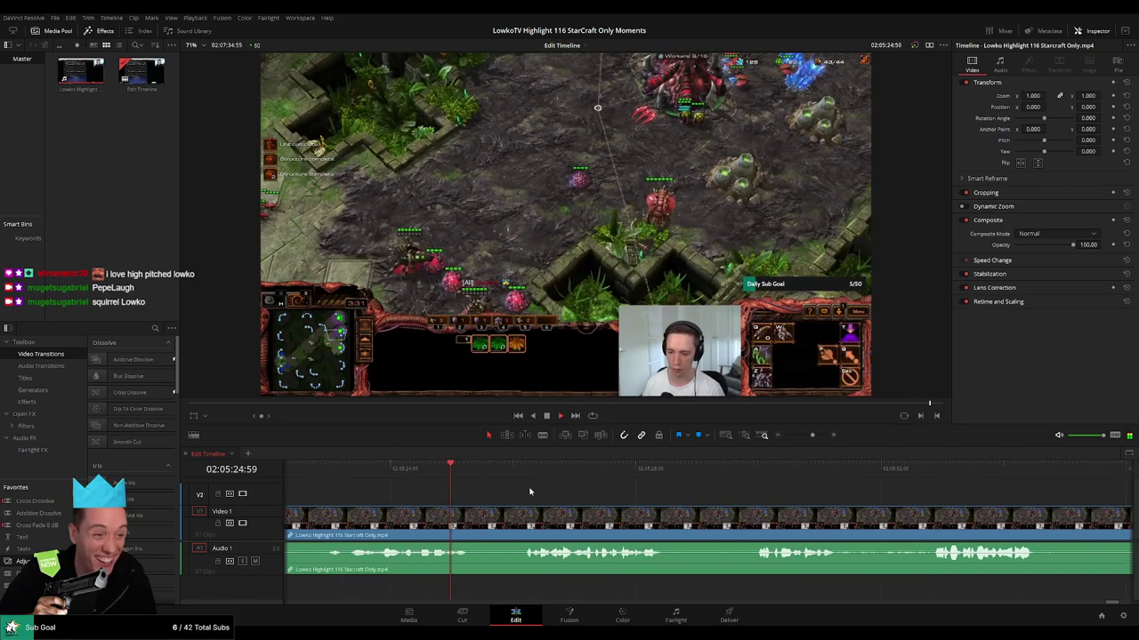
left_click(534, 472)
left_click_drag(681, 502, 520, 494)
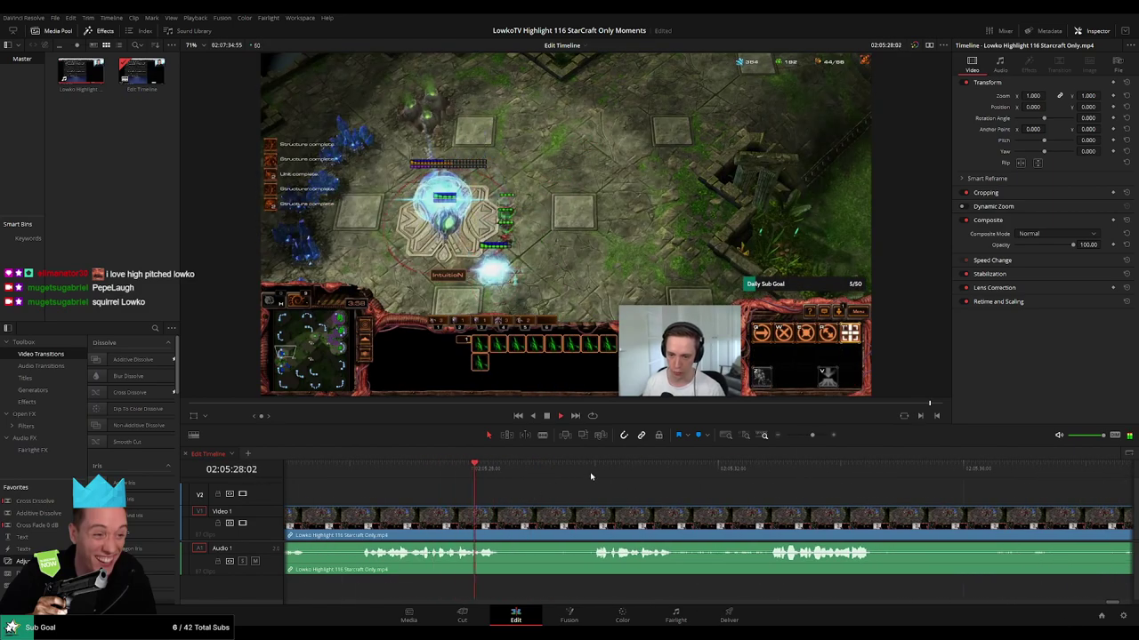
left_click(587, 472)
left_click_drag(723, 500, 548, 501)
left_click(577, 473)
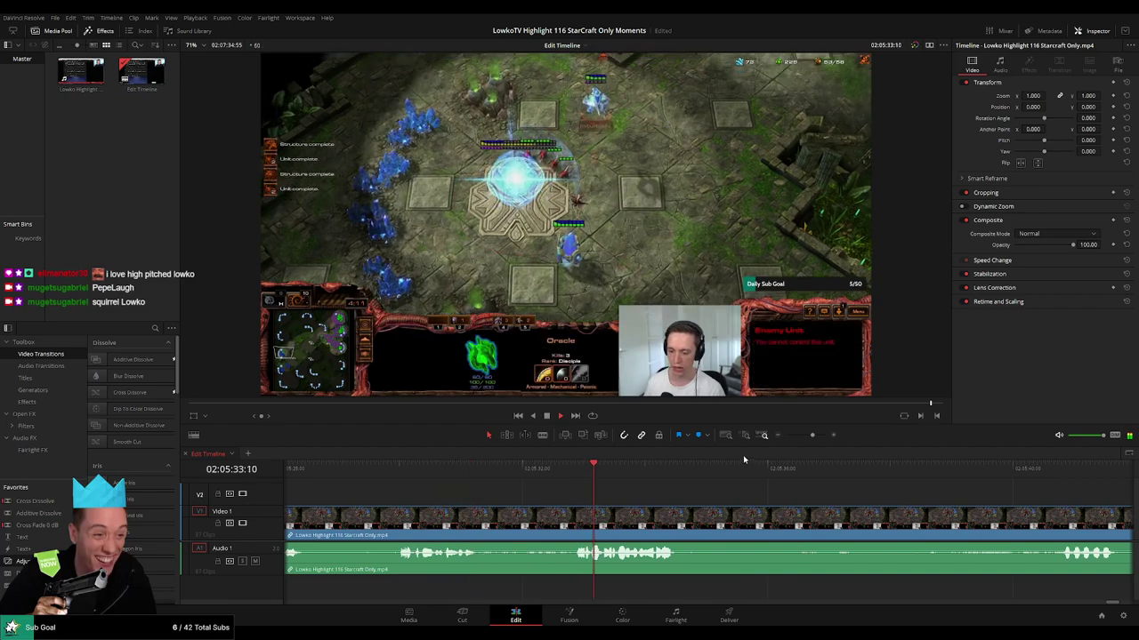
left_click_drag(813, 436, 803, 437)
left_click_drag(718, 472, 739, 472)
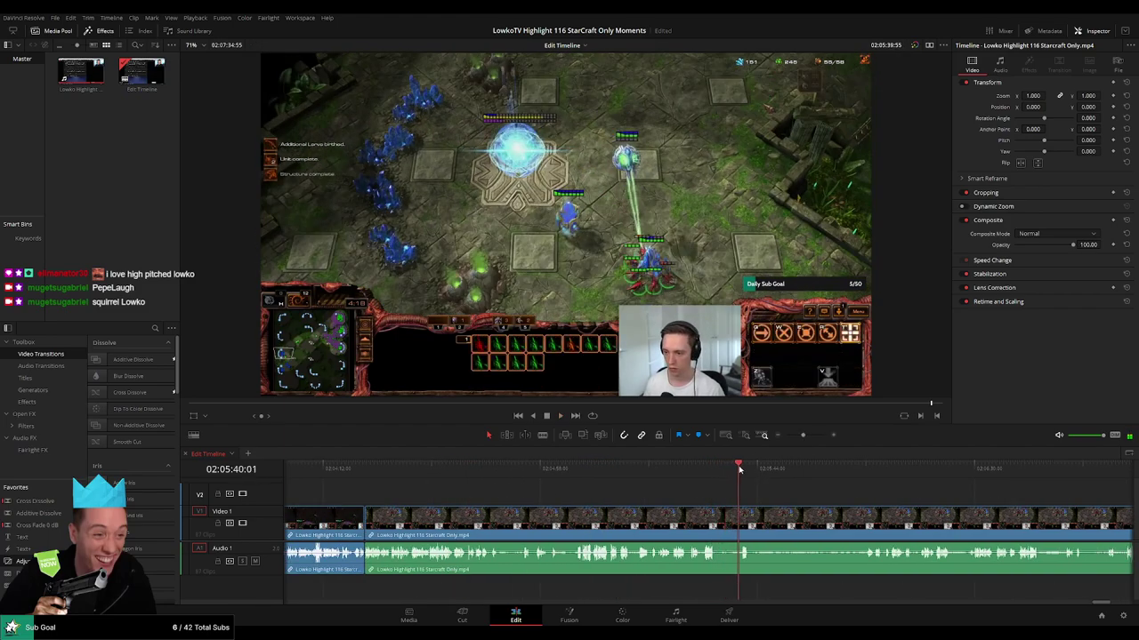
left_click_drag(791, 515, 637, 472)
key("space")
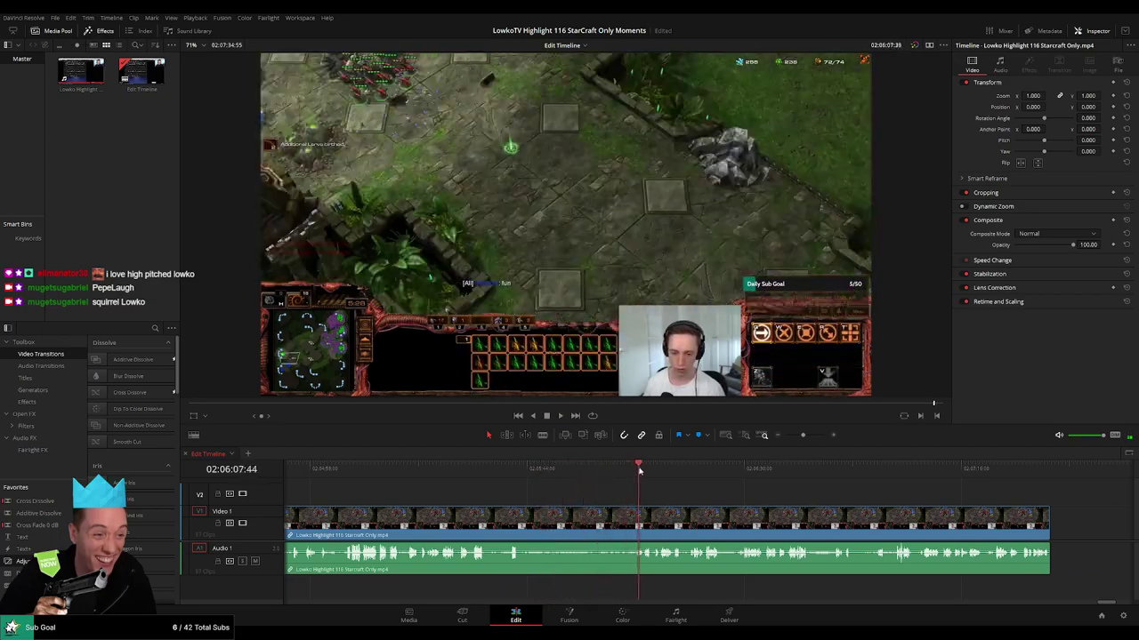
left_click(810, 436)
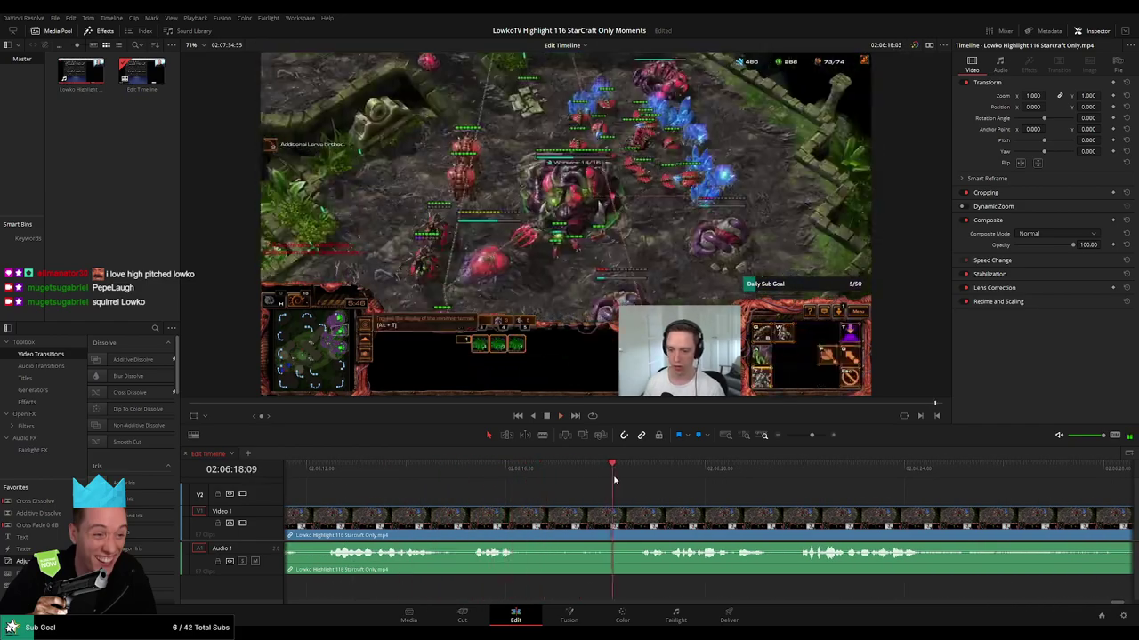
Cut out the section from about 02:06:16 to 02:06:18:20, just before the Ancient Cistern LE loading screen, and close the gap.
left_click(503, 489)
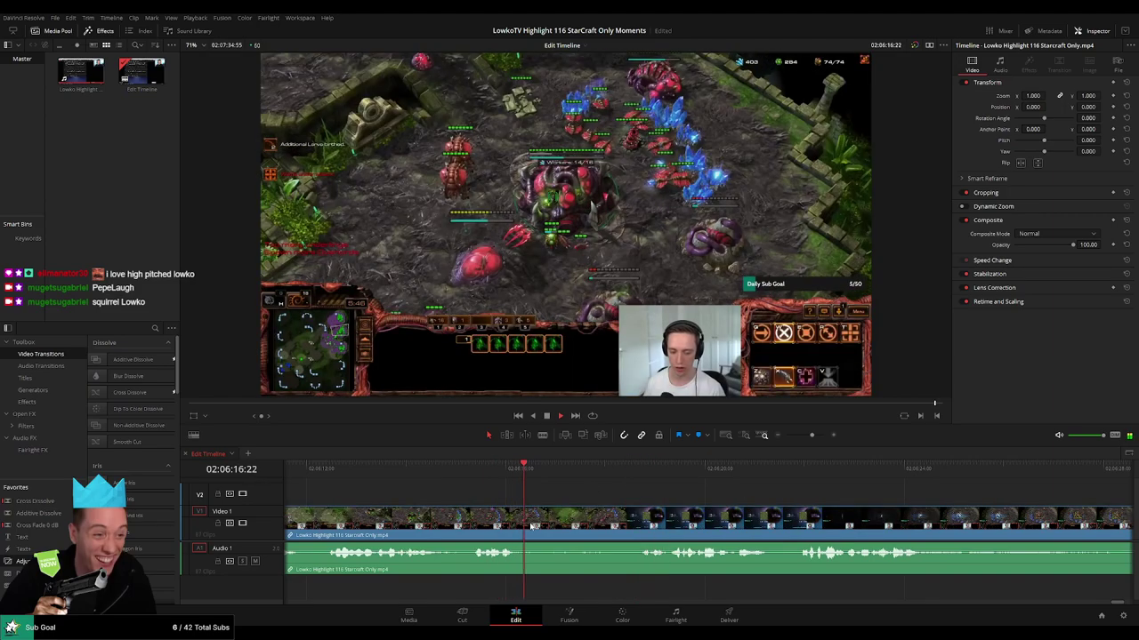
key("space")
key("ctrl+z")
key("space")
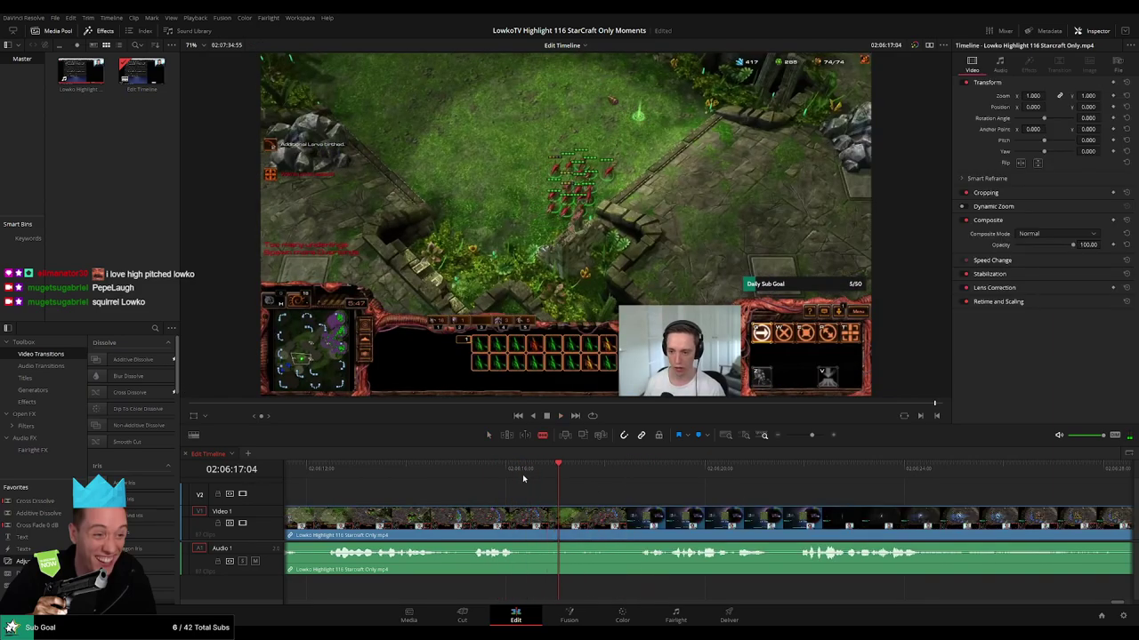
left_click_drag(512, 473, 518, 471)
left_click(531, 518)
key("space")
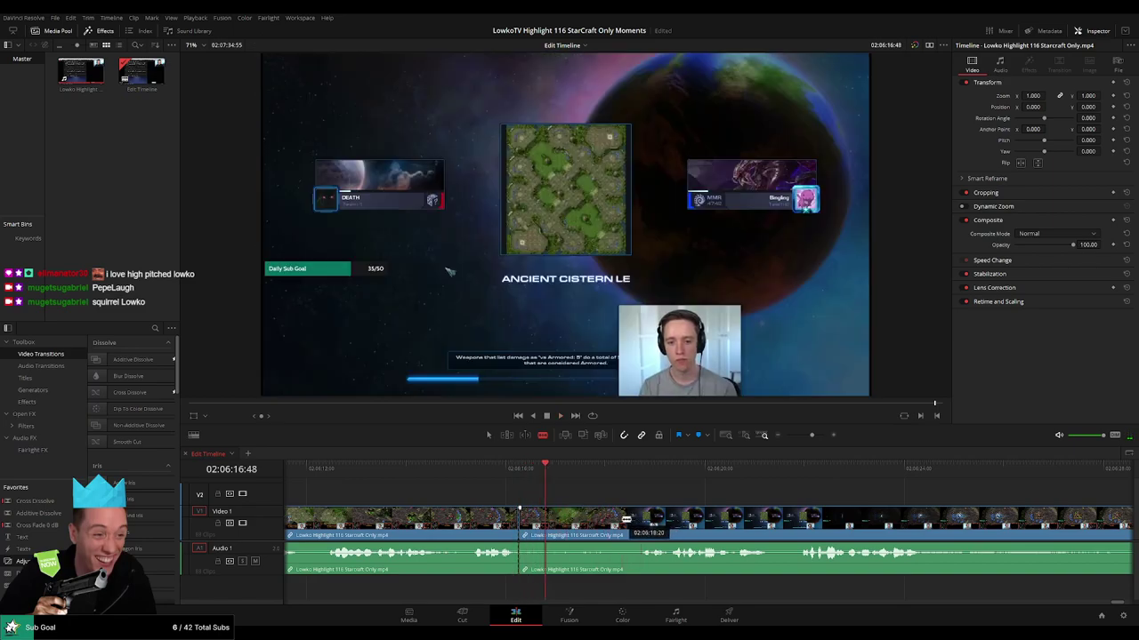
left_click_drag(606, 469, 624, 474)
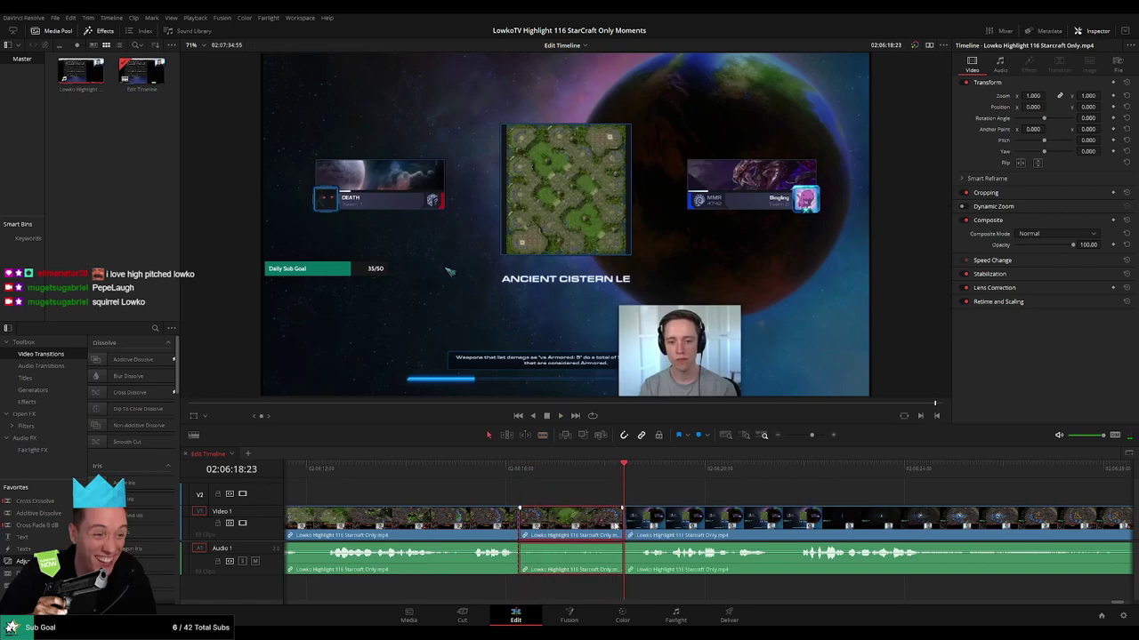
key("Delete")
key("space")
Review the loading screen and the opening of the Ancient Cistern LE match from about 02:06:19 to 02:06:40.
left_click_drag(811, 435, 795, 436)
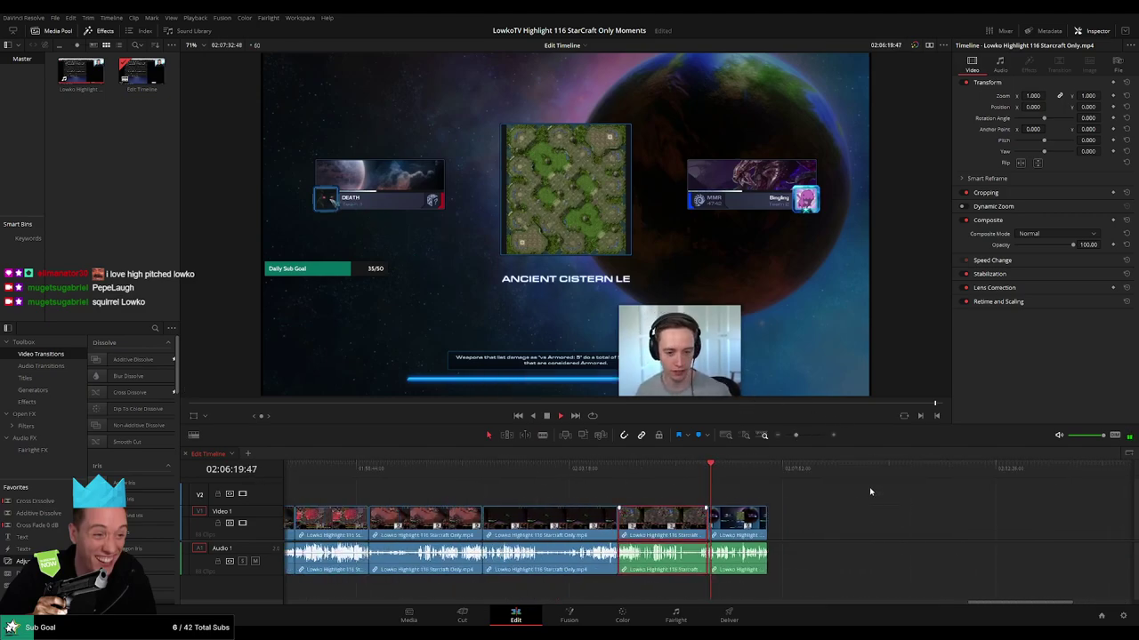
mouse_move(795, 435)
left_mouse_down()
mouse_move(784, 439)
mouse_move(808, 438)
left_mouse_up()
left_click_drag(757, 501, 516, 488)
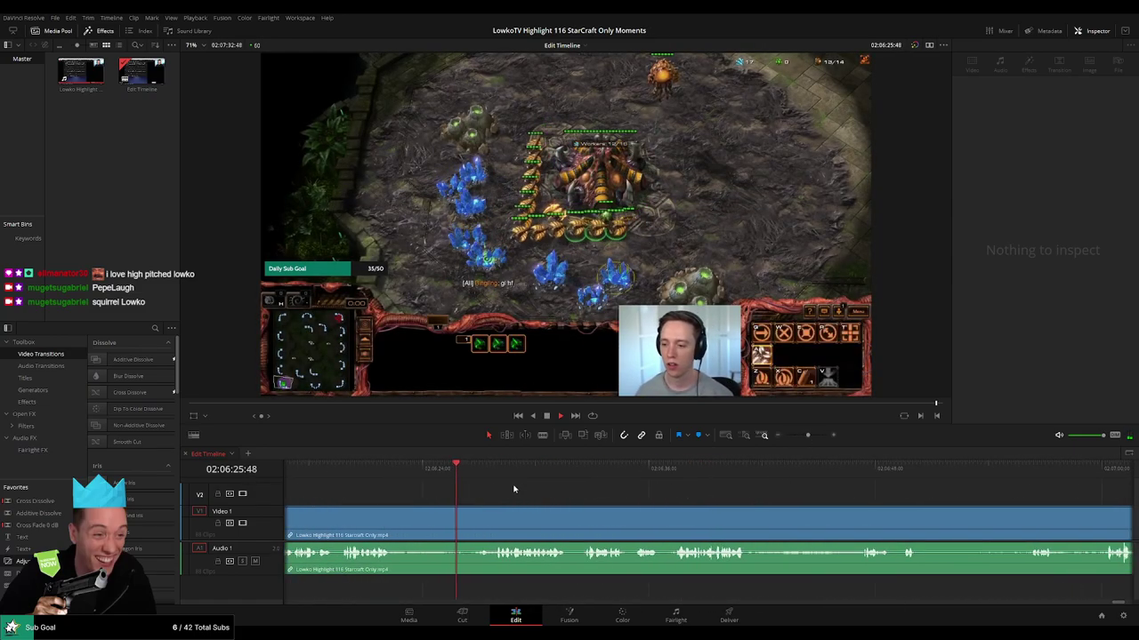
left_click(478, 468)
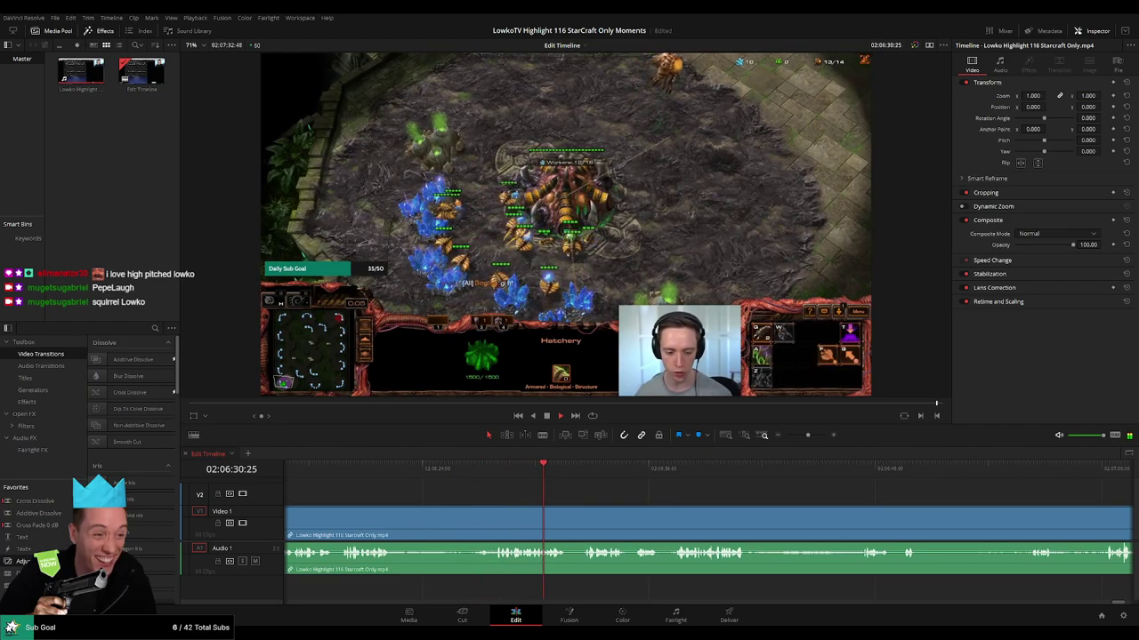
left_click(582, 472)
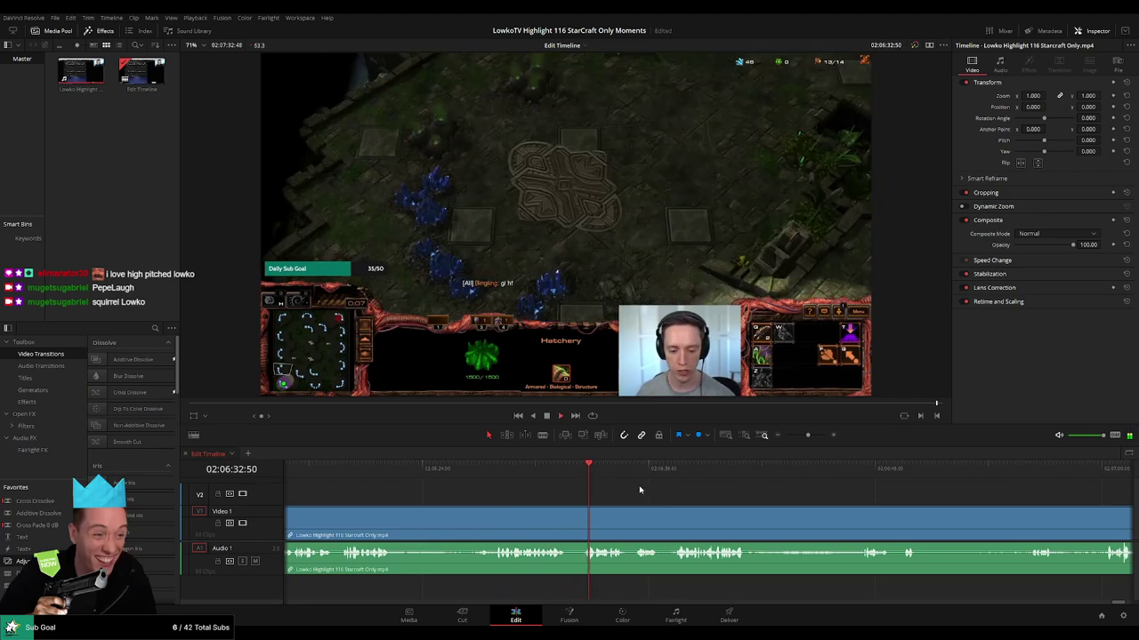
left_click_drag(705, 503, 578, 503)
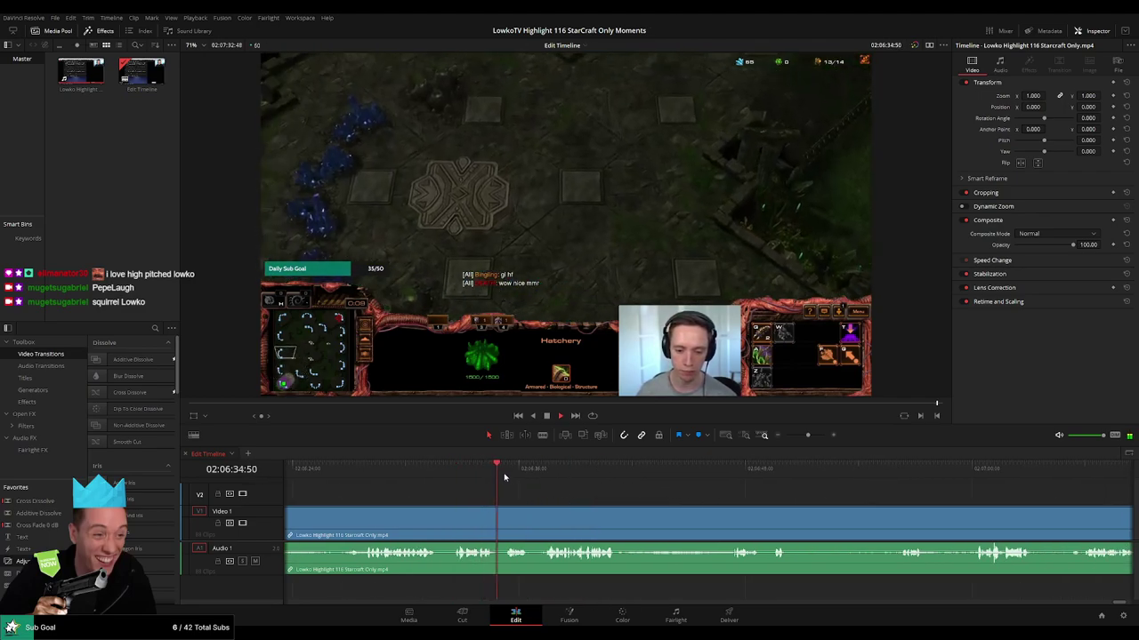
left_click(548, 476)
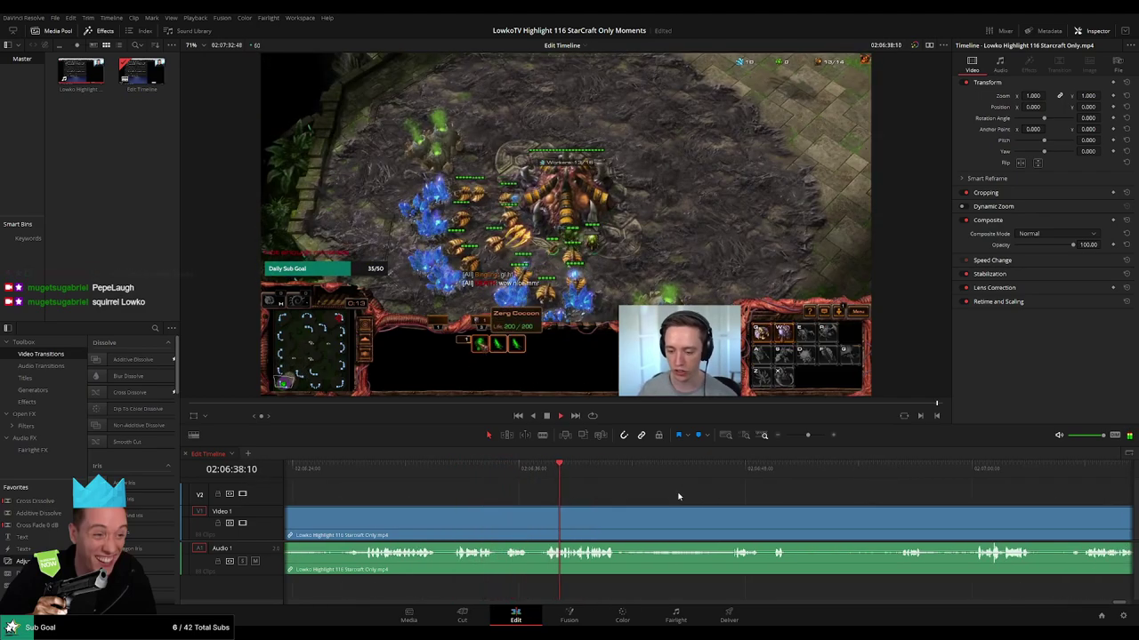
scroll(571, 491, "right", 3)
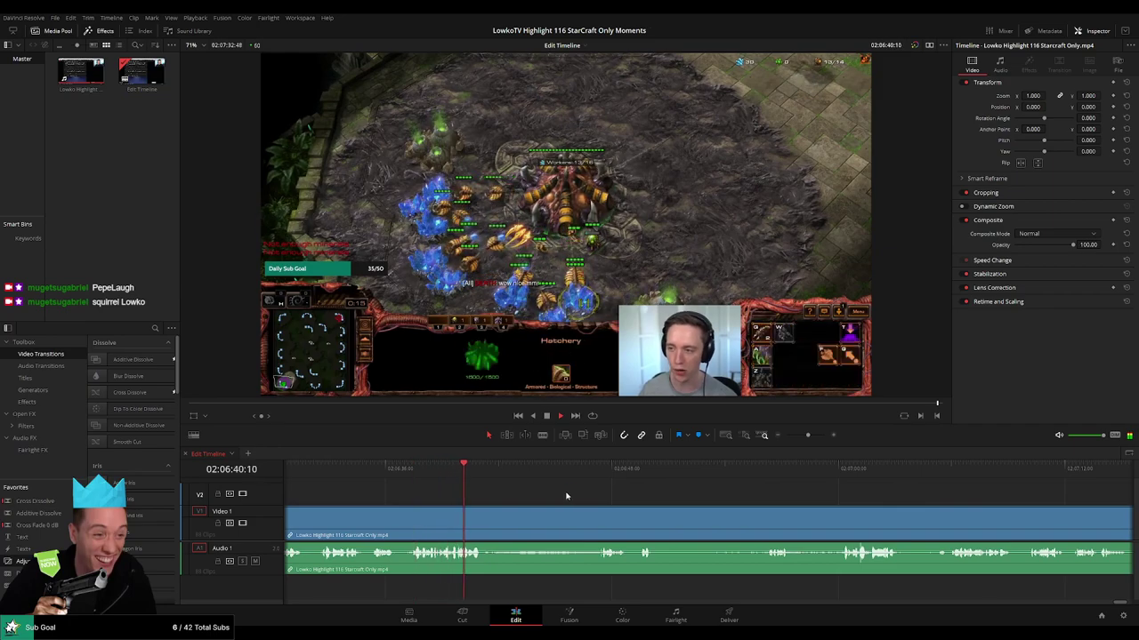
Review the end of the Ancient Cistern LE match from 02:06:40, through the victory screen, to the profile page near 02:06:54.
left_click(590, 474)
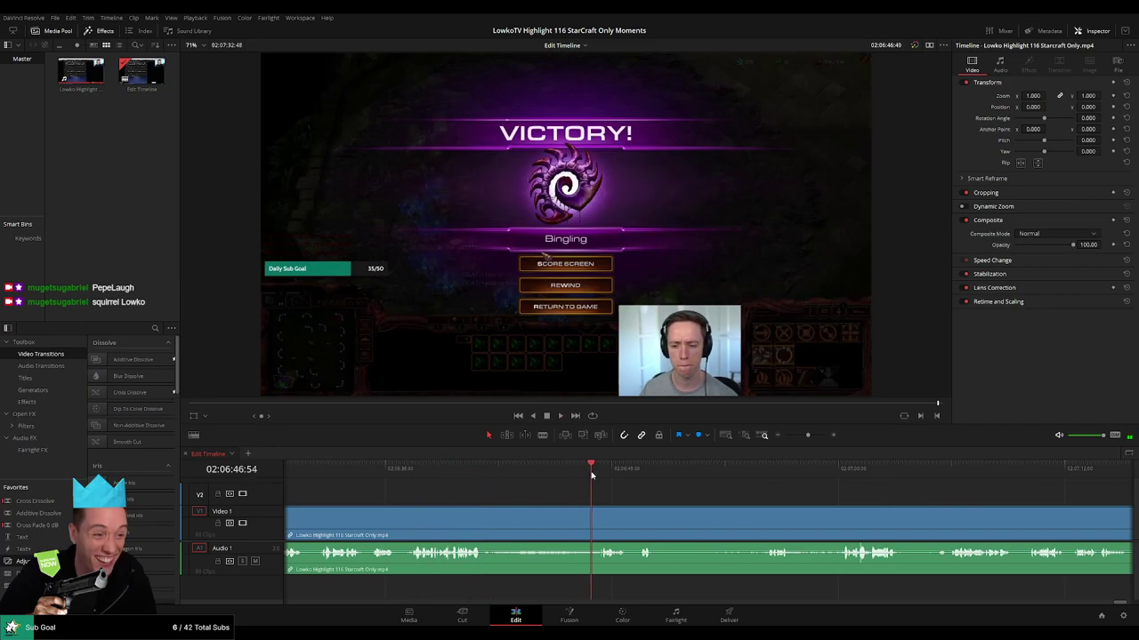
left_click(496, 476)
left_click(533, 476)
left_click(501, 476)
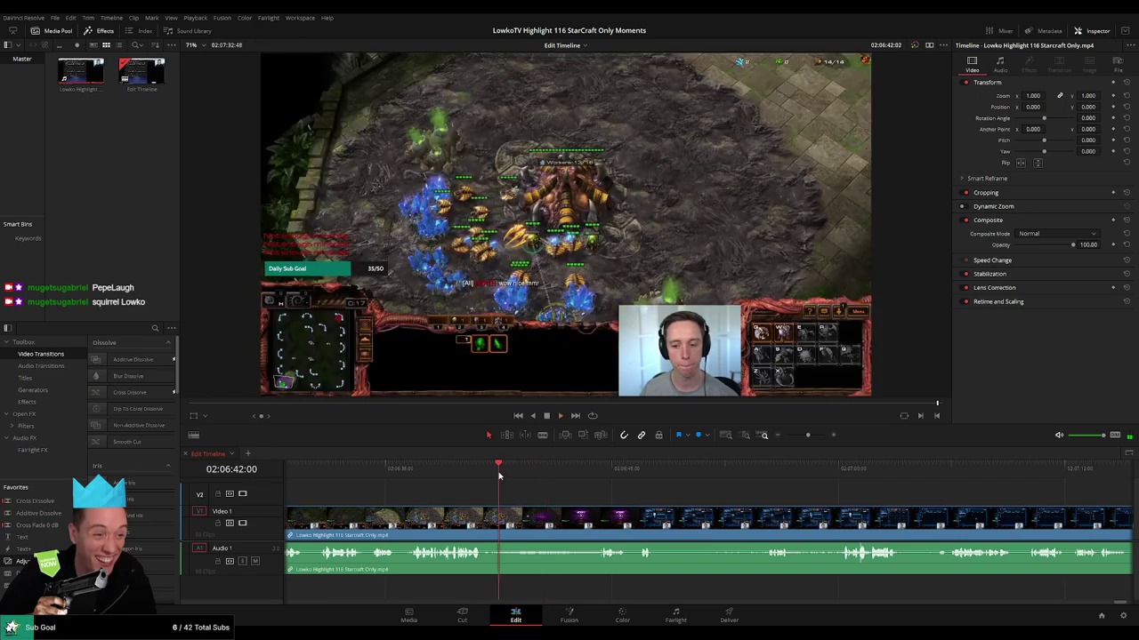
left_click(596, 474)
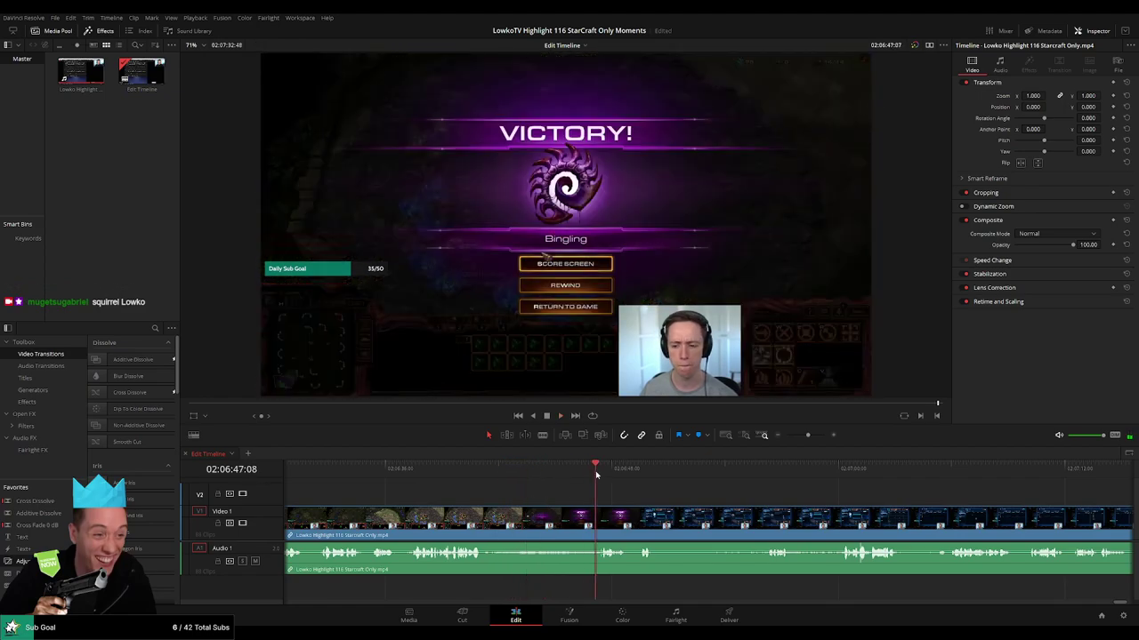
left_click_drag(683, 497, 549, 495)
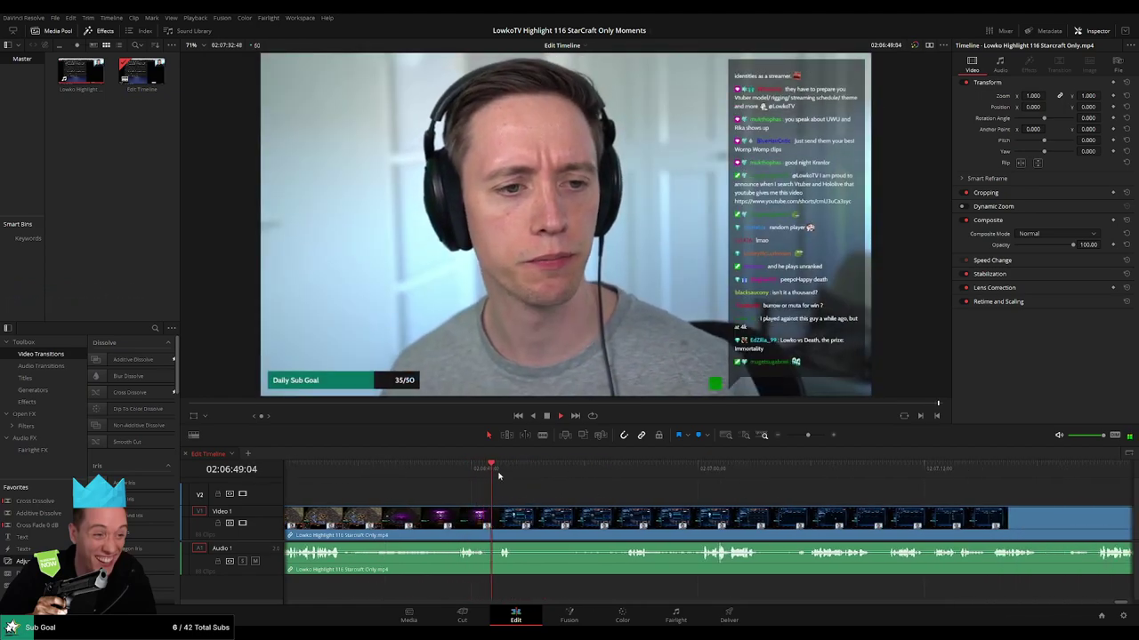
left_click(579, 474)
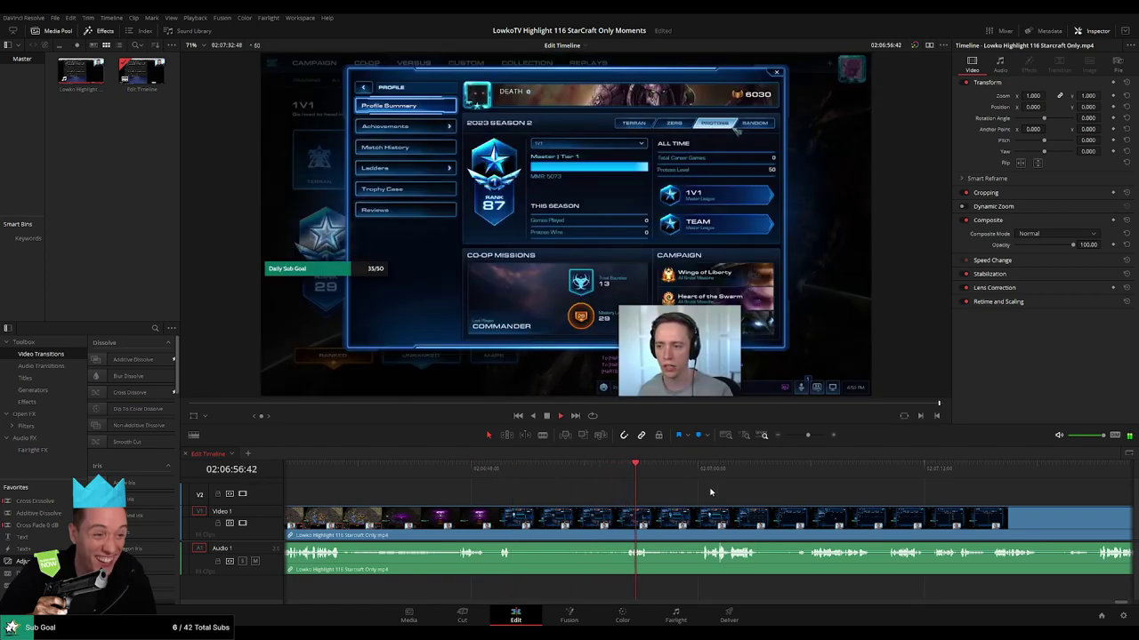
Review the opponent's profile and match history footage from about 02:06:56 to 02:07:15.
scroll(502, 487, "right", 3)
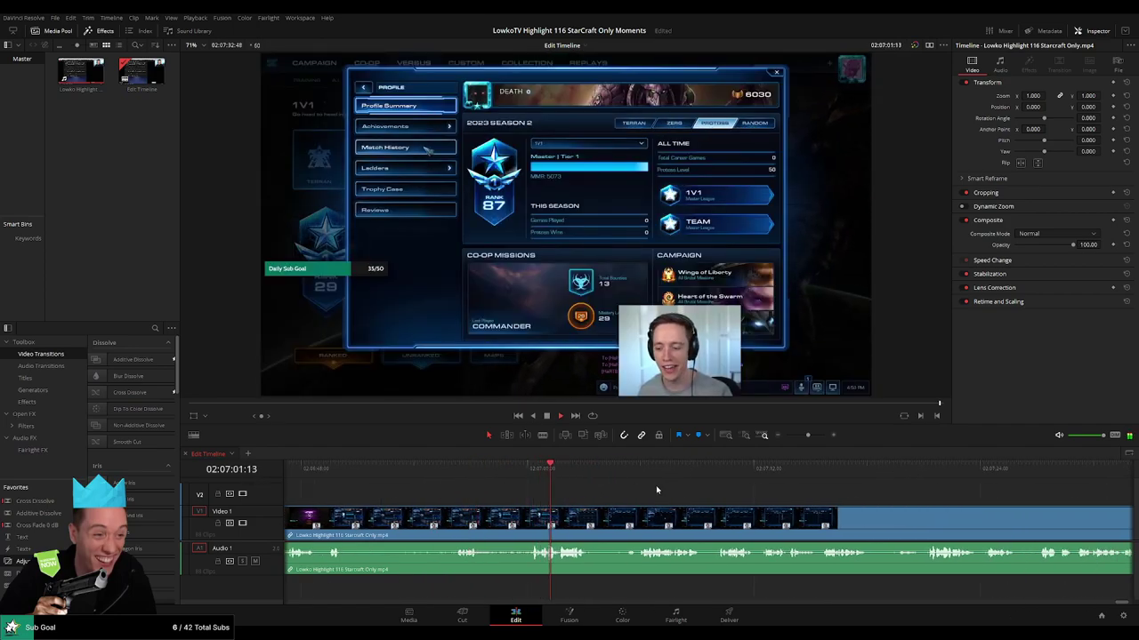
scroll(570, 480, "right", 3)
left_click(480, 470)
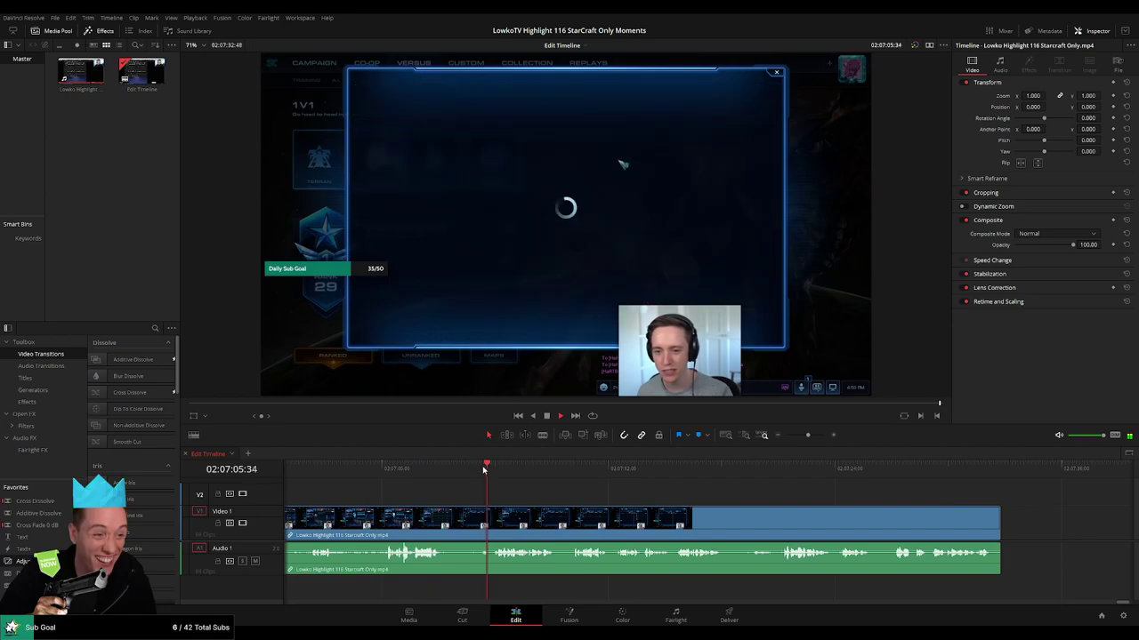
left_click(492, 469)
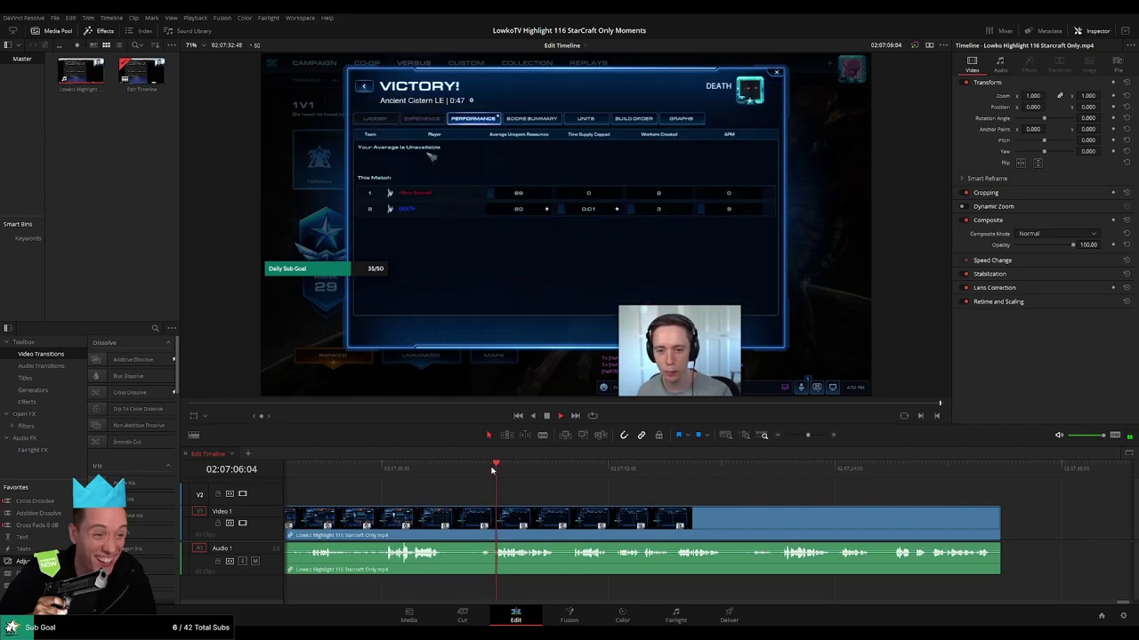
left_click(572, 473)
scroll(560, 498, "right", 2)
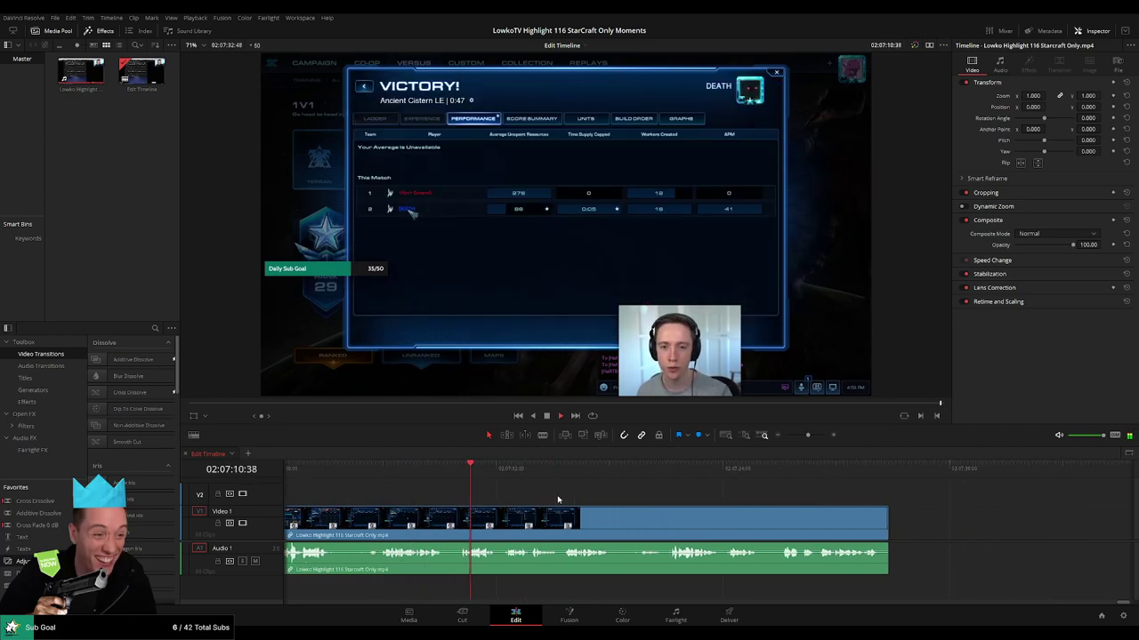
scroll(558, 500, "down", 1)
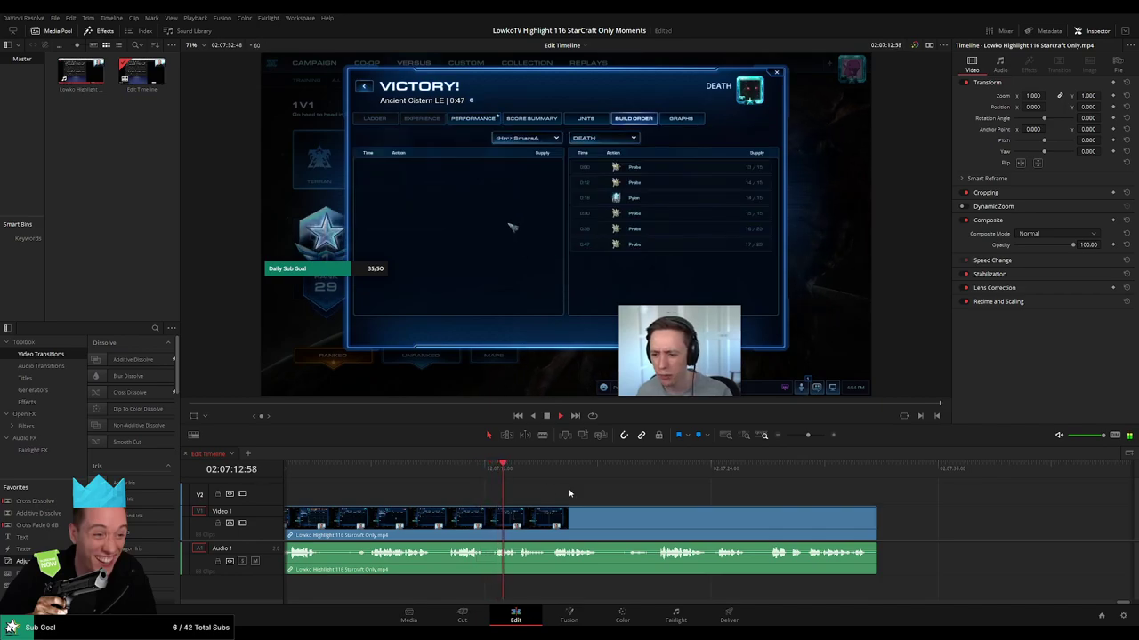
left_click(556, 469)
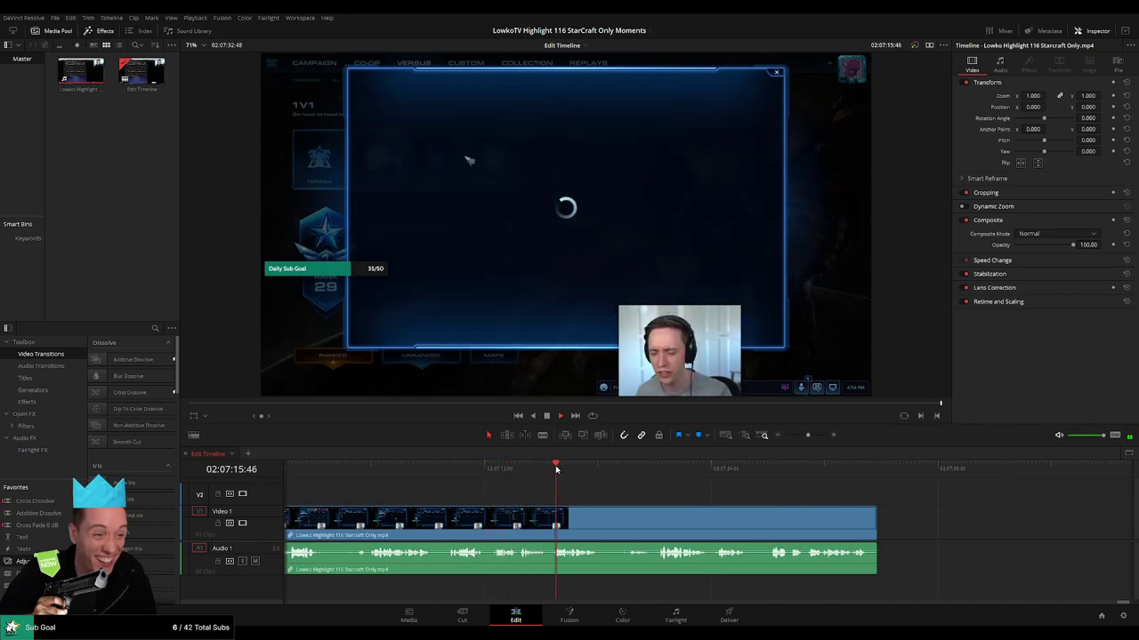
Skim the remaining footage from about 02:07:15 to the end of the timeline near 02:07:32.
scroll(533, 489, "down", 3)
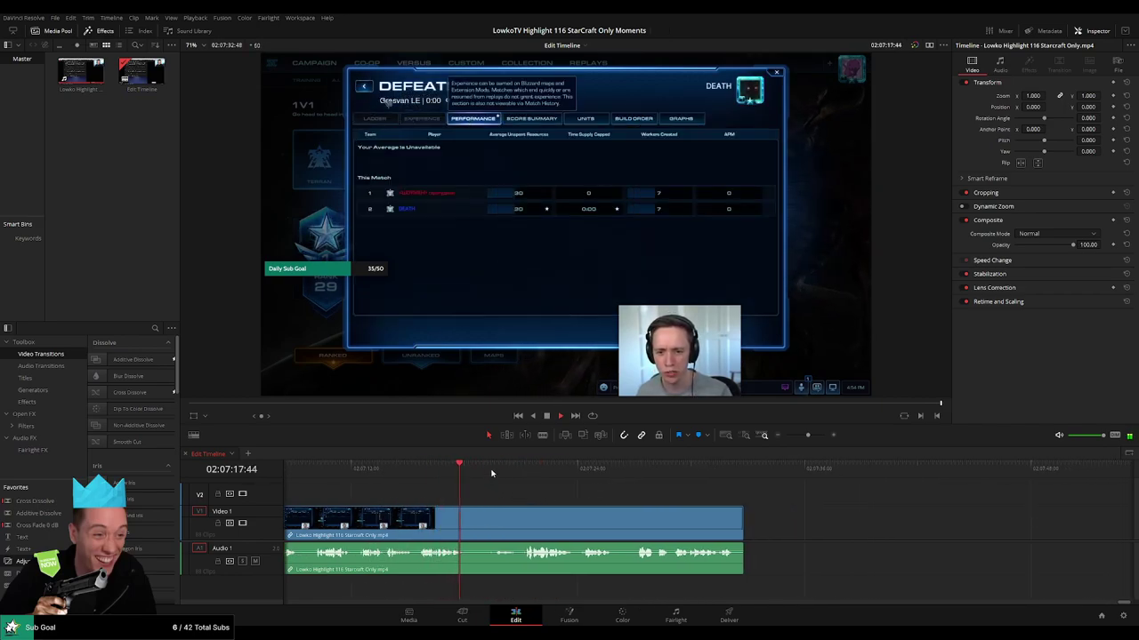
left_click(498, 471)
left_click(525, 472)
left_click_drag(634, 494, 510, 491)
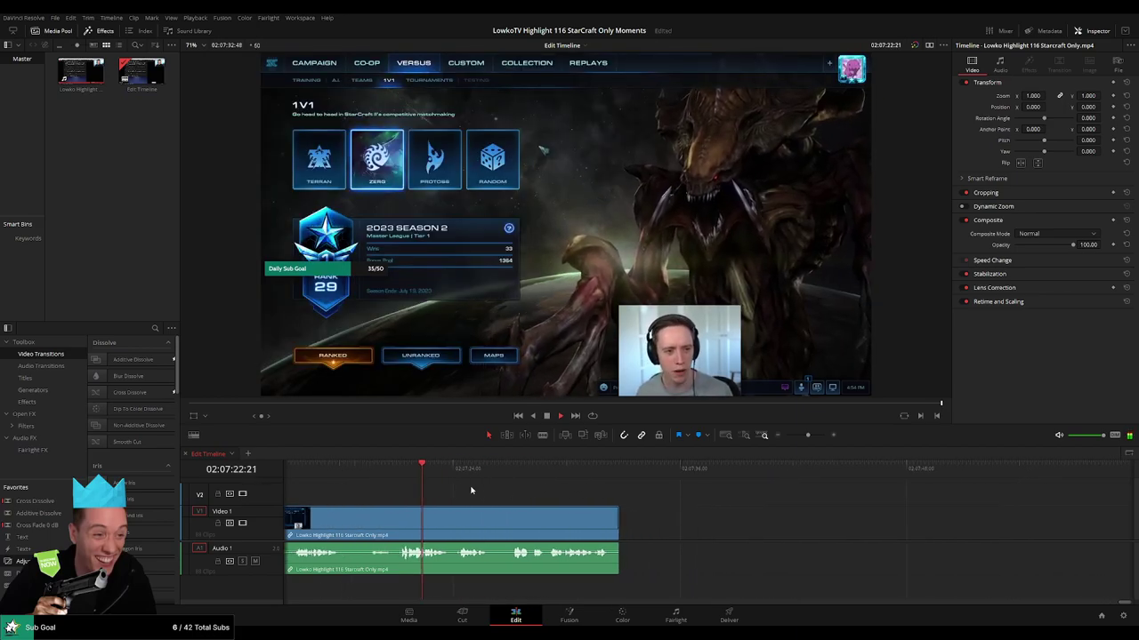
left_click(460, 471)
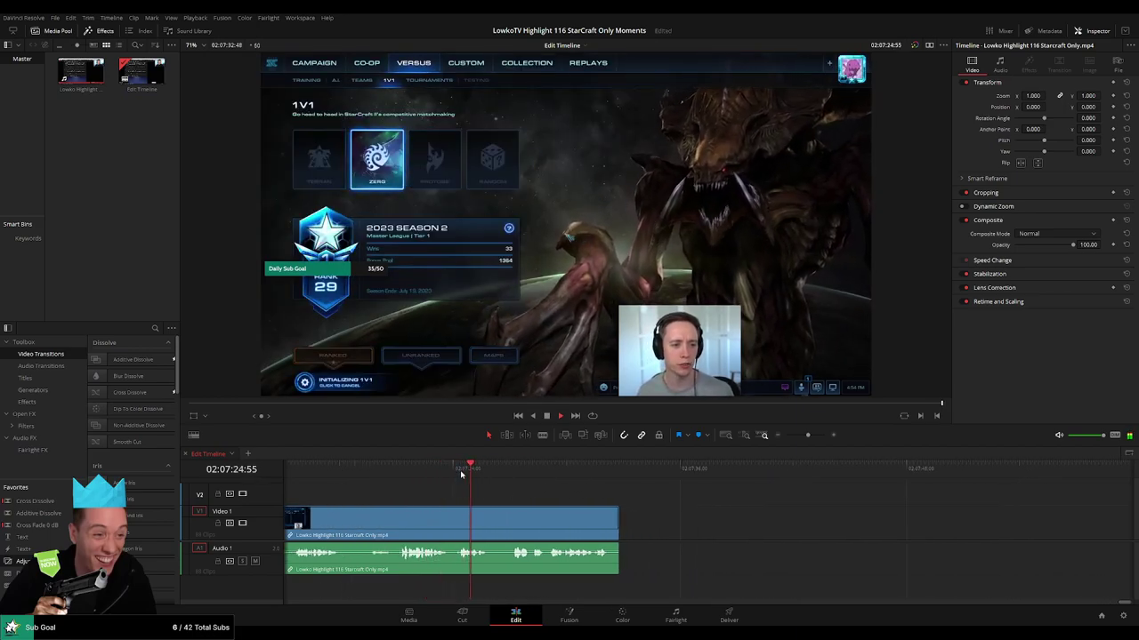
left_click(511, 472)
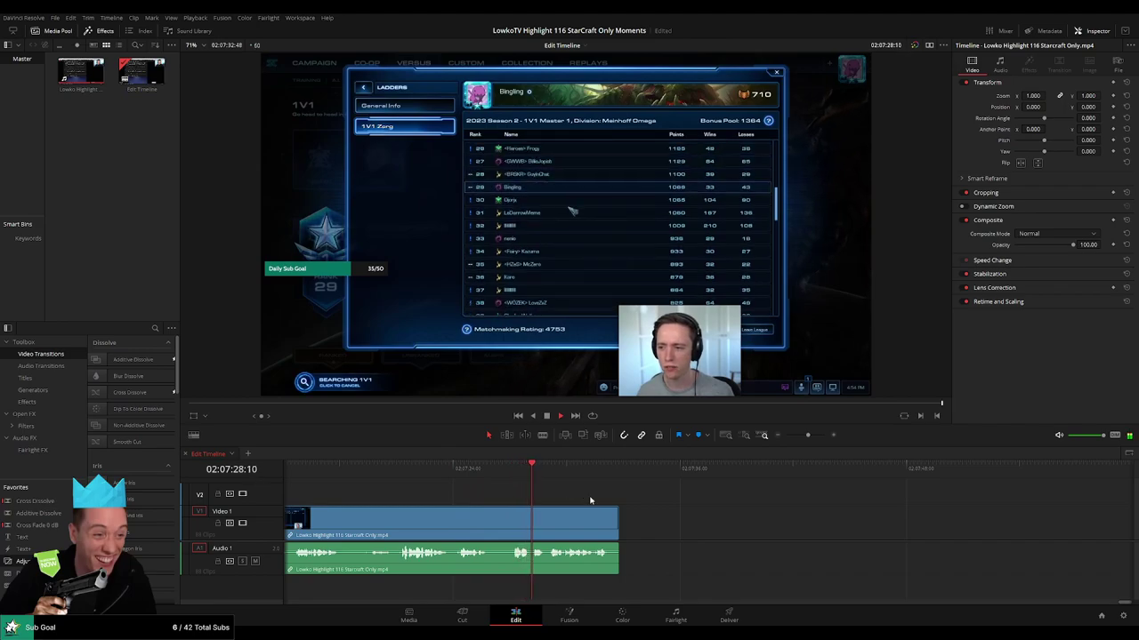
scroll(534, 491, "down", 1)
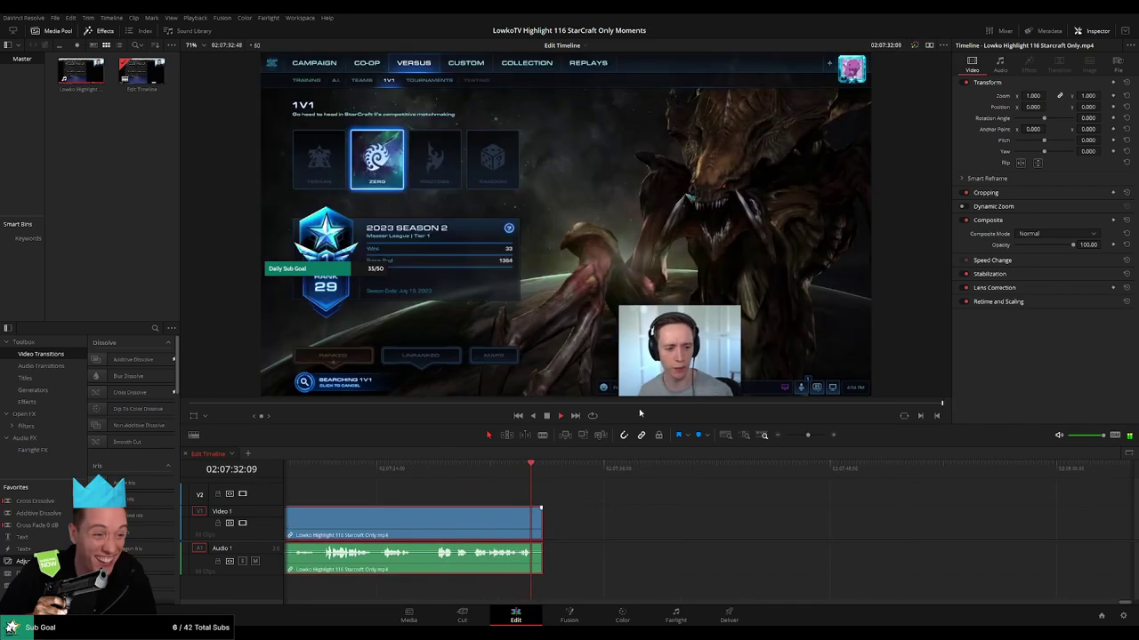
Create a second timeline and paste a copy of all the clips from Edit Timeline into it.
left_click(646, 511)
left_click_drag(807, 435, 784, 437)
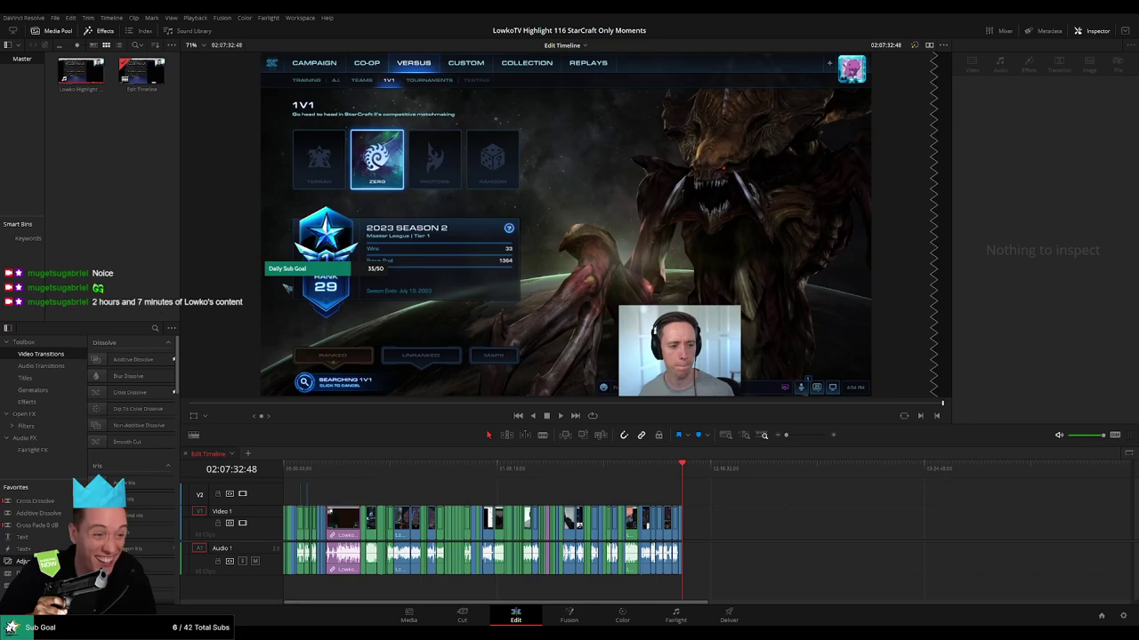
left_click(248, 456)
left_click(208, 455)
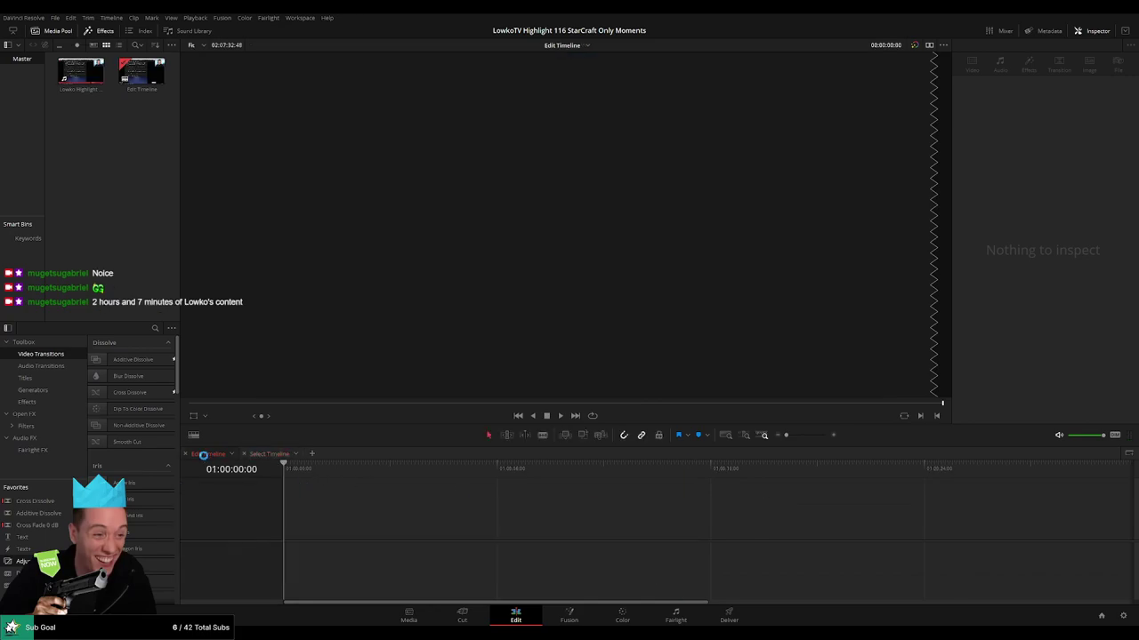
left_click_drag(788, 485, 293, 598)
left_click(258, 456)
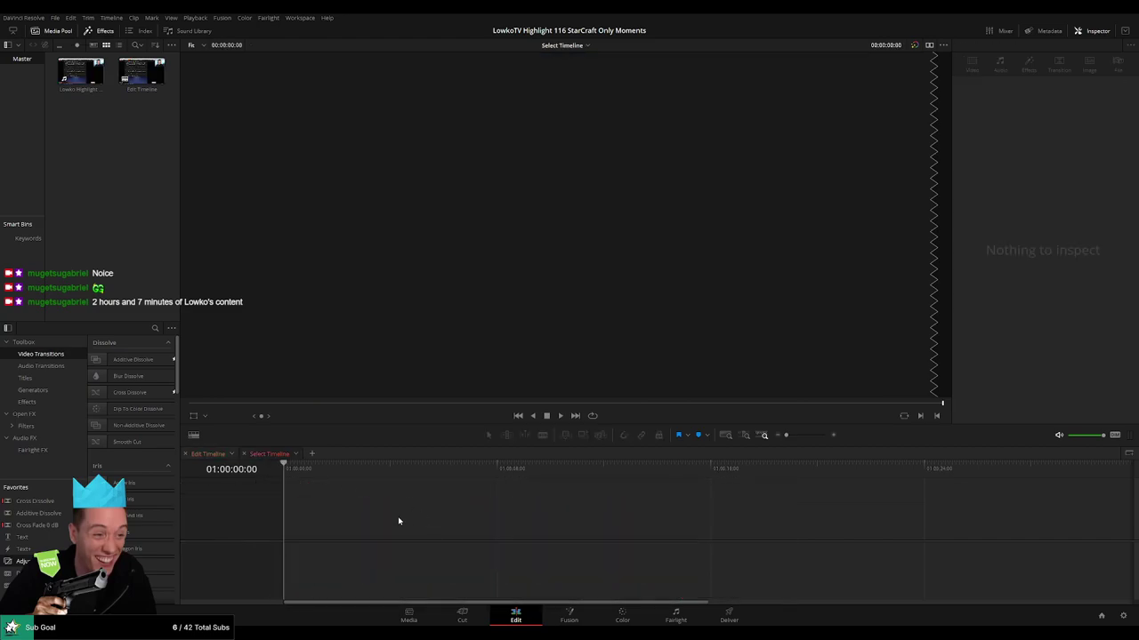
key("ctrl+v")
left_click(473, 486)
Adjust the track heights in Timeline 2 and return its playhead to 00:00:00:00.
left_click_drag(262, 541, 267, 553)
left_click_drag(274, 504, 267, 532)
left_click_drag(269, 481, 268, 503)
key("Home")
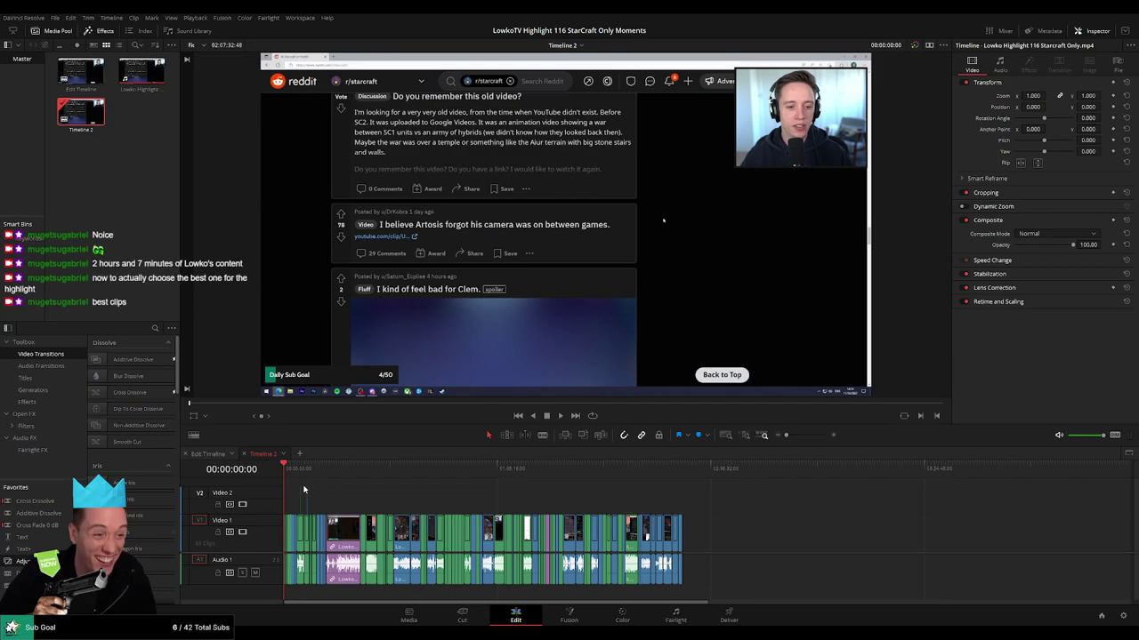
In Edit Timeline, add a green marker named "Green clips" at 00:00:36:09.
left_click(208, 454)
left_click(285, 471)
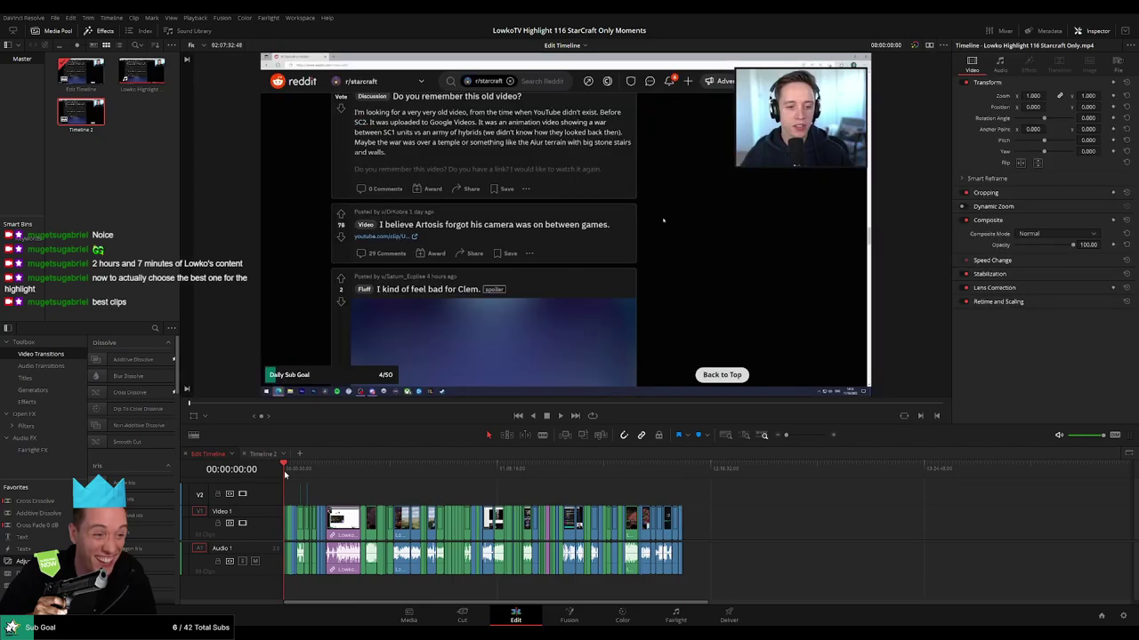
mouse_move(786, 436)
left_mouse_down()
mouse_move(796, 436)
mouse_move(786, 436)
left_mouse_up()
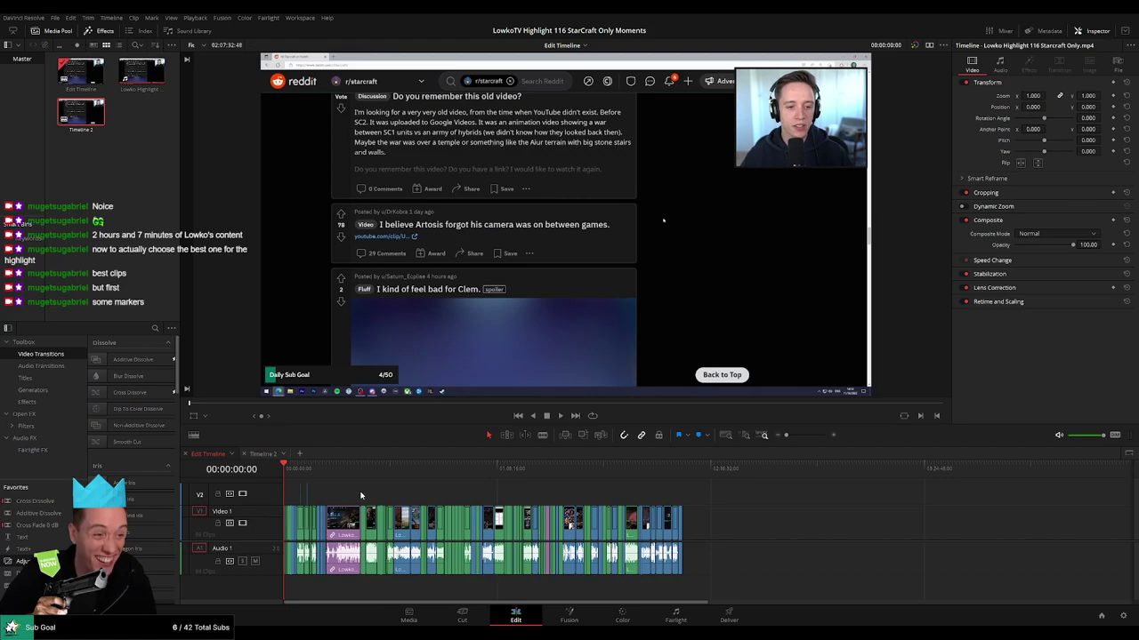
left_click_drag(786, 435, 795, 435)
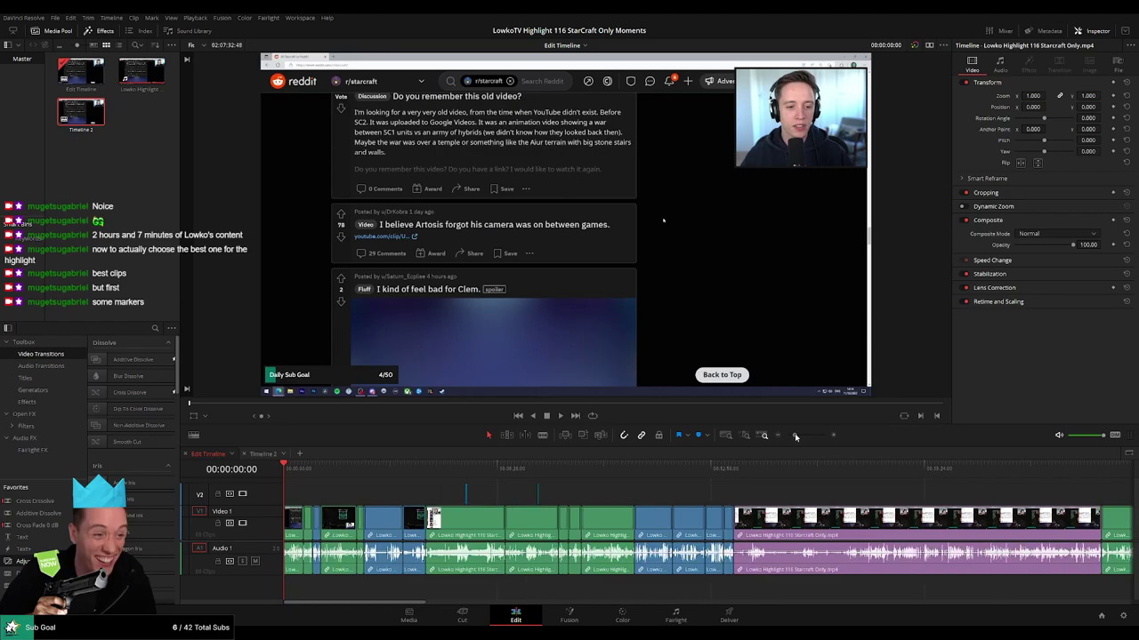
left_click(308, 482)
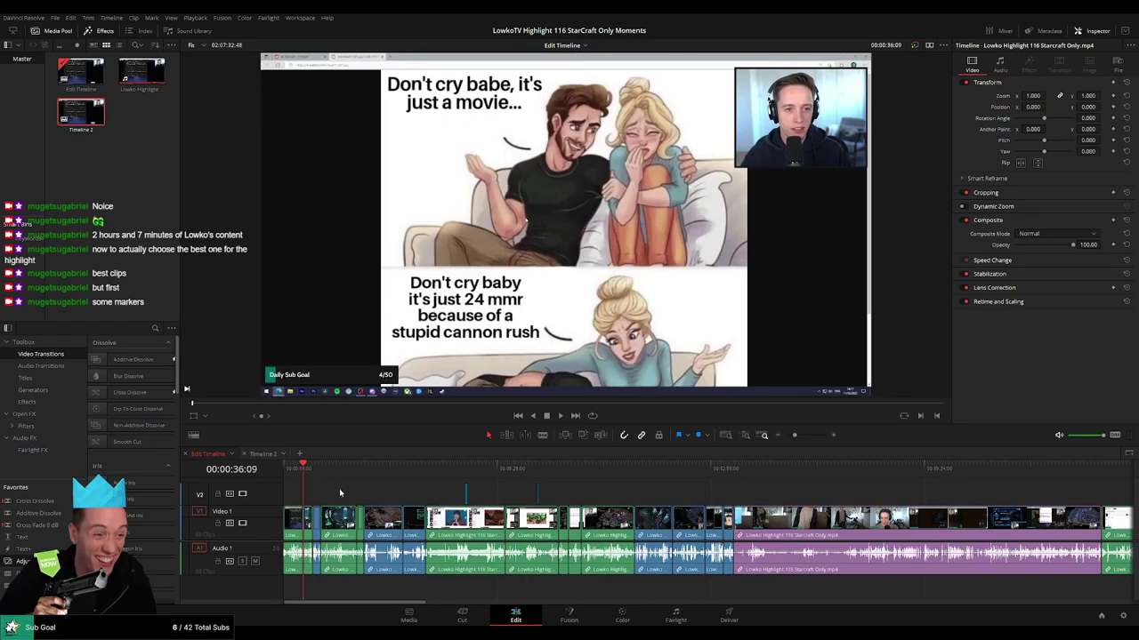
key("m")
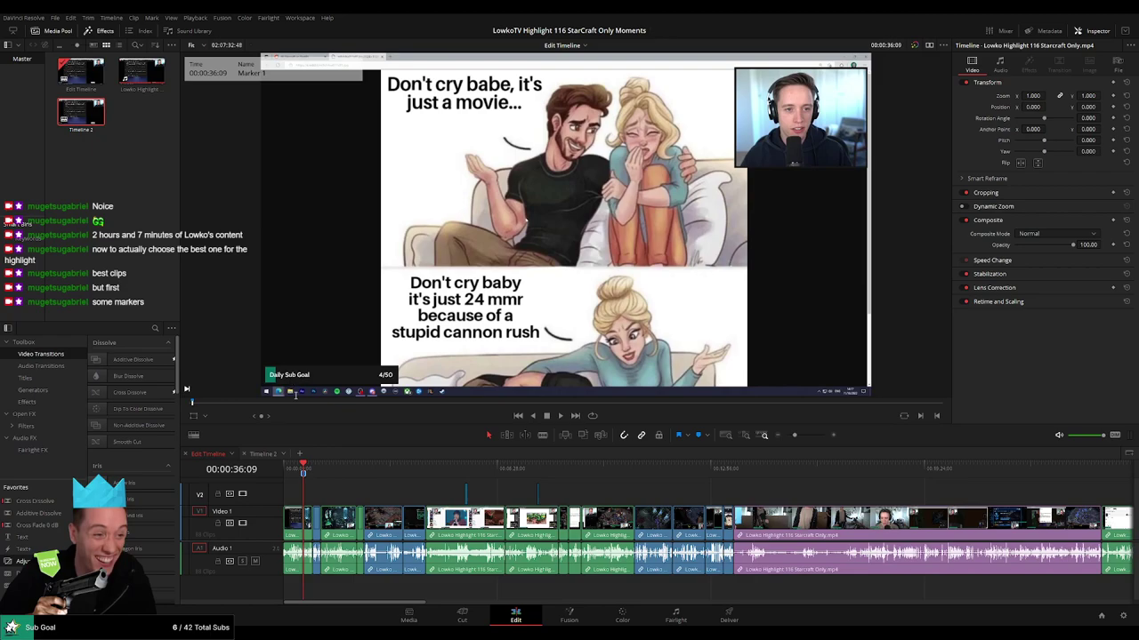
type("Green clips")
key("Return")
Add a marker named "Blue clips" at 00:00:53:27 and a purple marker at 00:13:37:58, where the long purple clip starts.
left_click(311, 473)
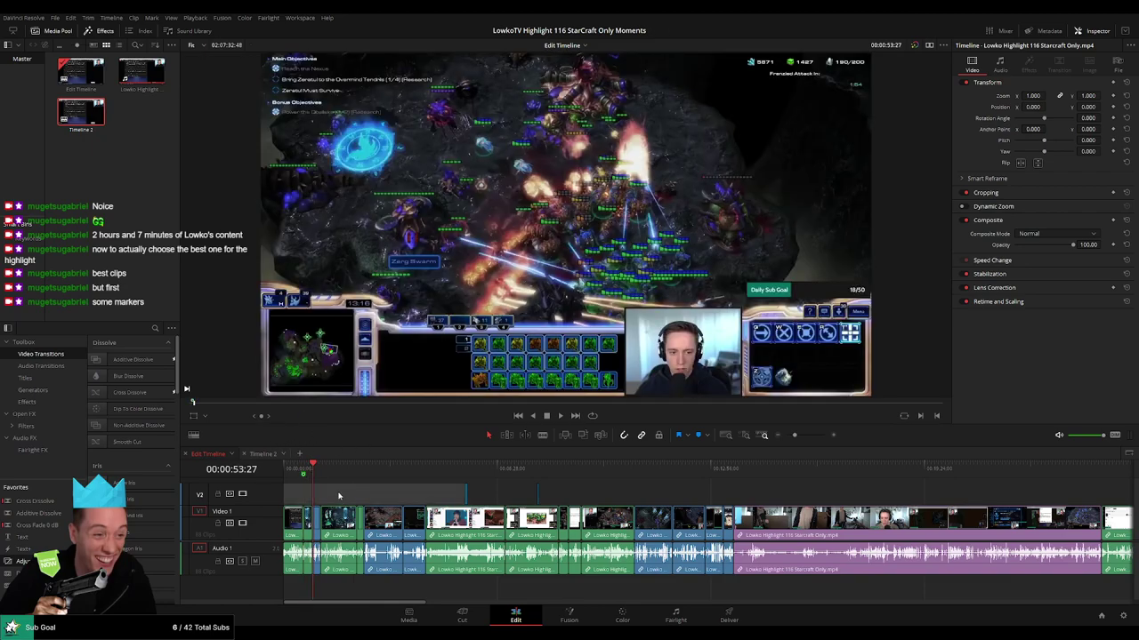
key("m")
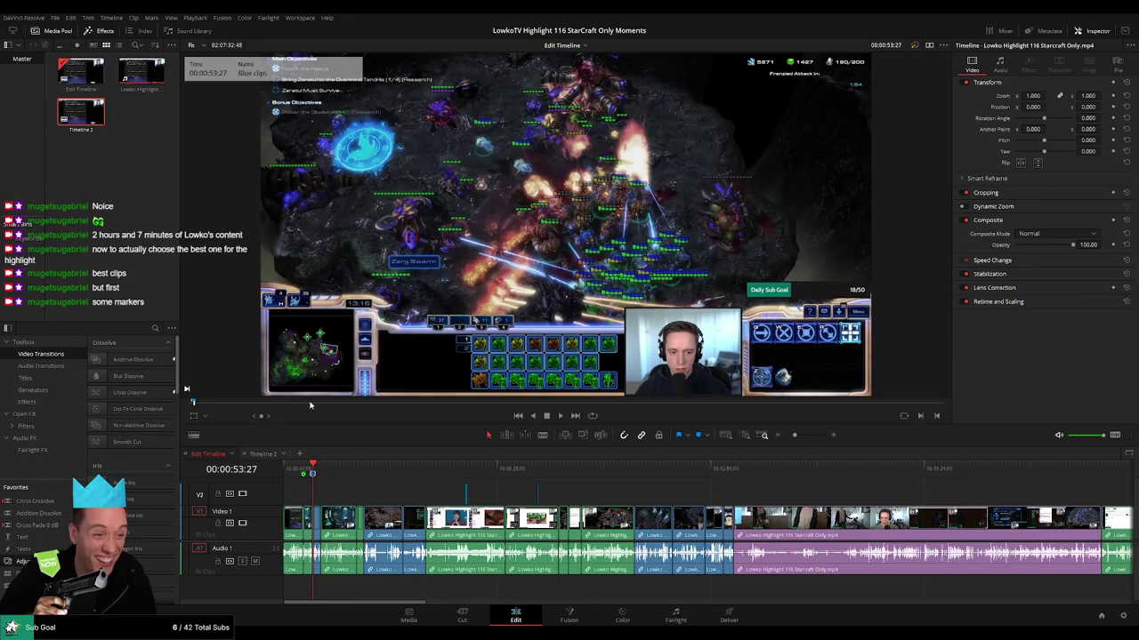
left_click_drag(366, 470, 733, 476)
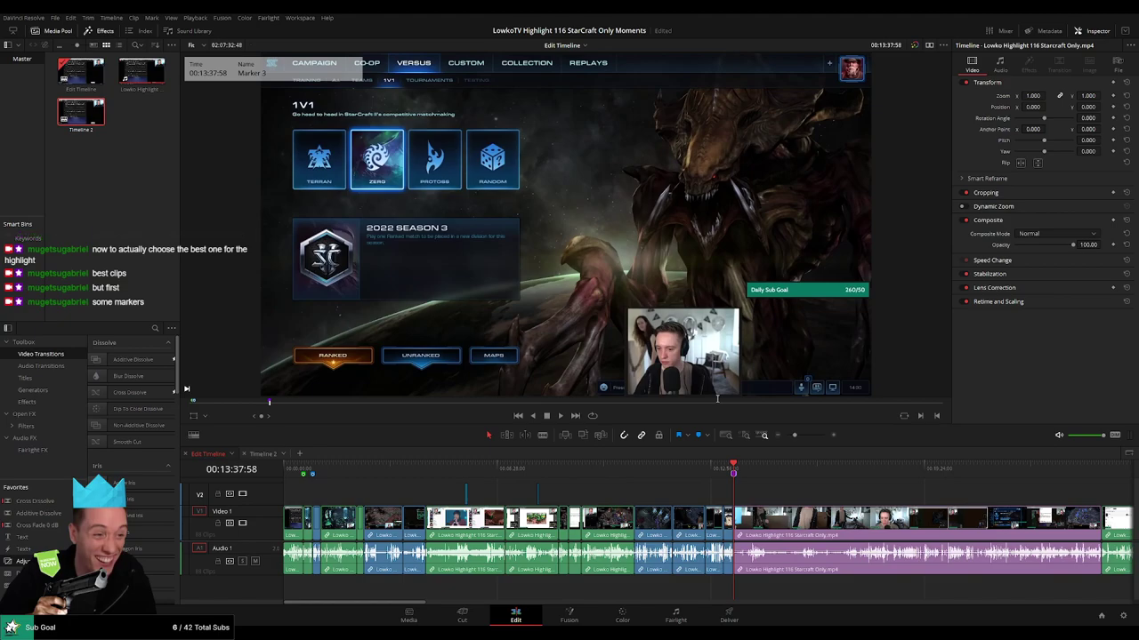
key("Return")
Open Timeline 2 and play through its opening green clip from the start.
left_click(265, 455)
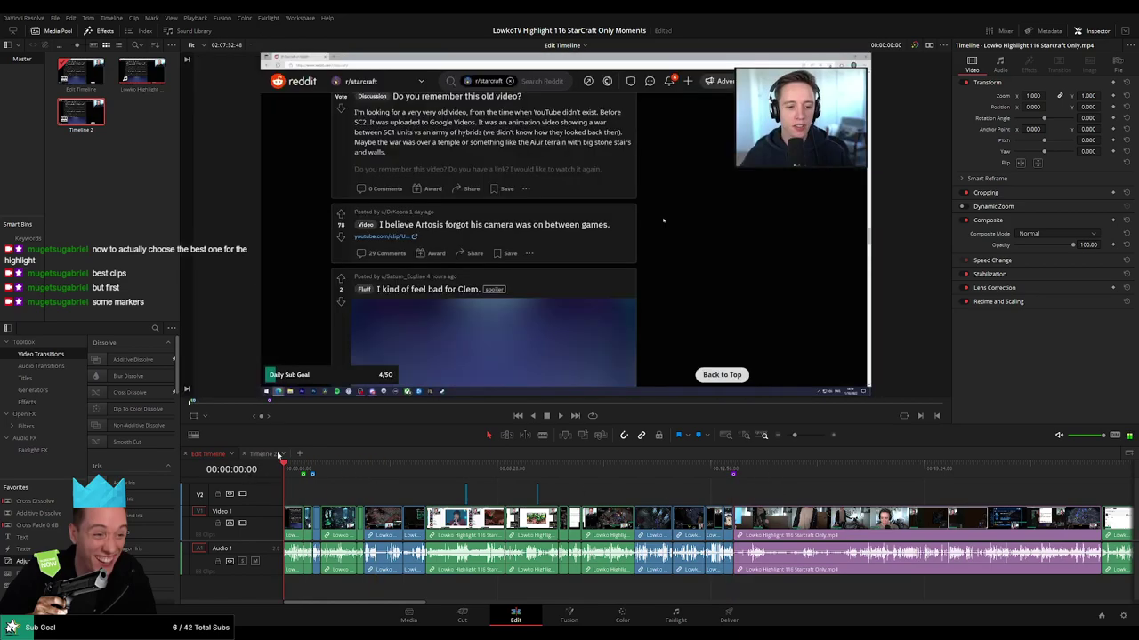
key("space")
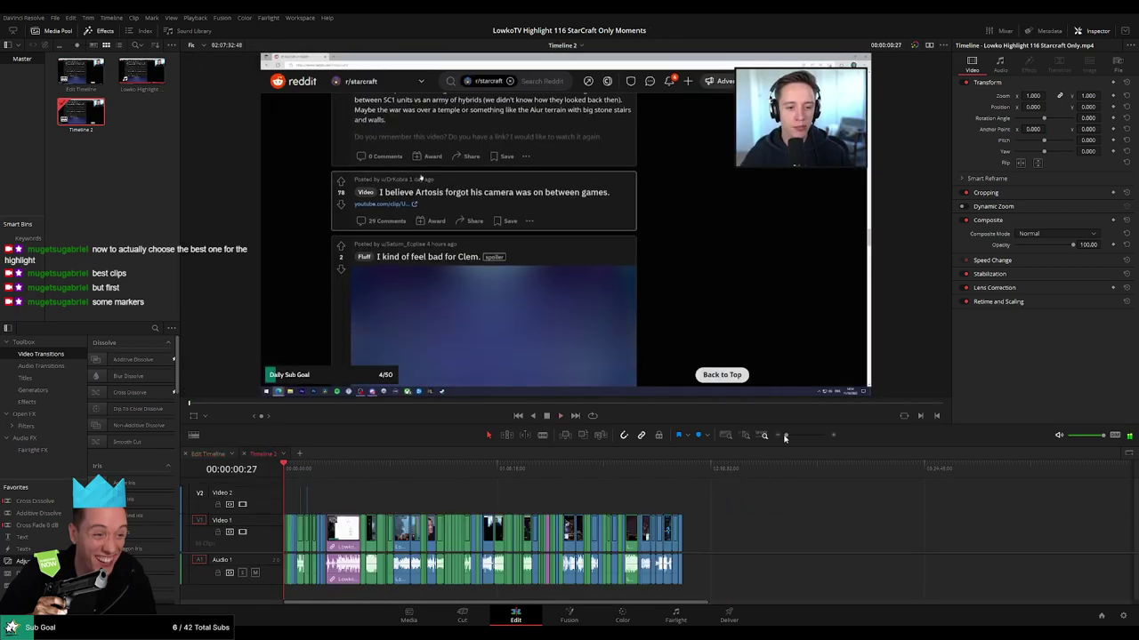
scroll(466, 487, "up", 3)
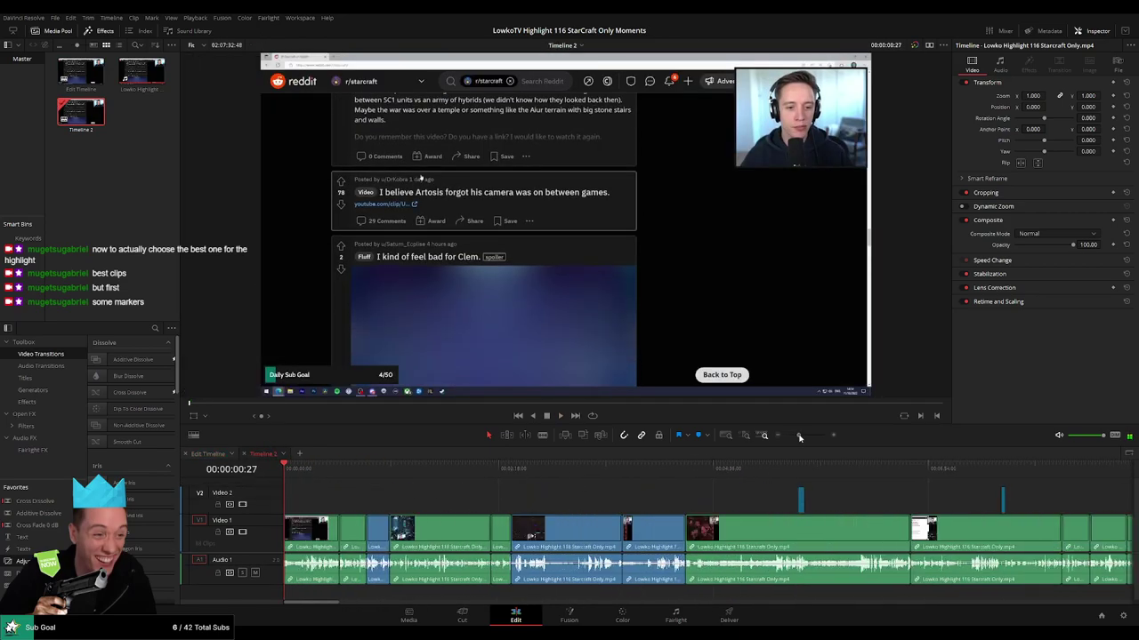
left_click(305, 467)
left_click_drag(322, 478, 362, 475)
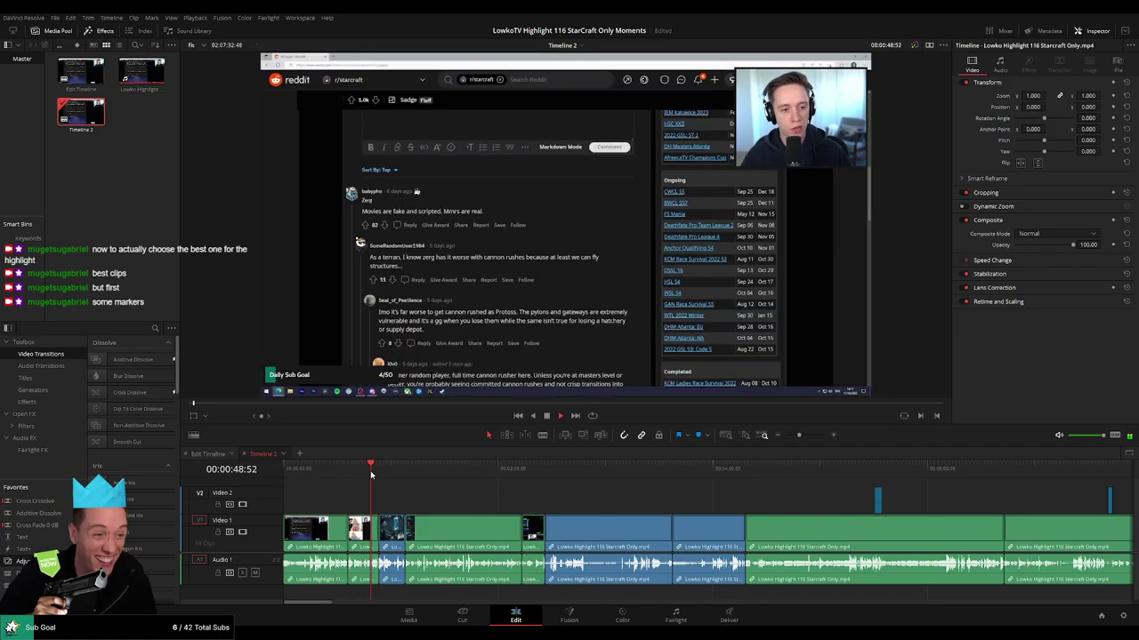
Review the second green clip in Timeline 2, starting at 00:00:36, and delete it without leaving a gap.
left_click(350, 475)
left_click_drag(799, 435, 807, 435)
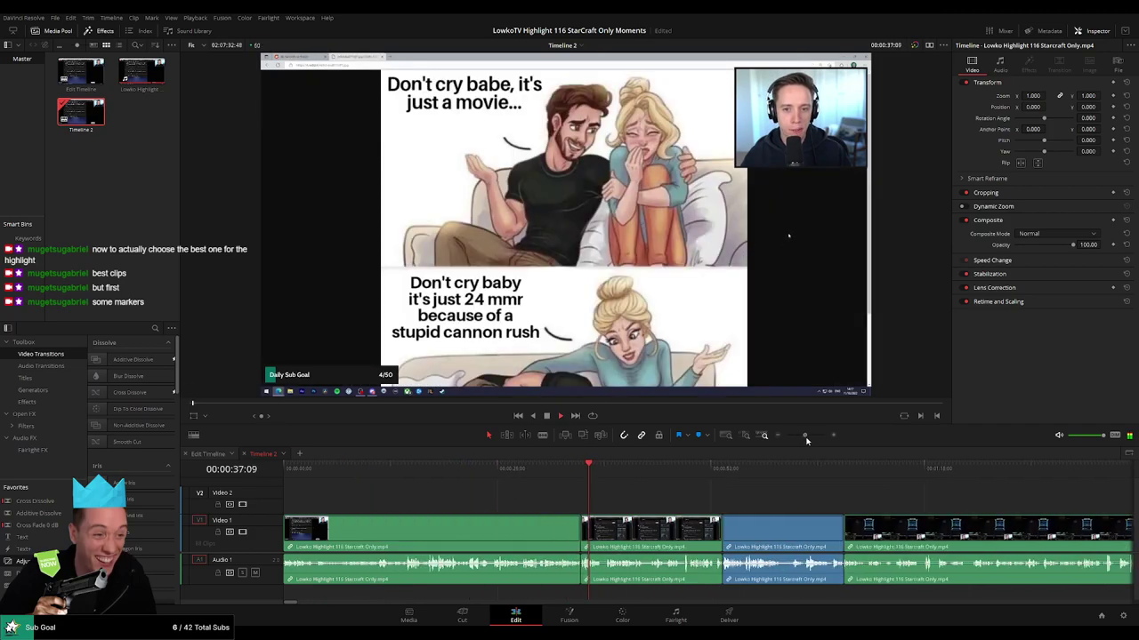
left_click(785, 468)
left_click(808, 470)
scroll(703, 492, "right", 3)
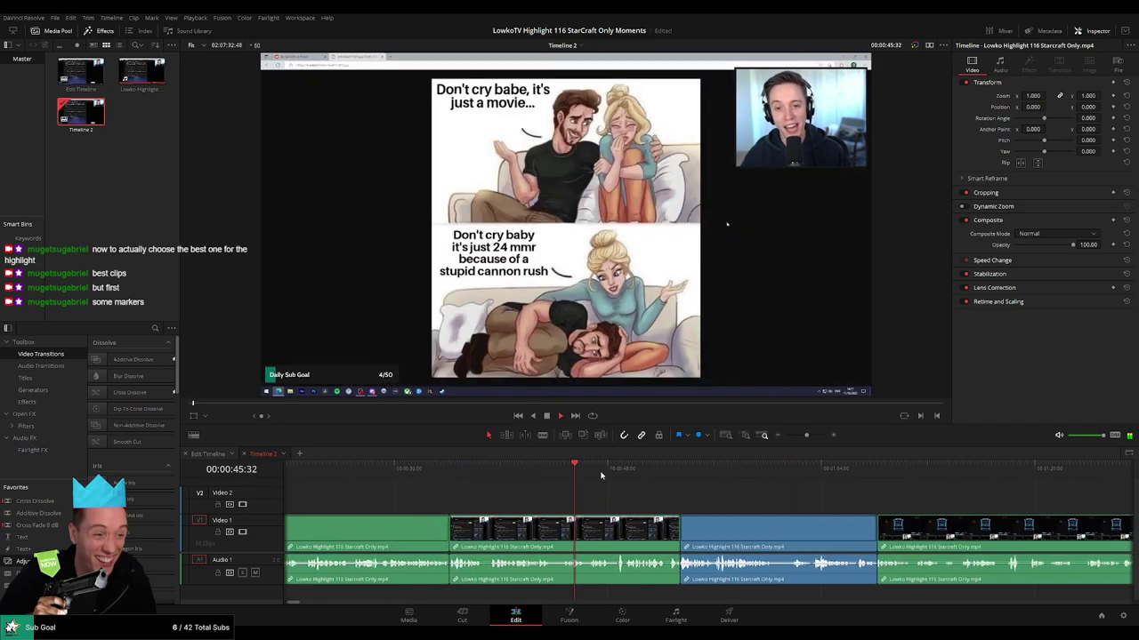
left_click(640, 467)
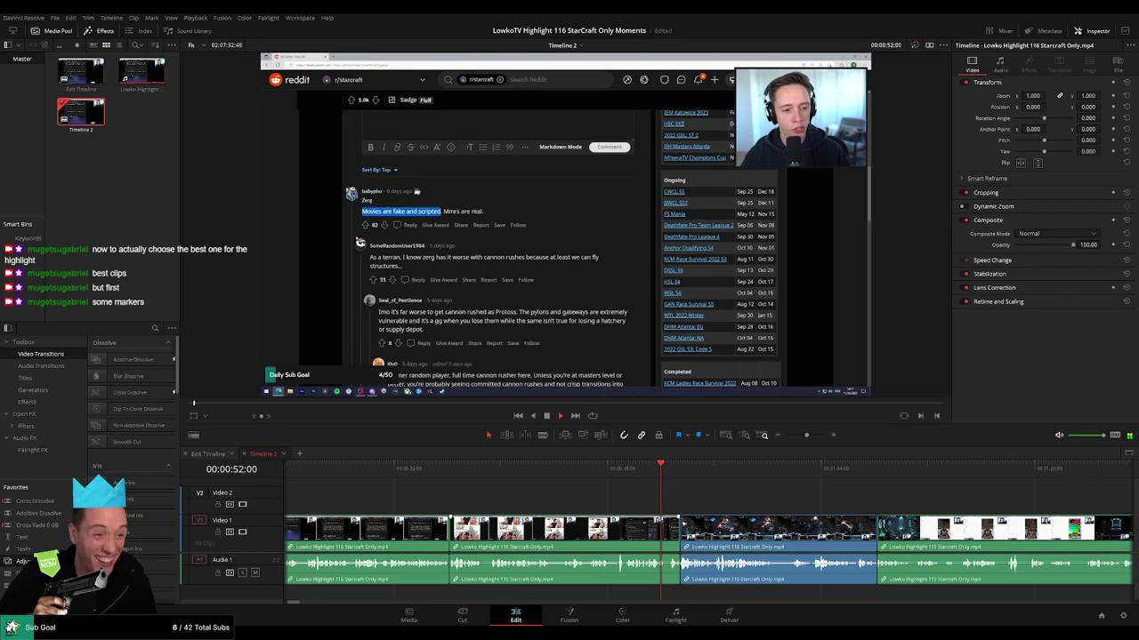
left_click(561, 534)
key("Delete")
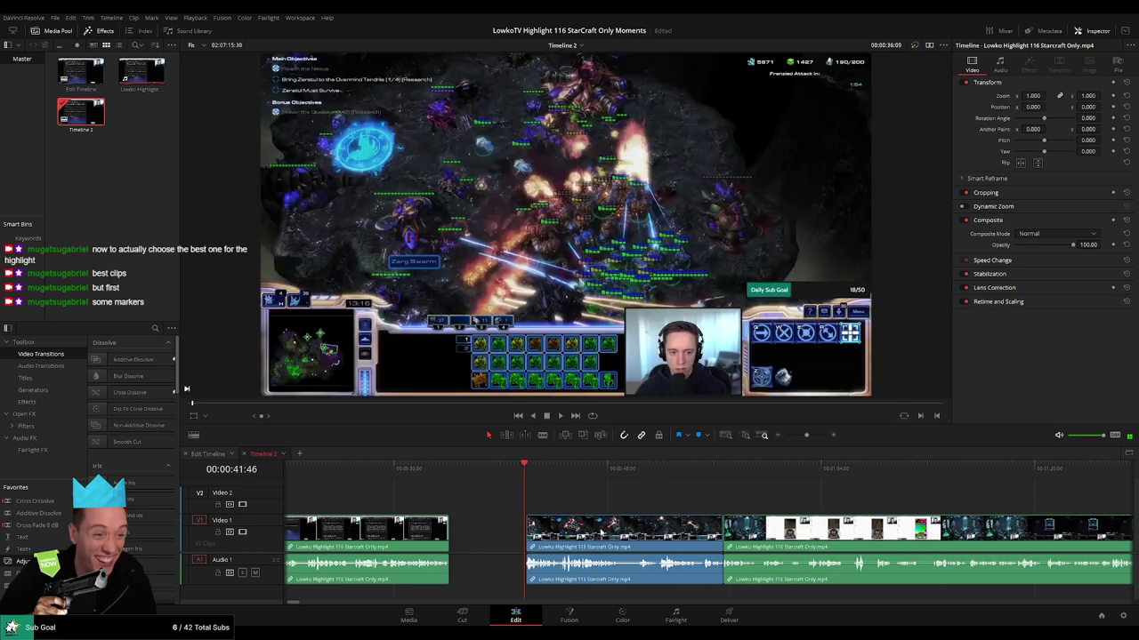
Review the first blue clip and the footage after it, and ripple-delete the two green clips that follow it from about 00:00:51.
left_click(433, 473)
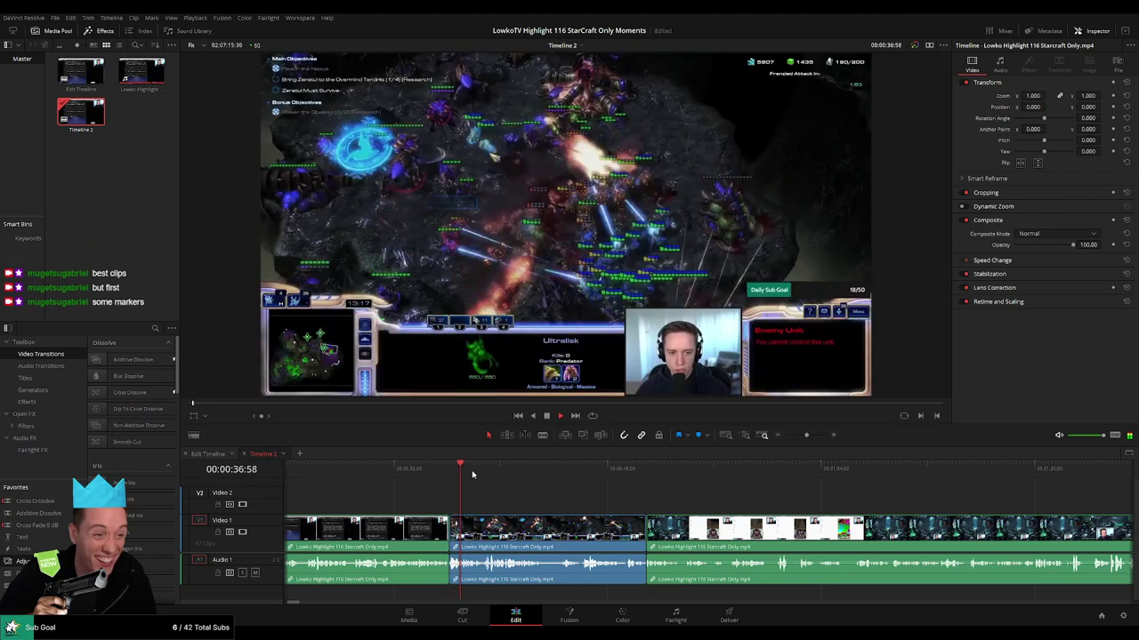
left_click_drag(472, 471, 647, 467)
left_click_drag(807, 436, 802, 437)
left_click_drag(525, 469, 566, 558)
key("space")
key("Delete")
left_click(567, 552)
key("Delete")
Skim the blue clips between 00:00:51 and 00:02:43 to judge which are worth keeping.
left_click(471, 470)
key("space")
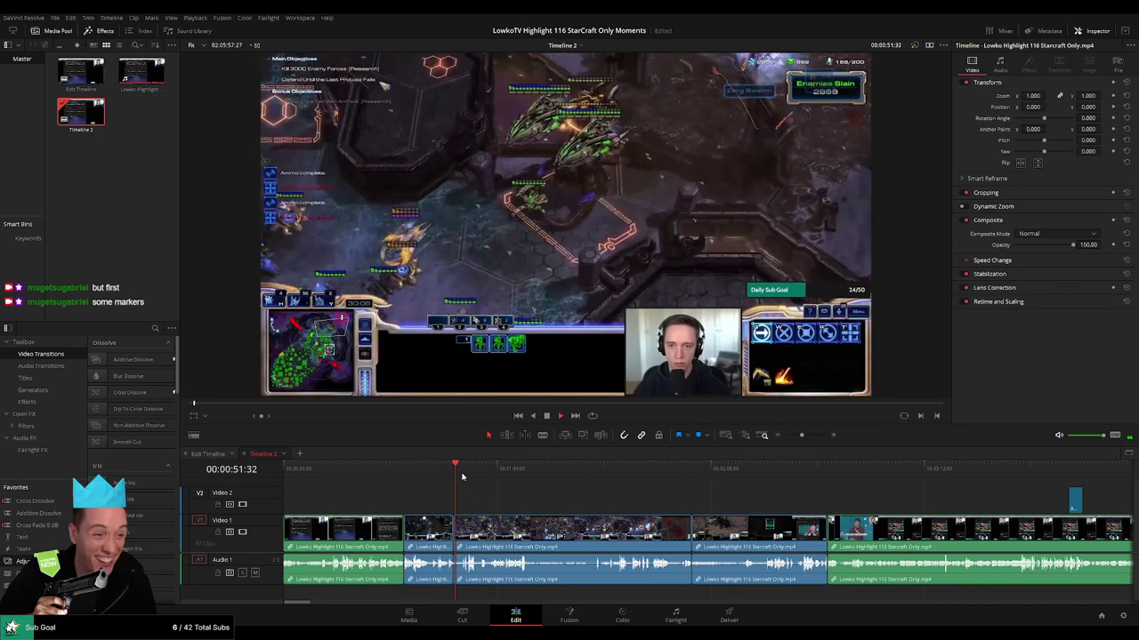
left_click_drag(488, 472, 584, 475)
left_click(608, 475)
left_click(668, 475)
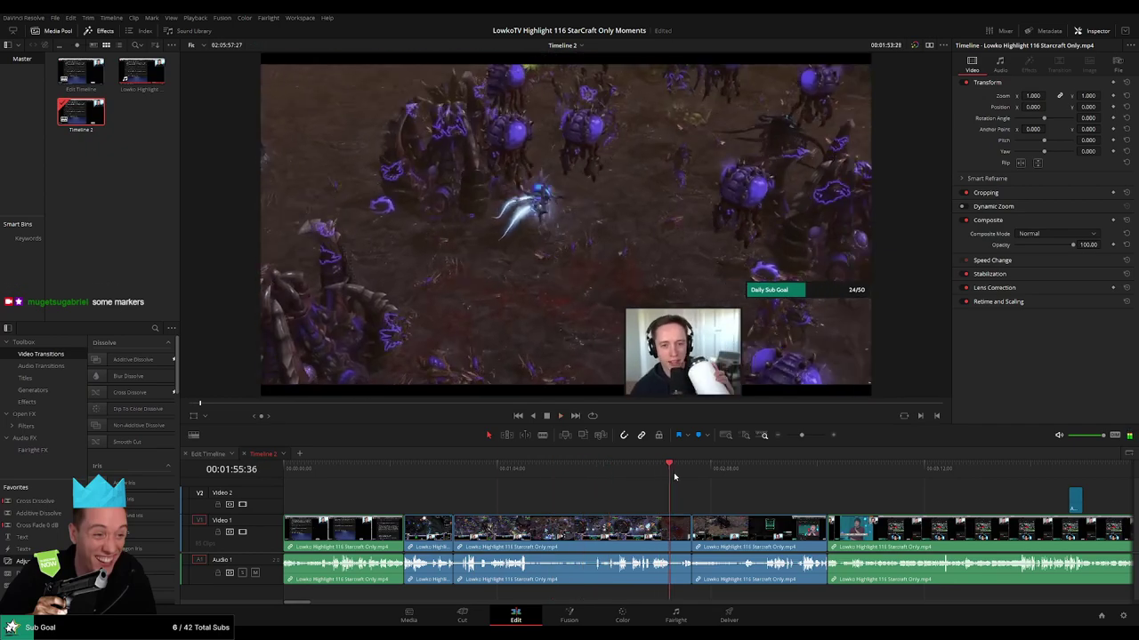
left_click(691, 475)
left_click_drag(771, 508, 563, 502)
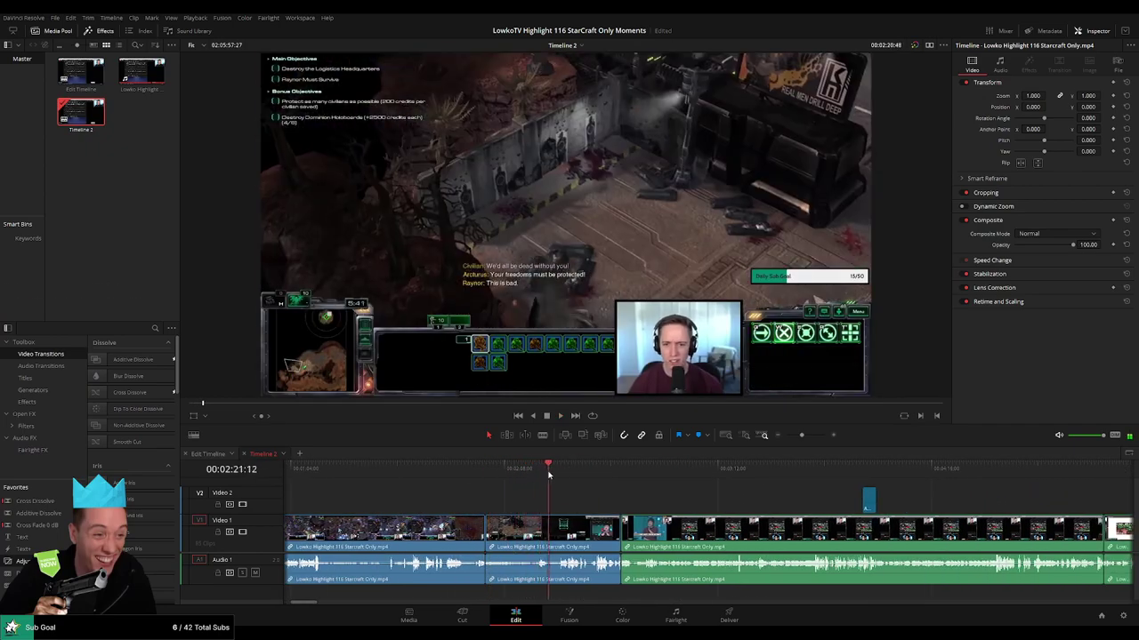
Skim the two long green clips that start at 00:02:43.
left_click(623, 474)
left_click_drag(706, 499, 498, 482)
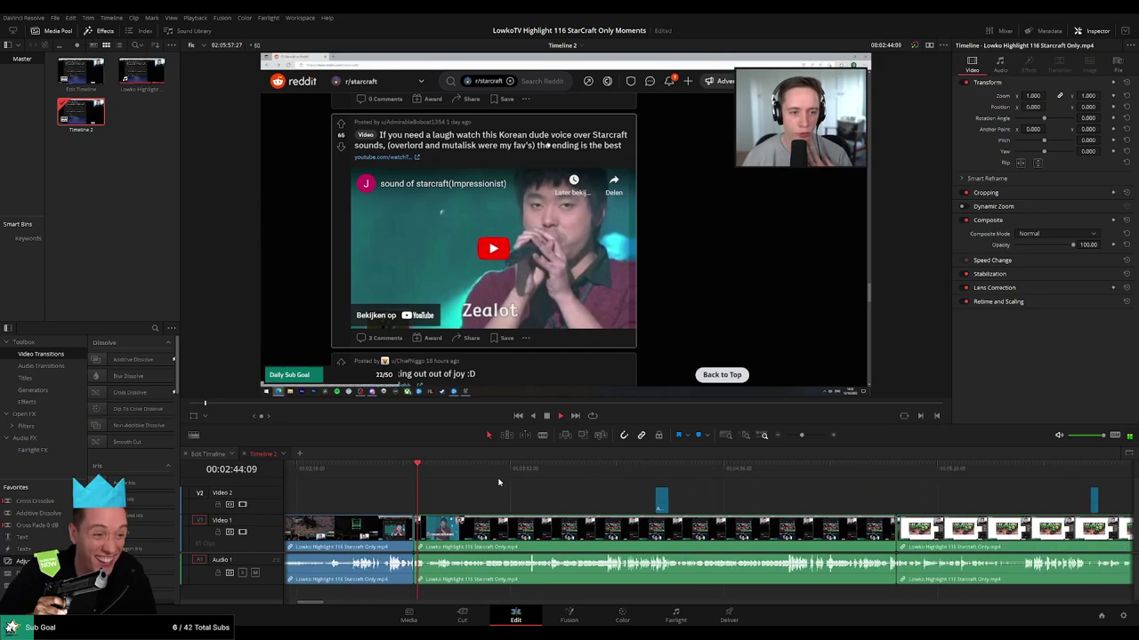
left_click_drag(637, 475, 795, 477)
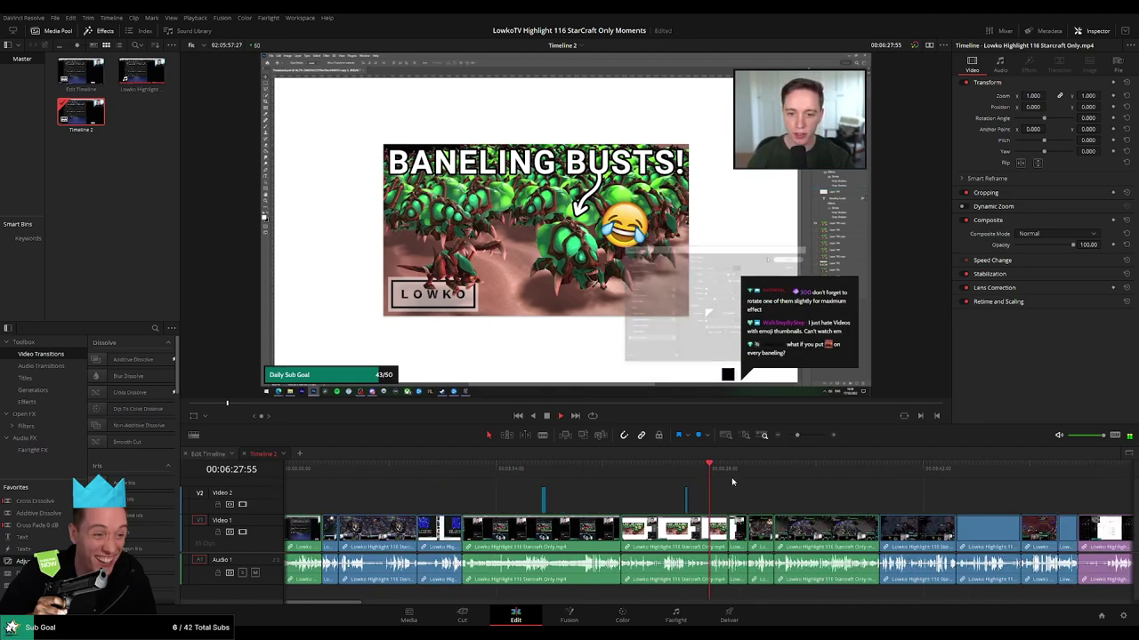
Try to delete the two long green clips that end at 00:06:46.
left_click_drag(717, 493, 523, 584)
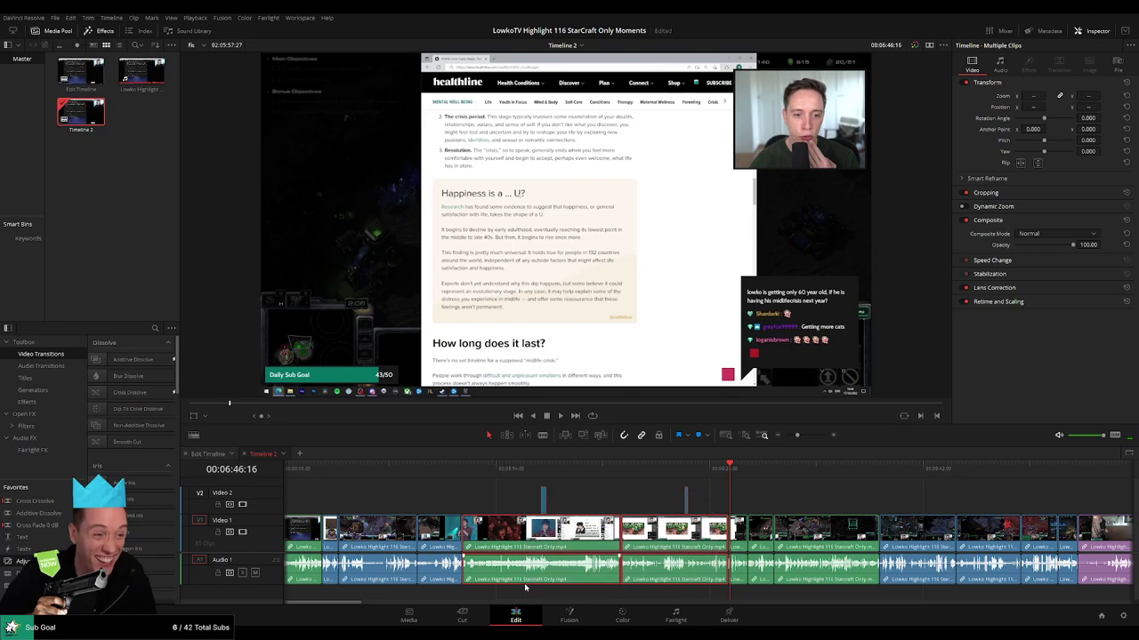
key("Delete")
left_click(546, 532)
key("Delete")
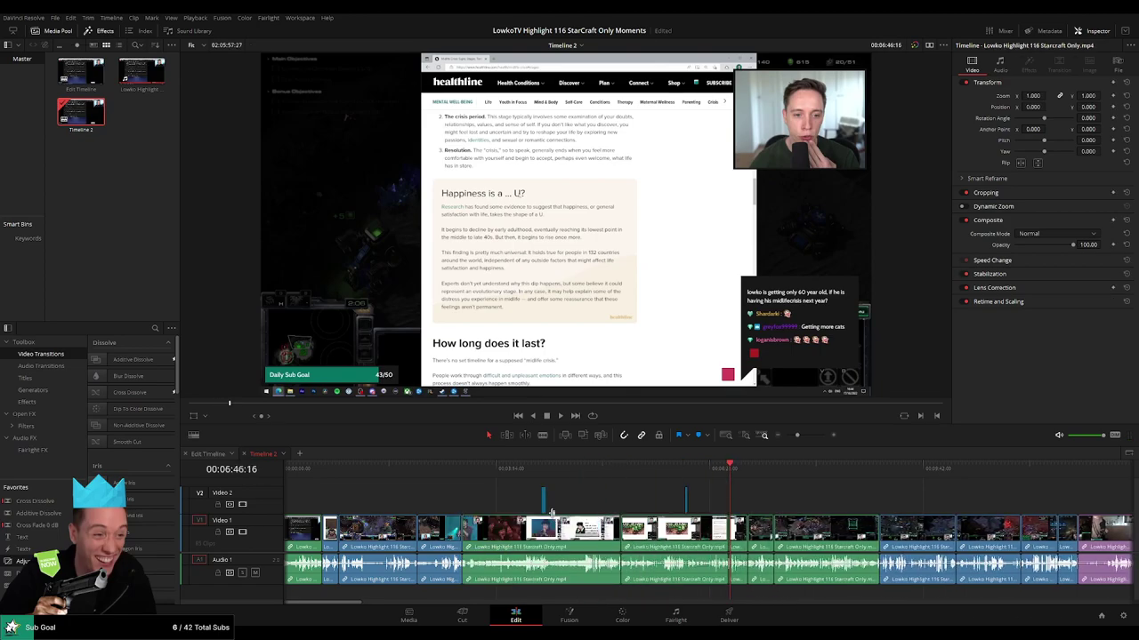
Delete the two long green clips from 00:02:43 along with the Video 2 clips above them, and close the remaining gap.
left_click(471, 469)
left_click_drag(493, 484, 696, 598)
key("Delete")
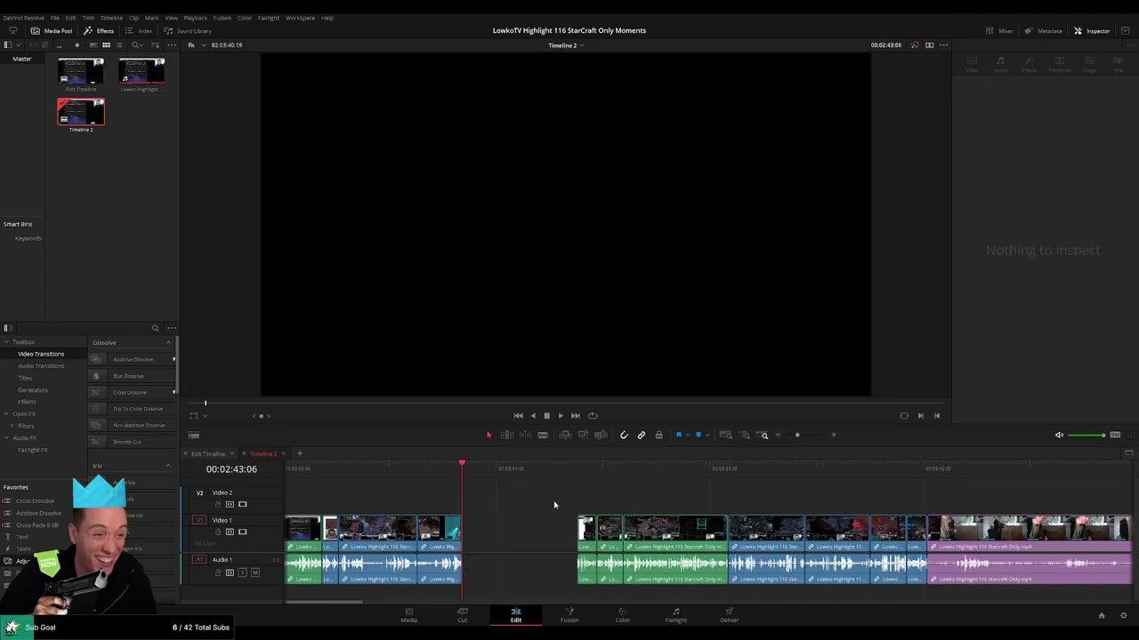
left_click(540, 536)
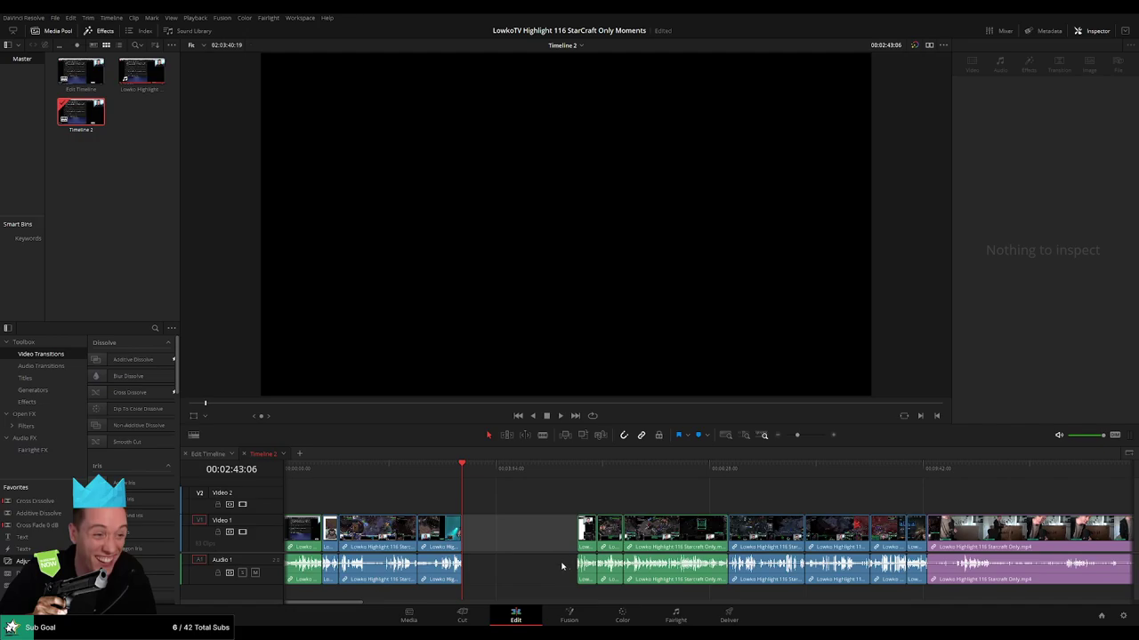
key("Delete")
Play the cut at 00:02:43 and undo the last clip deletion and gap removal.
key("space")
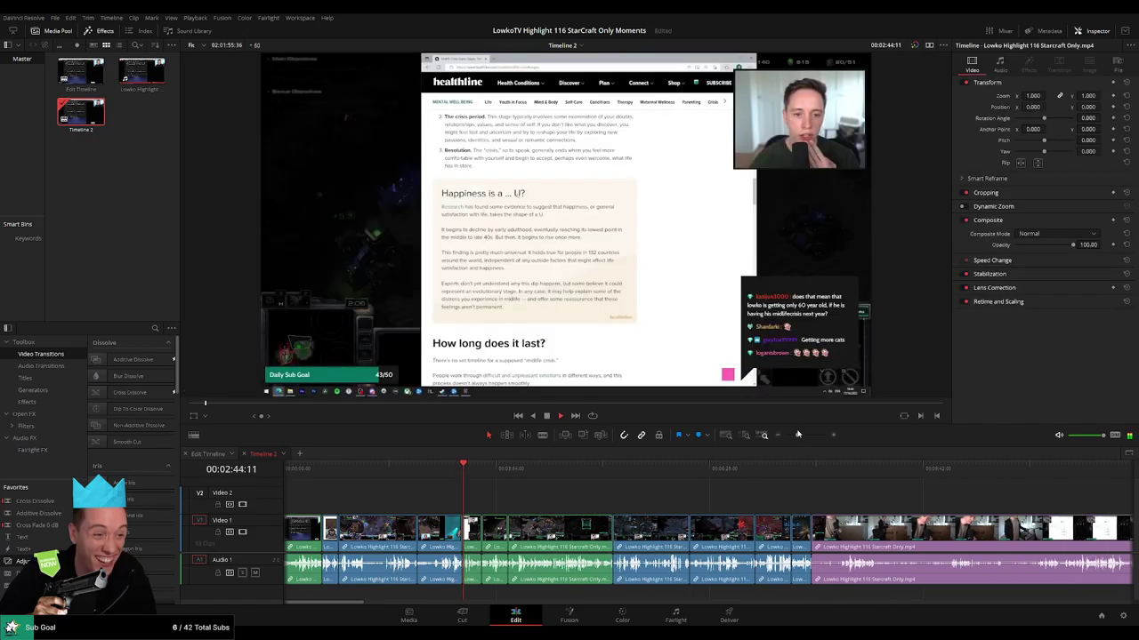
left_click_drag(797, 435, 806, 435)
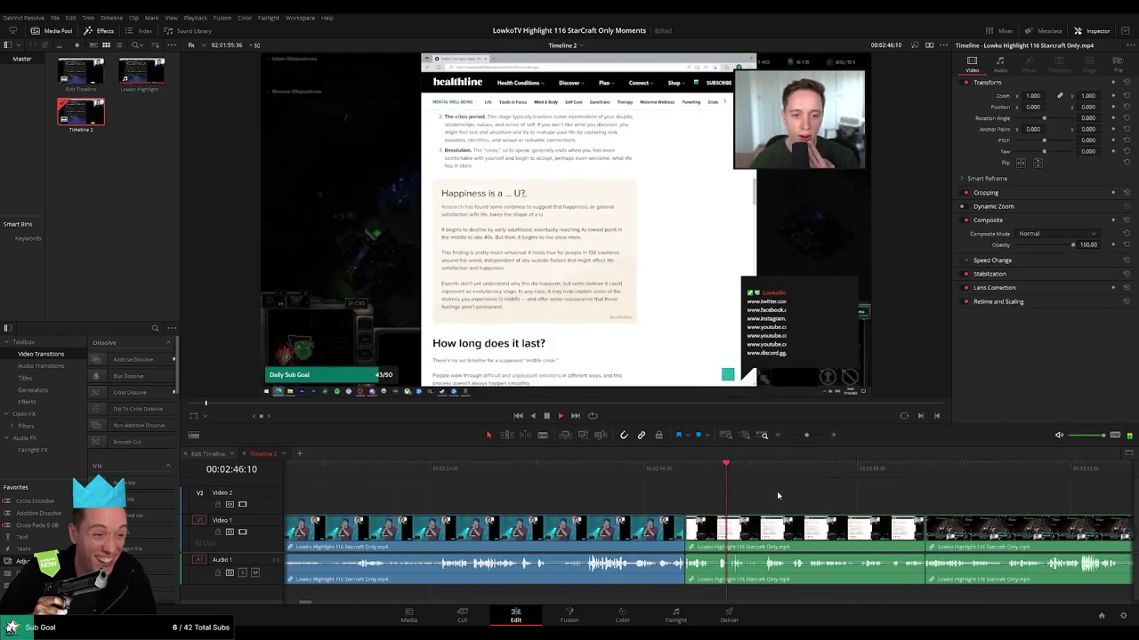
key("ctrl+z")
key("ctrl+z")
Delete the two long green clips between 00:02:43 and 00:06:46 with their Video 2 overlays, and close the whole gap.
left_click_drag(807, 435, 800, 439)
left_click_drag(925, 503, 528, 498)
left_click_drag(871, 508, 484, 605)
key("BackSpace")
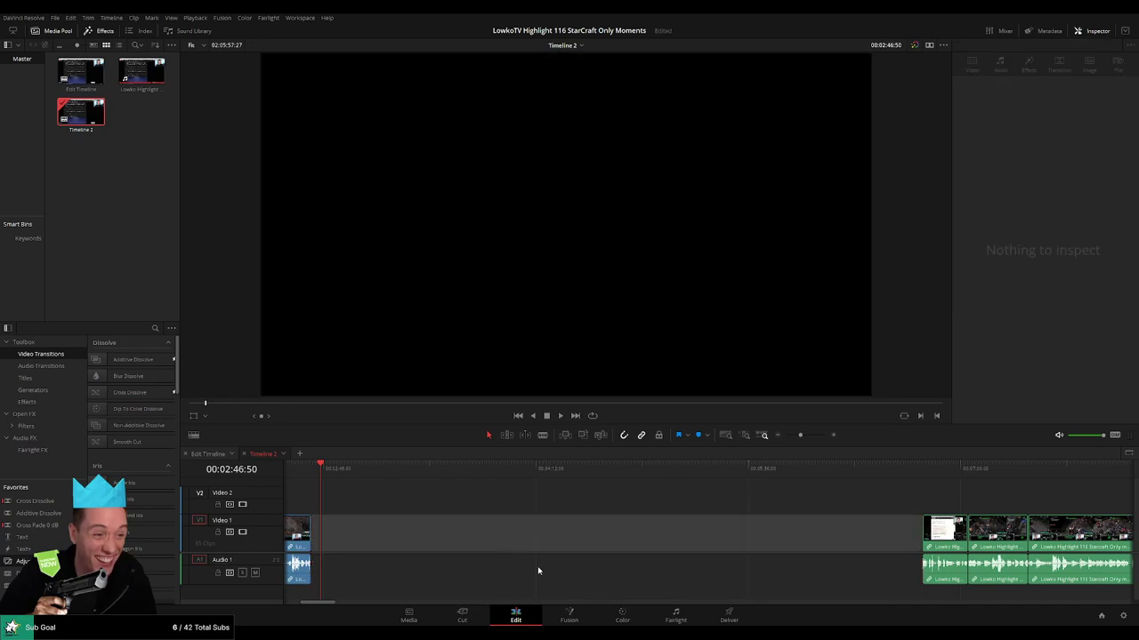
key("ctrl+z")
Skim the three green clips from 00:02:43 up to the next group of blue clips.
left_click(348, 469)
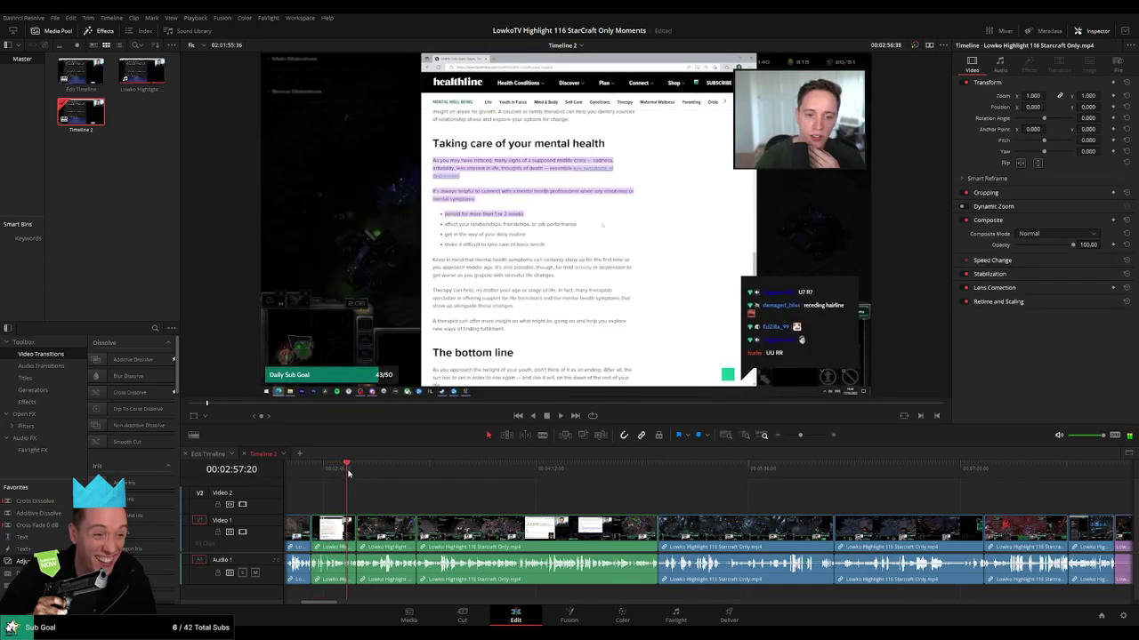
key("space")
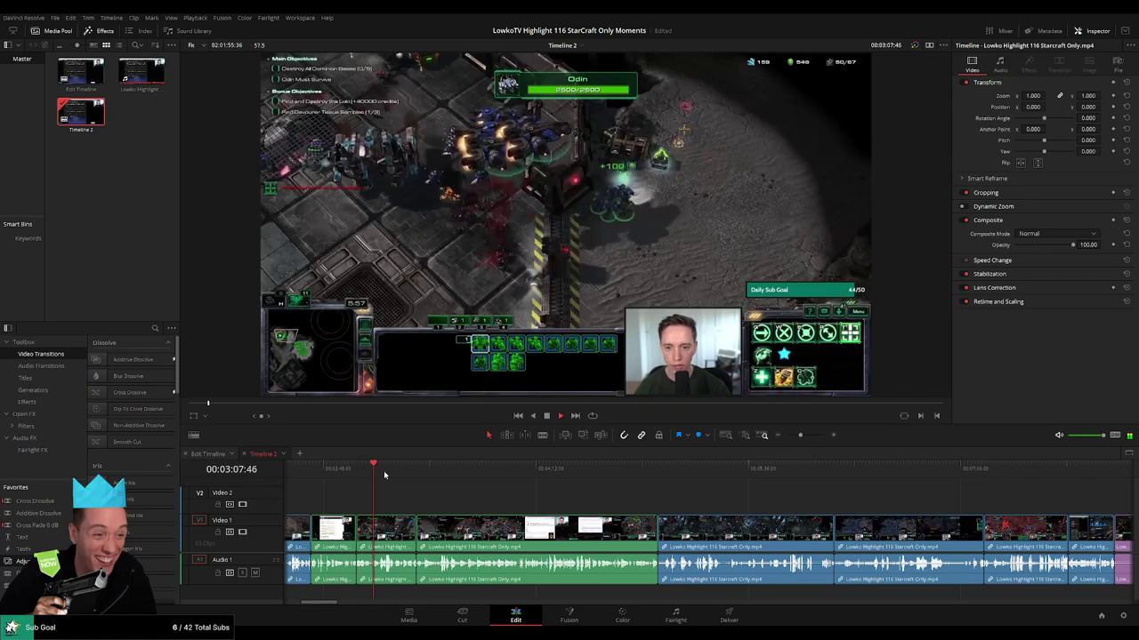
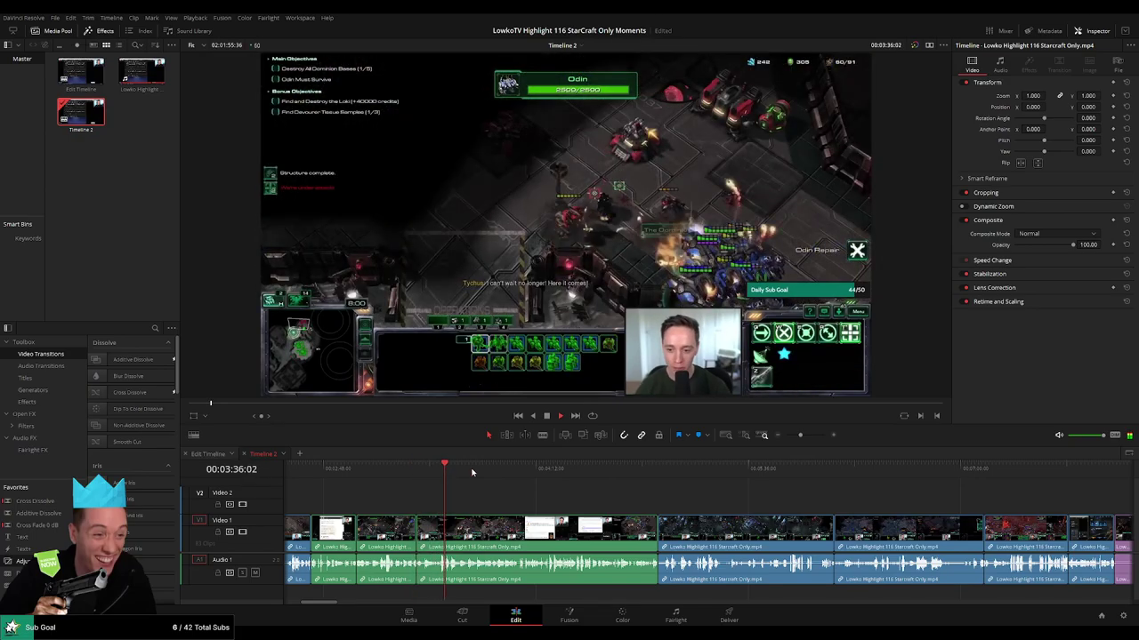
mouse_move(471, 472)
left_mouse_down()
mouse_move(664, 470)
mouse_move(483, 486)
left_mouse_up()
mouse_move(576, 475)
left_mouse_down()
mouse_move(597, 478)
mouse_move(564, 471)
left_mouse_up()
left_click(633, 472)
Compare the blue clips from about 00:05:01 and ripple-delete the first one, which ends at 00:06:10.
scroll(538, 492, "right", 2)
left_click(609, 472)
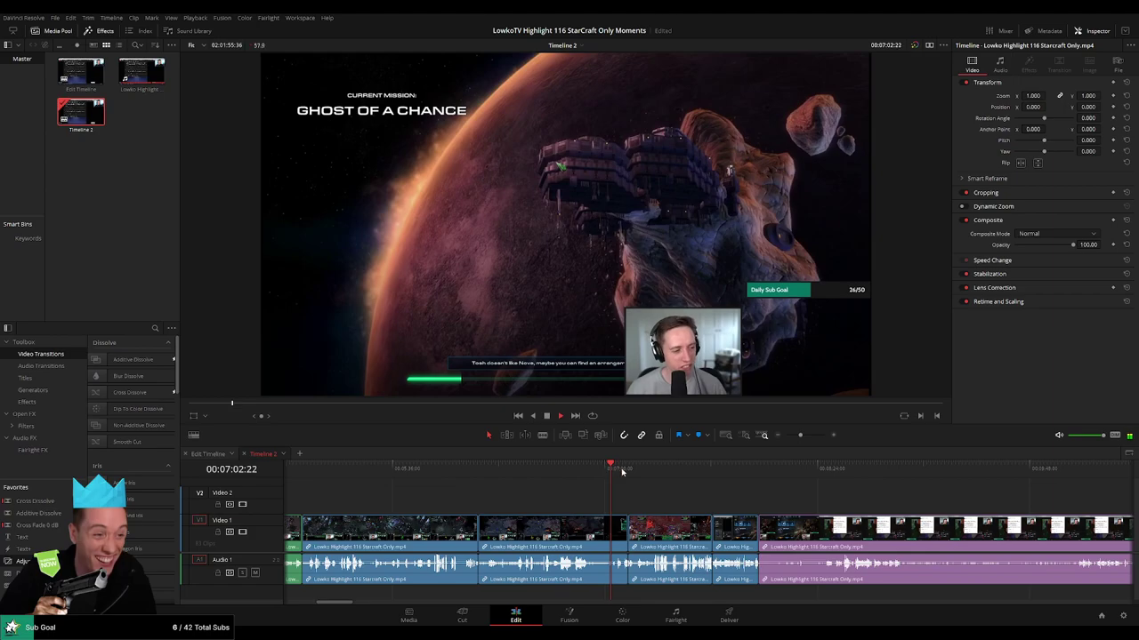
left_click(401, 469)
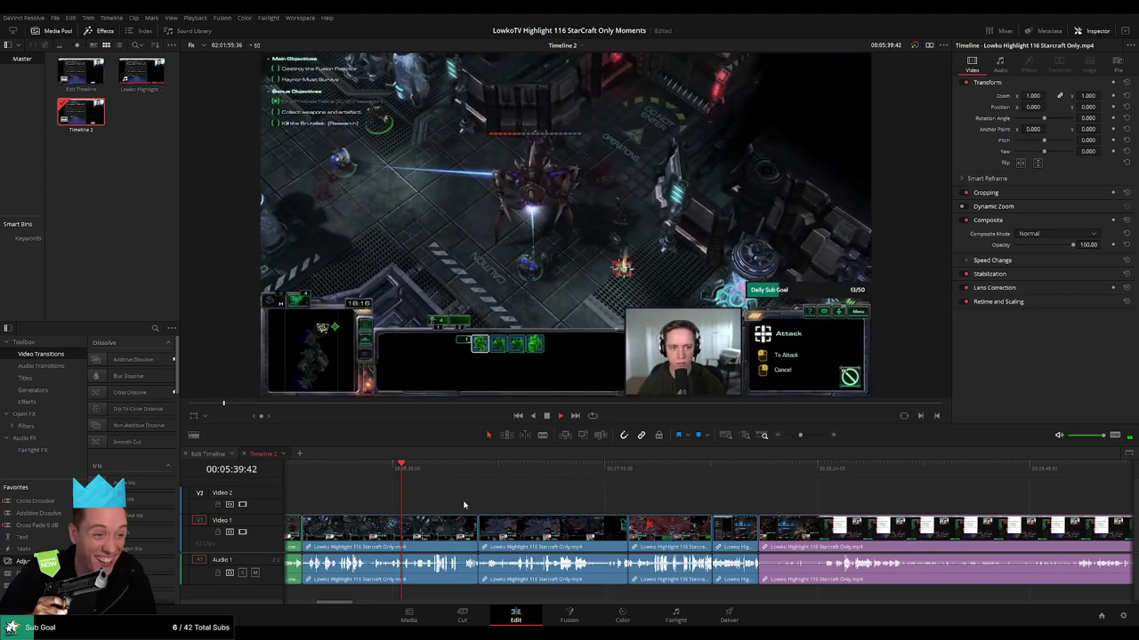
left_click(455, 469)
left_click(478, 472)
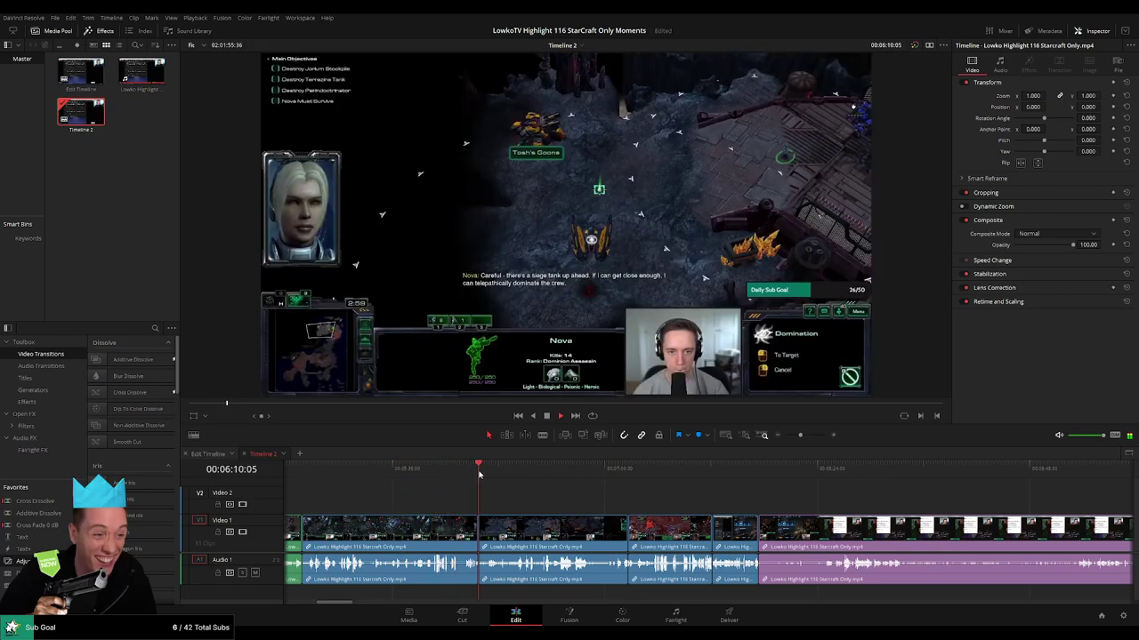
left_click(431, 534)
key("Delete")
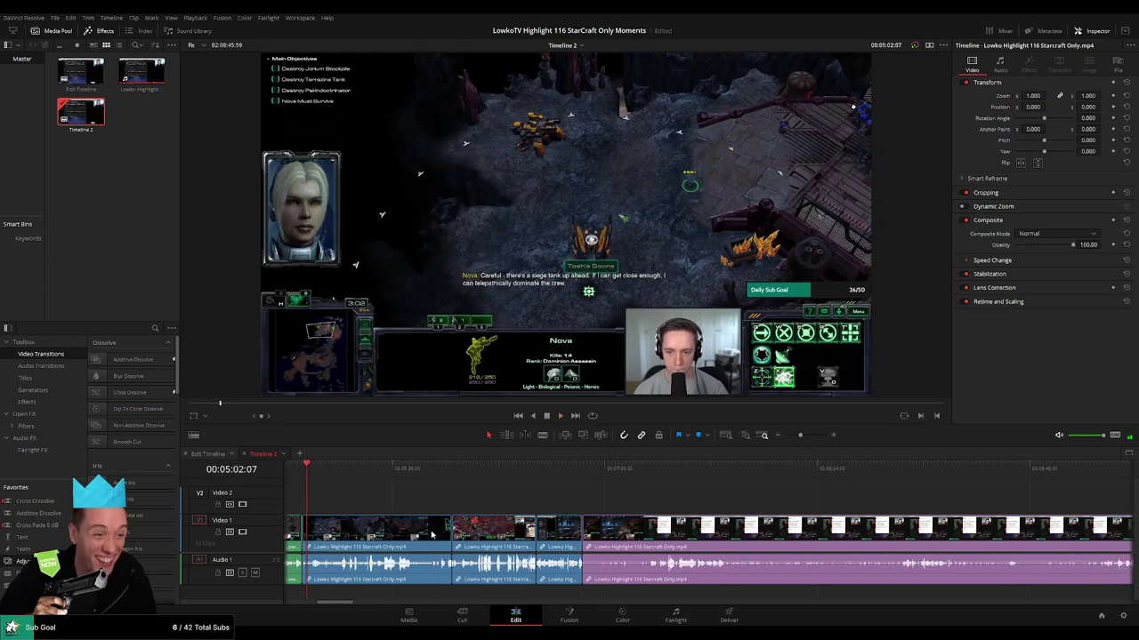
Review the Nova mission clip from about 00:05:01 and the Artifact defence clip that follows it, up to 00:06:37.
left_click(314, 470)
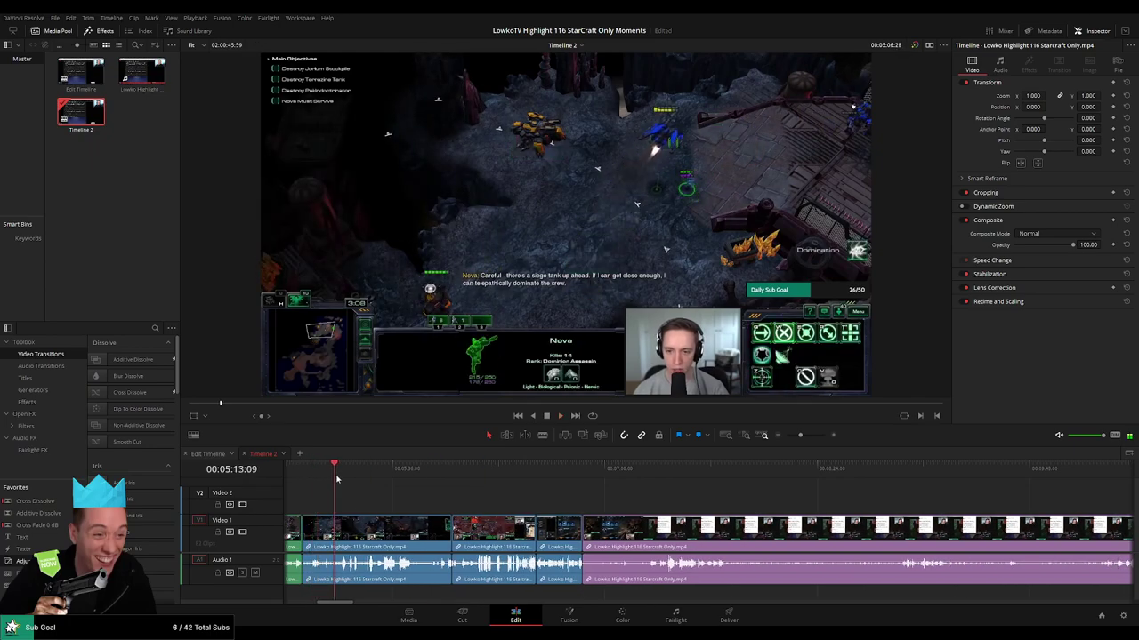
left_click(347, 481)
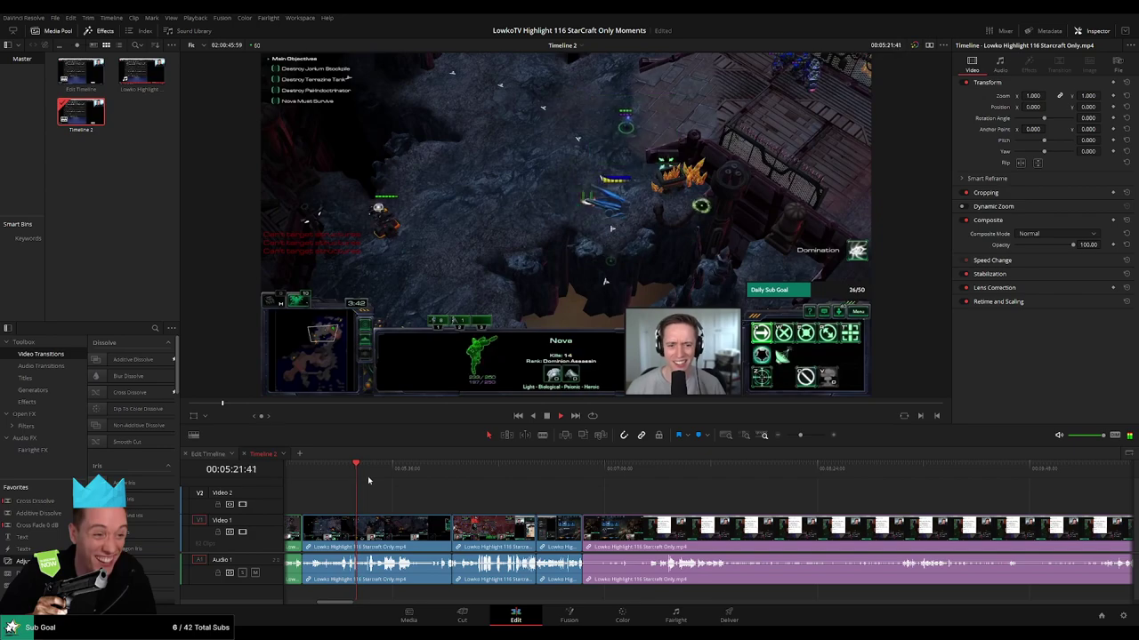
left_click(368, 478)
left_click(392, 480)
left_click(409, 479)
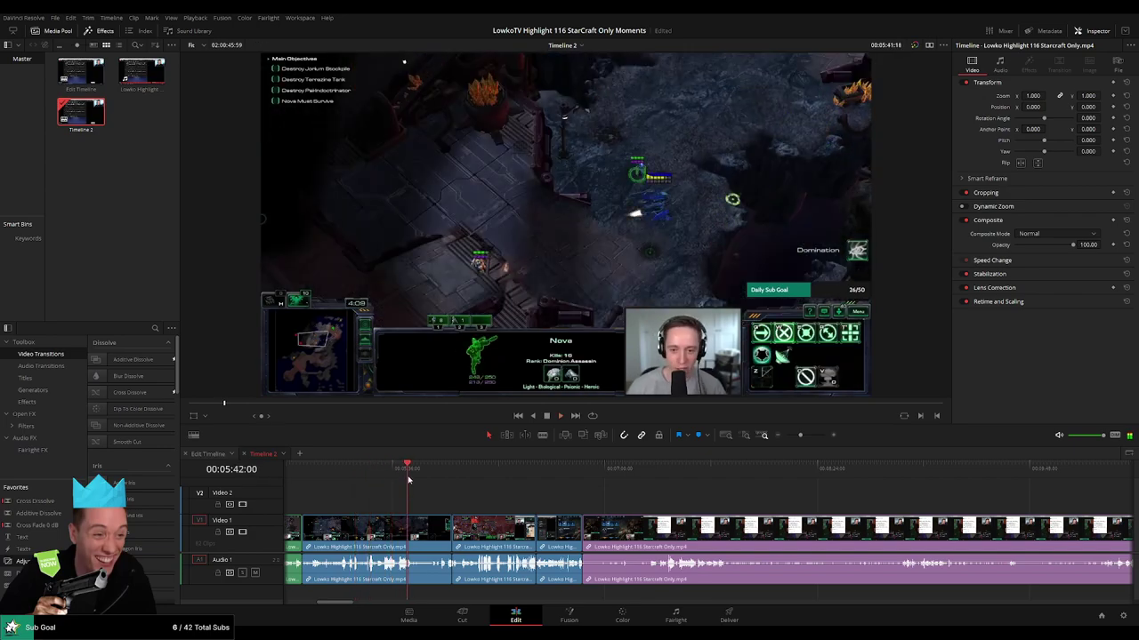
left_click(437, 479)
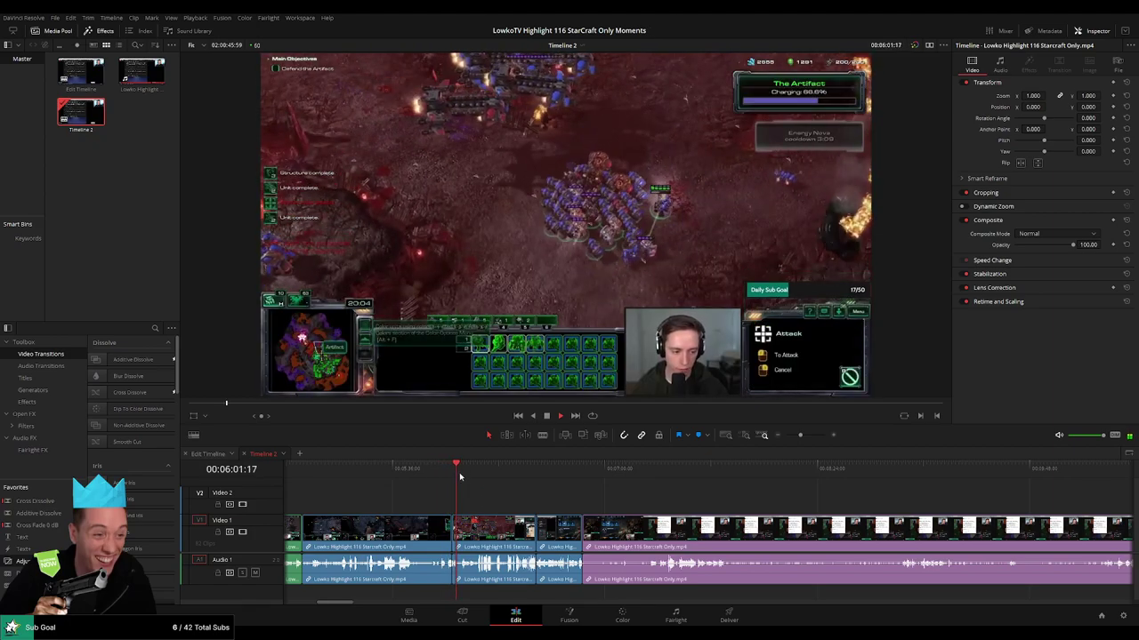
left_click_drag(459, 478, 544, 480)
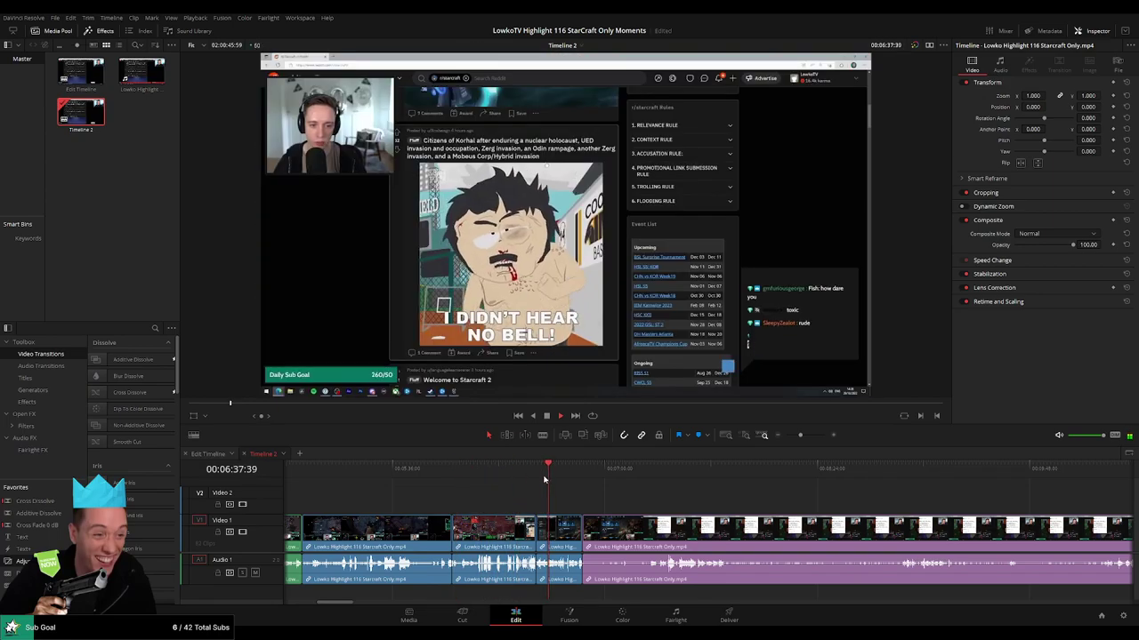
Ripple-delete the short blue clip just before the long purple clip and select the purple clip.
key("Down")
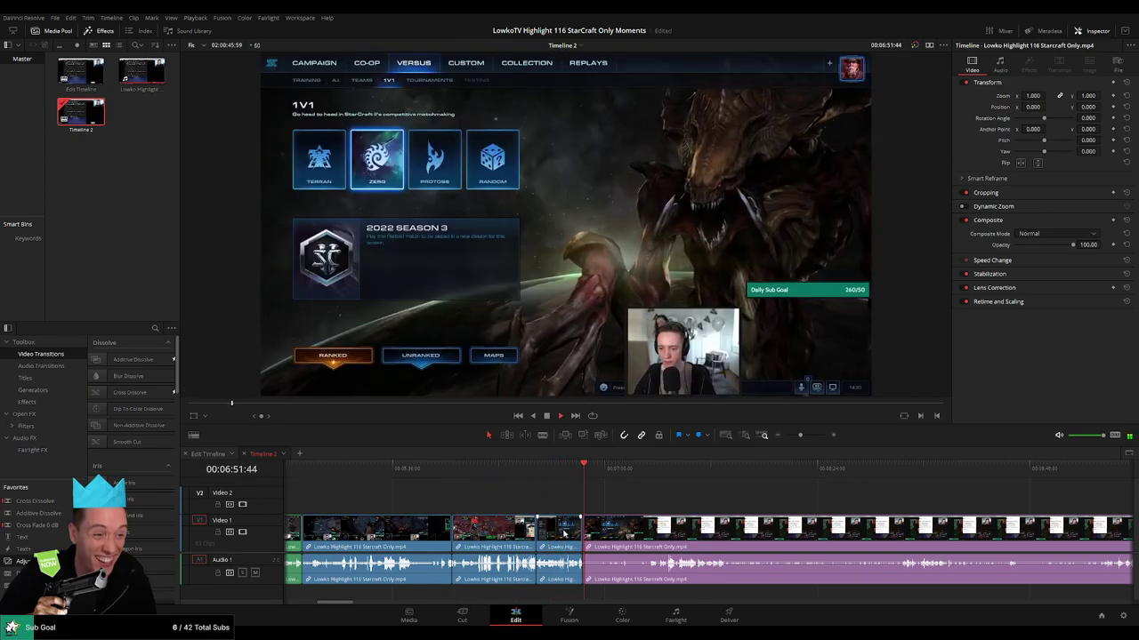
left_click(564, 533)
key("Delete")
left_click(564, 534)
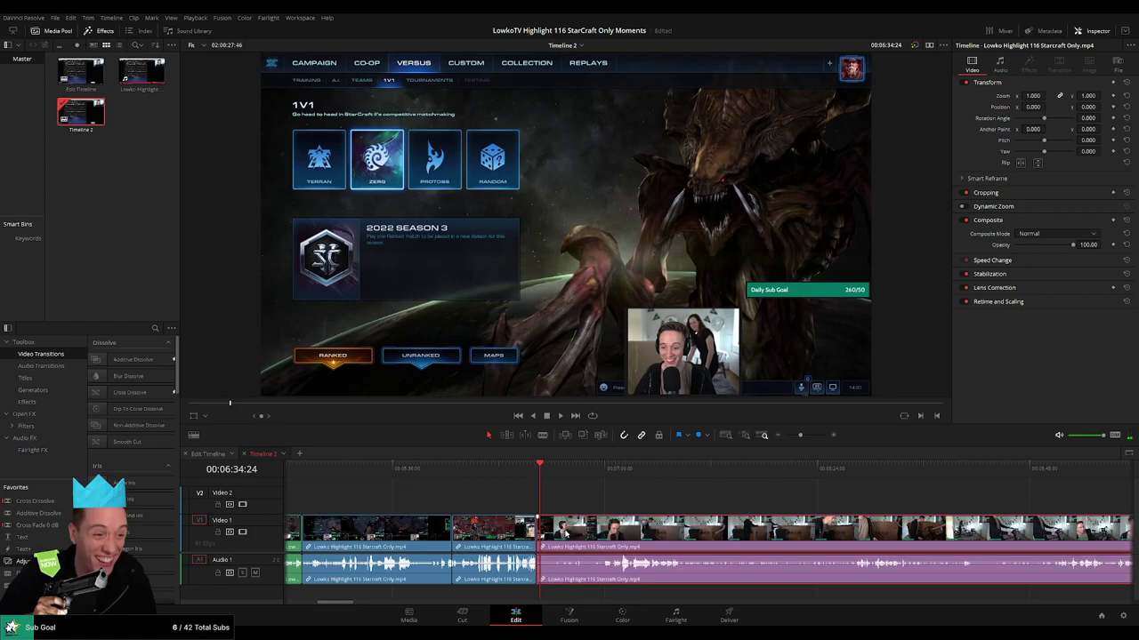
Ripple-delete the selected purple clip and the green clip with the girls vs boys meme that follows it.
key("ctrl+z")
left_click_drag(542, 481, 760, 481)
key("space")
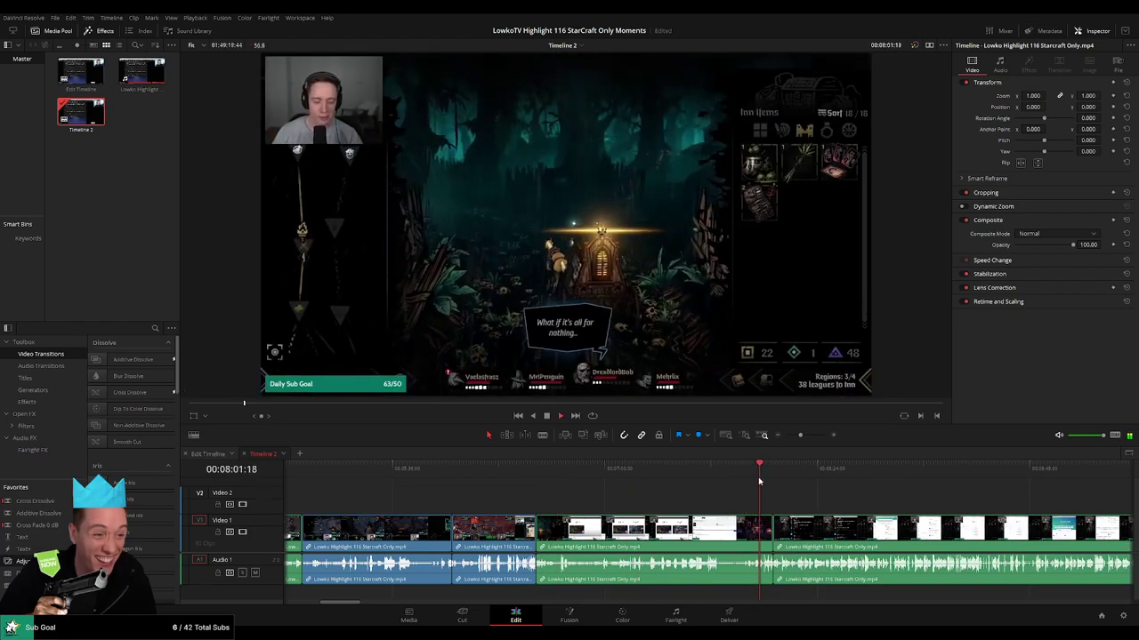
left_click(695, 532)
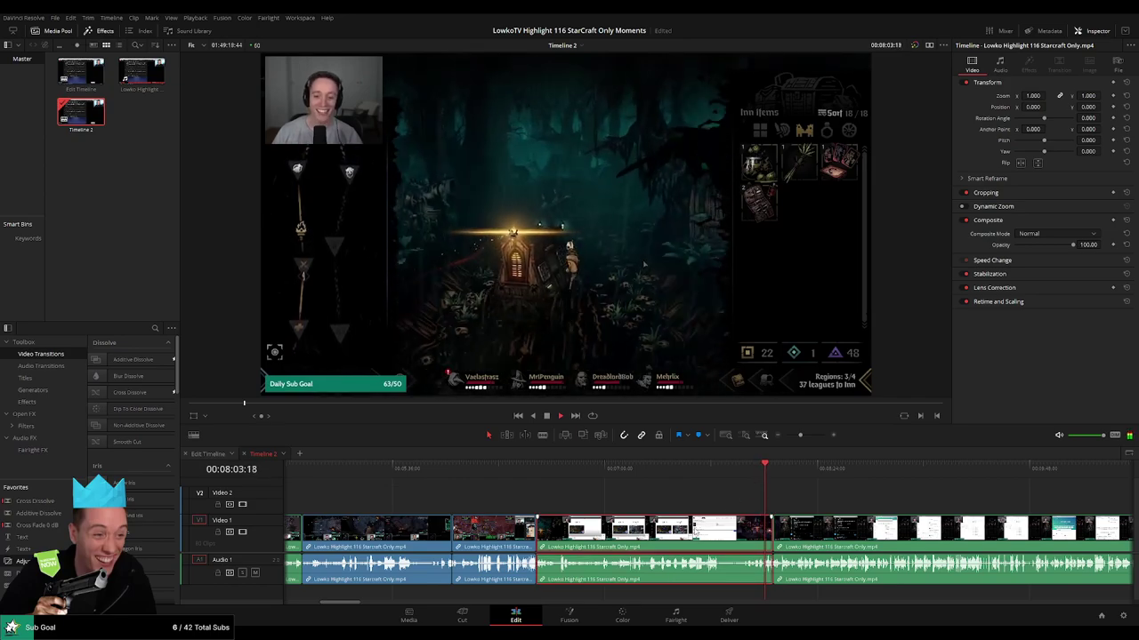
left_click(693, 509)
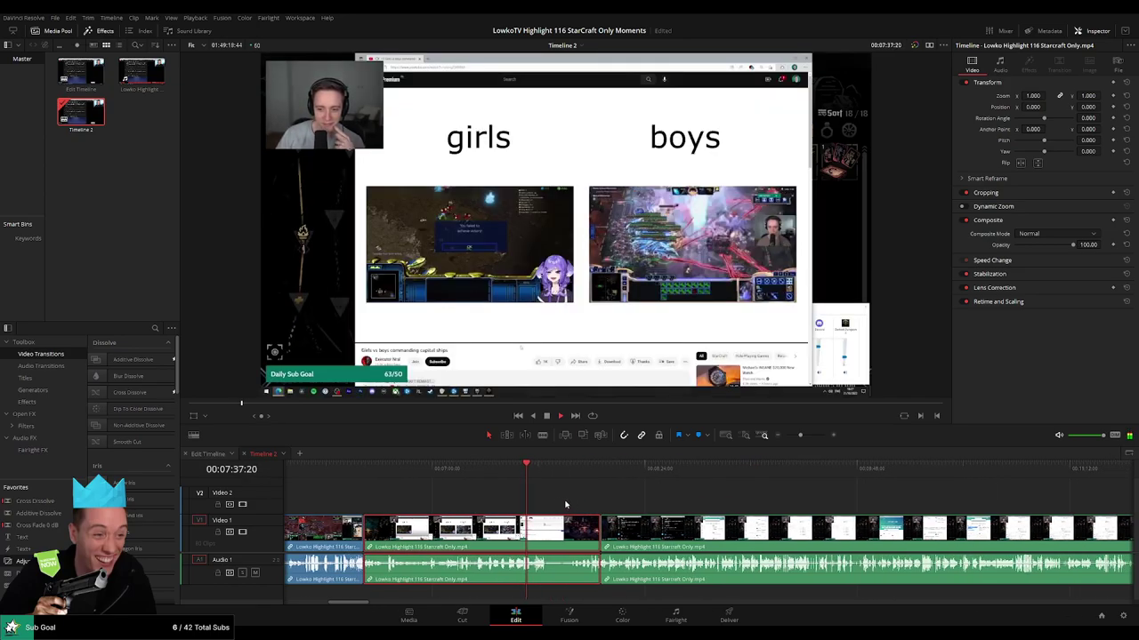
key("Delete")
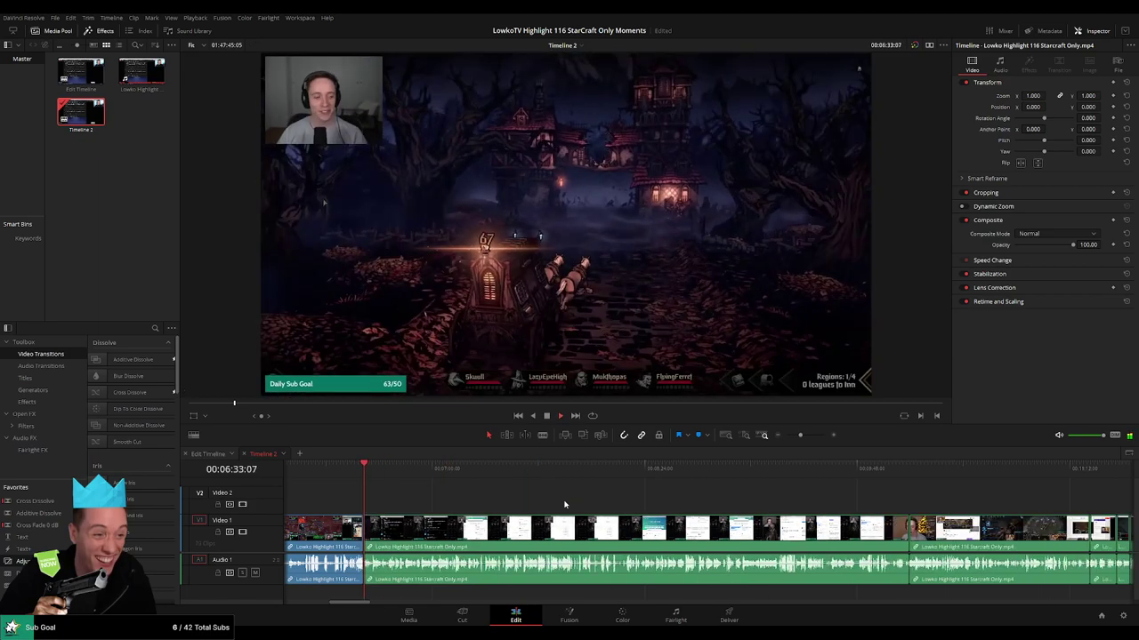
Skim the green clips from 00:06:33 to 00:11:22 and ripple-delete the one starting at about 00:10:10.
left_click(383, 474)
left_click_drag(383, 474, 543, 516)
key("space")
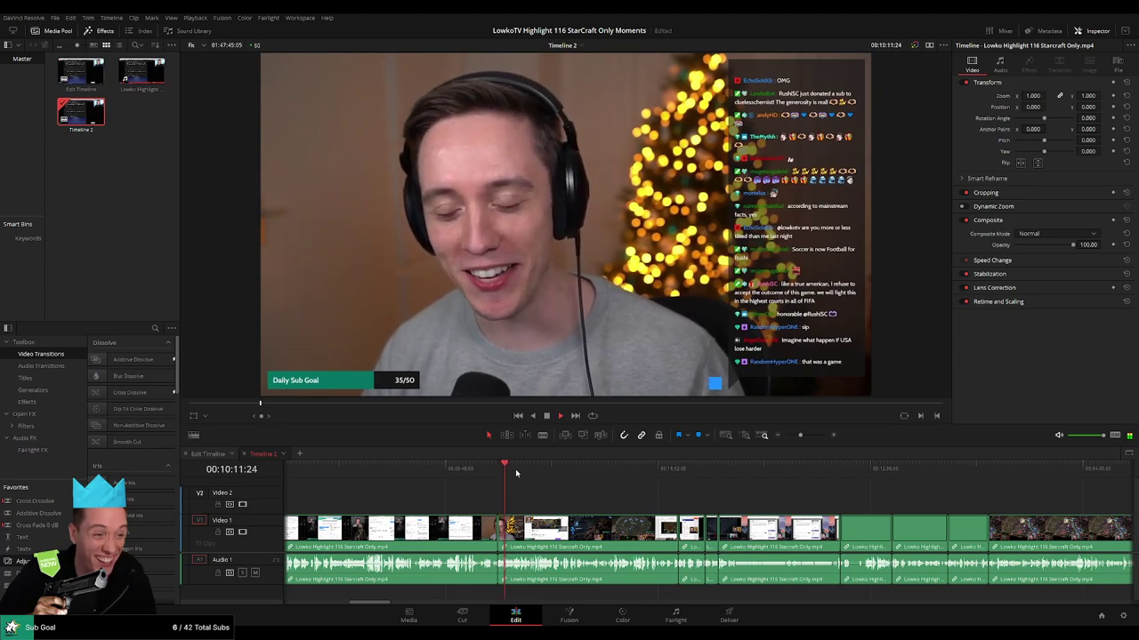
left_click_drag(516, 473, 682, 476)
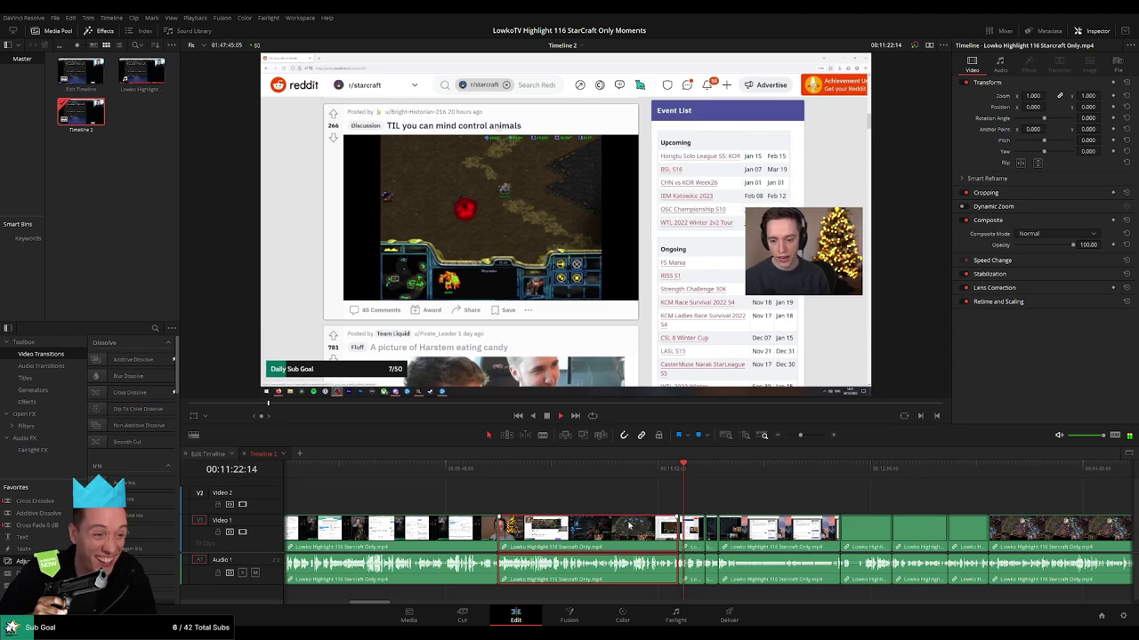
key("Delete")
Check the short Reddit clips from about 00:10:13 and ripple-delete the short one at about 00:10:19.
left_click(509, 481)
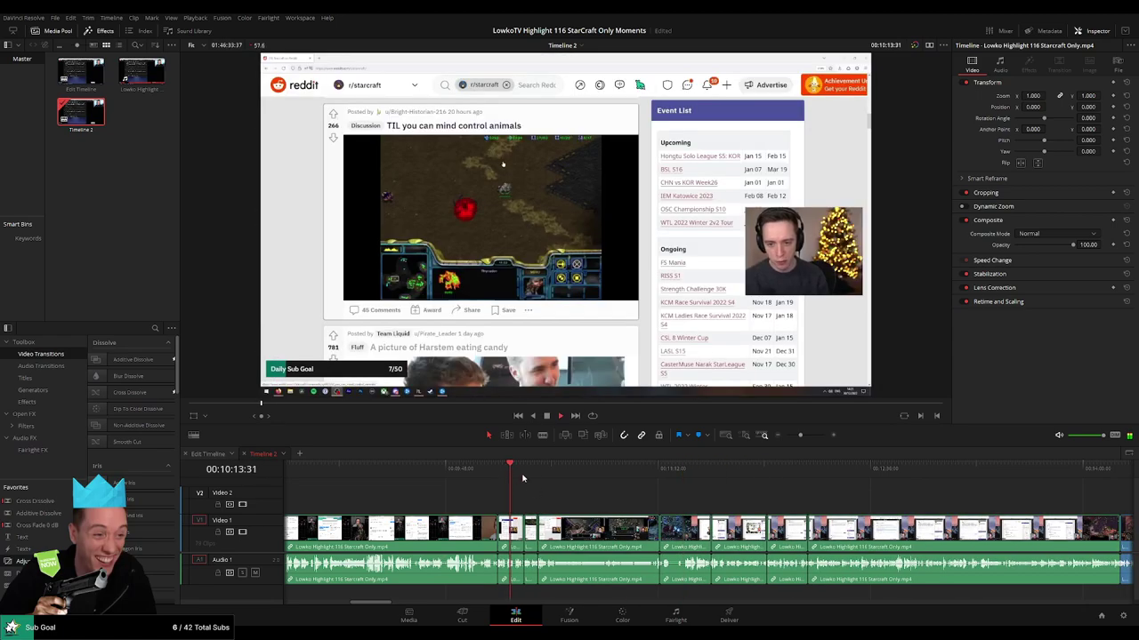
left_click(527, 477)
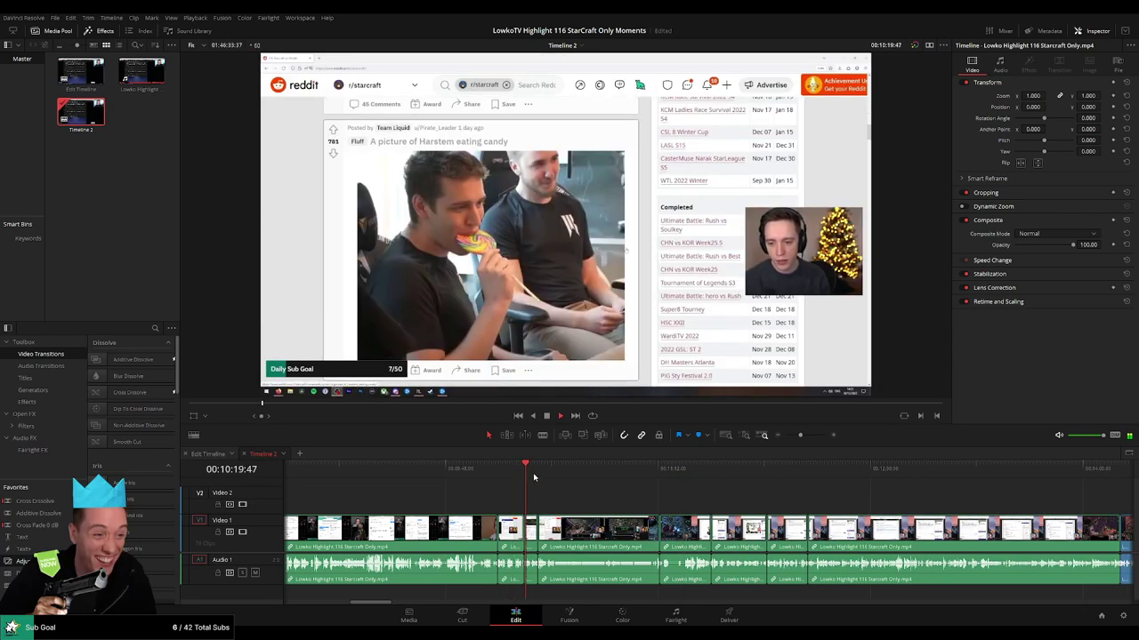
left_click(542, 478)
left_click(573, 472)
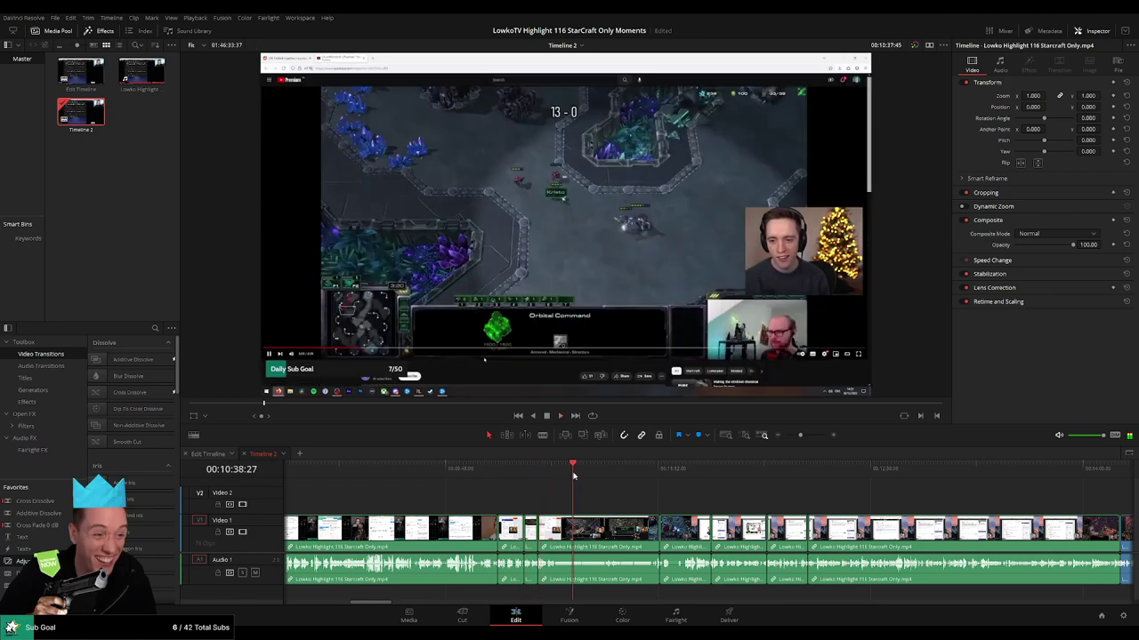
key("Delete")
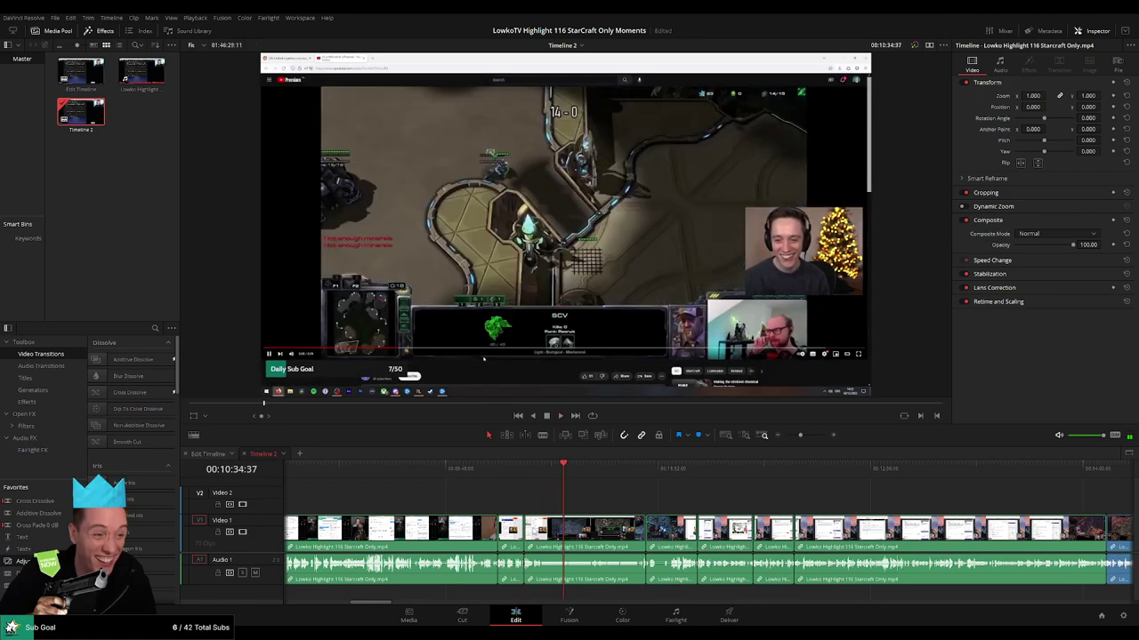
Review the green clips from about 00:11:08 and ripple-delete the Bonker Reddit clip that starts at about 00:11:28.
left_click(647, 474)
scroll(558, 509, "right", 3)
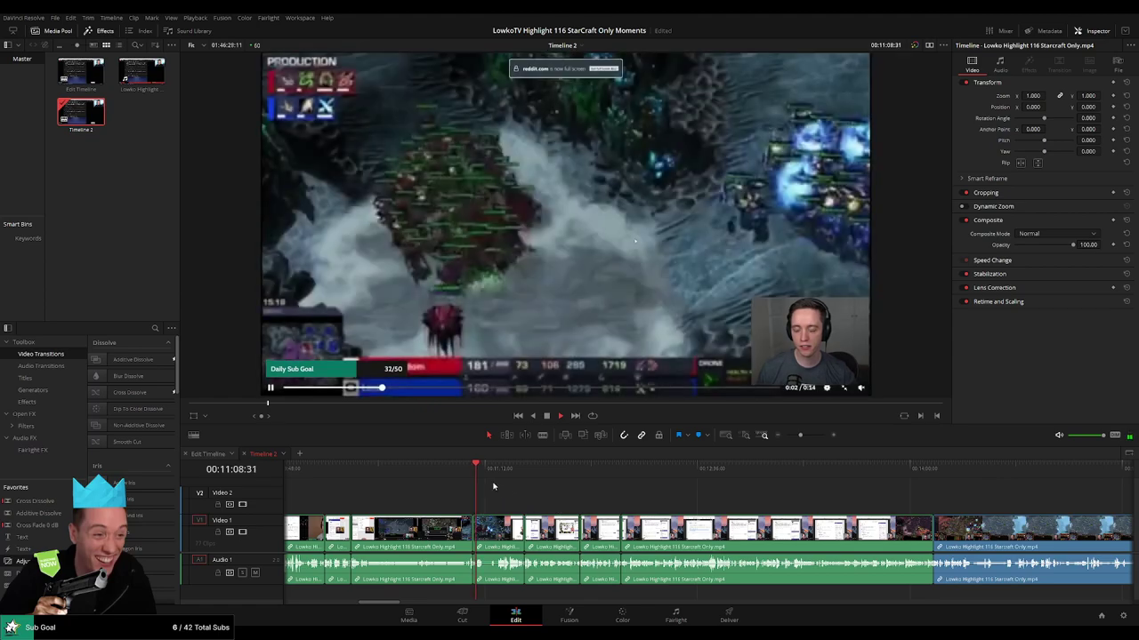
left_click(491, 475)
left_click(508, 475)
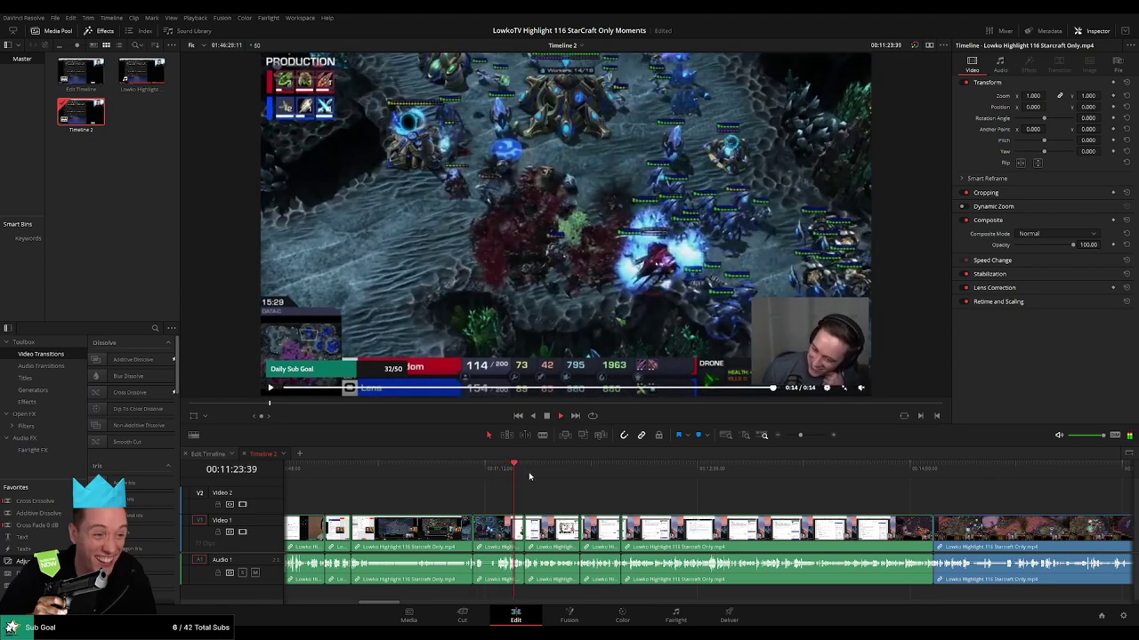
left_click_drag(529, 478, 564, 476)
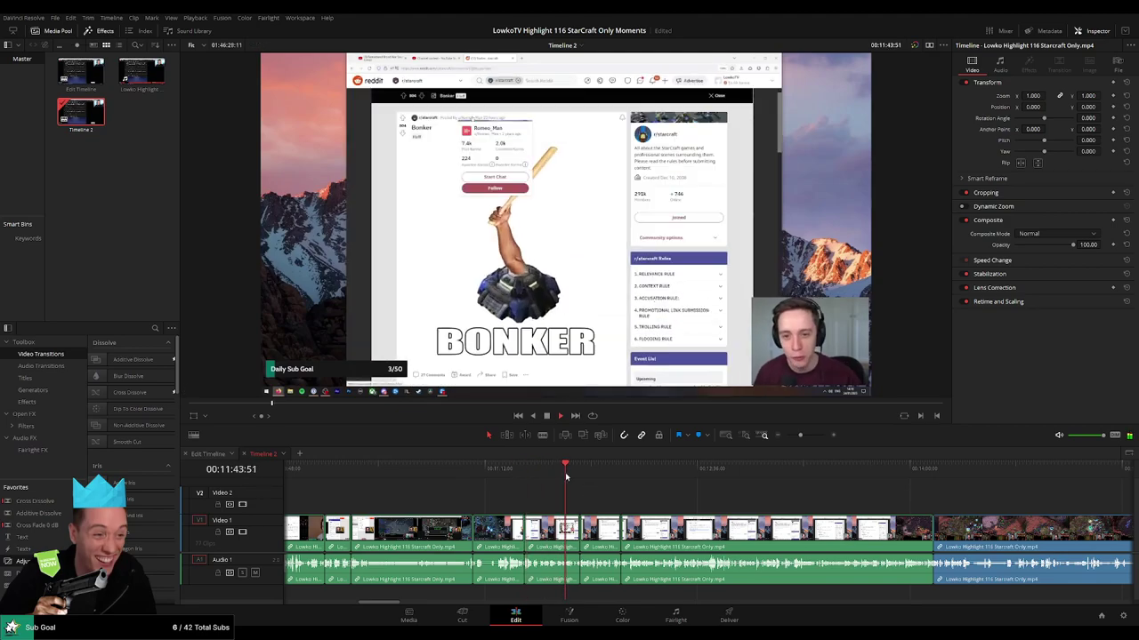
key("Delete")
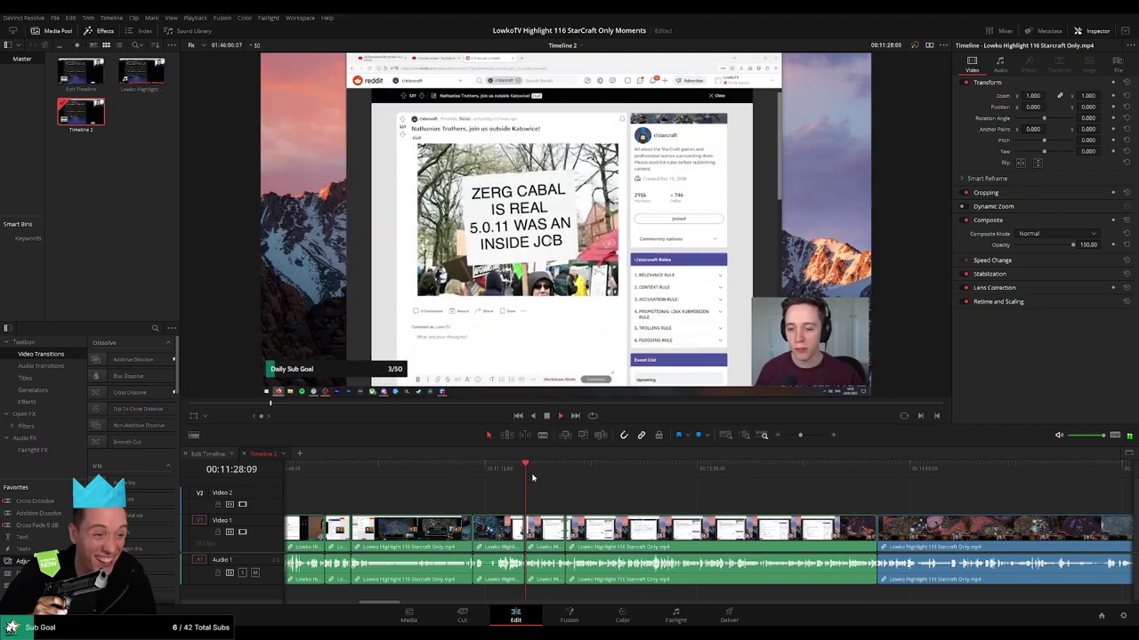
Skim the remaining green Reddit clips from 00:11:28 up to the start of the blue gameplay clip at 00:13:48.
left_click(544, 473)
left_click(573, 474)
left_click_drag(635, 491, 543, 516)
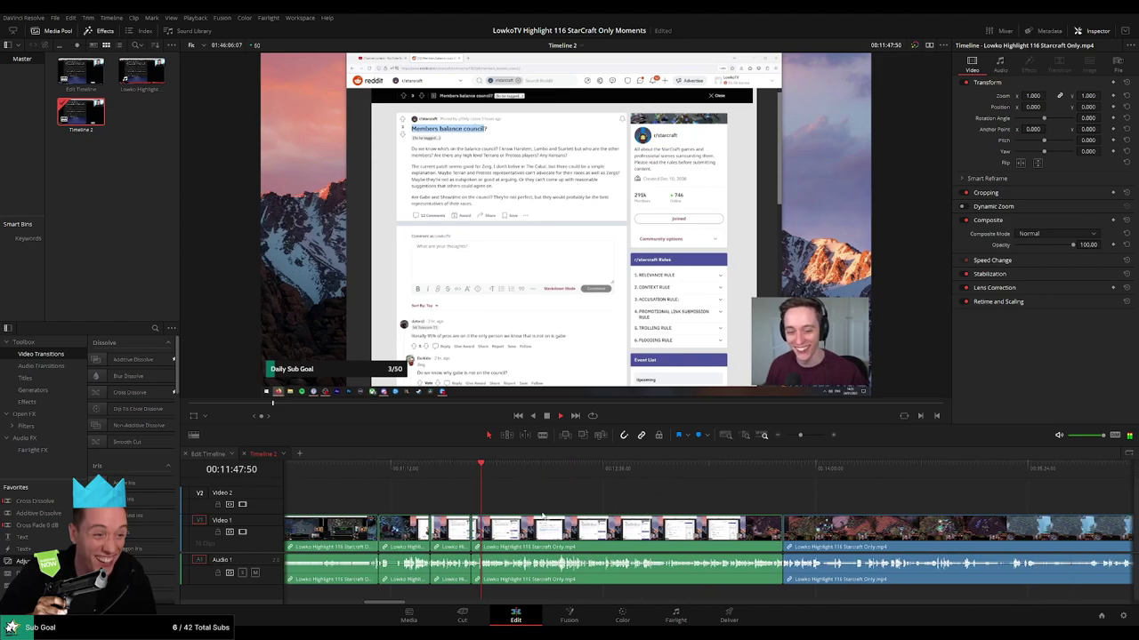
left_click_drag(499, 476, 780, 475)
left_click_drag(890, 491, 598, 502)
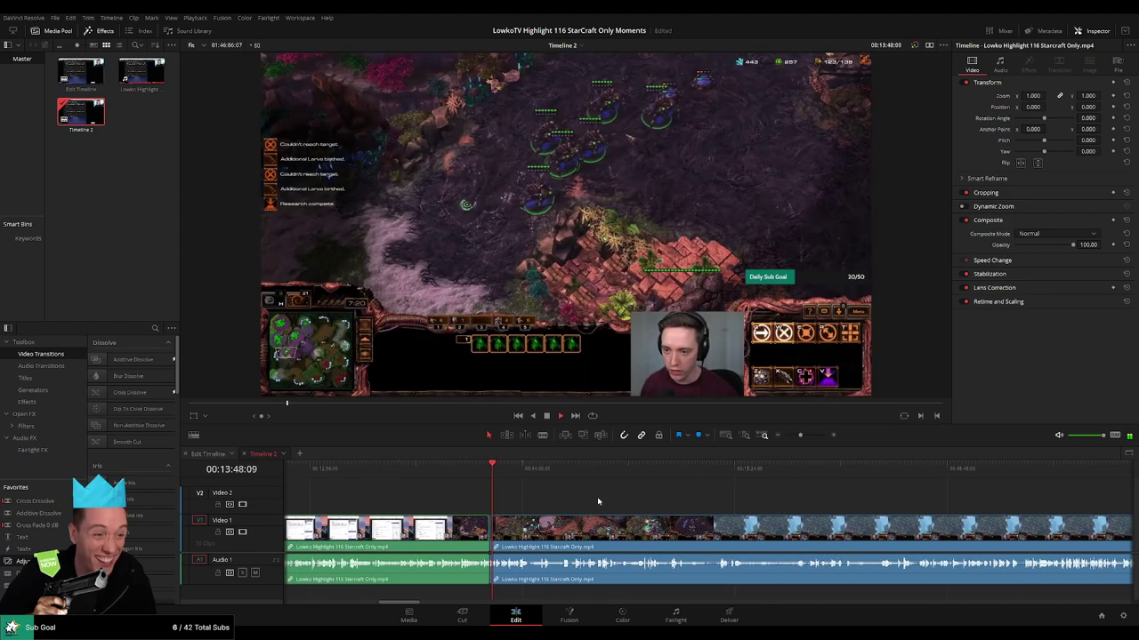
Sample the blue Zerg gameplay clip from about 00:14:18 past 00:15:25 to judge what is worth keeping.
left_click(564, 469)
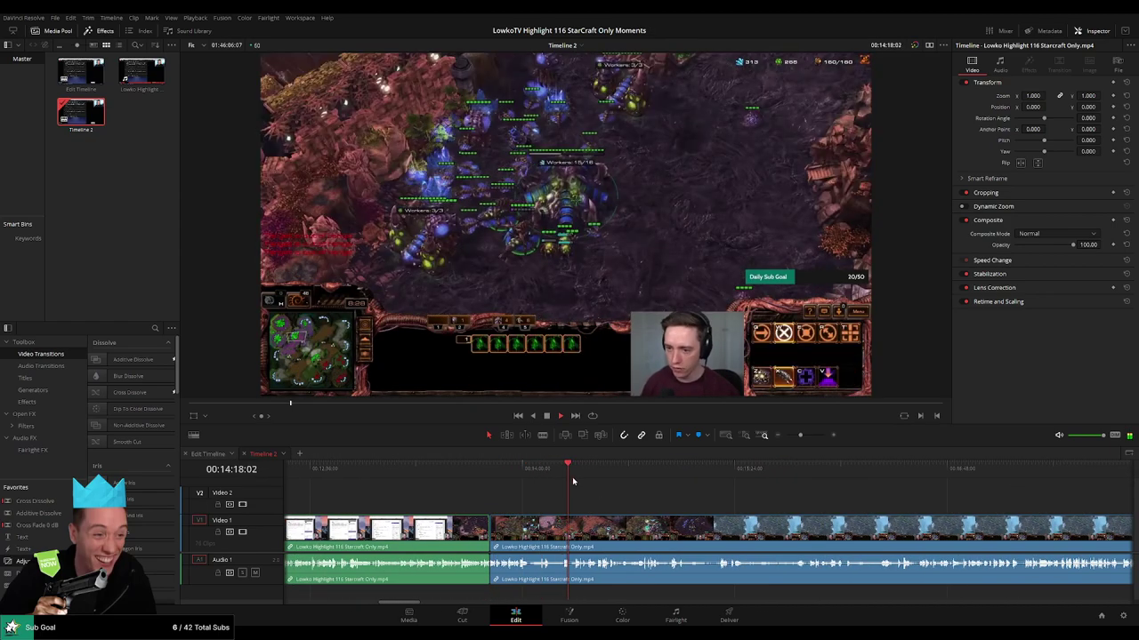
left_click(655, 469)
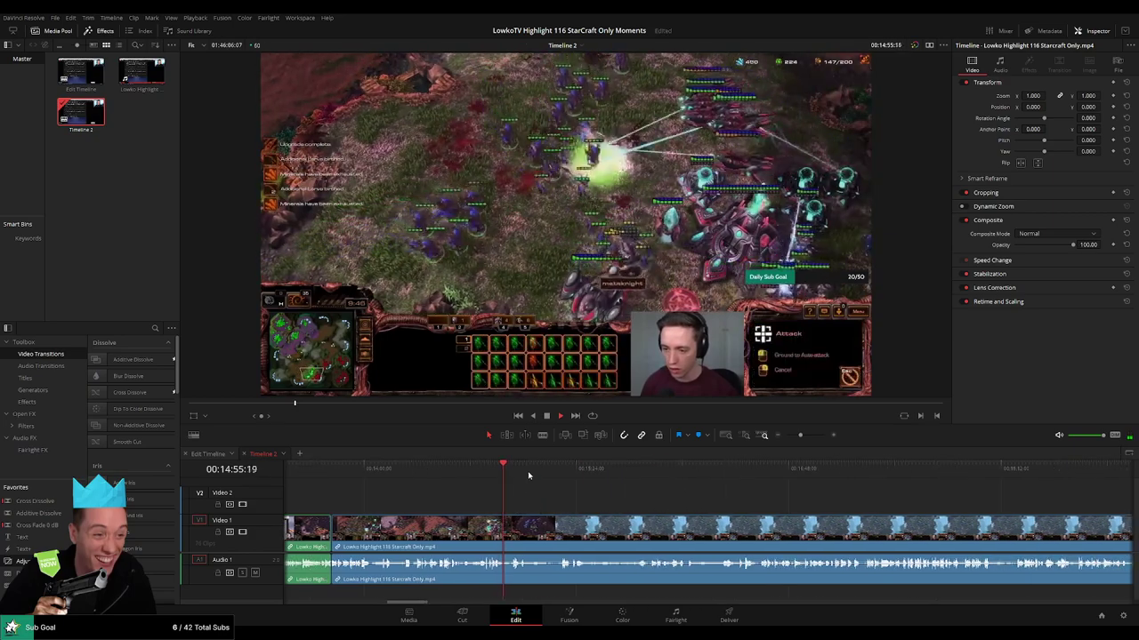
left_click(570, 469)
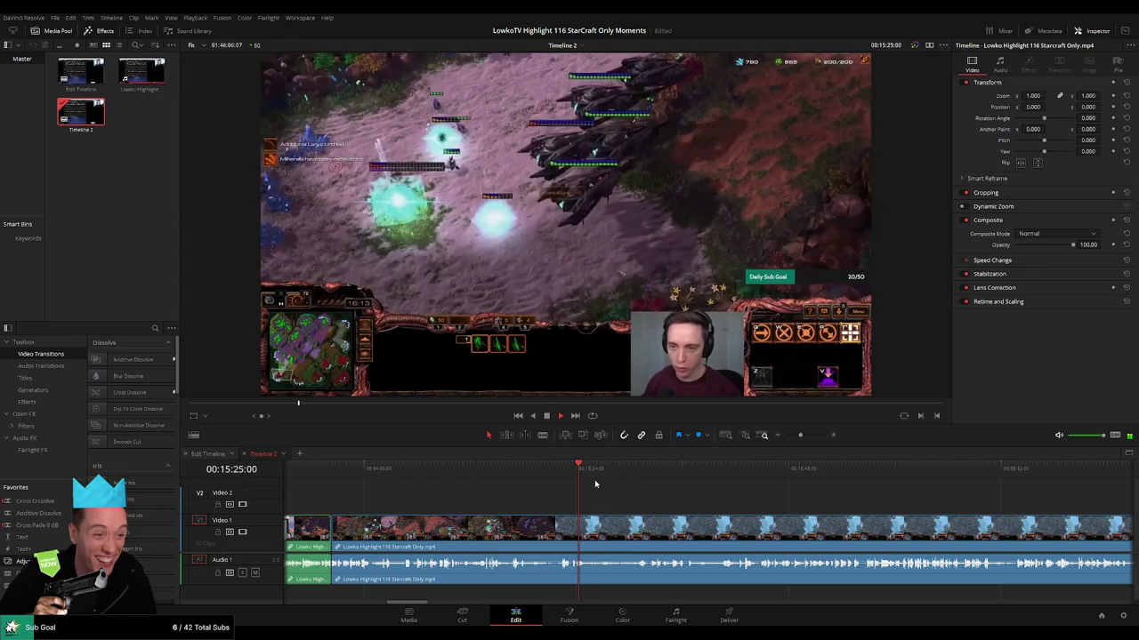
left_click(647, 478)
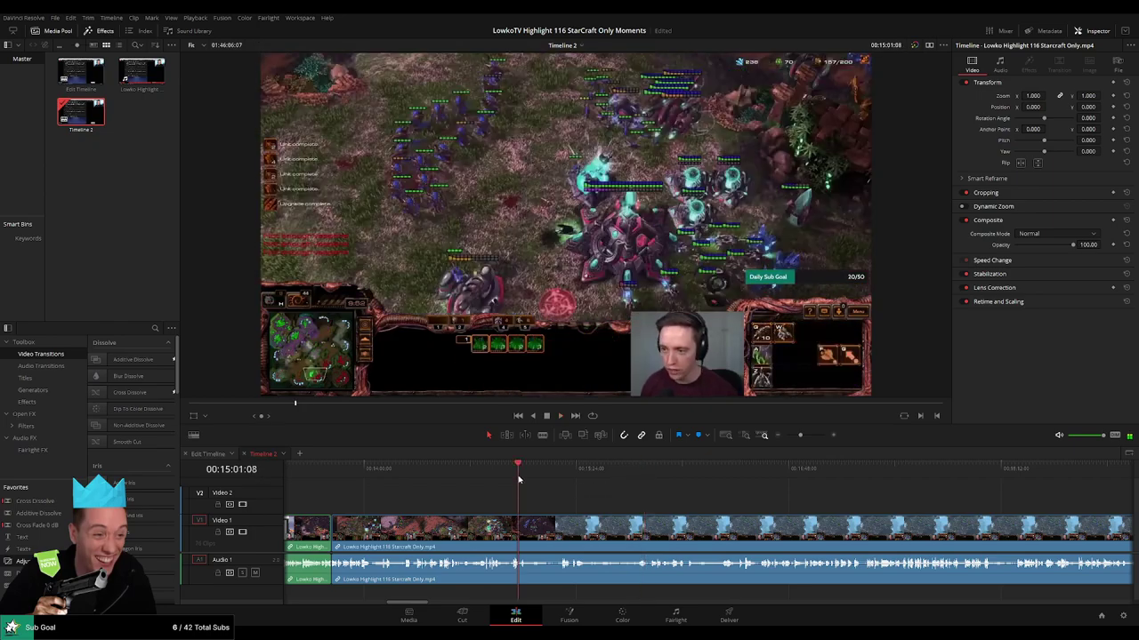
Examine the battle between 00:14:52 and 00:15:19 of the blue gameplay clip in detail for a cut point.
left_click_drag(799, 435, 806, 435)
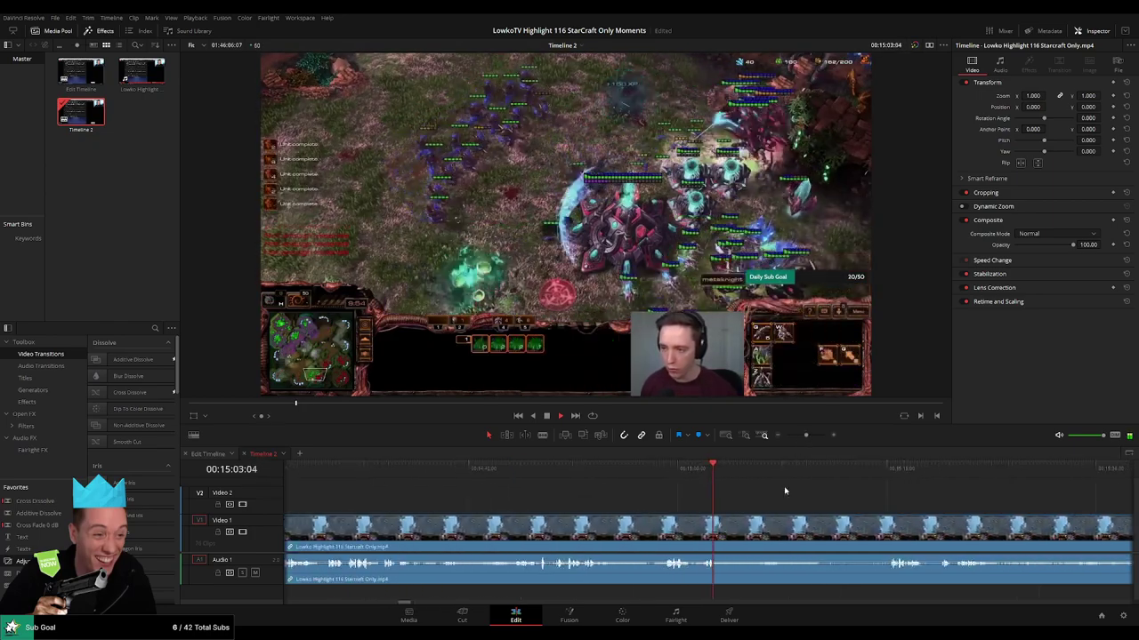
left_click_drag(650, 486, 494, 483)
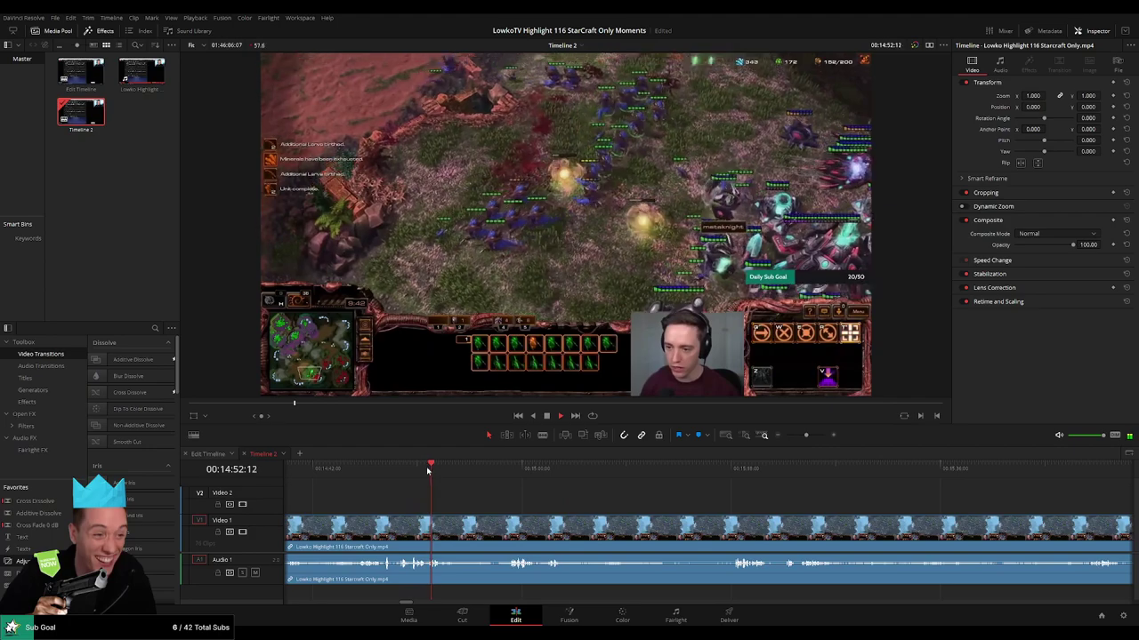
left_click_drag(474, 475, 492, 473)
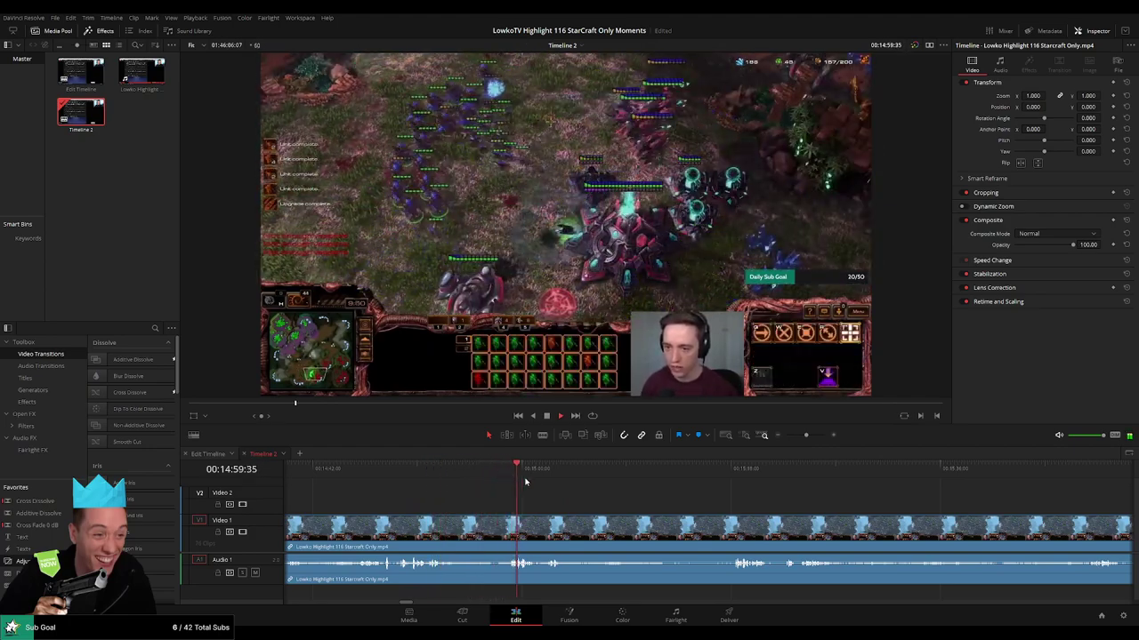
left_click(475, 473)
left_click(553, 473)
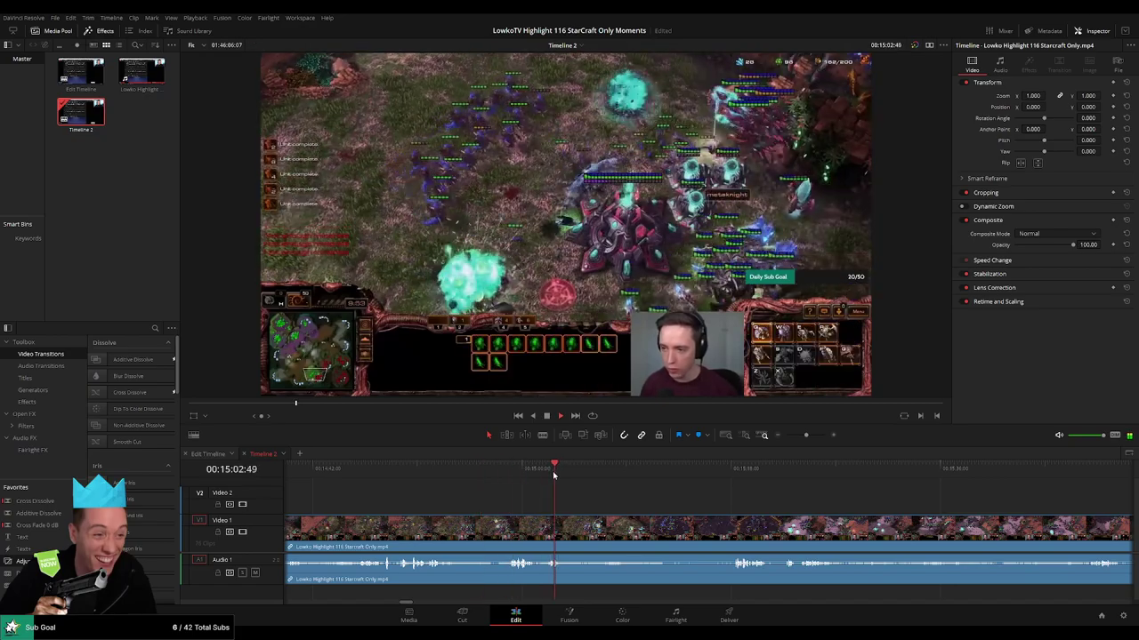
left_click(724, 473)
left_click(738, 480)
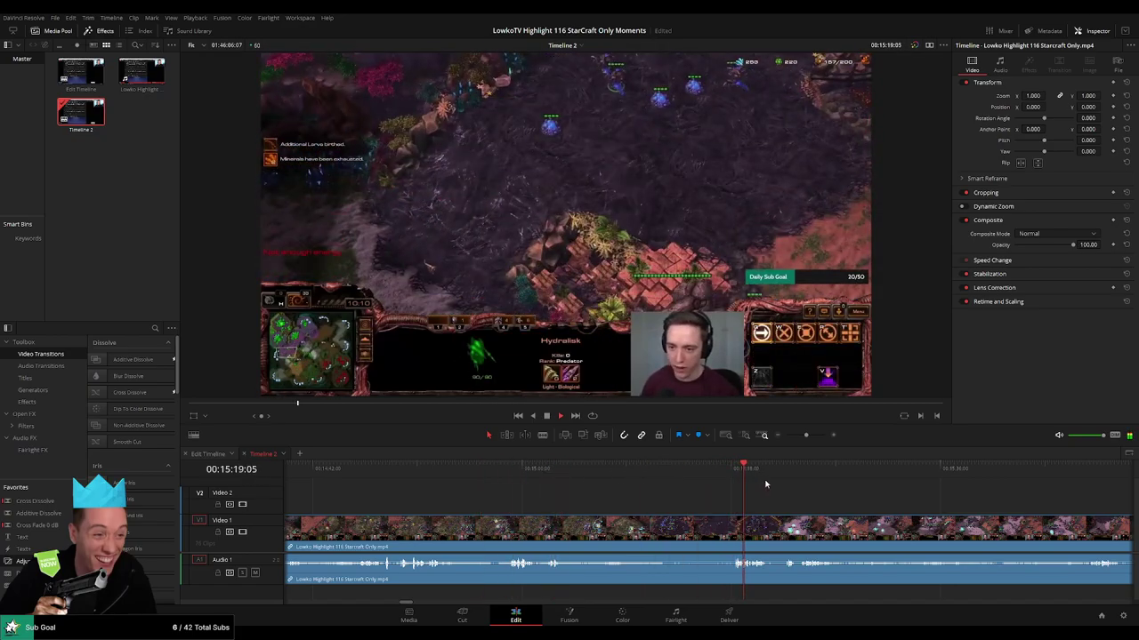
left_click(435, 472)
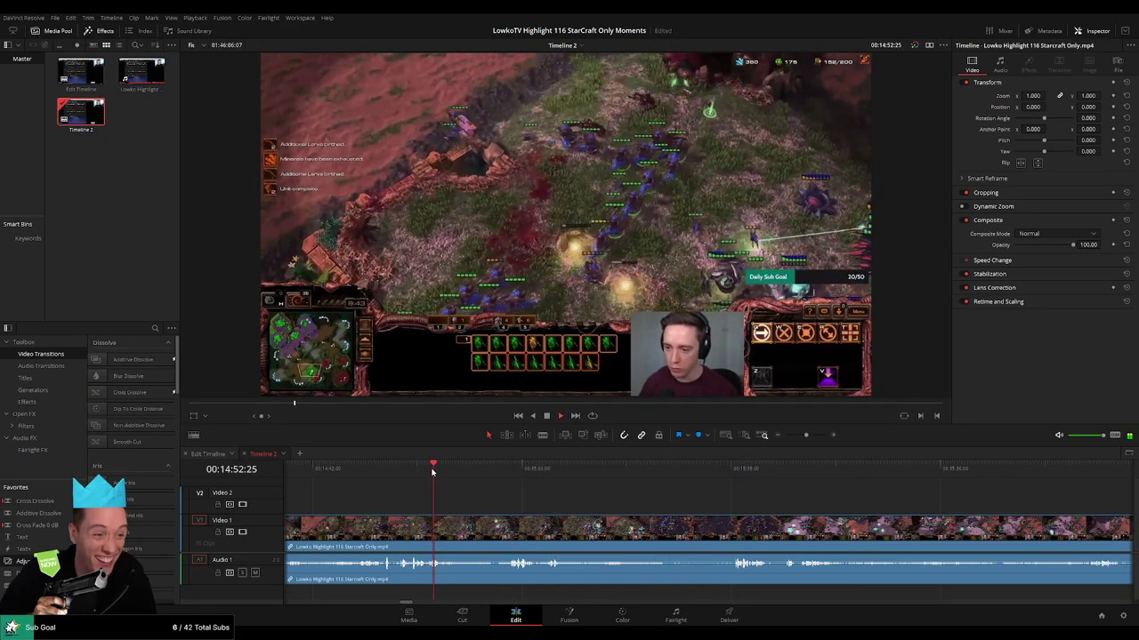
Split the blue gameplay clip at about 00:14:55, sample the remainder up to 00:18:35 and ripple-delete that remainder.
key("ctrl+b")
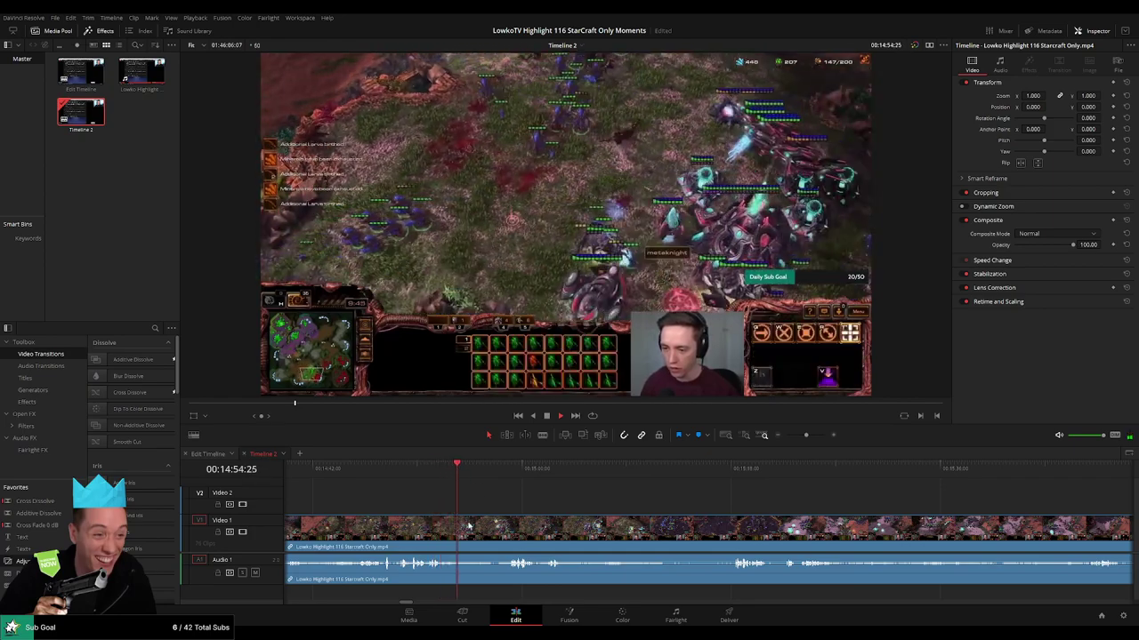
left_click(516, 535)
left_click_drag(820, 437, 794, 435)
left_click(746, 472)
left_click(759, 473)
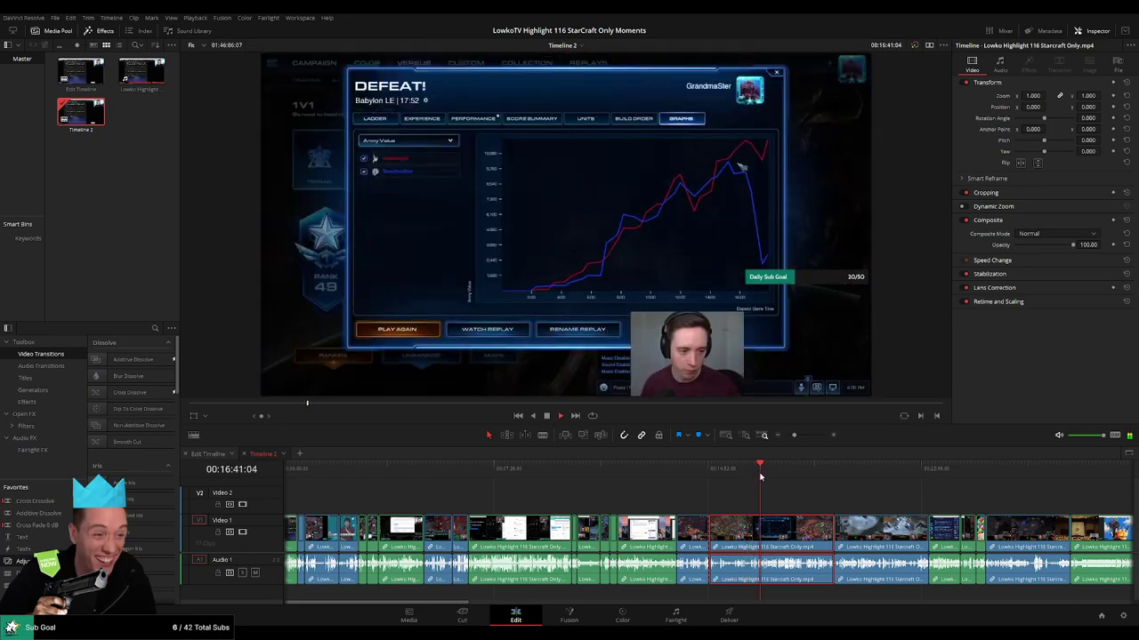
left_click_drag(756, 503, 565, 500)
left_click(596, 471)
left_click(624, 472)
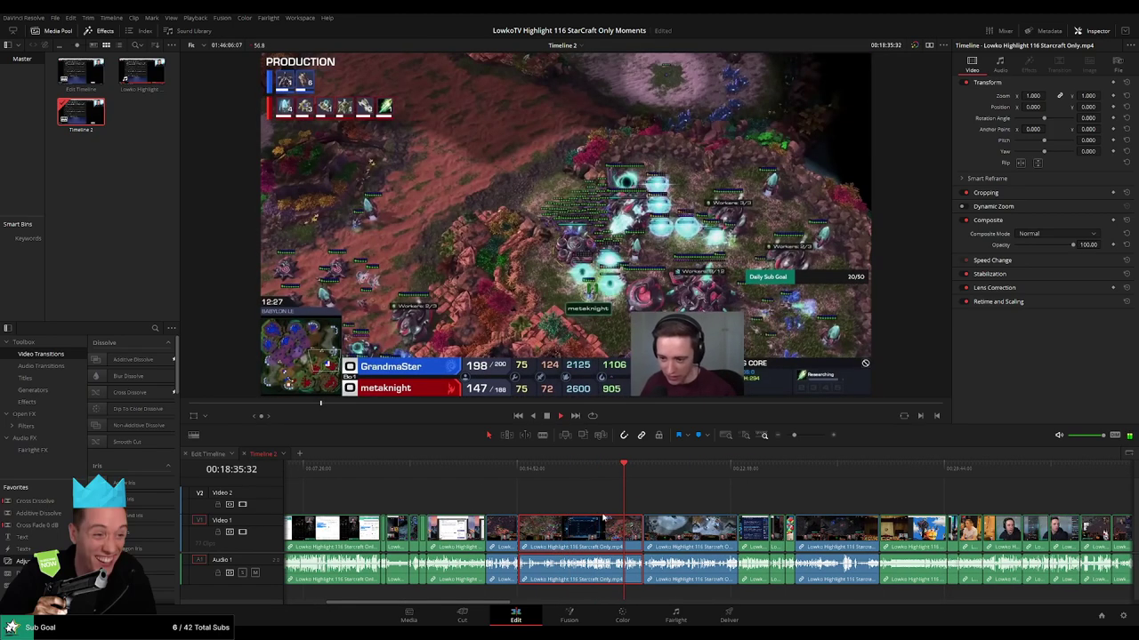
key("Delete")
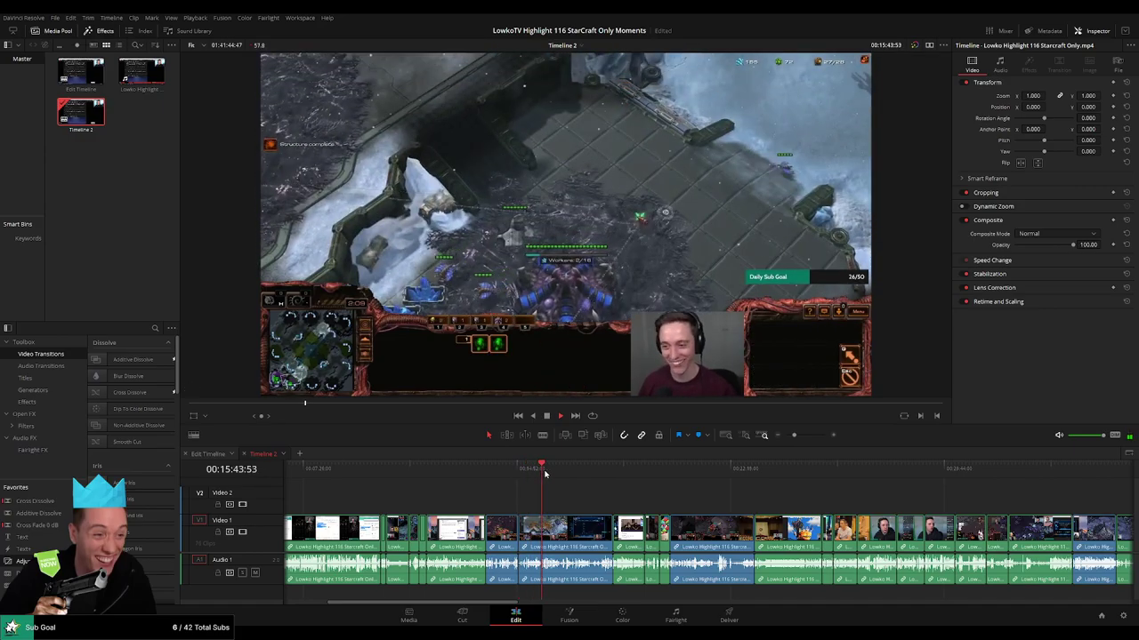
Sample the blue Zerg gameplay clip from about 00:15:14 past 00:17:32 to judge what is worth keeping.
left_click_drag(545, 474, 566, 476)
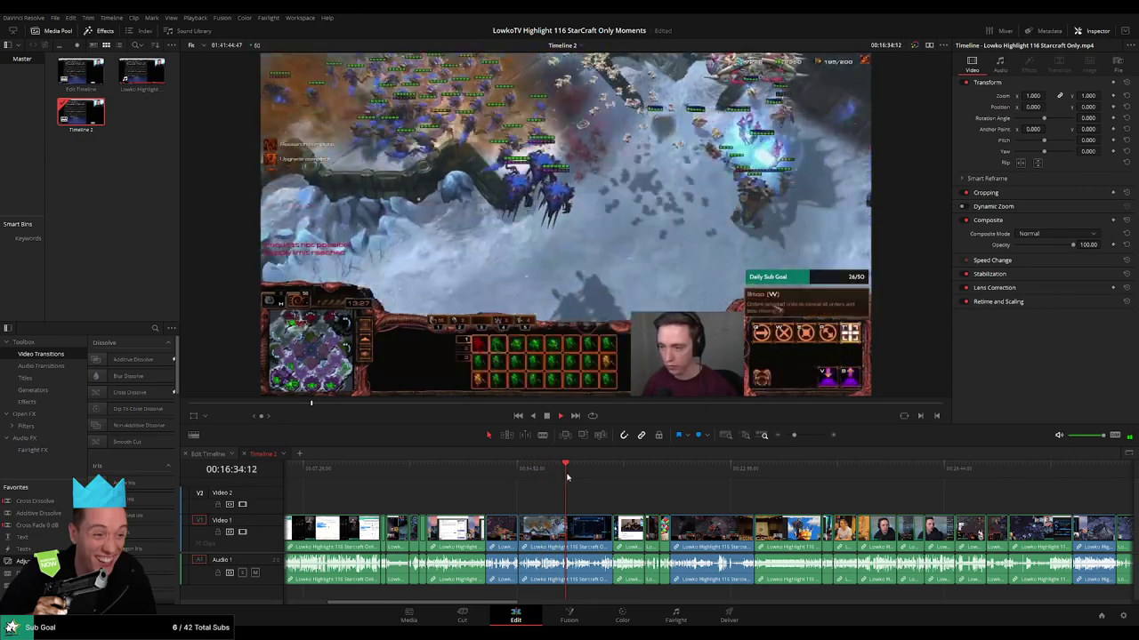
left_click_drag(794, 435, 801, 439)
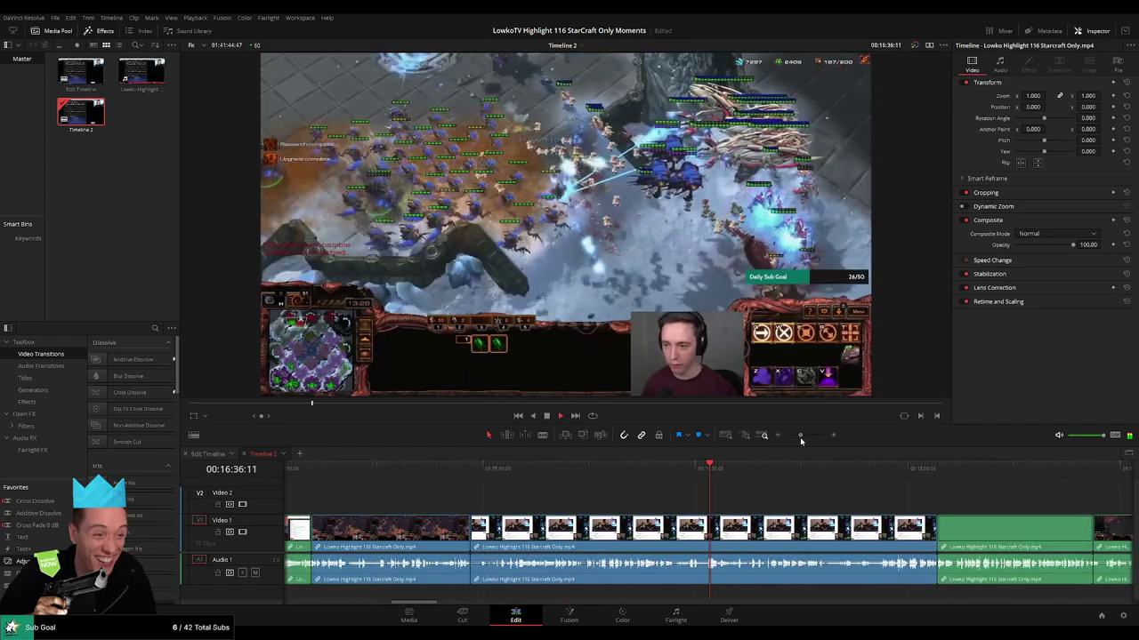
left_click(508, 468)
left_click_drag(508, 468, 535, 468)
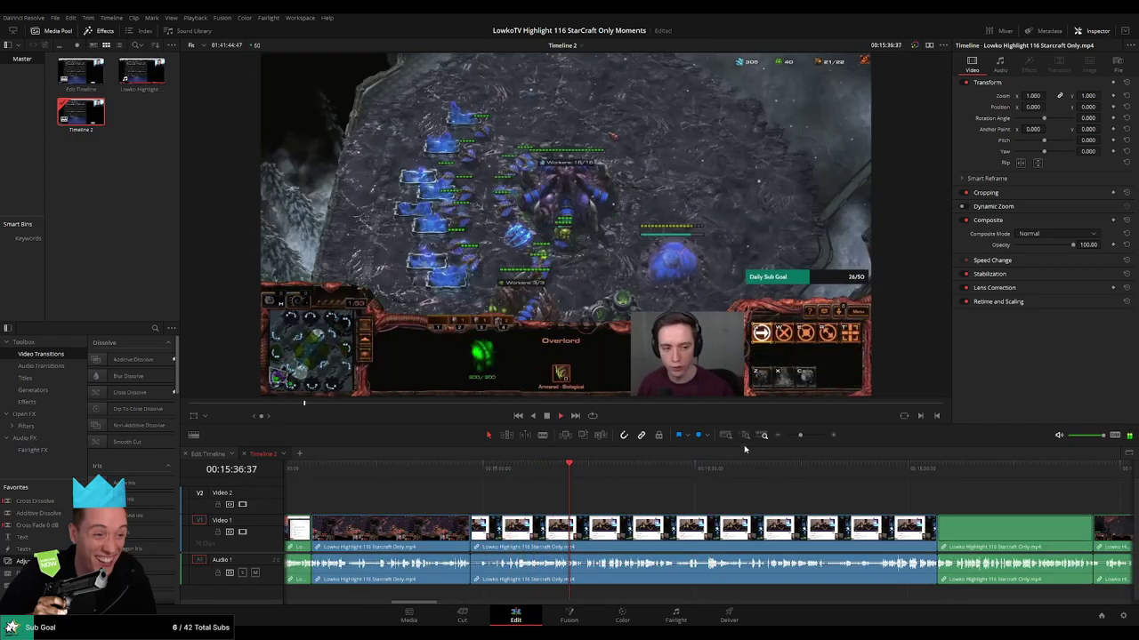
left_click_drag(796, 436, 799, 442)
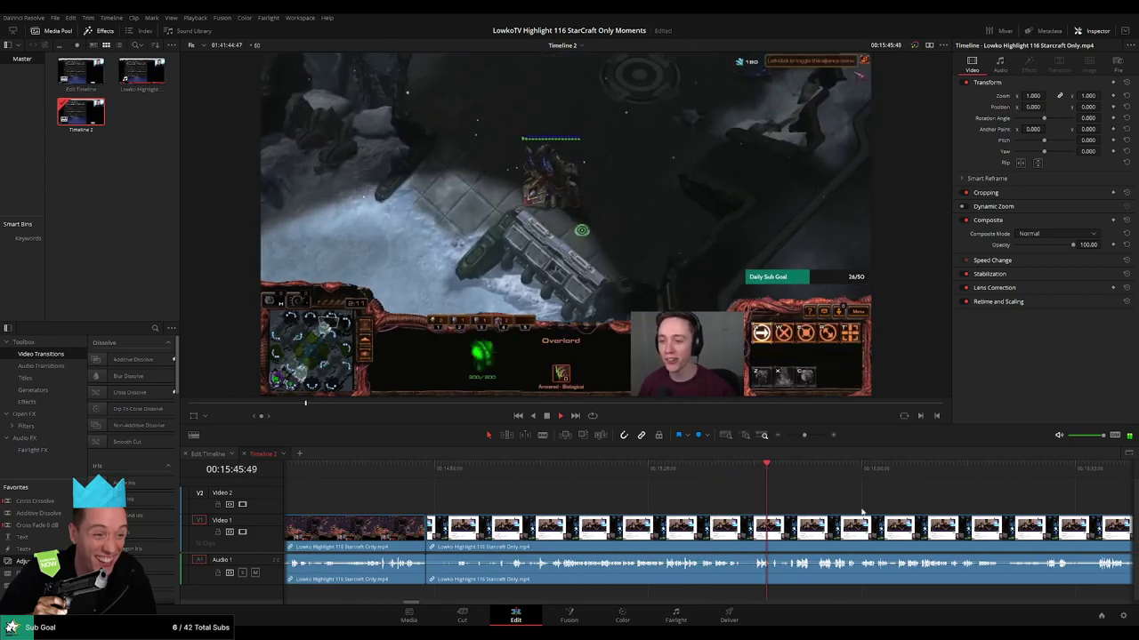
left_click_drag(862, 513, 632, 507)
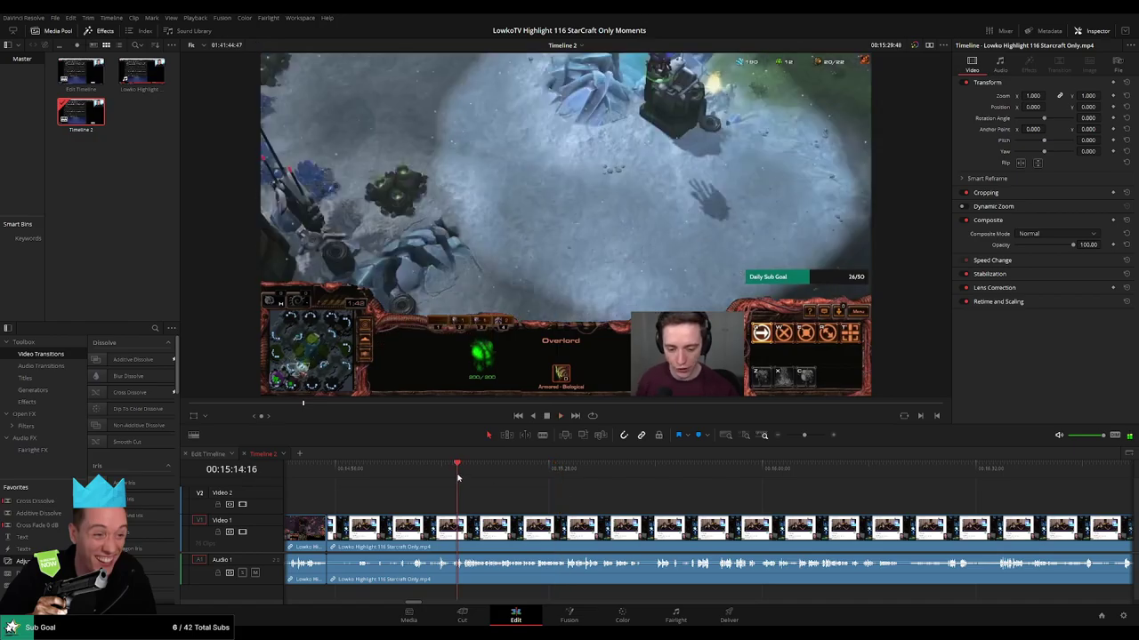
left_click(741, 479)
left_click_drag(765, 508, 516, 504)
left_click(694, 483)
left_click_drag(695, 485, 852, 505)
mouse_move(804, 436)
left_mouse_down()
mouse_move(791, 435)
mouse_move(800, 436)
left_mouse_up()
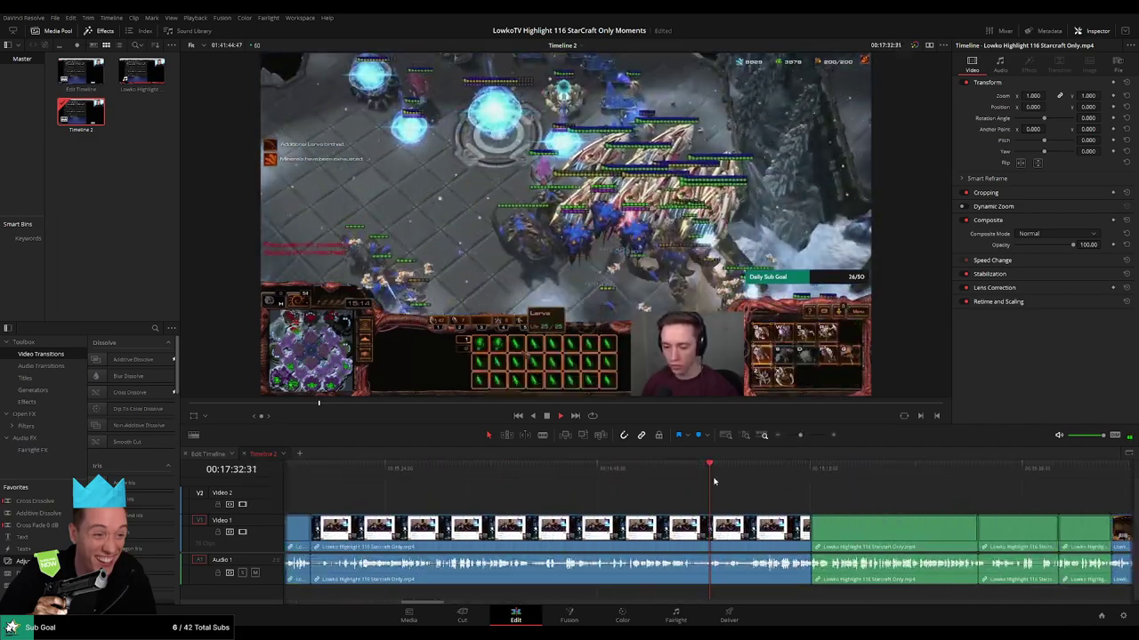
Skim the green clips up to about 00:20:06 and ripple-delete the two short ones just before the next blue gameplay clip.
left_click_drag(714, 480, 570, 486)
left_click_drag(670, 476, 582, 546)
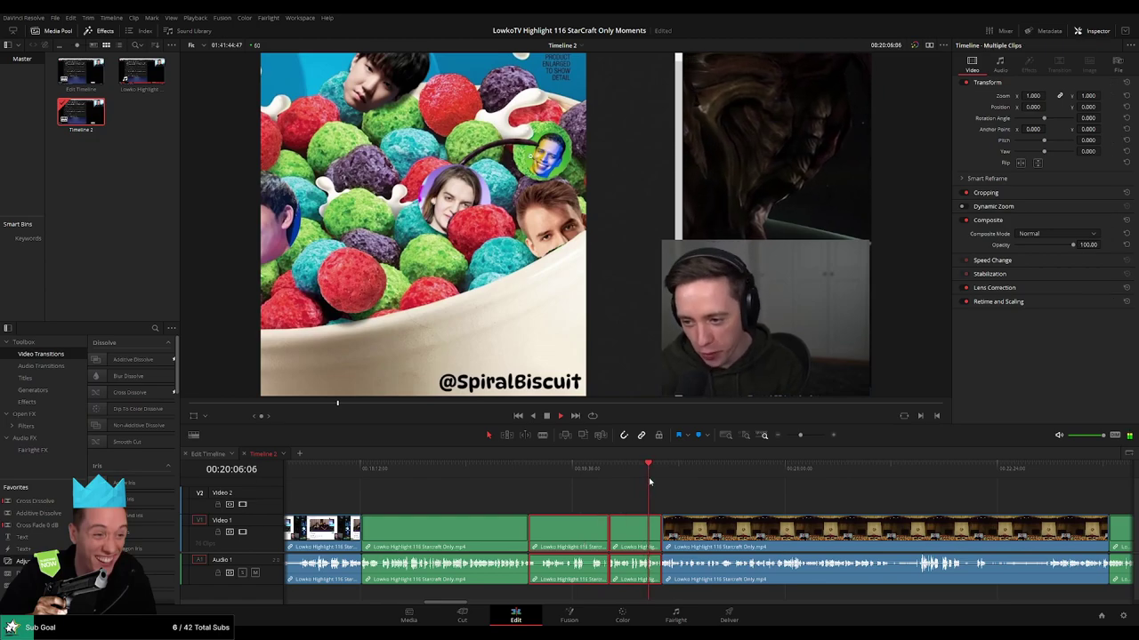
key("Delete")
Sample the blue gameplay clip up to about 00:21:00 and split it at about 00:20:45.
left_click_drag(531, 467, 729, 469)
left_click(785, 469)
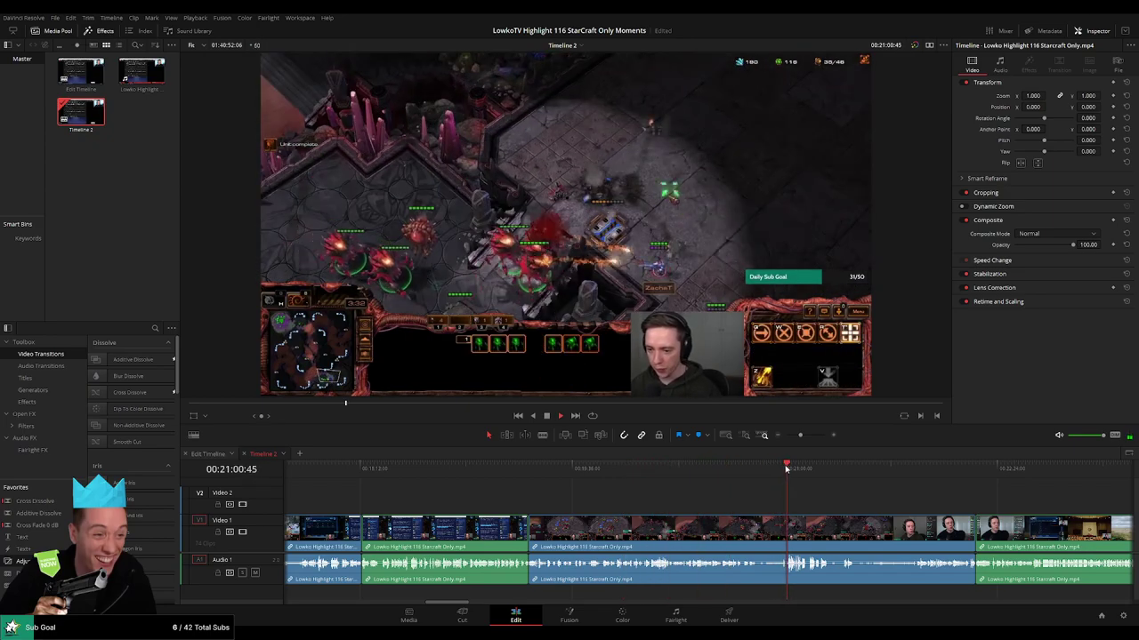
left_click(748, 468)
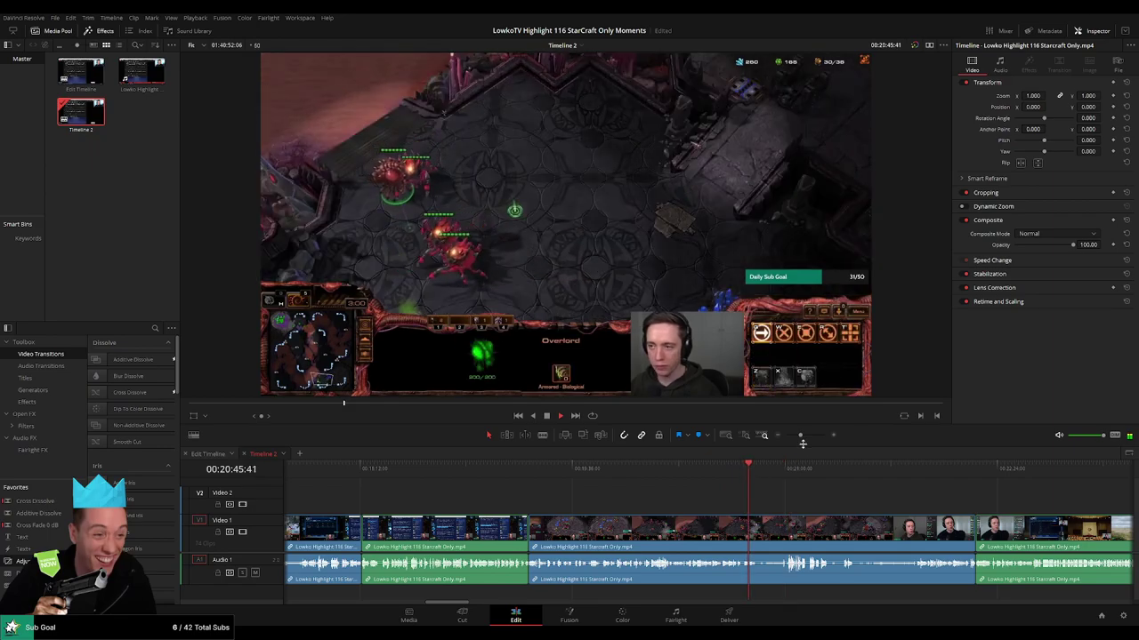
left_click_drag(801, 436, 808, 437)
key("space")
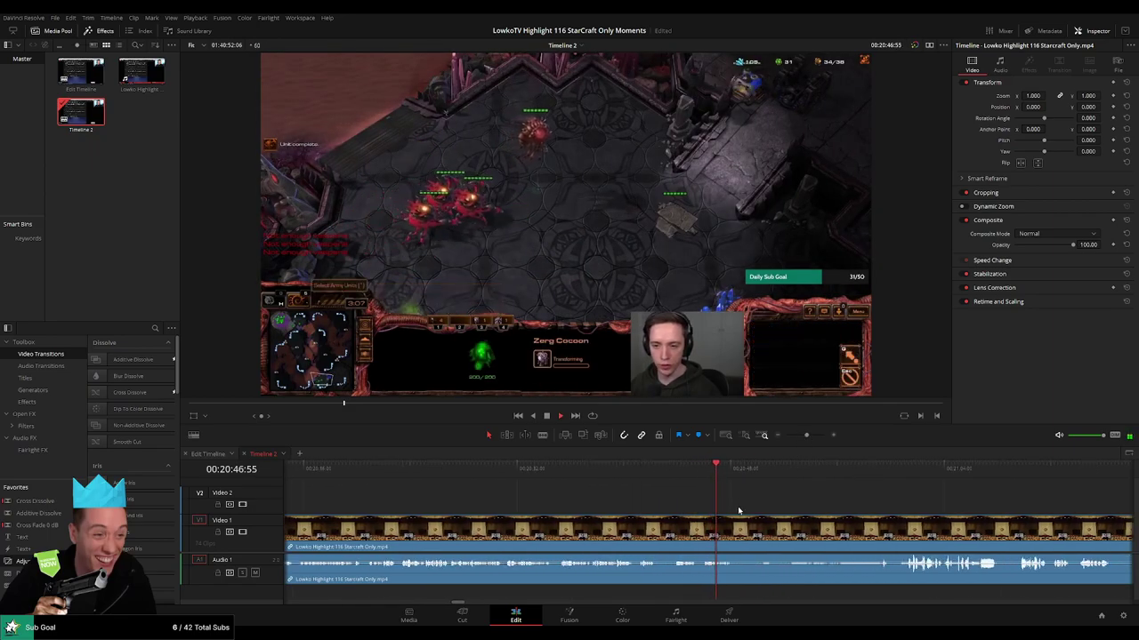
left_click_drag(740, 508, 608, 506)
left_click(558, 469)
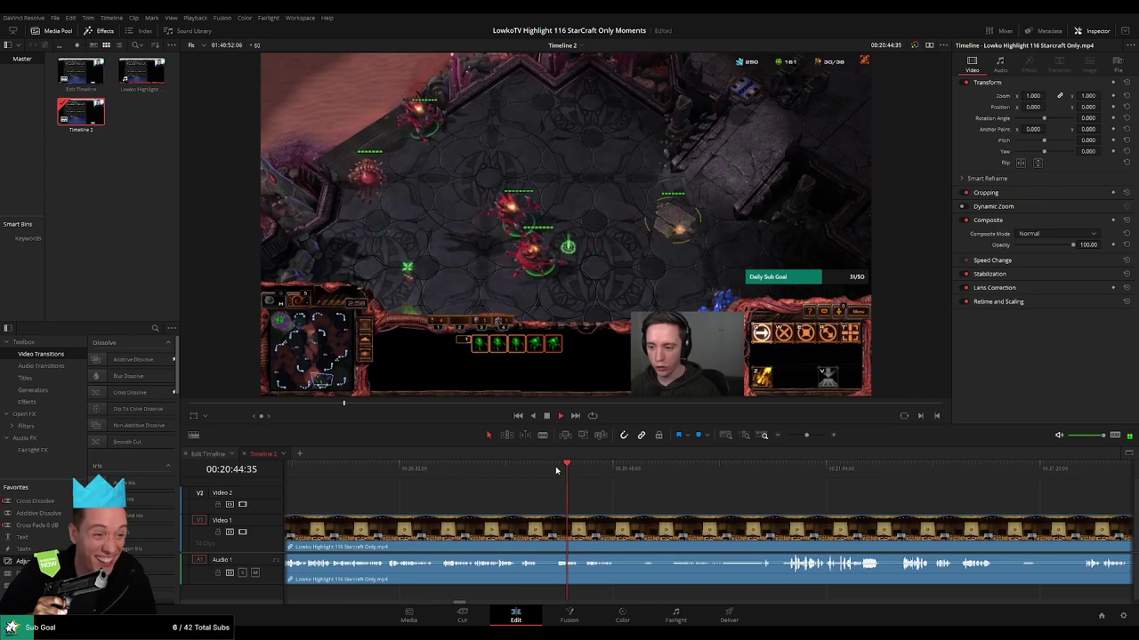
key("b")
left_click(584, 529)
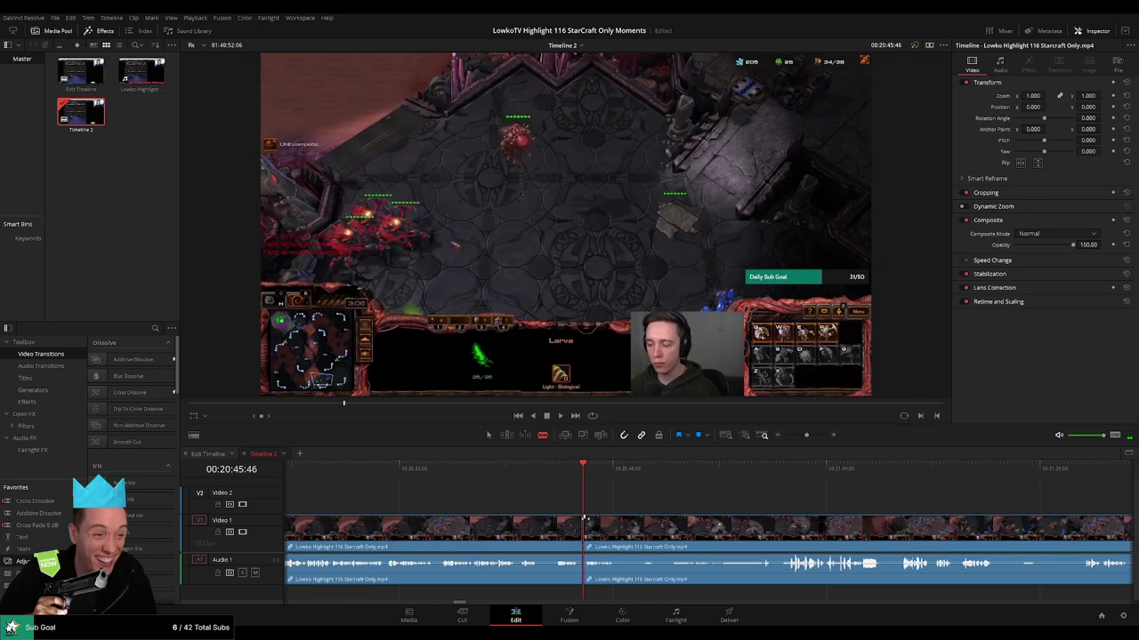
Ripple-delete the part of the blue gameplay clip before the split.
key("space")
left_click_drag(807, 436, 801, 436)
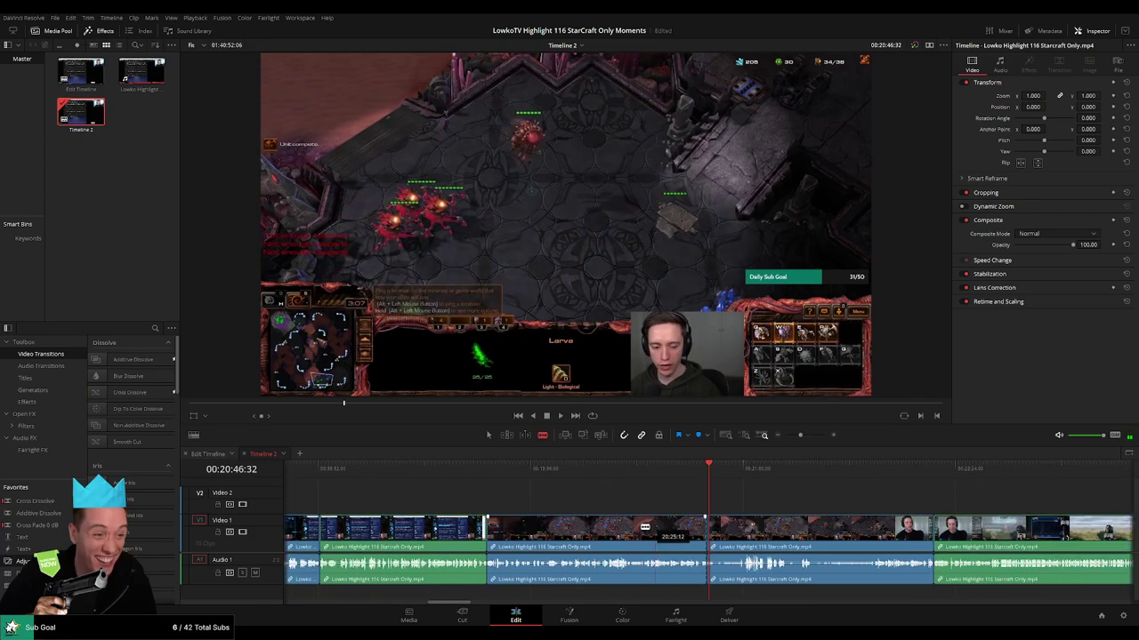
key("a")
left_click(622, 538)
key("Delete")
Examine the kept part of the blue gameplay clip from about 00:19:20 to its webcam ending after 00:20:36.
key("space")
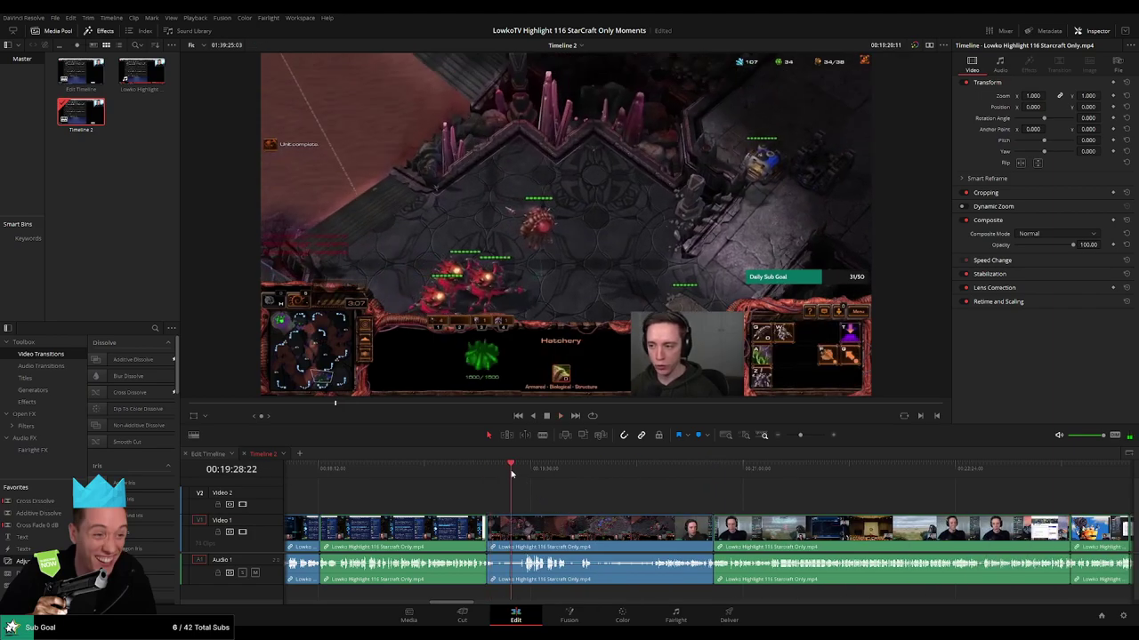
left_click(596, 469)
left_click(684, 470)
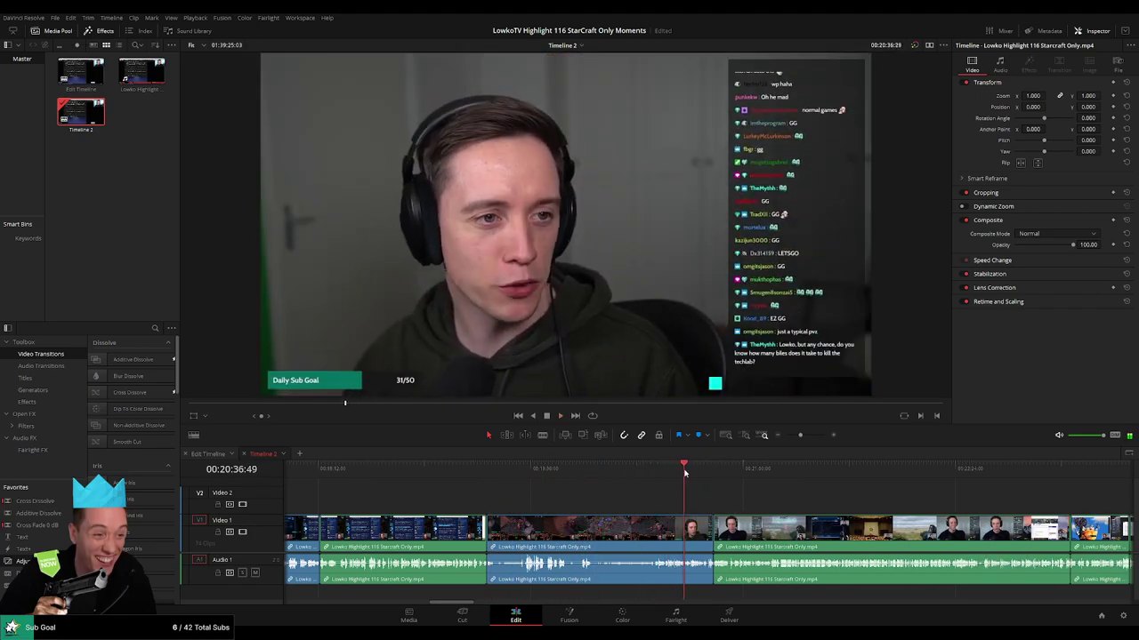
left_click(580, 469)
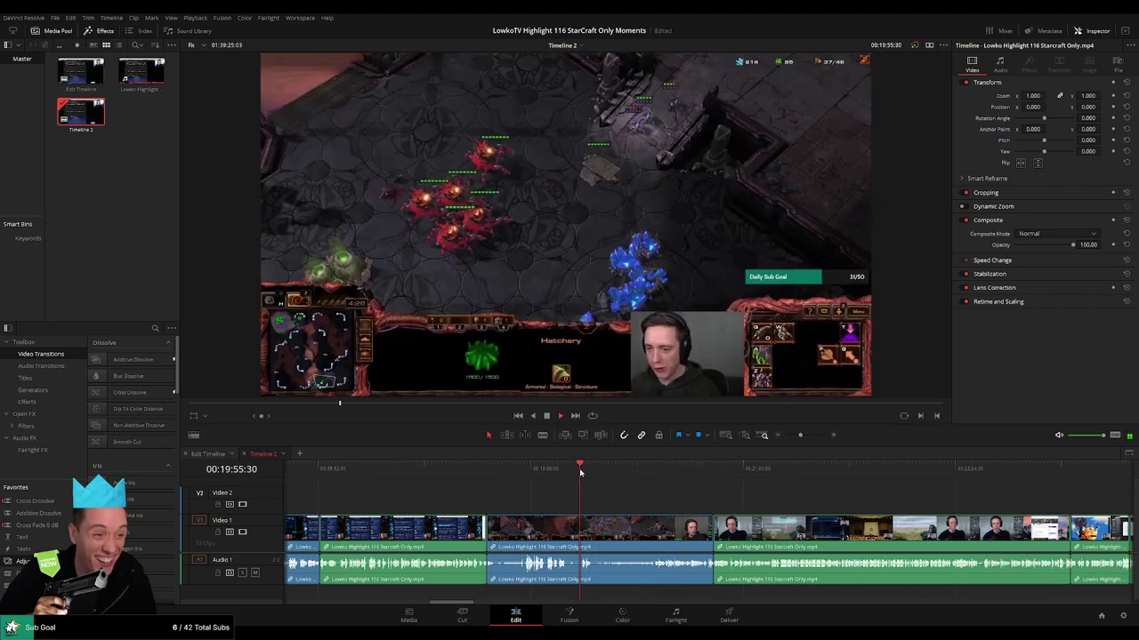
left_click(810, 436)
left_click(946, 469)
left_click_drag(810, 436, 802, 436)
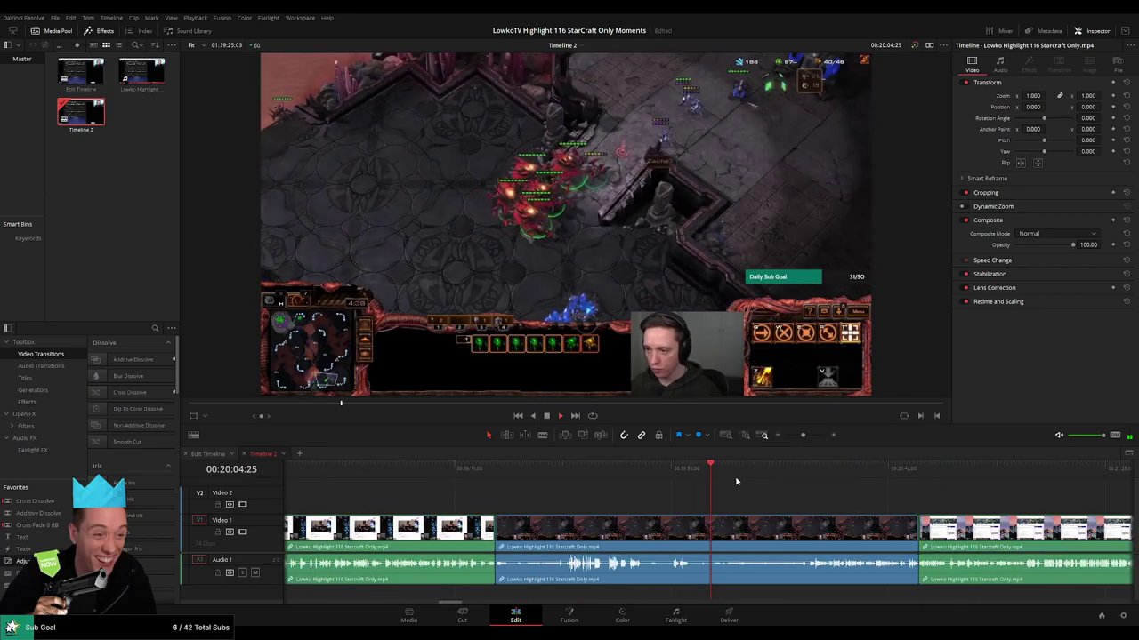
left_click(806, 469)
left_click_drag(874, 506, 598, 506)
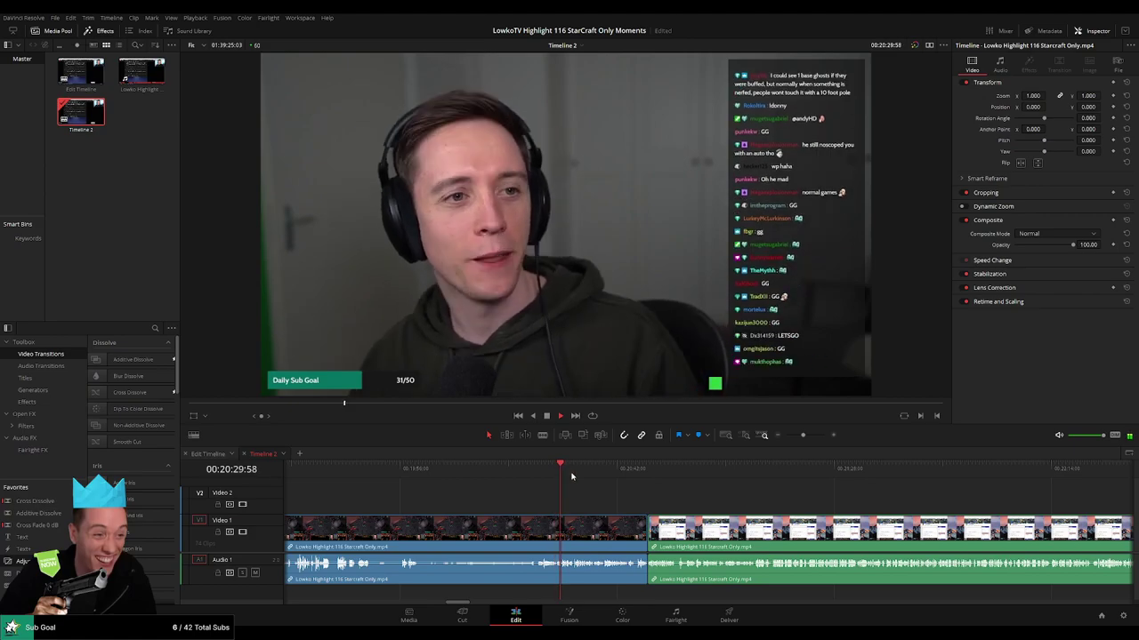
left_click(600, 470)
Sample the green webcam and Twitter clip from about 00:20:52 past 00:21:12 to judge whether it stays.
left_click(665, 470)
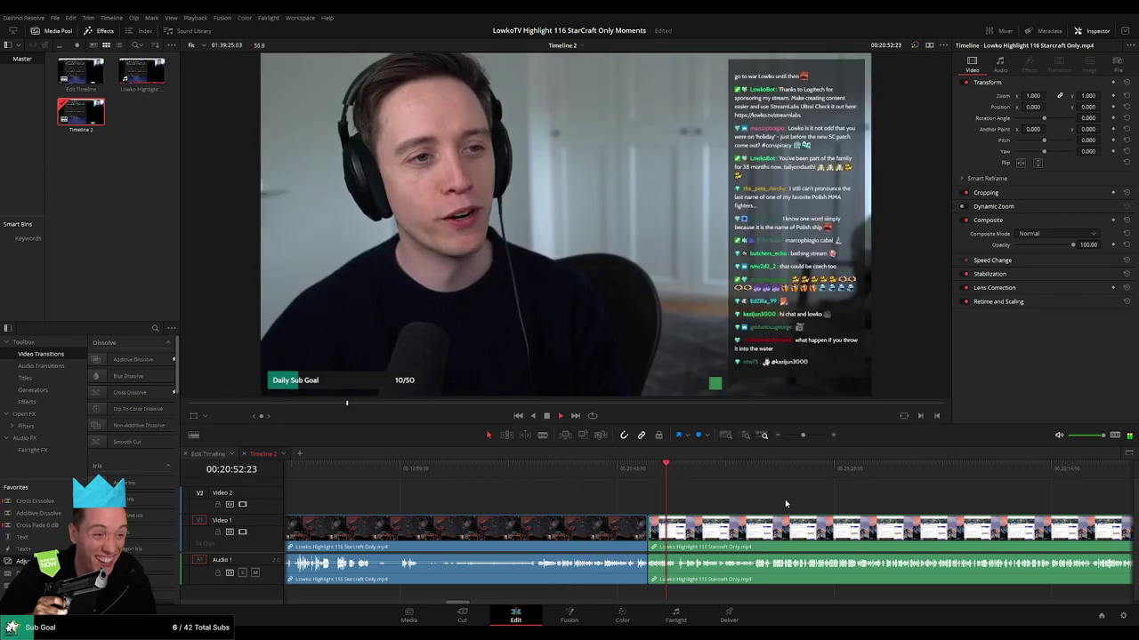
scroll(786, 504, "right", 3)
left_click(534, 471)
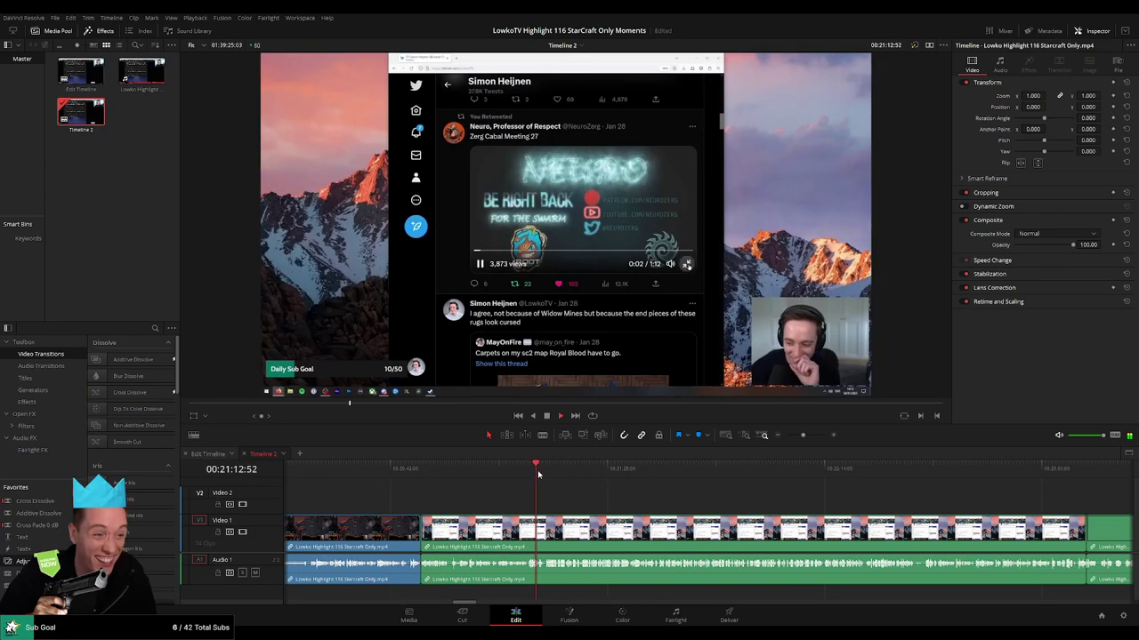
left_click(778, 474)
mouse_move(802, 436)
left_mouse_down()
mouse_move(793, 436)
mouse_move(802, 436)
left_mouse_up()
left_click(732, 467)
Ripple-delete the short green Zerg Cabal poster clip at about 00:23:13.
scroll(628, 503, "right", 2)
scroll(738, 503, "right", 2)
left_click(599, 531)
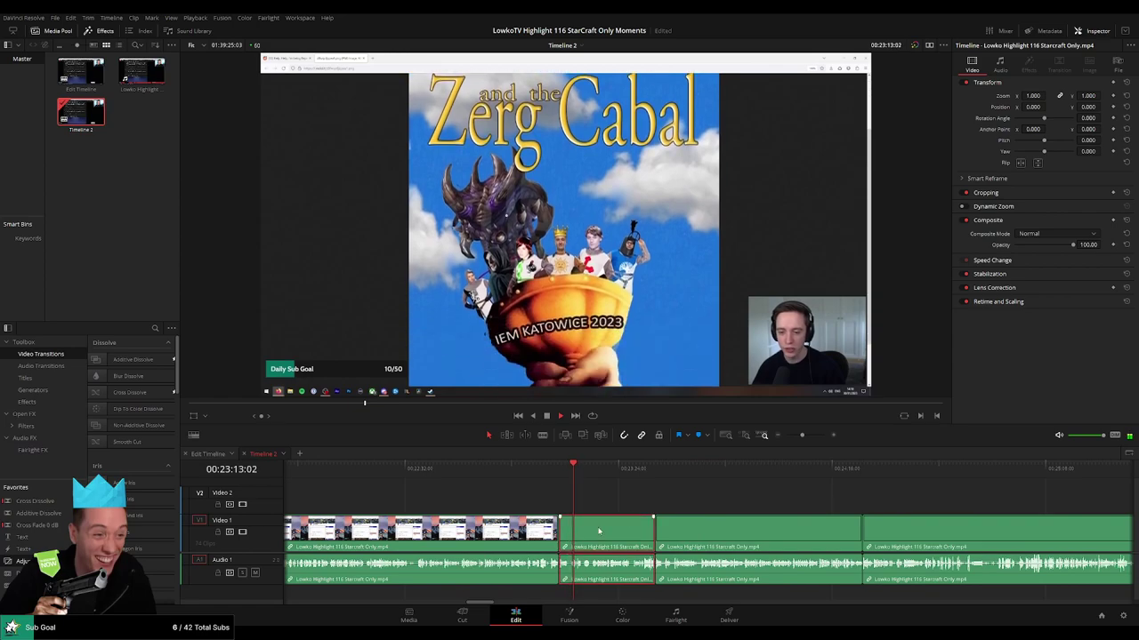
key("Delete")
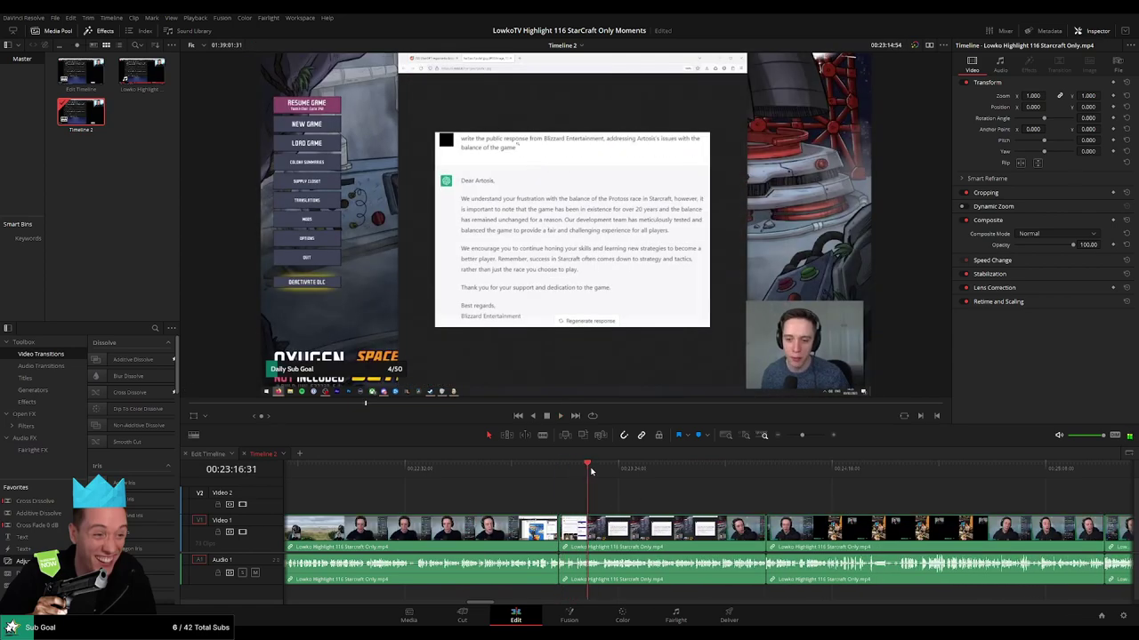
Skim the green clip with the Blizzard response letter from about 00:23:16 to 00:24:01 and select it.
left_click(598, 468)
left_click_drag(602, 469, 762, 468)
left_click(699, 538)
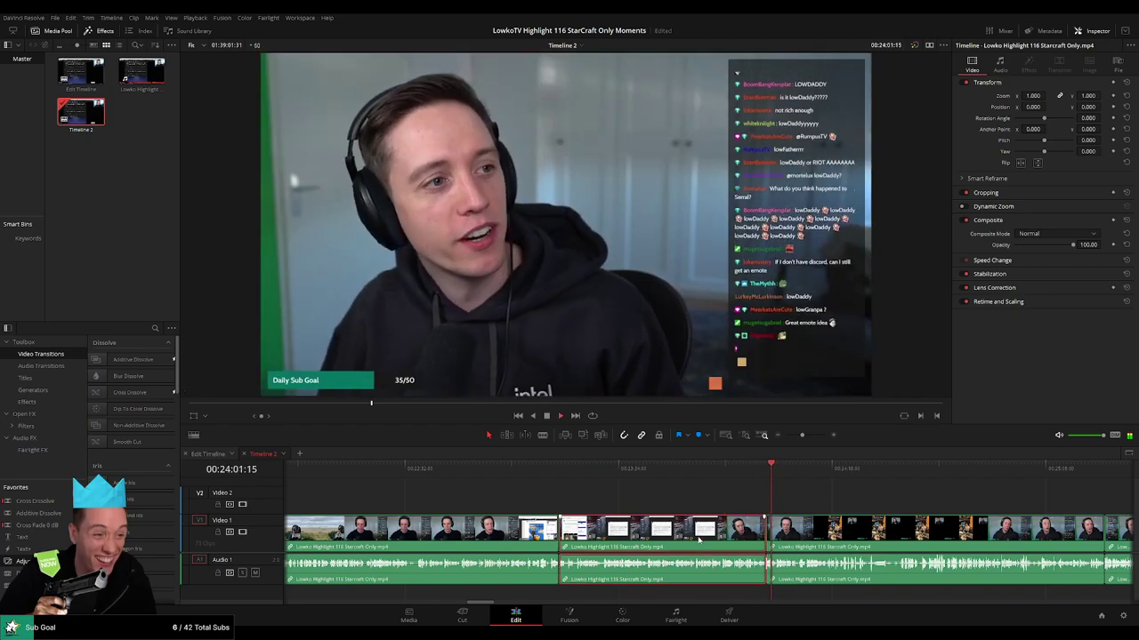
Ripple delete the selected clip ending just before 00:24:01 and preview the footage that closes the gap.
key("Delete")
left_click(653, 469)
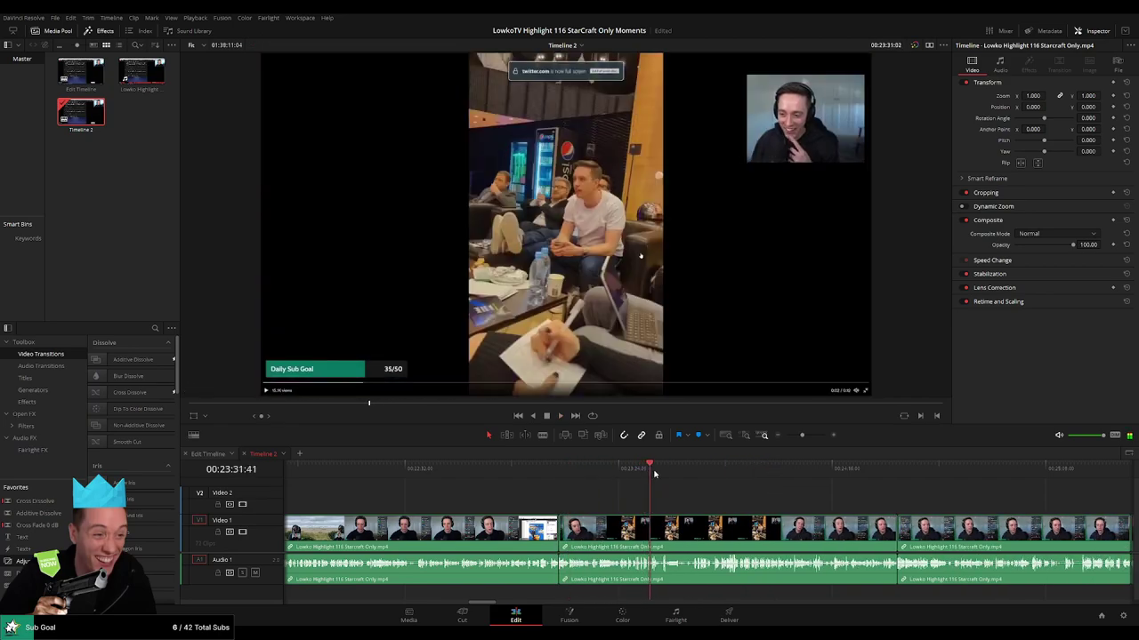
left_click_drag(676, 470, 815, 471)
left_click_drag(888, 491, 660, 490)
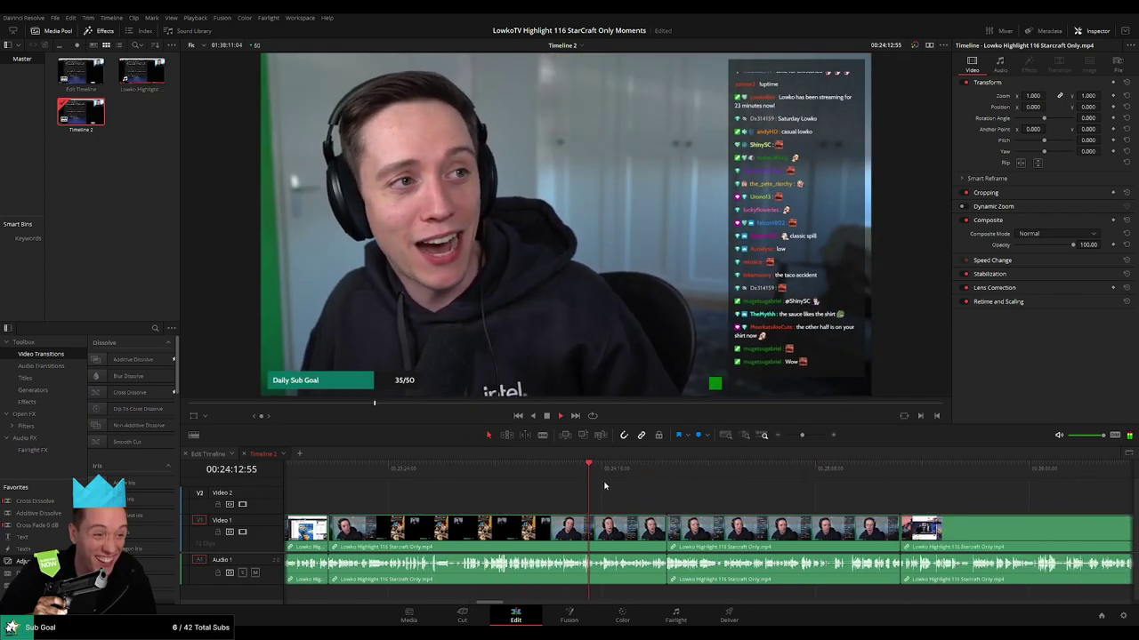
Review the footage between about 00:23:54 and 00:26:10 on Timeline 2 for sections worth keeping.
left_click(643, 469)
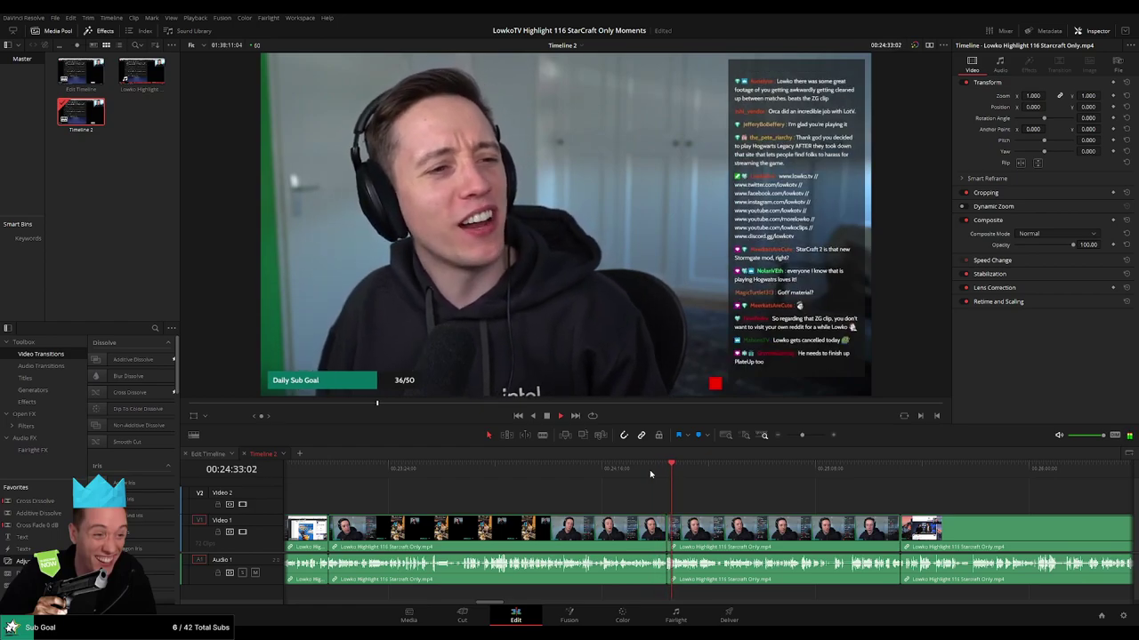
left_click(537, 471)
left_click(513, 474)
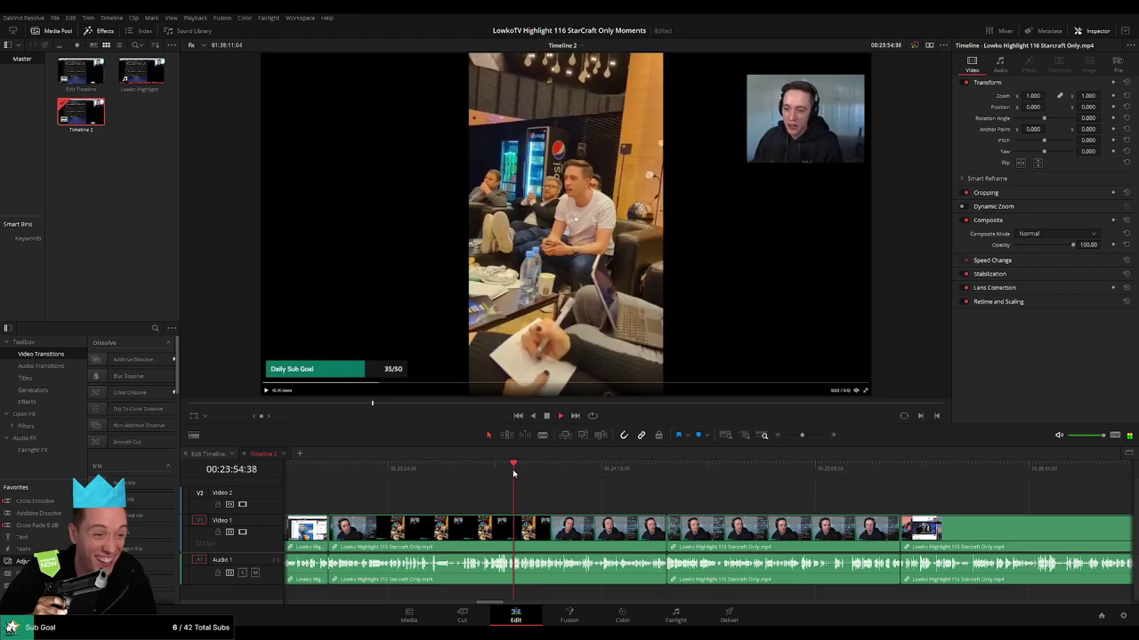
left_click_drag(802, 437, 809, 437)
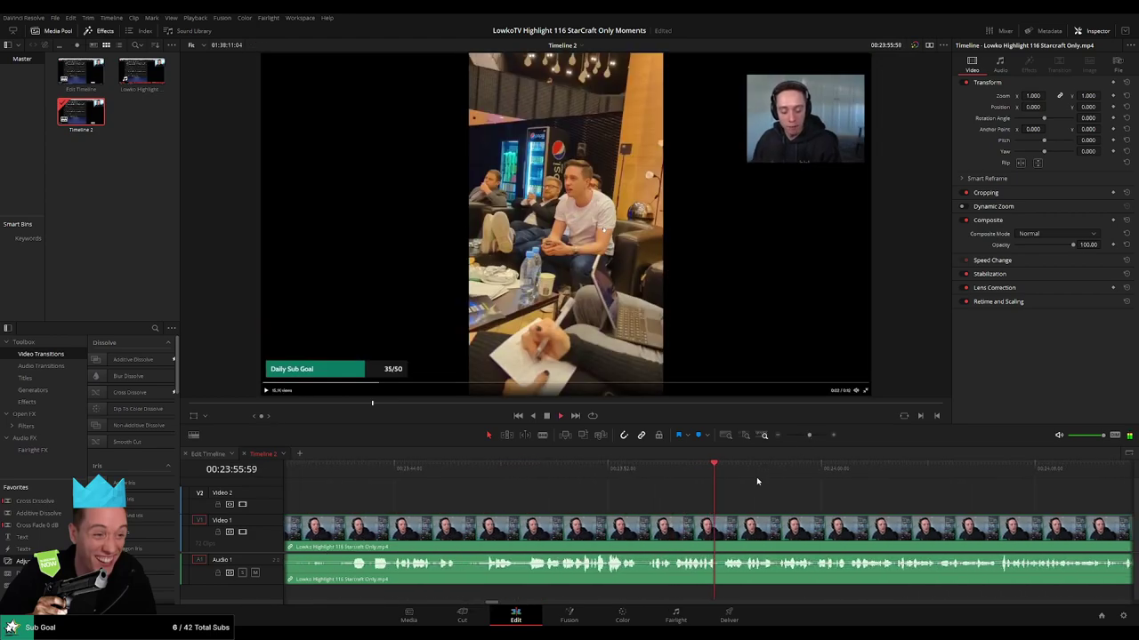
left_click_drag(788, 517, 622, 503)
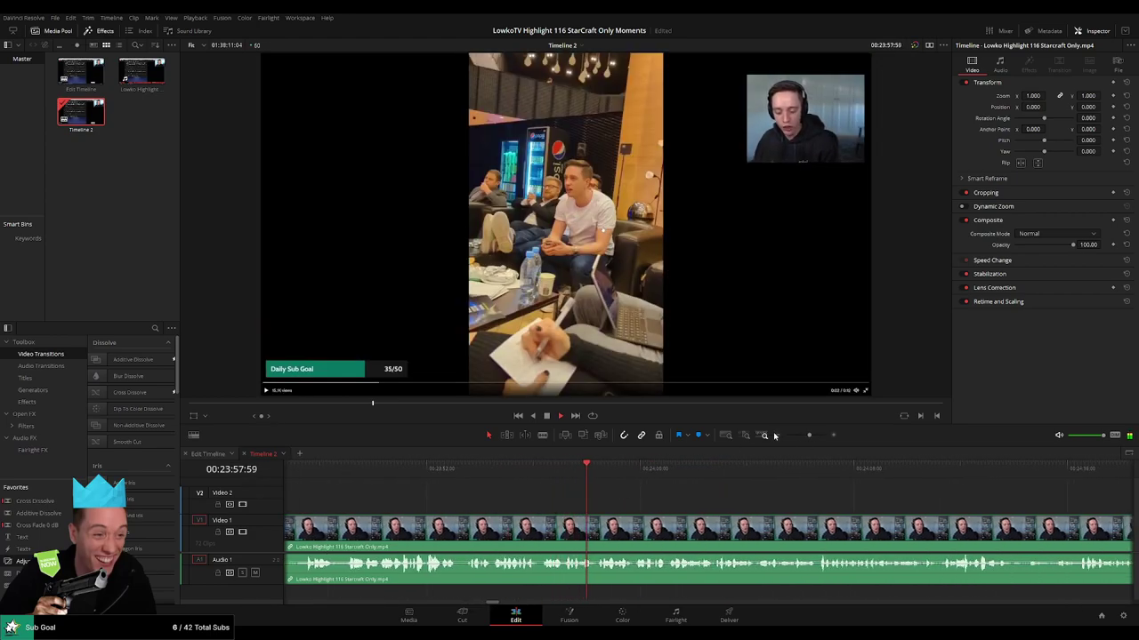
left_click_drag(809, 436, 800, 433)
left_click(787, 472)
left_click_drag(865, 500, 624, 472)
left_click(494, 473)
left_click_drag(693, 475, 700, 474)
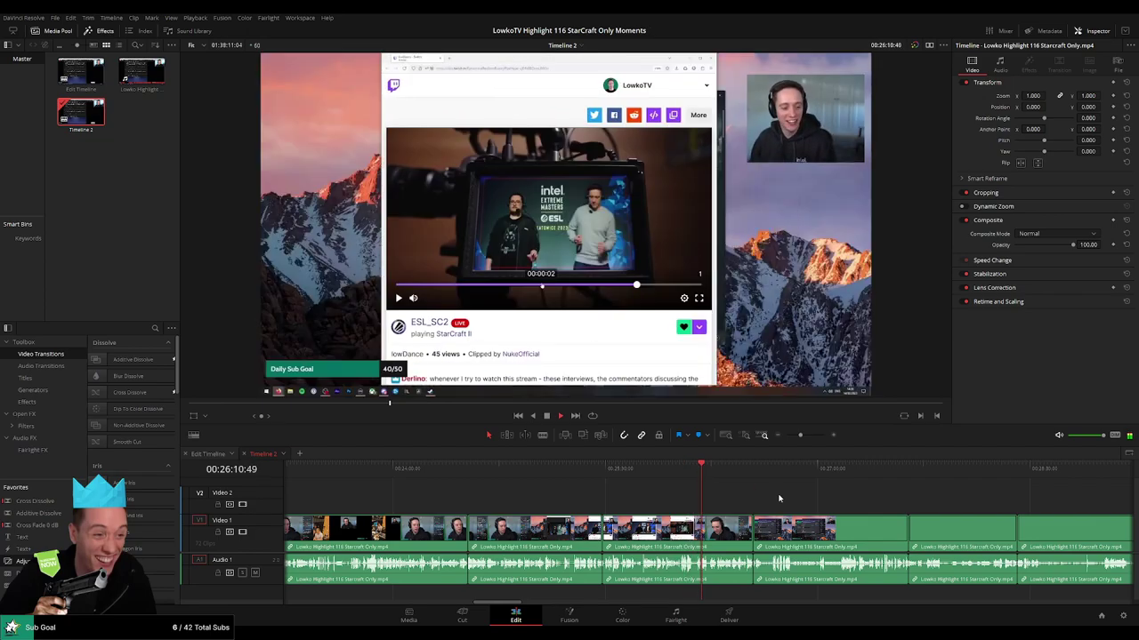
Check the clips before about 00:26:47 and ripple delete the two adjacent clips between 00:24:32 and 00:26:32.
left_click(753, 468)
scroll(654, 489, "right", 3)
left_click(602, 475)
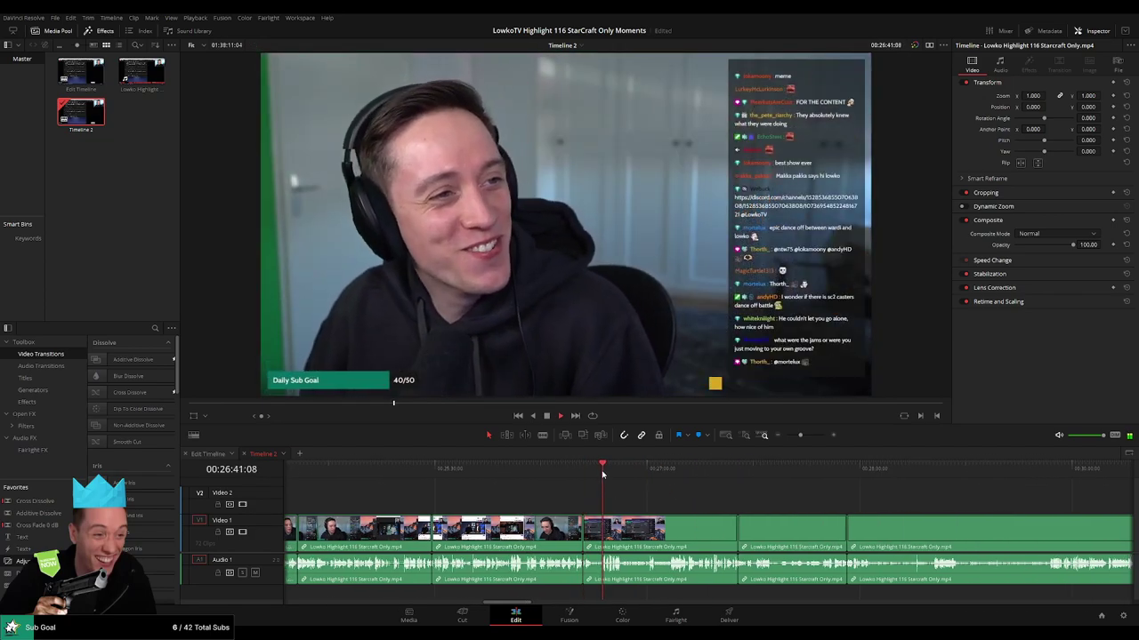
left_click(615, 476)
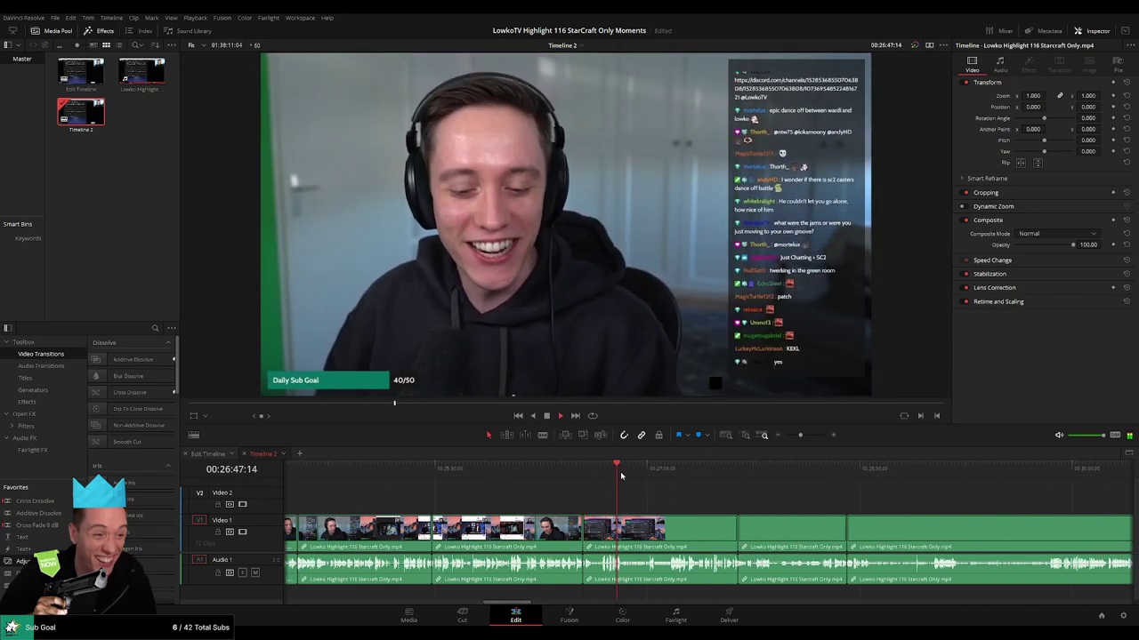
left_click(363, 474)
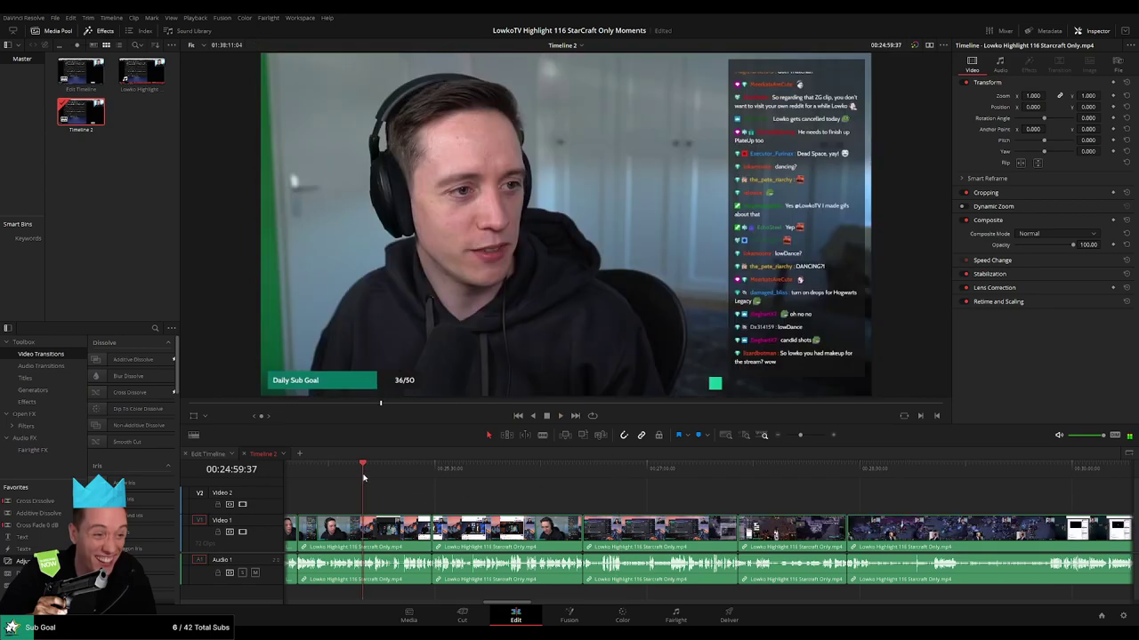
scroll(594, 502, "left", 3)
left_click_drag(598, 501, 545, 536)
key("Delete")
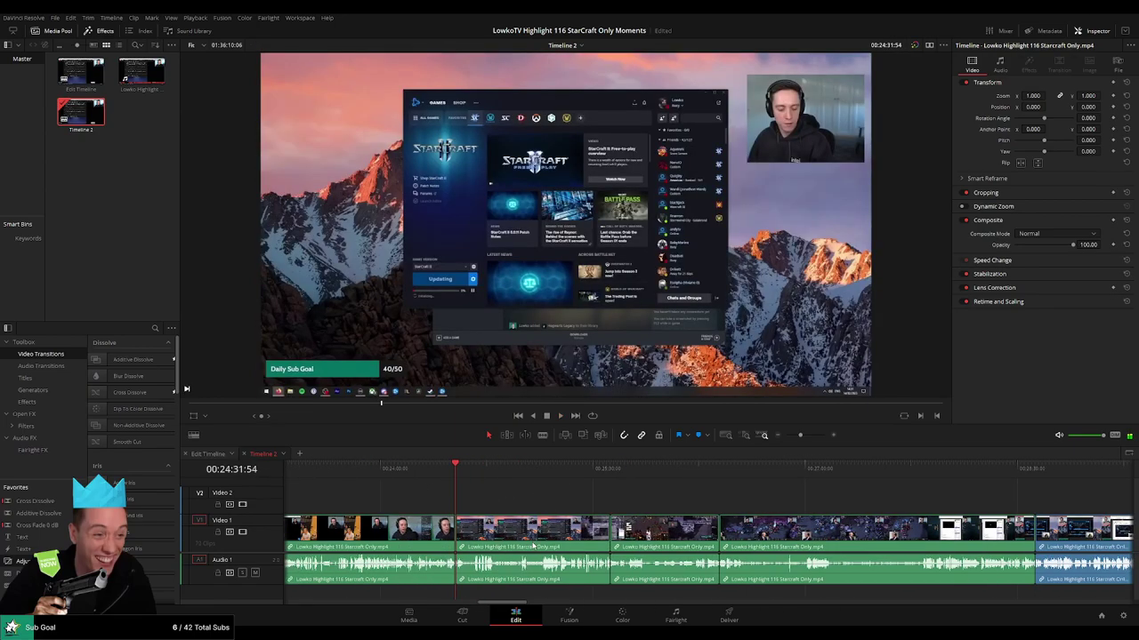
Preview the clip running from 00:24:32 to about 00:25:37, from the webcam laughter through the Discord audio section.
left_click(481, 467)
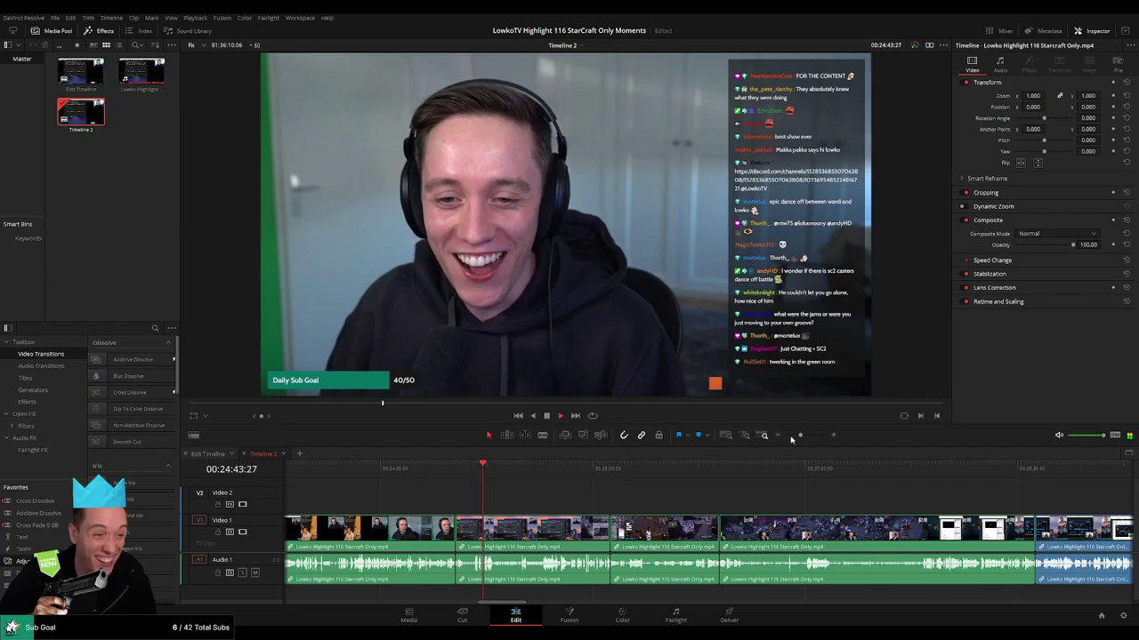
mouse_move(798, 435)
left_mouse_down()
mouse_move(787, 436)
mouse_move(805, 436)
left_mouse_up()
left_click(553, 469)
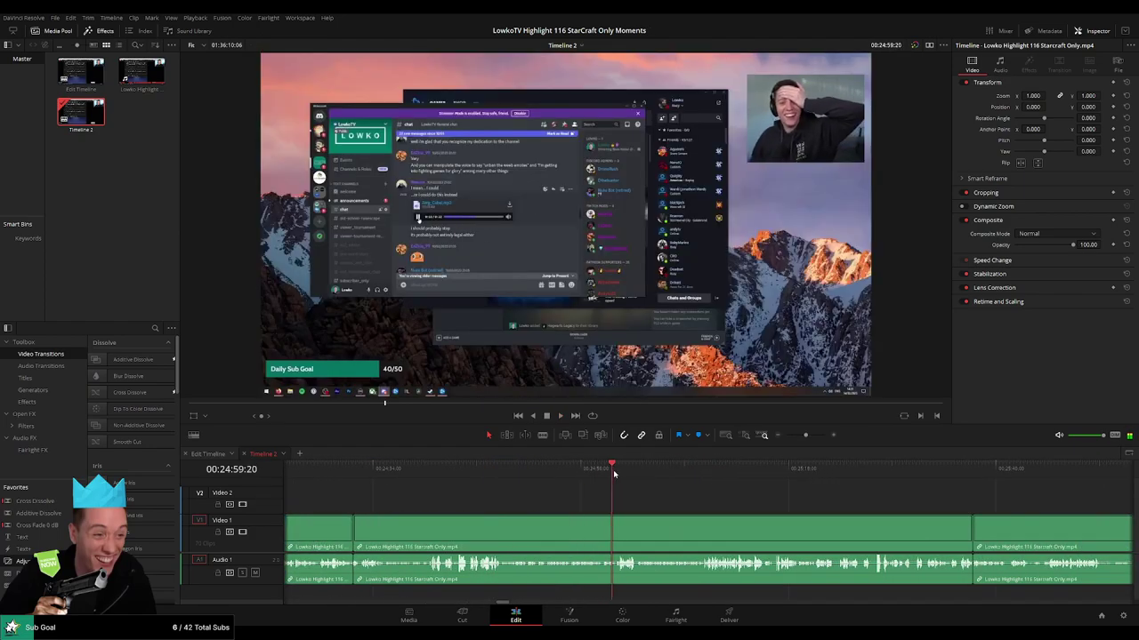
scroll(583, 504, "right", 3)
left_click_drag(796, 471, 822, 492)
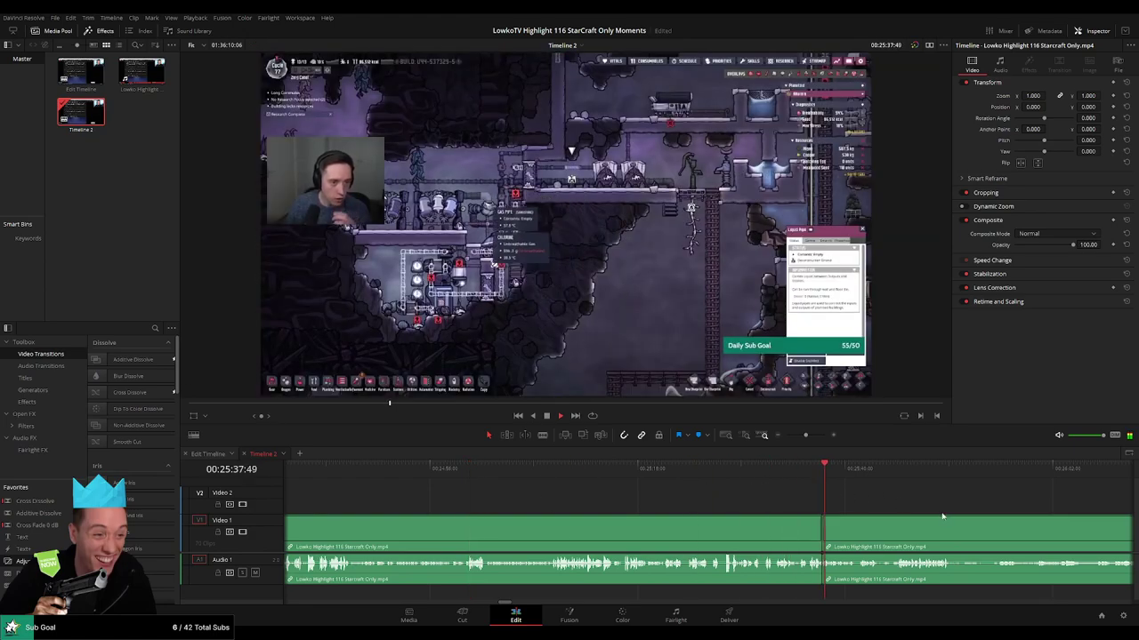
Preview the Reddit r/starcraft clip starting at about 00:25:37 and ripple delete it from the timeline.
left_click_drag(943, 516, 569, 499)
left_click(578, 476)
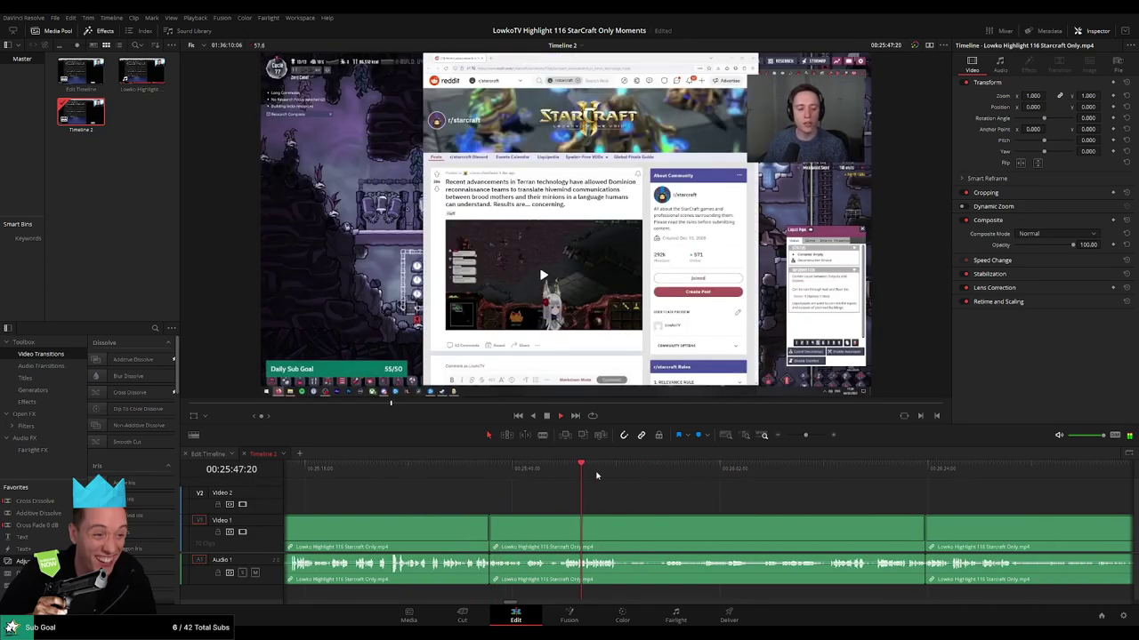
left_click(784, 475)
left_click(843, 475)
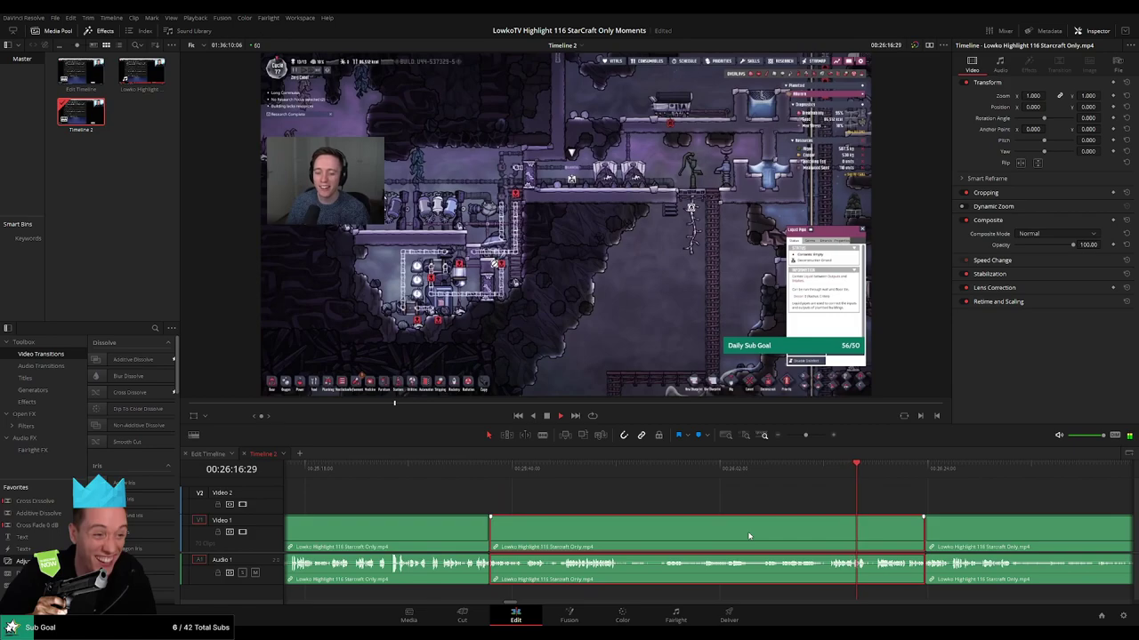
Preview the US presidents StarCraft clip from about 00:25:38 to 00:26:11.
left_click(490, 476)
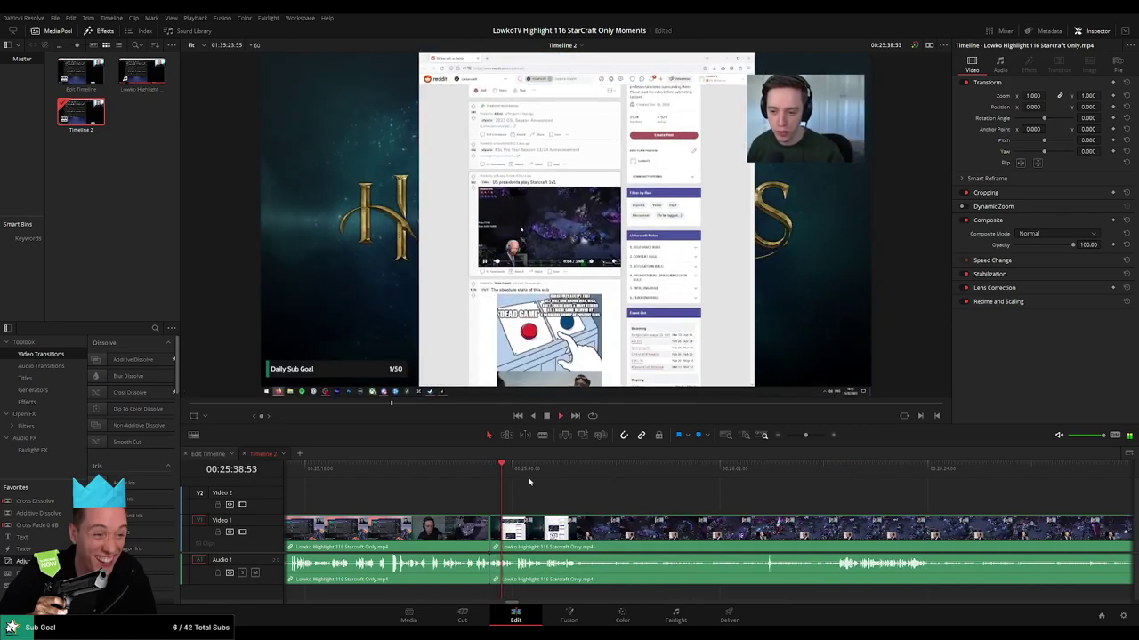
left_click(719, 476)
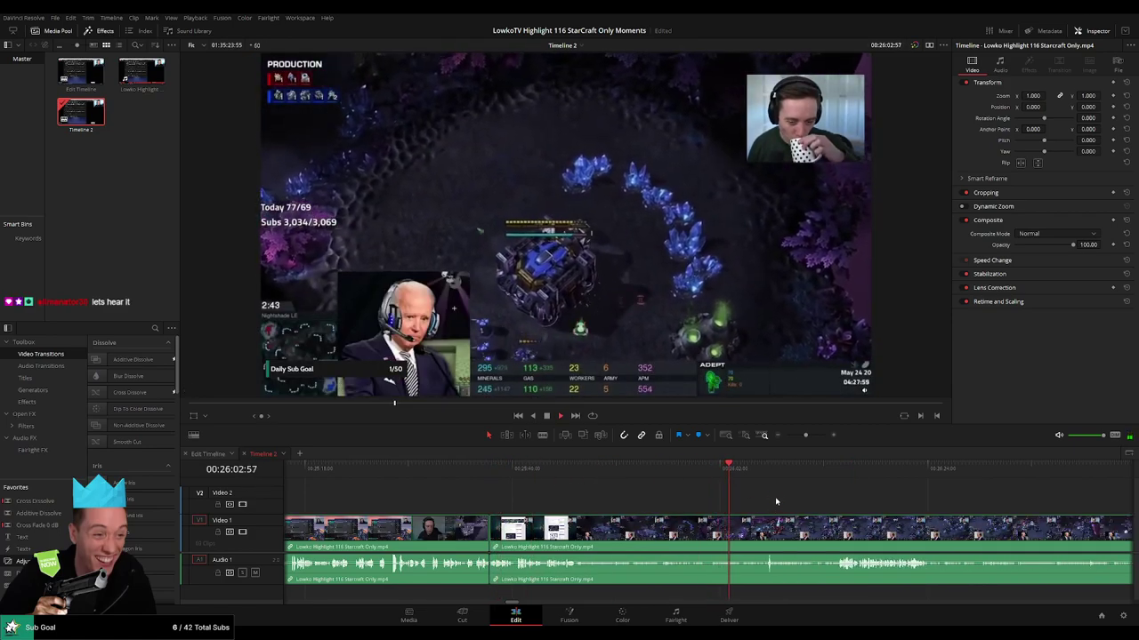
left_click_drag(805, 436, 795, 437)
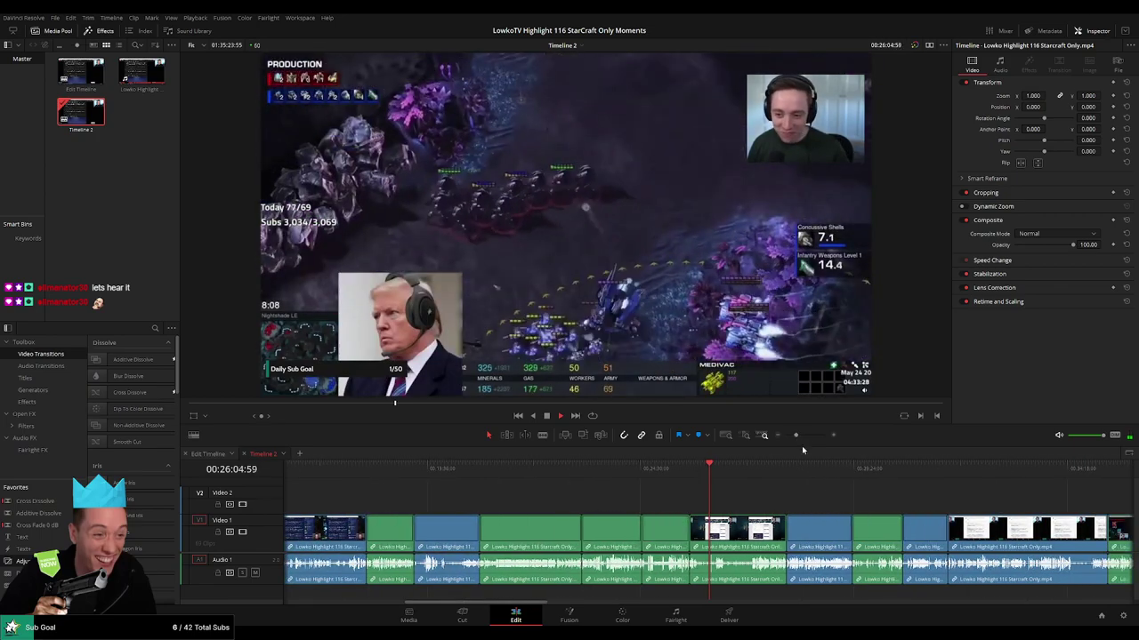
key("space")
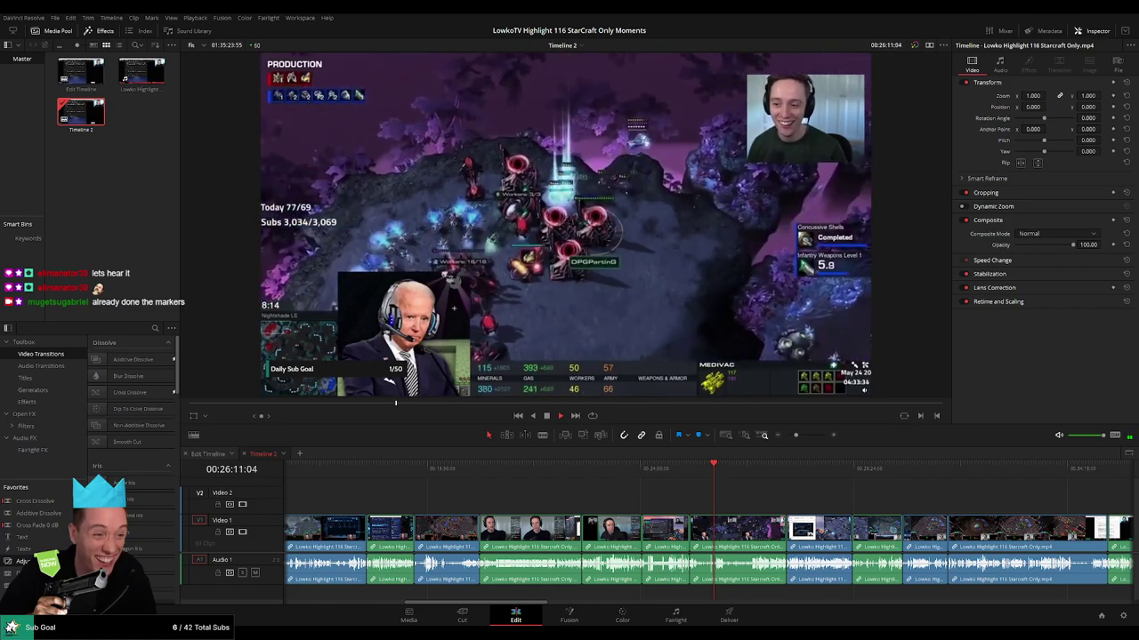
Check the blue clip starting at about 00:27:51 and ripple delete it from the timeline.
left_click_drag(714, 466, 786, 471)
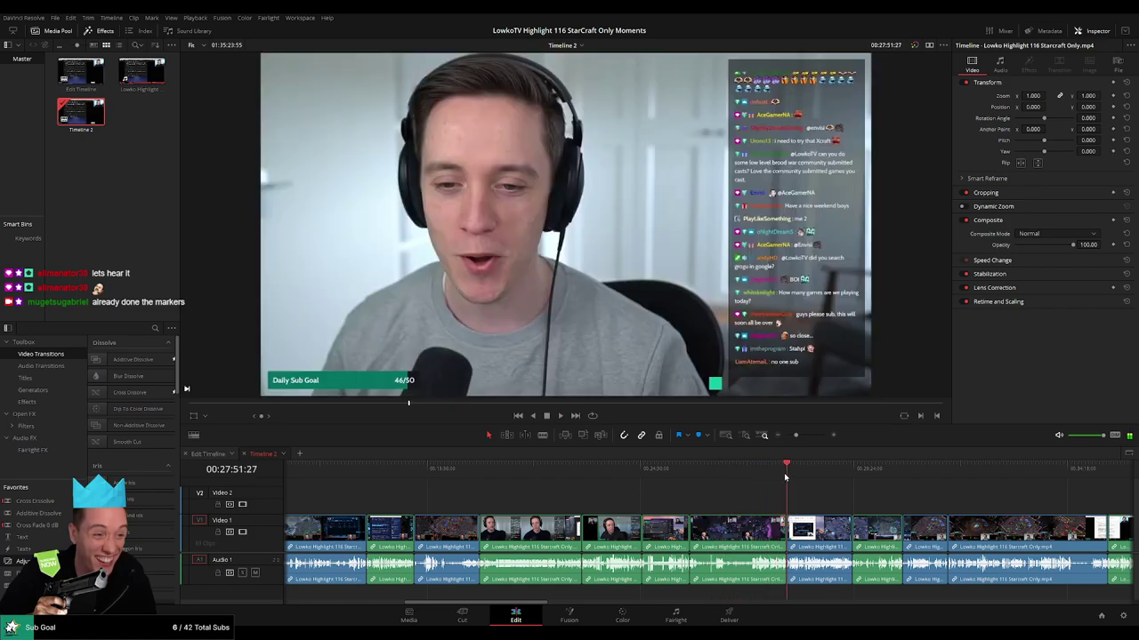
scroll(565, 501, "right", 3)
scroll(564, 501, "right", 1)
left_click(511, 472)
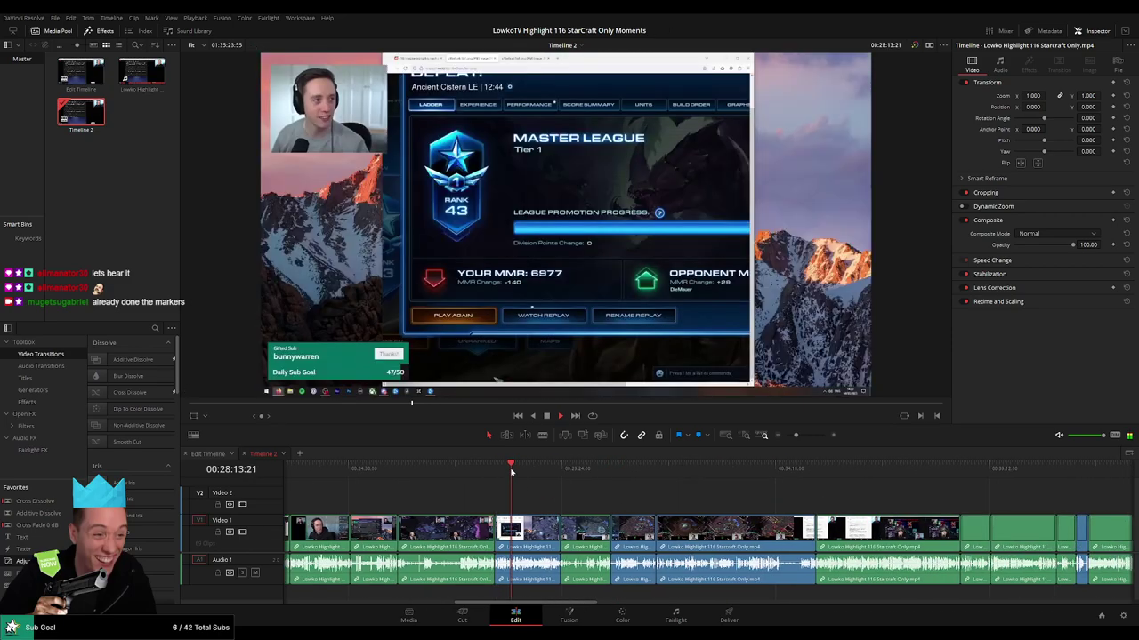
left_click_drag(512, 472, 557, 473)
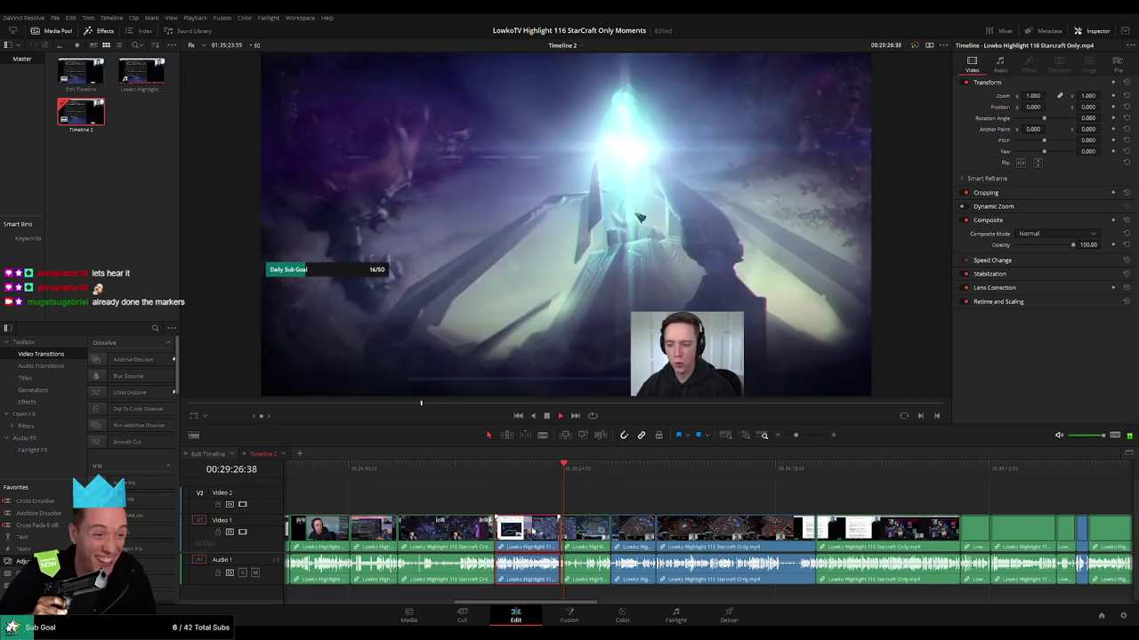
key("BackSpace")
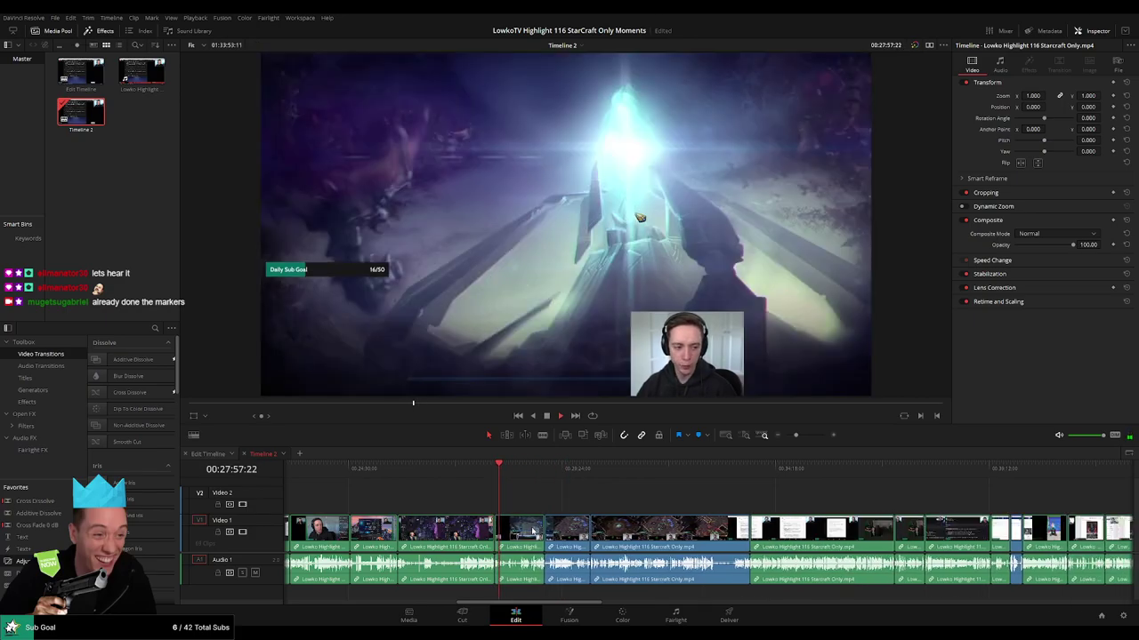
Preview the green clip following the US presidents clip at about 00:27:52 and ripple delete it.
left_click_drag(500, 472, 555, 472)
left_click(495, 471)
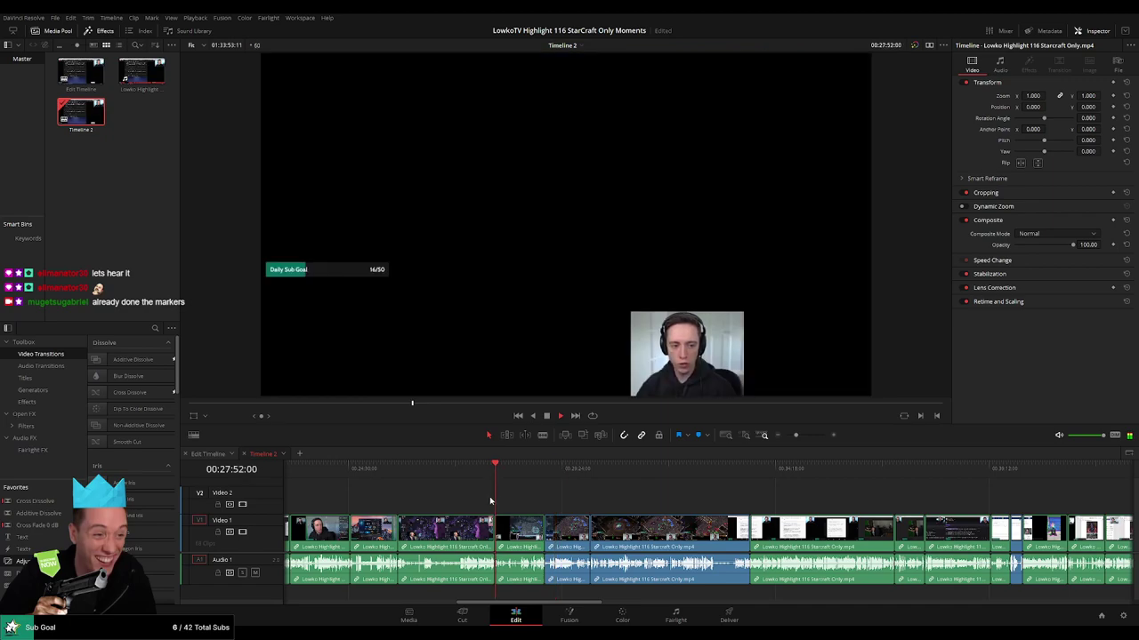
left_click(483, 471)
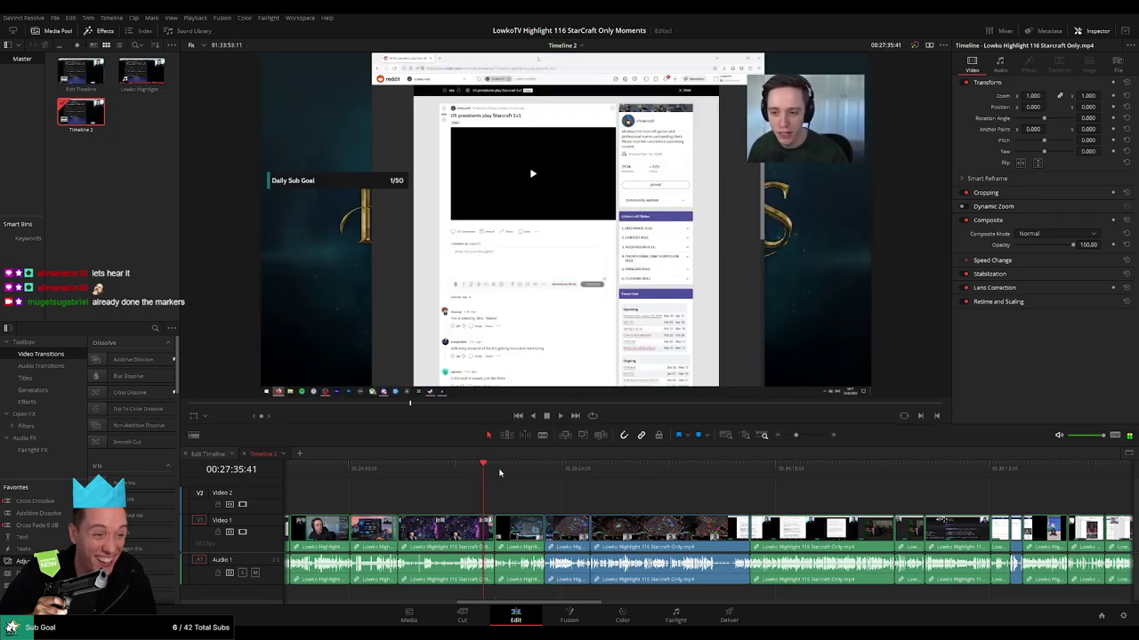
left_click(495, 472)
key("Delete")
Review the clips between about 00:28:33 and 00:35:28, including the blue gameplay clips and the tweet clip.
key("space")
left_click(526, 468)
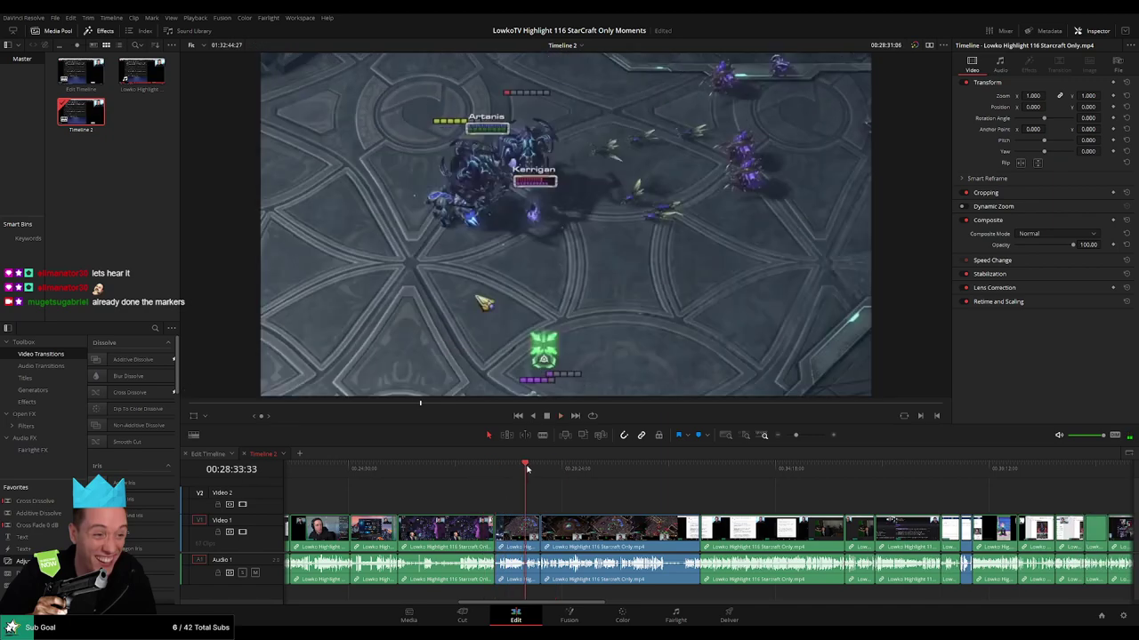
left_click(539, 468)
mouse_move(795, 435)
left_mouse_down()
mouse_move(806, 436)
mouse_move(796, 437)
left_mouse_up()
left_click(668, 470)
left_click(736, 469)
left_click_drag(770, 496, 669, 482)
key("space")
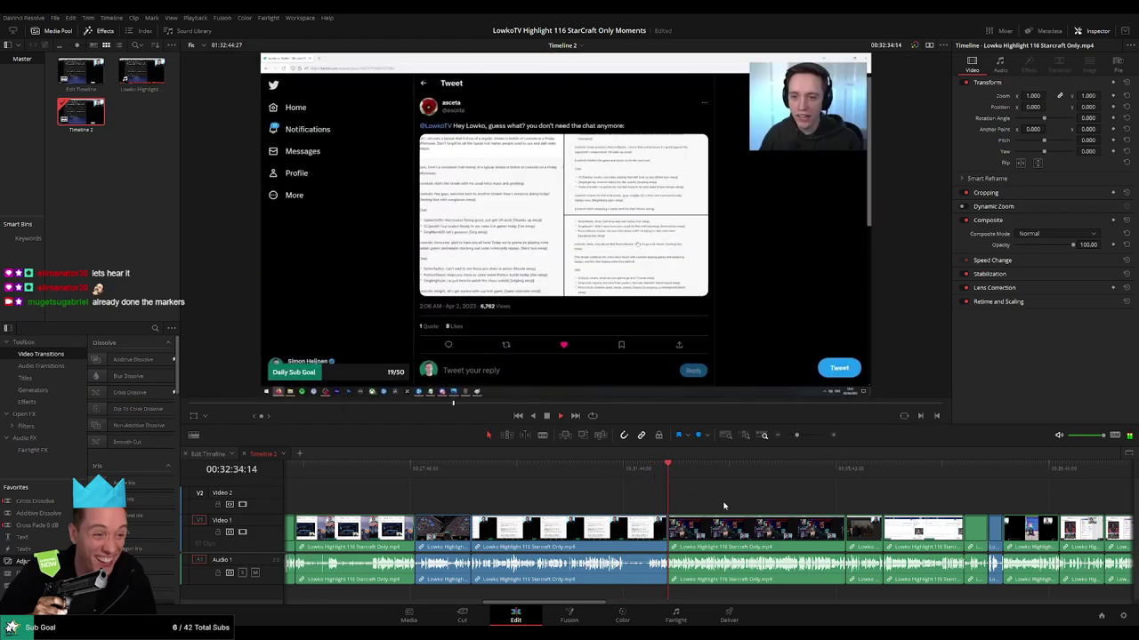
left_click_drag(731, 505, 636, 476)
left_click(526, 472)
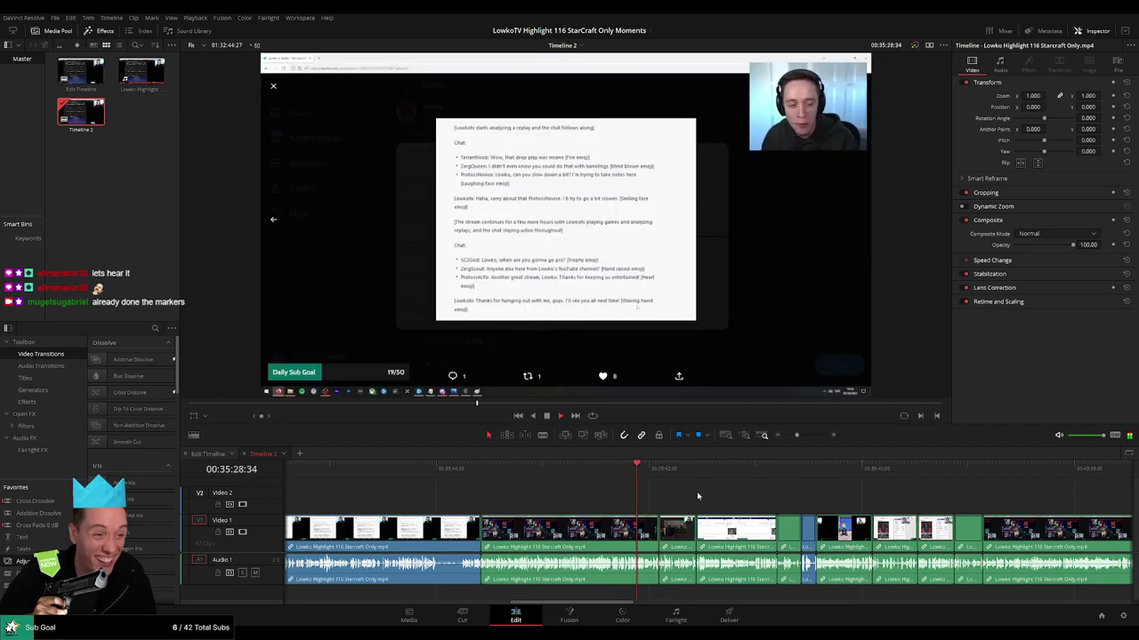
Preview the short clip ending at about 00:36:35, right after the tweet clip, and ripple delete it.
left_click_drag(698, 497, 539, 470)
left_click(502, 469)
left_click(519, 468)
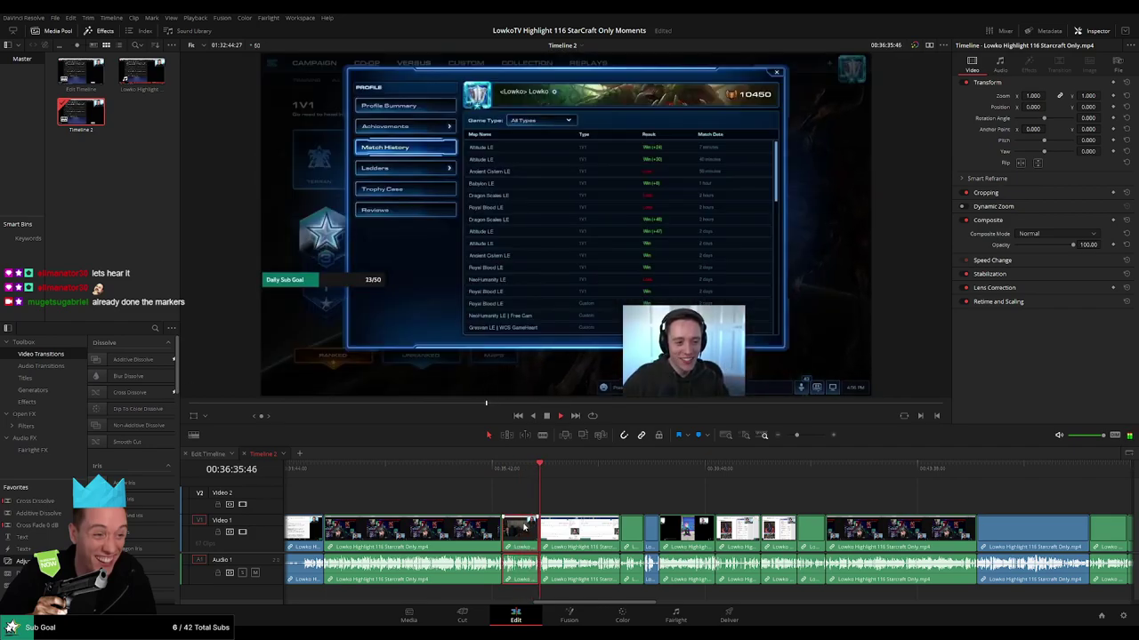
key("Delete")
Preview the chat-log clip from about 00:36:03 and the start of the short gameplay clip at 00:37:23.
left_click(512, 469)
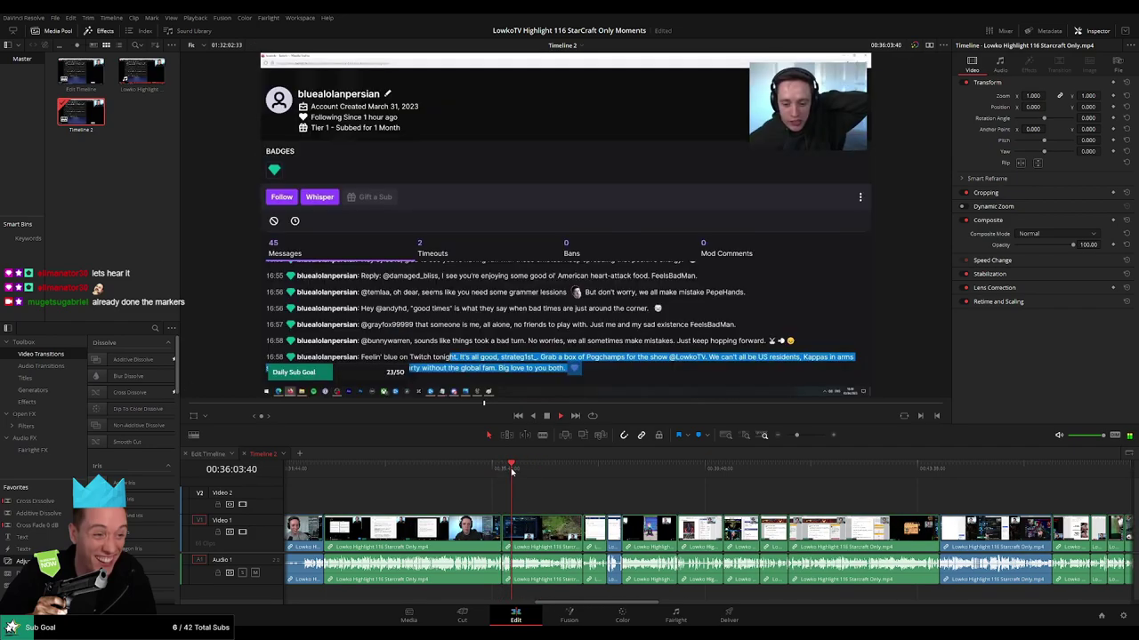
left_click_drag(511, 471, 553, 474)
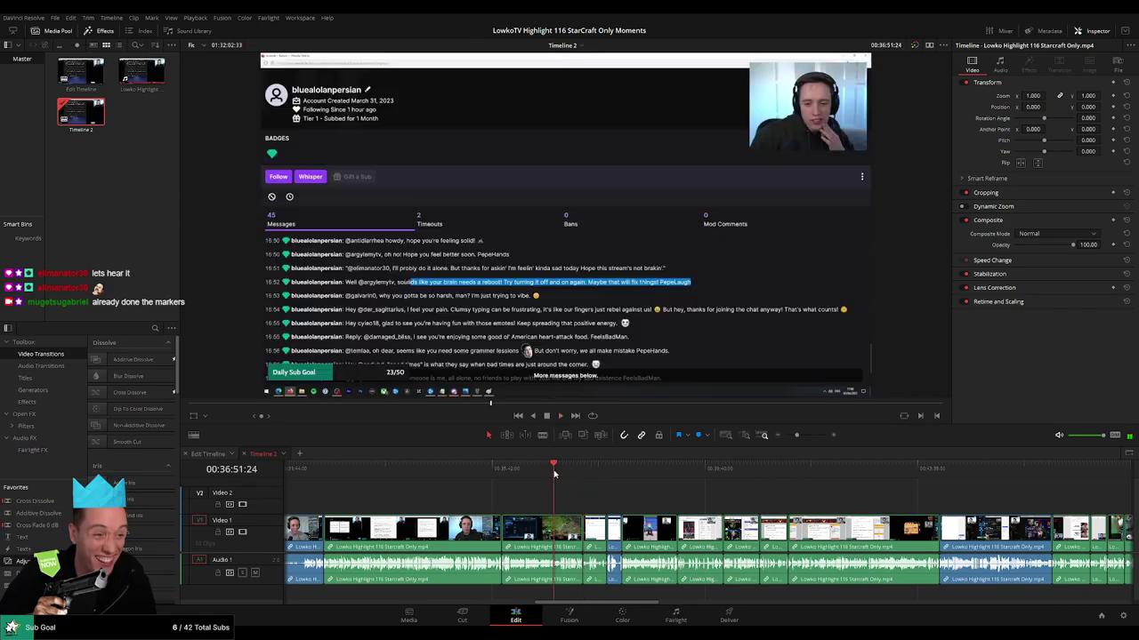
left_click(522, 477)
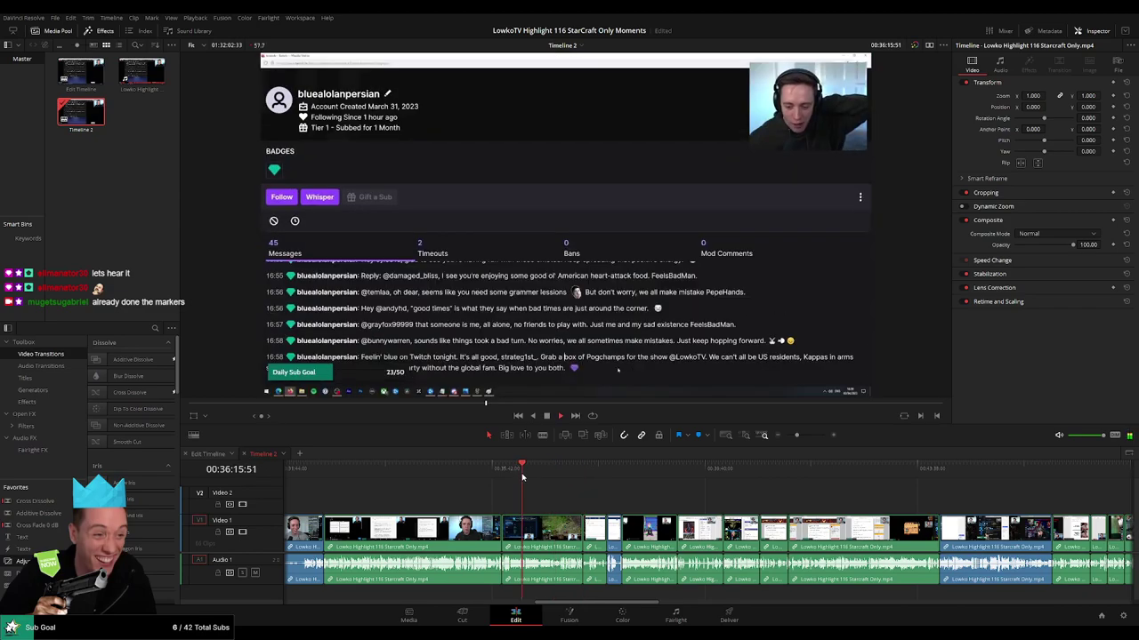
left_click_drag(510, 477, 583, 473)
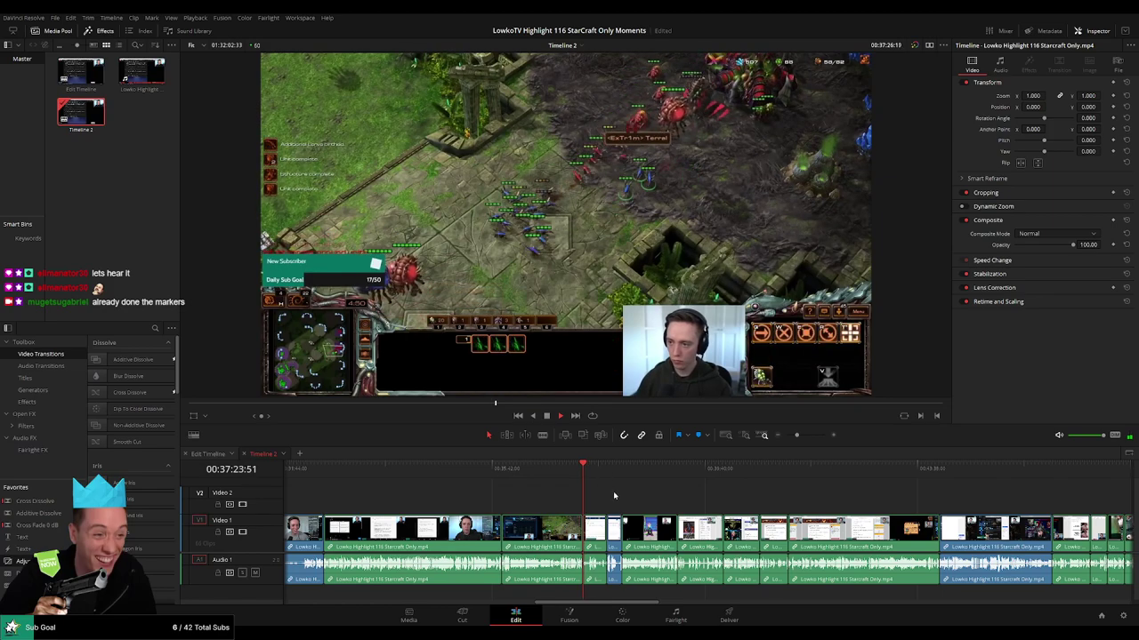
left_click_drag(797, 435, 803, 436)
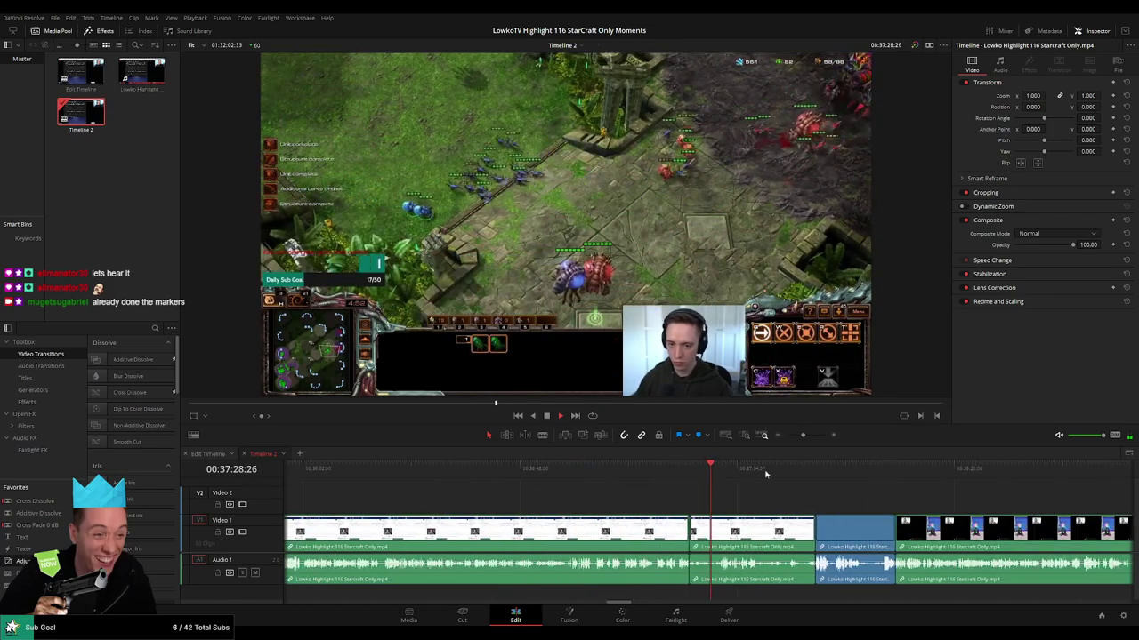
Preview the rest of the short green clip starting at about 00:37:23, before the blue clip, and ripple delete it.
left_click(726, 472)
left_click_drag(825, 496, 562, 470)
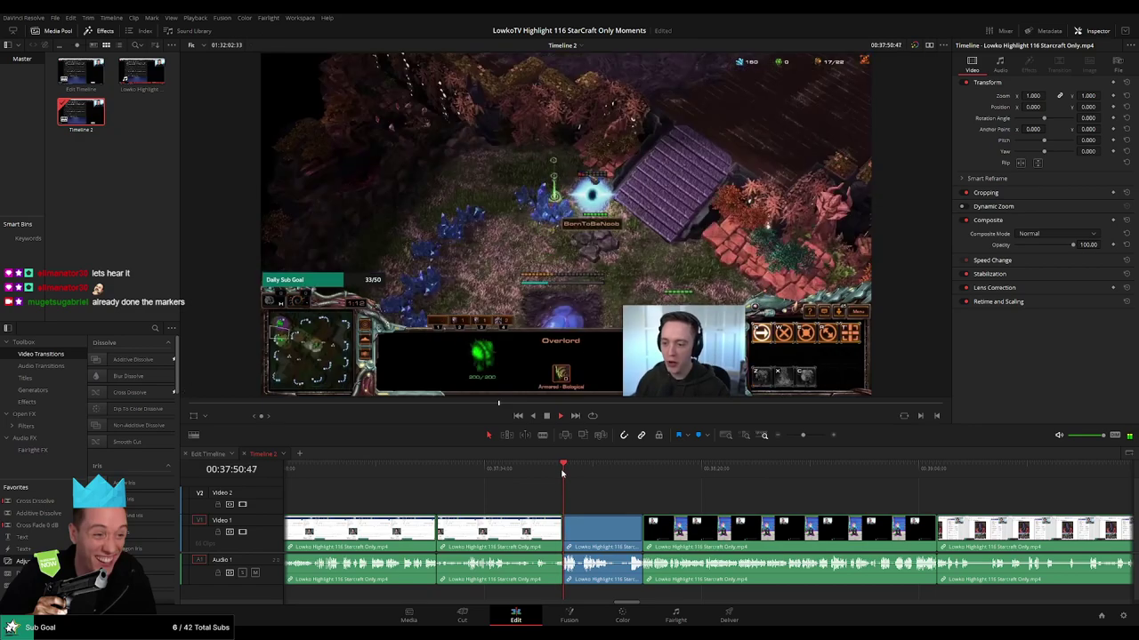
left_click(525, 533)
key("Delete")
Review the clips from about 00:37:40, covering the Stardew Valley footage and the r/starcraft clip playing at 00:38:46.
left_click(516, 469)
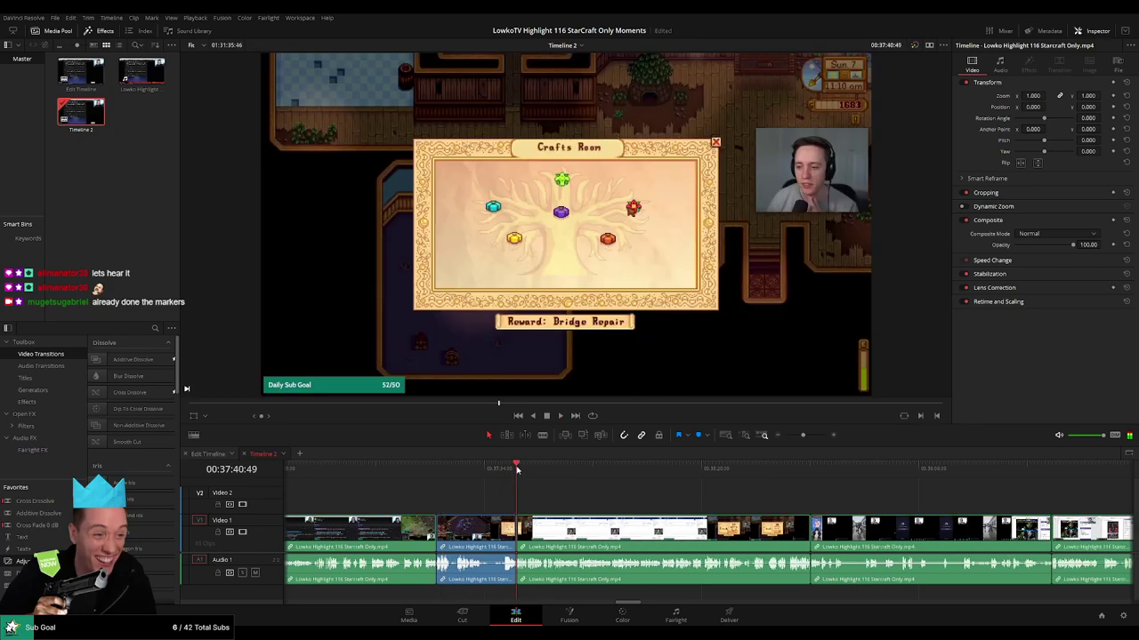
left_click_drag(591, 511, 488, 500)
left_click(511, 471)
left_click(698, 471)
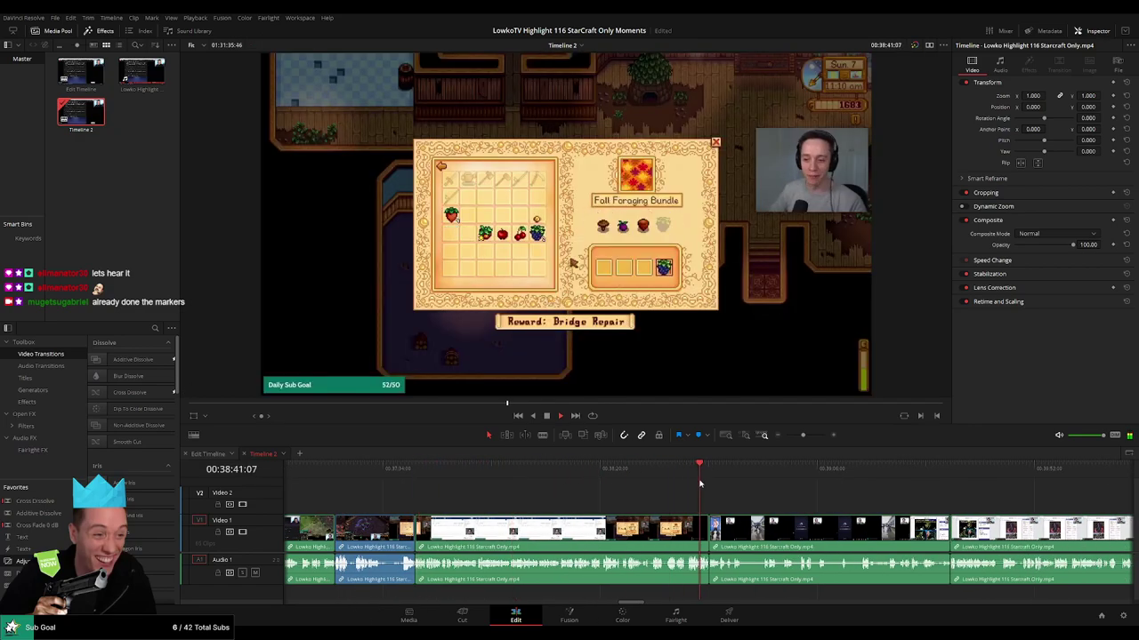
left_click_drag(748, 507, 559, 494)
left_click(530, 471)
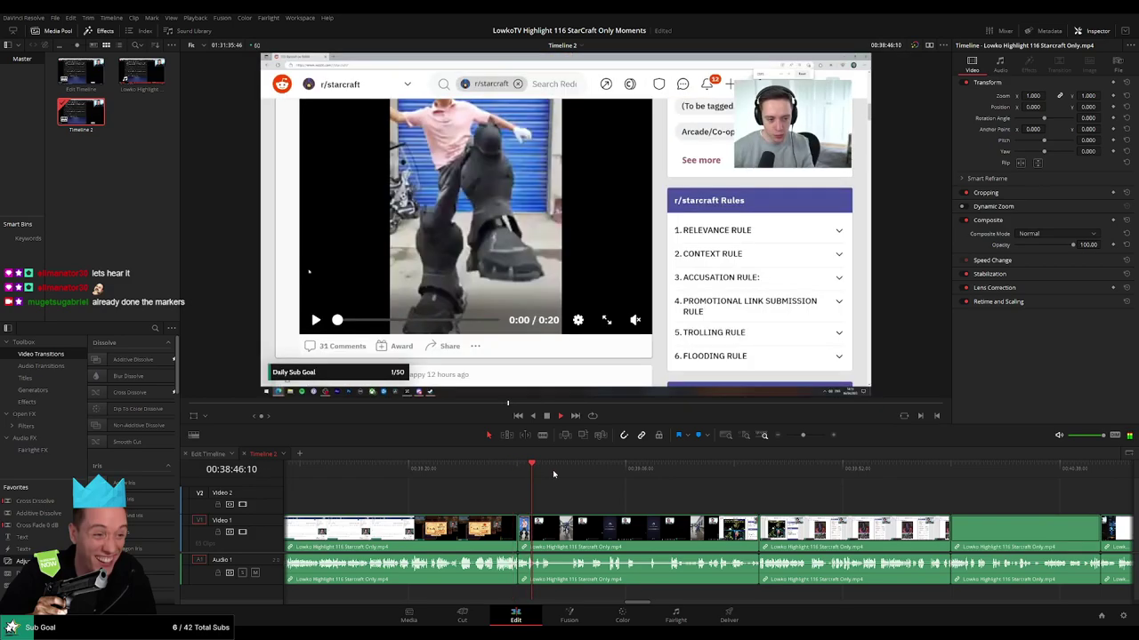
left_click(643, 472)
Preview the Reddit caster-meme clip from about 00:39:34 to 00:40:16 and ripple delete it.
key("Down")
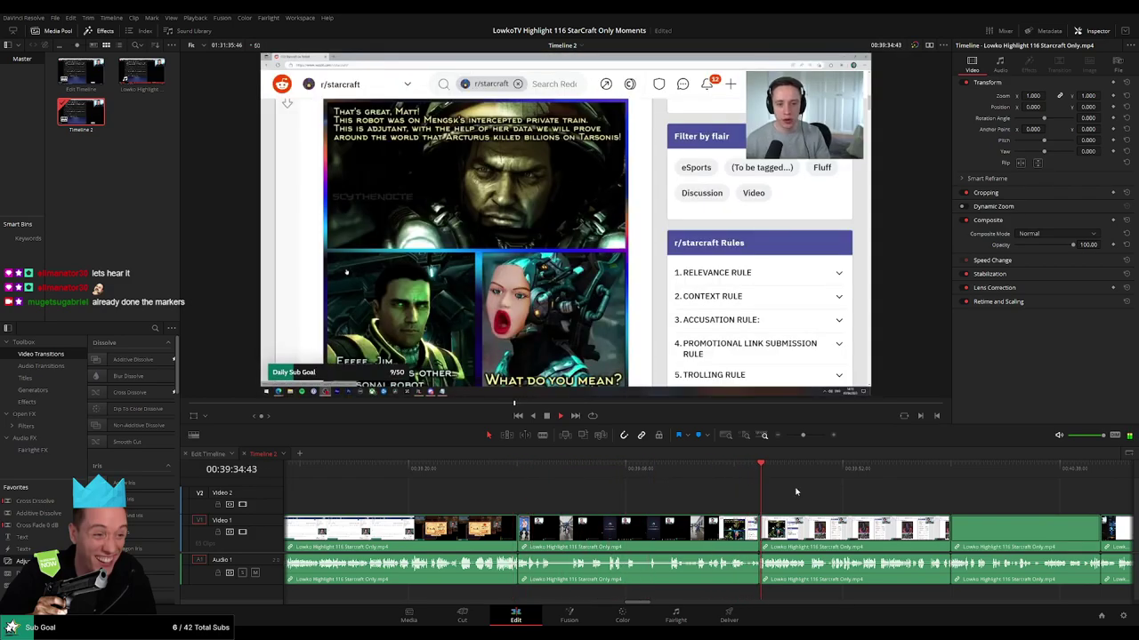
scroll(588, 464, "right", 6)
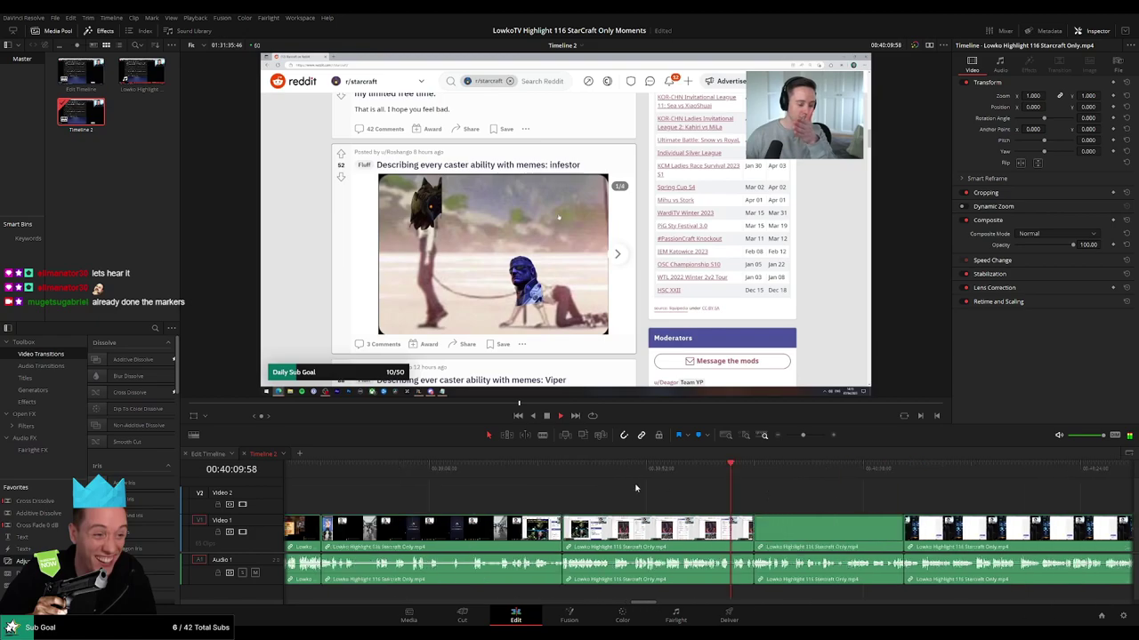
left_click(588, 464)
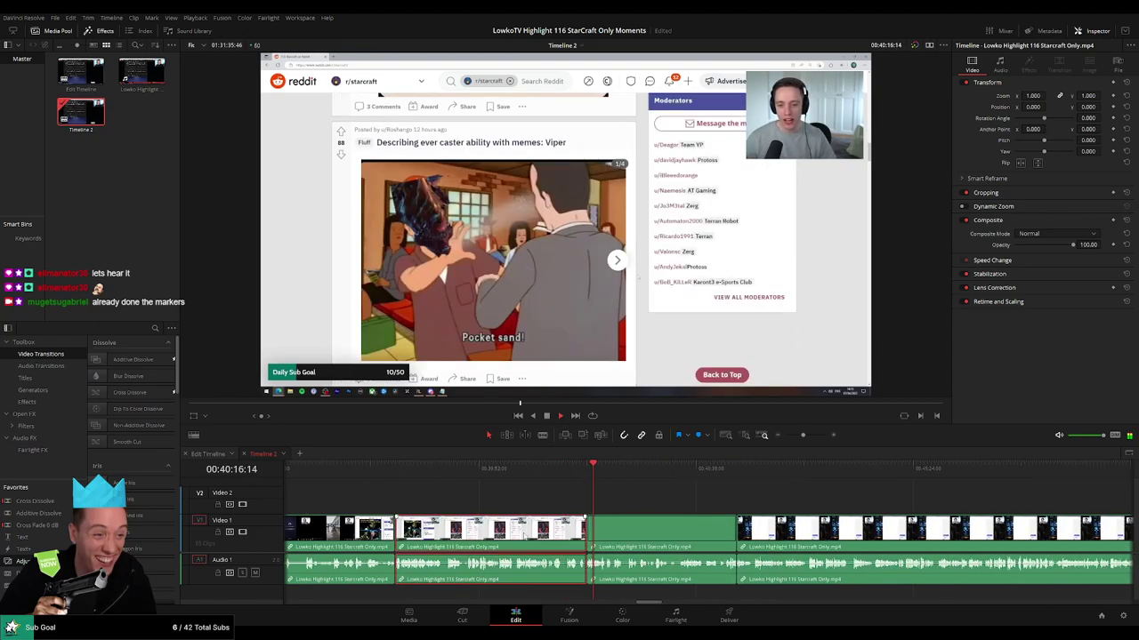
key("Delete")
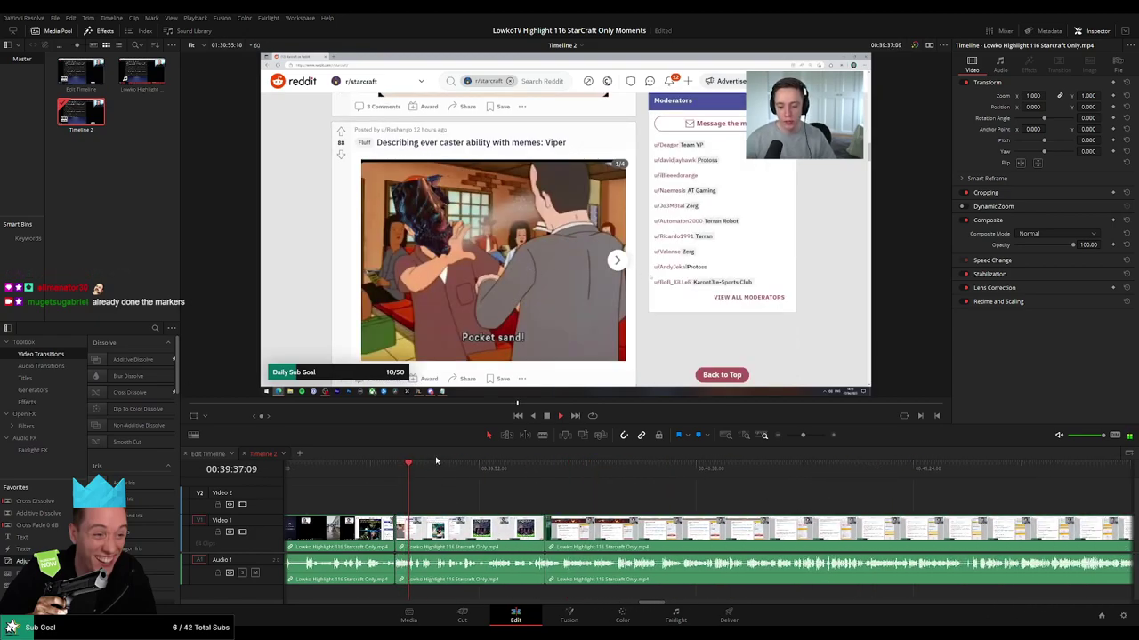
Preview the short Reddit clip with the Madagascar meme around 00:39:56 and ripple delete it.
left_click(452, 471)
left_click(497, 473)
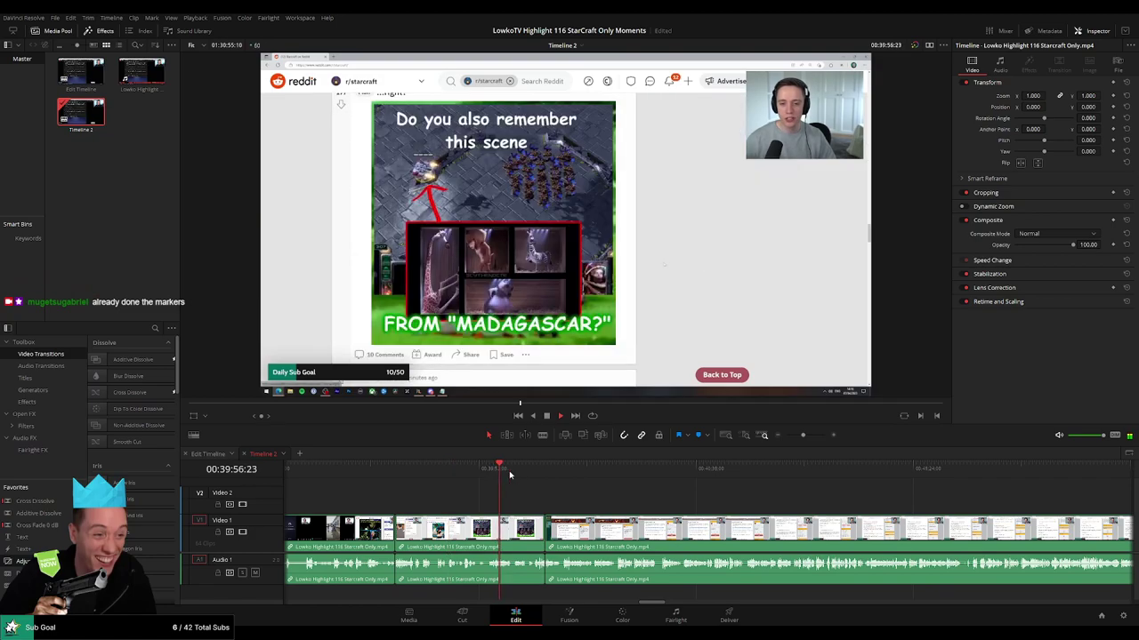
left_click(543, 472)
key("BackSpace")
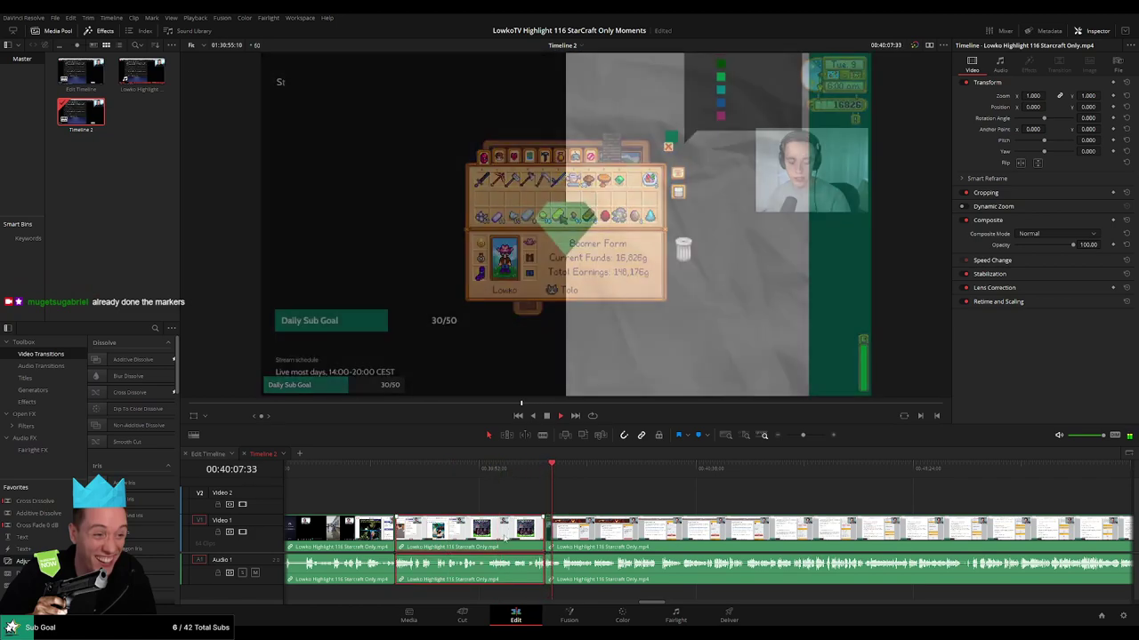
Ripple delete the long green clip starting at about 00:39:34, directly before the blue clip.
left_click_drag(803, 436, 797, 437)
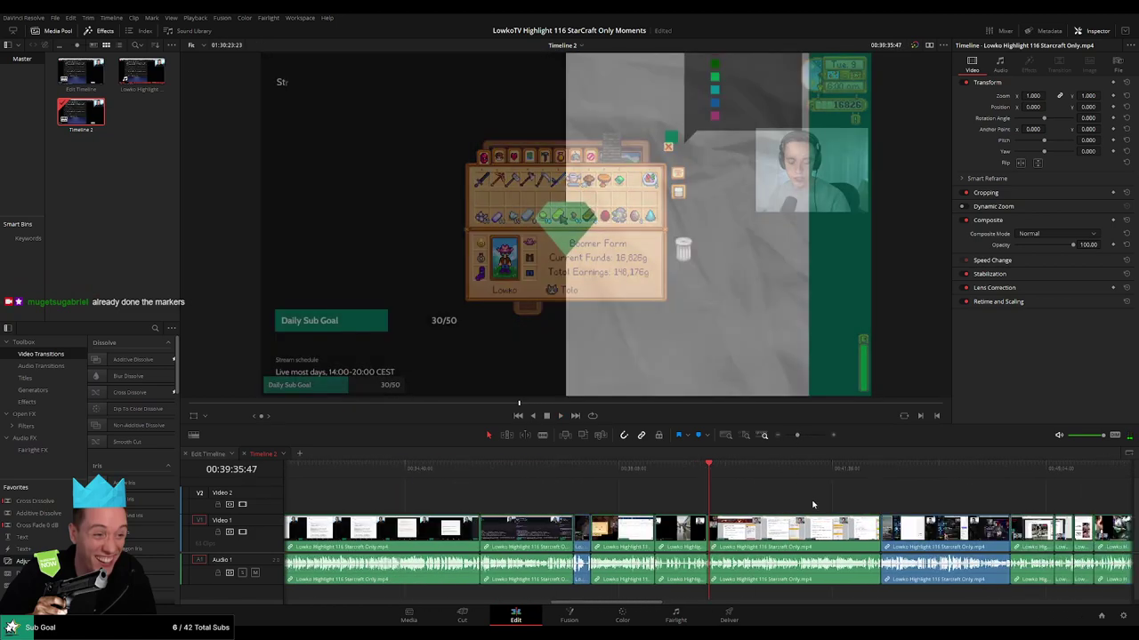
scroll(813, 503, "right", 3)
left_click(565, 530)
key("BackSpace")
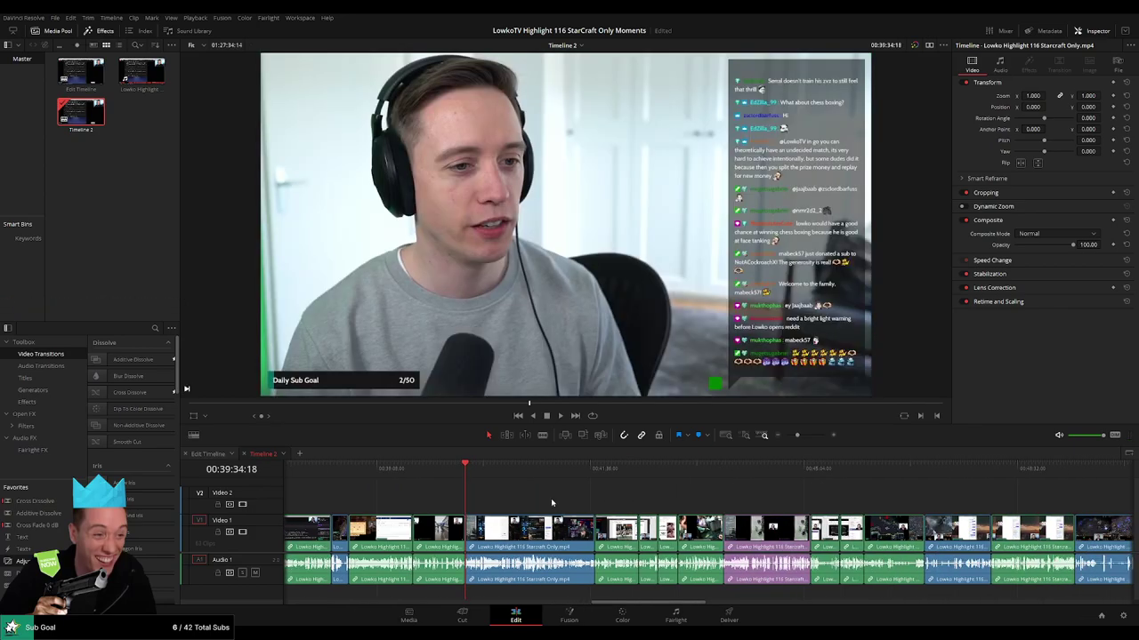
Review the blue clip starting at 00:39:34 and the start of the green clip after it at about 00:41:43.
left_click_drag(797, 436, 802, 437)
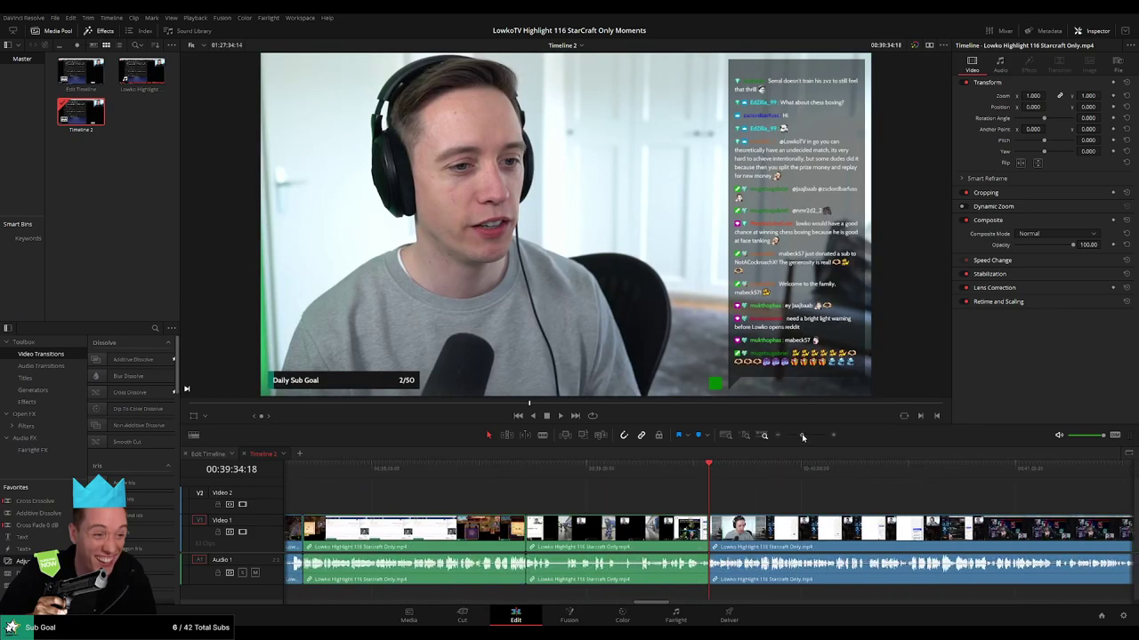
key("space")
scroll(653, 513, "right", 1)
scroll(654, 512, "right", 2)
left_click(564, 473)
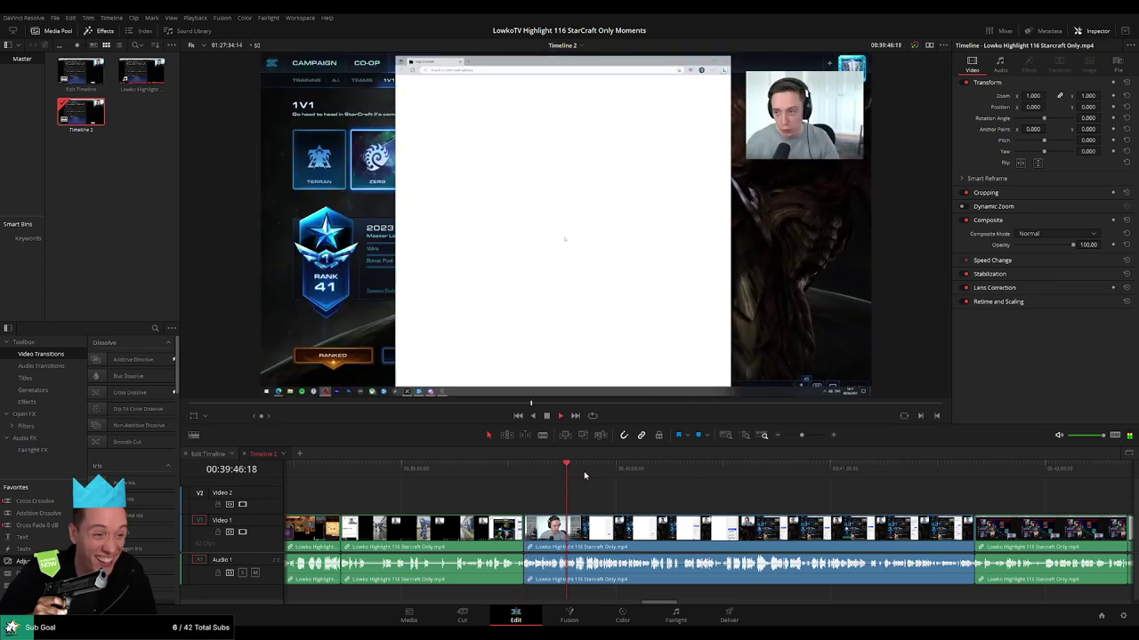
left_click(593, 475)
left_click(807, 475)
left_click(984, 477)
scroll(552, 493, "right", 8)
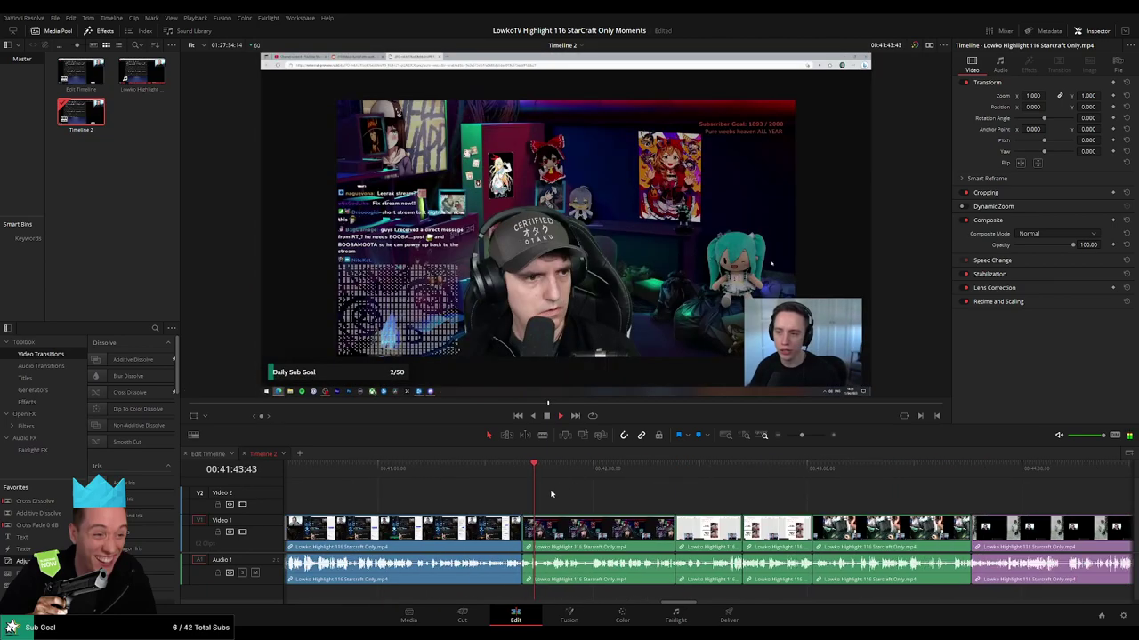
Preview the two short Reddit clips between about 00:42:23 and 00:42:52 and ripple delete both.
left_click(672, 474)
scroll(623, 498, "right", 7)
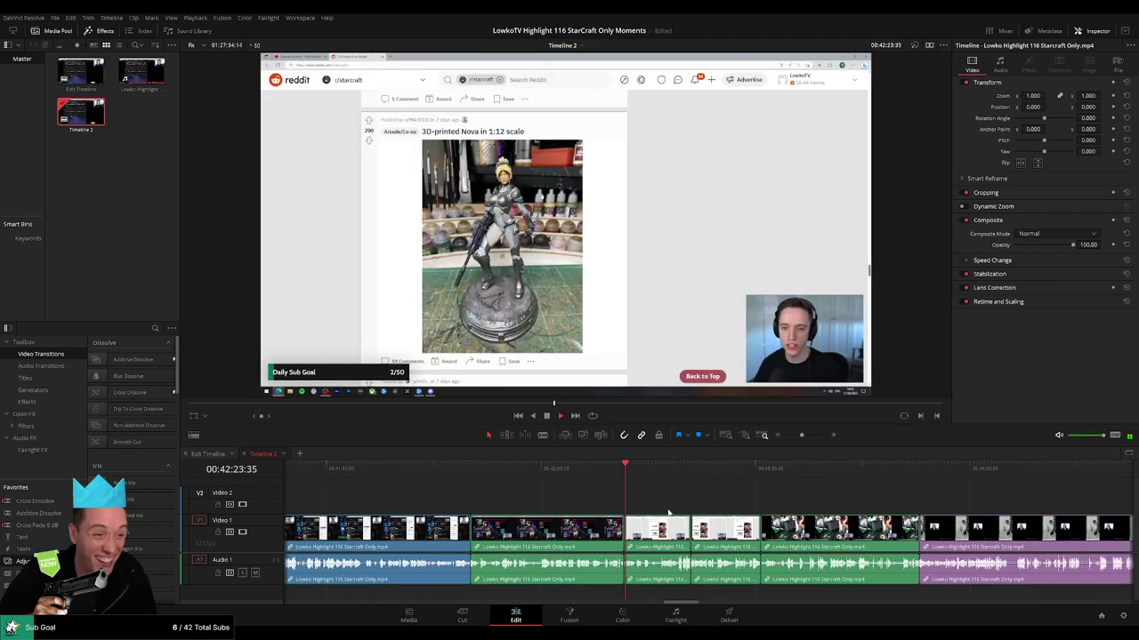
left_click(555, 468)
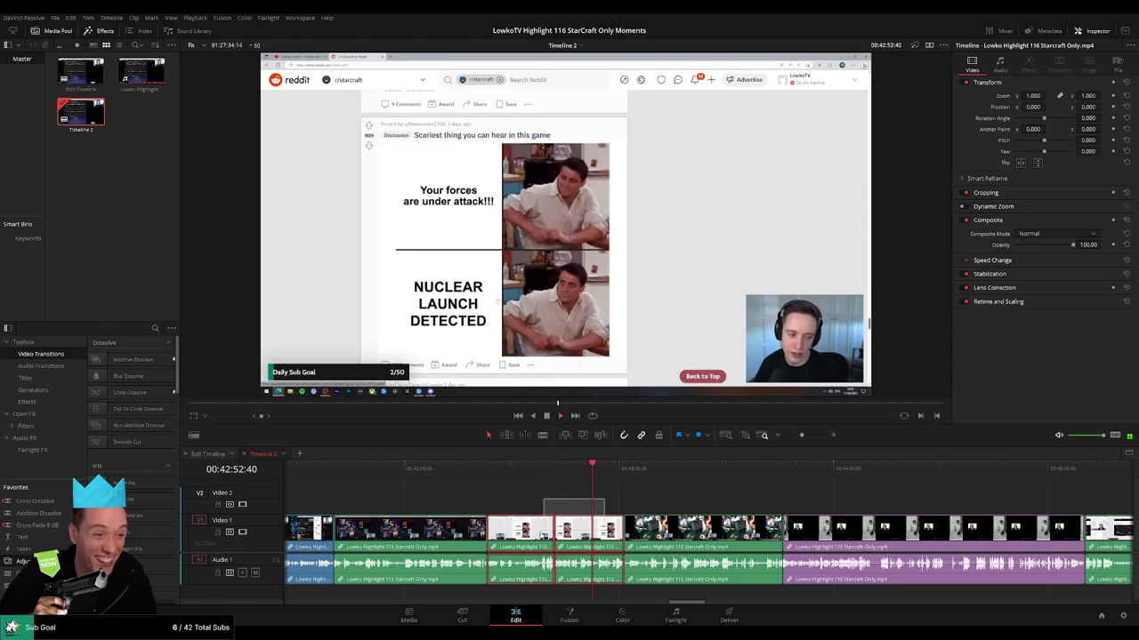
key("Delete")
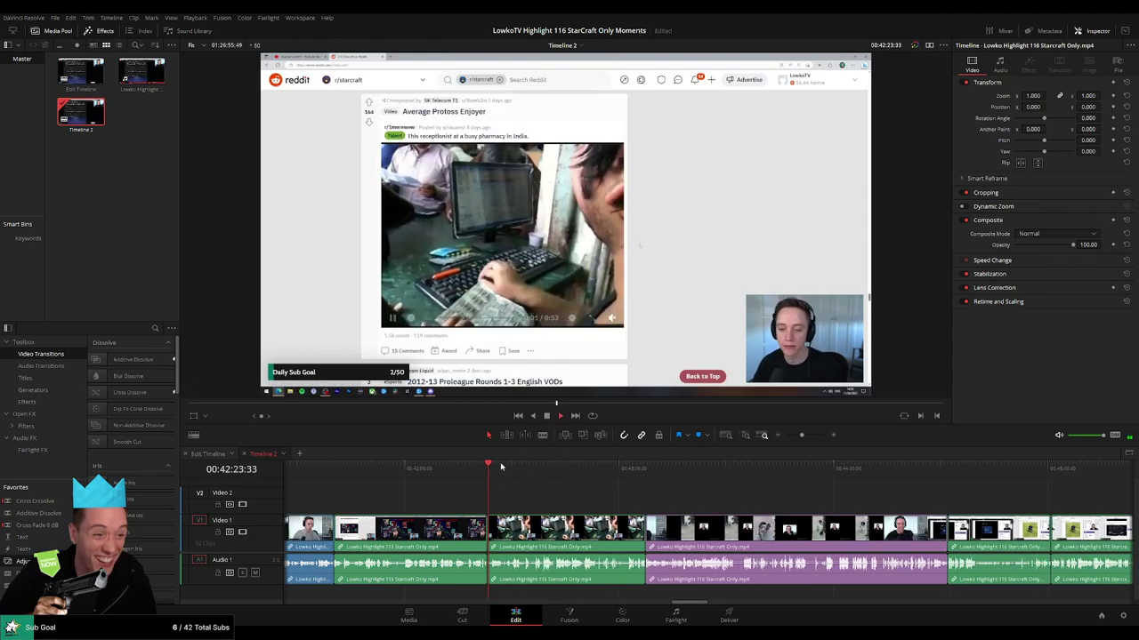
Preview the green clip starting at about 00:42:23, right before the purple clip, and ripple delete it.
left_click(604, 475)
left_click(645, 476)
left_click(605, 530)
key("Delete")
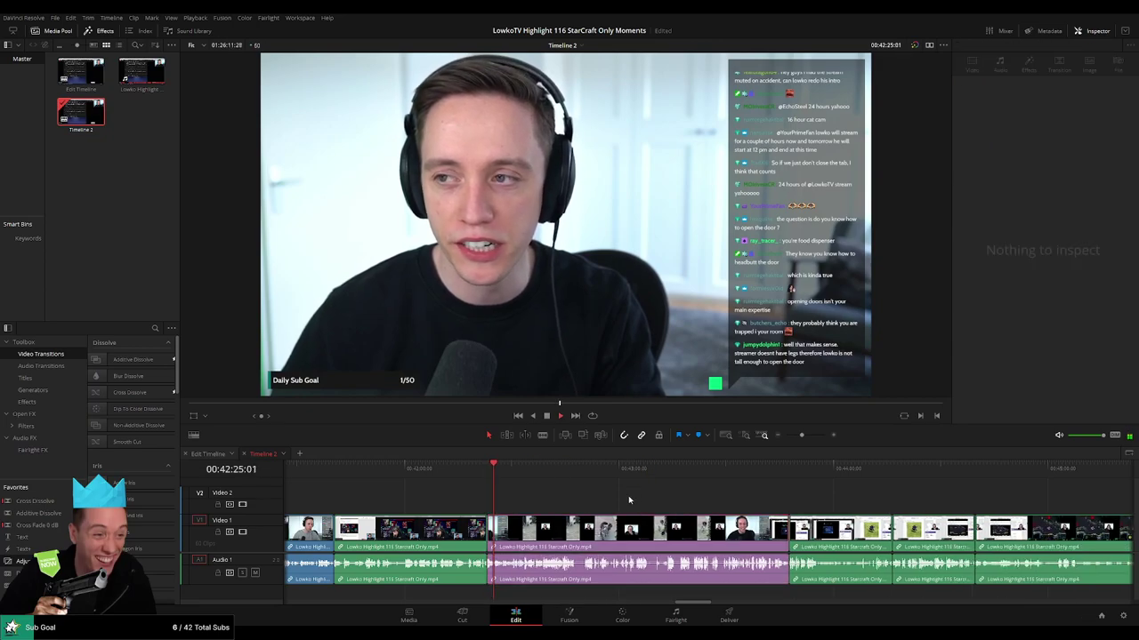
Preview the three green Reddit clips between the purple clip and the next blue clip, and ripple delete them.
left_click_drag(754, 481, 778, 483)
key("space")
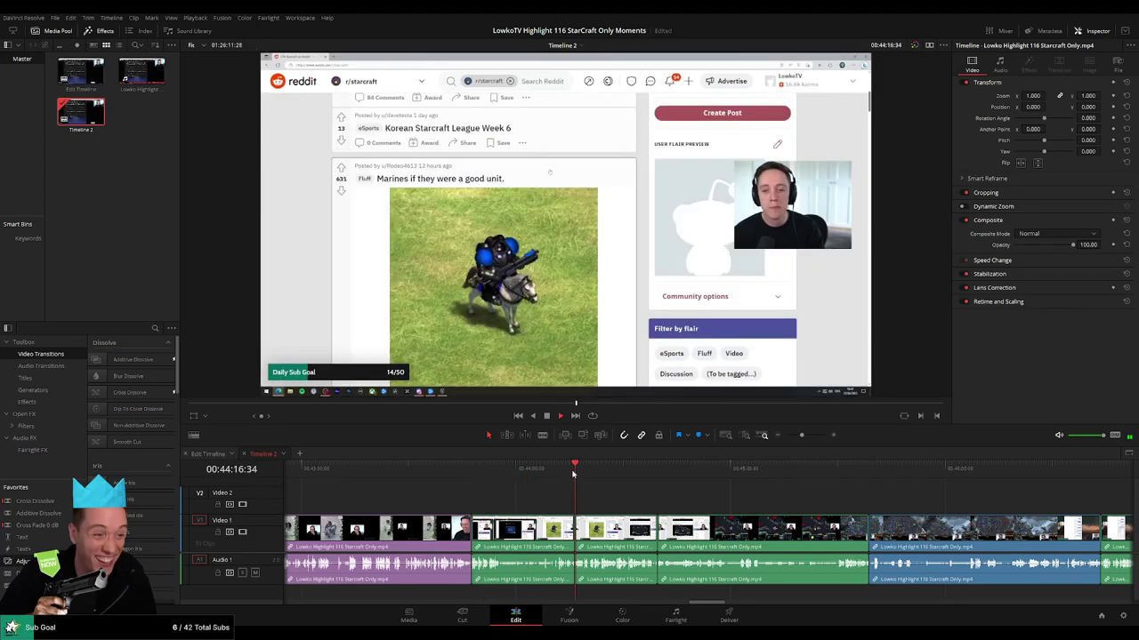
left_click(657, 473)
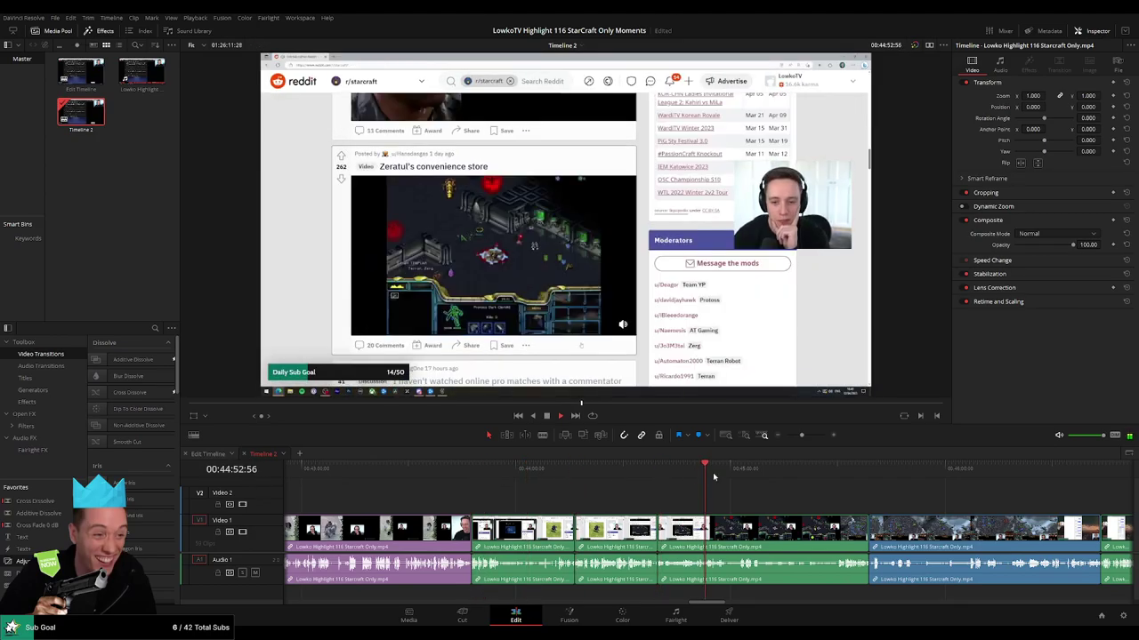
left_click_drag(743, 498, 536, 540)
key("Delete")
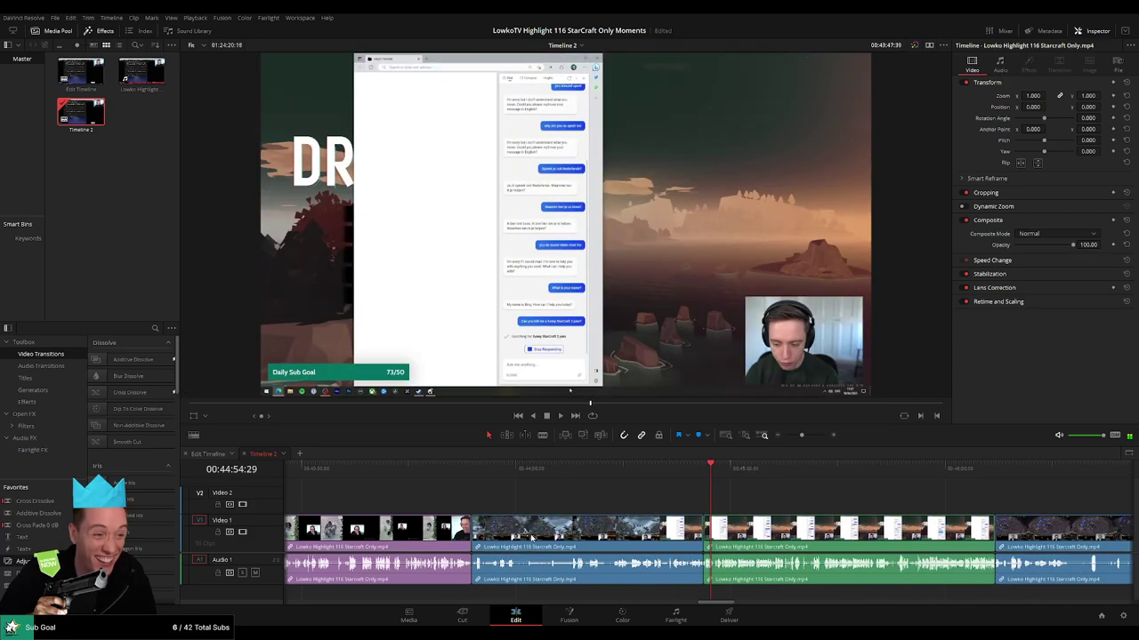
Review the blue gameplay clip from about 00:44:00, the green chatbot clip and the next blue clip up to about 00:48:49.
key("space")
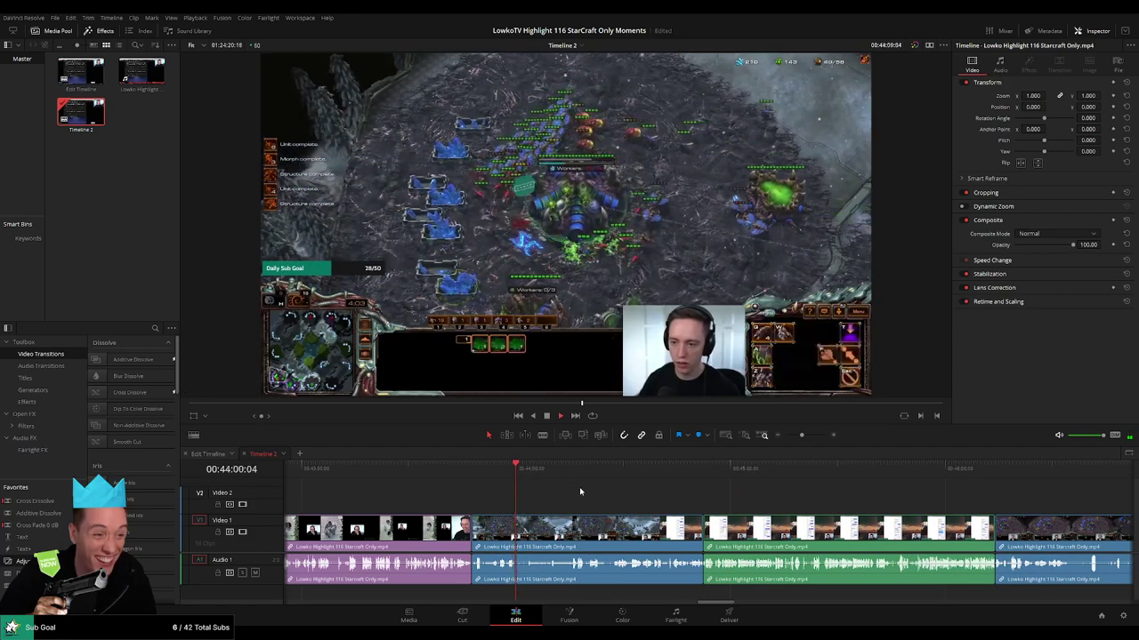
left_click(579, 468)
left_click(633, 469)
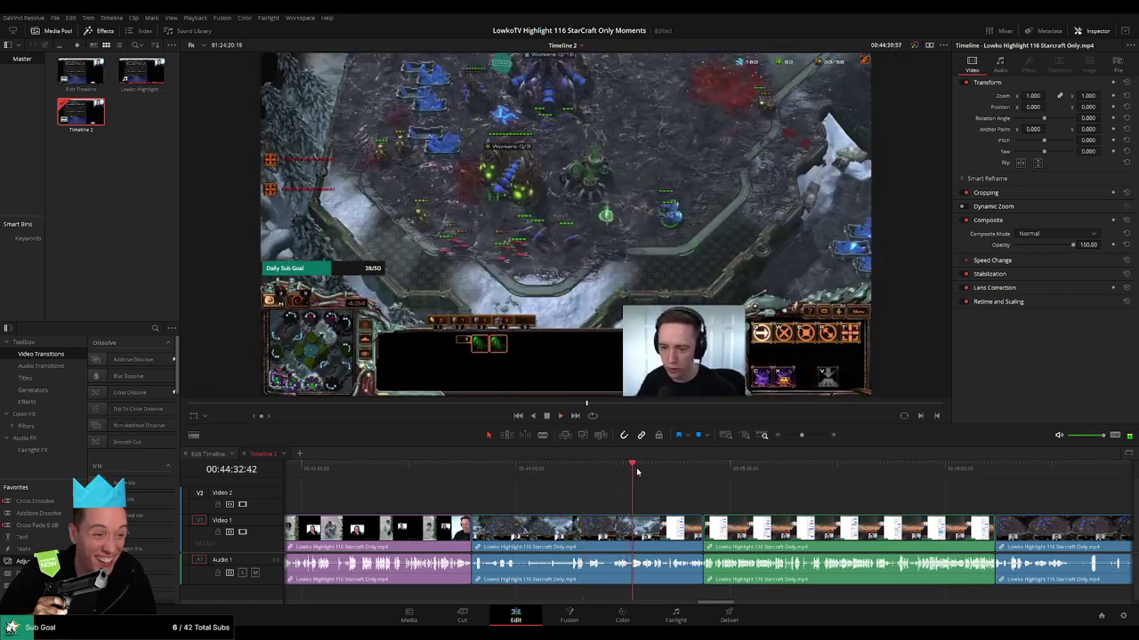
left_click(680, 469)
left_click(702, 469)
scroll(624, 503, "right", 4)
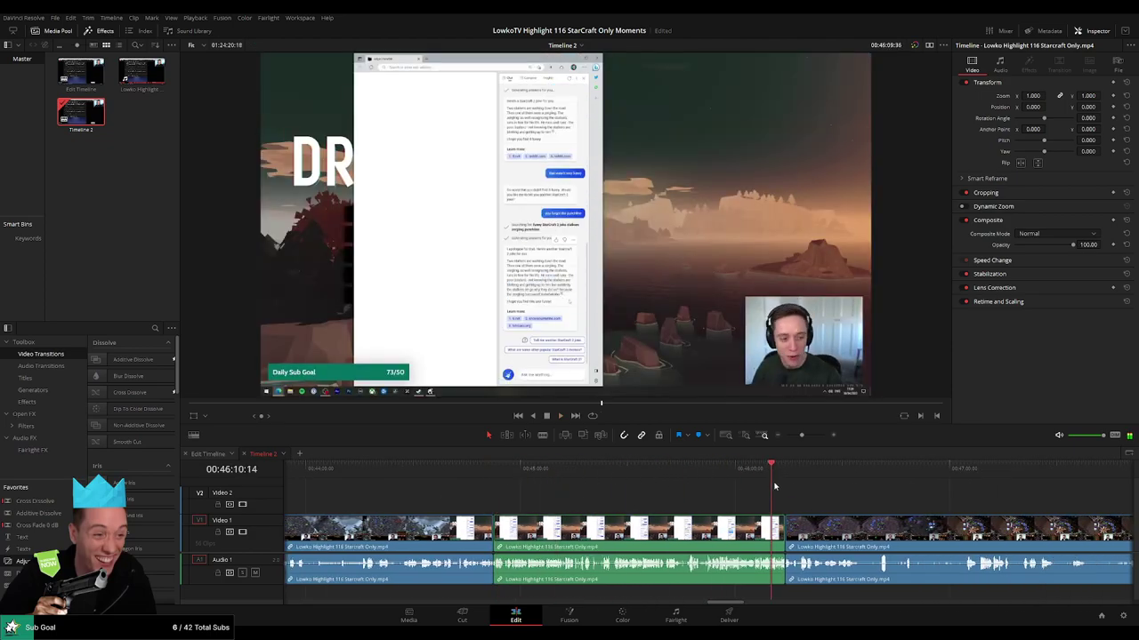
left_click(979, 496)
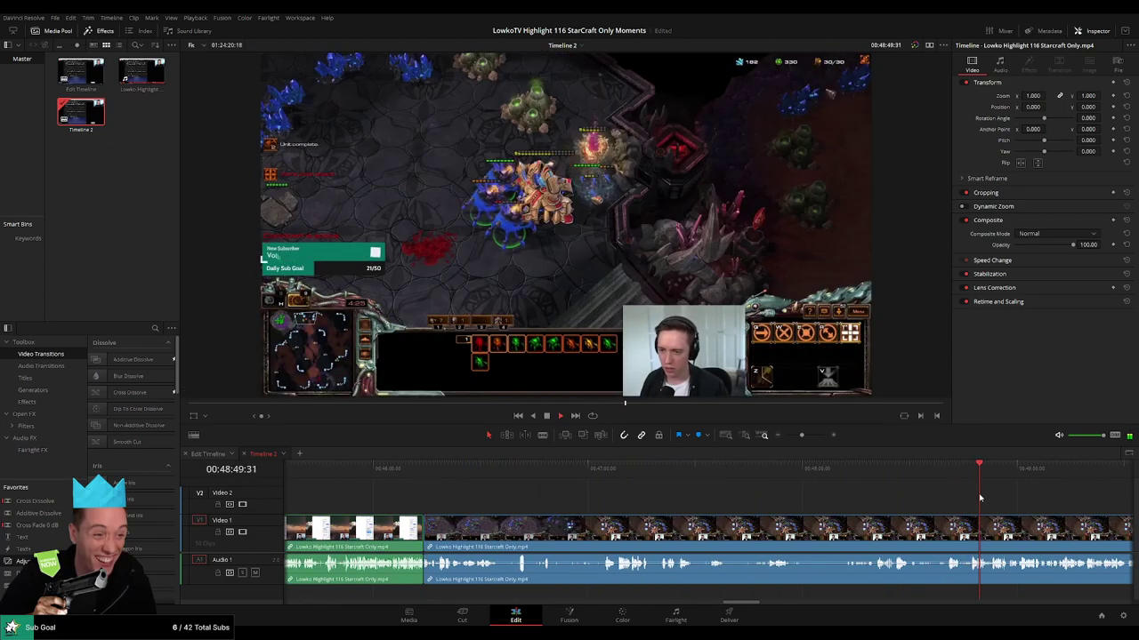
Preview more of the long blue gameplay clip starting at about 00:46:14 and try ripple deleting it.
left_click_drag(804, 439, 796, 442)
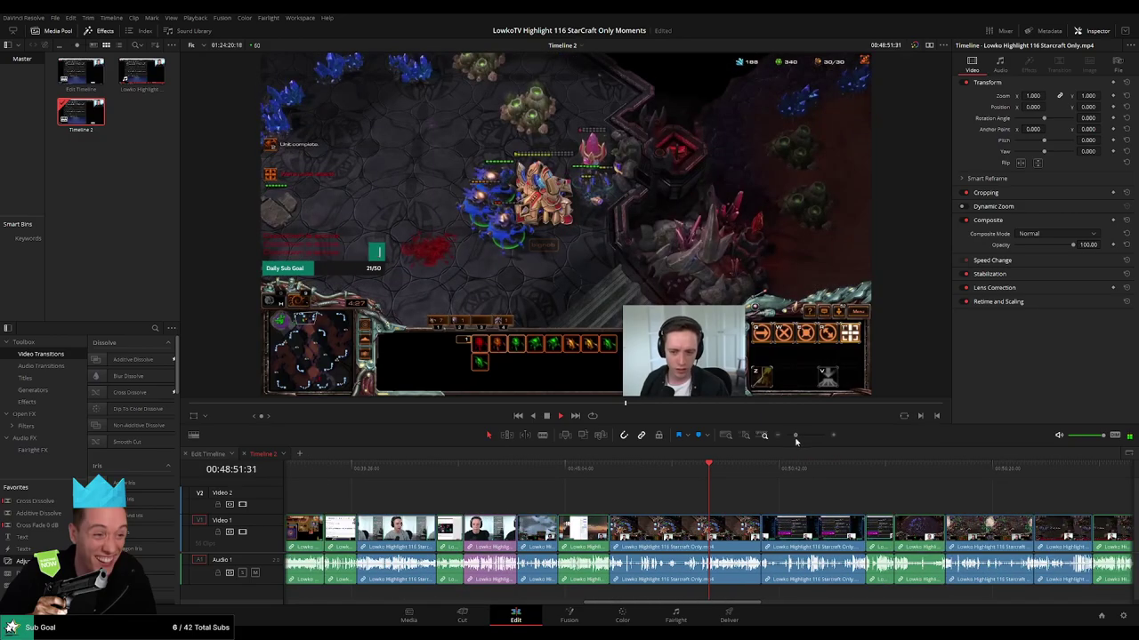
left_click(735, 477)
mouse_move(748, 475)
left_mouse_down()
mouse_move(637, 484)
mouse_move(732, 474)
left_mouse_up()
key("space")
key("Delete")
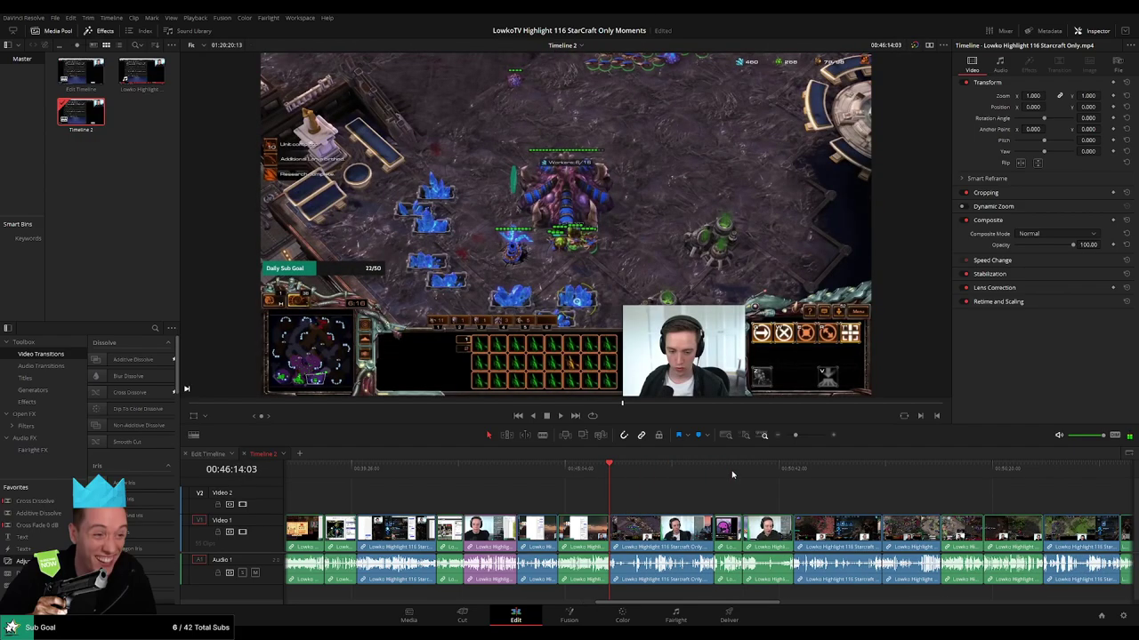
Review the blue clip starting at 00:46:14 up to its end near 00:49:01, and undo the last ripple delete.
left_click_drag(623, 470, 701, 472)
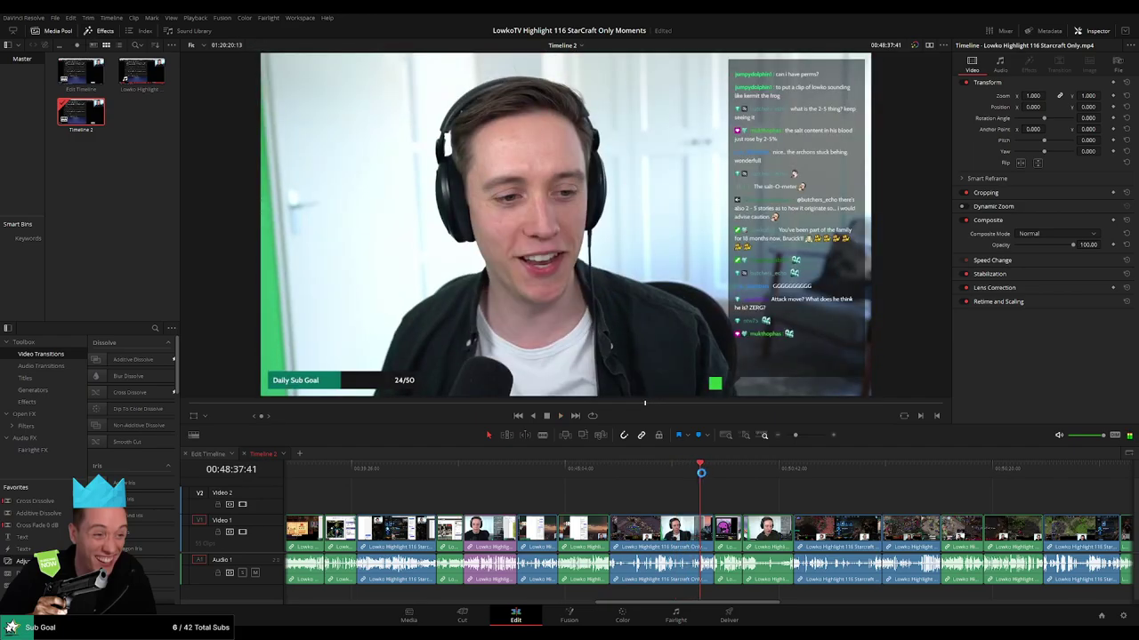
key("Down")
key("space")
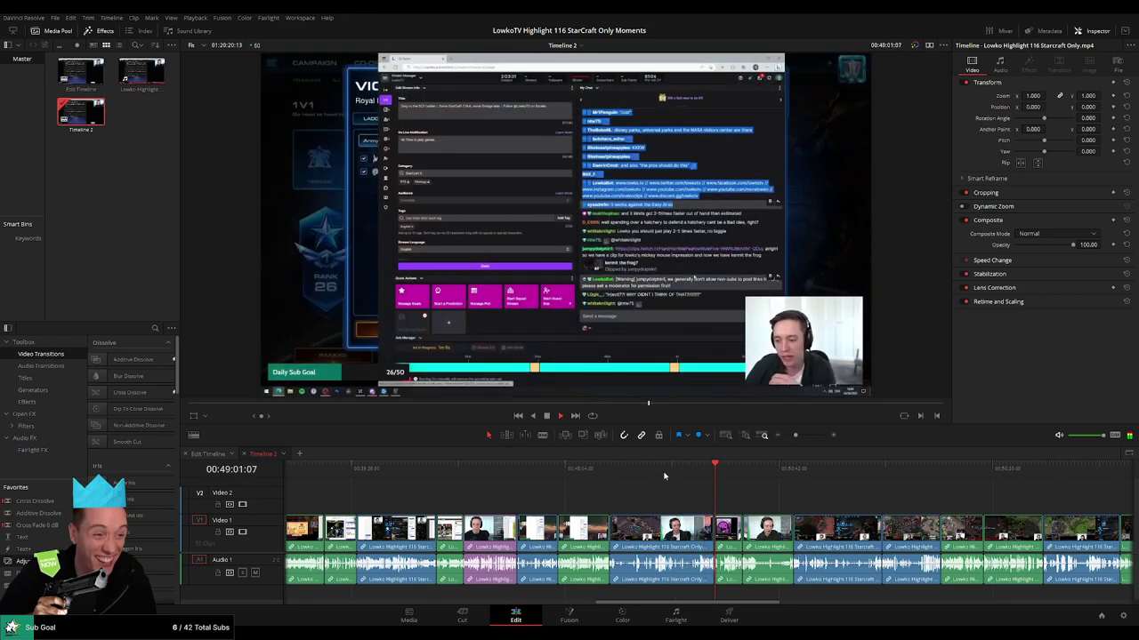
left_click_drag(663, 476, 635, 476)
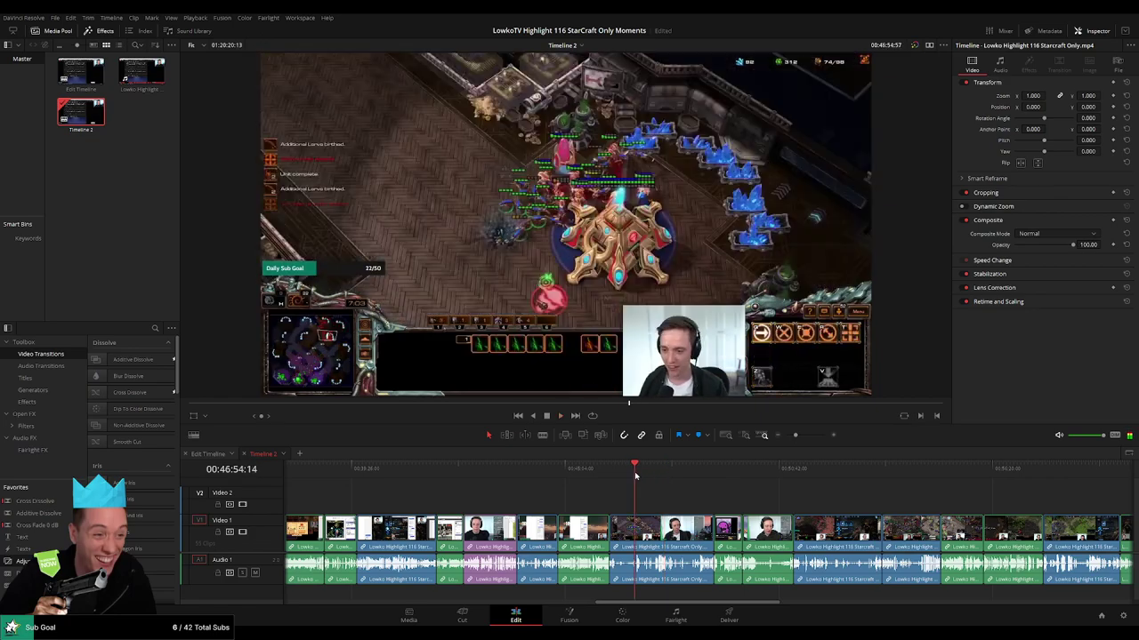
left_click(765, 435)
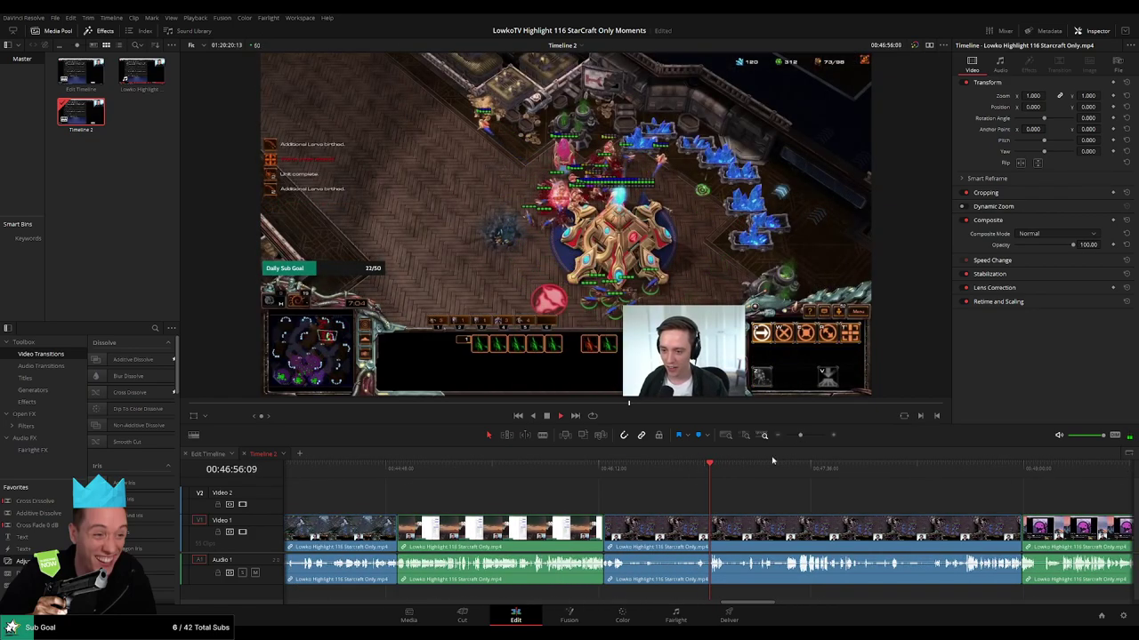
left_click_drag(611, 474, 733, 474)
key("ctrl+z")
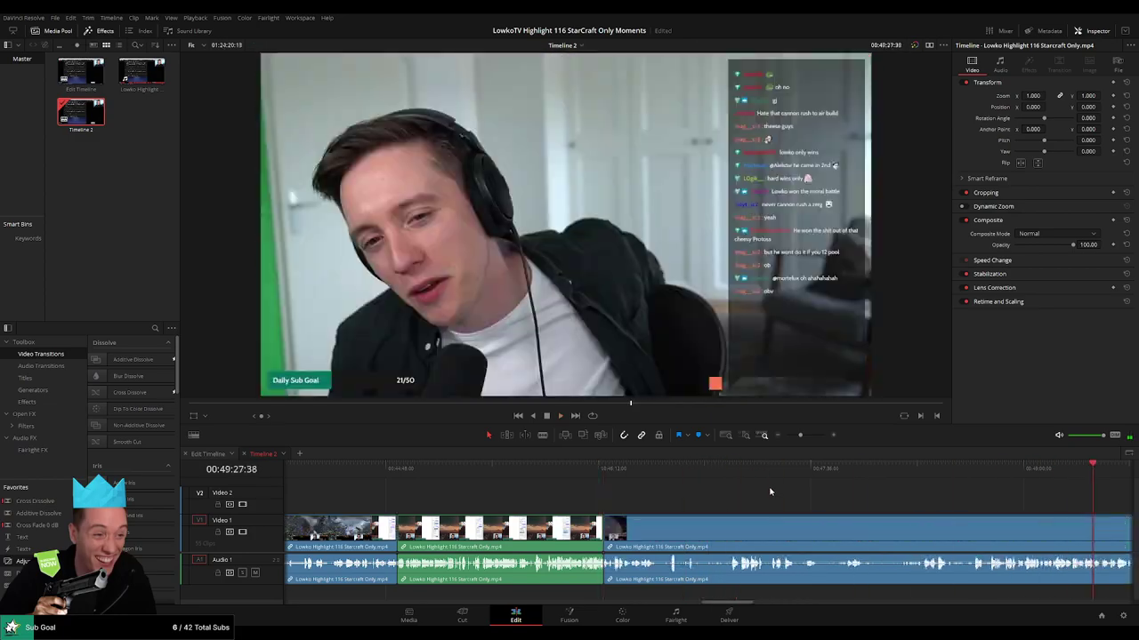
Preview the long blue gameplay clip around 00:47:26 and its webcam section near 00:49:42.
left_click(784, 473)
left_click_drag(826, 500, 604, 486)
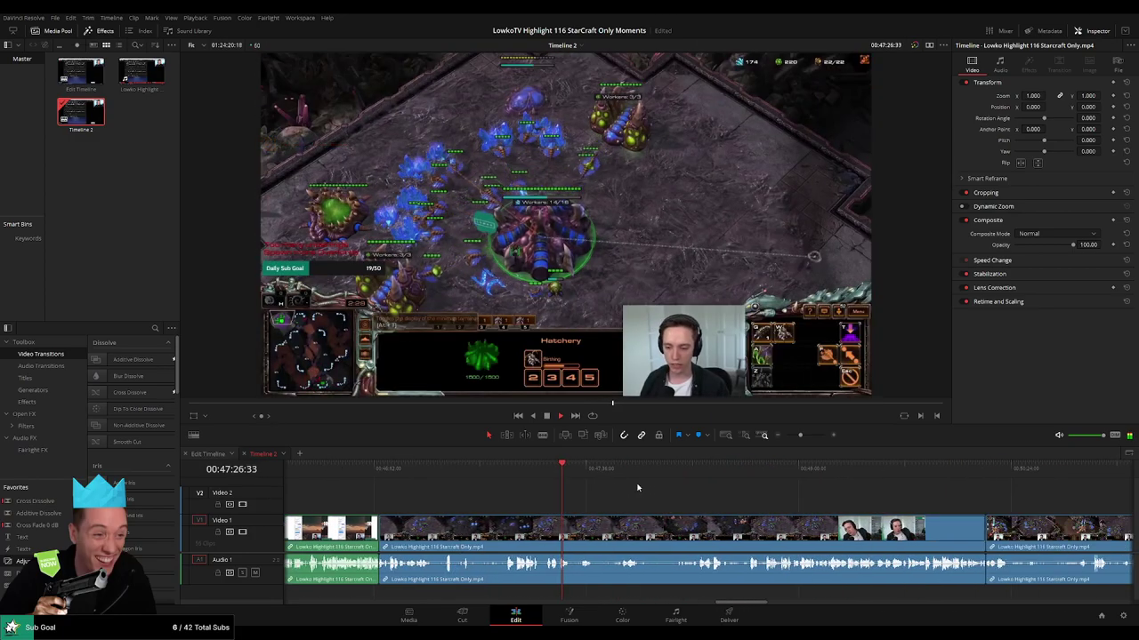
left_click(767, 474)
key("space")
left_click(906, 487)
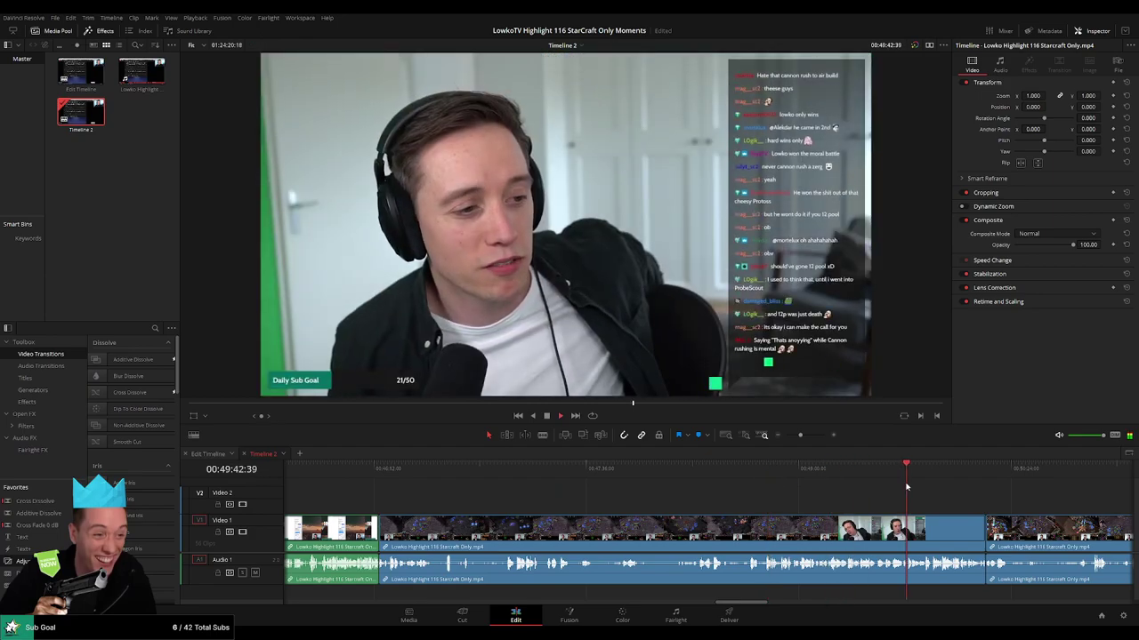
Ripple delete the long blue gameplay clip running through 00:47:38 and advance to the green clip starting at about 00:49:00.
left_click(780, 531)
key("Delete")
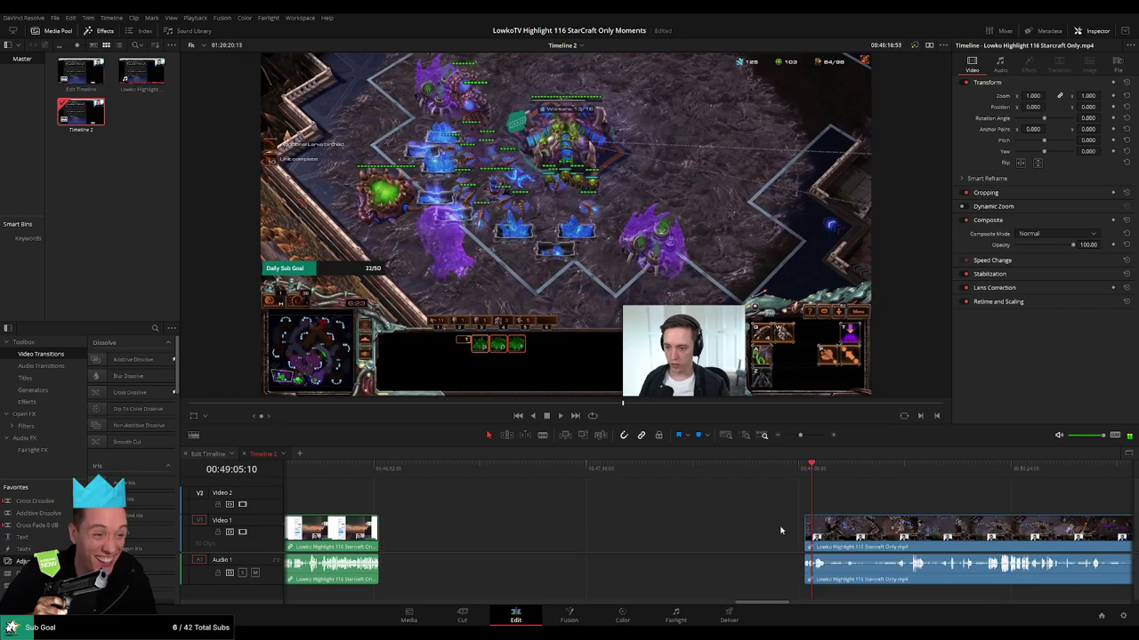
left_click_drag(698, 485, 755, 483)
key("Down")
key("Down")
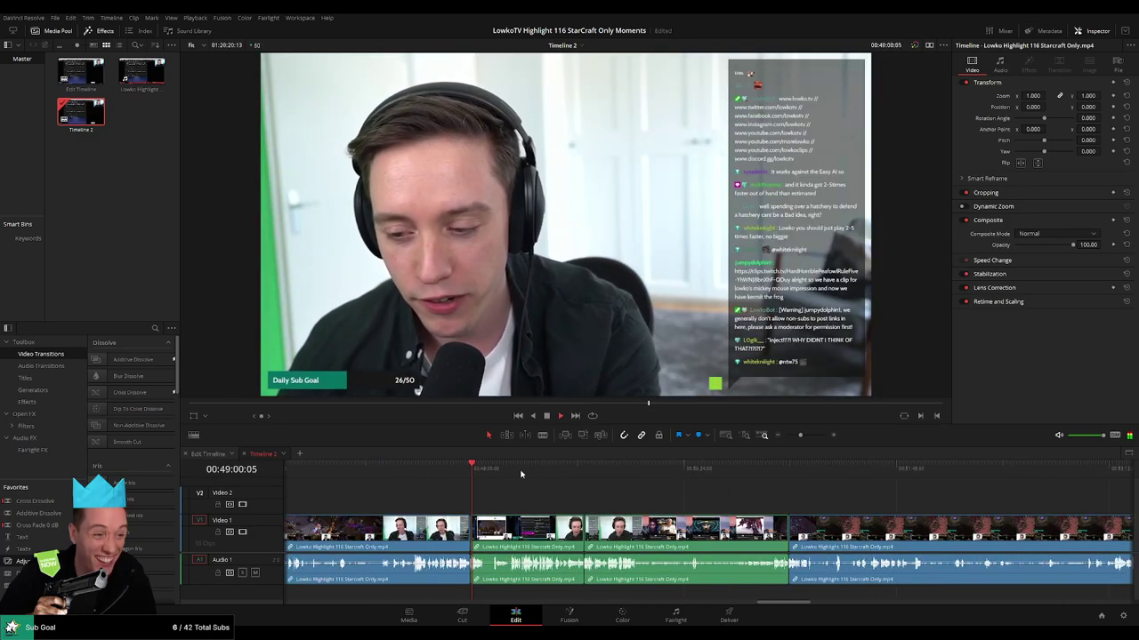
Preview the two green clips following 00:49:00, including the Twitch clip section from 00:49:20 and the YouTube section near 00:50:35.
left_click(631, 478)
left_click(714, 479)
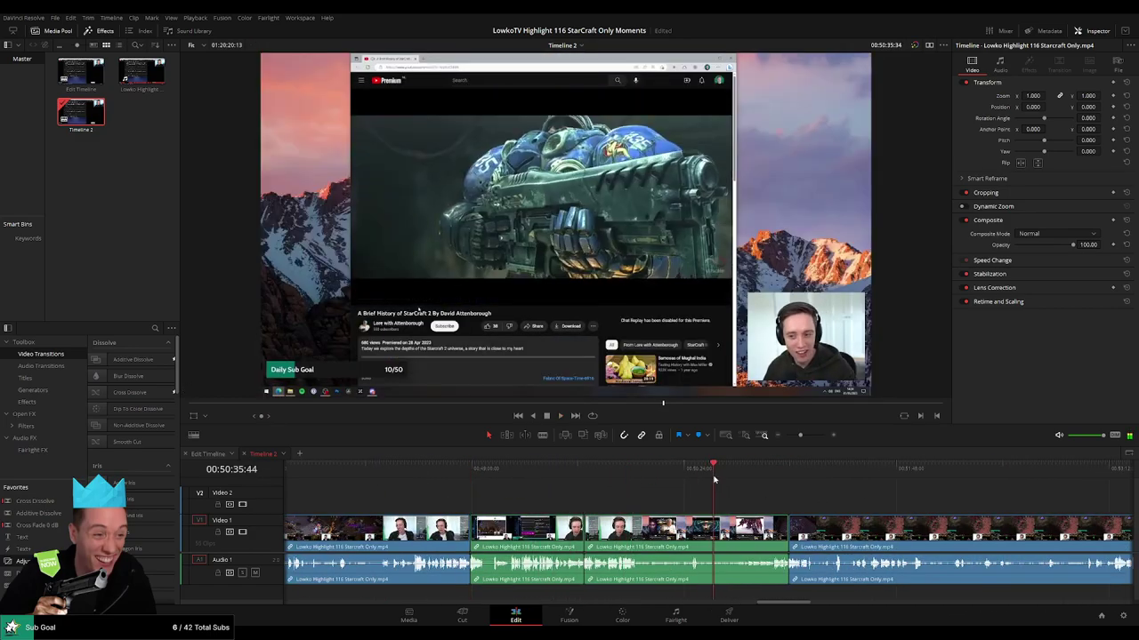
left_click_drag(662, 508, 571, 527)
left_click(522, 469)
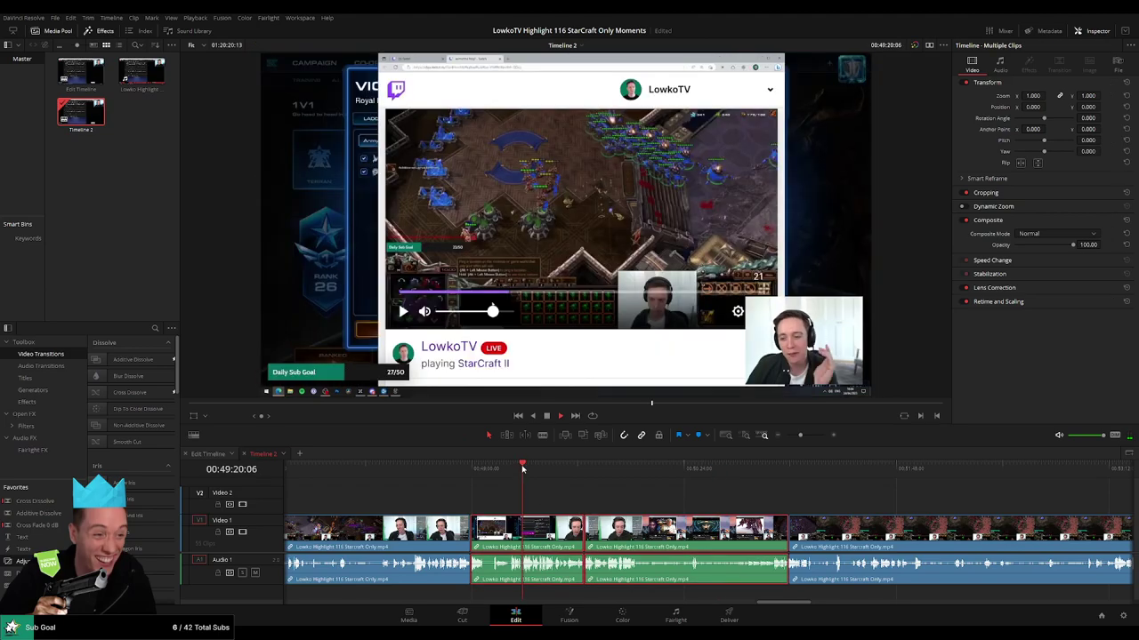
left_click(566, 492)
left_click(540, 469)
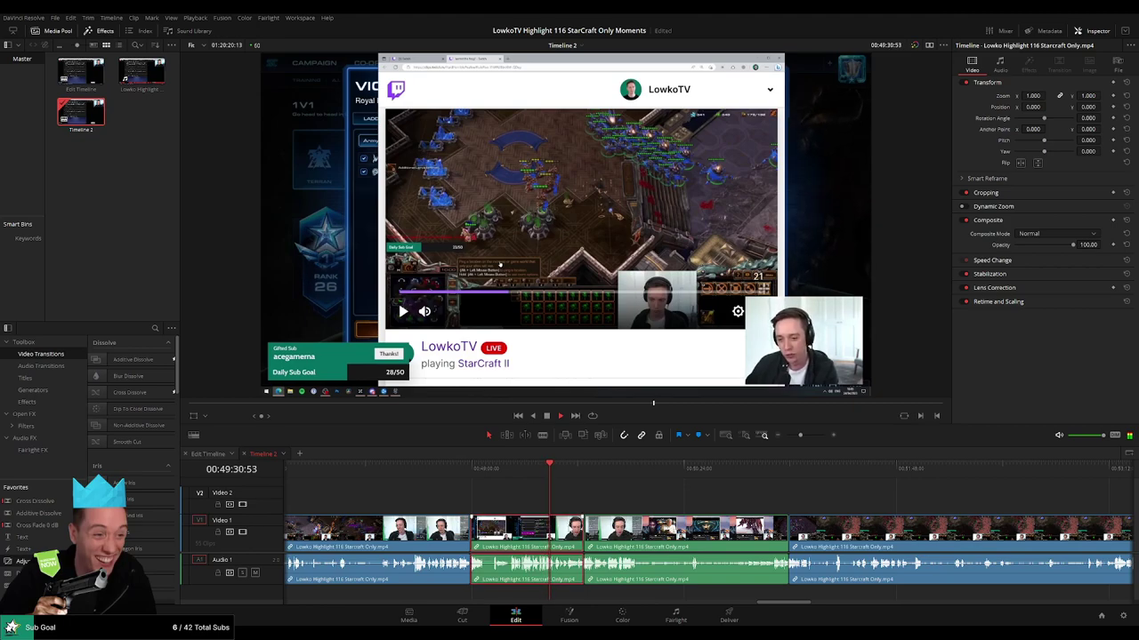
left_click(599, 492)
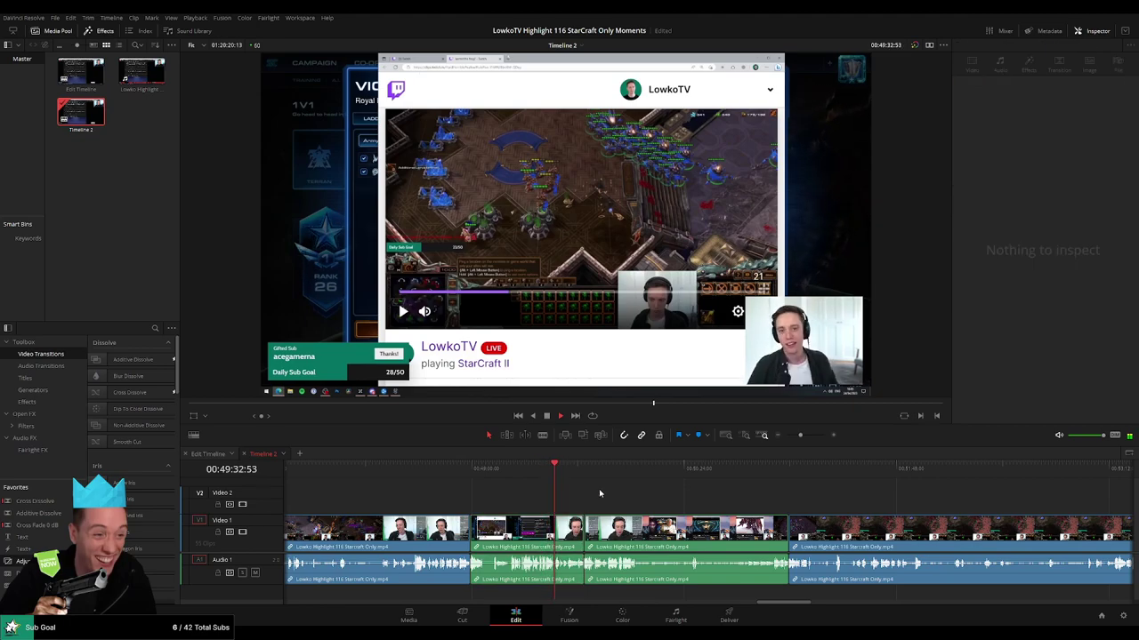
Check the second green clip up to the blue gameplay clip near 00:51:12, and ripple delete that green clip.
left_click(587, 469)
left_click(670, 469)
left_click(770, 468)
left_click(806, 468)
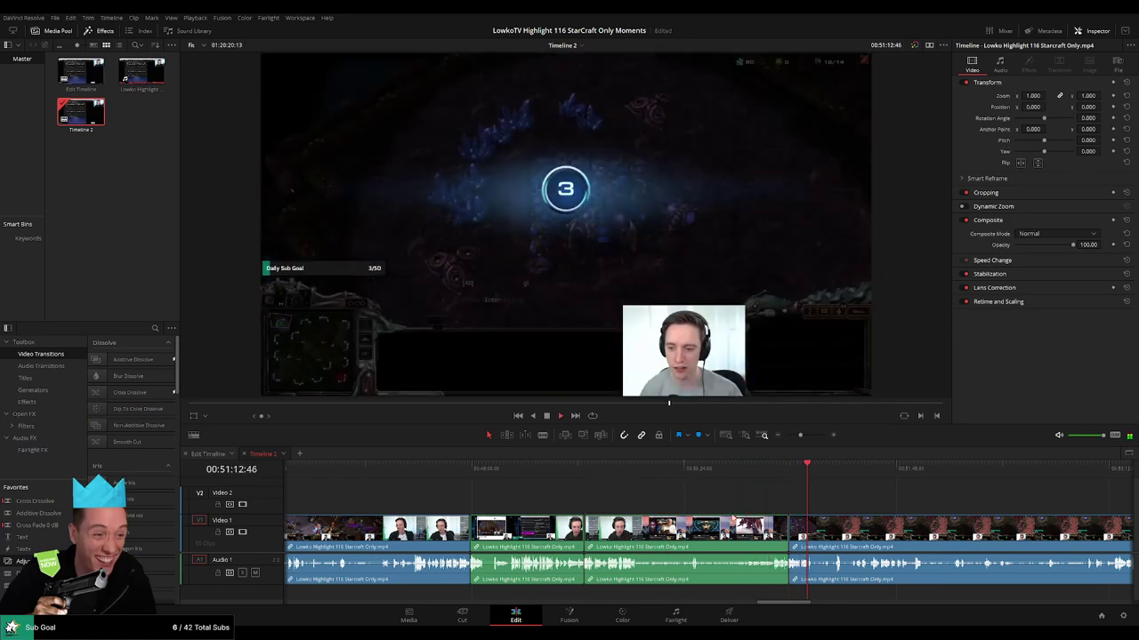
left_click(693, 540)
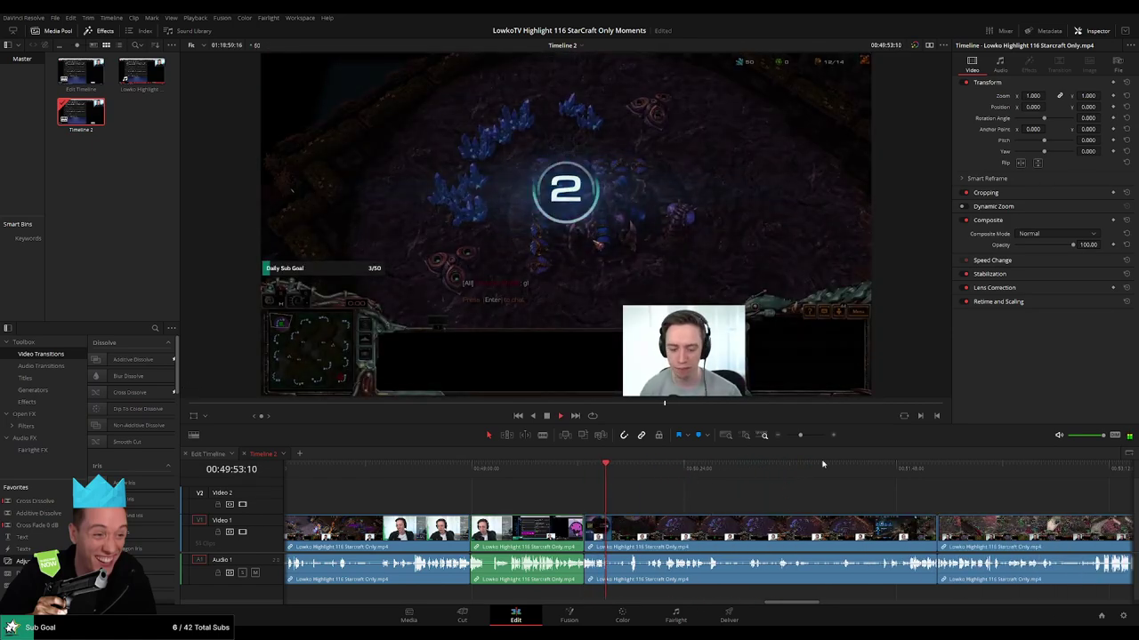
Review the blue gameplay clip from about 00:49:53 up to the start of the next clip near 00:52:04.
mouse_move(800, 435)
left_mouse_down()
mouse_move(784, 436)
mouse_move(800, 437)
left_mouse_up()
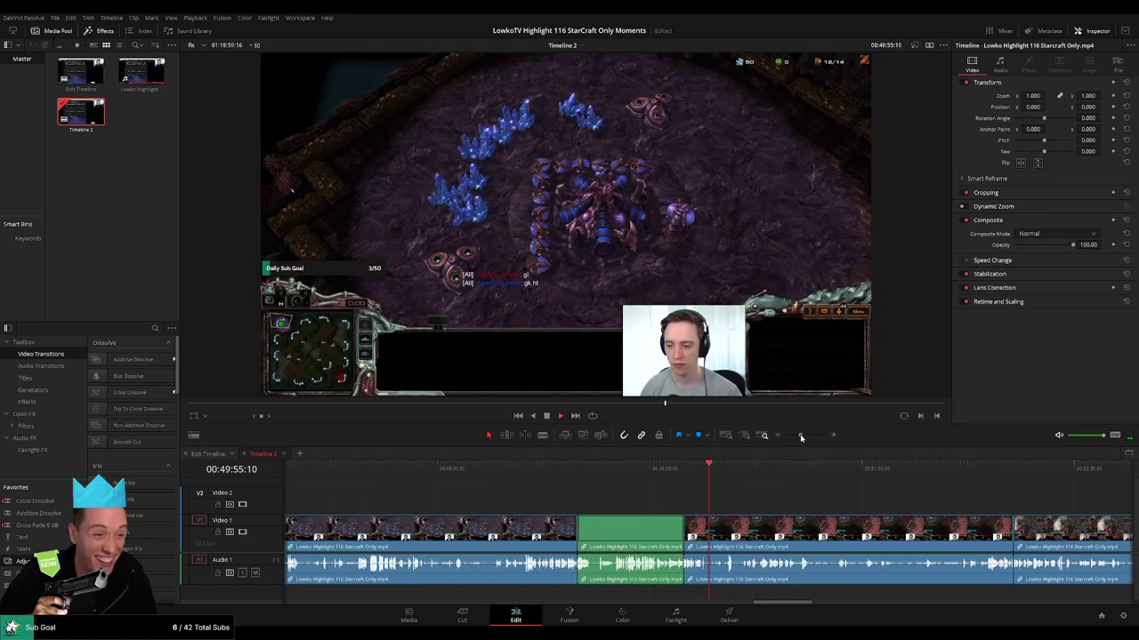
left_click(731, 471)
left_click_drag(809, 503, 568, 499)
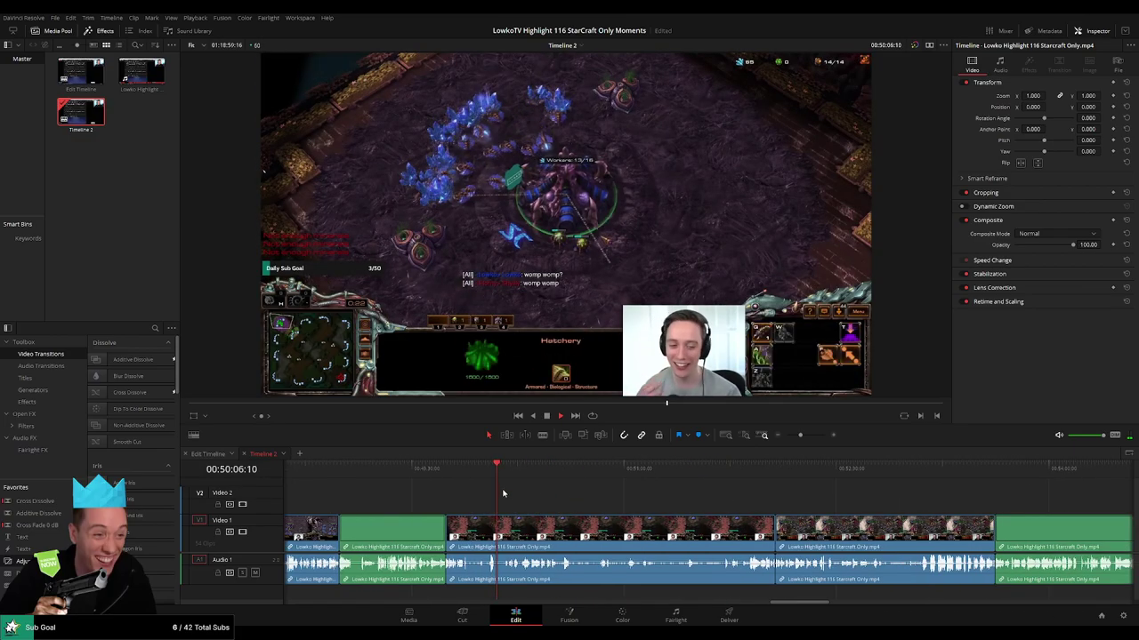
left_click(608, 474)
left_click(754, 475)
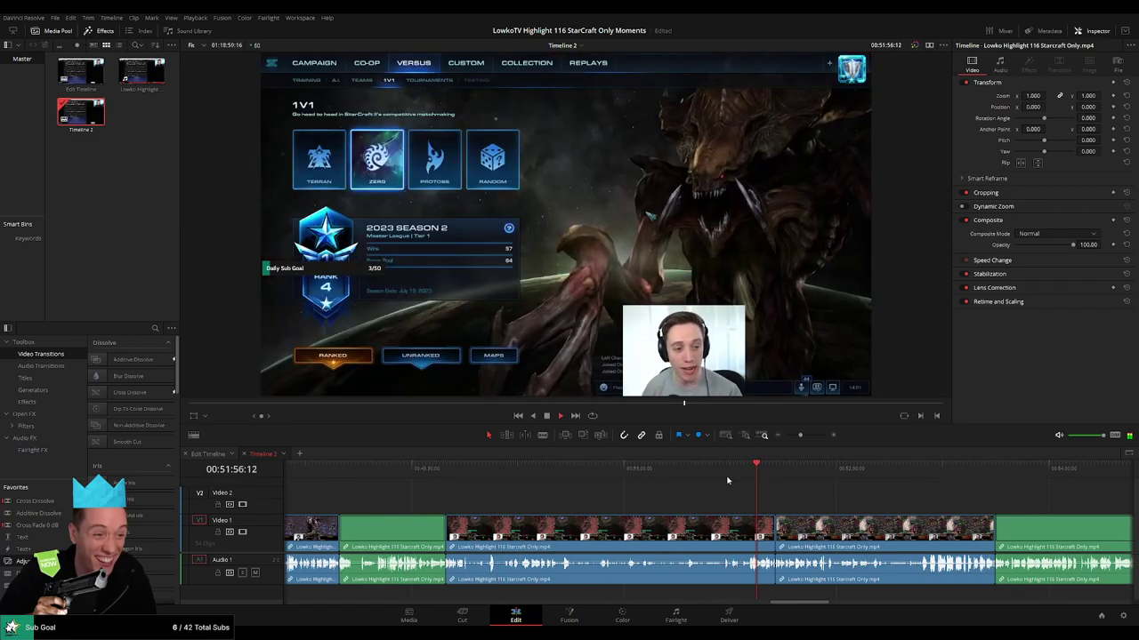
left_click(776, 474)
left_click(575, 466)
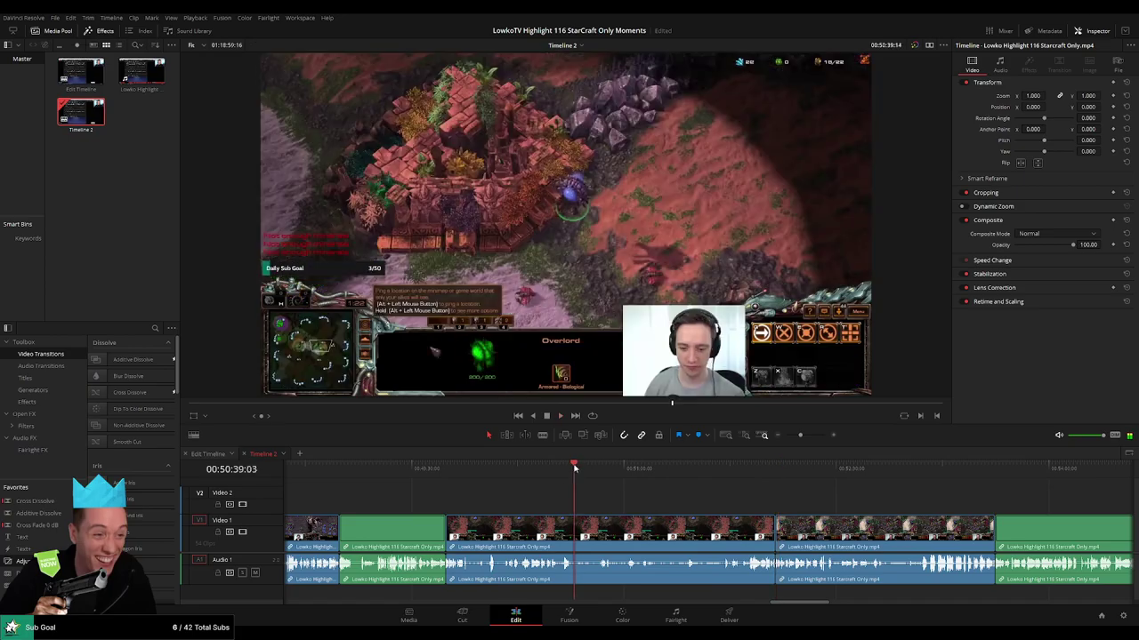
left_click(561, 469)
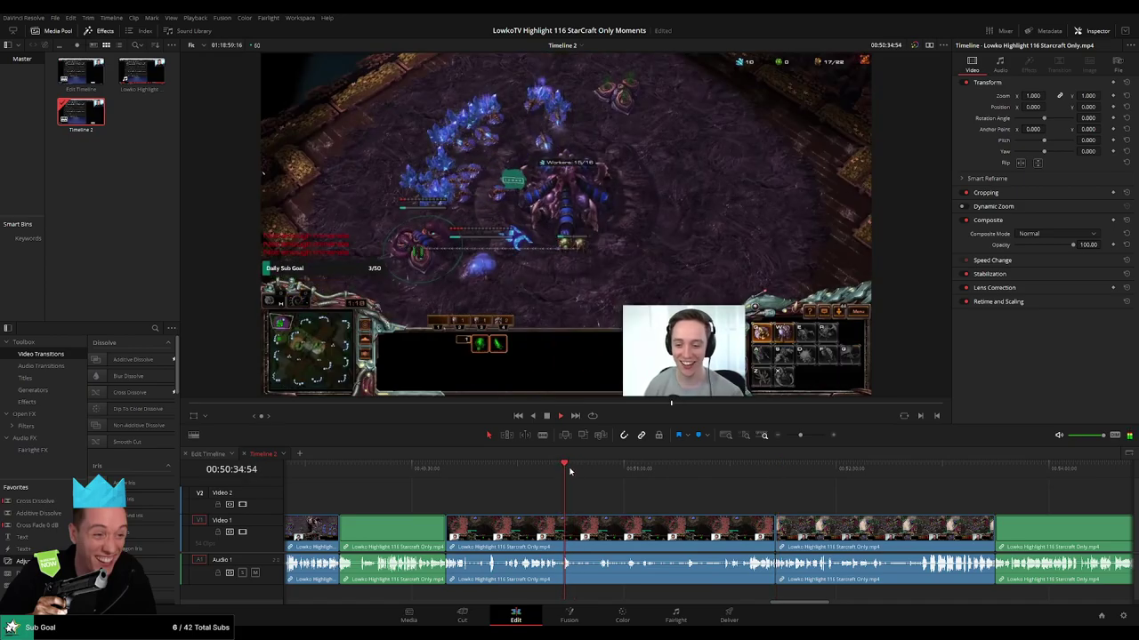
left_click(733, 477)
left_click(744, 476)
left_click(777, 477)
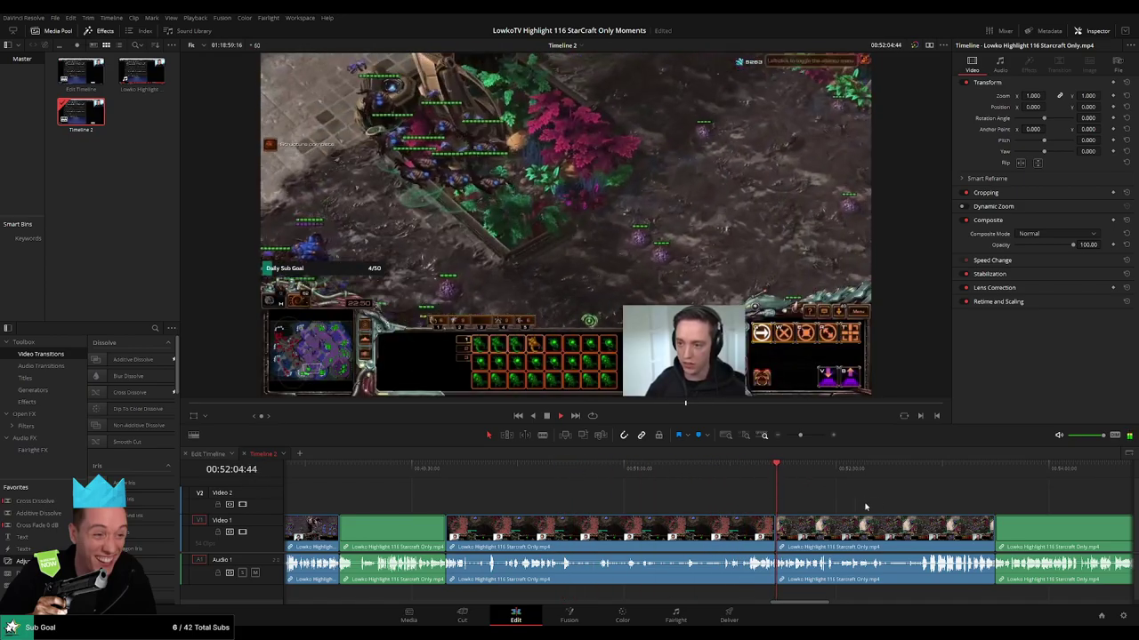
Review the two adjoining green clips from about 00:53:38, around 00:54:00 and 00:55:26, and ripple delete both.
scroll(865, 507, "right", 3)
left_click(703, 468)
left_click(754, 468)
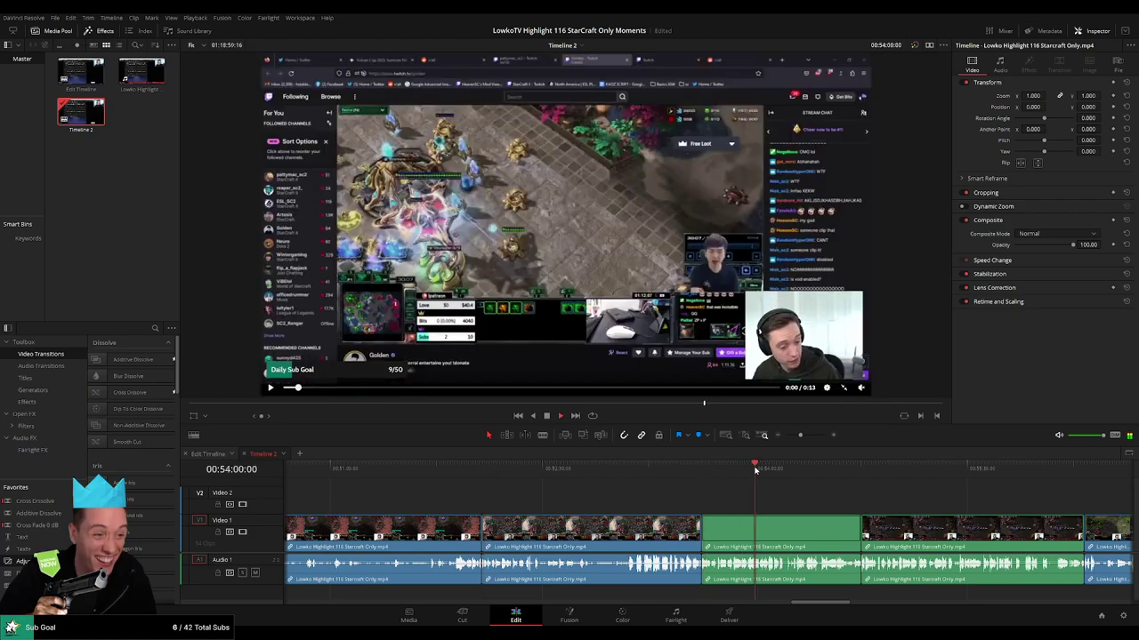
left_click(842, 472)
left_click(873, 469)
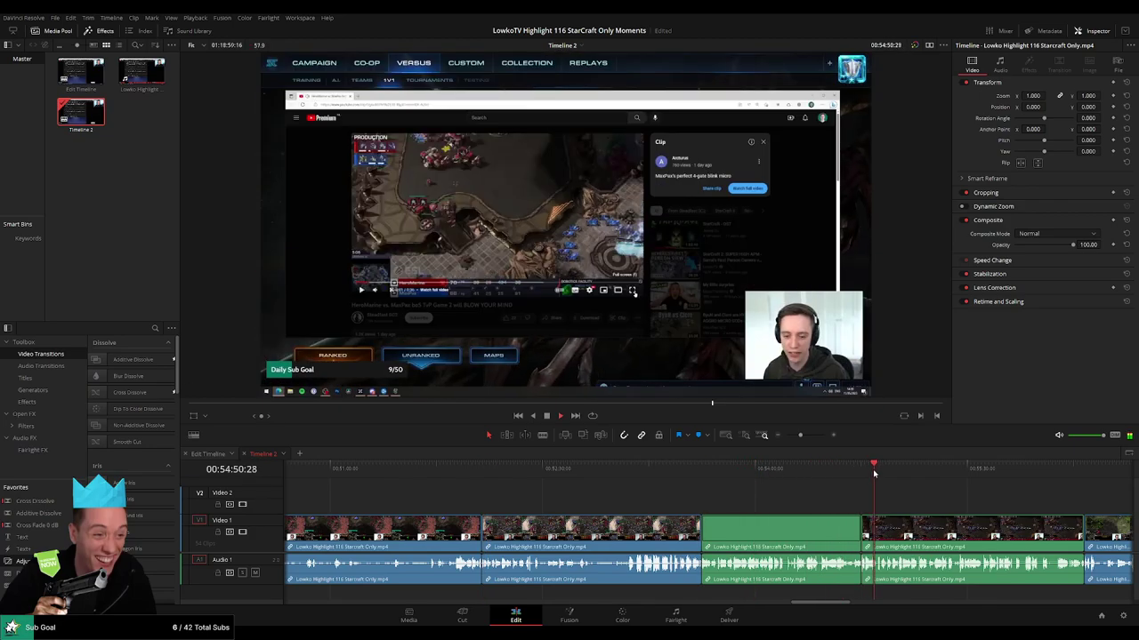
scroll(785, 499, "right", 3)
left_click(739, 472)
left_click_drag(644, 529, 610, 536)
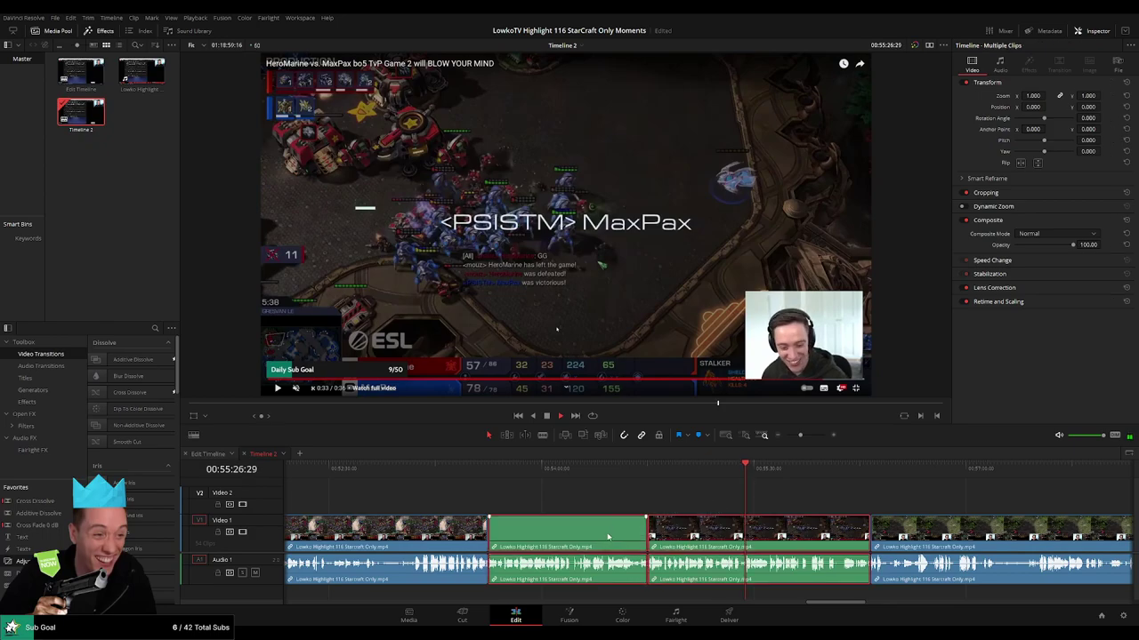
key("Delete")
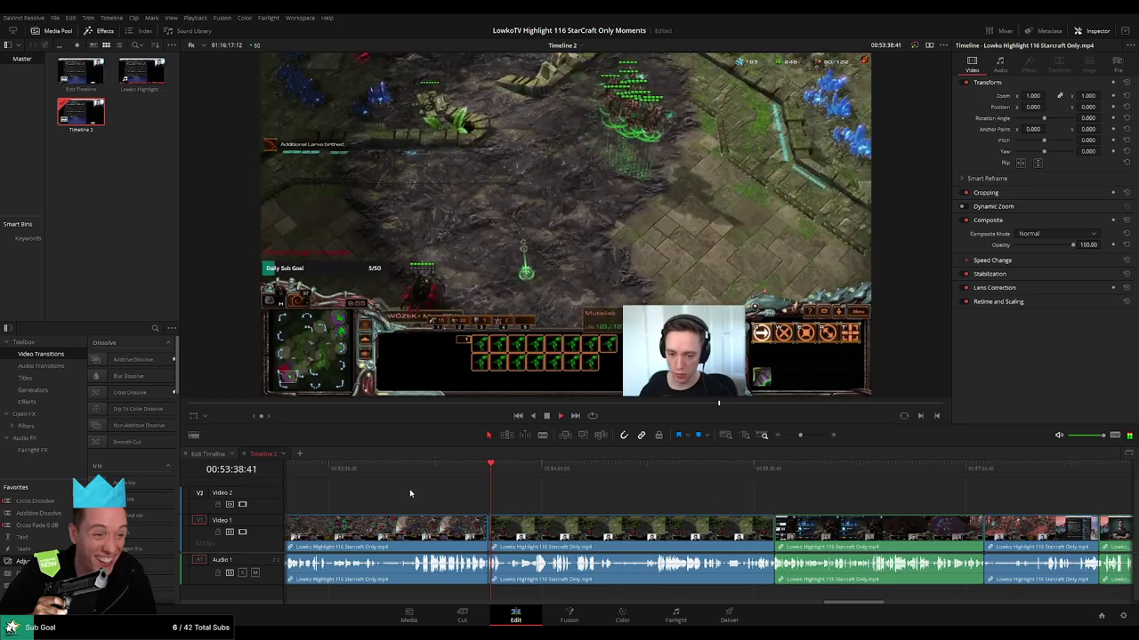
Preview the blue gameplay footage around 00:52:16 once more.
scroll(411, 491, "left", 4)
left_click(601, 468)
mouse_move(800, 436)
left_mouse_down()
mouse_move(784, 437)
mouse_move(798, 436)
left_mouse_up()
scroll(798, 436, "up", 2)
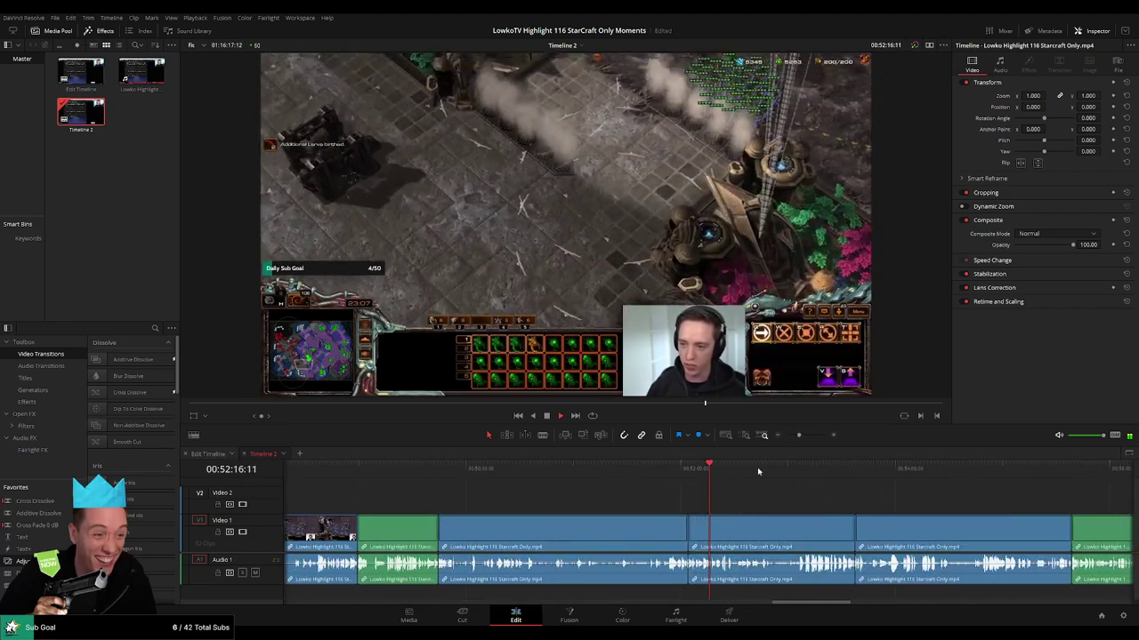
left_click(651, 469)
Review the webcam section from about 00:48:37 to 00:48:55 at the end of the blue clip before the green one.
left_click_drag(651, 470, 365, 480)
scroll(806, 440, "up", 2)
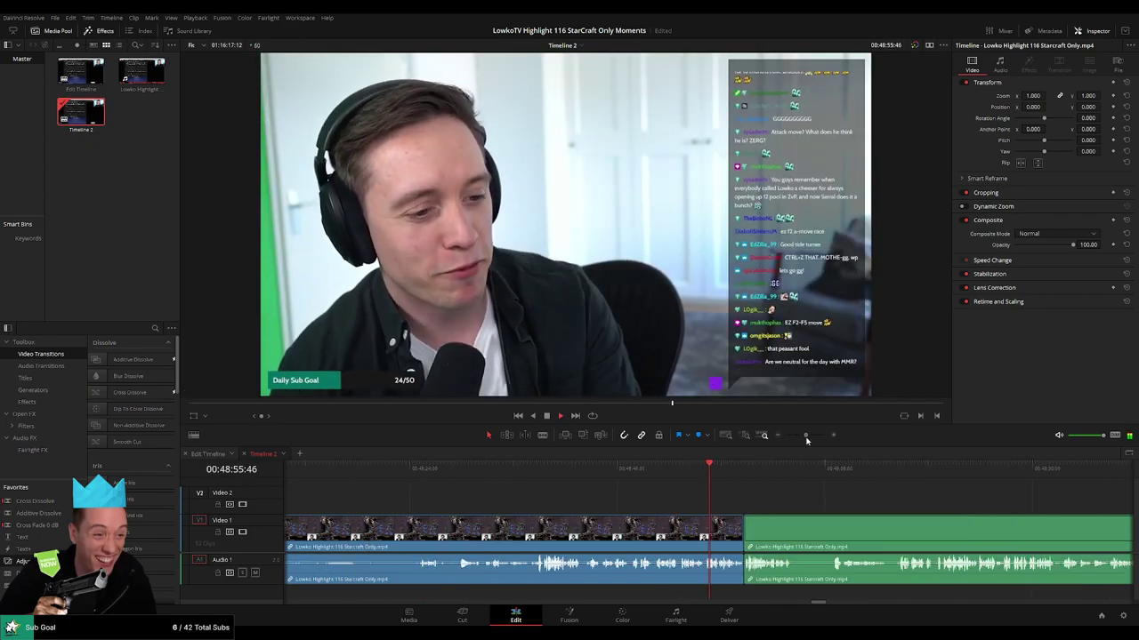
scroll(807, 440, "up", 1)
left_click(749, 473)
left_click(645, 470)
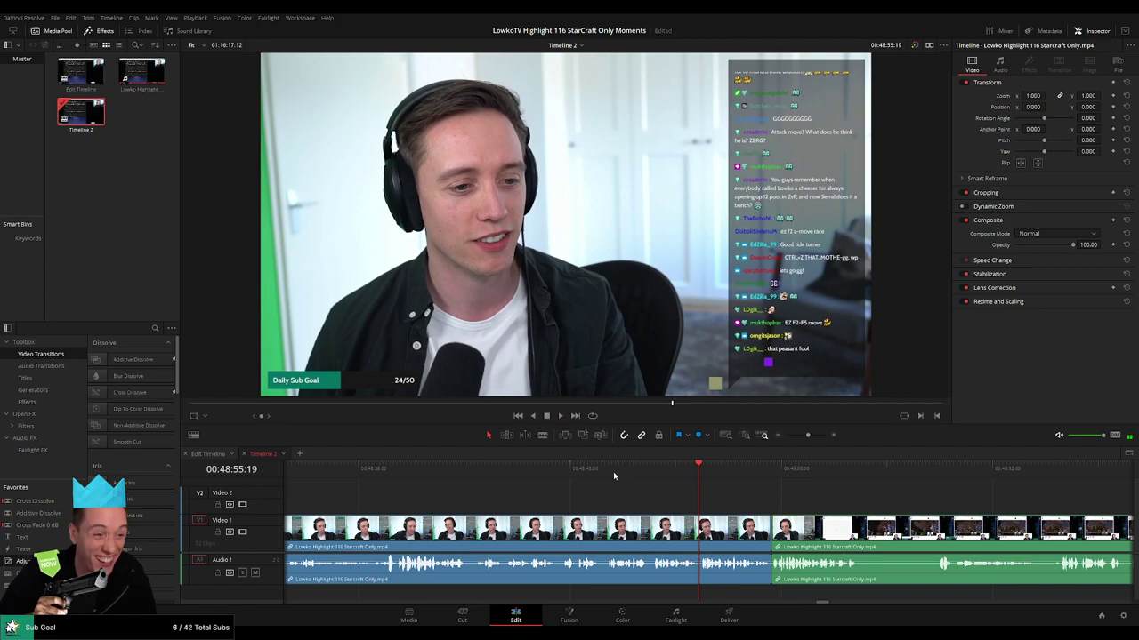
left_click(609, 472)
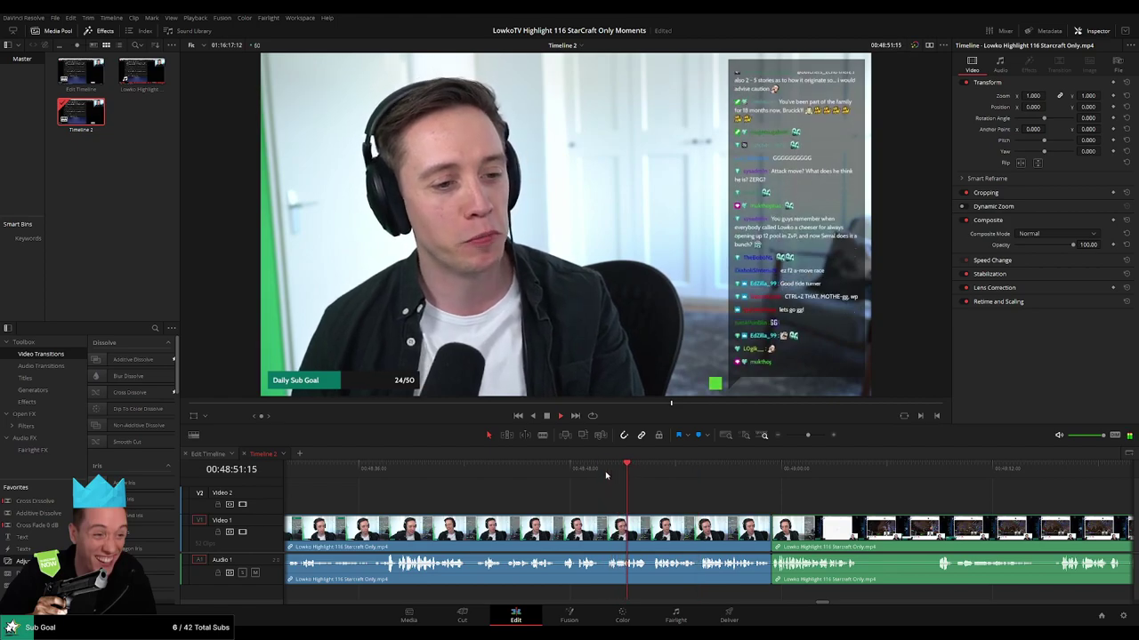
left_click(379, 478)
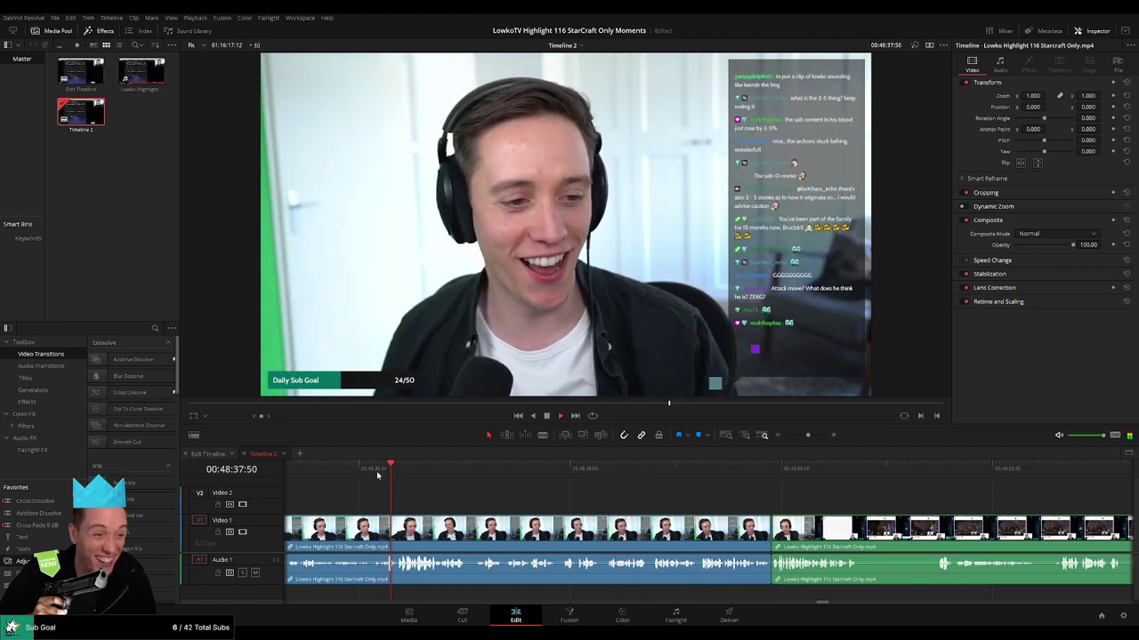
left_click(481, 478)
Find the transition from the victory screen to the webcam view and split the blue clip at 00:48:26:51.
scroll(638, 499, "left", 3)
left_click(500, 480)
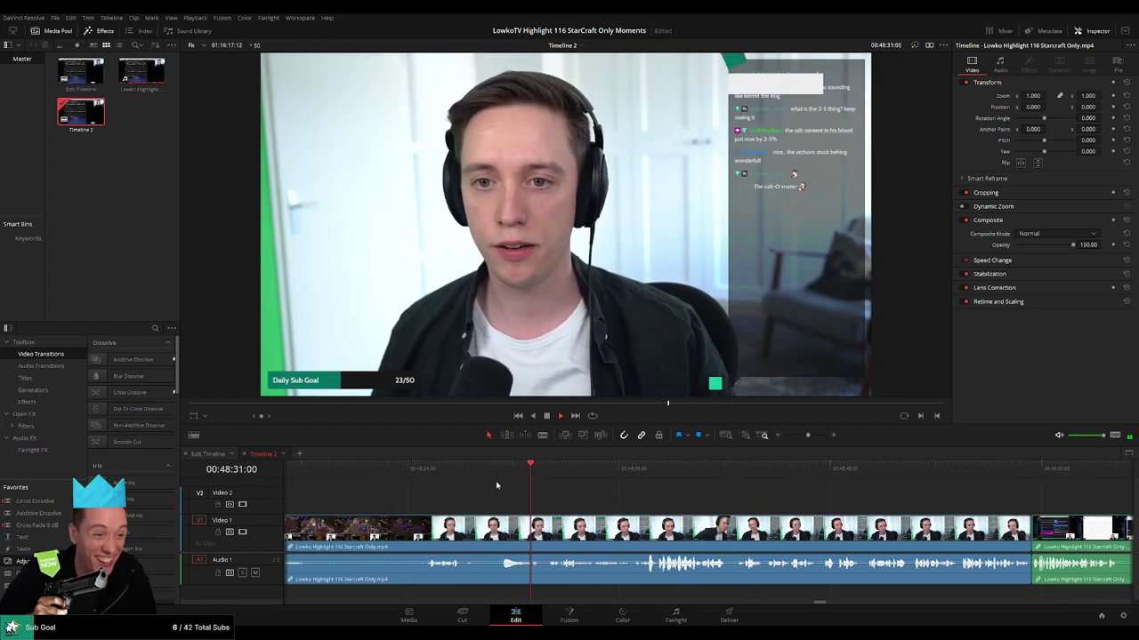
left_click(447, 478)
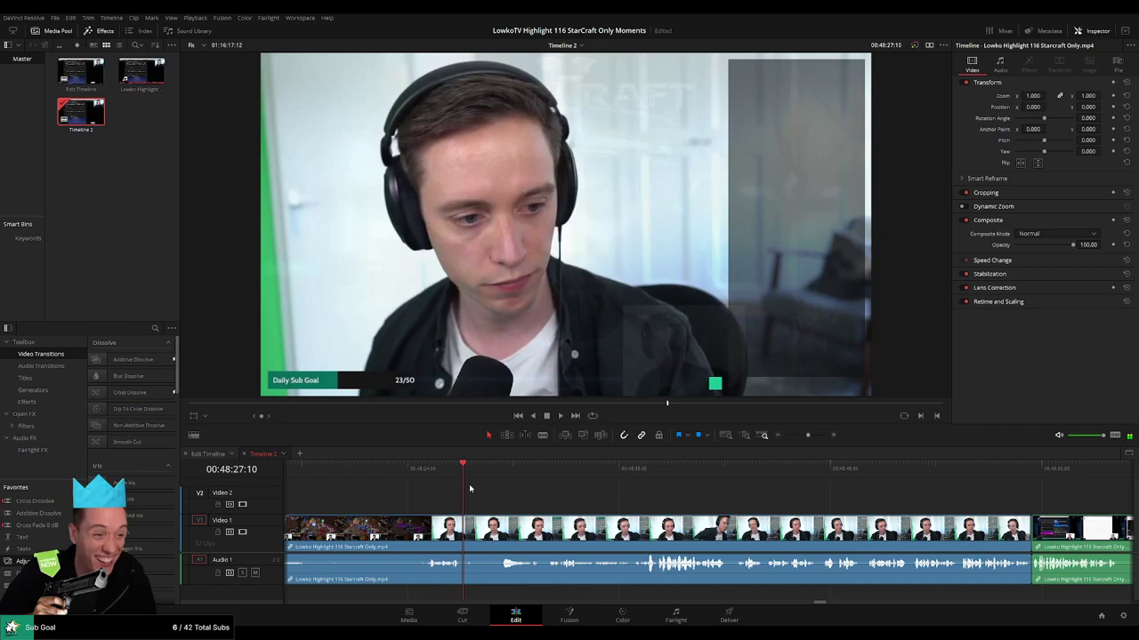
left_click(451, 481)
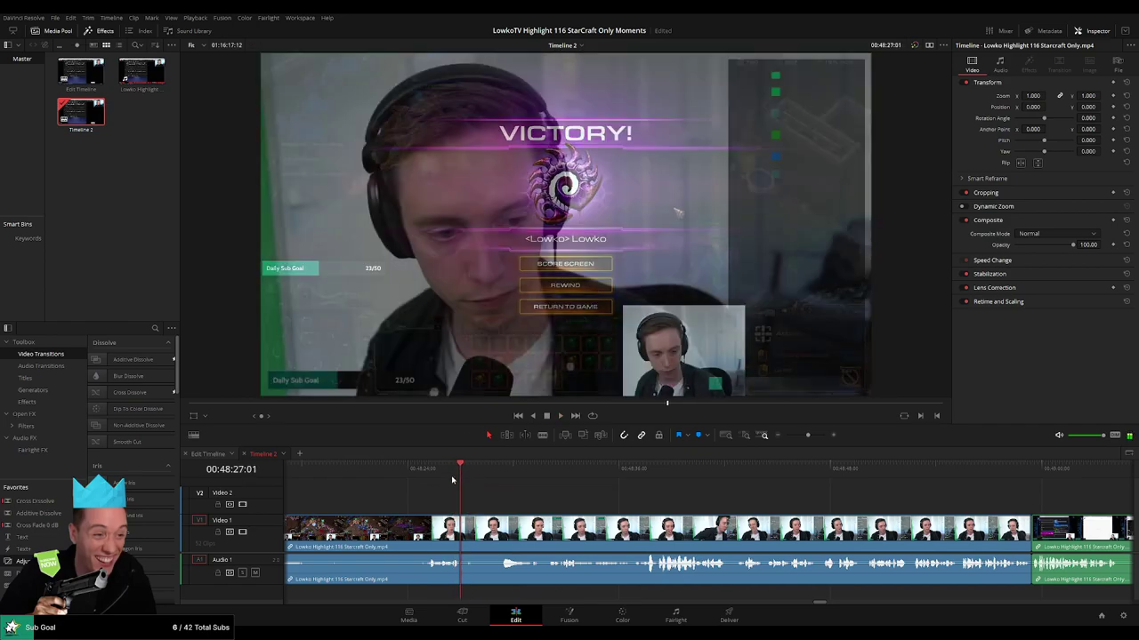
key("Left")
key("Left")
key("Left")
key("Left")
key("Left")
key("Left")
key("Left")
key("Left")
key("Left")
key("Left")
key("b")
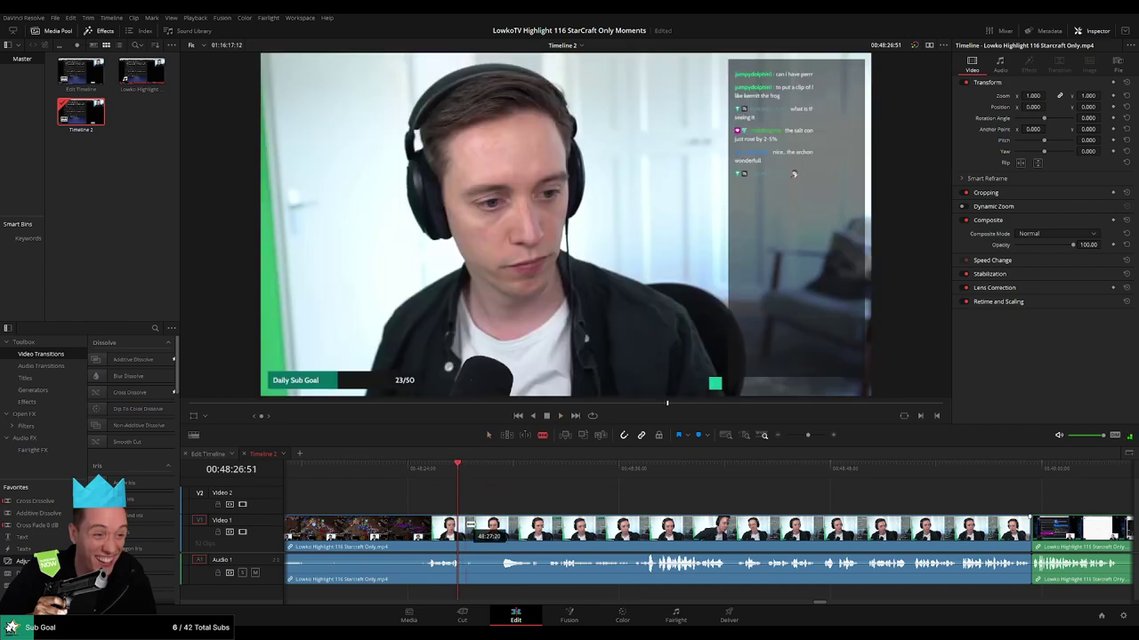
left_click(462, 529)
Find where the speech resumes in the webcam section and split the blue clip at 00:48:38:12.
left_click(649, 479)
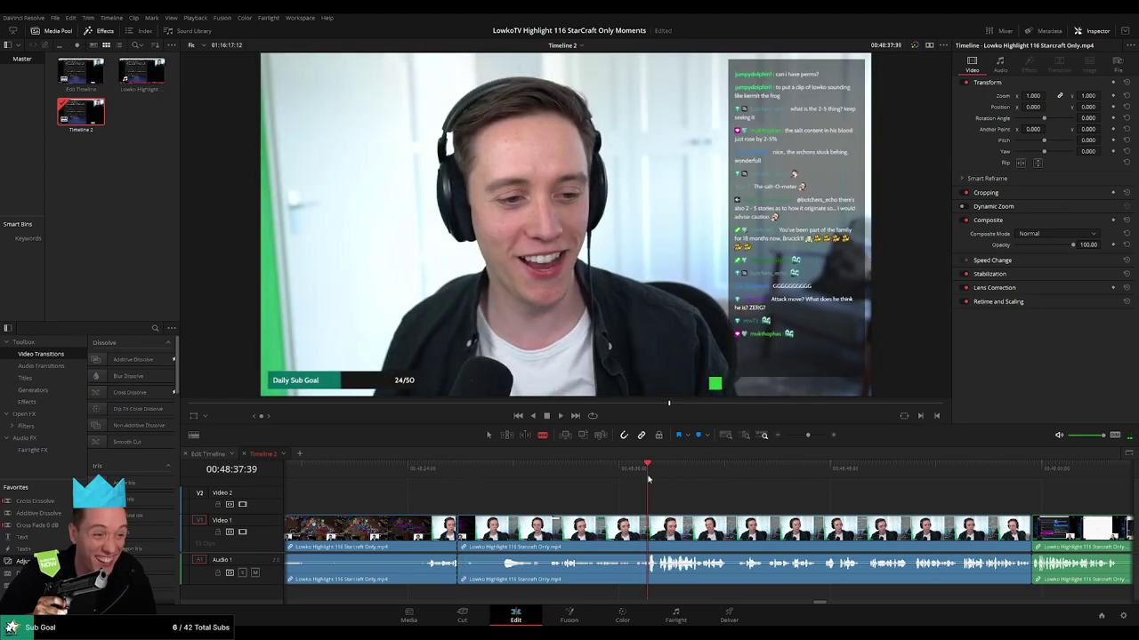
left_click(648, 476)
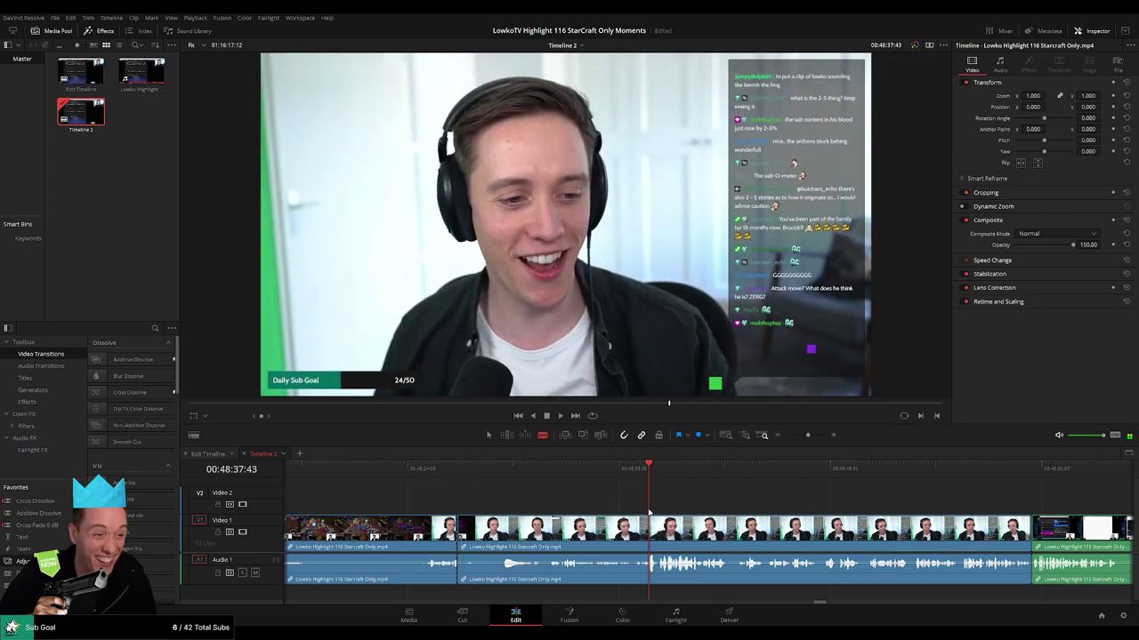
left_click(649, 516)
left_click(658, 474)
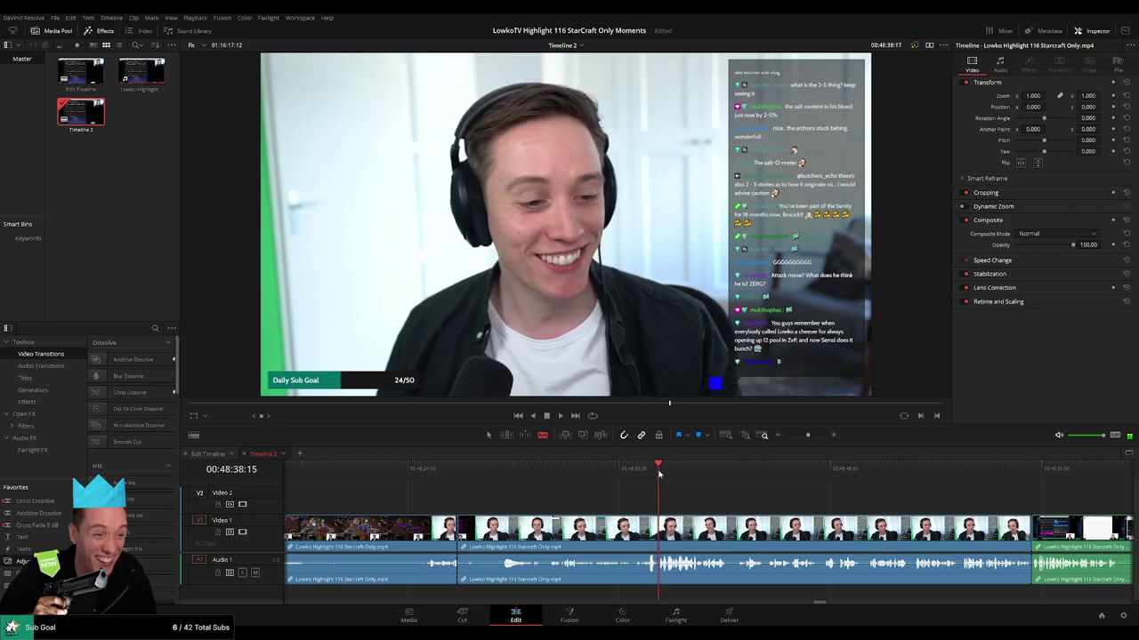
key("space")
left_click(657, 474)
left_click(658, 520)
Ripple delete the webcam segment between the cuts at 00:48:26:51 and 00:48:38:12.
key("a")
left_click(639, 529)
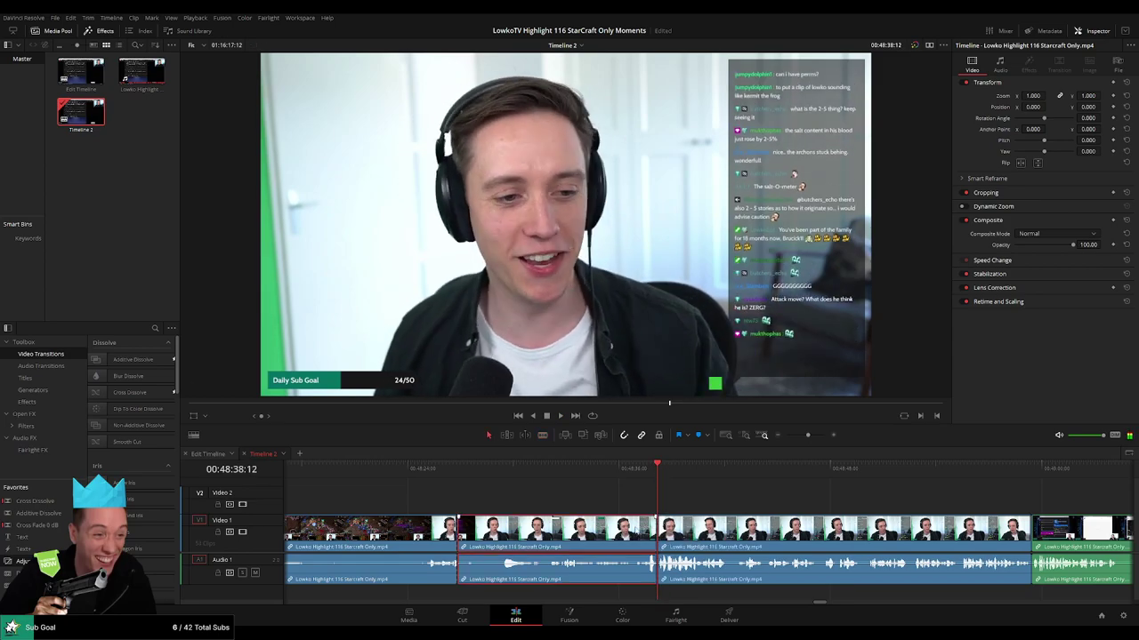
key("Delete")
Play back the new join from 00:48:26:20 and check the end of the webcam clip from 00:48:44.
left_click(450, 474)
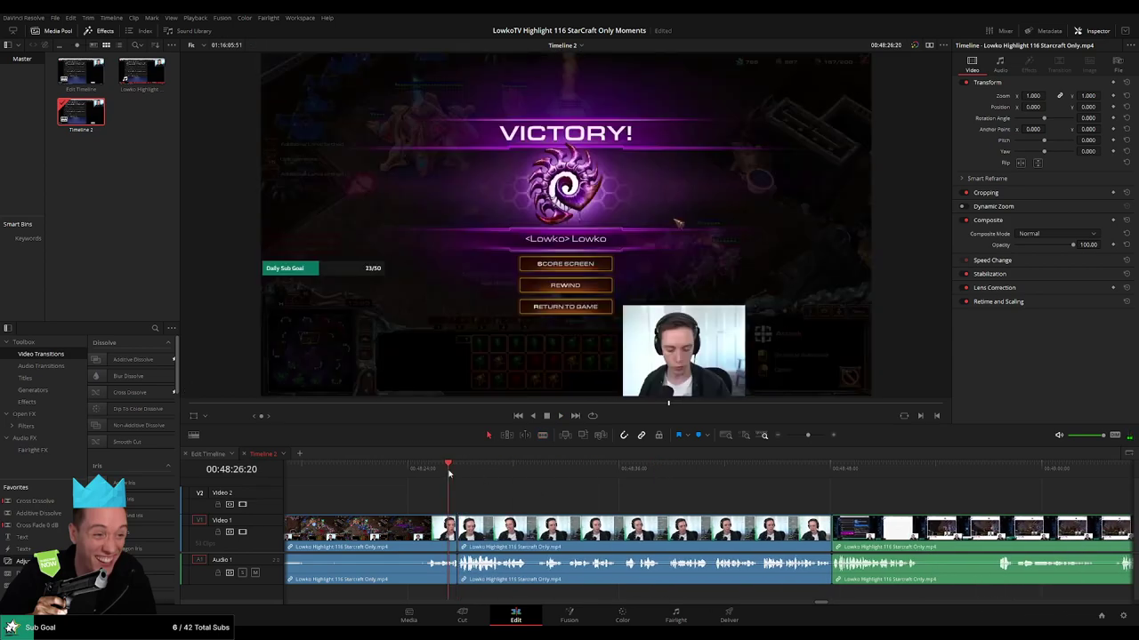
key("space")
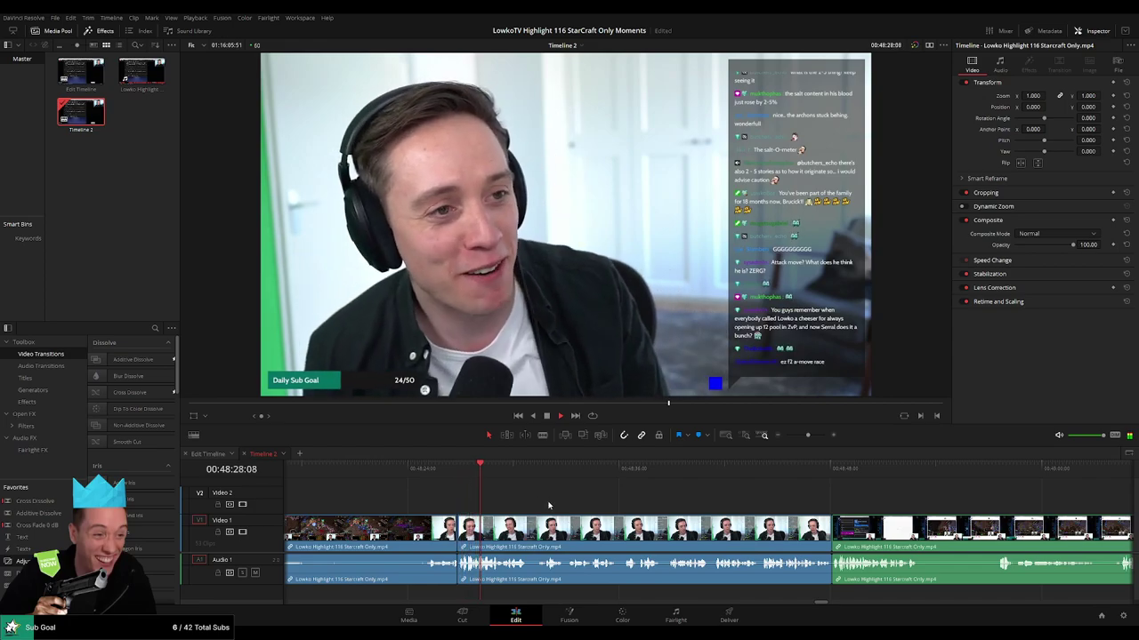
key("space")
left_click_drag(511, 475, 767, 475)
key("space")
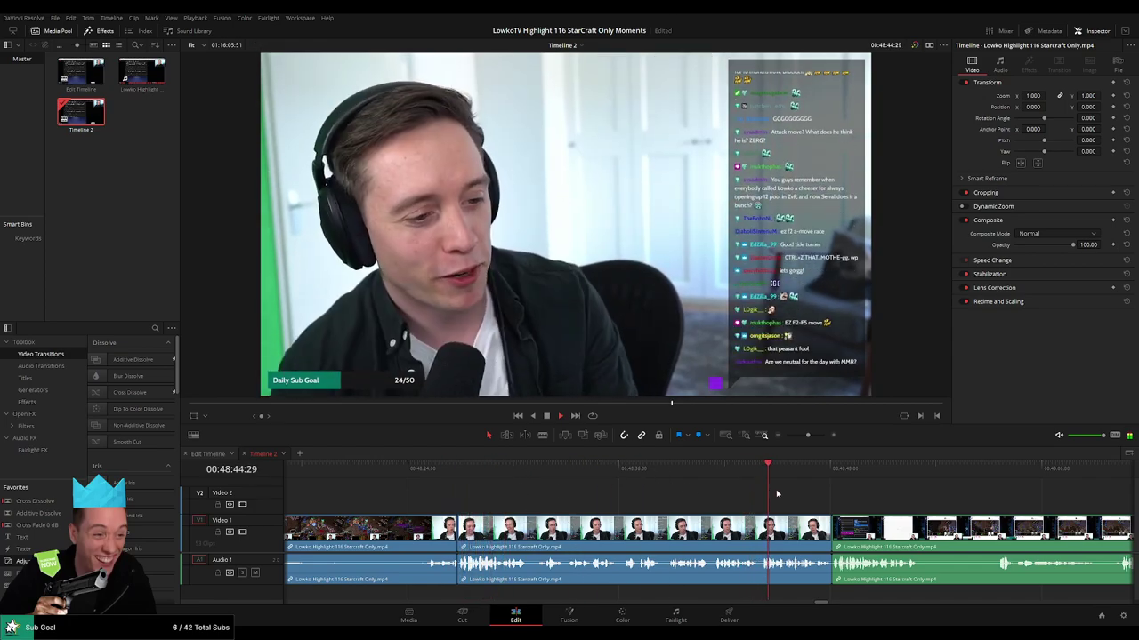
left_click_drag(835, 492, 526, 492)
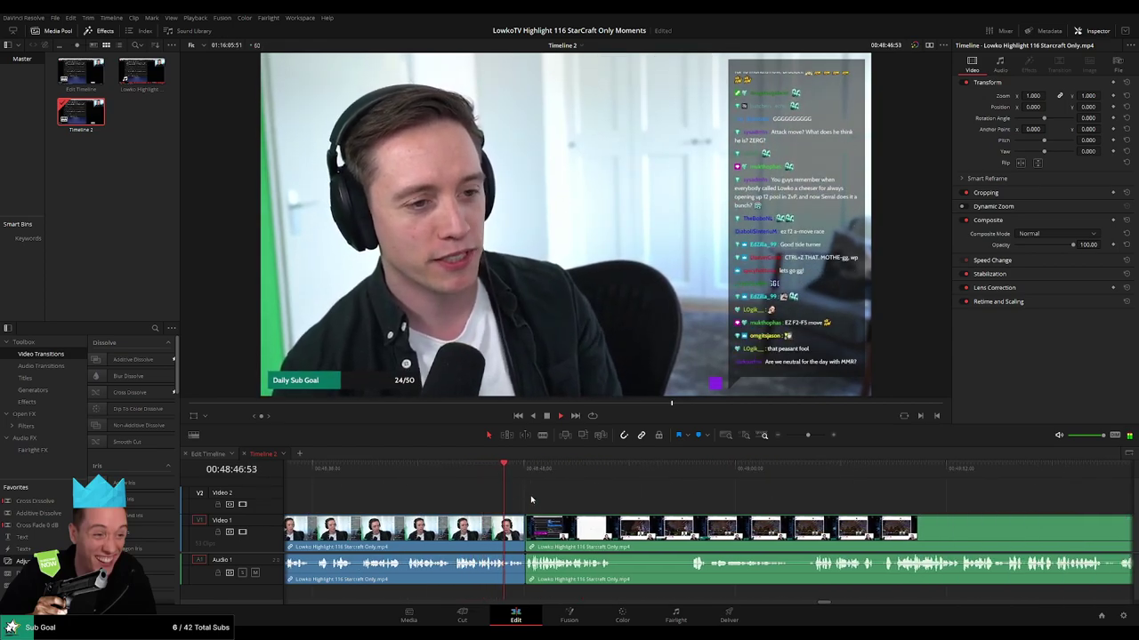
Split the blue webcam clip at 00:48:43:55 and ripple delete its remainder before the green clip.
left_click(436, 480)
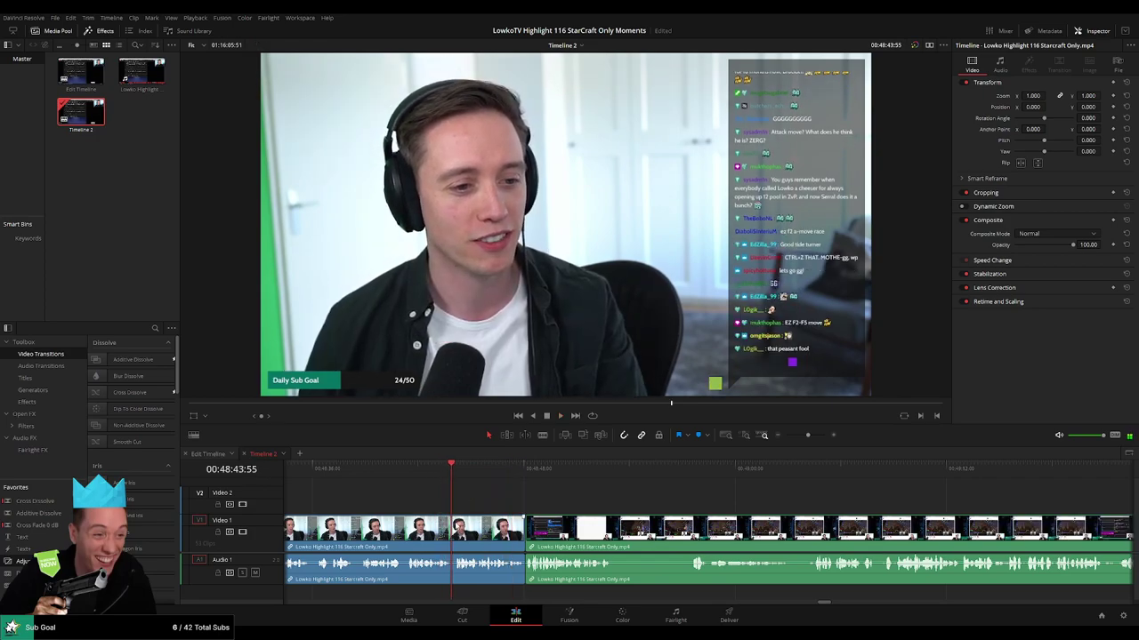
key("ctrl+b")
key("Delete")
Skim the green clip that follows the trimmed webcam clip and ripple delete it.
left_click(804, 485)
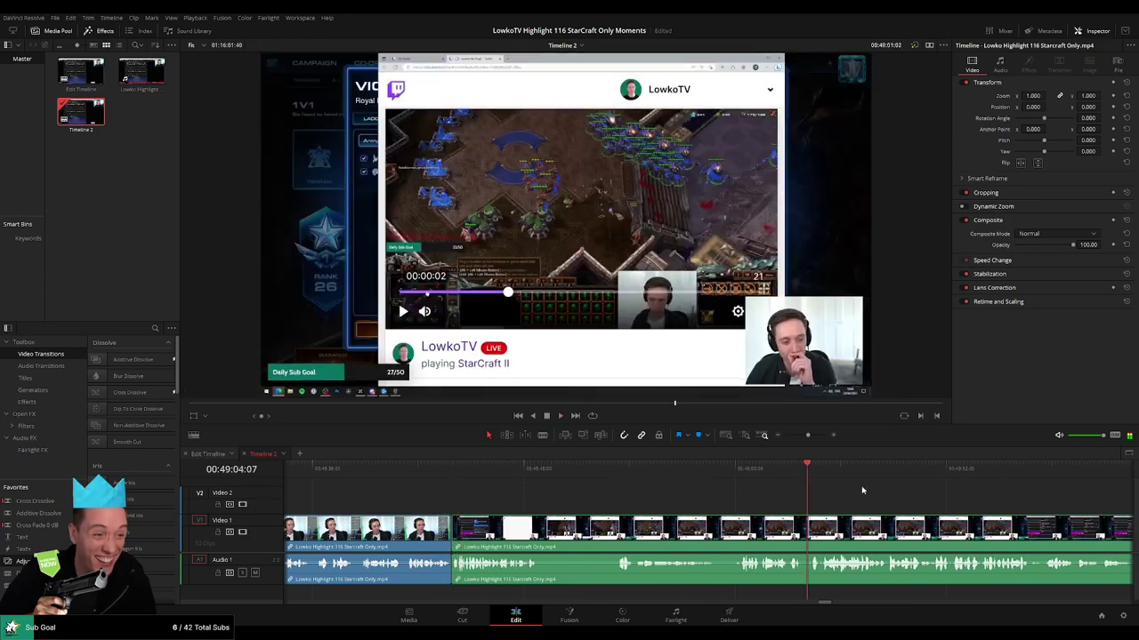
left_click(953, 480)
left_click_drag(807, 436, 806, 436)
left_click(799, 469)
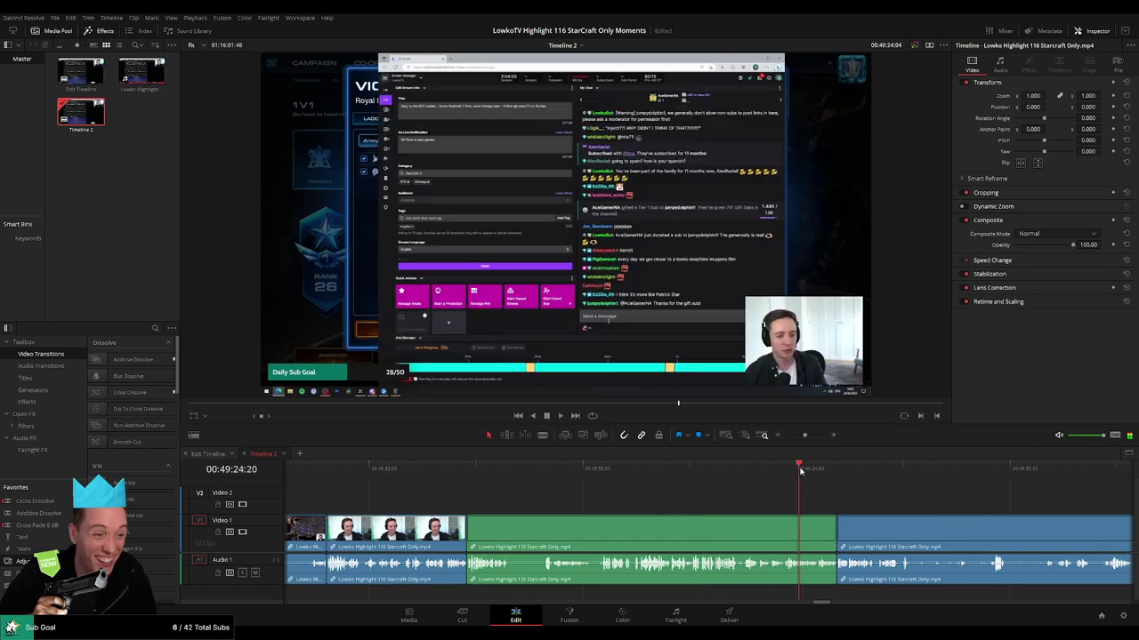
key("Delete")
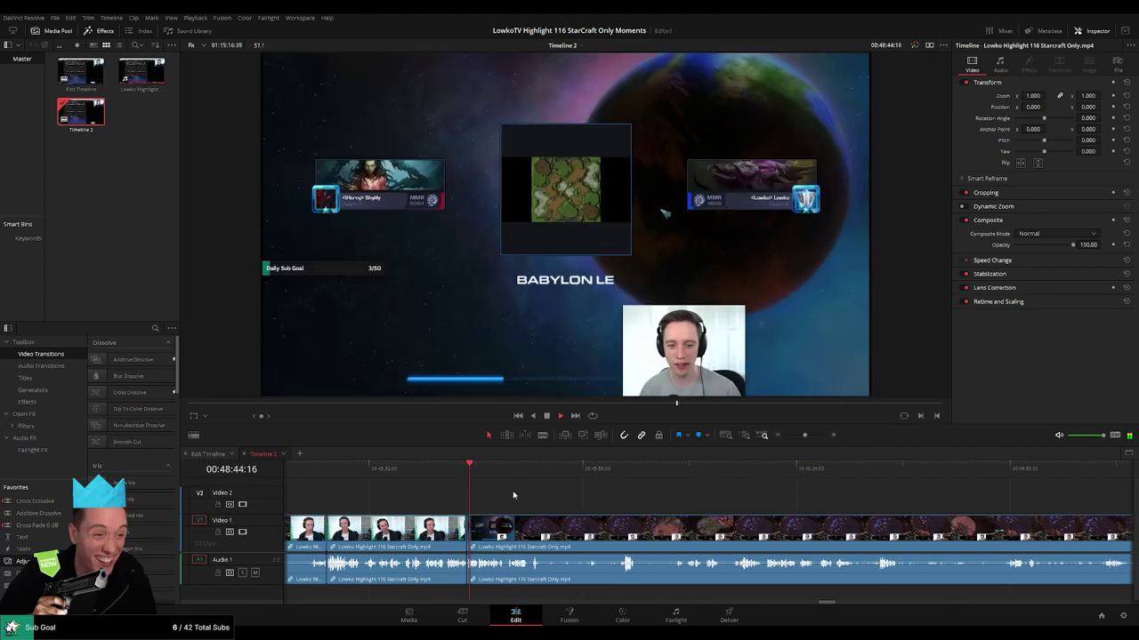
Skim the clips following the new join, from 00:48:44 to the green clip at about 00:54:38.
left_click(876, 478)
left_click_drag(877, 505, 457, 513)
left_click(682, 476)
left_click(940, 471)
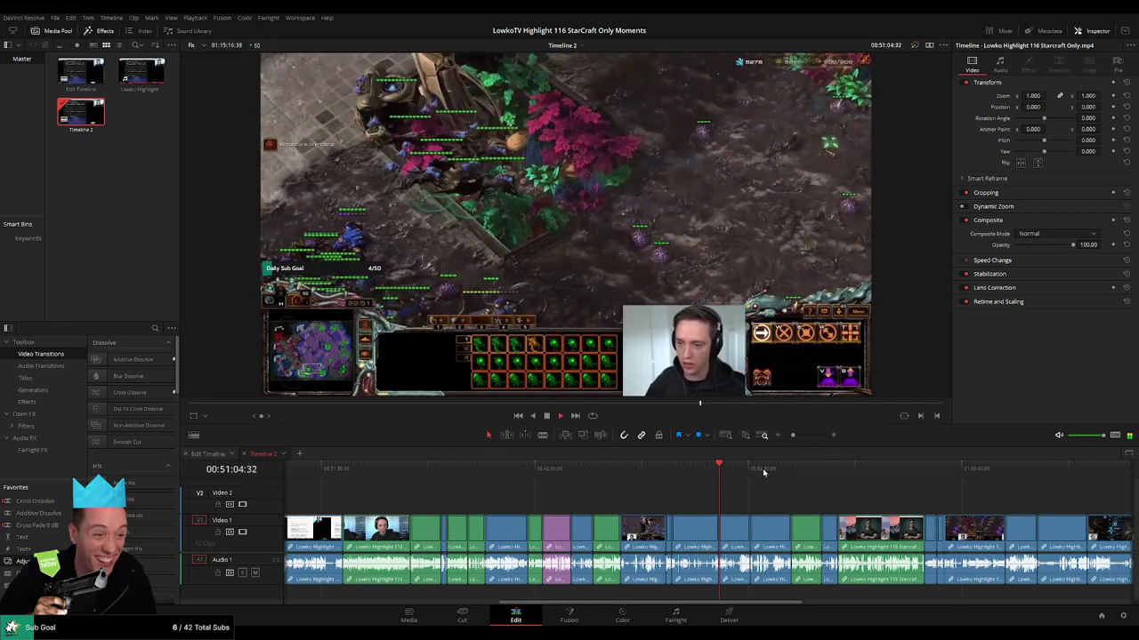
left_click(753, 472)
left_click_drag(808, 489, 623, 487)
left_click(595, 469)
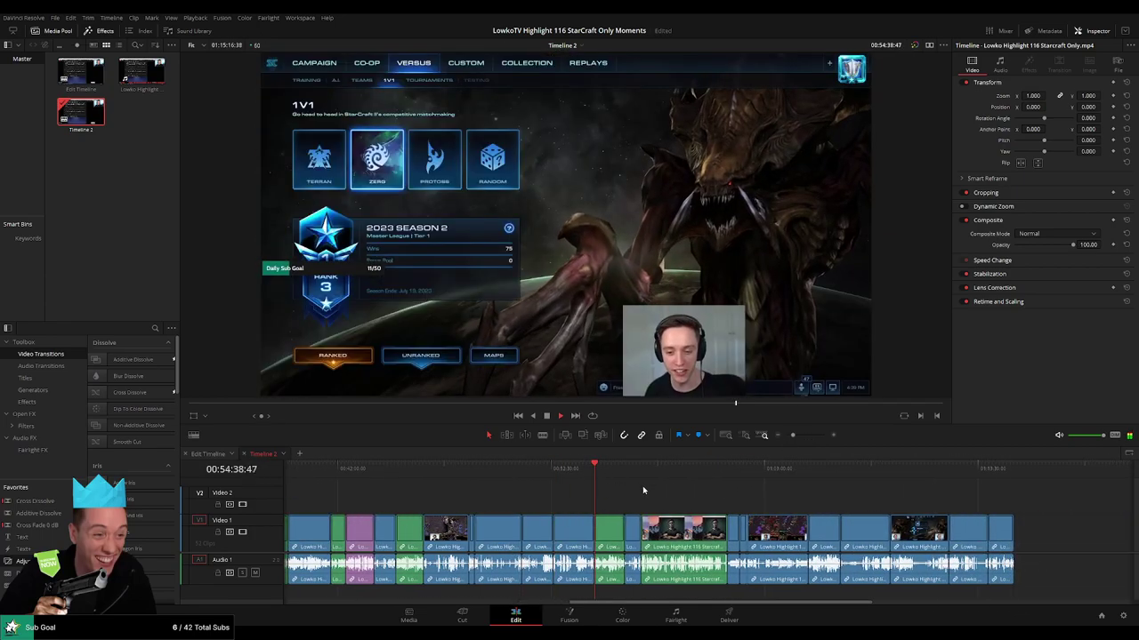
Sample the blue clips near the end of the timeline, between about 01:01:48 and 01:07:00.
left_click(622, 470)
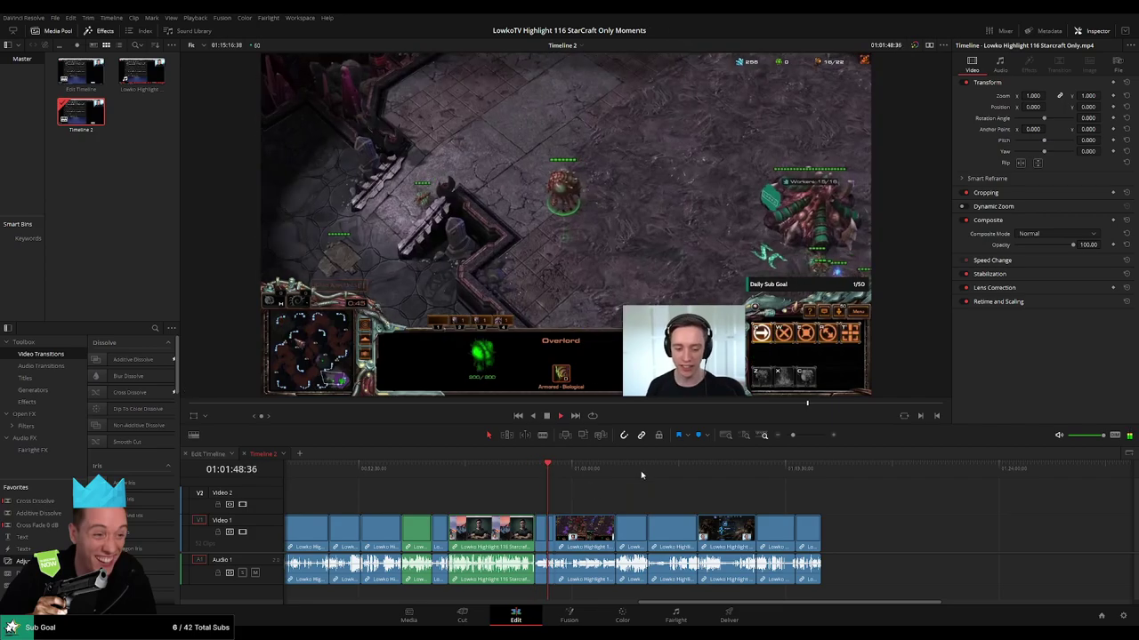
left_click_drag(793, 436, 801, 437)
left_click_drag(752, 498, 527, 484)
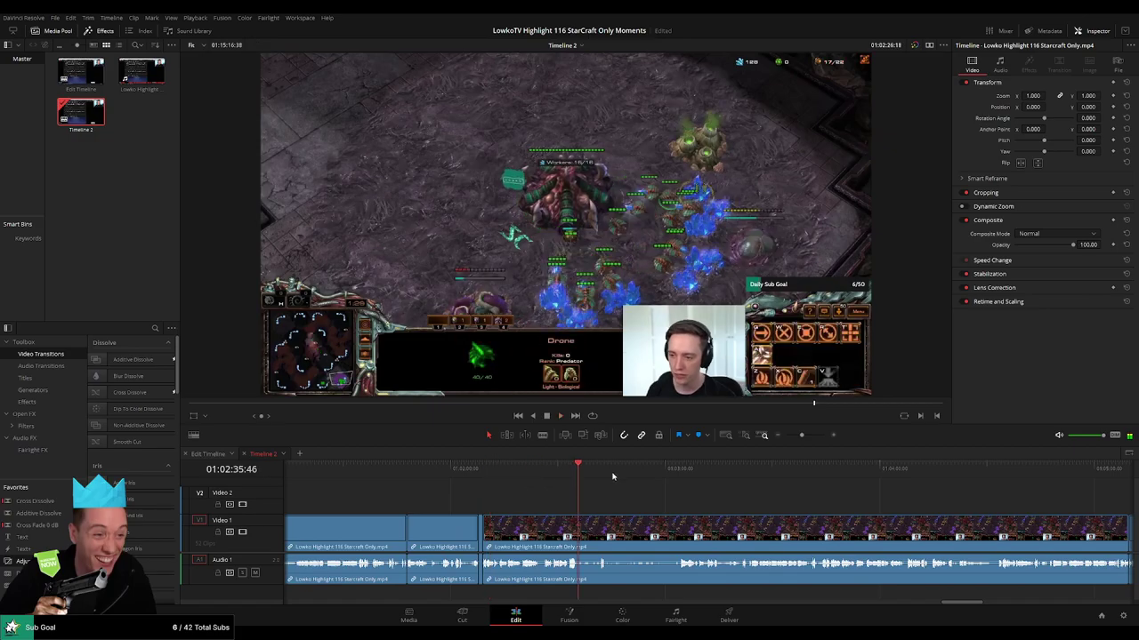
left_click_drag(801, 436, 797, 437)
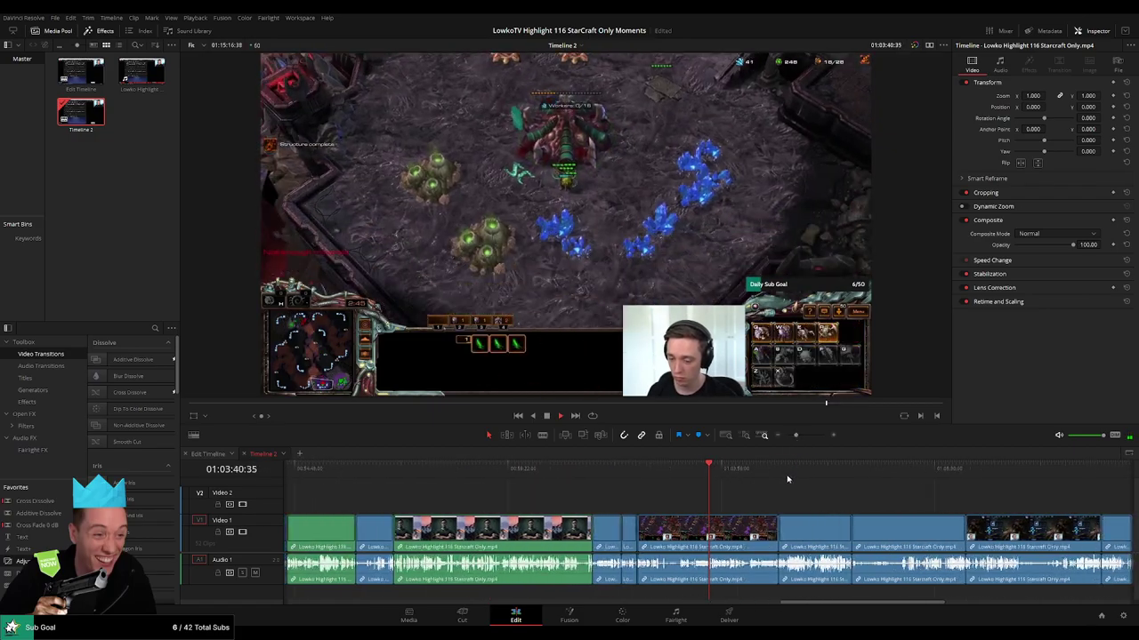
left_click(778, 472)
left_click_drag(826, 501, 636, 476)
left_click(670, 472)
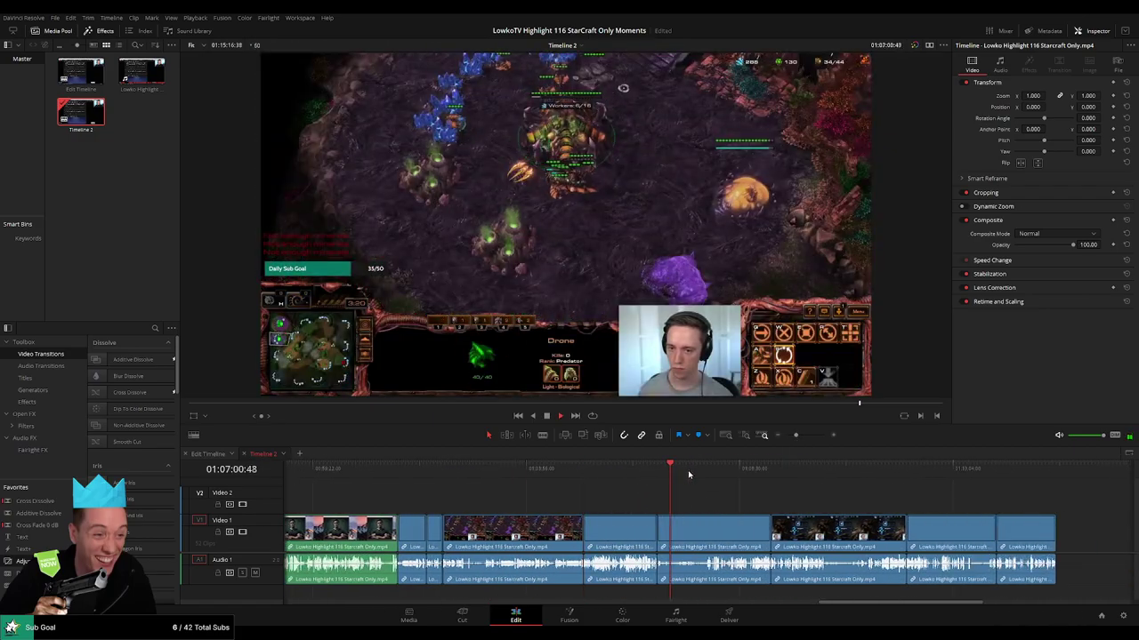
left_click_drag(803, 475, 816, 477)
left_click(446, 469)
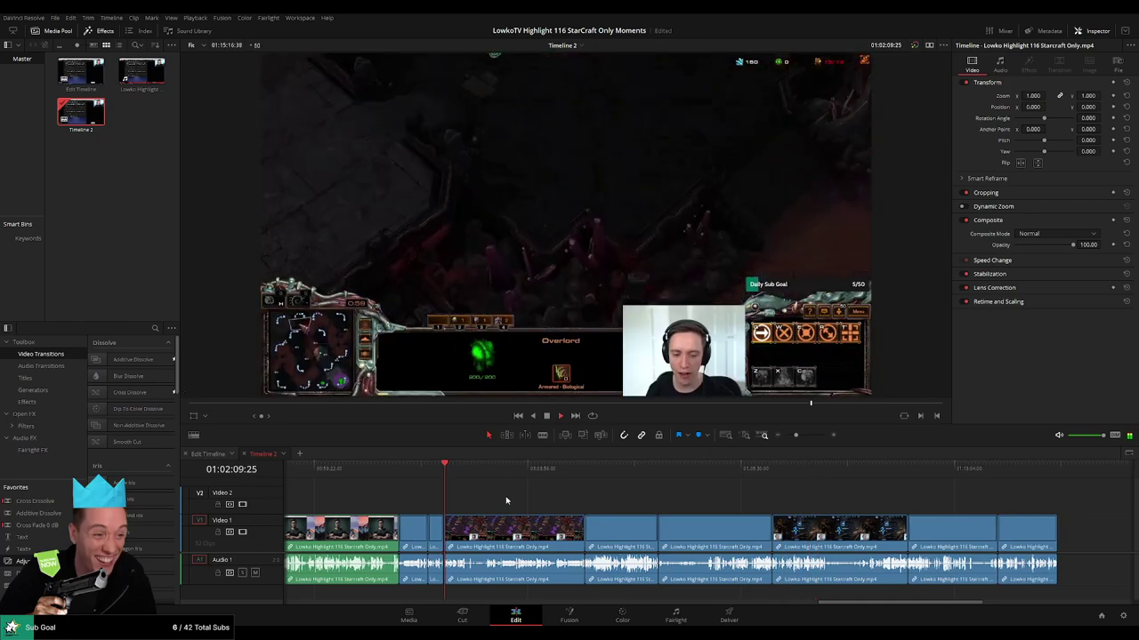
left_click_drag(506, 500, 814, 488)
left_click(700, 470)
Skim the clips backwards from the green clip at 00:58:22 to the blue clip starting near 00:52:37.
left_click_drag(797, 436, 796, 439)
left_click(611, 478)
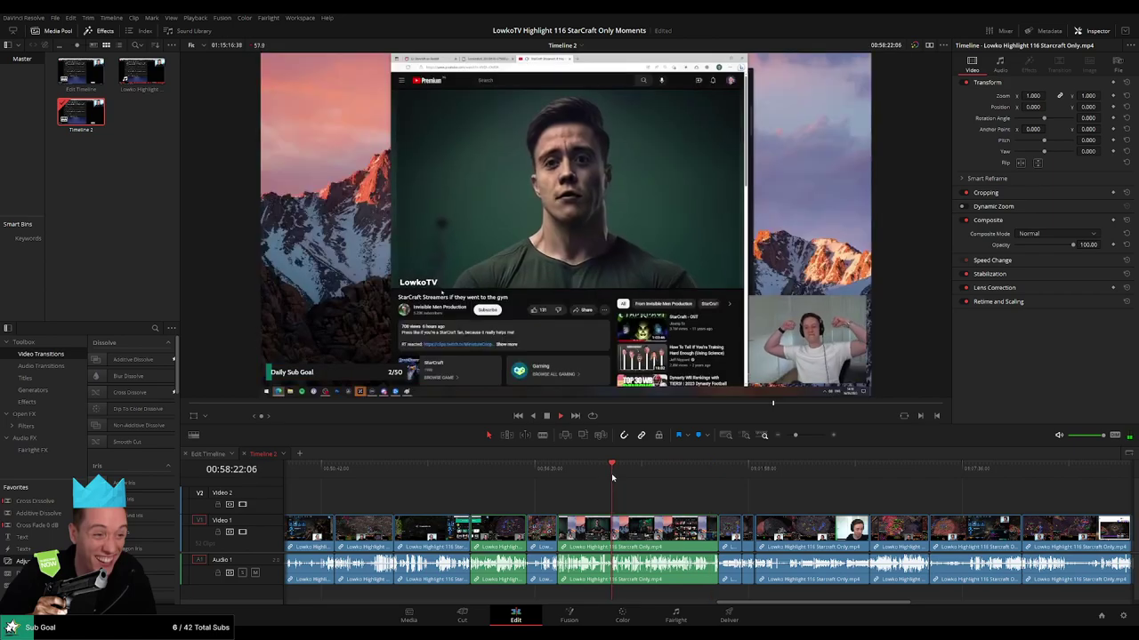
left_click(558, 477)
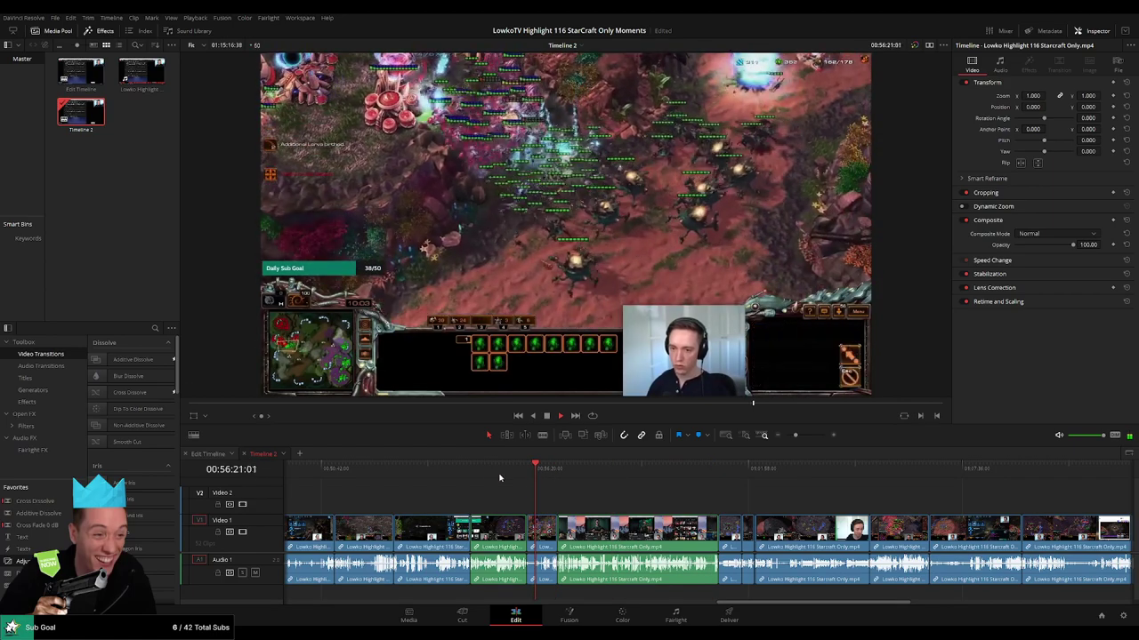
left_click(495, 480)
scroll(673, 495, "left", 3)
left_click(620, 479)
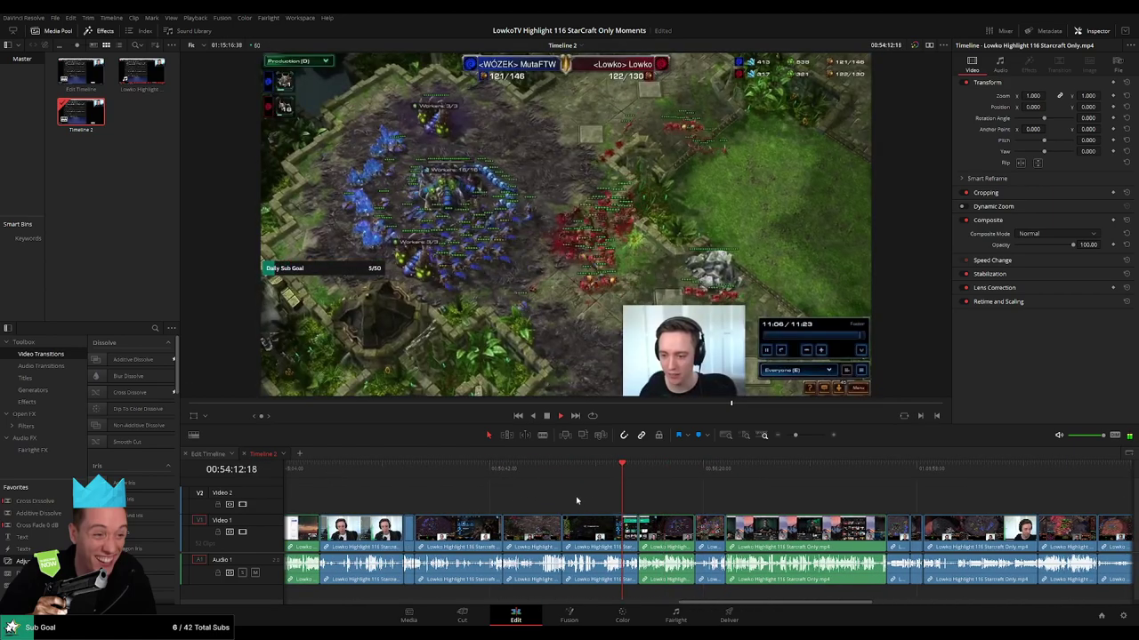
scroll(703, 478, "left", 2)
left_click(694, 478)
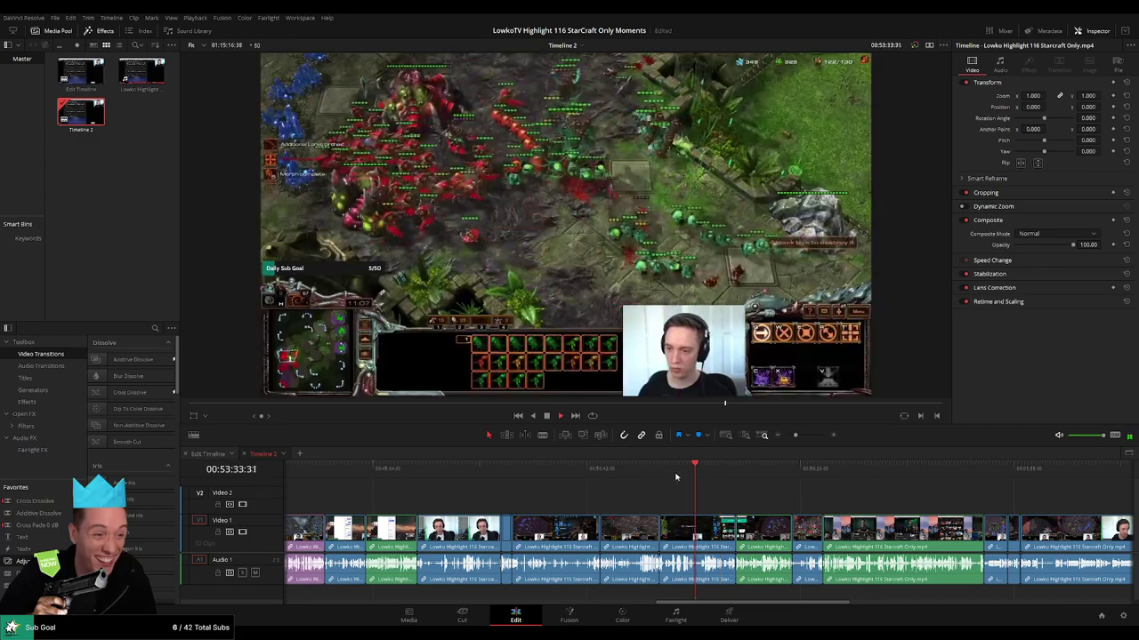
left_click(670, 477)
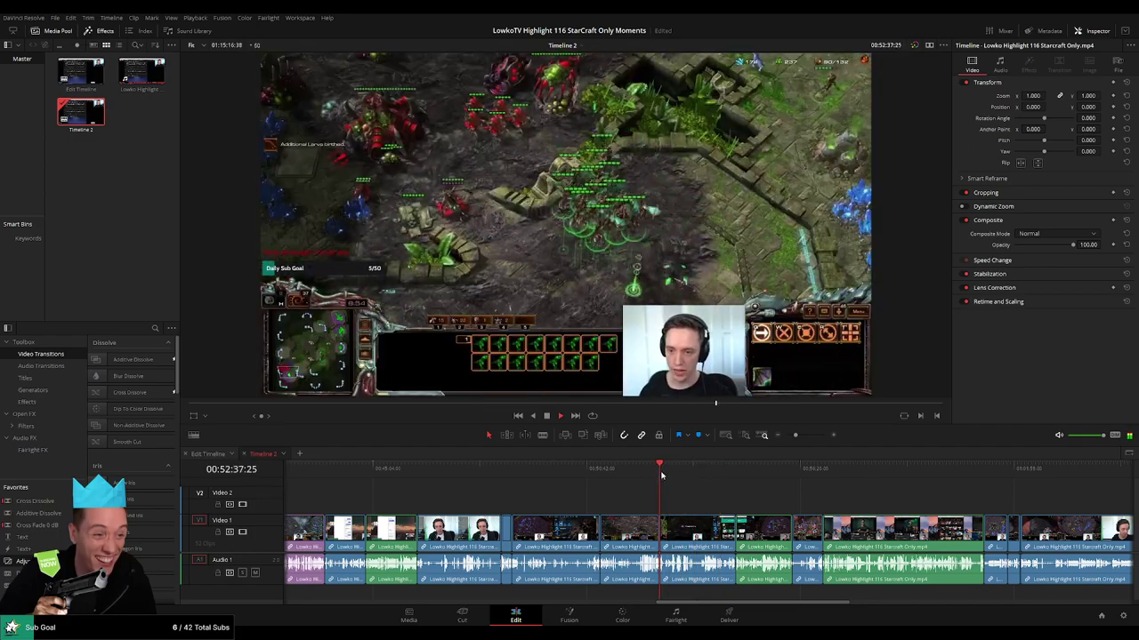
left_click(674, 488)
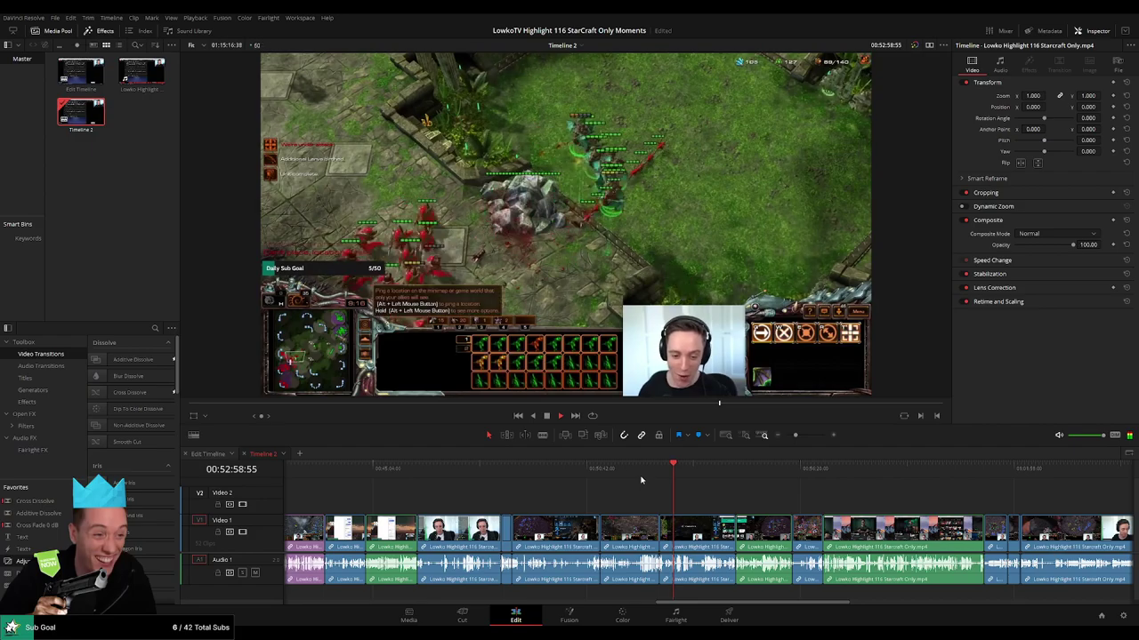
left_click(686, 474)
Review the nuke strike clip between about 00:51:29 and 00:52:05 for a dull opening section.
left_click(620, 480)
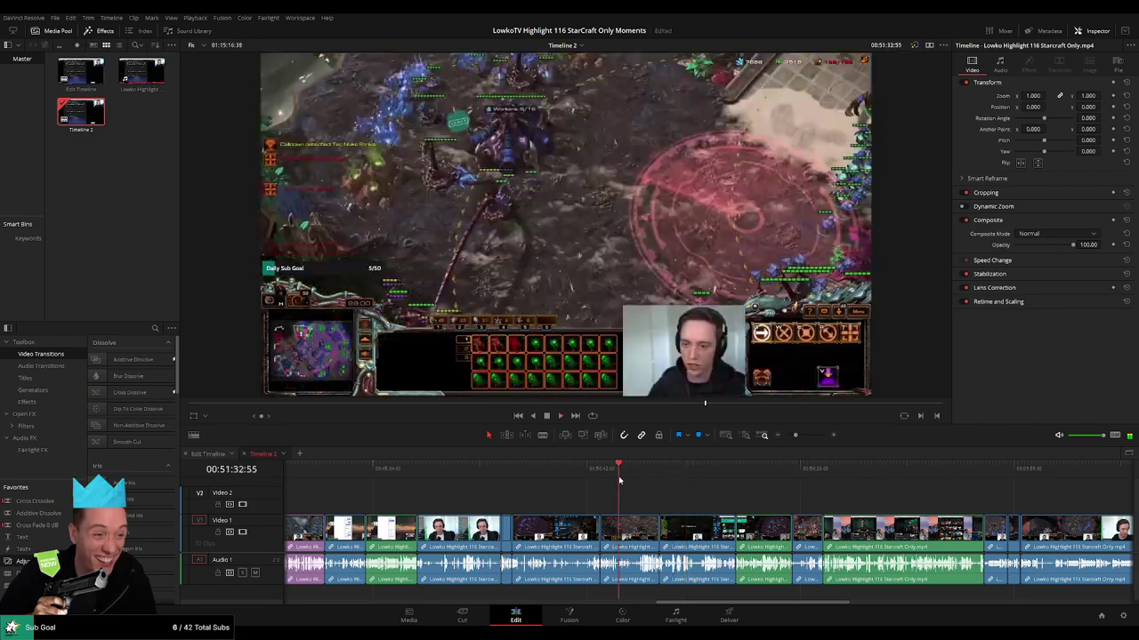
left_click_drag(624, 478, 638, 475)
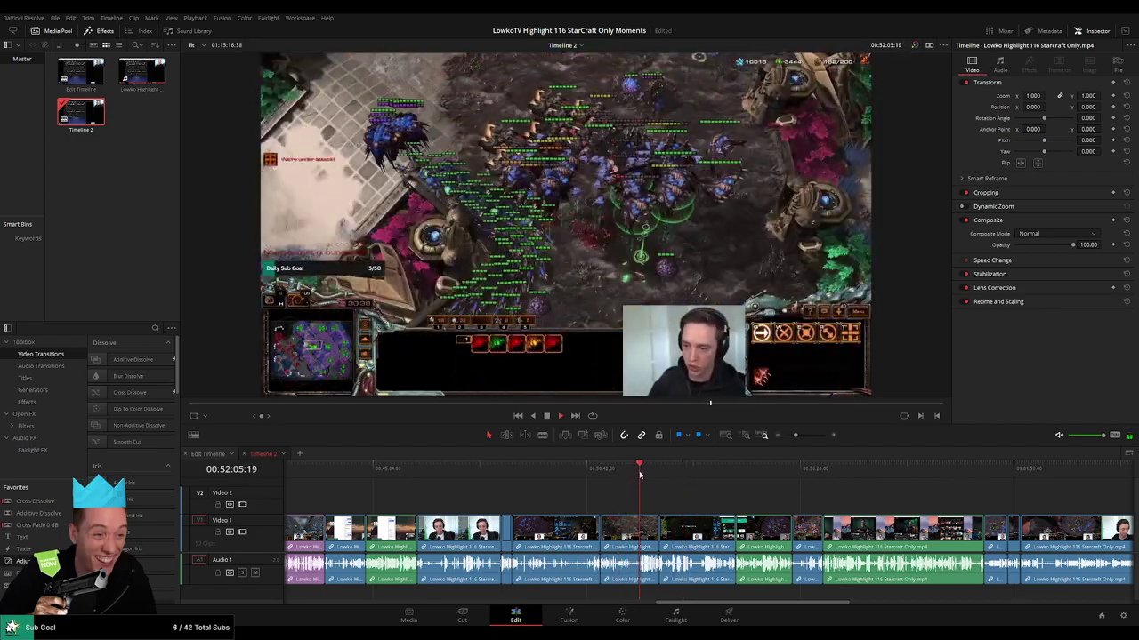
left_click_drag(797, 435, 804, 435)
left_click(409, 473)
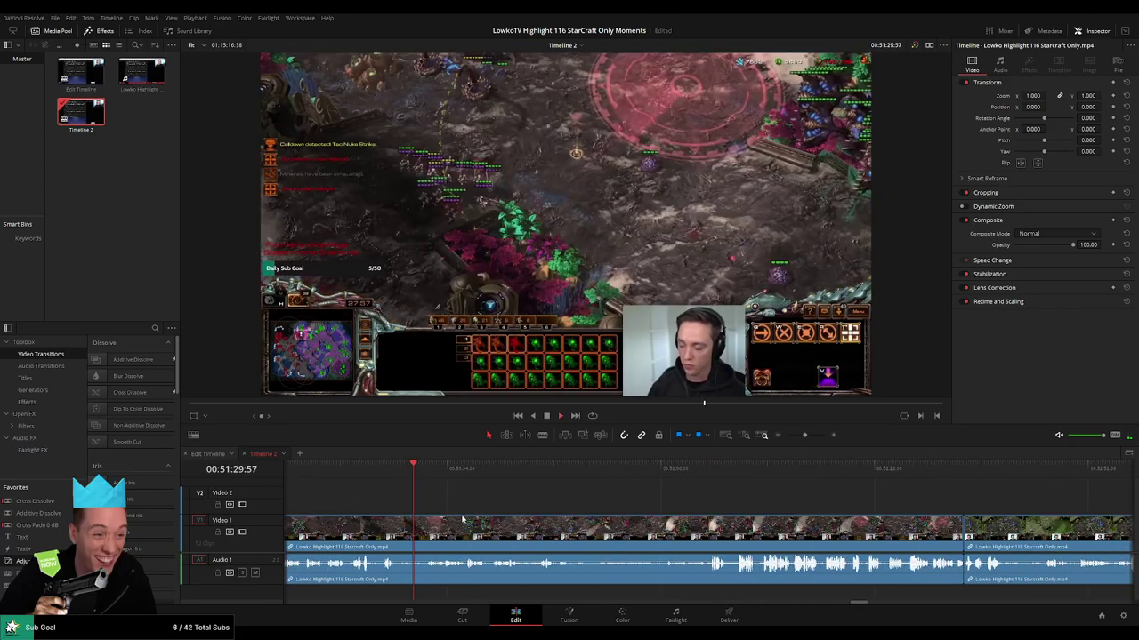
left_click_drag(462, 519, 656, 511)
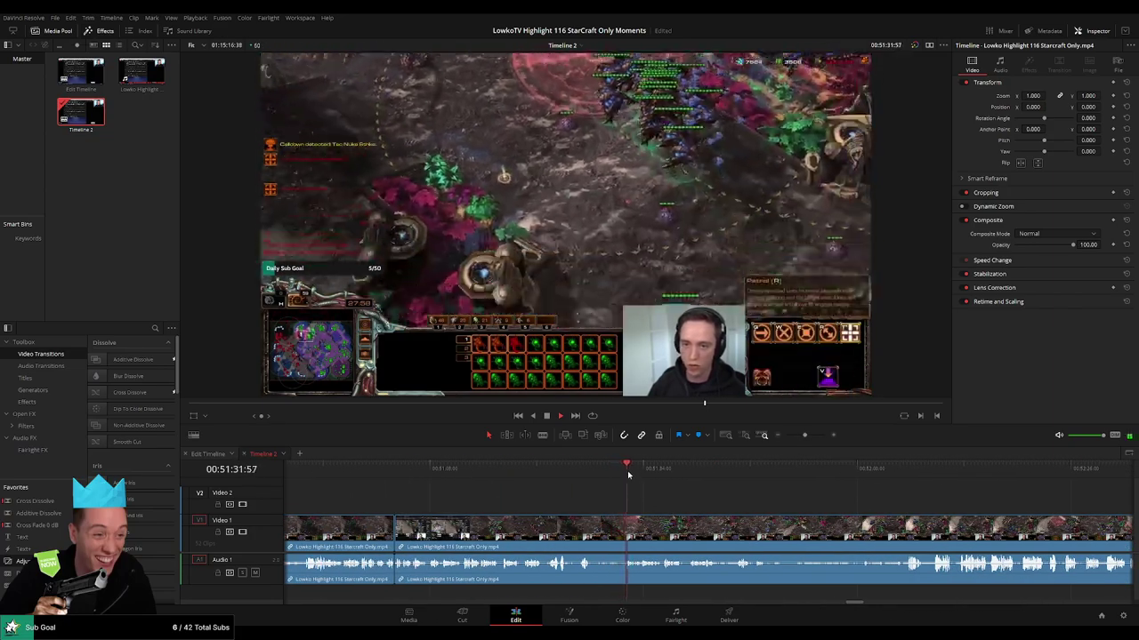
left_click_drag(628, 475, 519, 500)
key("space")
Find where the nuke clip's main fight builds up, split it at 00:51:52:07, and ripple delete the part before the cut.
left_click(673, 475)
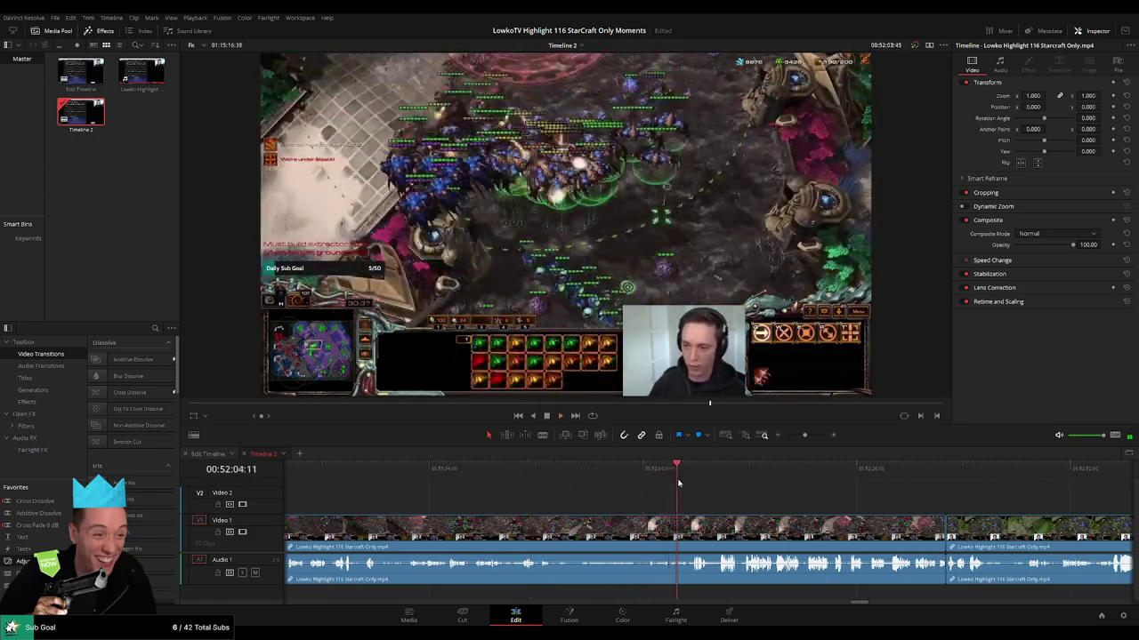
left_click(539, 479)
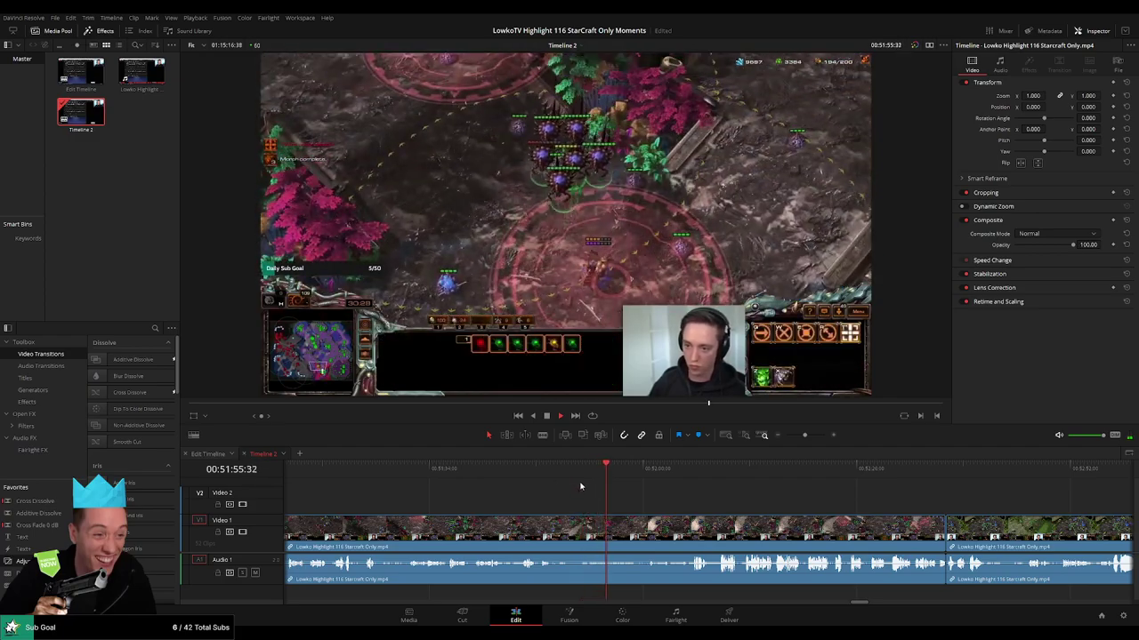
left_click_drag(586, 486, 649, 481)
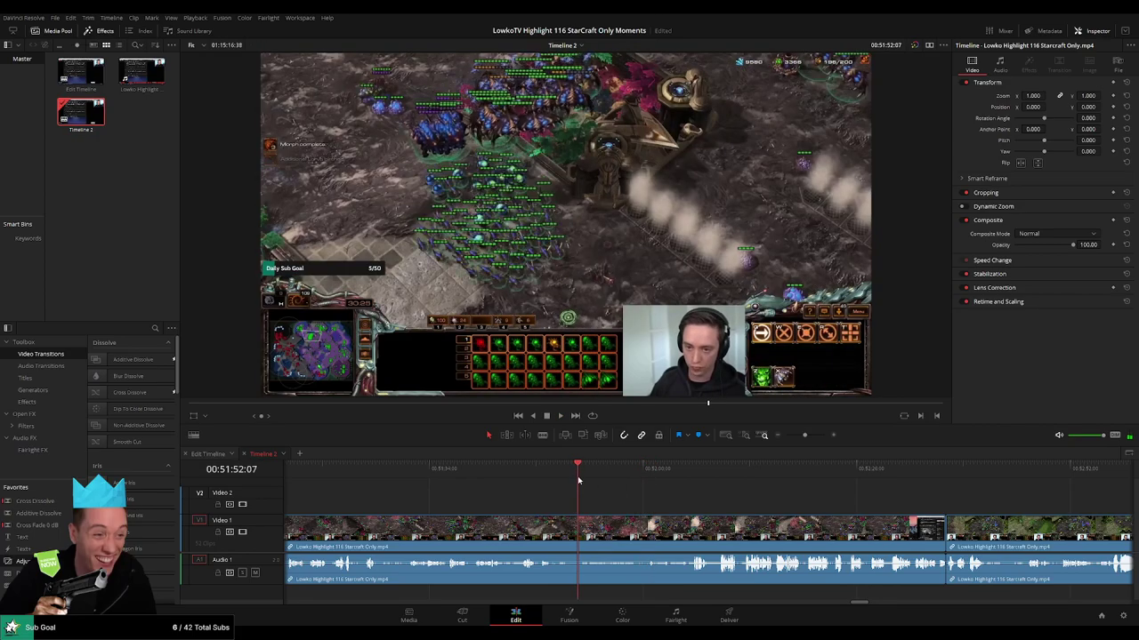
key("ctrl+b")
left_click(569, 534)
key("Delete")
key("space")
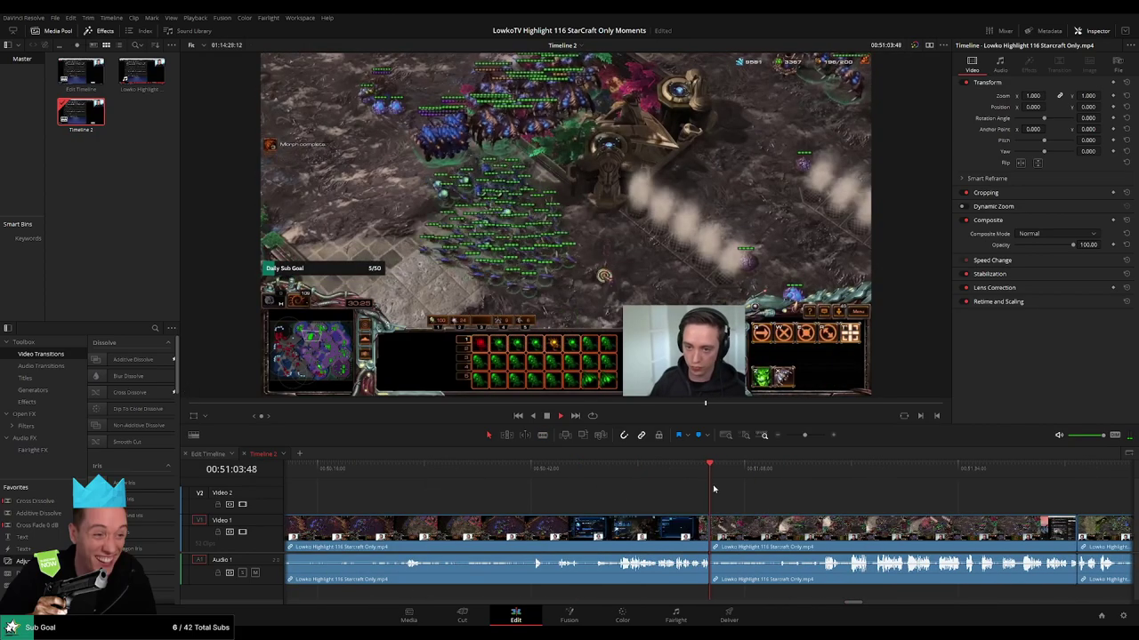
Skim the following clips and examine the victory and replay footage from about 00:52:58 to 00:53:07.
mouse_move(805, 435)
left_mouse_down()
mouse_move(785, 437)
mouse_move(798, 436)
left_mouse_up()
left_click(760, 473)
left_click_drag(825, 503, 666, 474)
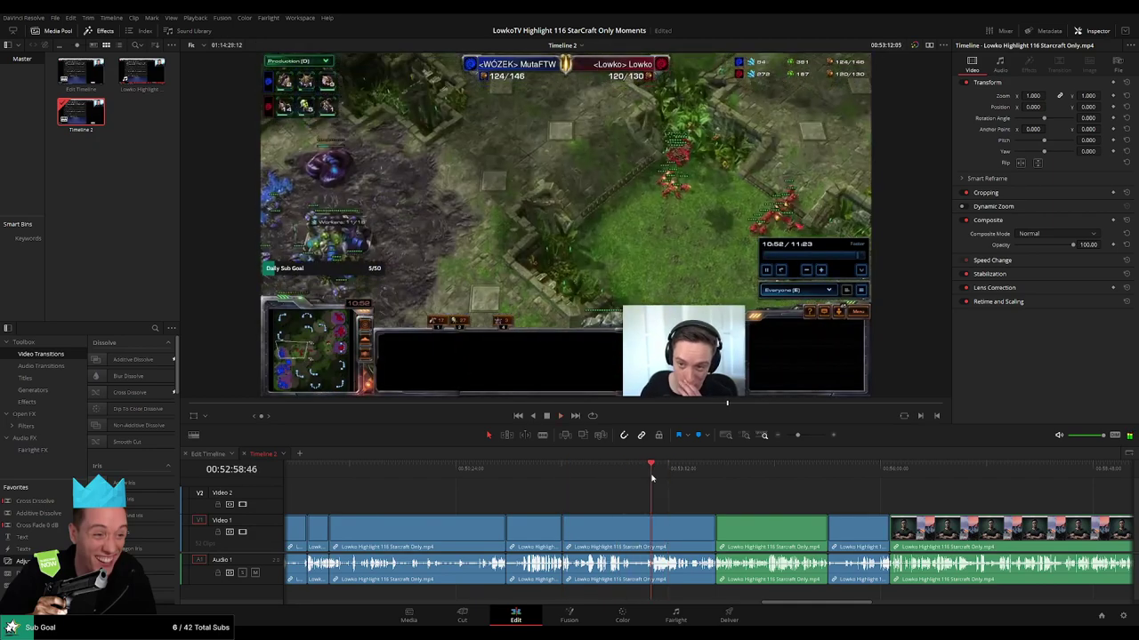
left_click_drag(798, 436, 810, 436)
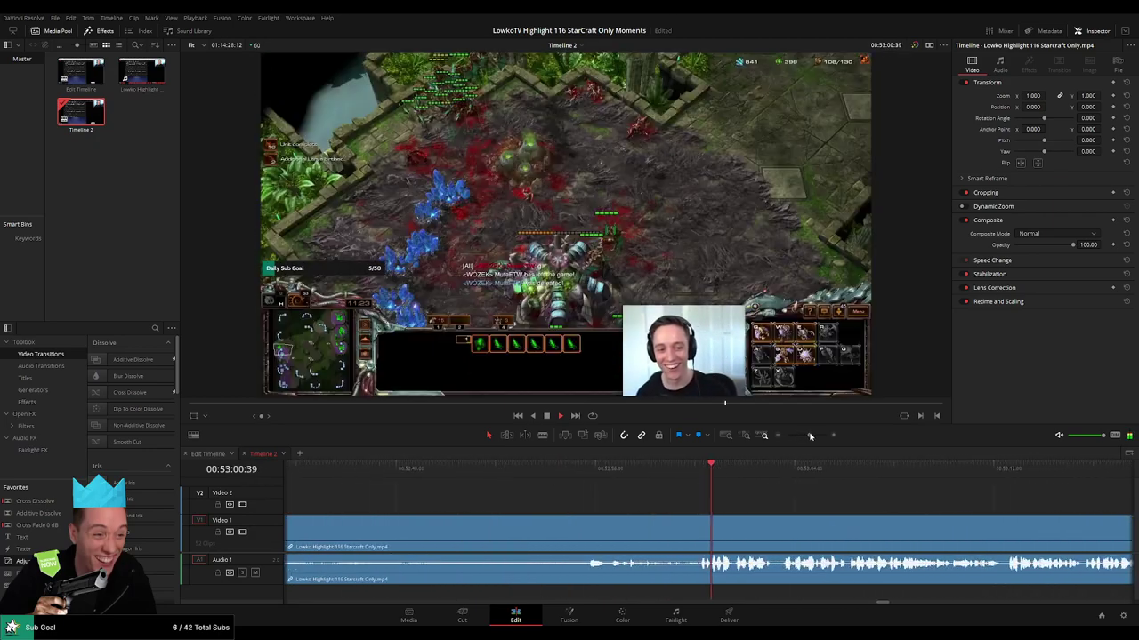
left_click_drag(796, 511, 679, 481)
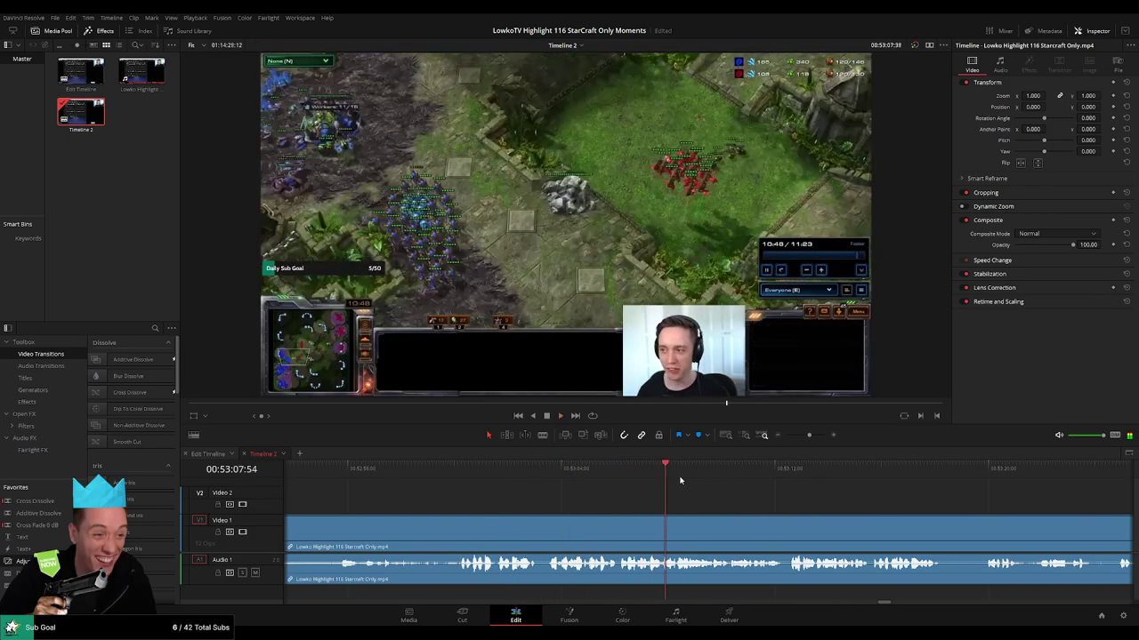
Play back the replay analysis between about 00:53:13 and 00:53:20 to judge whether it is worth keeping.
scroll(589, 504, "down", 3)
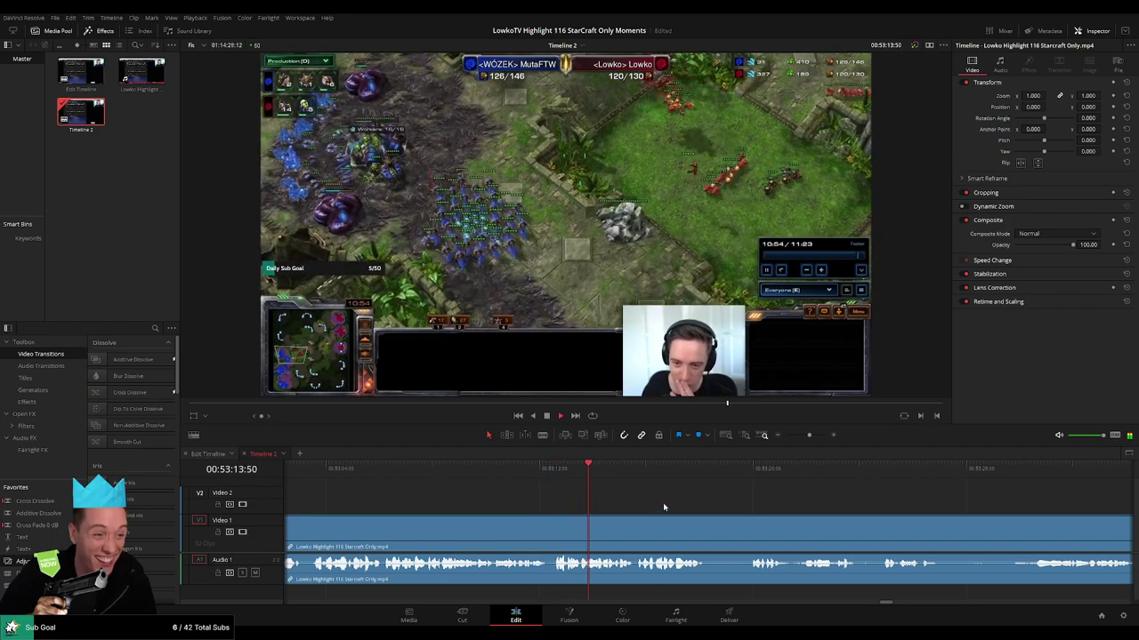
scroll(623, 502, "down", 3)
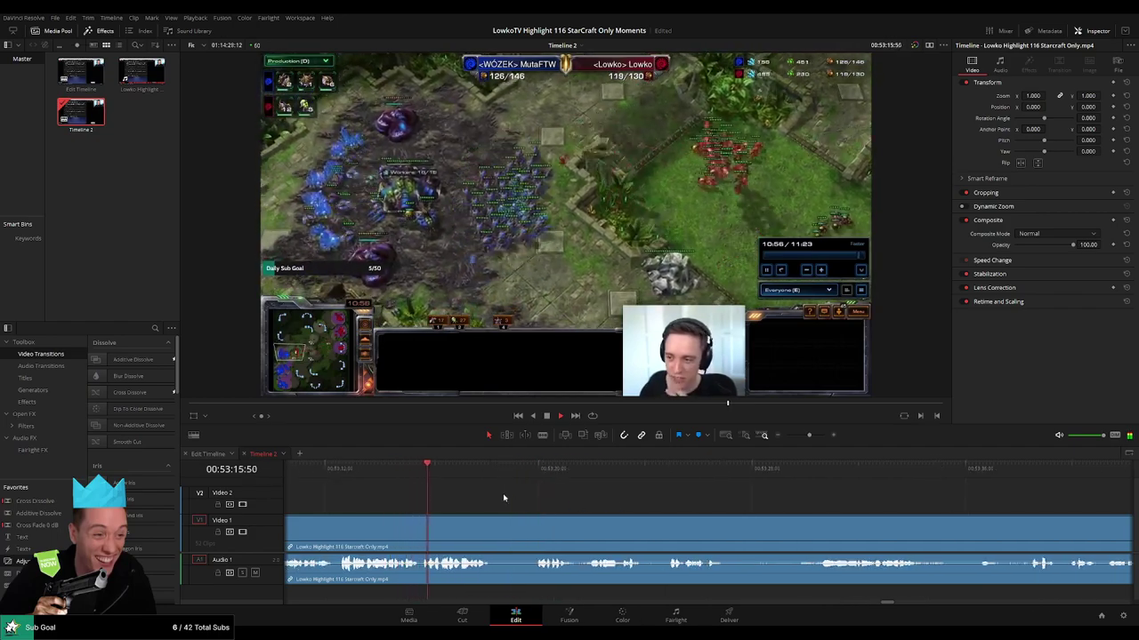
left_click(538, 484)
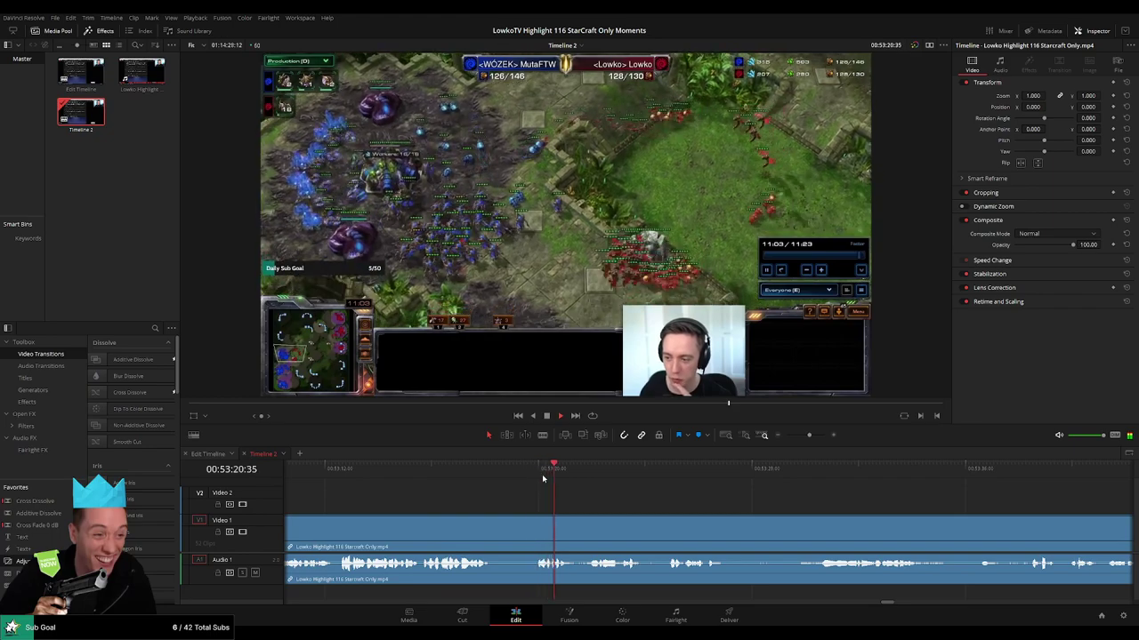
left_click(402, 469)
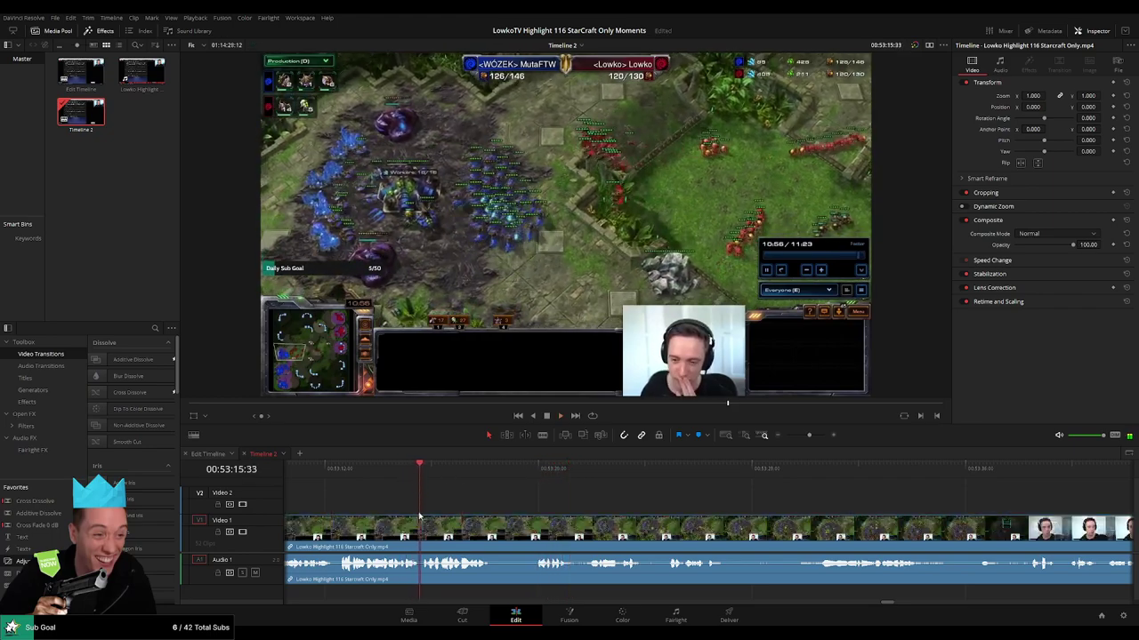
Find where the replay analysis starts after the victory screen, split the clip at about 00:53:03, and ripple delete the part after the cut.
scroll(749, 472, "down", 4)
left_click(845, 476)
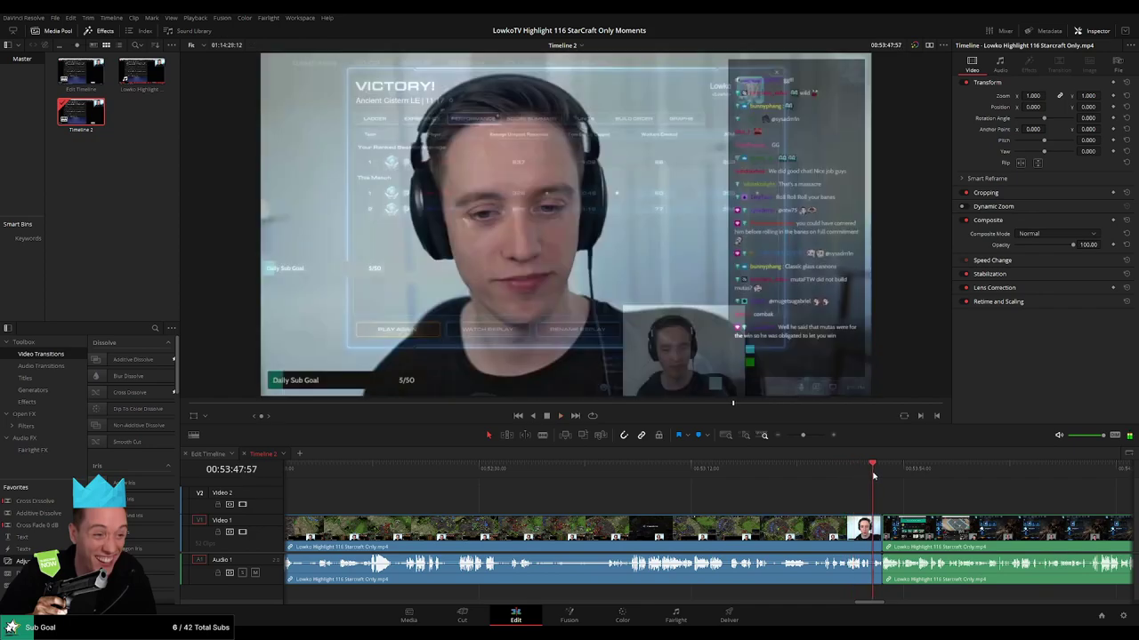
left_click(613, 478)
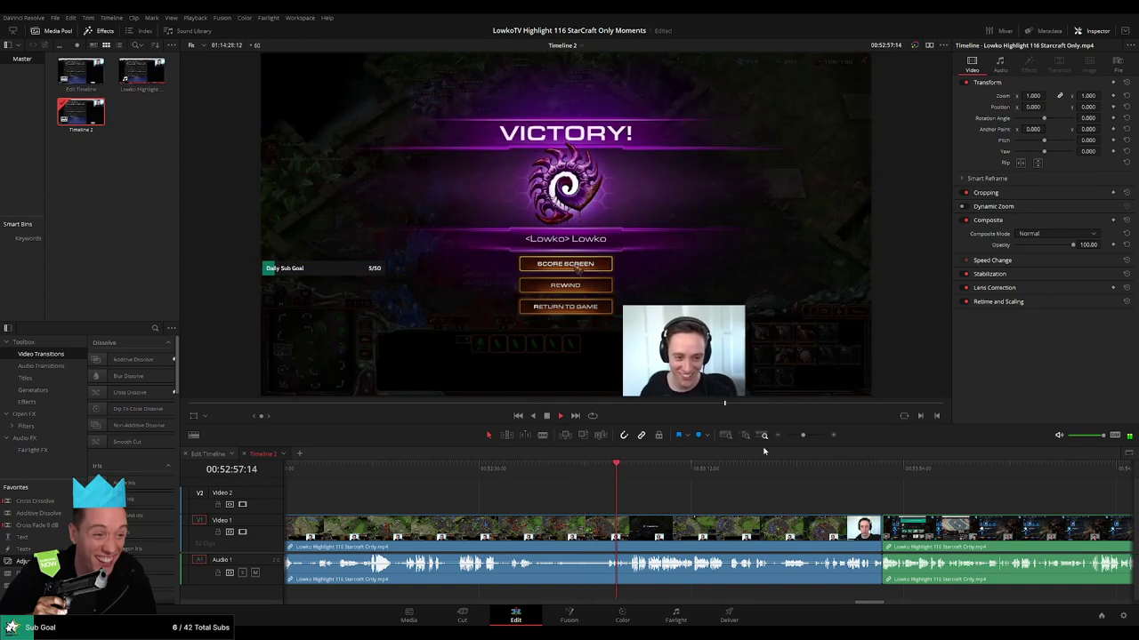
left_click_drag(803, 435, 809, 435)
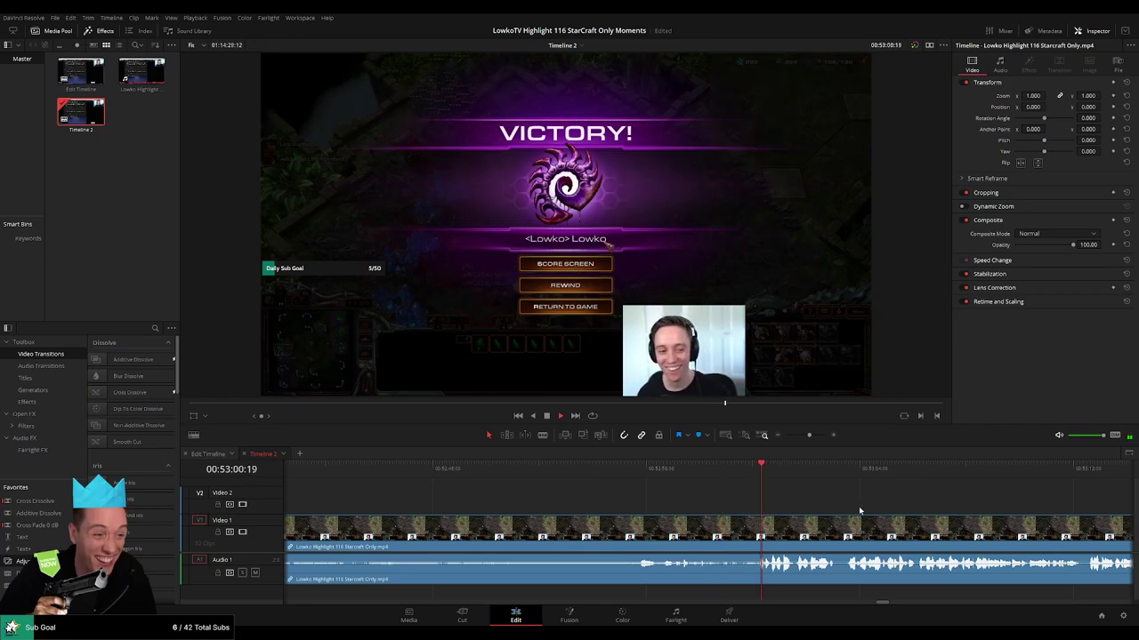
scroll(601, 506, "down", 3)
scroll(616, 518, "down", 1)
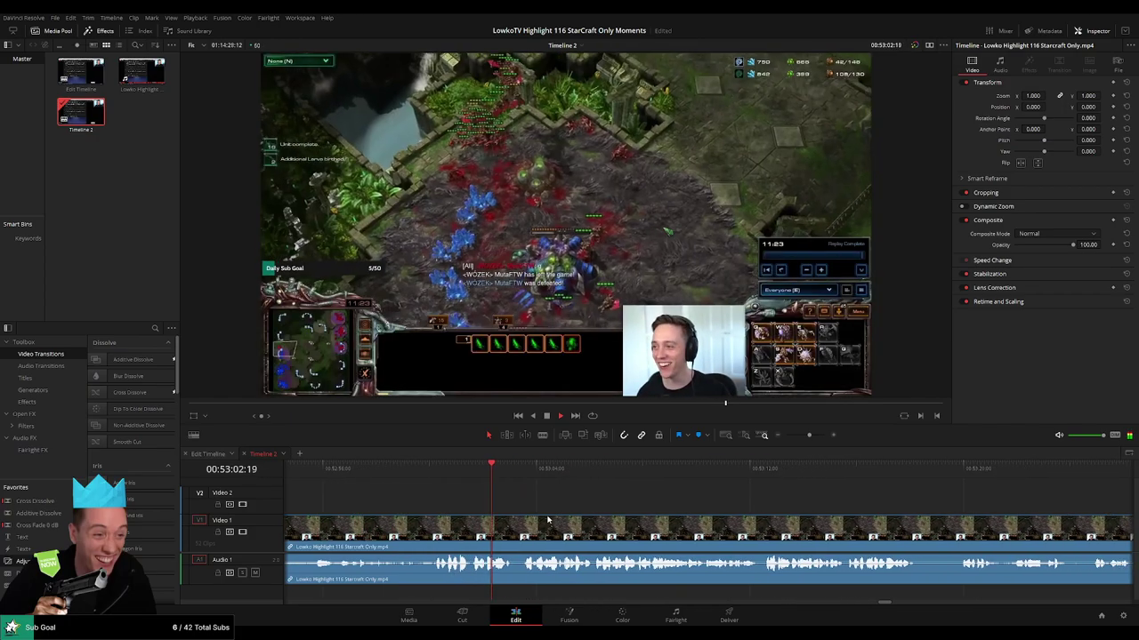
key("b")
left_click(515, 529)
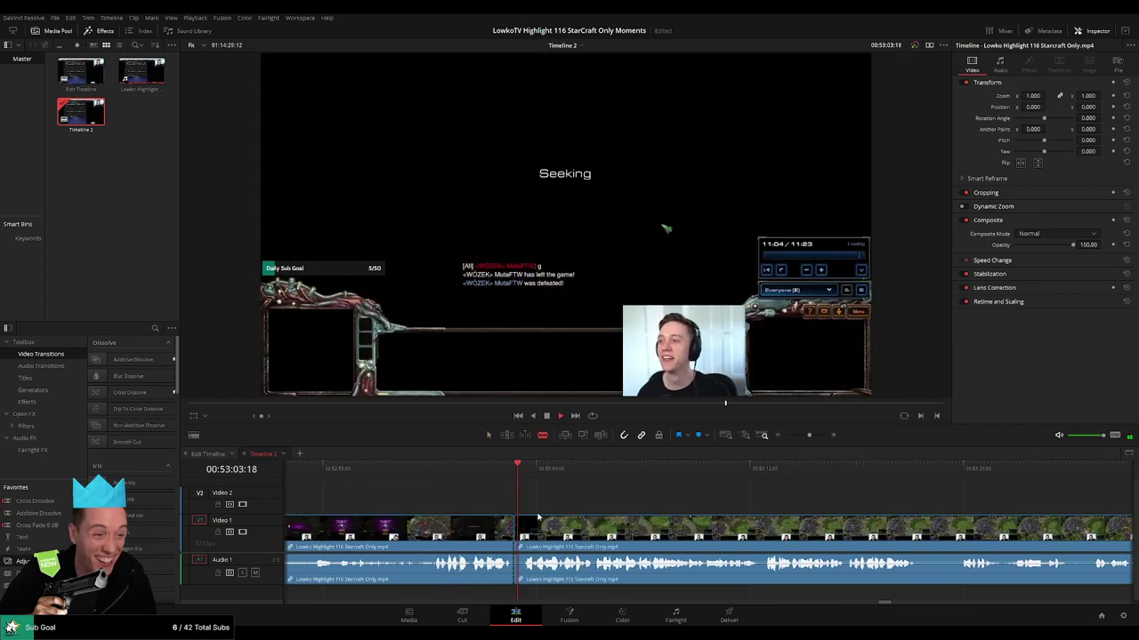
left_click_drag(809, 436, 802, 442)
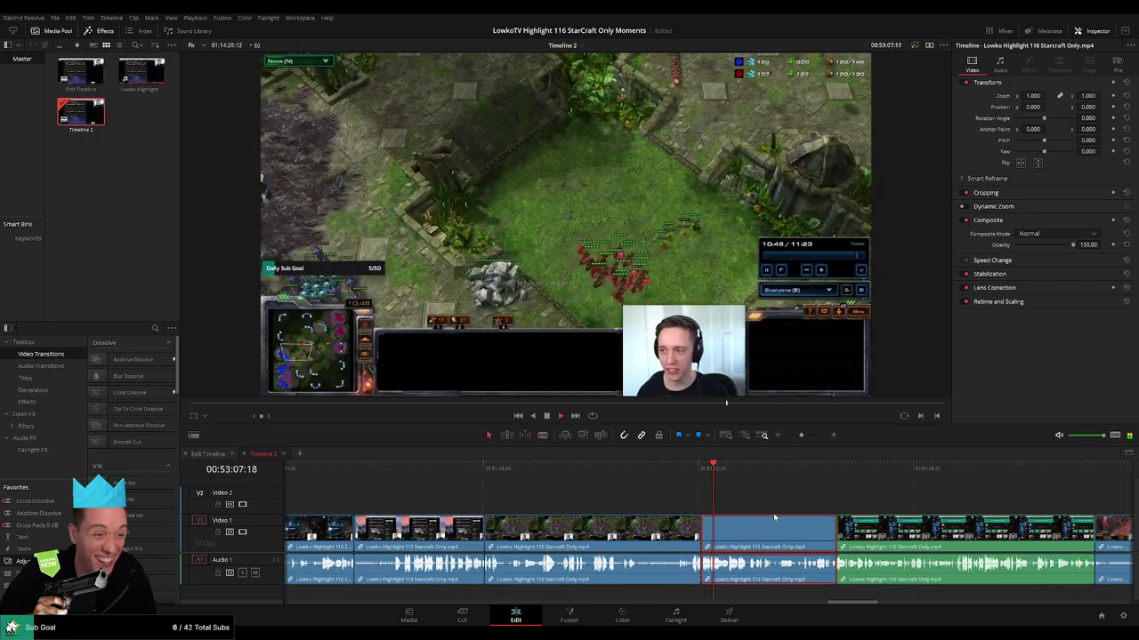
key("Delete")
Play the footage around 00:53:04 to check the join between the victory clip and the following menu clip.
left_click_drag(801, 436, 809, 437)
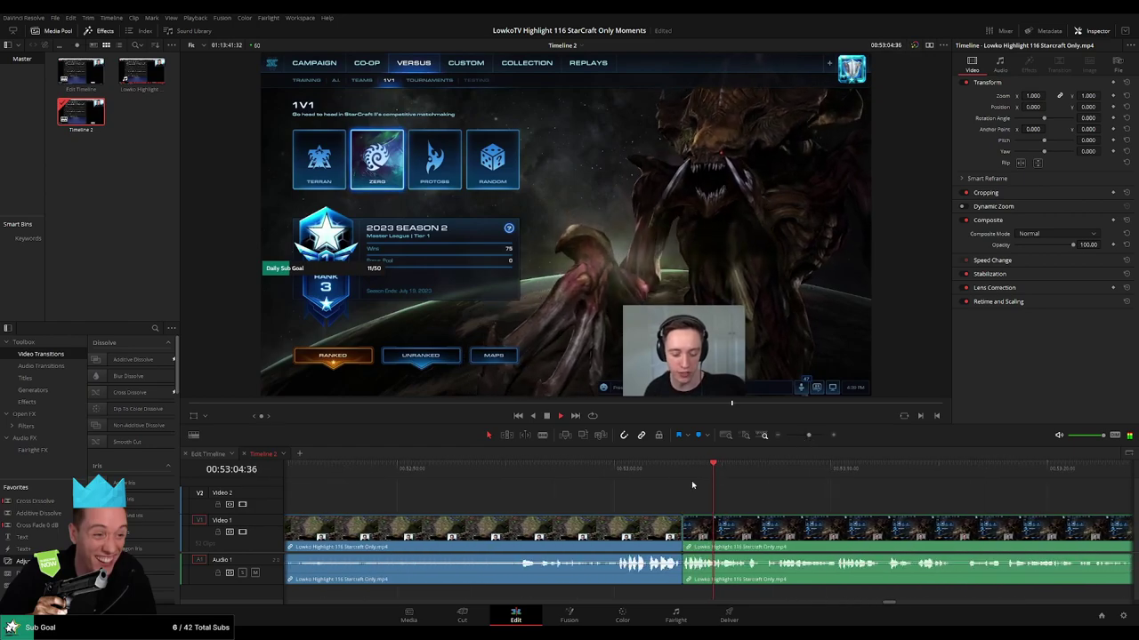
left_click(670, 471)
left_click(655, 473)
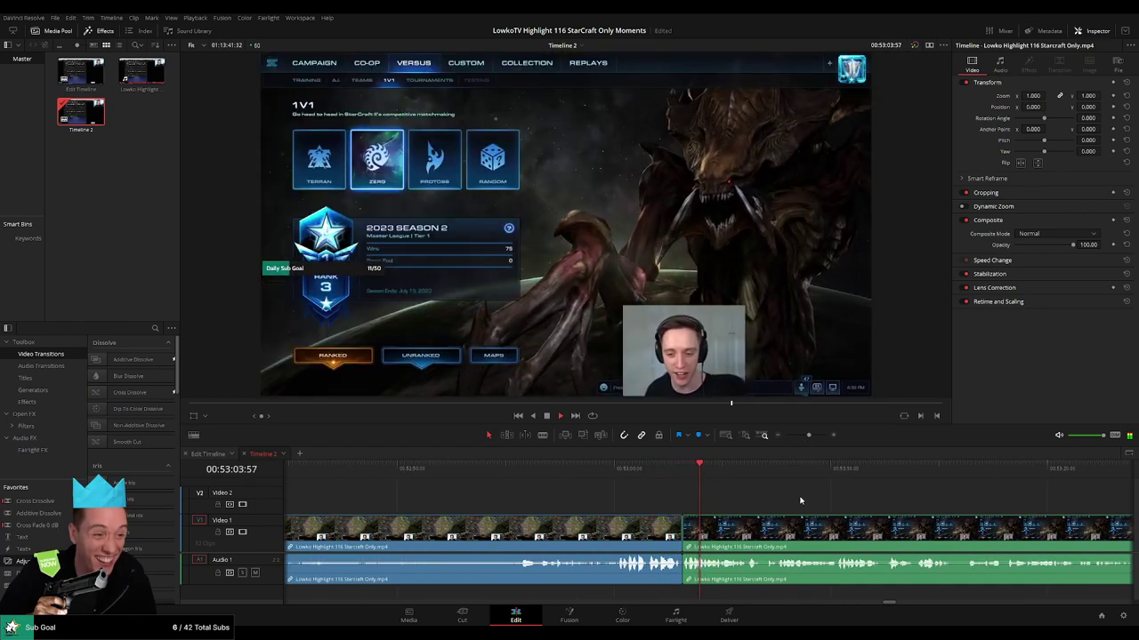
left_click_drag(808, 435, 792, 439)
Return to the very beginning of the timeline and play the opening Reddit clip for a second review pass.
left_click(739, 479)
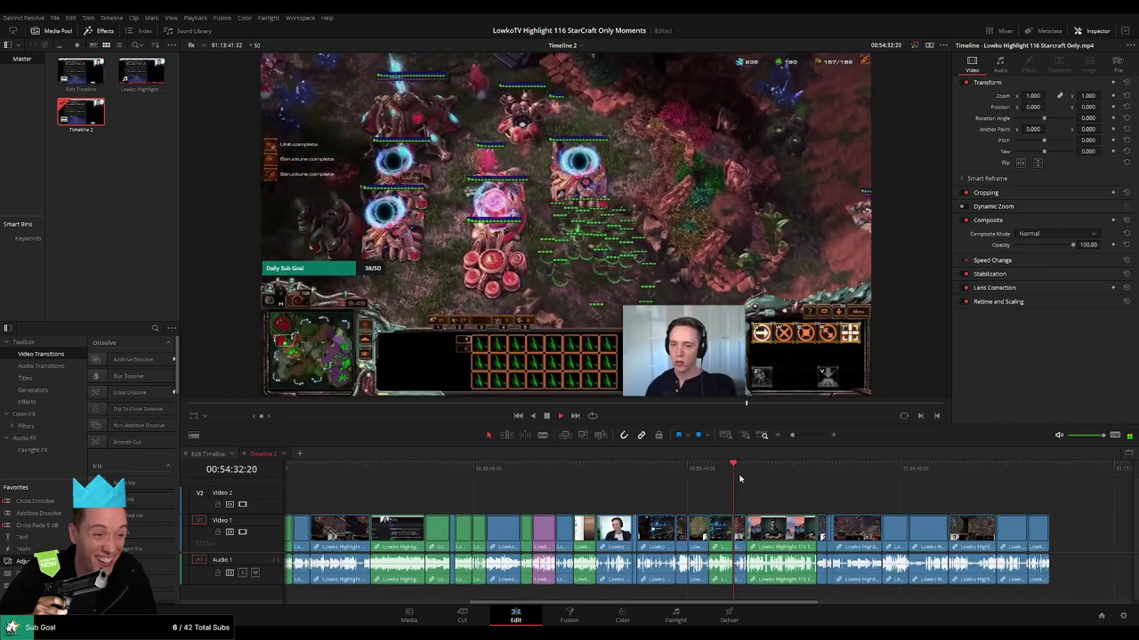
left_click_drag(735, 471, 306, 487)
key("Home")
key("space")
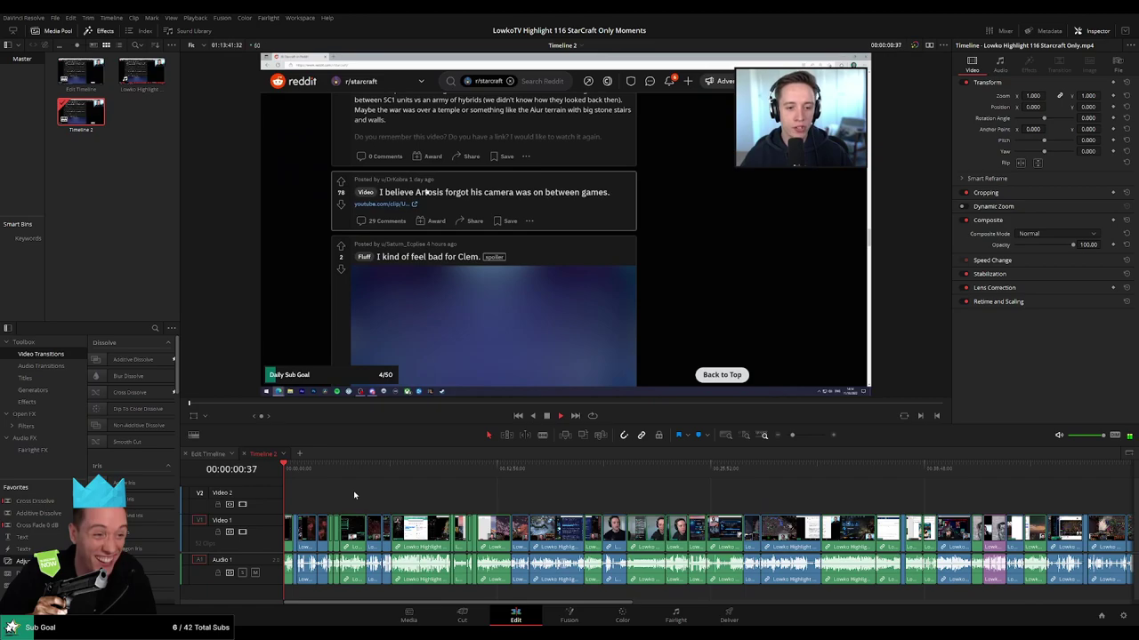
left_click(810, 435)
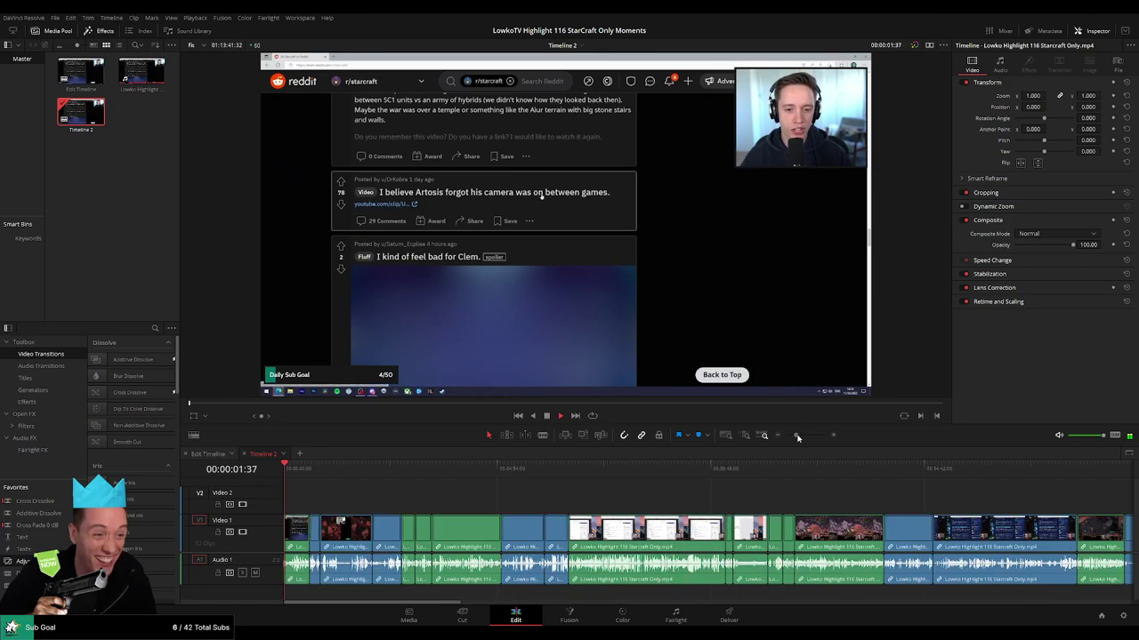
Skim the short campaign battle clip between about 00:00:36 and 00:00:51 and ripple delete it.
left_click(388, 476)
left_click(413, 471)
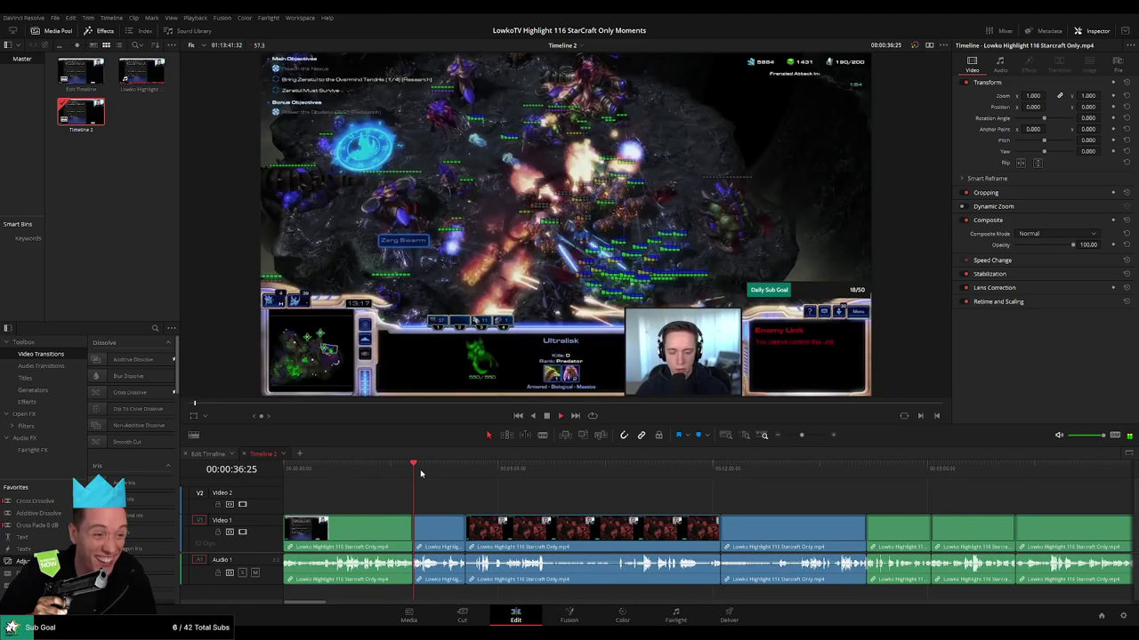
left_click(457, 473)
left_click(465, 472)
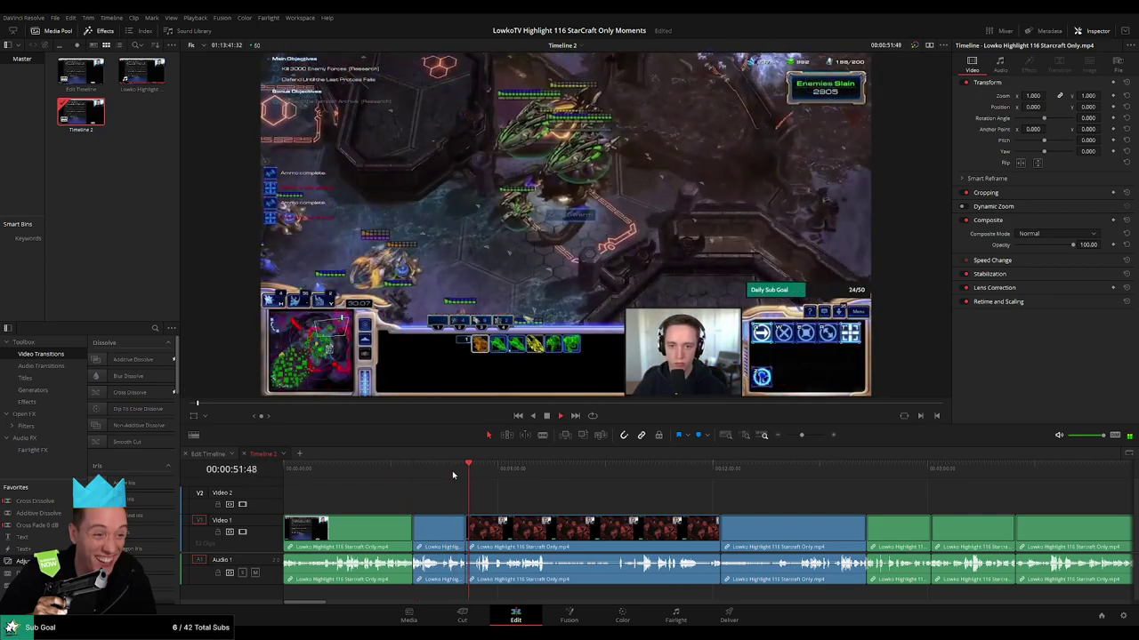
left_click(445, 474)
left_click(450, 536)
key("Delete")
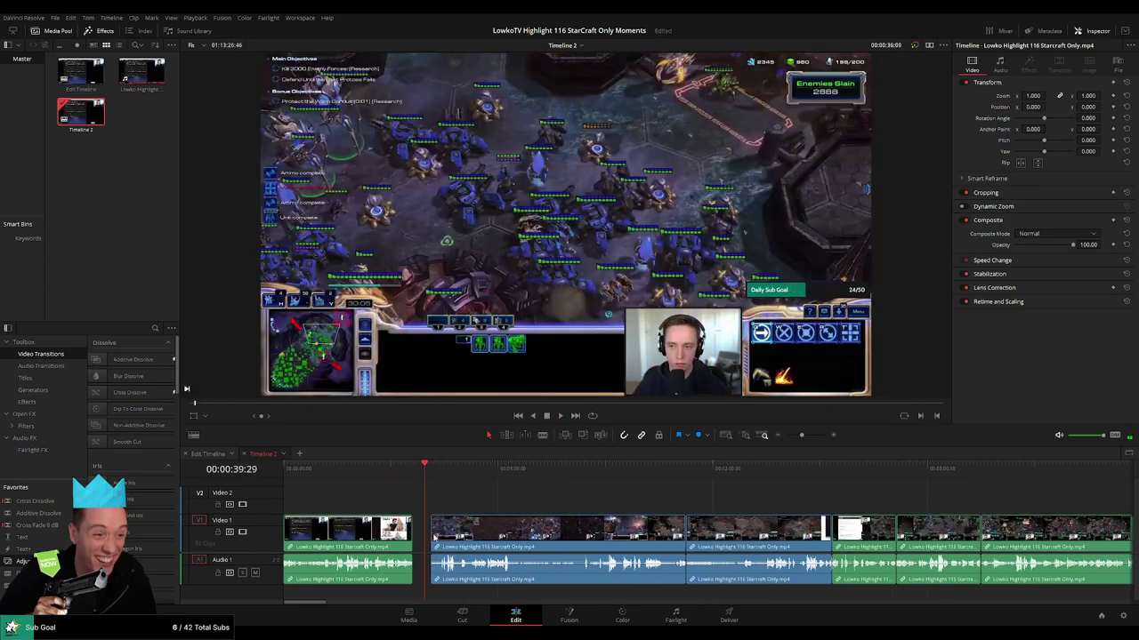
Skim the campaign defence clip with the slain-enemies counter, starting at about 00:00:36, and ripple delete it.
left_click(425, 471)
left_click_drag(426, 472, 598, 478)
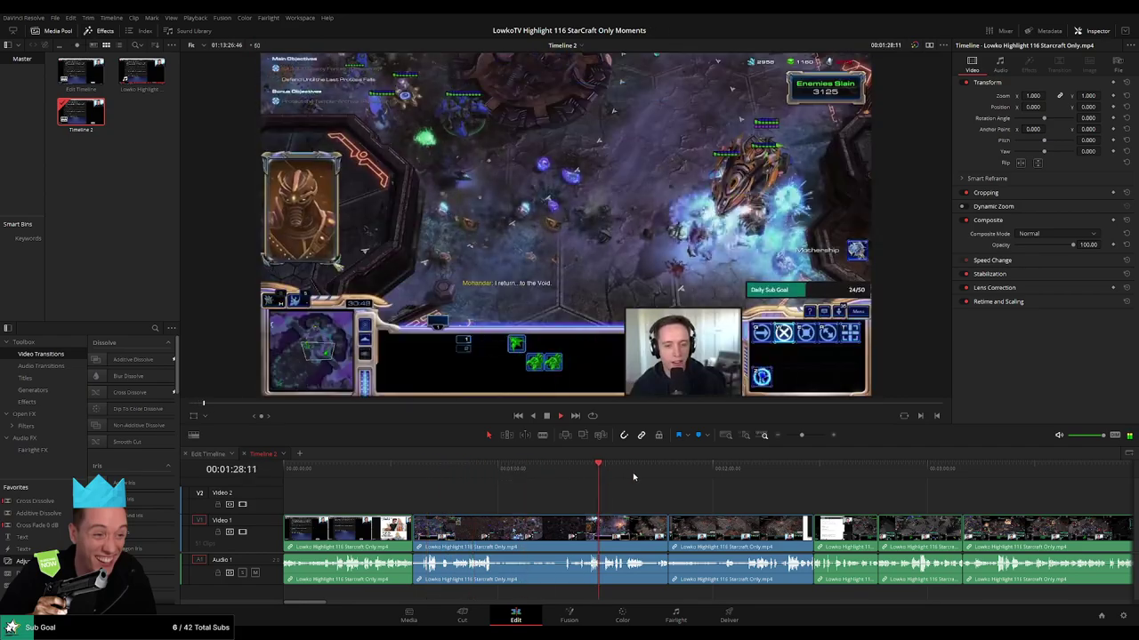
left_click(667, 476)
key("Delete")
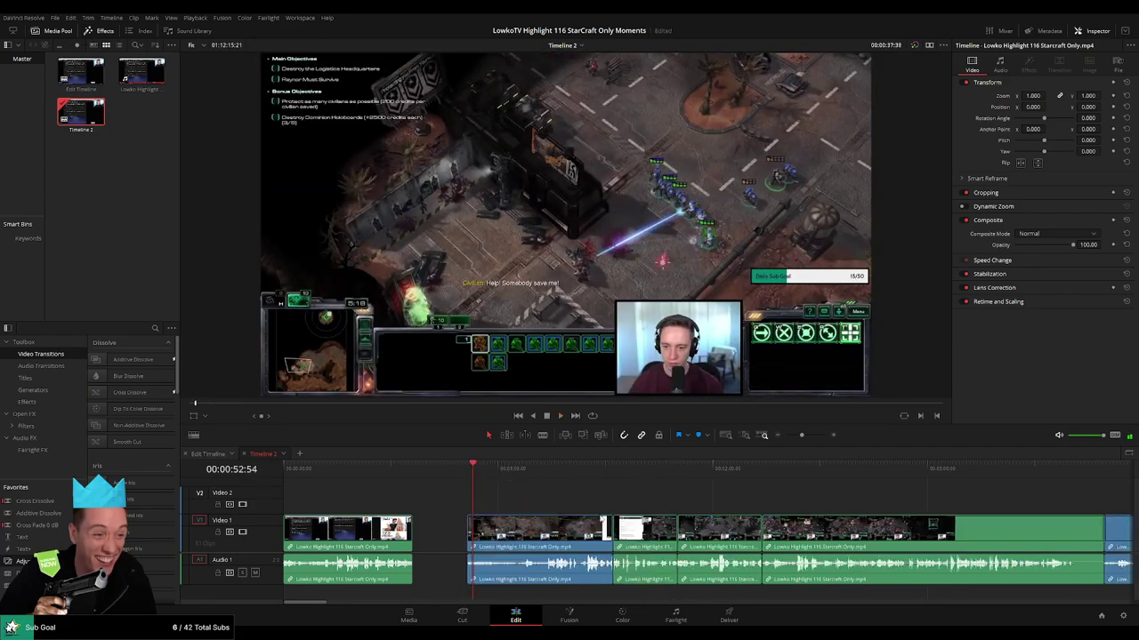
Skim the campaign and web-browsing clips from about 00:00:52 to 00:05:07 to judge which are worth keeping.
key("space")
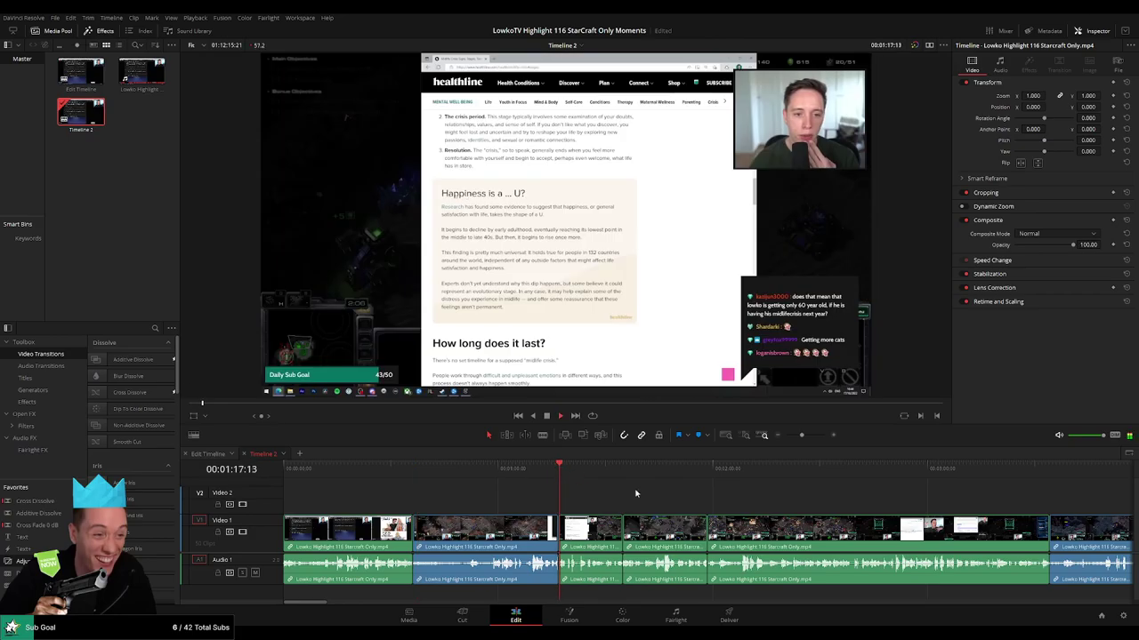
left_click_drag(604, 490, 474, 484)
left_click(521, 470)
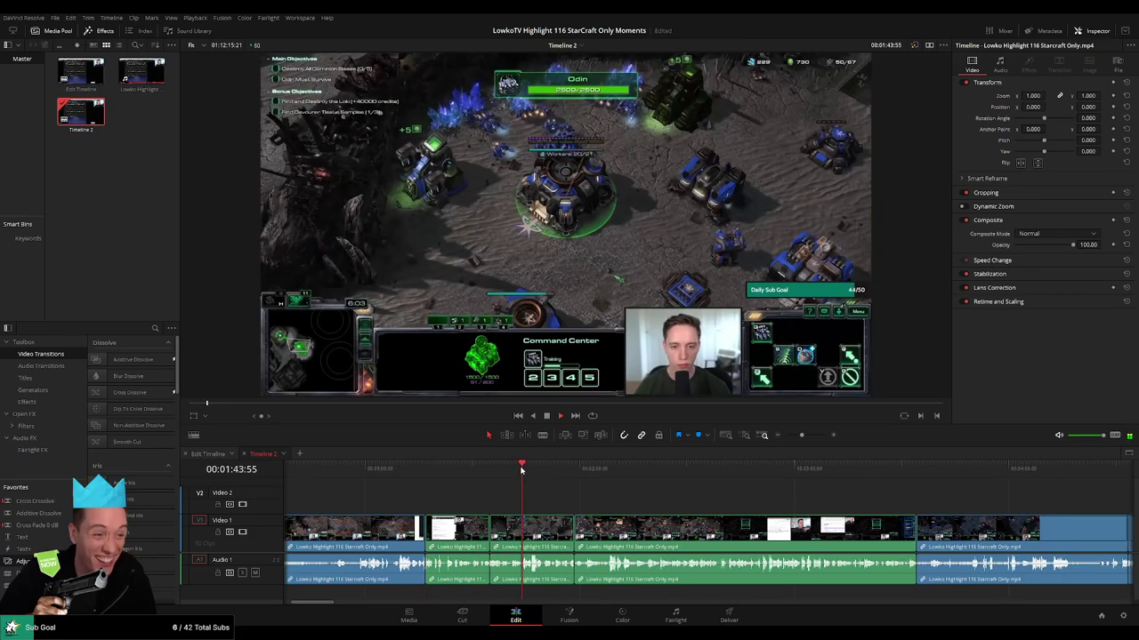
left_click(809, 471)
left_click(847, 469)
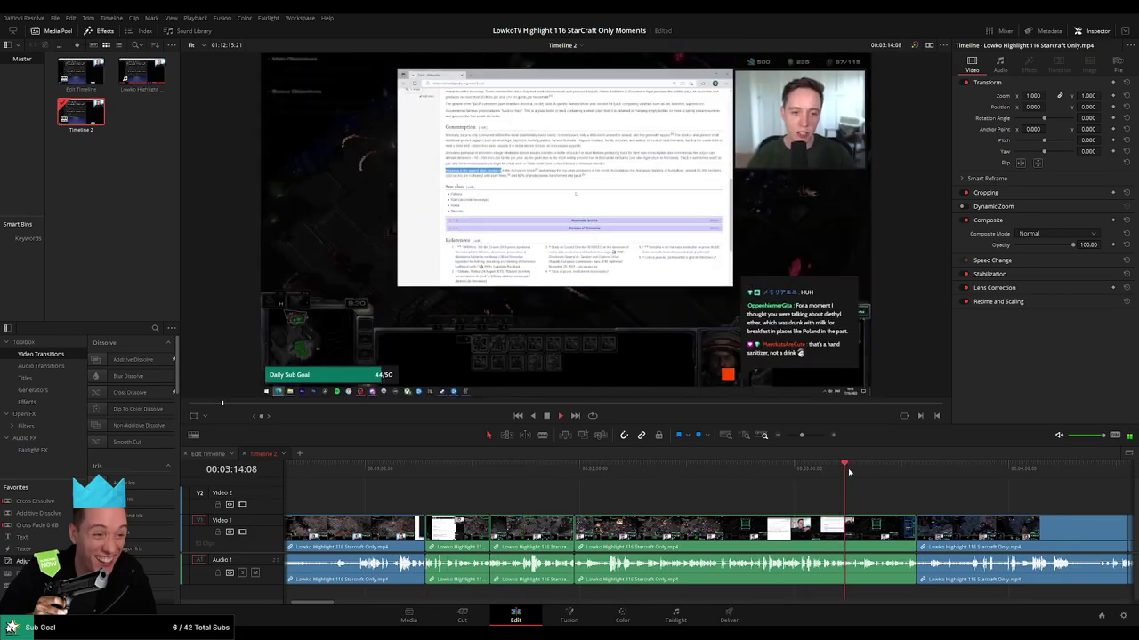
left_click(915, 470)
left_click_drag(1003, 489, 525, 487)
left_click(648, 472)
left_click(662, 470)
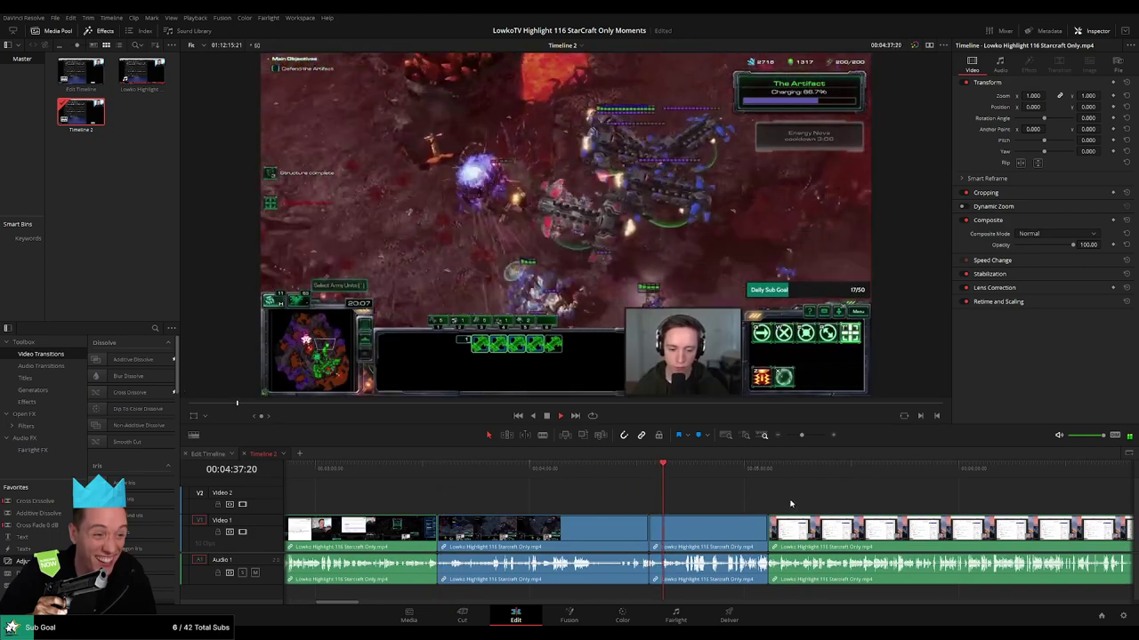
scroll(790, 504, "right", 2)
left_click(588, 469)
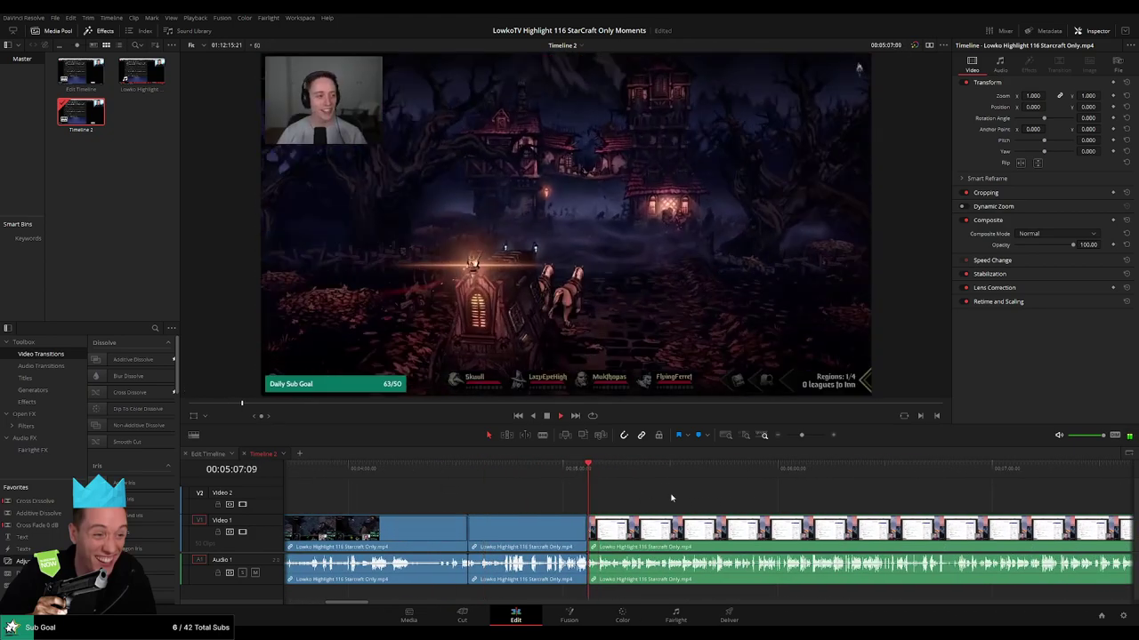
Skim the AI-written tweets clip between about 00:05:07 and 00:08:42 and ripple delete it.
left_click_drag(802, 436, 797, 439)
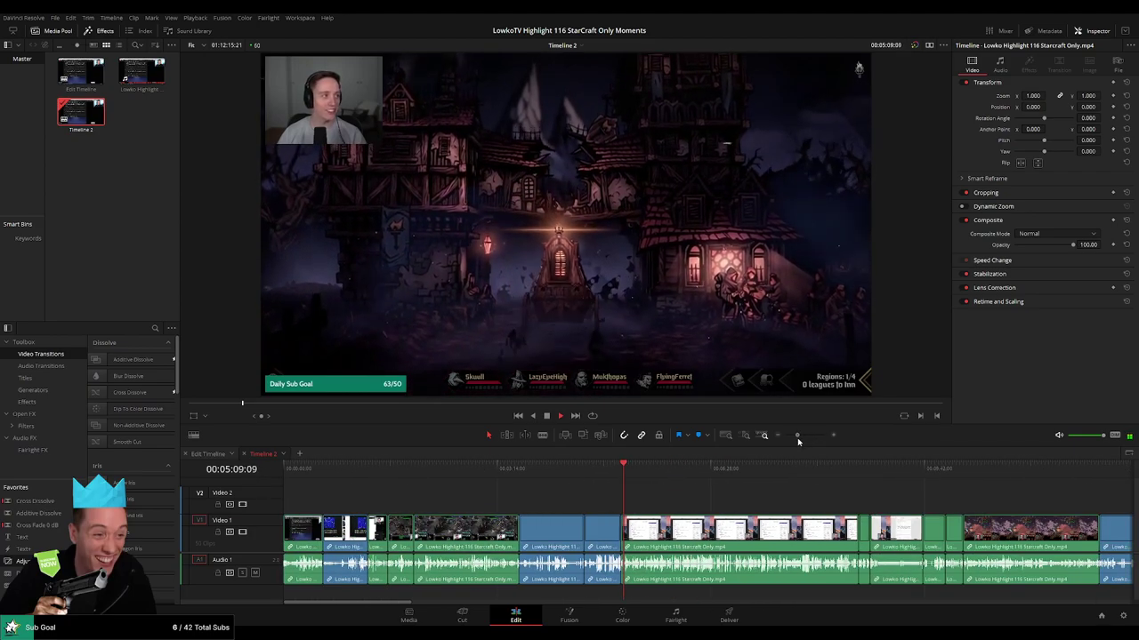
left_click(648, 470)
left_click(838, 472)
left_click(858, 471)
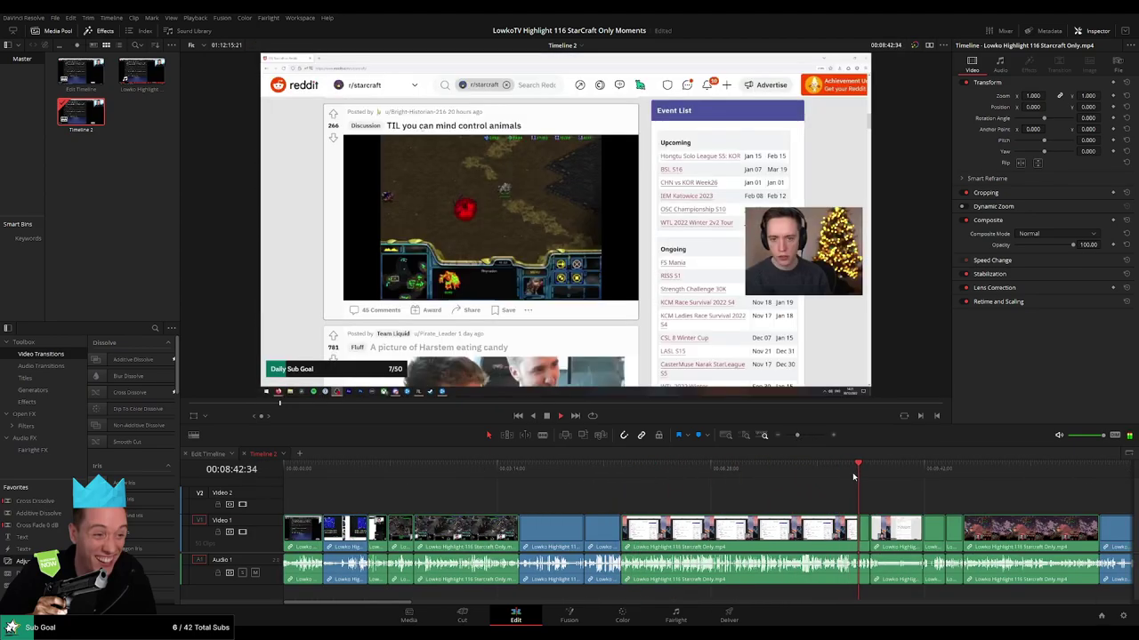
left_click(829, 474)
scroll(580, 483, "right", 3)
left_click(514, 476)
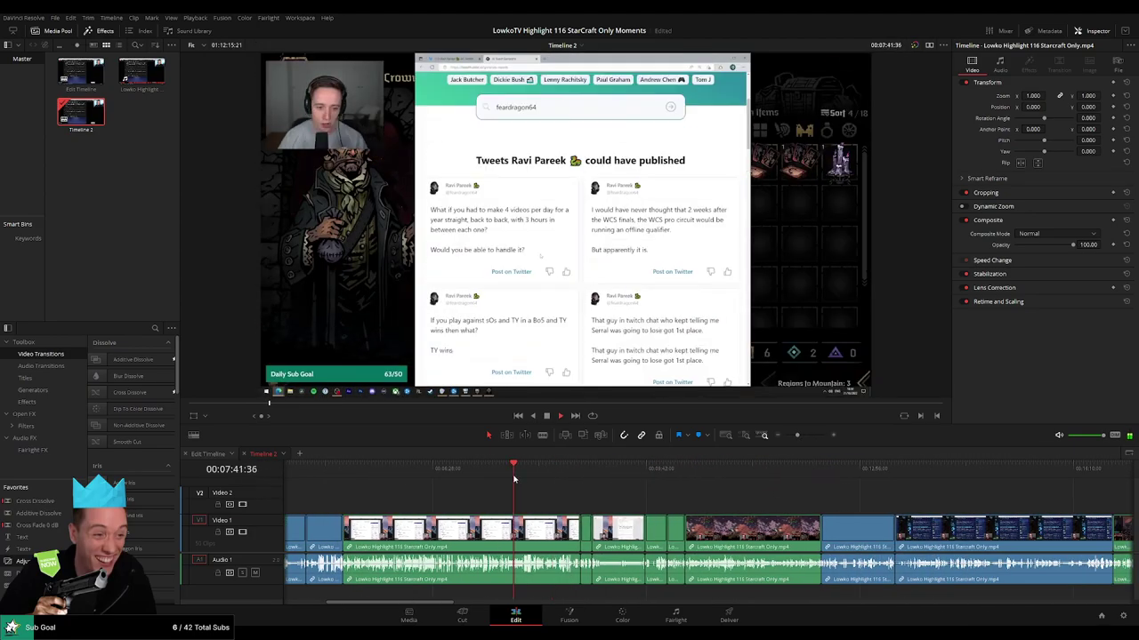
left_click(373, 480)
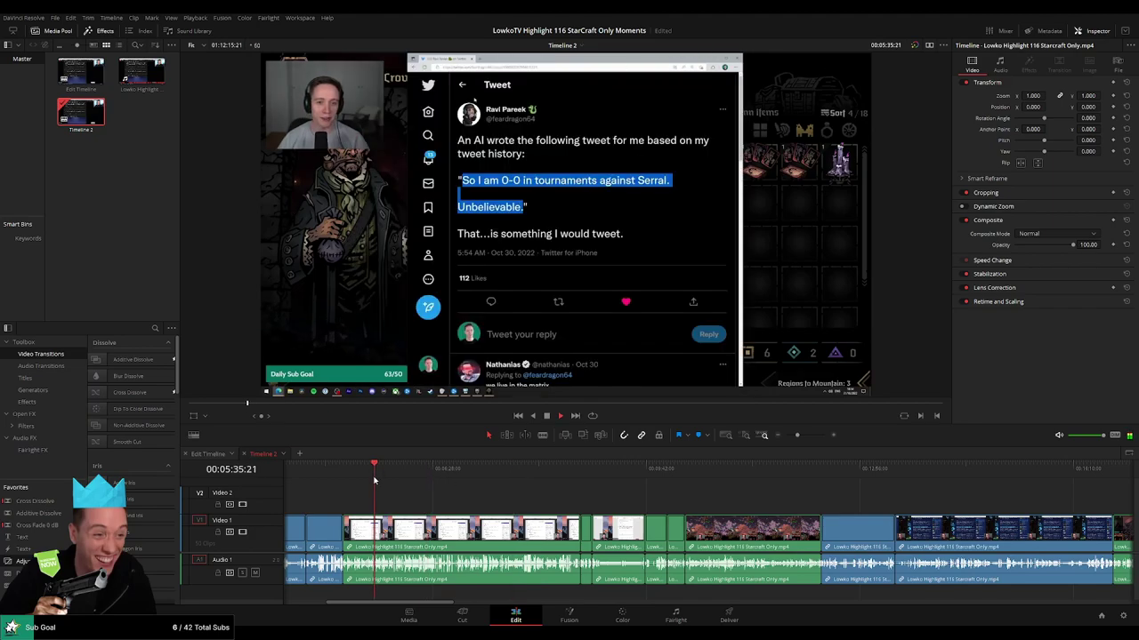
left_click(424, 528)
key("Delete")
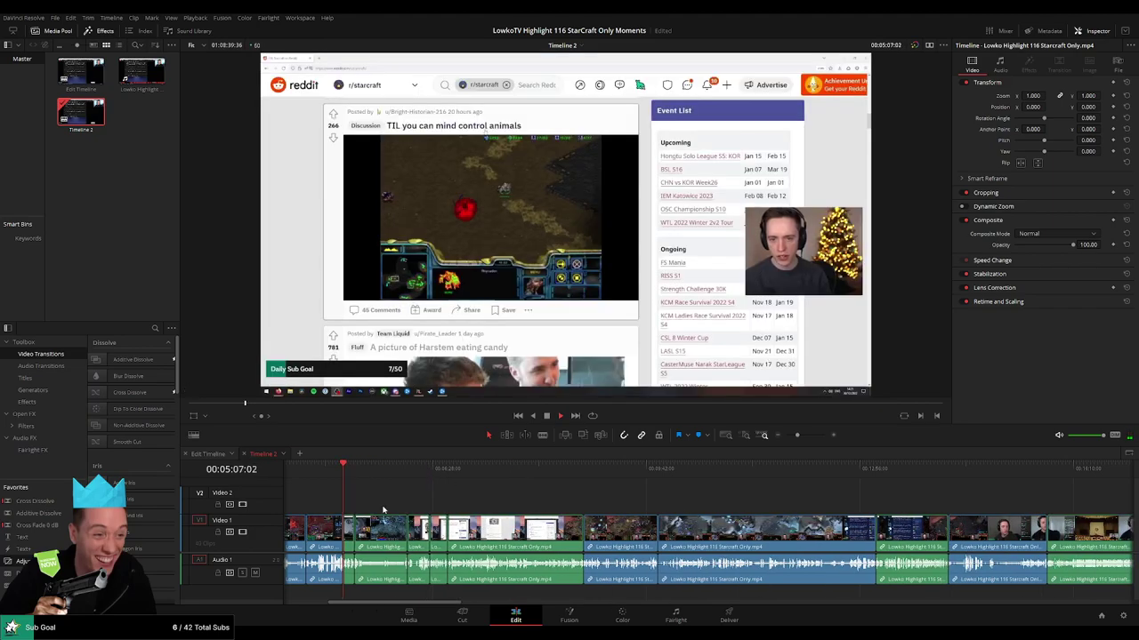
Review the short Reddit clip at about 00:05:07 and the YouTube clip following it, and ripple delete the Reddit clip.
left_click_drag(350, 473, 351, 473)
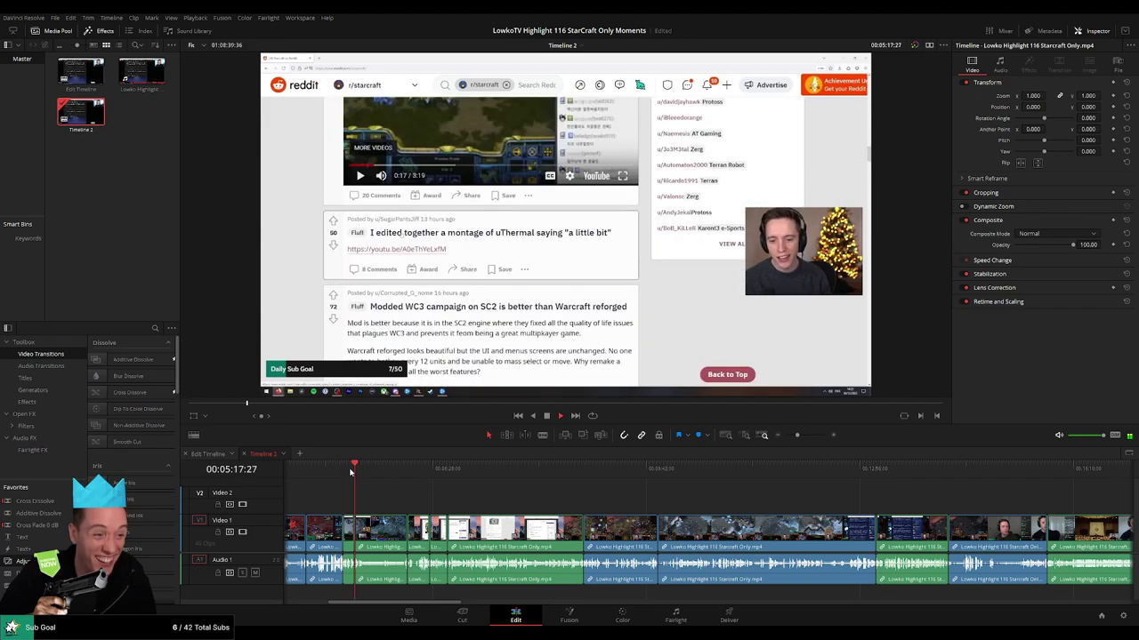
left_click(764, 435)
left_click(683, 478)
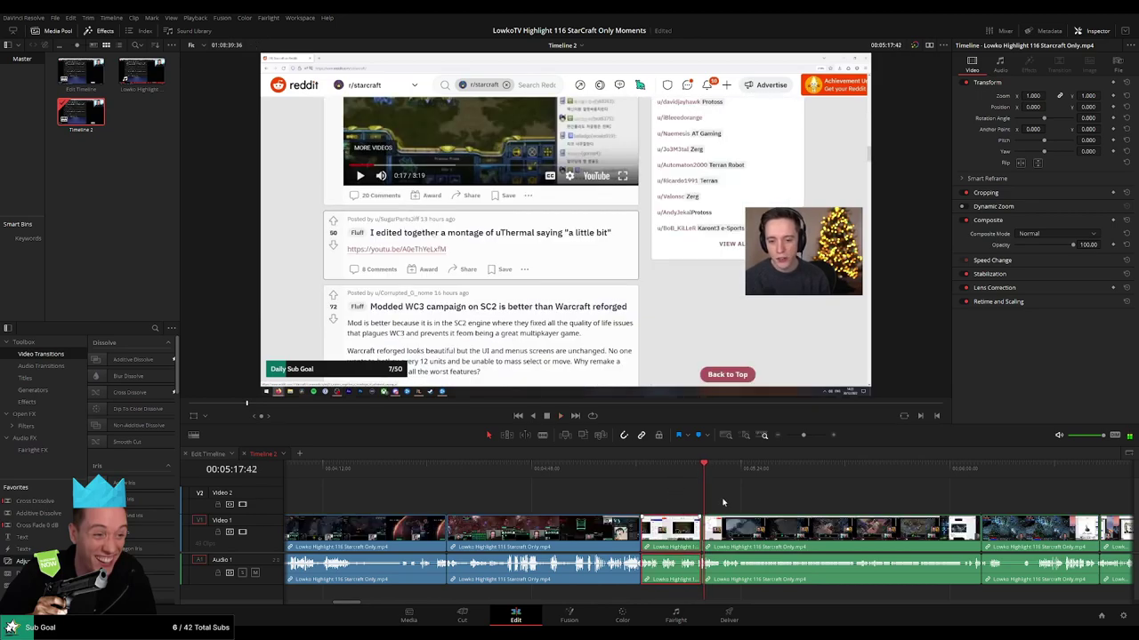
left_click(733, 493)
left_click(890, 478)
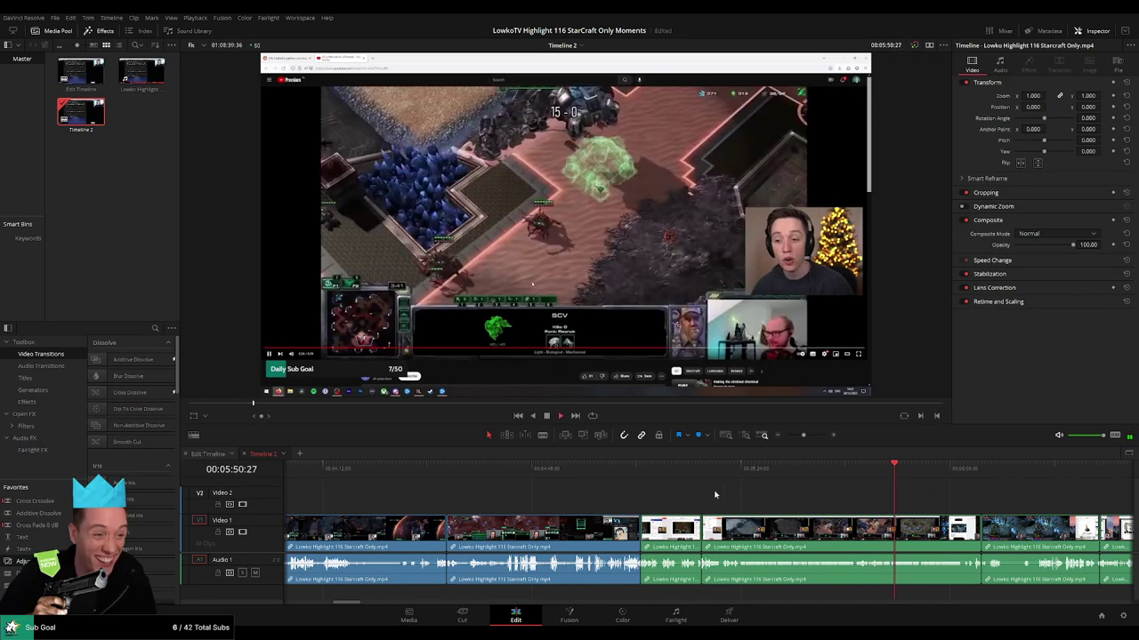
left_click(680, 526)
key("Delete")
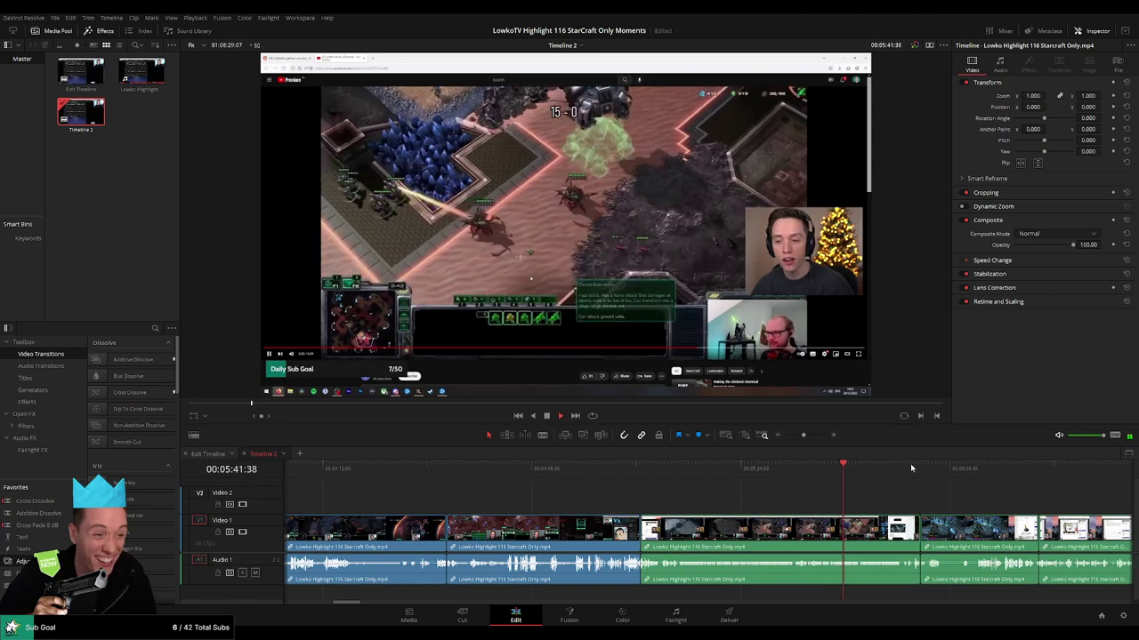
Skim the Zerg versus Protoss tournament clip ending at about 00:06:15 and ripple delete it.
left_click(919, 469)
left_click_drag(937, 506, 536, 499)
left_click(563, 472)
left_click(609, 472)
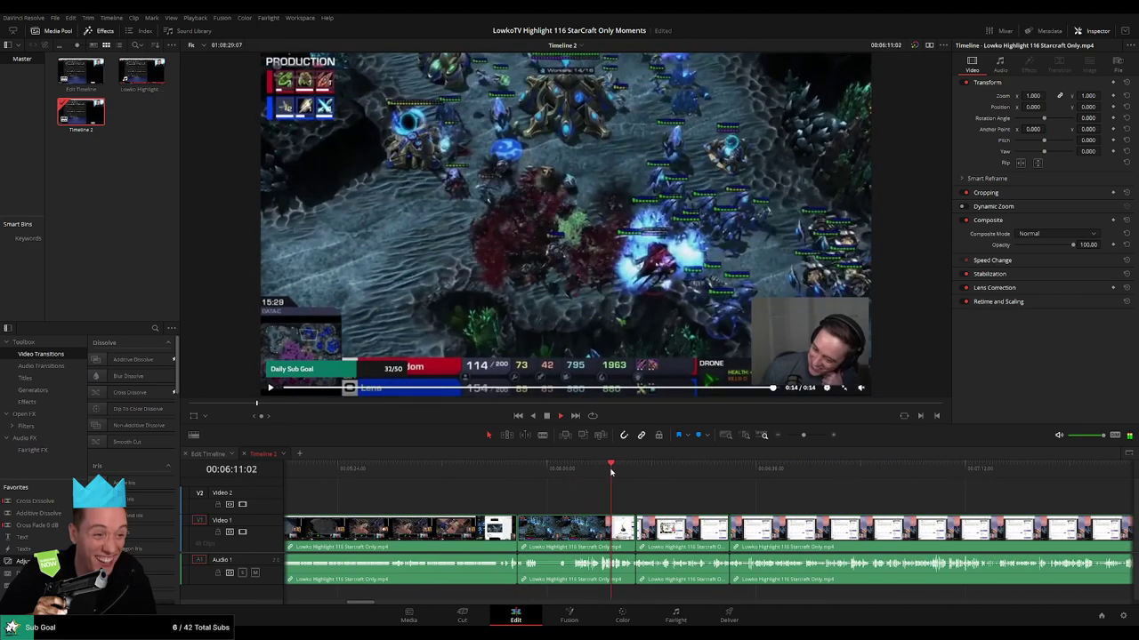
left_click(633, 471)
left_click(591, 530)
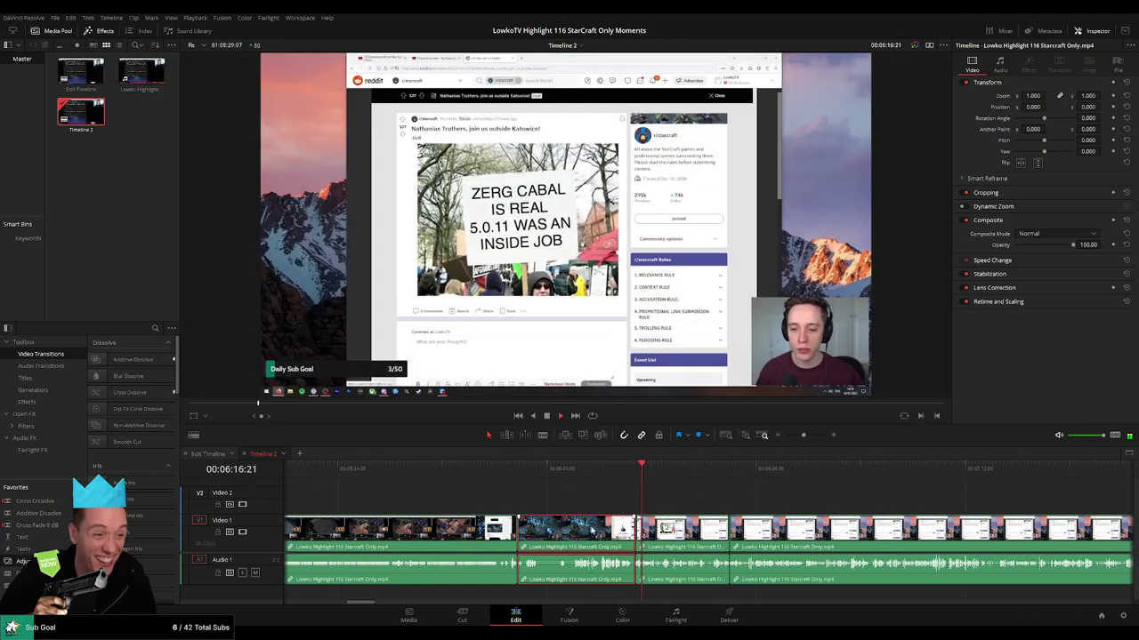
key("BackSpace")
left_click(590, 531)
key("BackSpace")
Skim the Reddit balance council clip and the gameplay clips up to about 00:09:41 to judge whether they are worth keeping.
left_click(895, 470)
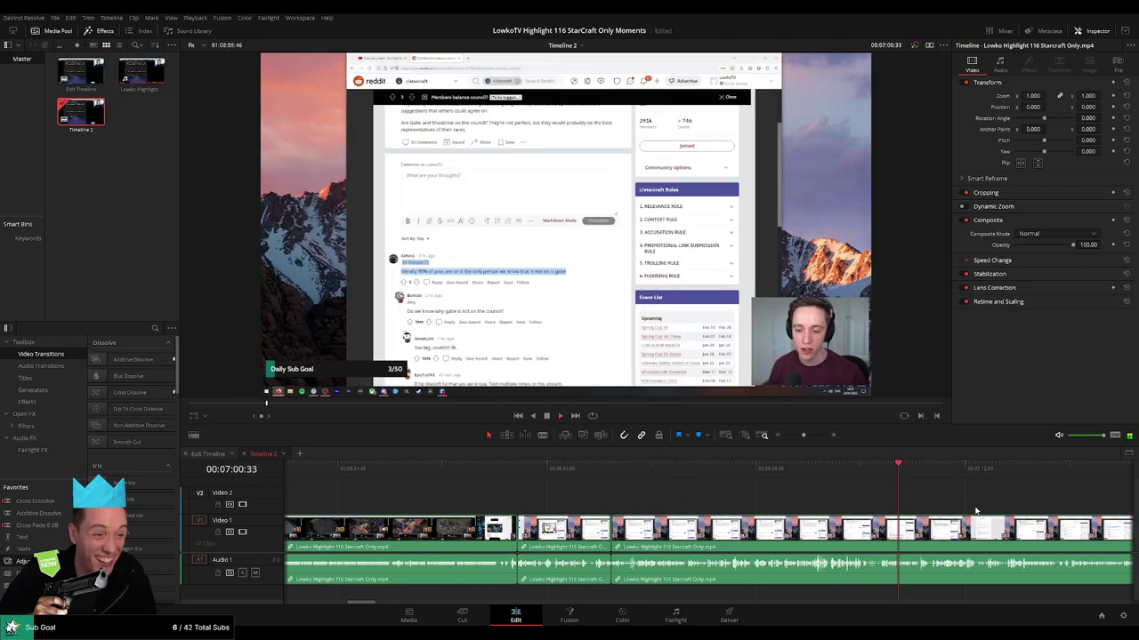
mouse_move(803, 435)
left_mouse_down()
mouse_move(788, 442)
mouse_move(800, 436)
left_mouse_up()
left_click(861, 470)
left_click(891, 470)
left_click_drag(914, 487, 570, 489)
left_click(750, 468)
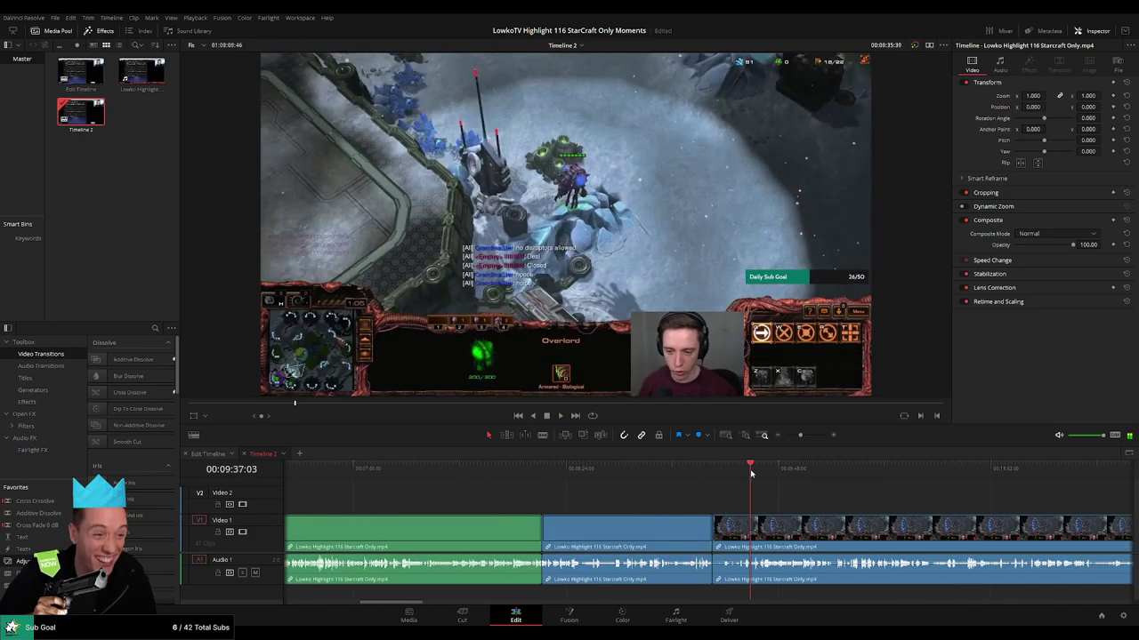
left_click(753, 468)
left_click_drag(800, 435, 792, 435)
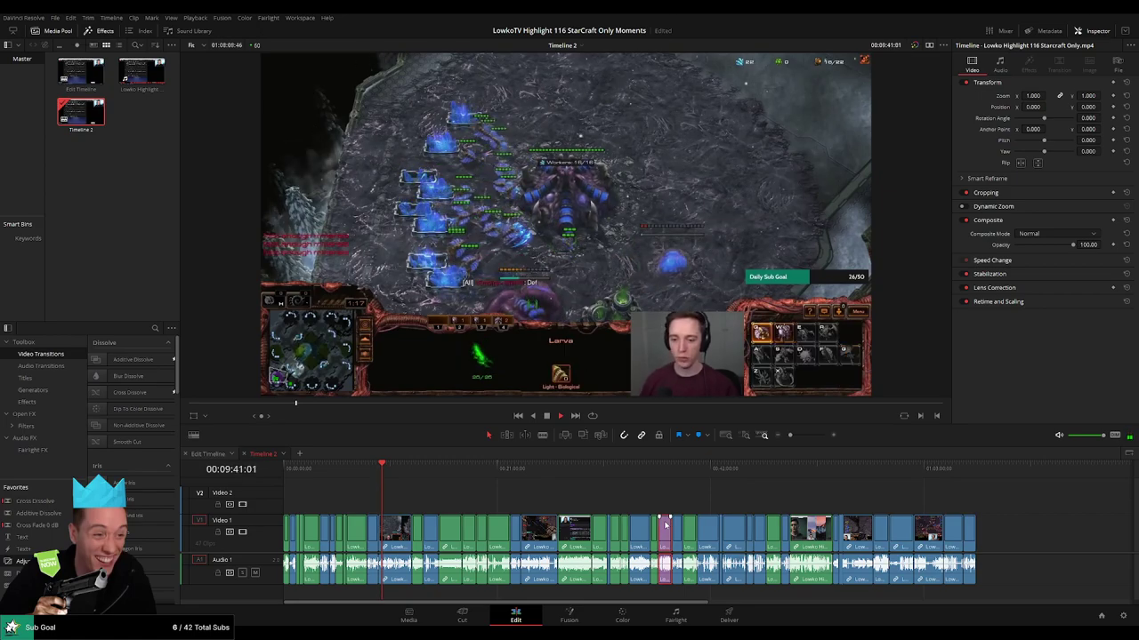
Skim the long Zerg gameplay clip between about 00:09:22 and 00:12:40 and the short gameplay clip before it.
left_click(392, 469)
left_click(395, 470)
left_click(412, 470)
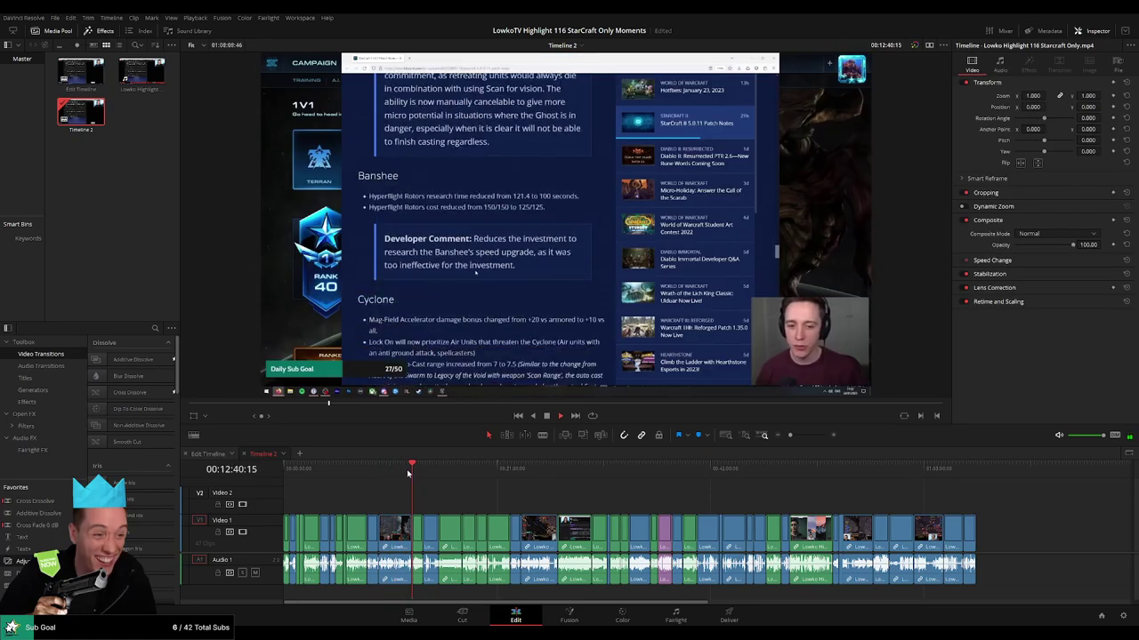
left_click(803, 435)
left_click(481, 467)
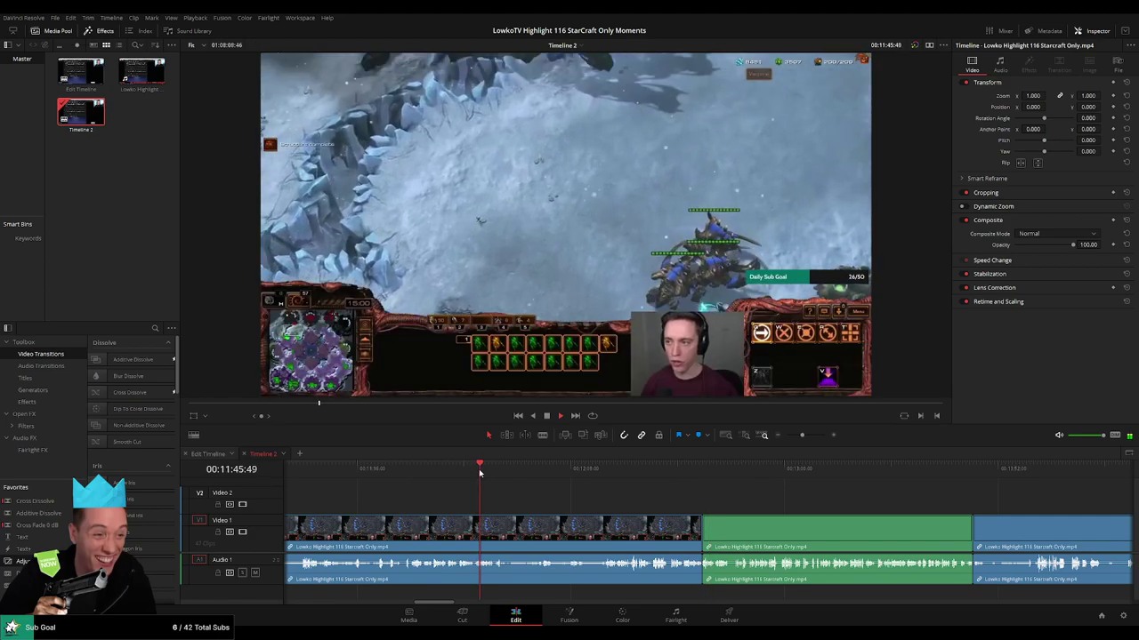
left_click(796, 435)
left_click_drag(796, 436, 797, 435)
left_click(582, 468)
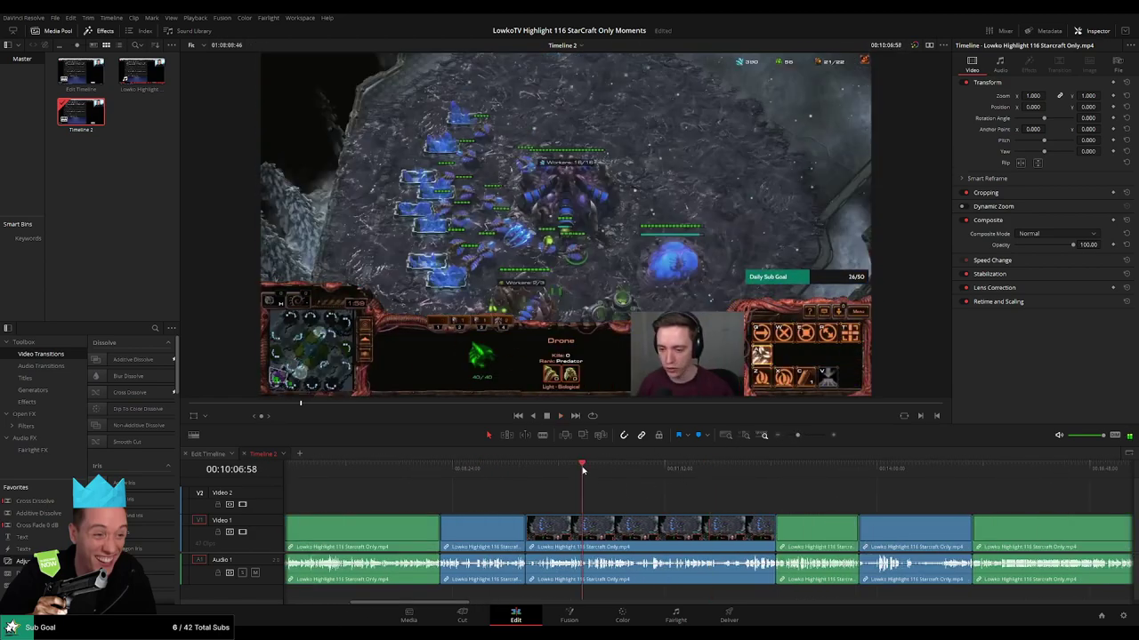
left_click(548, 473)
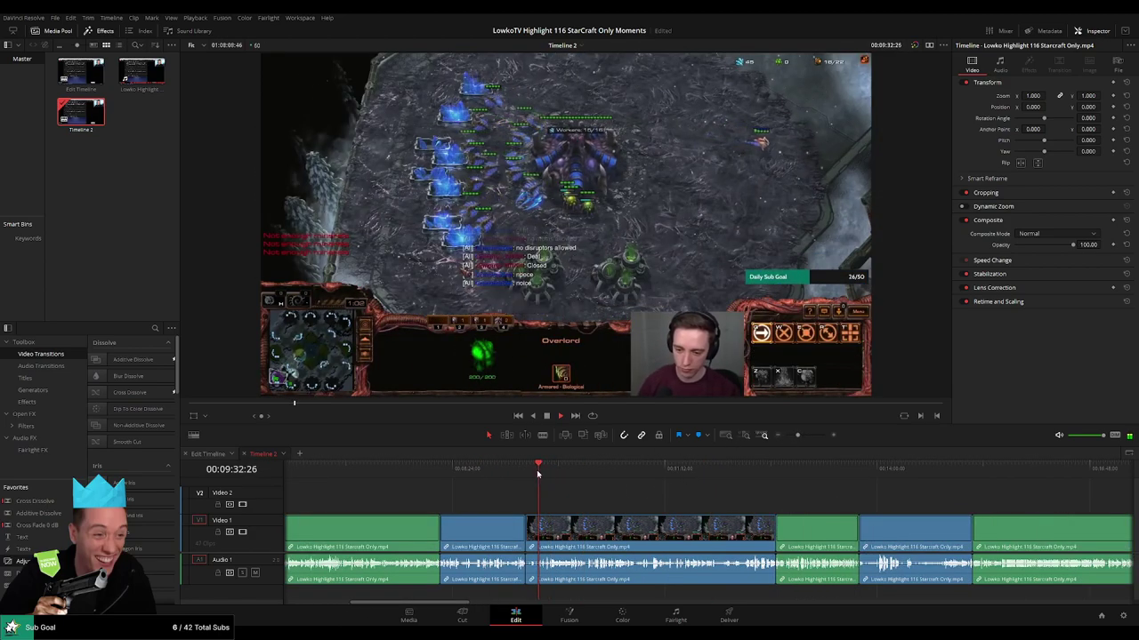
left_click_drag(537, 475, 530, 475)
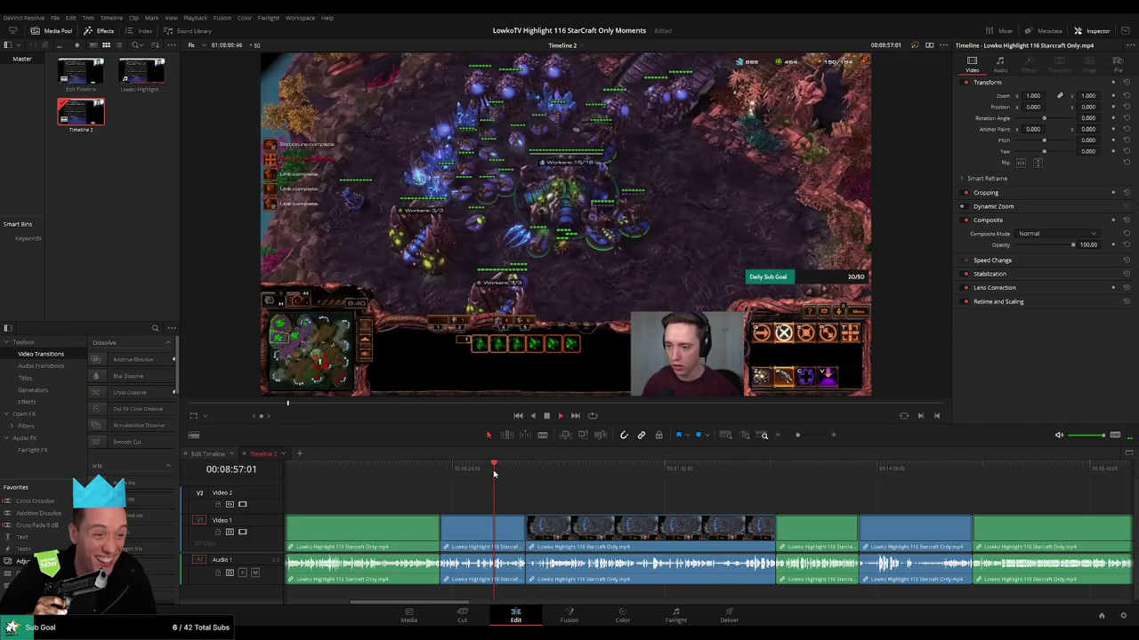
left_click_drag(506, 475, 521, 474)
Review the final battle and victory screen of the long gameplay clip ending at about 00:12:40, and ripple delete that clip.
left_click(704, 489)
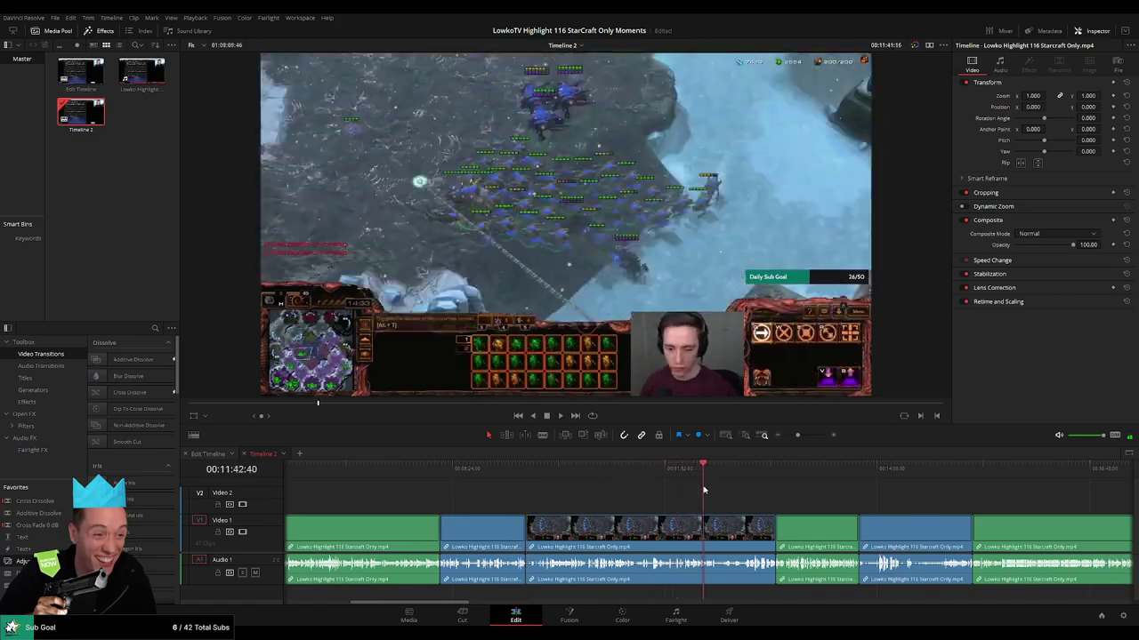
left_click(722, 480)
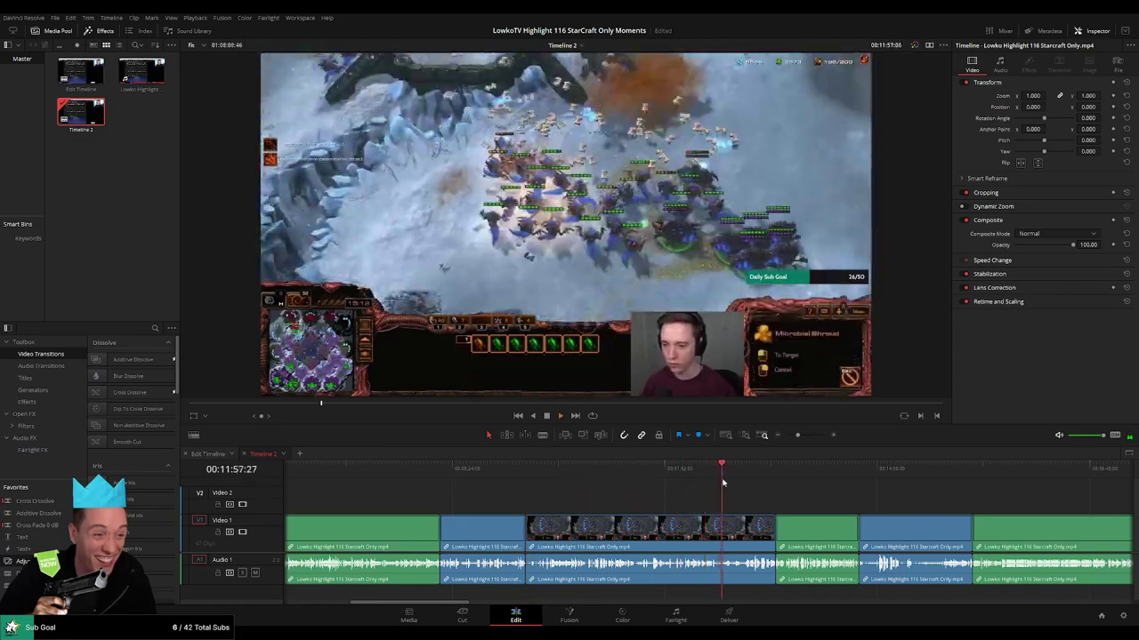
left_click_drag(796, 437, 807, 434)
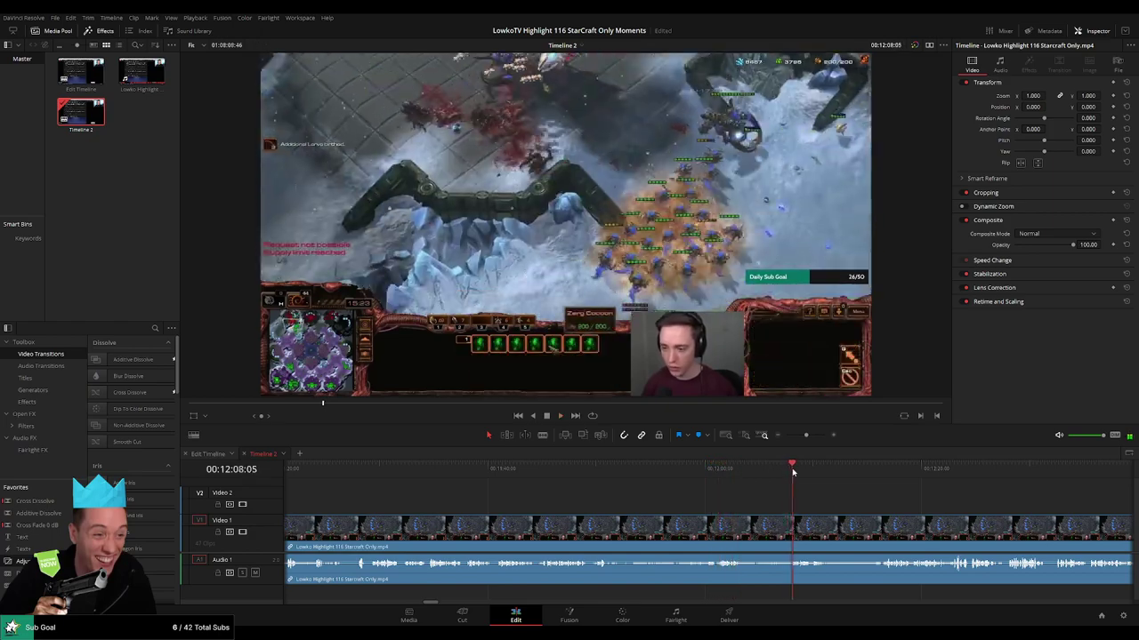
left_click(911, 466)
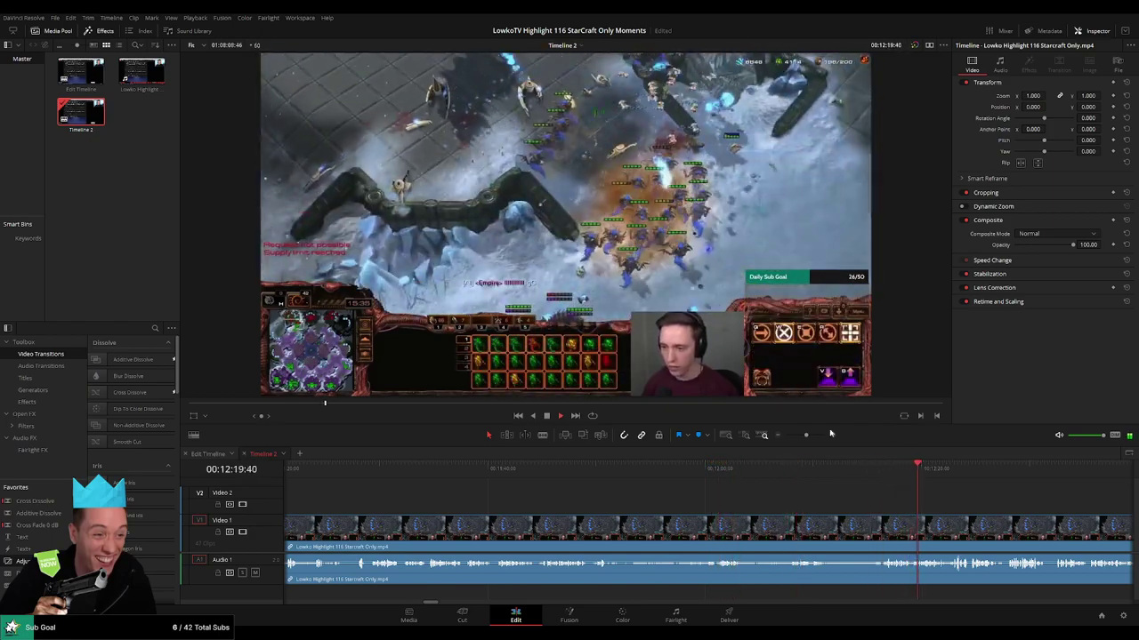
left_click_drag(806, 434, 798, 437)
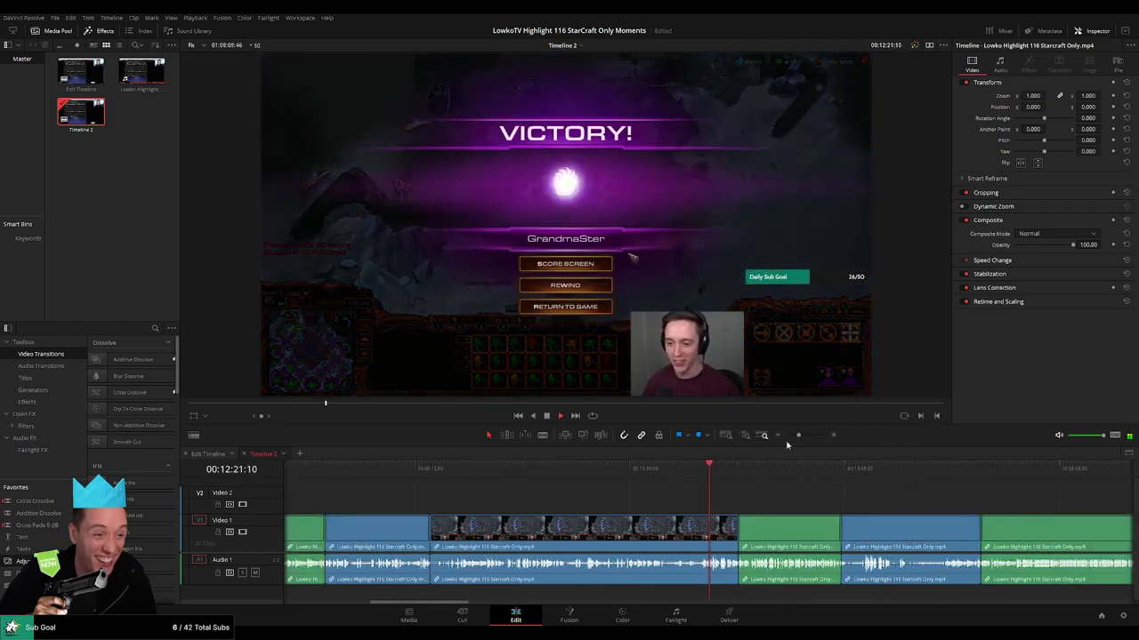
left_click(722, 473)
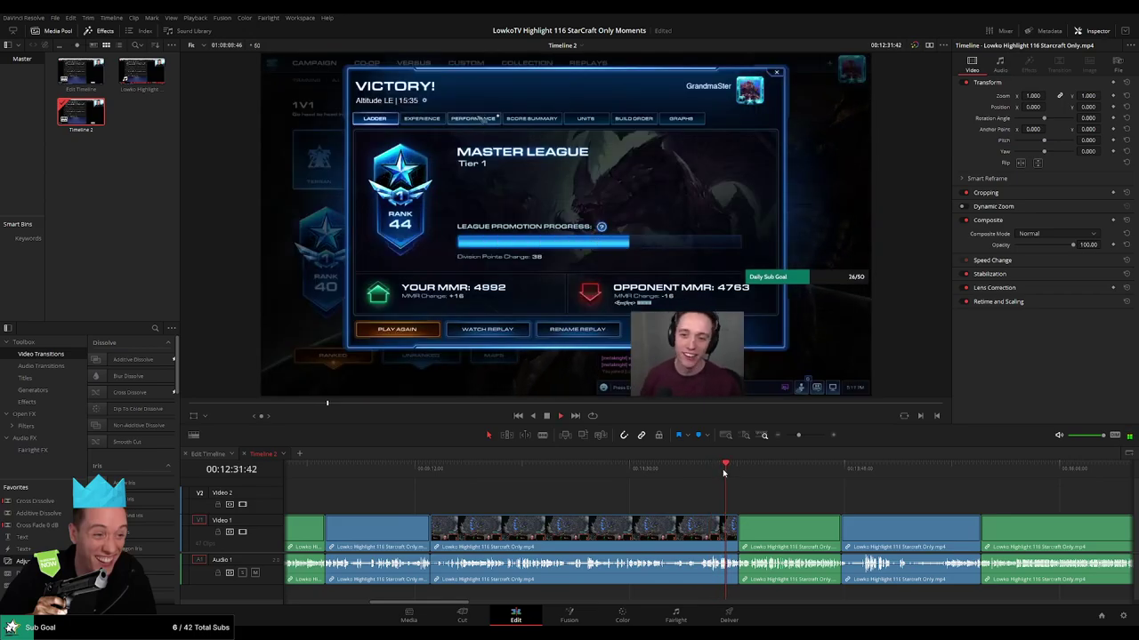
left_click(548, 472)
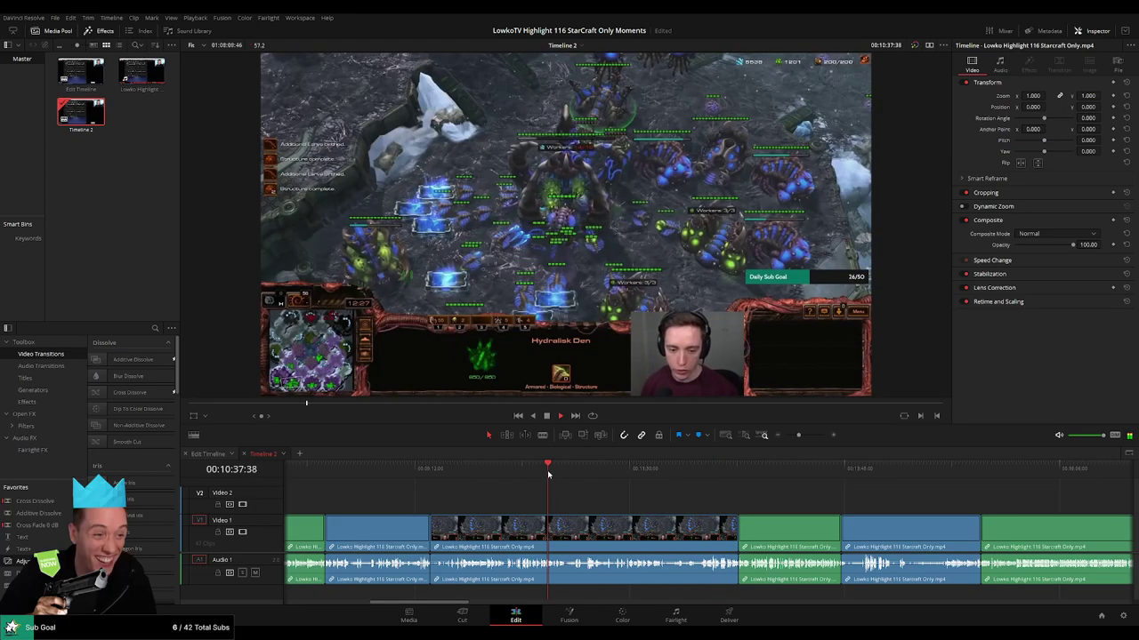
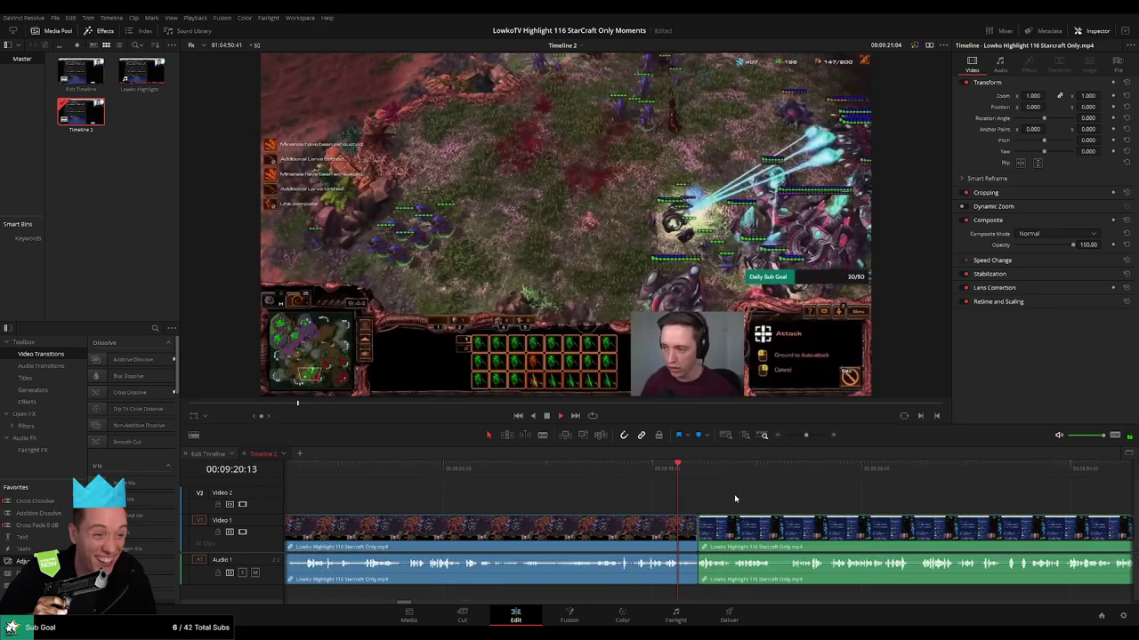
Add a Cross Fade 0 dB to the audio cut at about 00:09:22 before the patch notes clip.
left_click(659, 469)
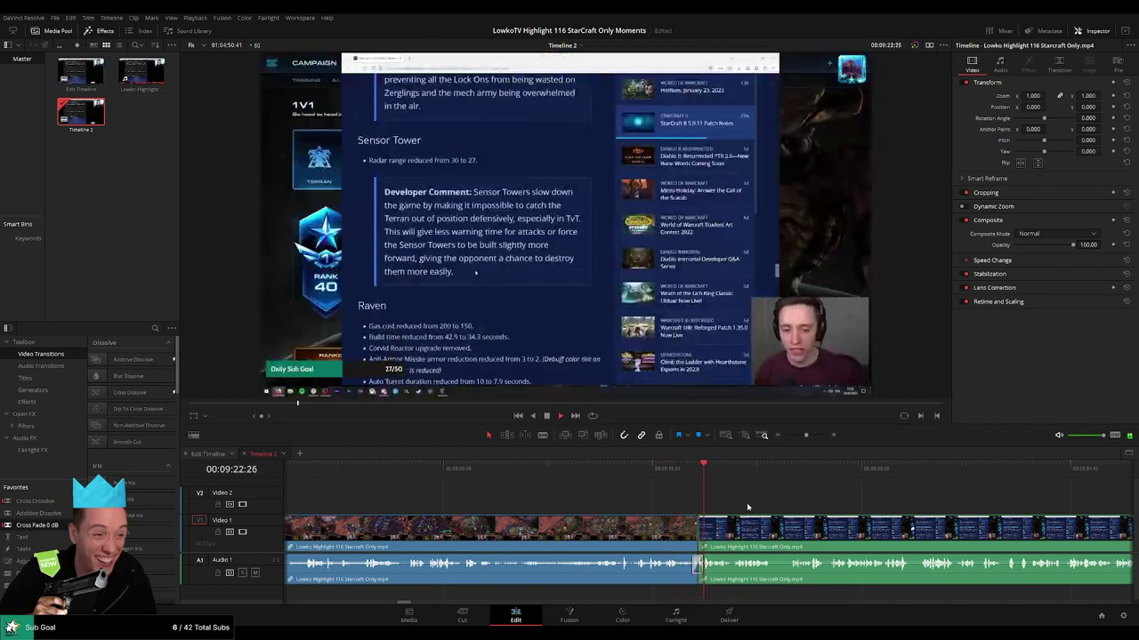
left_click_drag(806, 436, 791, 437)
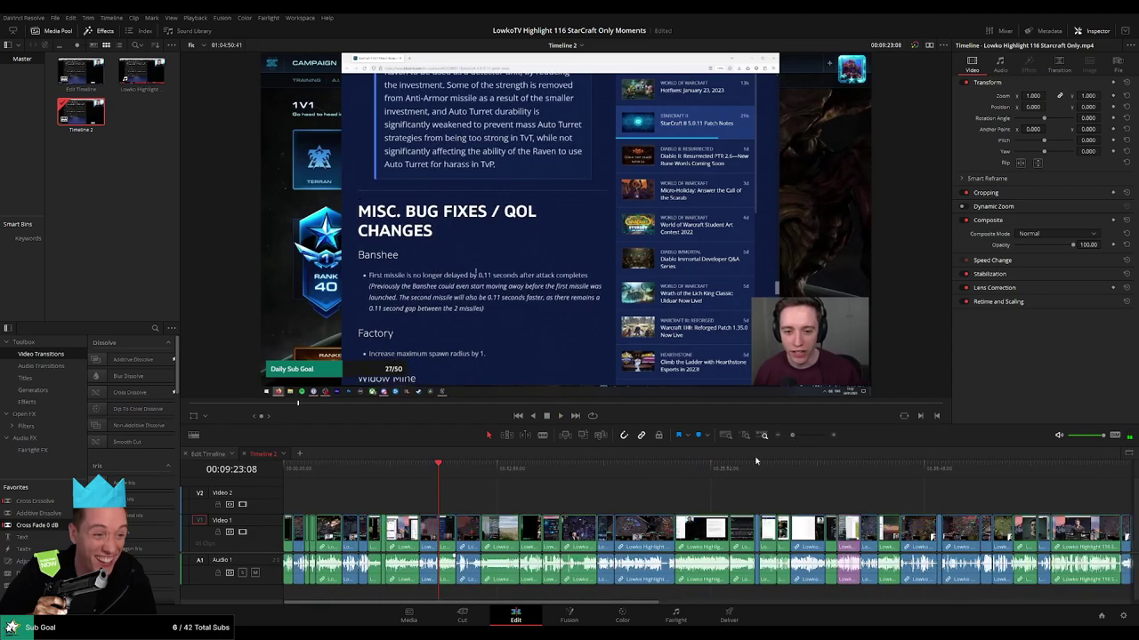
Return to the timeline's start and add a Cross Fade 0 dB to the first audio cut at about 00:00:36, playing through it.
left_click_drag(303, 479, 291, 478)
left_click_drag(791, 436, 814, 436)
left_click(569, 479)
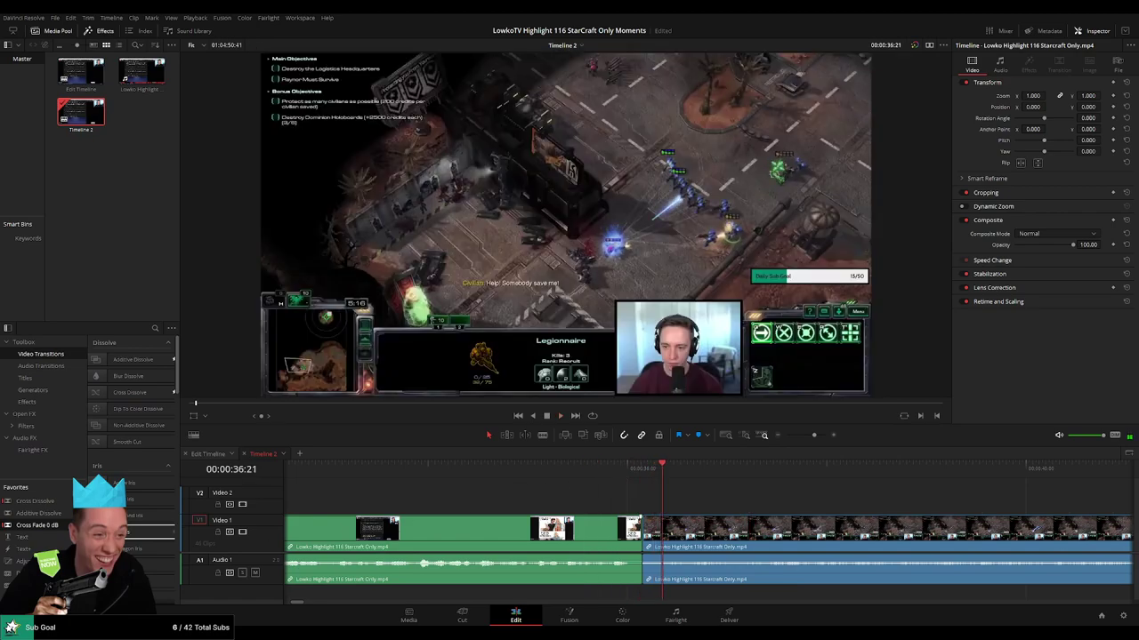
left_click(555, 480)
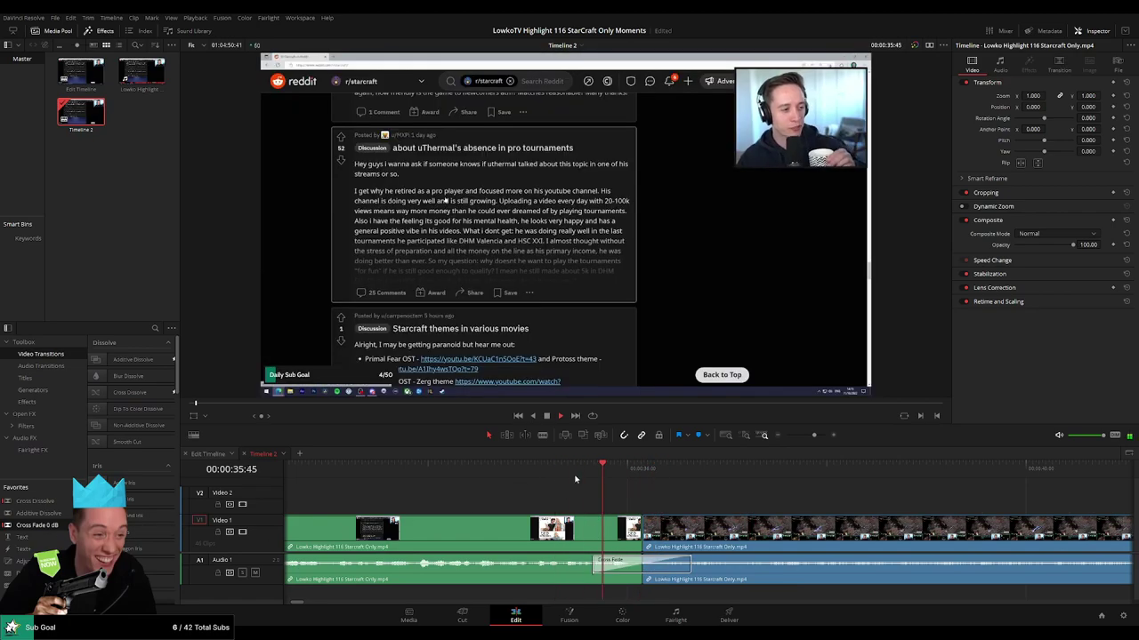
Add a Cross Fade 0 dB to the audio cut at about 00:01:17 before the Healthline article clip, and play through it.
left_click_drag(812, 440, 804, 440)
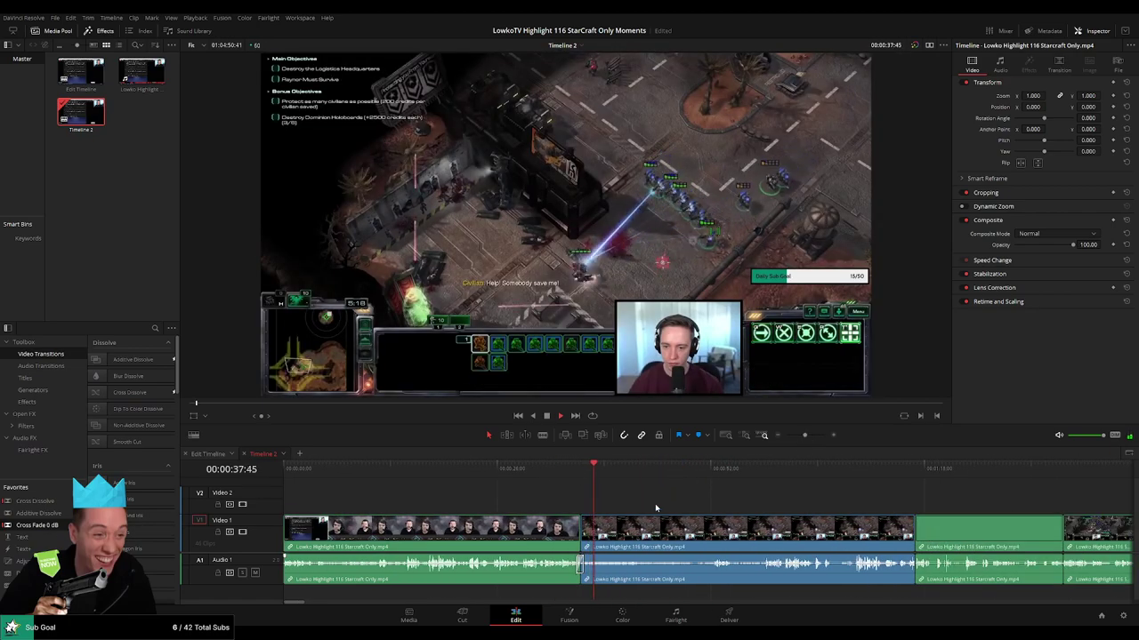
left_click(548, 482)
left_click_drag(567, 474, 899, 489)
left_click_drag(962, 511, 574, 513)
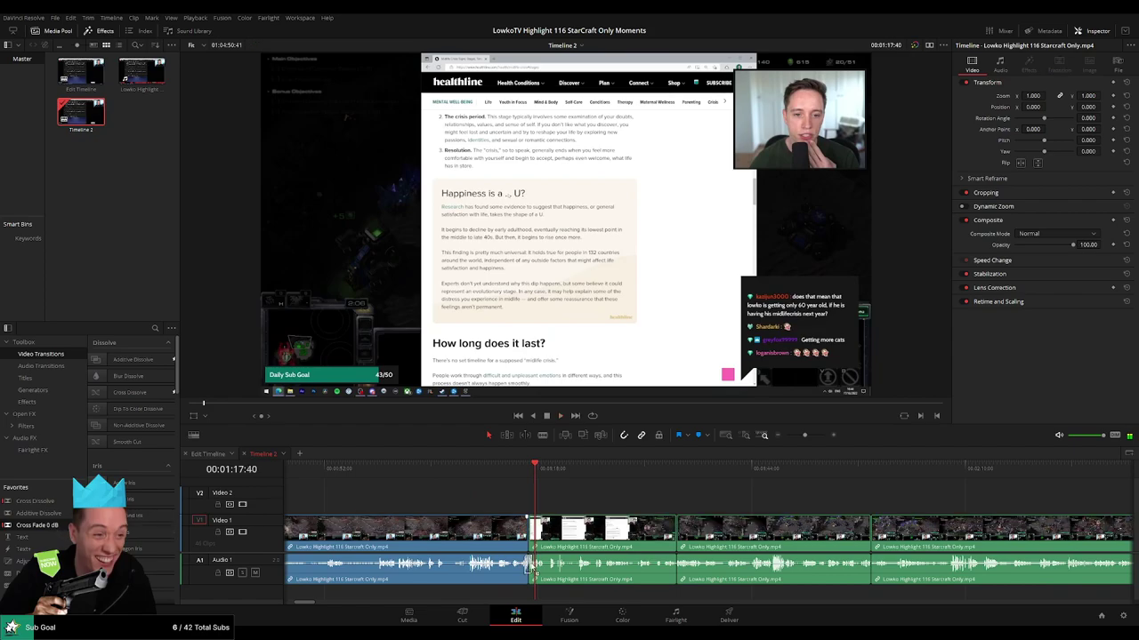
left_click(523, 482)
key("space")
Add a Cross Fade 0 dB to each of the audio cuts at about 00:01:35 and 00:01:58 around the Odin mission clip.
left_click_drag(641, 478, 675, 479)
key("space")
left_click_drag(619, 533, 650, 534)
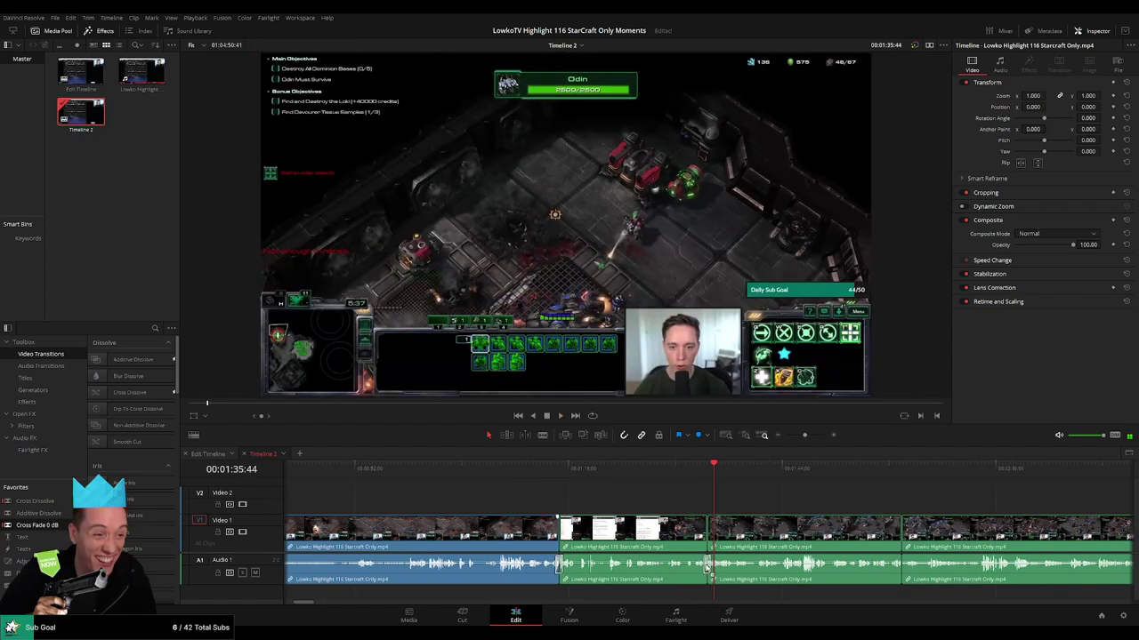
left_click(704, 468)
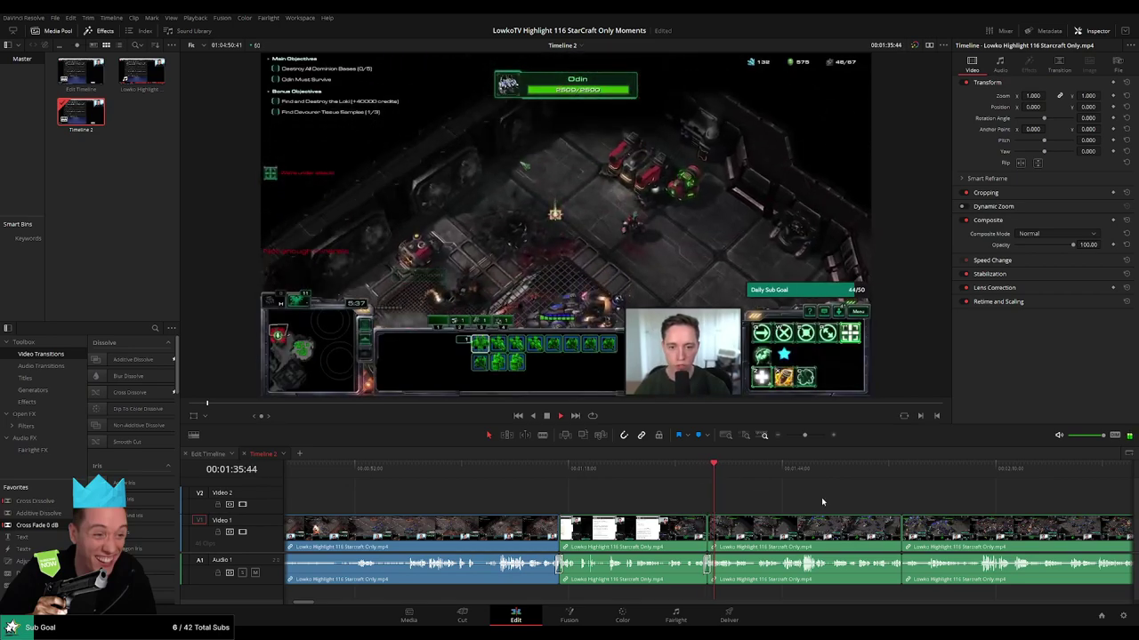
scroll(821, 498, "right", 6)
left_click(674, 474)
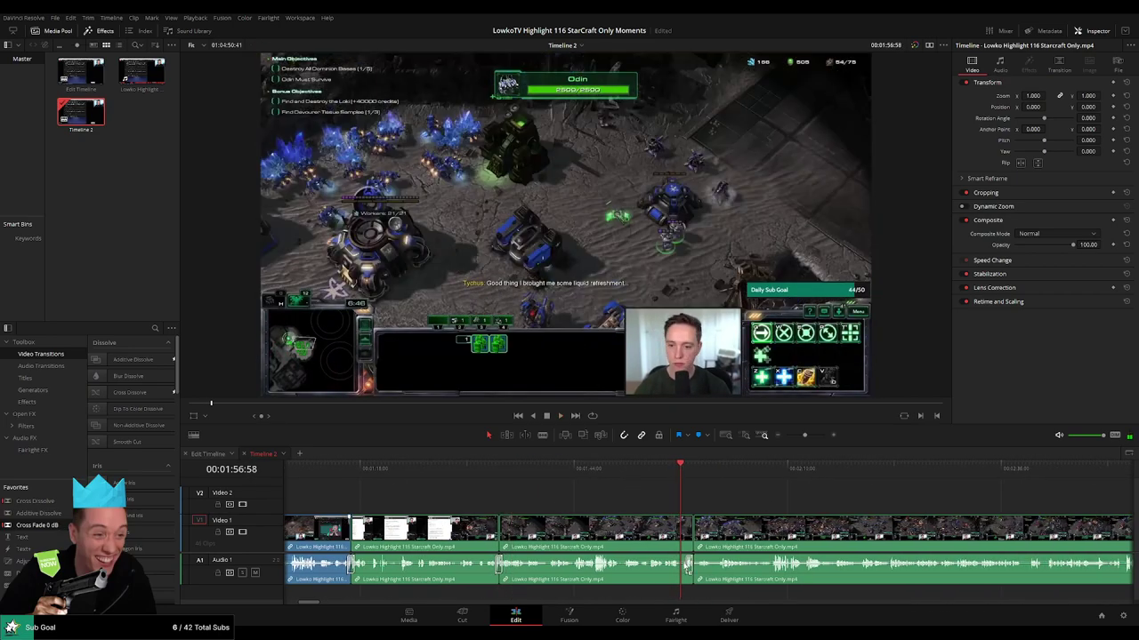
Add a Cross Fade 0 dB to the audio cut at about 00:03:34 before the Nova mission clip, and replay the transition.
scroll(711, 508, "right", 5)
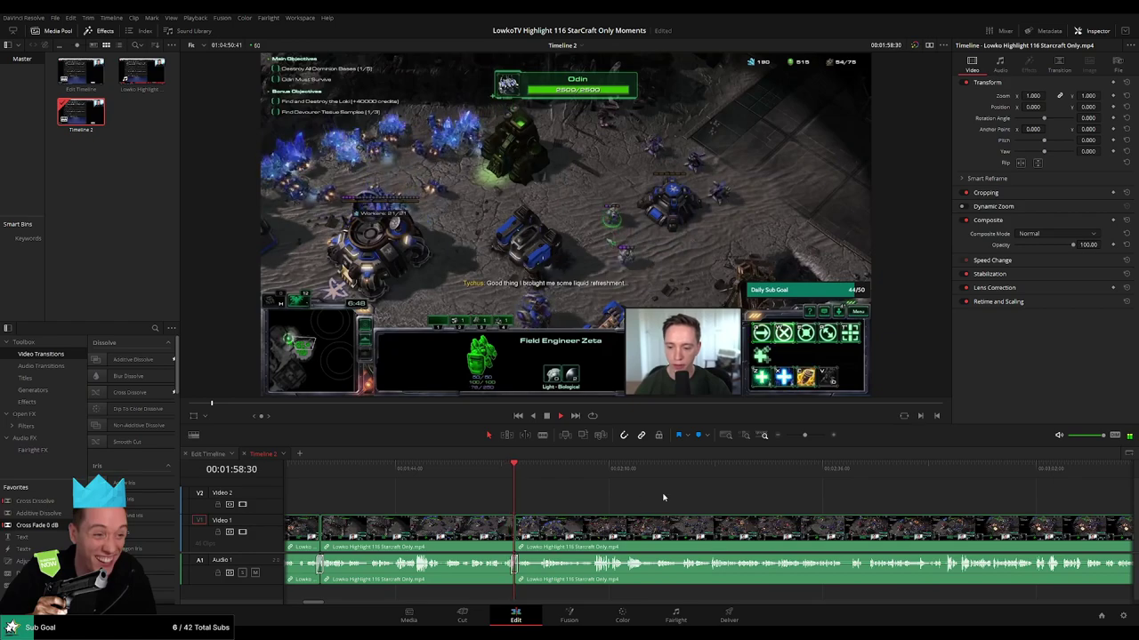
scroll(774, 467, "down", 2)
left_click(822, 469)
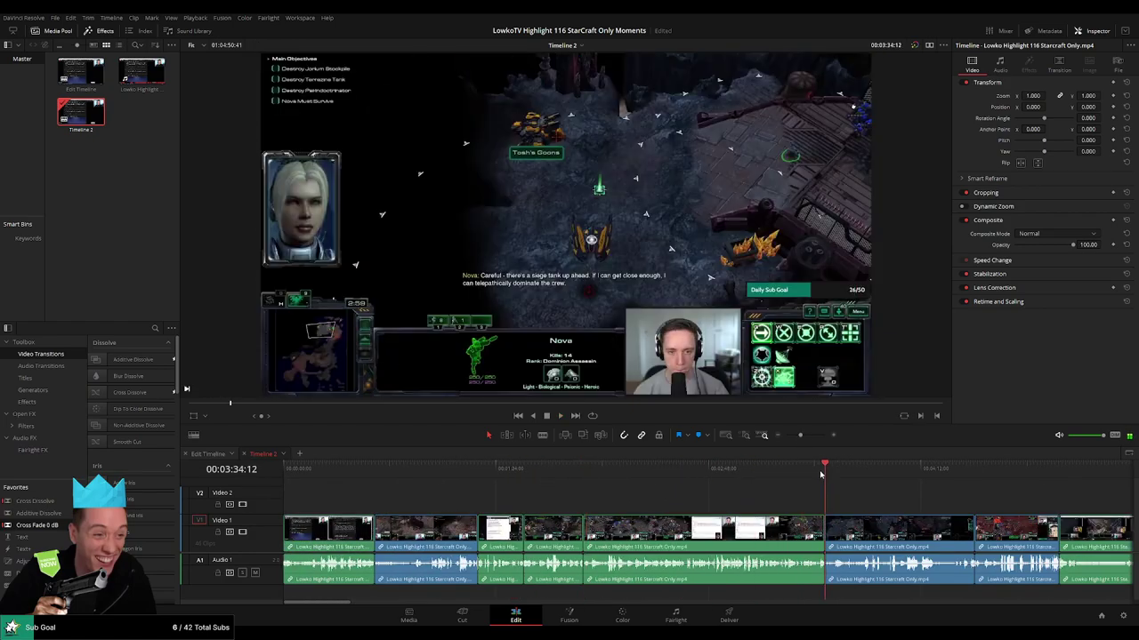
left_click_drag(797, 436, 806, 436)
left_click(689, 471)
key("space")
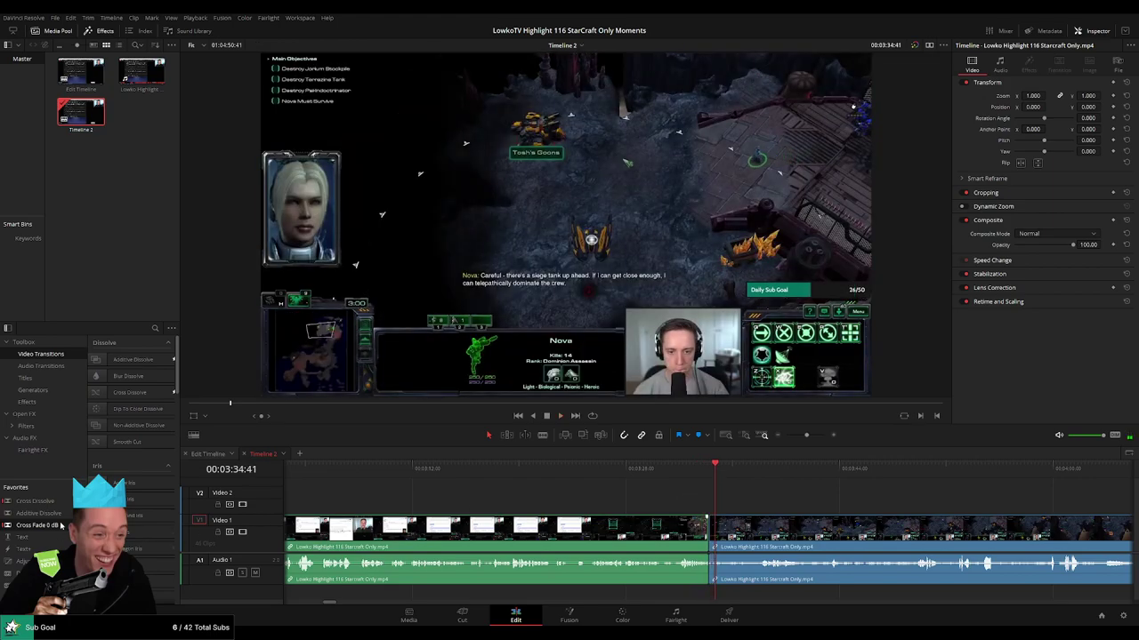
left_click(703, 470)
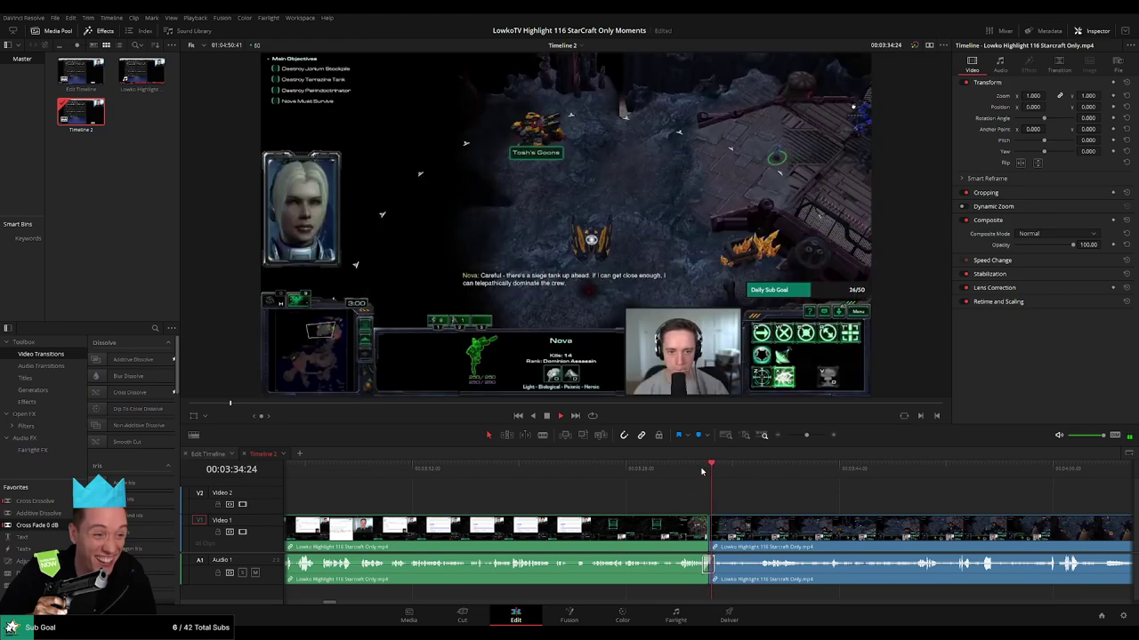
left_click(703, 470)
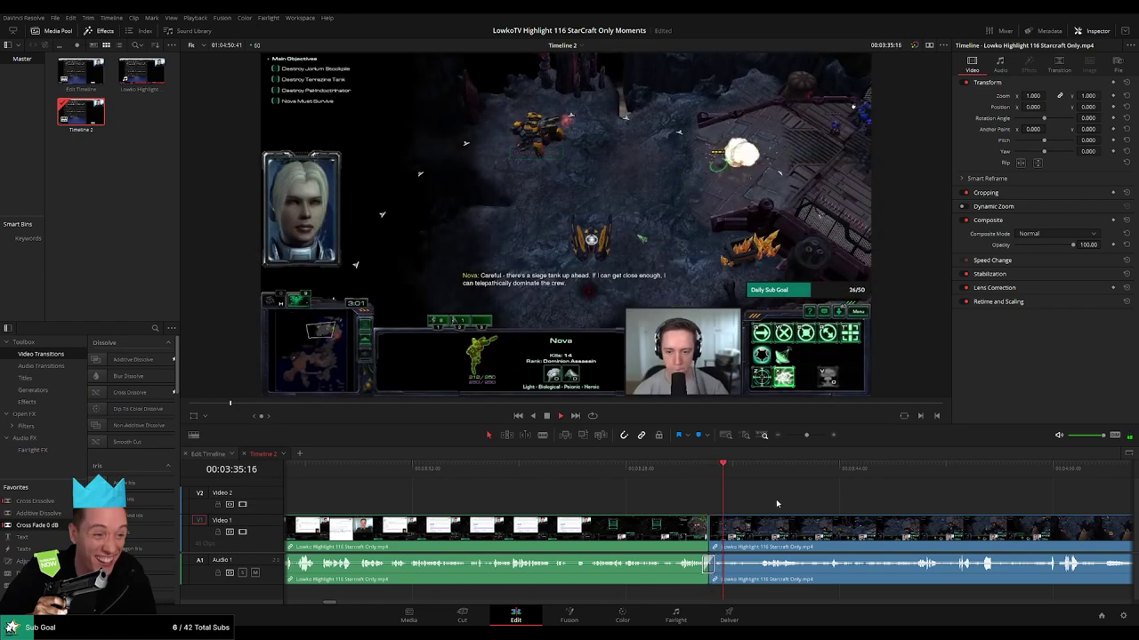
Add a Cross Fade 0 dB to the audio cut at about 00:04:33 before the Artifact mission clip, and play through it.
left_click(770, 472)
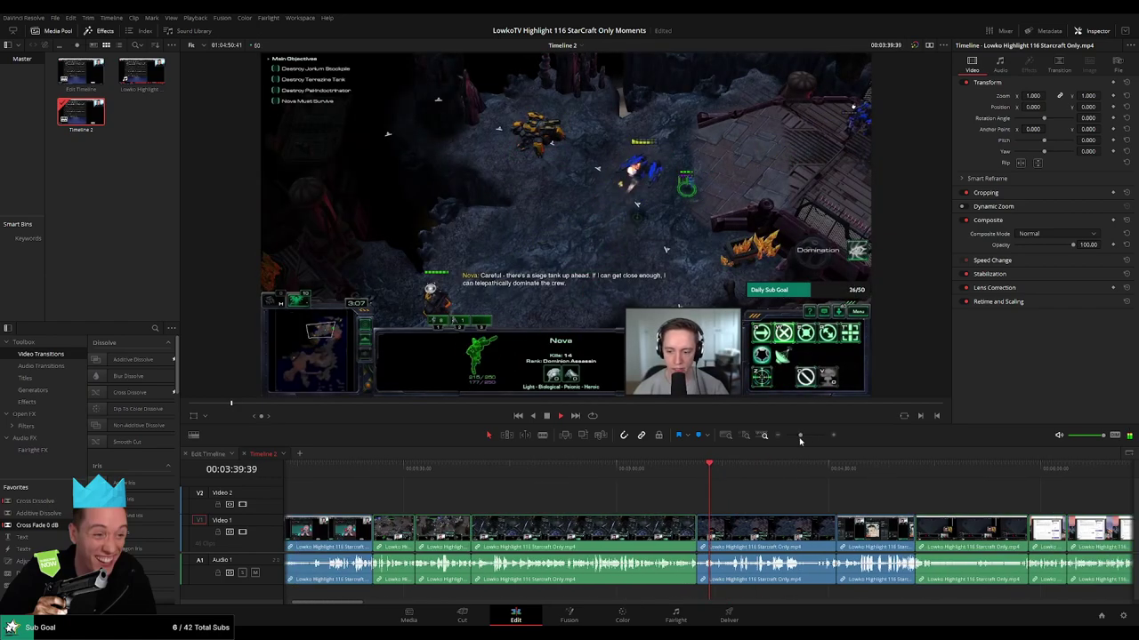
left_click(828, 471)
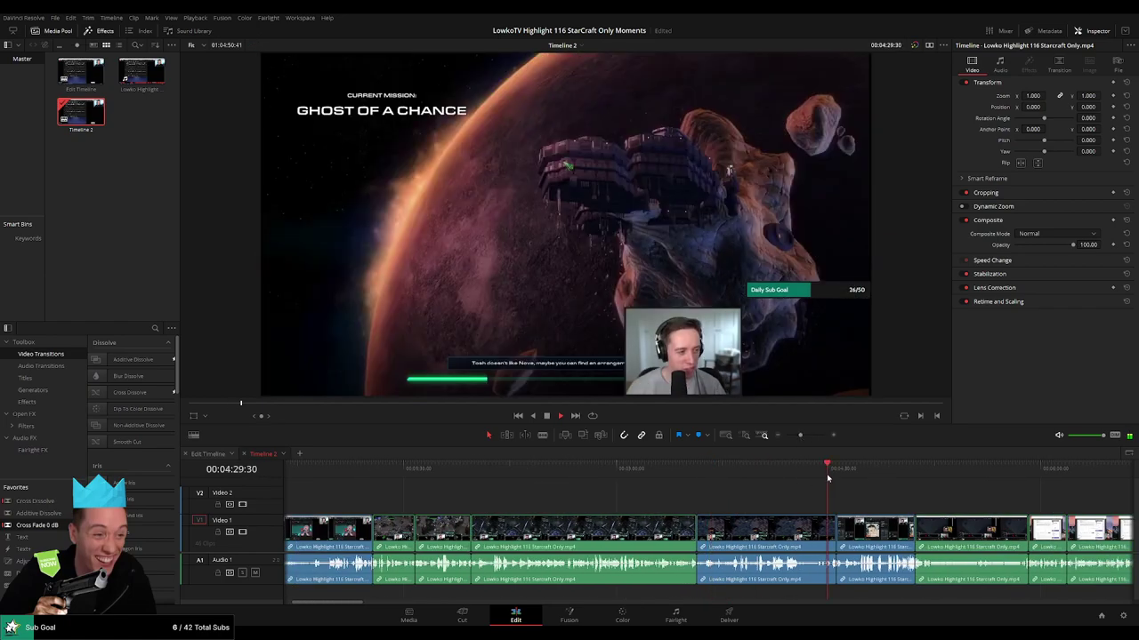
left_click_drag(800, 435, 808, 436)
left_click(763, 485)
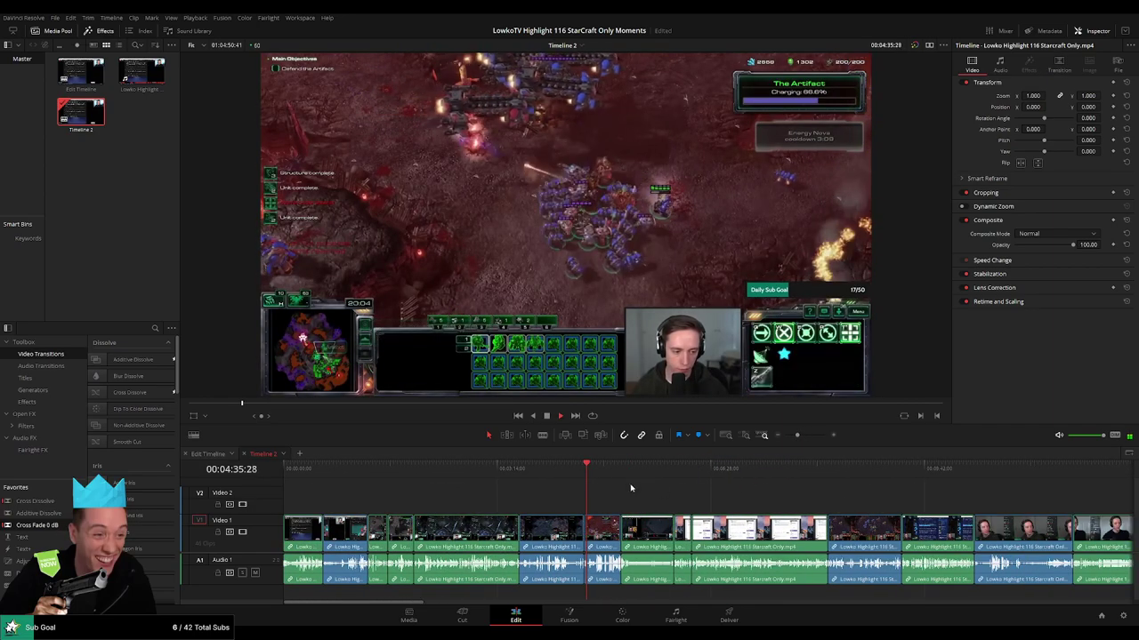
Try a Cross Fade 0 dB on the audio cut at about 00:05:06 before the Reddit clip, undo it and replay the cut.
left_click(622, 472)
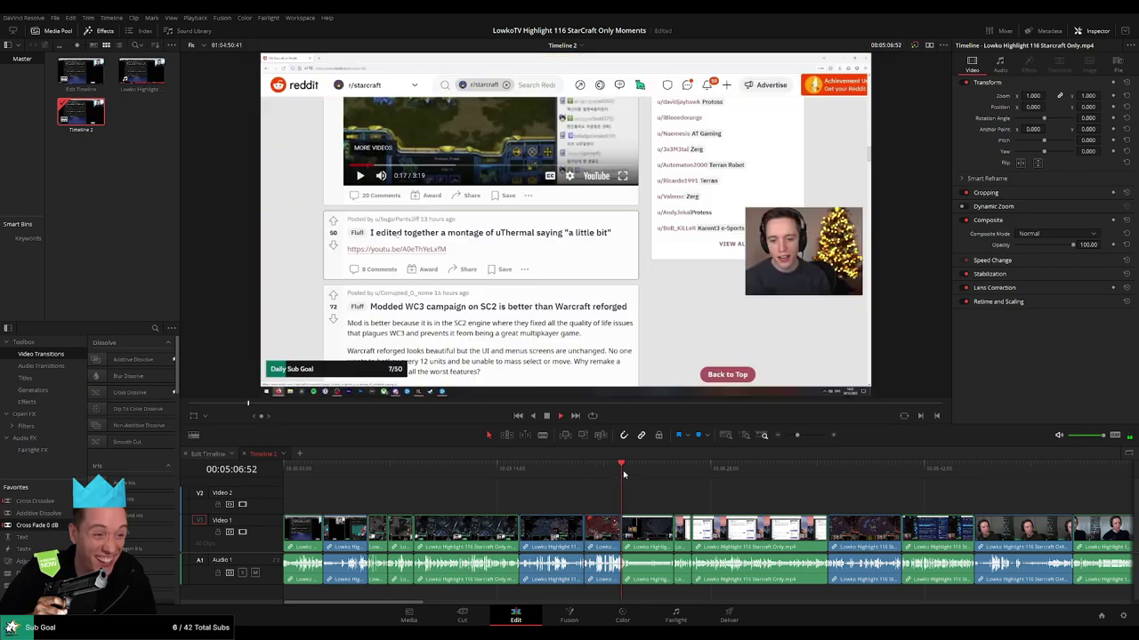
left_click_drag(795, 437, 813, 436)
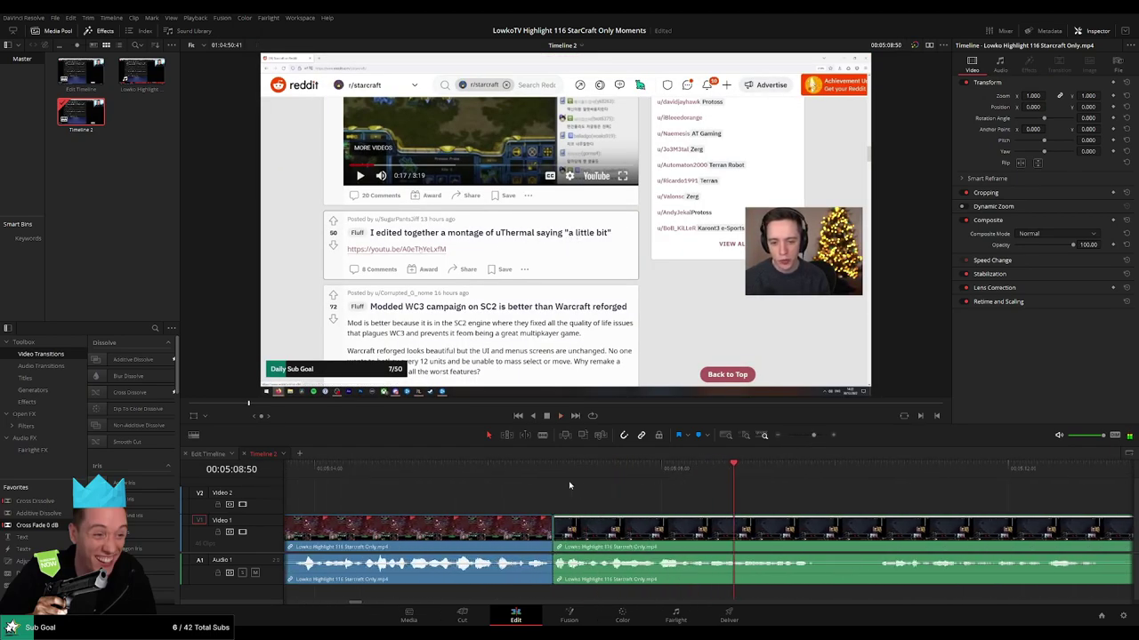
left_click(483, 473)
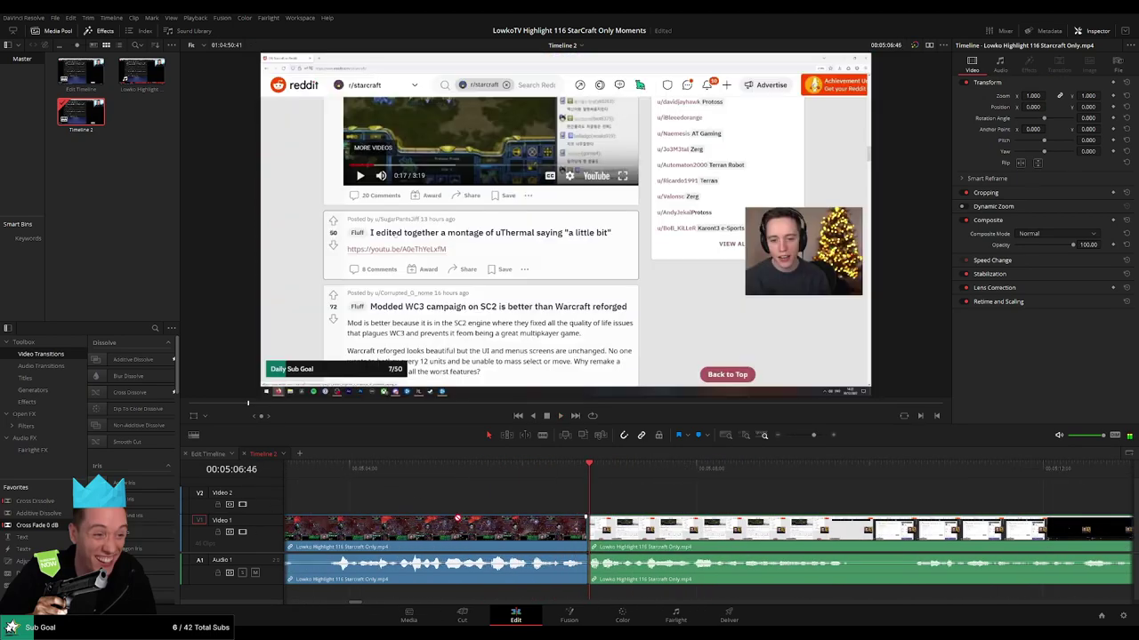
left_click_drag(584, 570, 585, 570)
left_click(526, 467)
key("space")
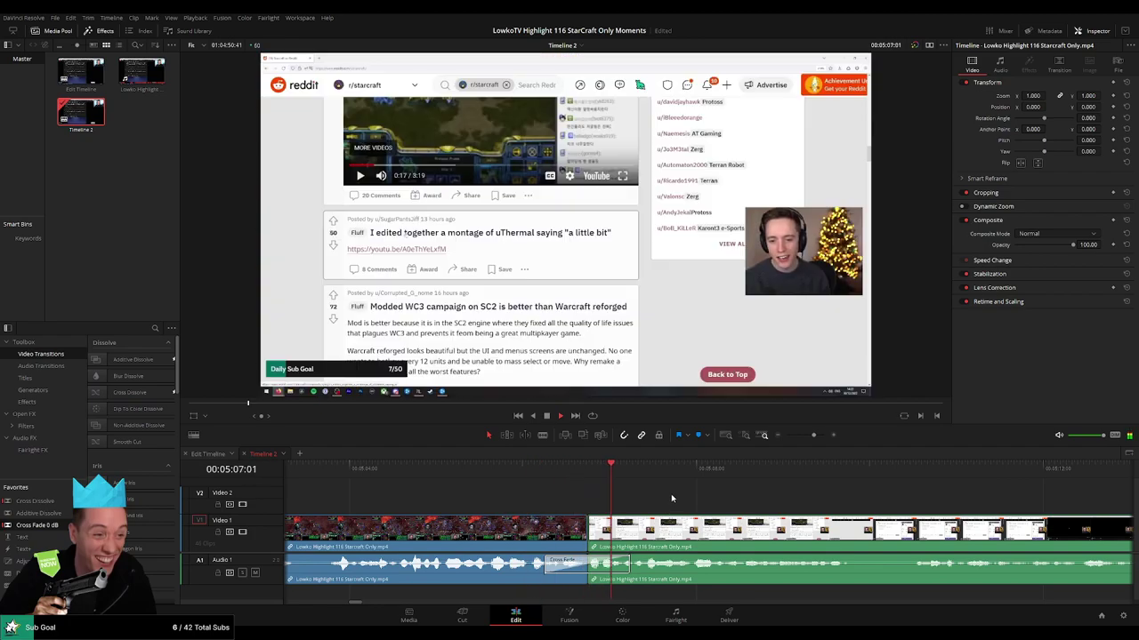
left_click(550, 472)
key("space")
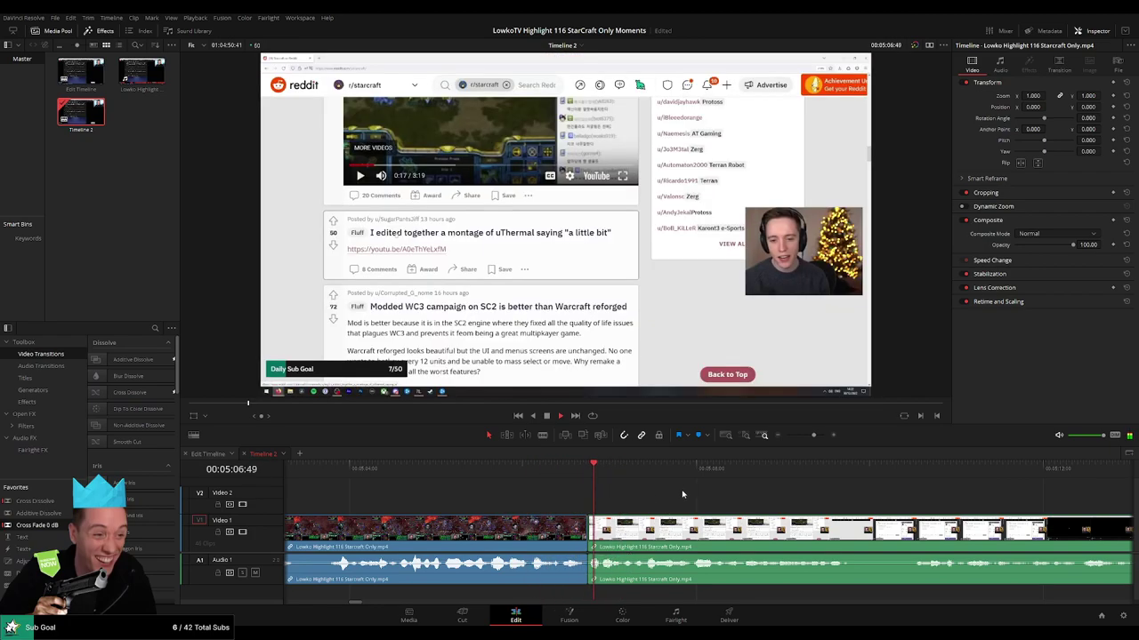
Add a Cross Fade 0 dB to the audio cut at about 00:05:55 between the Reddit clips and shorten it to 36 frames.
key("slash")
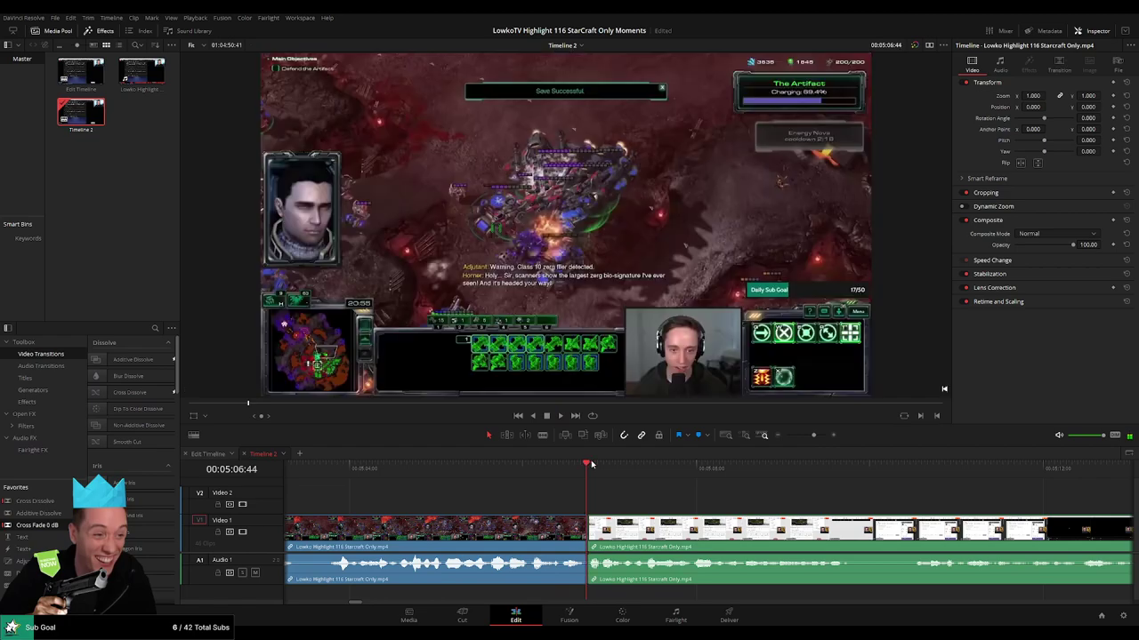
left_click_drag(813, 435, 802, 435)
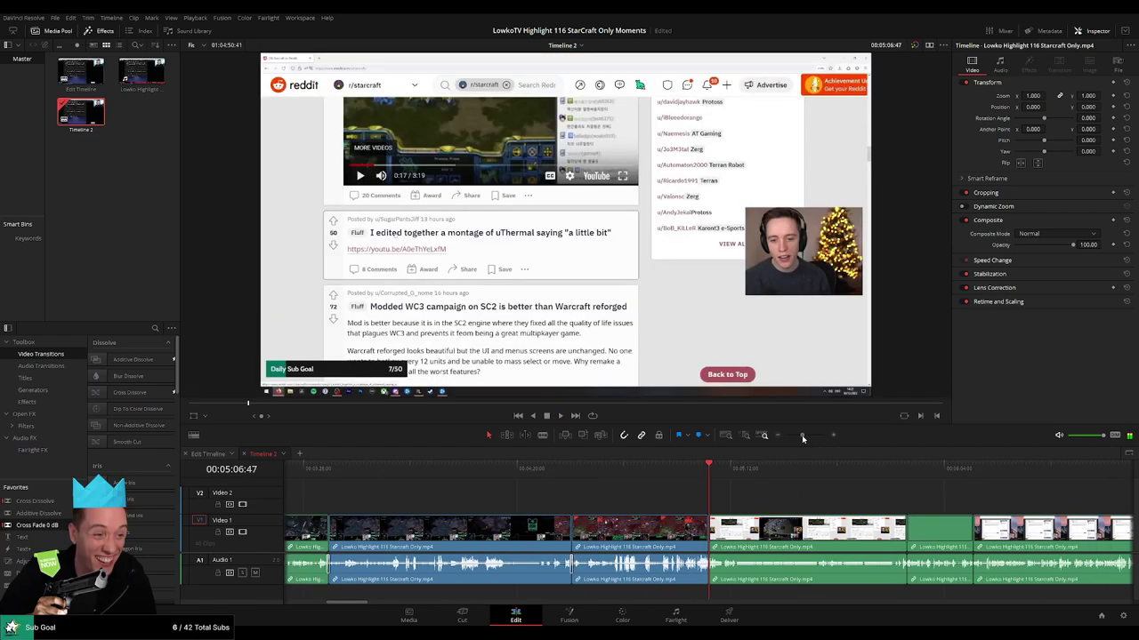
left_click_drag(776, 473, 610, 493)
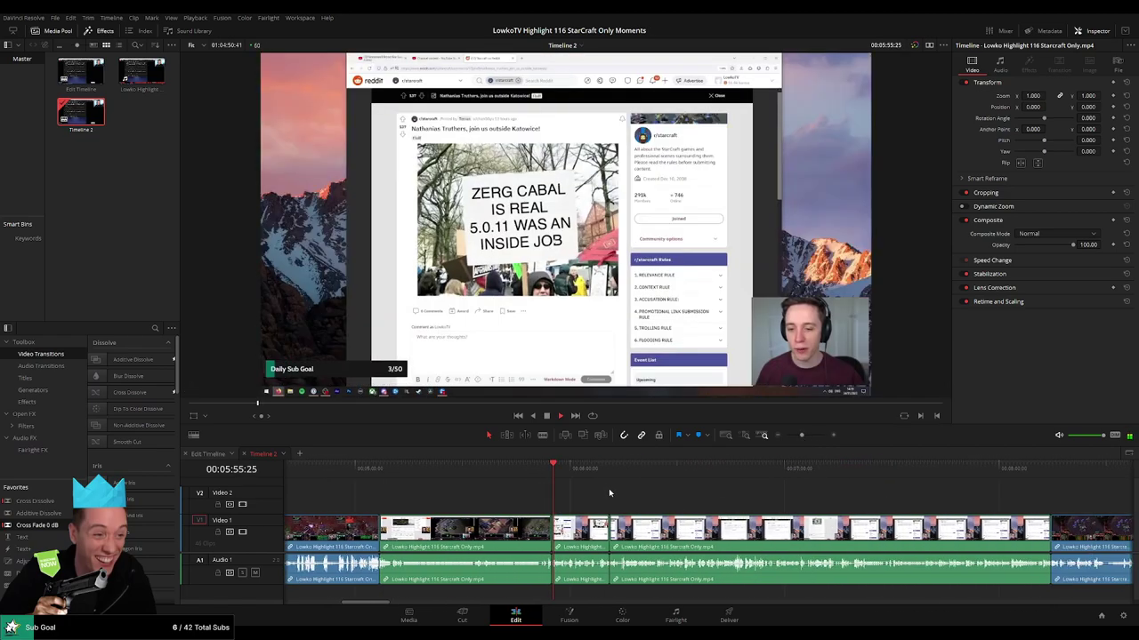
left_click_drag(802, 436, 809, 441)
left_click(675, 473)
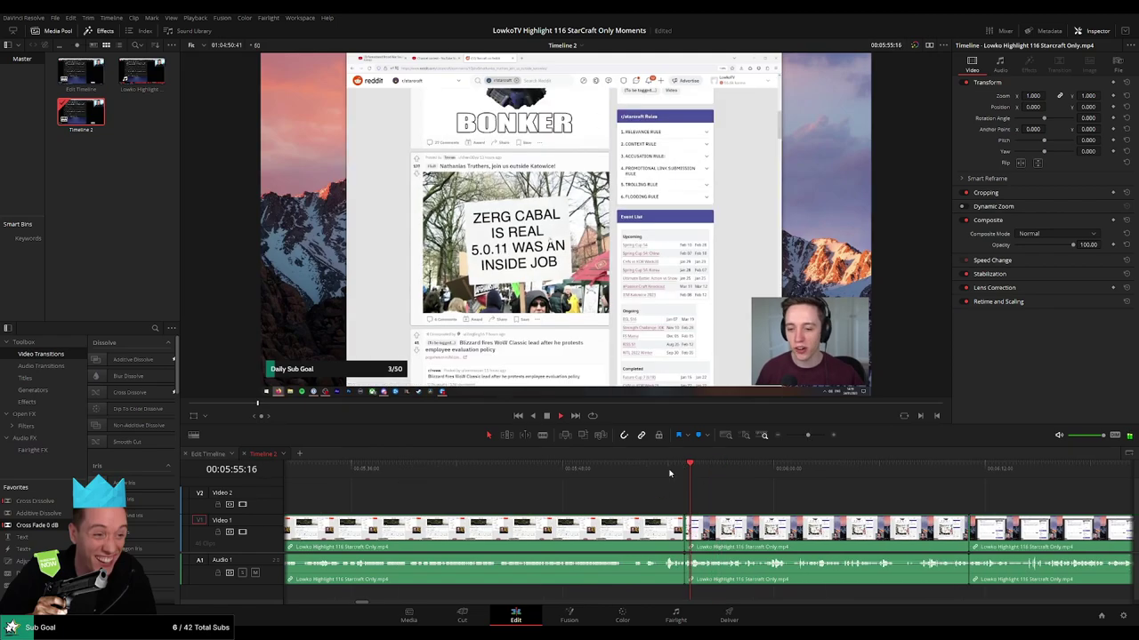
left_click(671, 473)
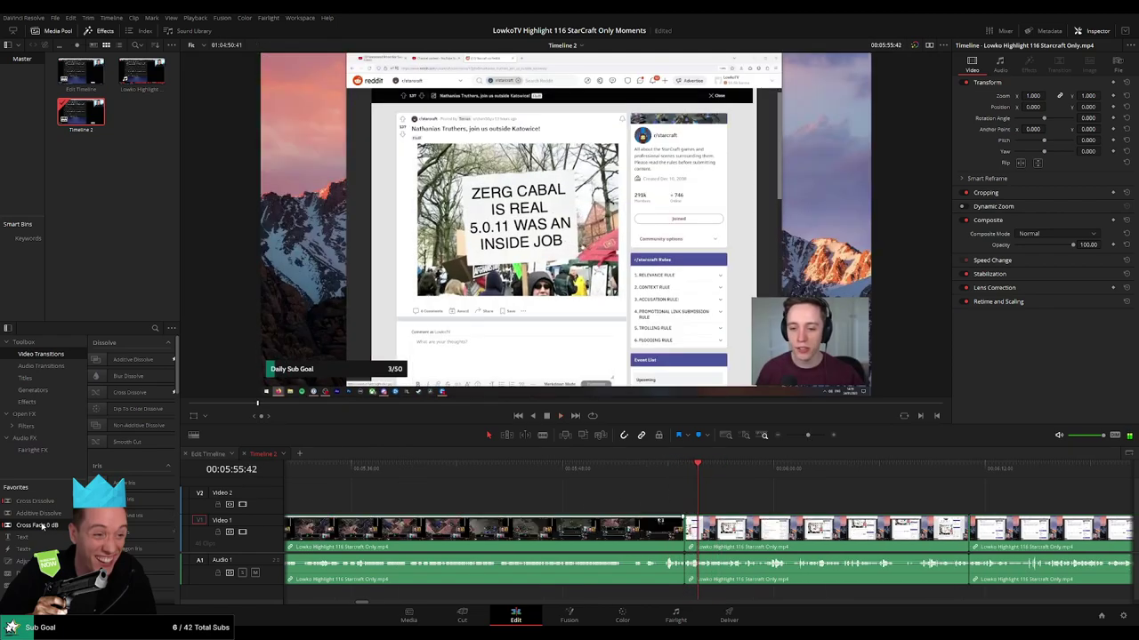
left_click(673, 473)
key("space")
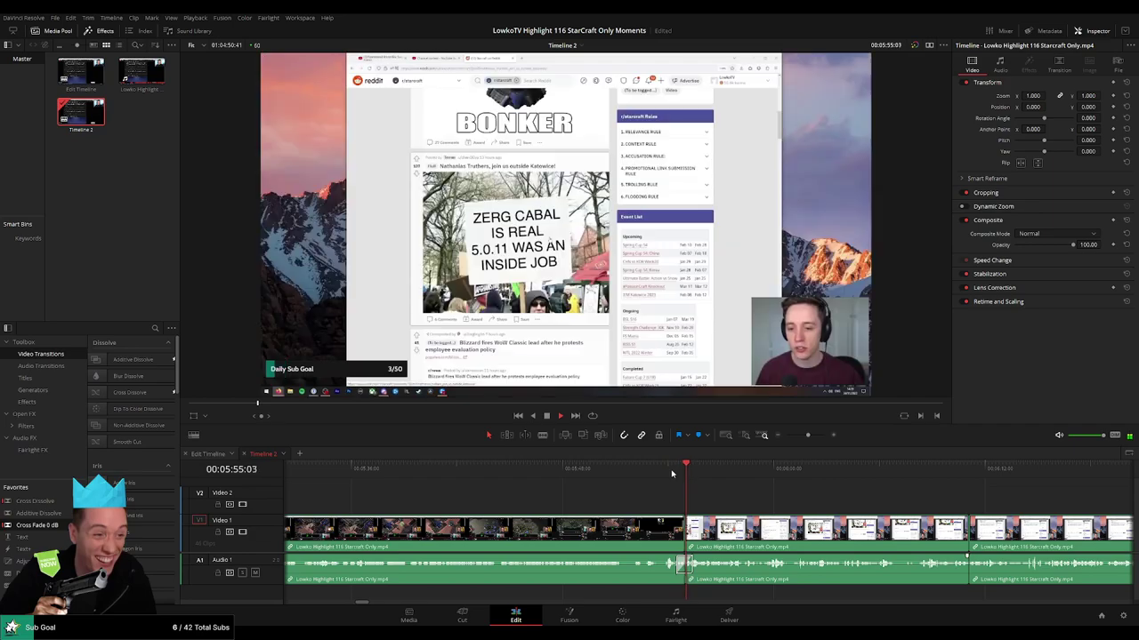
left_click(685, 565)
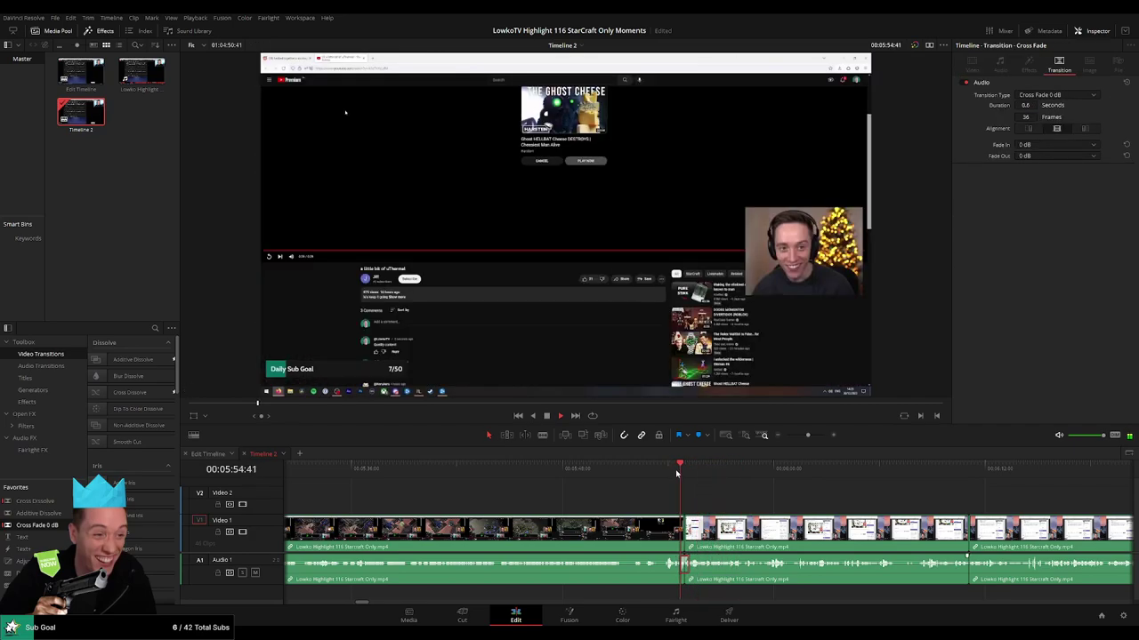
Try a Cross Fade 0 dB on the audio cut at about 00:06:11 between the Reddit clips and play through it.
left_click(756, 505)
left_click(887, 472)
left_click(956, 471)
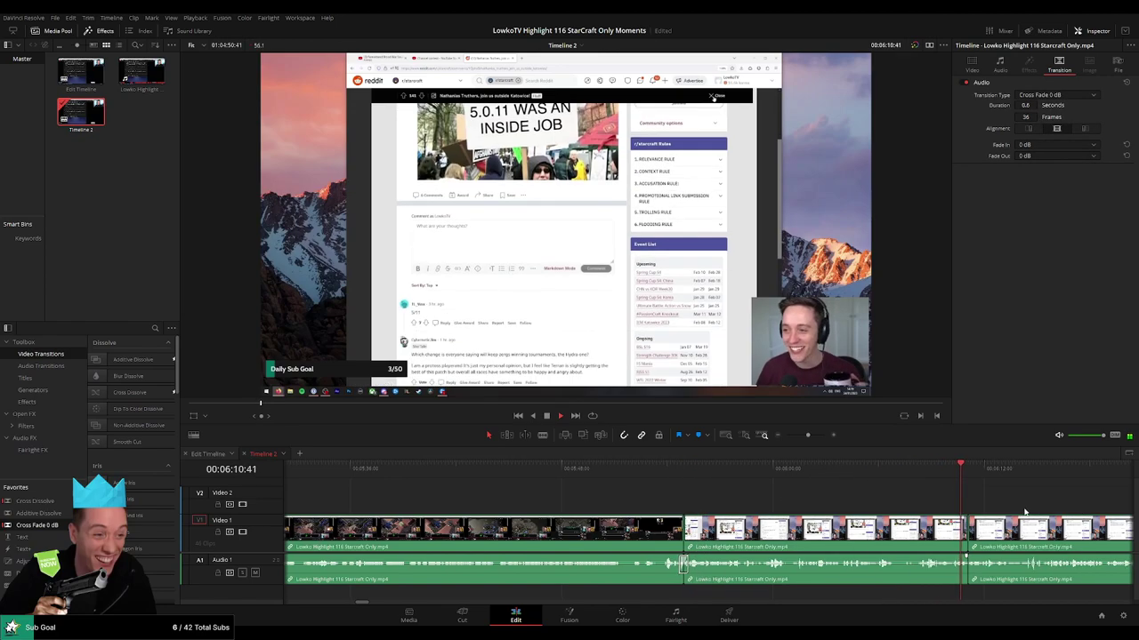
left_click_drag(1032, 509, 636, 498)
key("space")
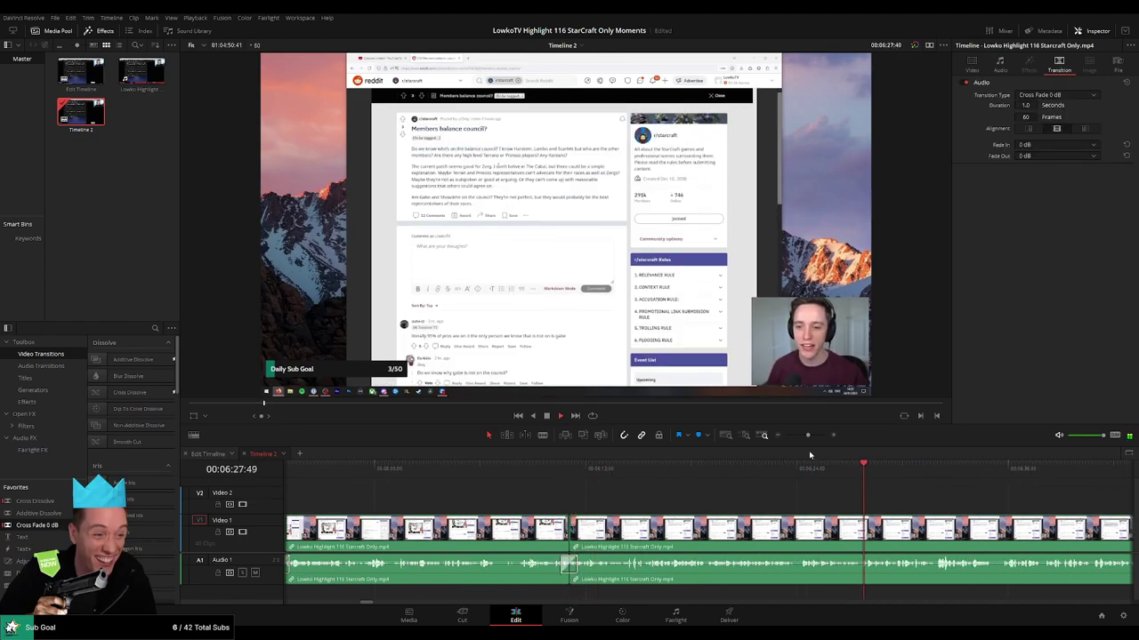
Skim the long Reddit balance council clip starting at about 00:06:11 and ripple delete it.
left_click_drag(808, 436, 802, 436)
left_click(638, 476)
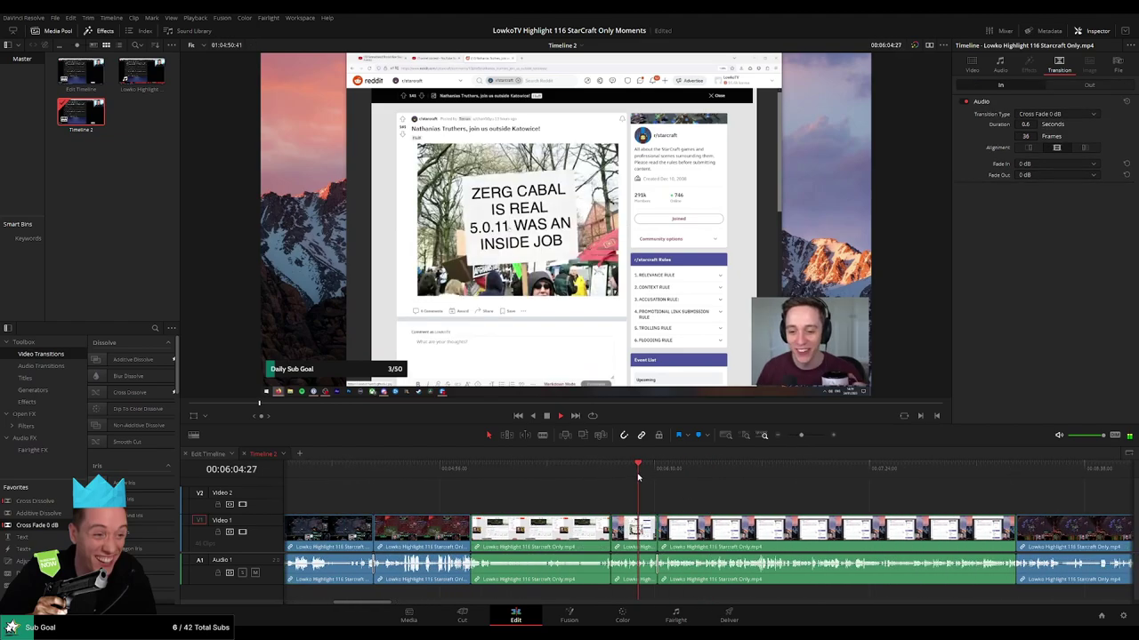
left_click_drag(647, 480, 822, 487)
left_click_drag(953, 485, 966, 480)
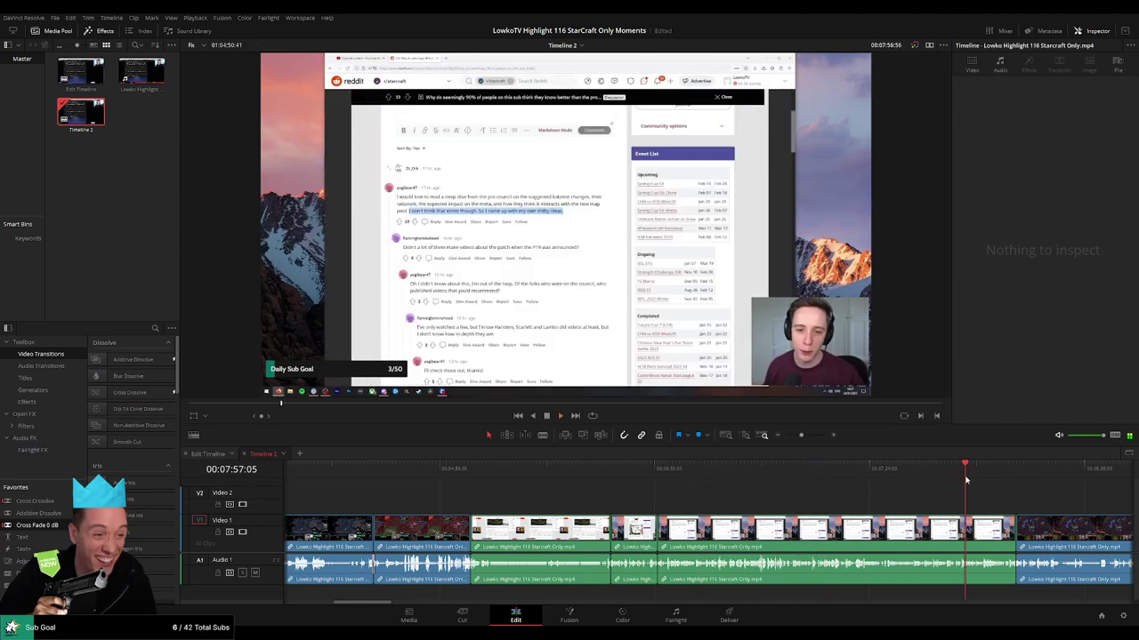
left_click(851, 544)
key("Delete")
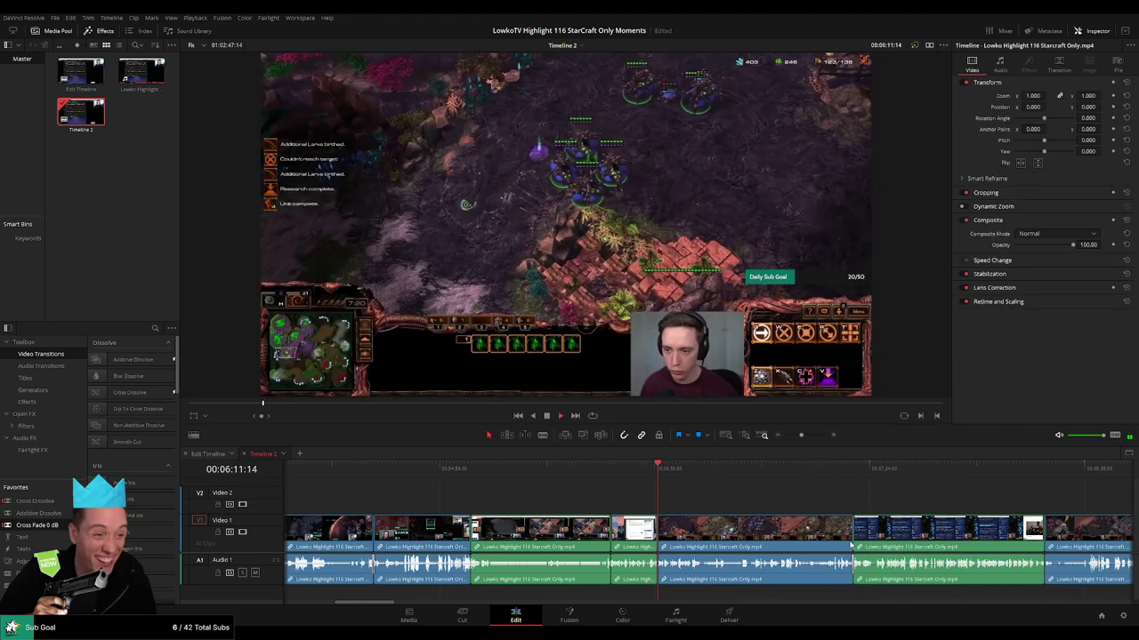
Try a Cross Fade 0 dB shortened to 24 frames on the audio cut at about 00:06:11, undo it and replay the cut.
left_click_drag(802, 436, 813, 436)
left_click(534, 476)
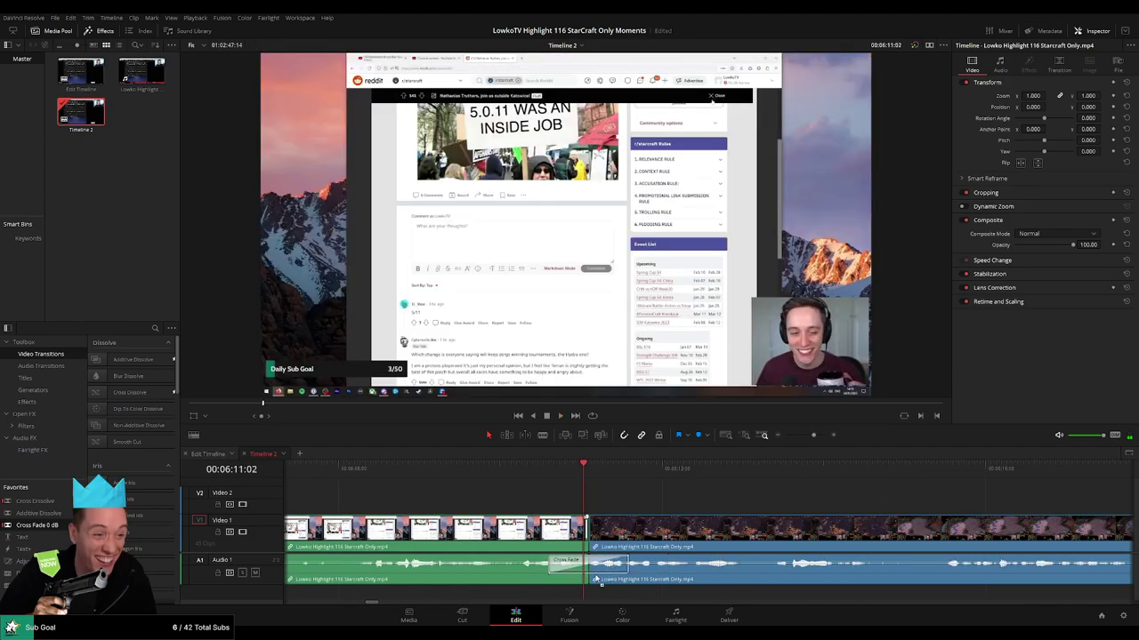
left_click(517, 463)
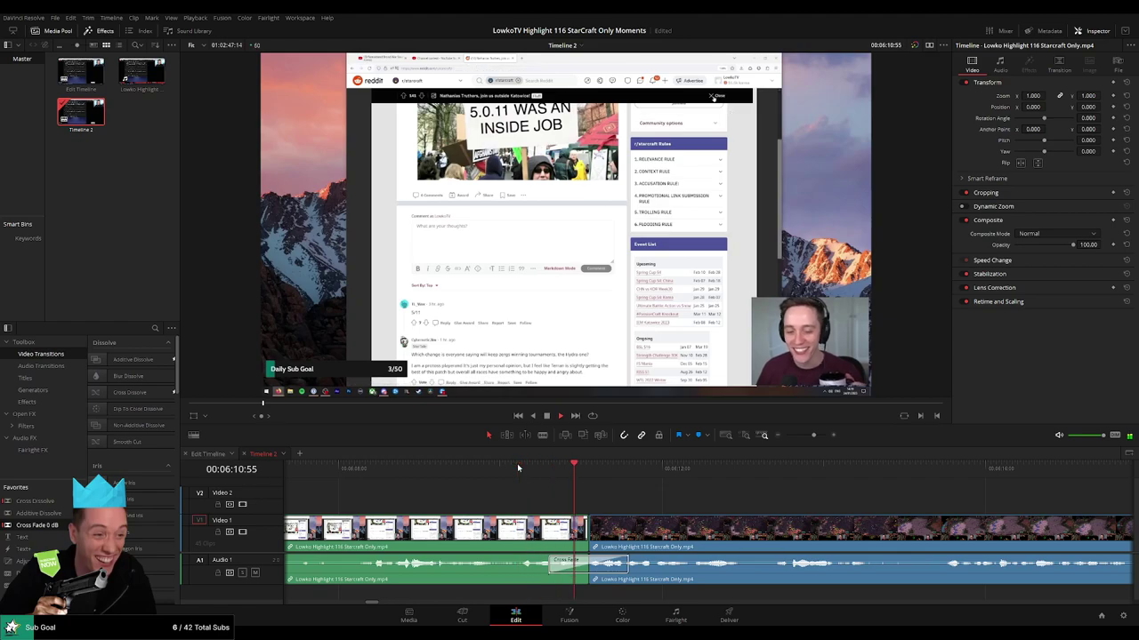
left_click_drag(626, 565, 610, 566)
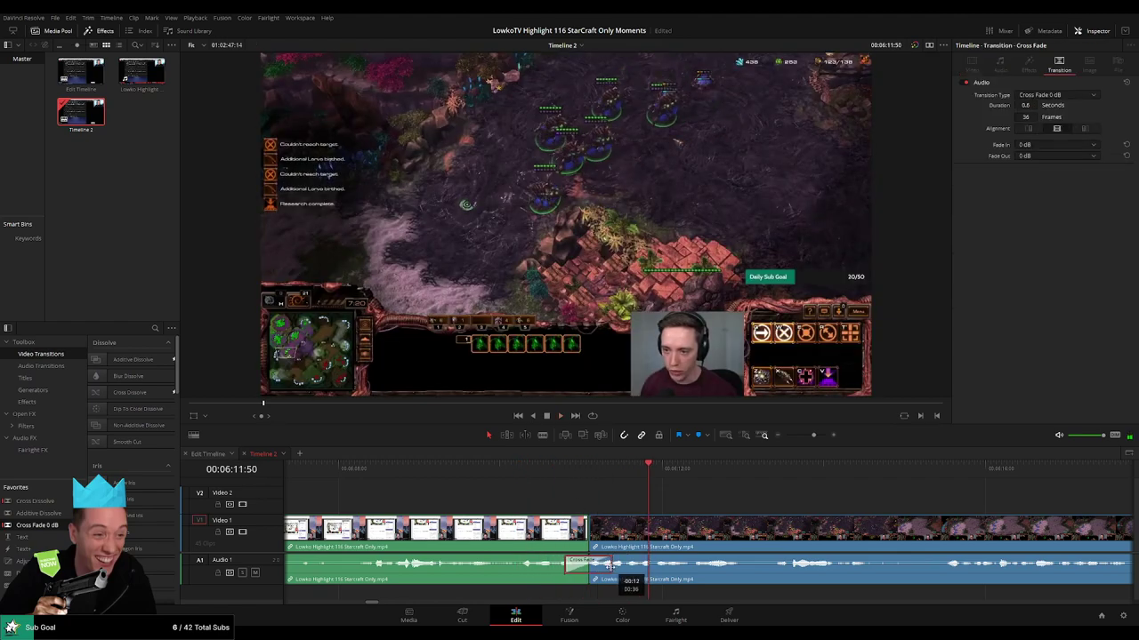
left_click(543, 468)
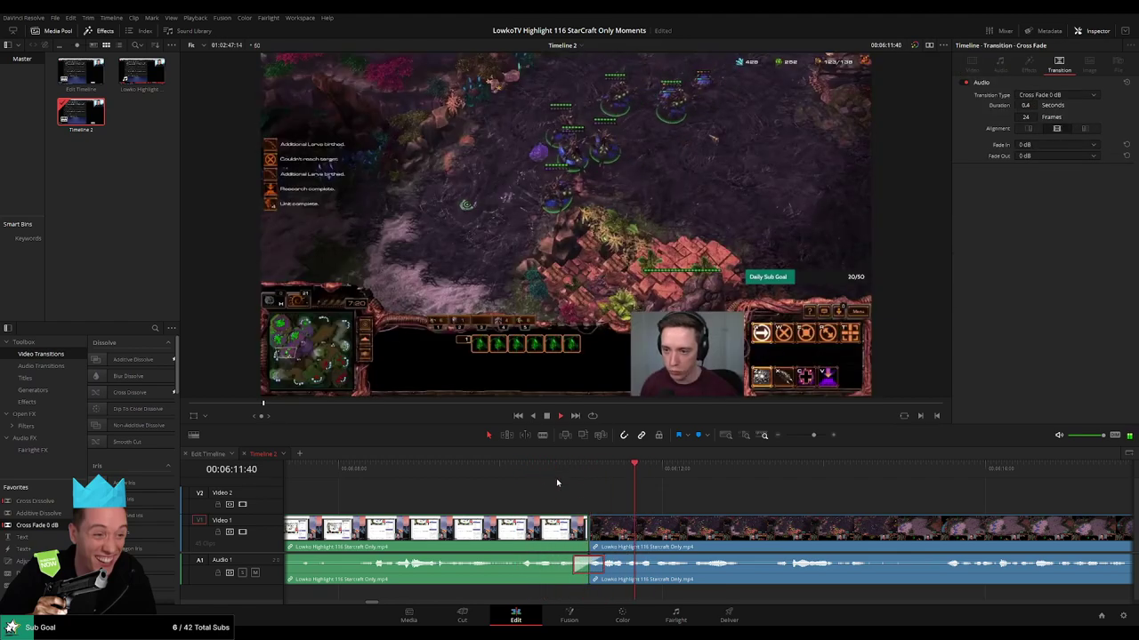
left_click(535, 469)
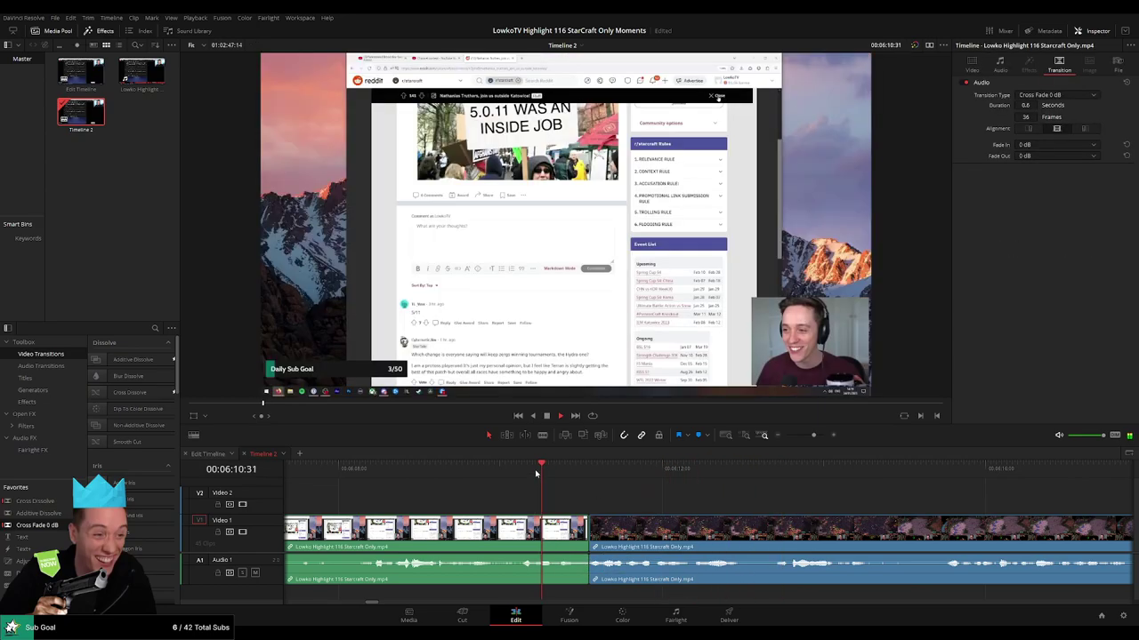
left_click_drag(813, 435, 803, 435)
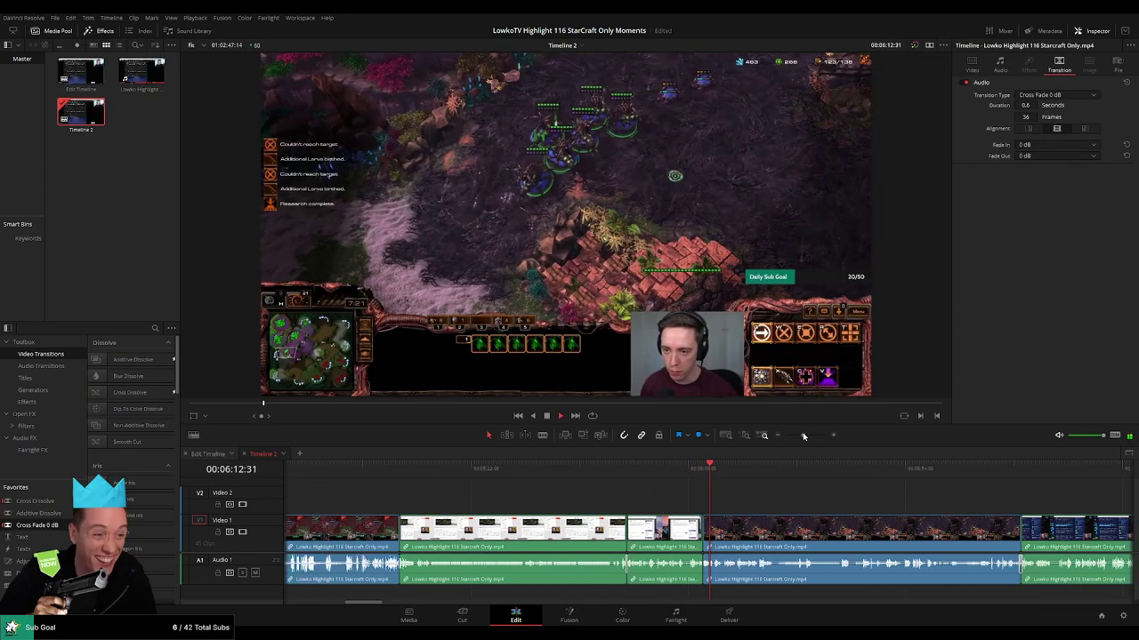
left_click(692, 477)
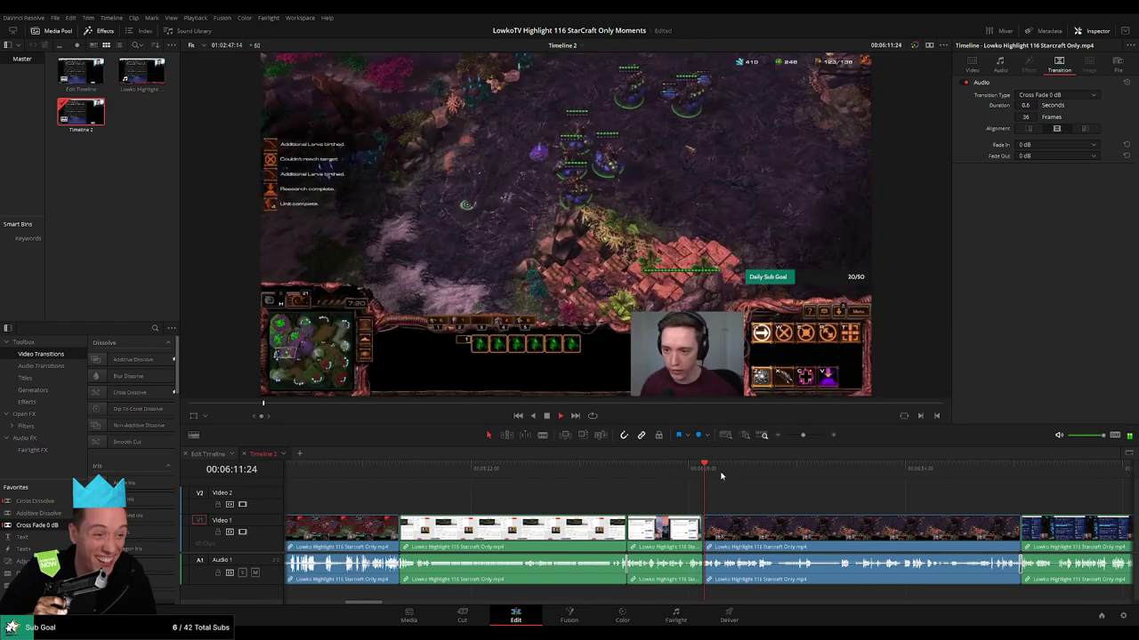
key("space")
Split the short Reddit clip at 00:06:07:03 and ripple delete its tail before the Zerg gameplay.
left_click_drag(802, 435, 808, 435)
key("ctrl+z")
left_click(614, 478)
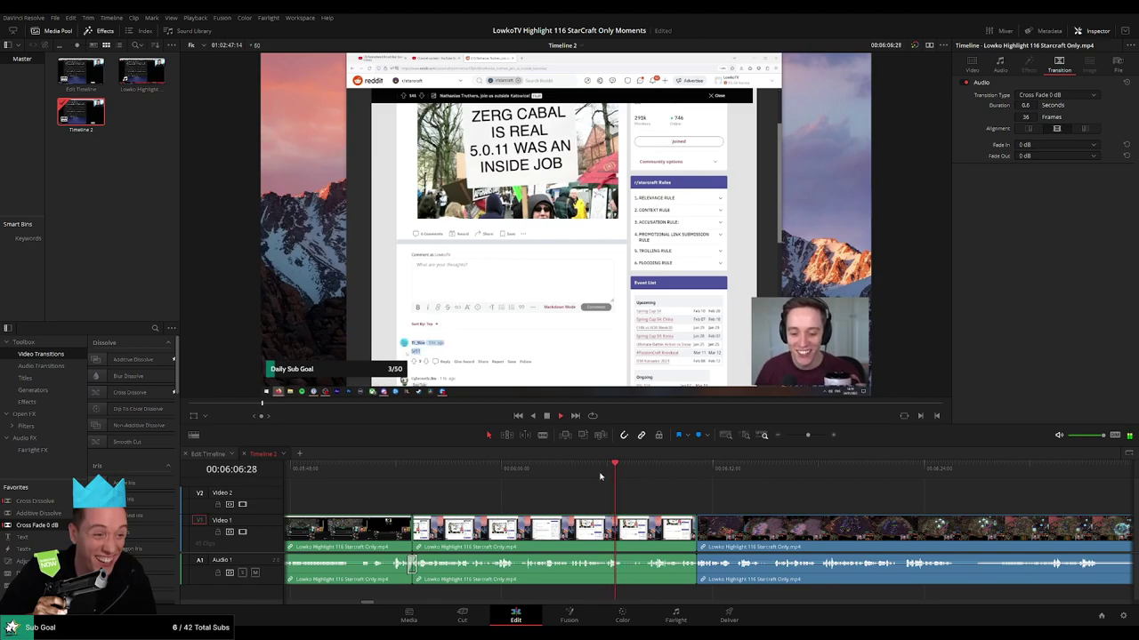
left_click(649, 534)
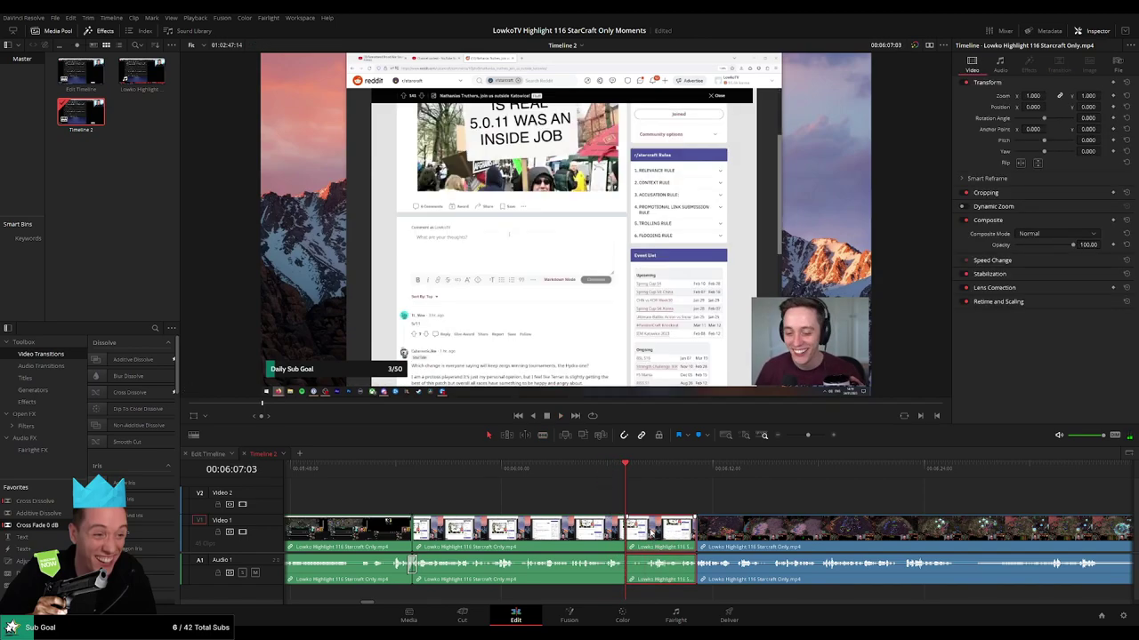
key("Delete")
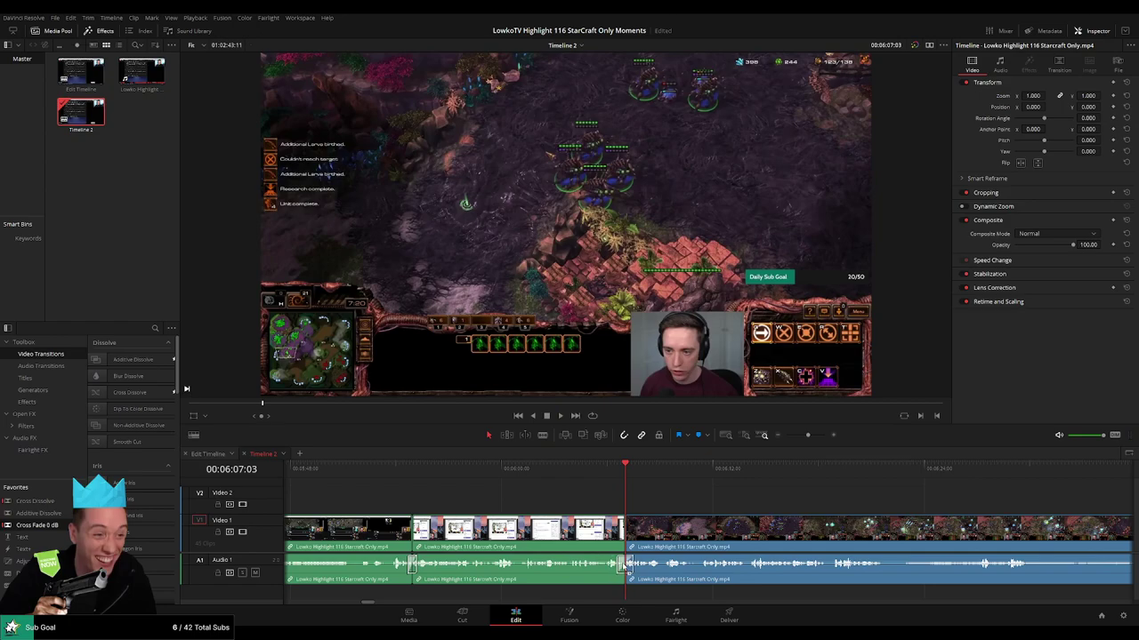
Try a Cross Fade 0 dB on the audio cut at about 00:06:07 before the Zerg gameplay, undo it and replay the cut.
key("space")
left_click(613, 479)
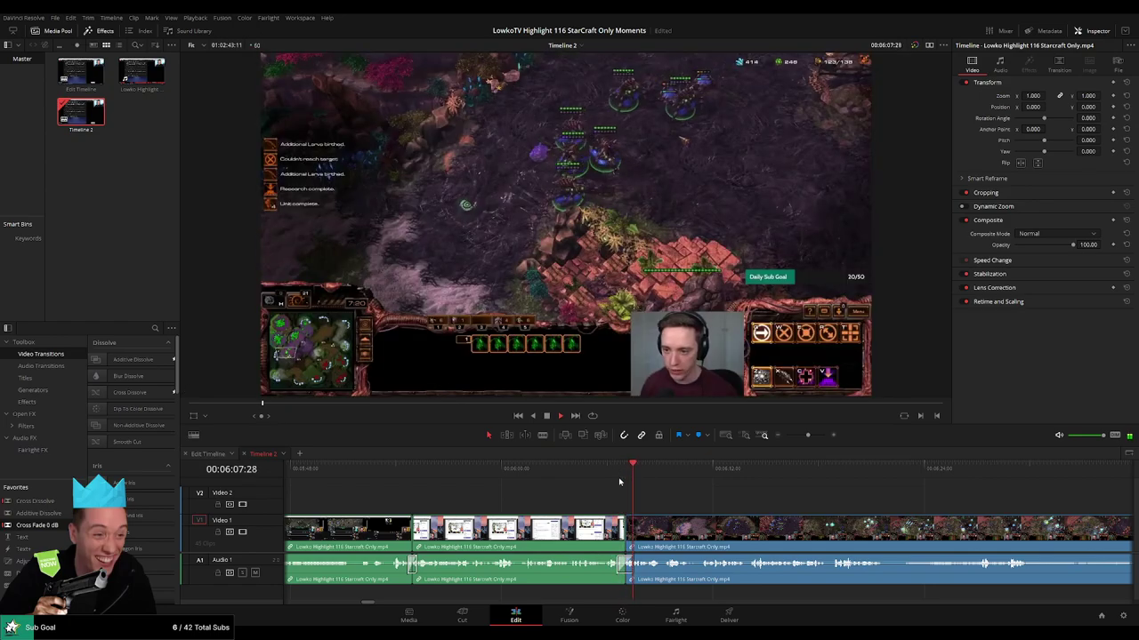
left_click(619, 481)
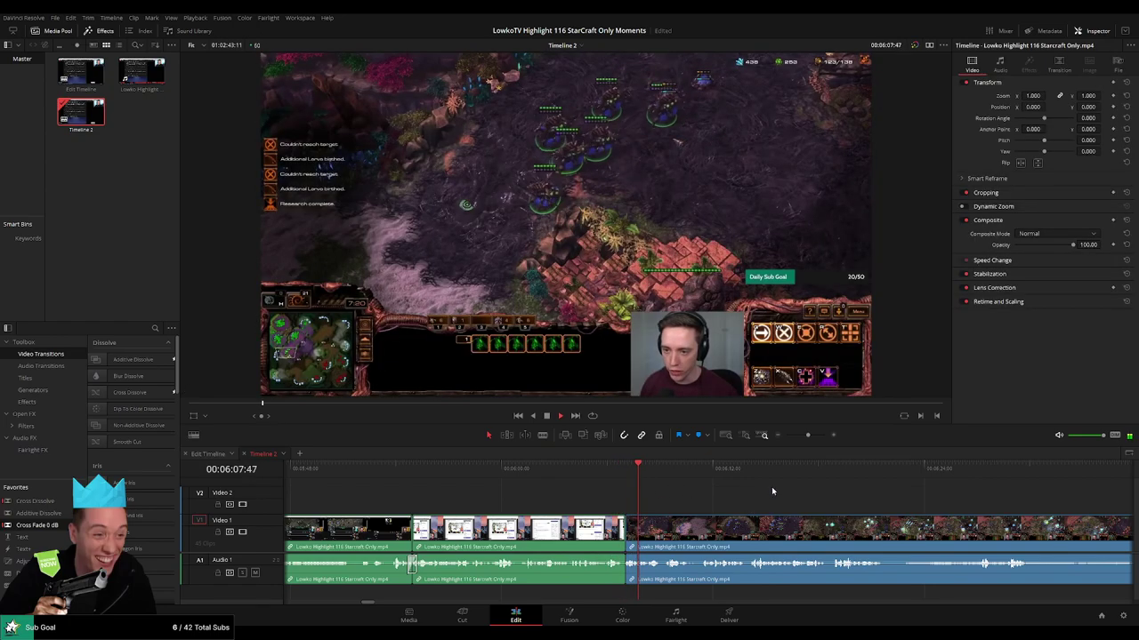
Skim the Zerg gameplay clip starting at about 00:06:07 and check the cut at its end around 00:07:14.
mouse_move(807, 434)
left_mouse_down()
mouse_move(781, 437)
mouse_move(808, 437)
left_mouse_up()
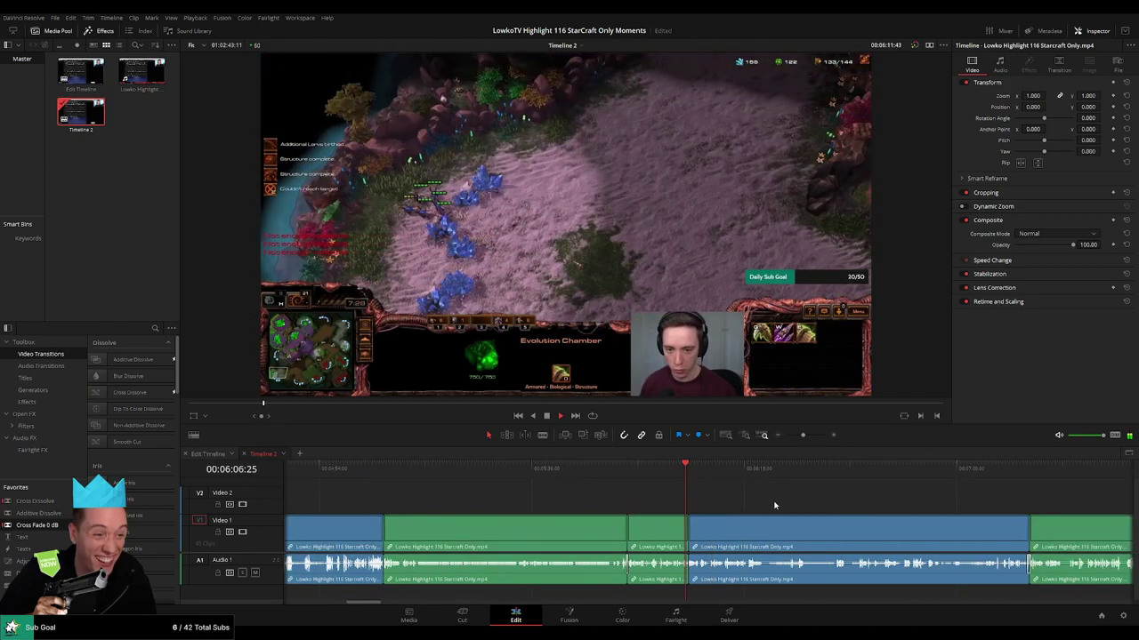
left_click_drag(765, 504, 500, 498)
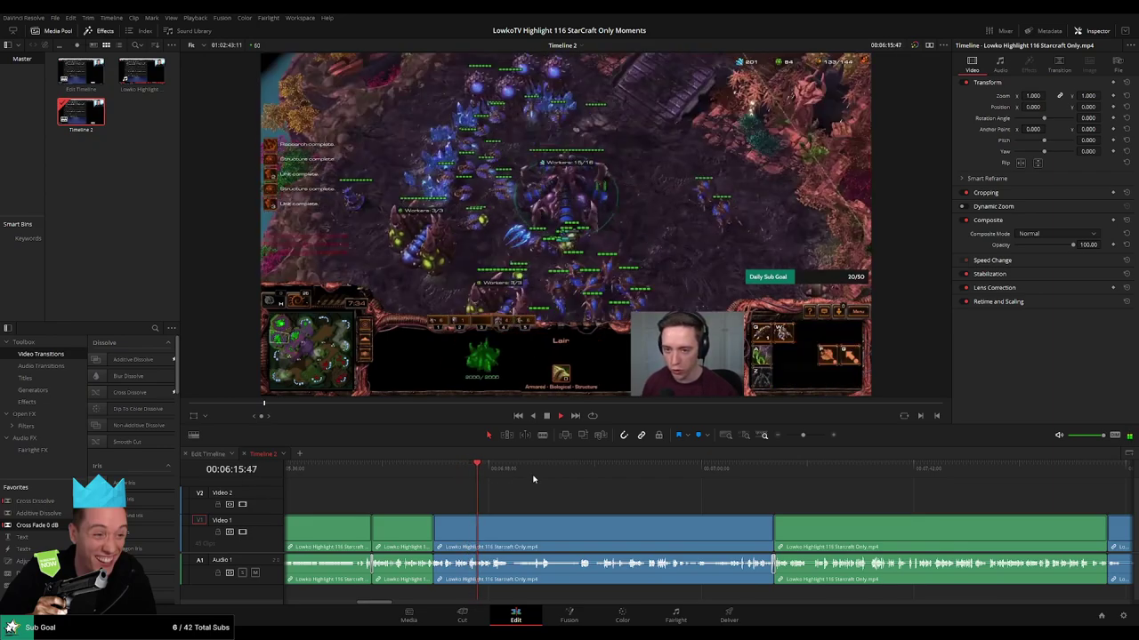
key("space")
left_click_drag(802, 436, 798, 453)
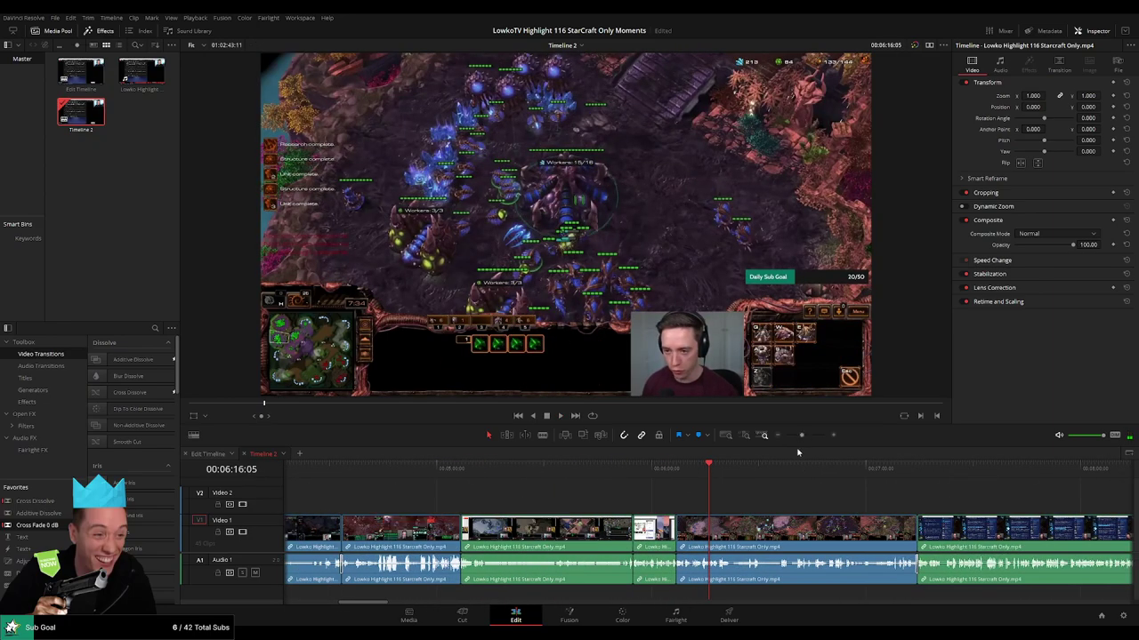
left_click_drag(723, 474, 740, 474)
key("space")
left_click_drag(816, 503, 615, 495)
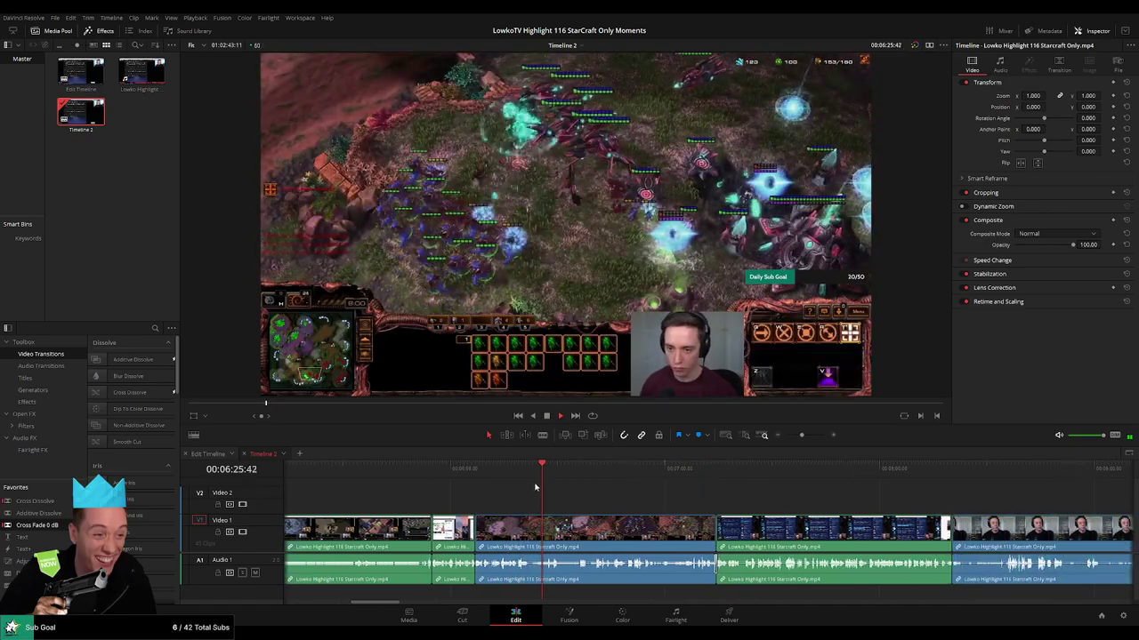
left_click_drag(542, 475, 634, 523)
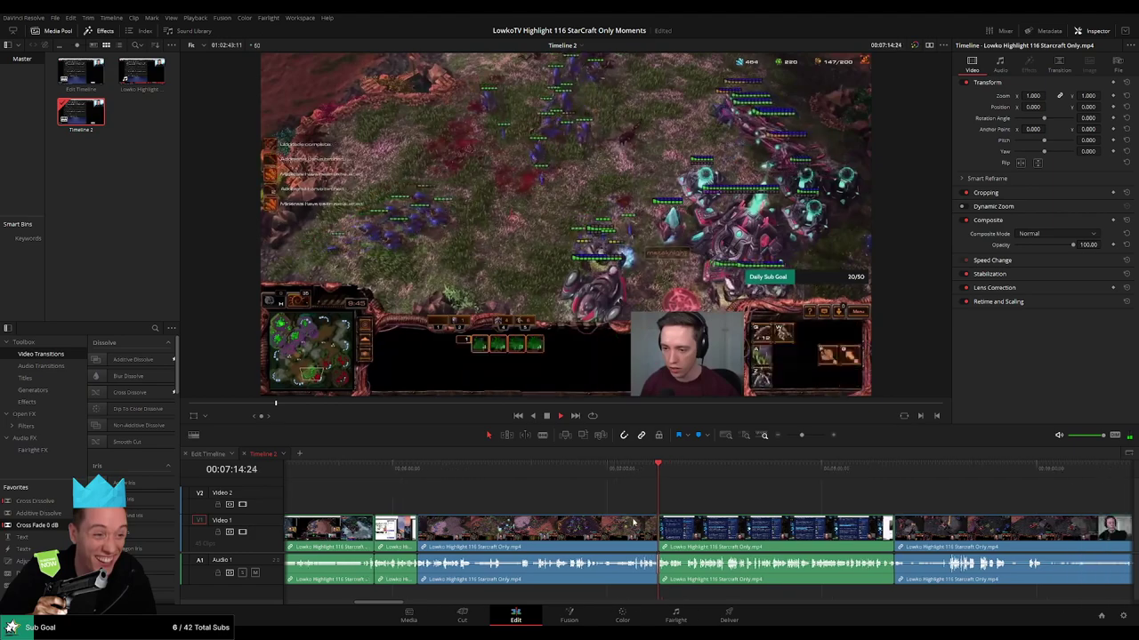
scroll(634, 523, "right", 3)
Check the cut at about 00:08:20 into the next Zerg gameplay clip and sample that clip around 00:08:41.
left_click(714, 477)
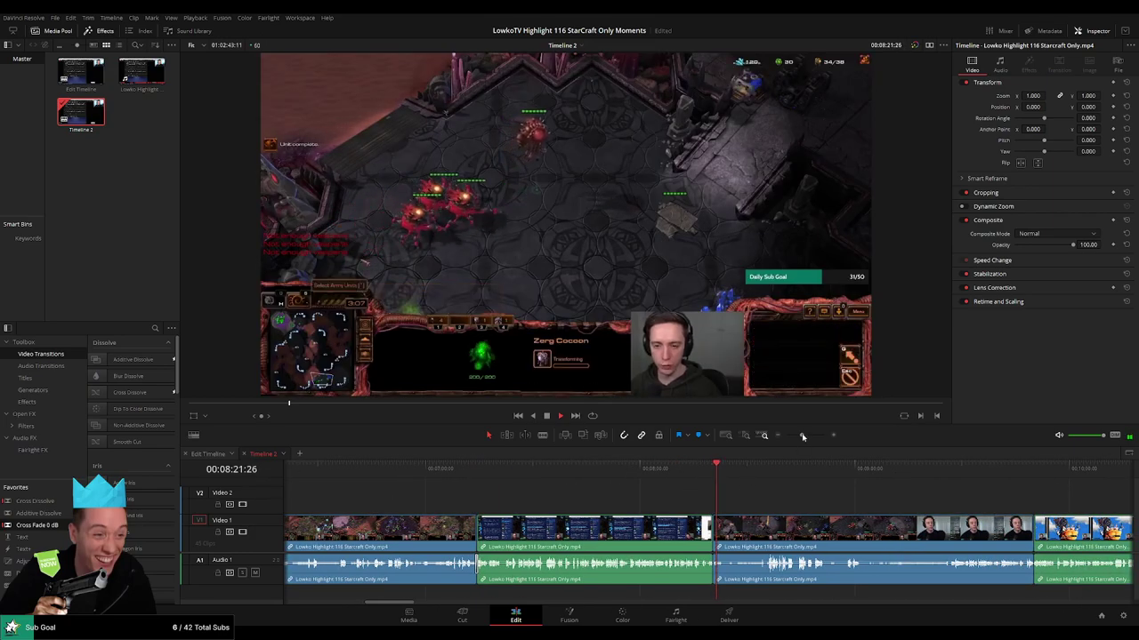
left_click_drag(803, 435, 811, 436)
left_click(599, 473)
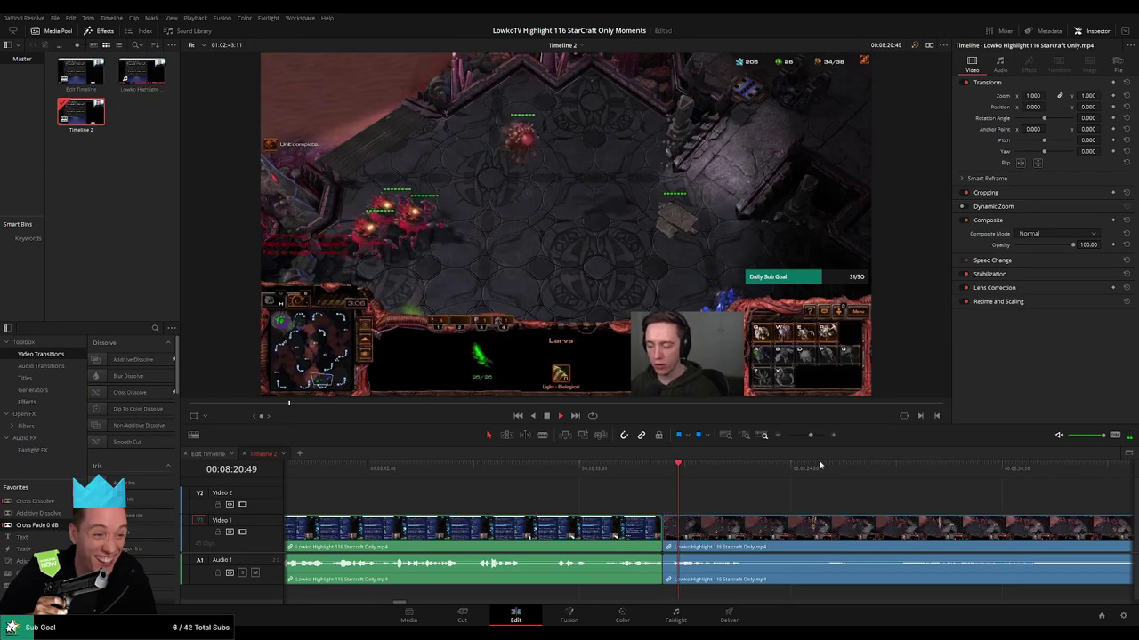
left_click_drag(811, 436, 799, 436)
left_click(743, 474)
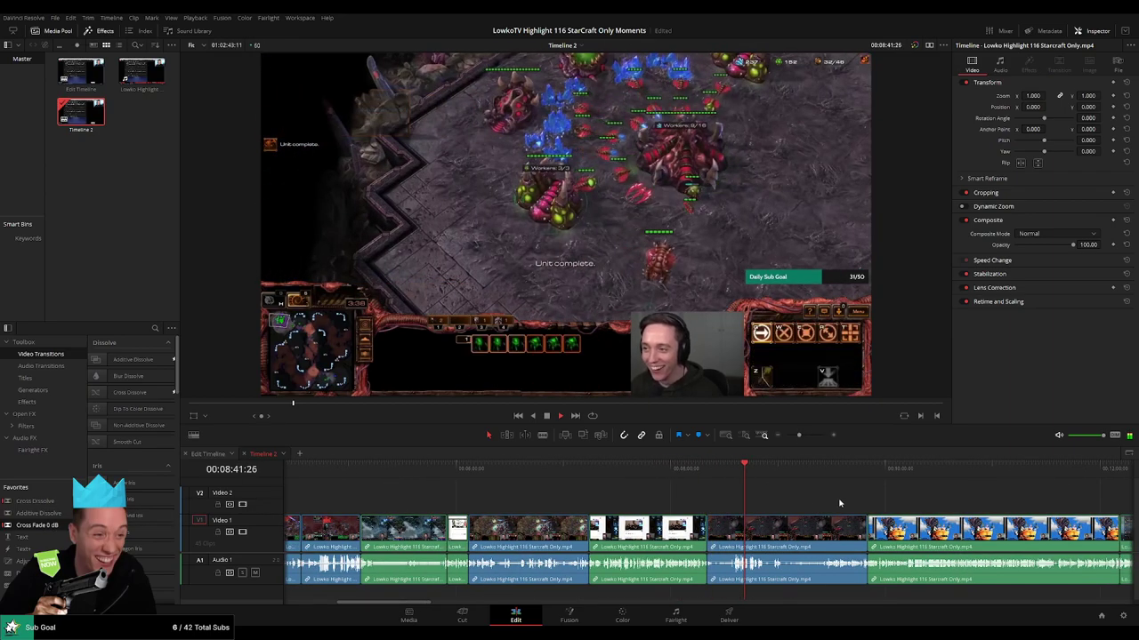
Skim the clip starting at about 00:09:50, sampling its Twitter section around 00:10:13 and replaying the cut into it.
scroll(839, 504, "right", 3)
left_click(591, 471)
left_click_drag(801, 436, 808, 434)
left_click_drag(944, 476, 967, 478)
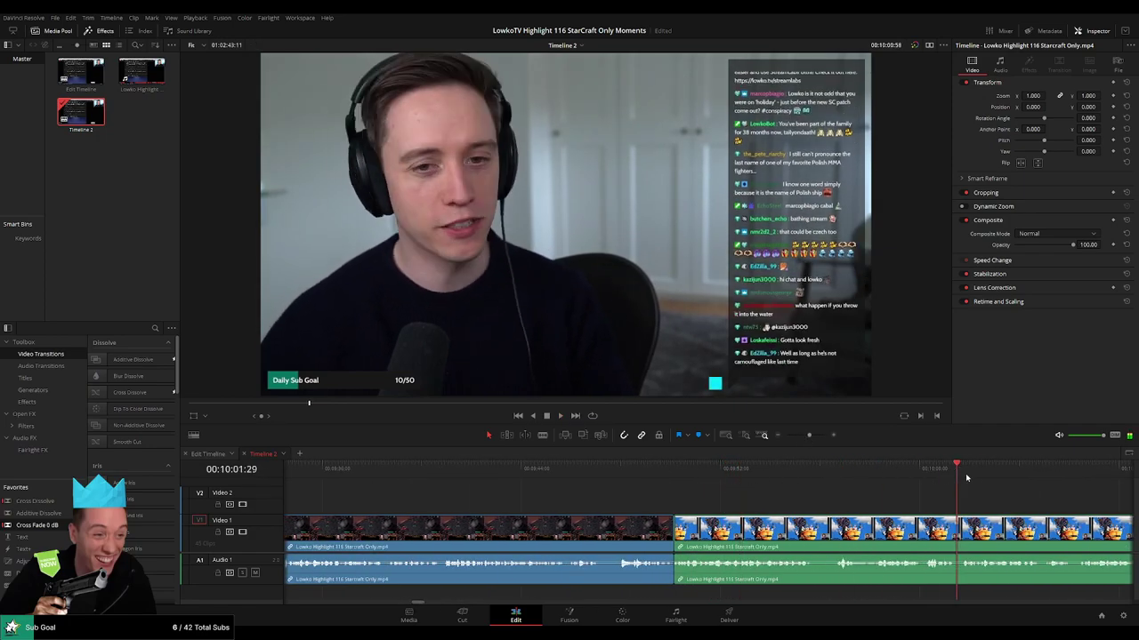
left_click_drag(808, 436, 804, 436)
left_click(774, 468)
scroll(753, 508, "right", 3)
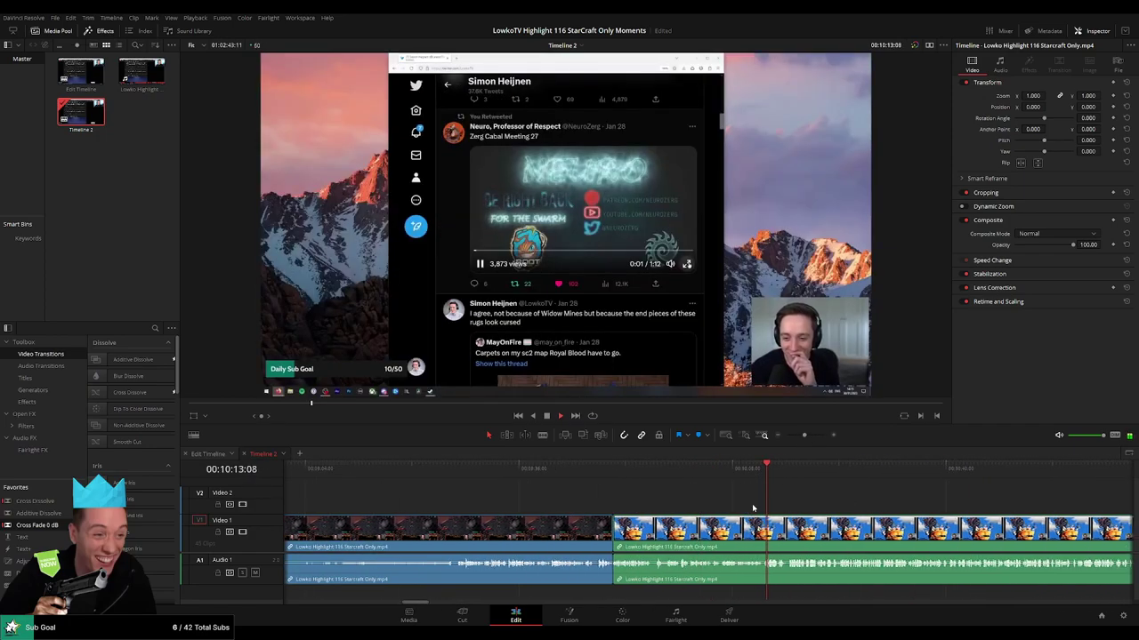
left_click_drag(27, 525, 395, 529)
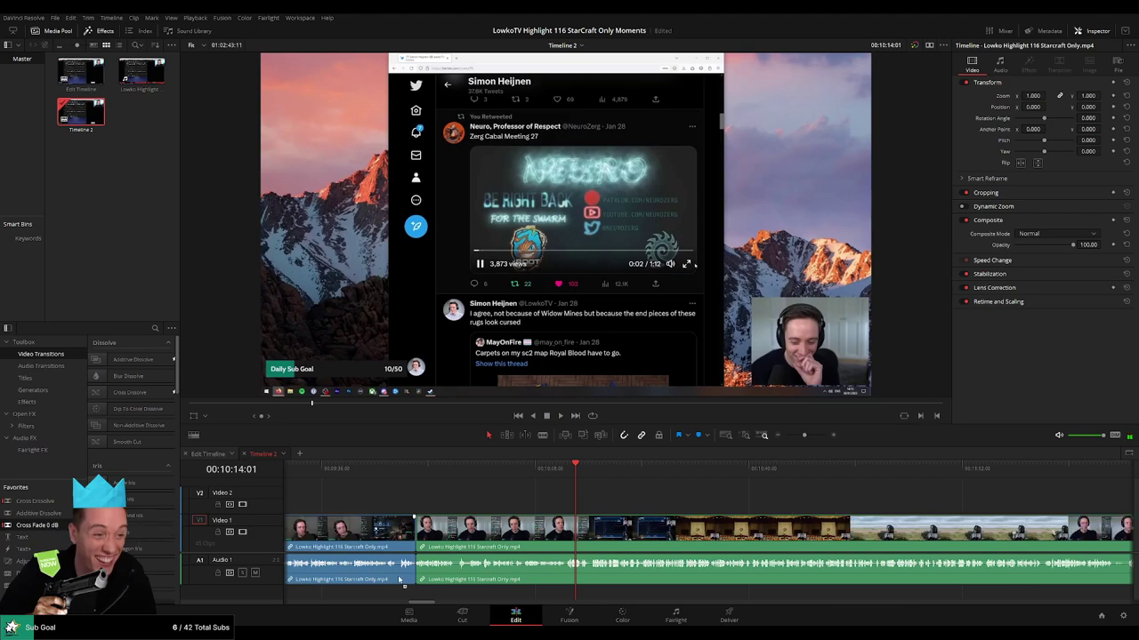
left_click(549, 471)
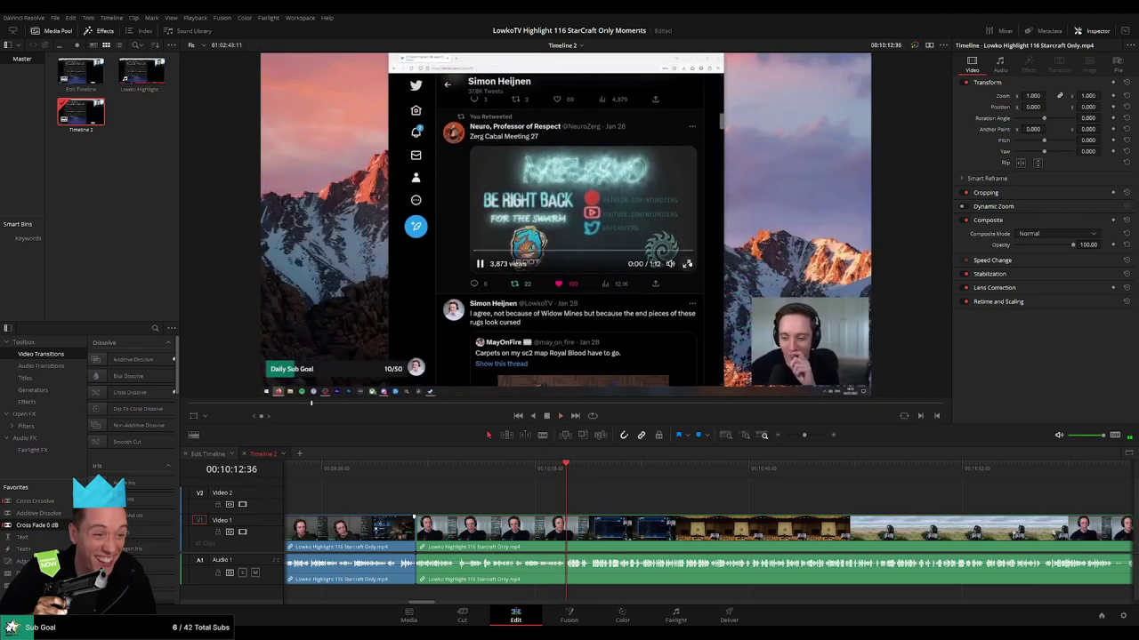
scroll(438, 567, "left", 1)
left_click(453, 467)
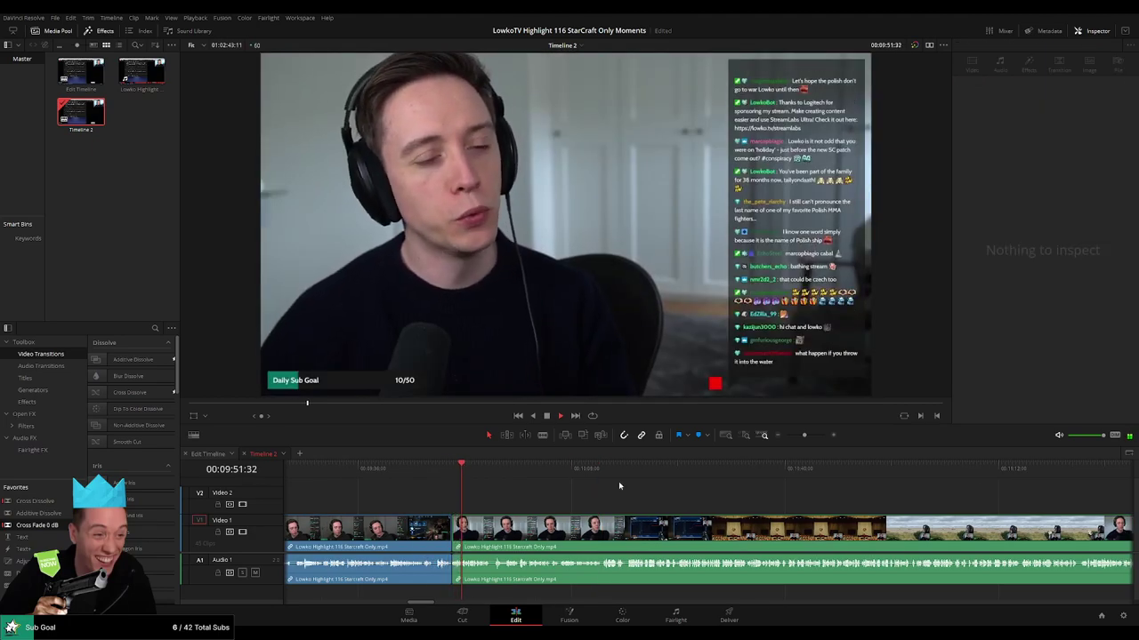
Sample the following clips from about 00:13:43 through the Reddit clip at 00:14:39 to the Zerg gameplay at 00:18:03.
left_click(925, 467)
mouse_move(804, 435)
left_mouse_down()
mouse_move(791, 436)
mouse_move(803, 436)
left_mouse_up()
left_click(760, 466)
scroll(559, 503, "right", 3)
left_click(478, 468)
left_click(739, 469)
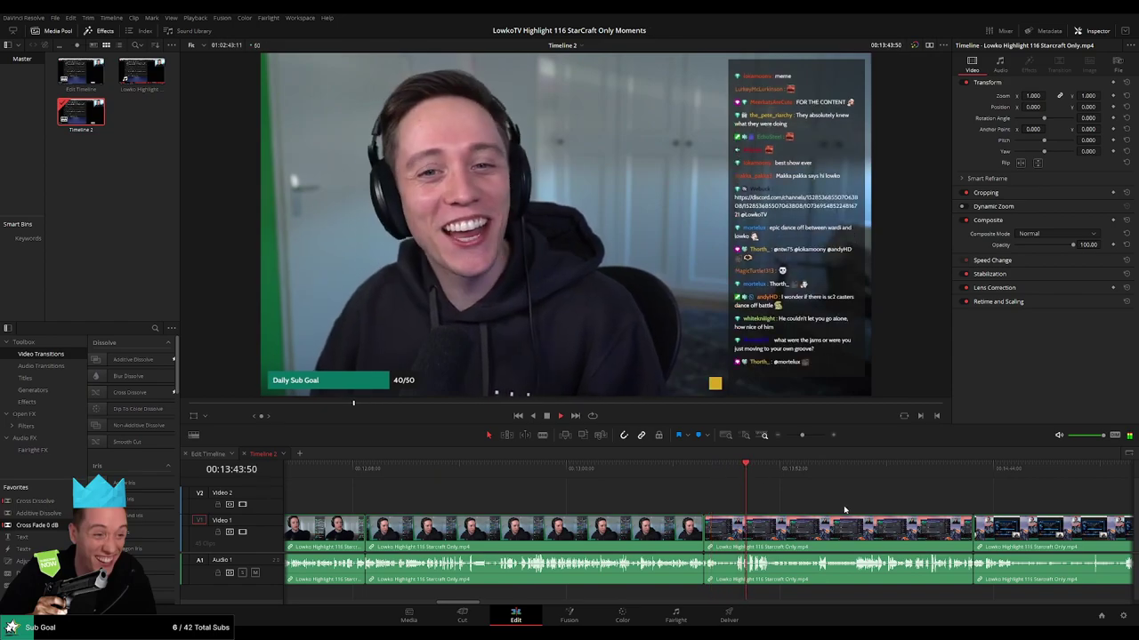
left_click_drag(845, 510, 657, 509)
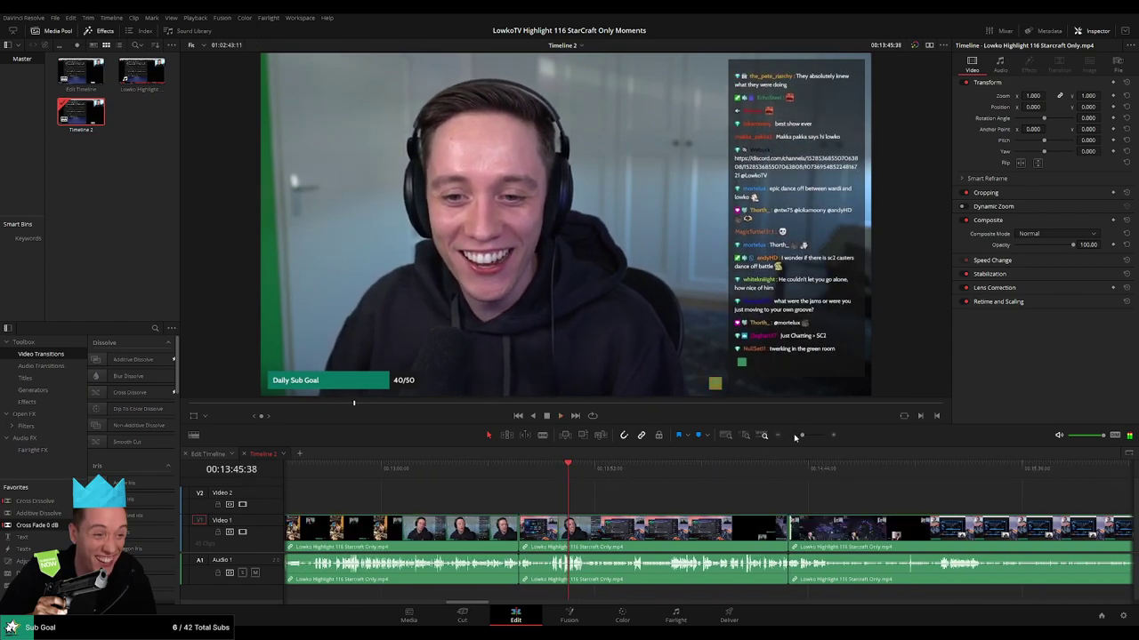
left_click_drag(801, 435, 795, 437)
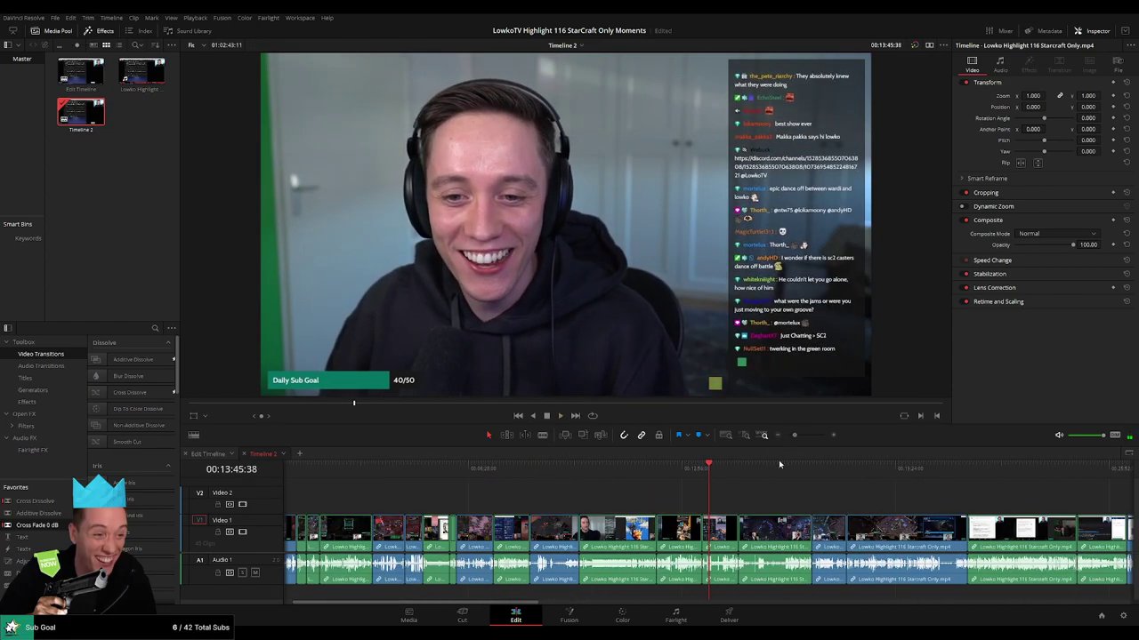
left_click_drag(747, 505, 643, 511)
left_click_drag(794, 436, 796, 439)
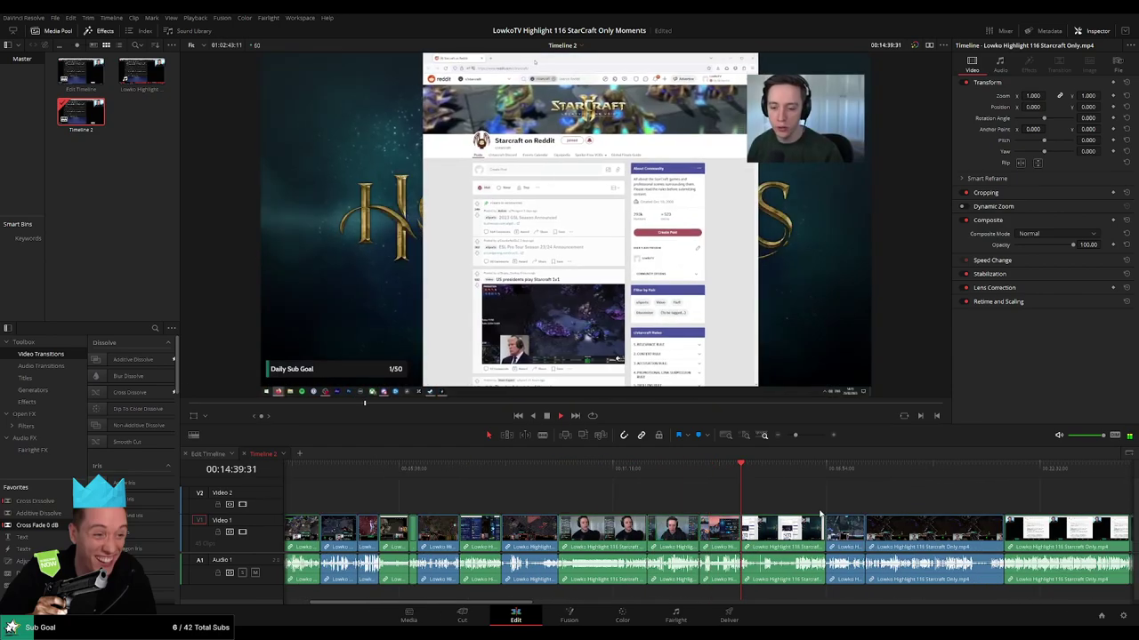
left_click(688, 469)
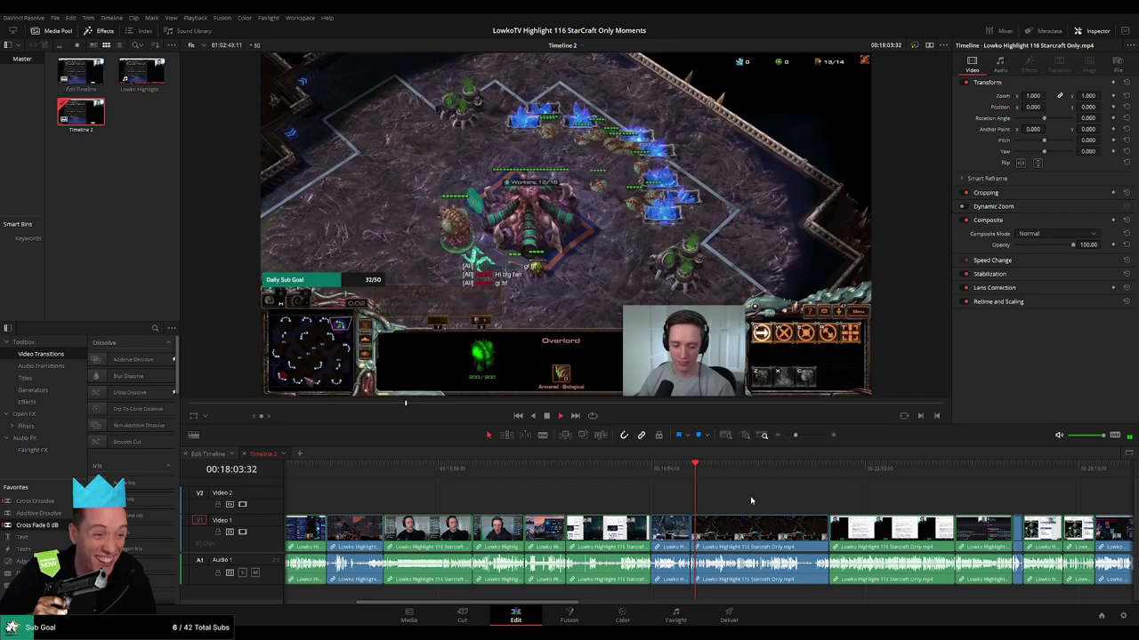
Review the Royal Blood LE match clip starting at about 00:17:56 through its victory screen and ripple delete it.
left_click_drag(794, 435, 783, 438)
left_click(486, 475)
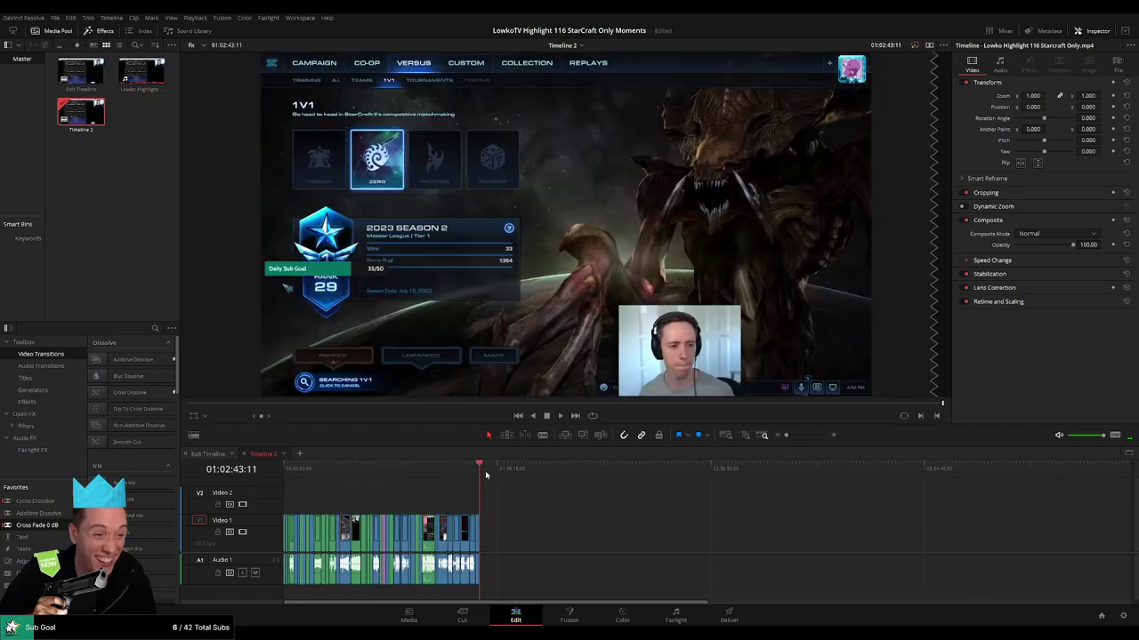
left_click_drag(347, 473, 343, 474)
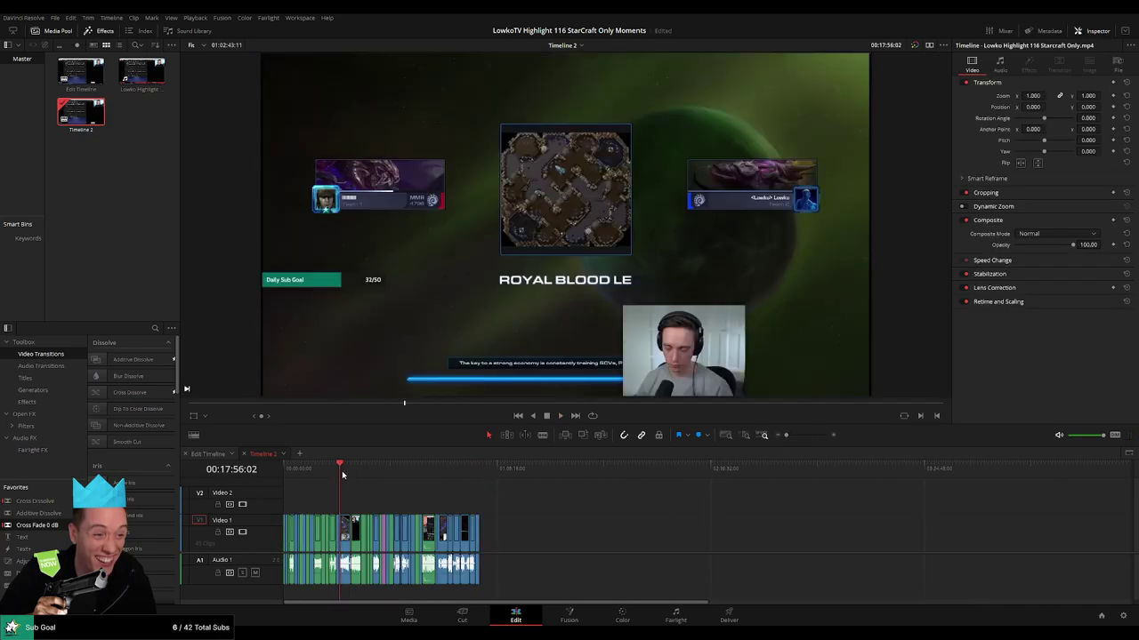
left_click_drag(786, 436, 800, 437)
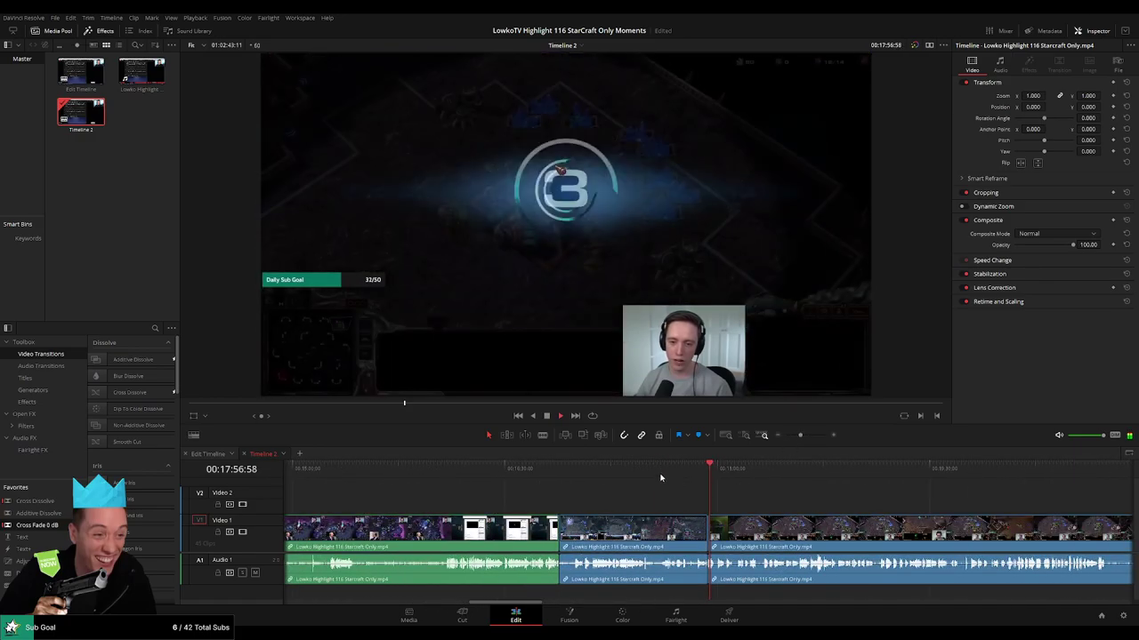
left_click(661, 476)
left_click_drag(661, 478, 887, 473)
left_click_drag(934, 508, 831, 481)
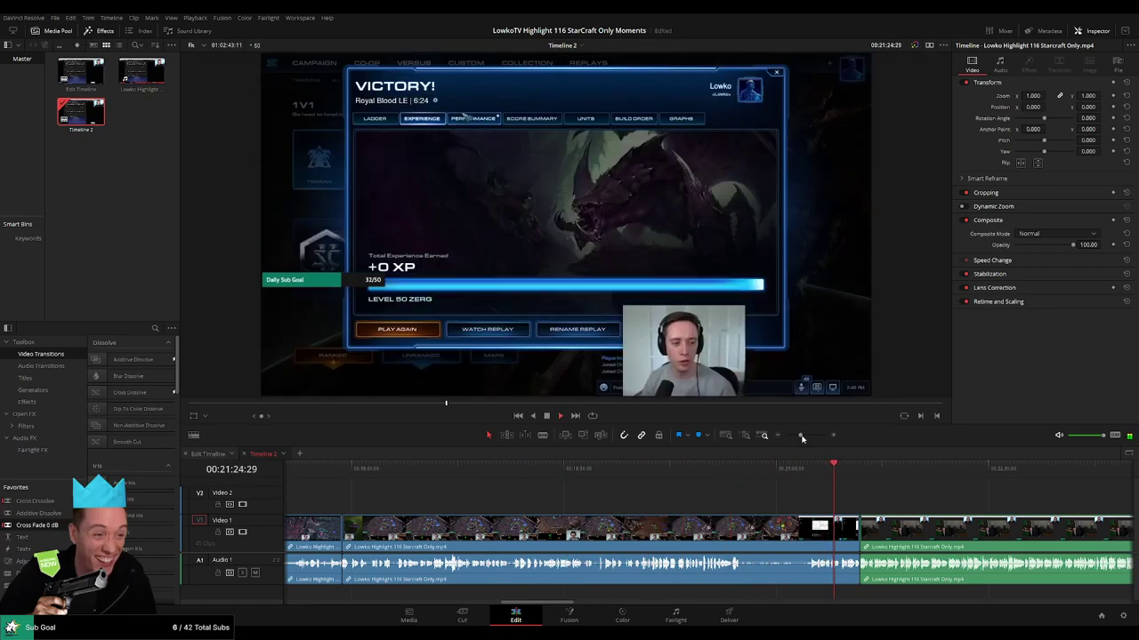
left_click_drag(801, 436, 795, 436)
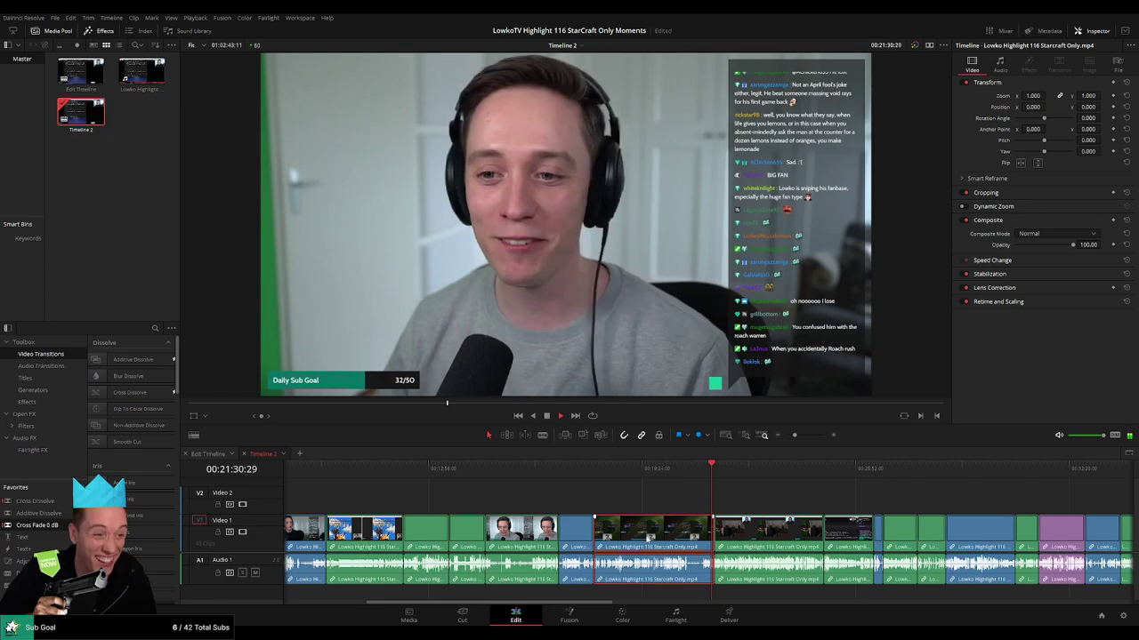
key("Delete")
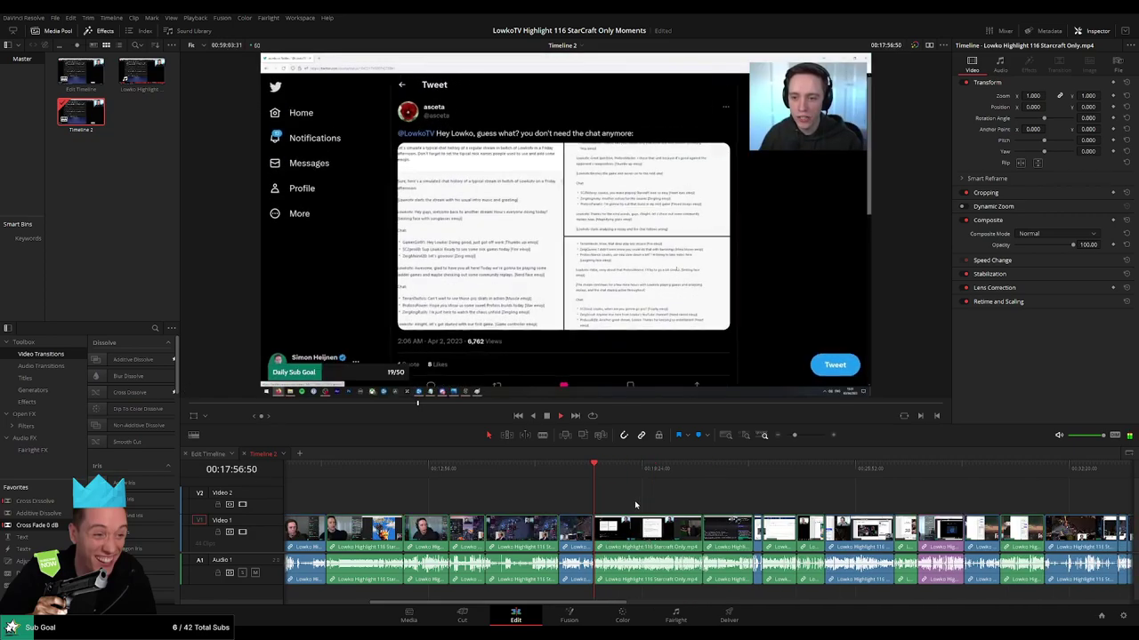
Review the tweet clip and its end at about 00:21:15, and ripple delete the clip that follows it with the match history and chat log.
left_click_drag(605, 467, 667, 477)
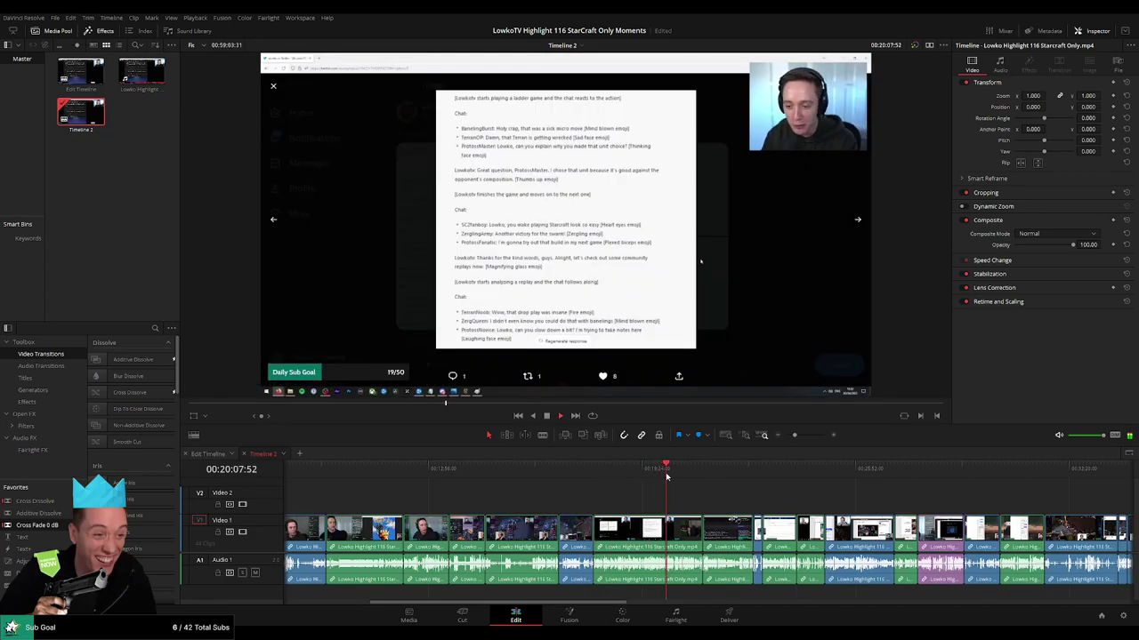
left_click(666, 535)
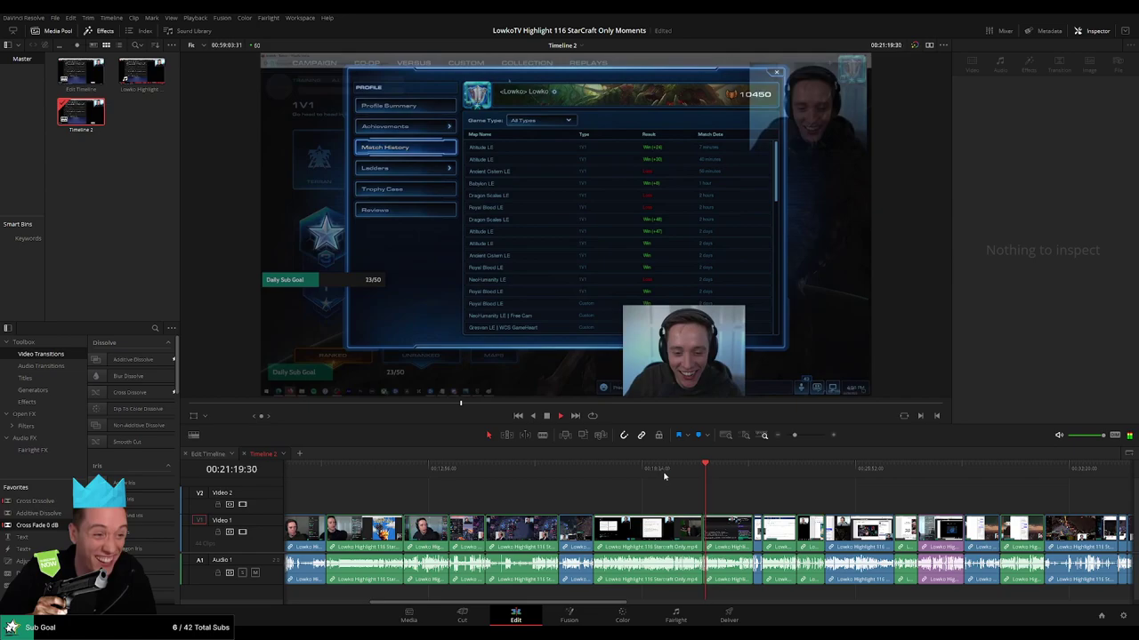
mouse_move(682, 469)
left_mouse_down()
mouse_move(650, 470)
mouse_move(683, 474)
left_mouse_up()
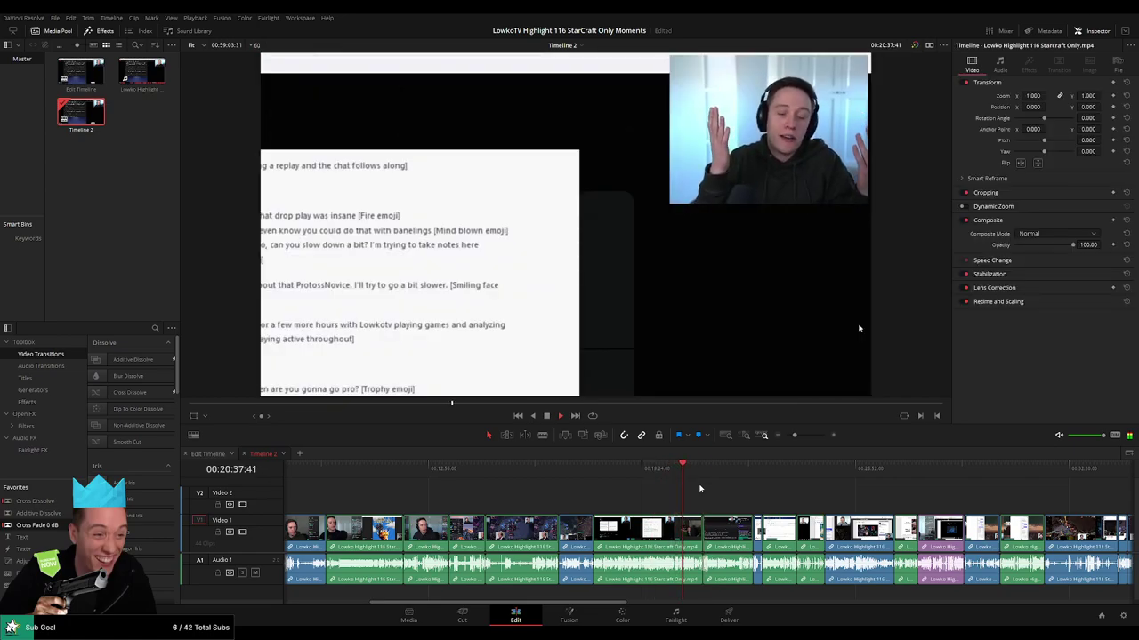
left_click(704, 494)
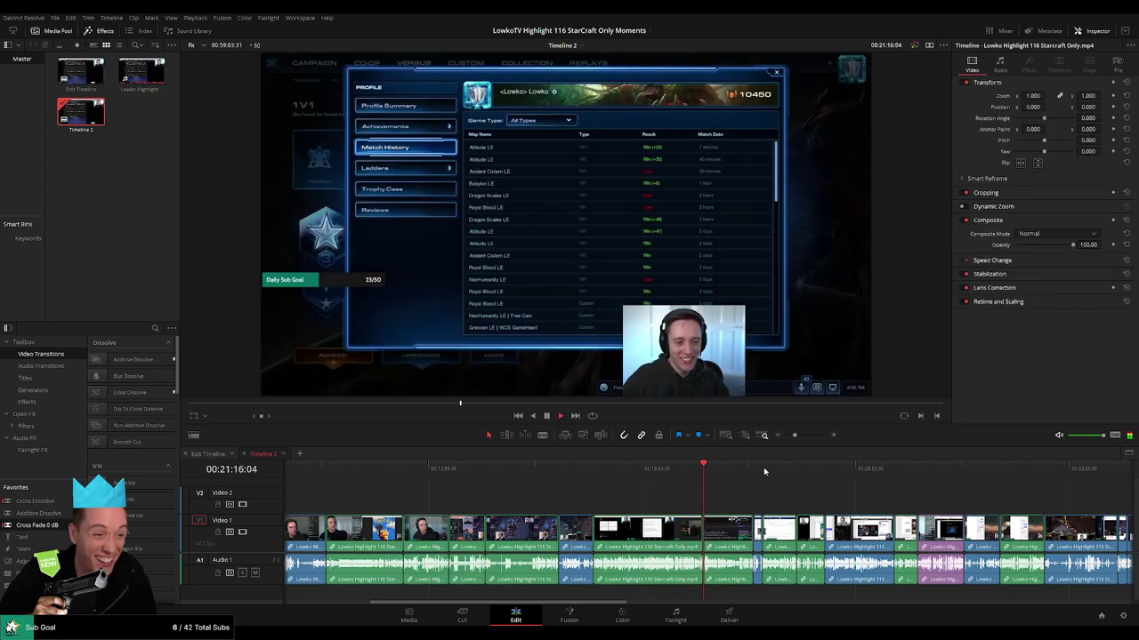
left_click_drag(793, 435, 797, 436)
left_click_drag(742, 470, 768, 476)
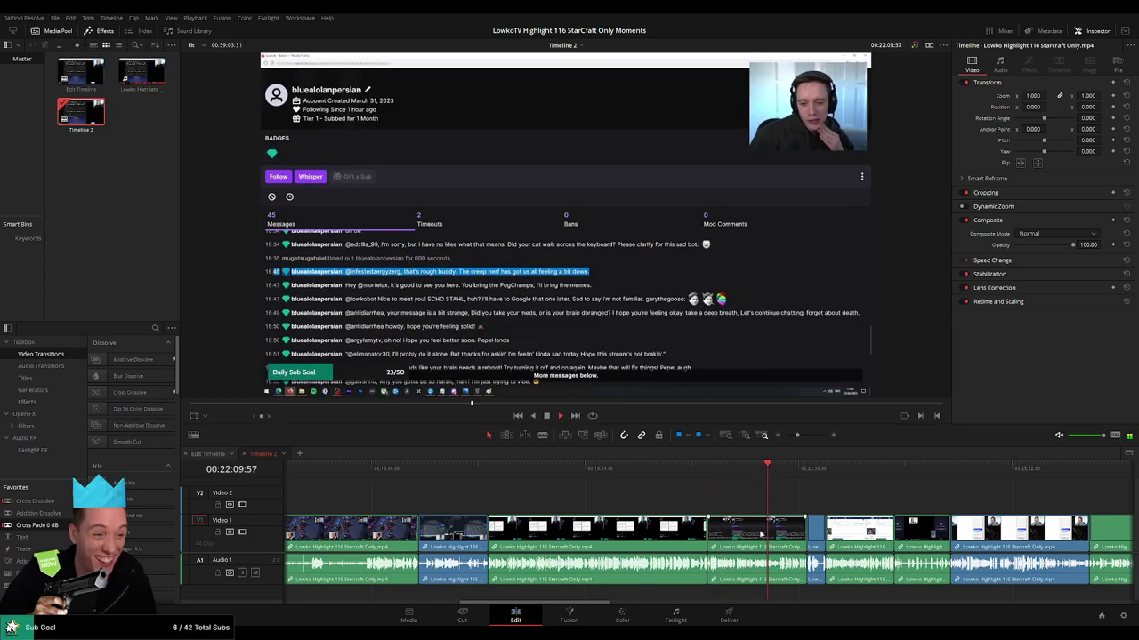
key("Delete")
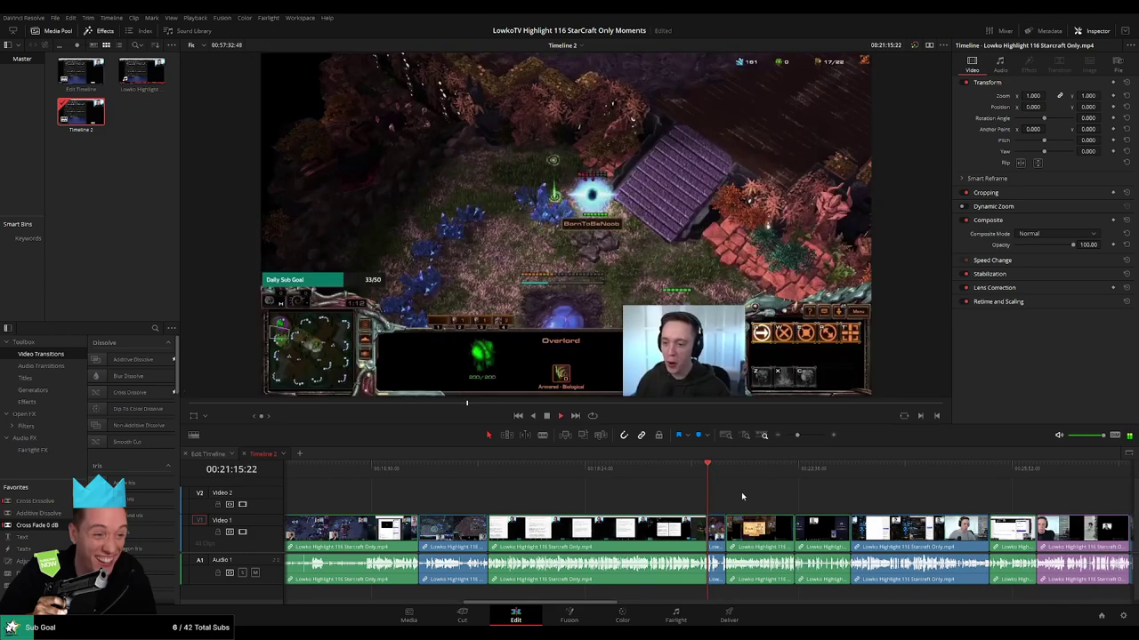
Skim the Crafts Room game clip from about 00:21:32 up to the cut into the Reddit clip at 00:22:35.
left_click(726, 468)
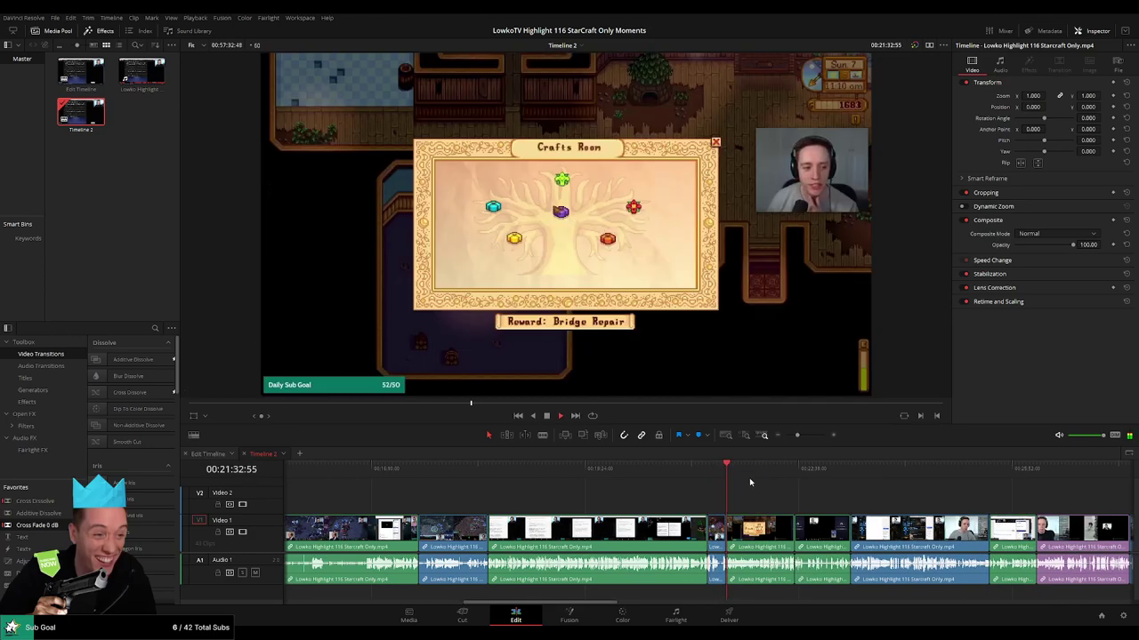
left_click(757, 471)
left_click(785, 471)
left_click(794, 470)
scroll(681, 498, "right", 3)
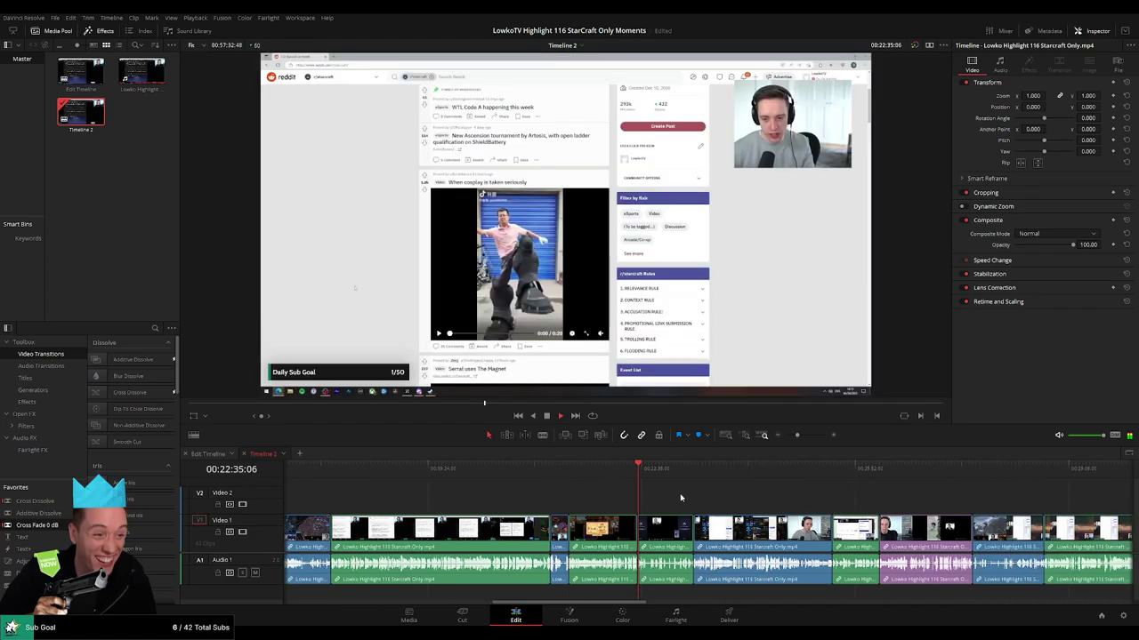
Review the Reddit clip between about 00:22:35 and 00:23:25 and ripple delete it.
left_click(665, 471)
left_click(677, 472)
left_click(694, 472)
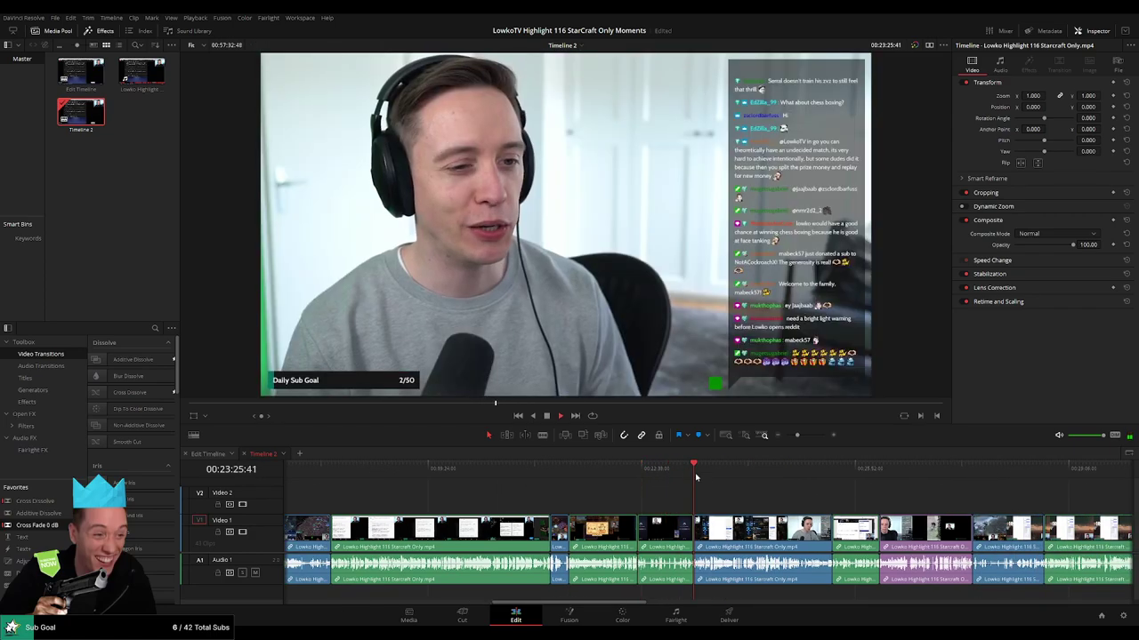
scroll(720, 502, "right", 1)
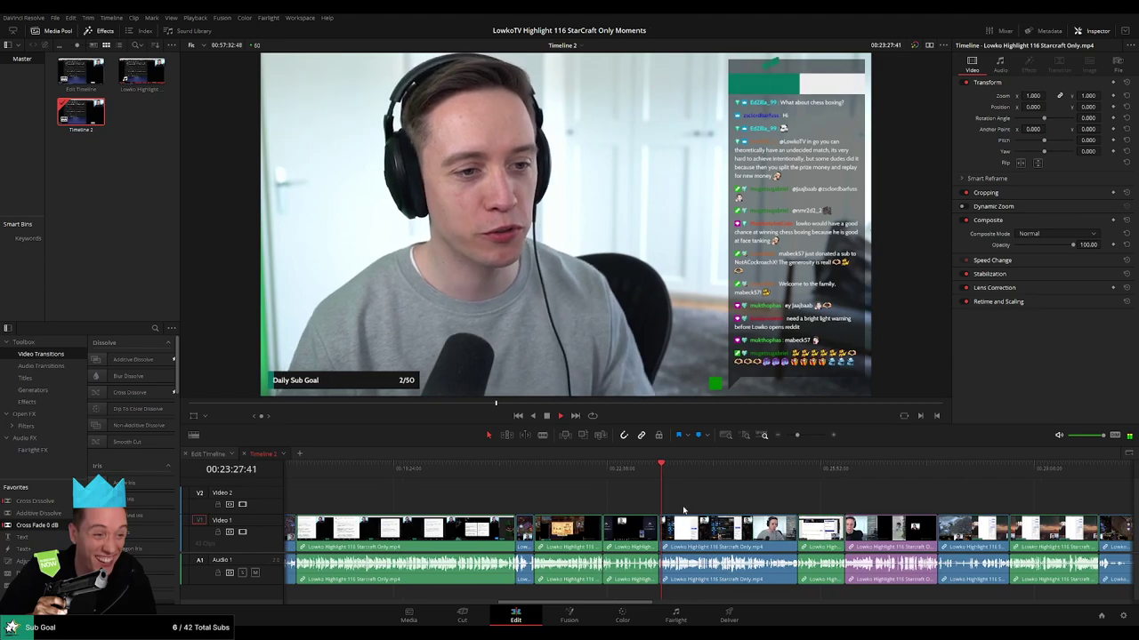
left_click(632, 469)
left_click(635, 468)
left_click(674, 469)
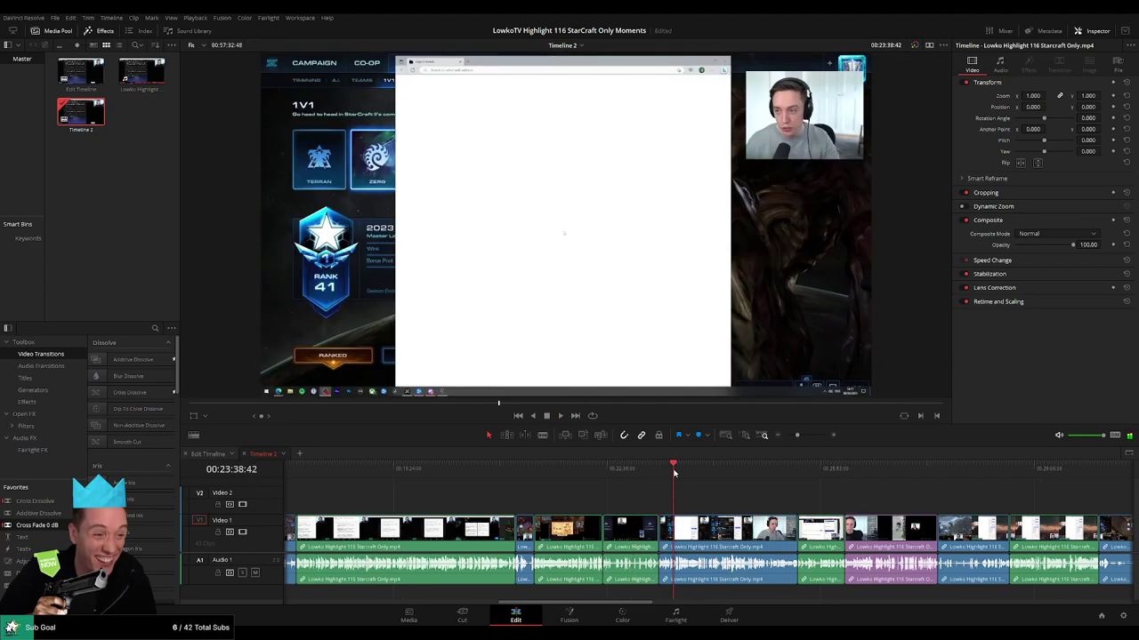
left_click(637, 529)
key("Delete")
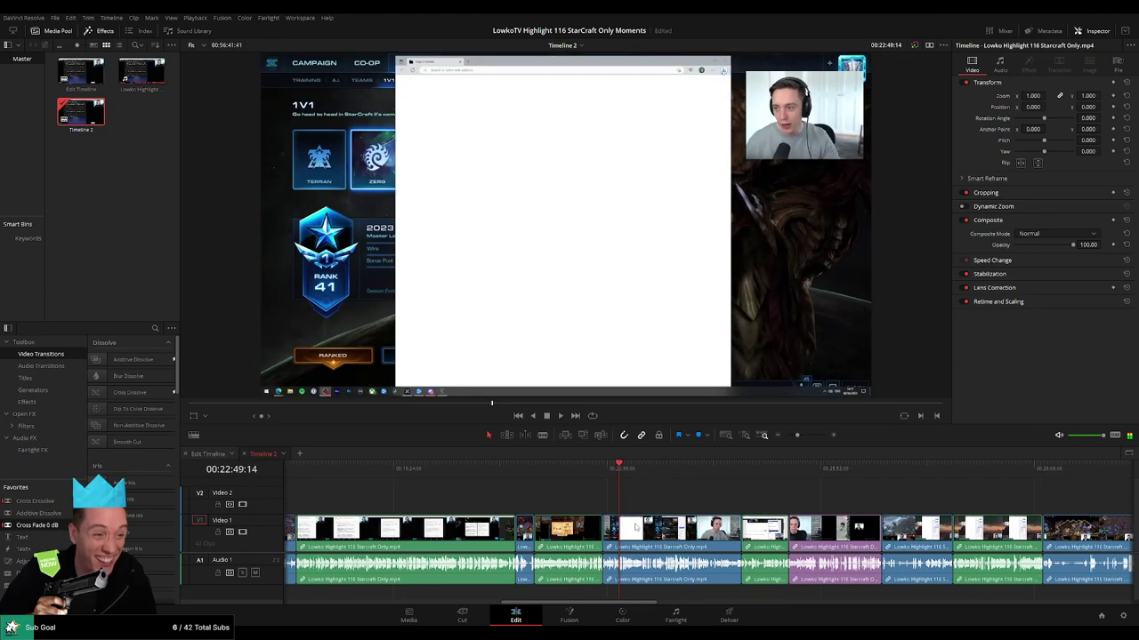
Skim the browser chat clip after 00:22:49 and the short green clip after it, up to the pink clip at 00:25:23.
left_click(640, 469)
left_click(661, 469)
left_click(731, 469)
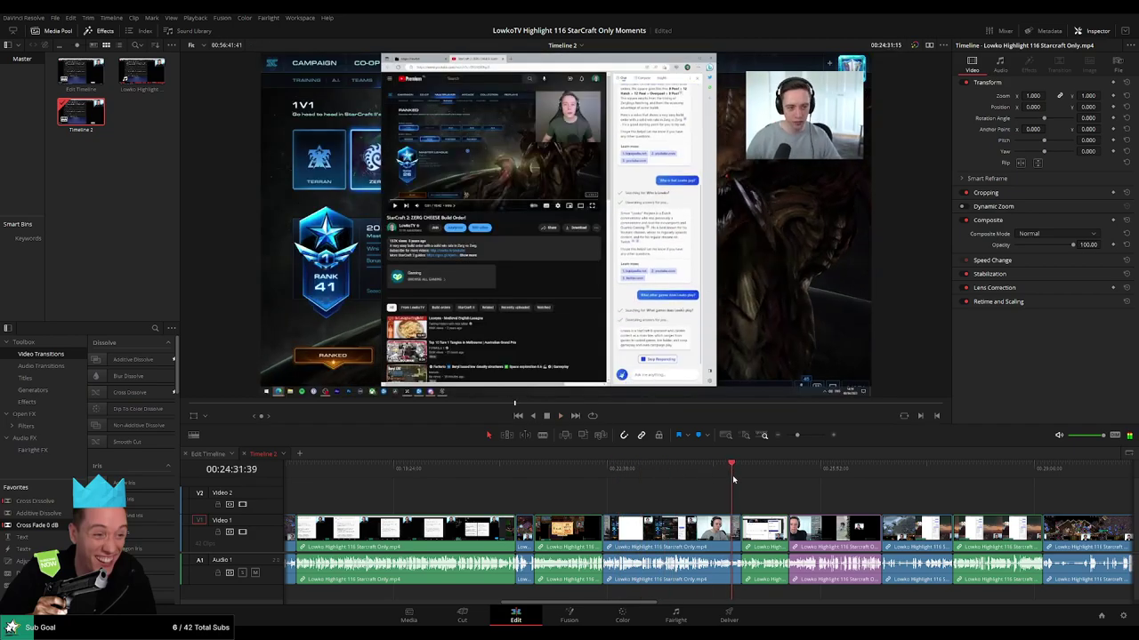
left_click(741, 469)
left_click_drag(807, 504, 560, 490)
left_click(600, 467)
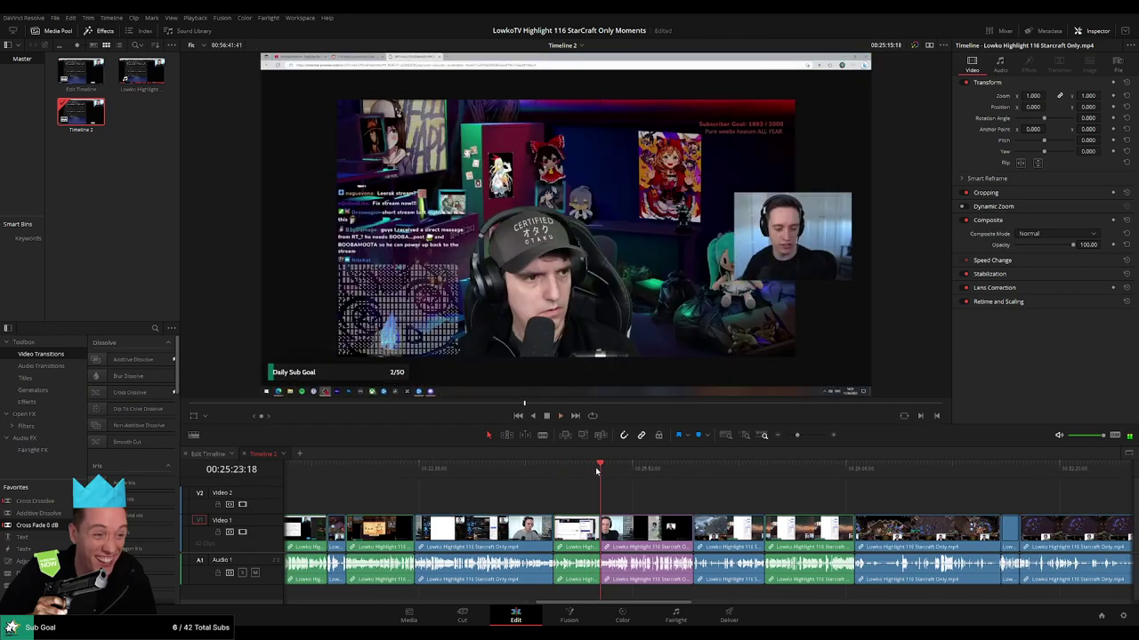
Sample the pink clip with the cat video around 00:26:15, check its cut into the Zerg gameplay, and replay its start around 00:25:35.
left_click_drag(670, 488, 526, 478)
left_click(539, 468)
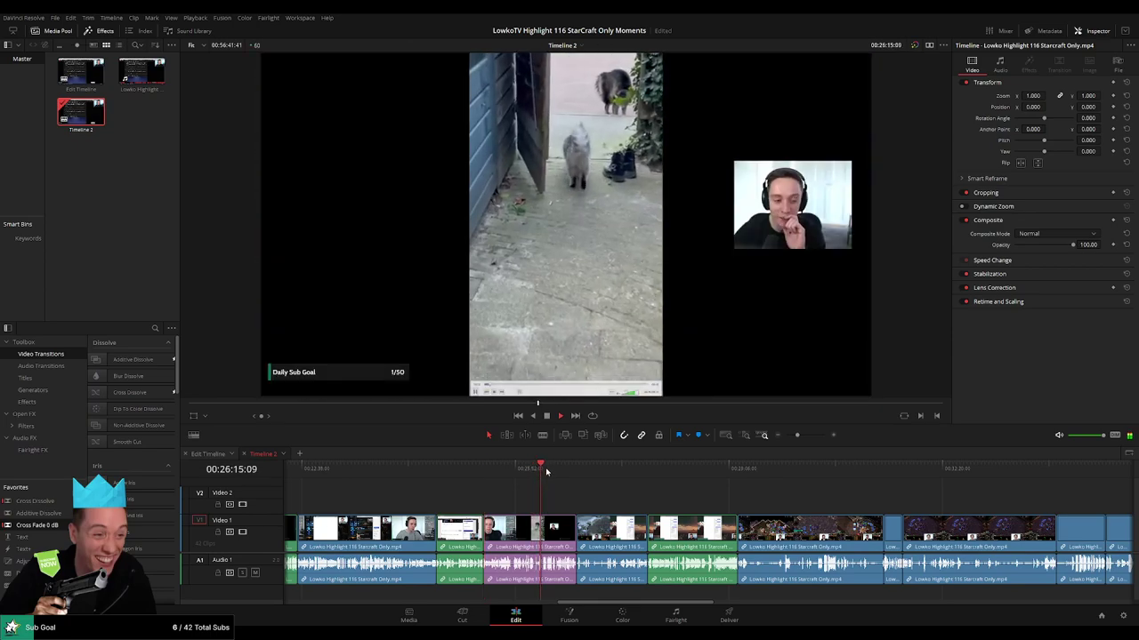
left_click(557, 471)
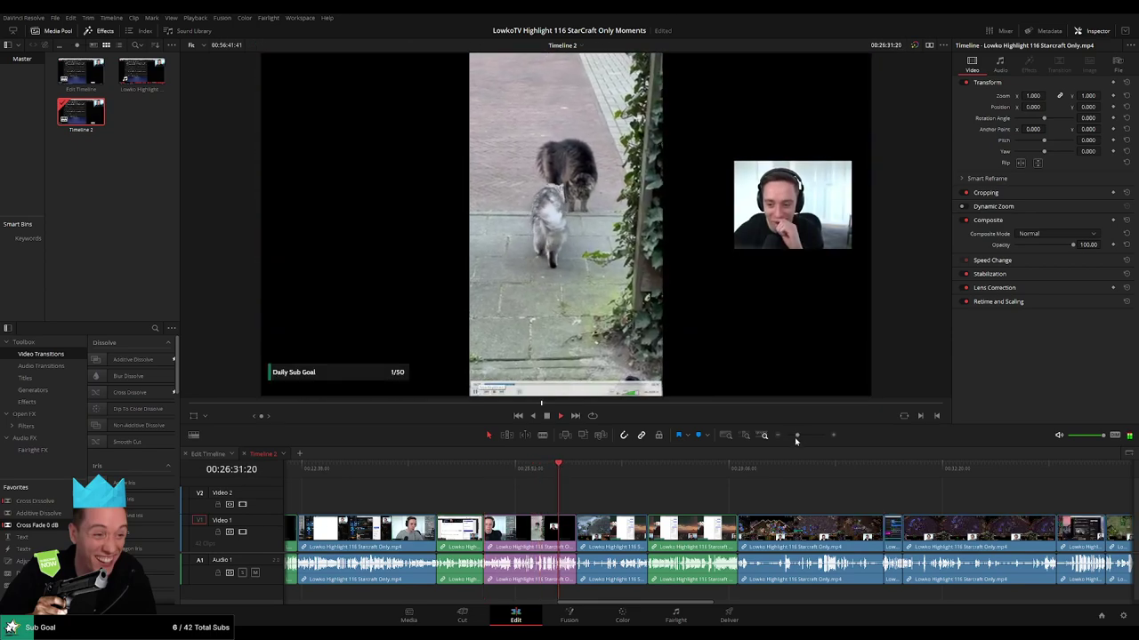
left_click(578, 470)
left_click_drag(589, 495, 747, 495)
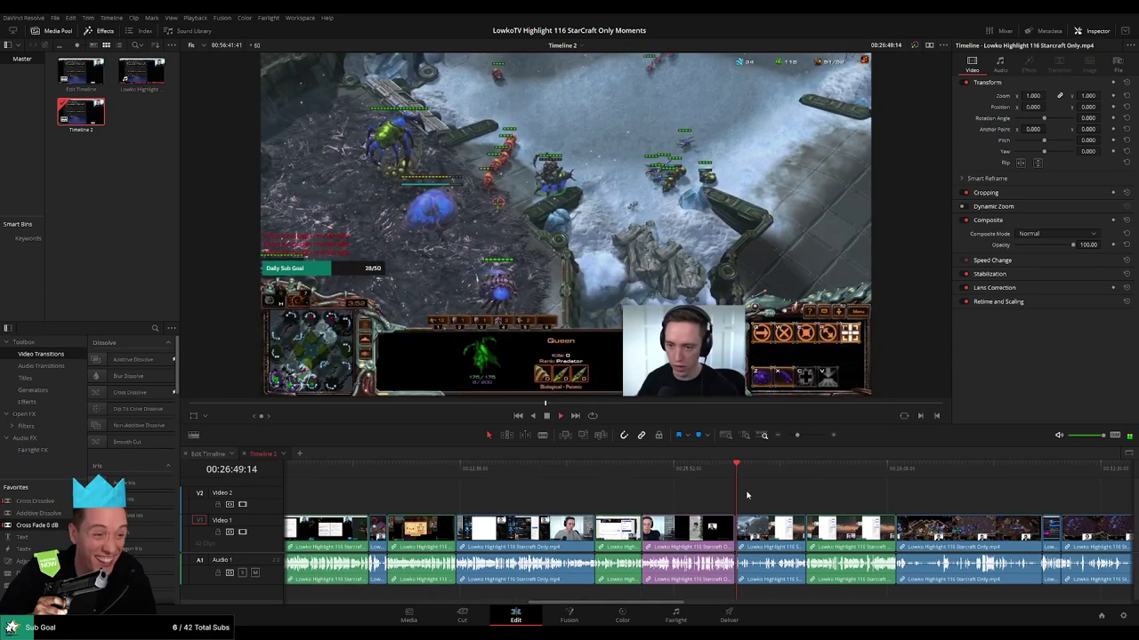
left_click(655, 469)
key("space")
left_click_drag(797, 435, 793, 436)
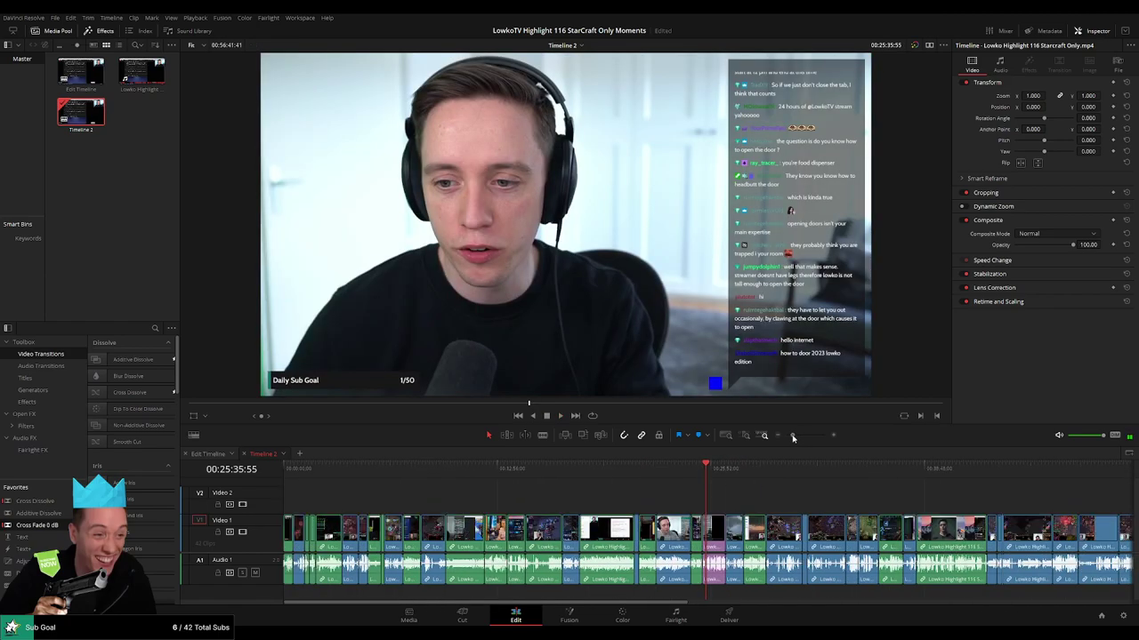
left_click(509, 478)
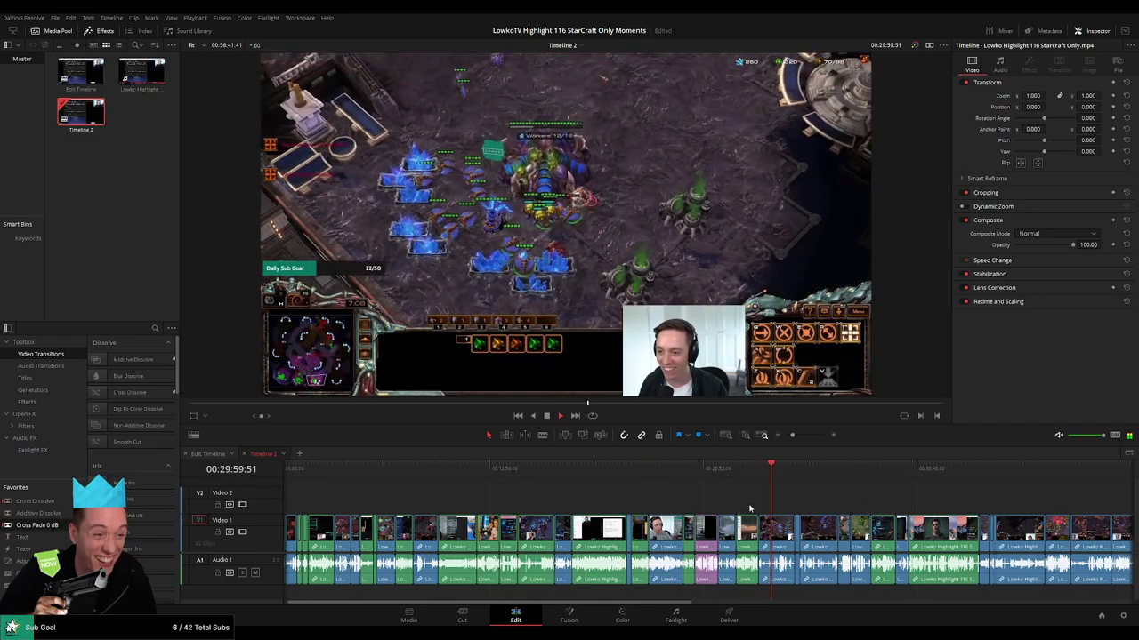
Review the clips from about 00:25:24 onward and ripple delete the green browser chatbot clip that starts at 00:27:53.
scroll(520, 478, "right", 3)
left_click_drag(506, 468, 414, 476)
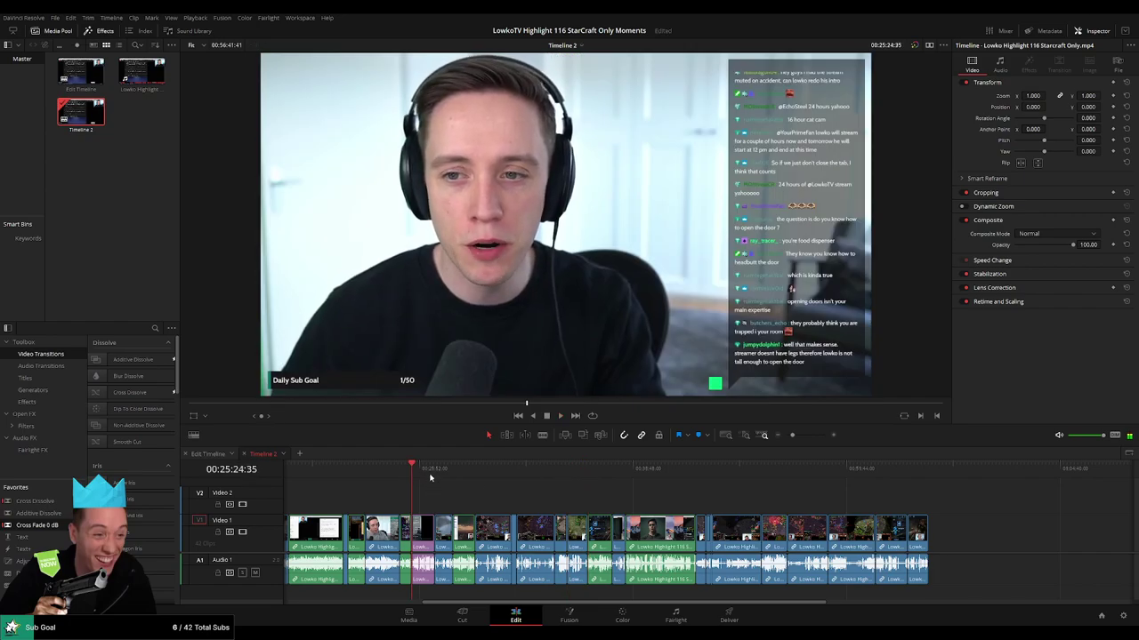
left_click(434, 476)
key("space")
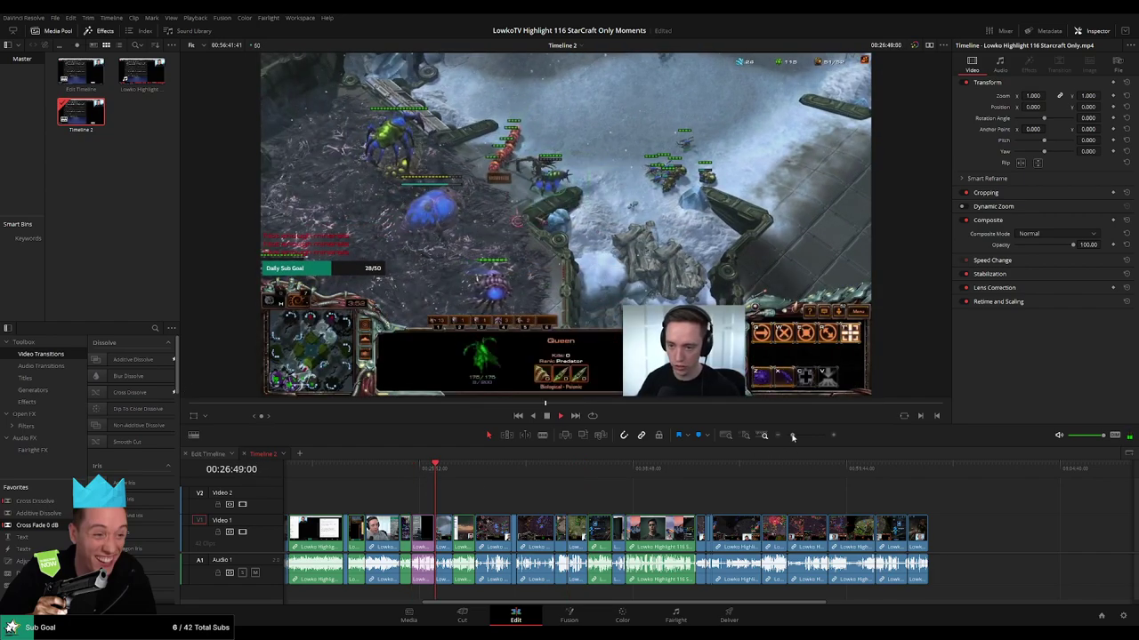
left_click_drag(792, 436, 796, 437)
left_click(765, 473)
left_click_drag(835, 492, 582, 495)
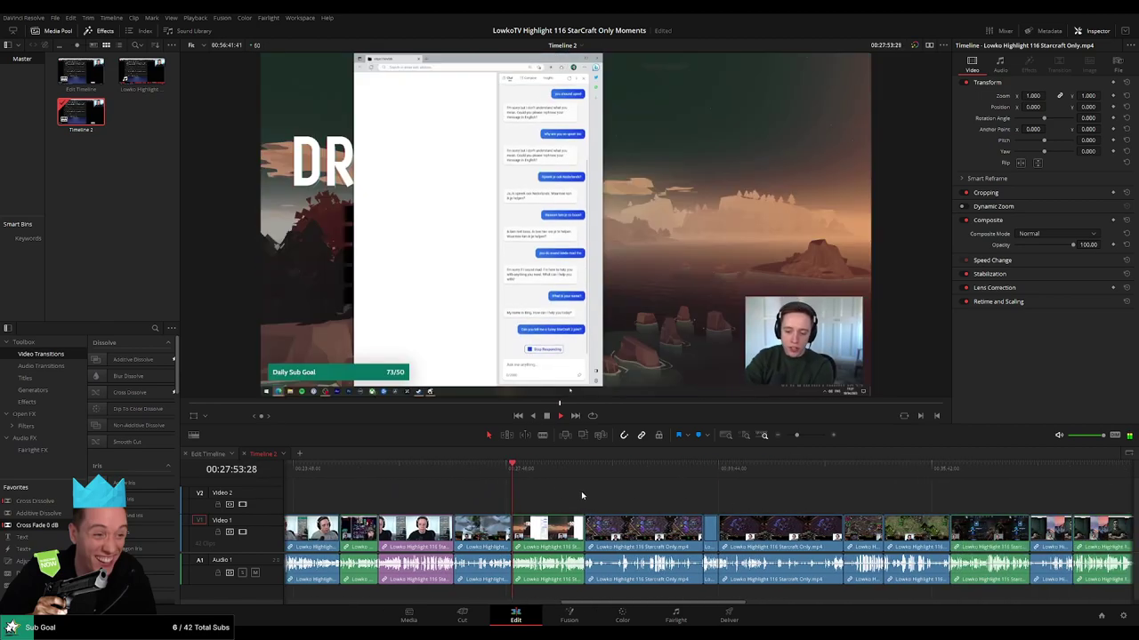
left_click(800, 435)
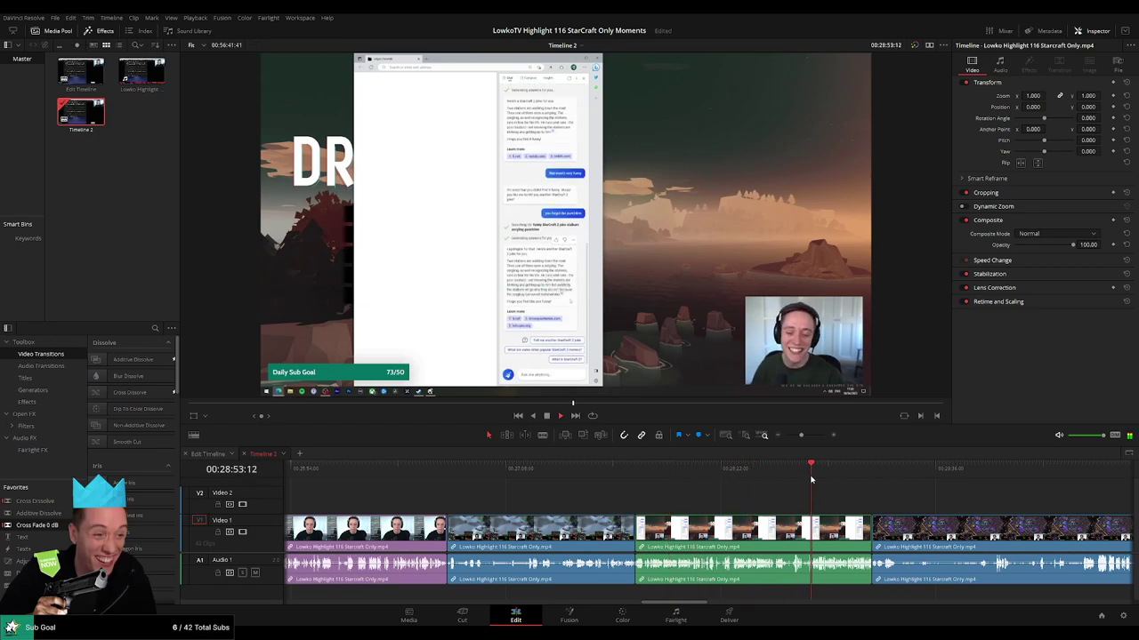
left_click_drag(811, 481, 584, 499)
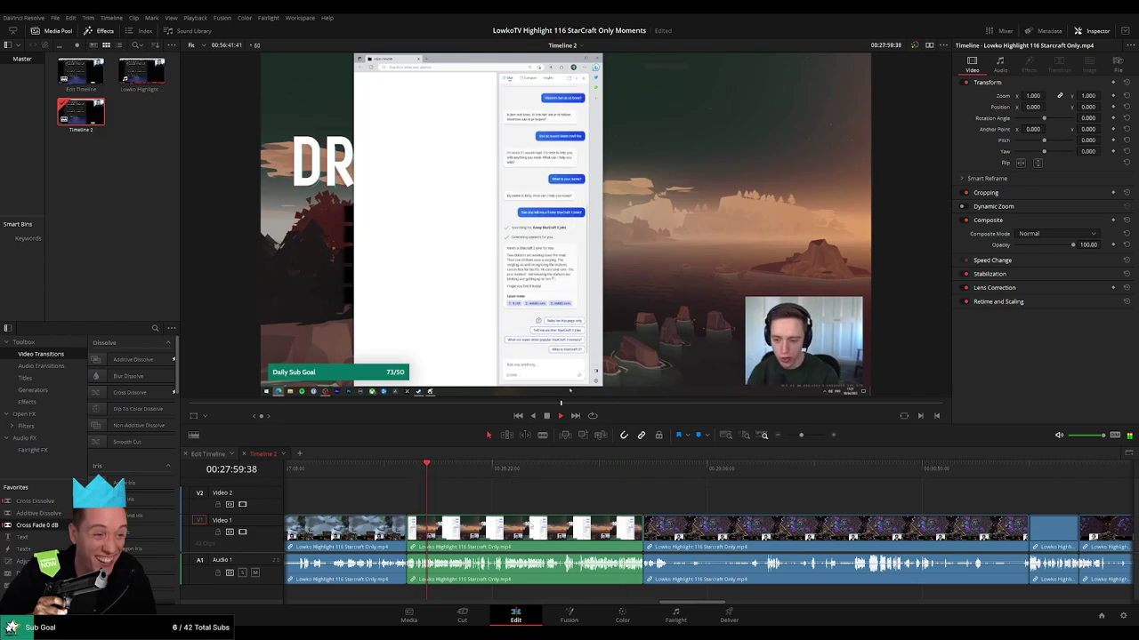
key("Delete")
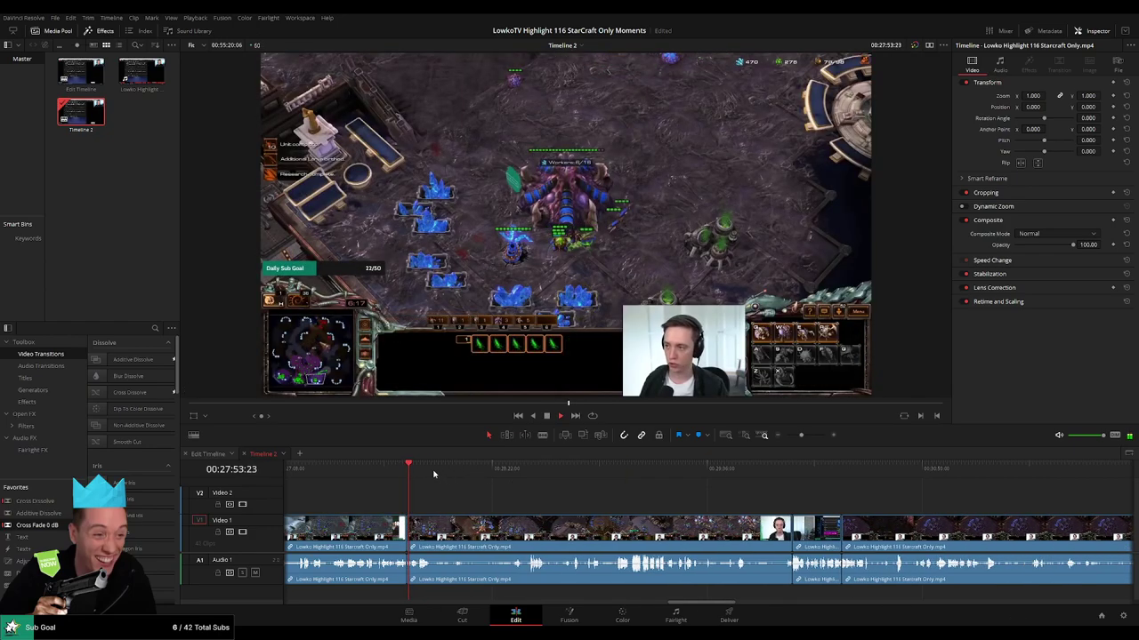
Review the Zerg gameplay clip after 00:27:53, split it at 00:28:53:26 and ripple delete the part before the split.
left_click(498, 472)
left_click(578, 473)
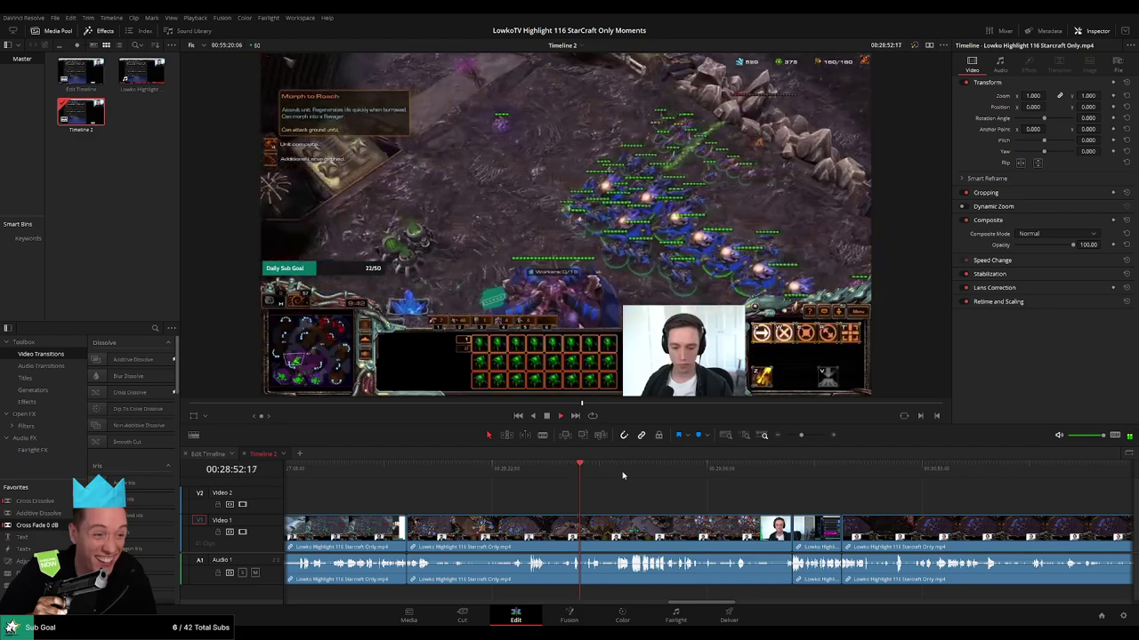
left_click(637, 476)
left_click(623, 469)
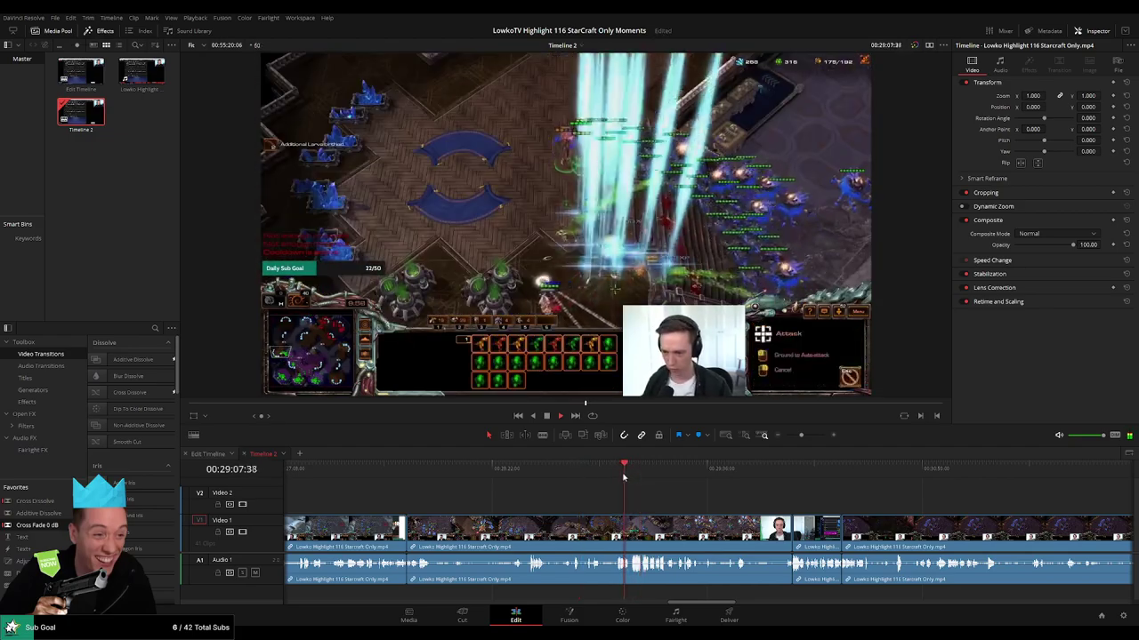
left_click(589, 478)
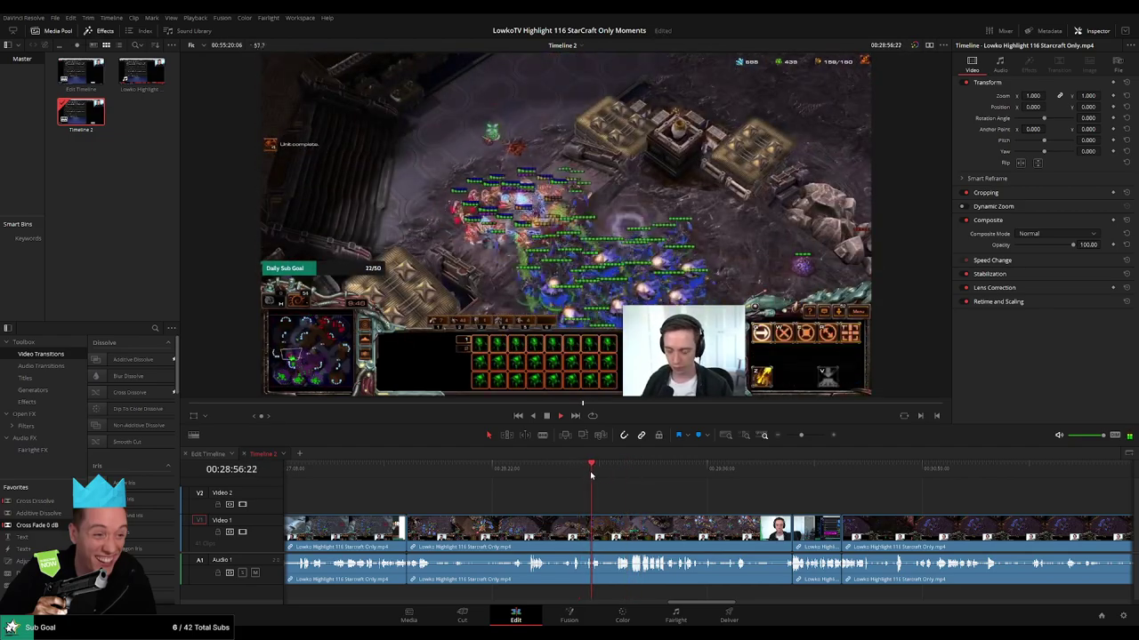
left_click(582, 477)
left_click(571, 475)
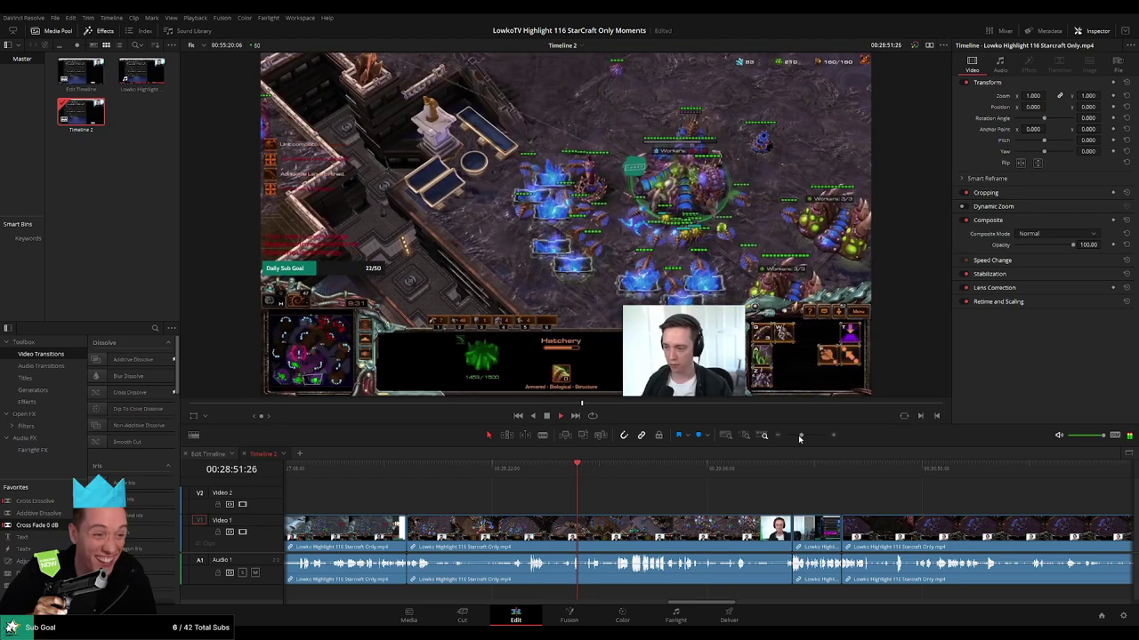
left_click_drag(799, 438, 807, 436)
left_click(747, 476)
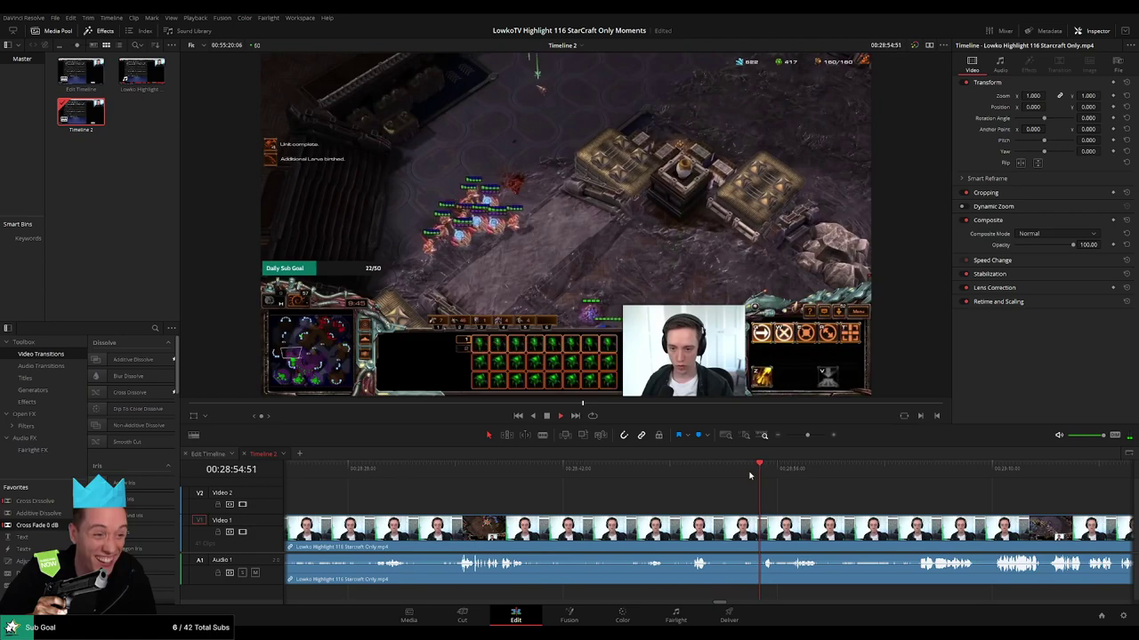
left_click(747, 476)
left_click(739, 478)
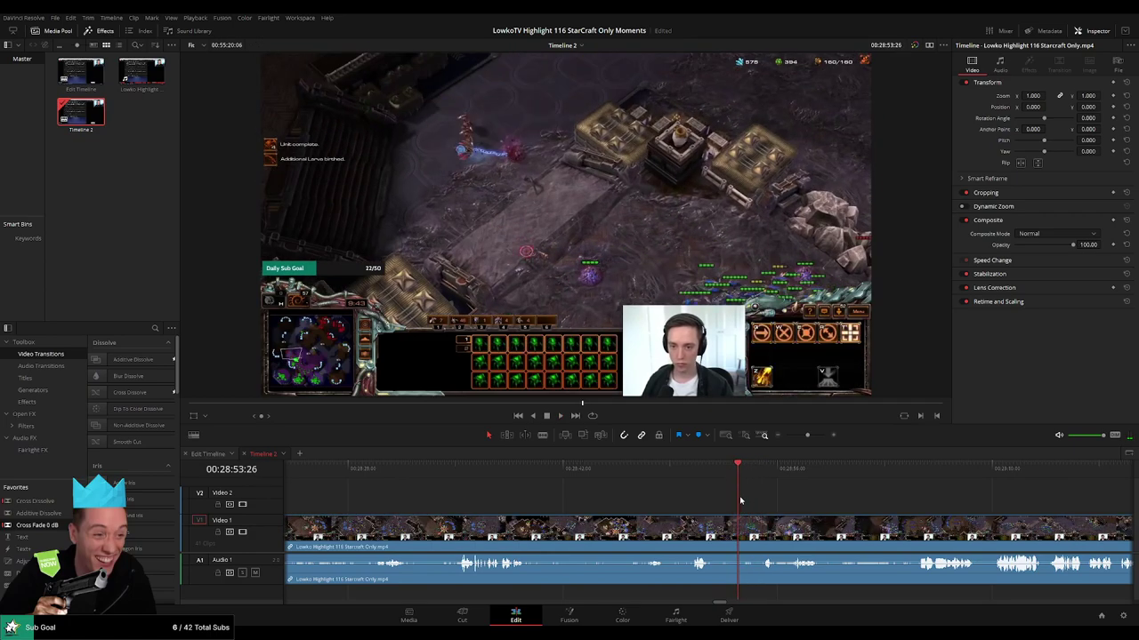
left_click_drag(805, 436, 795, 436)
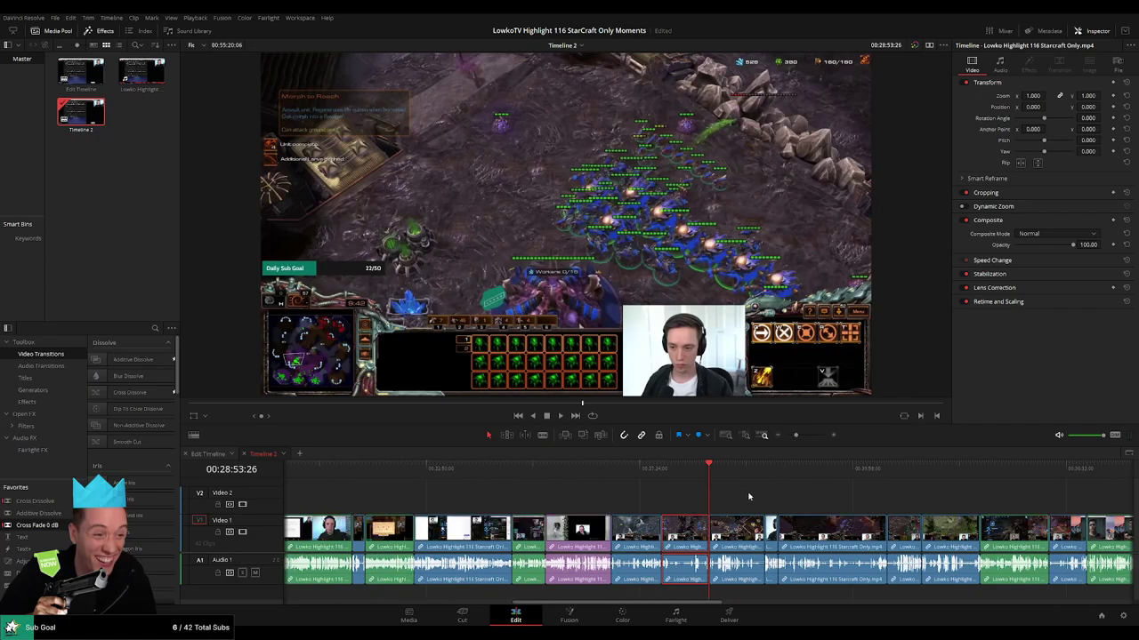
Play the new cut around 00:27:53 and skim the rest of the shortened Zerg gameplay up to about 00:28:45.
left_click(805, 435)
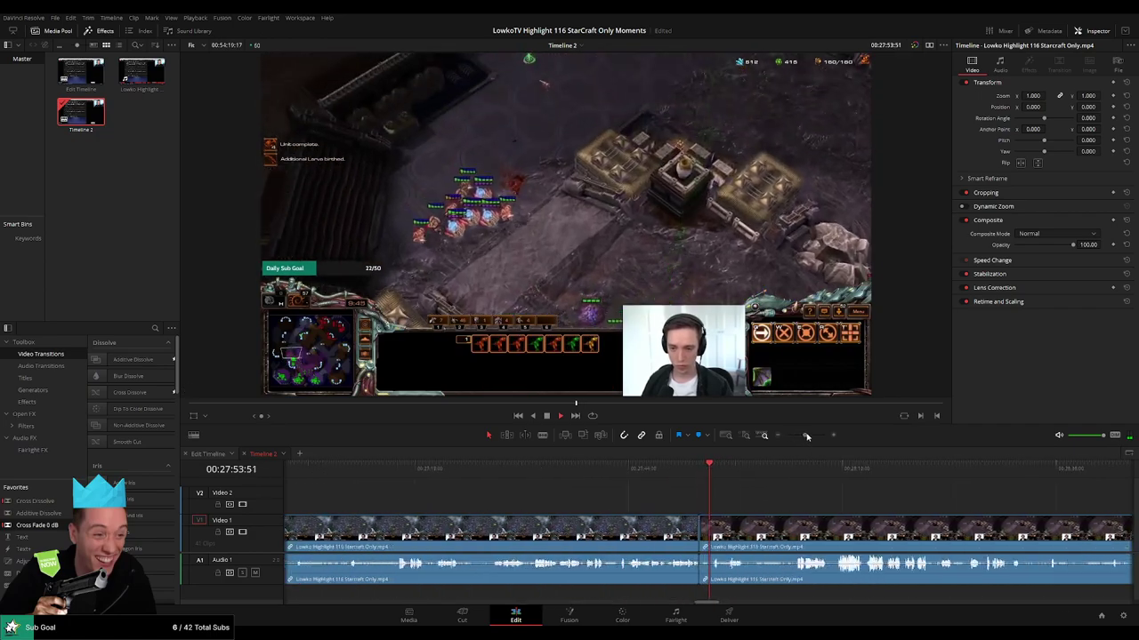
left_click(680, 469)
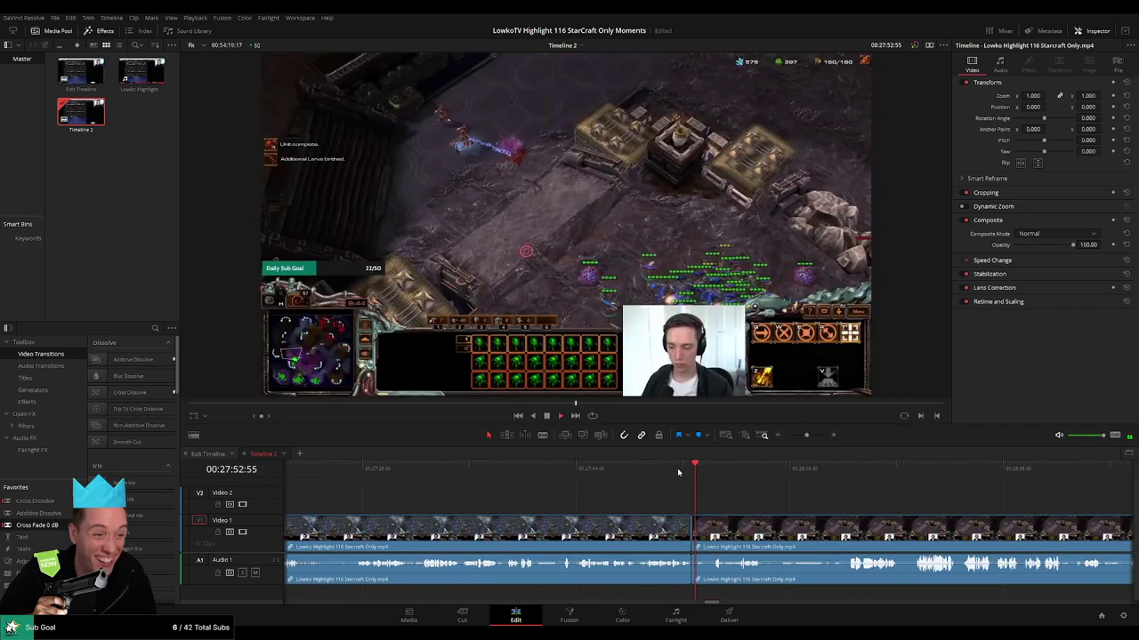
key("space")
left_click(686, 471)
key("space")
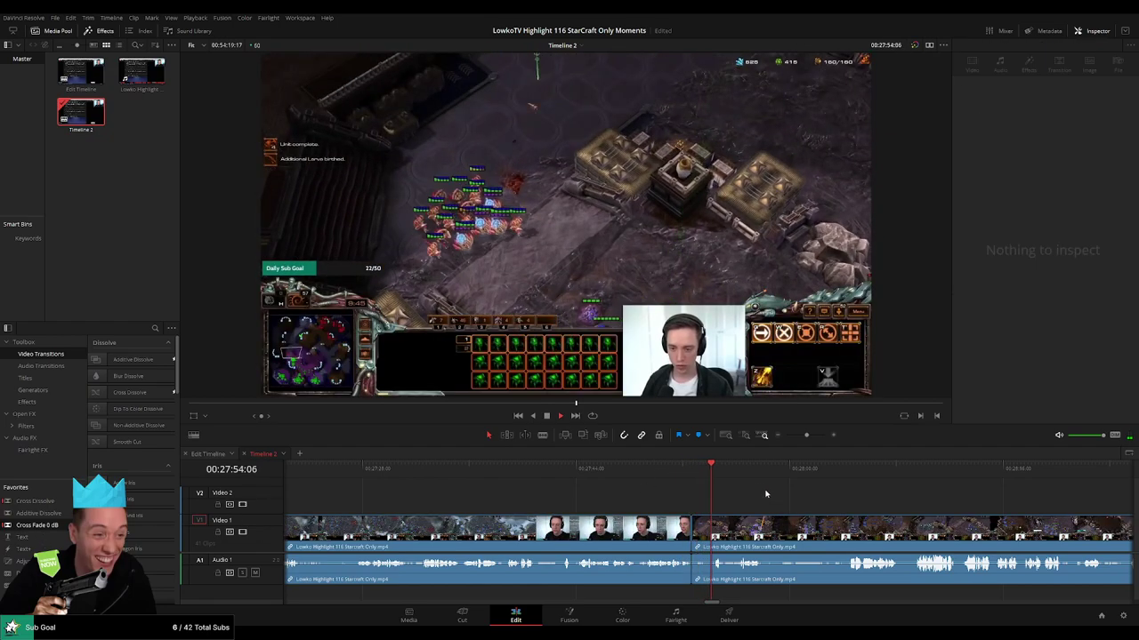
left_click(852, 468)
left_click(935, 474)
left_click_drag(805, 434, 800, 435)
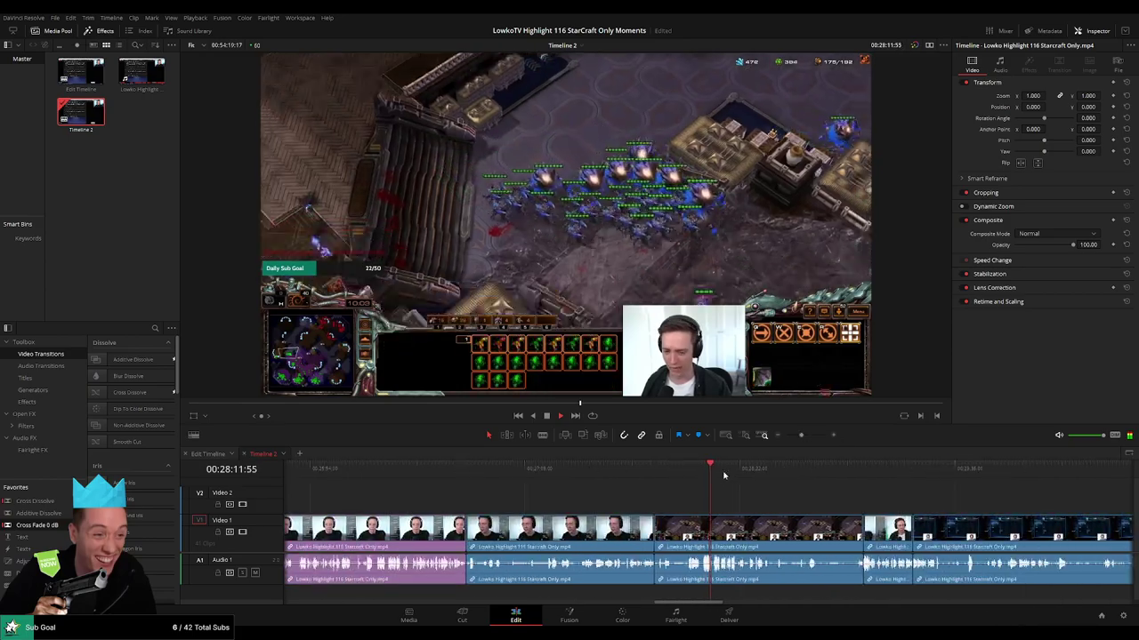
left_click(806, 475)
scroll(765, 489, "right", 3)
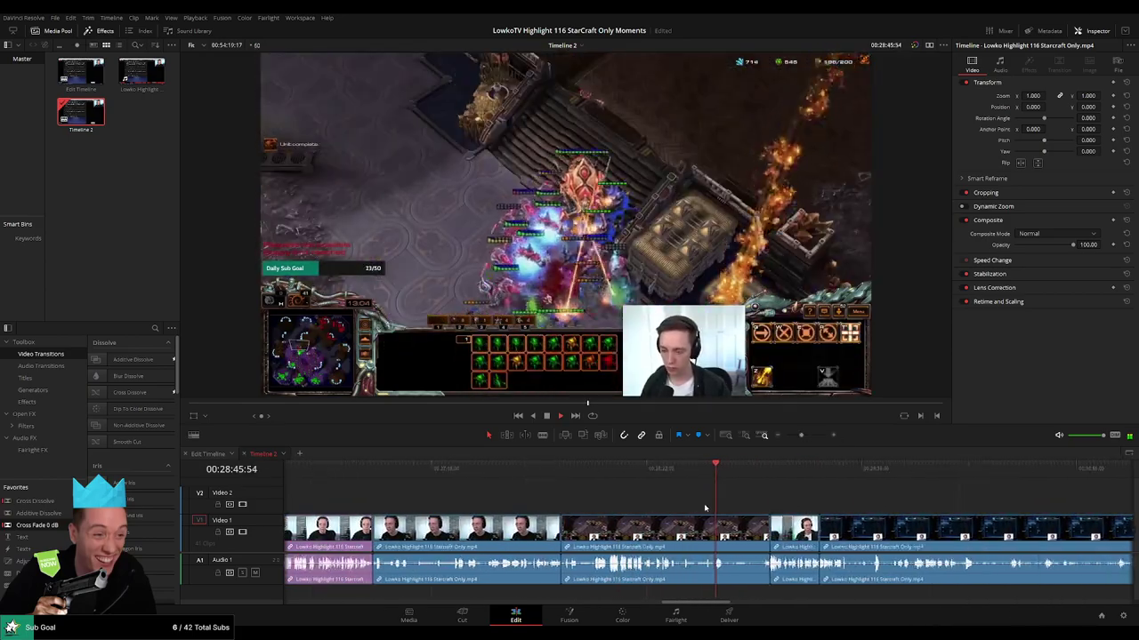
Skim the following clips through the cut at about 00:31:41 and the gameplay at 00:32:35 to the green YouTube clip near 00:33:56.
left_click(612, 472)
mouse_move(615, 472)
left_mouse_down()
mouse_move(917, 478)
mouse_move(629, 487)
left_mouse_up()
left_click(664, 473)
left_click_drag(717, 479, 735, 478)
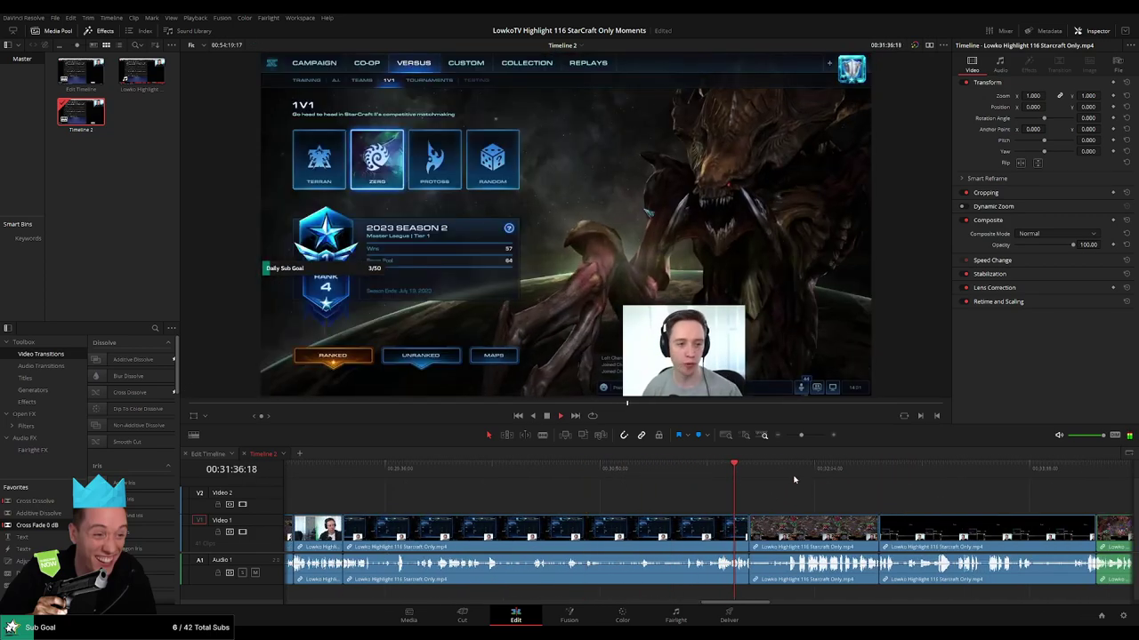
left_click(795, 437)
left_click_drag(795, 440, 798, 439)
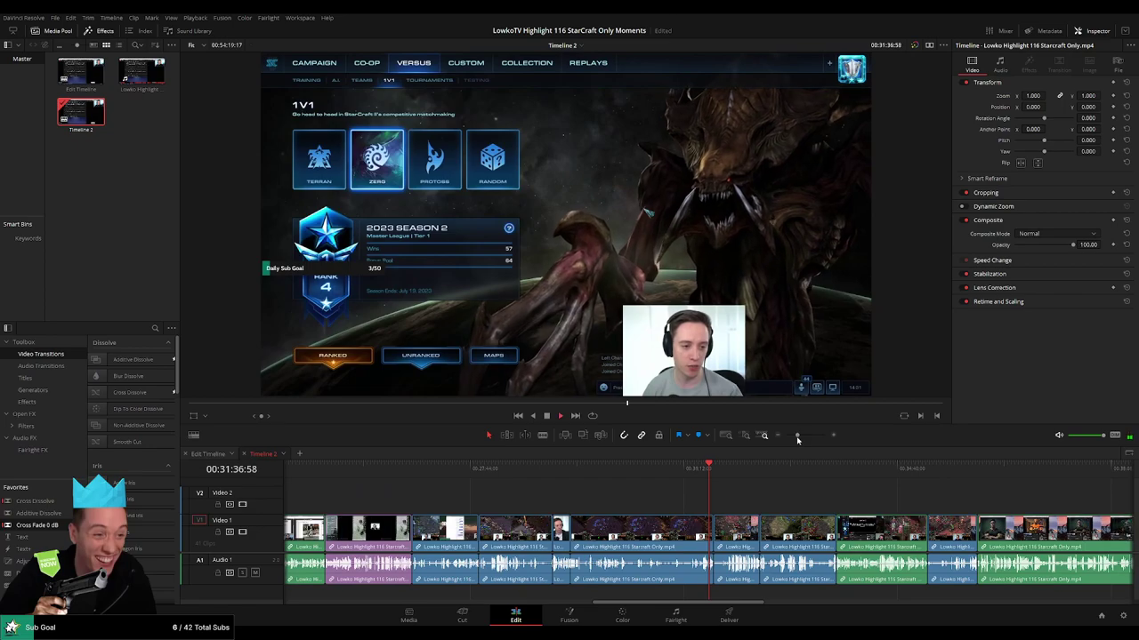
left_click(715, 477)
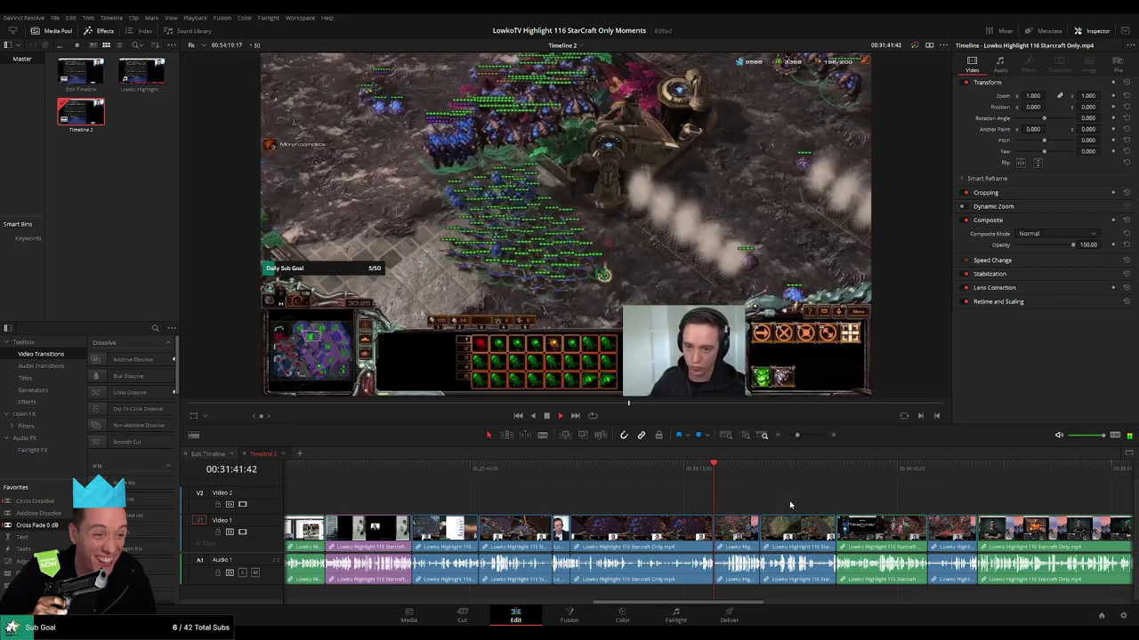
left_click_drag(789, 504, 597, 496)
left_click(609, 479)
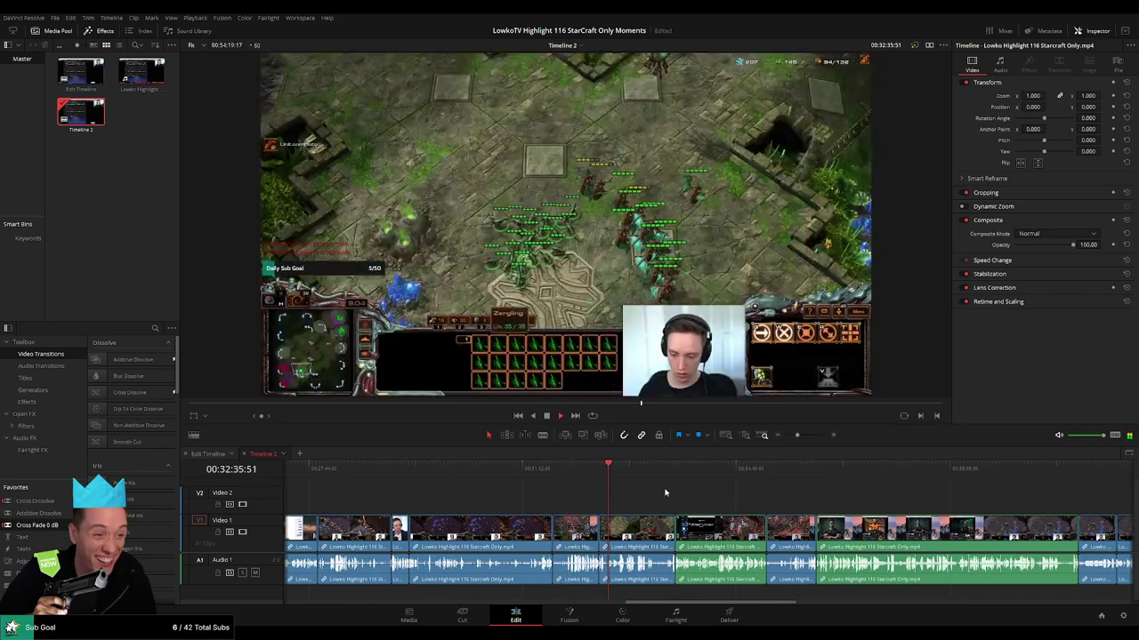
left_click(674, 475)
left_click(687, 475)
scroll(572, 494, "right", 2)
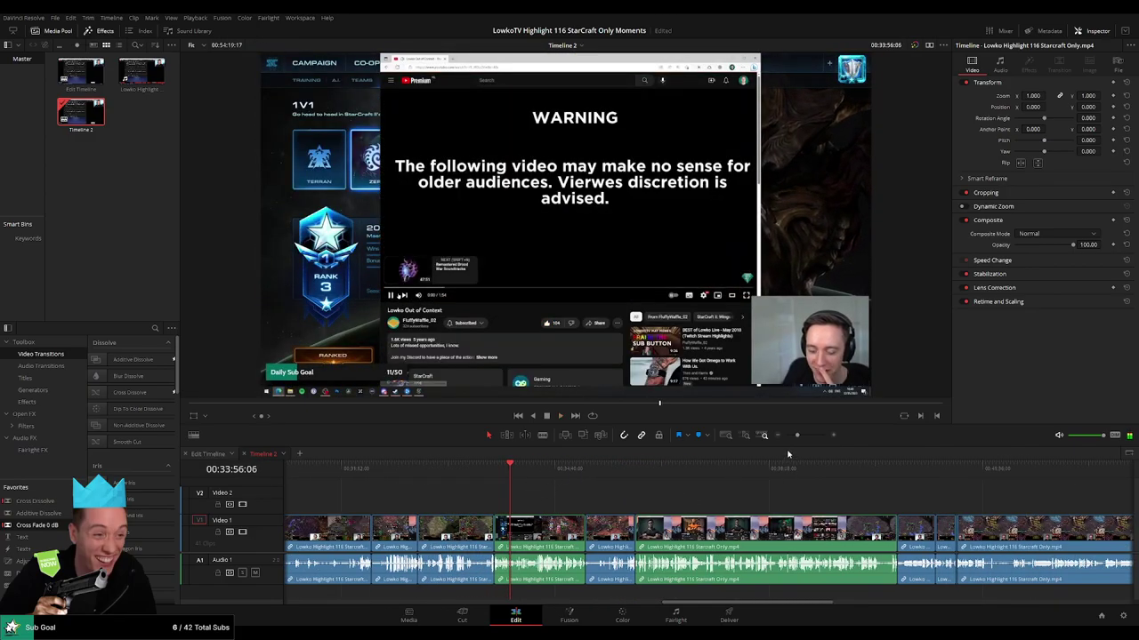
Check the timeline's end at 00:54:19 and sample the gameplay clips between about 00:44:54 and 00:48:14.
scroll(800, 480, "right", 8)
left_click(1044, 471)
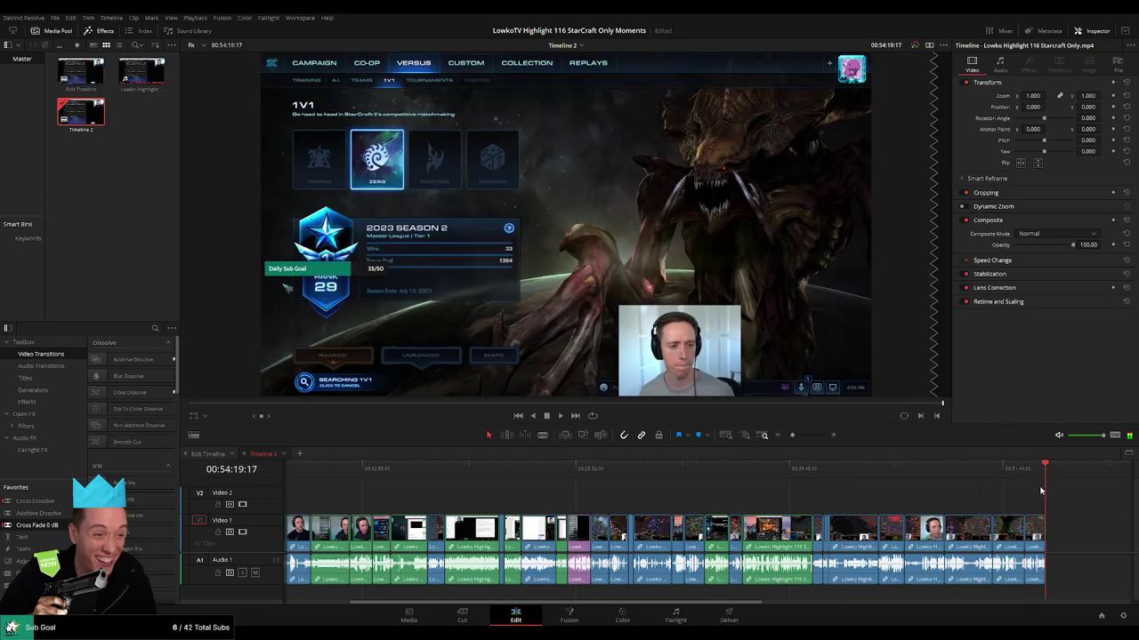
left_click_drag(1040, 490, 889, 491)
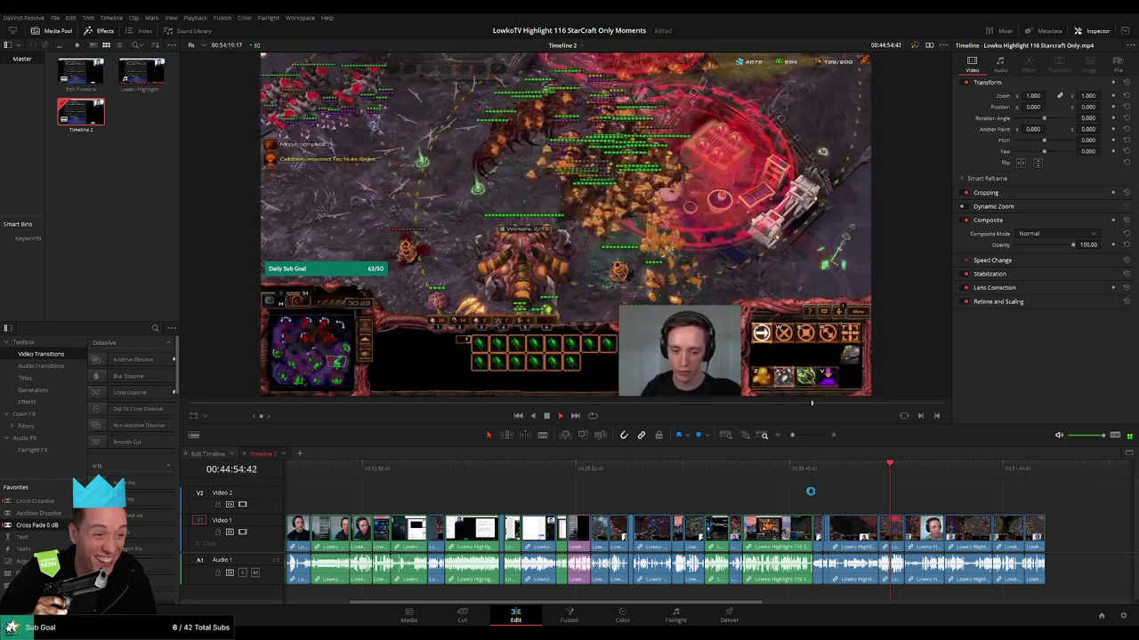
left_click(903, 477)
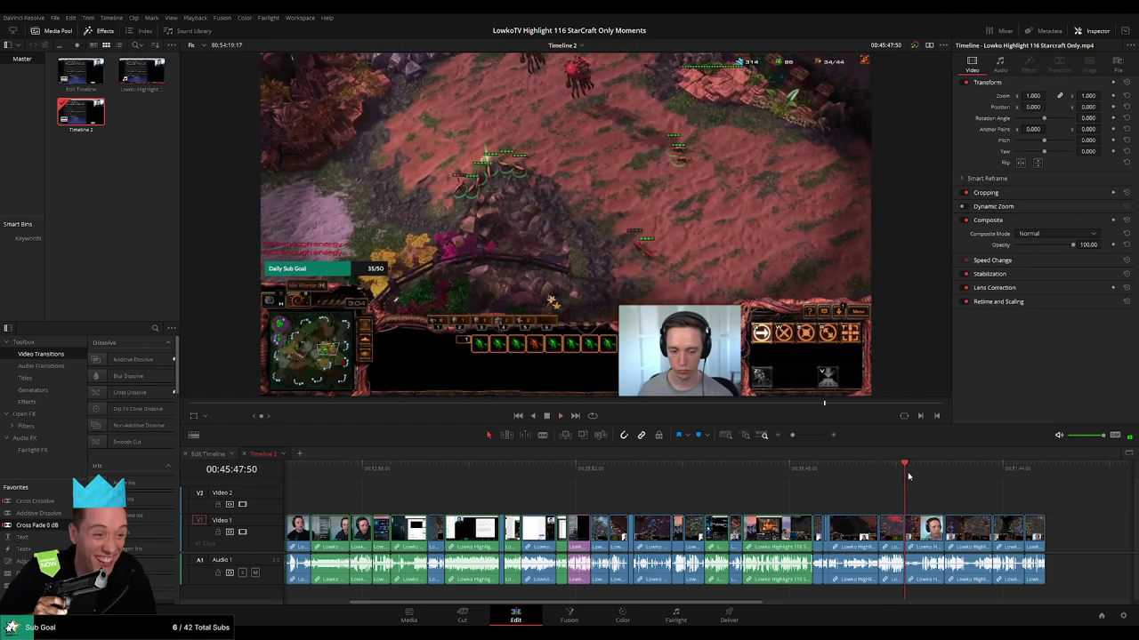
left_click(919, 468)
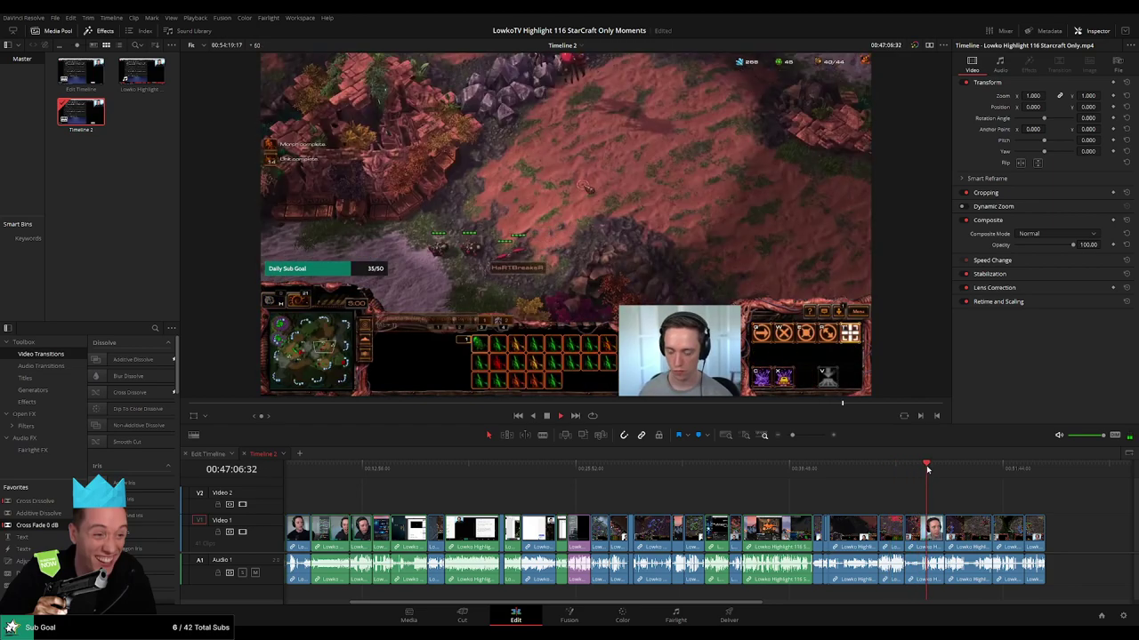
left_click(943, 469)
Skim the gameplay clip that starts around 00:48:14, including its Twitch page section near 00:50:38 and the menu at 00:50:52.
left_click(793, 436)
left_click(798, 436)
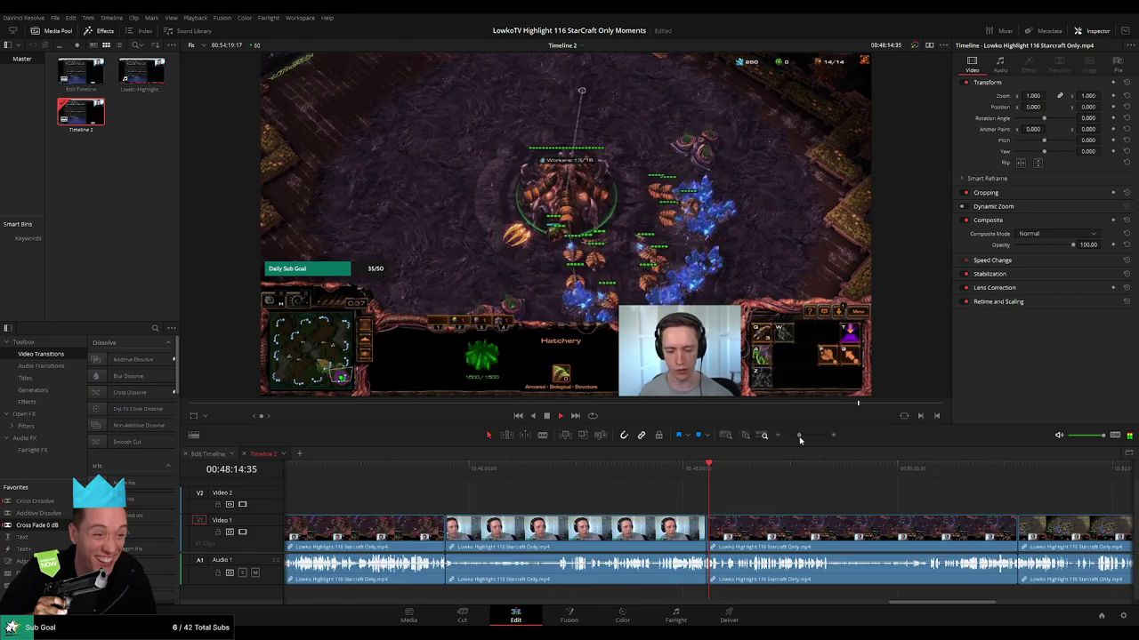
left_click(767, 476)
left_click(824, 476)
left_click_drag(883, 505, 655, 499)
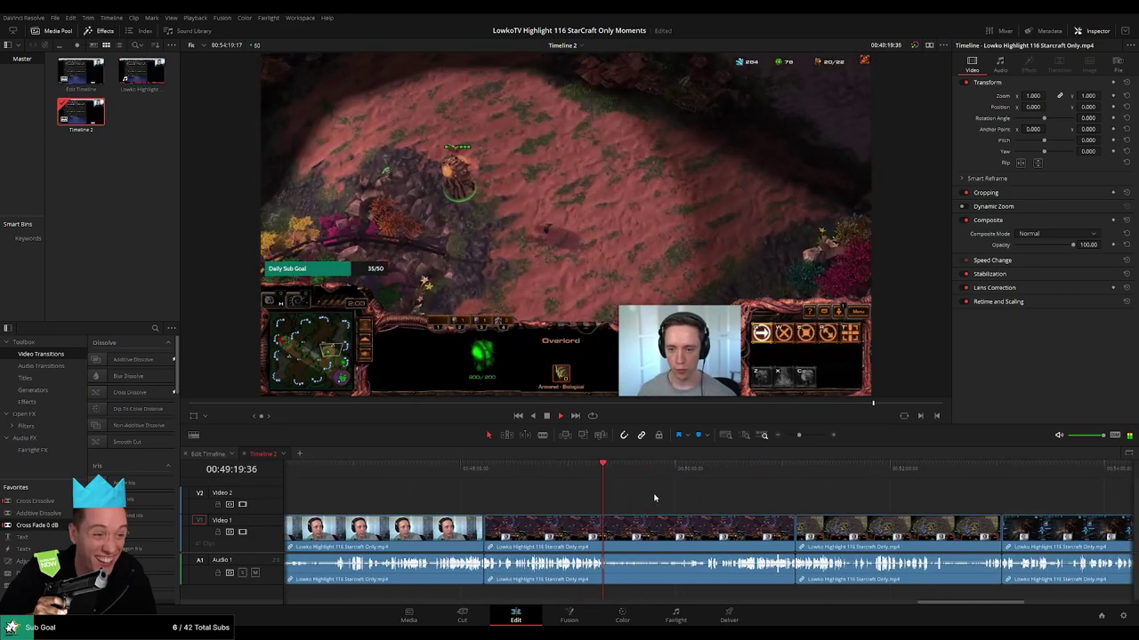
left_click_drag(551, 478, 746, 481)
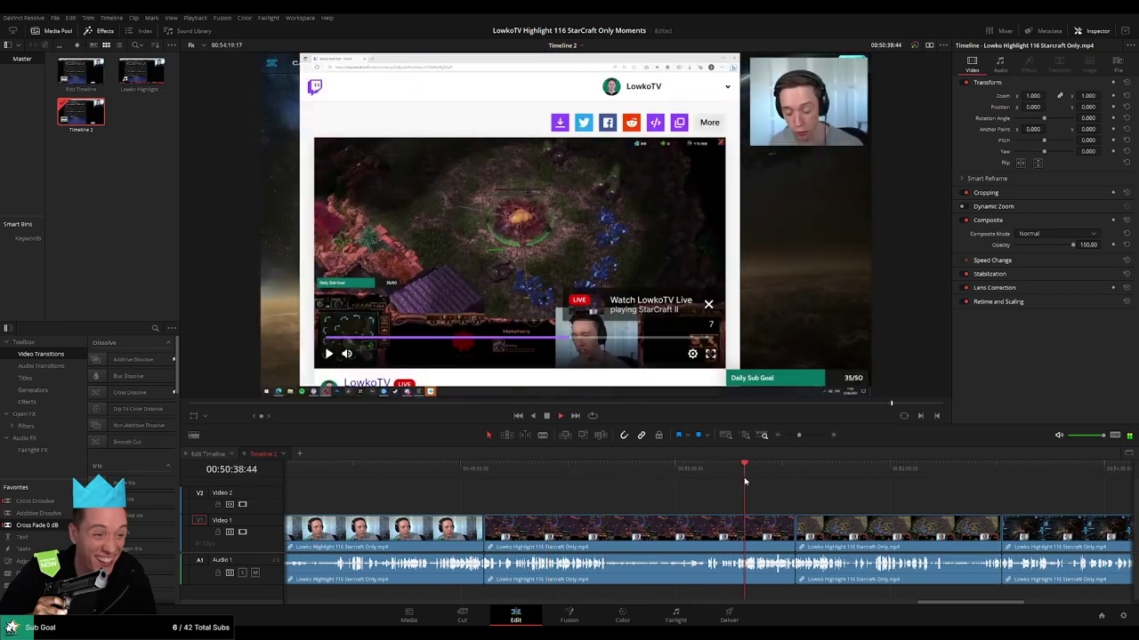
left_click(766, 481)
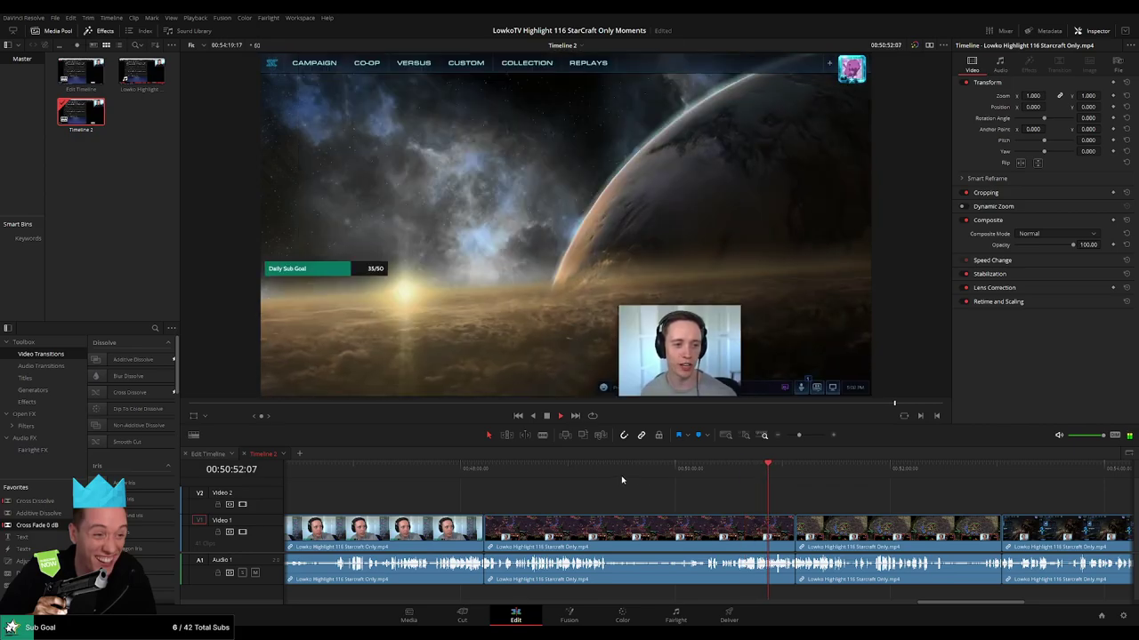
left_click(534, 479)
left_click(788, 481)
Skim the second-to-last clip from about 00:51:25 to 00:52:22 and its cut into the final clip near 00:53:05.
left_click(828, 485)
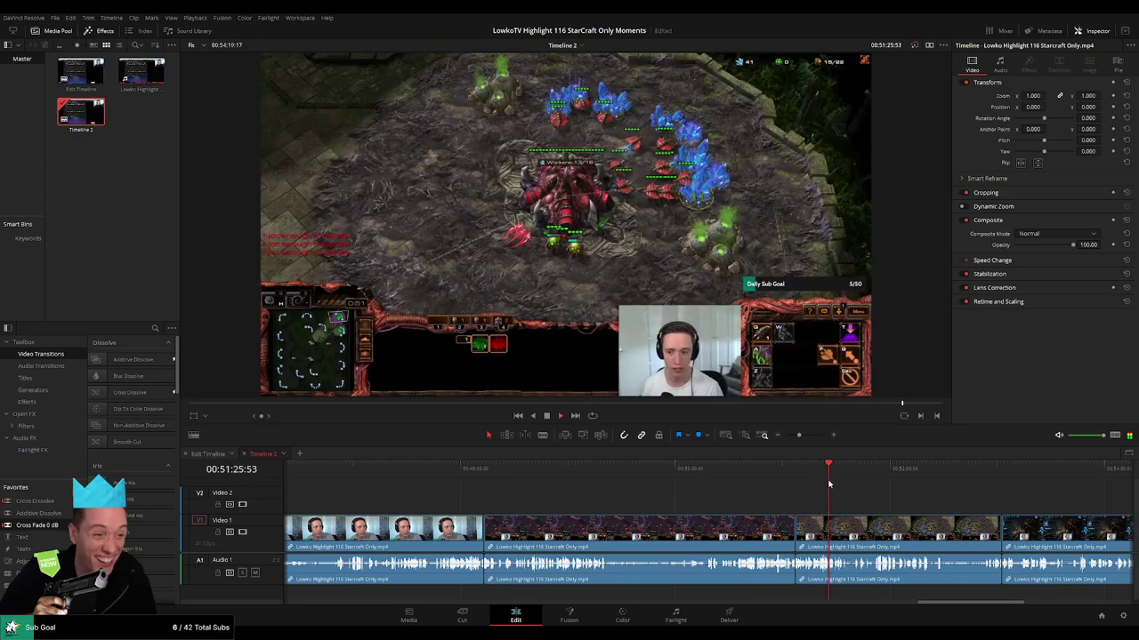
left_click_drag(887, 490, 647, 490)
left_click(641, 479)
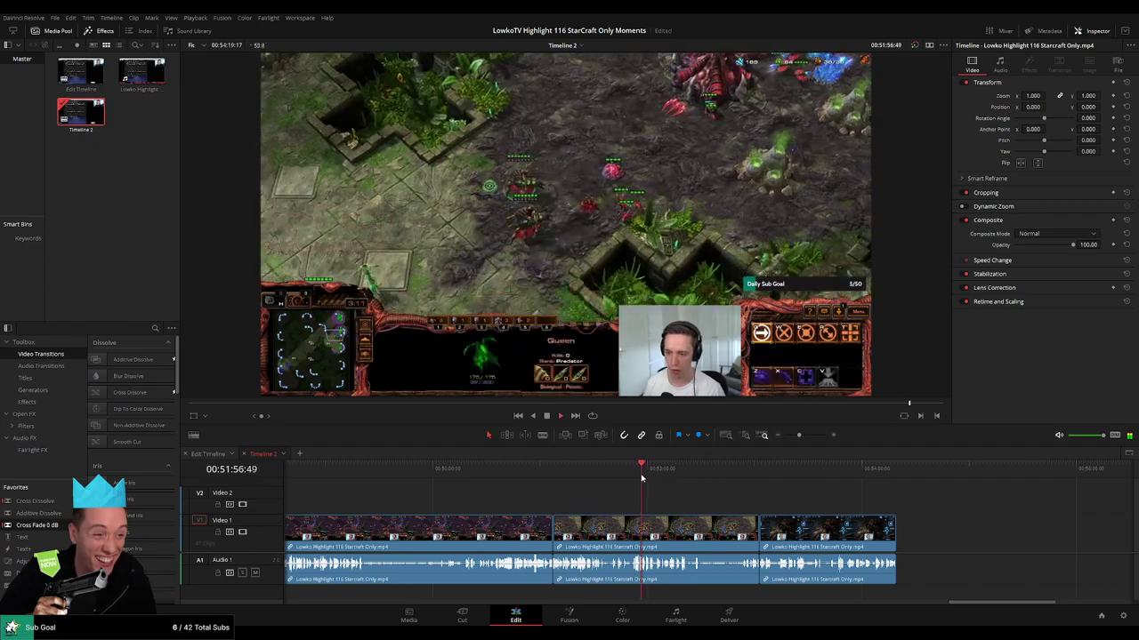
left_click(666, 478)
left_click(687, 478)
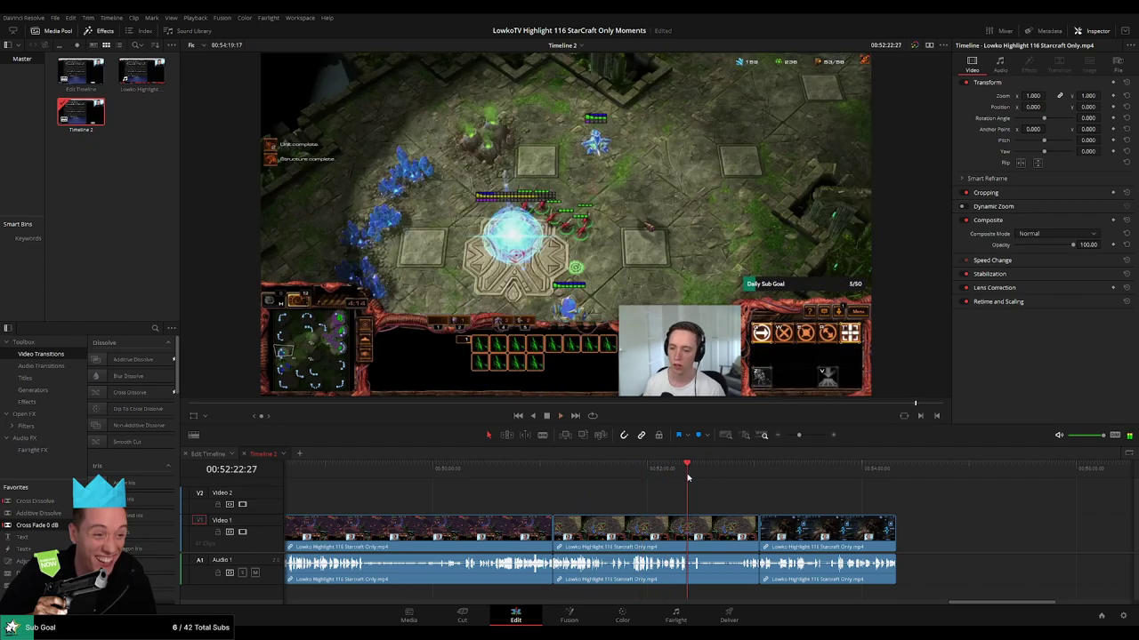
left_click_drag(687, 478, 757, 478)
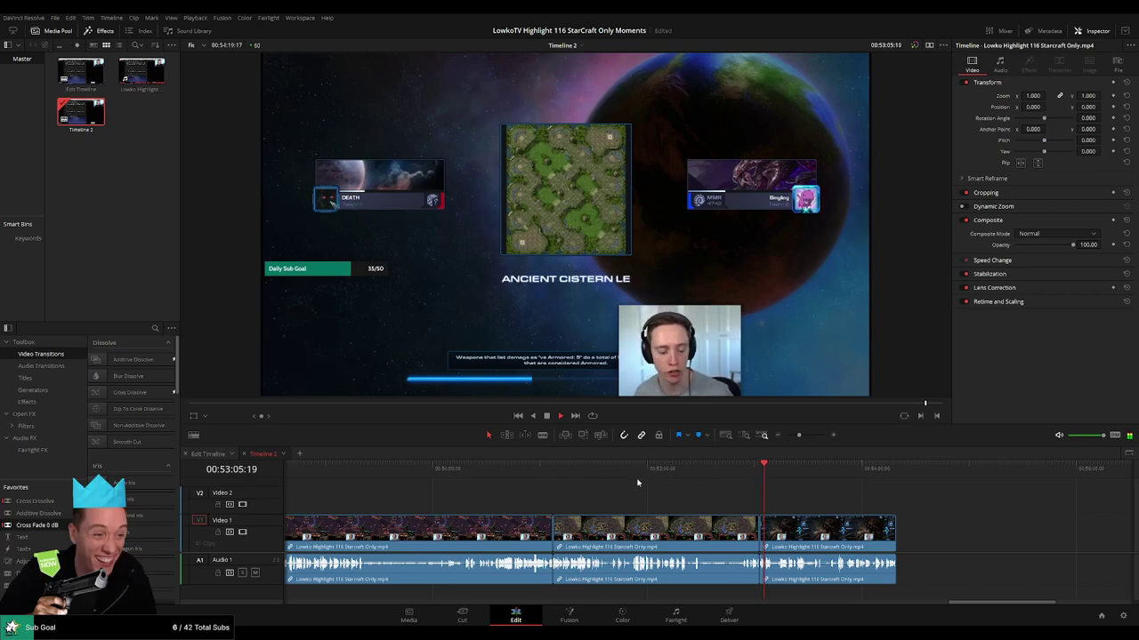
Ripple delete the second-to-last gameplay clip starting at about 00:51:07 and check the cut into the final clip.
left_click_drag(637, 483, 553, 476)
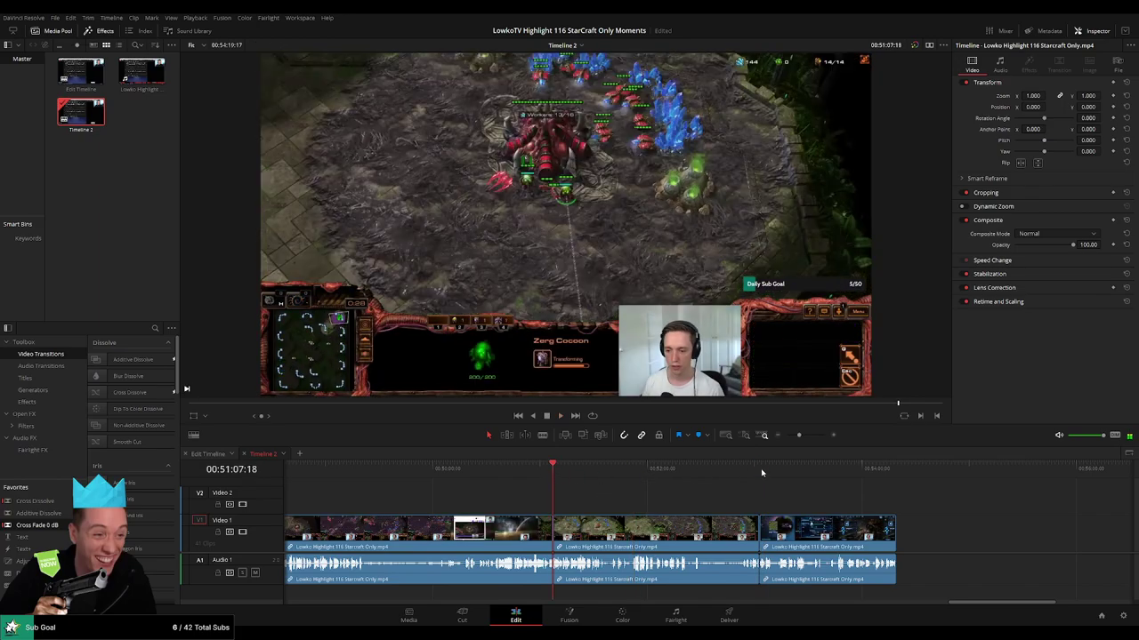
left_click_drag(762, 472, 578, 473)
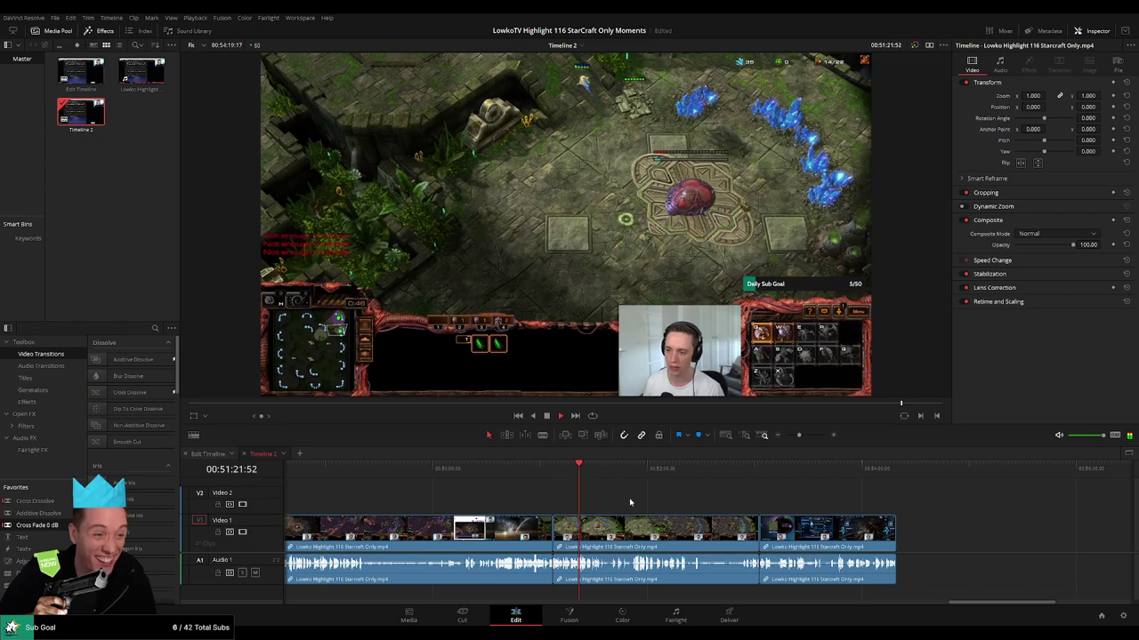
key("Delete")
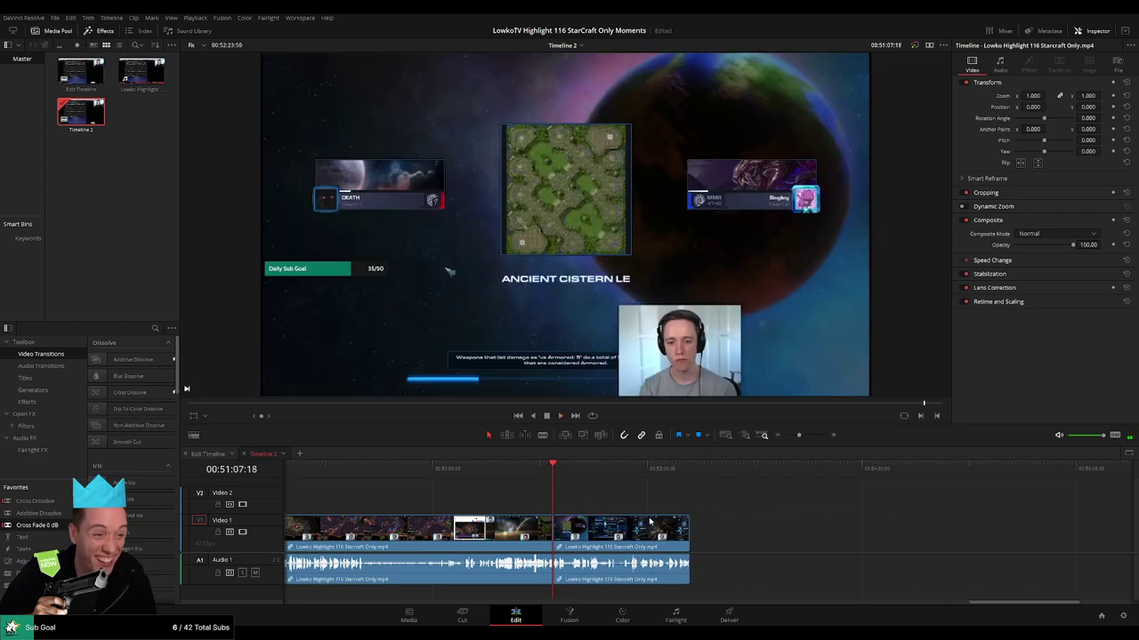
left_click(564, 472)
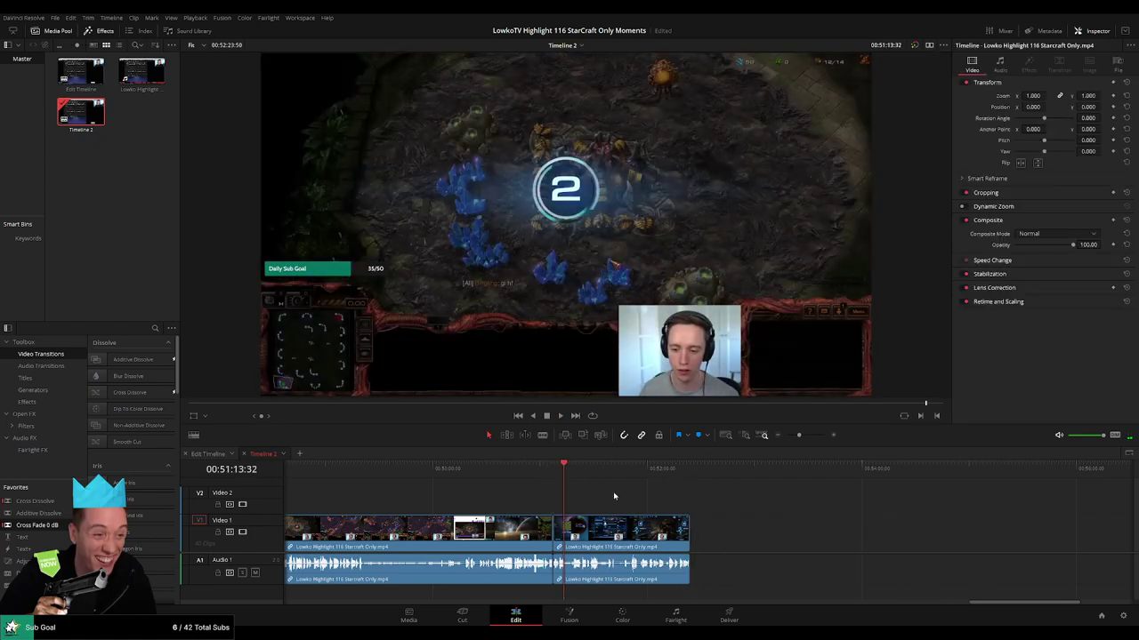
Review the opening Reddit clip from the timeline's start and its cut into the campaign gameplay clip near 00:00:36.
left_click_drag(791, 437, 785, 436)
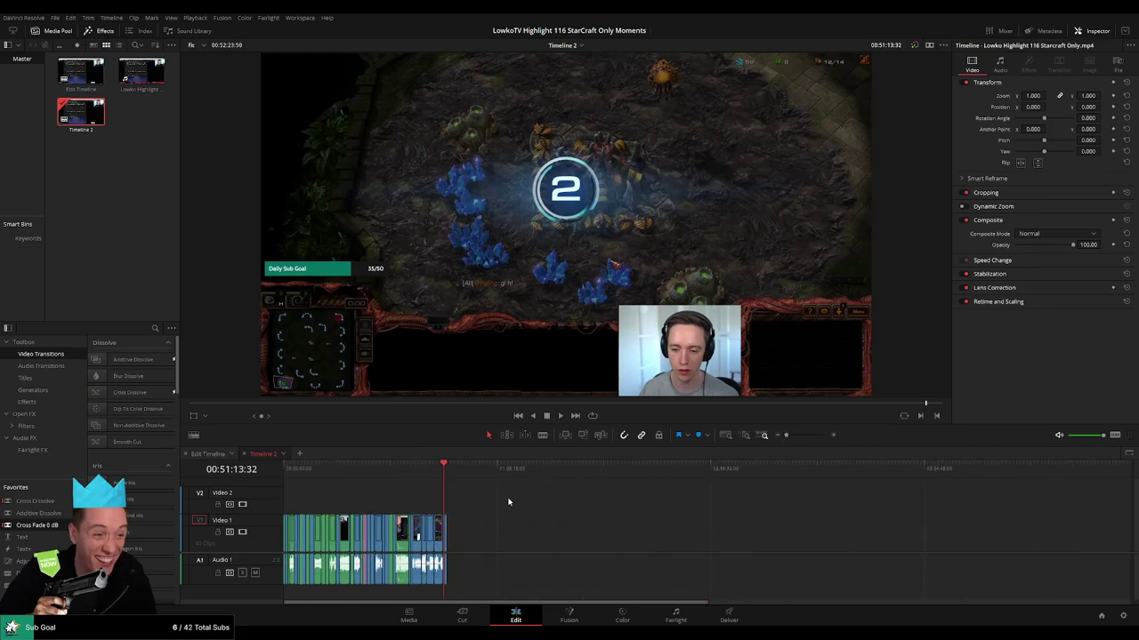
left_click_drag(361, 472, 261, 473)
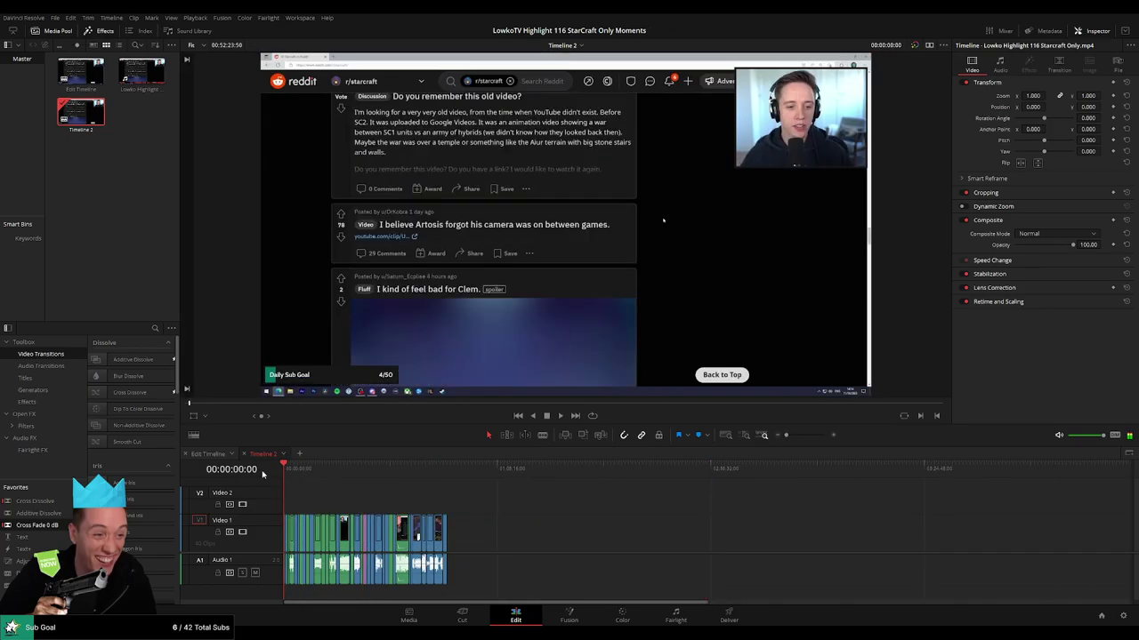
key("space")
key("space")
left_click_drag(787, 436, 794, 437)
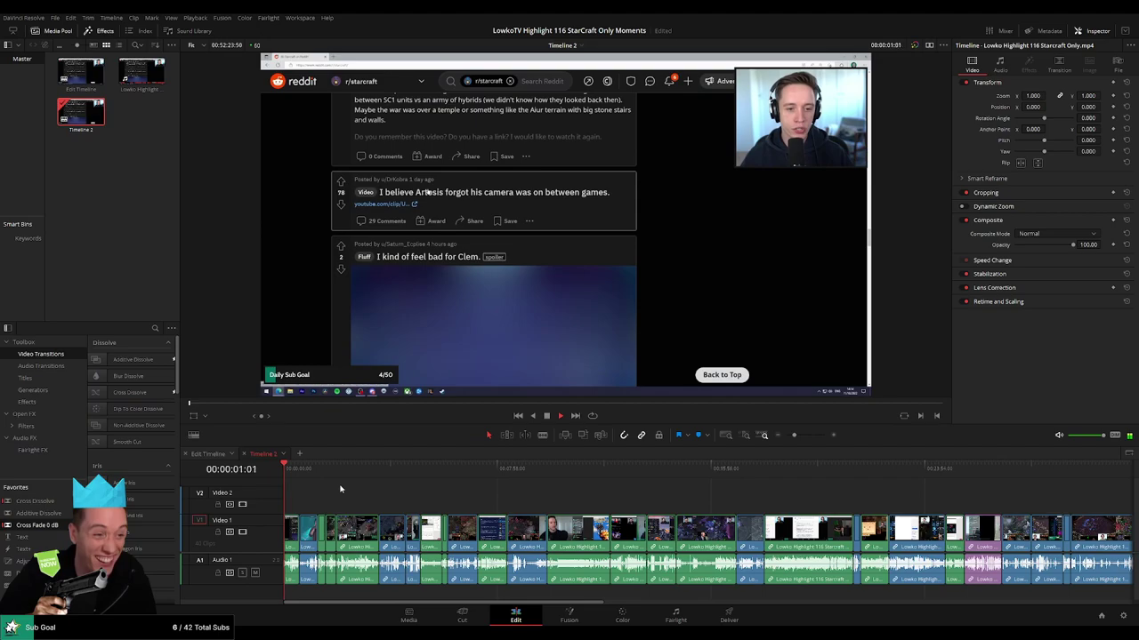
left_click(299, 471)
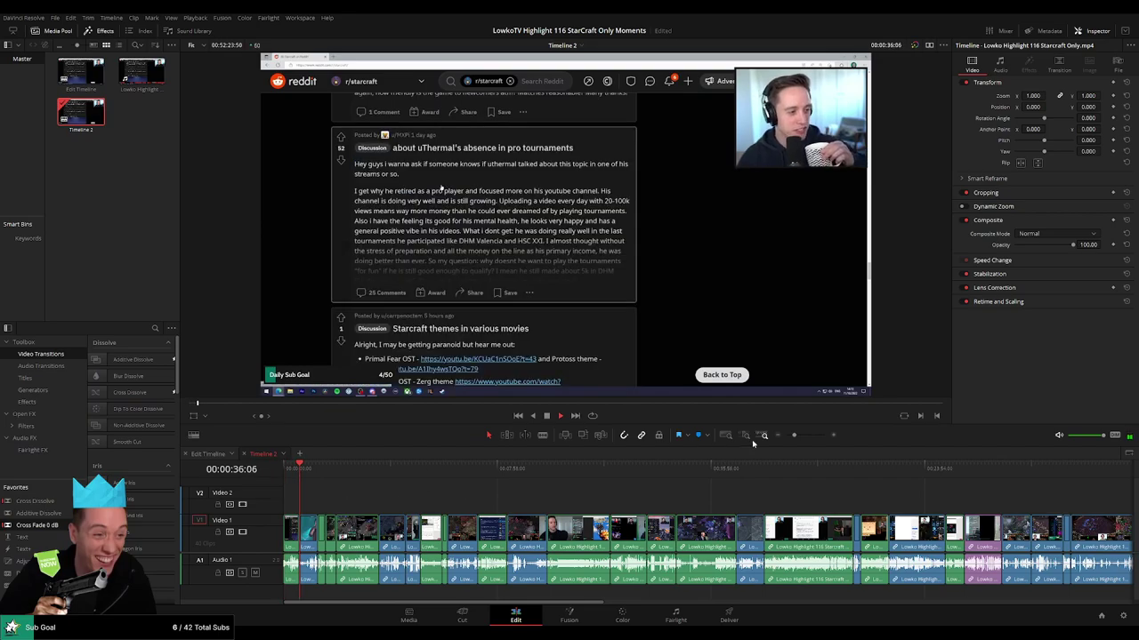
left_click_drag(795, 436, 802, 435)
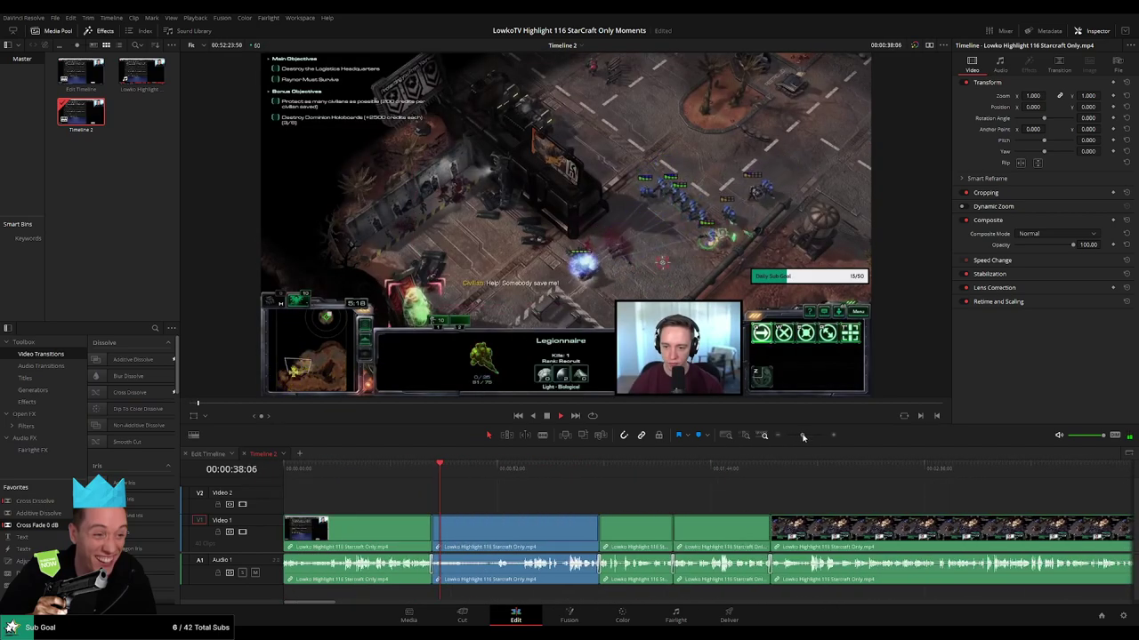
left_click(398, 470)
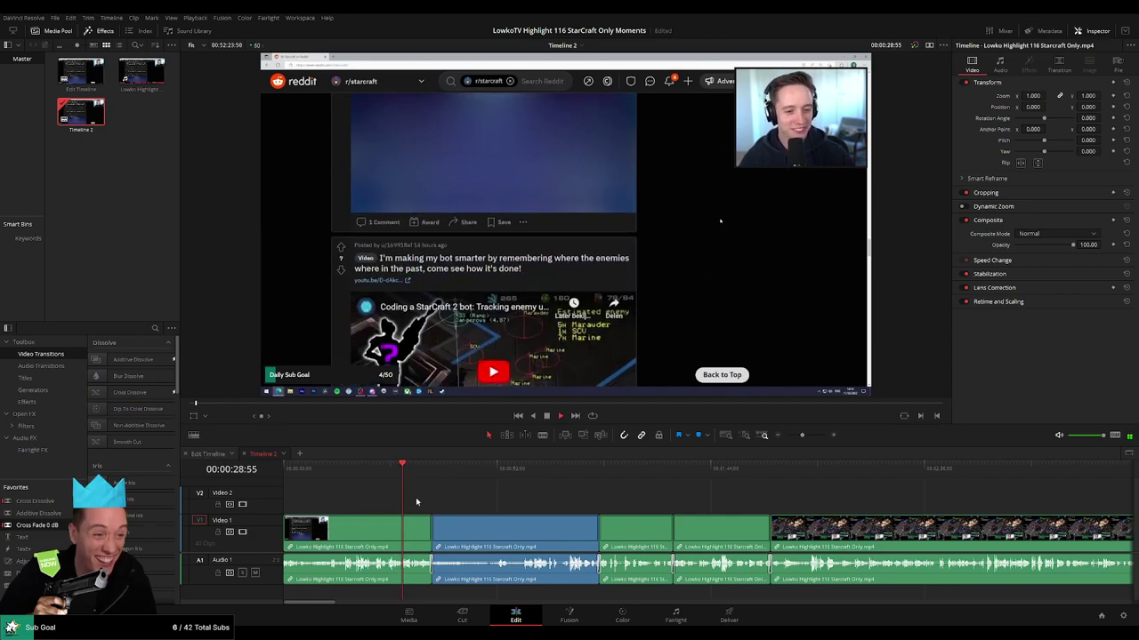
key("space")
left_click(434, 471)
left_click(388, 529)
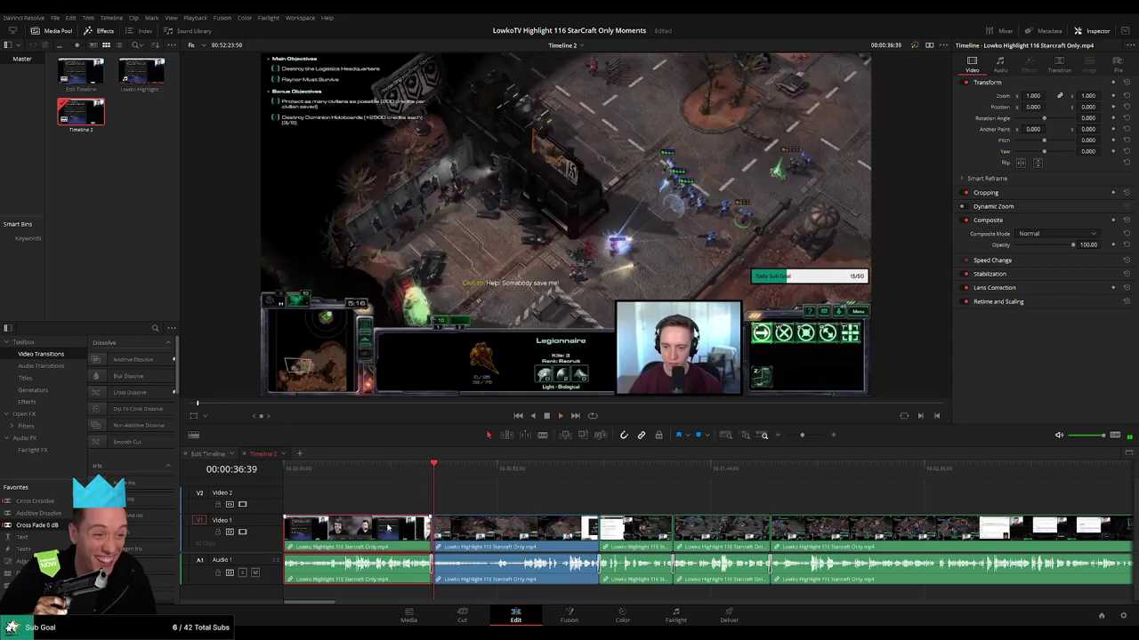
key("Delete")
key("ctrl+z")
Sample the opening clip at about 00:00:07 and 00:00:23 and the end of the second clip near 00:01:13.
left_click(305, 473)
key("space")
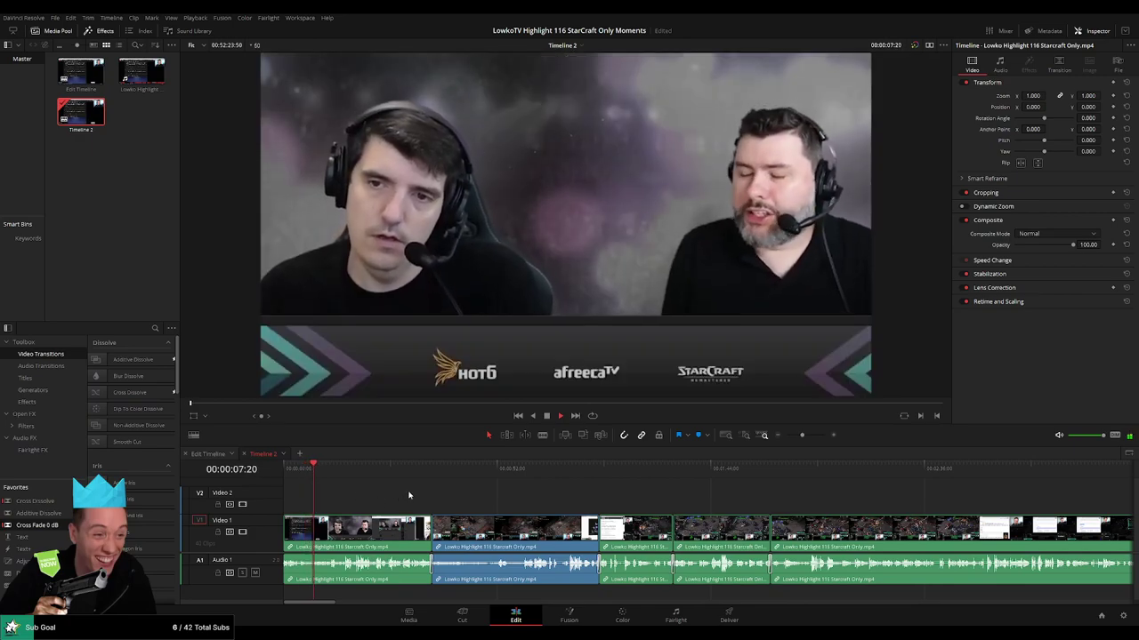
left_click(375, 468)
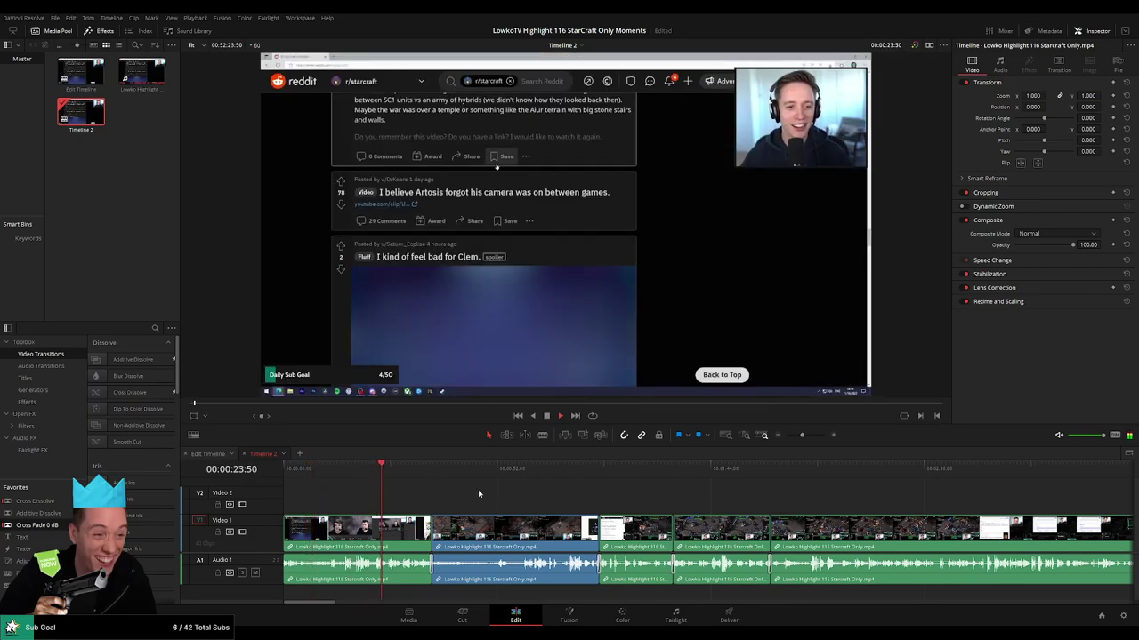
left_click_drag(567, 471, 584, 475)
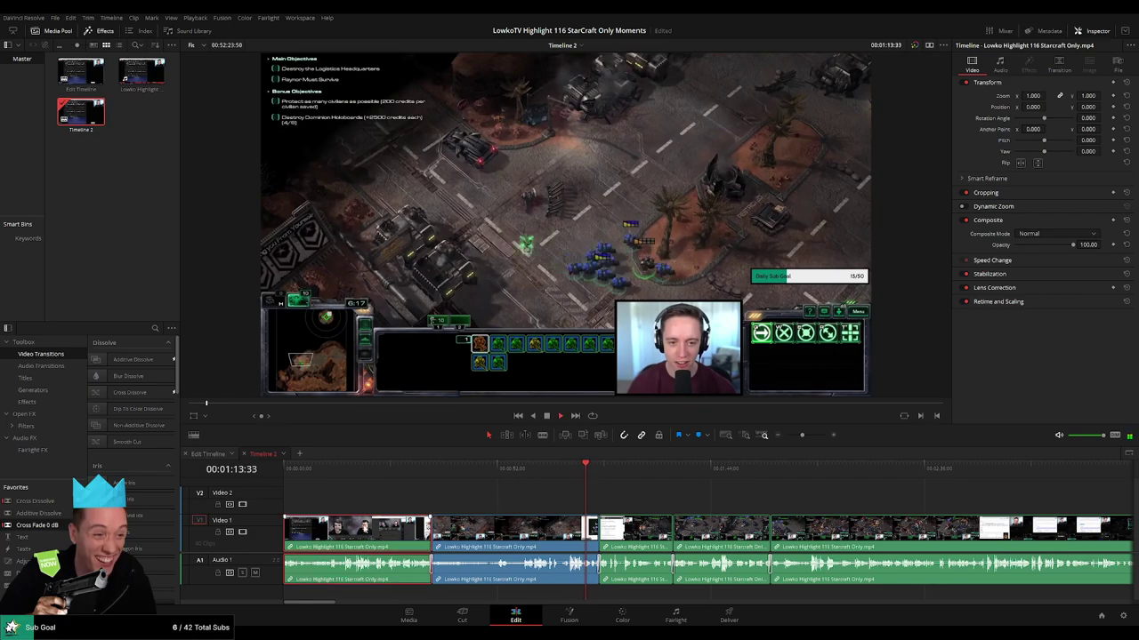
Swap the first two clips so the campaign gameplay opens the timeline and the Reddit clip follows directly after it.
left_click_drag(361, 528, 361, 481)
left_click_drag(587, 532, 463, 530)
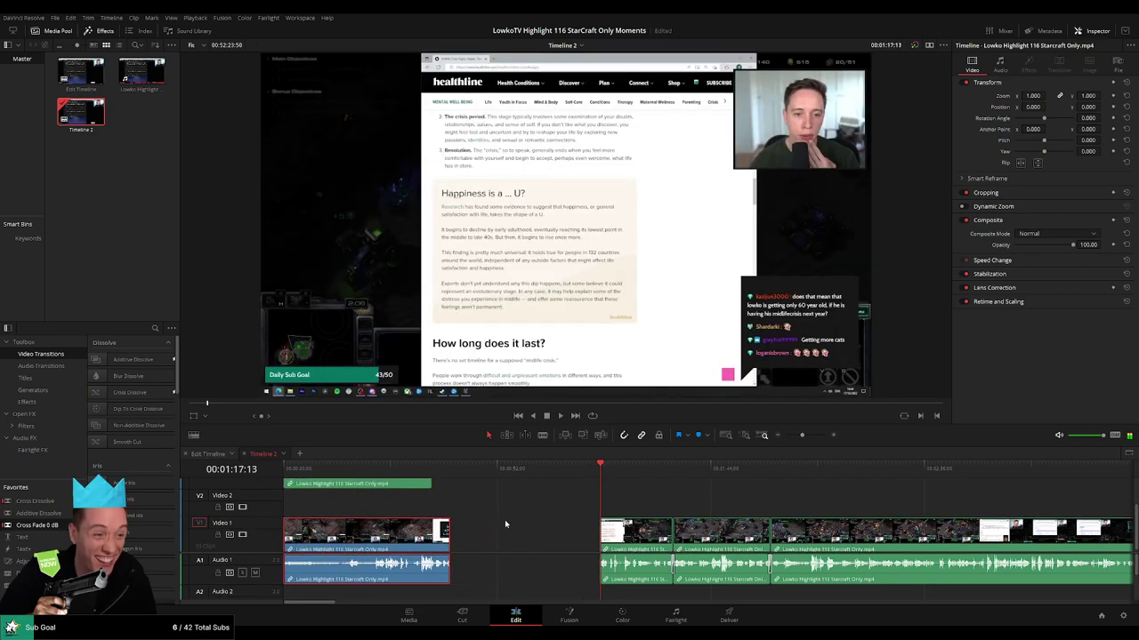
left_click_drag(363, 486, 510, 532)
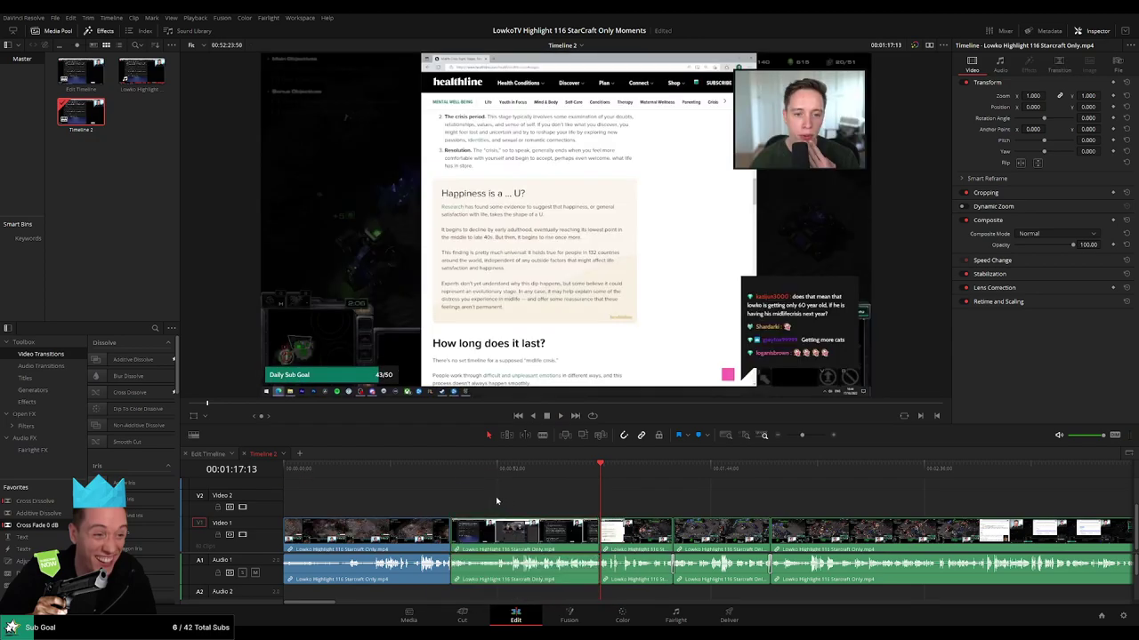
Play through the new cut at about 00:00:40 between the campaign gameplay clip and the Reddit clip.
left_click(451, 467)
left_click_drag(801, 436, 817, 436)
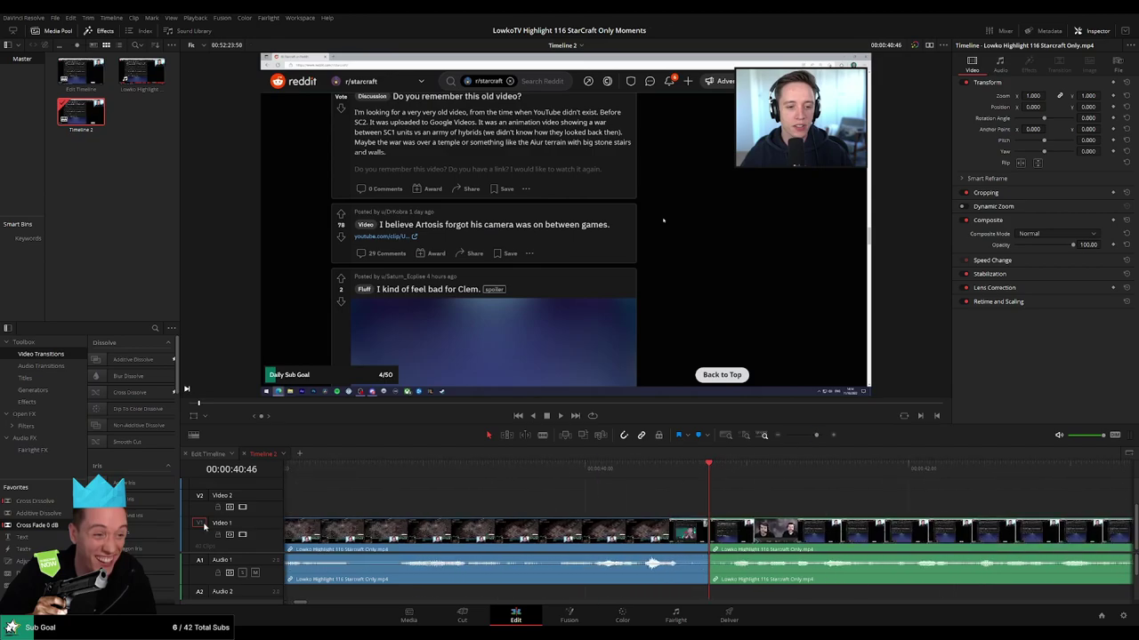
left_click_drag(268, 515, 702, 572)
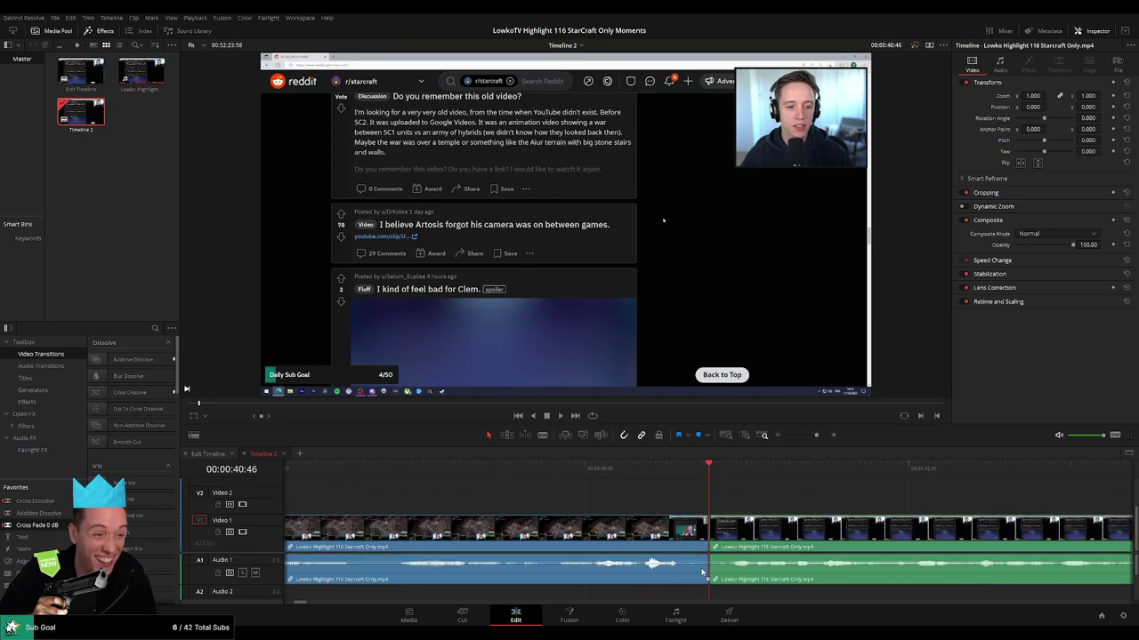
left_click(658, 470)
key("space")
key("space")
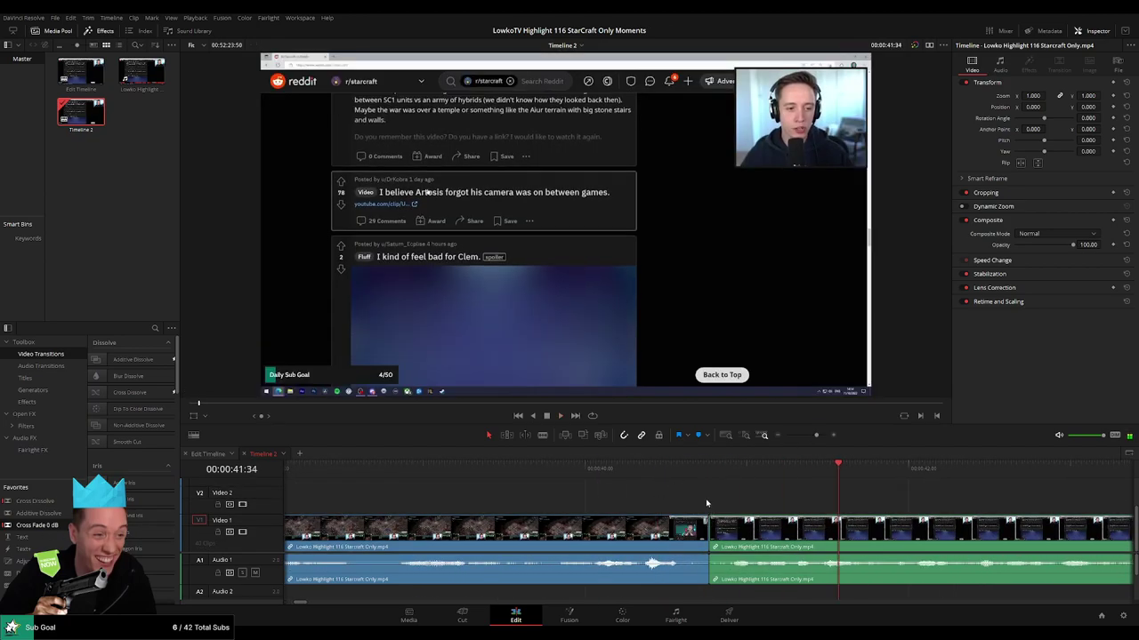
left_click(621, 503)
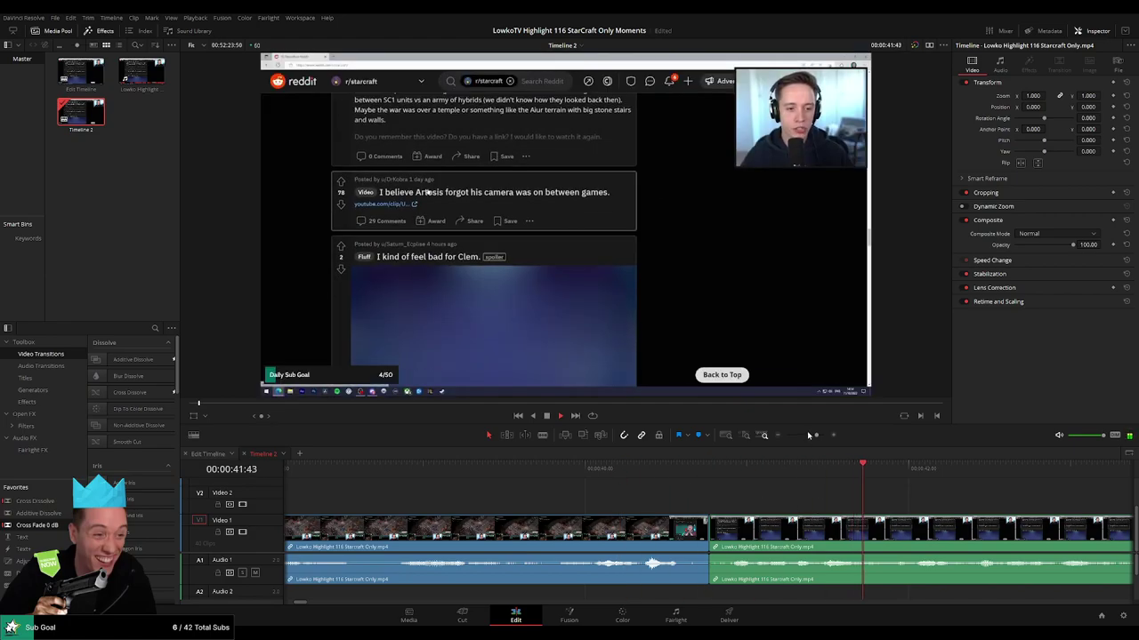
Check the opening gameplay clip near 00:00:35 and at its start, plus the Reddit clip's outgoing cut near 00:01:17.
left_click_drag(808, 435, 804, 435)
left_click(486, 472)
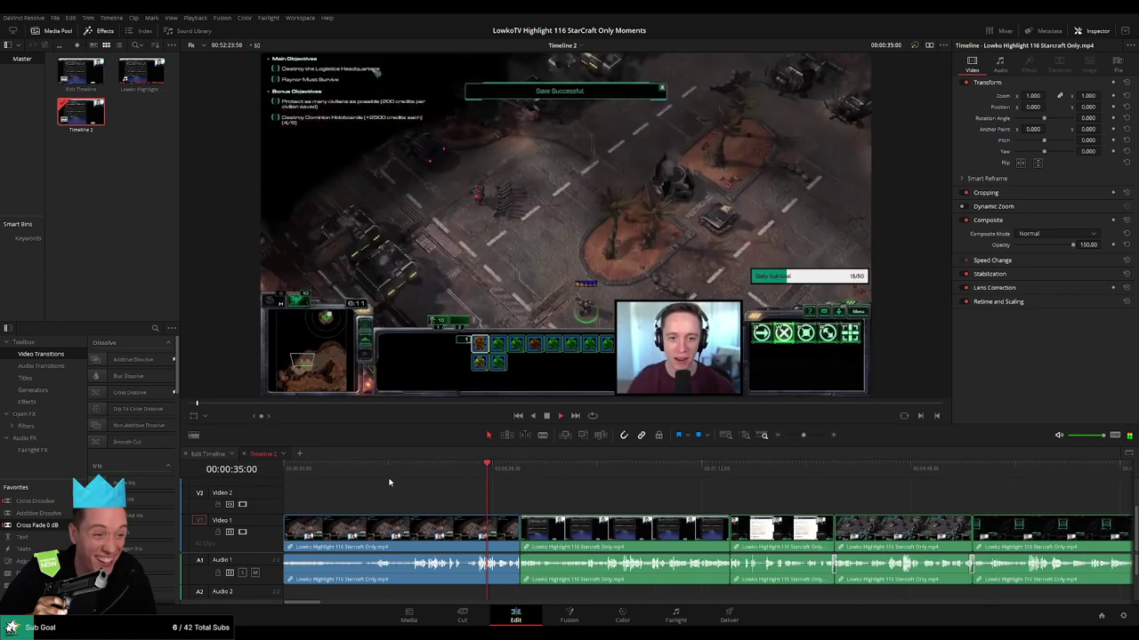
key("space")
left_click(283, 469)
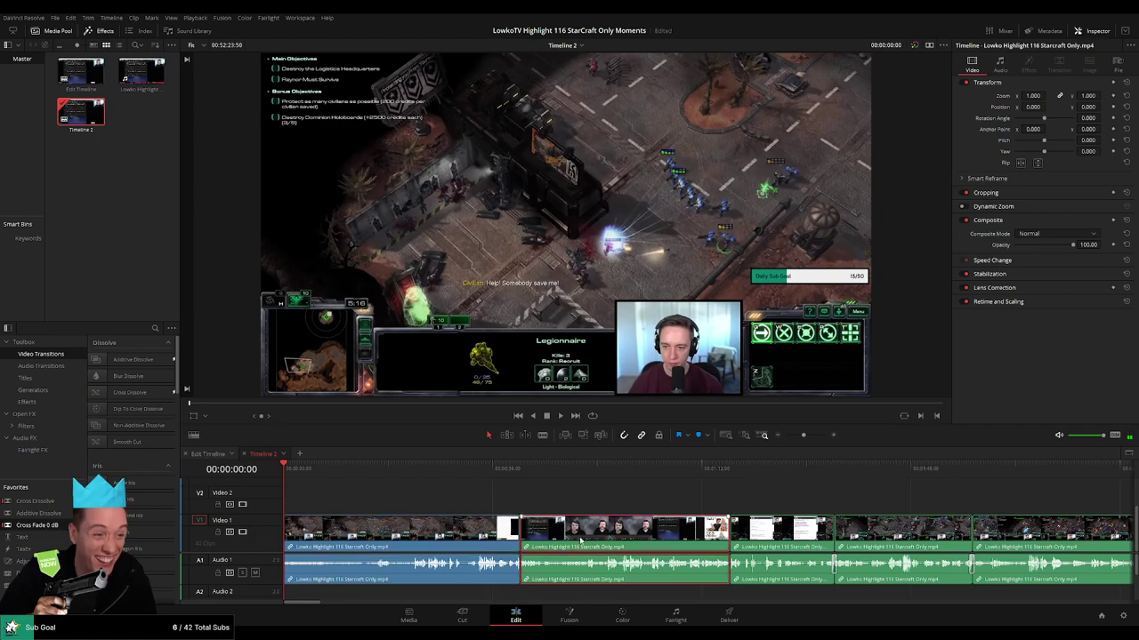
left_click(728, 470)
left_click_drag(803, 435, 810, 435)
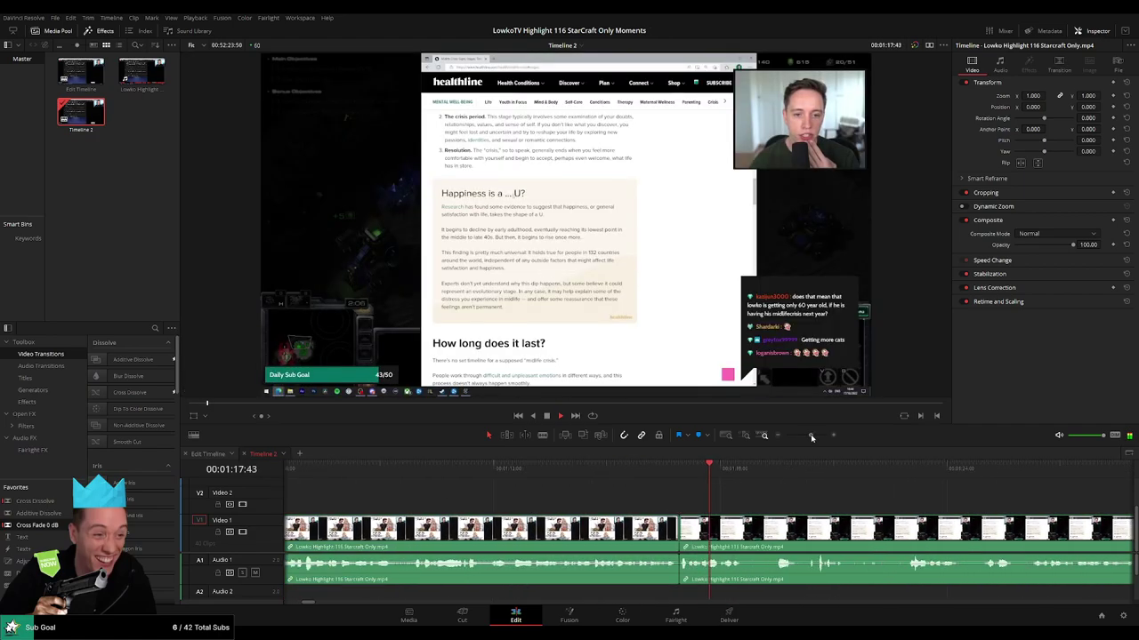
left_click(652, 472)
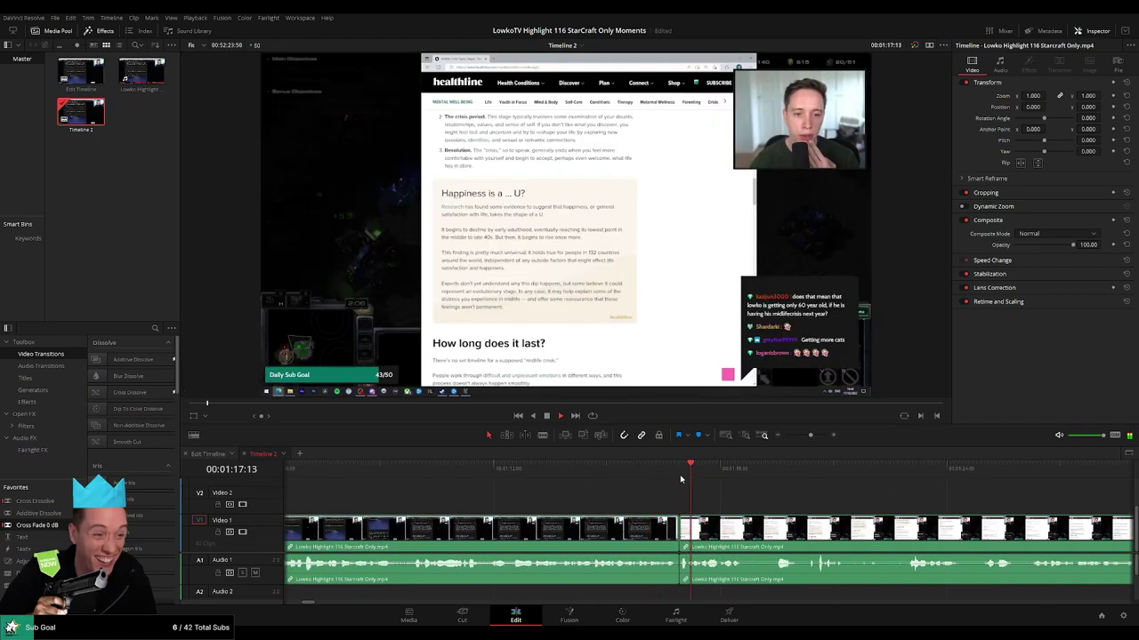
Skim the following clips from about 00:01:19 through the gameplay at 00:02:00 to the green YouTube clip near 00:05:27.
left_click_drag(810, 435, 793, 436)
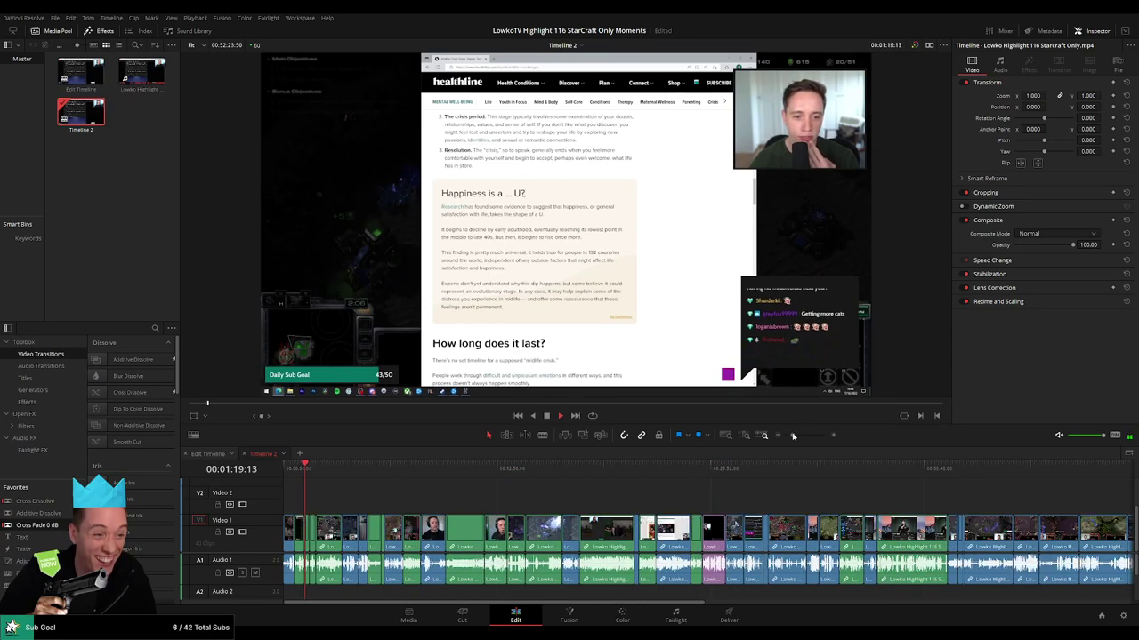
left_click(316, 467)
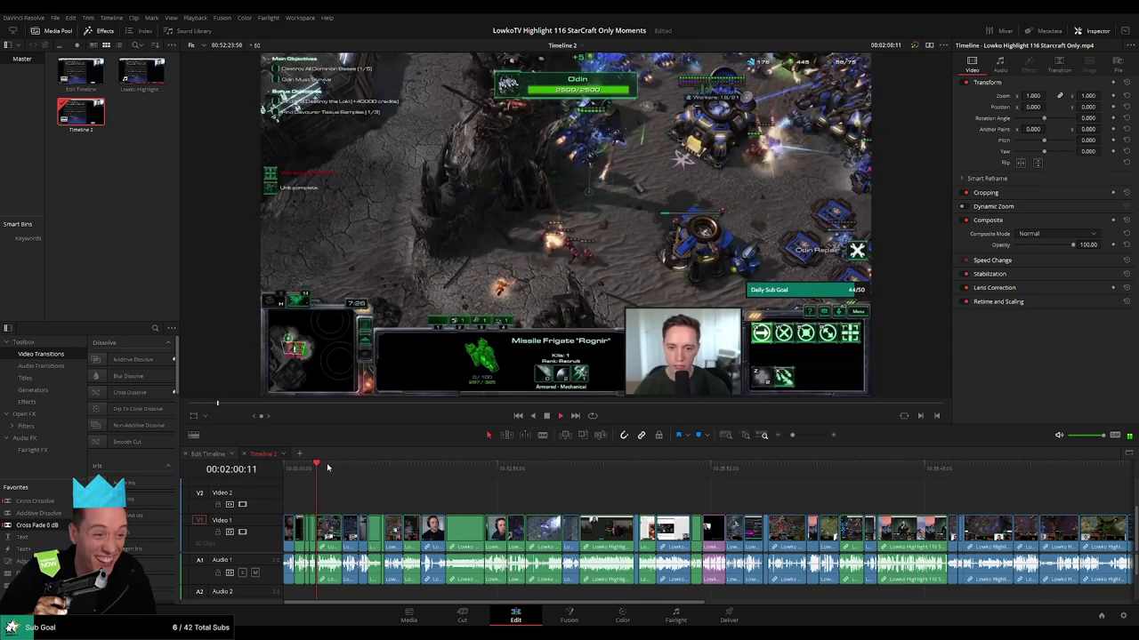
left_click_drag(328, 469, 370, 472)
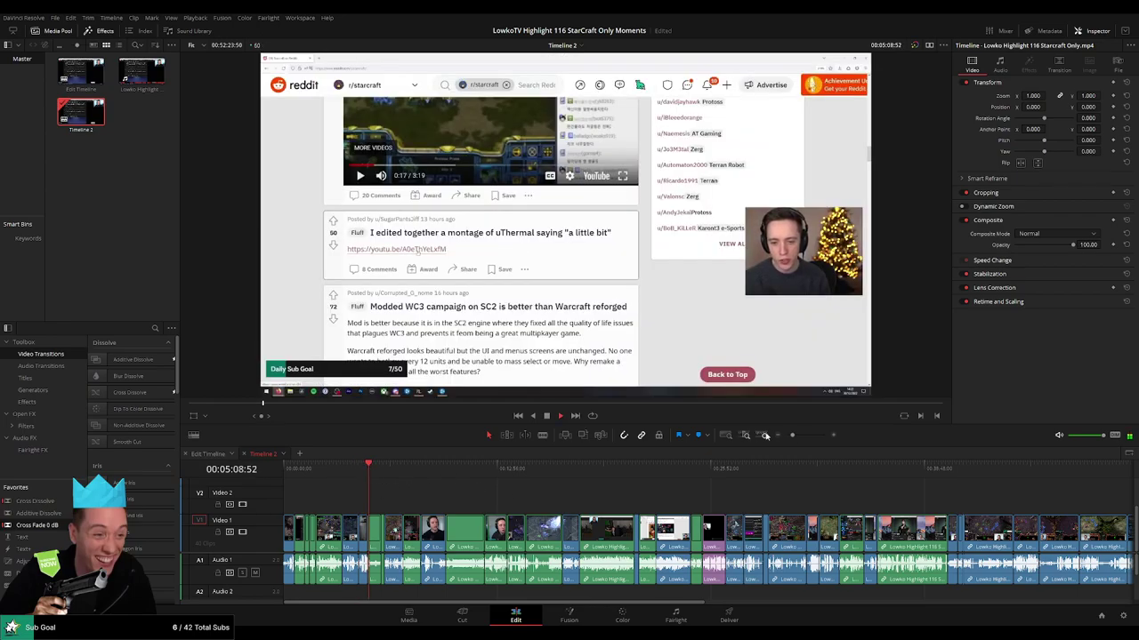
left_click_drag(793, 435, 799, 435)
left_click(740, 467)
scroll(550, 489, "right", 3)
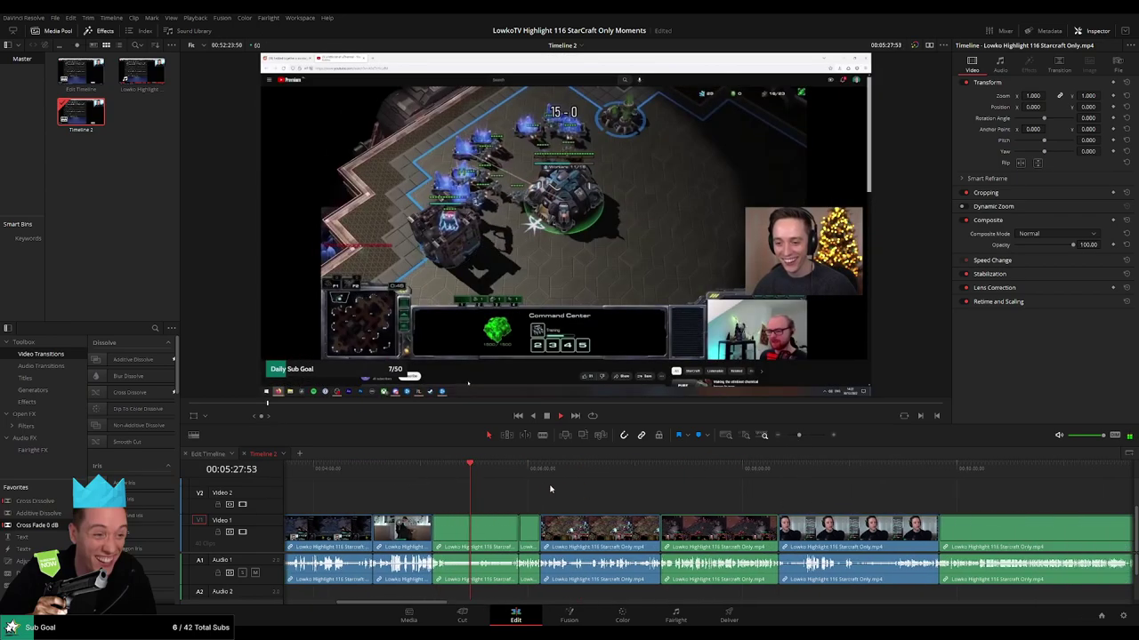
Review the short Reddit protest-sign clip at about 00:05:55, ripple delete it, and play the resulting cut.
left_click(521, 468)
left_click(537, 469)
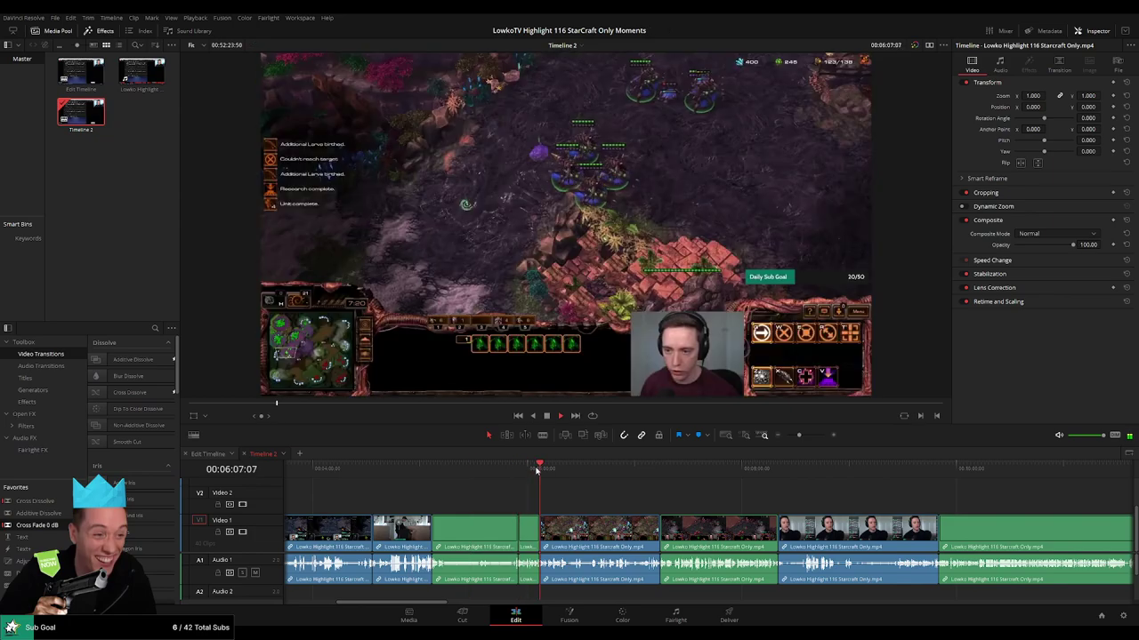
left_click(676, 475)
left_click(518, 469)
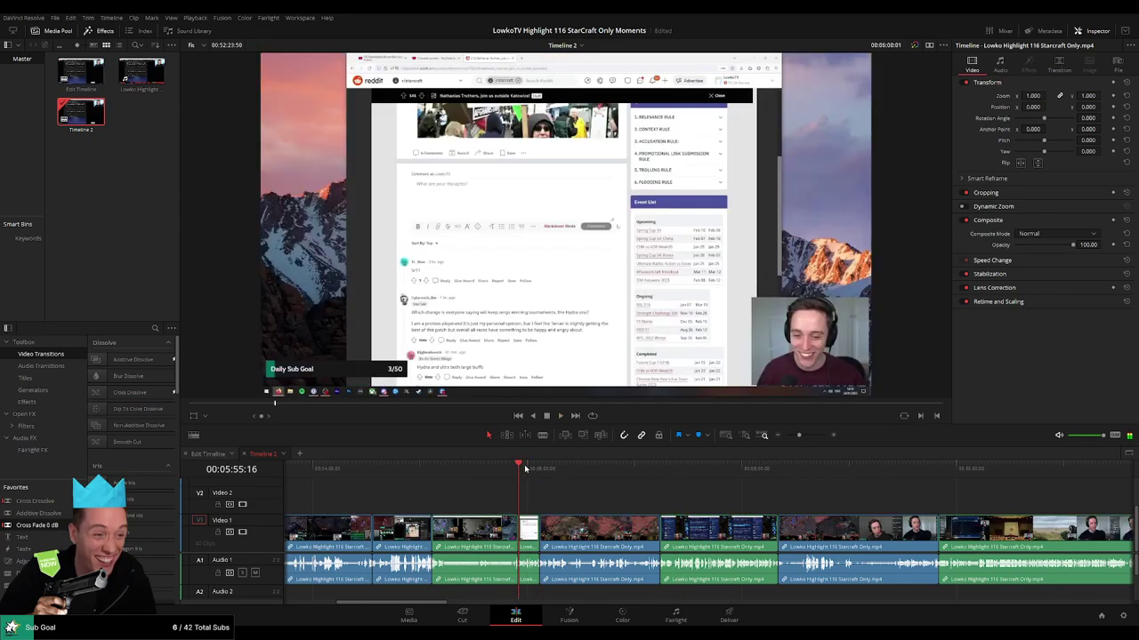
key("space")
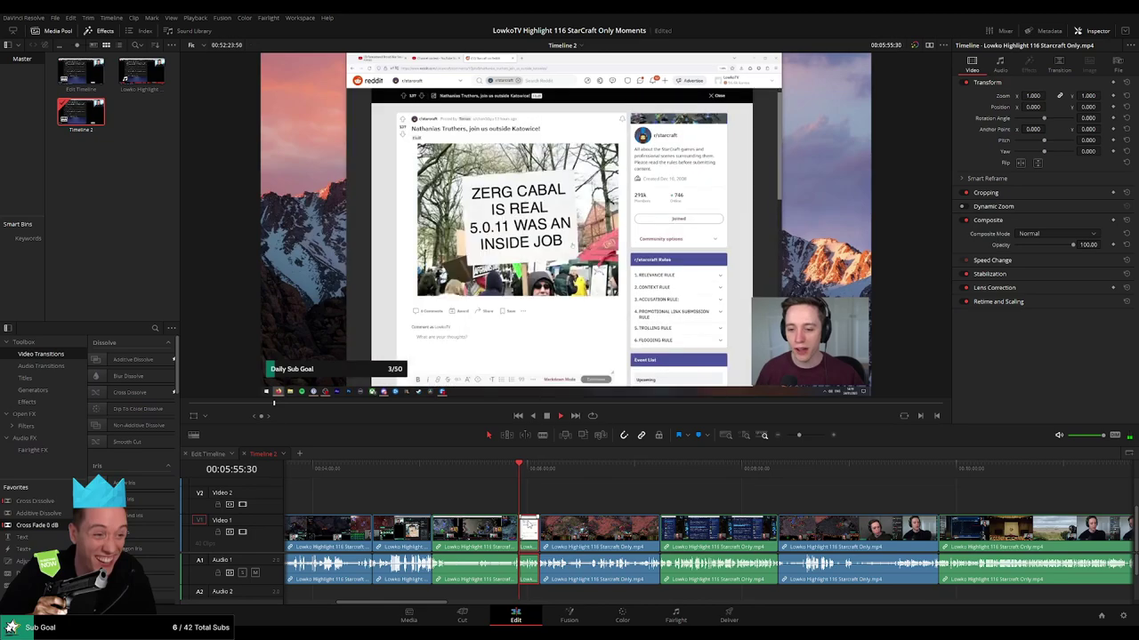
key("Delete")
key("space")
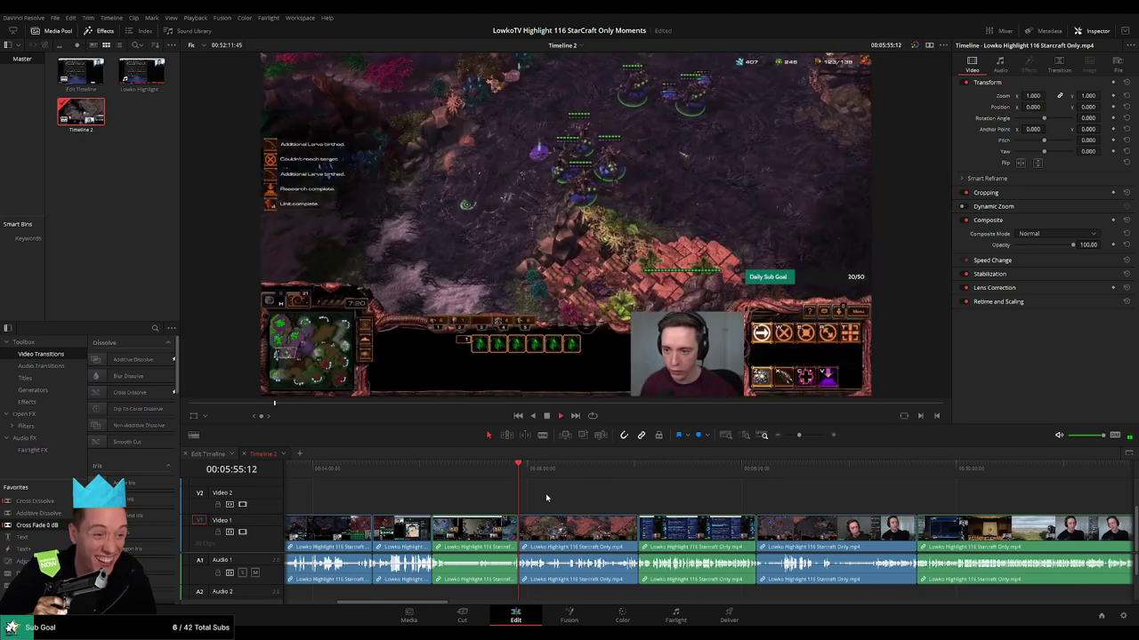
Skim the clips after that cut, including the gameplay near 00:08:14 and the cut into the webcam clip near 00:09:39.
left_click(567, 474)
mouse_move(573, 477)
left_mouse_down()
mouse_move(687, 481)
mouse_move(539, 493)
mouse_move(460, 482)
mouse_move(551, 478)
left_mouse_up()
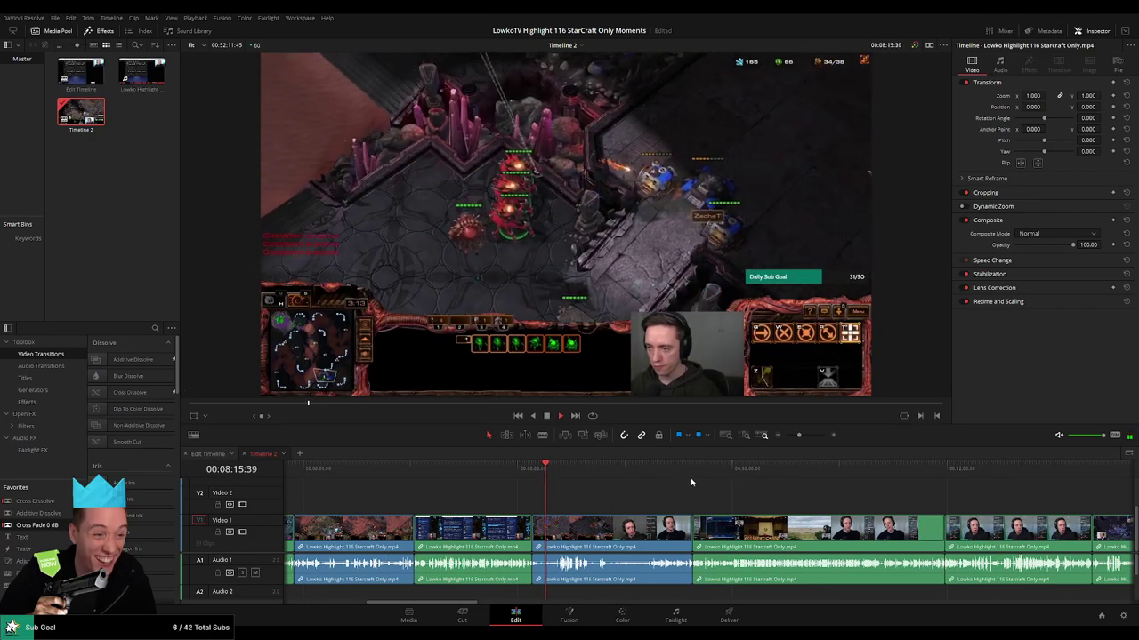
left_click(692, 477)
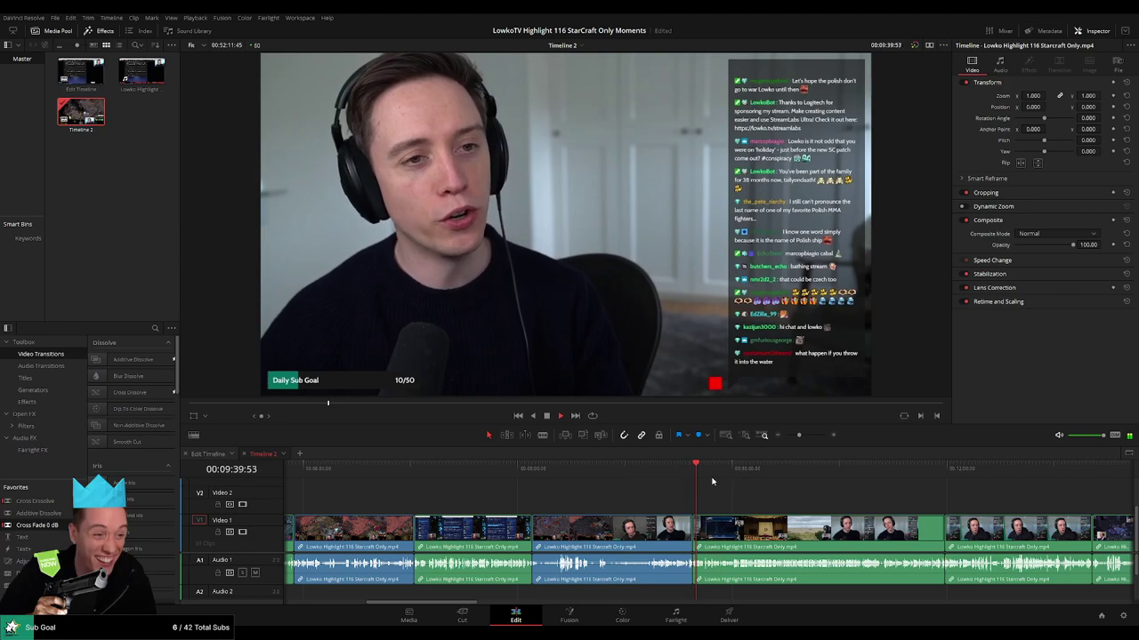
left_click(493, 478)
left_click_drag(494, 477, 541, 479)
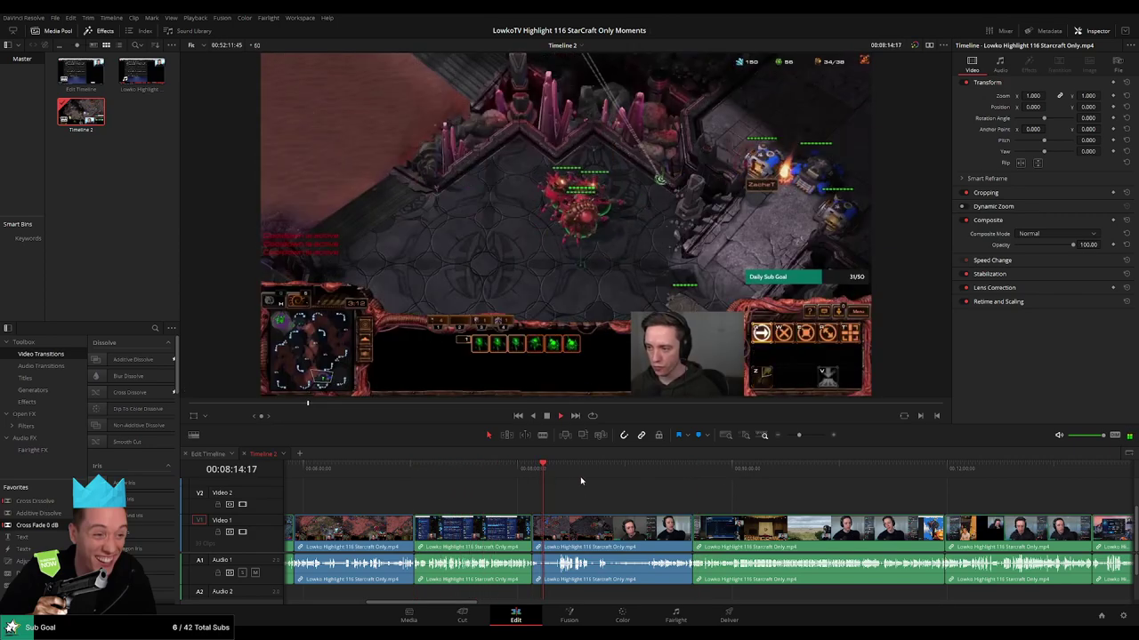
Review the StarCraft patch-notes clip at about 00:07:43 and 00:08:04 and delete it.
left_click(485, 482)
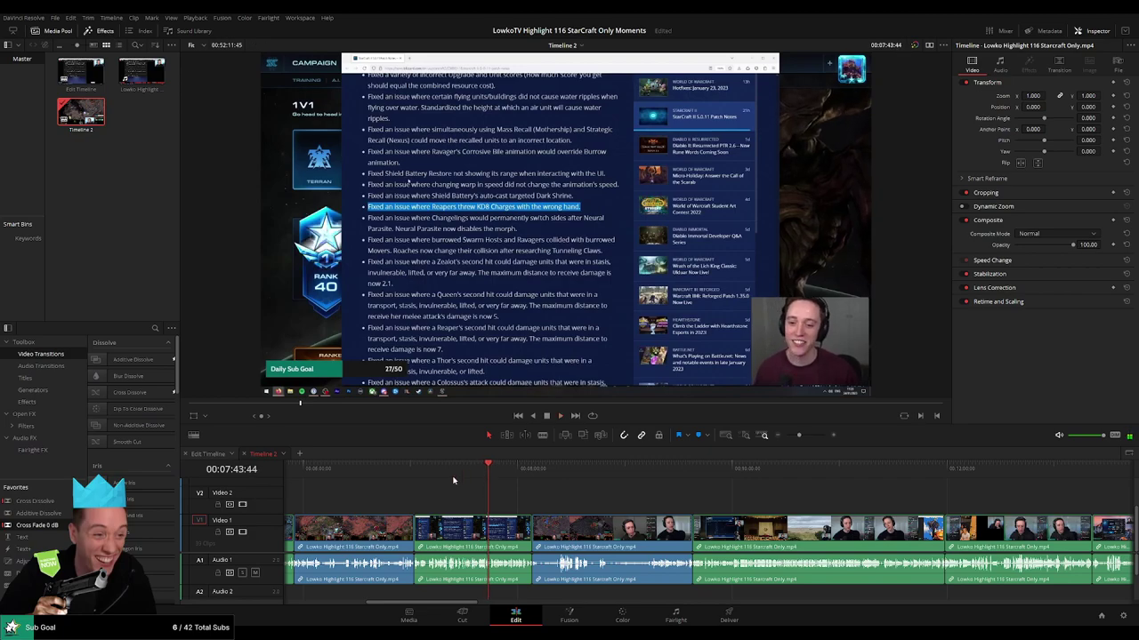
left_click(520, 479)
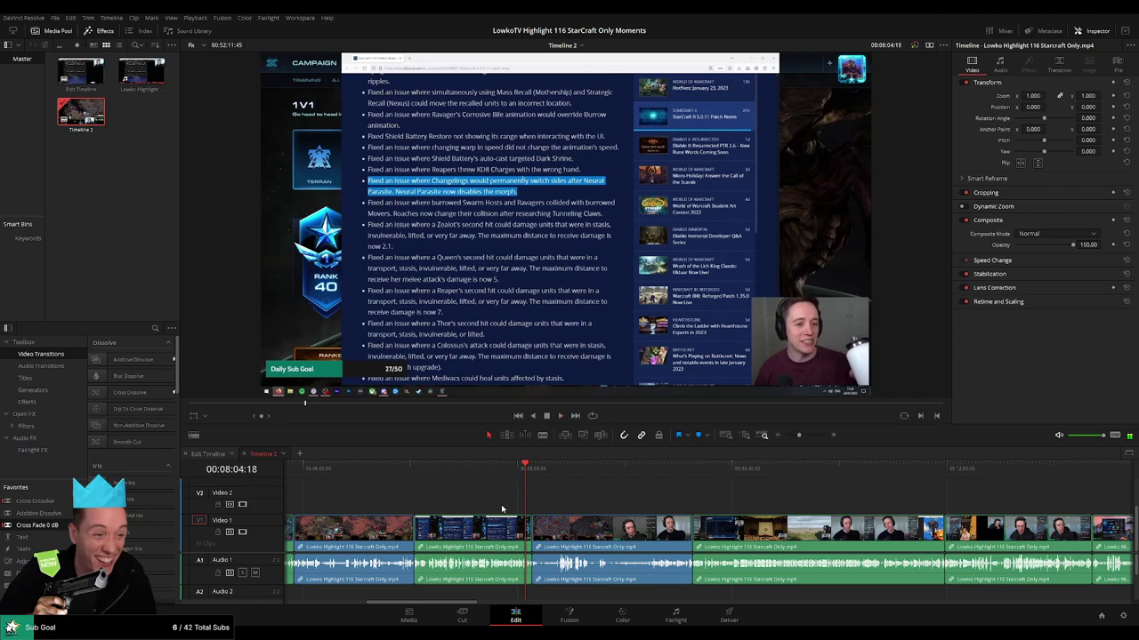
key("Delete")
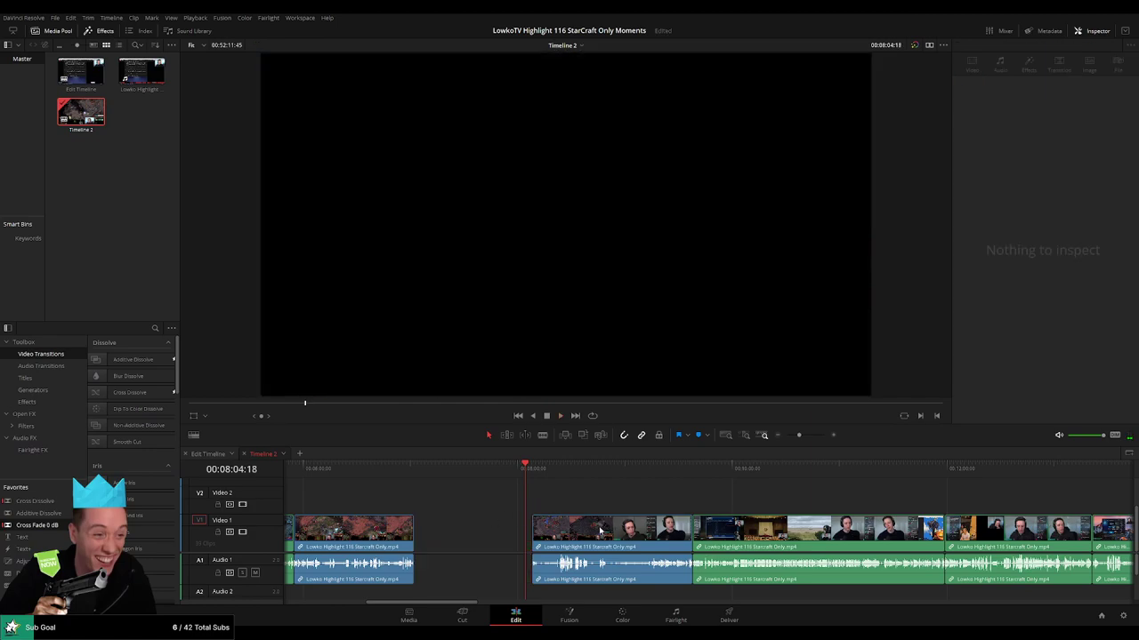
Move the green parliament-hall clip into the gap at about 00:07:02, ahead of the Zerg gameplay clip, and close the leftover gap.
left_click_drag(750, 532, 470, 508)
left_click_drag(598, 530, 848, 528)
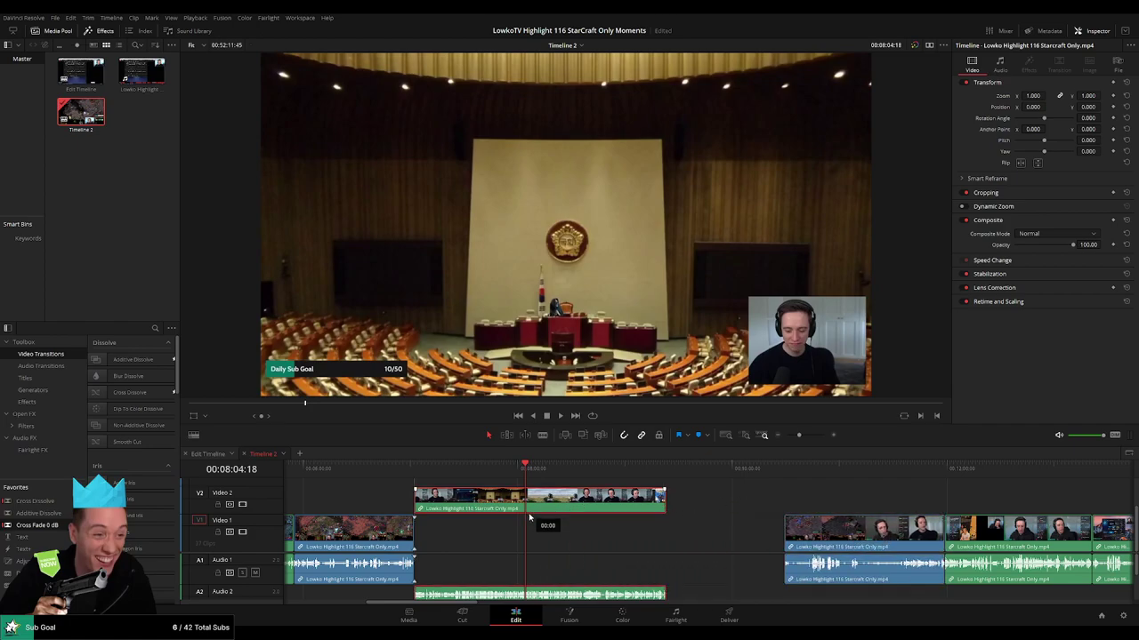
left_click_drag(529, 519, 530, 532)
mouse_move(818, 537)
left_mouse_down()
mouse_move(786, 536)
mouse_move(818, 536)
left_mouse_up()
left_click(711, 534)
key("Delete")
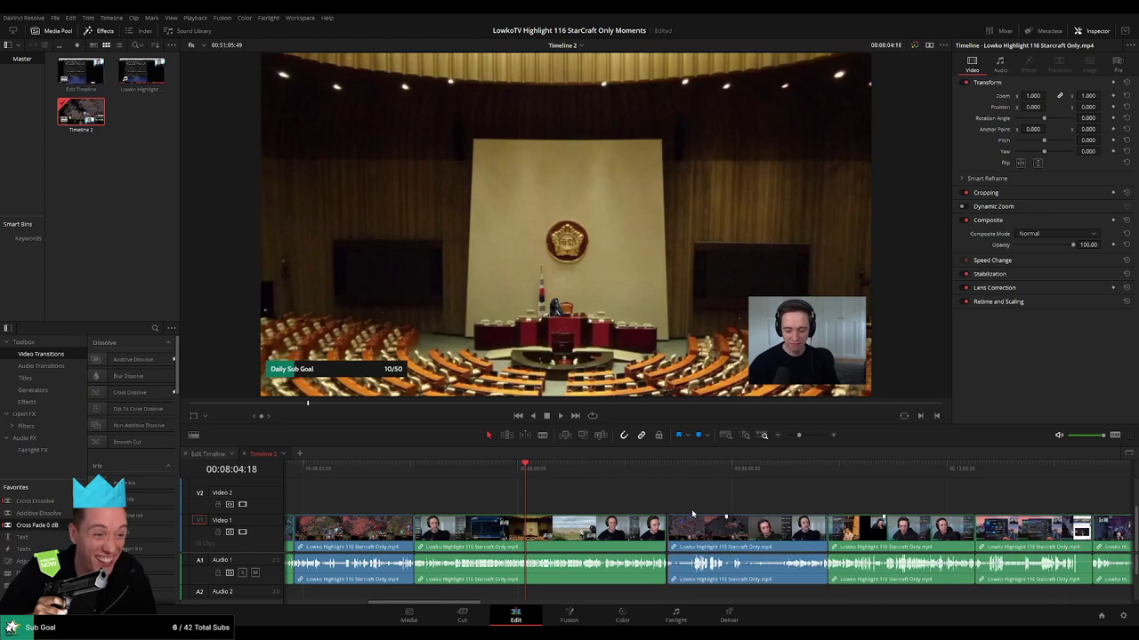
Play the new cut into the webcam clip at about 00:07:02 and add an audio cross fade across it.
key("Up")
left_click_drag(799, 435, 810, 440)
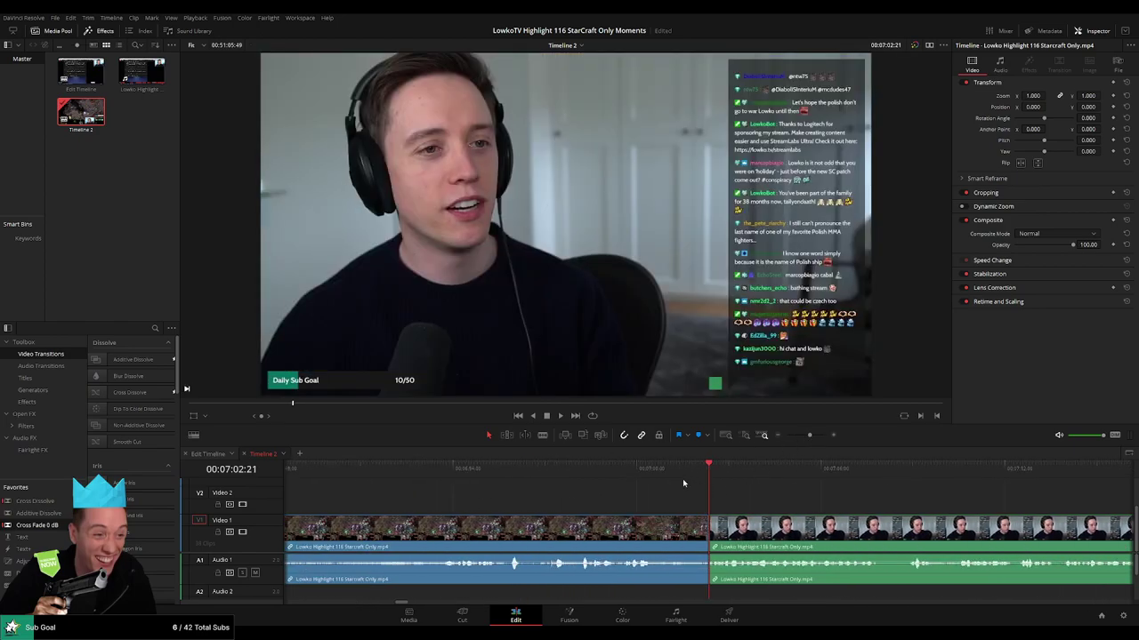
left_click(679, 472)
key("space")
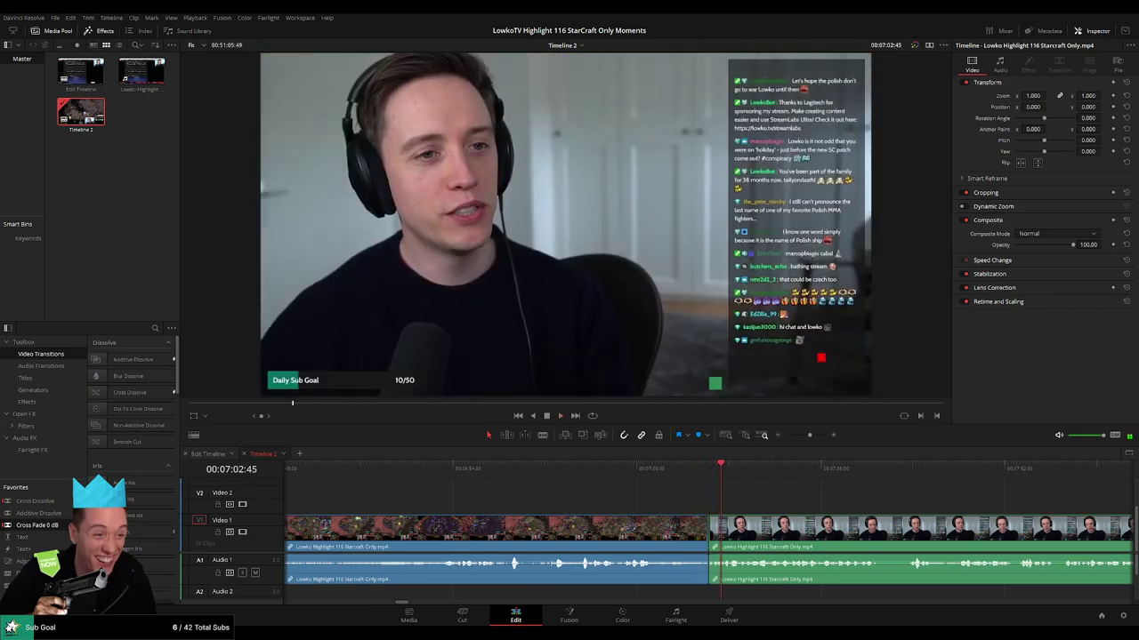
left_click(671, 490)
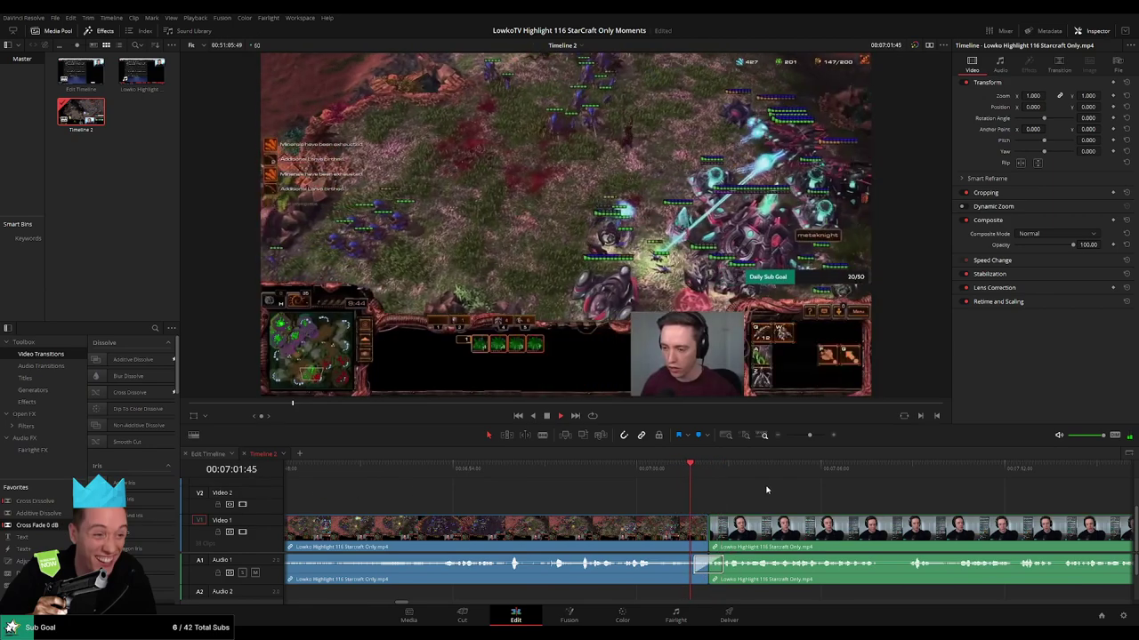
Check the cut from the Reddit page into the Zerg gameplay clip at about 00:09:23.
left_click_drag(810, 435, 796, 437)
left_click_drag(774, 477, 782, 477)
scroll(739, 477, "up", 4)
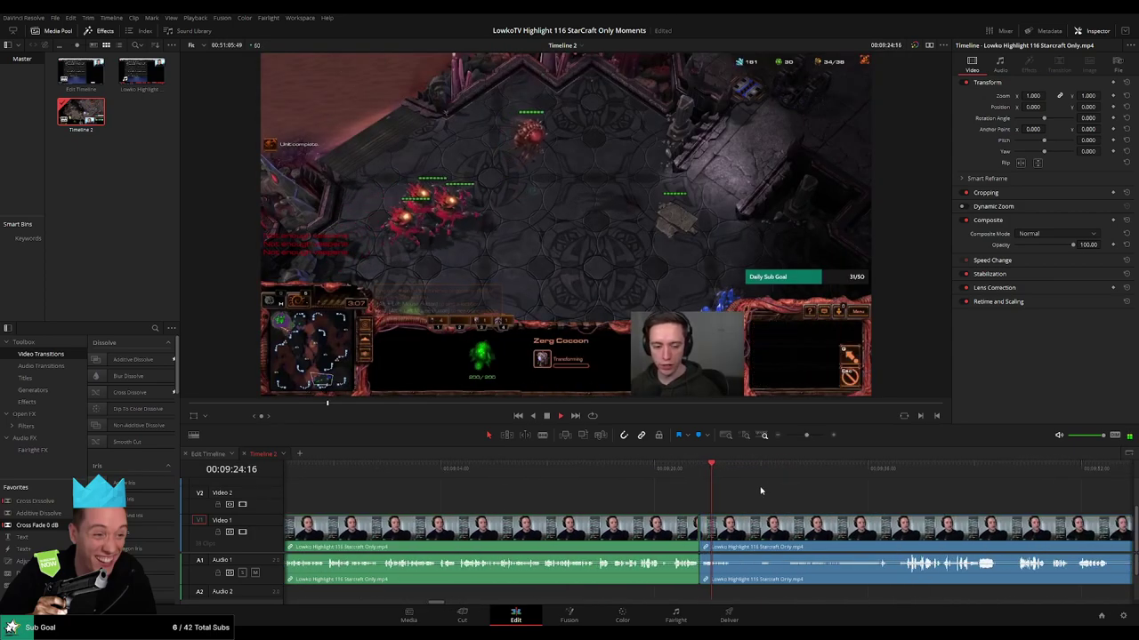
left_click(687, 481)
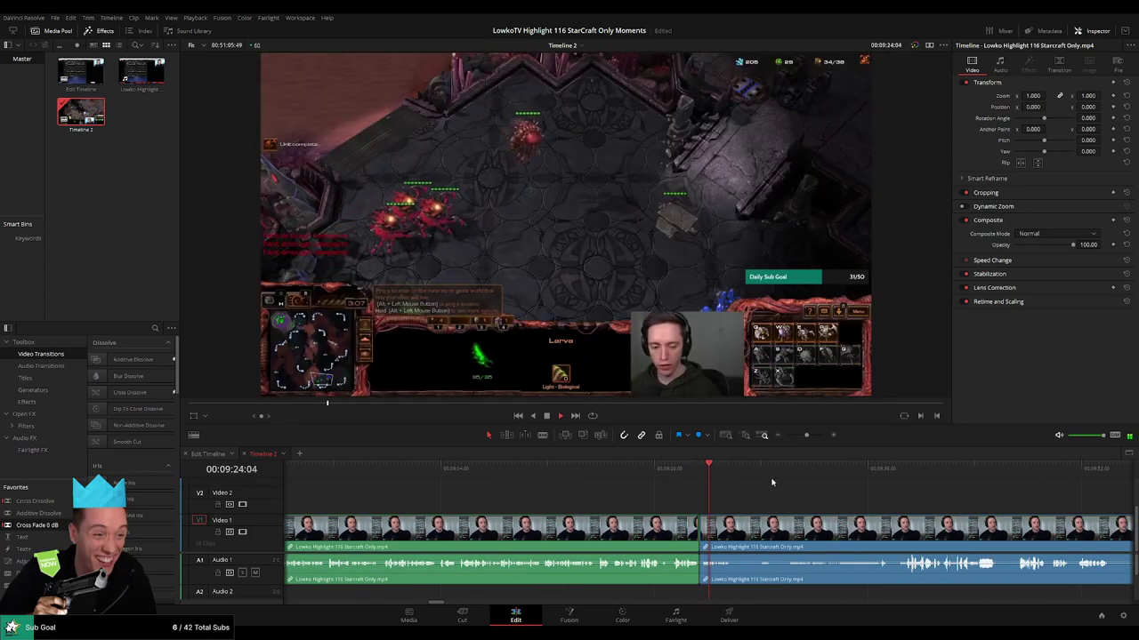
left_click(681, 472)
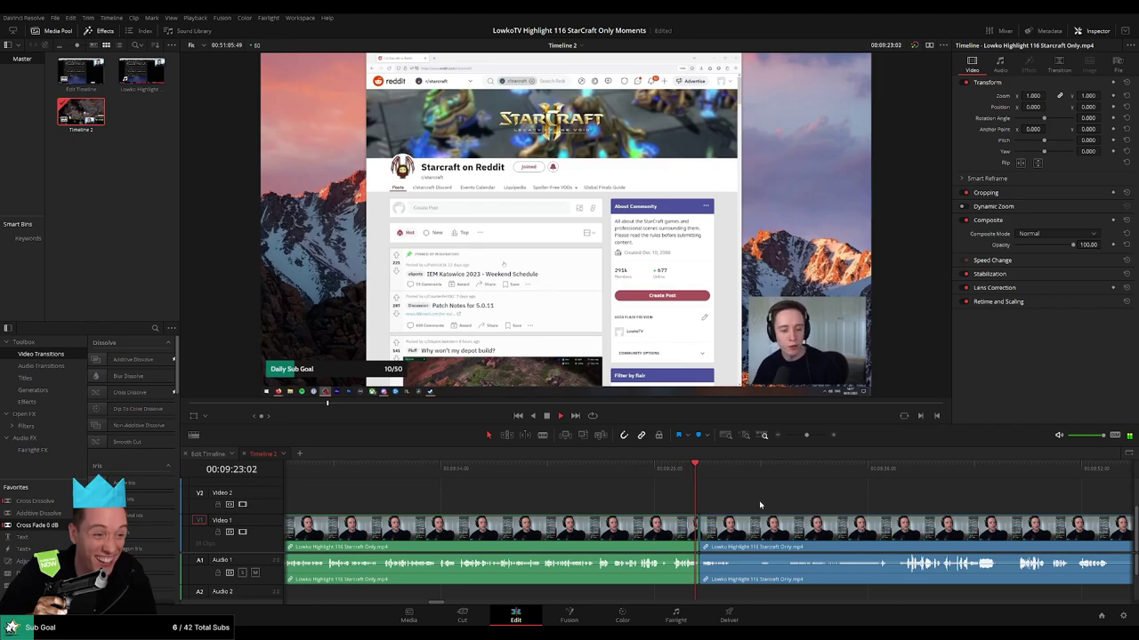
Skim the following clips from about 00:09:25 through the webcam clip at 00:10:54 to the Discord clip near 00:12:40.
left_click(795, 436)
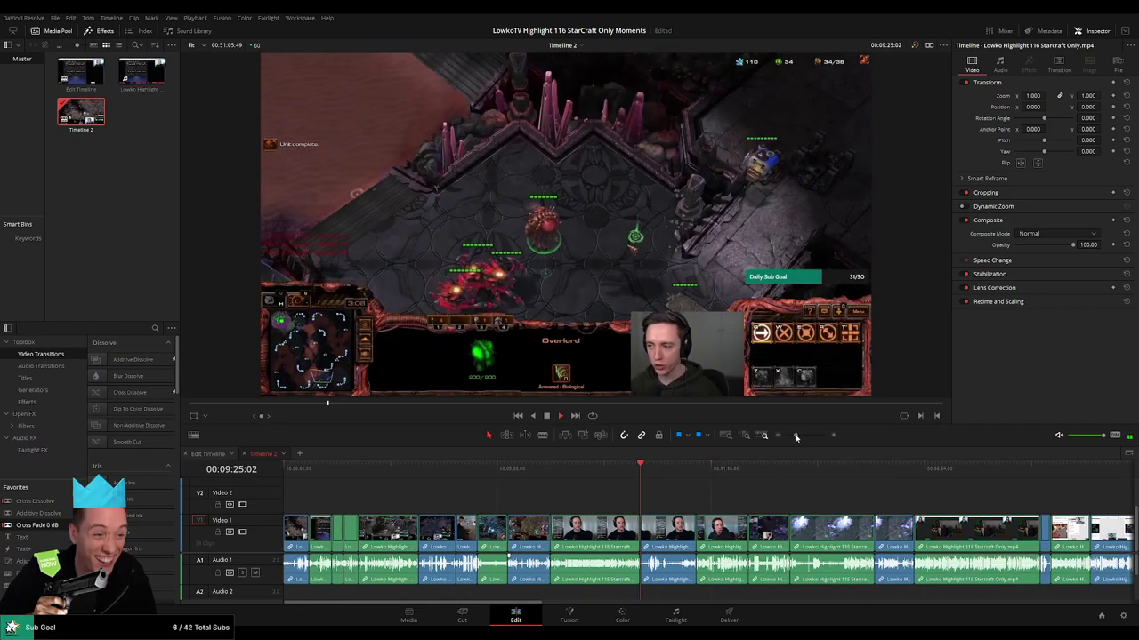
left_click(695, 467)
scroll(741, 501, "right", 3)
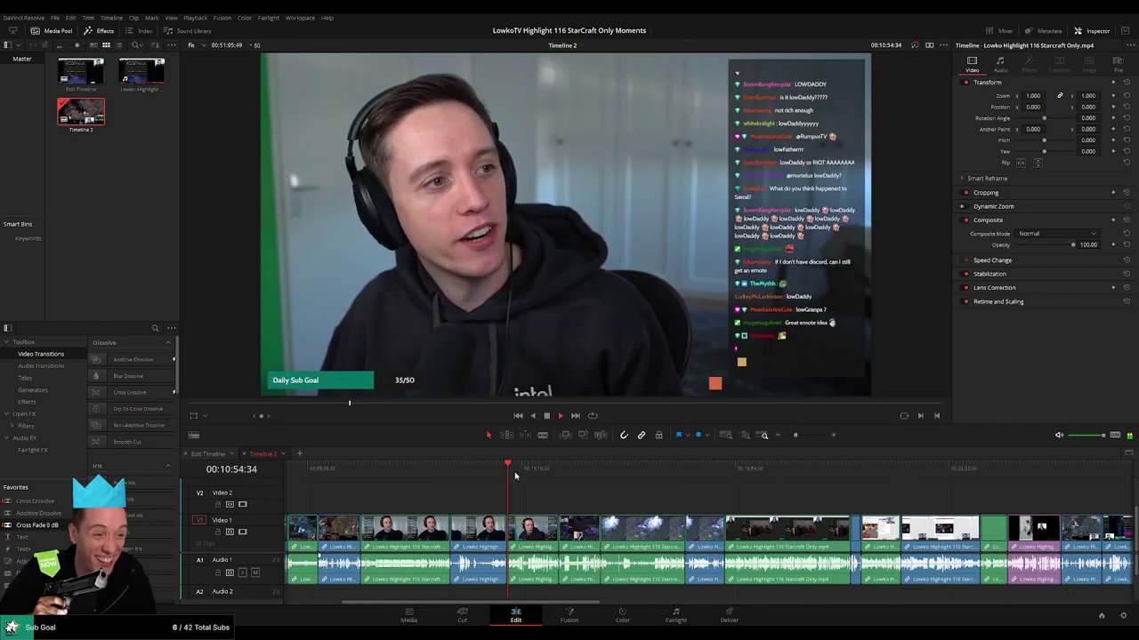
left_click(553, 468)
scroll(576, 498, "right", 2)
left_click(474, 477)
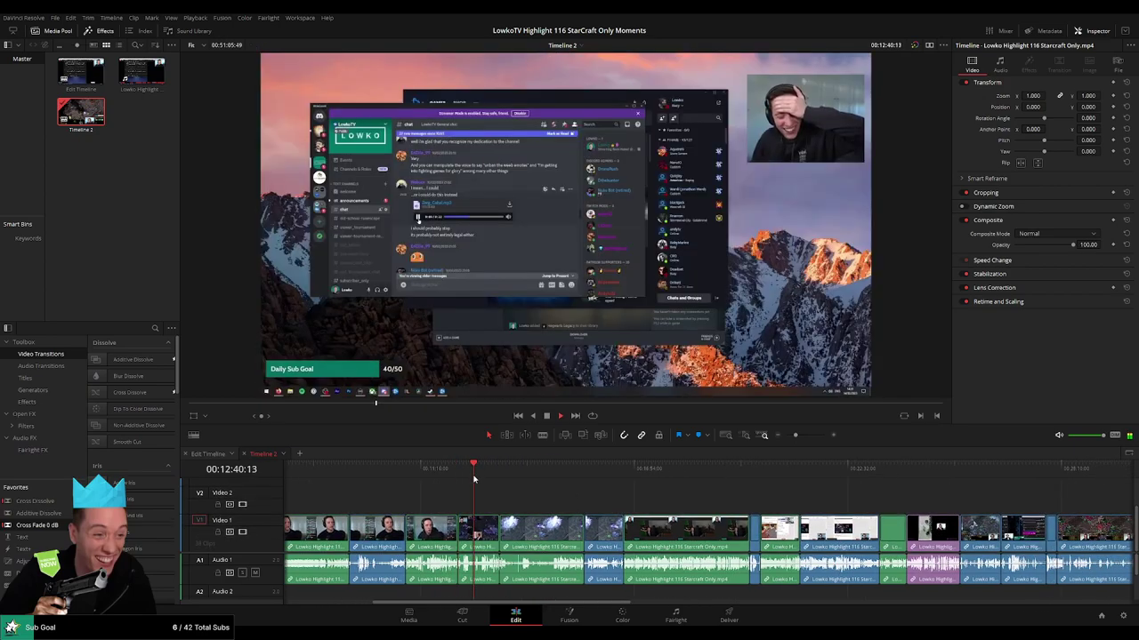
key("space")
Review the opening of the green Discord clip, split it at 00:12:19:03, and ripple delete the part before the split.
left_click(808, 436)
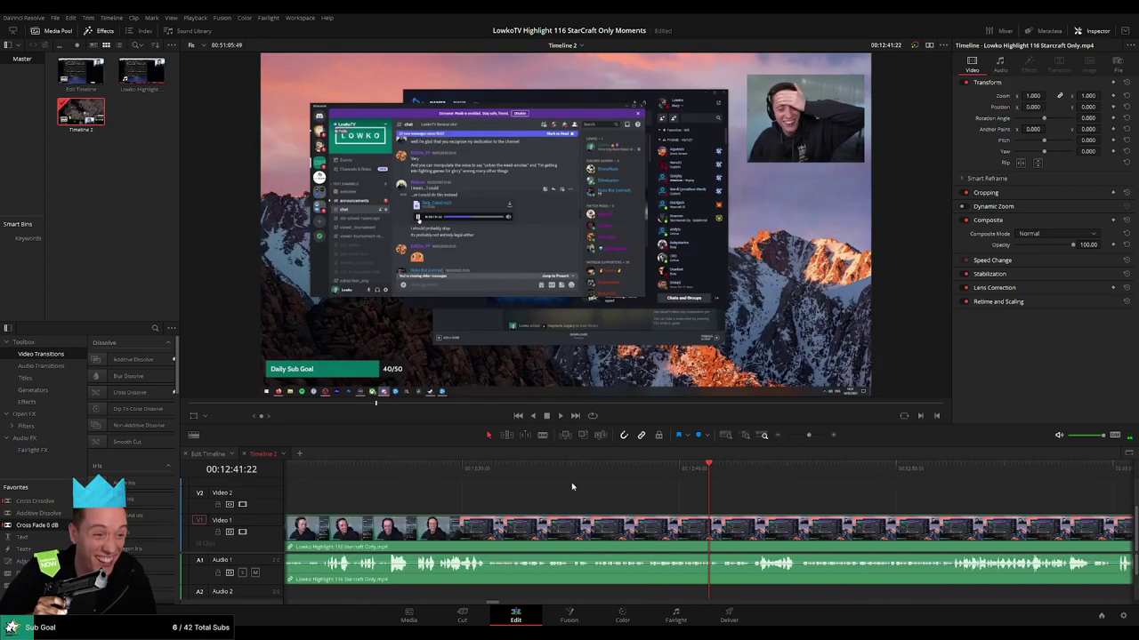
scroll(537, 497, "left", 4)
left_click(489, 482)
key("space")
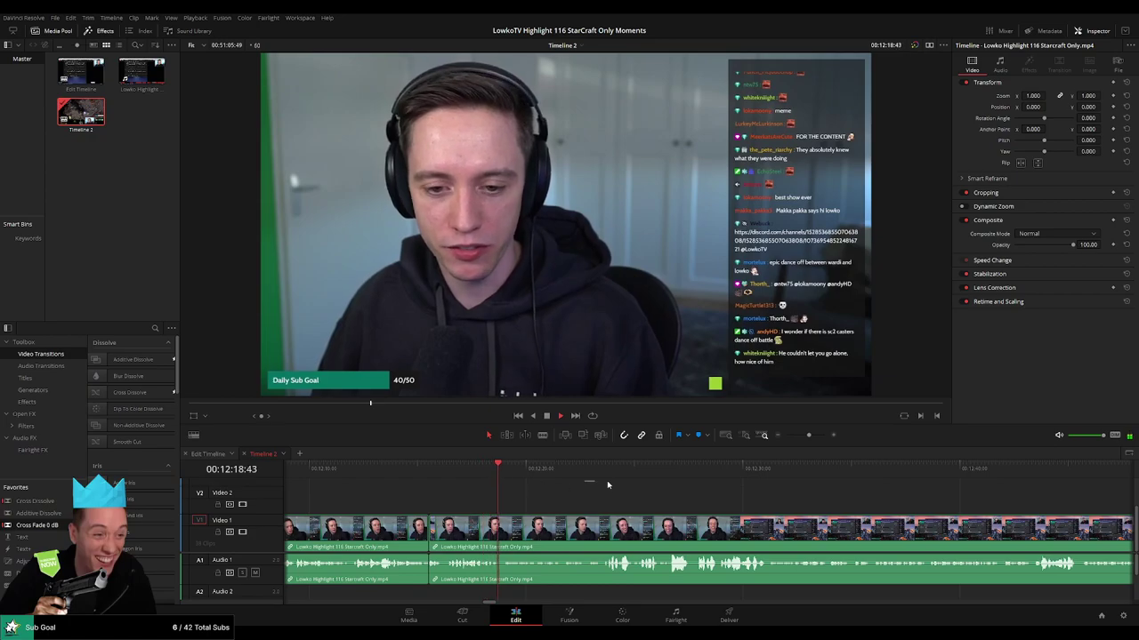
left_click(607, 479)
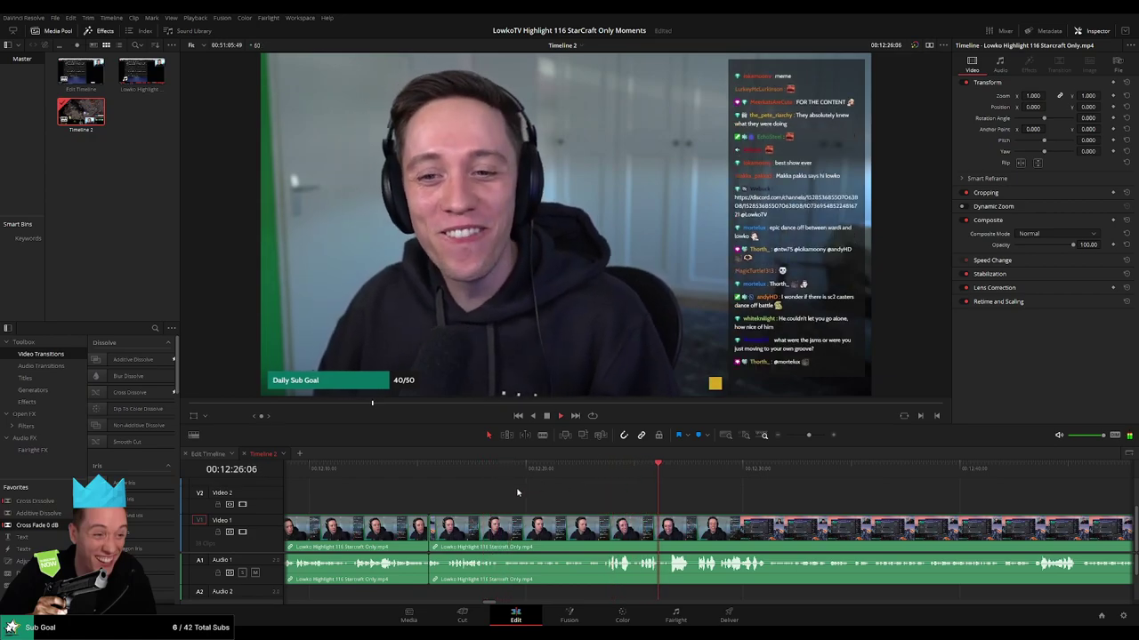
left_click(466, 478)
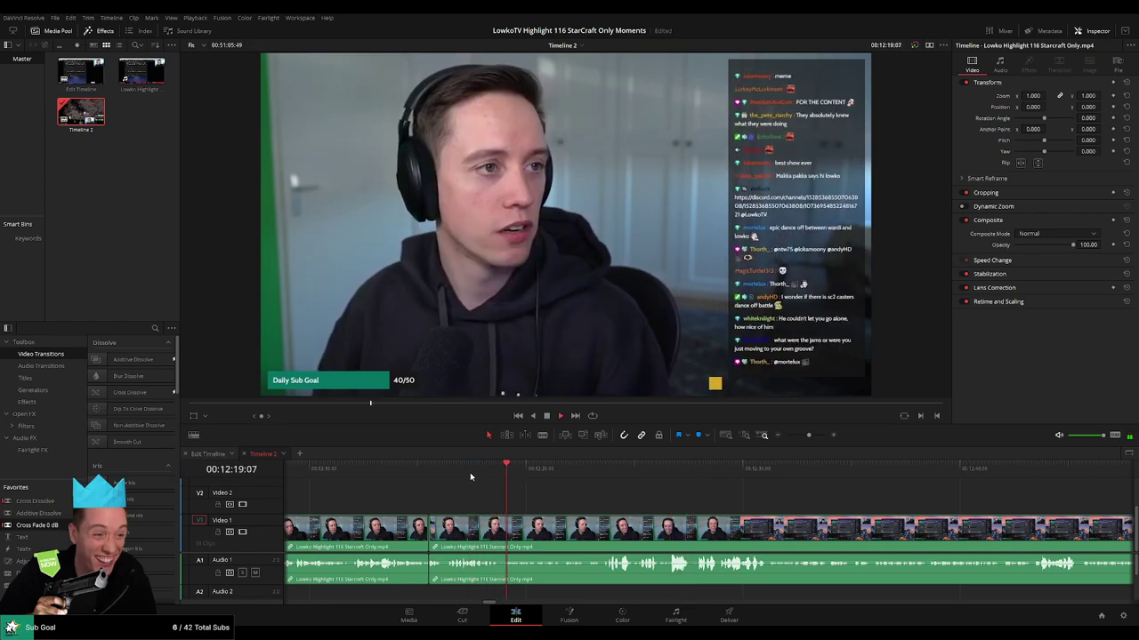
left_click(504, 479)
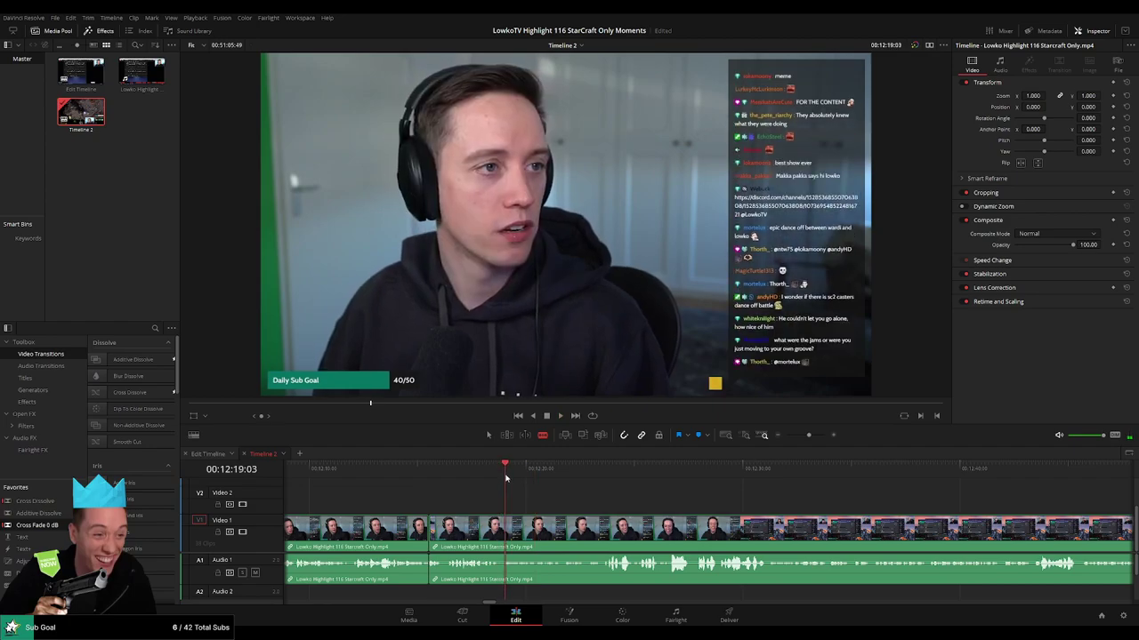
left_click(505, 529)
key("a")
key("Delete")
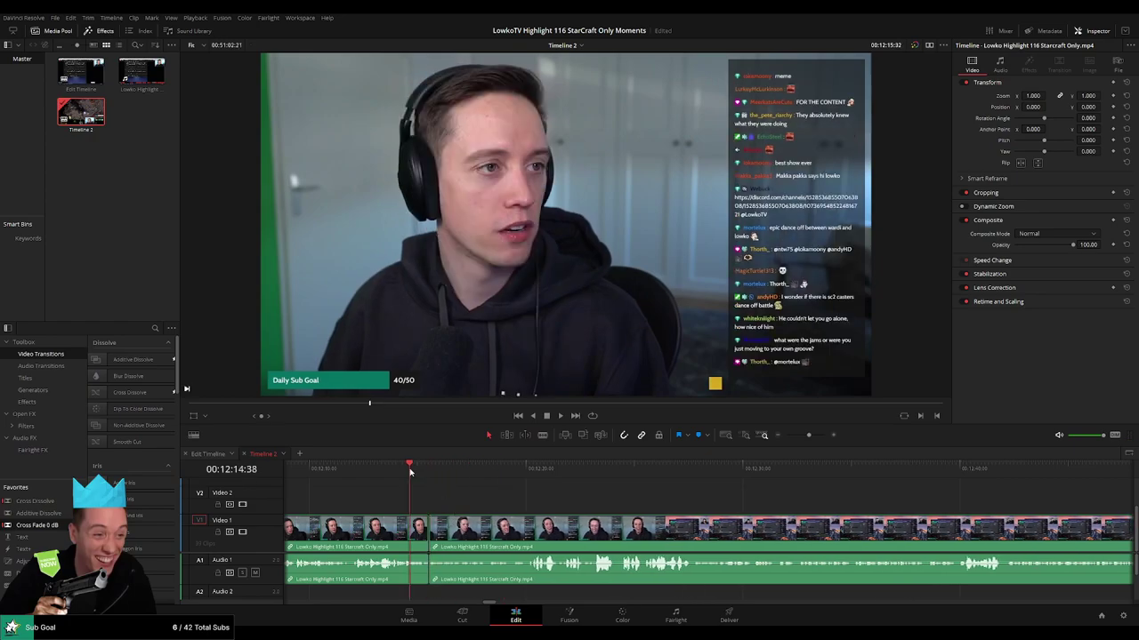
Play the trimmed cut near 00:12:15 and check the start of the Protoss gameplay clip at about 00:15:31.
key("space")
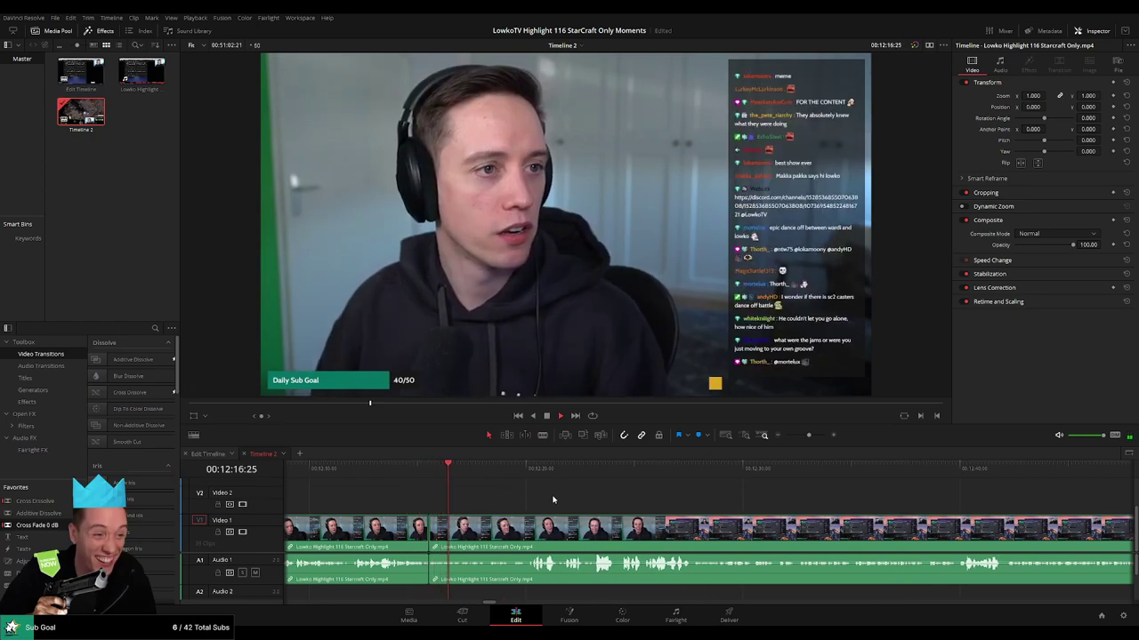
left_click(525, 471)
left_click_drag(809, 435, 798, 436)
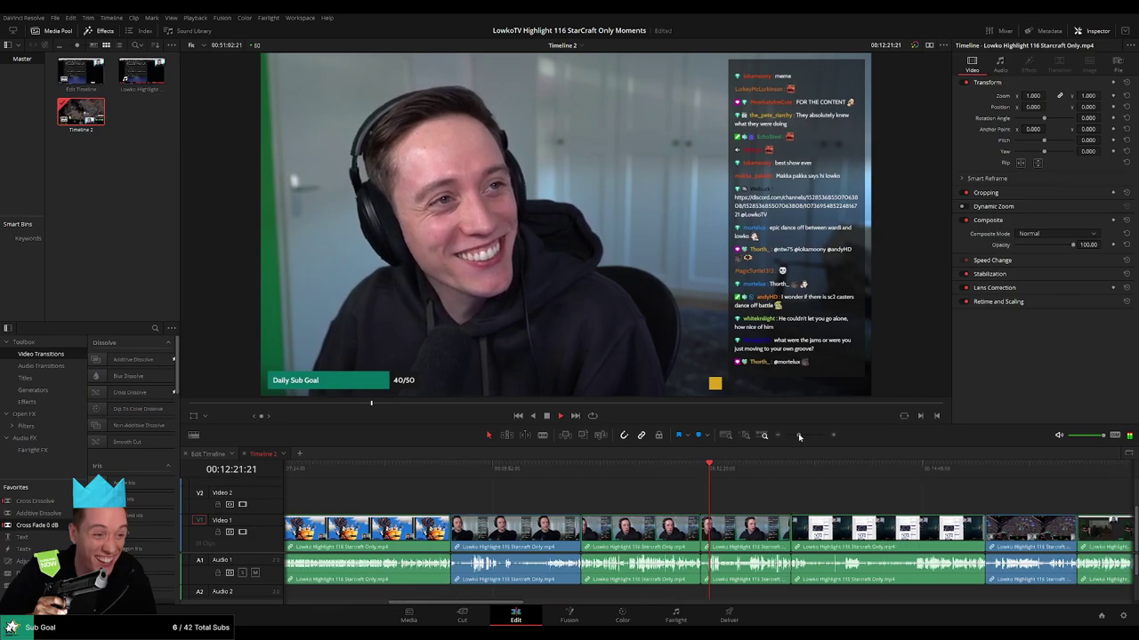
scroll(594, 492, "right", 3)
left_click(586, 478)
left_click(758, 467)
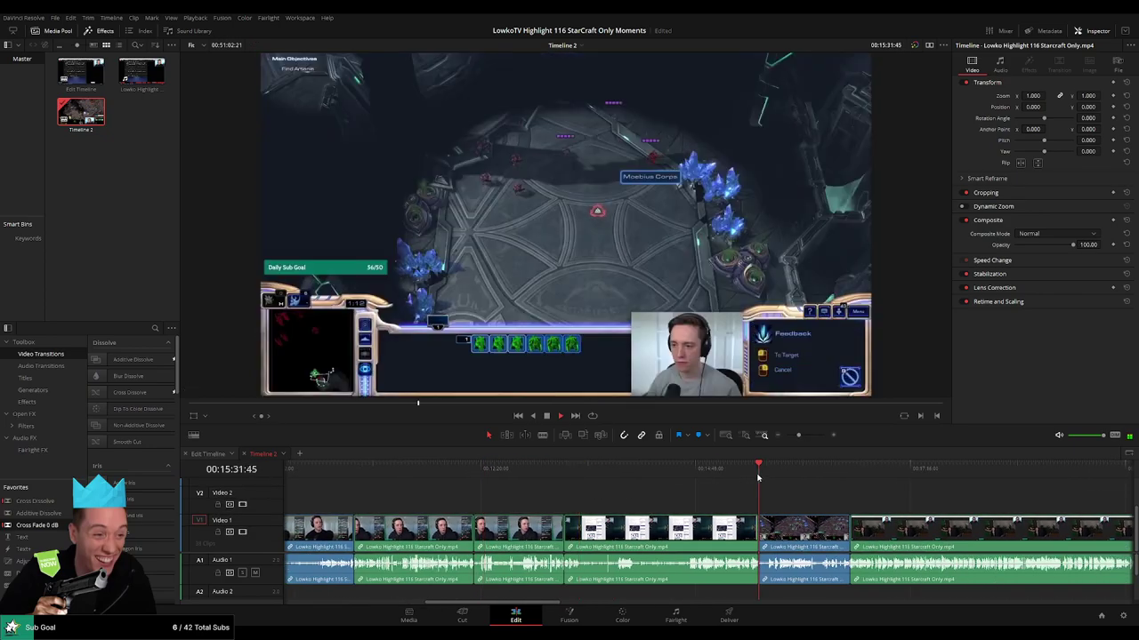
key("space")
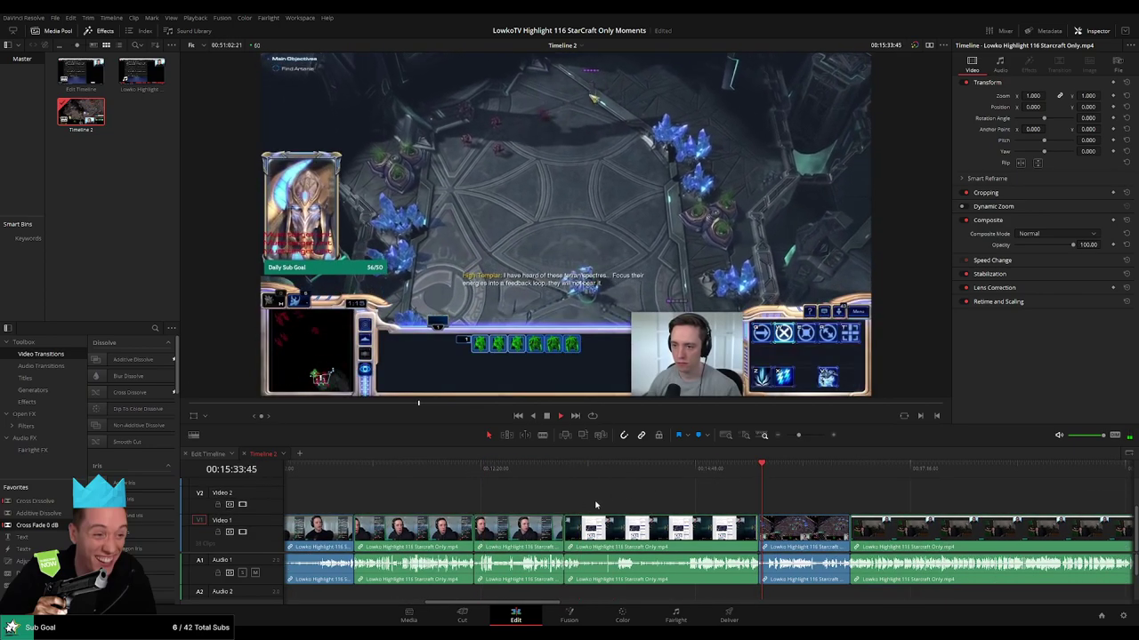
Move the Protoss gameplay clip to about 00:12:15, ahead of the Discord clip and its green neighbour, and check the new cuts.
left_click_drag(534, 531, 534, 500)
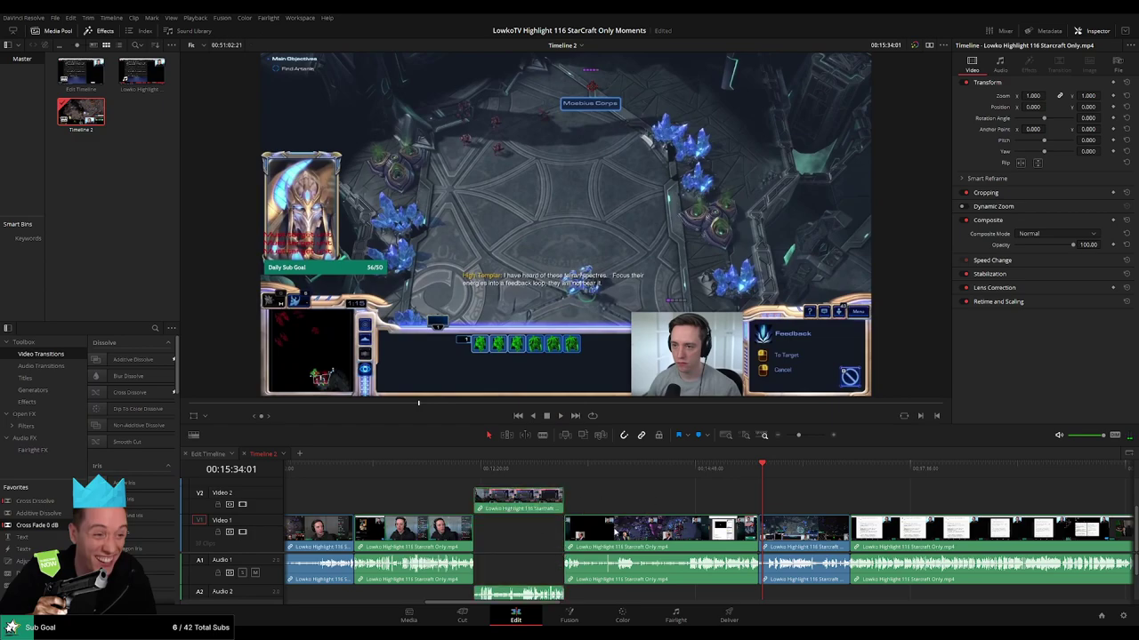
left_click_drag(628, 530, 629, 503)
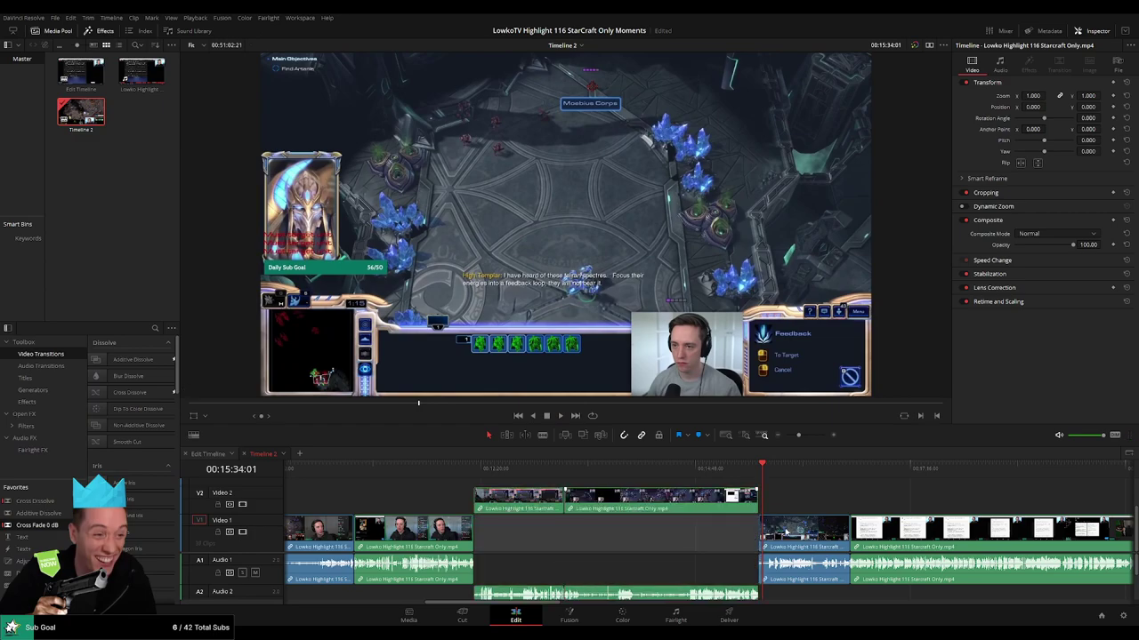
left_click_drag(801, 534, 628, 501)
key("ctrl+z")
left_click(760, 497)
left_click_drag(760, 497, 618, 527)
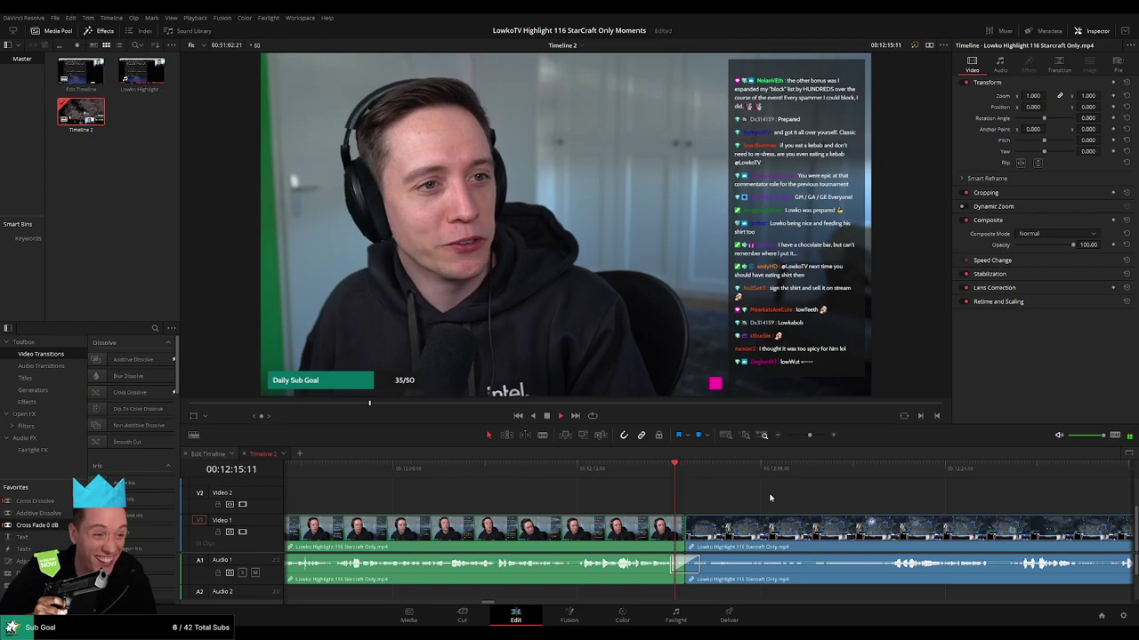
scroll(743, 500, "right", 2)
key("ctrl+z")
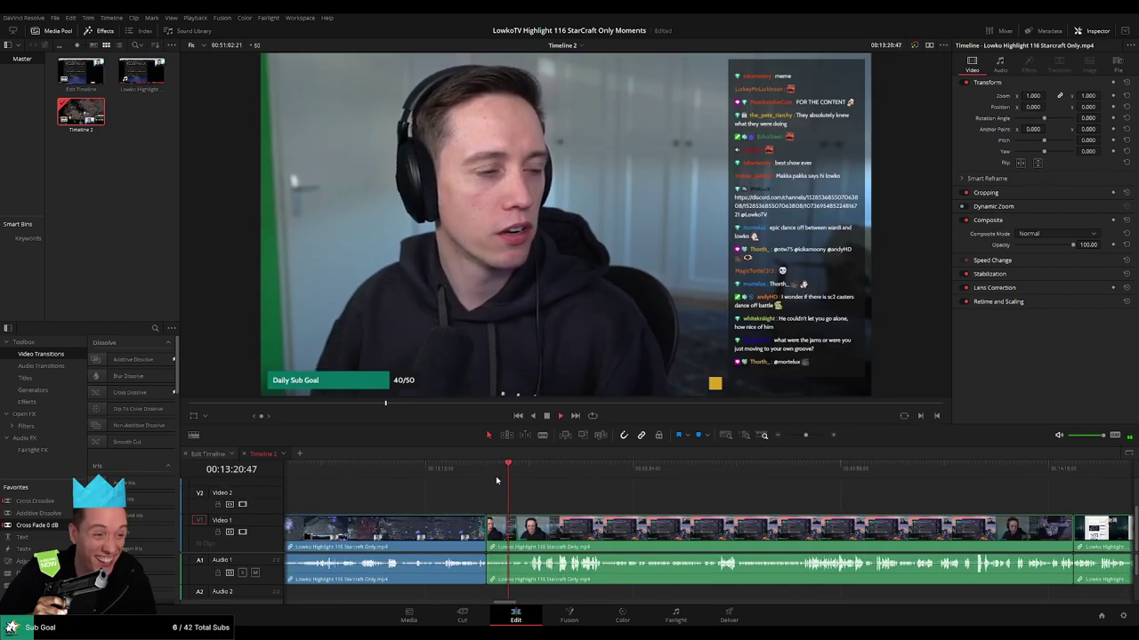
left_click_drag(495, 476, 788, 486)
Review the green Reddit clip of US presidents playing StarCraft at about 00:15:46 and 00:16:15, and ripple delete it.
left_click_drag(805, 435, 797, 435)
left_click_drag(733, 471, 770, 471)
left_click_drag(829, 496, 555, 498)
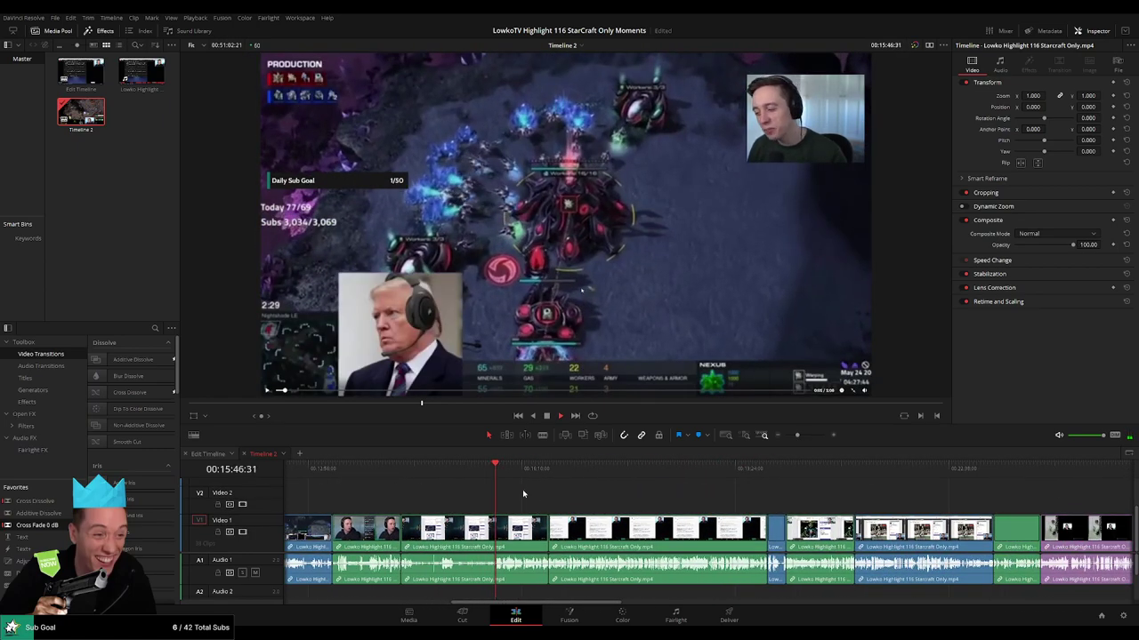
left_click(517, 469)
left_click(527, 469)
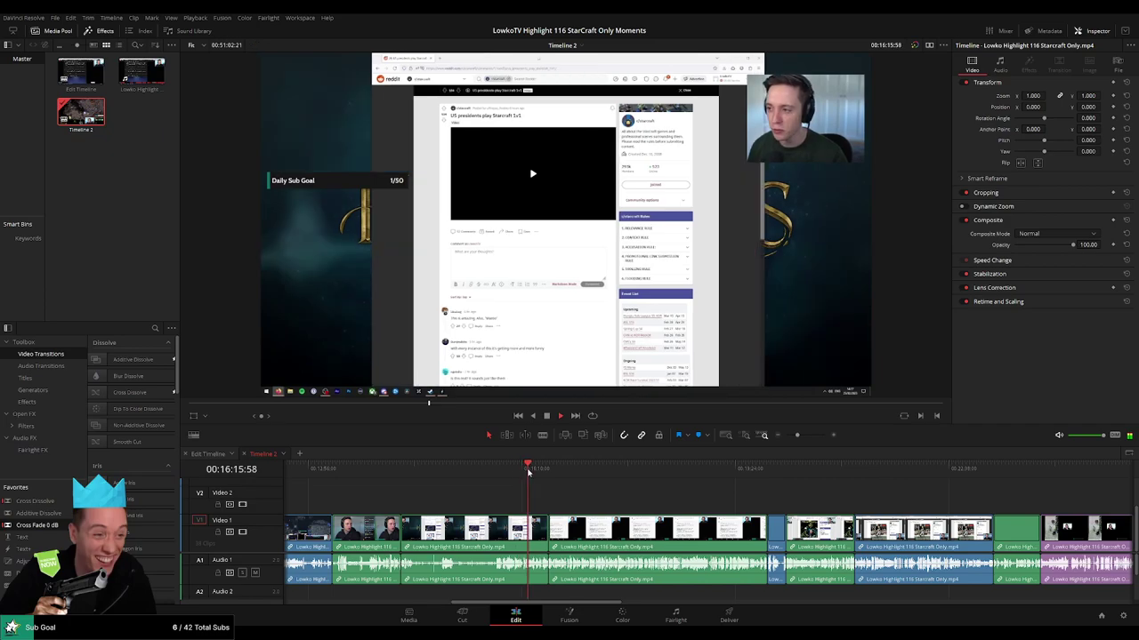
left_click(549, 473)
left_click(501, 535)
key("Delete")
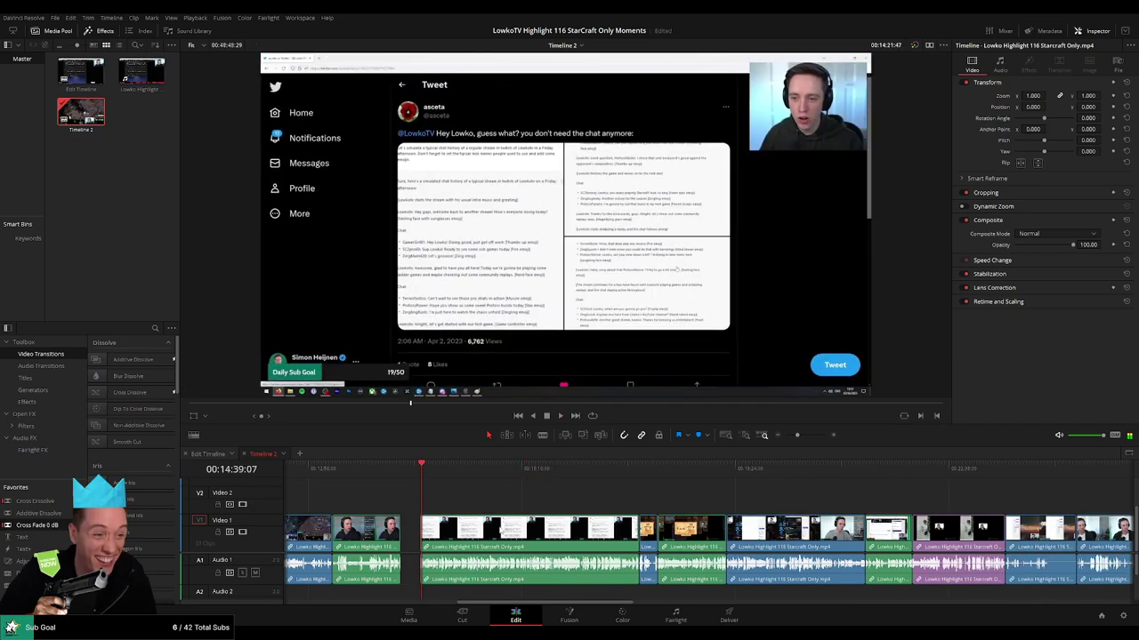
Skim from the cut left by the deleted Reddit clip through to the Crafts Room game clip near 00:17:57.
mouse_move(797, 435)
left_mouse_down()
mouse_move(815, 435)
mouse_move(797, 435)
left_mouse_up()
left_click(548, 472)
key("space")
left_click_drag(732, 502, 669, 506)
left_click(710, 466)
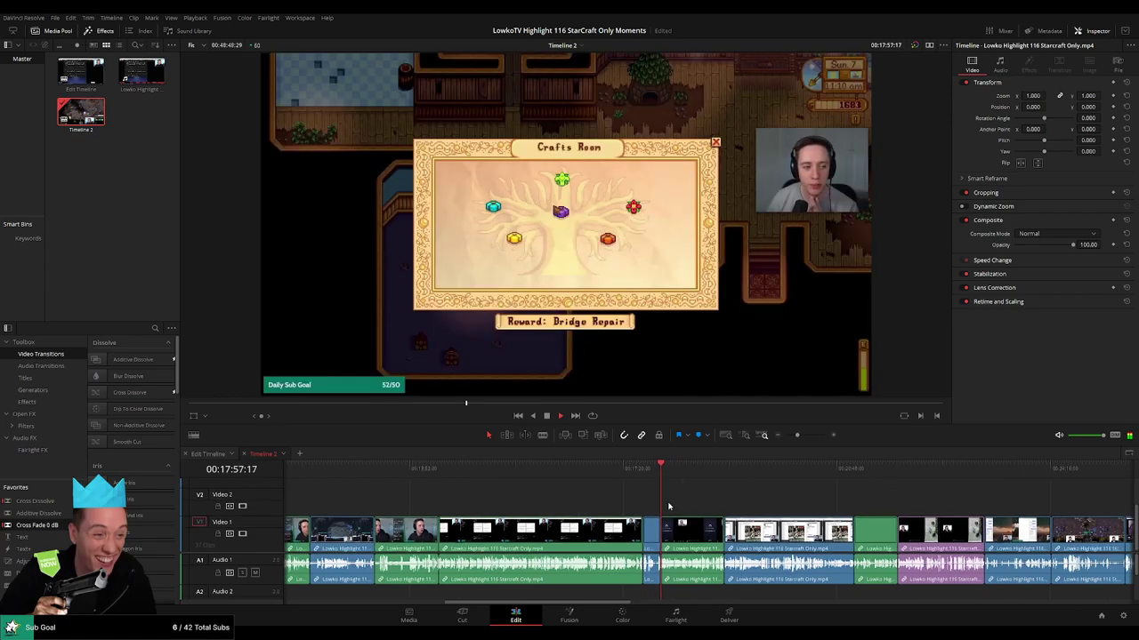
Skim the next clips, including the Reddit page near 00:21:05 and the gameplay near 00:23:38 and 00:24:18.
scroll(669, 506, "down", 1)
left_click(605, 469)
left_click(720, 468)
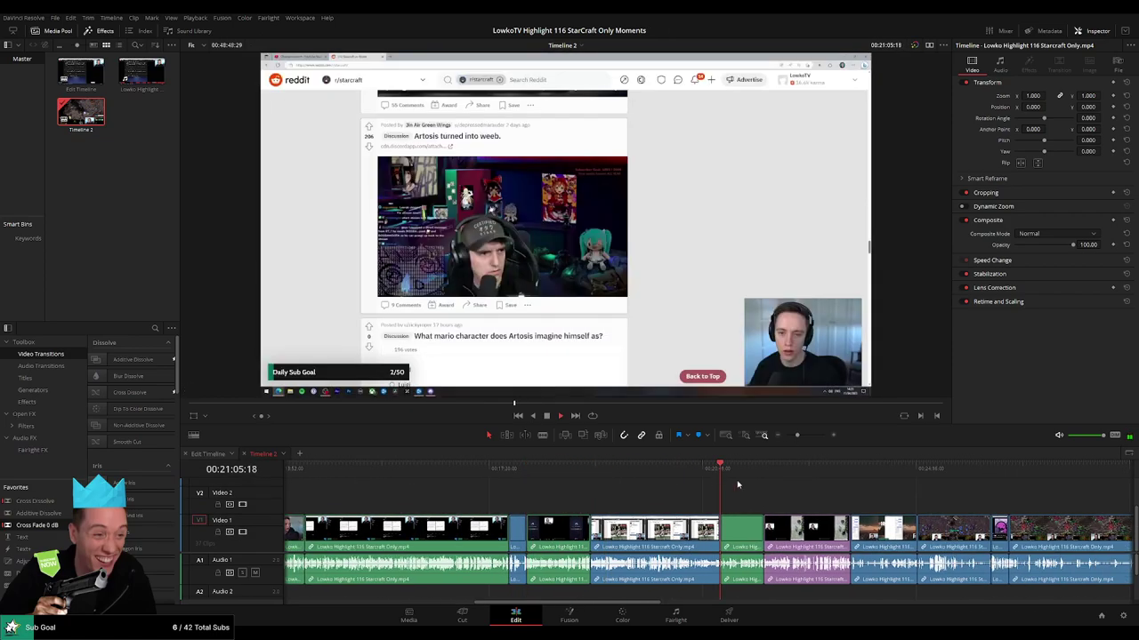
left_click_drag(737, 484, 483, 495)
left_click(623, 468)
left_click_drag(738, 503, 559, 494)
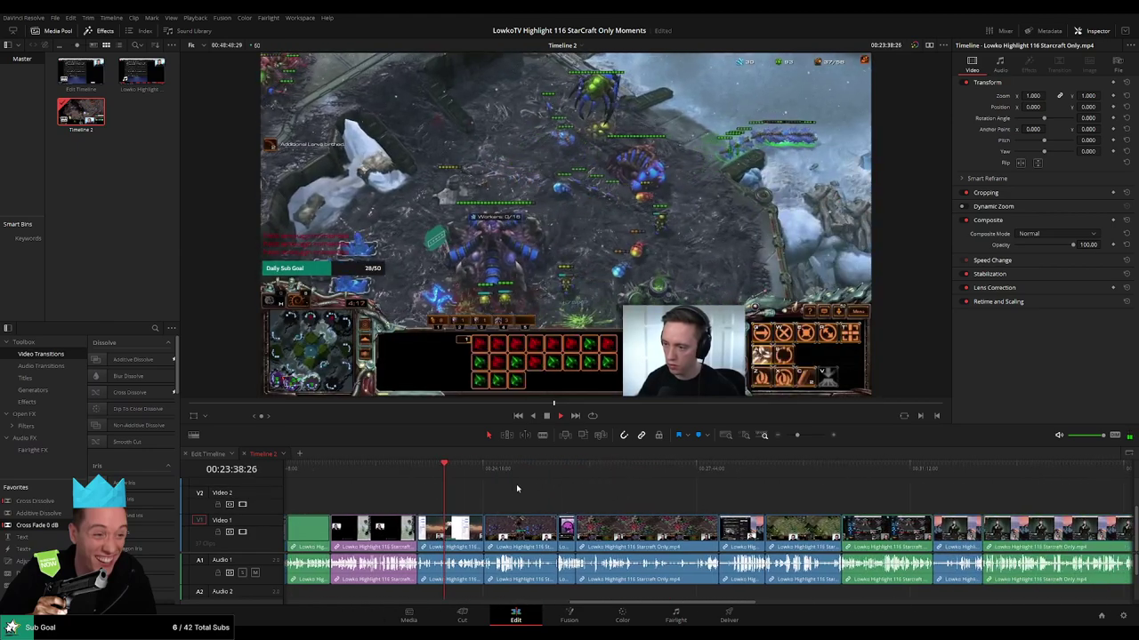
left_click(485, 469)
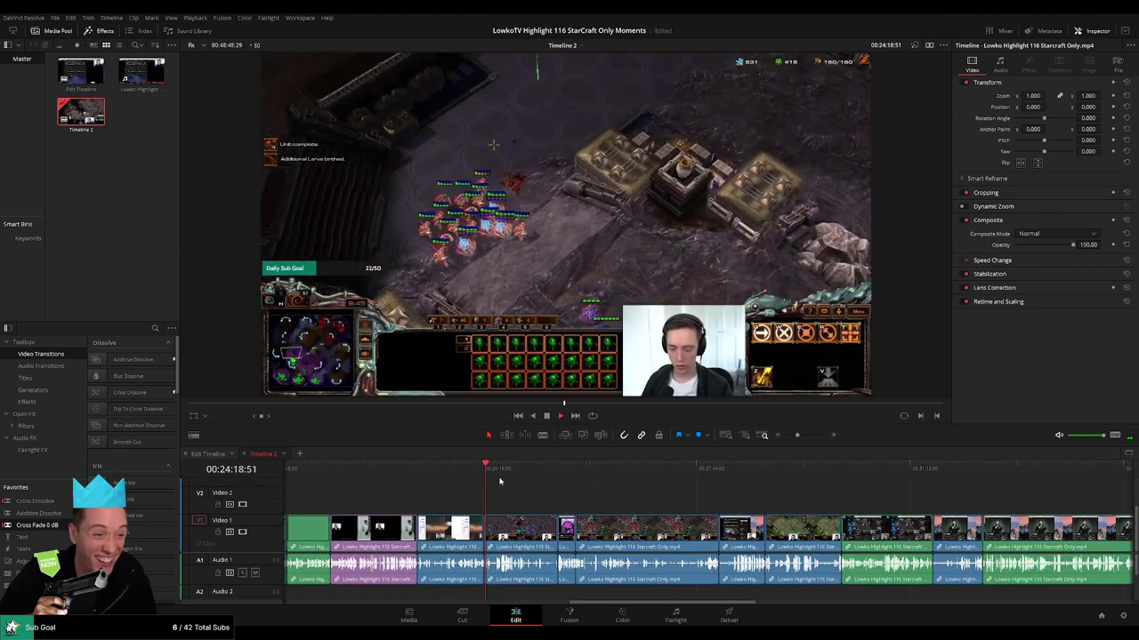
Skim back over the gameplay clips between about 00:23:41 and 00:25:46, up to the Babylon LE loading screen.
left_click(462, 470)
left_click(446, 471)
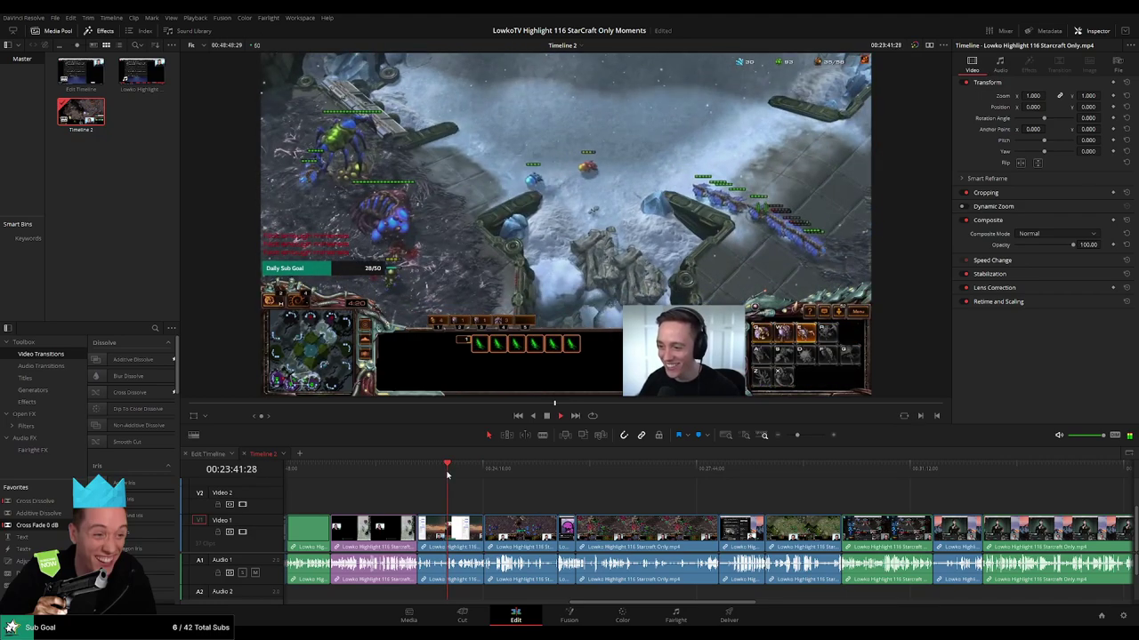
left_click(574, 472)
left_click(630, 469)
left_click(549, 471)
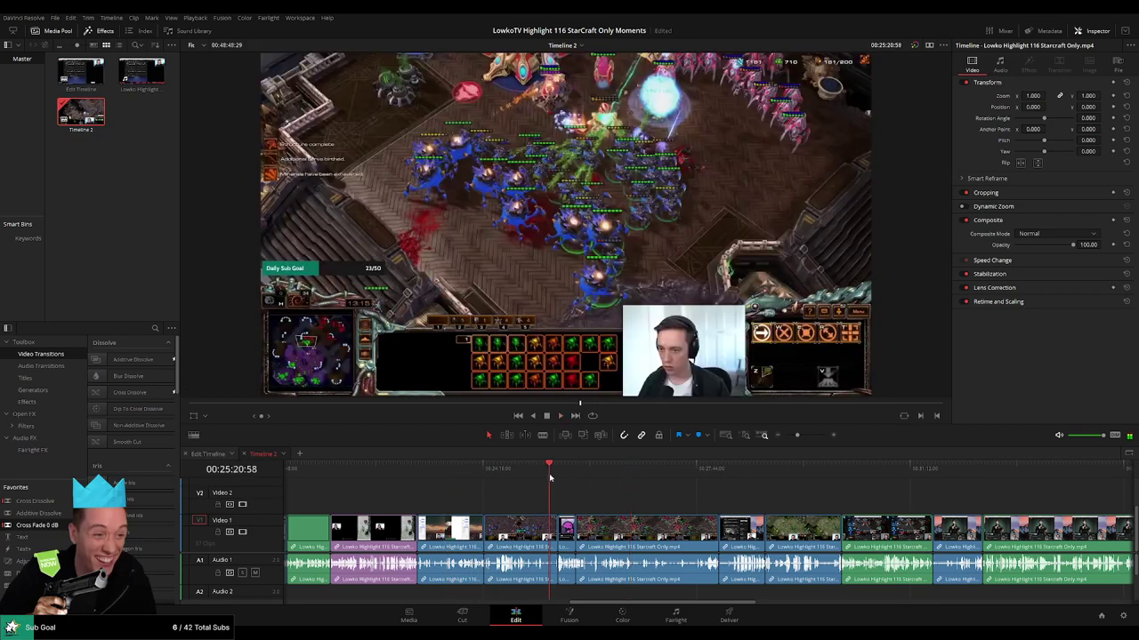
left_click(558, 471)
left_click(569, 471)
left_click(575, 470)
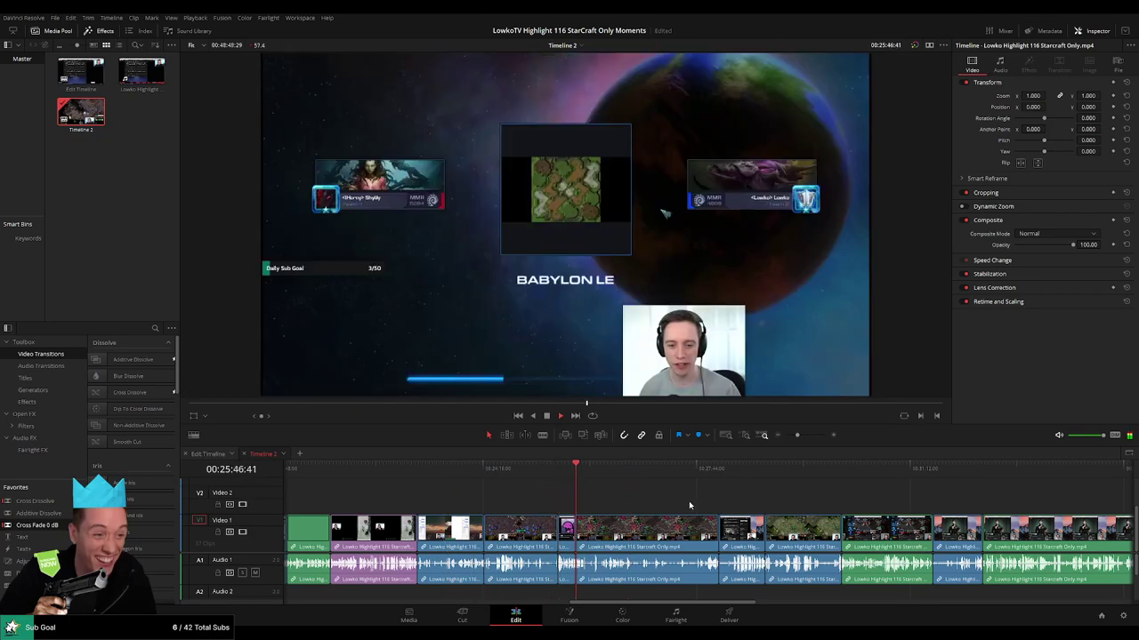
Skim the following clips from about 00:28:06 through the Zerg opening near 00:37:01 to the gameplay at about 00:40:38.
scroll(689, 506, "right", 5)
left_click(563, 471)
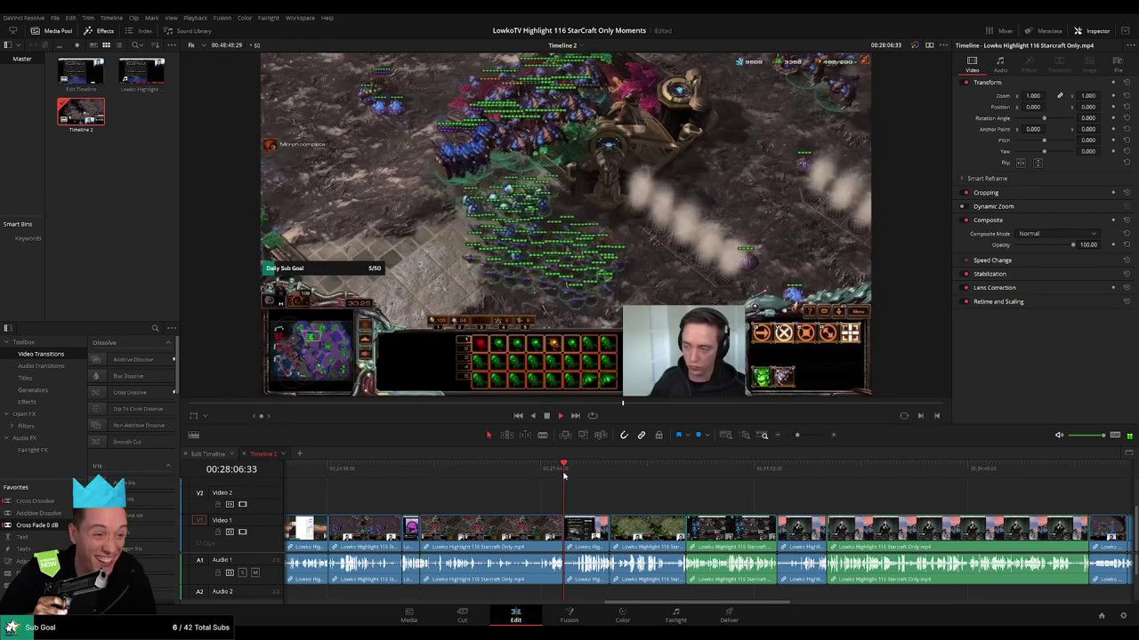
left_click(610, 473)
left_click_drag(670, 473, 902, 474)
scroll(572, 481, "right", 15)
left_click(576, 477)
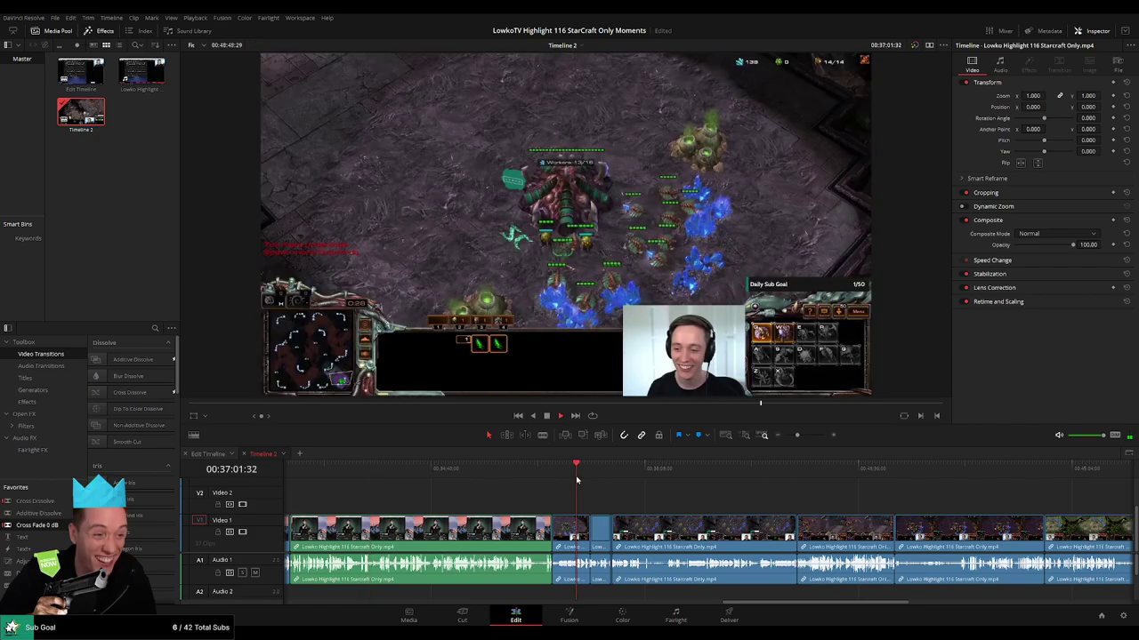
left_click(745, 480)
left_click_drag(798, 436, 798, 436)
left_click(761, 472)
scroll(590, 494, "right", 7)
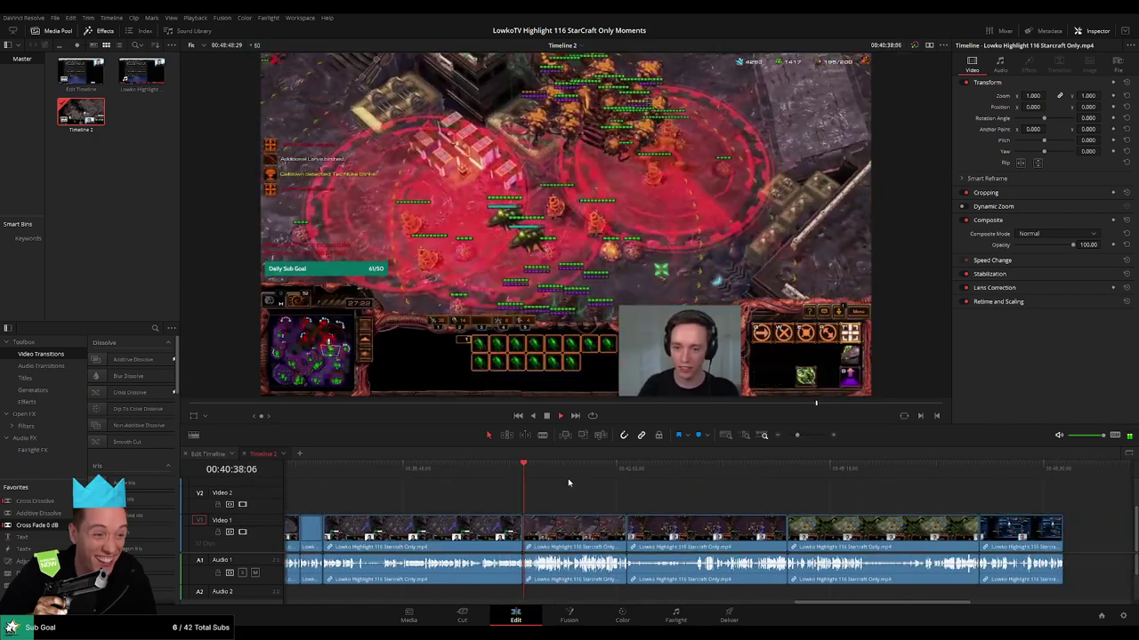
Review the timeline's last clip, from the Ancient Cistern LE loading screen near 00:47:33 to the end at 00:48:48.
left_click_drag(569, 483, 1072, 496)
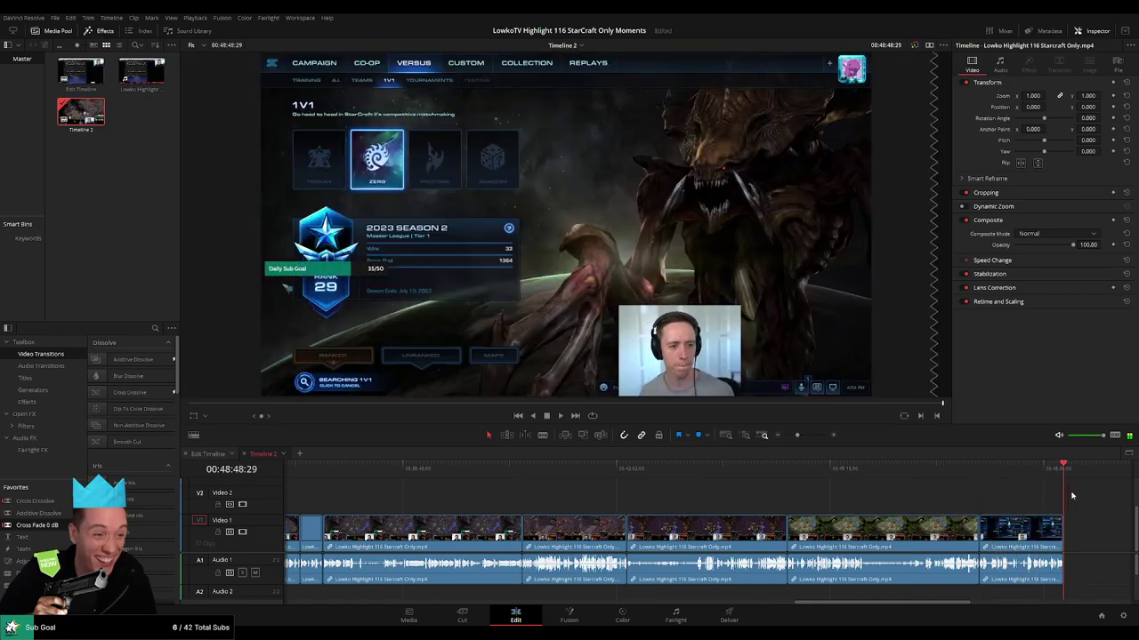
left_click_drag(996, 471, 978, 474)
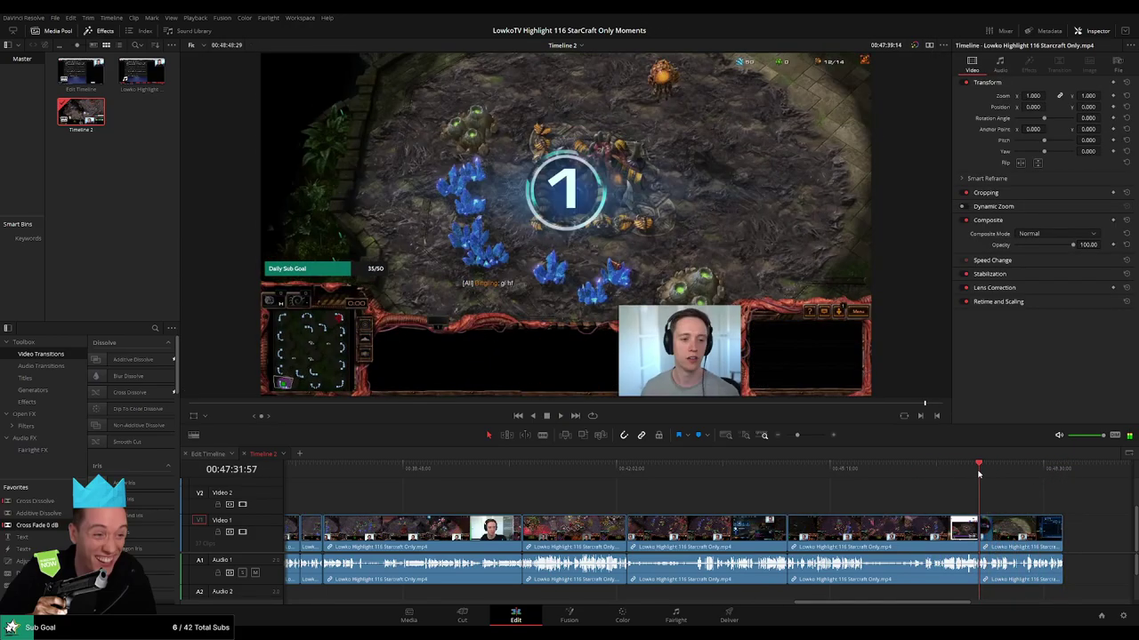
key("space")
scroll(757, 481, "right", 4)
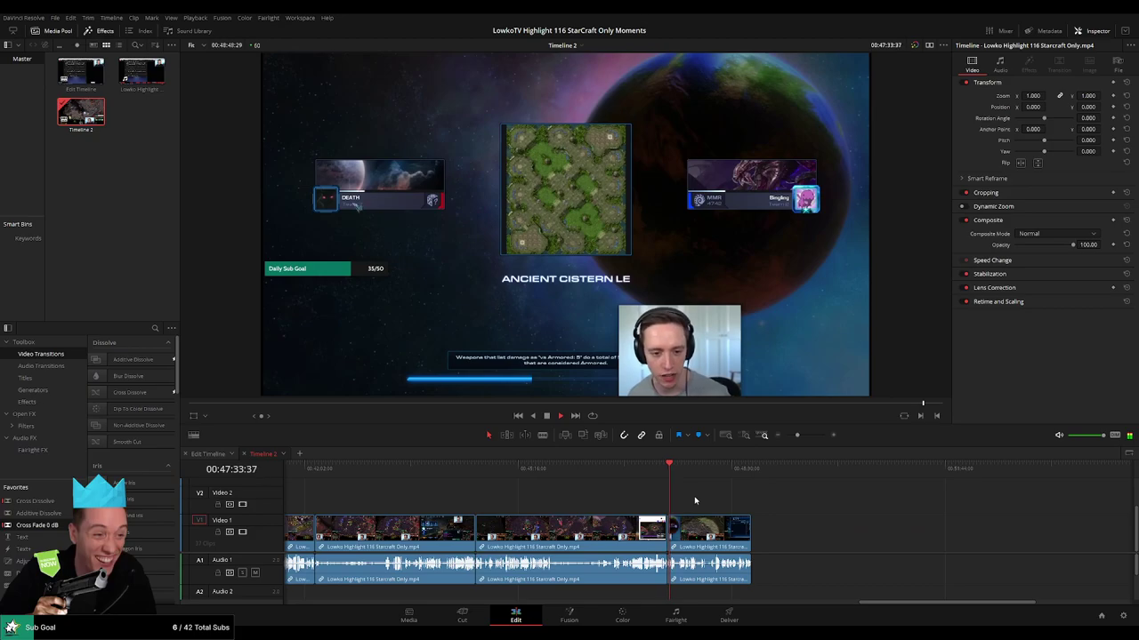
left_click(682, 473)
left_click(709, 474)
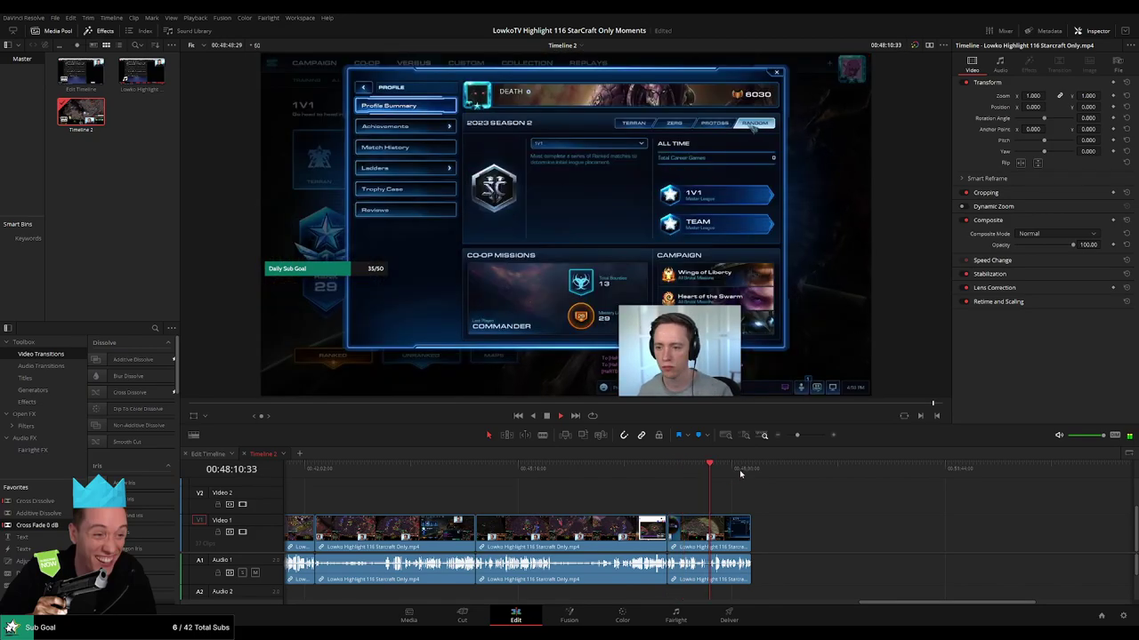
left_click(740, 473)
left_click(749, 473)
Rename Timeline 2 as "Lowko StarCraft Highlight 116".
left_click_drag(798, 436, 785, 436)
scroll(239, 554, "down", 2)
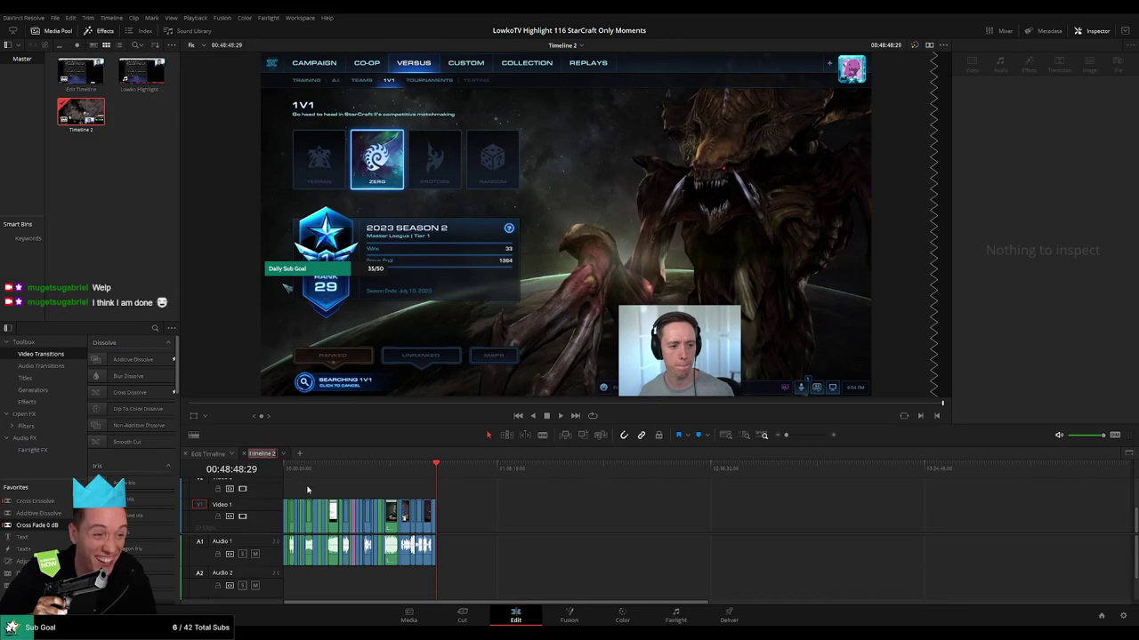
key("BackSpace")
type("Lowko")
type(" Highlight 116")
key("BackSpace")
key("BackSpace")
key("BackSpace")
key("BackSpace")
key("BackSpace")
key("BackSpace")
key("BackSpace")
key("BackSpace")
key("BackSpace")
key("BackSpace")
key("BackSpace")
key("BackSpace")
type("StarCraft H")
key("BackSpace")
type("2")
key("BackSpace")
key("BackSpace")
type("Highlights")
key("BackSpace")
type("116")
key("Return")
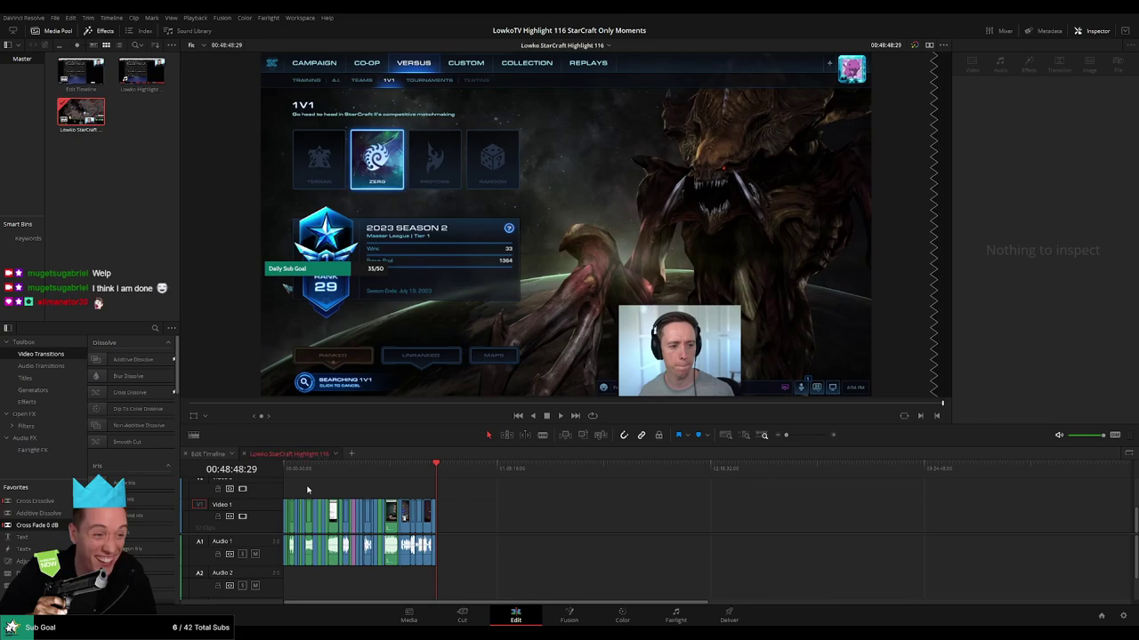